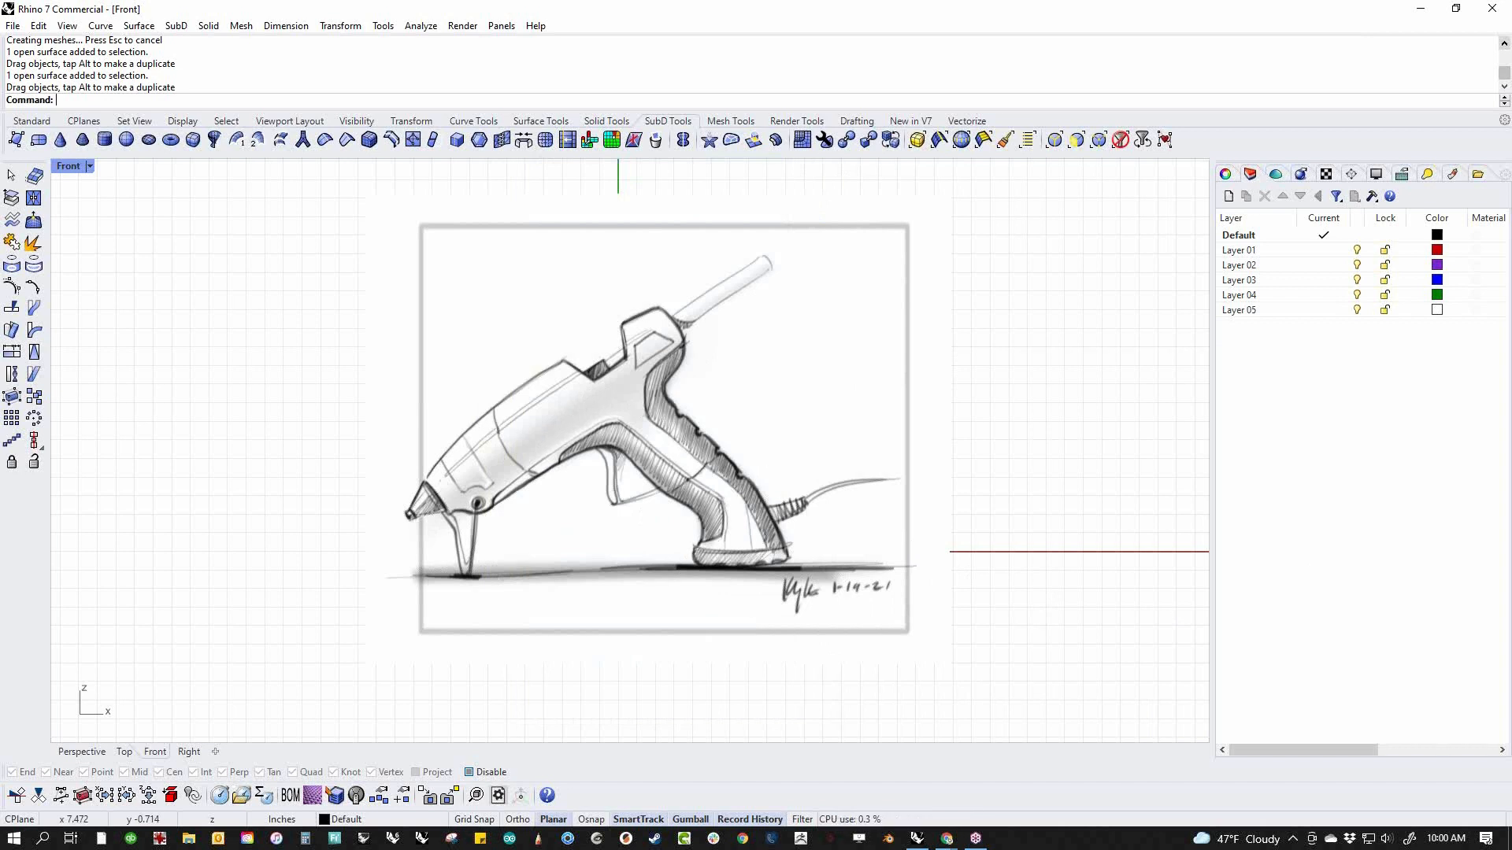
left_click_drag(421, 520, 740, 310)
left_click_drag(591, 383, 828, 615)
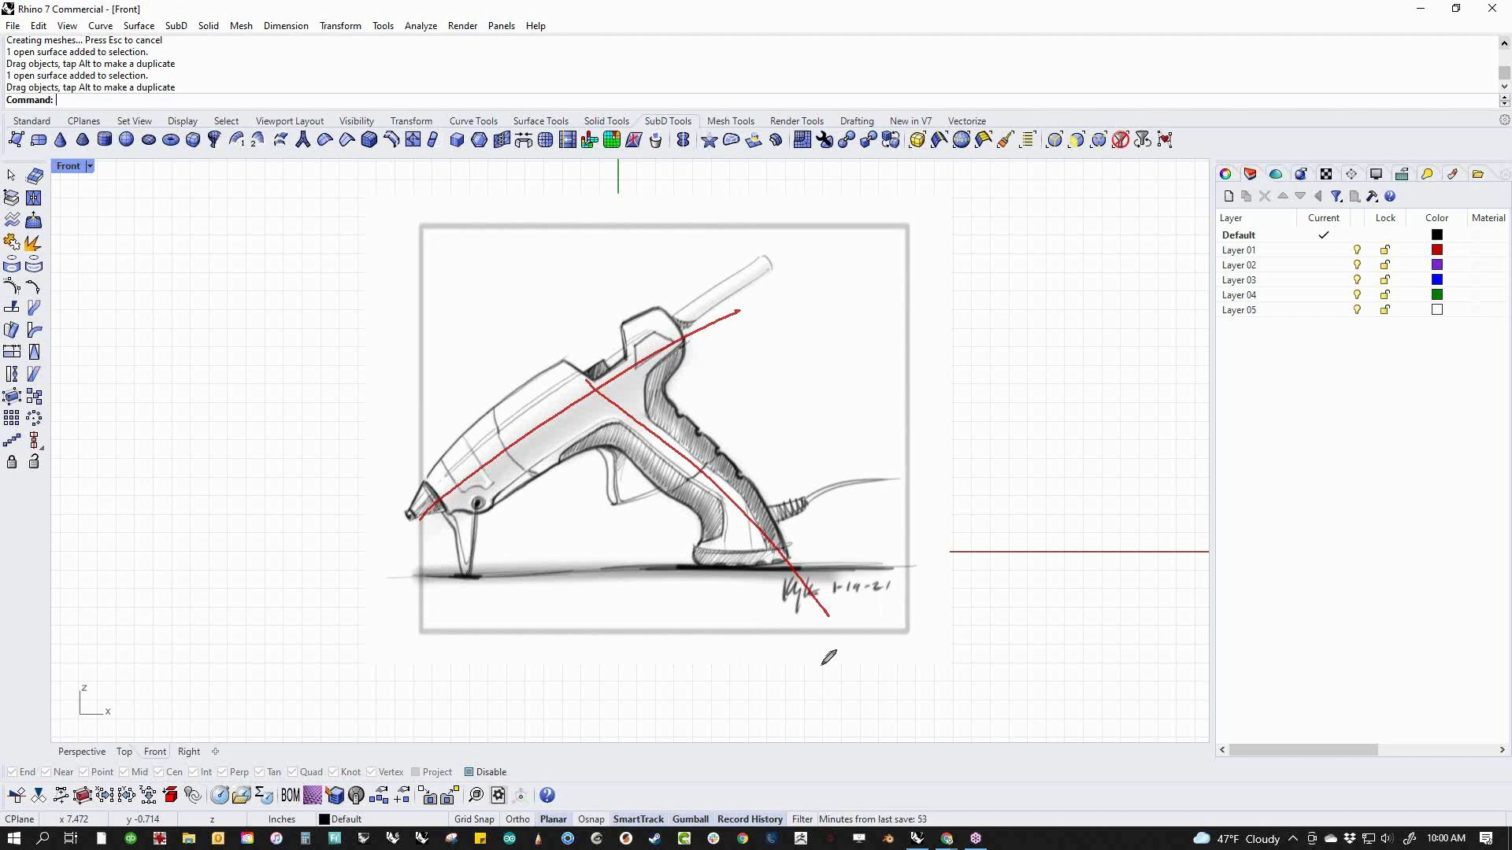
mouse_move(630, 389)
left_mouse_down()
mouse_move(832, 373)
mouse_move(674, 403)
mouse_move(571, 491)
left_mouse_up()
left_click_drag(595, 419, 606, 456)
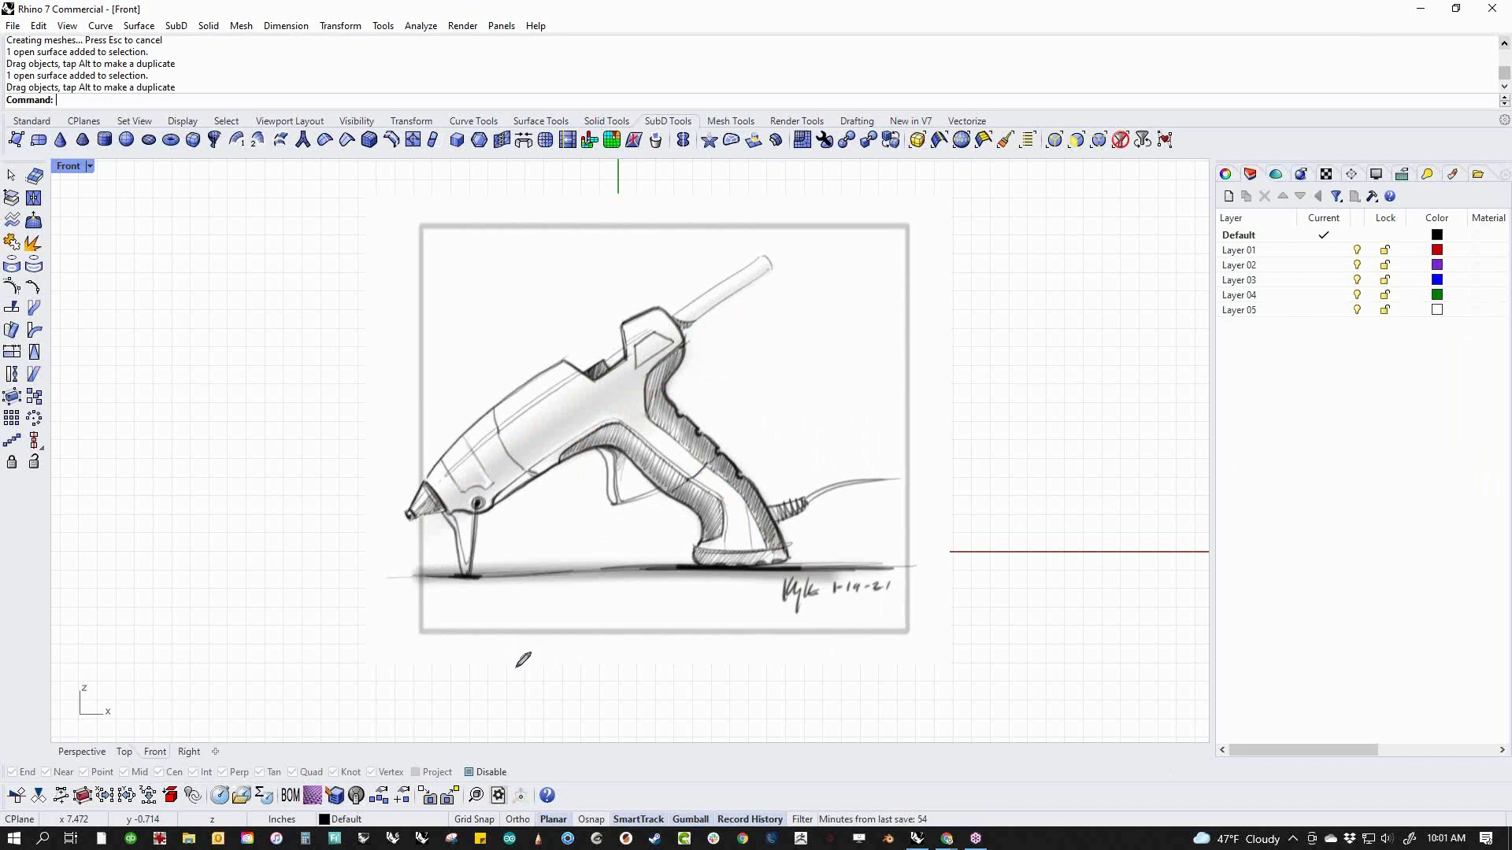
mouse_move(522, 677)
left_mouse_down()
mouse_move(436, 559)
mouse_move(441, 482)
mouse_move(608, 706)
mouse_move(842, 502)
mouse_move(705, 332)
mouse_move(644, 307)
left_mouse_up()
mouse_move(545, 375)
left_mouse_down()
mouse_move(421, 476)
mouse_move(535, 665)
mouse_move(577, 638)
left_mouse_up()
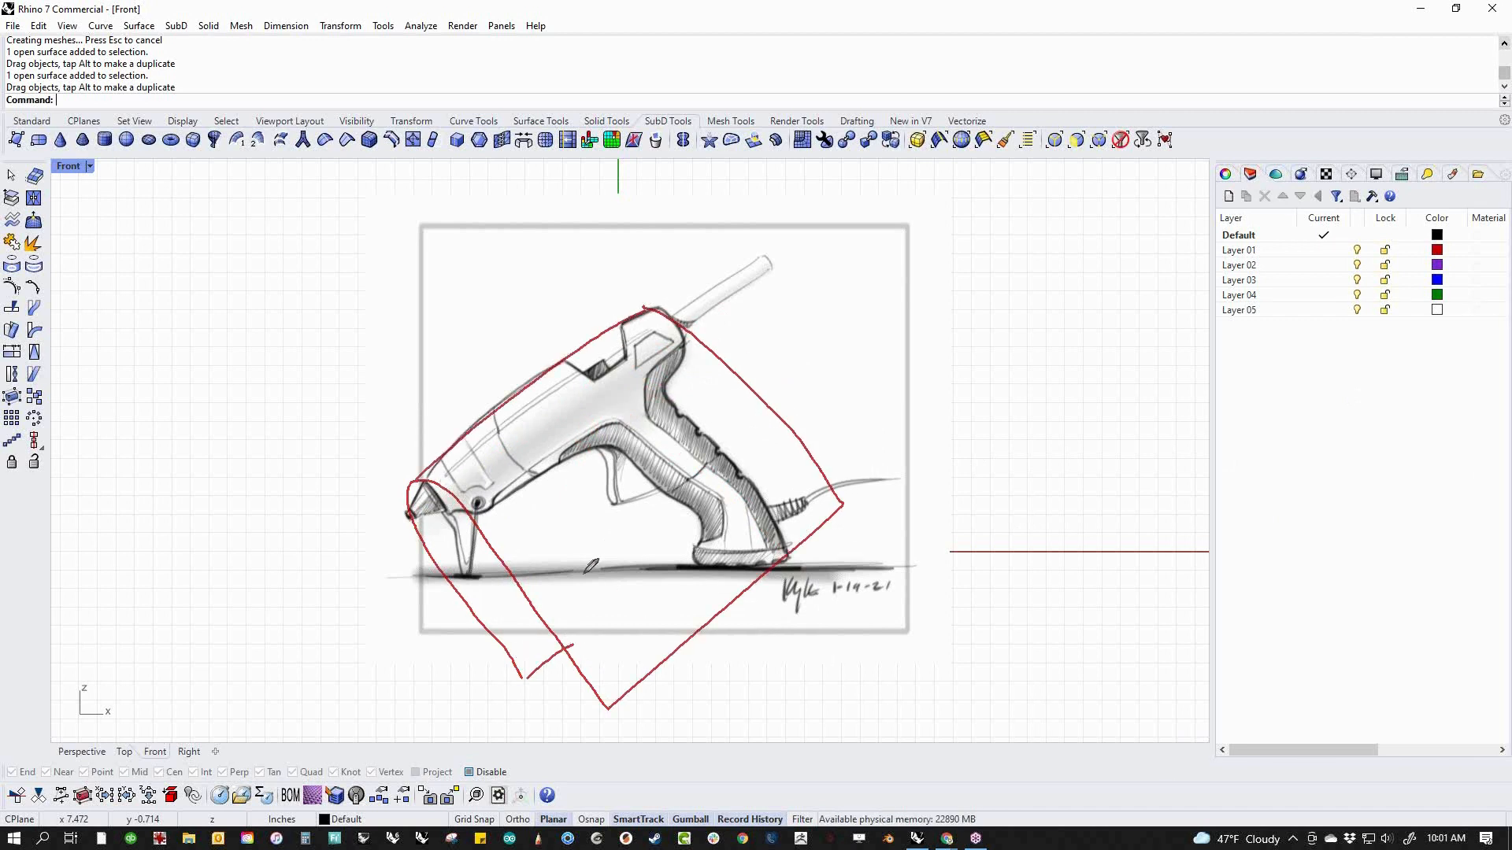
mouse_move(510, 403)
left_mouse_down()
mouse_move(665, 541)
mouse_move(706, 630)
left_mouse_up()
mouse_move(482, 615)
left_mouse_down()
mouse_move(595, 565)
mouse_move(770, 430)
left_mouse_up()
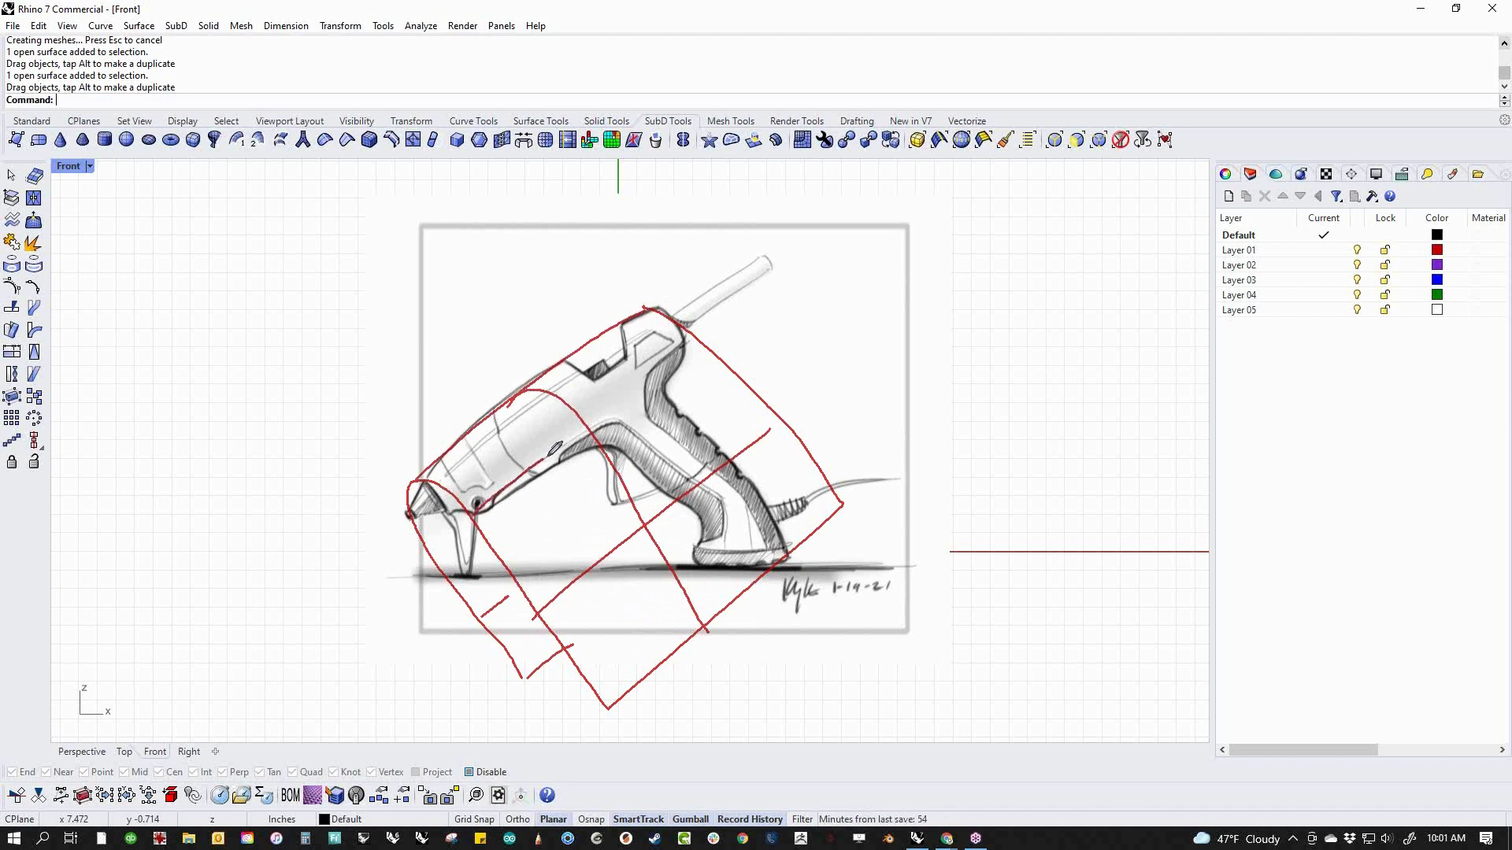
mouse_move(621, 422)
left_mouse_down()
mouse_move(725, 524)
mouse_move(699, 560)
mouse_move(725, 631)
left_mouse_up()
mouse_move(688, 316)
left_mouse_down()
mouse_move(658, 398)
mouse_move(790, 560)
left_mouse_up()
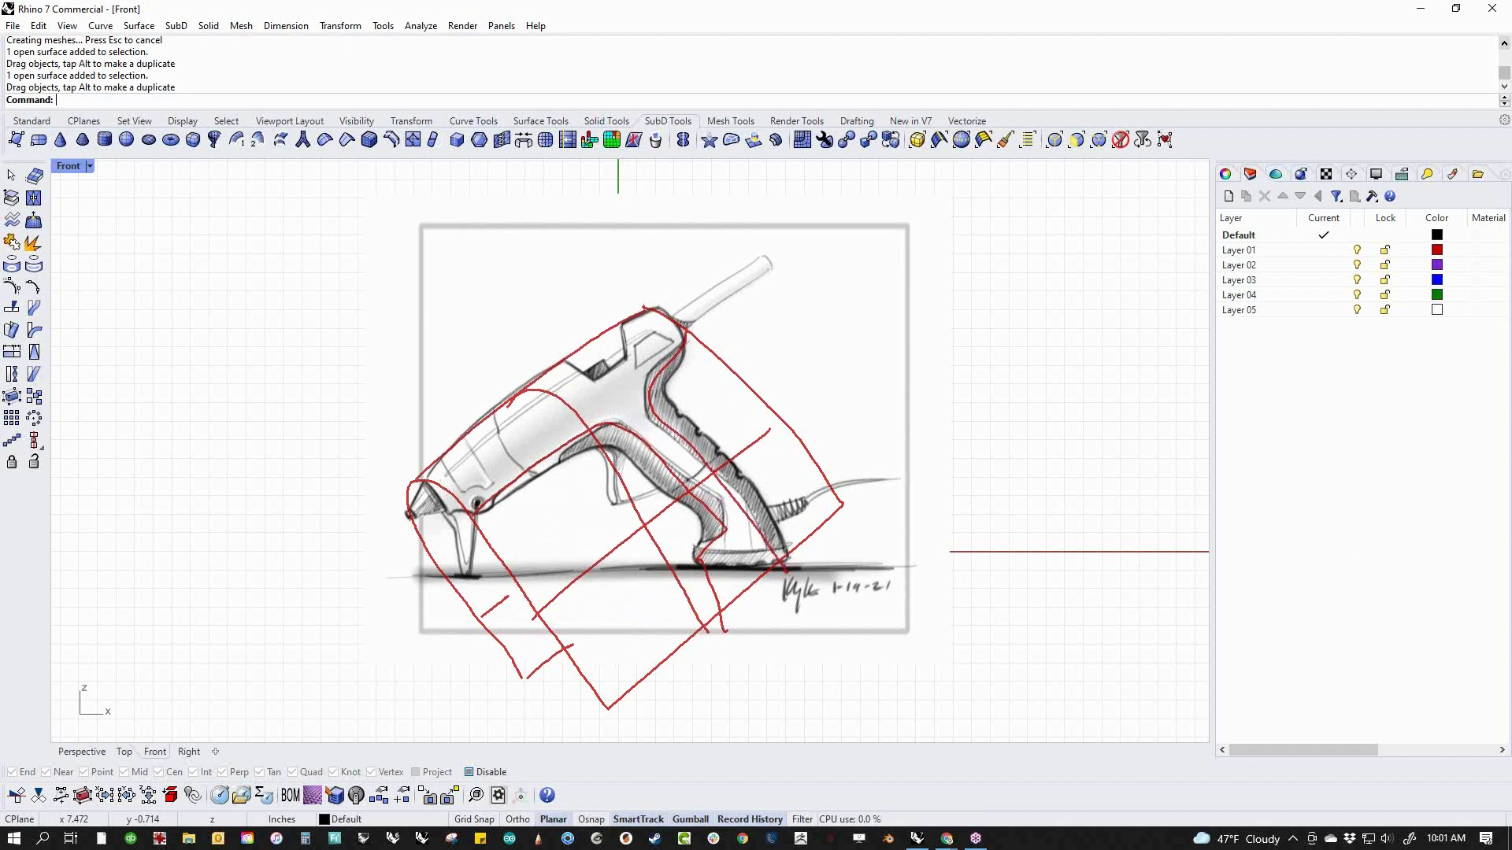
left_click(1266, 545)
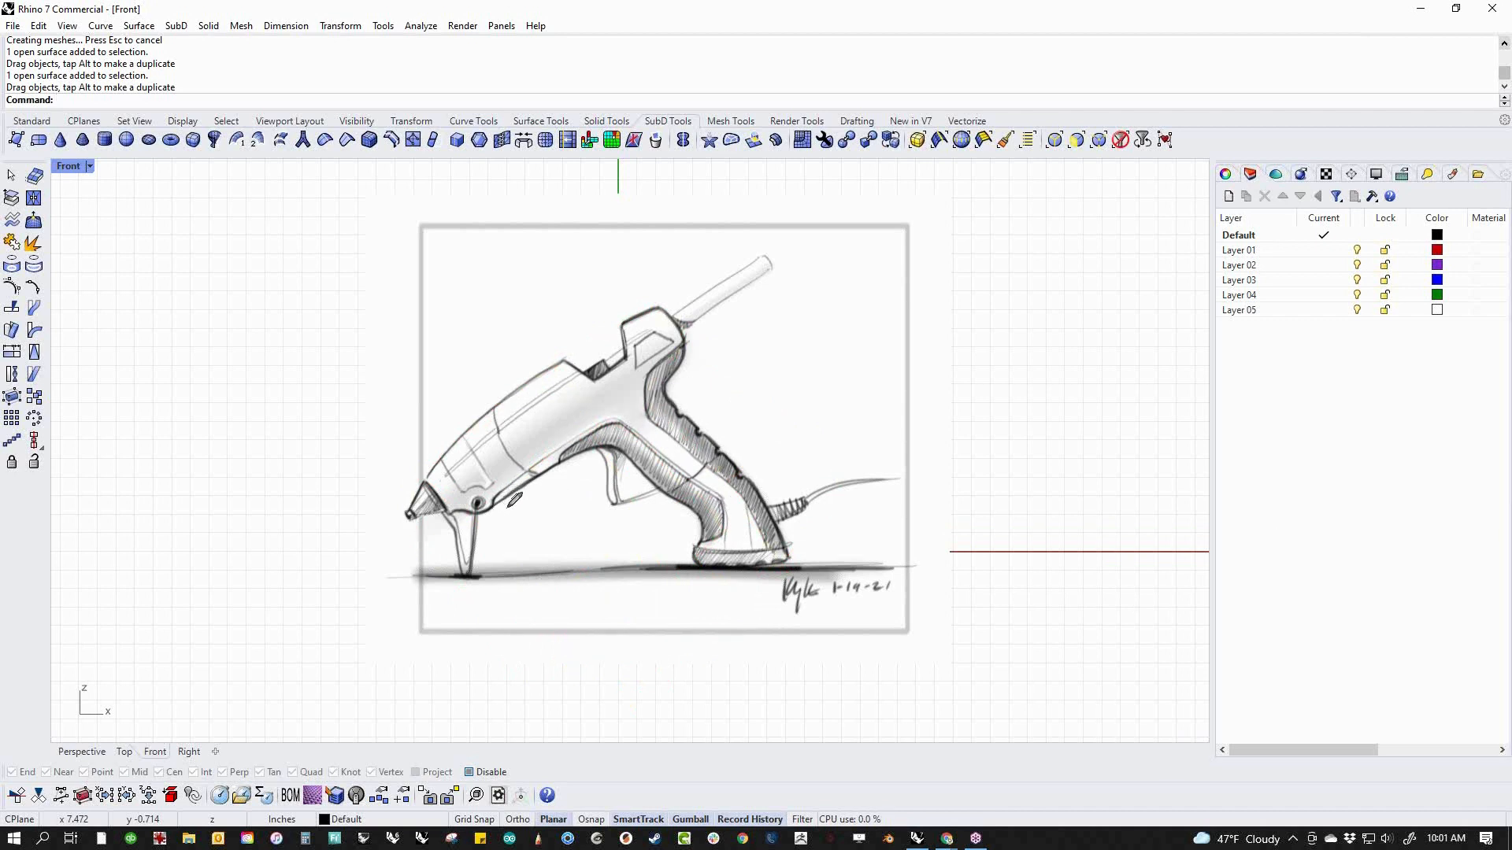
mouse_move(465, 520)
left_mouse_down()
mouse_move(434, 472)
mouse_move(477, 513)
mouse_move(603, 421)
mouse_move(646, 429)
mouse_move(710, 482)
mouse_move(724, 560)
left_mouse_up()
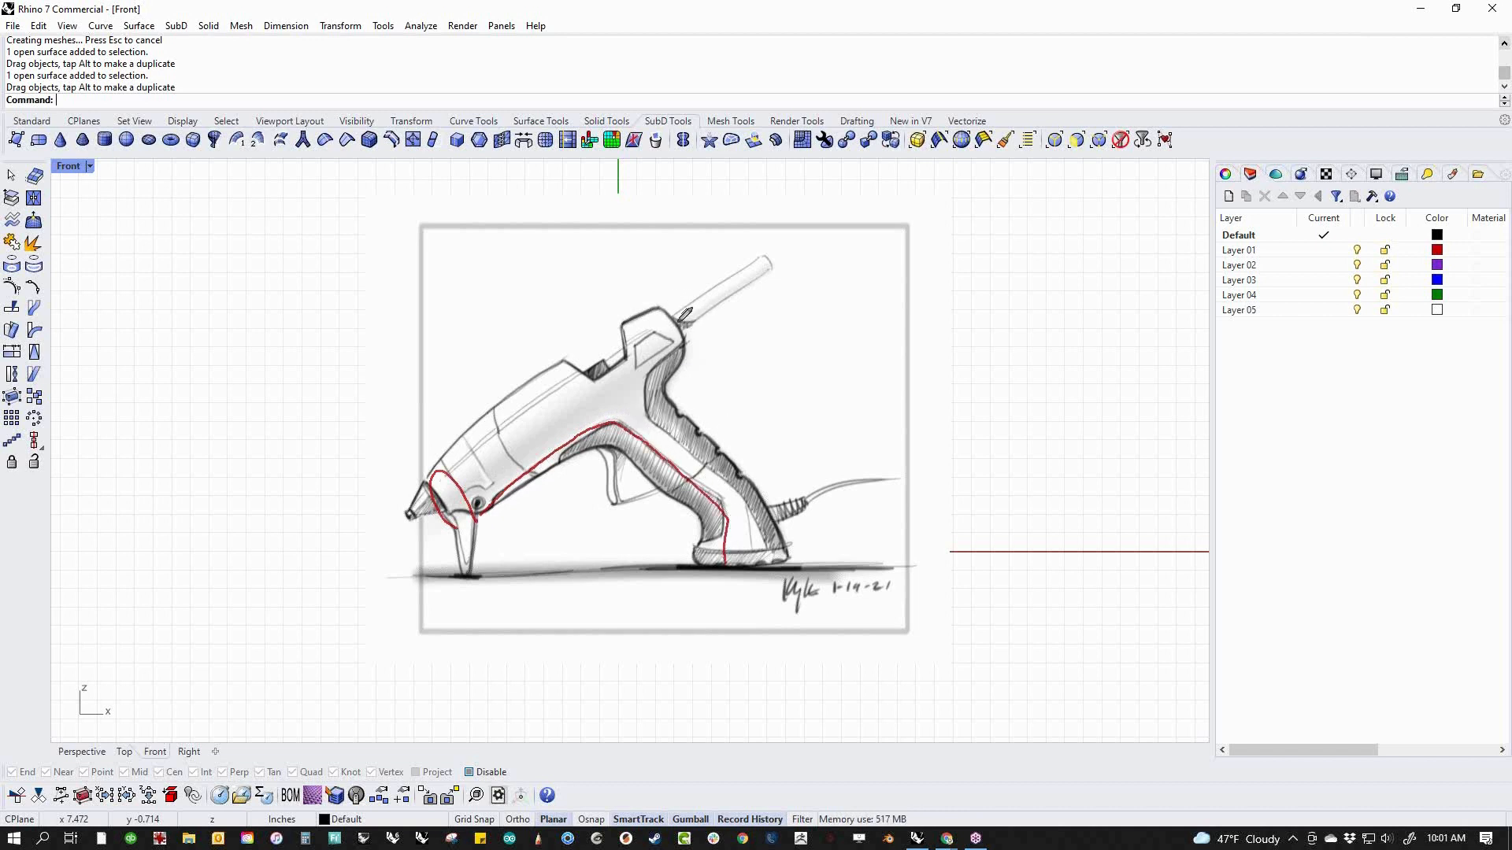
mouse_move(651, 310)
left_mouse_down()
mouse_move(692, 338)
mouse_move(646, 405)
mouse_move(776, 543)
mouse_move(725, 553)
left_mouse_up()
mouse_move(540, 358)
left_mouse_down()
mouse_move(624, 377)
mouse_move(767, 551)
left_mouse_up()
left_click_drag(440, 498, 709, 303)
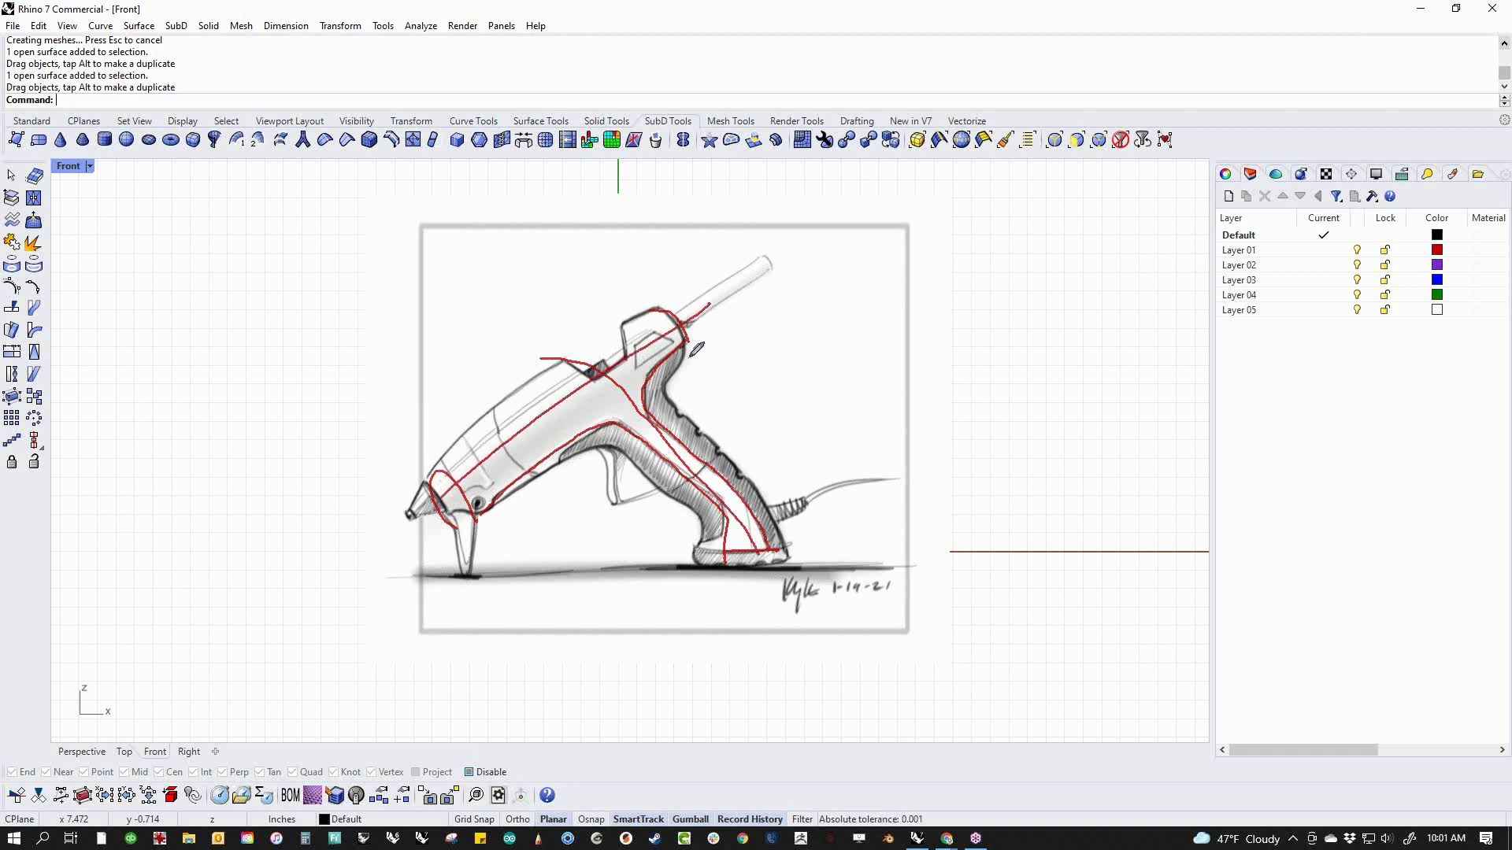
mouse_move(495, 508)
left_mouse_down()
mouse_move(519, 476)
mouse_move(660, 448)
mouse_move(714, 502)
mouse_move(723, 543)
mouse_move(705, 560)
left_mouse_up()
mouse_move(684, 345)
left_mouse_down()
mouse_move(660, 377)
mouse_move(789, 501)
mouse_move(783, 548)
left_mouse_up()
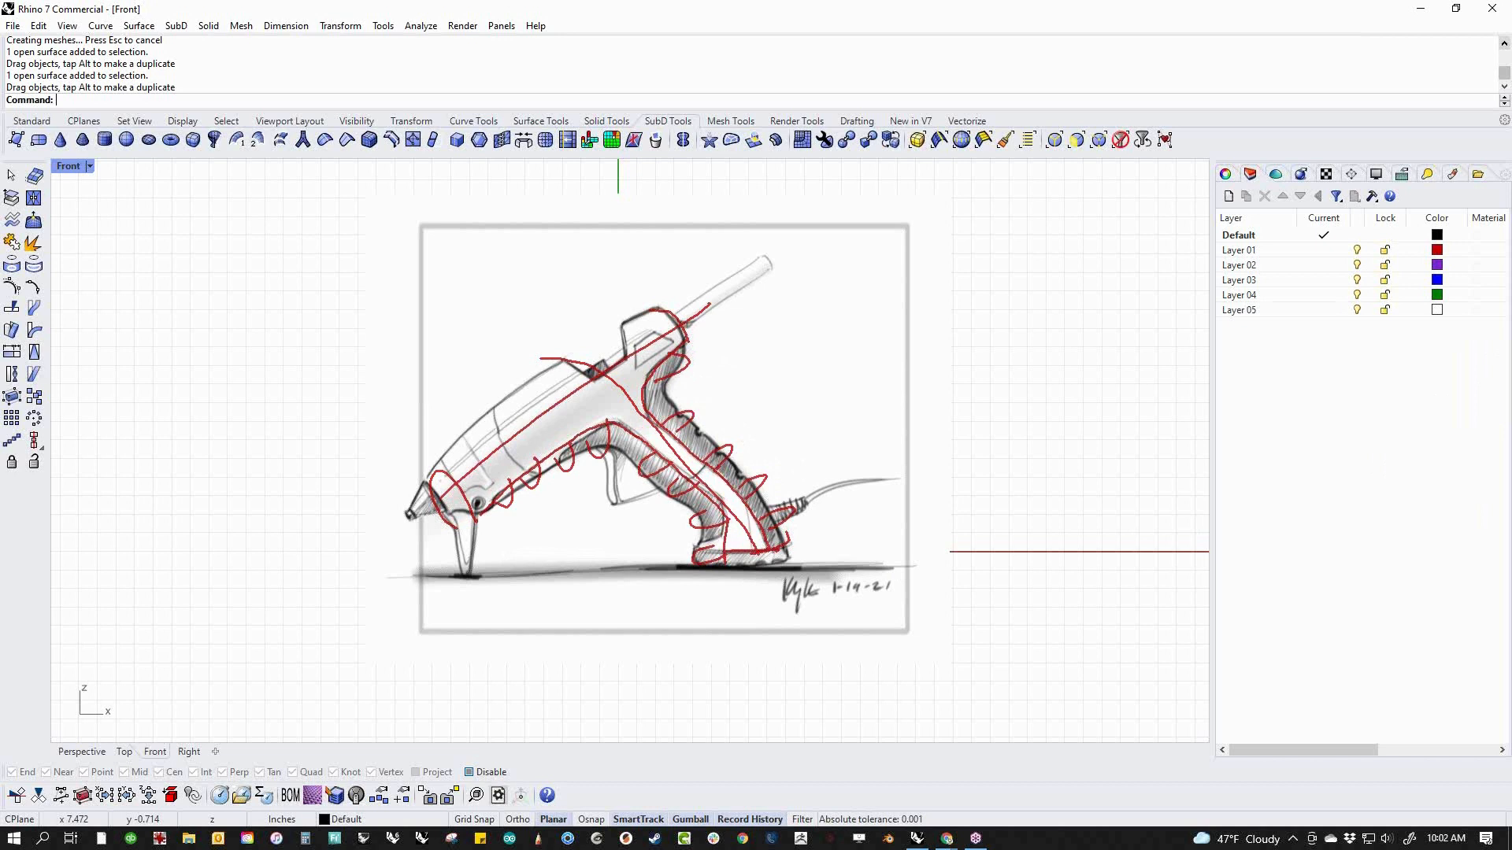
key("Escape")
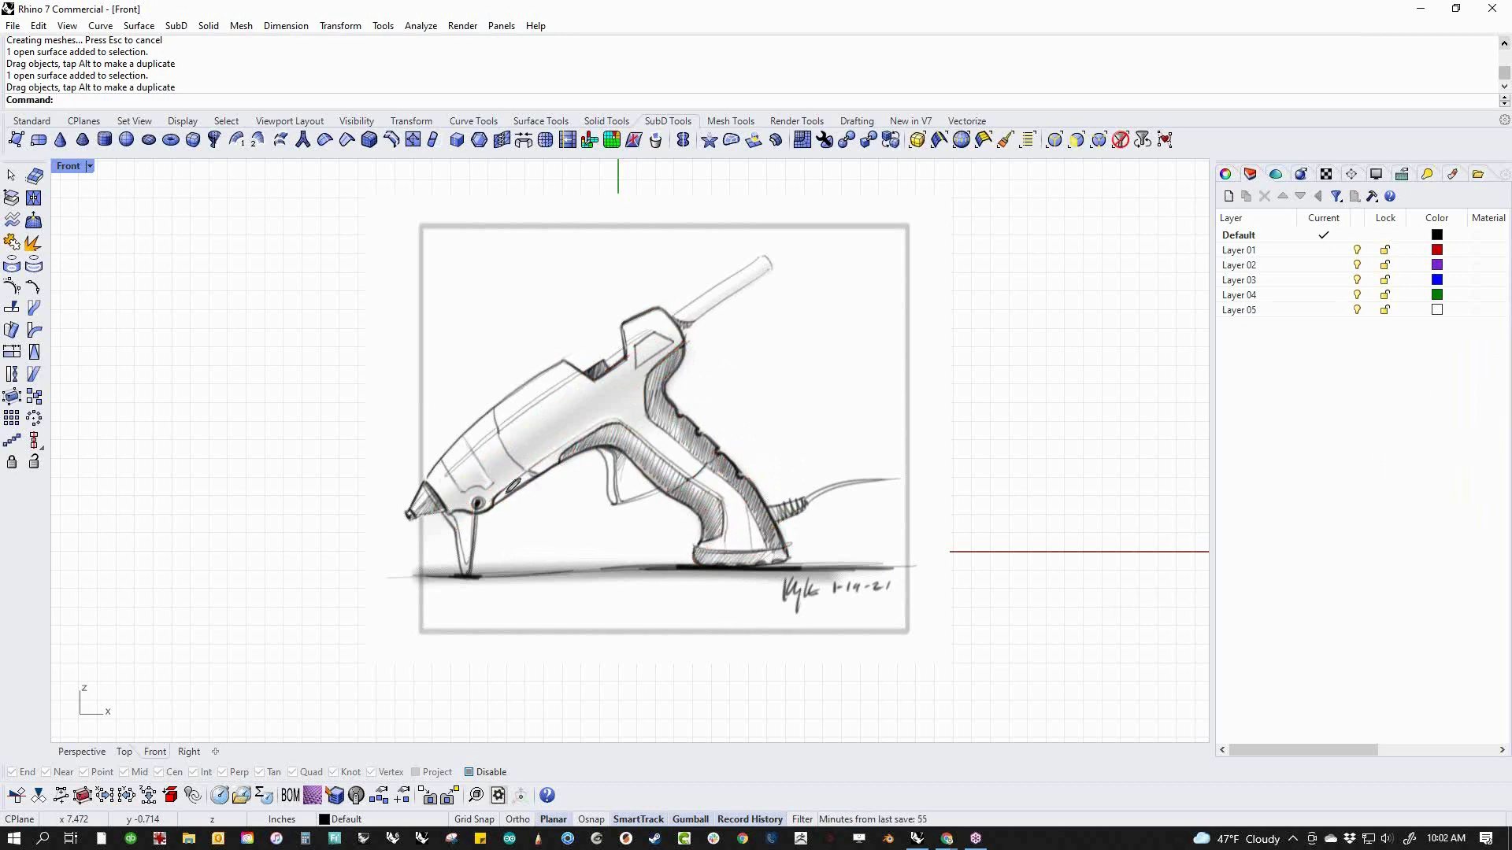
mouse_move(463, 517)
left_mouse_down()
mouse_move(611, 425)
mouse_move(704, 338)
left_mouse_up()
mouse_move(429, 473)
left_mouse_down()
mouse_move(678, 294)
mouse_move(704, 340)
left_mouse_up()
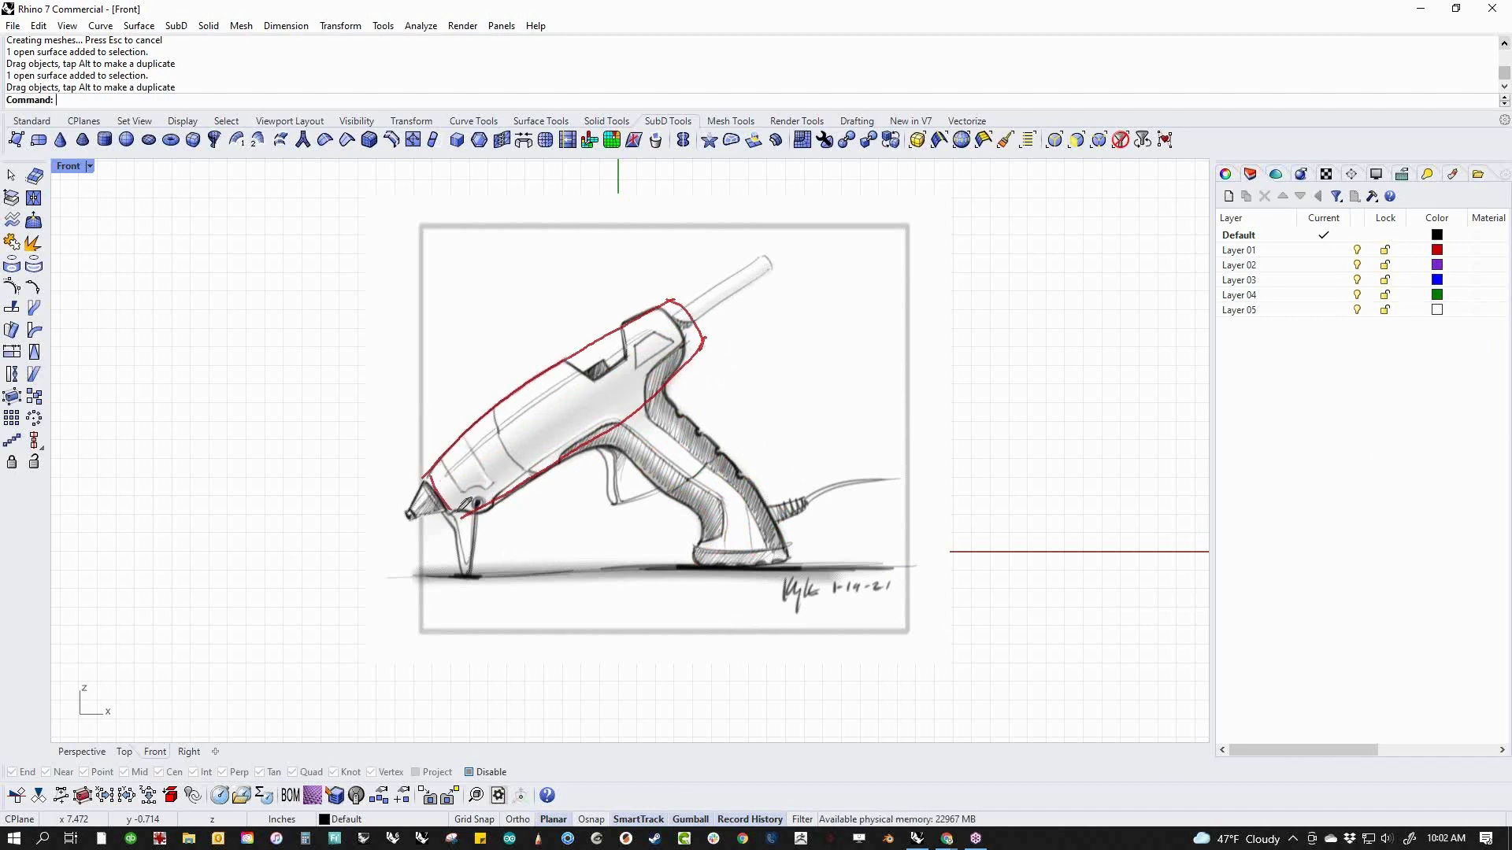
mouse_move(609, 428)
left_mouse_down()
mouse_move(643, 451)
mouse_move(698, 561)
left_mouse_up()
mouse_move(671, 379)
left_mouse_down()
mouse_move(786, 504)
mouse_move(702, 554)
mouse_move(789, 561)
left_mouse_up()
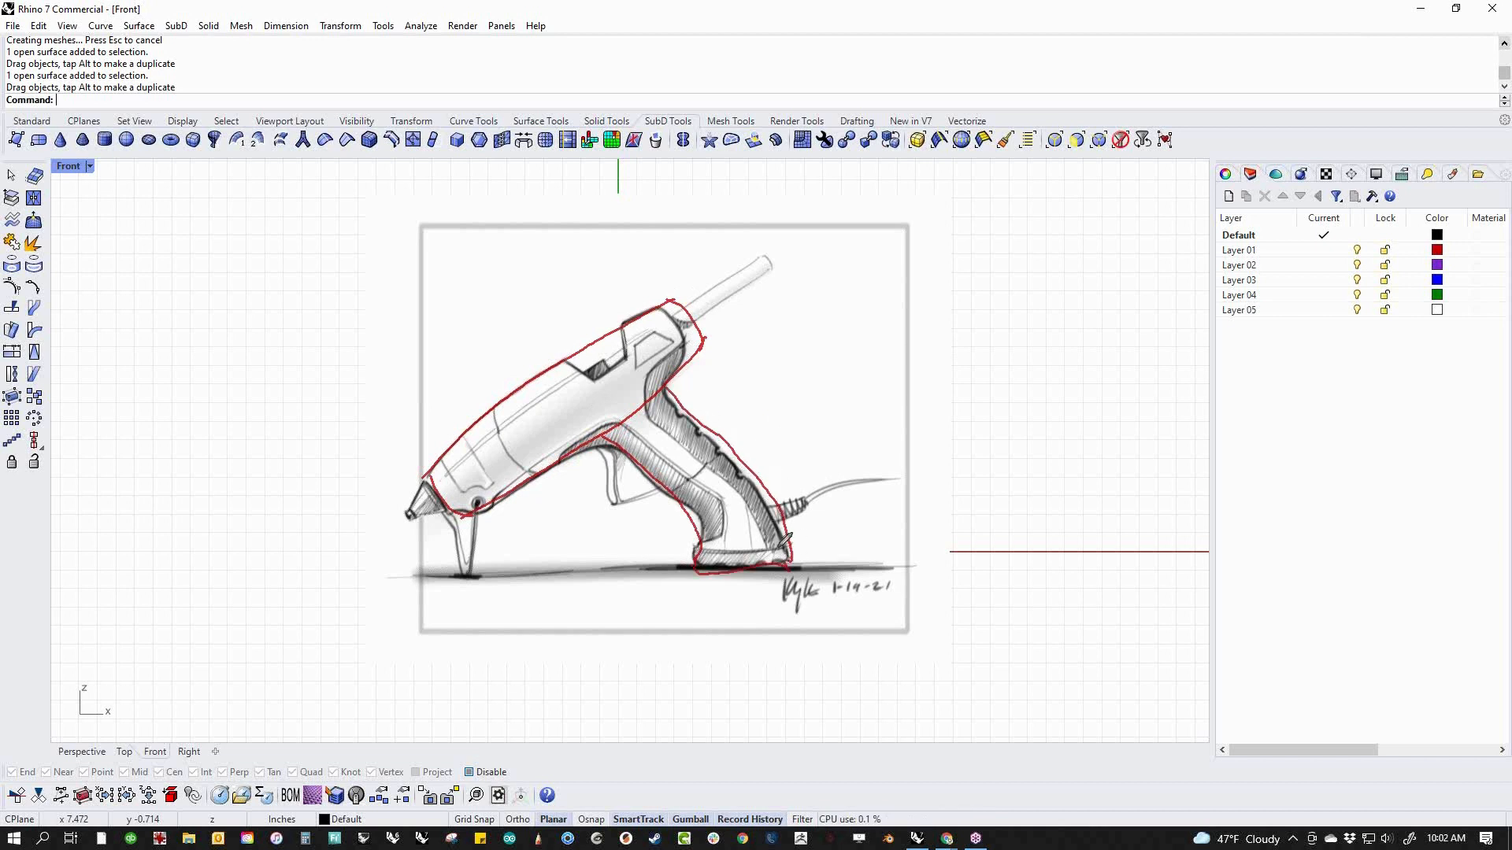
left_click_drag(561, 466, 691, 363)
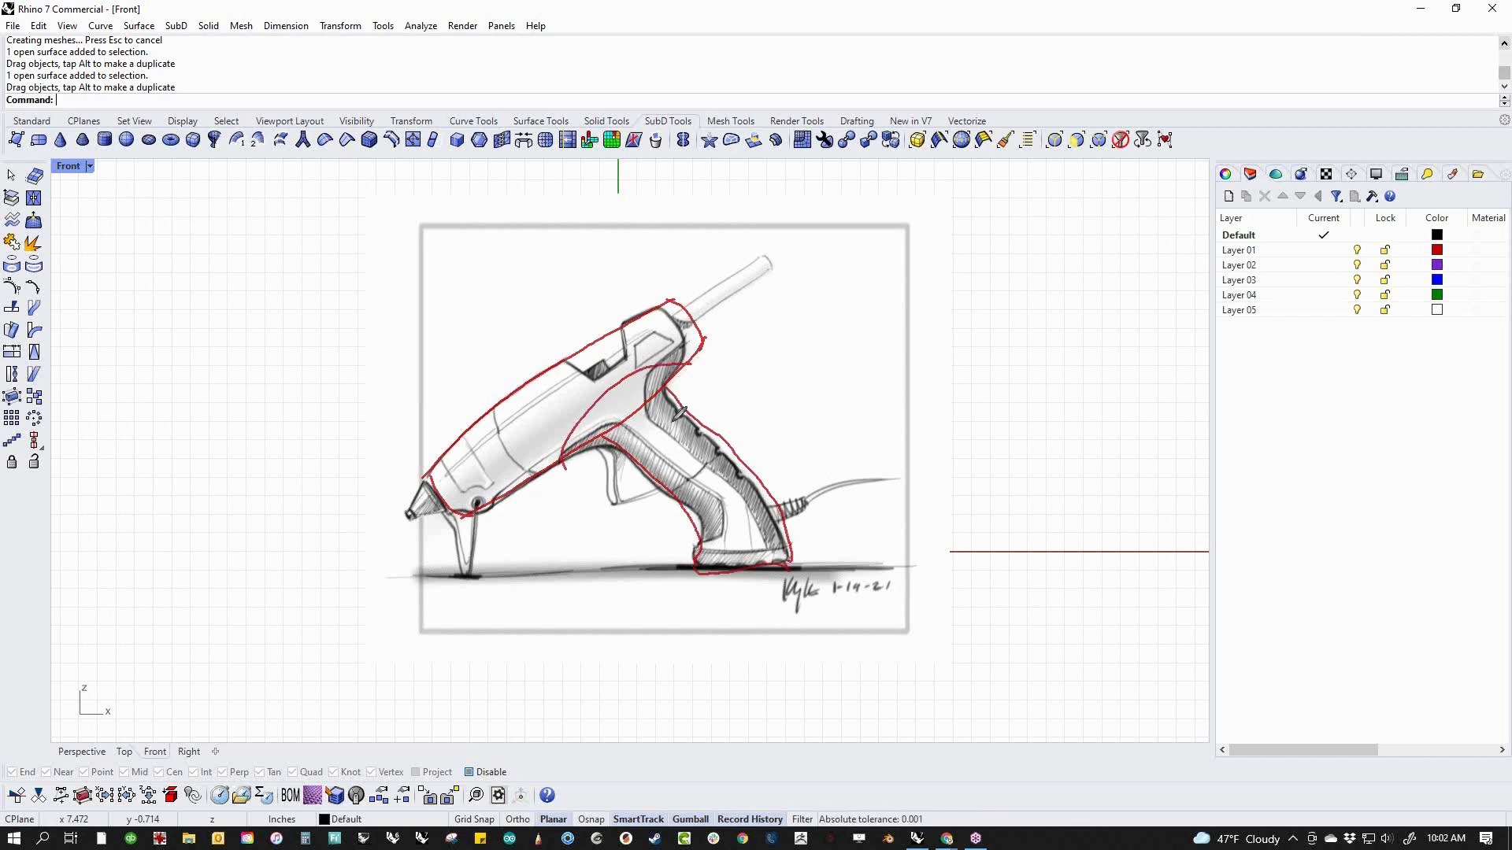
left_click_drag(620, 455, 703, 412)
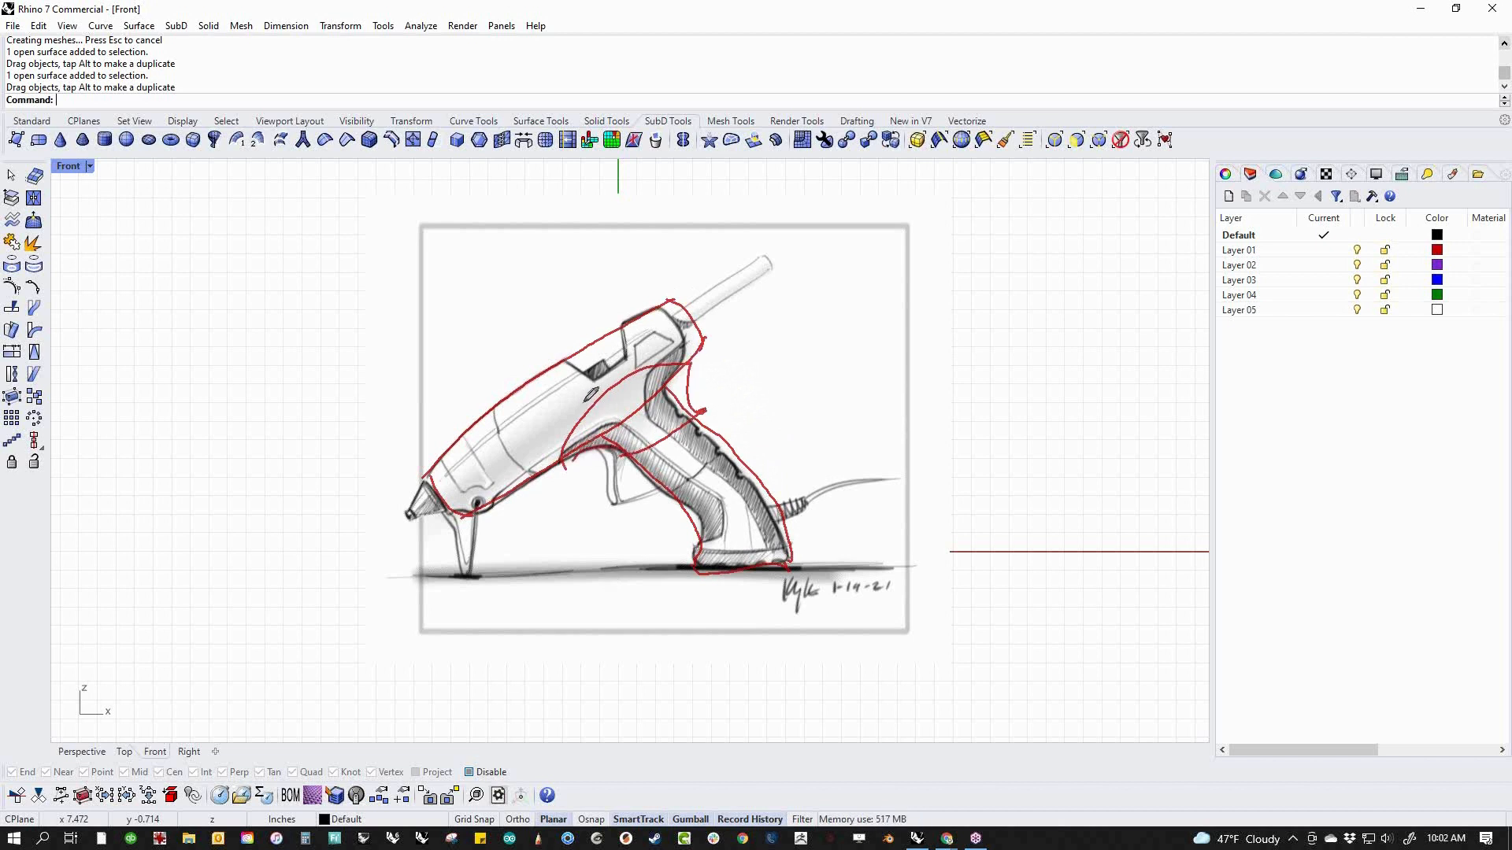
left_click_drag(572, 404, 601, 414)
left_click_drag(640, 358, 655, 375)
key("Escape")
left_click_drag(450, 507, 567, 415)
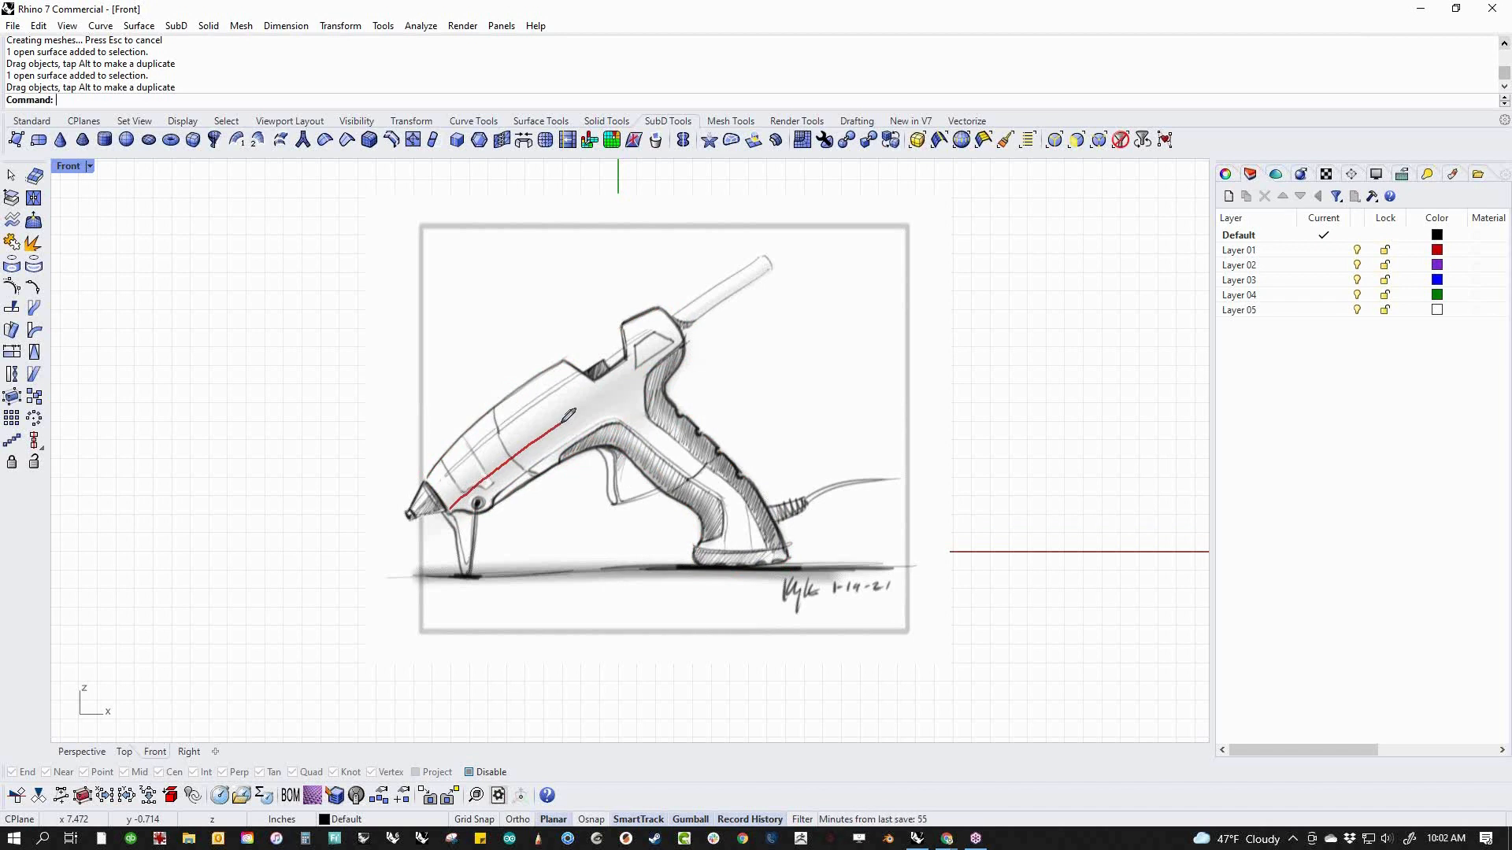
left_click_drag(567, 417, 693, 331)
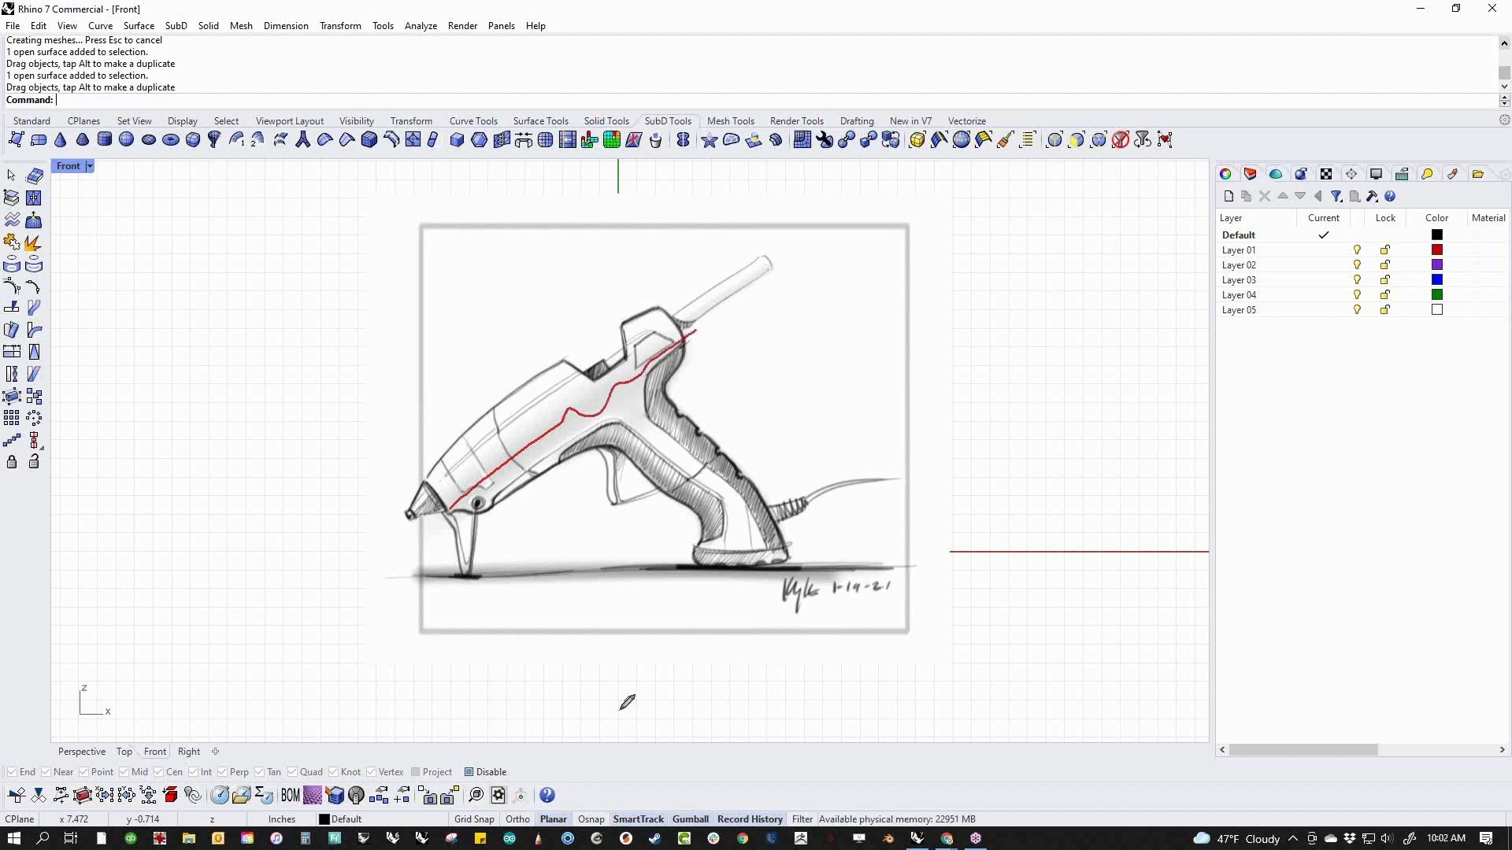
mouse_move(557, 461)
left_mouse_down()
mouse_move(570, 417)
mouse_move(679, 380)
left_mouse_up()
left_click_drag(614, 452, 685, 412)
mouse_move(618, 375)
left_mouse_down()
mouse_move(643, 419)
mouse_move(630, 451)
left_mouse_up()
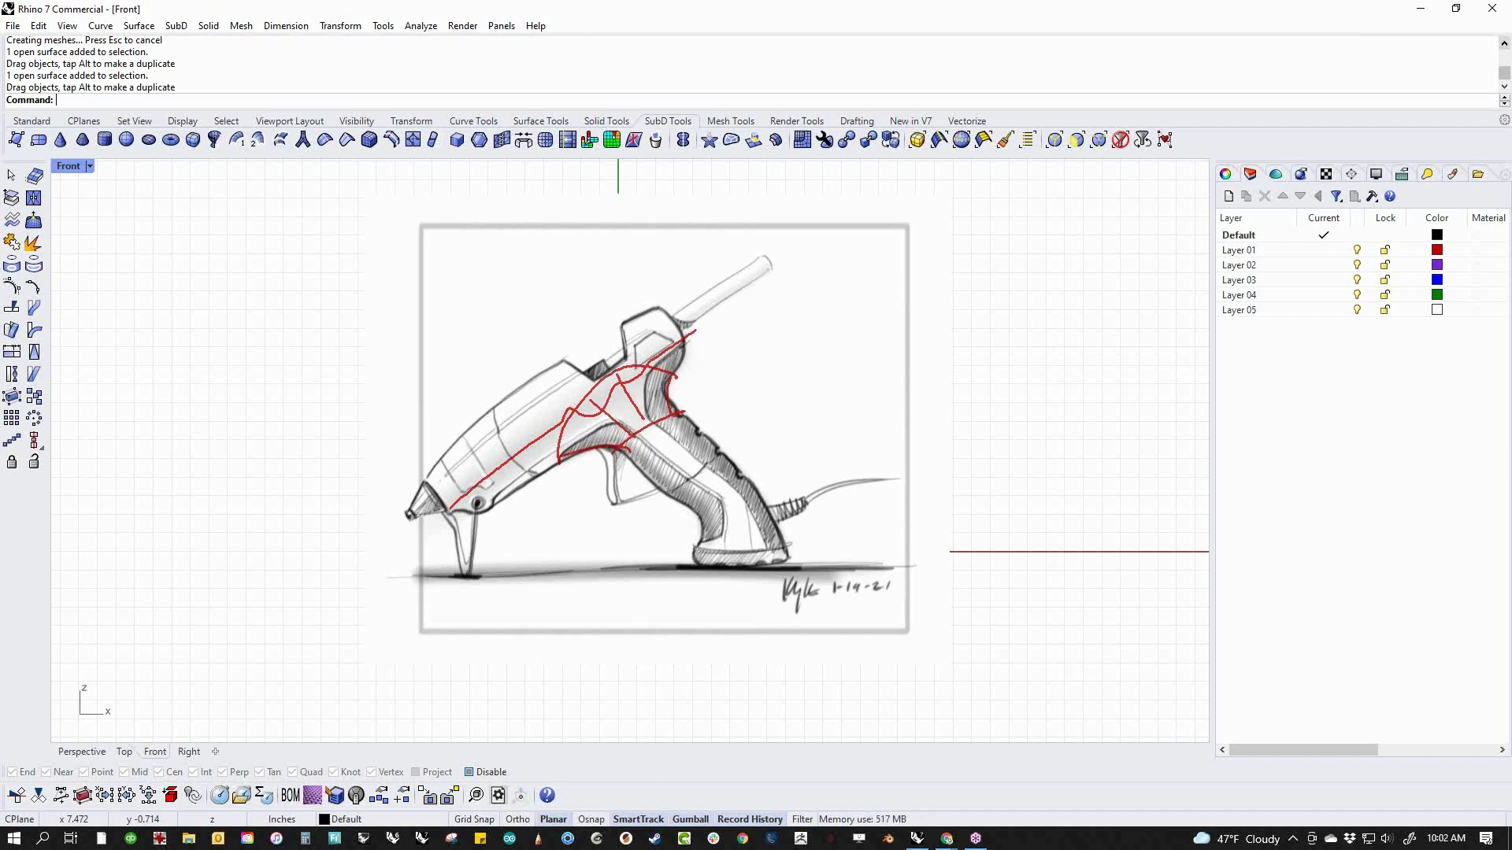
left_click(1310, 516)
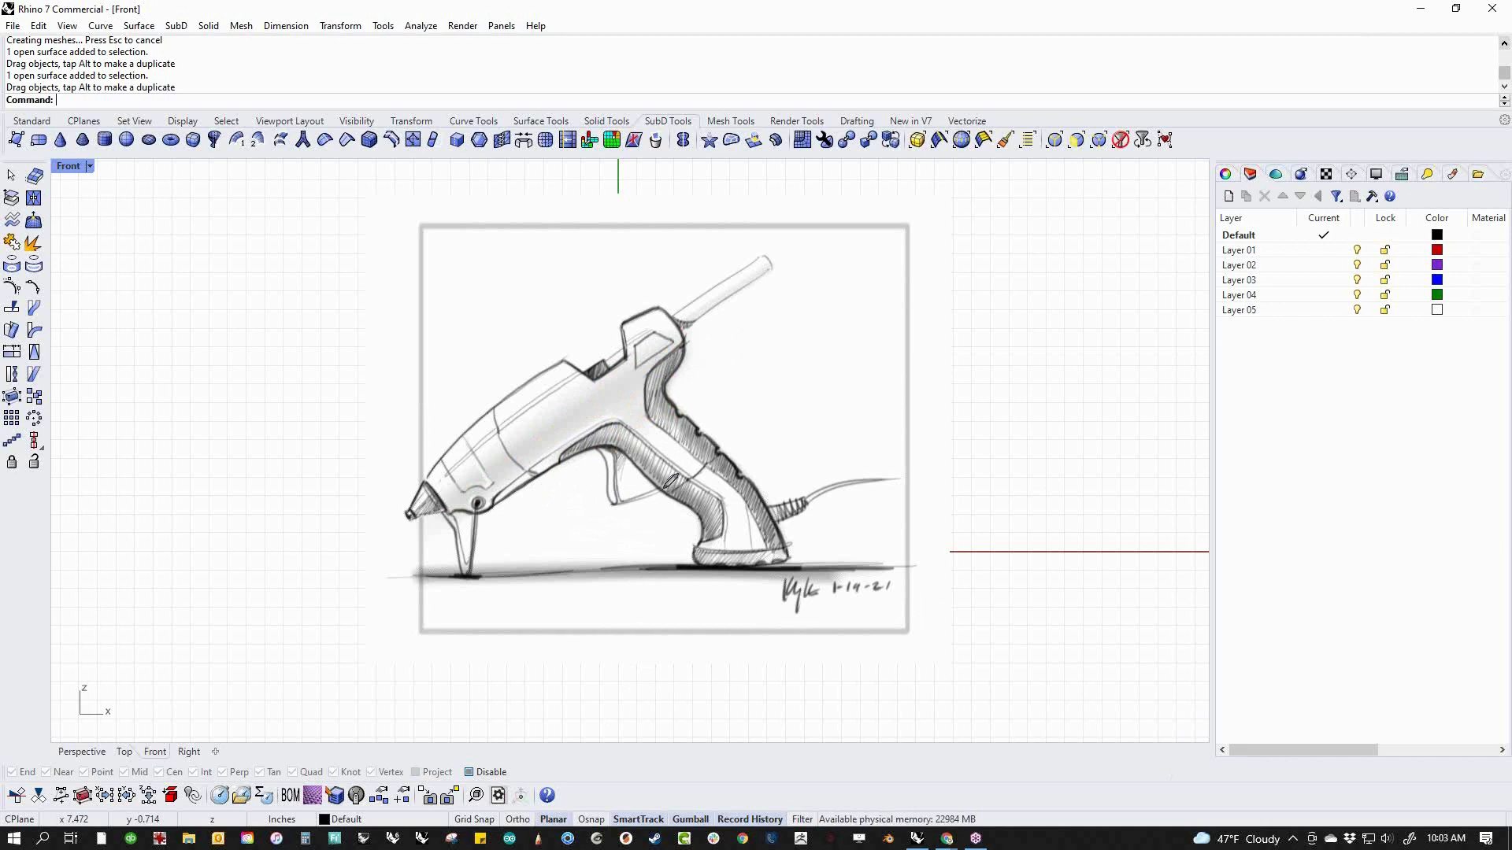
mouse_move(399, 503)
left_mouse_down()
mouse_move(409, 533)
mouse_move(337, 596)
mouse_move(336, 657)
mouse_move(352, 618)
mouse_move(352, 678)
left_mouse_up()
mouse_move(300, 666)
left_mouse_down()
mouse_move(347, 697)
mouse_move(344, 673)
mouse_move(384, 637)
left_mouse_up()
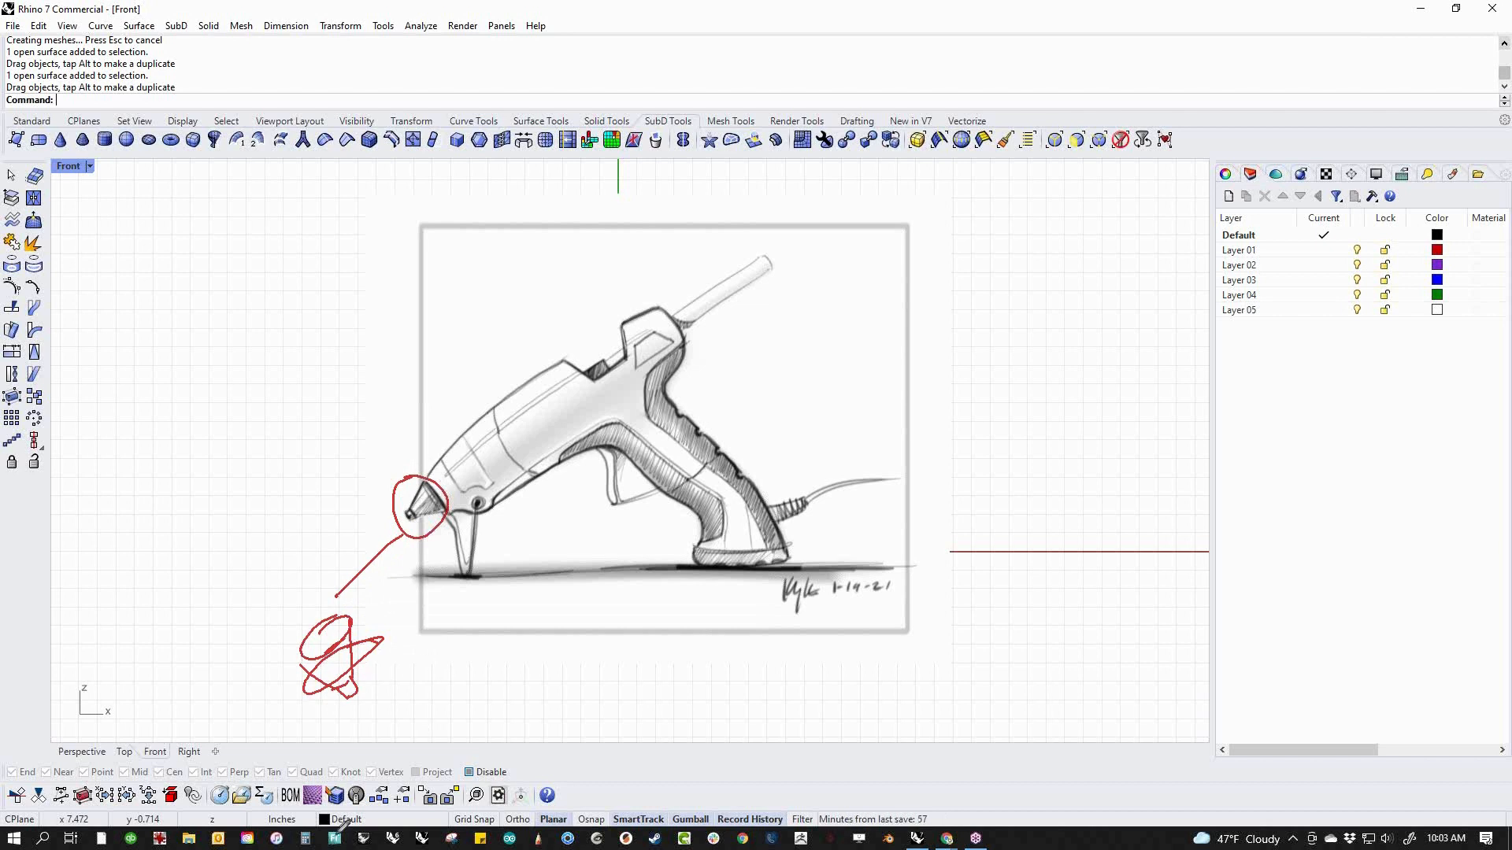
mouse_move(456, 503)
left_mouse_down()
mouse_move(455, 529)
mouse_move(482, 505)
left_mouse_up()
left_click(1308, 482)
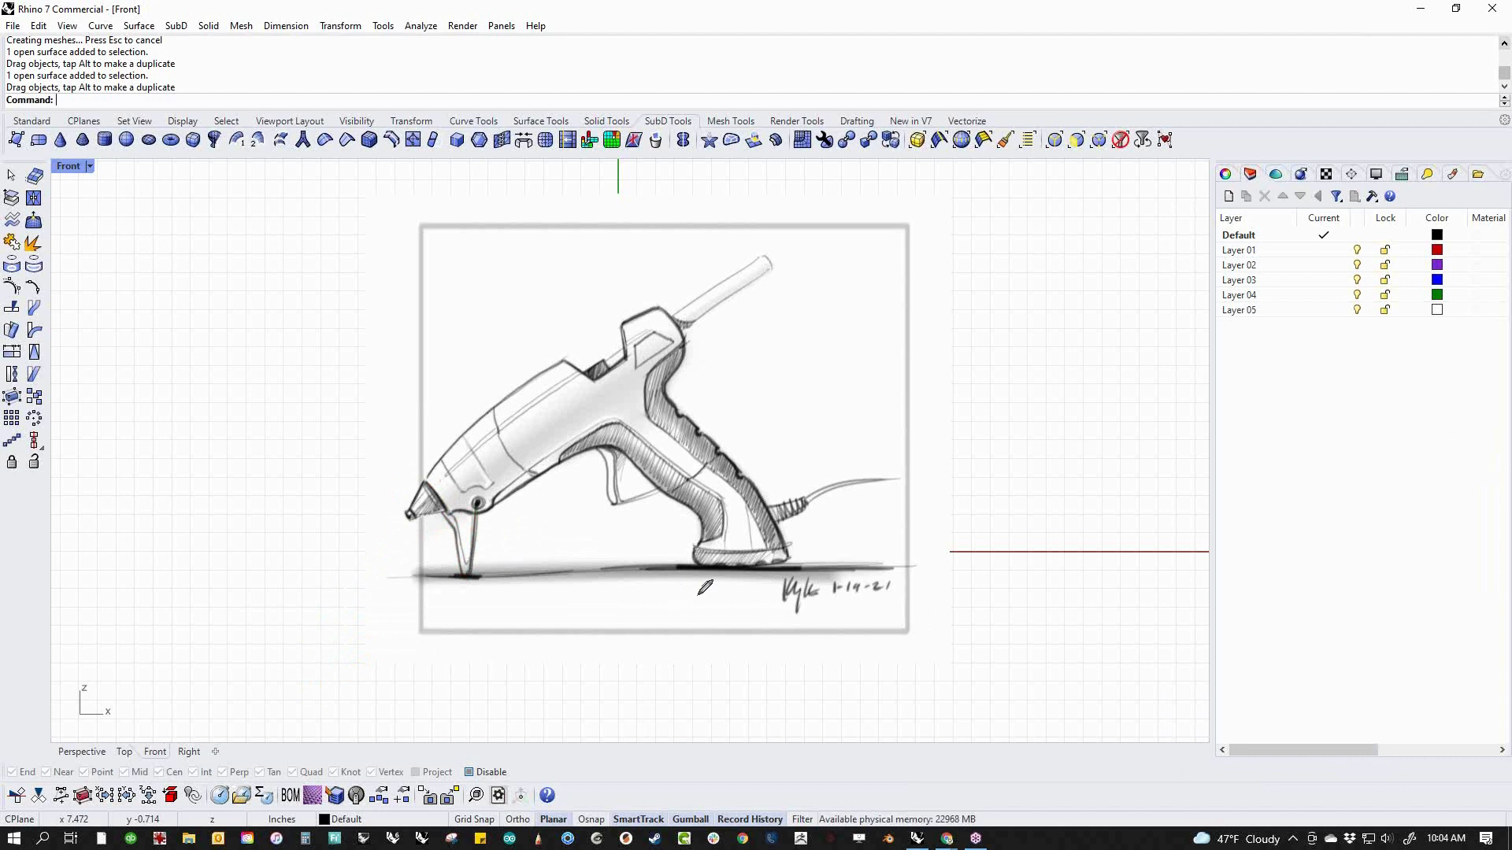
mouse_move(504, 490)
left_mouse_down()
mouse_move(586, 440)
mouse_move(621, 441)
mouse_move(711, 508)
mouse_move(713, 540)
left_mouse_up()
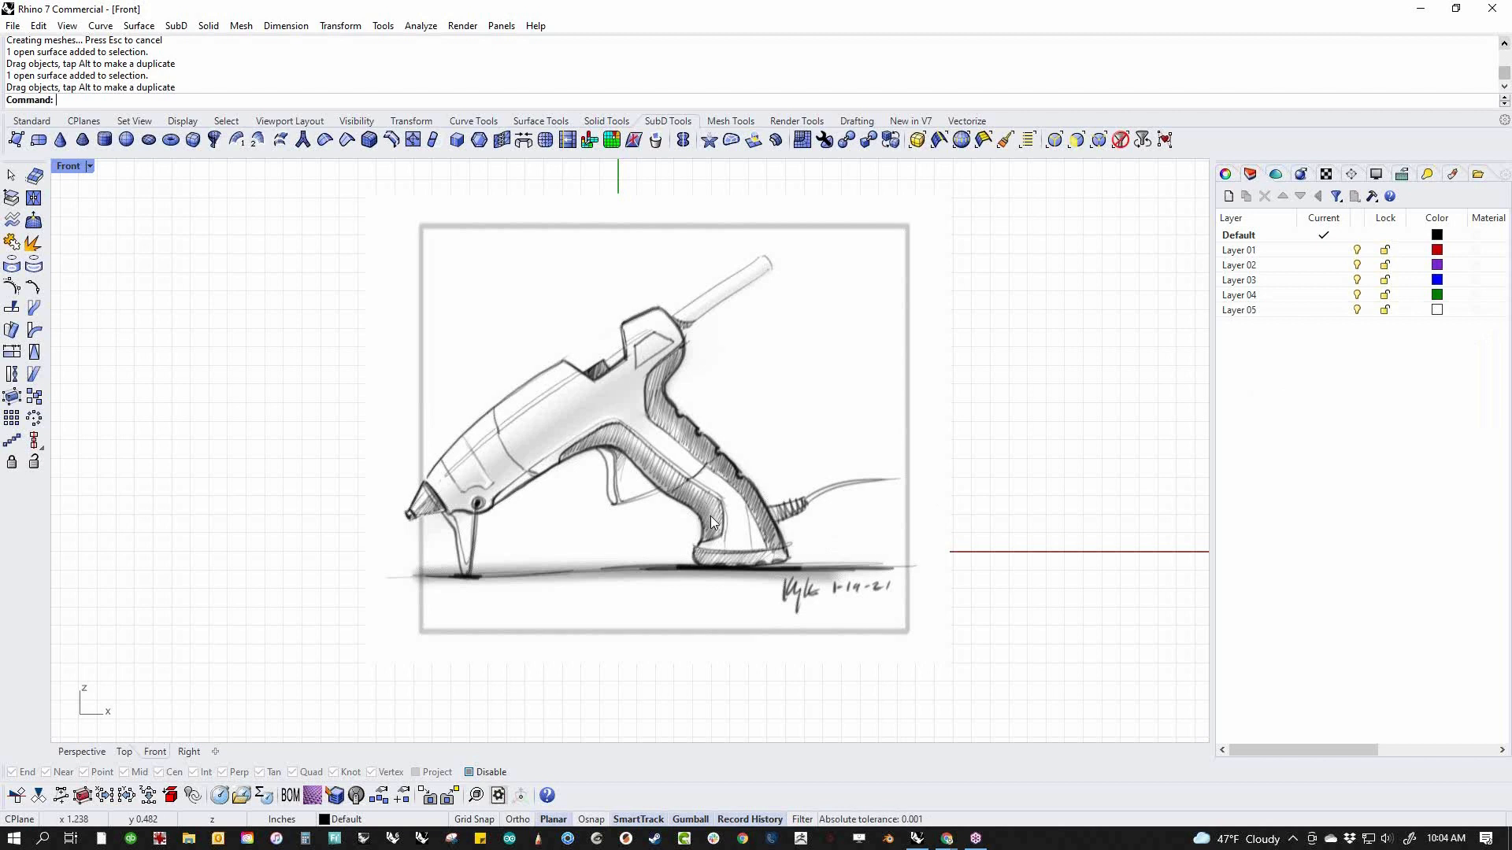
Delete the existing glue gun sketch picture from the Front view
left_click(691, 439)
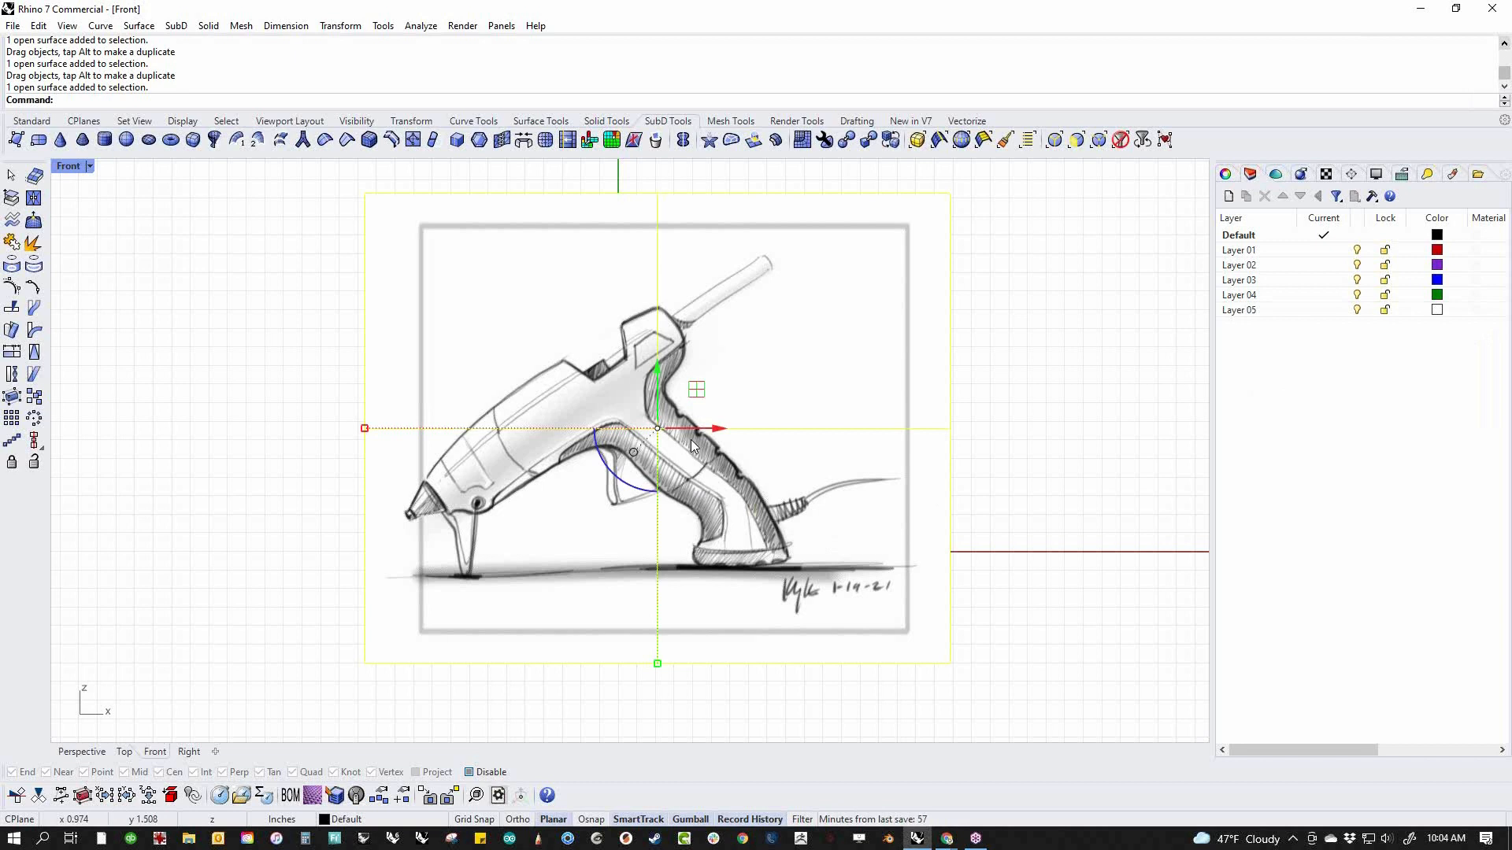
left_click(266, 438)
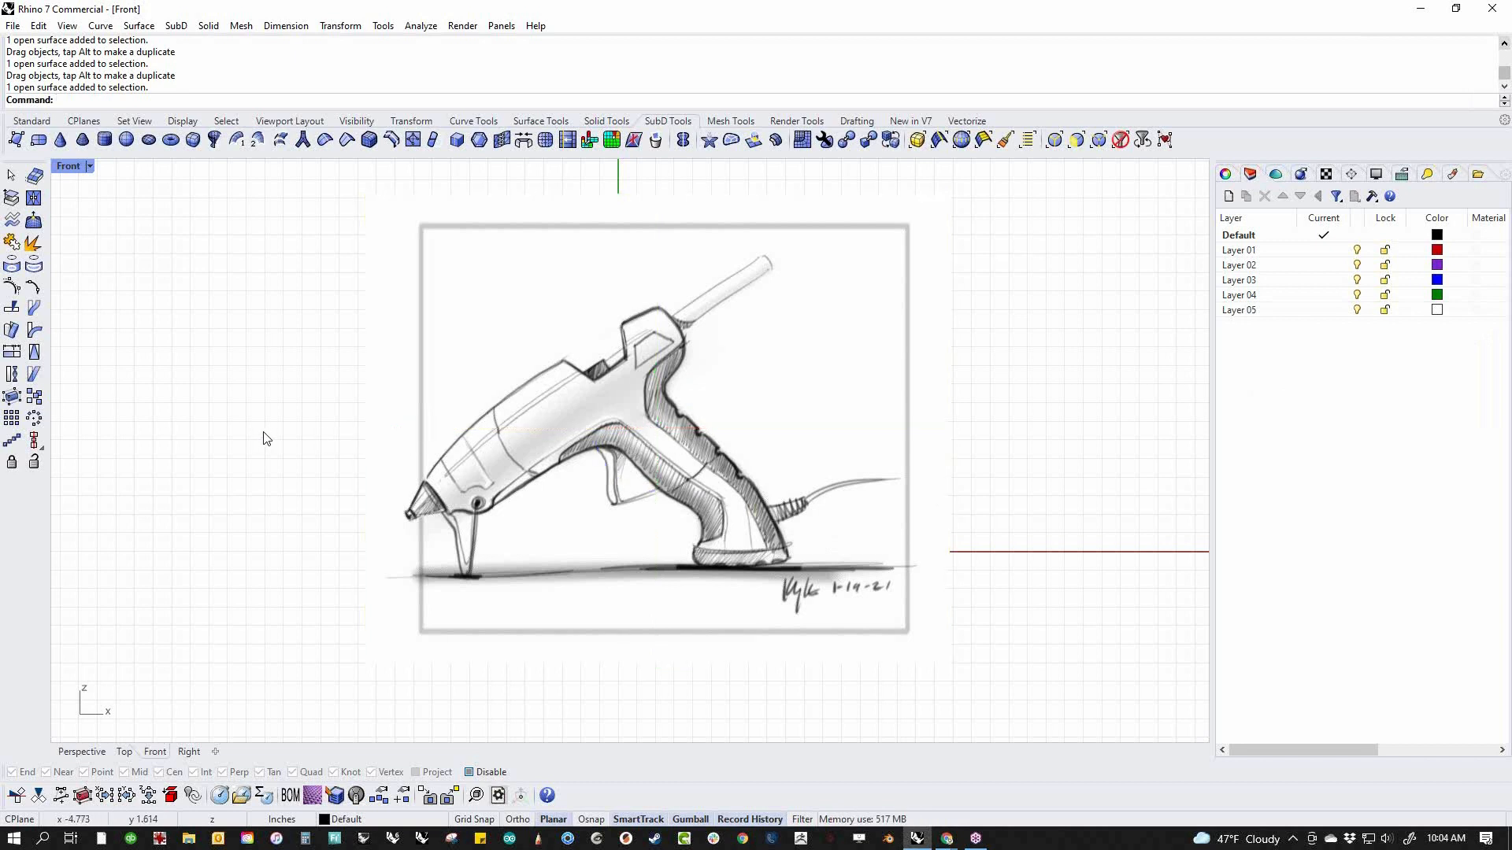
left_click(598, 503)
key("Delete")
Insert gluegun.jpg from the Desktop as a picture in the Front view and move it so the sketch surrounds the origin
type("Picture")
key("Return")
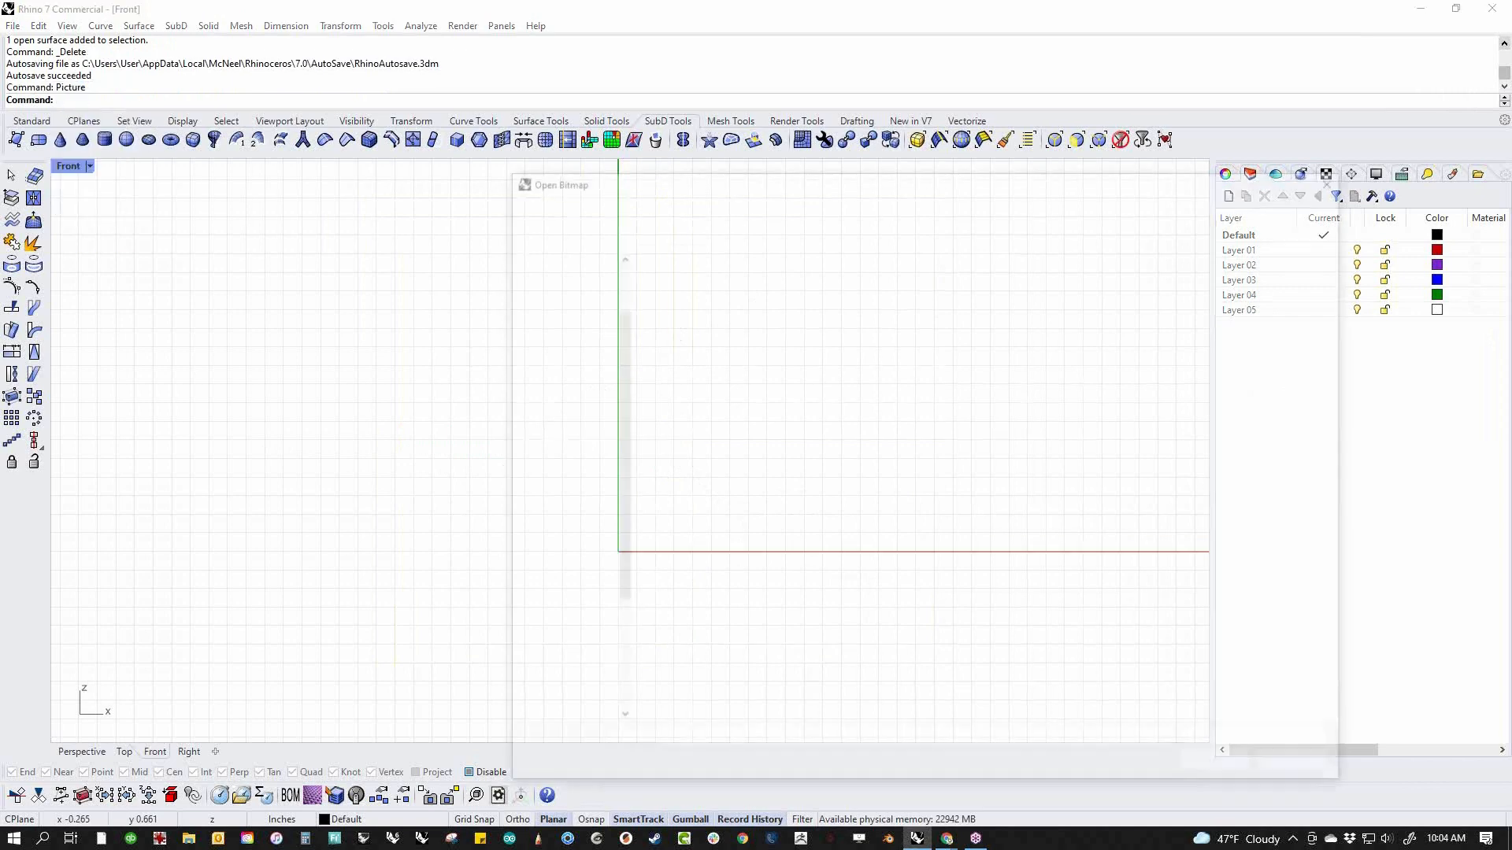
double_click(750, 463)
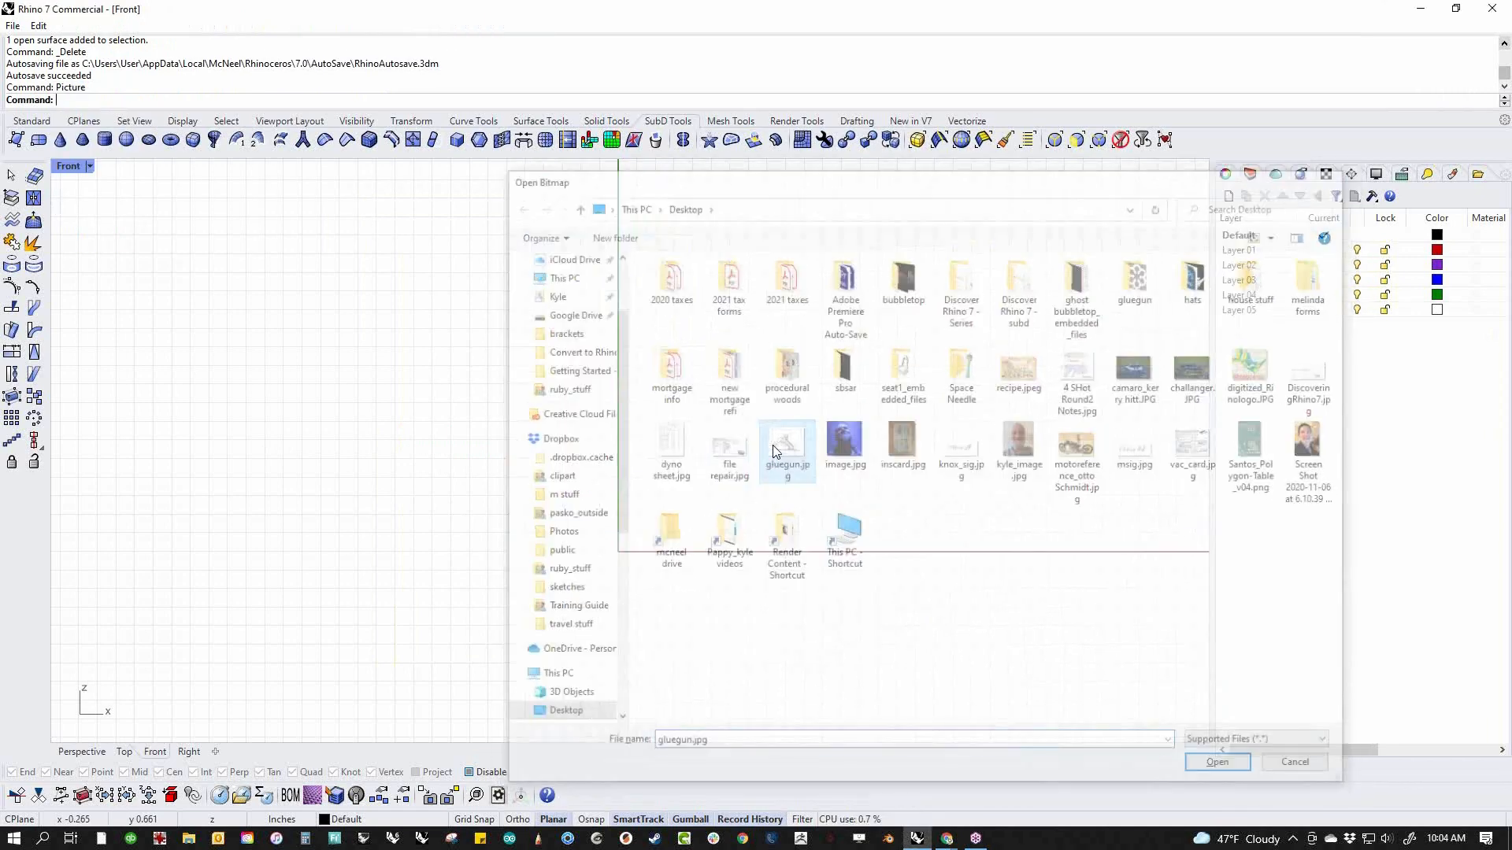
left_click(425, 620)
left_click(1014, 261)
mouse_move(871, 413)
left_mouse_down()
mouse_move(788, 499)
mouse_move(802, 464)
left_mouse_up()
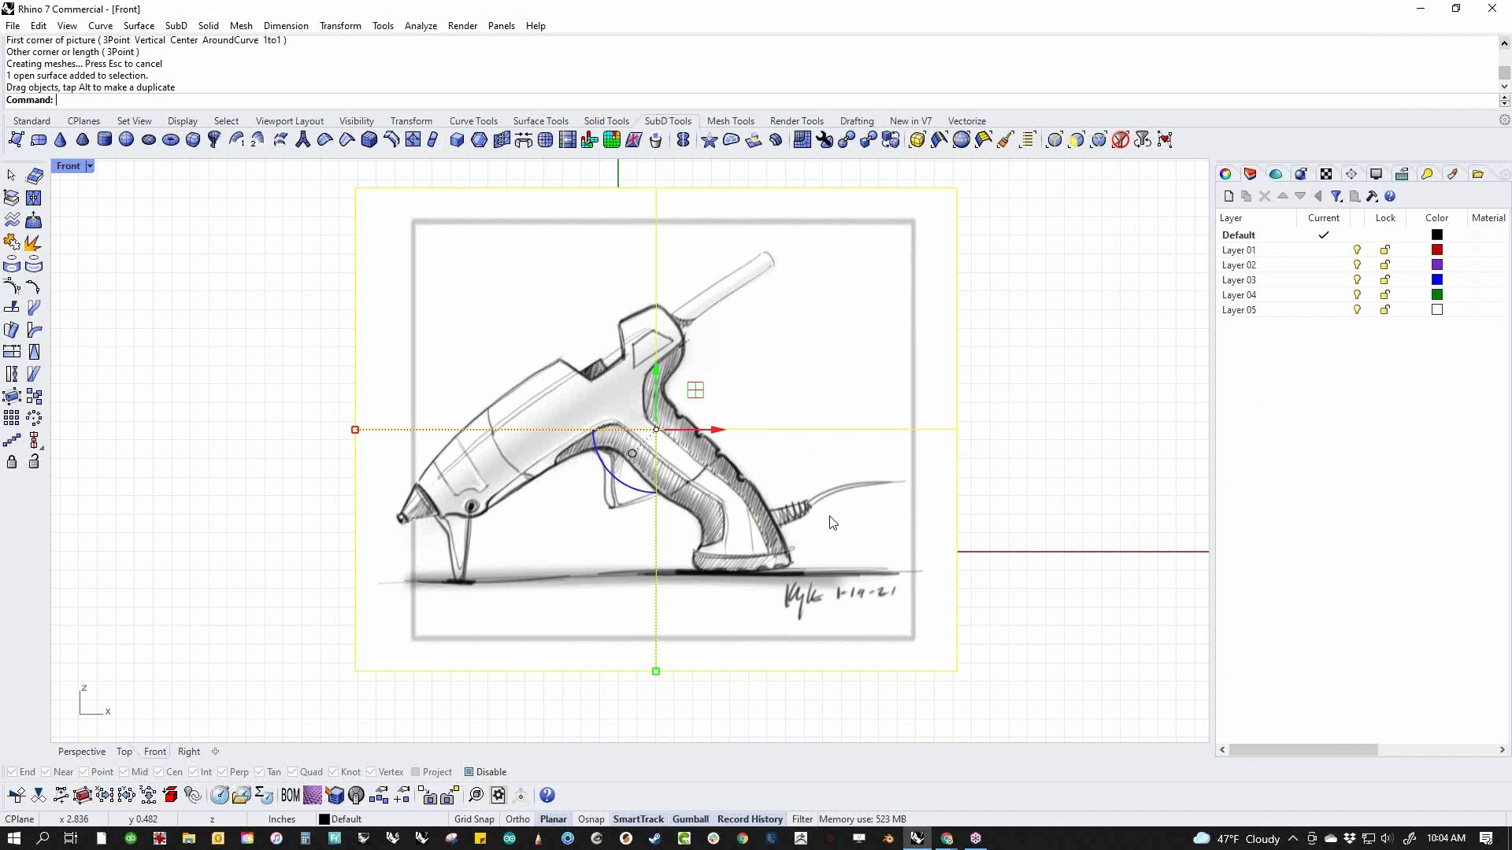
Move the selected glue gun picture to Layer 01 and rename that layer image
right_click(1241, 252)
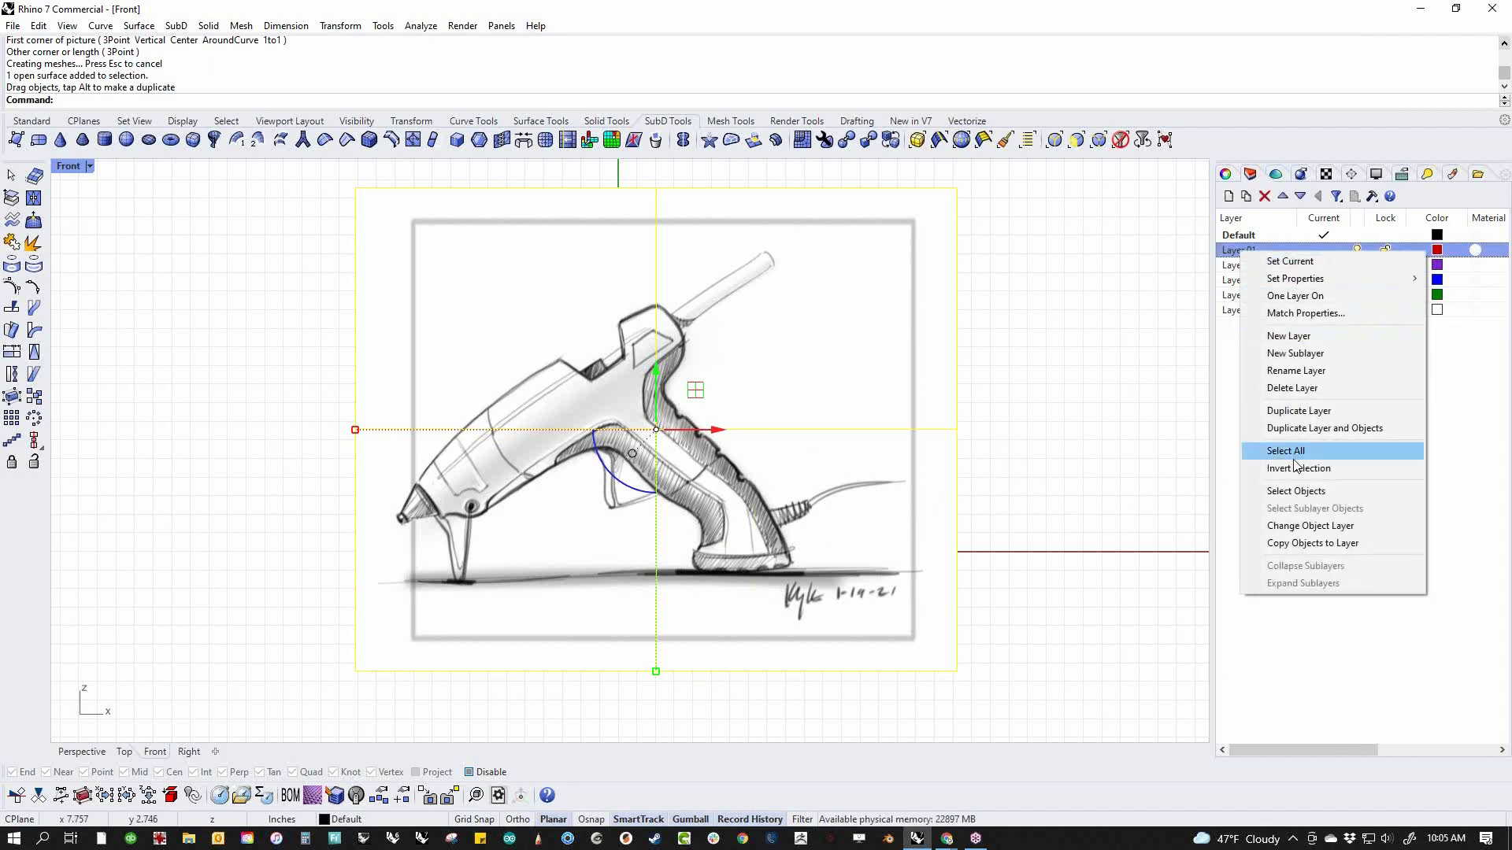
left_click(1300, 526)
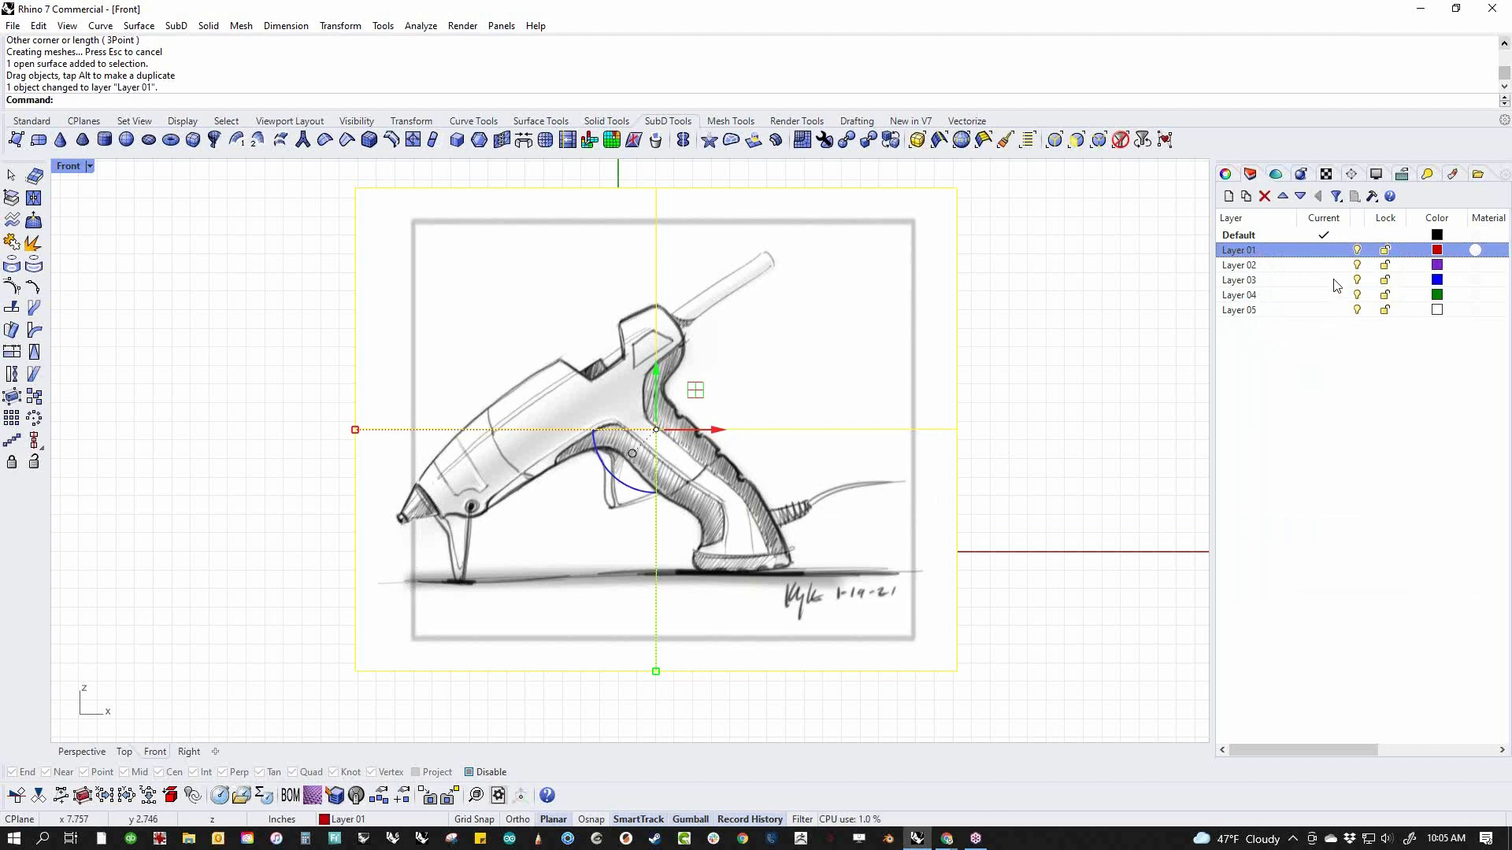
left_click(1259, 252)
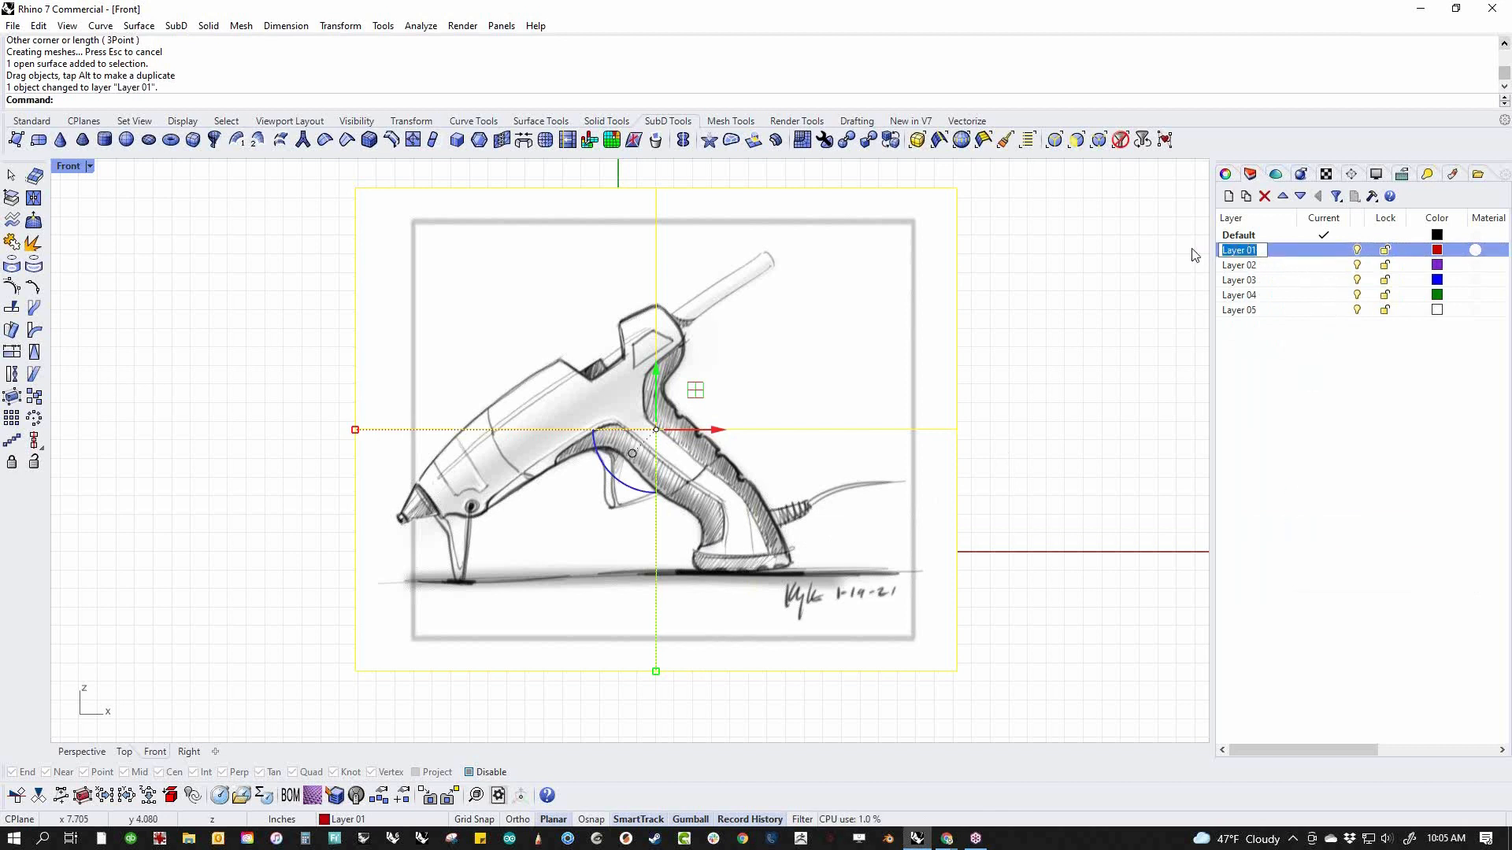
type("image")
key("Return")
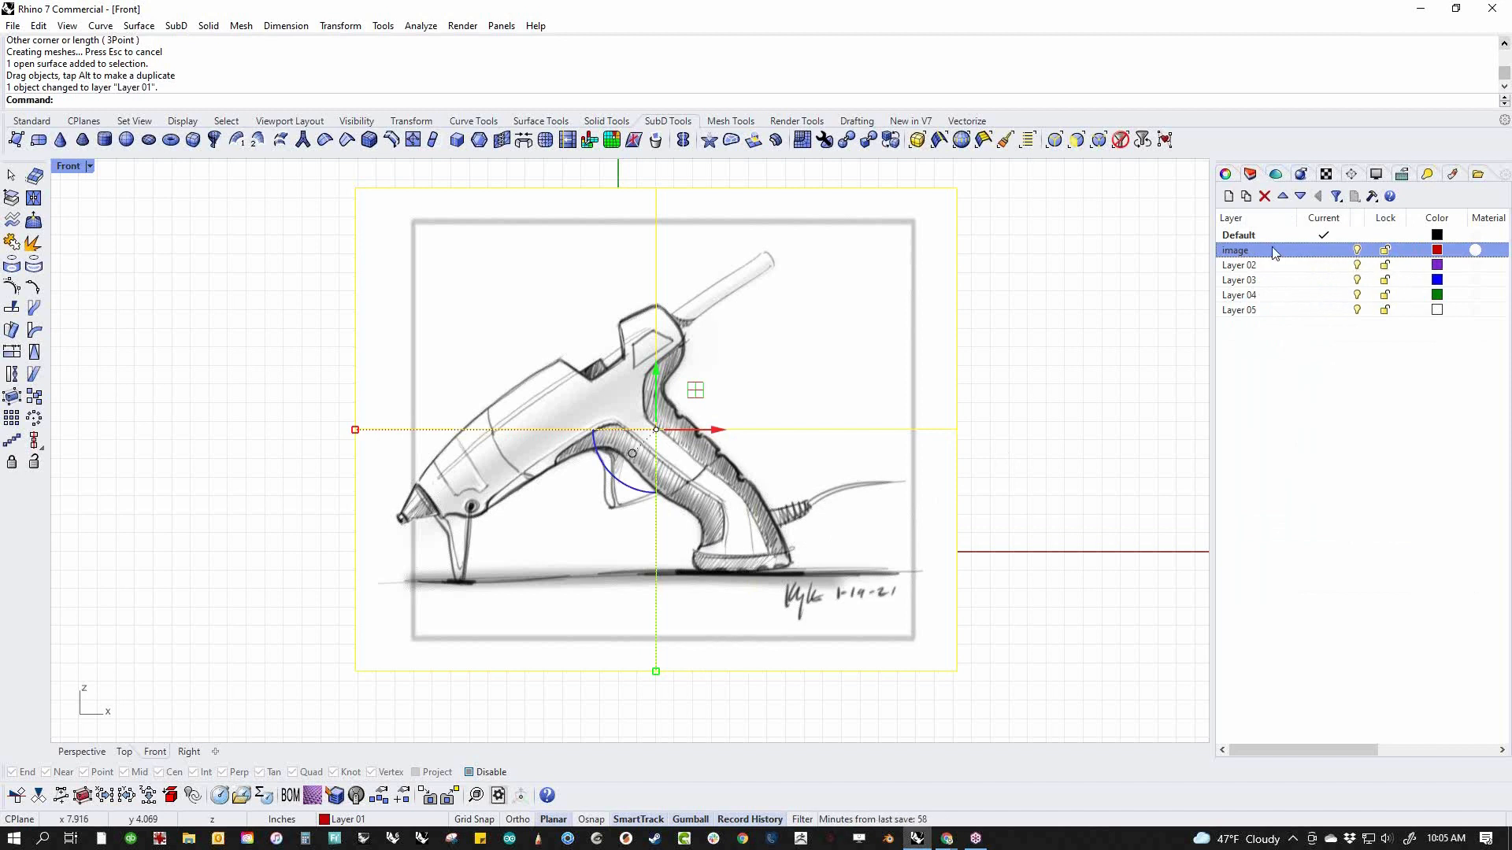
Set the object transparency of the glue gun picture's material to about 70%
left_click(1452, 175)
left_click(1066, 402)
left_click(807, 395)
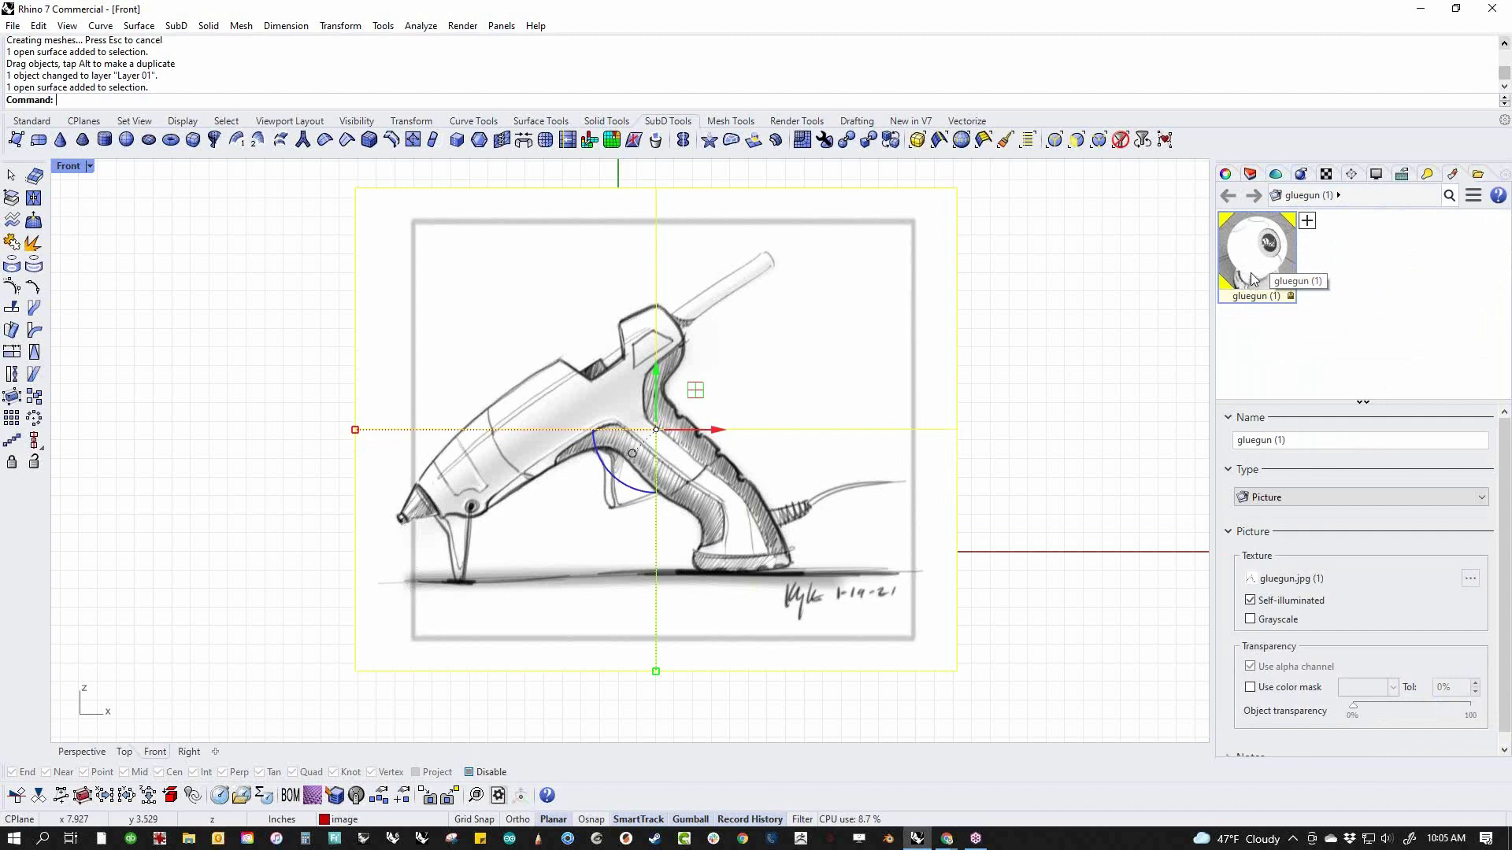
left_click_drag(1355, 715, 1439, 724)
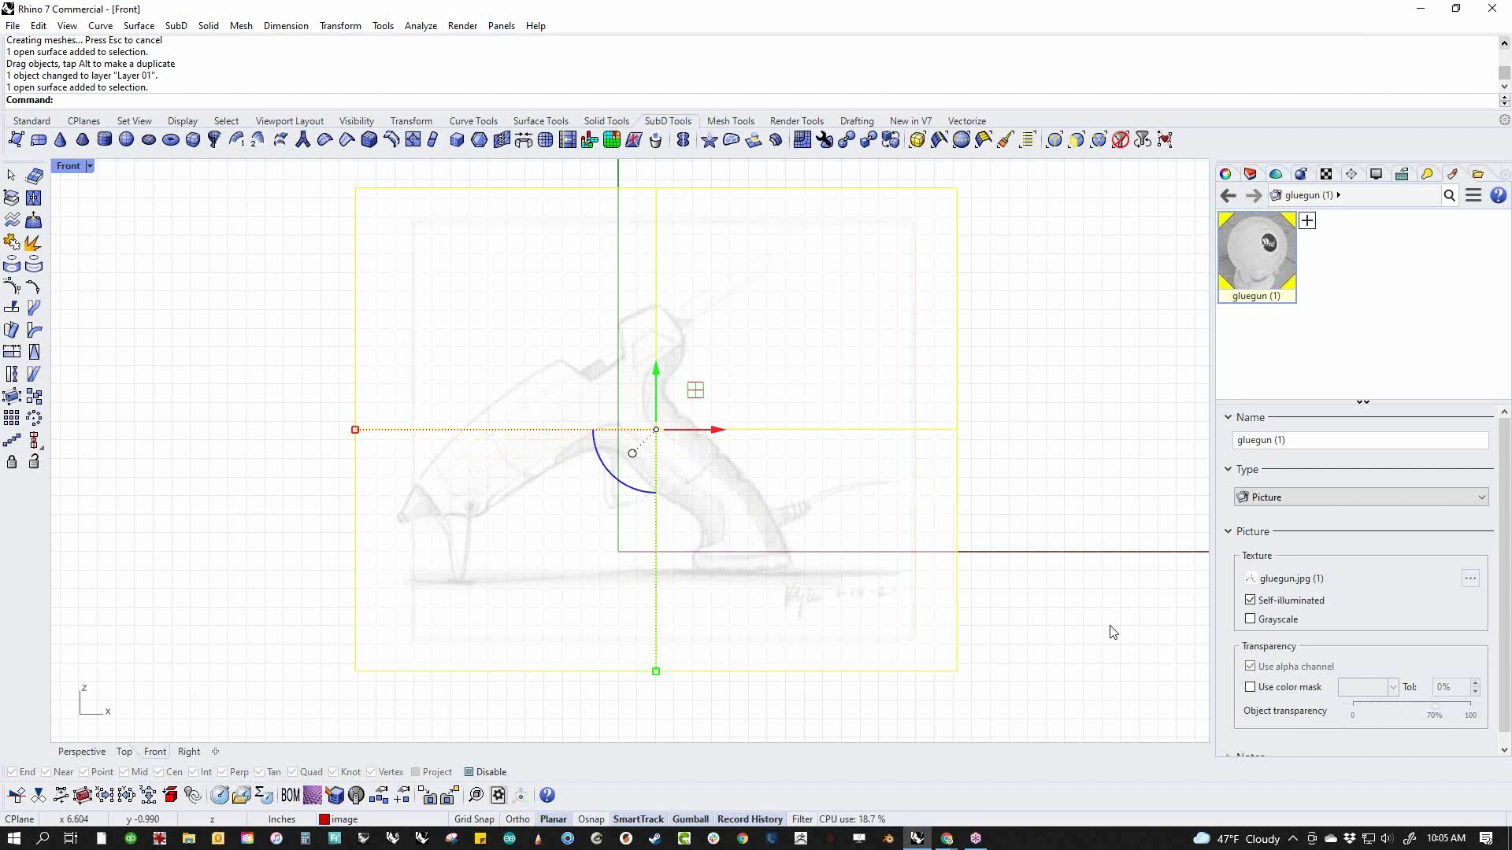
Lock the image layer so the glue gun picture cannot be selected
right_click_drag(1012, 593, 1060, 598)
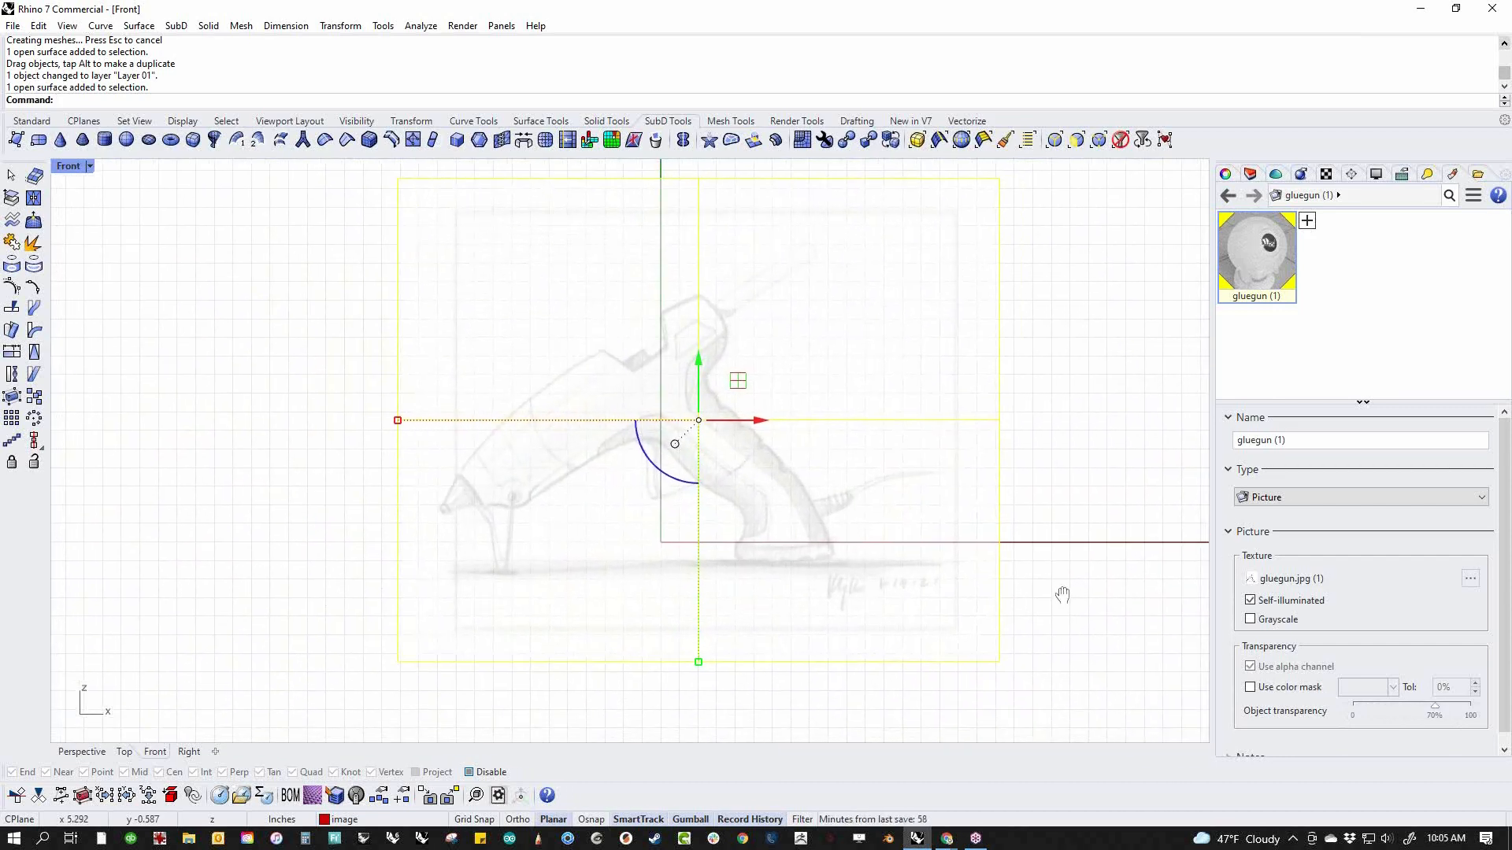
right_click_drag(1021, 446, 1010, 463)
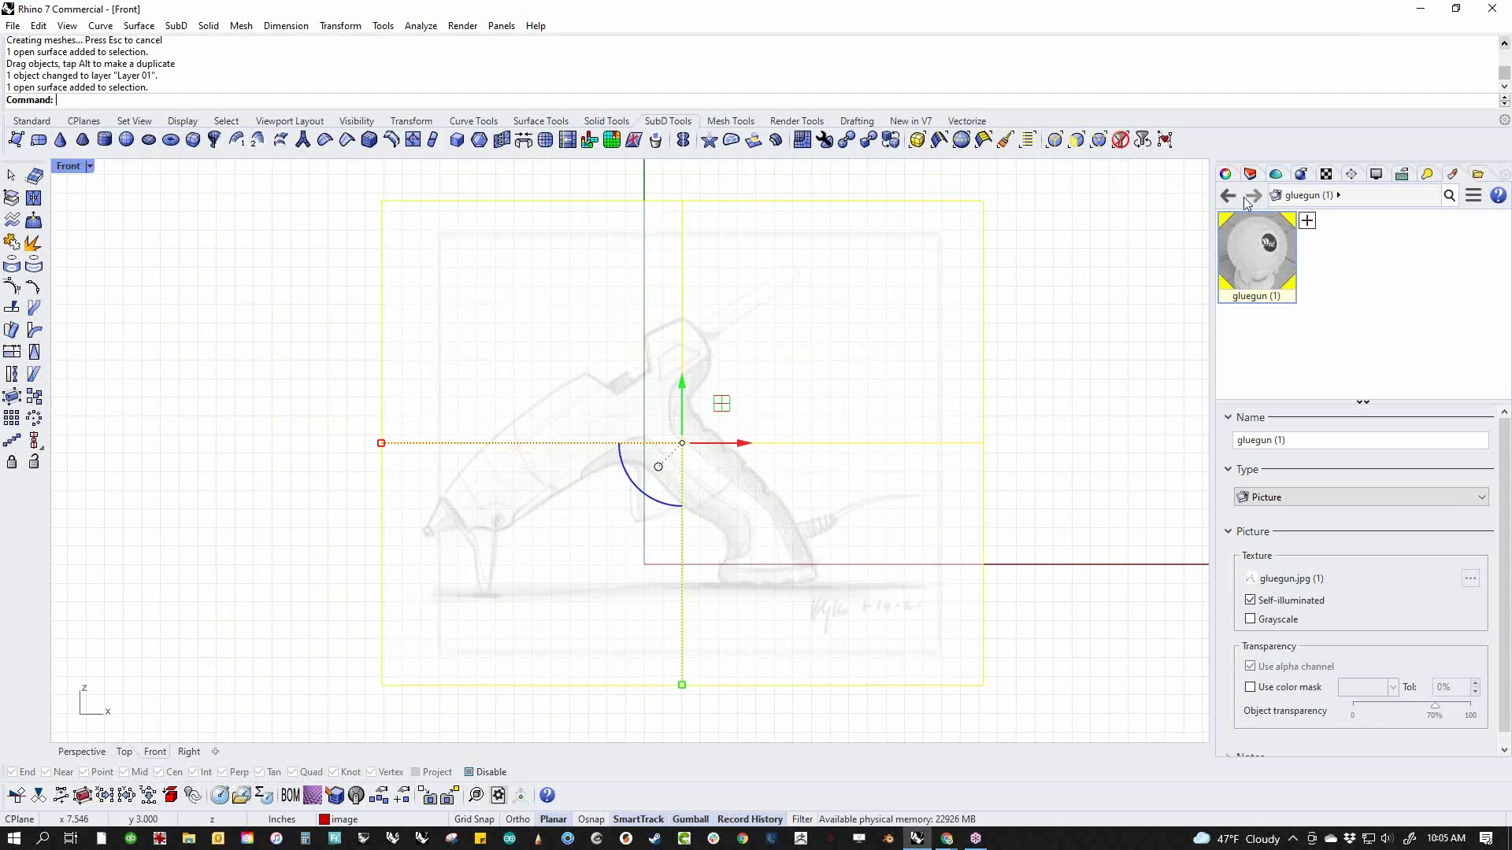
left_click(1250, 173)
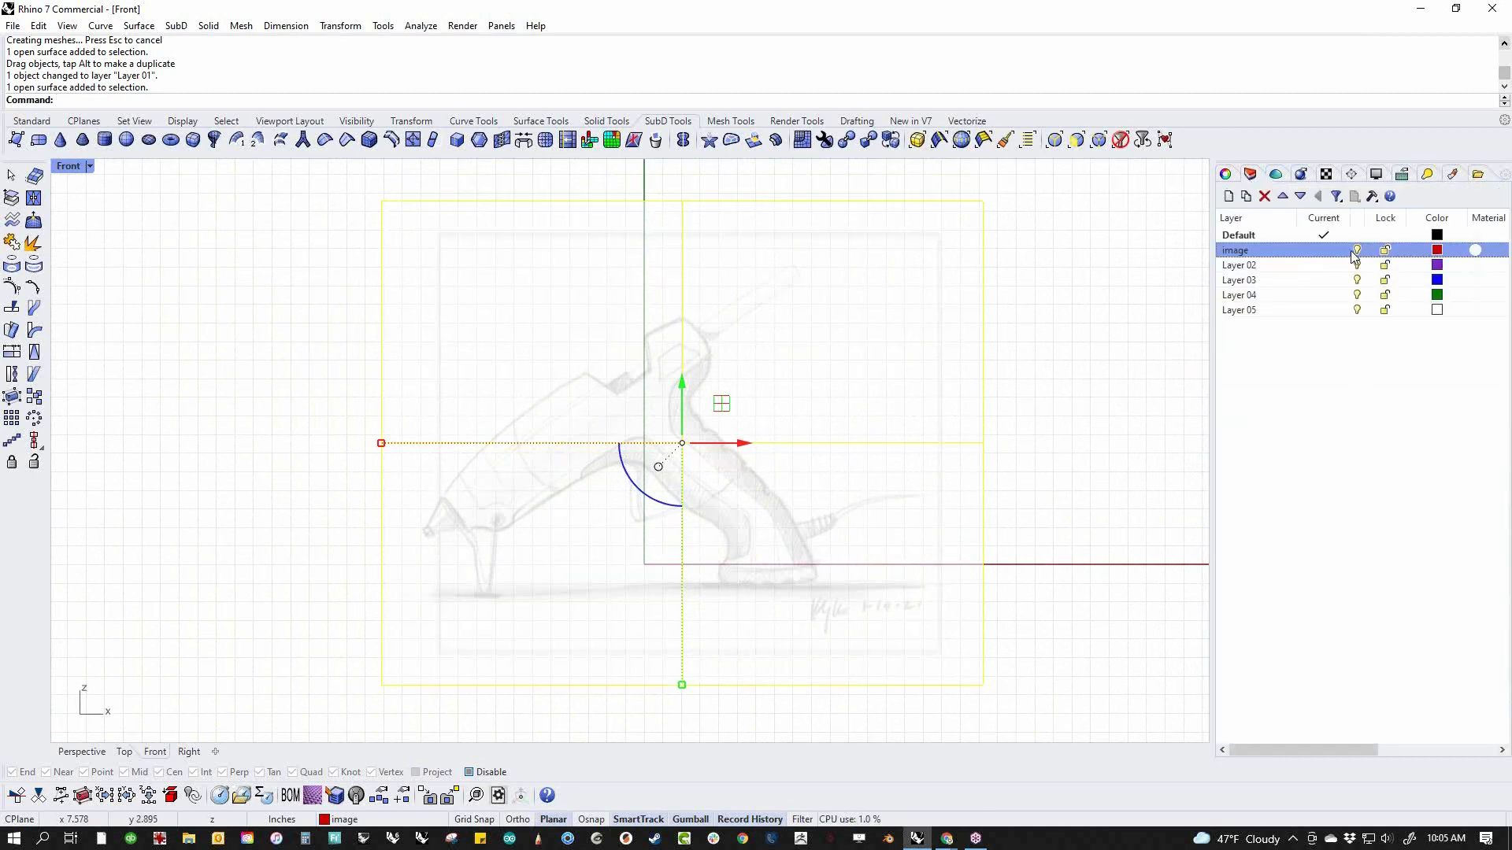
left_click(1385, 250)
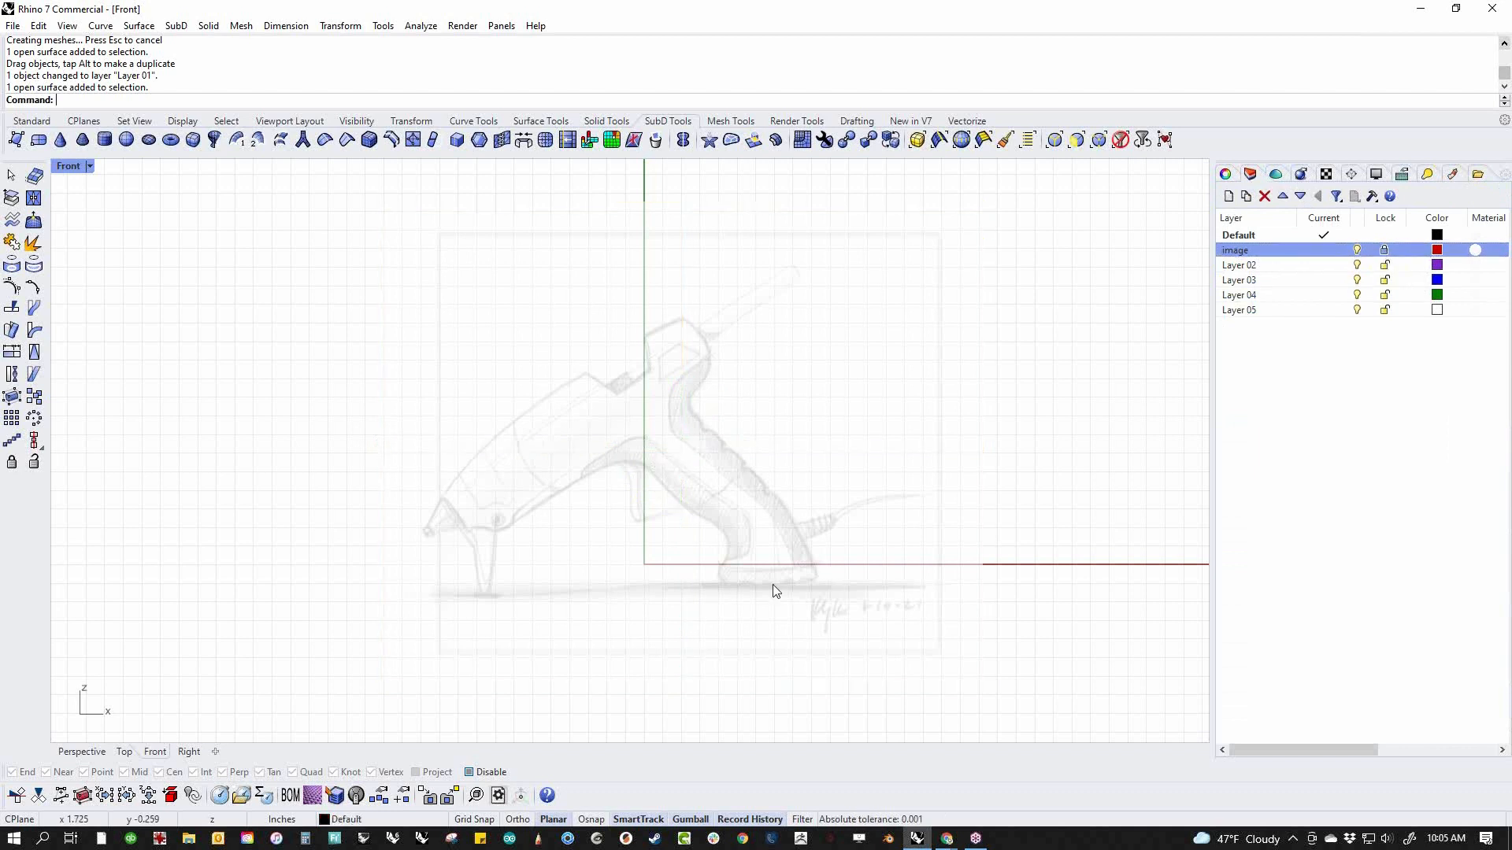
Switch to the Perspective view and unlock the image layer holding the glue gun picture
left_click_drag(773, 419, 687, 597)
key("F4")
scroll(593, 413, "up", 12)
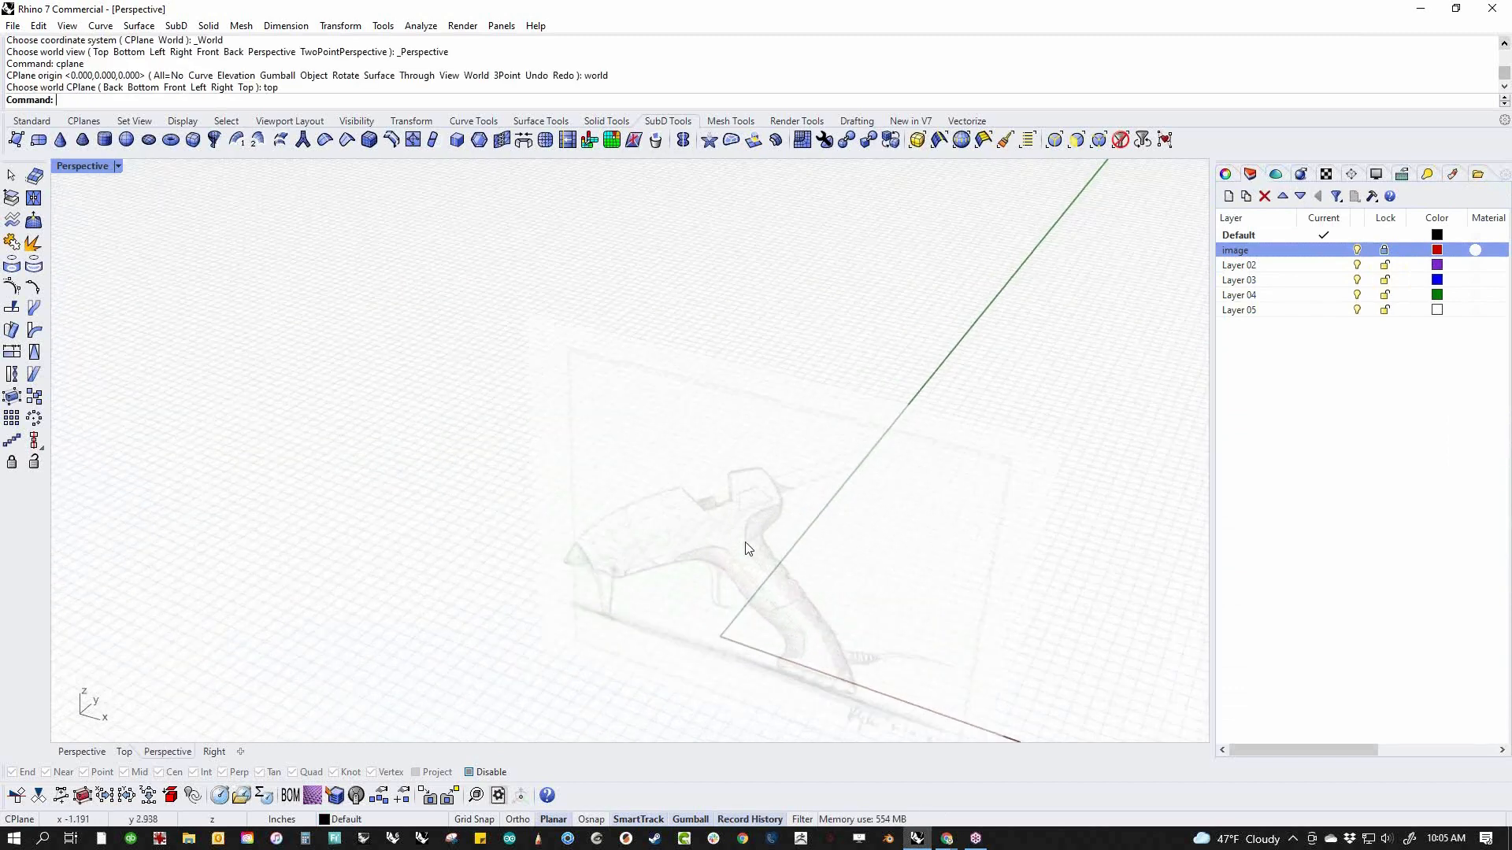
right_click_drag(748, 550, 570, 478, "shift")
left_click(1384, 252)
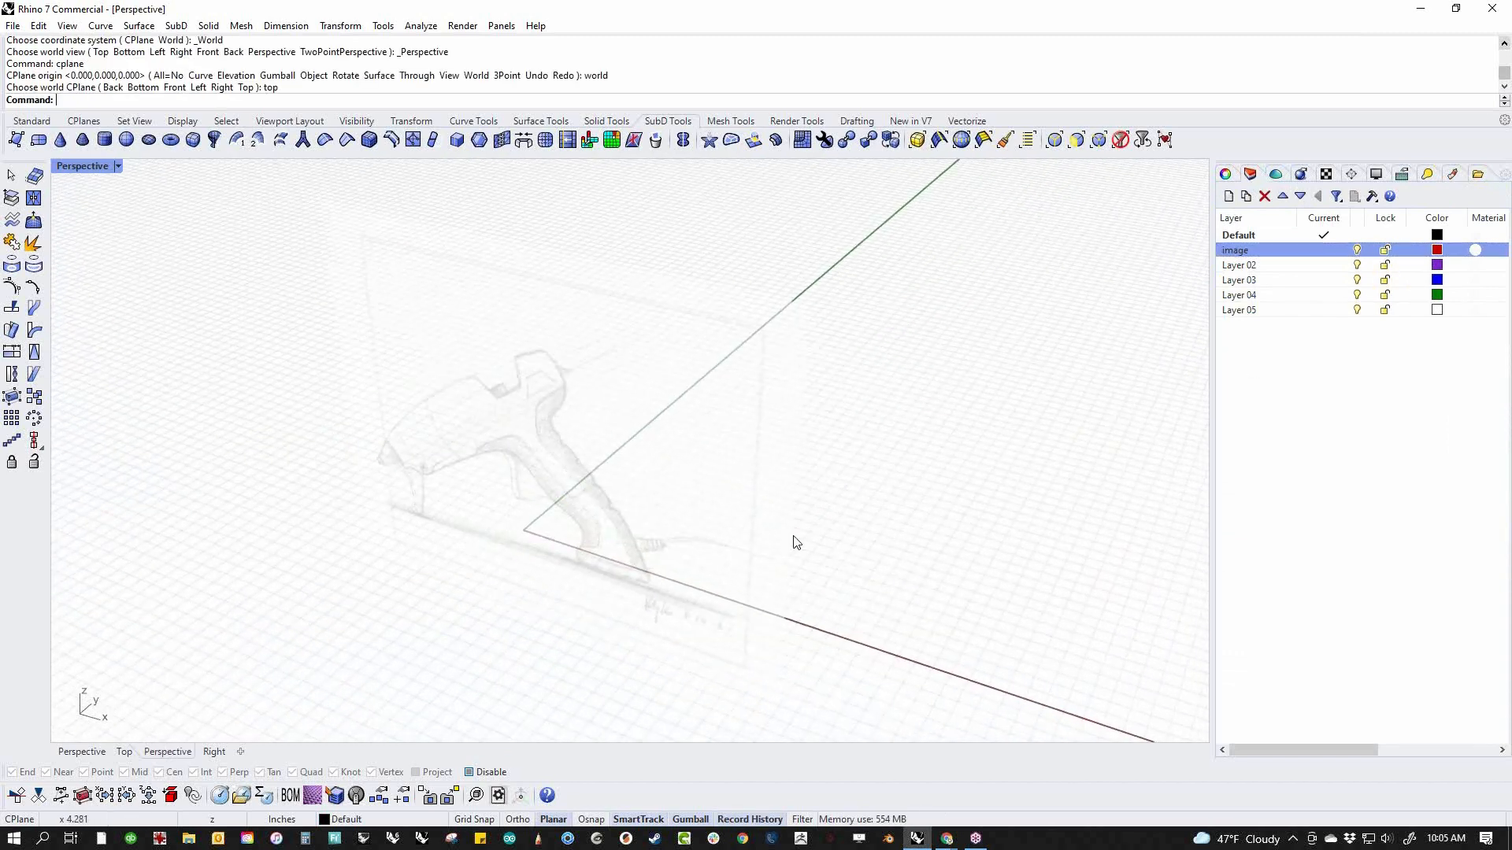
Try moving the glue gun picture back along the Y axis, away from the origin, and undo the move
left_click(661, 499)
left_click_drag(575, 428, 756, 340)
left_click(812, 576)
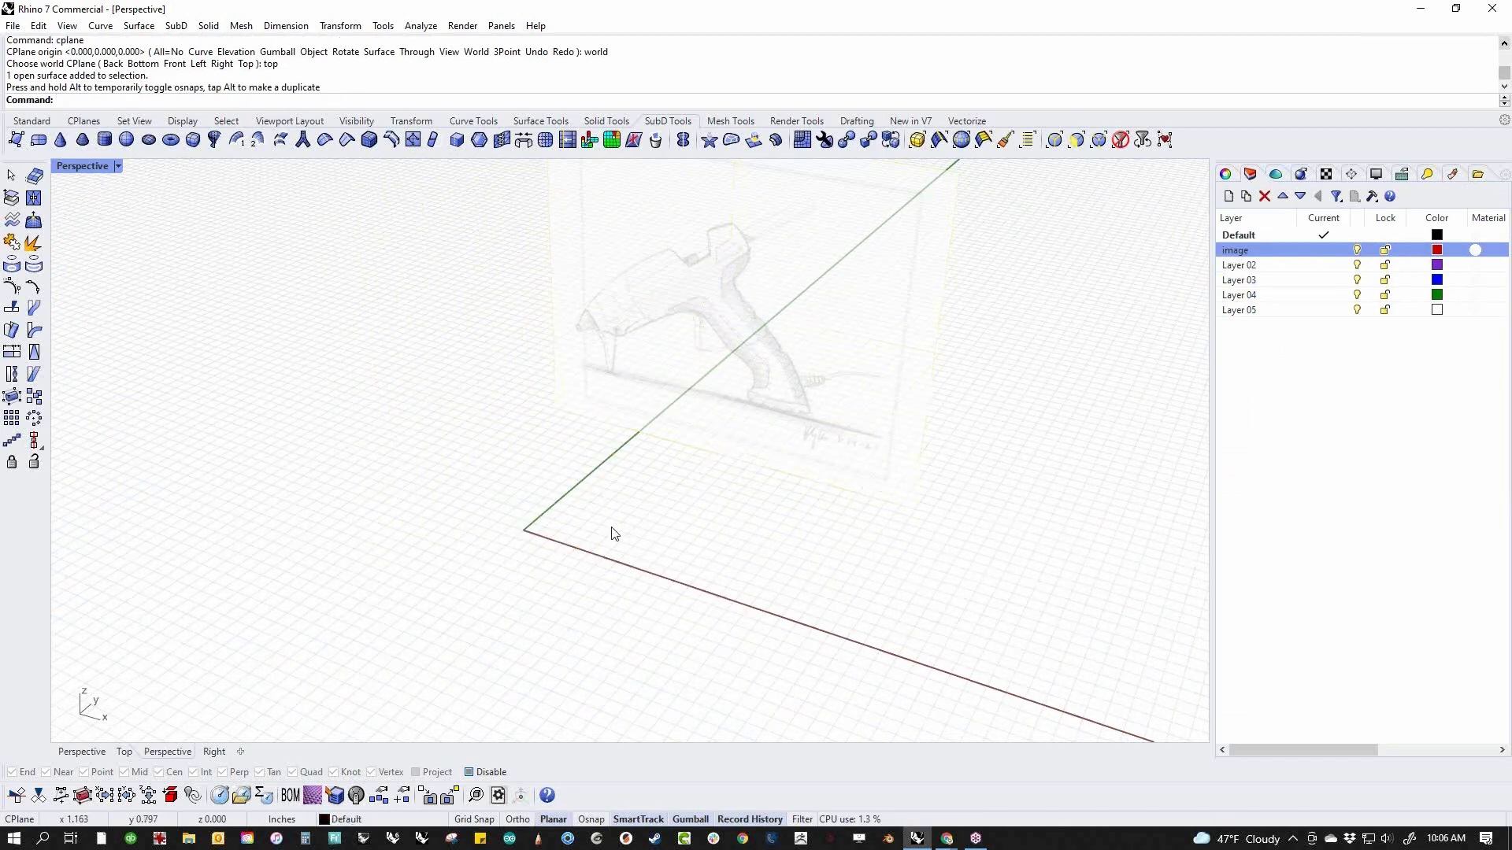
key("ctrl+z")
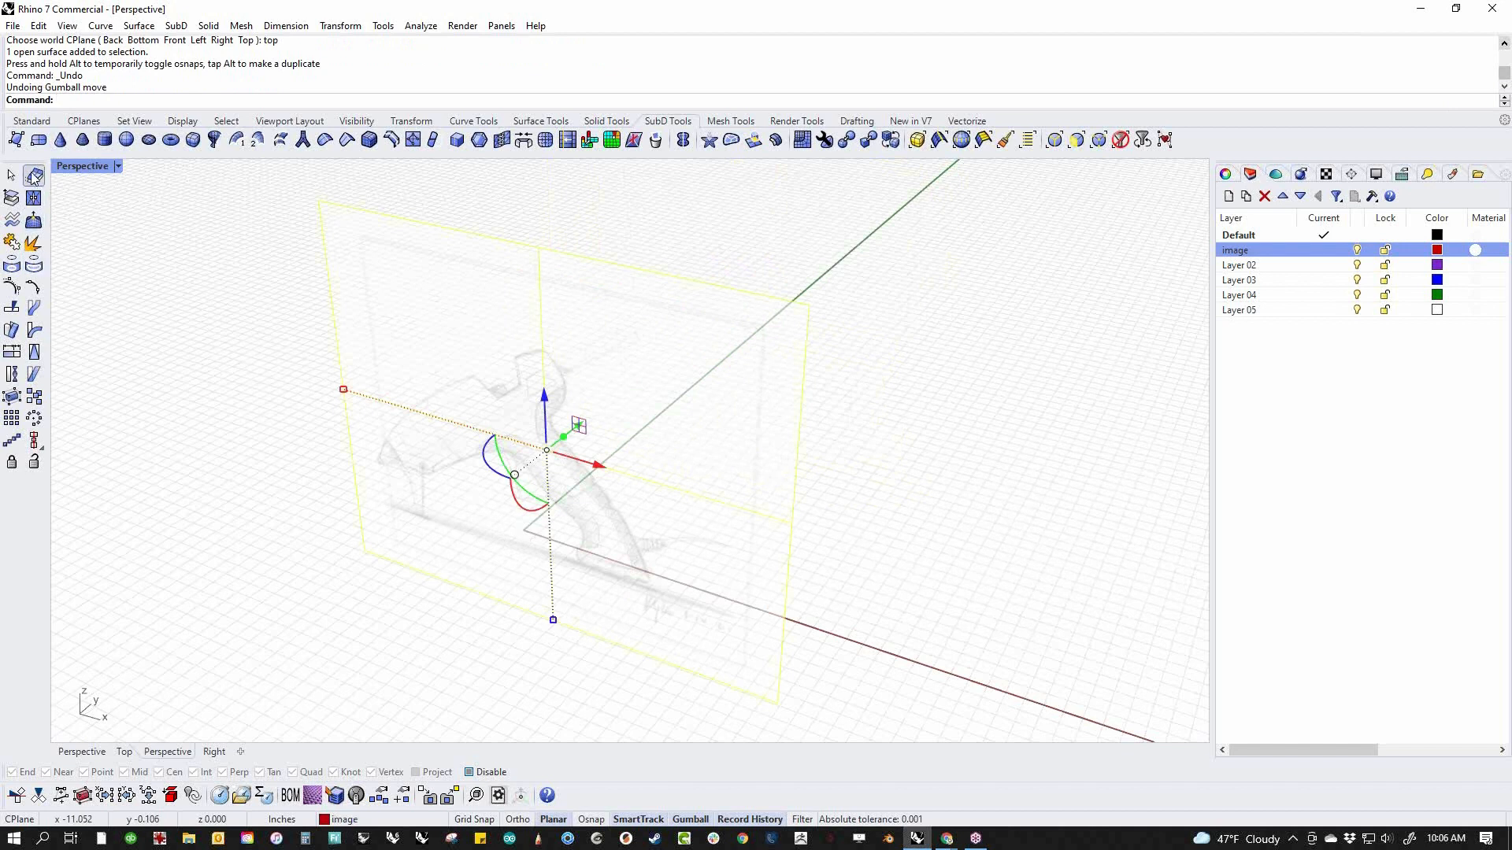
Create a sphere by its diameter starting at the origin, and shift it along the X axis in front of the picture
left_click(33, 124)
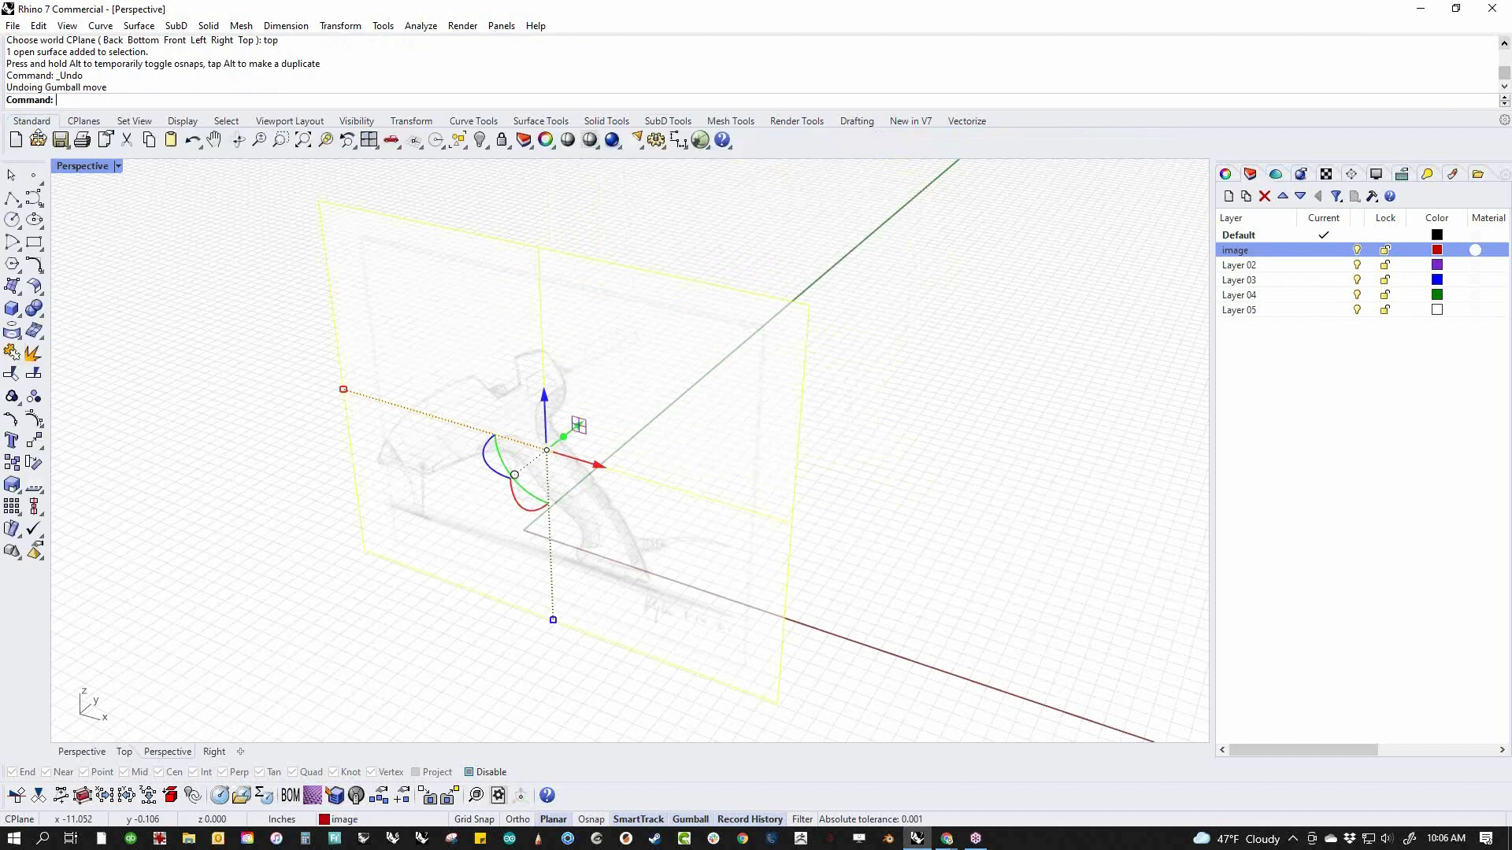
left_click(19, 315)
left_click(100, 316)
type("0")
key("Return")
key("shift")
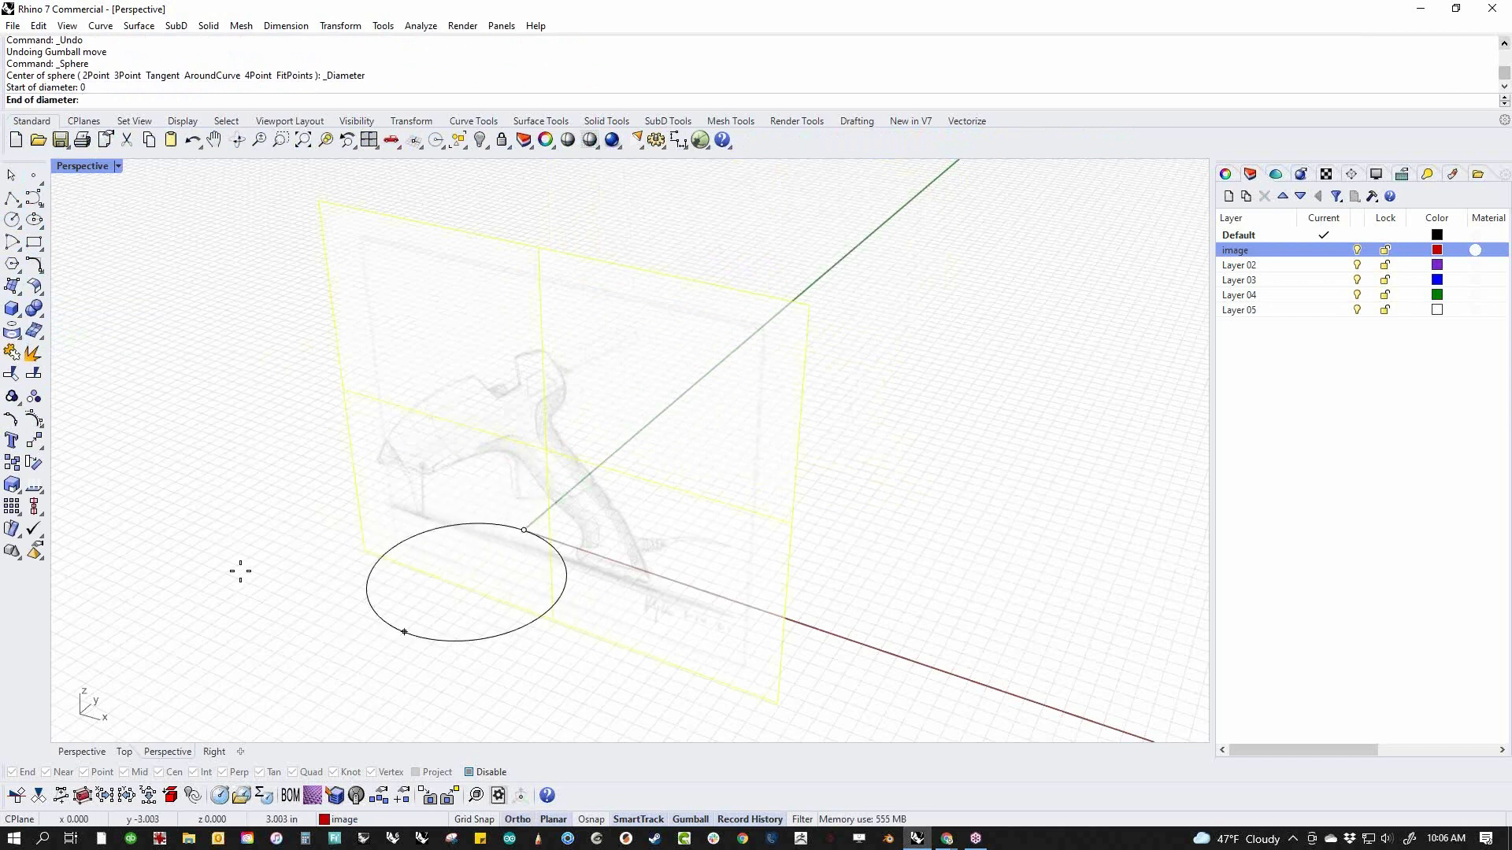
left_click(150, 510)
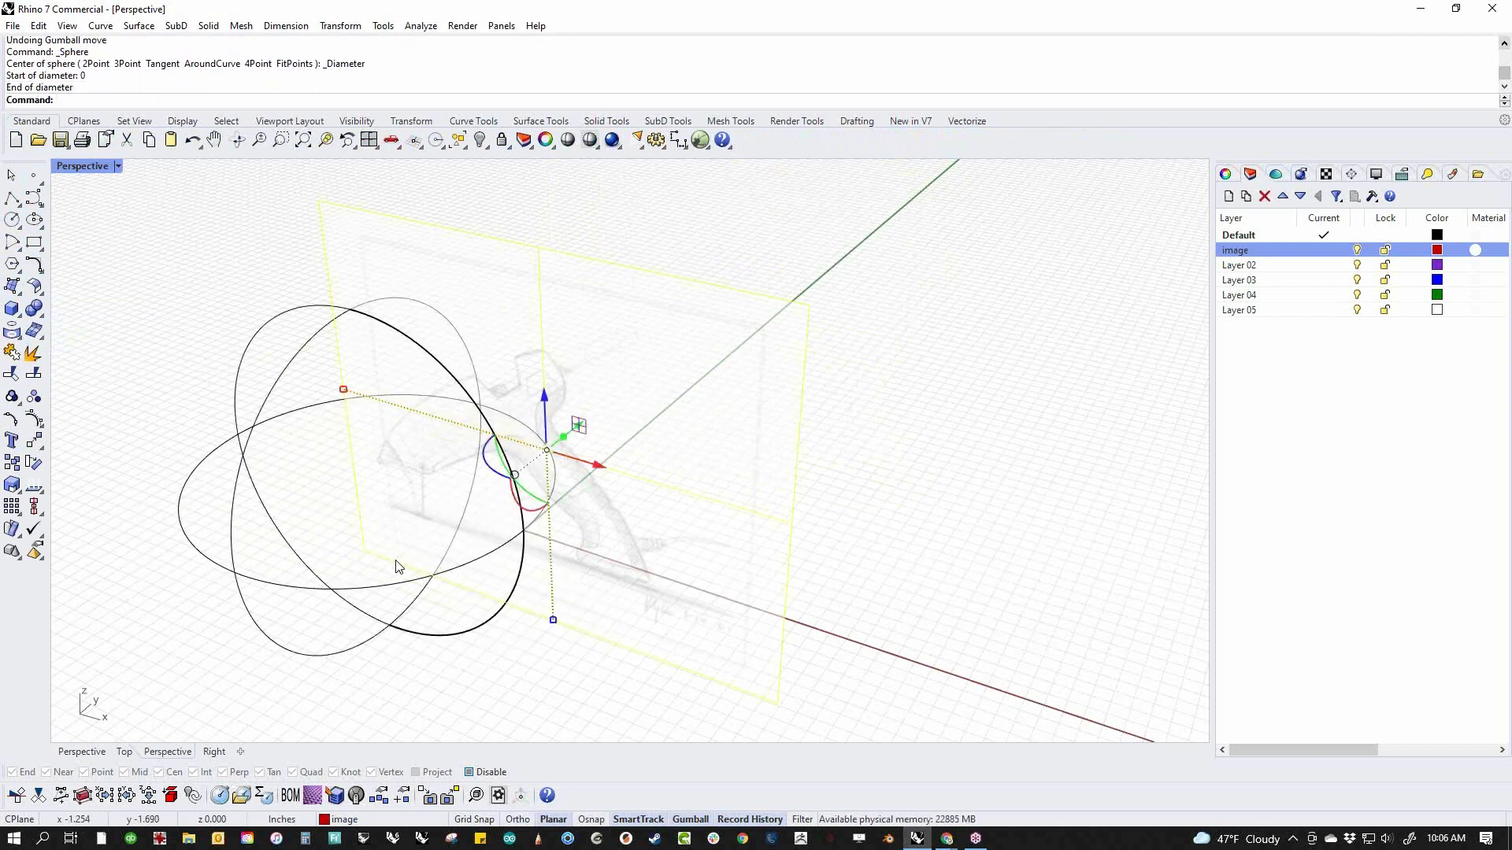
left_click(377, 590)
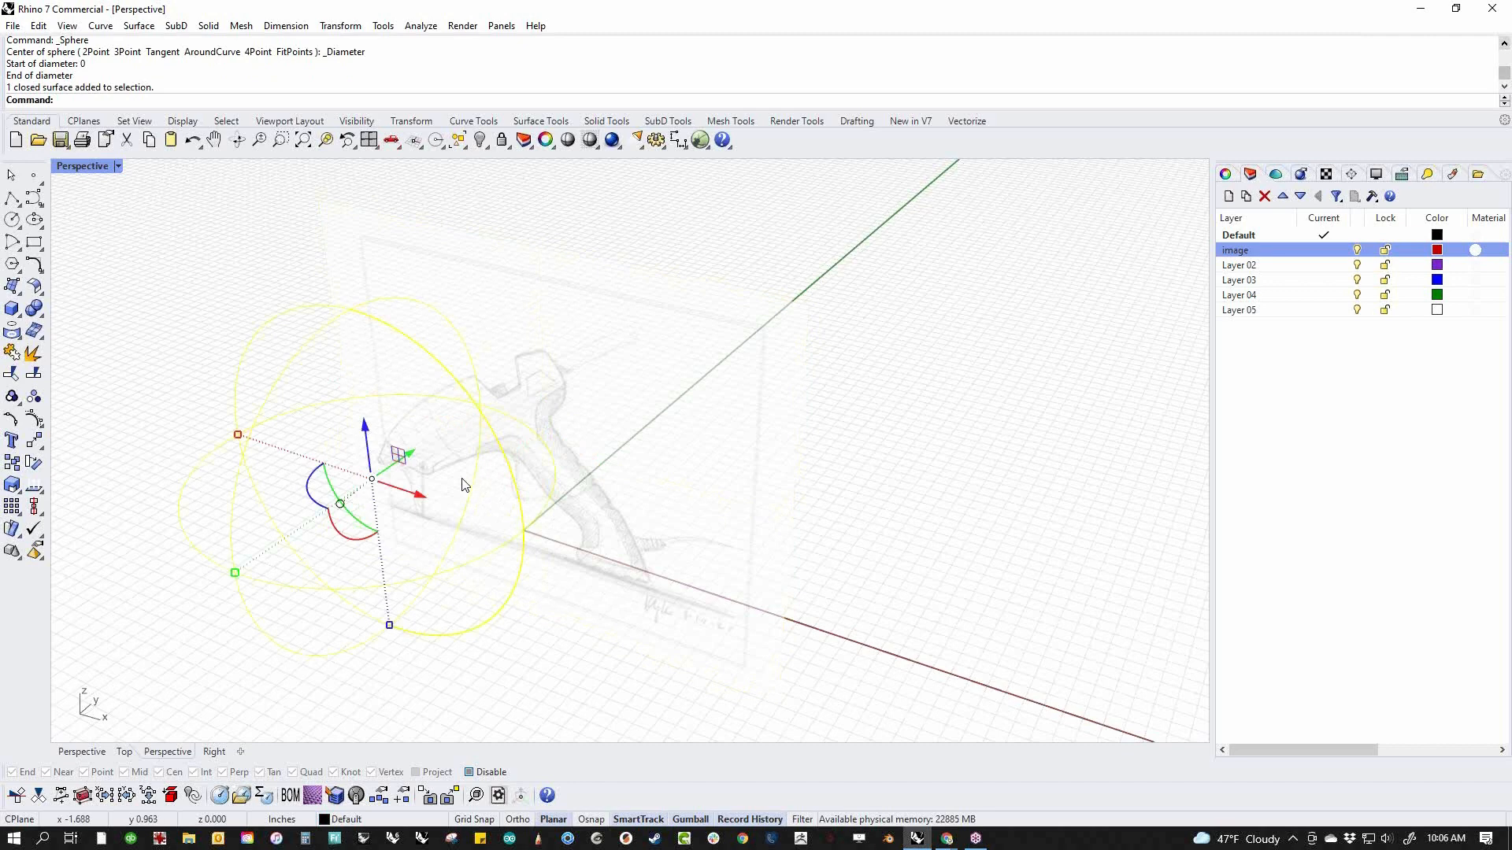
left_click_drag(373, 480, 466, 510)
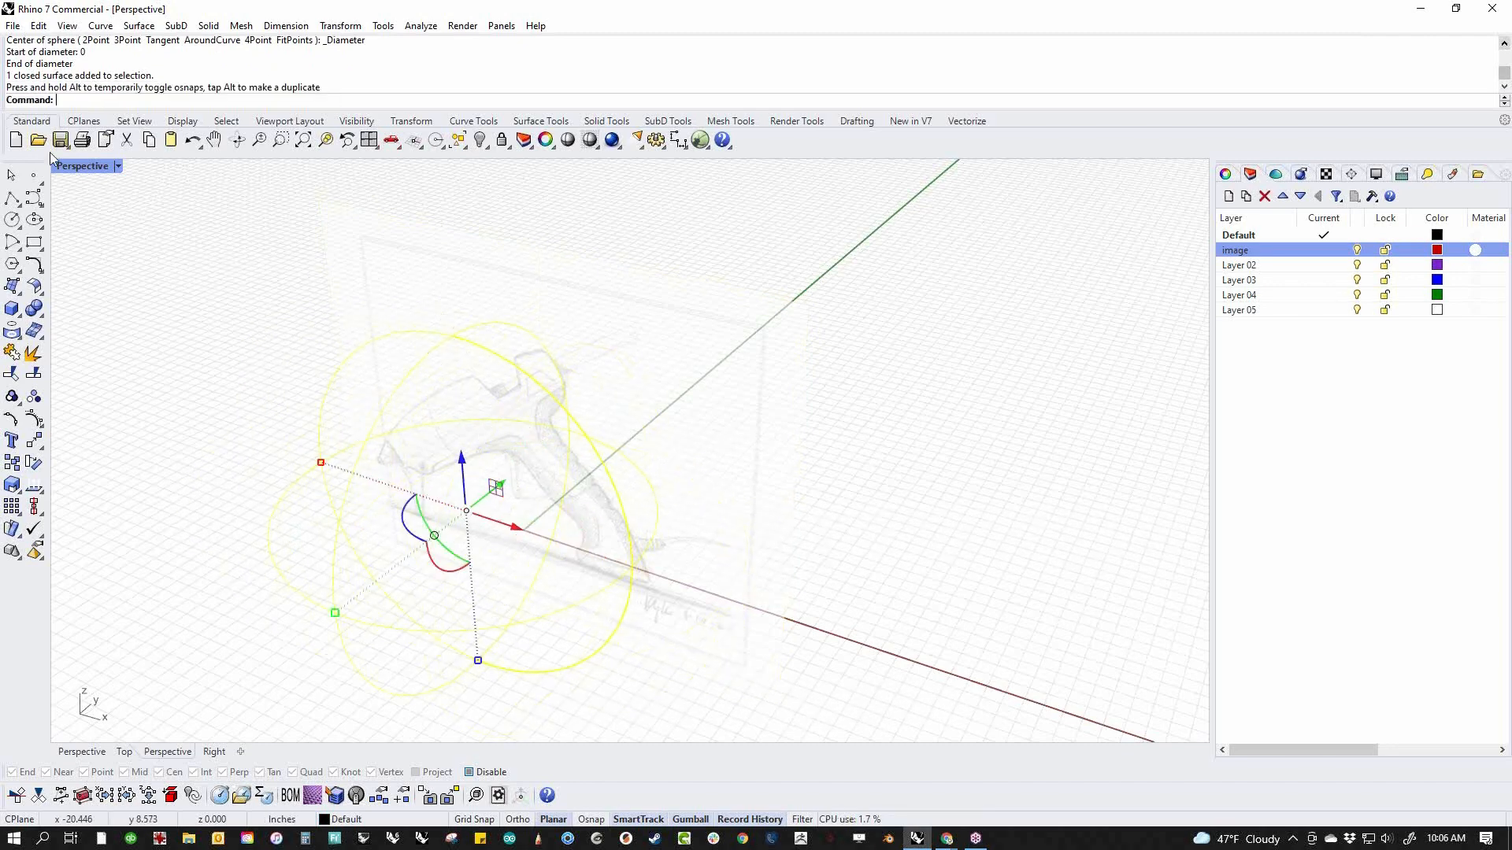
Set the Perspective viewport's display mode to Shaded and clear the selection
left_click(77, 166)
left_click(153, 233)
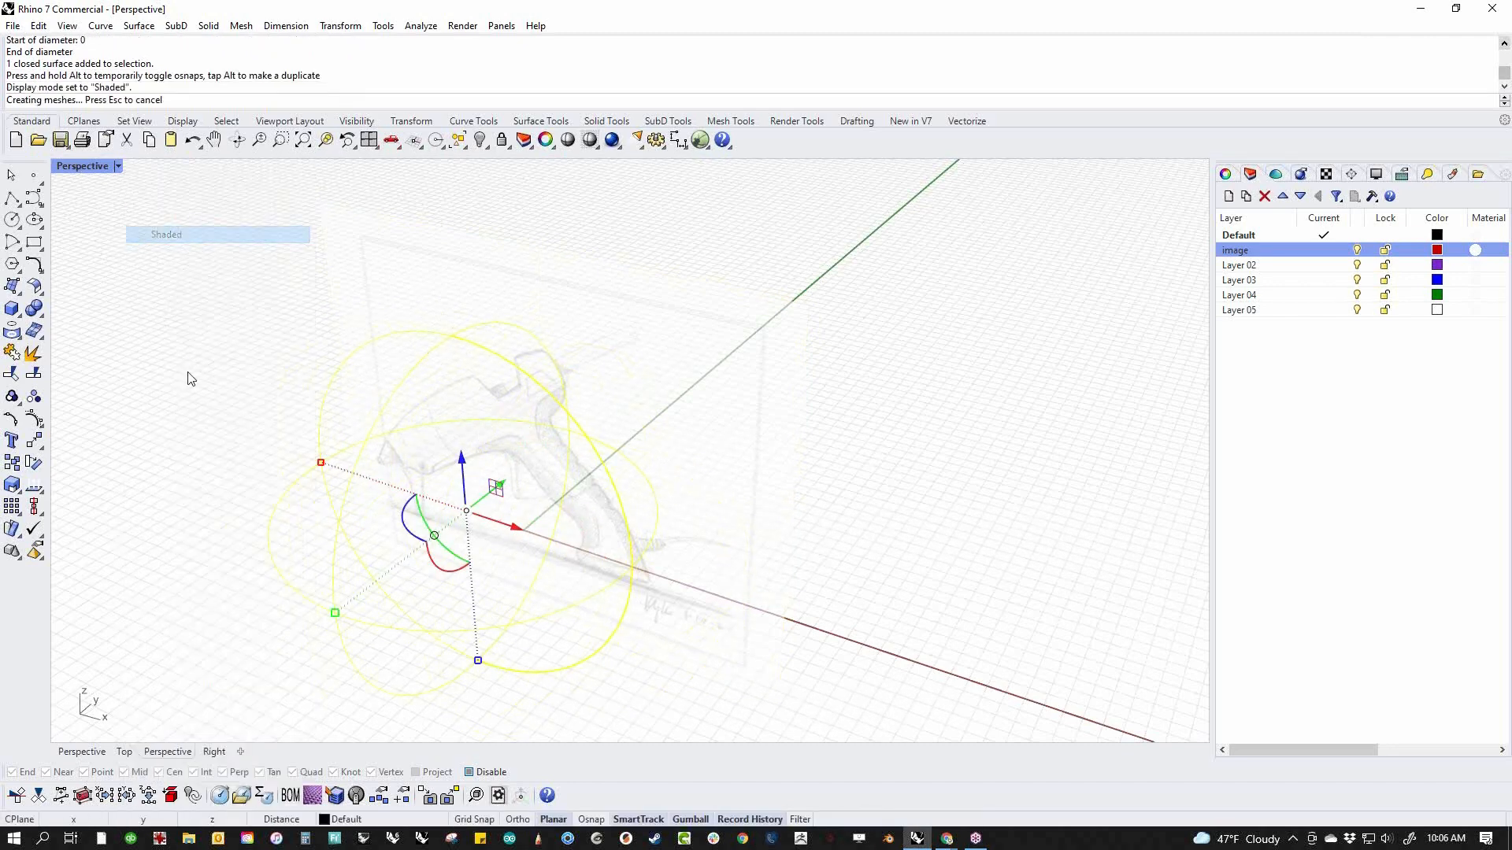
right_click_drag(234, 607, 220, 572)
key("Escape")
Move the glue gun picture back along the Y axis so it stands well behind the sphere
left_click(733, 415)
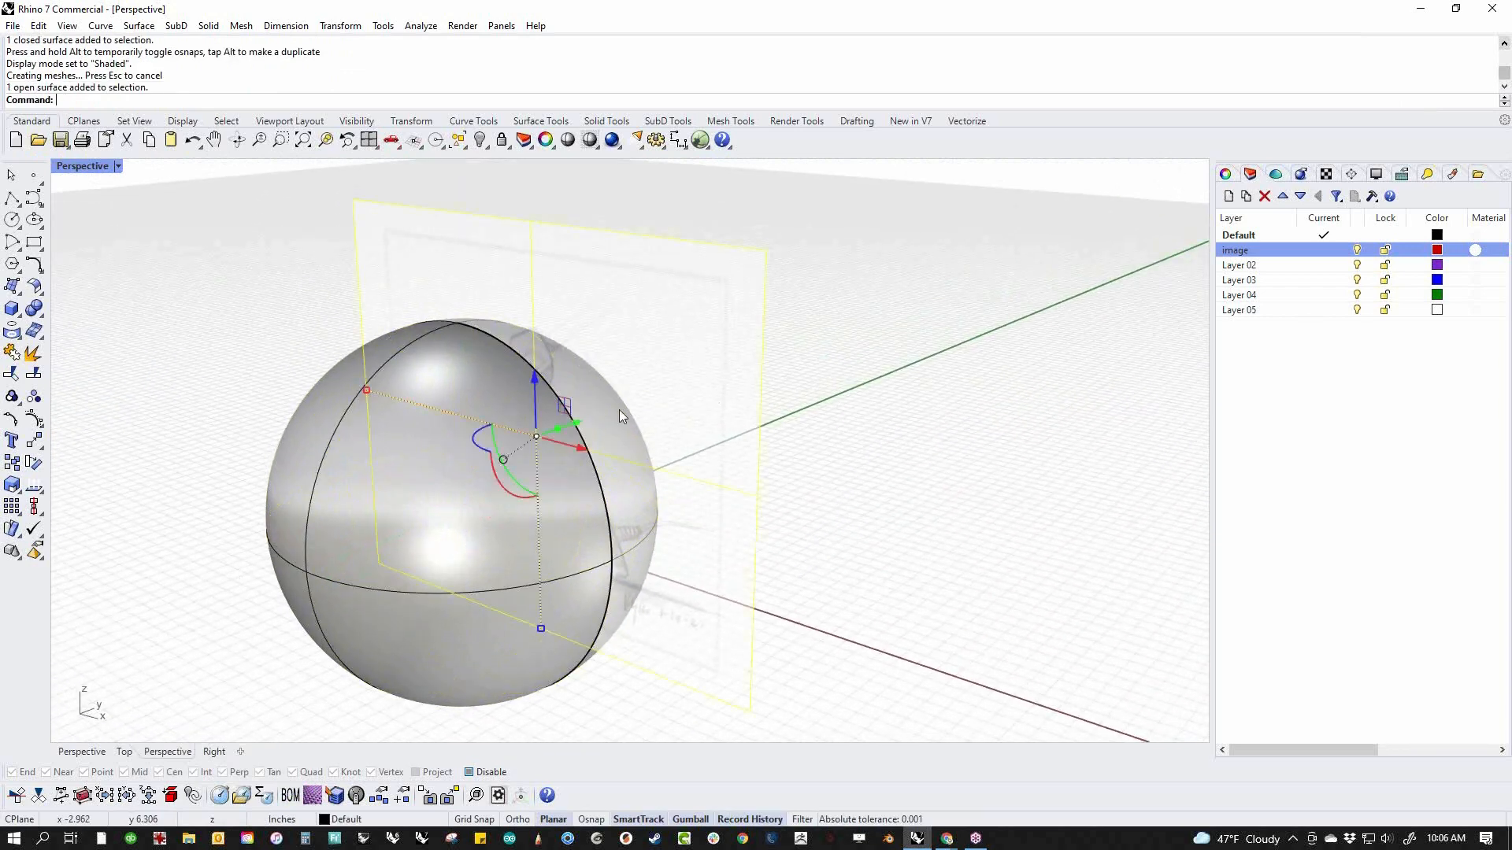
left_click_drag(577, 423, 819, 390)
left_click(770, 566)
mouse_move(770, 566)
right_mouse_down()
mouse_move(800, 536)
mouse_move(773, 563)
right_mouse_up()
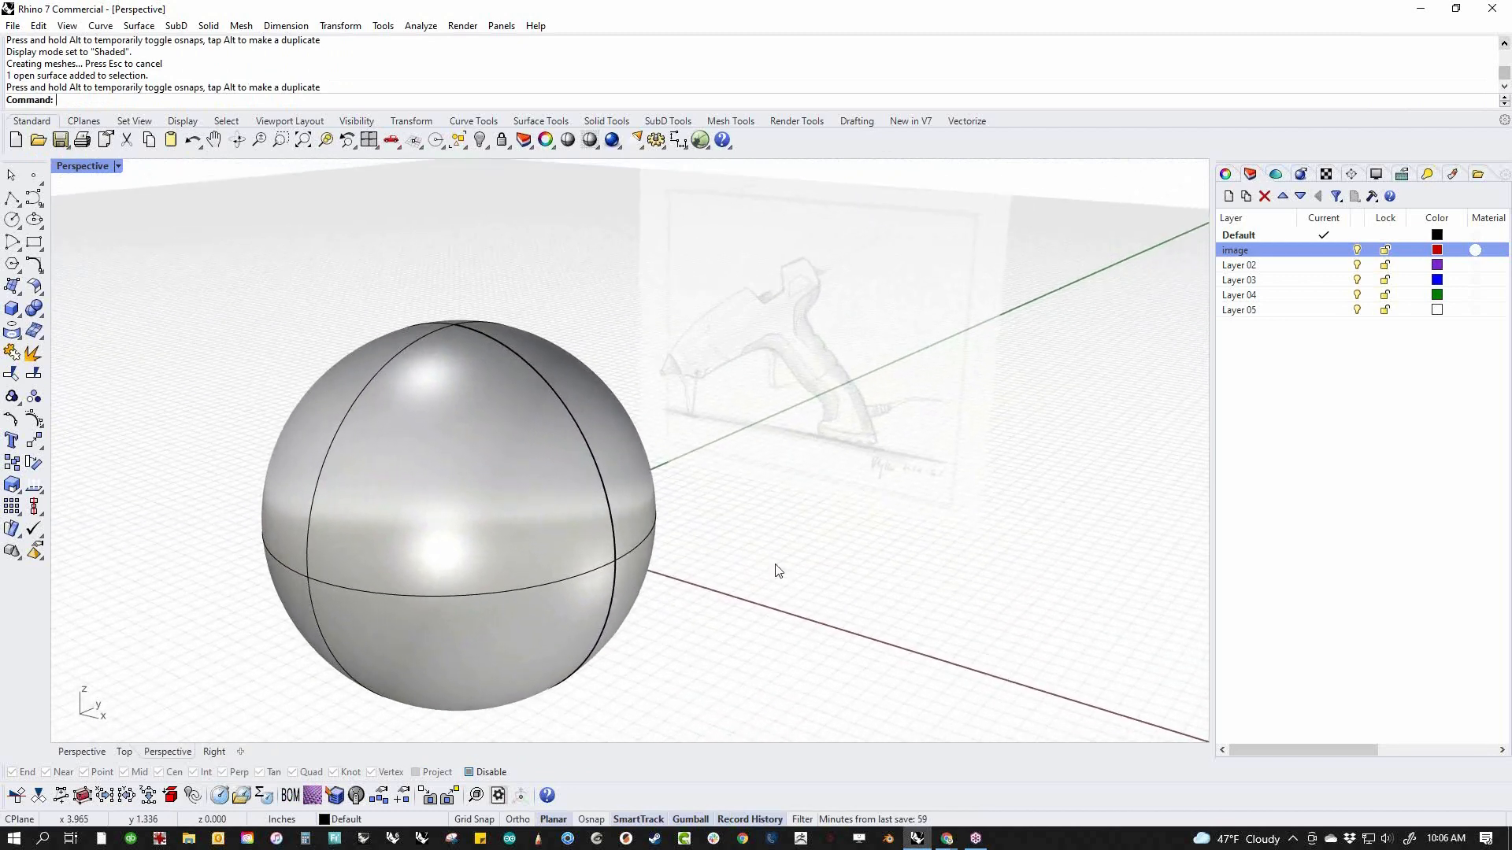
Switch to the Front view in Wireframe display and delete the sphere
type("f")
key("Return")
middle_click(674, 506)
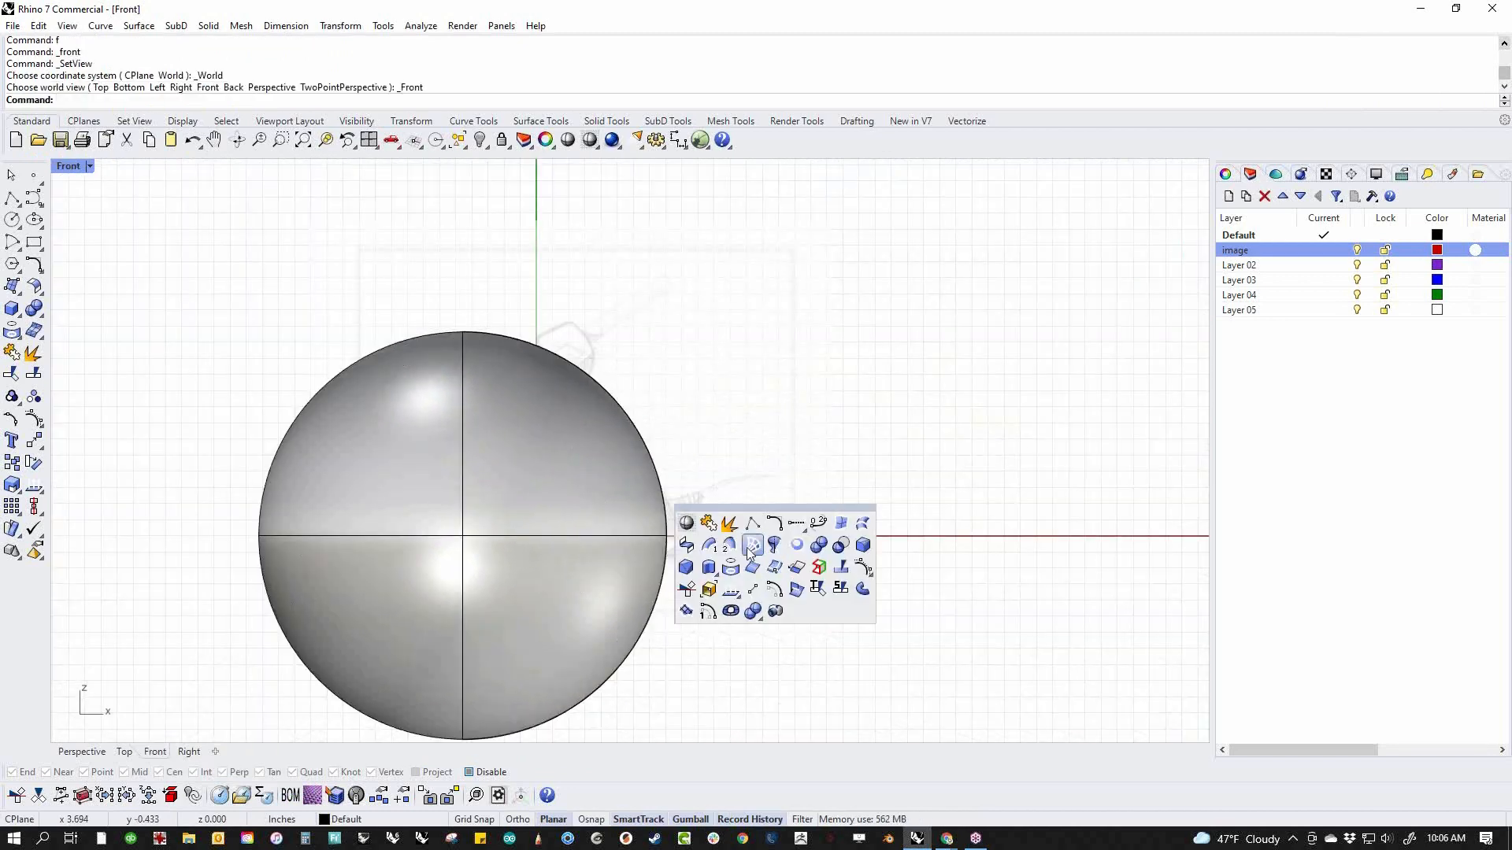
left_click(689, 525)
left_click_drag(732, 657, 527, 691)
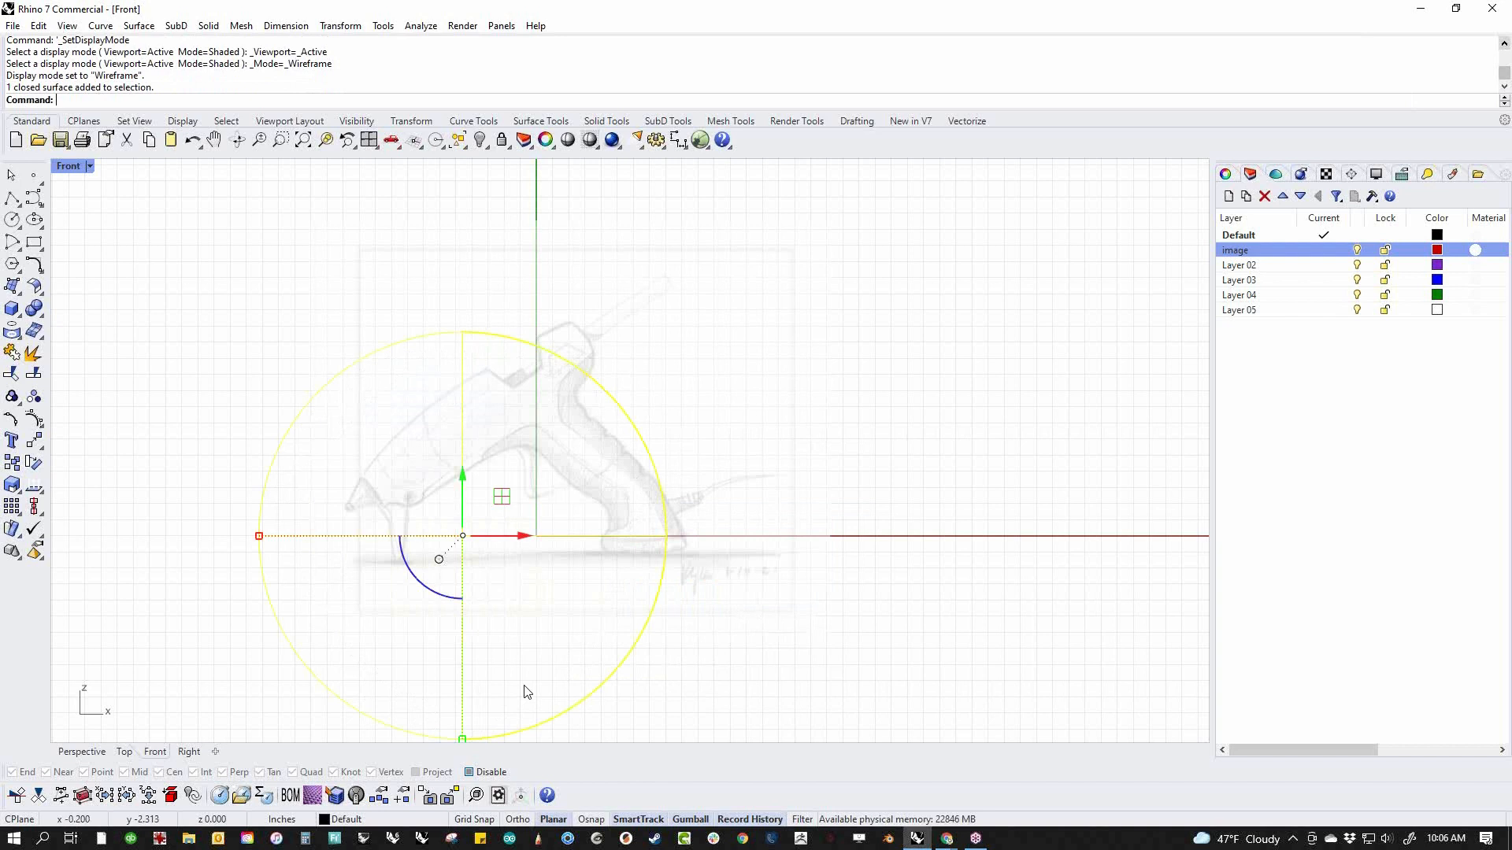
key("Delete")
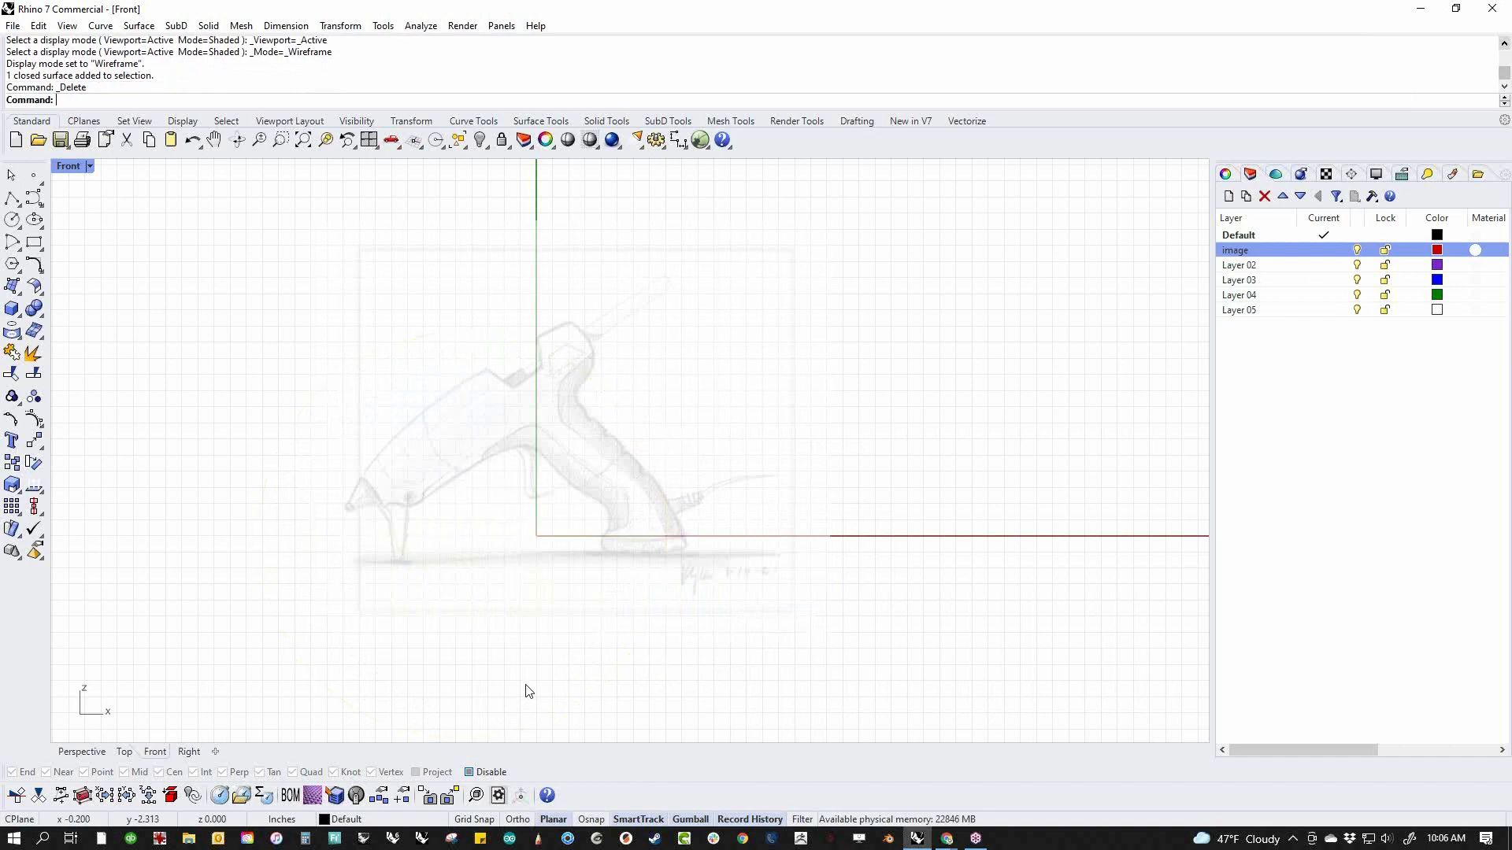
Lock the image layer again, check the picture's position in Perspective and return to the Front view
left_click(1385, 250)
key("F4")
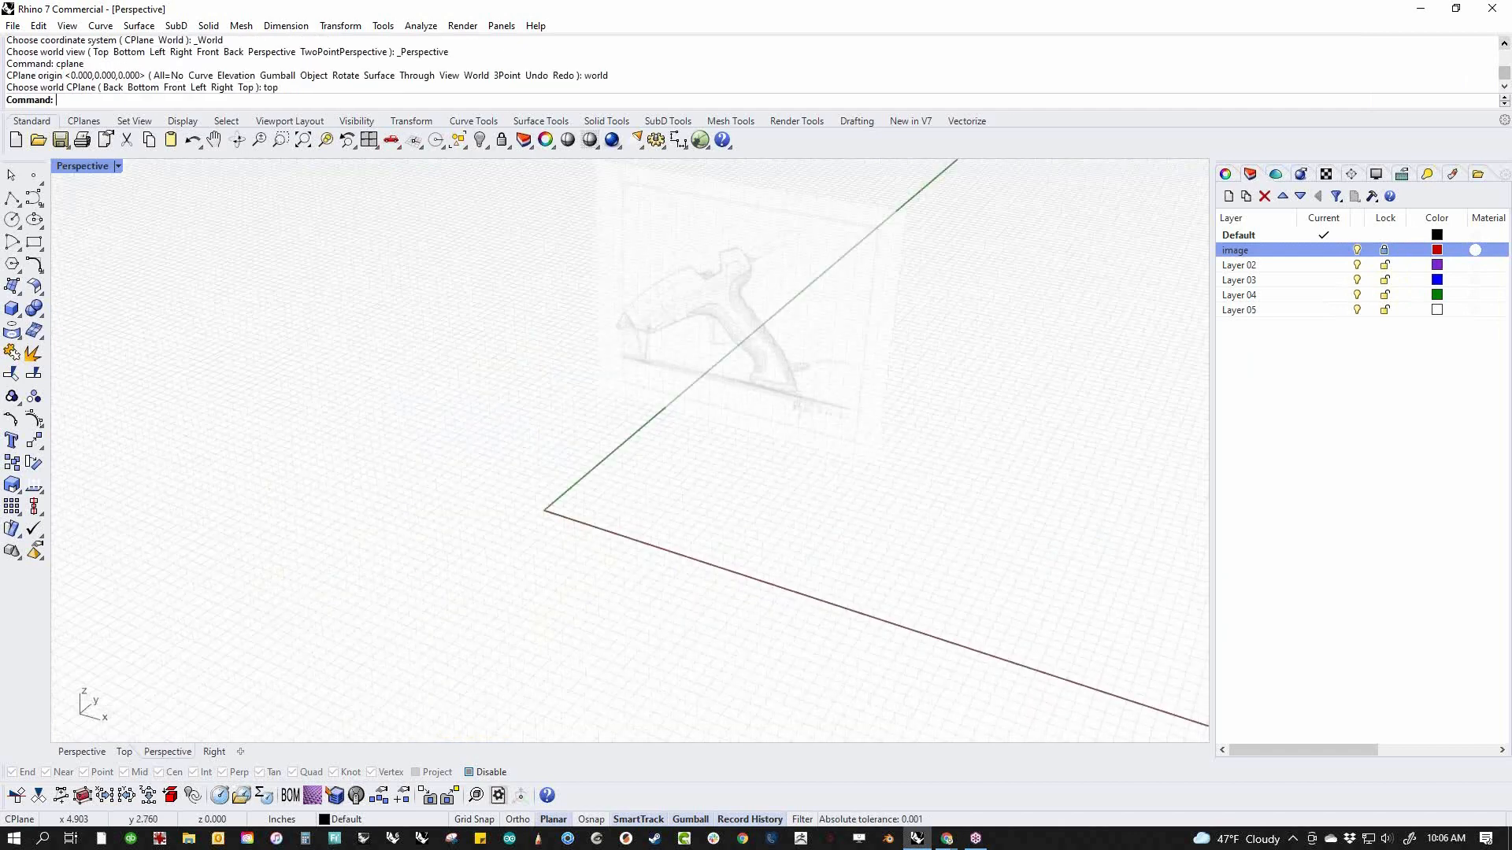
right_click_drag(610, 276, 489, 607)
type("f")
key("Return")
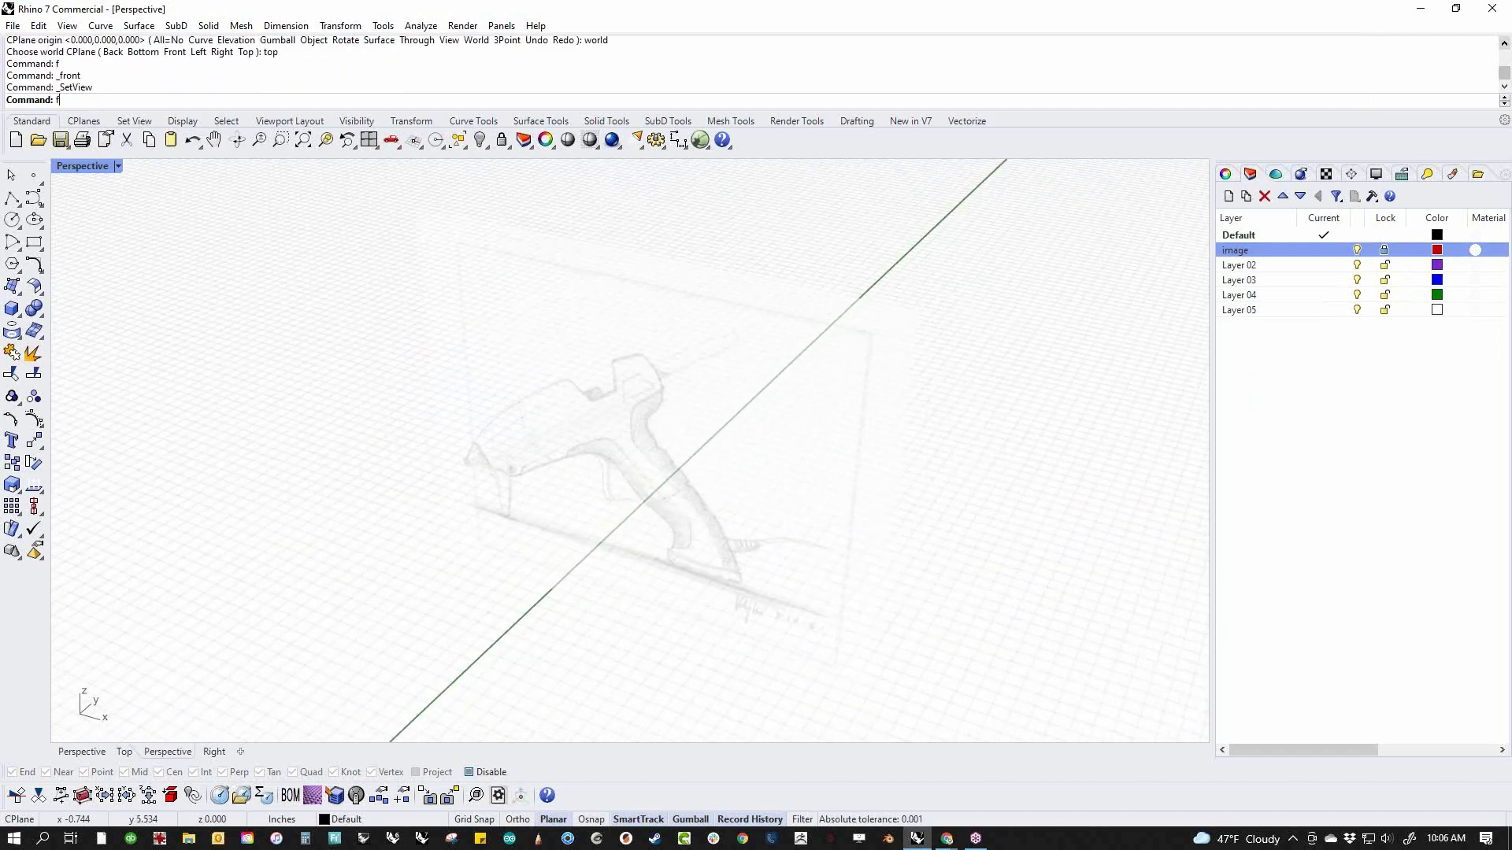
mouse_move(627, 683)
right_mouse_down()
mouse_move(743, 493)
mouse_move(835, 464)
right_mouse_up()
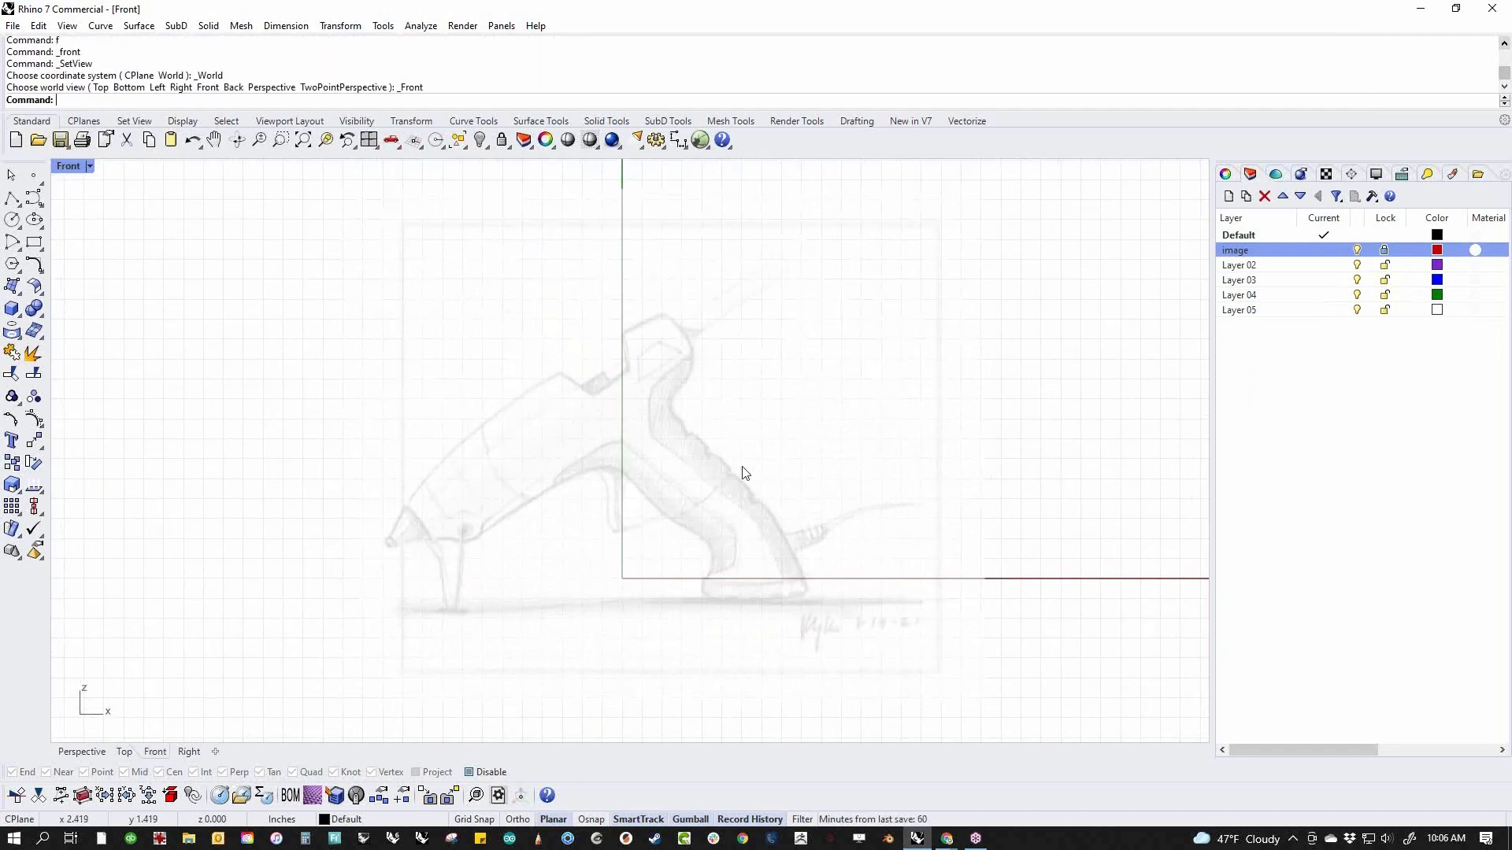
Draw a two-point control point curve from the base of the nozzle to the highest corner of the glue gun's rear end
scroll(666, 478, "up", 2)
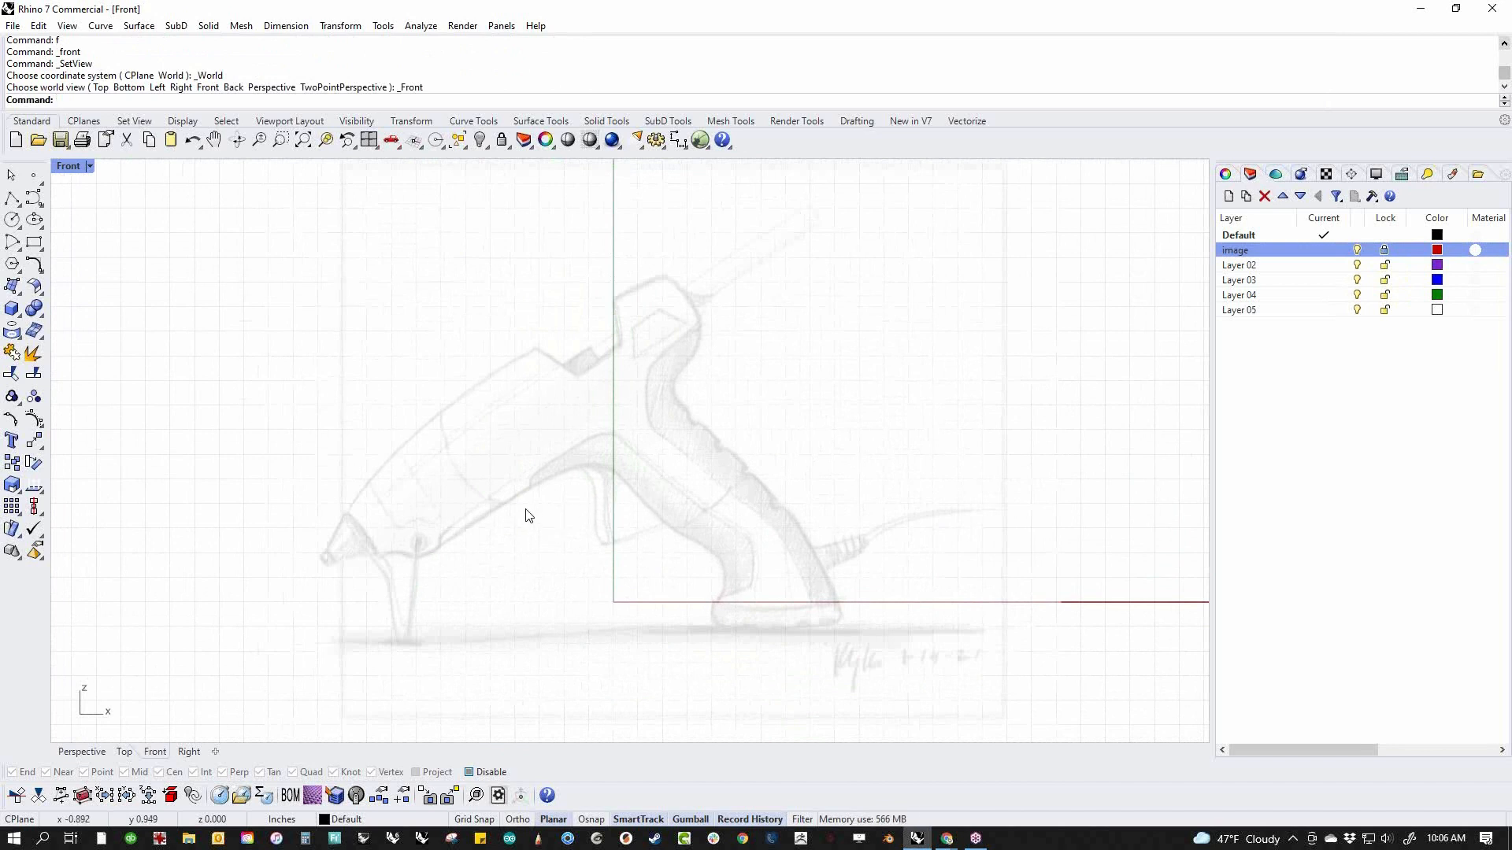
left_click(34, 198)
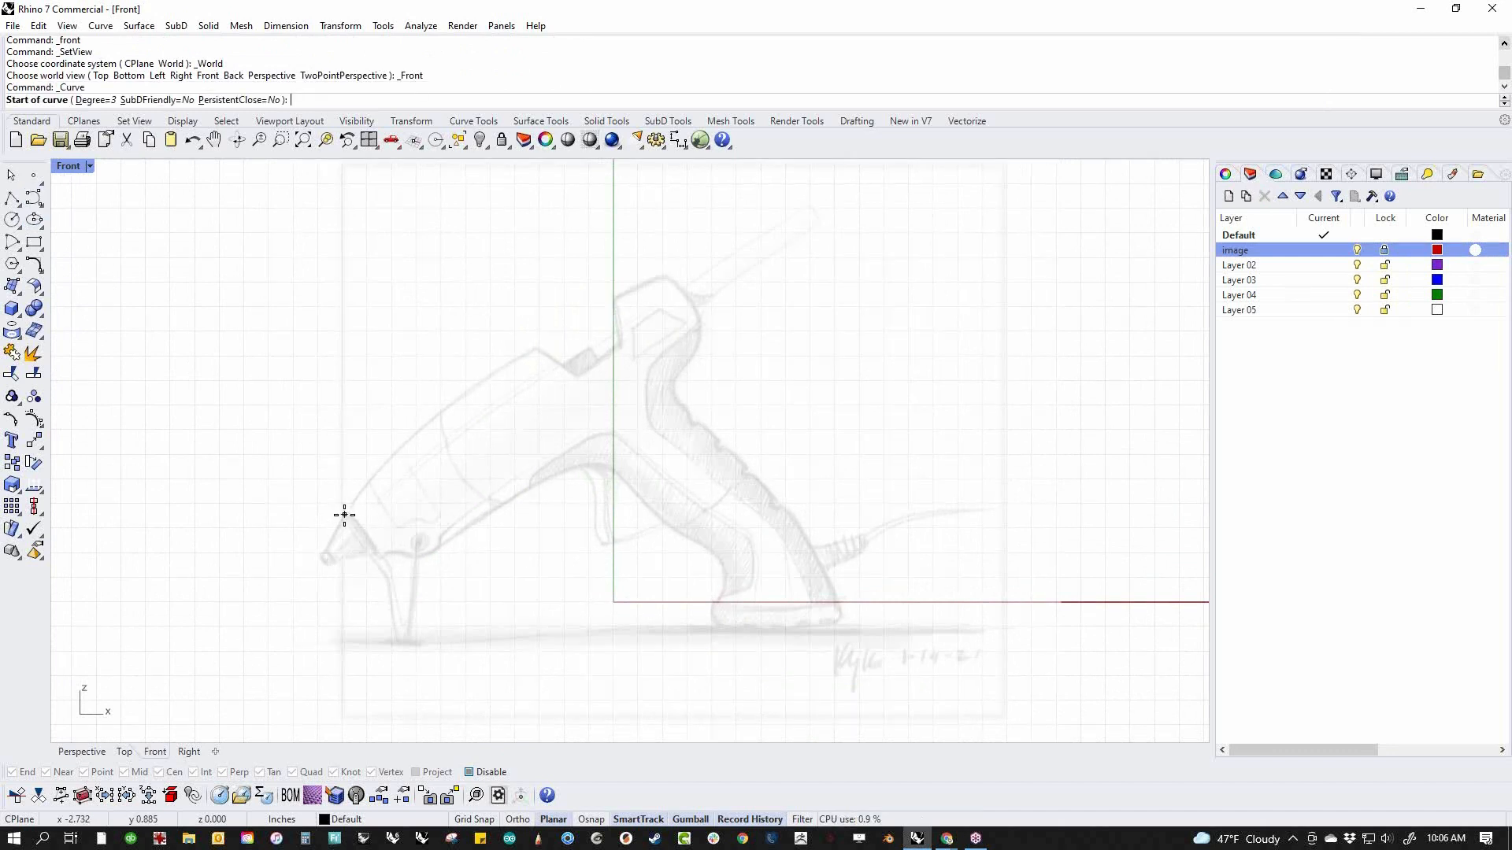
left_click(343, 515)
left_click(661, 276)
key("Return")
Change the degree of the straight curve to 3 with ChangeDegree
left_click_drag(508, 309, 471, 493)
type("ChangeDegree")
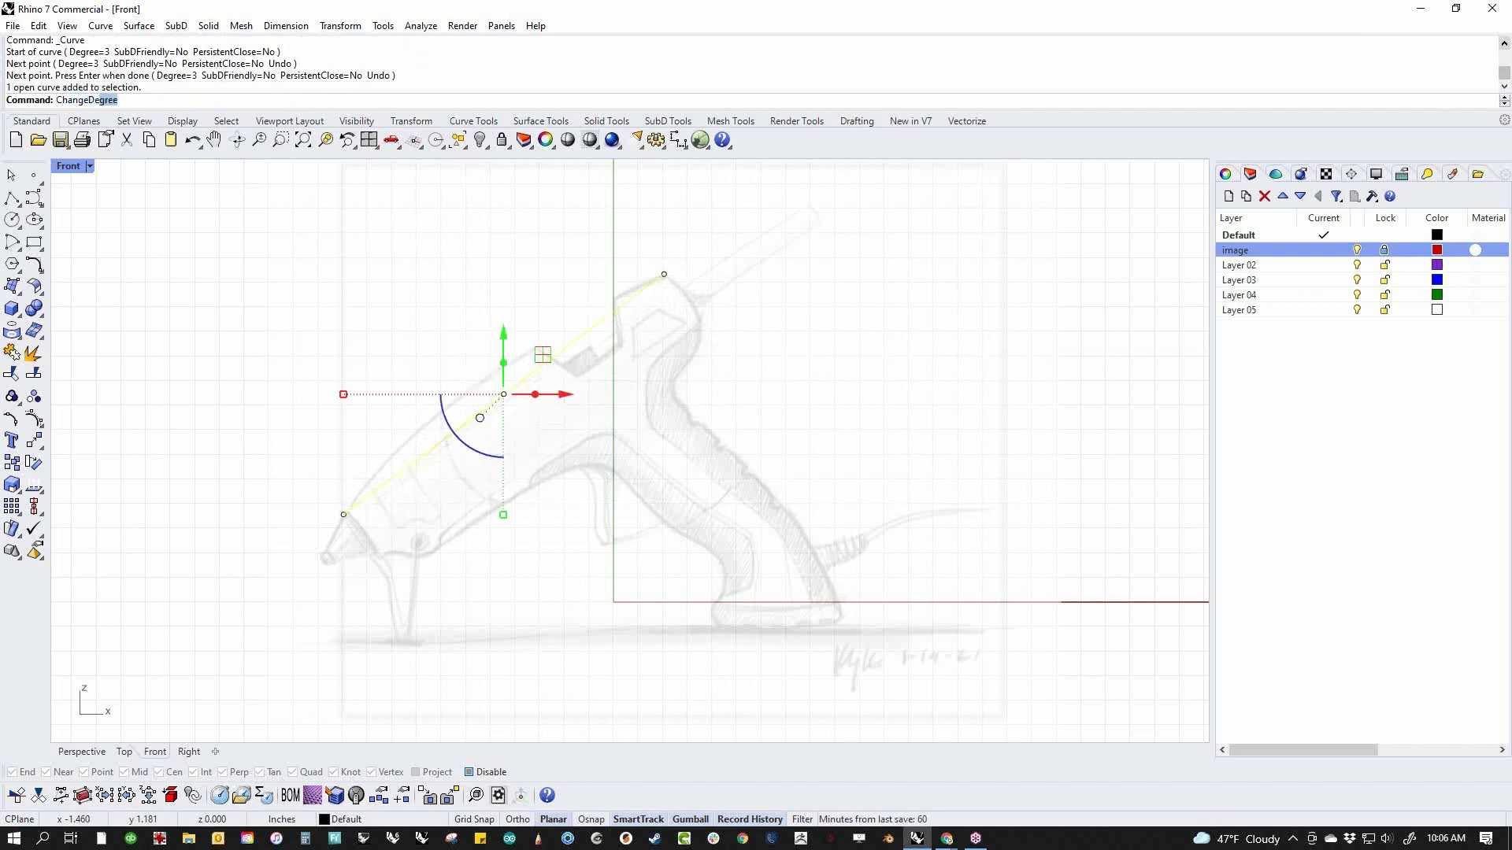
key("Return")
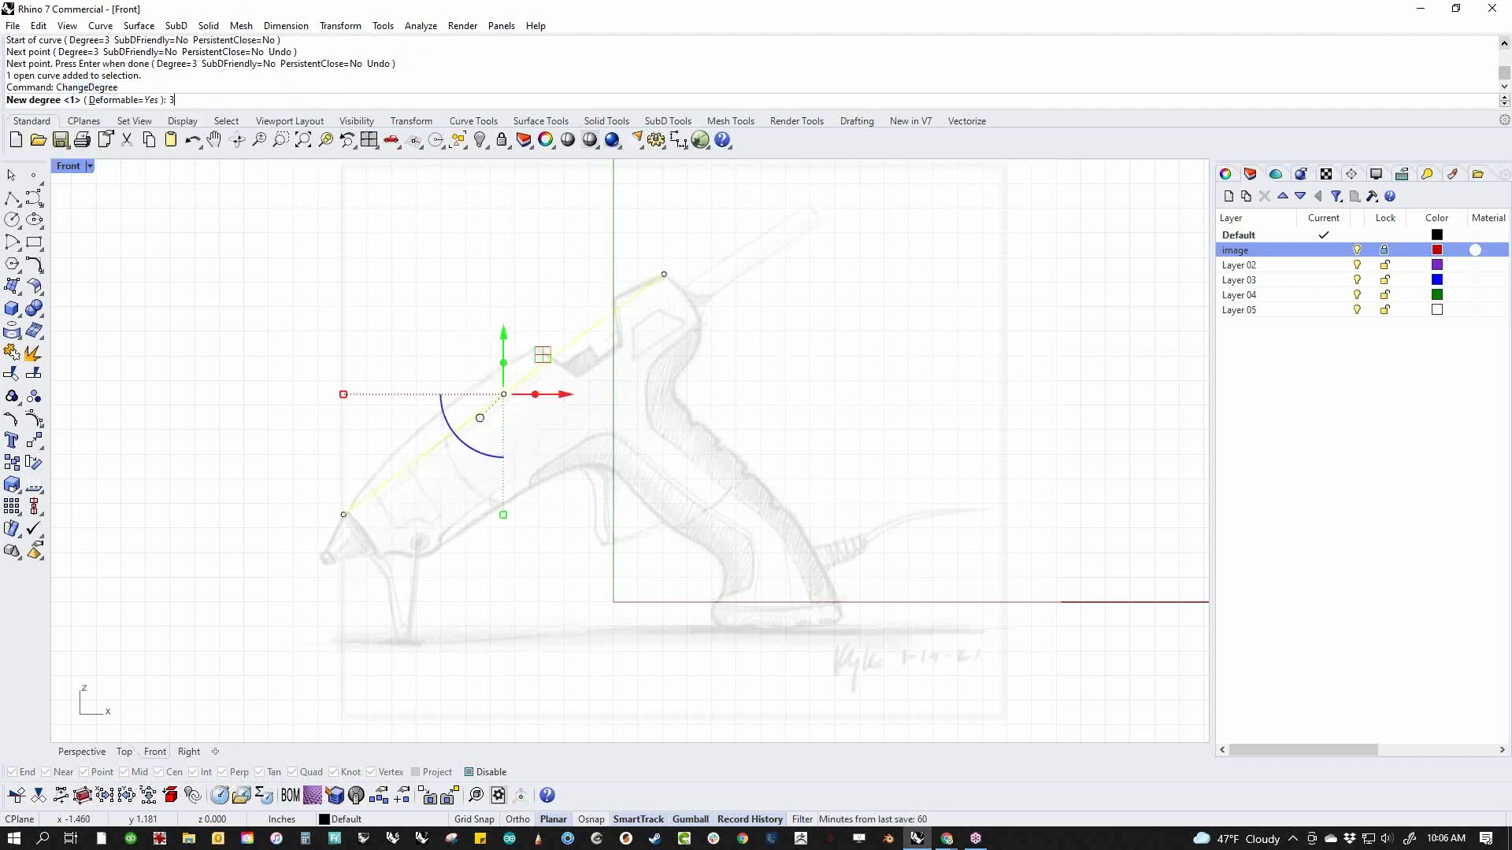
type("3")
key("Return")
Examine the two middle control points of the degree 3 curve and reselect the curve
left_click_drag(510, 281, 584, 397)
left_click_drag(363, 306, 468, 462, "shift")
left_click(522, 509)
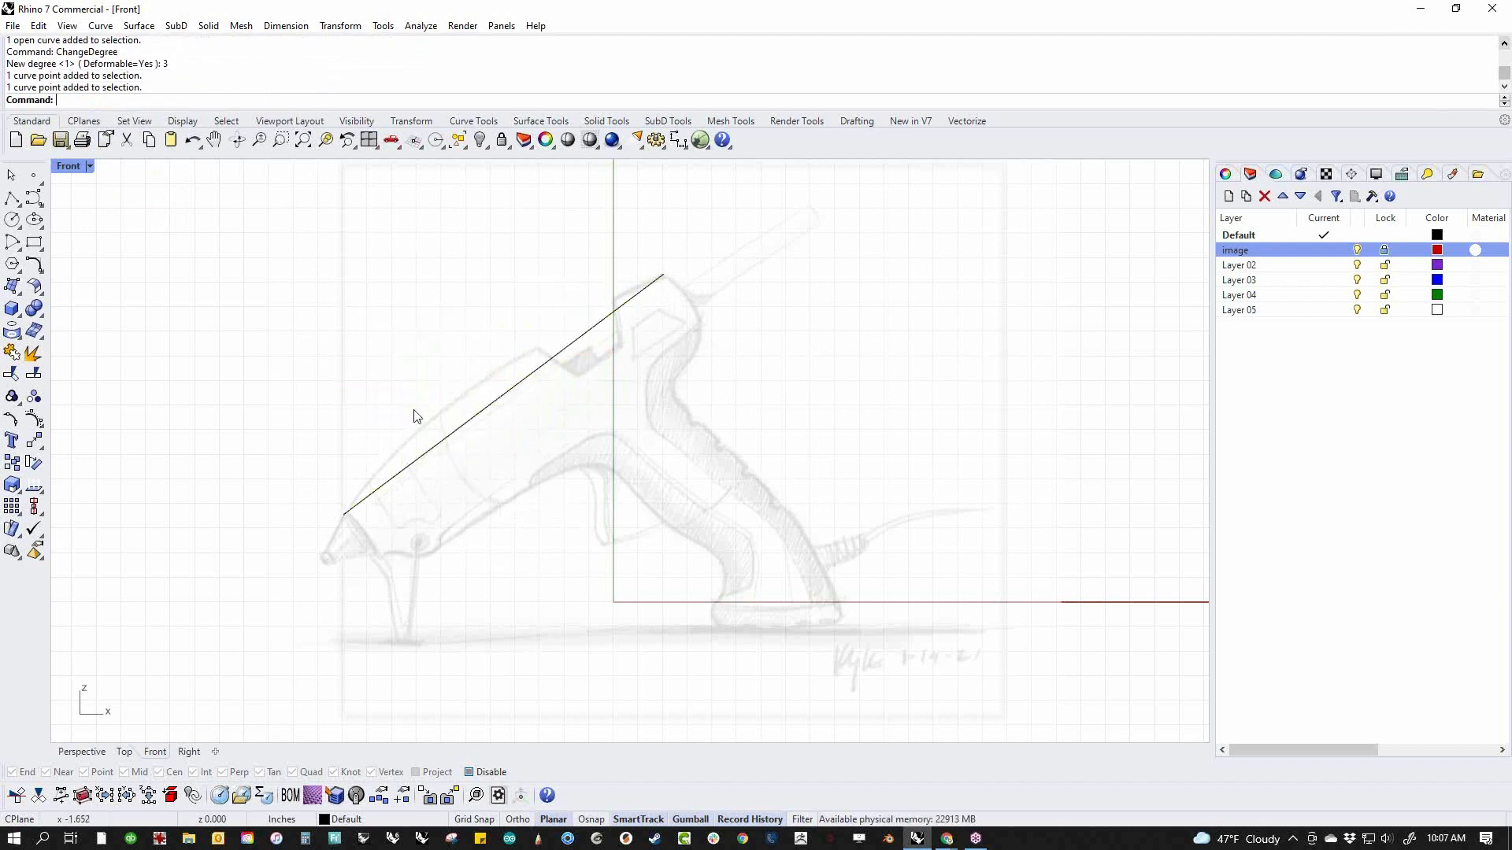
left_click(495, 402)
left_click_drag(416, 305, 580, 451)
left_click(567, 469)
left_click(480, 418)
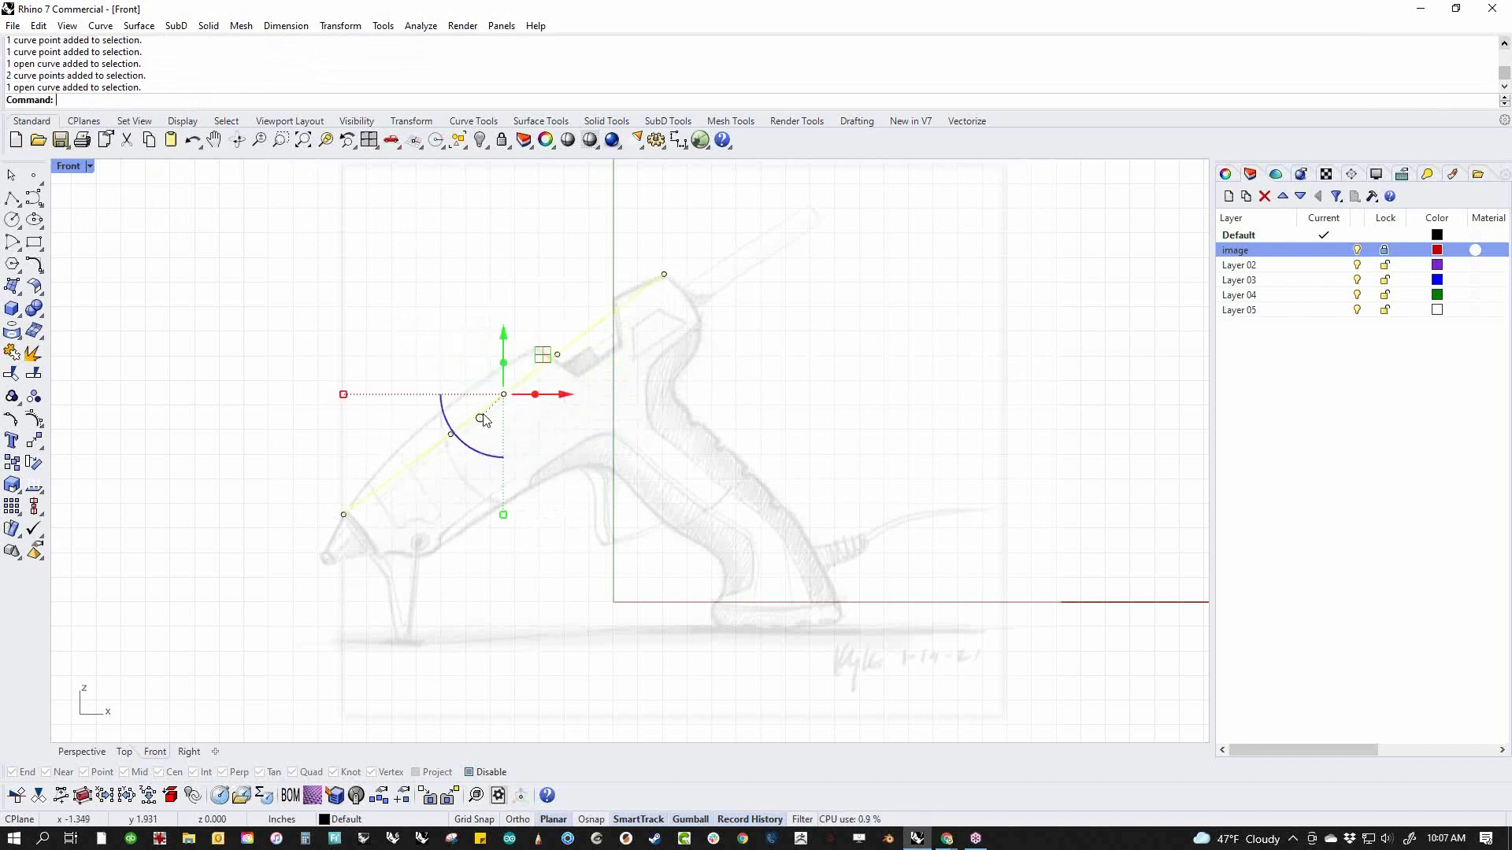
left_click(447, 539)
left_click(398, 472)
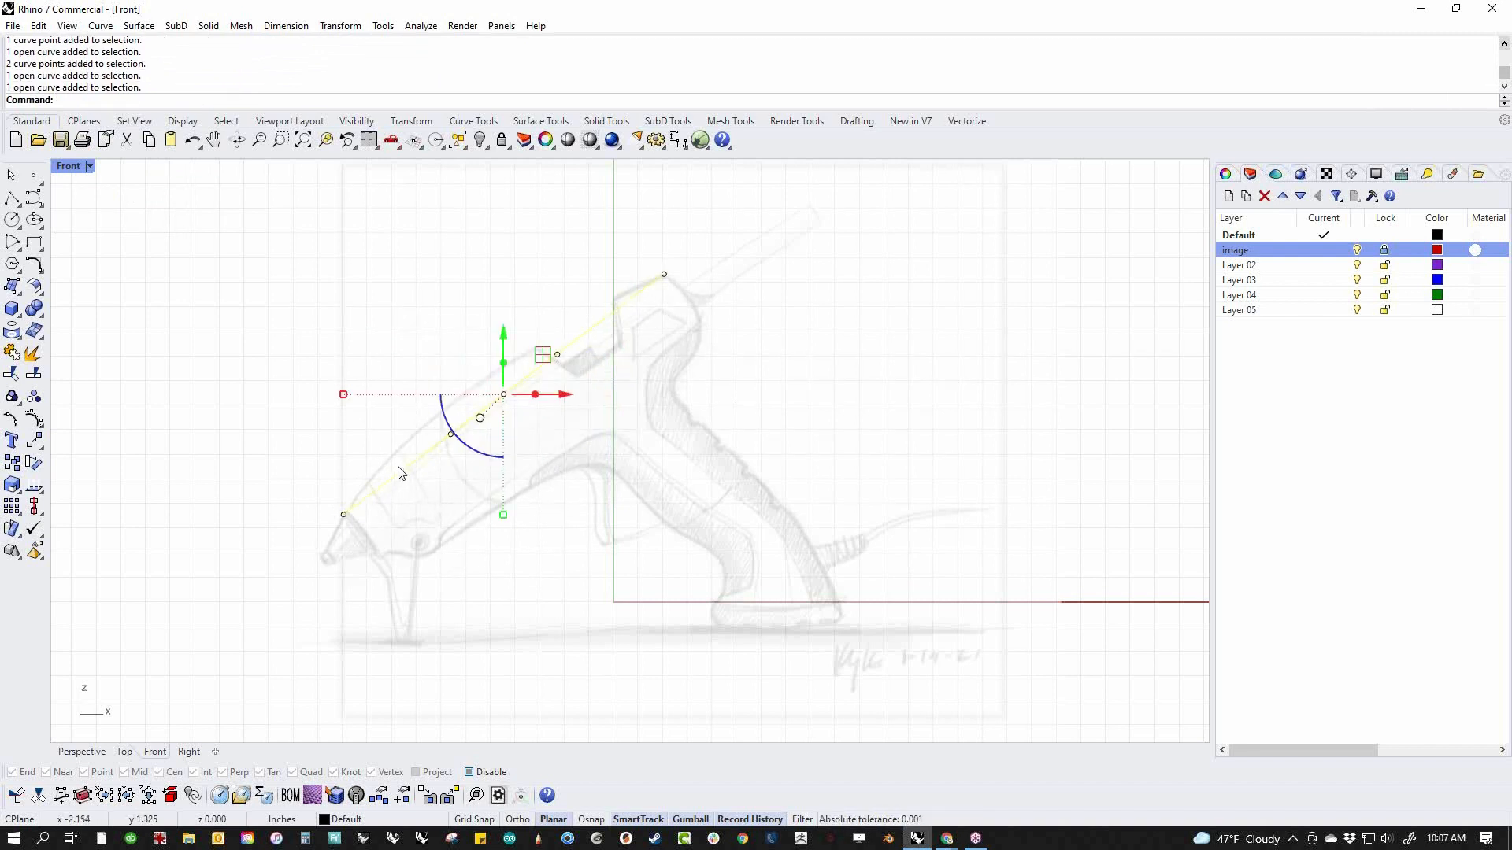
Turn on the curve's control points and move the two middle ones outward so it arches along the glue gun's upper edge
left_click(34, 418)
left_click_drag(411, 392, 480, 461)
left_click_drag(486, 295, 602, 408, "shift")
left_click_drag(537, 351, 460, 387)
left_click(329, 343)
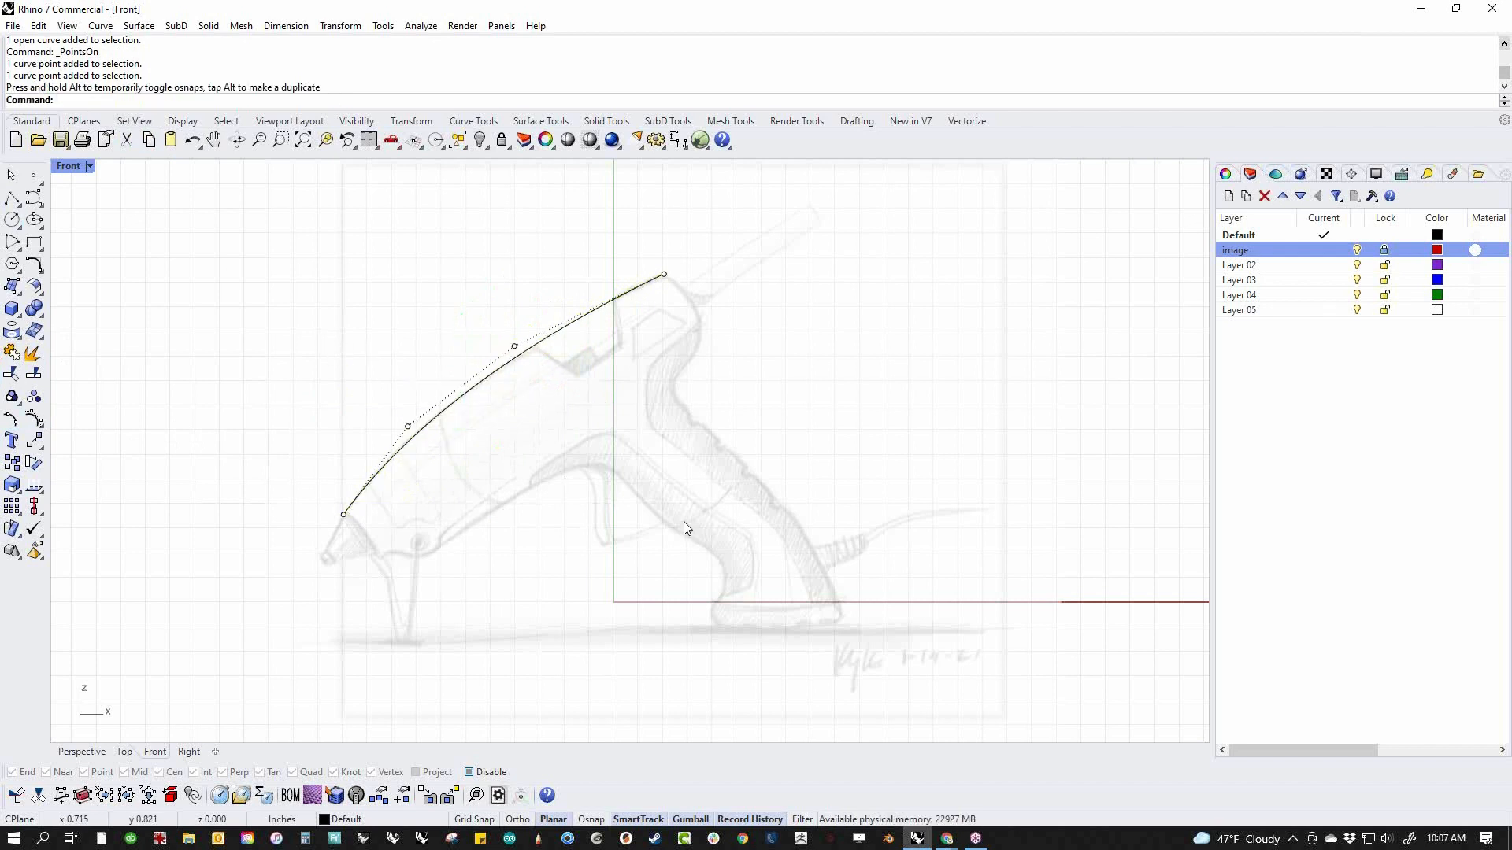
Extrude the arched curve along the Y axis toward the picture in the Perspective view, and return to the Front view
type("p")
key("Return")
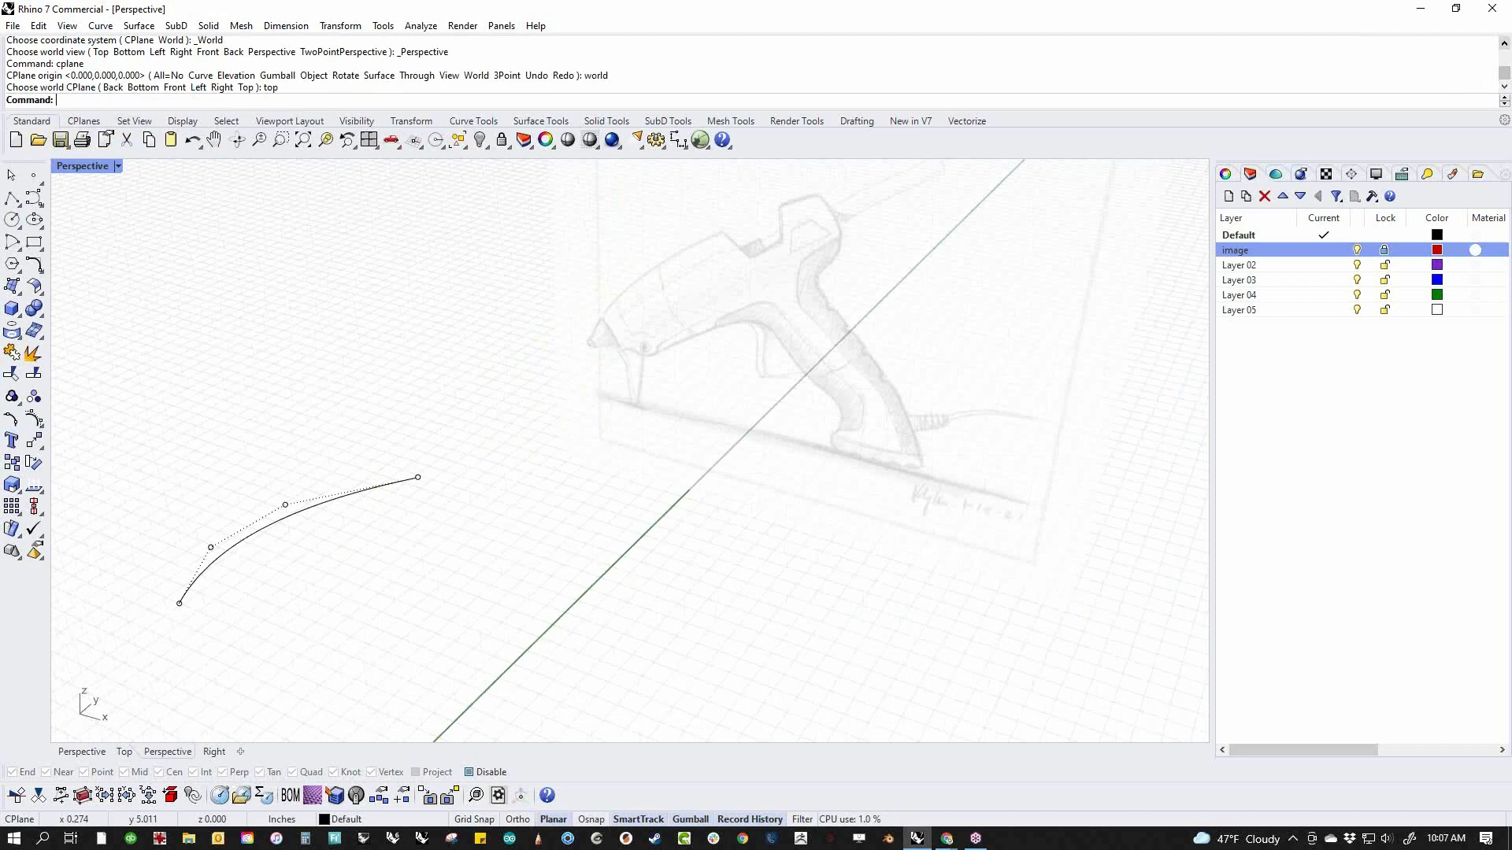
right_click_drag(549, 543, 839, 535)
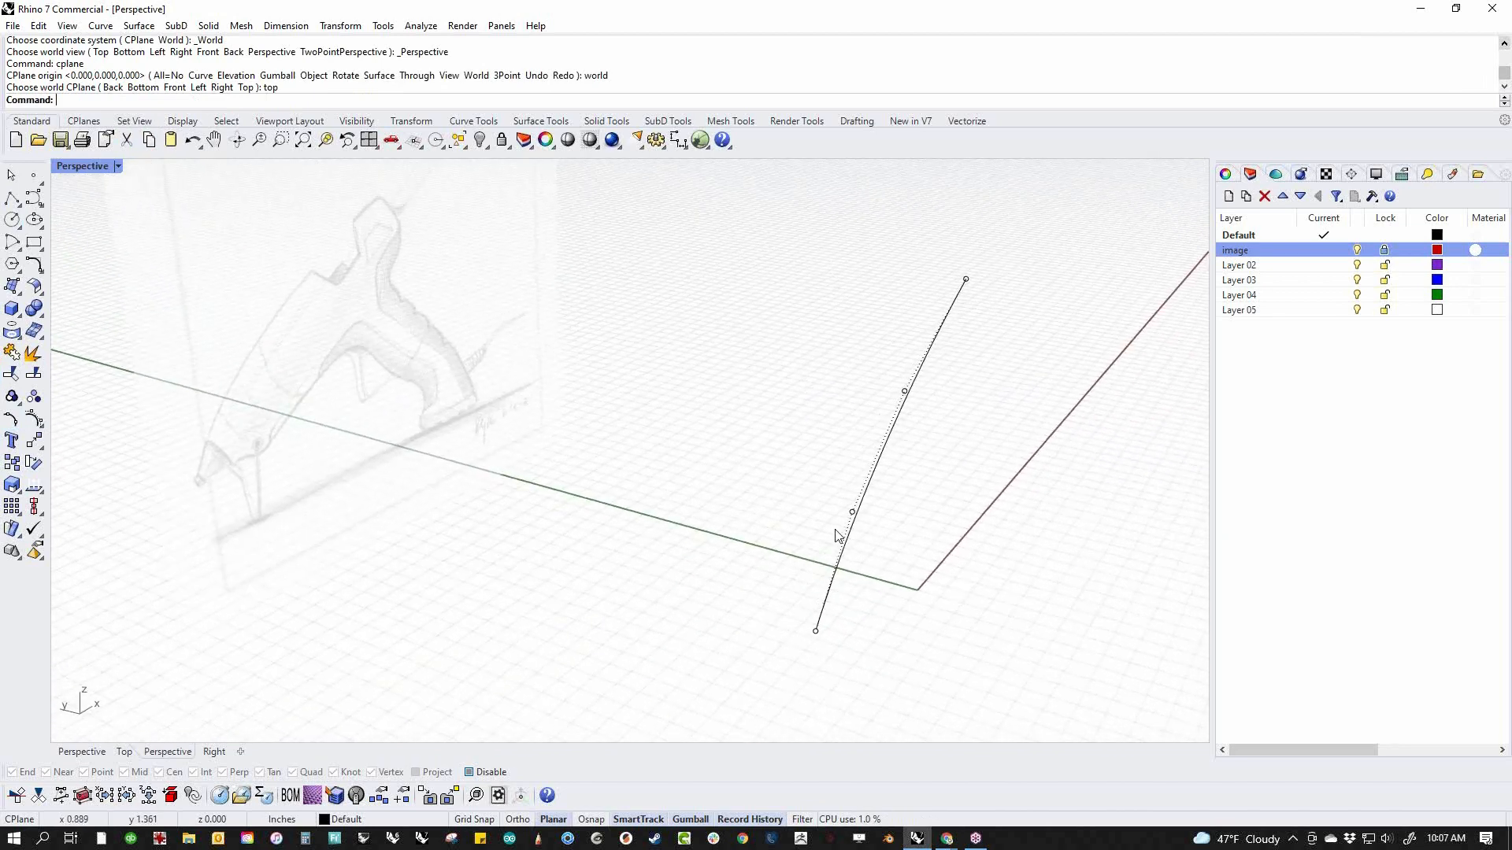
left_click(879, 486)
left_click_drag(868, 447, 691, 417, "ctrl")
left_click(543, 582)
right_click_drag(566, 611, 465, 580, "shift")
mouse_move(608, 634)
right_mouse_down()
mouse_move(638, 661)
mouse_move(670, 599)
right_mouse_up()
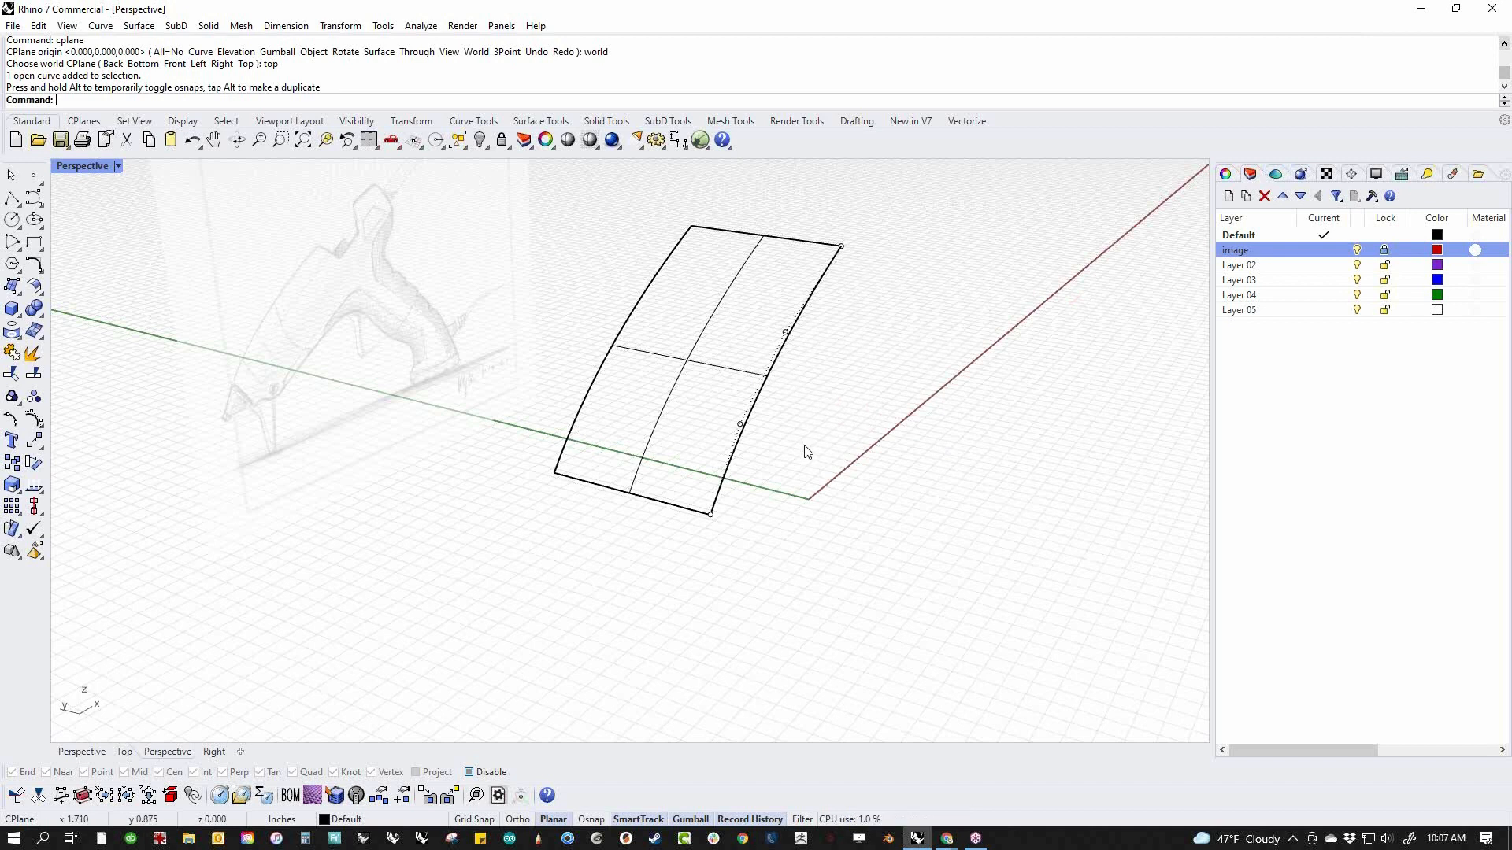
right_click_drag(804, 451, 759, 507)
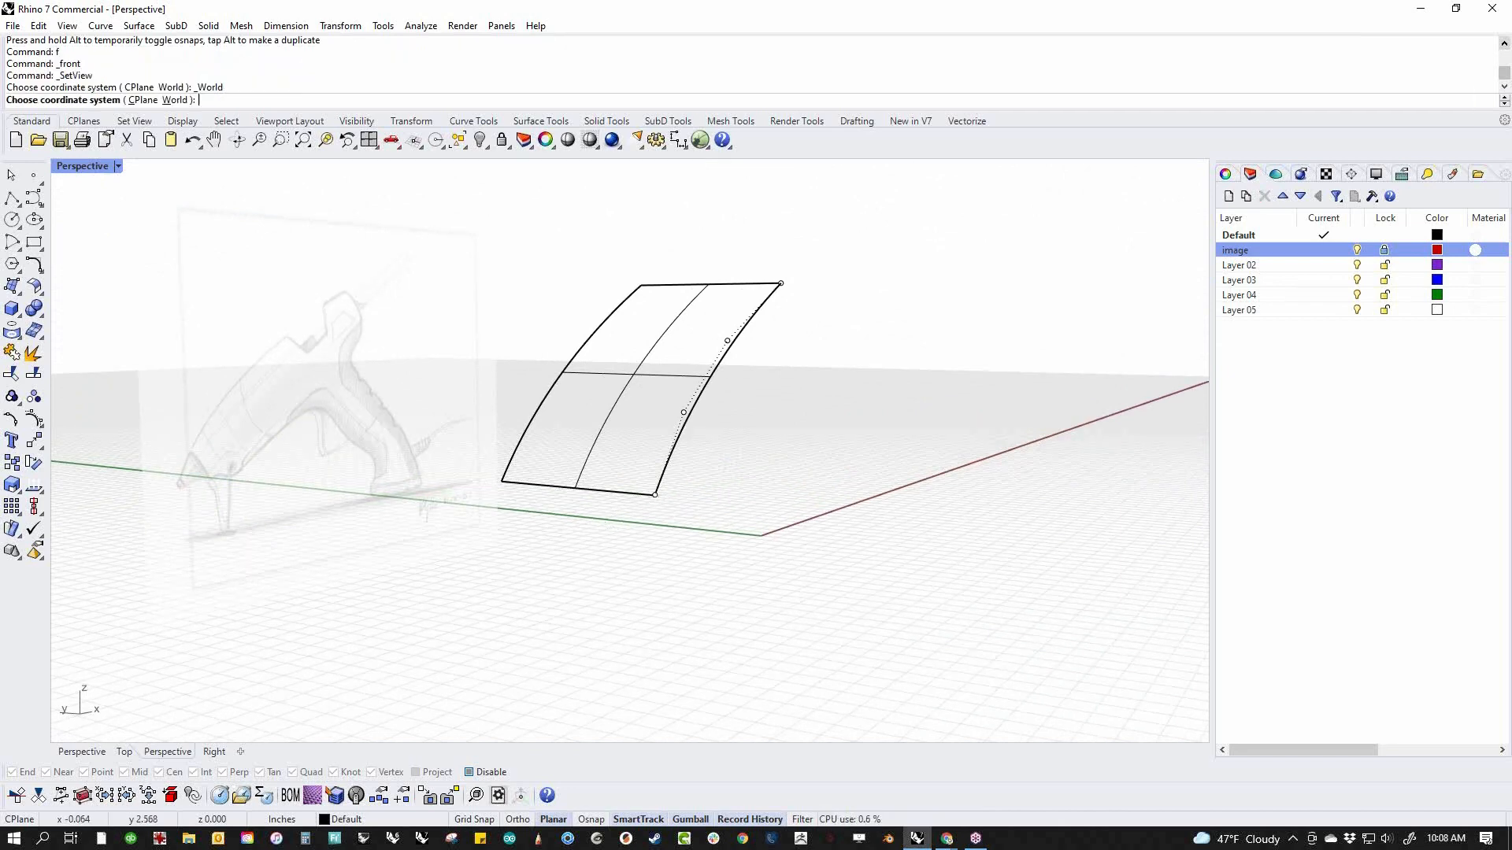
key("Return")
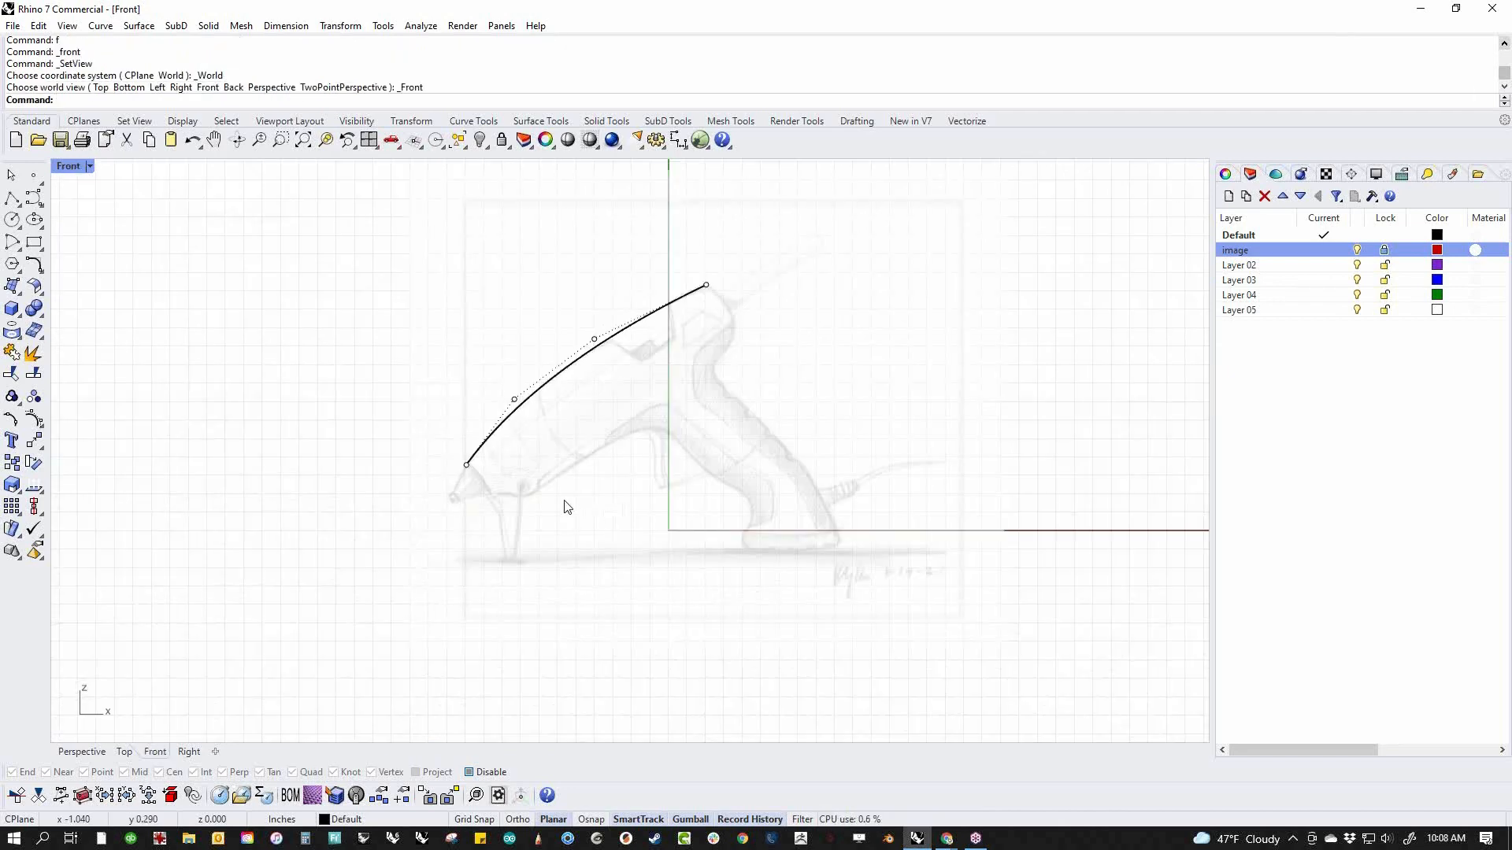
Draw two straight single-segment polylines from the arched curve's two ends, roughly parallel and slanting down across the picture
left_click(12, 199)
left_click(464, 467)
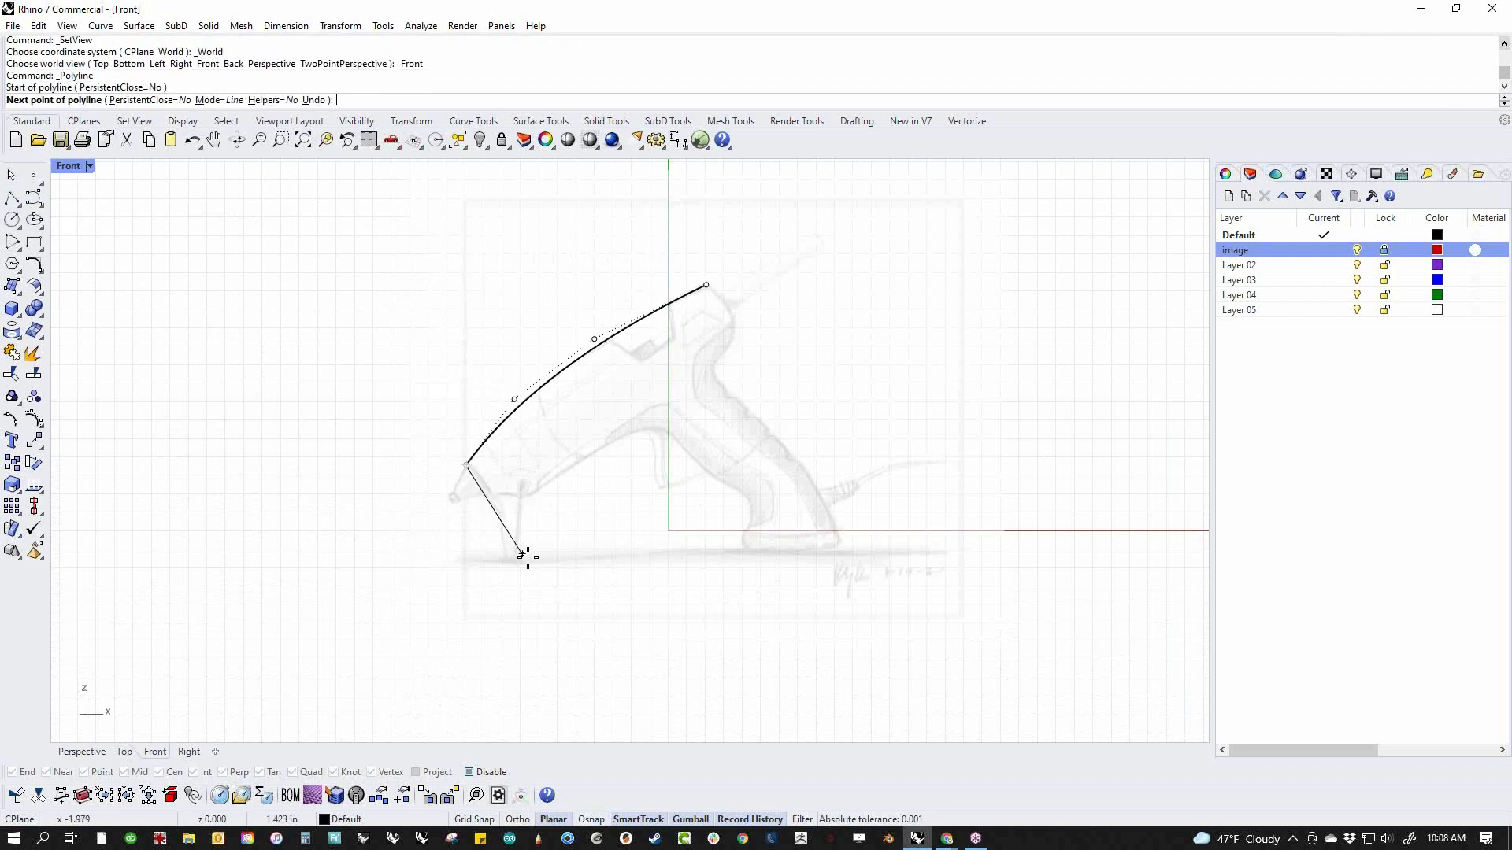
left_click(626, 681)
key("Return")
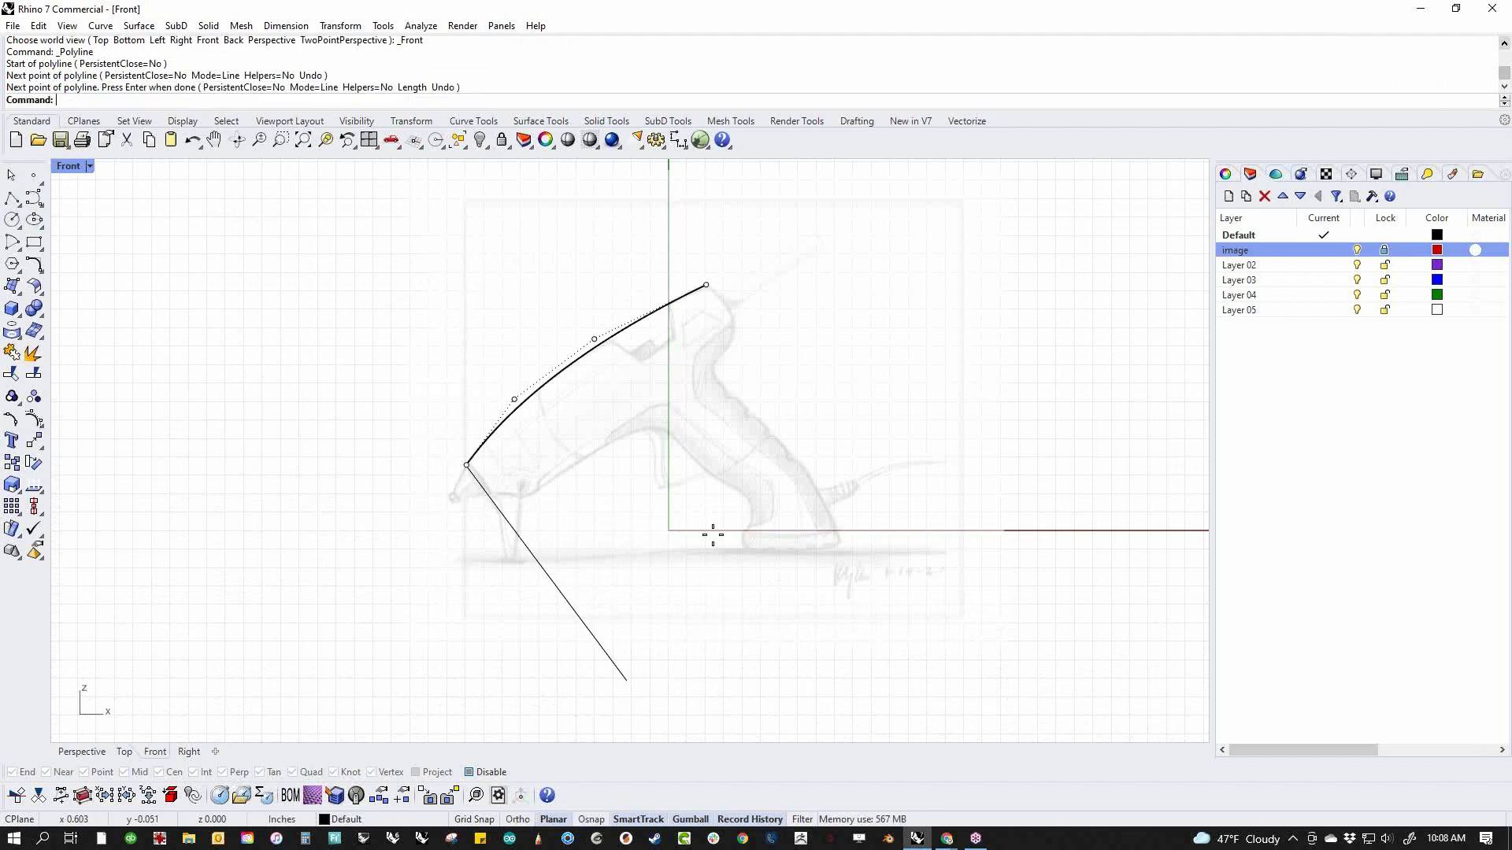
key("Return")
left_click(706, 285)
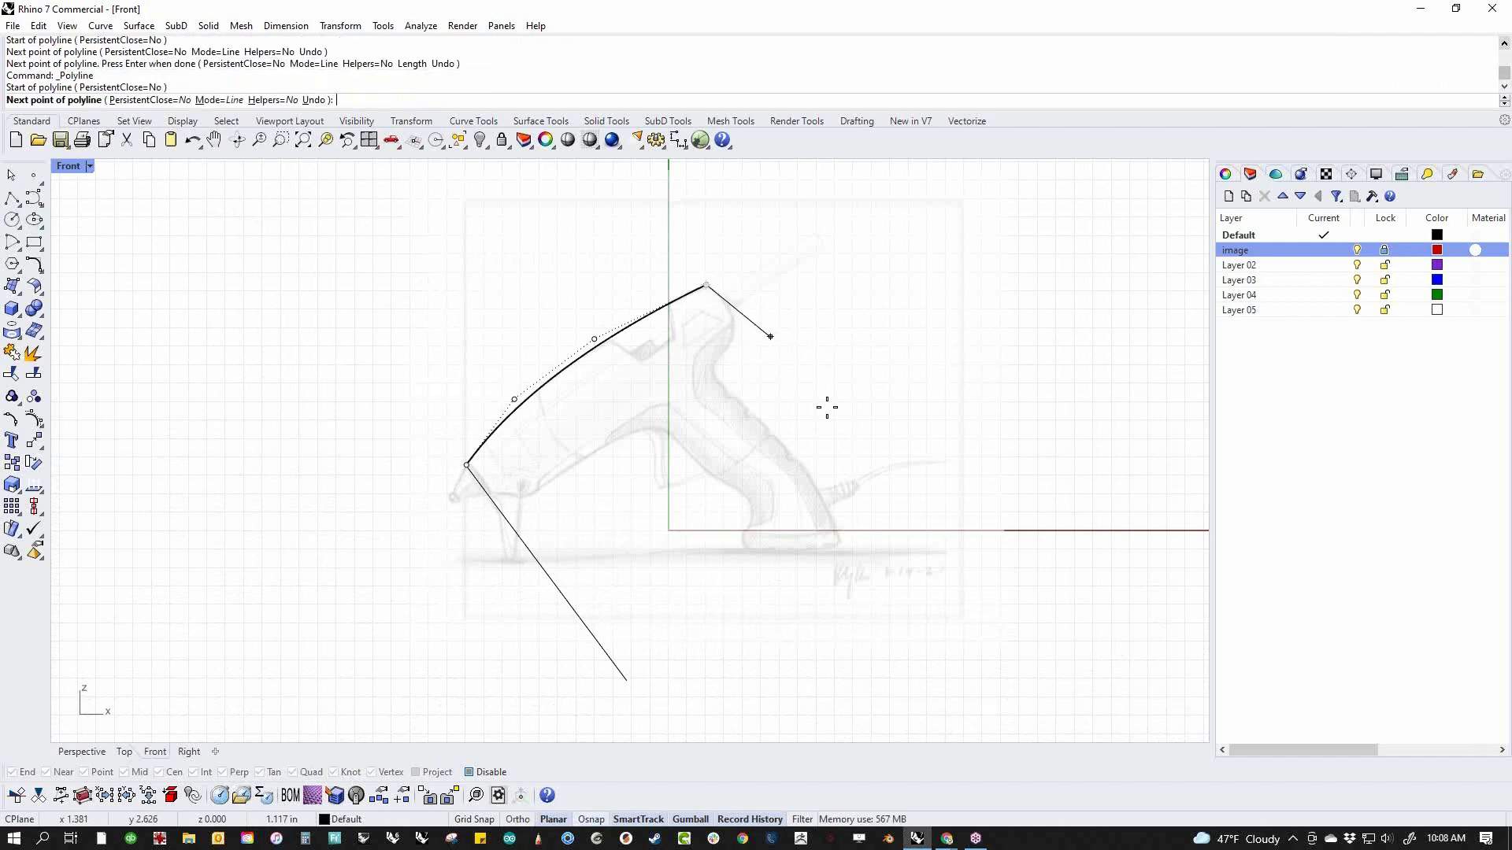
left_click(906, 555)
key("Return")
Set the construction plane to World Top in the Perspective view and change both straight lines to degree 3
key("ctrl+F4")
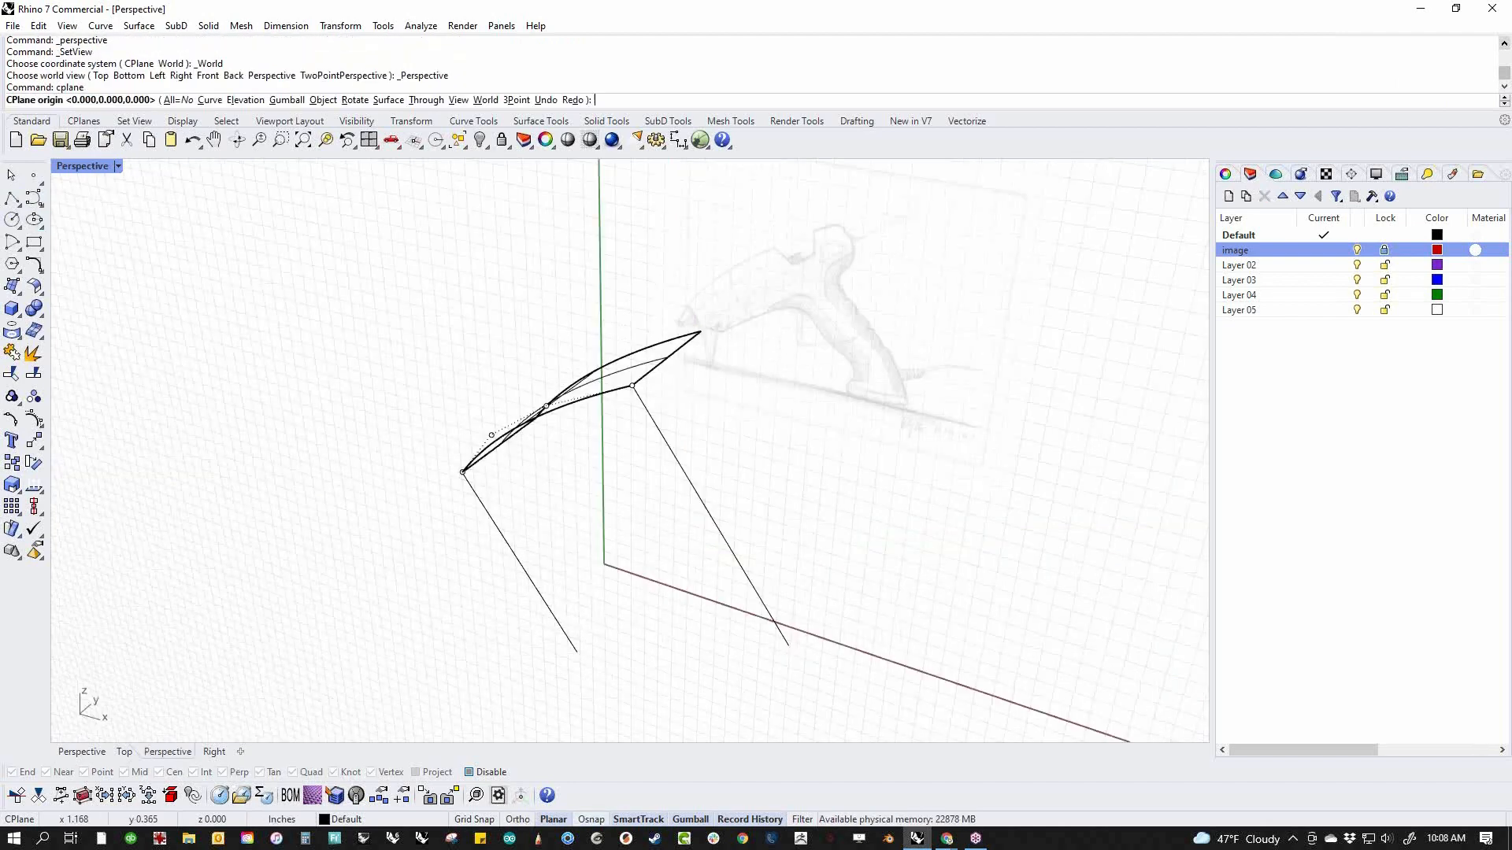
right_click_drag(754, 596, 765, 522)
left_click_drag(748, 489, 704, 515)
left_click_drag(671, 552, 584, 626, "shift")
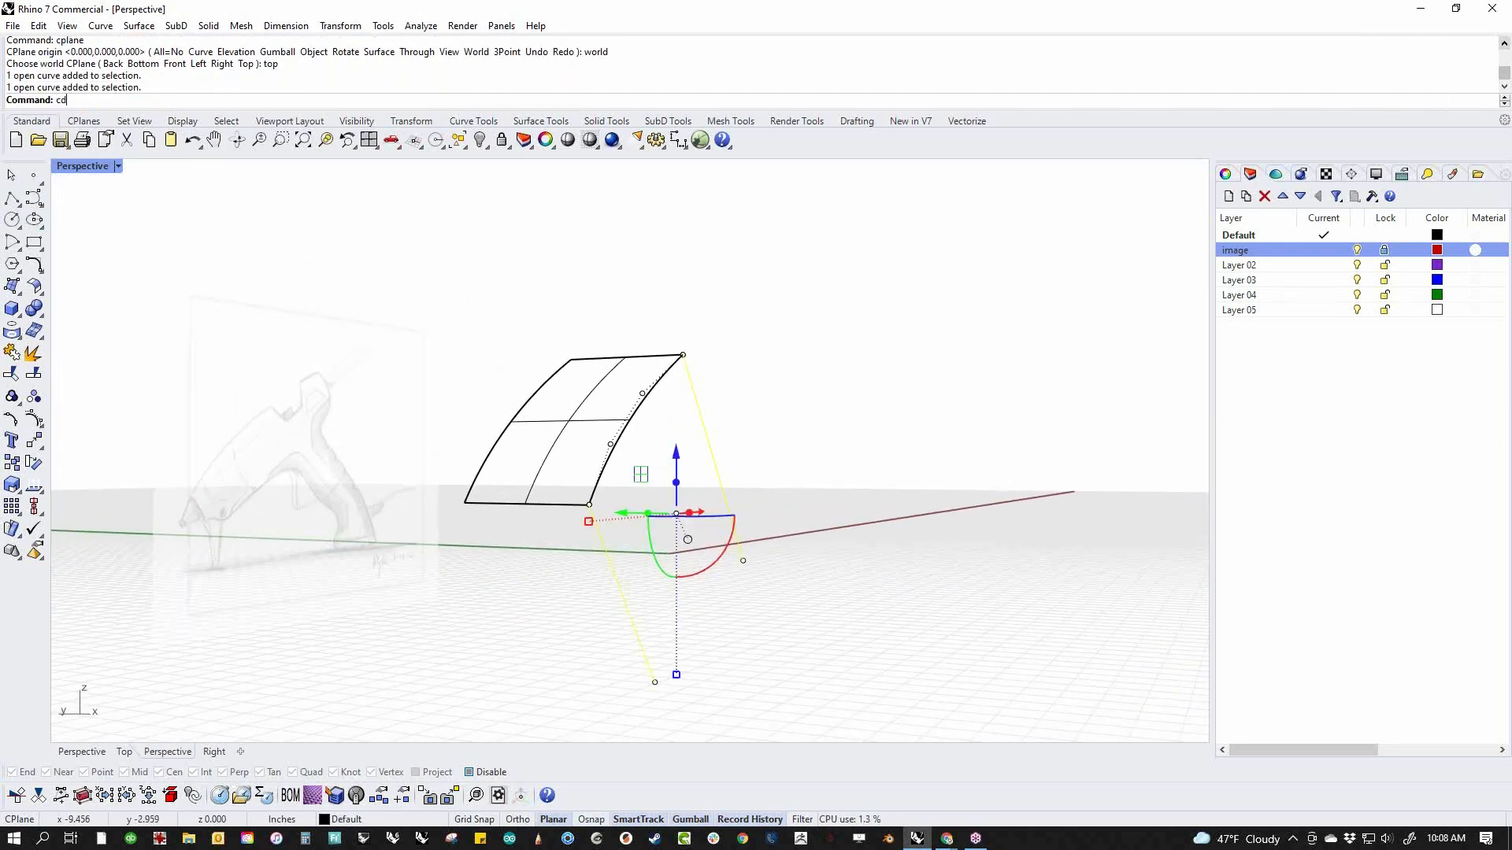
key("Return")
type("3")
key("Return")
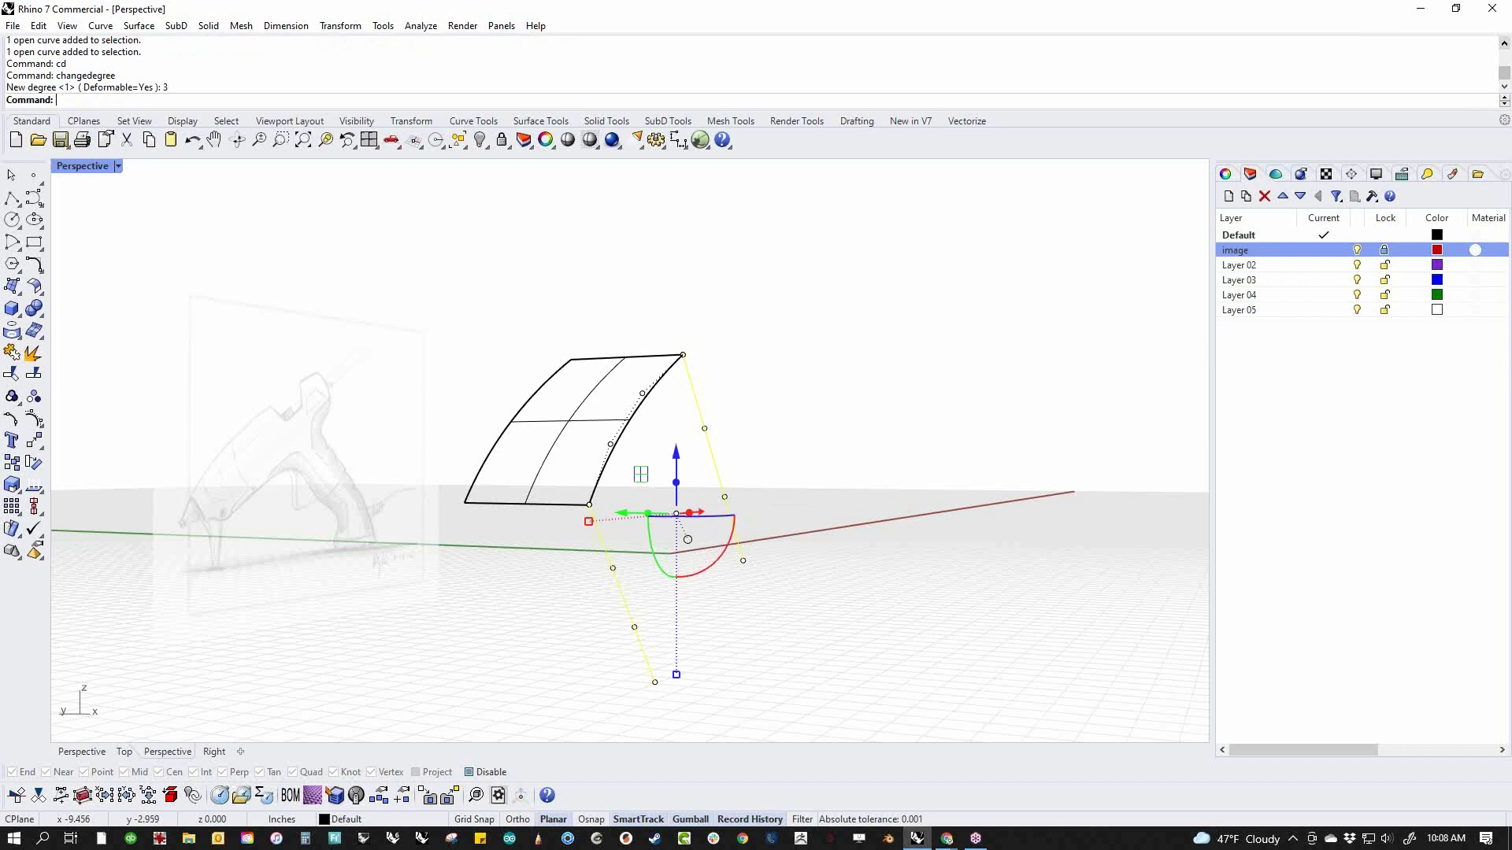
Reselect both degree 3 lines and turn on their control points
key("Escape")
left_click_drag(803, 488, 574, 696)
left_click(669, 667)
left_click_drag(779, 496, 697, 600)
left_click_drag(701, 644, 647, 697, "shift")
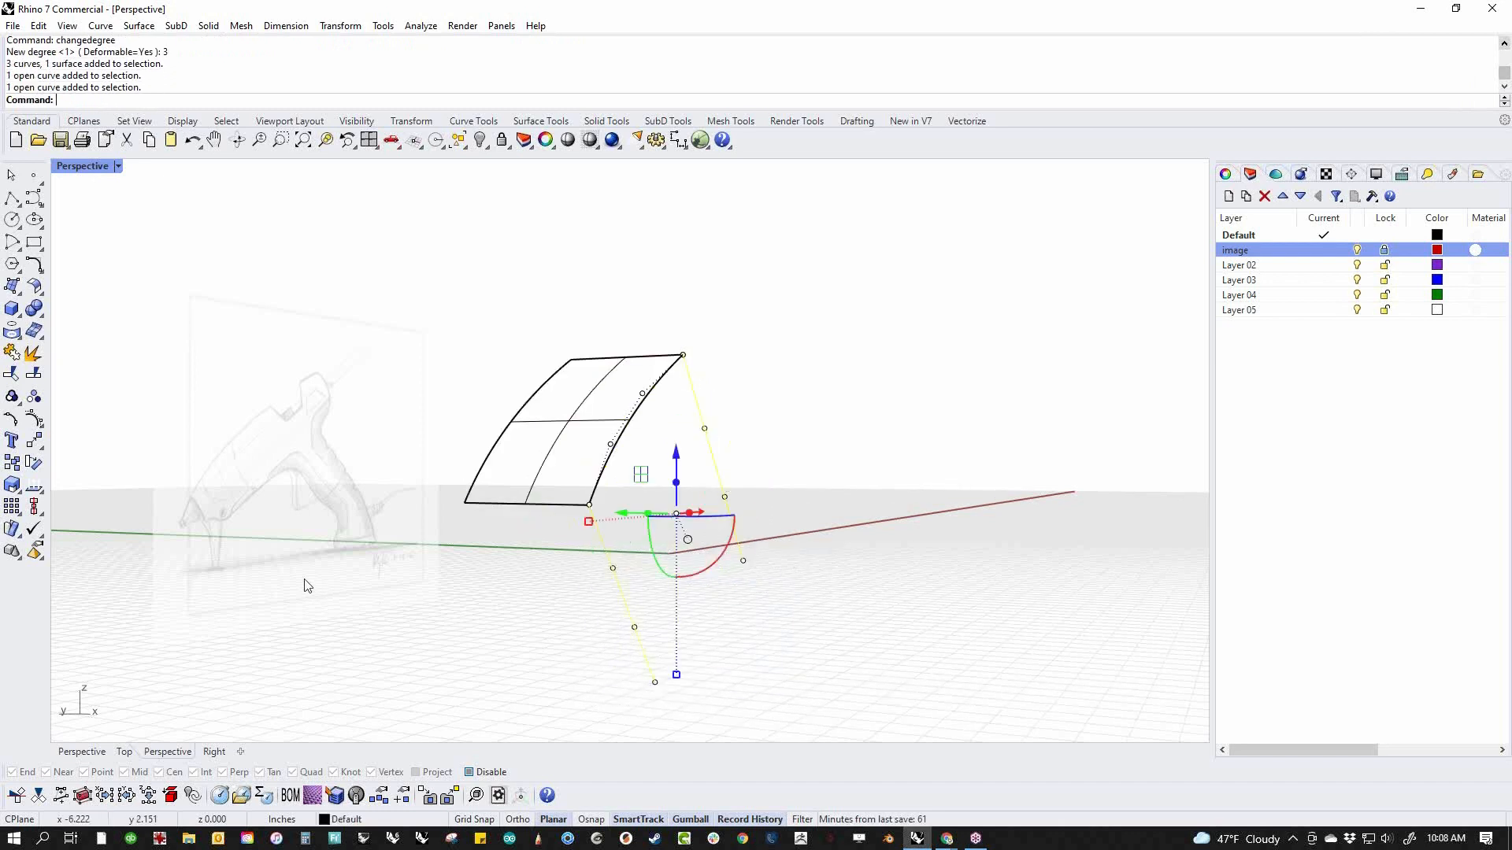
left_click(33, 418)
left_click_drag(590, 596, 628, 570)
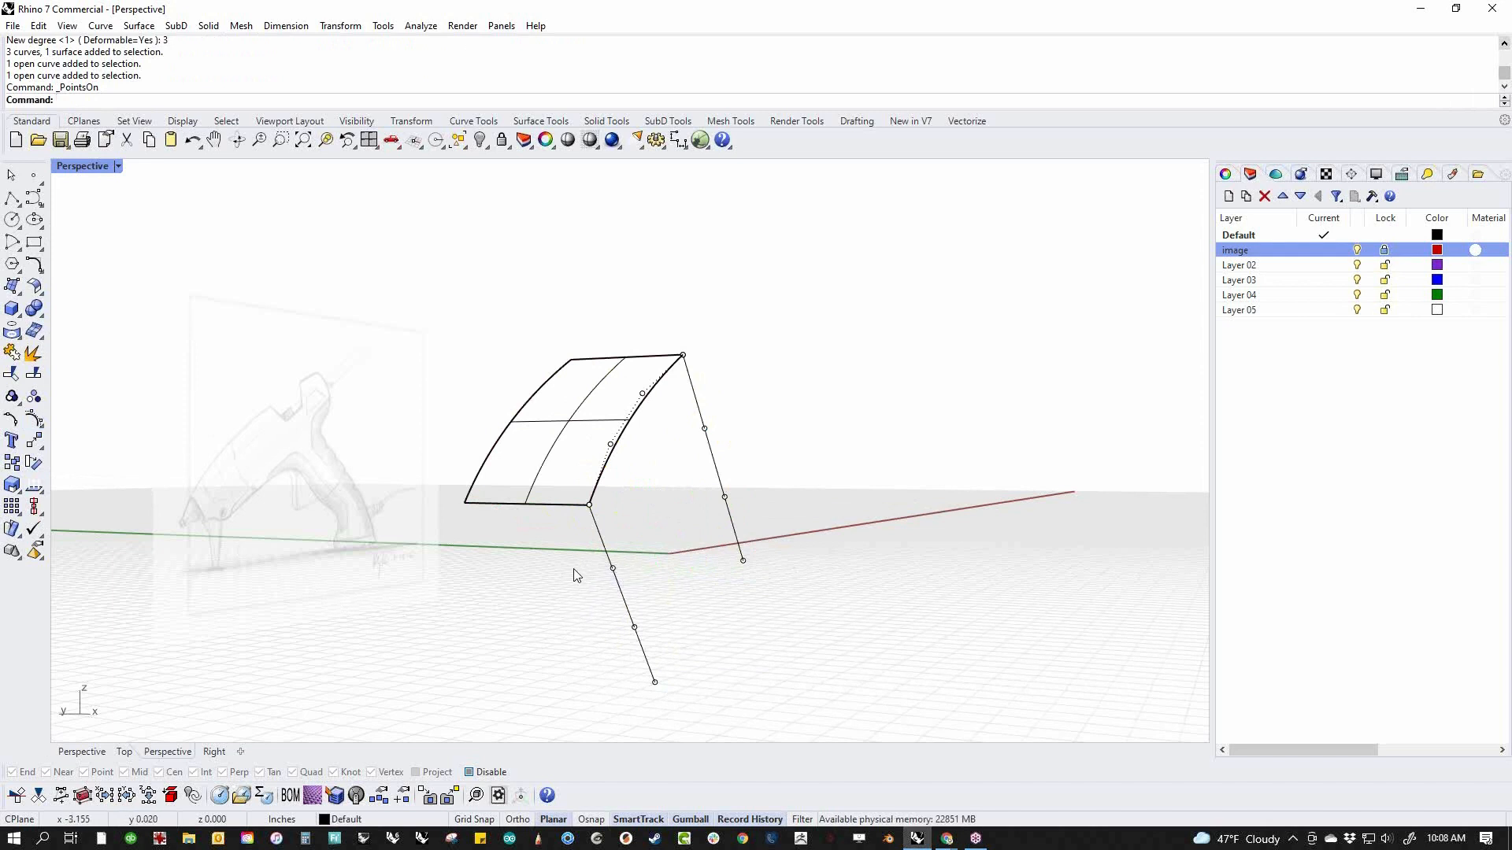
Match the upper end of the lower line to the surface's lower edge with Tangency continuity and no preservation of the other end
type("Mat")
key("Return")
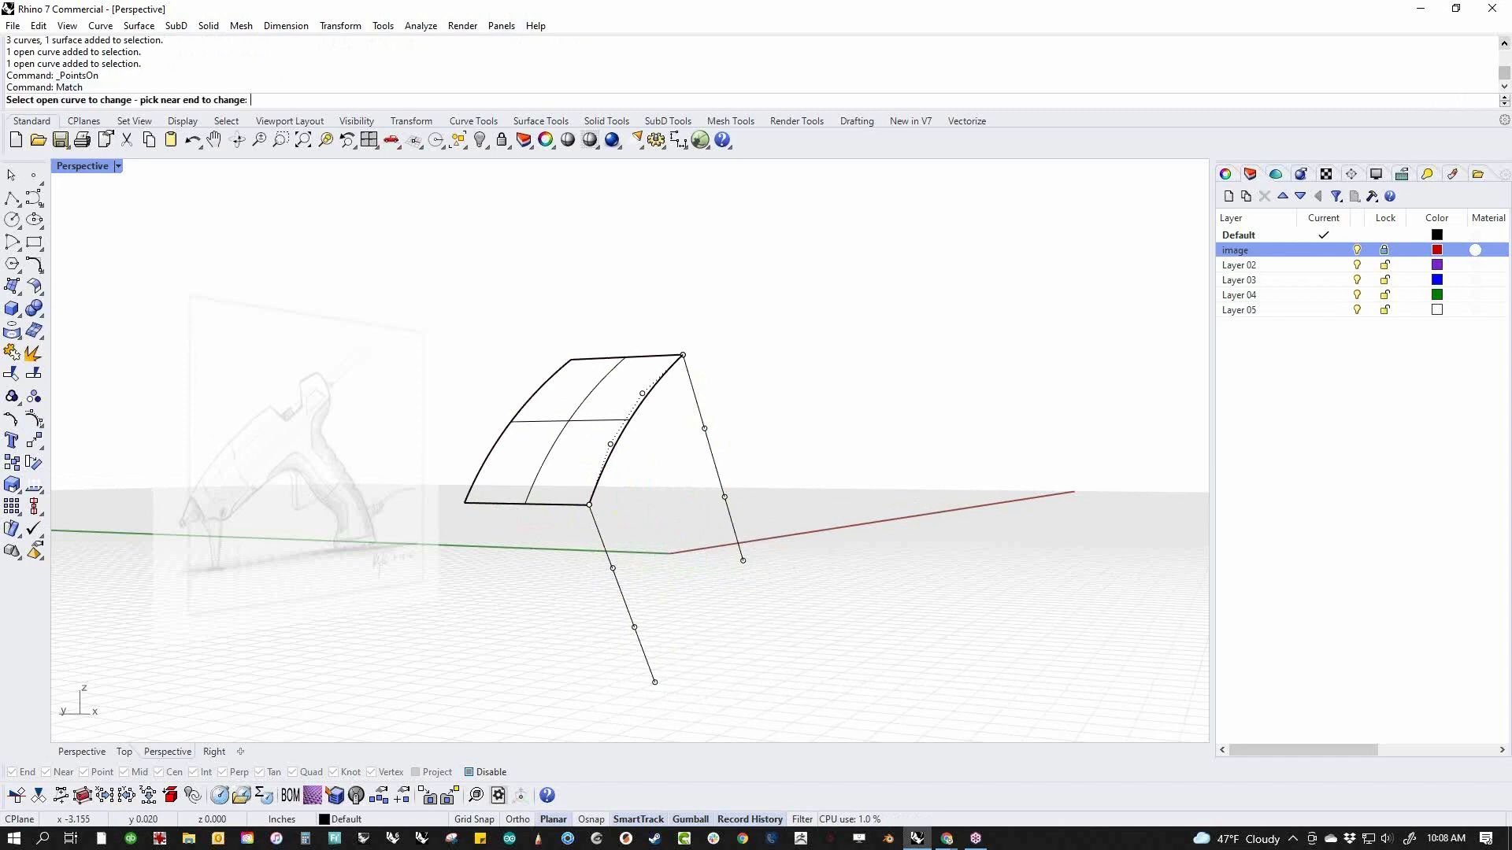
left_click(601, 535)
left_click(573, 505)
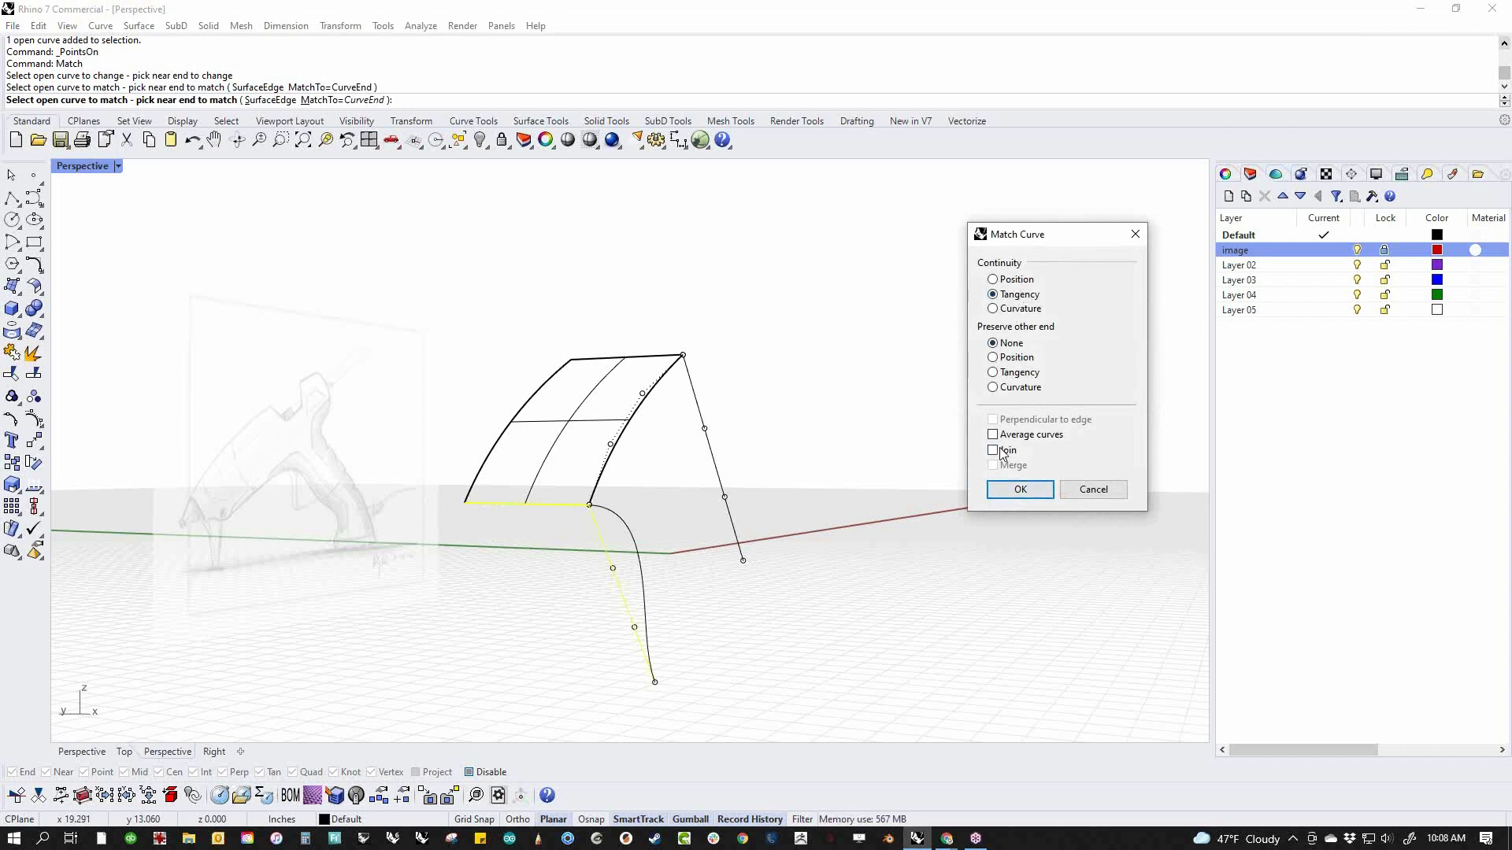
left_click(1017, 490)
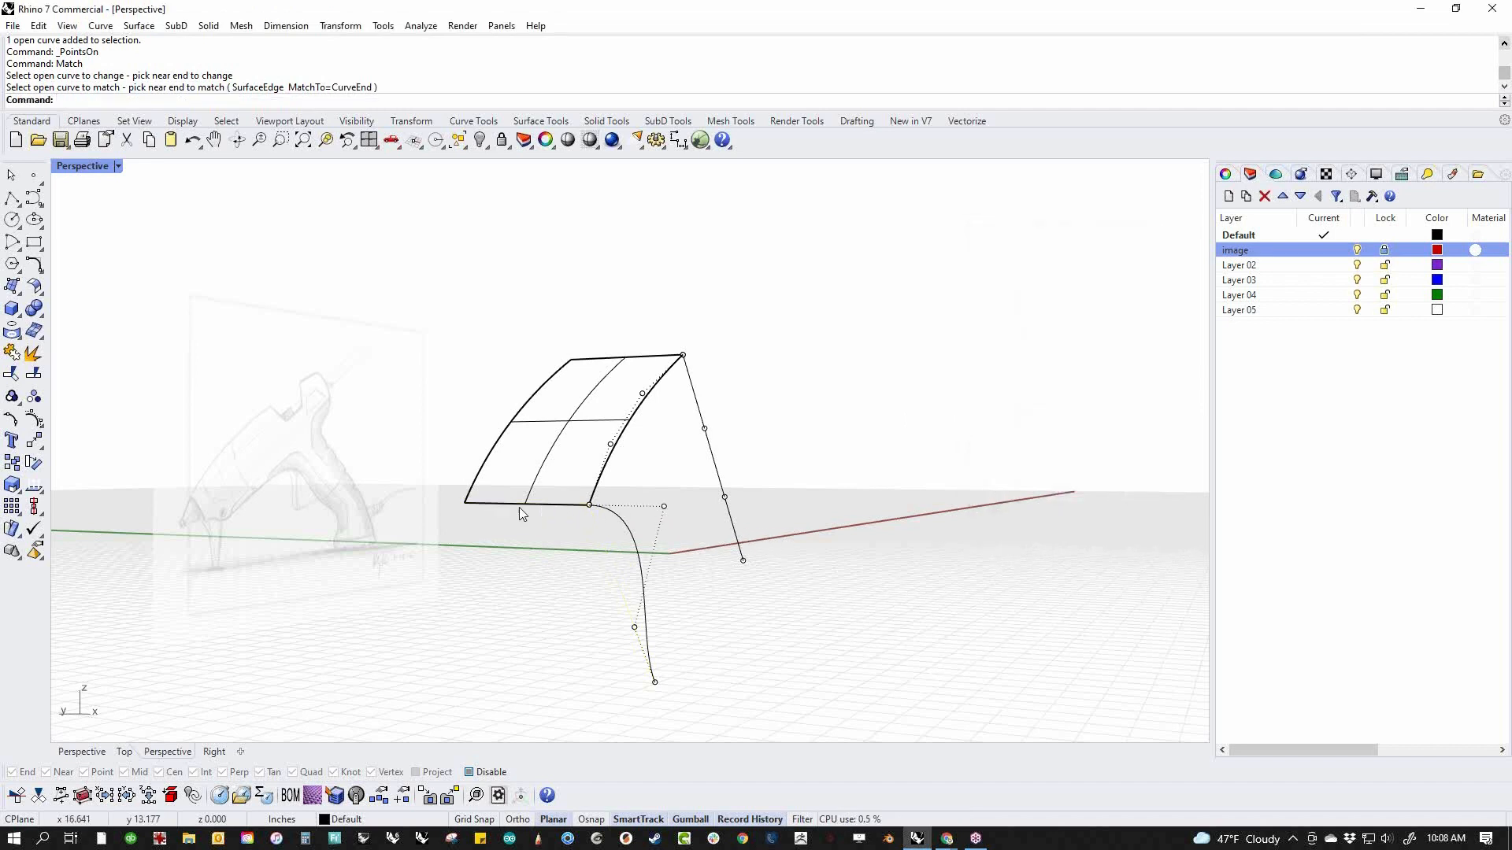
left_click(540, 508)
key("Return")
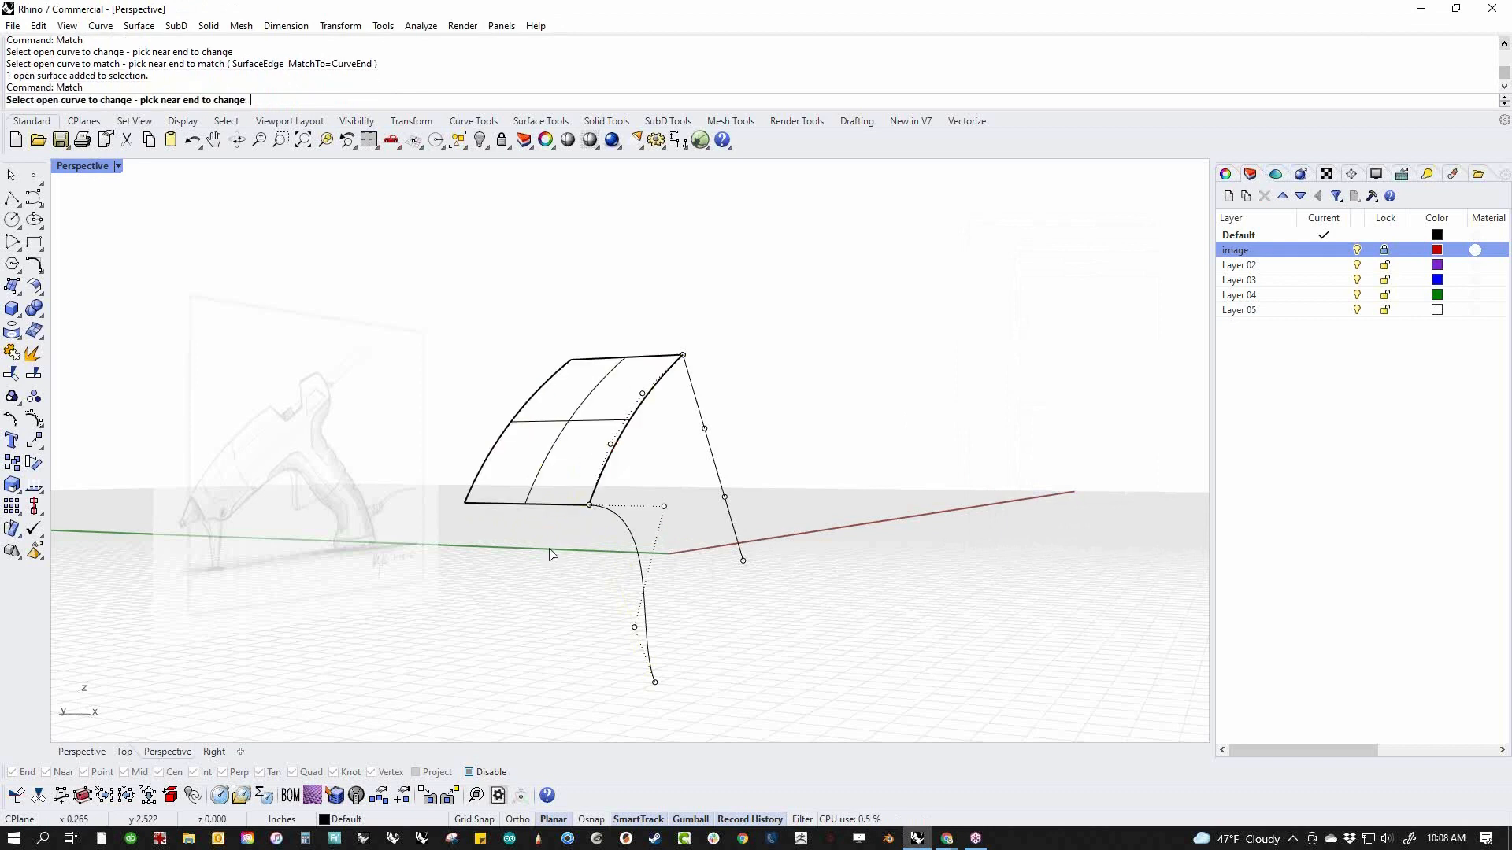
scroll(533, 509, "up", 1)
scroll(532, 508, "down", 1)
left_click(530, 508)
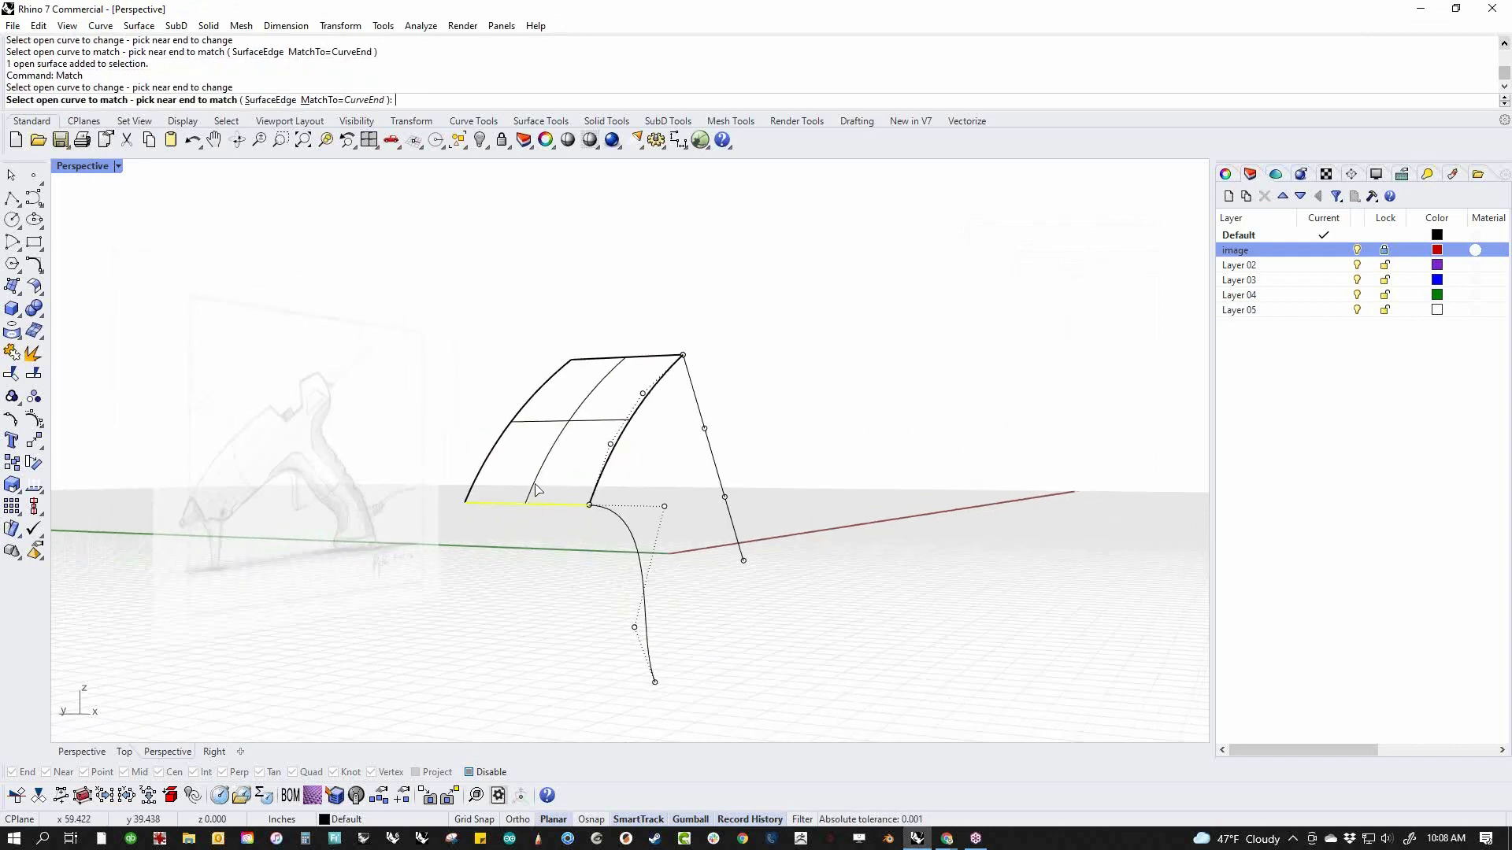
key("Escape")
Turn on the surface's control points and examine how its lower edge points line up with the matched curve's first two points
left_click(535, 489)
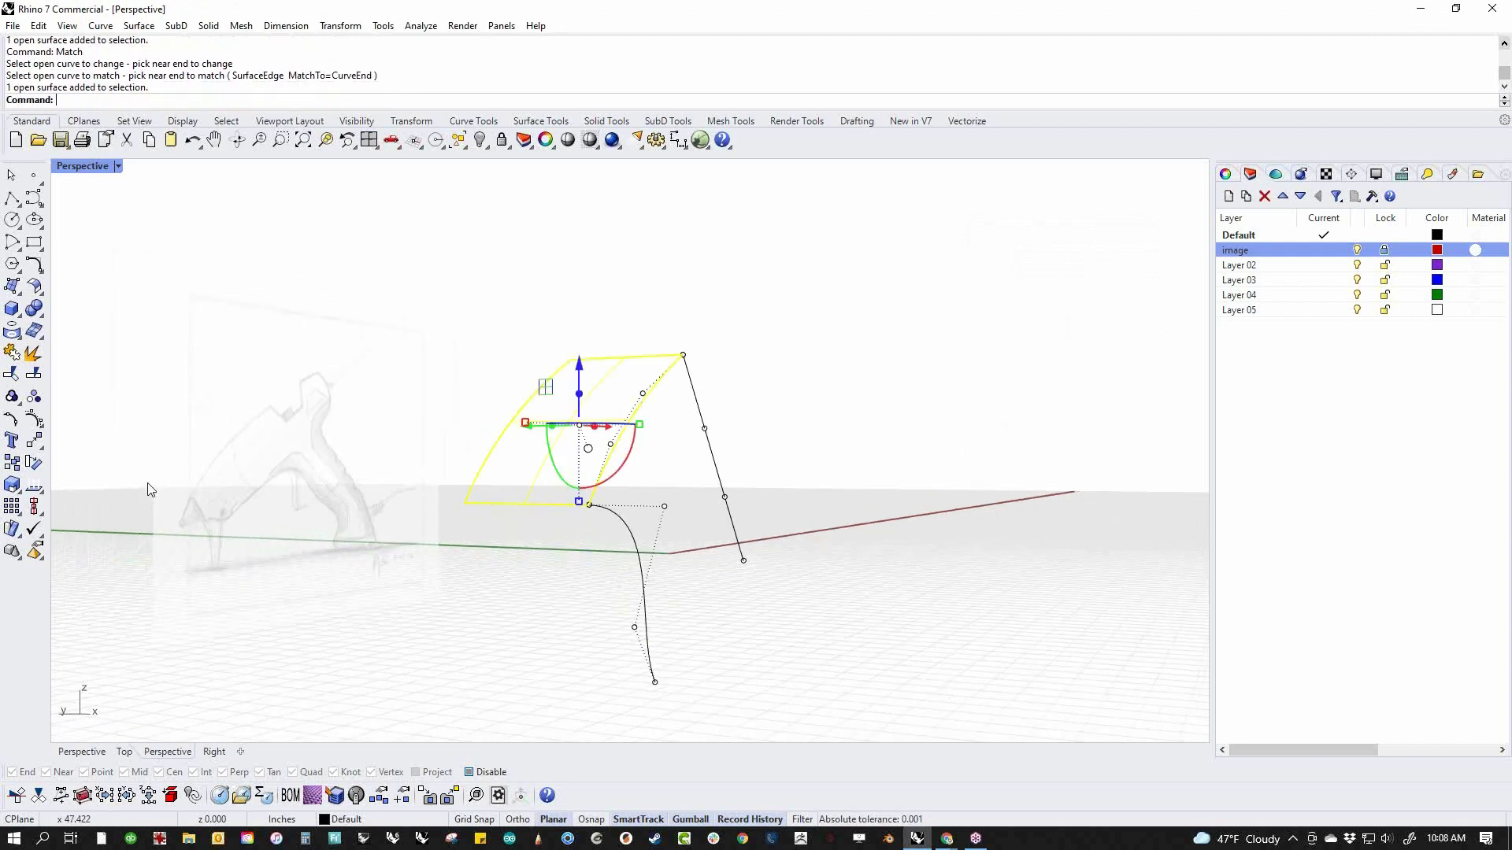
left_click(35, 420)
left_click_drag(406, 475, 718, 542)
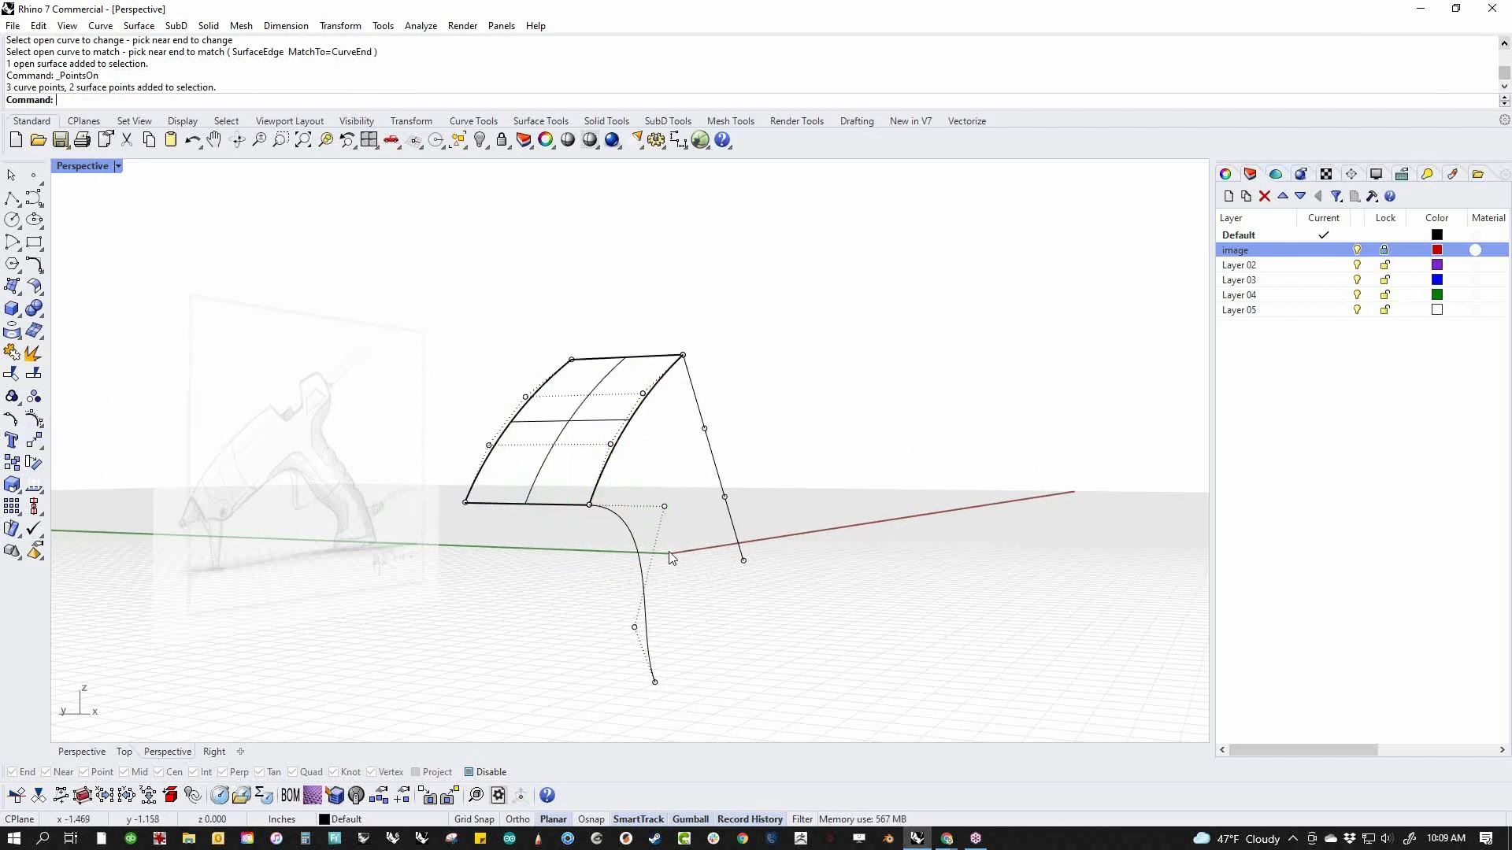
left_click_drag(574, 522, 611, 487)
left_click(550, 583)
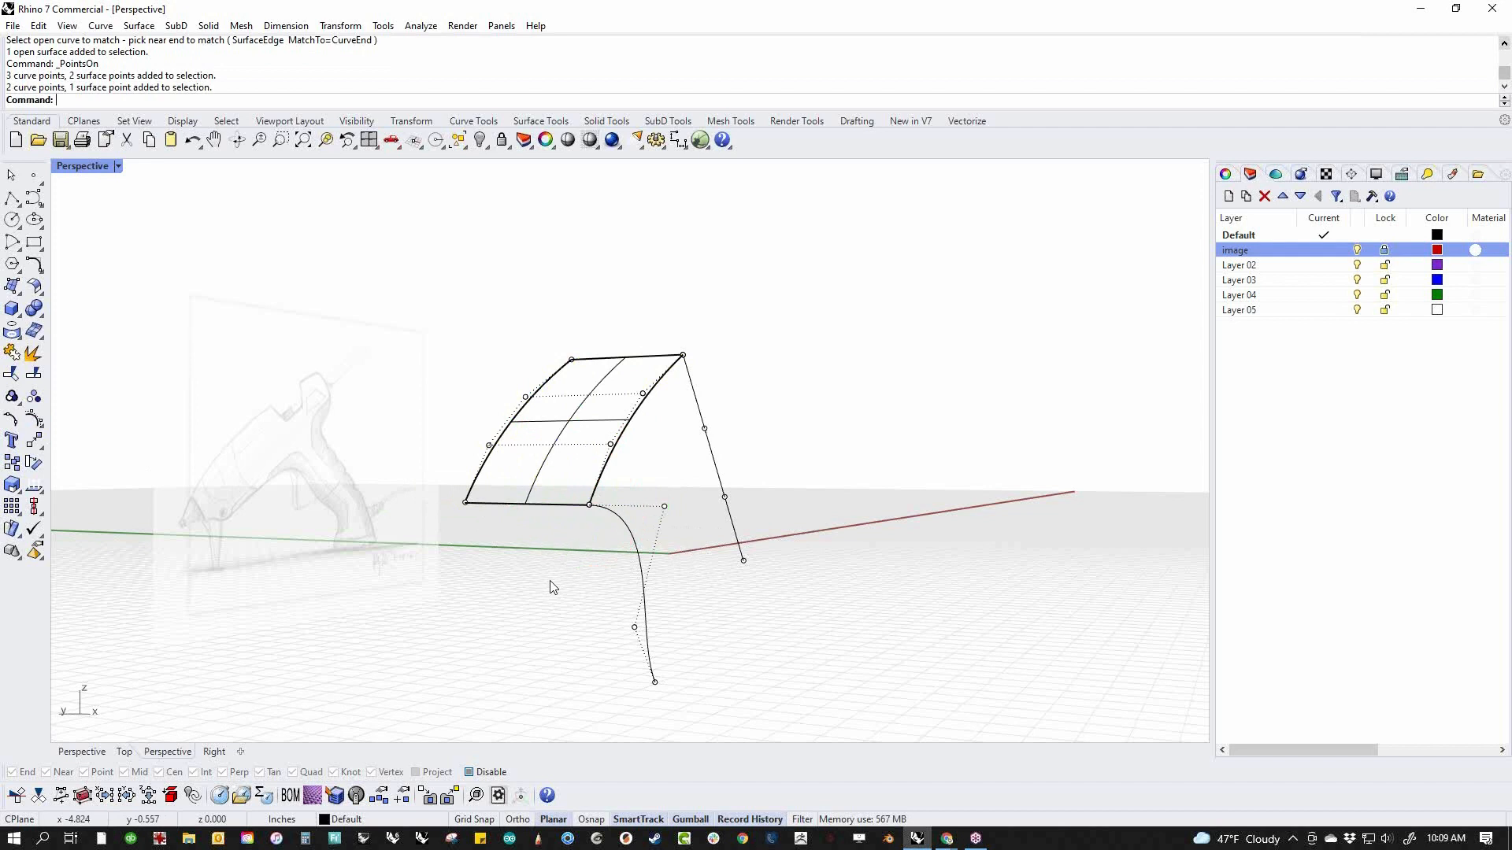
left_click(664, 506)
left_click_drag(486, 490, 474, 559)
left_click(454, 583)
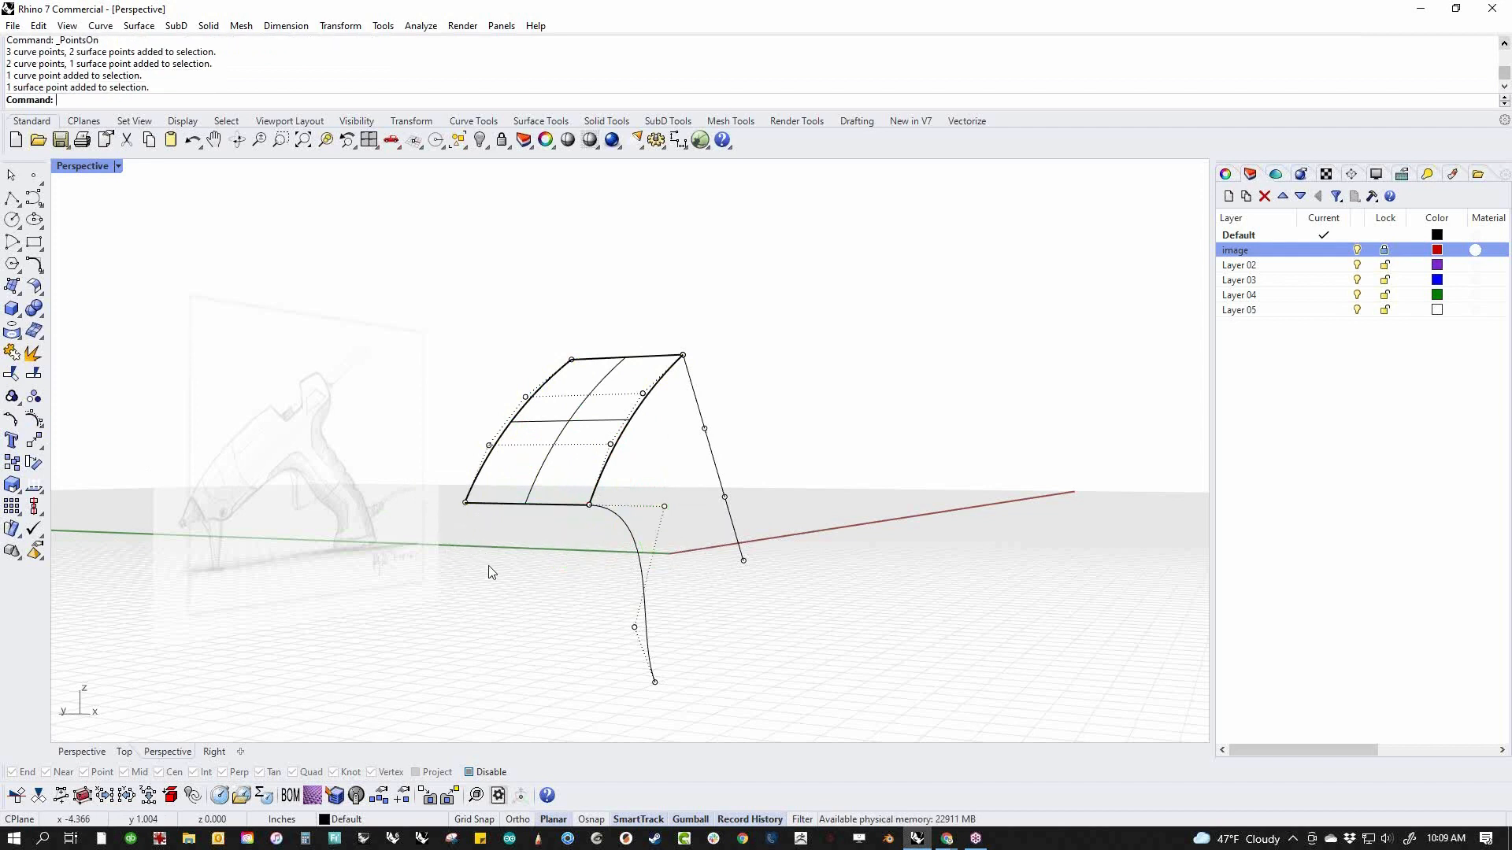
Mirror a copy of the matched curve about its upper end point
left_click(635, 535)
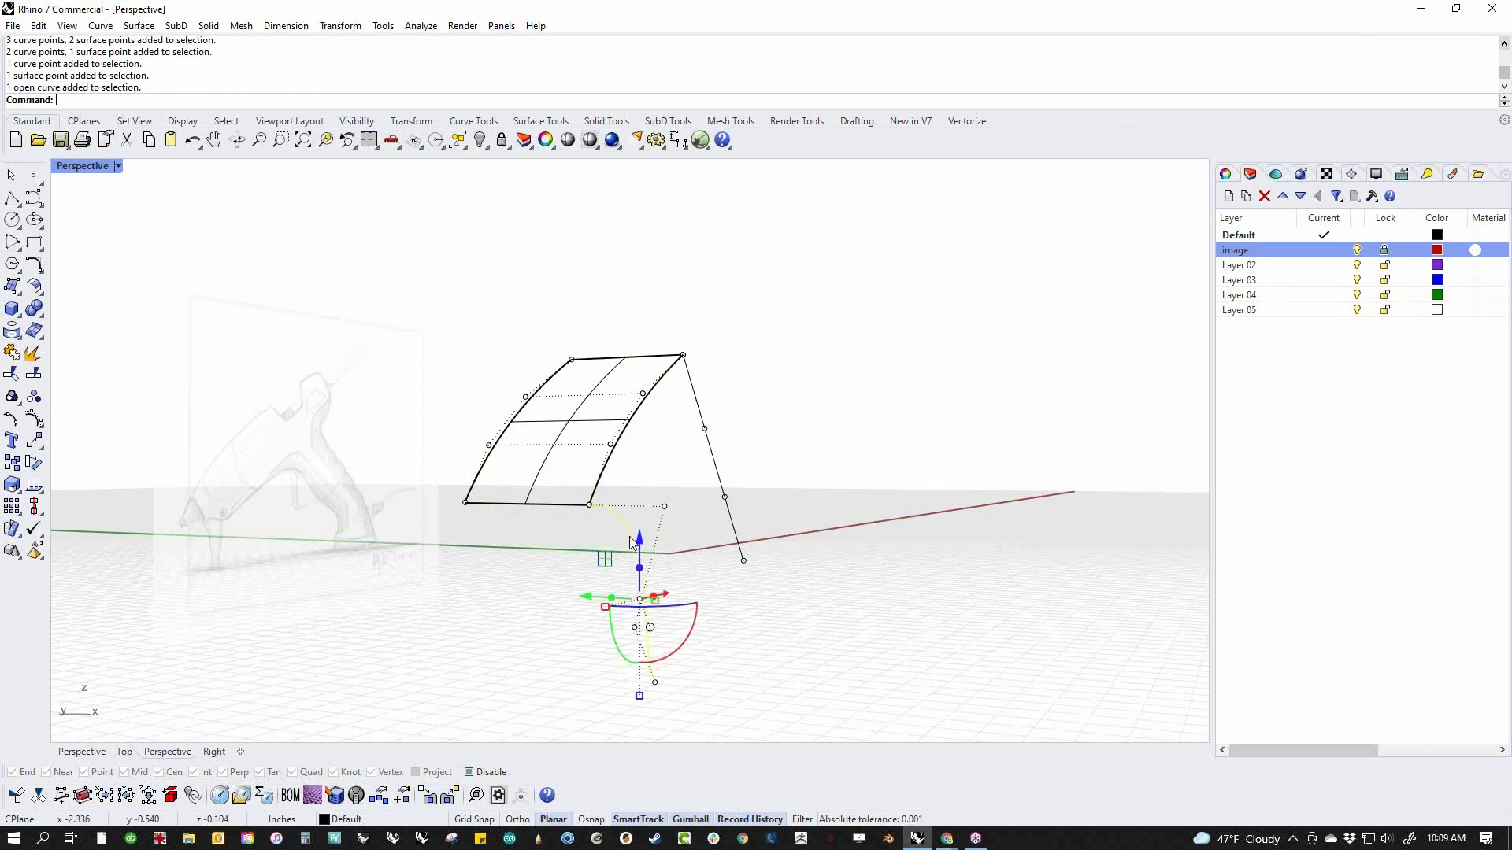
type("M")
key("Return")
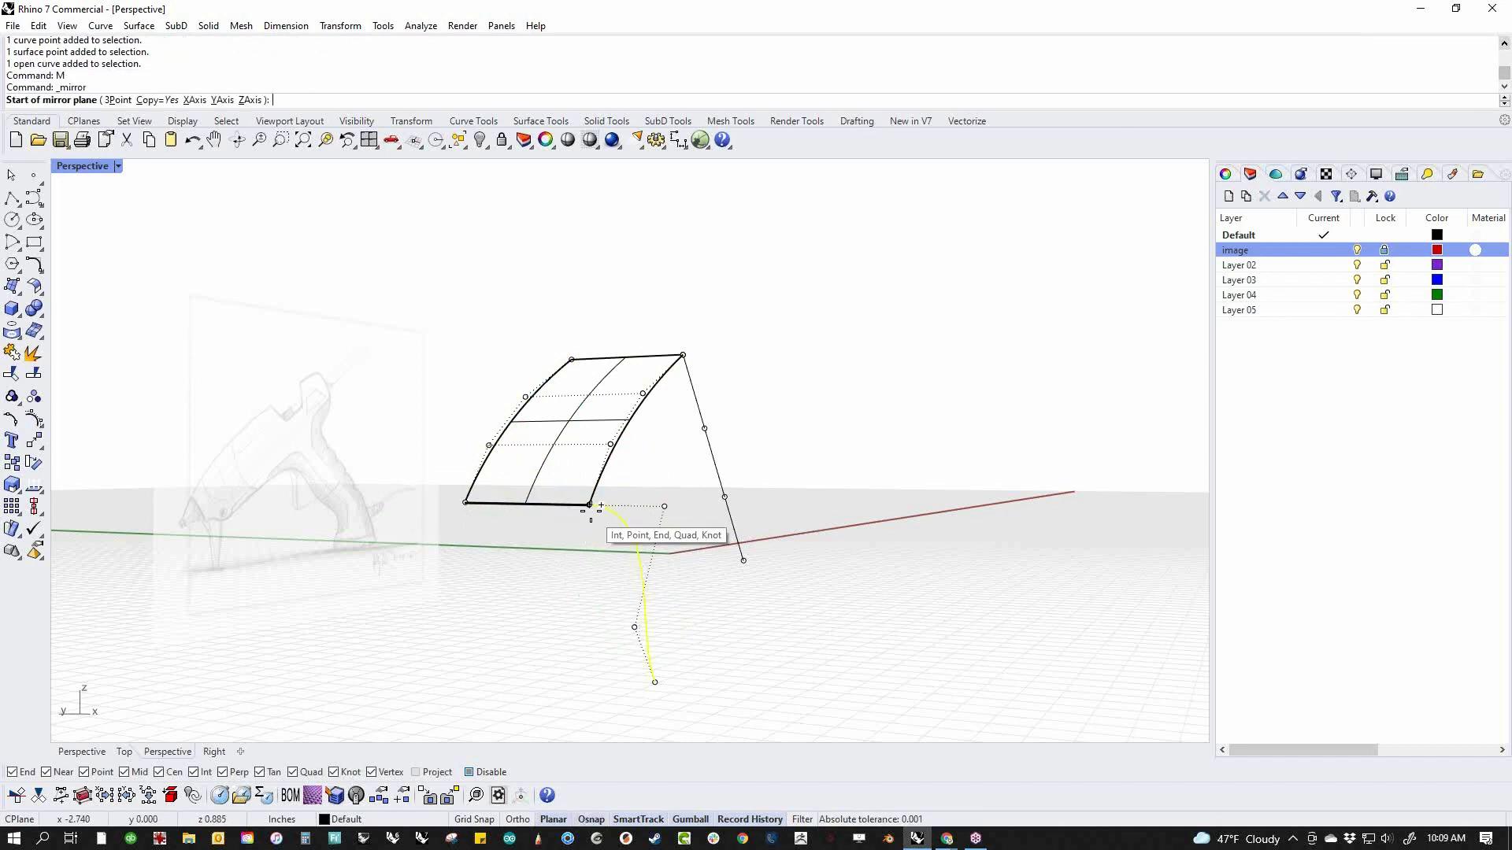
left_click(590, 506)
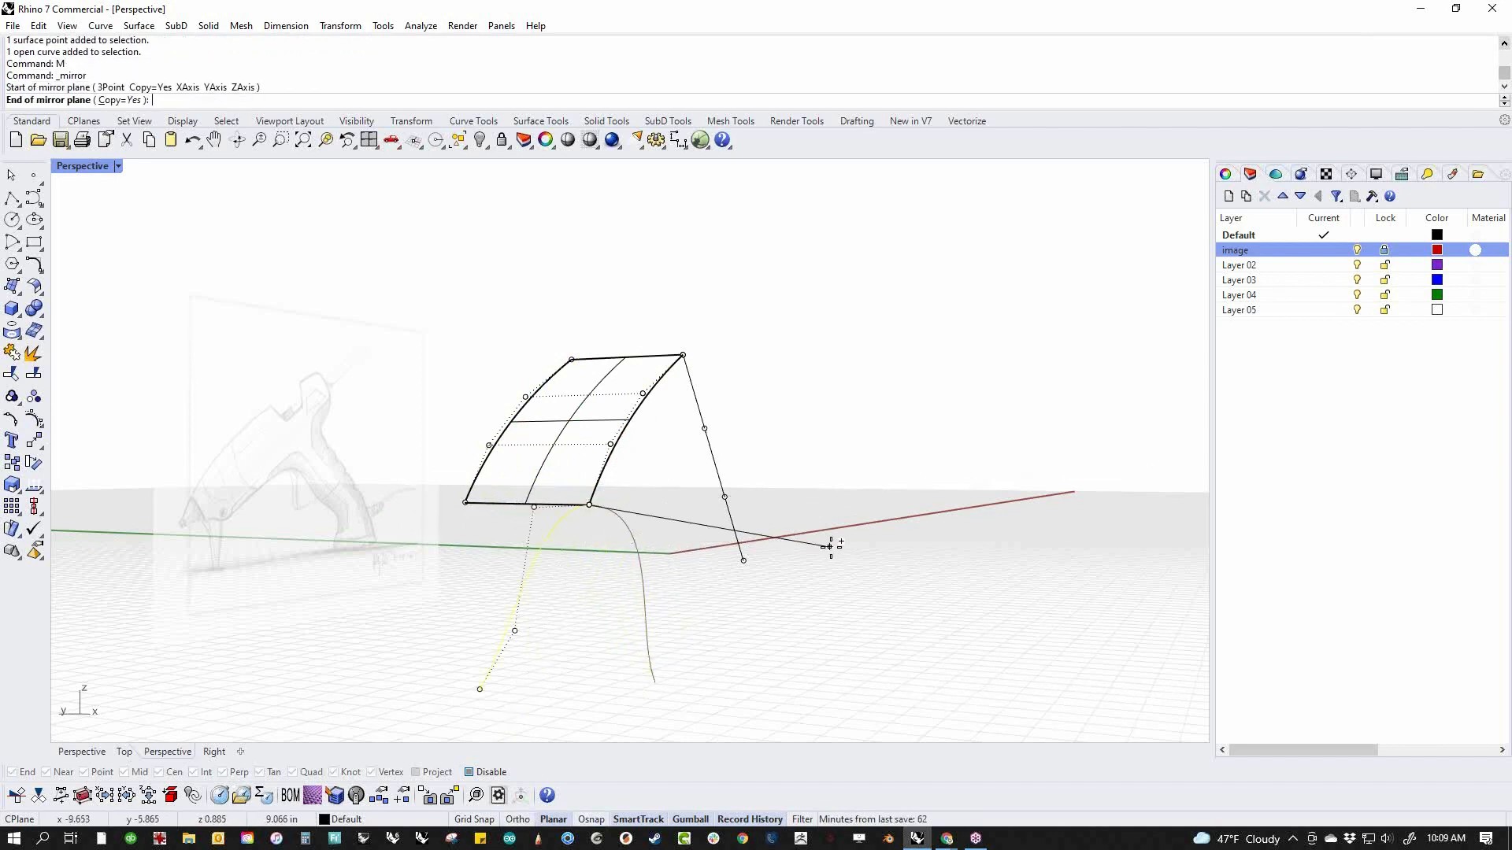
left_click(932, 485)
right_click_drag(931, 483, 743, 622)
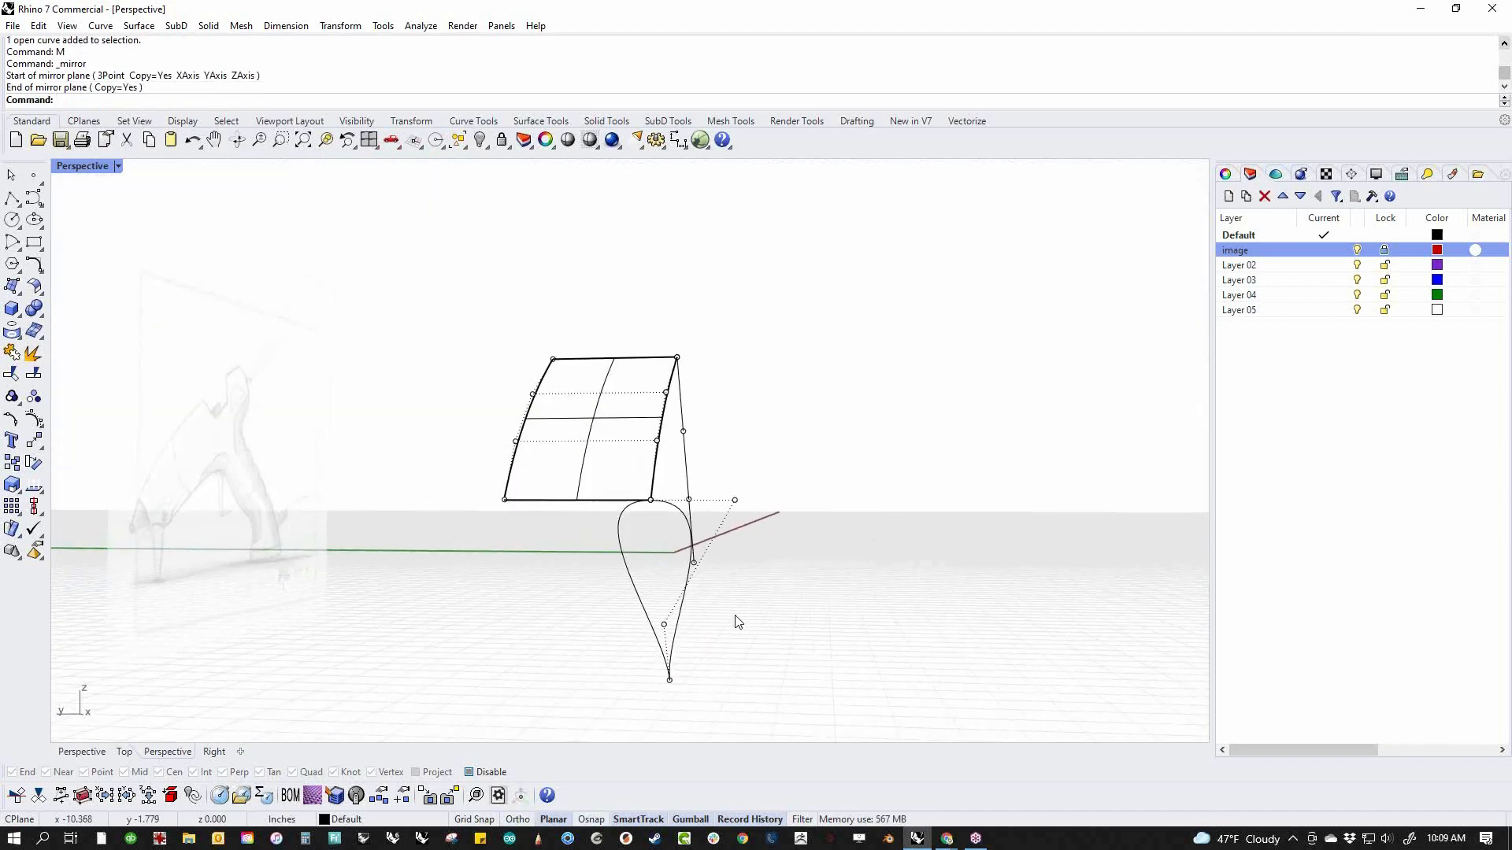
Examine the mirrored curve's control points against the original's and delete the mirrored copy
left_click(622, 526)
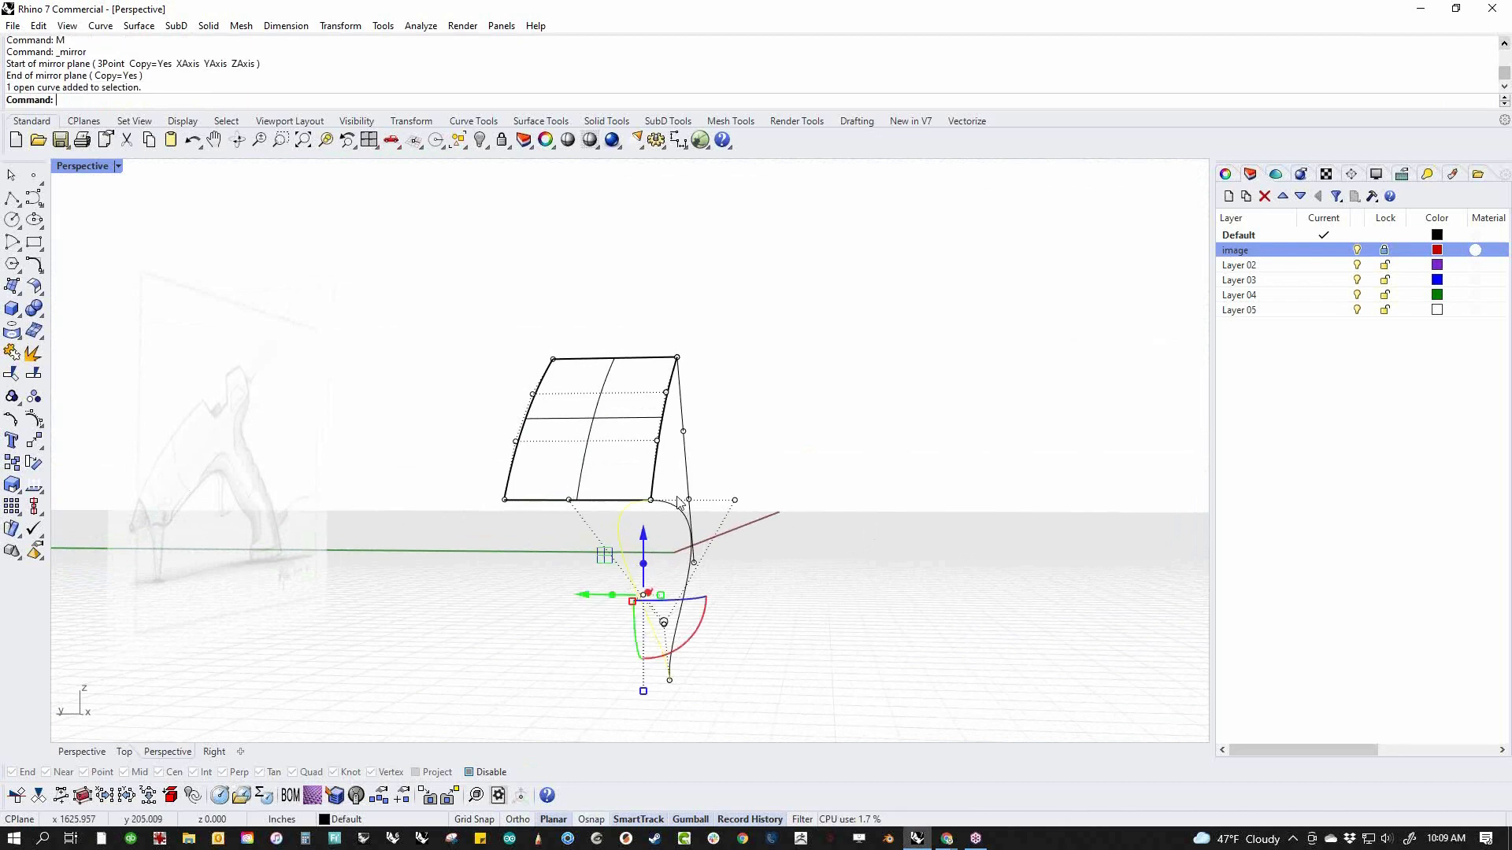
right_click_drag(731, 542, 555, 504)
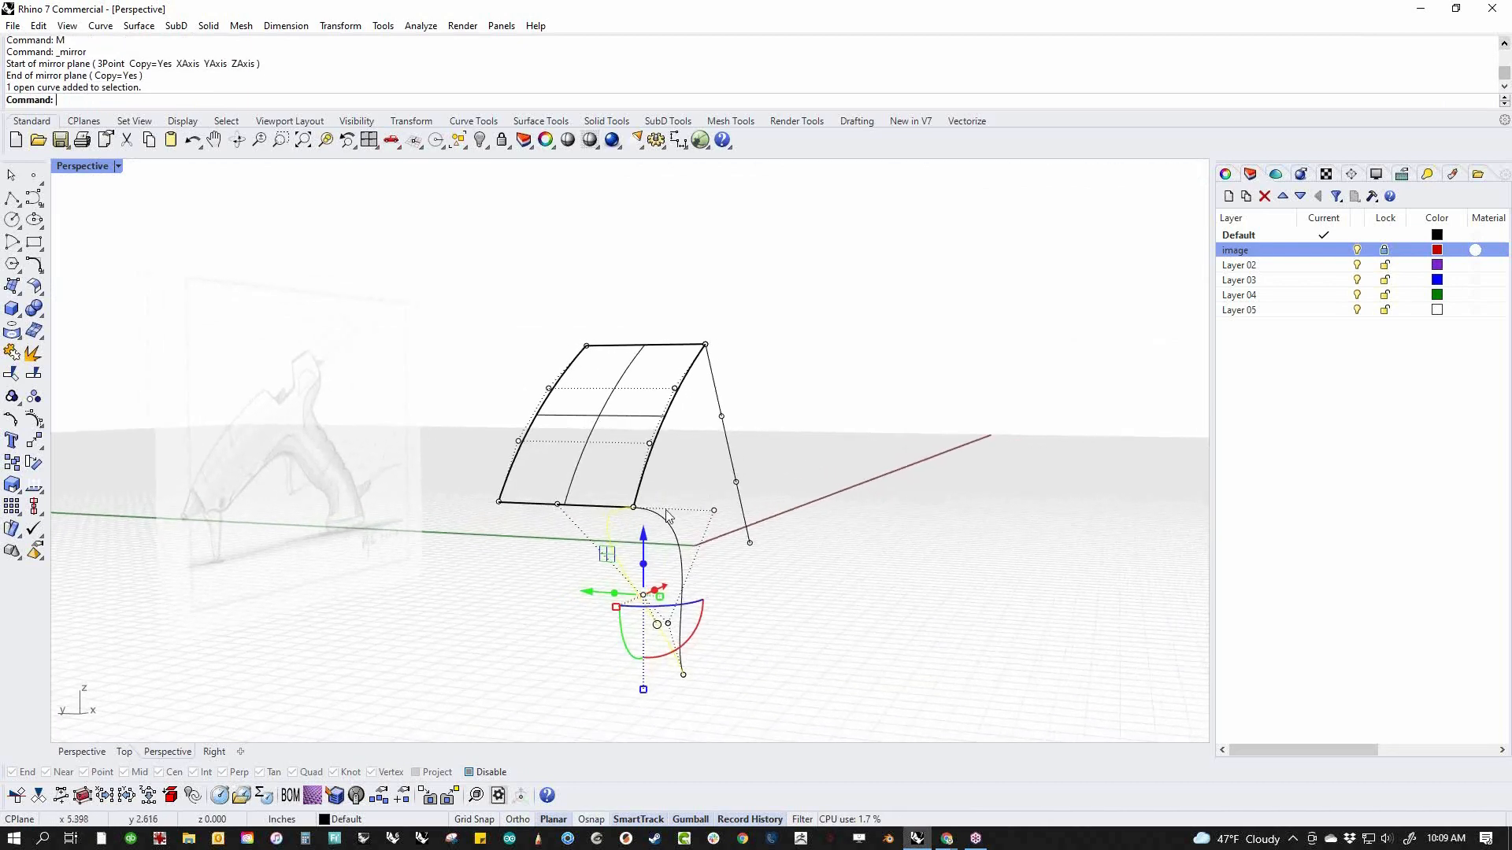
left_click(504, 564)
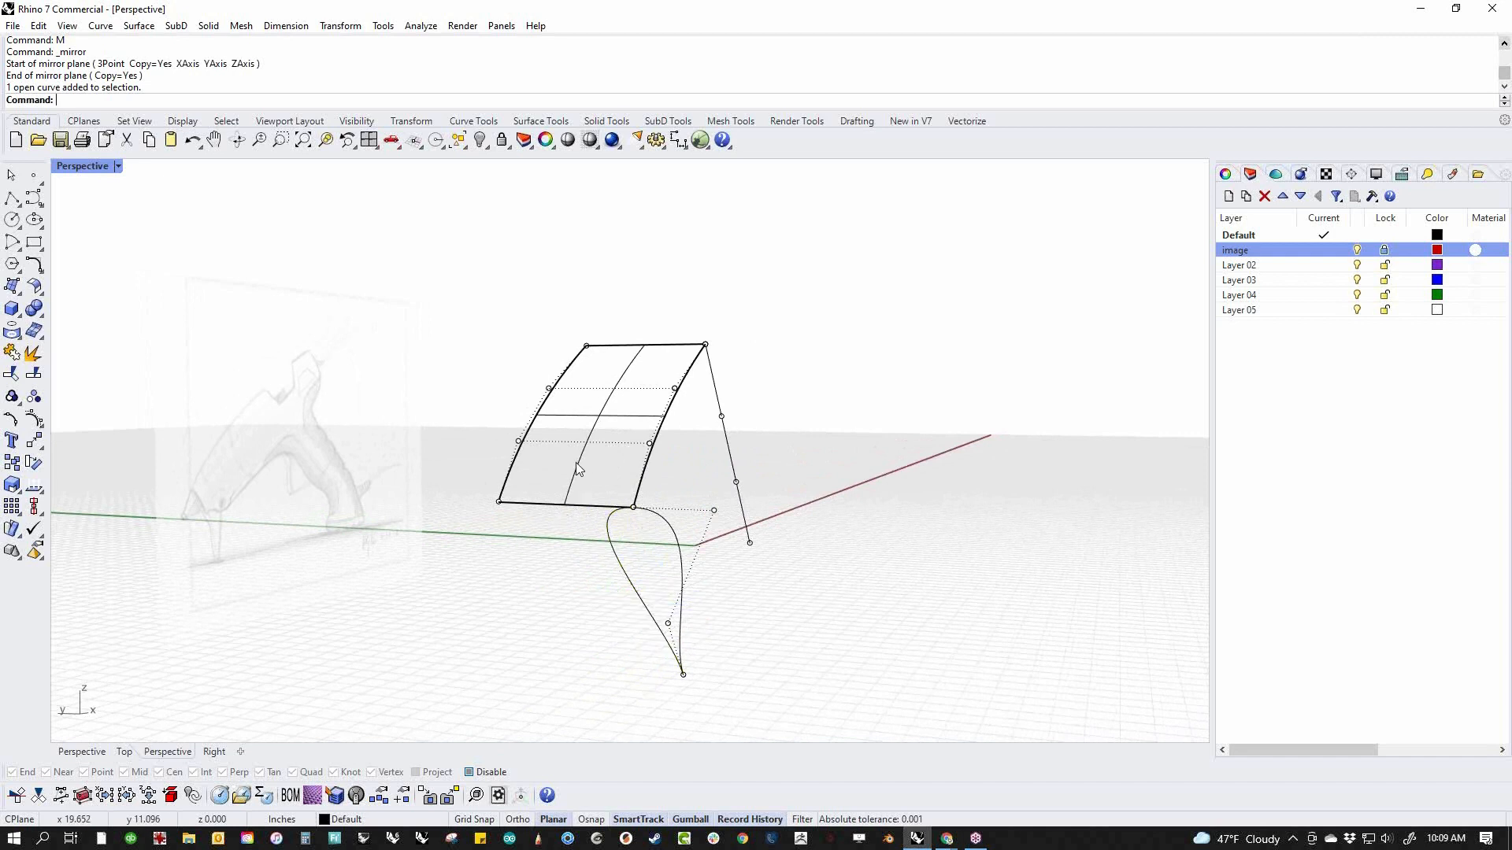
left_click(608, 550)
key("Delete")
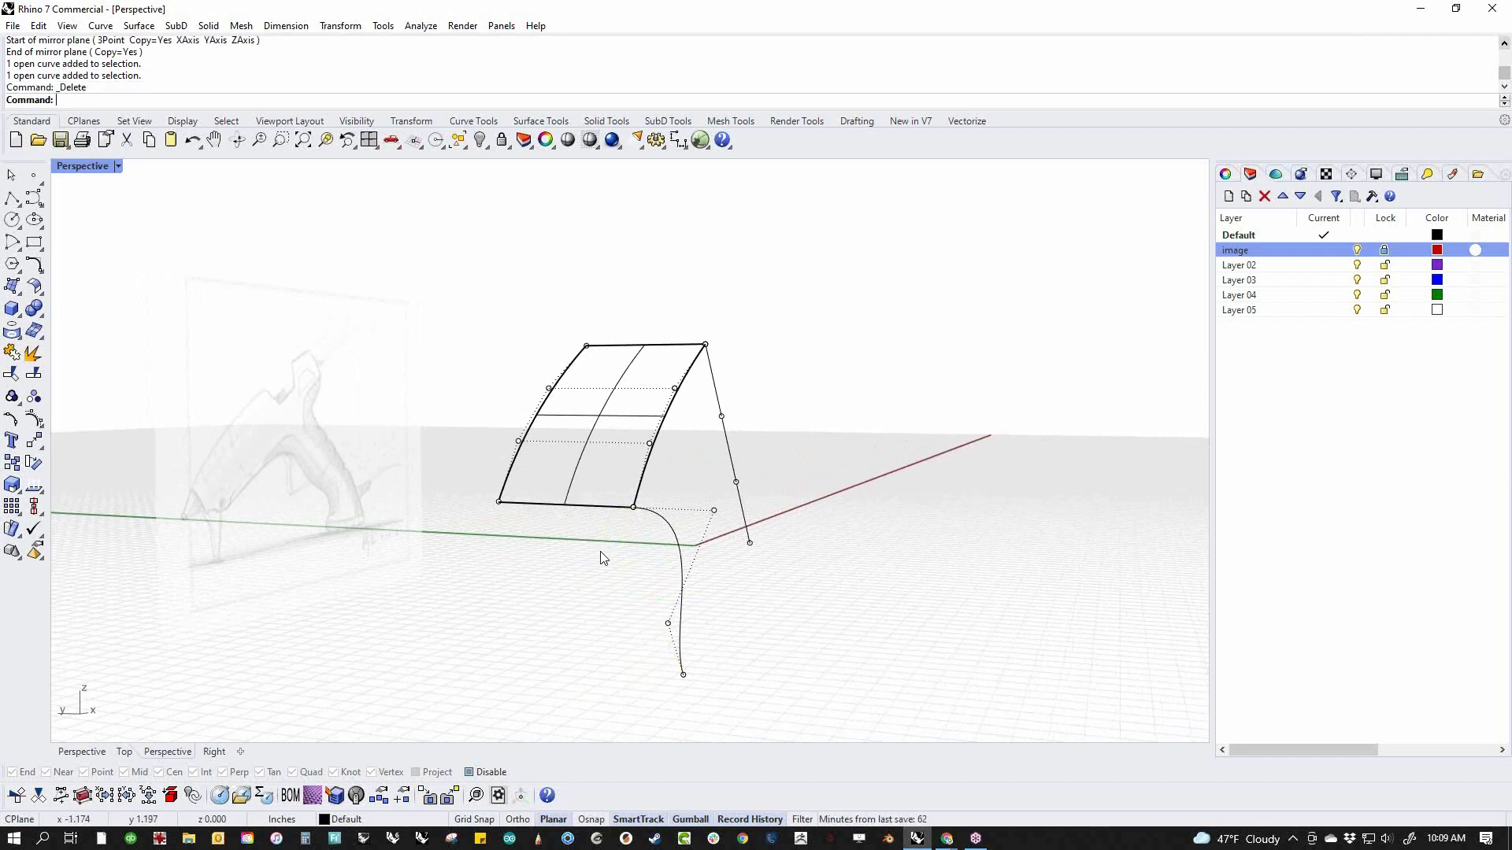
Match the upper end of the remaining straight line to the surface's upper edge with Tangency continuity and no preservation of the other end
type("Match")
key("Return")
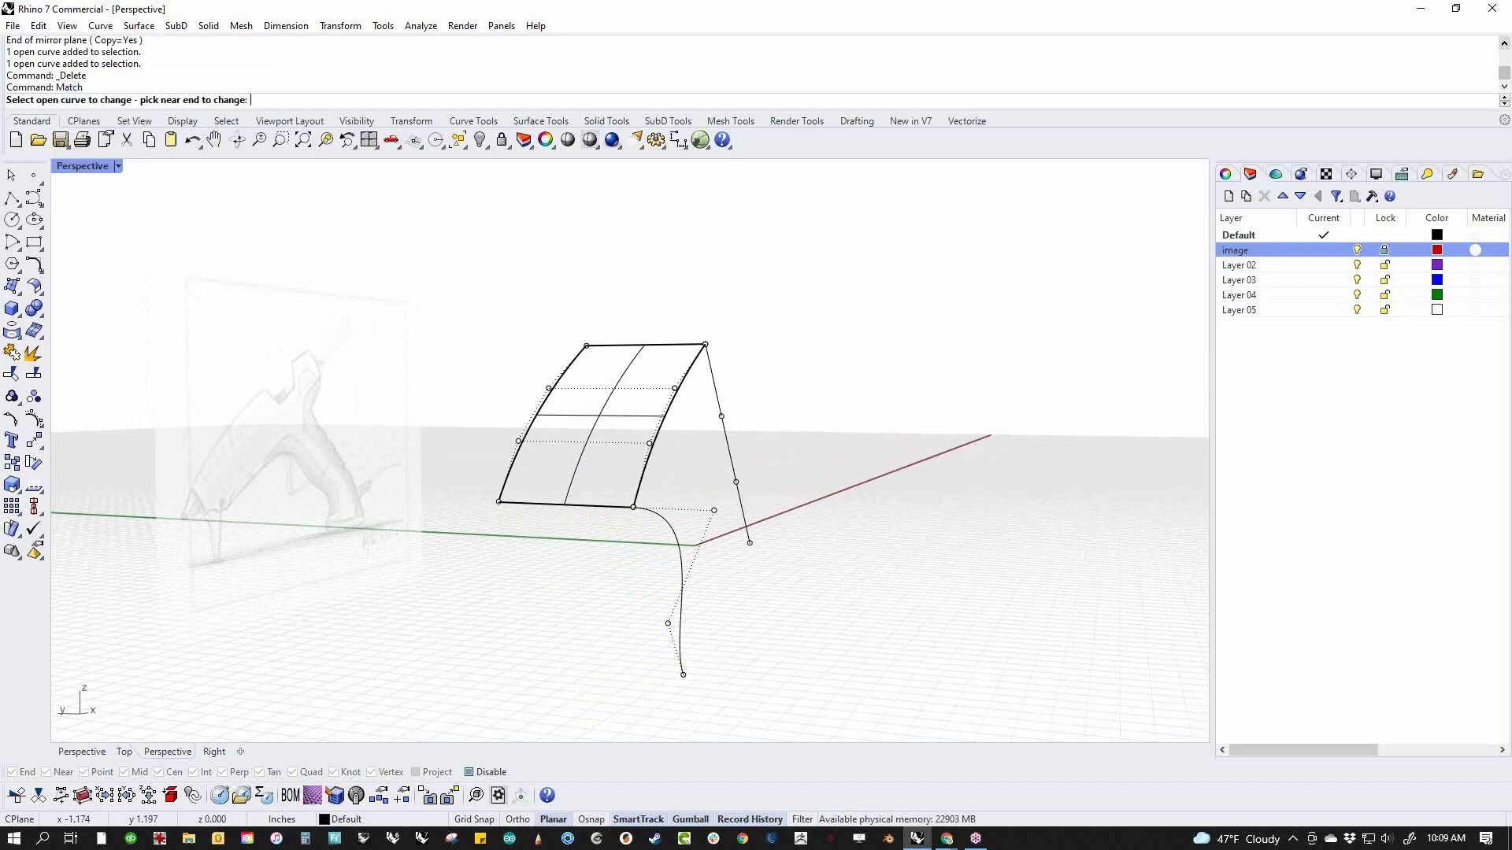
left_click(714, 382)
left_click(676, 347)
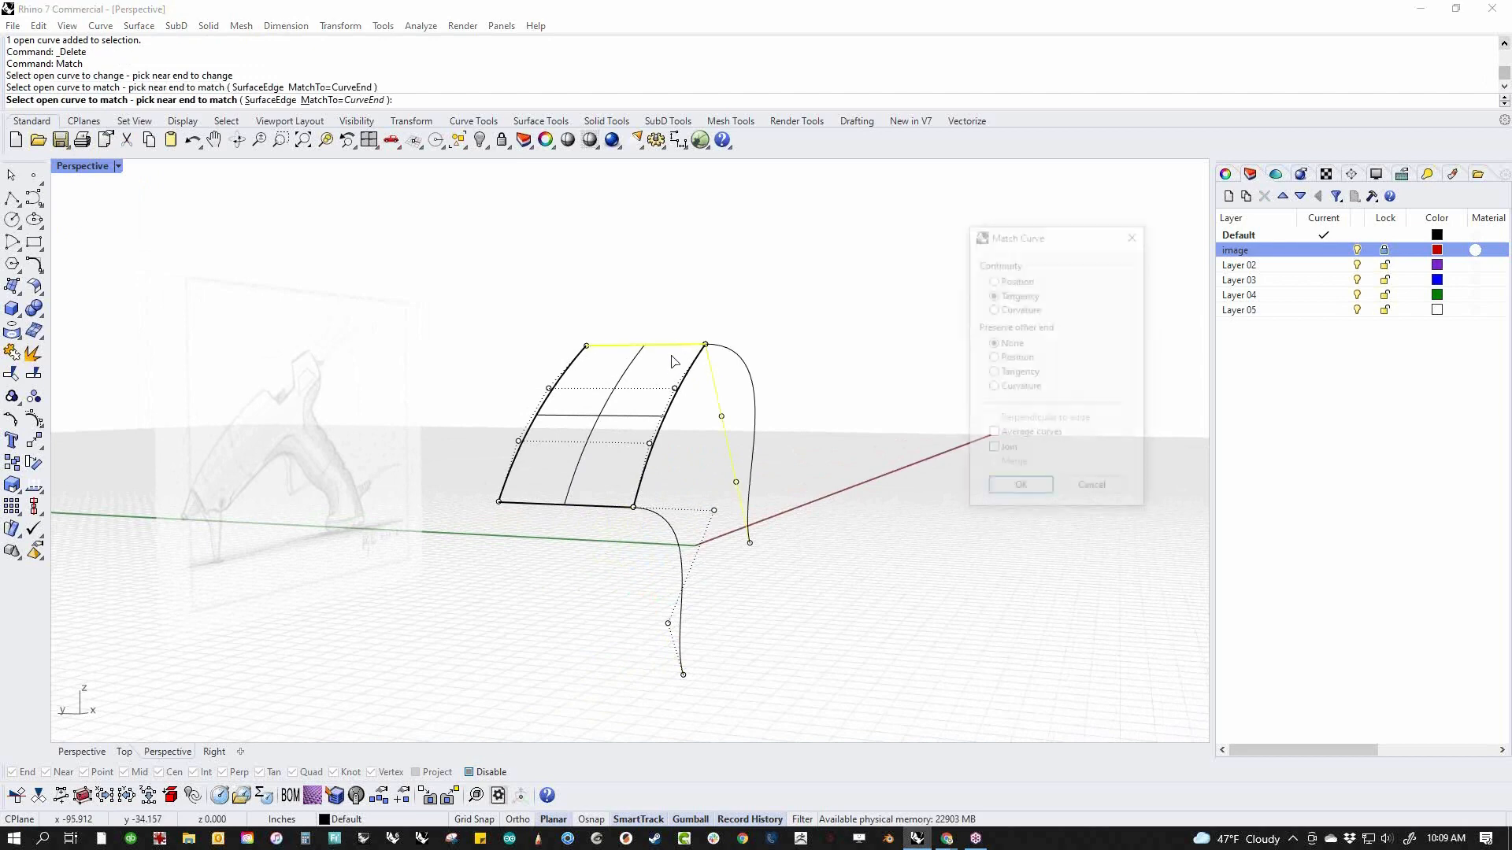
left_click(1020, 489)
Move the two lowest control points of both matched curves along the Y axis, away from the picture
right_click_drag(935, 566, 516, 610)
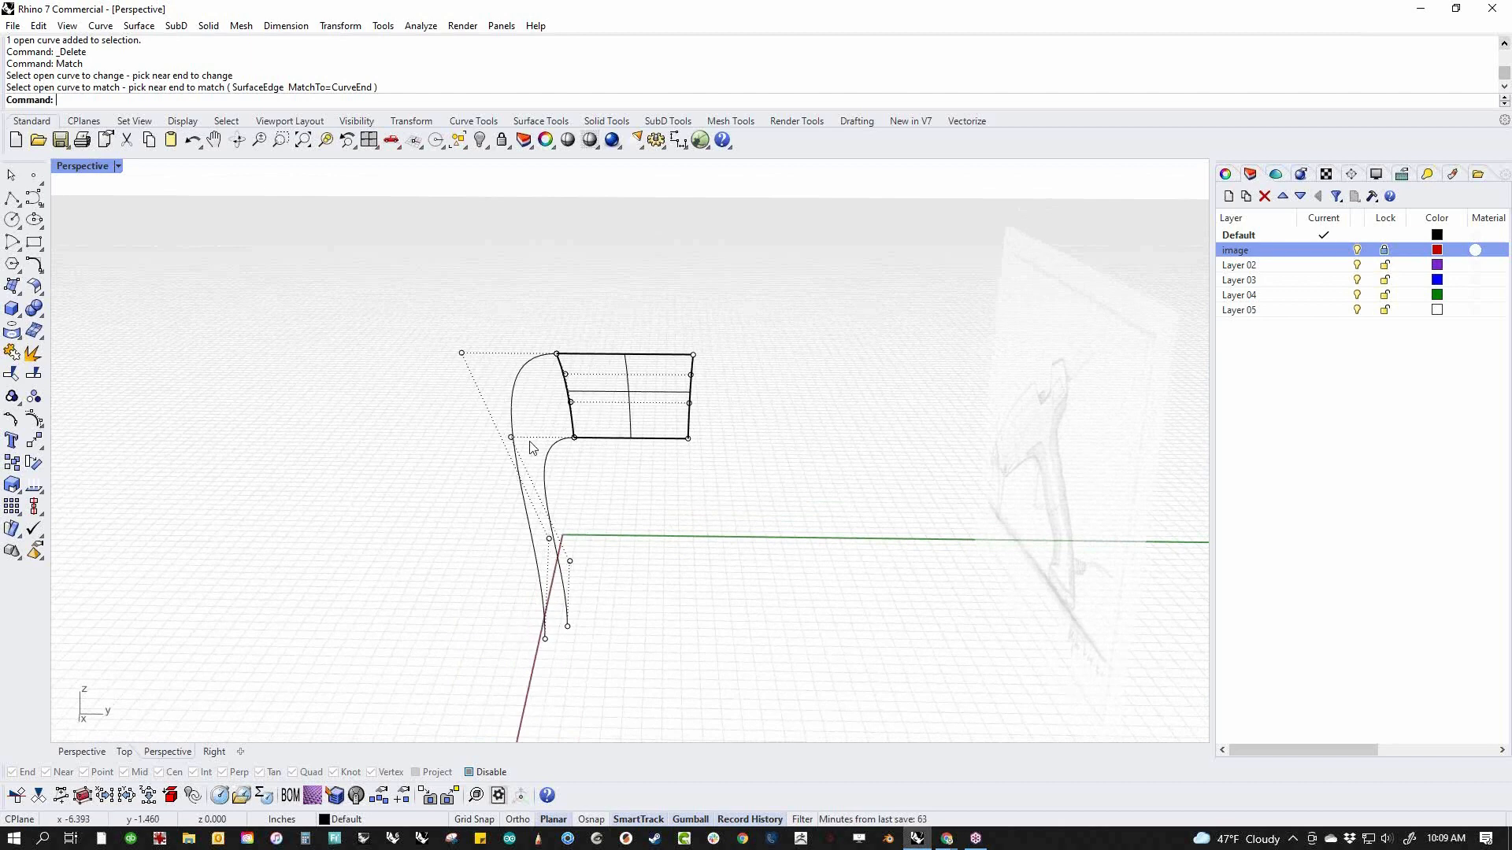
right_click_drag(533, 538, 474, 576)
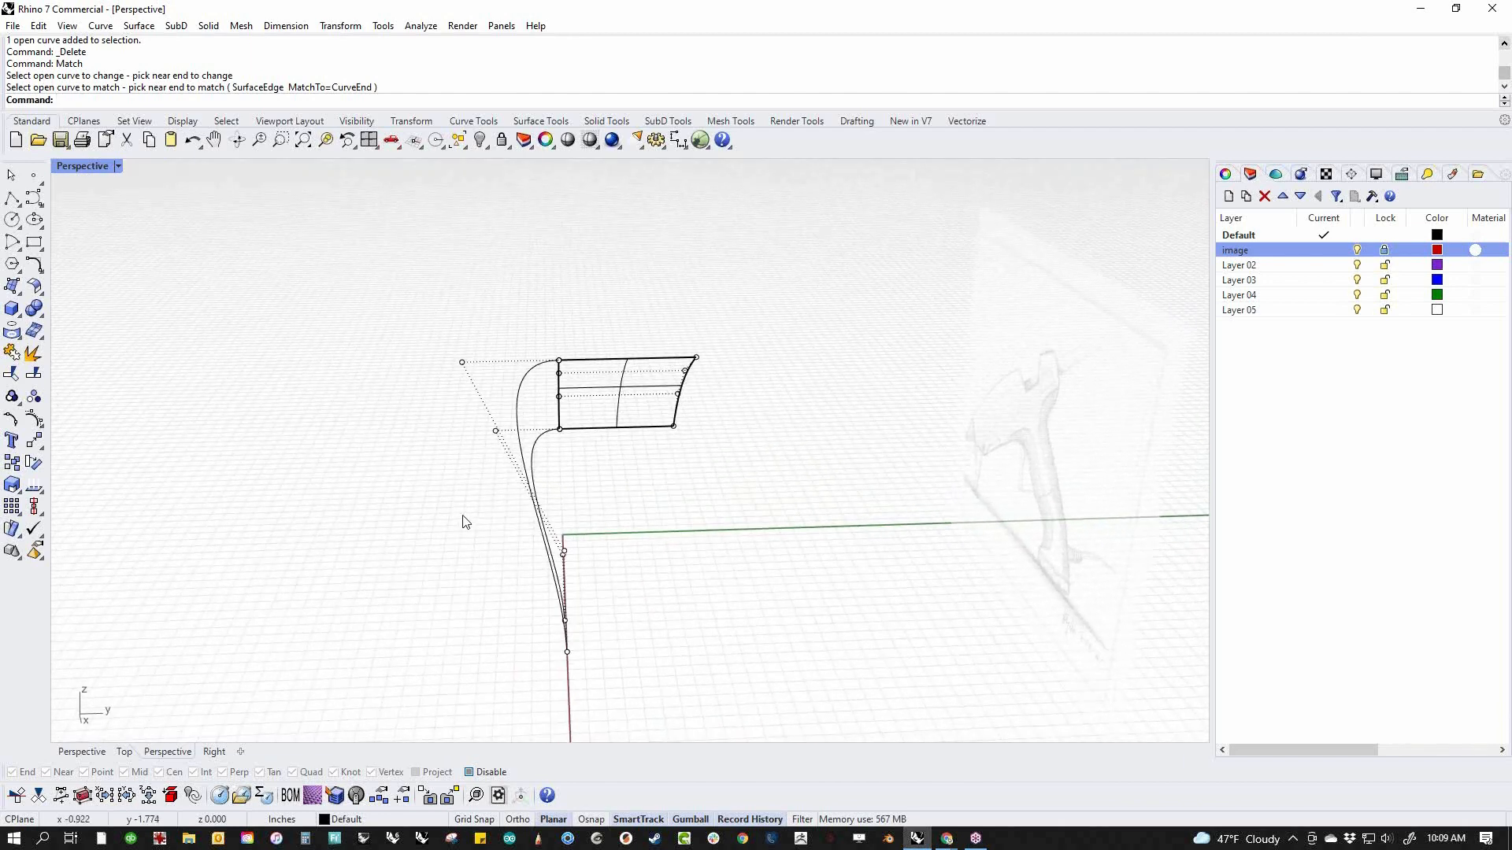
left_click_drag(430, 318, 663, 688)
left_click(642, 584)
left_click_drag(622, 596, 539, 598)
right_click_drag(578, 626, 1013, 536)
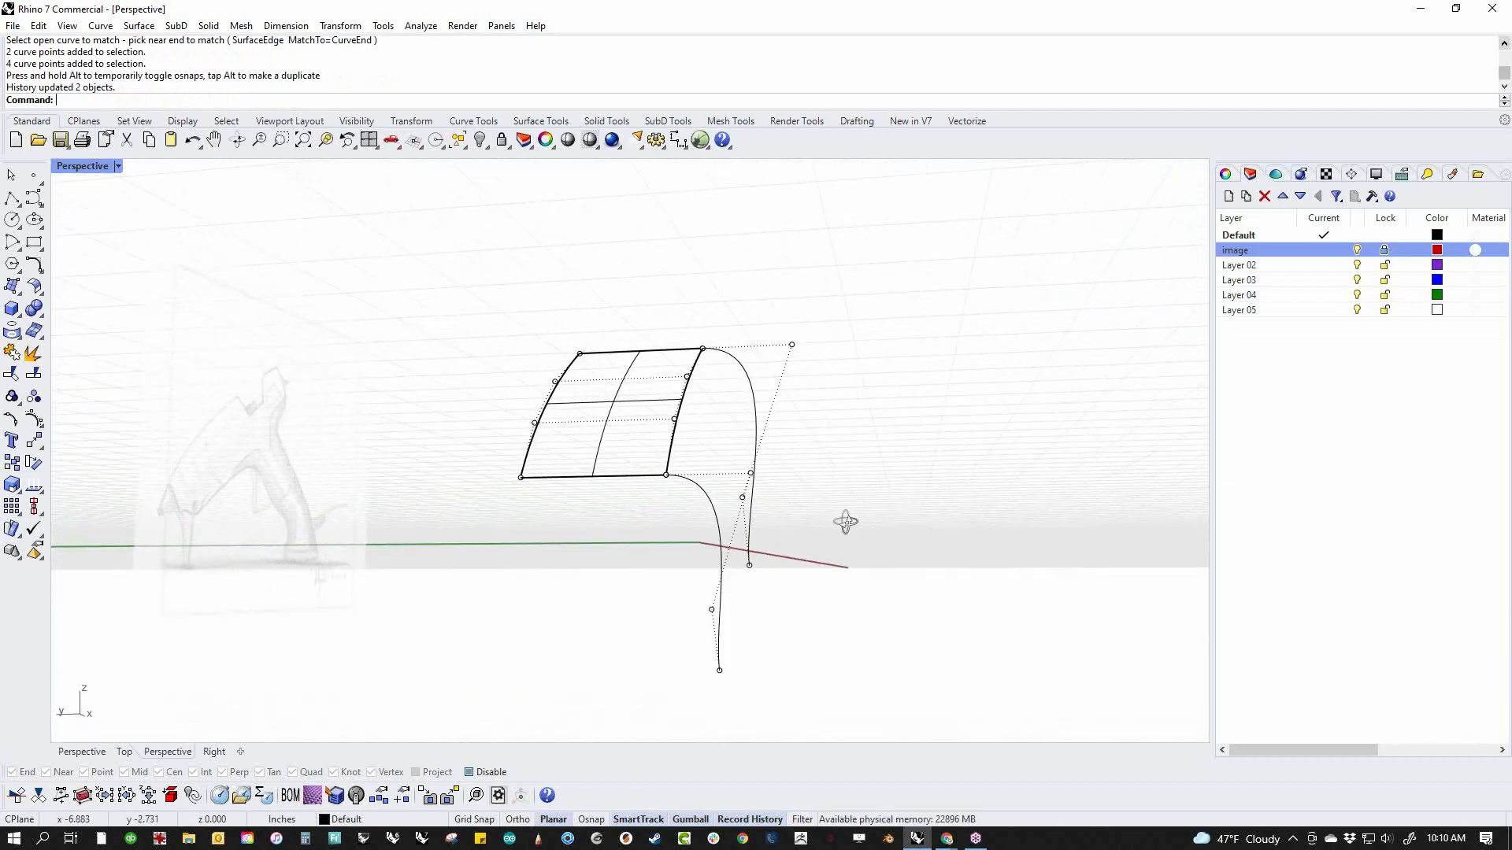
Move the lower curve's second control point slightly along the tangent direction toward the surface
left_click(728, 479)
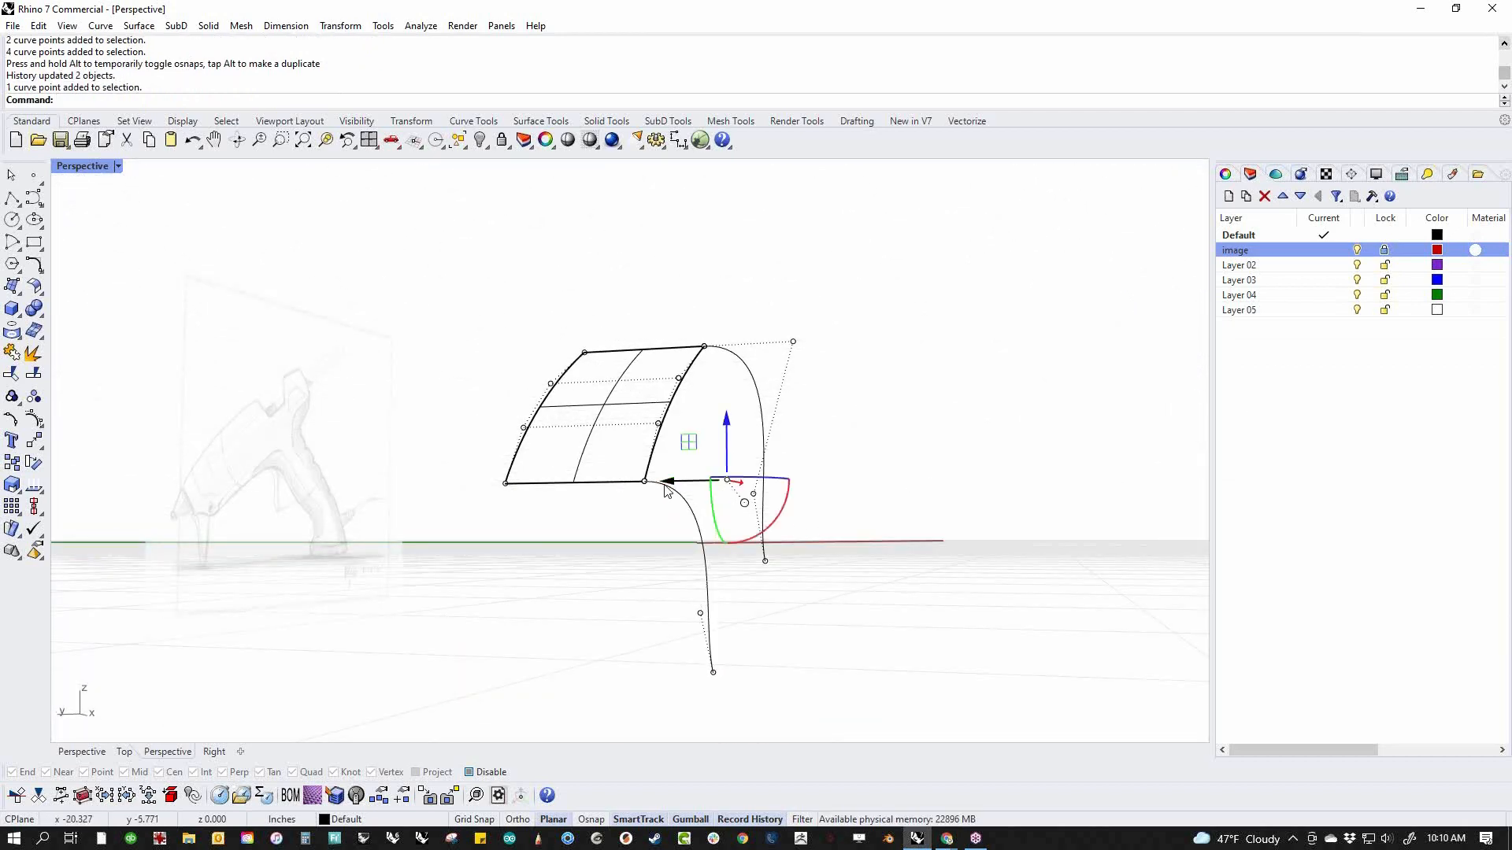
mouse_move(667, 486)
left_mouse_down()
mouse_move(919, 494)
mouse_move(670, 487)
left_mouse_up()
left_click_drag(680, 482, 716, 492)
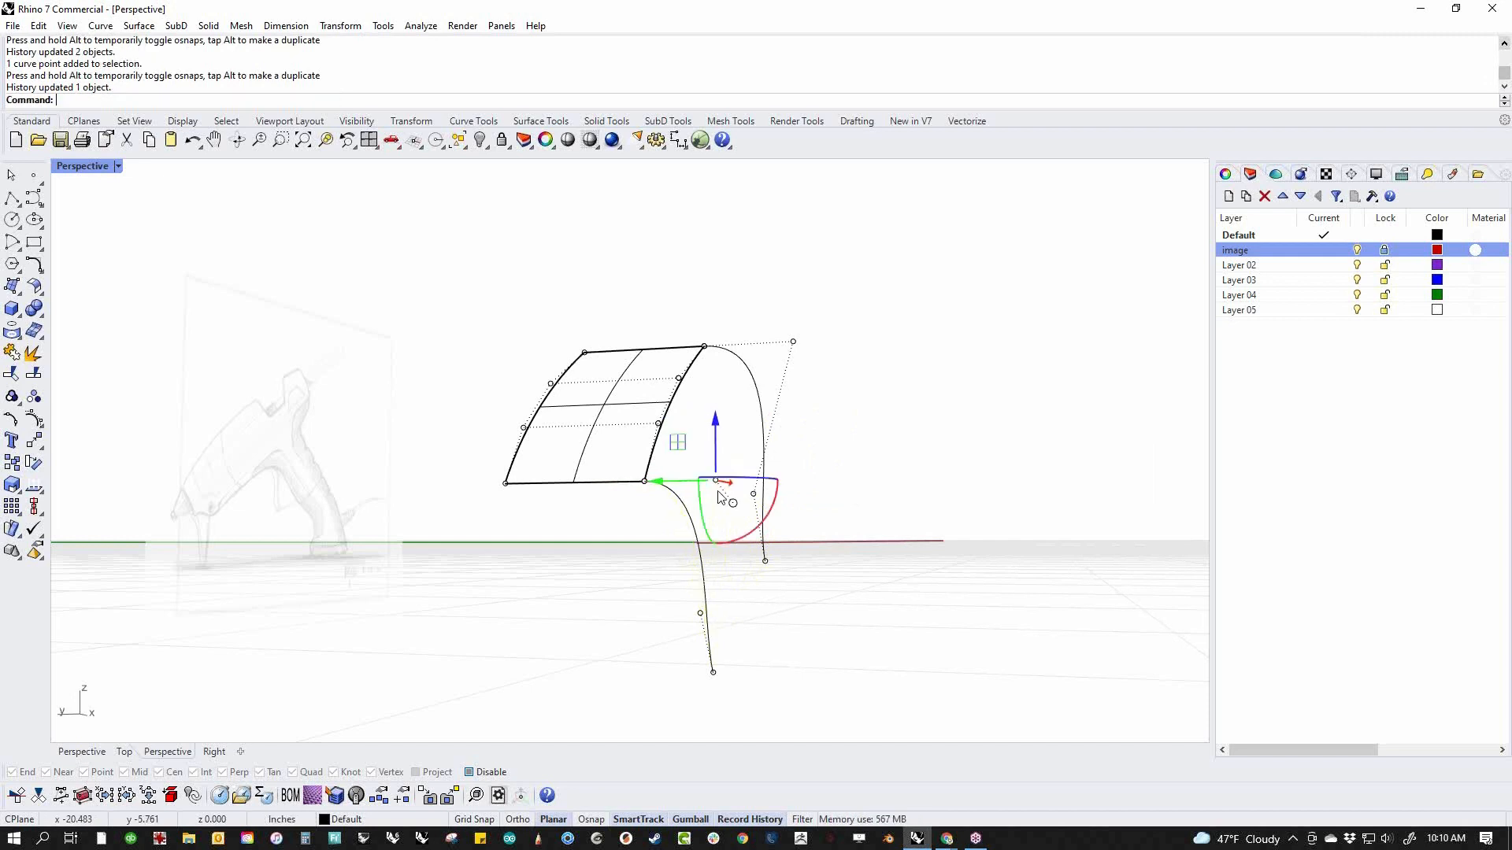
left_click(834, 592)
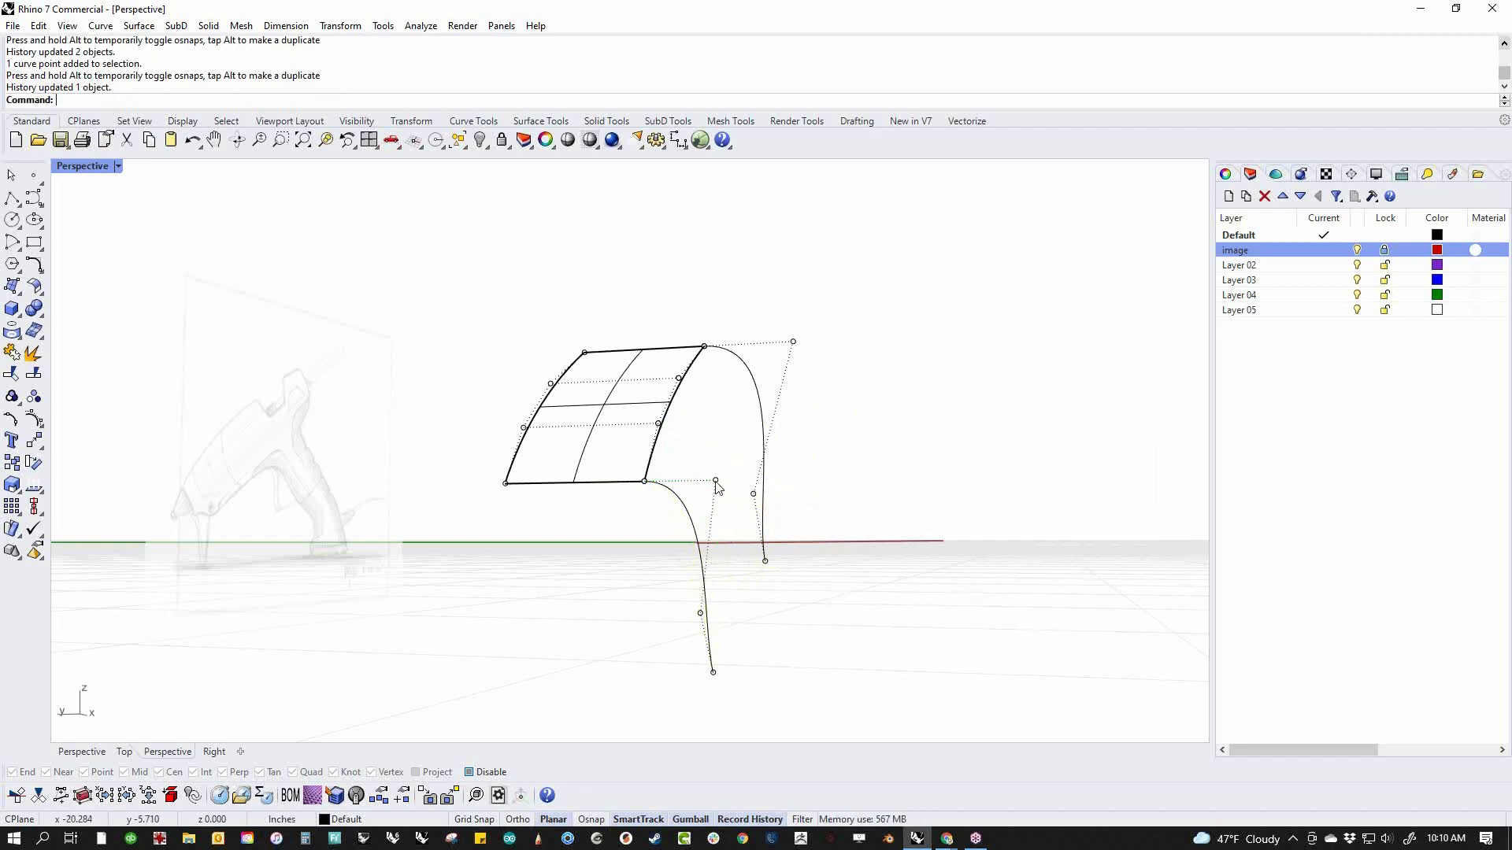
Move the upper curve's second control point slightly along the tangent direction of the surface
left_click_drag(484, 462, 727, 503)
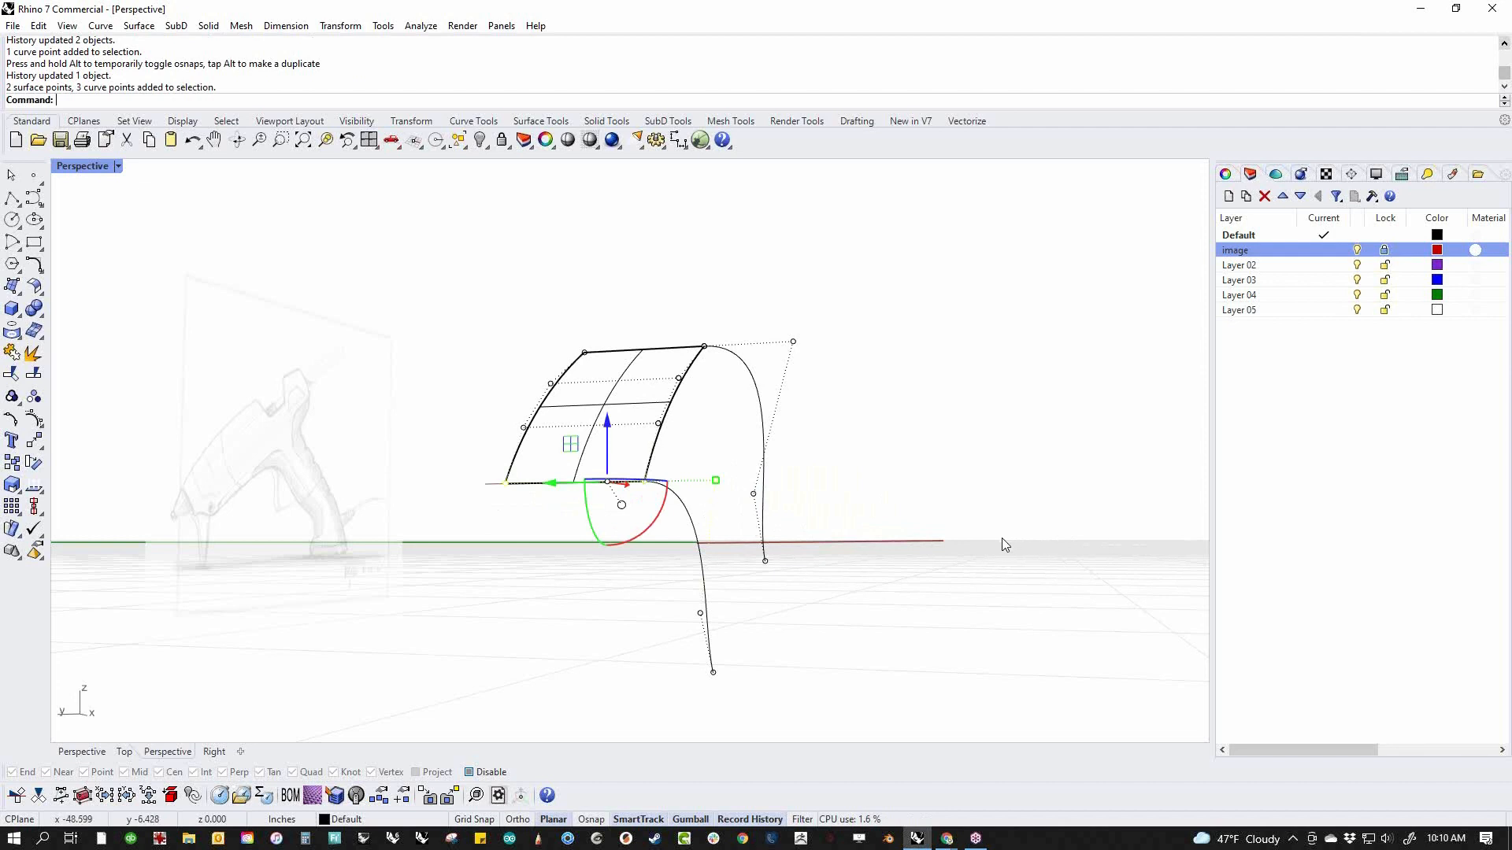
key("Escape")
left_click(793, 341)
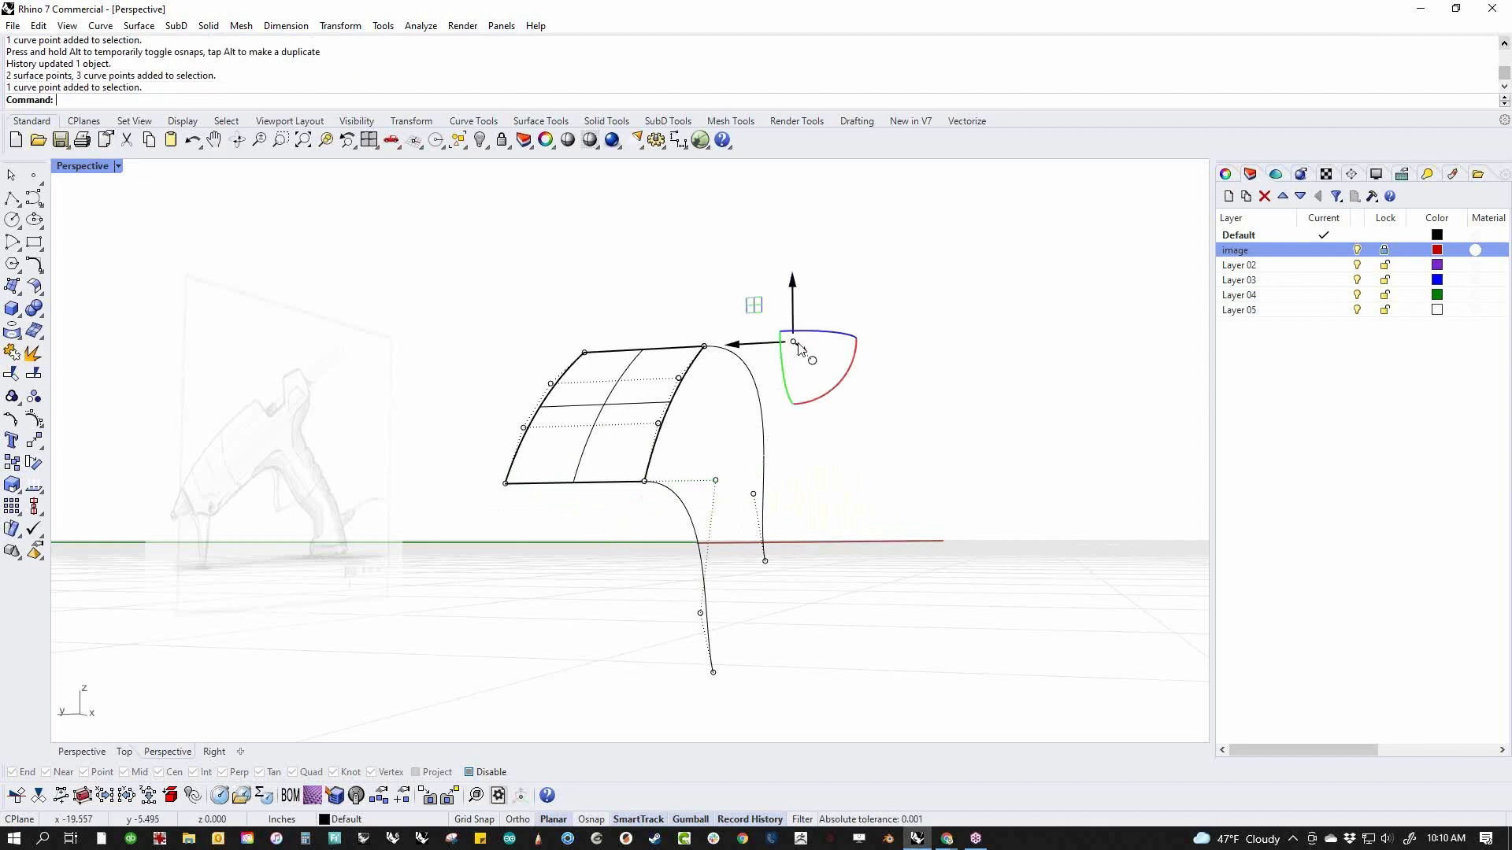
mouse_move(793, 342)
left_mouse_down()
mouse_move(732, 347)
mouse_move(793, 349)
left_mouse_up()
left_click(849, 390)
right_click_drag(904, 491, 886, 543)
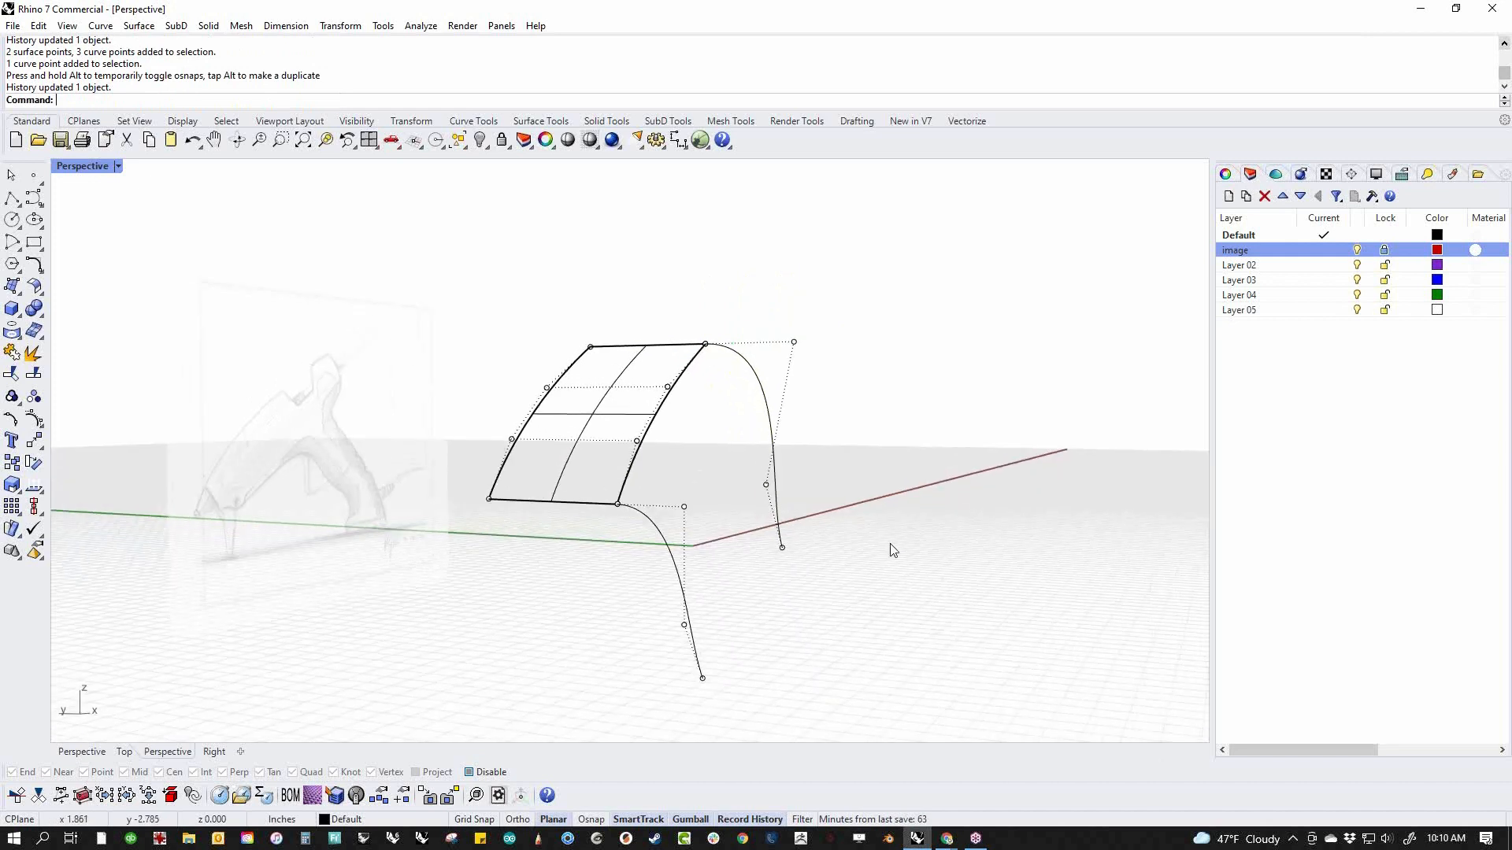
middle_click(890, 544)
left_click(872, 658)
middle_click(811, 620)
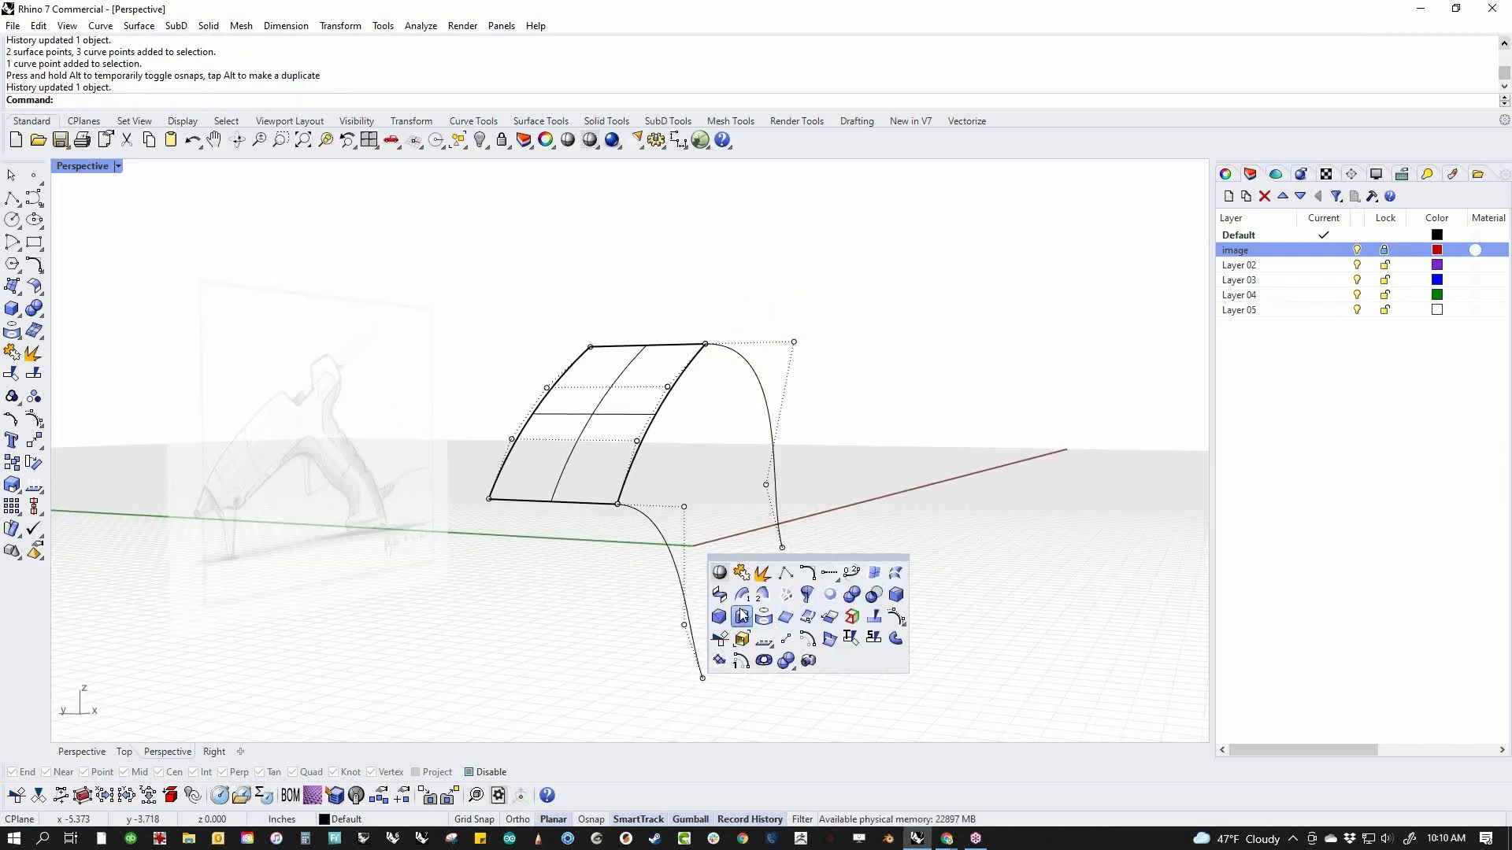
left_click(504, 617)
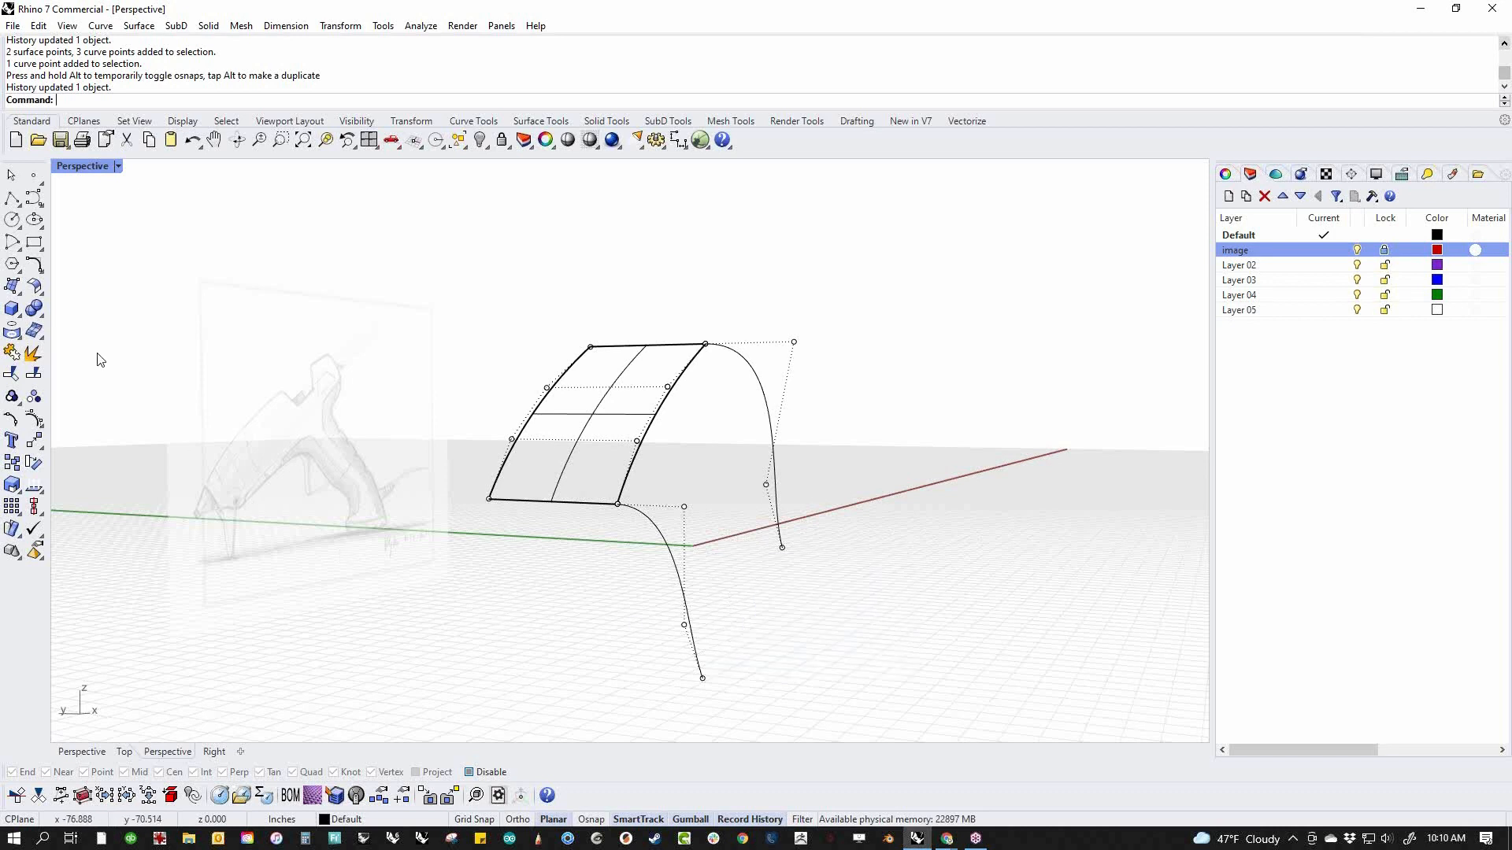
left_click(43, 295)
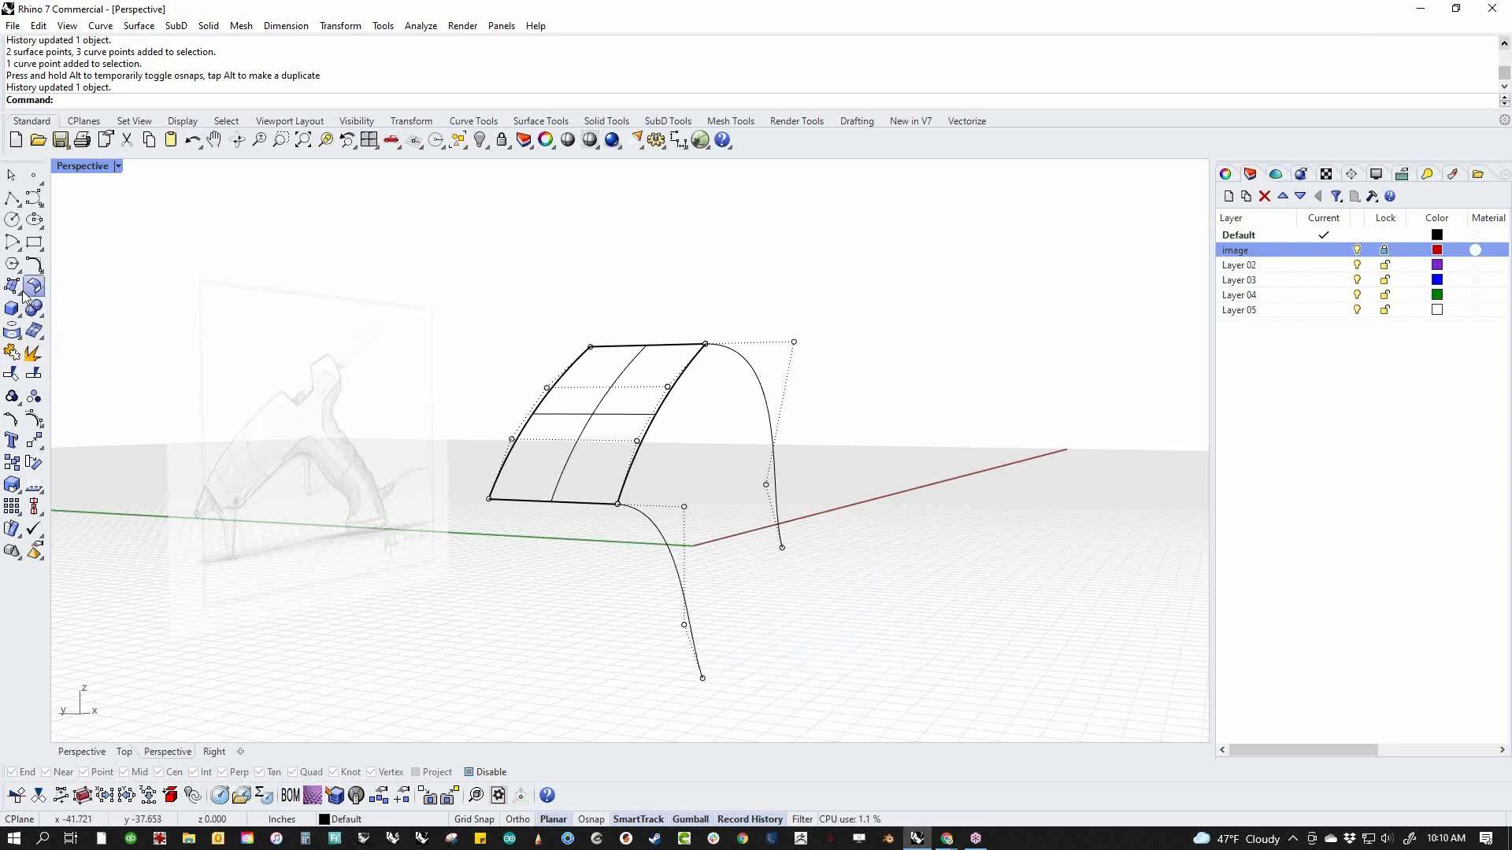
left_click(18, 301)
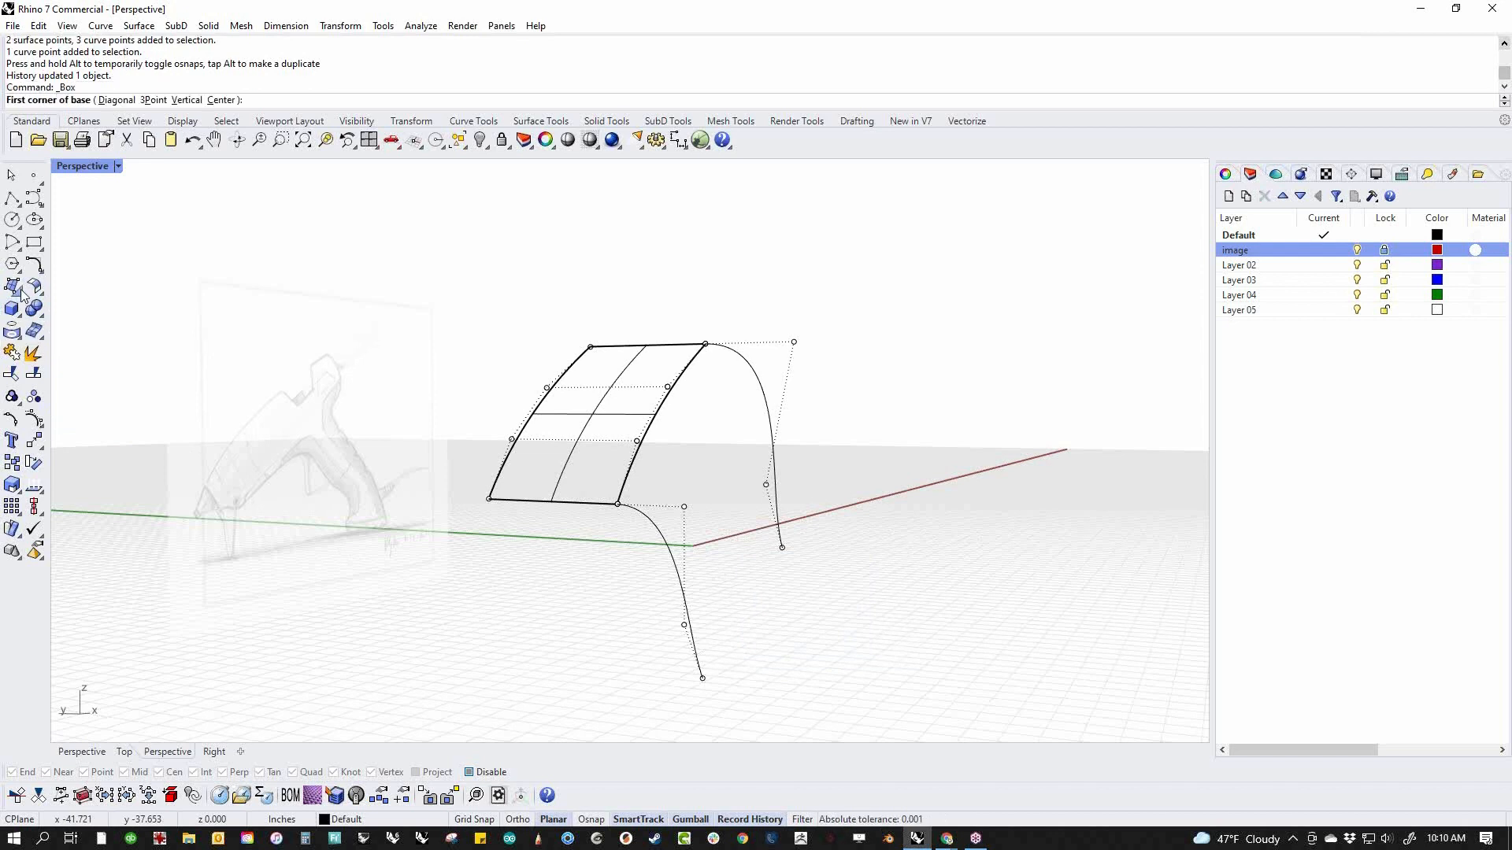
left_click(21, 291)
left_click_drag(21, 291, 245, 290)
key("Escape")
key("Escape")
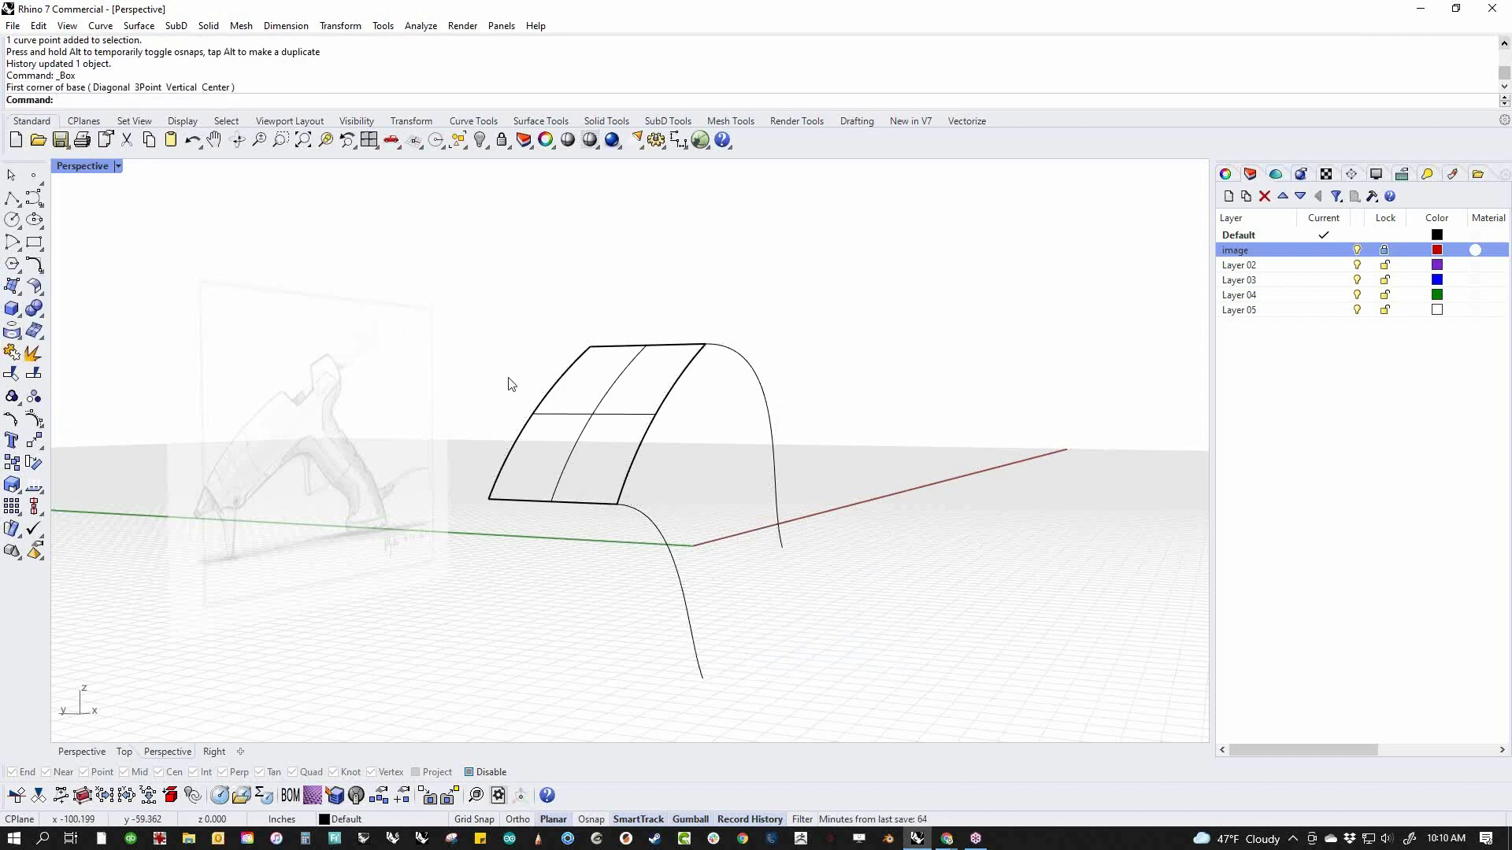
Pin the popup toolbar open and copy a surface tool from the sidebar into it
middle_click(351, 327)
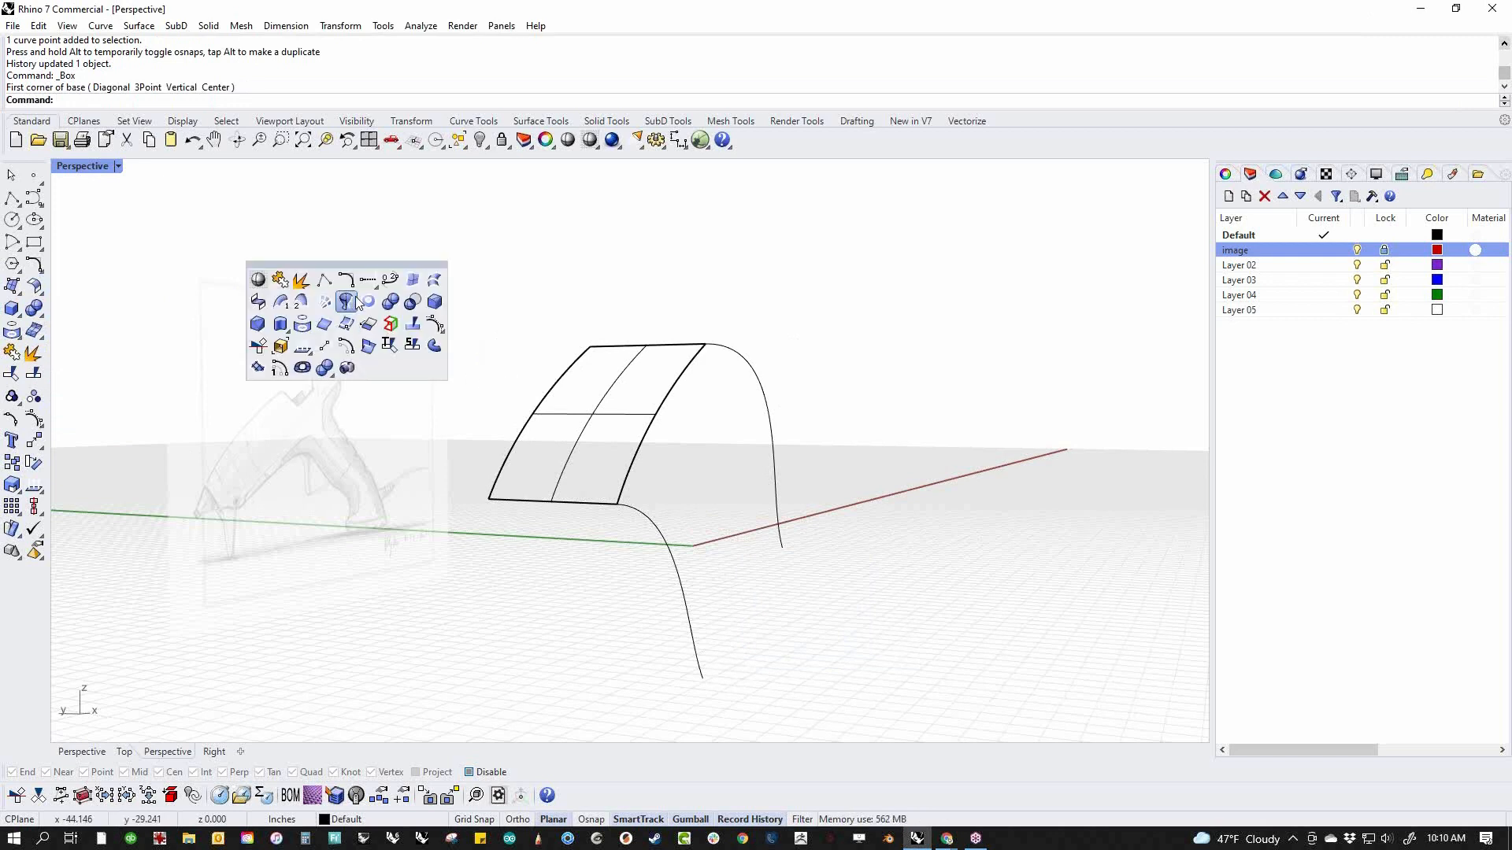
left_click_drag(365, 263, 355, 265)
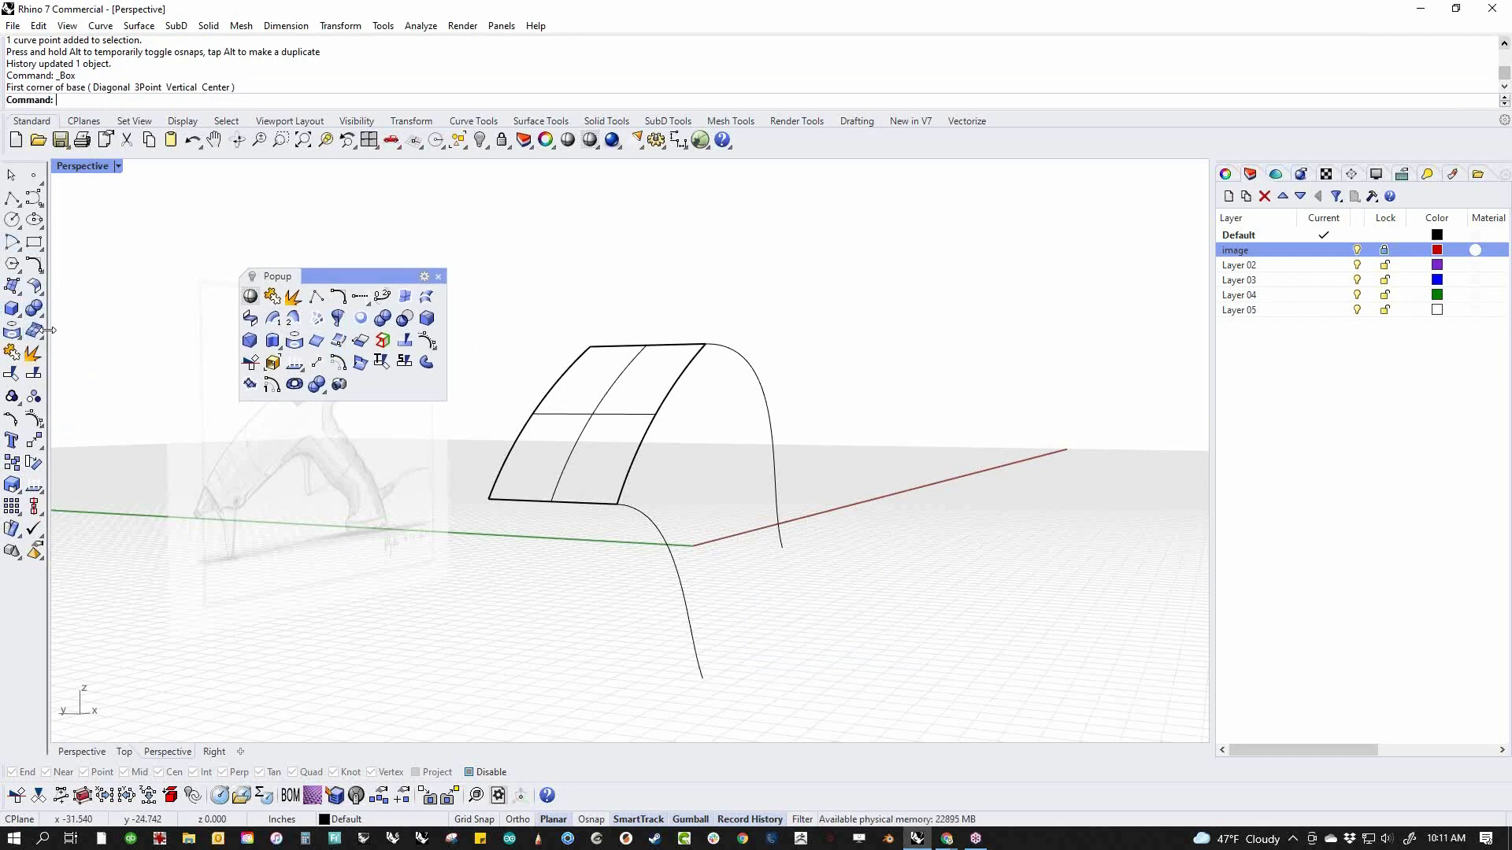
left_click_drag(20, 339, 370, 377, "ctrl")
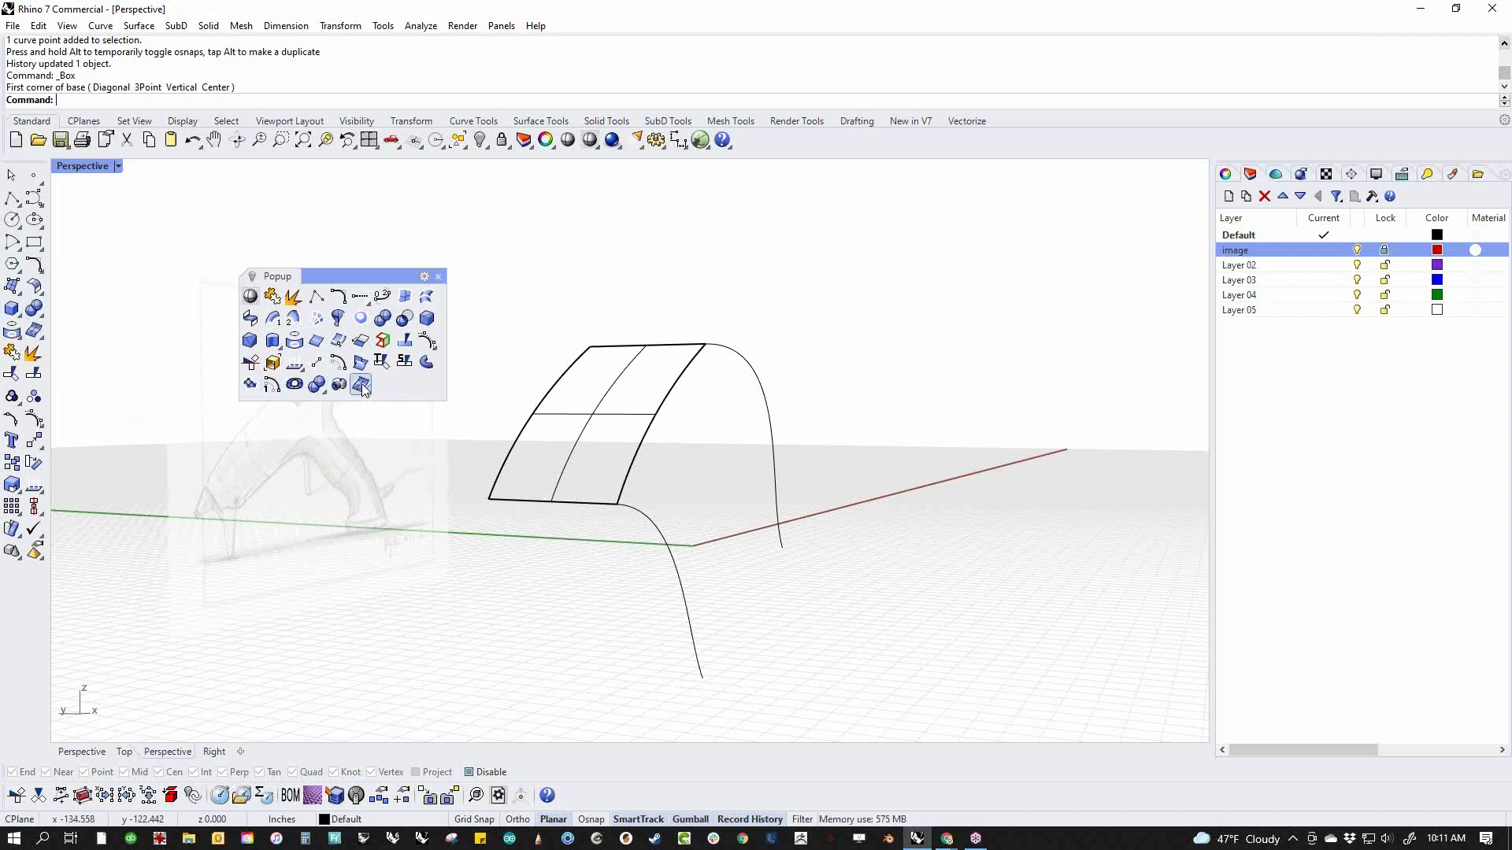
Delete the added surface tool from the popup toolbar, accept the deletion and close the toolbar
left_click_drag(361, 385, 332, 464, "shift")
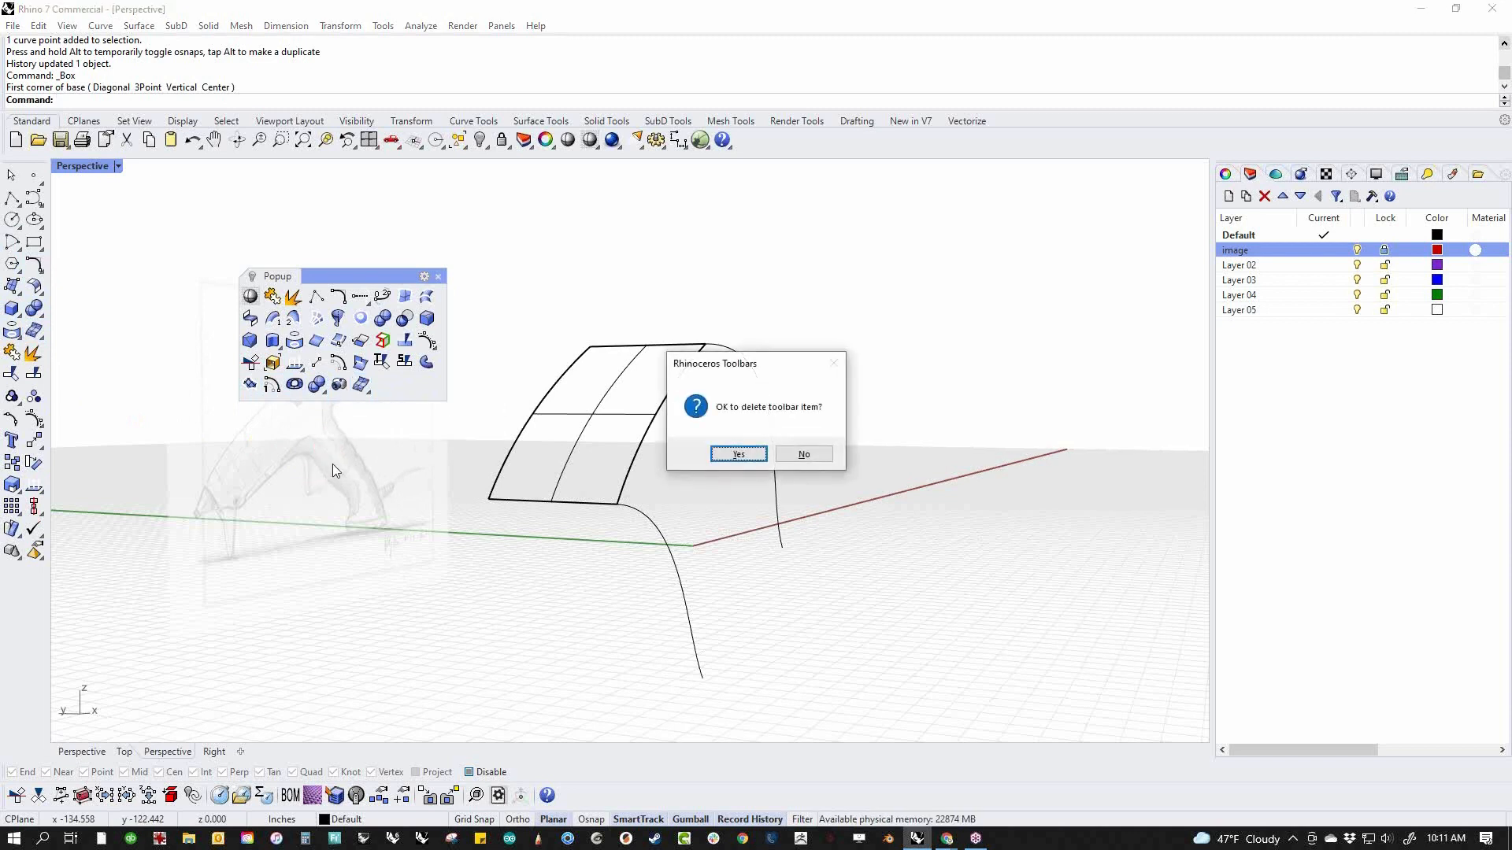
left_click(757, 457)
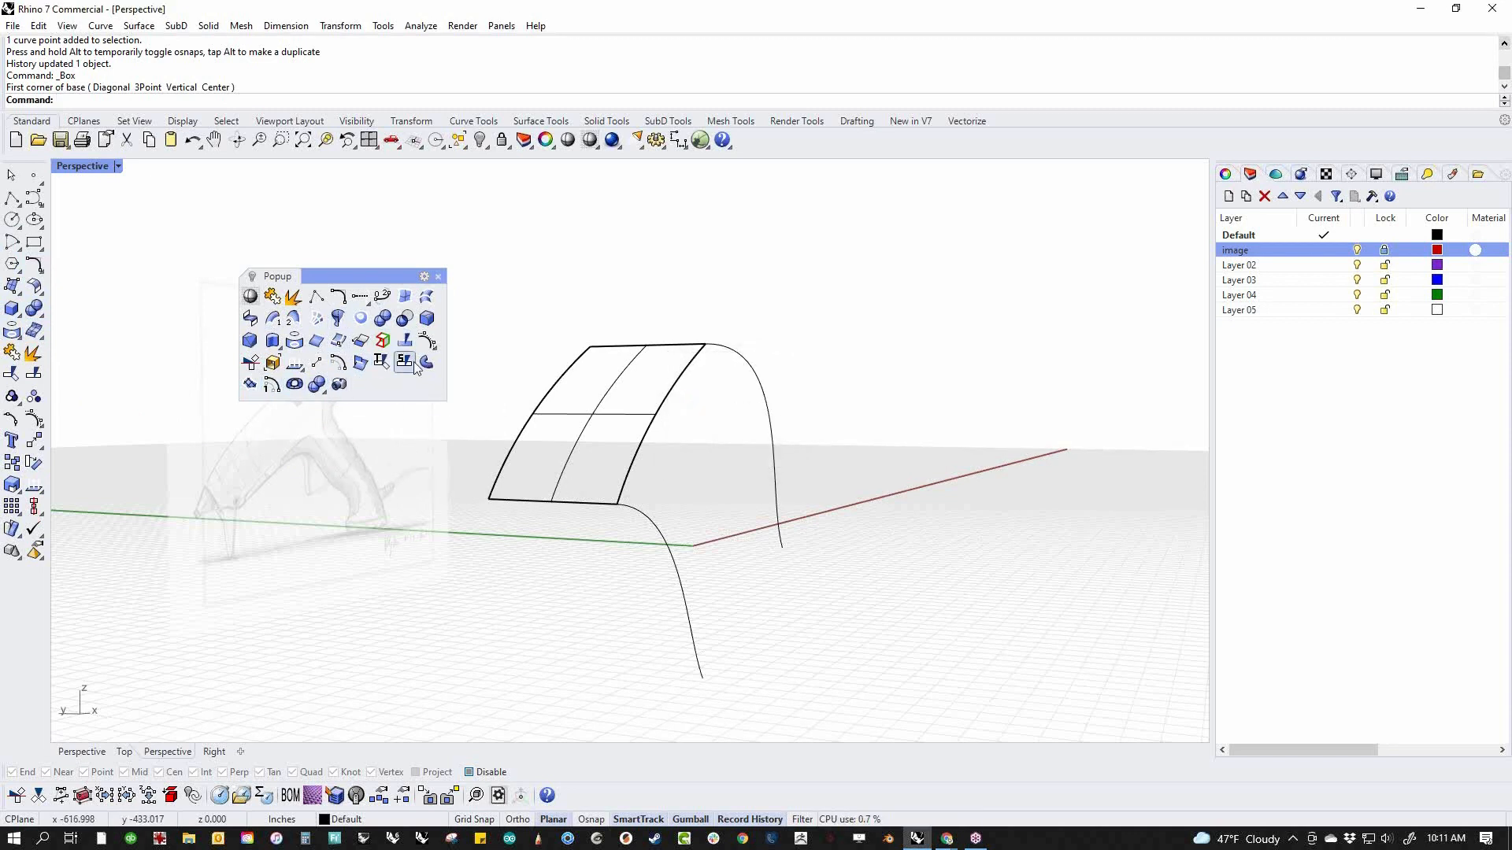
left_click(439, 277)
middle_click(435, 303)
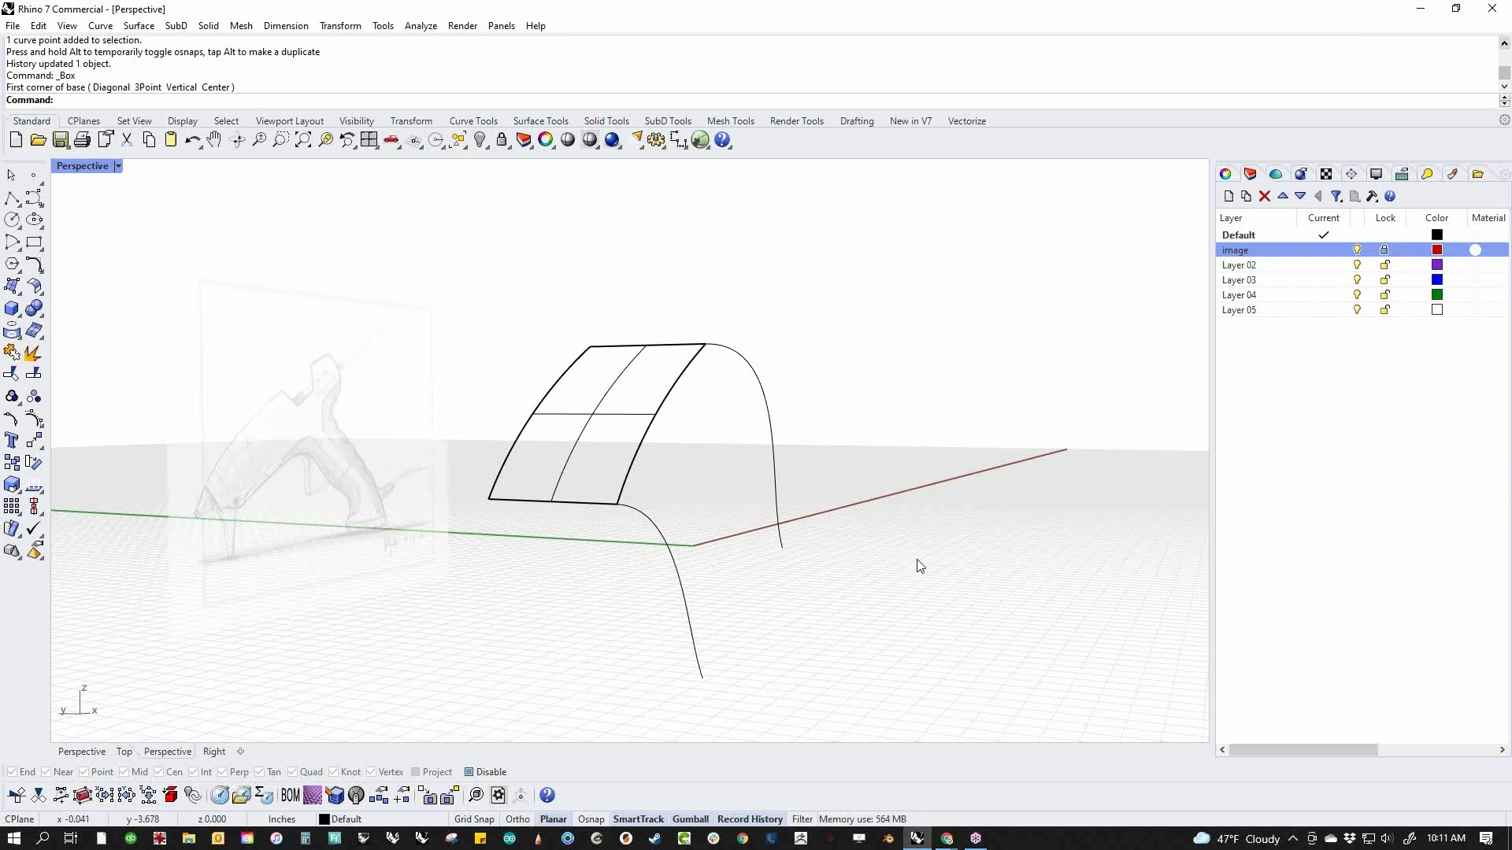
Sweep both side curves along the surface's adjacent edge with a one-rail sweep, using Freeform frame style and unchanged cross sections
right_click_drag(917, 567, 862, 589)
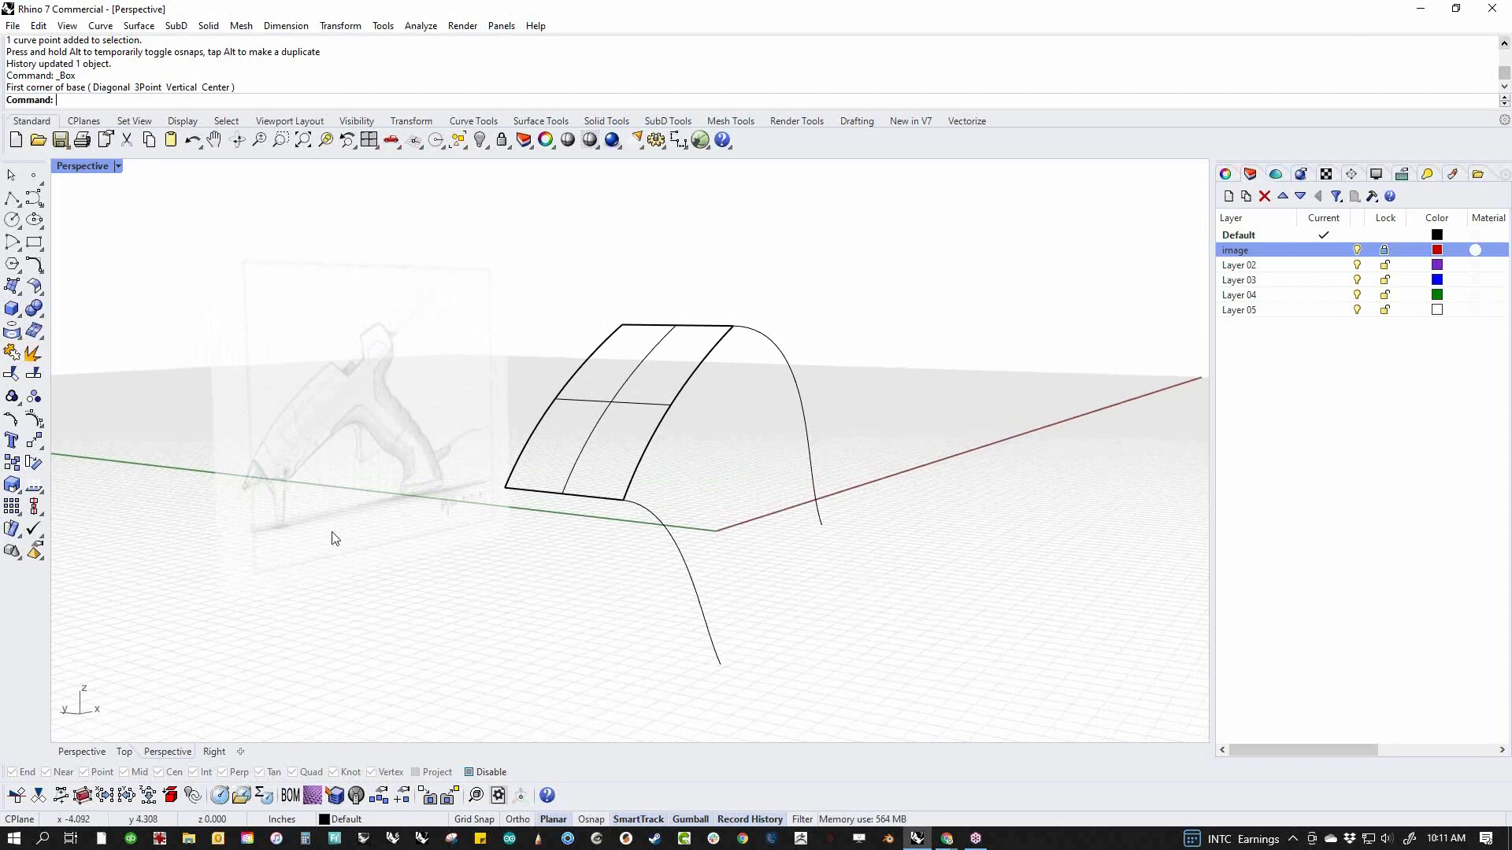
left_click(17, 289)
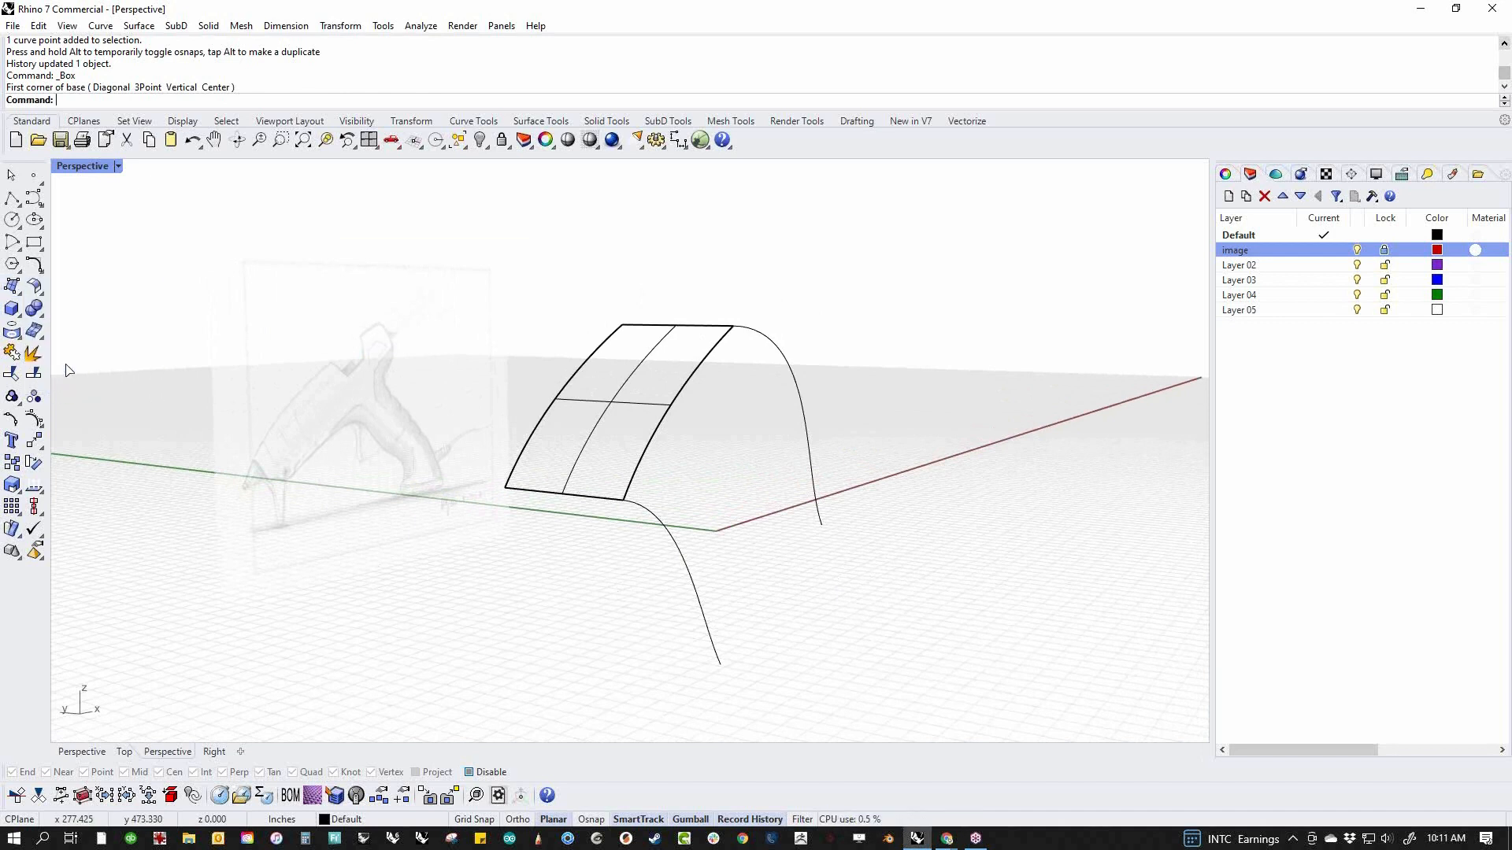
left_click(57, 360)
left_click(626, 484)
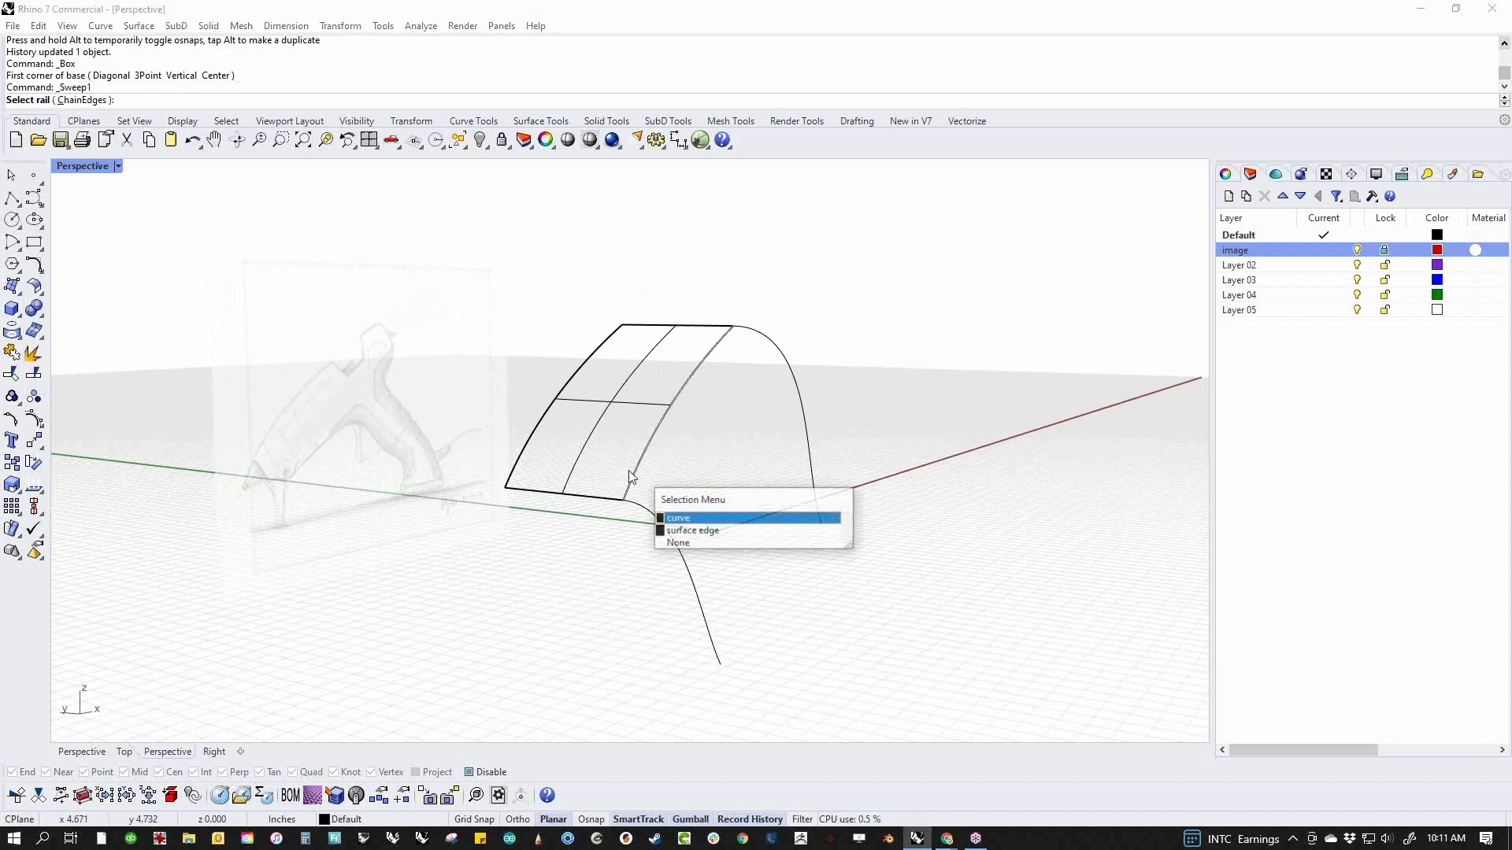
left_click(698, 533)
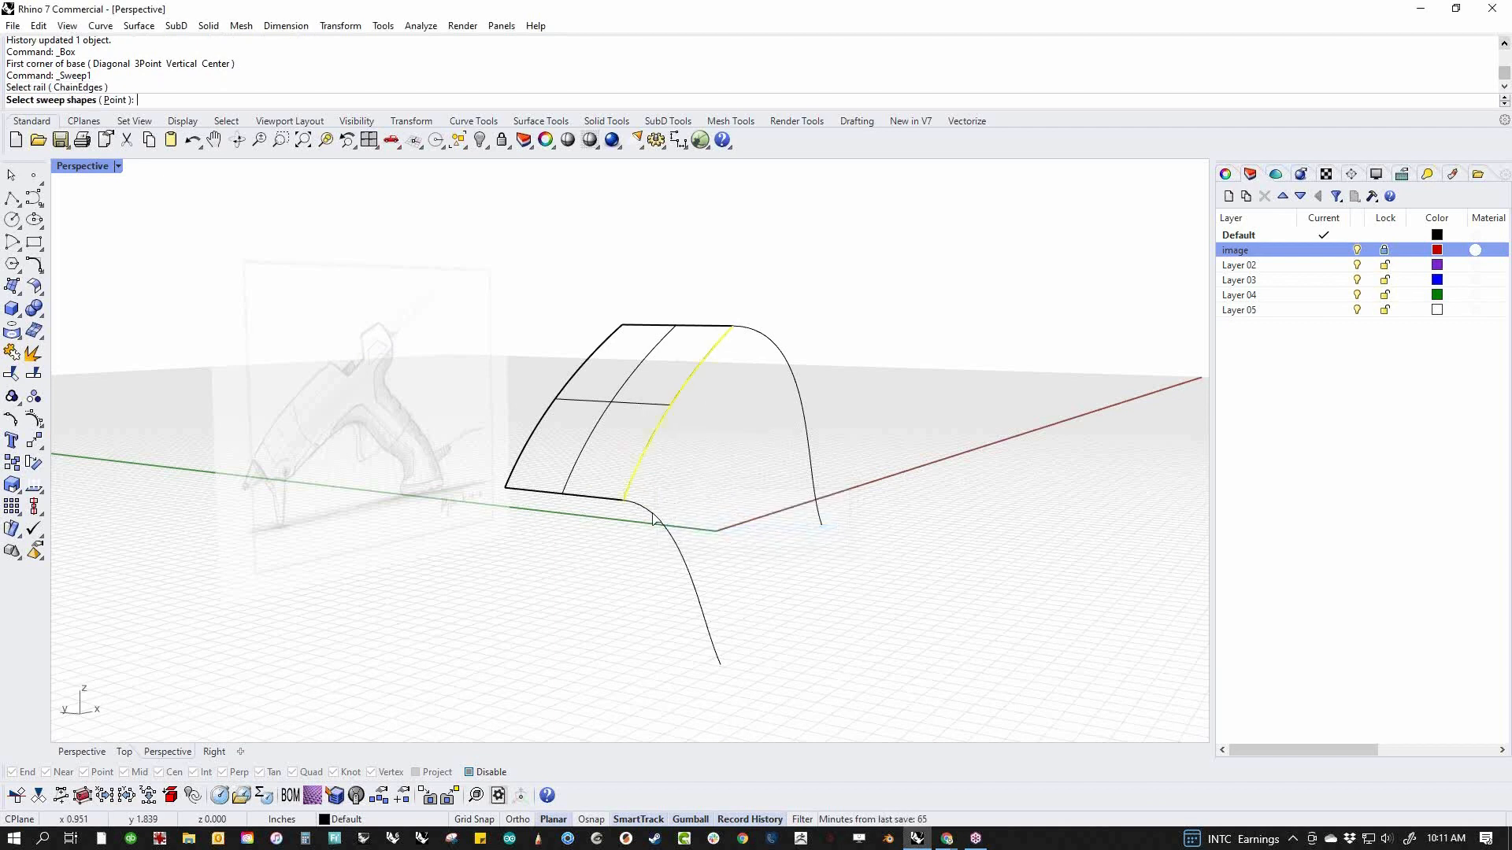
left_click(653, 520)
left_click(778, 351)
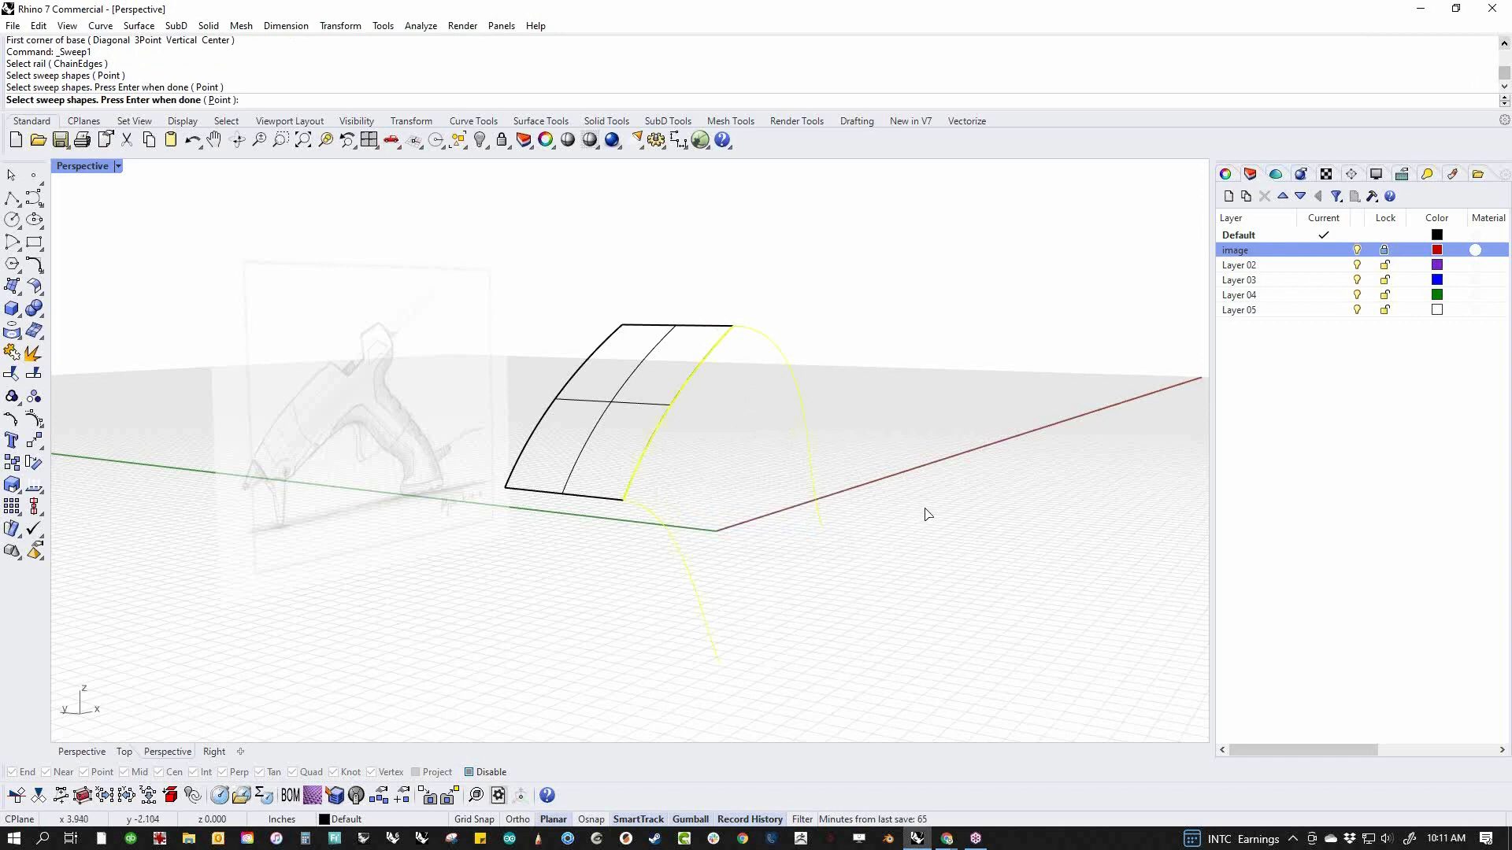
key("Return")
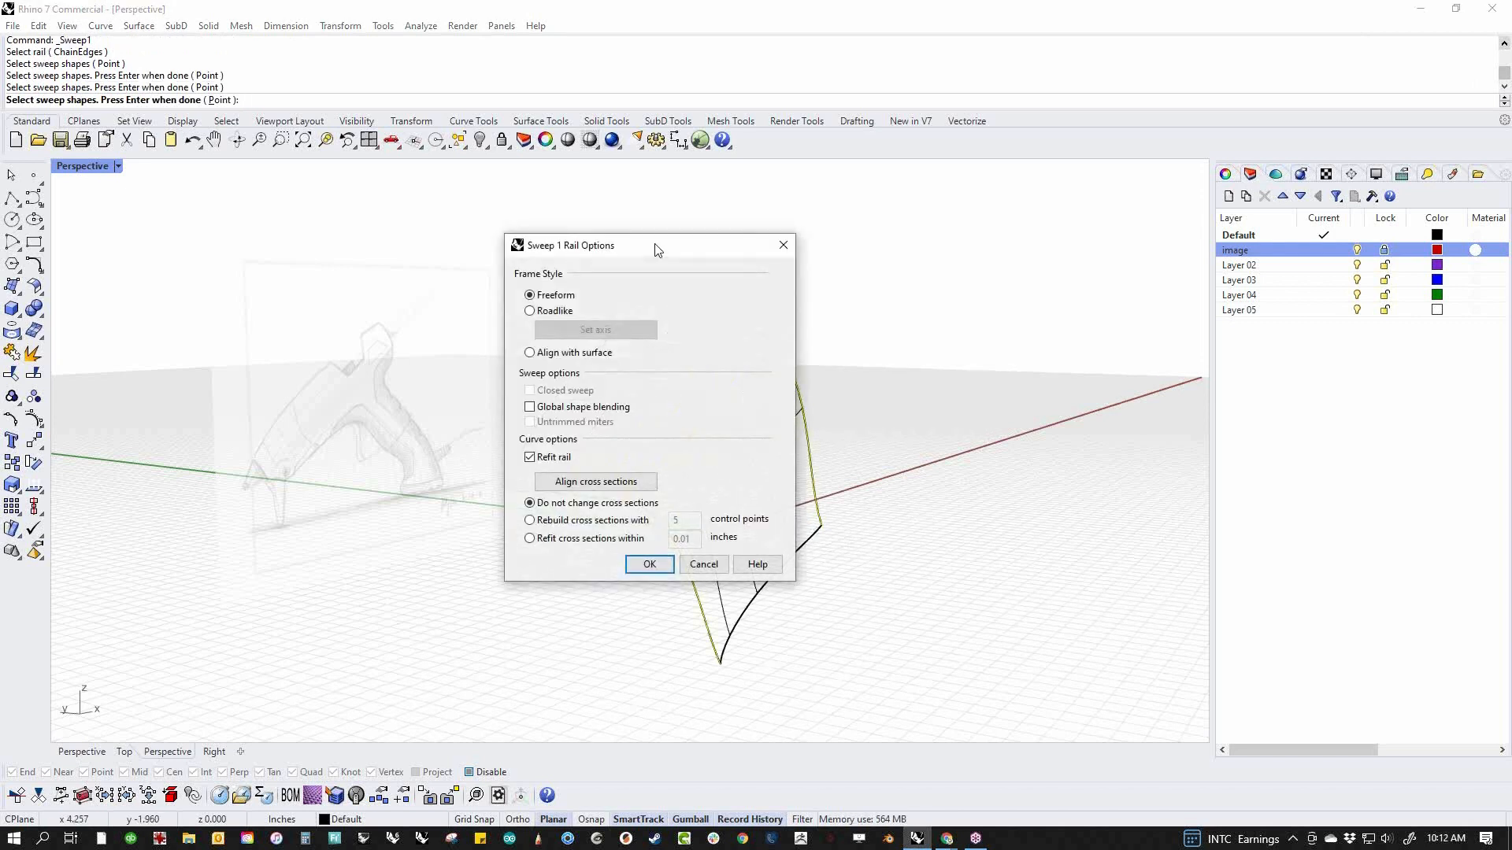
left_click_drag(653, 250, 1065, 226)
right_click_drag(898, 641, 824, 656)
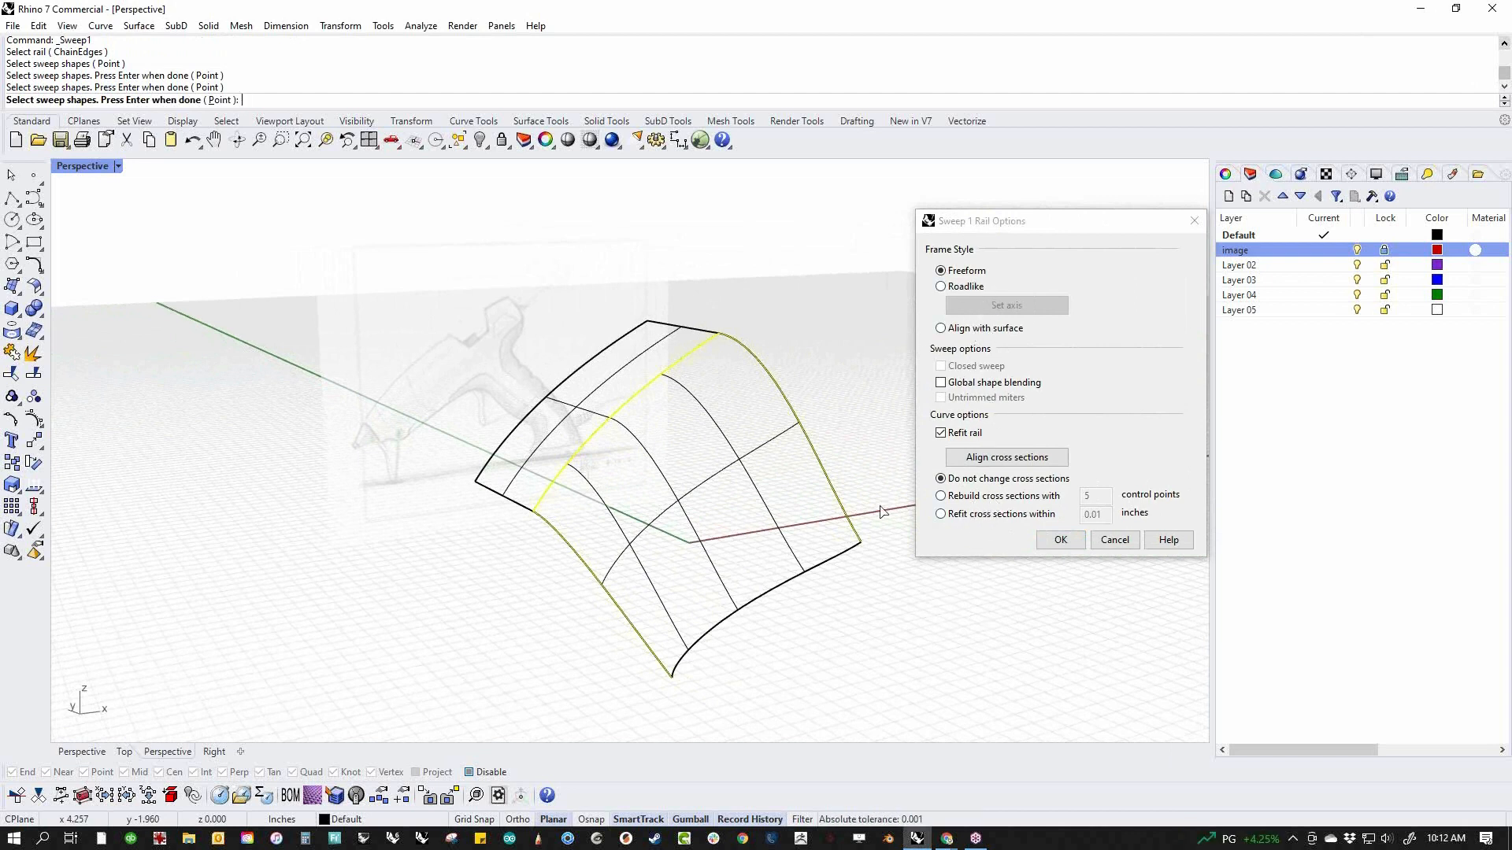
left_click(1062, 542)
Show the swept surface's control points to examine their layout, and undo the one-rail sweep
right_click_drag(871, 567, 762, 554)
left_click(708, 490)
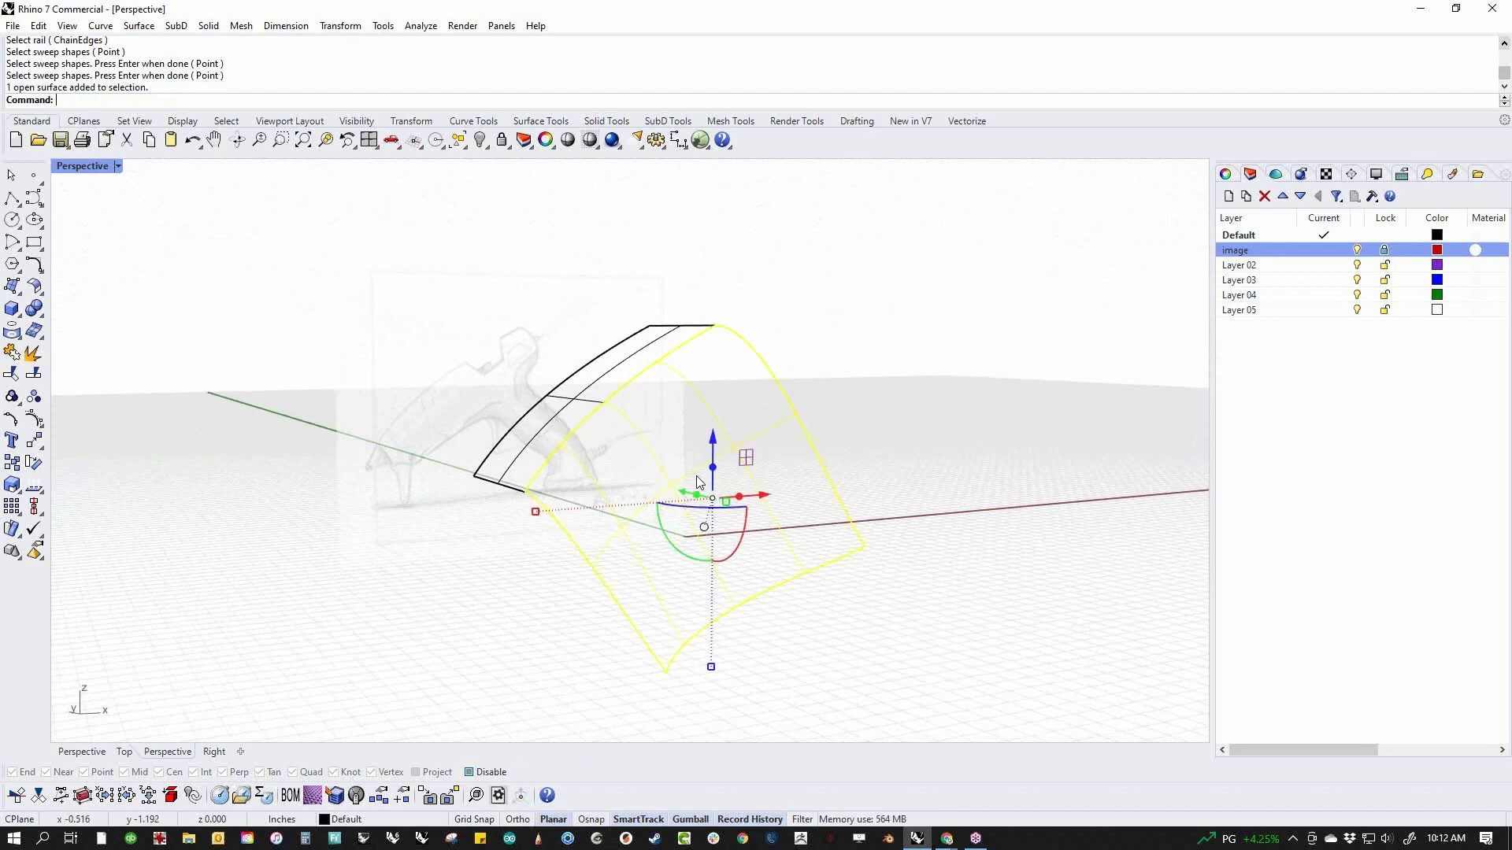
middle_click(905, 465)
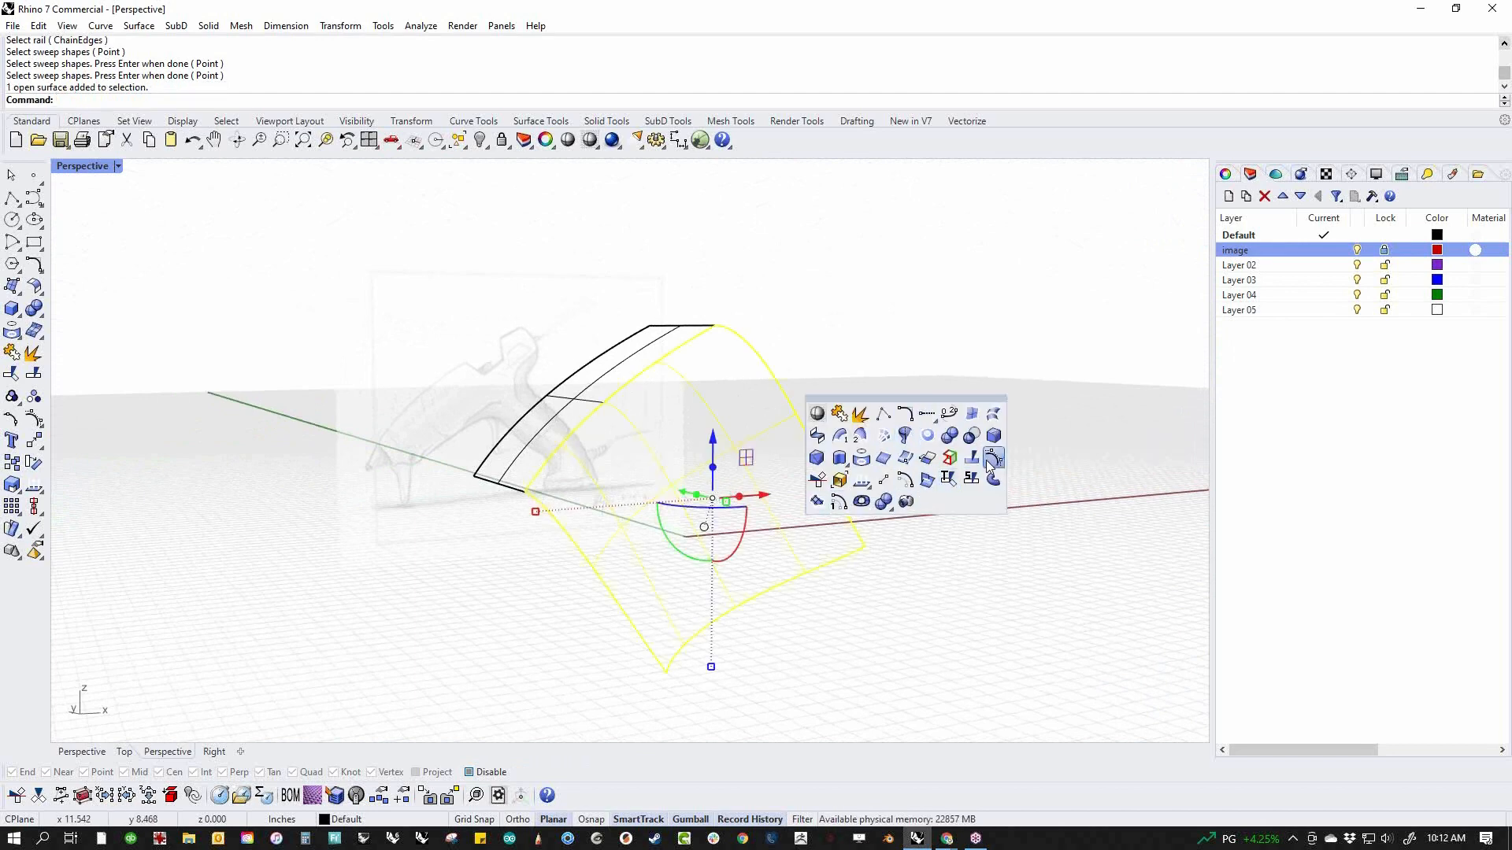
left_click(883, 436)
right_click_drag(902, 525, 850, 567)
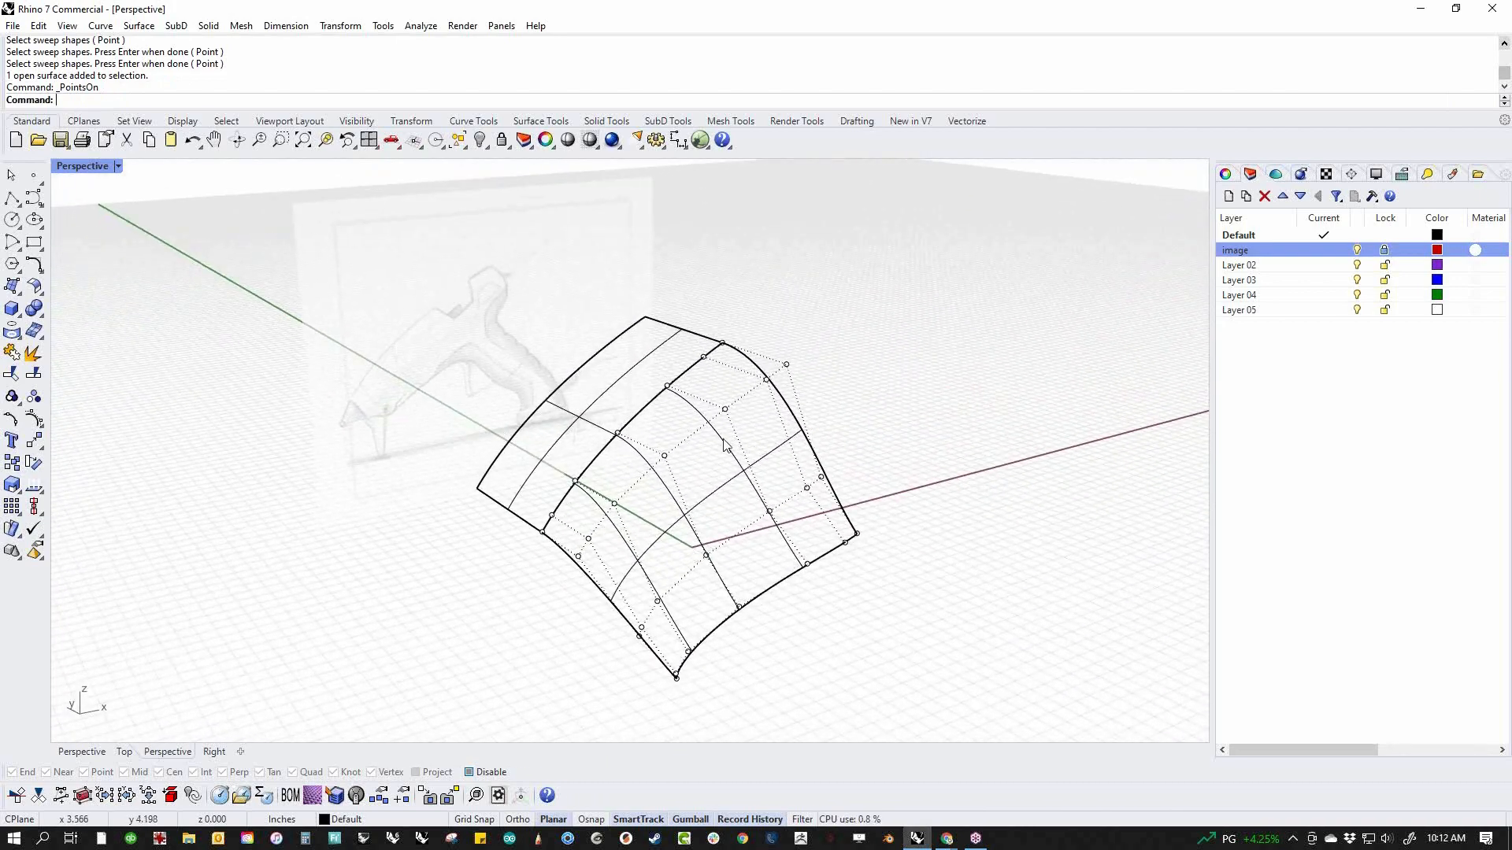
key("ctrl+z")
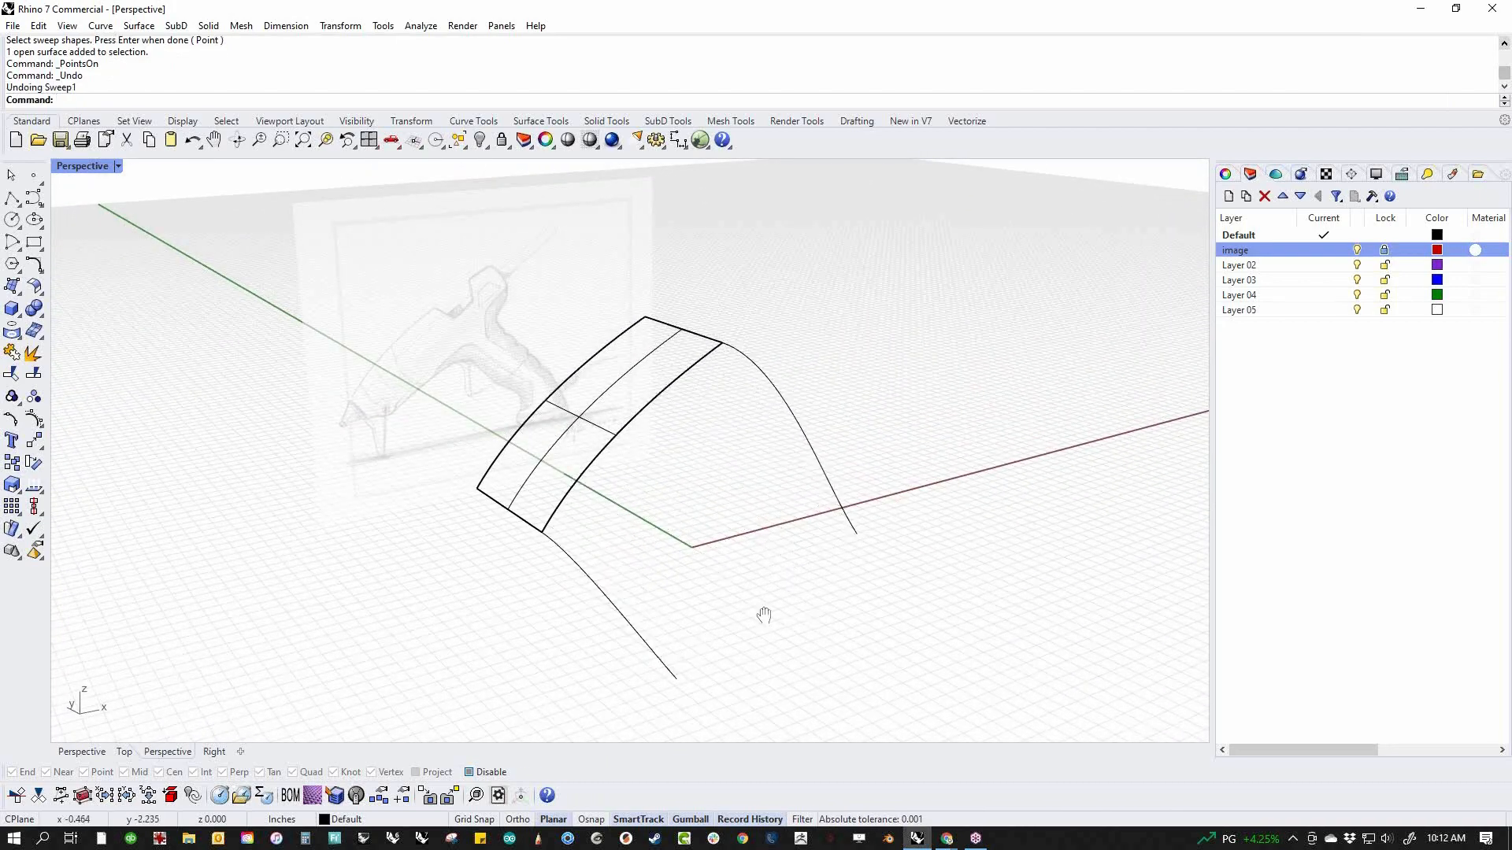
Try a two-rail sweep of the surface edge along both side curves with rebuilt cross sections, and cancel it
middle_click(719, 577)
left_click(673, 553)
left_click(720, 332)
left_click(510, 508)
left_click(518, 472)
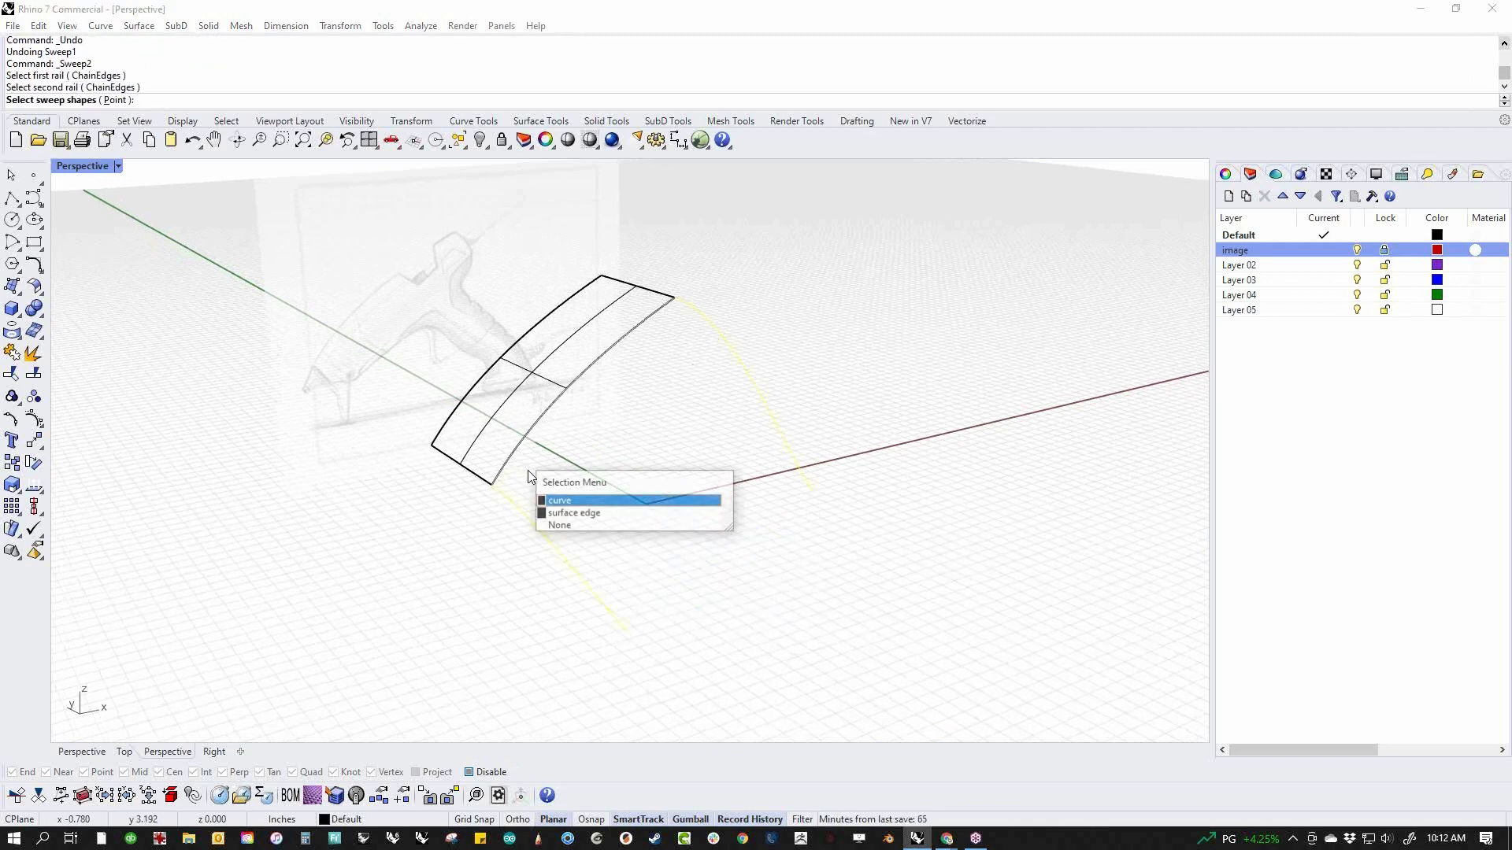
left_click(570, 514)
key("Return")
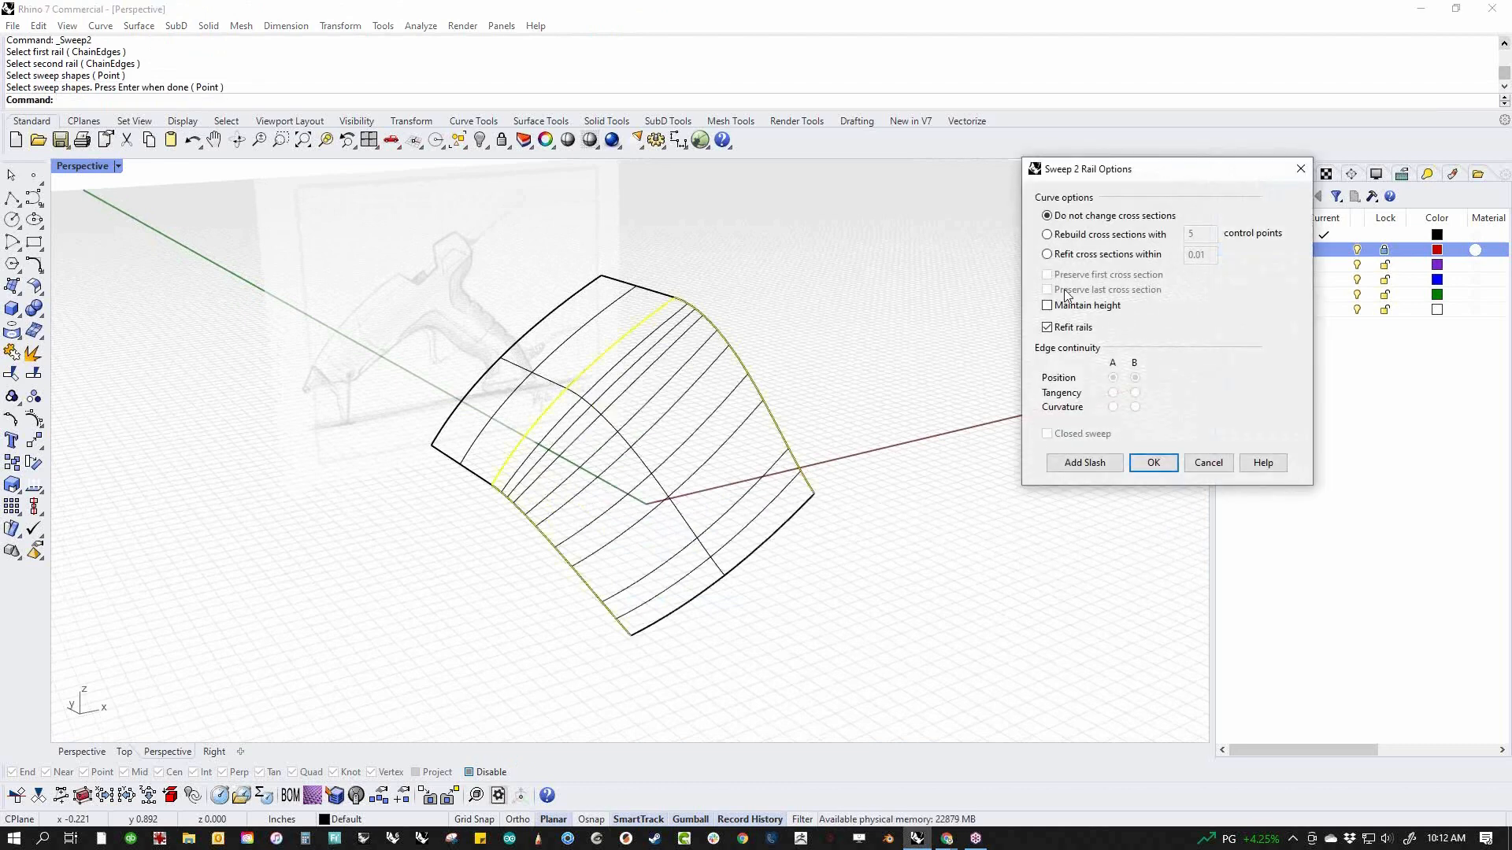
left_click(1077, 236)
left_click(1207, 463)
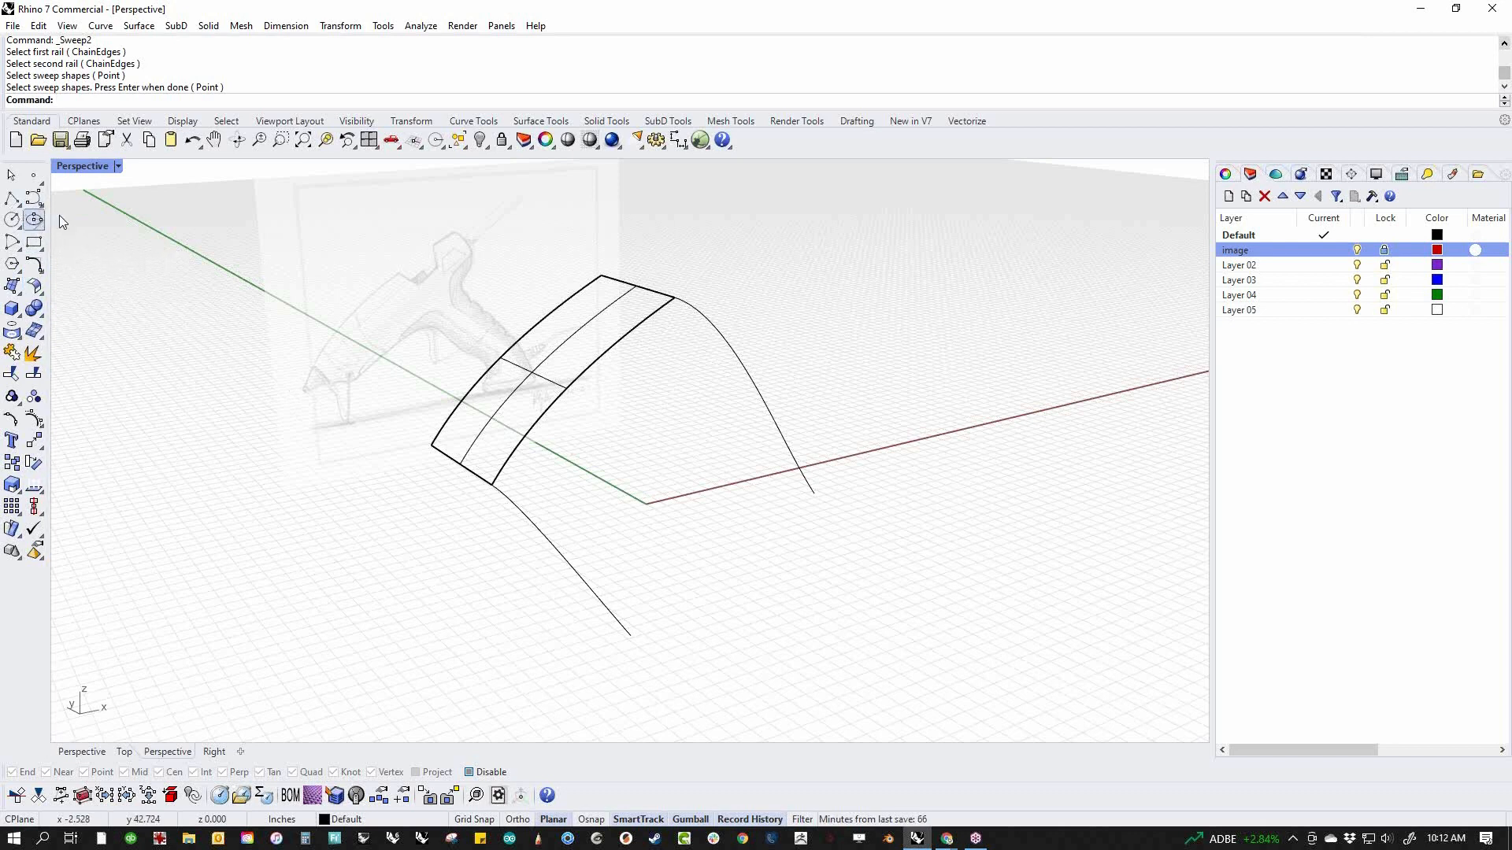
Draw a straight single-segment polyline joining the free lower ends of the two side curves
right_click_drag(601, 479, 613, 452)
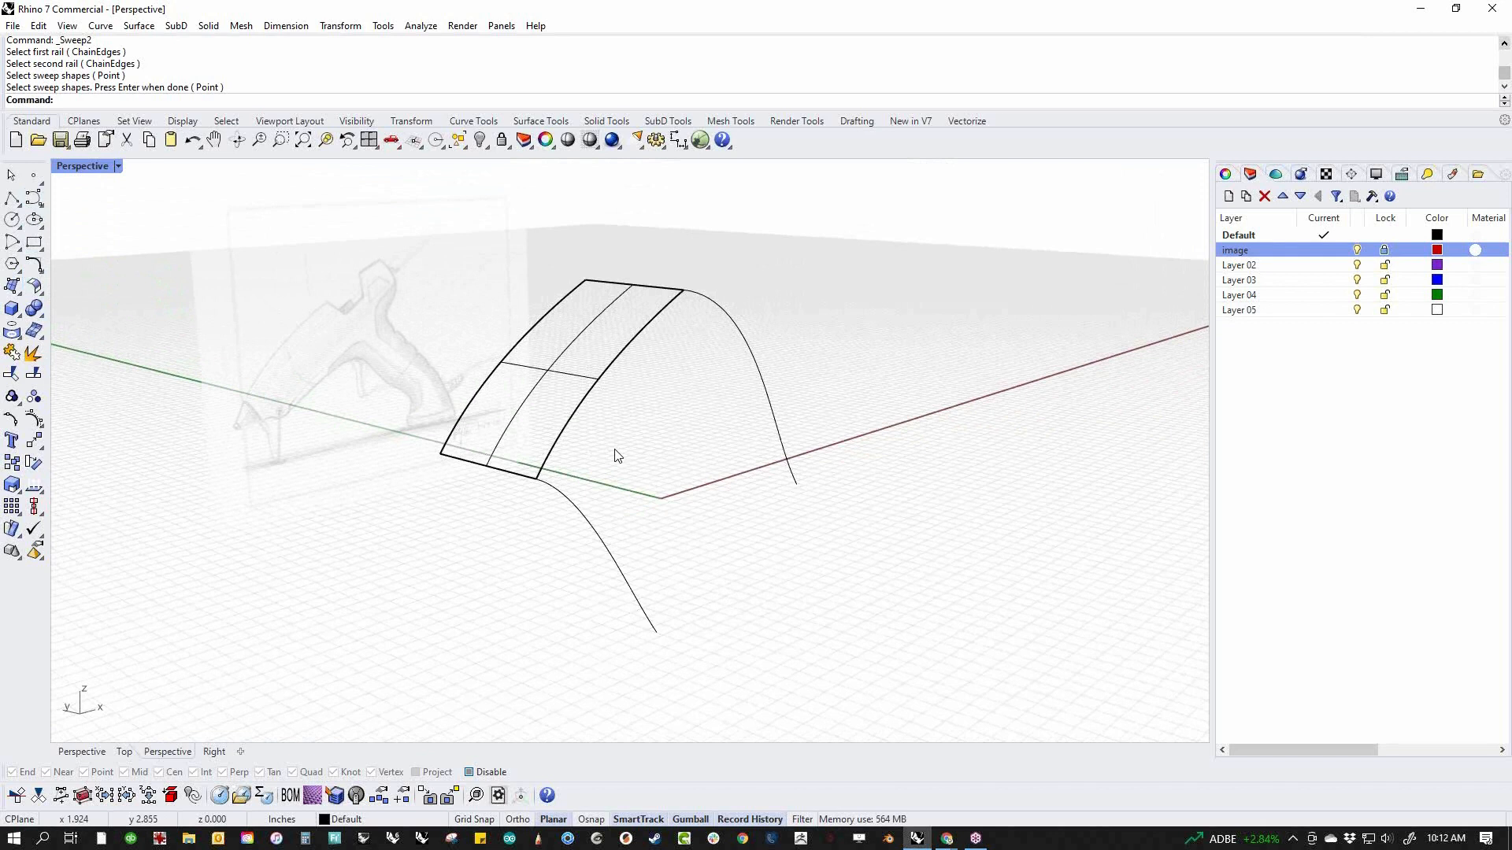
left_click(12, 197)
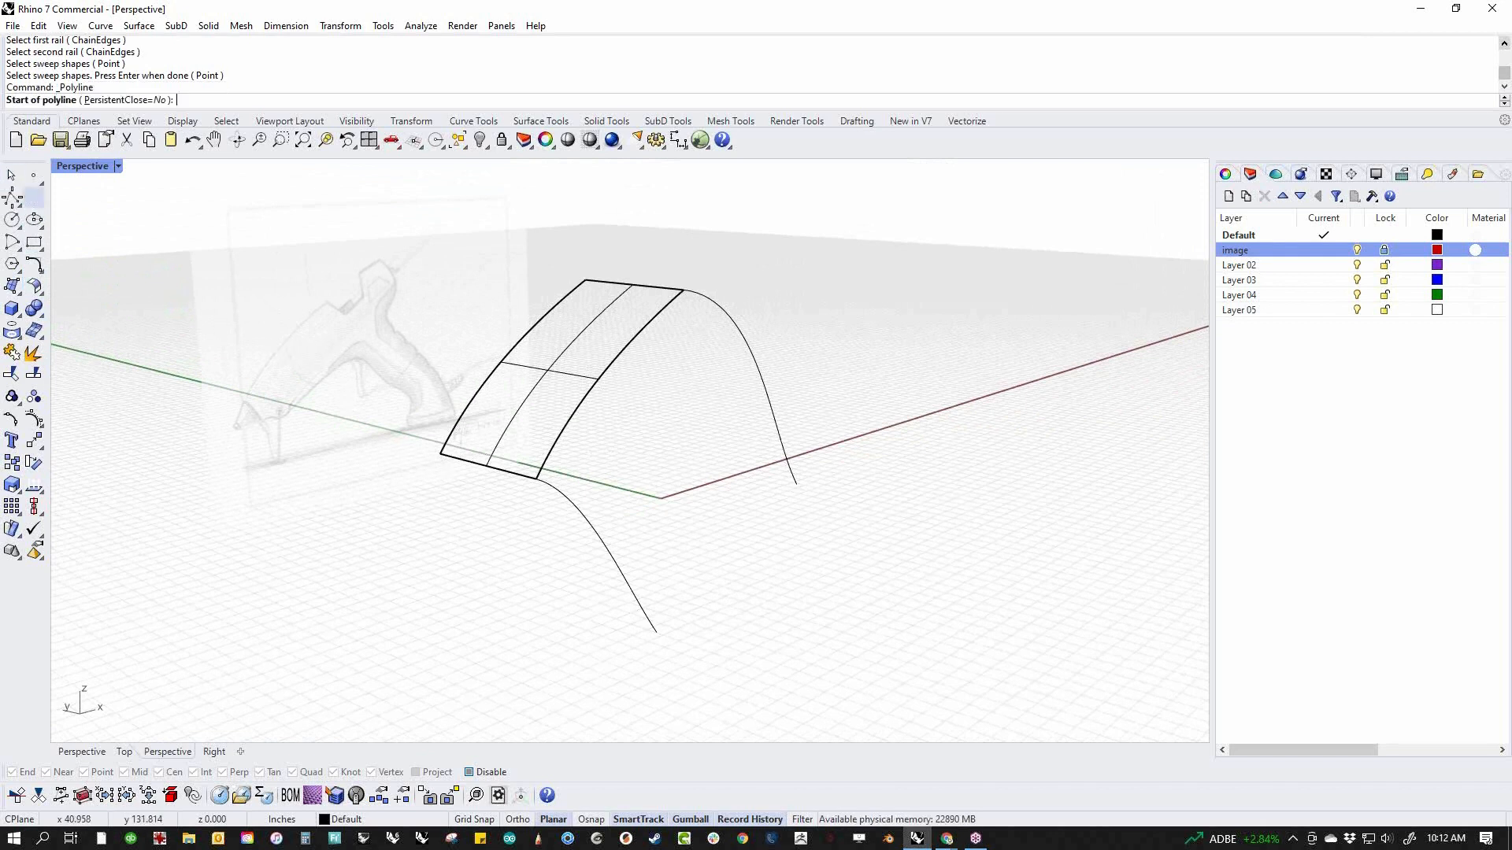
left_click(656, 632)
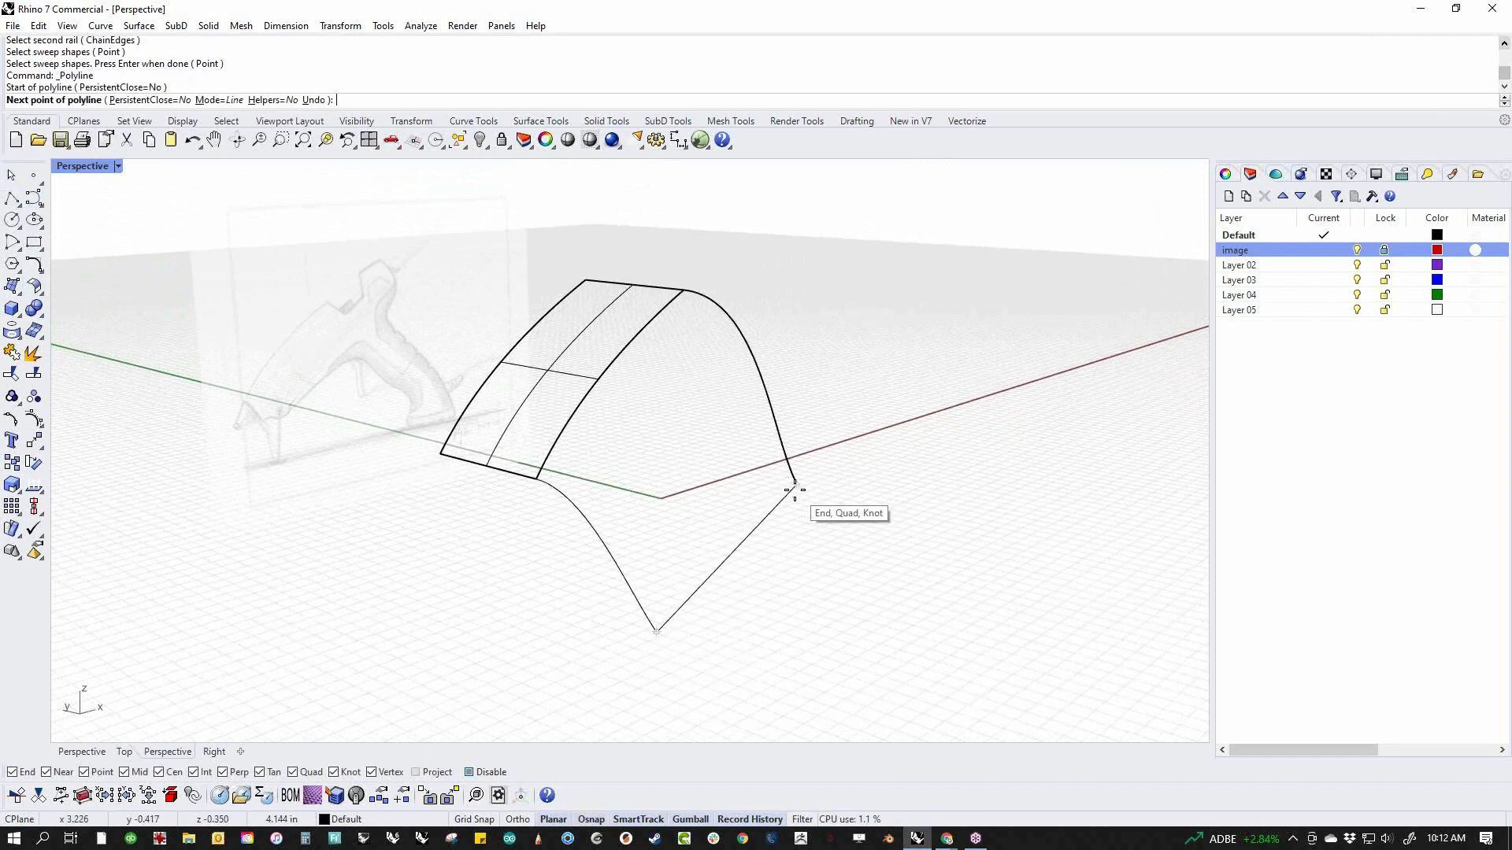
left_click(795, 484)
key("Return")
Change the degree of the line joining the side curves' lower ends to 3
left_click(718, 562)
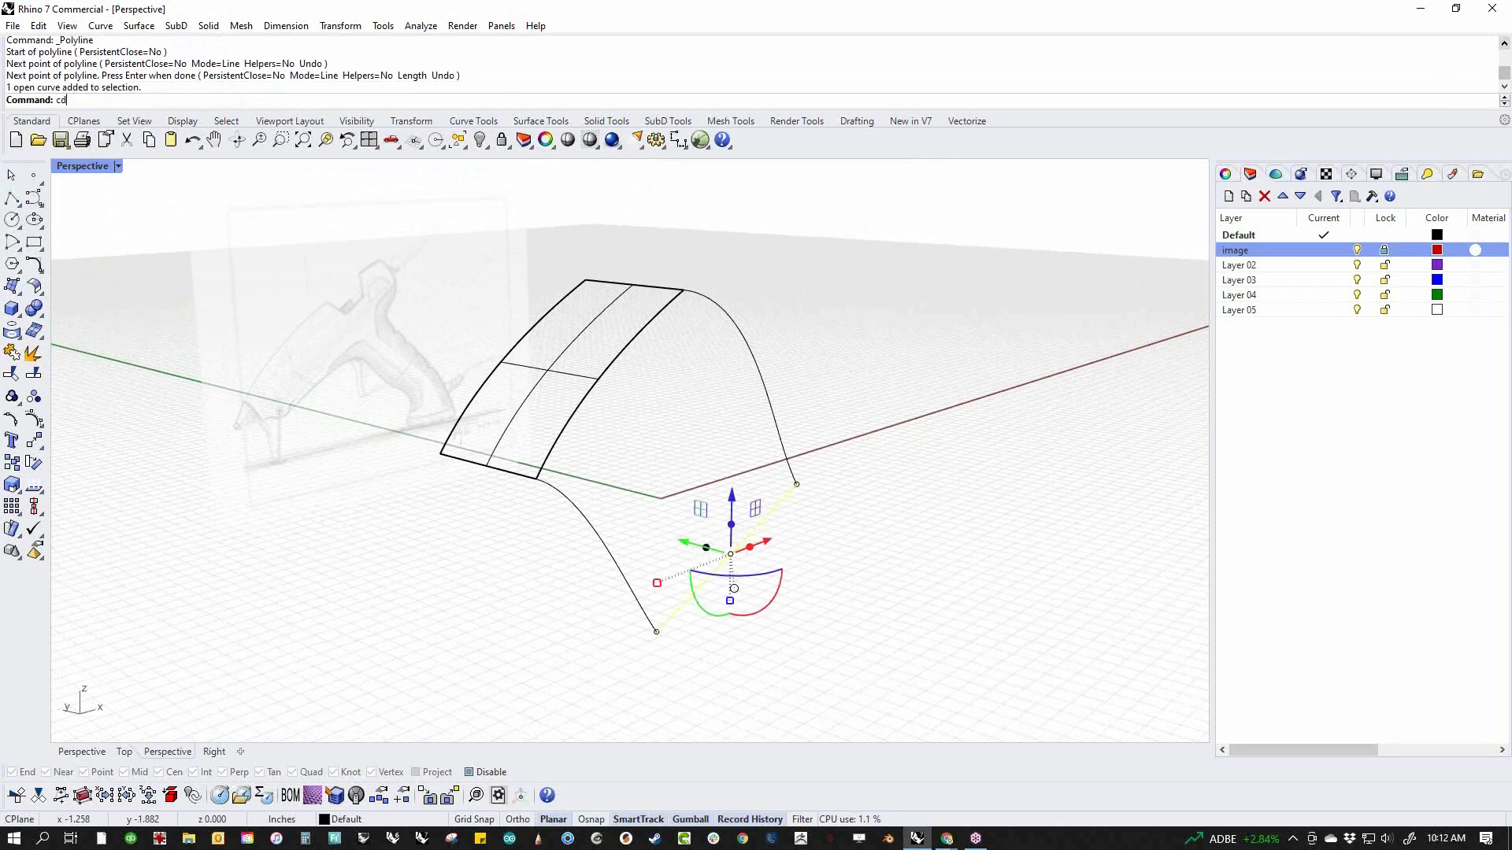
type("cd")
key("Return")
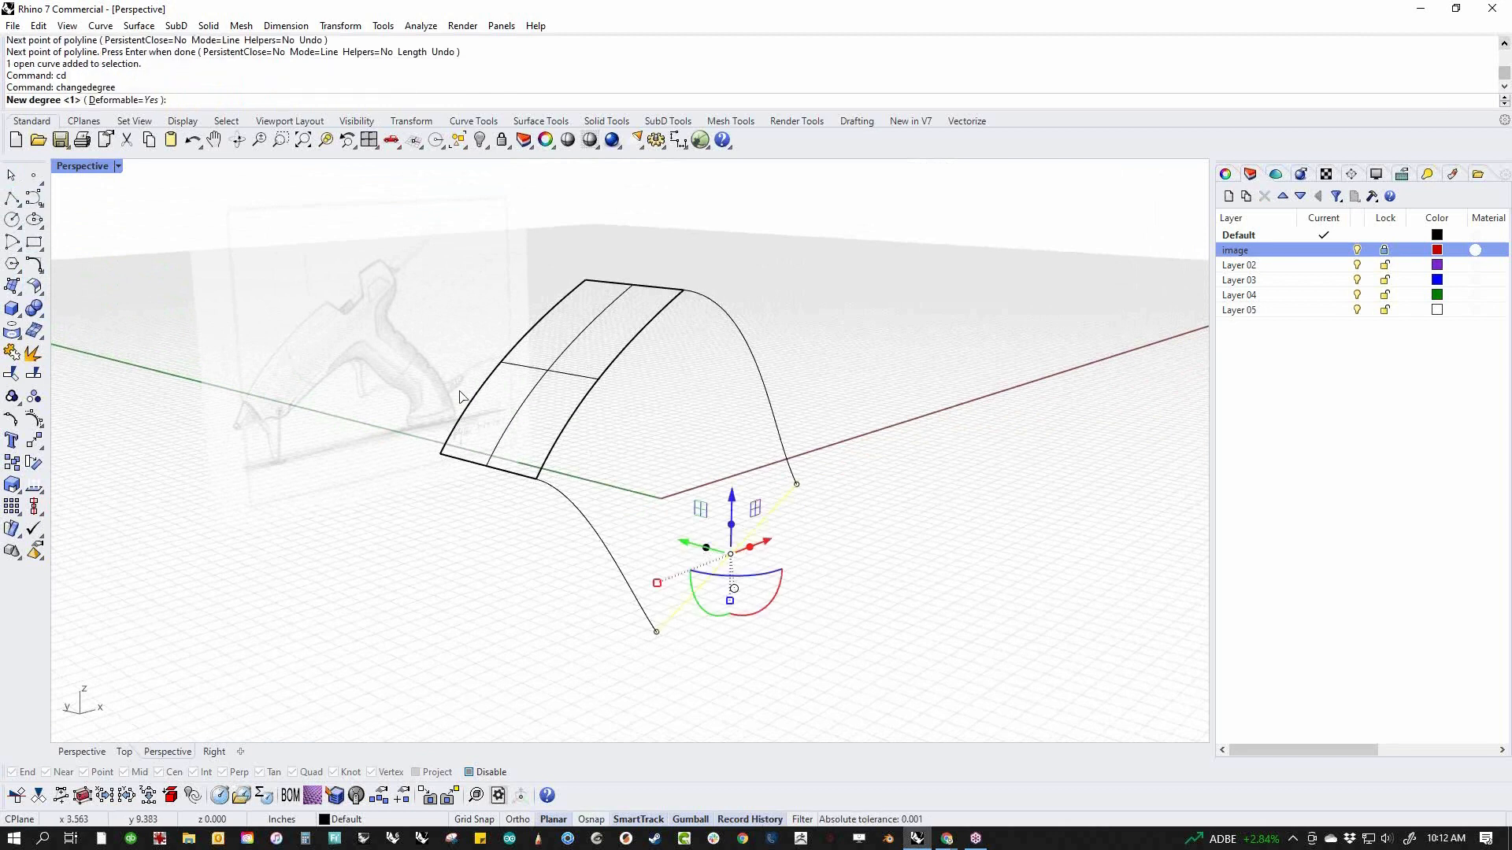
type("3")
key("Return")
key("Escape")
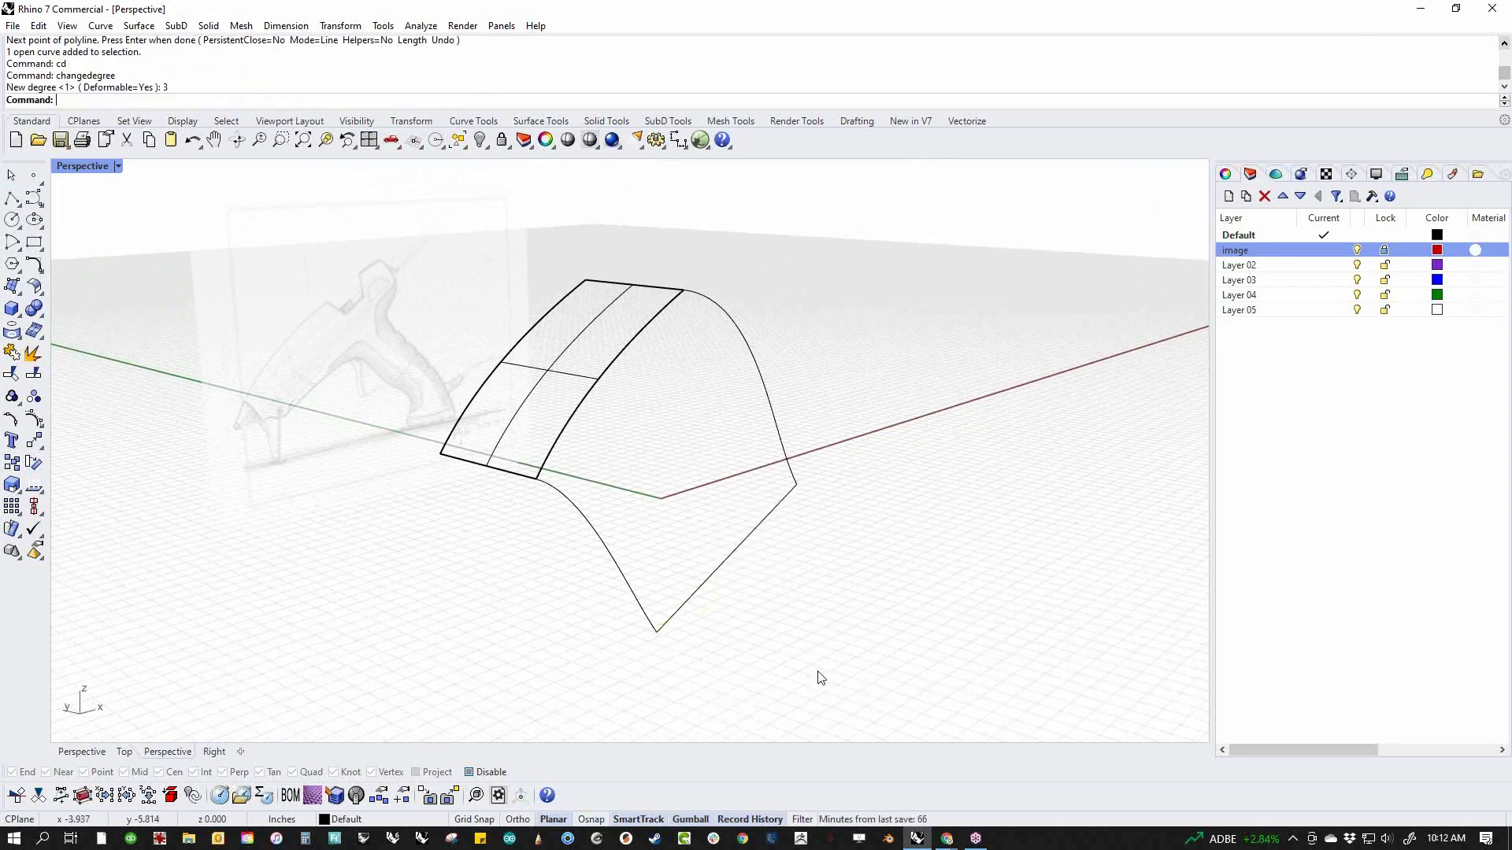
Show the lower joining curve's control points and move its two middle points diagonally up in the front view to bow the curve
left_click(722, 566)
middle_click(721, 566)
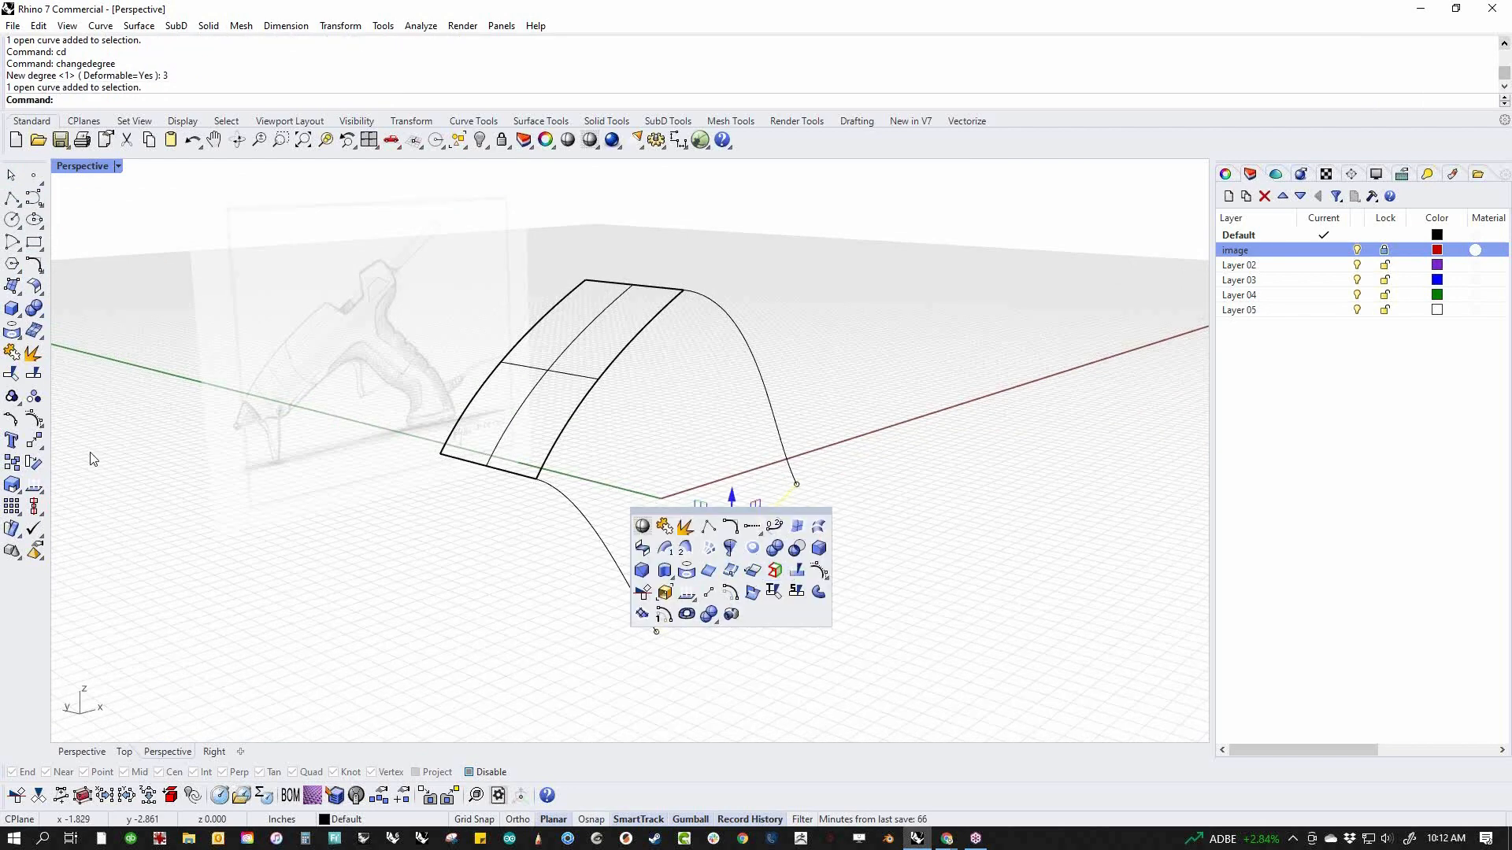
key("F10")
left_click_drag(644, 491, 795, 606)
type("f")
key("Return")
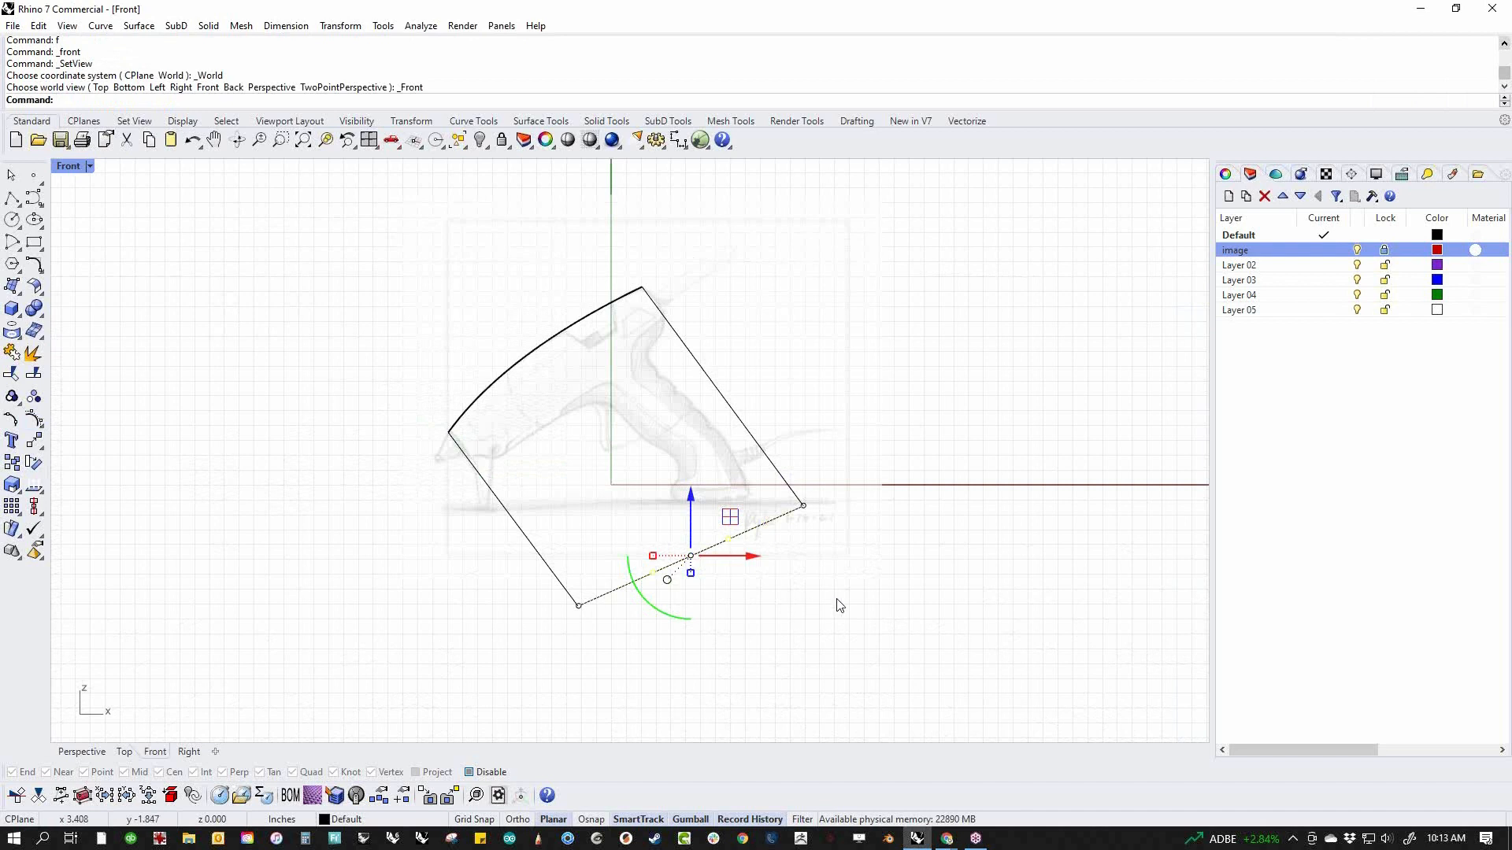
mouse_move(716, 525)
left_mouse_down()
mouse_move(729, 503)
mouse_move(703, 540)
left_mouse_up()
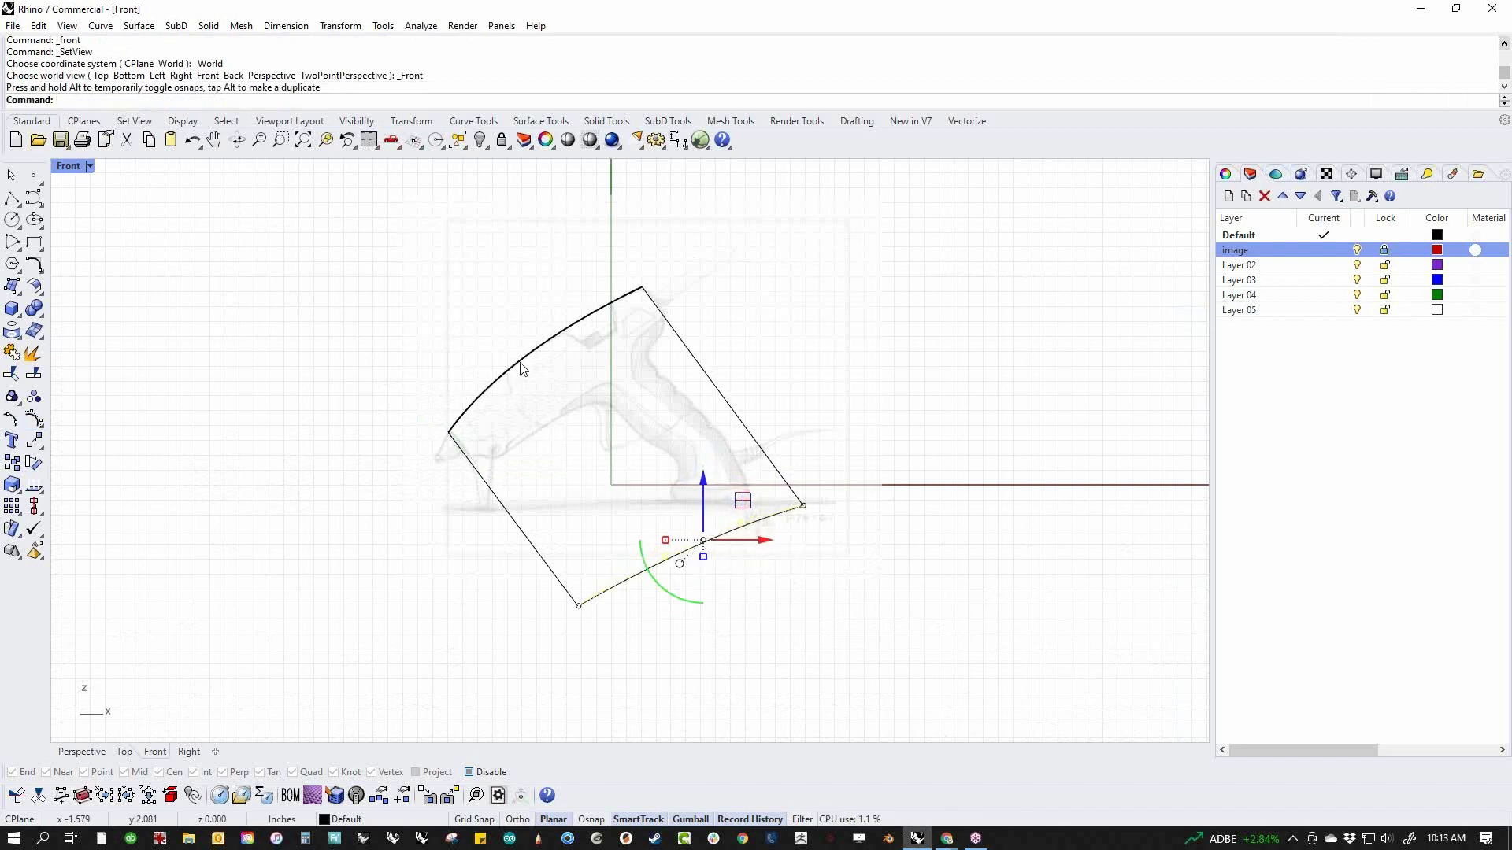
left_click(776, 622)
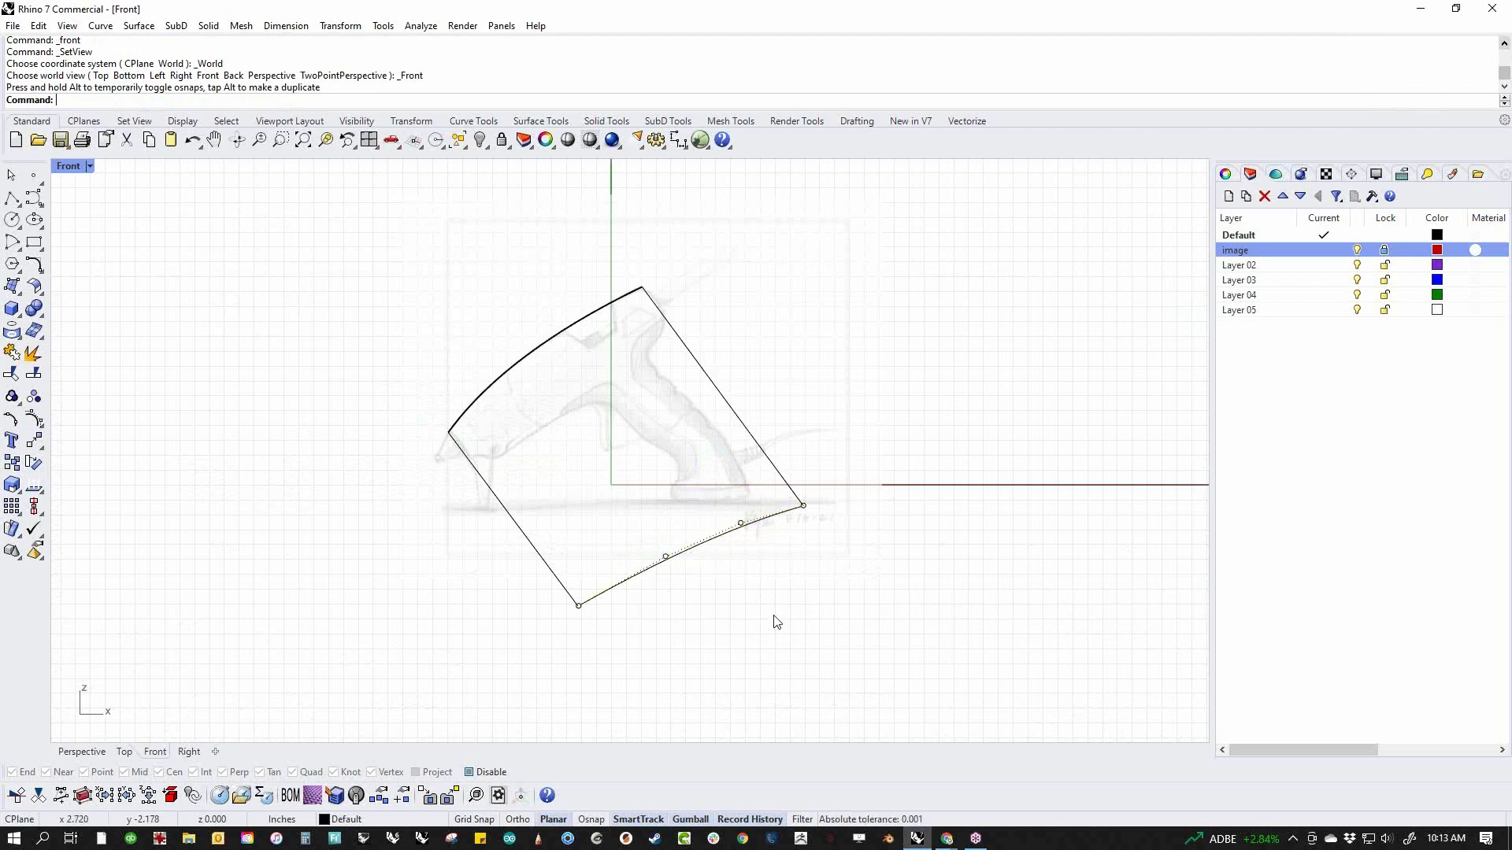
Move the lower curve's two middle control points slightly outward in the perspective view so it also bows sideways
key("ctrl+F4")
right_click_drag(779, 622, 930, 622)
right_click_drag(578, 547, 678, 527)
left_click_drag(666, 450, 748, 535)
left_click_drag(667, 468, 719, 493)
left_click(840, 581)
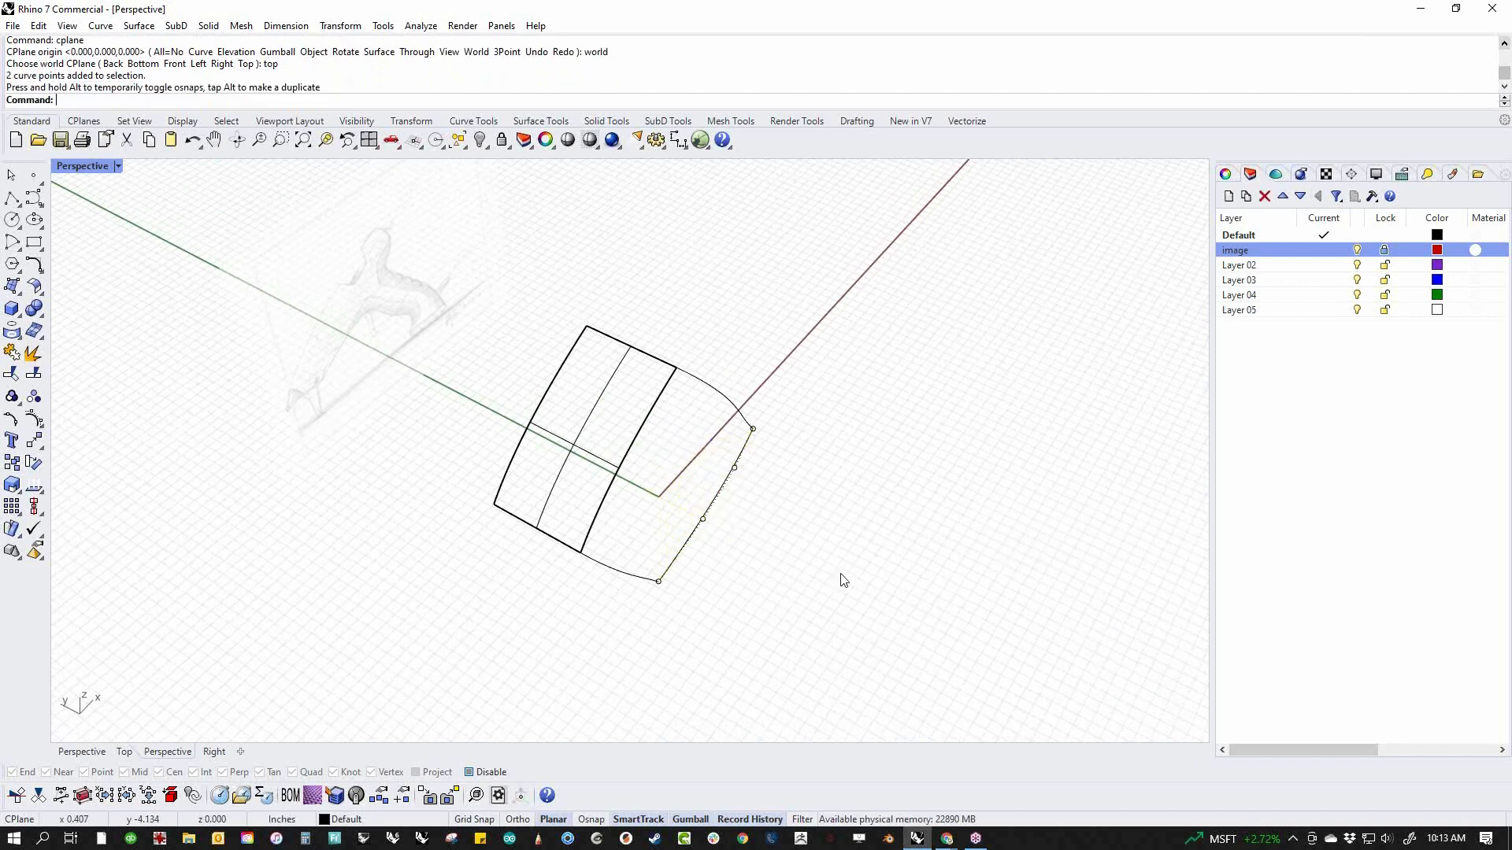
Build an edge surface from the top surface's edge, both side curves and the lower curve, and display it shaded
left_click(600, 537)
left_click(664, 565)
left_click(717, 393)
left_click(722, 487)
right_click_drag(791, 564, 744, 408)
middle_click(782, 510)
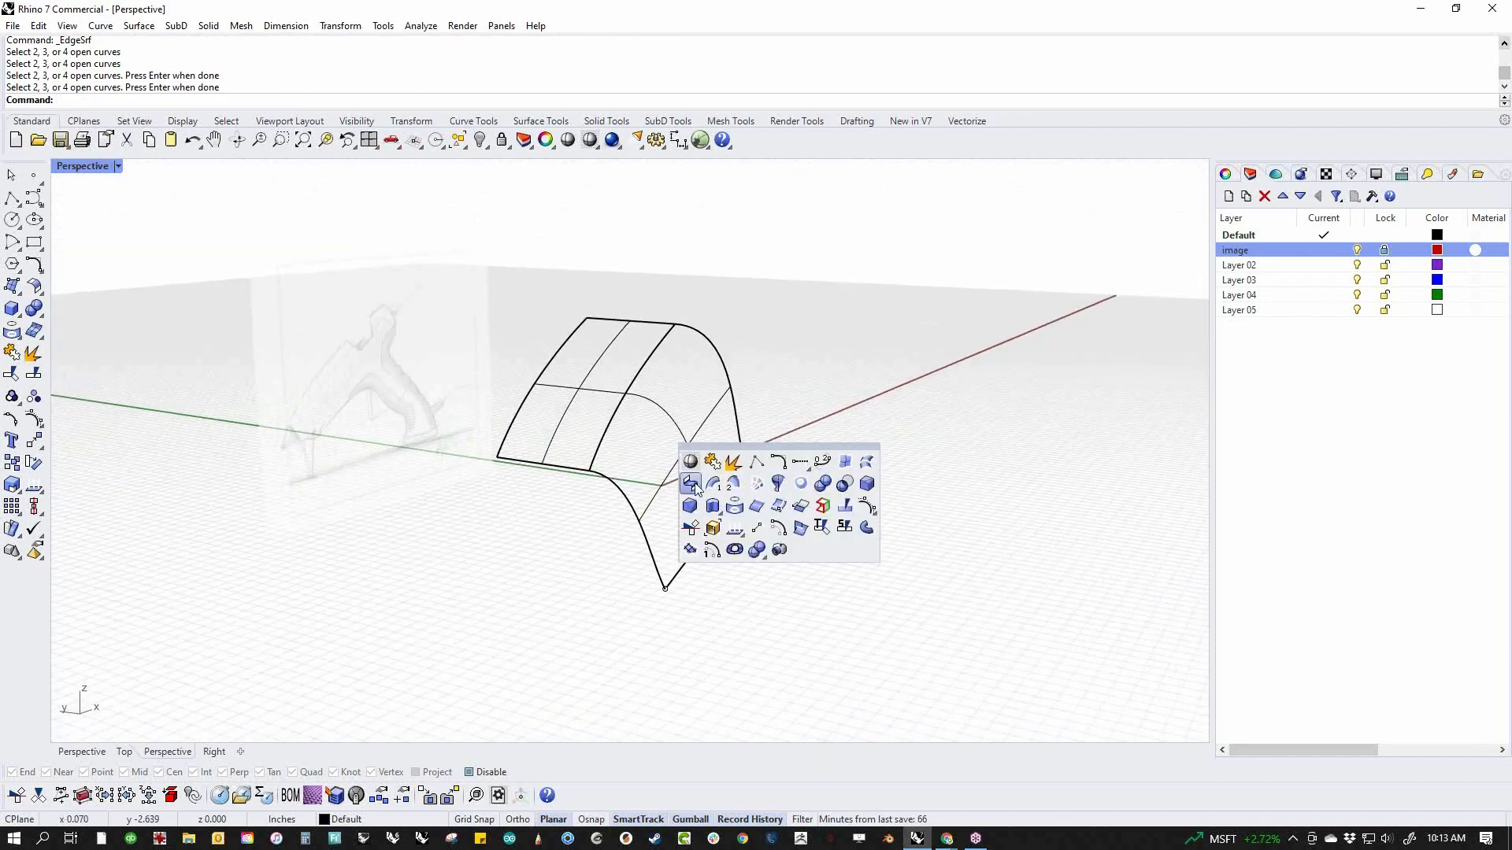
left_click(691, 465)
mouse_move(691, 473)
right_mouse_down()
mouse_move(759, 580)
mouse_move(675, 512)
right_mouse_up()
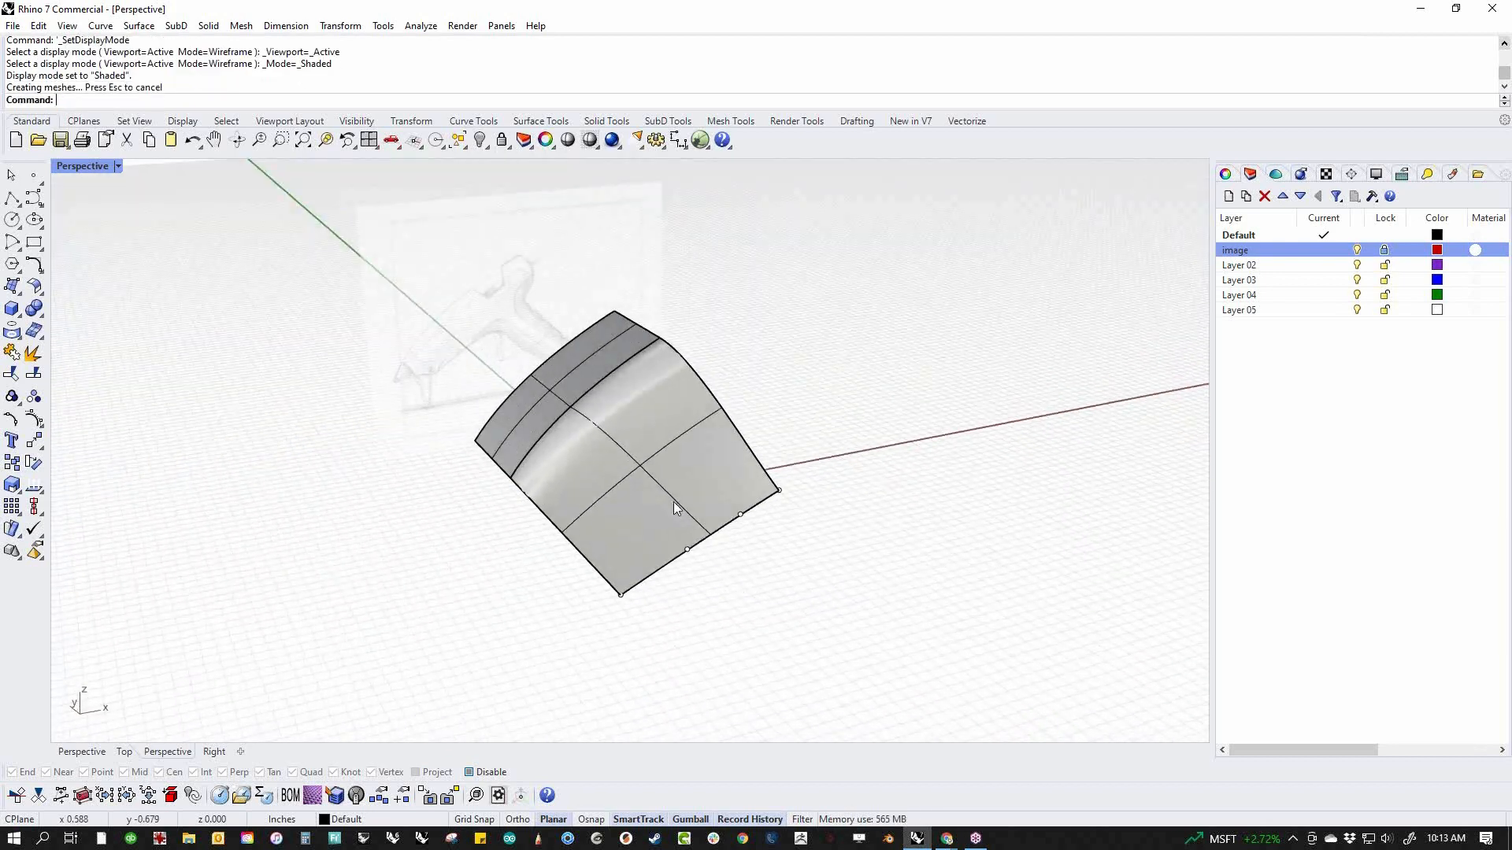
Show the control points of the new side surface
left_click(565, 499)
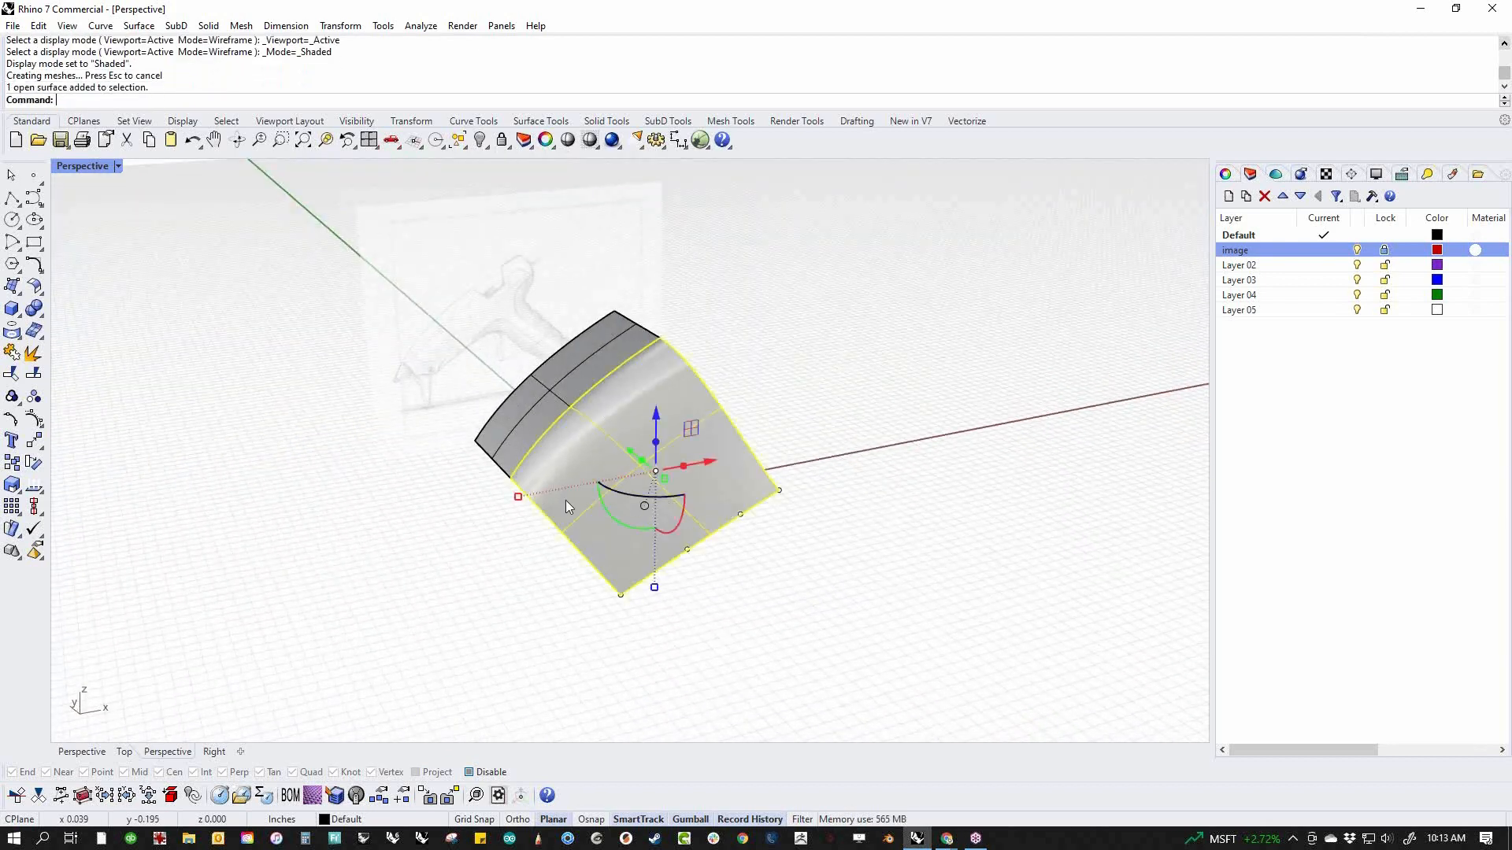
left_click(40, 422)
right_click_drag(475, 611, 506, 589)
scroll(510, 571, "up", 3)
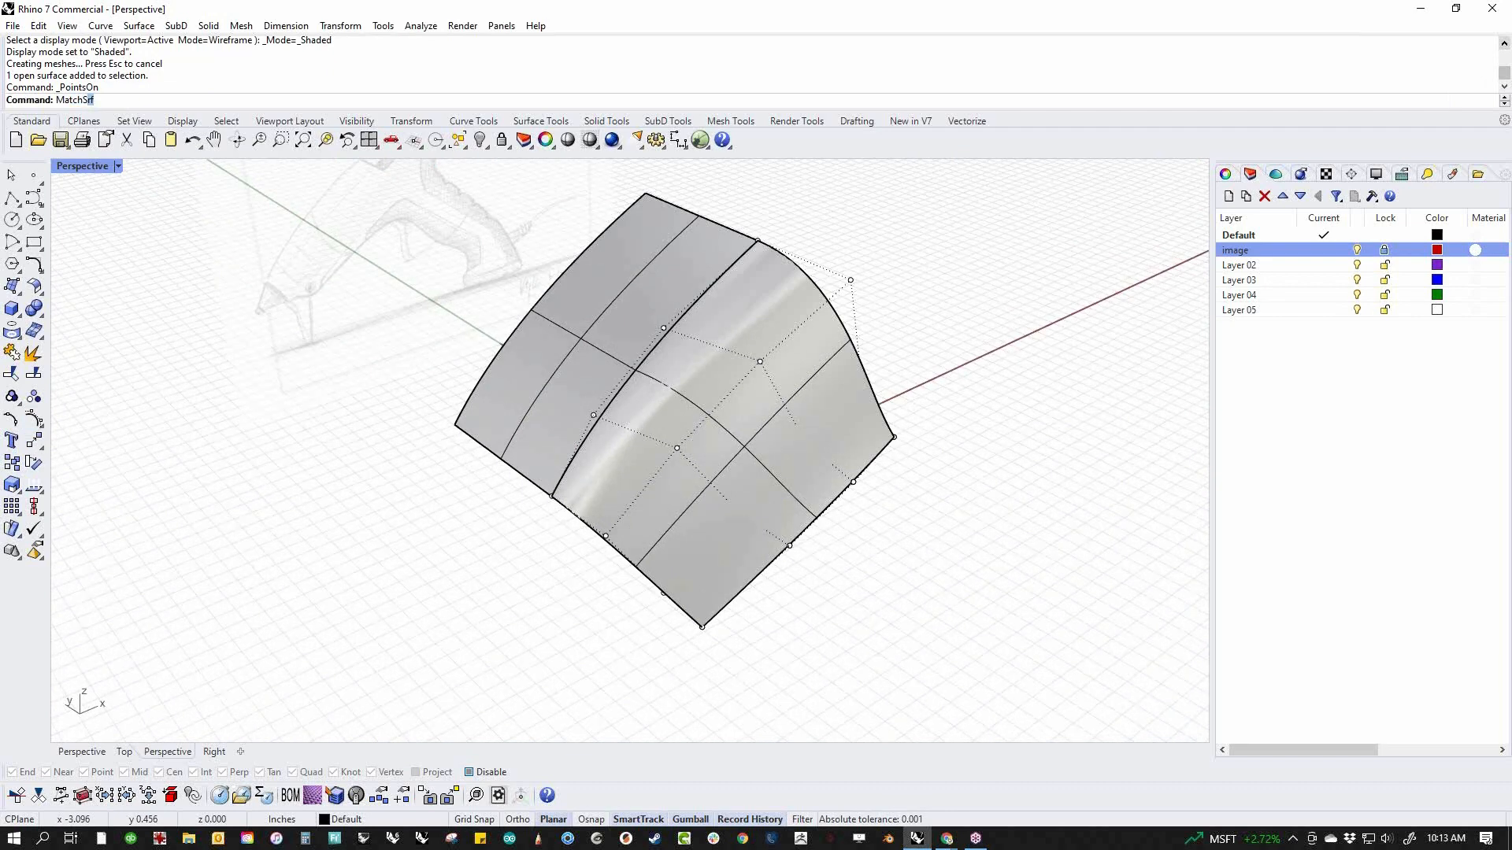
Match the side surface's upper edge to the top surface with tangency, preserving the other end's position, with Average surfaces and Refine match off
key("Return")
left_click(623, 376)
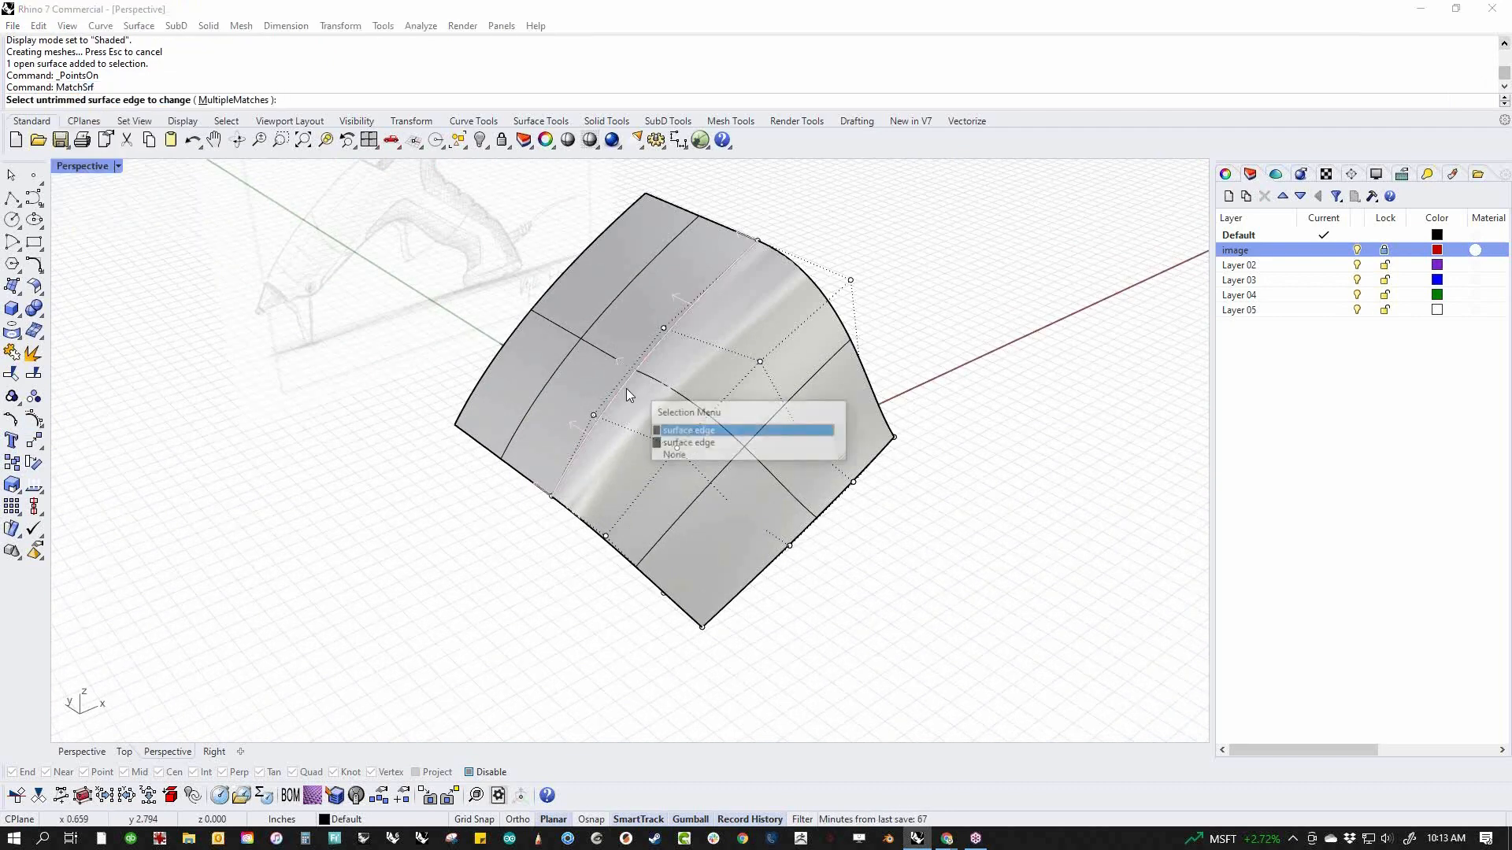
left_click(686, 445)
left_click(612, 392)
left_click(640, 463)
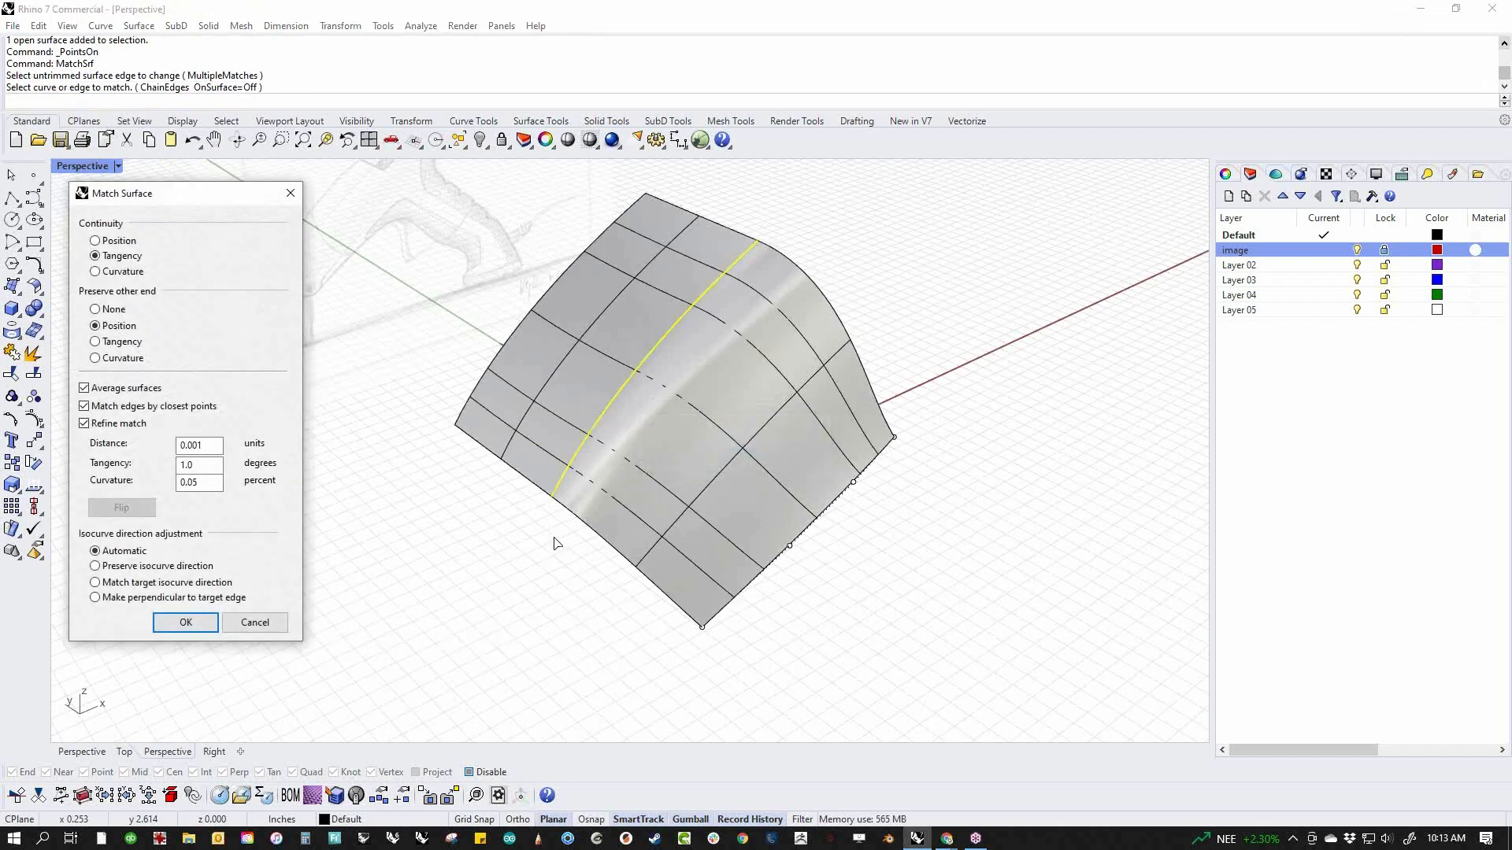
left_click(84, 424)
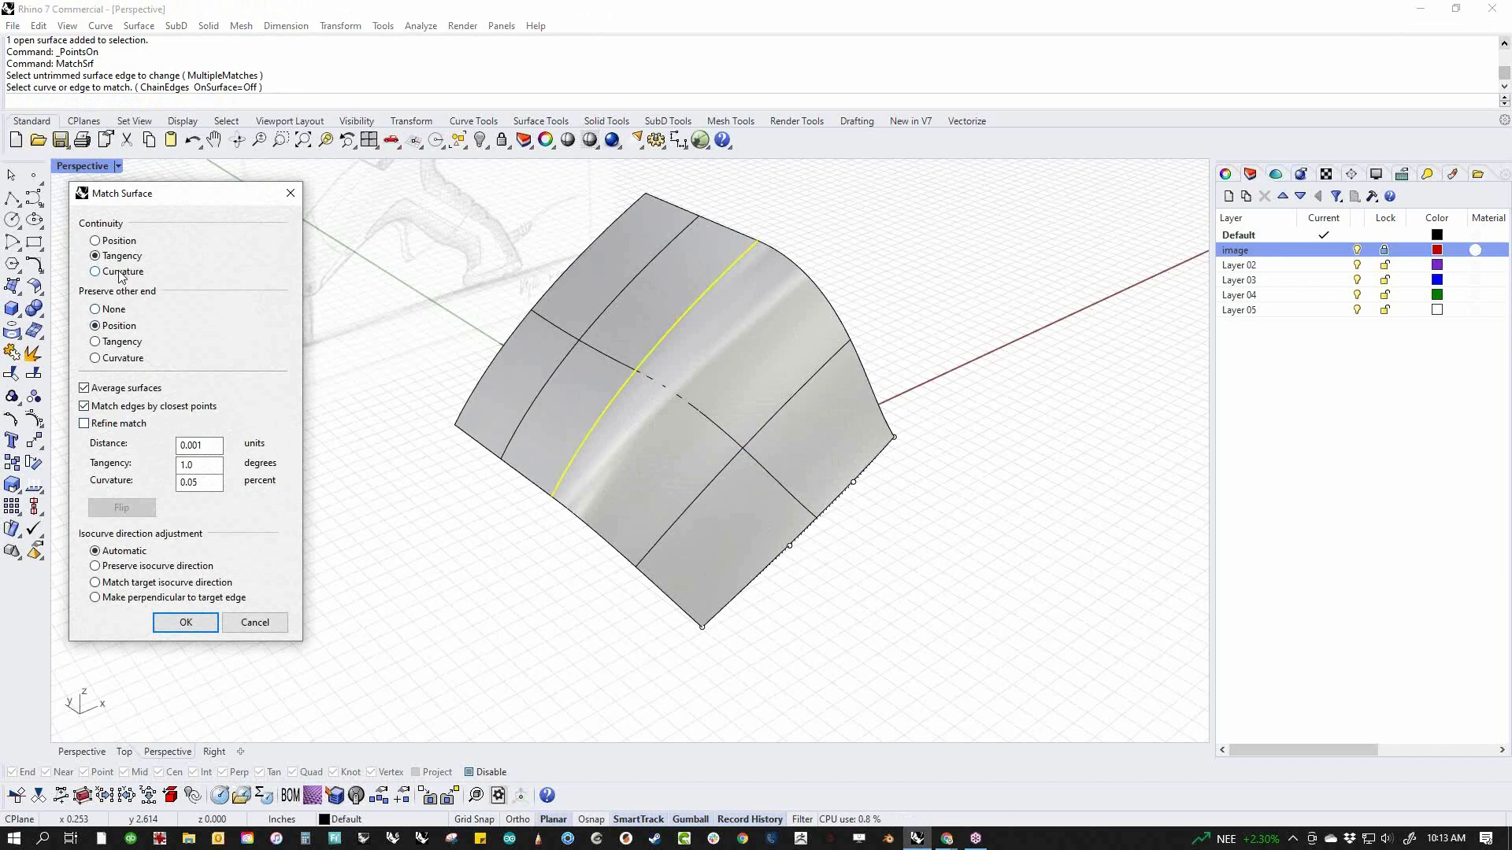
left_click(84, 388)
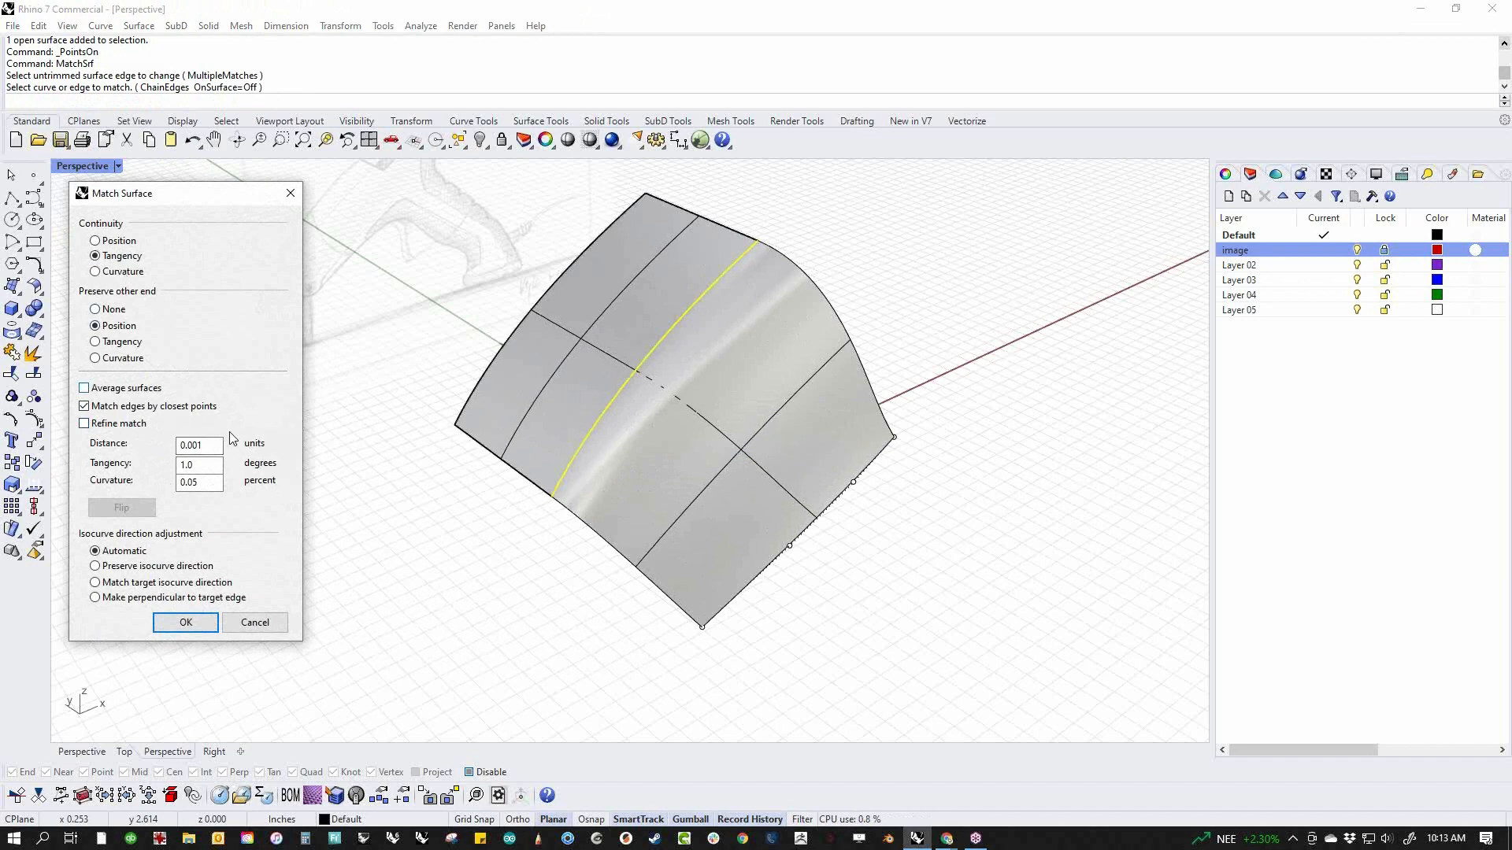
left_click(186, 622)
Delete the top surface, keeping only the matched side surface
right_click_drag(304, 615, 562, 494)
left_click(559, 428)
key("Delete")
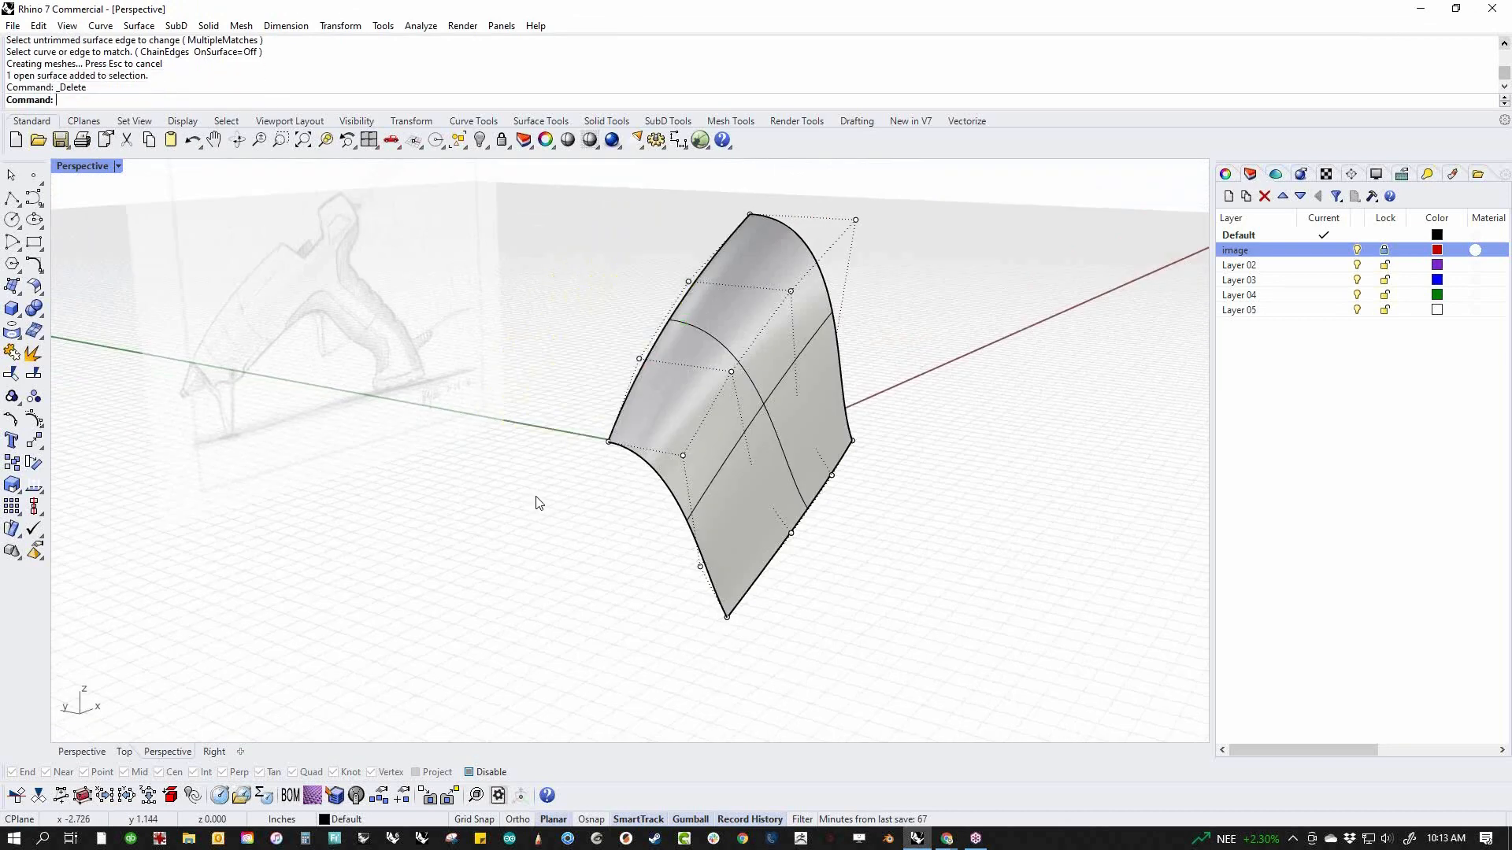
right_click_drag(537, 513, 528, 548, "shift")
left_click(695, 449)
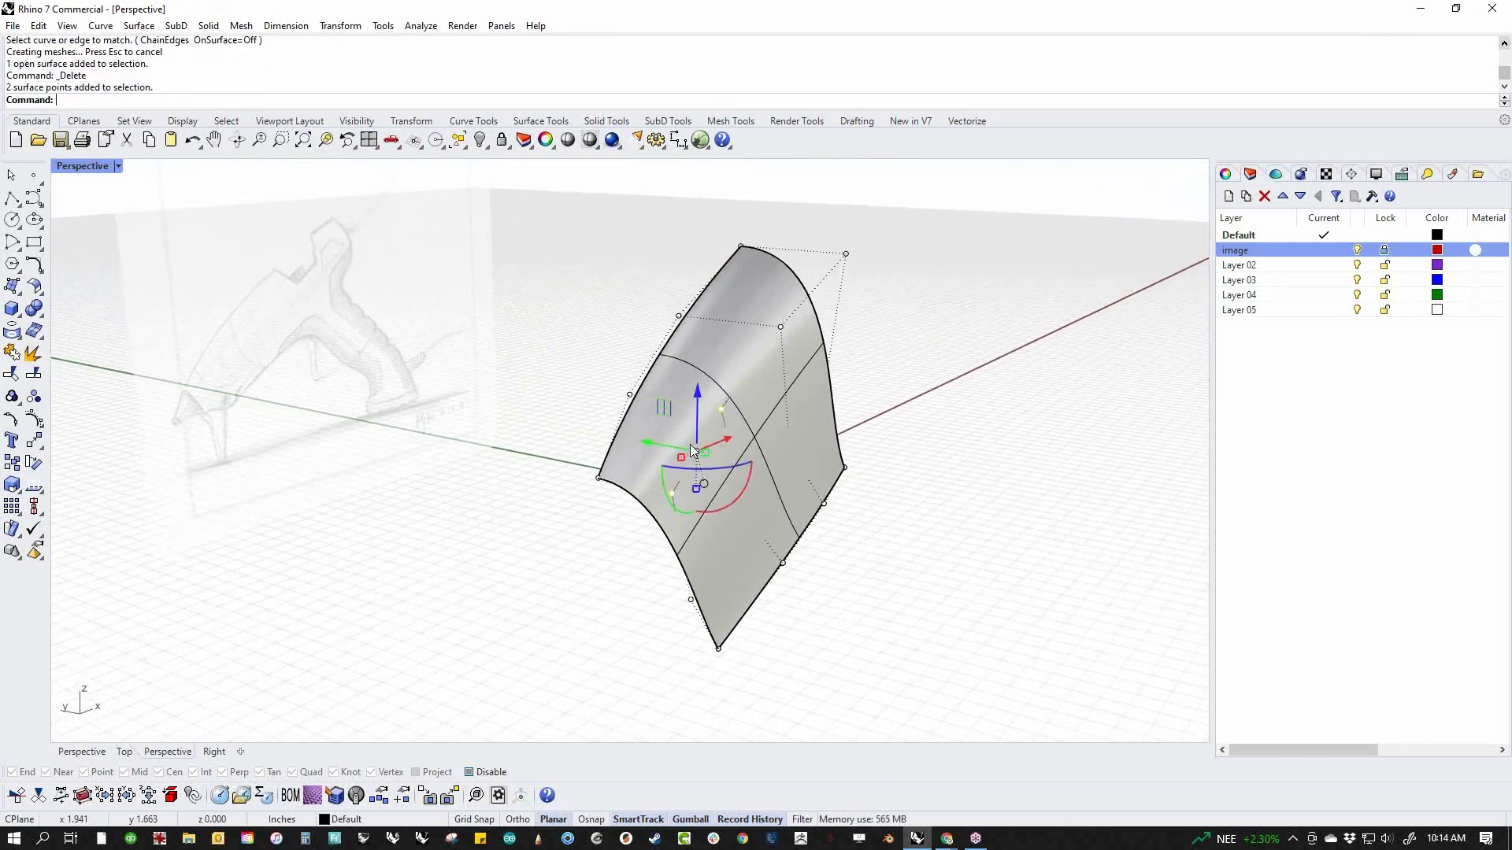
Mirror the side surface across the centre plane through the origin at 0, and show the mirrored copy's control points
left_click(639, 471)
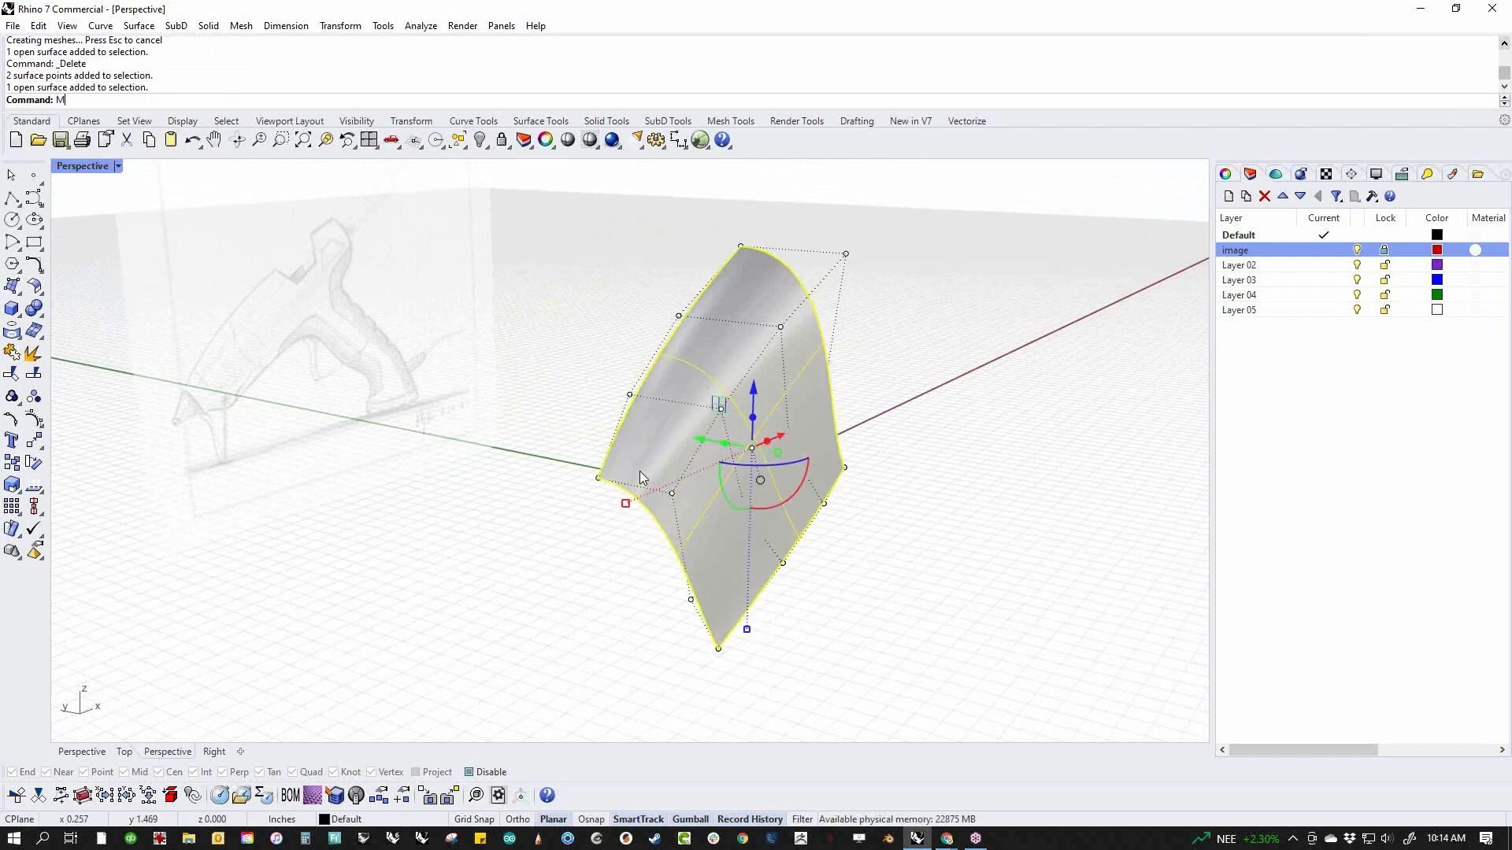
type("M")
key("Return")
type("0")
key("Return")
left_click(929, 421)
right_click_drag(952, 422, 668, 350)
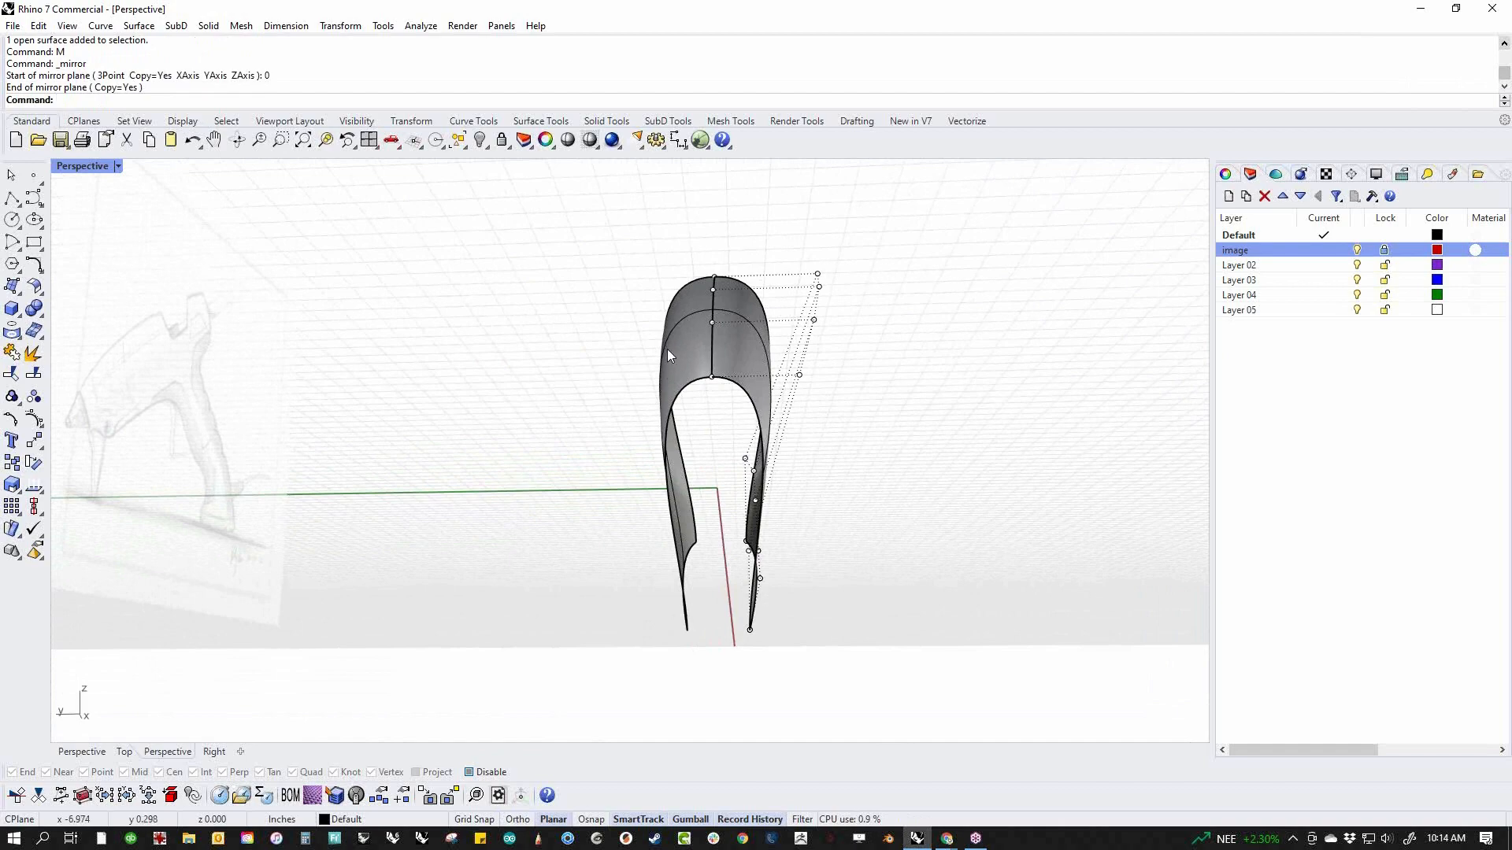
left_click(668, 350)
middle_click(530, 410)
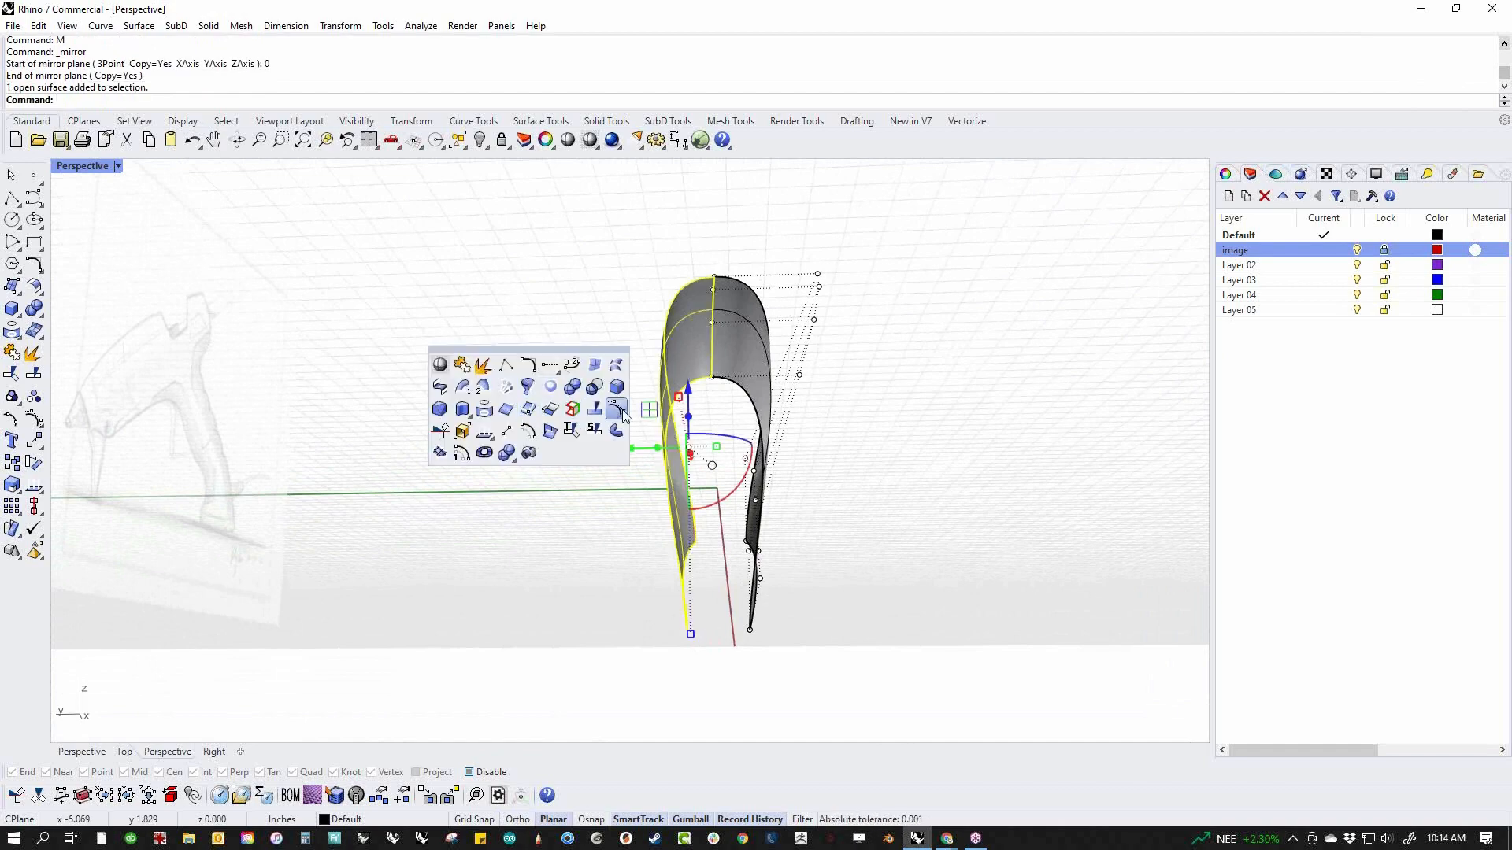
left_click(621, 412)
right_click_drag(614, 462, 173, 667)
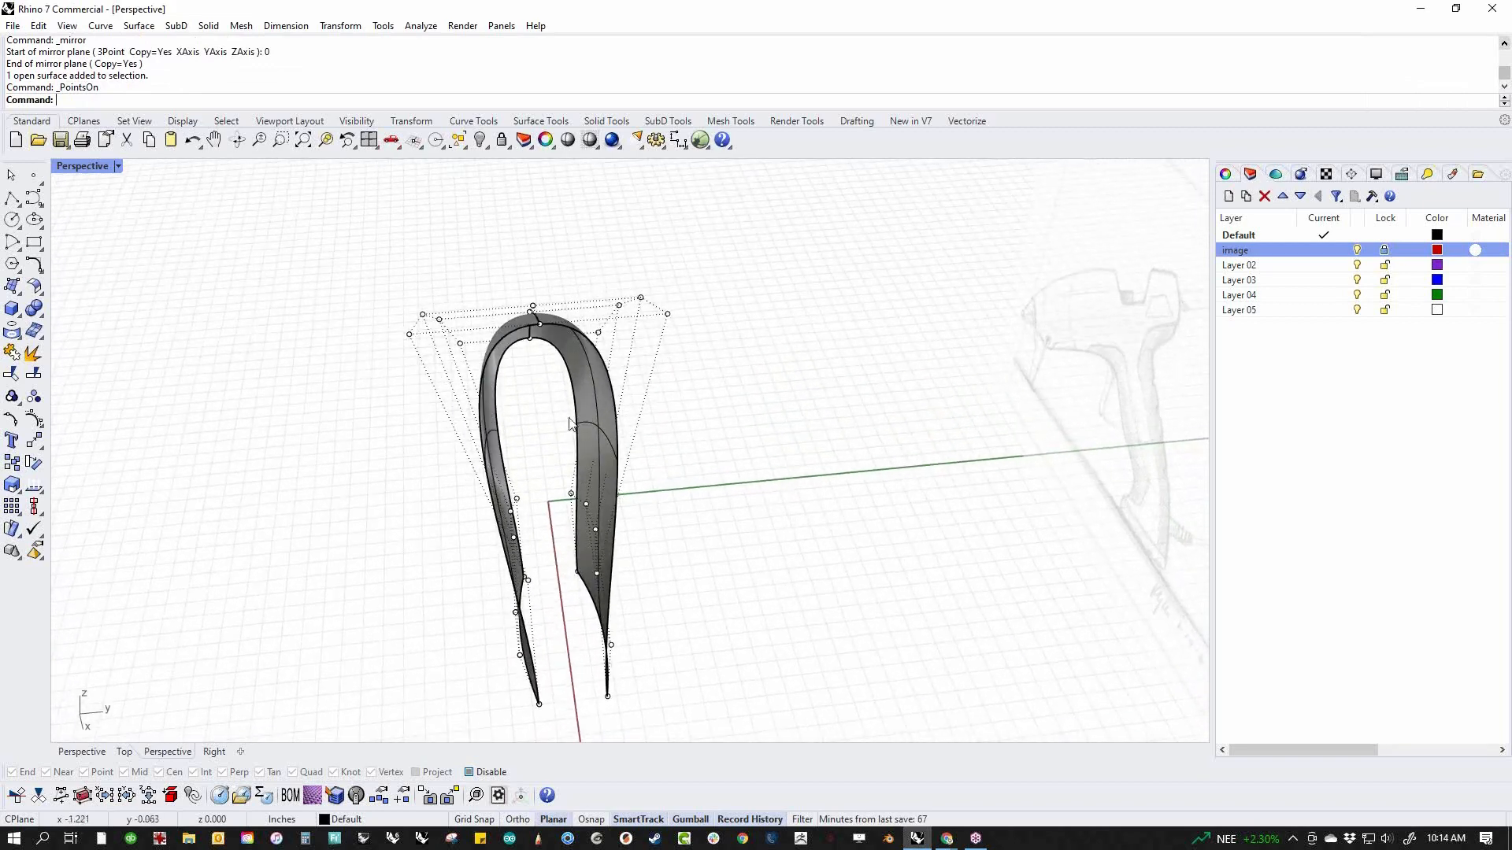
Try raising a single outer shoulder control point on one half, inspect the effect on the shape, and undo the move
left_click(667, 314)
left_click_drag(675, 273, 677, 175)
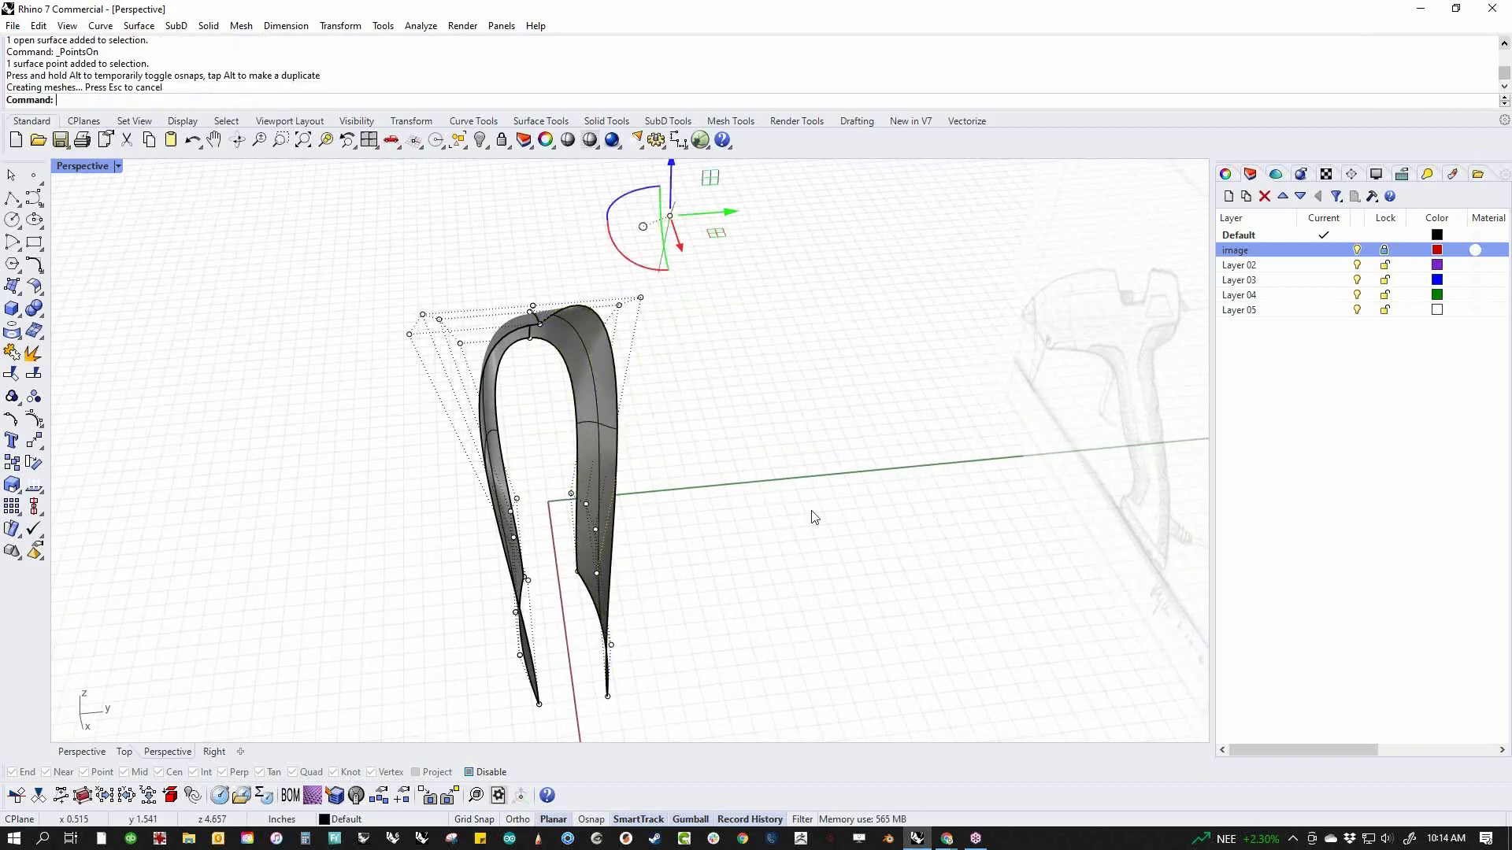
right_click_drag(771, 590, 607, 382)
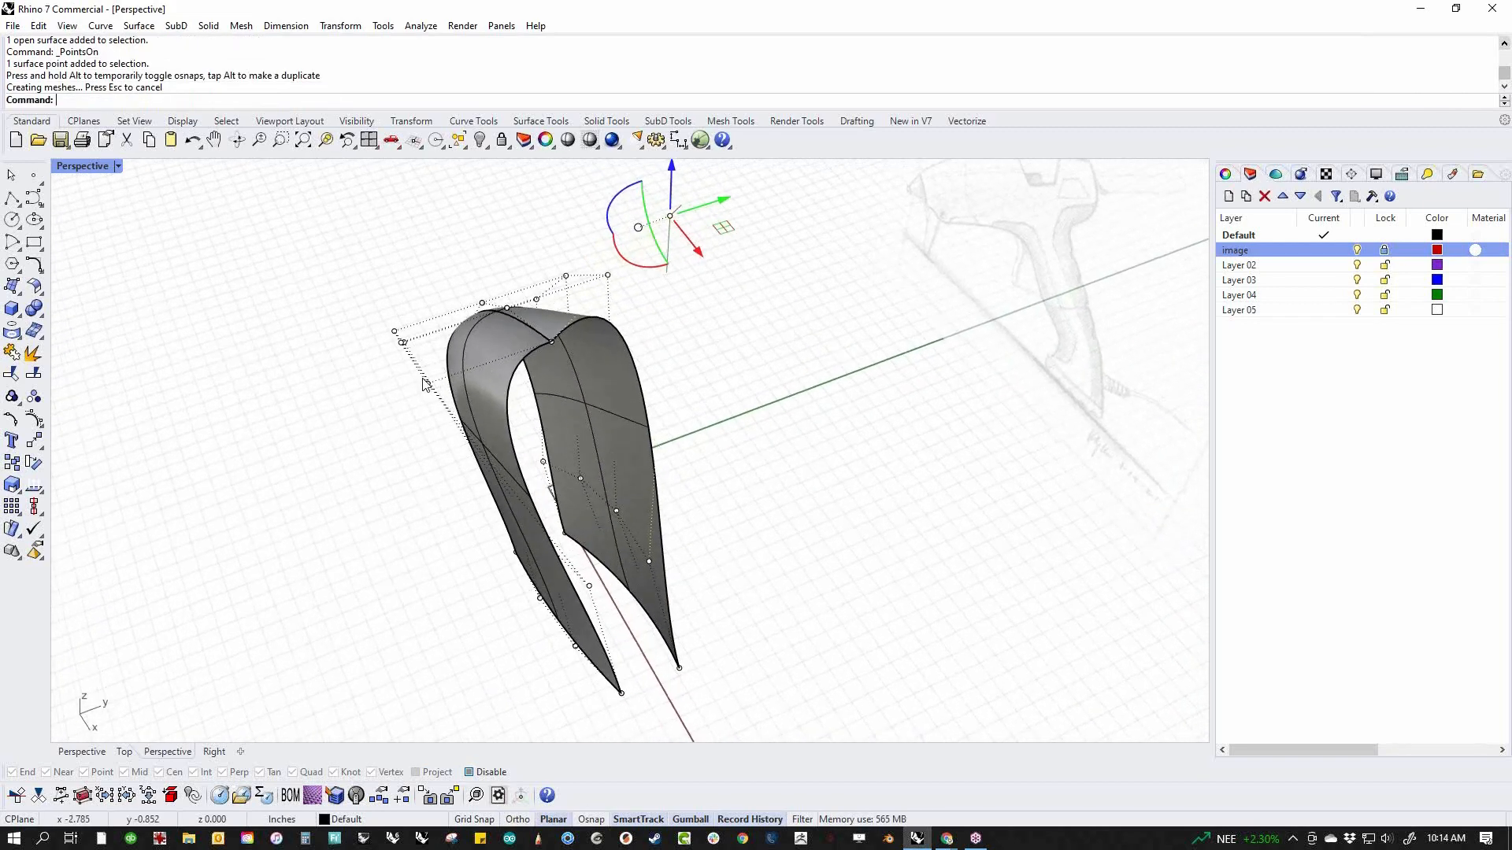
mouse_move(642, 272)
right_mouse_down()
mouse_move(685, 371)
mouse_move(363, 320)
mouse_move(717, 349)
mouse_move(803, 385)
mouse_move(744, 379)
right_mouse_up()
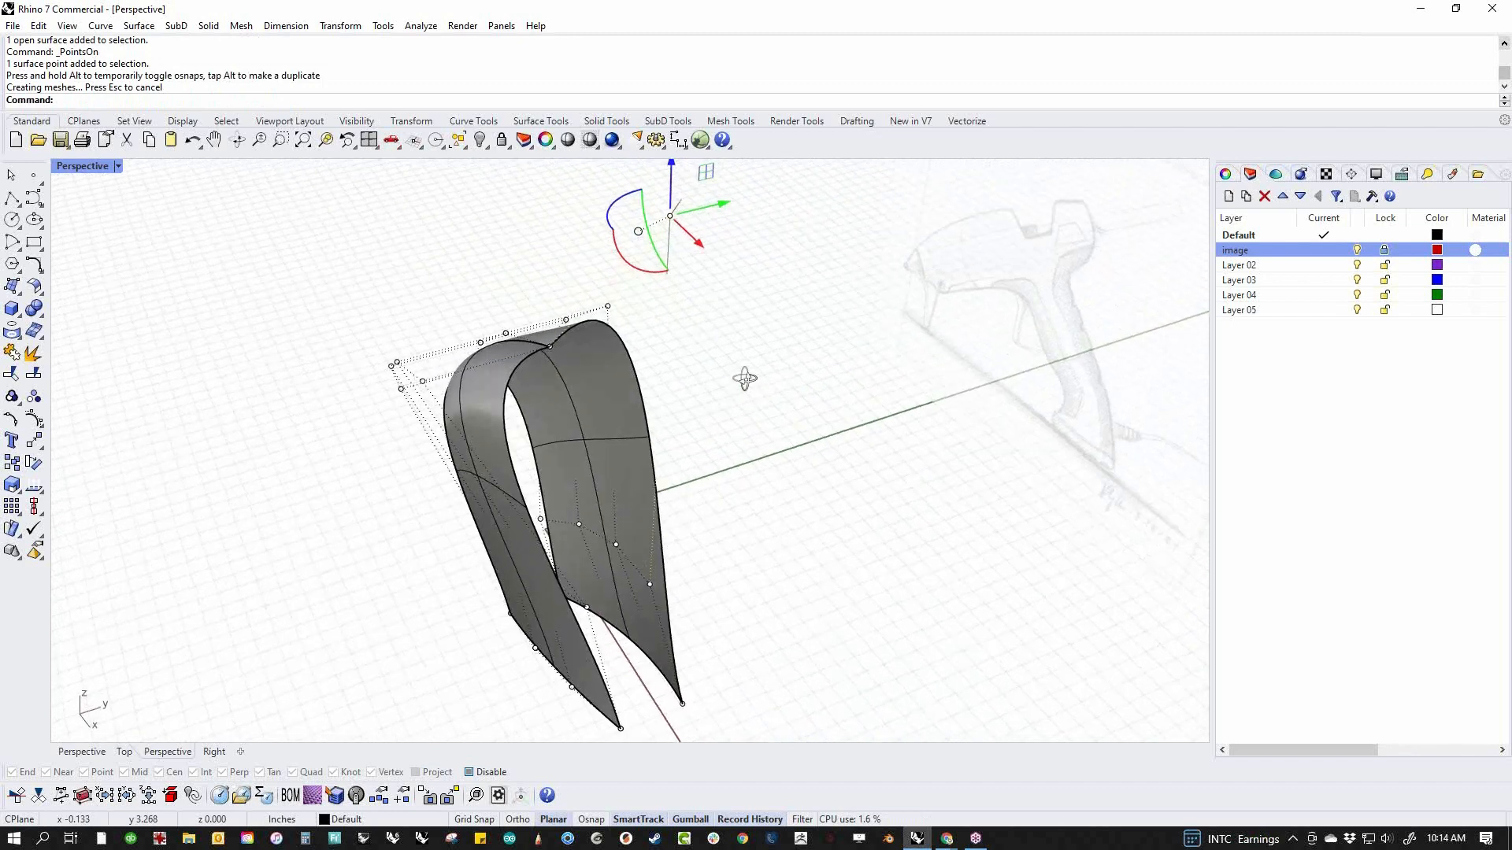
right_click_drag(608, 381, 685, 258)
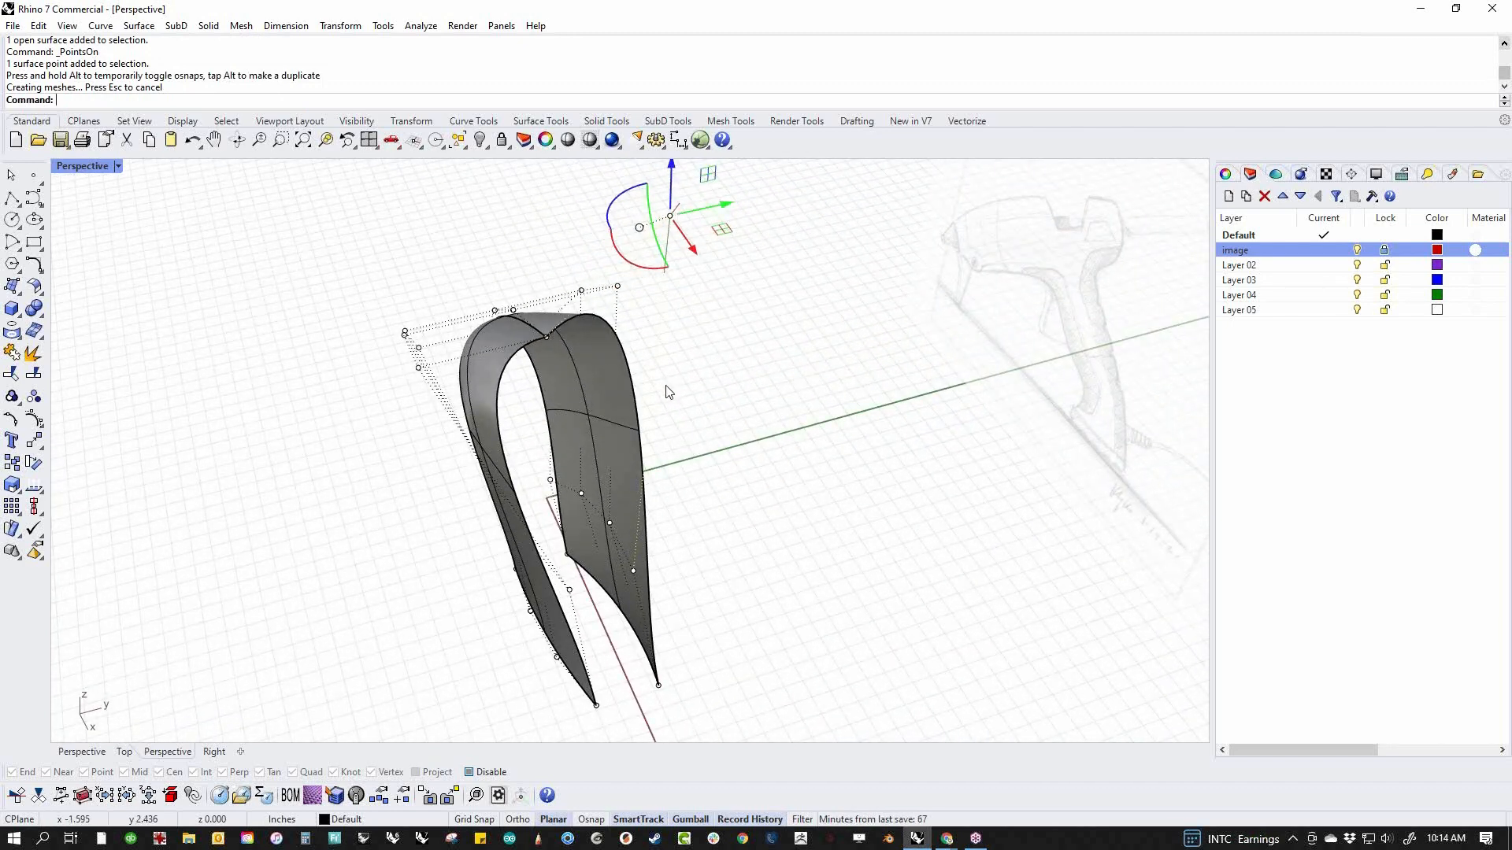
key("ctrl+z")
Select the upper control points of both halves and scale them slightly inward across the body's width
mouse_move(790, 463)
right_mouse_down()
mouse_move(693, 431)
mouse_move(663, 614)
mouse_move(837, 422)
mouse_move(847, 378)
mouse_move(803, 397)
right_mouse_up()
left_click_drag(519, 227, 921, 341)
mouse_move(922, 341)
right_mouse_down()
mouse_move(901, 442)
mouse_move(641, 540)
mouse_move(687, 516)
mouse_move(634, 540)
mouse_move(502, 540)
mouse_move(977, 471)
right_mouse_up()
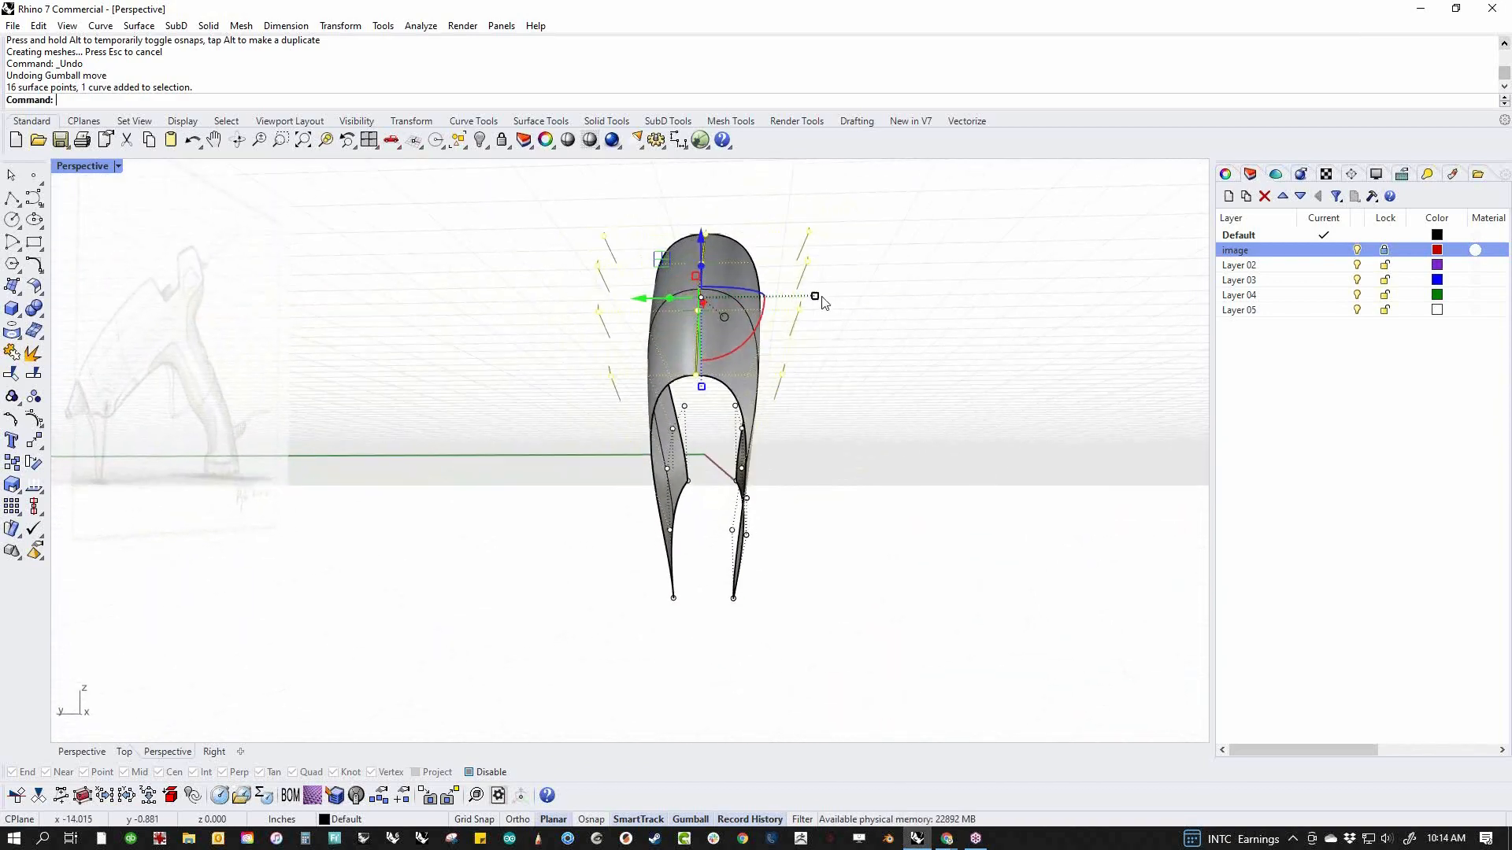
mouse_move(816, 299)
left_mouse_down()
mouse_move(772, 296)
mouse_move(881, 309)
mouse_move(770, 313)
mouse_move(809, 317)
left_mouse_up()
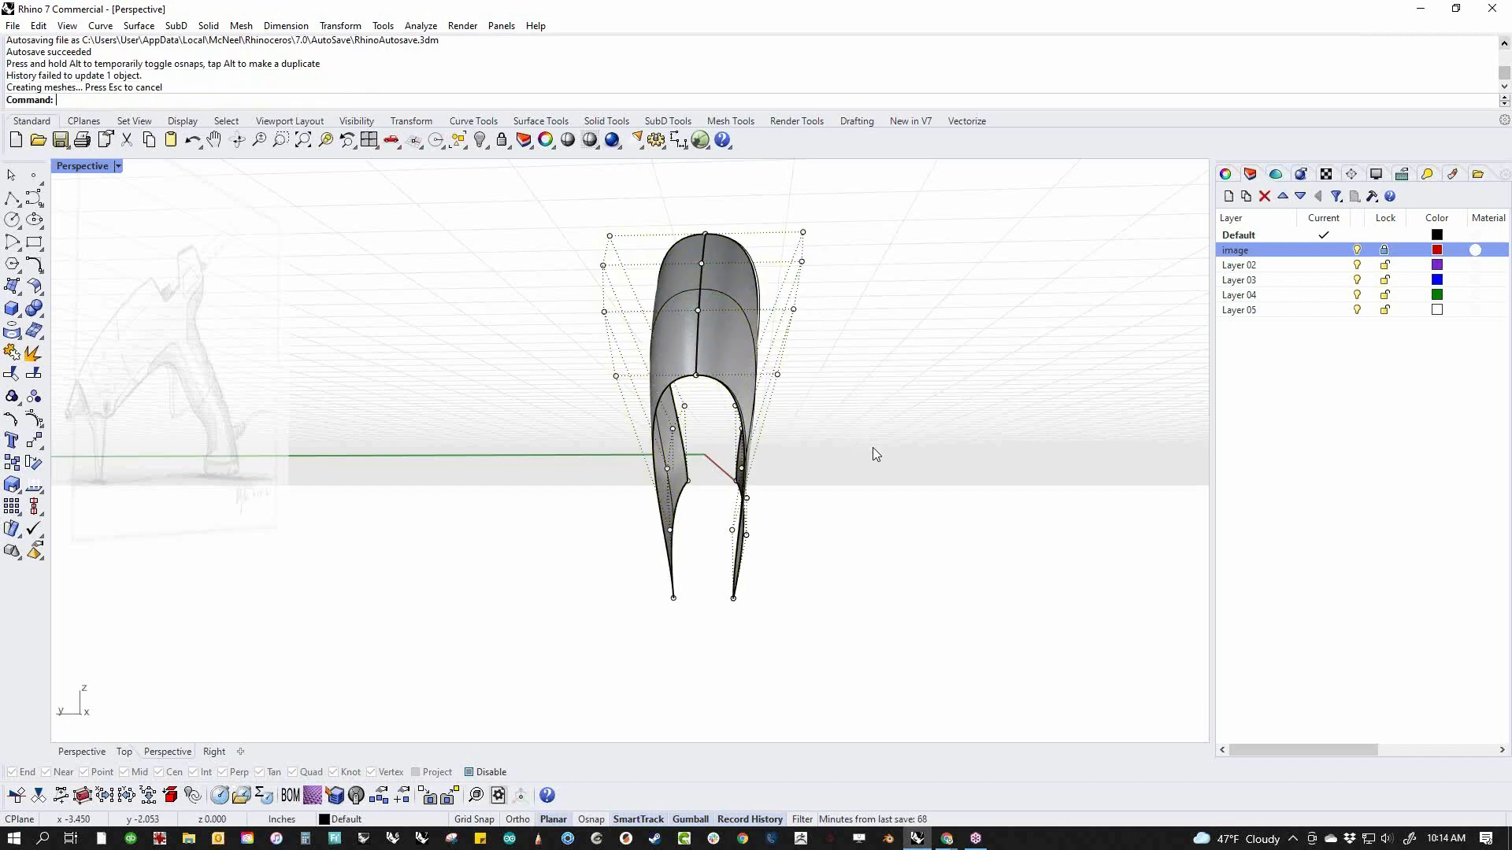
Inspect both halves from around the body and compare them with the reference picture in a wireframe front view
right_click_drag(888, 547, 404, 595)
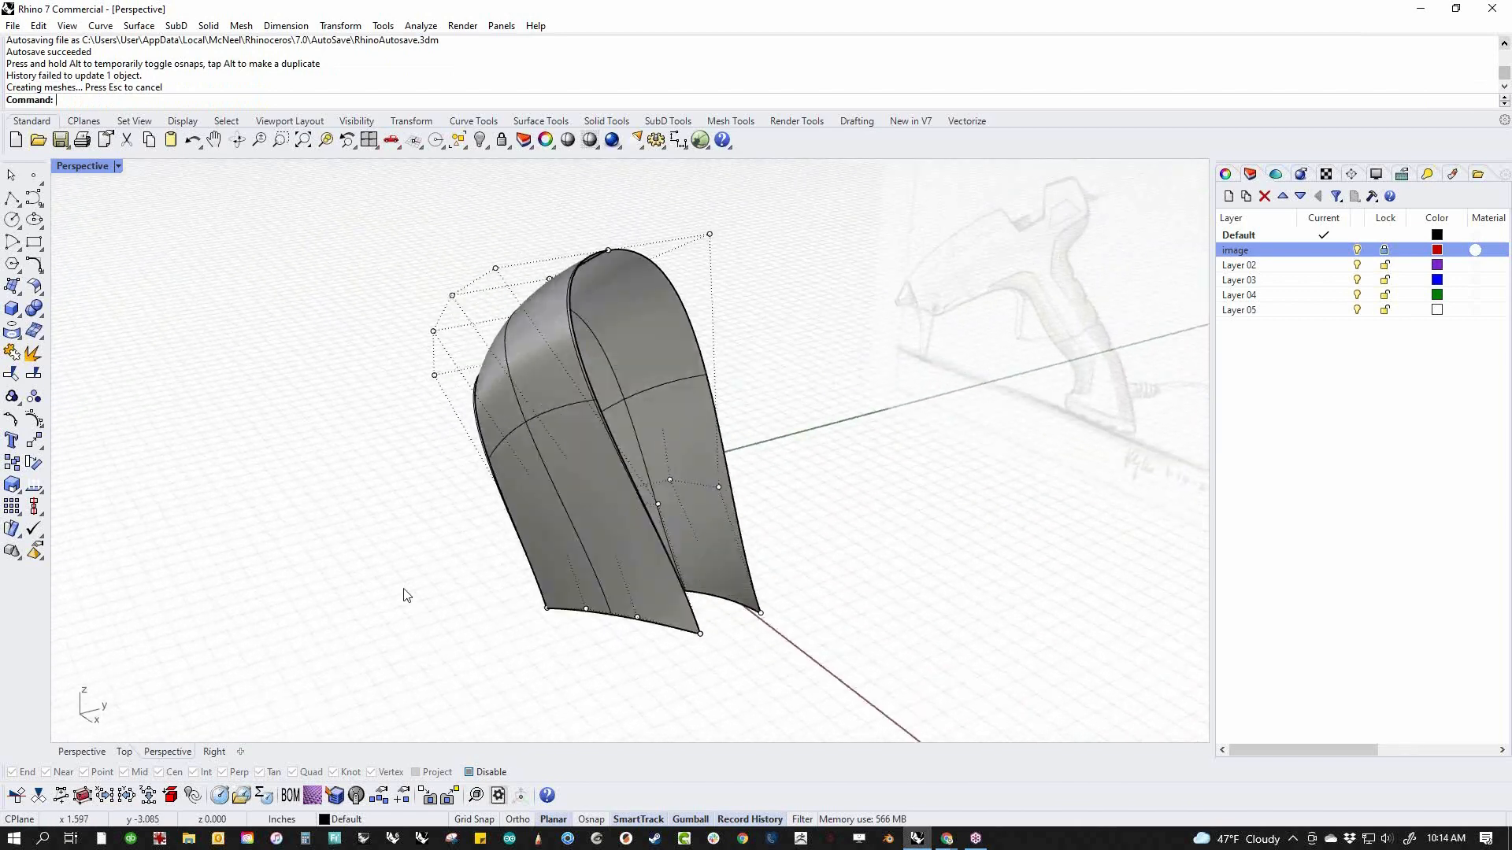
left_click_drag(386, 445, 998, 735)
left_click(890, 628)
right_click_drag(871, 540, 998, 488)
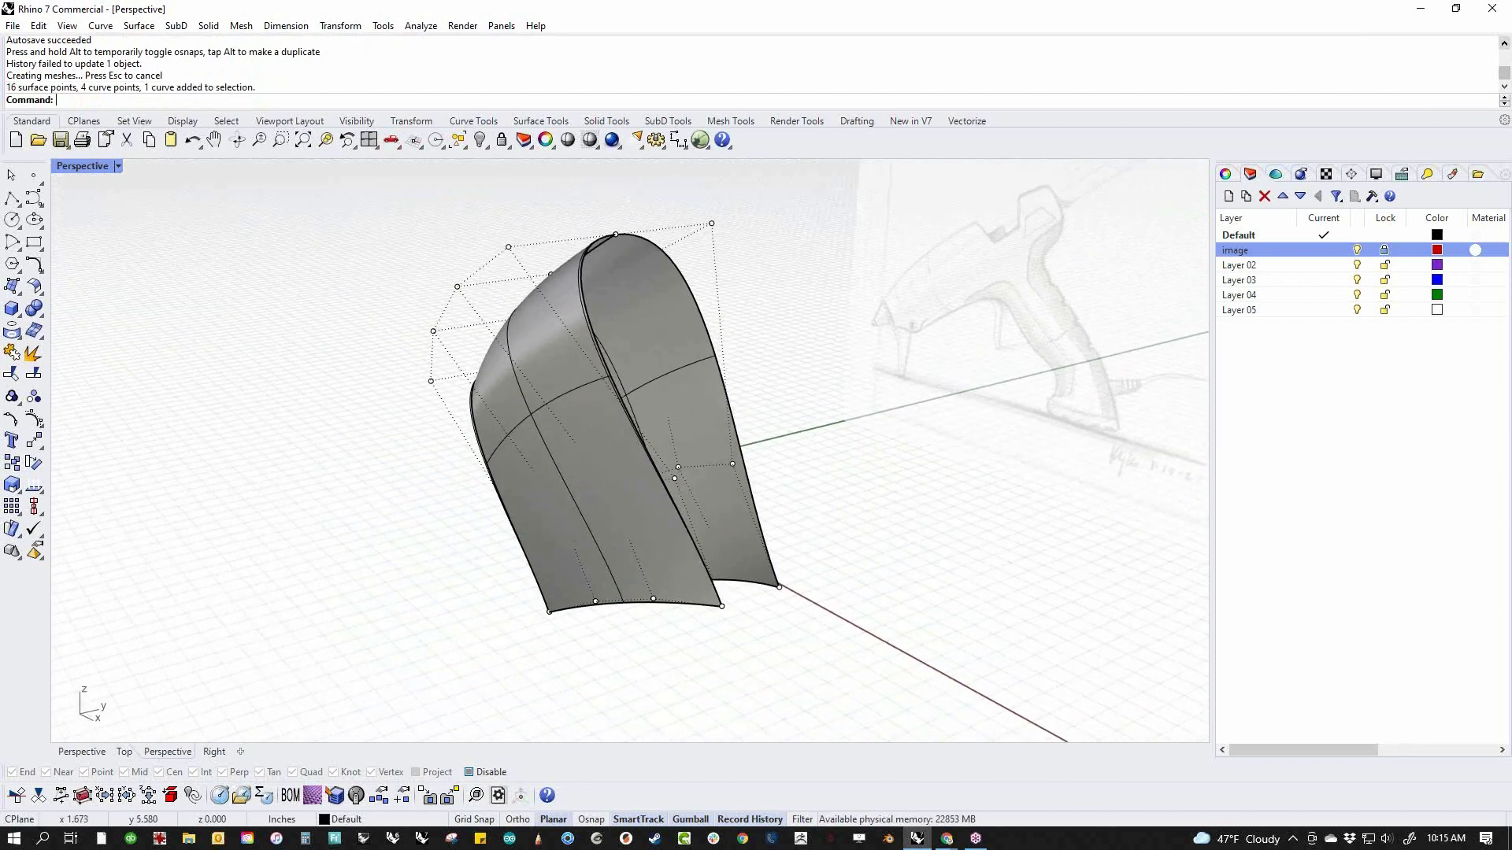
key("Return")
middle_click(843, 438)
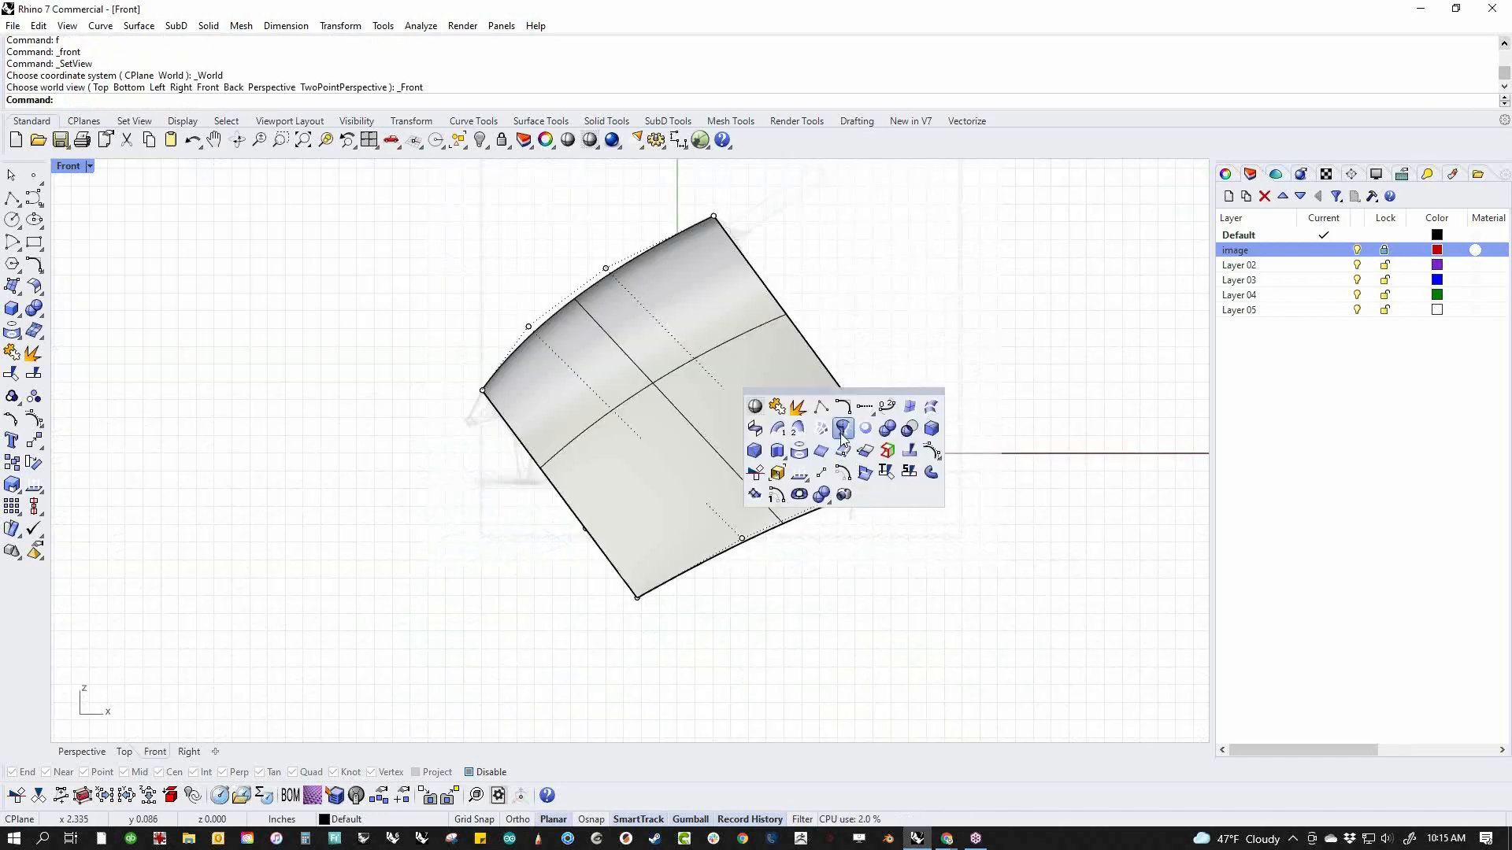
left_click(775, 406)
right_click_drag(747, 438, 706, 505)
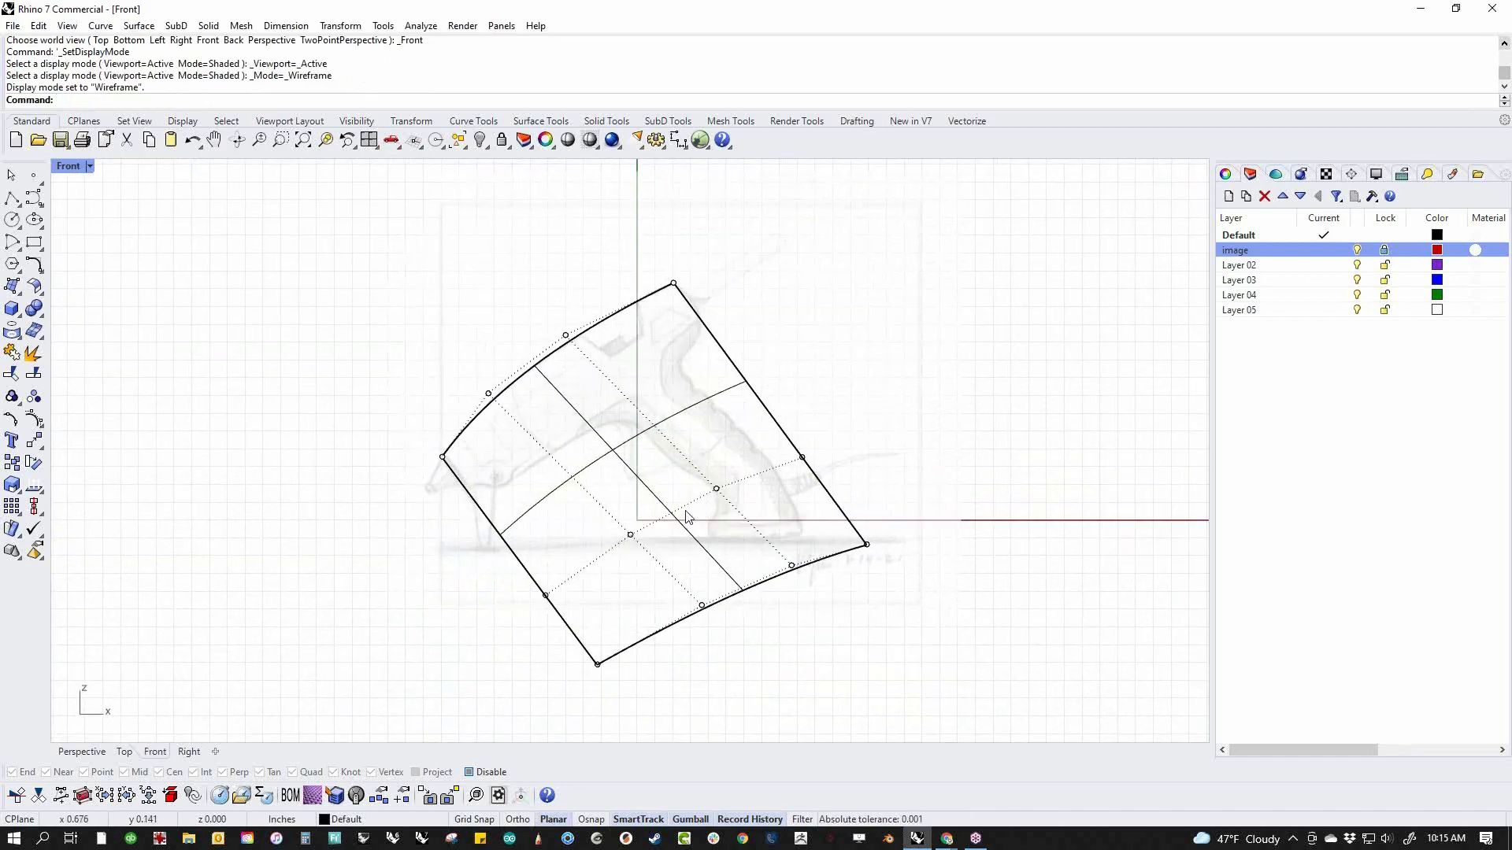
scroll(543, 466, "up", 4)
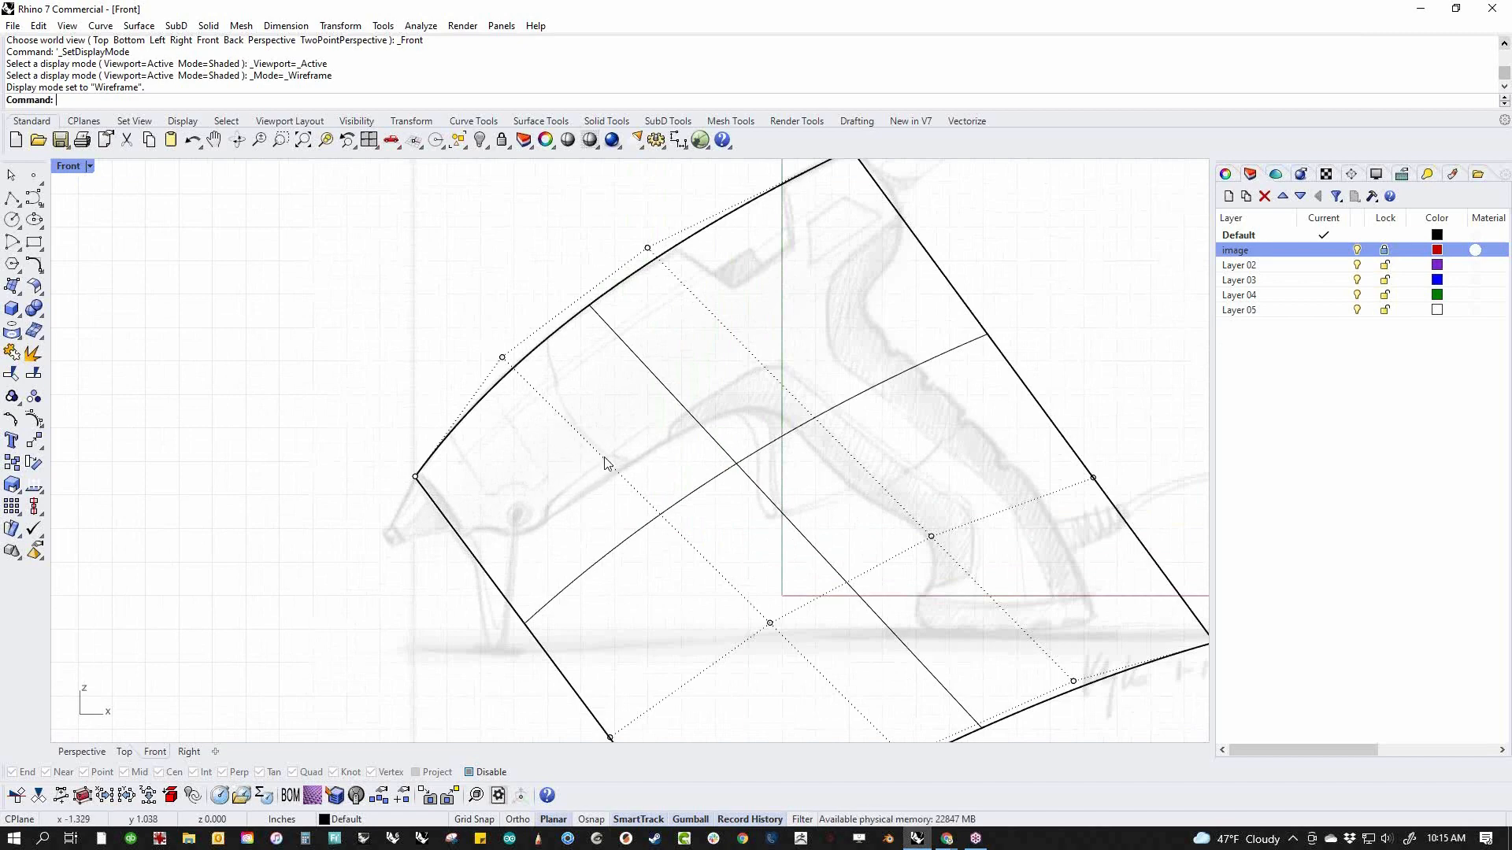
Delete the mirrored half of the side surface in the perspective view
type("p")
key("Return")
right_click_drag(741, 531, 682, 587)
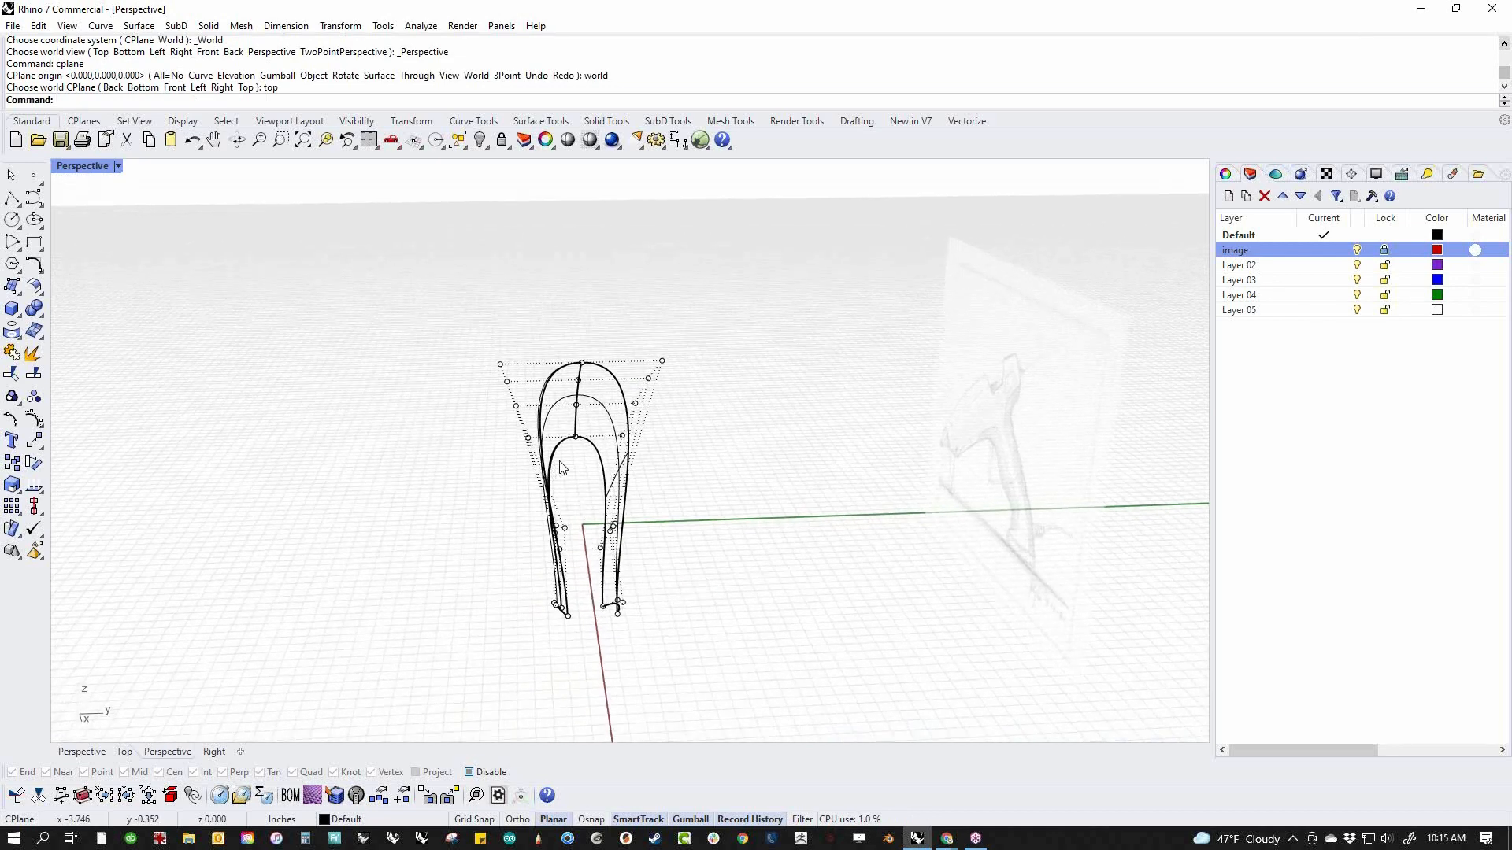
left_click_drag(487, 493, 675, 568)
key("Escape")
left_click(614, 423)
key("Delete")
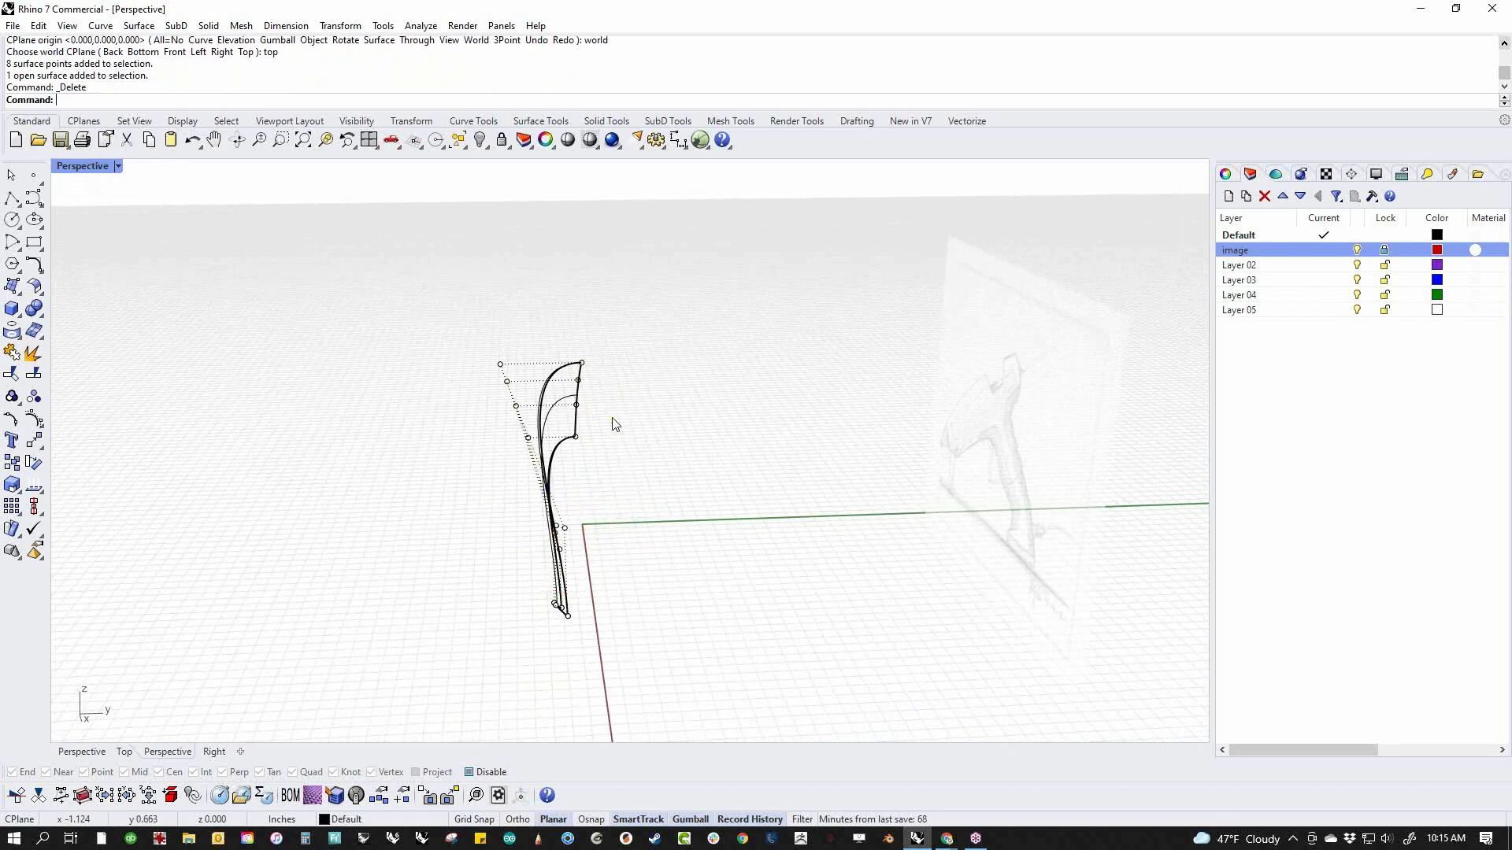
Select the four-point row below the shoulder and move it up toward the body's top edge in a shaded front view
left_click_drag(492, 491, 650, 581)
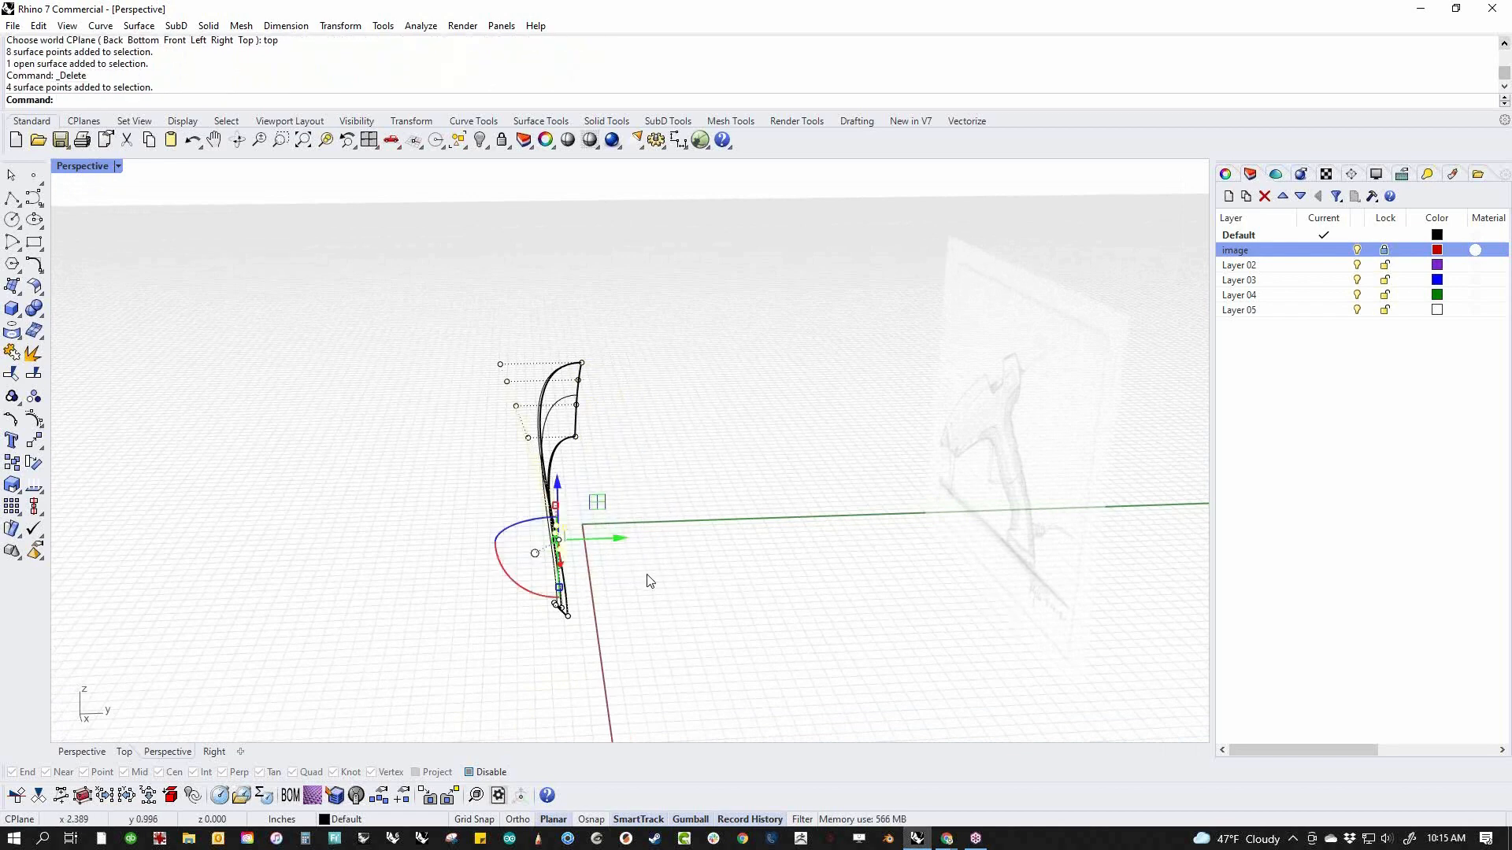
type("f")
key("Return")
scroll(725, 530, "up", 3)
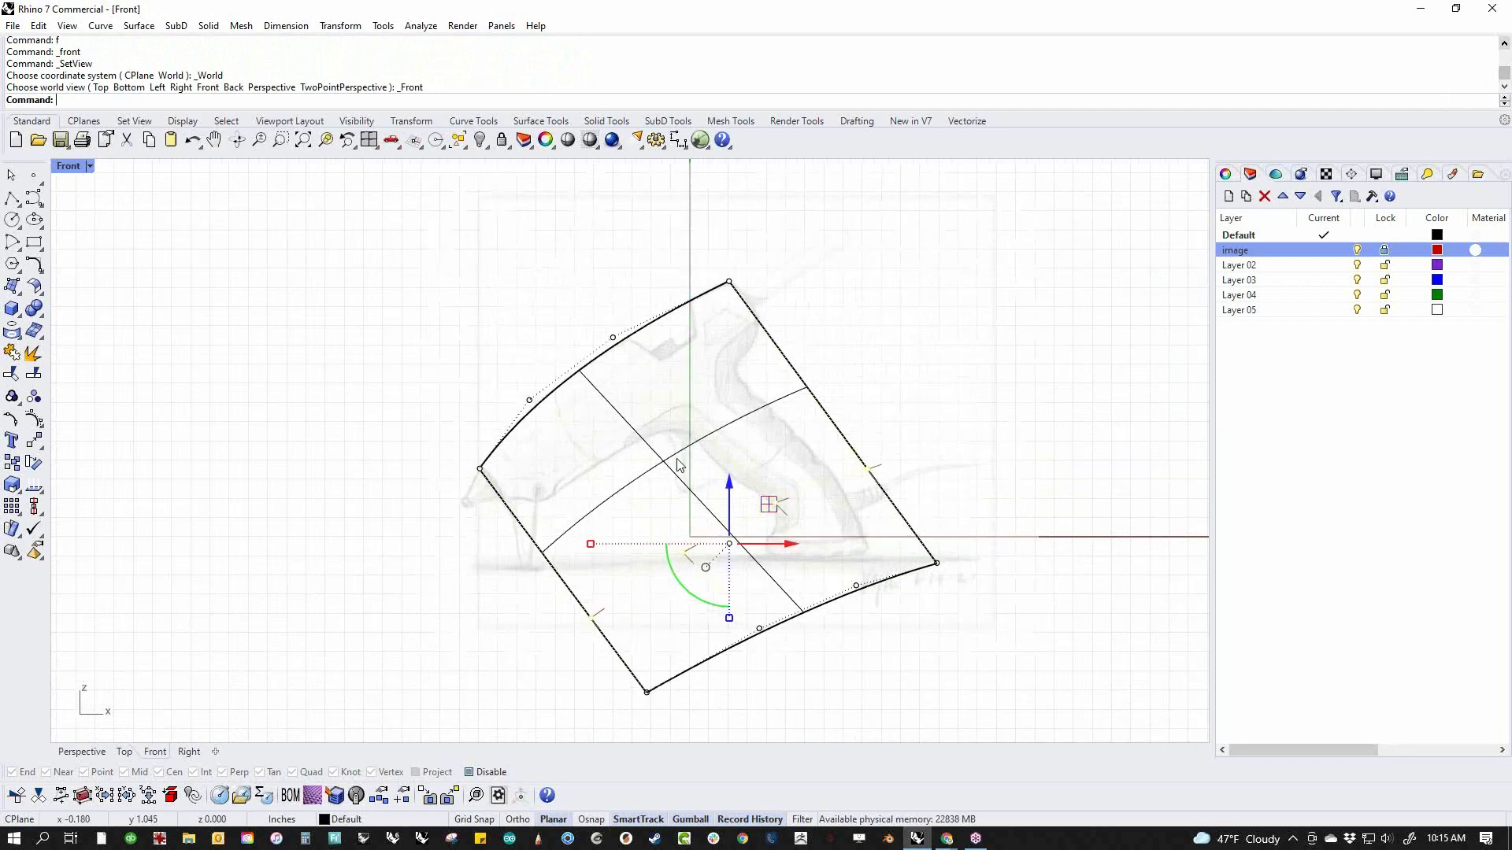
middle_click(838, 570)
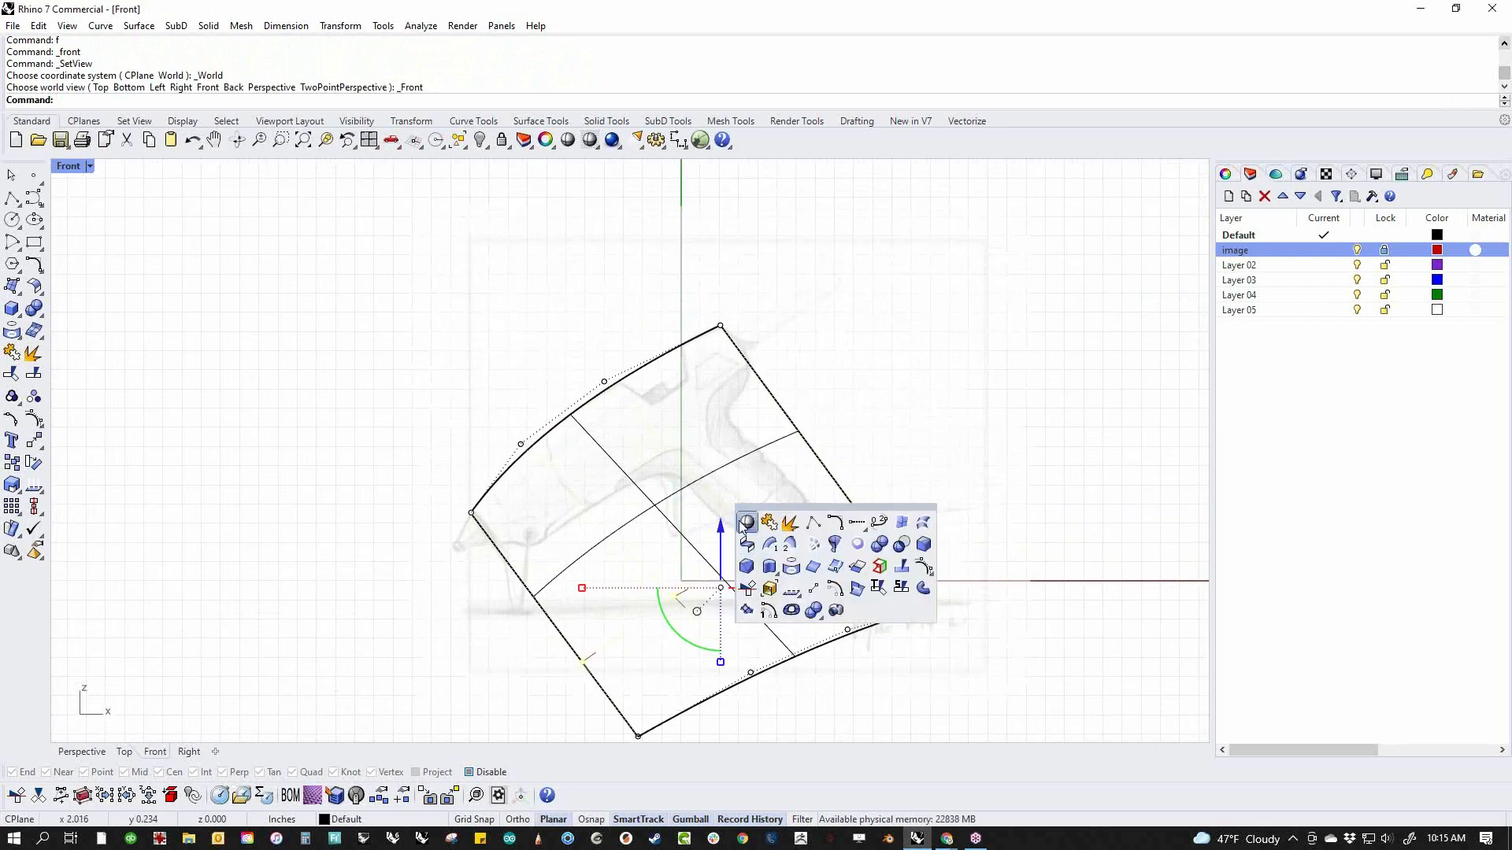
left_click(742, 527)
left_click(779, 541)
left_click_drag(755, 549, 690, 482)
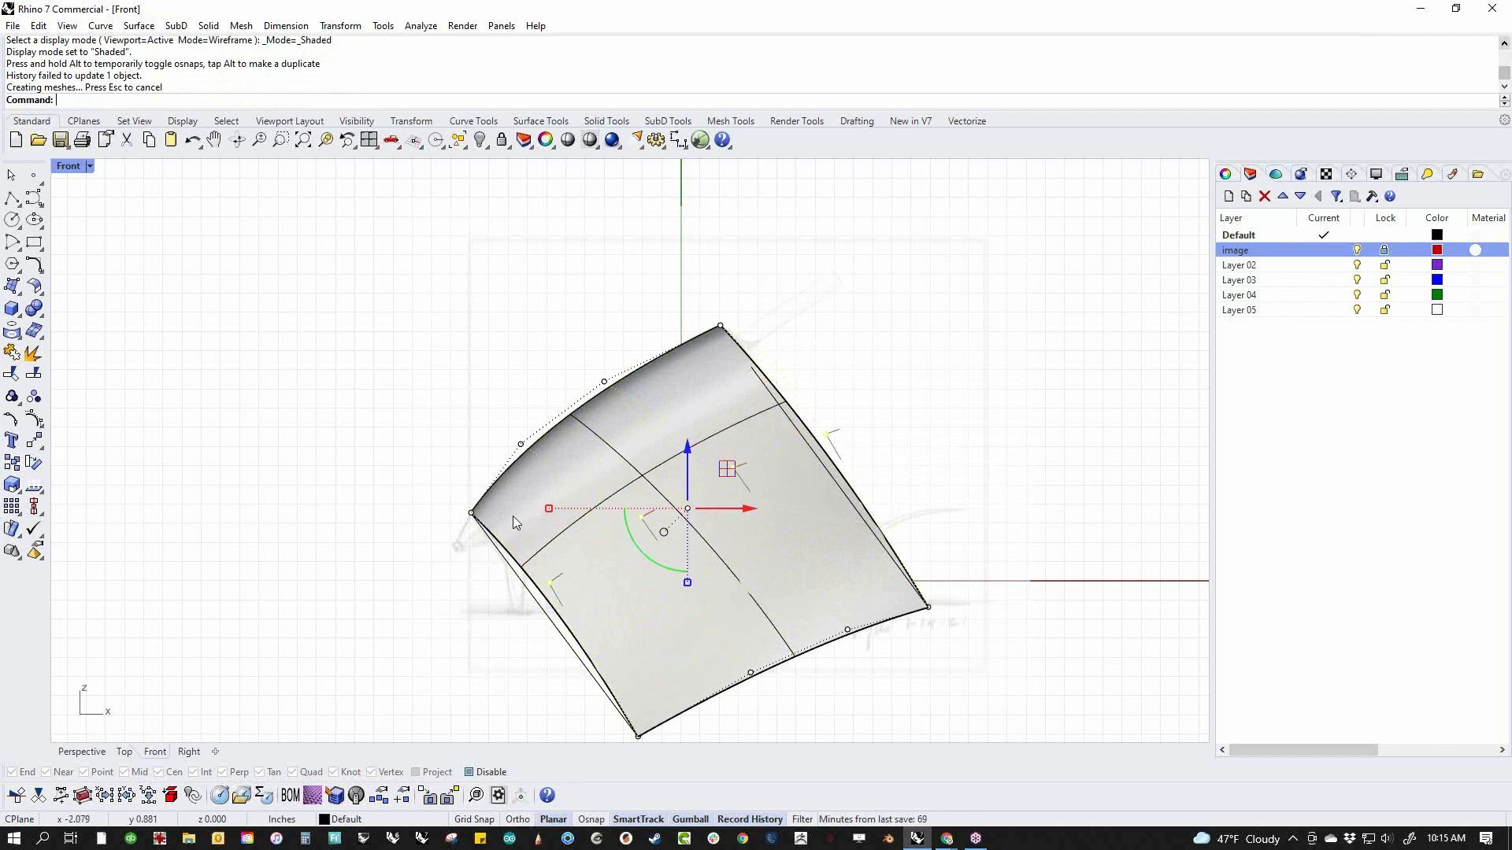
left_click_drag(724, 476, 626, 433)
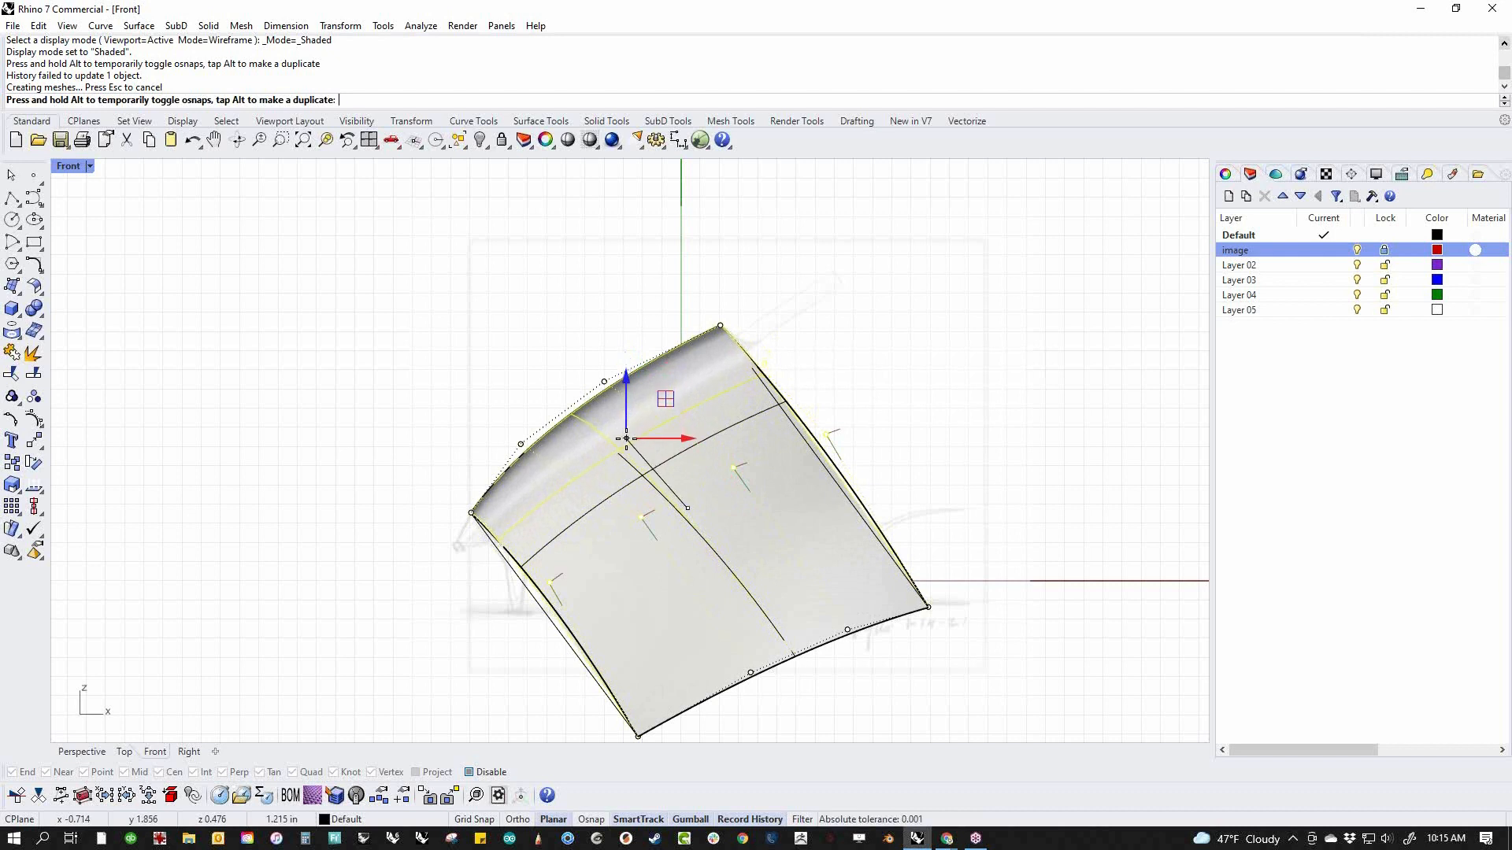
left_click_drag(626, 439, 650, 402)
left_click(857, 383)
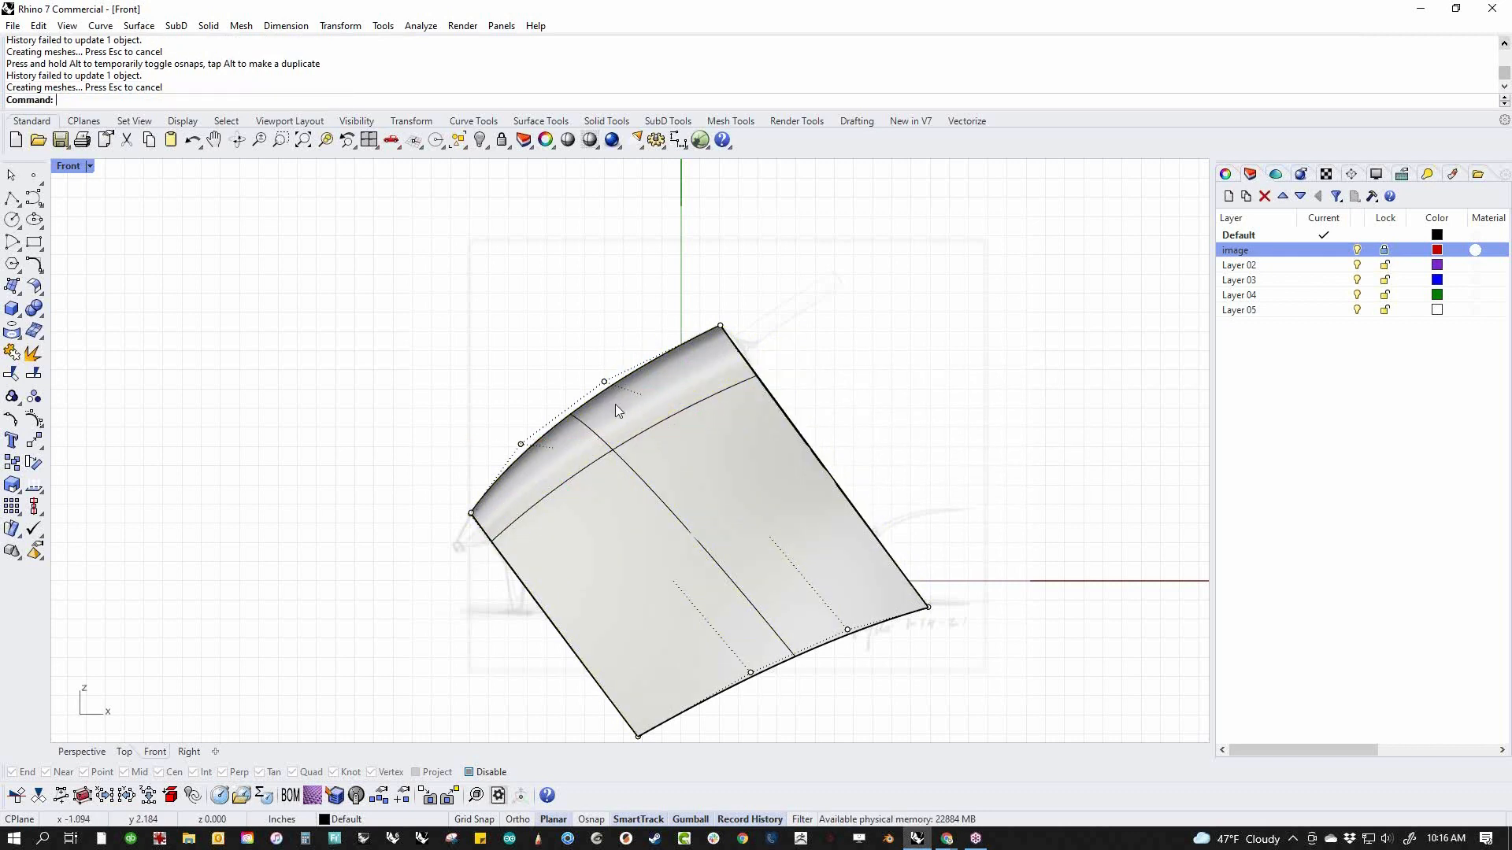
Select the side surface in the perspective view, try moving it across the body's width, and undo the move
key("ctrl+F4")
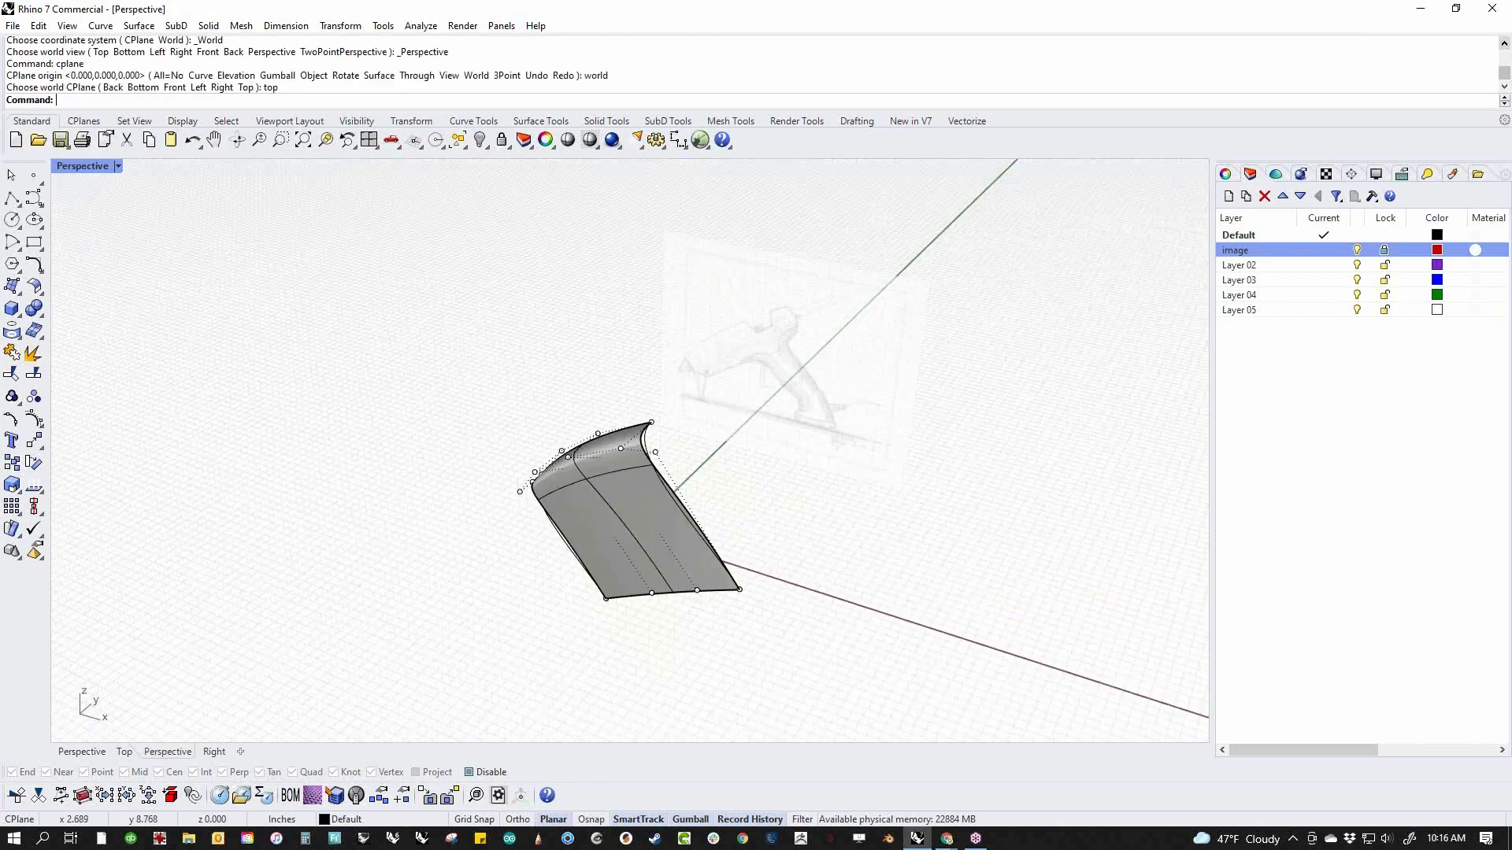
scroll(599, 467, "up", 5)
right_click_drag(819, 488, 753, 463)
scroll(617, 486, "up", 4)
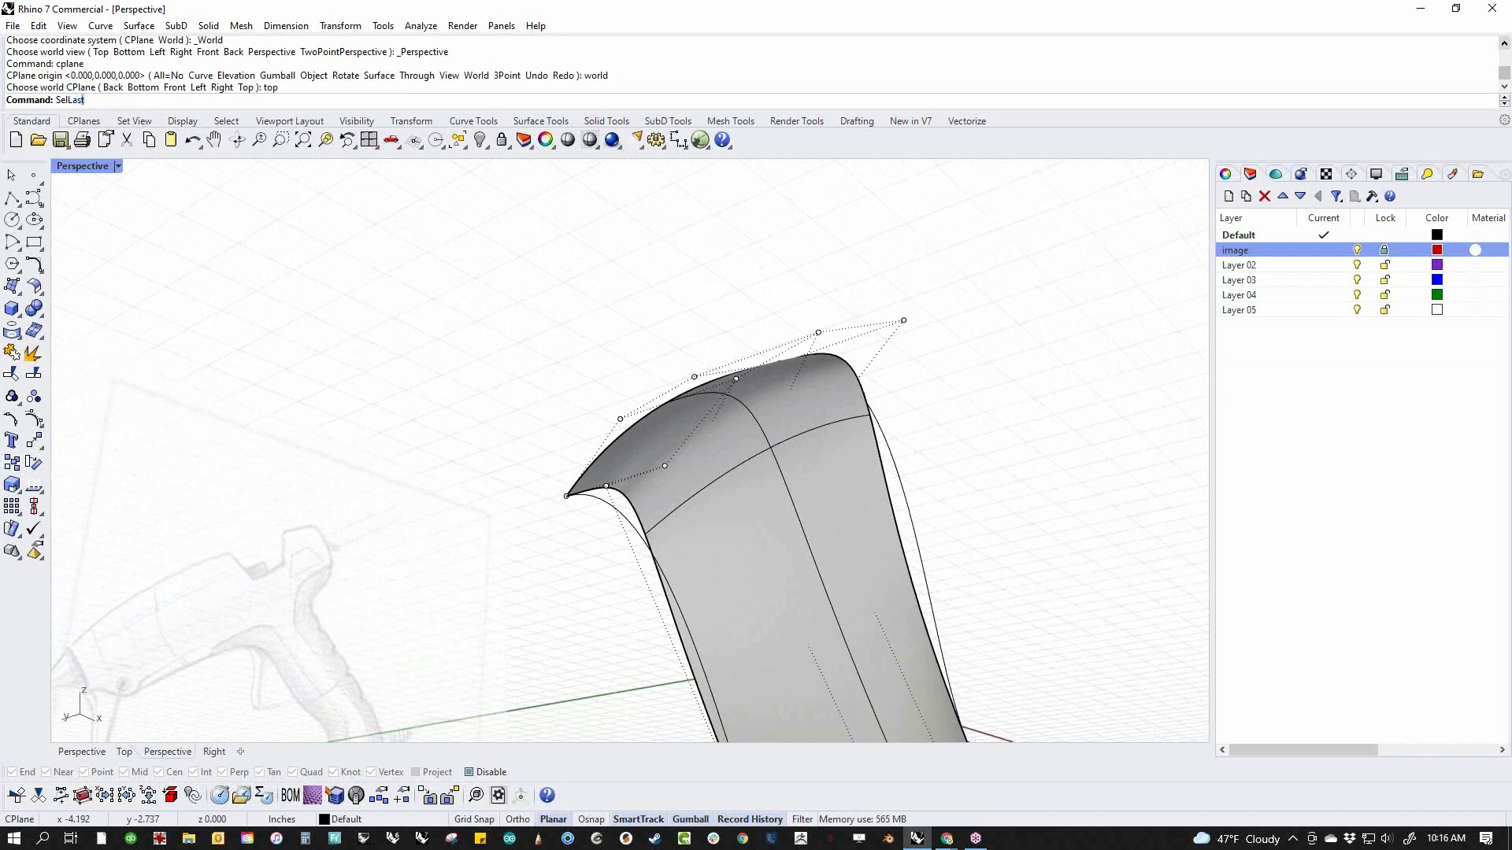
key("Return")
right_click_drag(768, 565, 811, 566)
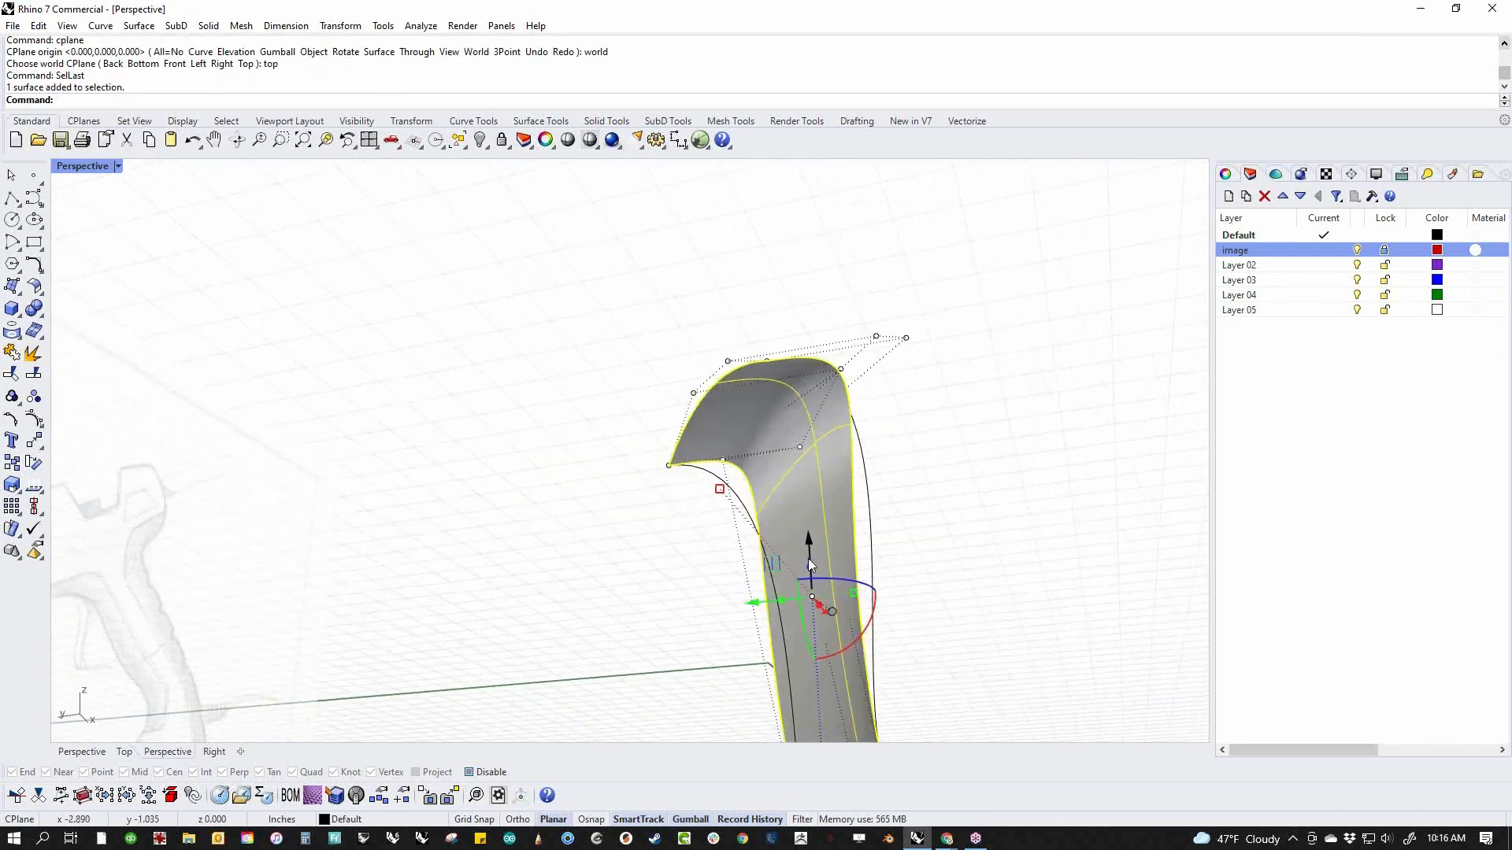
left_click_drag(749, 608, 661, 615)
key("ctrl+z")
Select the four control points below the shoulder and move them slightly outward across the body's width, undoing any stray move of the whole surface
left_click(661, 616)
right_click_drag(664, 607, 735, 557)
double_click(716, 510)
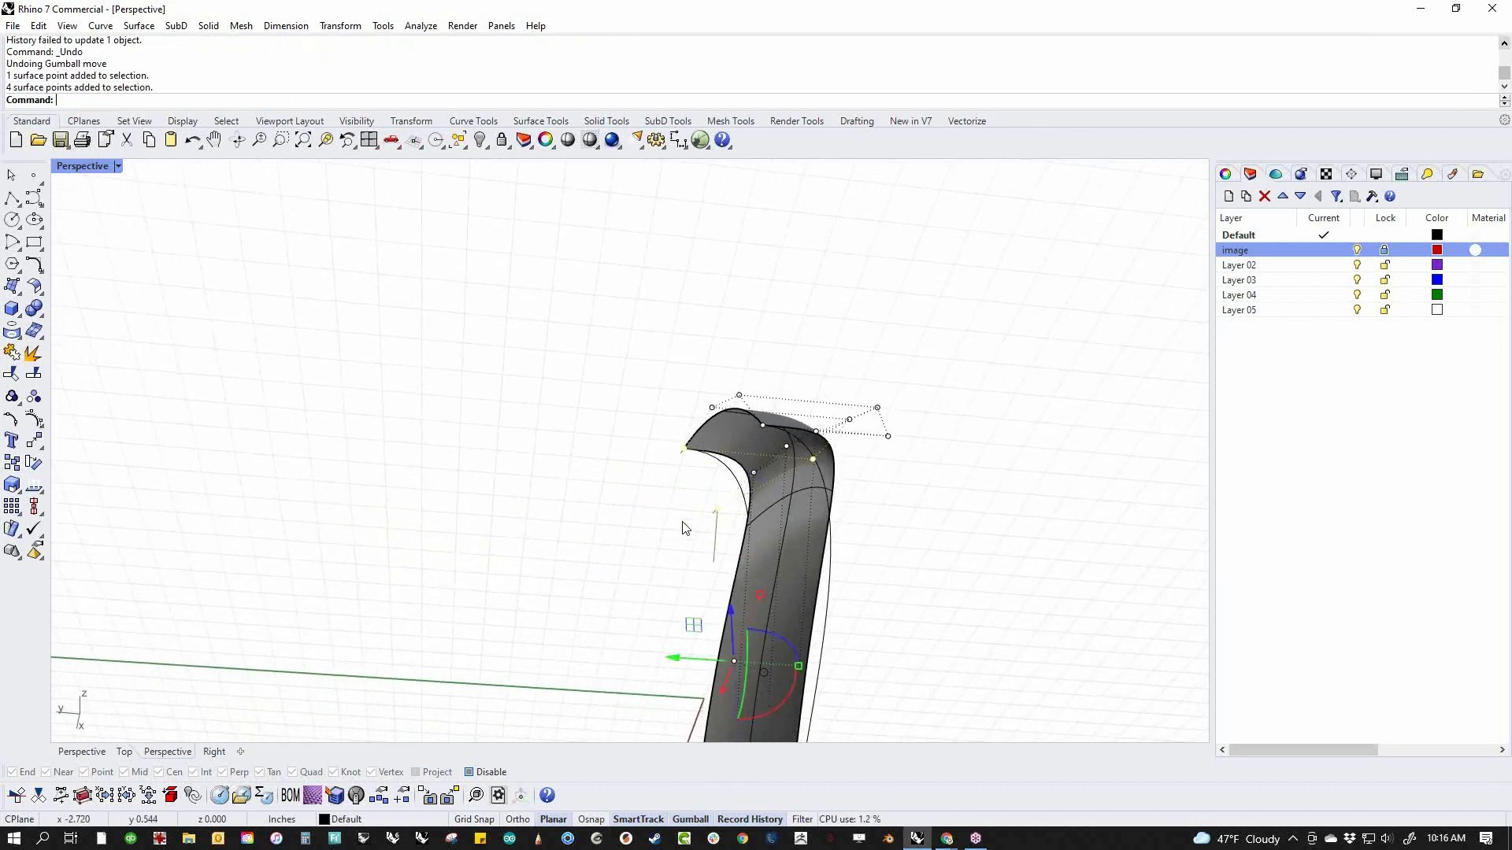
left_click(714, 513)
right_click_drag(714, 513, 624, 558)
double_click(771, 516)
right_click_drag(768, 517, 799, 549)
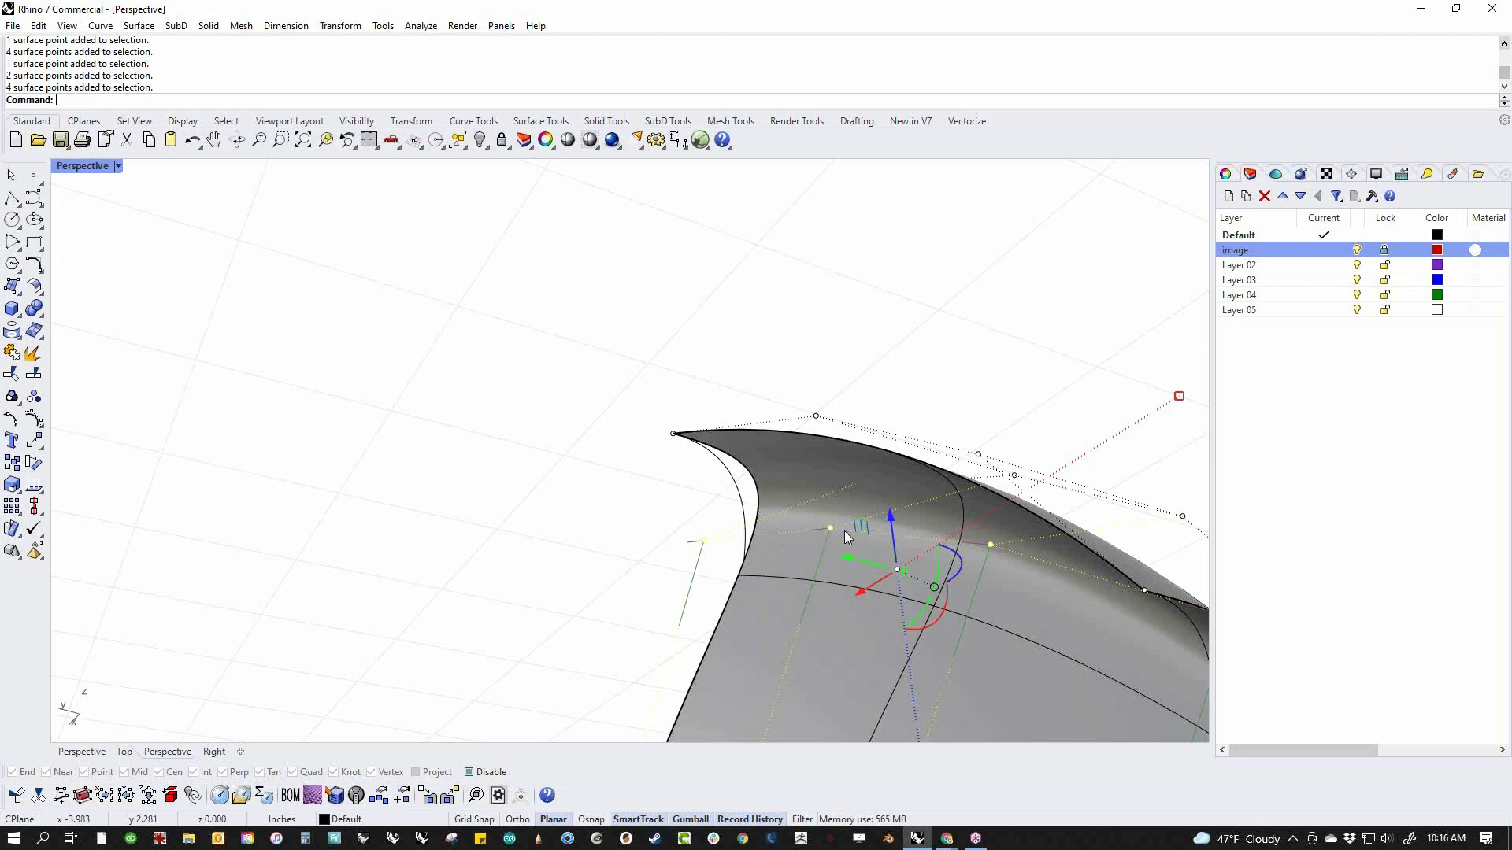
scroll(693, 541, "down", 6)
right_click_drag(696, 541, 622, 539)
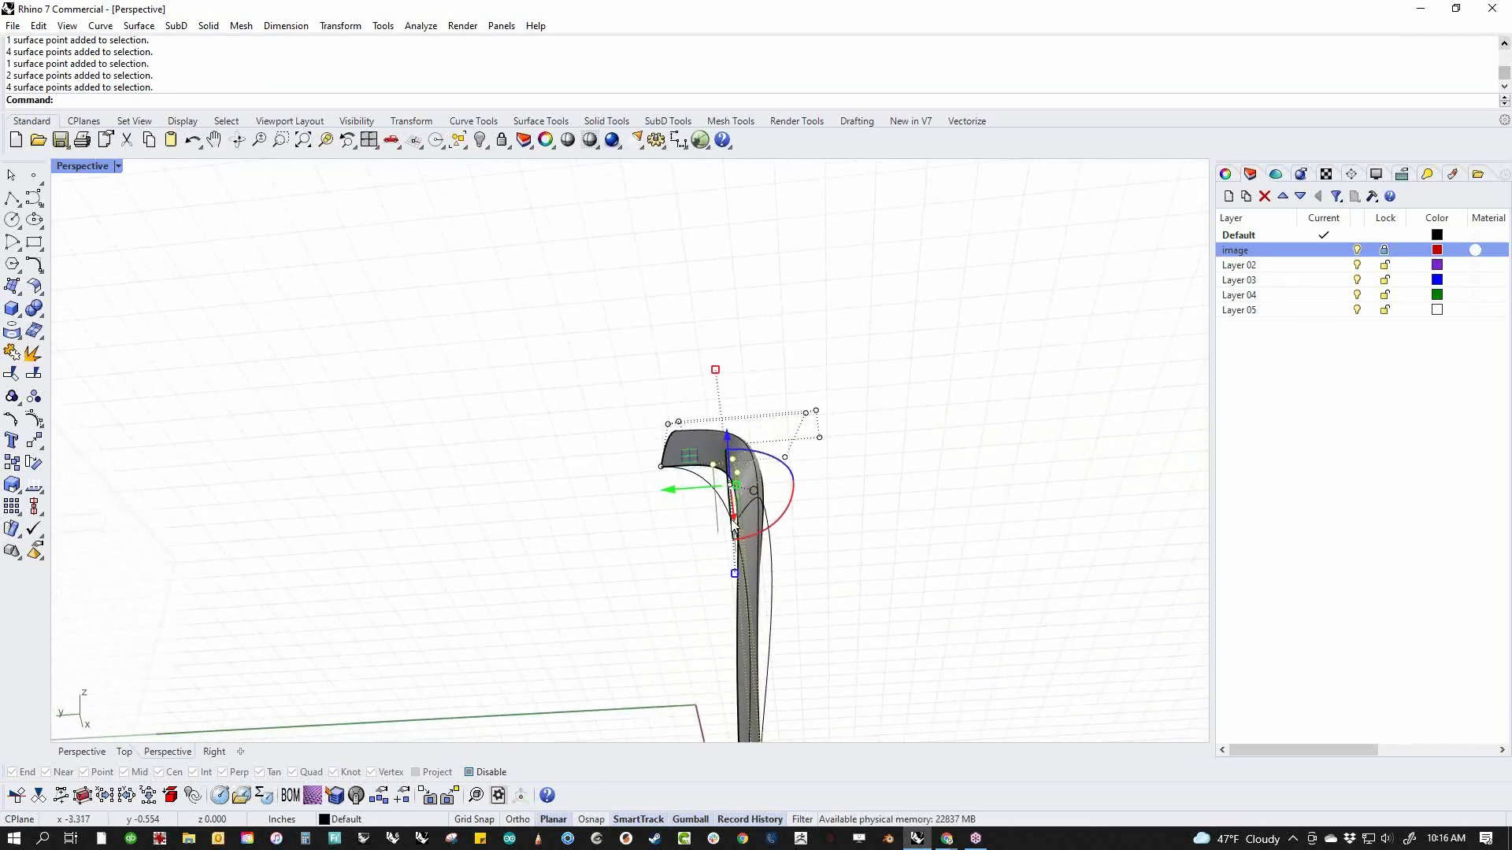
left_click_drag(671, 496, 754, 508)
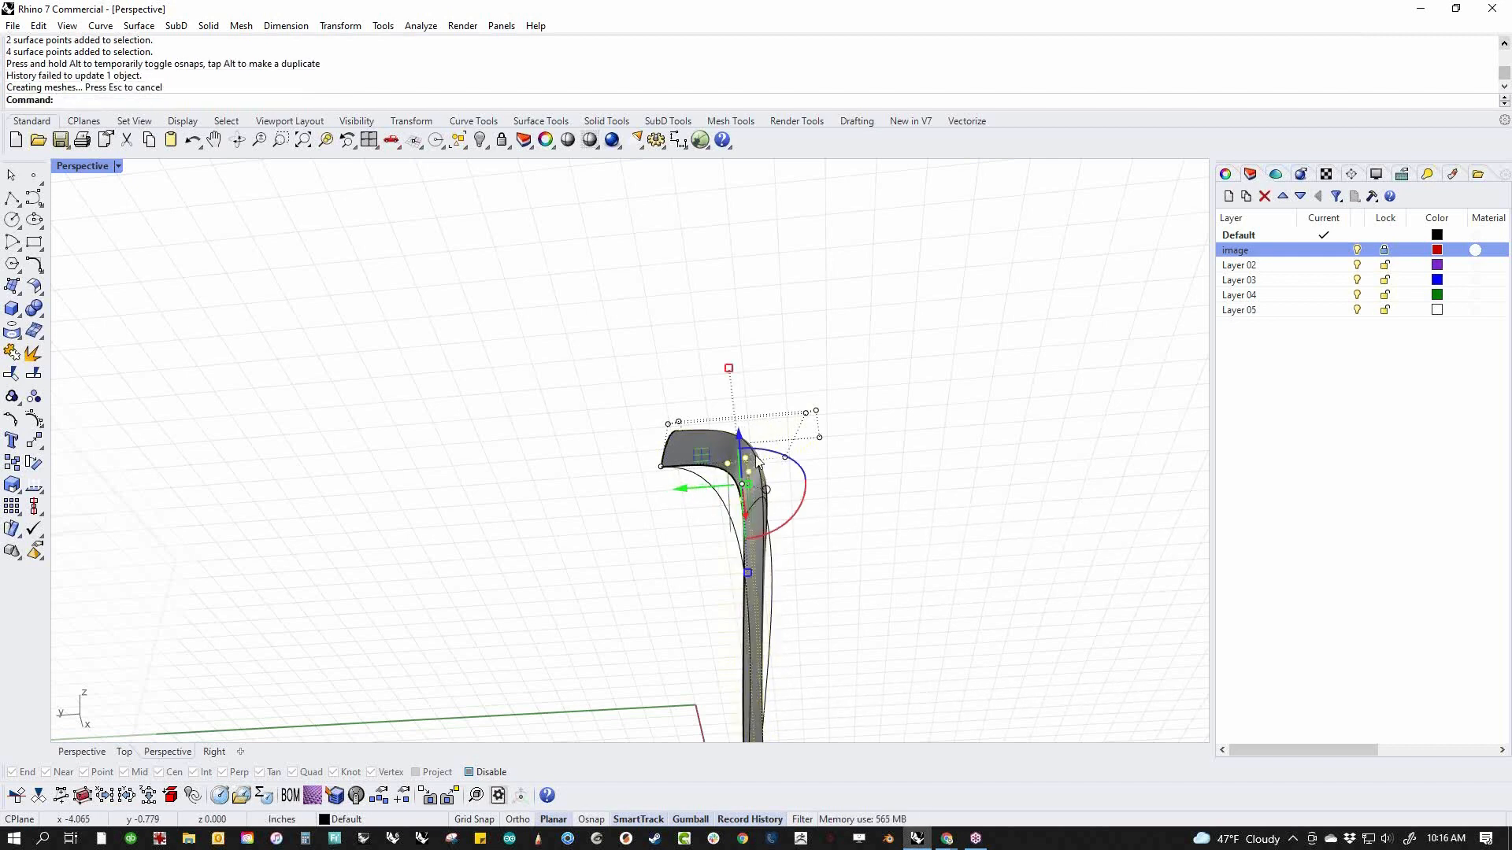
left_click_drag(744, 443, 751, 472)
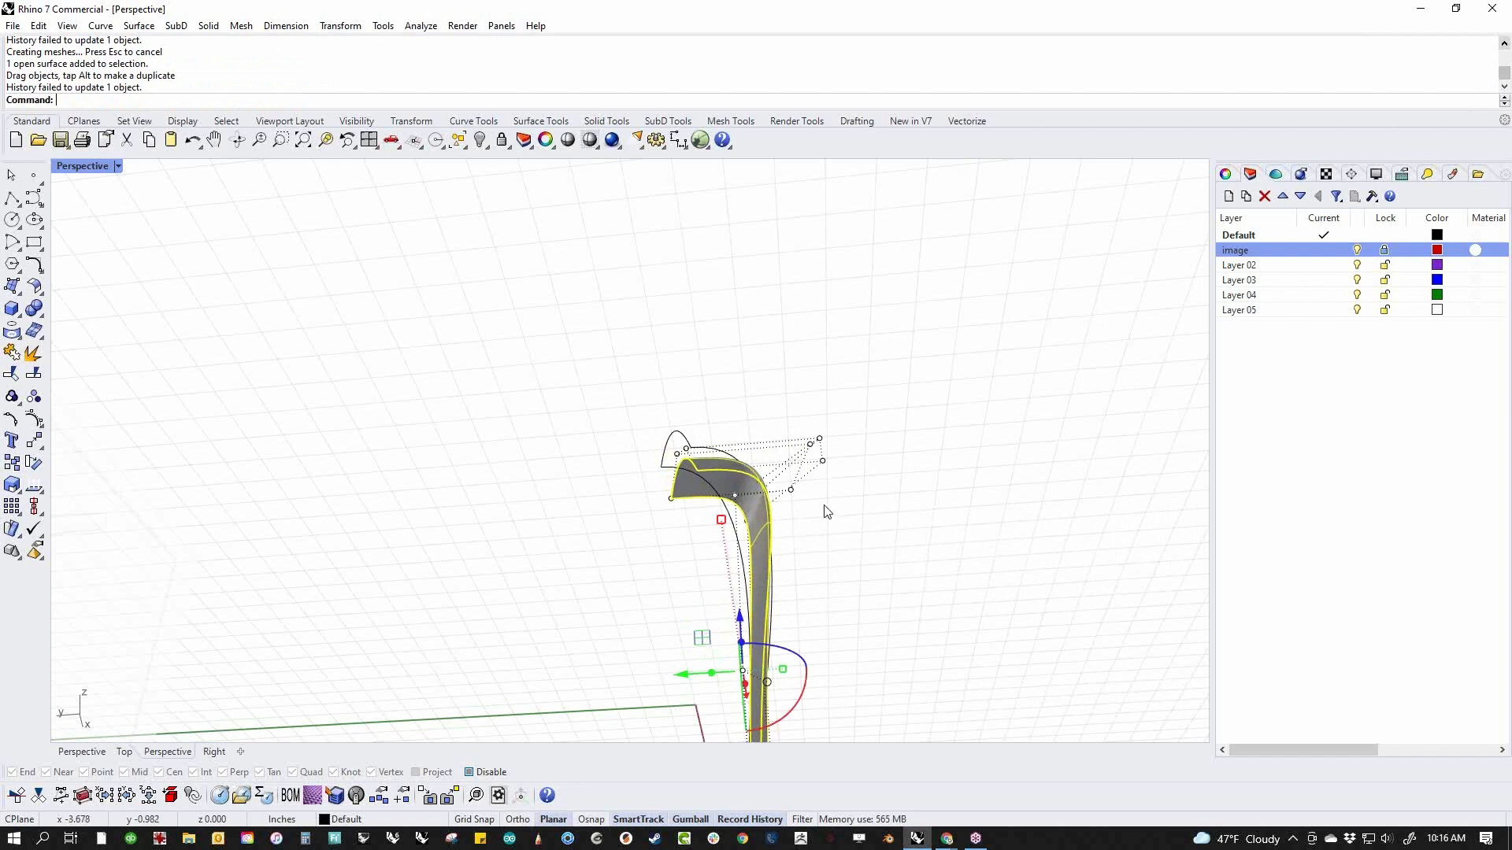
key("ctrl+z")
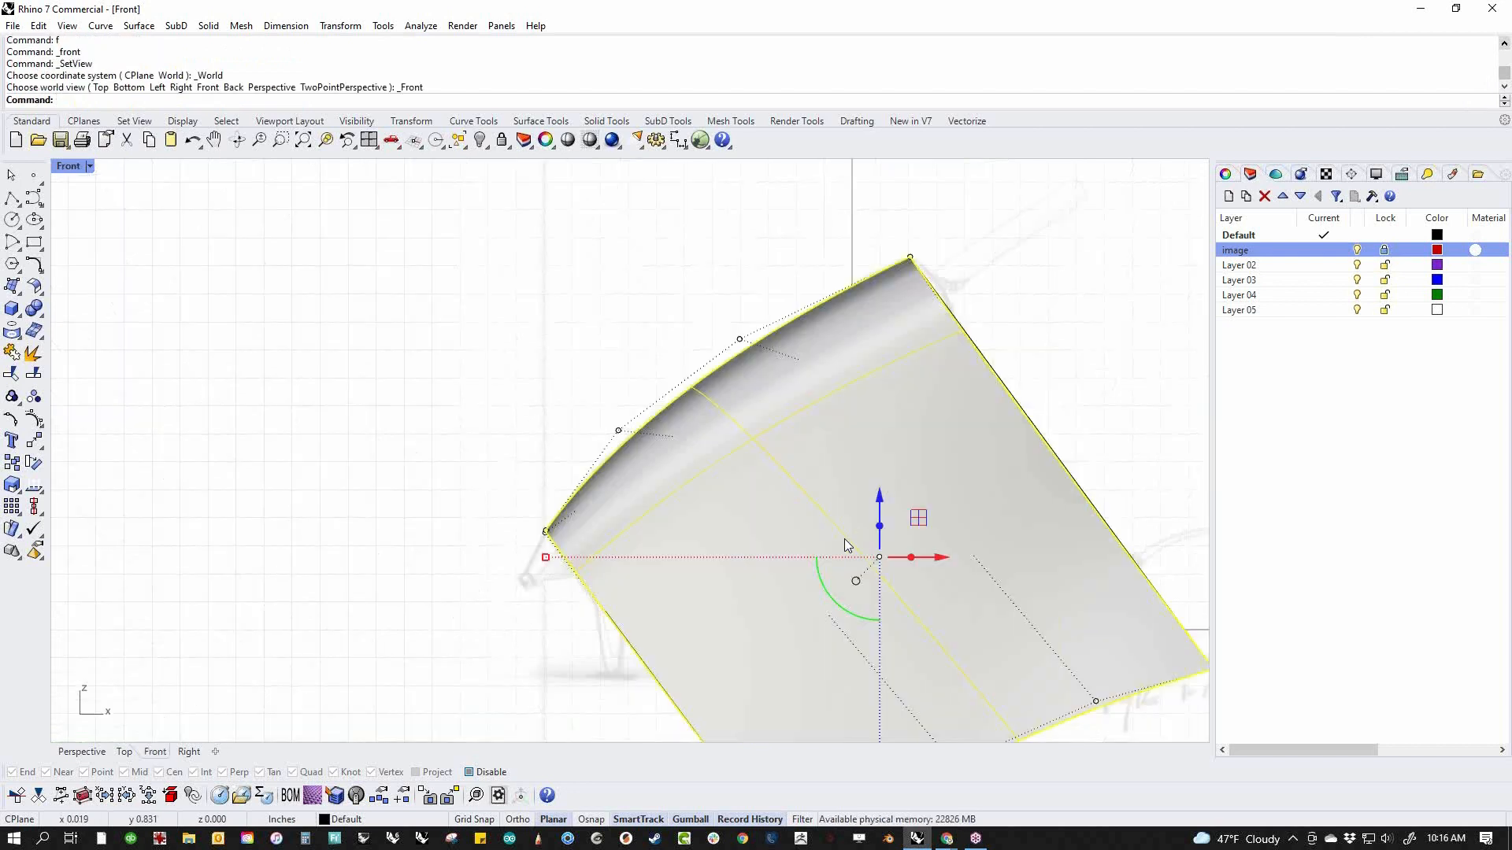
Clear the selection and set the front view to wireframe display over the reference picture
key("Escape")
middle_click(959, 310)
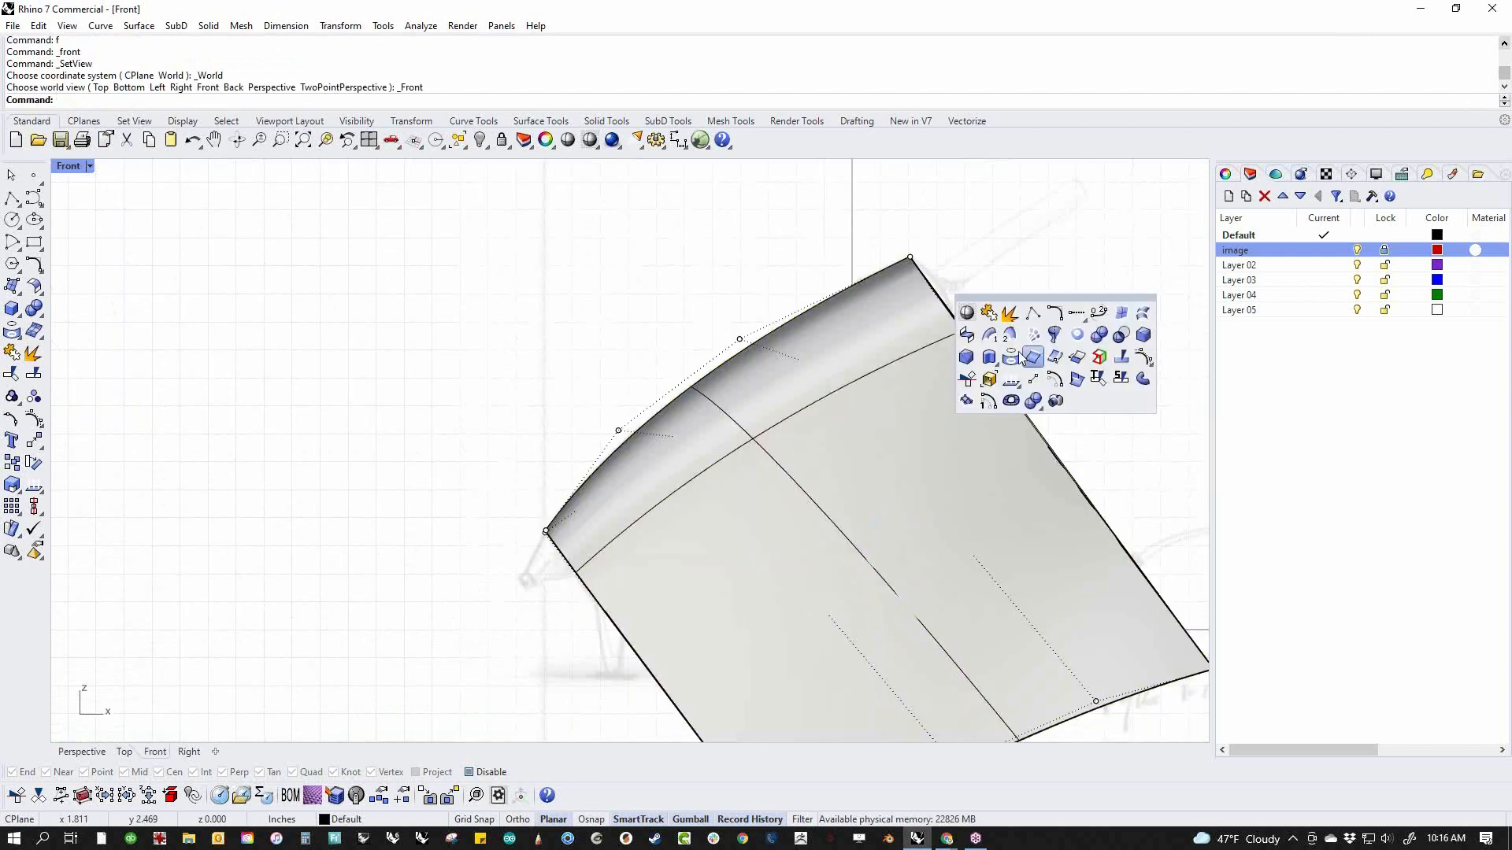
left_click(970, 314)
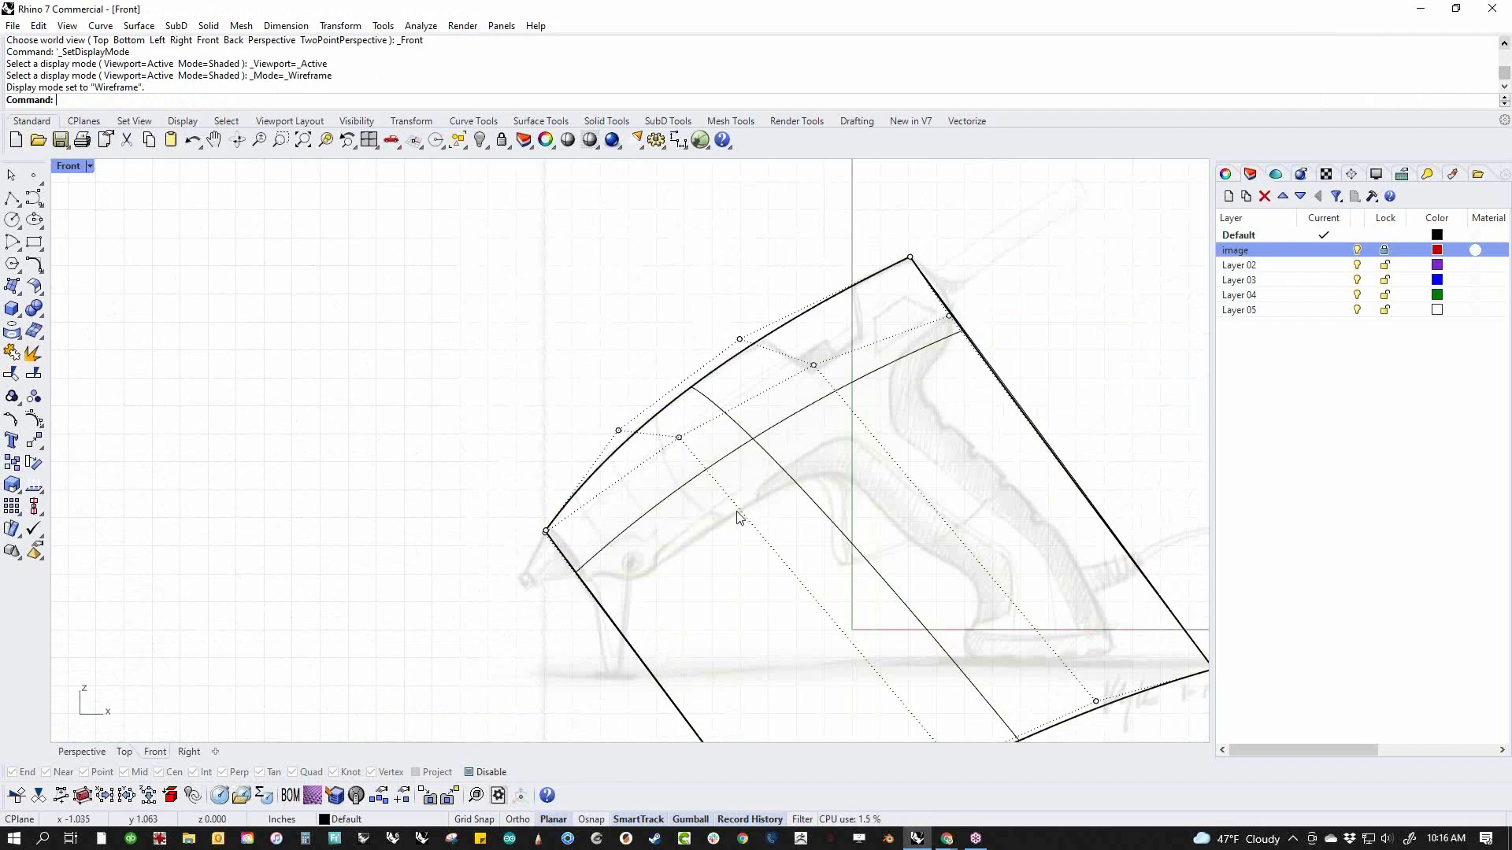
Reselect the four-point row below the shoulder and shift it slightly down and toward the gun's rear in the front view
key("F4")
right_click_drag(736, 536, 683, 487)
double_click(680, 456)
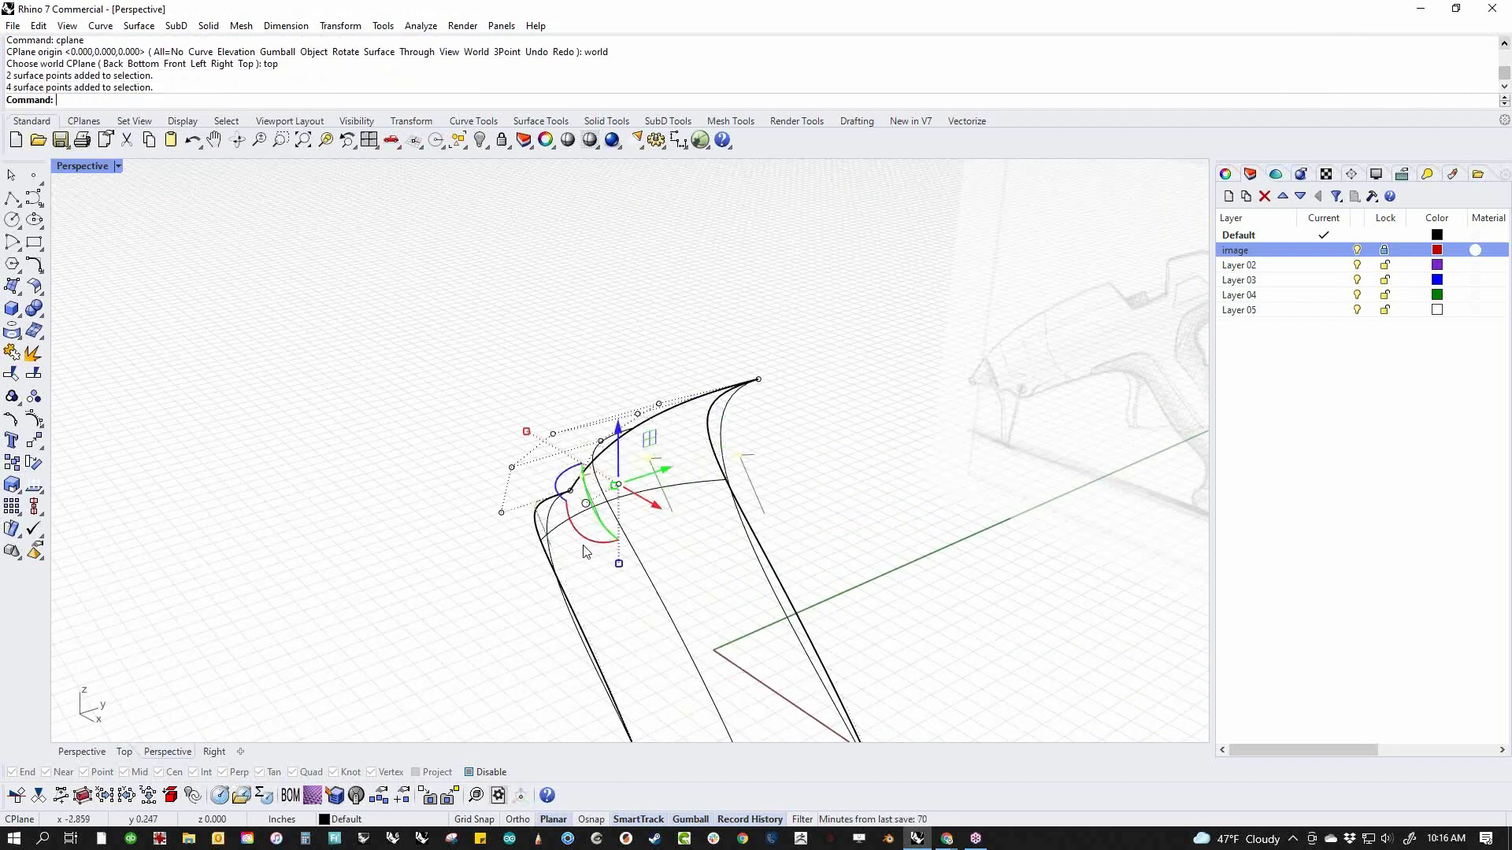
right_click_drag(584, 545, 640, 546)
type("f")
key("Return")
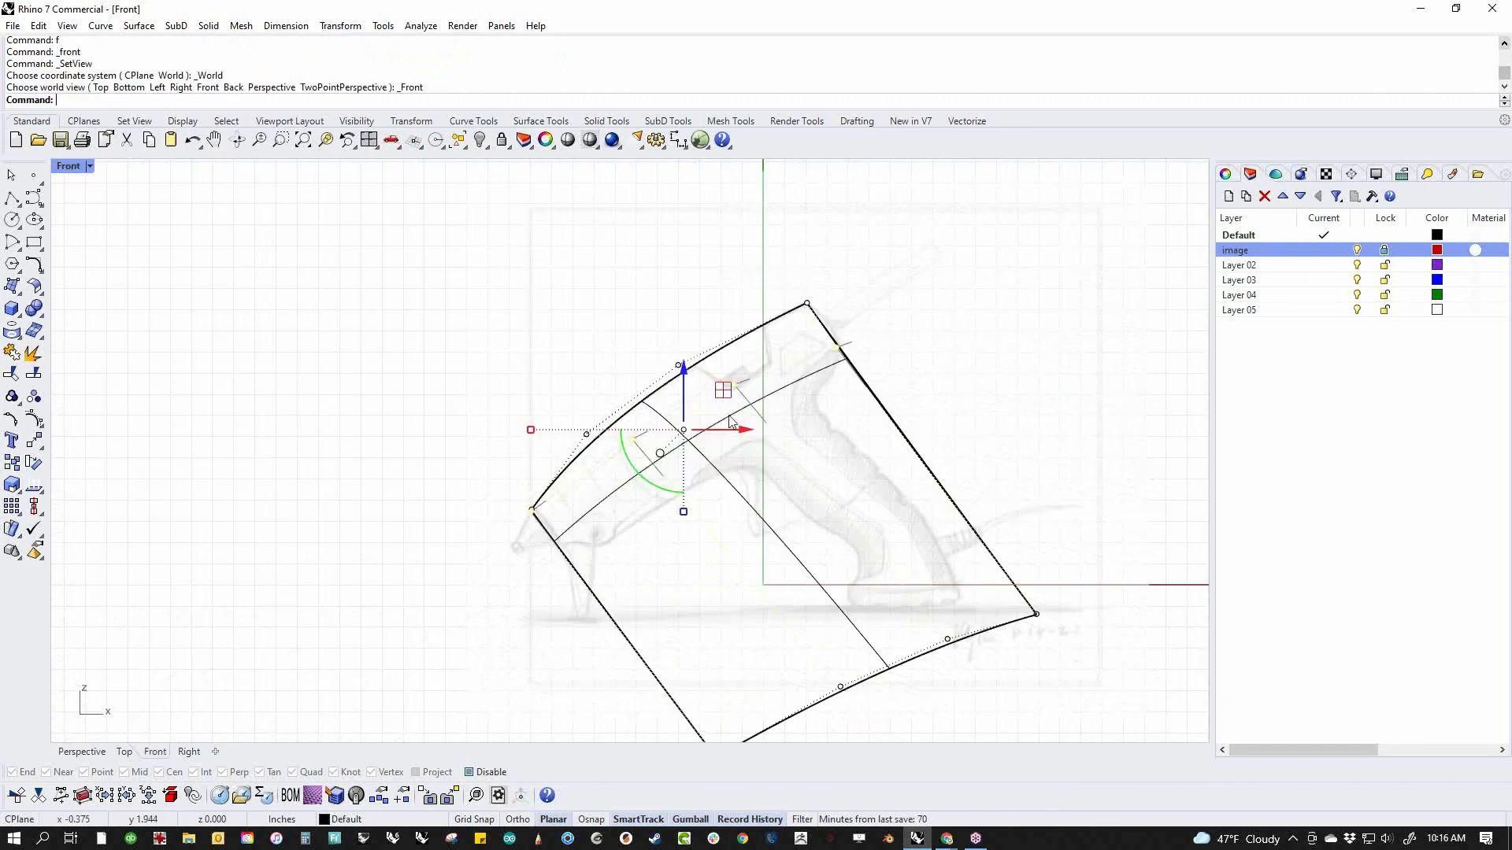
left_click_drag(722, 390, 759, 393)
left_click_drag(704, 436, 699, 450)
left_click(962, 381)
Select the outermost upper row of four control points in perspective and move it inward about 0.36 in across the body's width
key("ctrl+F4")
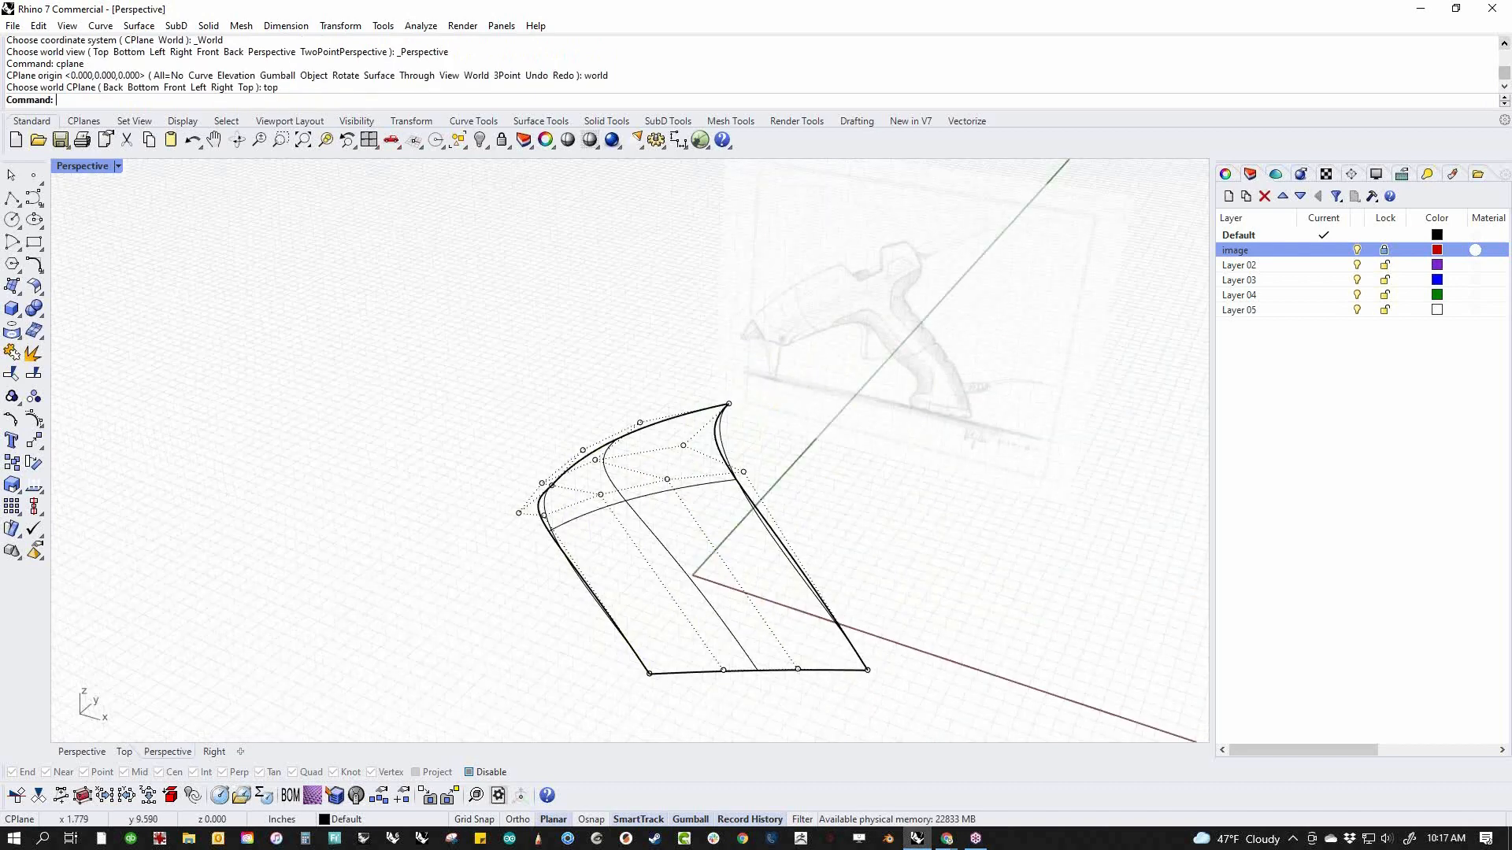
mouse_move(584, 541)
right_mouse_down()
mouse_move(827, 462)
mouse_move(675, 496)
mouse_move(702, 418)
mouse_move(766, 433)
right_mouse_up()
double_click(893, 342)
right_click_drag(897, 409, 825, 394)
left_click_drag(784, 380, 746, 378)
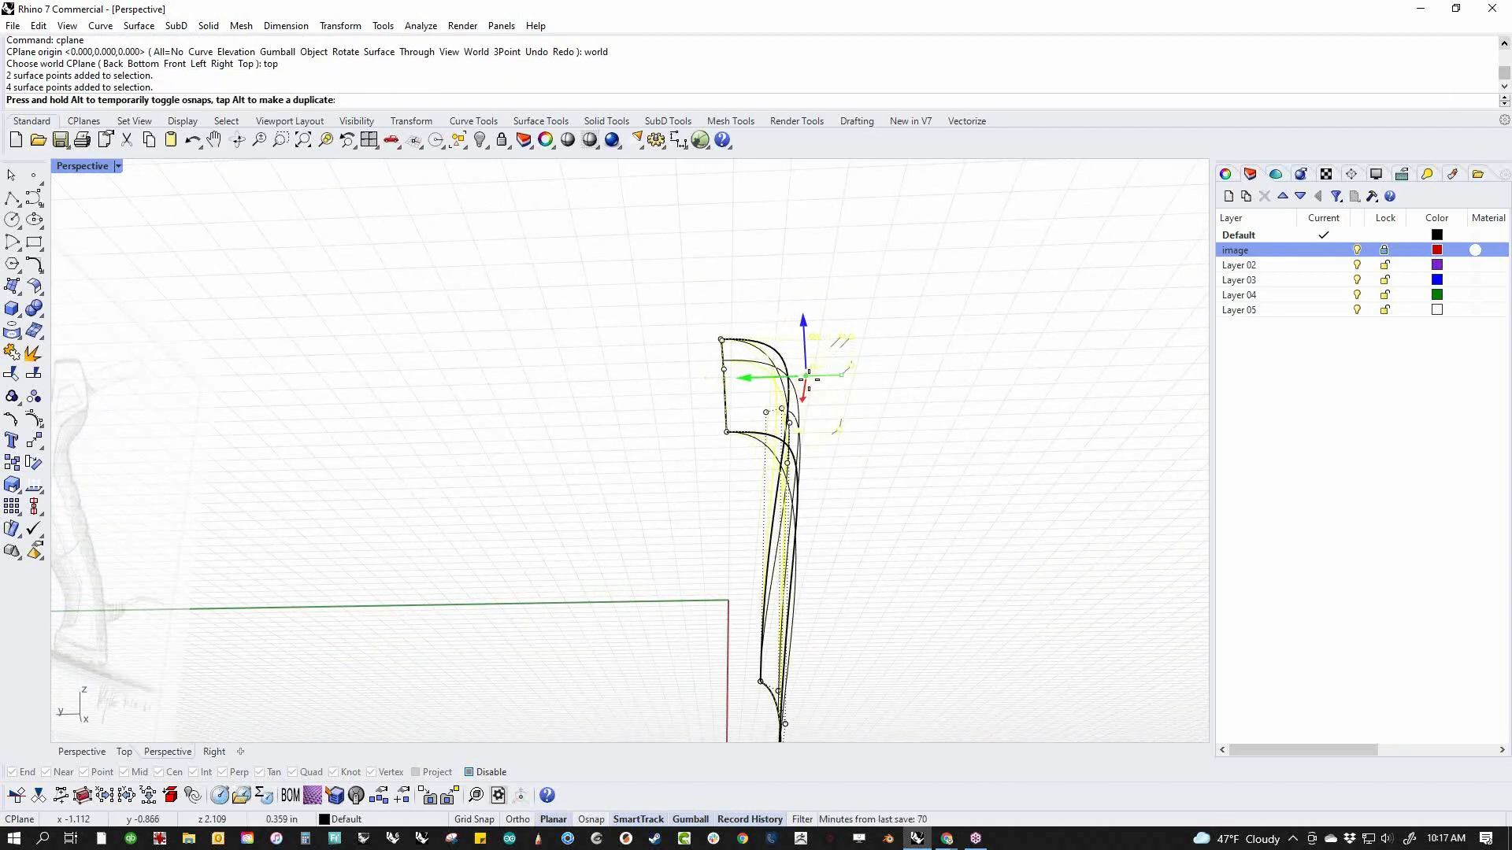
left_click(952, 526)
Rotate the four-point row below the shoulder about 2.2 degrees around its rear end point in the front view
mouse_move(886, 601)
right_mouse_down()
mouse_move(793, 614)
mouse_move(721, 659)
mouse_move(729, 555)
mouse_move(590, 592)
mouse_move(466, 601)
mouse_move(456, 587)
mouse_move(545, 586)
mouse_move(641, 540)
mouse_move(641, 566)
mouse_move(765, 548)
mouse_move(800, 516)
mouse_move(941, 496)
mouse_move(862, 484)
right_mouse_up()
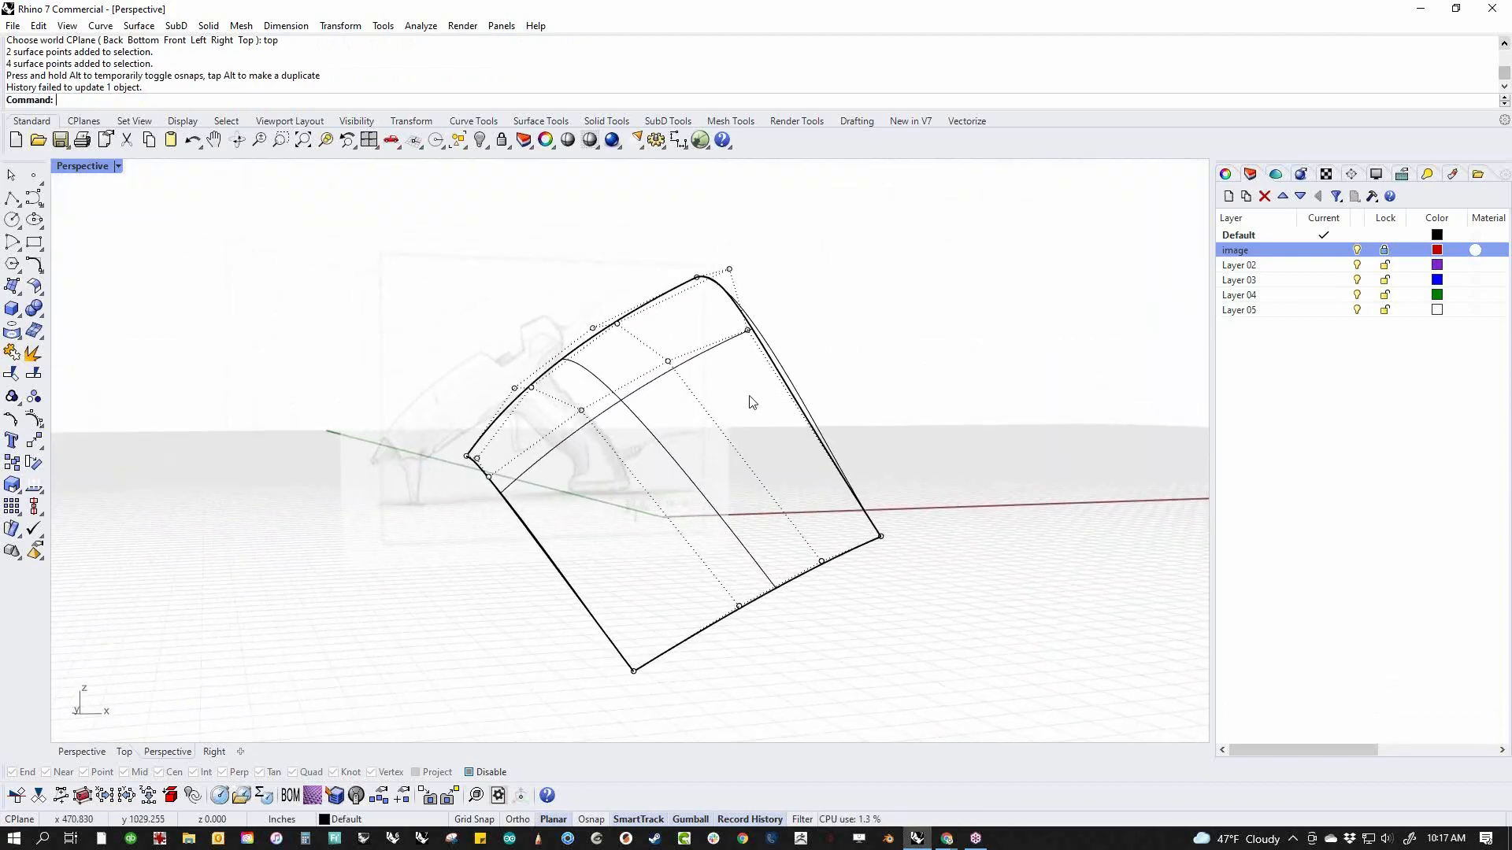
double_click(693, 356)
type("f")
key("Return")
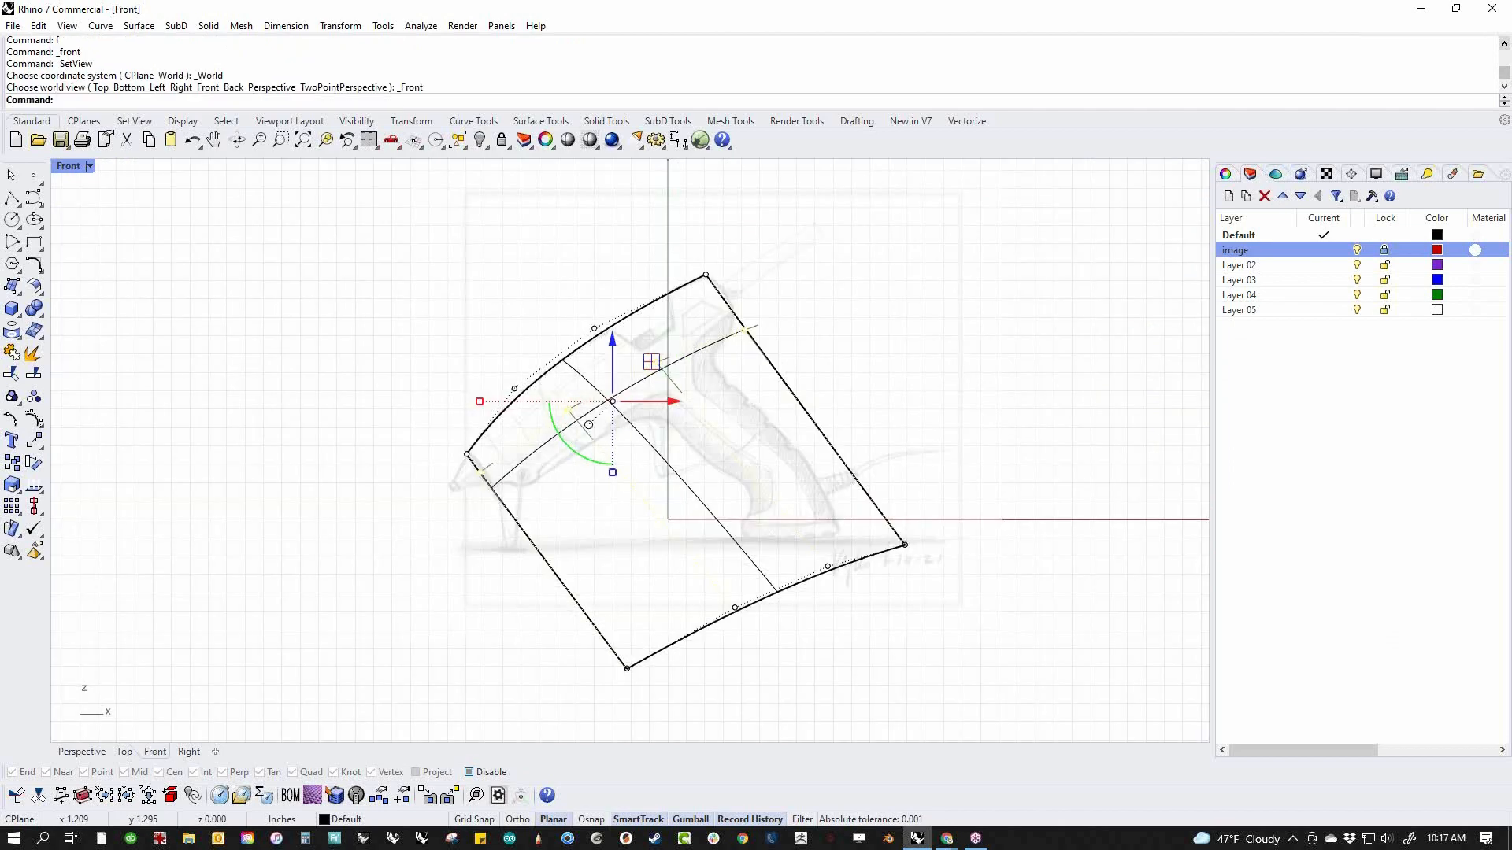
type("Rotate")
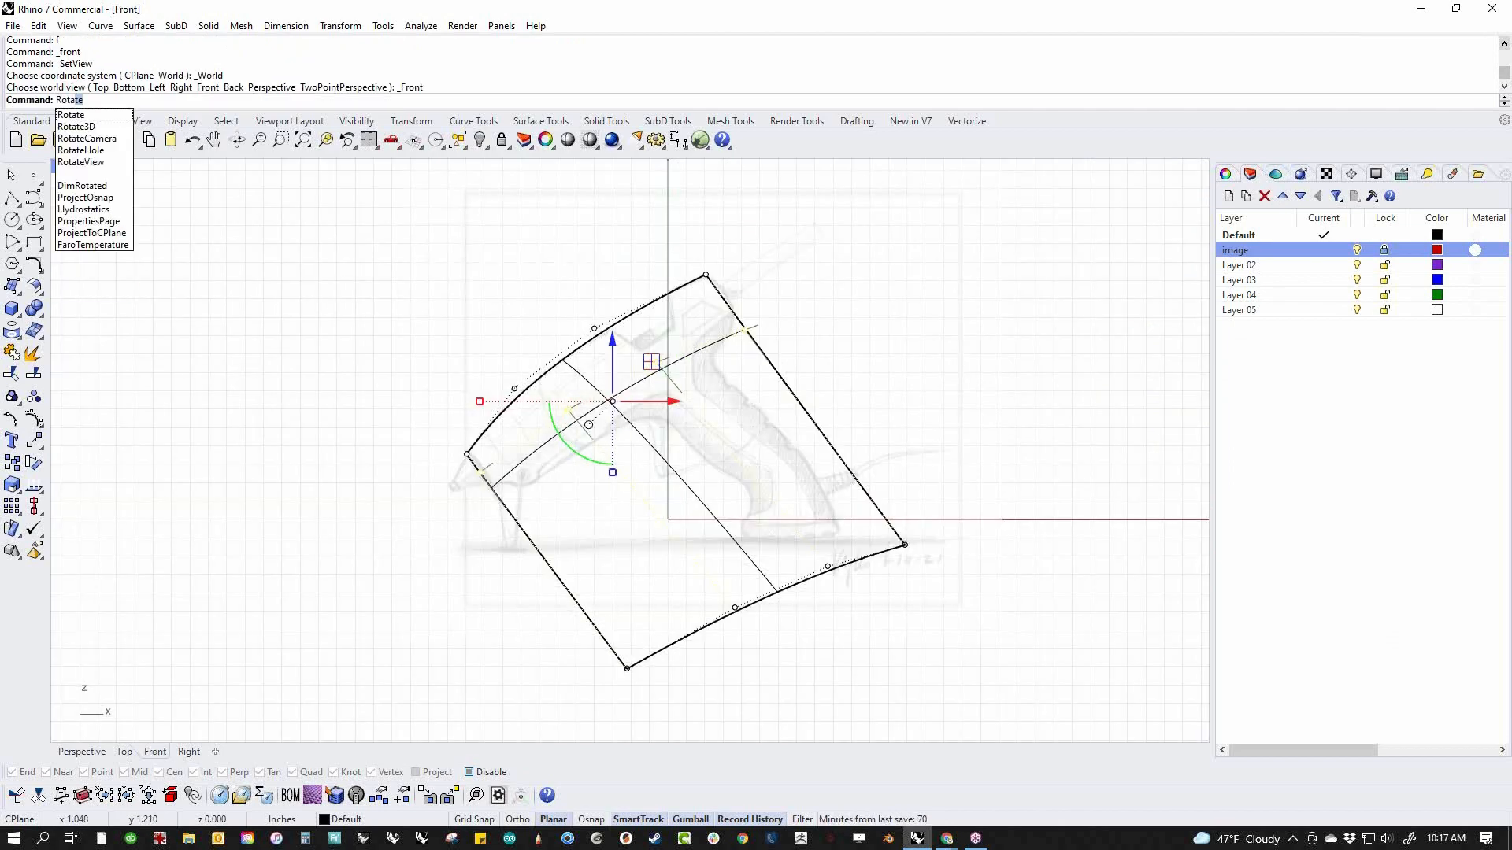
key("Return")
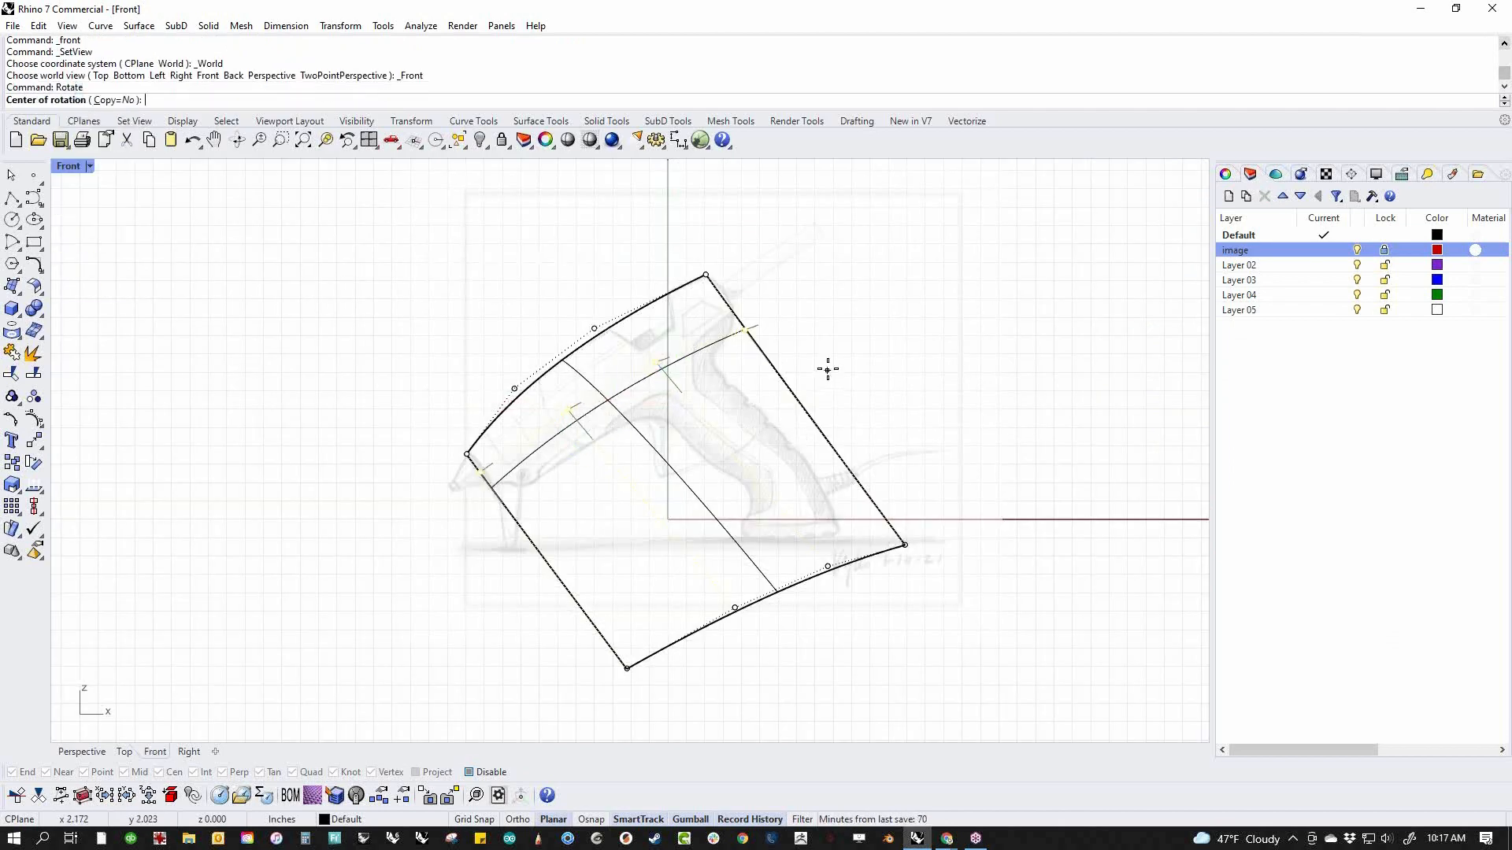
left_click(741, 326)
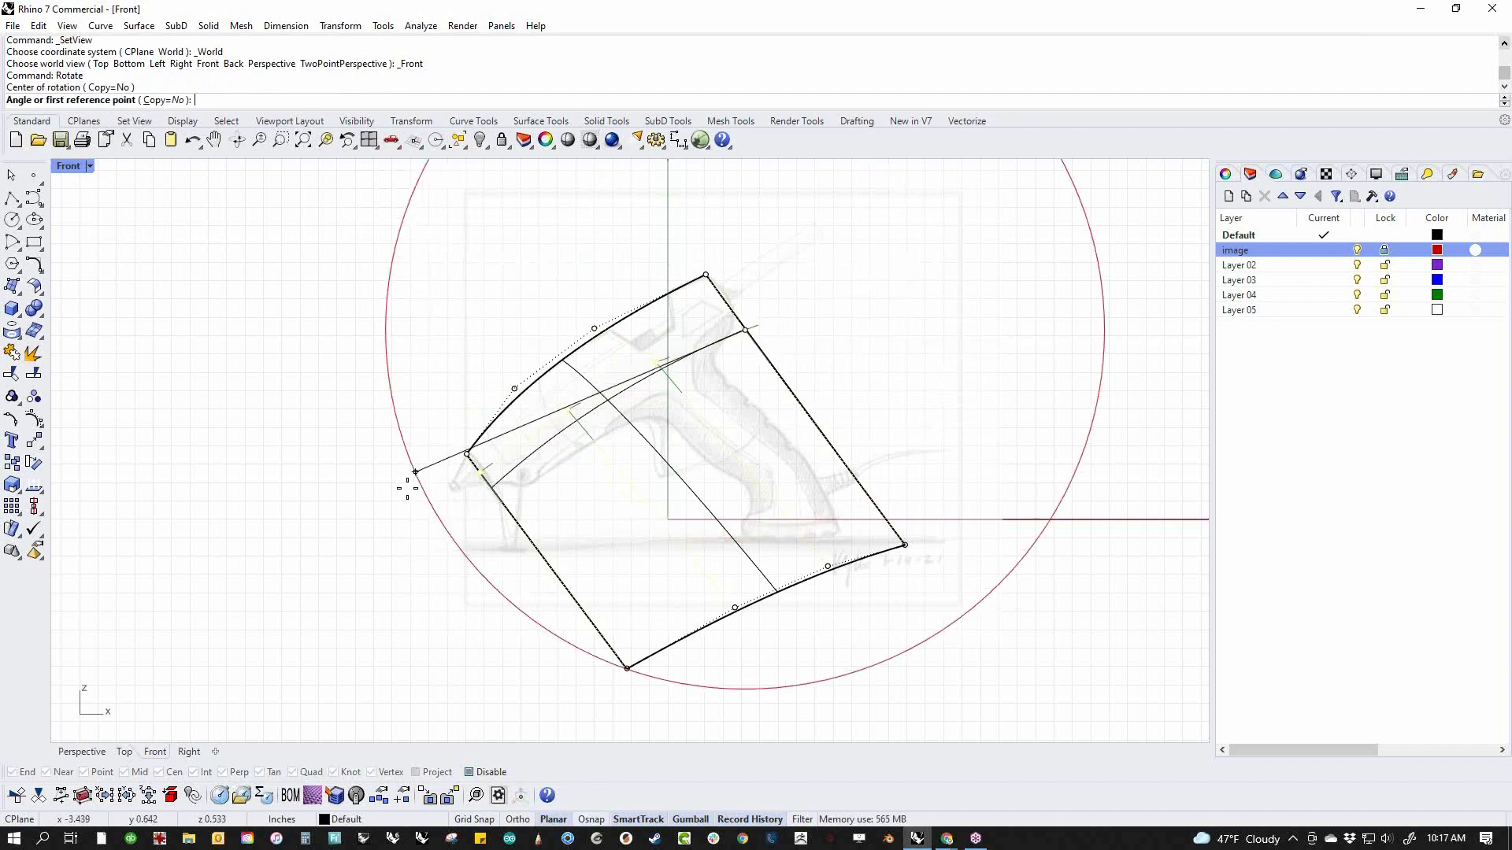
left_click(383, 550)
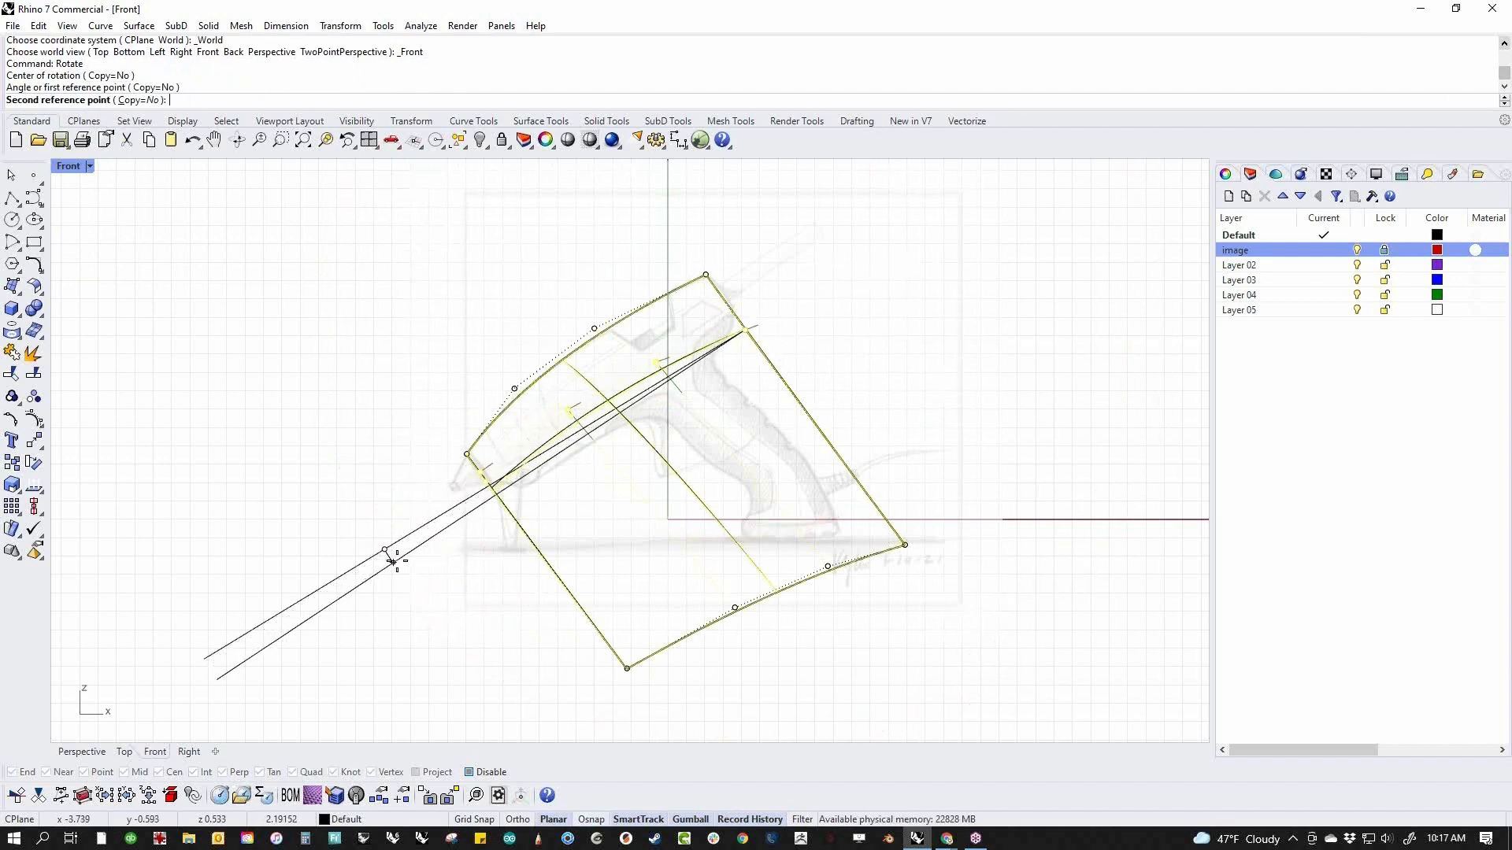
left_click(391, 560)
key("Escape")
Switch to shaded display and examine the reshaped side surface from several angles in the perspective view
middle_click(315, 492)
left_click(321, 501)
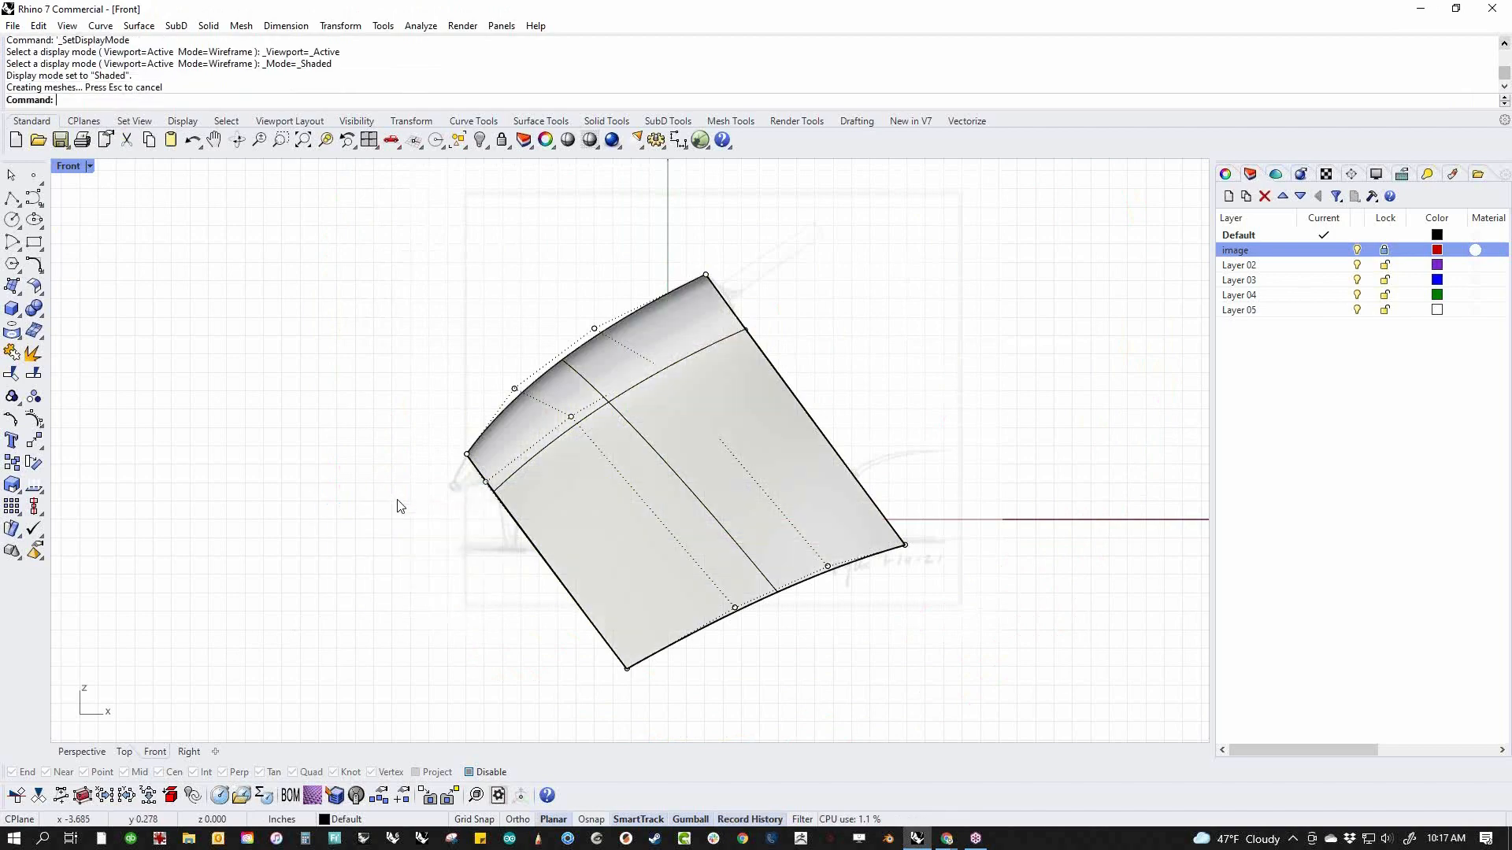
key("ctrl+F4")
right_click_drag(521, 504, 742, 425)
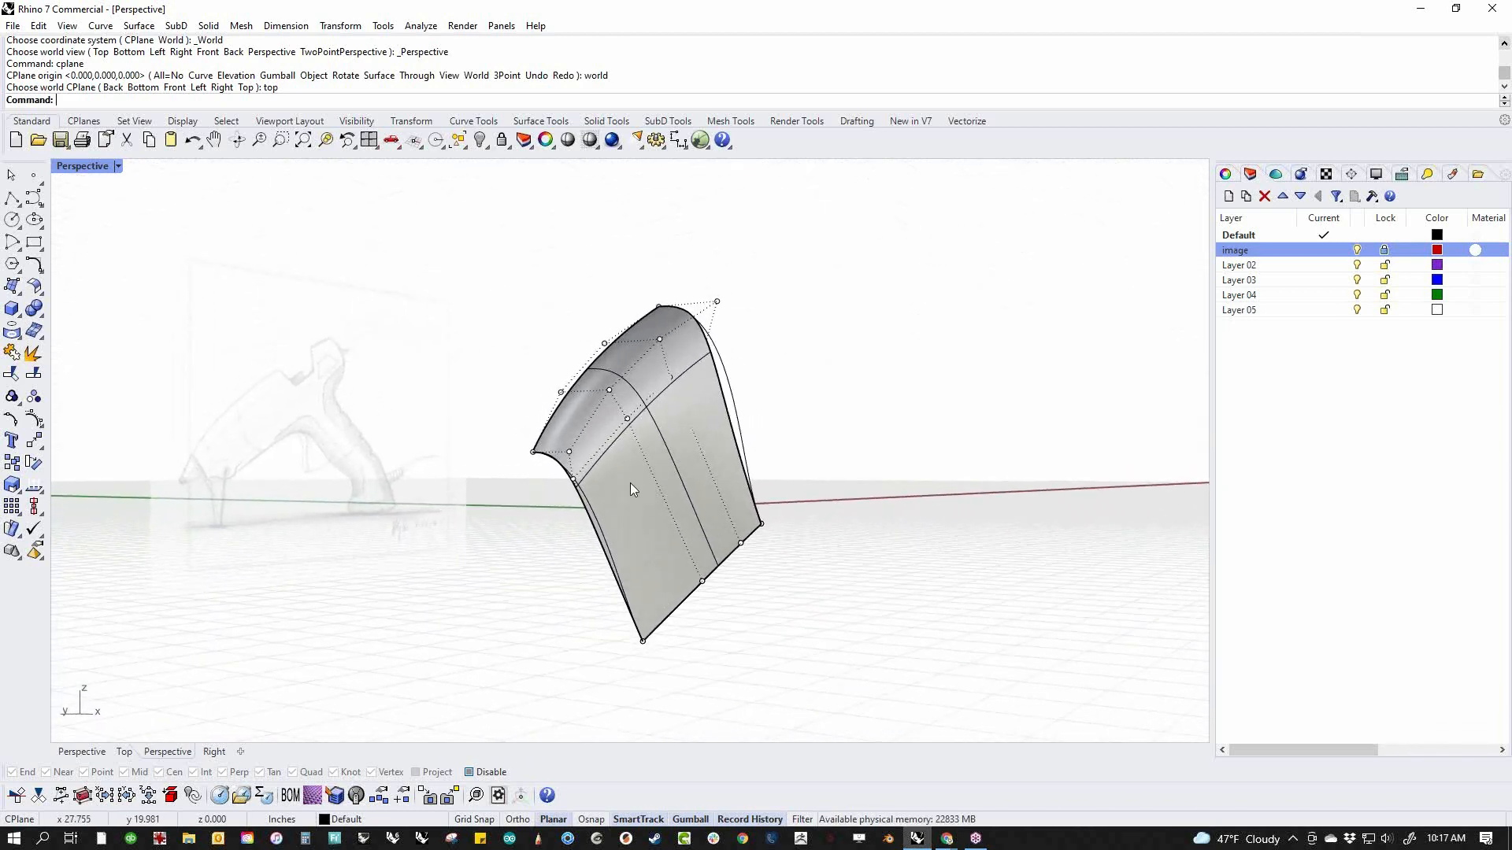
right_click_drag(520, 601, 385, 612)
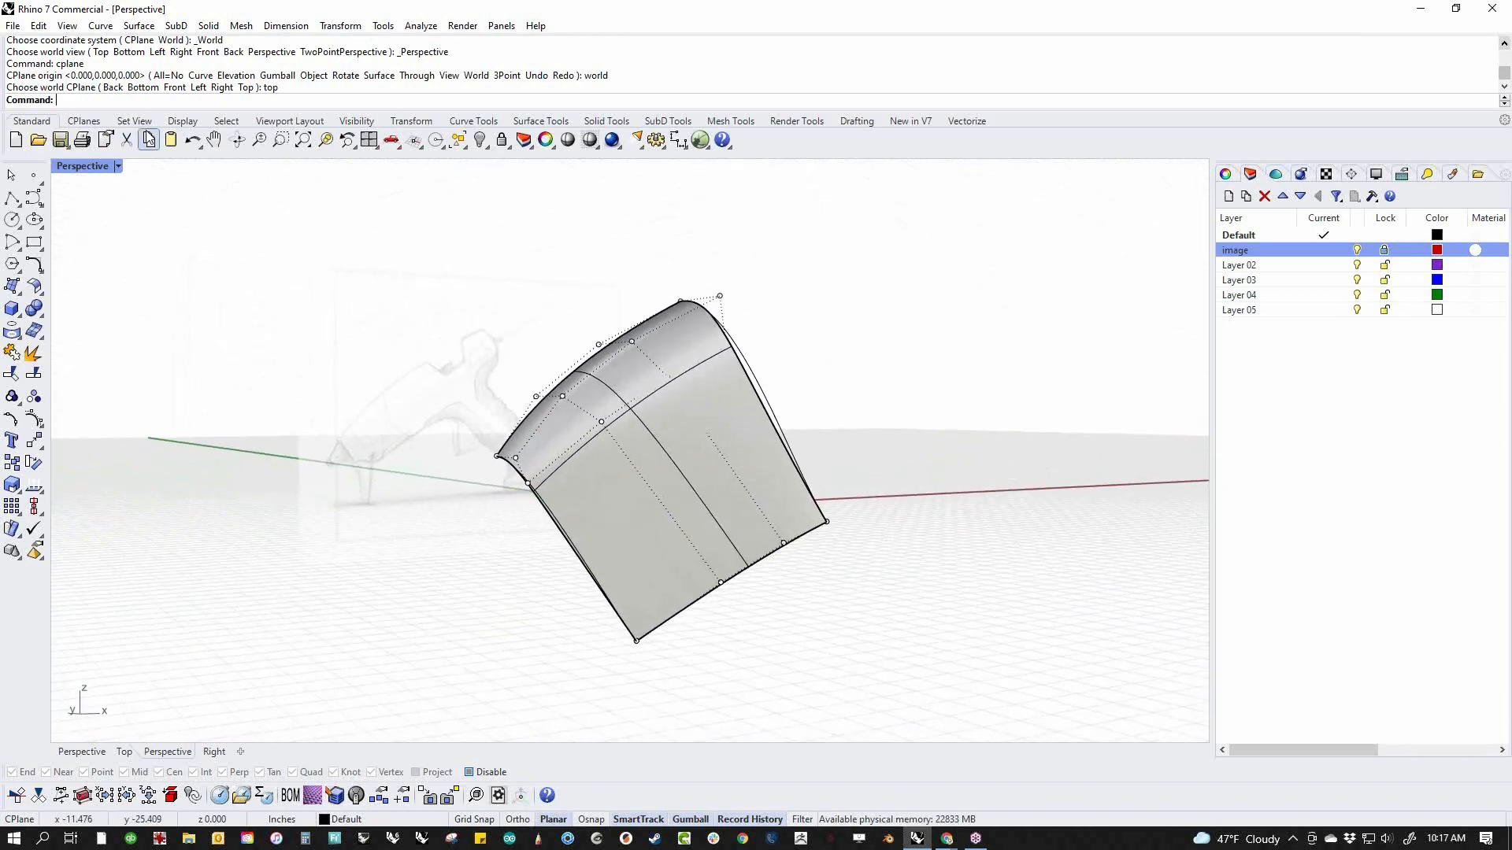
Insert one knot in the U direction across the lower part of the side surface and look over the added control points
left_click(45, 28)
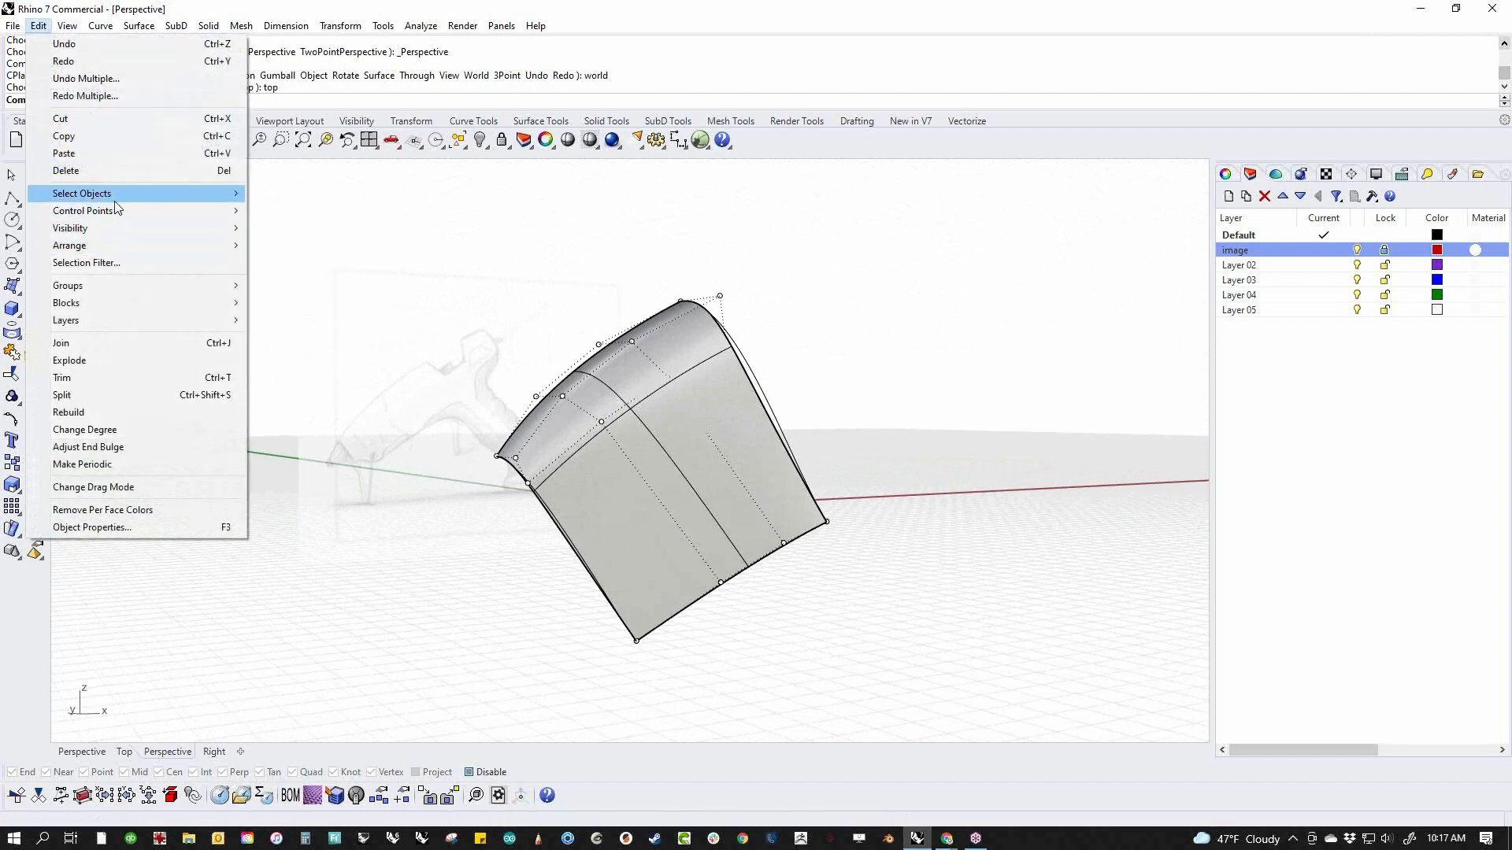
mouse_move(115, 210)
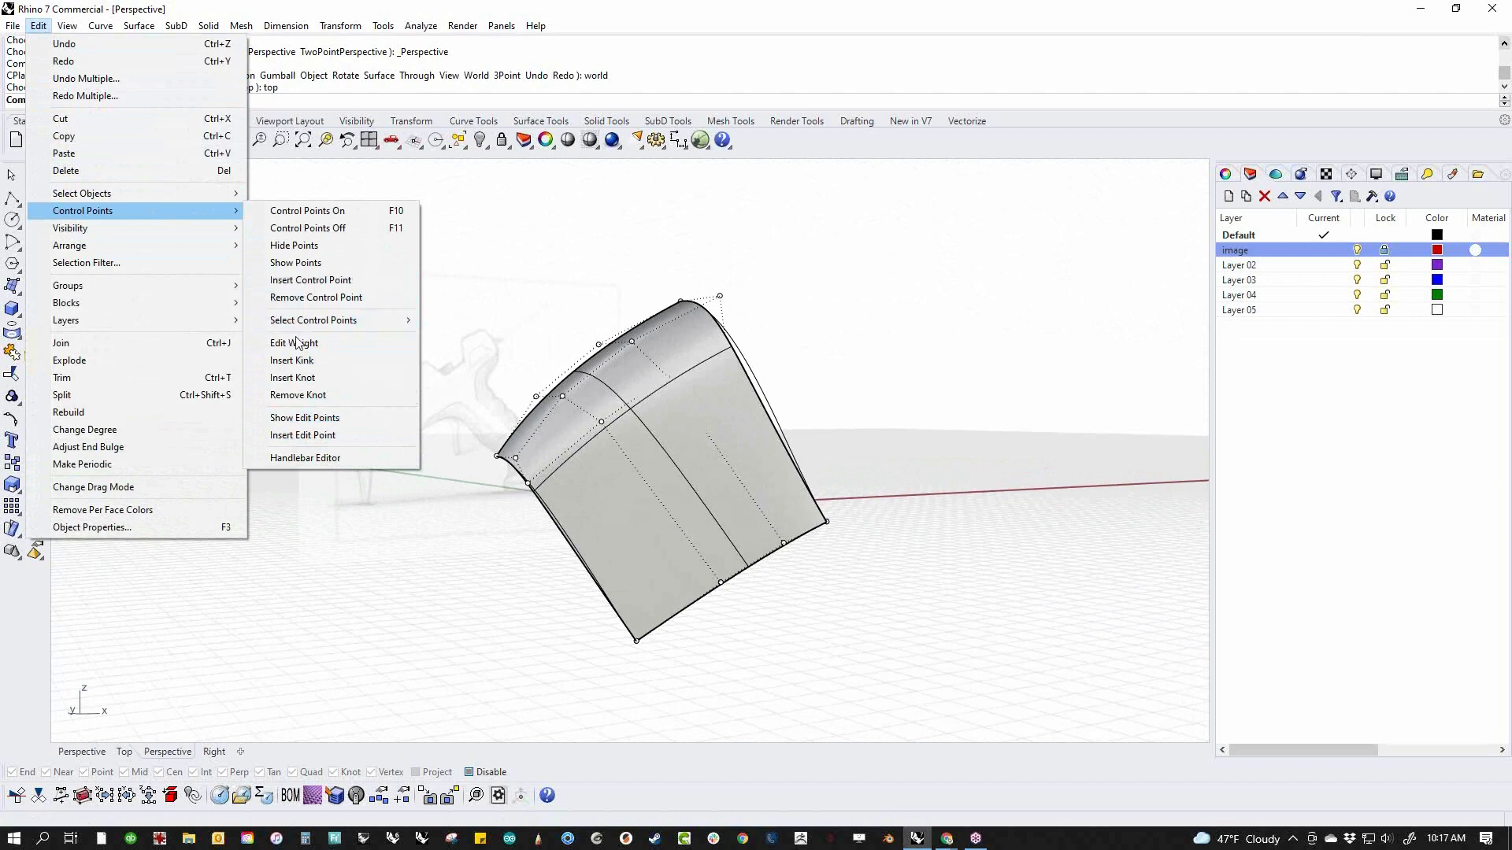
left_click(293, 378)
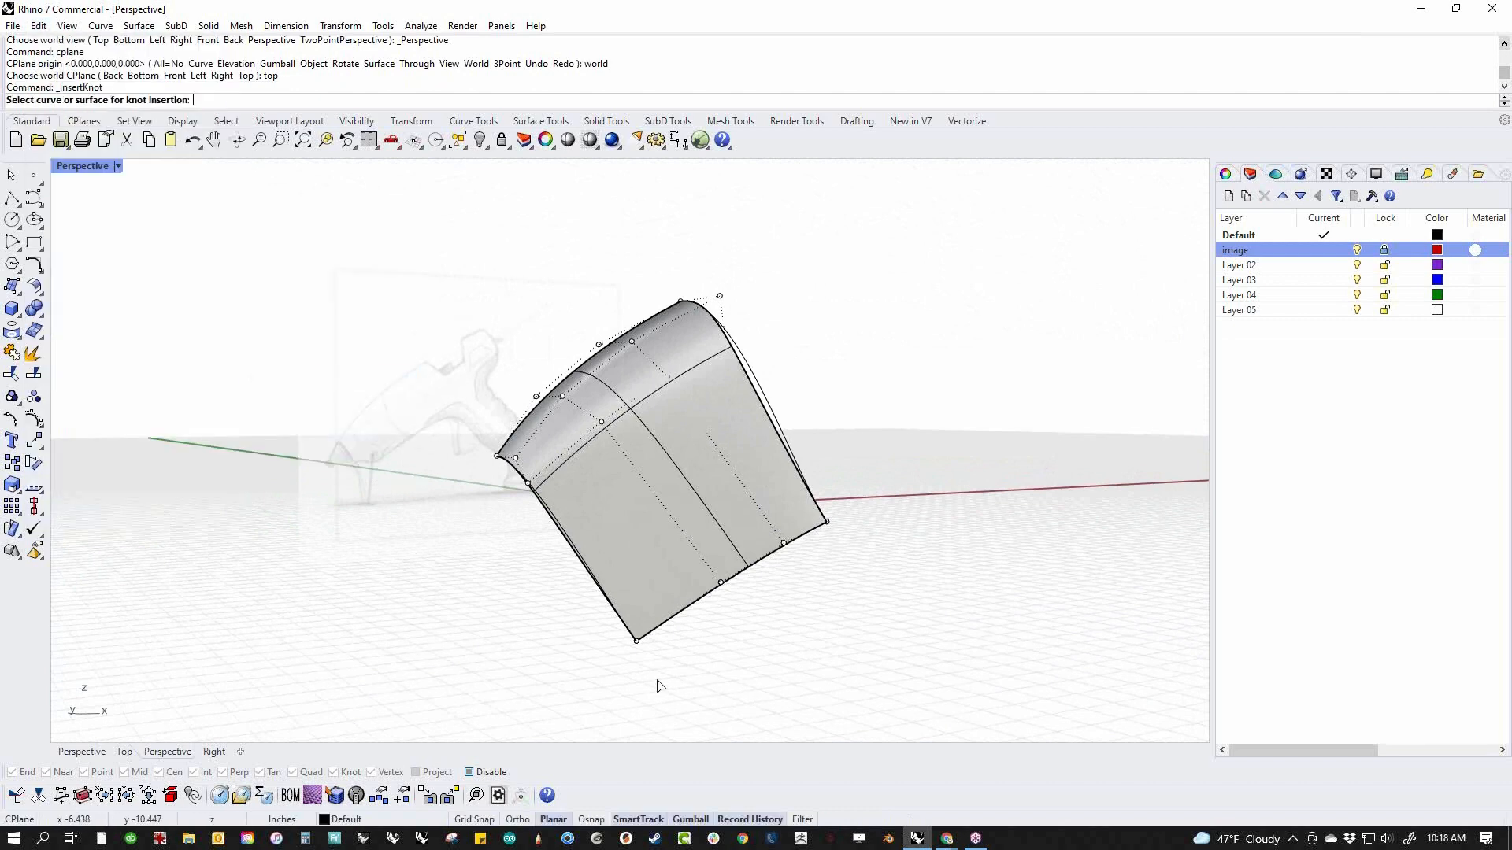
left_click(669, 626)
left_click(747, 675)
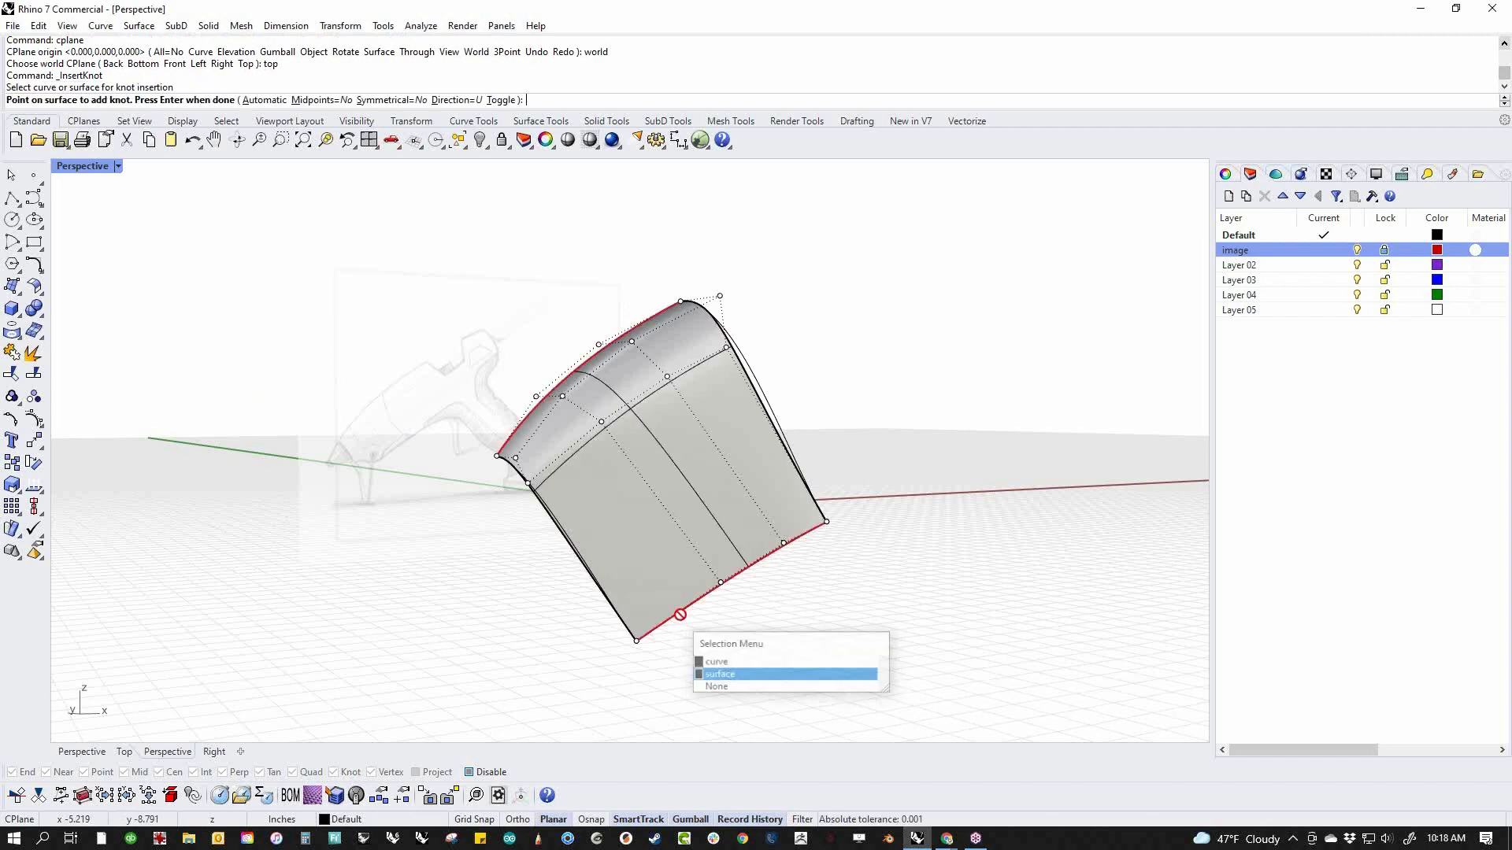
left_click(629, 522)
key("Return")
right_click_drag(483, 604, 563, 564)
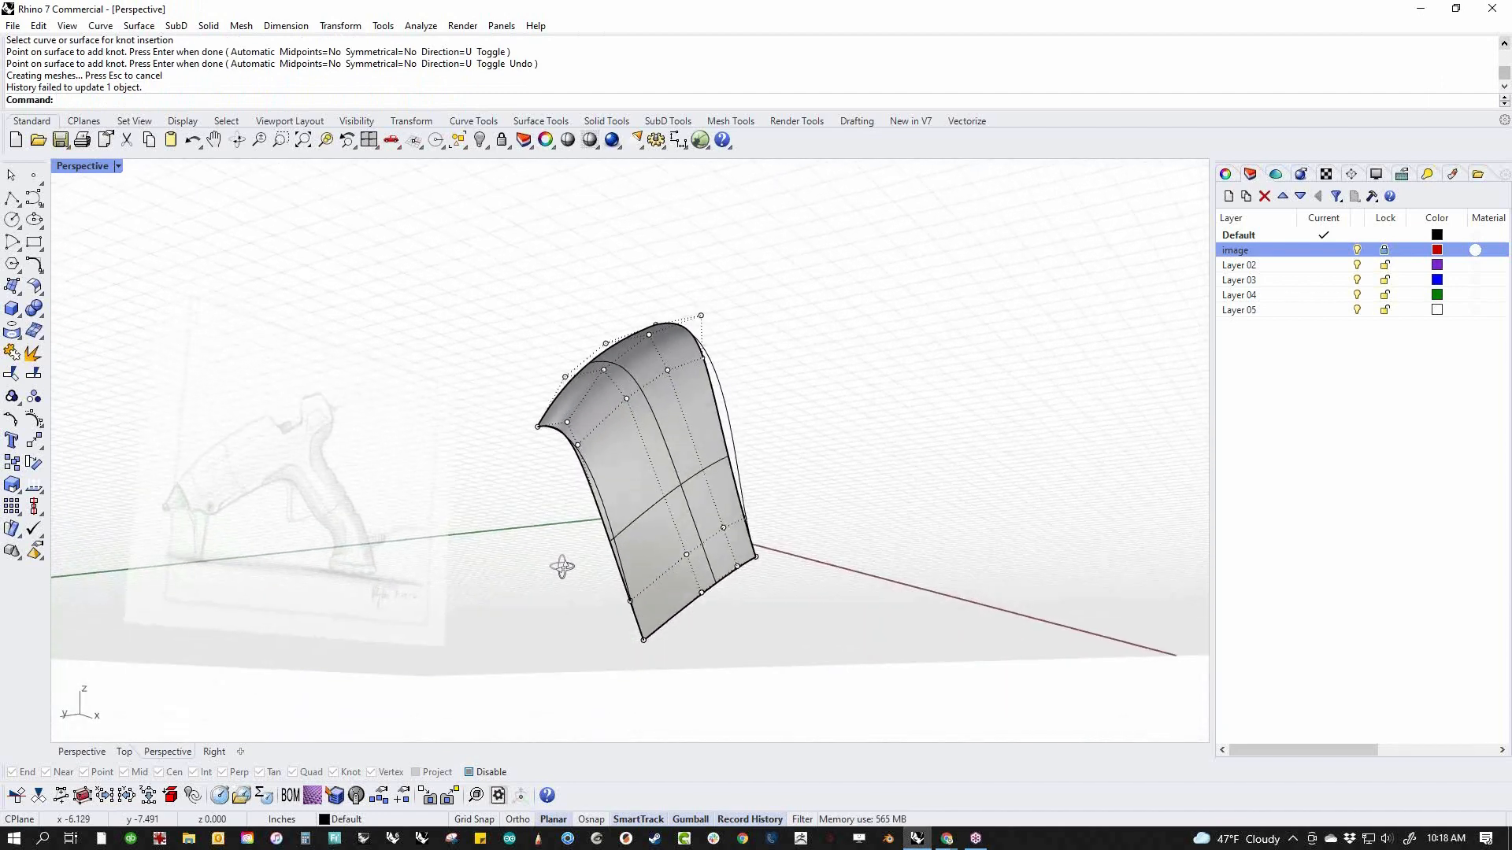
Select the four-point row added below the shoulder of the side surface and move it inward across the body's width
double_click(668, 575)
right_click_drag(682, 583, 588, 679)
left_click_drag(740, 518, 650, 494)
right_click_drag(661, 519, 694, 539)
scroll(611, 500, "up", 5)
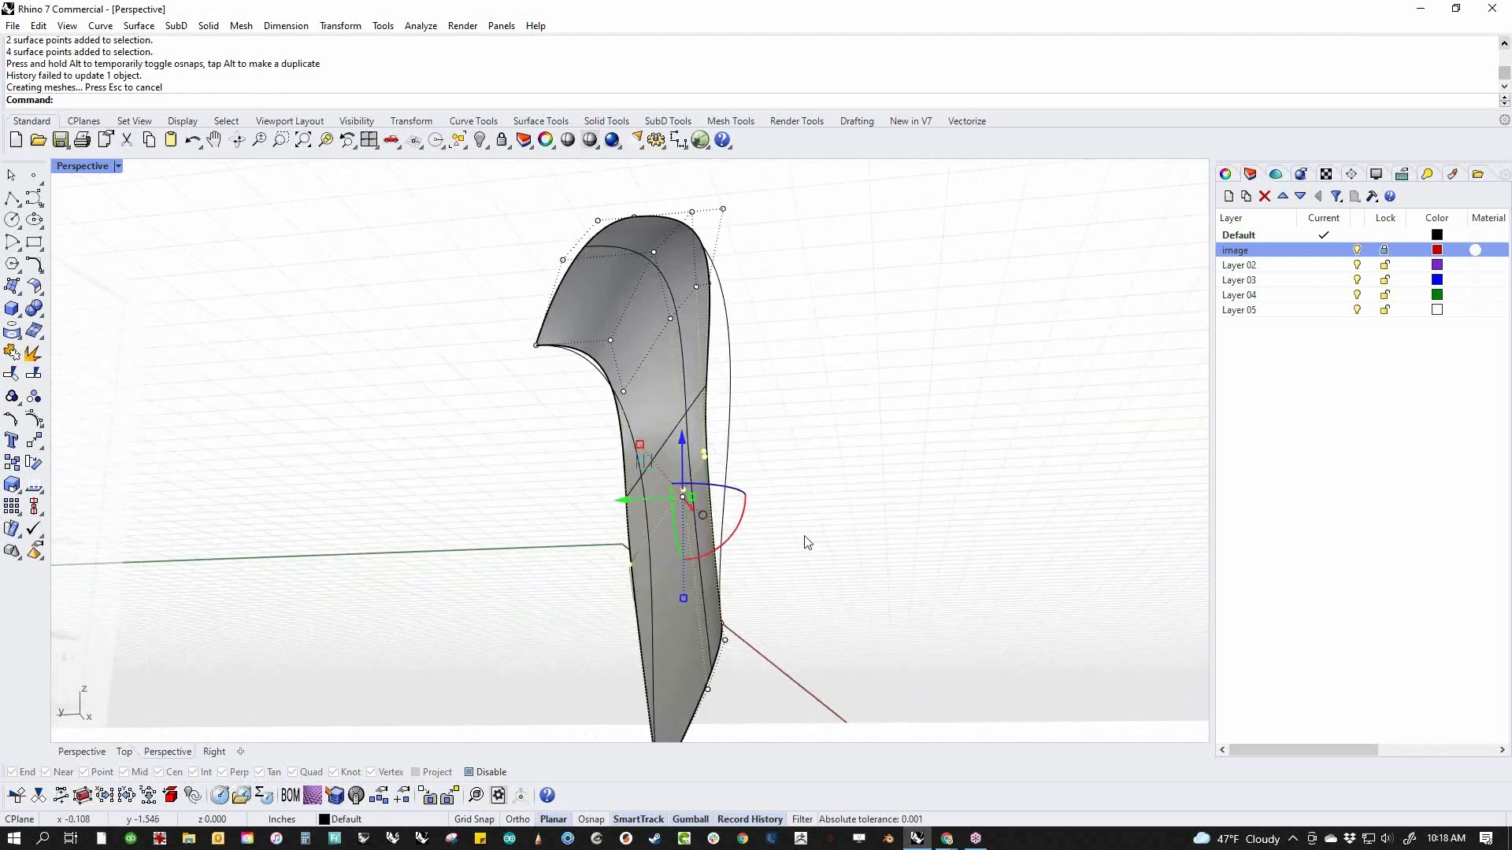
right_click_drag(808, 543, 604, 571)
left_click_drag(720, 462, 669, 473)
right_click_drag(306, 598, 533, 550)
mouse_move(659, 473)
left_mouse_down()
mouse_move(589, 473)
mouse_move(664, 475)
mouse_move(671, 489)
left_mouse_up()
left_click(867, 594)
Select the four-point row at the shoulder, move it outward across the body's width, and check the shape in perspective
right_click_drag(867, 593, 861, 475)
scroll(429, 698, "down", 6)
scroll(759, 438, "up", 3)
double_click(650, 420)
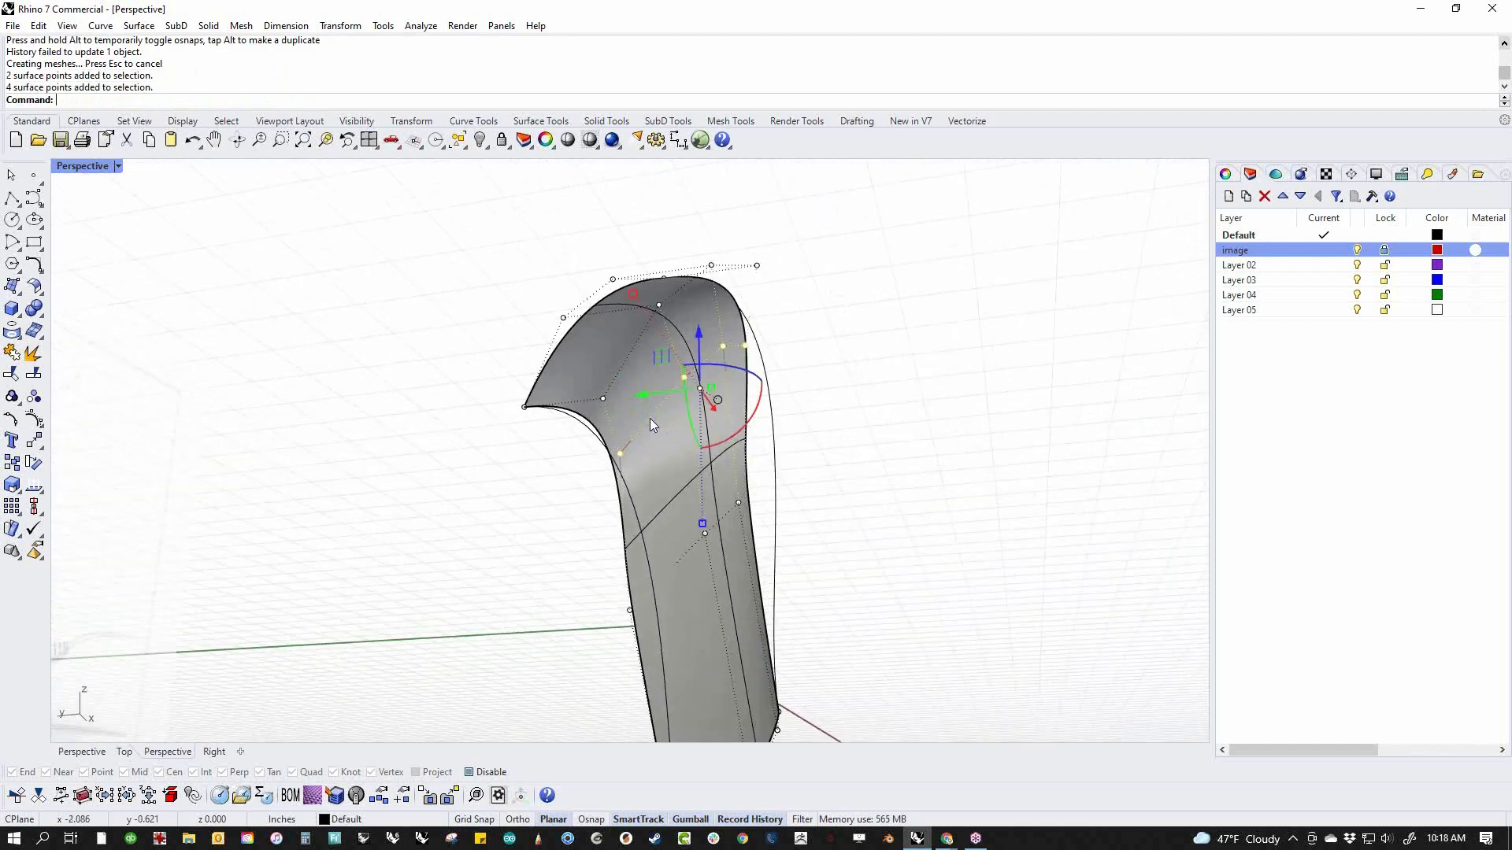
left_click_drag(642, 396, 710, 415)
right_click_drag(887, 448, 677, 551)
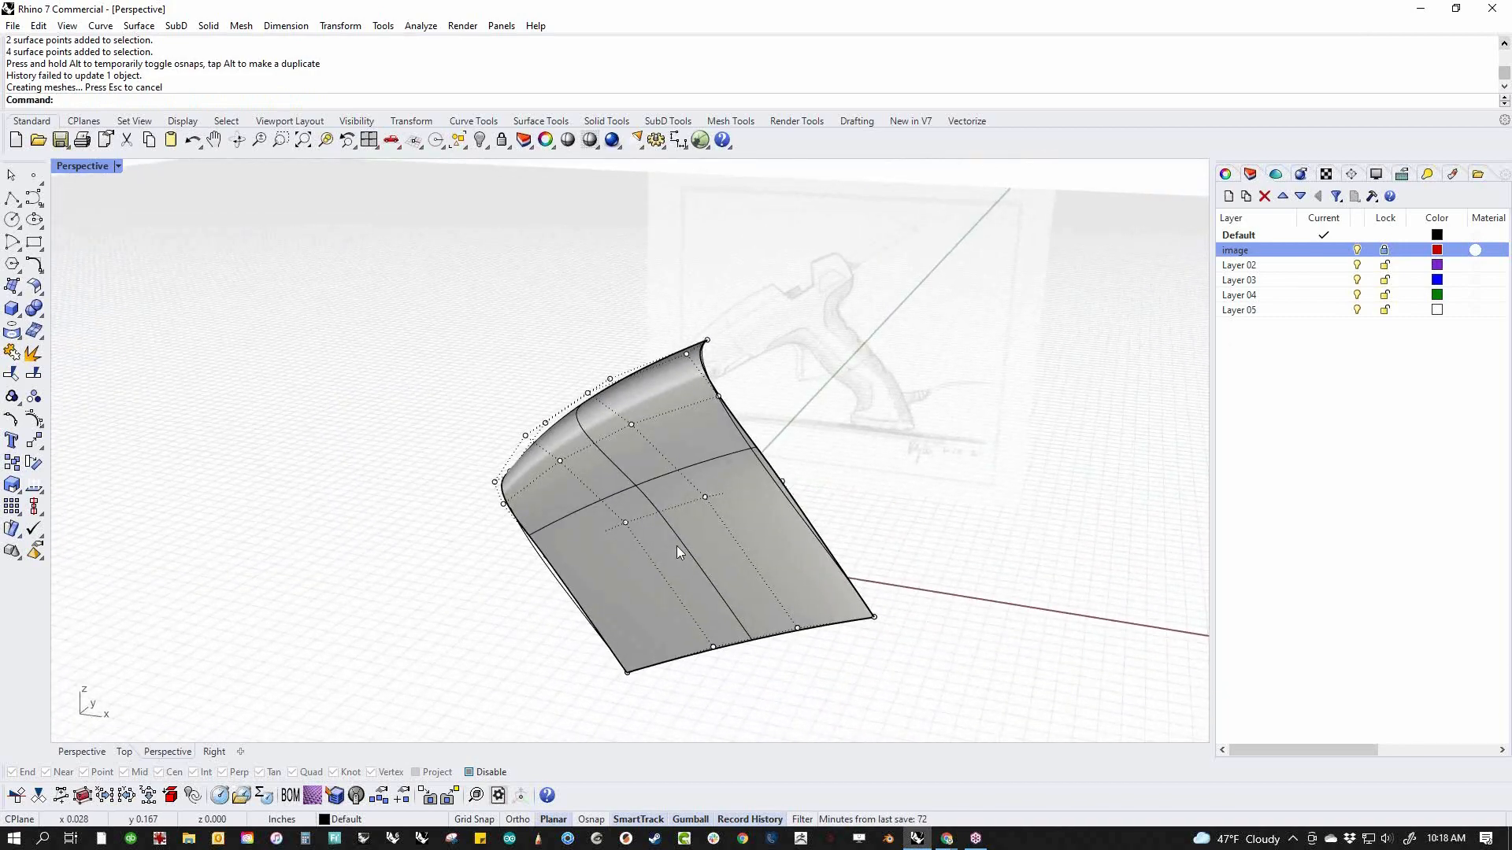
right_click_drag(753, 581, 718, 531, "shift")
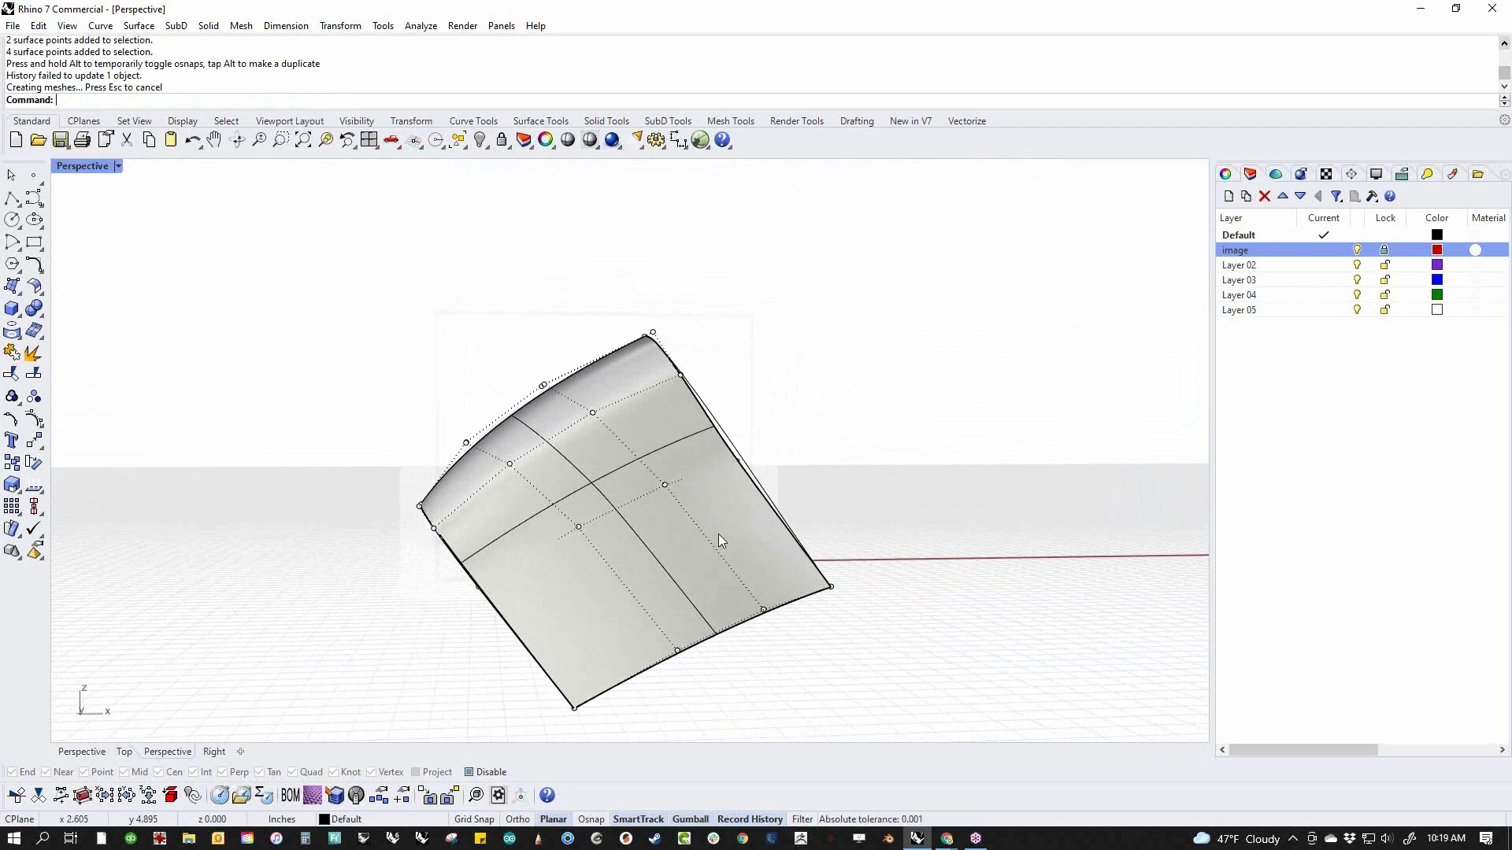
right_click_drag(718, 533, 779, 516)
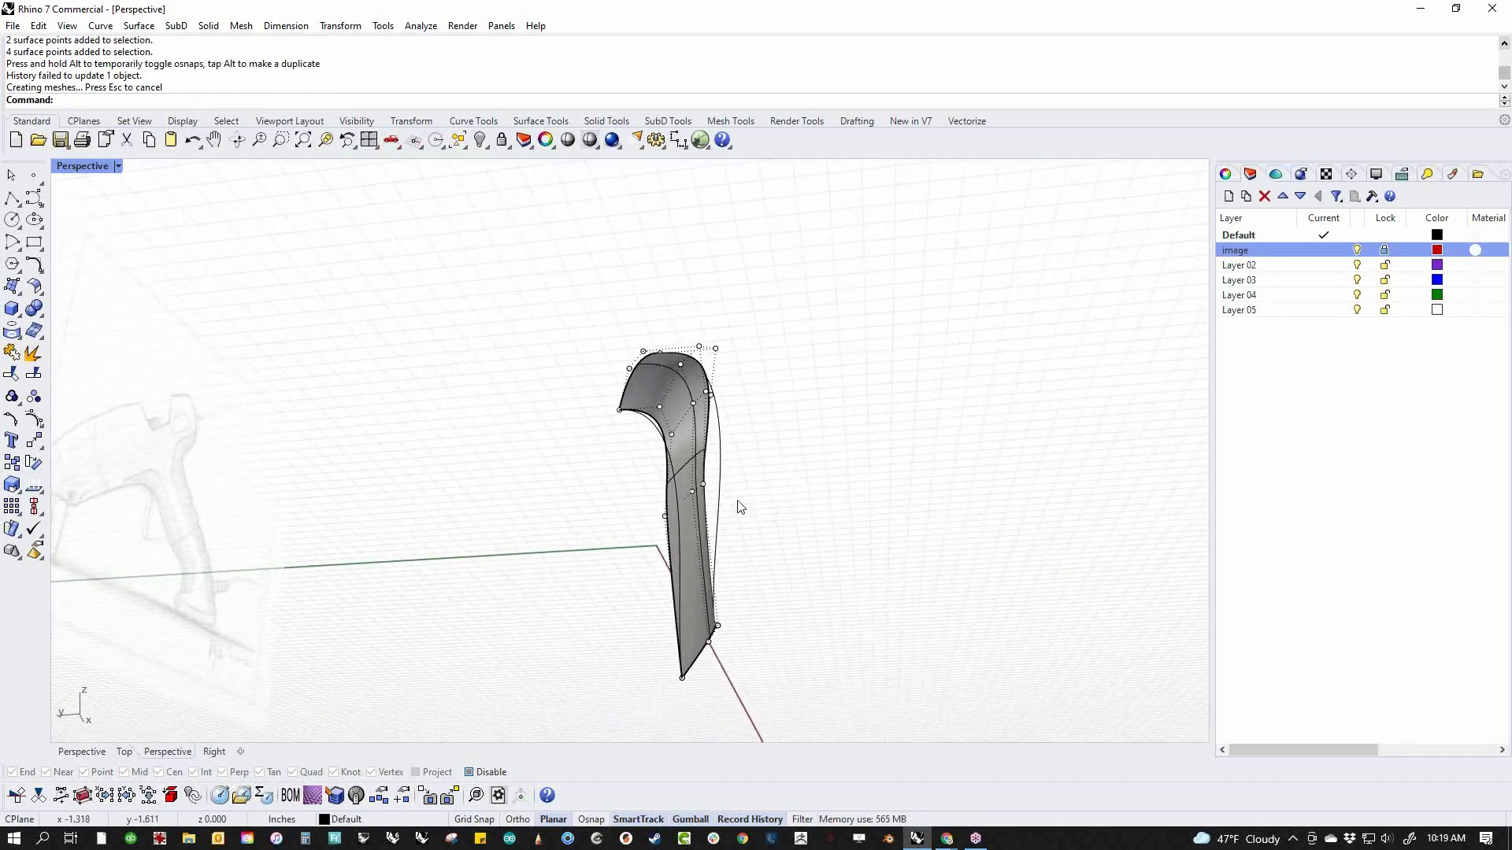
Lower the front and rear end points of the shoulder row in the perspective view
scroll(636, 437, "up", 5)
left_click(769, 460)
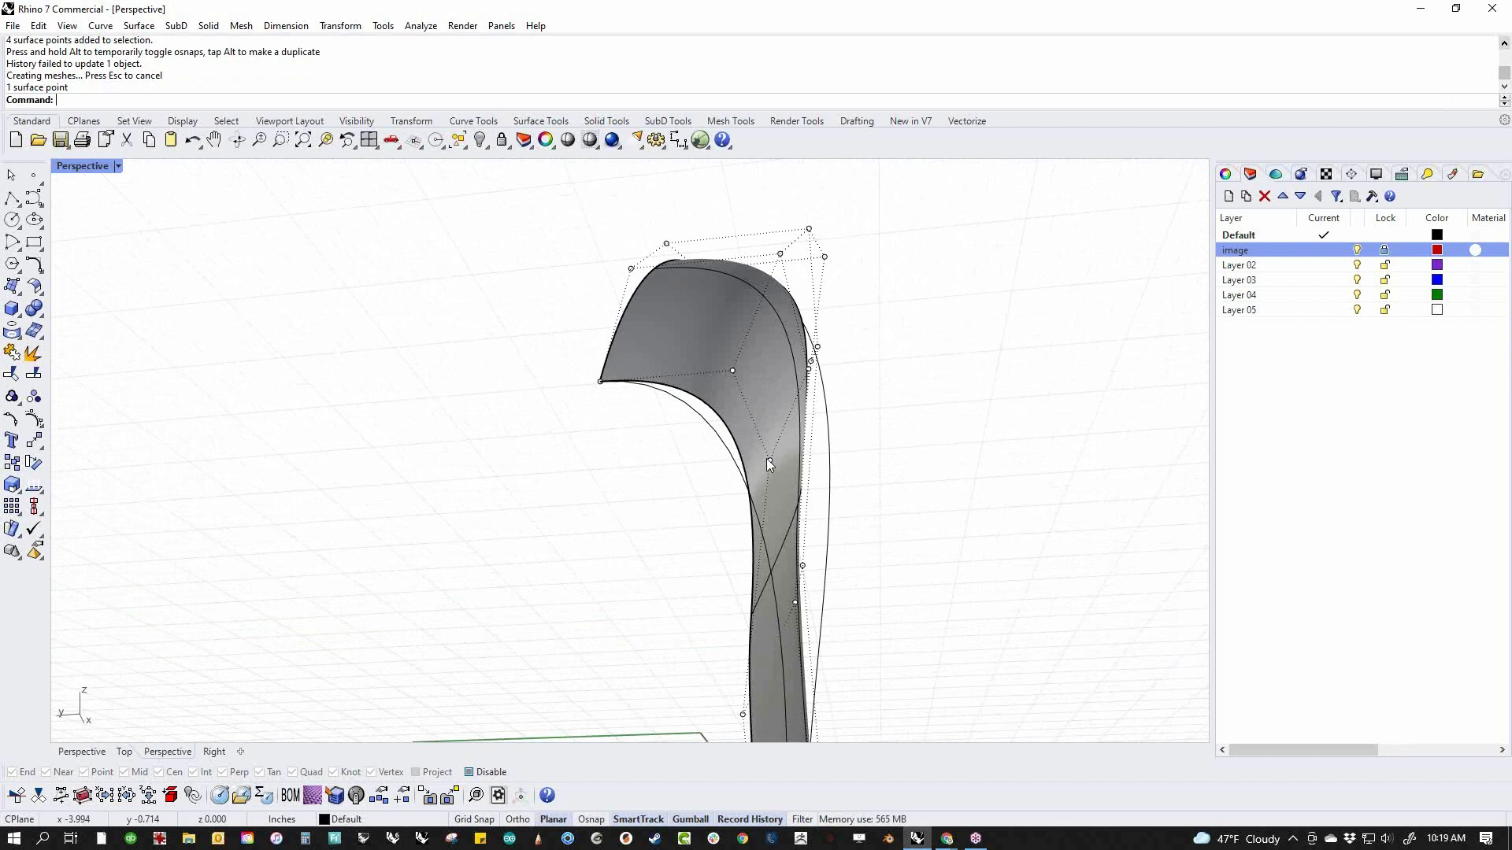
left_click_drag(768, 460, 781, 500)
left_click(934, 489)
right_click_drag(775, 555, 925, 596)
right_click_drag(713, 551, 506, 387)
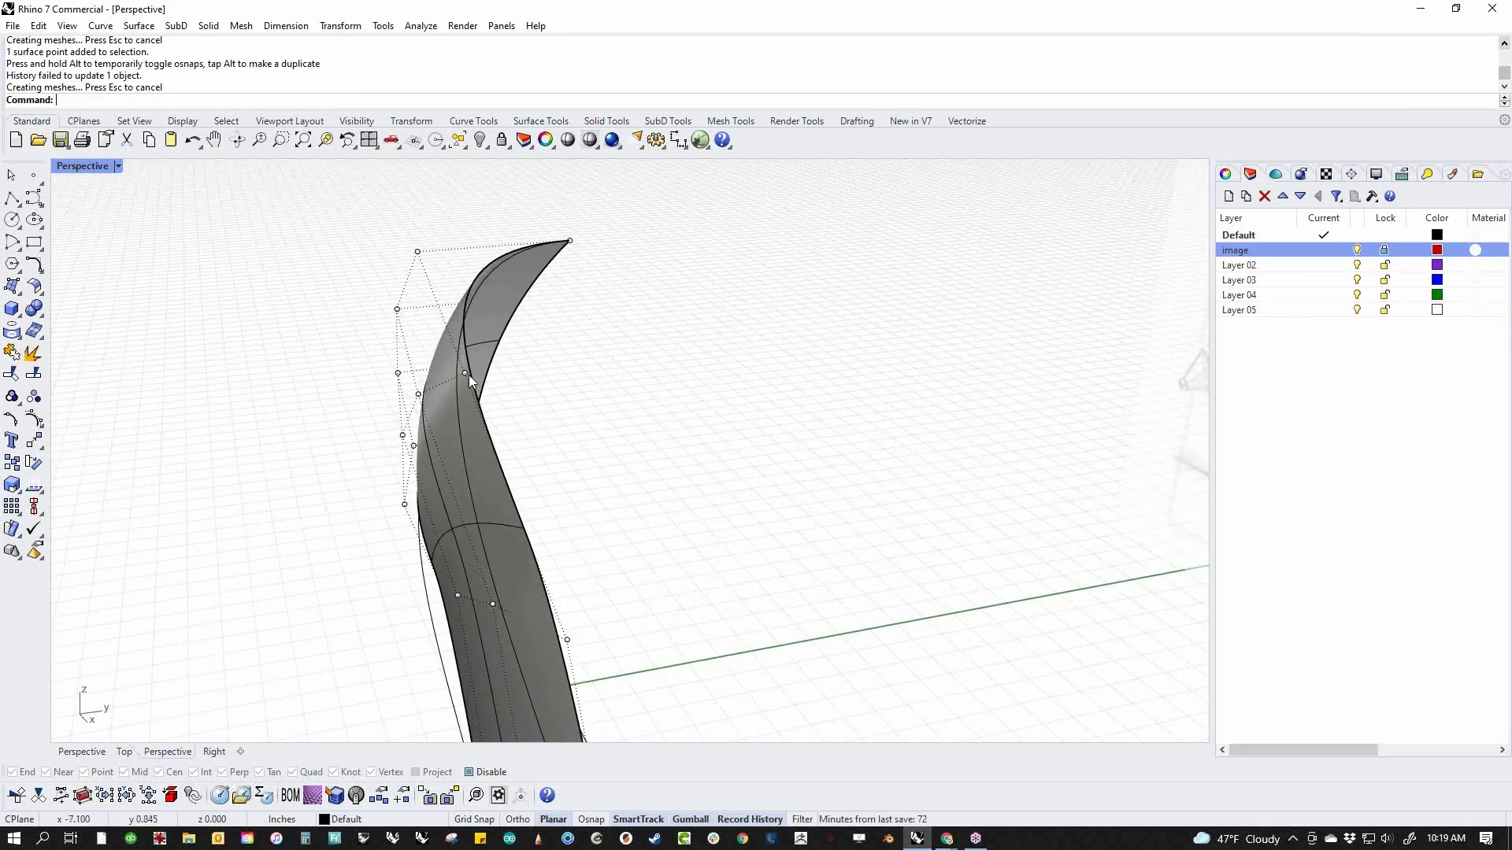
left_click(466, 375)
left_click_drag(463, 383, 462, 411)
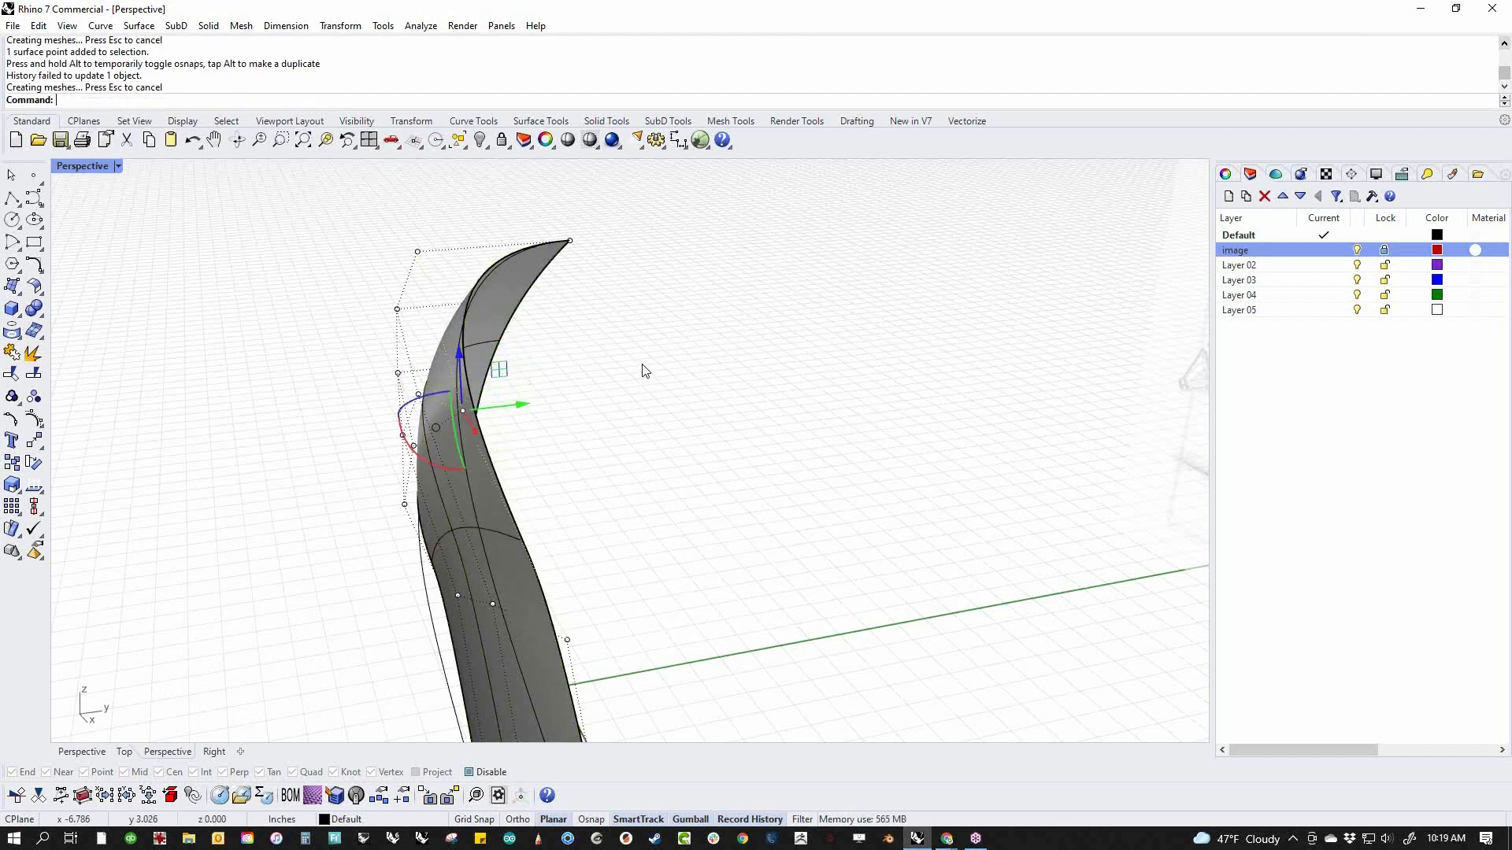
left_click(644, 371)
In the front view, align the rear and front end points of the shoulder row with the straight end edges of the surface
scroll(619, 407, "down", 4)
right_click_drag(617, 408, 759, 481)
type("f")
key("Return")
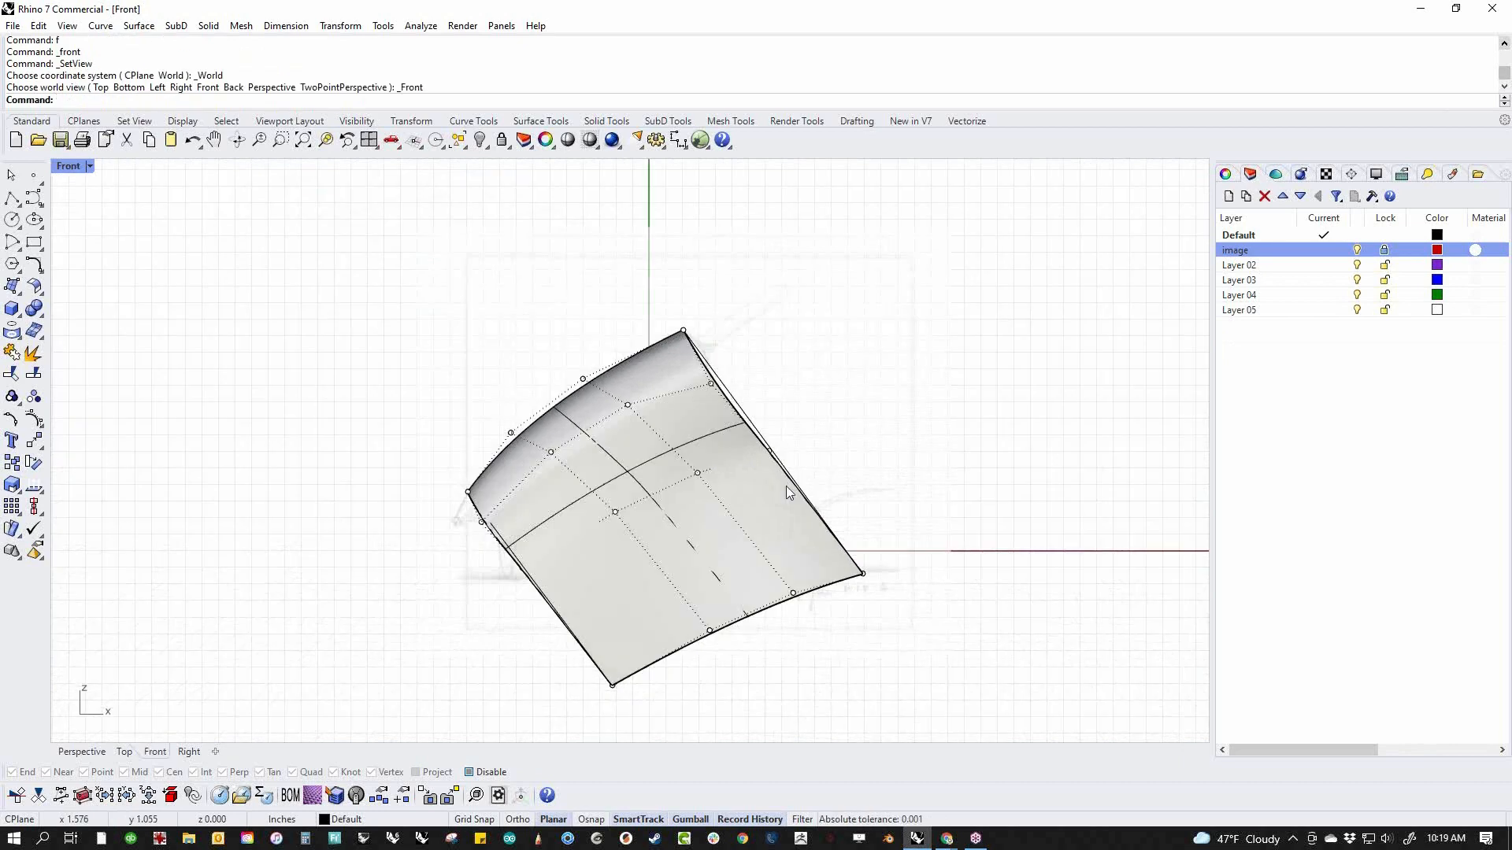
scroll(724, 392, "up", 2)
left_click(705, 382)
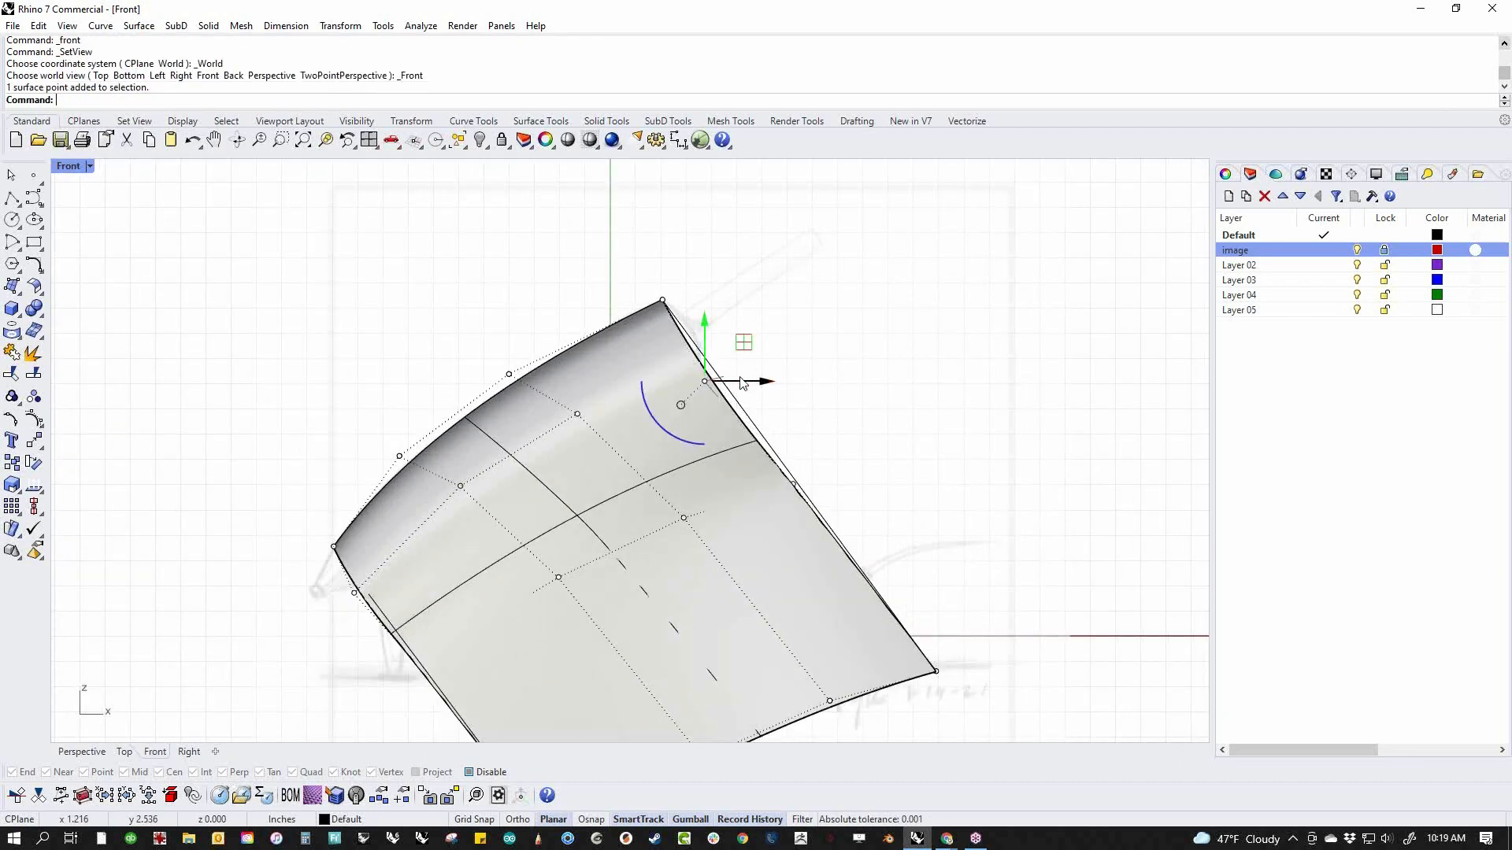
left_click_drag(705, 382, 715, 368)
left_click(354, 594)
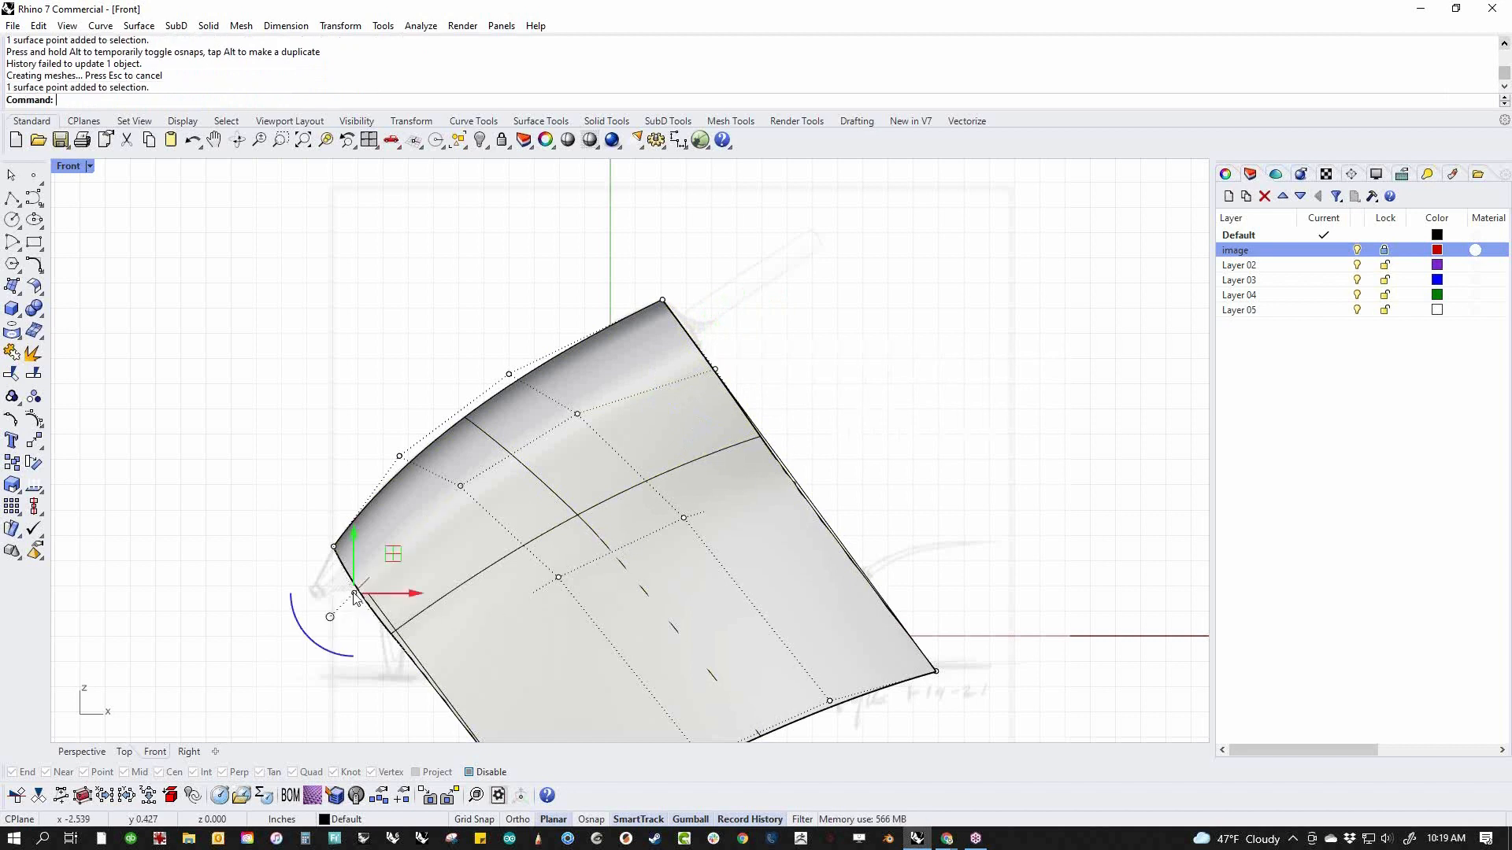
left_click_drag(354, 592, 361, 584)
Nudge the two middle points of the row below the shoulder slightly downward in the front view and return to perspective
right_click_drag(380, 633, 414, 560)
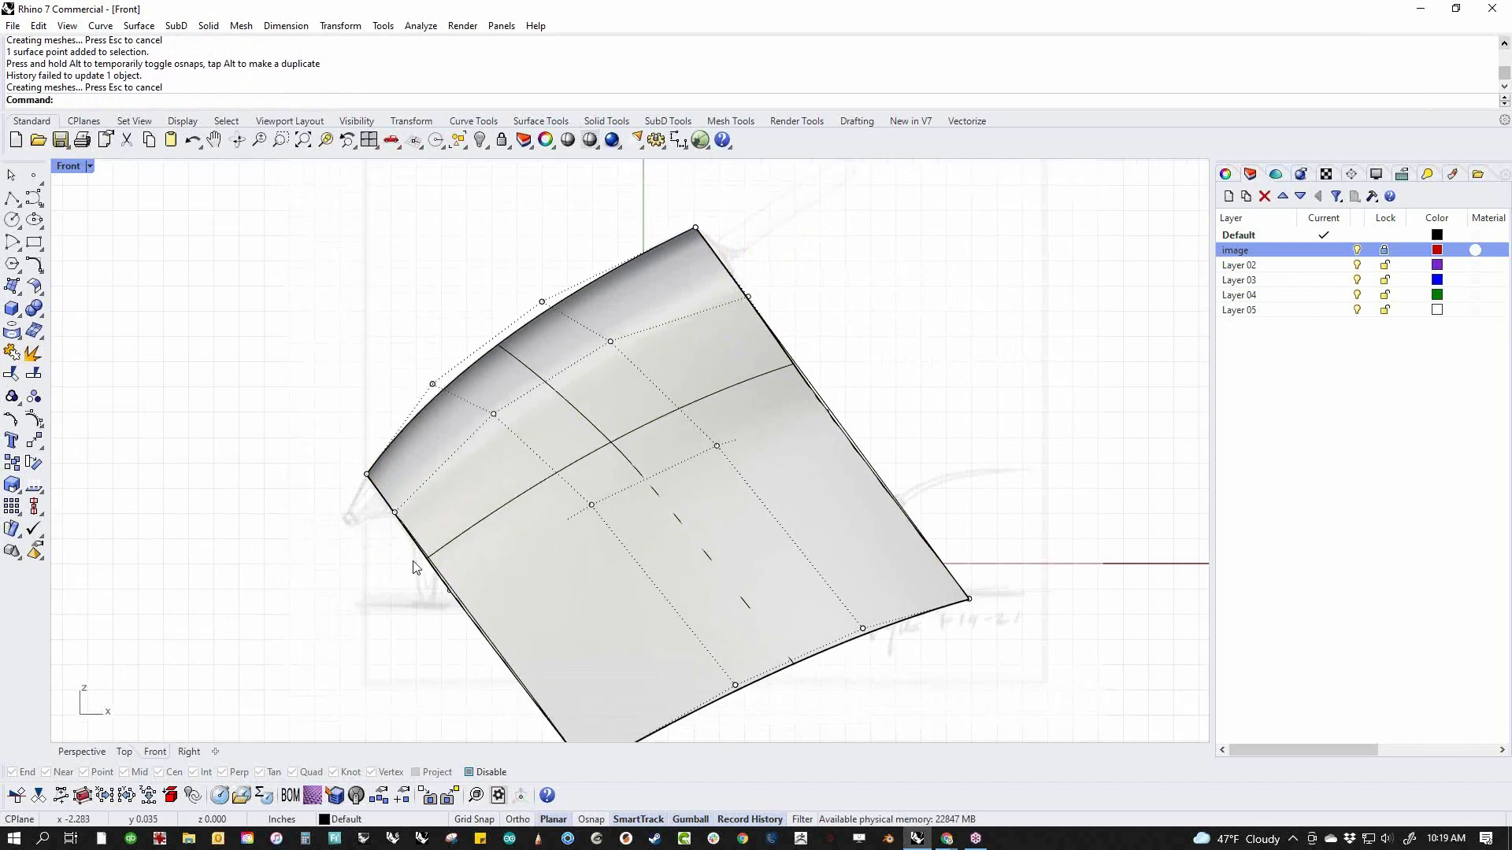
left_click(592, 505)
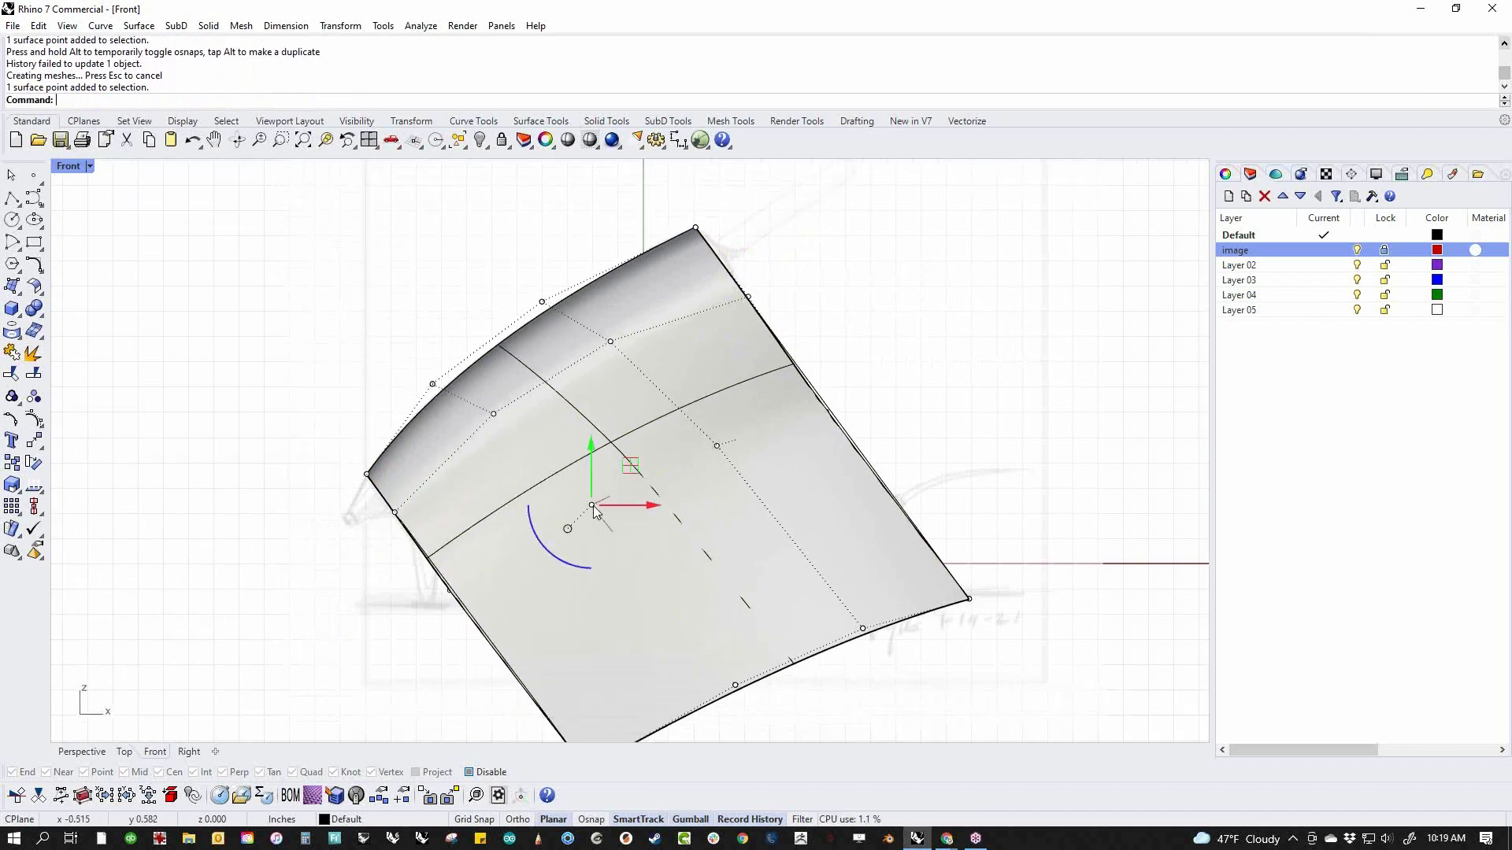
left_click(716, 447, "shift")
mouse_move(654, 476)
left_mouse_down()
mouse_move(650, 432)
mouse_move(682, 474)
mouse_move(659, 484)
left_mouse_up()
left_click(933, 459)
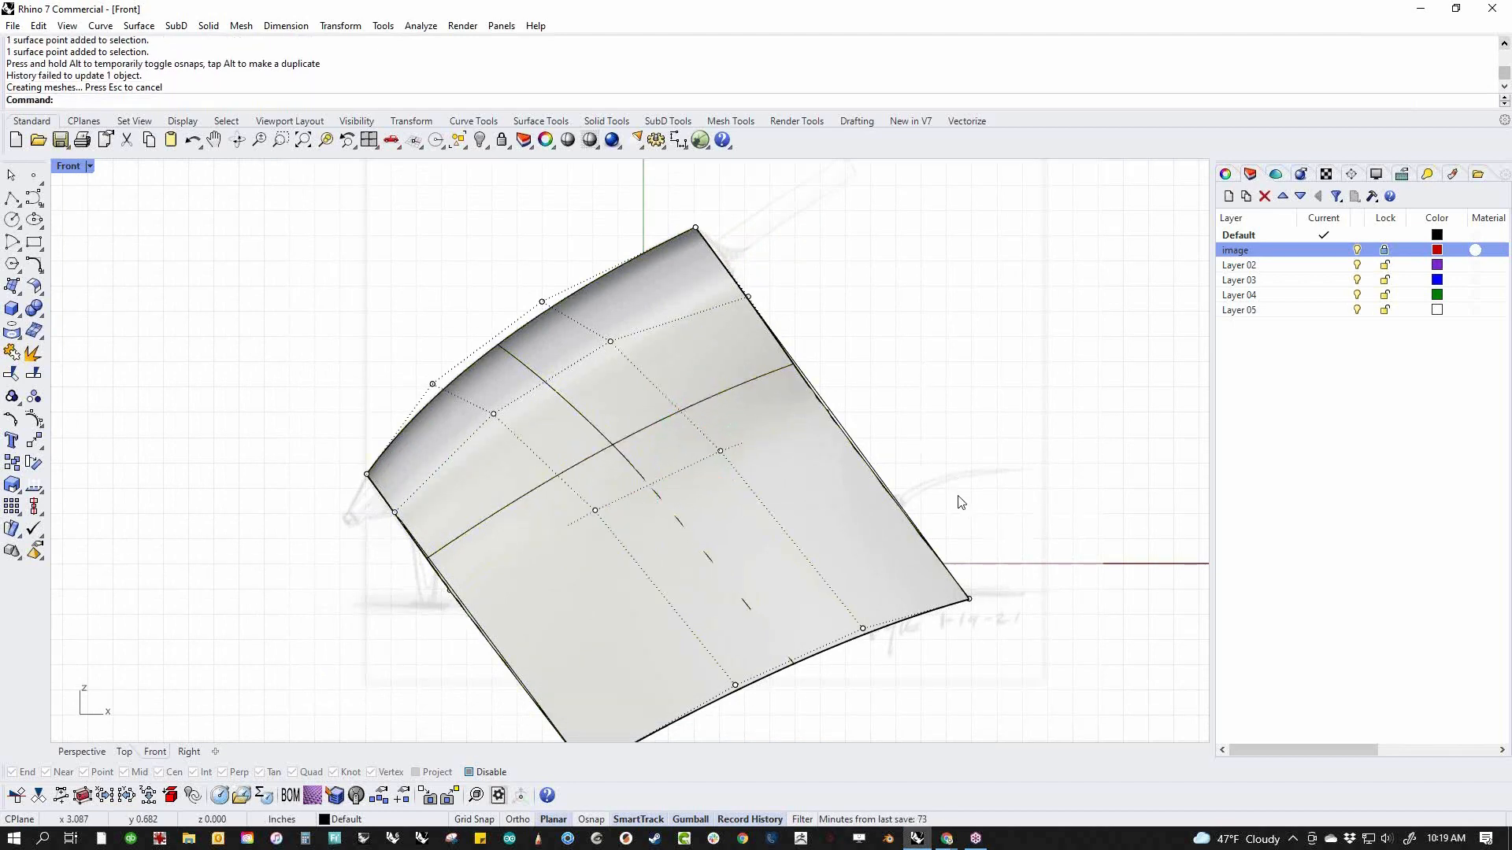
scroll(961, 501, "down", 3)
type("p")
key("Return")
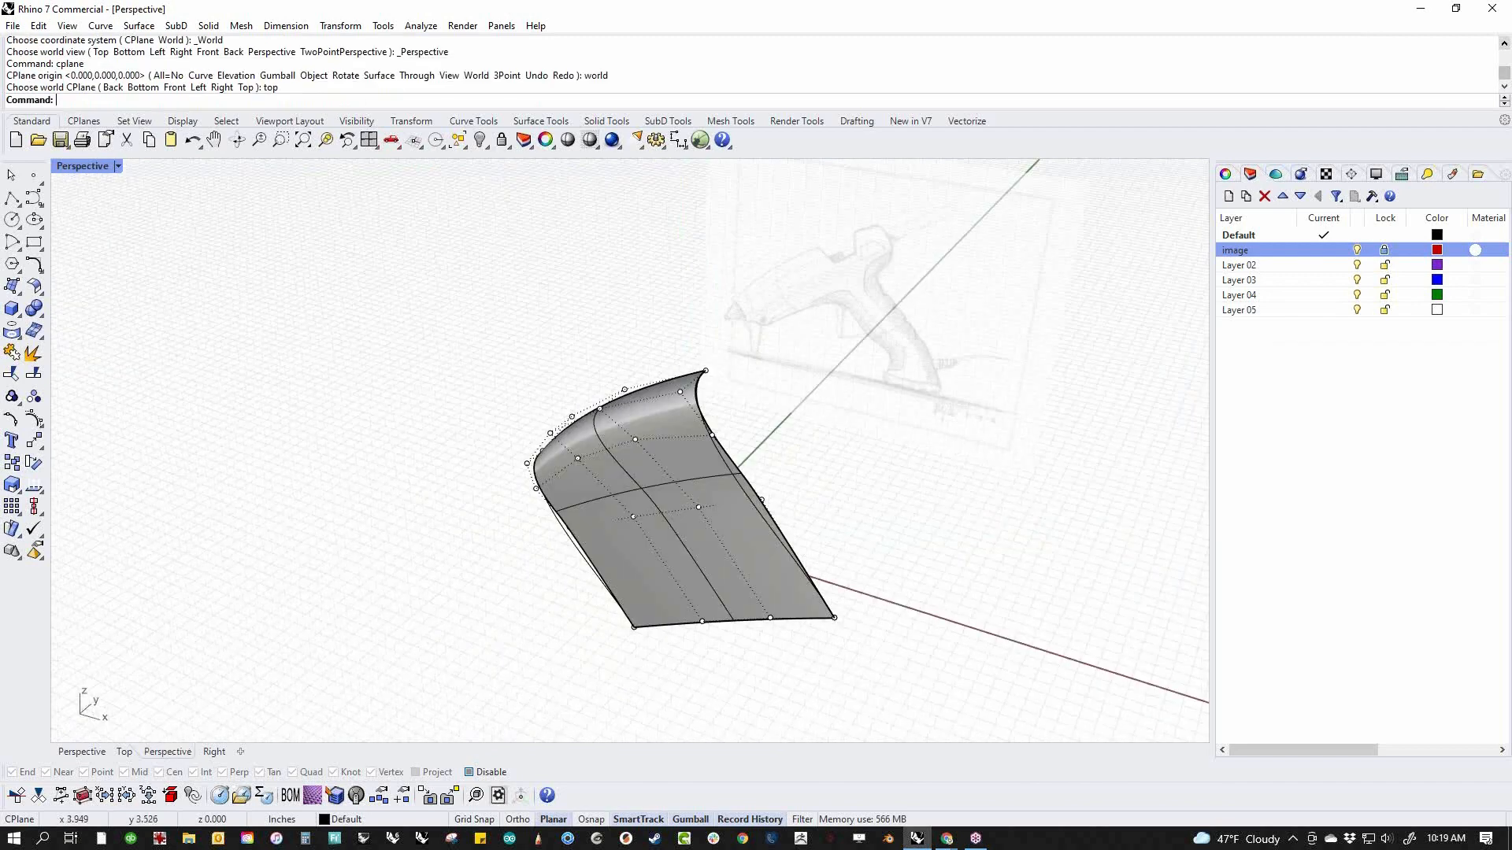
right_click_drag(950, 508, 715, 513)
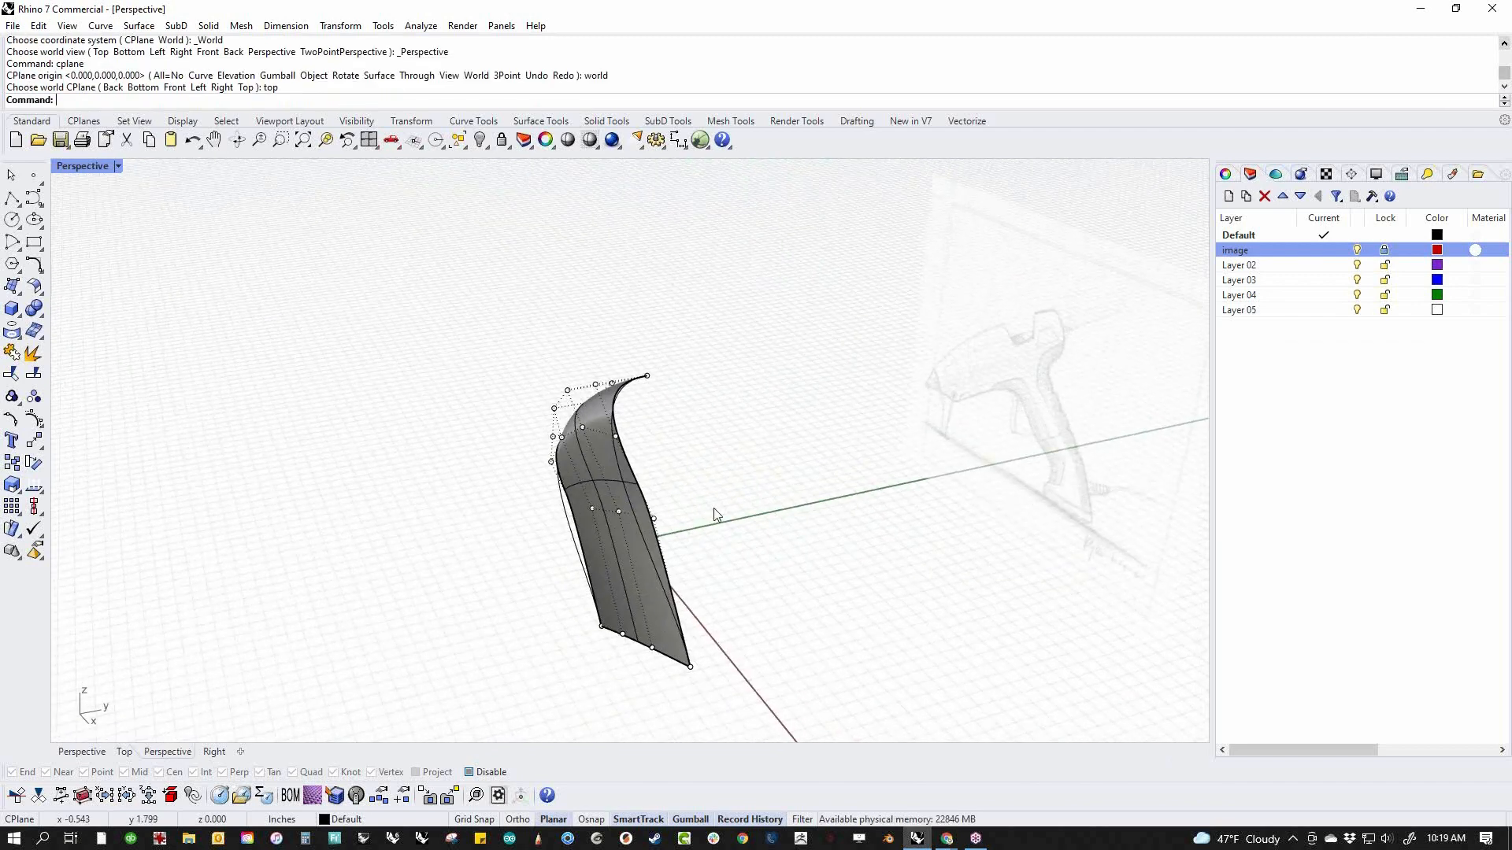
scroll(713, 508, "up", 5)
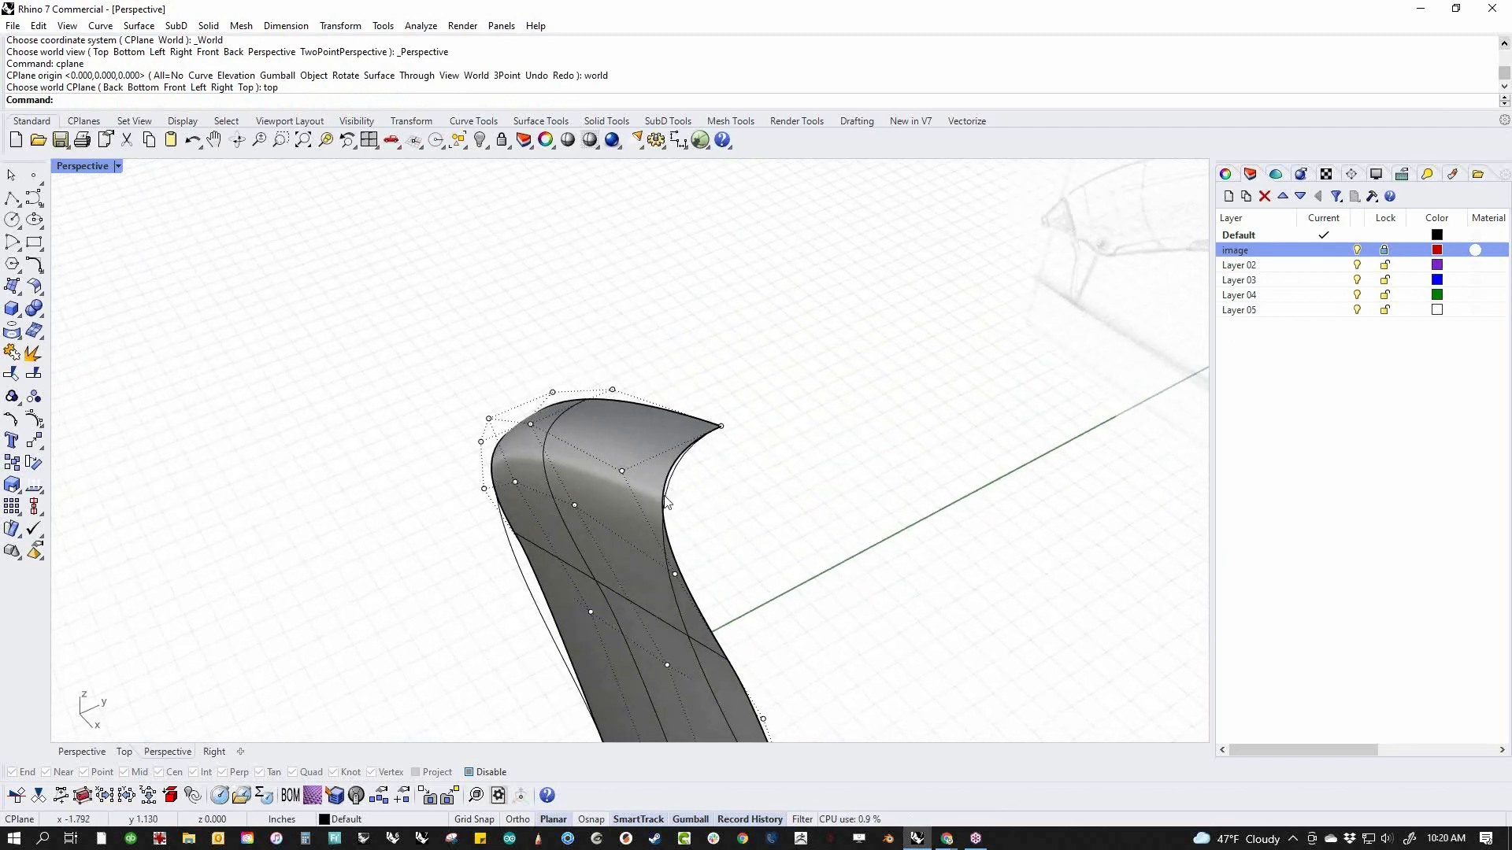
Try to mirror the side surface about a plane starting at the origin (0), and undo the mirror
left_click(598, 439)
type("mi")
key("Return")
type("0")
Mirror a copy of the side surface across the body's lengthwise centre plane, starting from its top edge
key("Return")
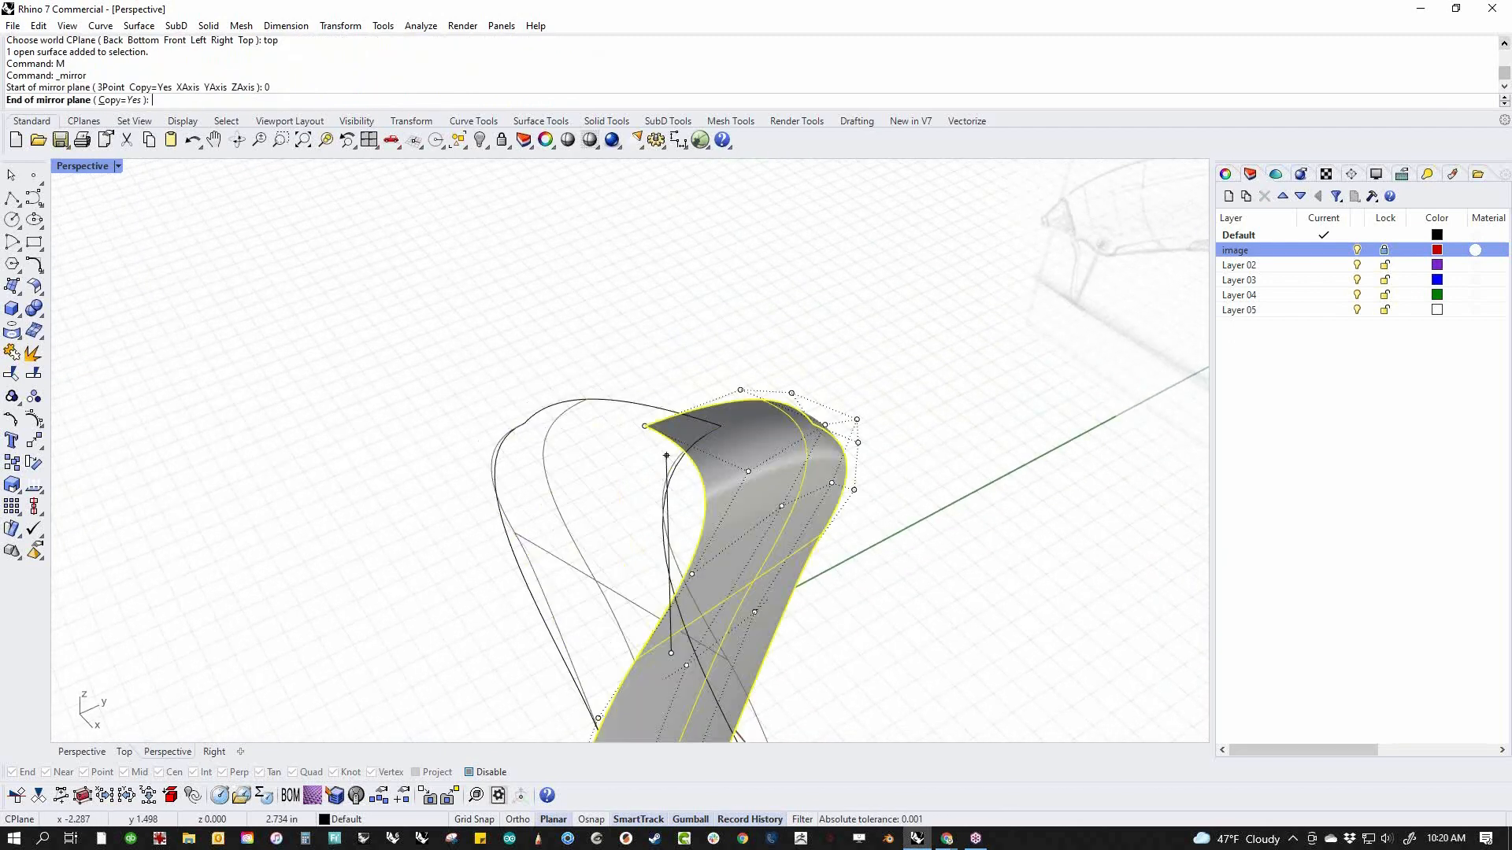
left_click(711, 480)
key("ctrl+z")
type("M")
key("Return")
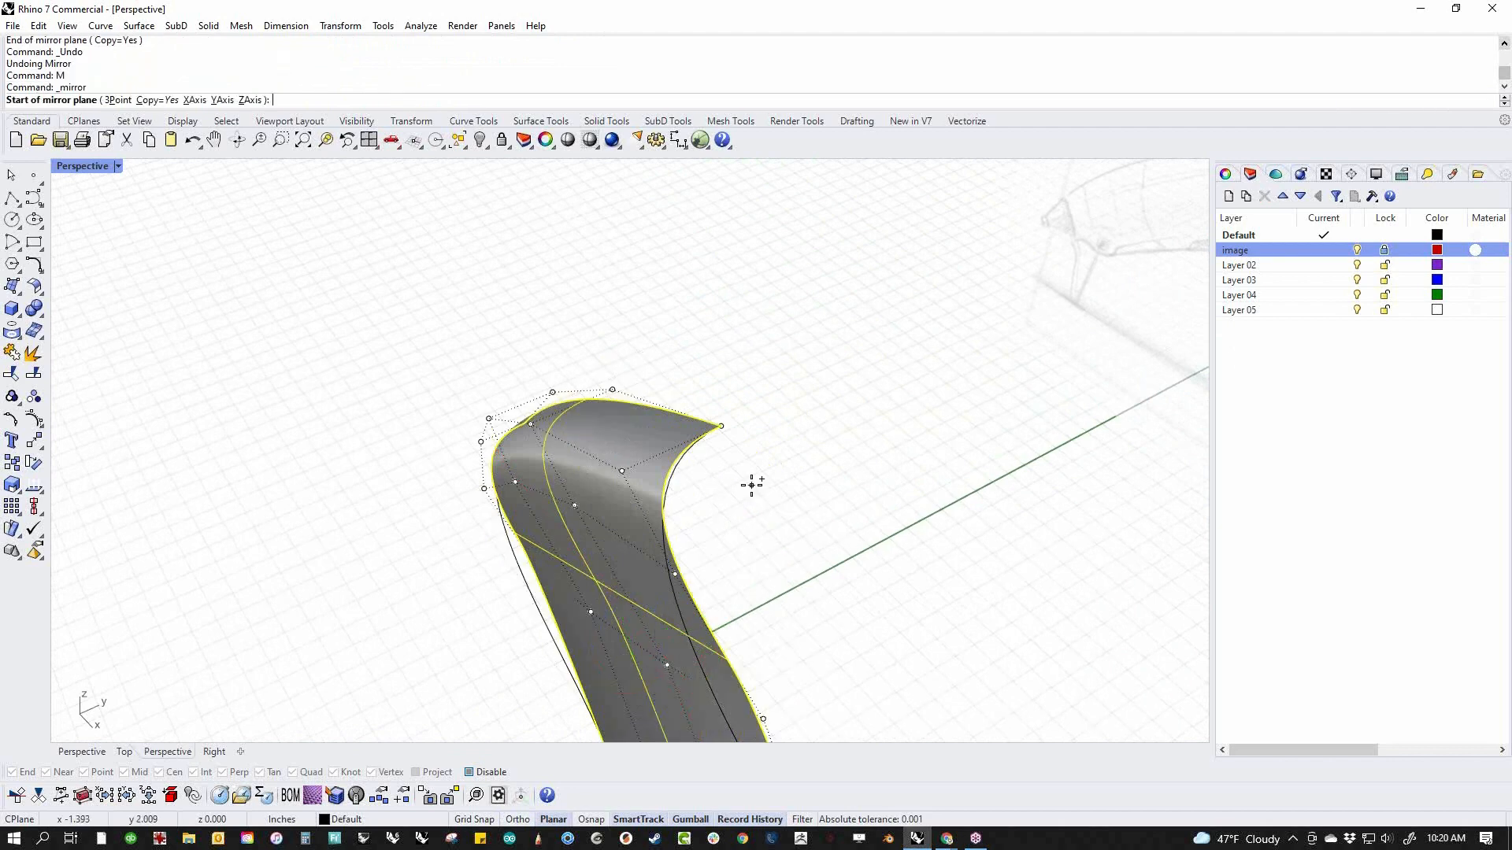
left_click(735, 423)
left_click(956, 462)
right_click_drag(825, 556, 1012, 388)
scroll(674, 446, "up", 3)
Turn on the control points of the mirrored half and look over the joined shape from the front end
left_click(599, 466)
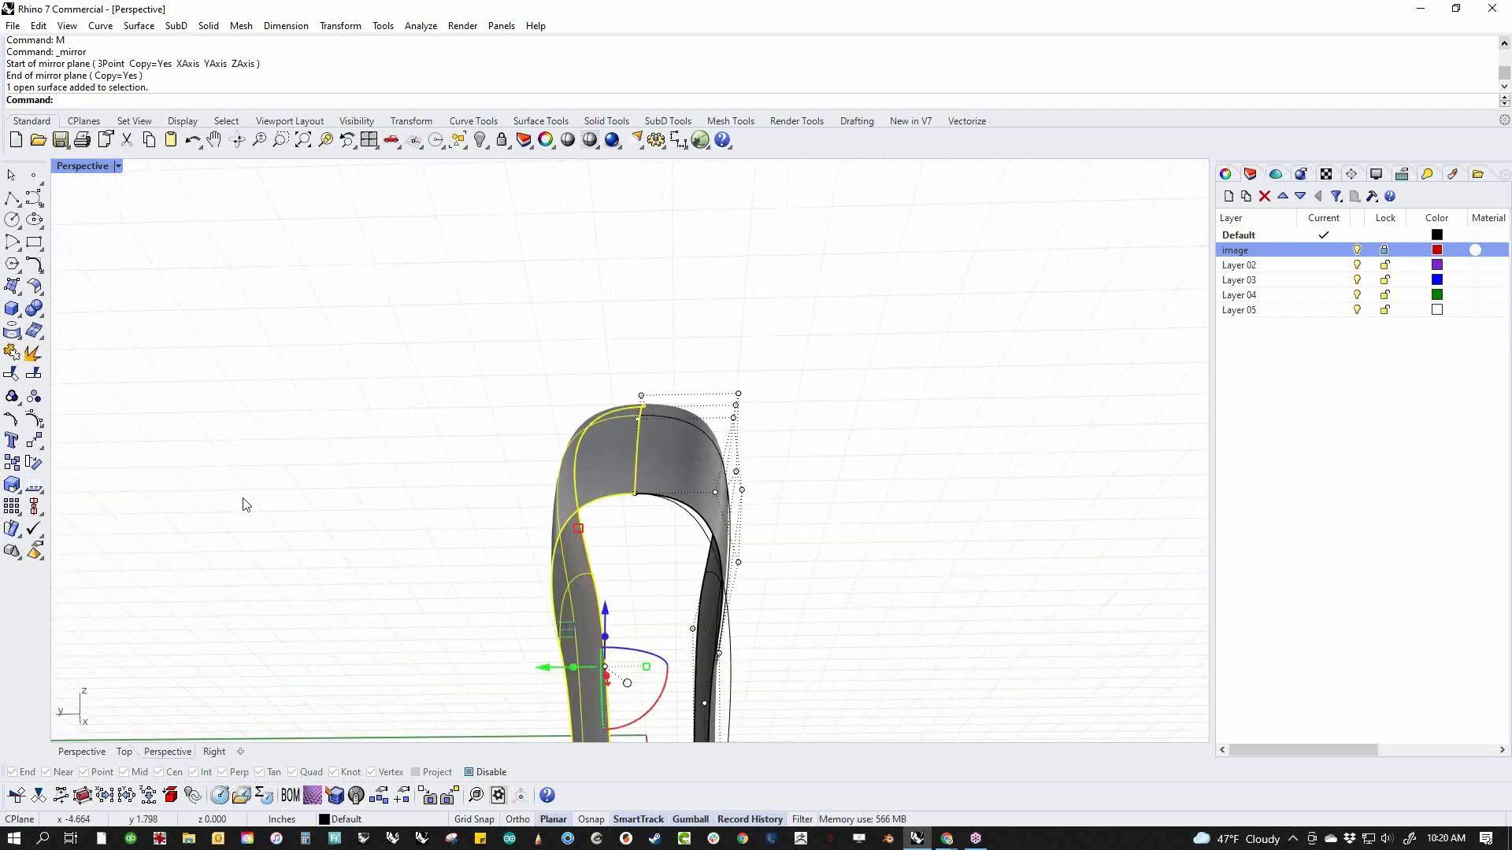
left_click(33, 420)
right_click_drag(545, 463, 547, 495)
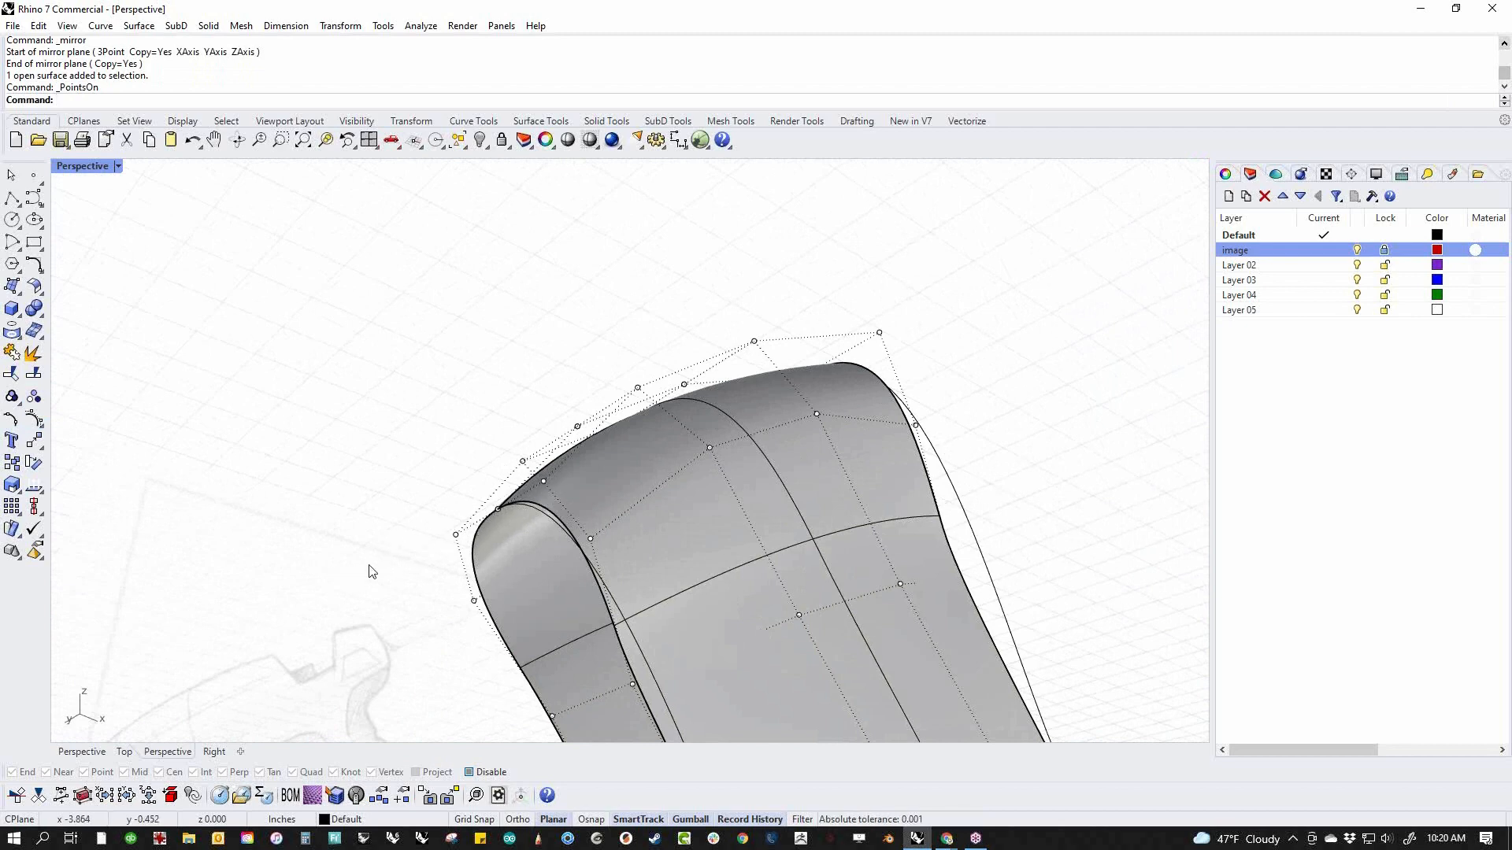
right_click_drag(408, 529, 516, 615)
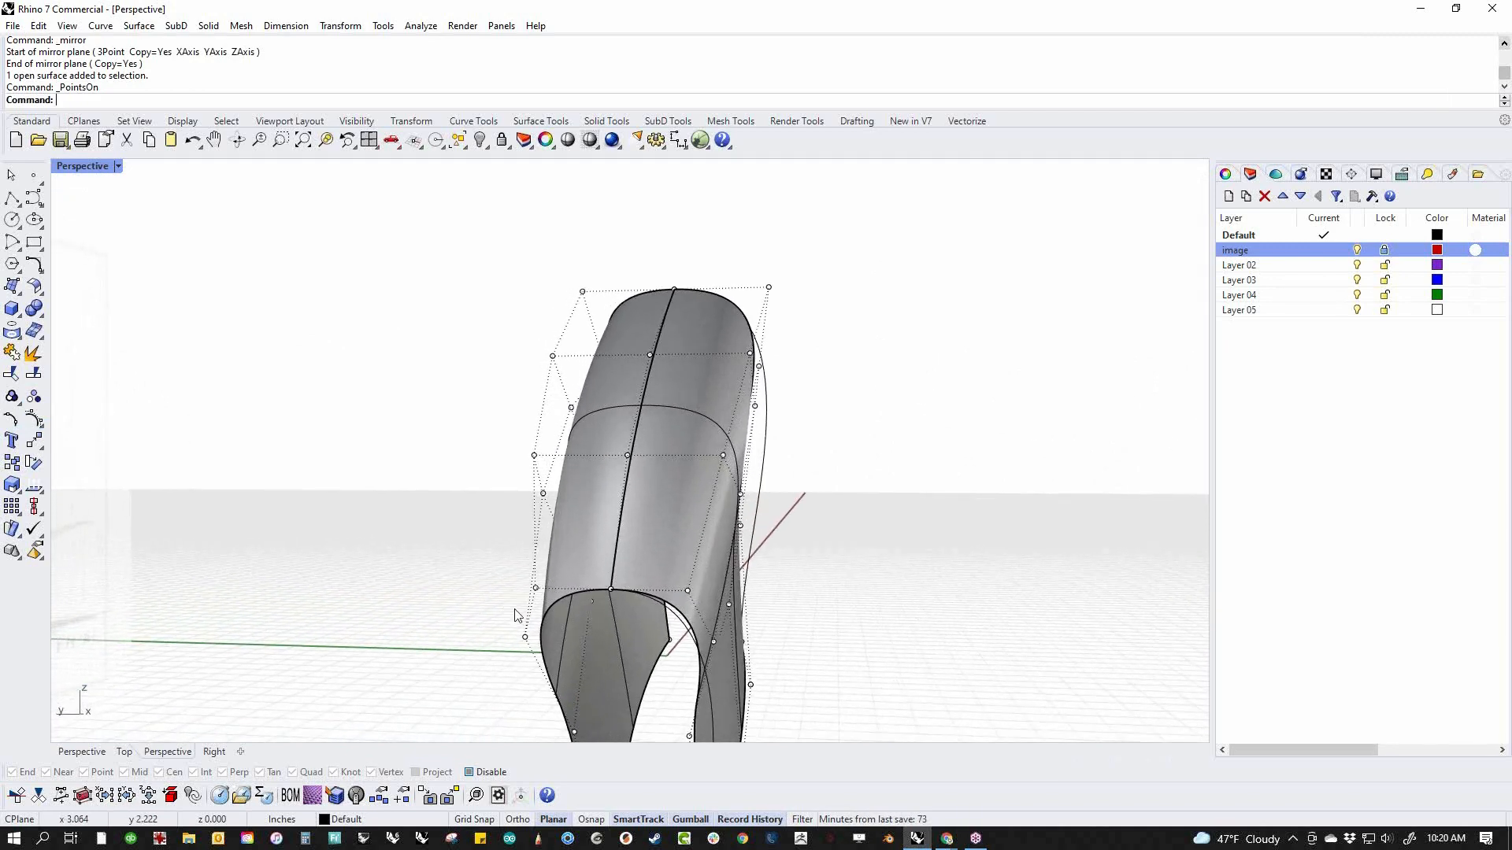
In the top view, move the two frontmost points of the row beside the centreline inward on the original half
type("Top")
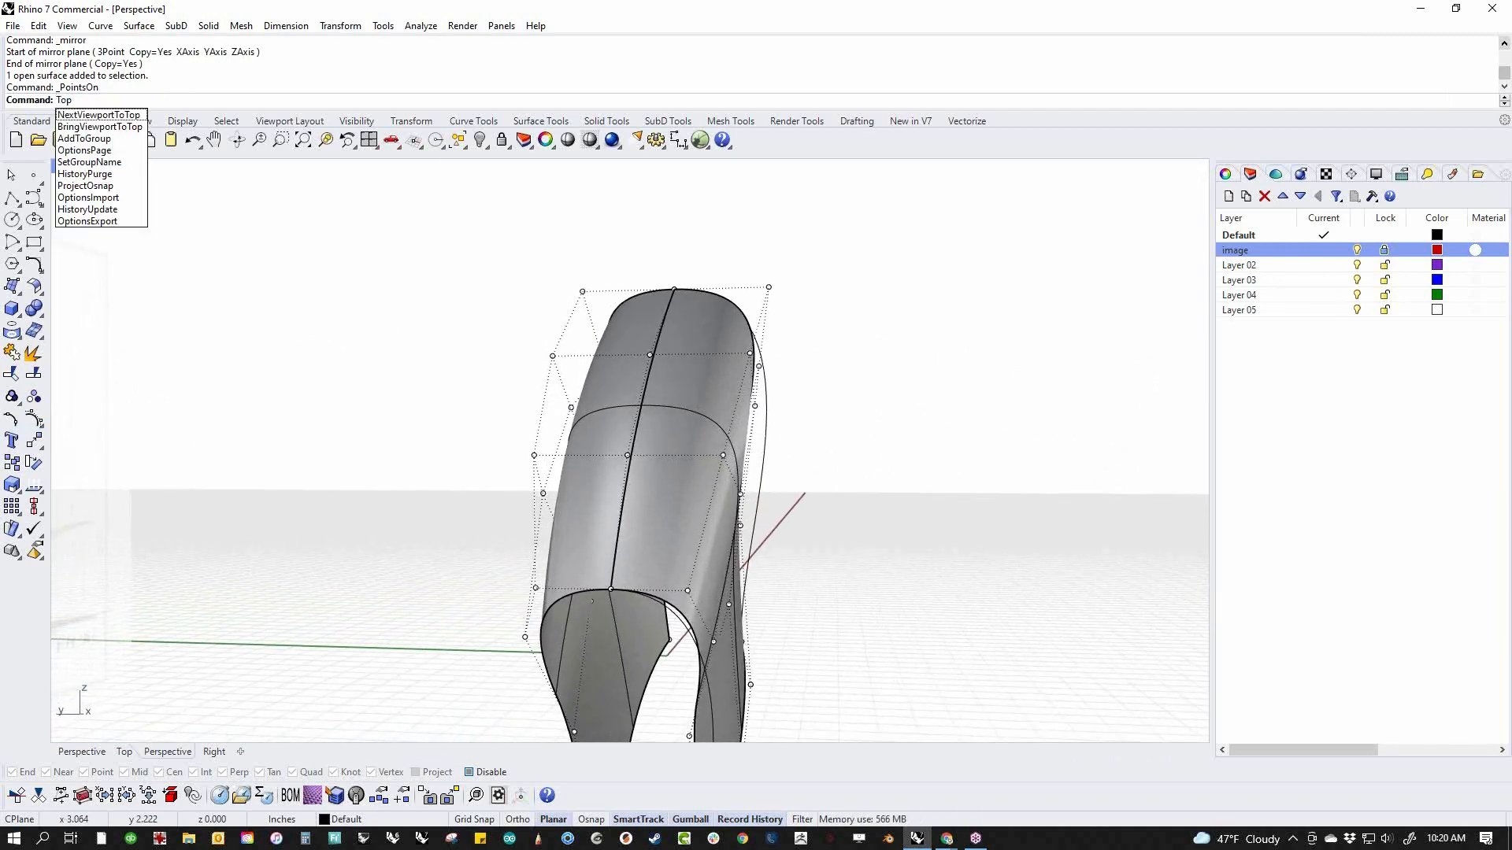
key("Return")
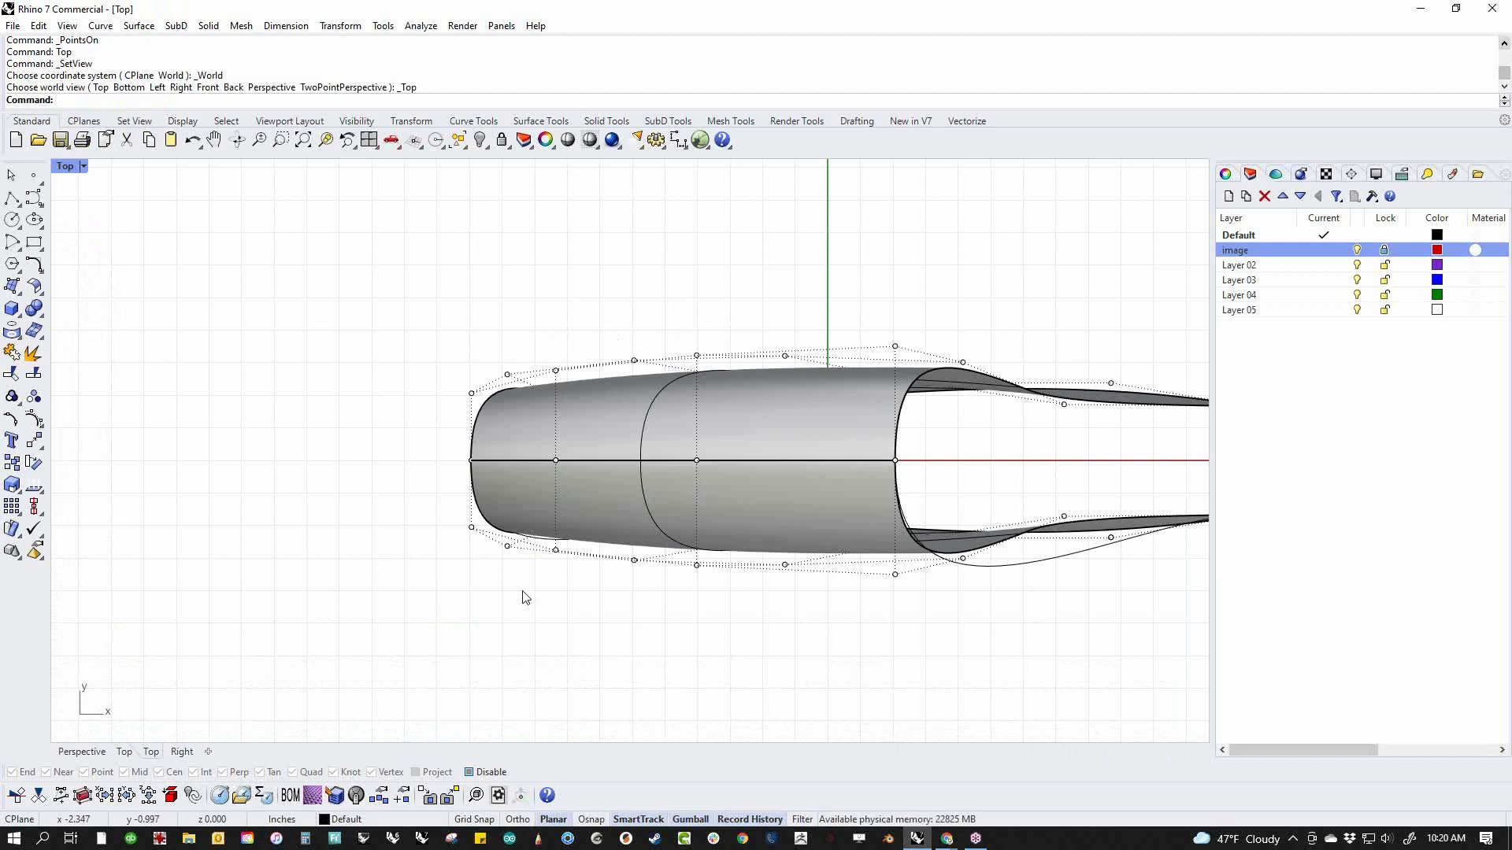
scroll(464, 535, "up", 4)
left_click(473, 521)
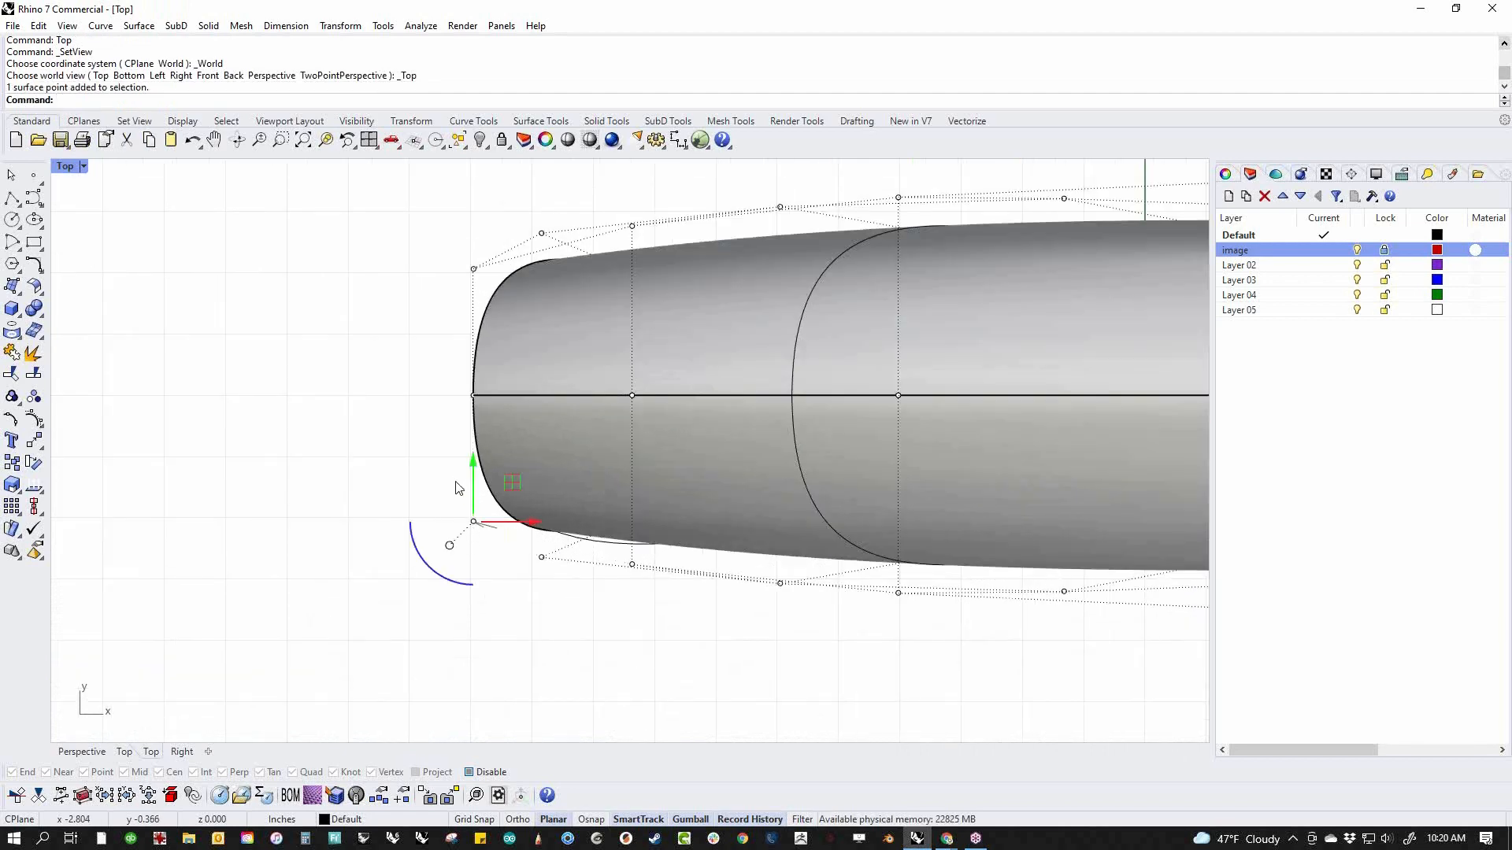
left_click_drag(473, 521, 466, 475)
left_click(632, 566)
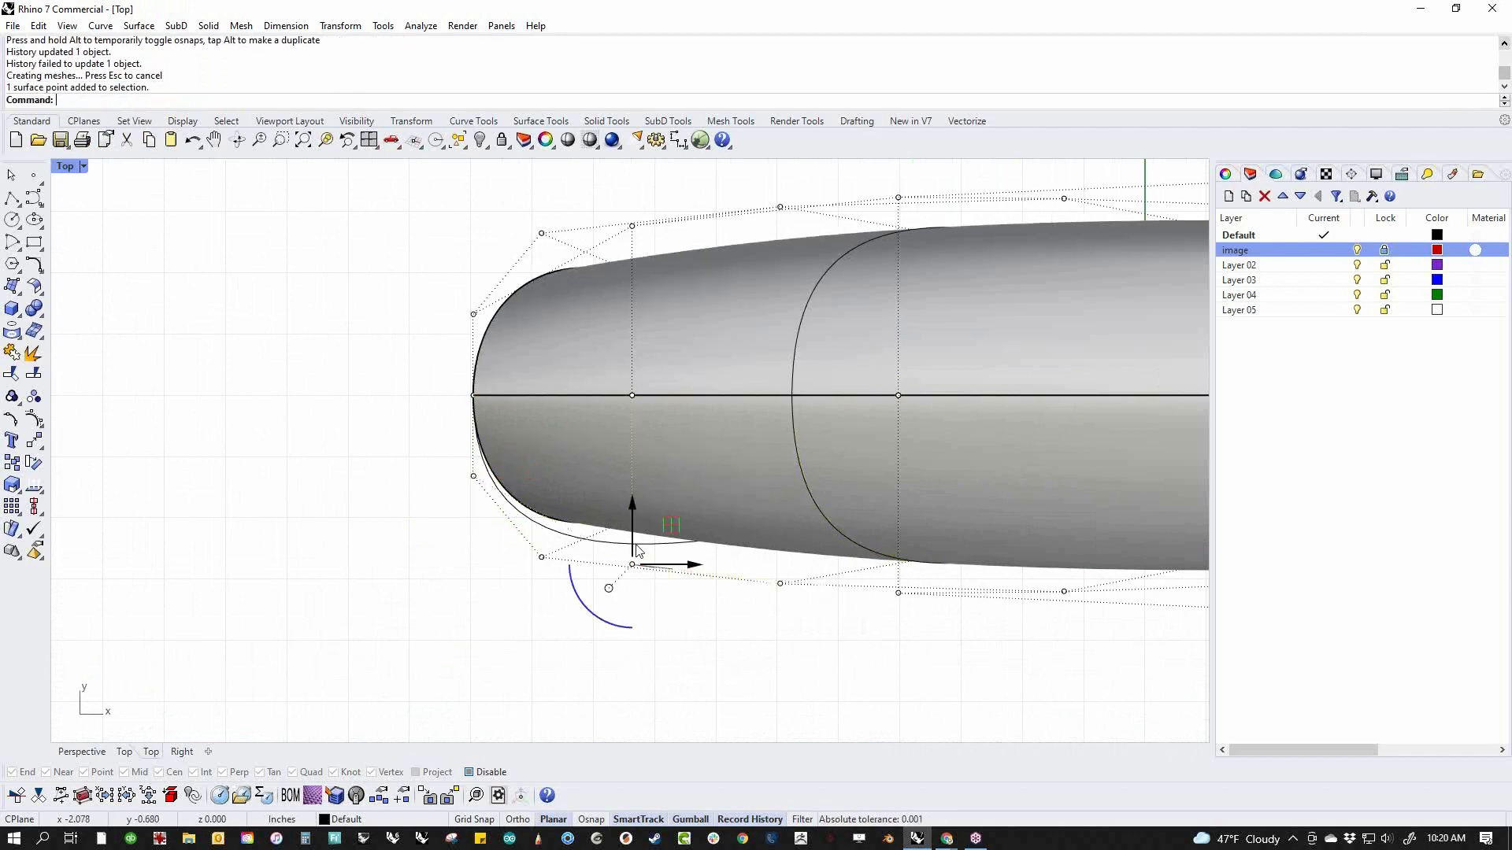
left_click_drag(632, 565, 634, 519)
left_click(806, 670)
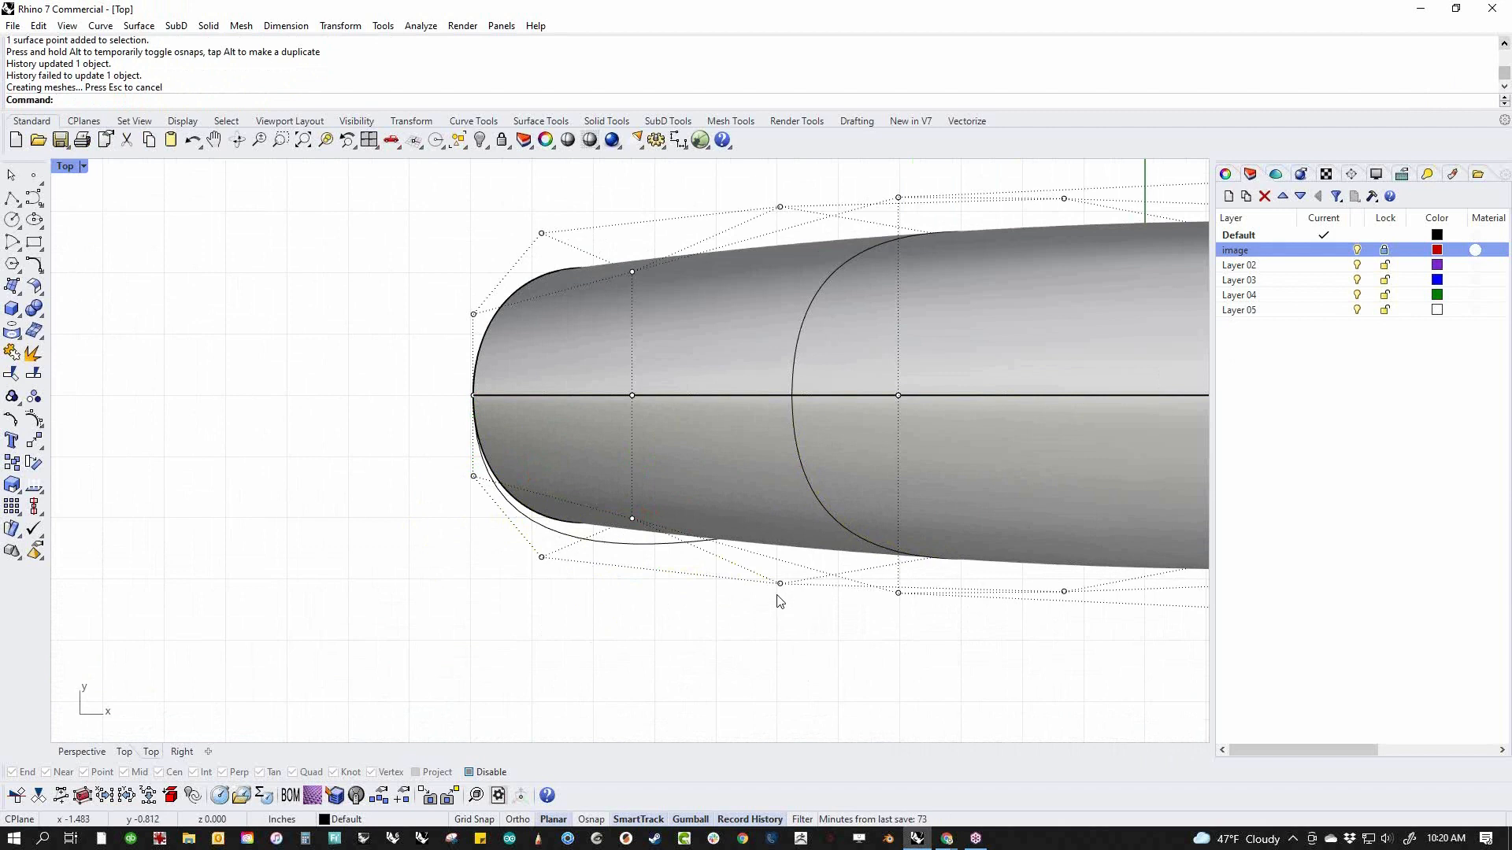
Move the third point and the rear end point of the row beside the centreline inward in the top view
left_click(899, 592)
left_click_drag(898, 592, 898, 545)
left_click(777, 592)
scroll(779, 592, "down", 4)
right_click_drag(935, 660, 900, 630)
left_click(906, 607)
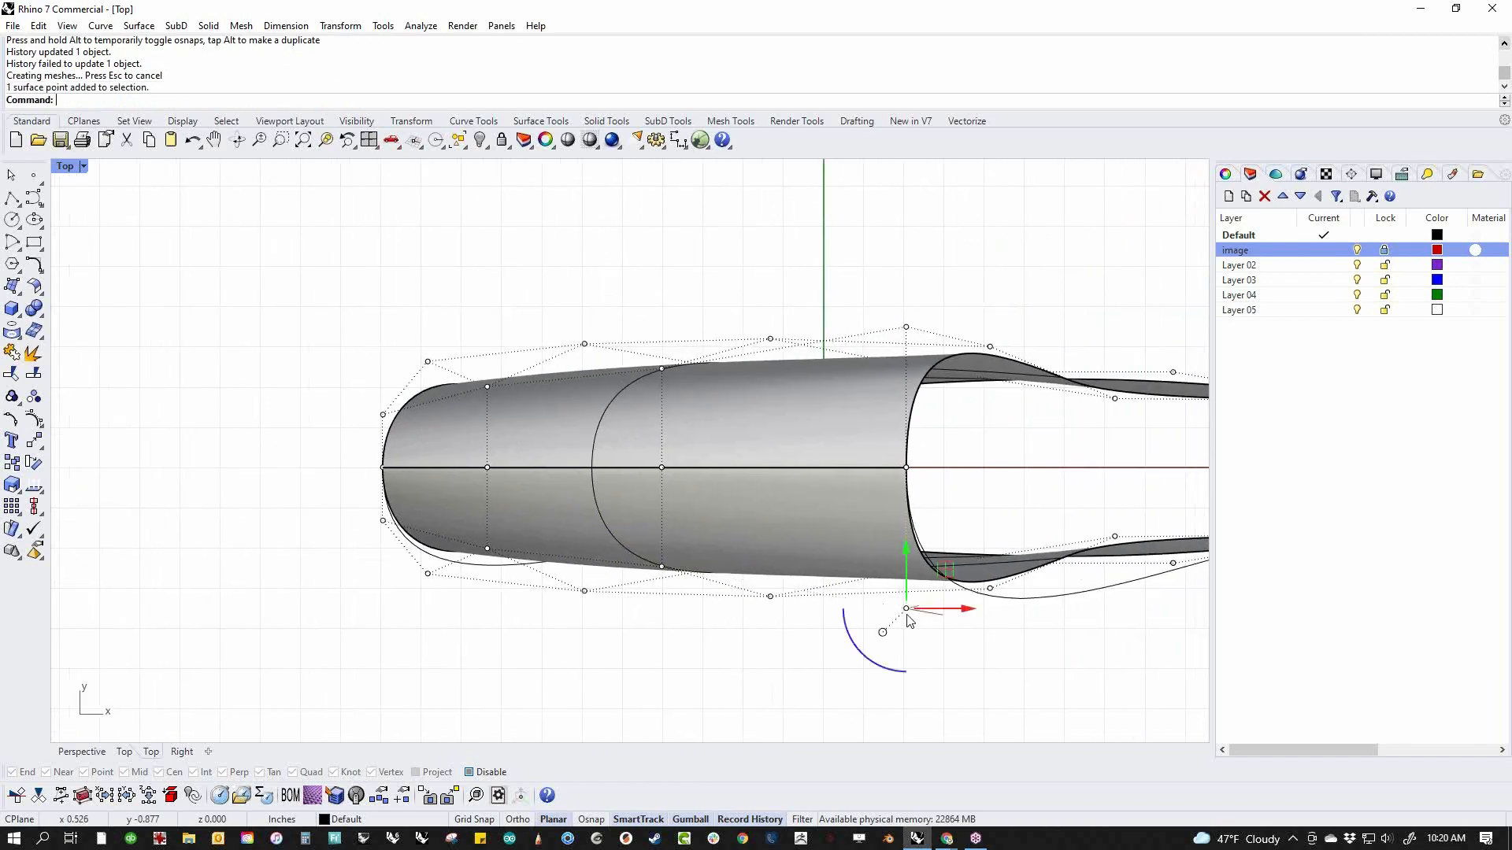
left_click_drag(906, 608, 906, 584)
key("Escape")
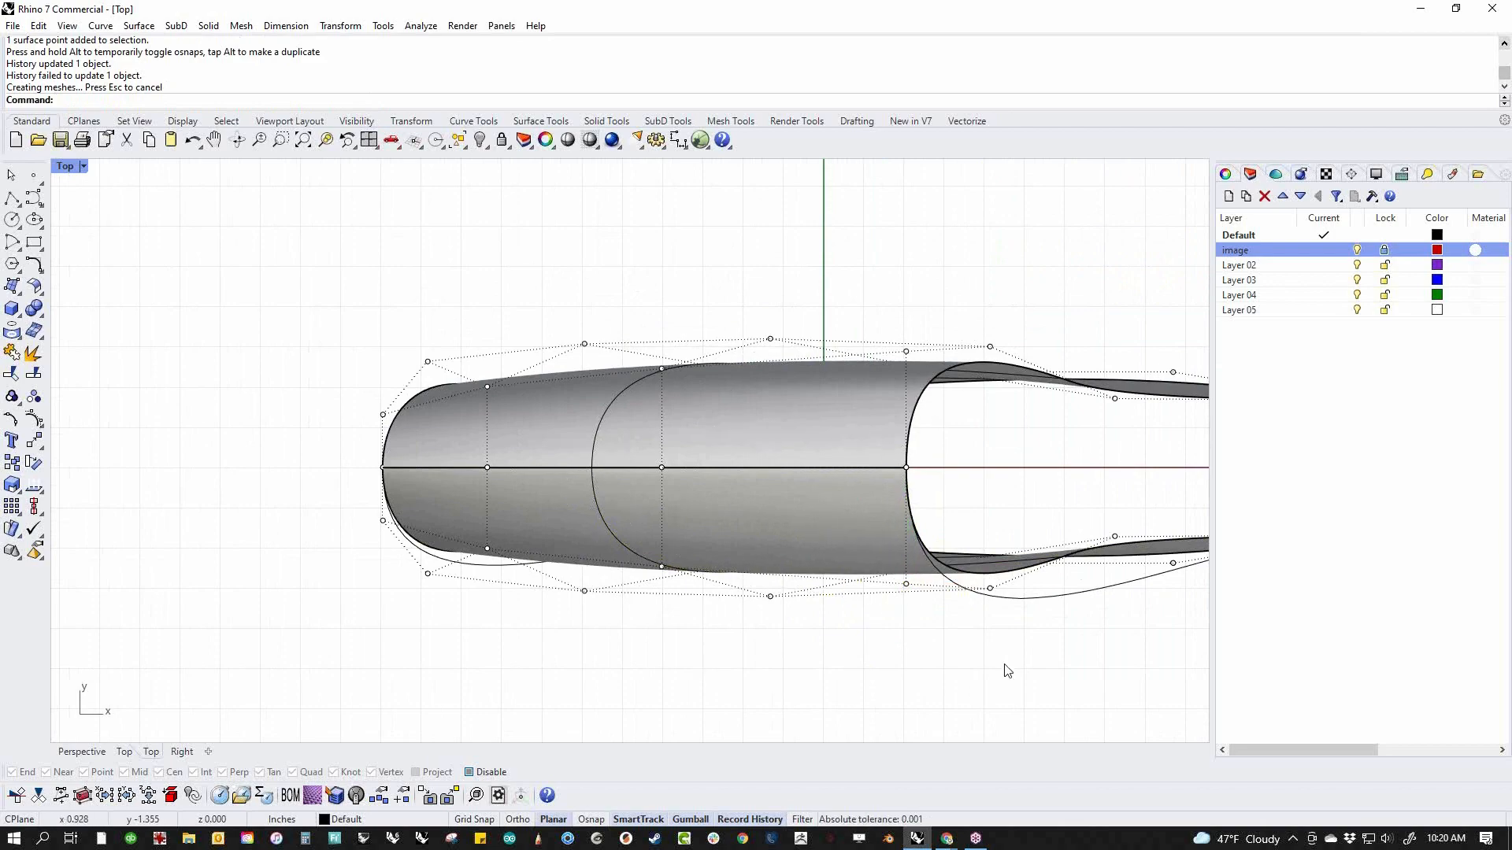
In the perspective view, select the four-point row below the shoulder and move it slightly outward across the body's width
type("pp")
key("Return")
right_click_drag(787, 544, 538, 591)
right_click_drag(639, 545, 398, 576)
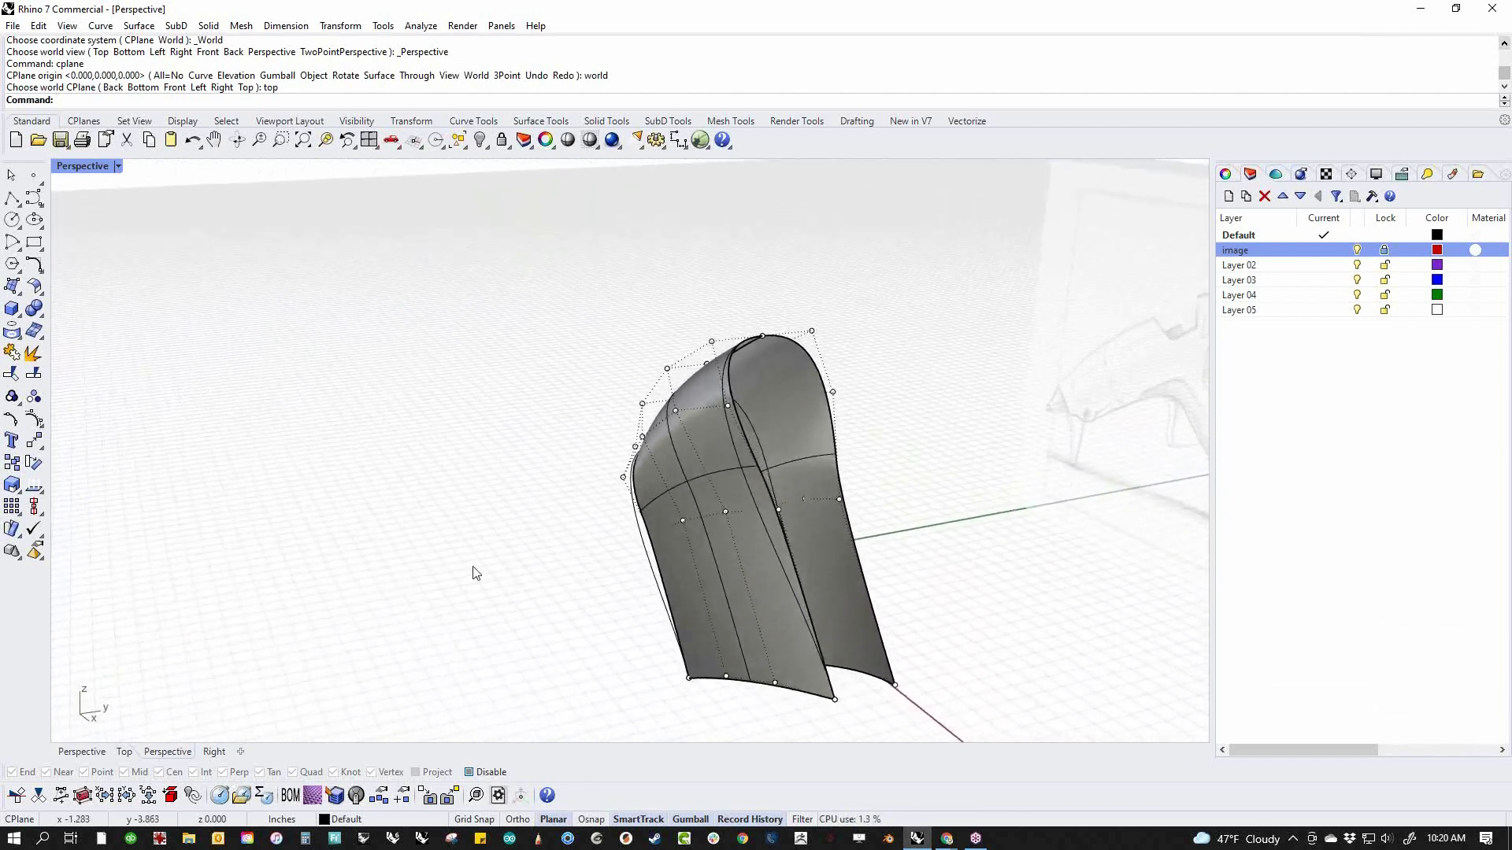
scroll(718, 516, "up", 5)
double_click(724, 511)
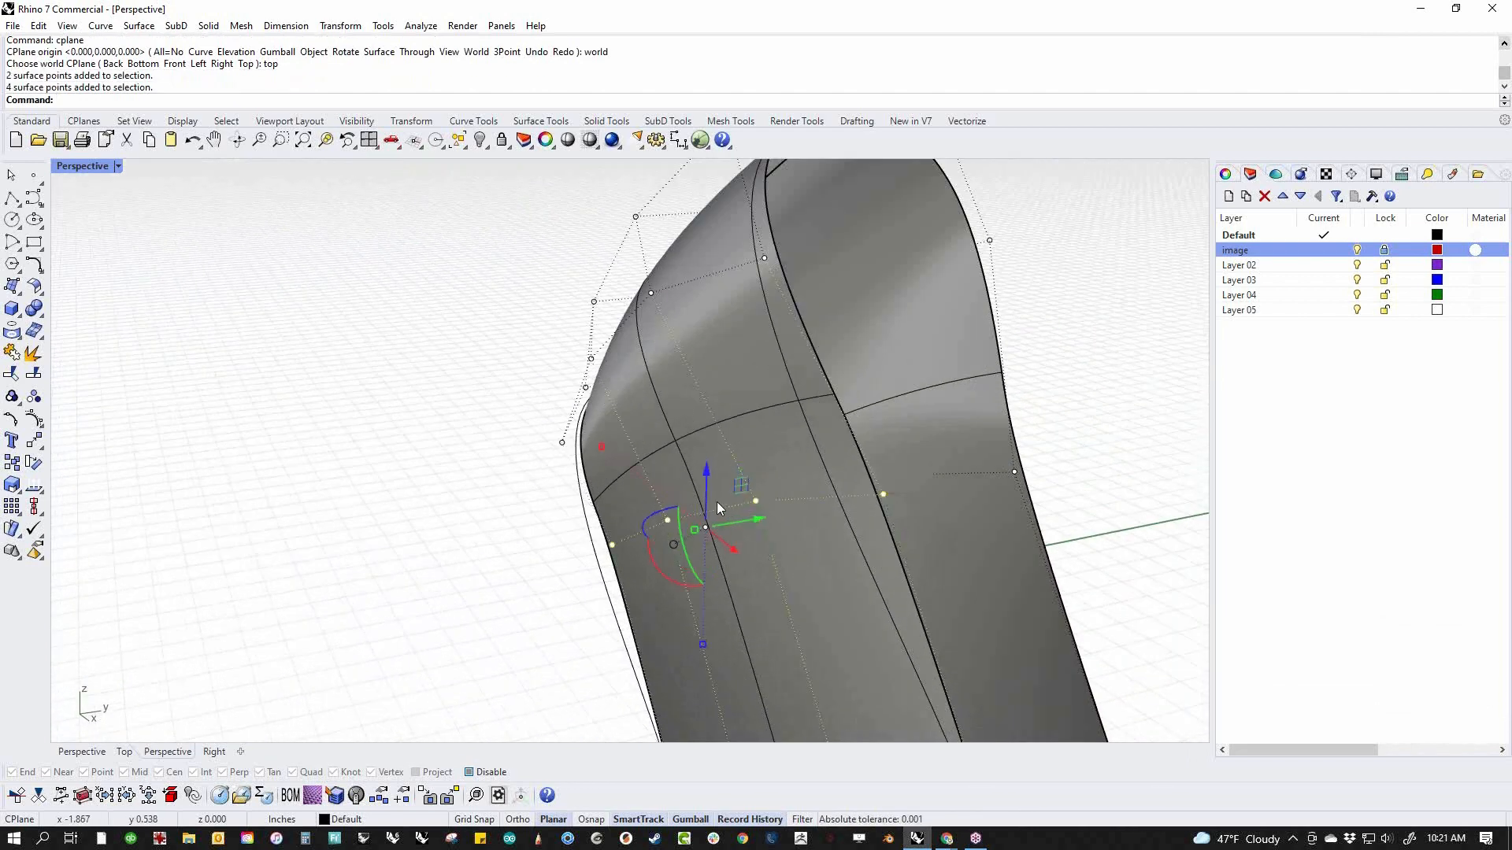
left_click_drag(763, 532, 733, 527)
left_click(463, 509)
scroll(557, 461, "down", 6)
right_click_drag(558, 461, 498, 467)
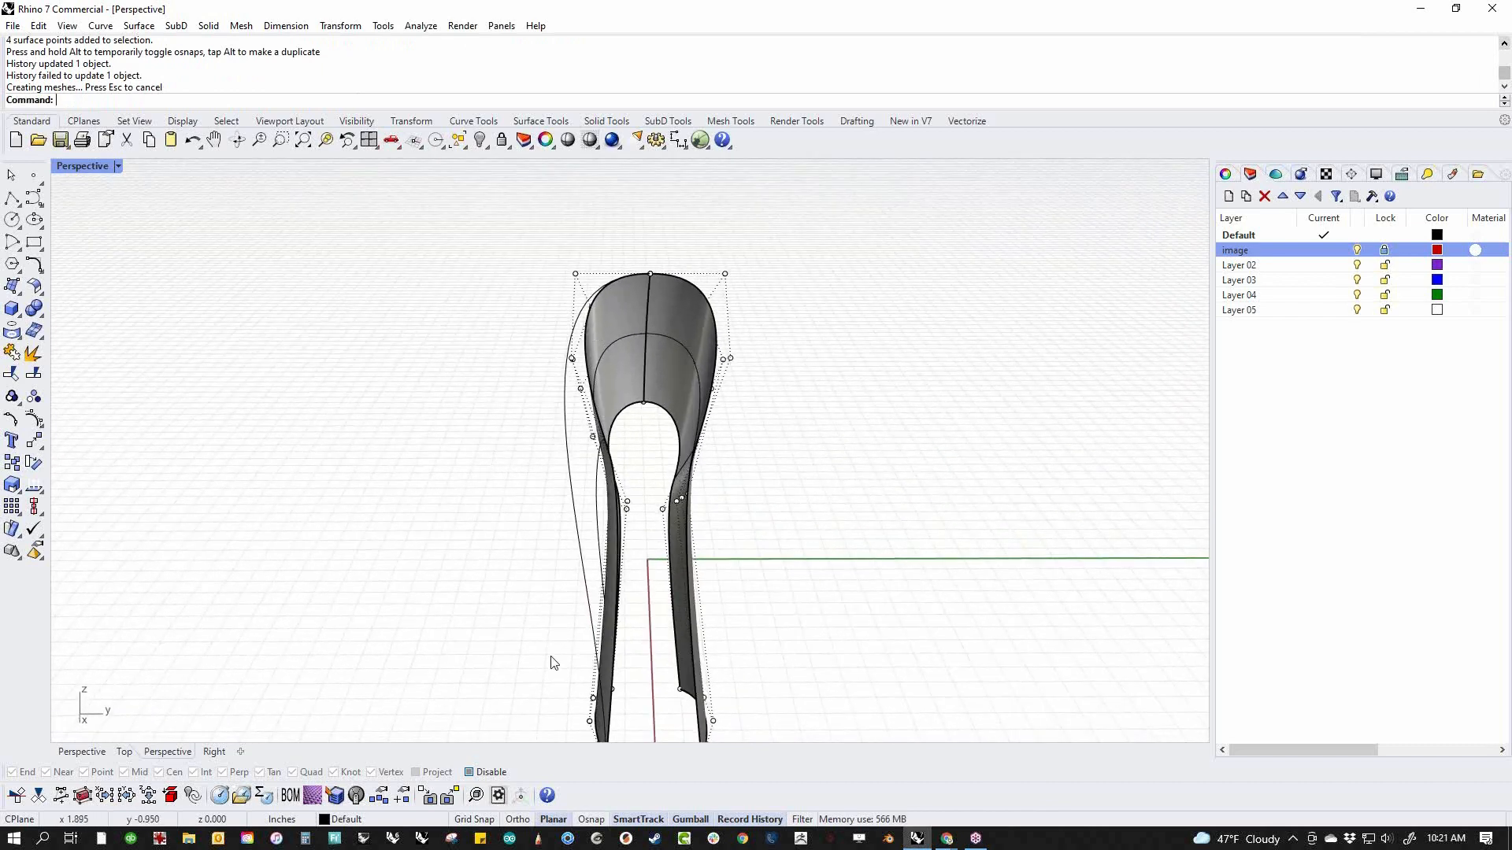
Adjust the control points along the bottom edge of the side surface in the perspective view
scroll(610, 522, "up", 3)
right_click_drag(611, 523, 641, 598)
scroll(692, 589, "up", 3)
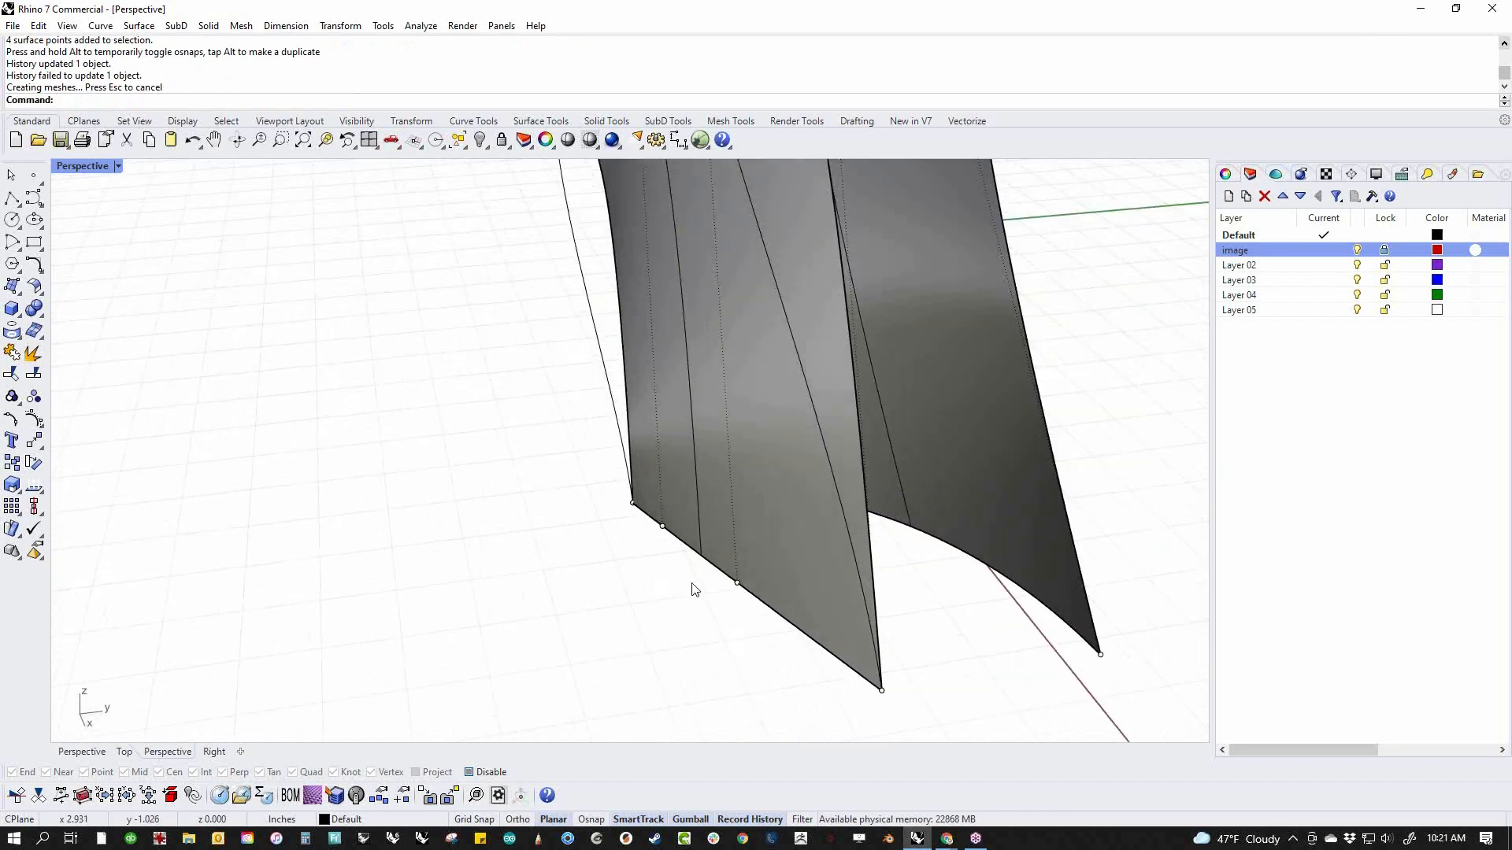
left_click(767, 607)
left_click(815, 676)
left_click_drag(571, 491, 647, 527)
left_click_drag(649, 582, 680, 511, "shift")
left_click_drag(675, 613, 756, 560, "shift")
left_click_drag(902, 722, 837, 690, "shift")
left_click_drag(759, 584, 796, 563)
scroll(545, 537, "down", 8)
left_click(548, 538)
Select eight control points across the two halves, move them together, and check the body against the reference picture
scroll(550, 543, "down", 6)
mouse_move(537, 538)
right_mouse_down()
mouse_move(489, 541)
mouse_move(525, 526)
right_mouse_up()
scroll(565, 401, "up", 6)
left_click_drag(439, 313, 941, 417)
left_click_drag(606, 381, 864, 447)
left_click(863, 447)
scroll(715, 451, "down", 6)
right_click_drag(715, 452, 800, 607)
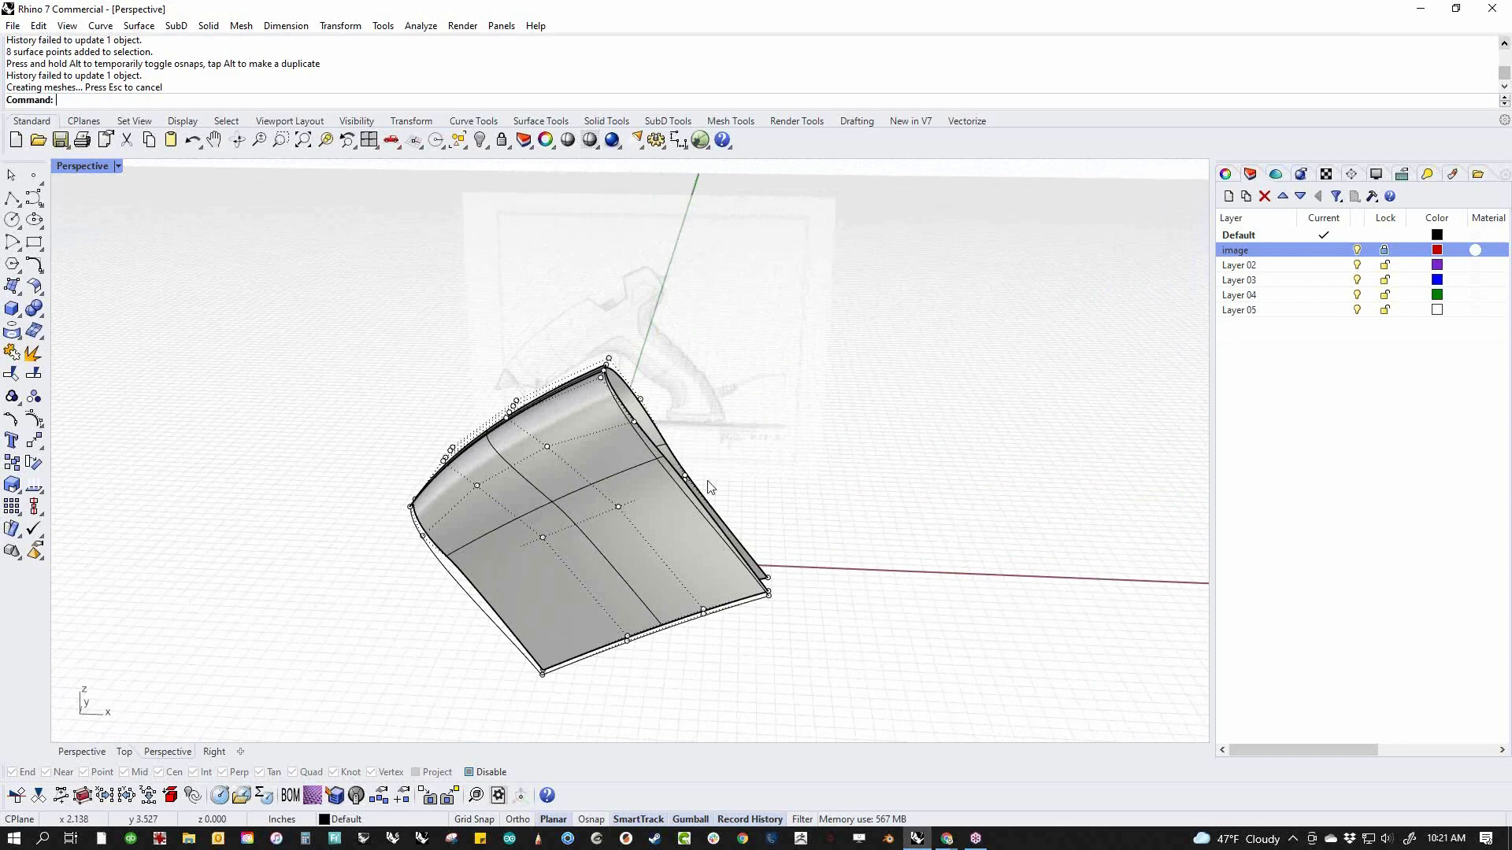
scroll(640, 421, "up", 2)
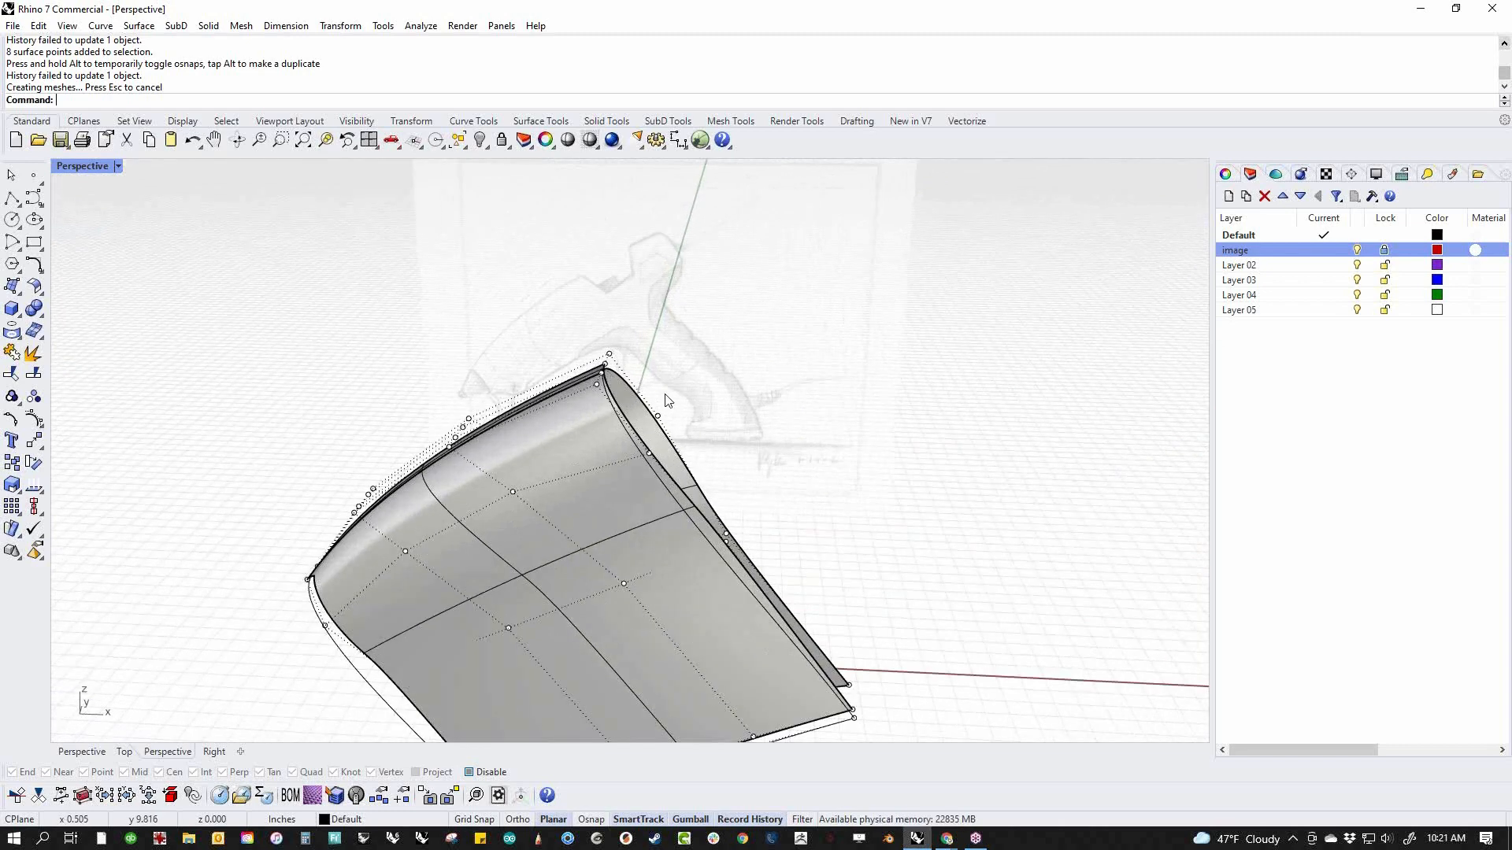
Compare the body with the reference picture in the front wireframe view, and examine how the two halves meet in shaded perspective
type("f")
key("Return")
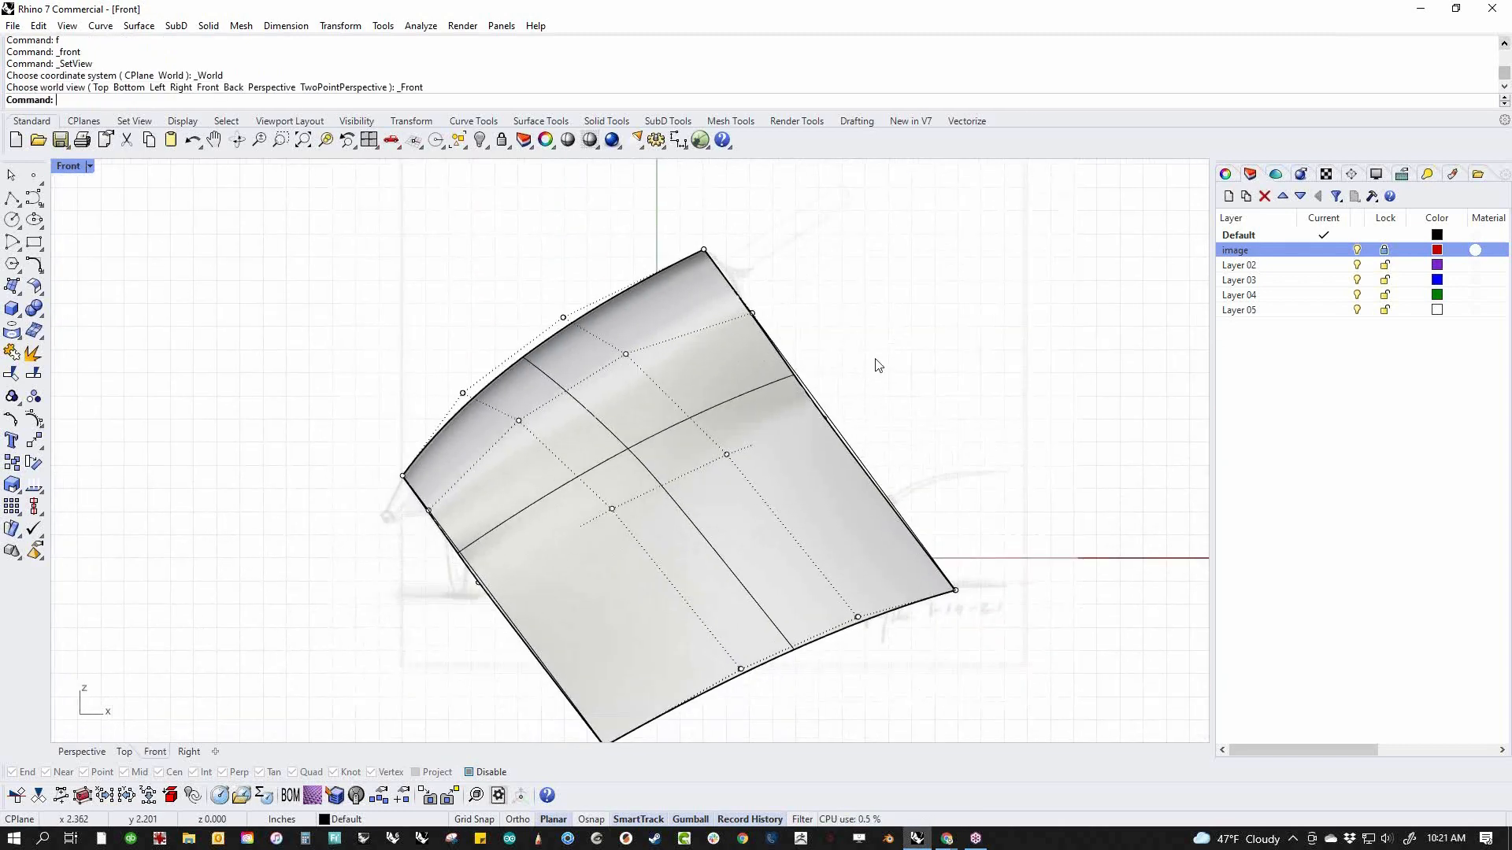
middle_click(784, 293)
left_click(797, 316)
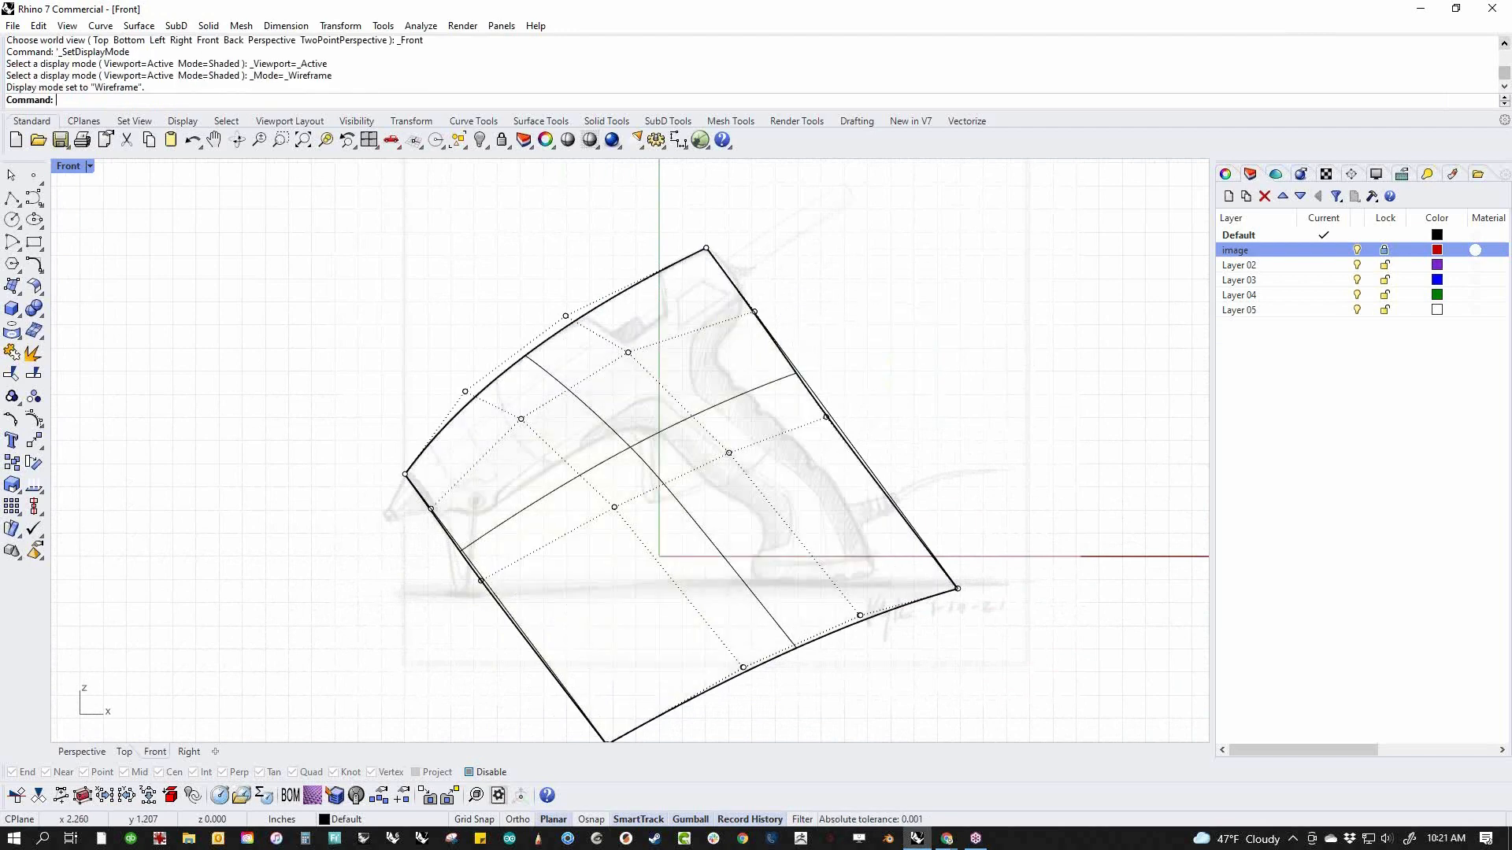
type("p")
key("Return")
mouse_move(890, 394)
right_mouse_down()
mouse_move(835, 461)
mouse_move(759, 445)
right_mouse_up()
middle_click(760, 448)
left_click(675, 411)
right_click_drag(665, 486, 618, 429)
scroll(651, 435, "up", 5)
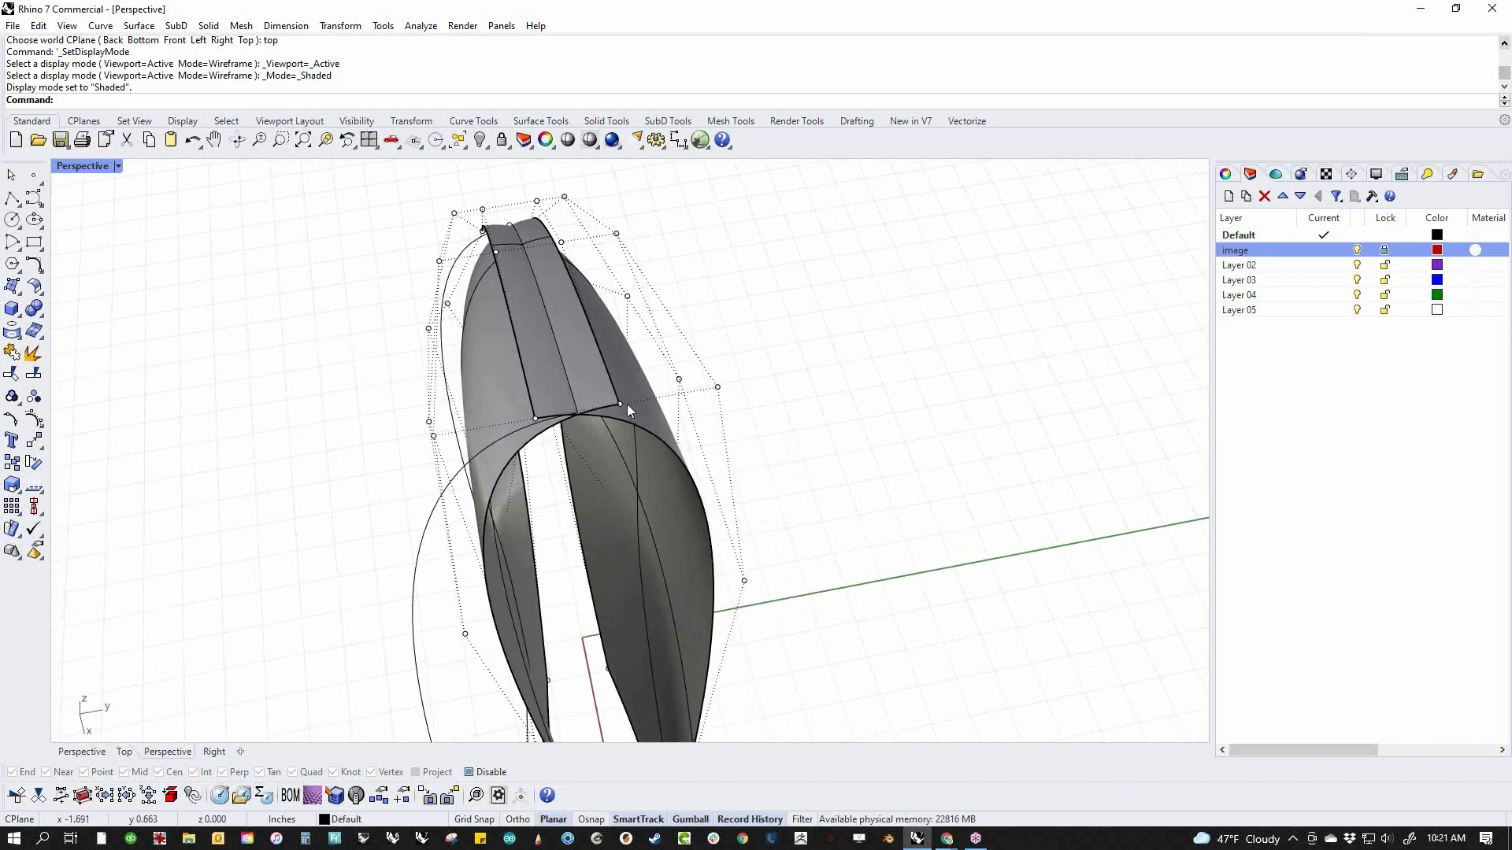
left_click(615, 389)
right_click_drag(590, 299, 480, 303)
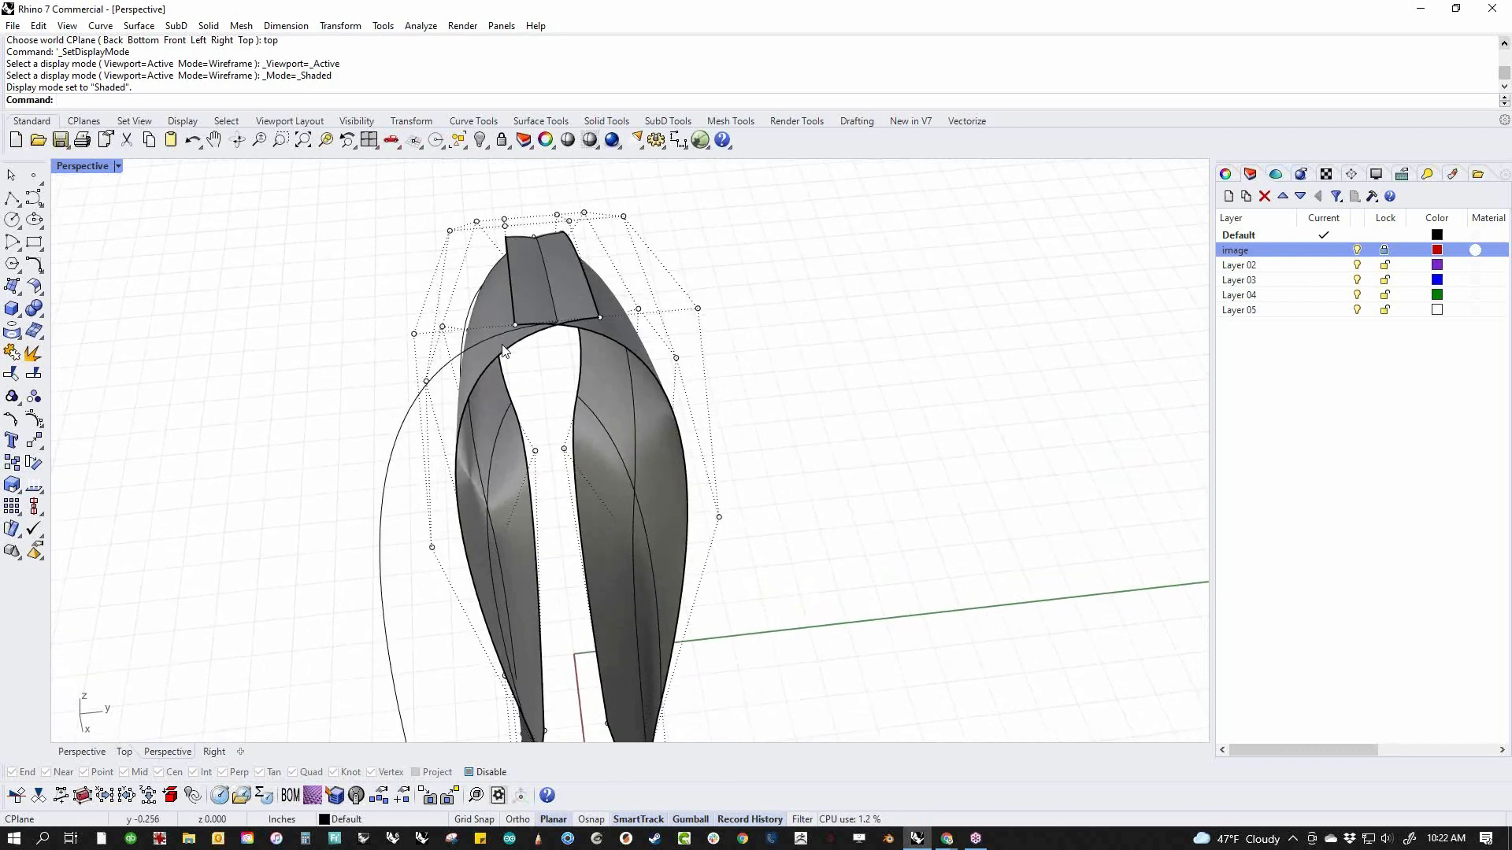
Move the half being edited away from the centreline across the body's width and delete the opposite half
left_click(491, 306)
left_click_drag(600, 628, 556, 629)
left_click(826, 438)
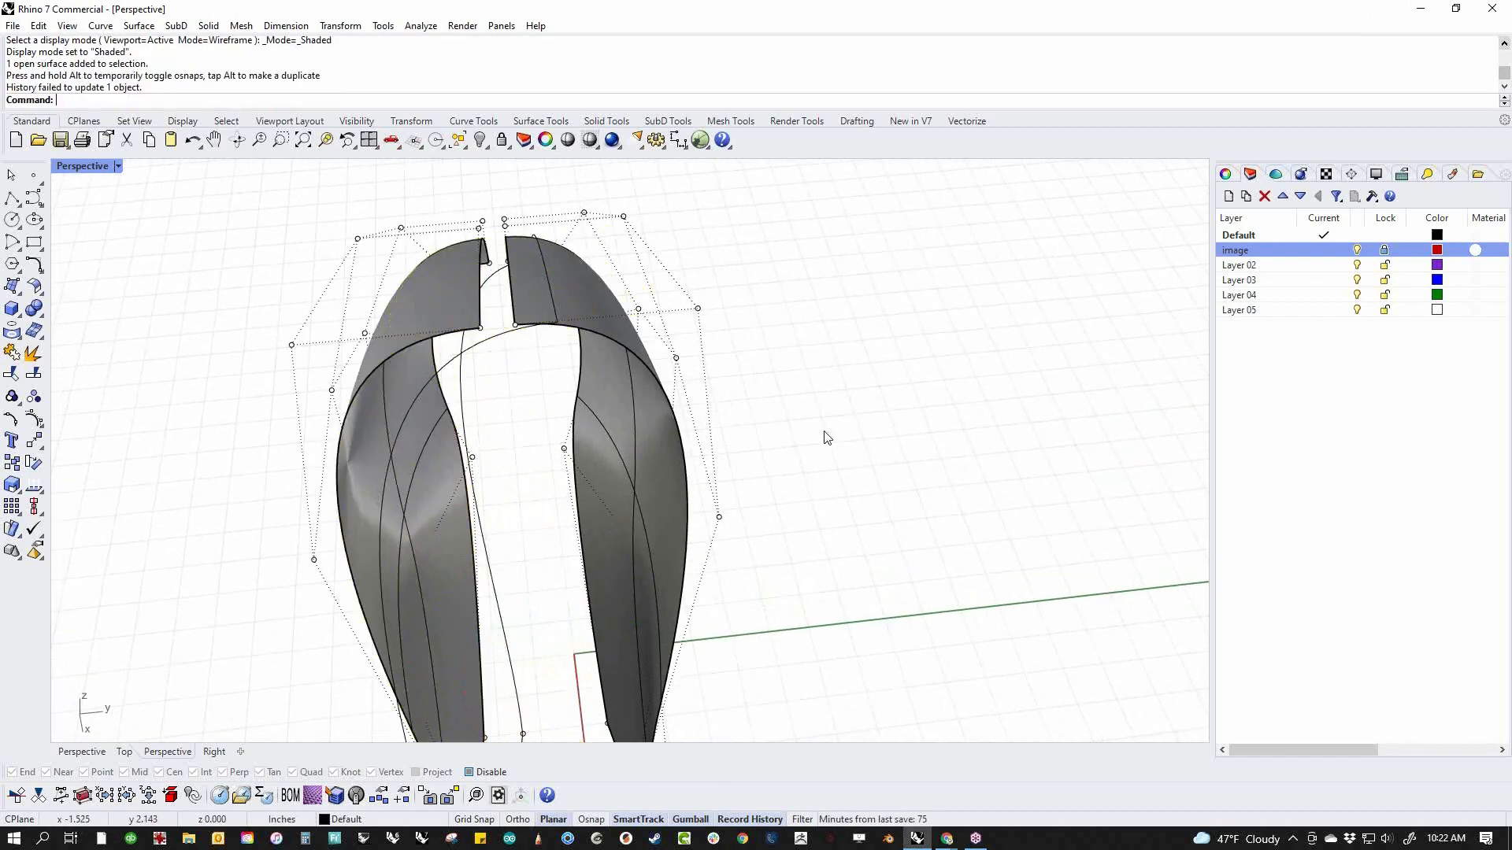
left_click(584, 304)
key("Delete")
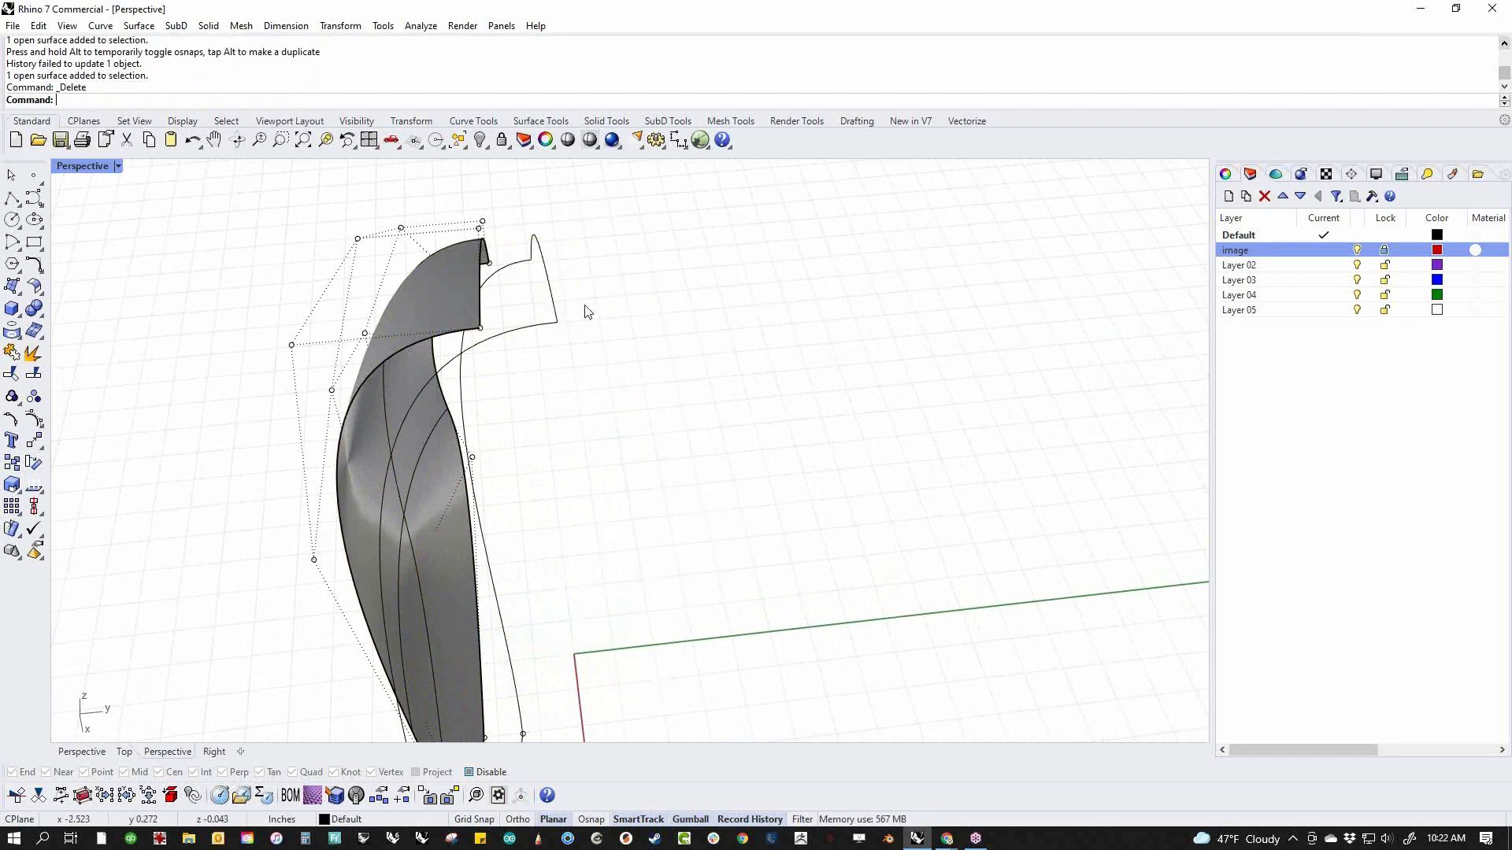
Switch to the top view and select the remaining half surface
type("Top")
key("Return")
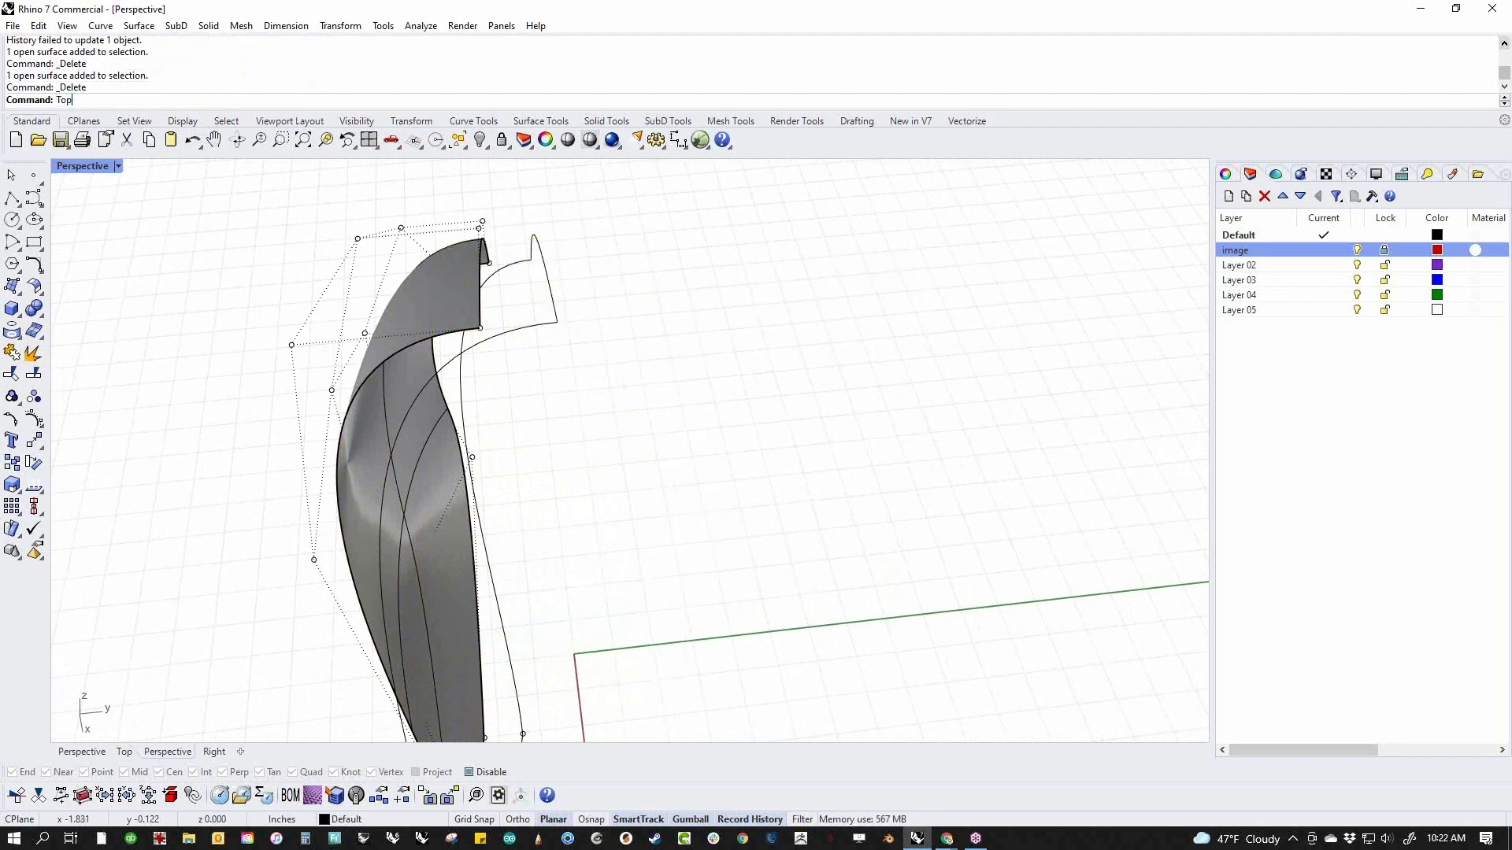
left_click(581, 607)
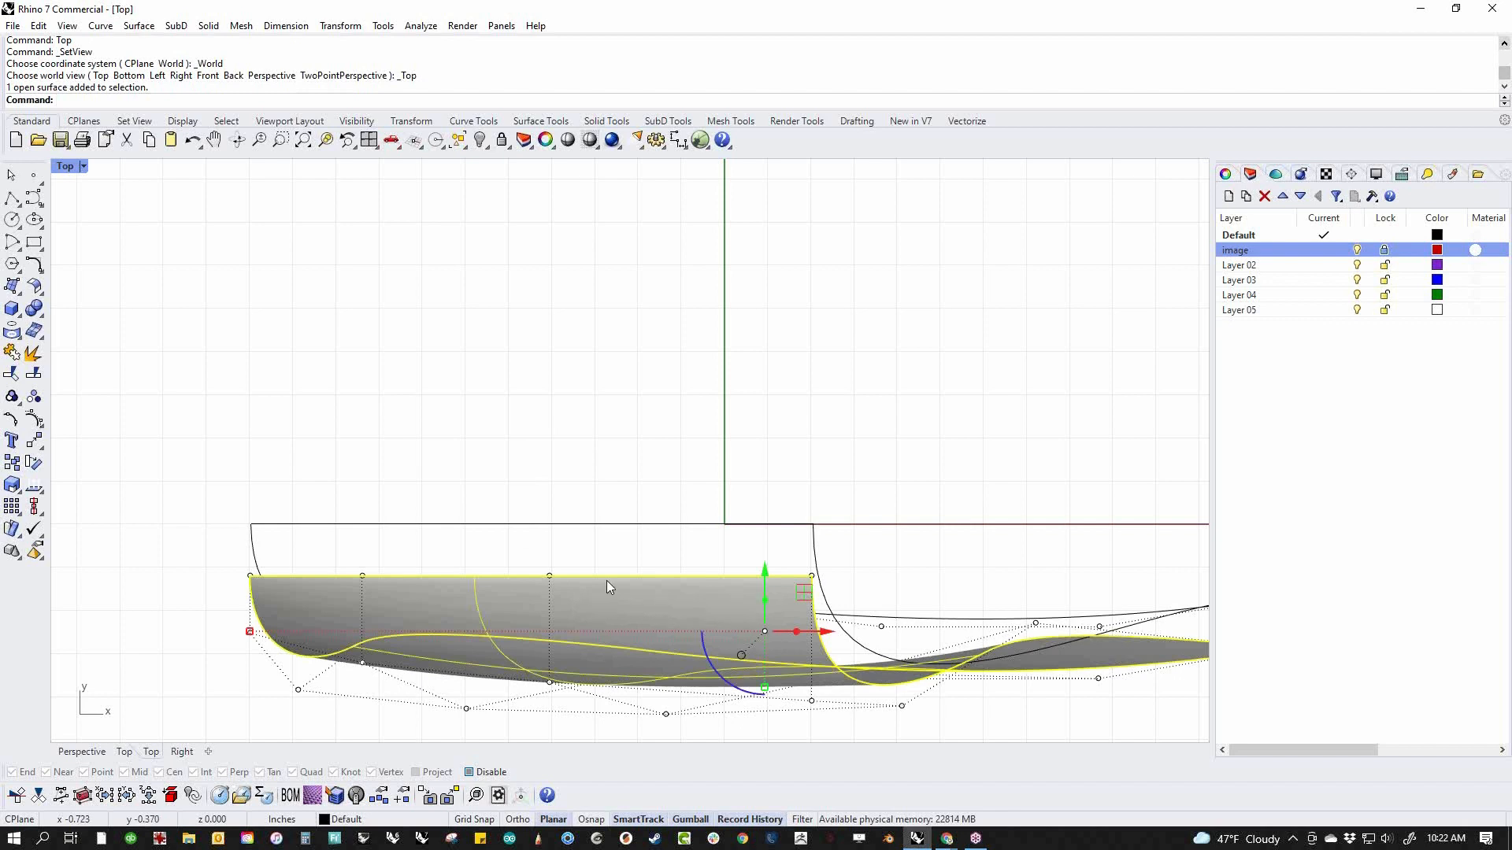
left_click(590, 547)
left_click(547, 624)
left_click(631, 607)
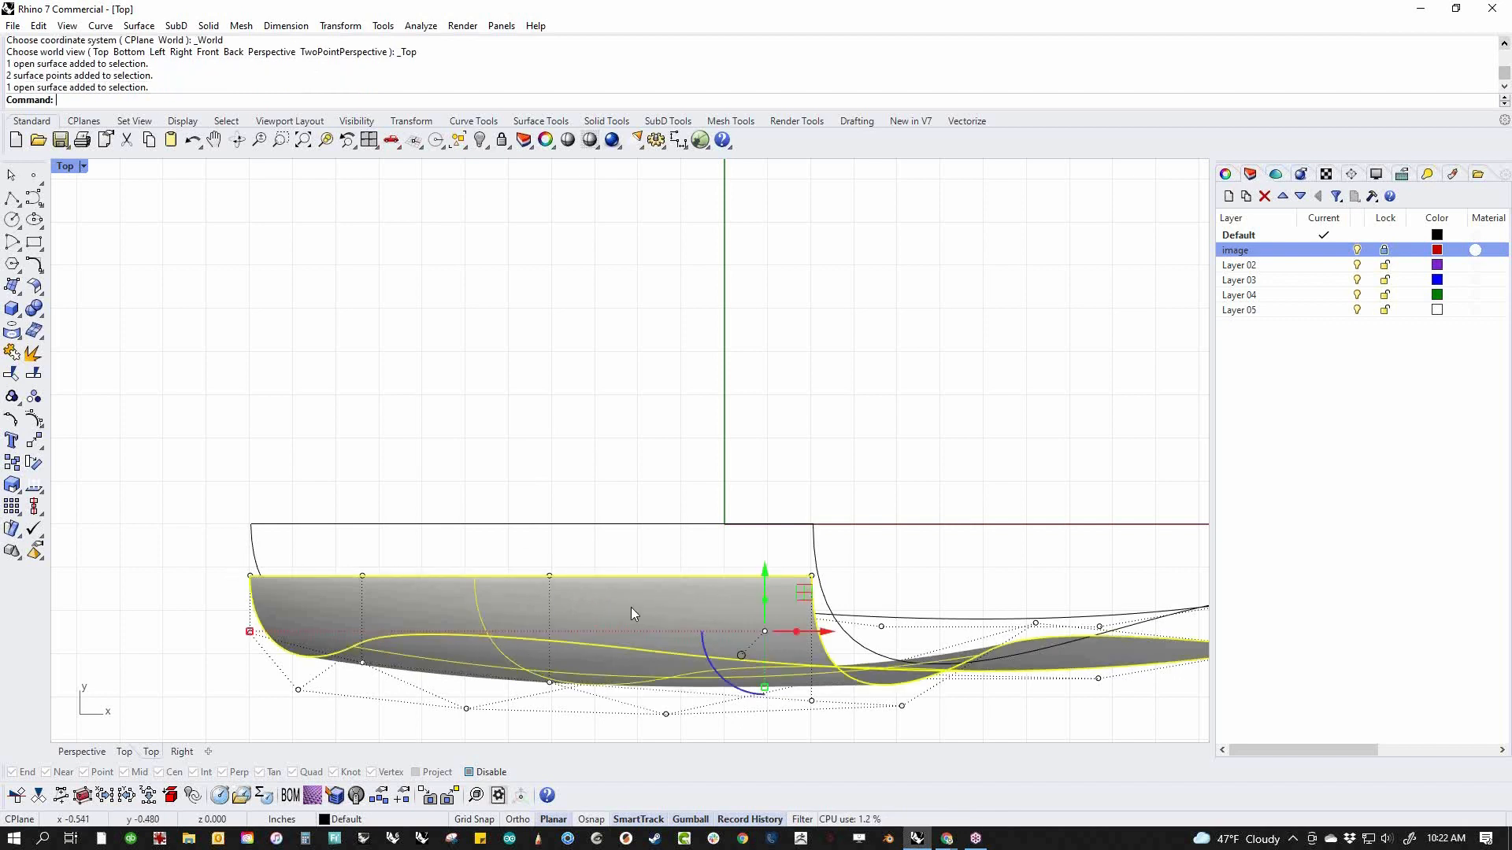
Try to relocate the gumball to a point on the half's straight inner edge
type("gr")
key("Return")
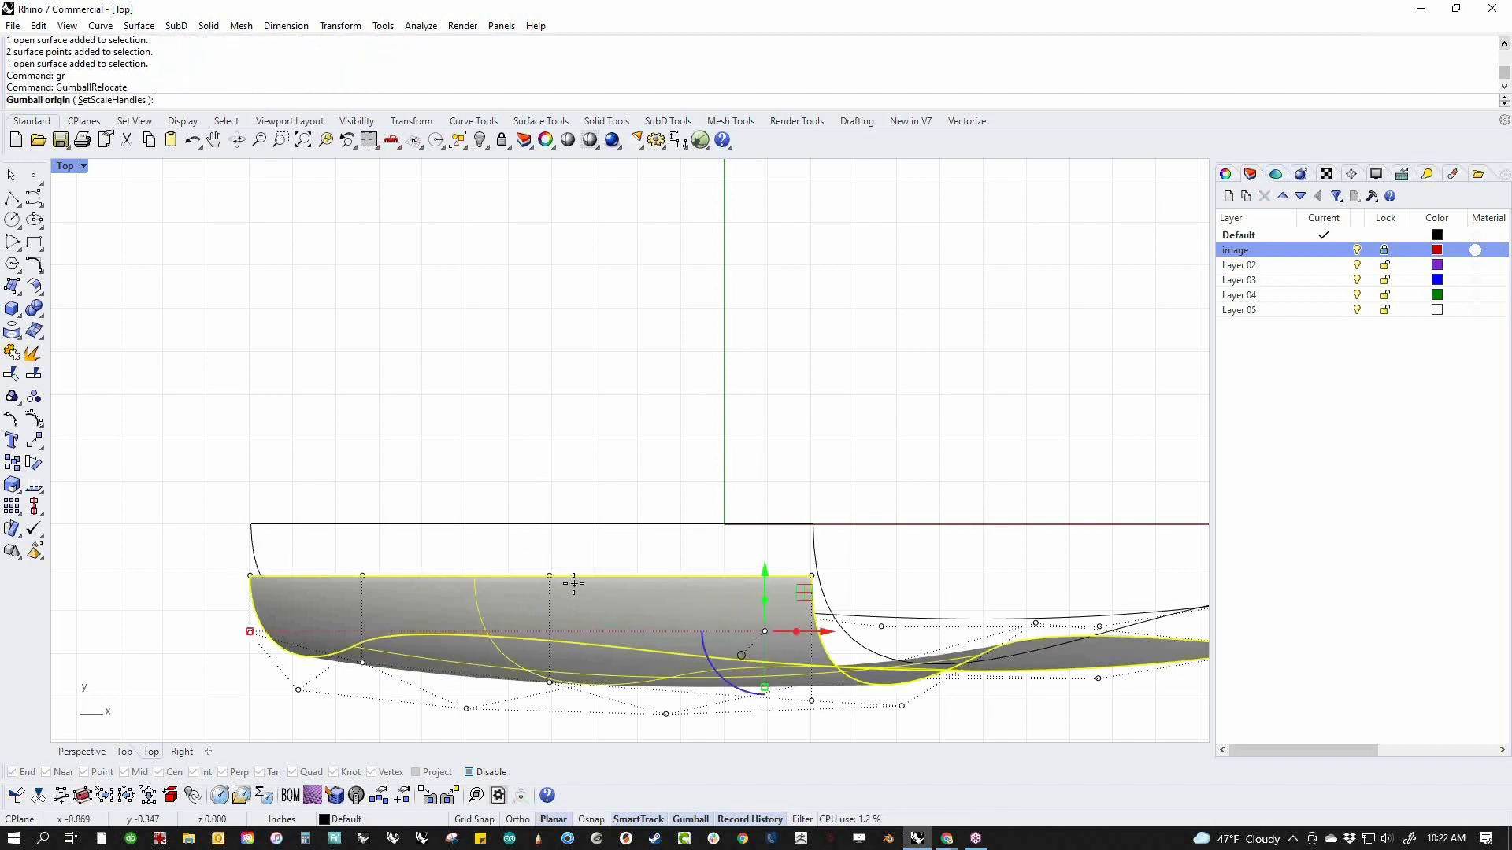
left_click(543, 574)
key("Return")
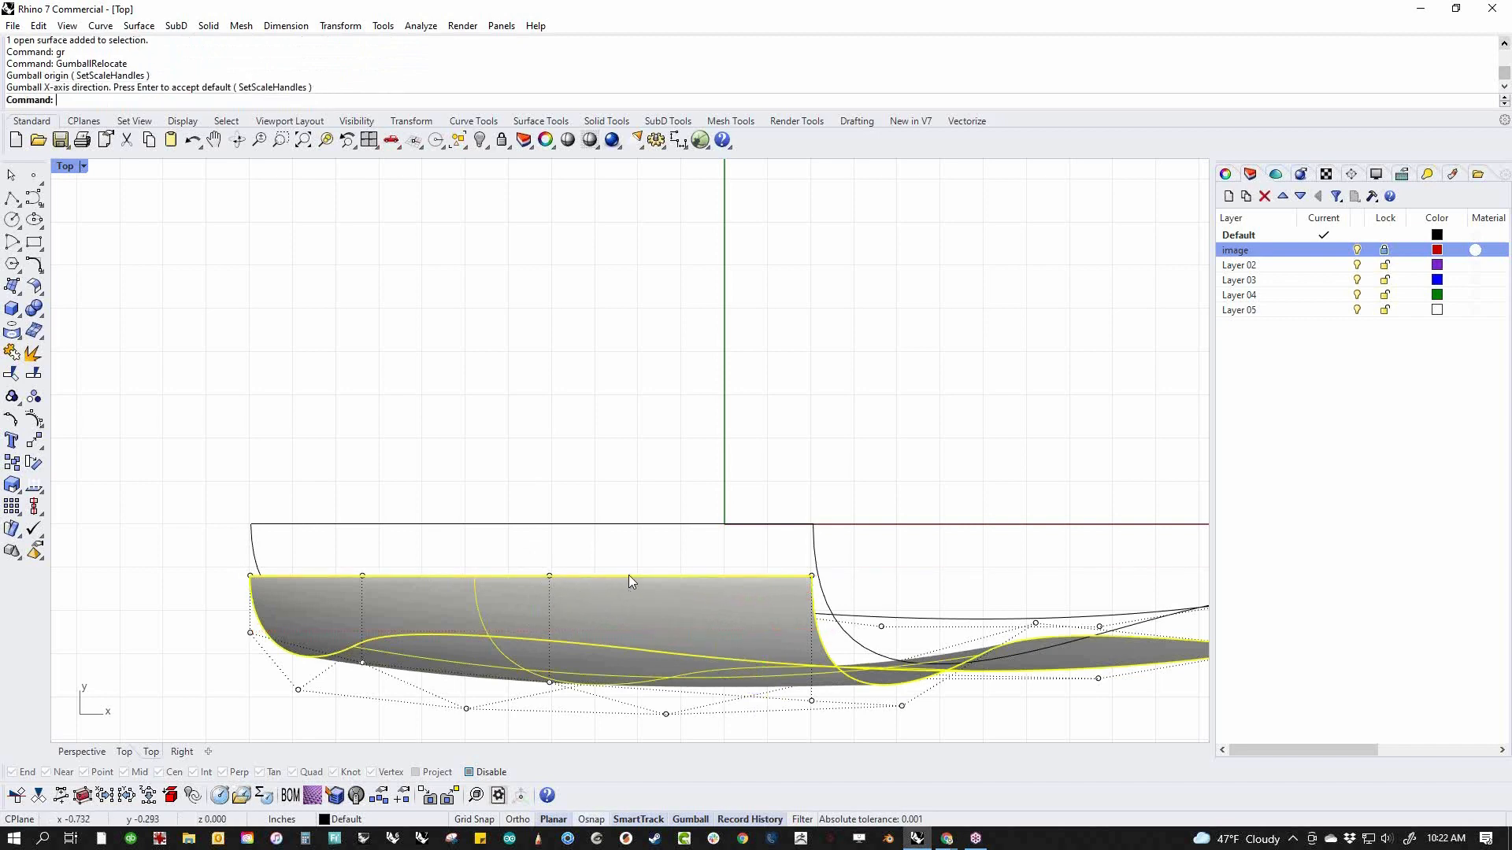
Relocate the gumball to the rear end of the straight inner edge and move the half onto the centreline
type("gr")
key("Return")
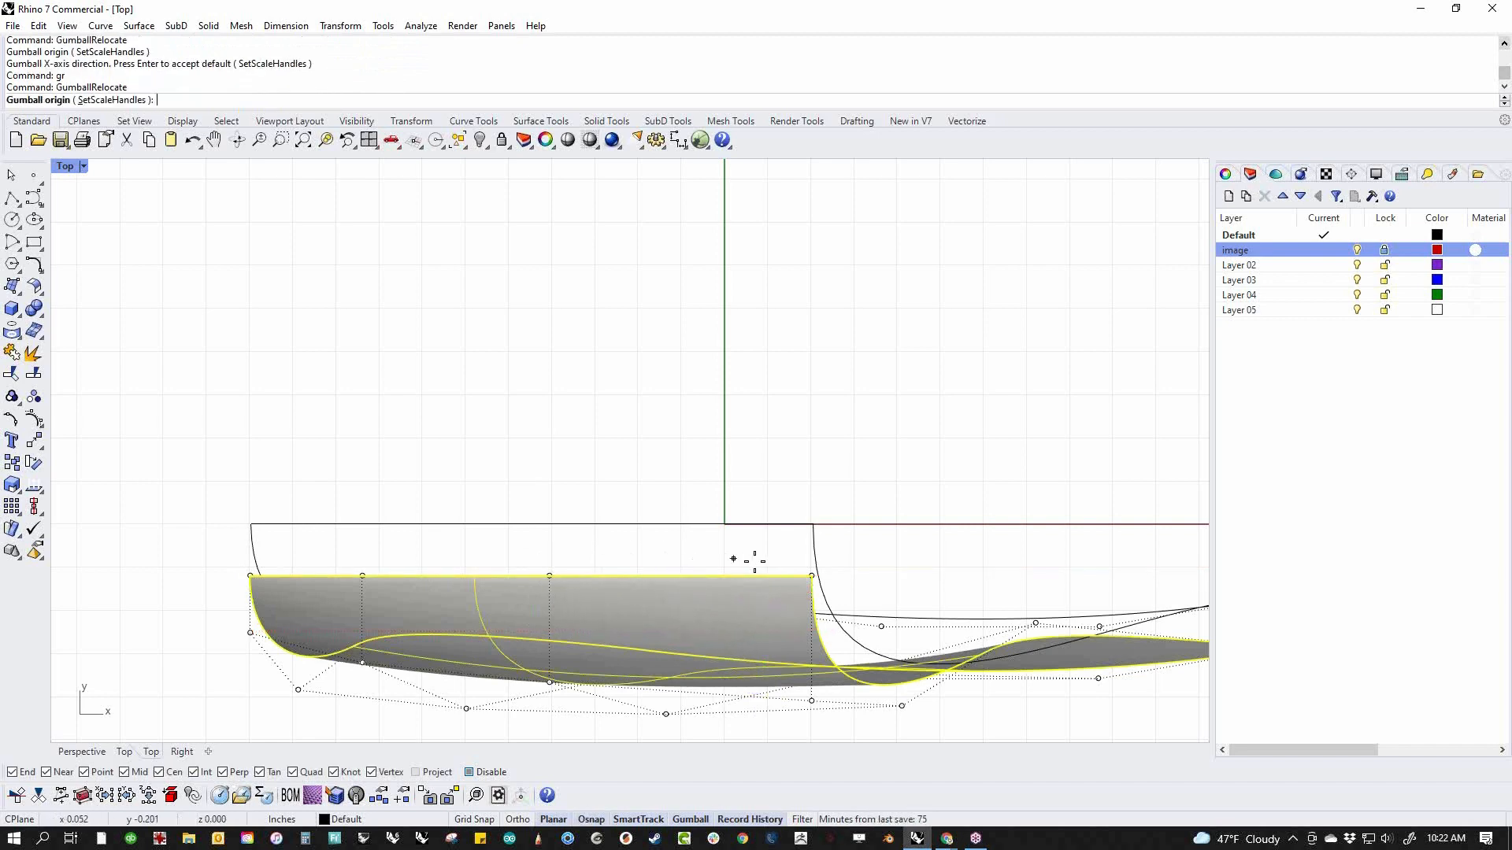
left_click(812, 576)
key("Return")
left_click_drag(812, 576, 812, 523)
Mirror the half surface across the centreline, starting the mirror plane at the origin 0
left_click(677, 537)
type("M")
key("Return")
type("0")
key("Return")
left_click(705, 530)
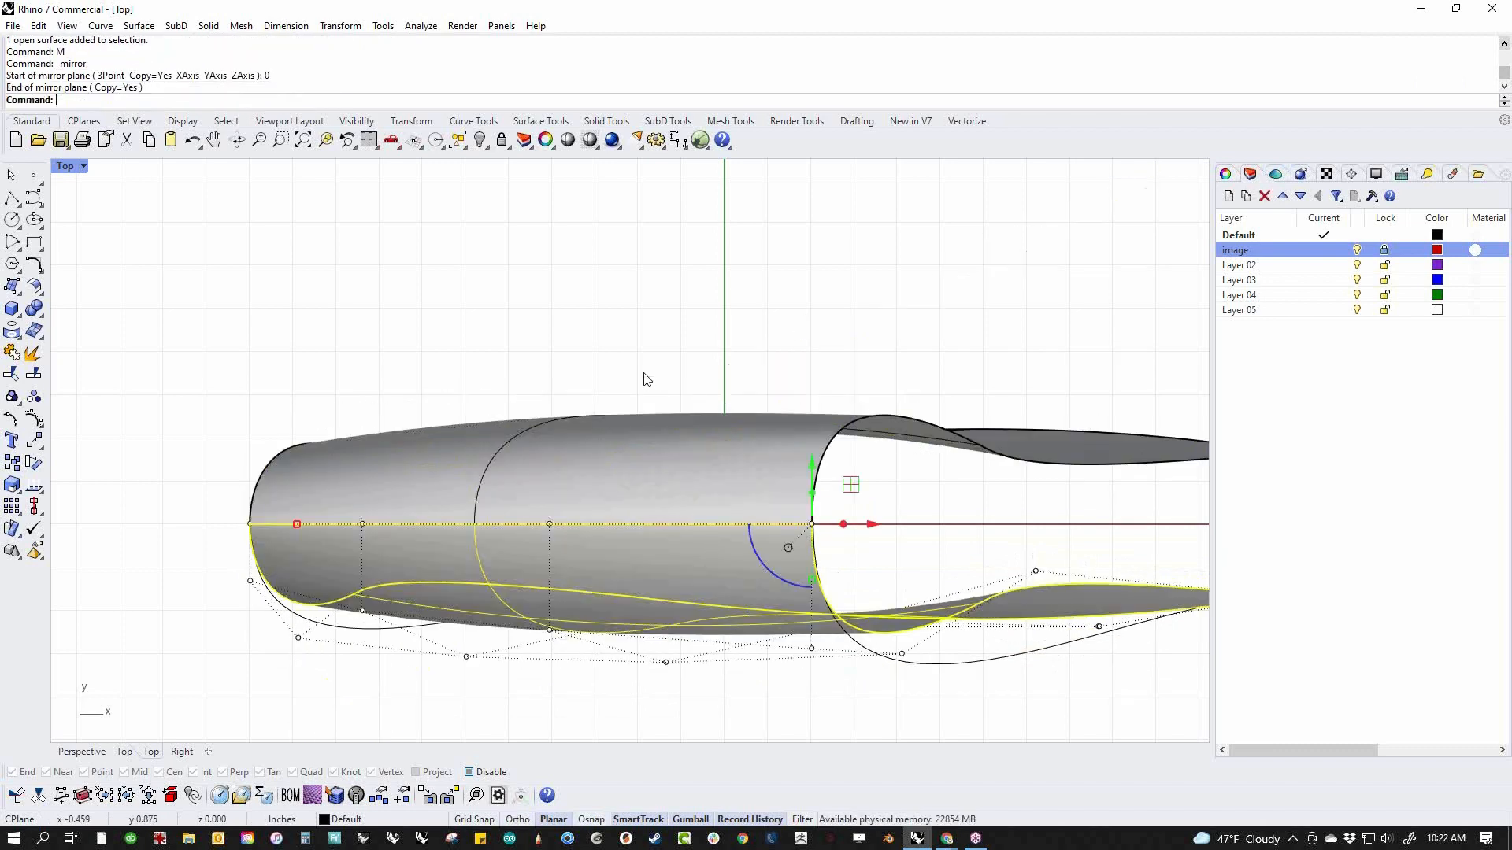
In the perspective view, select the four-point row below the shoulder of the original half and adjust its position across the body's width
key("F4")
right_click_drag(938, 511, 99, 349)
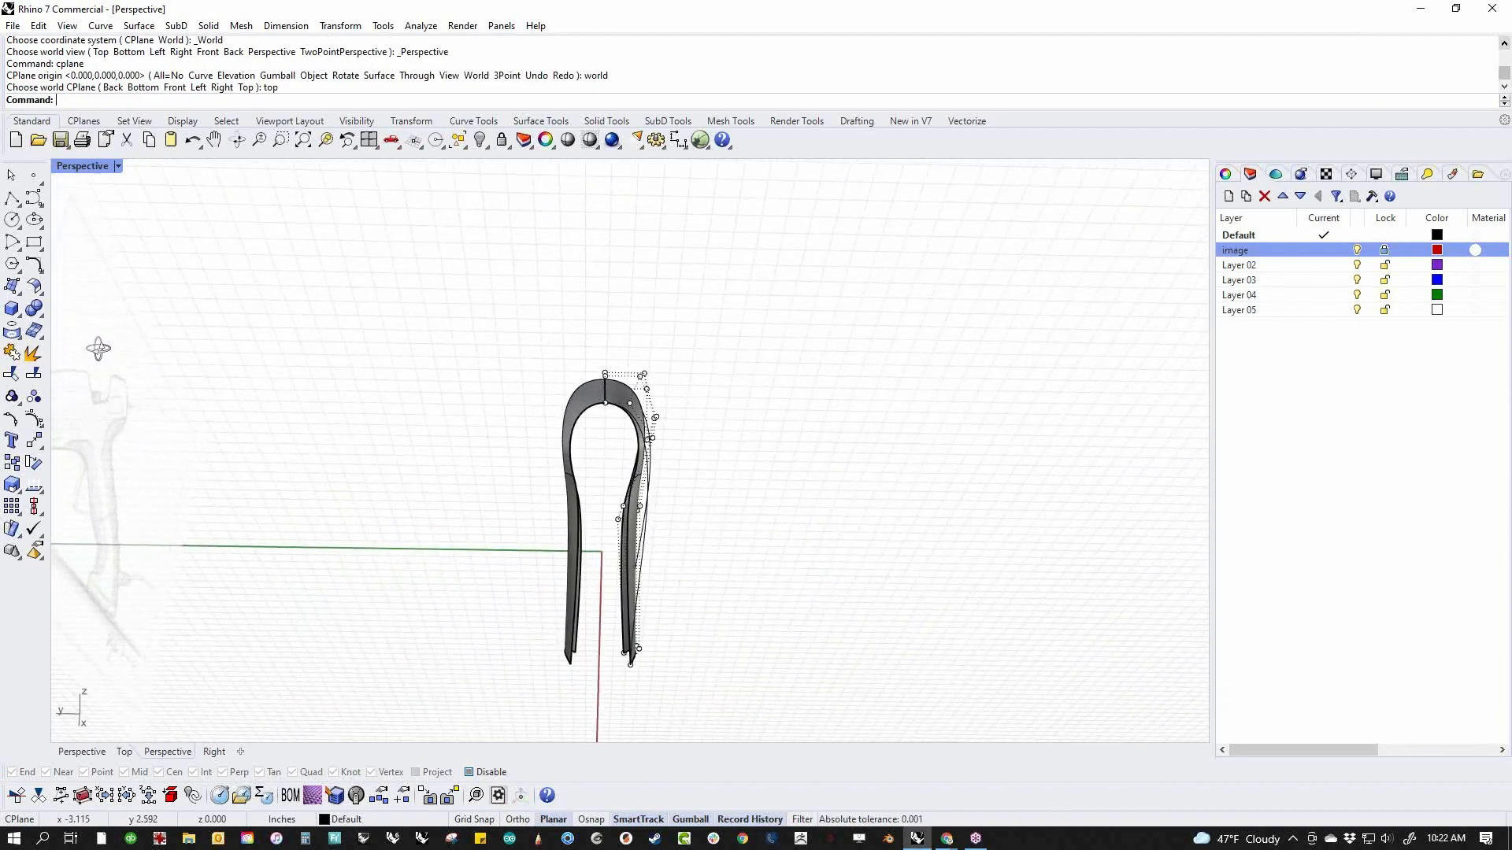
right_click_drag(538, 700, 260, 678)
scroll(559, 519, "up", 3)
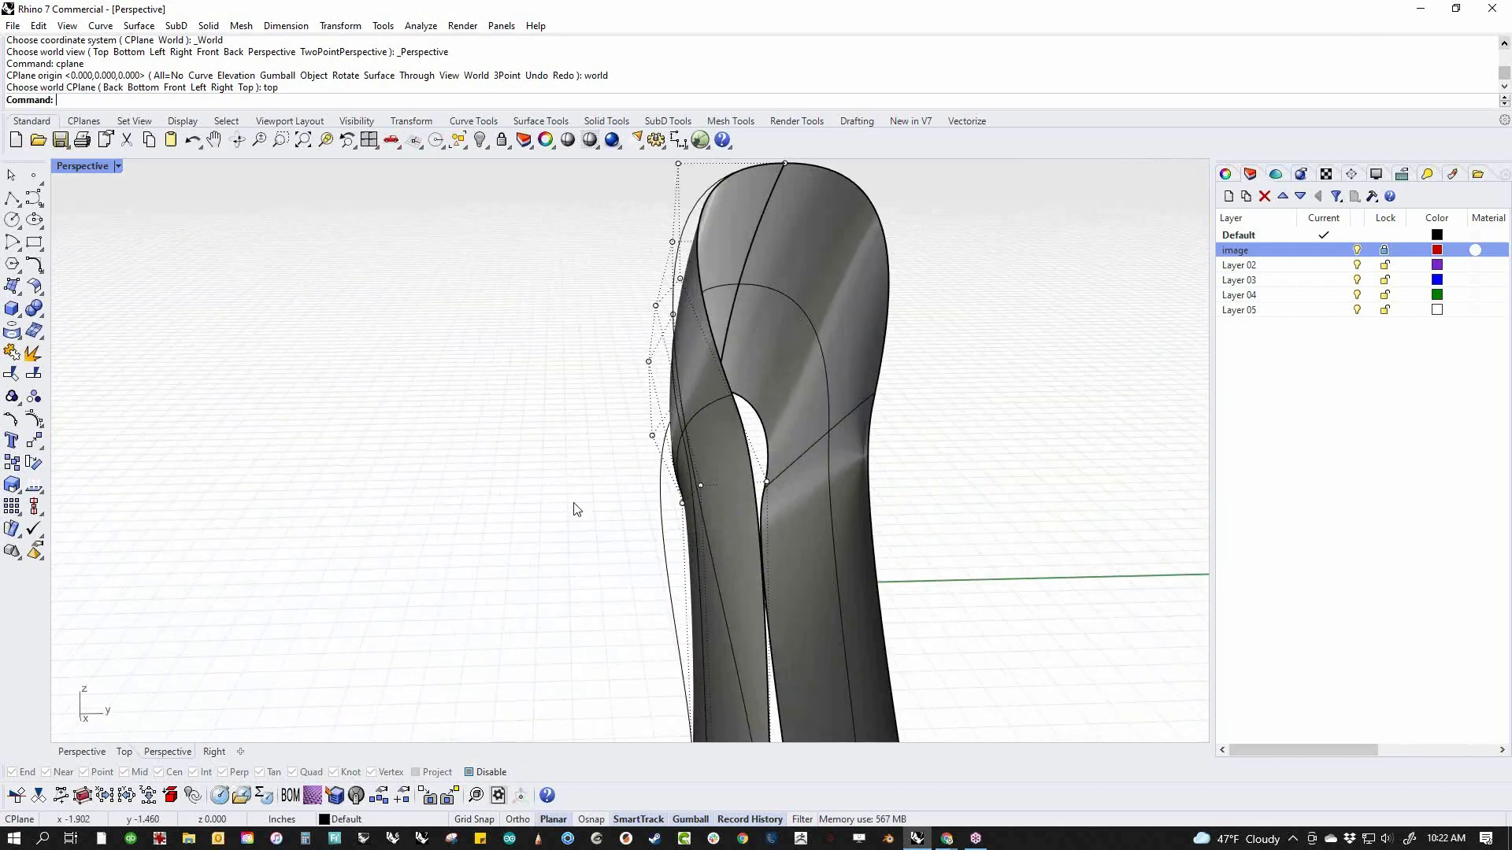
right_click_drag(668, 513, 622, 529)
scroll(702, 504, "up", 3)
double_click(713, 494)
scroll(645, 536, "down", 4)
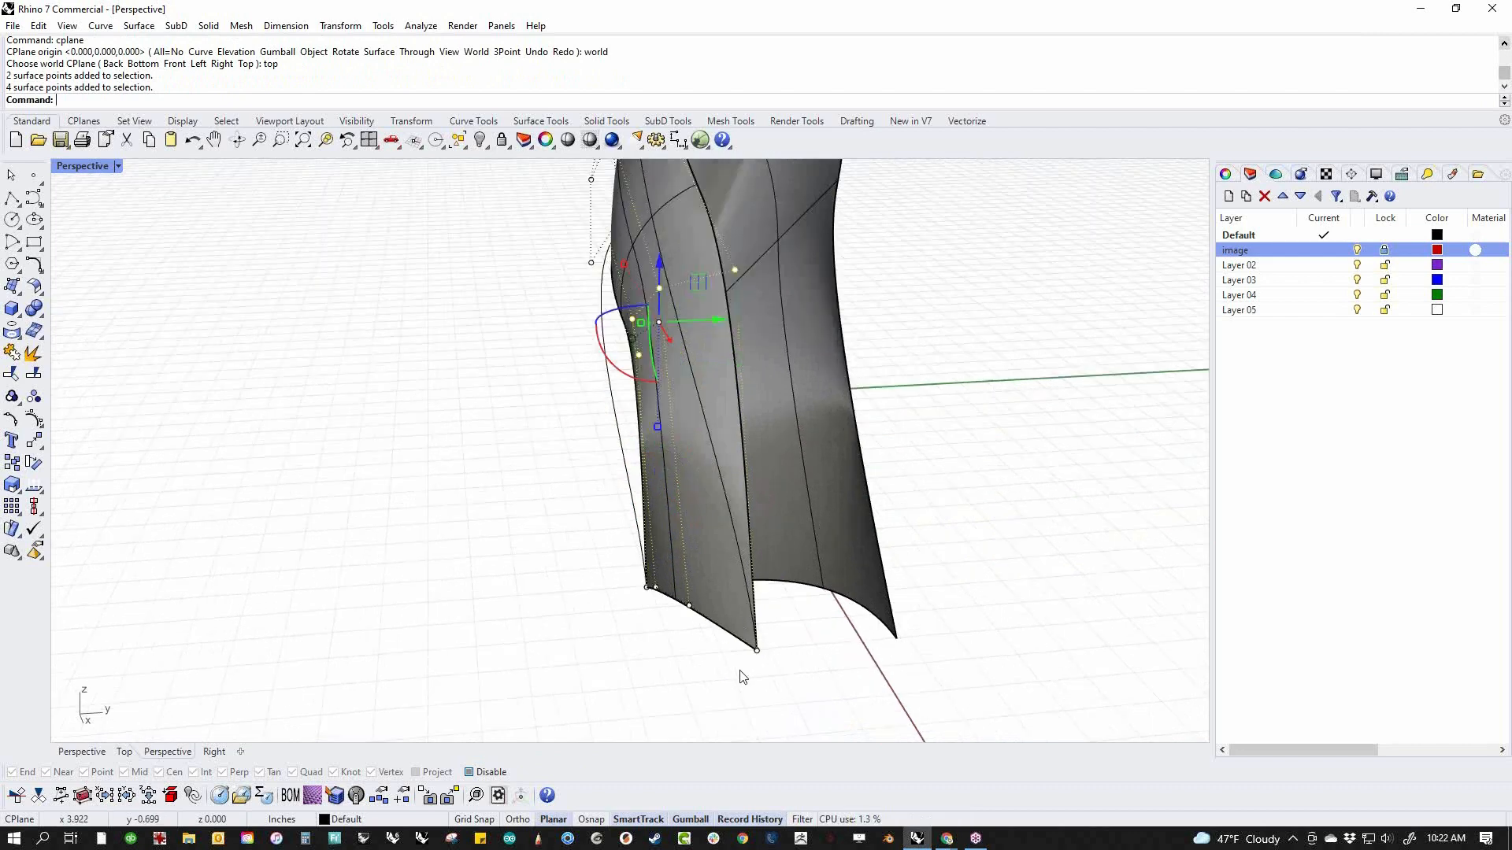
scroll(661, 525, "up", 5)
double_click(625, 491)
right_click_drag(625, 491, 655, 483)
mouse_move(597, 473)
left_mouse_down()
mouse_move(619, 478)
mouse_move(594, 485)
left_mouse_up()
left_click(816, 486)
In the front wireframe view, move the rear end point of the second row up along the rear edge toward the top corner
scroll(744, 479, "down", 6)
right_click_drag(738, 481, 811, 564)
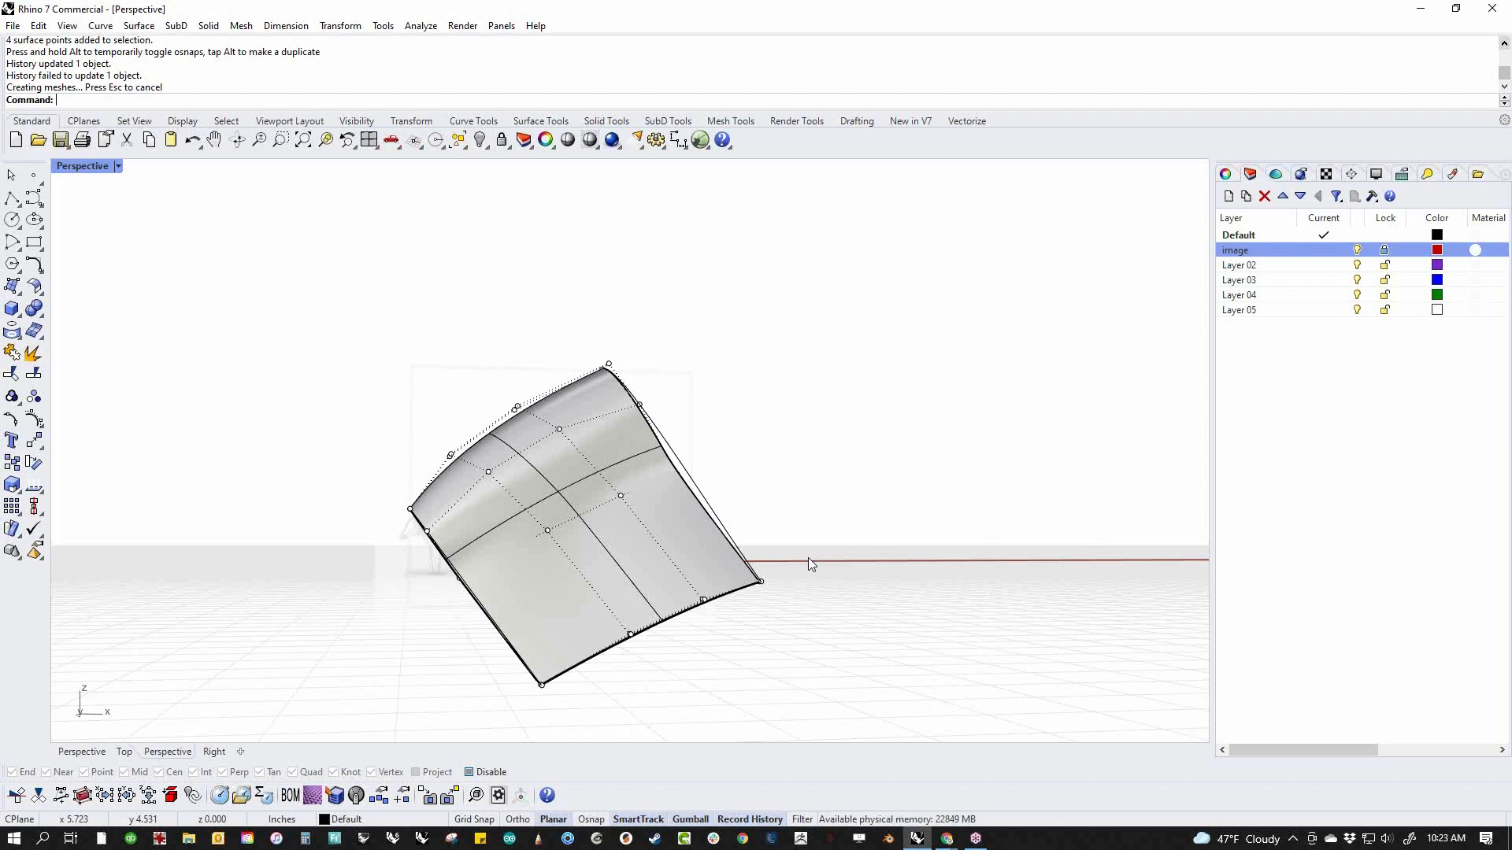
right_click_drag(811, 563, 882, 532)
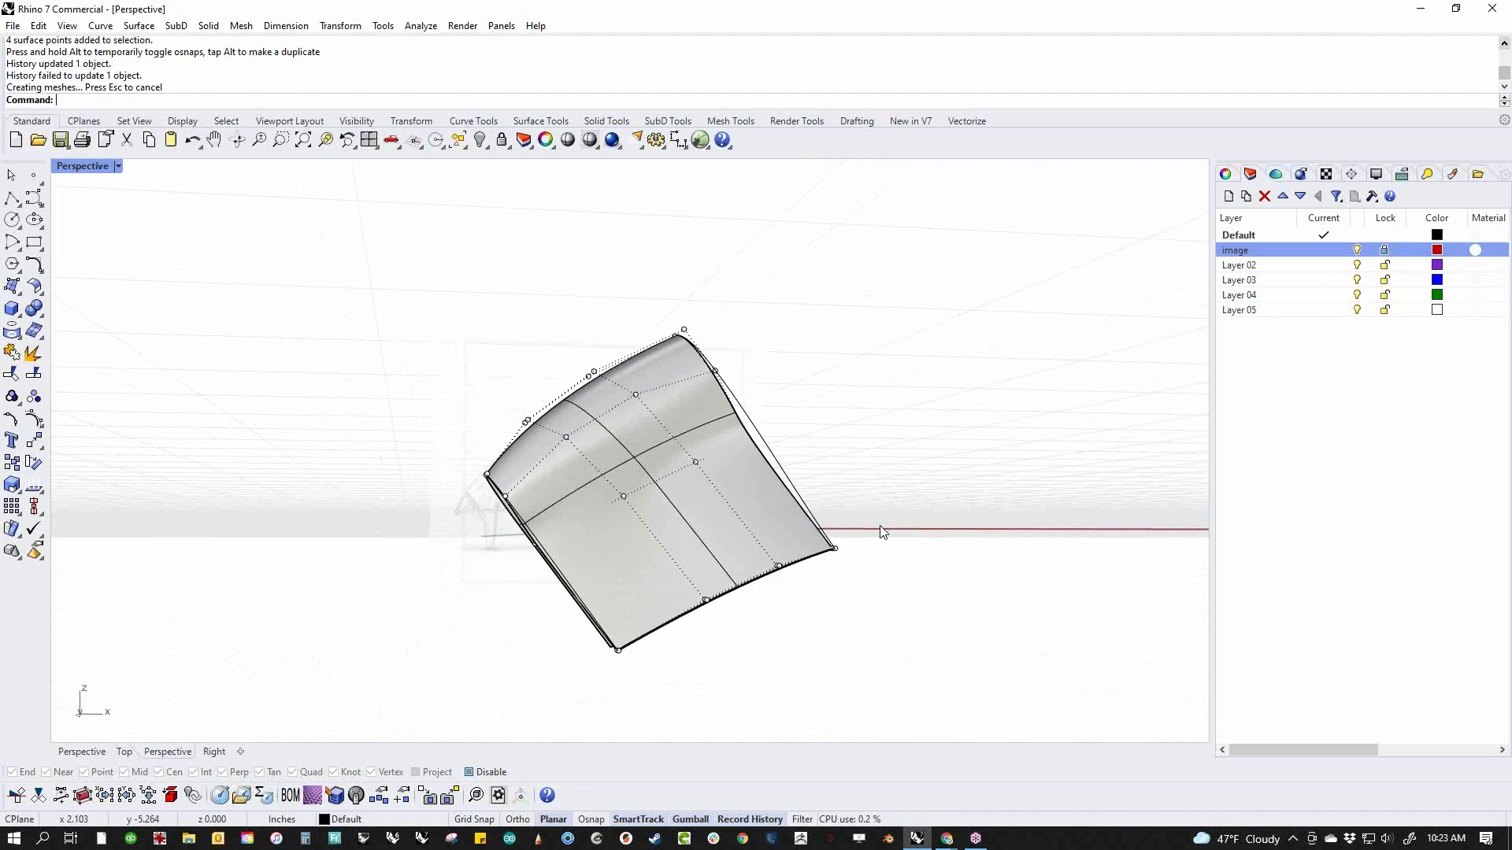
type("f")
key("Return")
scroll(800, 531, "up", 2)
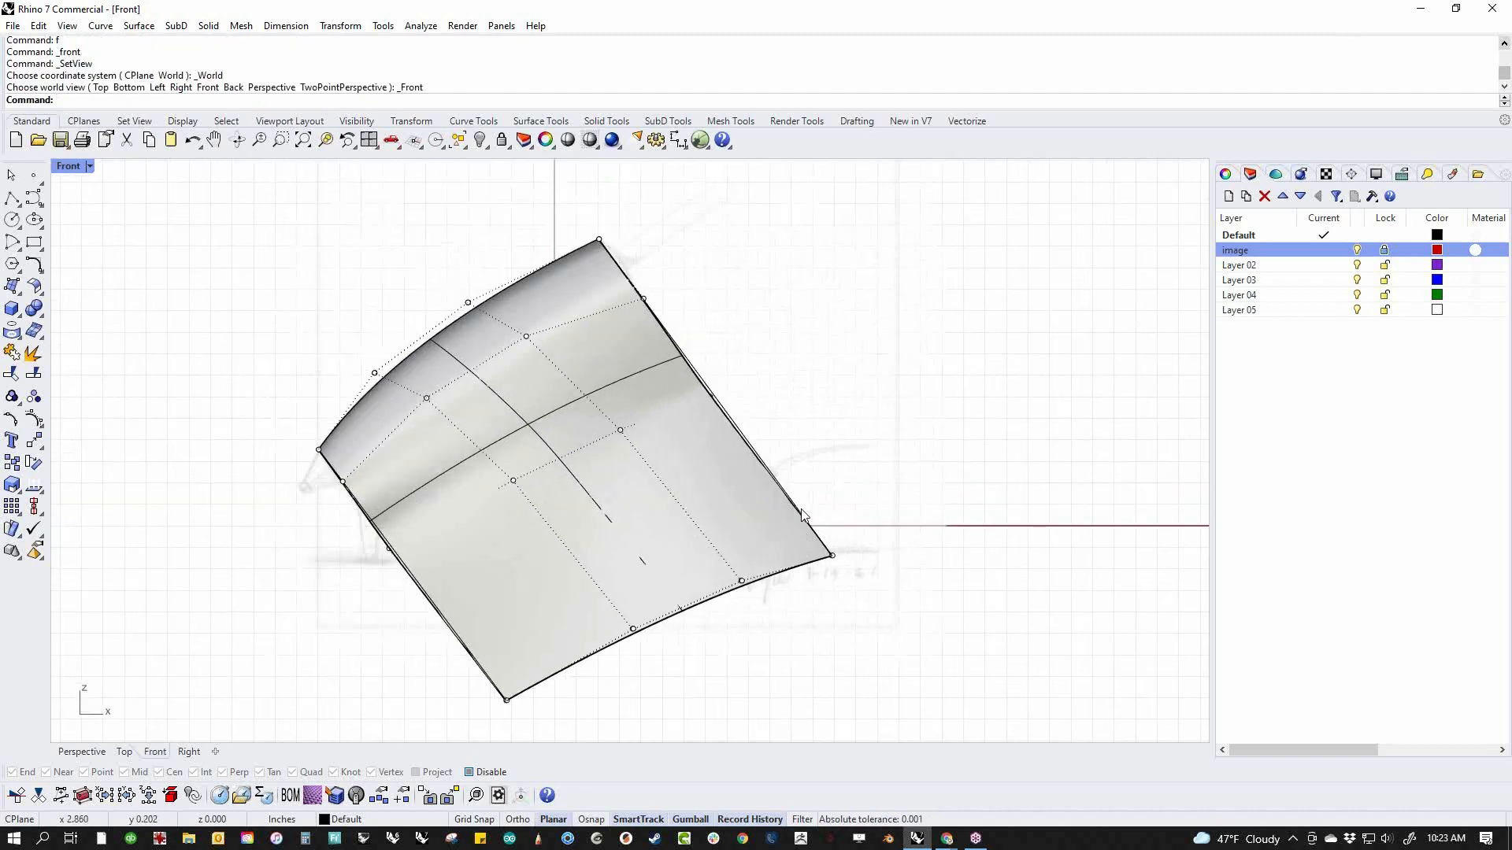
middle_click(801, 513)
left_click(719, 476)
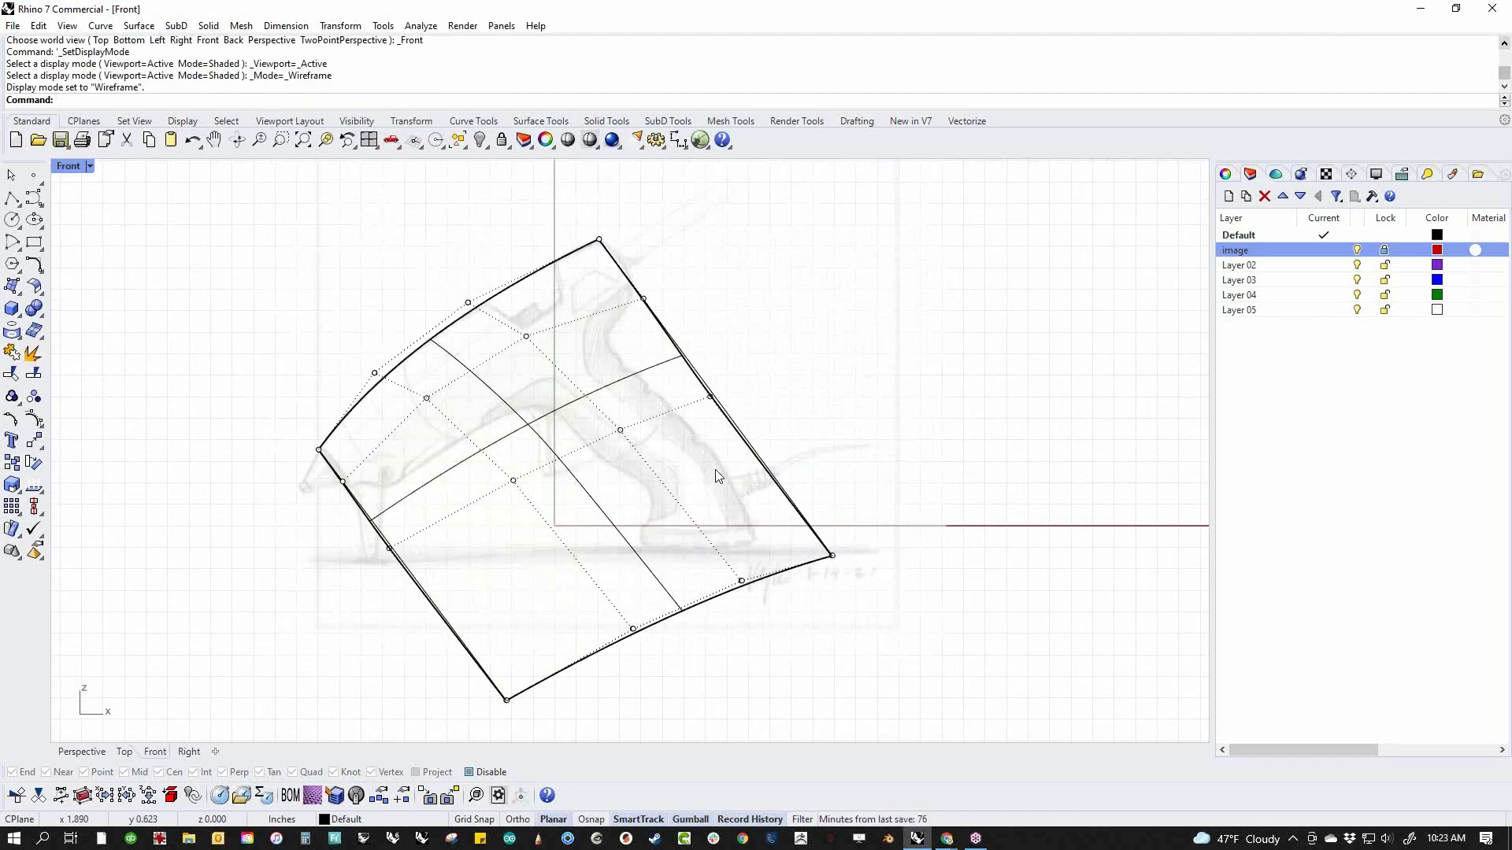
scroll(719, 477, "up", 3)
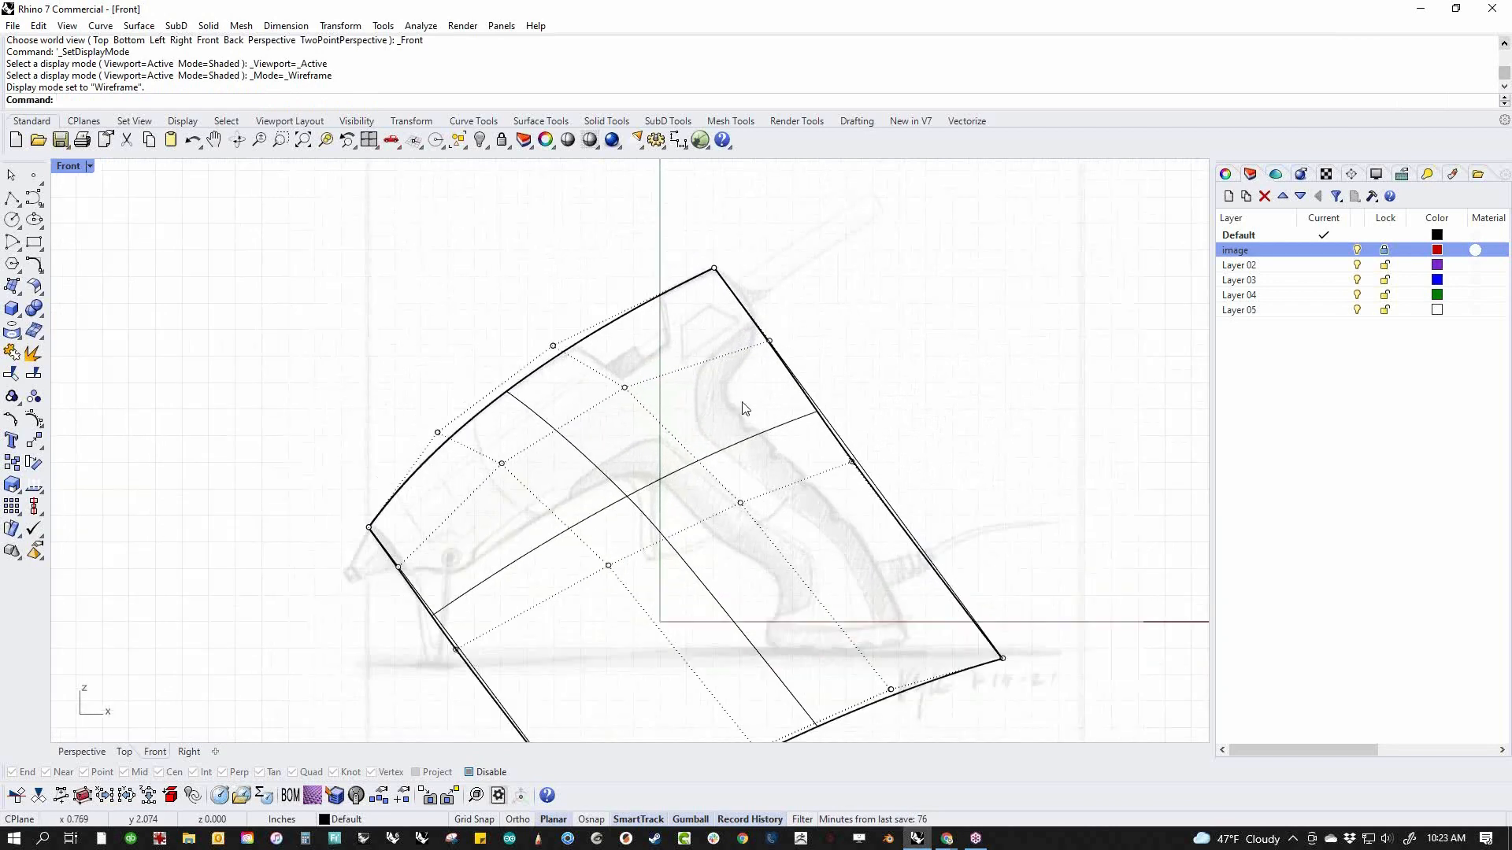
scroll(742, 407, "up", 2)
left_click_drag(746, 389, 787, 255)
left_click(941, 349)
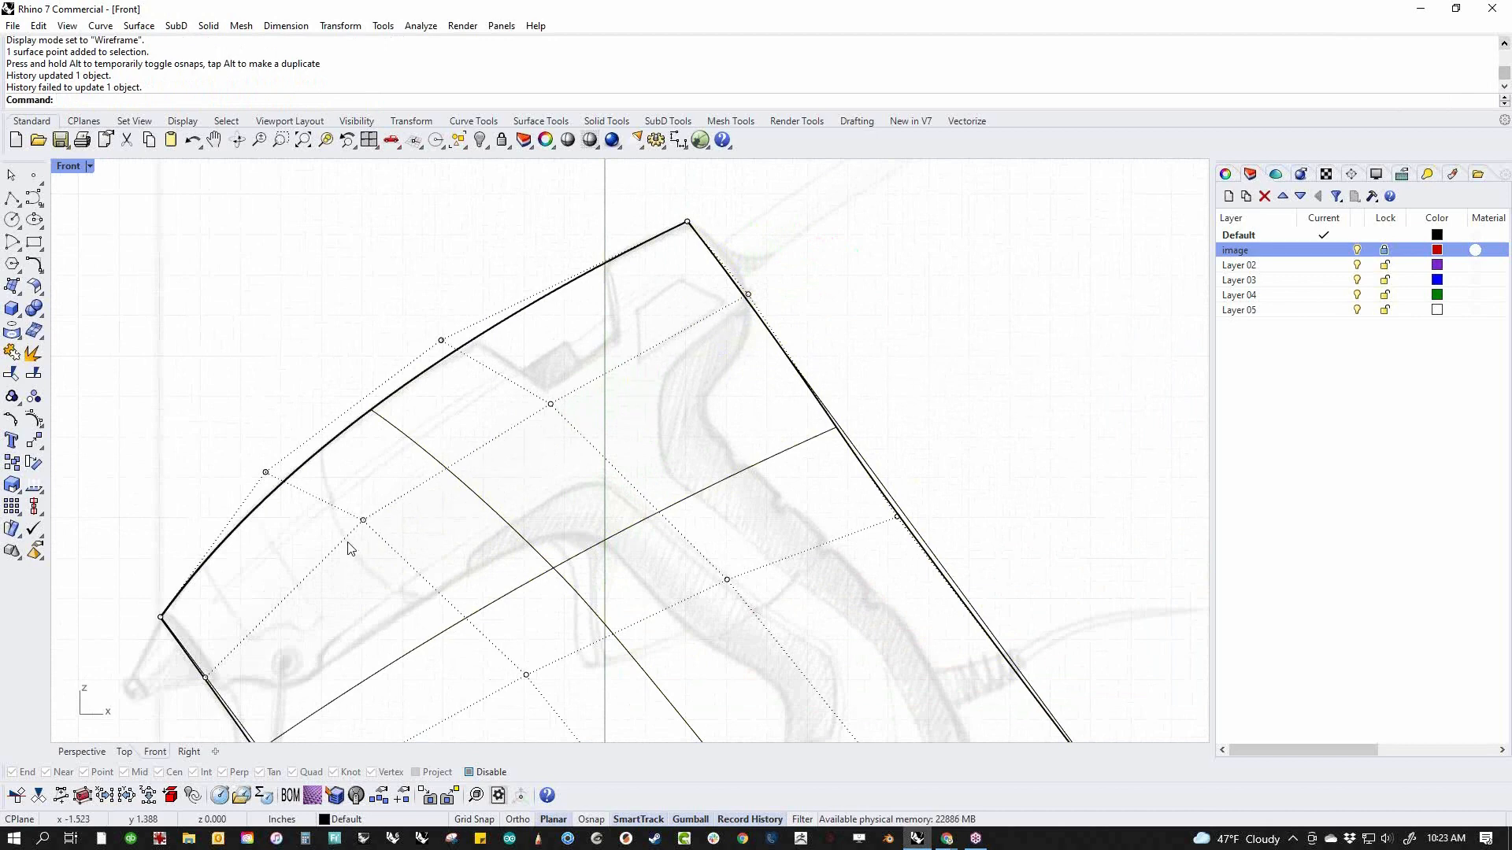
Move the front end point of the second row up along the front edge toward the top corner, and turn the control points off
right_click_drag(245, 644, 359, 555)
left_click_drag(273, 580, 304, 564)
left_click(264, 624)
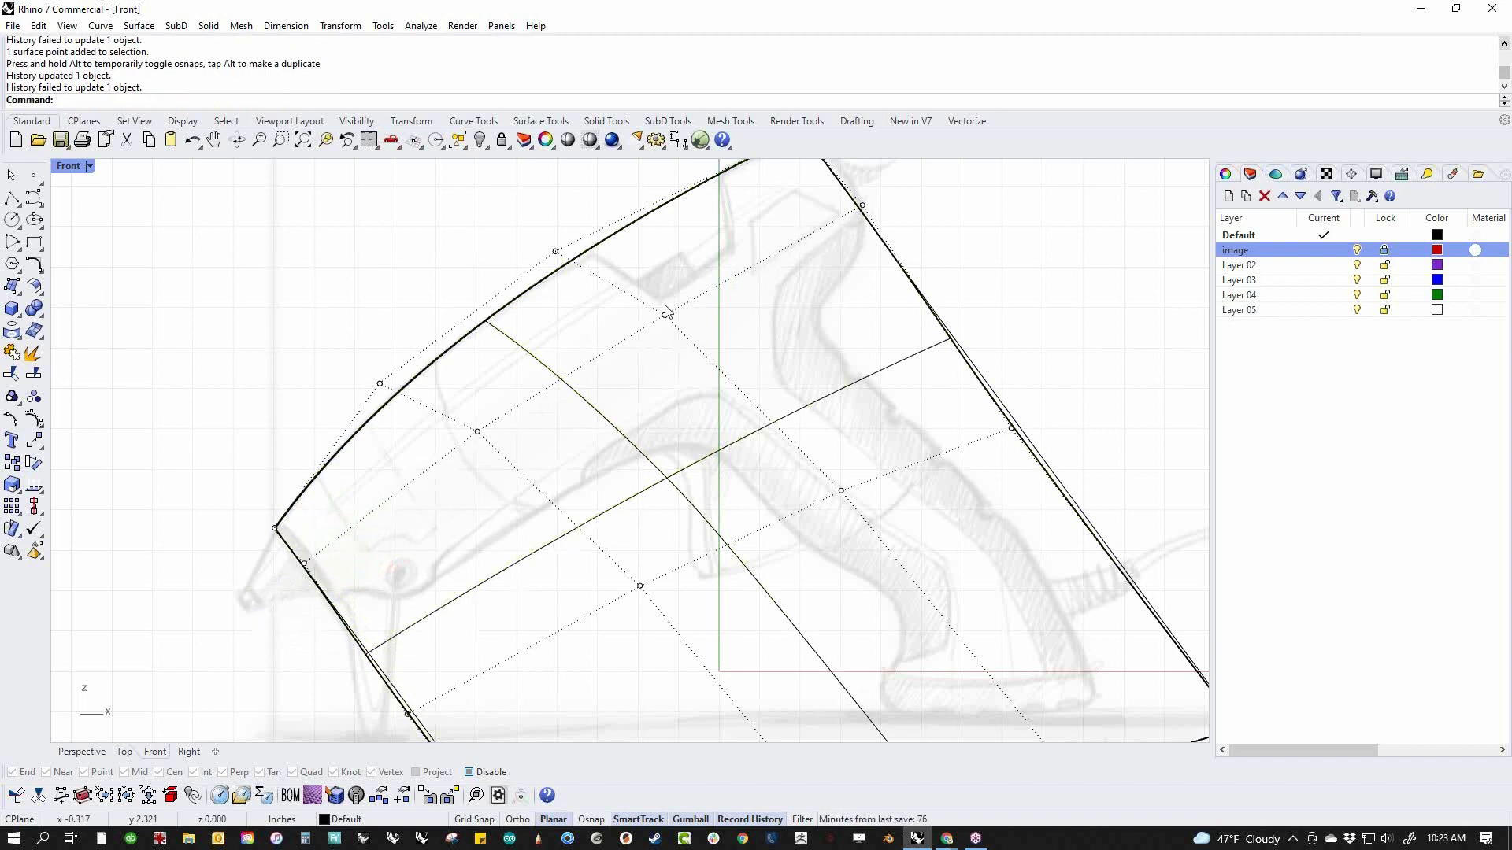
scroll(677, 472, "down", 4)
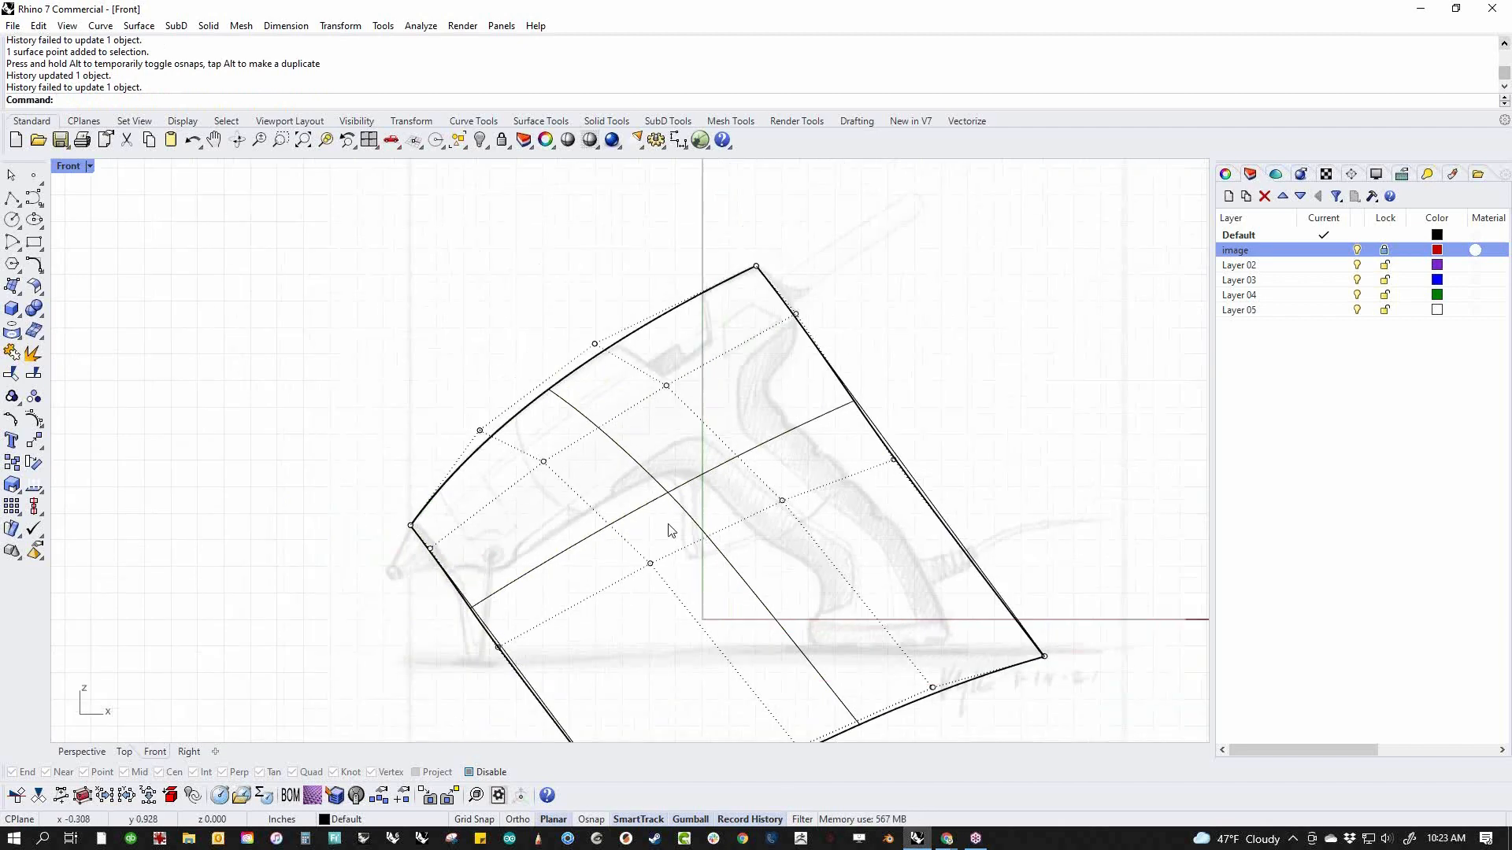
right_click_drag(774, 645, 806, 624)
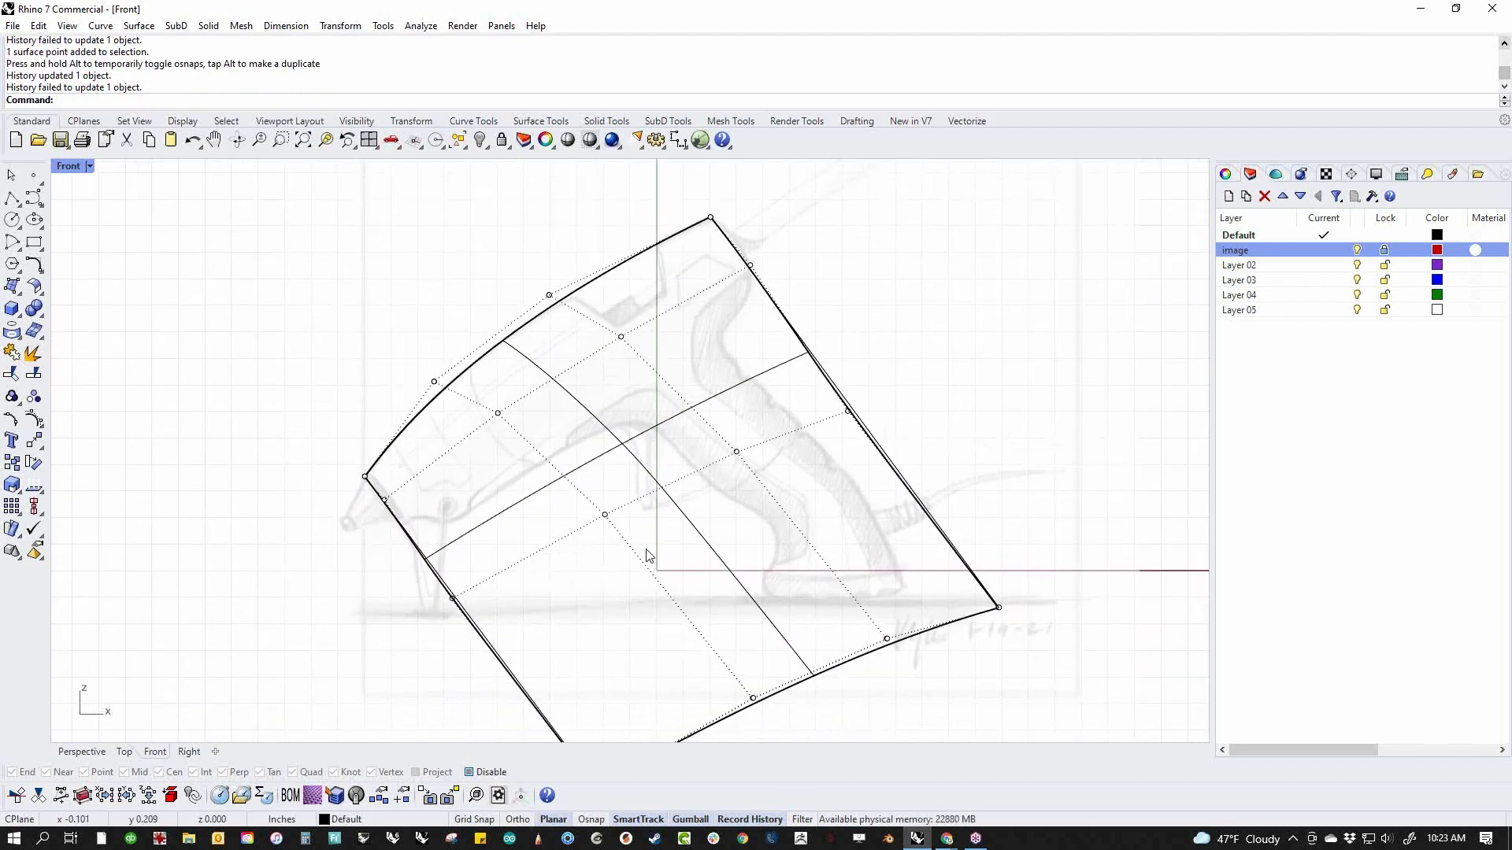
key("Escape")
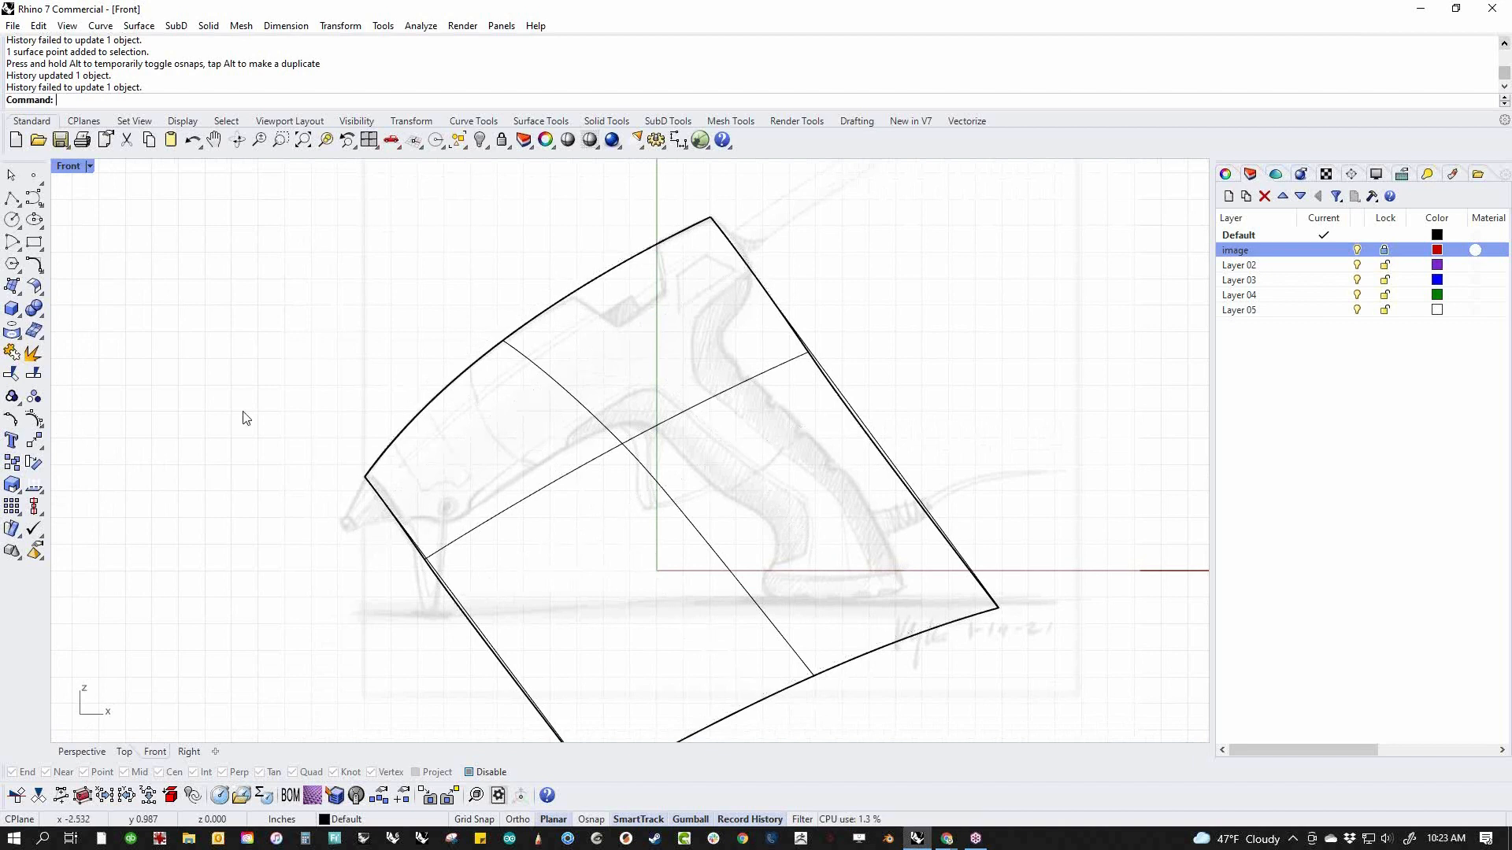
left_click(33, 198)
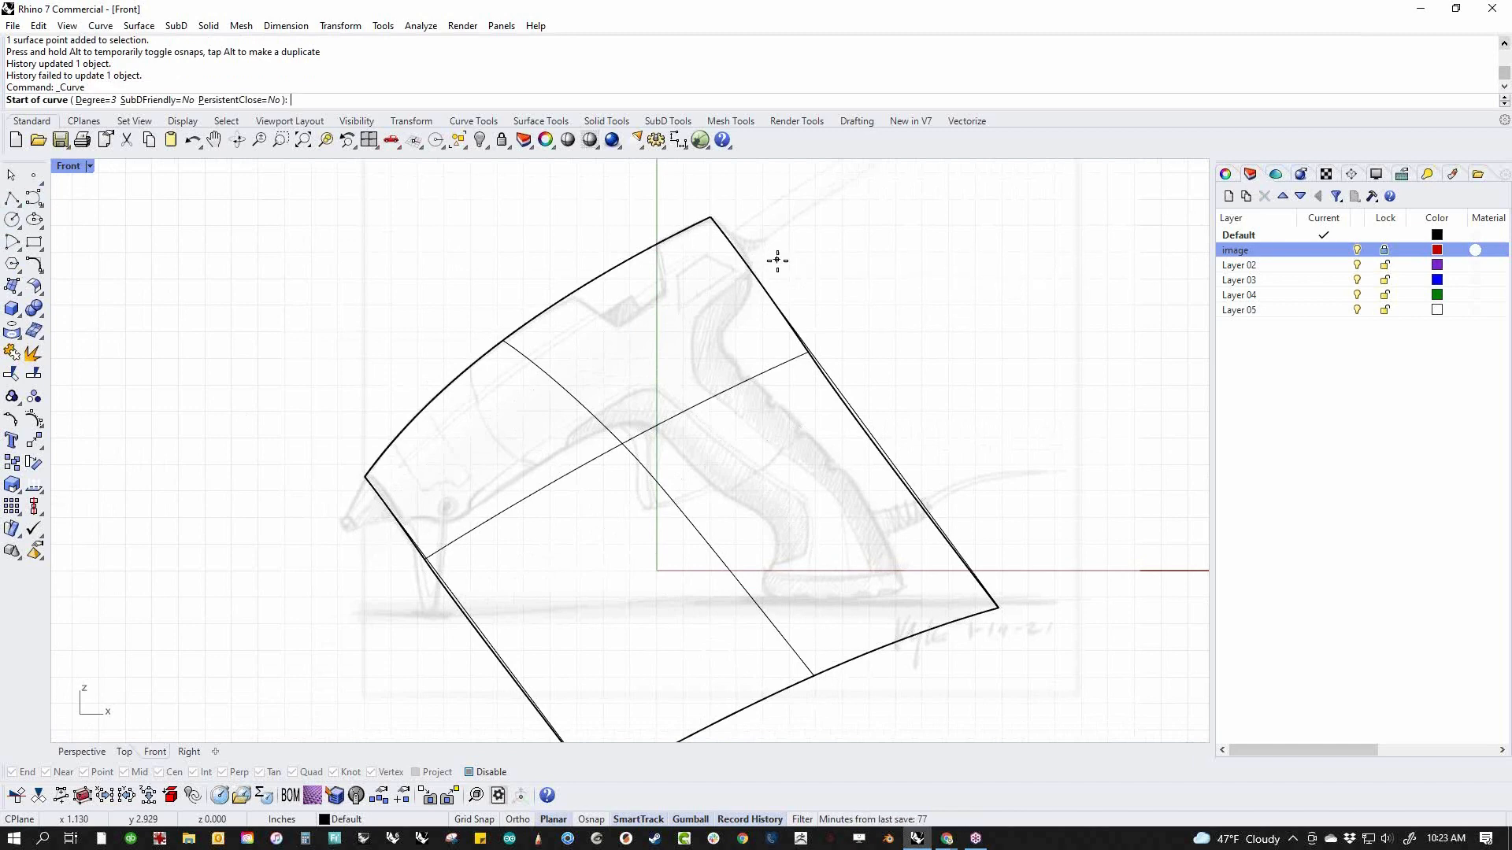
scroll(770, 344, "up", 5)
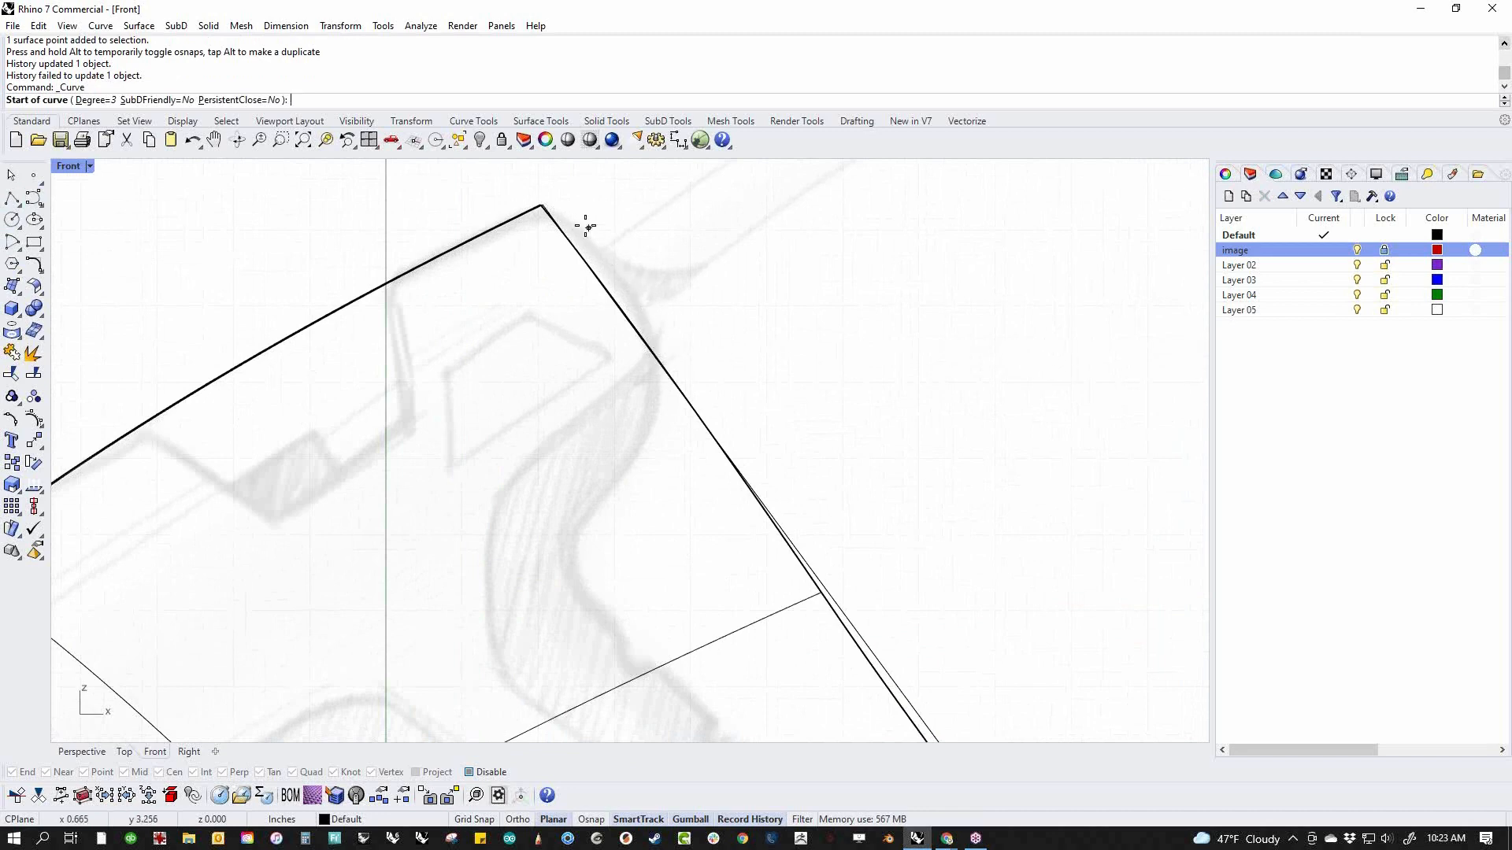
key("Escape")
scroll(730, 417, "down", 4)
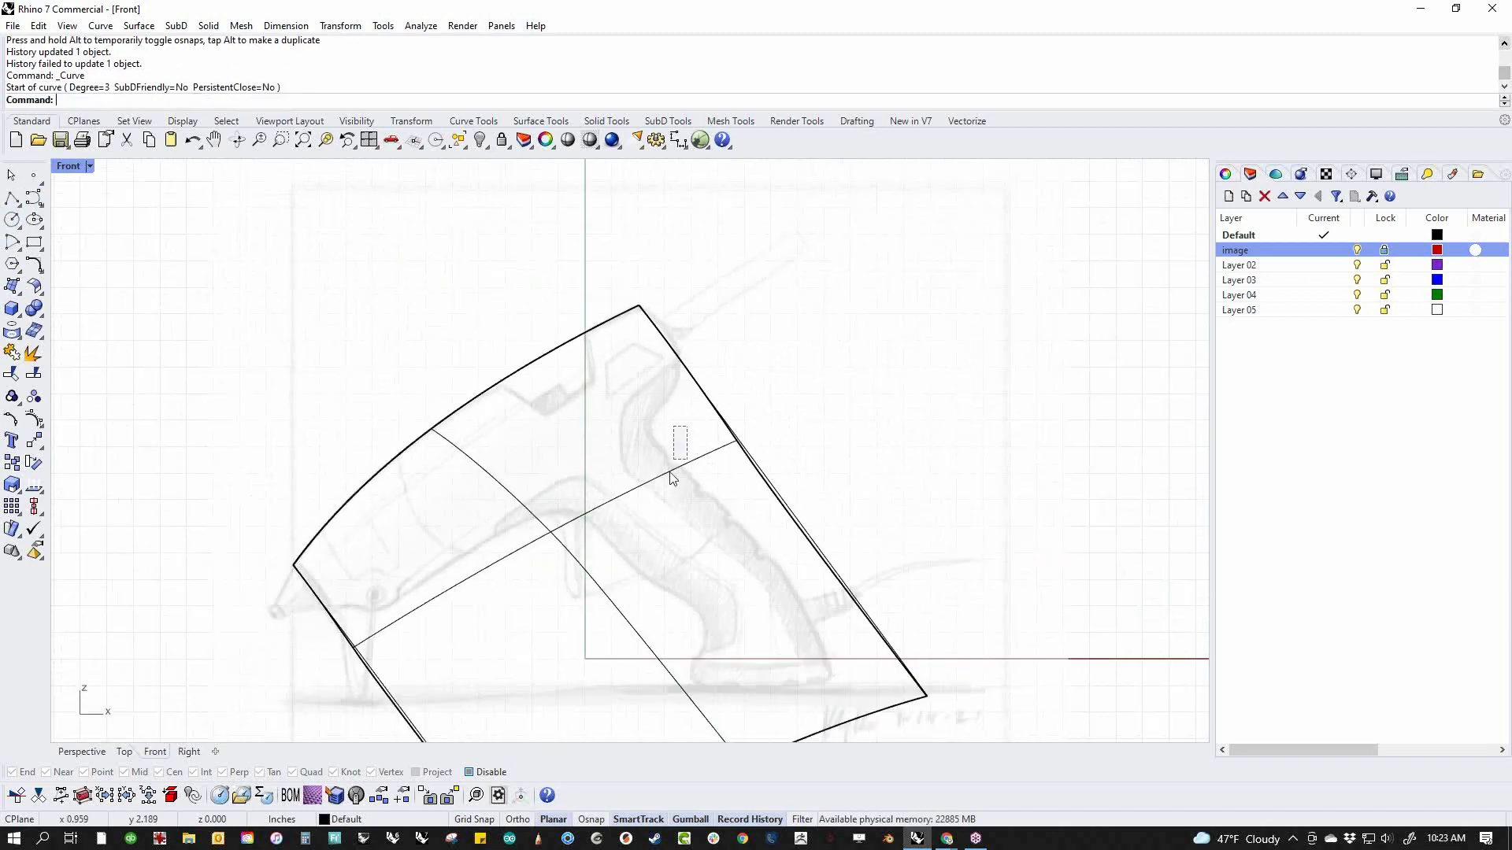
Turn on both halves' control points, extend the surfaces backward by moving all rear-edge points together along the body's direction, and hide the points
key("ctrl+a")
middle_click(749, 531)
left_click(838, 535)
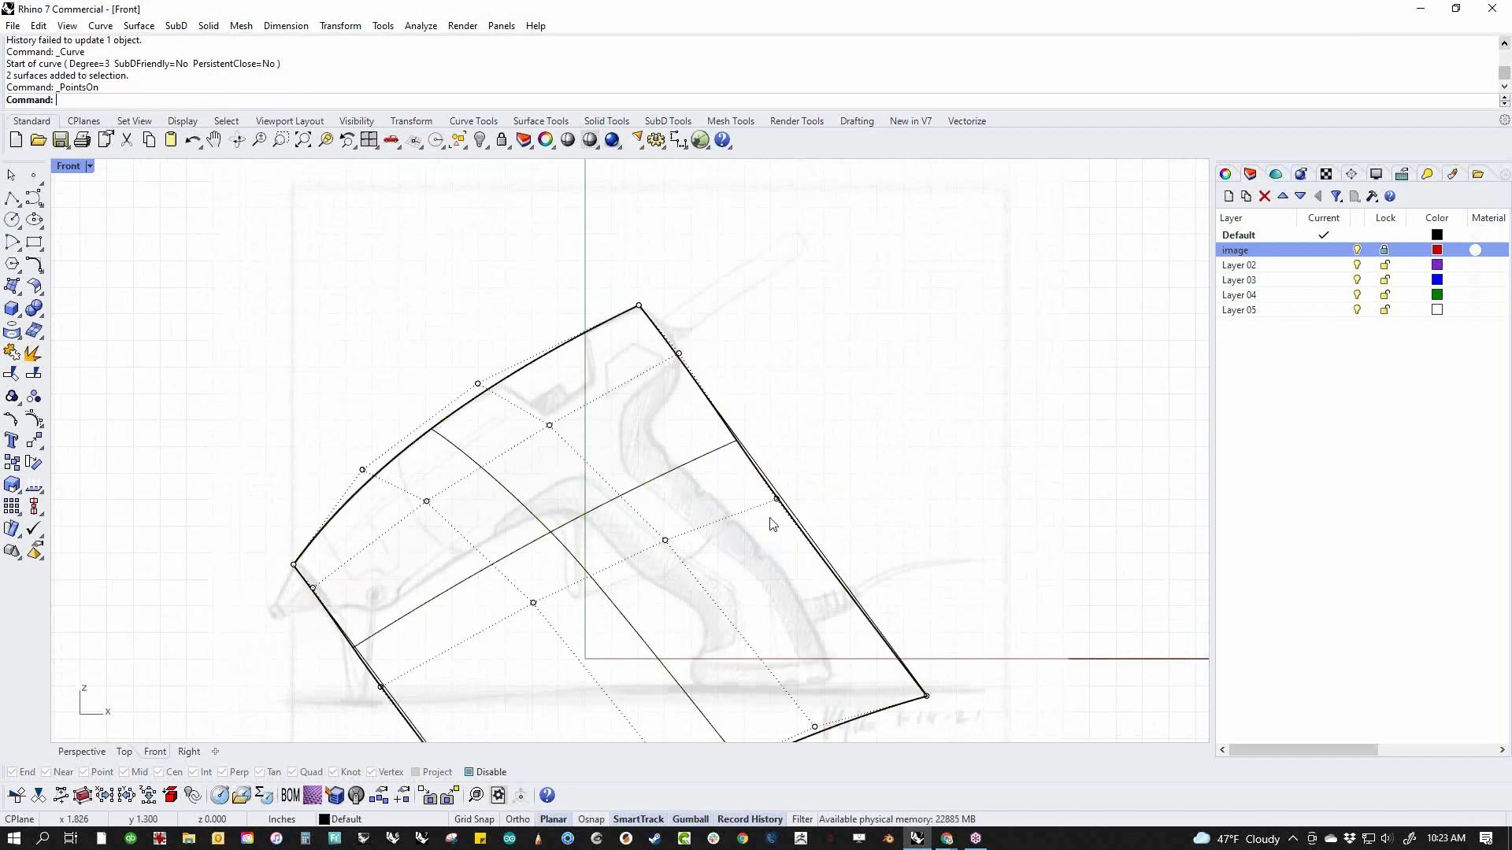
left_click_drag(671, 337, 828, 543)
left_click_drag(902, 610, 970, 719, "shift")
left_click_drag(623, 273, 656, 315, "shift")
mouse_move(822, 461)
left_mouse_down()
mouse_move(821, 449)
mouse_move(819, 480)
left_mouse_up()
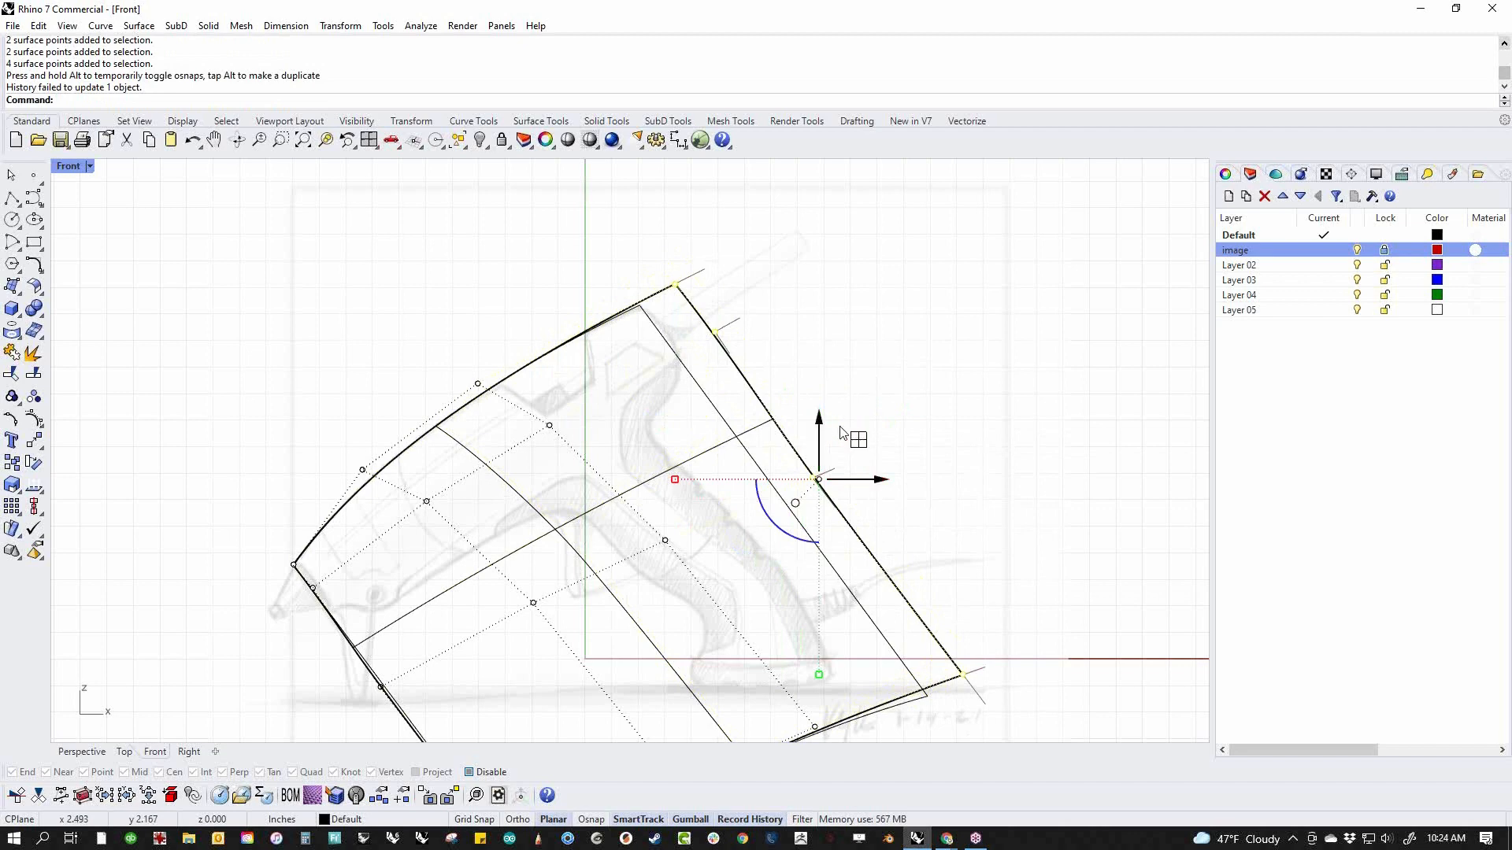
scroll(770, 365, "up", 2)
left_click_drag(881, 541, 883, 546)
scroll(827, 385, "down", 3)
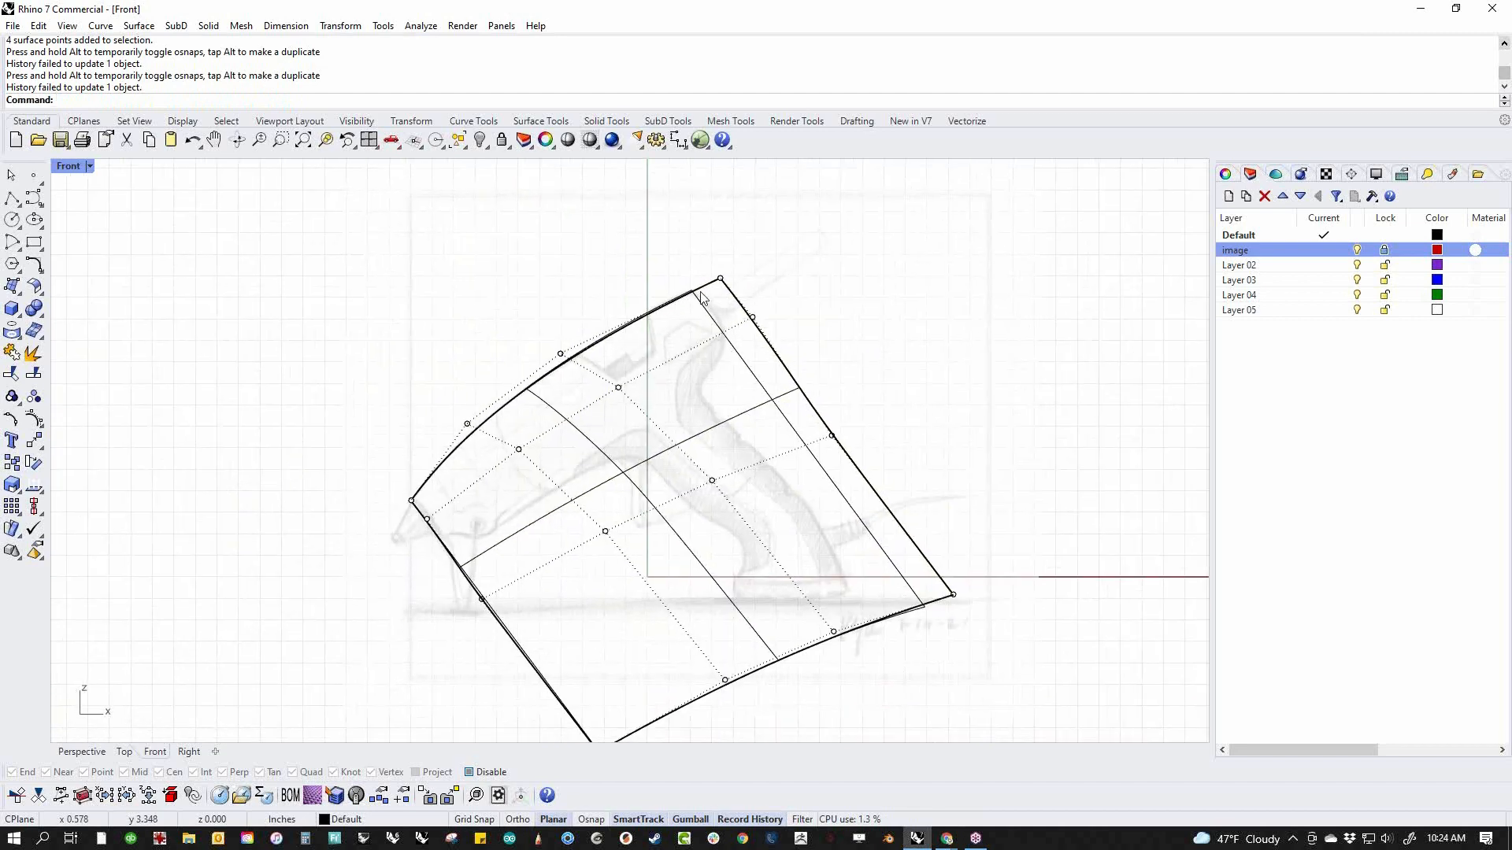
key("Escape")
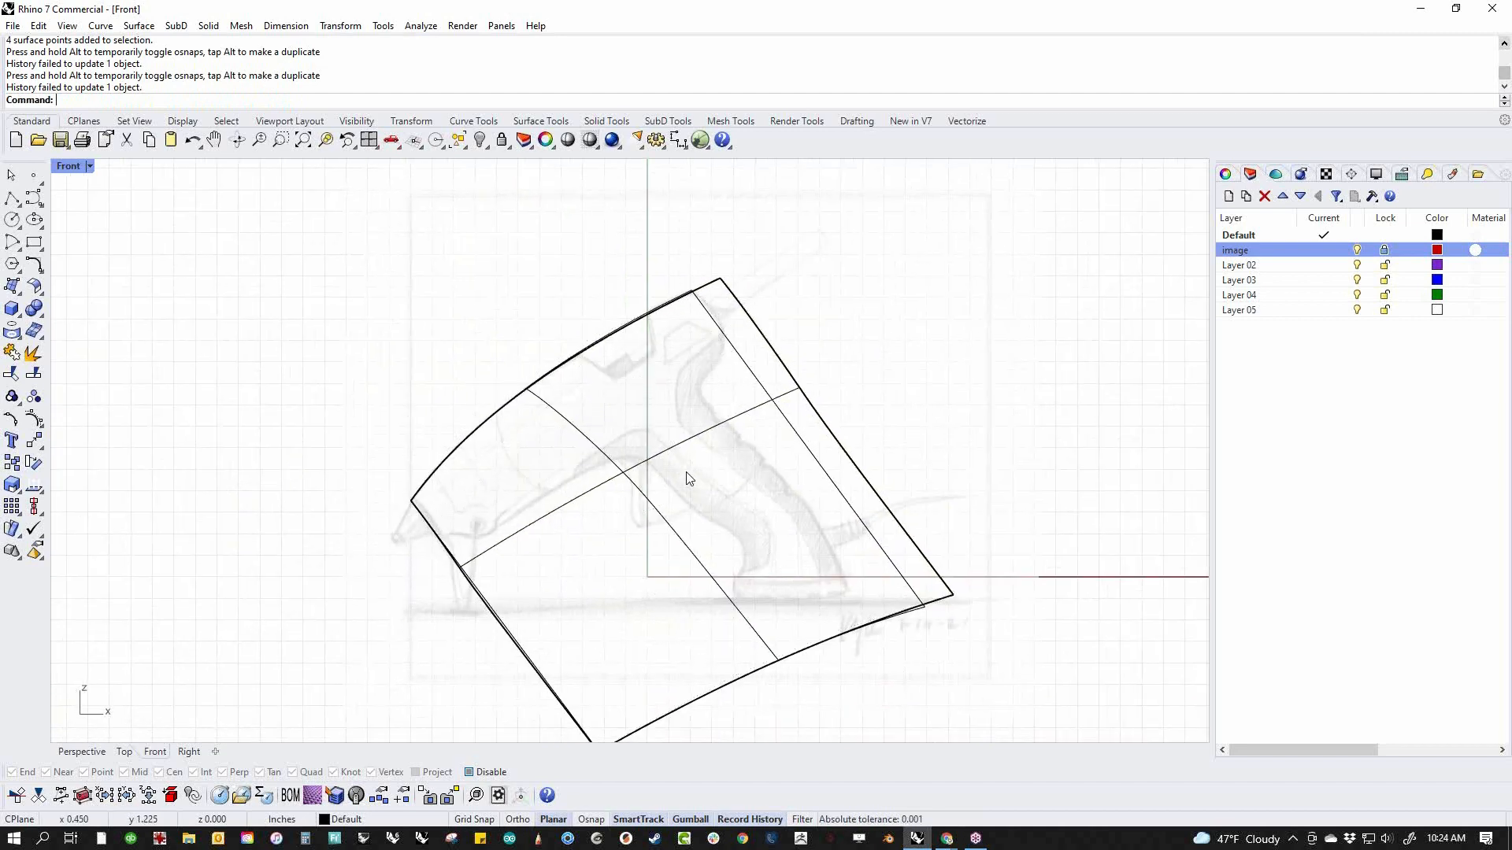
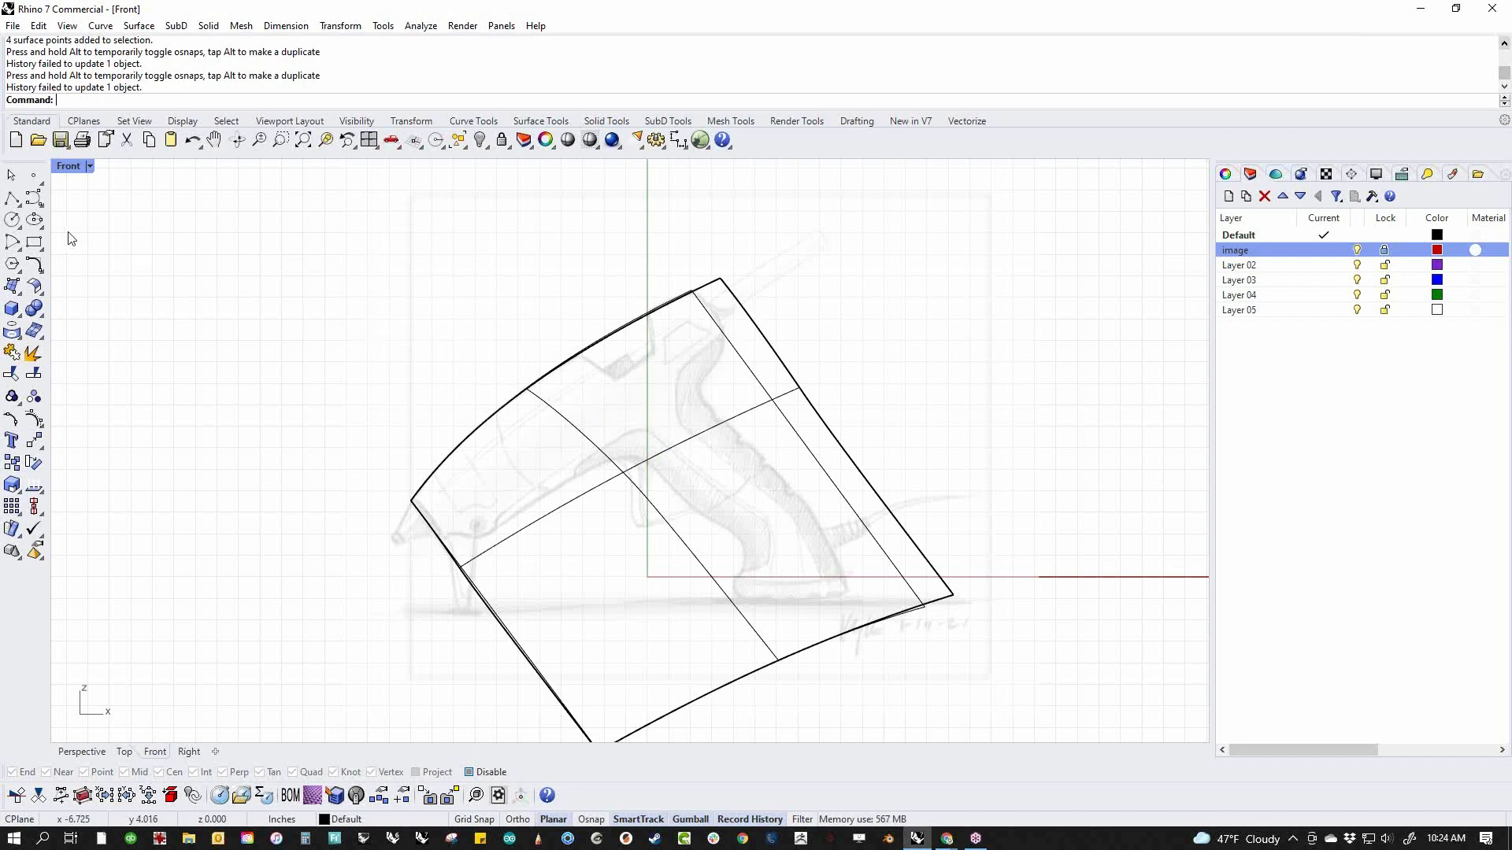
left_click(34, 198)
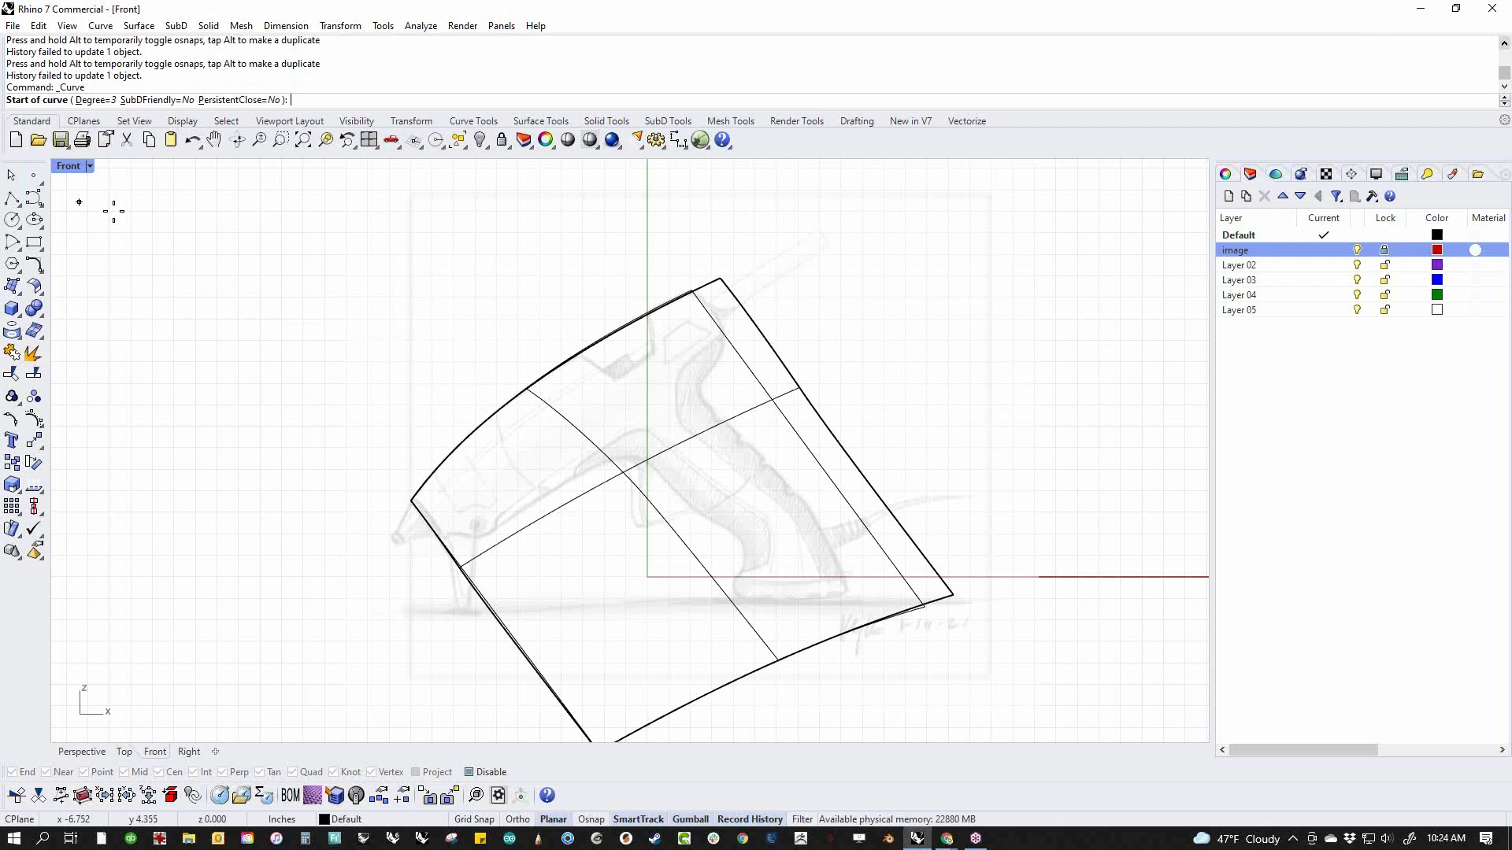
left_click(783, 301)
key("Escape")
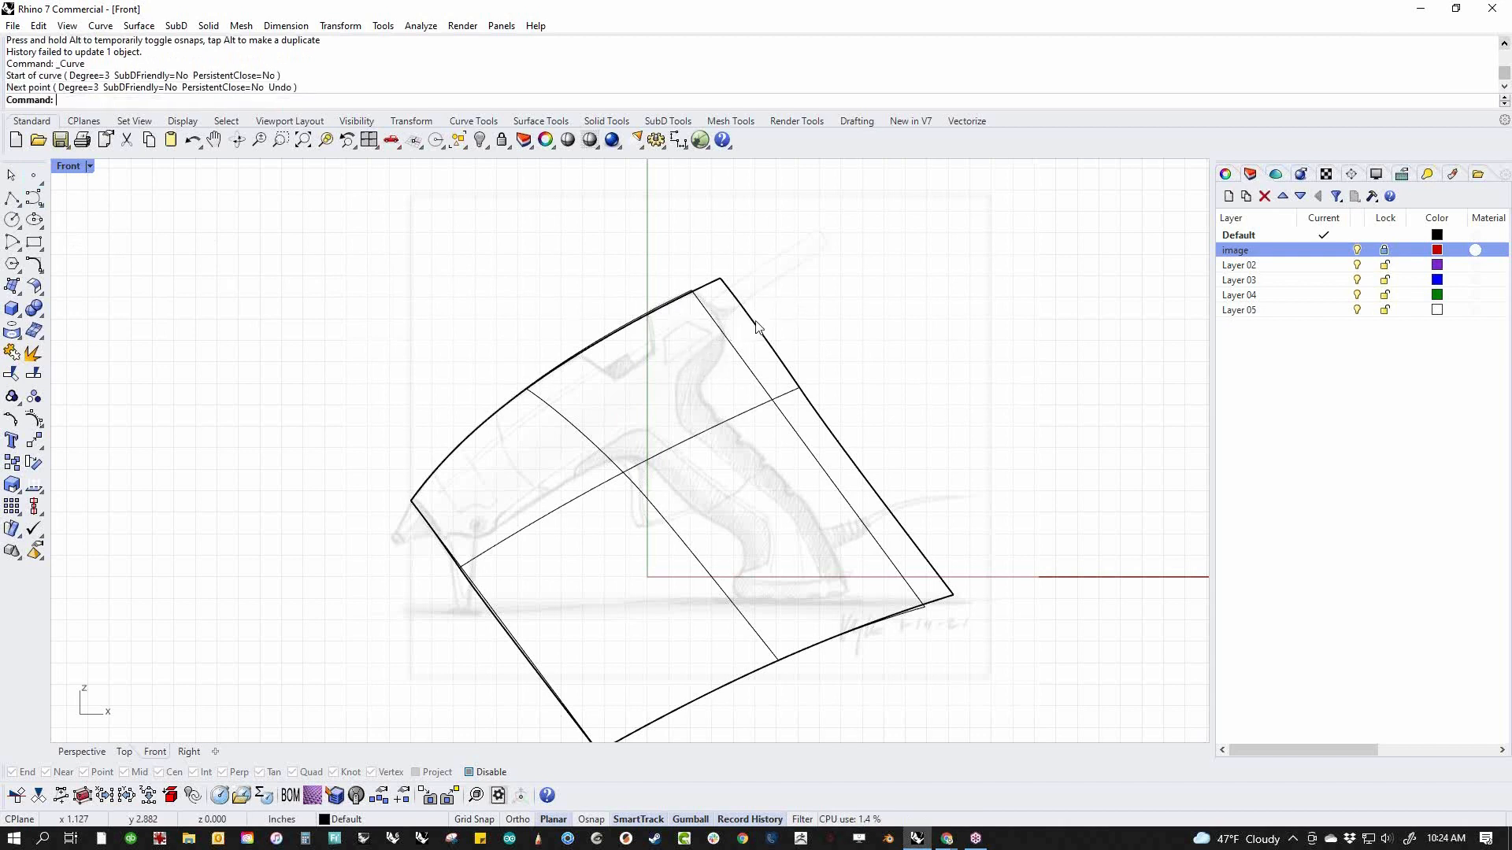
Draw a degree 3 control-point curve from beyond the rear edge along the front of the rear grip, ending below the surface's lower edge
key("Return")
left_click(775, 299)
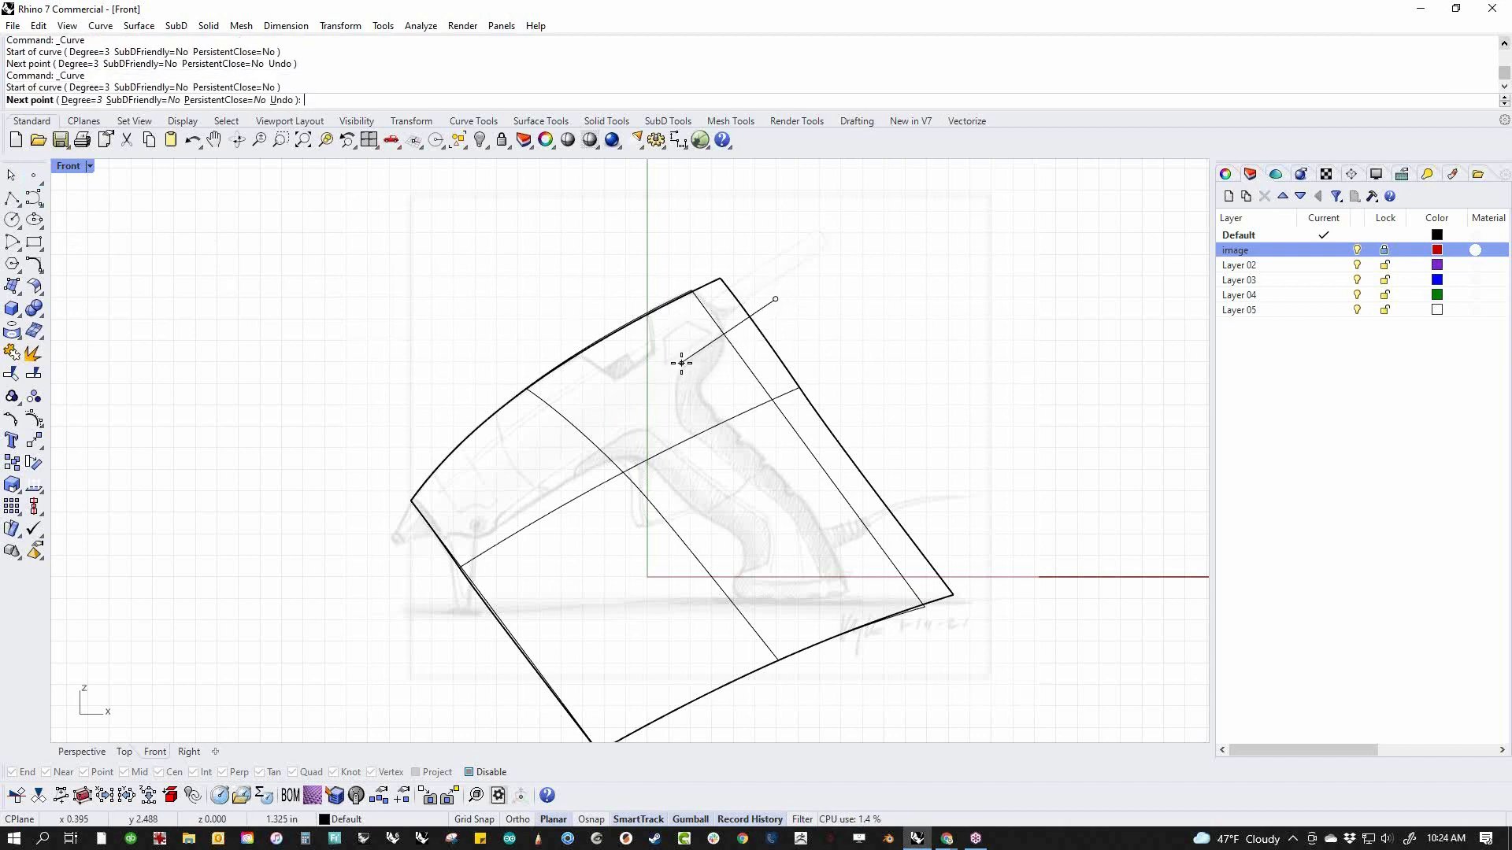
left_click(686, 362)
left_click(679, 368)
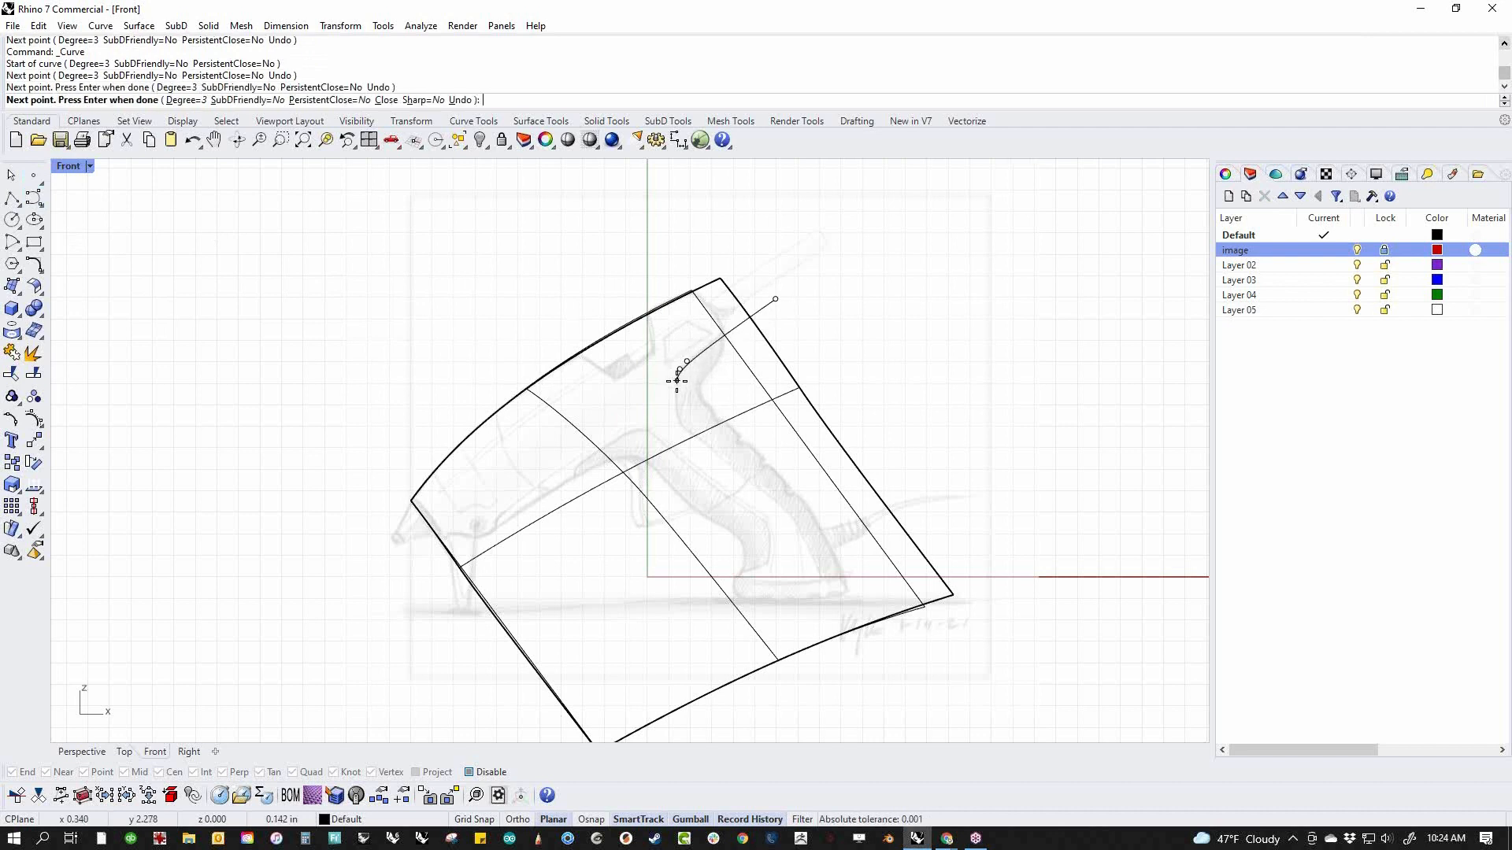
left_click(676, 381)
left_click(677, 413)
left_click(677, 412)
left_click(689, 433)
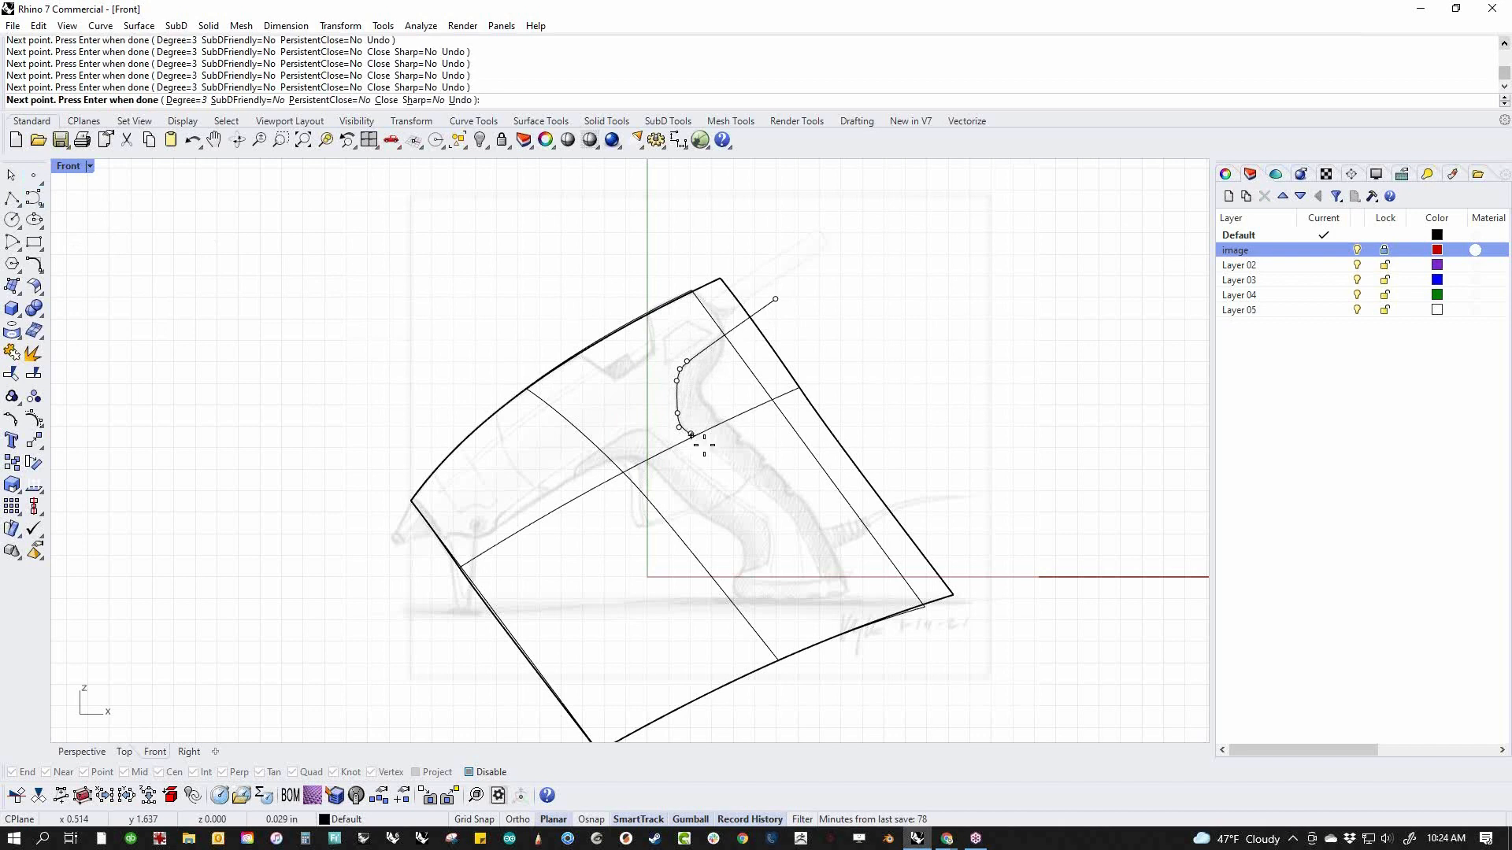
left_click(796, 508)
left_click(807, 528)
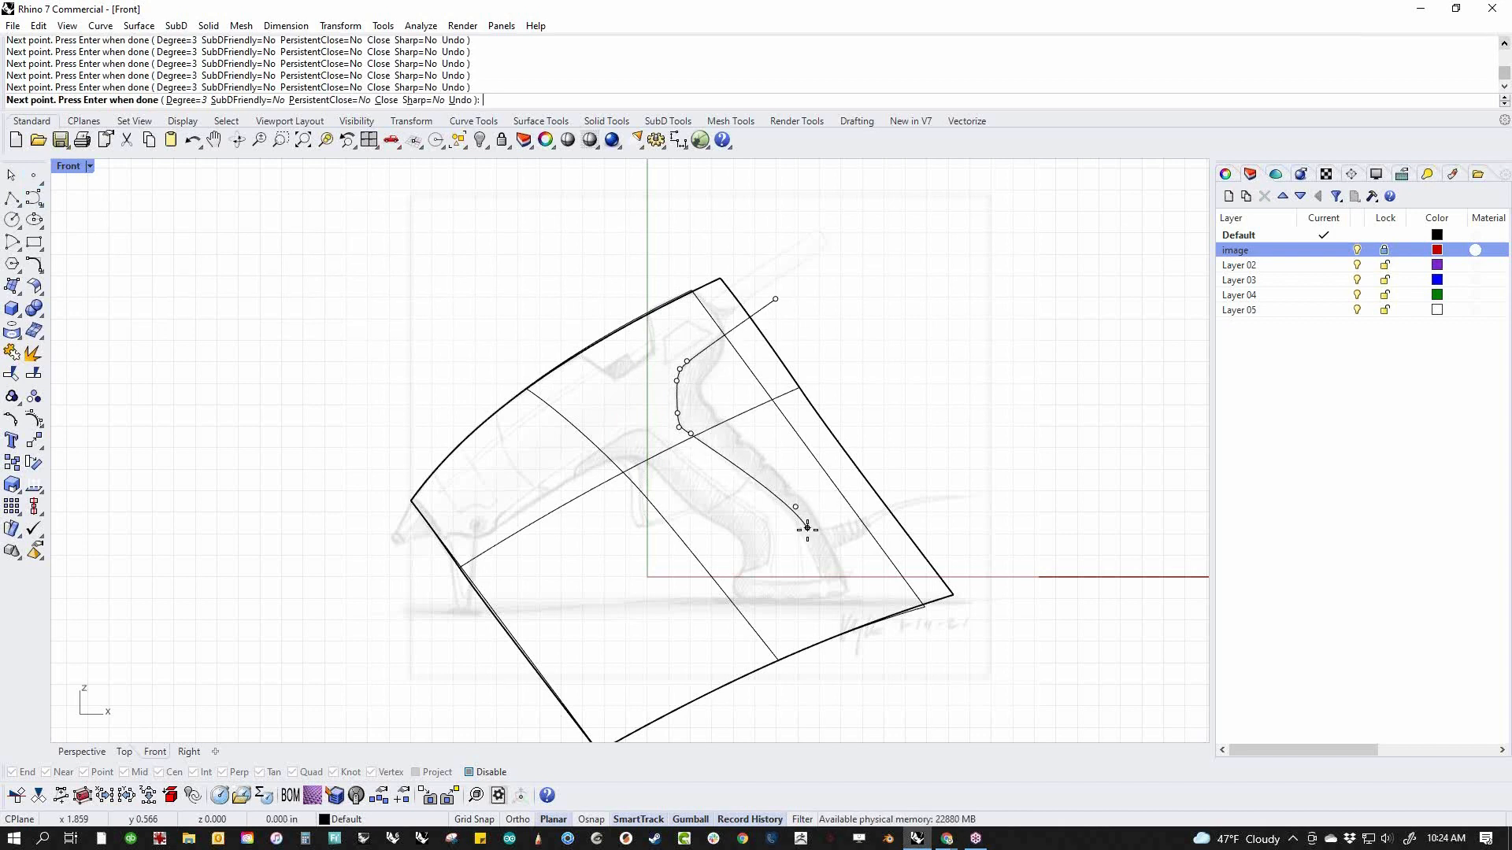
left_click(850, 656)
right_click(850, 656)
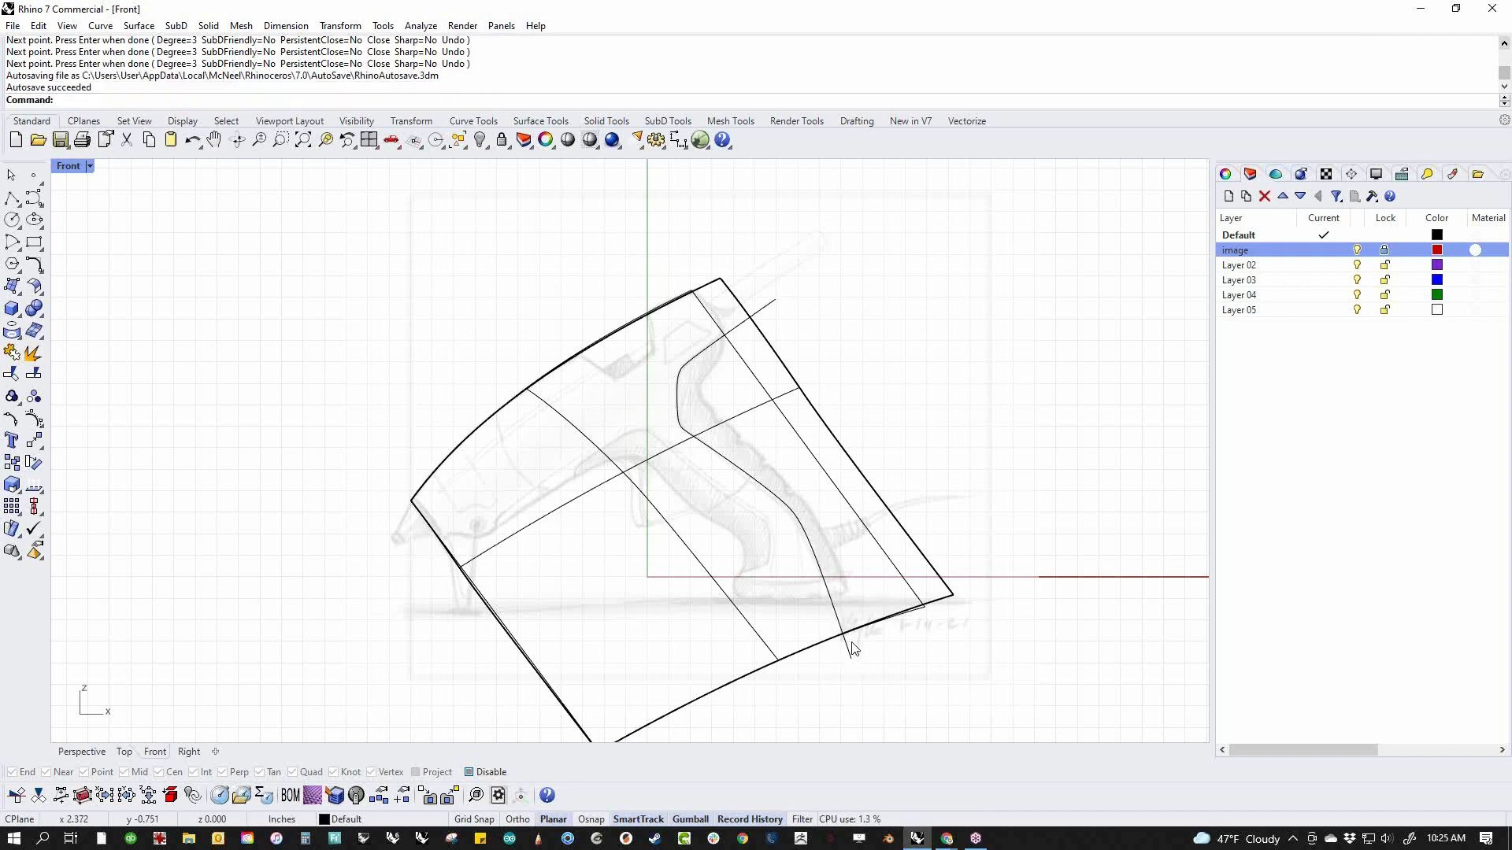
Start a second degree 3 curve ahead of the front edge, tracing the nose underside and curving around the stand's pivot
right_click(954, 636)
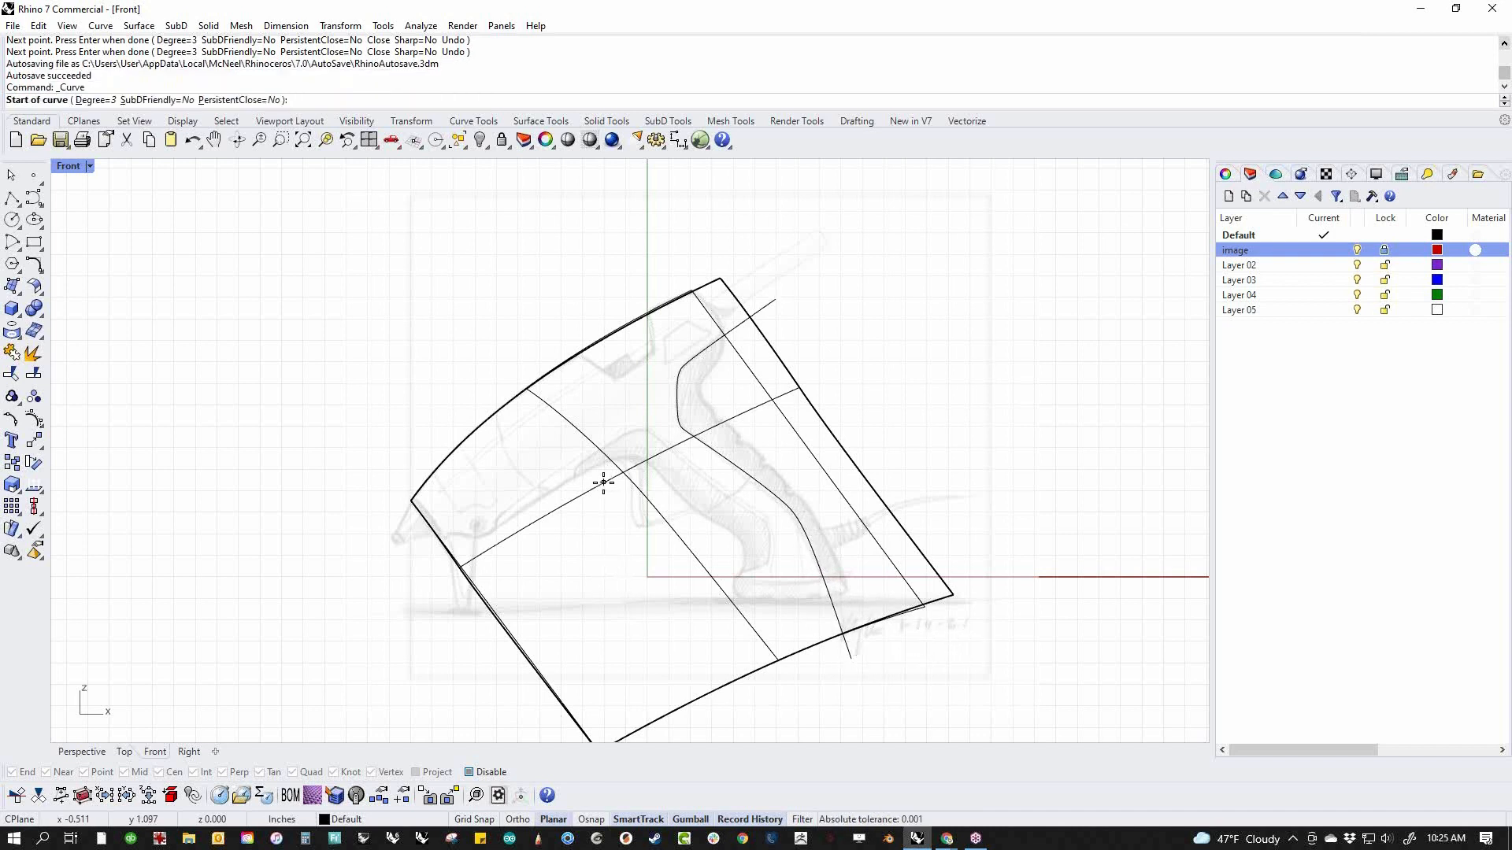
scroll(448, 545, "up", 3)
left_click(393, 548)
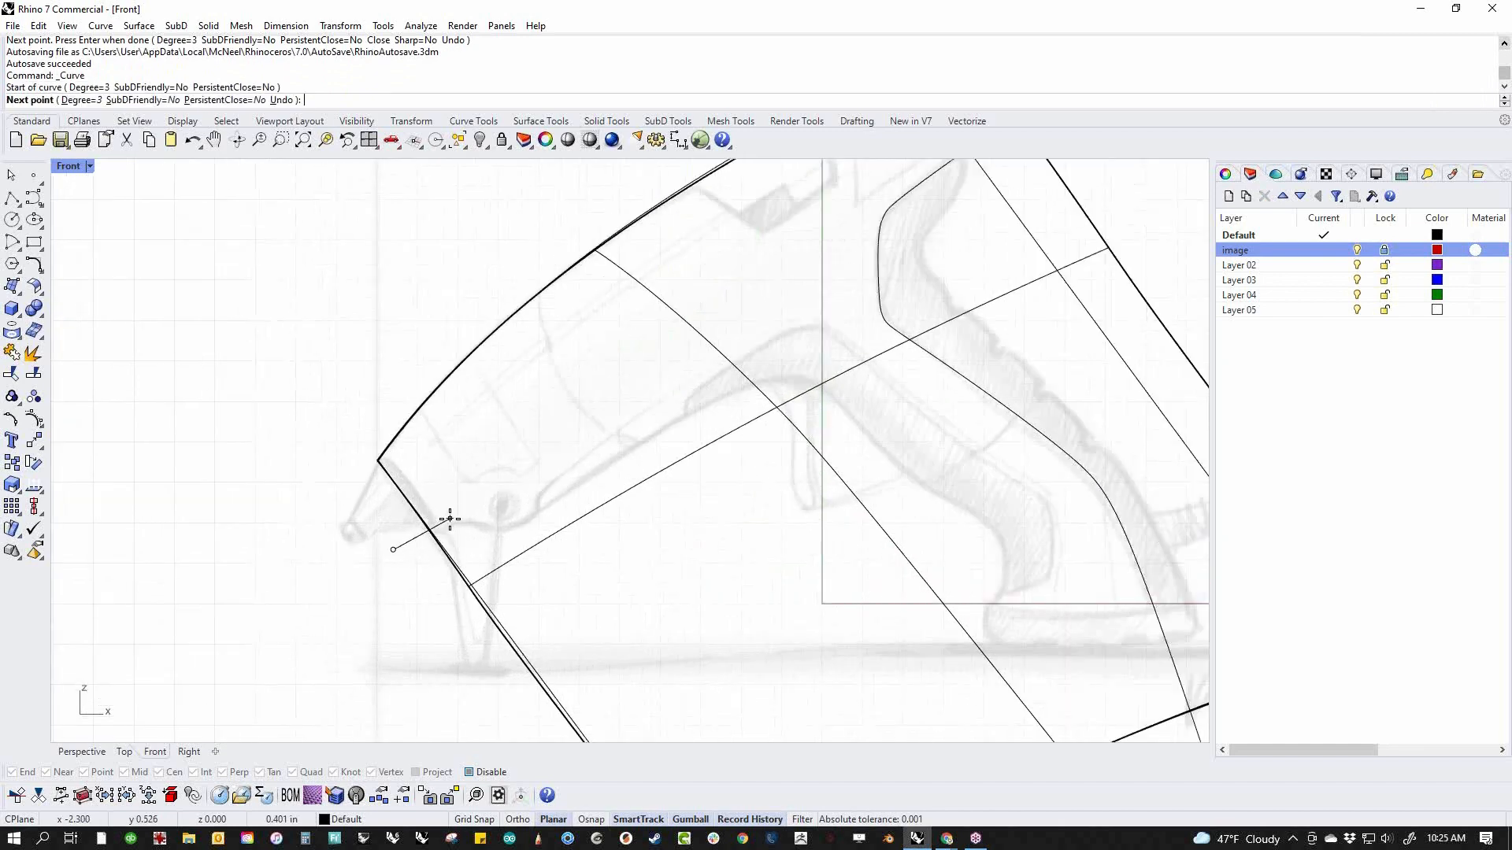
left_click(464, 516)
left_click(486, 528)
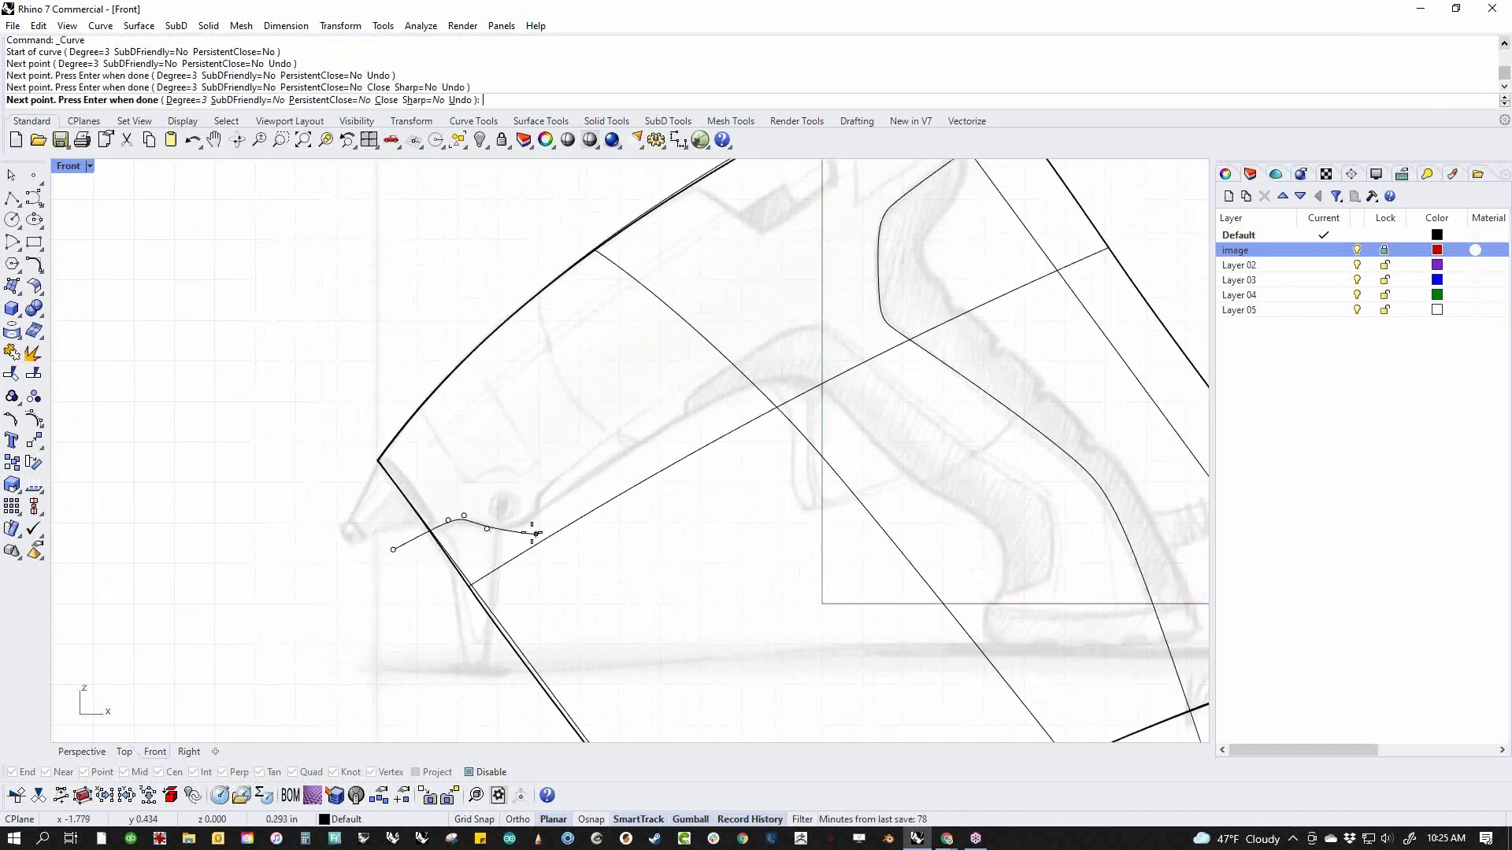
left_click(517, 529)
left_click(536, 513)
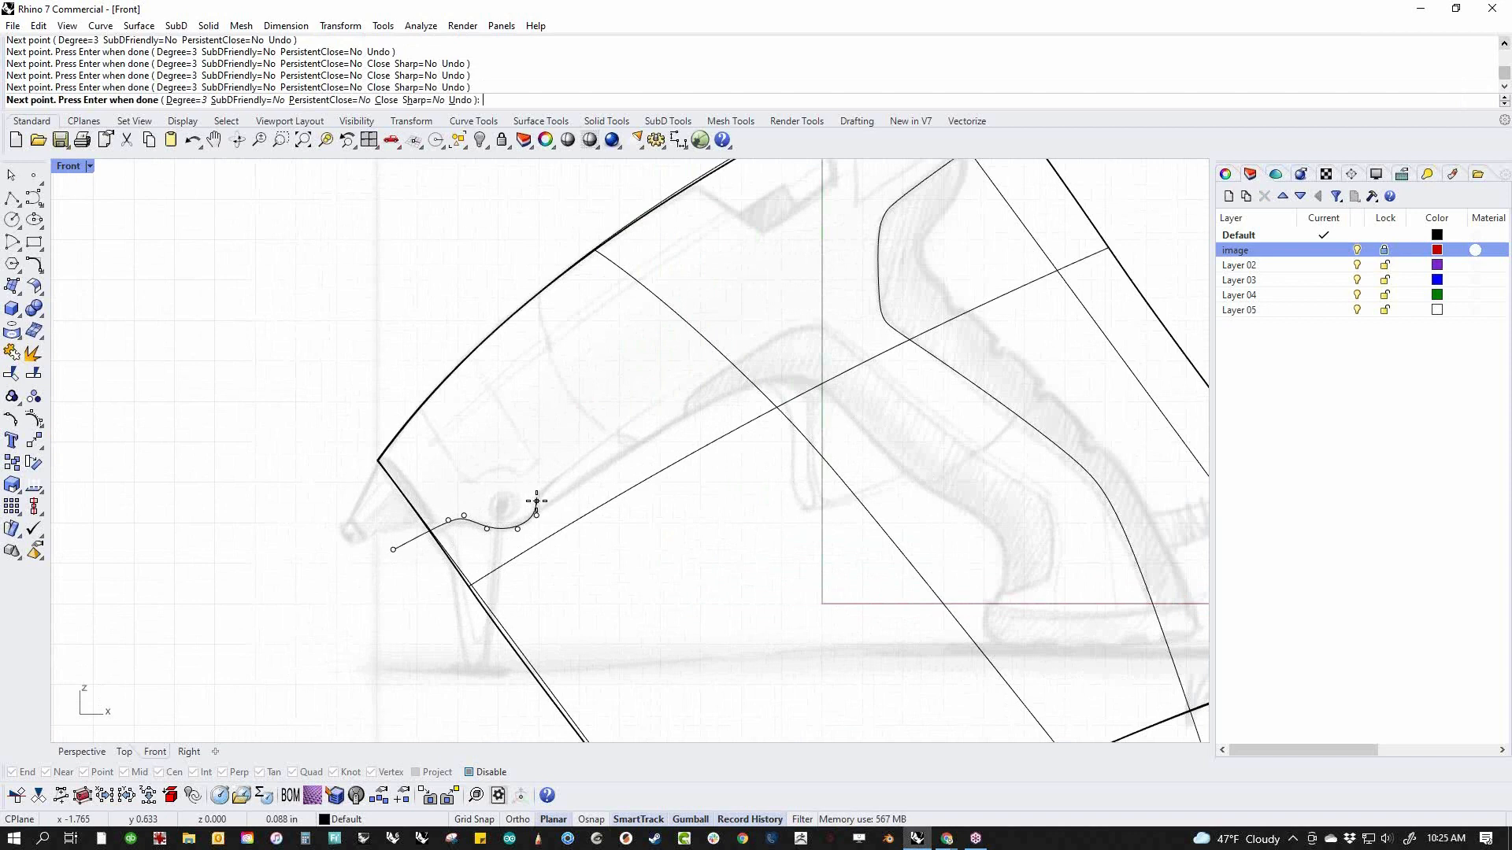
left_click(537, 495)
left_click(556, 480)
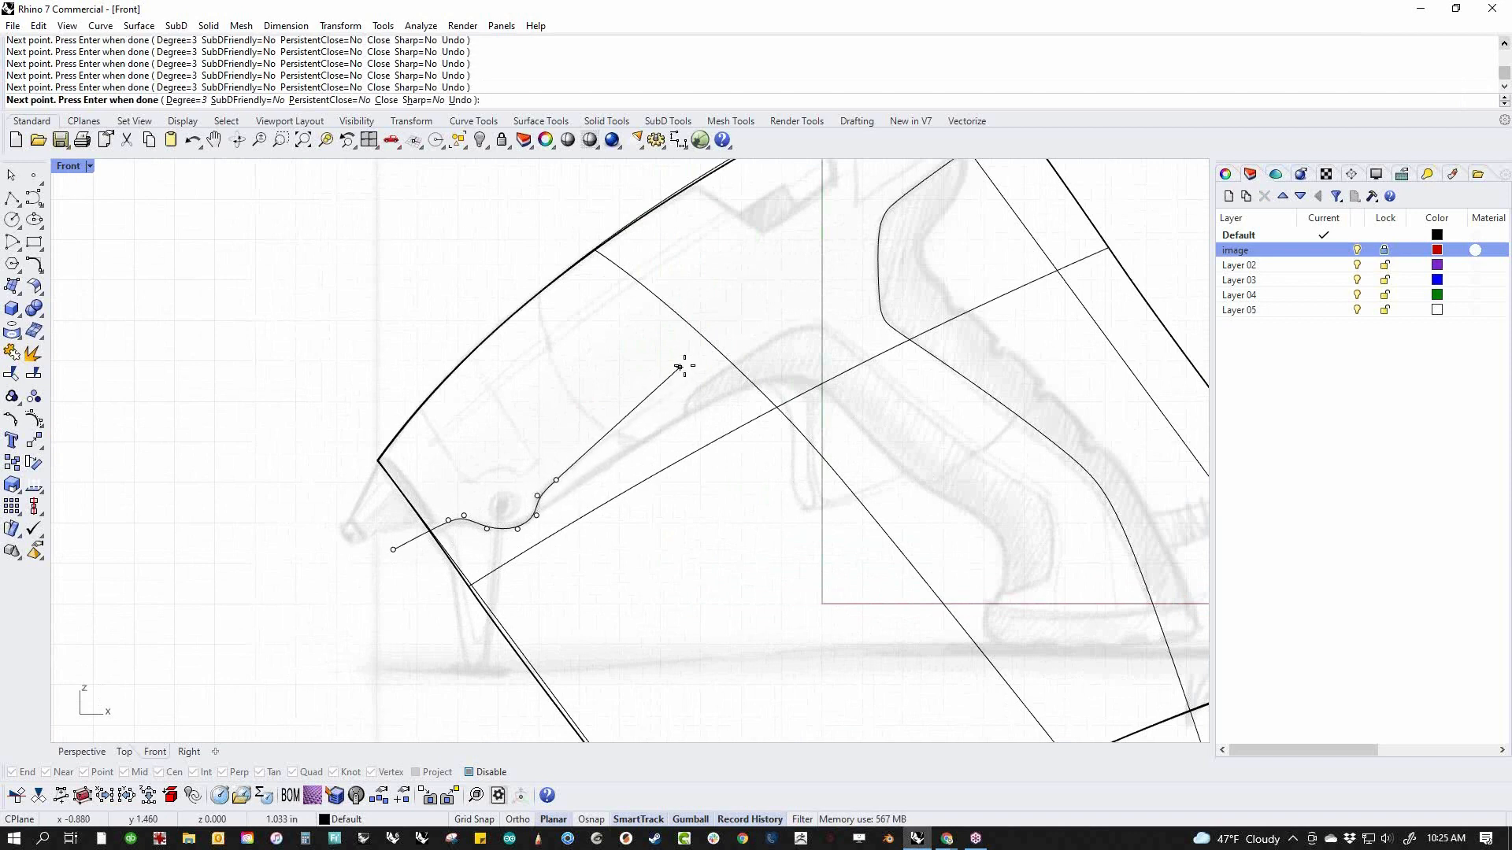
Continue the curve along the body's underside, over the bend above the trigger and down the inner line of the handle's front grip
left_click(762, 332)
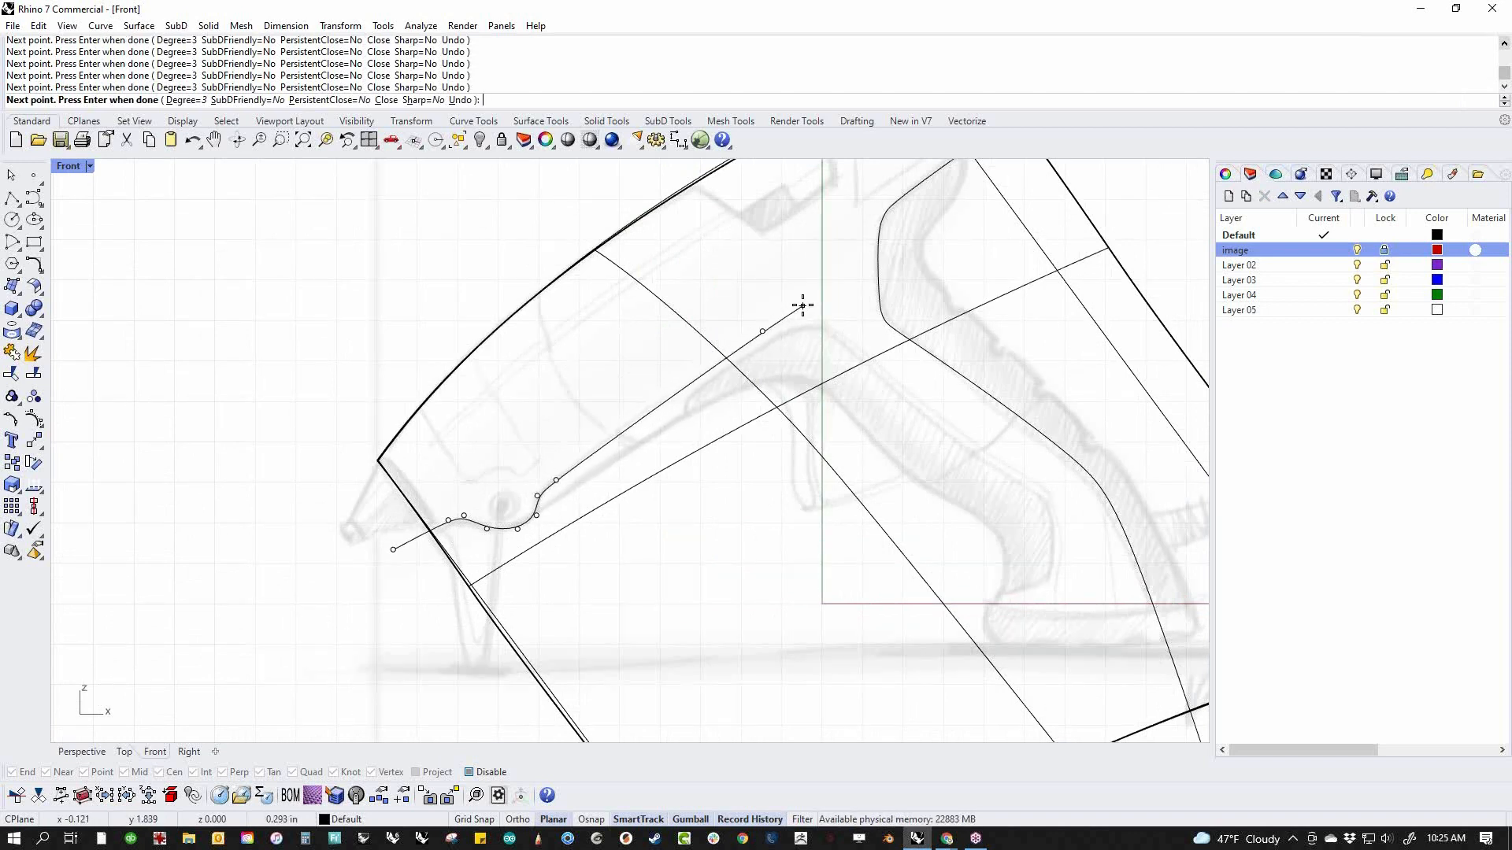
left_click(813, 308)
left_click(846, 337)
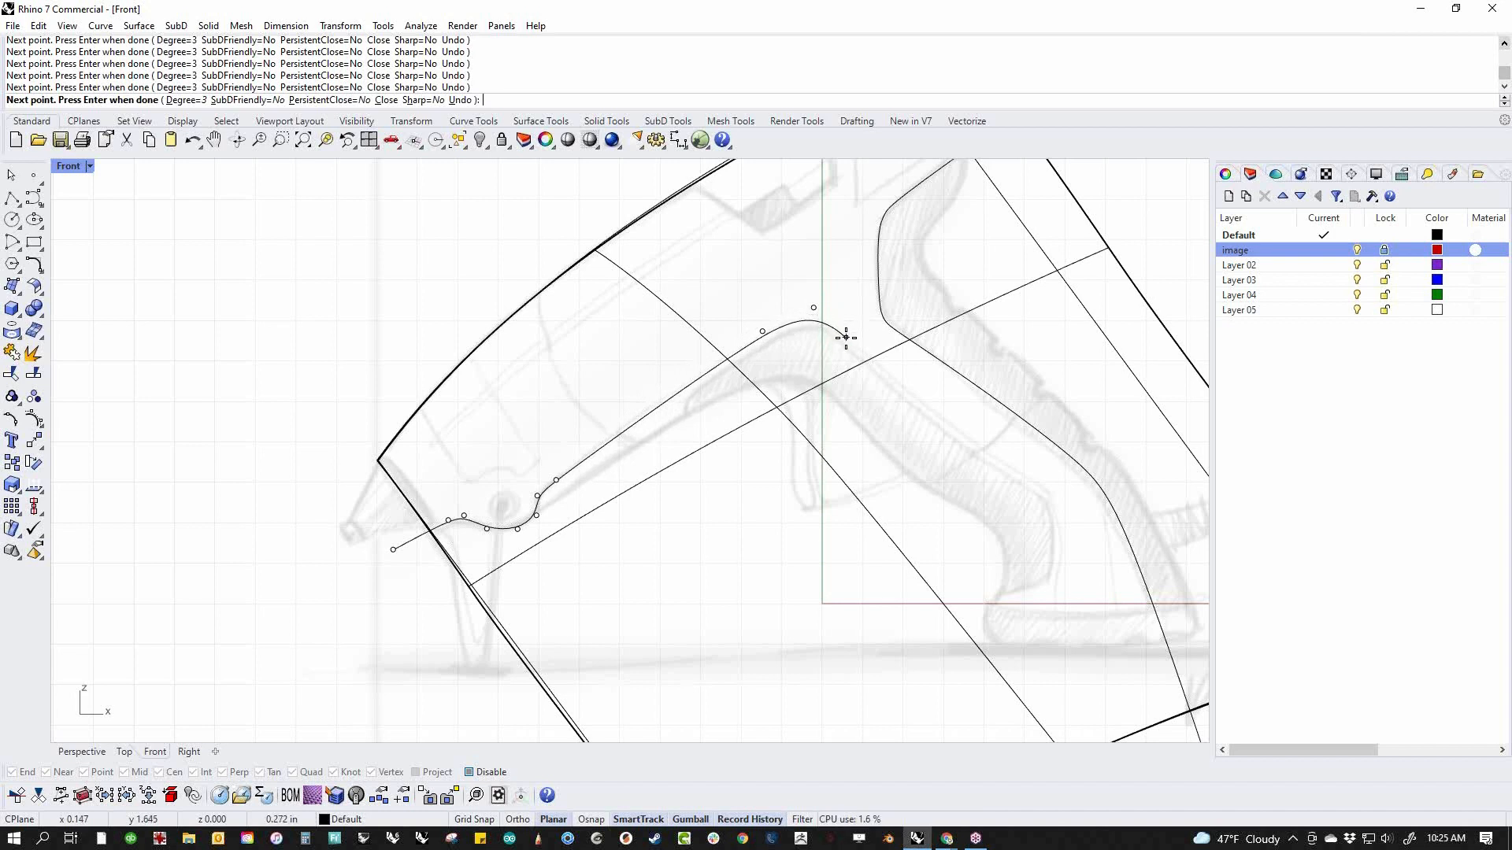
left_click(937, 420)
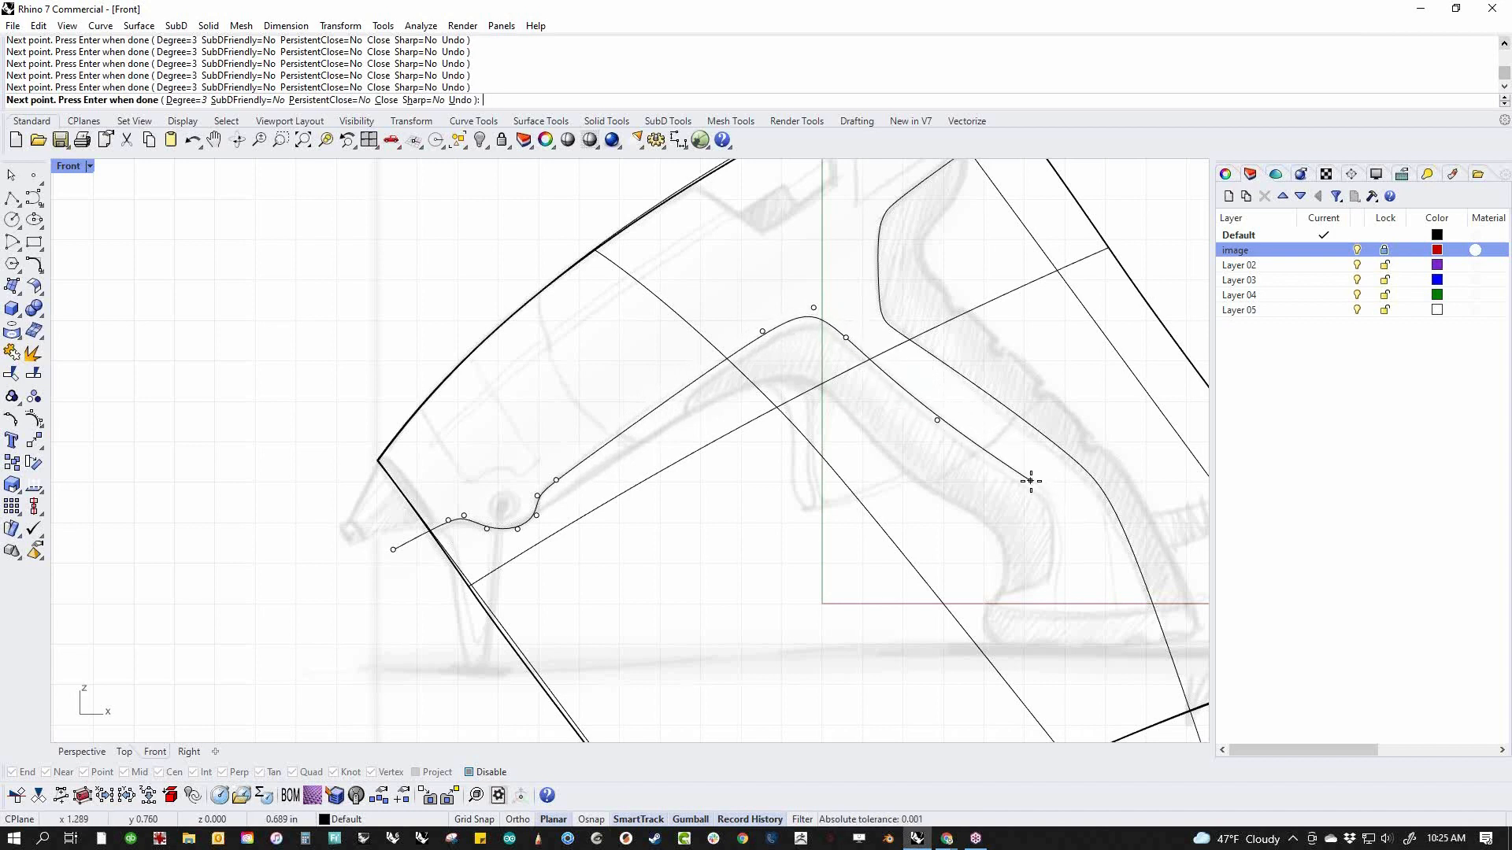
left_click(1031, 480)
Round the curve past the grip's lower corners, run it forward above the handle's foot, and finish it
left_click(1059, 498)
left_click(1061, 526)
left_click(1056, 572)
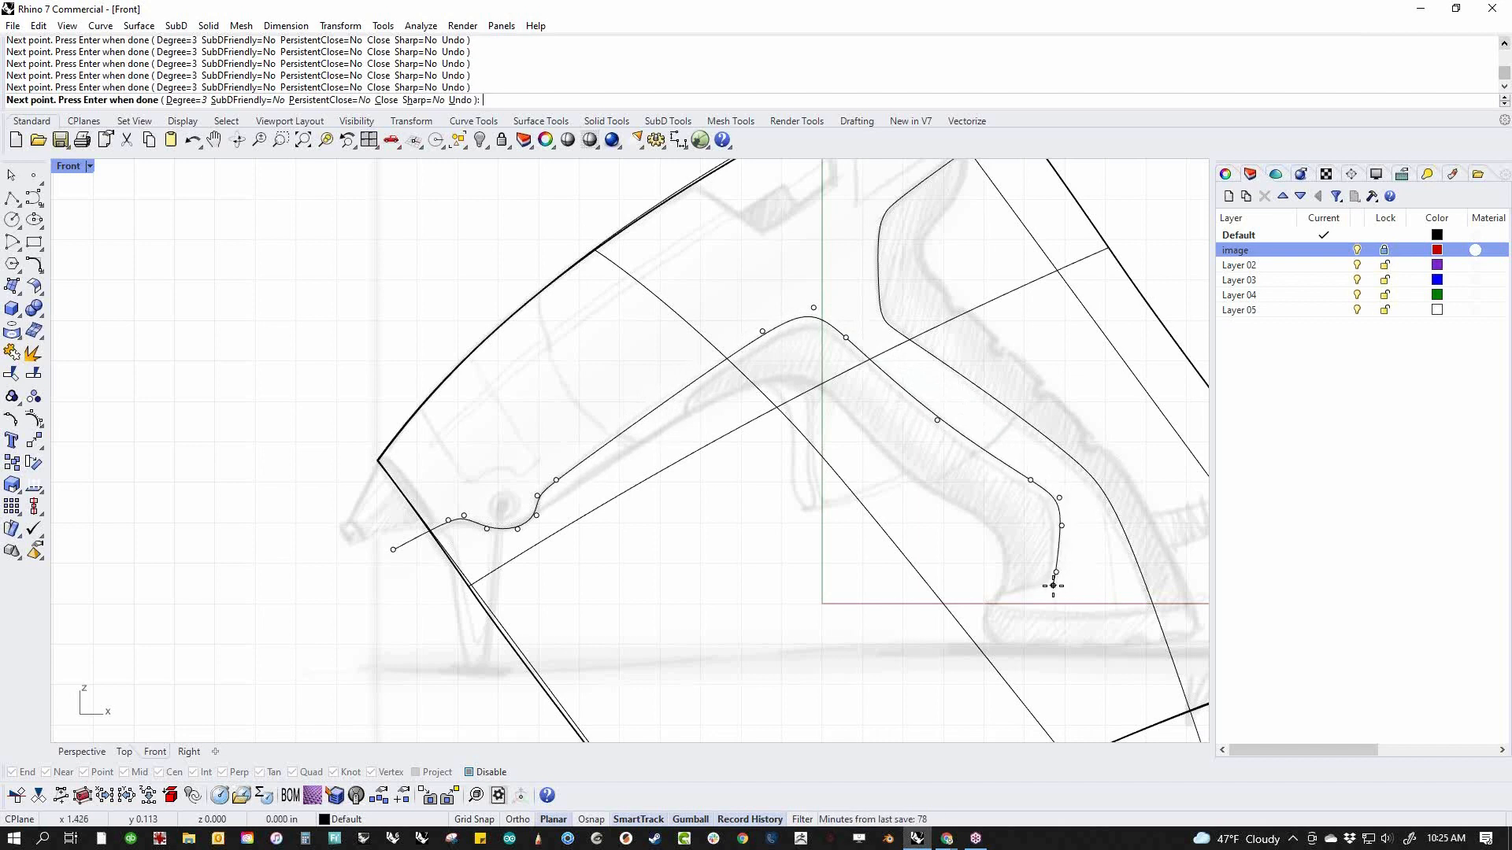
left_click(1052, 585)
left_click(1039, 588)
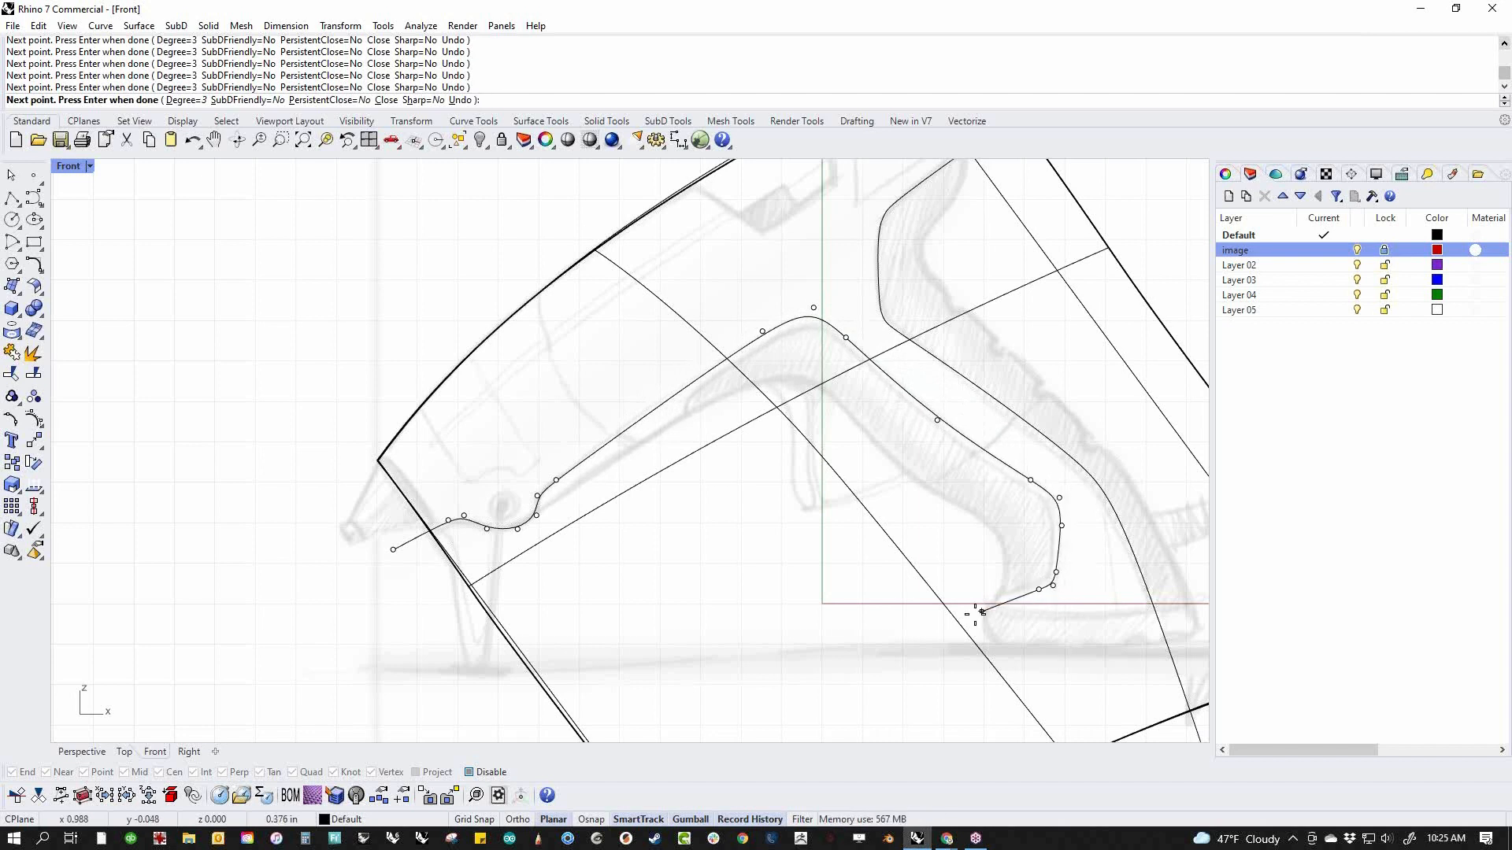
left_click(913, 611)
key("Return")
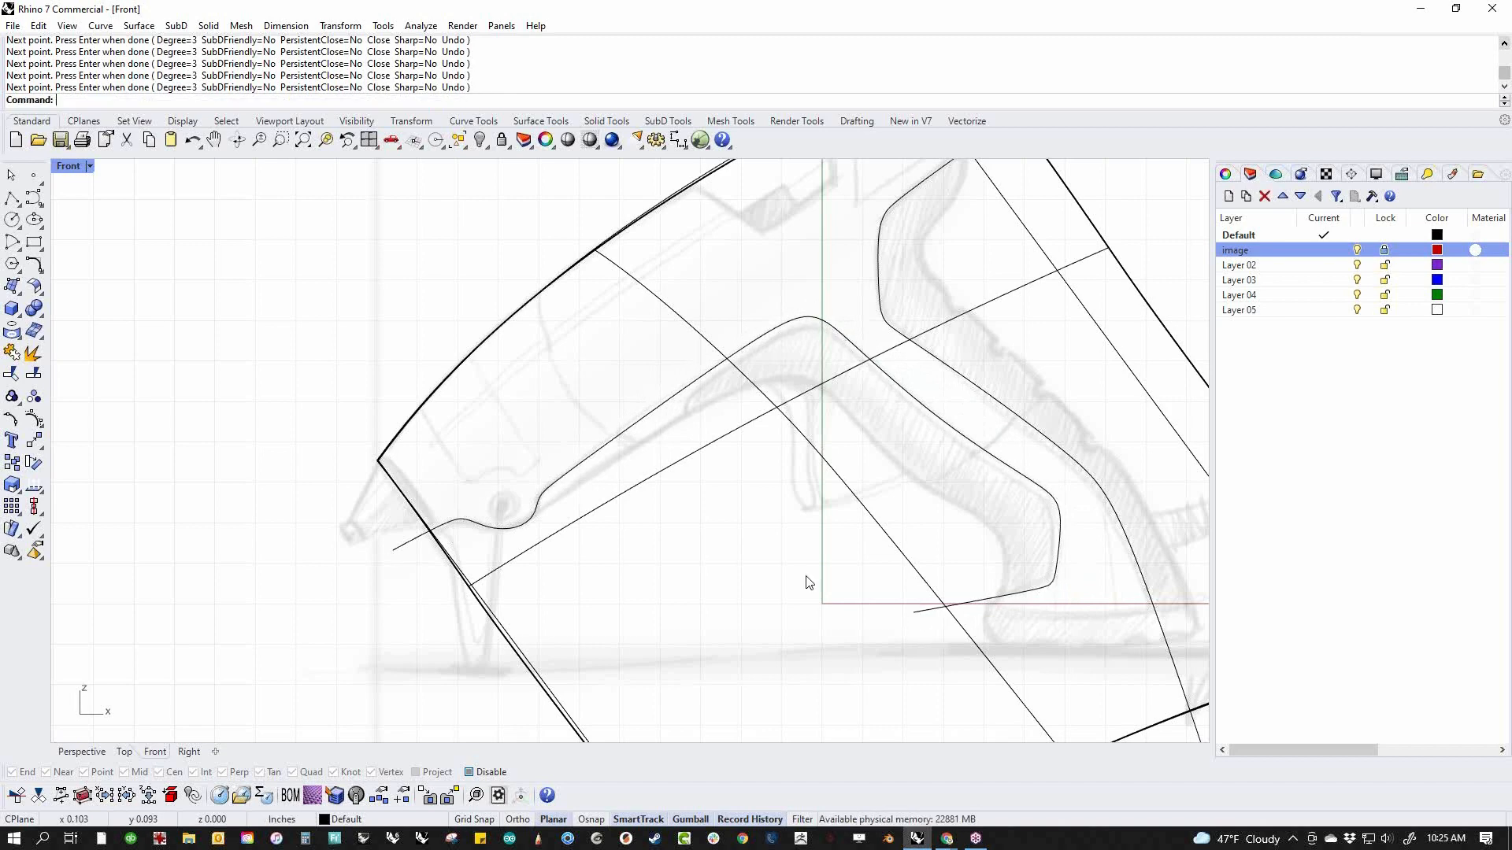
Draw a short slanted straight curve crossing the tail of the lower trim curve above the handle's foot
scroll(803, 580, "down", 4)
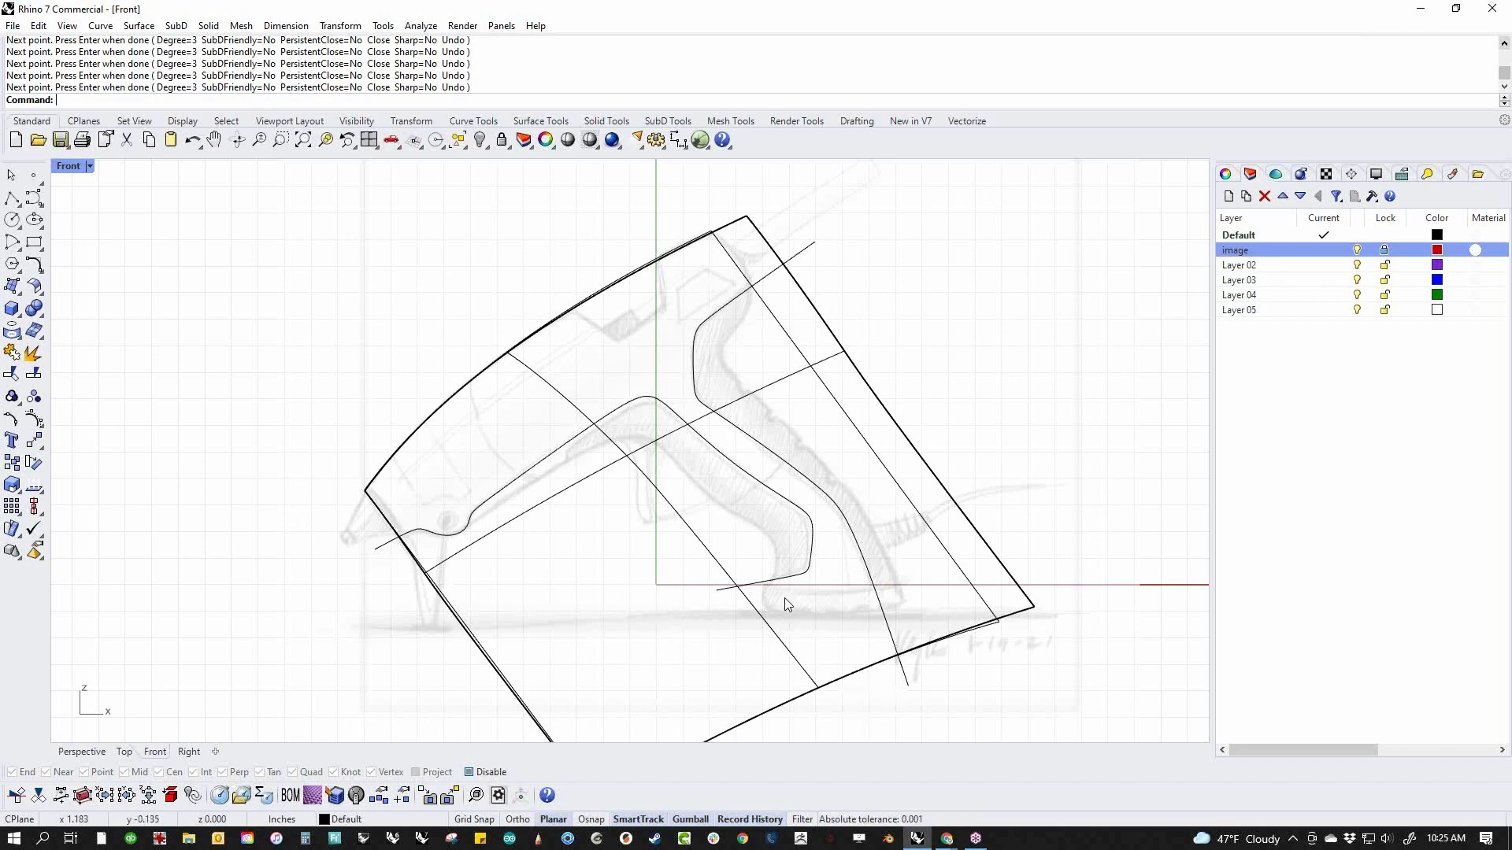
scroll(788, 602, "up", 4)
scroll(347, 452, "down", 4)
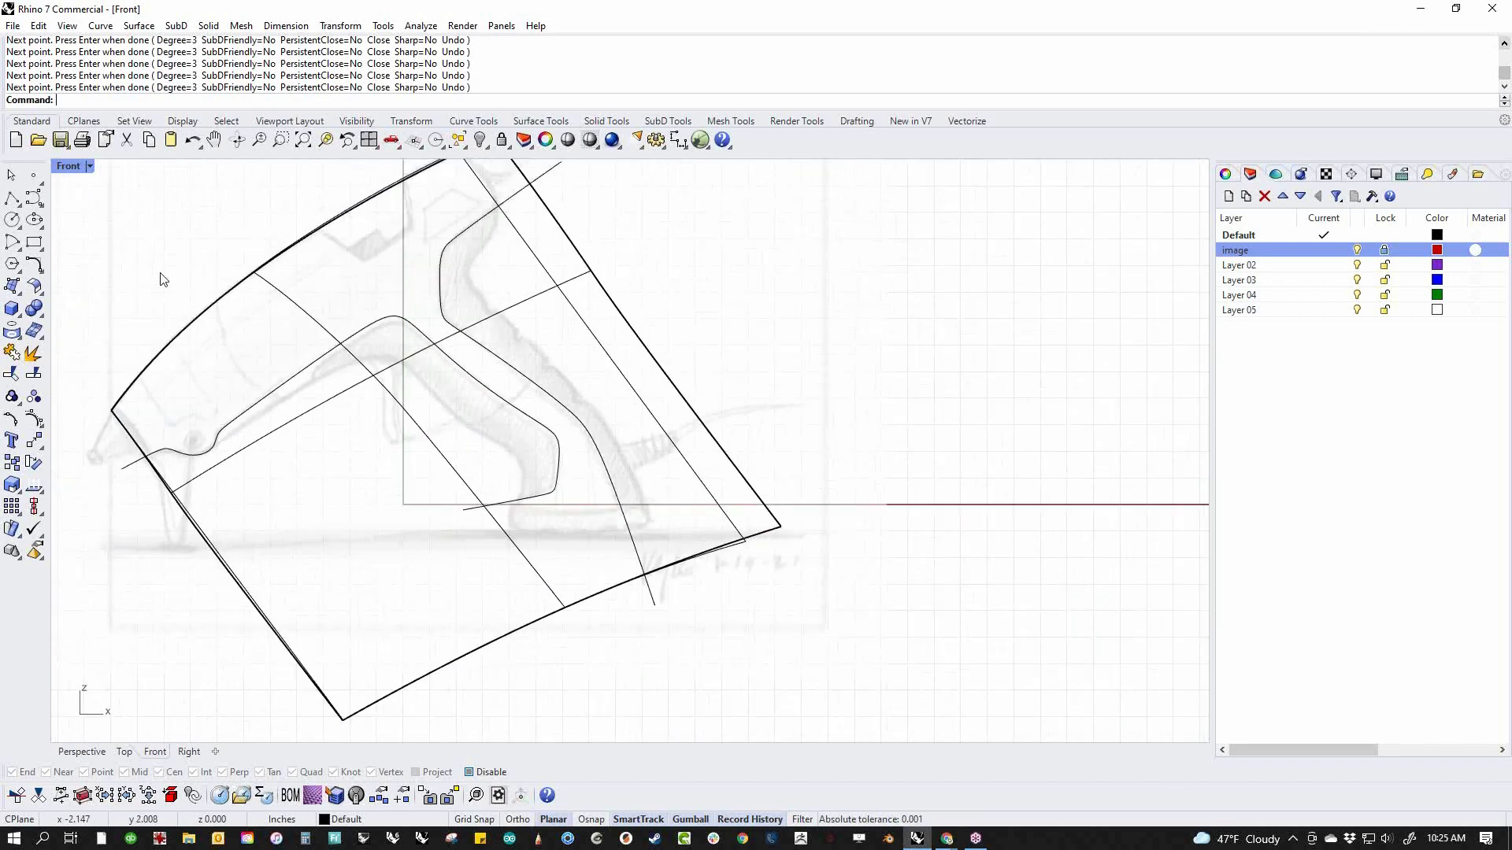
left_click(33, 197)
scroll(523, 479, "up", 4)
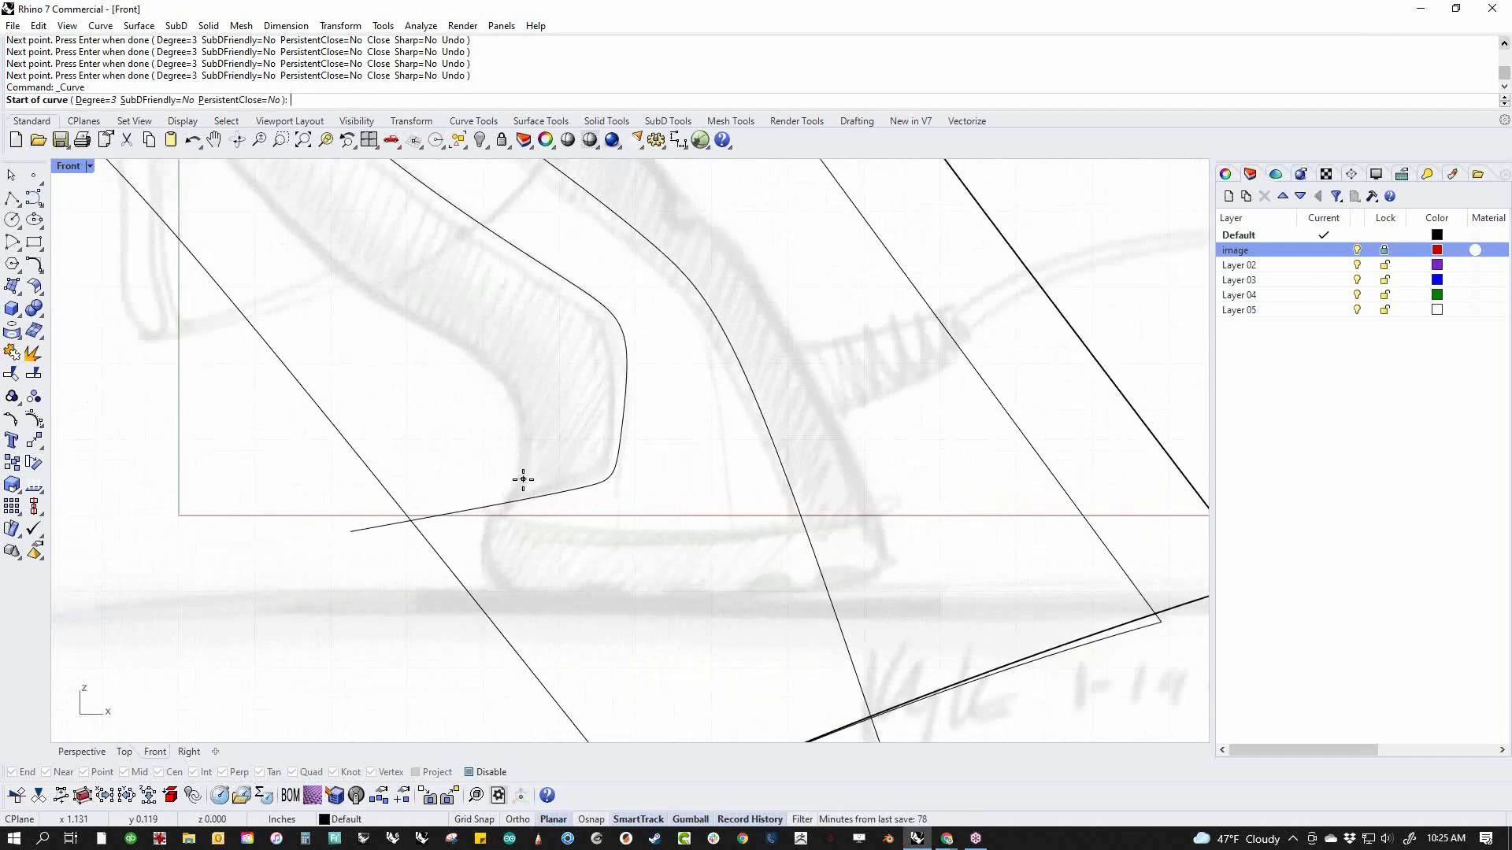
left_click(520, 486)
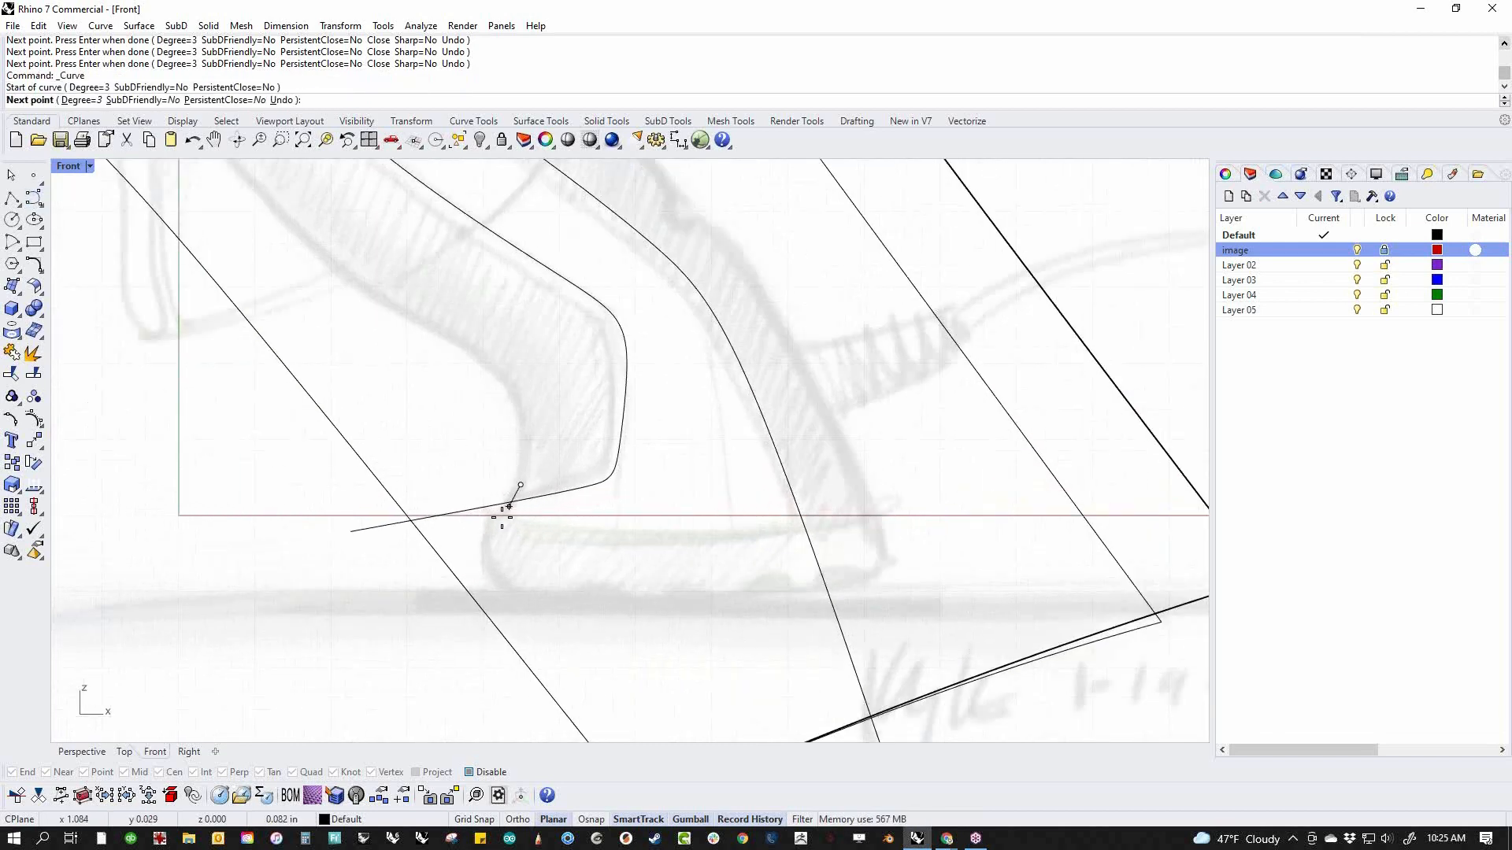
left_click(489, 544)
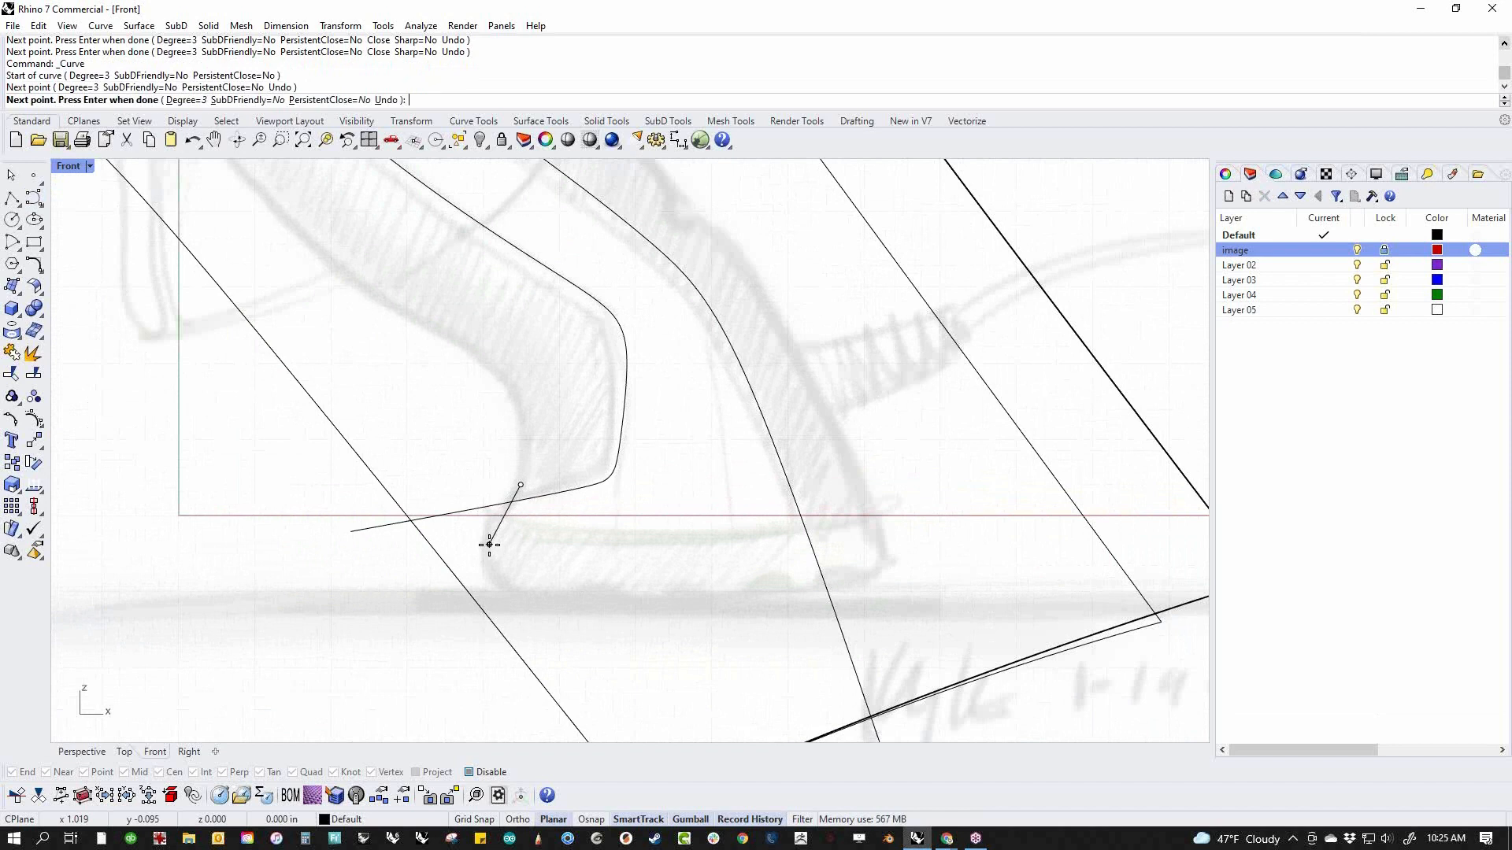
key("Return")
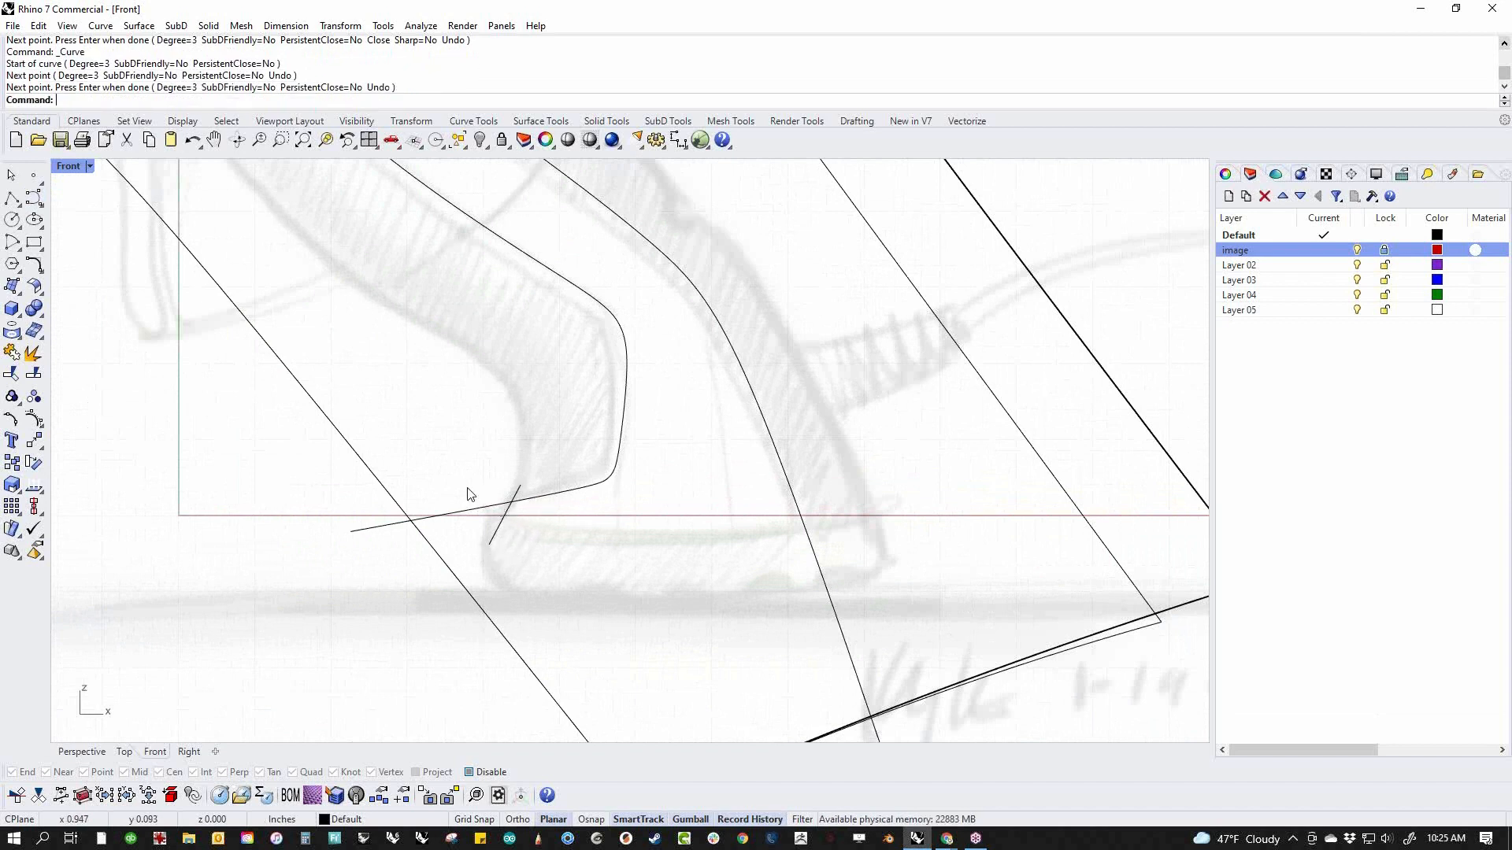
Draw a second short slanted curve ahead of the first, and a short curve linking the two
key("Return")
left_click(466, 481)
key("Return")
key("Return")
left_click(457, 500)
left_click(507, 512)
key("Return")
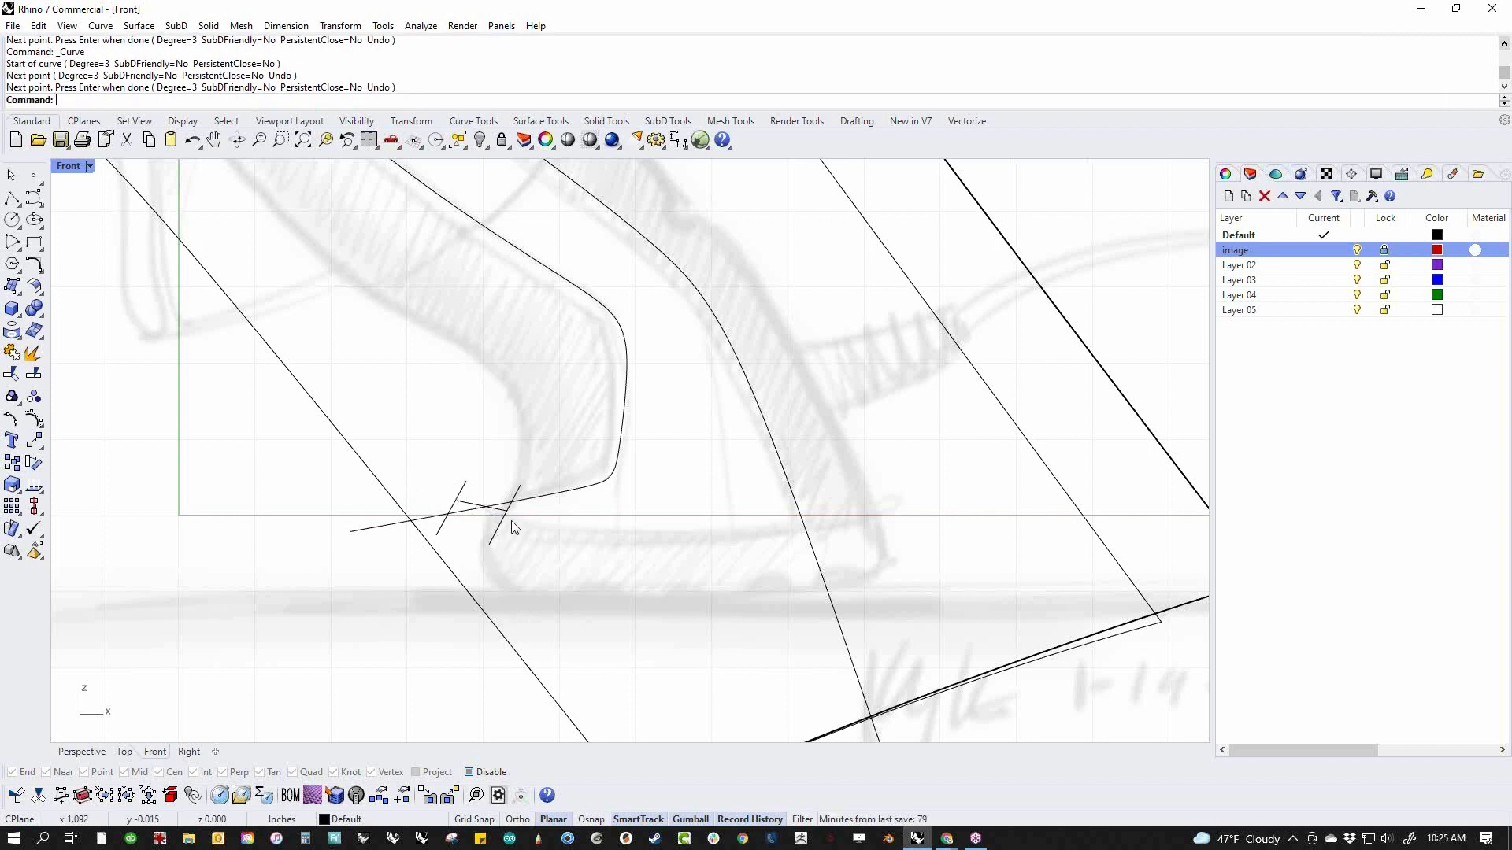
Delete the three short helper curves at the tail of the trim curve
left_click_drag(487, 475, 435, 509)
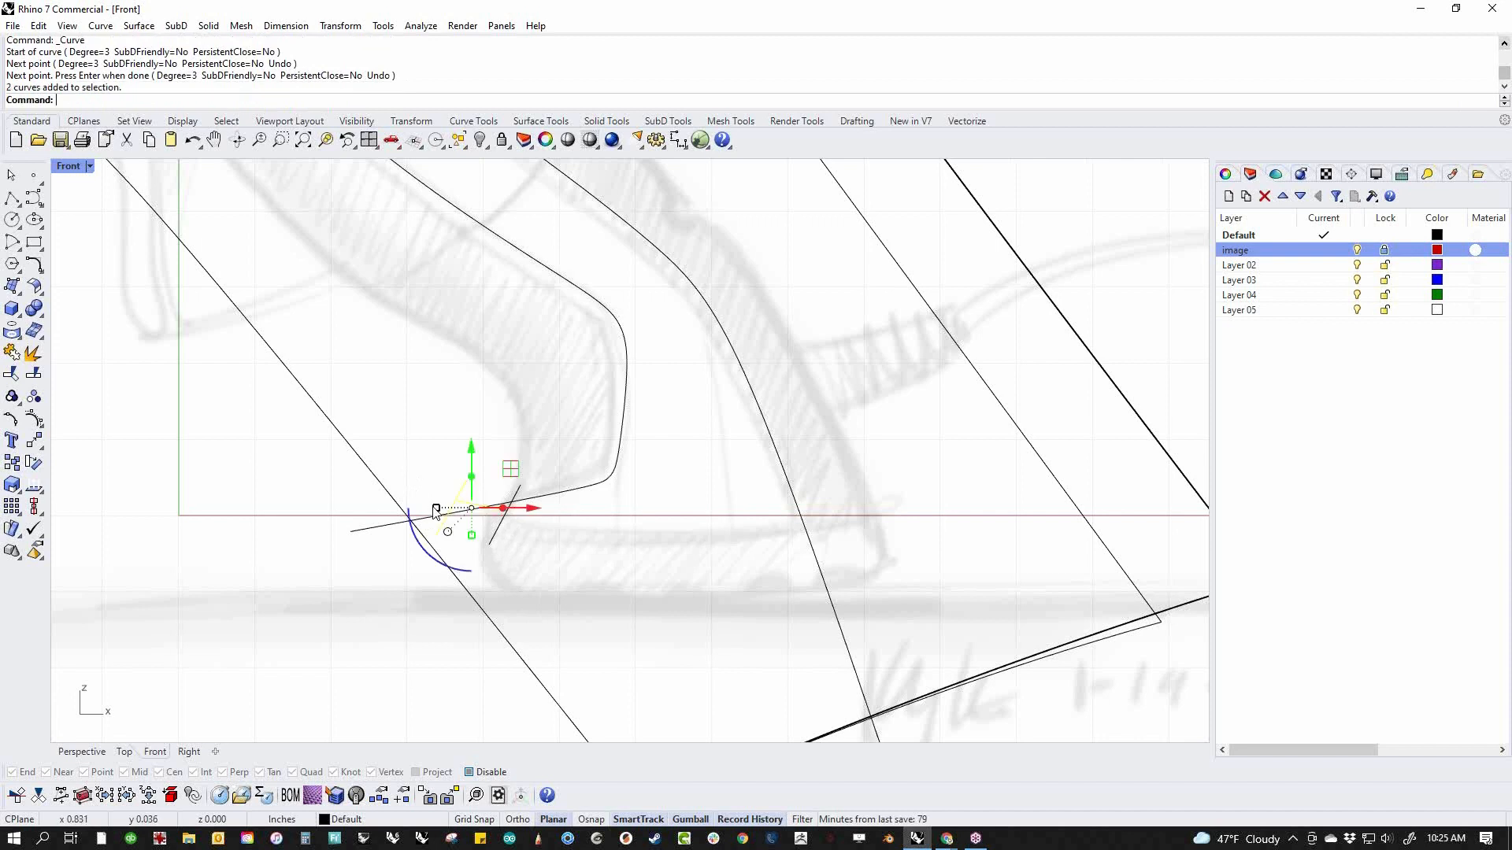
key("Delete")
left_click(502, 532)
key("Delete")
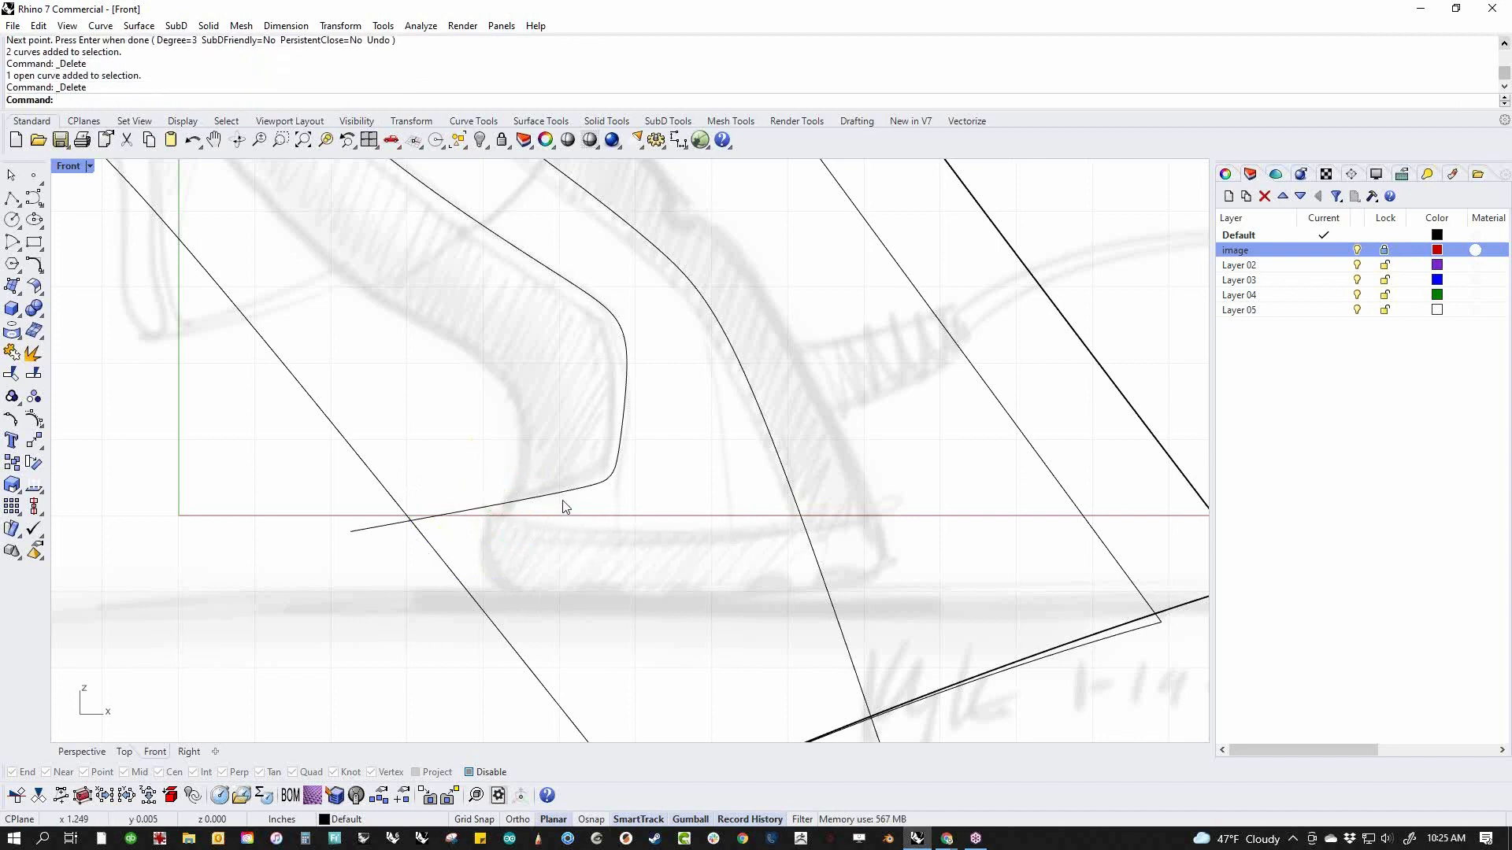
Draw a short polyline across the trim curve's tail near the grip's lower corner, and delete it
left_click(12, 197)
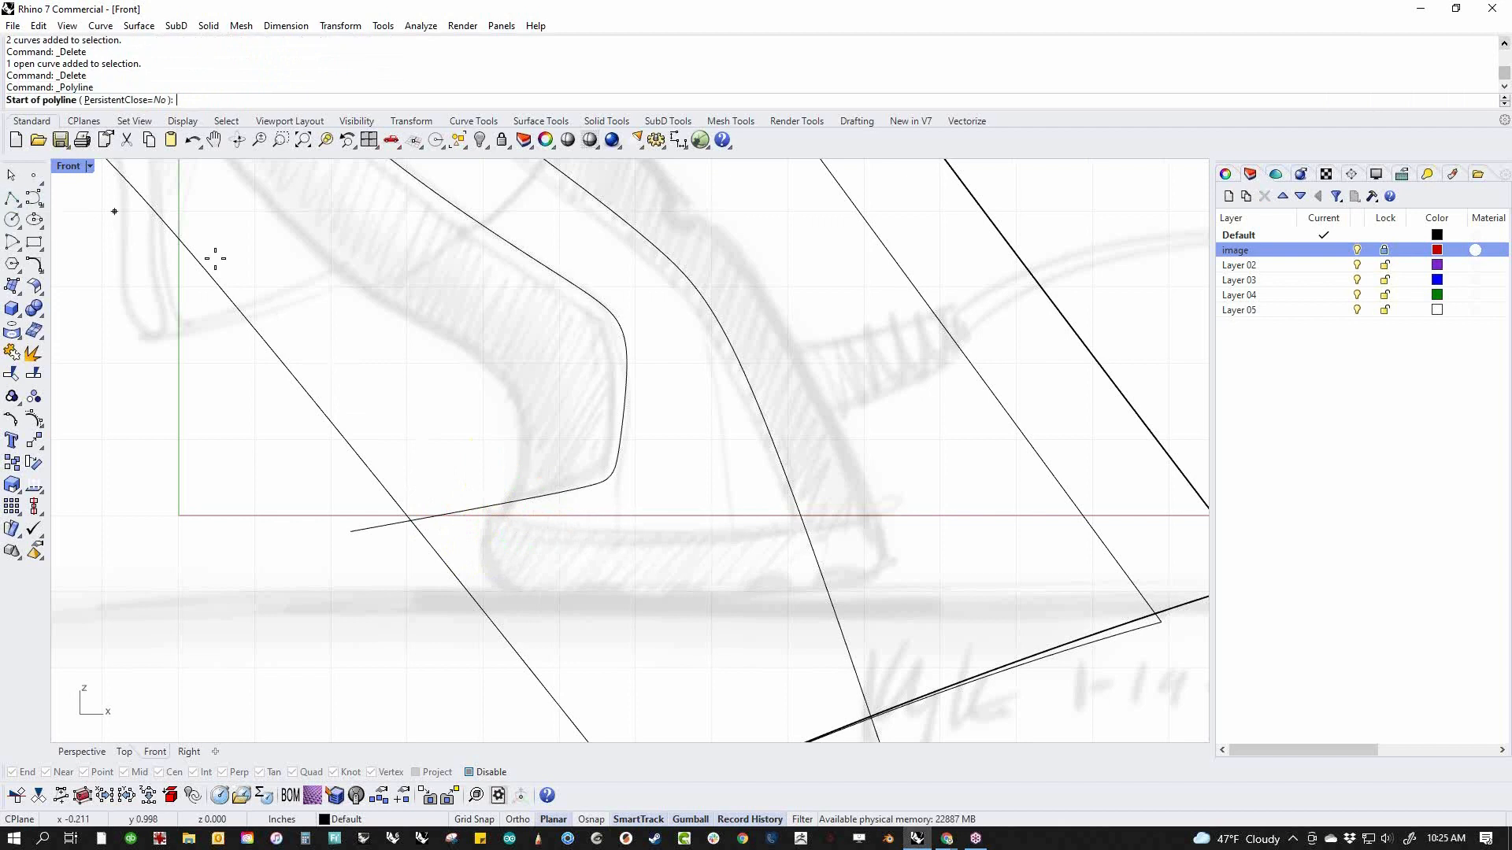
left_click(573, 476)
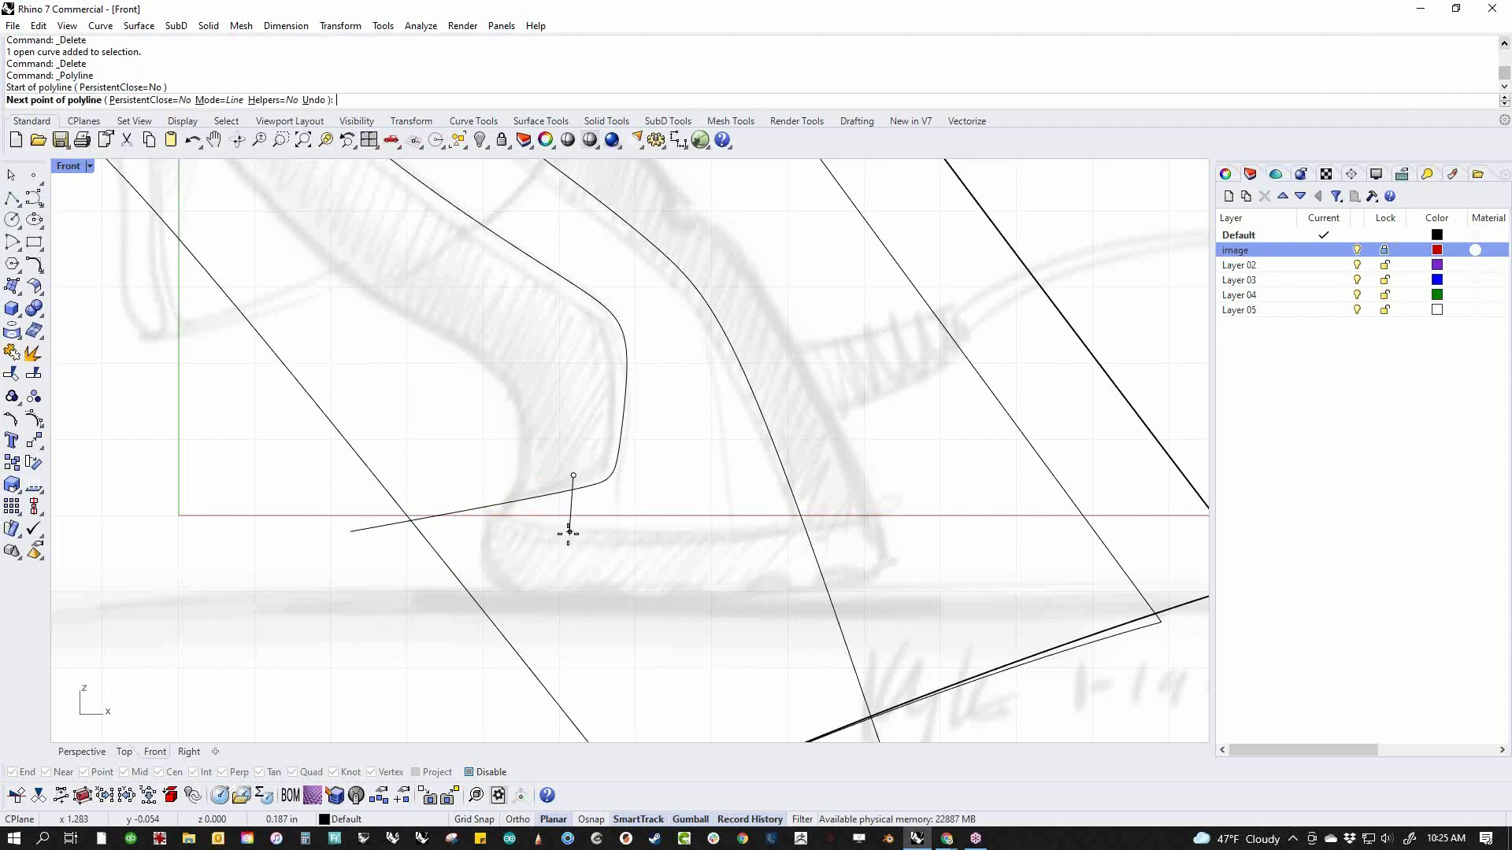
left_click(562, 539)
key("Return")
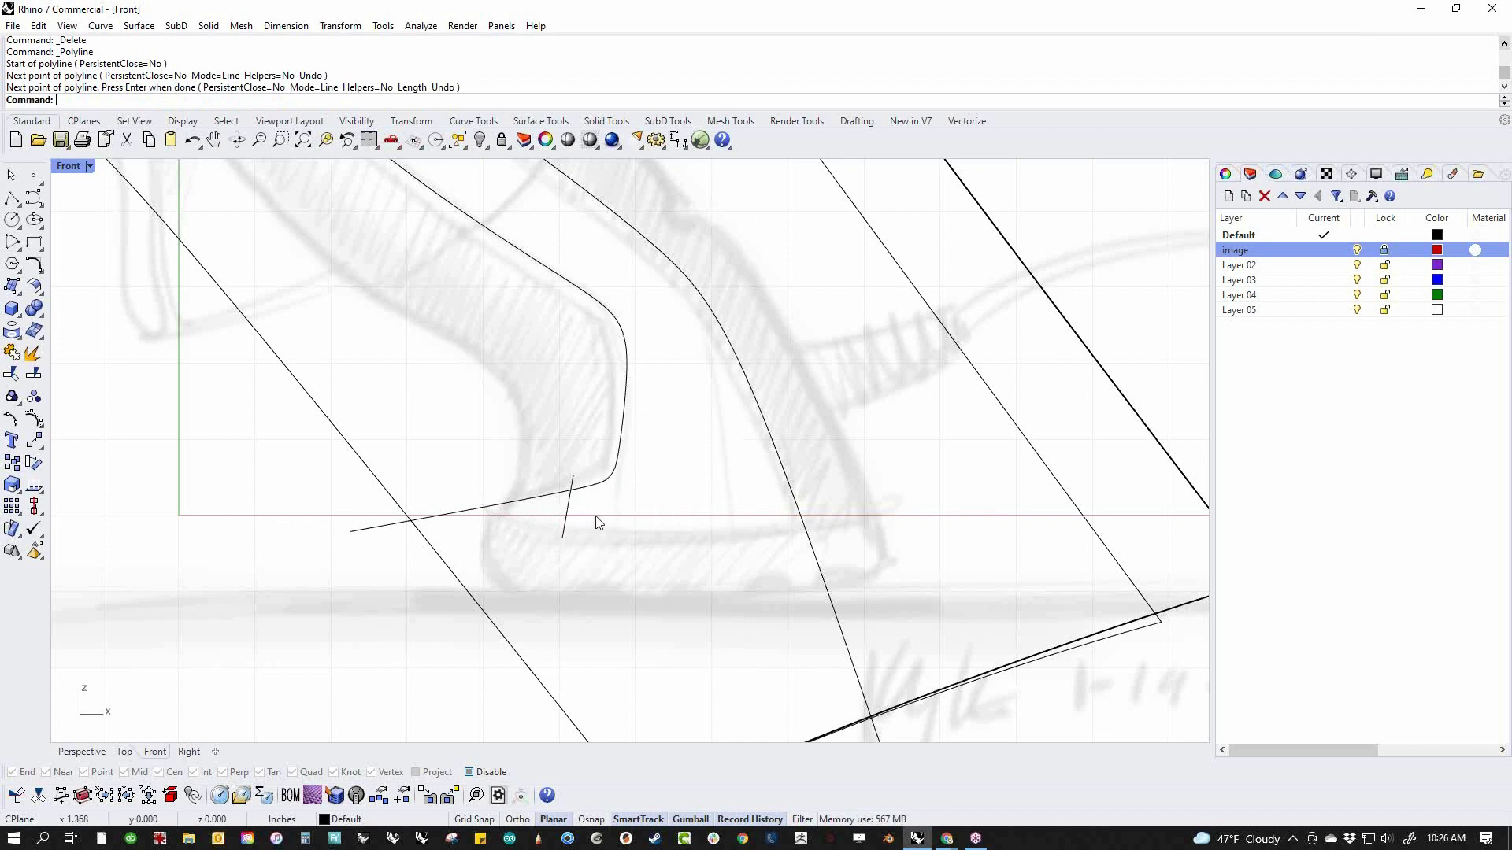
left_click(565, 525)
key("Delete")
Move the lower trim curve's end point down through the handle's foot to below the surface's lower edge
left_click(585, 489)
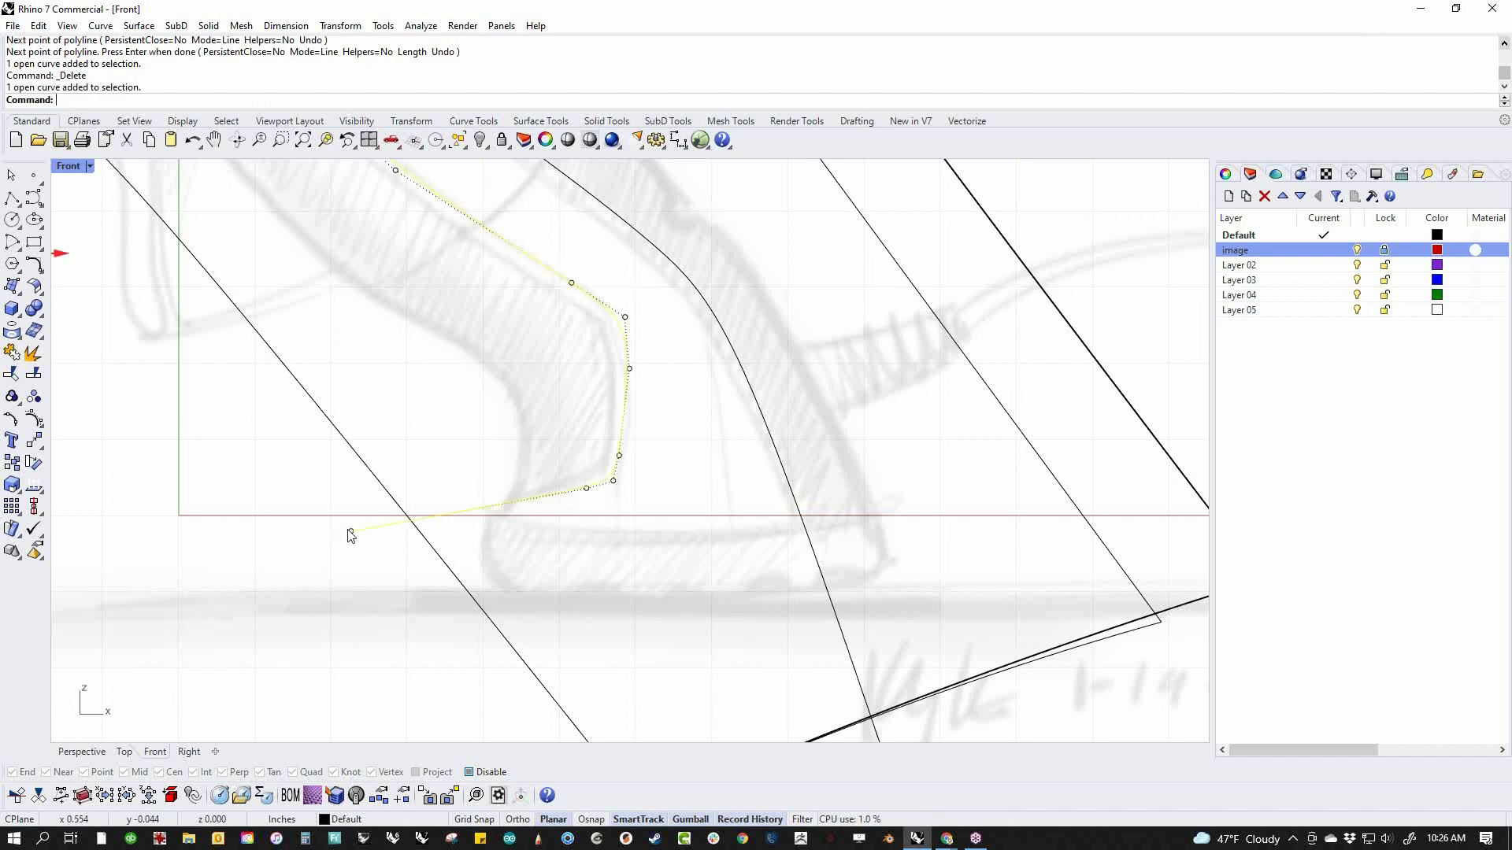
left_click(351, 534)
left_click_drag(351, 532, 551, 691)
scroll(625, 628, "down", 8)
right_click_drag(627, 621, 618, 534)
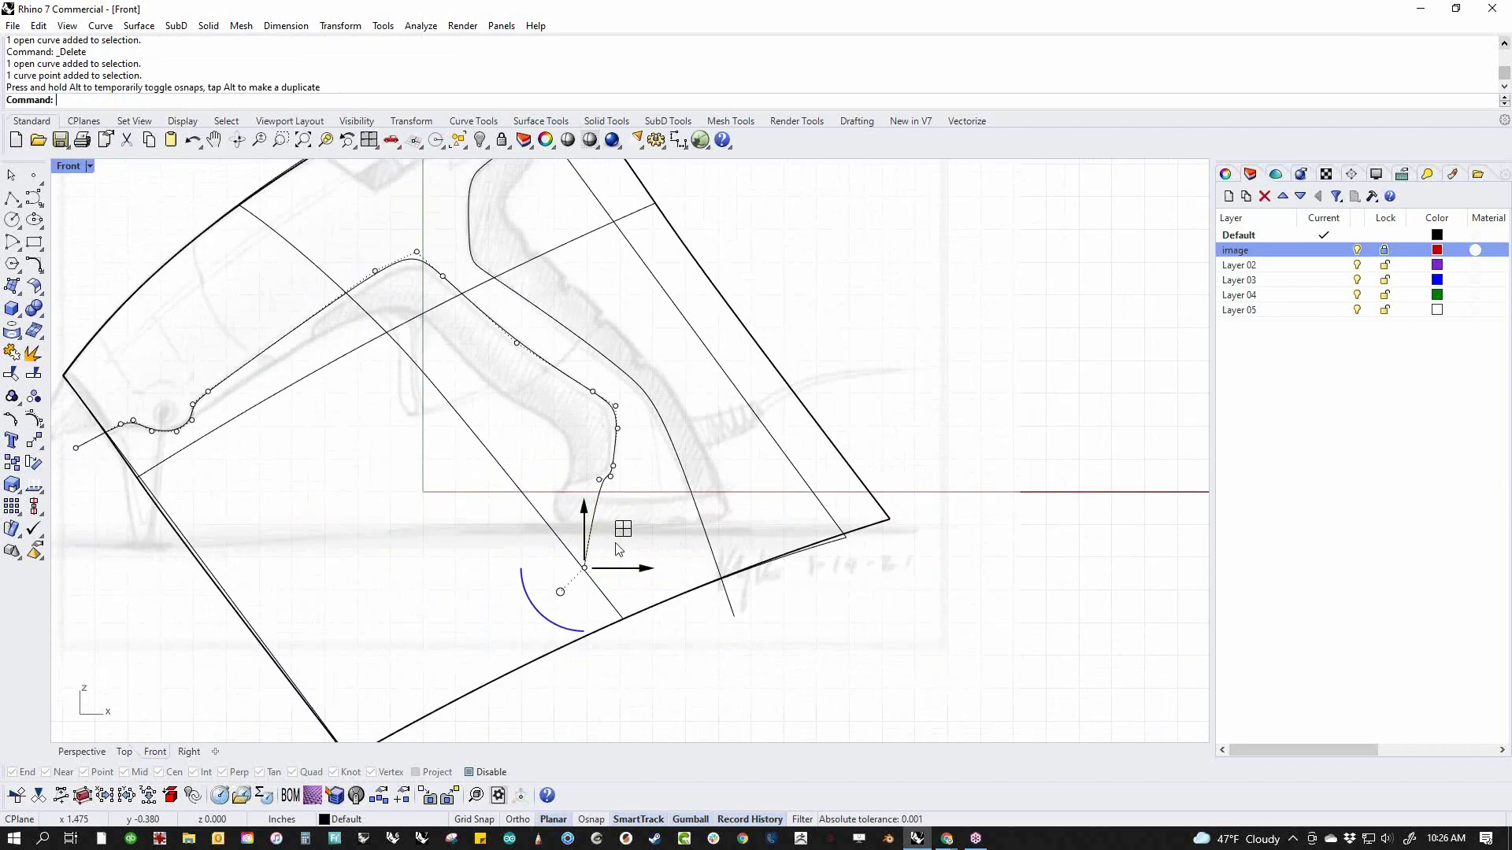
left_click_drag(619, 531, 651, 639)
key("Escape")
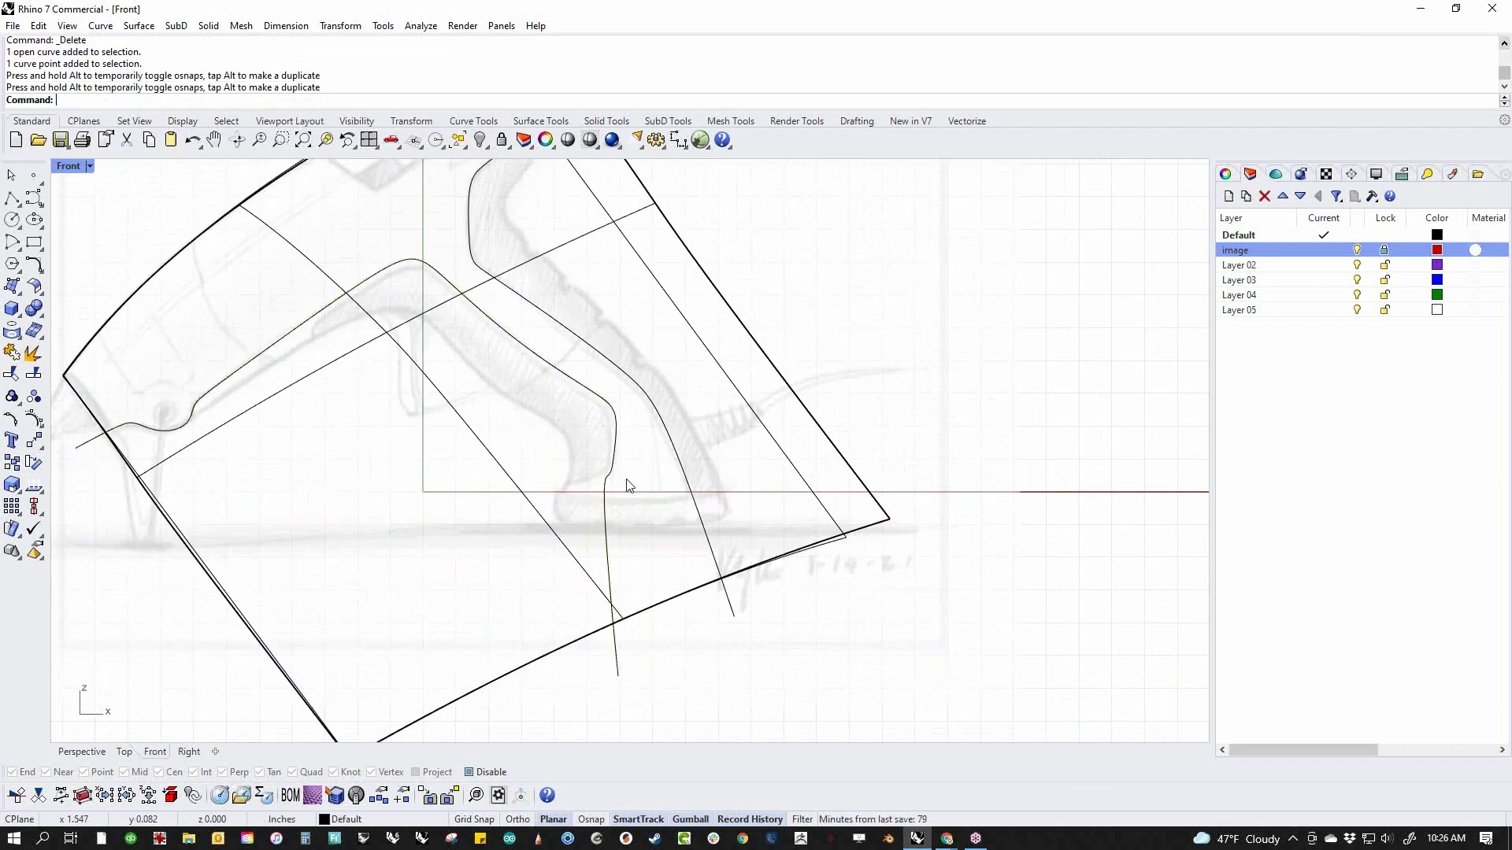
Delete the two control points at the grip's lower corner so the trim curve runs smoothly down through the handle's foot
scroll(627, 480, "up", 10)
left_click(568, 493)
left_click(572, 474)
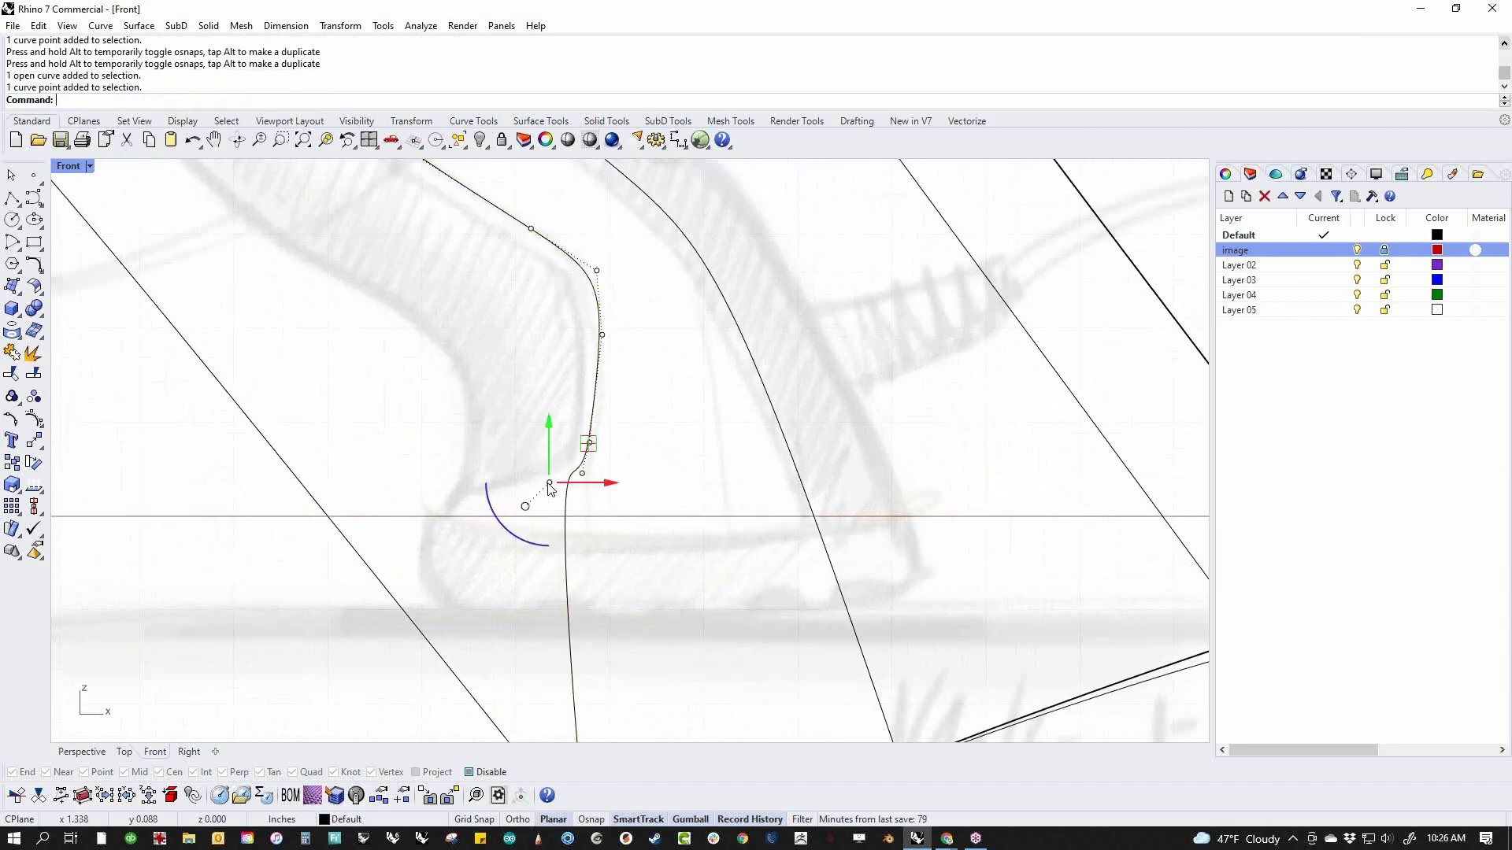
key("Delete")
left_click(582, 474)
key("Delete")
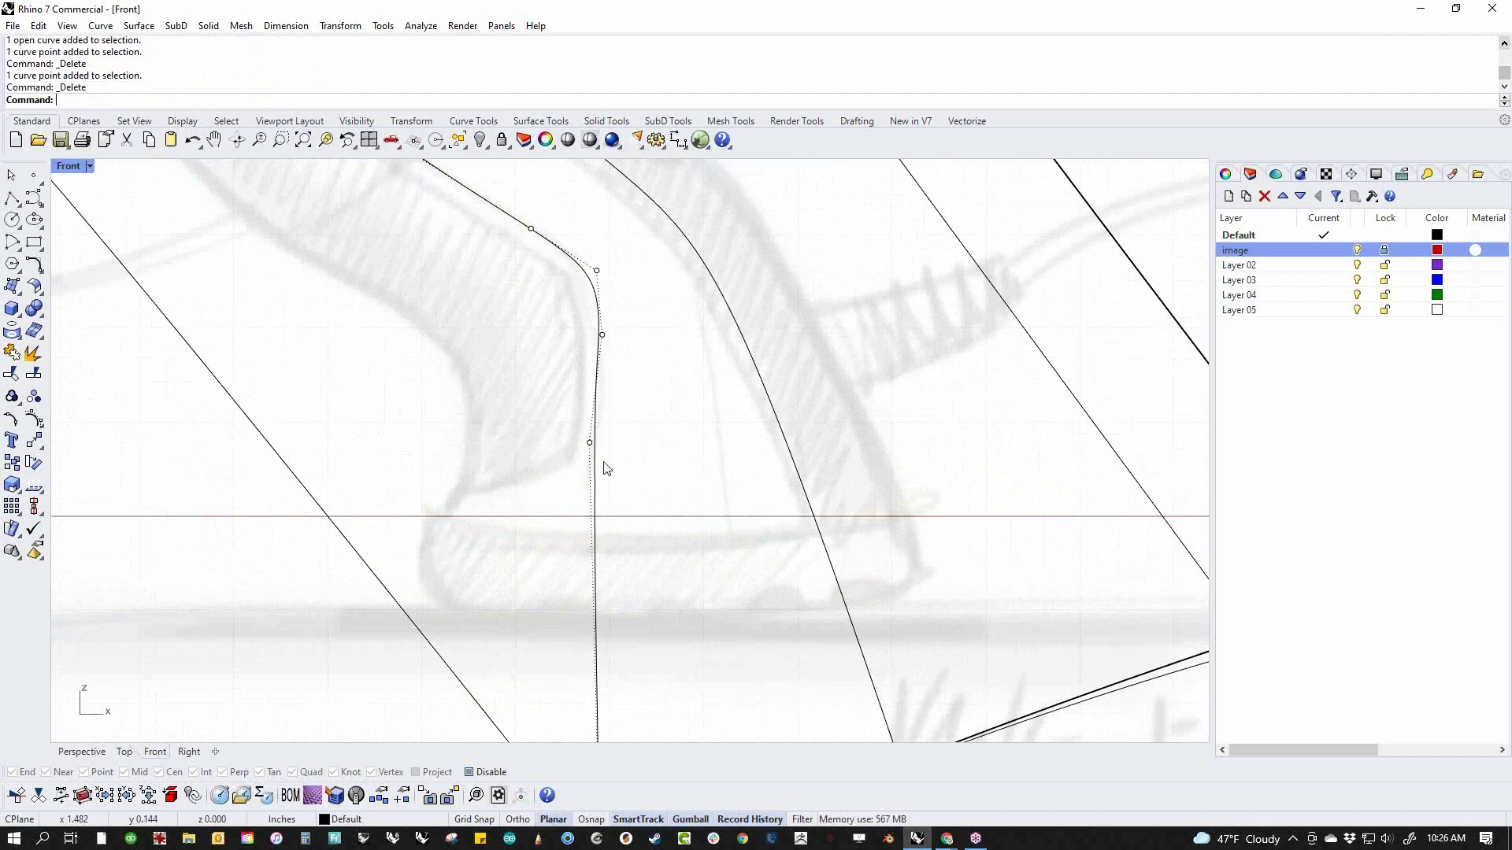
Delete the lower trim curve's control point just below the grip's lower corner and turn off the curve's control points
left_click(589, 442)
key("Delete")
scroll(651, 450, "down", 6)
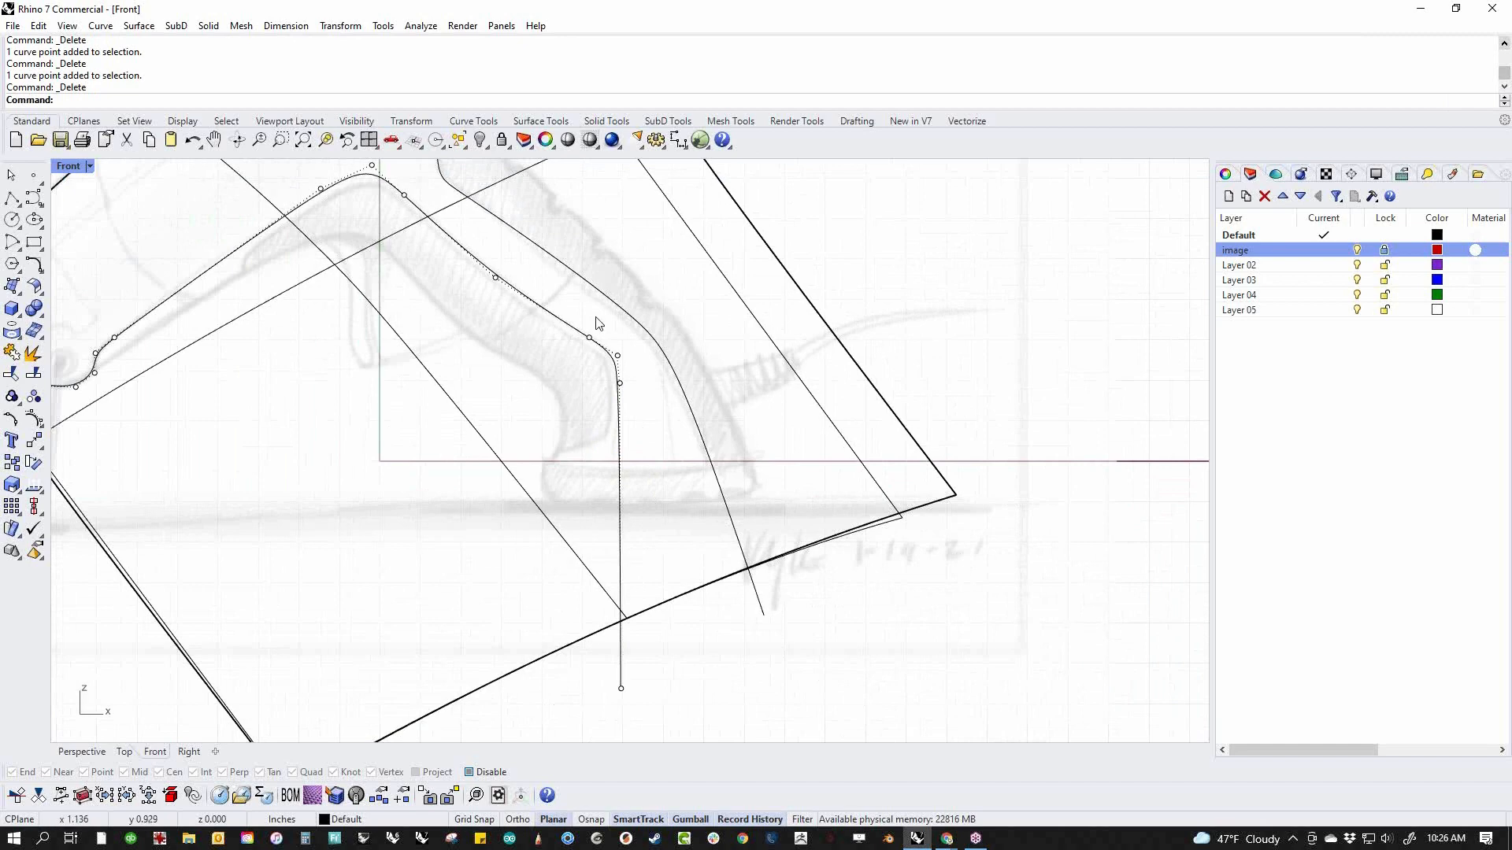
key("Escape")
scroll(688, 631, "down", 4)
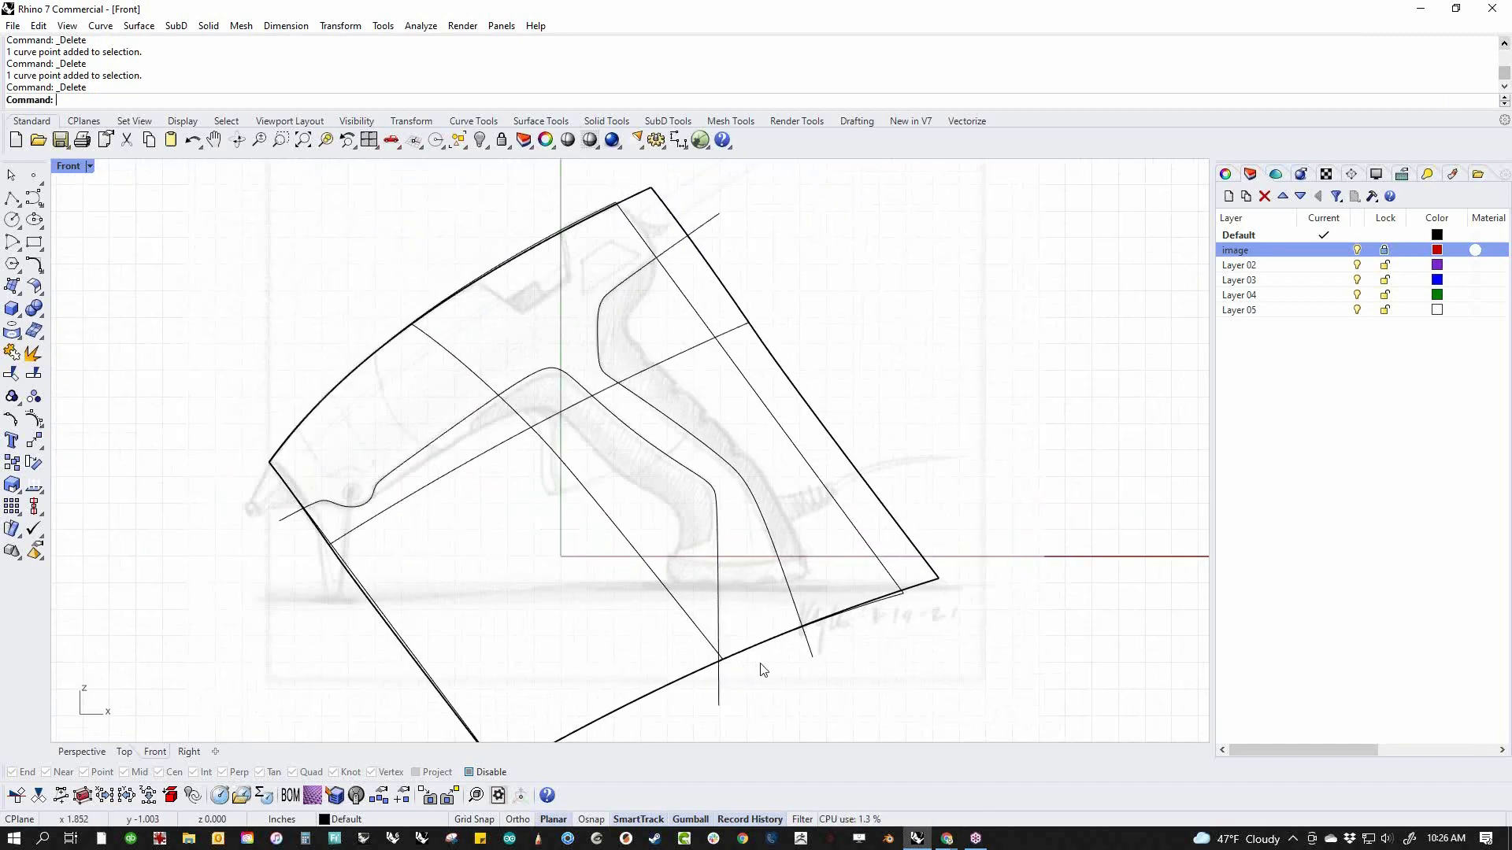
Trim both side surfaces with the two trim curves, removing the areas below the barrel and behind the handle
left_click_drag(840, 683, 790, 644)
left_click_drag(751, 723, 702, 704, "shift")
key("ctrl+t")
left_click(605, 715)
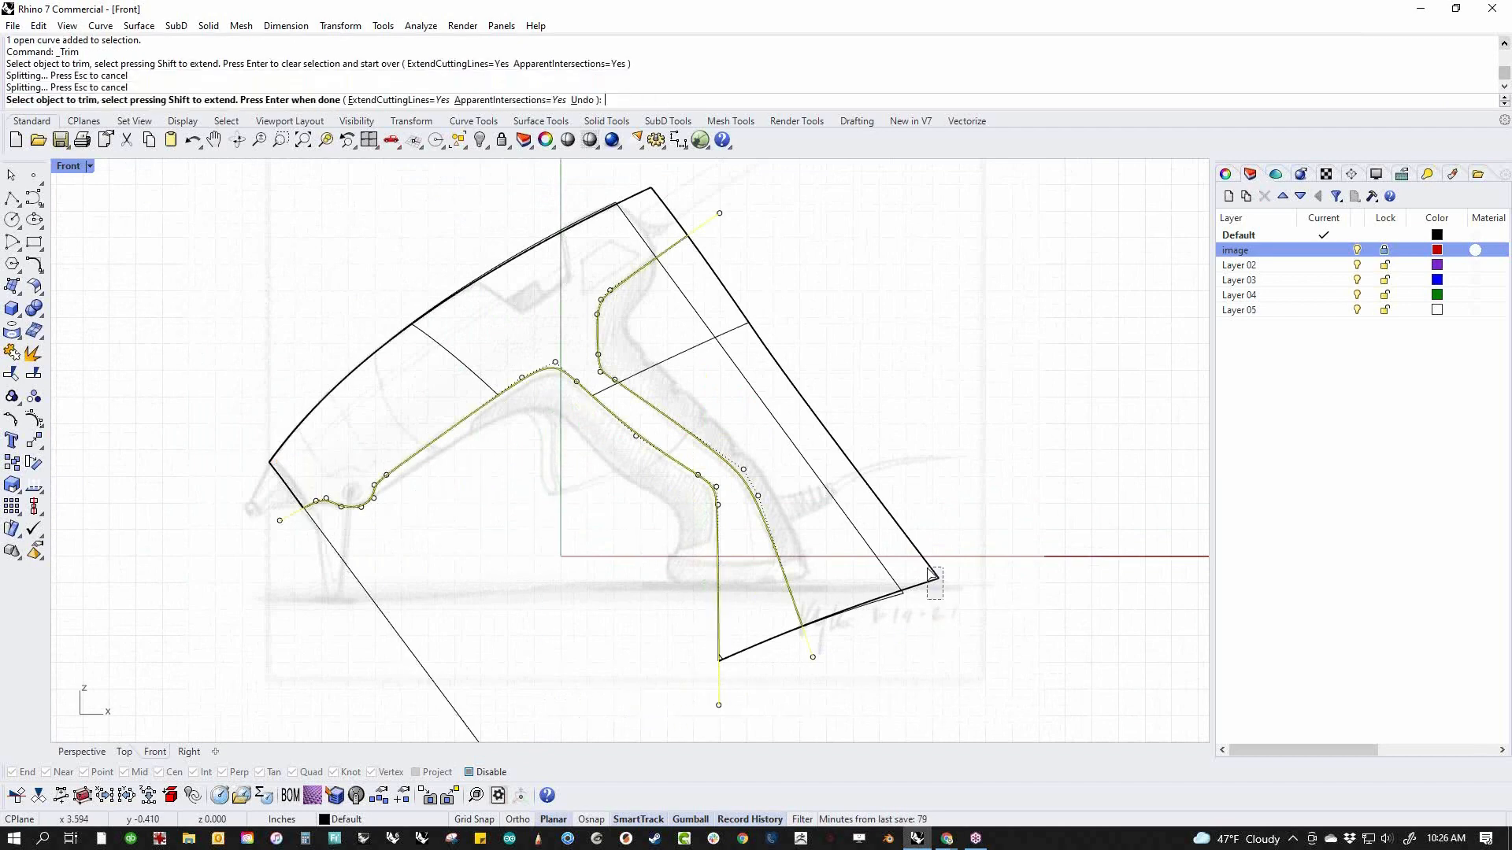
left_click(929, 573)
key("Return")
key("Escape")
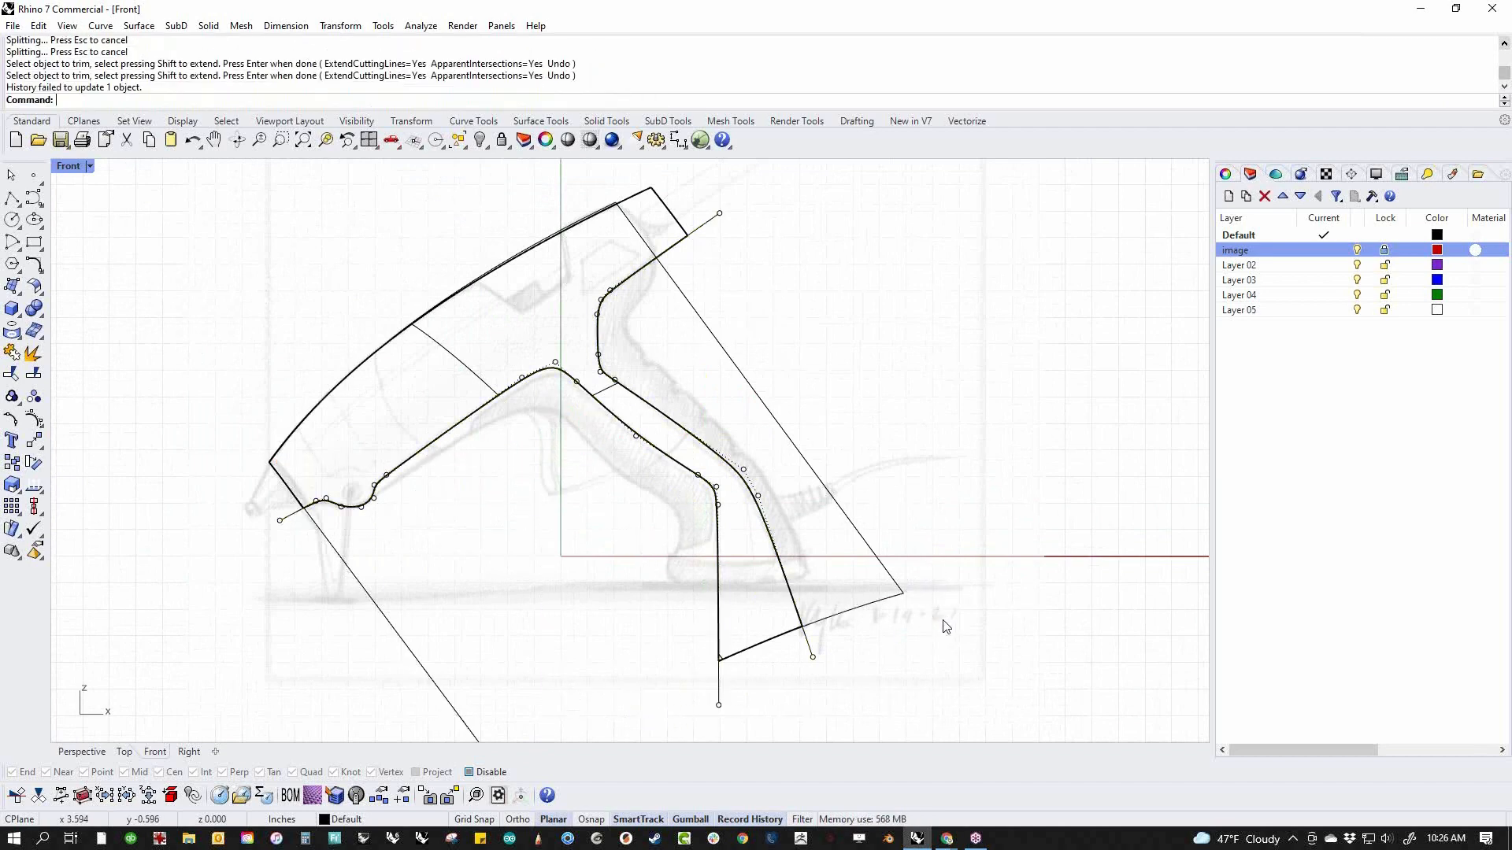
Select all curves in the model and hide them
type("cc")
key("Return")
type("h")
key("Return")
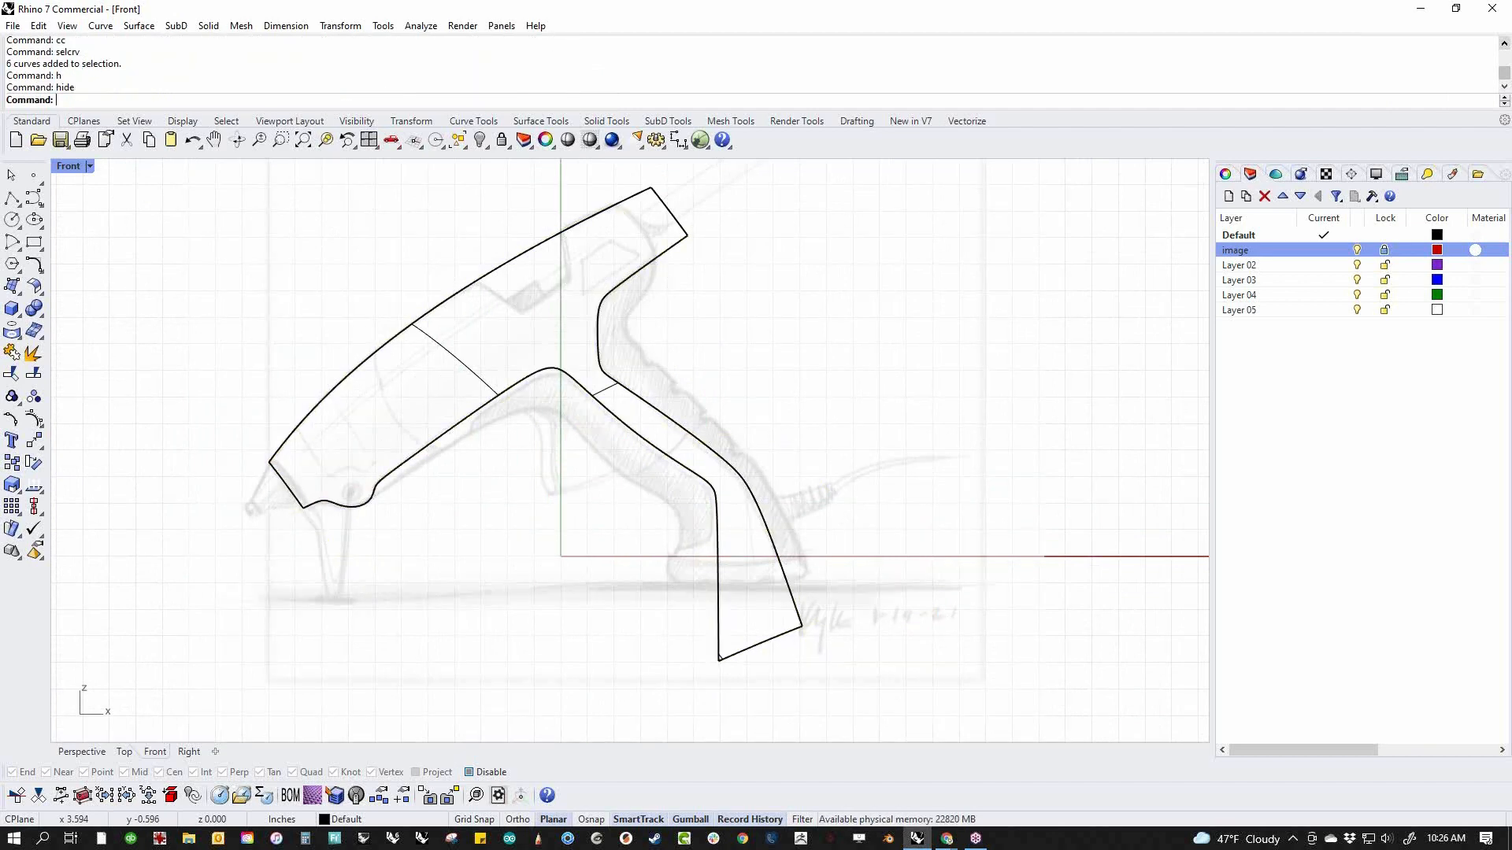
Switch to the perspective view in Shaded display mode and inspect the trimmed side surfaces
type("P")
key("Return")
right_click_drag(827, 563, 933, 446)
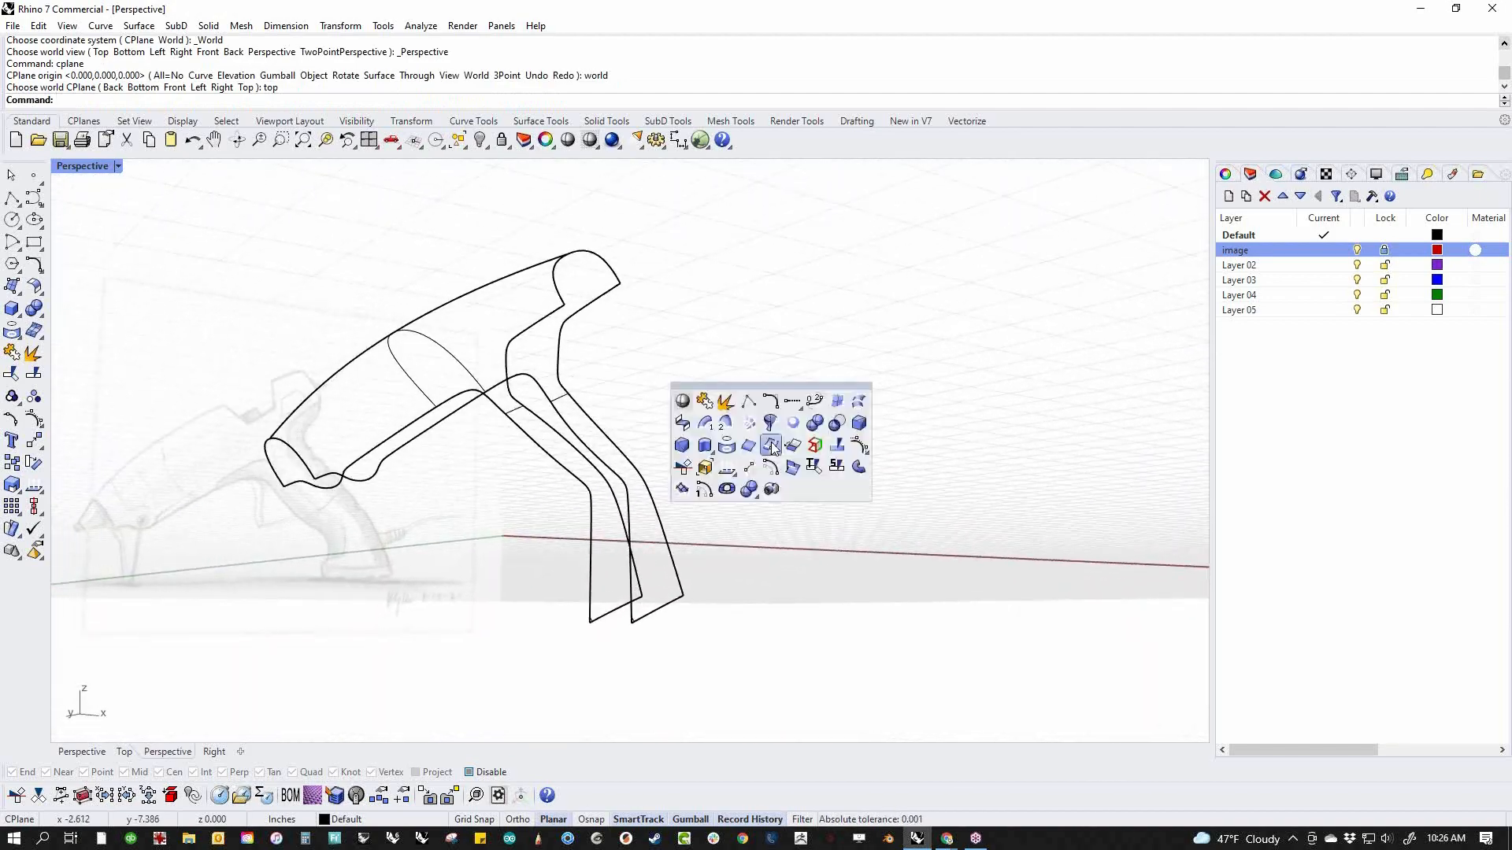
left_click(682, 400)
right_click_drag(706, 438, 451, 435)
scroll(450, 434, "up", 5)
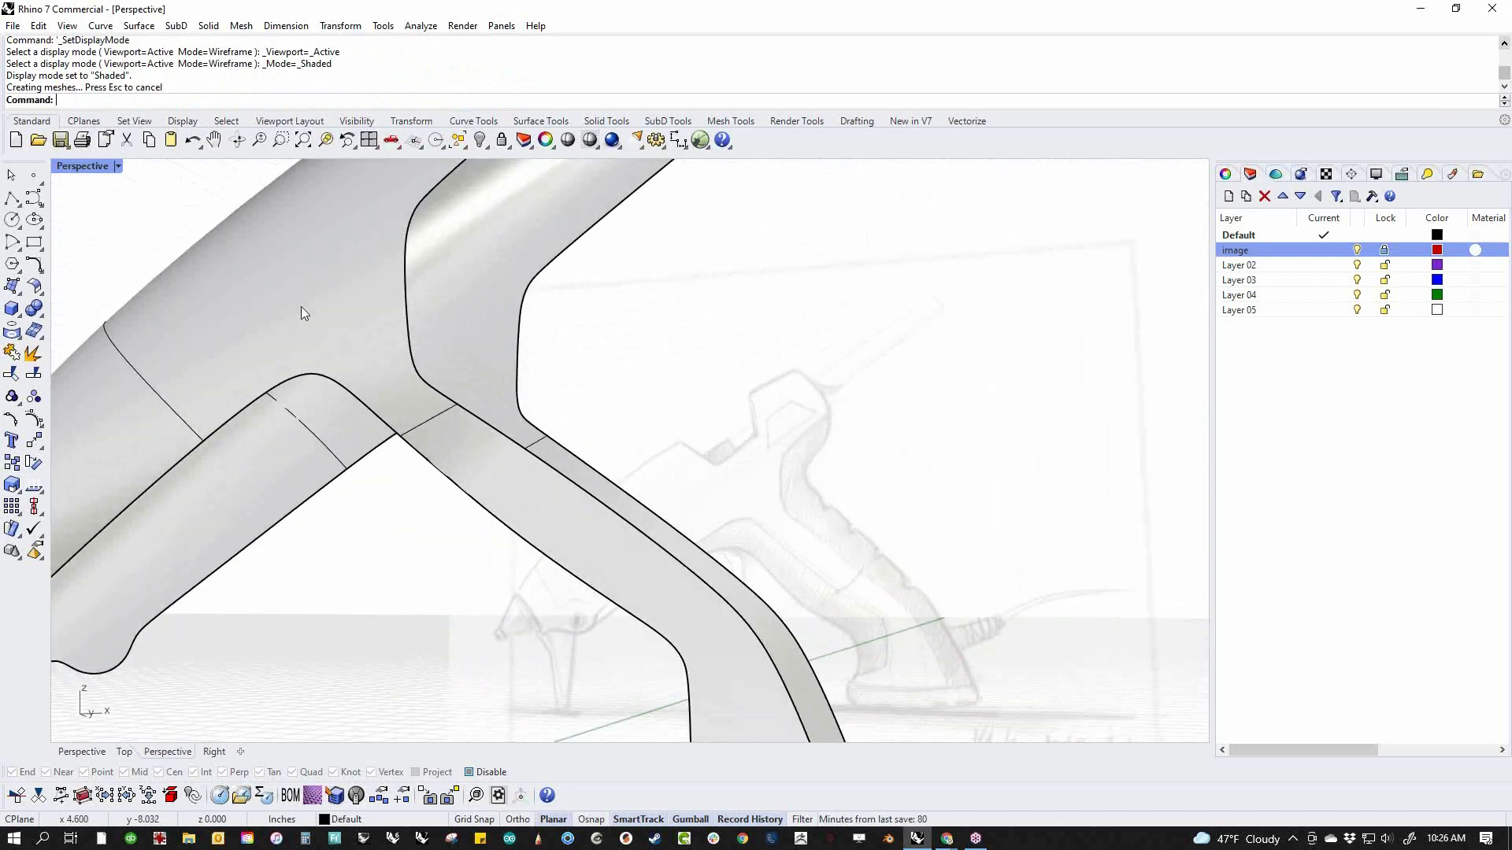
scroll(384, 365, "down", 6)
right_click_drag(384, 365, 545, 521)
right_click_drag(800, 576, 716, 604)
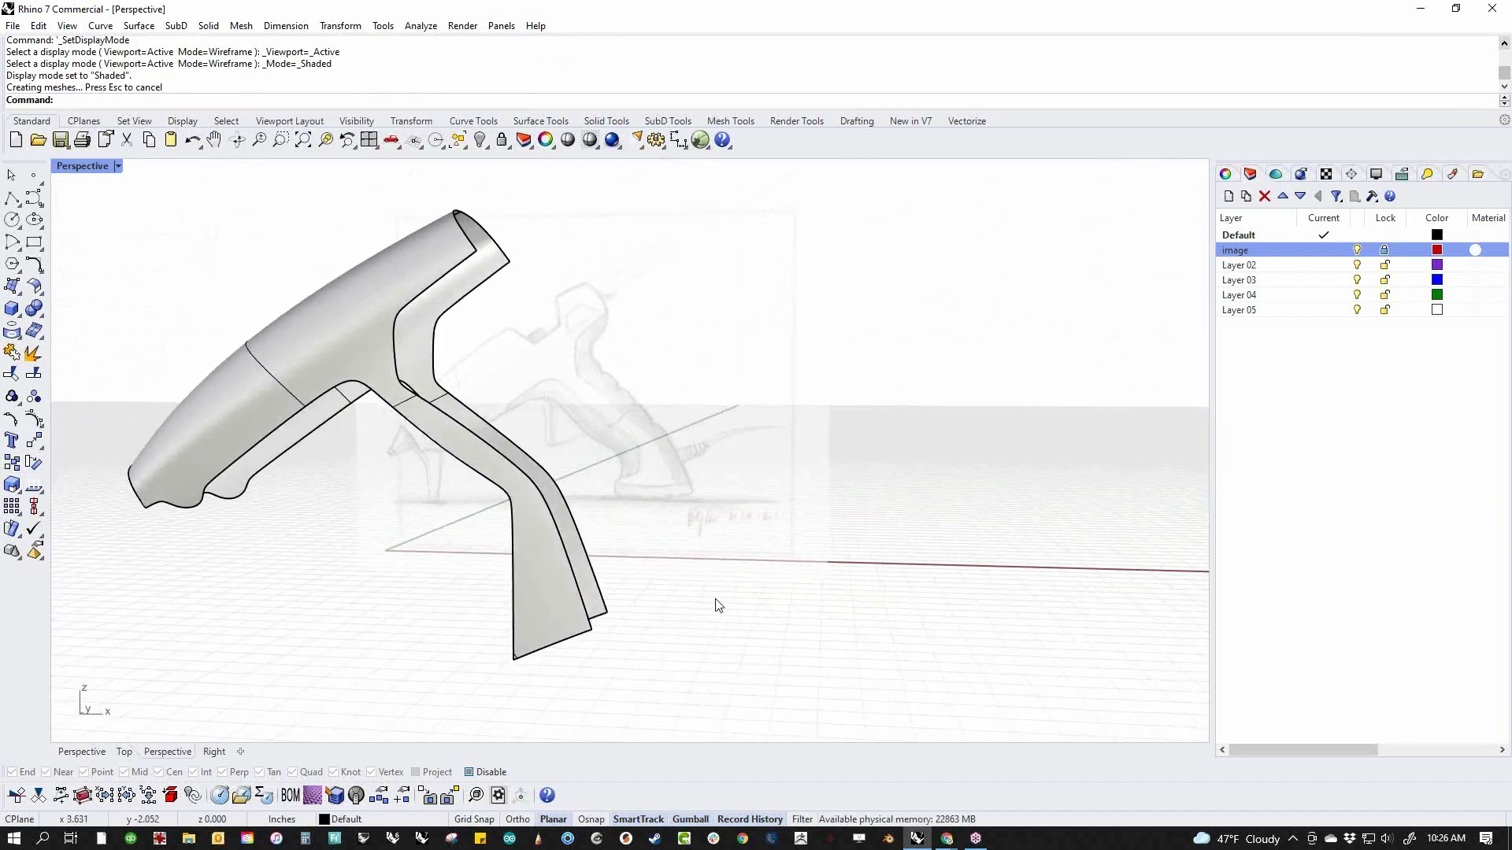
Blend the rear edges of the two side surfaces with curvature continuity and both bulge values locked together at 0.25
middle_click(715, 604)
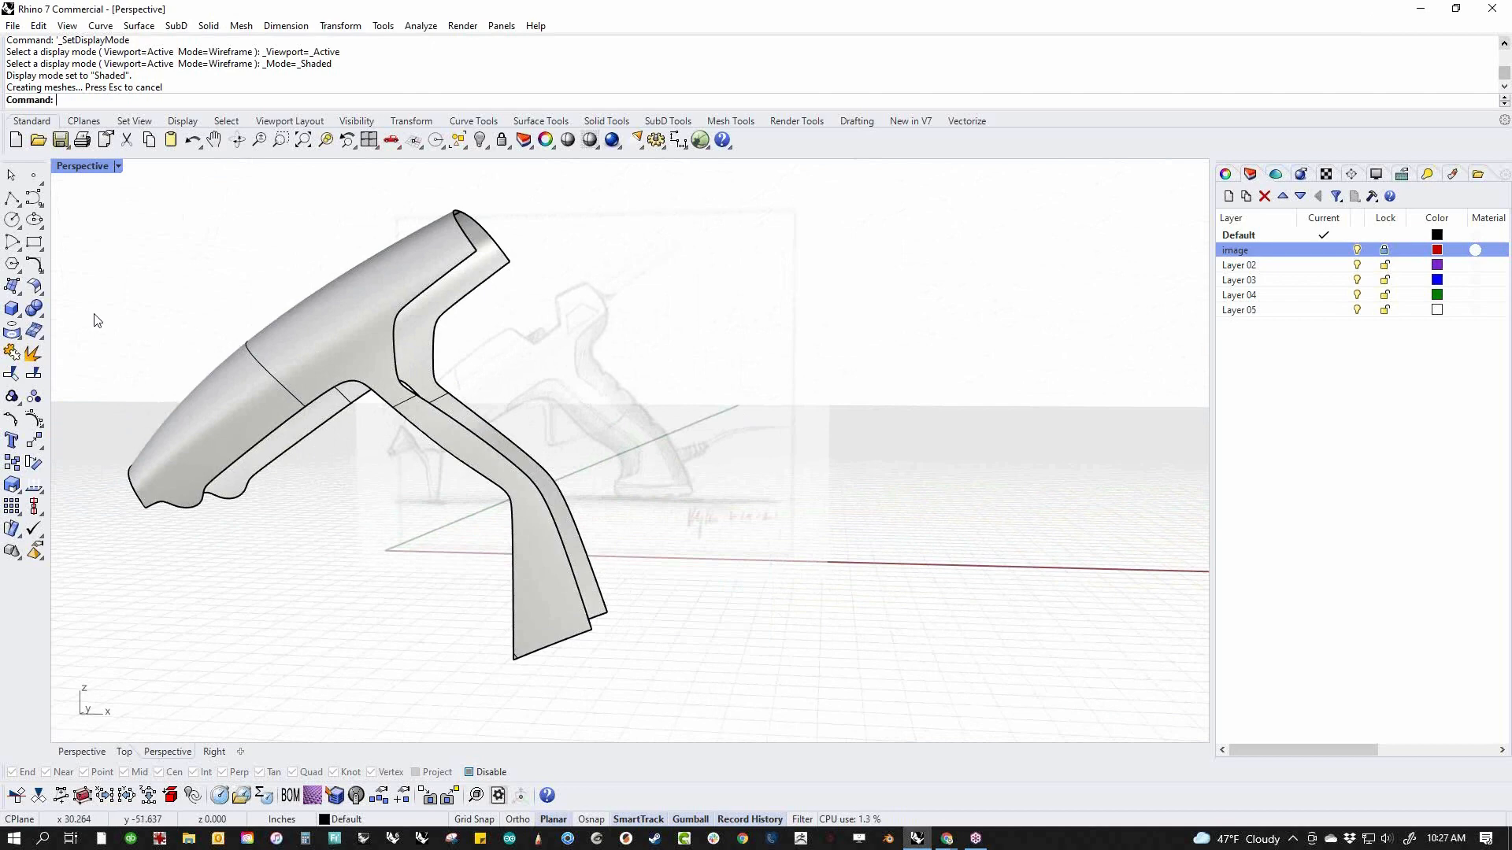
left_click(36, 290)
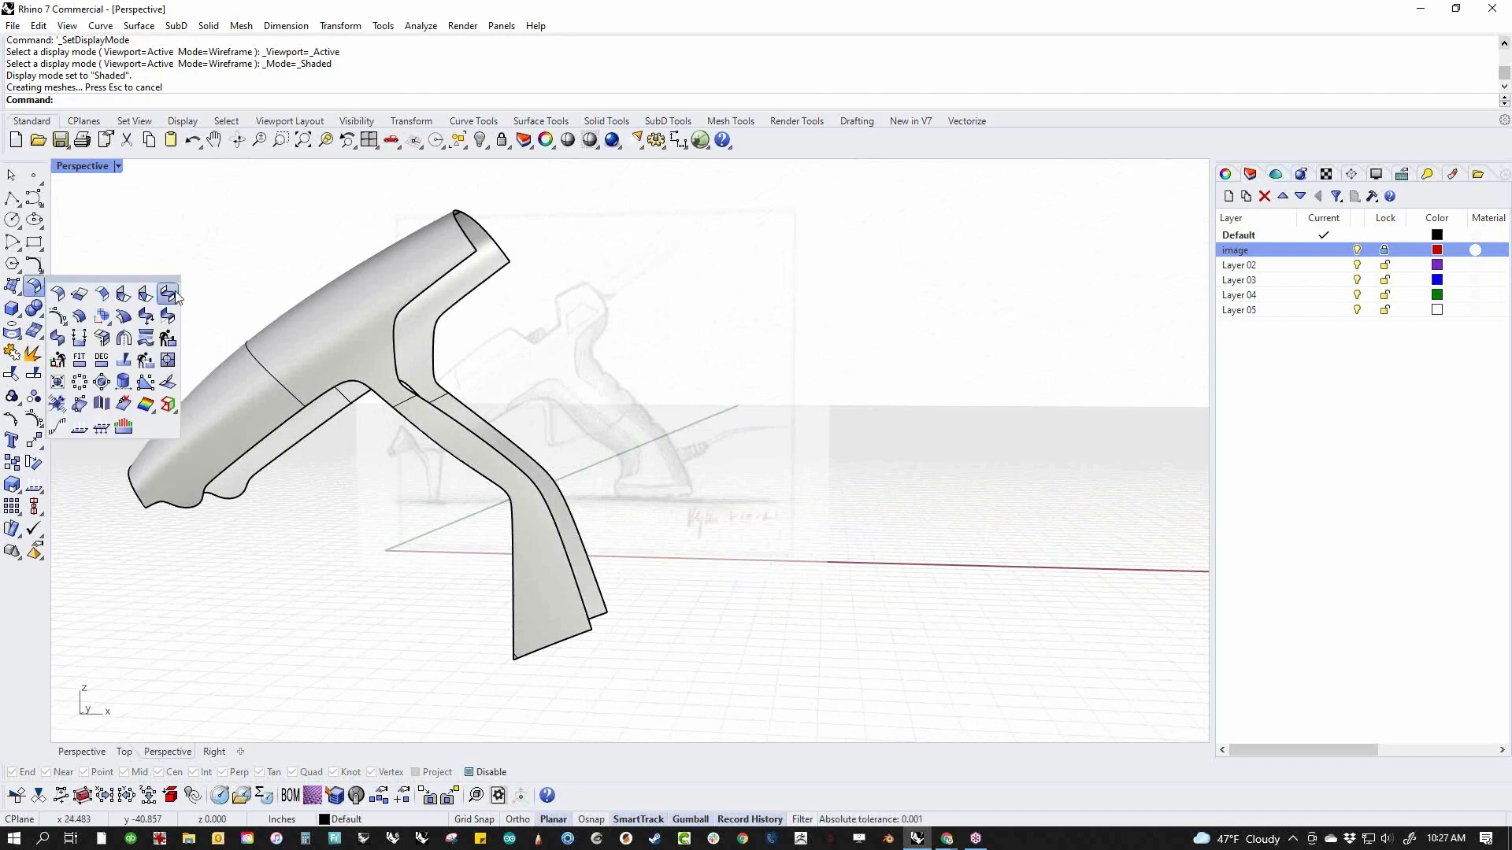
left_click(104, 315)
left_click(588, 594)
left_click(607, 597)
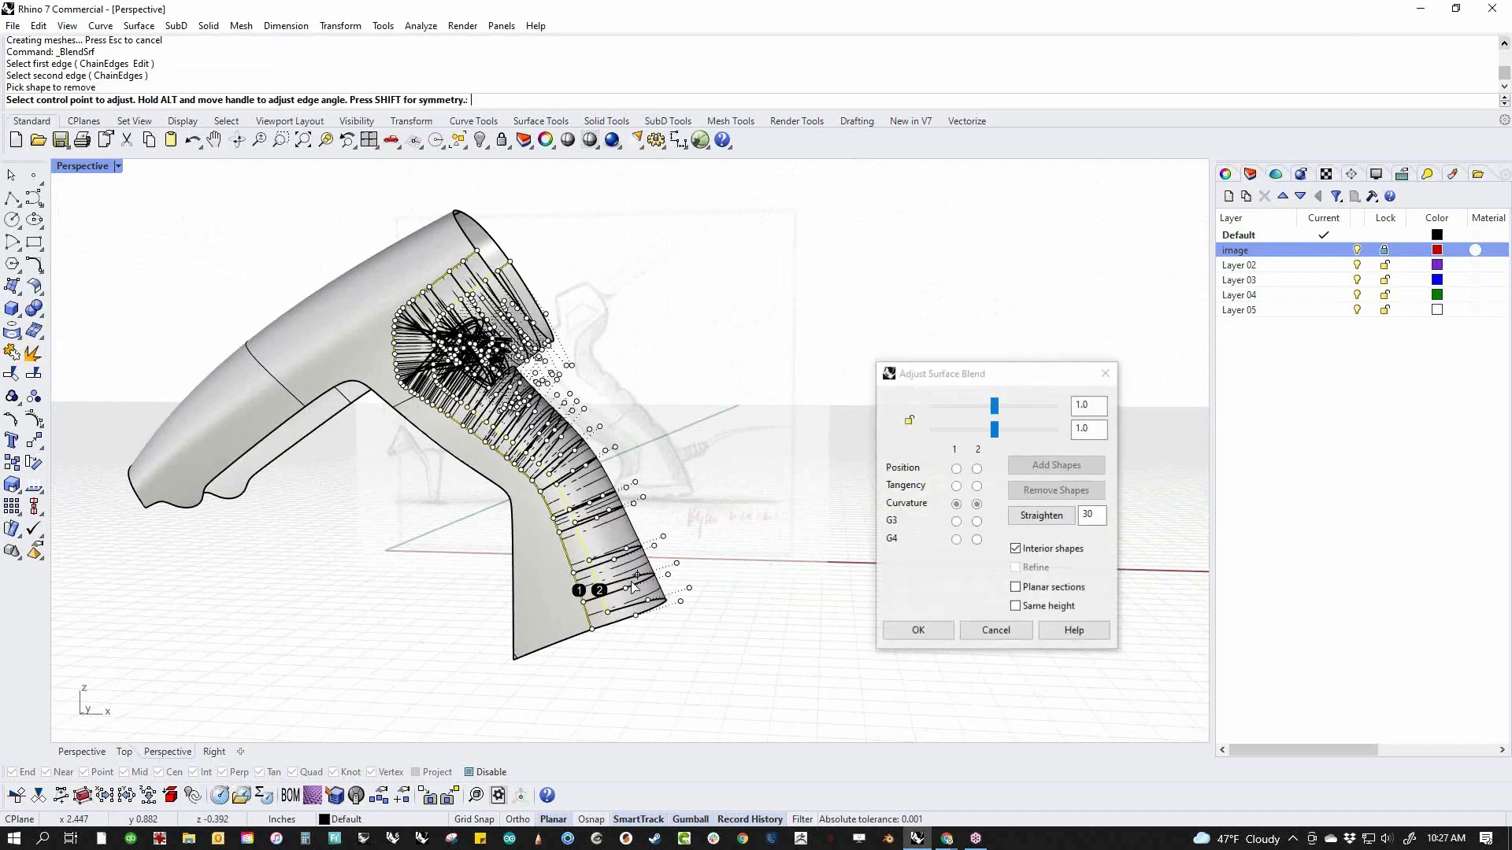
left_click(911, 423)
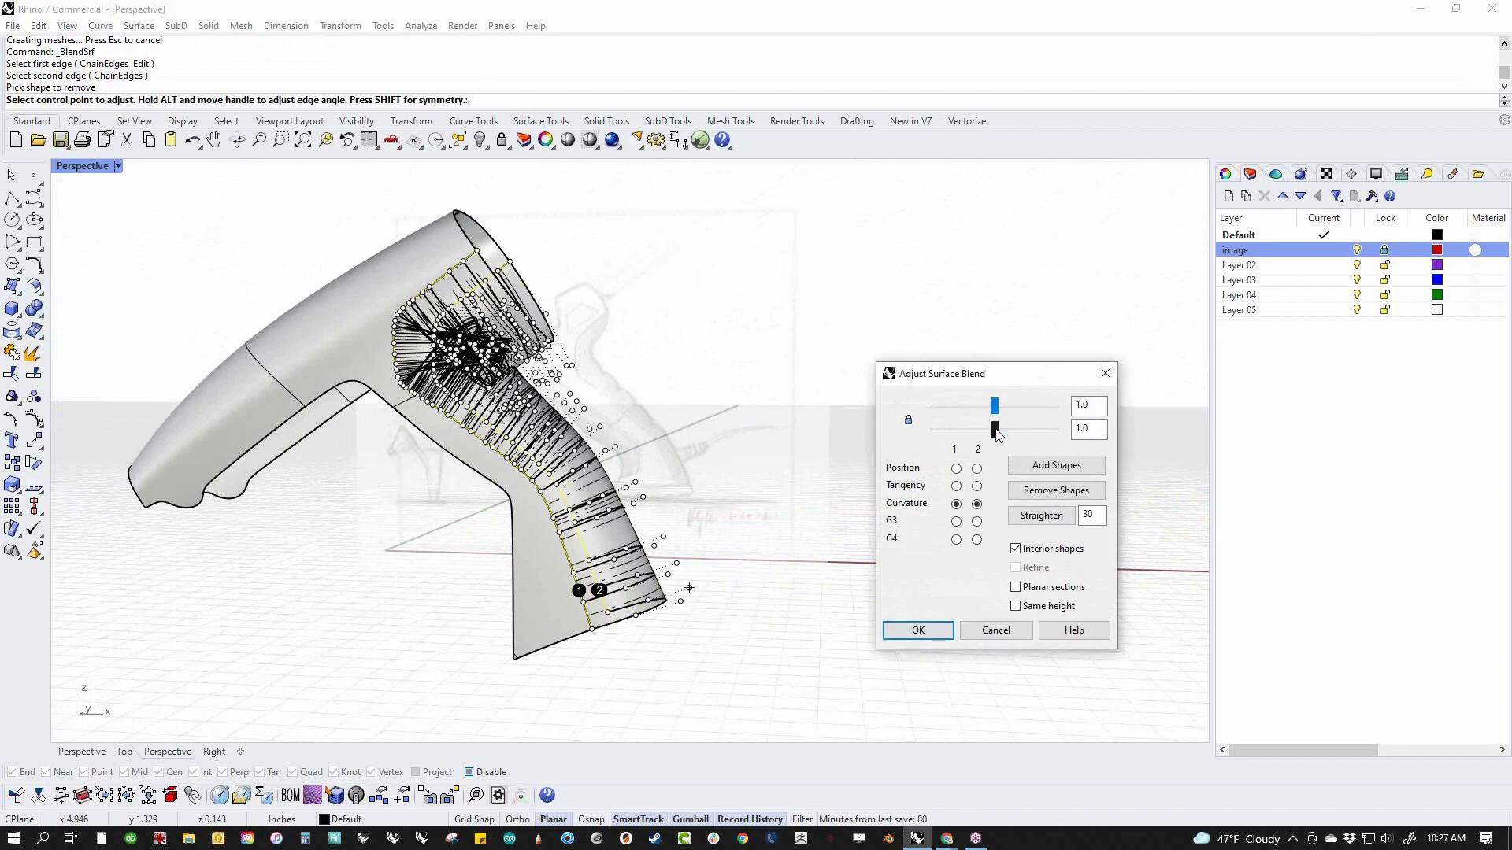
left_click_drag(995, 431, 882, 438)
left_click_drag(592, 518, 716, 486)
right_click(718, 610)
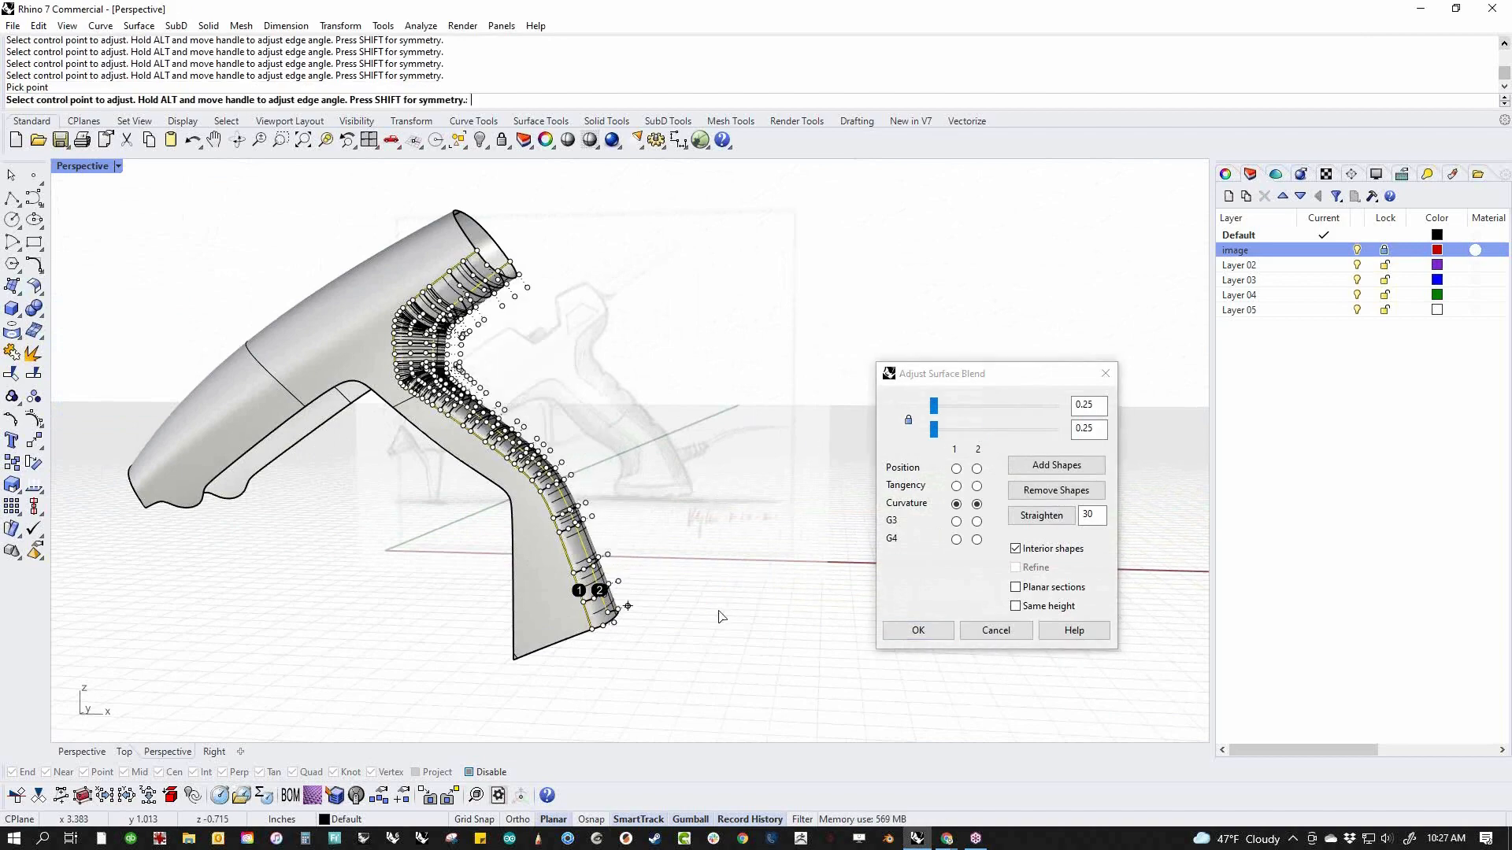
right_click_drag(718, 610, 671, 516)
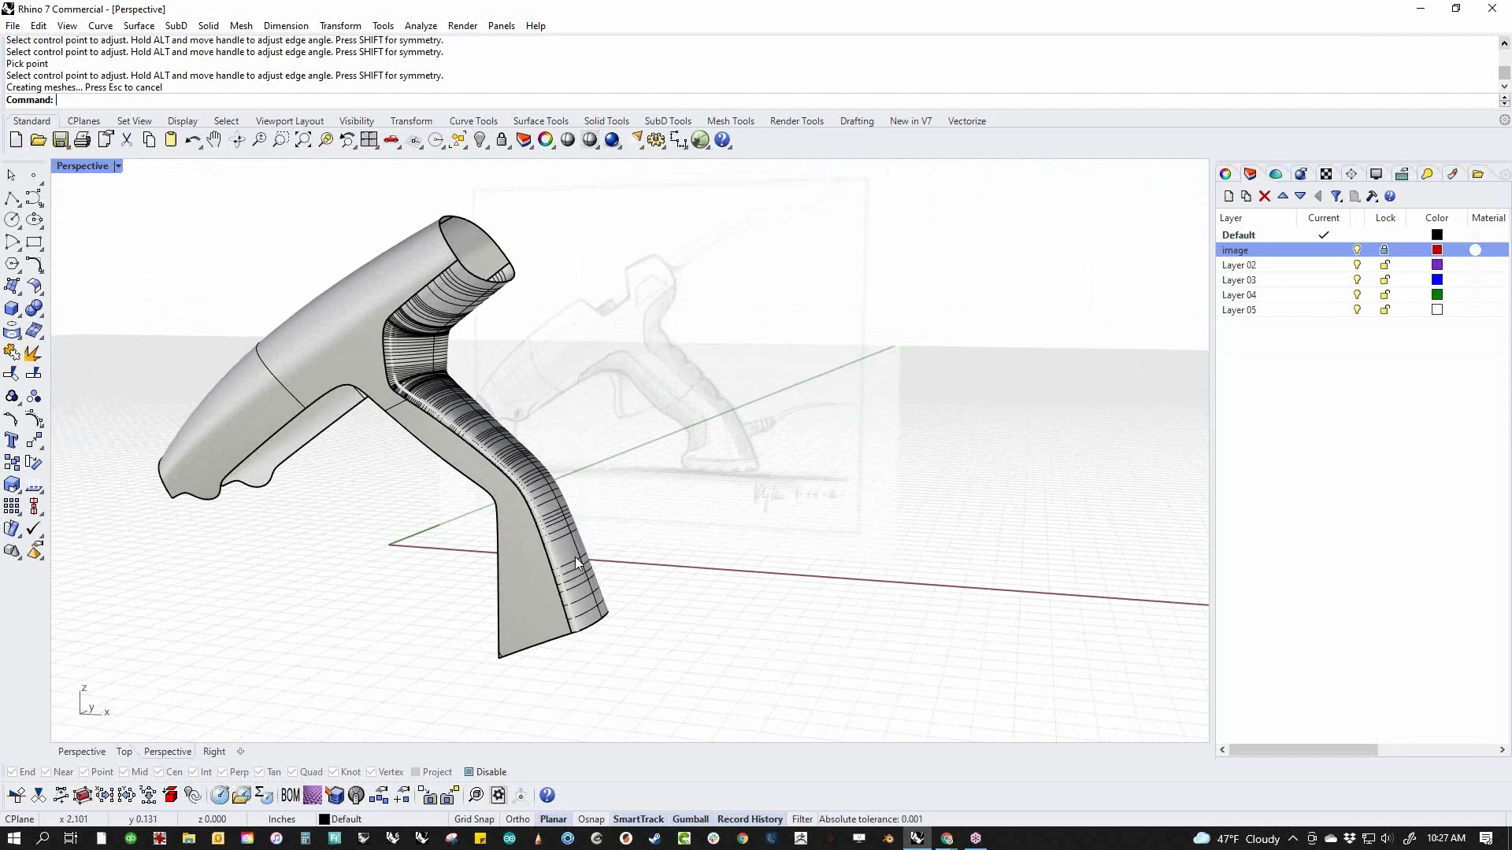
mouse_move(624, 470)
right_mouse_down()
mouse_move(662, 409)
mouse_move(848, 429)
mouse_move(637, 493)
right_mouse_up()
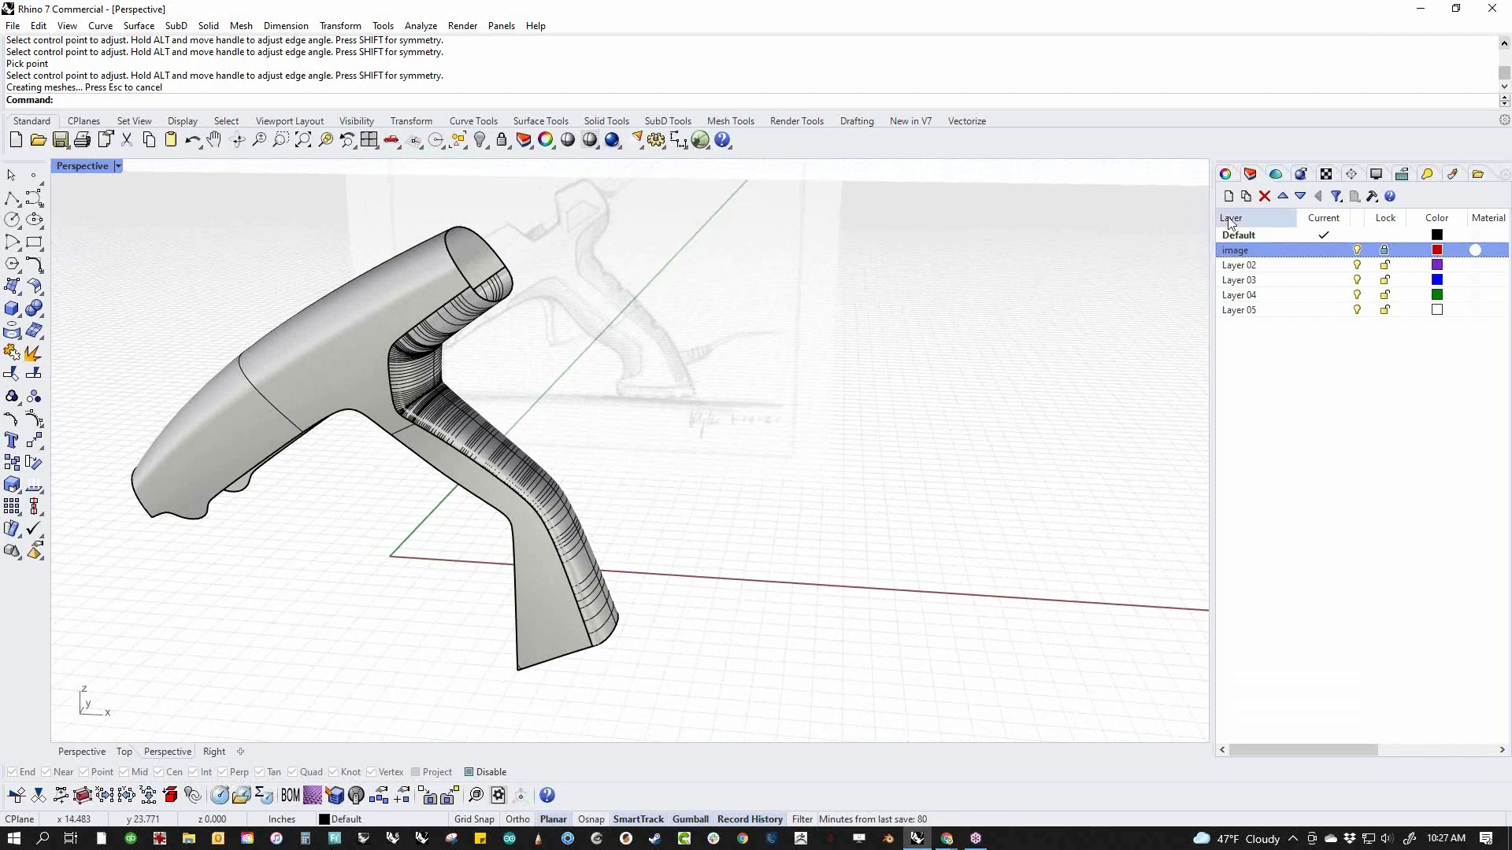
Hide the surface isocurves on both side surfaces and the rear blend surface
left_click(1232, 175)
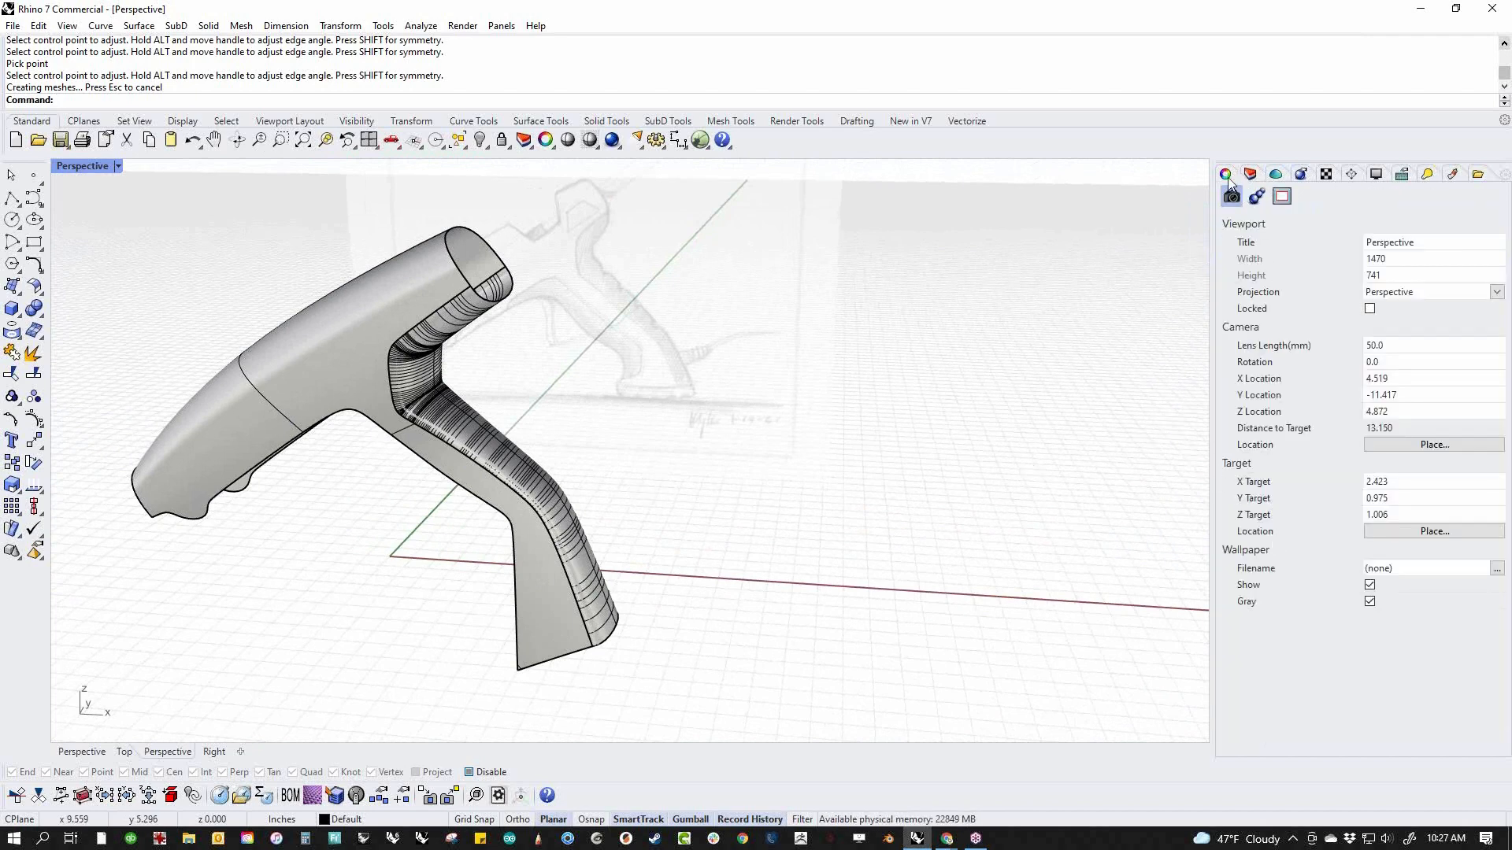
right_click_drag(806, 437, 1171, 209)
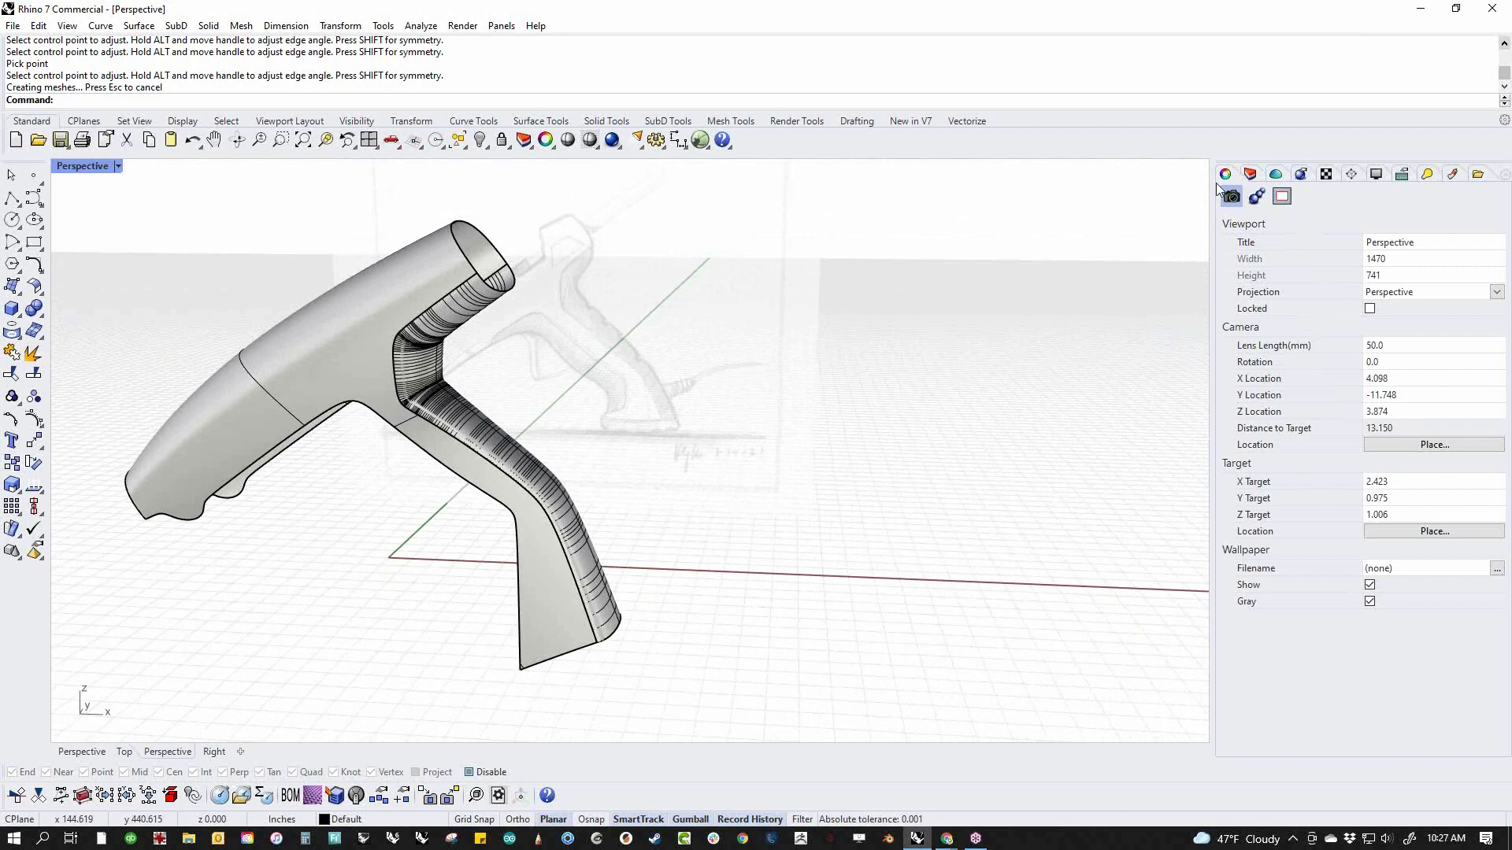
left_click(376, 305)
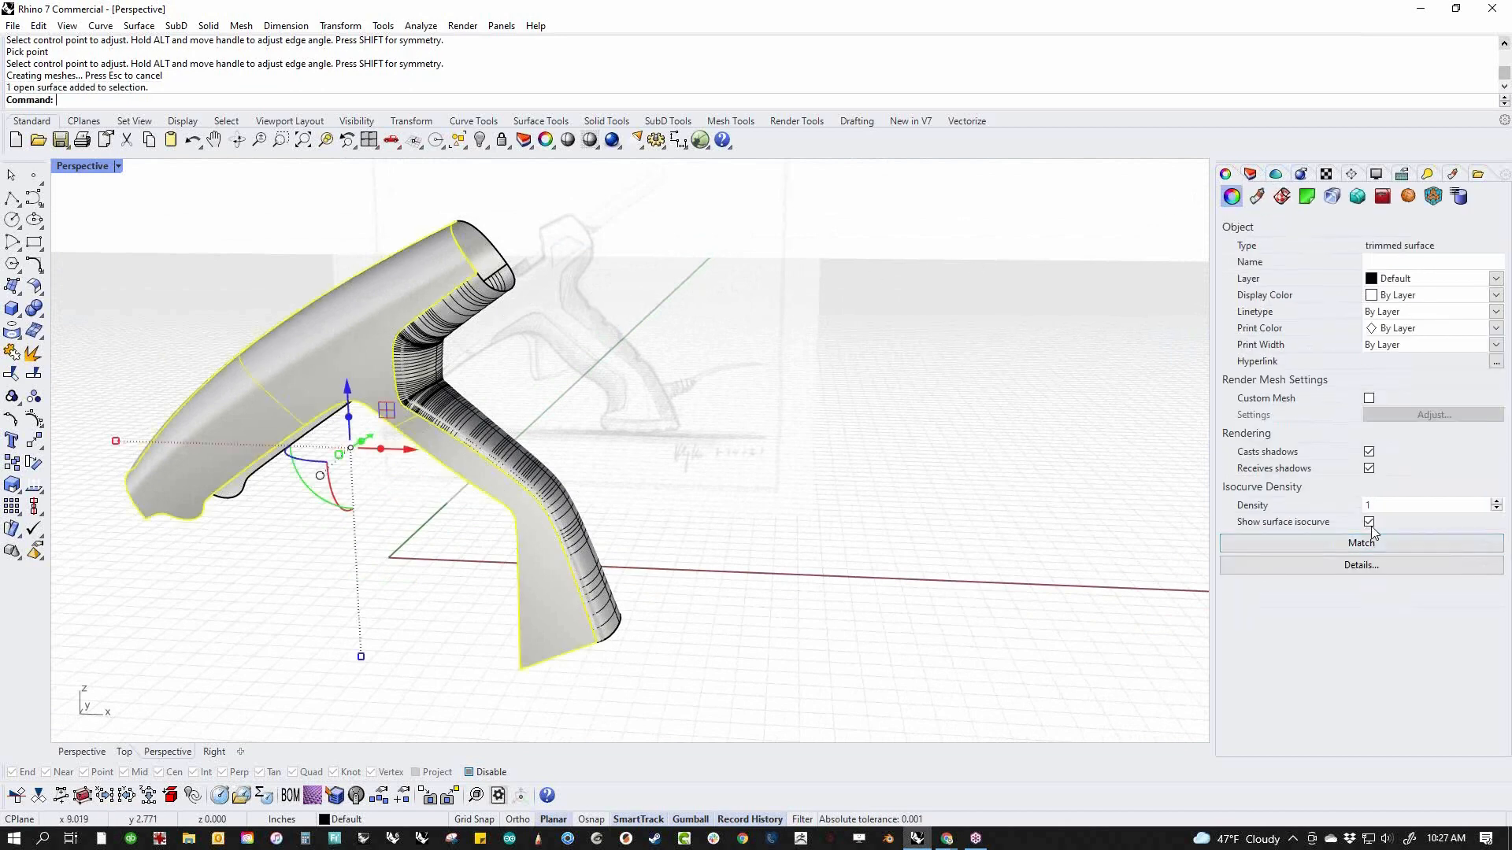
left_click(751, 523)
left_click_drag(687, 522, 445, 615)
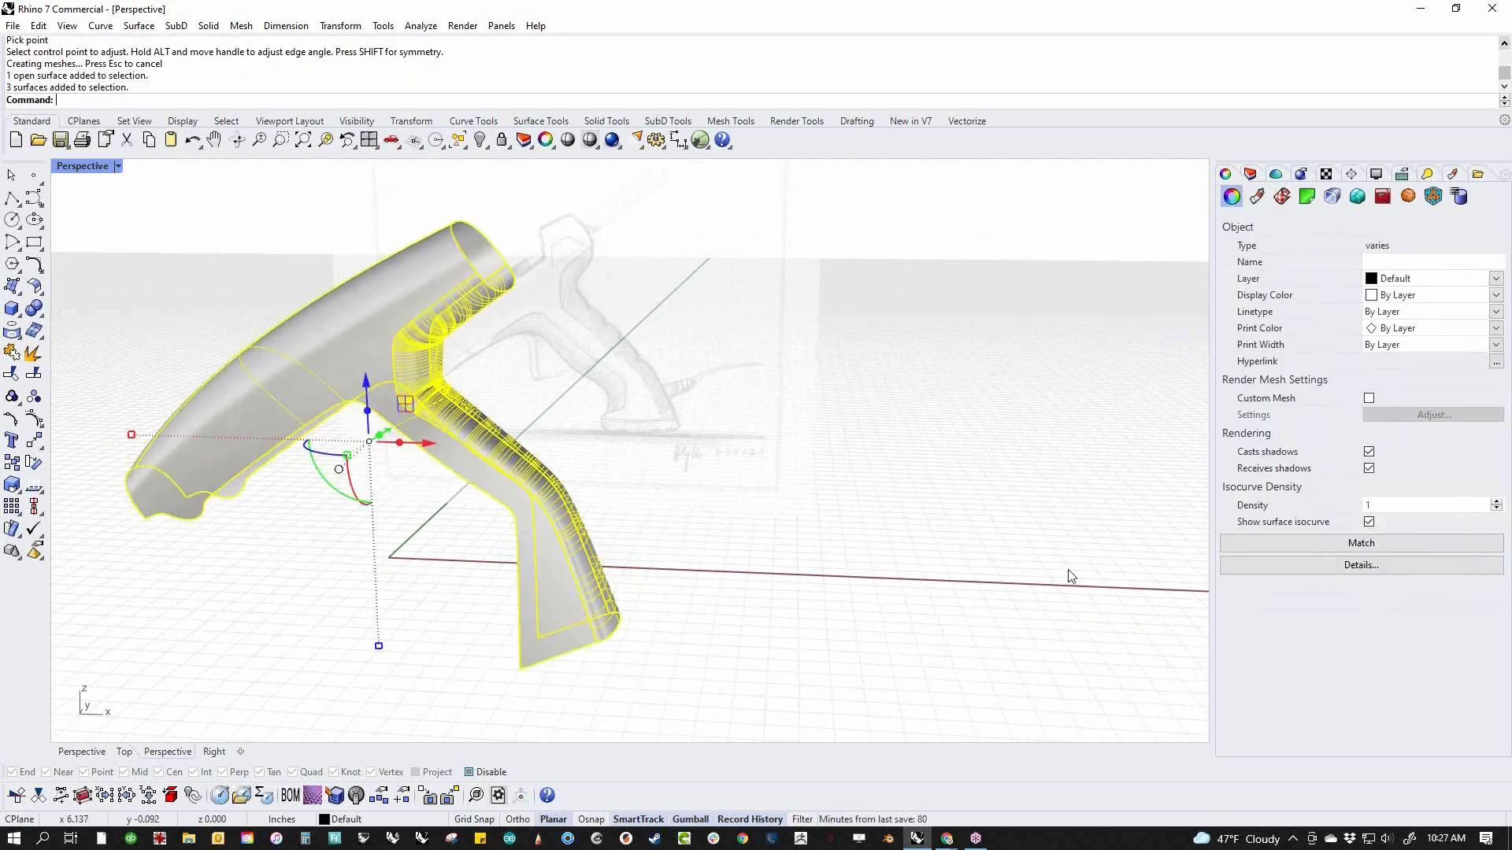
left_click(1369, 522)
left_click(895, 540)
right_click_drag(896, 540, 831, 530)
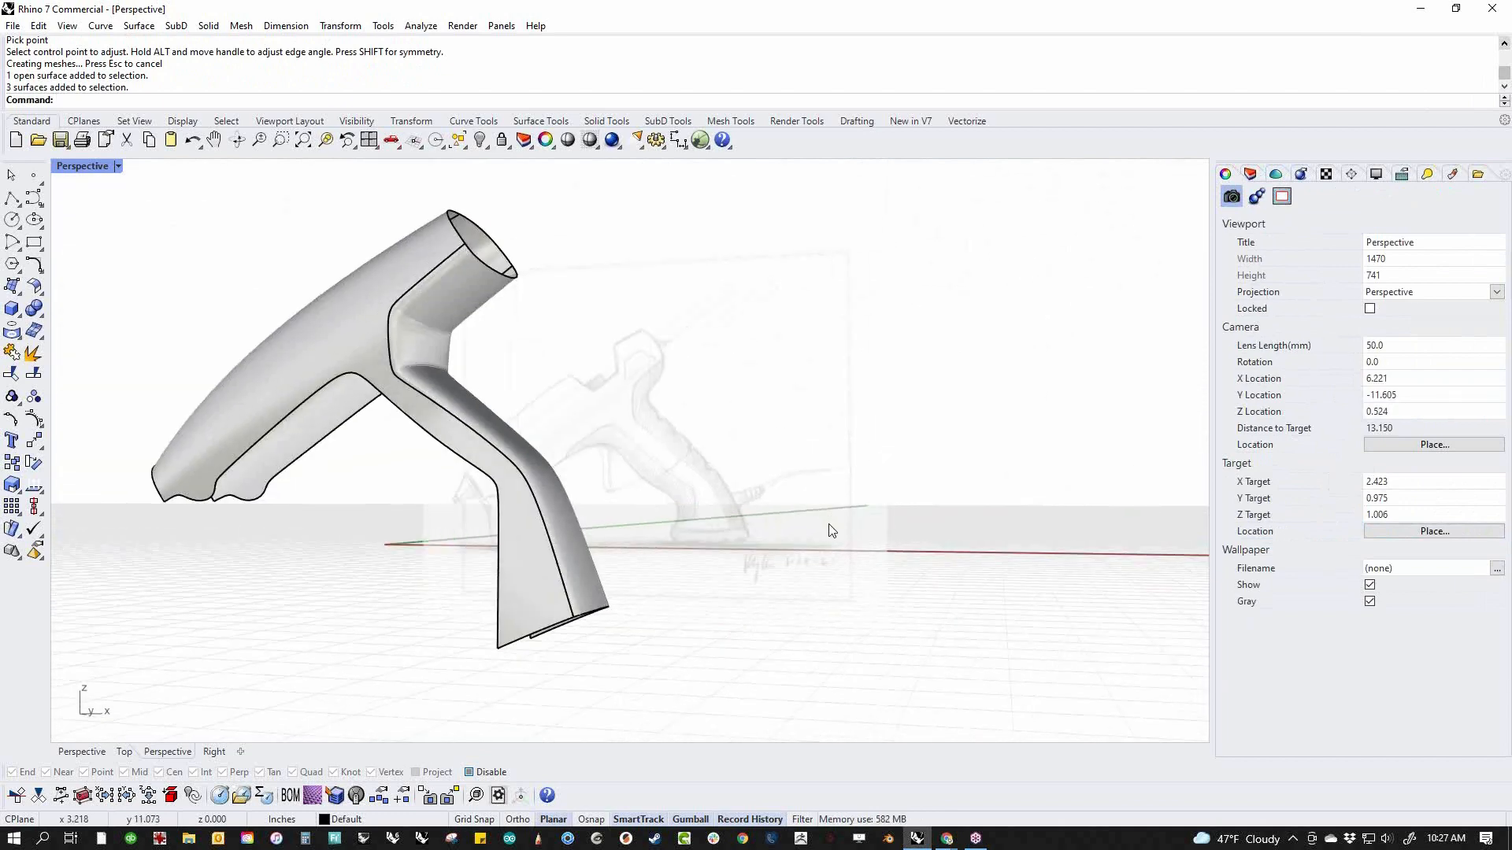
Show the rear blend surface's isocurves again and examine their density around the handle's inner corner
left_click(593, 575)
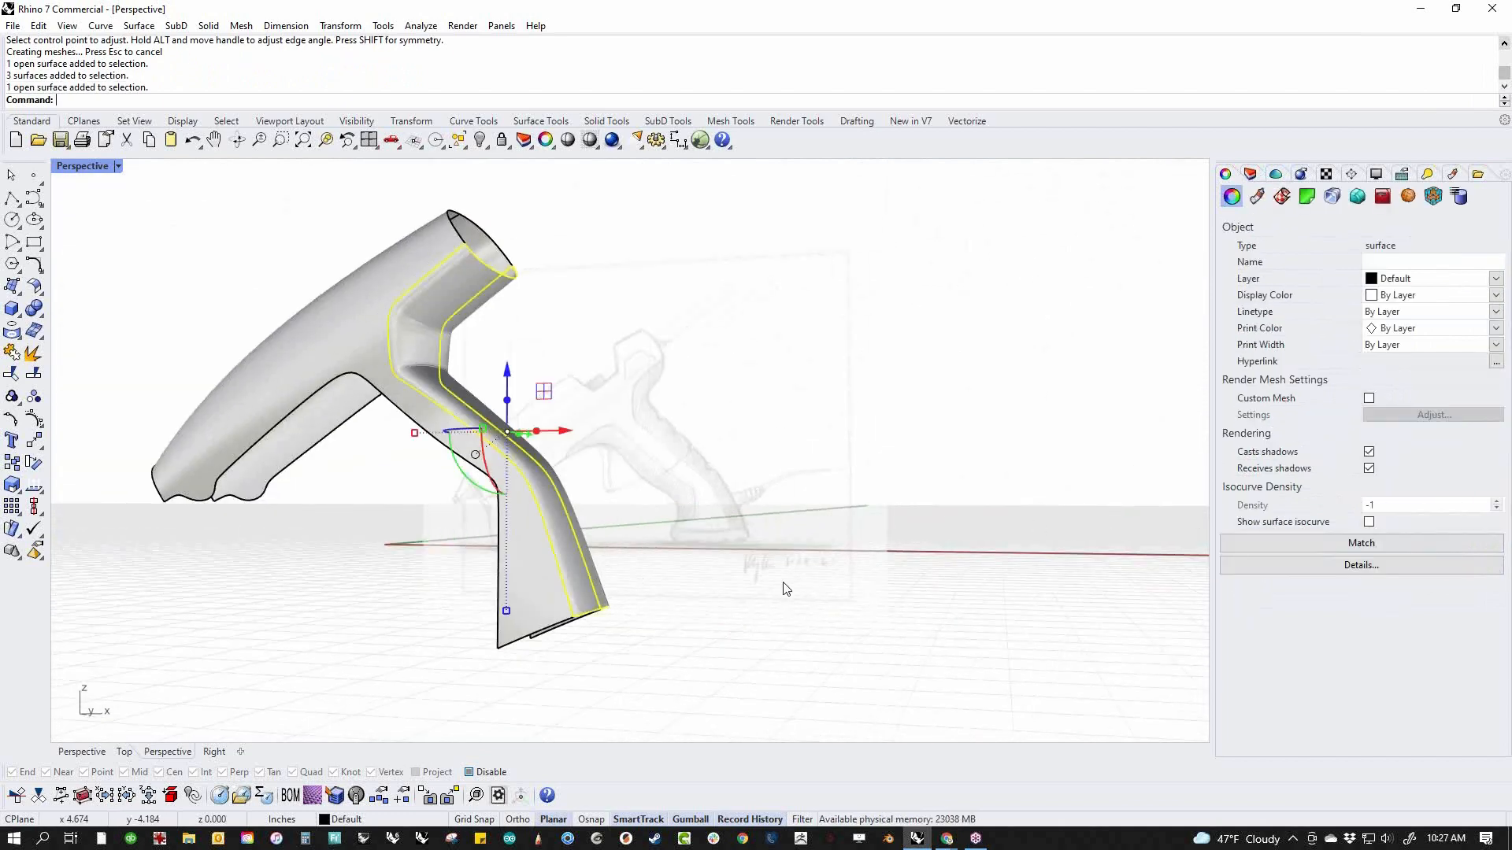
left_click(1369, 521)
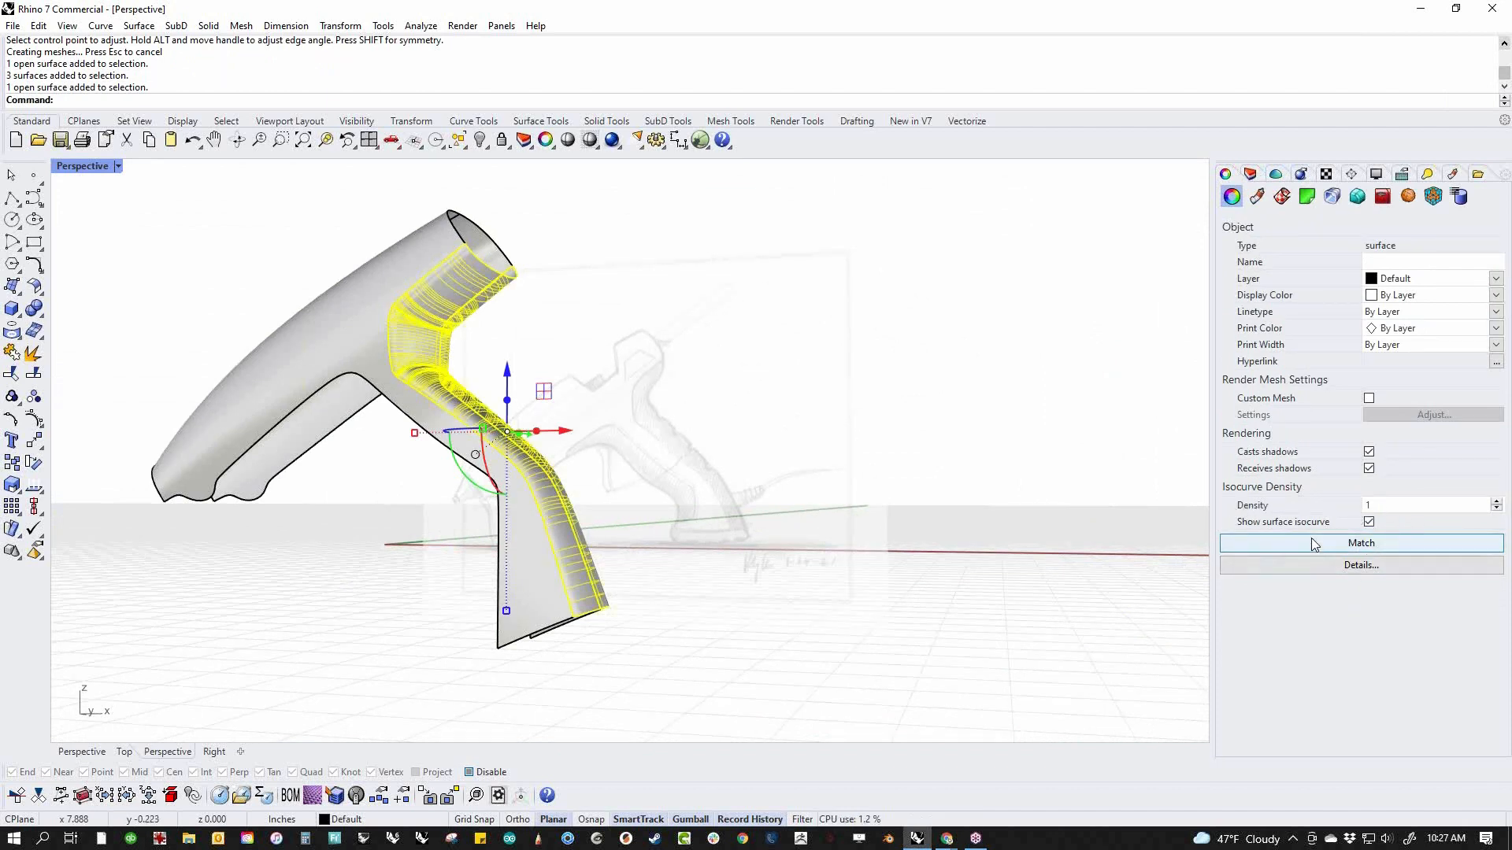
left_click(949, 587)
right_click_drag(680, 451, 654, 550)
scroll(504, 447, "up", 5)
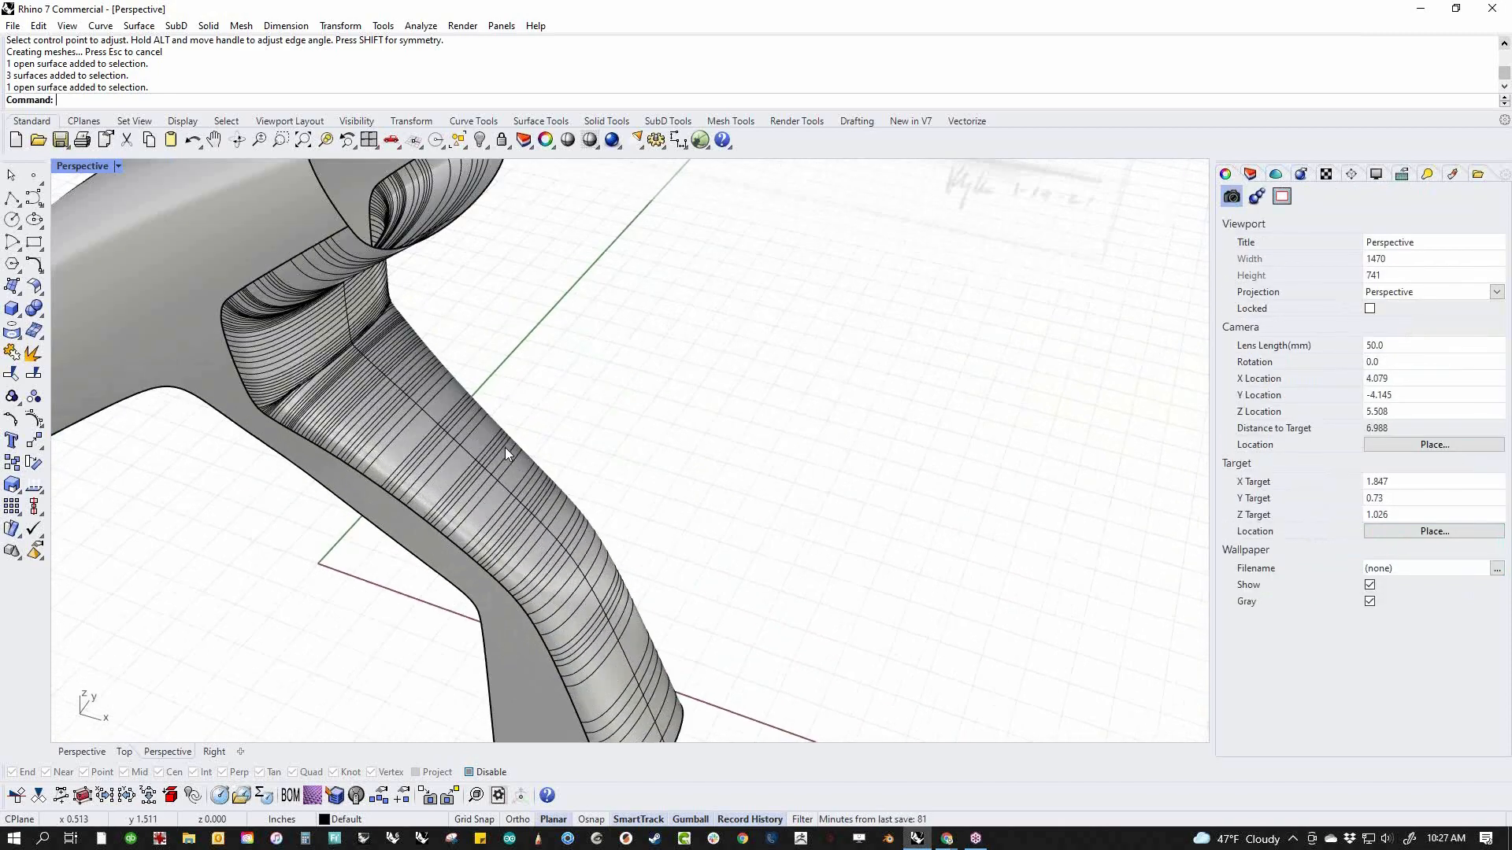
right_click_drag(488, 437, 494, 415)
right_click_drag(401, 344, 563, 250)
scroll(334, 348, "up", 8)
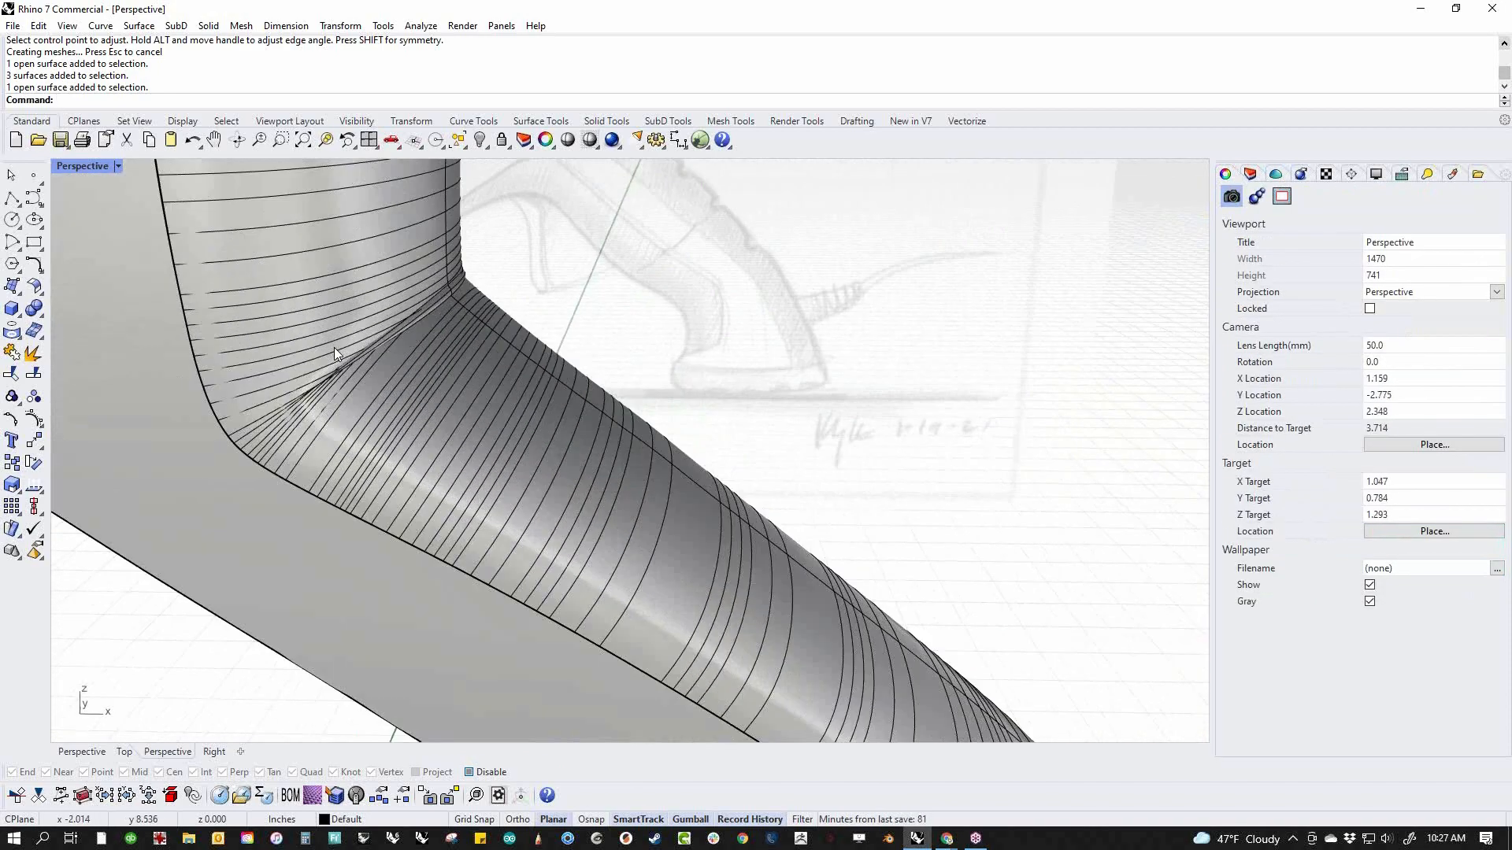
scroll(473, 358, "down", 8)
Delete the rear blend surface between the two side surfaces
left_click(496, 378)
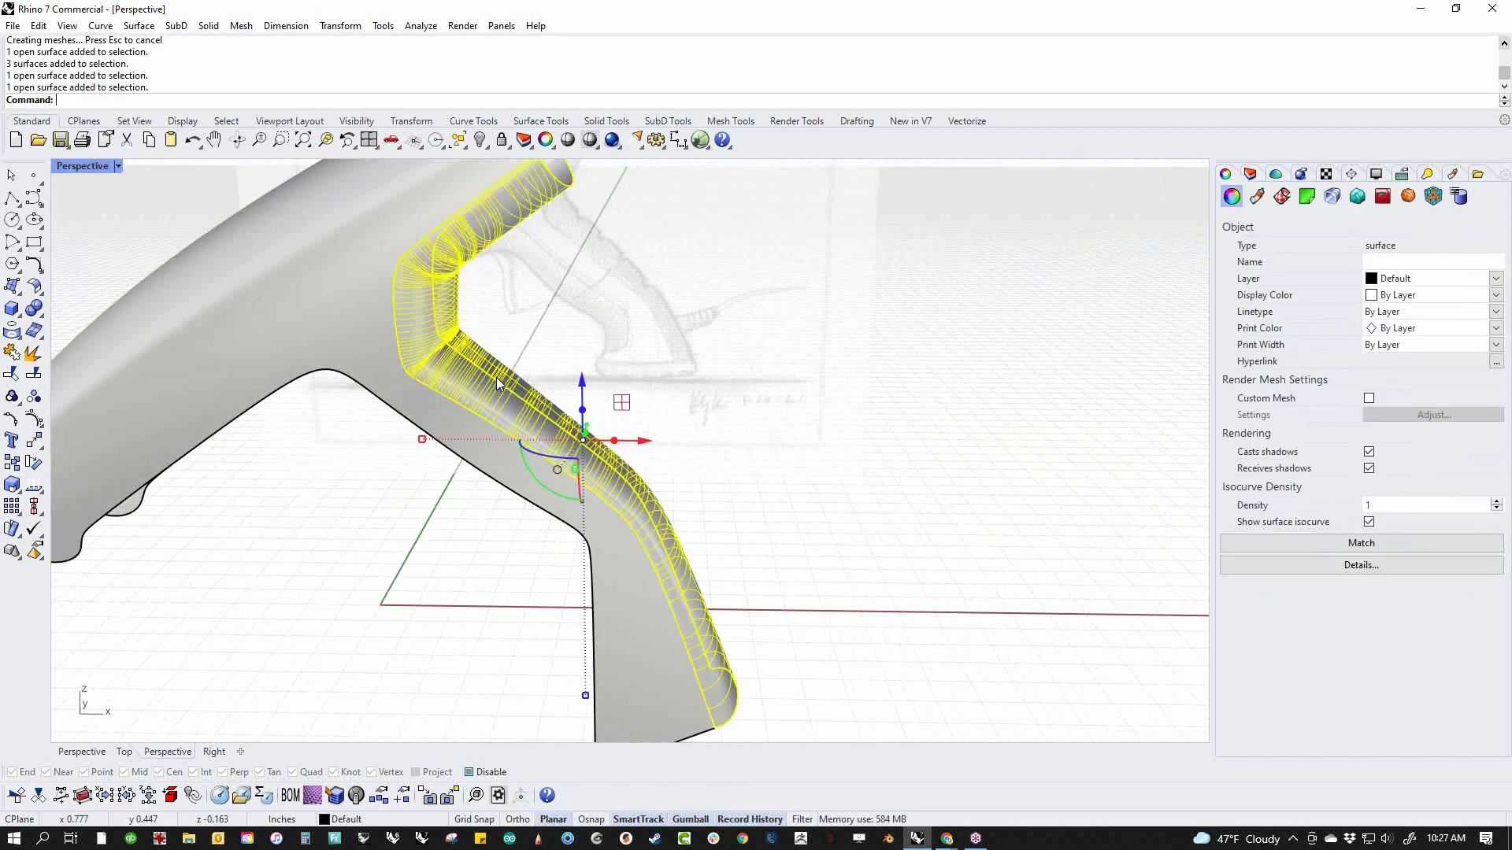
key("Delete")
scroll(665, 405, "down", 6)
right_click_drag(748, 413, 819, 409, "shift")
right_click_drag(729, 497, 715, 430)
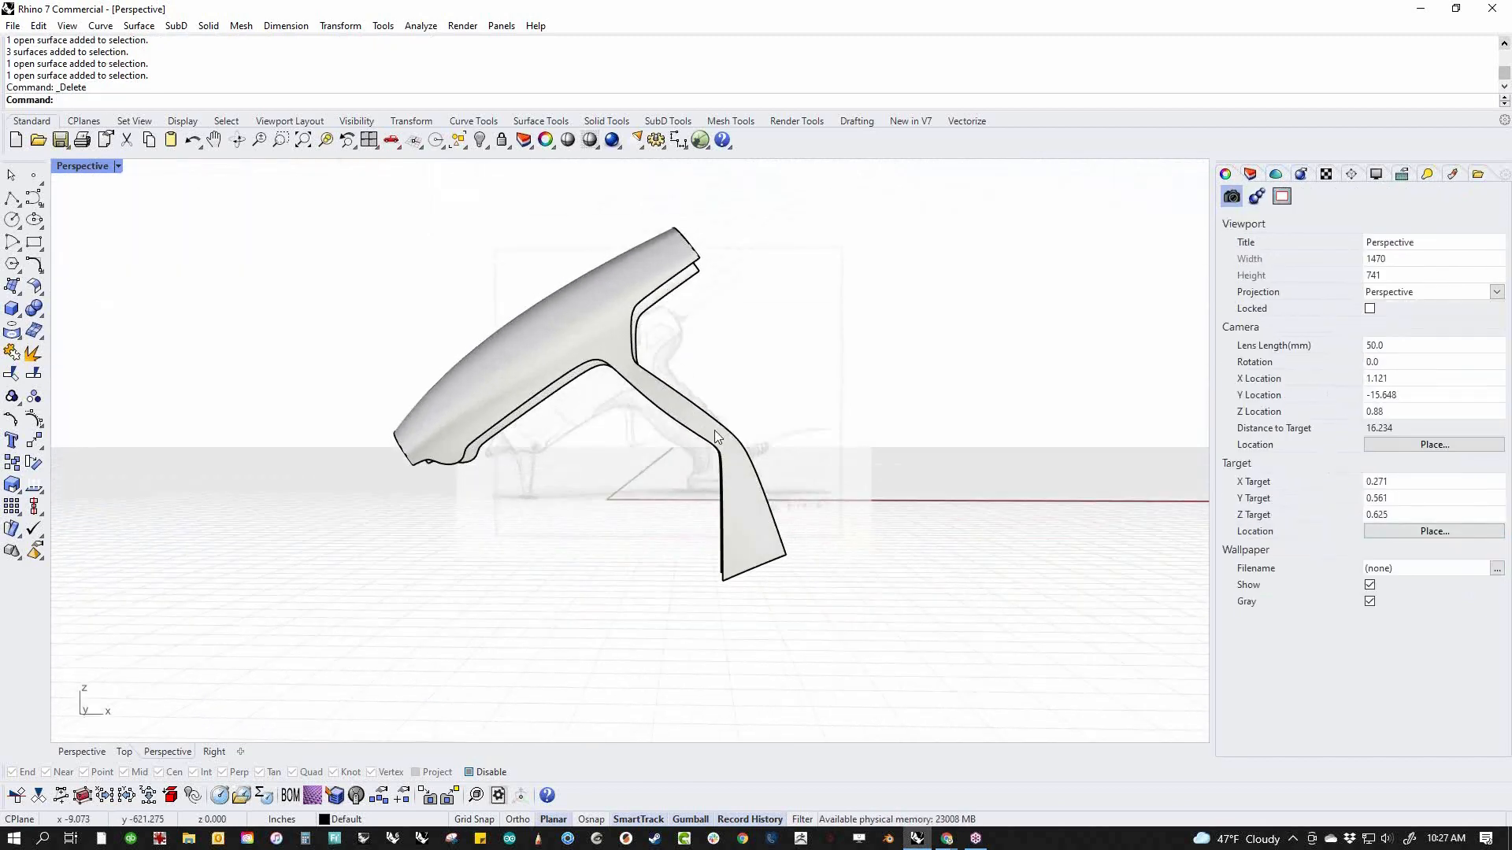
right_click_drag(627, 499, 725, 503)
right_click_drag(776, 442, 728, 504)
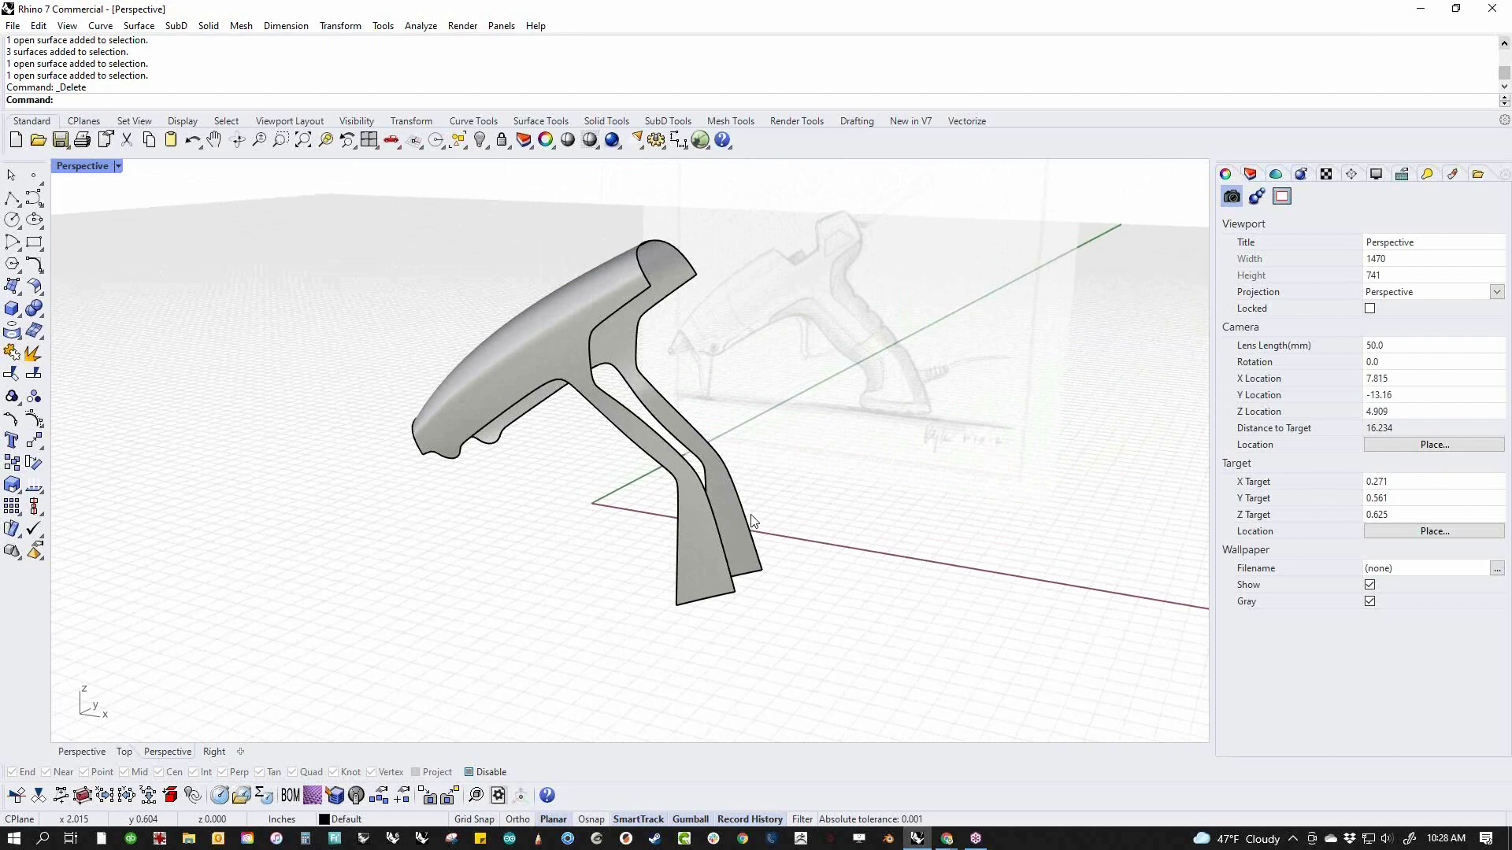
right_click_drag(725, 506, 733, 496)
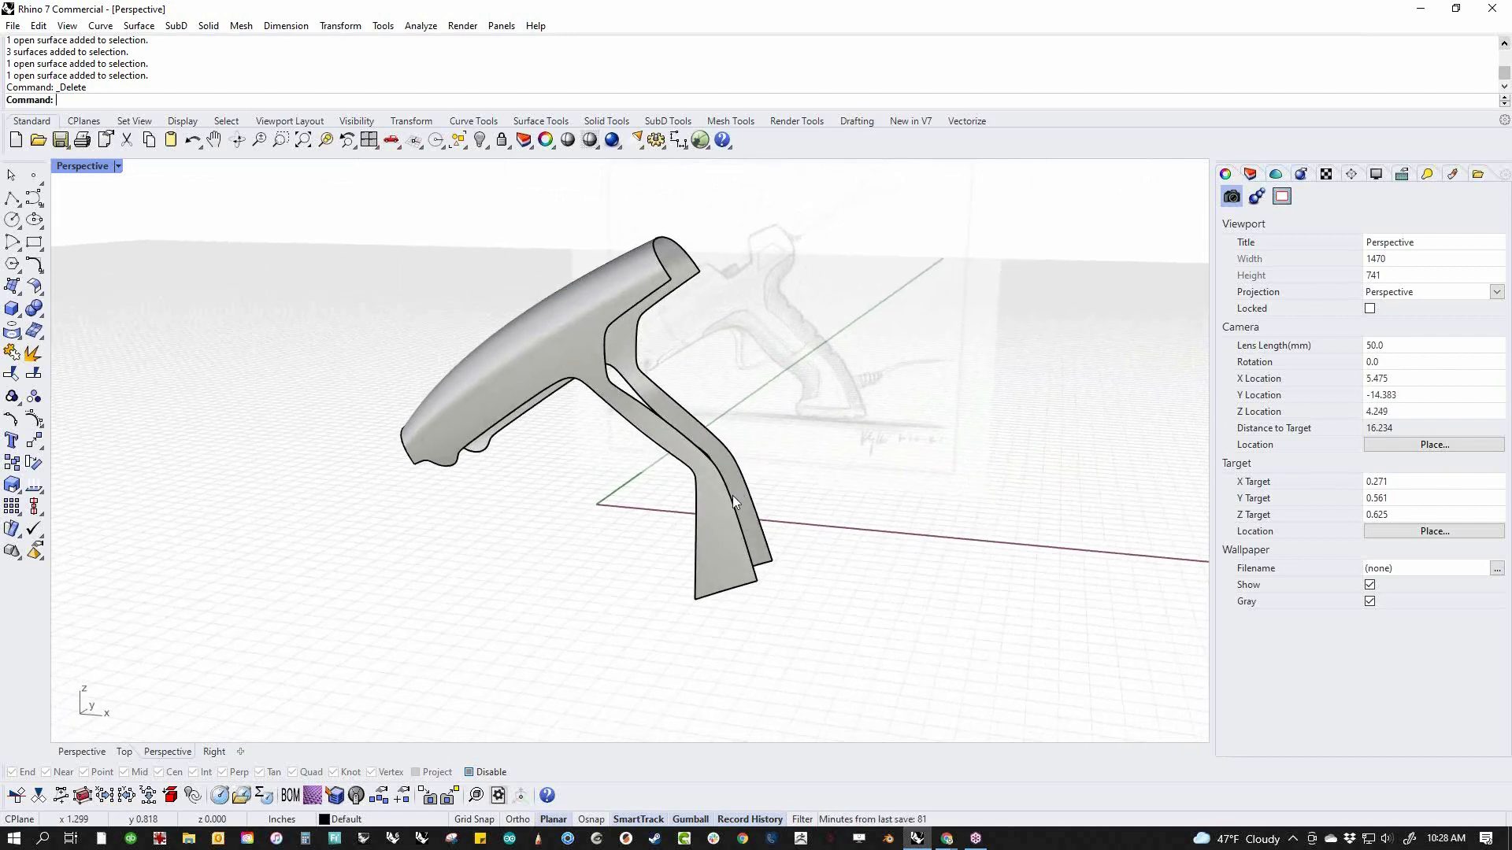
In the front view, draw a shallow four-point, degree 3 curve across the handle along the top of the sketched foot
type("f")
key("Return")
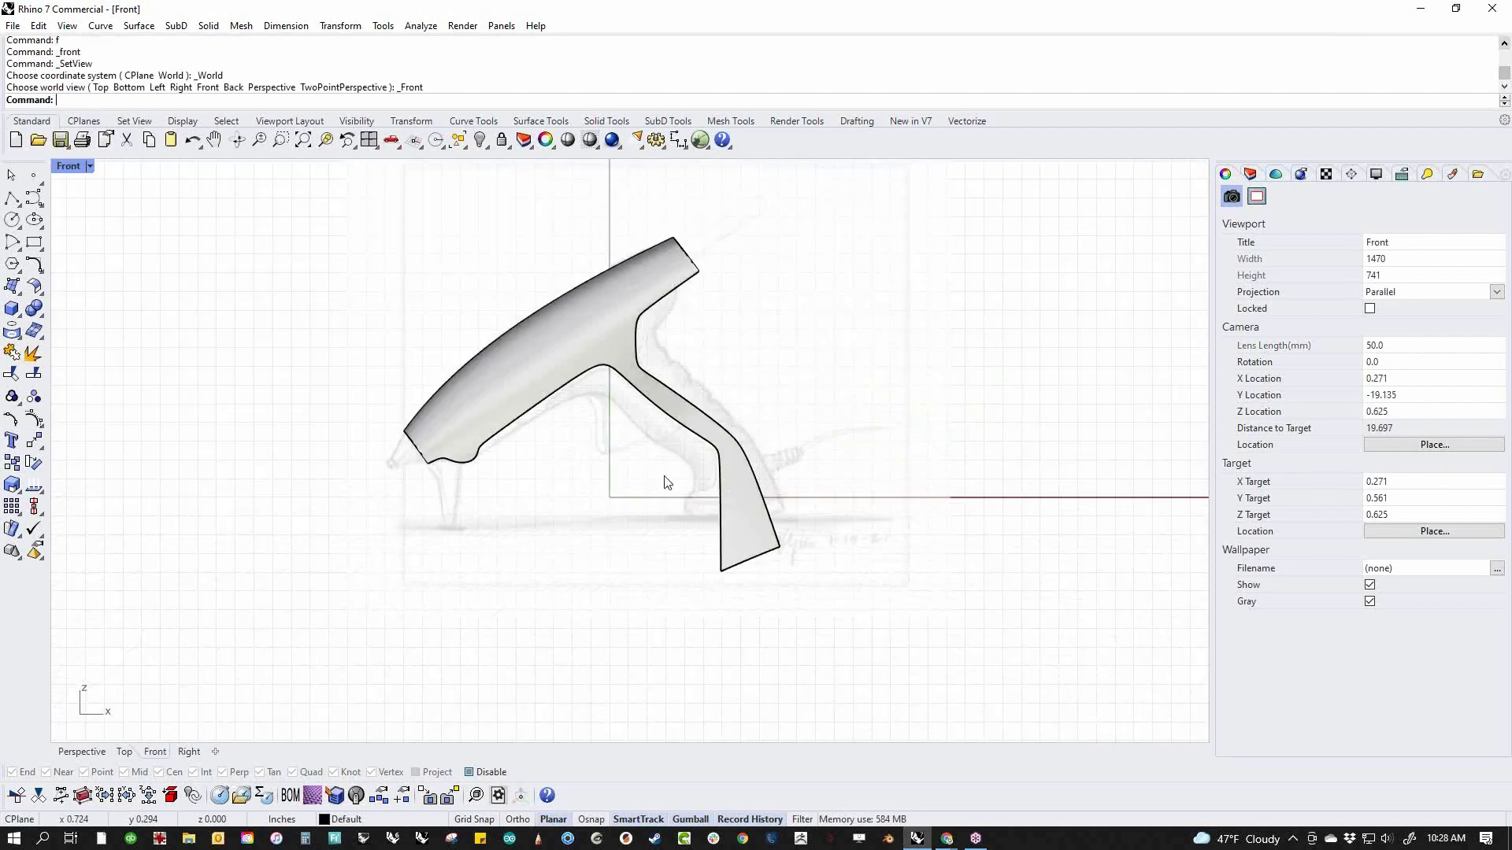
scroll(706, 510, "up", 5)
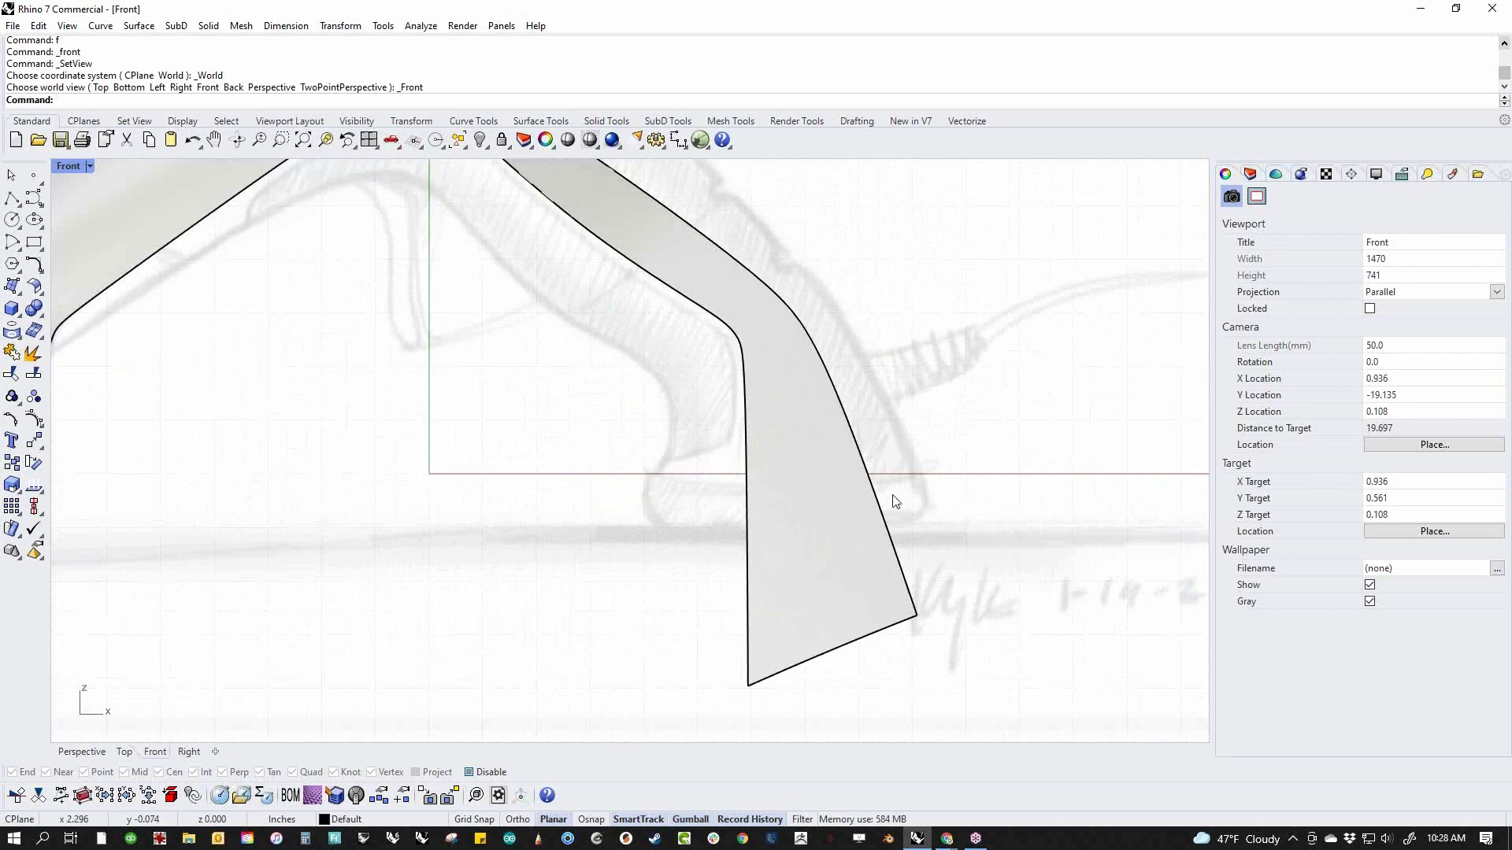
left_click(11, 198)
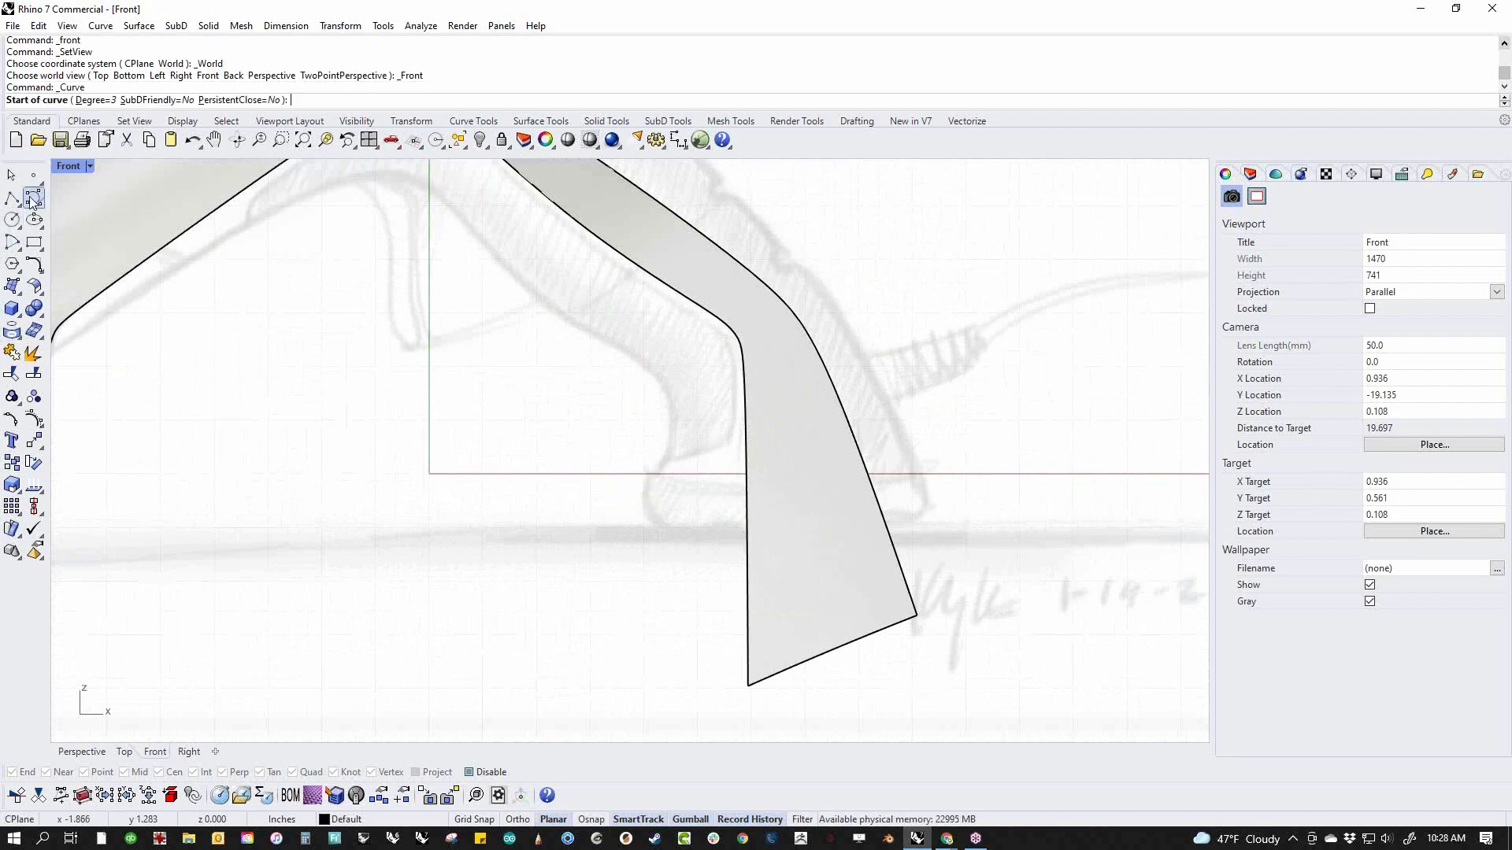
left_click(642, 478)
left_click(752, 490)
left_click(880, 489)
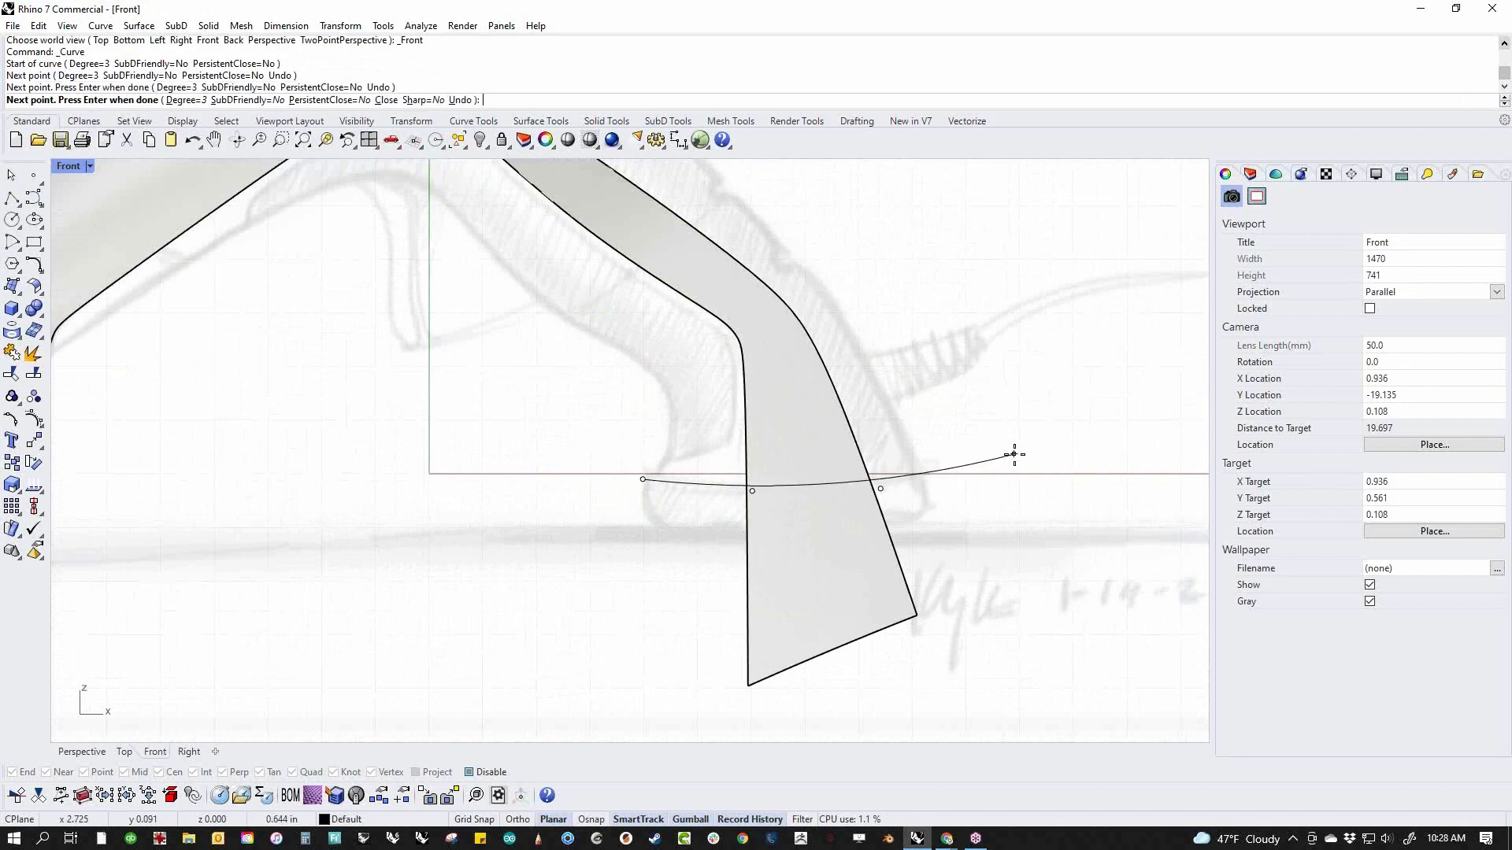
left_click(1015, 454)
right_click(1013, 455)
Trim away the parts of both side surfaces below the new foot curve
left_click_drag(979, 428, 932, 505)
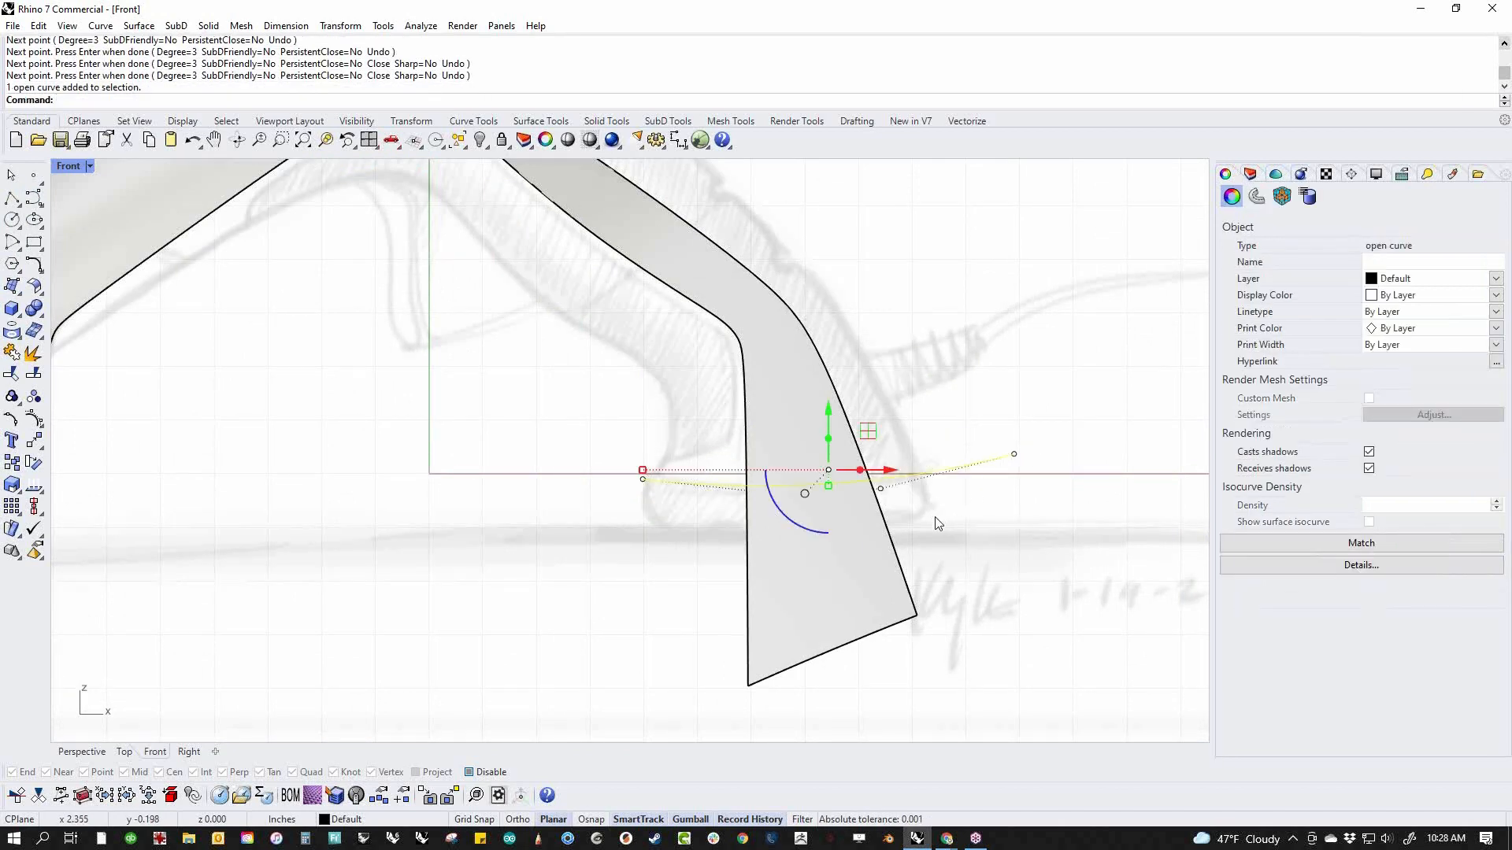
key("ctrl+t")
left_click_drag(974, 556, 880, 608)
right_click(949, 599)
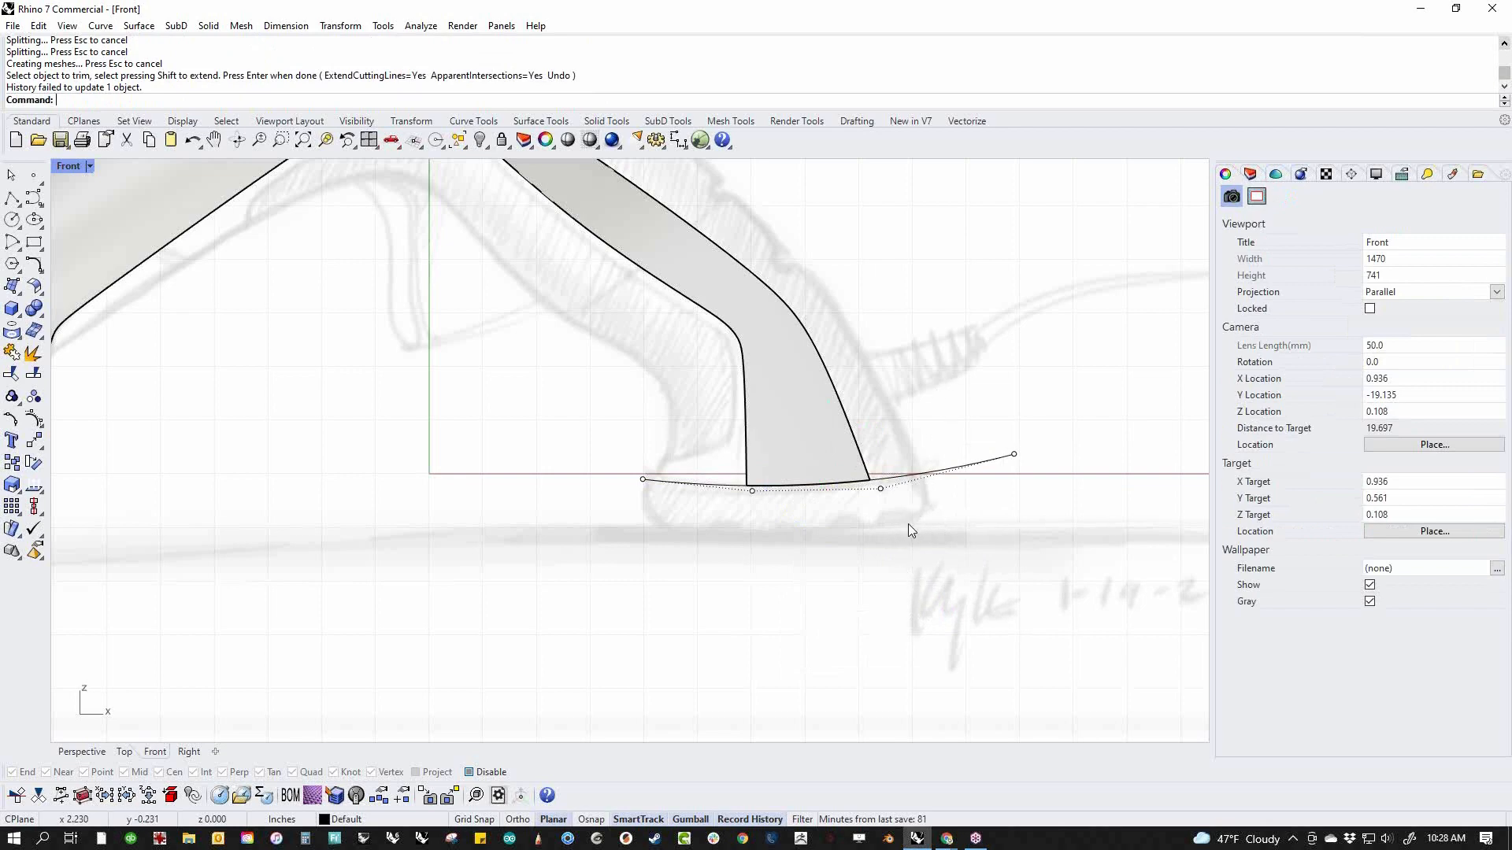
scroll(907, 524, "down", 5)
right_click_drag(907, 524, 981, 612)
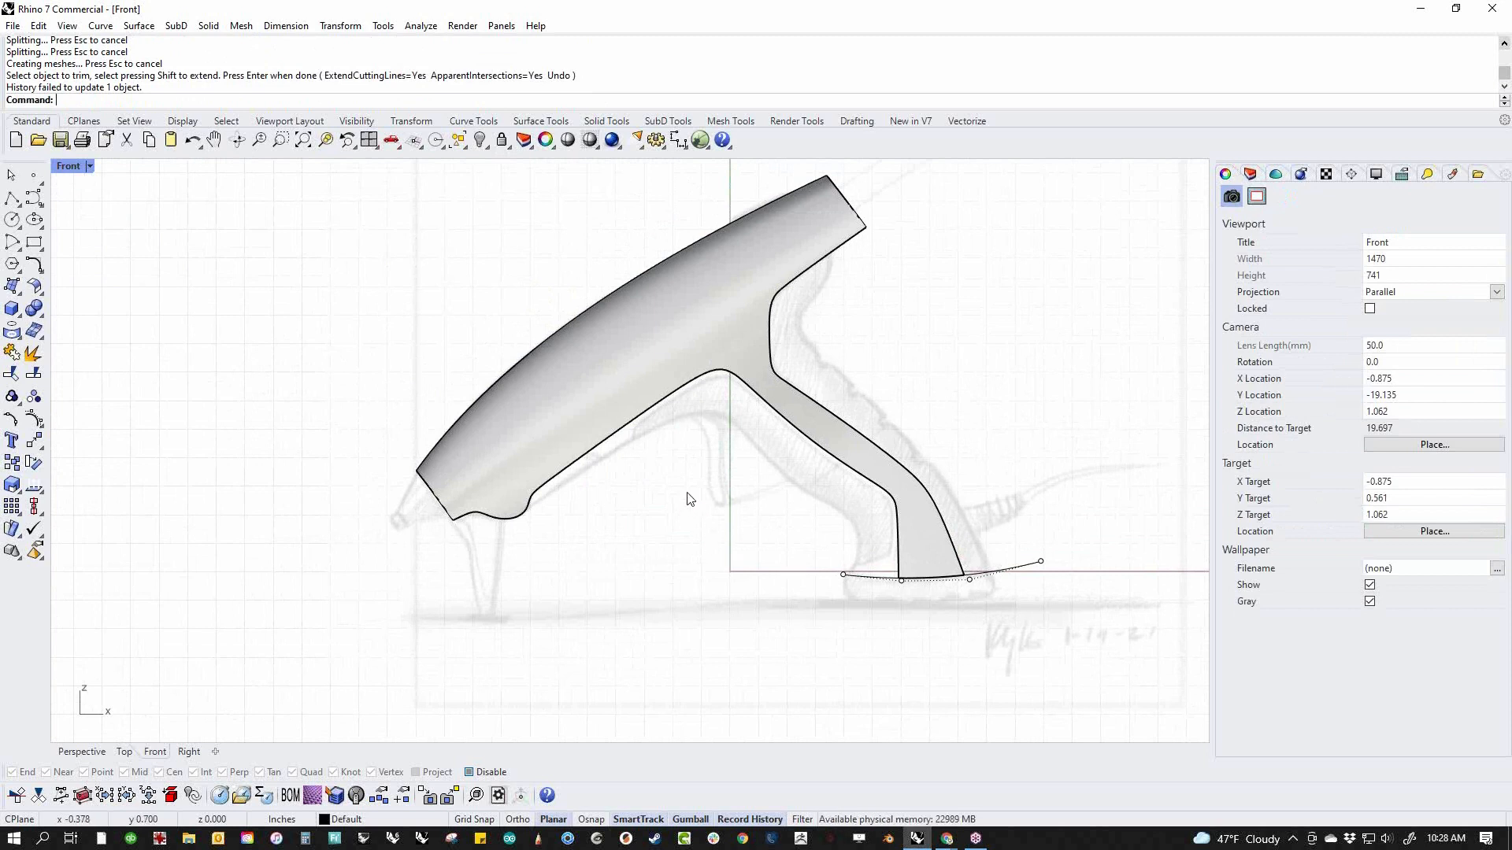
Start a surface blend between the rear edges of the two side surfaces, running from the barrel's back end down the handle
right_click_drag(693, 498, 711, 507)
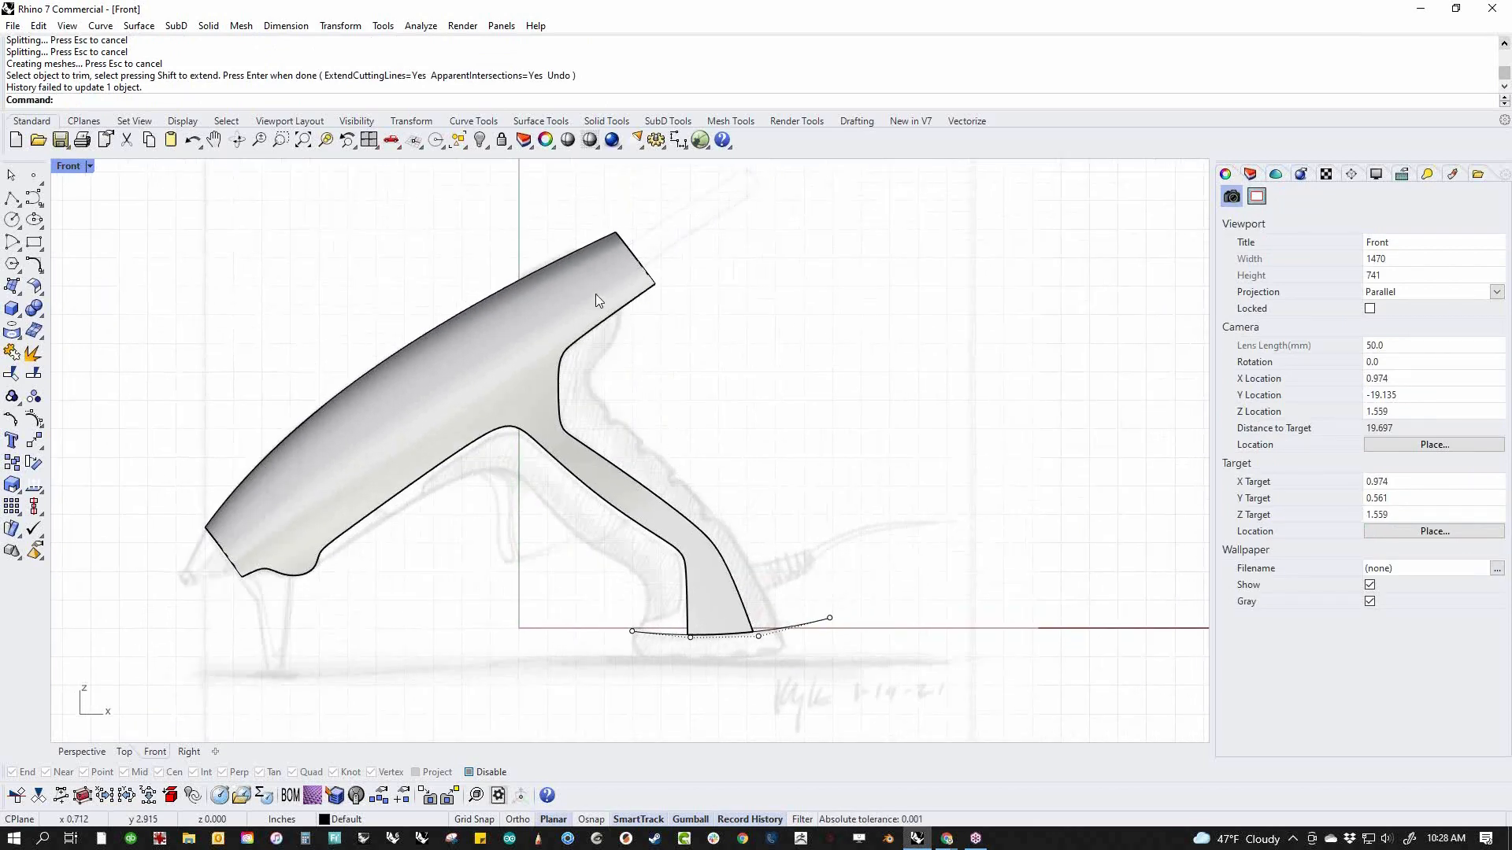
scroll(594, 303, "up", 5)
scroll(594, 307, "down", 3)
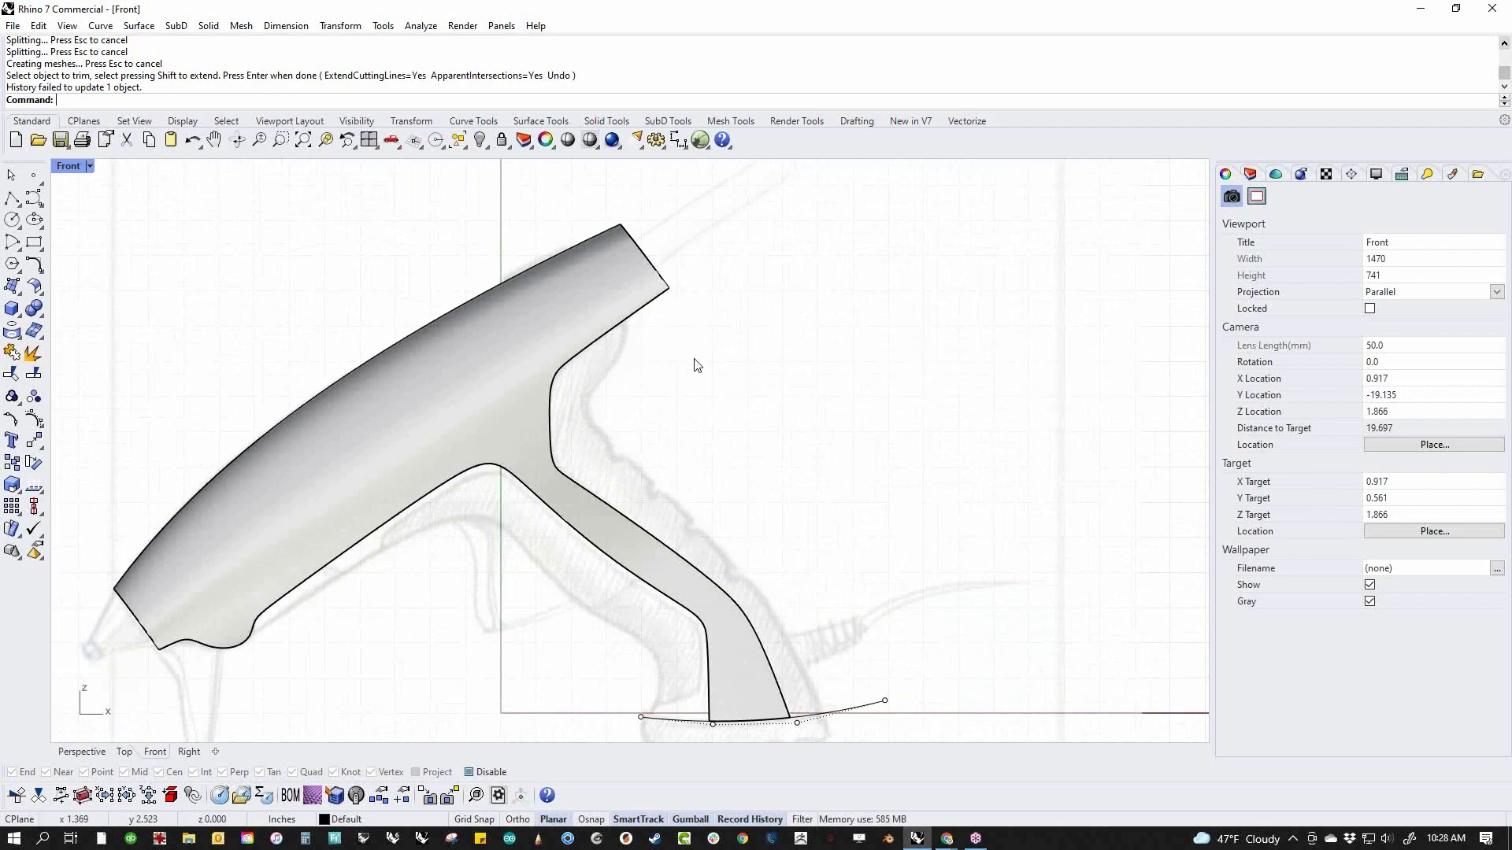
key("ctrl+F4")
scroll(650, 407, "up", 6)
middle_click(648, 407)
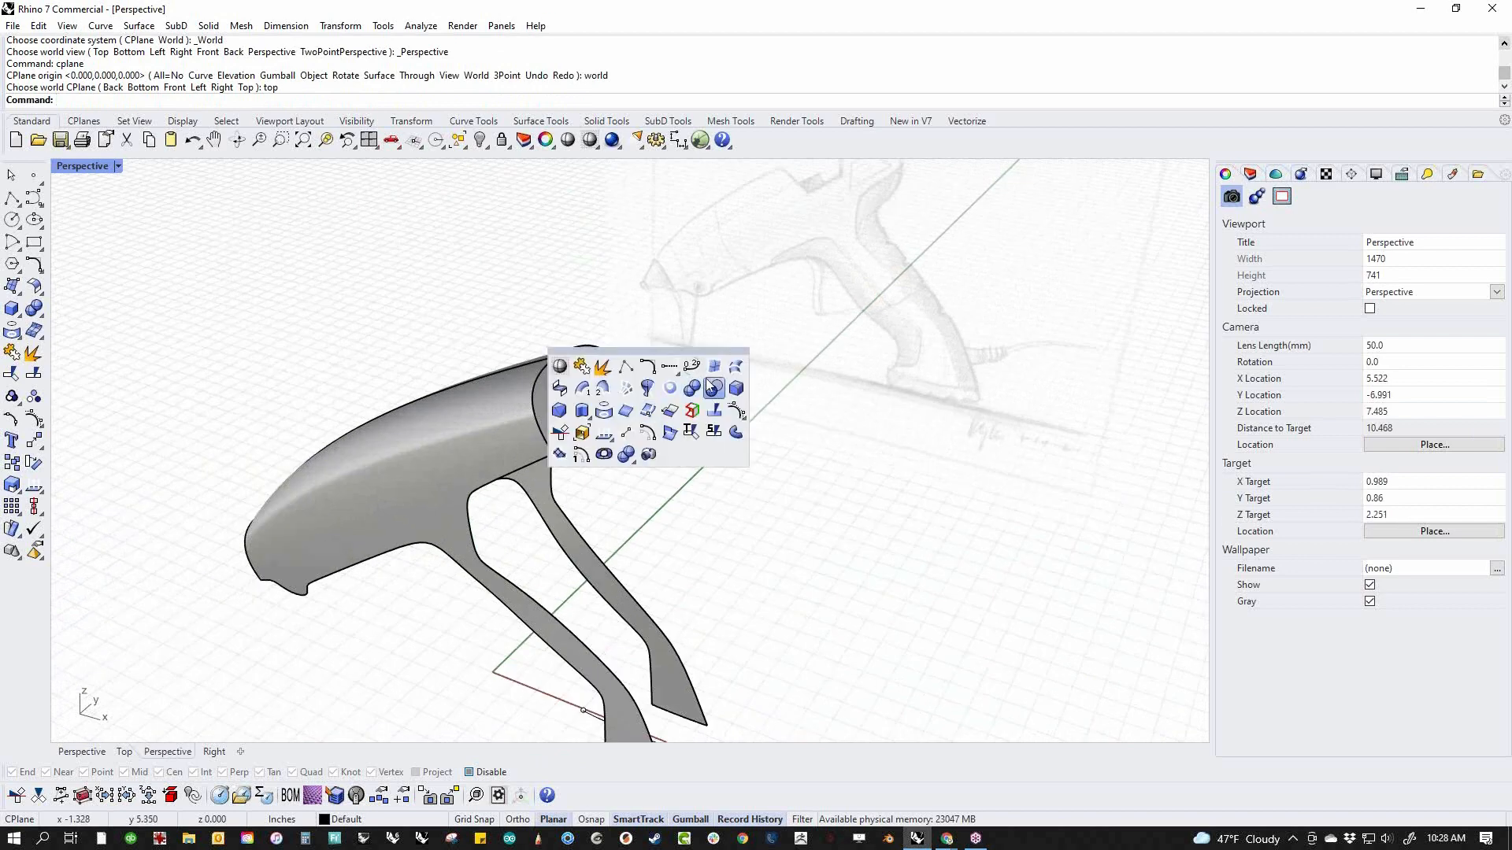
left_click(561, 389)
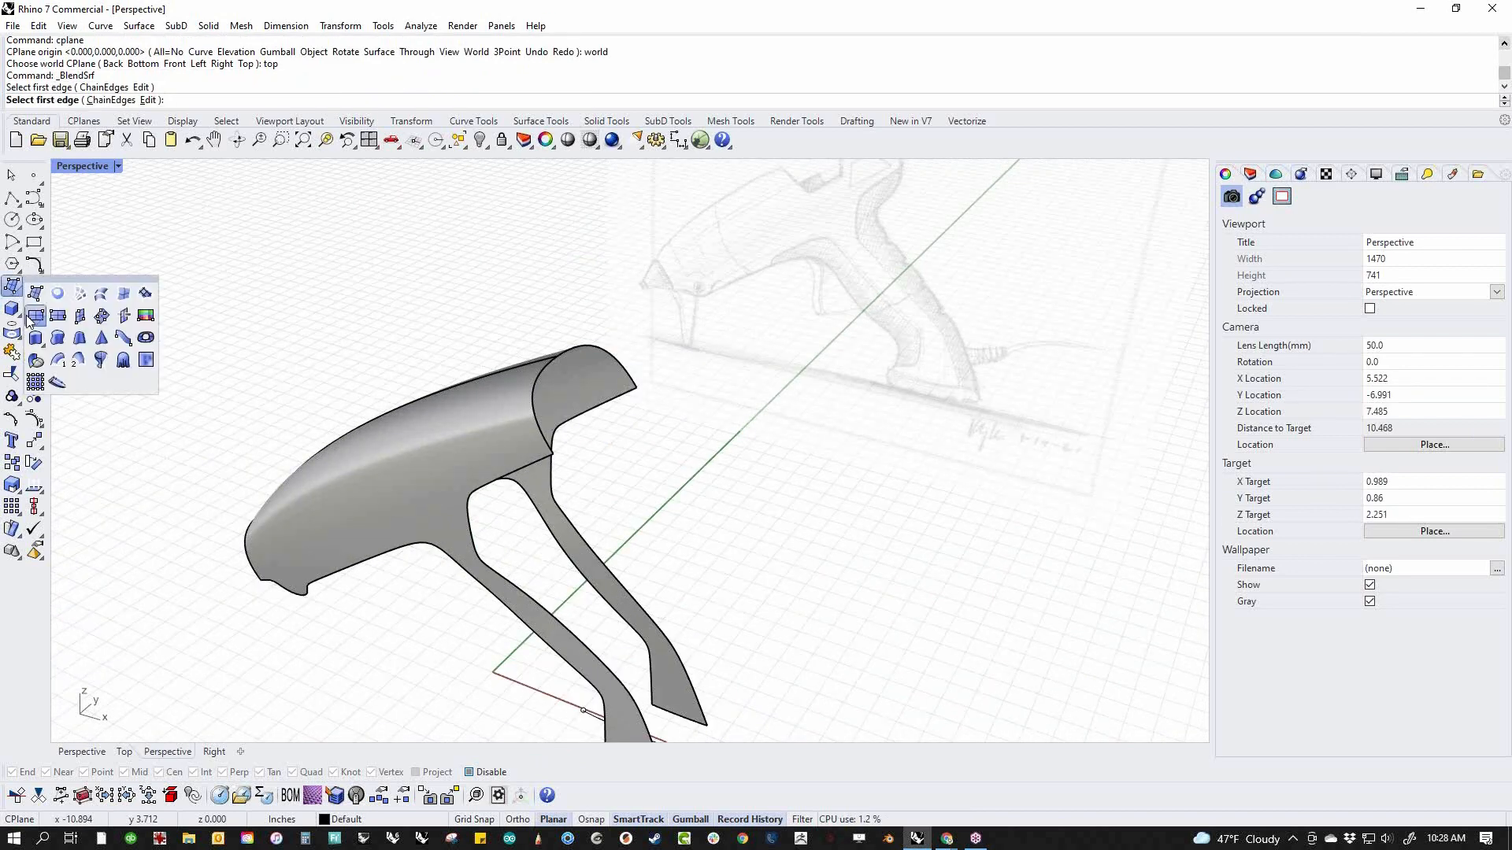
left_click(40, 291)
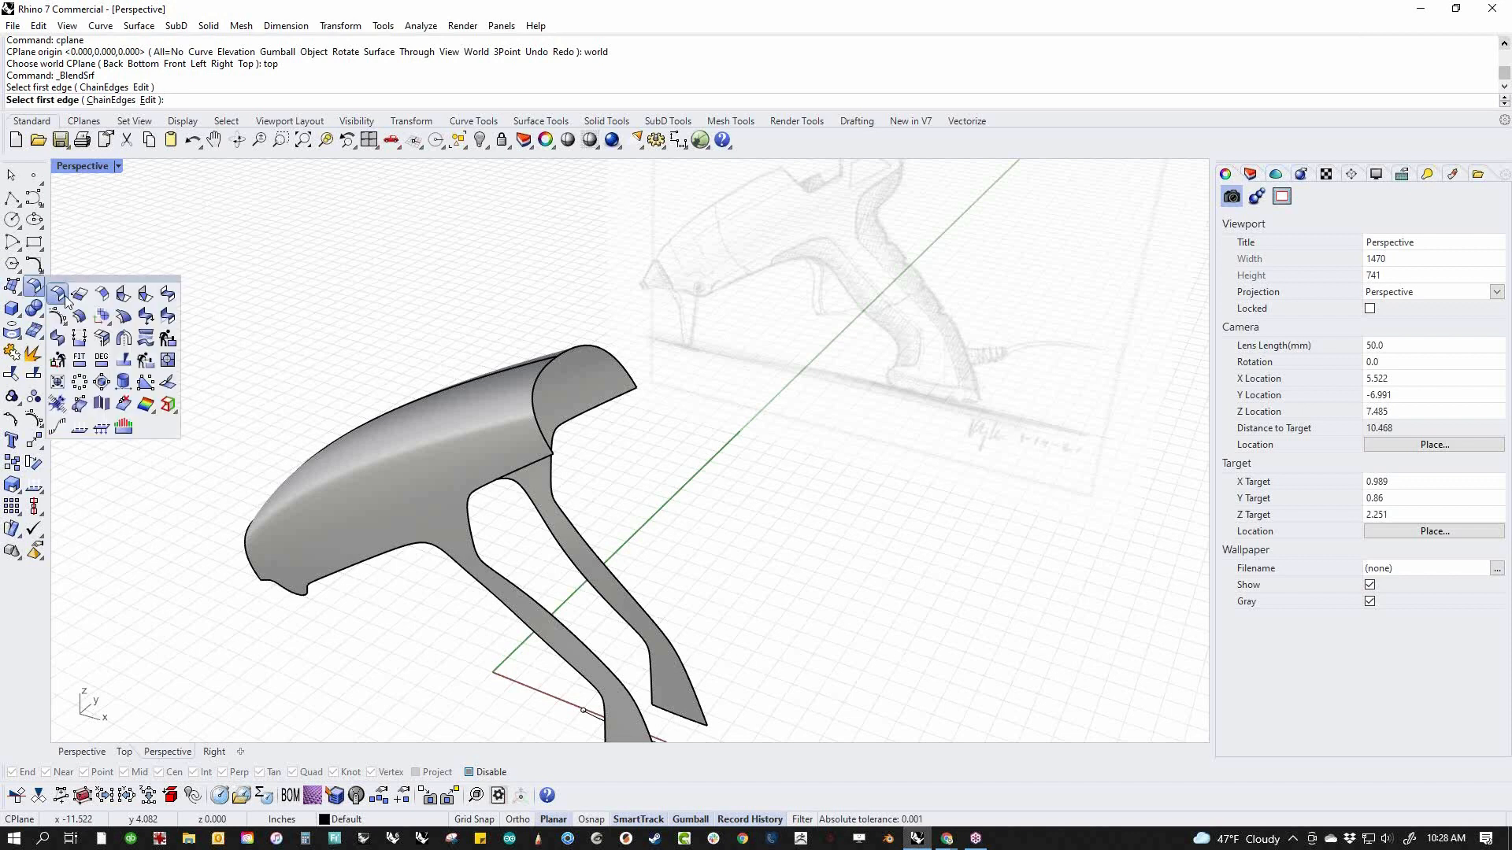
left_click(168, 296)
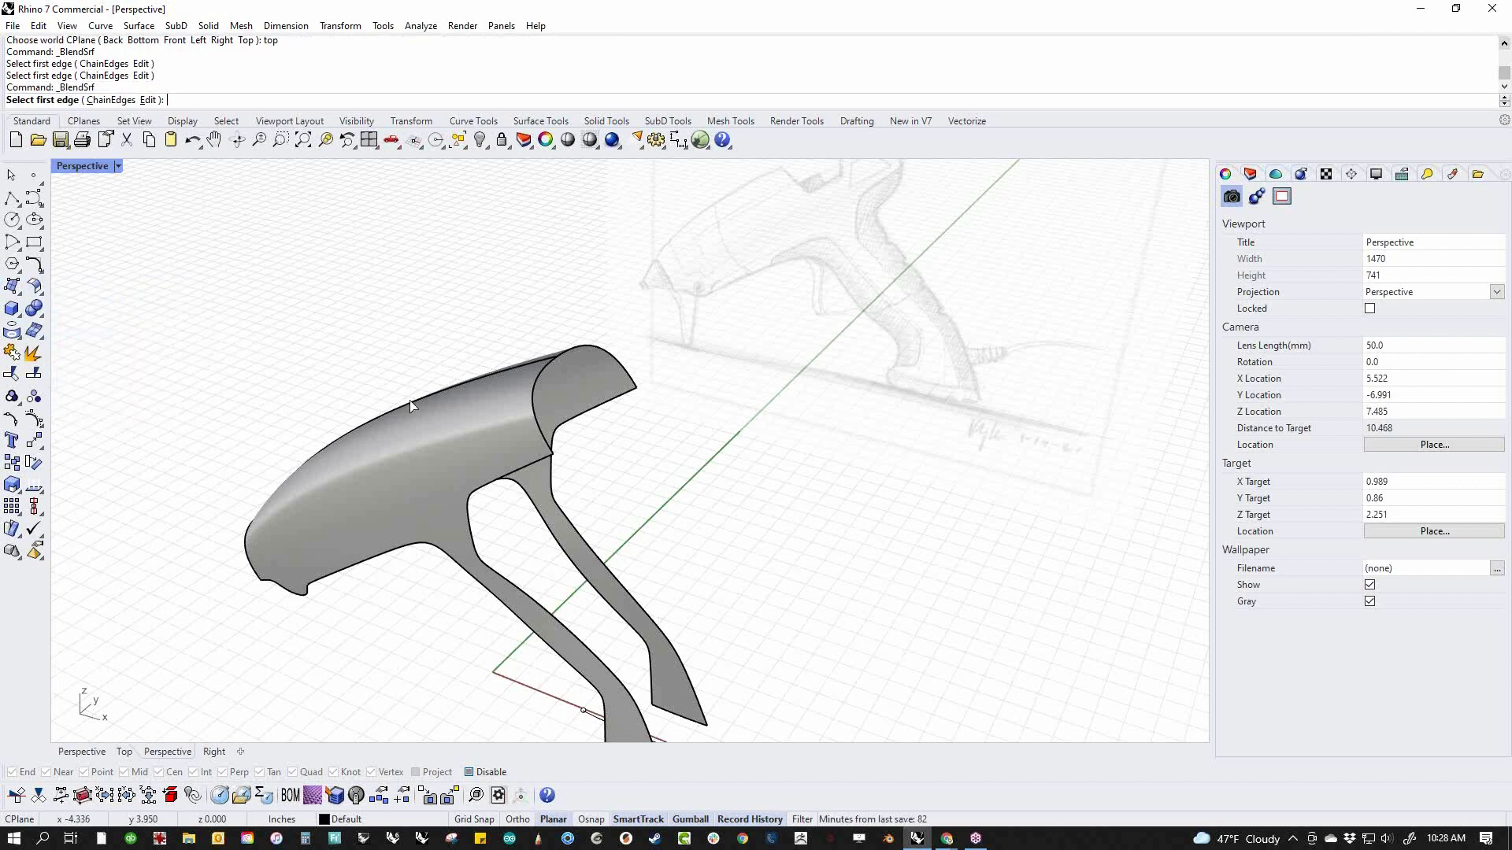
left_click(526, 466)
left_click(611, 411)
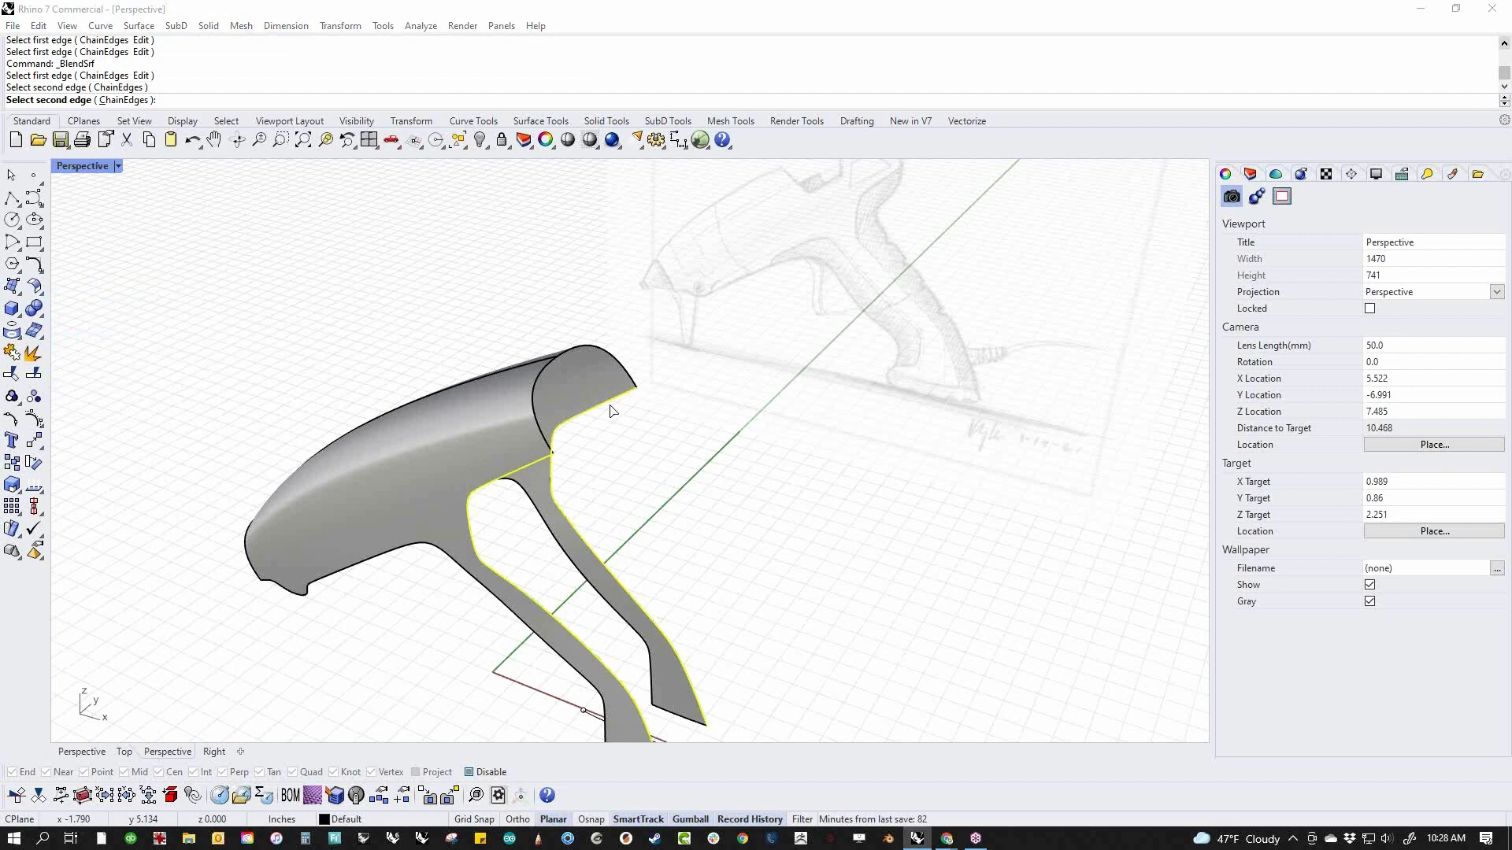
Set both sides of the surface blend to tangency, link the two bulge values and reduce them to 0.574
left_click(1032, 553)
right_click_drag(819, 535, 692, 496)
scroll(692, 496, "up", 6)
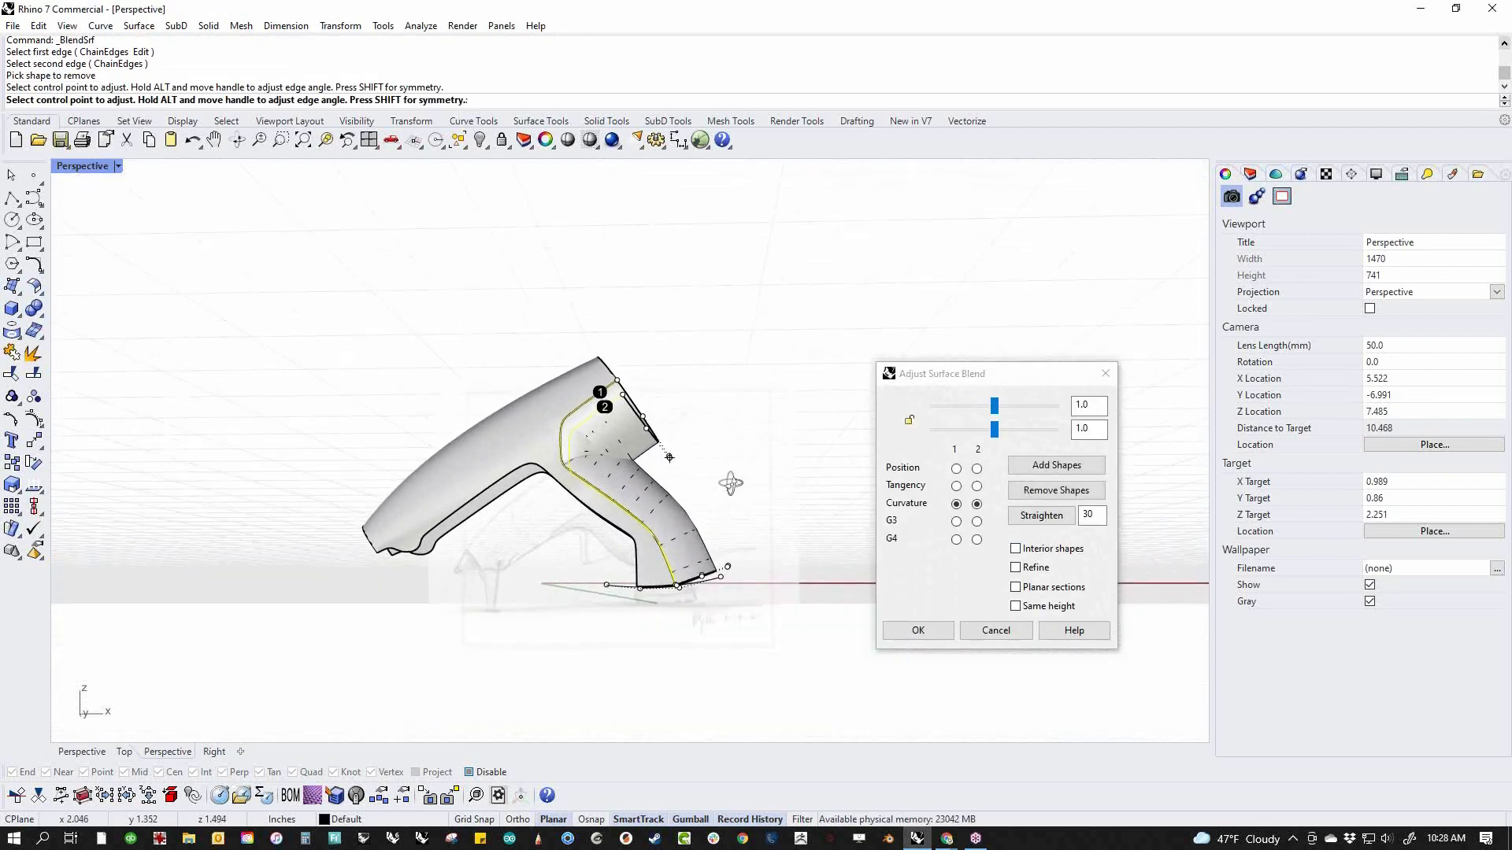
right_click_drag(674, 532, 779, 508)
left_click(955, 486, "shift")
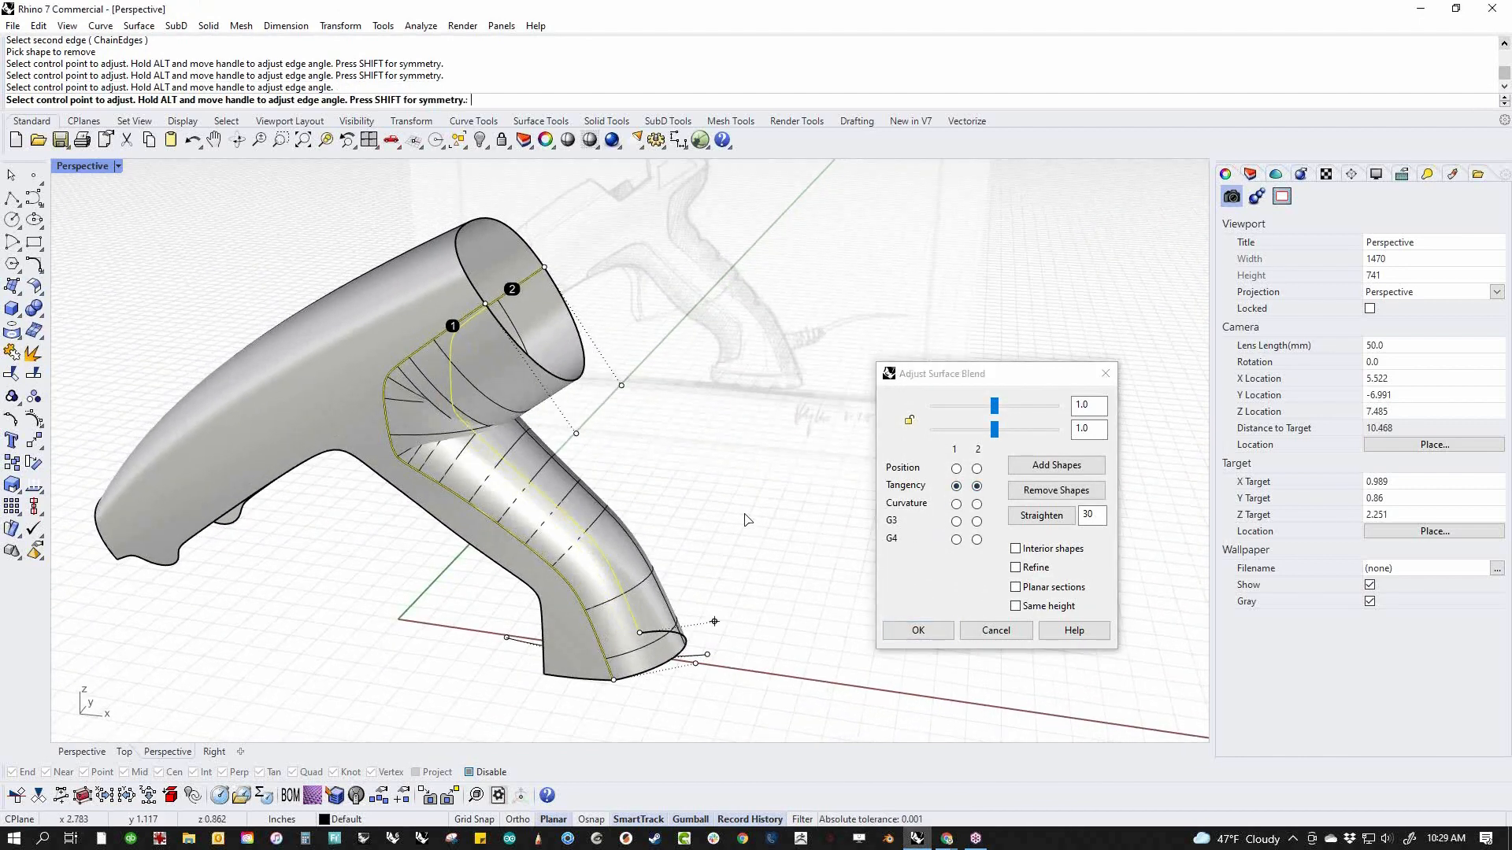
left_click(911, 421)
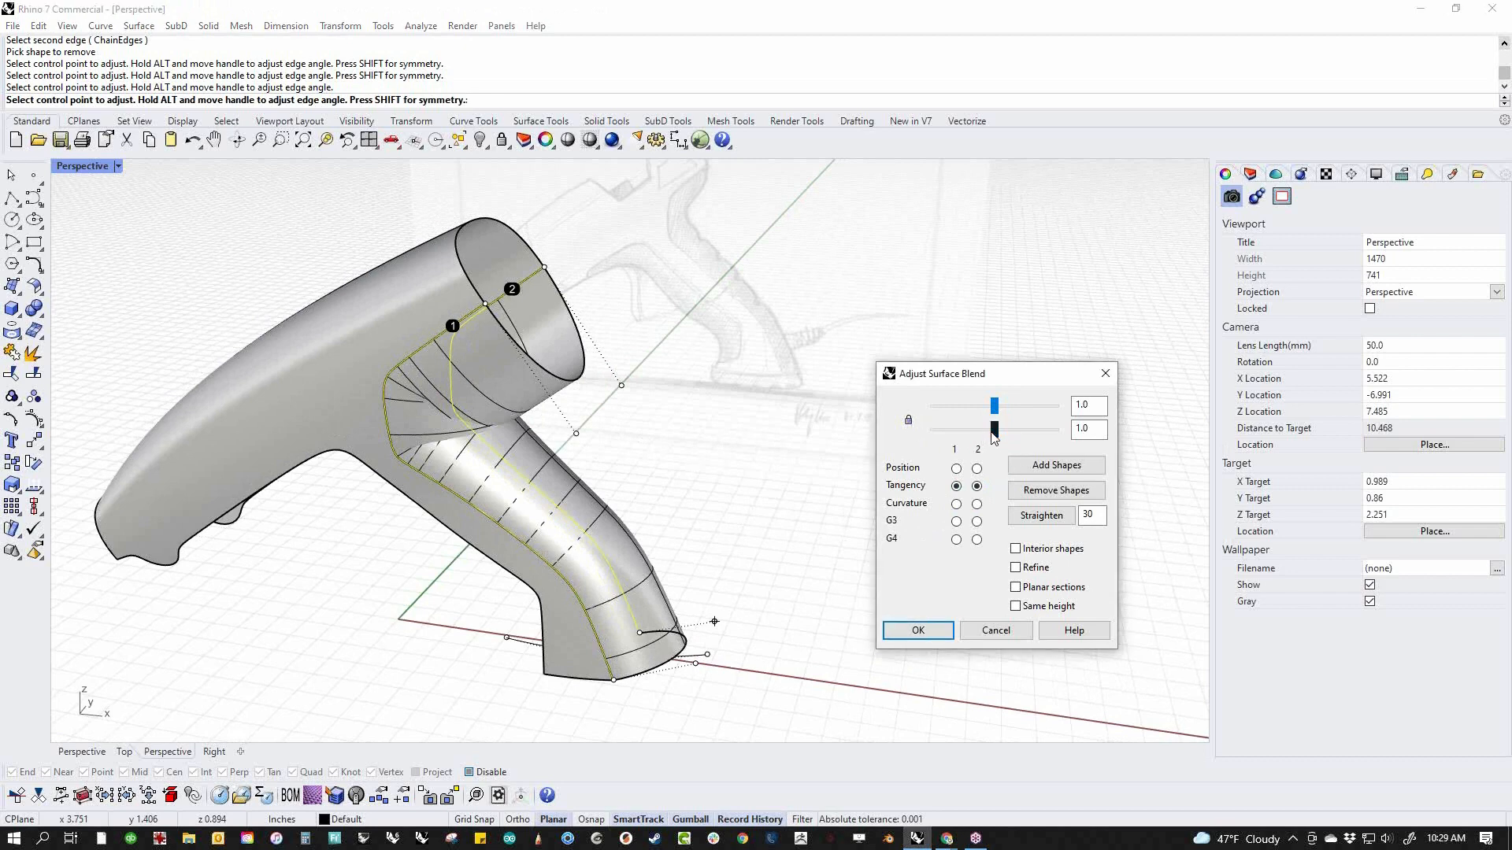
left_click_drag(998, 439, 975, 446)
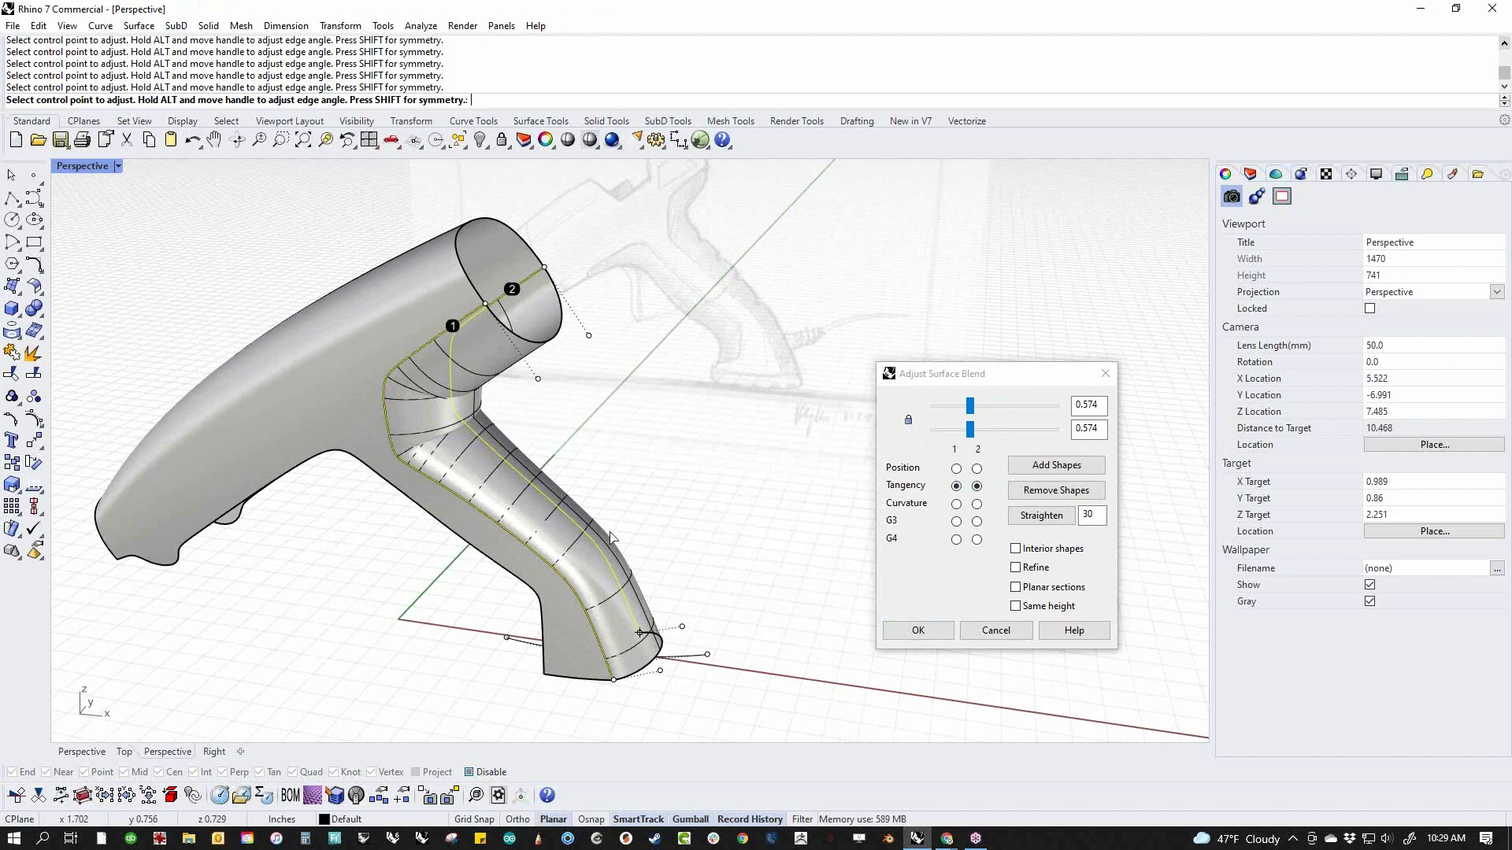
Compare the blend with the sketch in the front view, reduce both linked bulge values to 0.412 and create the surface
right_click_drag(619, 540, 557, 510, "shift")
type("f")
key("Return")
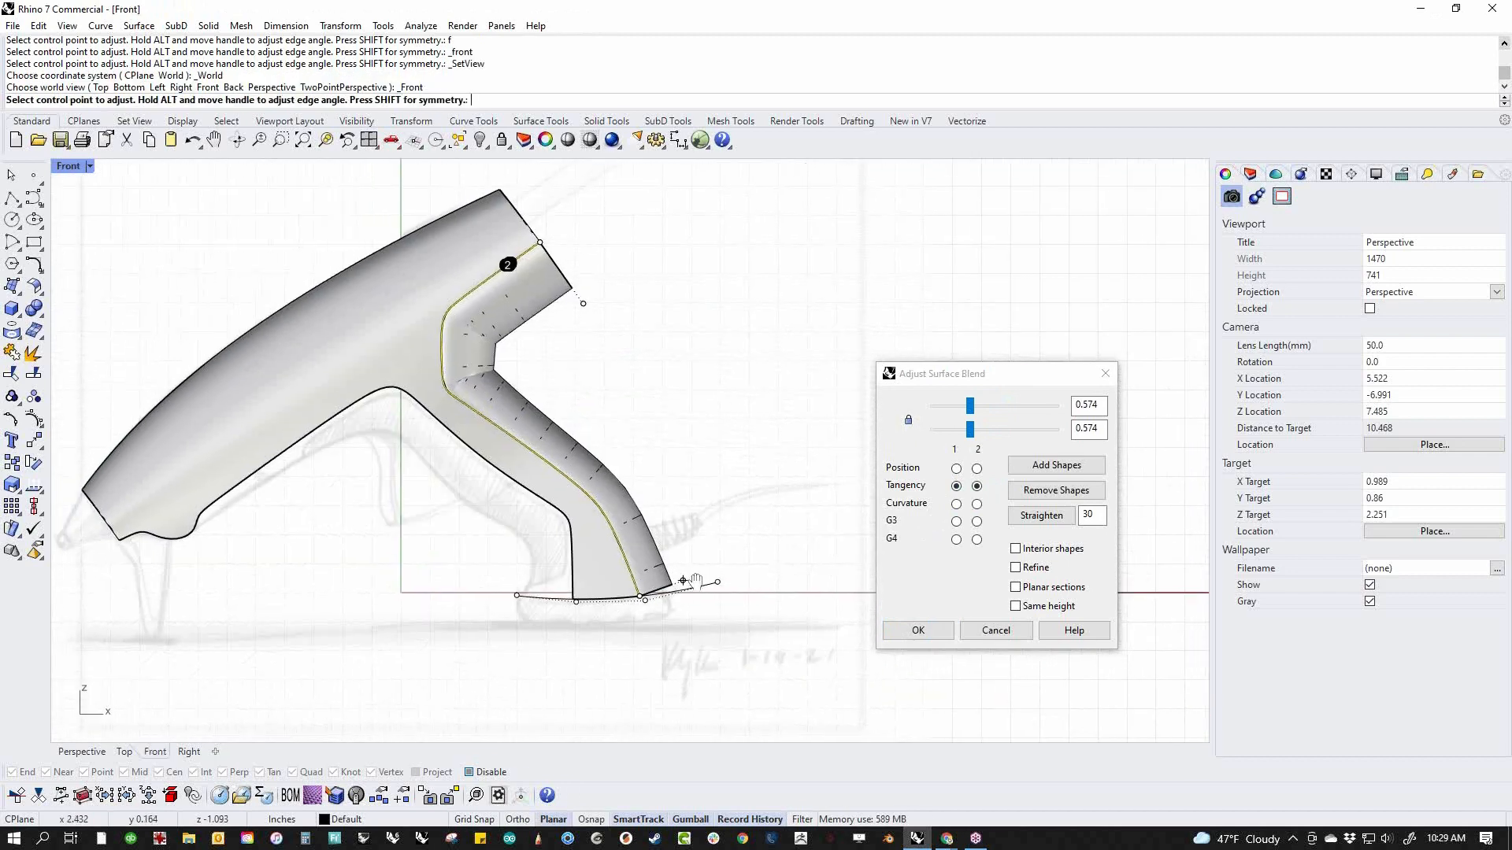
left_click(975, 433)
left_click_drag(992, 427, 958, 440)
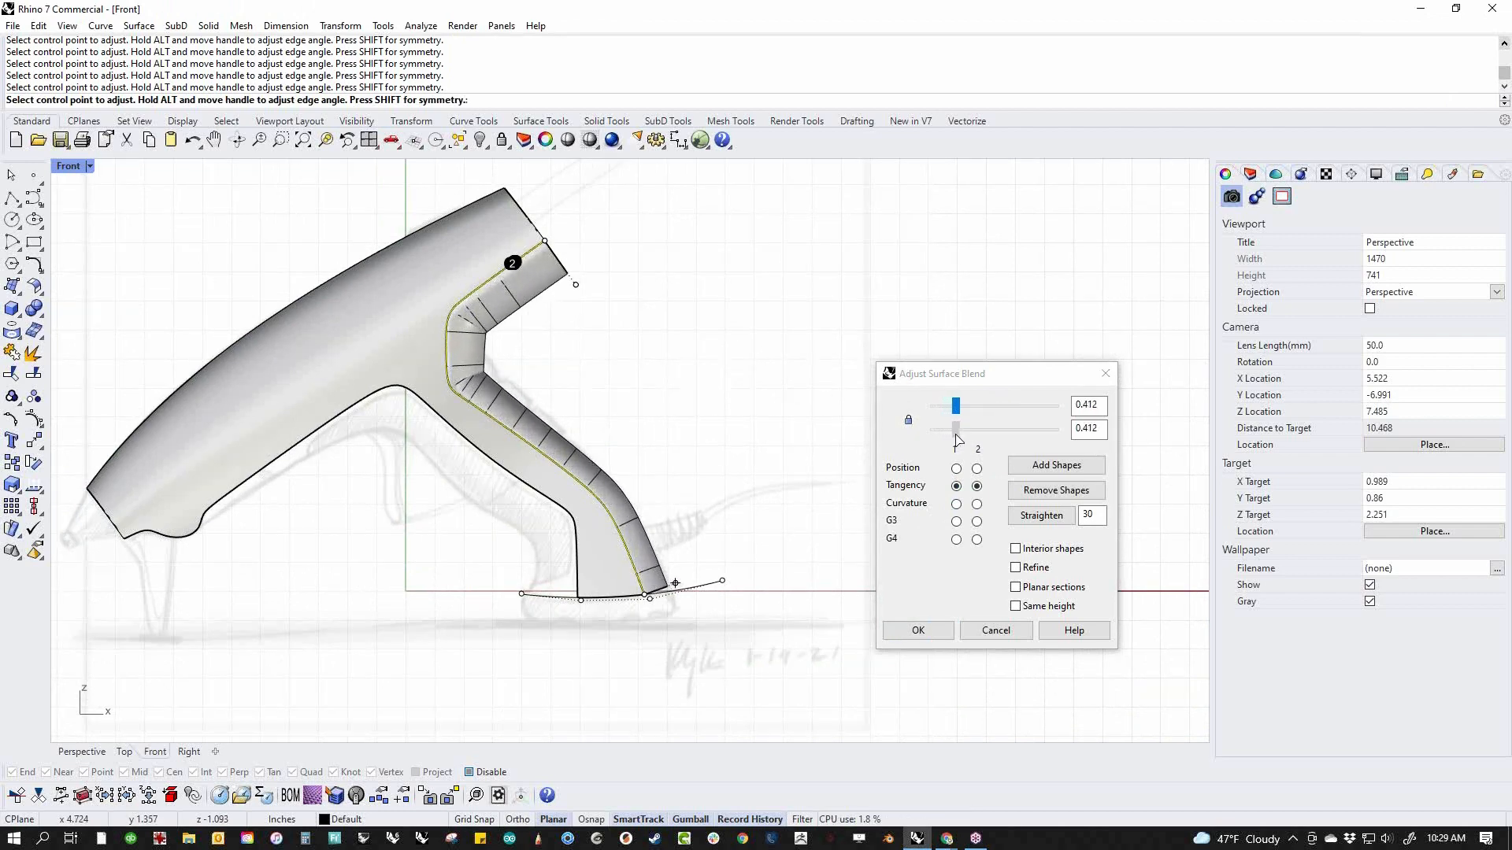
left_click(956, 438)
scroll(607, 608, "up", 5)
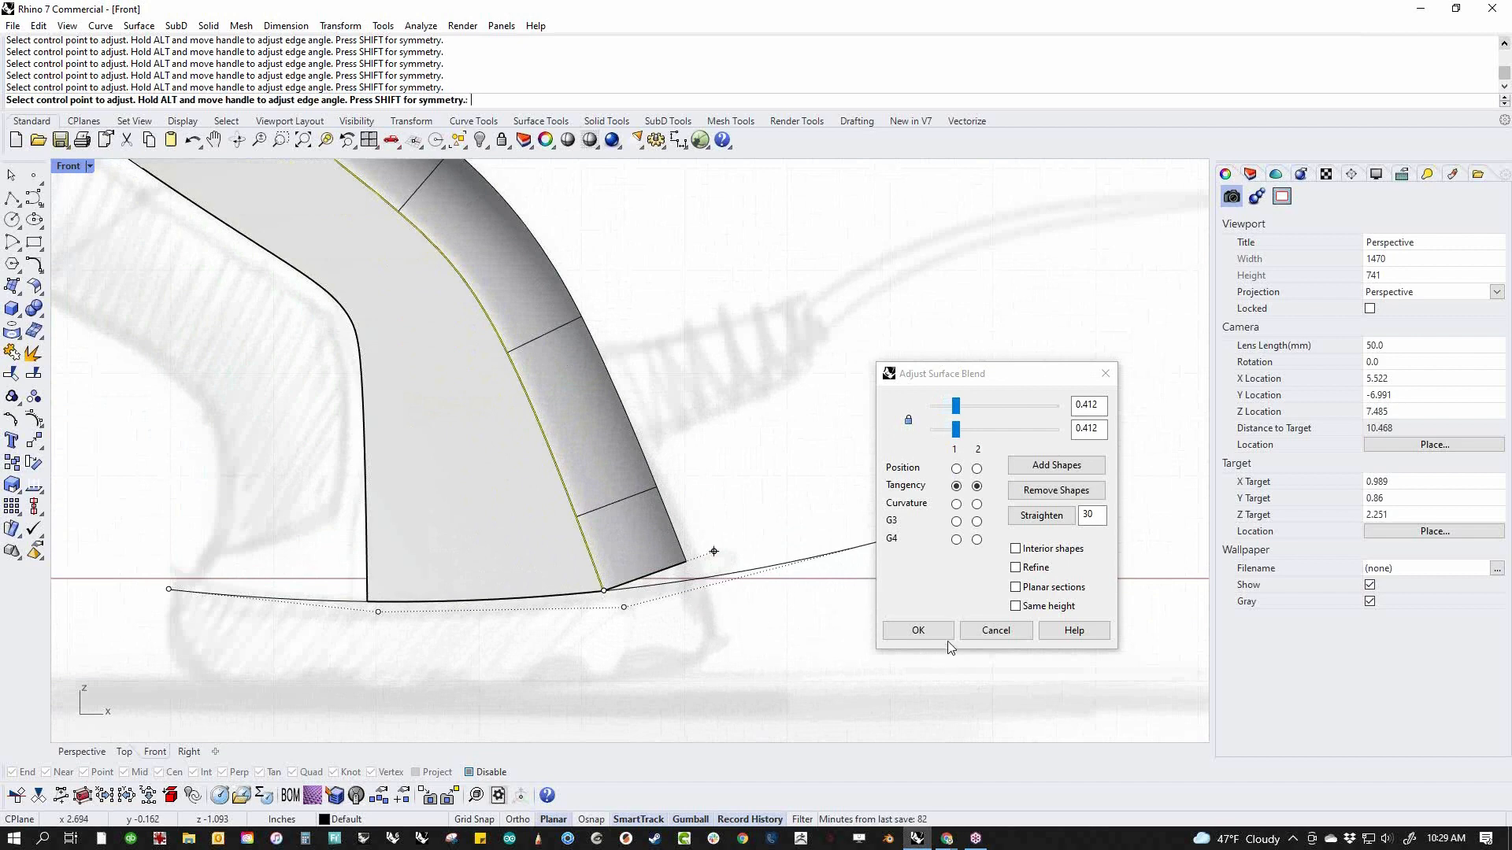
scroll(693, 606, "down", 5)
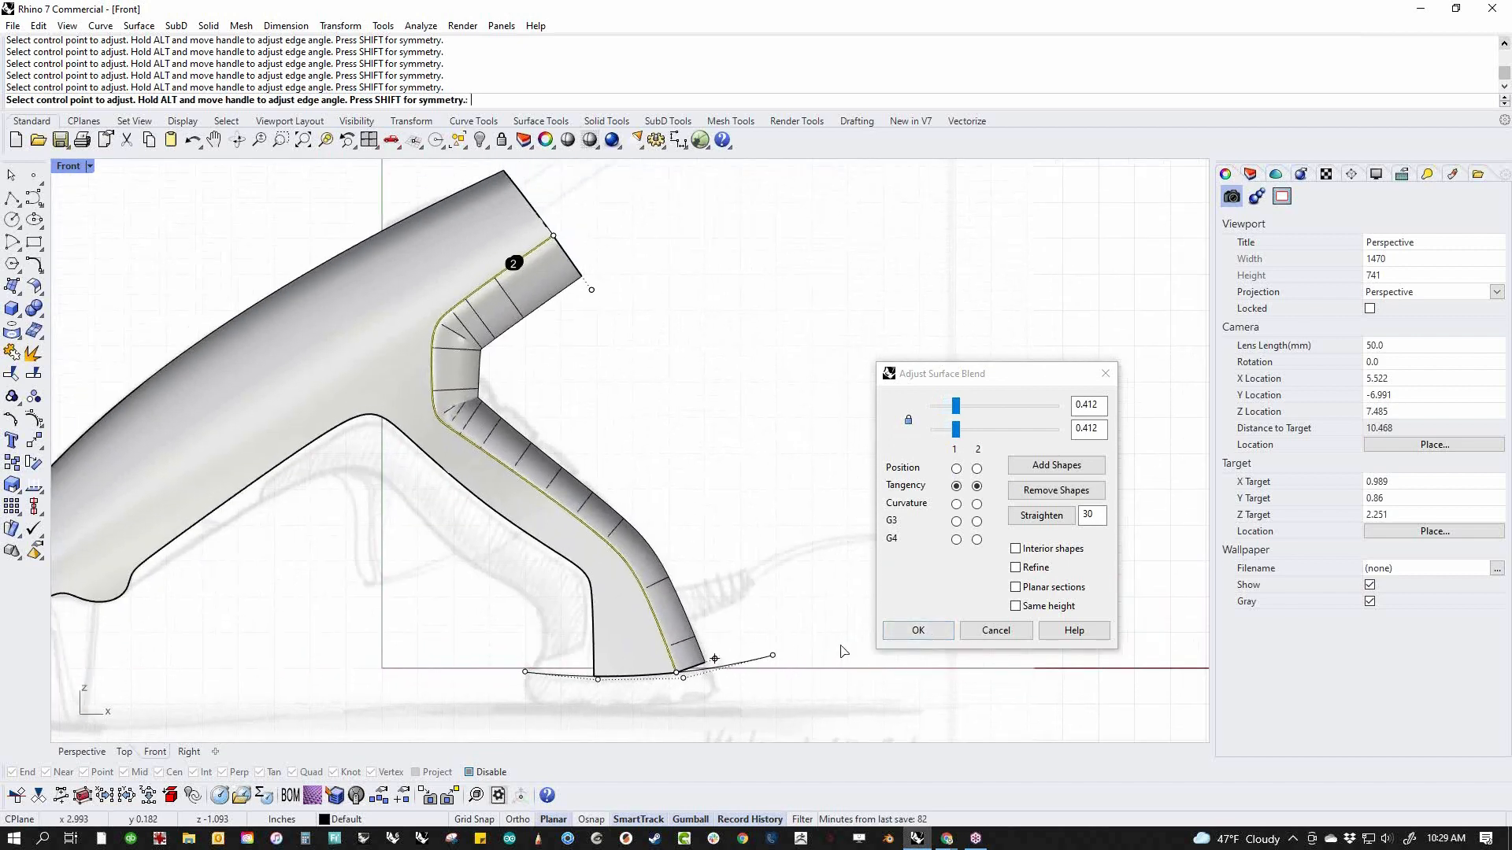
left_click(918, 630)
Try to show control points on the rear blend polysurface, and explode it into separate surfaces
right_click_drag(621, 426, 785, 496)
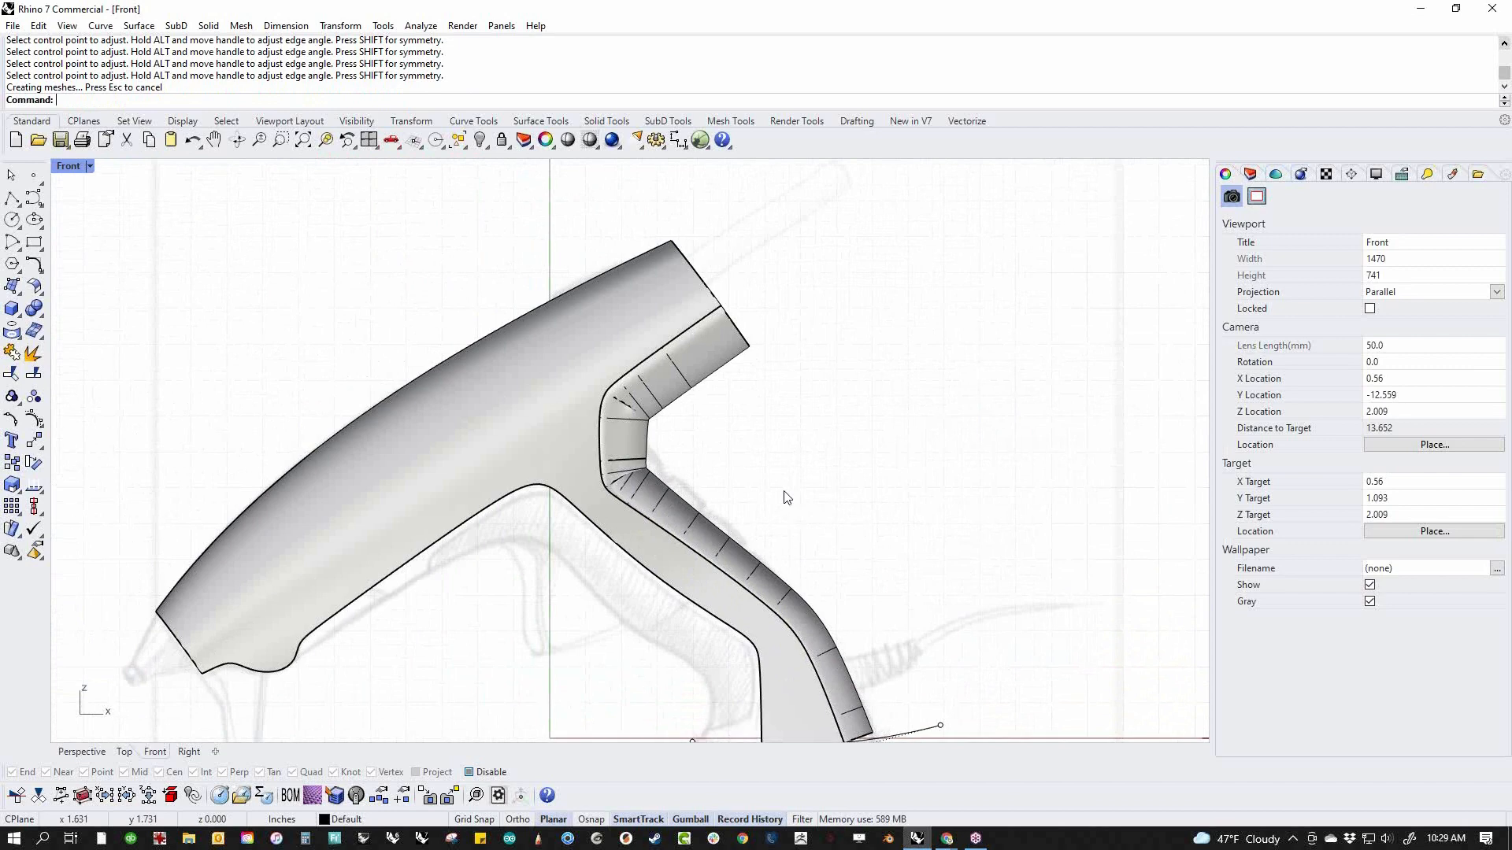
scroll(634, 487, "up", 3)
left_click(639, 483)
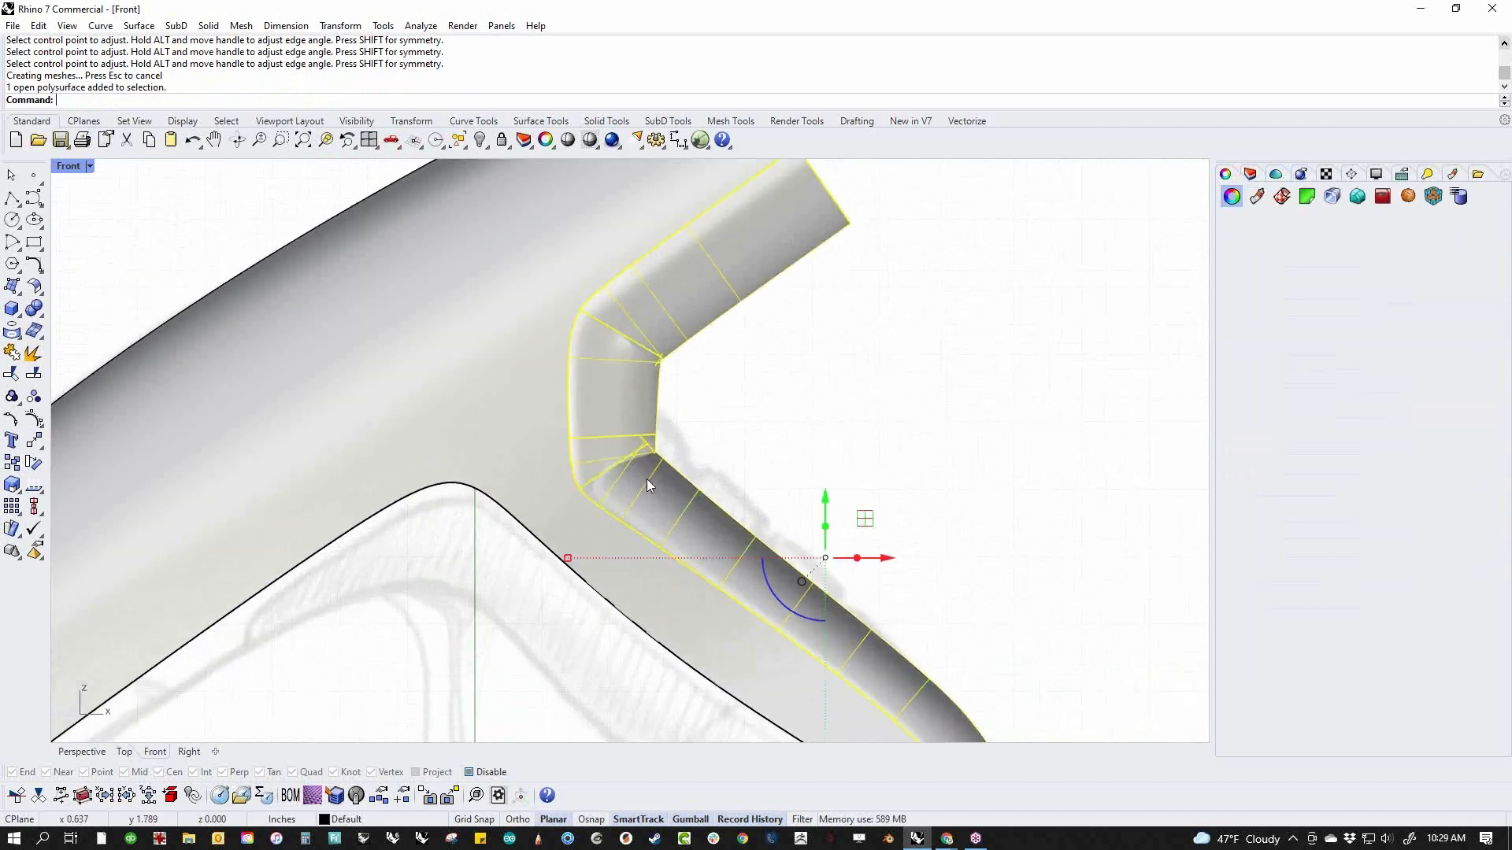
middle_click(790, 481)
left_click(876, 479)
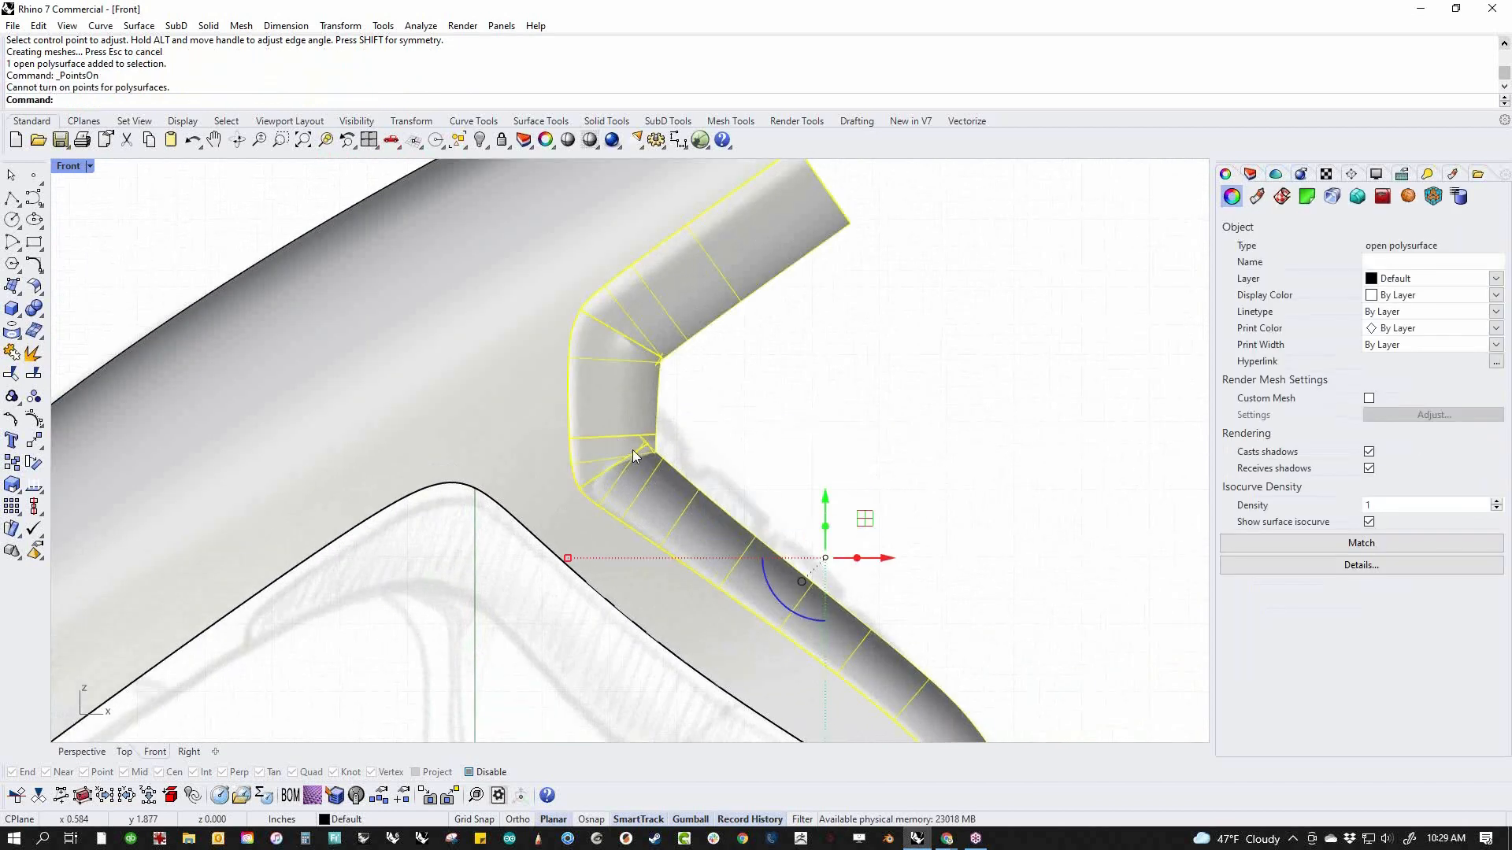
middle_click(817, 429)
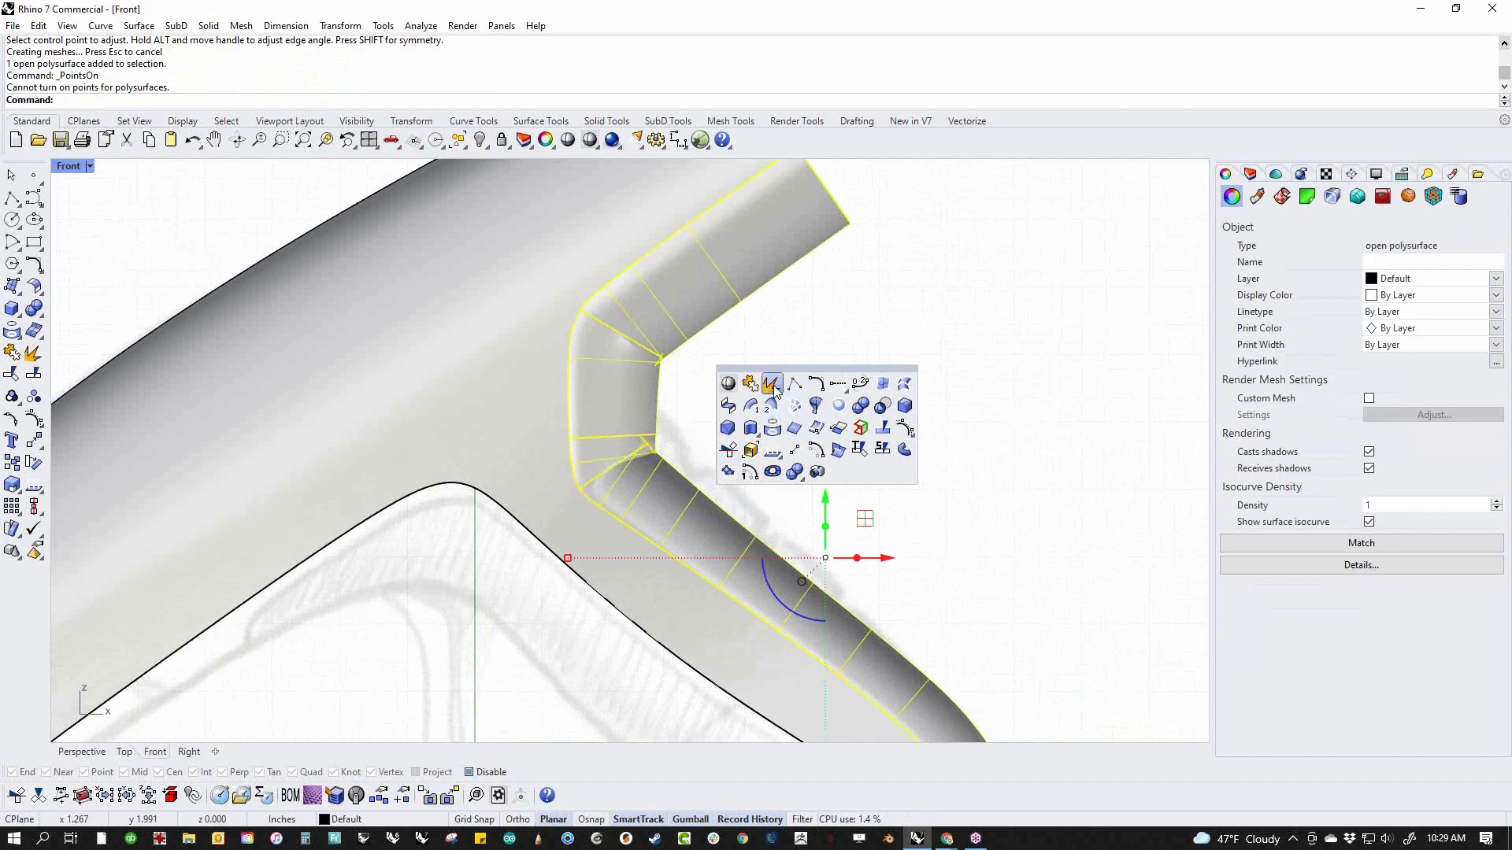
left_click(772, 385)
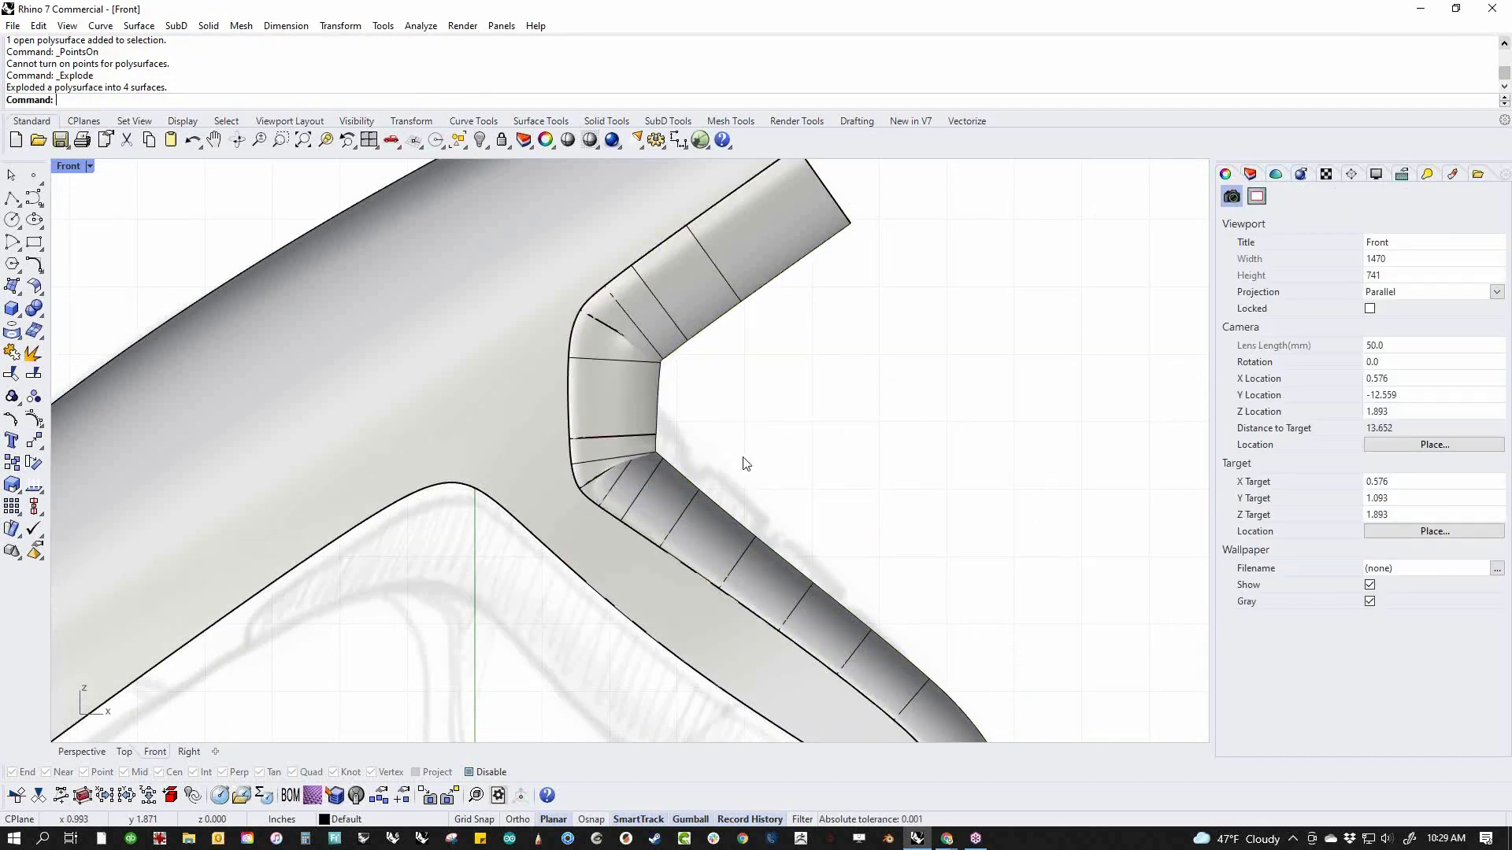
In the perspective view, hide the upper pieces of the exploded rear blend and delete the long piece along the lower handle
key("ctrl+F4")
scroll(685, 471, "up", 6)
left_click(654, 611)
right_click_drag(654, 611, 731, 495)
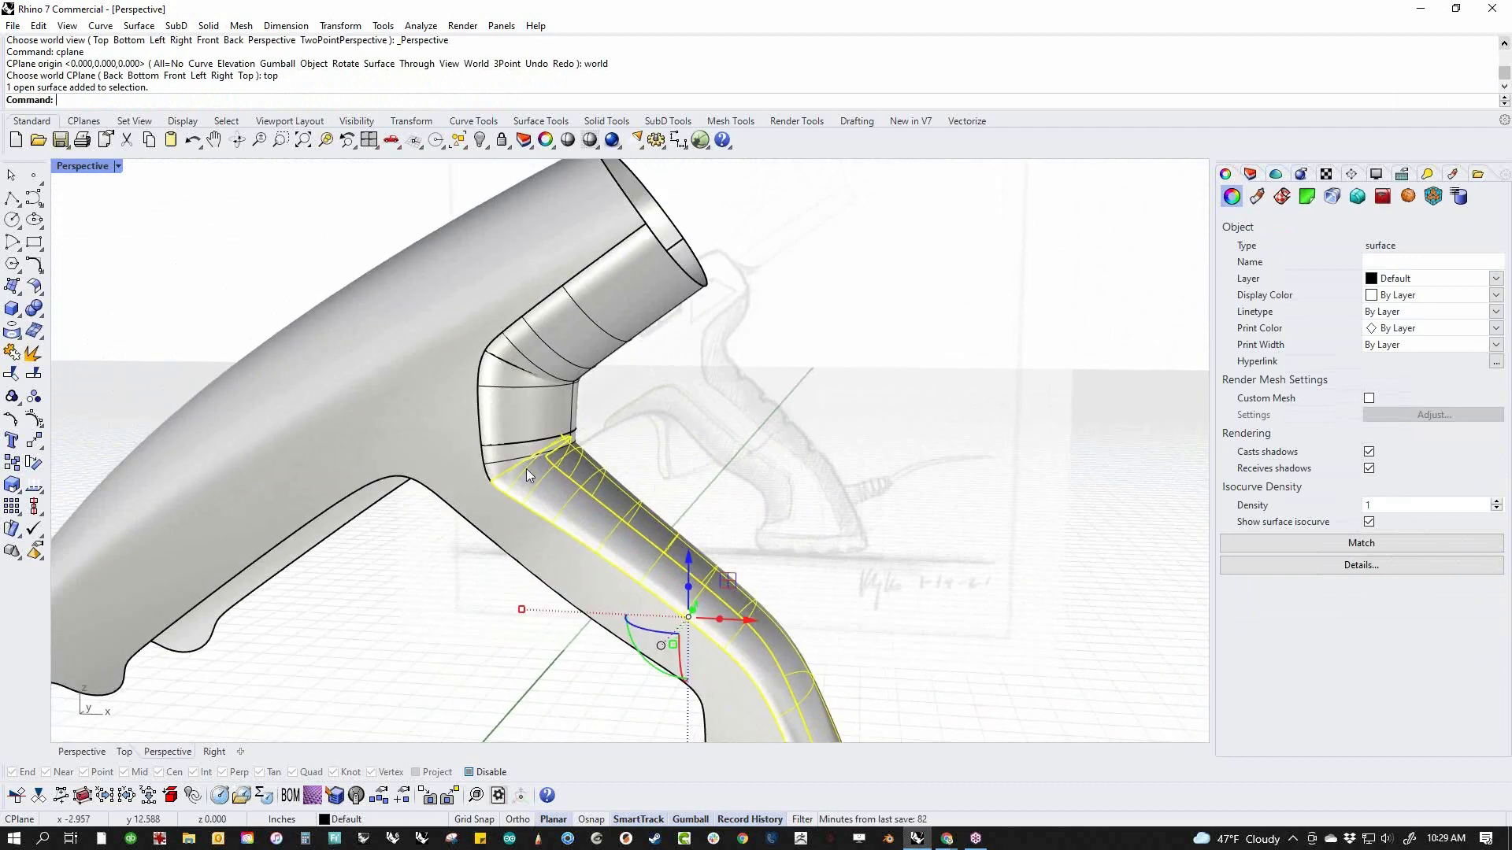
scroll(524, 471, "up", 4)
left_click(496, 461)
left_click(520, 374, "shift")
left_click(545, 290, "shift")
left_click(611, 286, "shift")
type("h")
key("Return")
scroll(662, 452, "down", 6)
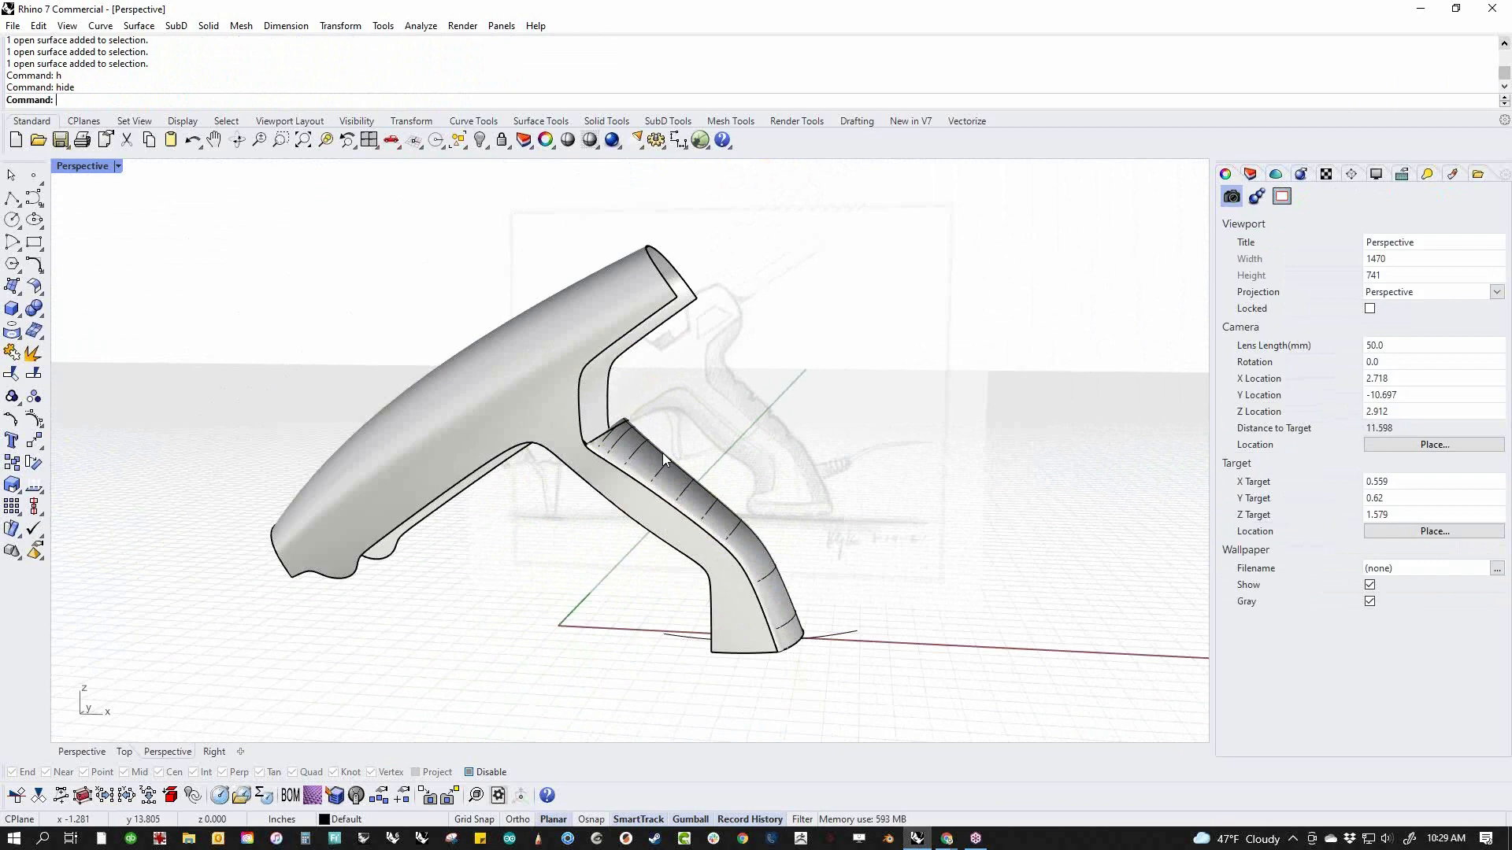
left_click(663, 452)
key("Delete")
Start a blend curve between the bottom edges of the two handle sides, flipping both ends so it arcs out behind the handle
right_click_drag(663, 460, 408, 553)
middle_click(186, 376)
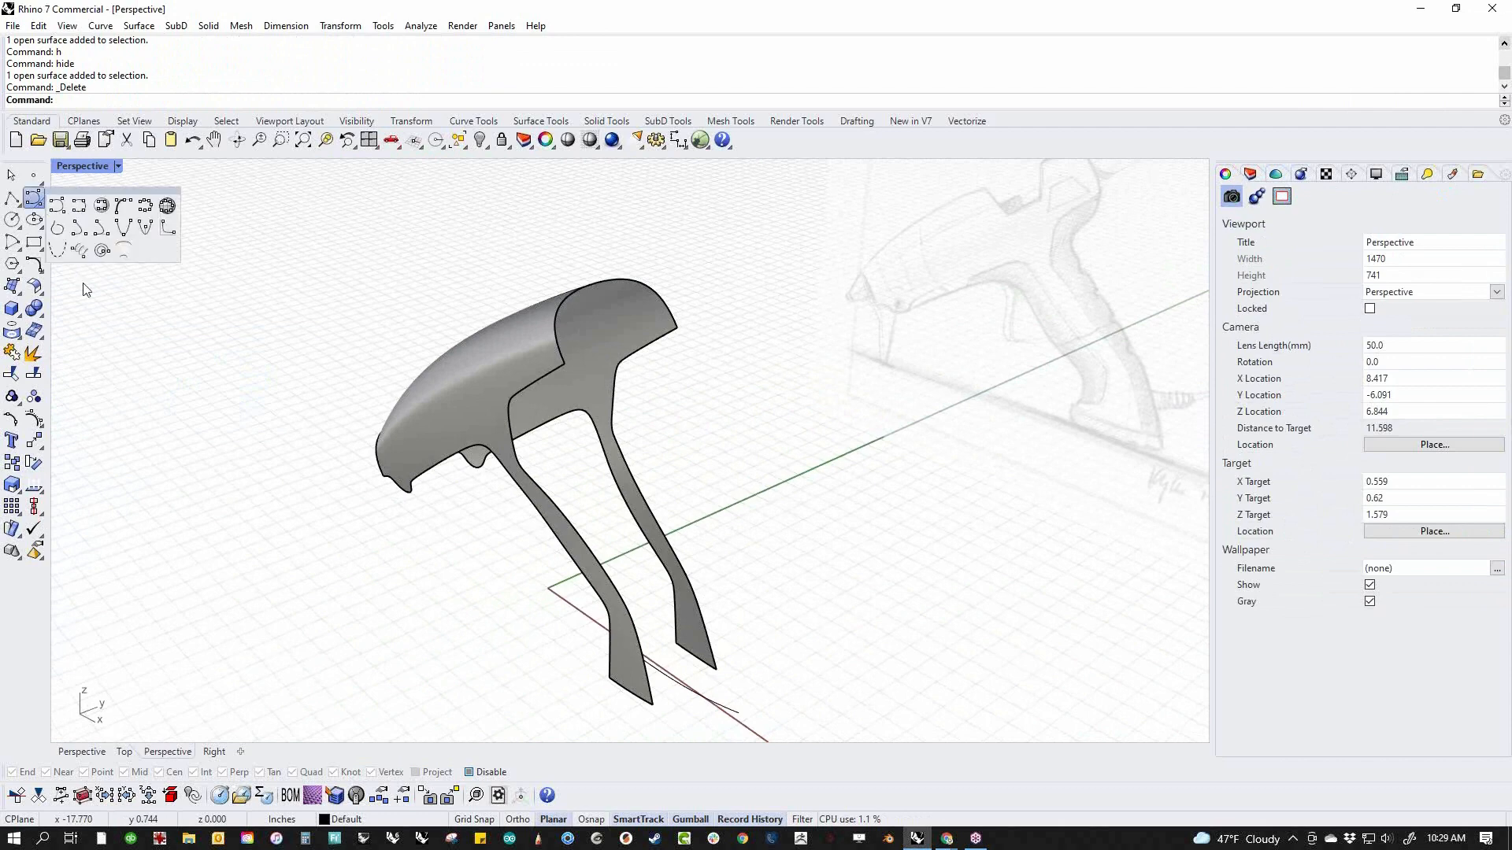
left_click(39, 272)
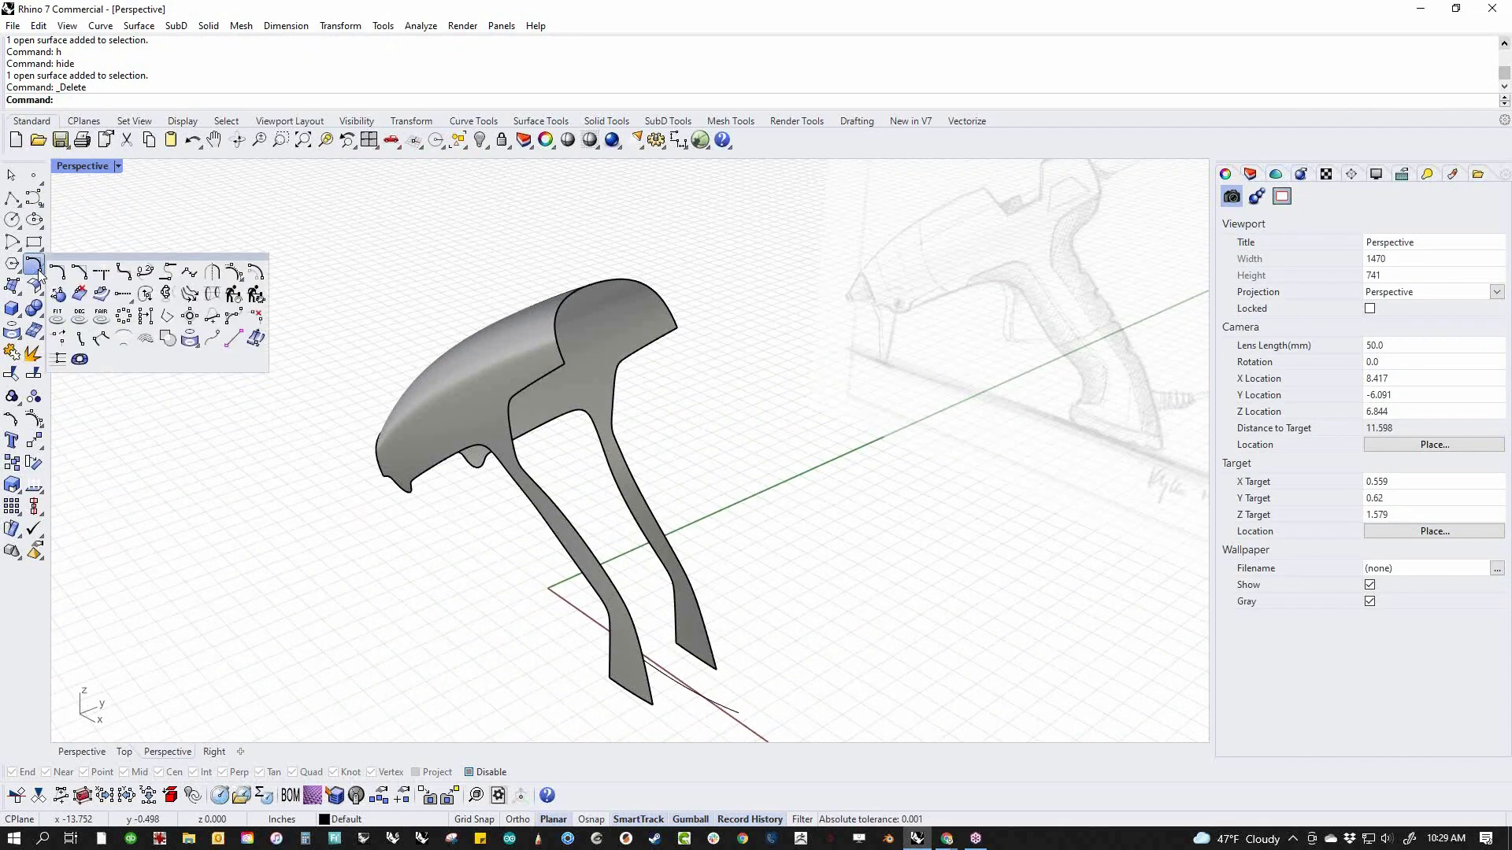
left_click(146, 273)
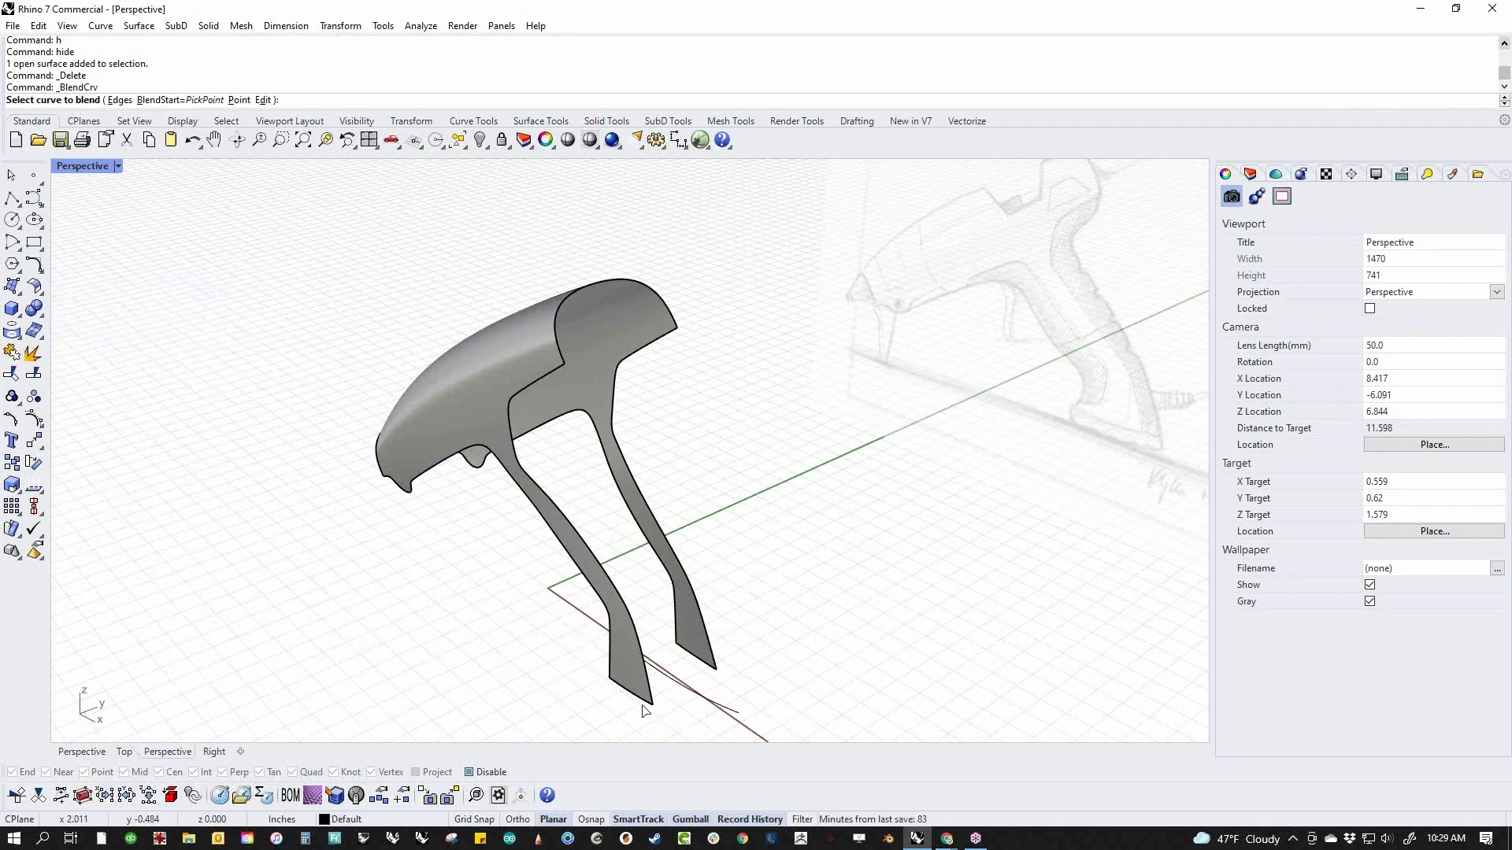
left_click(704, 665)
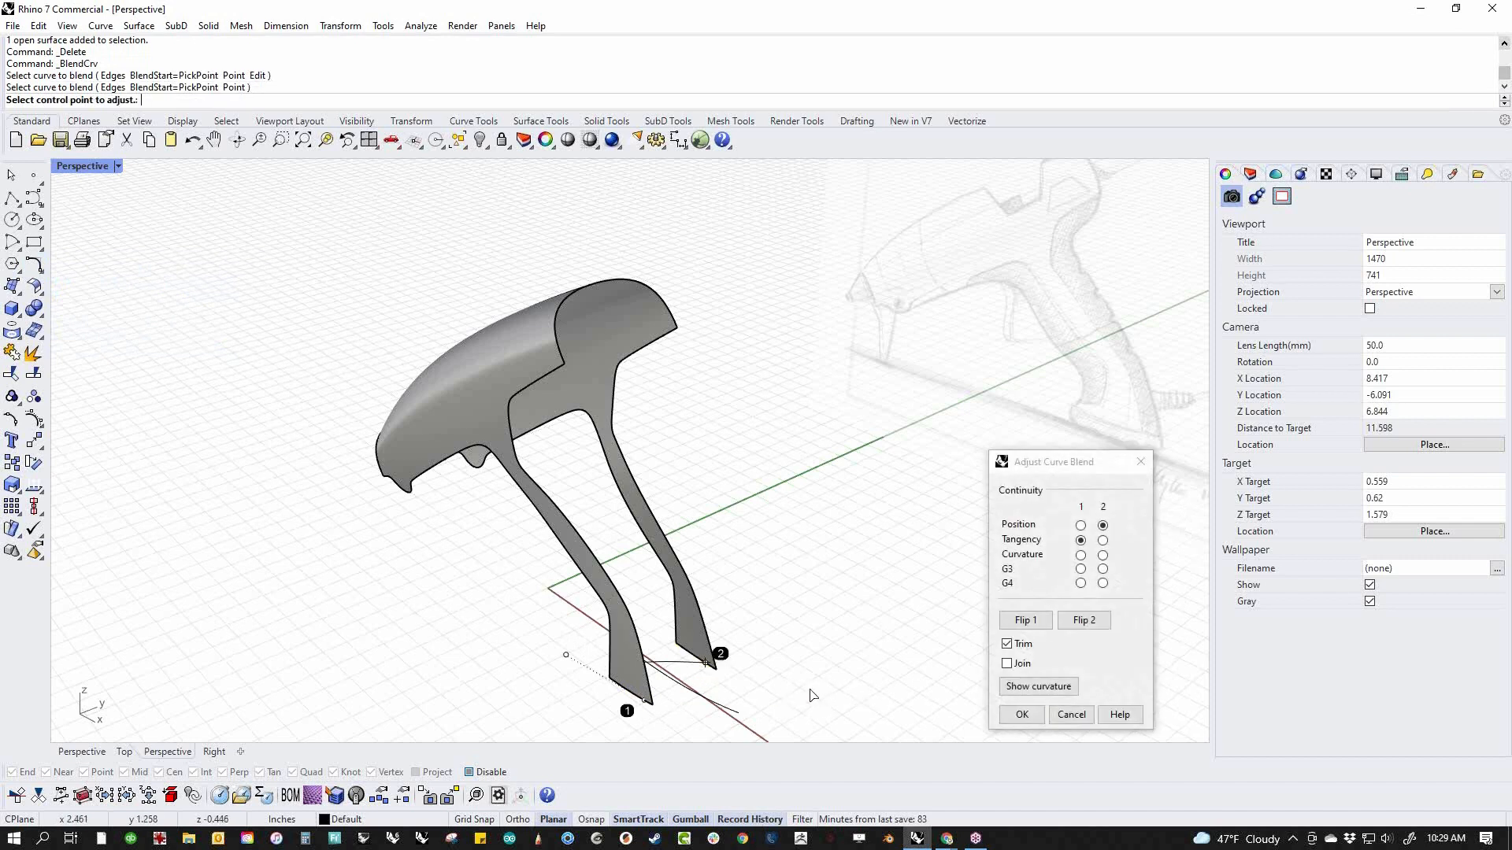
right_click_drag(809, 690, 797, 641, "shift")
left_click(1047, 626)
left_click(1076, 622)
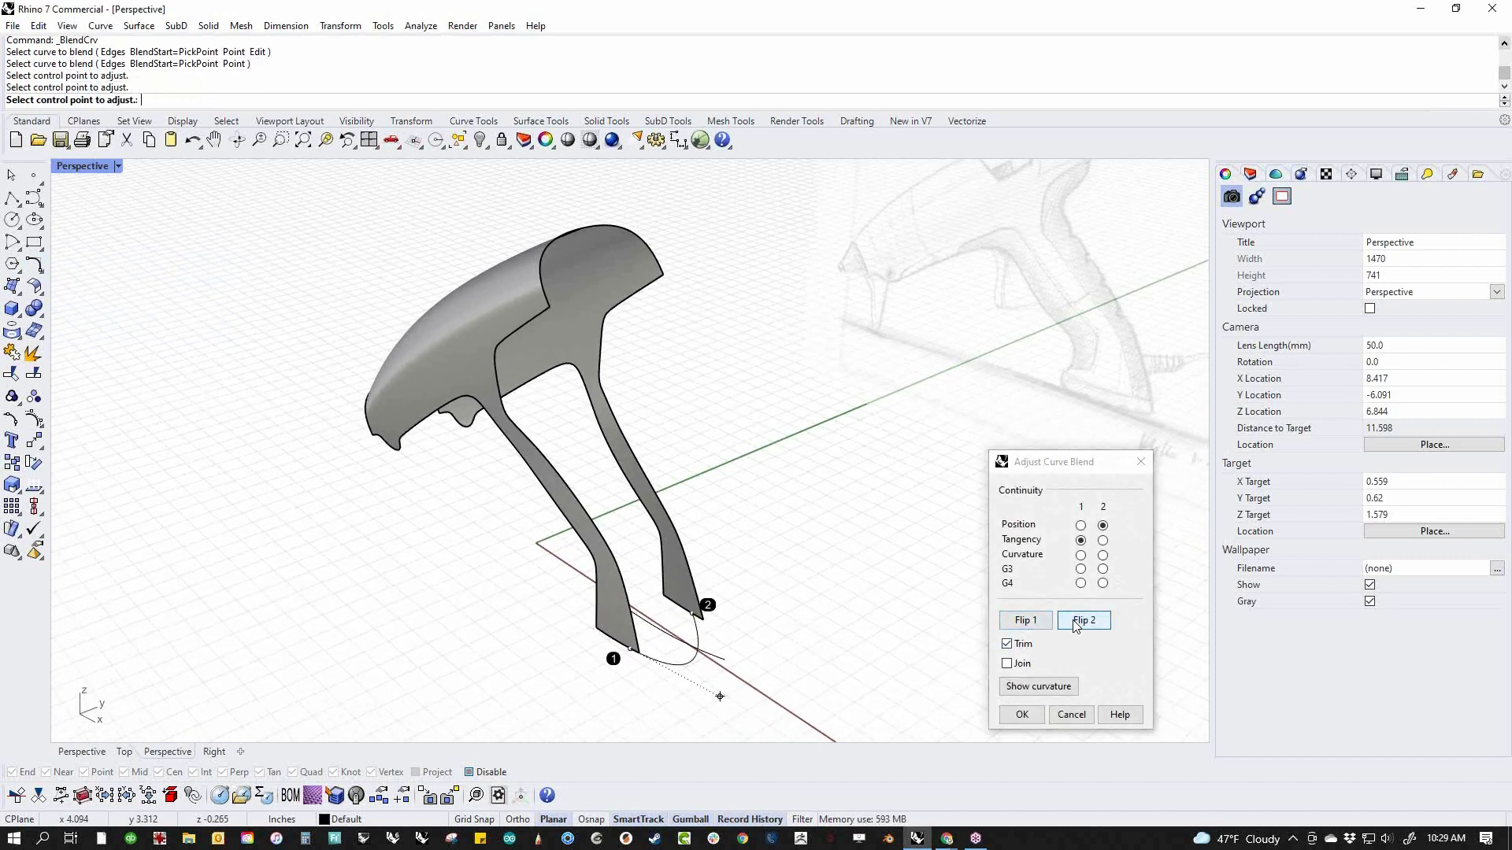
Move both ends of the blend curve to the handle's rear bottom corners and set end 2 to tangency
left_click(697, 614)
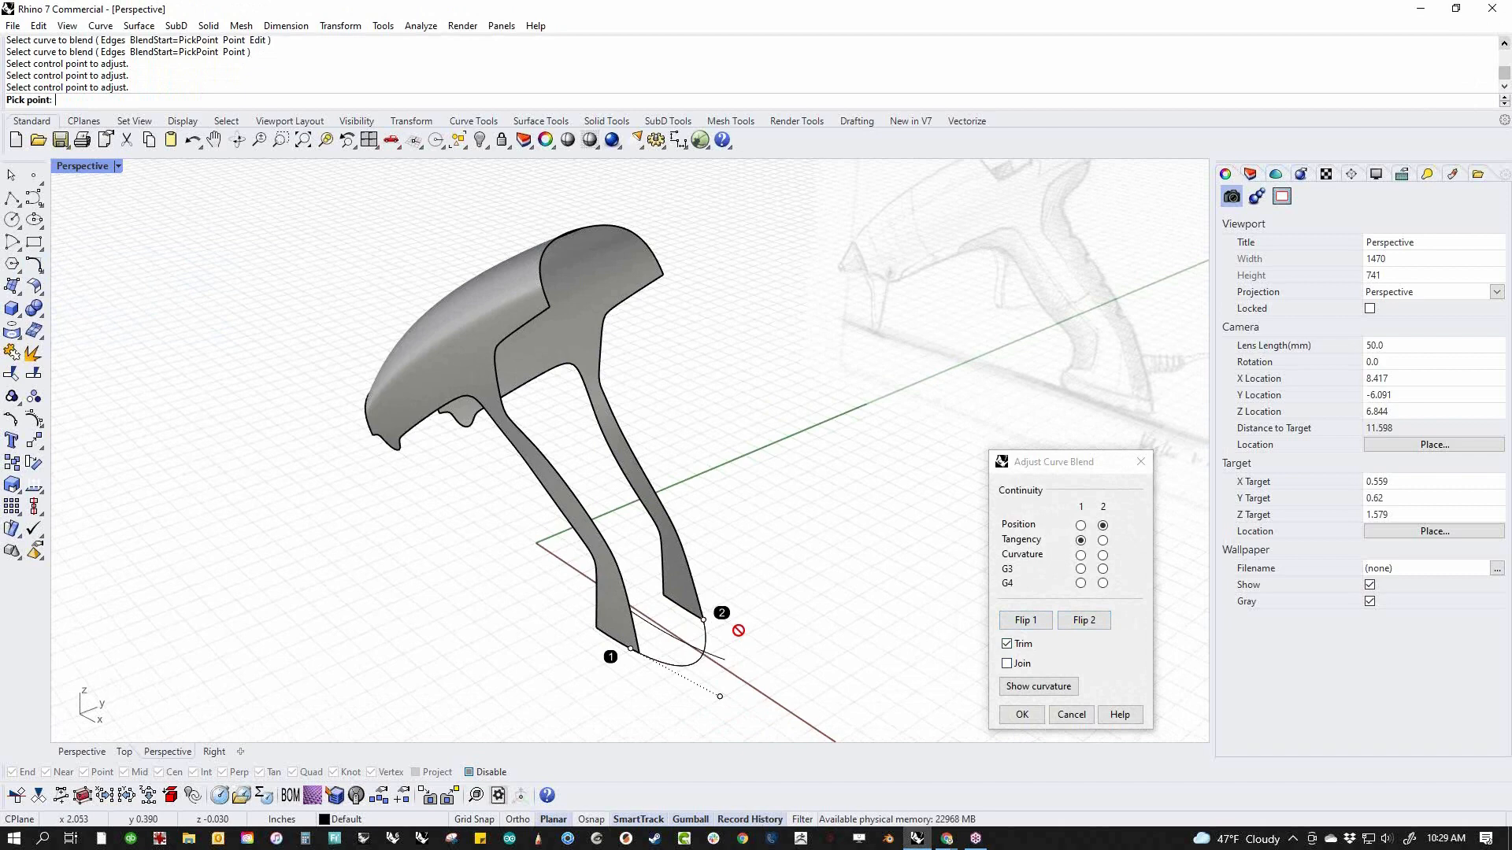
left_click(709, 622)
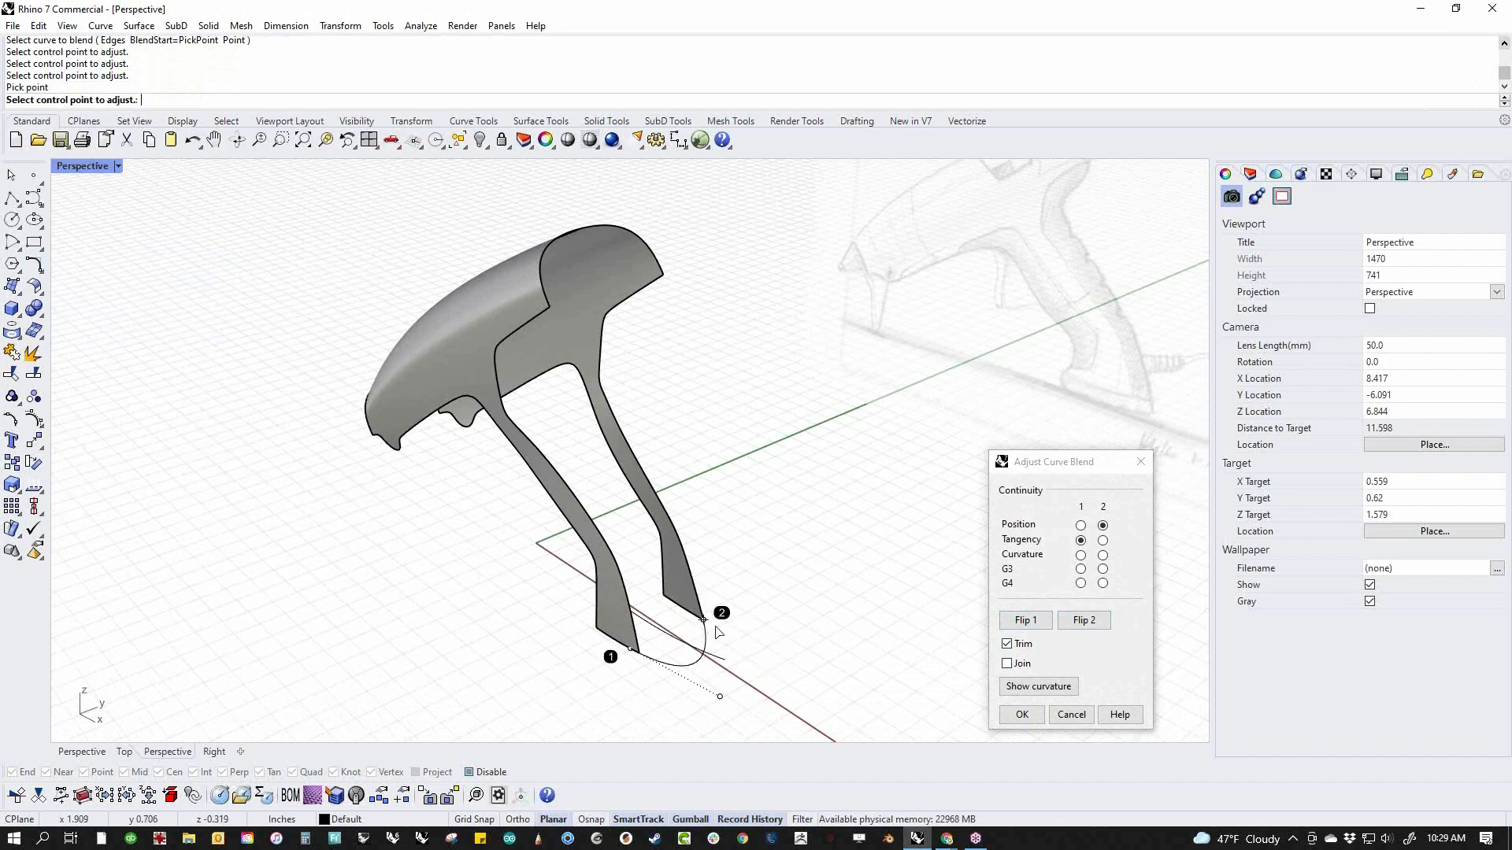
left_click(642, 663)
left_click(657, 668)
left_click(1103, 542)
Pull the blend curve's tangent handles inward symmetrically for a shallower arc and create the curve
right_click_drag(840, 640, 762, 644, "shift")
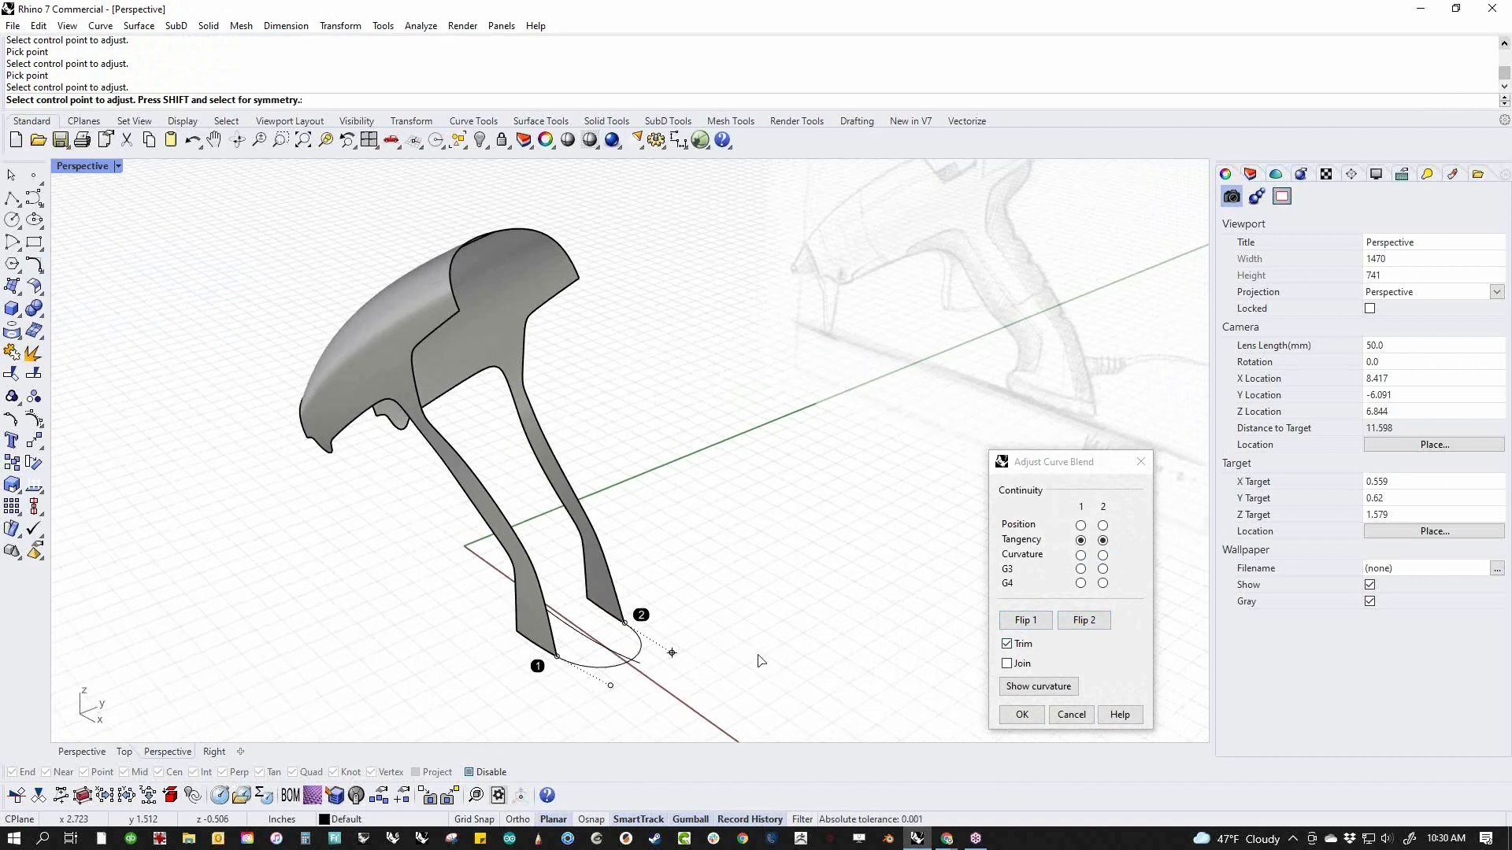
scroll(630, 677, "up", 4)
left_click(603, 679)
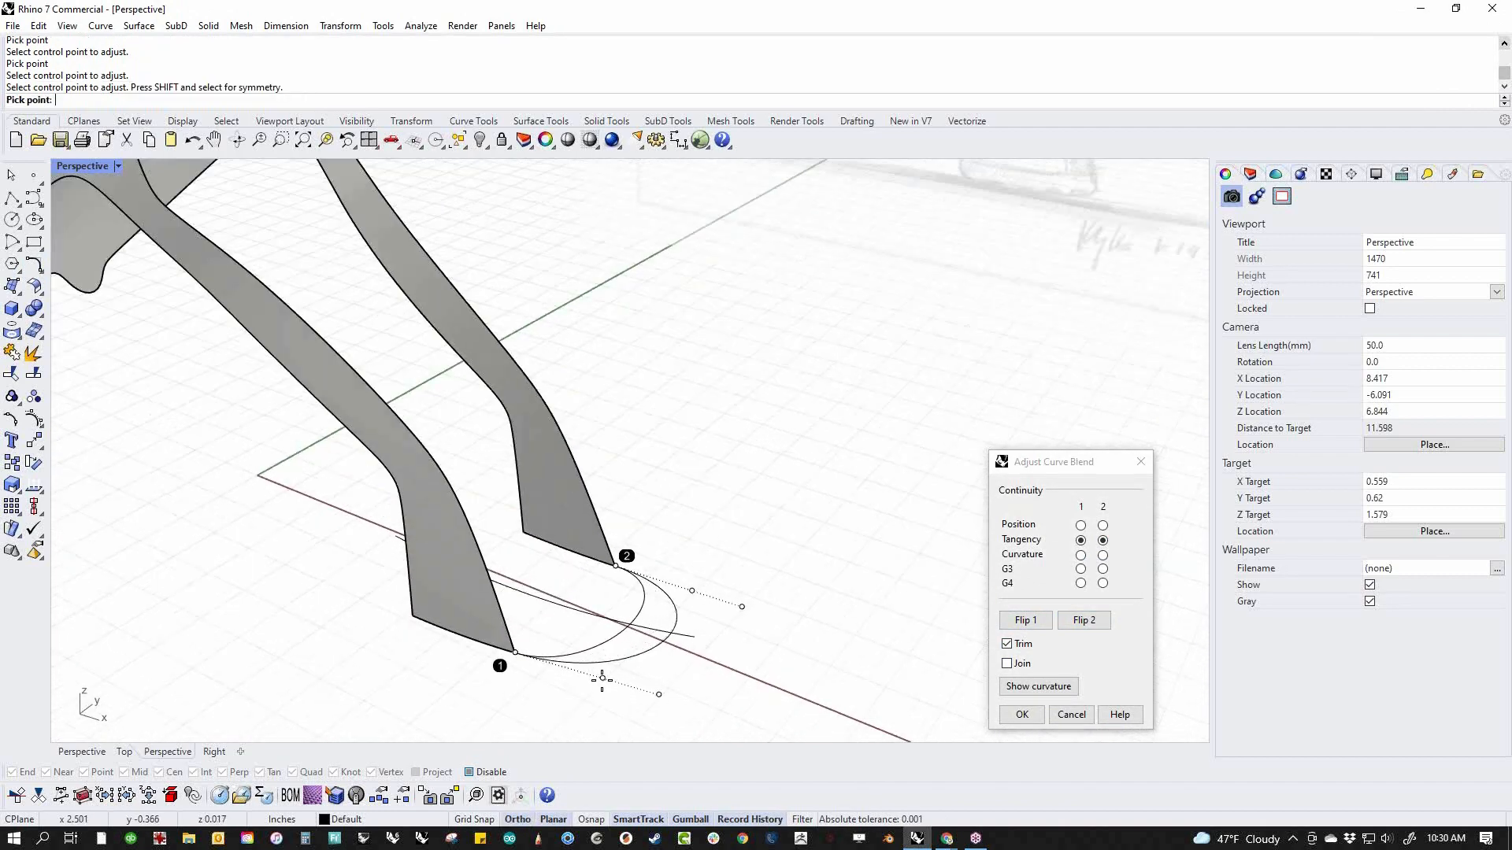
left_click(603, 678)
left_click(1024, 717)
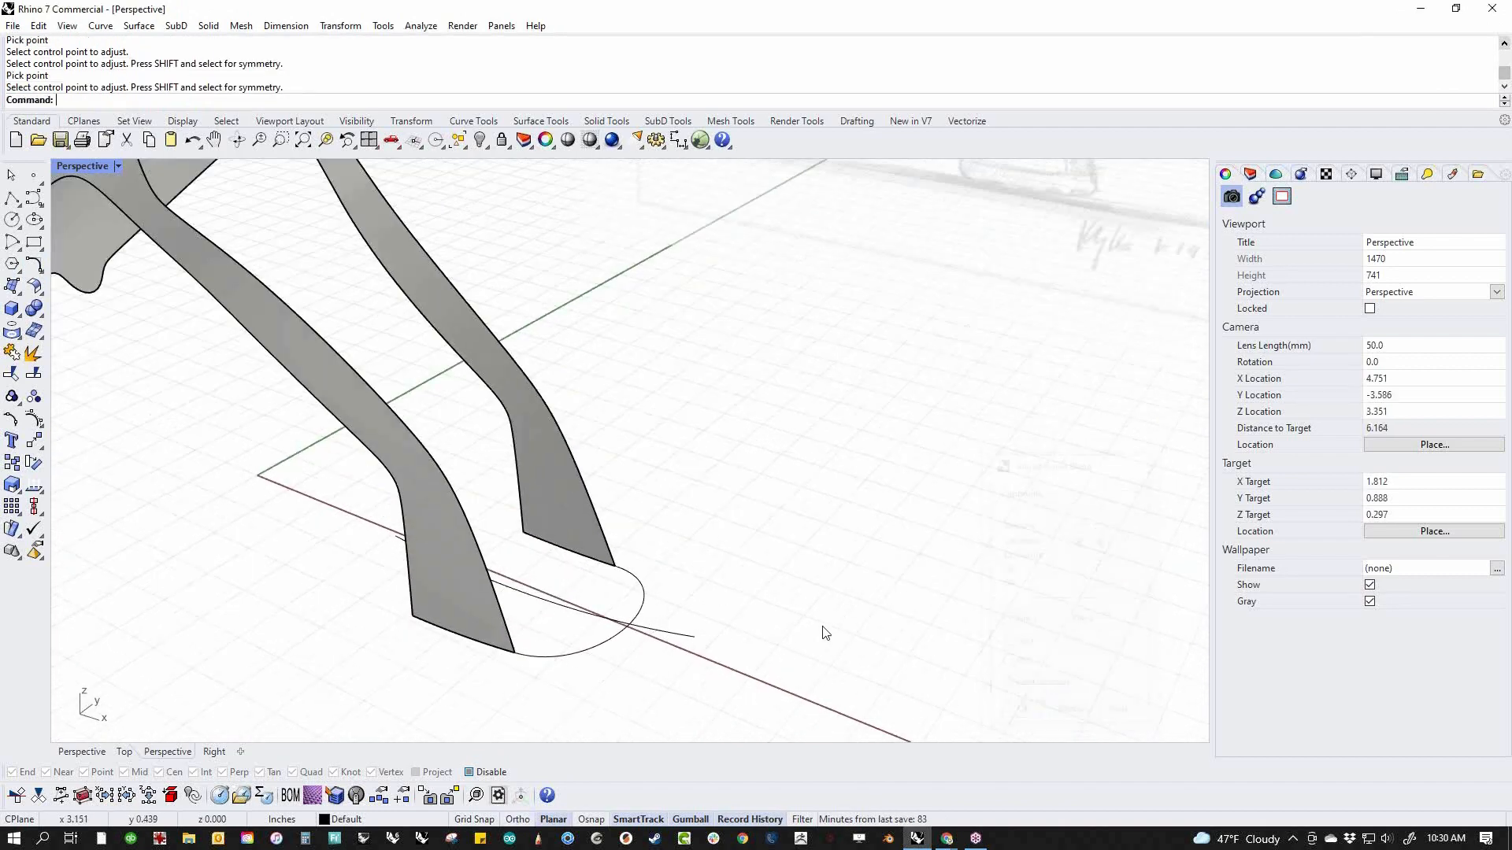
Create a two-rail sweep of the blend curve along both rear handle edges, with unchanged cross sections and position continuity
middle_click(820, 631)
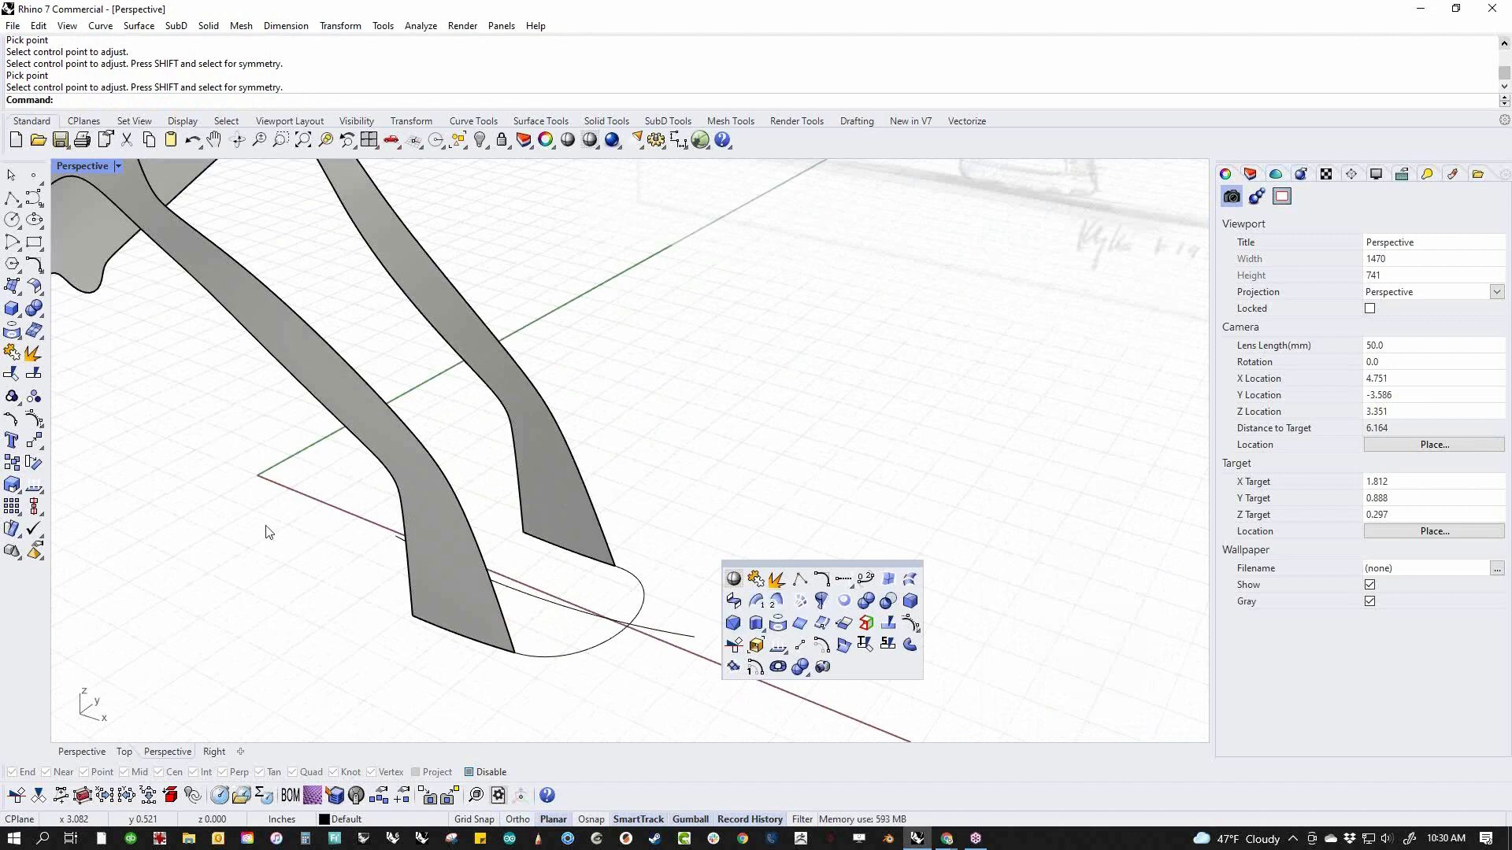
left_click(20, 296)
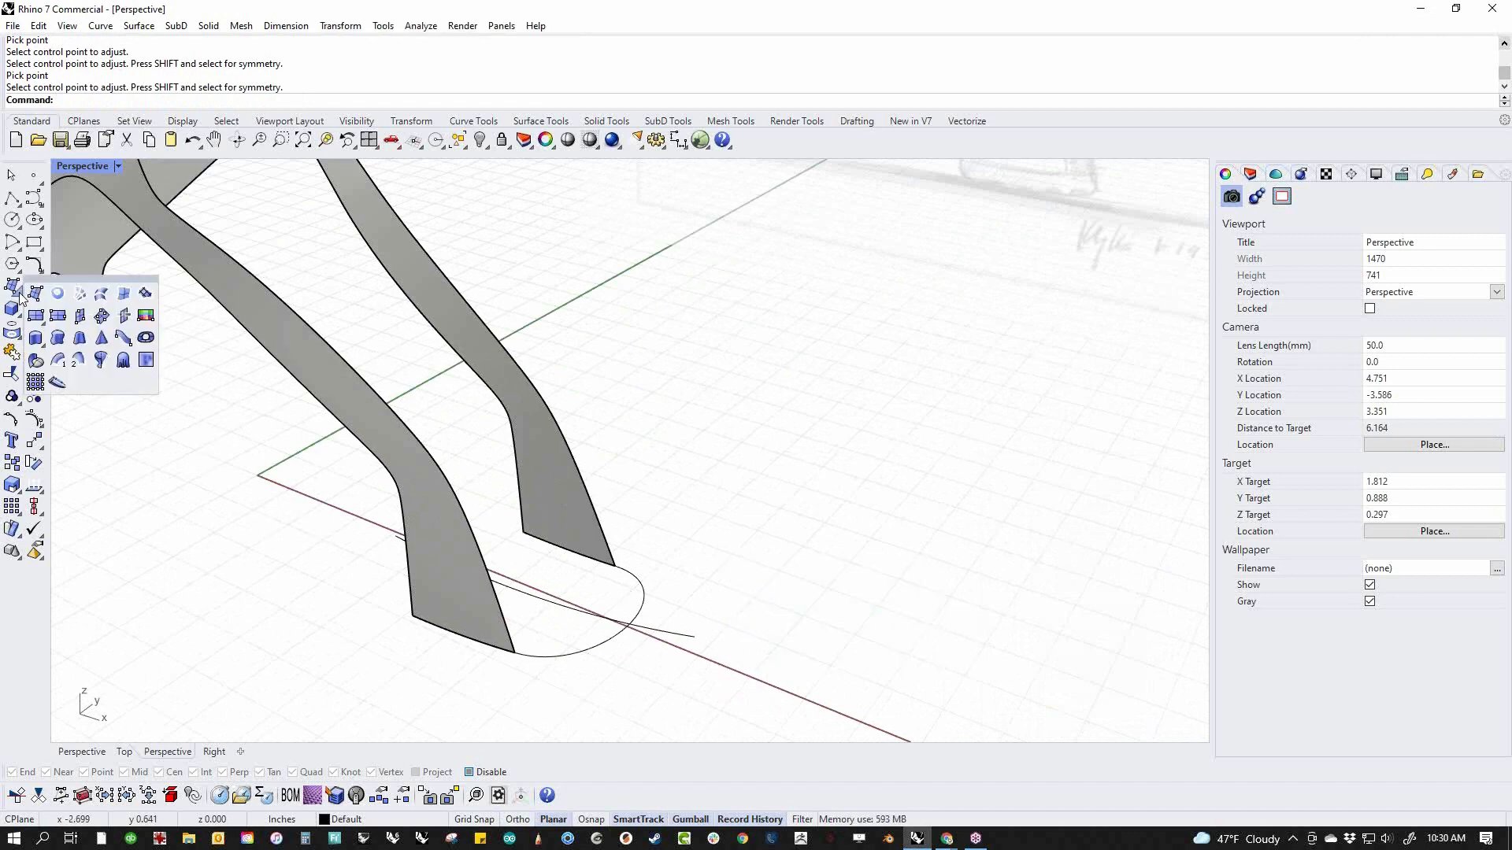
left_click(78, 359)
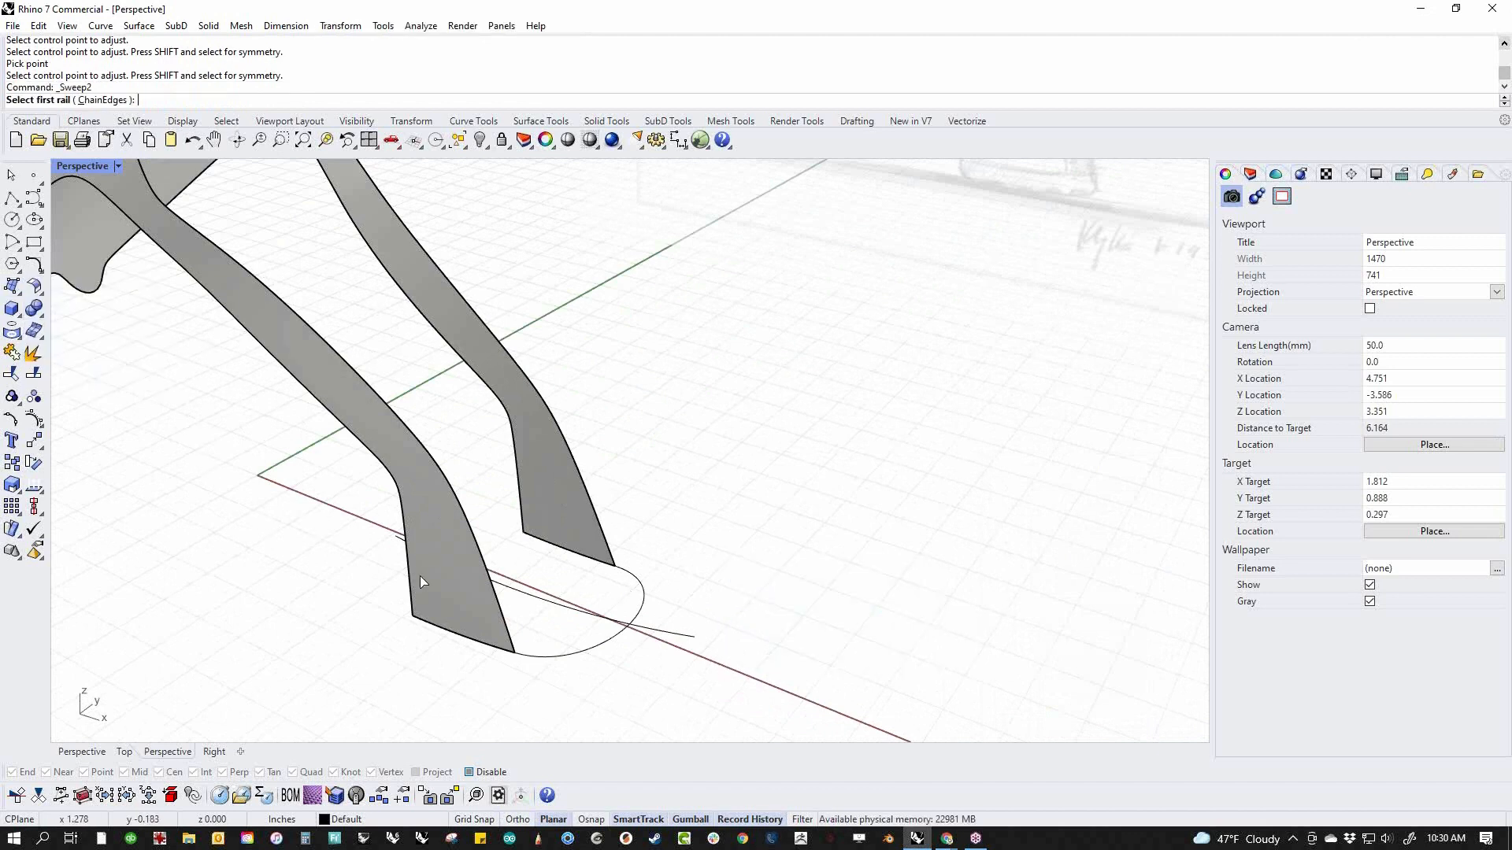
left_click(511, 620)
left_click(615, 550)
left_click(644, 615)
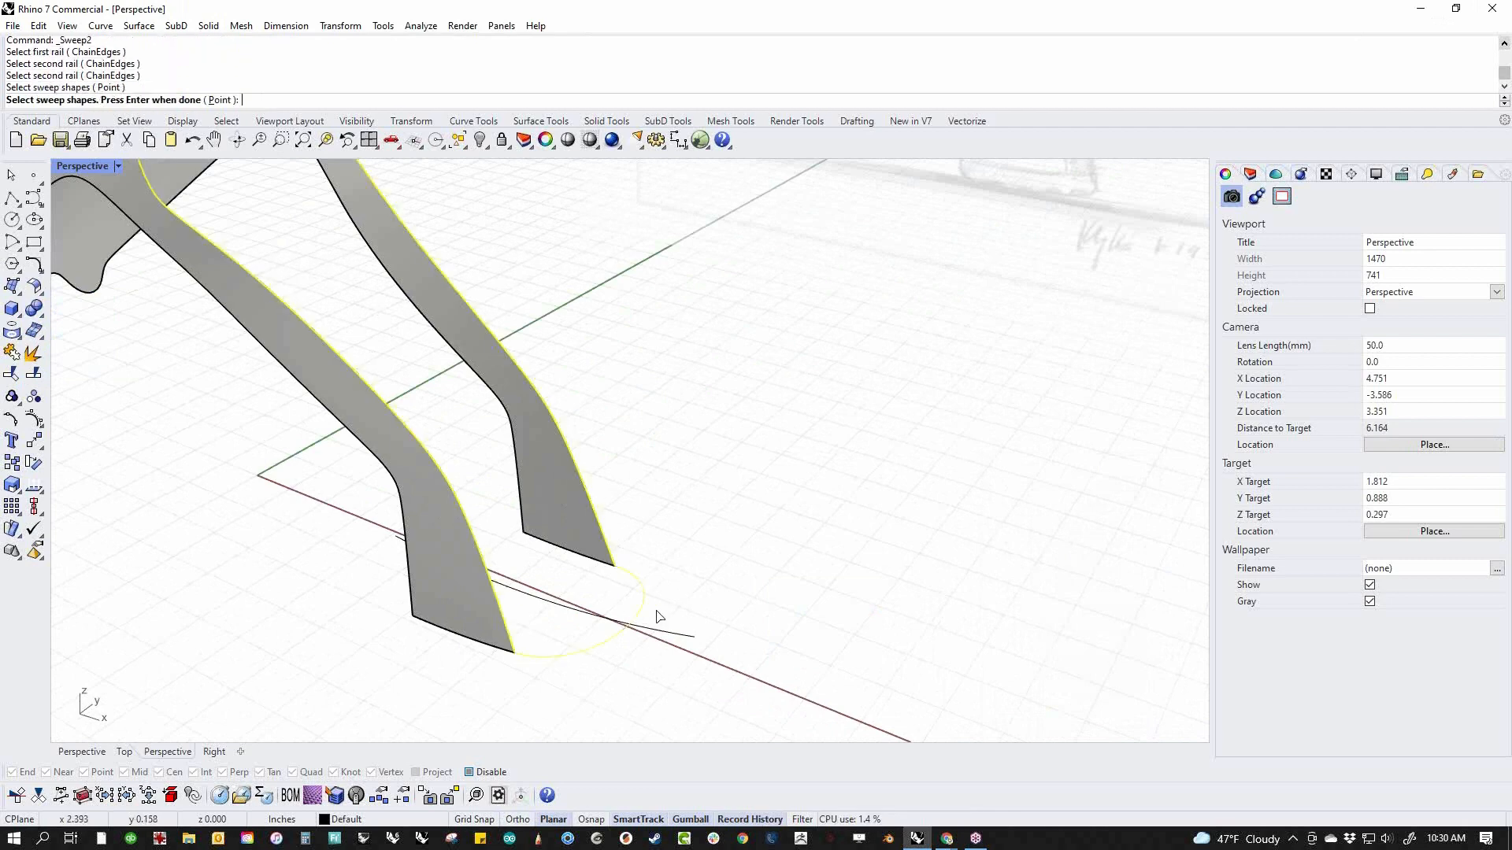
right_click(747, 605)
scroll(715, 601, "down", 7)
right_click_drag(658, 661, 692, 596)
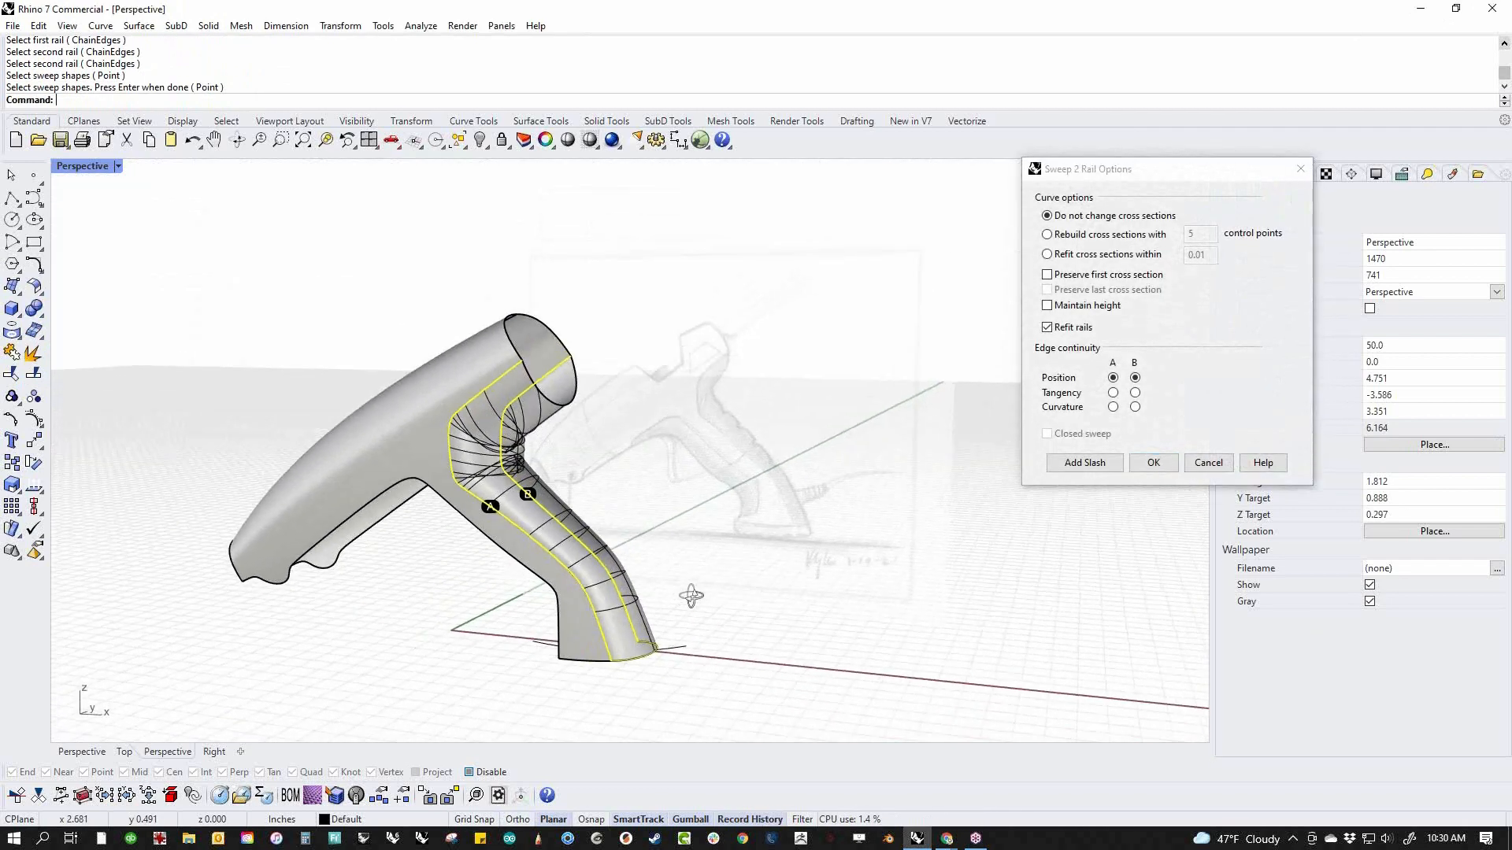
scroll(691, 596, "up", 2)
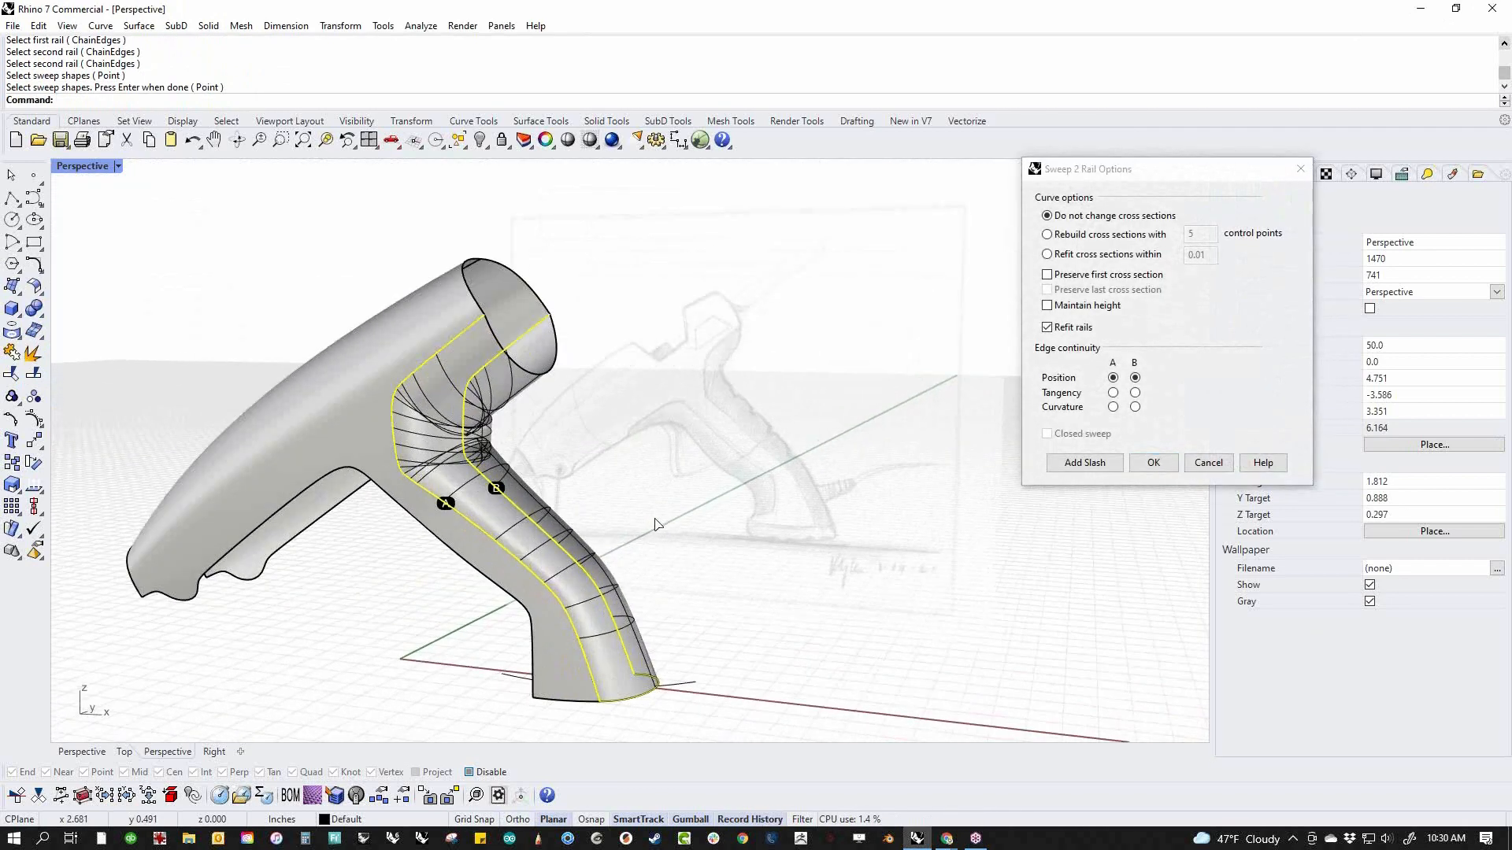
left_click(1153, 464)
Turn on the control points of the swept rear surface and select a pair near its lower edge
right_click_drag(654, 600, 738, 597)
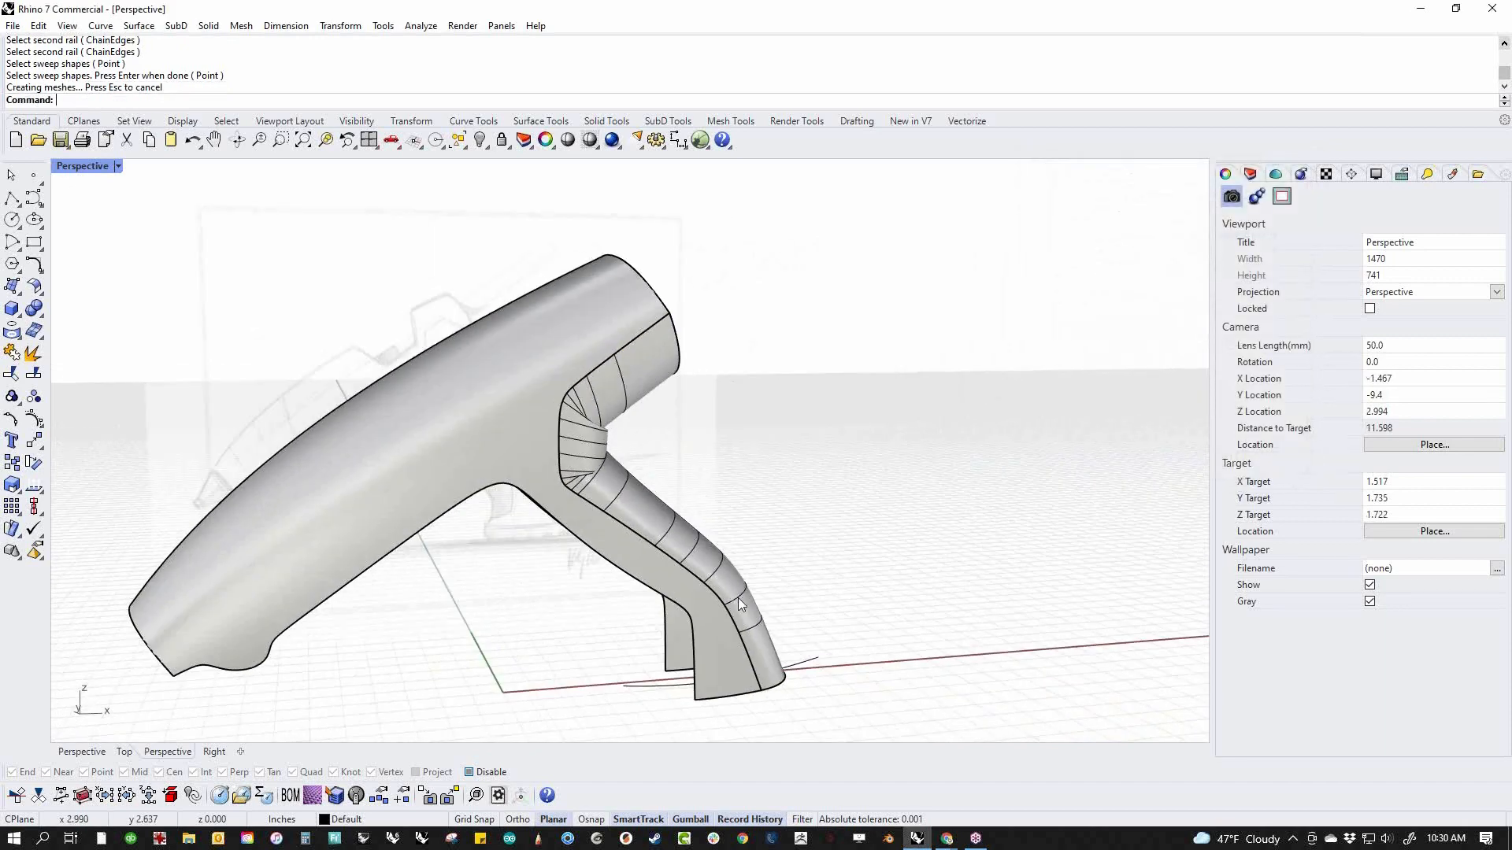
middle_click(822, 564)
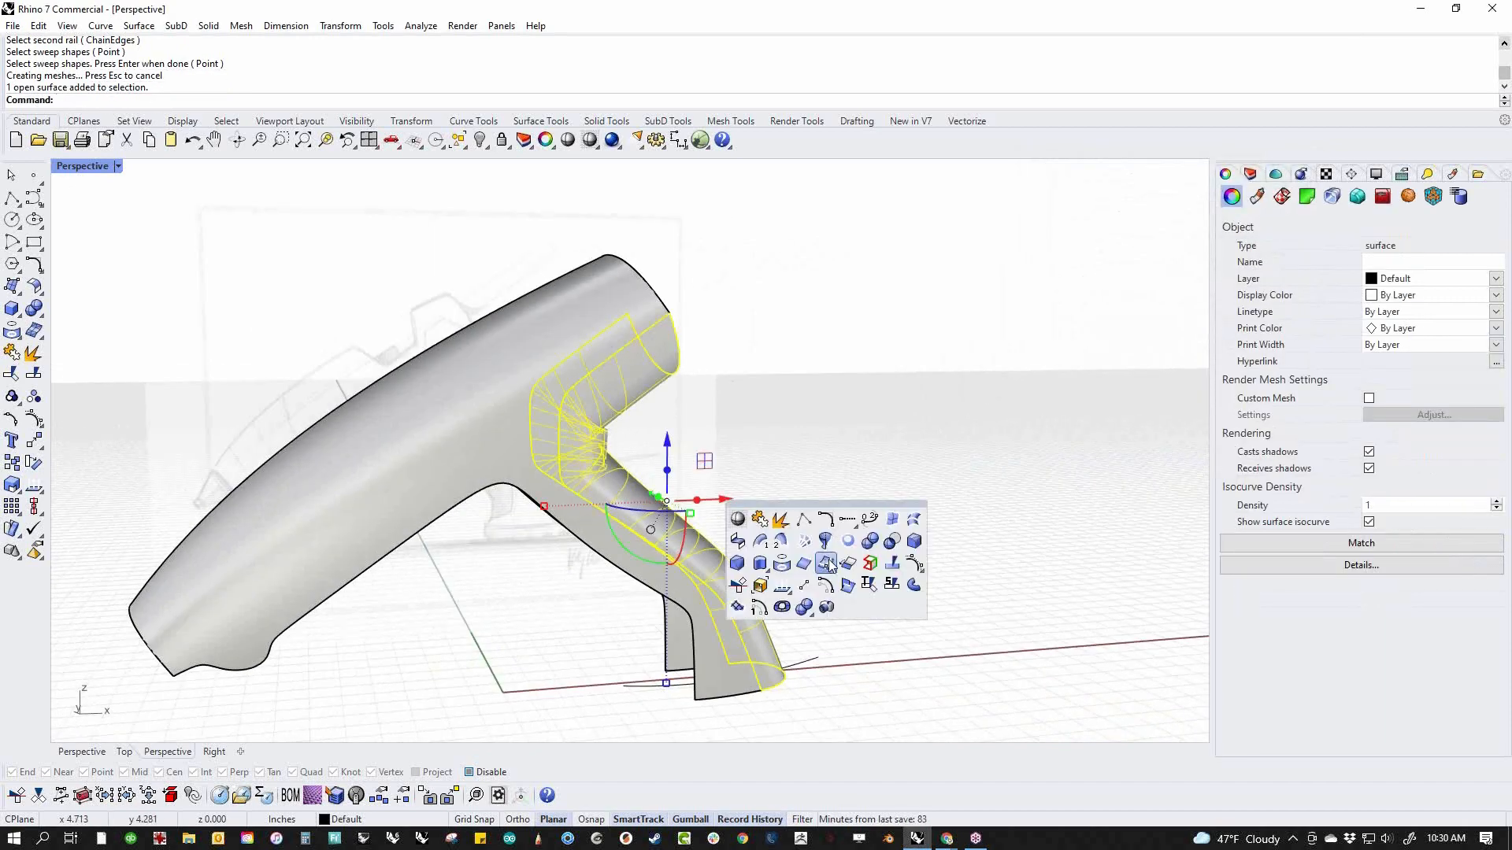
left_click(911, 563)
right_click_drag(897, 573, 769, 603)
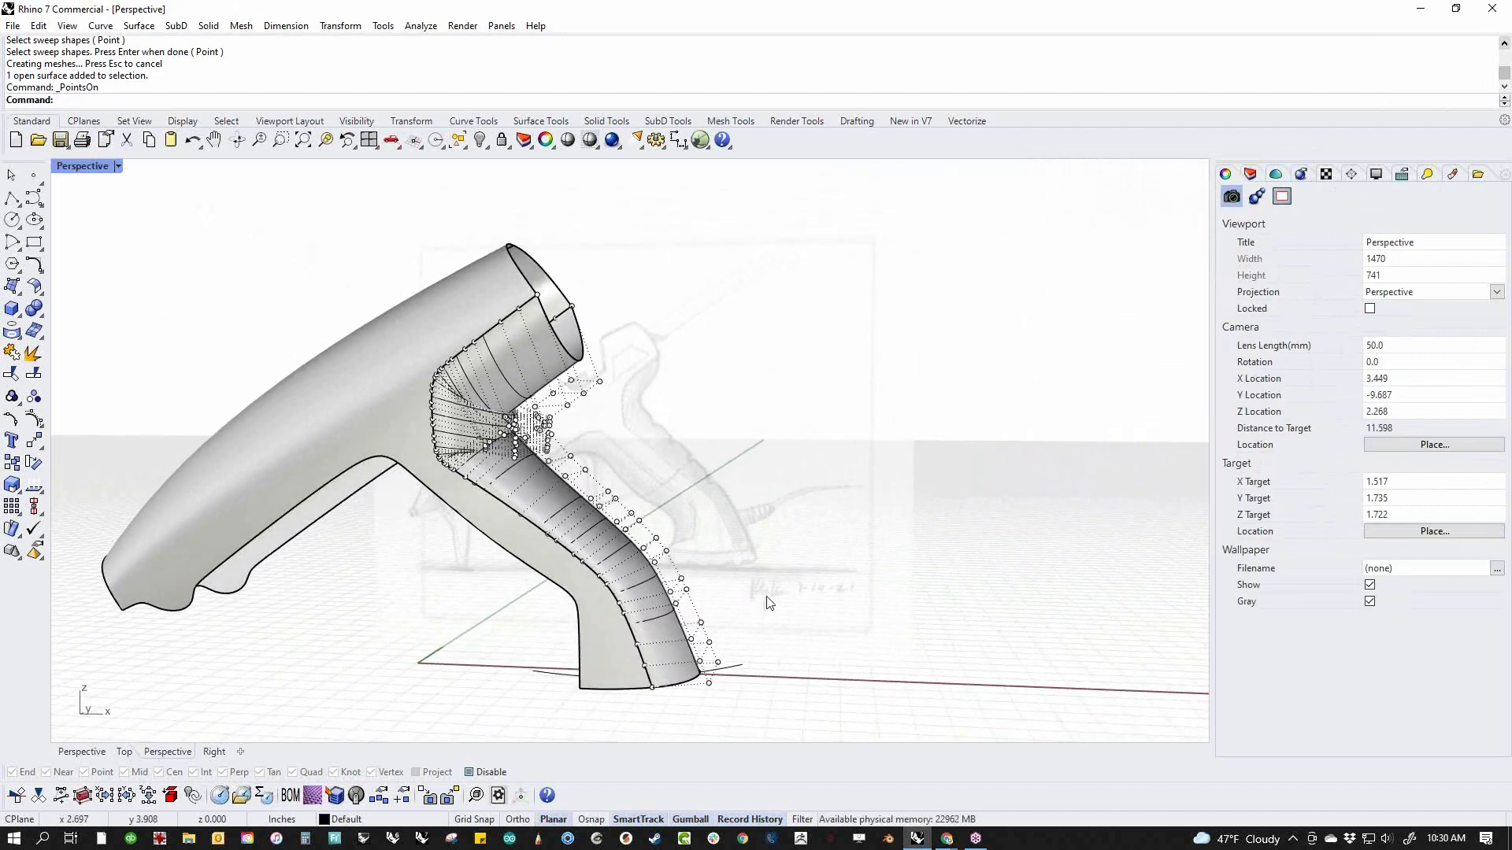
right_click_drag(769, 603, 797, 612)
left_click(641, 615)
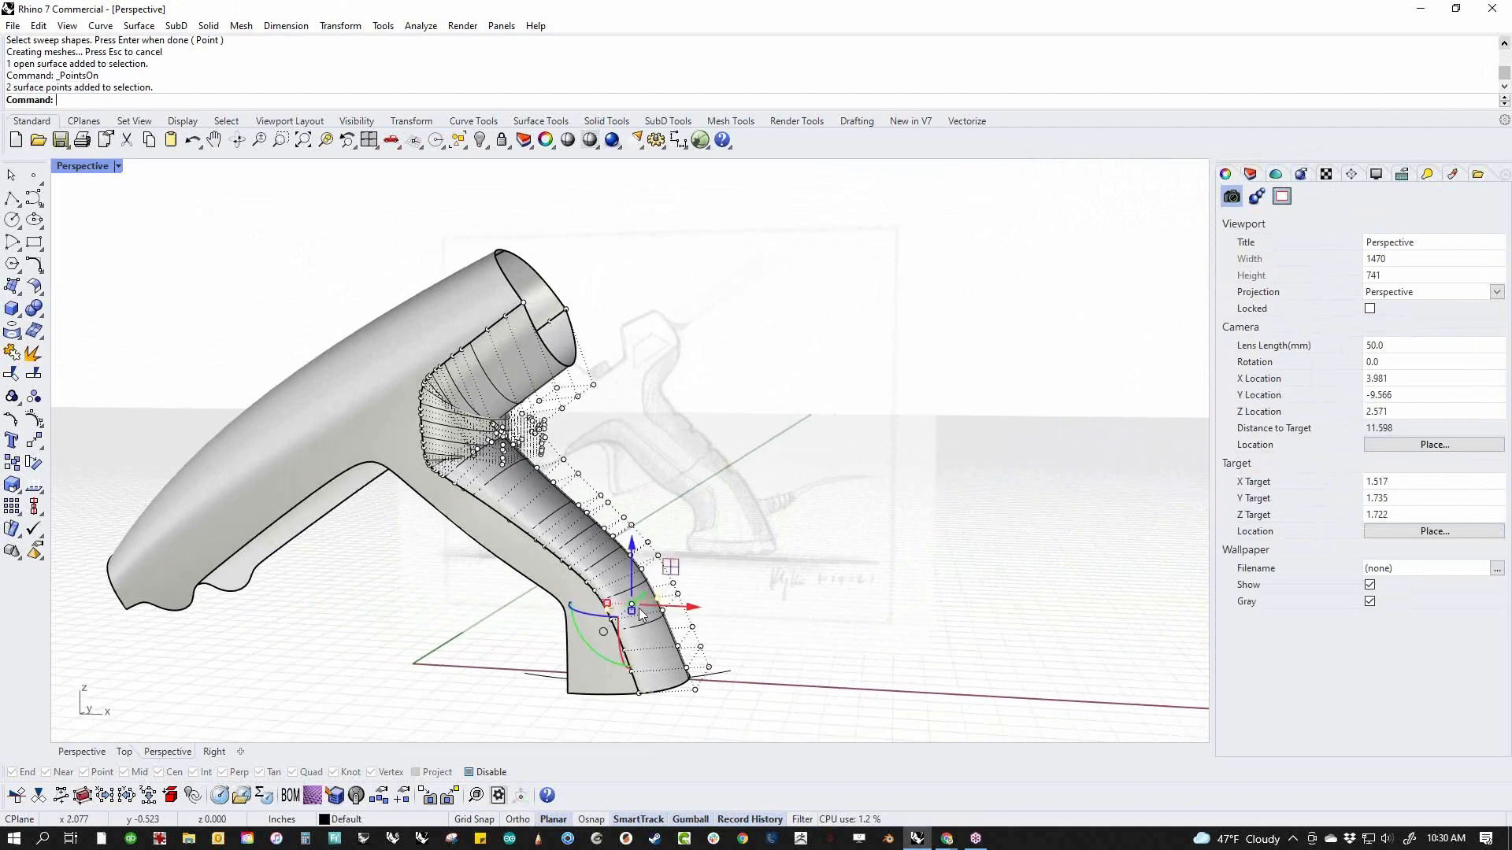
Try rebuilding the swept rear surface with 20 U and 8 V points at degree 3, and undo the rebuild
left_click(658, 640)
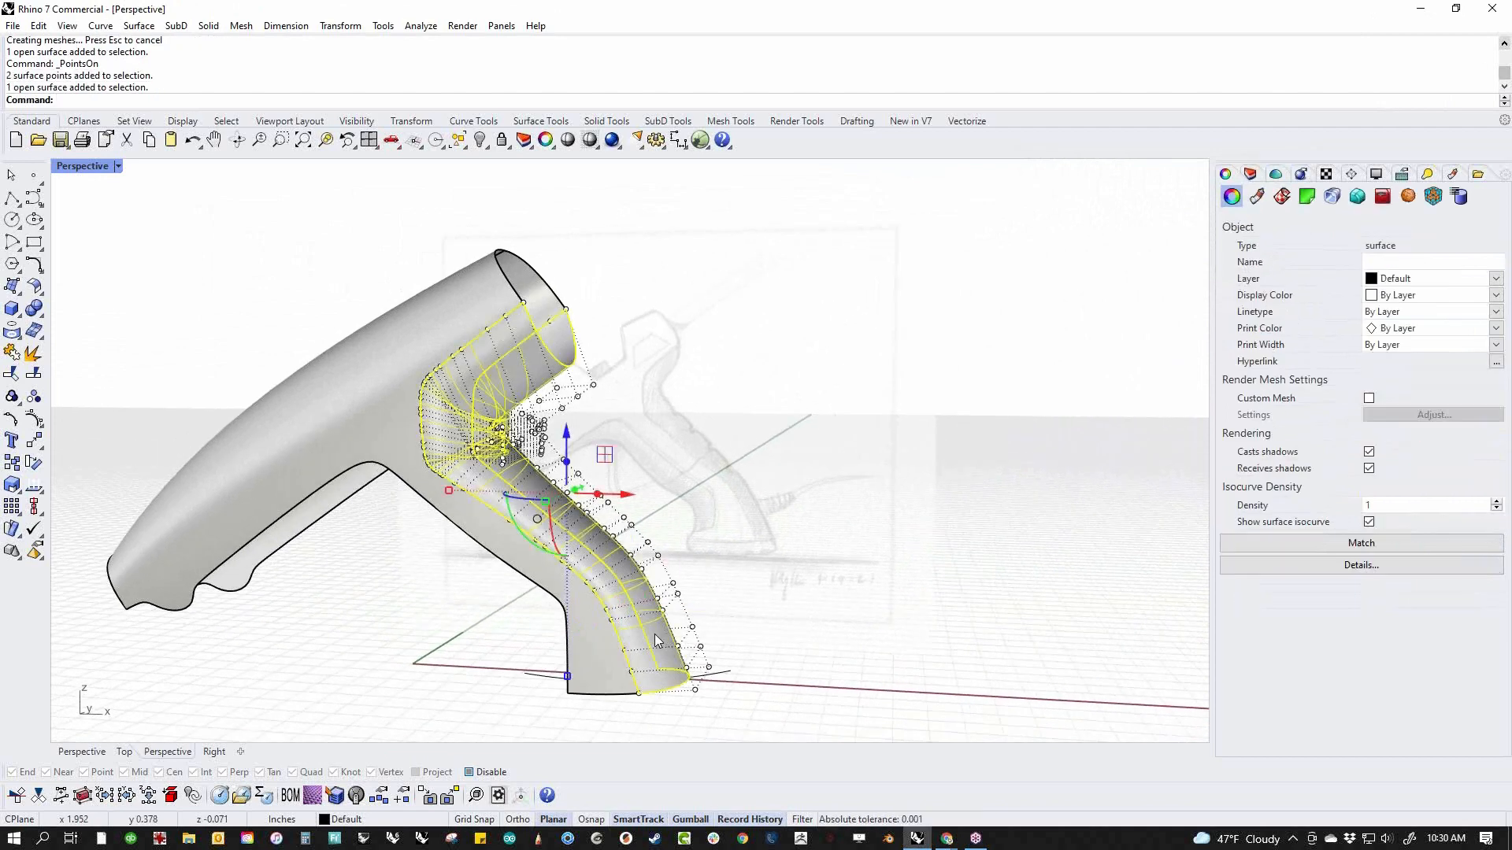
key("Return")
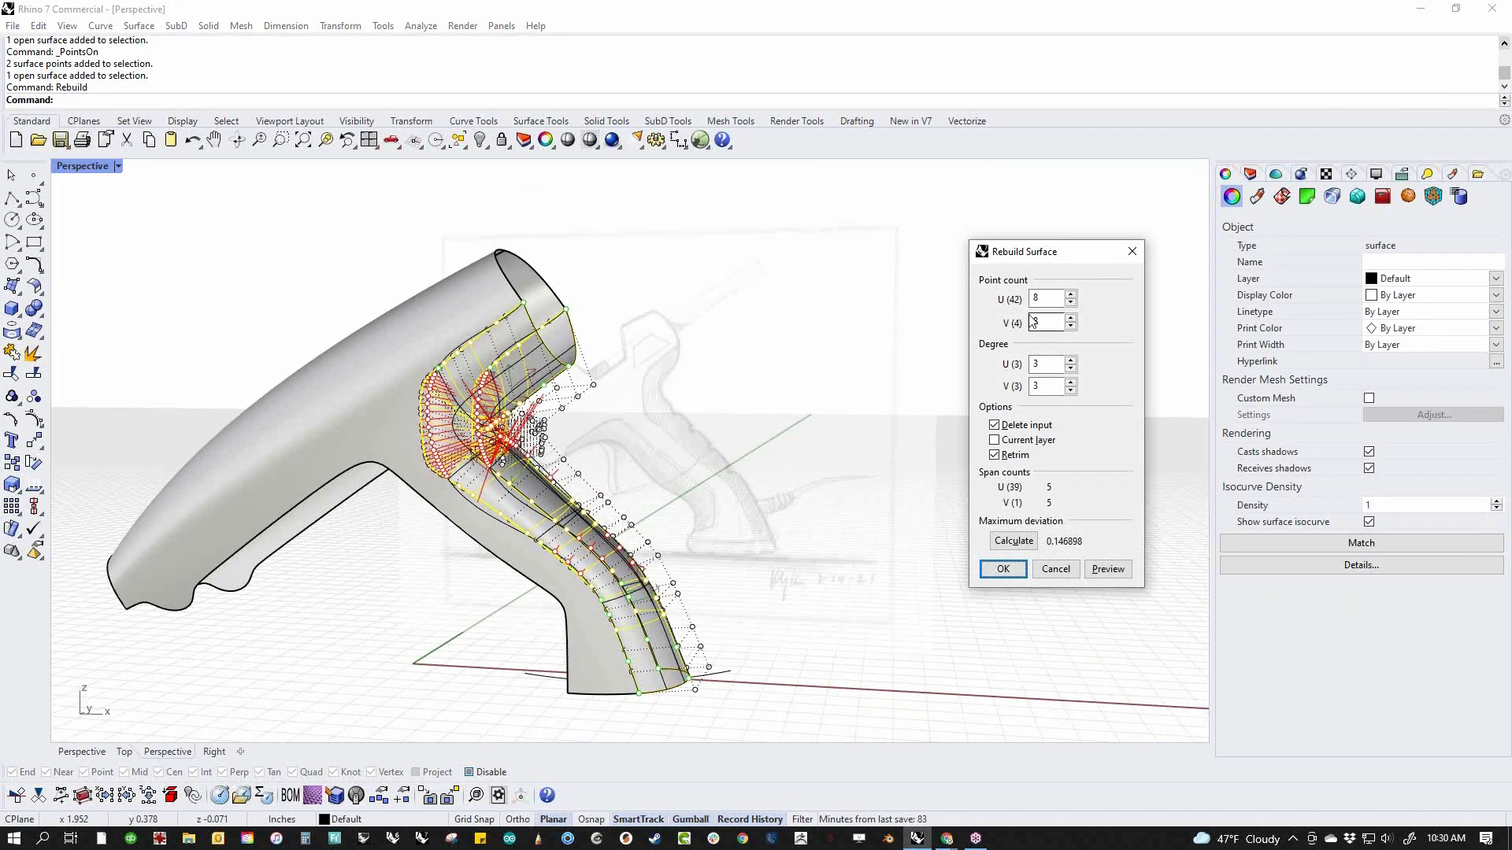
double_click(1055, 299)
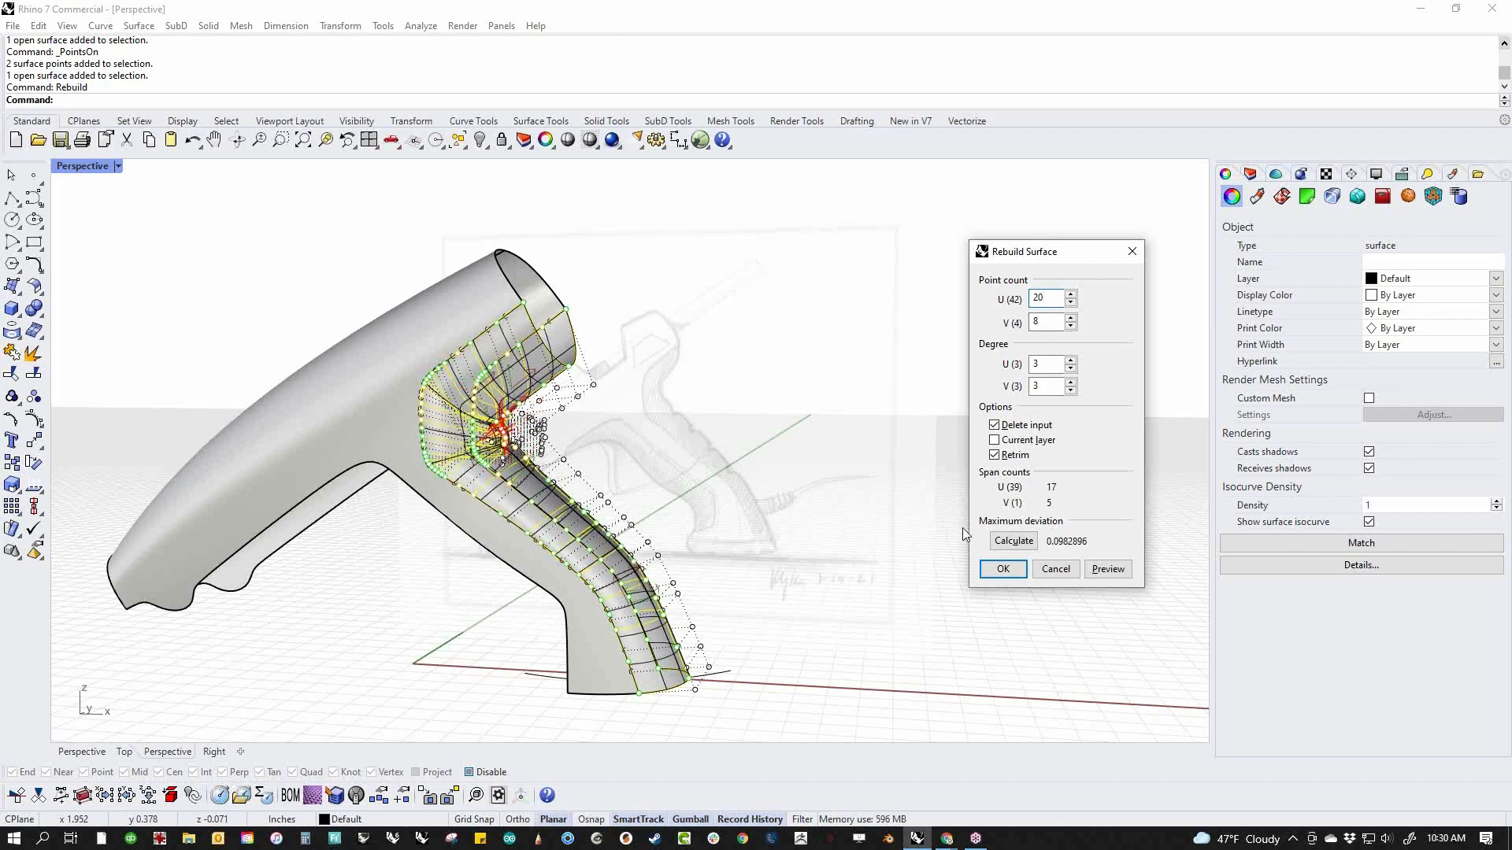
left_click(1003, 570)
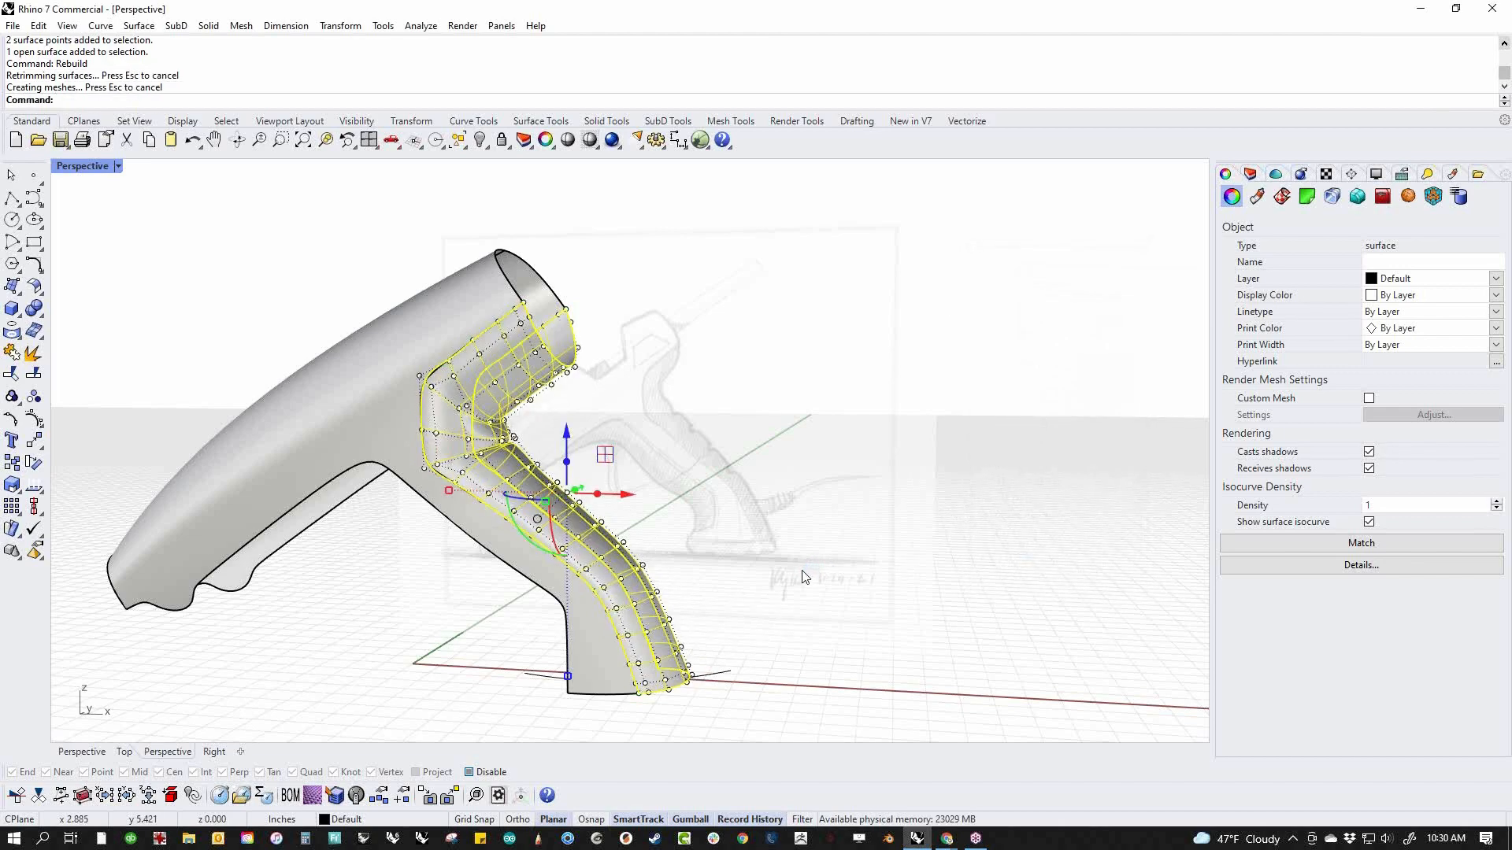
left_click(801, 577)
right_click_drag(742, 577, 712, 596)
key("ctrl+z")
Rebuild the swept rear surface with 15 U and 4 V points at degree 3
right_click(712, 595)
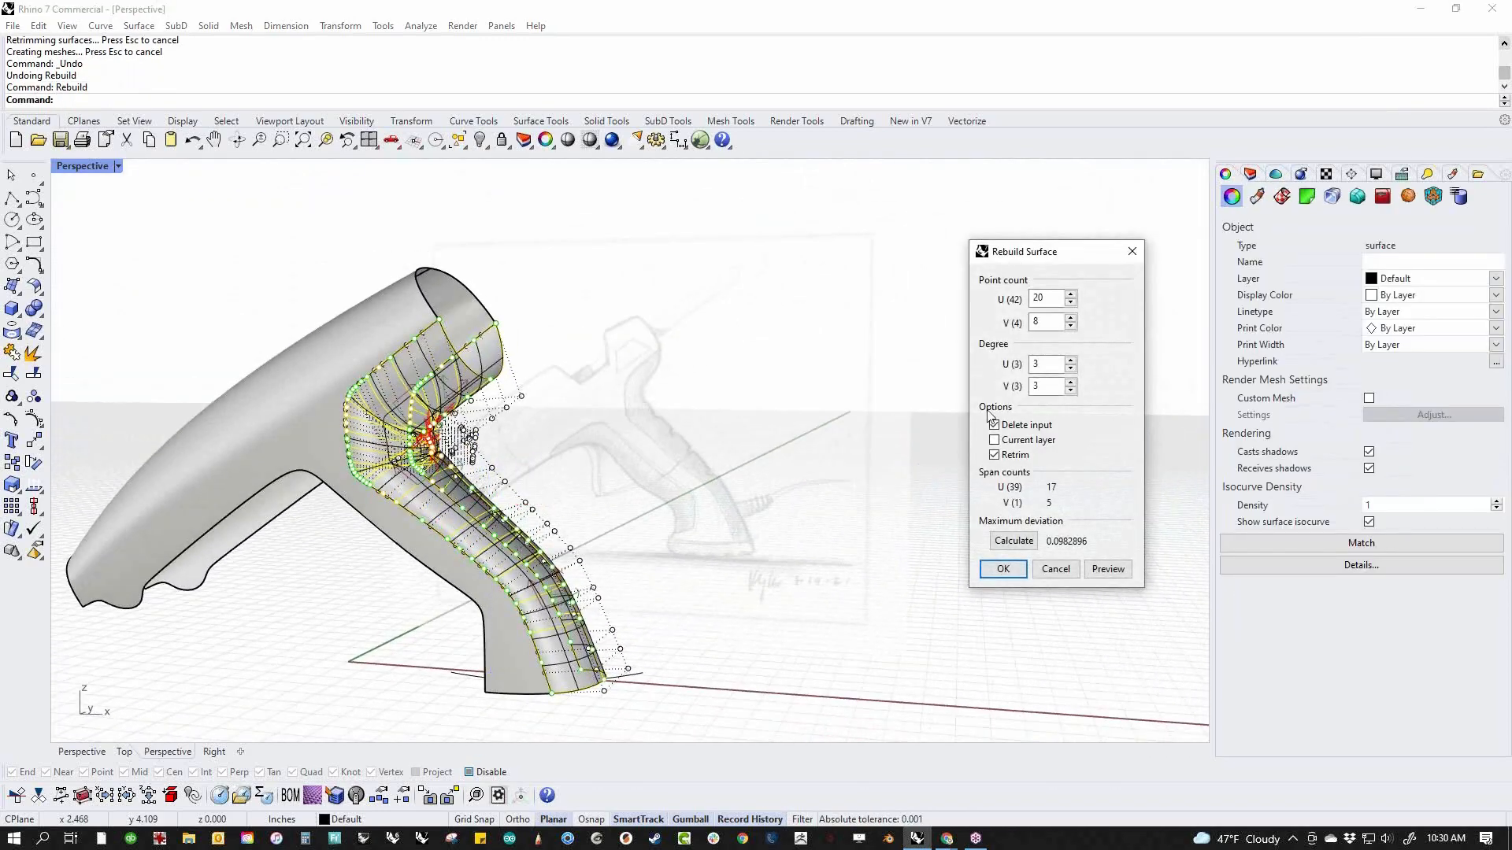
double_click(1014, 323)
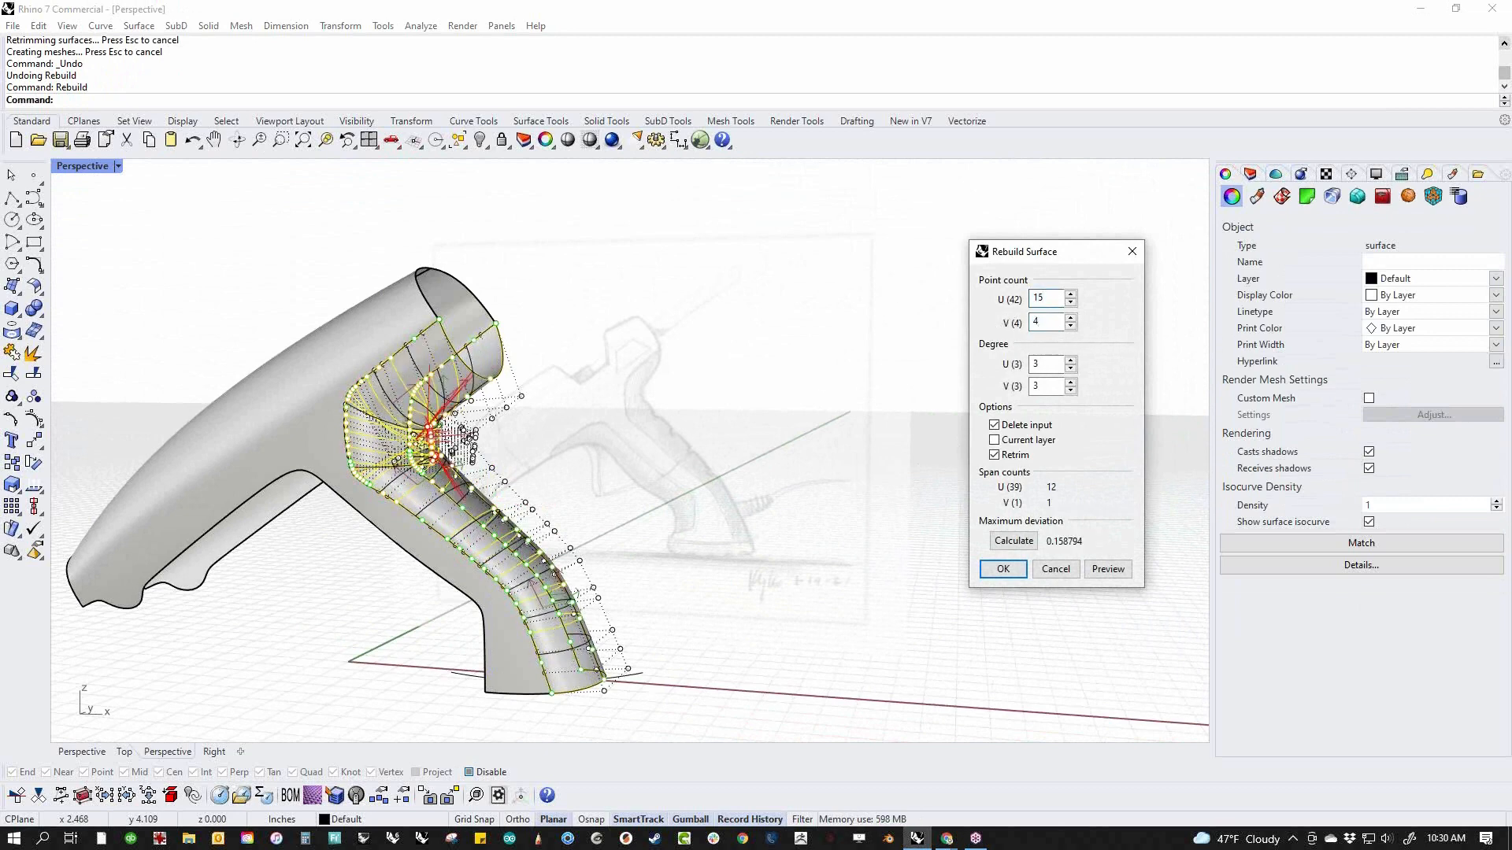
left_click(1002, 569)
scroll(480, 504, "up", 5)
key("Escape")
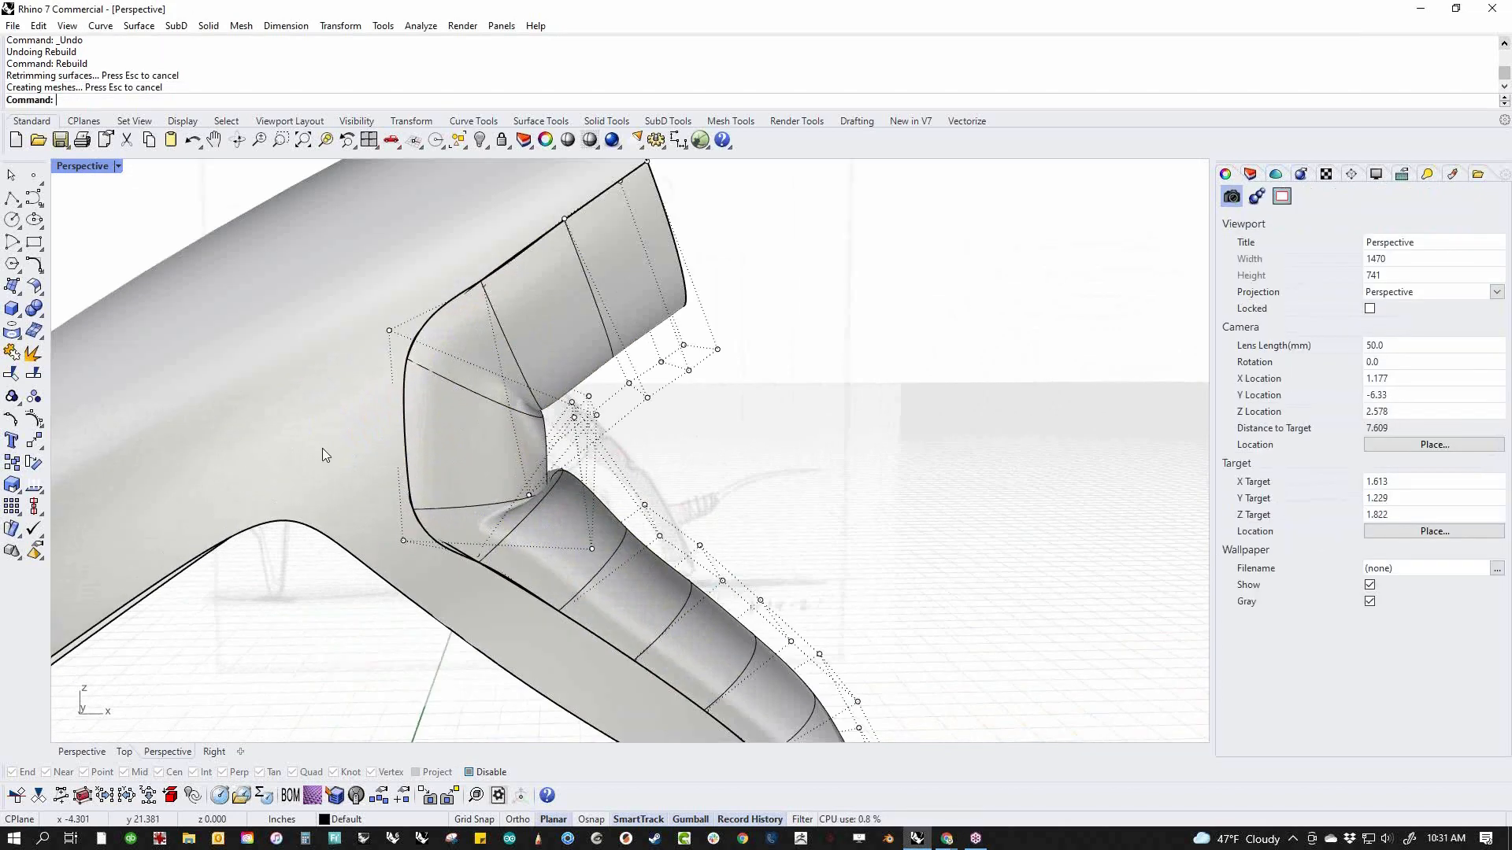
Inspect the rebuilt surface around the inner bend and display the model in the front view as wireframe
scroll(523, 567, "up", 6)
scroll(447, 658, "down", 2)
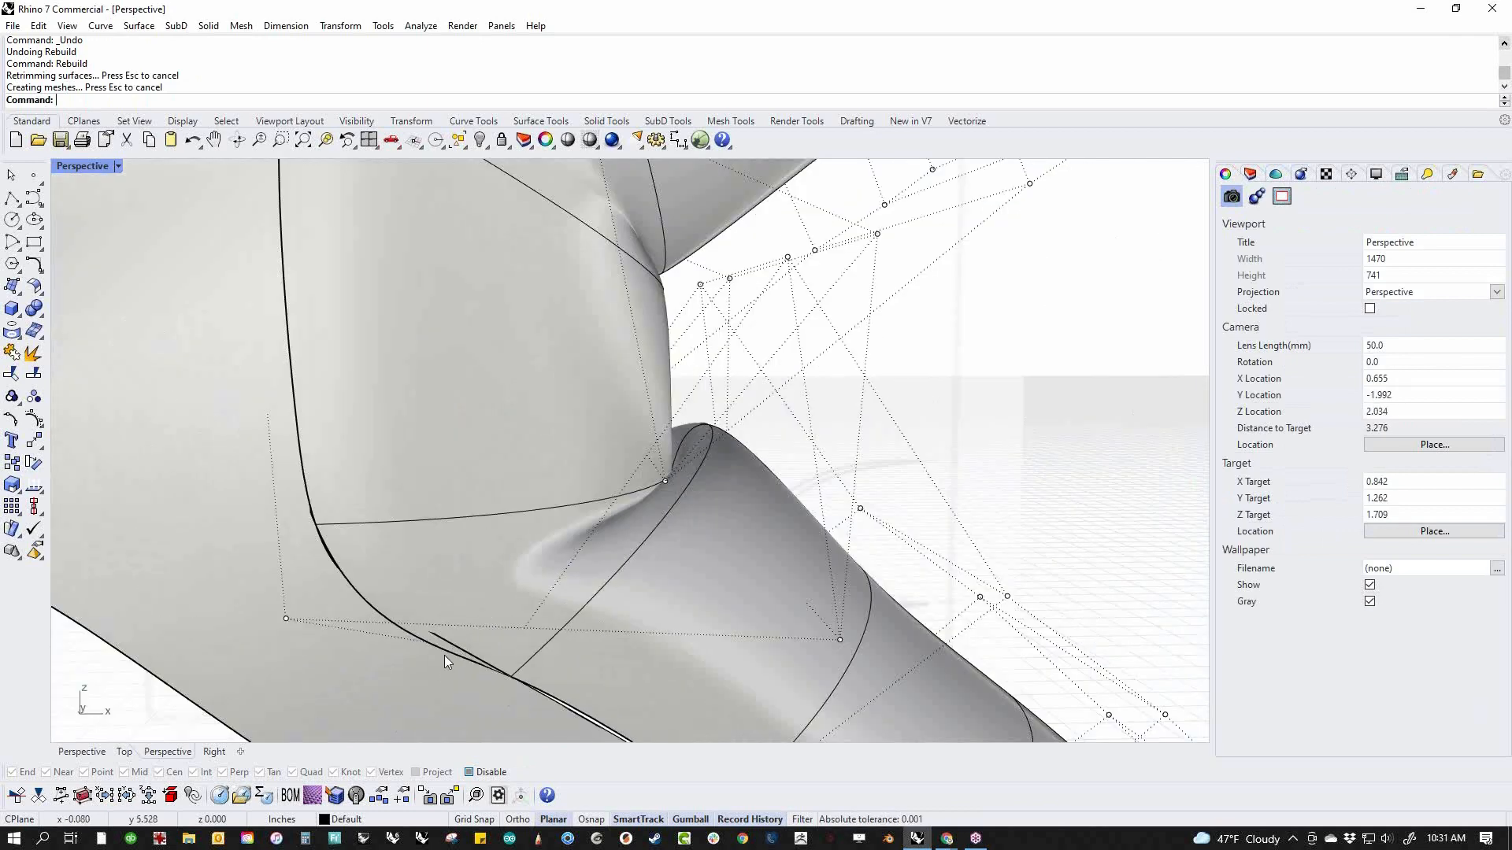
scroll(499, 556, "down", 8)
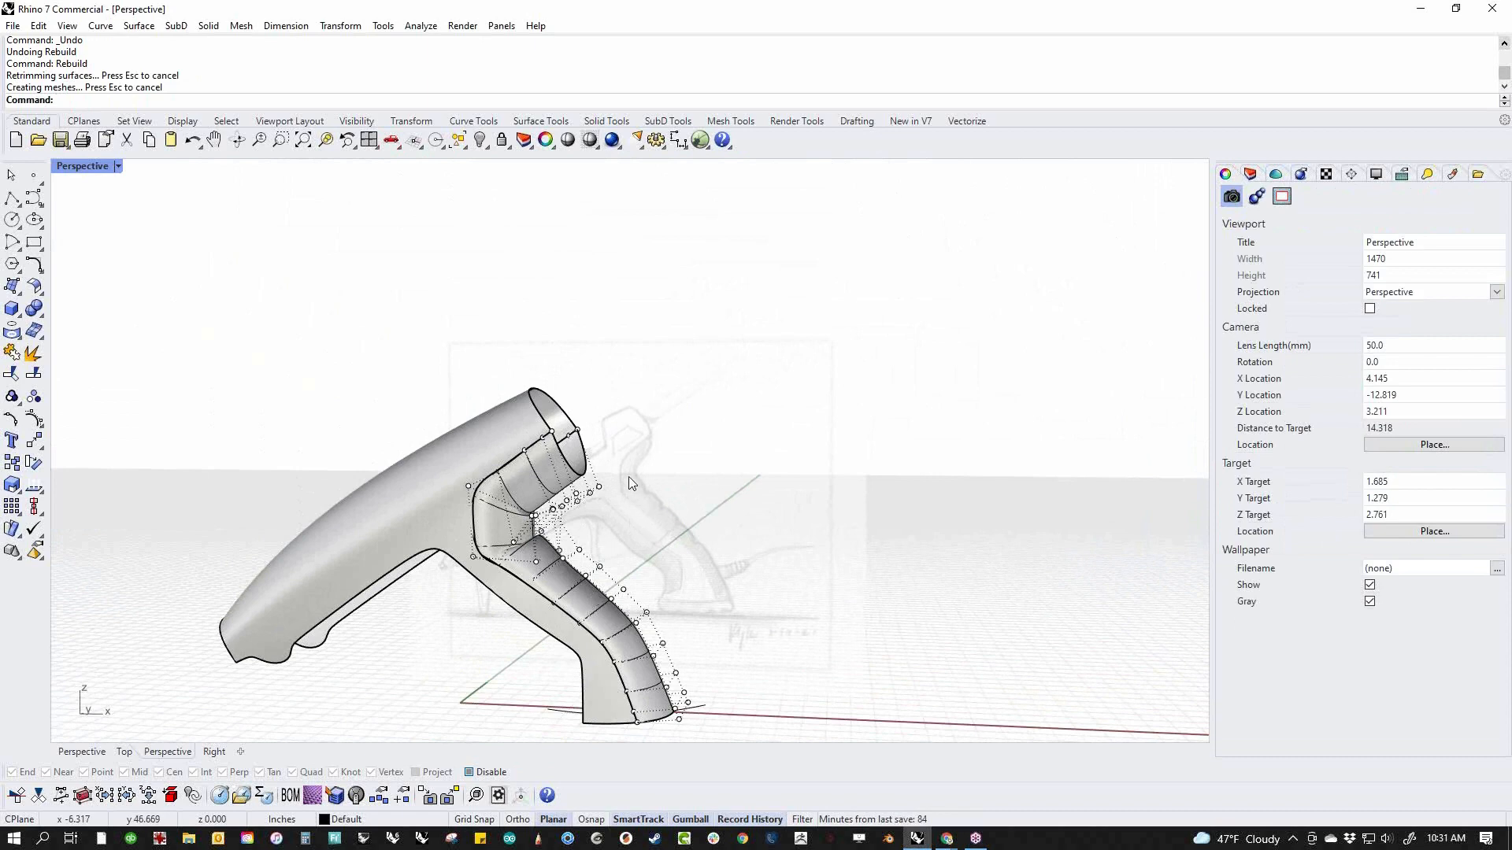
scroll(629, 481, "up", 8)
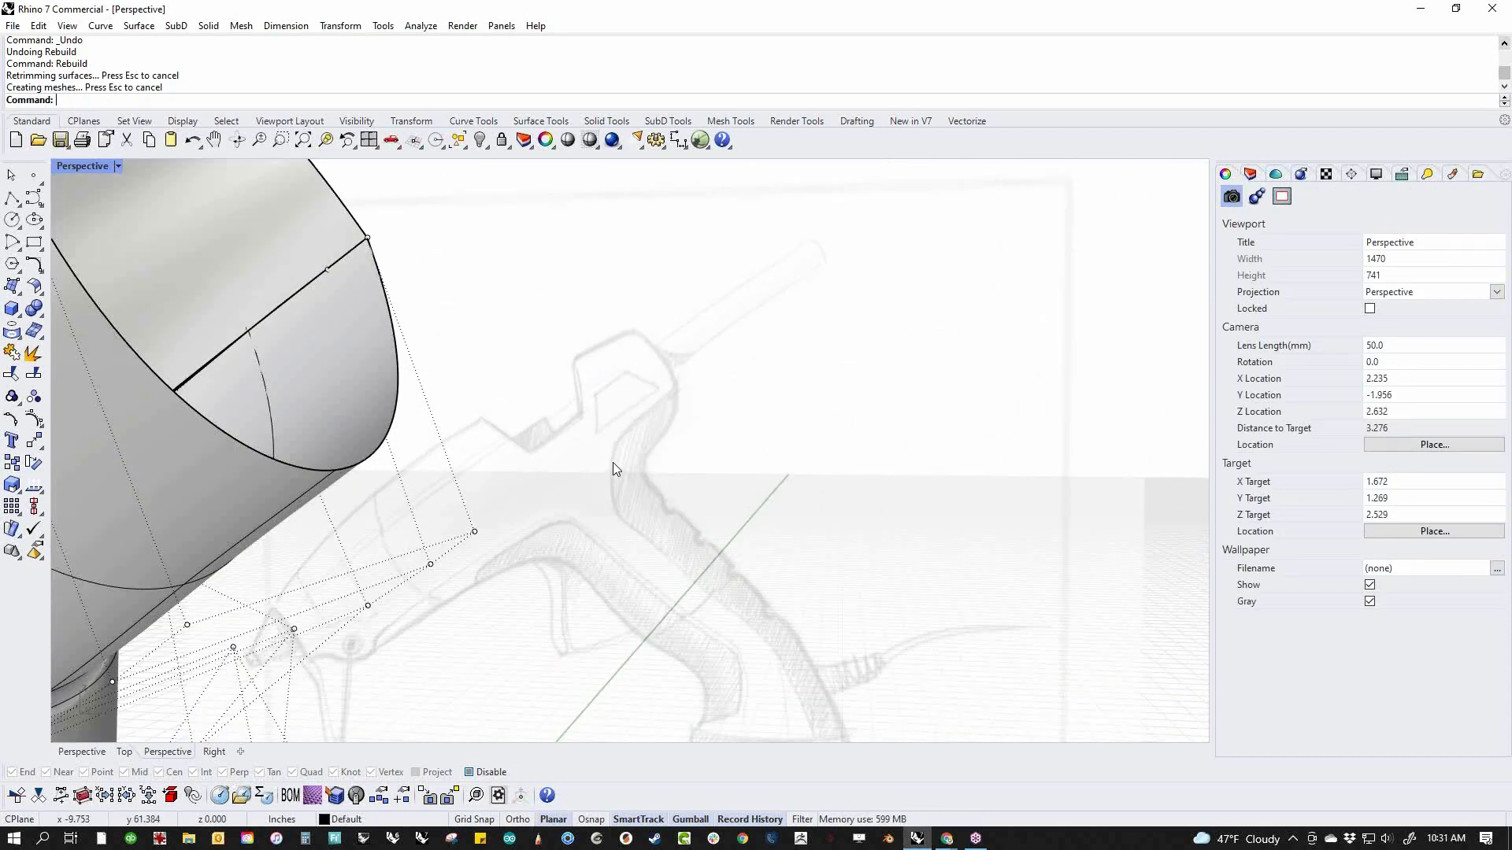
scroll(612, 461, "down", 6)
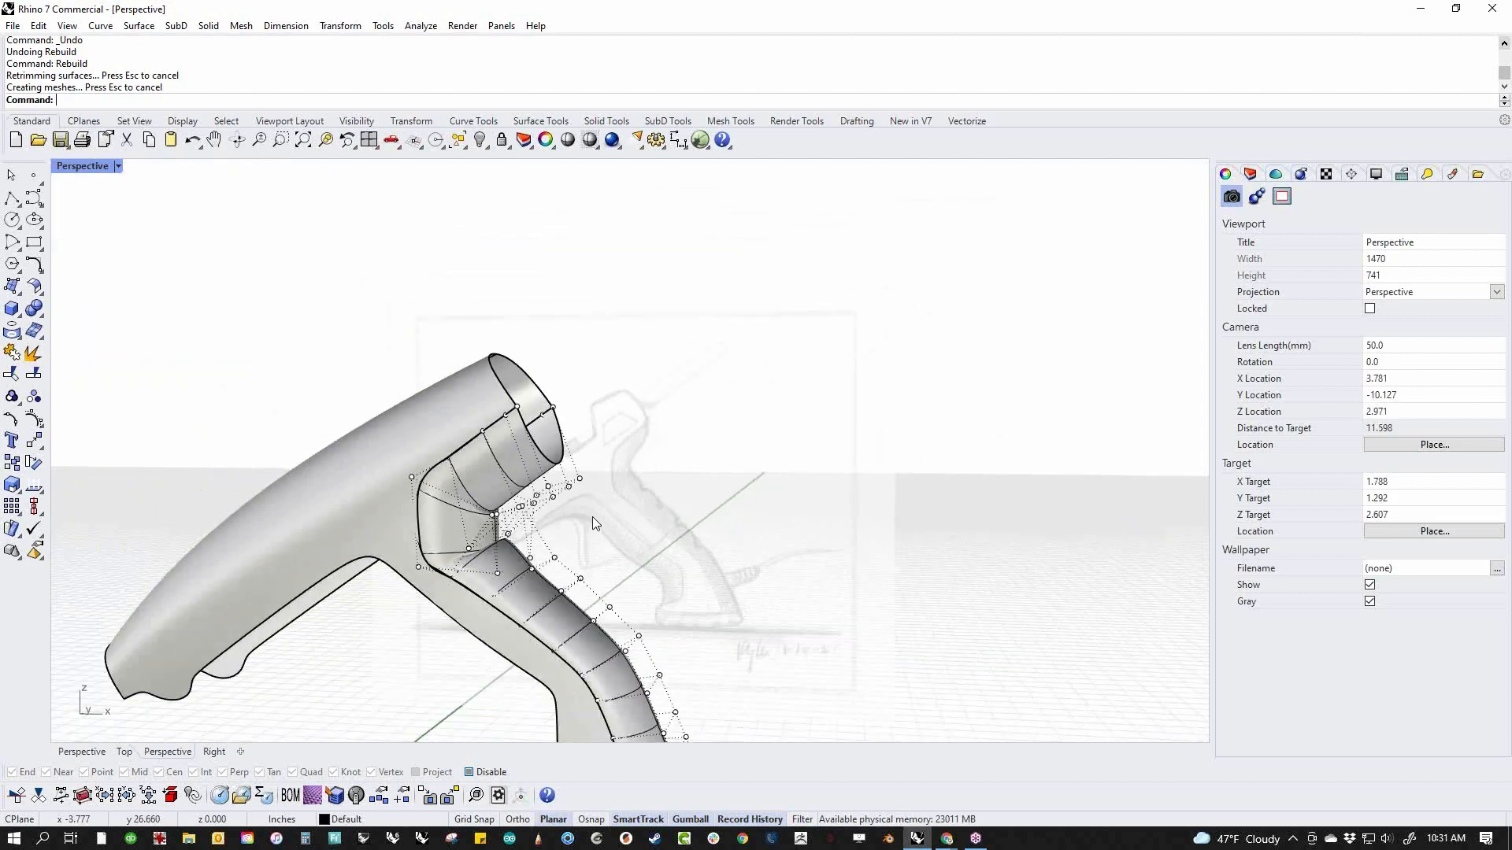
right_click_drag(675, 619, 732, 510, "shift")
type("f")
key("Return")
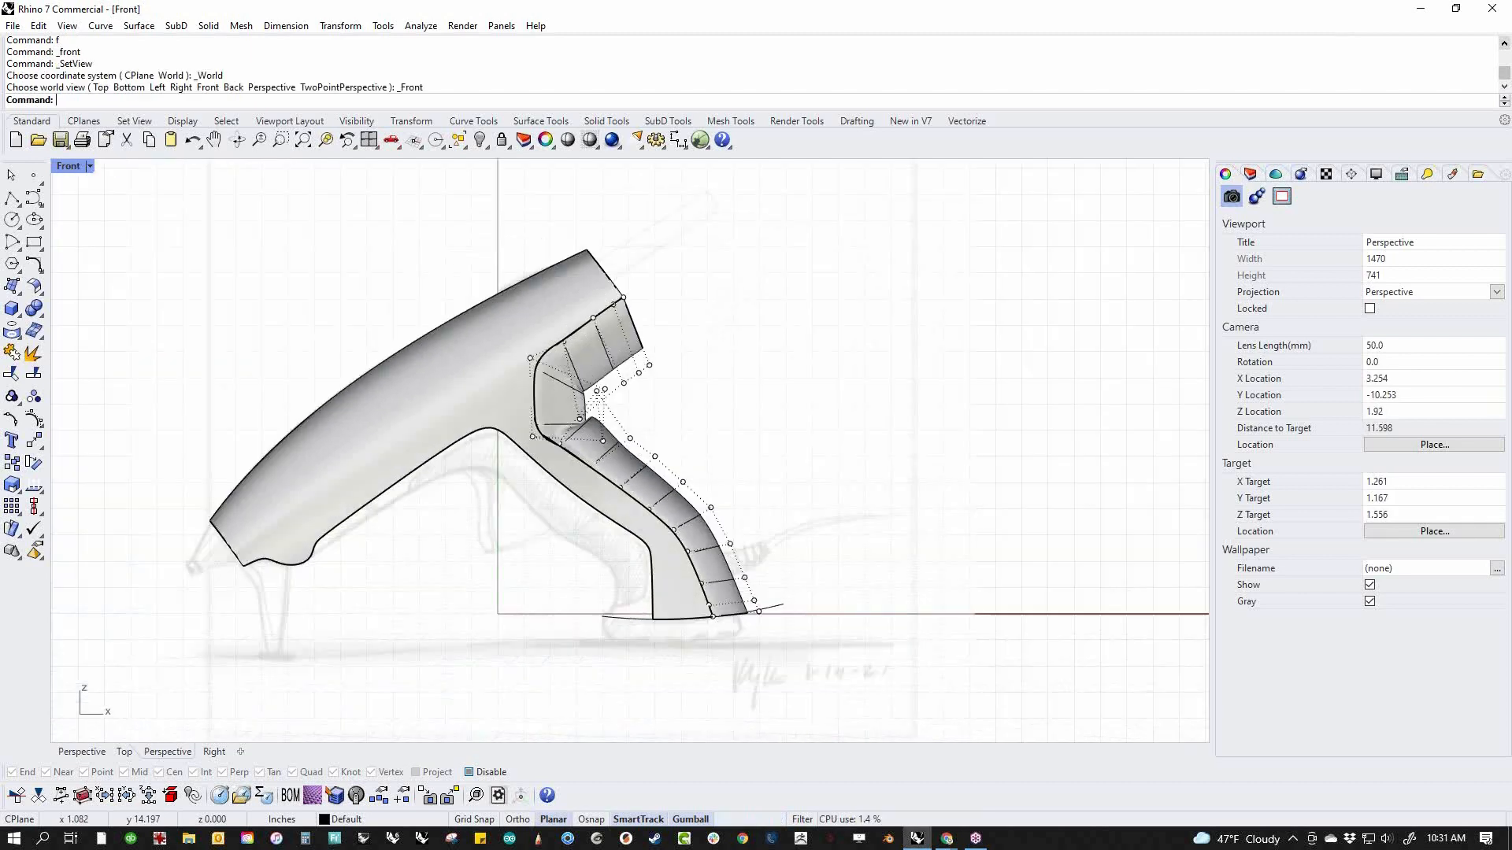
middle_click(779, 465)
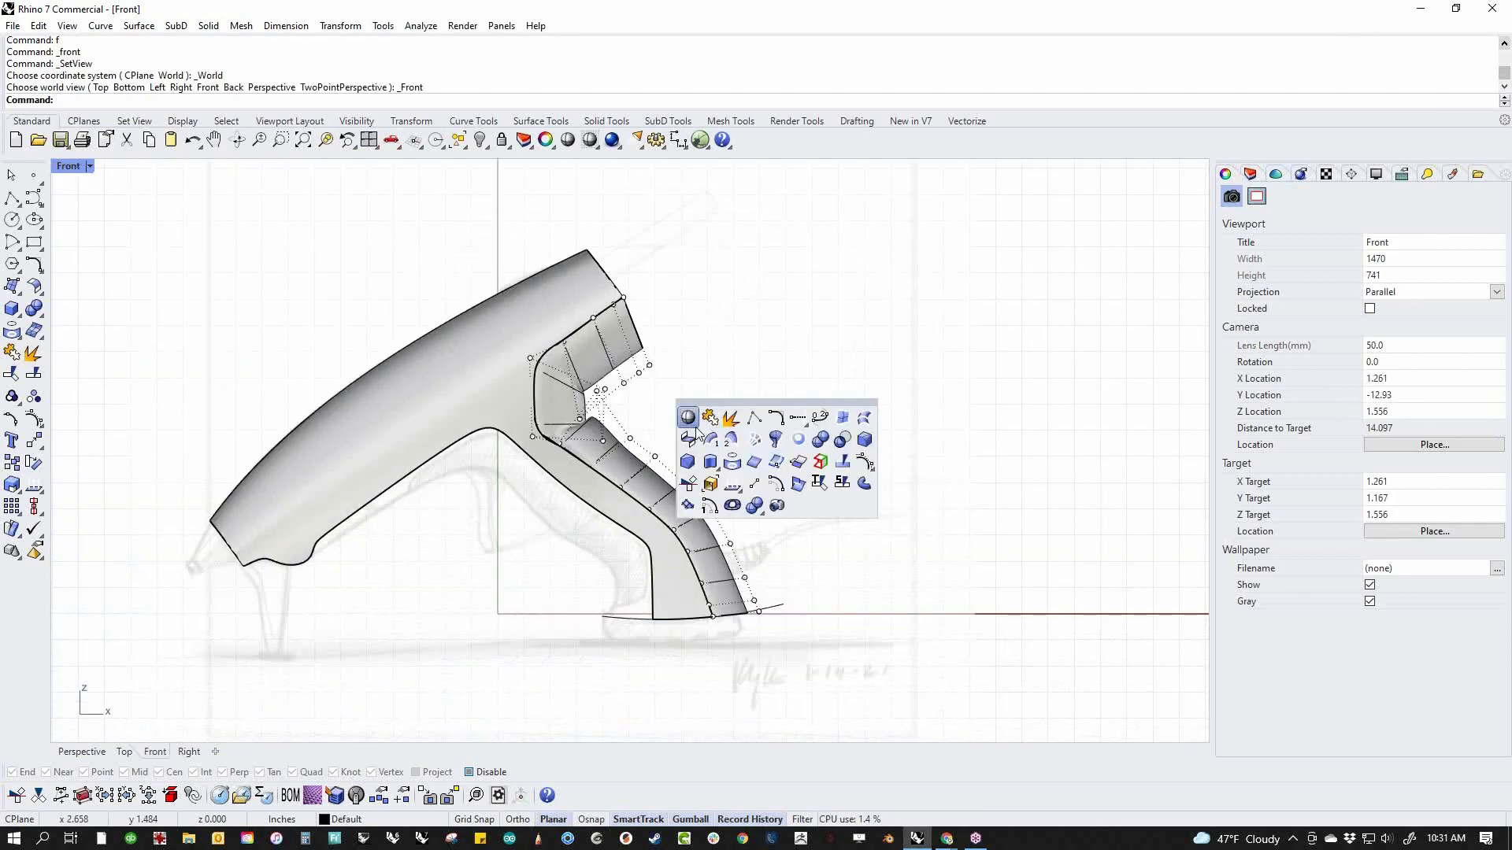
left_click(703, 417)
Try pulling the pair of outer control points at the lower handle bend outward, and undo the move
scroll(768, 534, "up", 4)
right_click_drag(792, 606, 808, 514)
left_click_drag(794, 489, 701, 363)
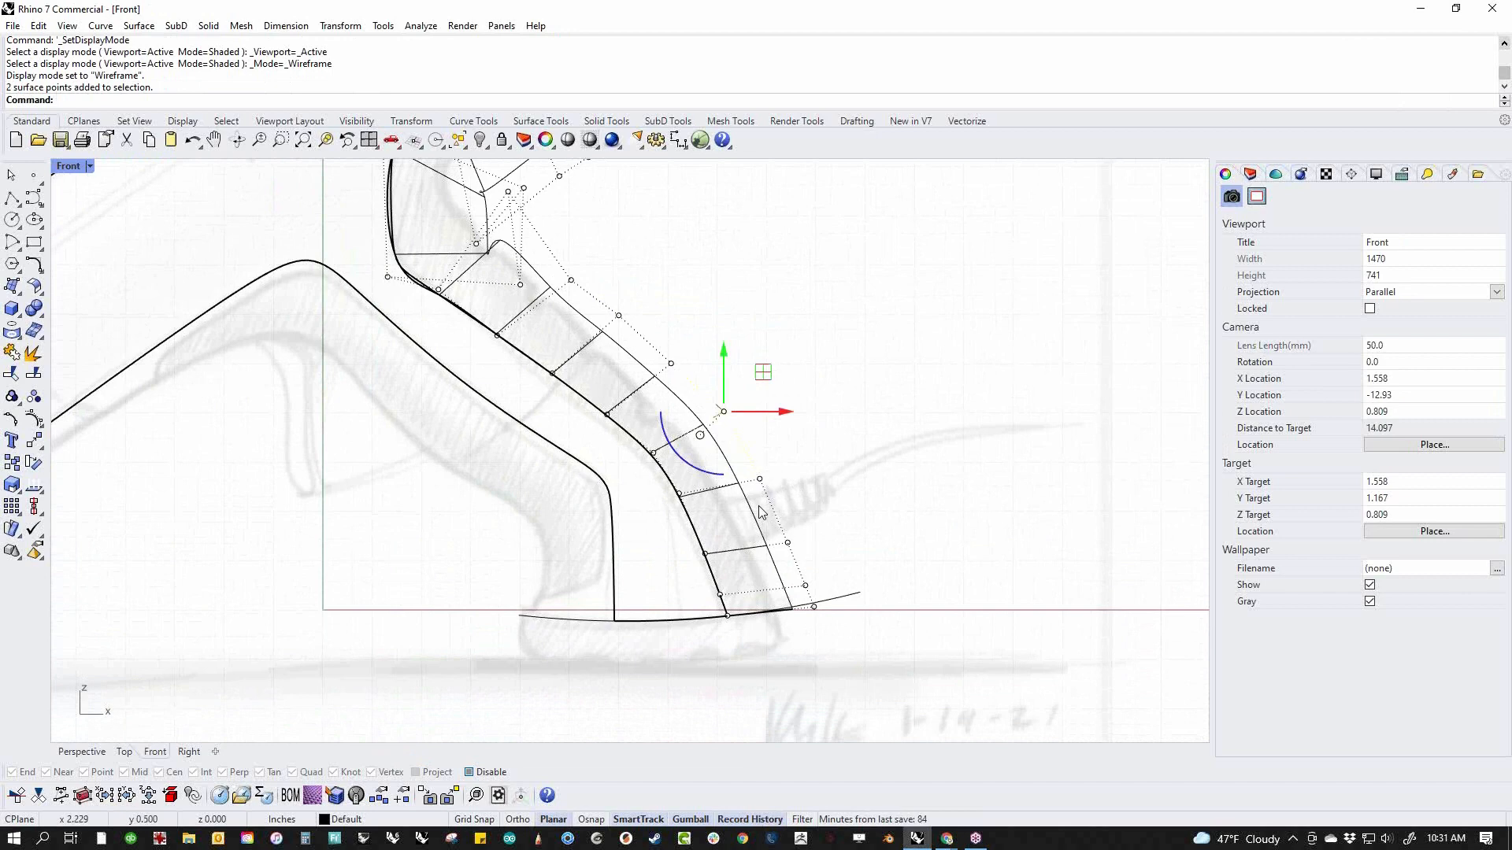
left_click_drag(726, 461, 781, 487, "shift")
left_click(905, 495)
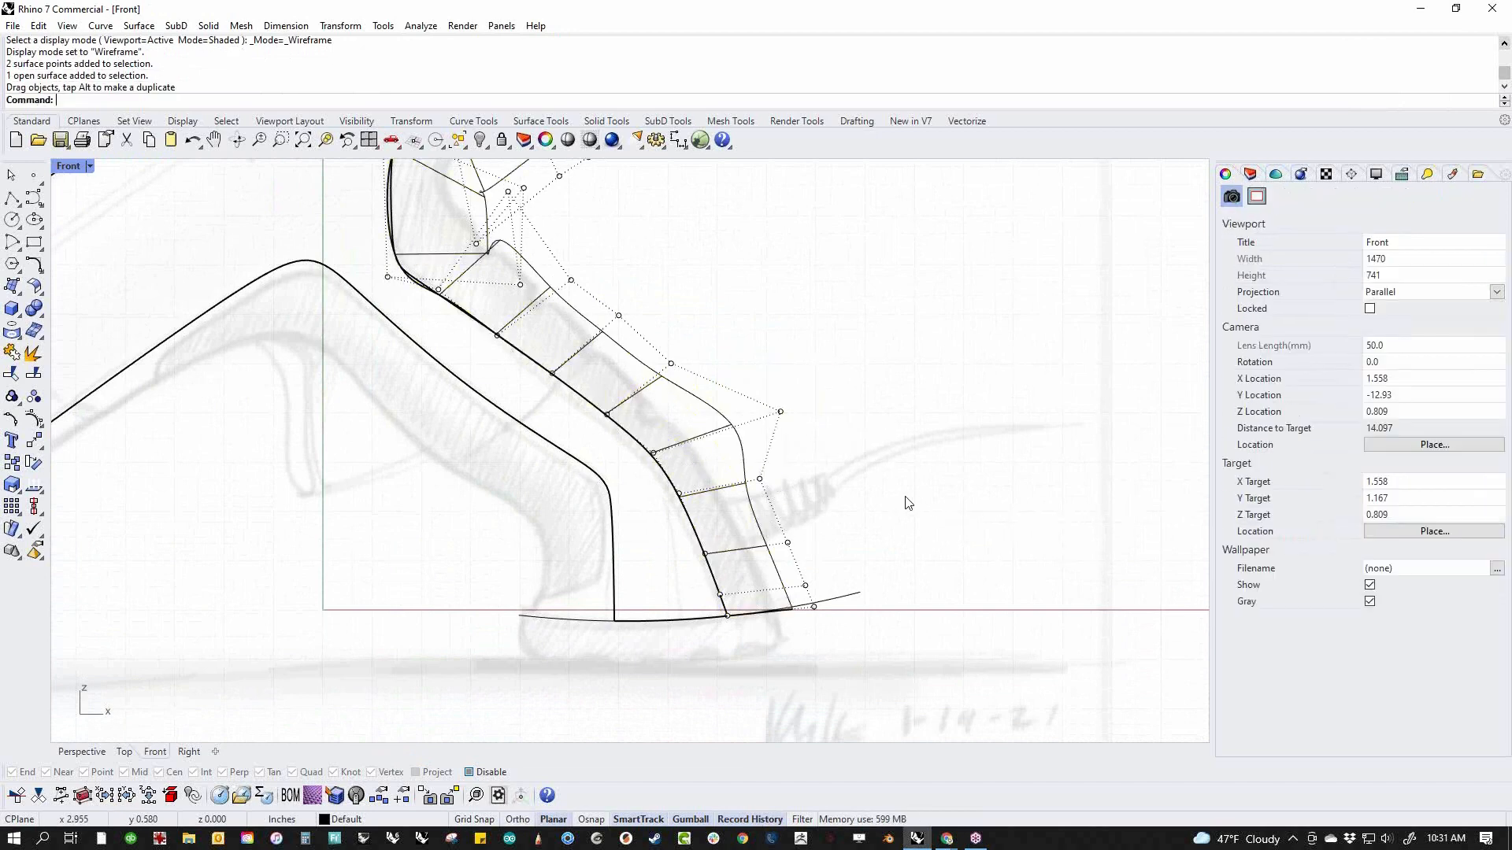
key("ctrl+z")
Move the outer control points along the lower rear handle inward to match the sketched outline
left_click(854, 375)
left_click_drag(703, 364, 760, 521)
left_click_drag(755, 289, 865, 650)
scroll(821, 621, "up", 2)
scroll(821, 621, "up", 4)
left_click_drag(785, 419, 683, 447)
left_click(819, 455)
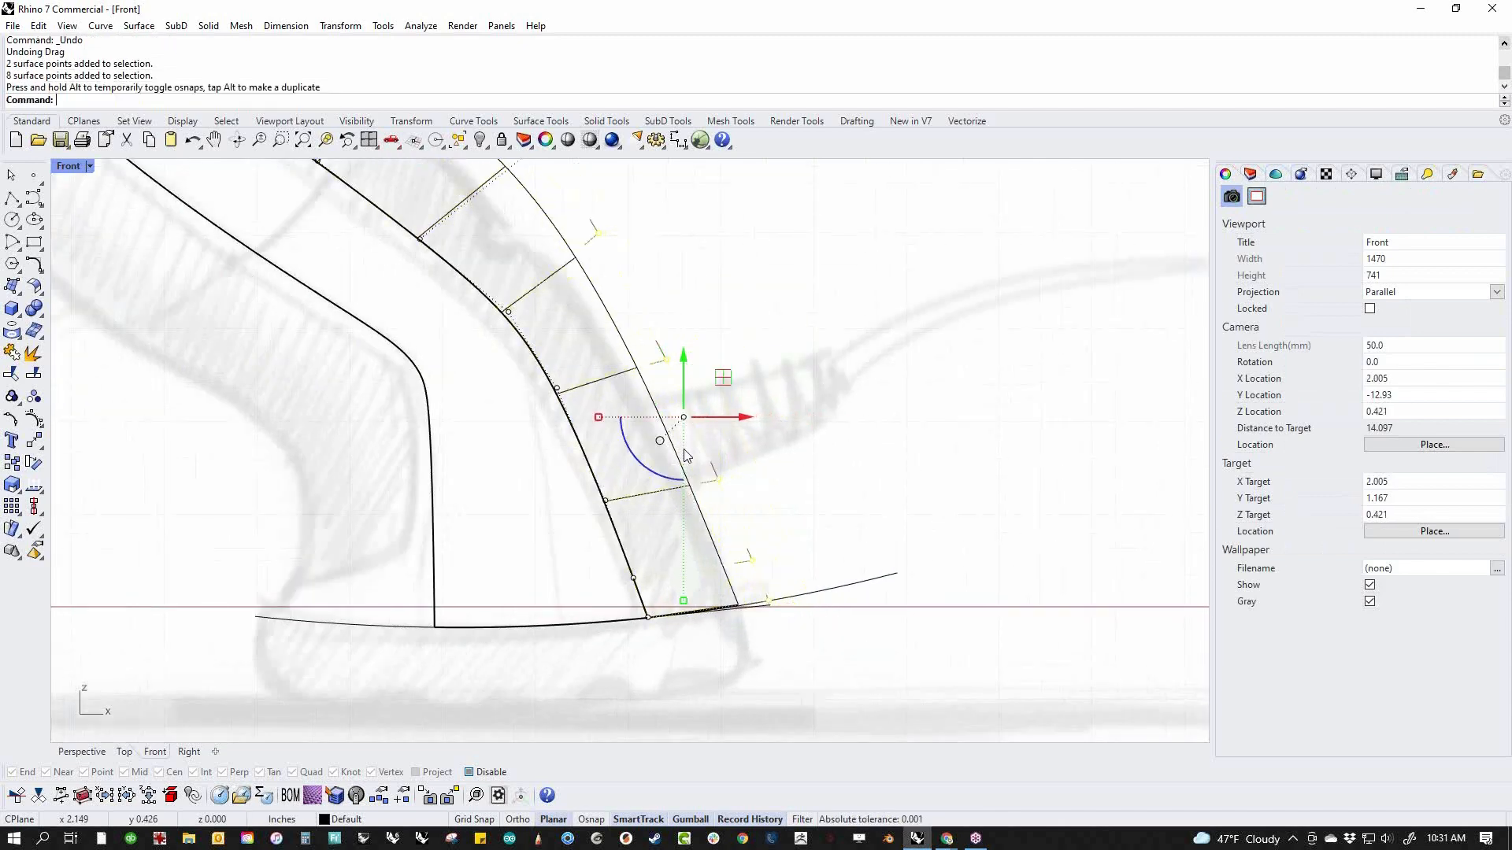
Move the outer control points at mid-handle inward to follow the sketch, and nudge the pair above the bend slightly outward
scroll(821, 459, "down", 3)
scroll(952, 614, "up", 3)
left_click_drag(731, 347, 817, 398)
left_click_drag(791, 321, 876, 533)
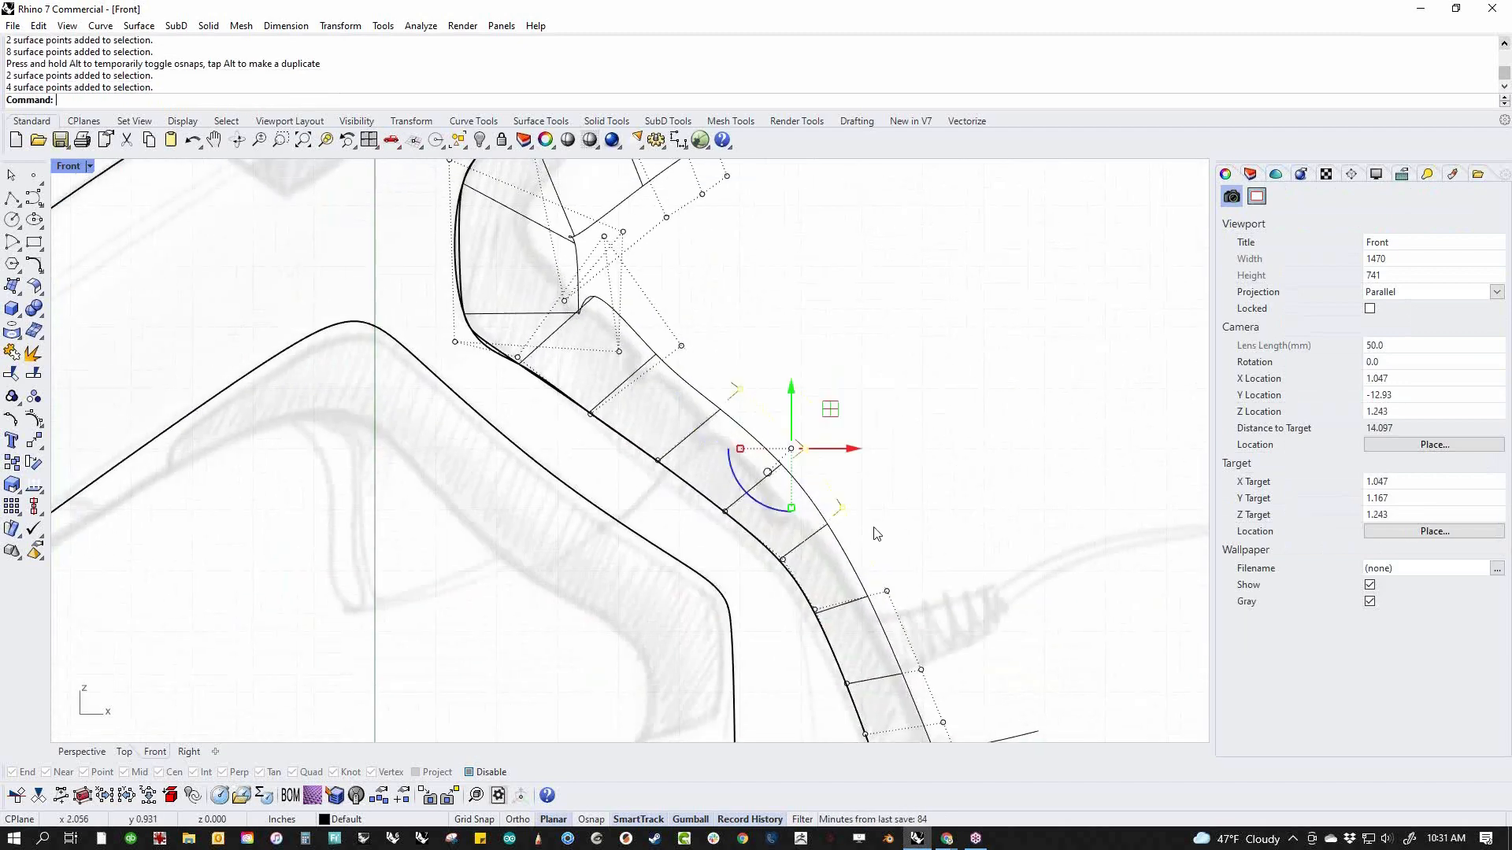
left_click_drag(791, 447, 774, 466)
scroll(877, 456, "down", 4)
scroll(877, 464, "up", 3)
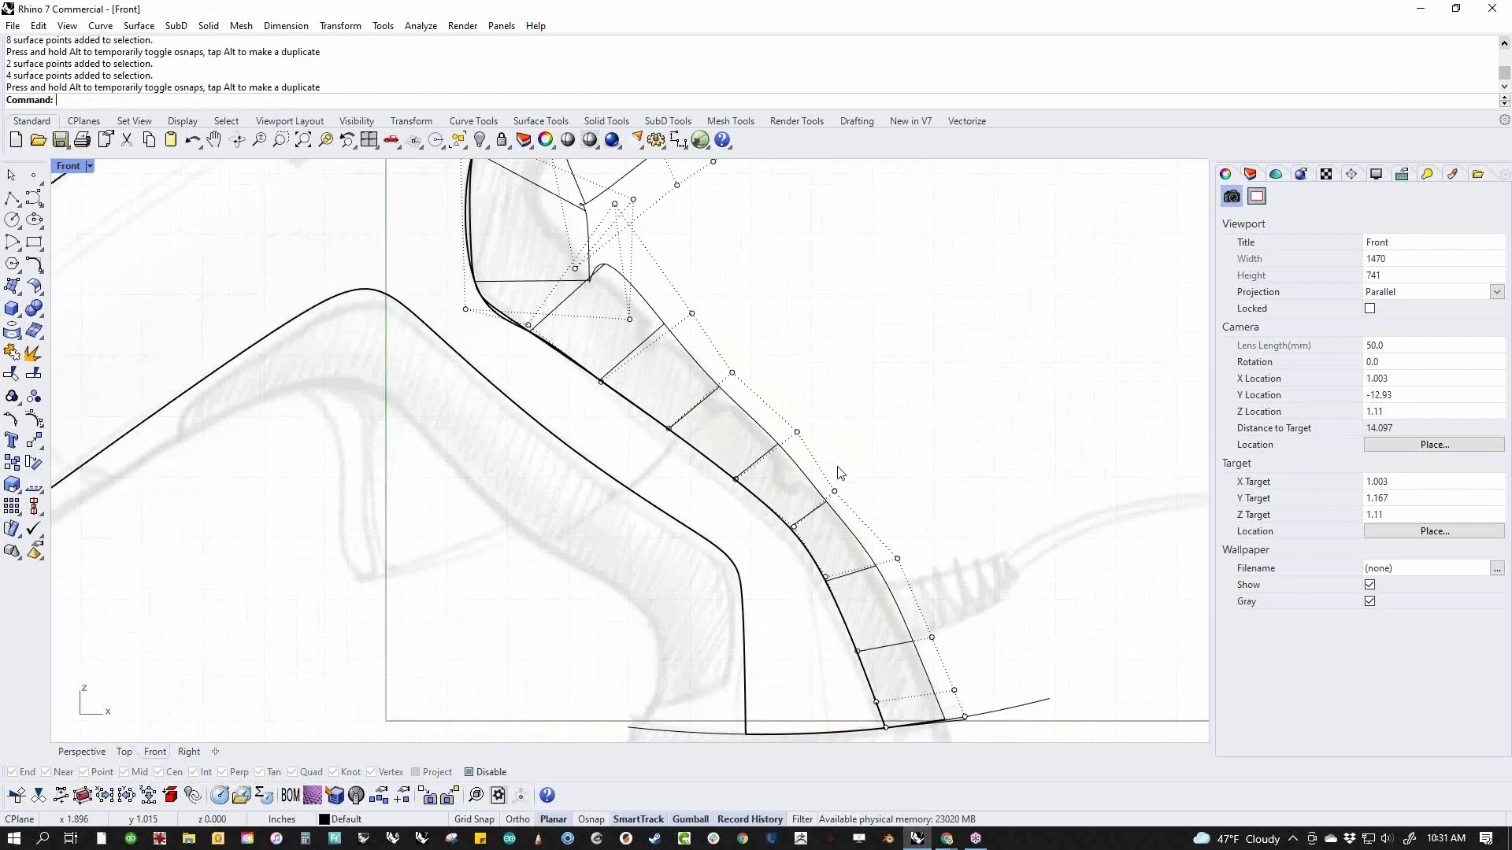
mouse_move(846, 487)
left_mouse_down()
mouse_move(859, 505)
mouse_move(862, 459)
mouse_move(845, 478)
left_mouse_up()
left_click(950, 440)
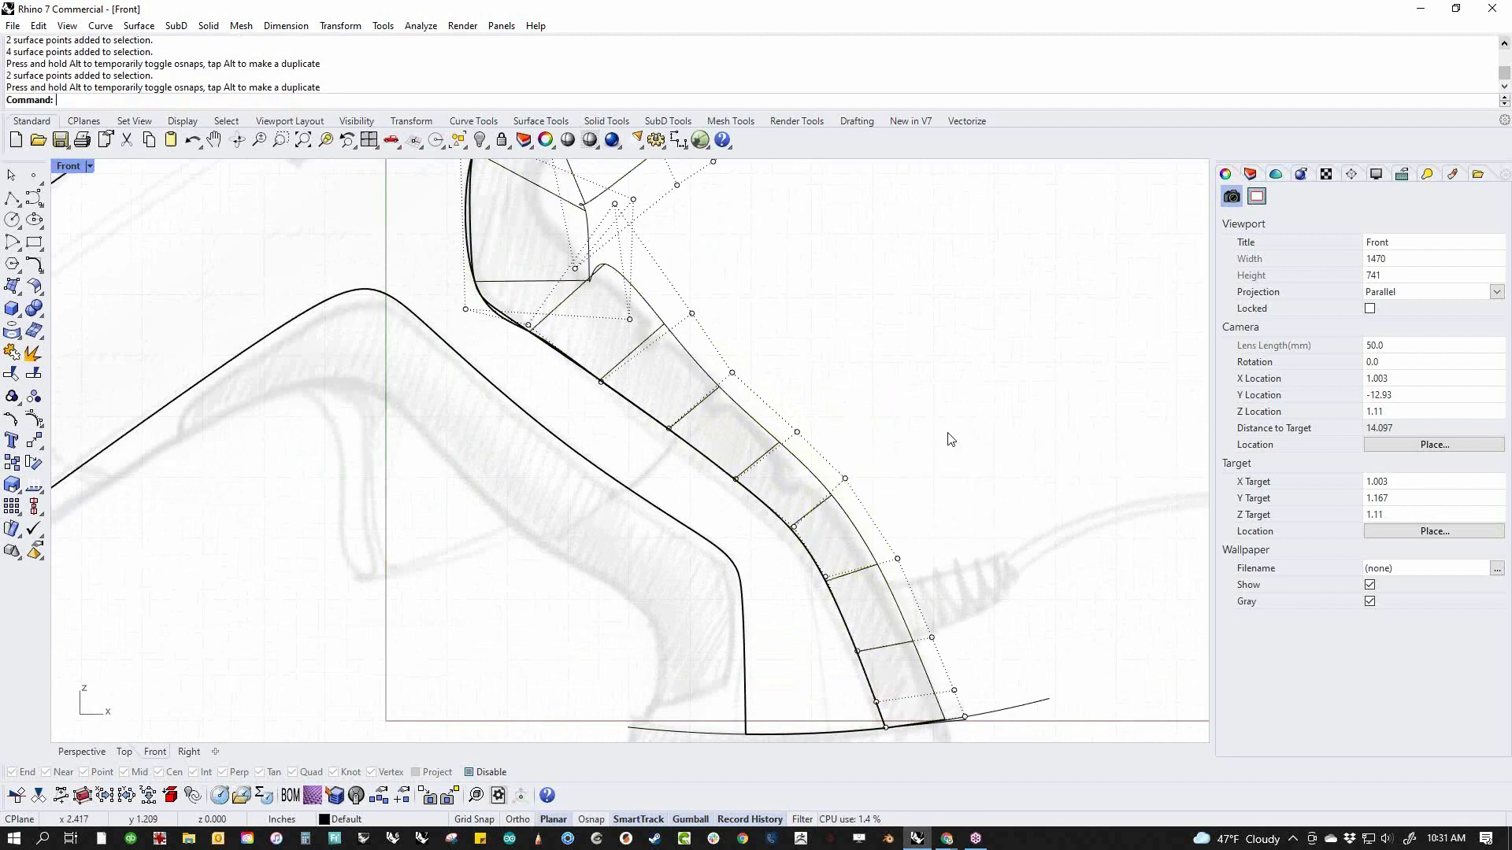
Move the outer control points at the rear surface's upper end up toward the body's lower edge
right_click_drag(814, 357, 892, 506)
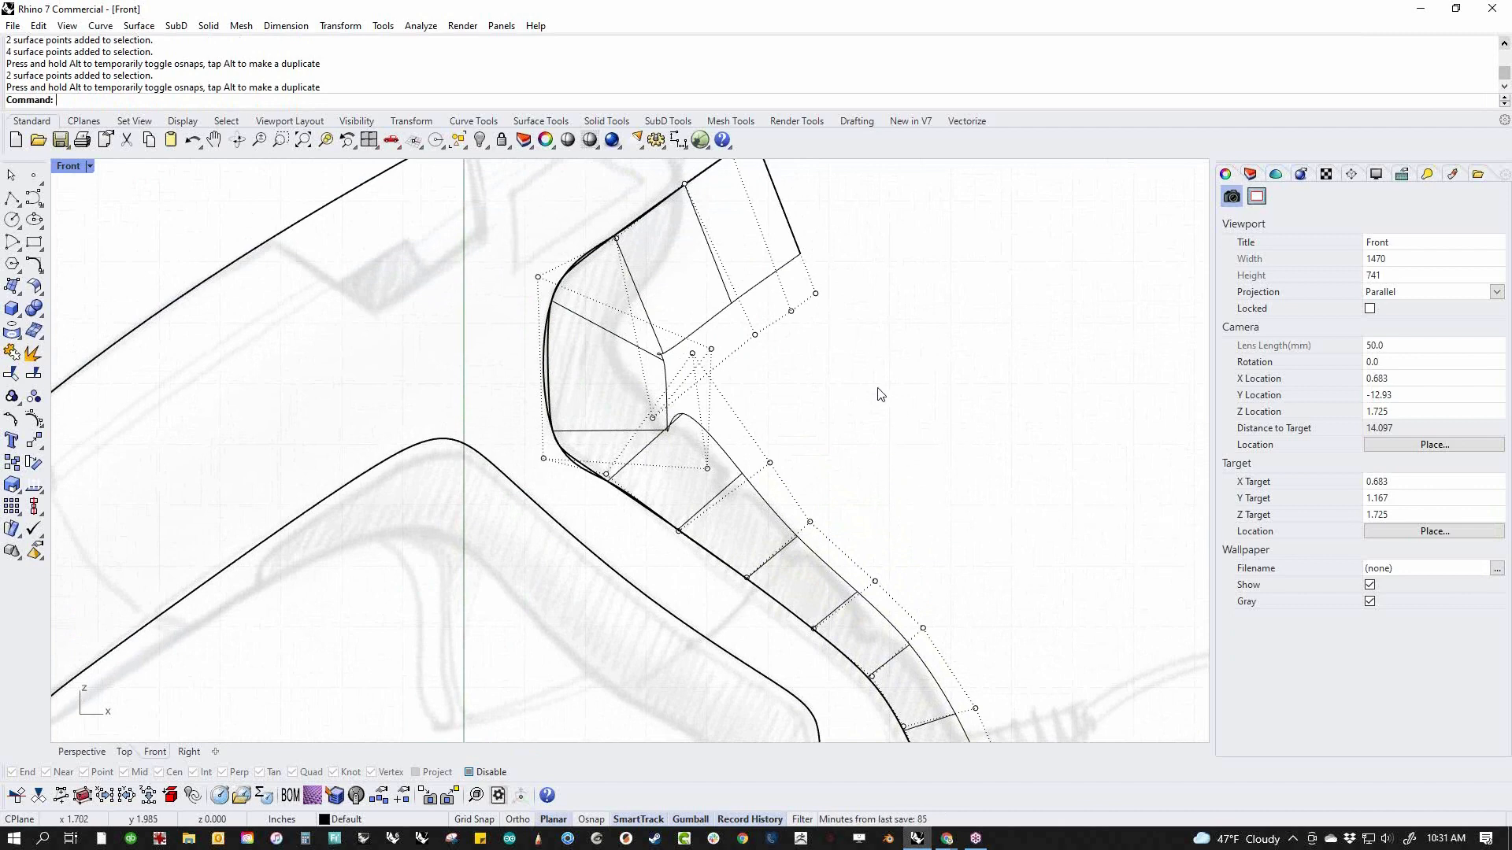
right_click_drag(882, 396, 894, 519)
left_click_drag(687, 354, 907, 479)
left_click_drag(821, 401, 767, 311)
scroll(803, 371, "down", 2)
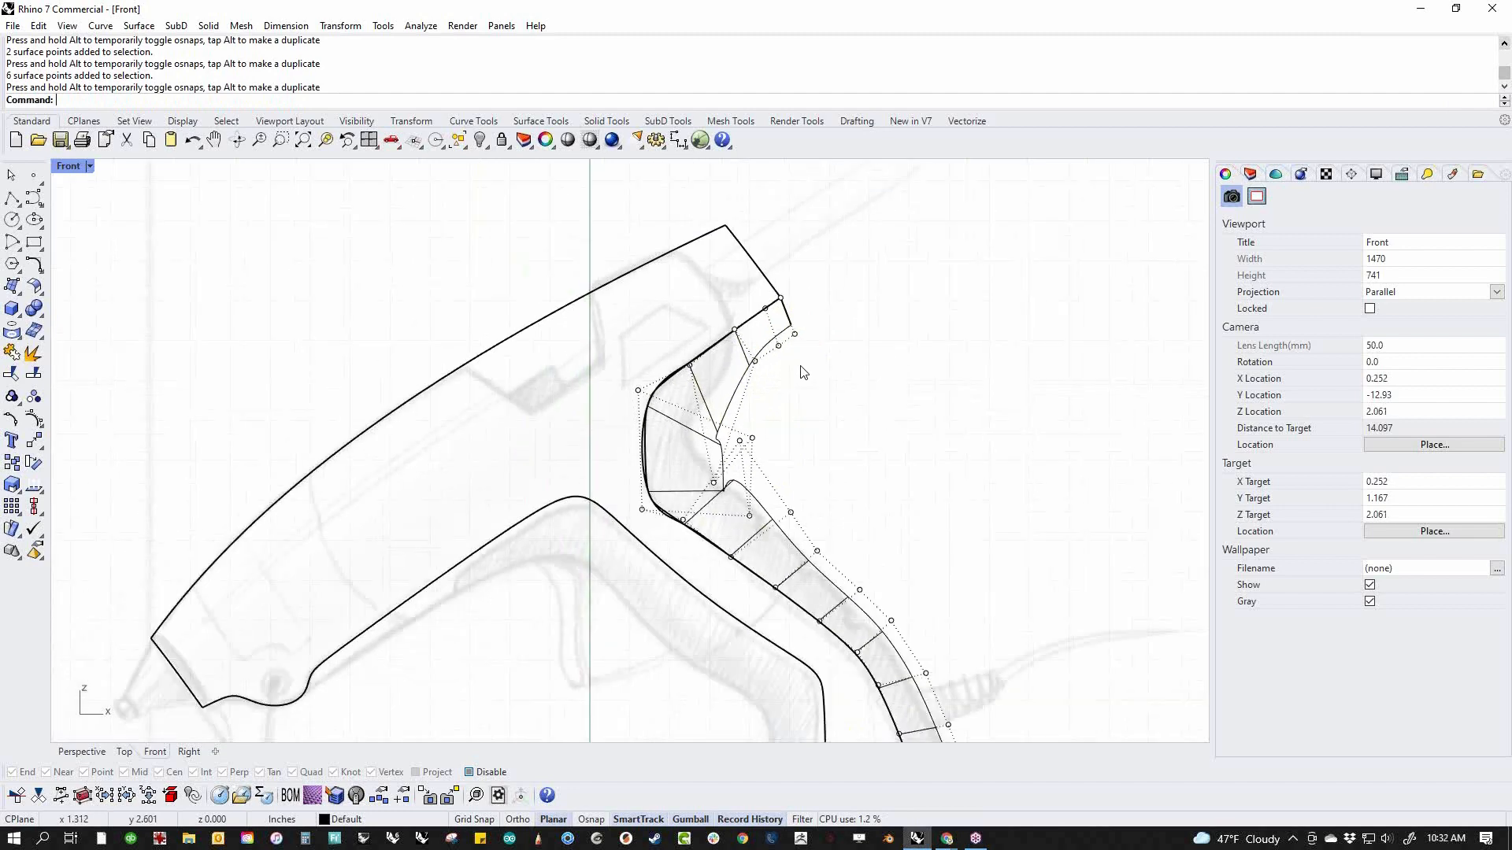
scroll(753, 418, "up", 5)
scroll(763, 444, "down", 3)
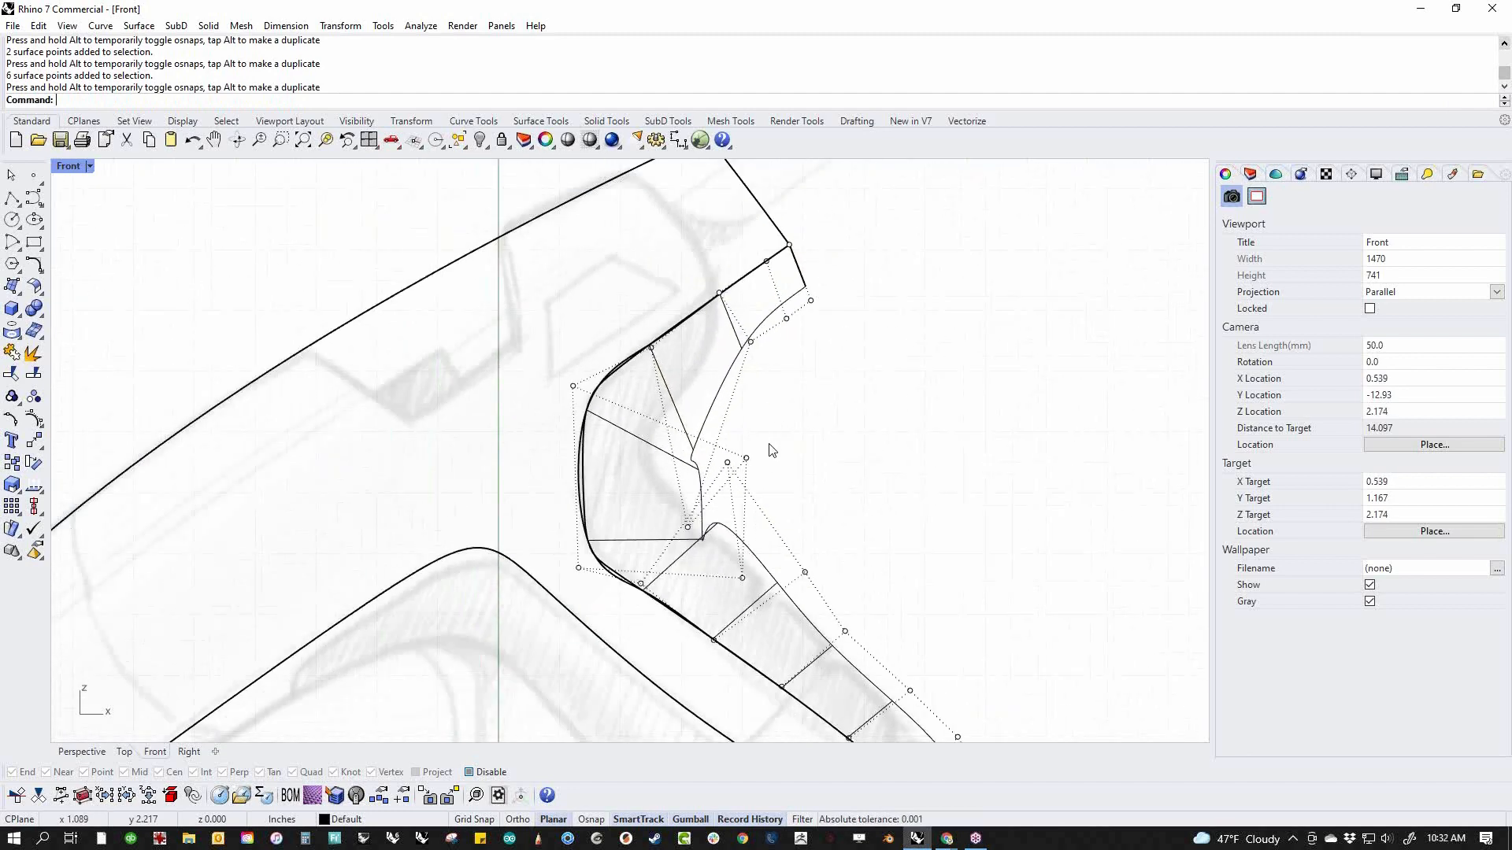
scroll(785, 487, "down", 2)
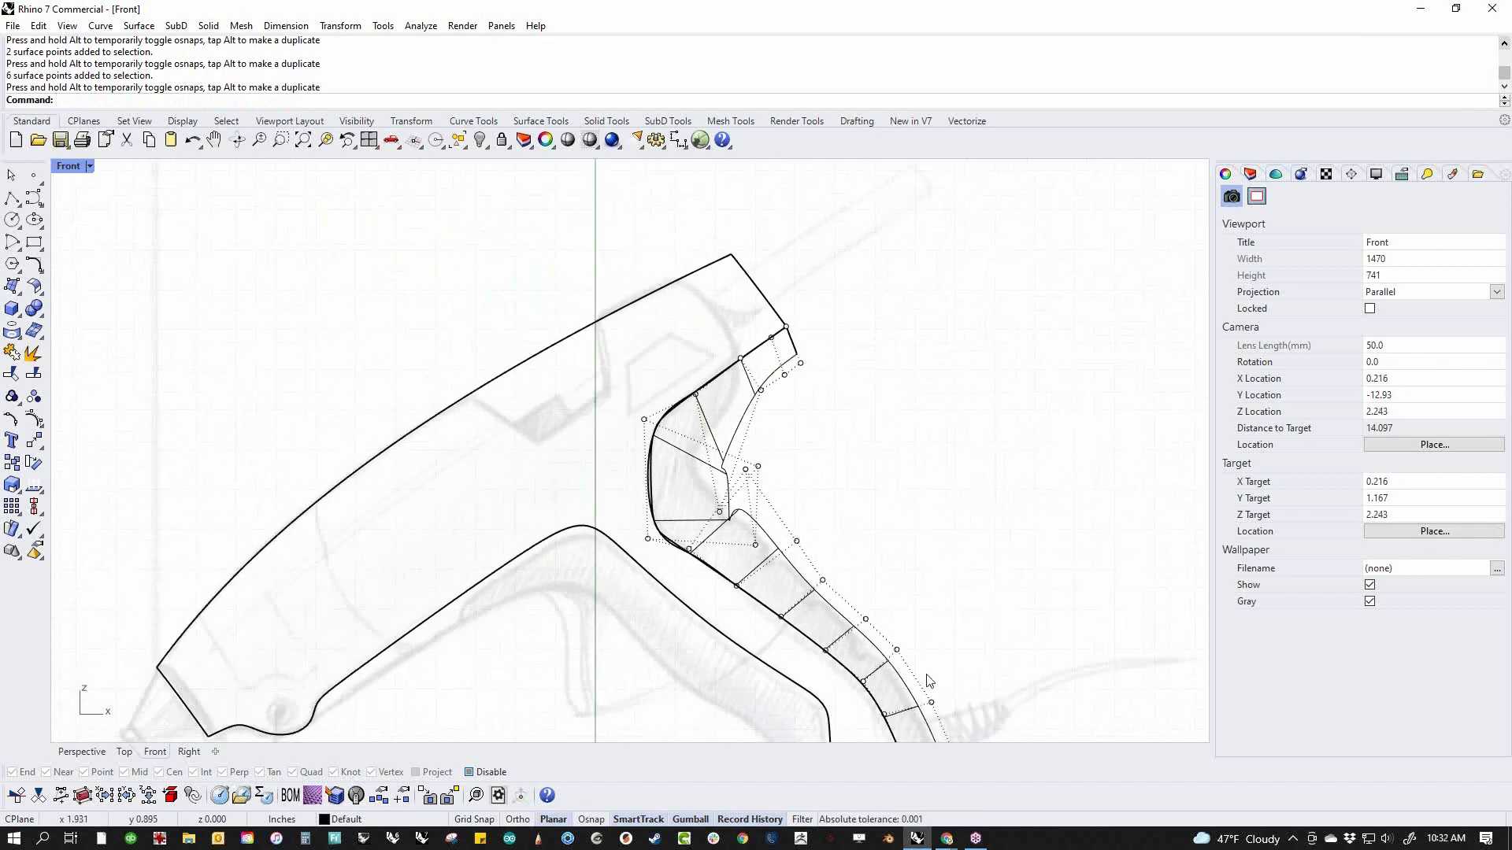
Select the outer control points at the rear surface's upper bend and smooth them in the U direction with MoveUVN
right_click_drag(920, 704, 888, 634)
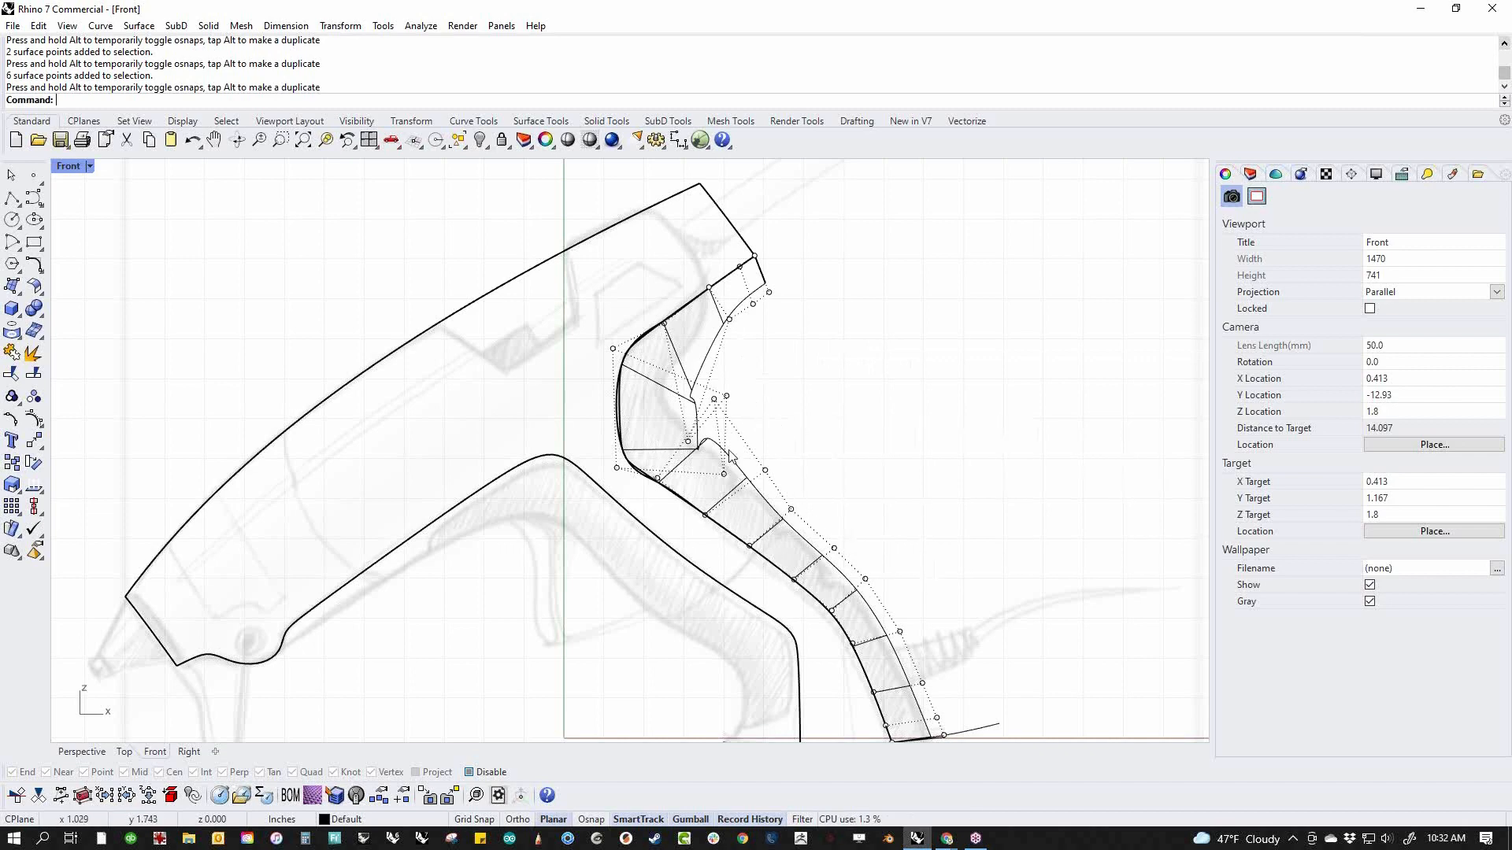
scroll(723, 402, "up", 3)
left_click_drag(568, 304, 790, 504)
left_click_drag(727, 576, 754, 554, "shift")
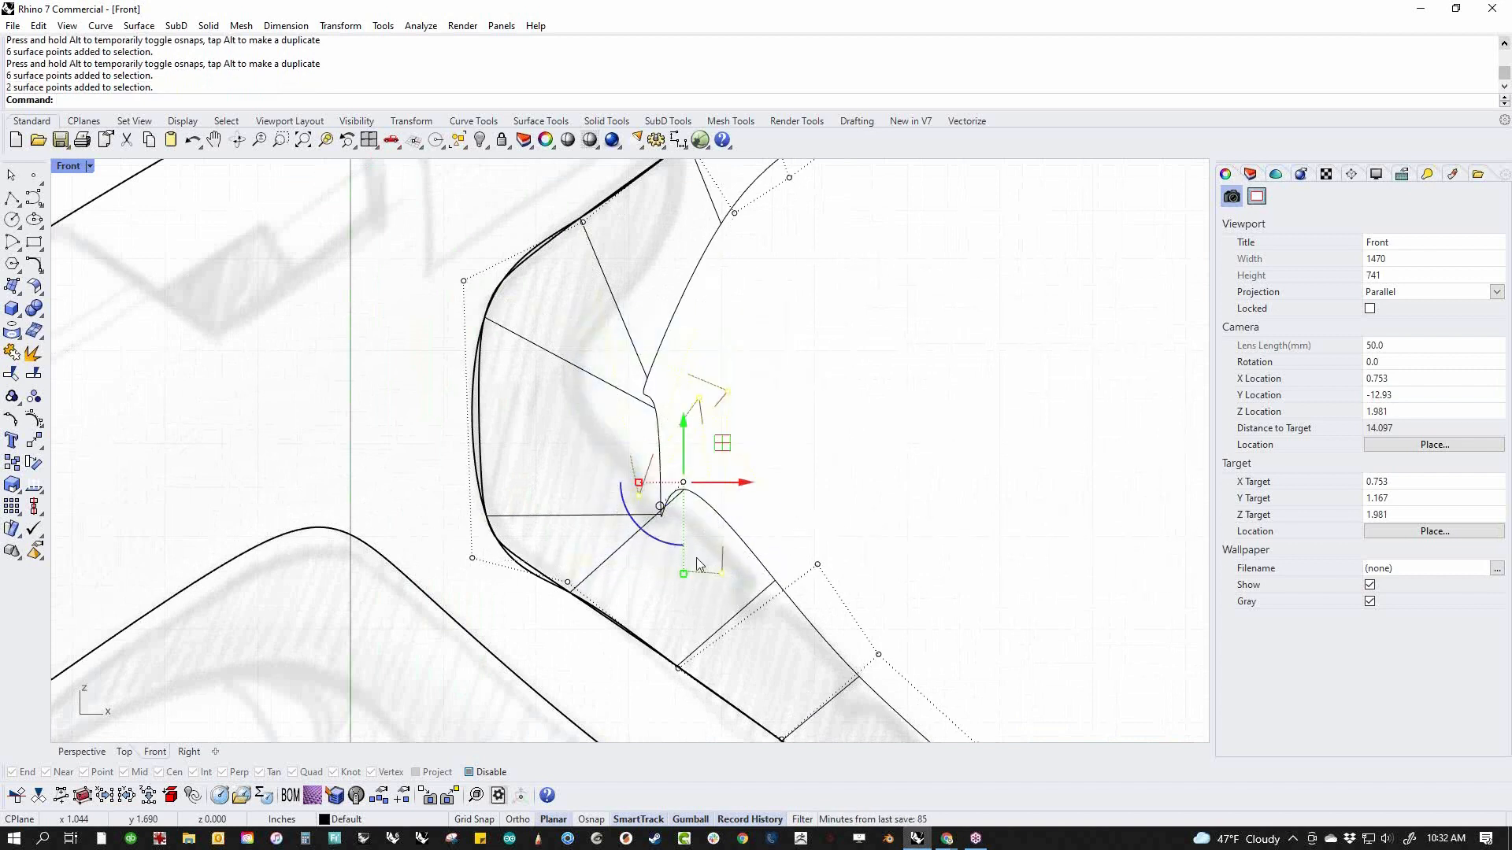
left_click(36, 424)
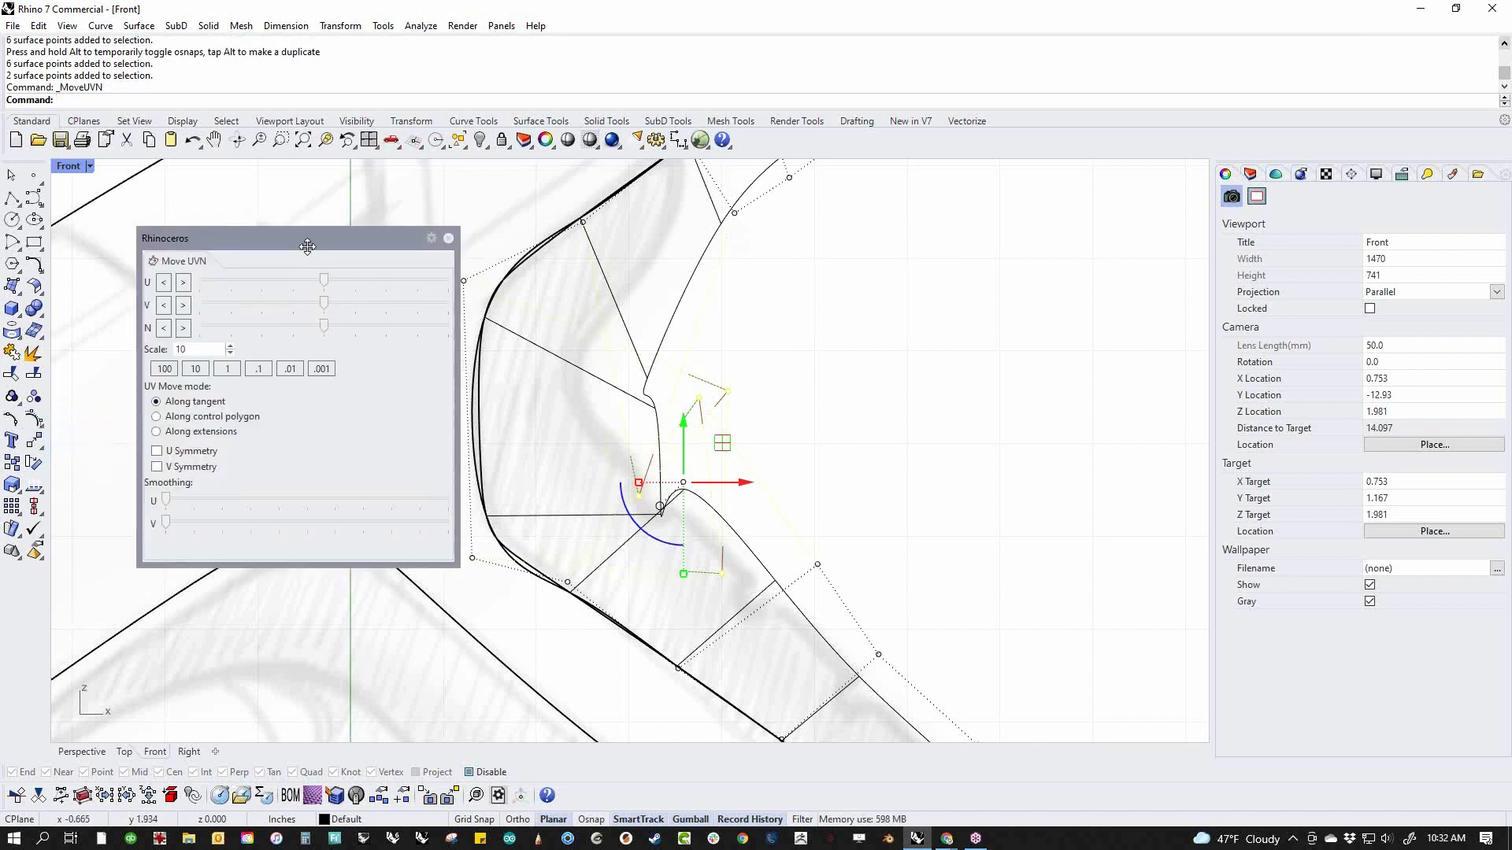
left_click_drag(308, 248, 236, 267)
left_click_drag(100, 515, 311, 537)
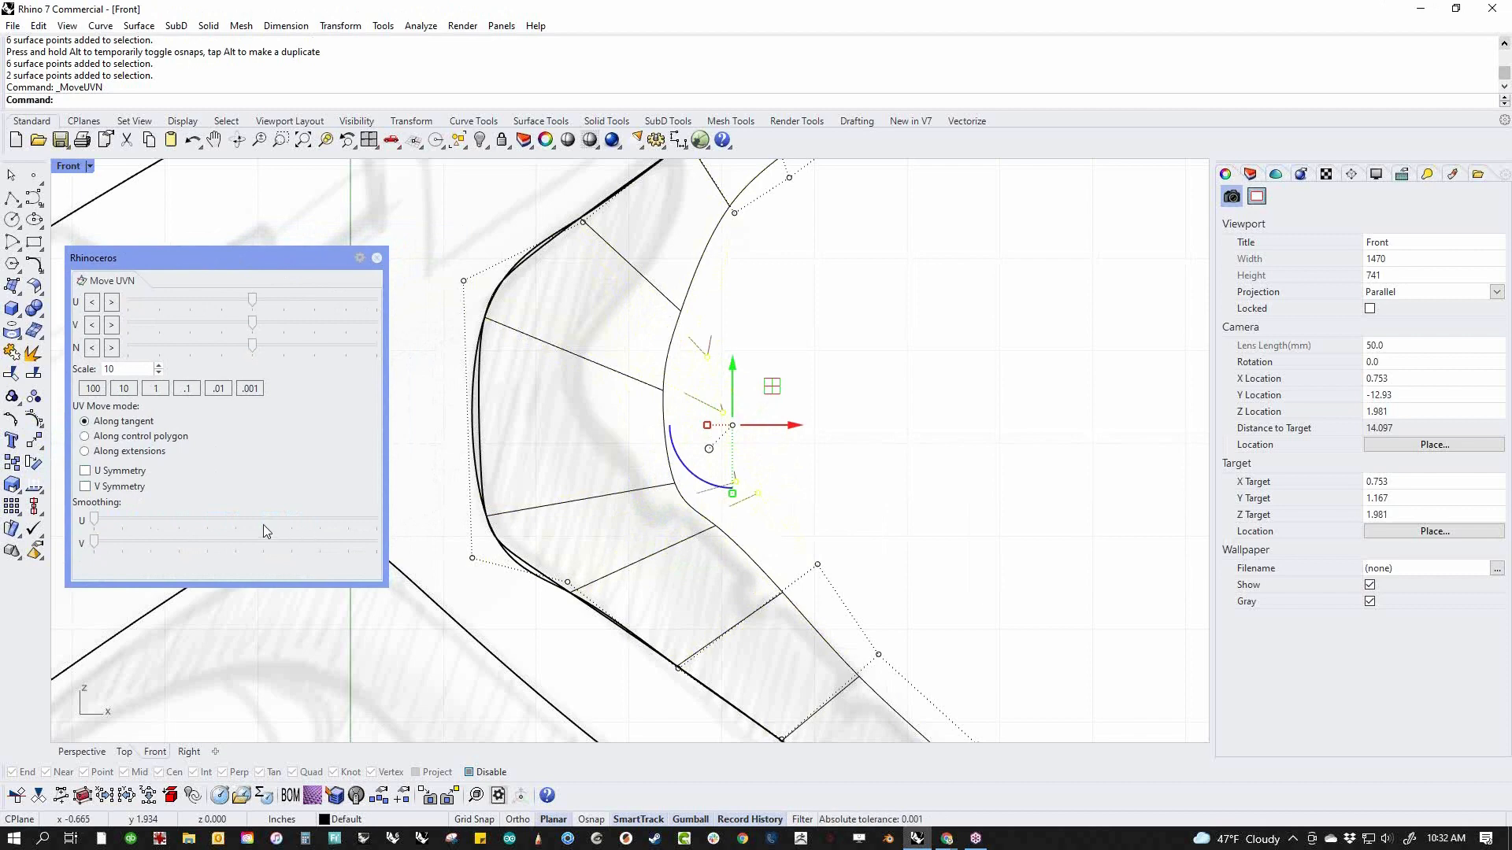
left_click(791, 355)
Move the outer control points around the upper bend inward toward the sketched inner curve of the handle
right_click_drag(791, 348, 792, 446)
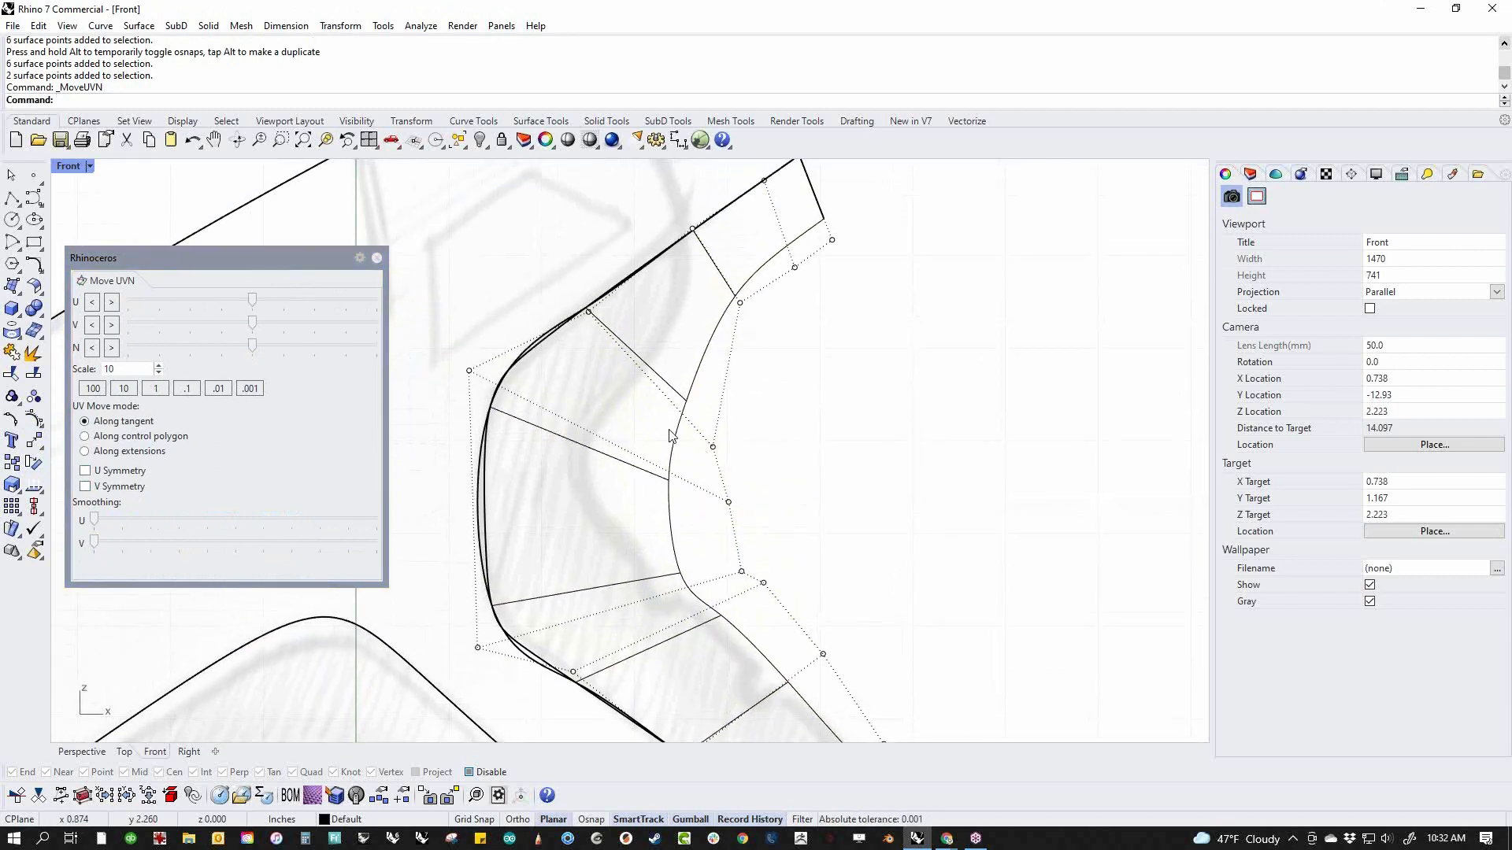
left_click_drag(728, 451, 630, 412)
left_click(834, 438)
left_click_drag(708, 448, 773, 528)
left_click_drag(769, 463, 628, 449)
left_click(793, 464)
left_click_drag(719, 522, 677, 517)
left_click(783, 556)
Shift the pairs of outer control points just below the upper bend to follow the sketched outline
scroll(783, 556, "down", 4)
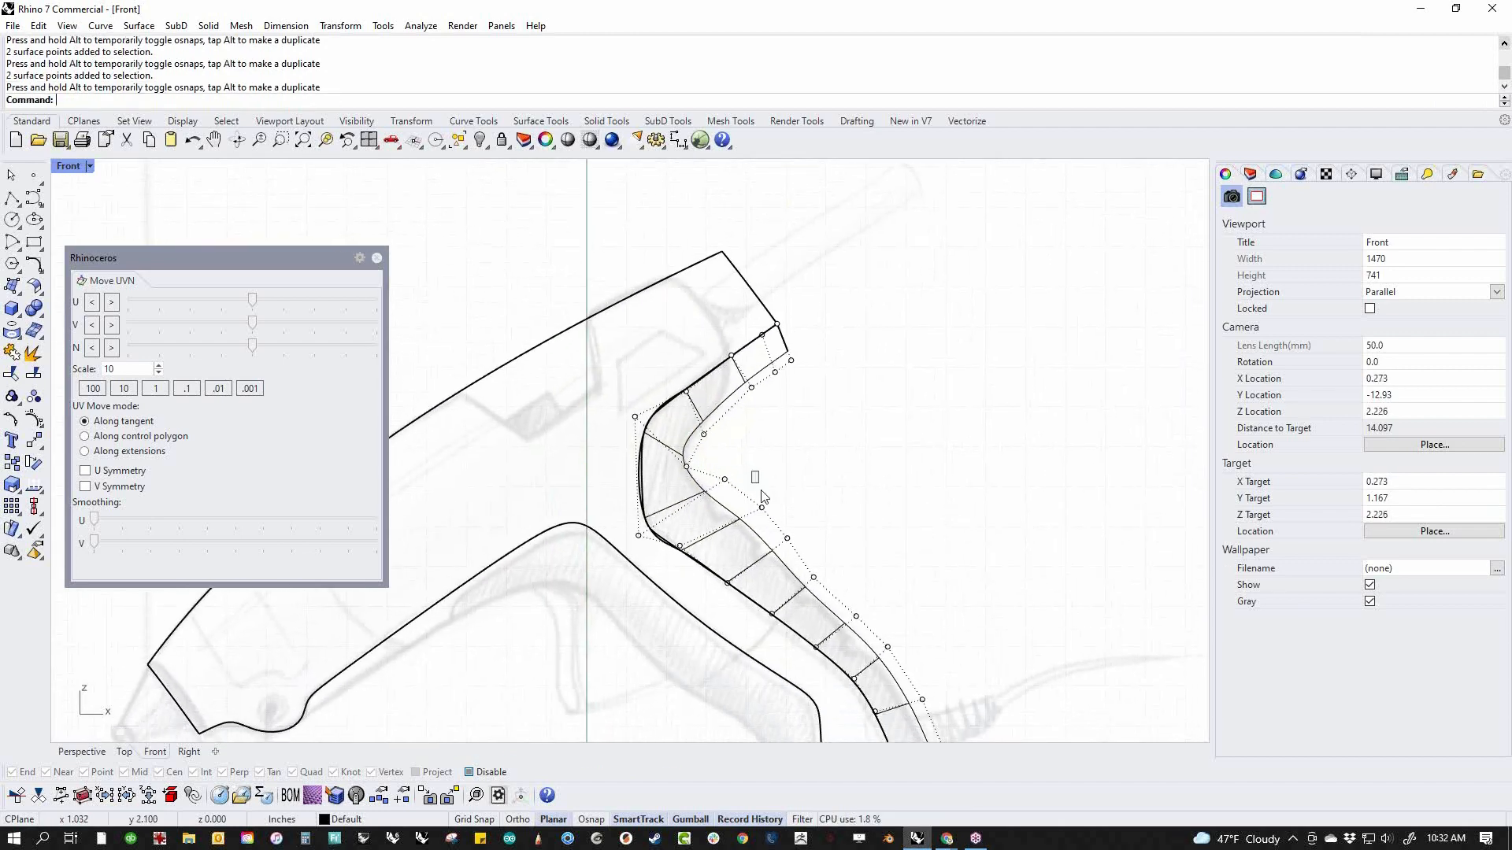
left_click_drag(761, 490, 790, 525)
scroll(808, 534, "up", 4)
left_click_drag(778, 456, 776, 468)
left_click(833, 450)
left_click_drag(675, 428, 693, 472)
left_click(873, 410)
Refine the outer control points at the tightest part of the upper bend to match the sketch
left_click_drag(601, 451, 682, 379)
scroll(616, 380, "up", 3)
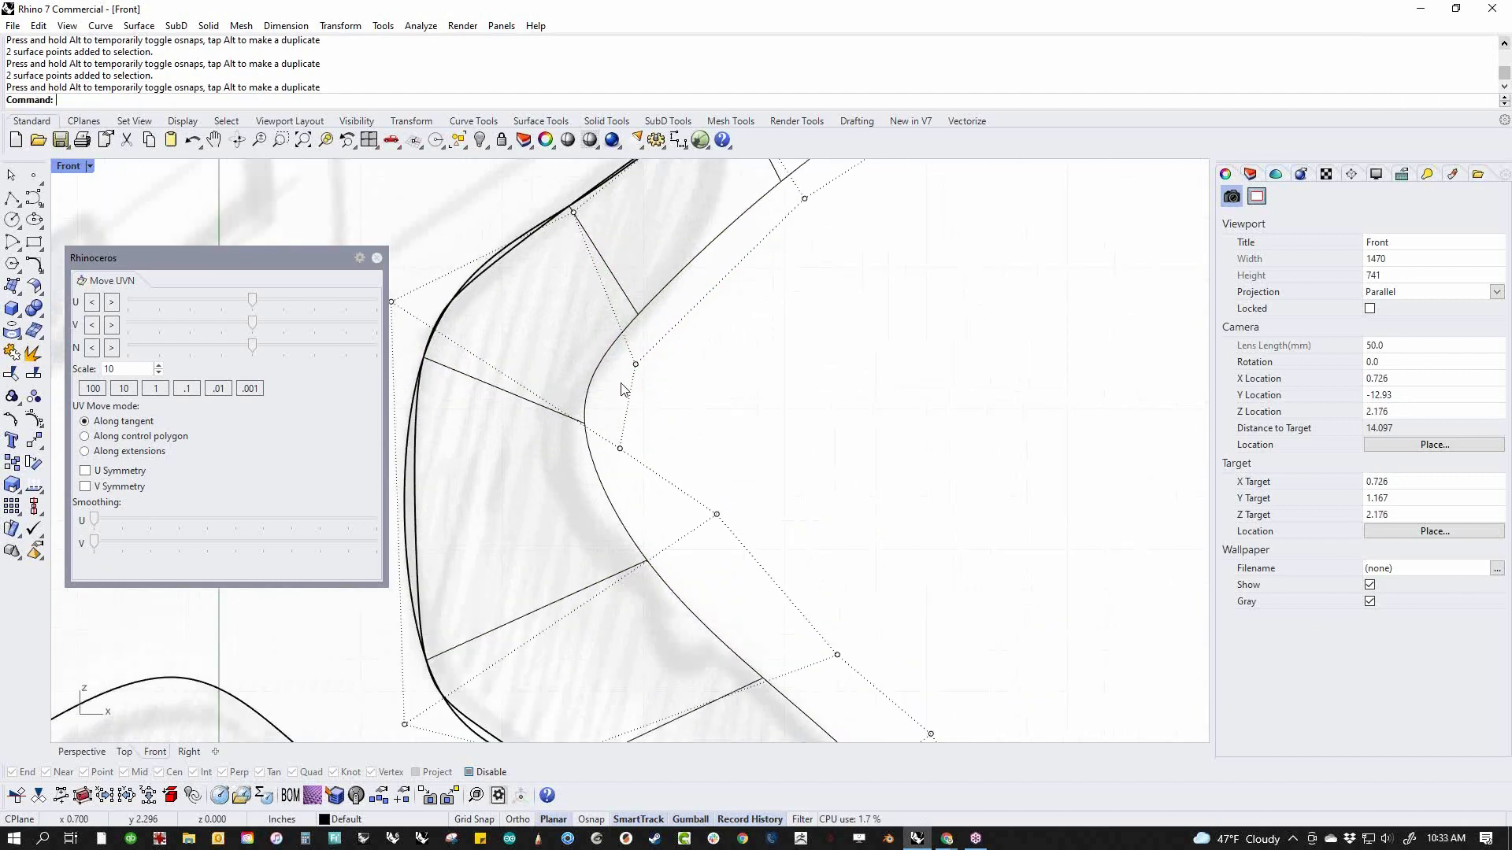
left_click(636, 364)
left_click_drag(635, 364, 672, 334)
key("Escape")
left_click_drag(575, 433, 678, 393)
key("Escape")
left_click_drag(698, 466, 809, 583)
left_click_drag(758, 488, 714, 470)
left_click(836, 462)
Nudge the pair of outer control points farther down the handle's straight stretch toward the sketched outline
scroll(837, 466, "down", 10)
scroll(863, 521, "down", 4)
right_click_drag(876, 547, 797, 477)
scroll(795, 478, "up", 6)
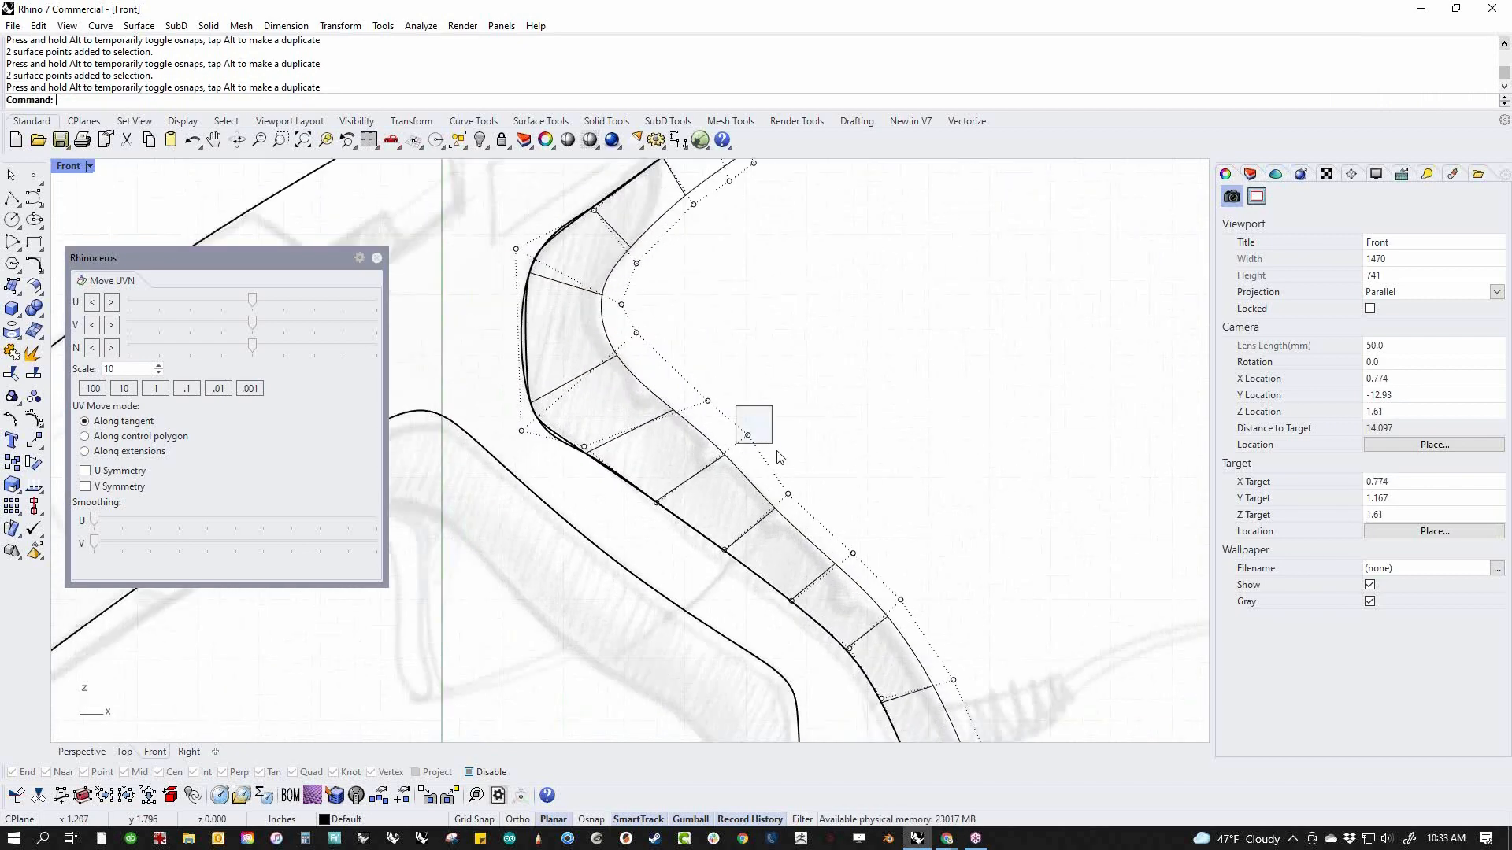
left_click_drag(772, 451, 775, 454)
left_click_drag(788, 397, 787, 405)
left_click(823, 457)
scroll(824, 464, "down", 5)
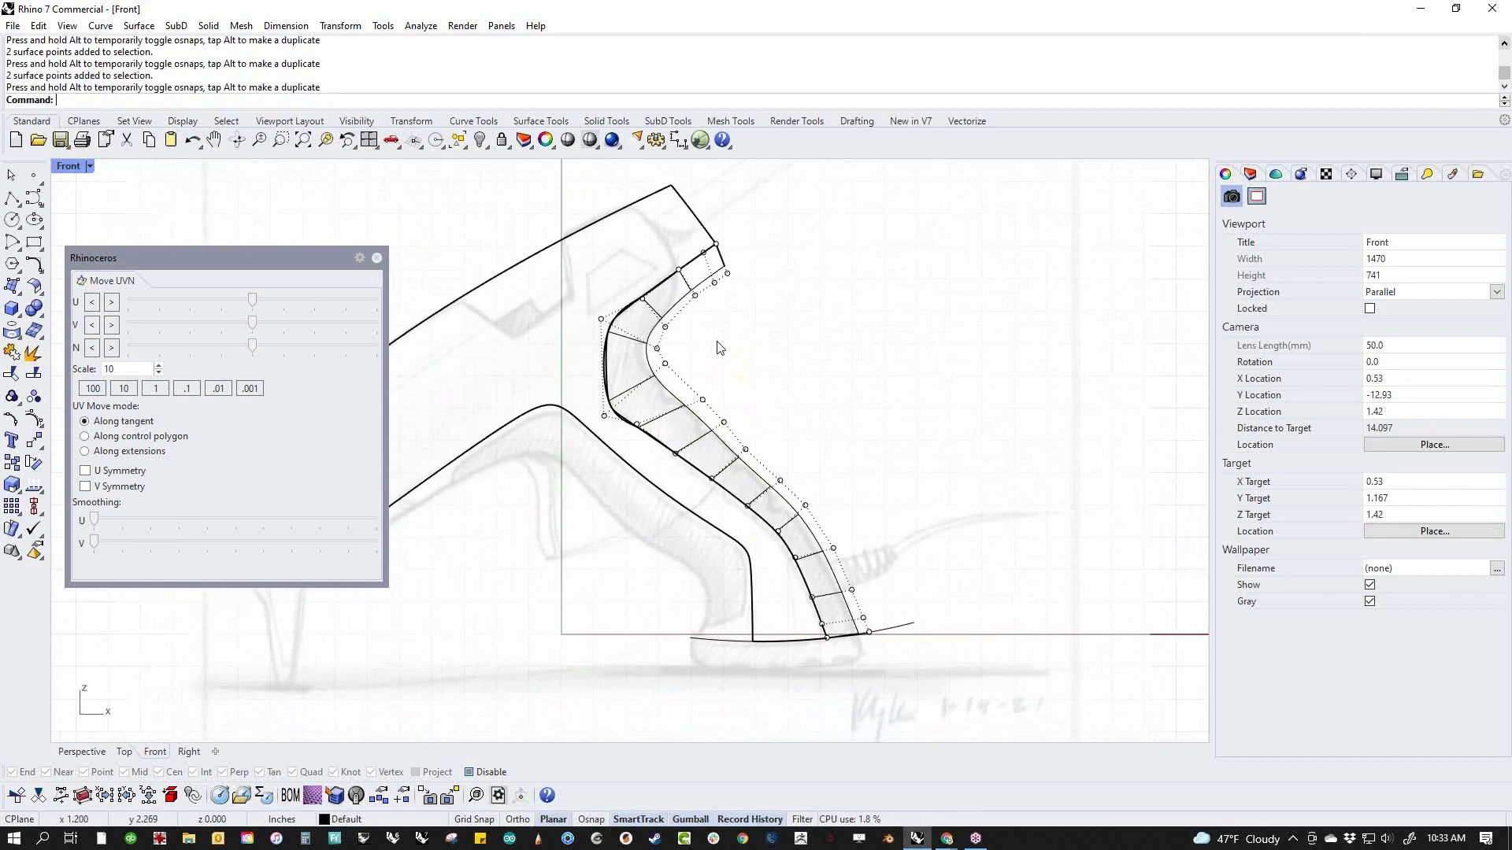
Select the outer control points along the handle's straight stretch below the bend and smooth them in U with MoveUVN
scroll(718, 348, "up", 4)
left_click_drag(684, 404, 713, 437)
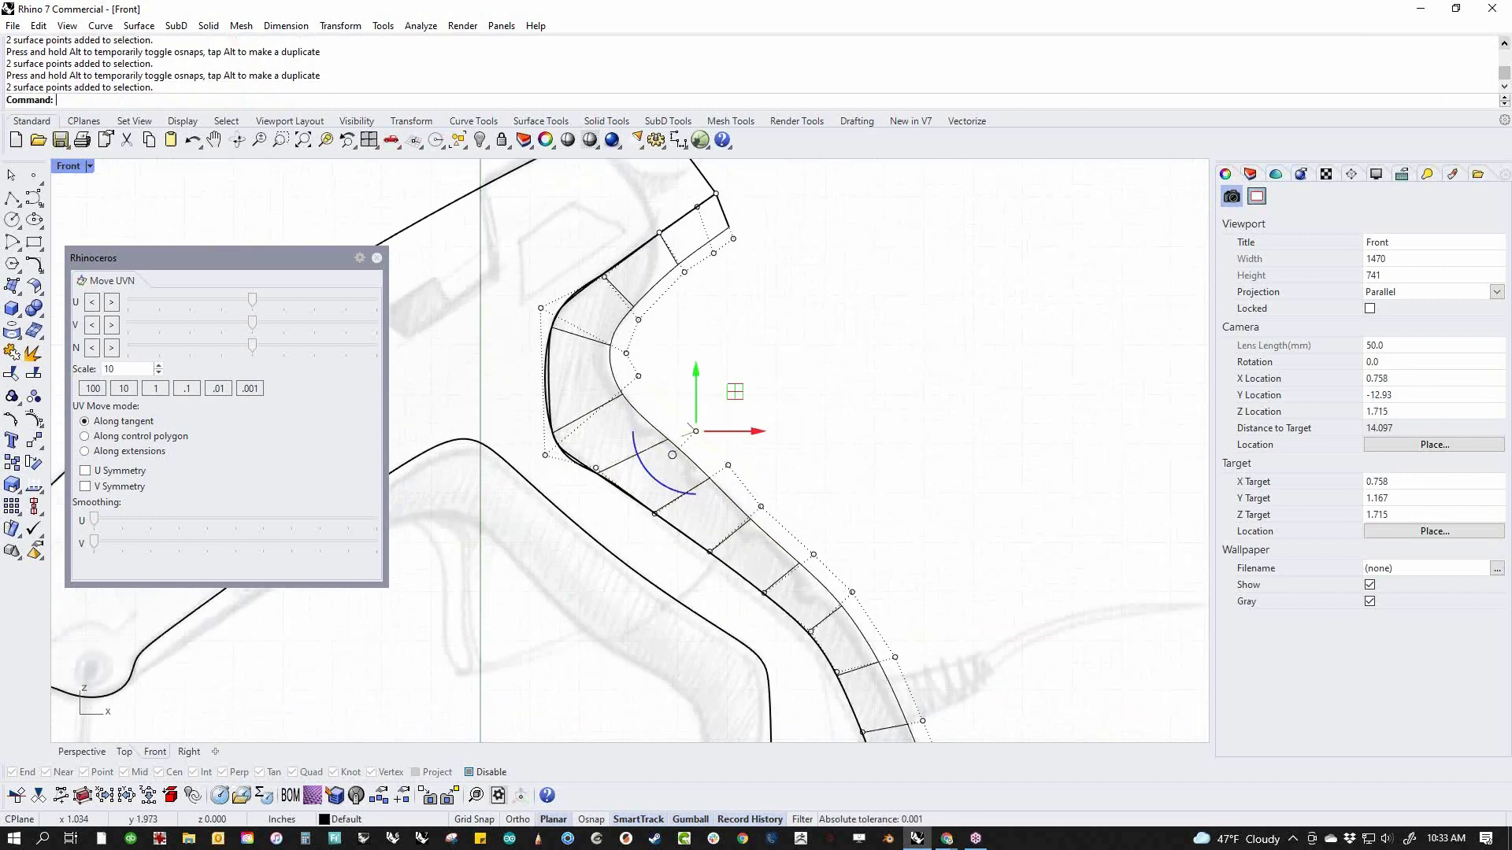
left_click_drag(726, 345, 824, 536, "shift")
key("Escape")
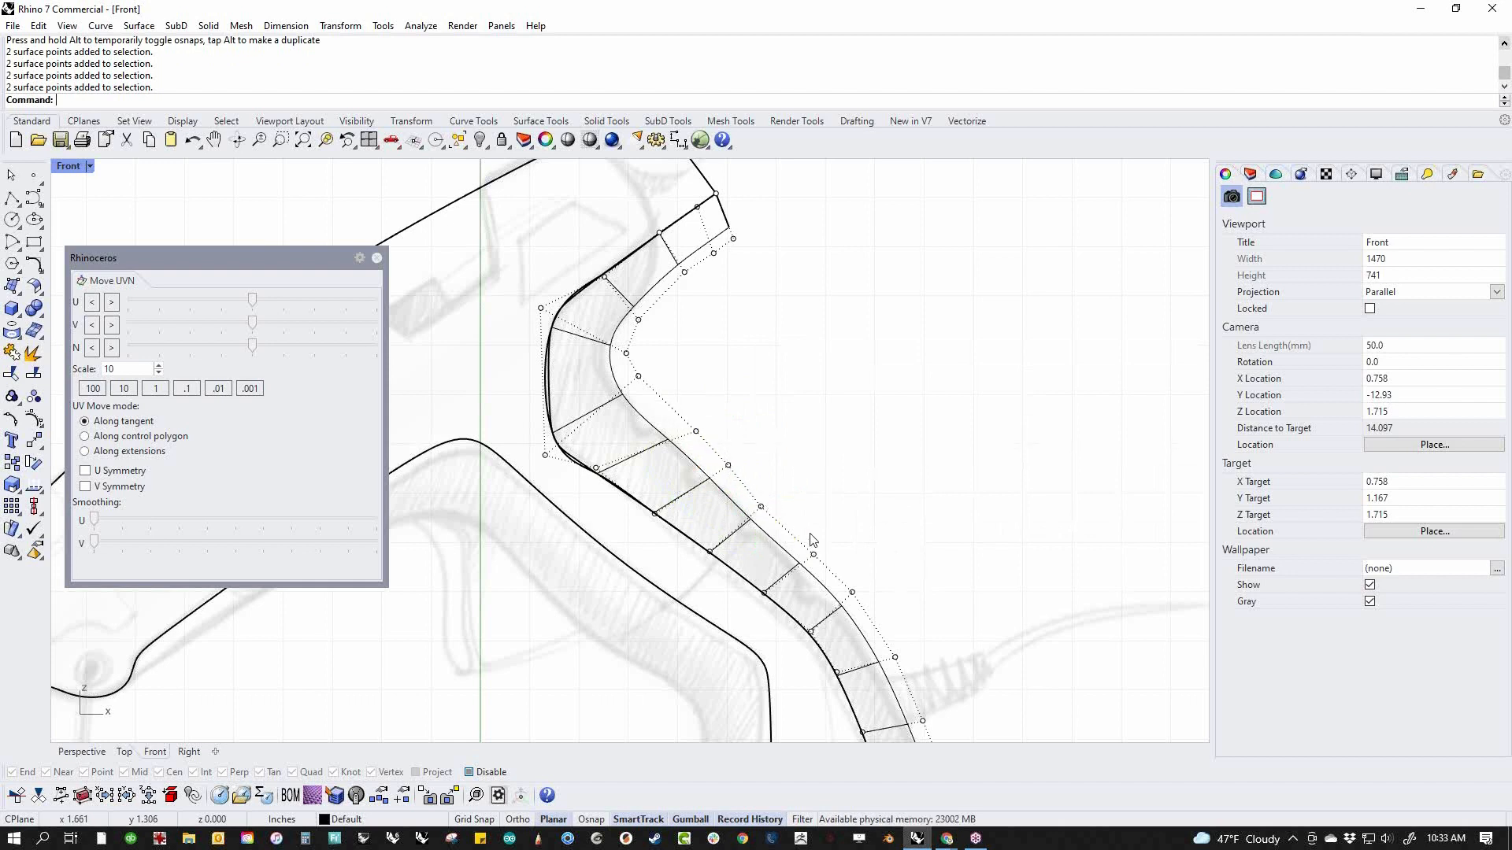
left_click(761, 506)
left_click_drag(687, 404, 738, 464)
left_click_drag(802, 513, 850, 573)
left_click_drag(93, 525, 227, 538)
left_click(796, 378)
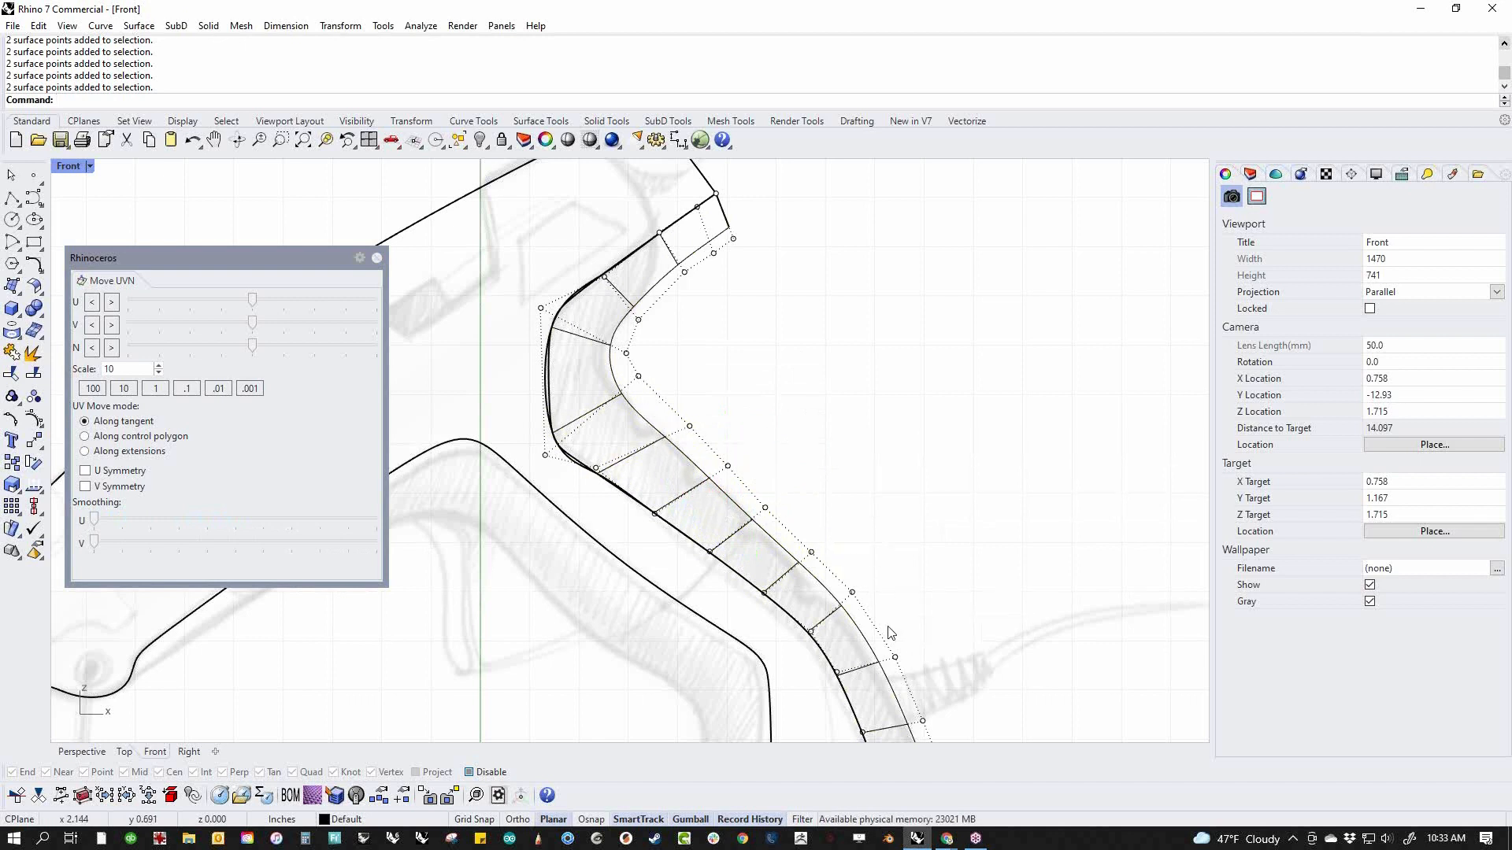
Move the inner-edge control points at and above the upper bend forward past the body's side edge
right_click_drag(696, 309, 759, 390)
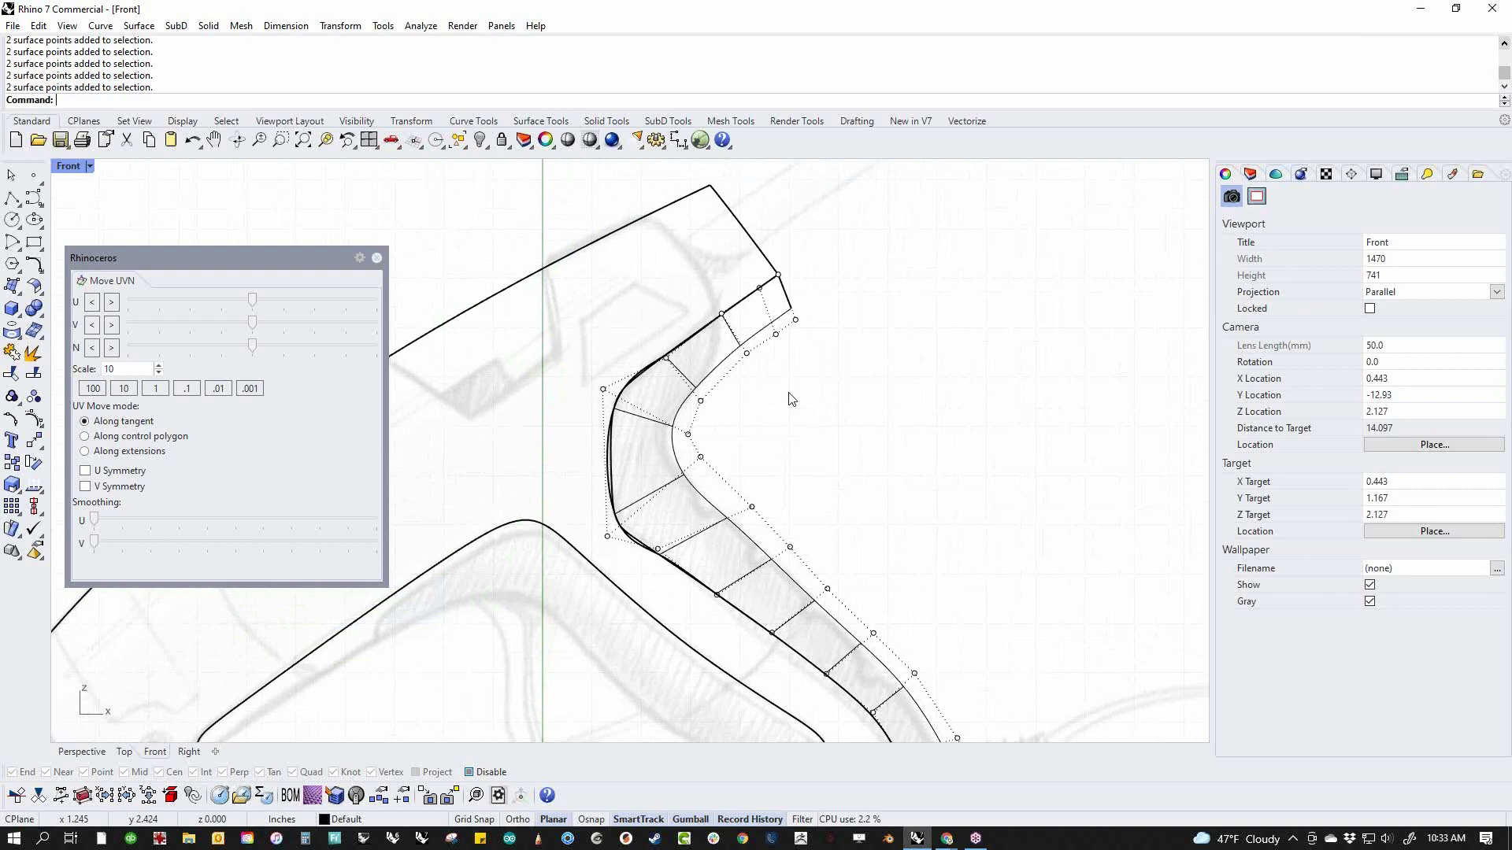
scroll(791, 399, "down", 3)
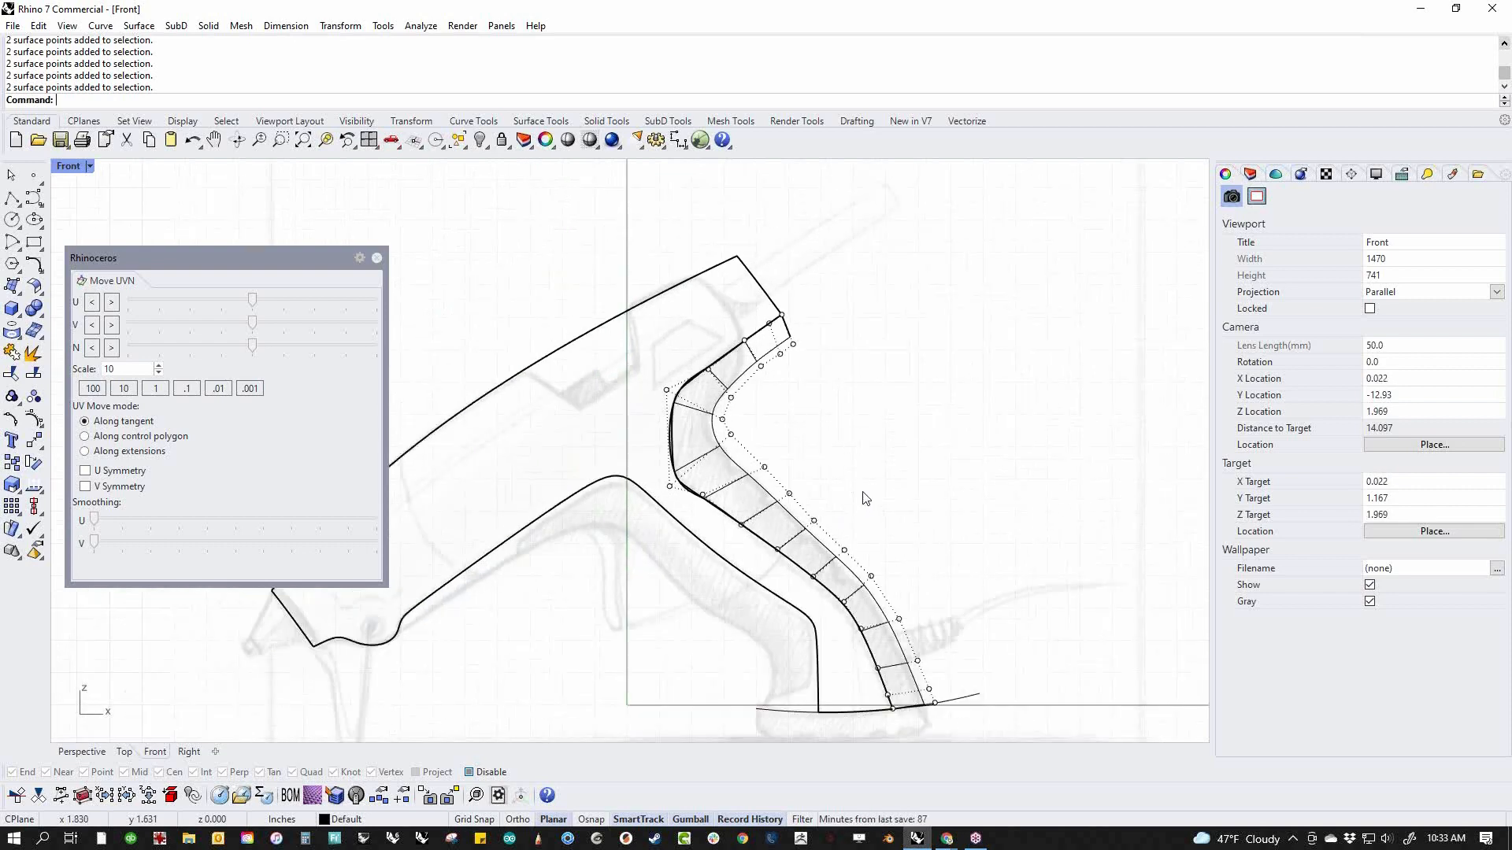
scroll(874, 499, "up", 1)
scroll(686, 375, "up", 2)
left_click_drag(687, 383, 638, 449)
left_click_drag(707, 384, 664, 399)
left_click_drag(733, 304, 797, 396)
left_click_drag(808, 327, 782, 346)
left_click(785, 237)
Move the inner-edge control points at the rear surface's upper end outward beyond the body's lower edge
left_click_drag(810, 240, 882, 329)
left_click_drag(893, 262, 926, 277)
left_click(903, 228)
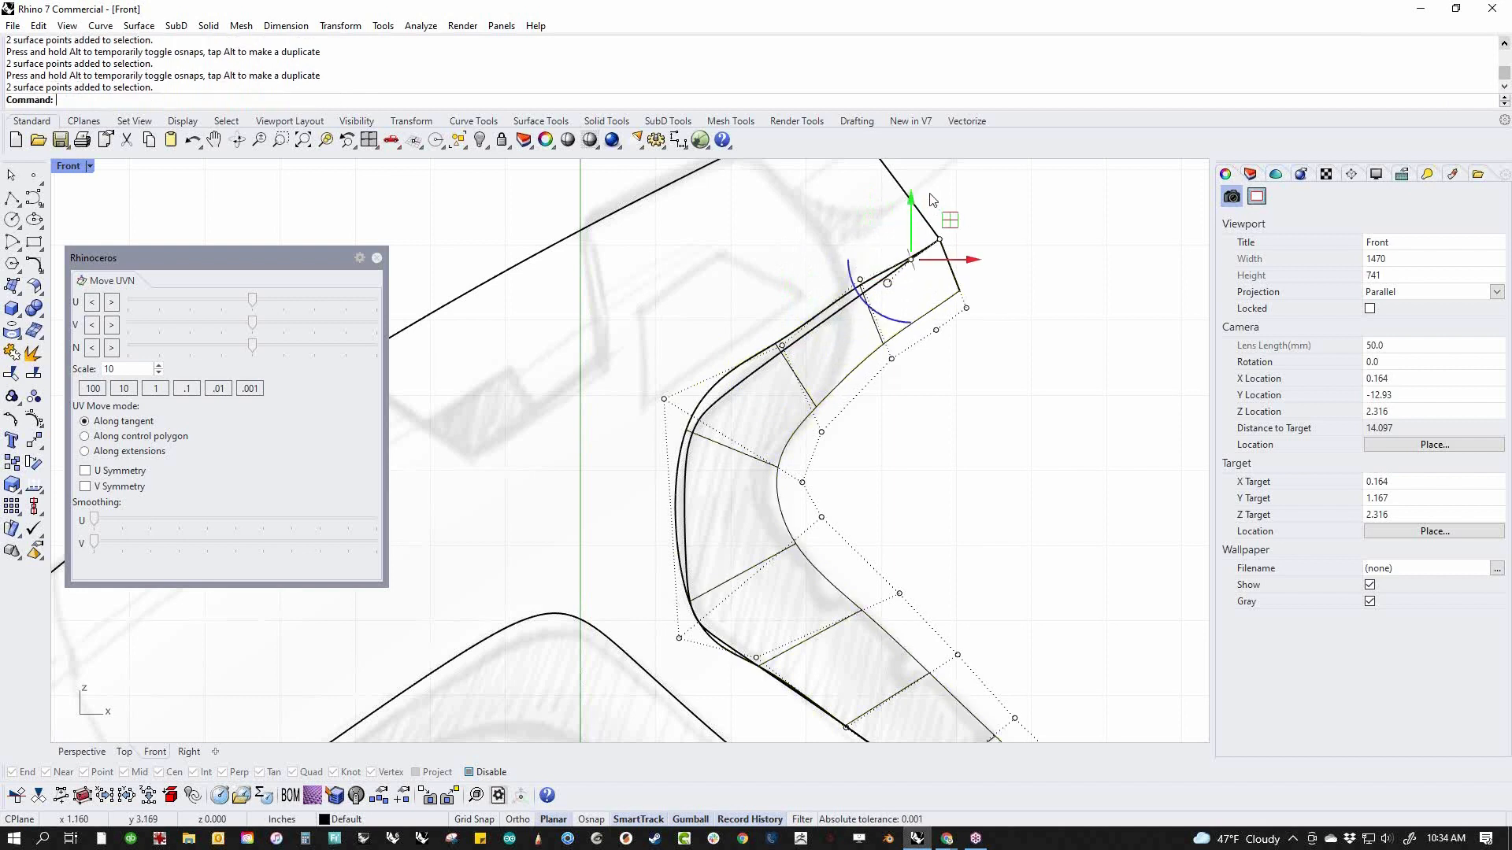
left_click_drag(930, 196, 982, 267, "shift")
left_click_drag(965, 209, 931, 240)
left_click(1005, 367)
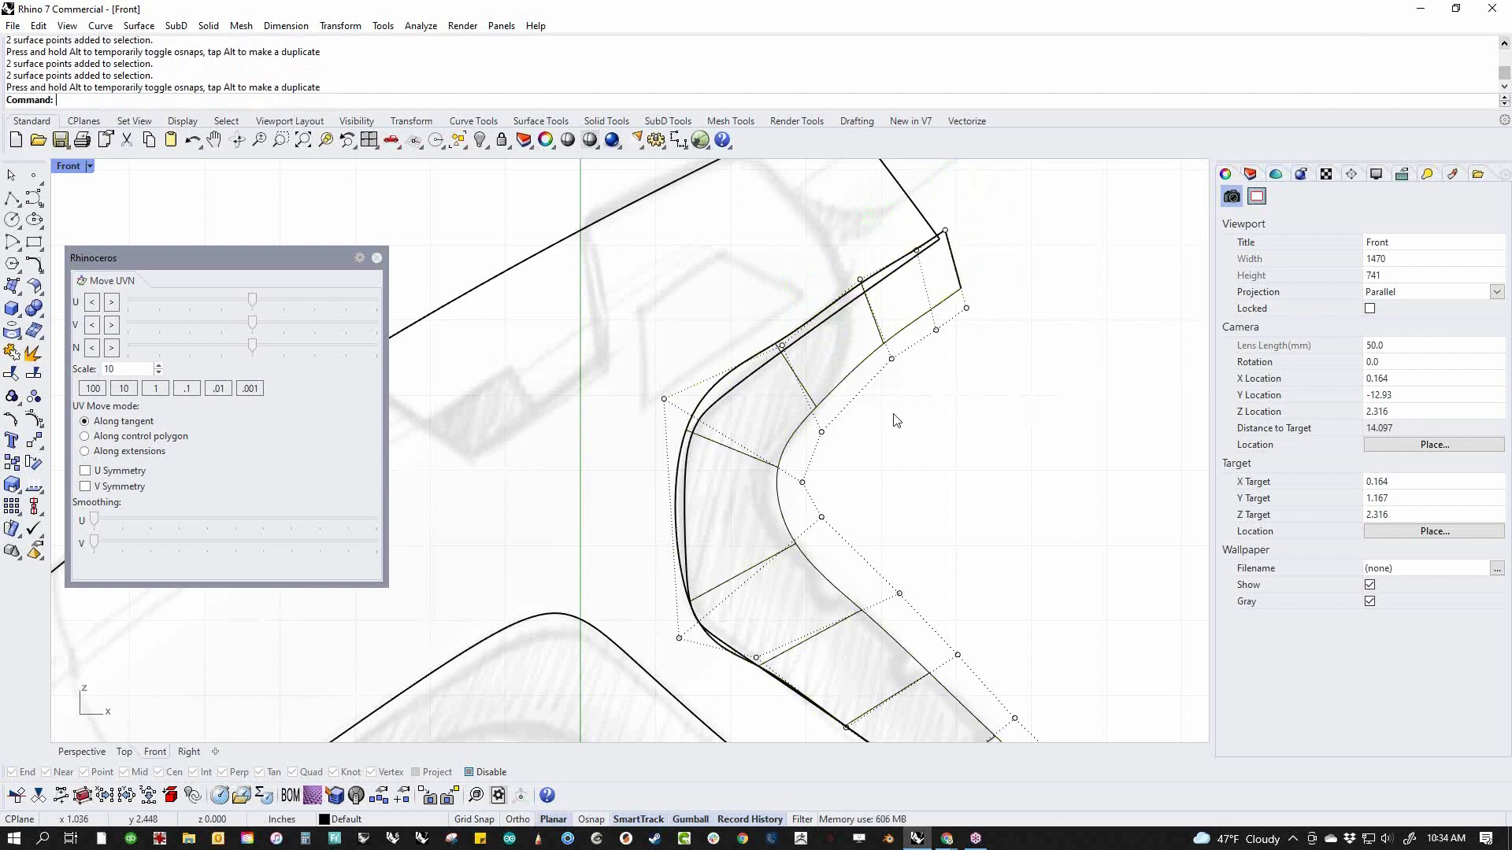
Move the inner-edge control points at the bend's lower forward corner outward past the body's side edge
scroll(907, 449, "down", 4)
right_click_drag(914, 496, 863, 390)
scroll(774, 494, "up", 3)
left_click_drag(735, 506, 816, 449)
key("Escape")
left_click_drag(650, 423, 706, 482)
mouse_move(711, 400)
left_mouse_down()
mouse_move(732, 367)
mouse_move(692, 379)
mouse_move(694, 392)
left_mouse_up()
left_click(1023, 323)
Shift the inner-edge control points just below the bend so the rear surface overlaps the body side
scroll(912, 409, "down", 4)
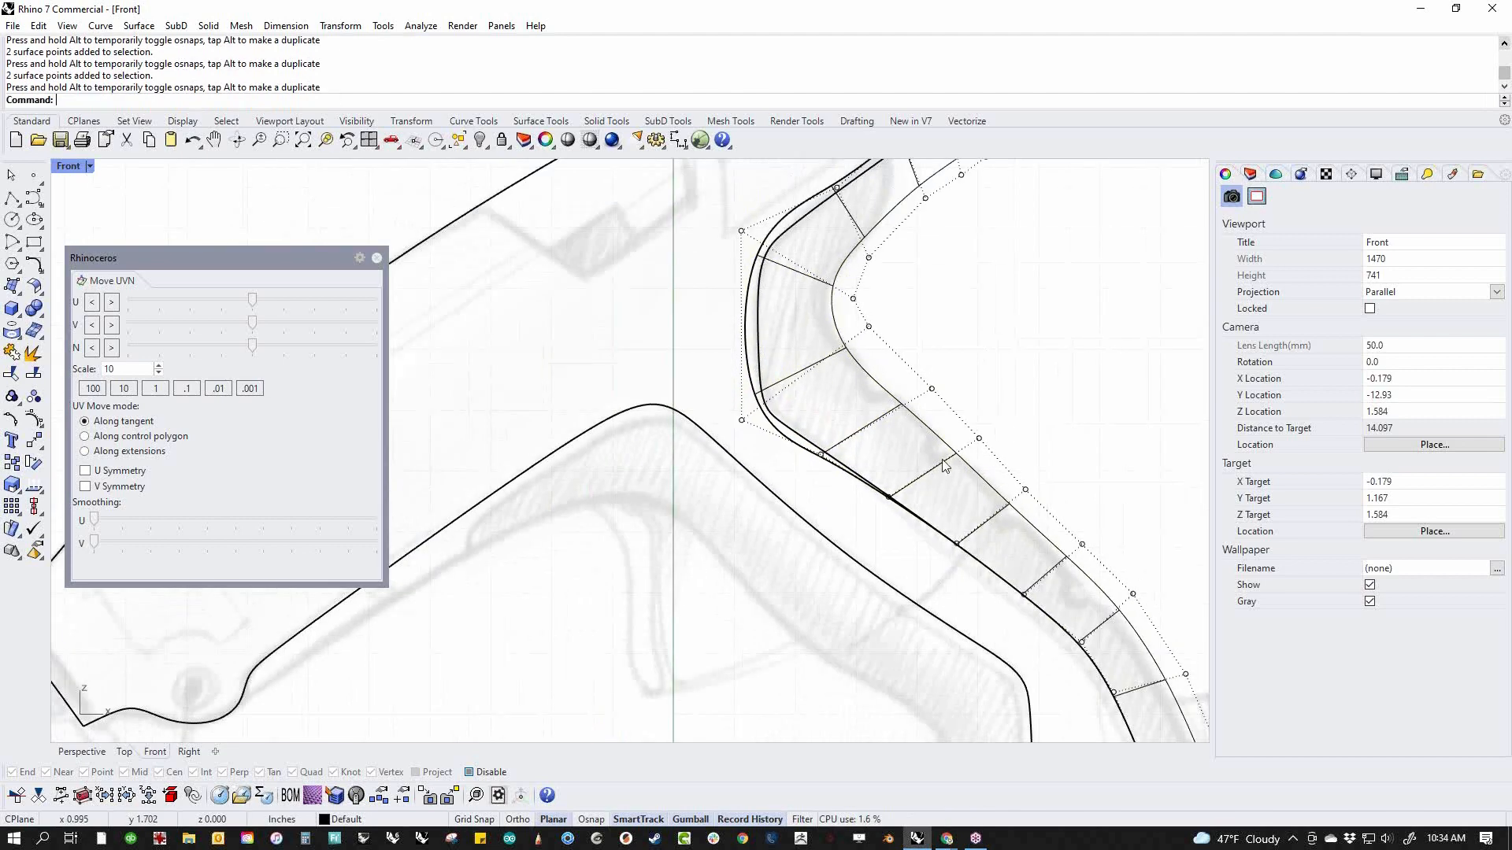
right_click_drag(896, 512, 779, 475)
left_click_drag(736, 438, 915, 538)
mouse_move(881, 463)
left_mouse_down()
mouse_move(903, 451)
mouse_move(887, 479)
left_mouse_up()
left_click(1002, 407)
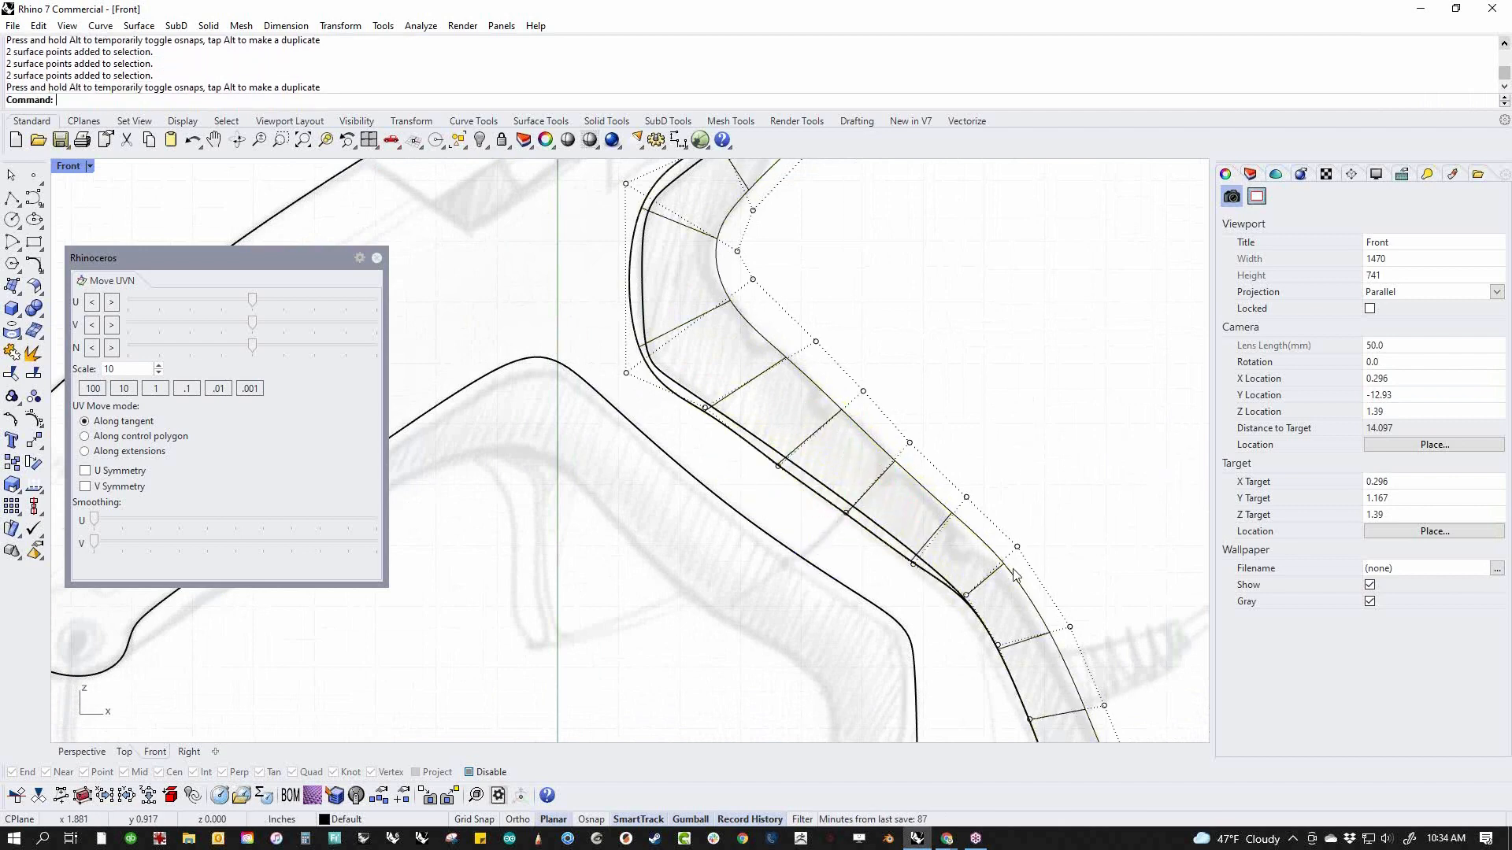
Move the inner-edge control points along the lower handle forward to continue the overlap with the body side
right_click_drag(1008, 571, 873, 394)
left_click_drag(808, 452, 846, 408)
left_click_drag(831, 495, 880, 451, "shift")
left_click_drag(855, 518, 938, 584, "shift")
left_click_drag(897, 639, 951, 608, "shift")
left_click_drag(931, 528, 922, 527)
left_click(1037, 406)
Inspect the reshaped rear surface and its overlap with the body in a shaded perspective view
scroll(1037, 405, "down", 4)
right_click_drag(950, 408, 844, 620)
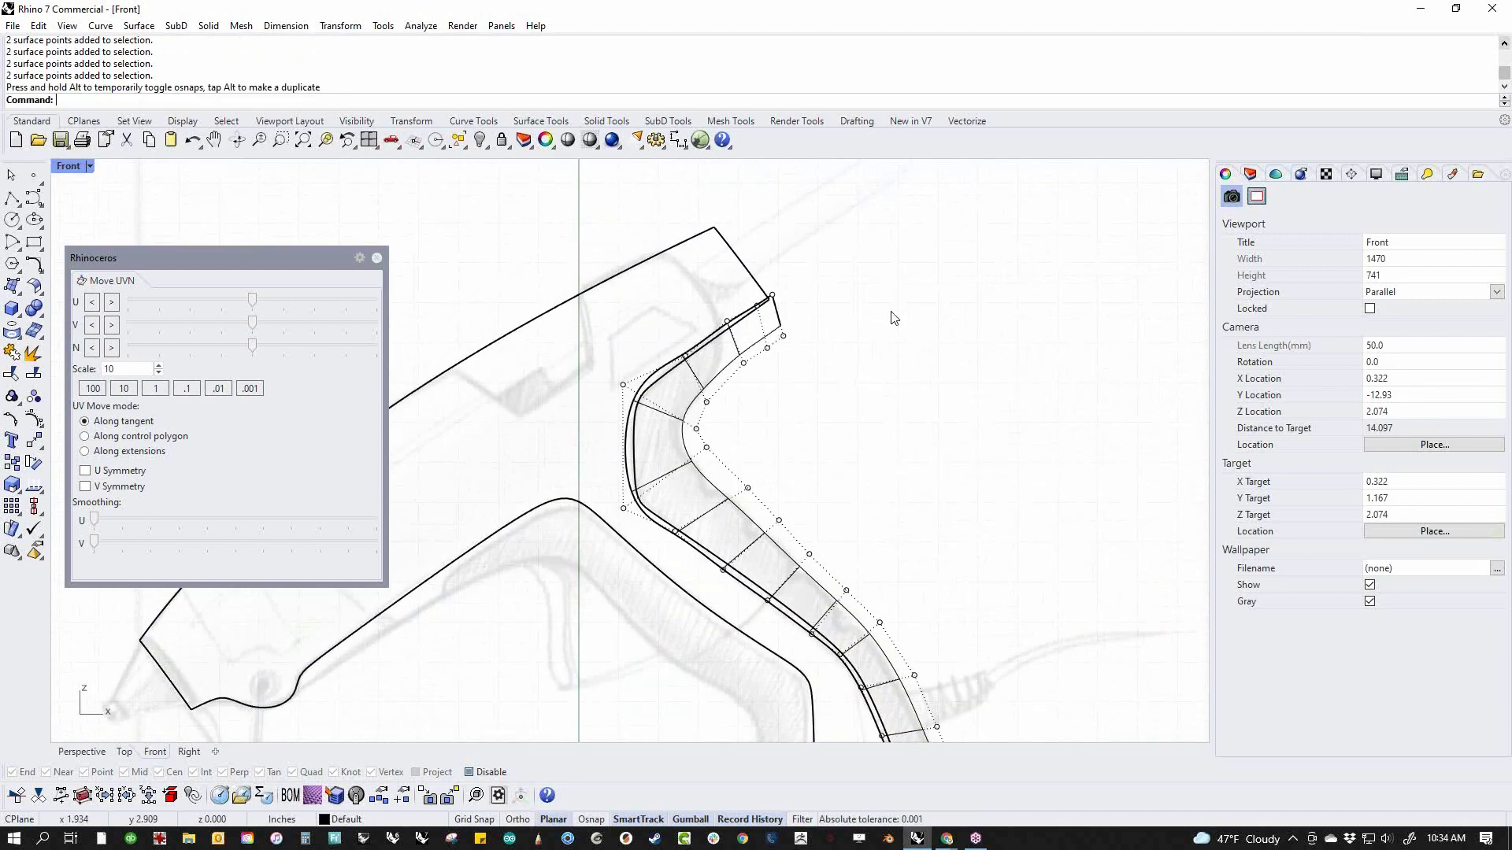
type("p")
key("Return")
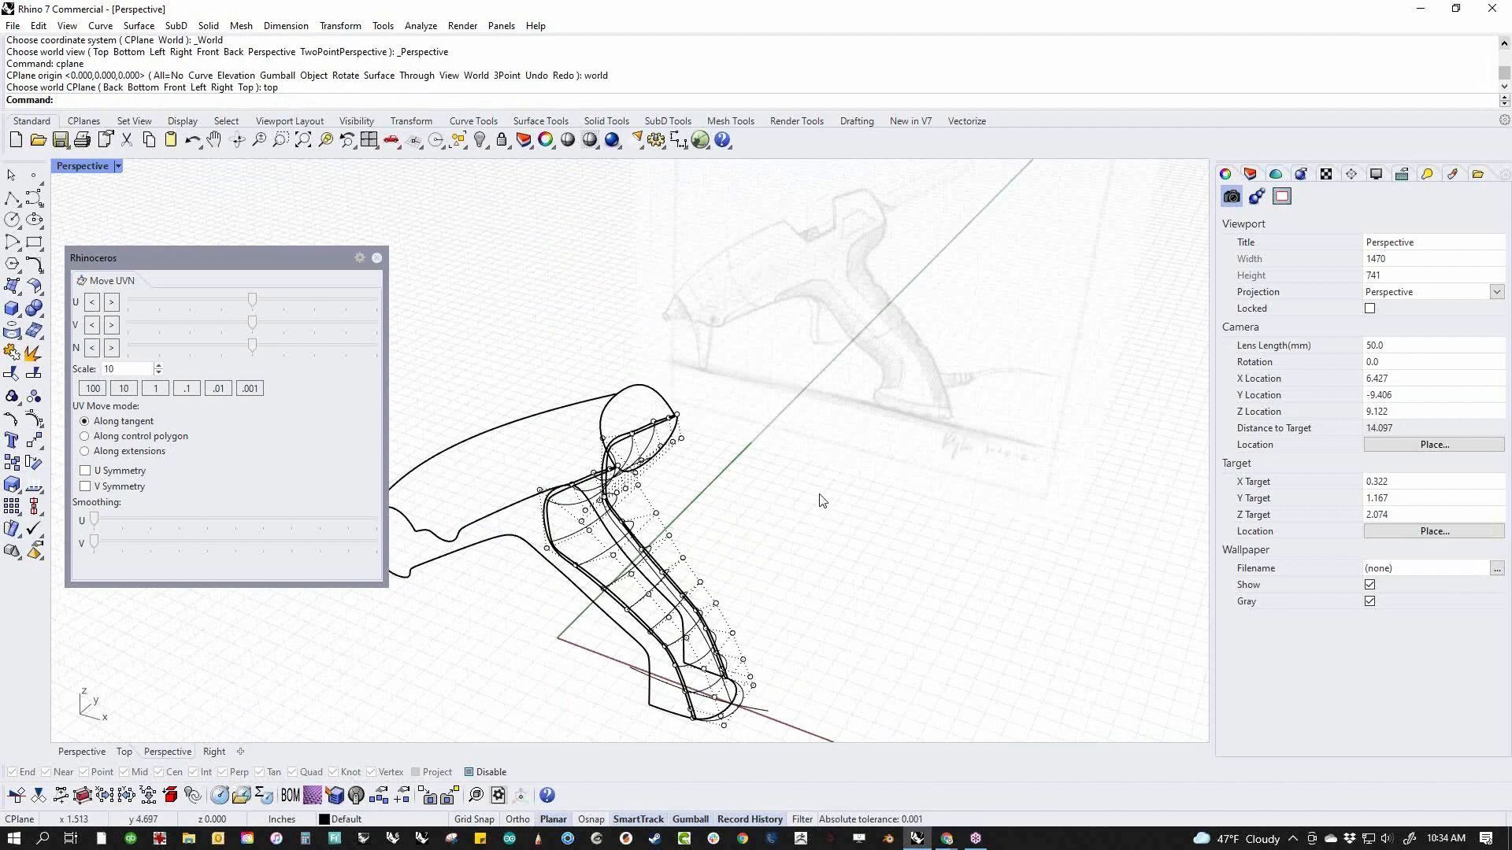
scroll(821, 500, "up", 2)
middle_click(805, 502)
left_click(740, 505)
right_click_drag(723, 526, 855, 581)
scroll(864, 568, "up", 10)
key("Escape")
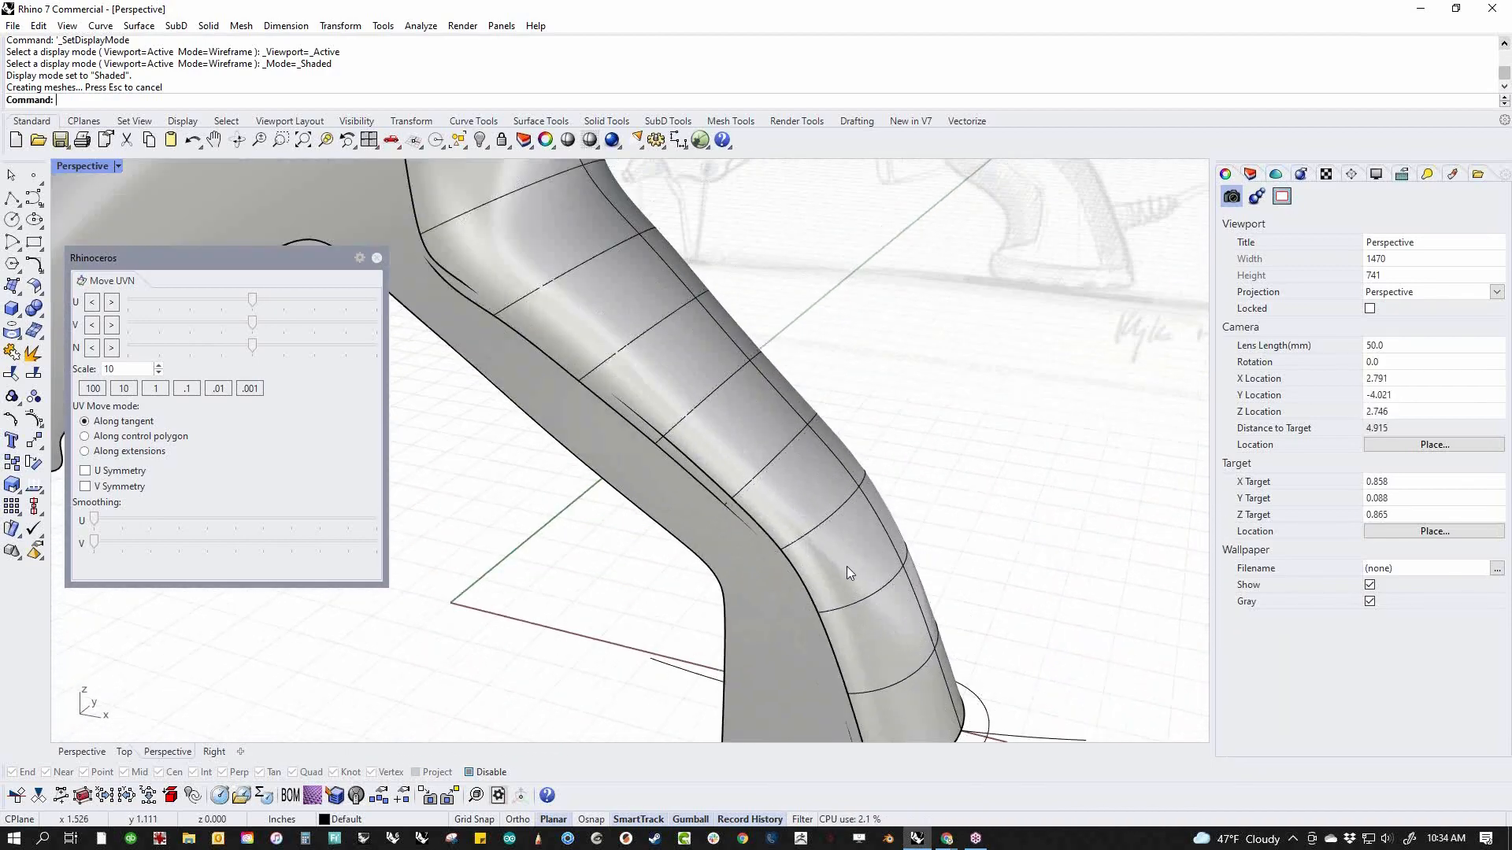
left_click(845, 566)
left_click(758, 603)
key("Escape")
scroll(941, 567, "down", 8)
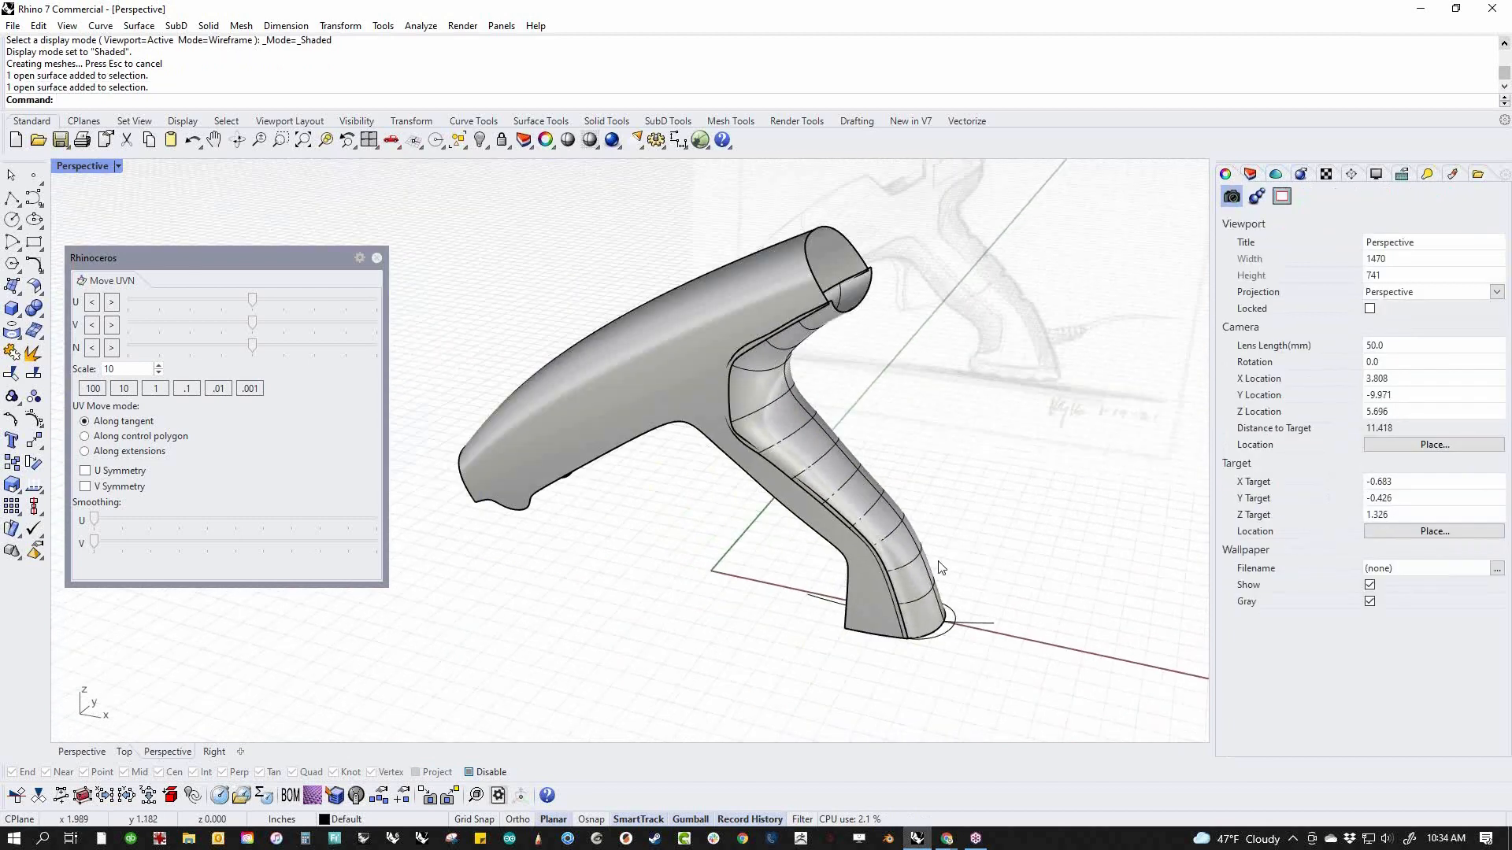
right_click_drag(884, 538, 907, 506)
right_click_drag(939, 414, 952, 477, "shift")
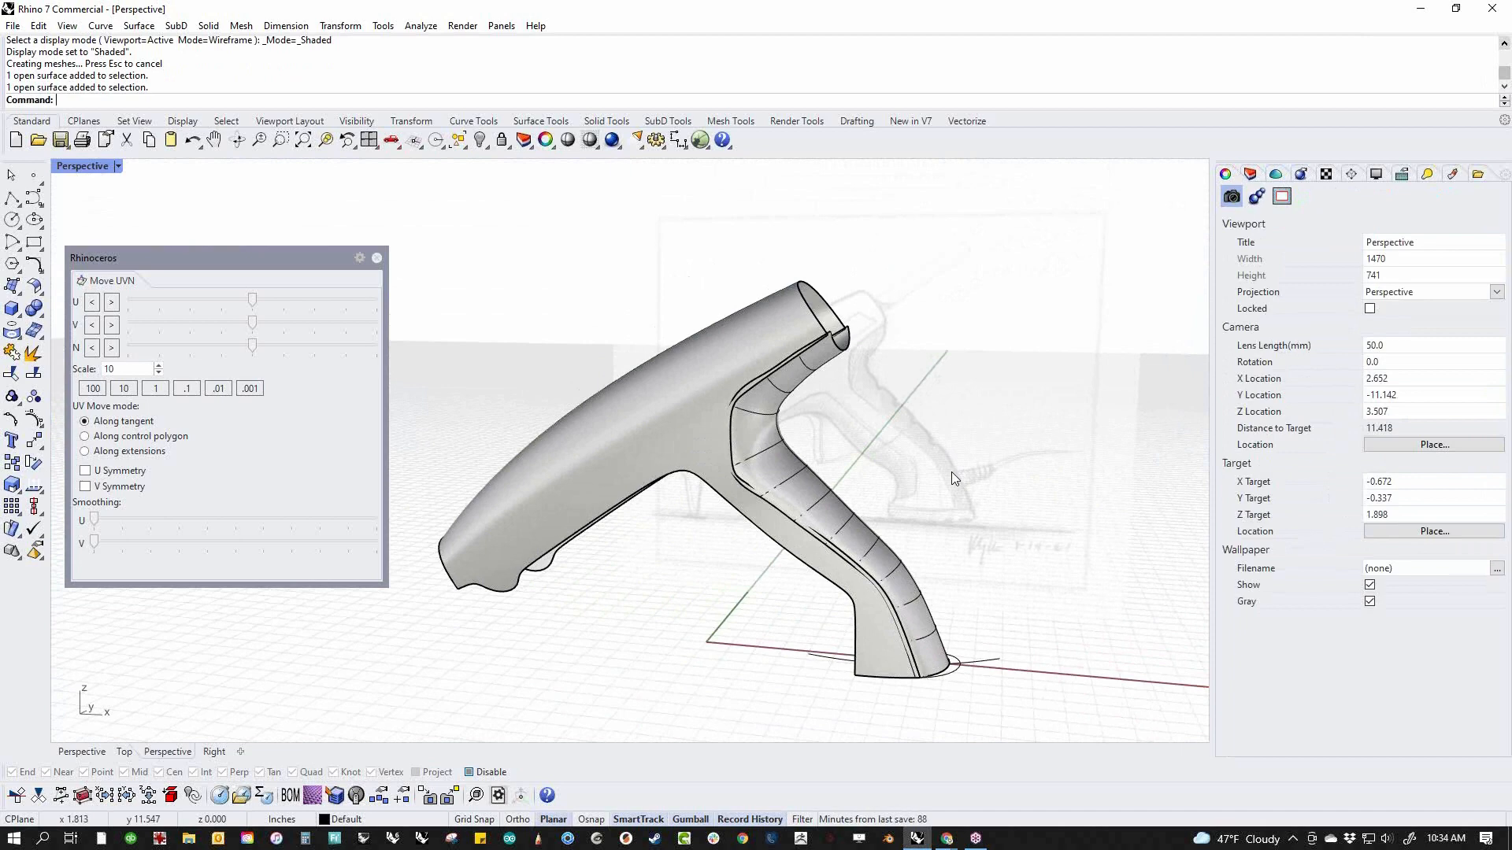
Return to the front view and set its display mode to Wireframe
type("f")
key("Return")
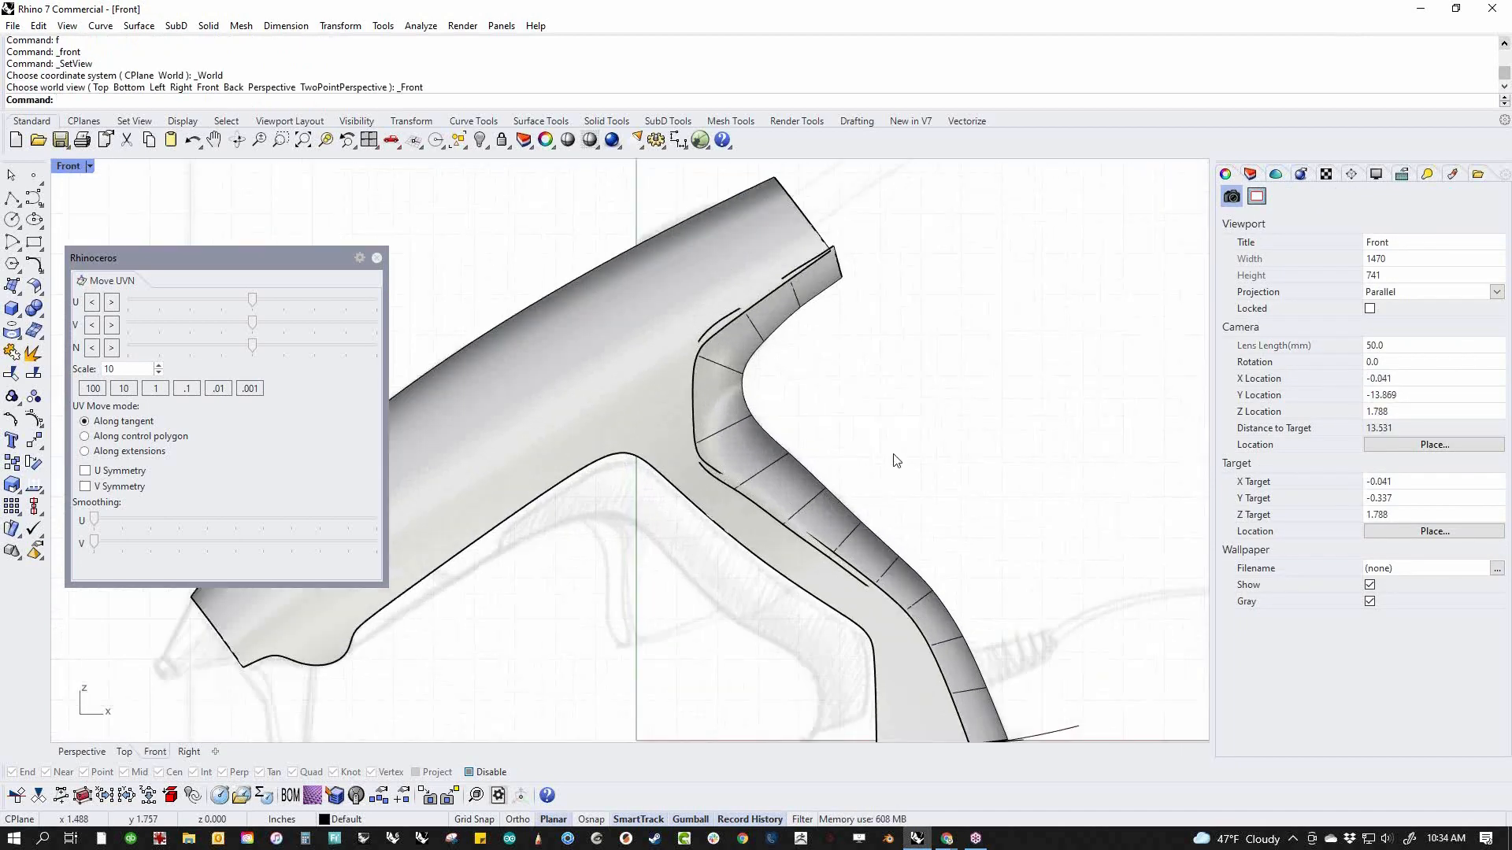
middle_click(942, 438)
middle_click(974, 315)
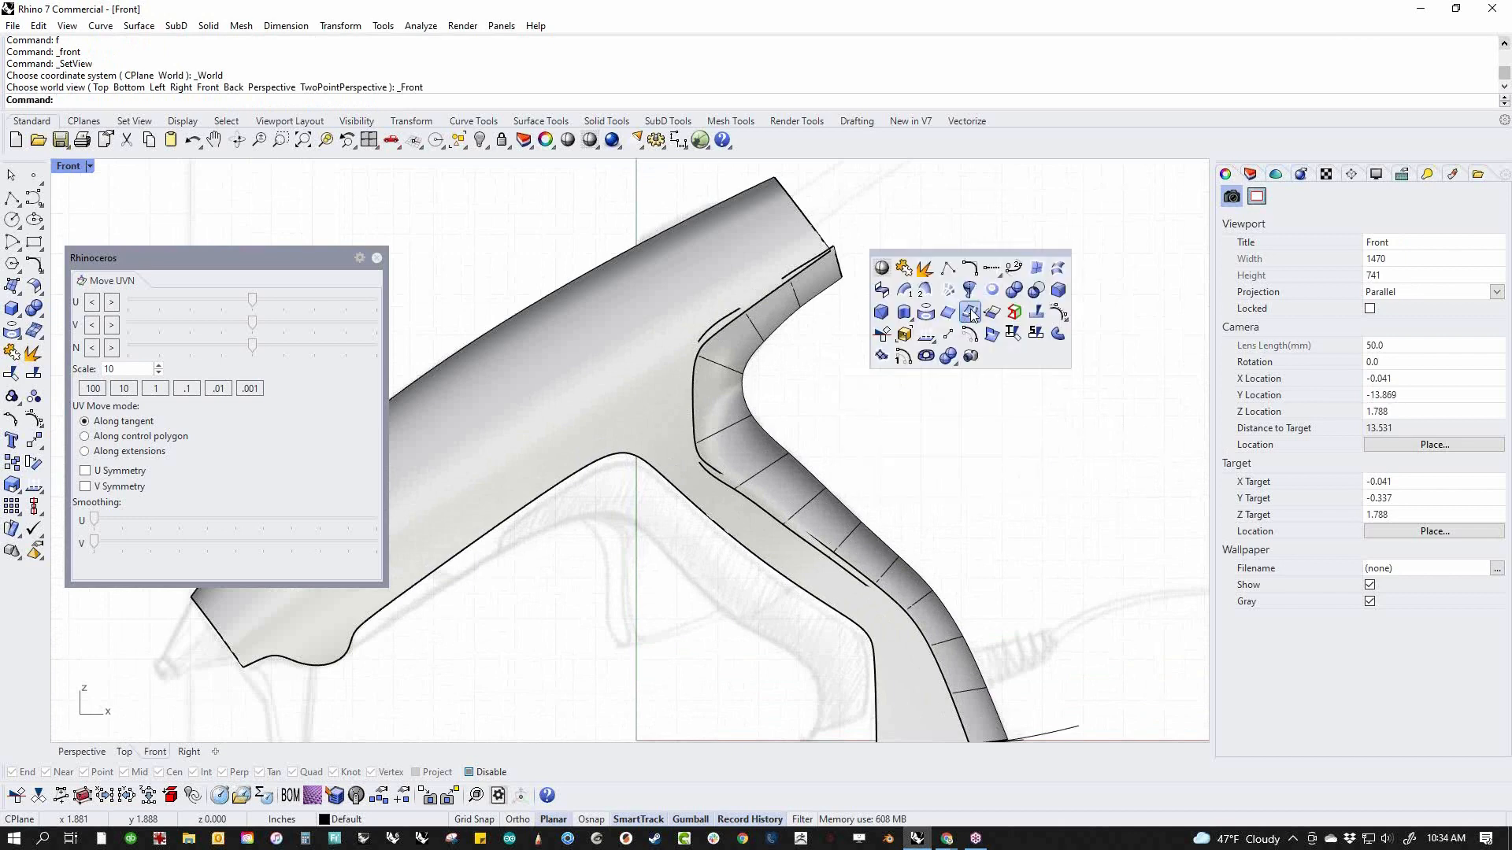
left_click(881, 268)
middle_click(857, 363)
left_click(773, 319)
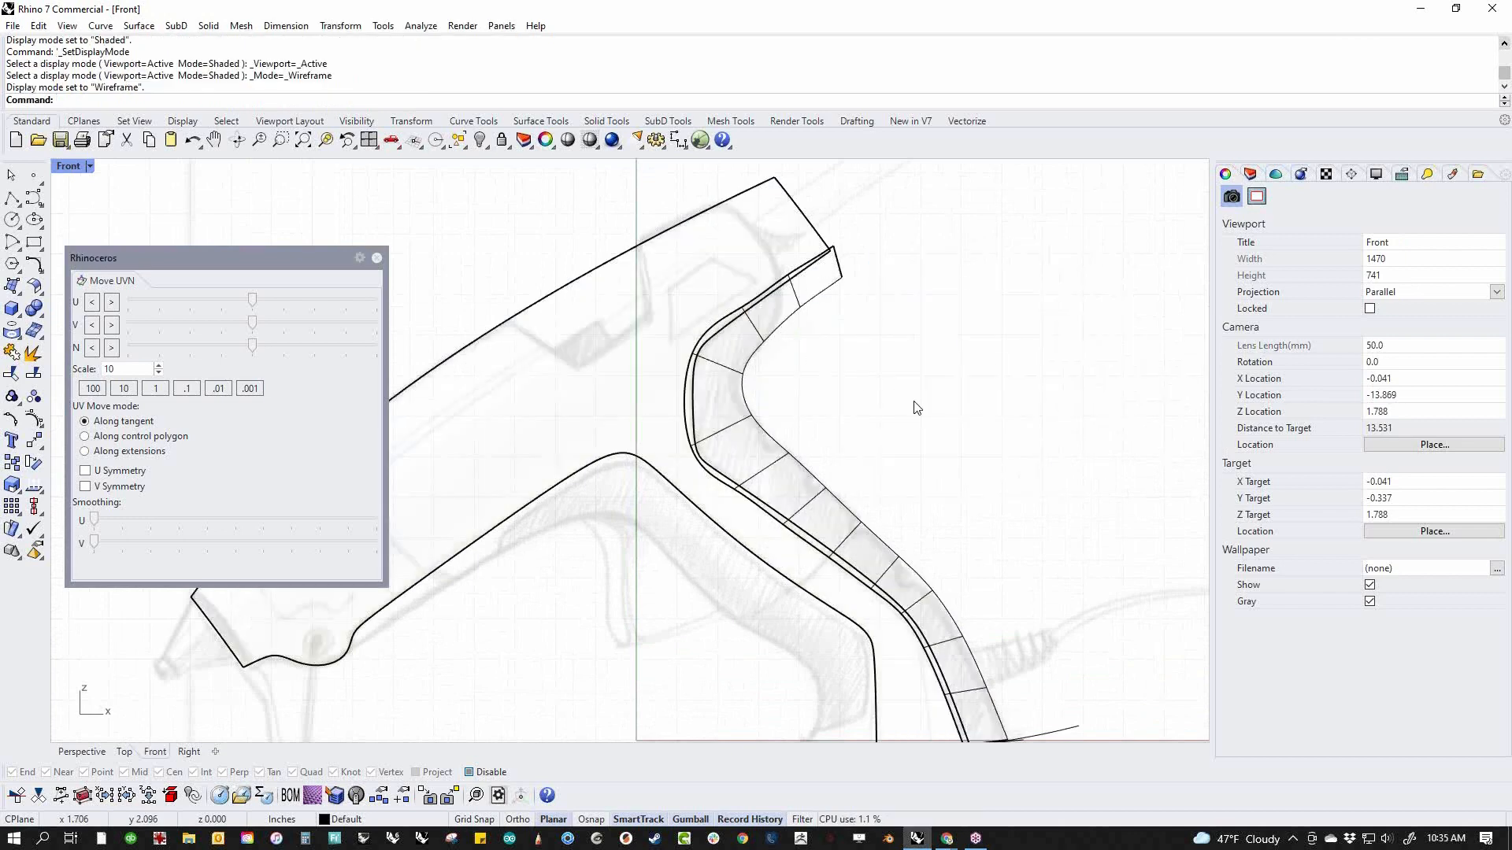
key("ctrl+t")
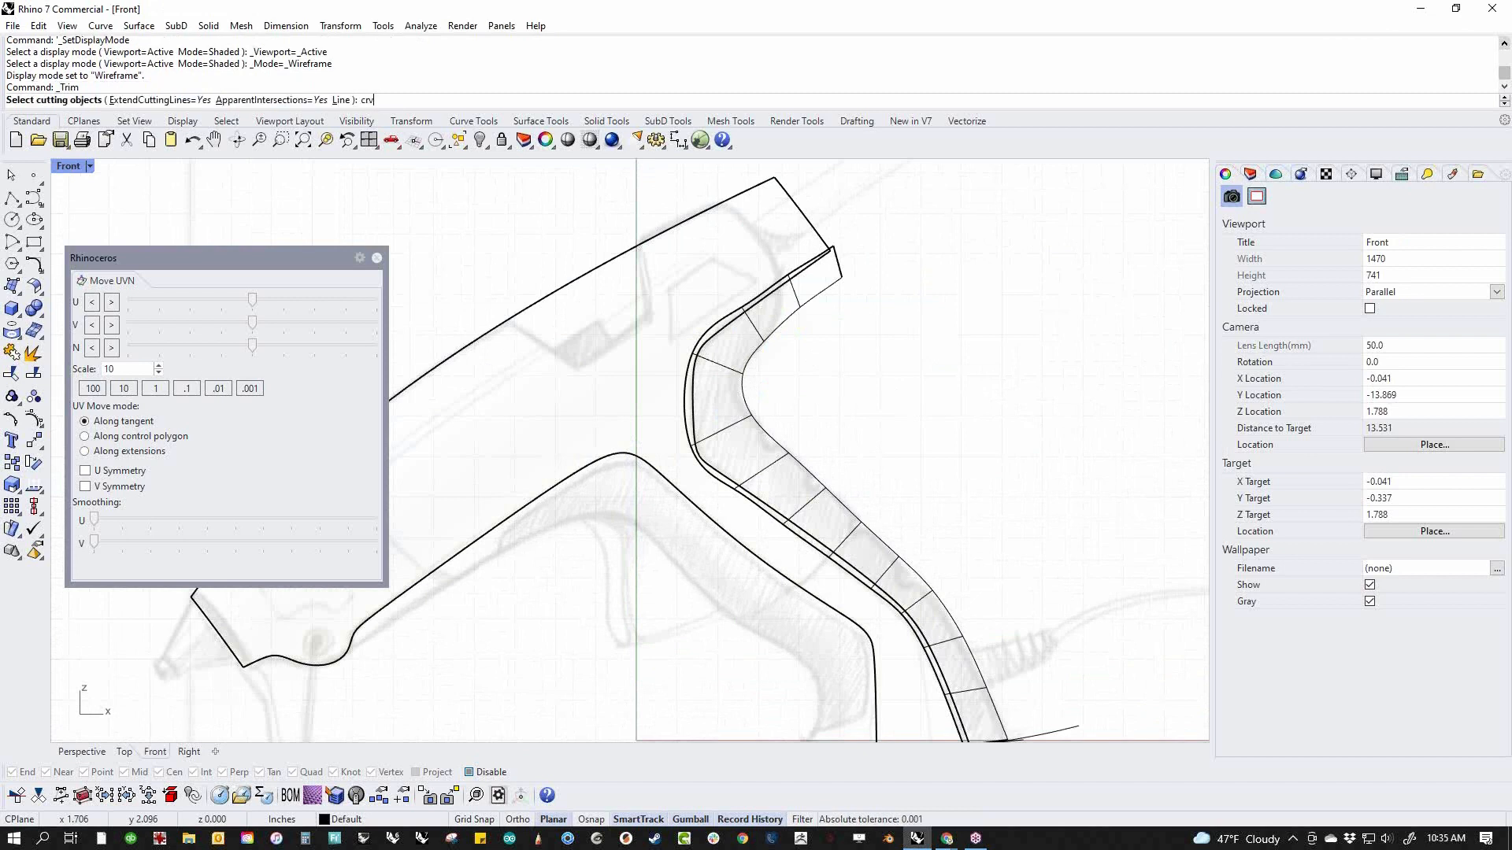
type("crv")
key("Return")
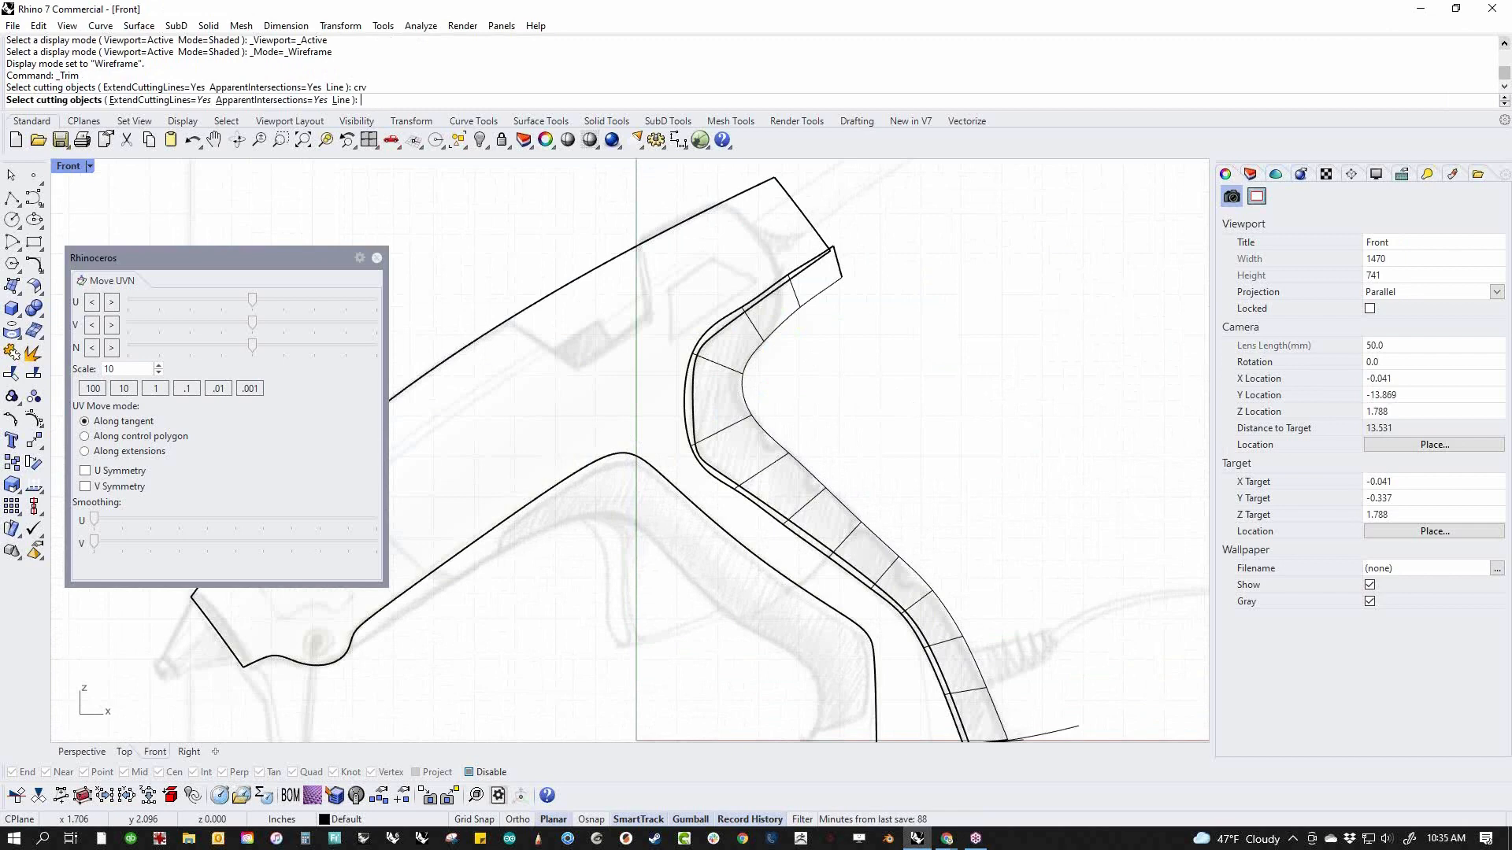
scroll(769, 429, "up", 5)
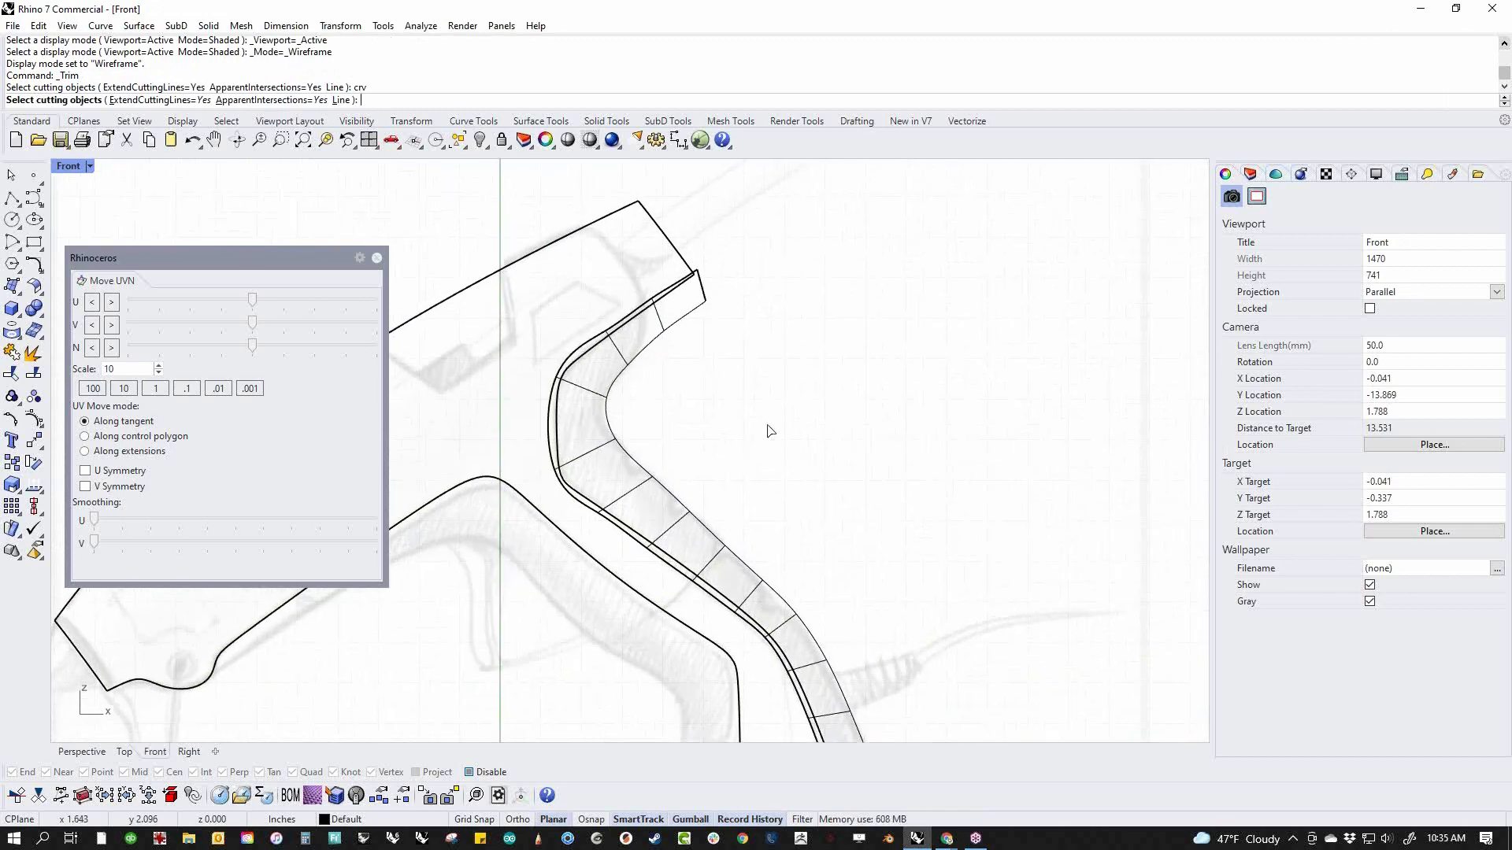
key("Escape")
Turn on the rear surface's control points and move the upper-end row slightly down and forward at the body's rear corner
scroll(779, 350, "up", 2)
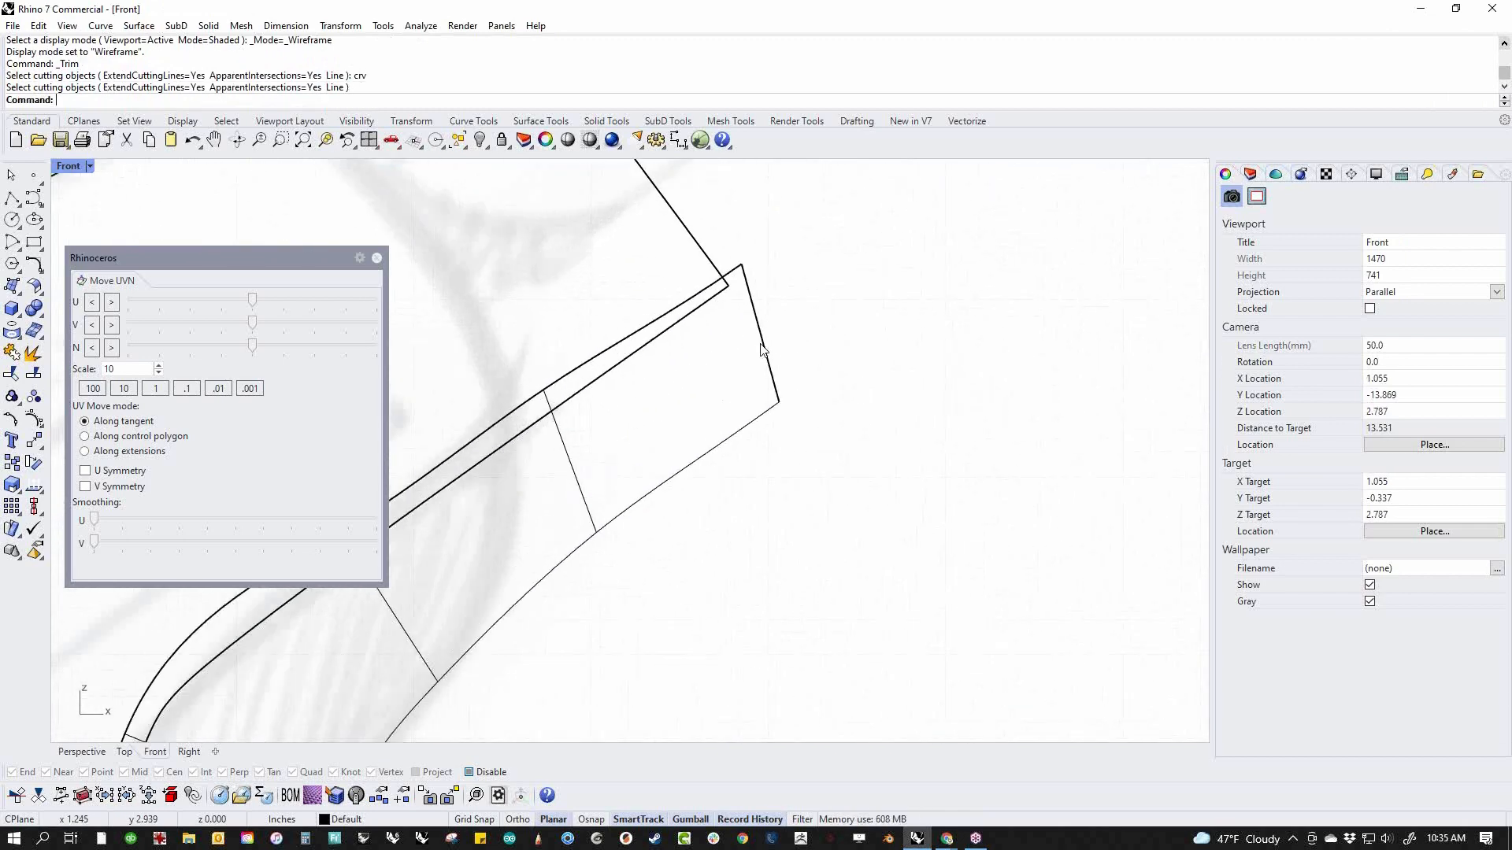
scroll(769, 349, "down", 3)
scroll(735, 334, "up", 3)
left_click(754, 394)
middle_click(873, 427)
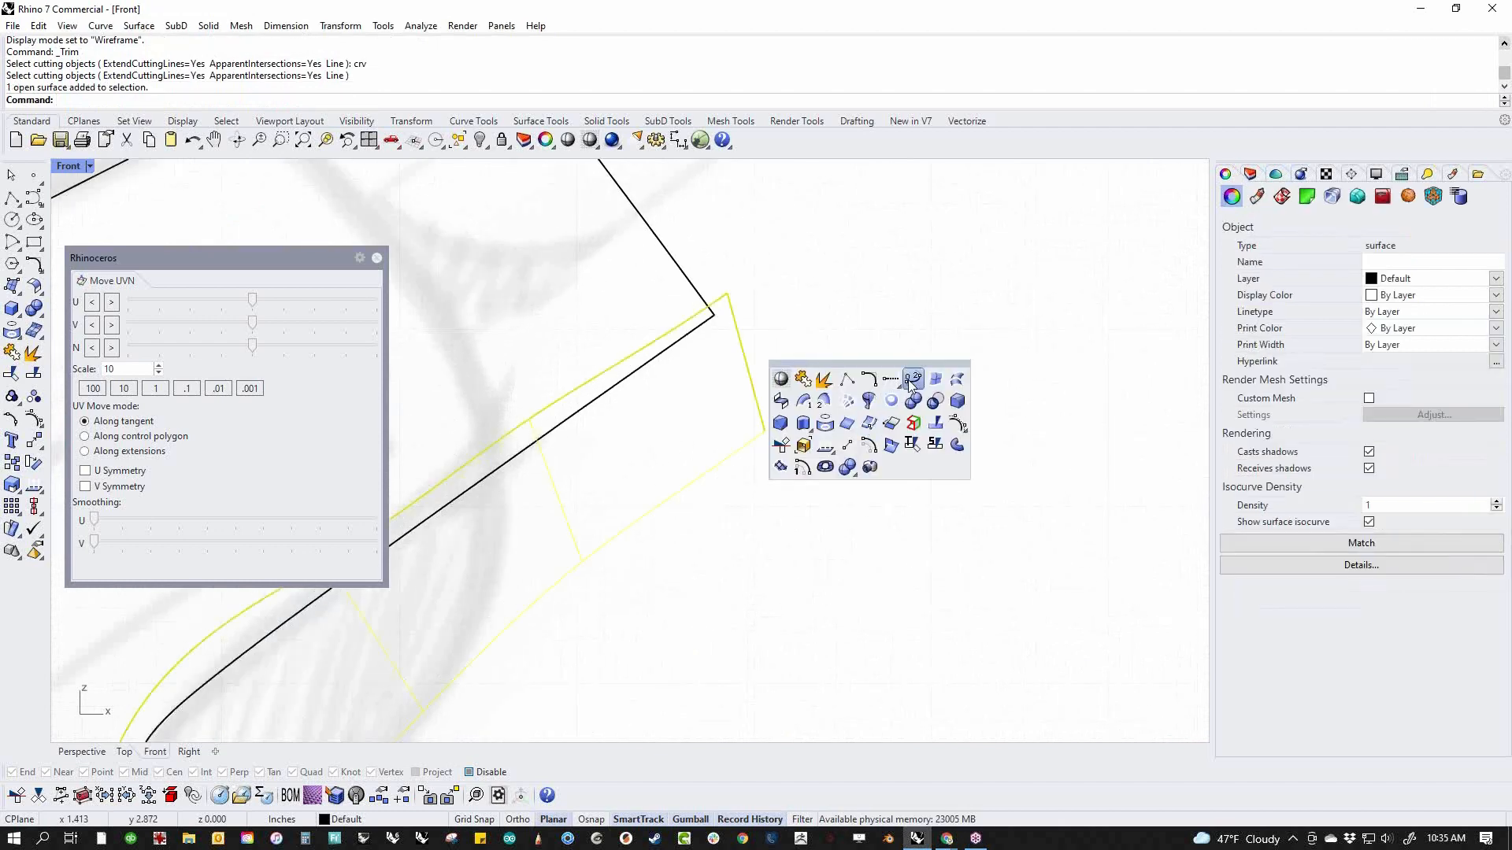
left_click(869, 446)
left_click_drag(714, 259, 808, 486)
mouse_move(751, 385)
left_mouse_down()
mouse_move(729, 382)
mouse_move(731, 404)
left_mouse_up()
left_click(826, 335)
scroll(701, 341, "up", 6)
left_click_drag(702, 337, 663, 343, "ctrl+shift")
left_click(687, 384)
scroll(725, 342, "down", 4)
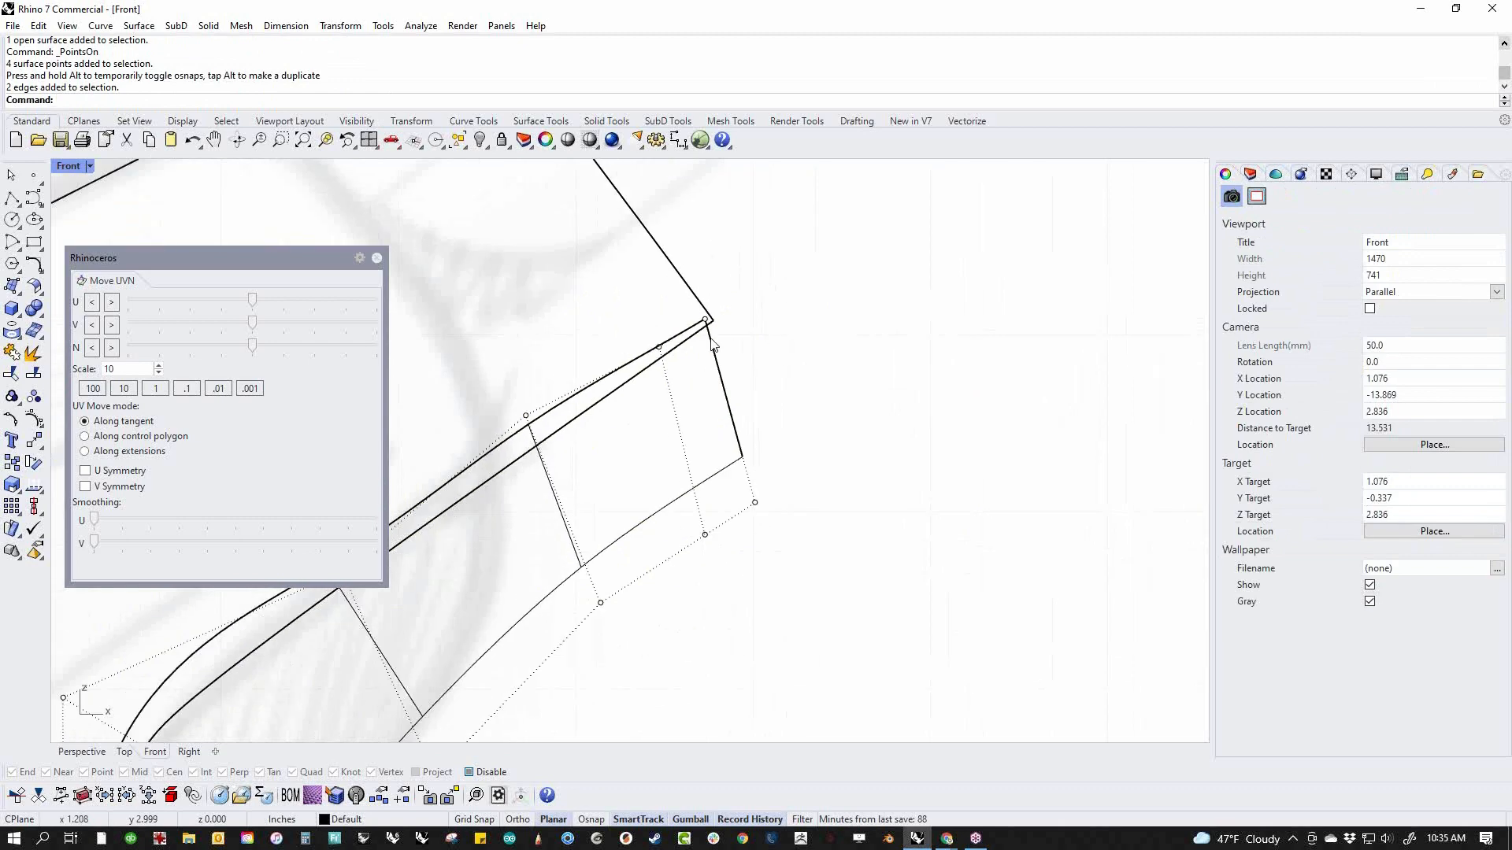
Examine how the rear surface's lower end meets the body side and the base curve
scroll(707, 335, "down", 12)
right_click_drag(778, 728, 756, 358)
scroll(758, 367, "up", 8)
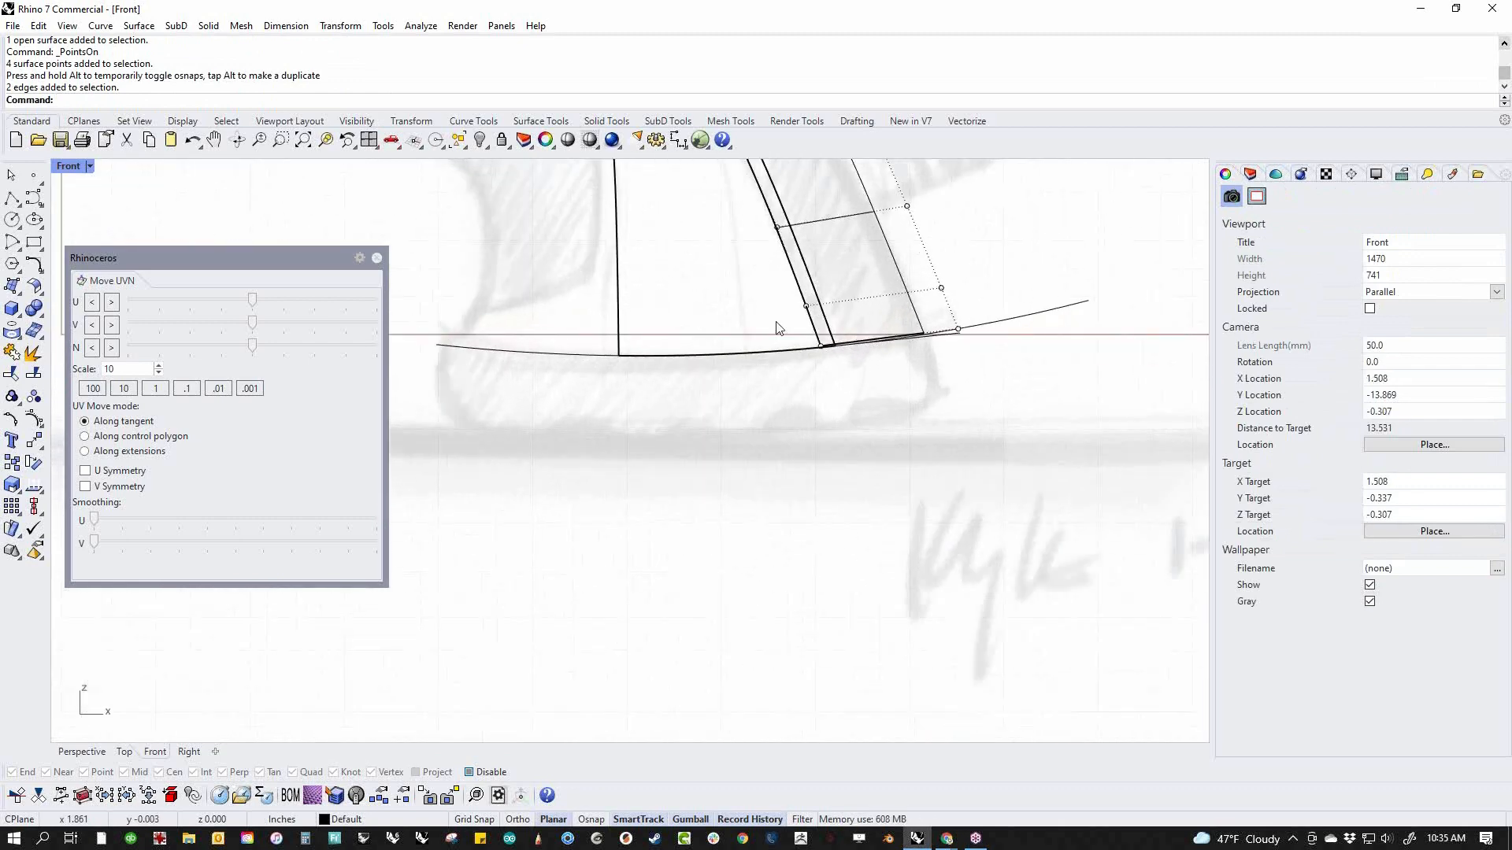
scroll(828, 322, "up", 9)
scroll(841, 388, "up", 6)
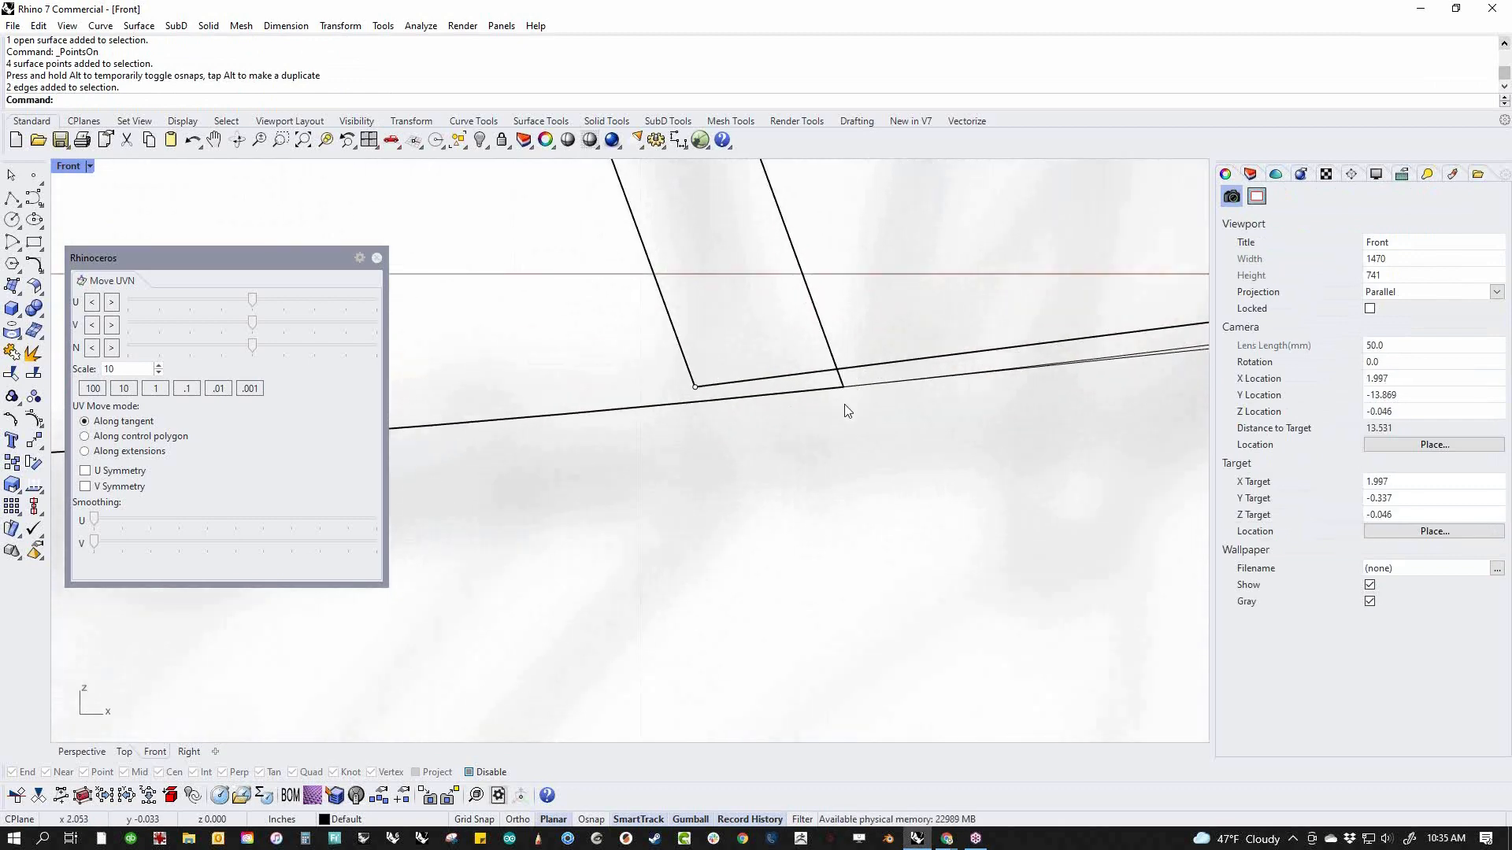
scroll(850, 402, "down", 10)
right_click_drag(851, 403, 813, 598)
scroll(812, 537, "down", 9)
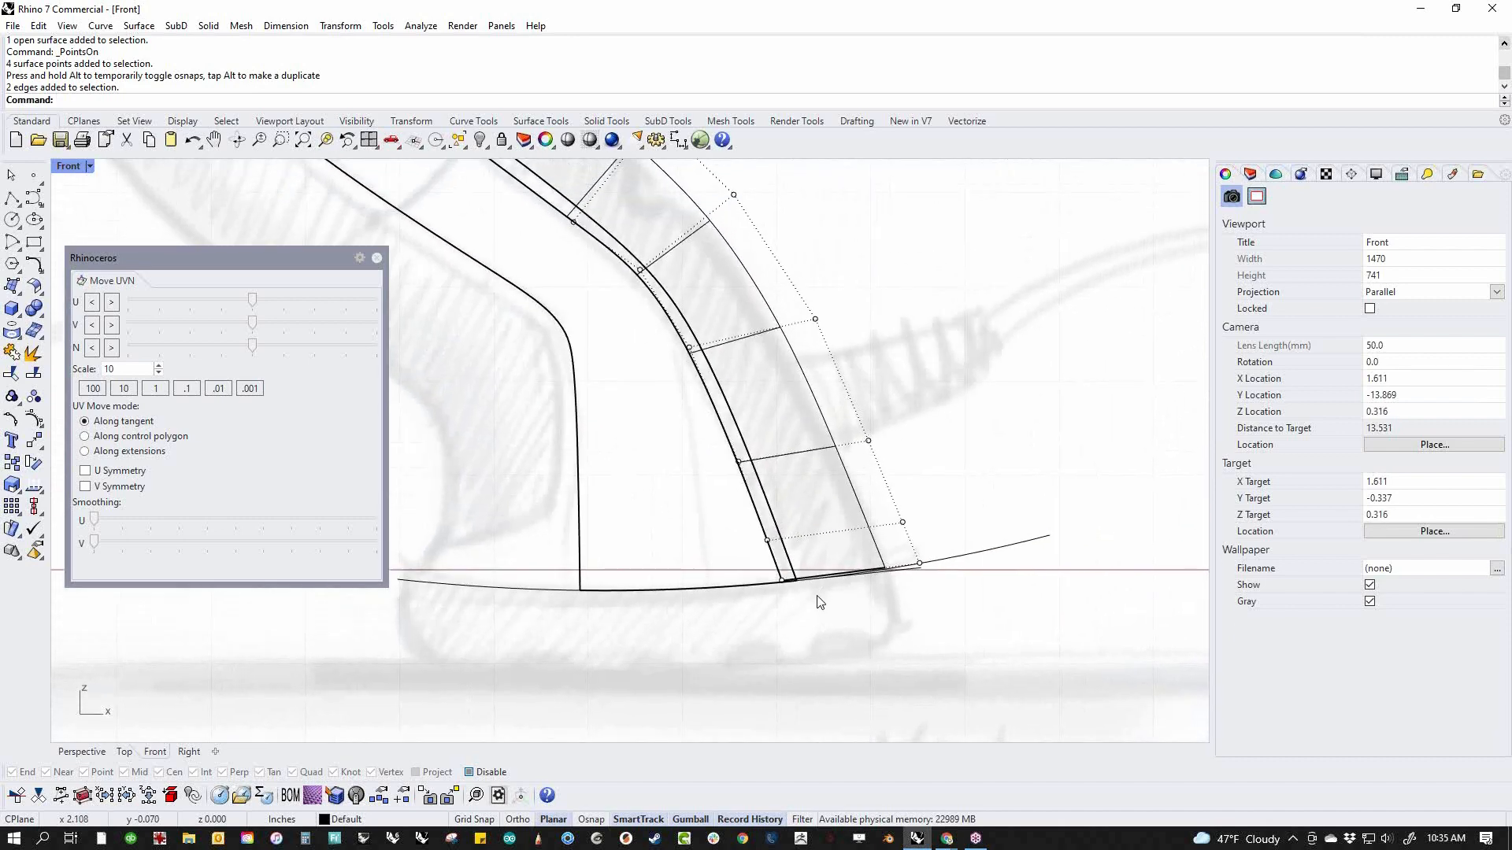
Turn off the control points of the handle's rear surface after checking its lower end against the body side
scroll(813, 598, "up", 3)
scroll(819, 601, "down", 5)
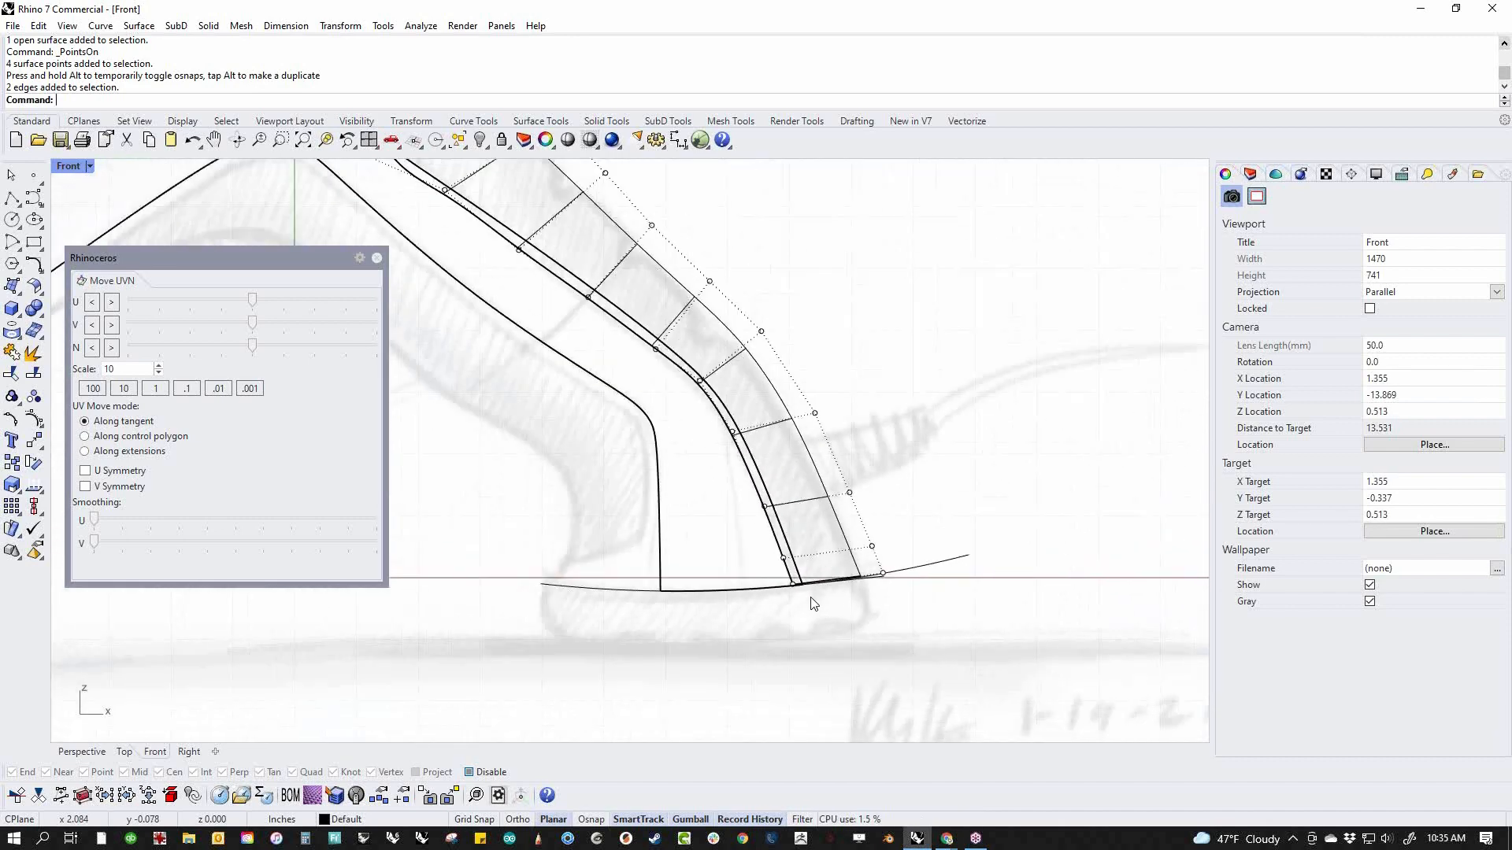
scroll(813, 603, "up", 8)
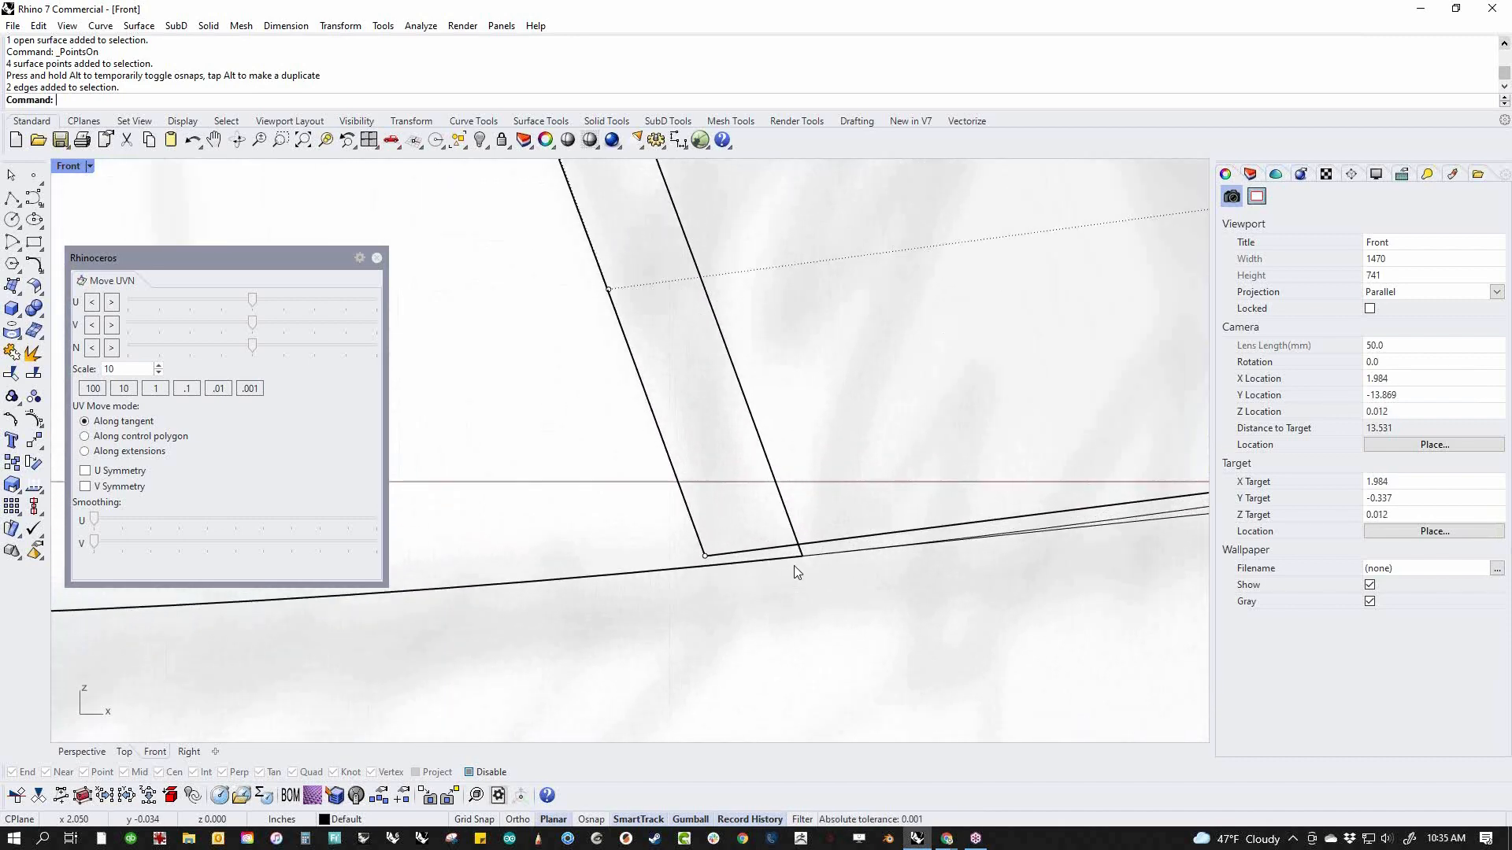
scroll(824, 544, "down", 5)
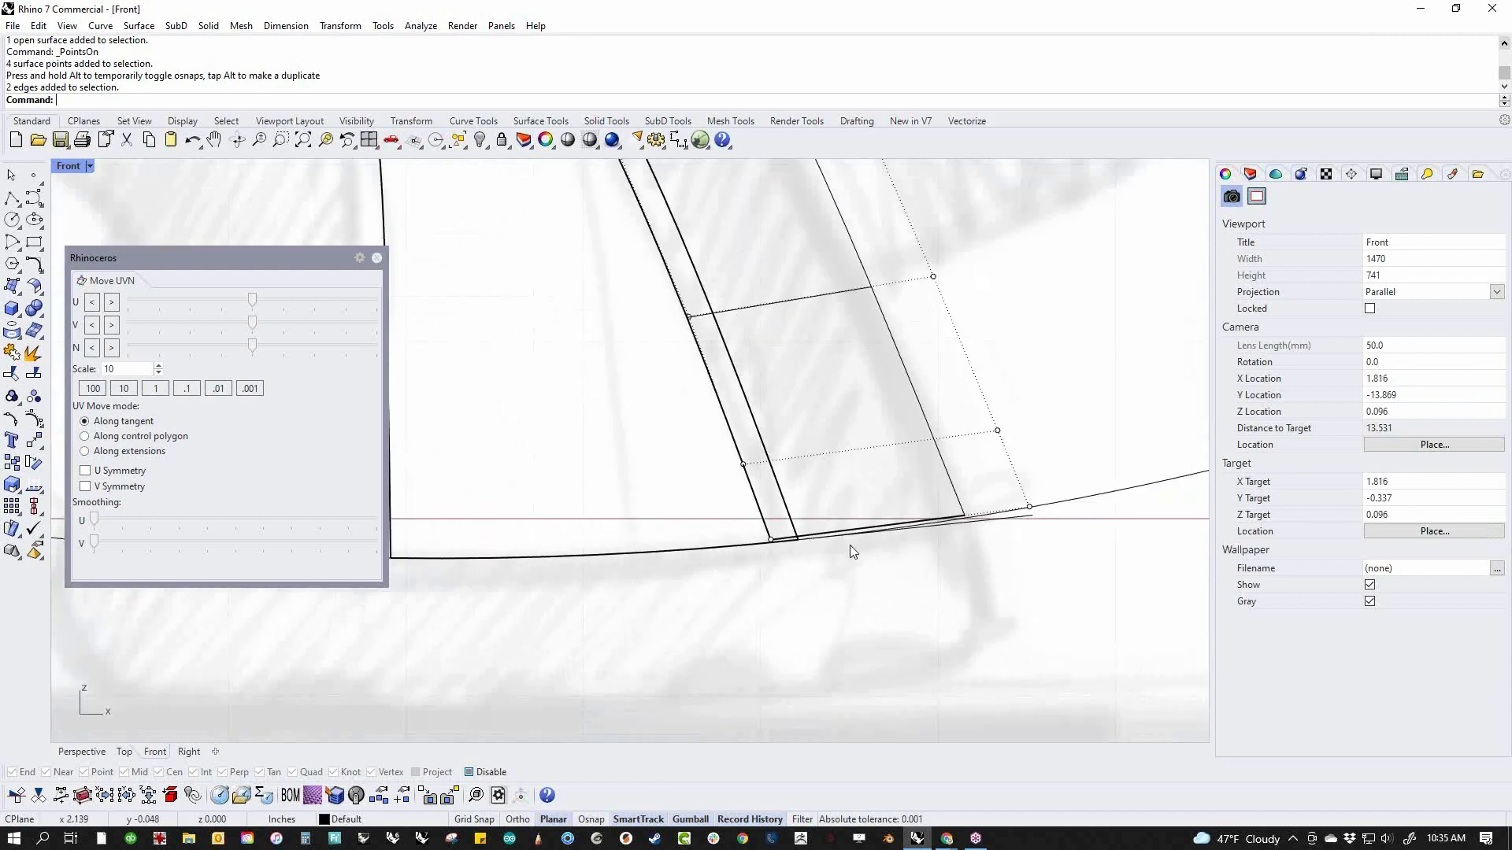
right_click_drag(703, 464, 746, 604)
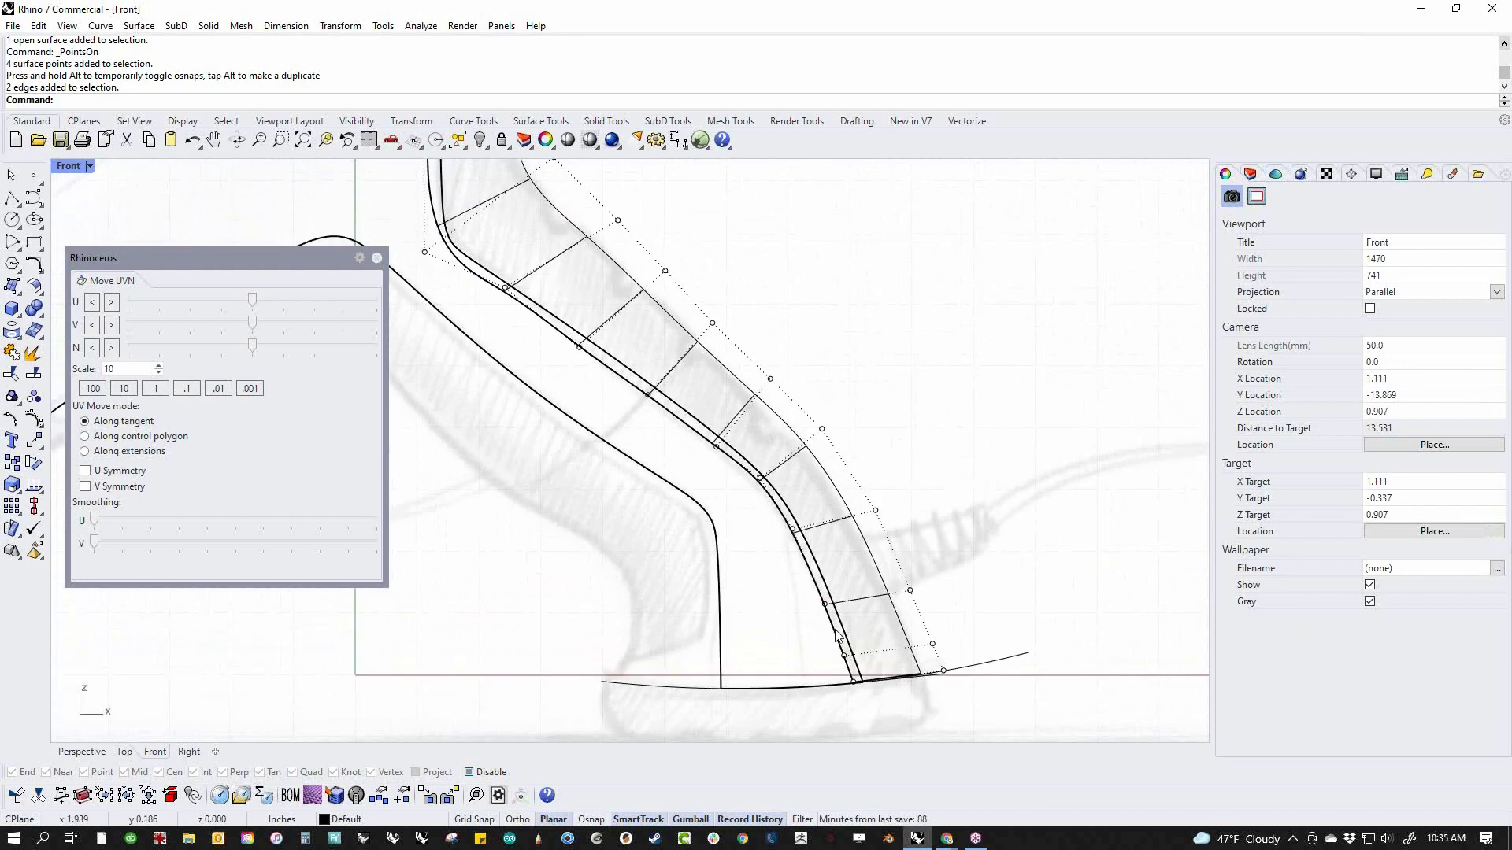
key("Escape")
Trim the overlapping front strip off the handle's rear surface, using the curve along the body side's rear boundary as cutter
key("ctrl+t")
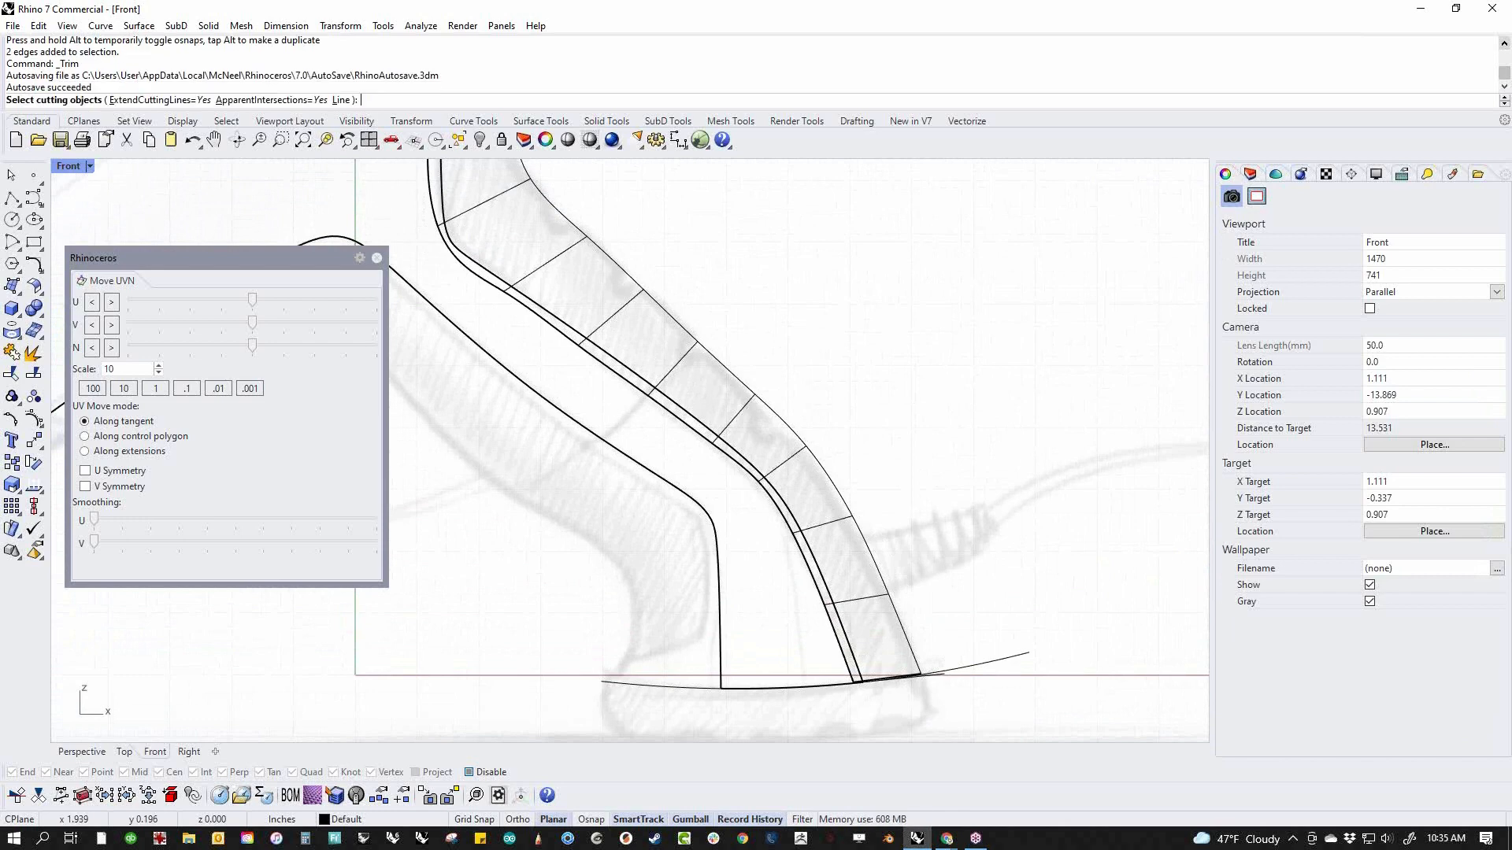
key("Return")
scroll(921, 663, "up", 3)
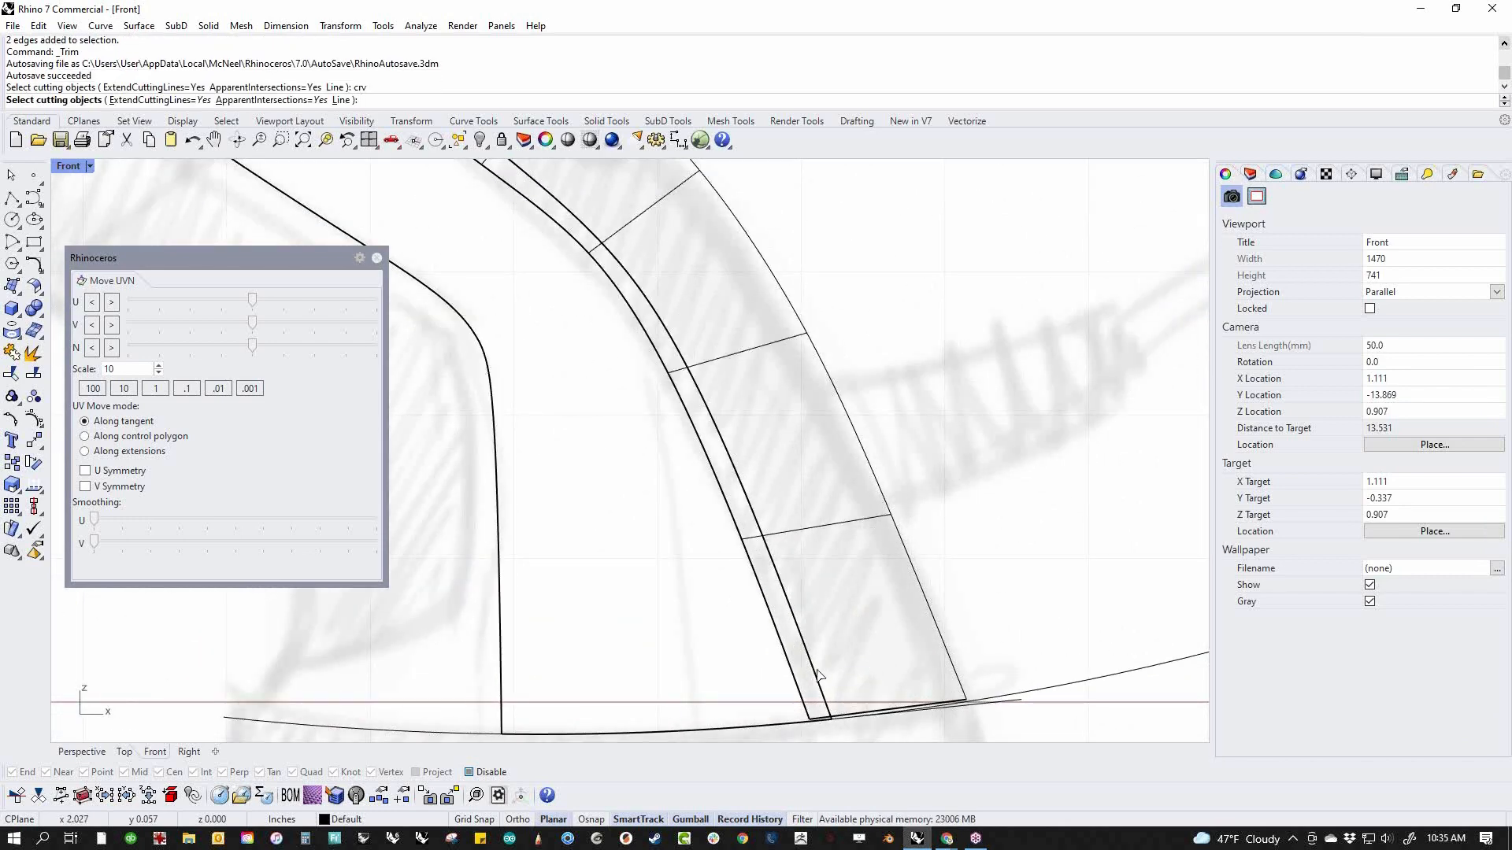
left_click(827, 679)
left_click(869, 711)
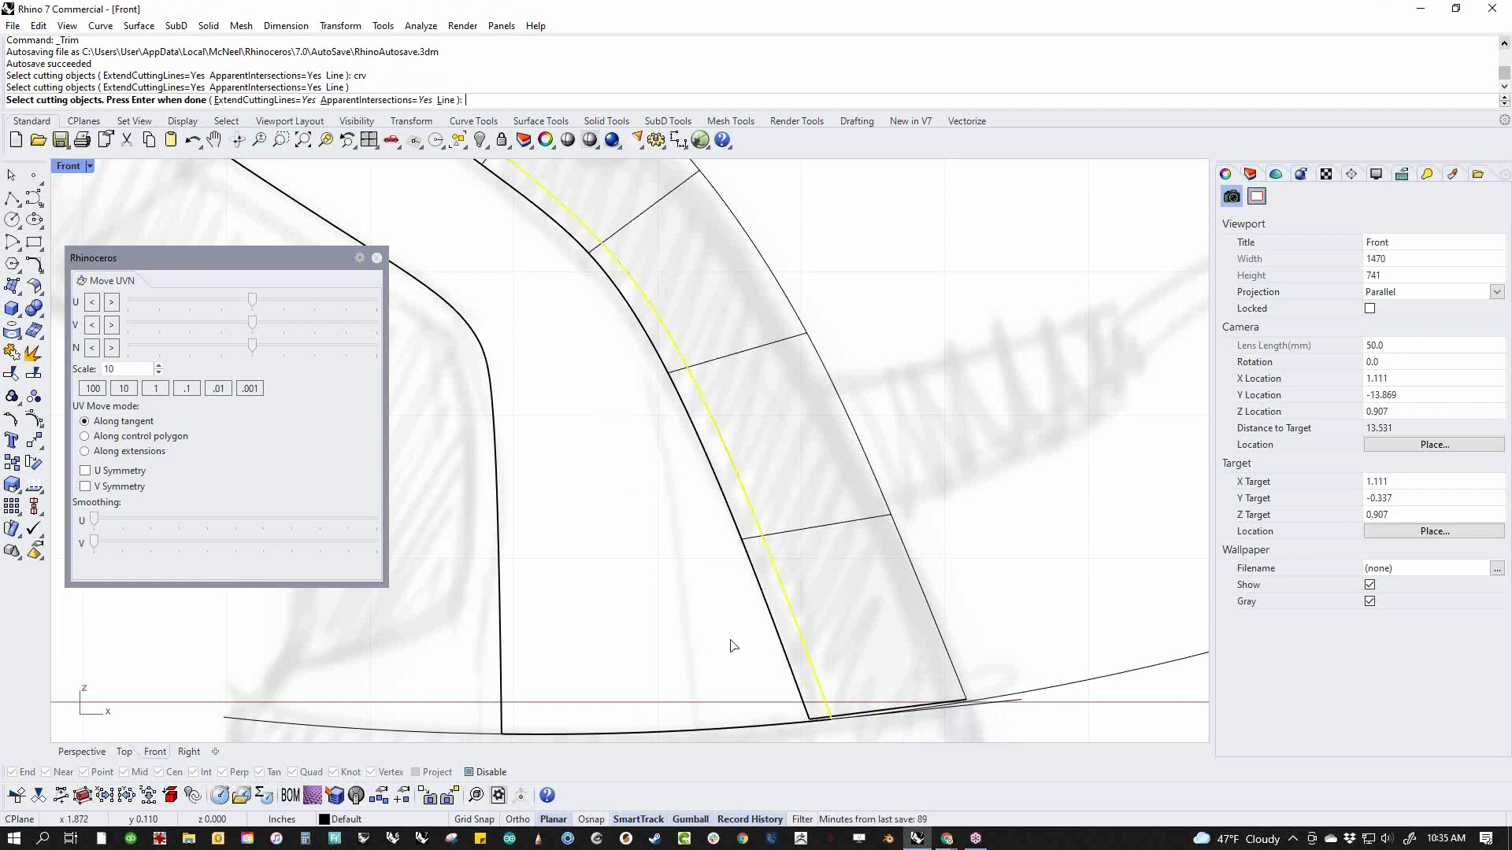
key("Return")
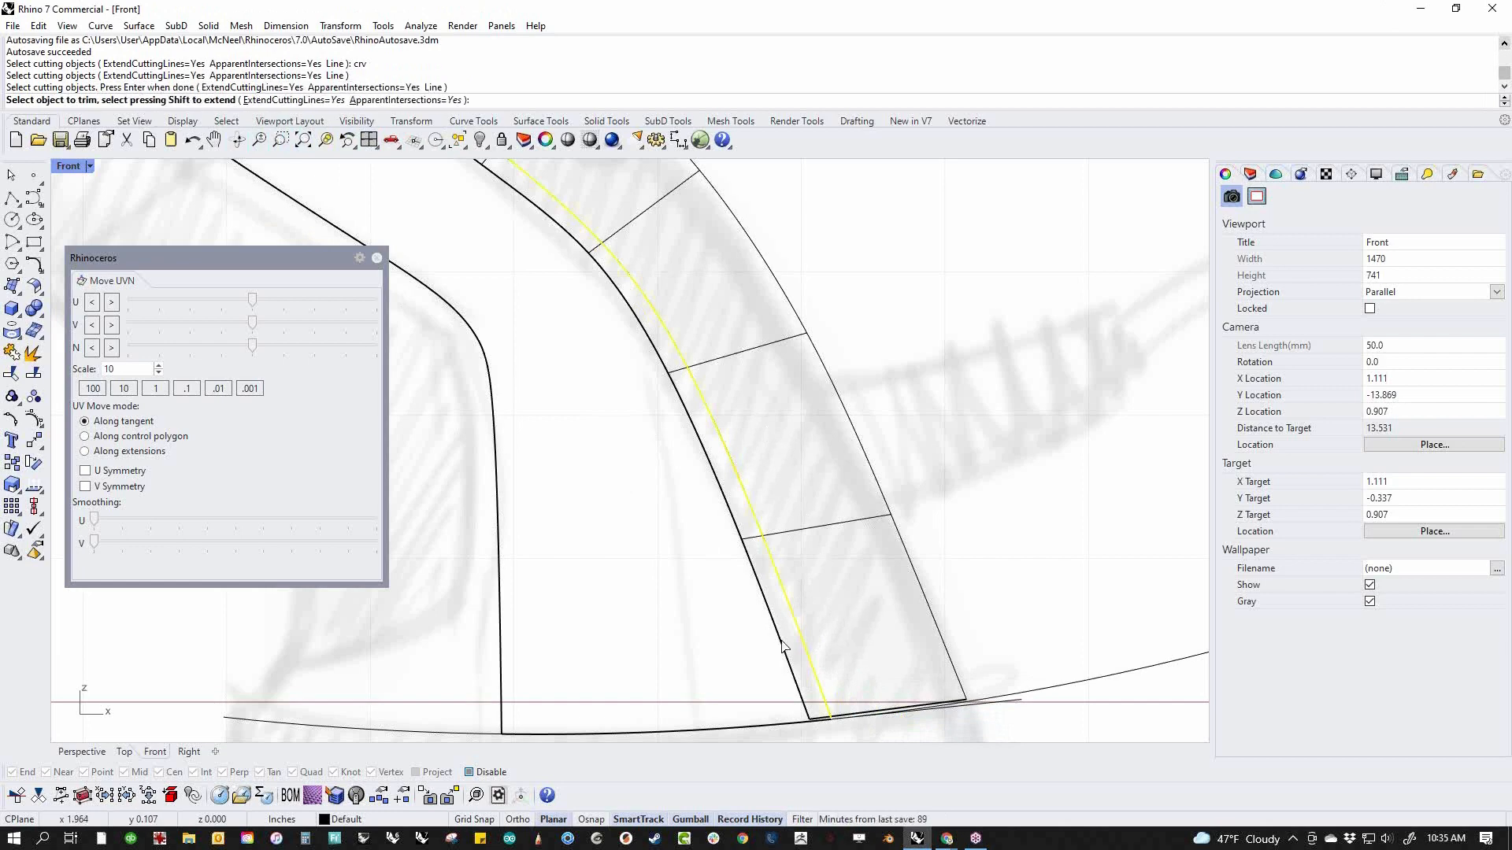
left_click(790, 640)
scroll(738, 610, "down", 5)
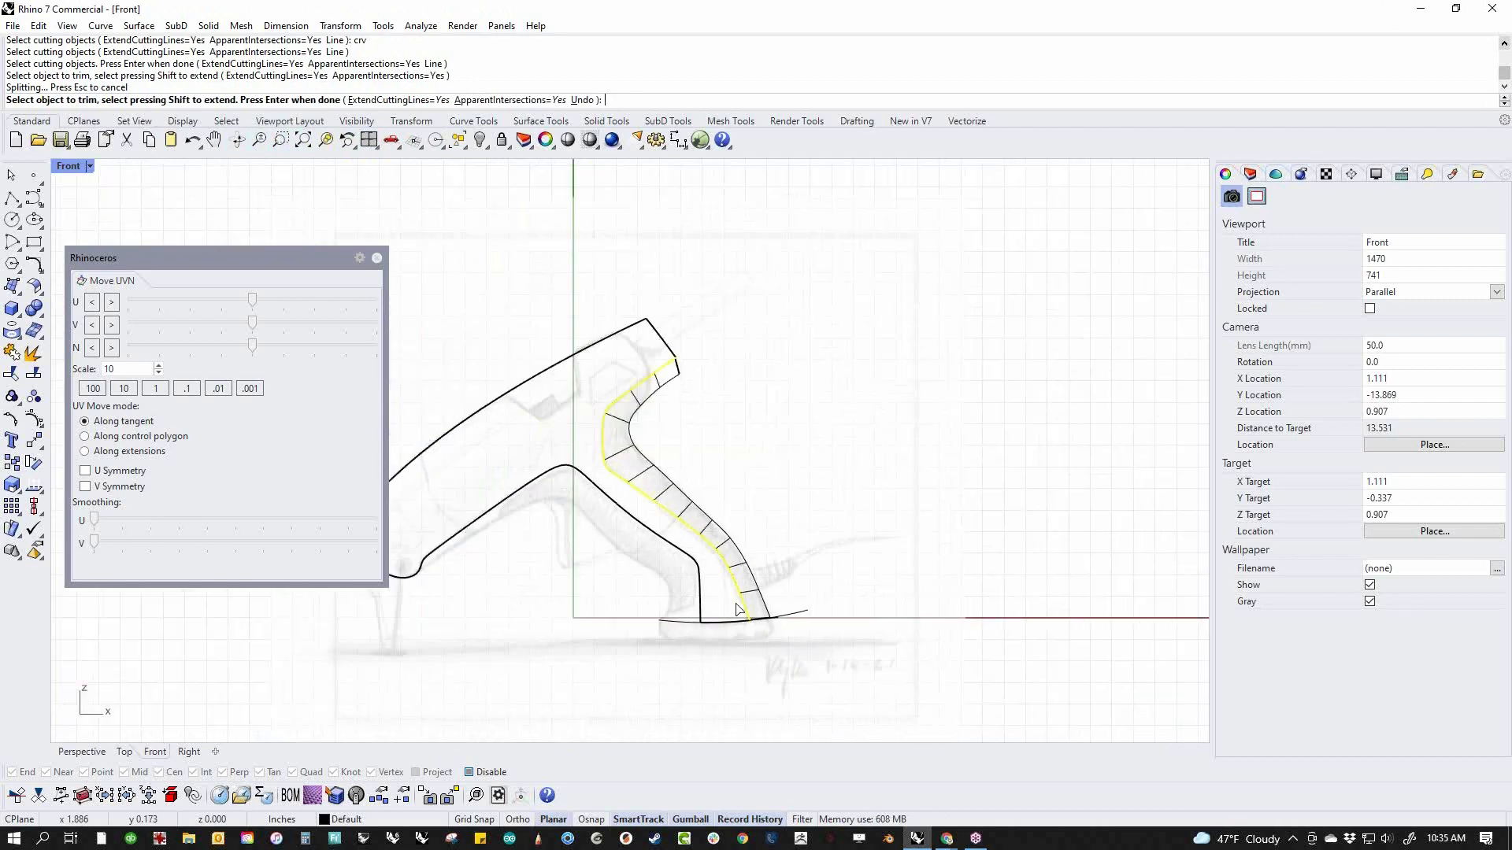
key("Return")
scroll(702, 470, "up", 1)
Switch to the perspective view and set its display mode to Shaded
key("F4")
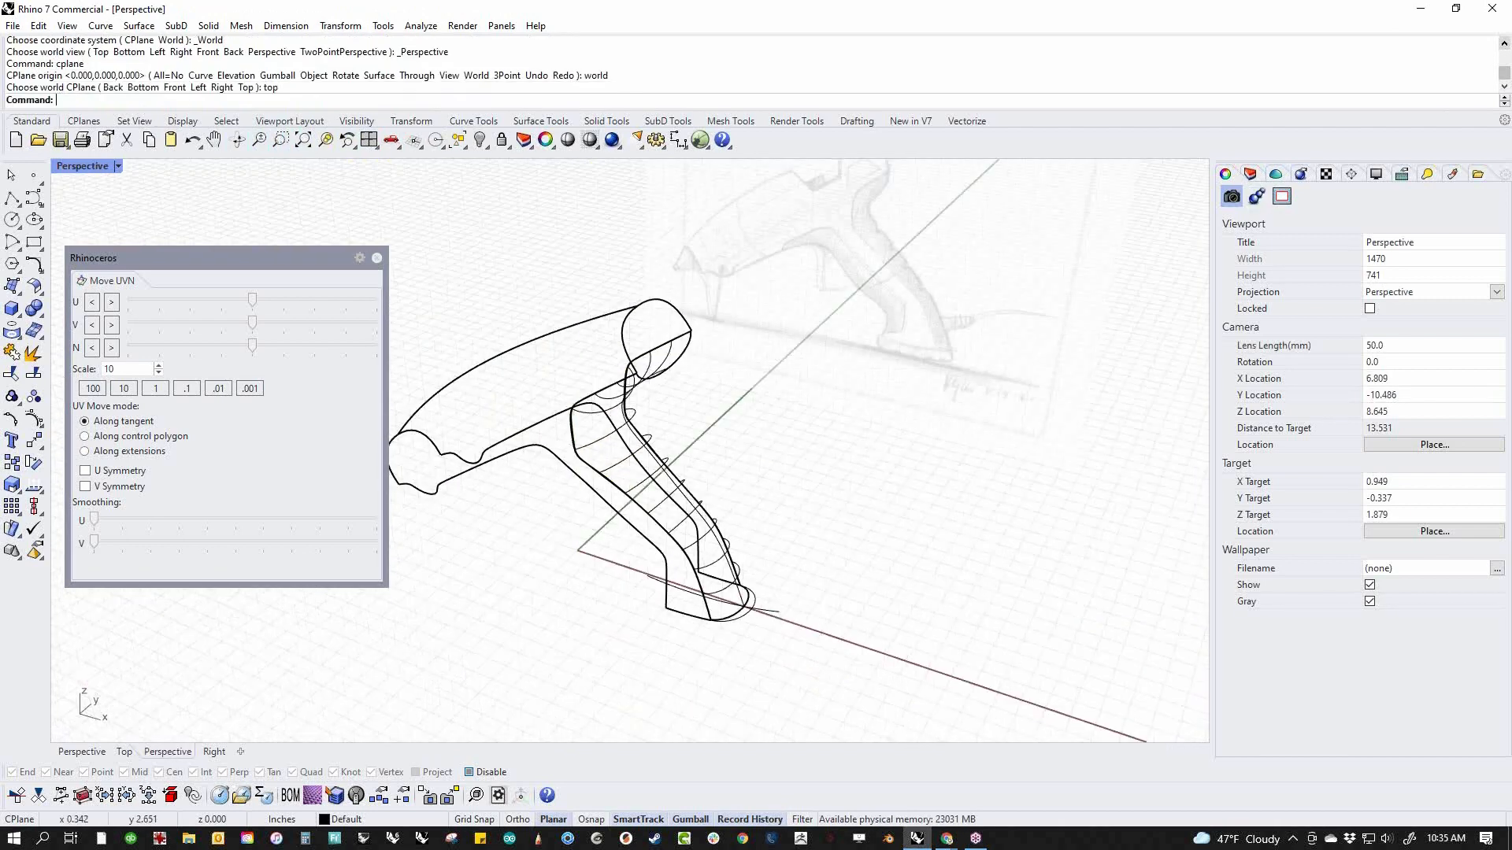
middle_click(722, 531)
left_click(620, 473)
Scale the trimmed rear surface slightly narrower across its width in the Y direction and view it beside the body side
scroll(627, 568, "up", 5)
scroll(626, 568, "up", 4)
right_click_drag(626, 568, 693, 628)
scroll(753, 591, "down", 6)
scroll(760, 599, "up", 6)
left_click(707, 605)
scroll(716, 564, "down", 6)
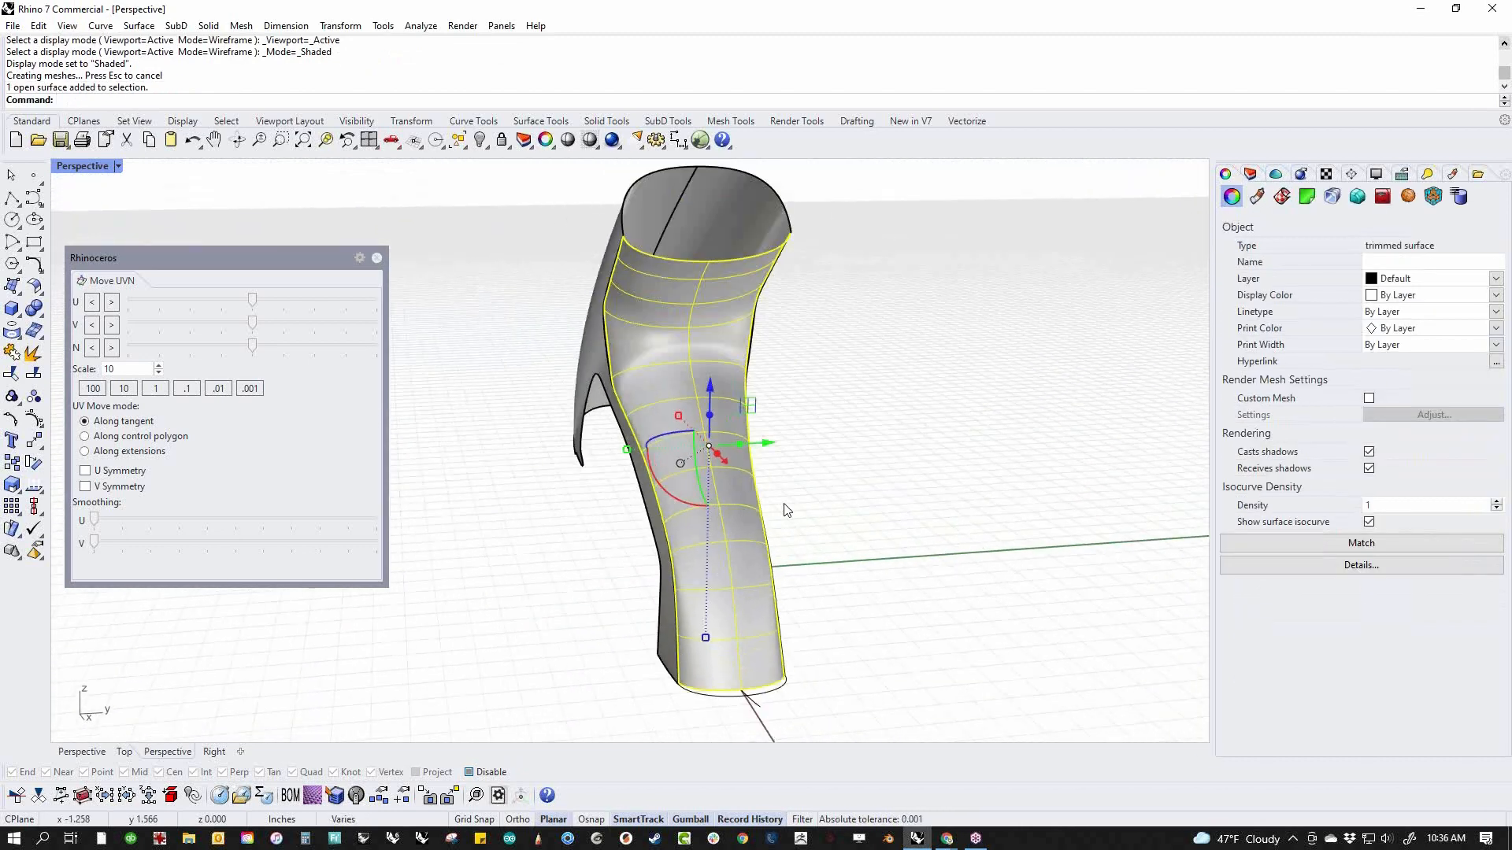
left_click_drag(626, 450, 635, 452)
left_click(860, 462)
right_click_drag(861, 462, 929, 597)
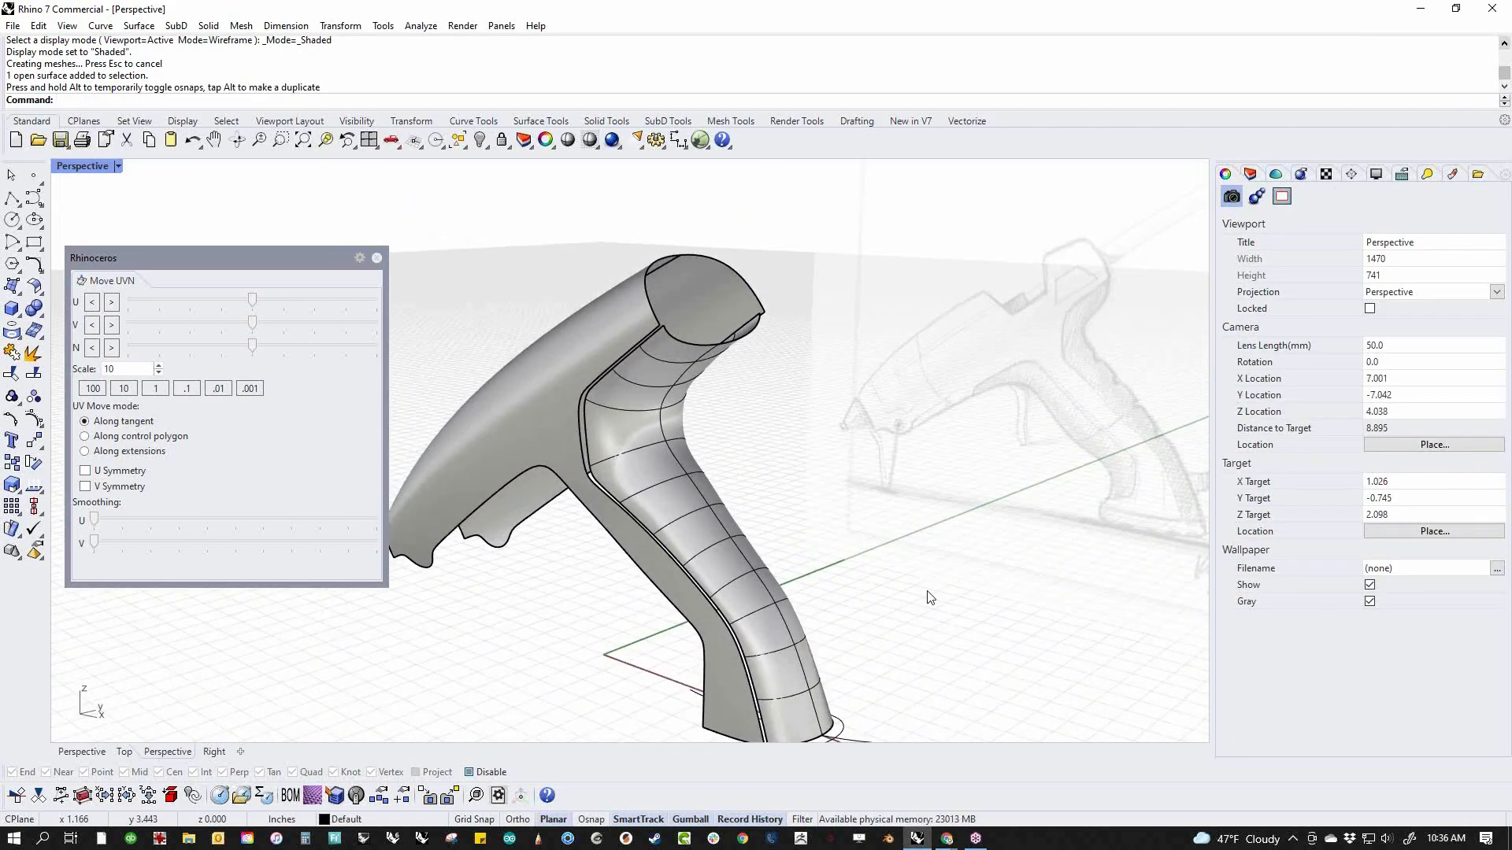
Return to the front view and duplicate the rear surface's long front edge as a curve
type("f")
key("Return")
middle_click(814, 545)
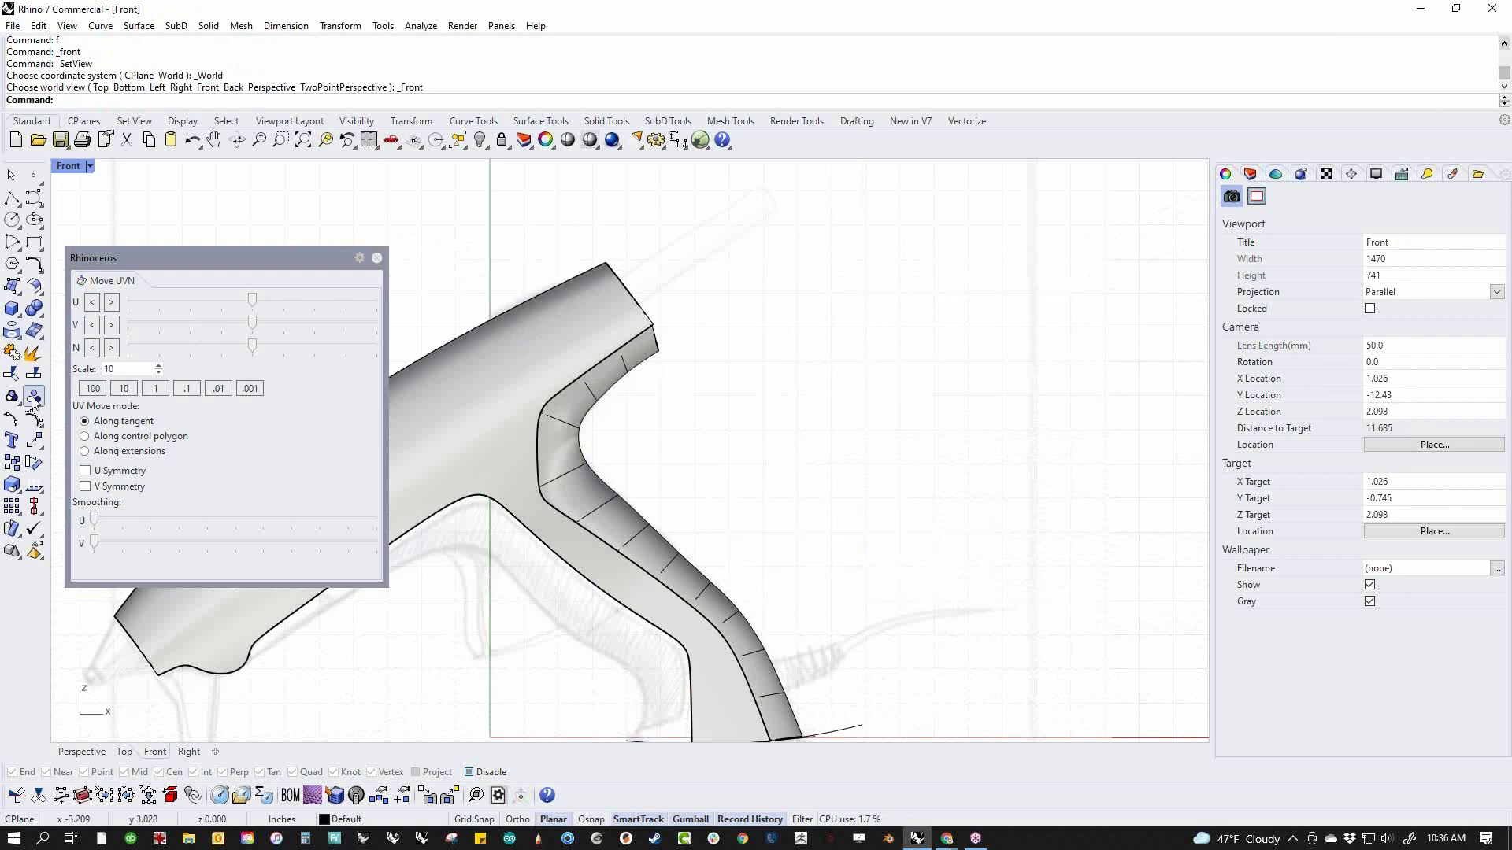
left_click(16, 337)
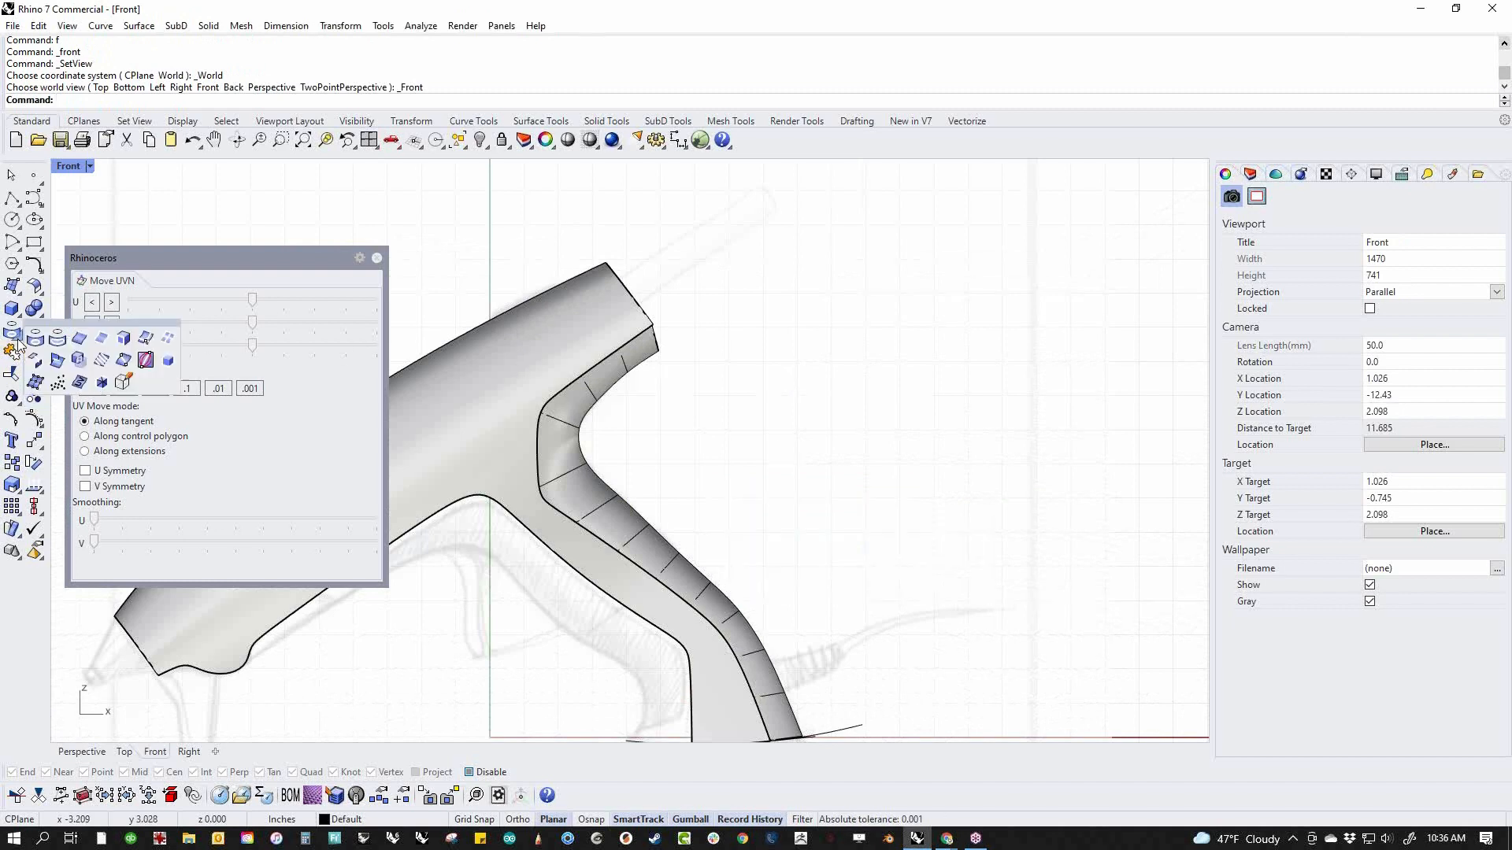
left_click(78, 339)
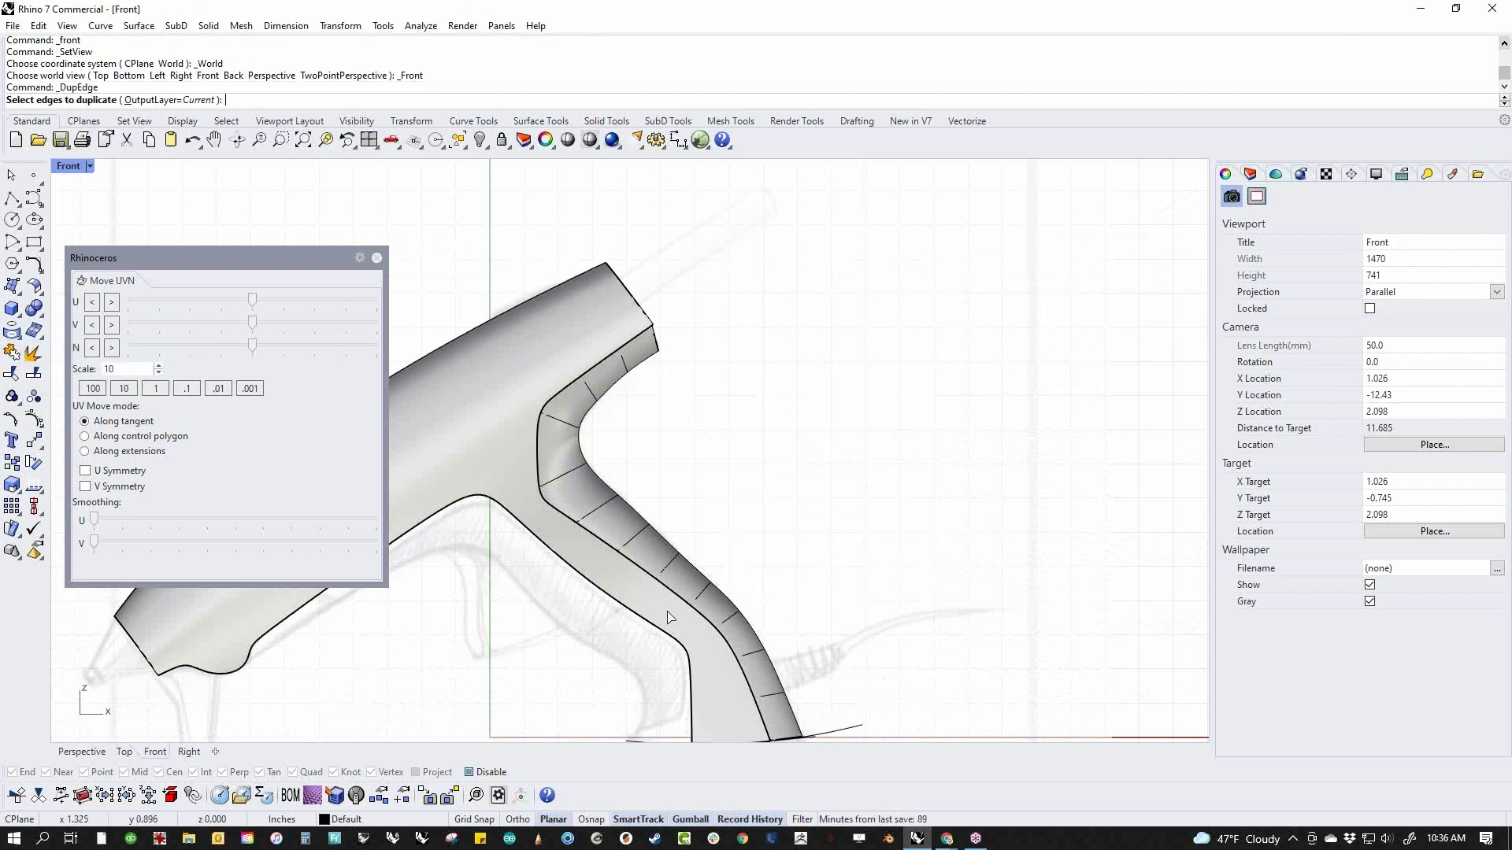
left_click(671, 593)
right_click(670, 594)
Move the duplicated edge curve about 0.03 in rearward, away from the body side
left_click_drag(693, 494, 658, 533)
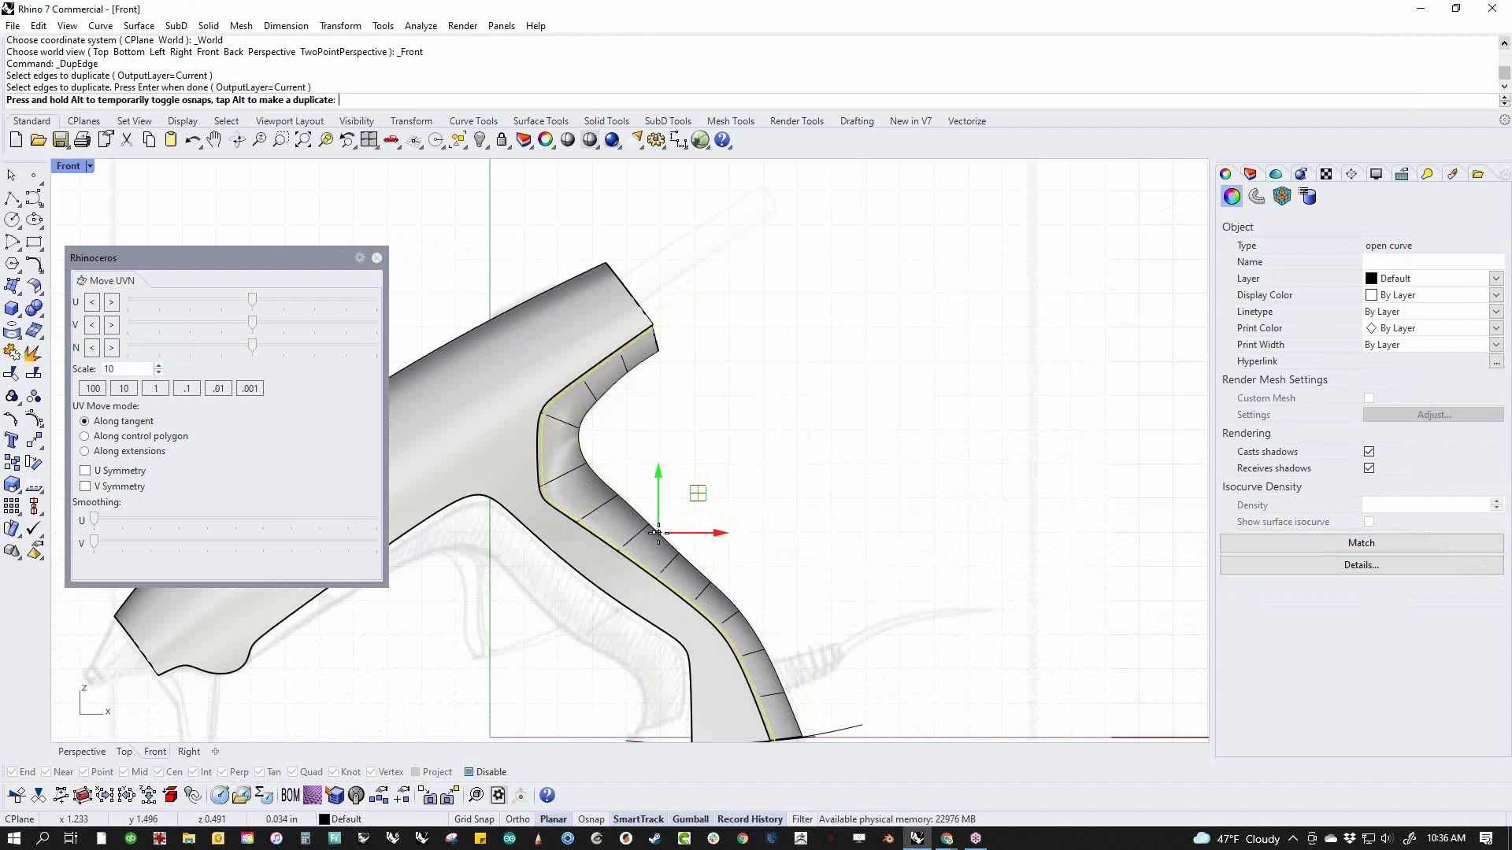
left_click_drag(658, 533, 658, 532)
left_click_drag(659, 533, 658, 533)
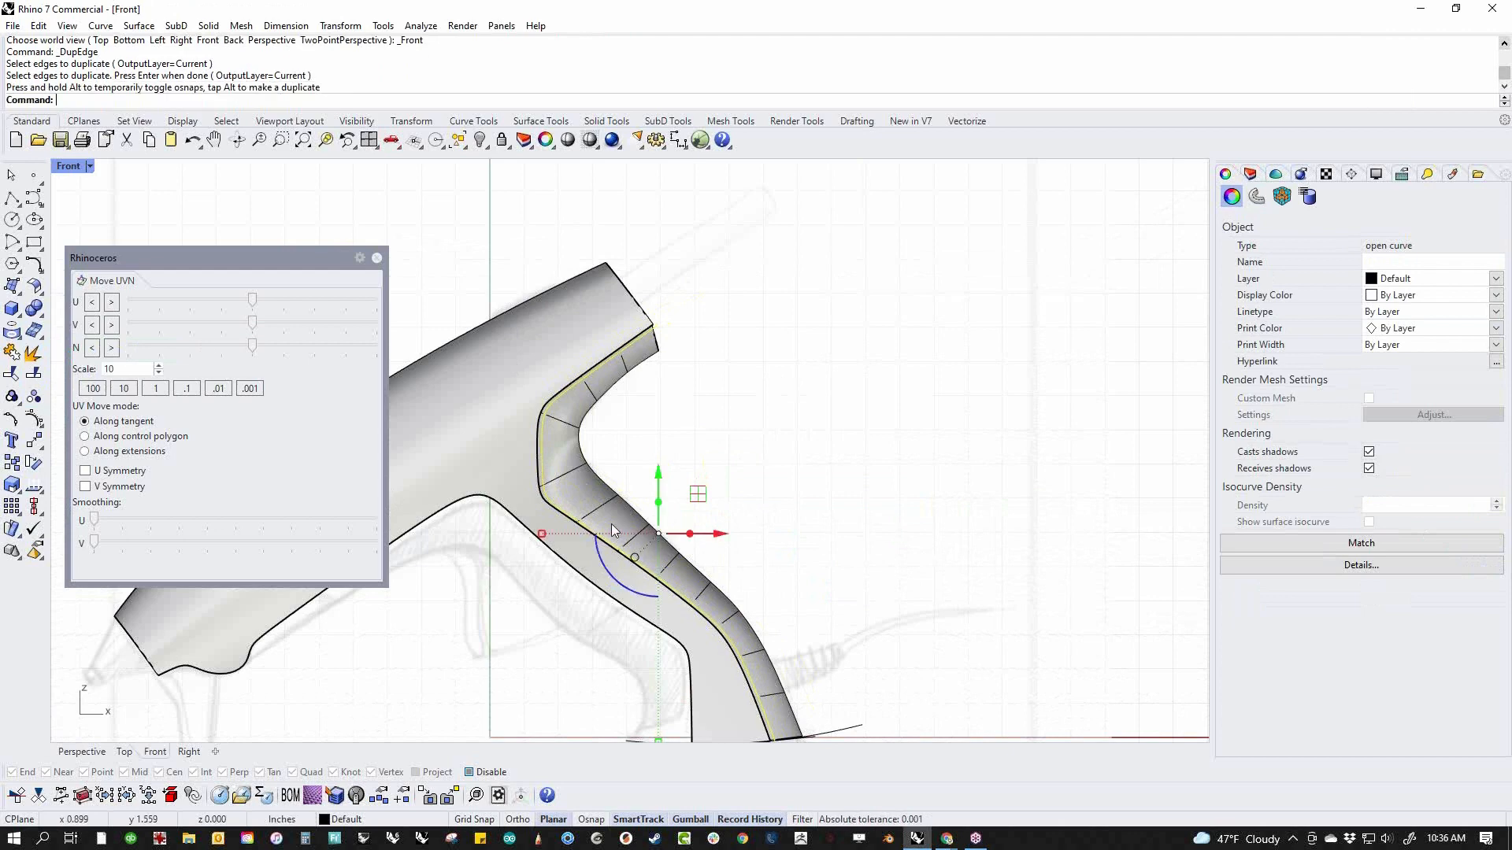
Trim the narrow strip between the body seam and the shifted curve to open a gap along the rear surface
scroll(548, 485, "up", 5)
scroll(603, 507, "up", 7)
key("ctrl+t")
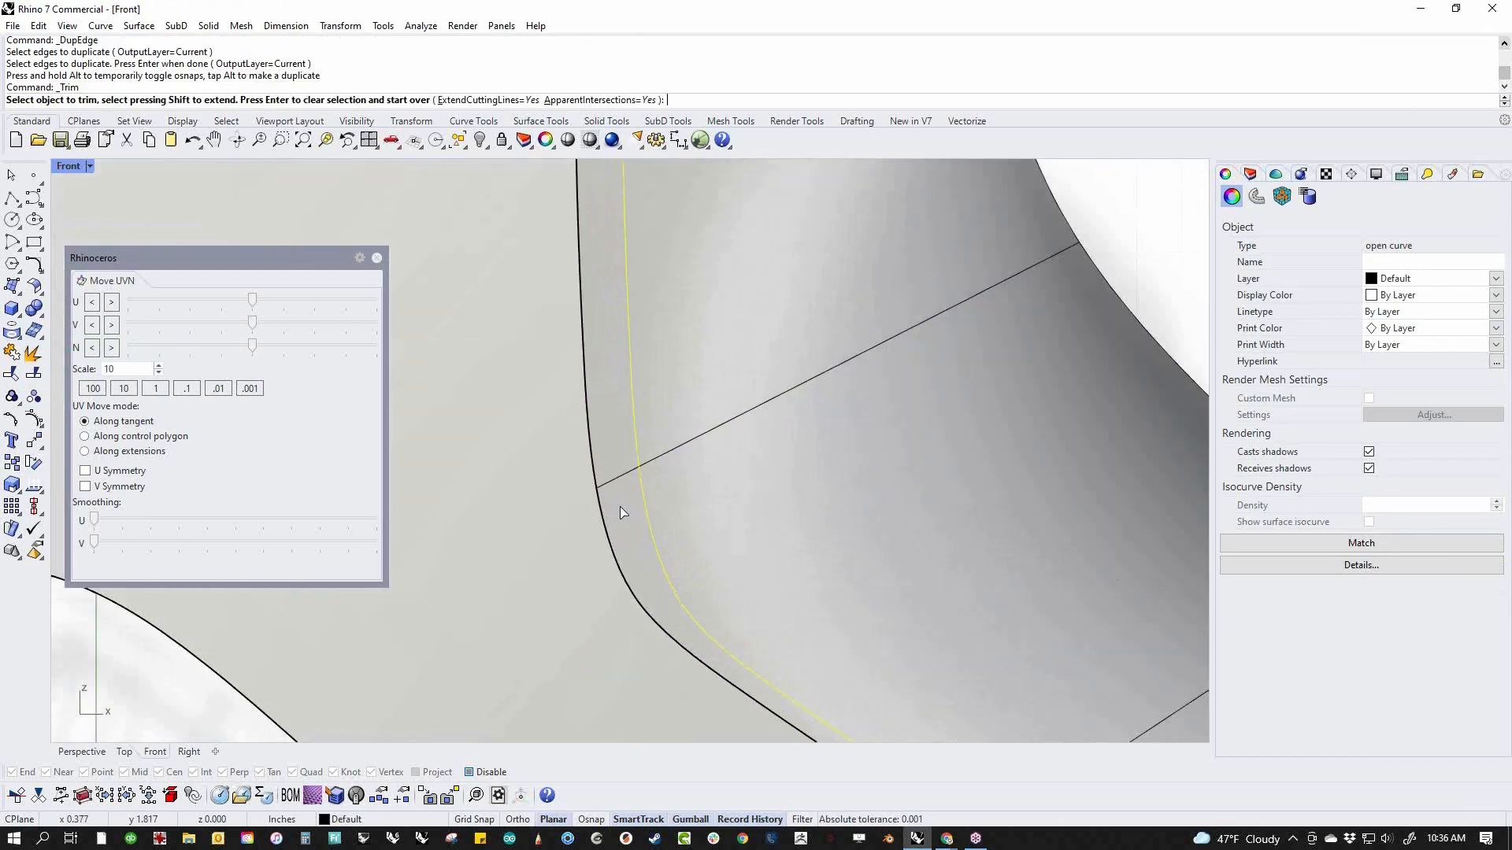
left_click(617, 506)
left_click(619, 504)
scroll(625, 498, "down", 12)
key("Return")
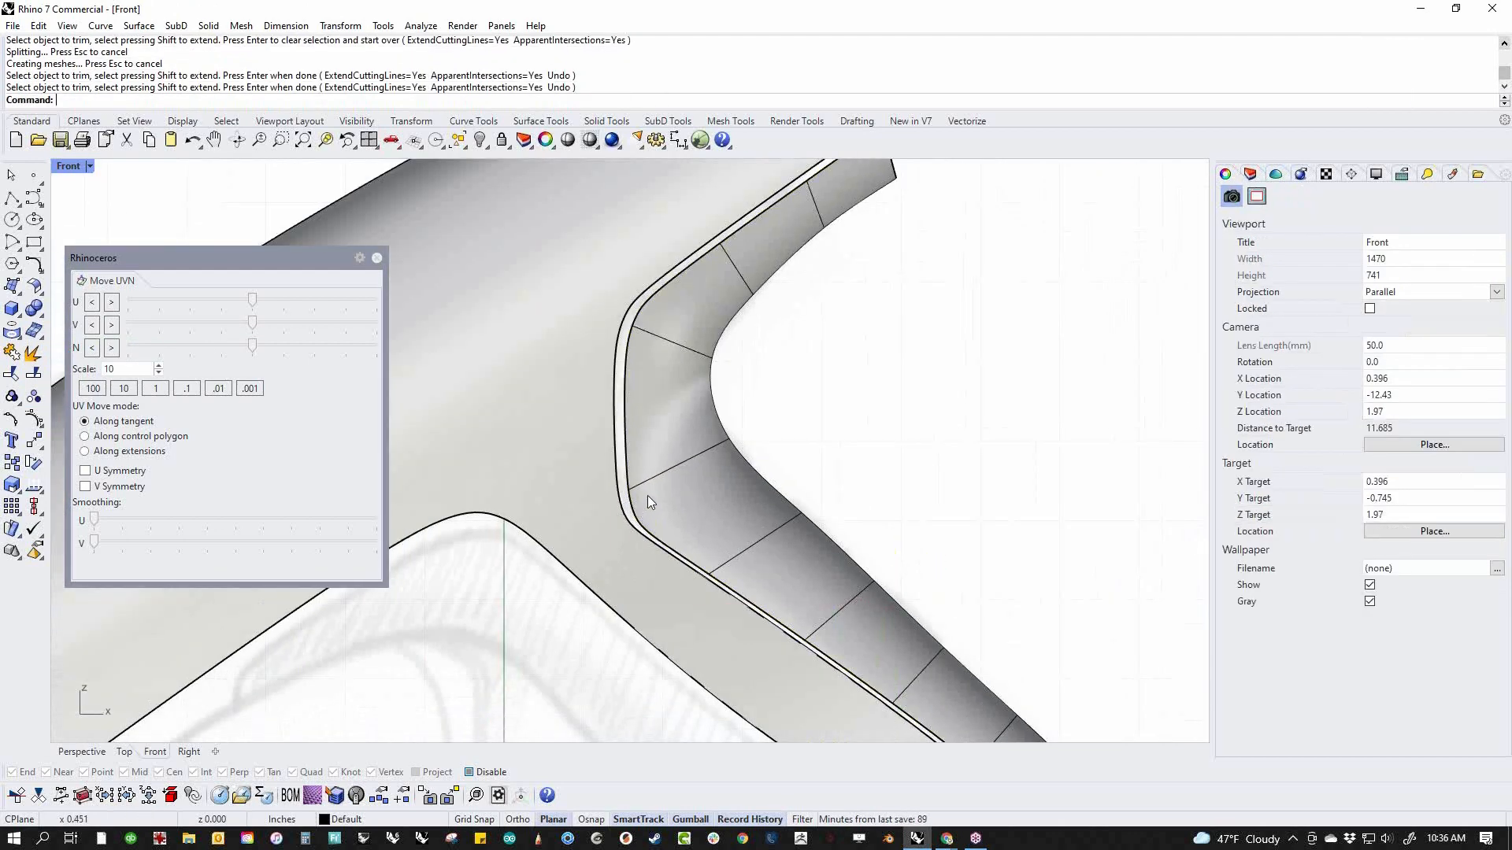
Examine the gap between the body side and rear surface in the perspective view, down to the handle's base
scroll(647, 495, "down", 5)
scroll(730, 548, "up", 8)
key("ctrl+F4")
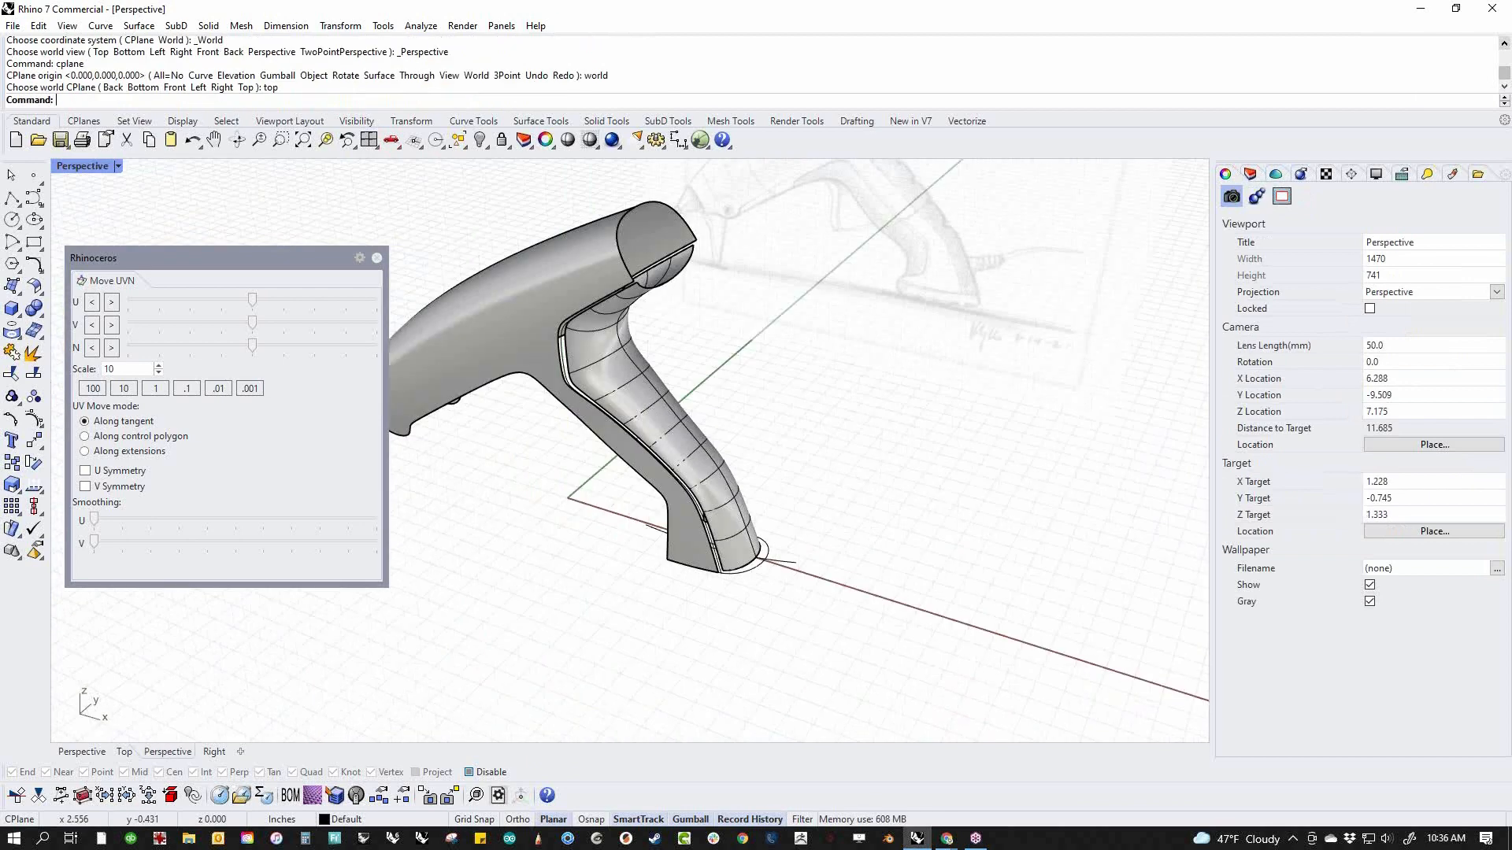
scroll(720, 501, "up", 8)
right_click_drag(755, 610, 683, 586)
scroll(724, 587, "down", 5)
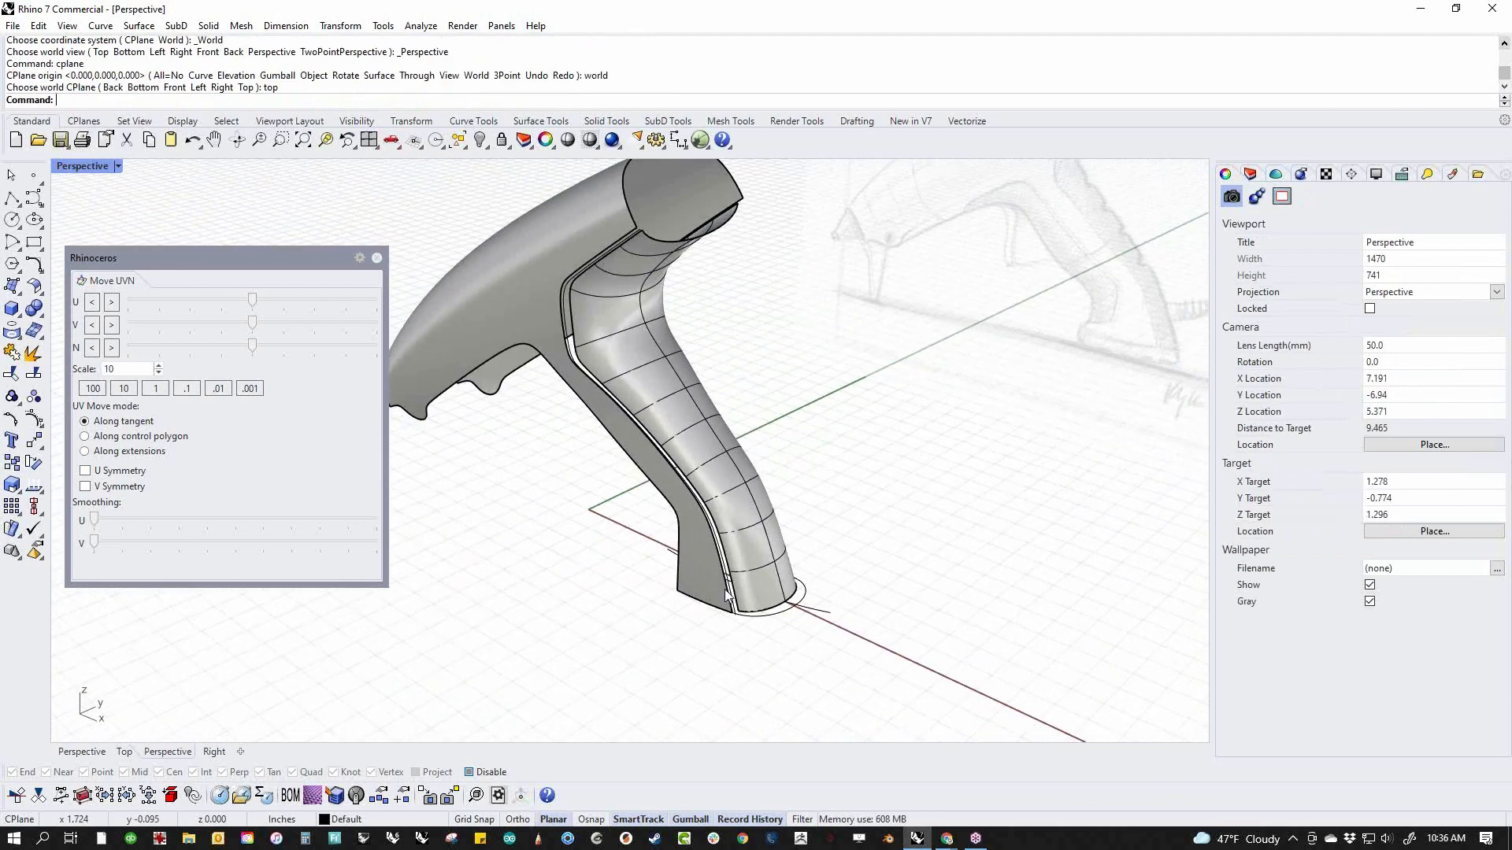
scroll(732, 602, "up", 9)
middle_click(752, 659)
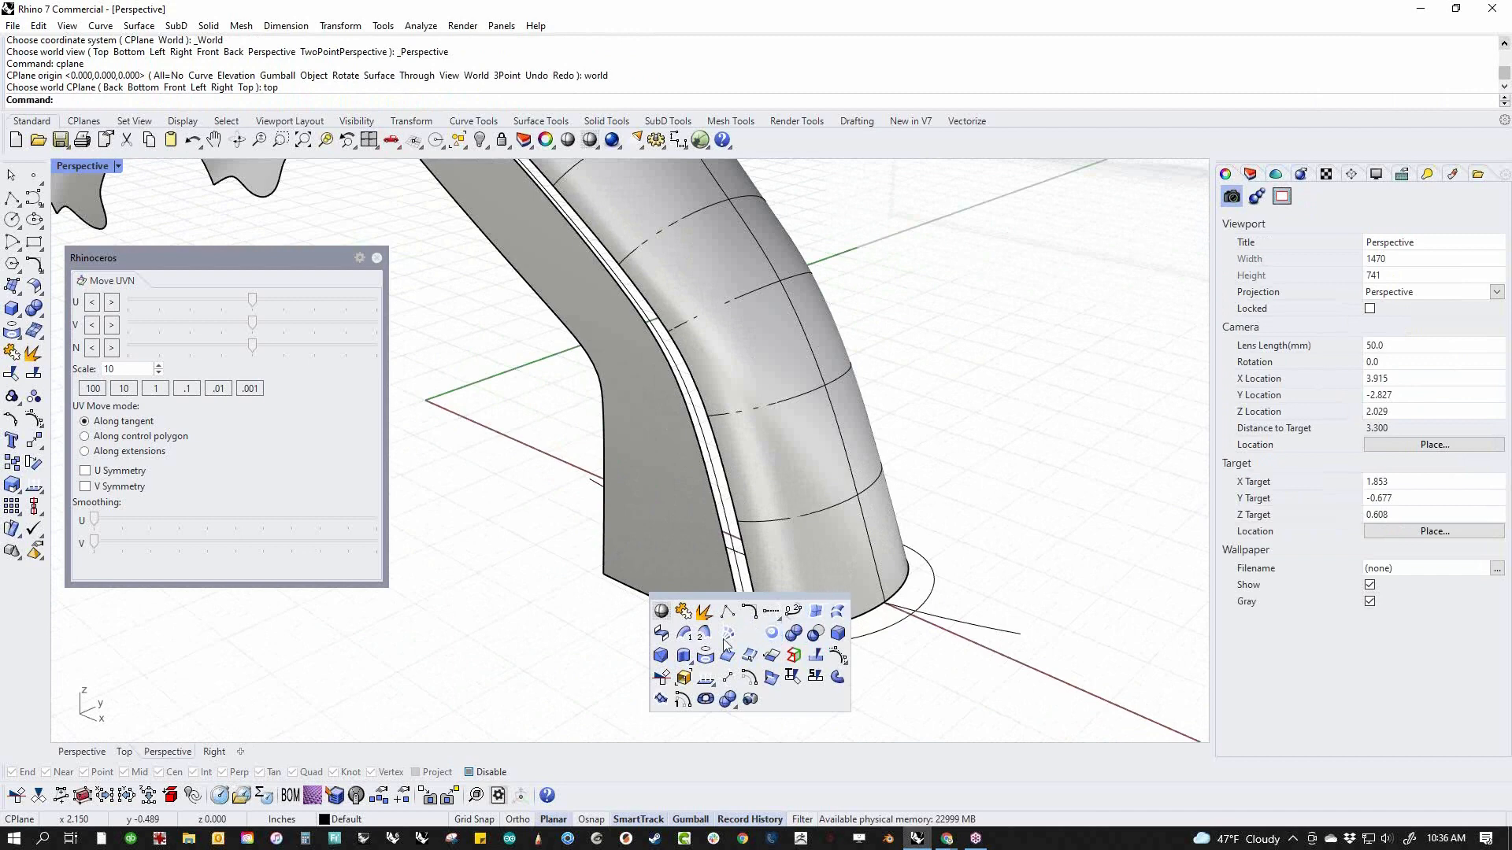
Start a surface blend between the body side's rear edge and the rear surface's front edge
left_click(41, 292)
left_click(170, 296)
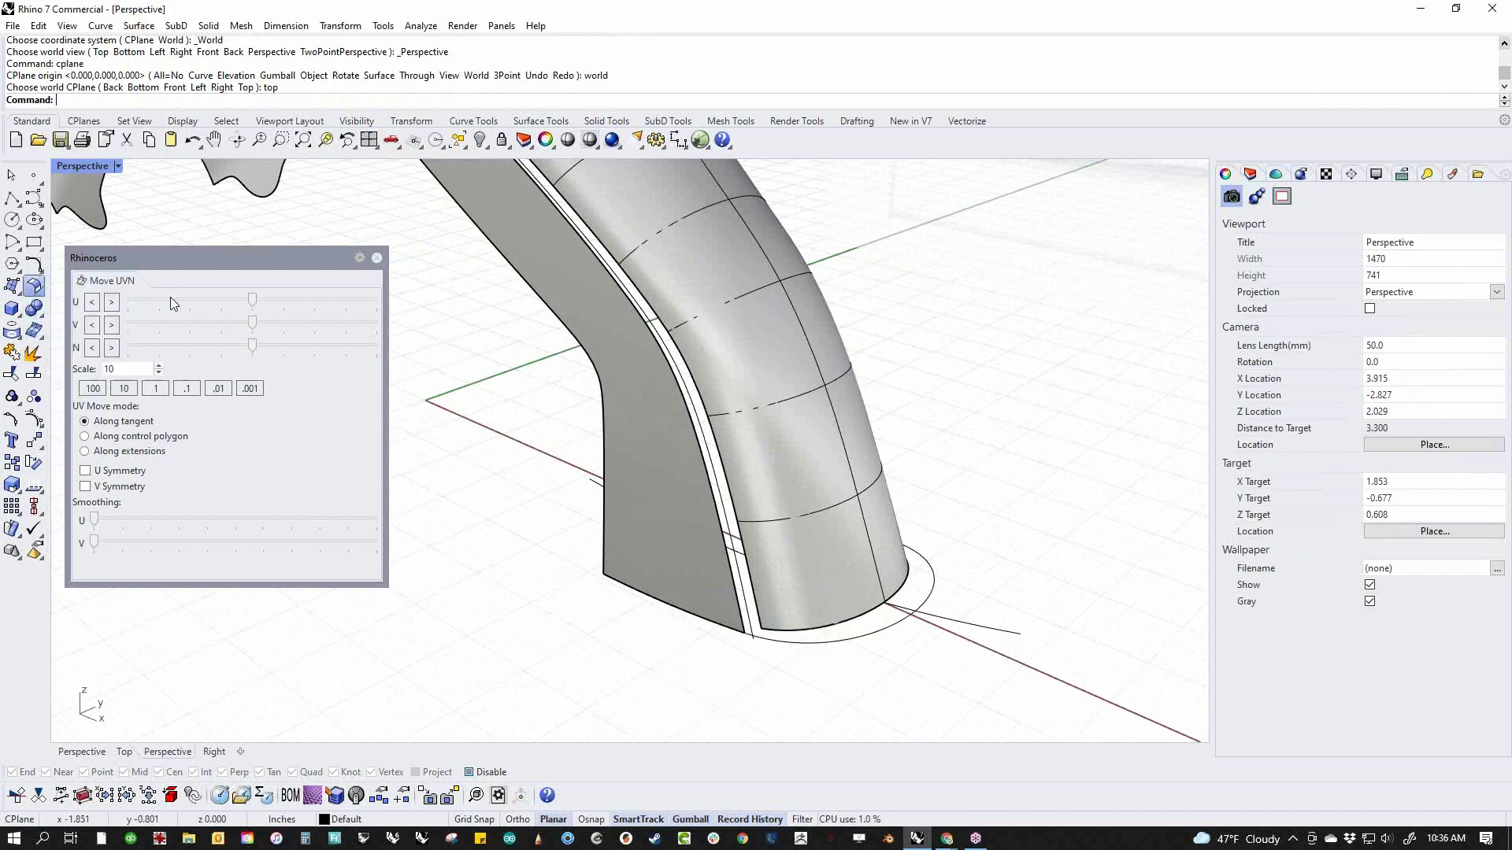
left_click(737, 606)
left_click(750, 611)
scroll(653, 524, "up", 5)
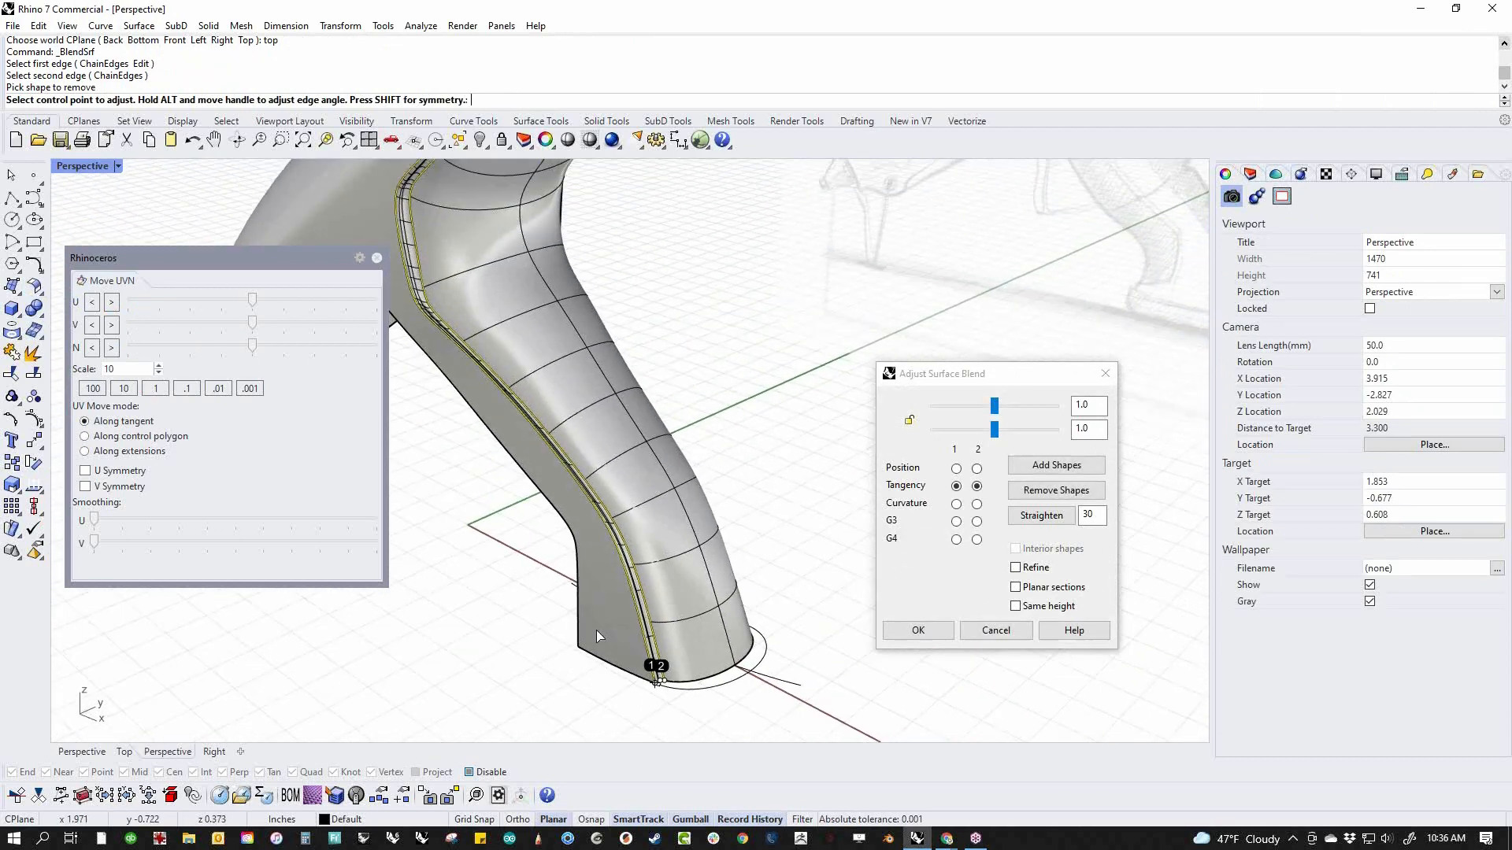
Add three section shapes to the blend, one at the handle's bend and two around the lower corner of the seam
scroll(662, 537, "up", 2)
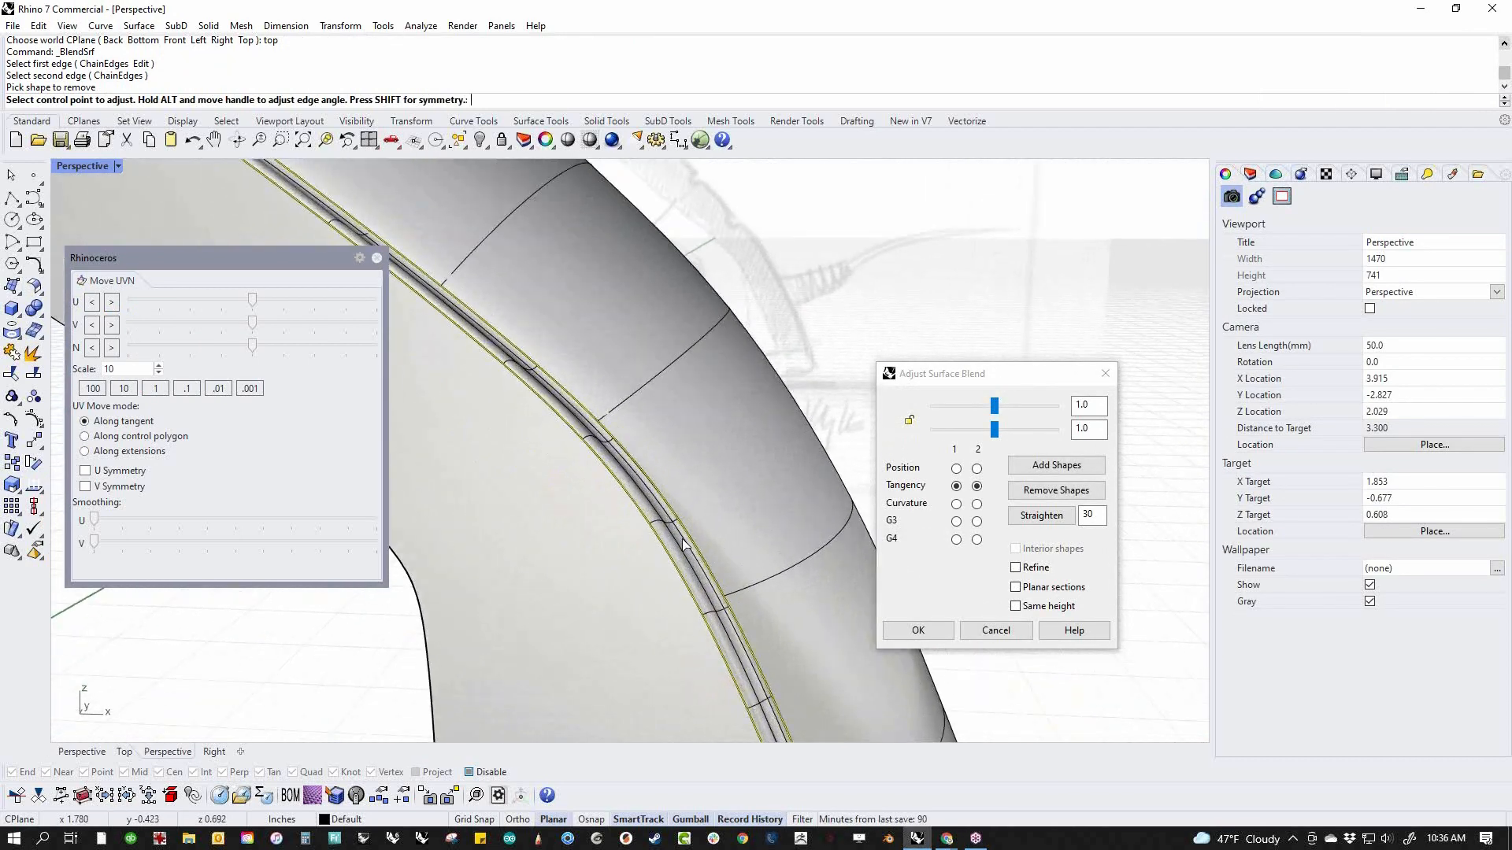
left_click(1055, 466)
left_click(608, 452)
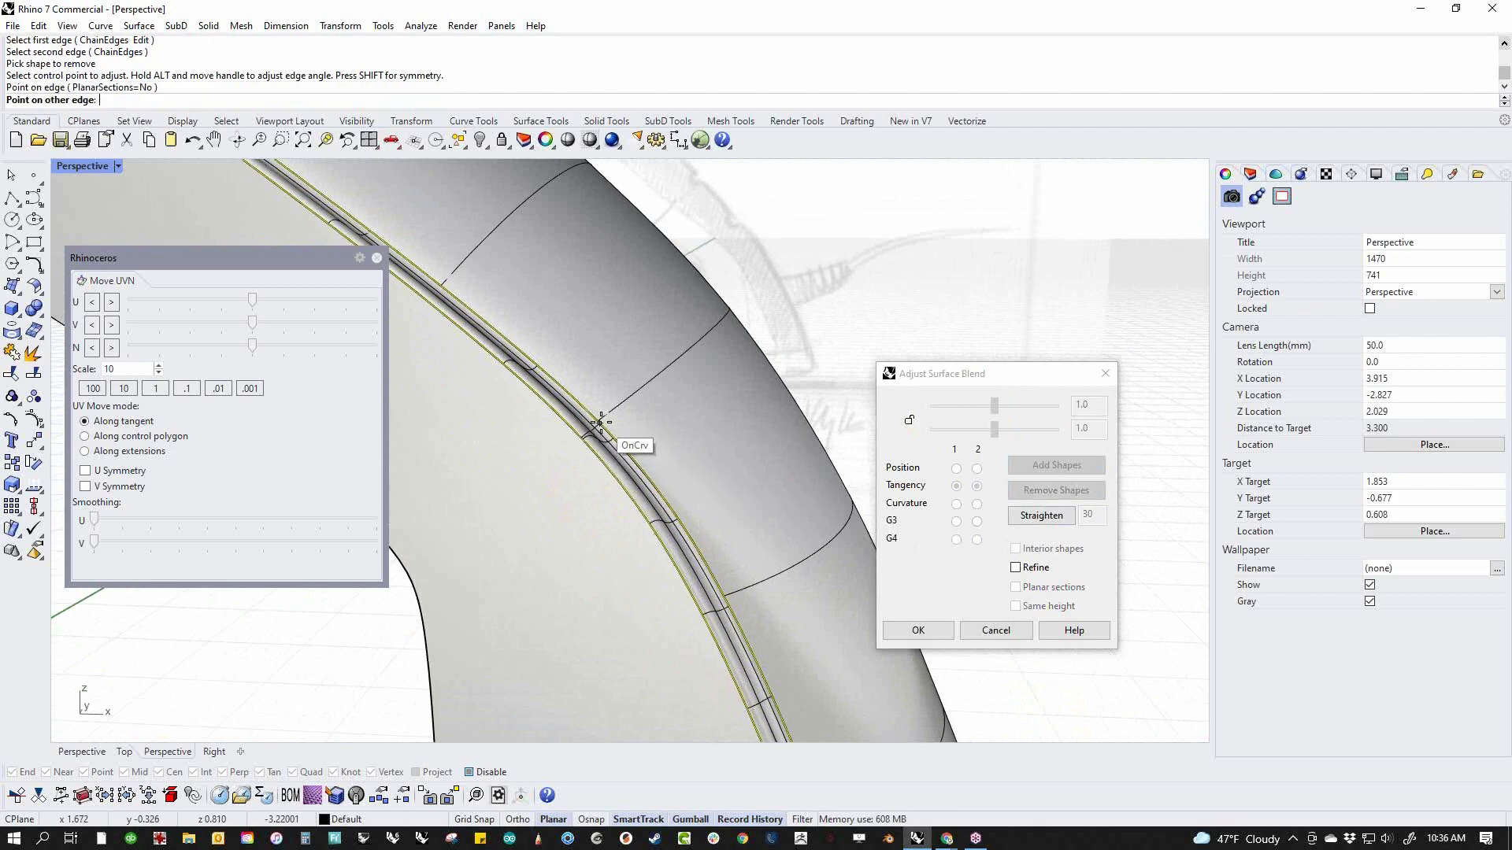
left_click(600, 422)
scroll(635, 454, "down", 6)
right_click_drag(636, 482, 748, 632, "shift")
scroll(465, 409, "up", 7)
right_click_drag(465, 408, 775, 647, "shift")
left_click(741, 658)
left_click(760, 635)
left_click(600, 452)
left_click(631, 446)
Add two more section shapes to the blend around the upper corner of the seam and finish adding shapes
scroll(636, 405, "down", 10)
right_click_drag(681, 417, 616, 630, "shift")
scroll(586, 429, "up", 5)
left_click(528, 481)
left_click(559, 483)
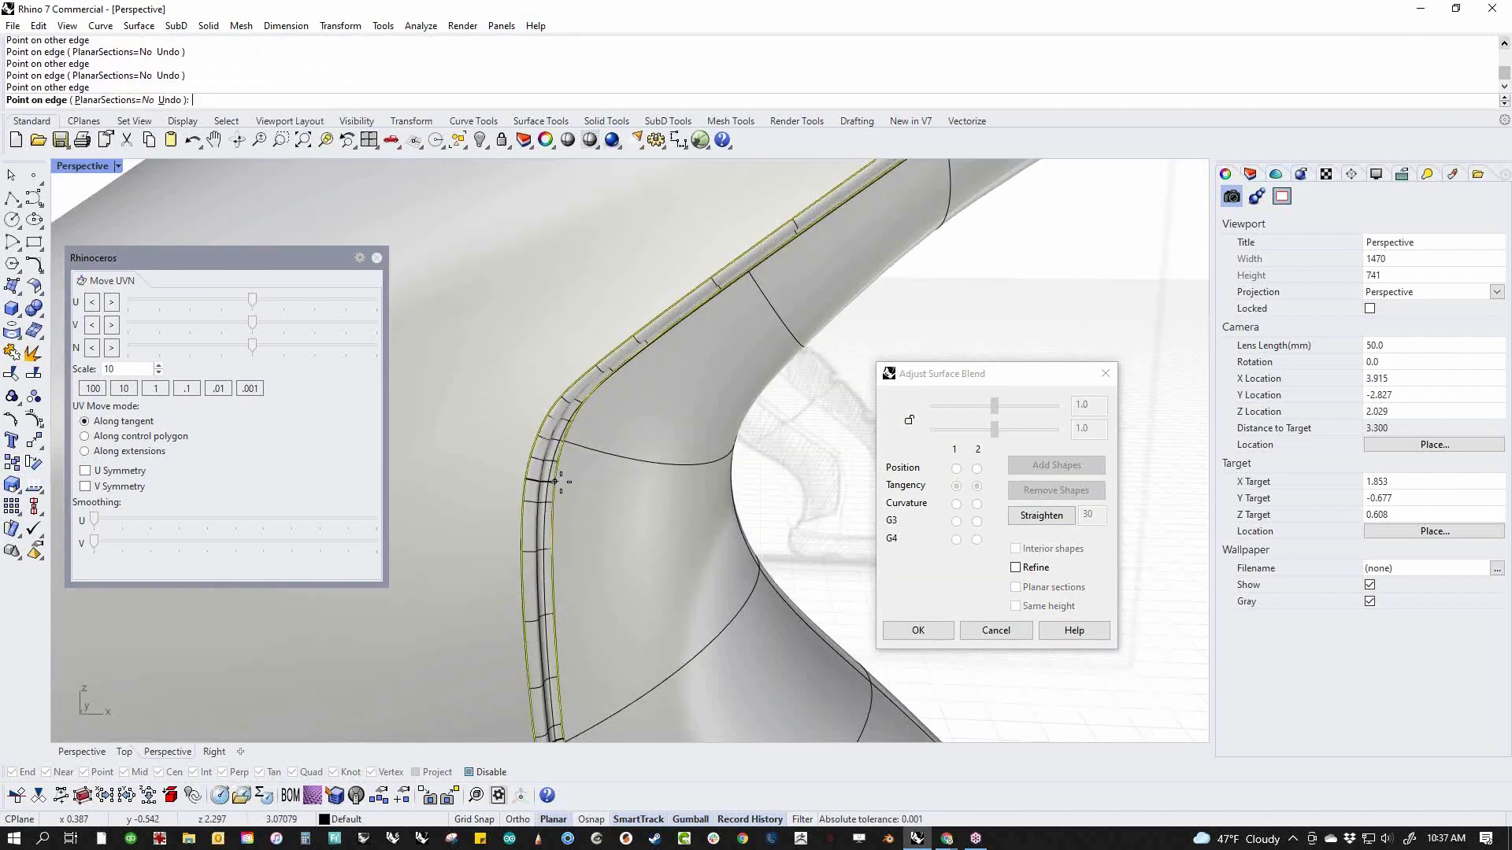
left_click(644, 339)
left_click(652, 349)
scroll(657, 374, "down", 10)
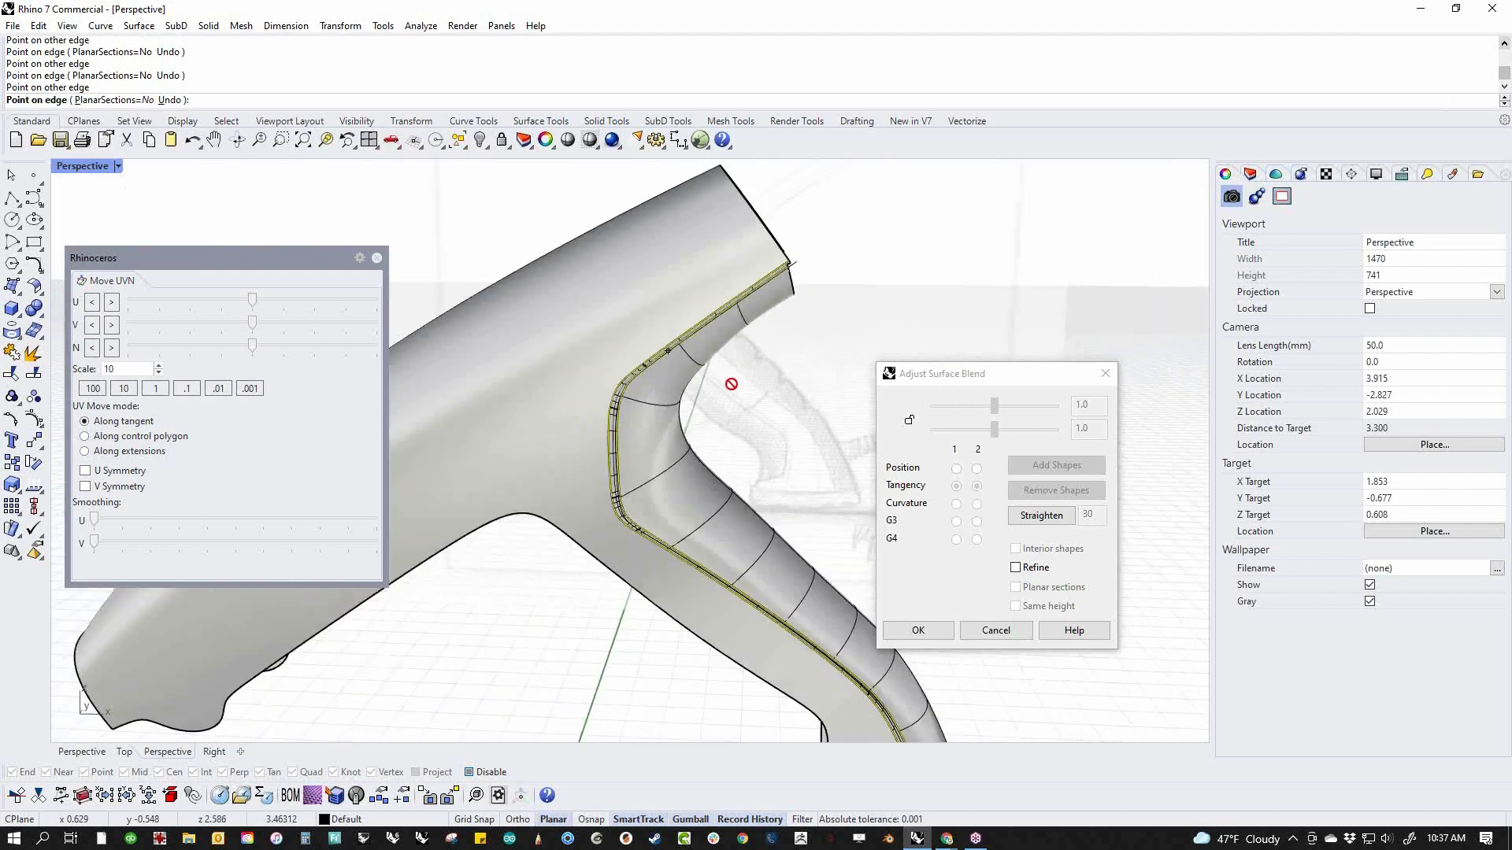
scroll(740, 464, "up", 5)
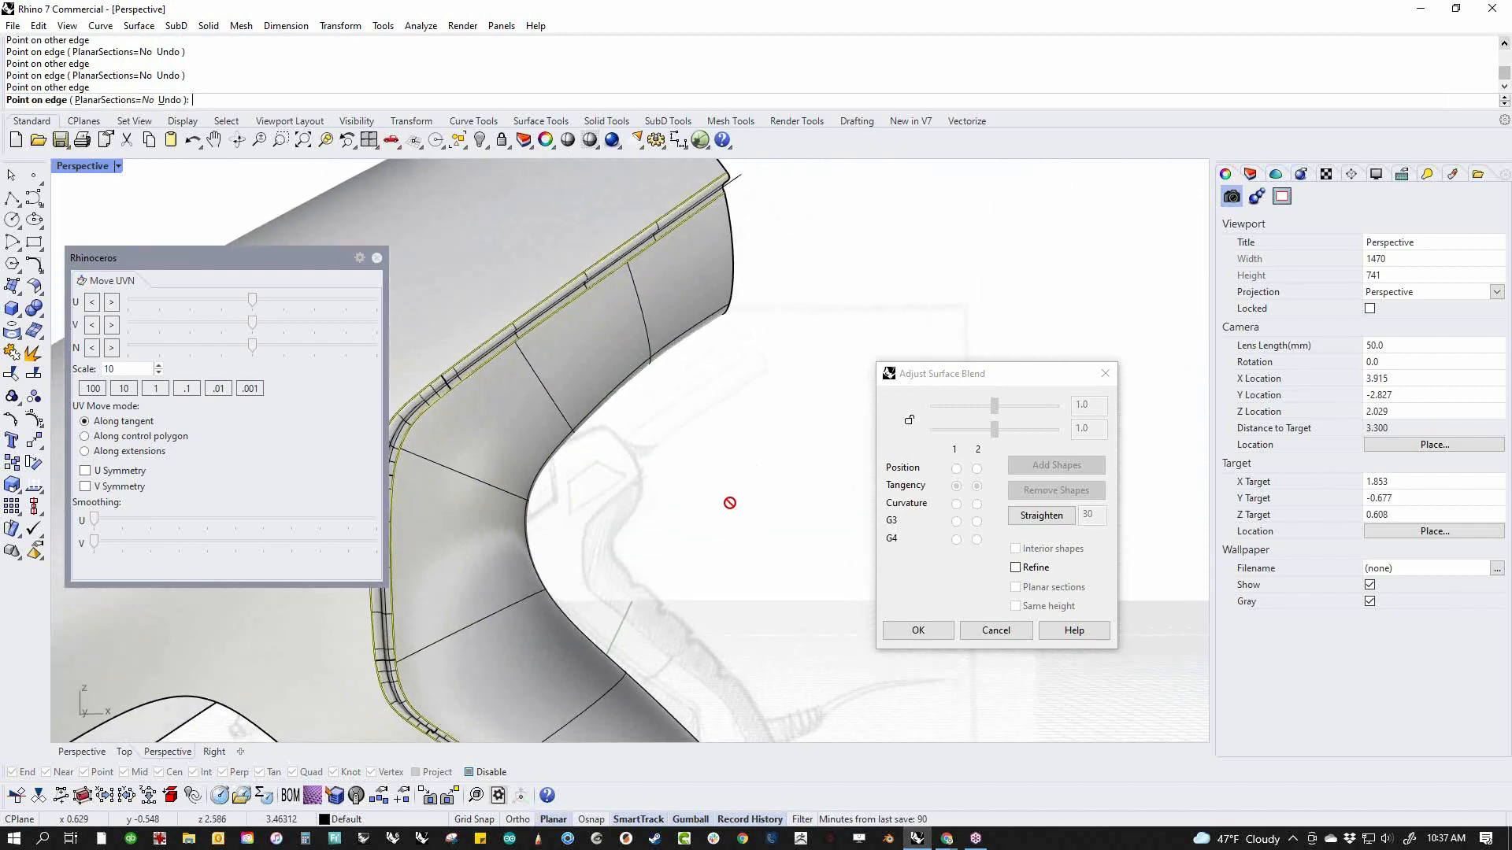
right_click(735, 518)
Lock the two blend sliders together, set both to 0.486 with tangency on each edge, and create the blend surface
scroll(739, 542, "down", 5)
right_click_drag(739, 543, 684, 592)
scroll(570, 513, "up", 5)
right_click_drag(570, 514, 530, 544)
left_click(905, 425)
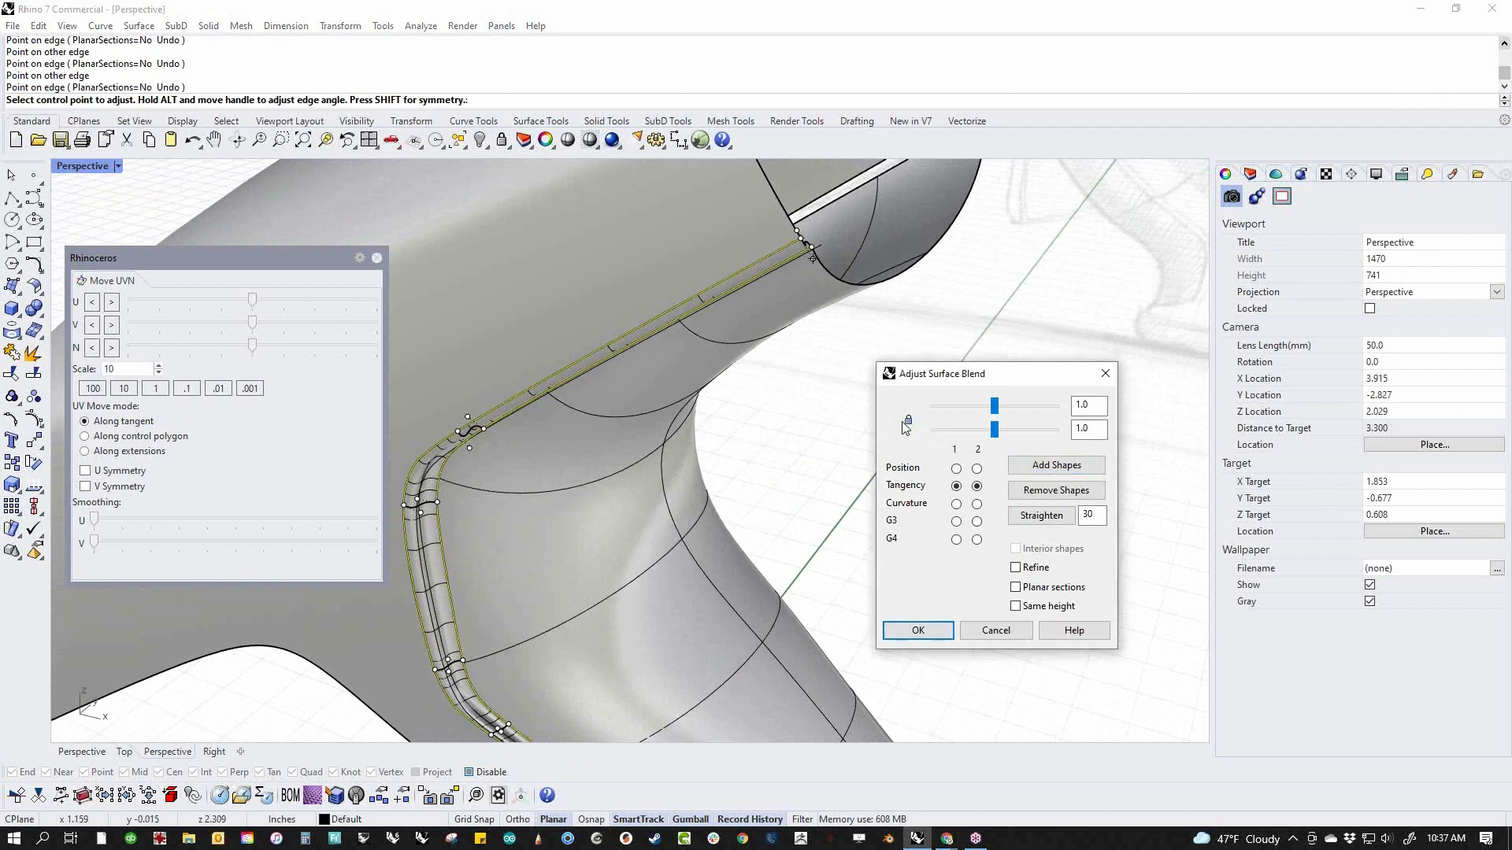
left_click_drag(995, 430, 965, 444)
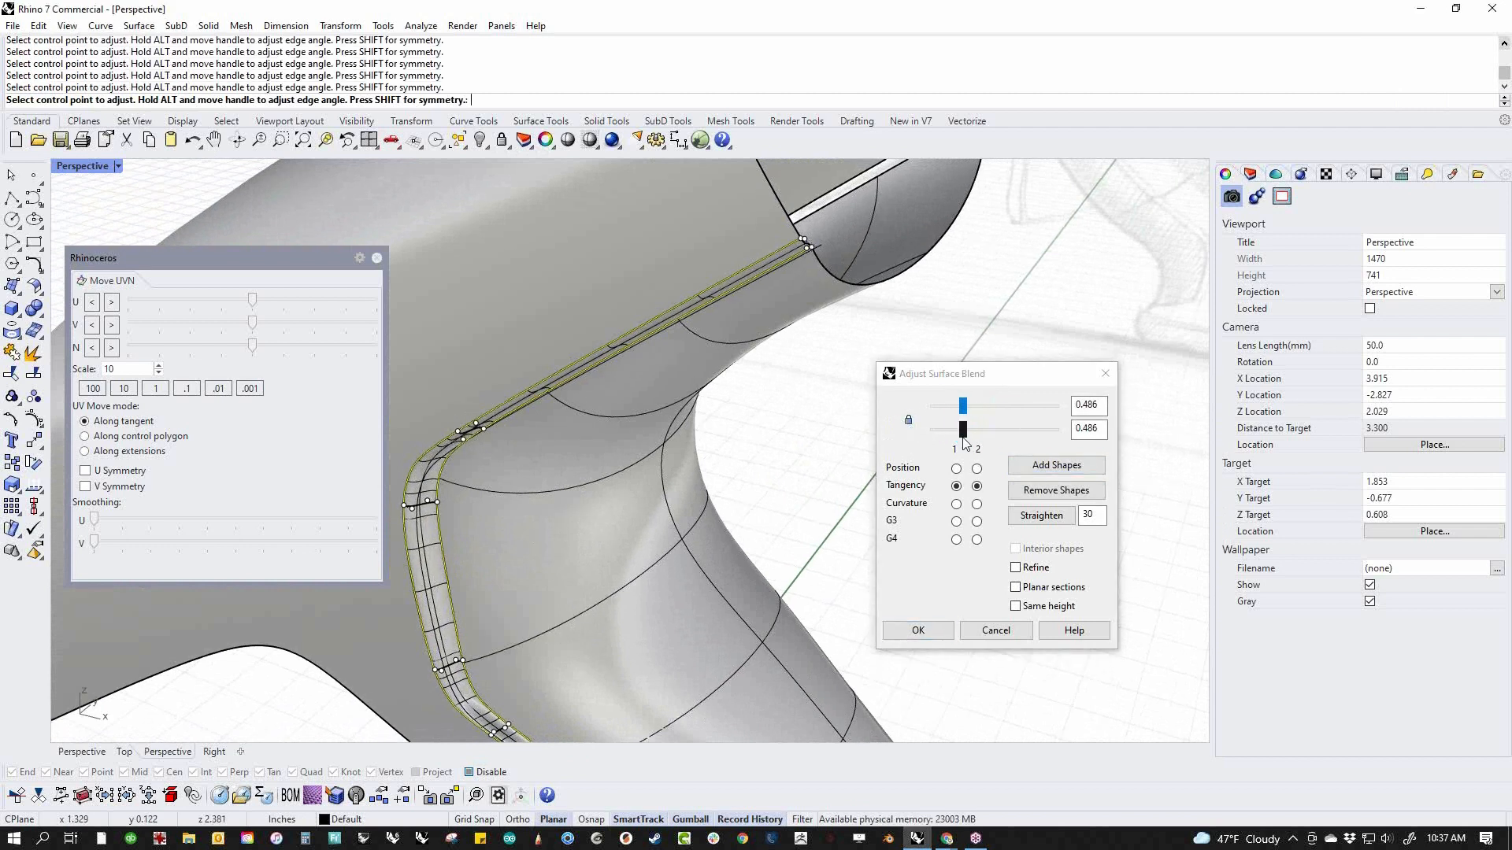
left_click(928, 635)
Join the rear surface, the body side and the blend surface into one polysurface
scroll(715, 545, "down", 5)
right_click_drag(716, 545, 863, 439, "shift")
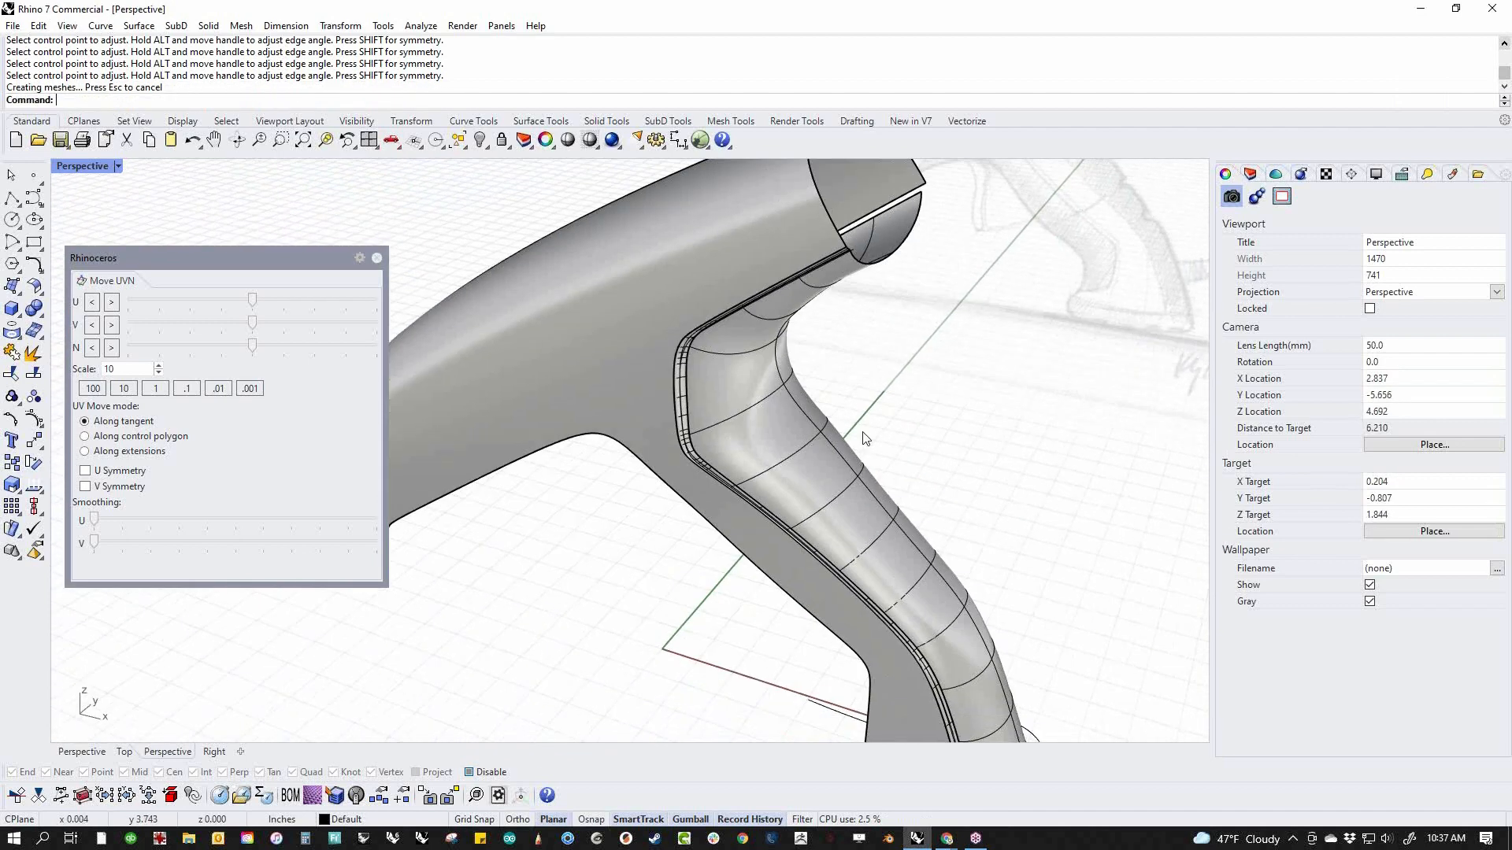
left_click(838, 540)
scroll(679, 441, "up", 8)
left_click(662, 449, "shift")
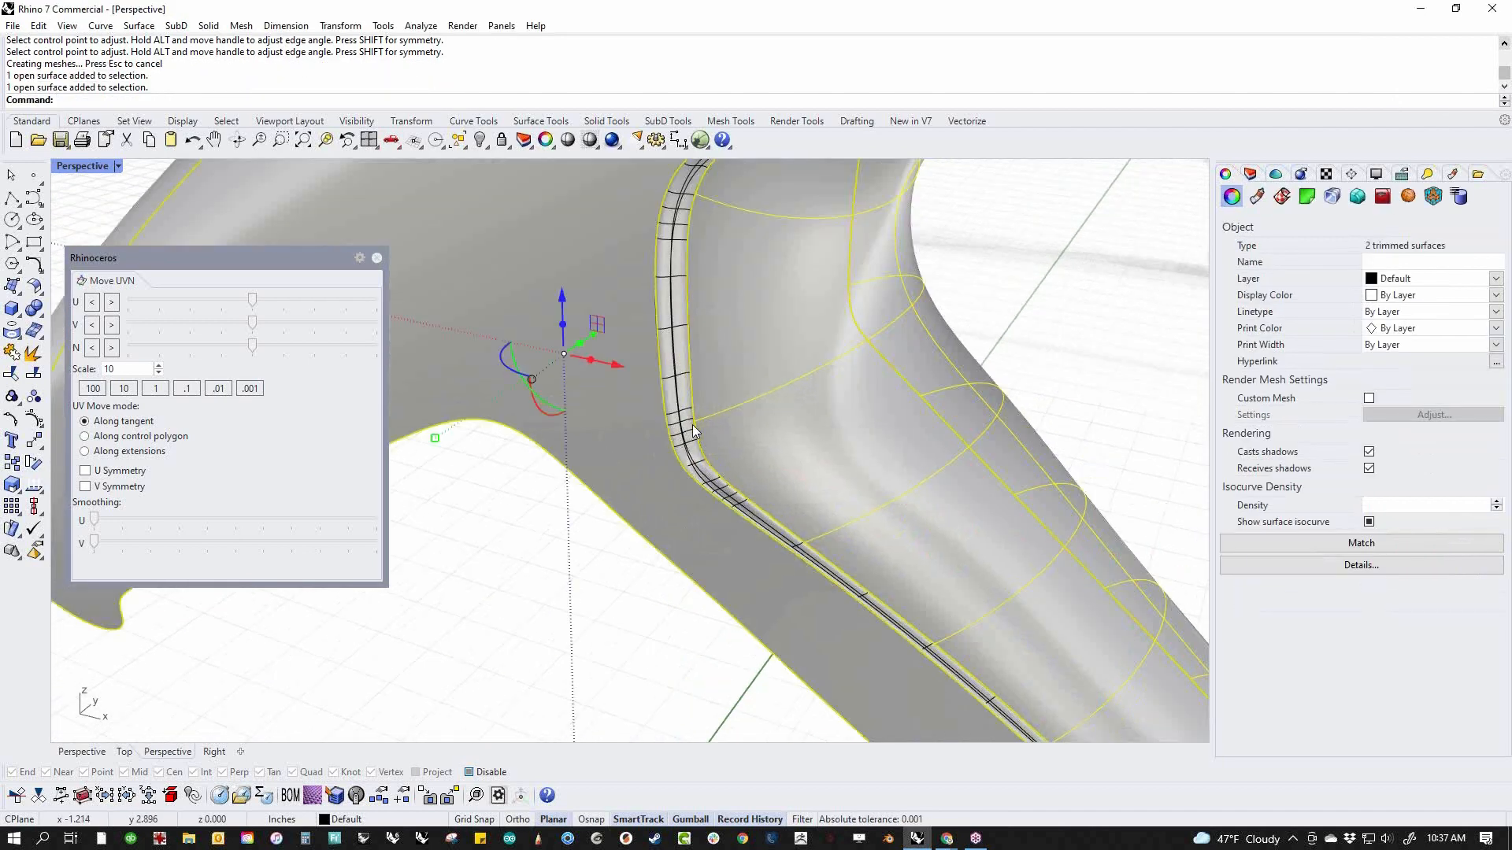
left_click(692, 424, "shift")
type("j")
key("Return")
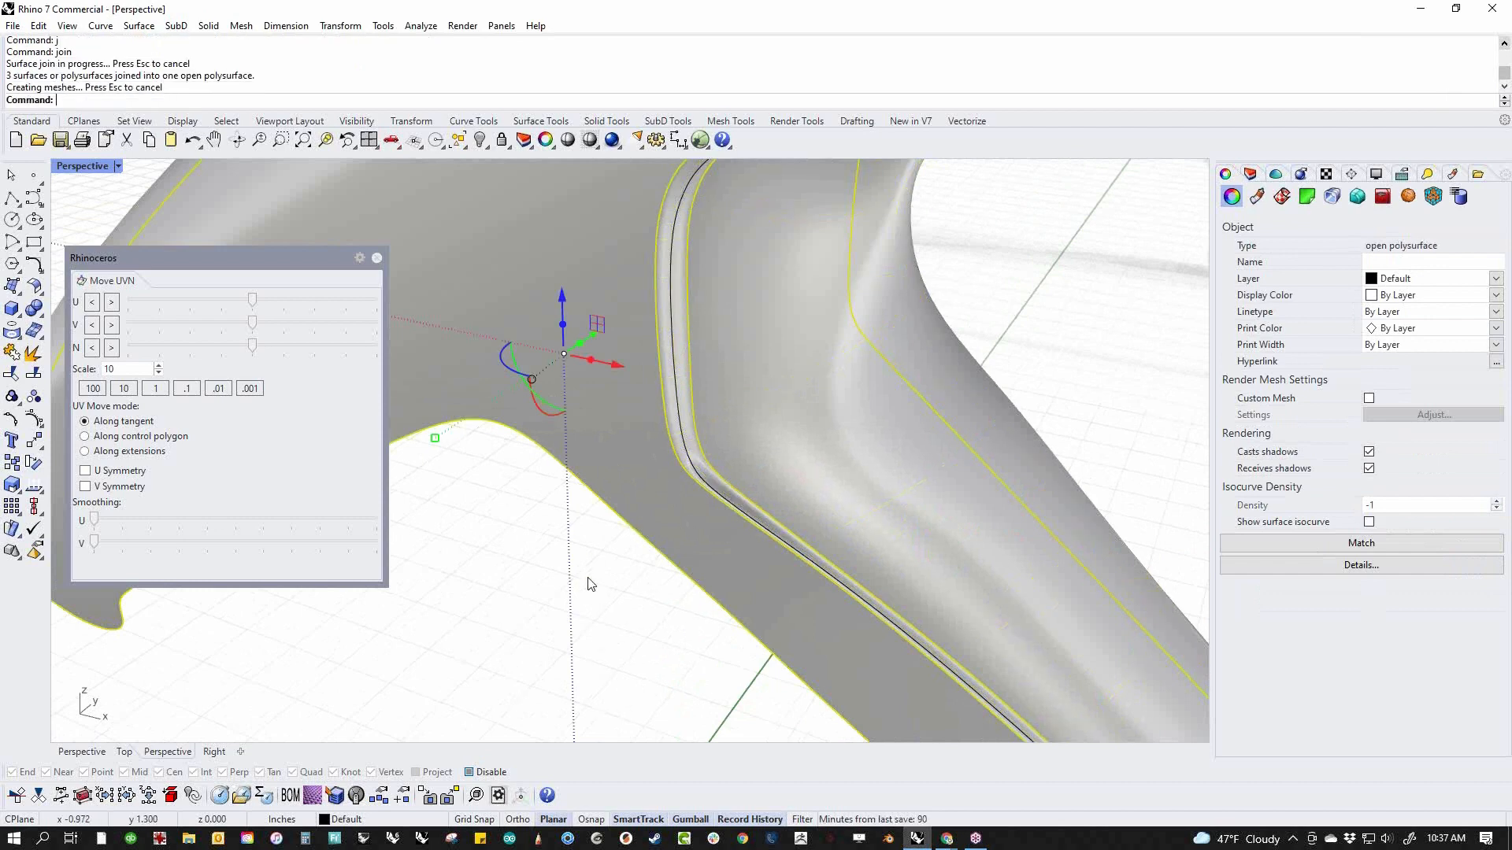
key("Escape")
Show the naked edges of the joined polysurface and inspect them from several angles
scroll(661, 517, "down", 5)
middle_click(661, 517)
left_click(696, 528)
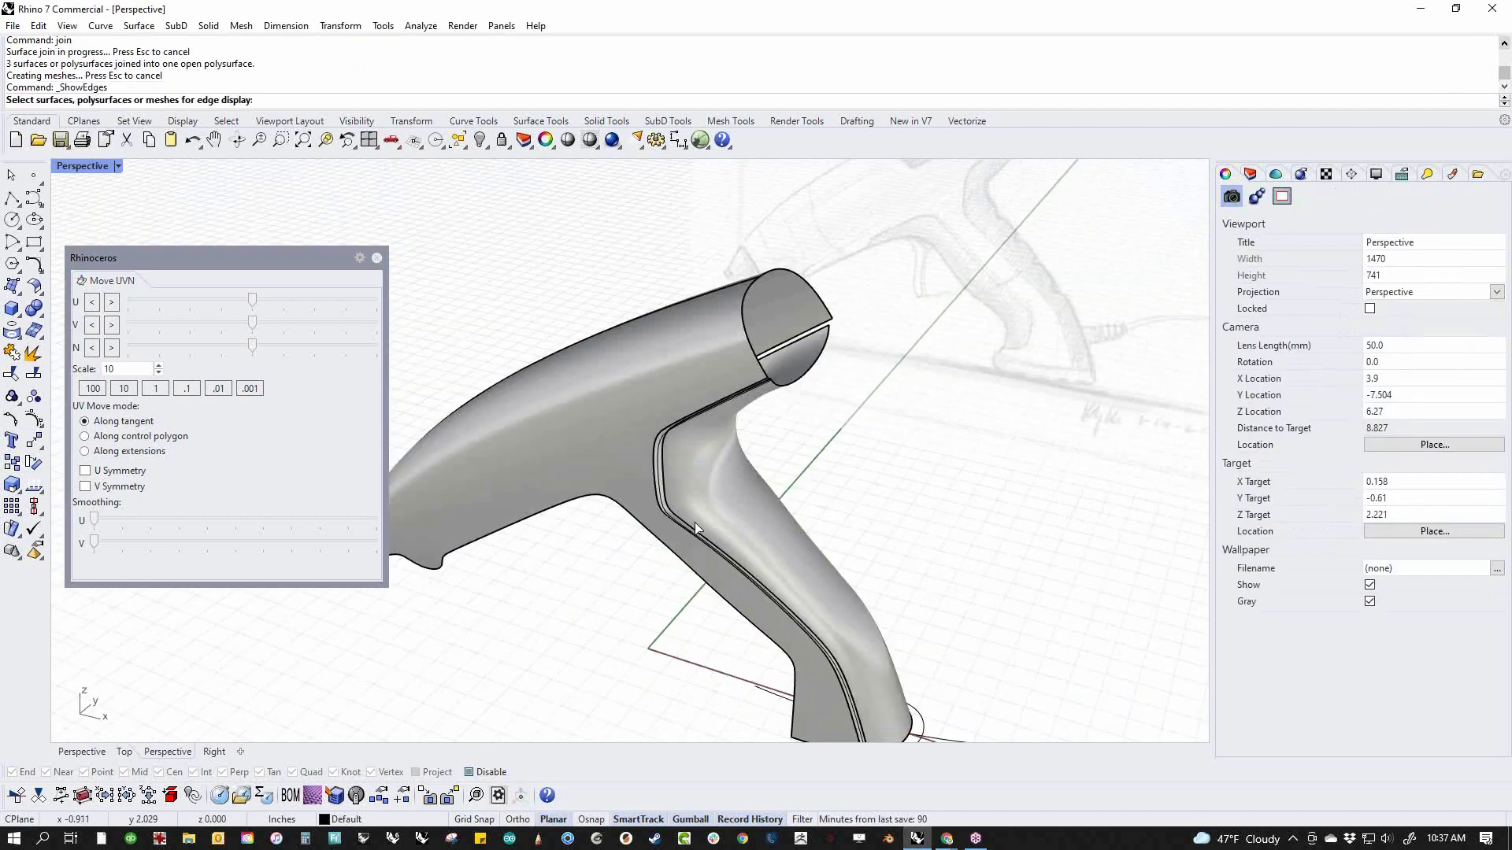
left_click(690, 523)
key("Return")
right_click_drag(690, 522, 839, 529)
scroll(677, 557, "down", 6)
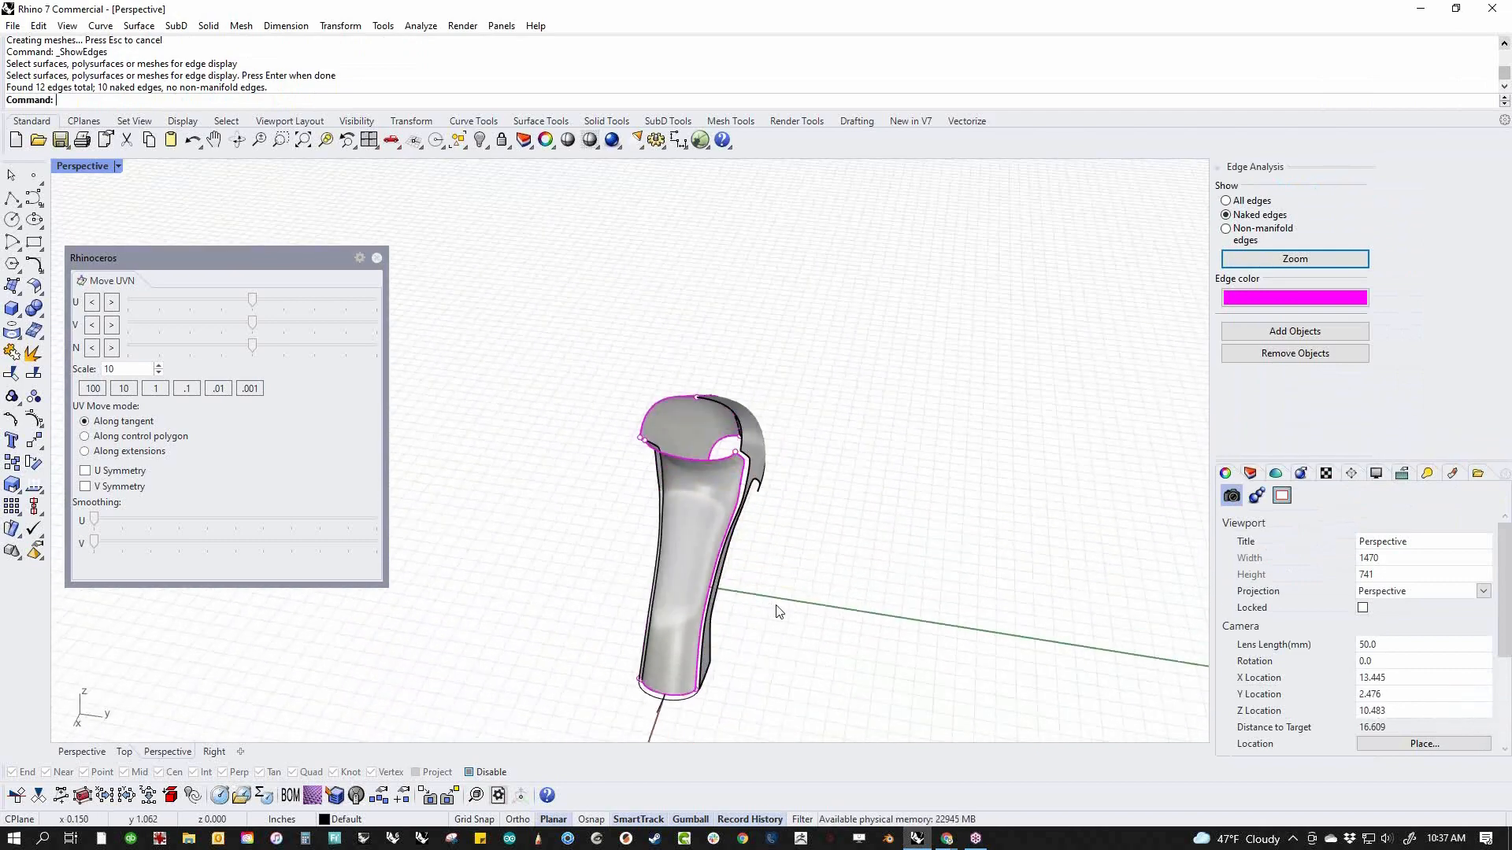
right_click_drag(821, 610, 960, 543)
scroll(748, 483, "up", 9)
scroll(824, 483, "down", 7)
right_click_drag(766, 483, 821, 508)
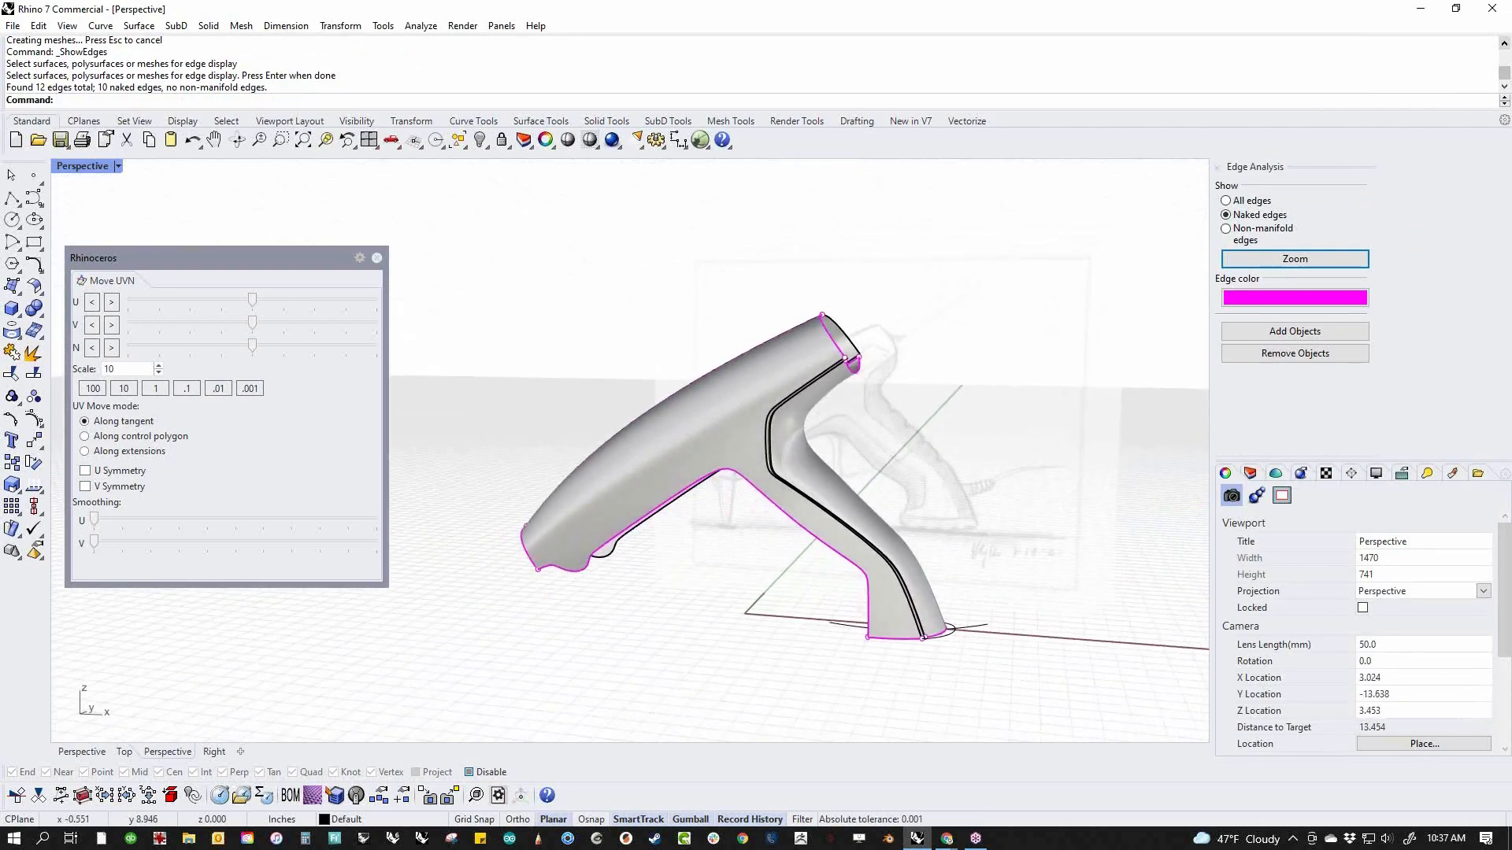
Examine the extent of the body side's lower naked edge in the front view by selecting the polysurface edge
type("f")
key("Return")
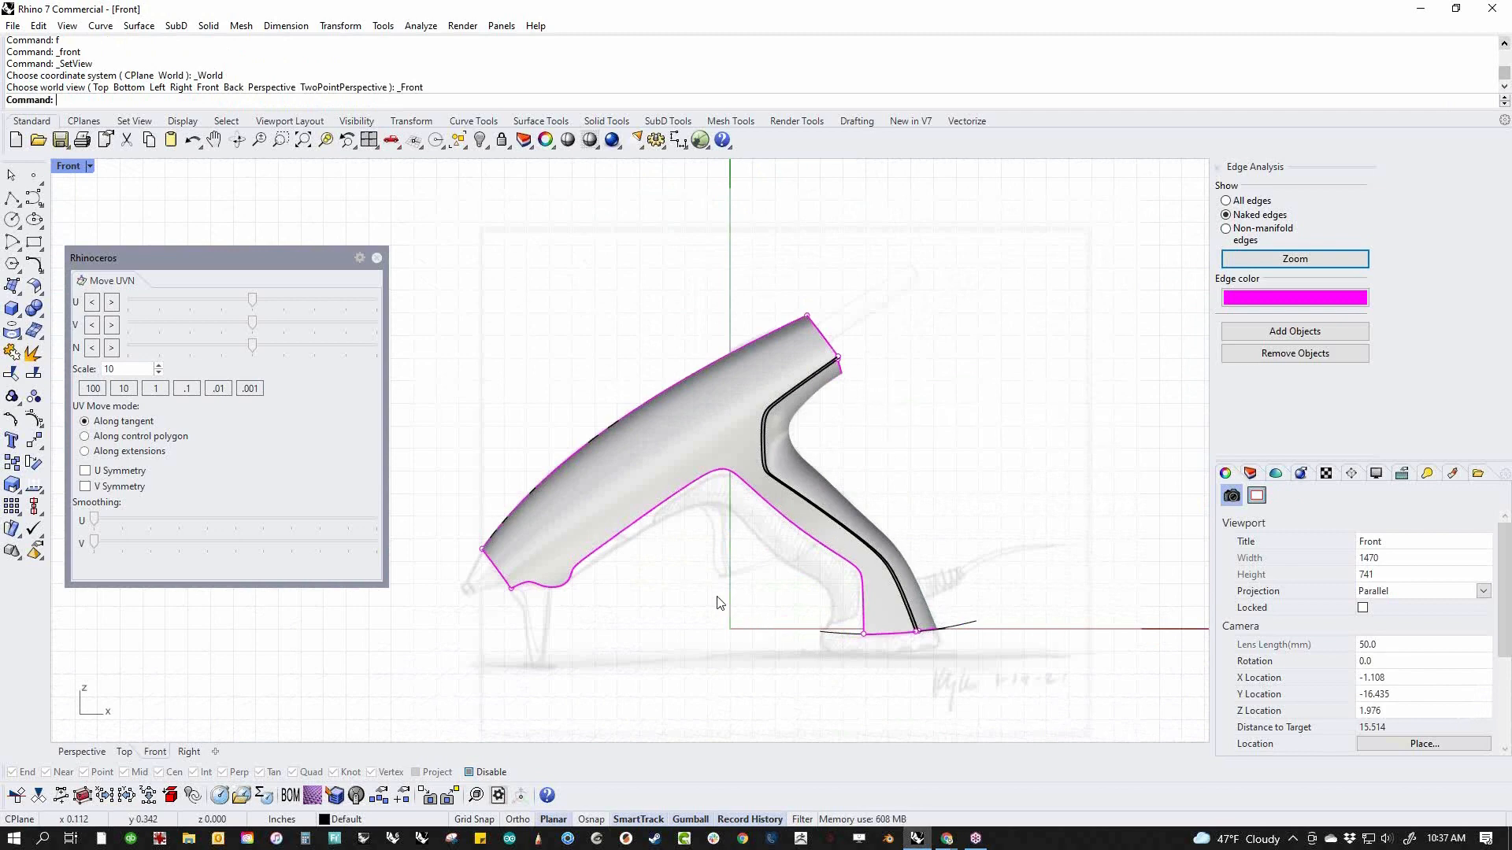
scroll(712, 598, "up", 6)
scroll(607, 597, "up", 4)
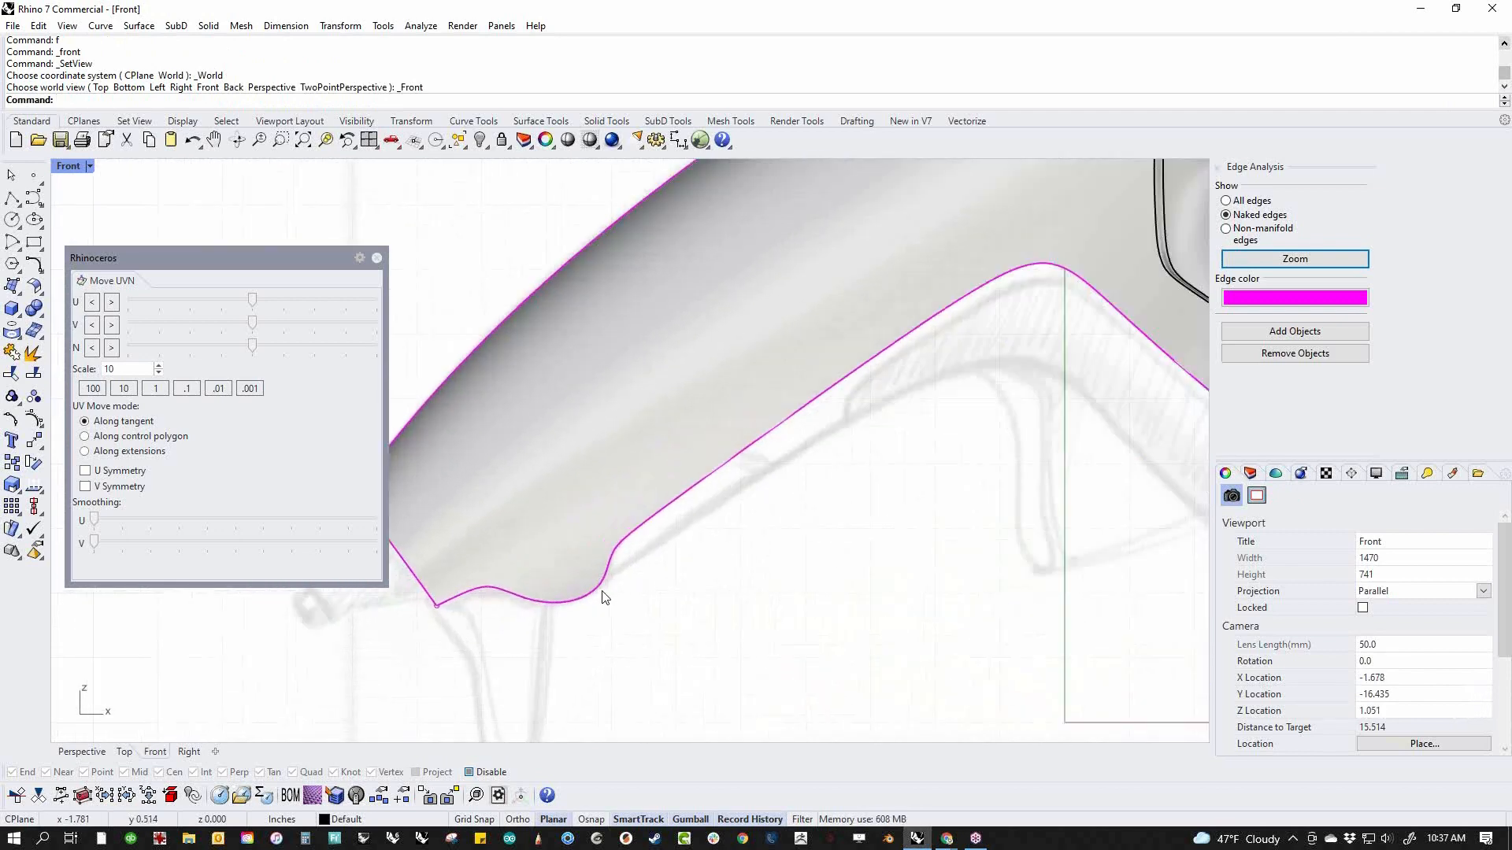
left_click_drag(603, 618, 563, 573)
left_click(661, 630)
left_click(693, 492)
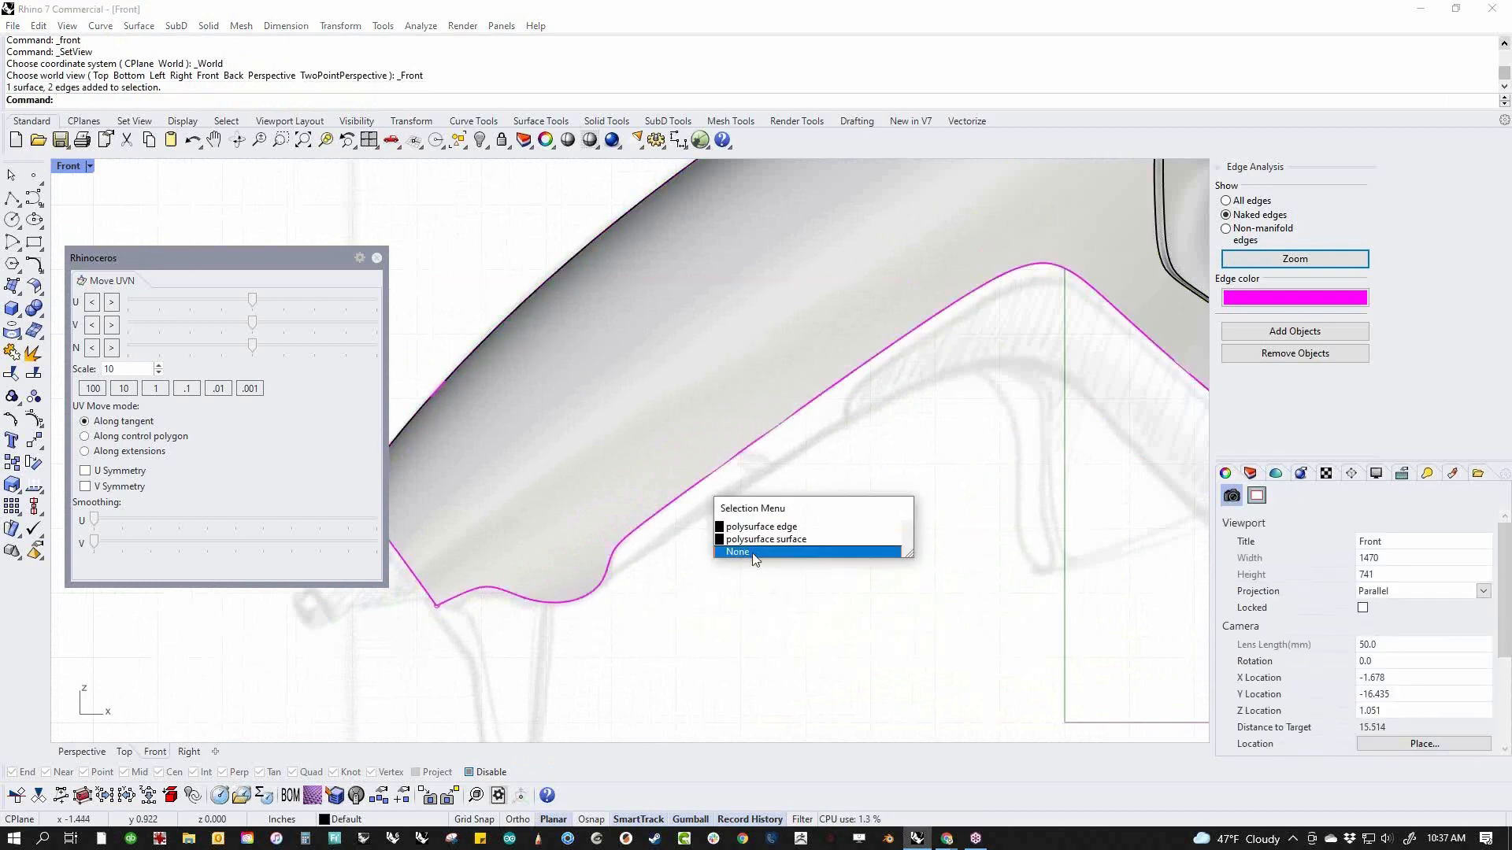
left_click(697, 527)
scroll(691, 570, "down", 4)
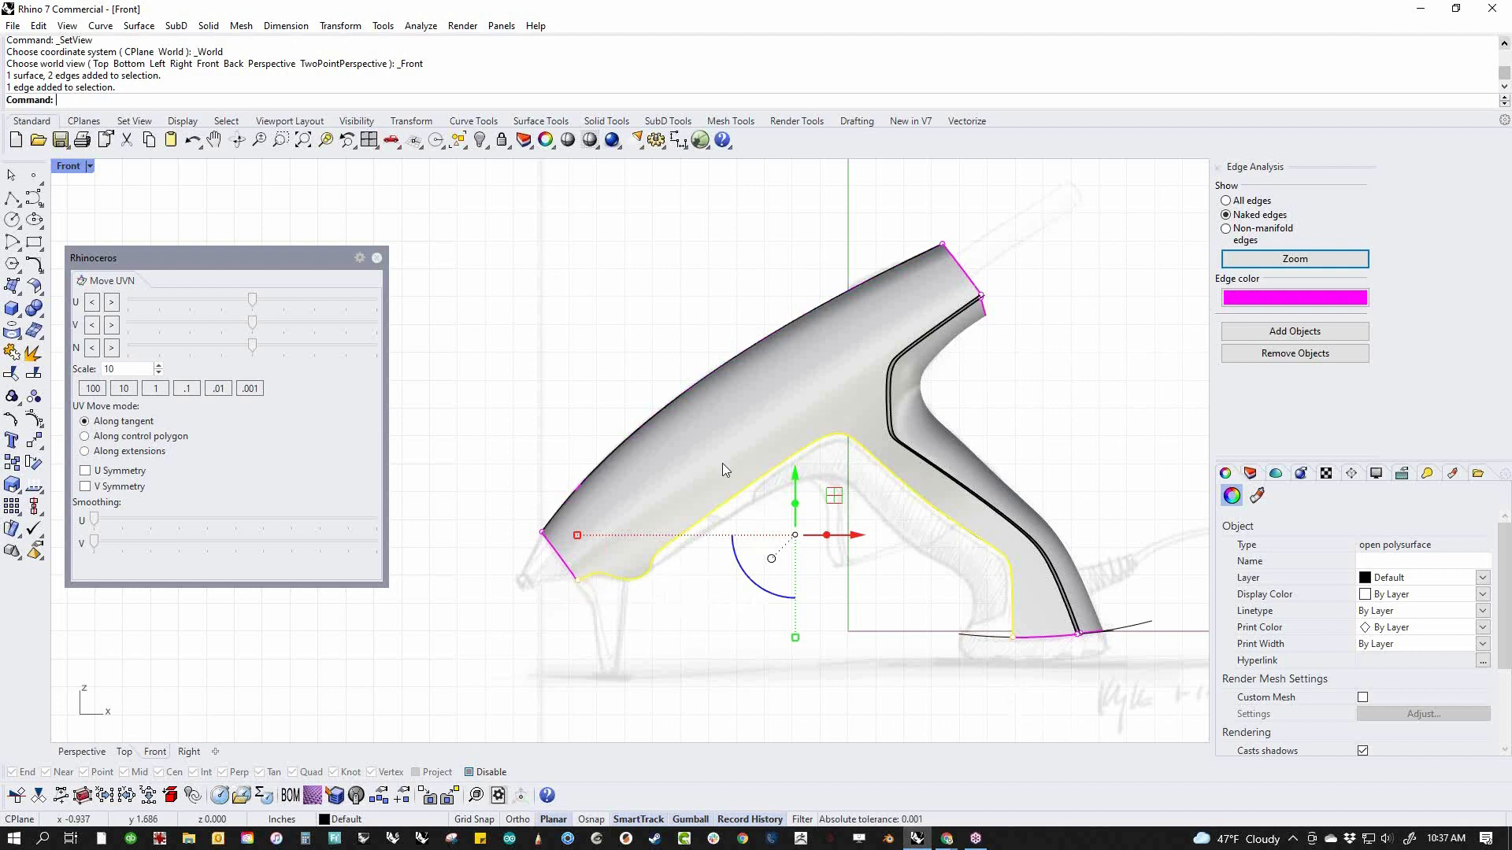
left_click(814, 653)
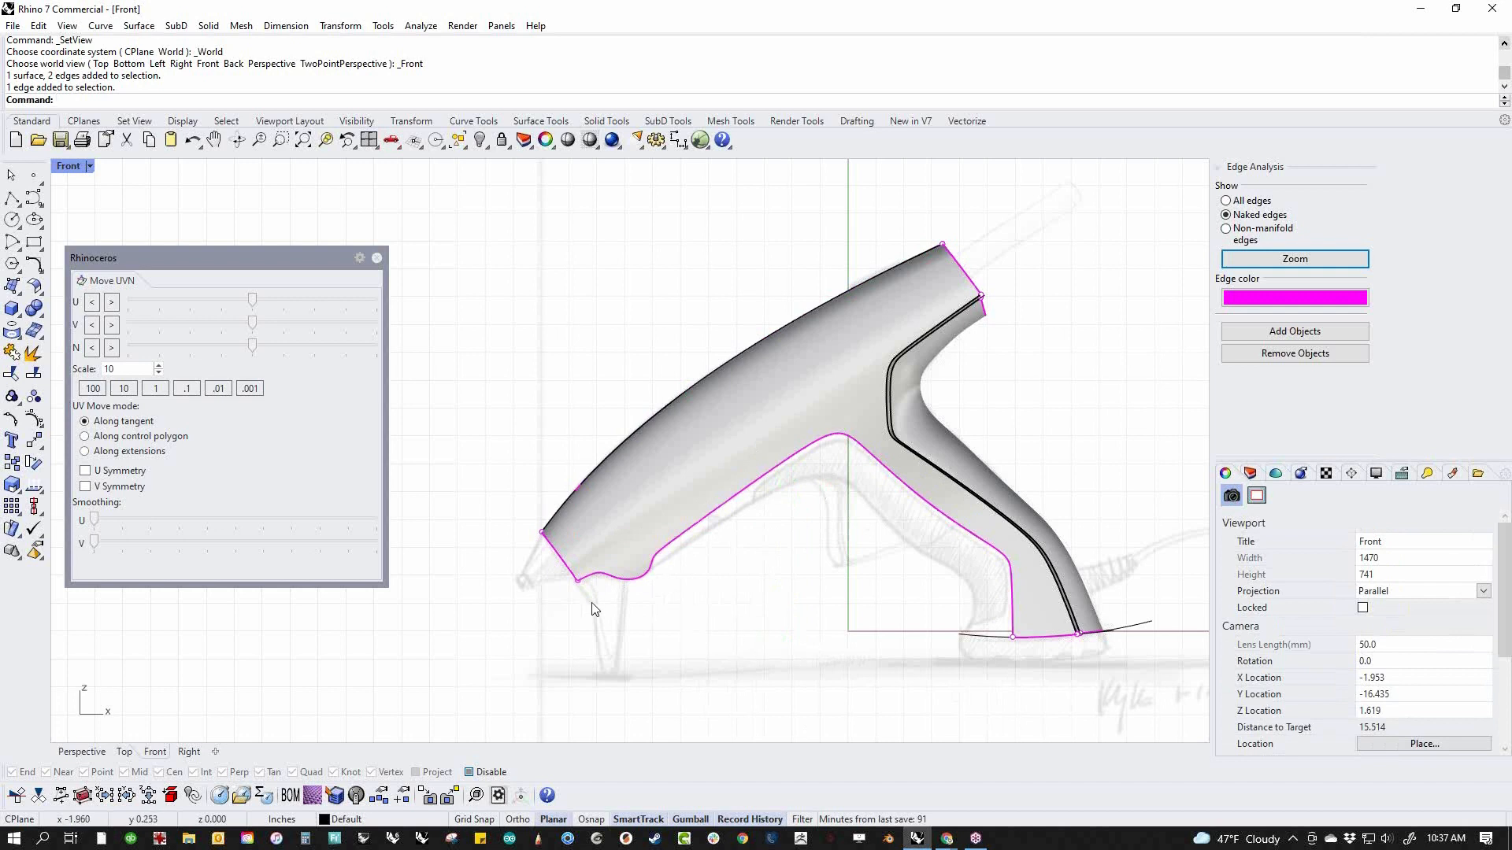
Split the body side's lower edge at the rear of the bump under the nose
left_click(43, 427)
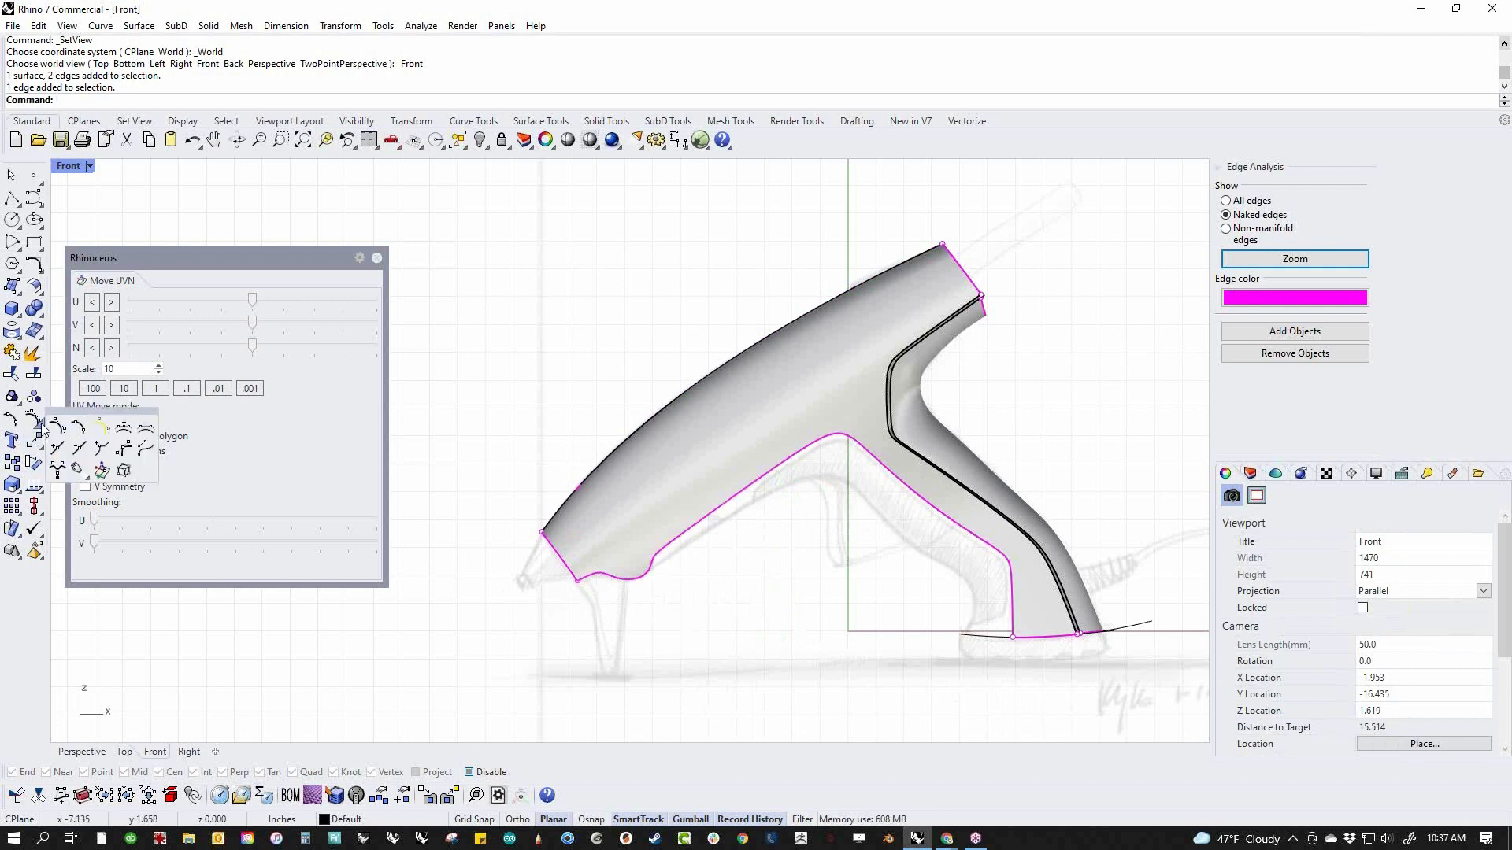
left_click(43, 488)
left_click(85, 543)
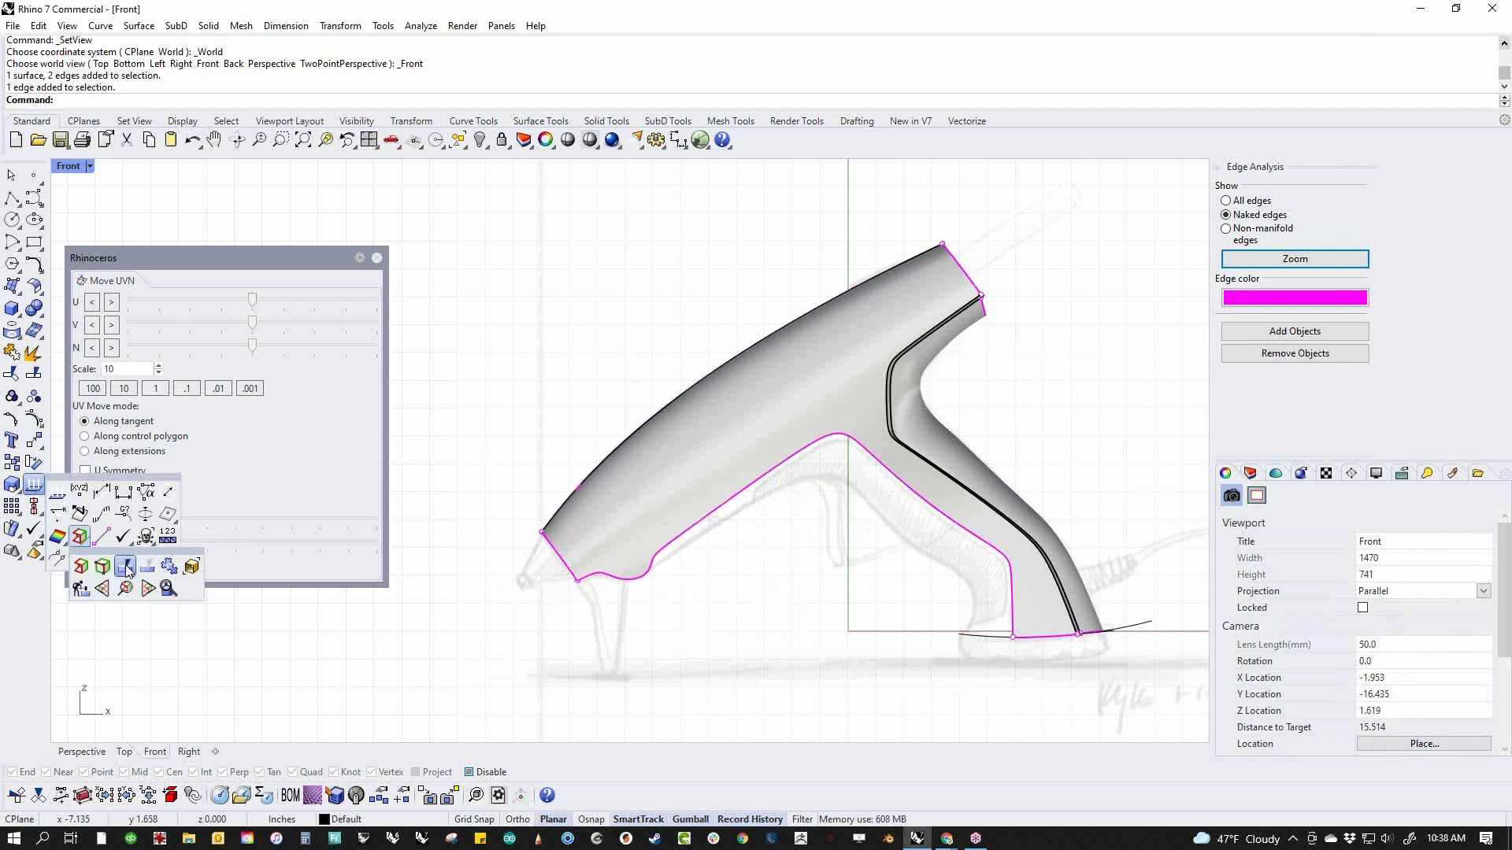
middle_click(547, 626)
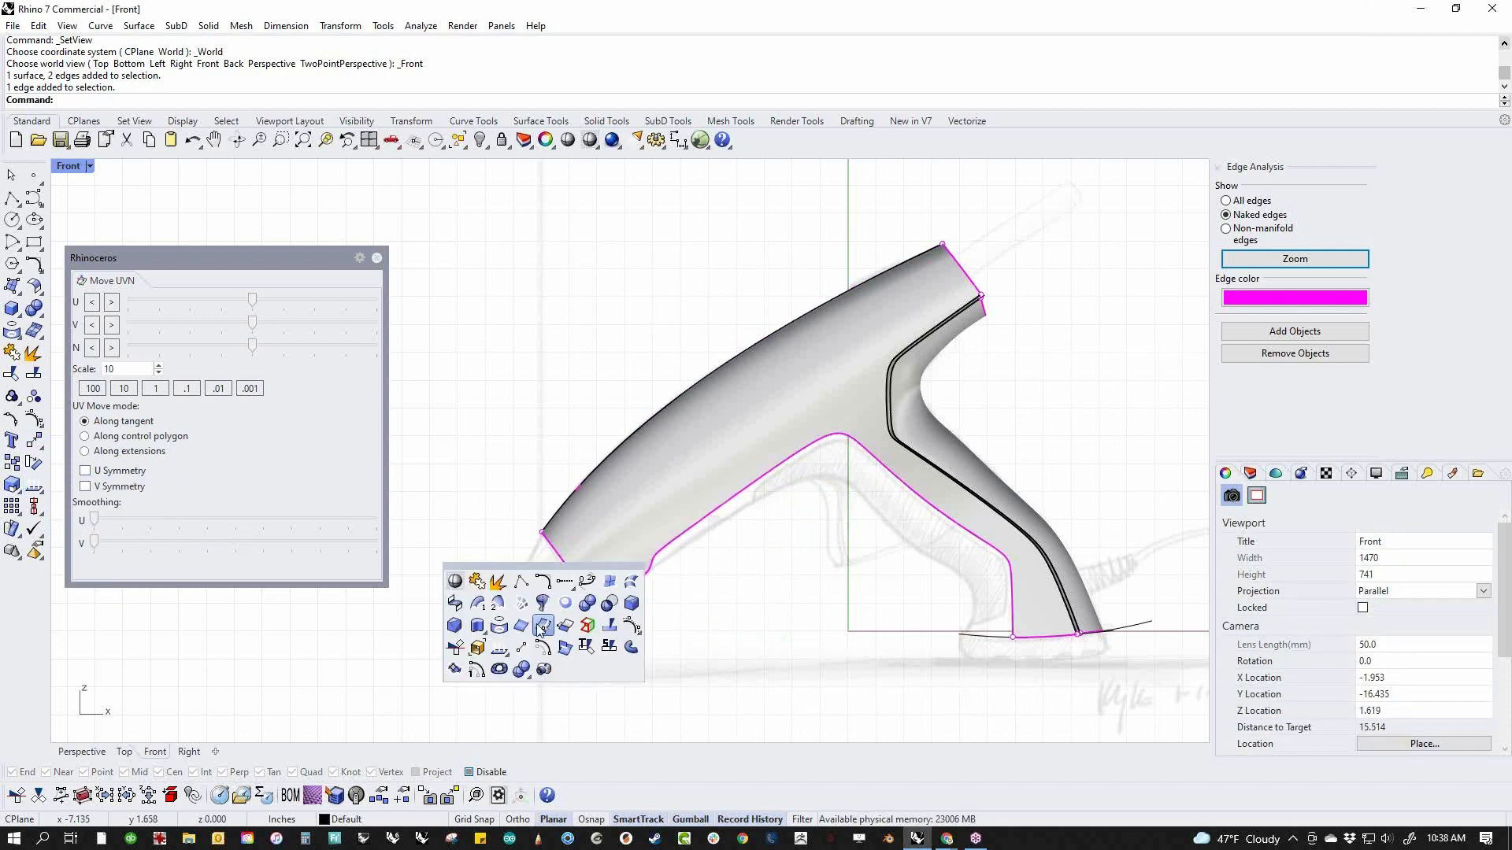
left_click(610, 627)
left_click(646, 577)
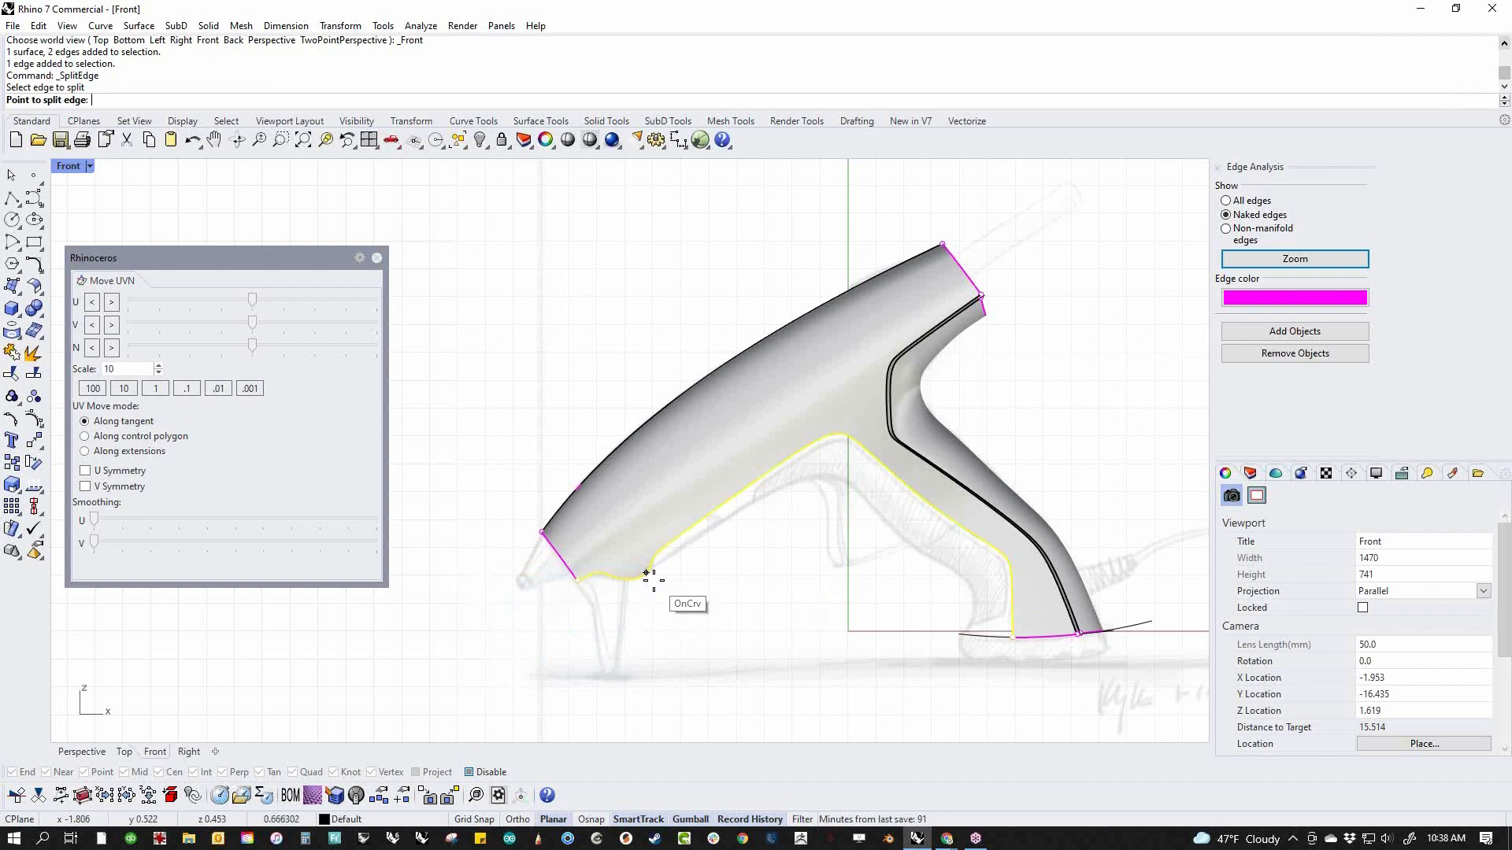
left_click(651, 570)
key("Return")
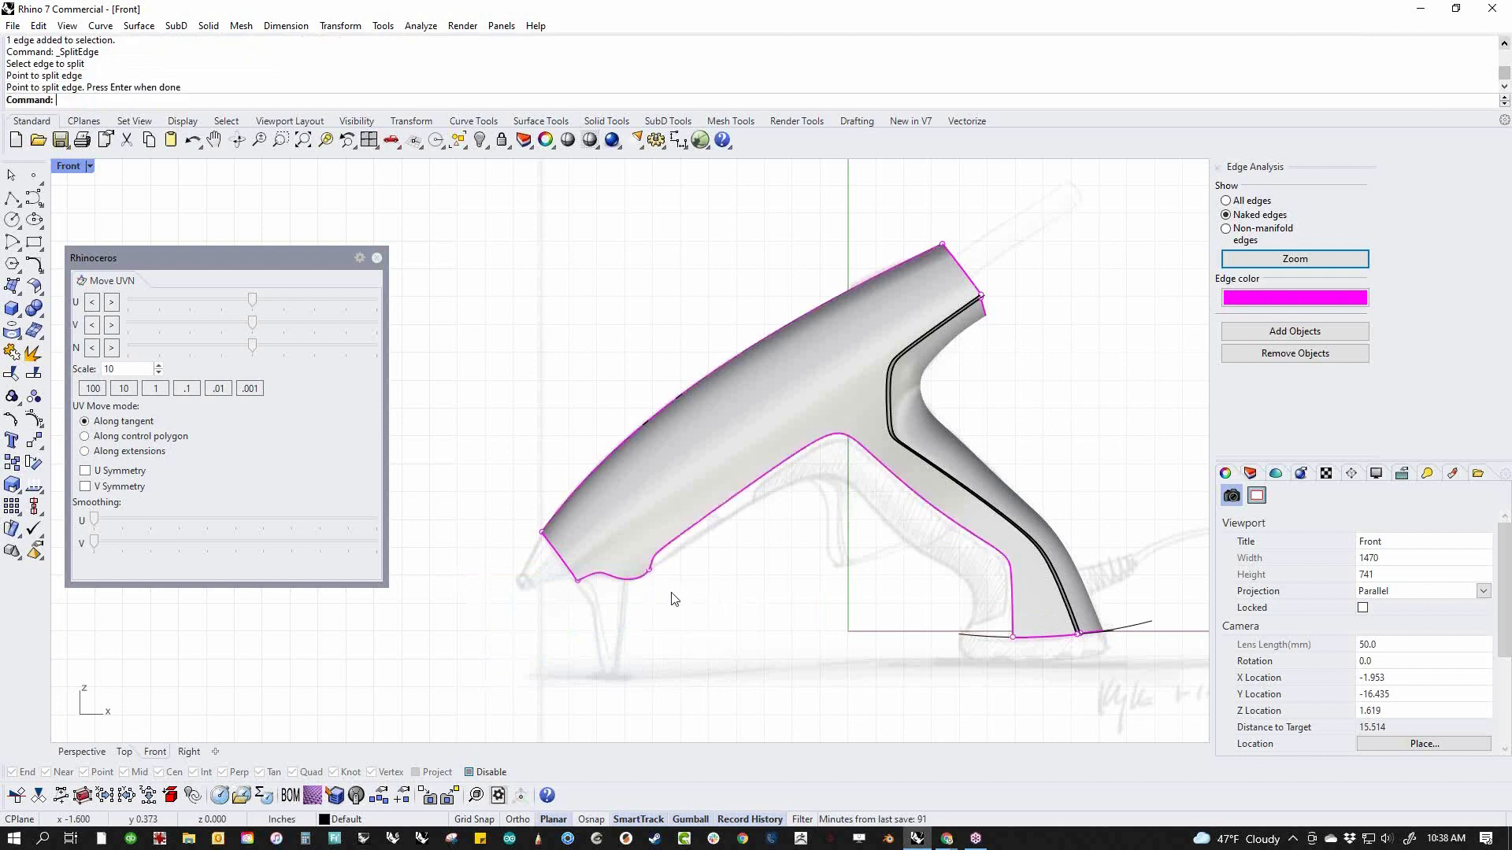
Check the two separate parts of the lower edge in perspective by selecting each one
type("p")
key("Return")
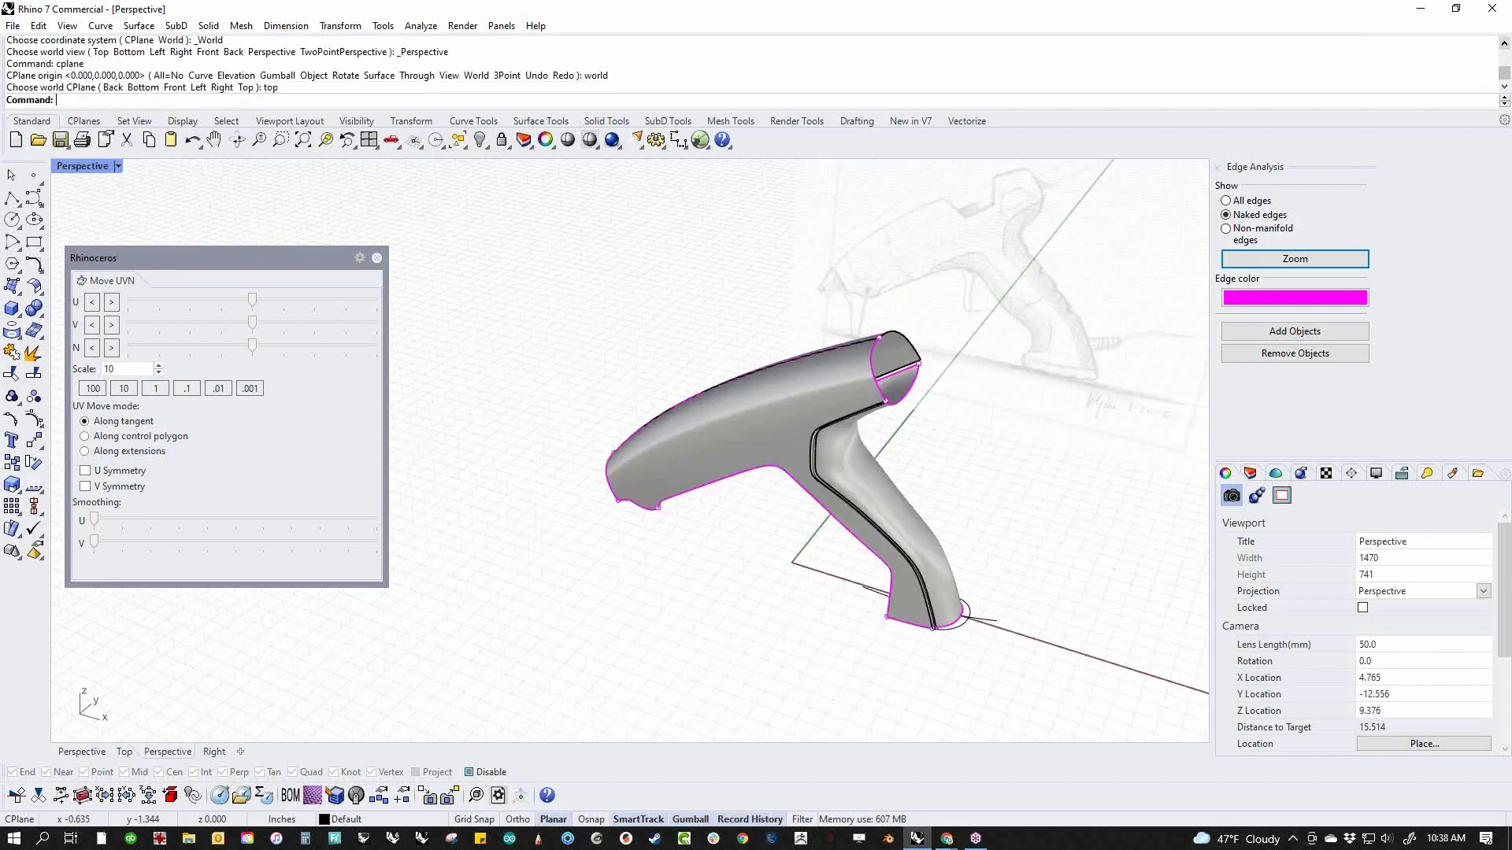
scroll(679, 507, "up", 6)
right_click_drag(678, 507, 688, 489)
left_click(682, 466, "ctrl+shift")
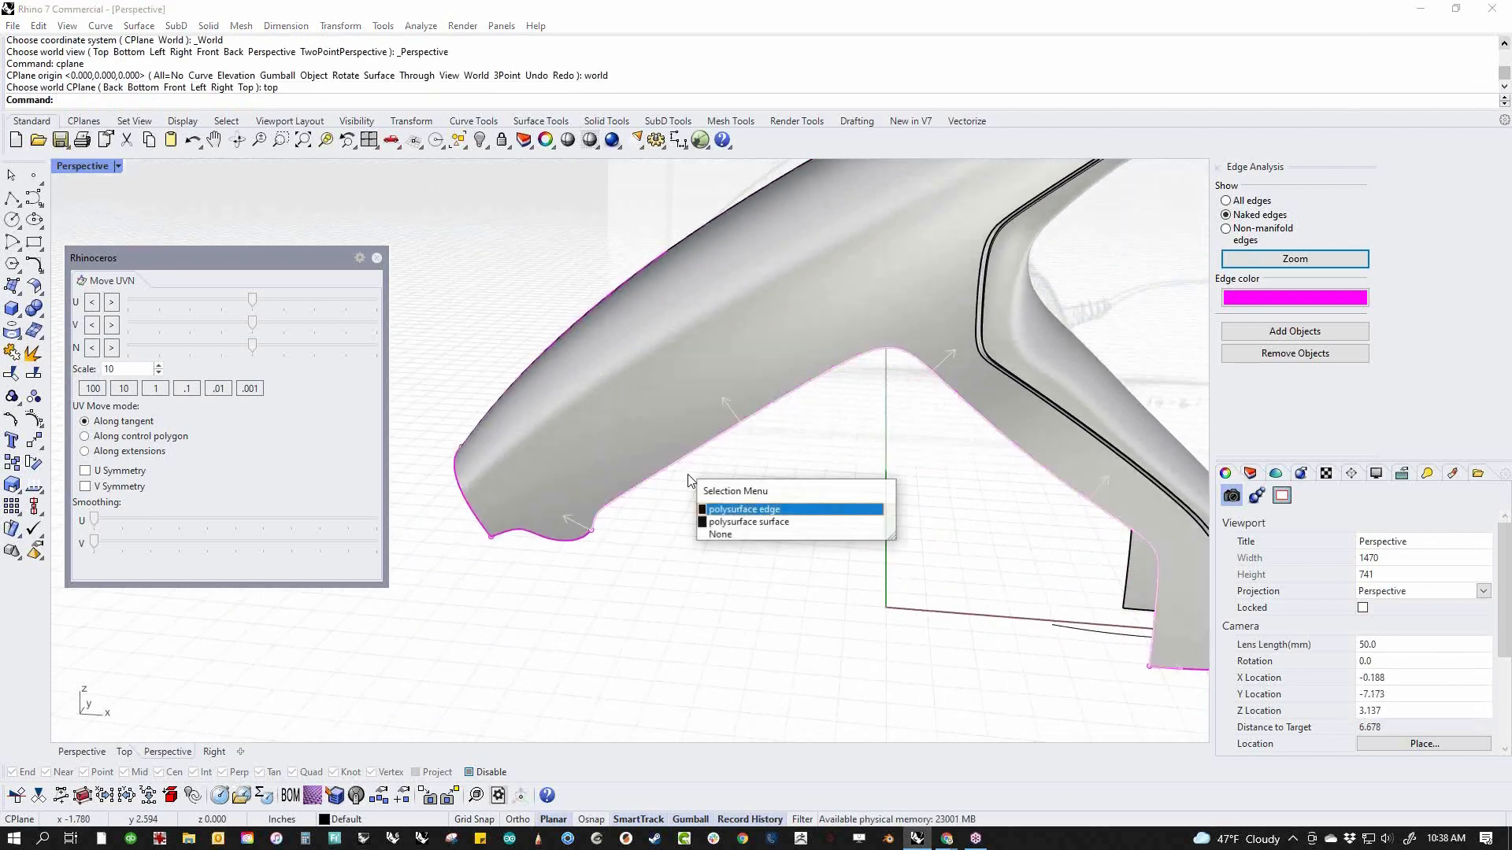
left_click(751, 509)
left_click(656, 591)
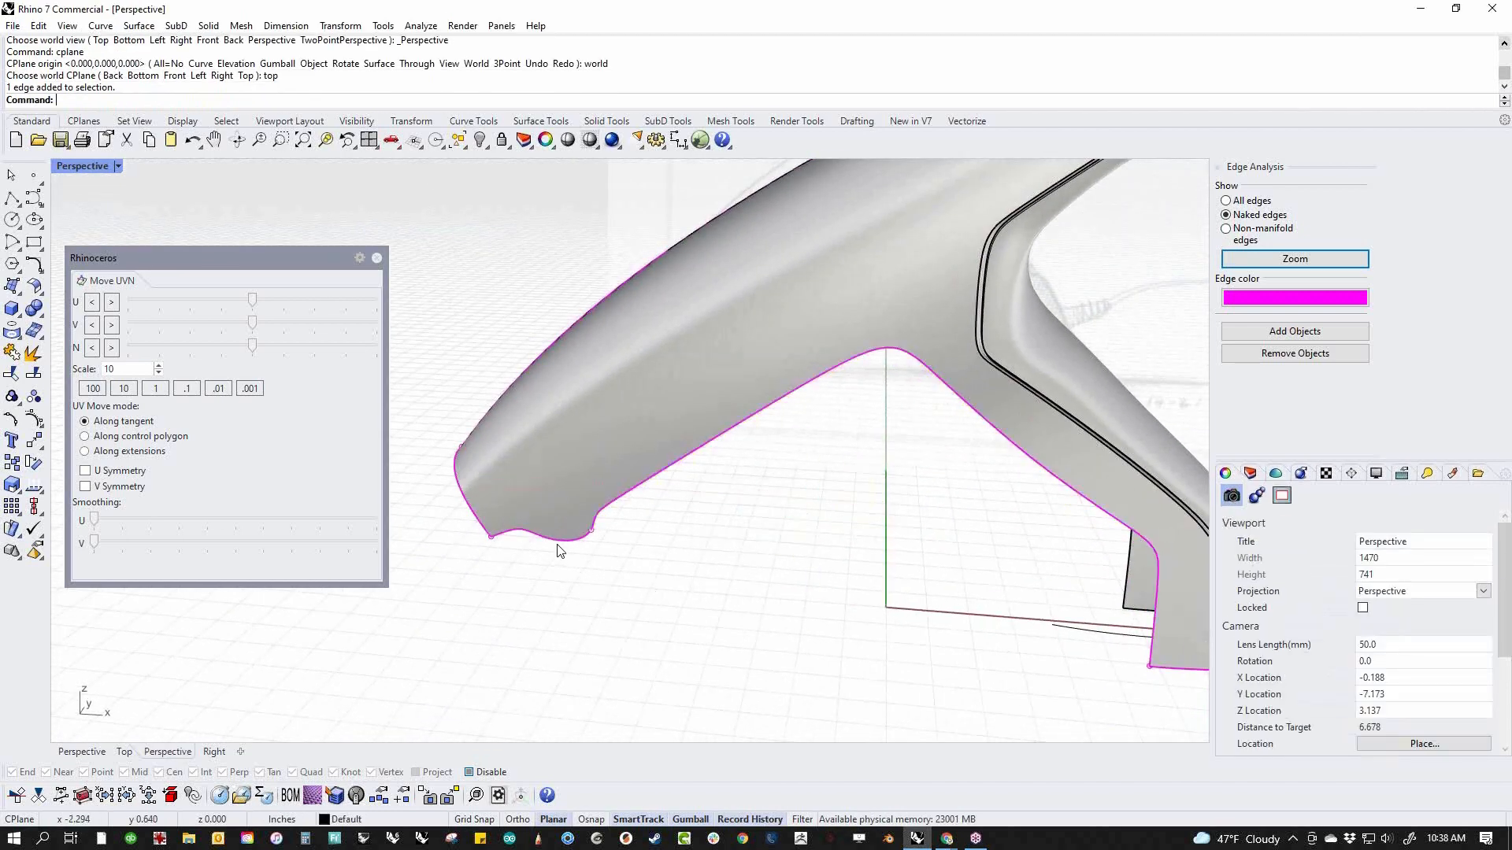
left_click(558, 541, "ctrl+shift")
left_click(640, 583)
left_click(639, 583)
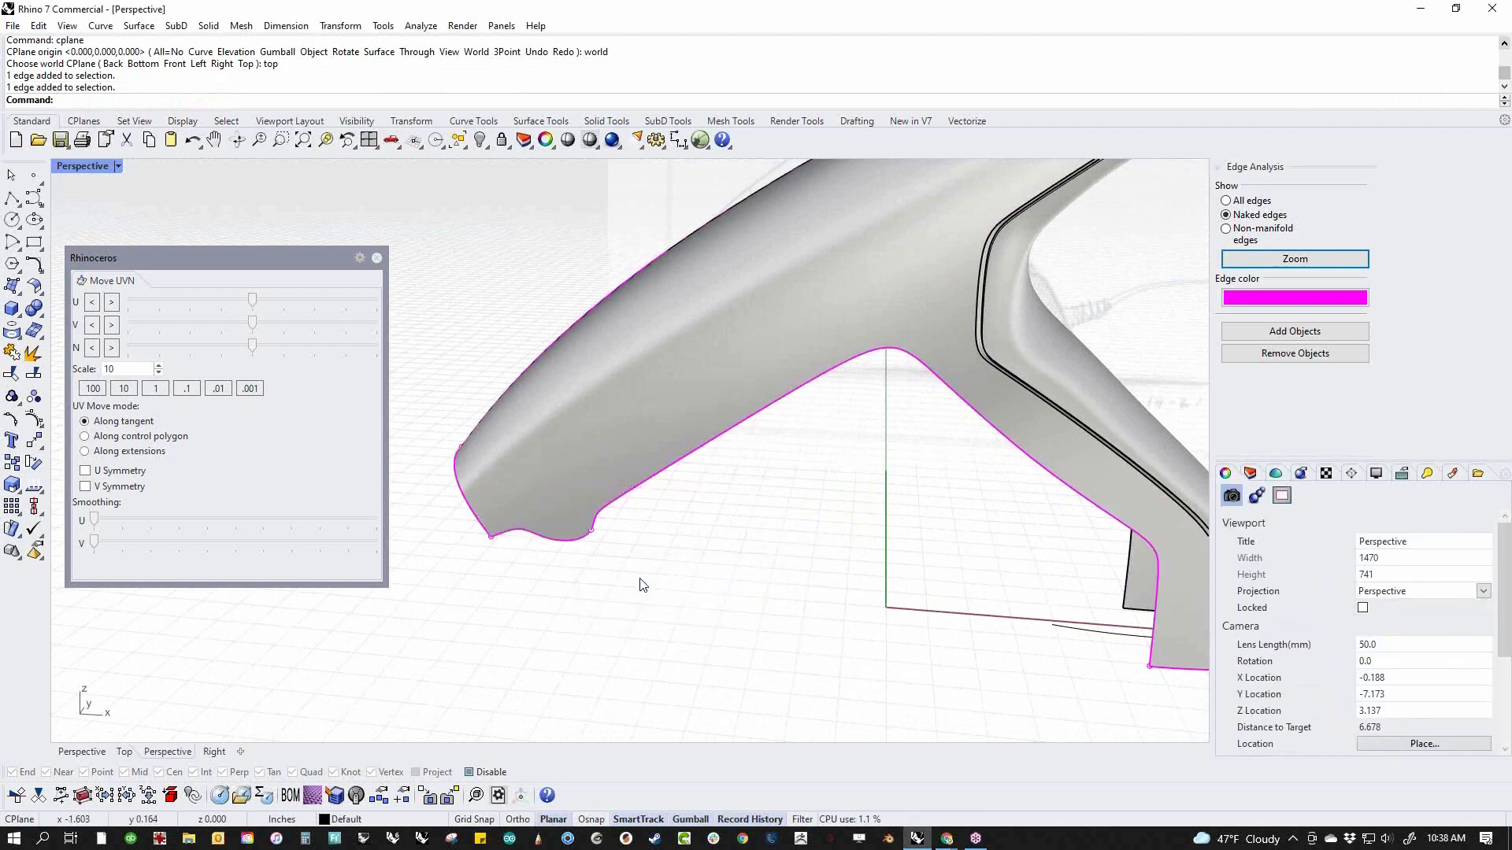
Try splitting the long lower edge at the peak of its arch, and undo that split
scroll(641, 578, "down", 4)
right_click_drag(644, 577, 634, 532)
middle_click(690, 541)
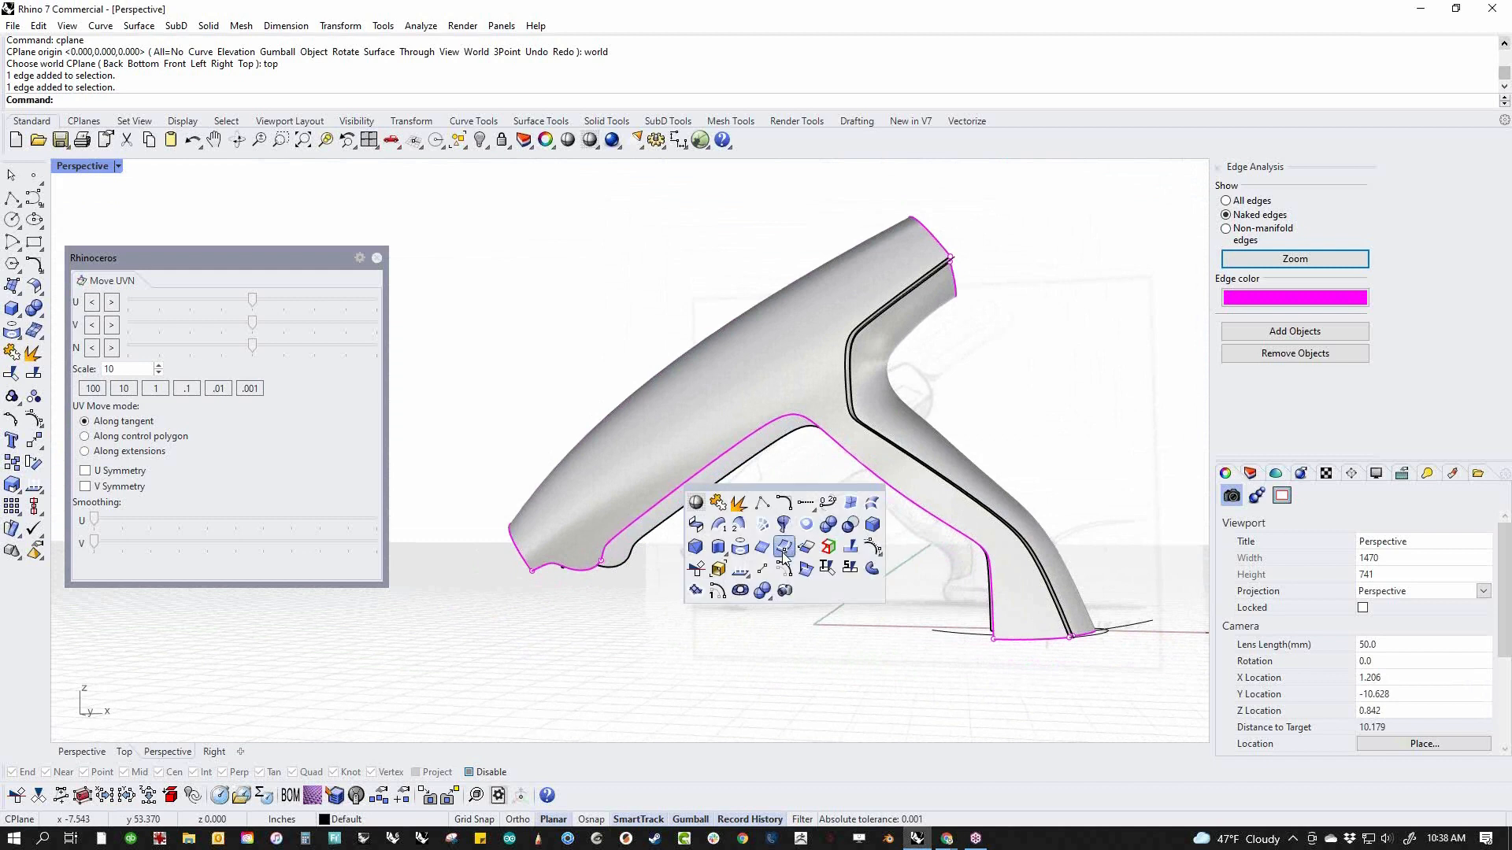
left_click(832, 548)
left_click(794, 415)
left_click(793, 415)
key("Return")
left_click(678, 498, "ctrl+shift")
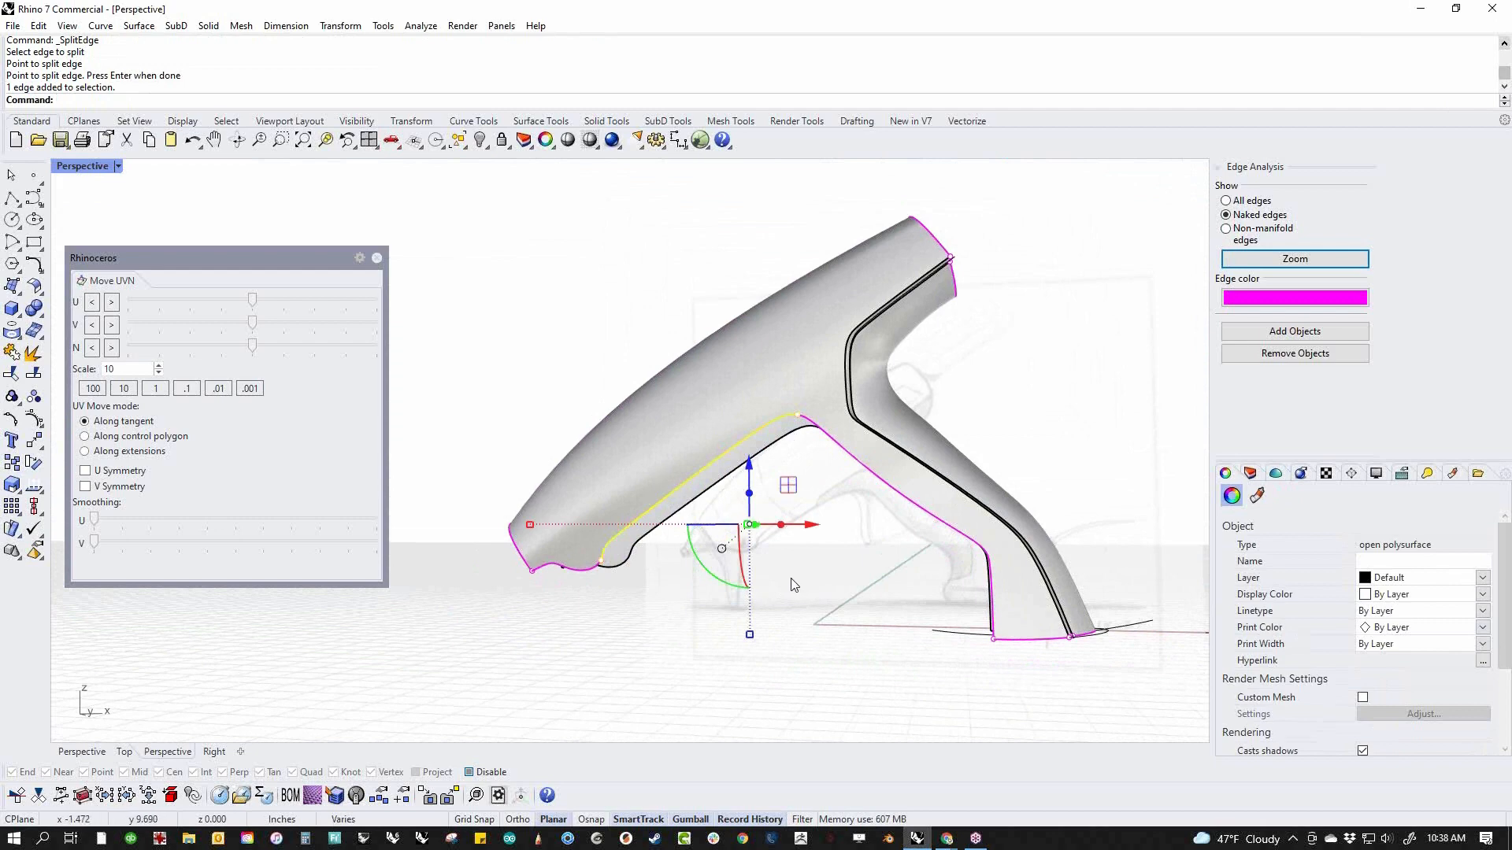
key("ctrl+z")
Try to split the opposite body side's lower edge at the rear of the nose bump
scroll(622, 583, "up", 5)
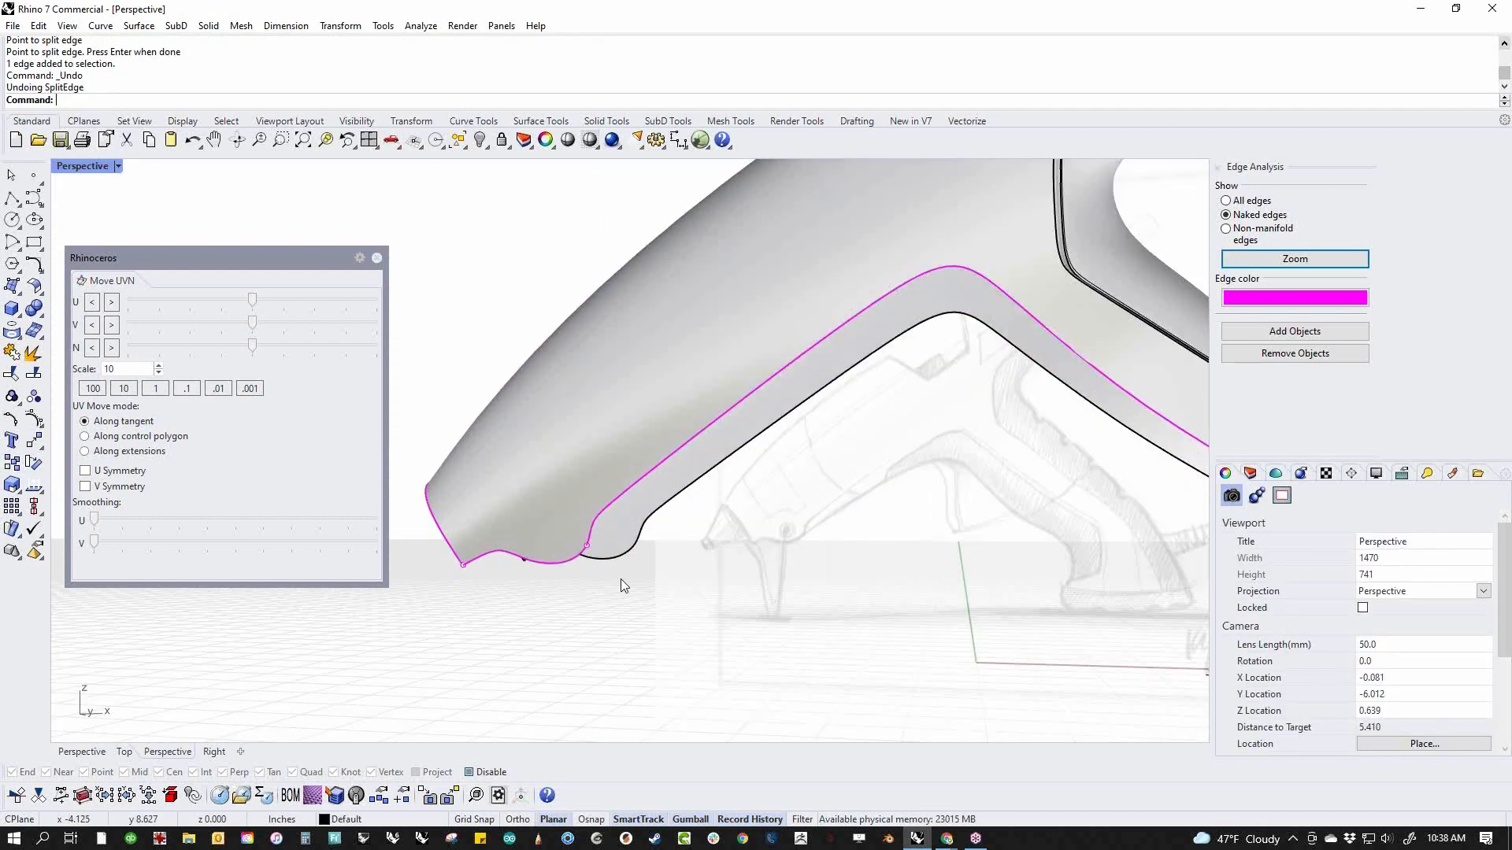
middle_click(654, 583)
right_click(714, 586)
left_click(642, 526)
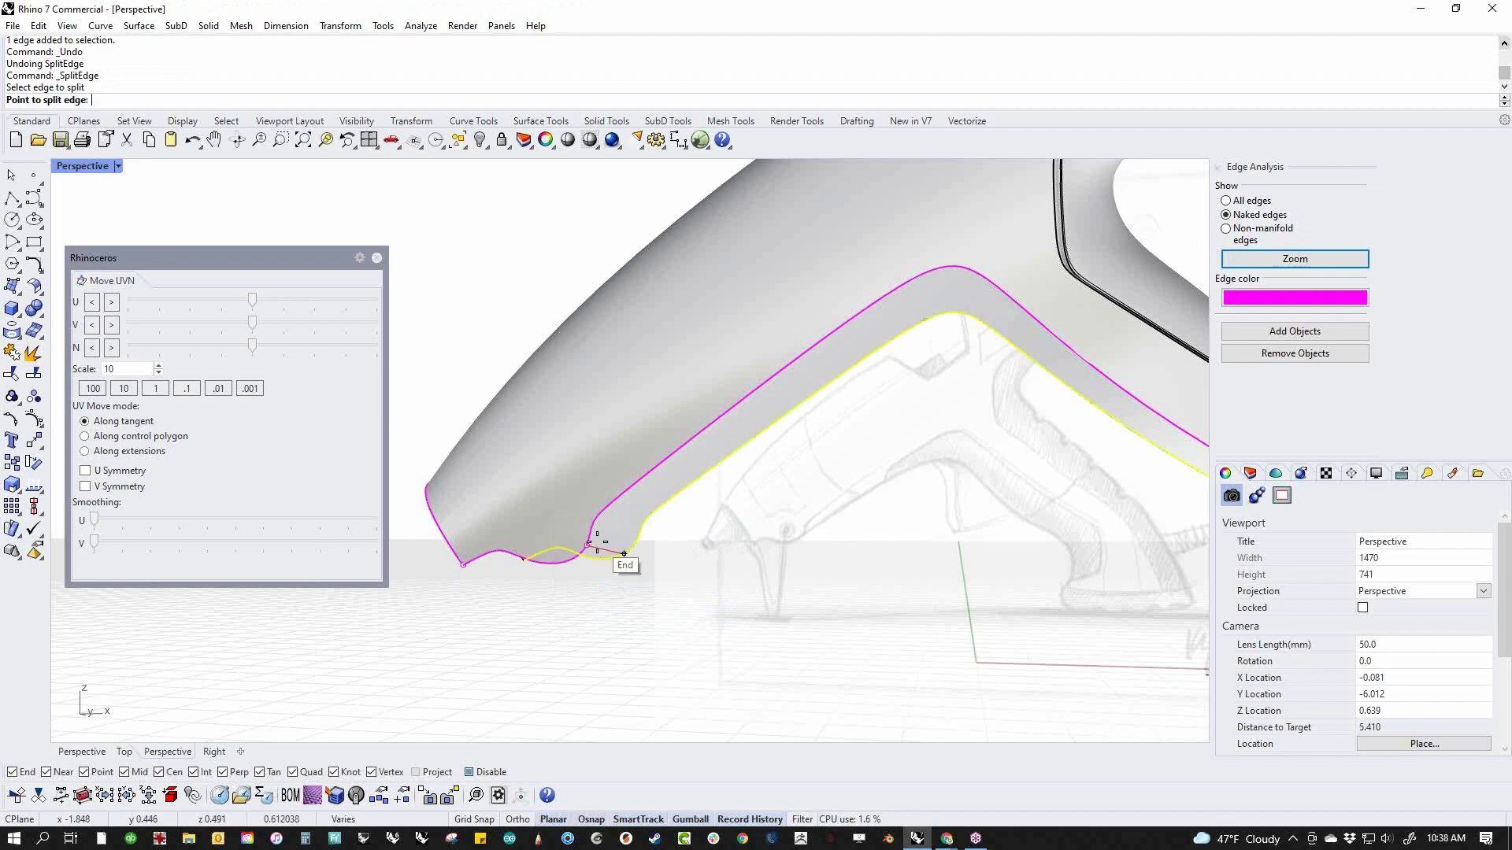
left_click(733, 568)
Delete the old mirrored trimmed surface on the opposite side of the body
scroll(719, 517, "down", 5)
left_click(728, 516)
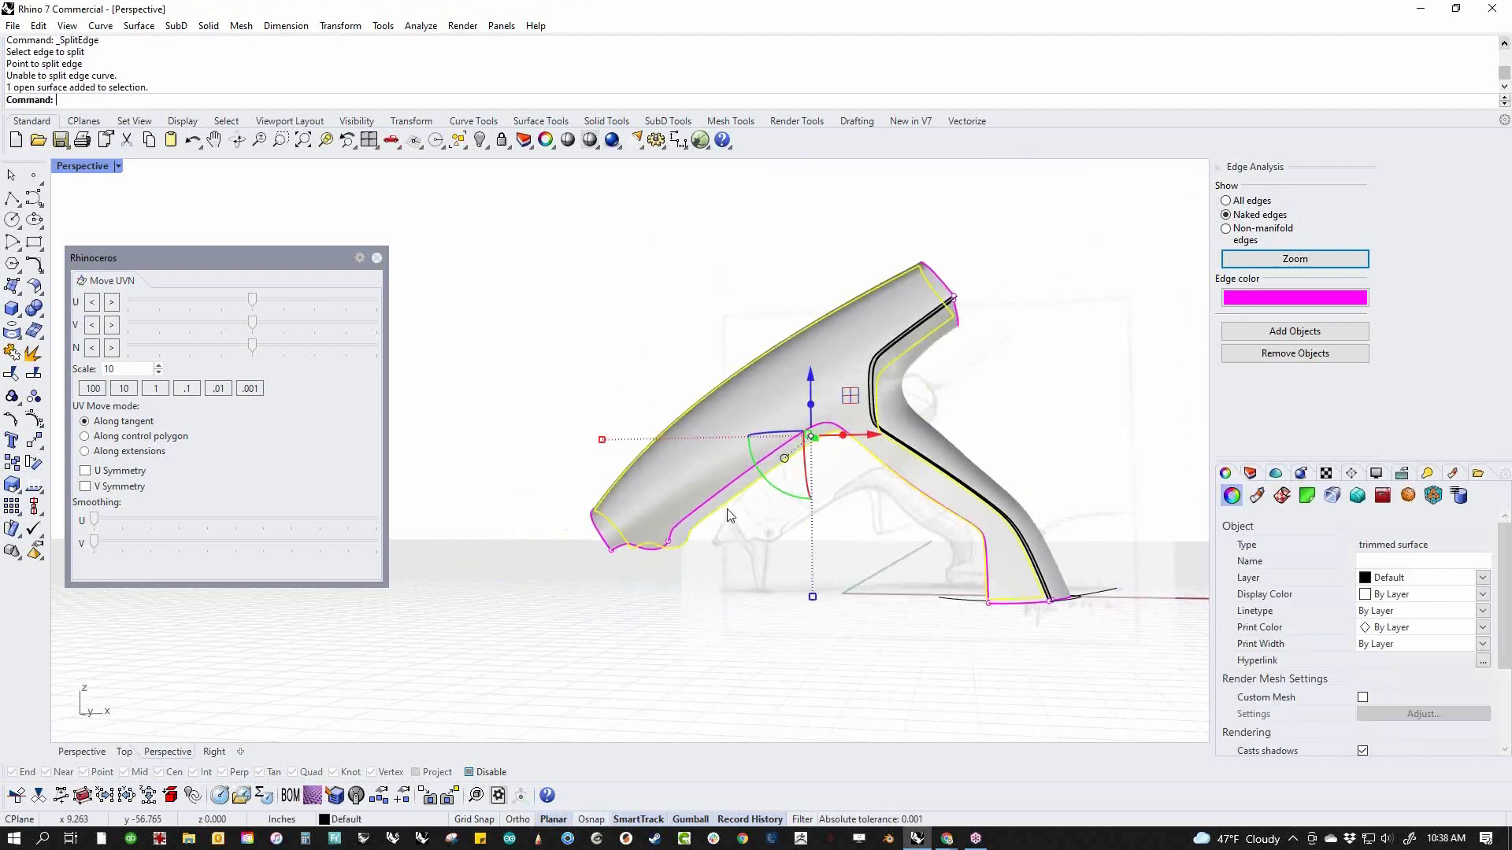
key("Delete")
Try mirroring the joined polysurface across a plane starting at the origin, and undo the mirror
right_click_drag(729, 515, 680, 466)
left_click(680, 465)
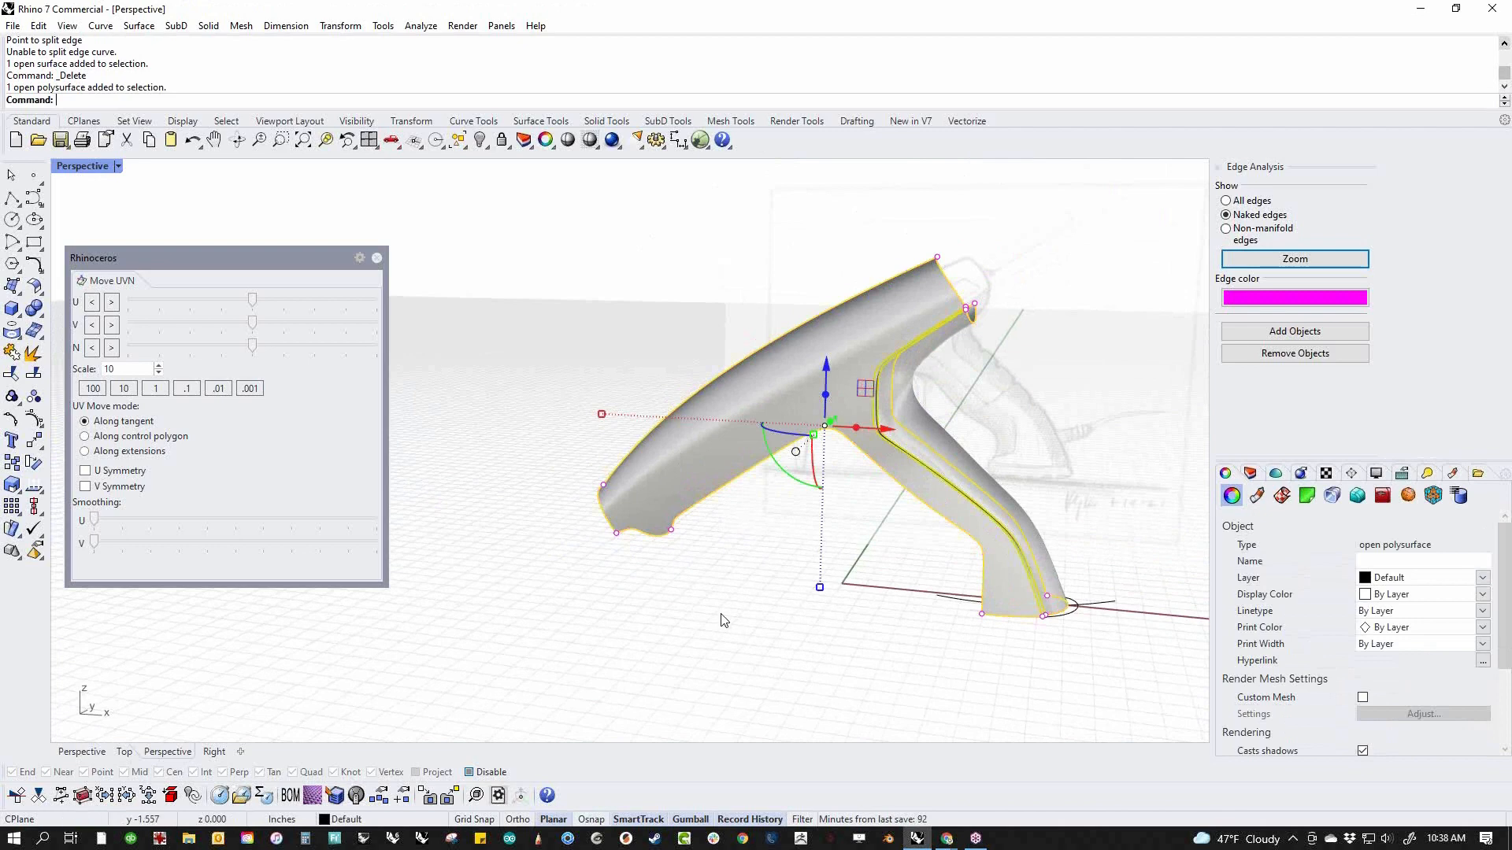
type("mi")
key("Return")
type("0")
key("Return")
left_click(901, 620, "shift")
key("ctrl+z")
Mirror the joined polysurface across a plane from the origin (0) along the X axis
type("M")
key("Return")
type("0")
key("Return")
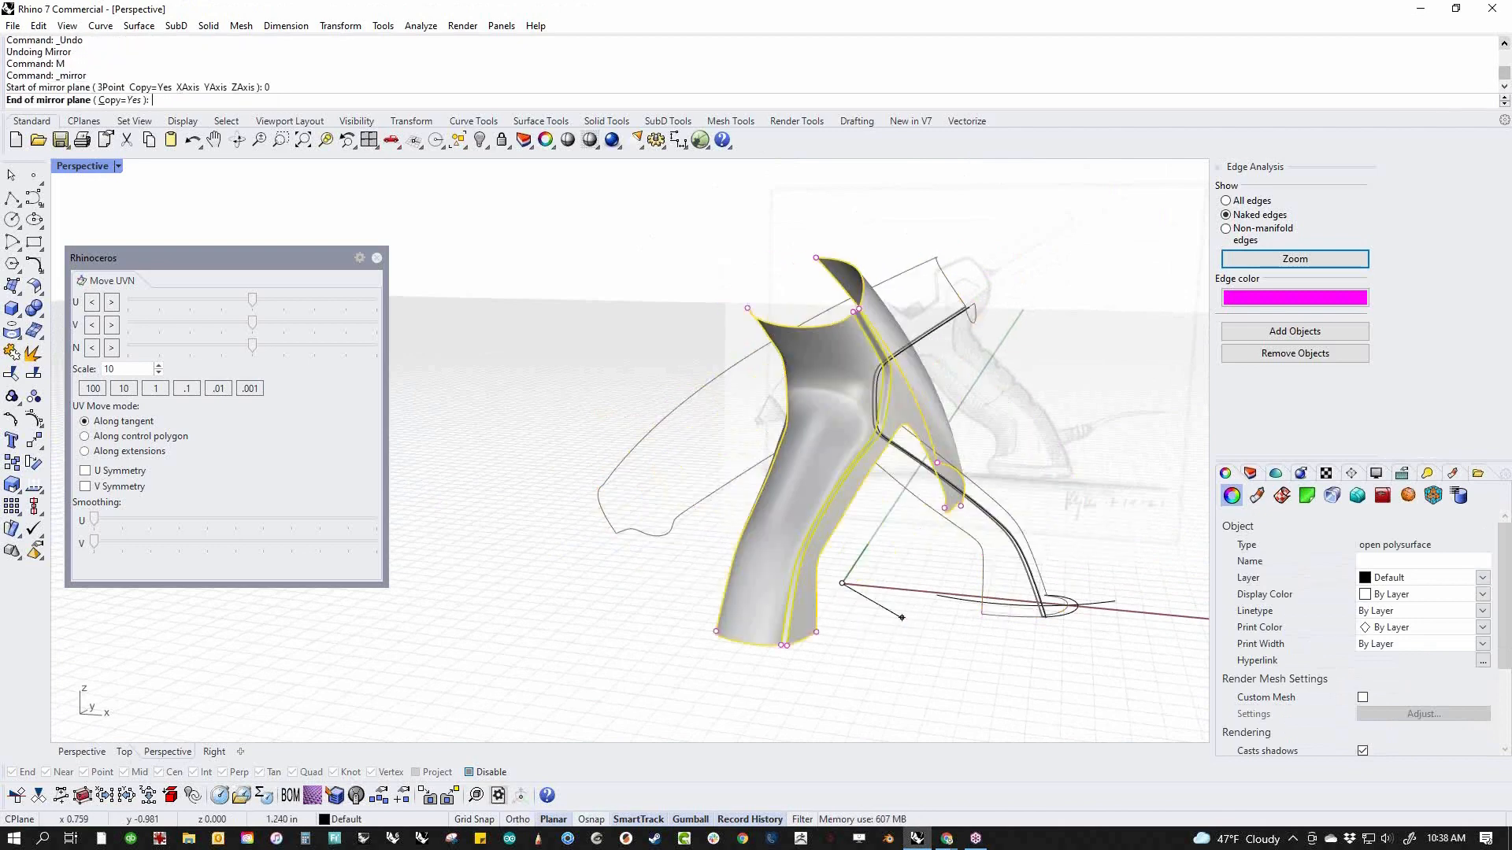
left_click(982, 608, "shift")
left_click(854, 633)
right_click_drag(842, 562, 798, 569)
scroll(912, 468, "up", 2)
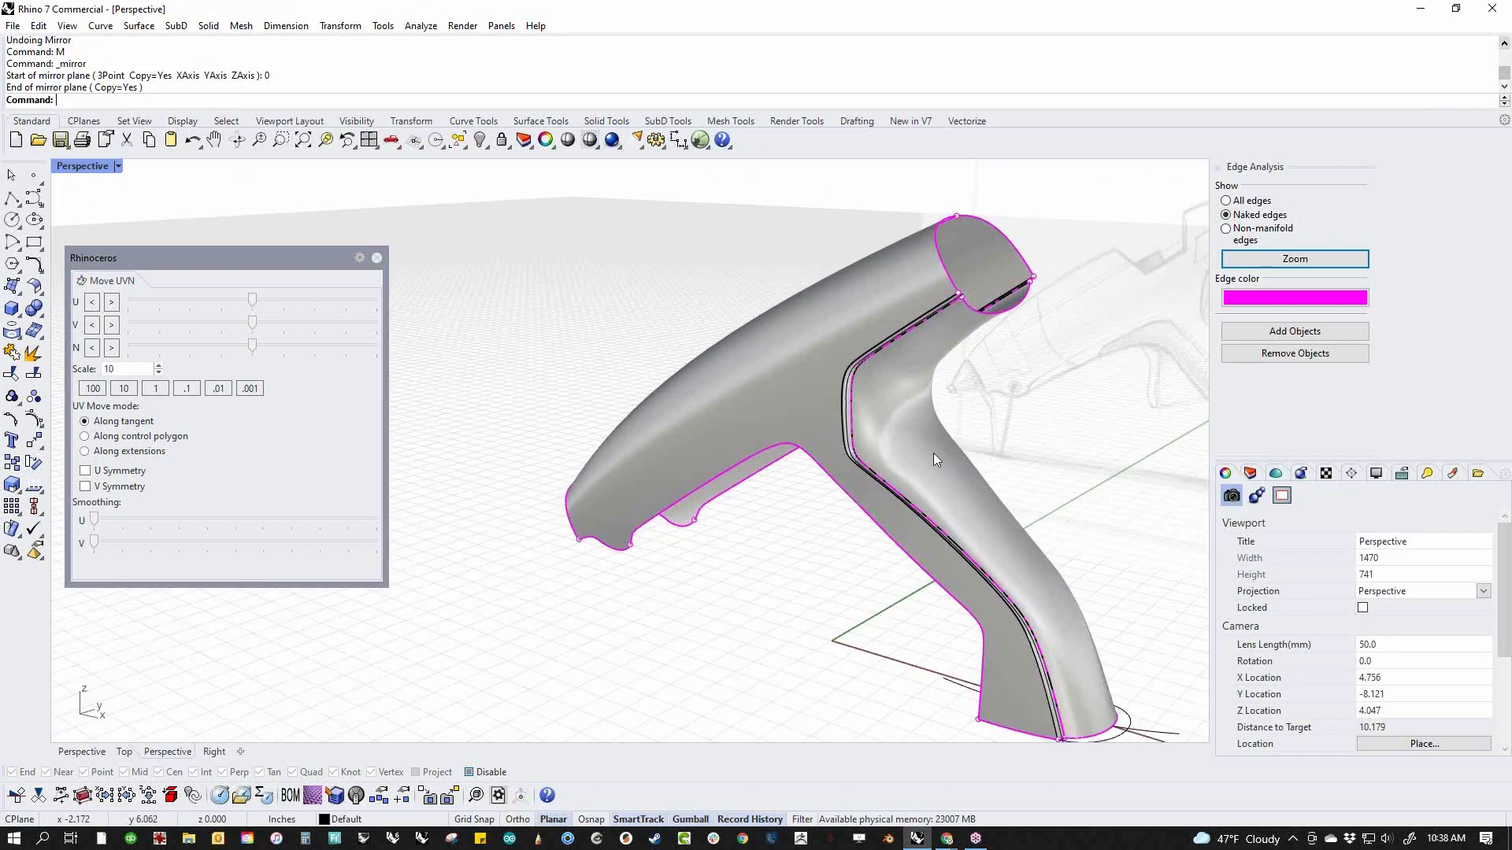
Try deleting the handle's overlapping rear surface, and undo the deletion
left_click(934, 454)
left_click(1099, 390)
right_click_drag(1099, 390, 1014, 415)
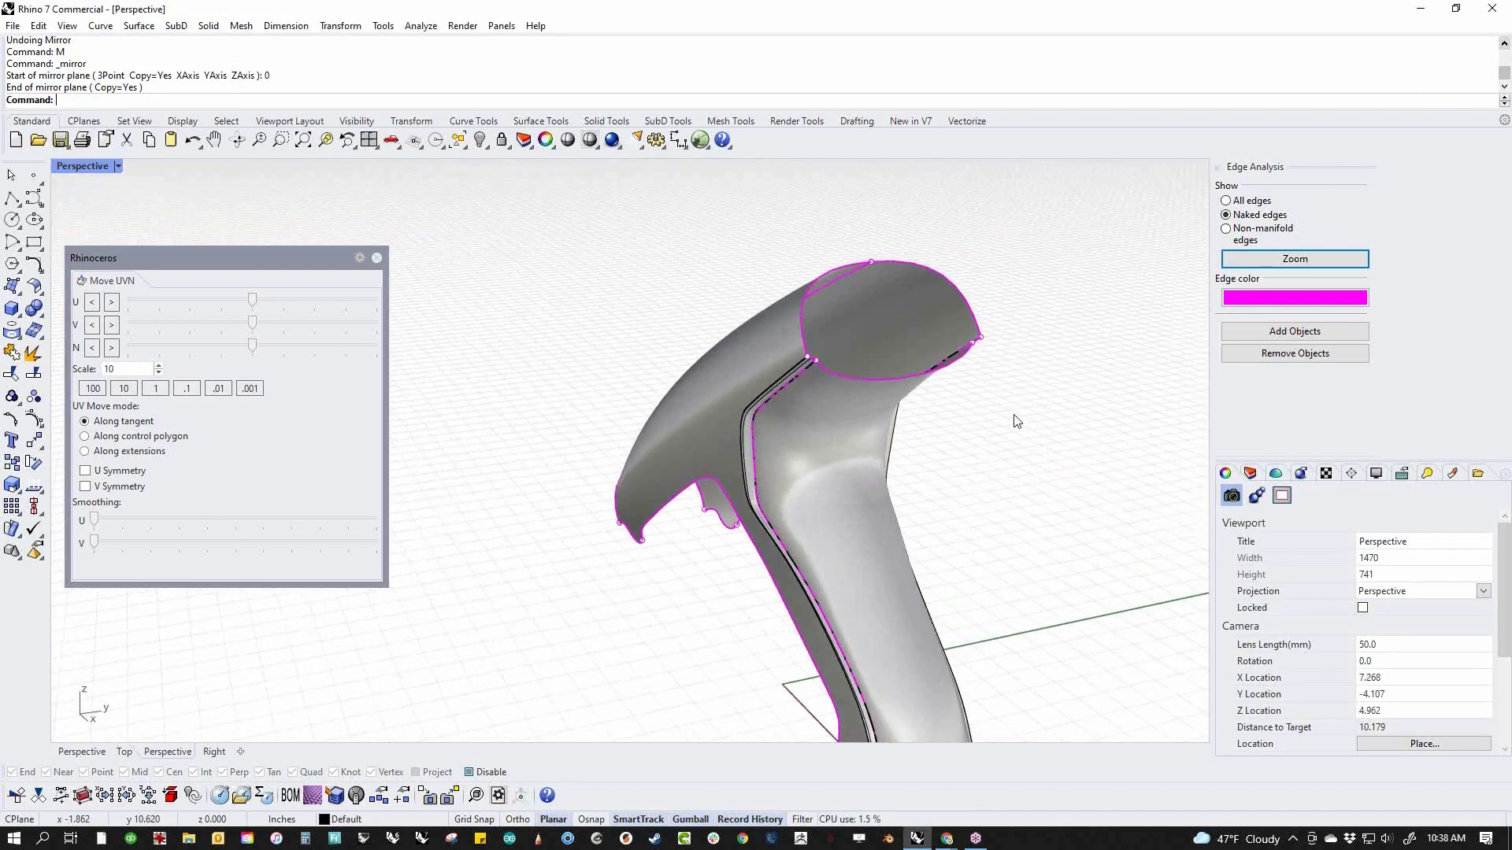
left_click(844, 468)
left_click(897, 513)
key("Delete")
key("ctrl+z")
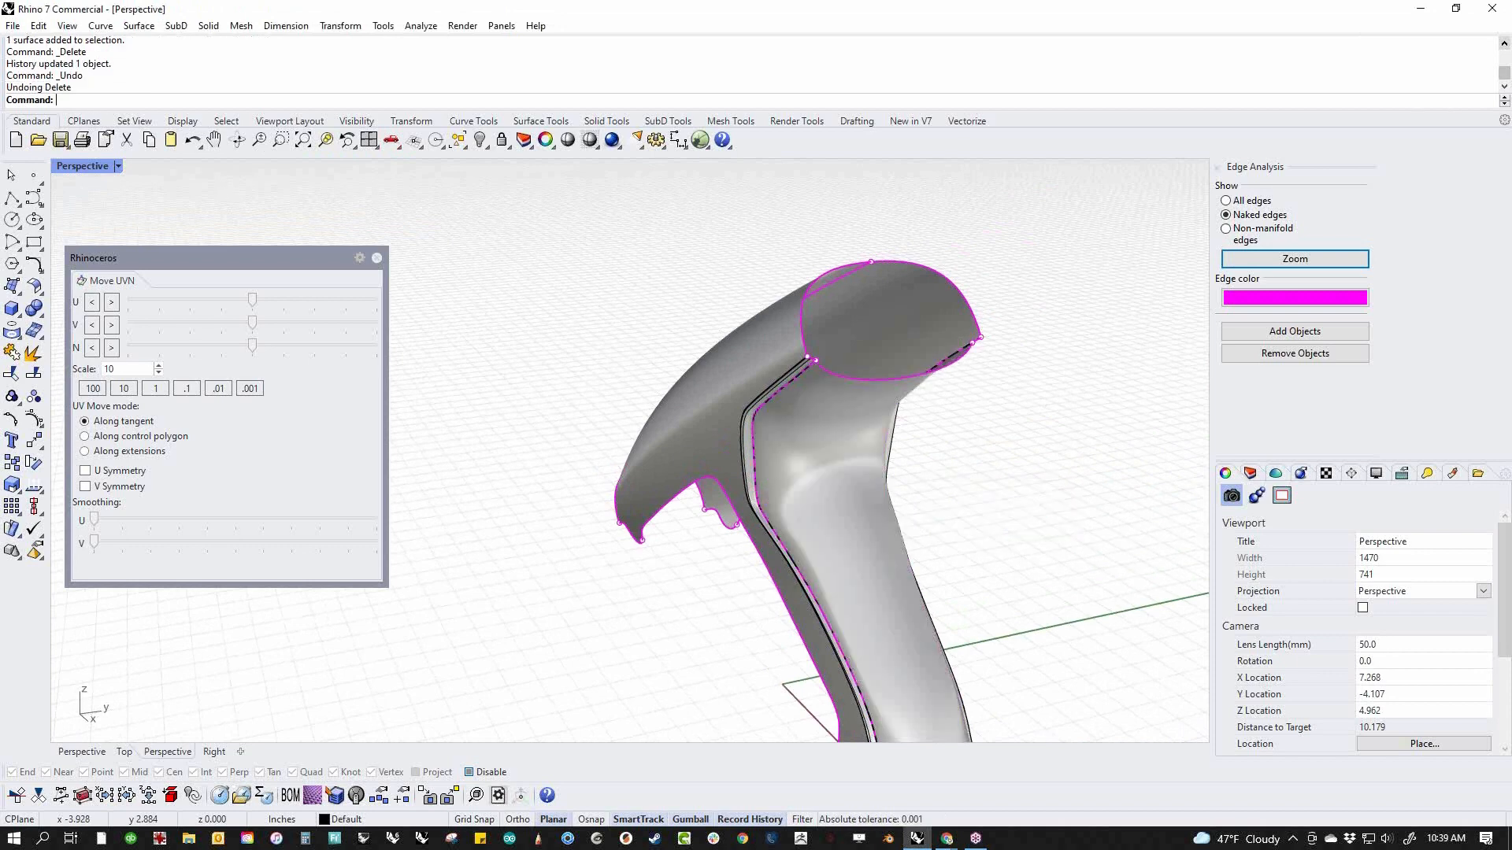
Delete the mirrored copy of the whole polysurface
left_click(879, 459)
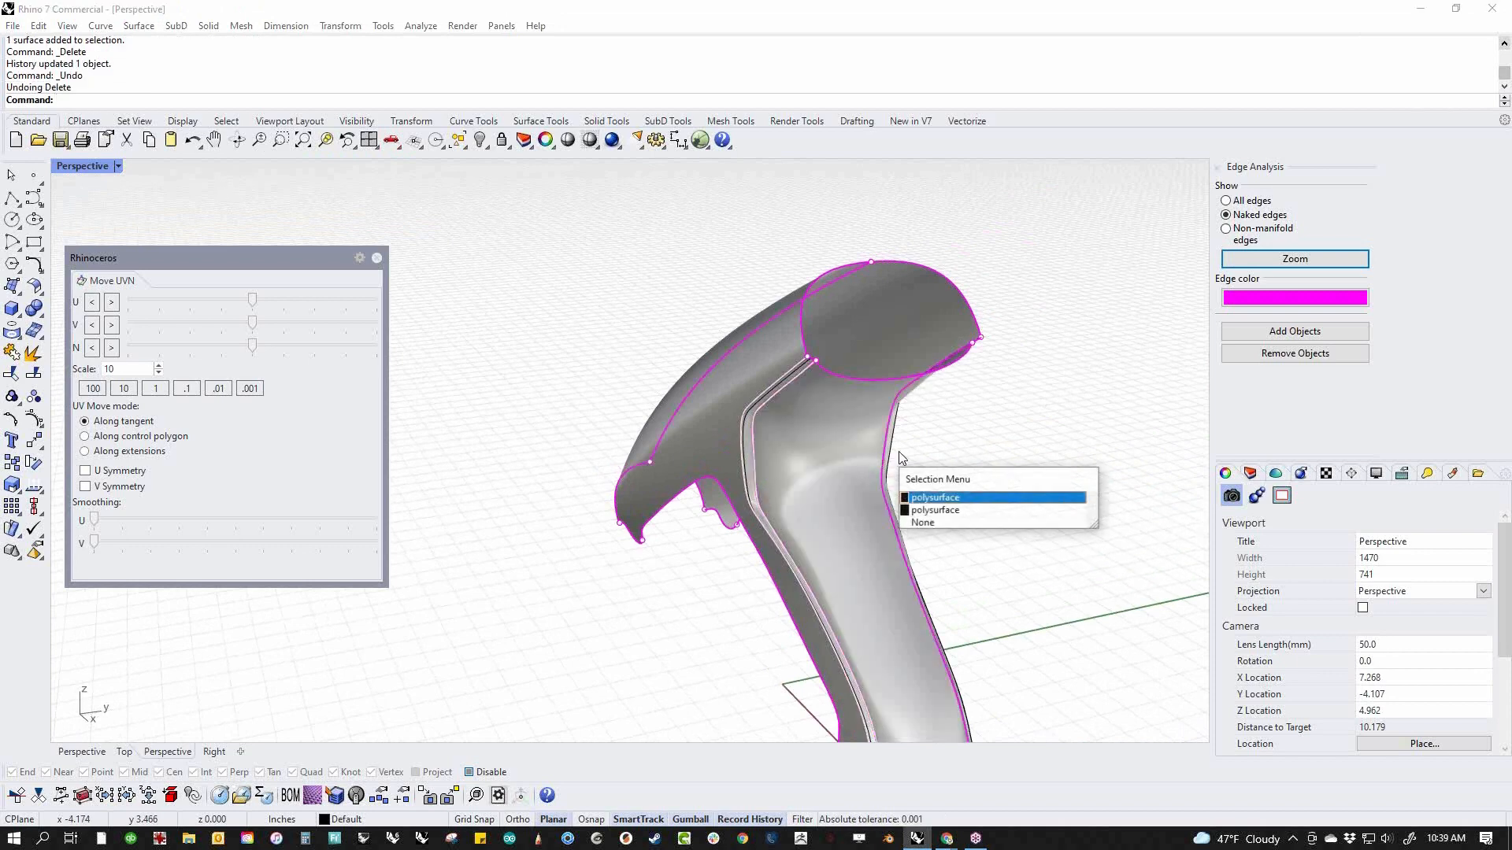
left_click(948, 512)
right_click_drag(1003, 496, 985, 504)
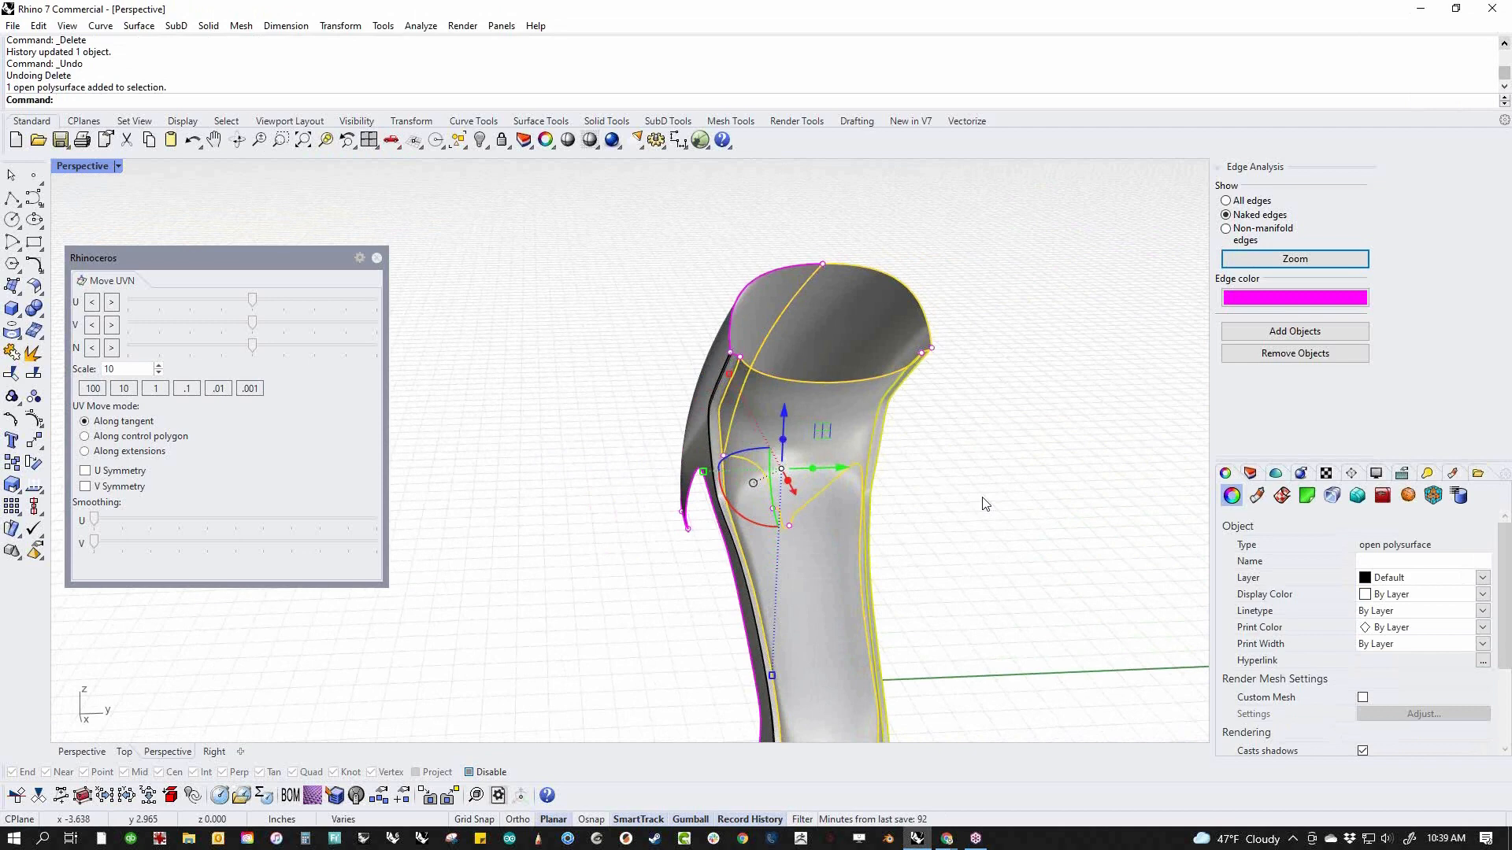
key("Delete")
Extract the body side surface from the remaining polysurface
middle_click(933, 507)
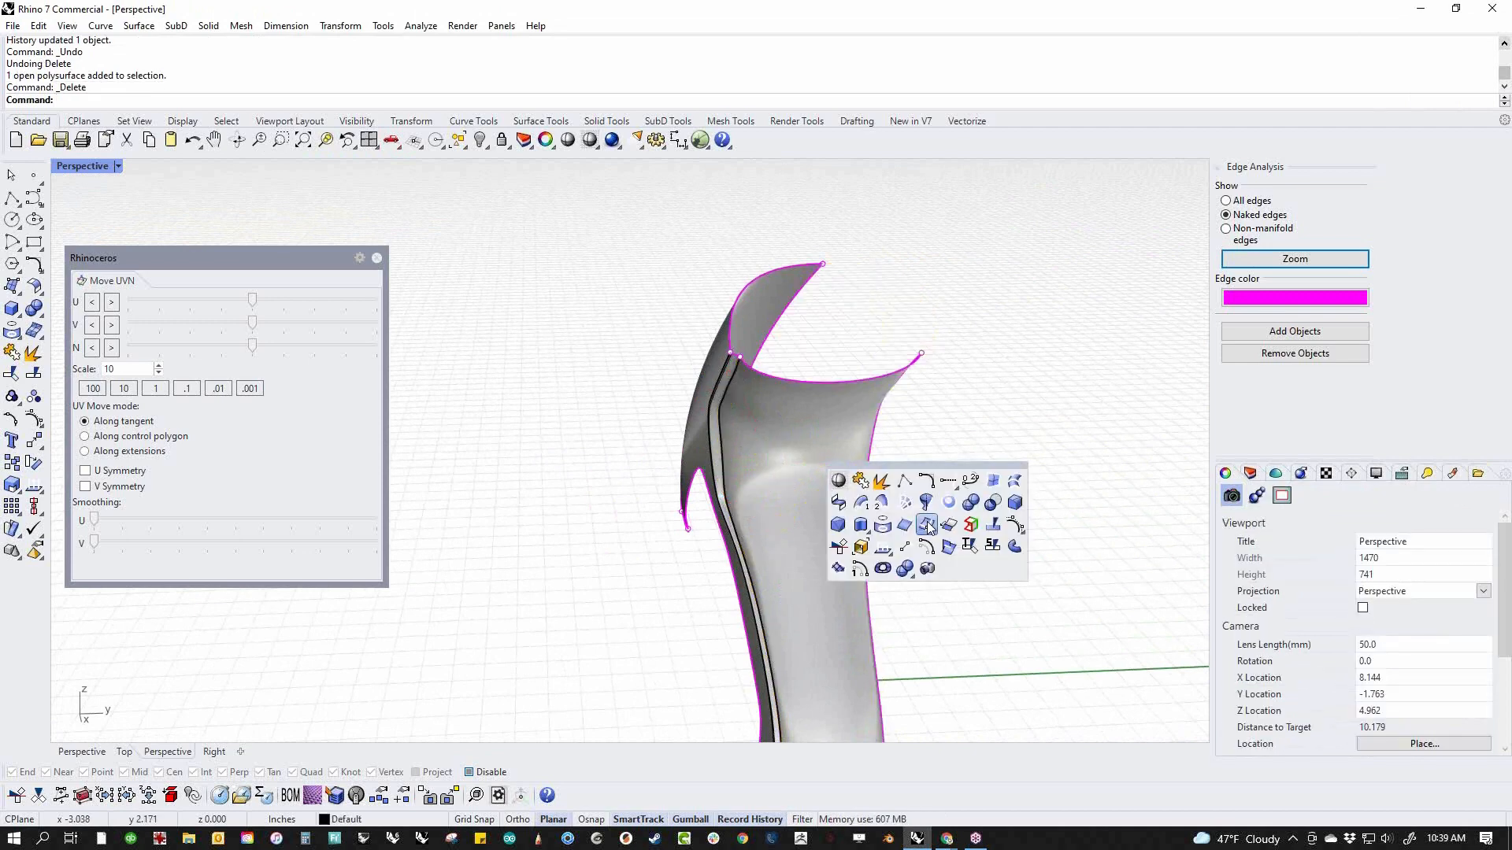
right_click(882, 483)
right_click_drag(701, 410, 724, 414)
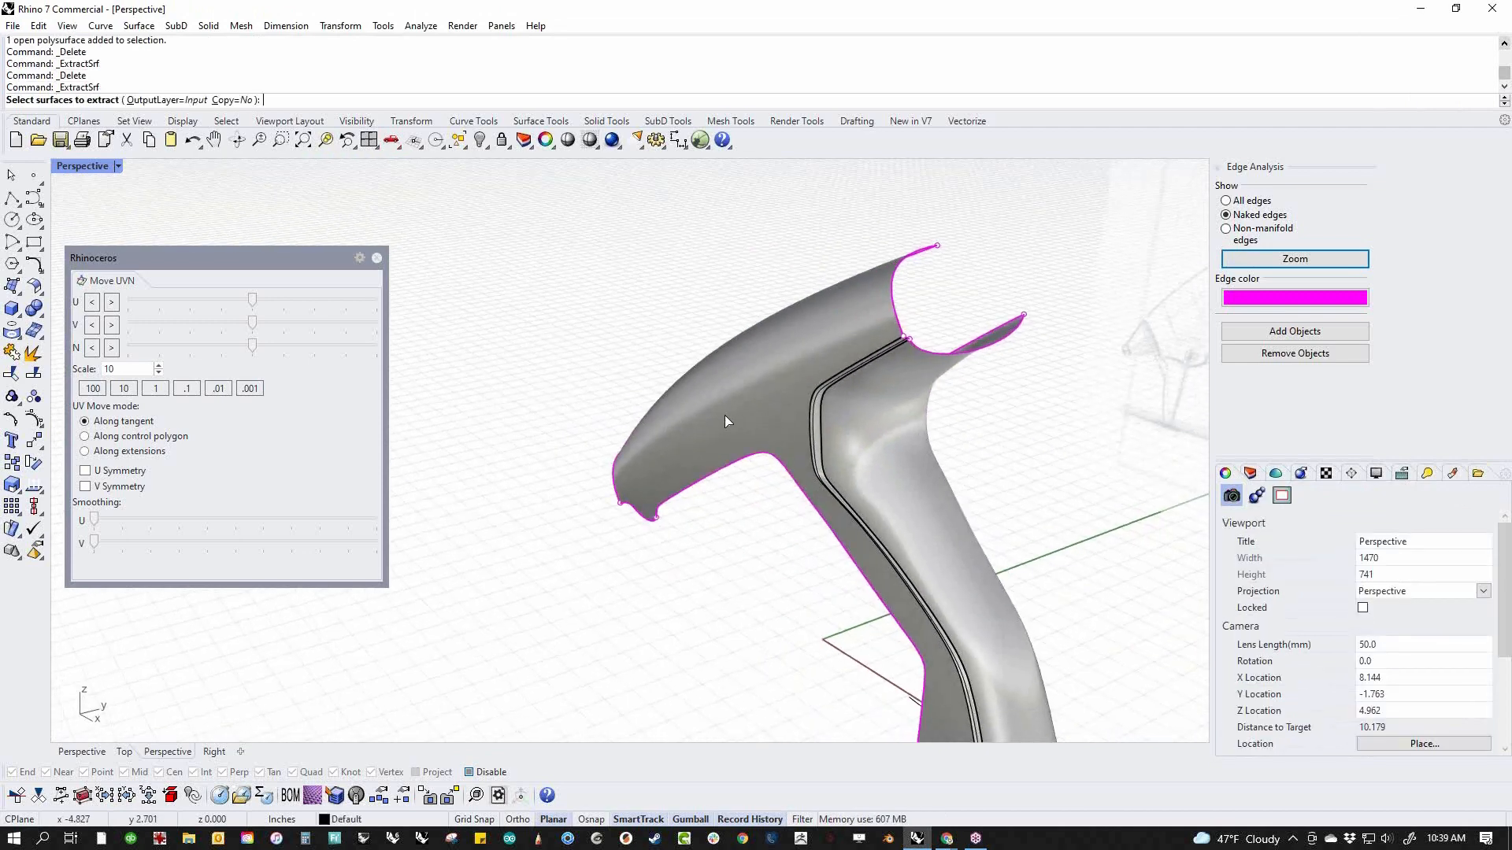
left_click(726, 415)
right_click(726, 417)
left_click(675, 611)
Mirror the extracted body side surface across a plane from the origin (0) along the X axis
left_click(707, 431)
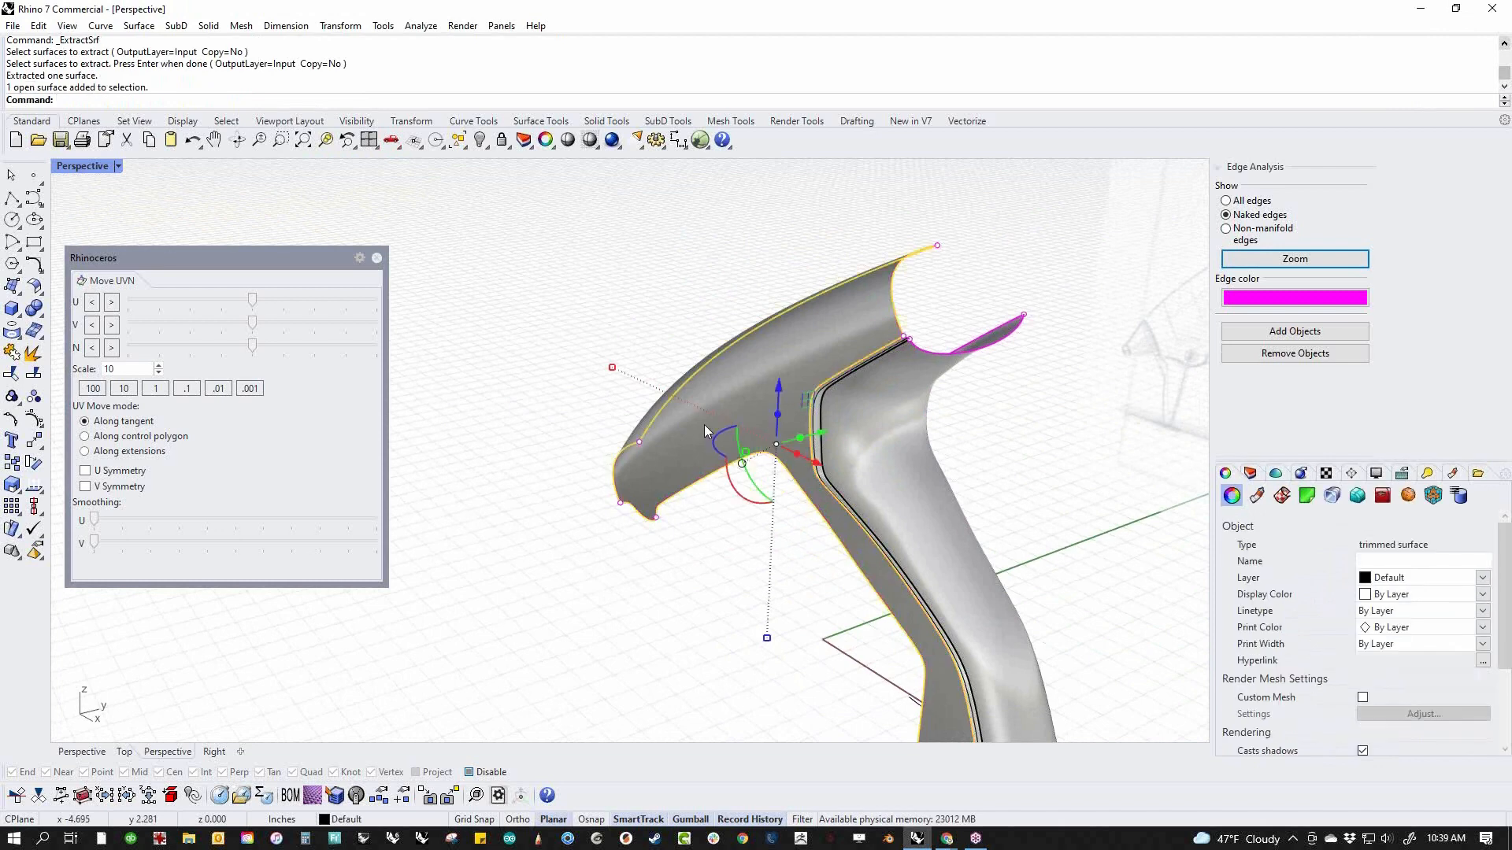
type("M")
key("Return")
type("0")
key("Return")
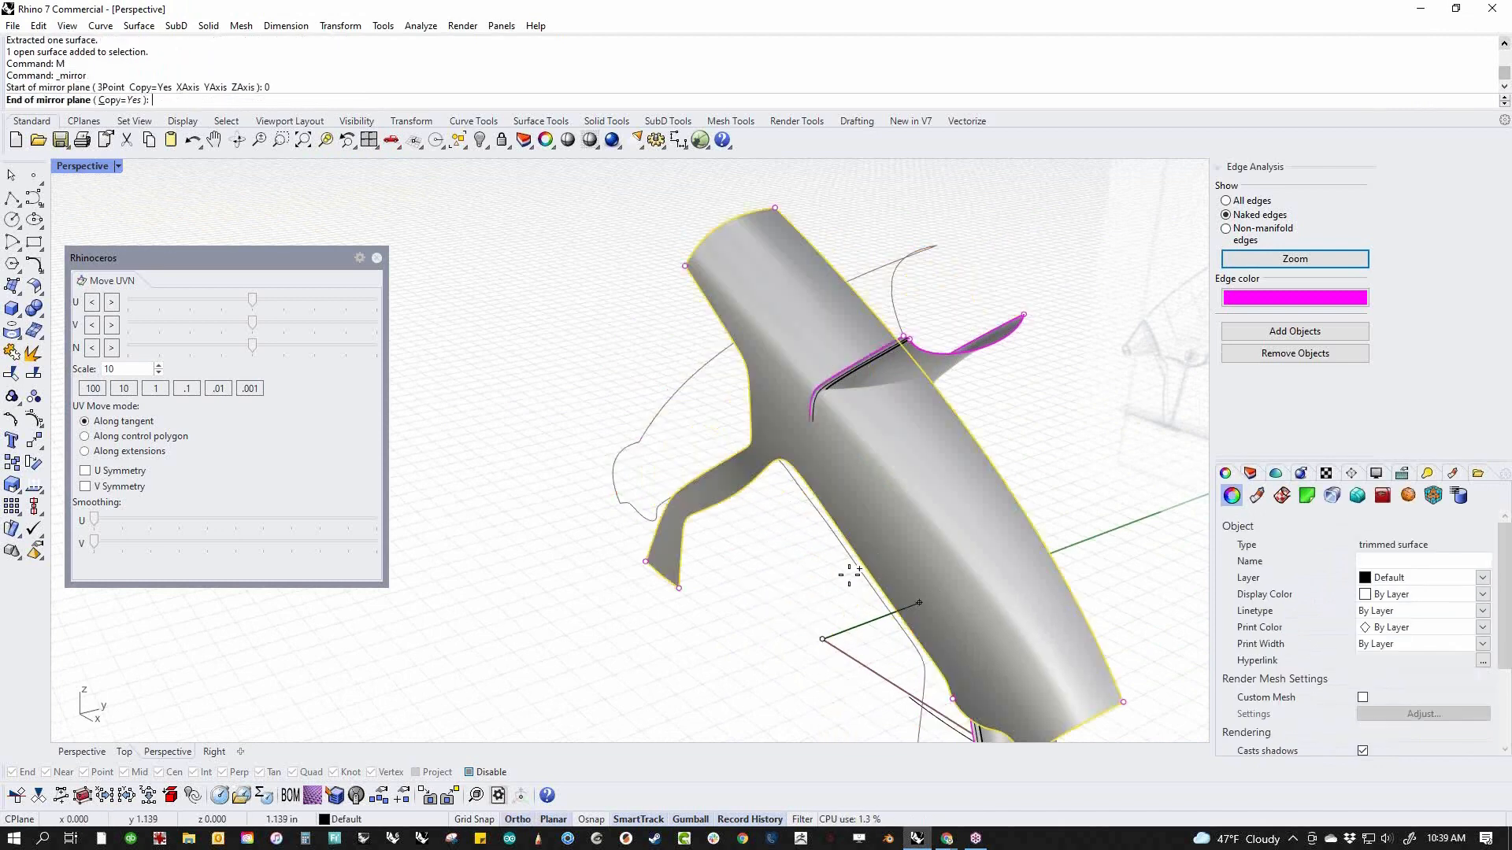
left_click(705, 561, "shift")
left_click(753, 625)
Undo the mirror and the surface extraction, and clear the selection
right_click_drag(693, 614, 813, 540)
scroll(712, 540, "up", 6)
scroll(804, 587, "down", 6)
key("ctrl+z")
key("ctrl+z")
left_click(912, 501)
key("Escape")
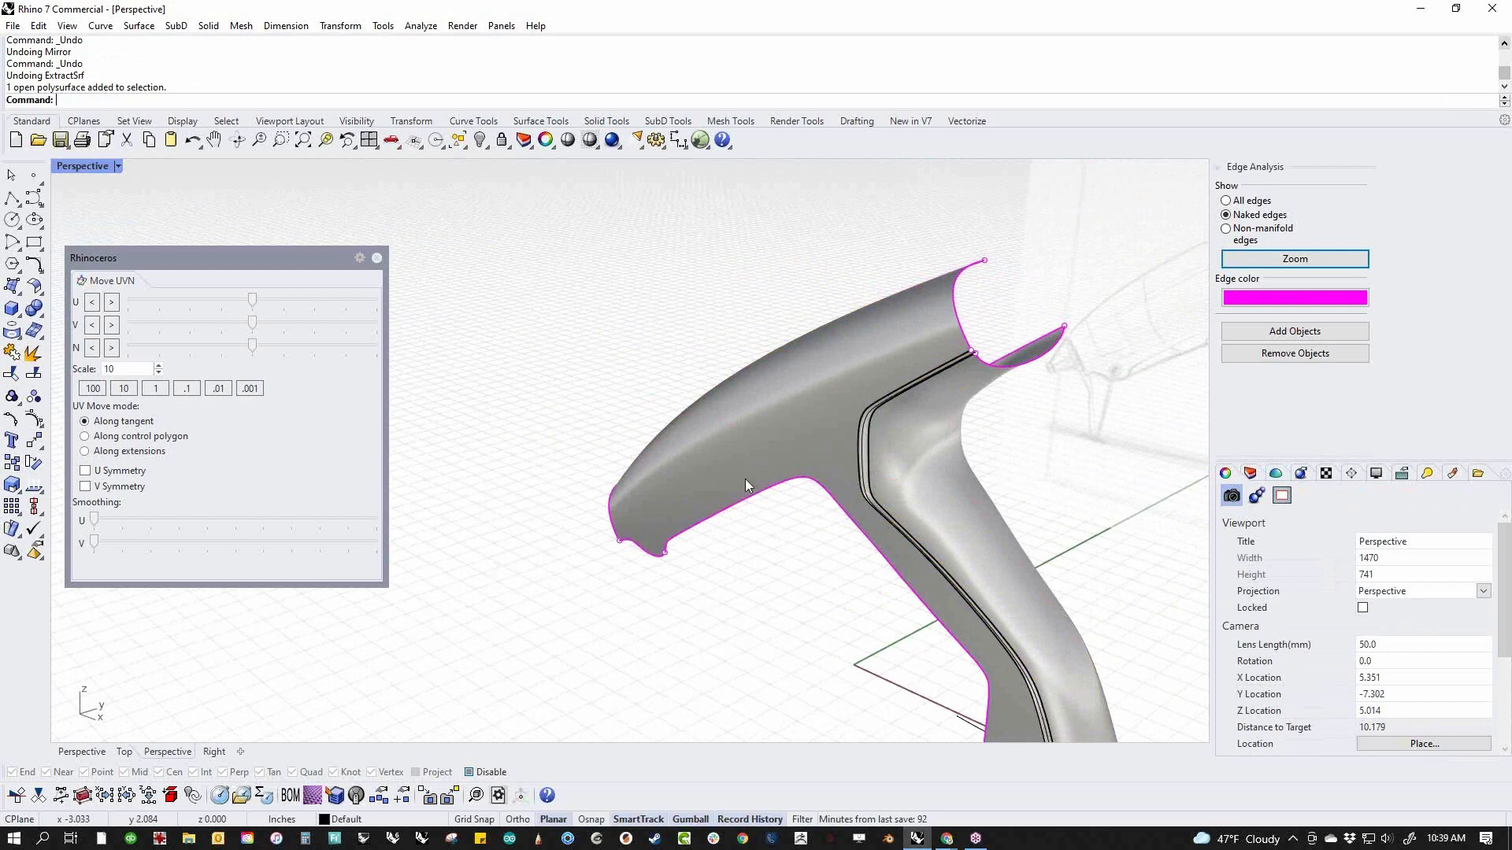
Mirror only the polysurface's body side surface across a plane from the origin (0) along the X axis
left_click(744, 455)
type("M")
key("Return")
type("0")
key("Return")
left_click(756, 614)
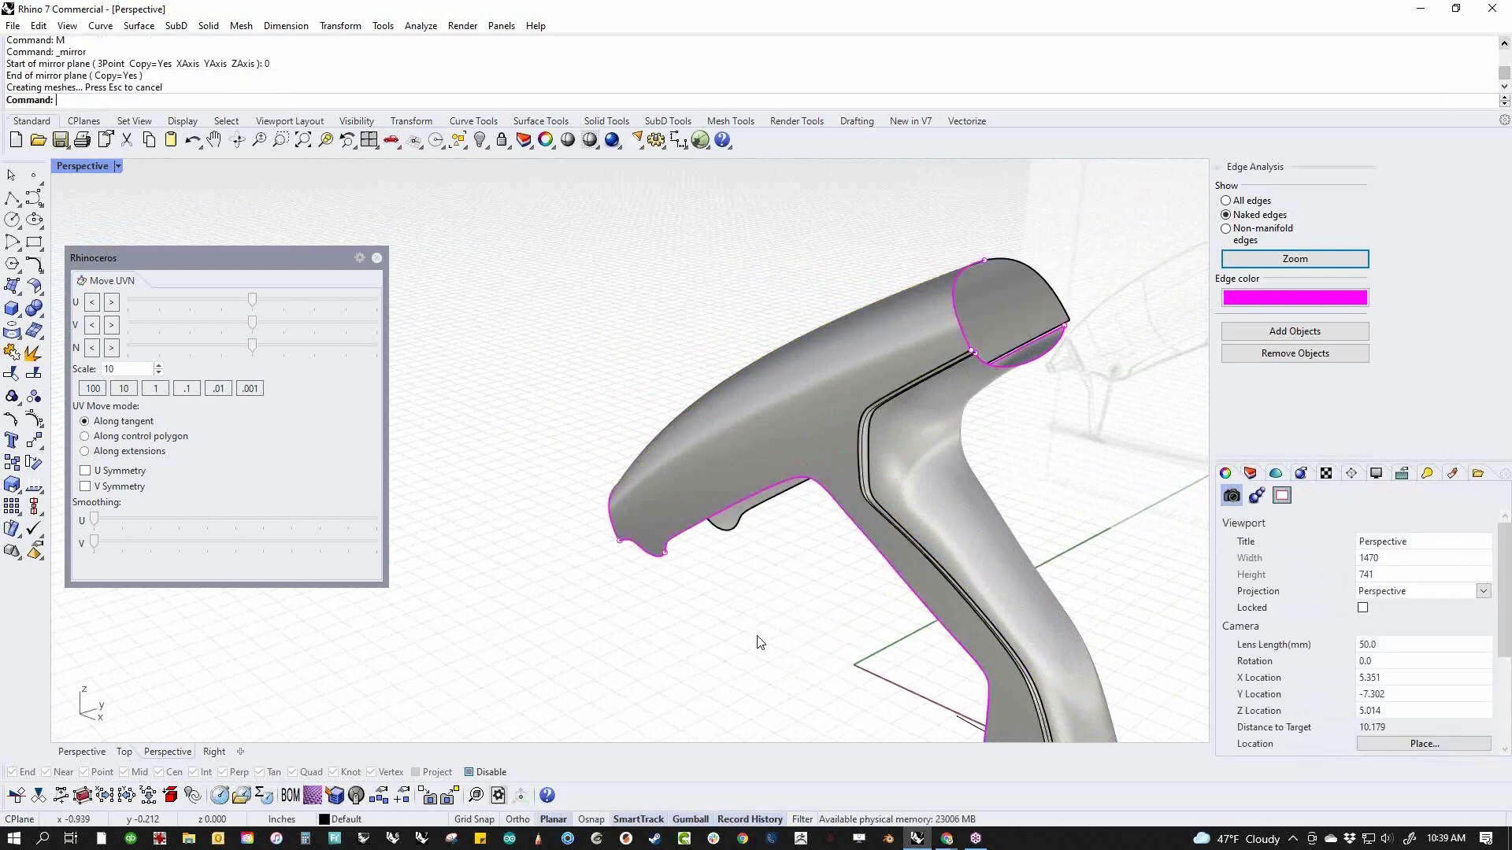
Display the naked edges of both the original and the mirrored body side surfaces
right_click_drag(760, 642, 704, 676)
left_click(782, 488)
right_click_drag(787, 496, 835, 618)
scroll(796, 516, "up", 5)
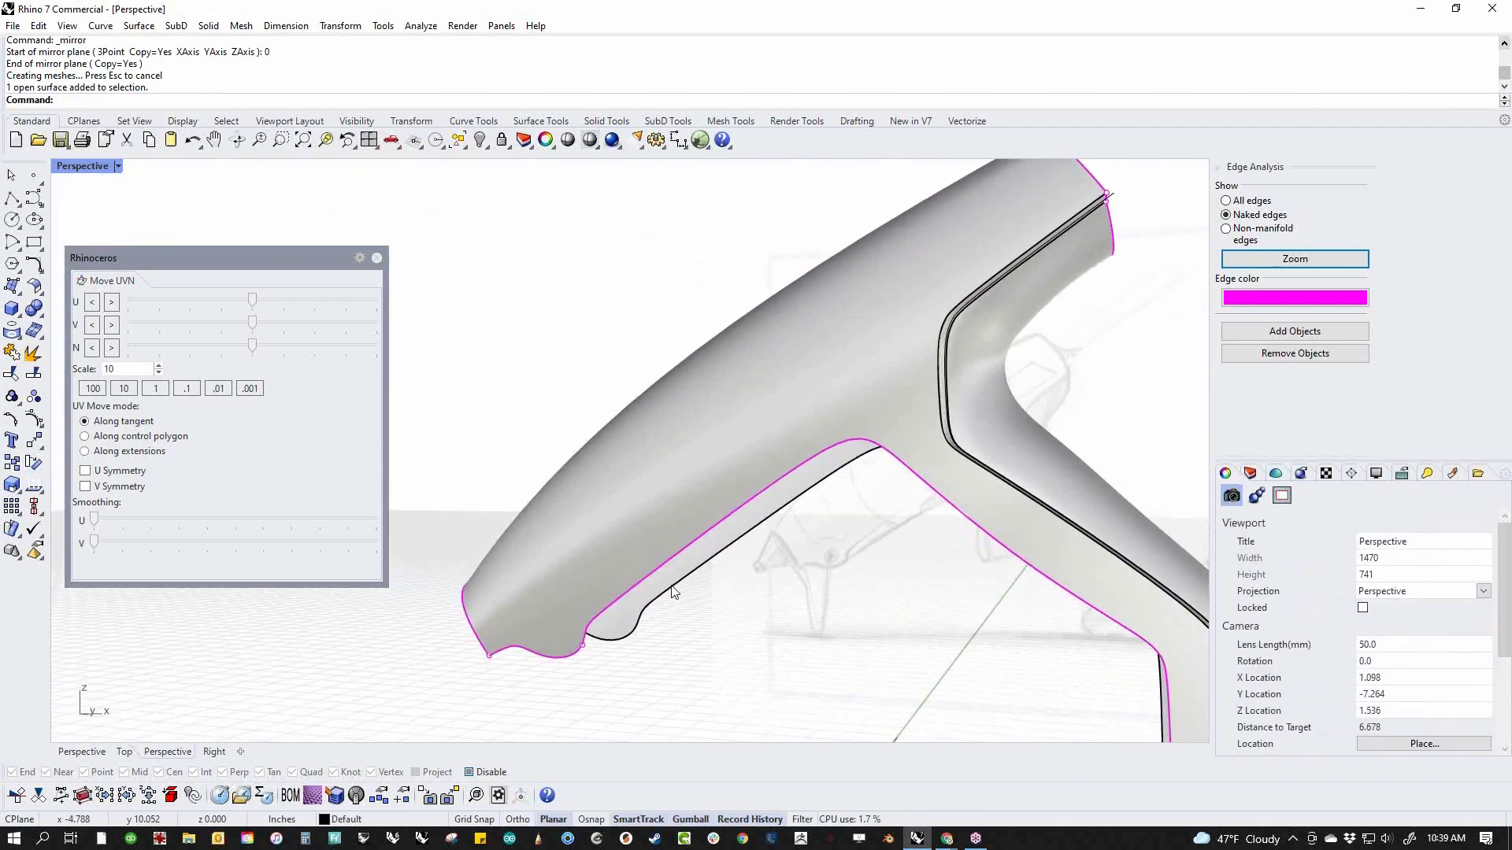
left_click(673, 587)
middle_click(731, 641)
left_click(774, 641)
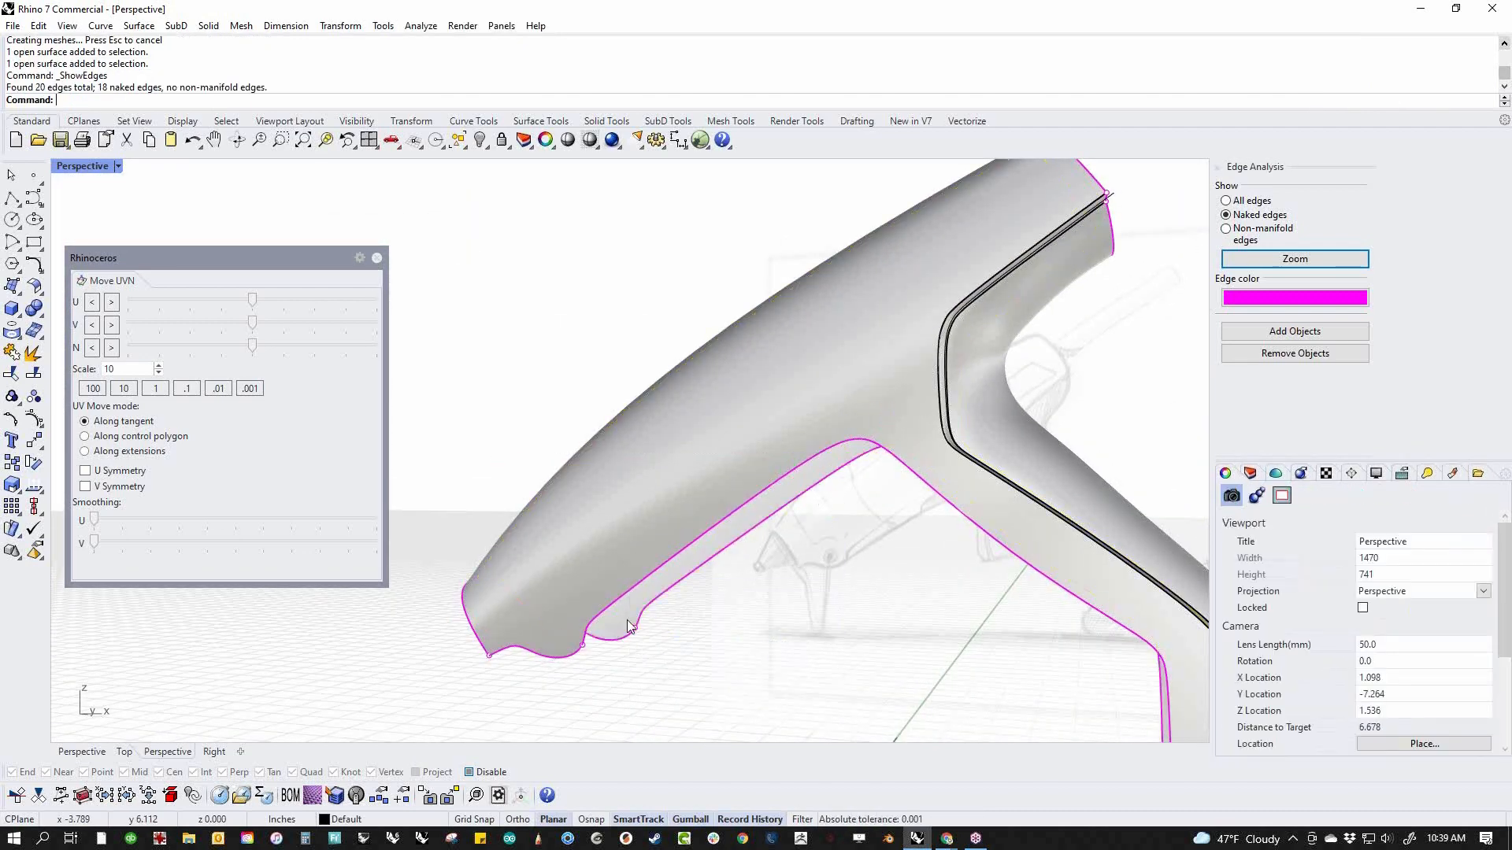
Start a surface blend between the long lower edges of the two body sides, running from nose to handle base
scroll(795, 583, "down", 4)
right_click_drag(799, 589, 841, 604)
middle_click(744, 640)
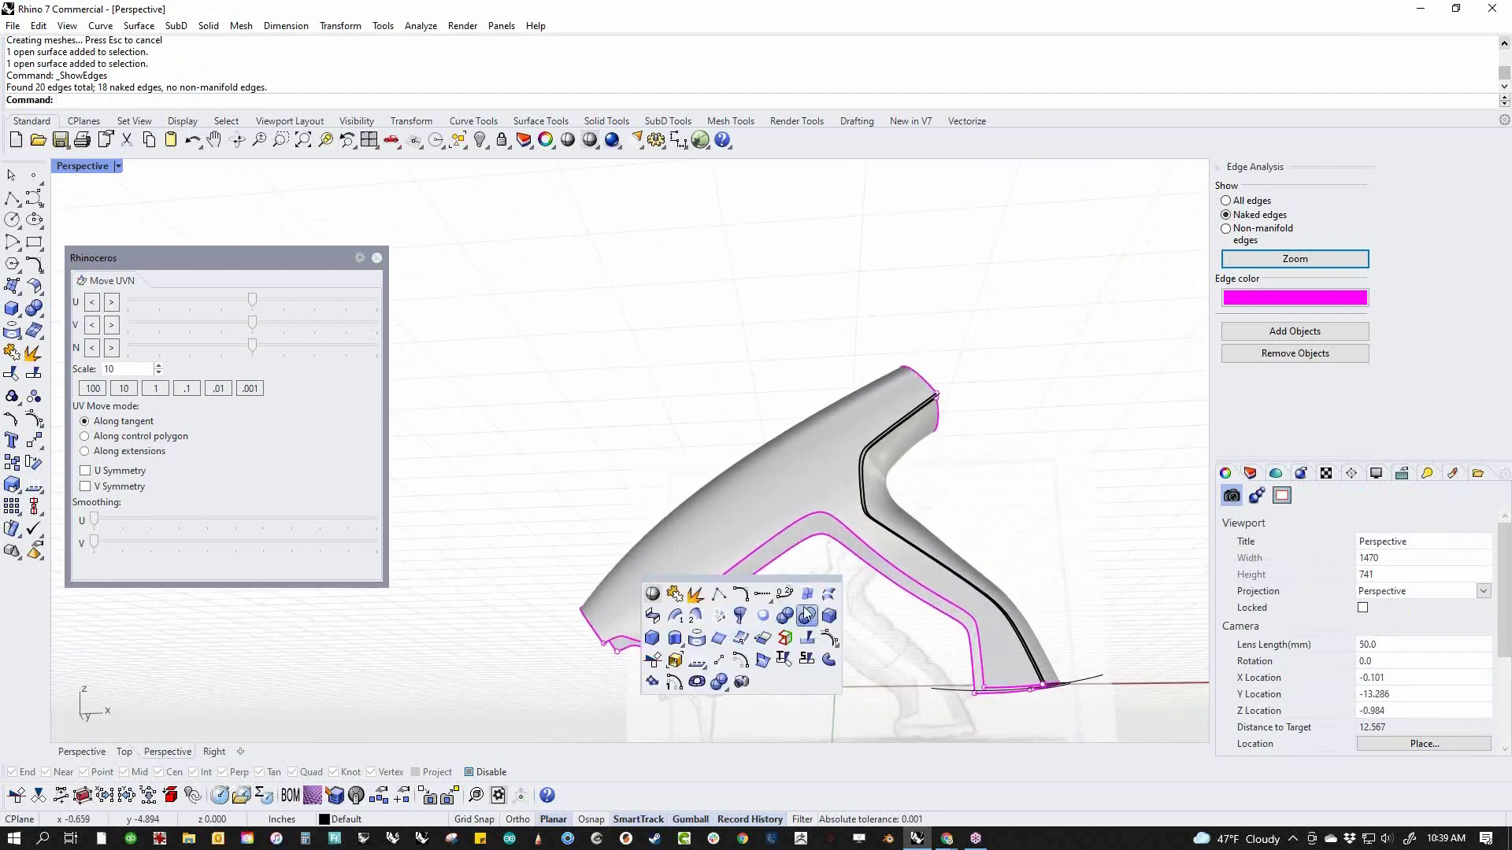
left_click(35, 288)
left_click(41, 296)
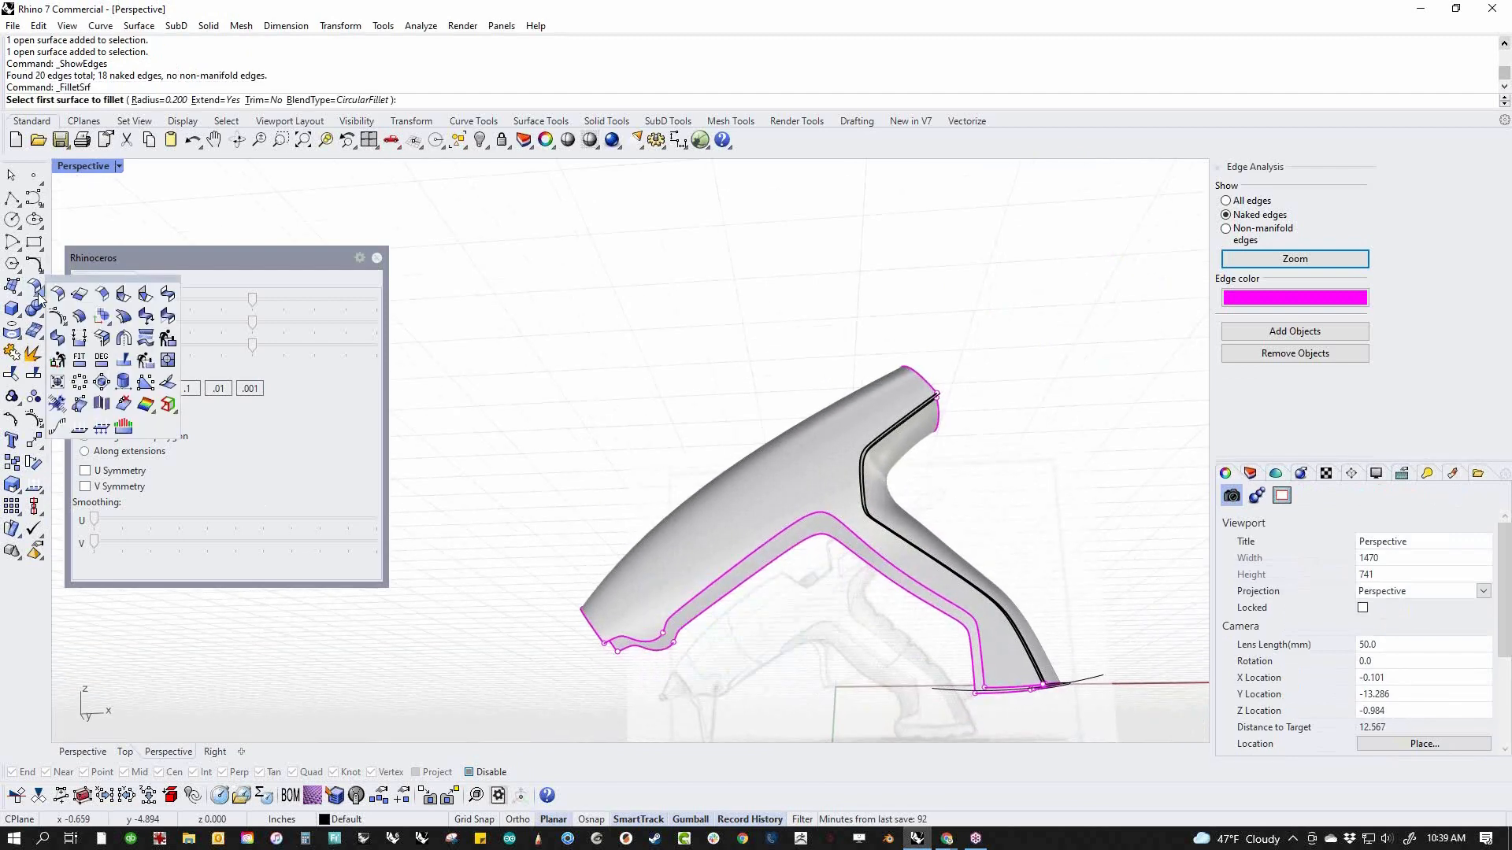
left_click(147, 296)
left_click(985, 668)
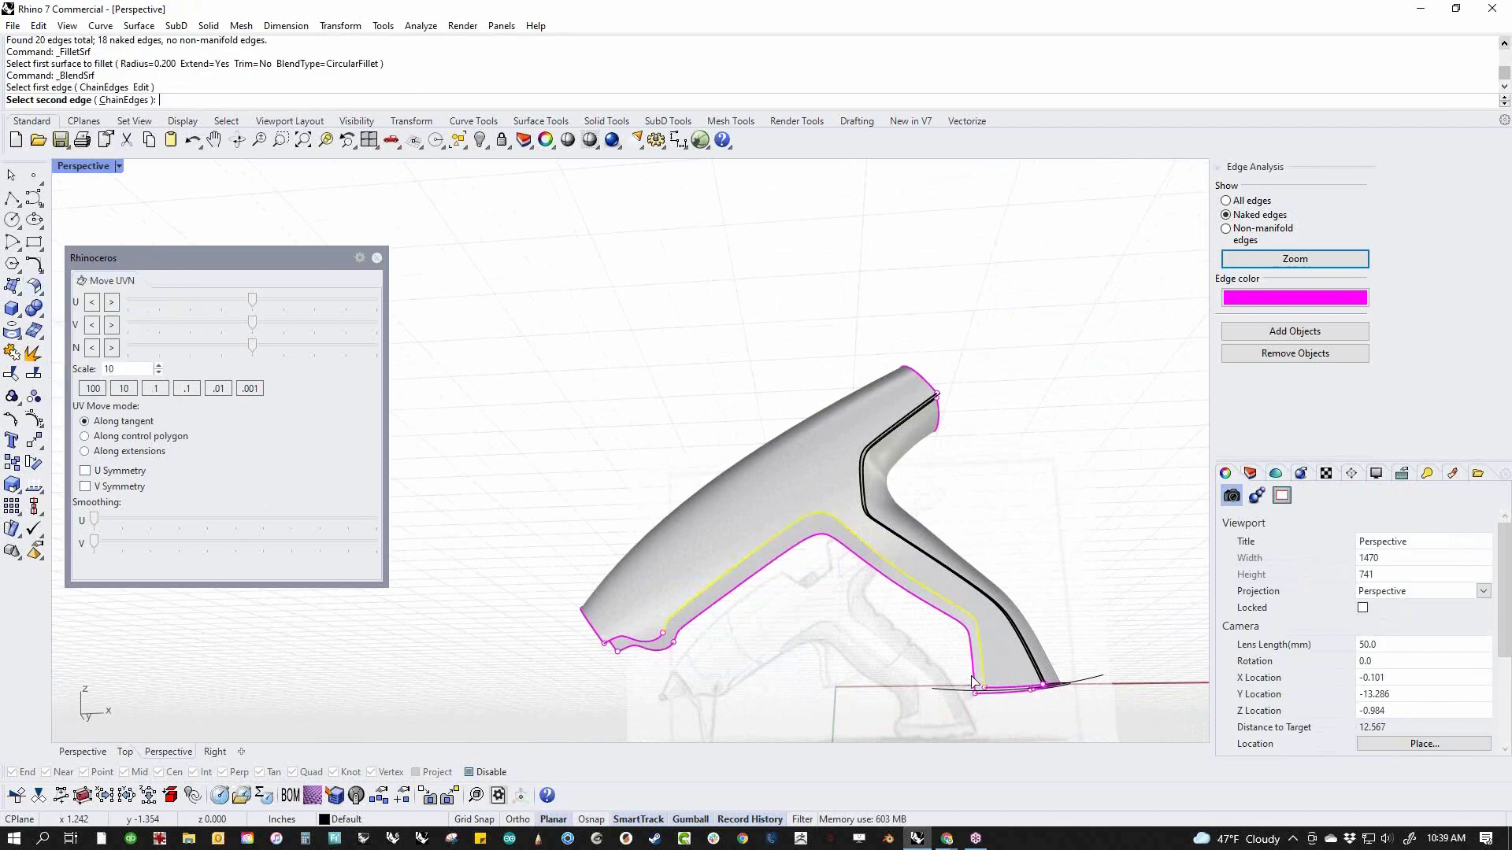
left_click(974, 677)
Switch to the front view and display it in wireframe so the blend preview shows over the sketch
right_click_drag(830, 696, 651, 655)
type("f")
key("Return")
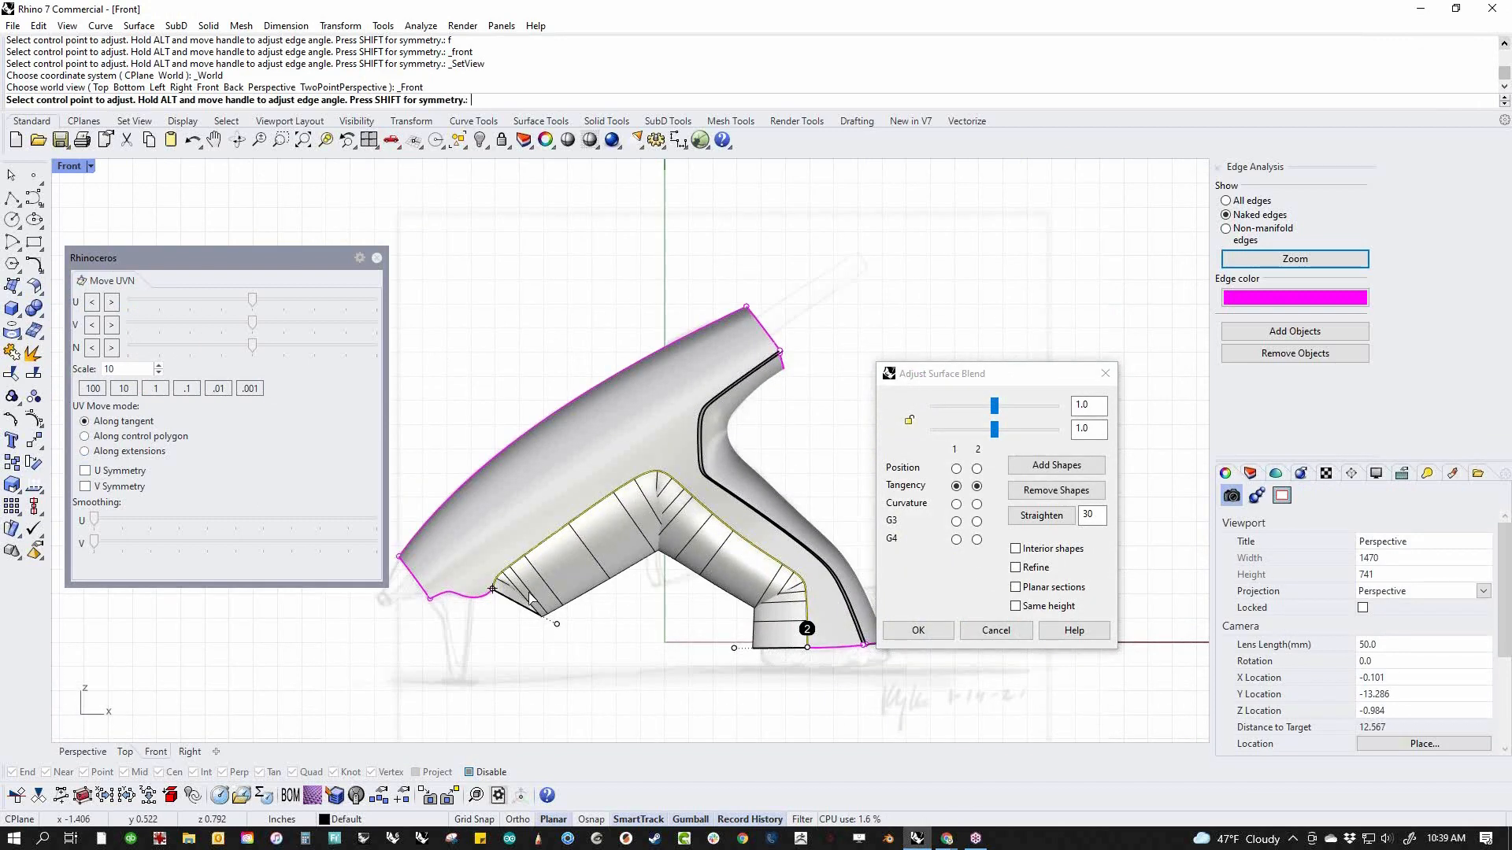
scroll(533, 596, "up", 4)
middle_click(626, 644)
left_click(636, 621)
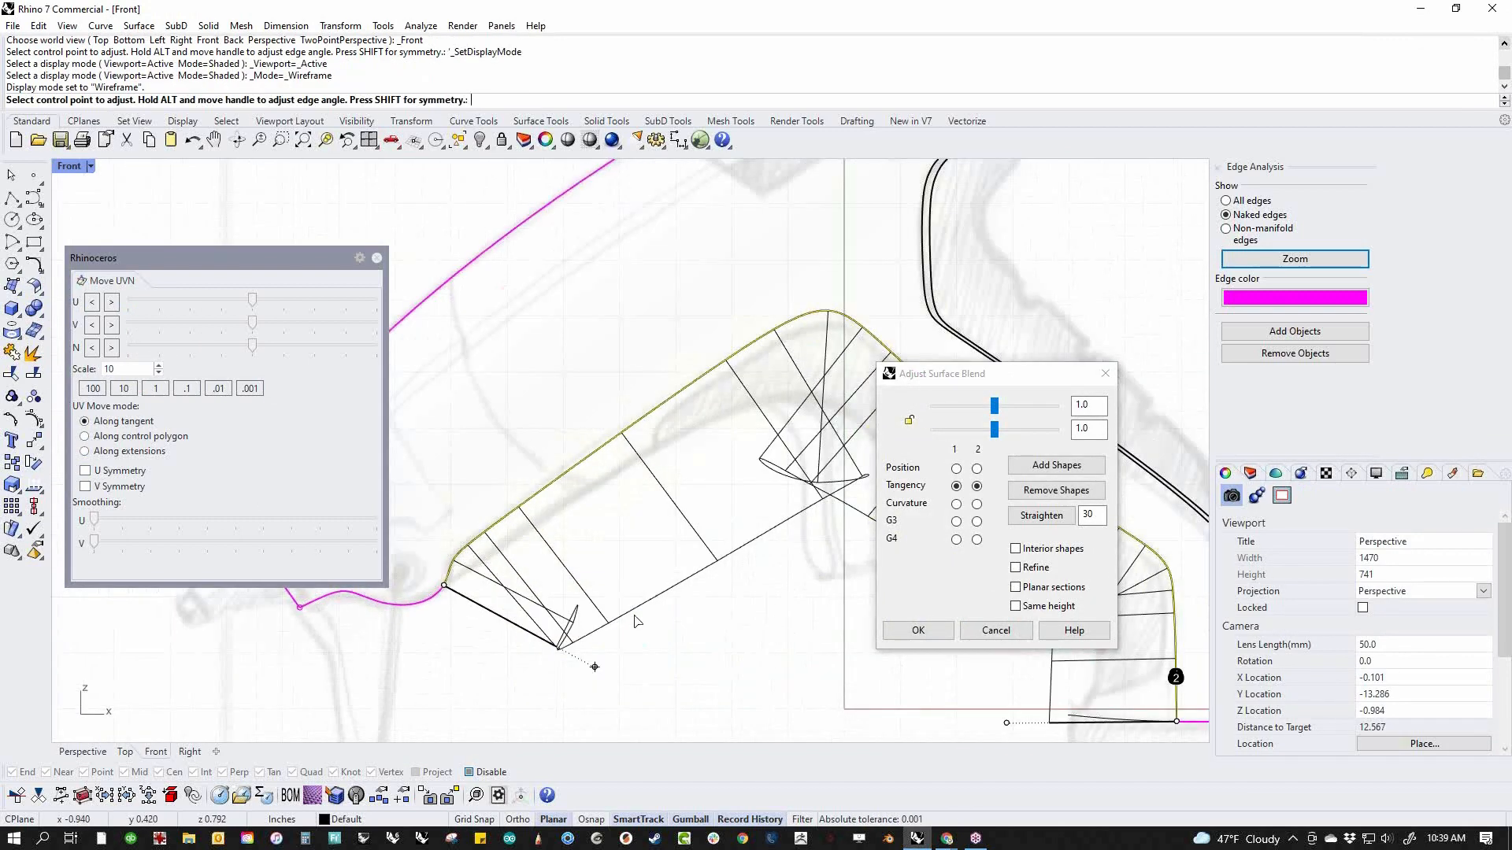
Lock the two bulge sliders of the surface blend together and set both to 0.737
scroll(636, 621, "down", 3)
scroll(697, 660, "up", 2)
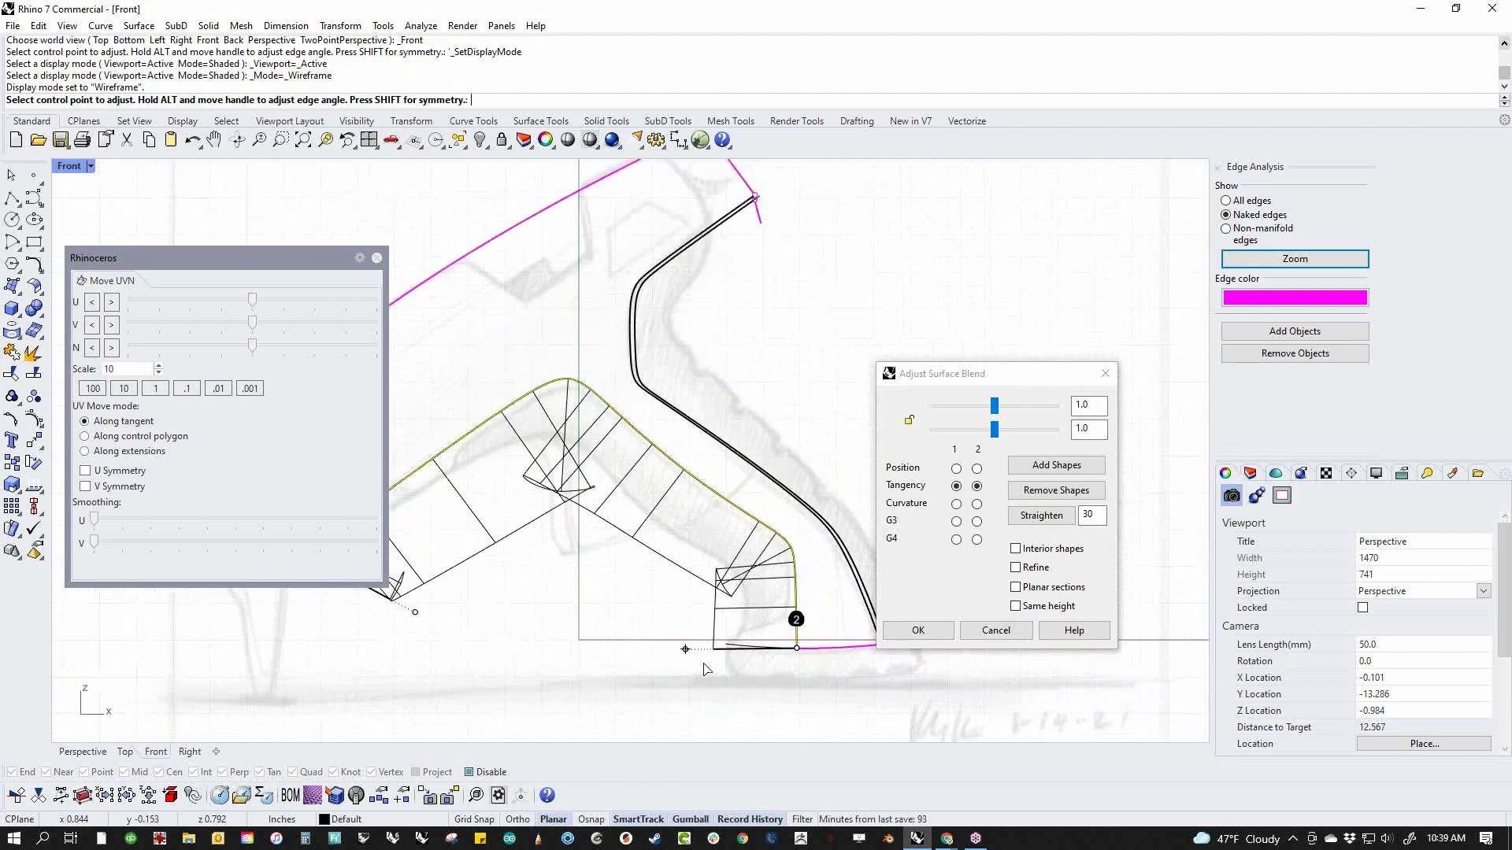
left_click(994, 433)
left_click_drag(994, 430, 981, 435)
right_click_drag(531, 596, 689, 604)
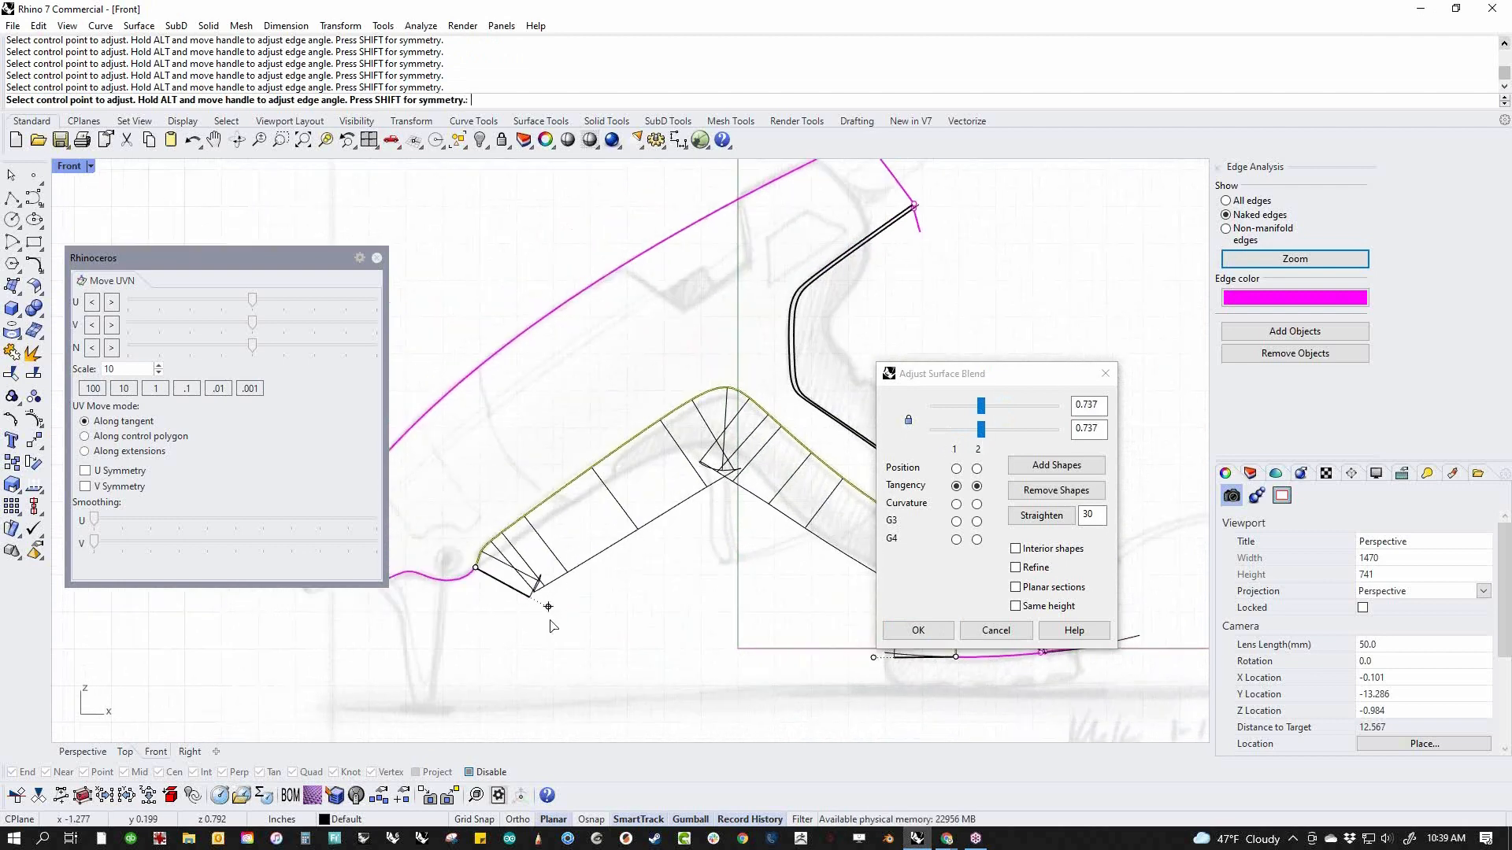
Shorten the blend's end shape at the nose by moving its control point close to the body edge
scroll(539, 610, "up", 3)
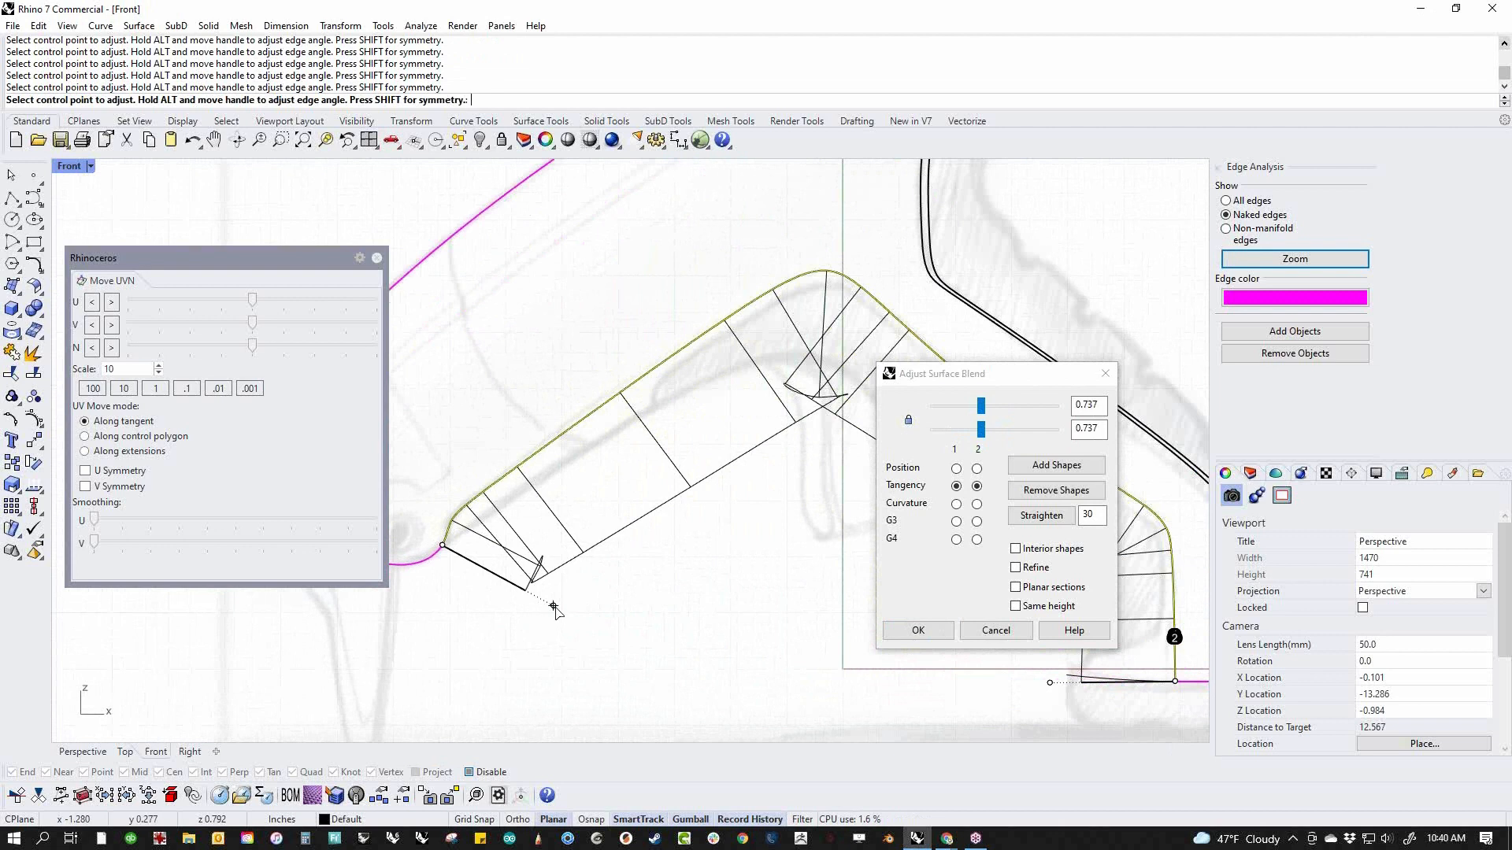
left_click(554, 607)
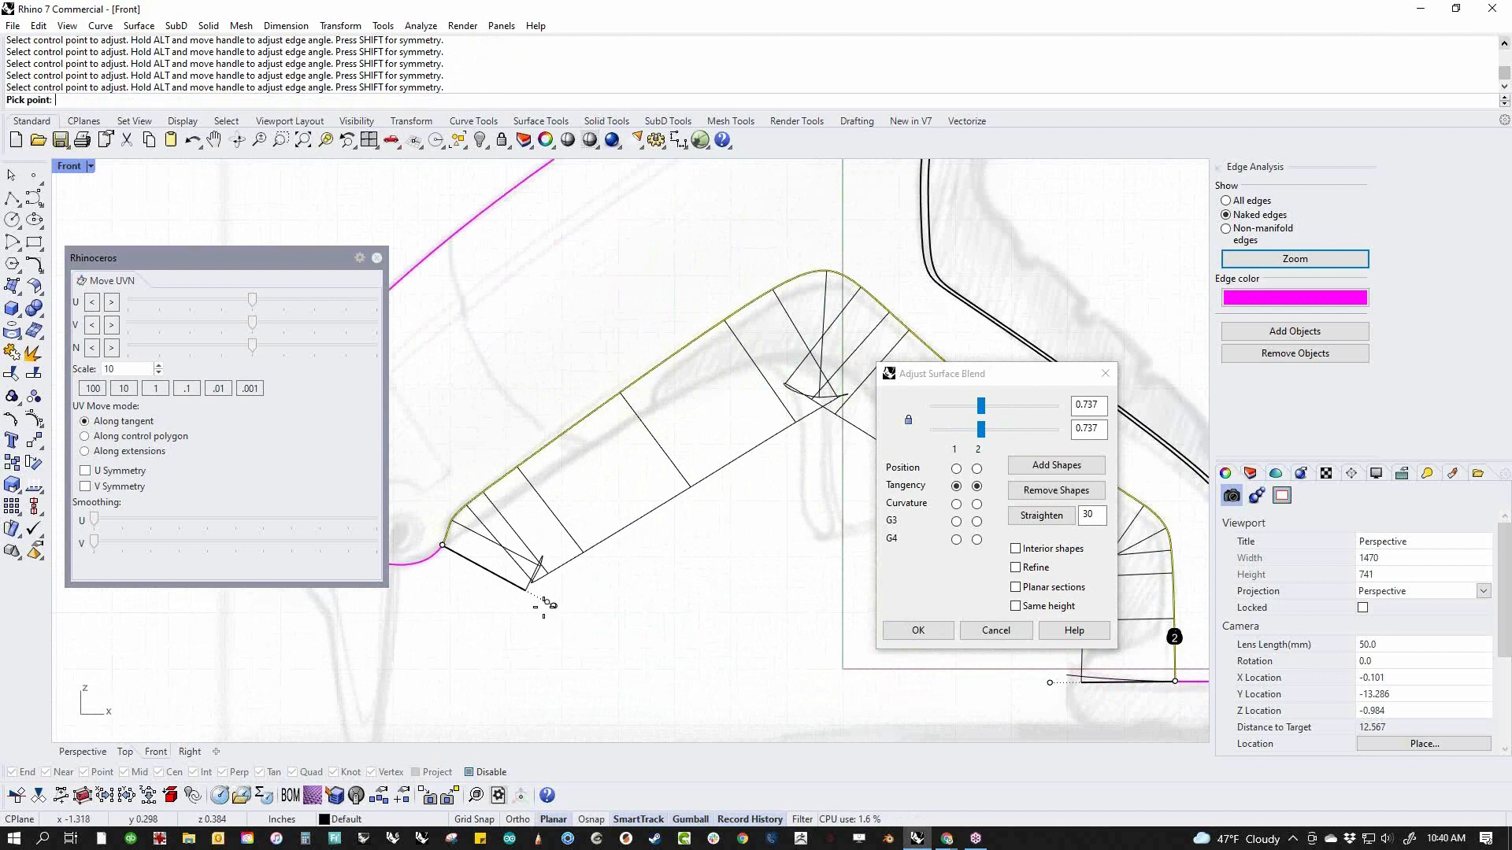
left_click(451, 560)
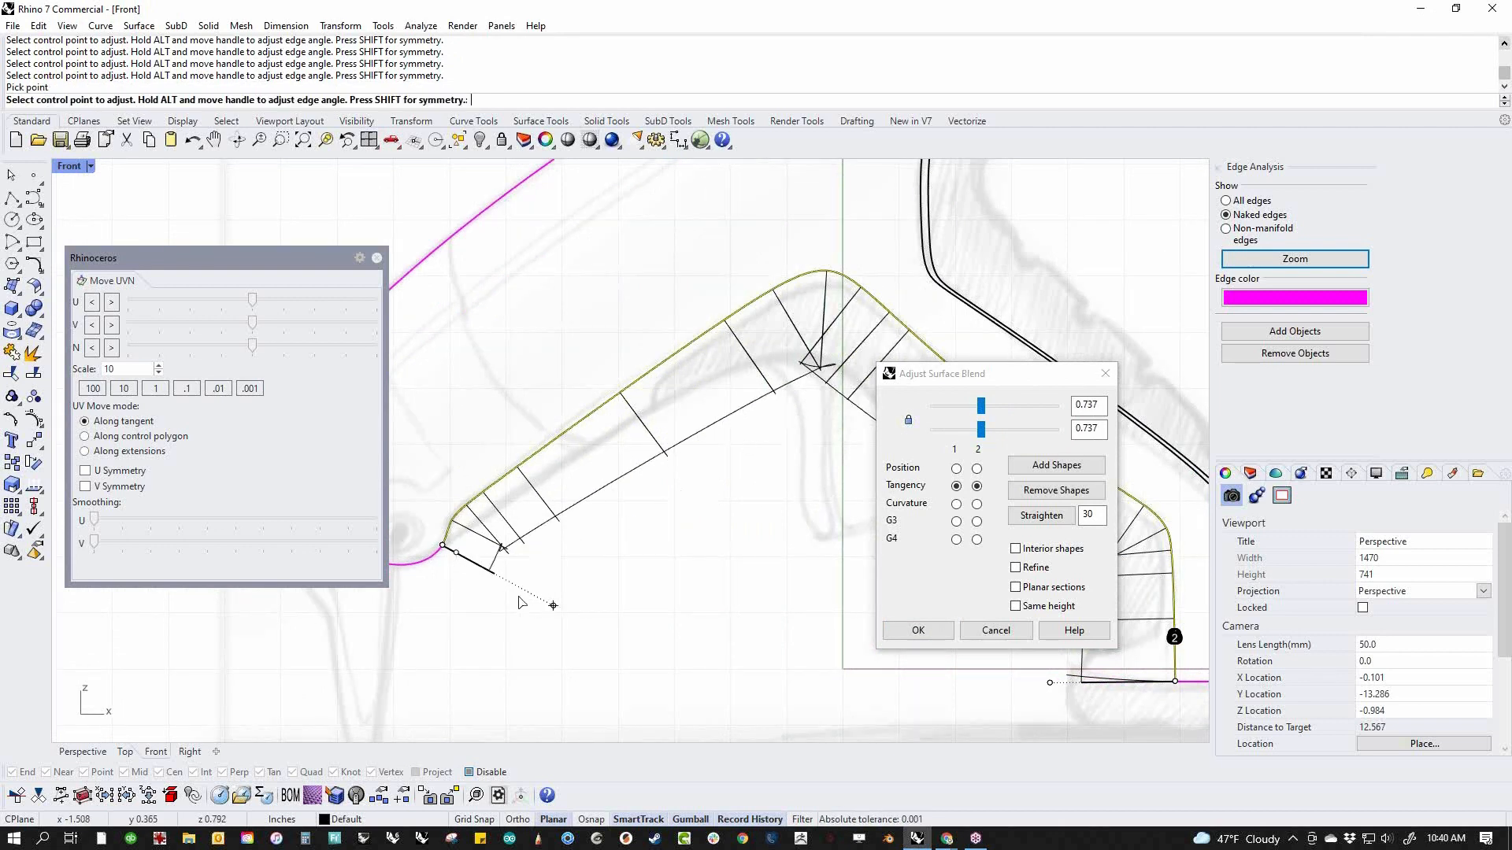
left_click(553, 606)
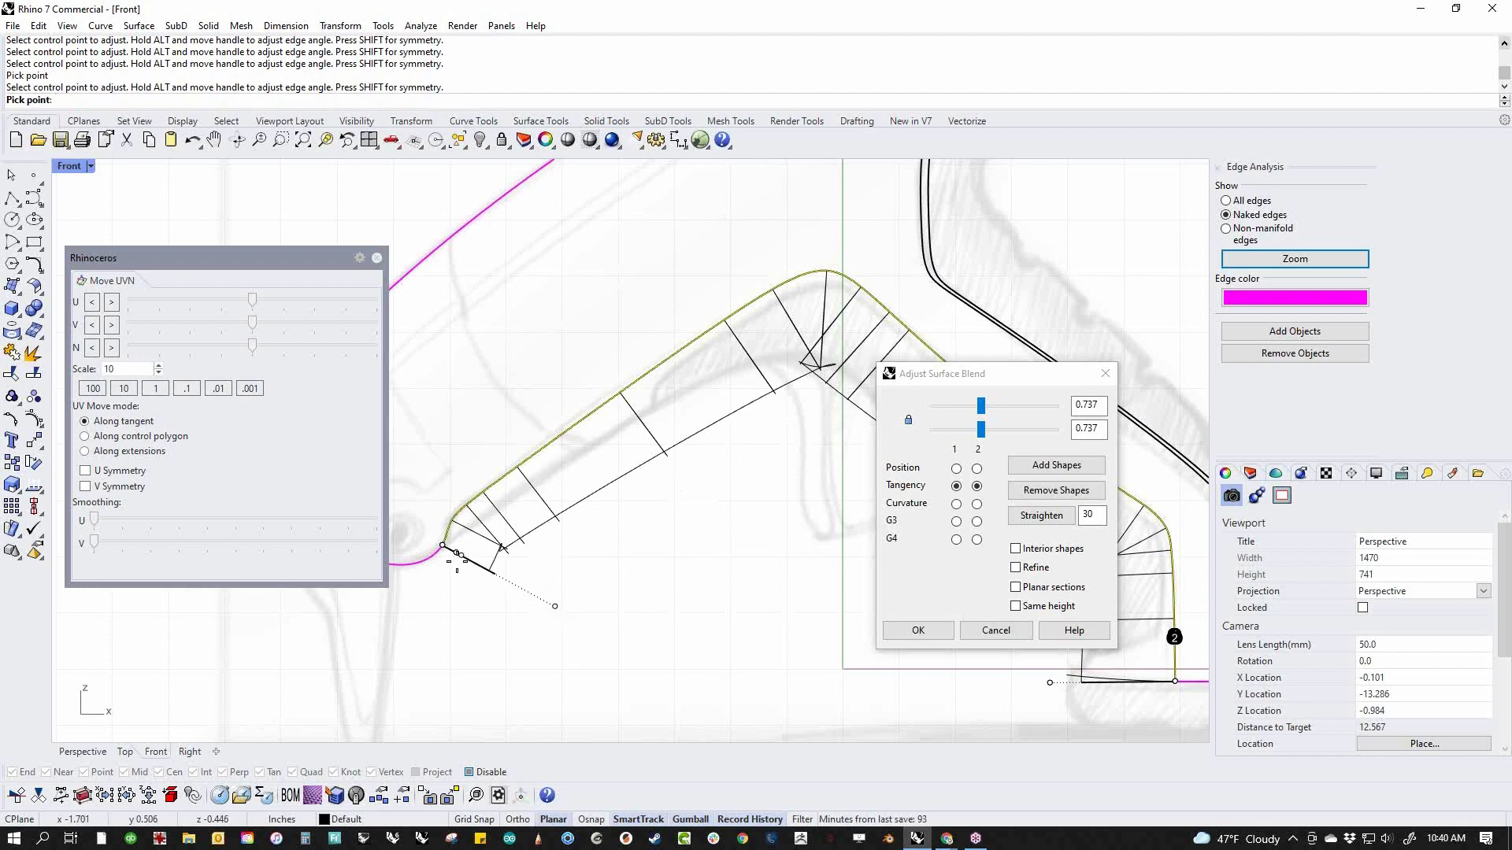
left_click(455, 553)
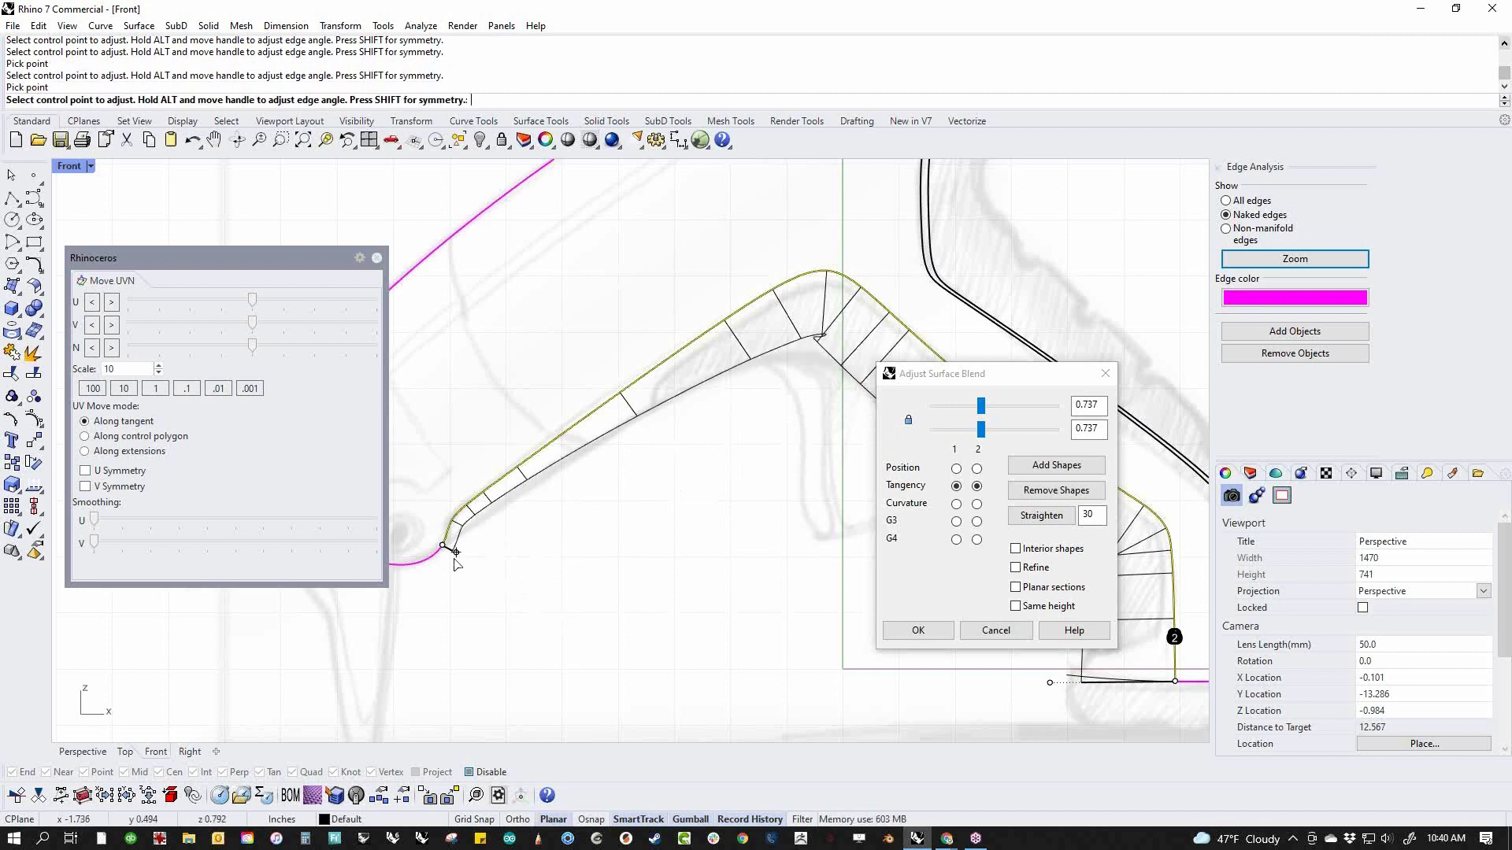
Compare the adjusted blend with the sketch along the underside and accept the surface blend with tangency at both edges
scroll(493, 539, "down", 2)
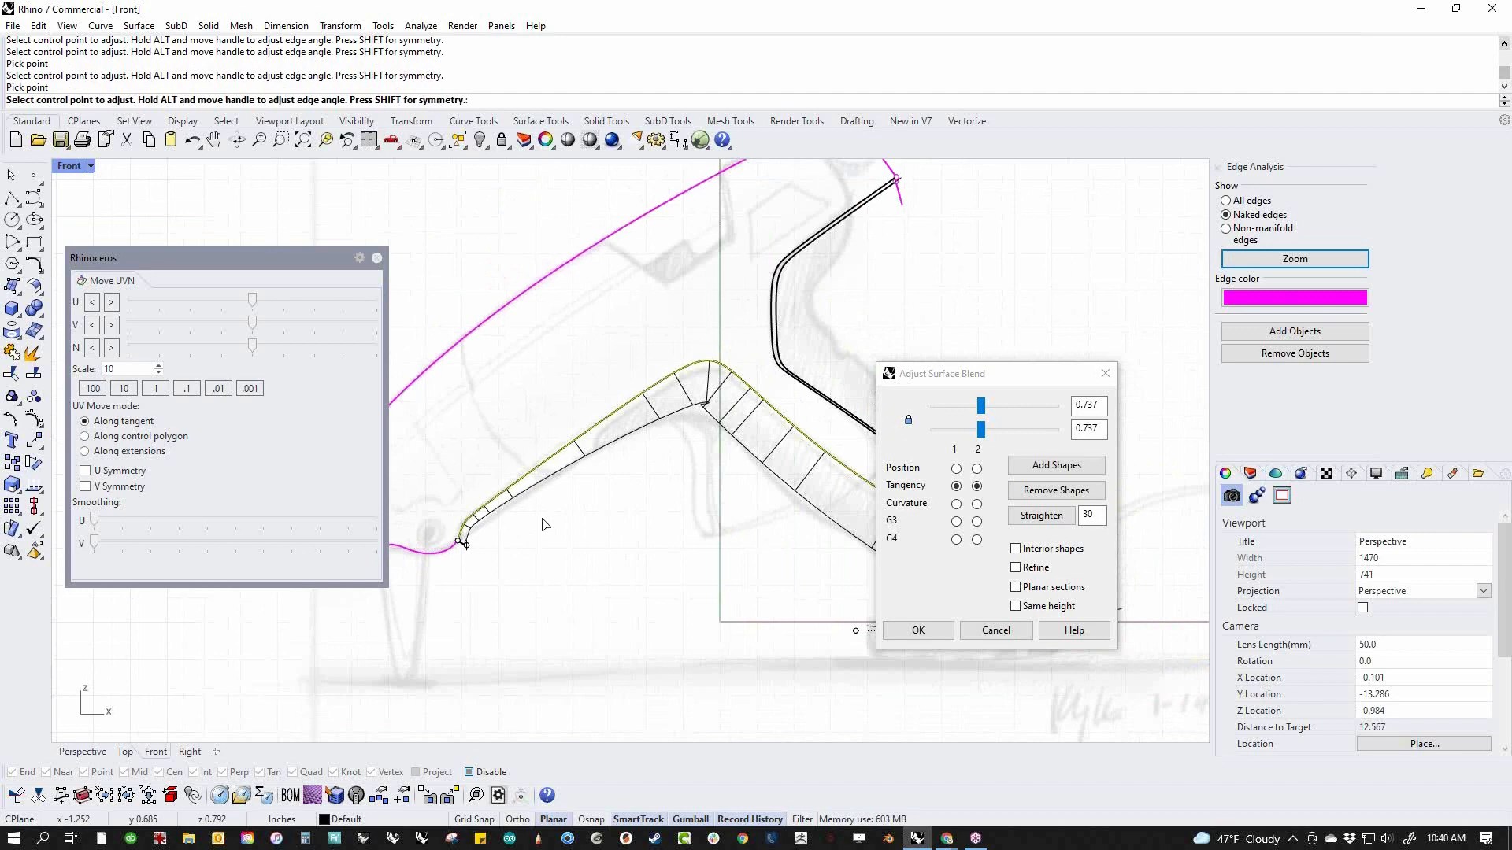
right_click_drag(729, 508, 654, 570)
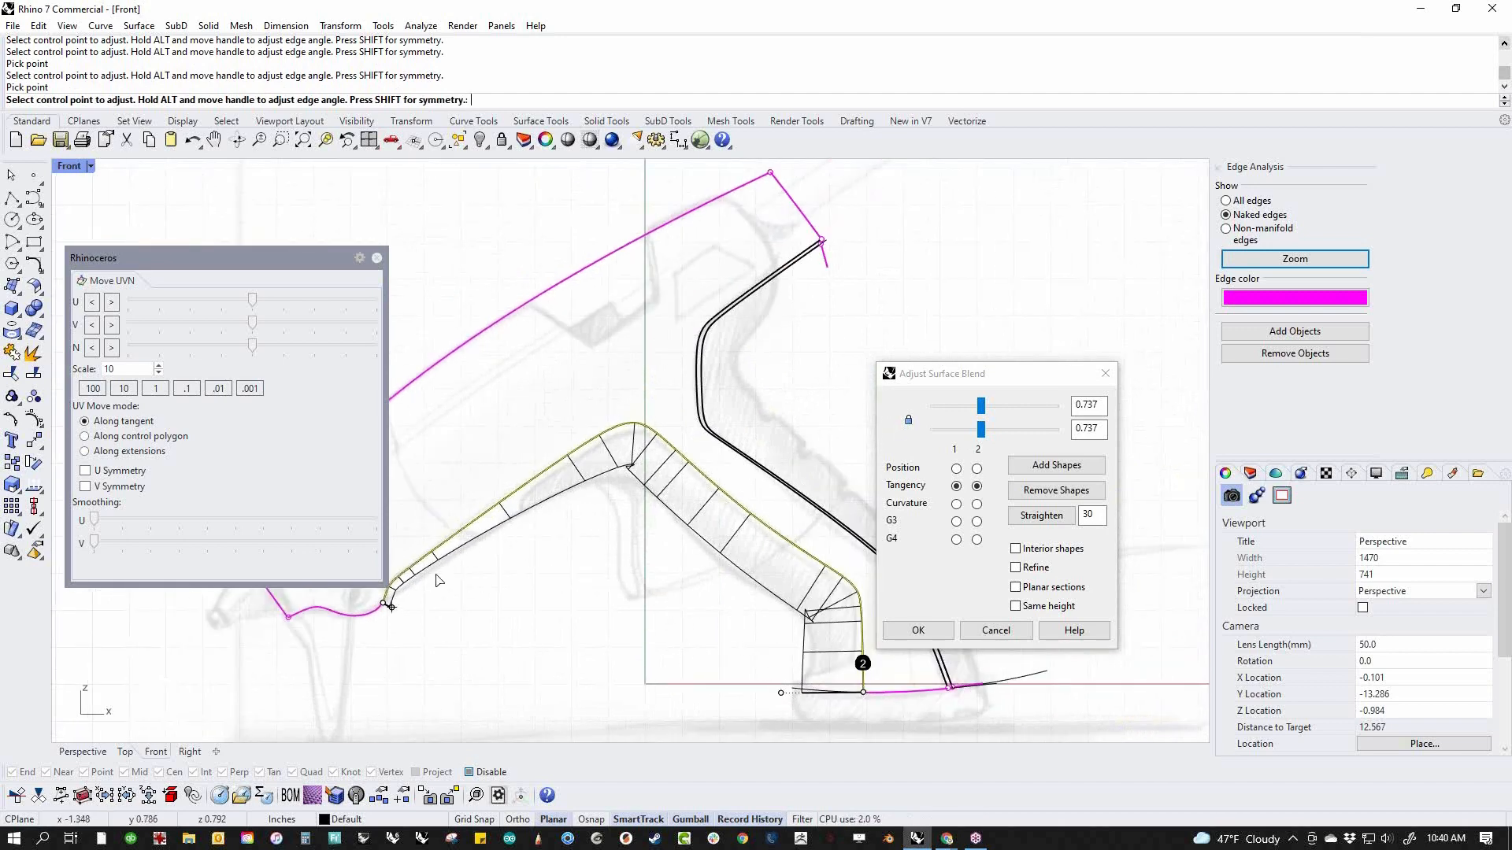
scroll(396, 602, "up", 3)
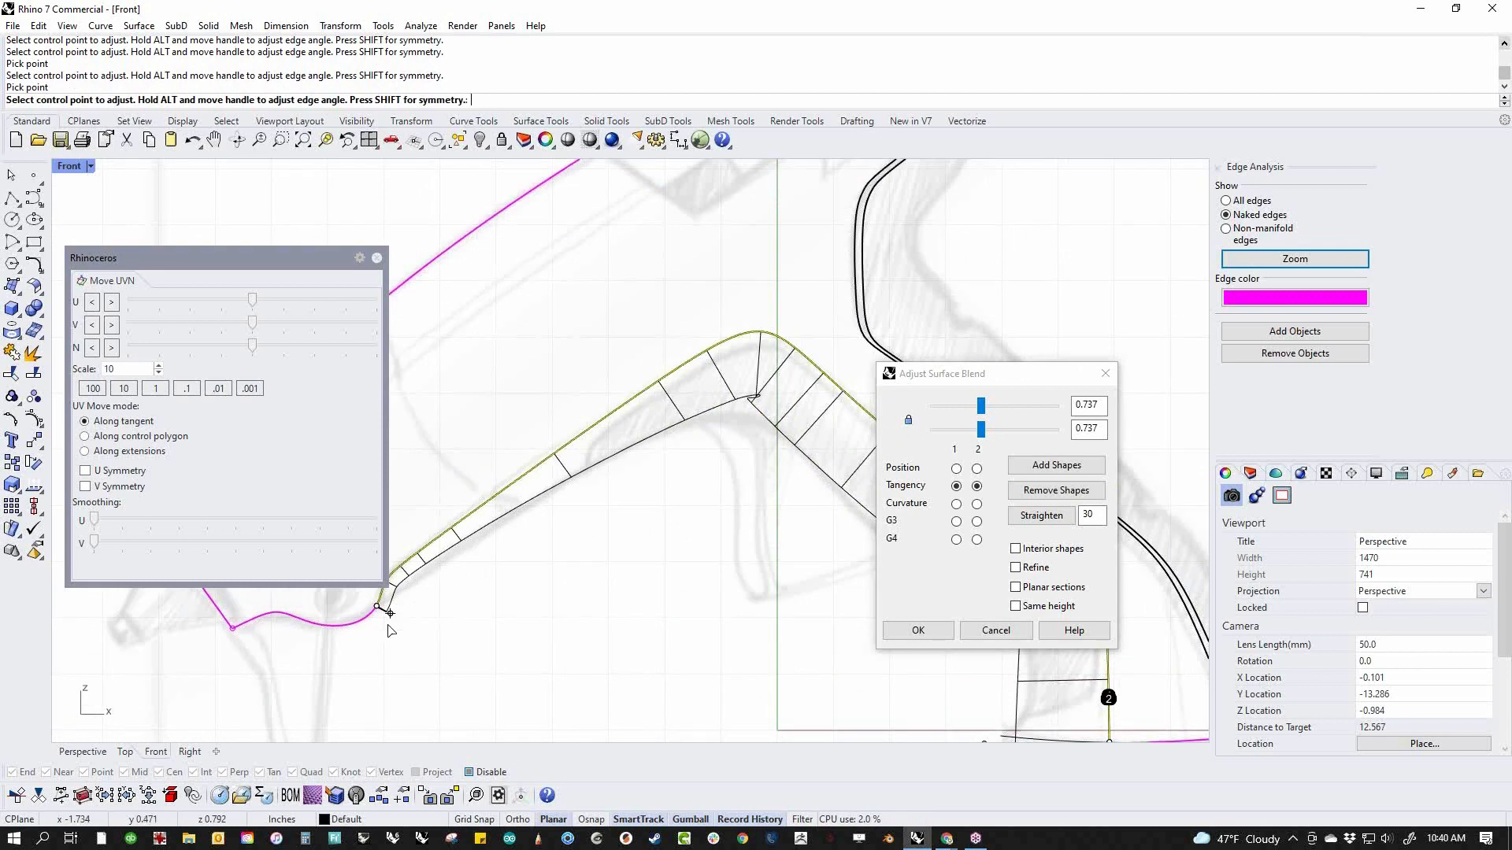
scroll(391, 630, "up", 3)
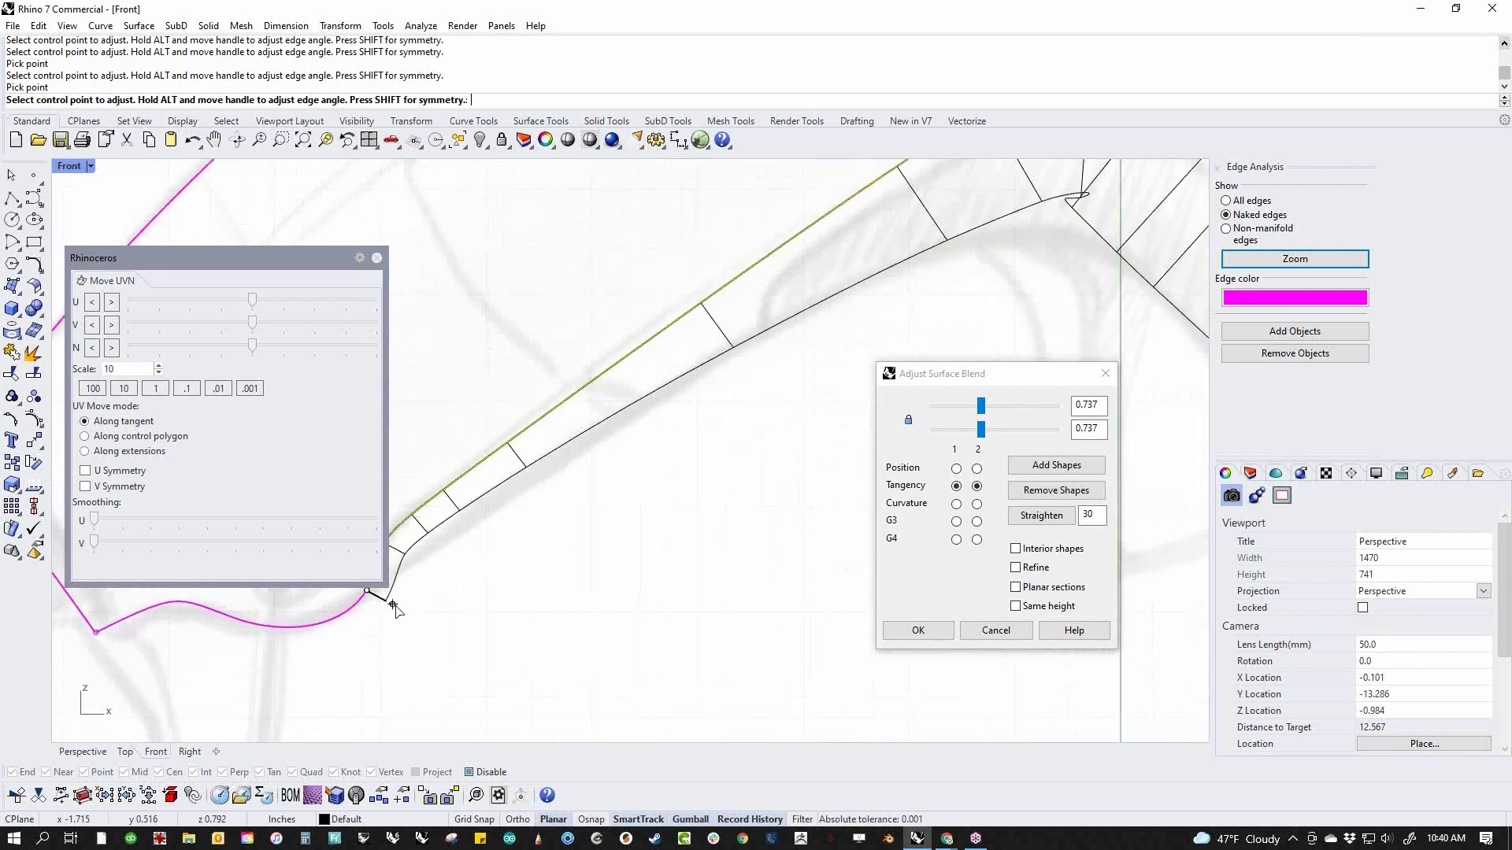
scroll(465, 592, "down", 3)
scroll(456, 599, "up", 3)
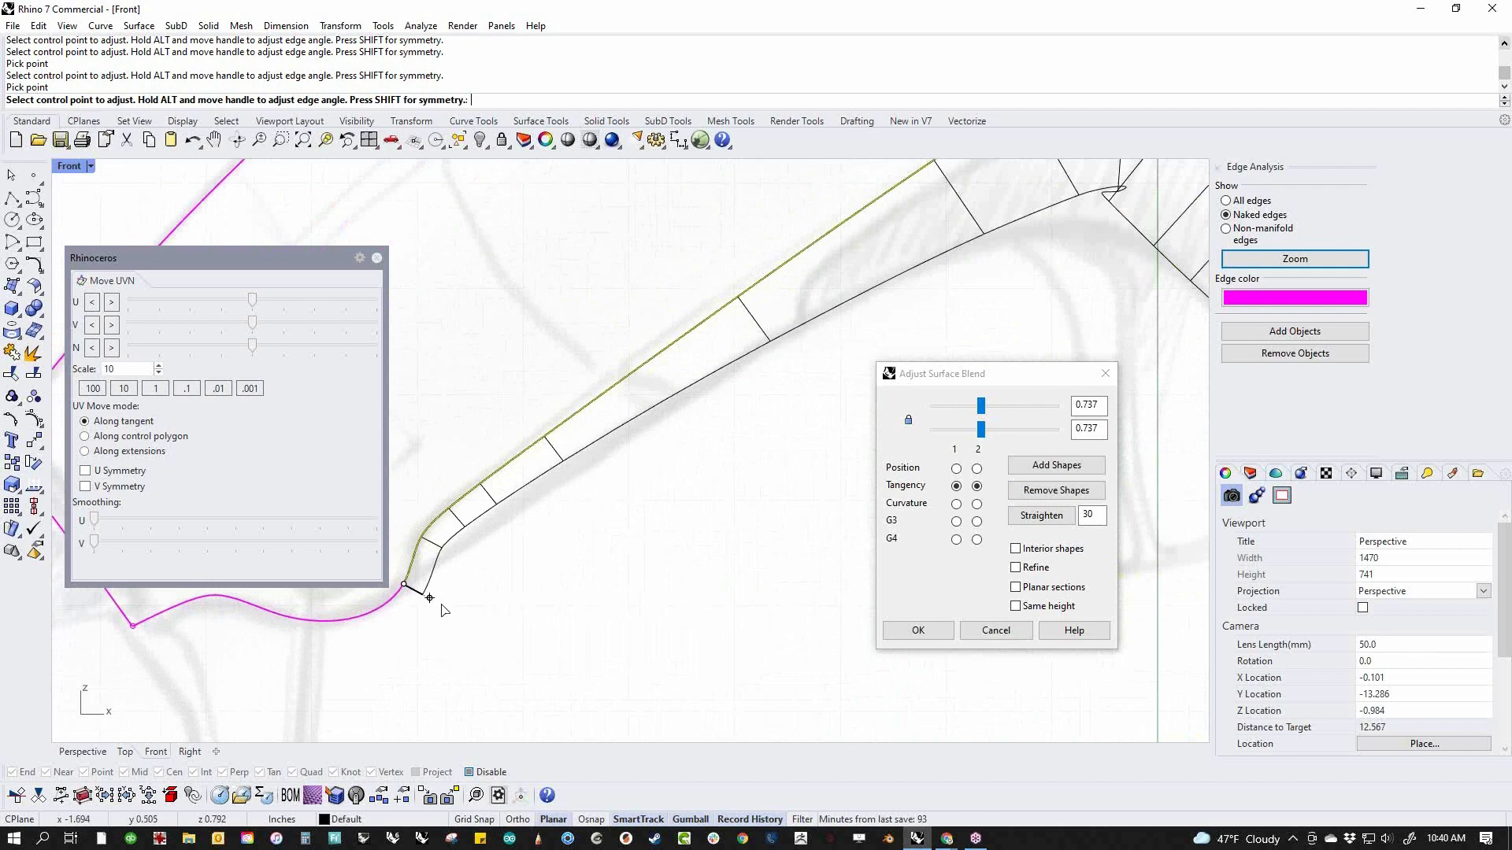
scroll(464, 607, "down", 2)
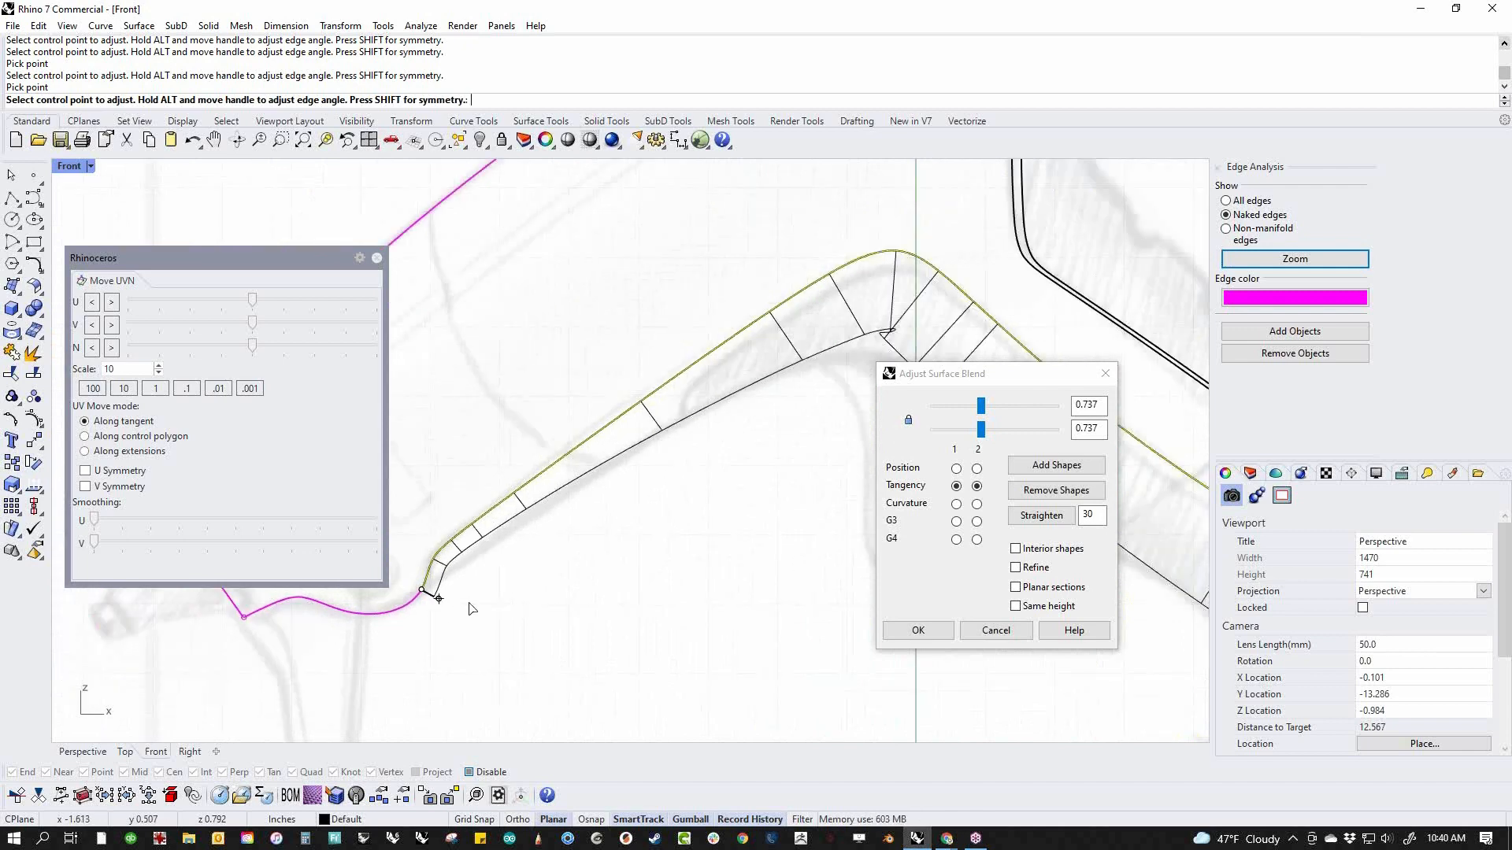
scroll(469, 608, "down", 3)
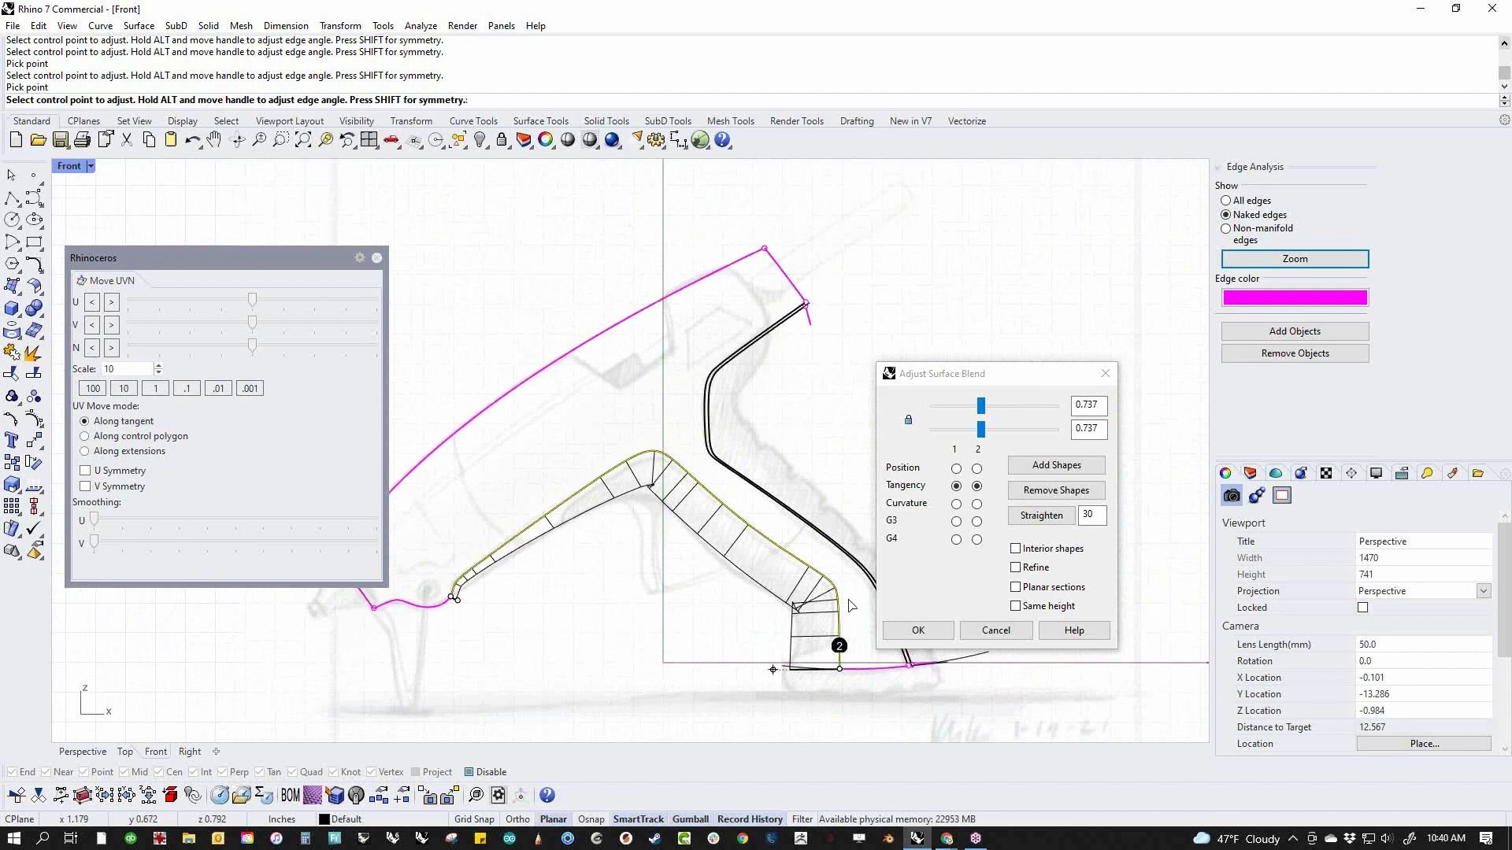
left_click(919, 630)
Try to turn on control points for the blended underside polysurface, and delete that polysurface
scroll(689, 539, "up", 2)
left_click_drag(719, 592, 678, 507)
left_click(34, 375)
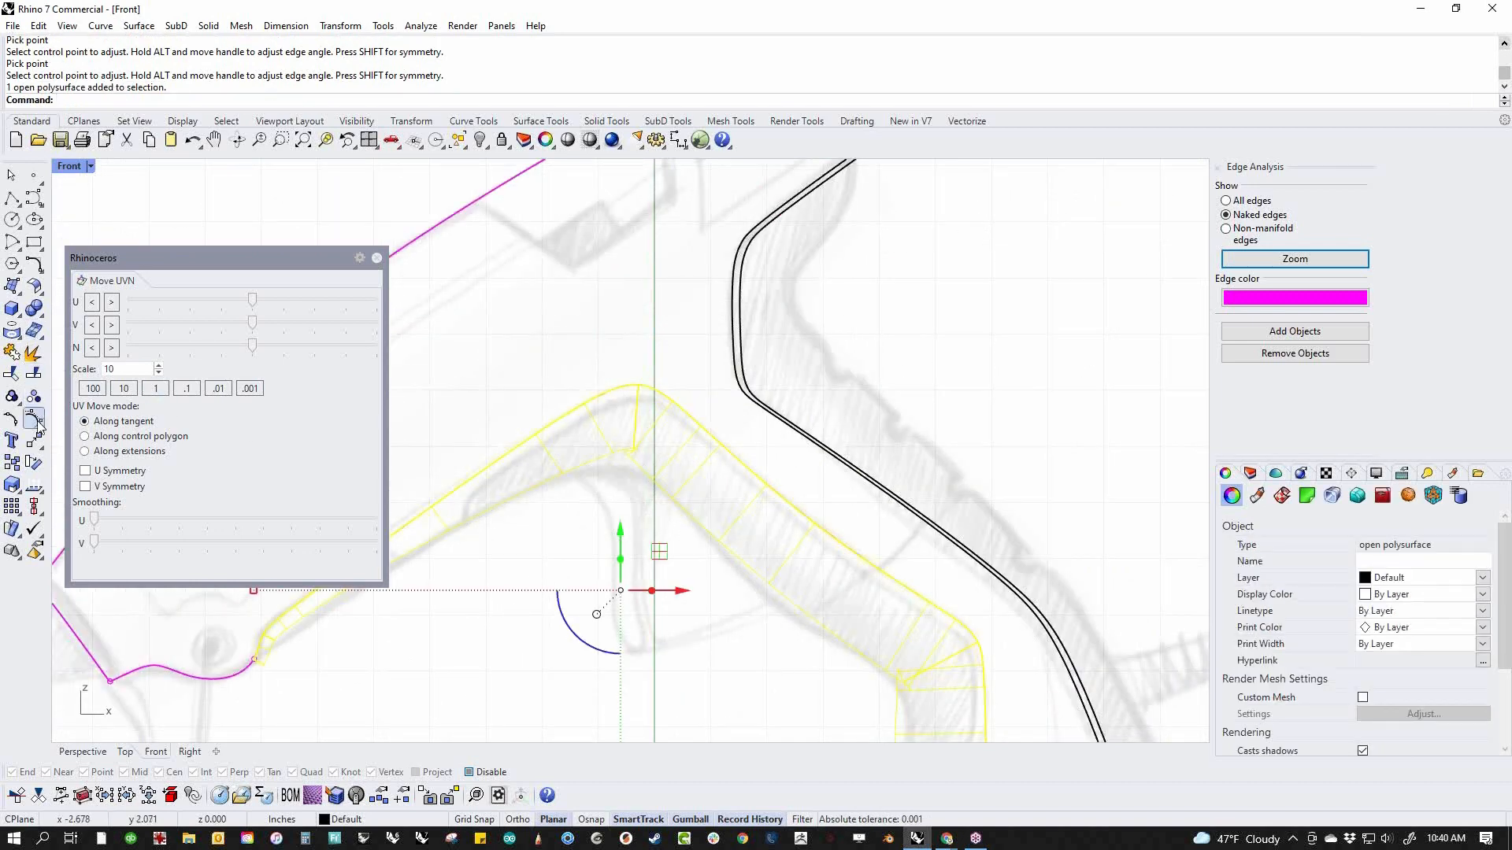
left_click(530, 615)
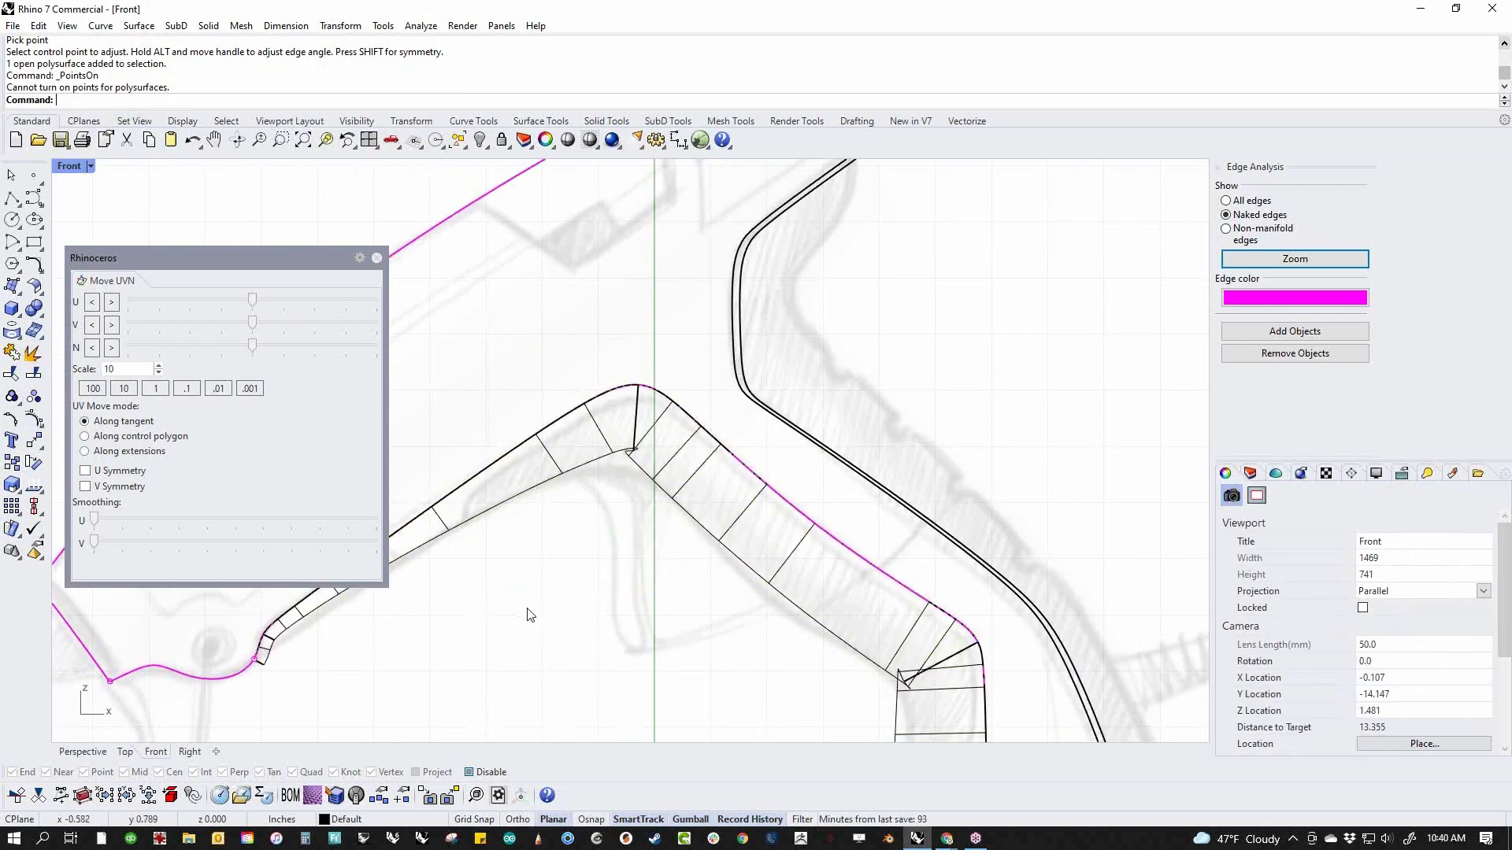
scroll(747, 648, "down", 3)
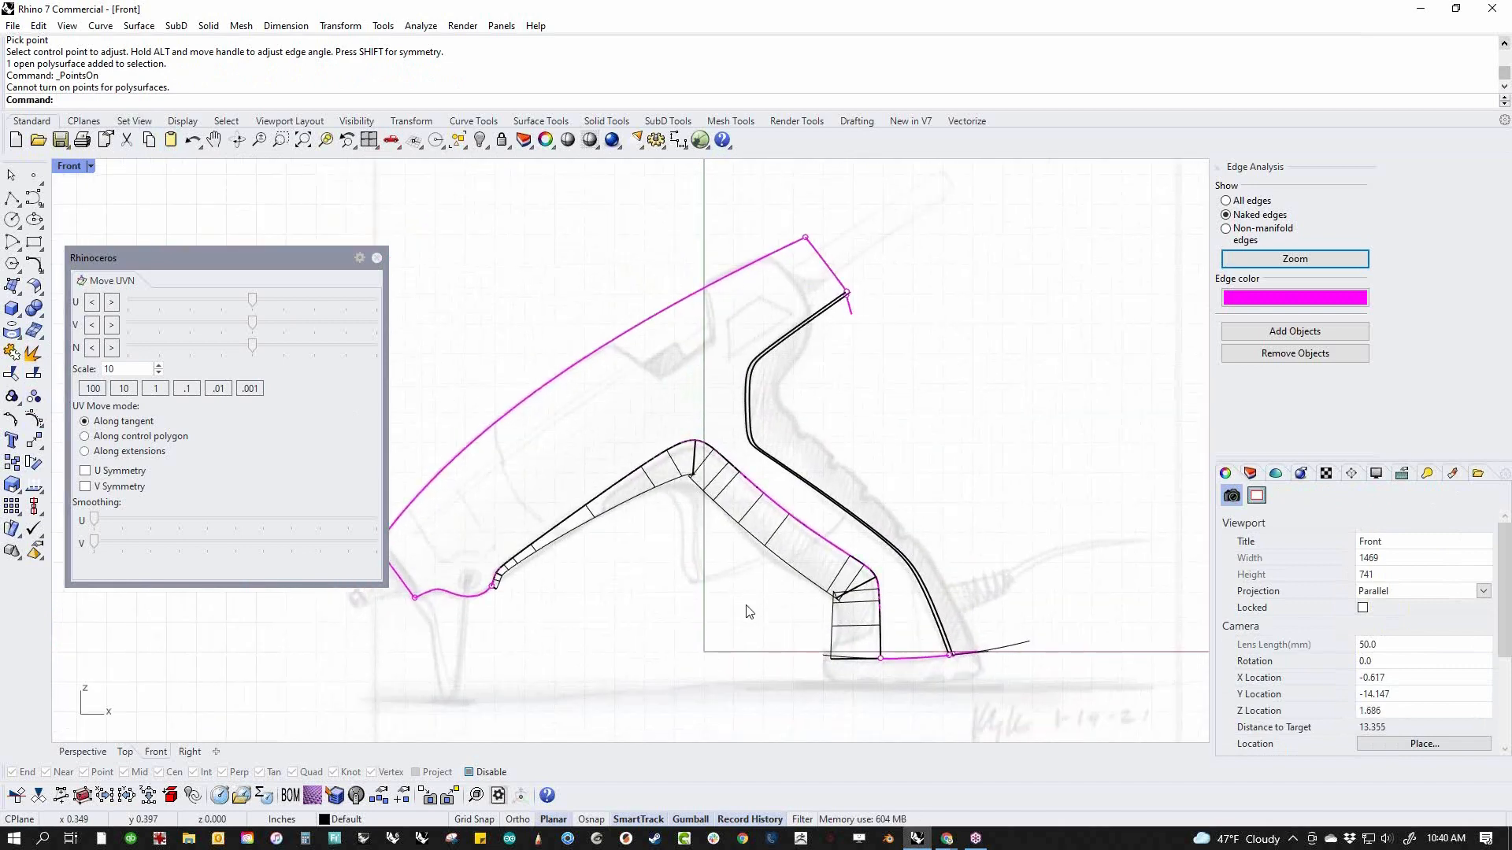
left_click(773, 589)
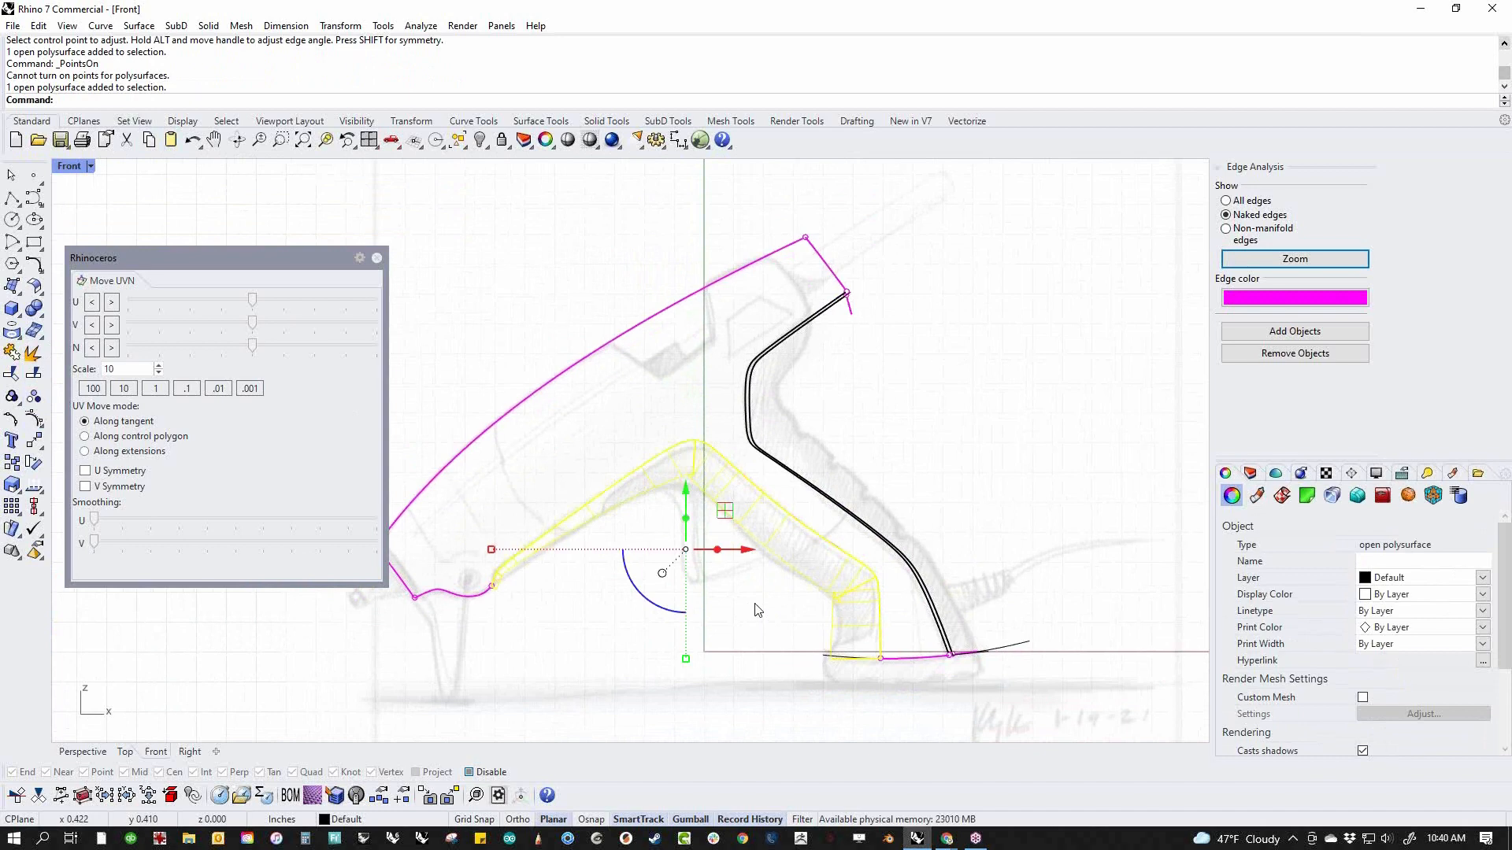
key("Delete")
In the perspective view, create a blend curve between the two bottom edges of the handle, and undo it
type("p")
key("Return")
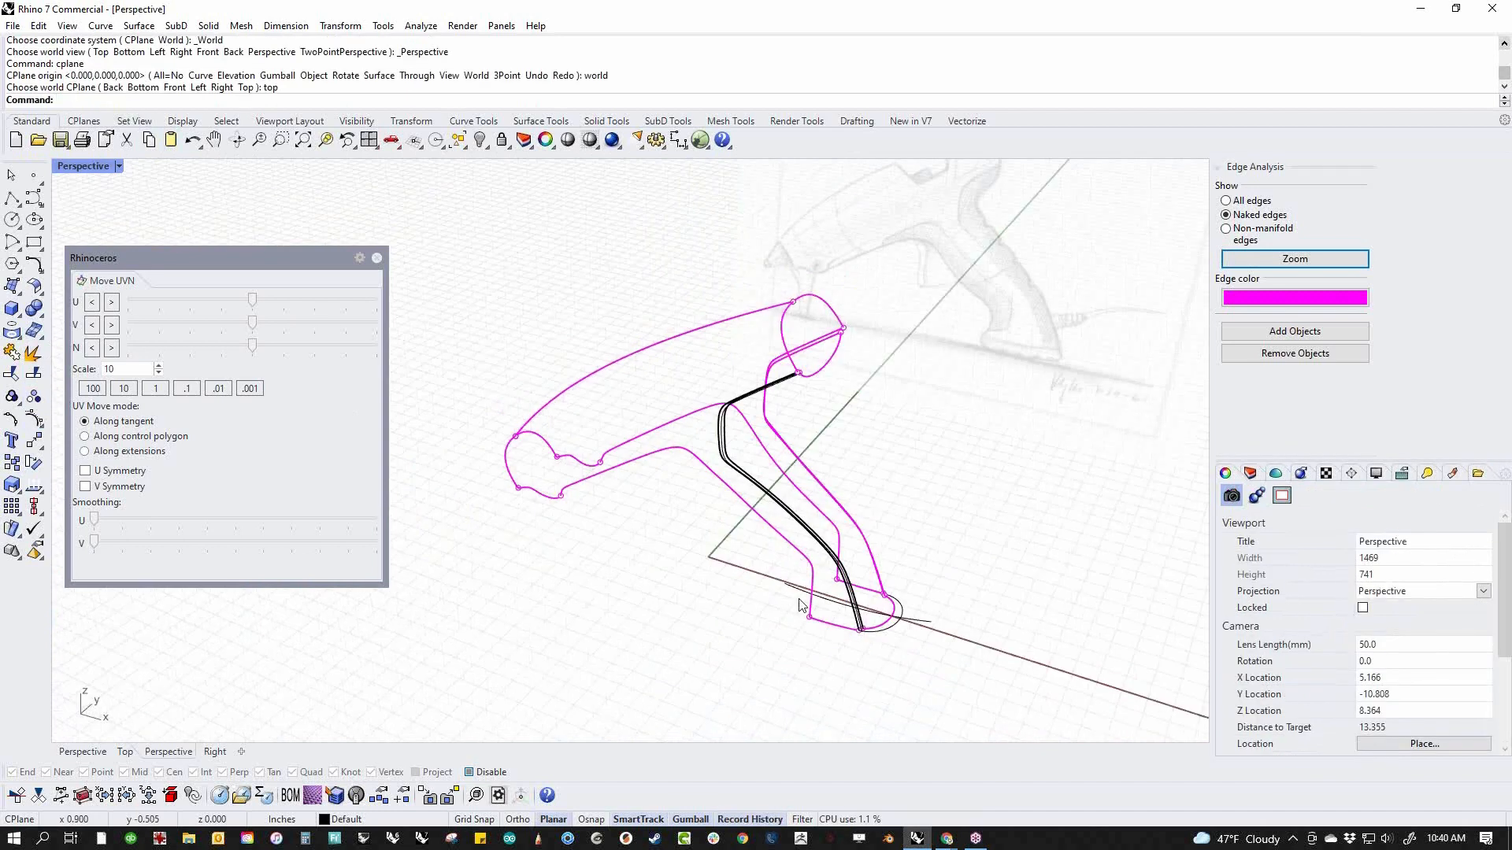
right_click_drag(760, 607, 917, 541)
scroll(748, 611, "up", 5)
middle_click(748, 612)
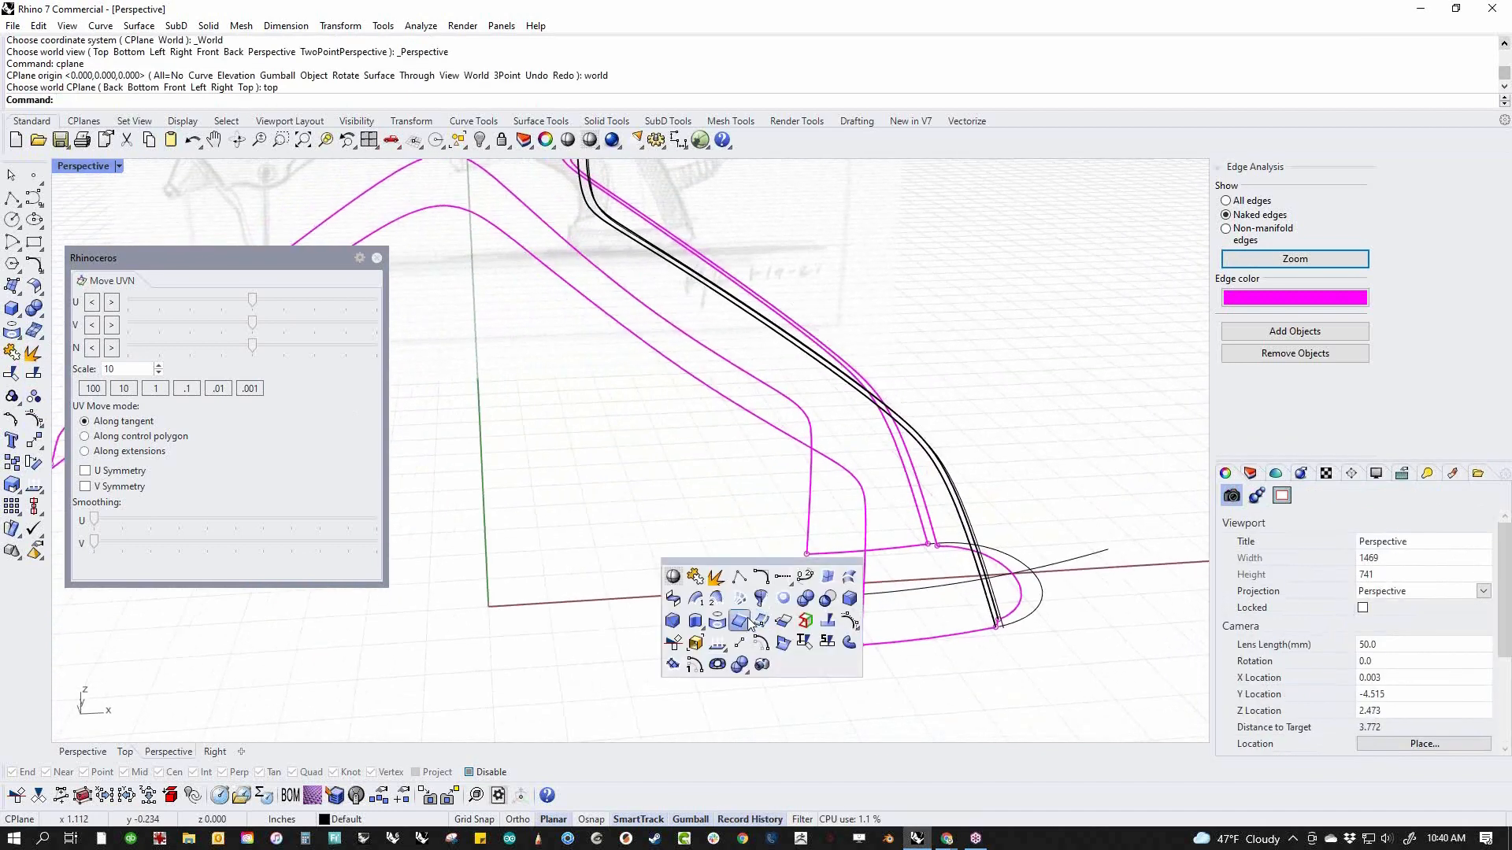
left_click(803, 577)
left_click(818, 554)
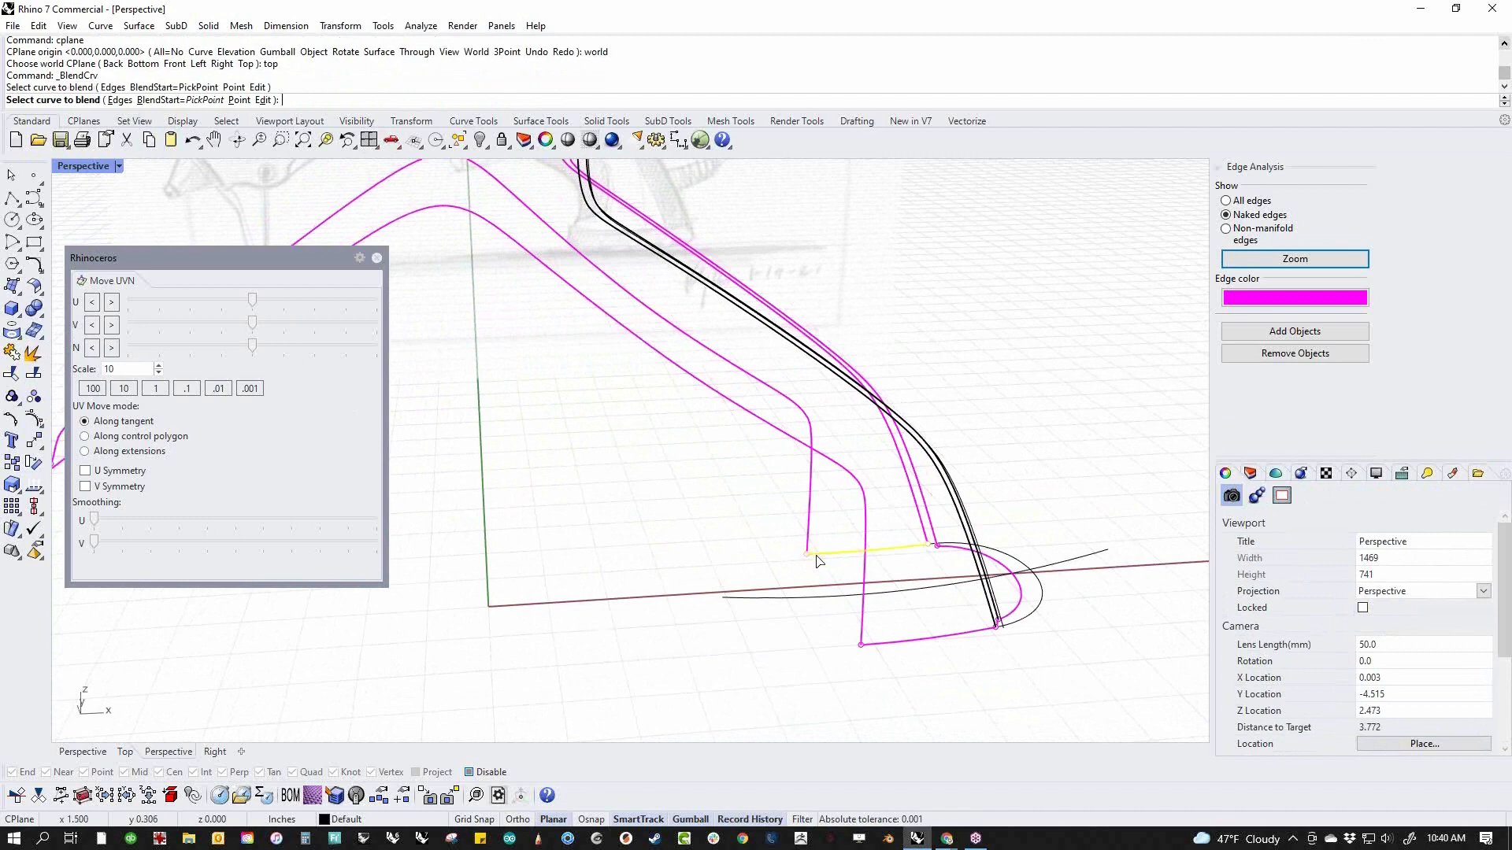
left_click(893, 643)
left_click(1021, 714)
scroll(851, 641, "down", 3)
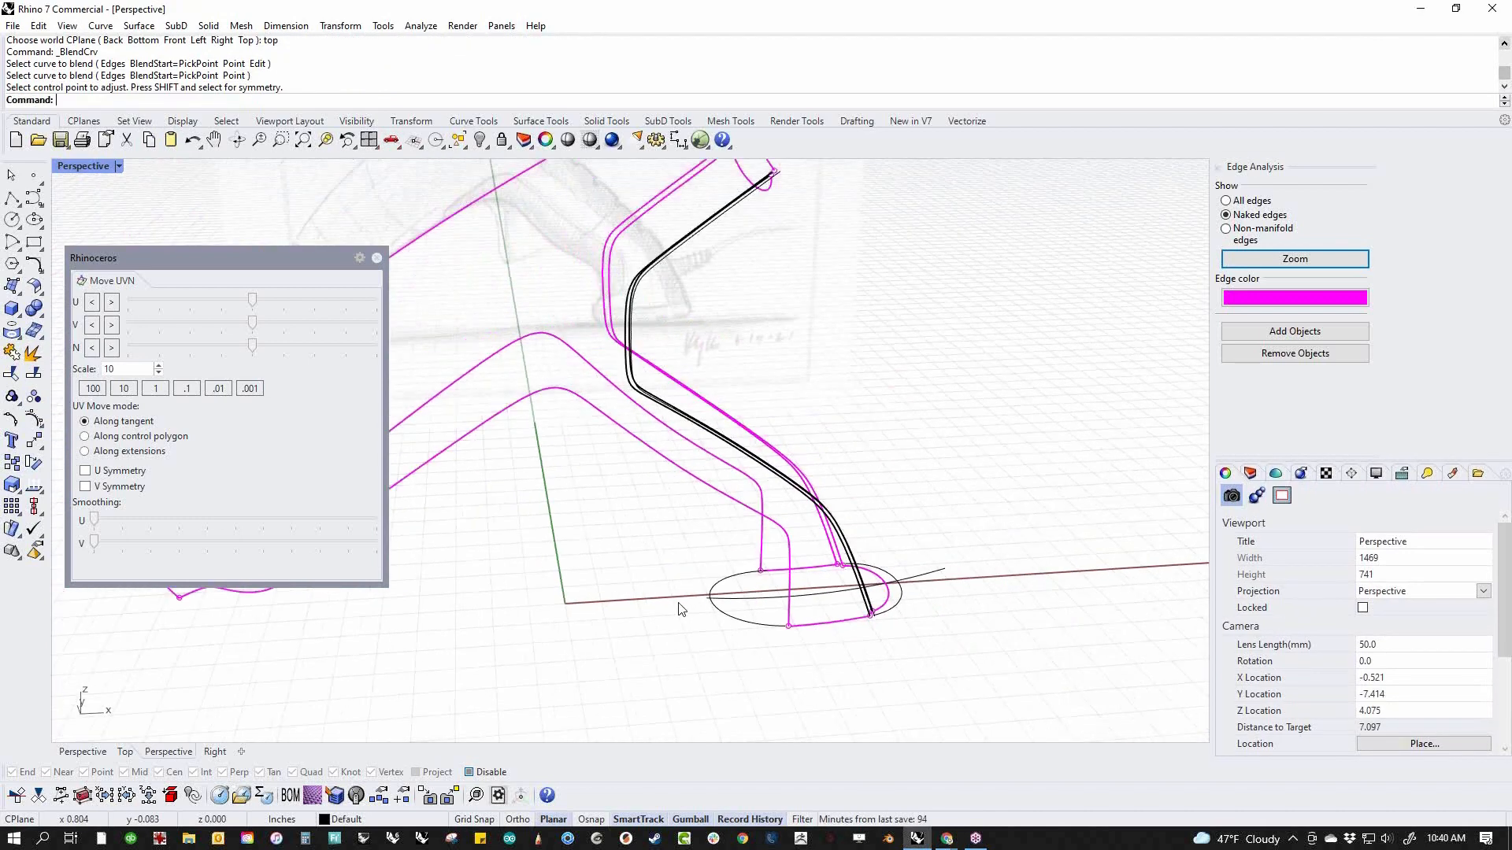
key("ctrl+z")
Start a tangent curve blend between the two handle bottom edges and move both start points to the edges' front corners
right_click_drag(852, 649, 913, 611)
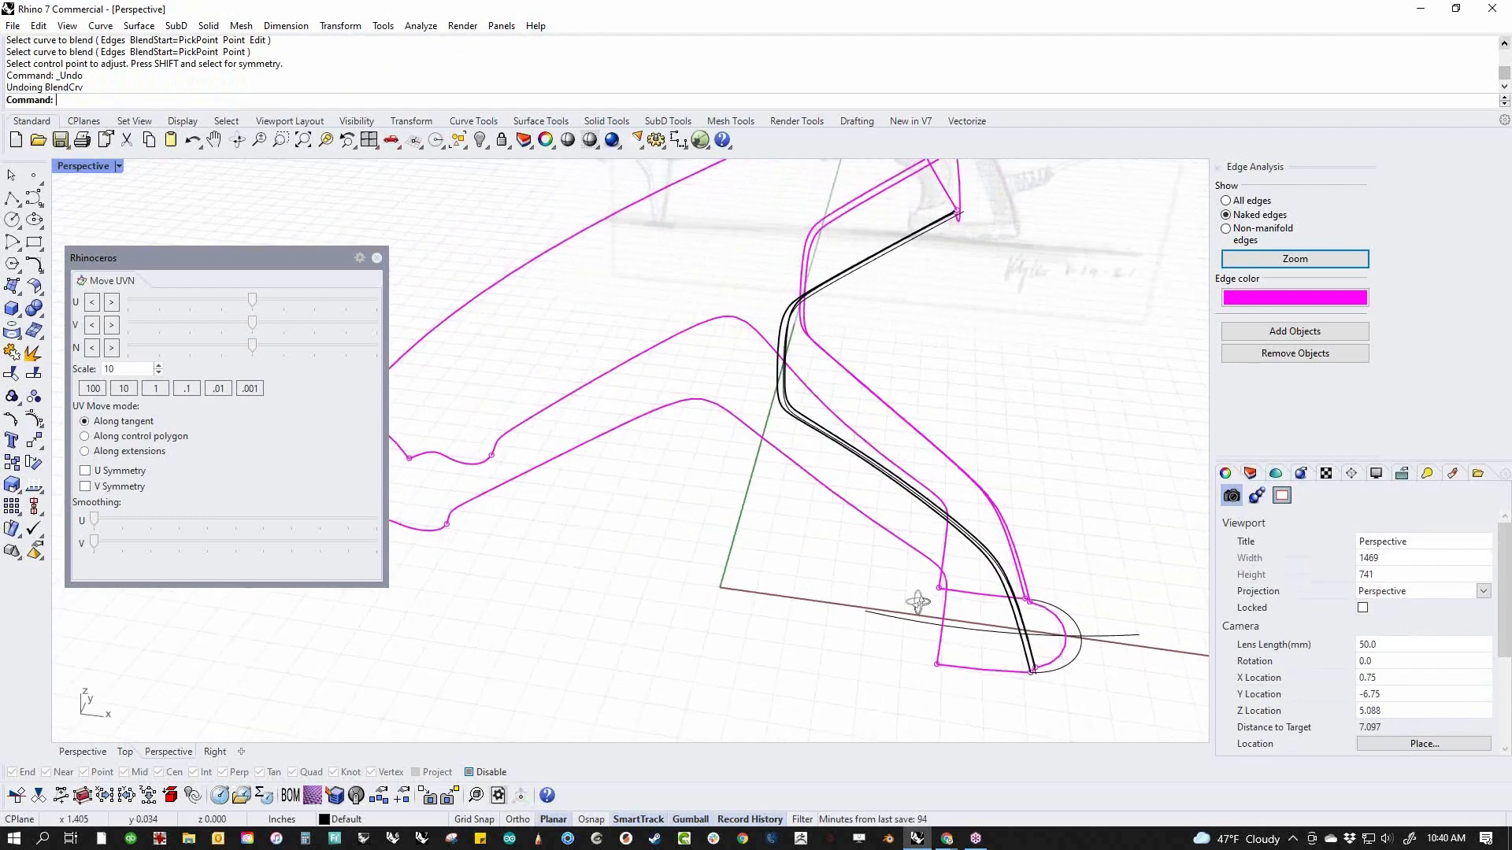
scroll(931, 607, "up", 6)
right_click(1012, 601)
left_click(983, 586)
left_click(966, 716)
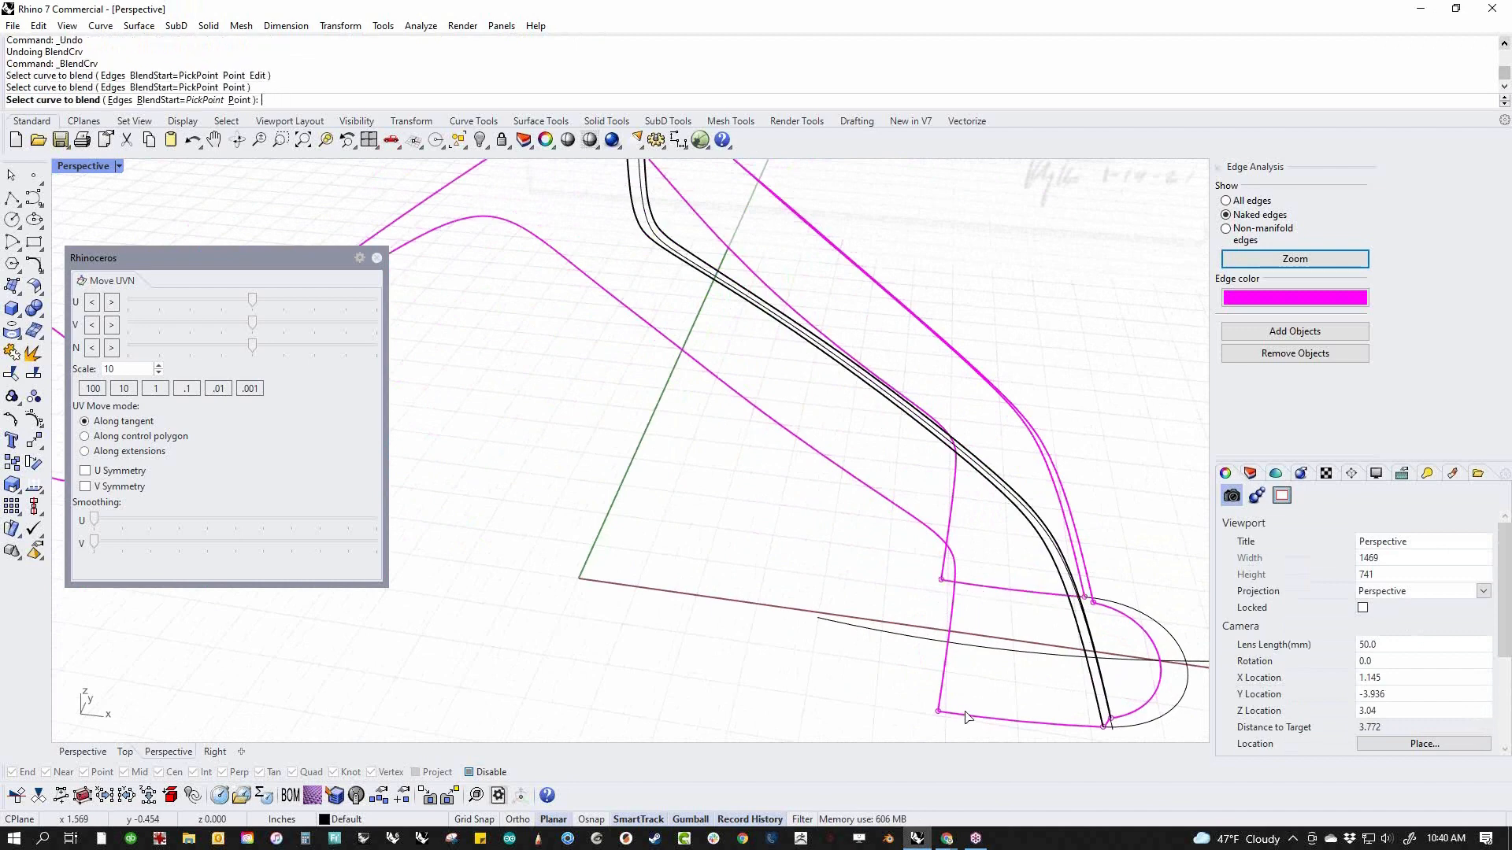
left_click_drag(965, 714, 934, 710)
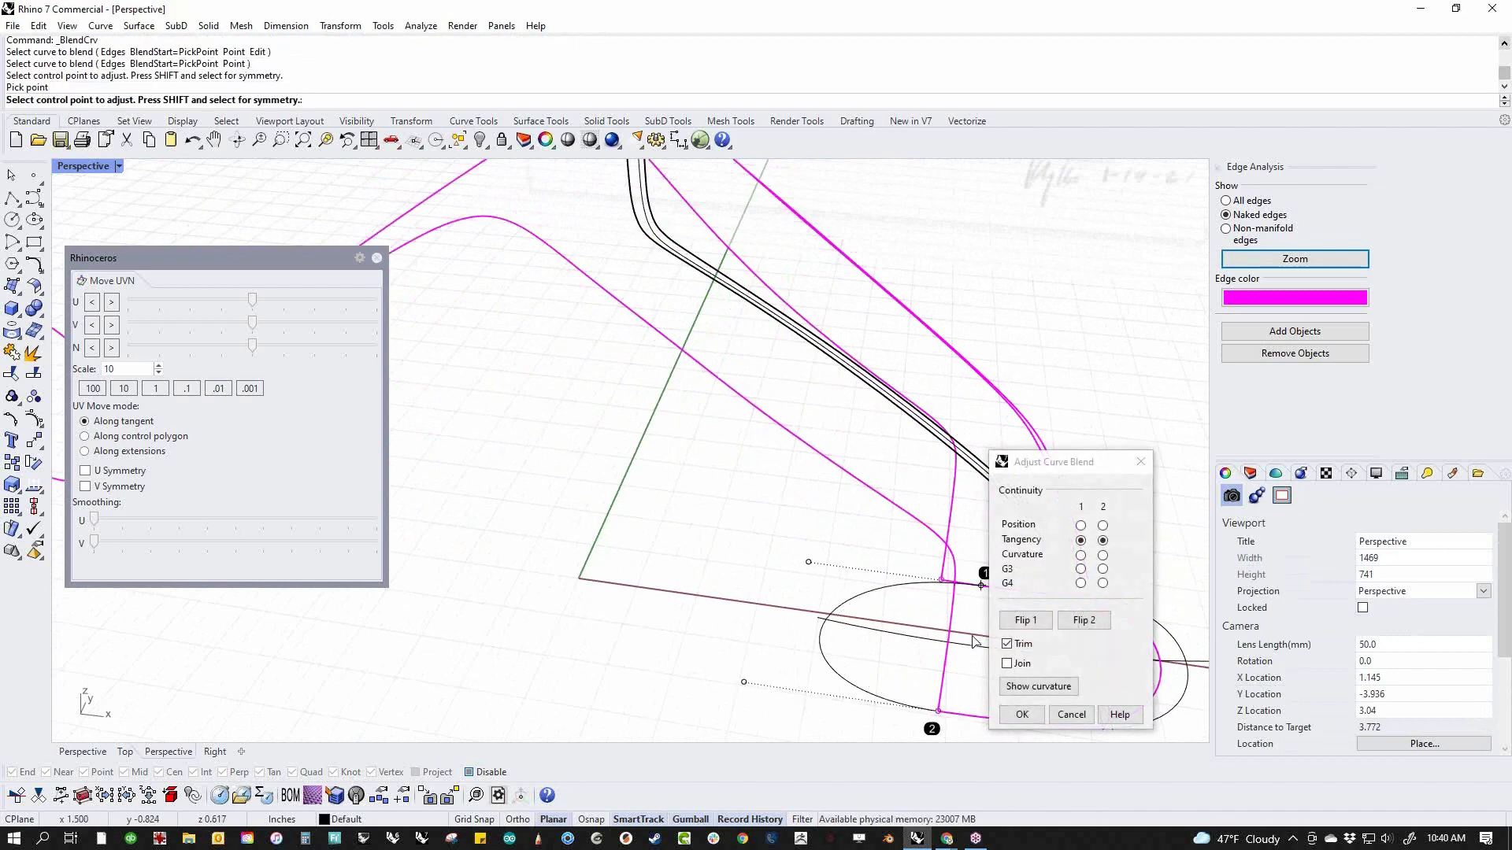
left_click_drag(977, 588, 923, 587)
right_click_drag(630, 642, 672, 596)
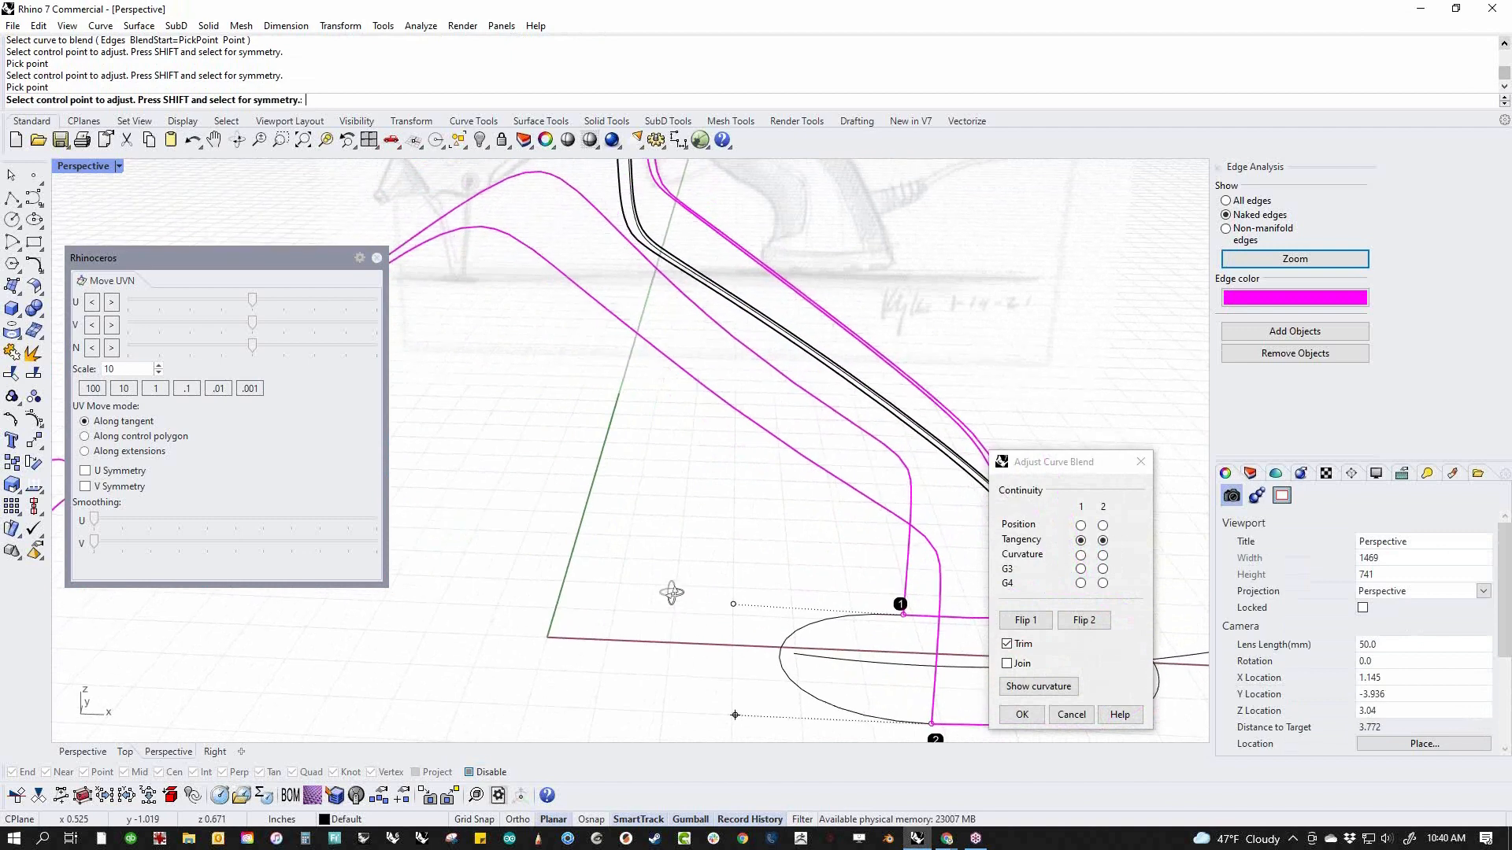
In the front view, shorten the handle-bottom blend's tangent handles to match the sketch and accept the blend curve
scroll(674, 600, "down", 5)
type("f")
key("Return")
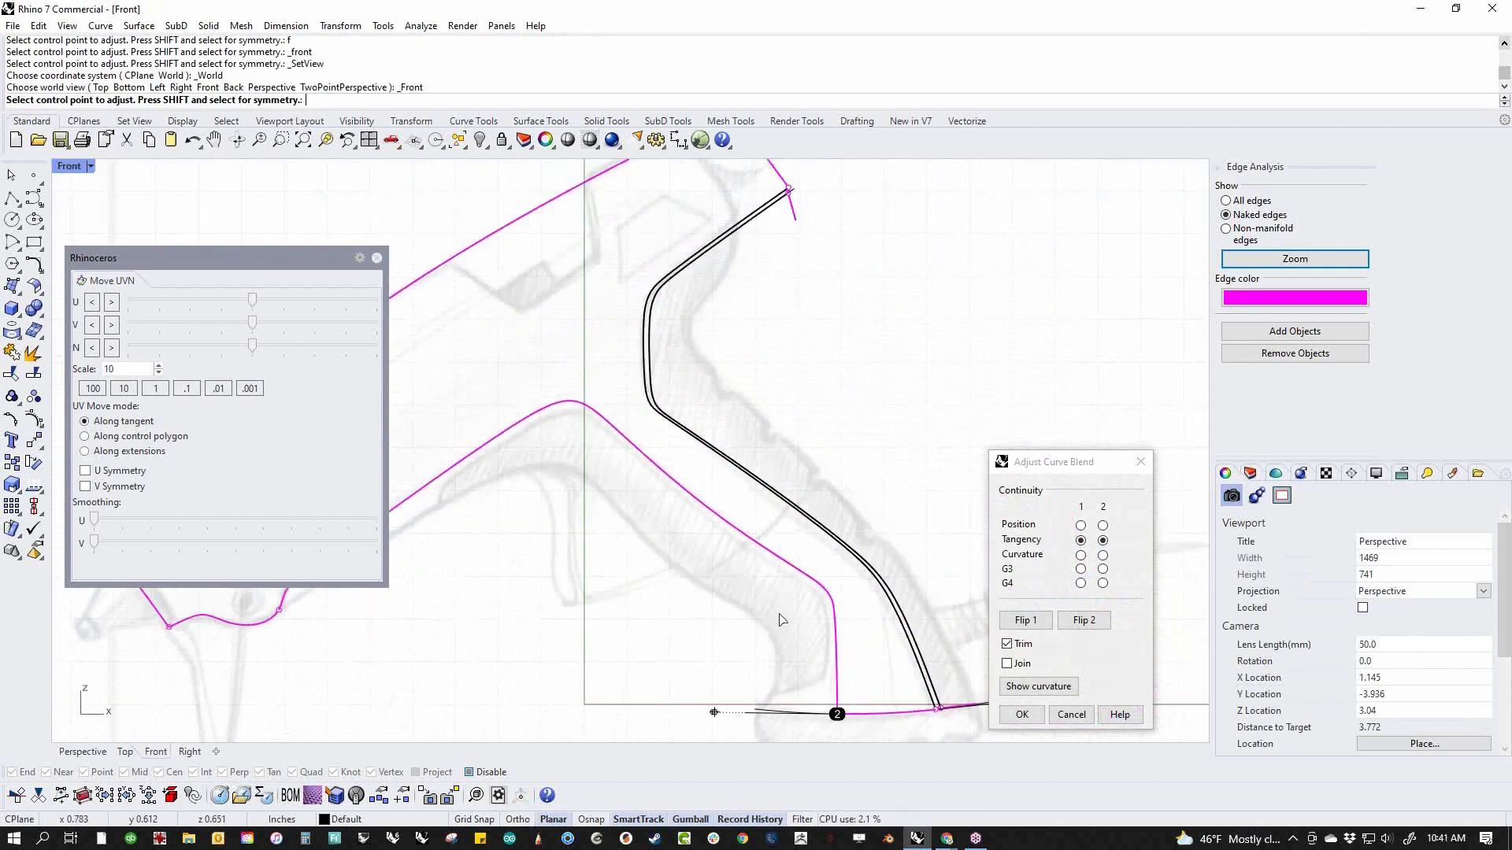
right_click_drag(788, 704, 612, 540)
scroll(534, 541, "up", 8)
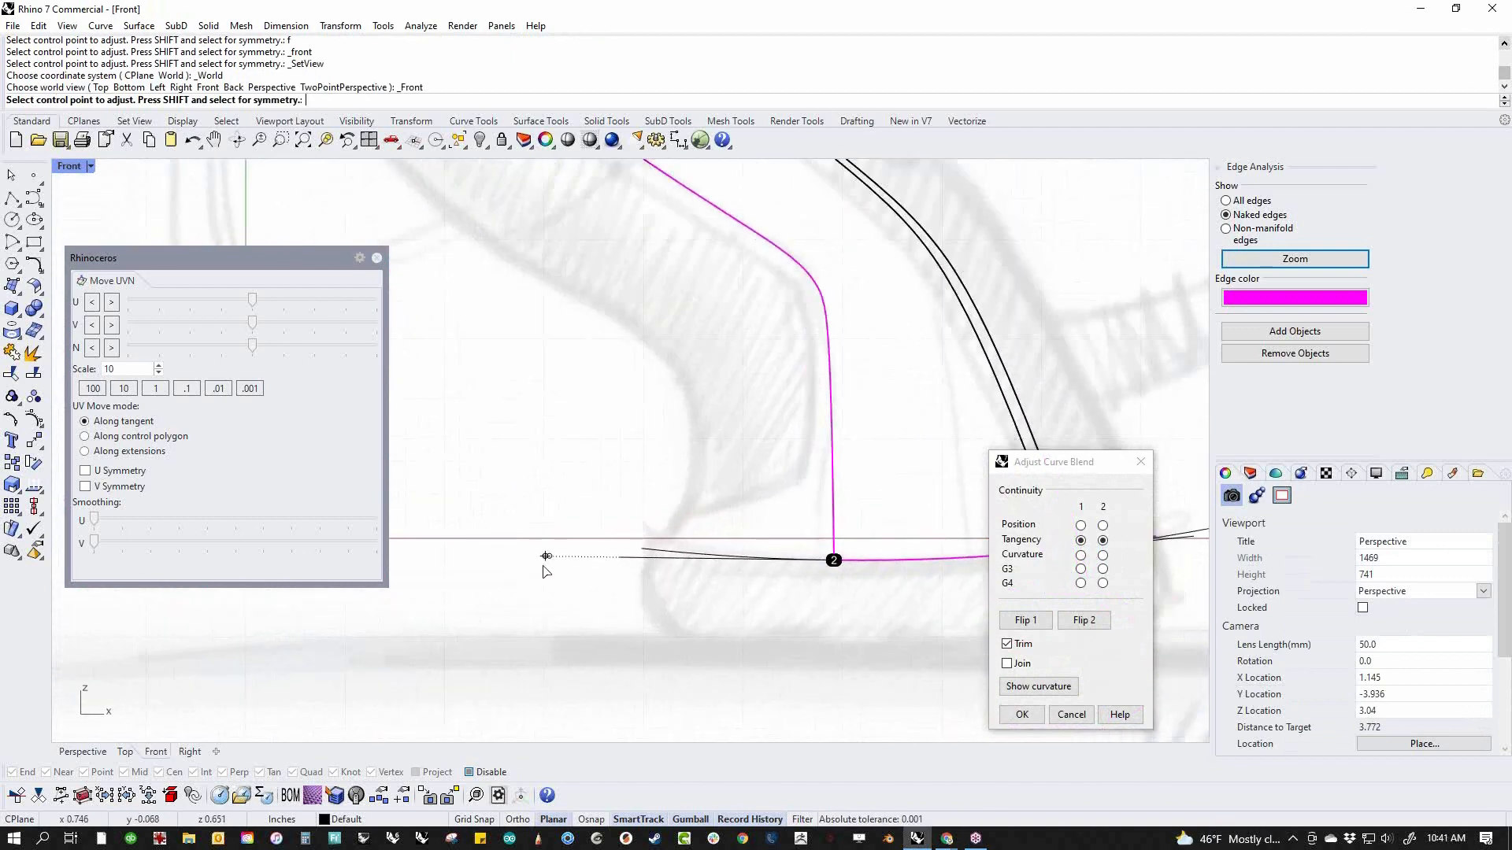
left_click(543, 556)
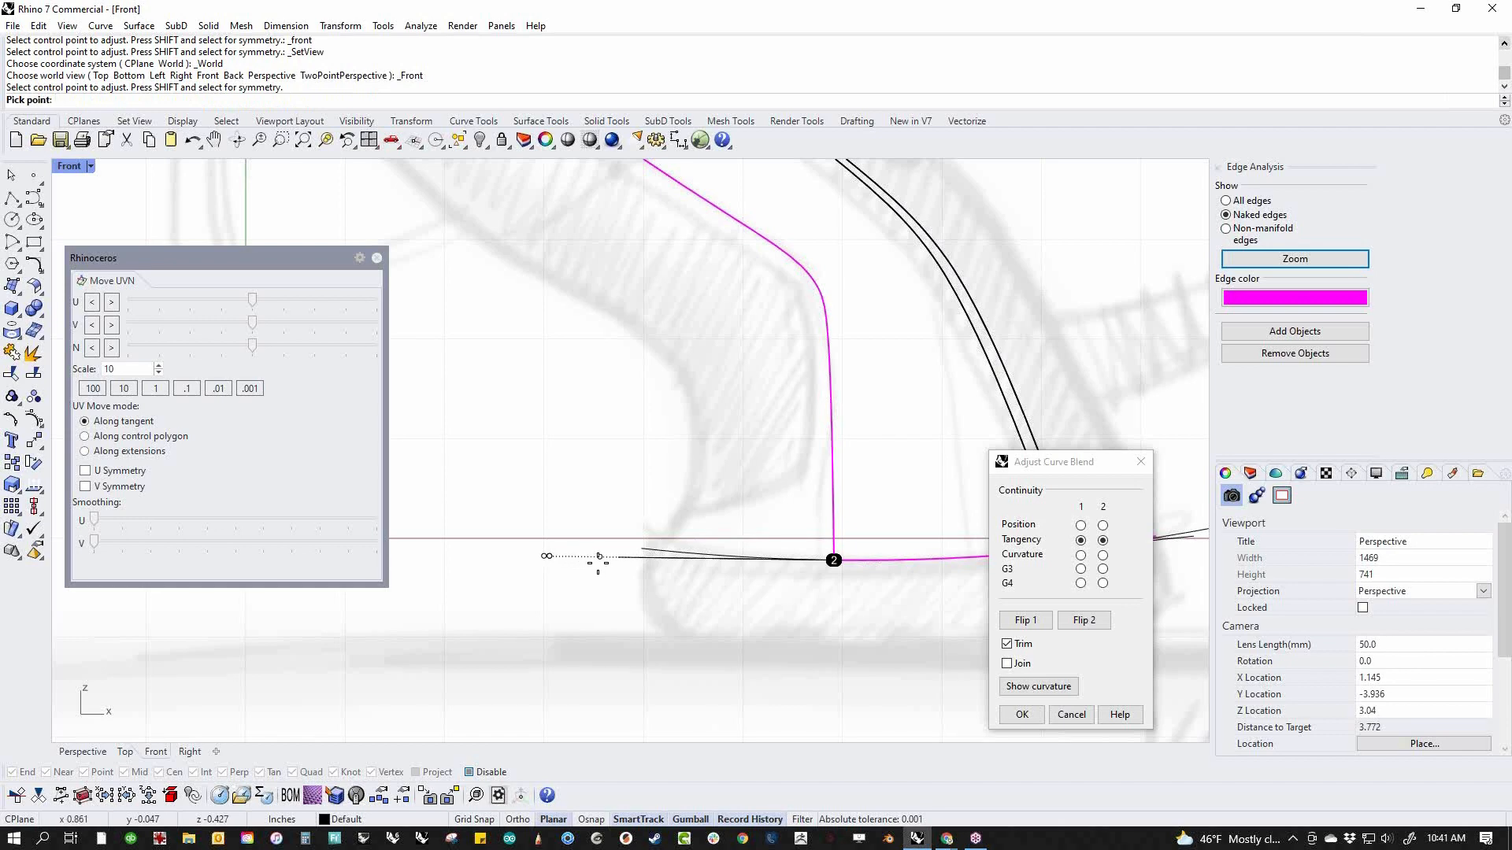
left_click(590, 564)
key("Return")
scroll(593, 591, "down", 5)
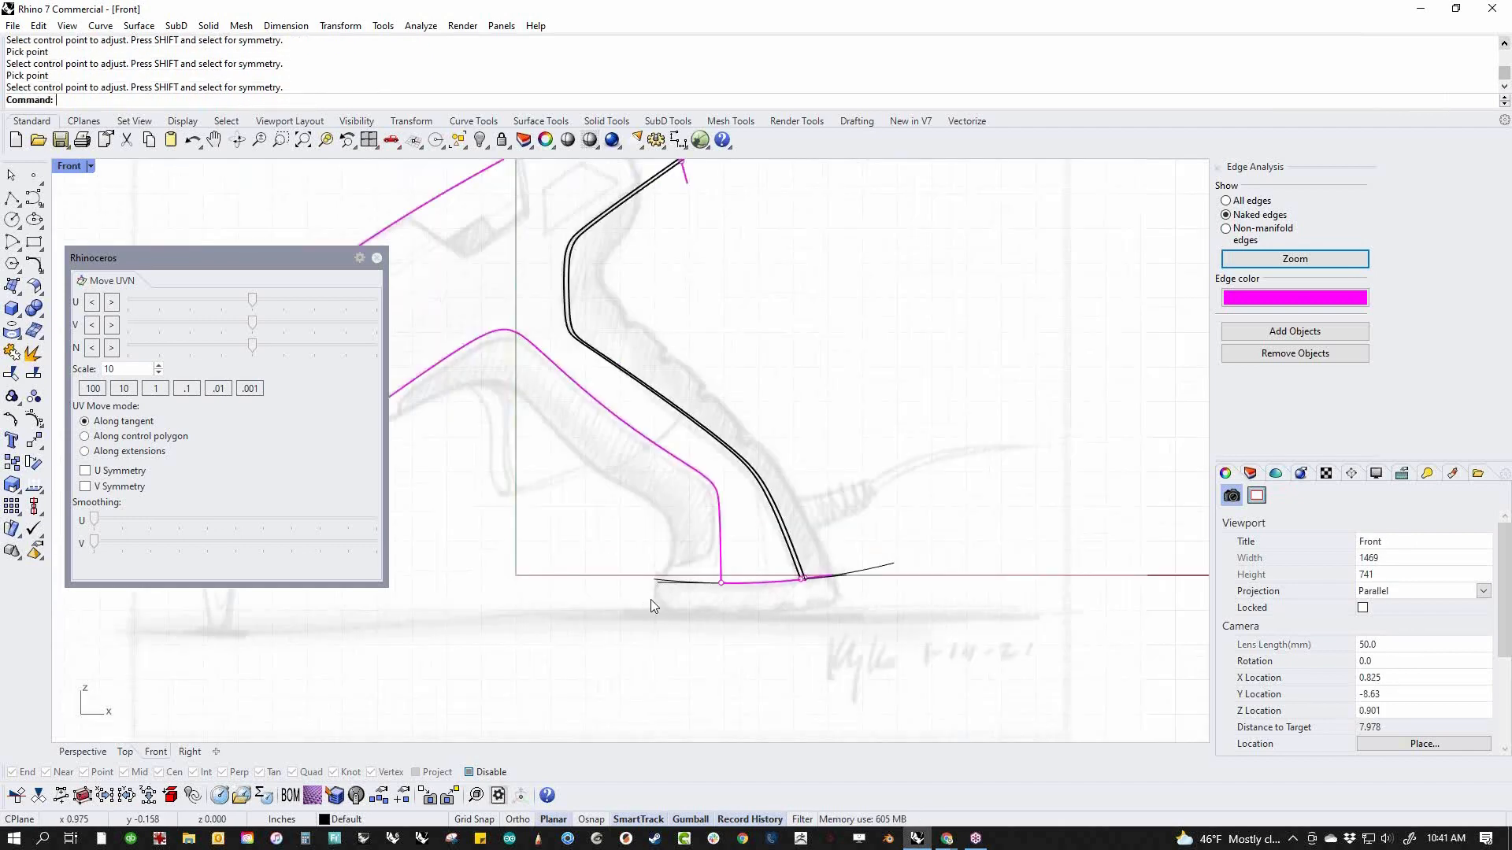
In the perspective view, start a surface-edge curve blend between the two mirrored front edges near their lower corners at the nozzle end
right_click_drag(650, 599, 914, 605)
type("p")
key("Return")
right_click_drag(993, 696, 1019, 605)
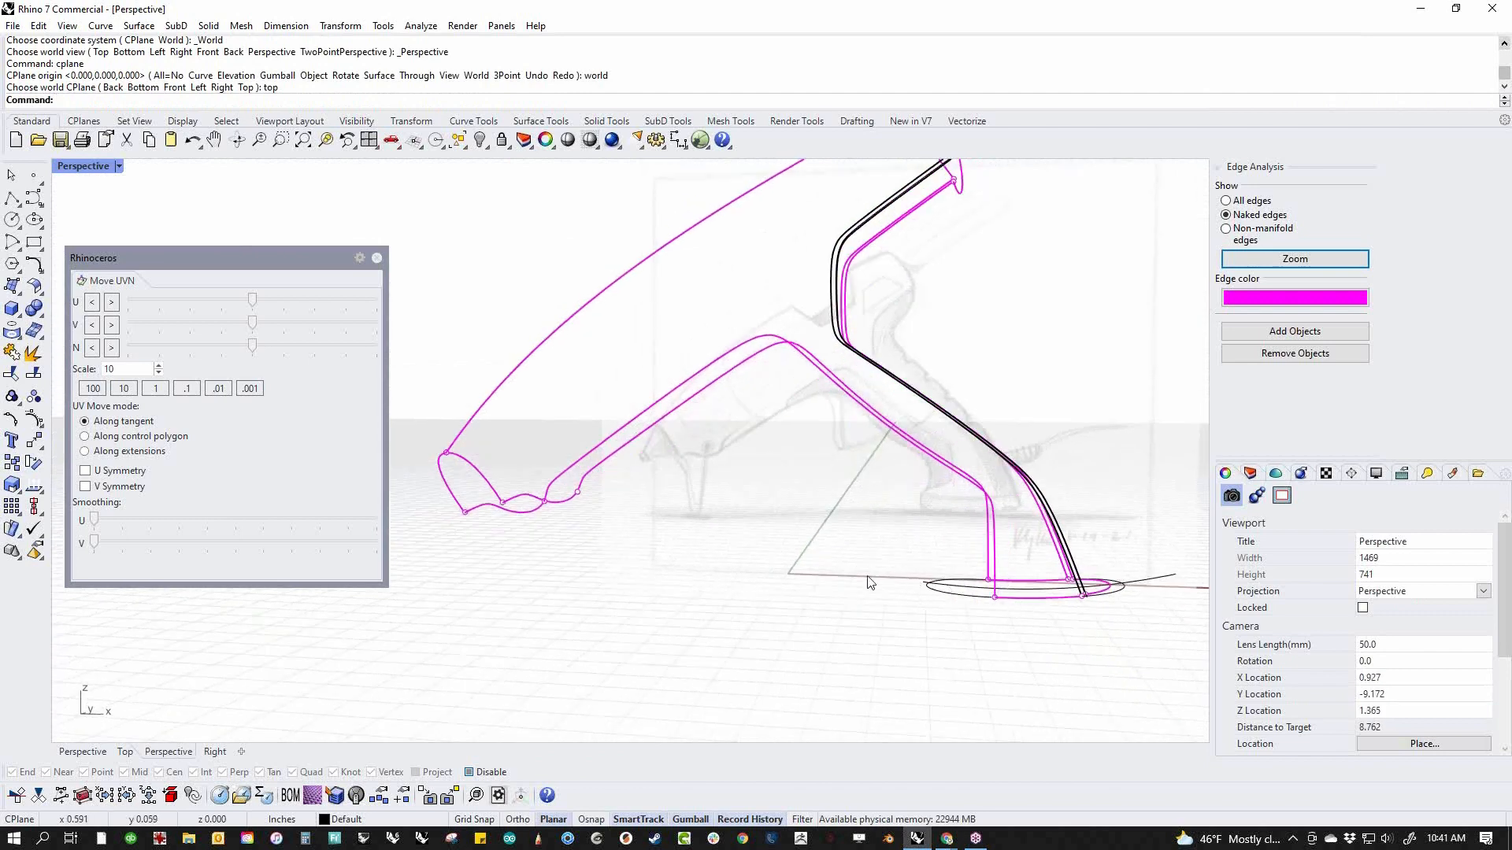
scroll(866, 599, "up", 2)
scroll(719, 567, "up", 4)
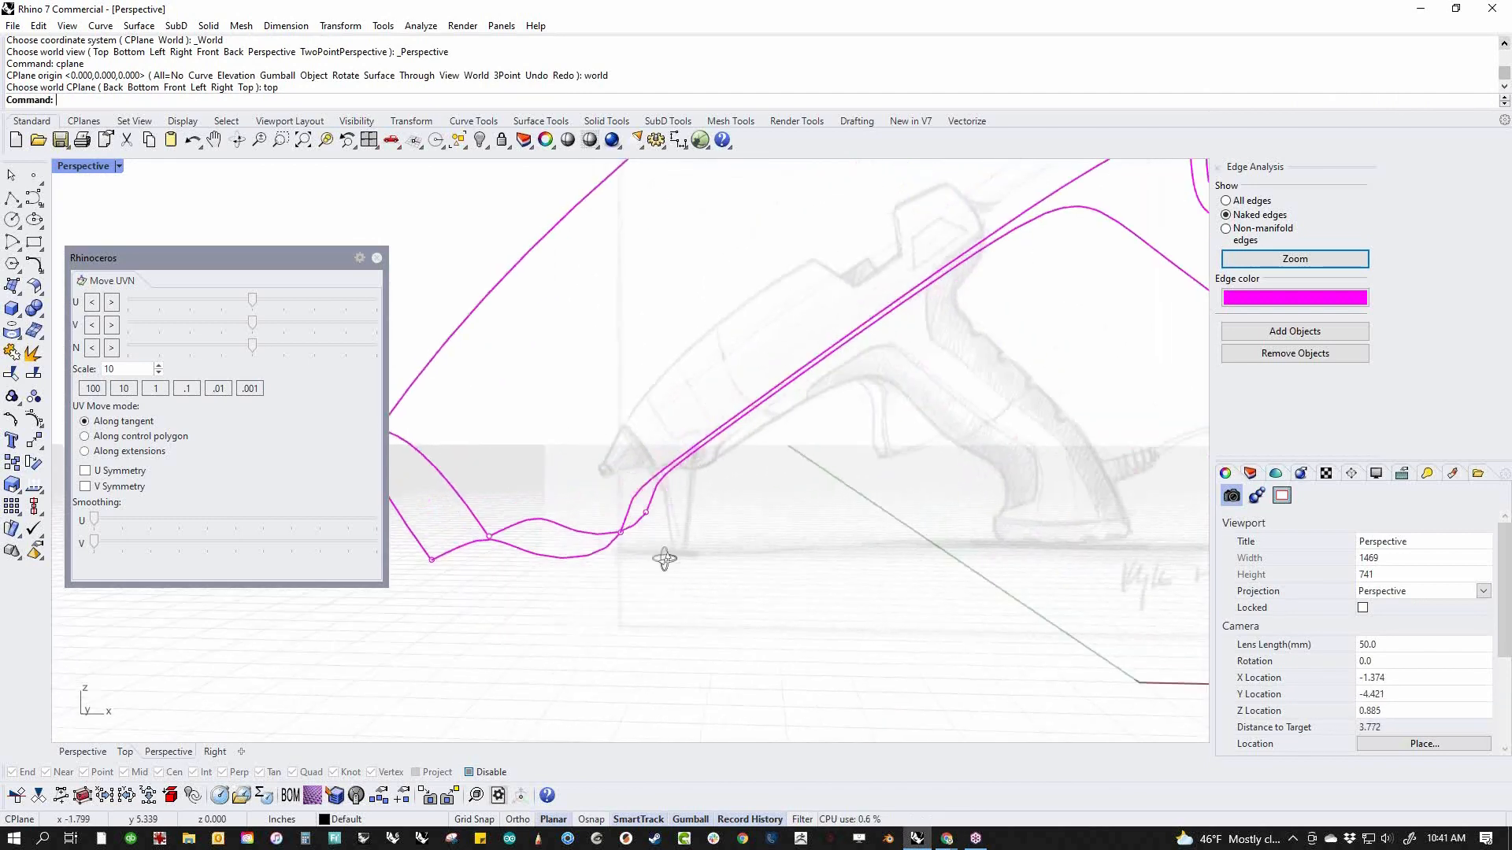
scroll(664, 559, "up", 3)
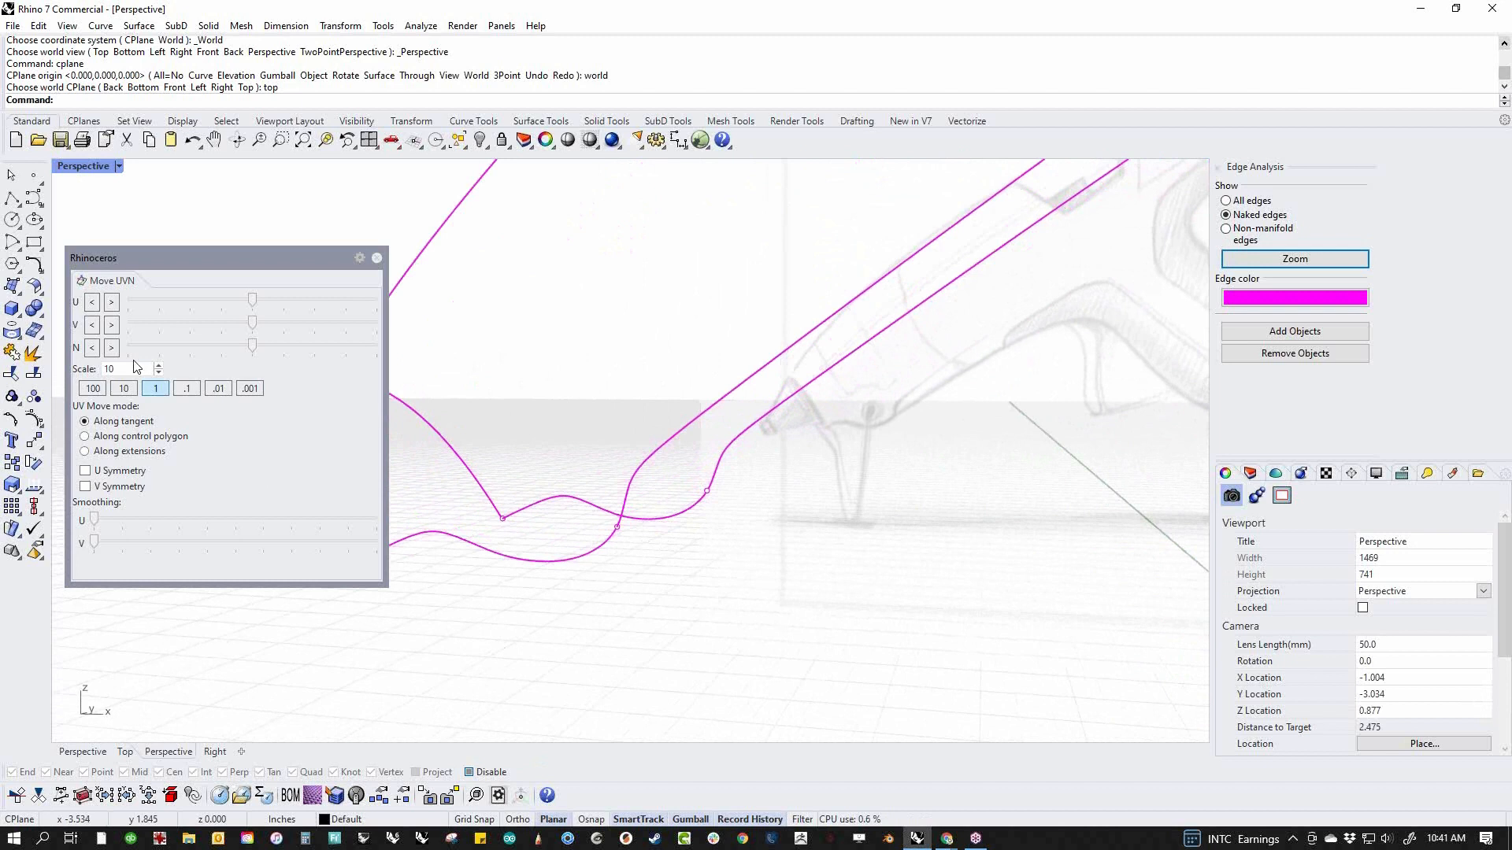
left_click(42, 268)
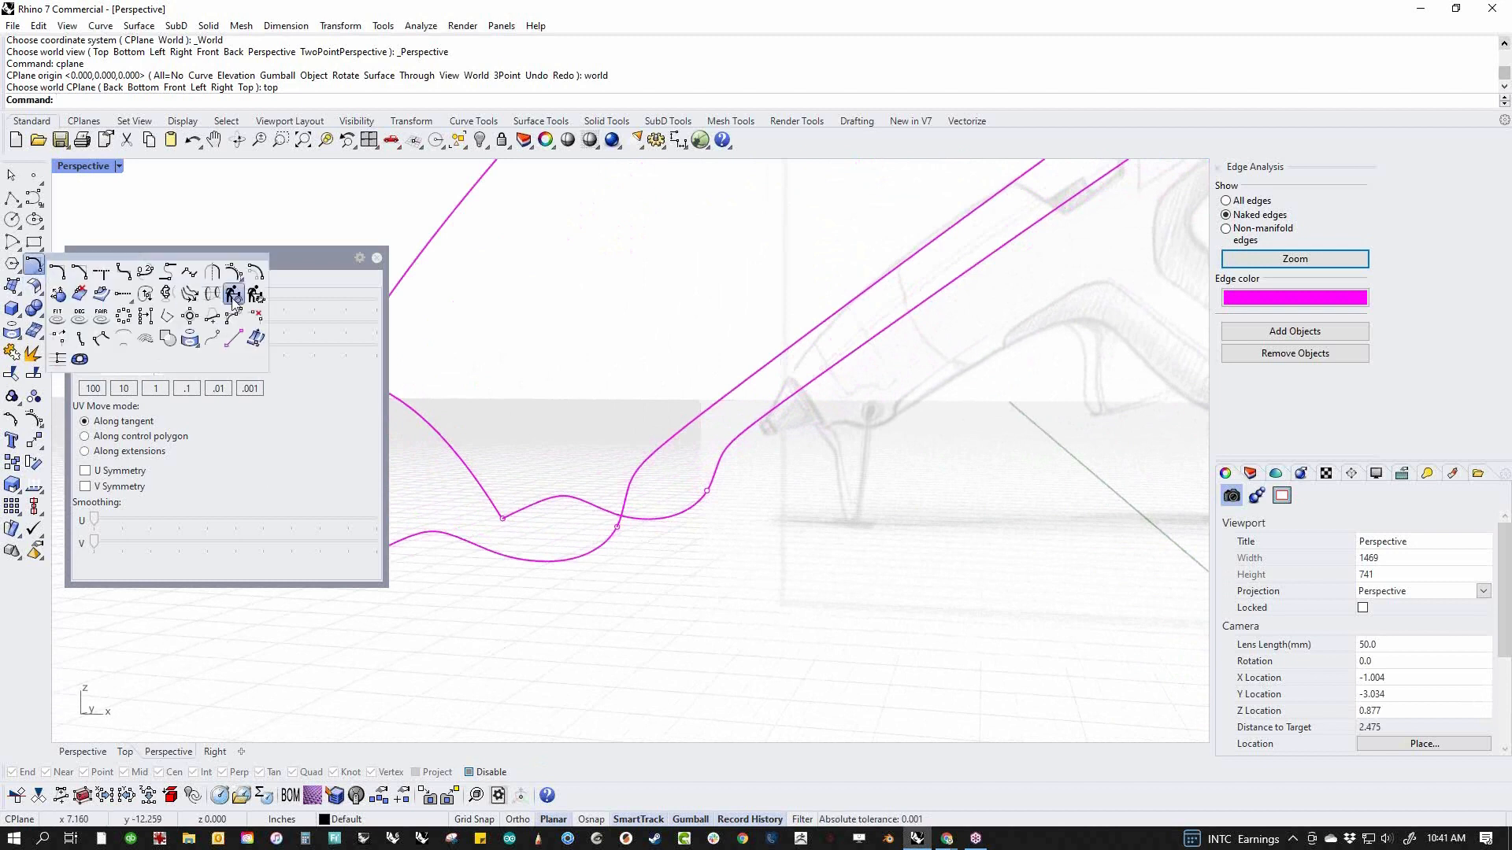
left_click(142, 278)
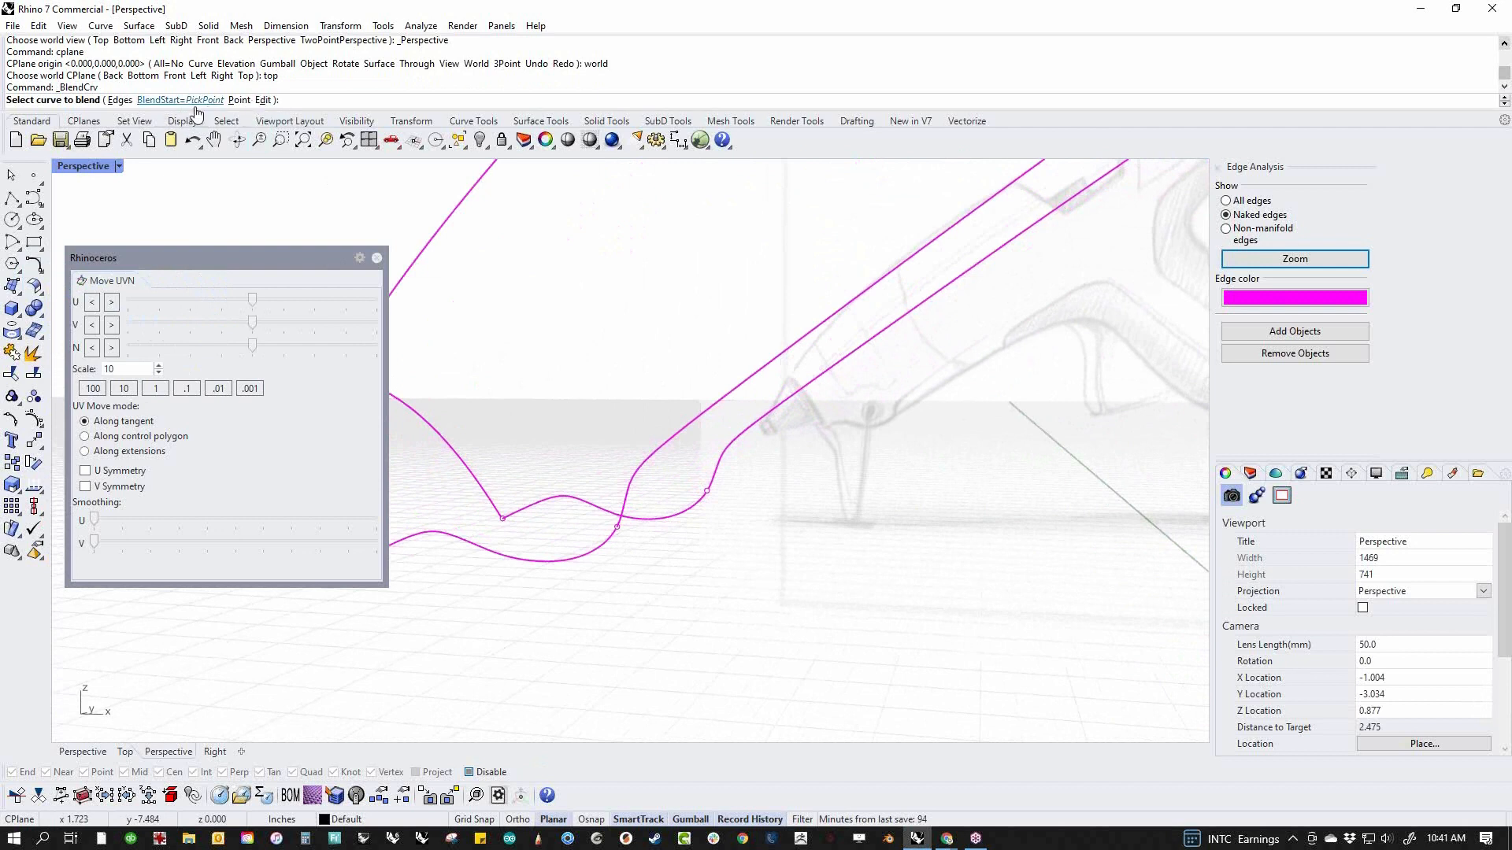
left_click(120, 100)
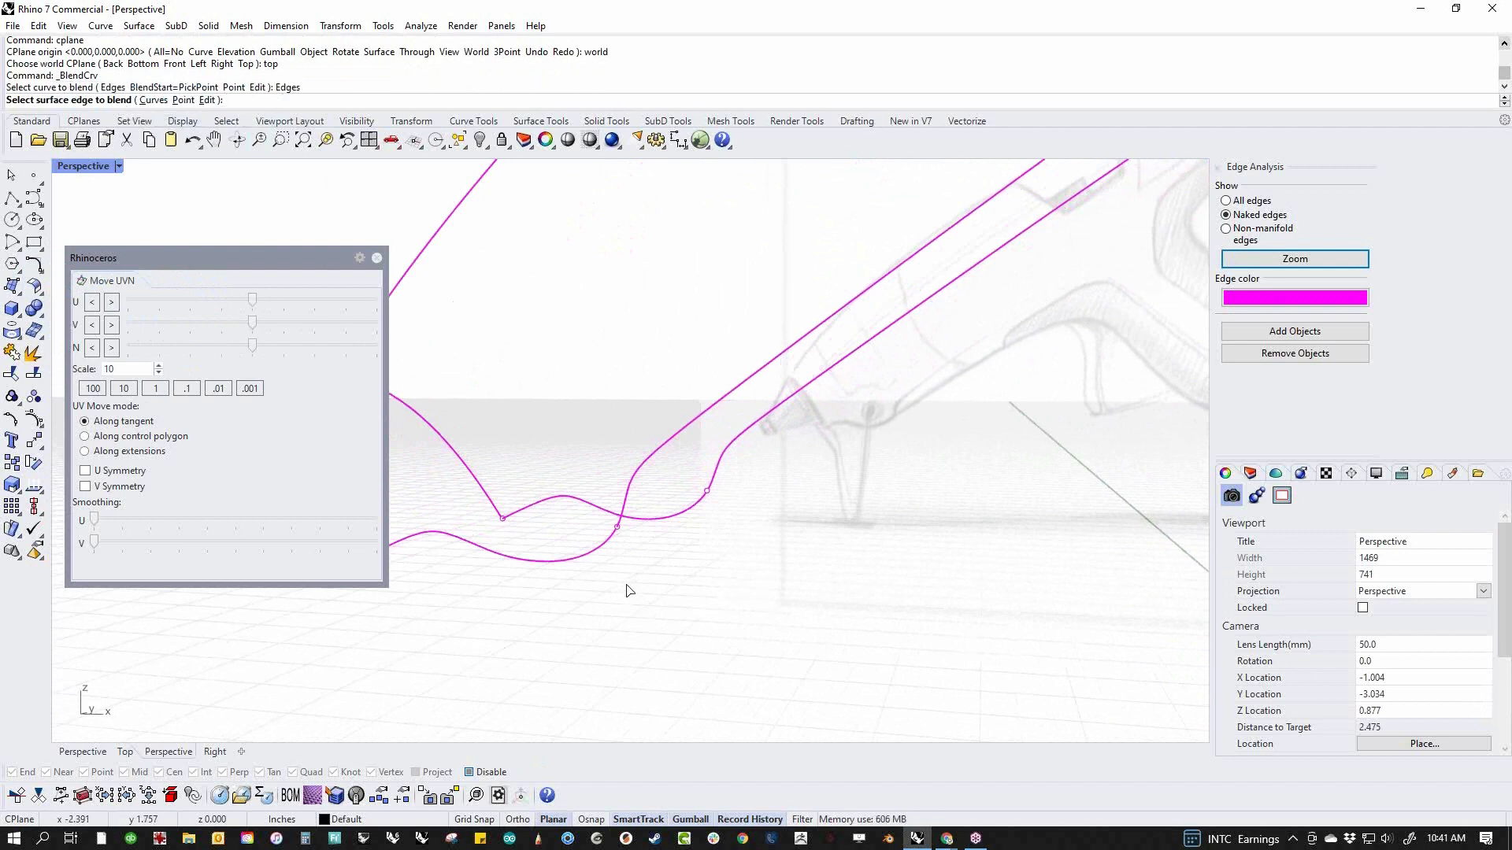
left_click(615, 543)
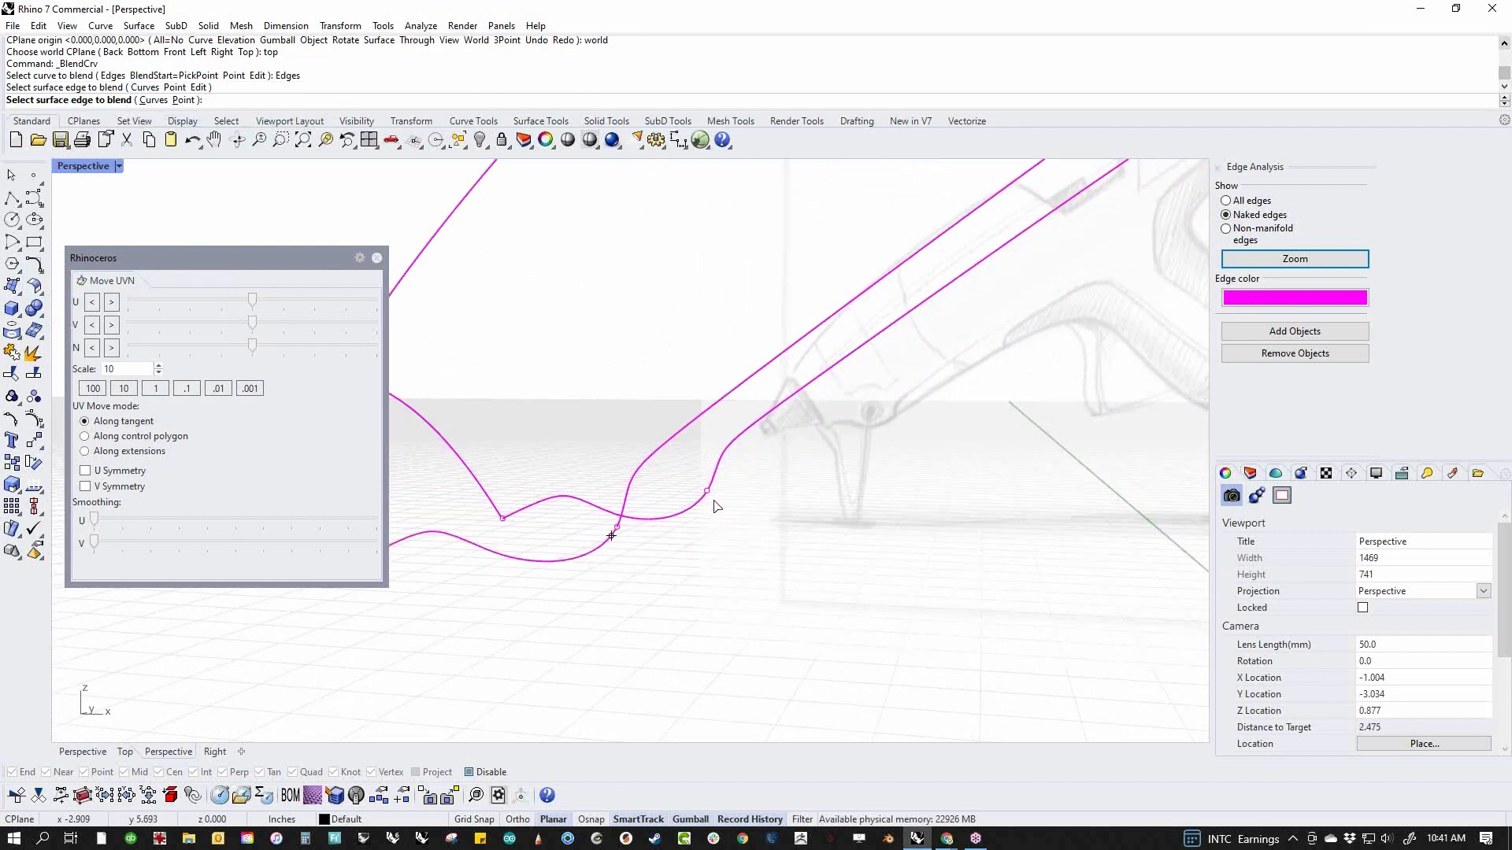
left_click(704, 501)
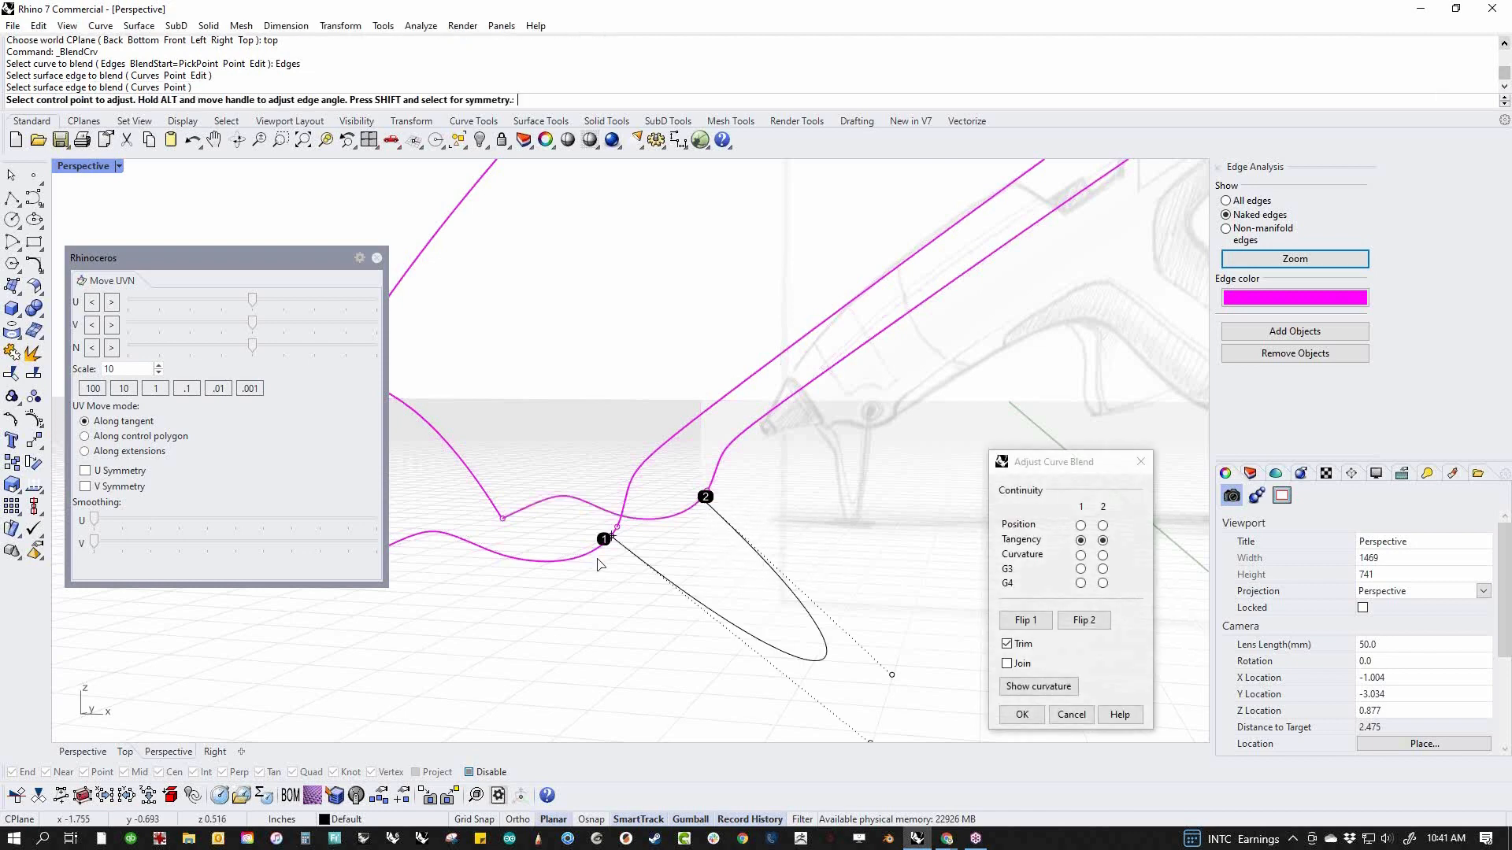
Move both start points of the nozzle-end blend onto the lower corner points of the two front edges
scroll(617, 534, "up", 4)
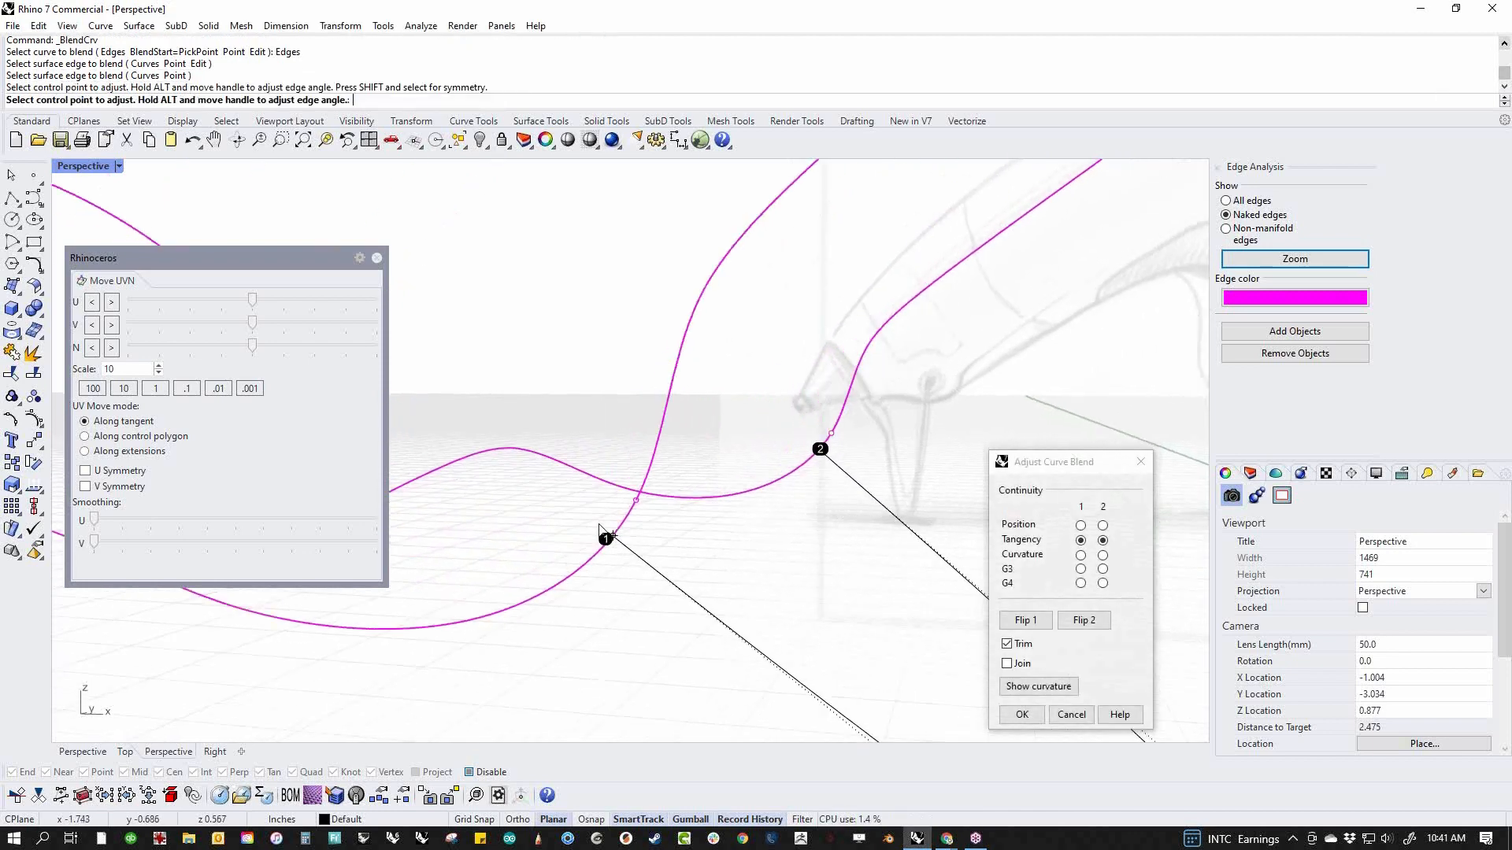
left_click(629, 519)
left_click(635, 501)
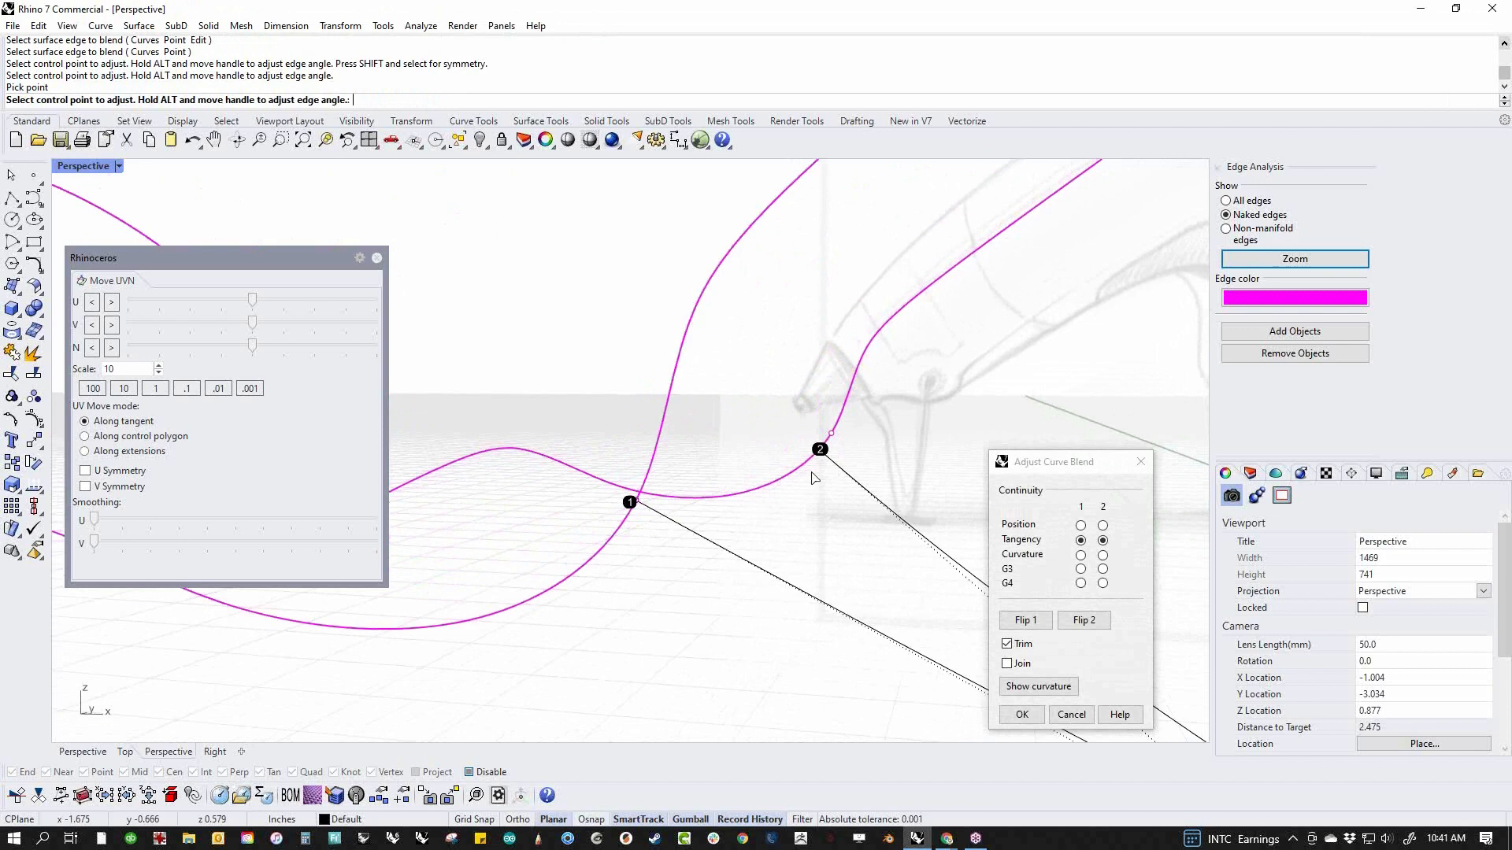
left_click(823, 450)
mouse_move(819, 499)
right_mouse_down()
mouse_move(777, 557)
mouse_move(862, 557)
mouse_move(571, 473)
right_mouse_up()
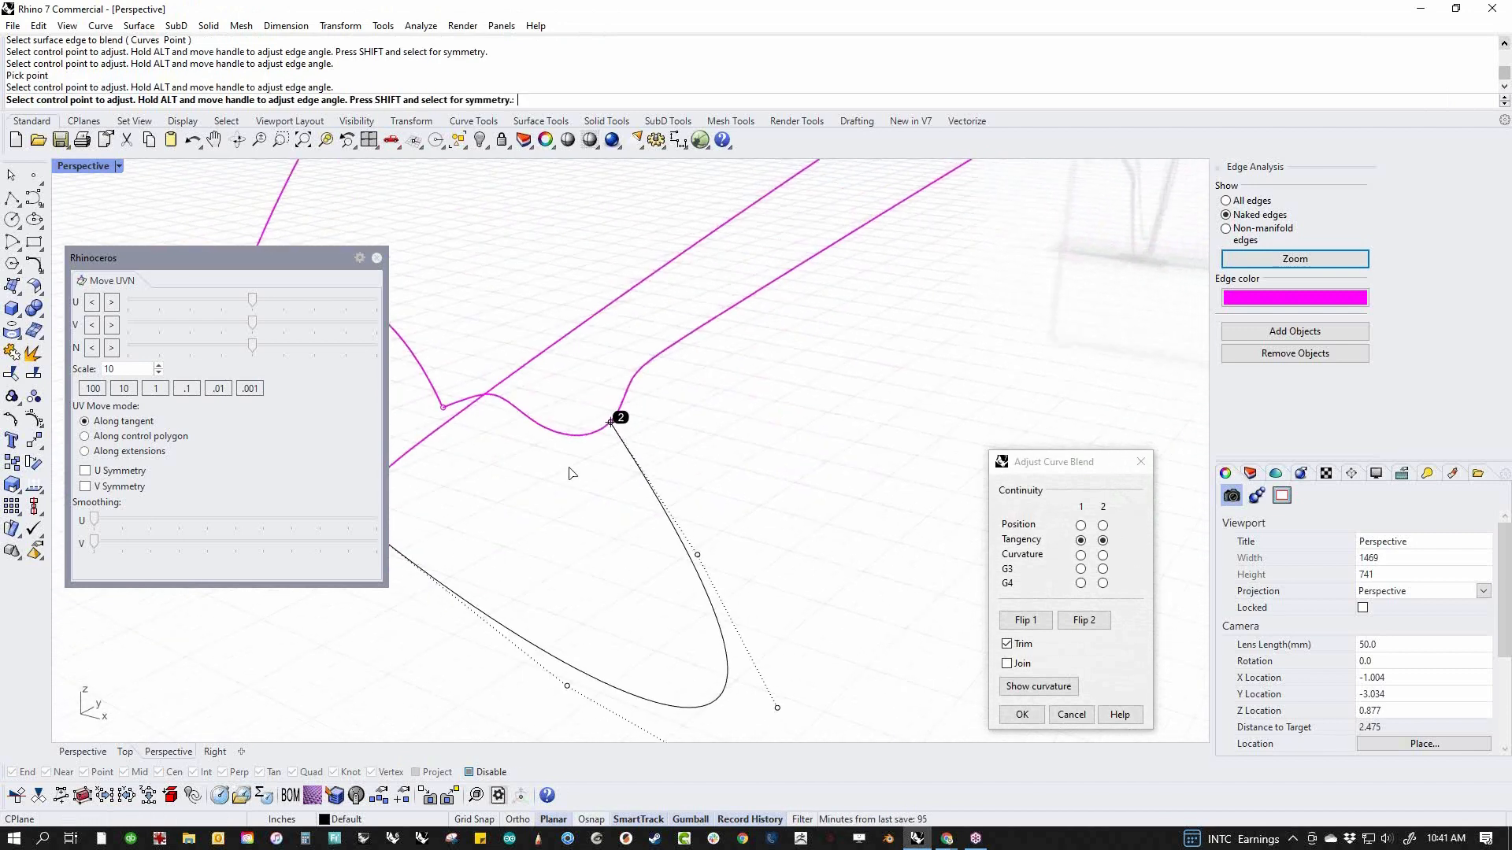
left_click(611, 423)
mouse_move(619, 427)
right_mouse_down()
mouse_move(648, 419)
mouse_move(543, 484)
right_mouse_up()
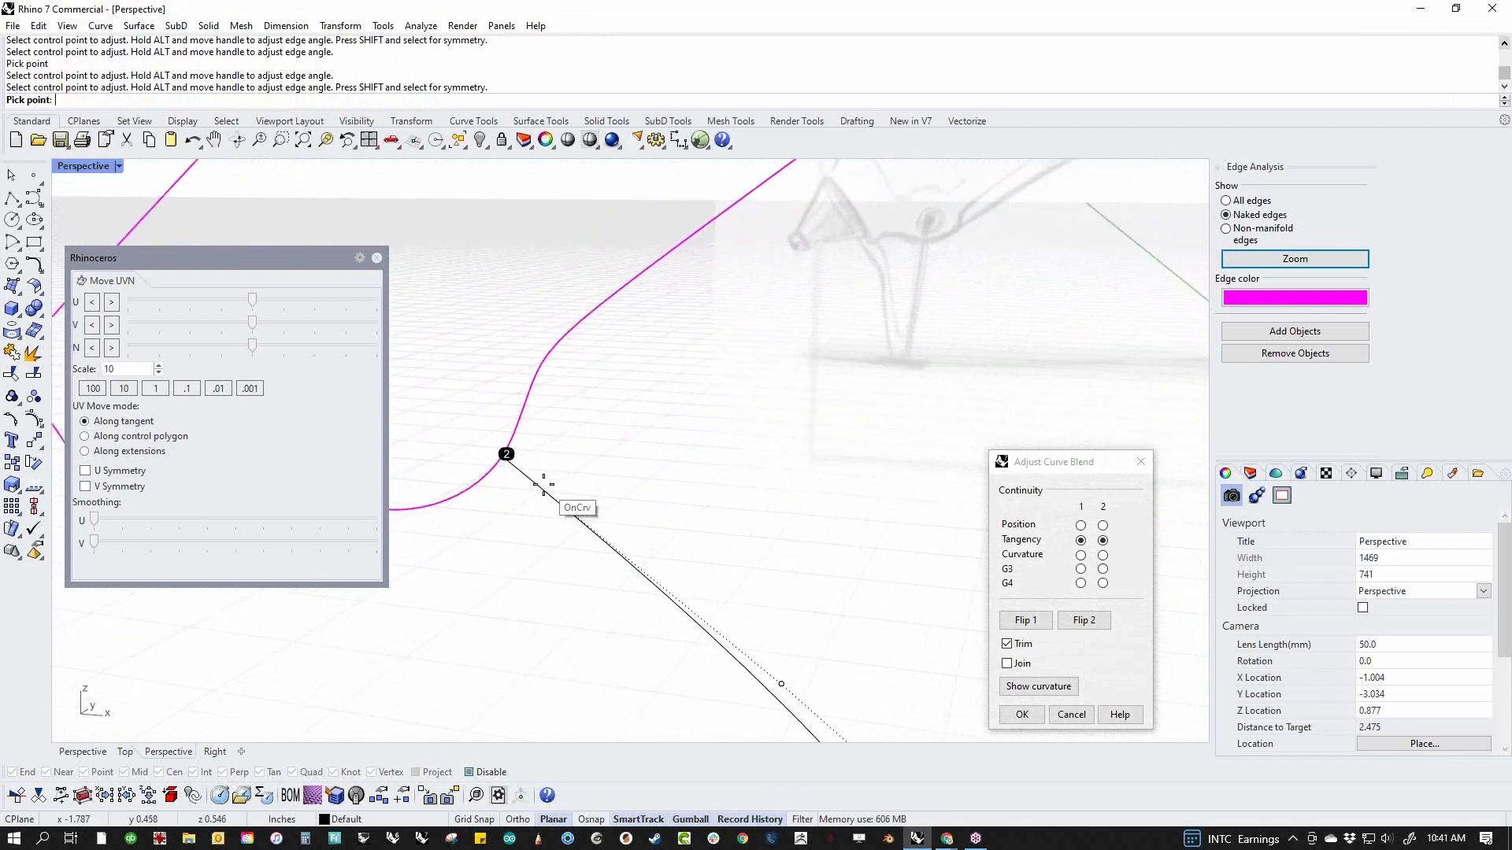
left_click(510, 451)
Set the nozzle-end blend's second end to tangency and pull both tangent handles in symmetrically to flatten the curve
scroll(585, 485, "down", 2)
mouse_move(585, 485)
right_mouse_down()
mouse_move(664, 614)
mouse_move(776, 540)
mouse_move(850, 664)
right_mouse_up()
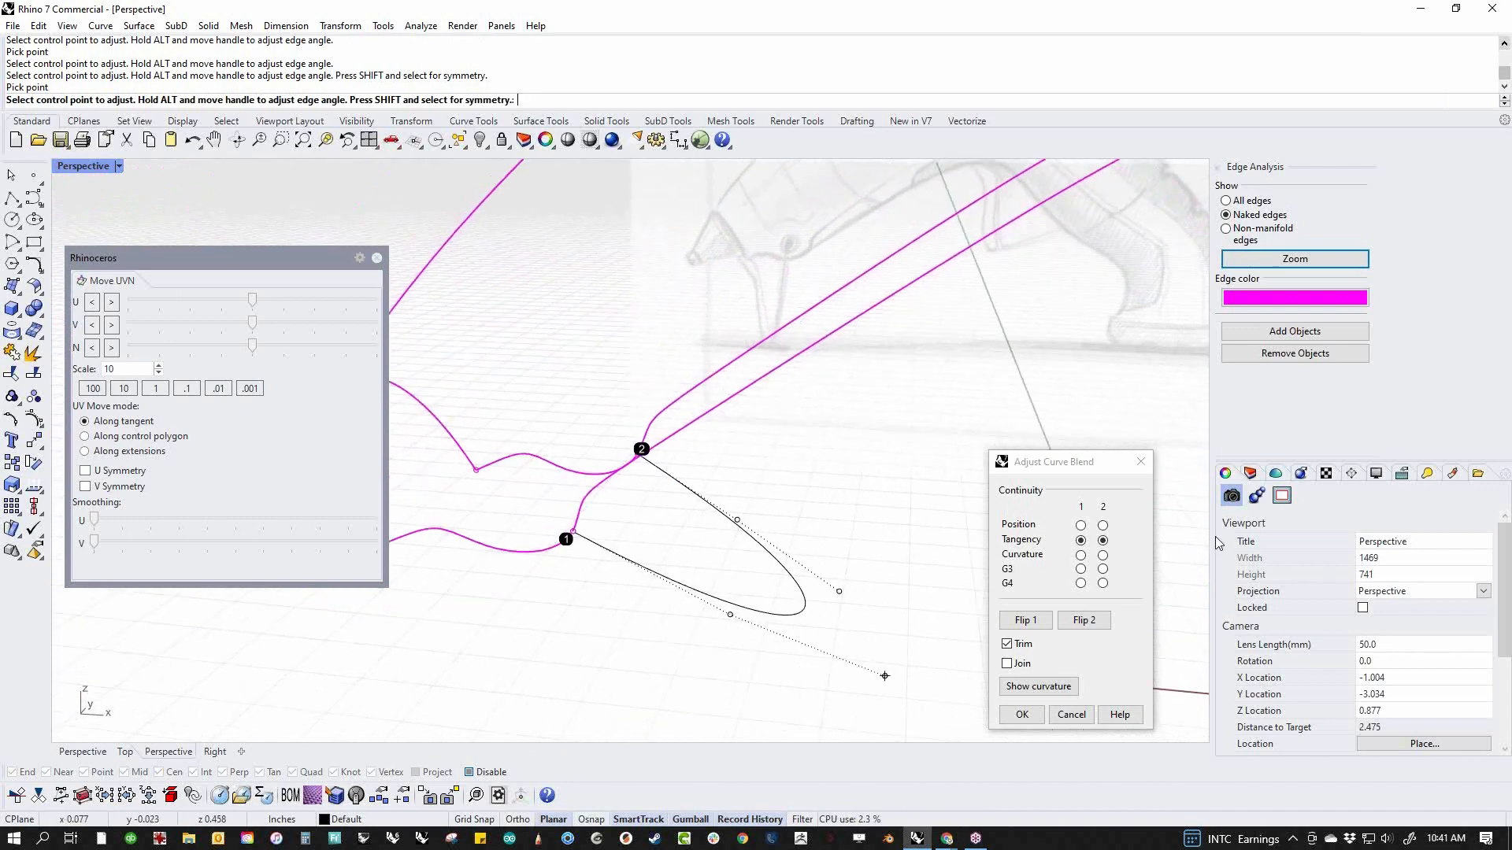
left_click(1102, 555)
left_click(1102, 541)
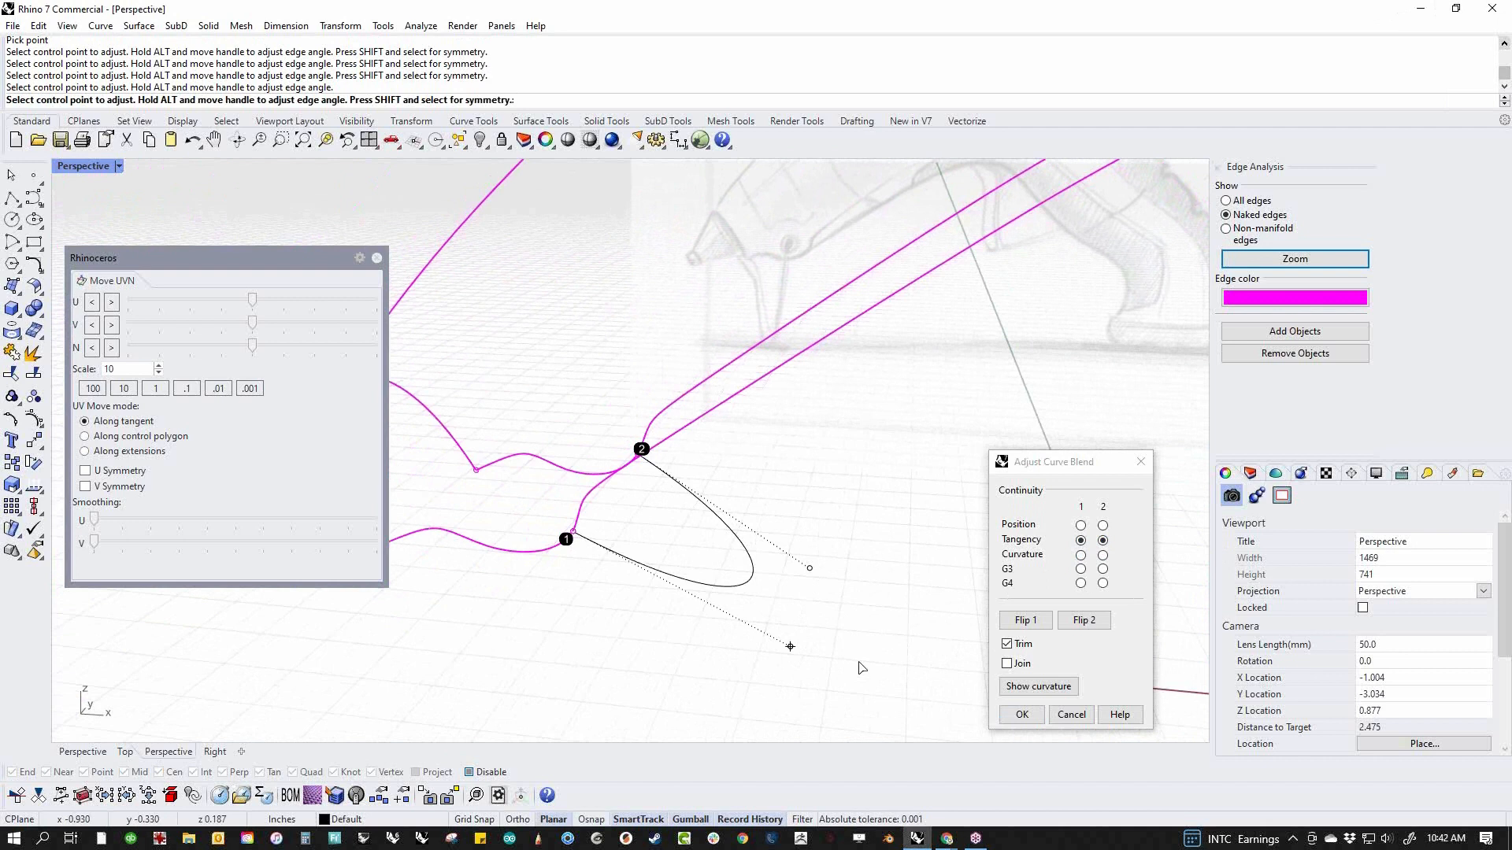
left_click(790, 646)
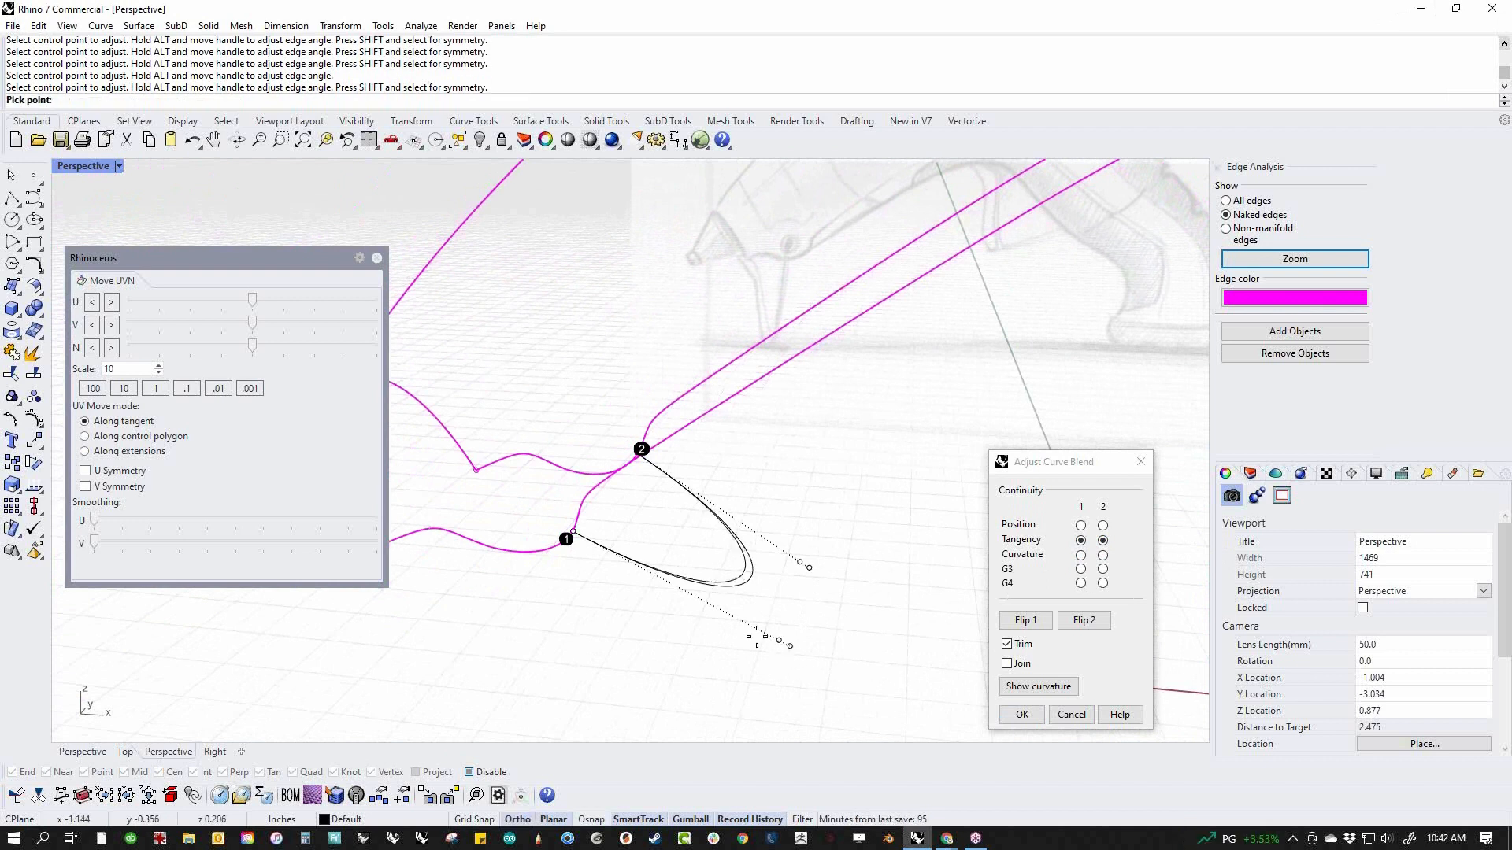
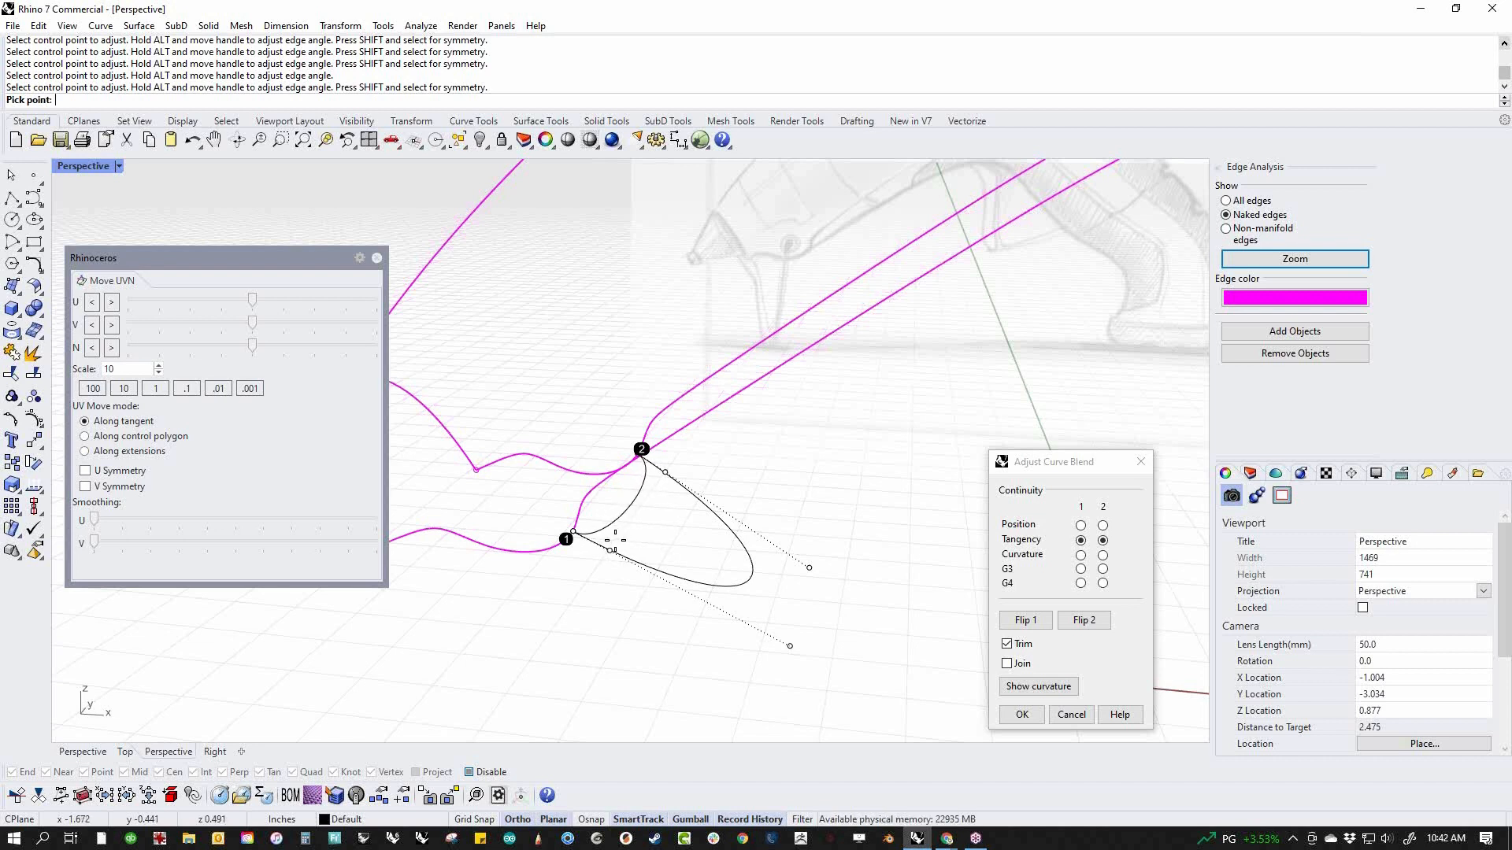
Place the nozzle-end blend's tangent handles close to its end points and accept the blend curve
left_click(614, 543, "shift")
scroll(614, 546, "down", 12)
right_click_drag(611, 574, 675, 575)
right_click(678, 564)
Start a two-rail sweep along the two lower edges, using the handle-bottom and nozzle-end blend curves as cross sections
middle_click(779, 561)
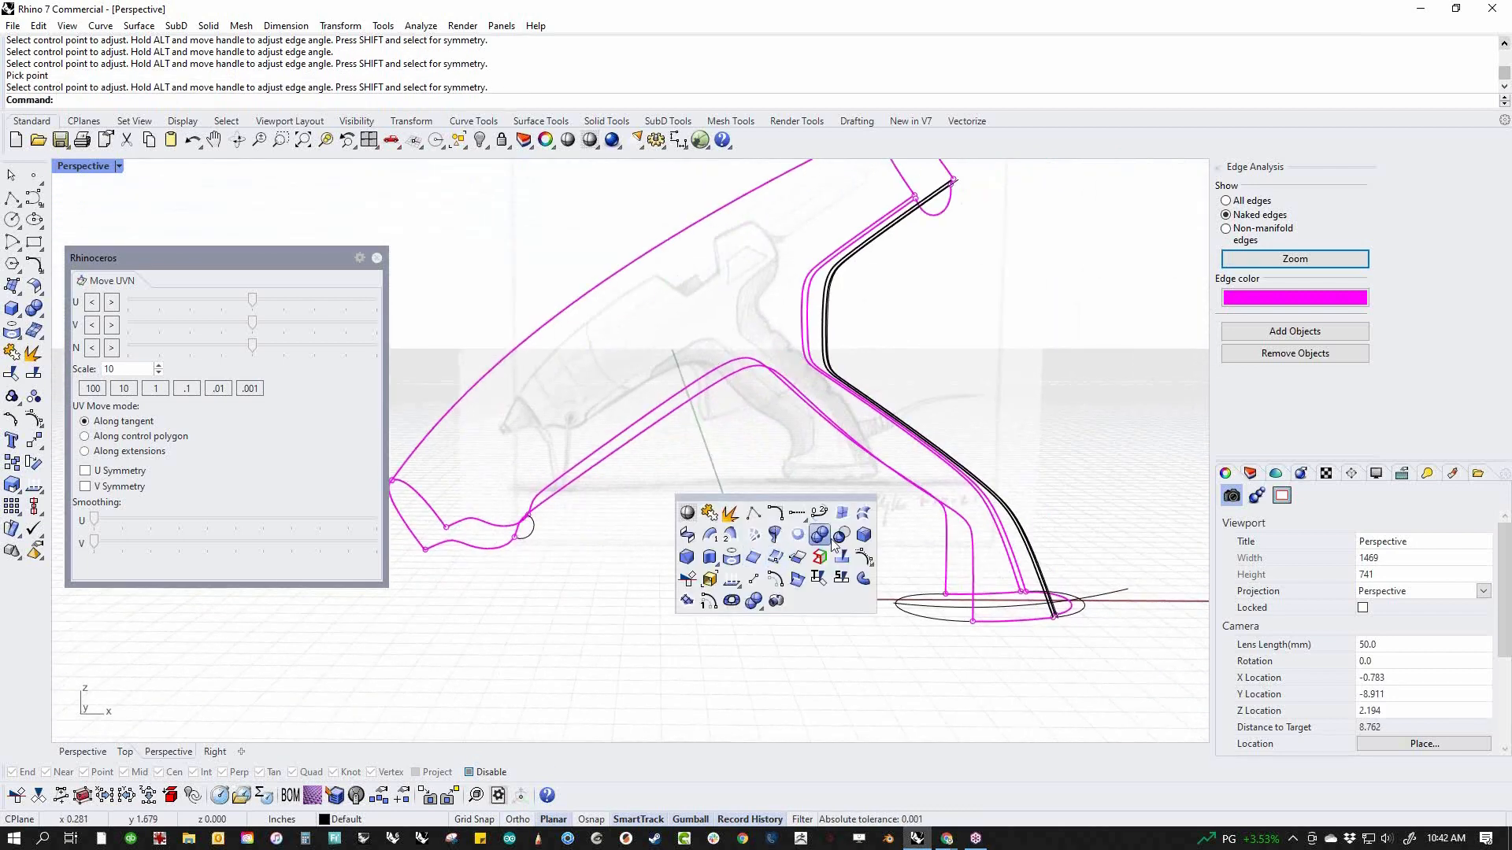
left_click(729, 535)
left_click(962, 571)
left_click(948, 577)
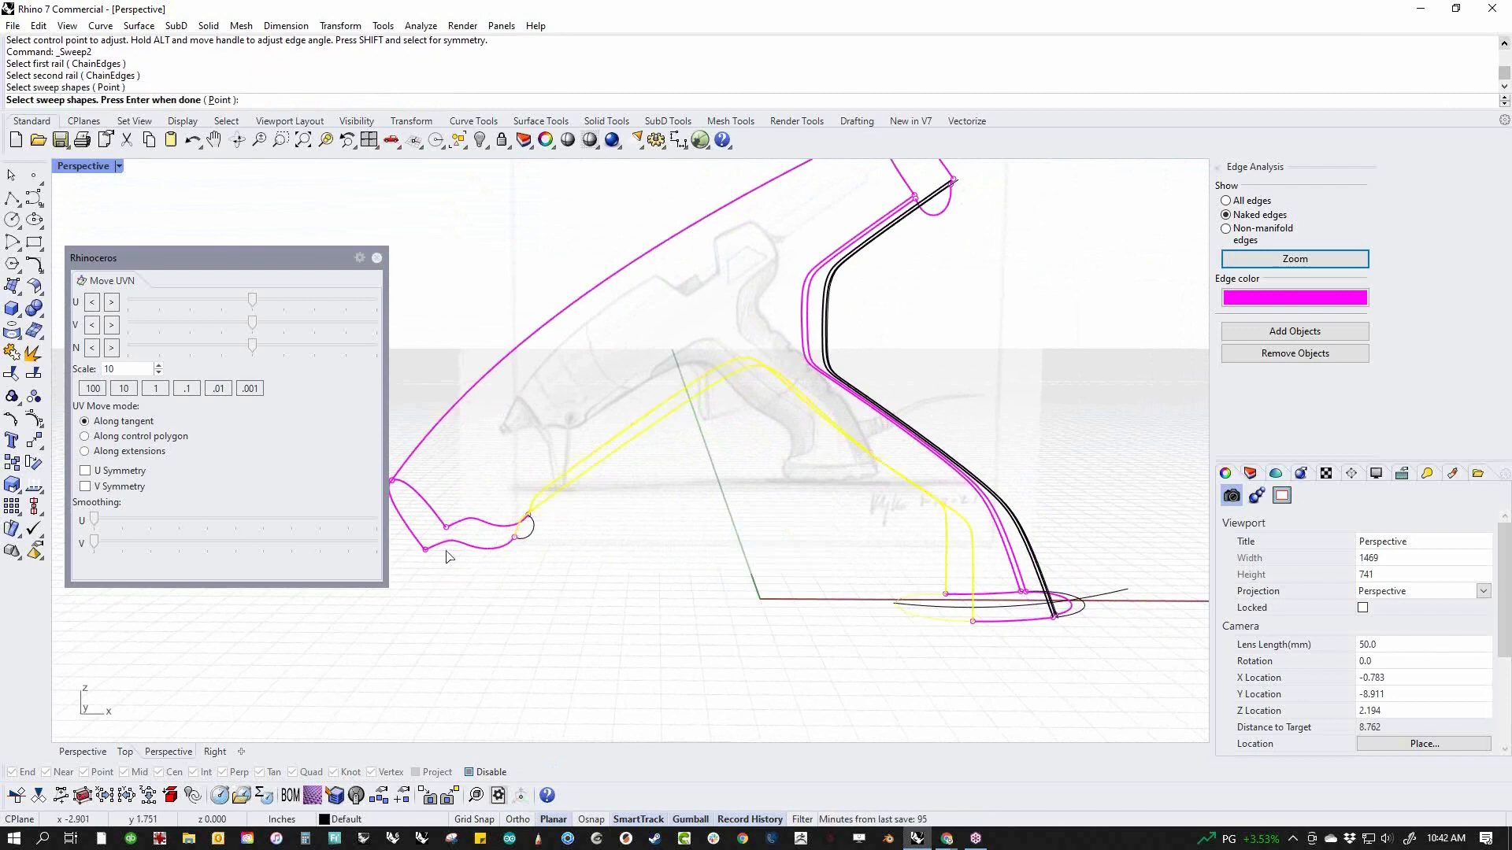
left_click(522, 542)
key("Return")
In the front view, preview the sweep with rebuilt and refitted cross sections, and return to leaving the cross sections unchanged
right_click_drag(790, 586, 728, 621)
type("f")
key("Return")
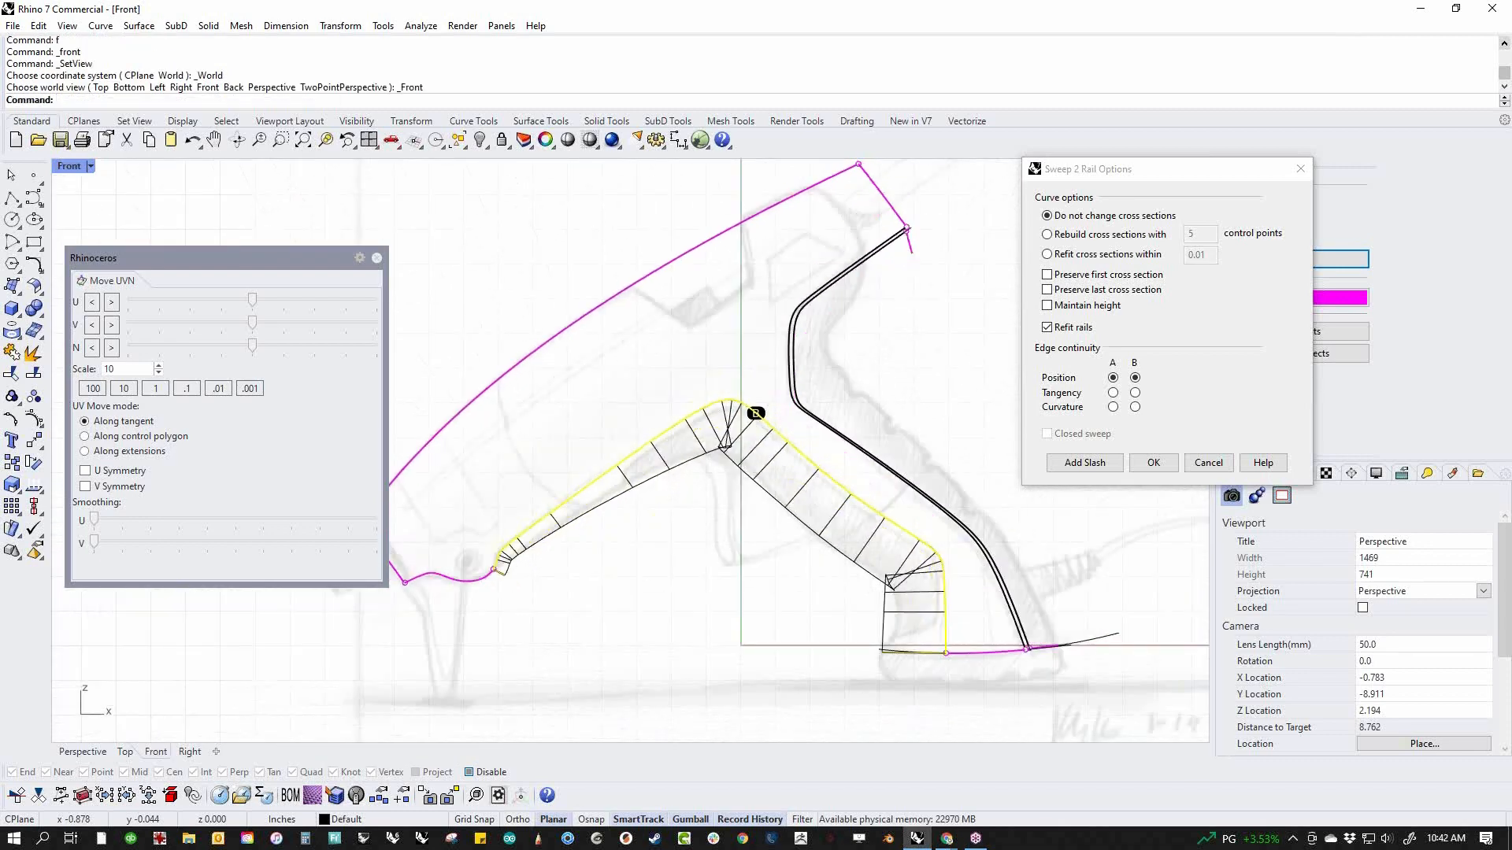
scroll(765, 519, "up", 2)
mouse_move(696, 530)
right_mouse_down()
mouse_move(771, 555)
mouse_move(795, 546)
right_mouse_up()
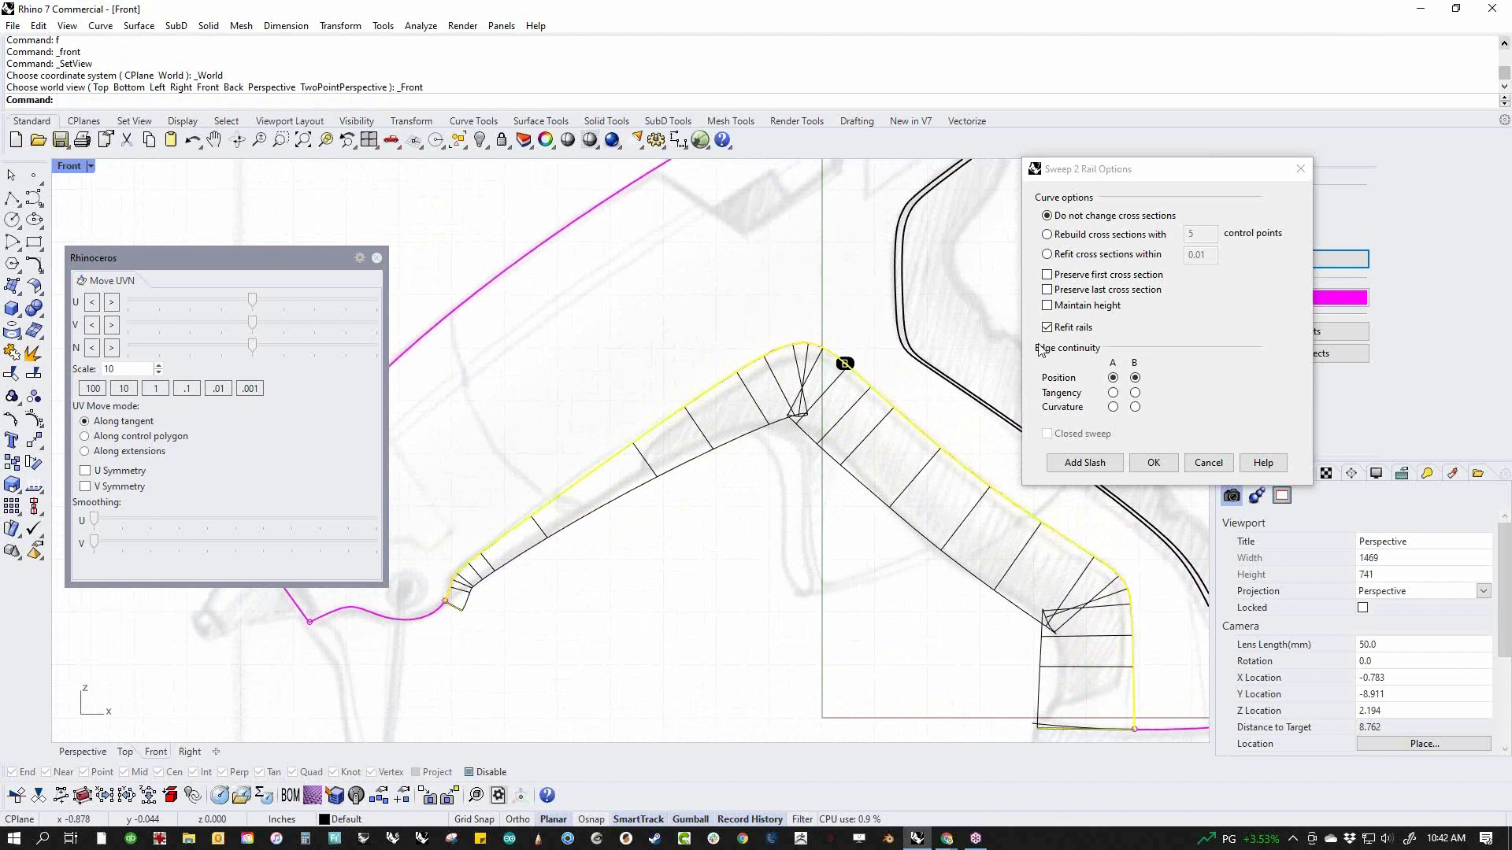
left_click(1090, 242)
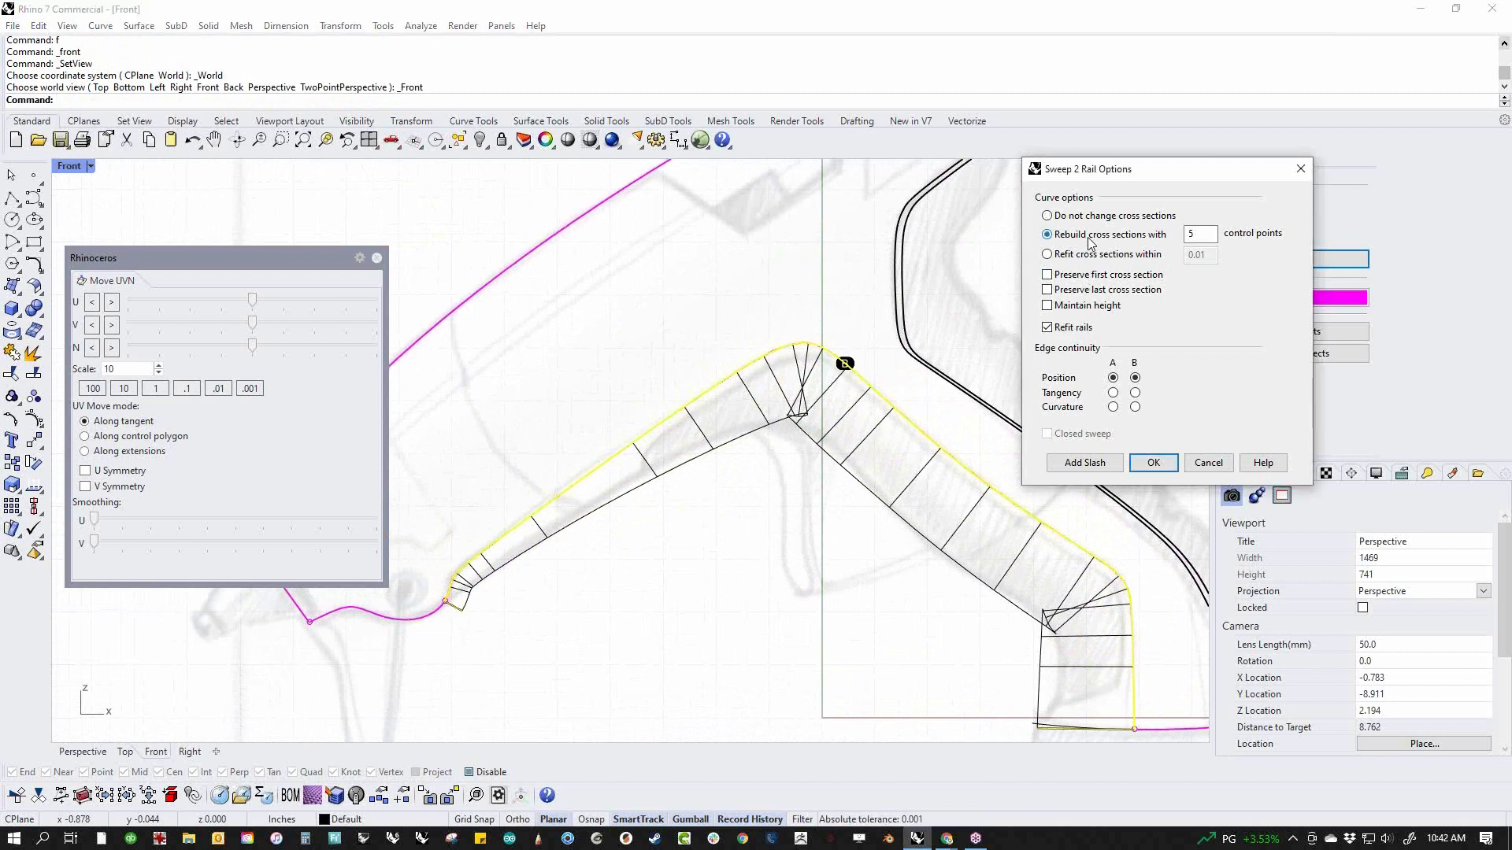
left_click(1085, 256)
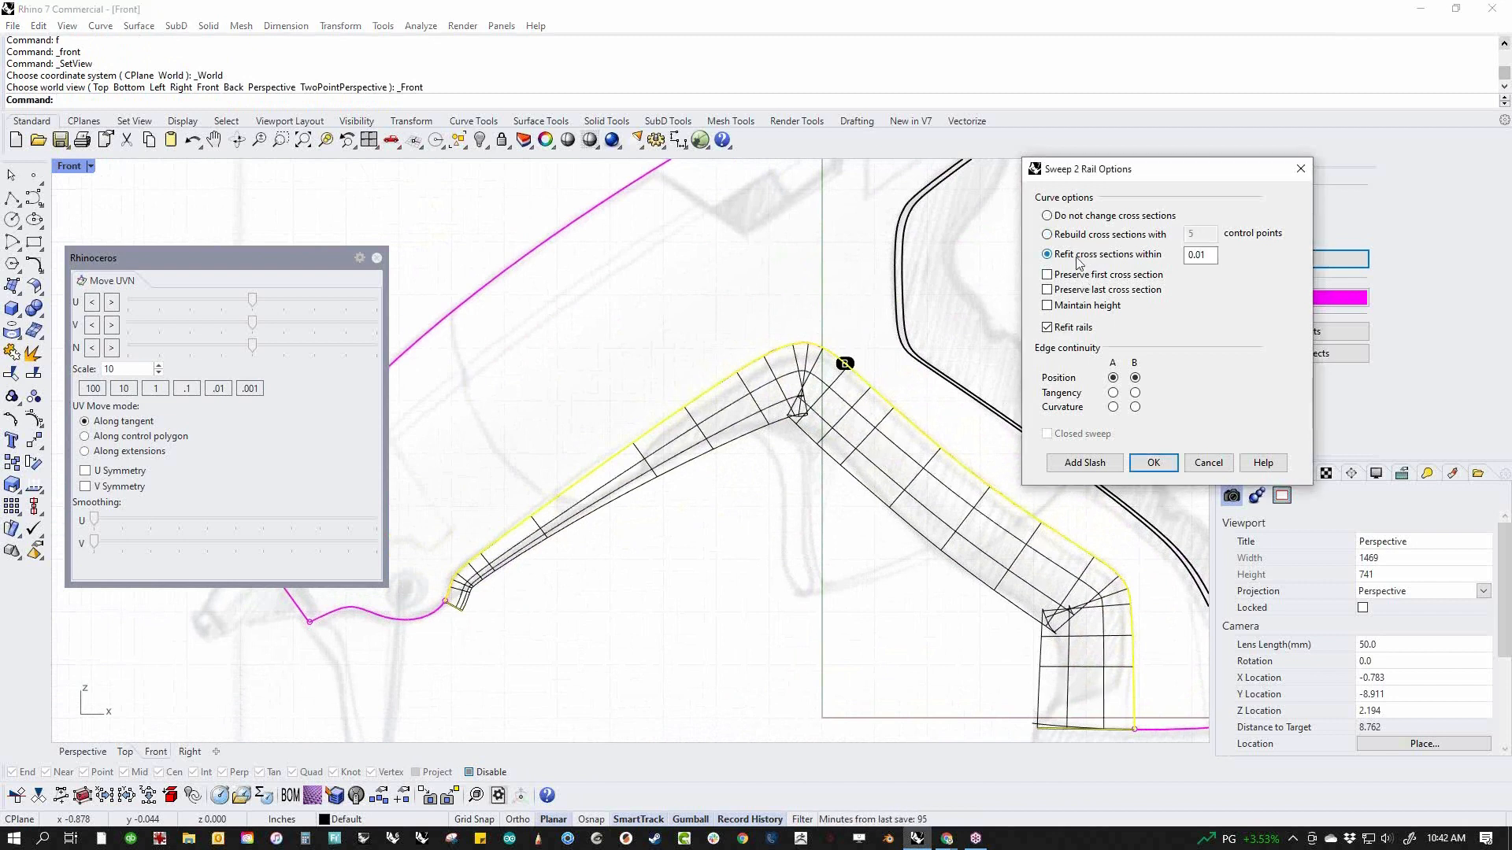
left_click(1083, 238)
left_click(1083, 220)
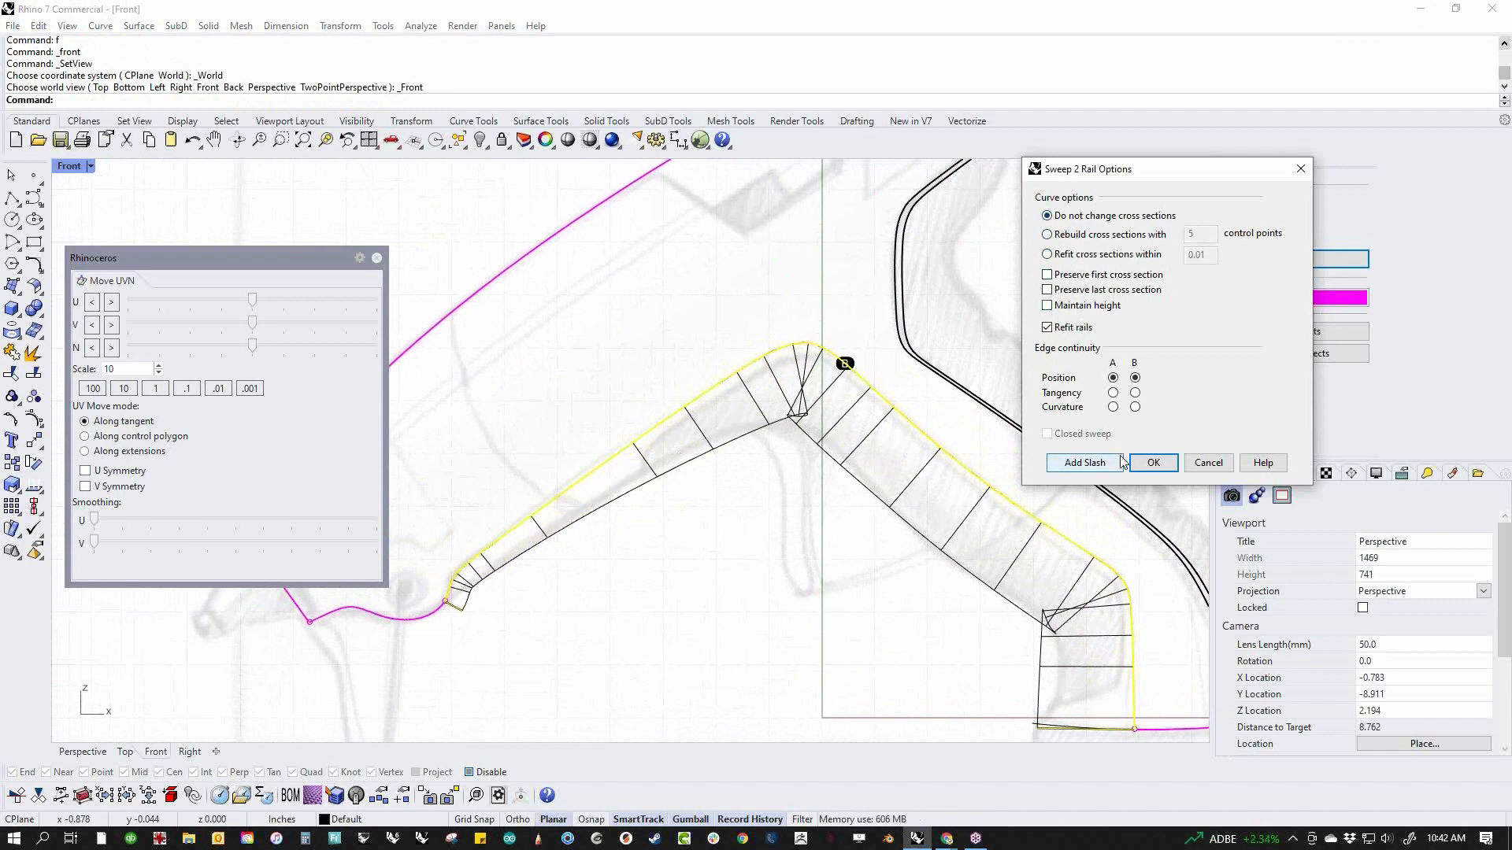
Set the sweep's edge continuity to tangency on both rails and create the underside surface
left_click(1113, 393)
left_click(1135, 393)
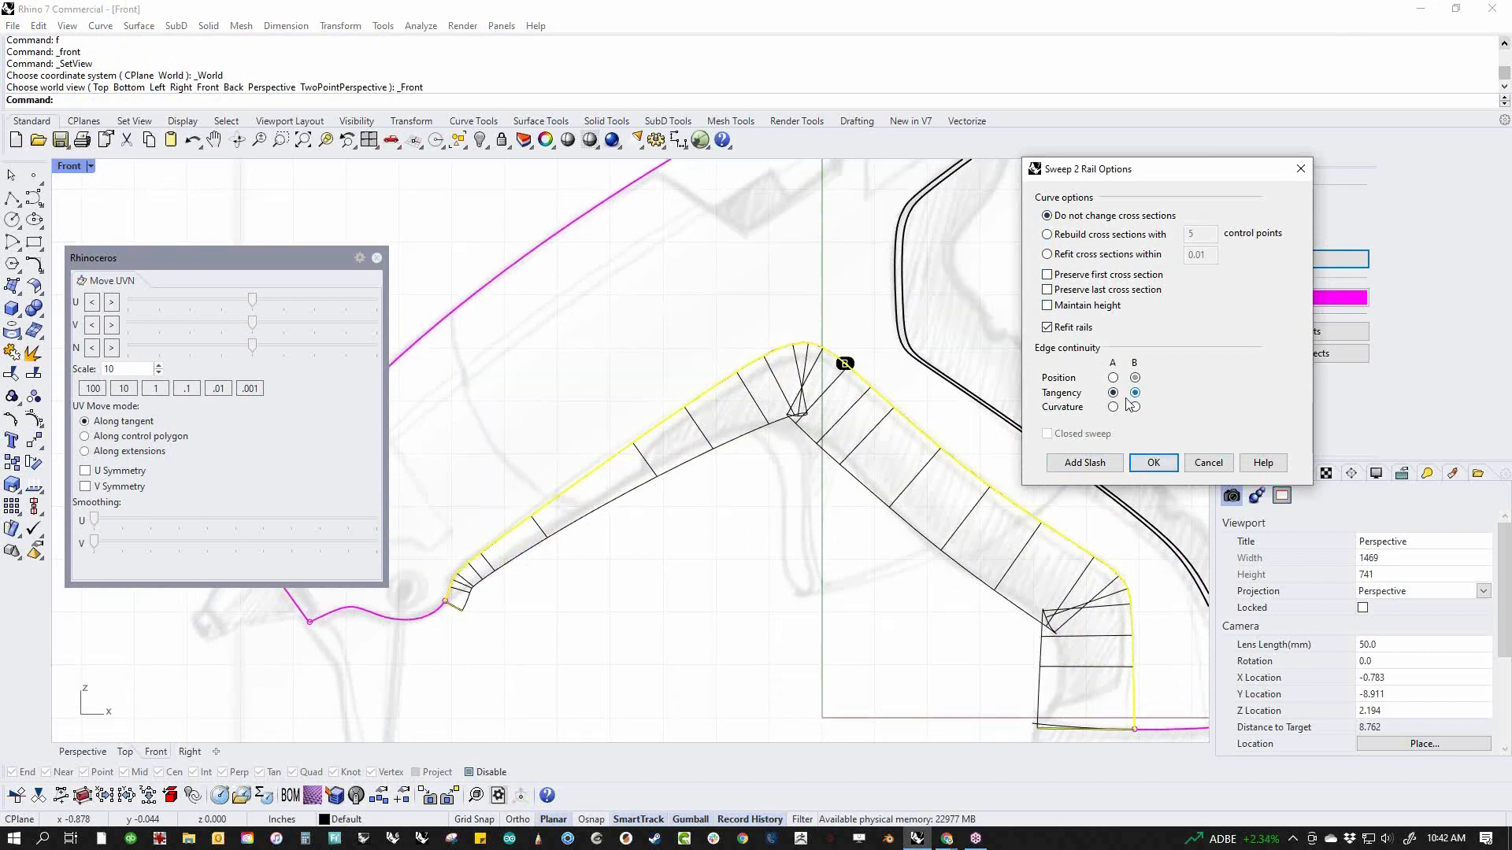
left_click(1153, 462)
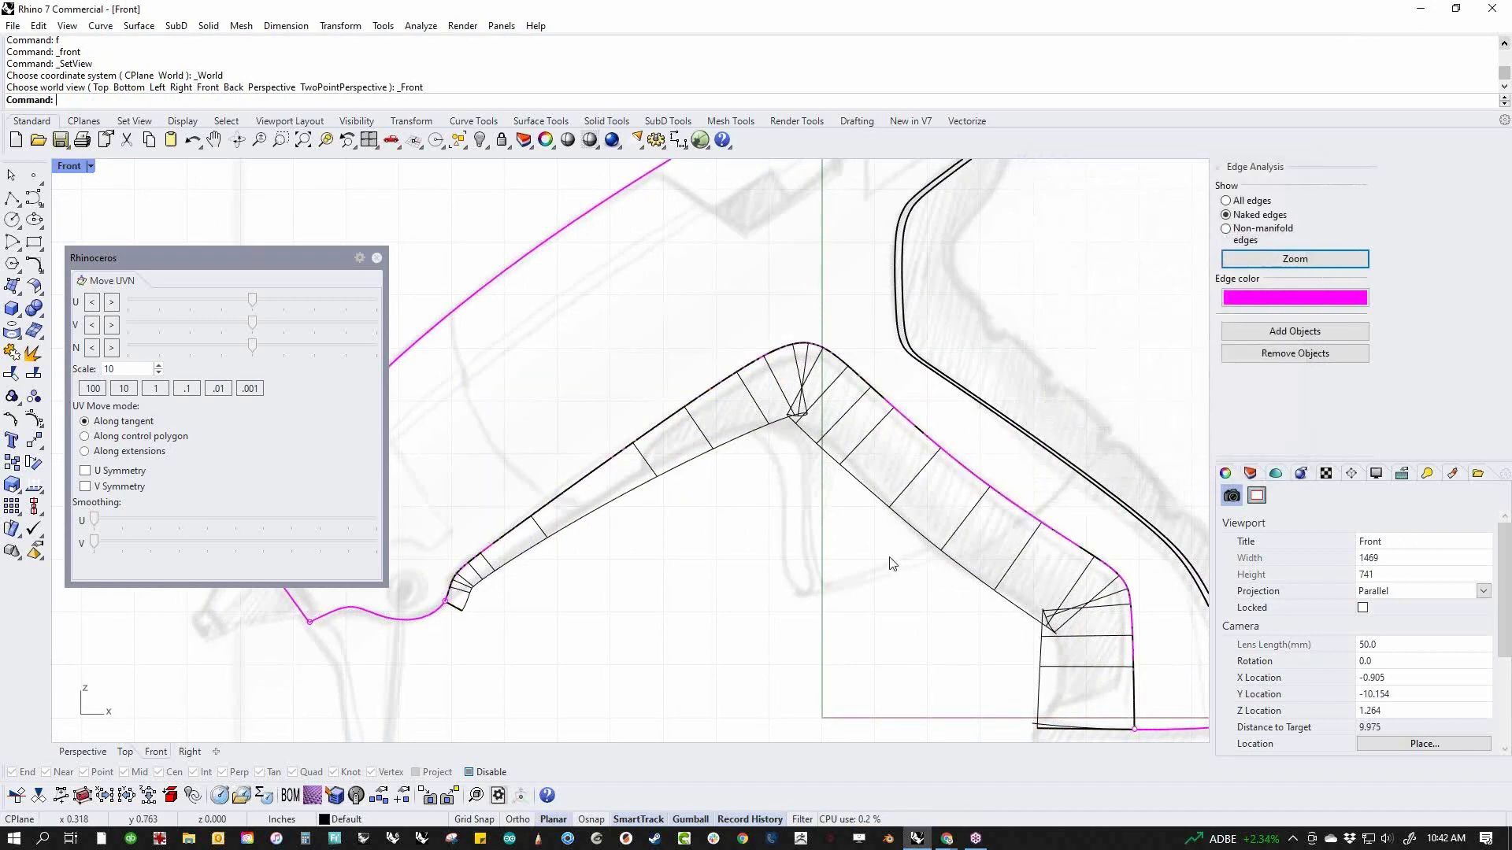
Show the control points of the new underside surface
scroll(874, 599, "up", 5)
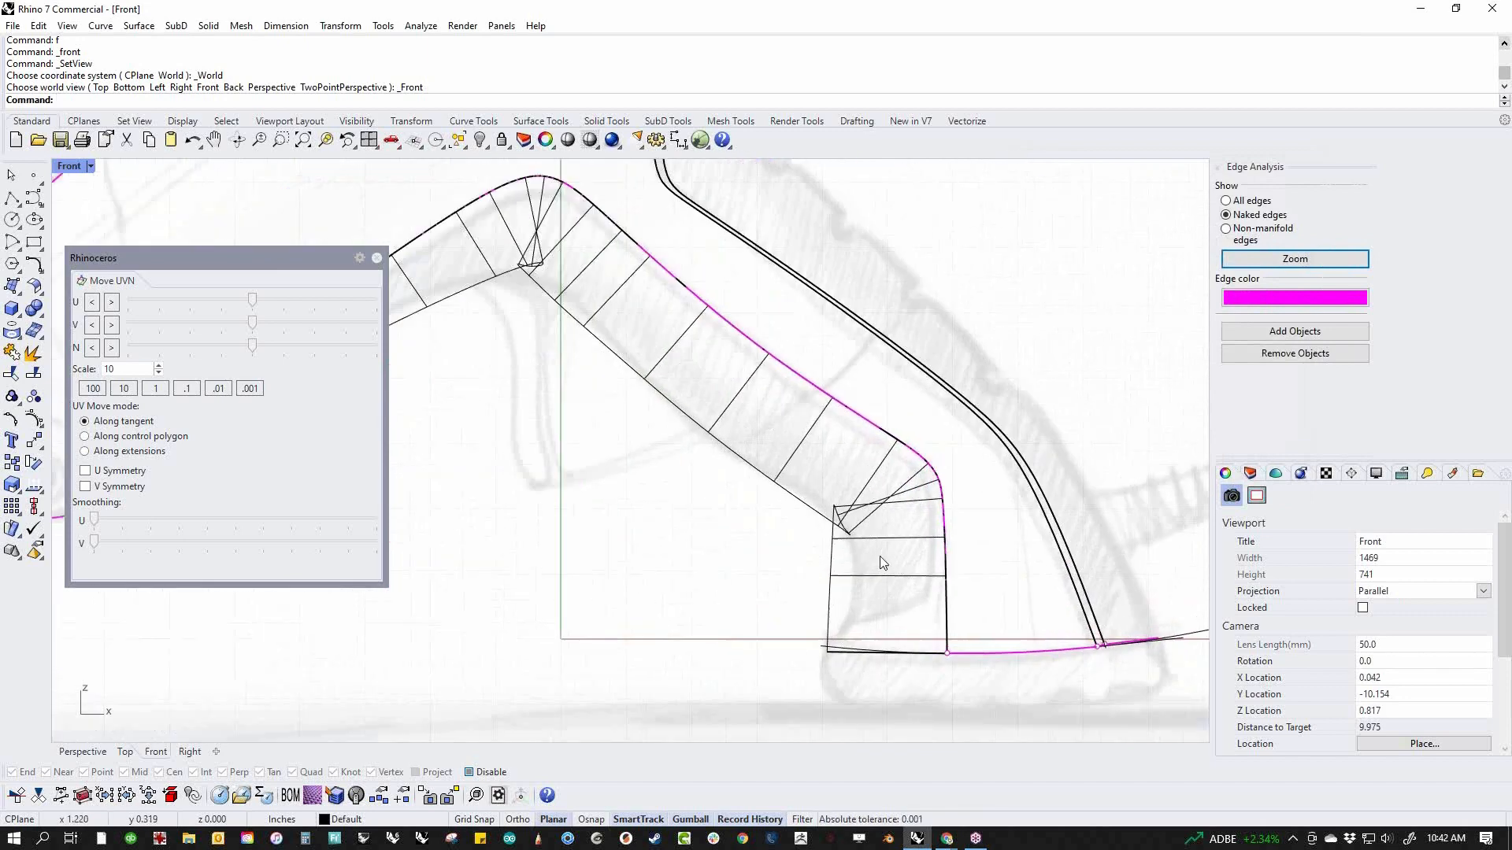
left_click(749, 598)
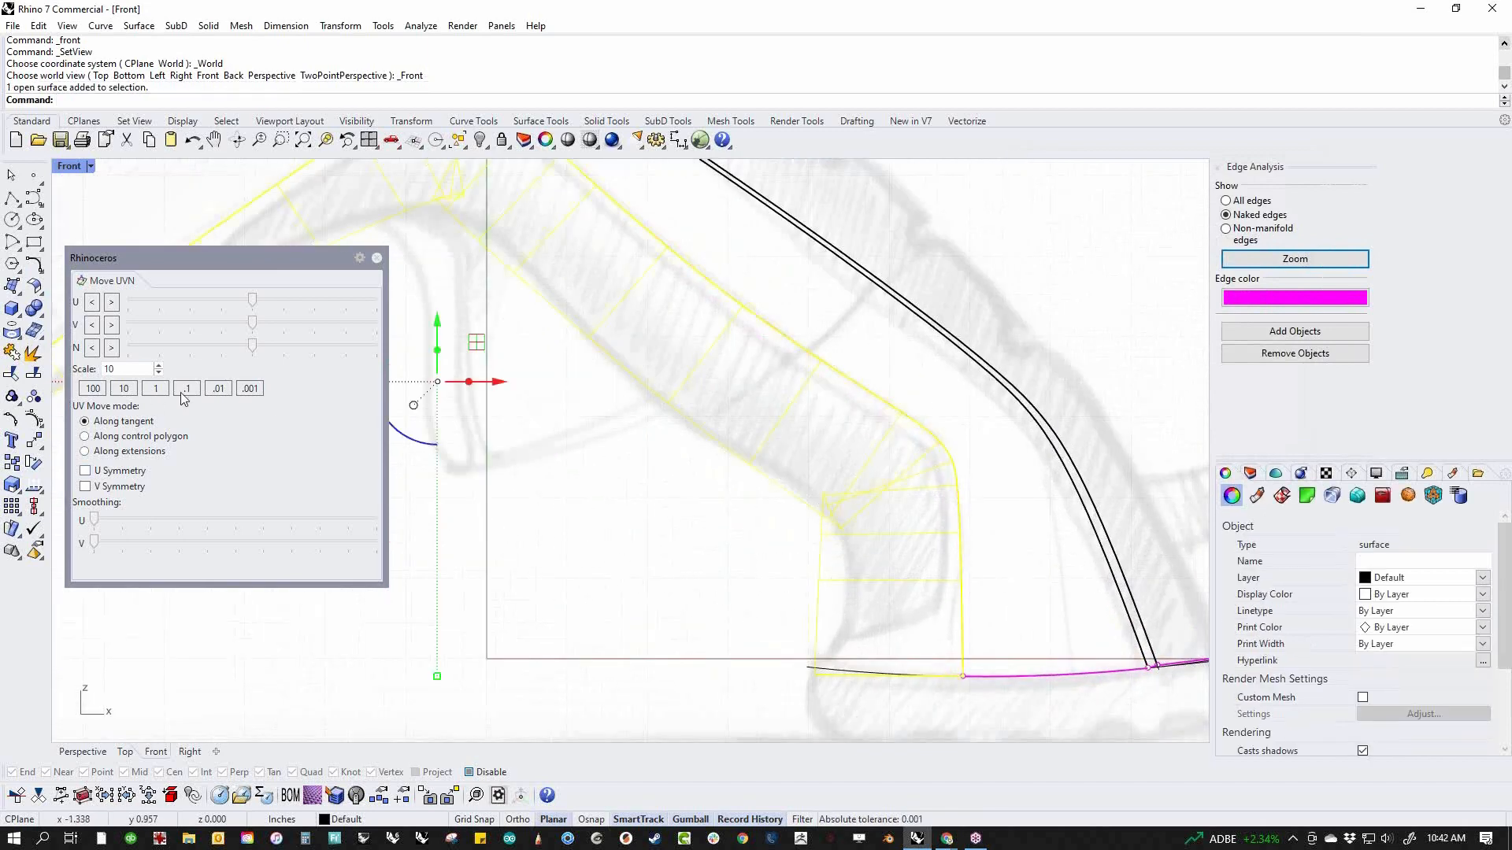
left_click(34, 419)
right_click_drag(689, 561, 1054, 574)
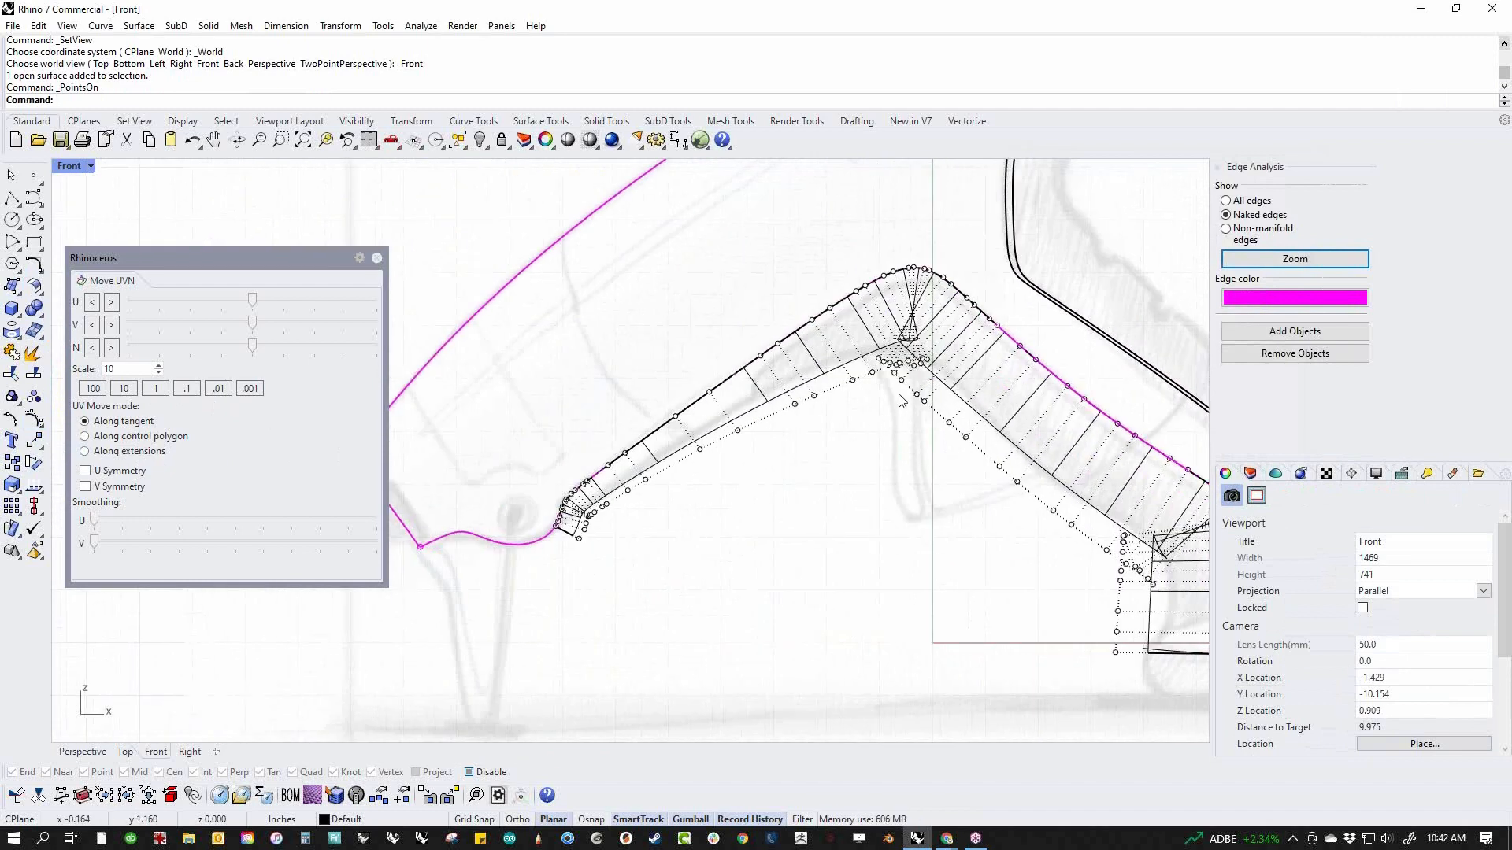
right_click_drag(1145, 578, 858, 565)
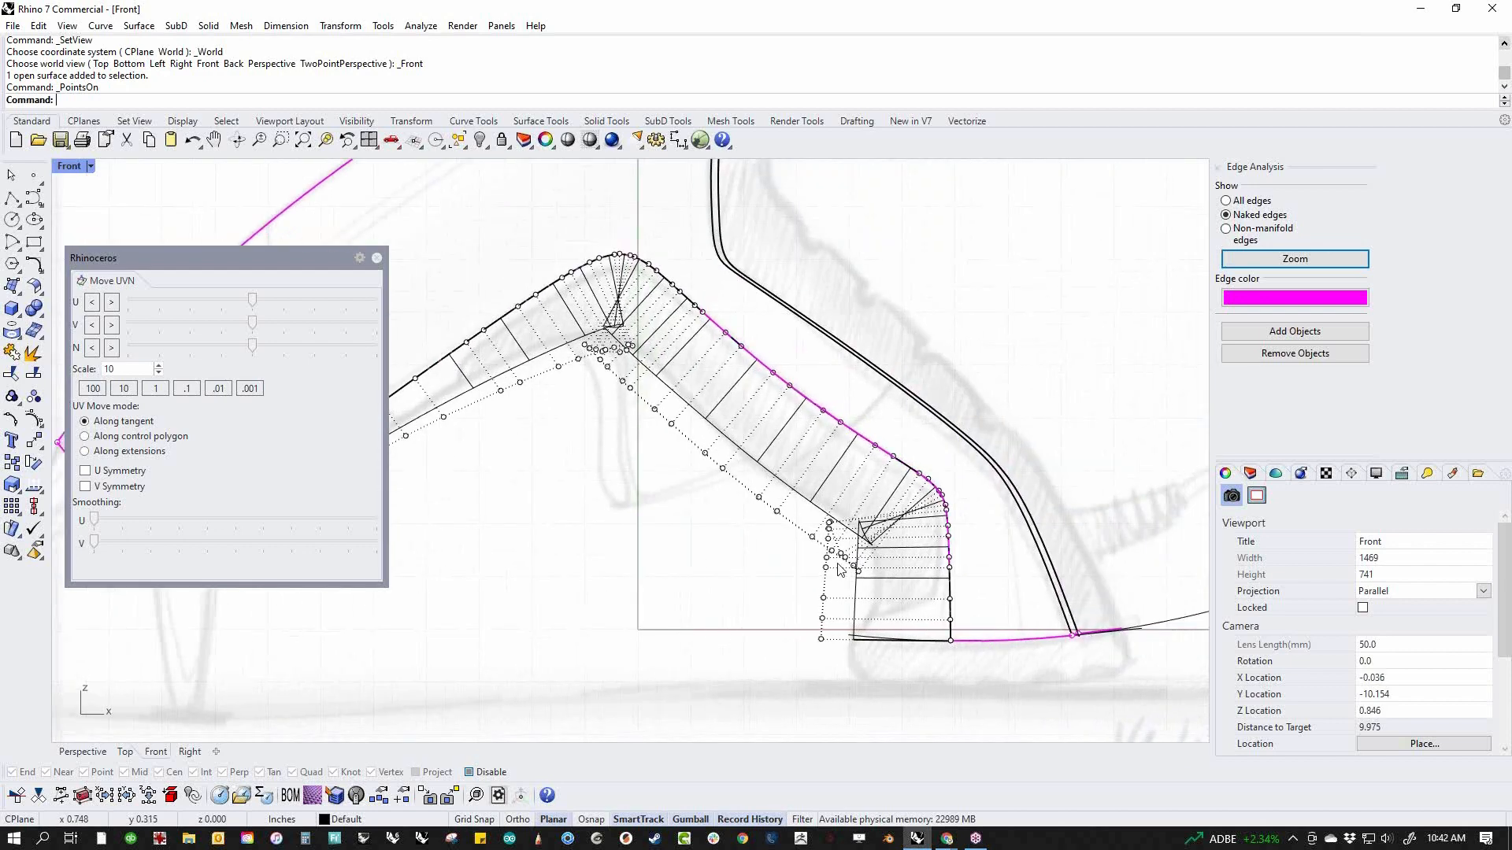
Select the bunched control points at the lower handle bend and smooth them repeatedly in the U direction with Move UVN
scroll(858, 564, "up", 6)
left_click(809, 493)
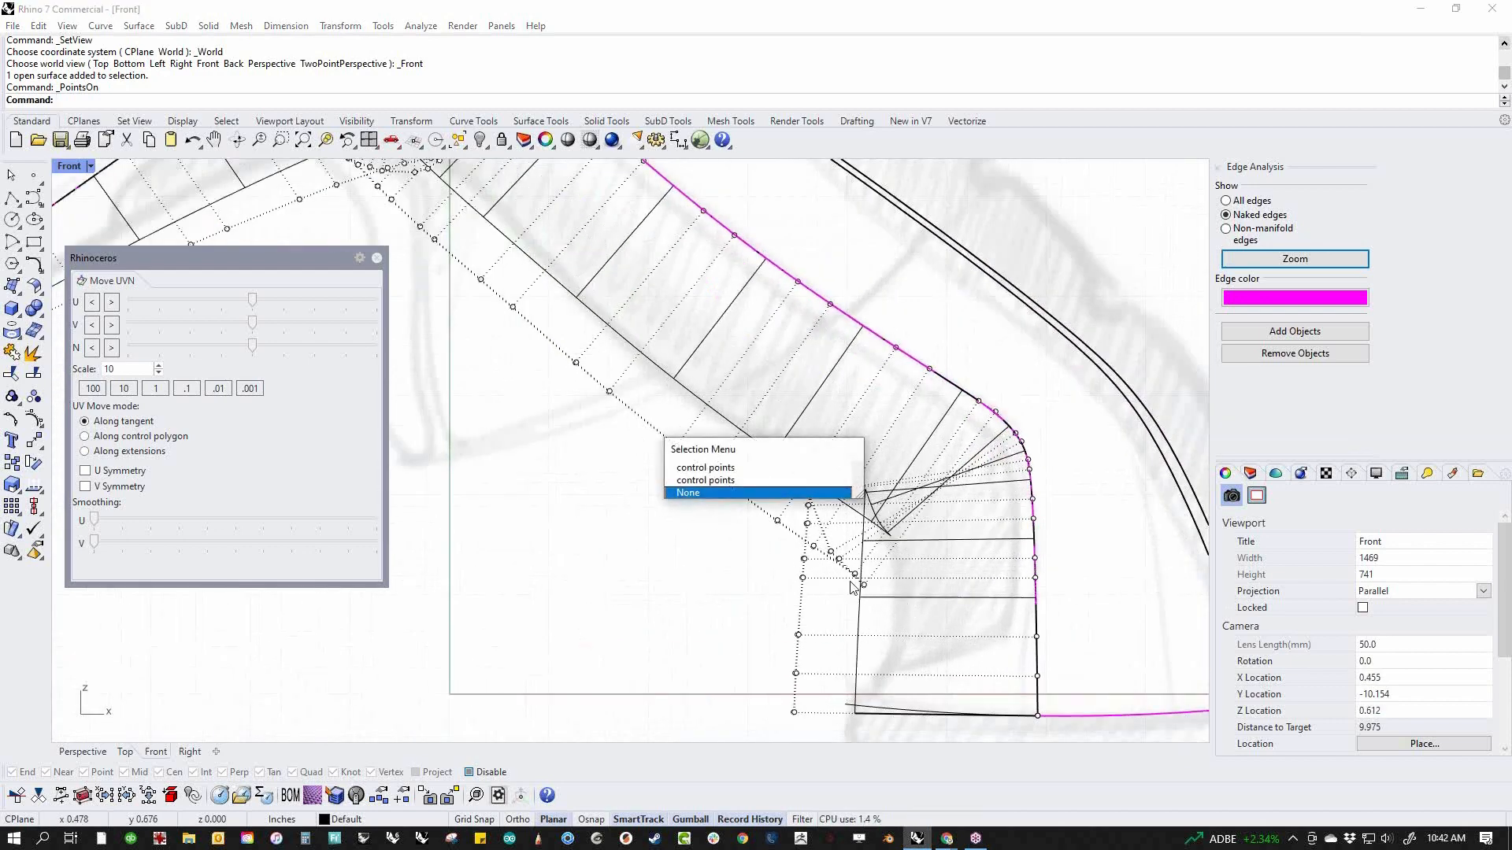
left_click(630, 456)
left_click_drag(600, 419, 911, 658)
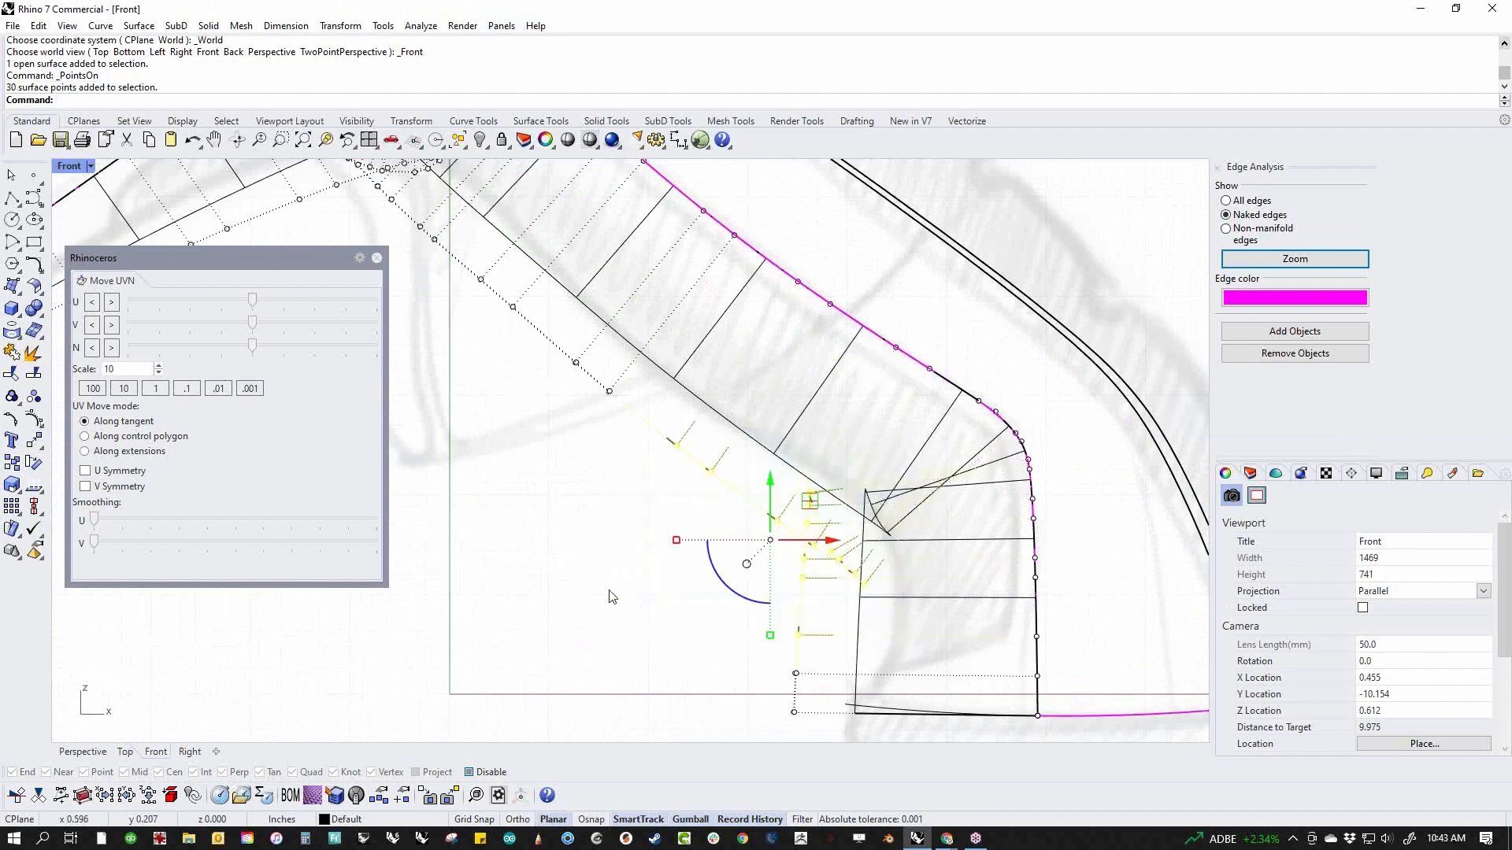
left_click_drag(94, 520, 491, 541)
left_click_drag(94, 521, 371, 551)
left_click_drag(101, 525, 463, 586)
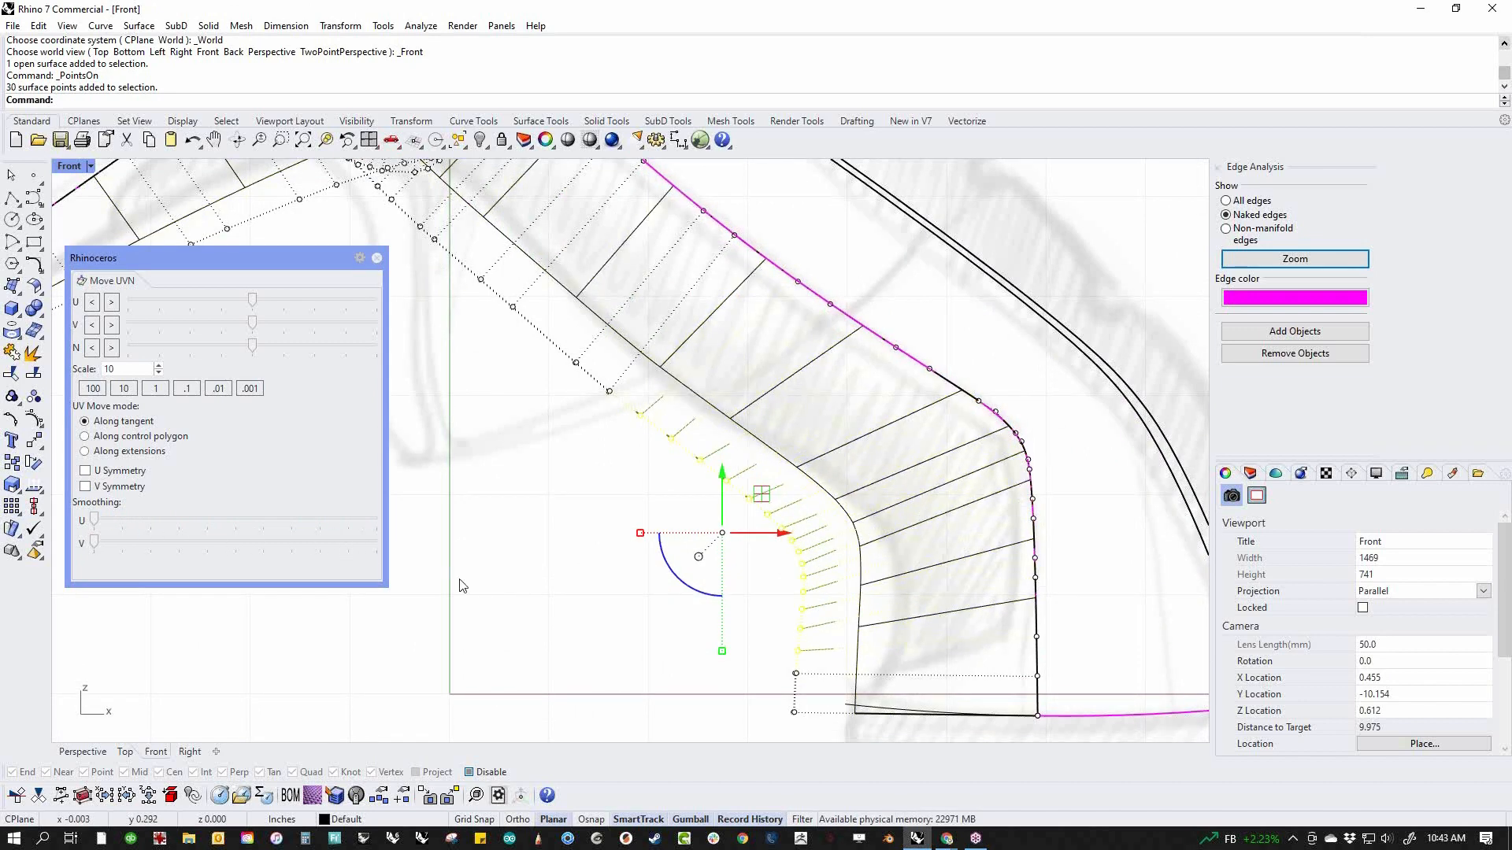
left_click(604, 590)
Smooth the surface's lower control points around the upper bend in the U direction with Move UVN
scroll(720, 595, "down", 6)
right_click_drag(724, 596, 972, 594)
scroll(768, 406, "up", 8)
right_click_drag(767, 409, 765, 529)
left_click_drag(671, 533, 956, 381)
left_click_drag(95, 520, 423, 587)
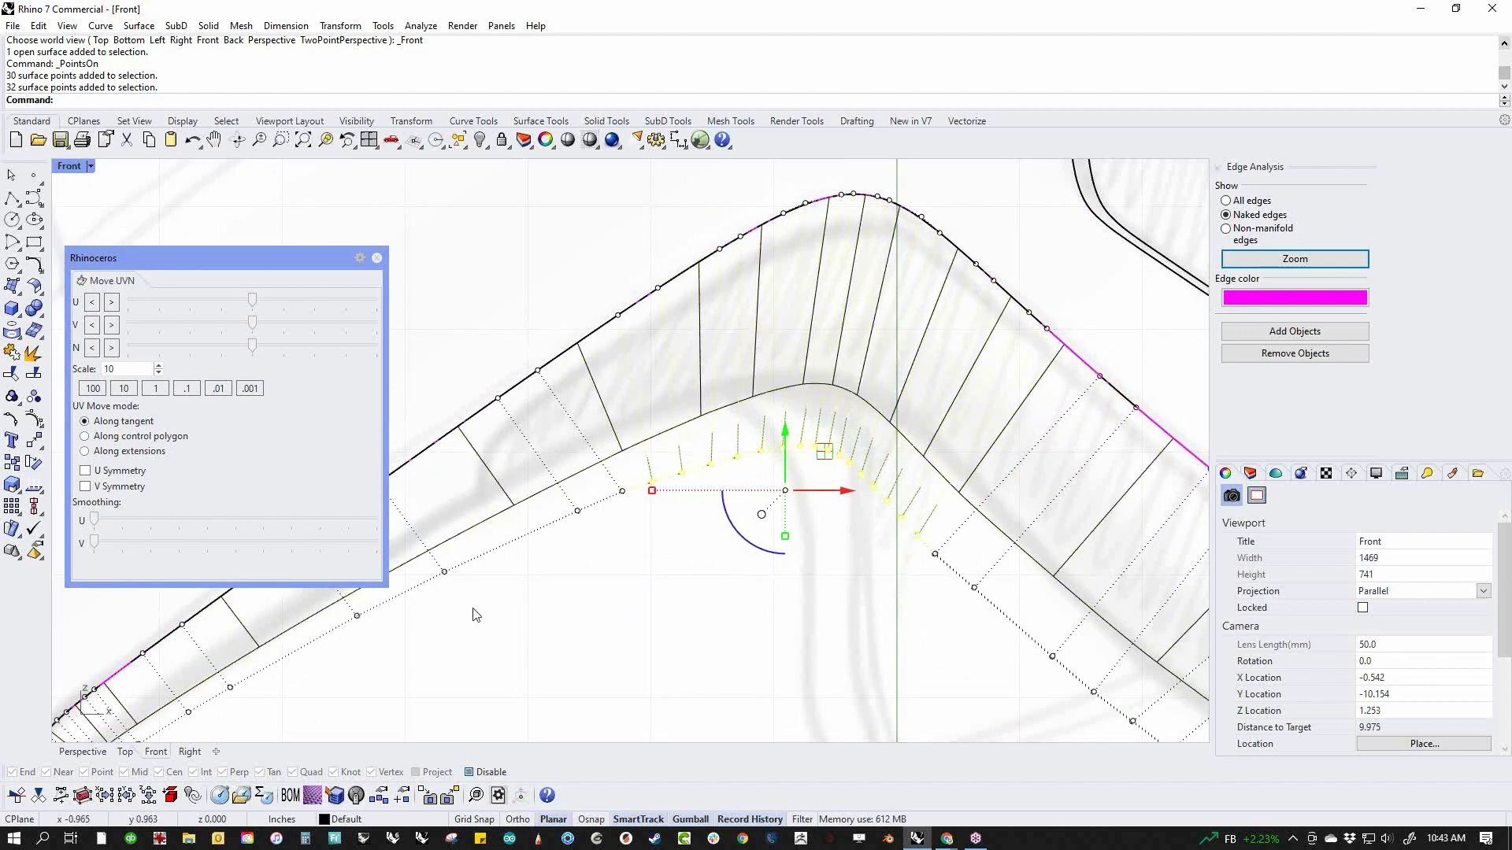
left_click(675, 530)
Smooth the surface's lower control points at the nozzle-end bend in the U direction with Move UVN
scroll(709, 517, "down", 3)
scroll(777, 501, "up", 3)
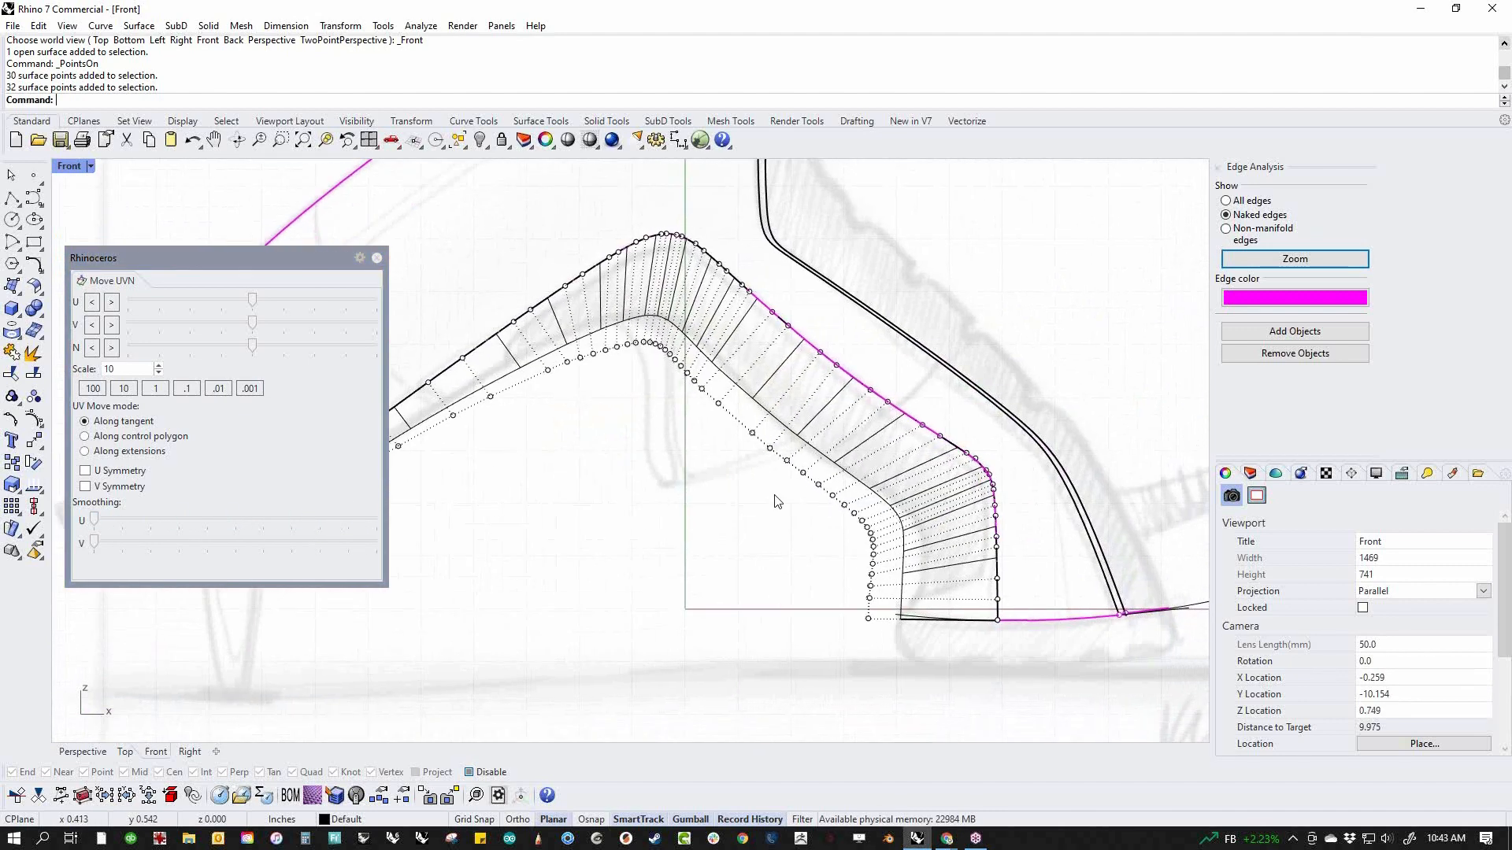
right_click_drag(690, 554, 835, 570)
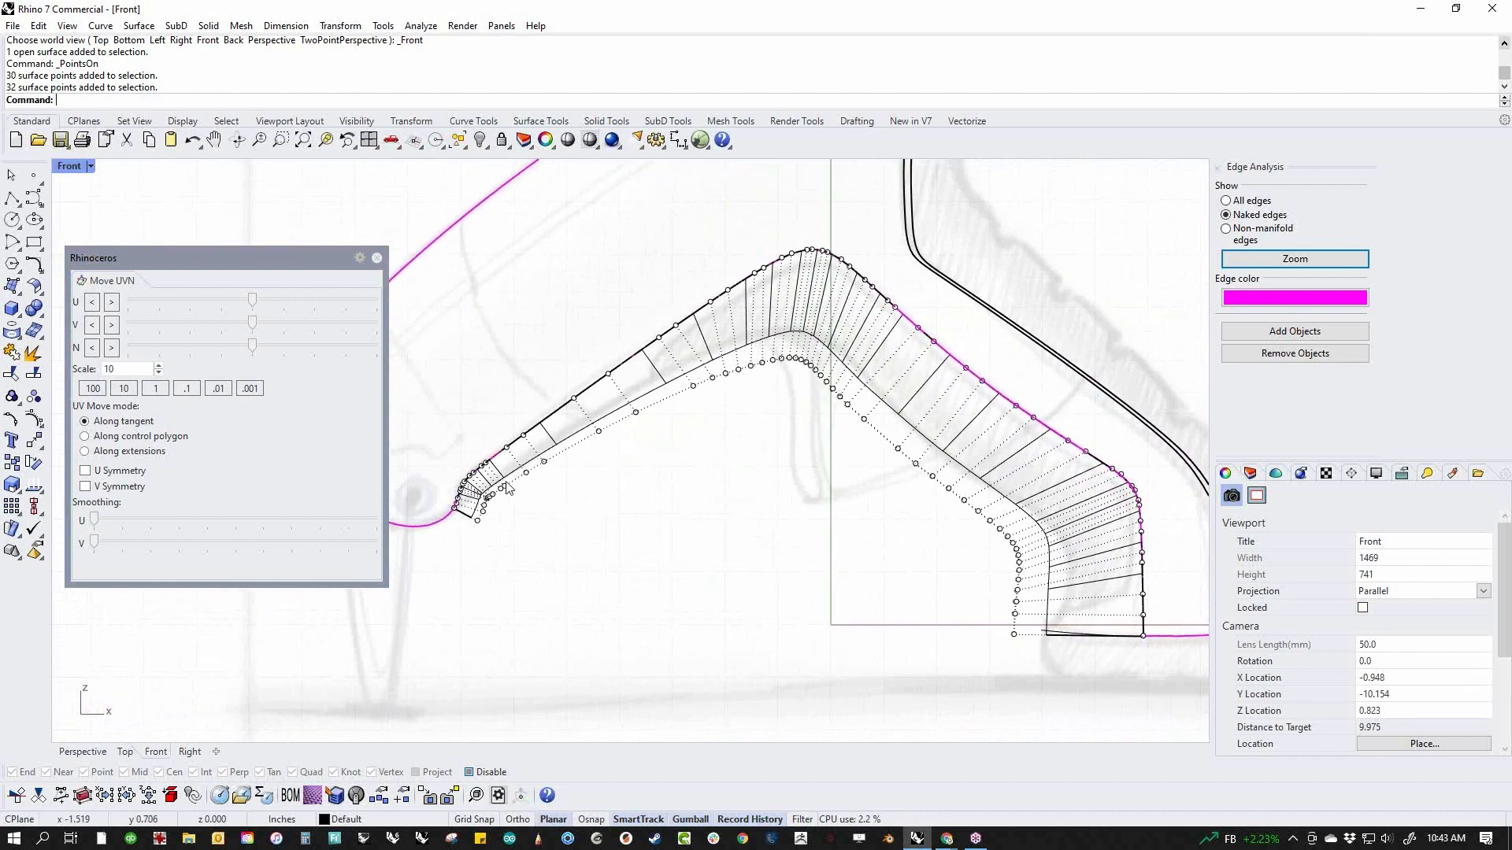
scroll(506, 488, "up", 5)
left_click_drag(437, 618, 685, 398)
left_click_drag(95, 522, 314, 522)
left_click(605, 475)
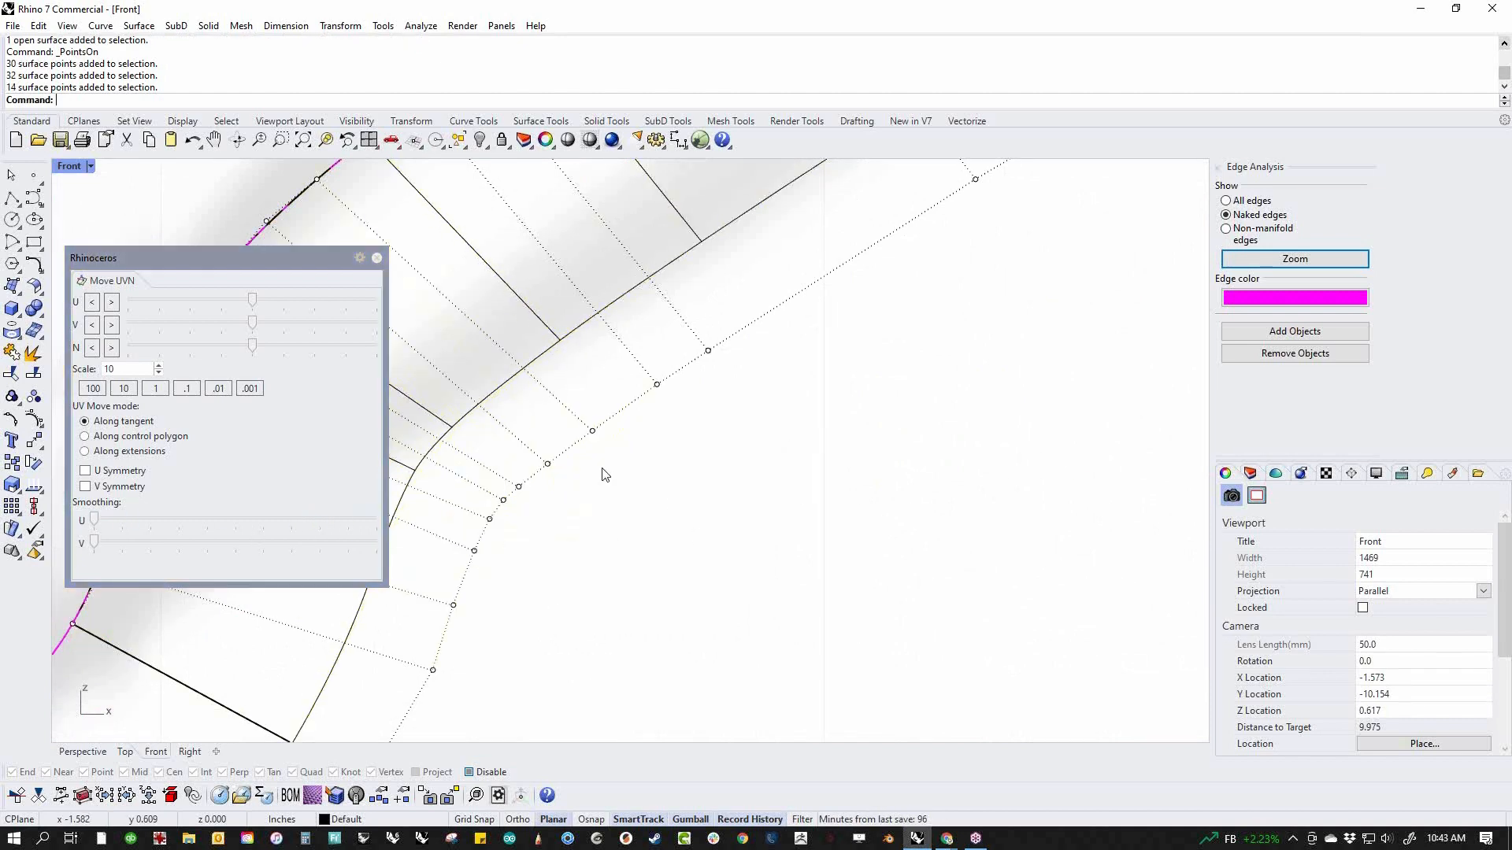
Check the smoothed surface against the sketch, close Move UVN, and turn off the control points
scroll(604, 474, "down", 4)
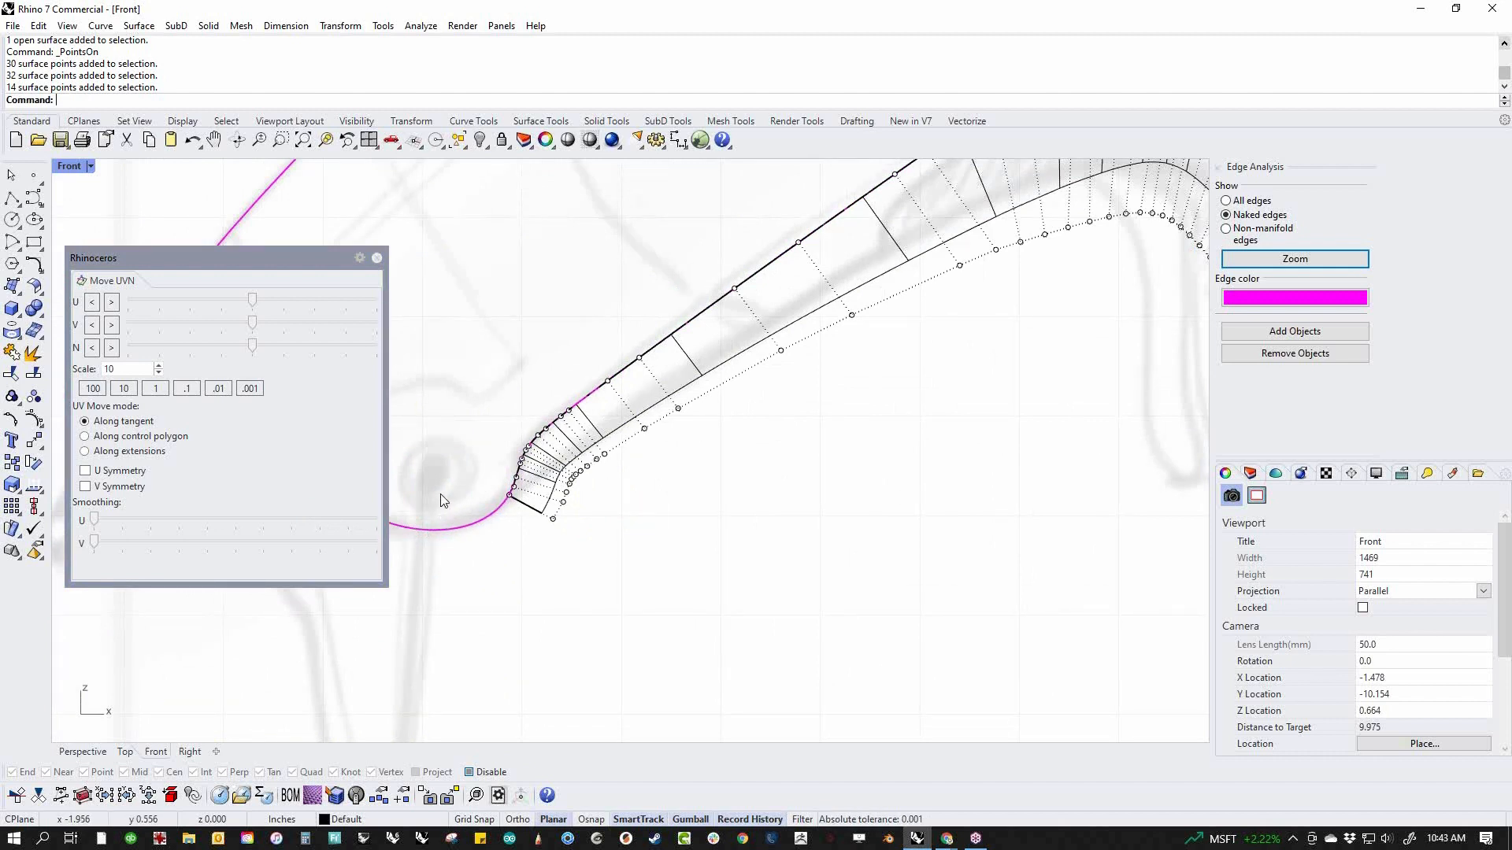
scroll(521, 513, "up", 2)
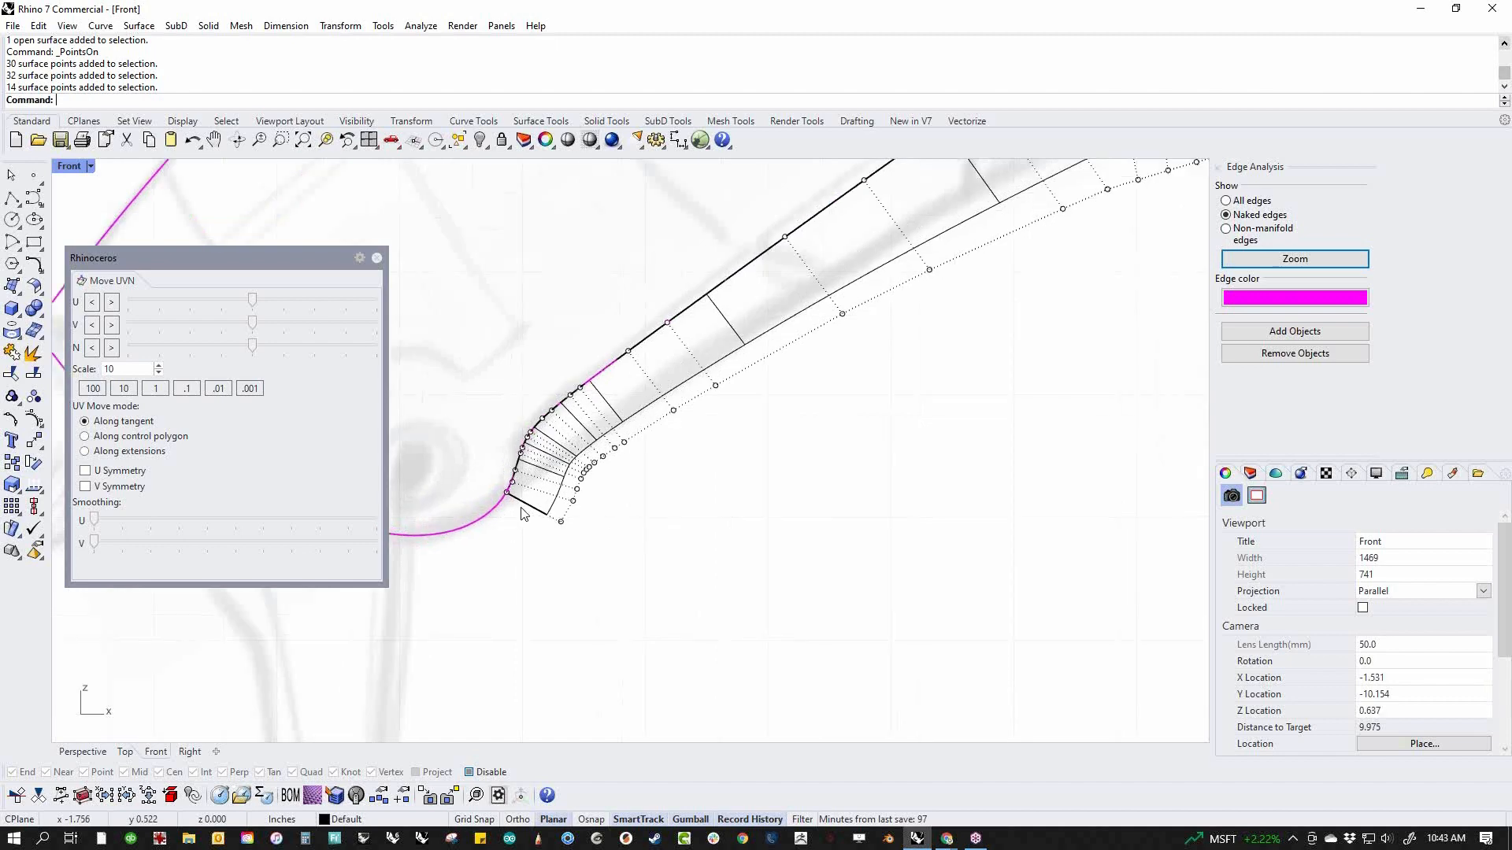
scroll(522, 514, "up", 3)
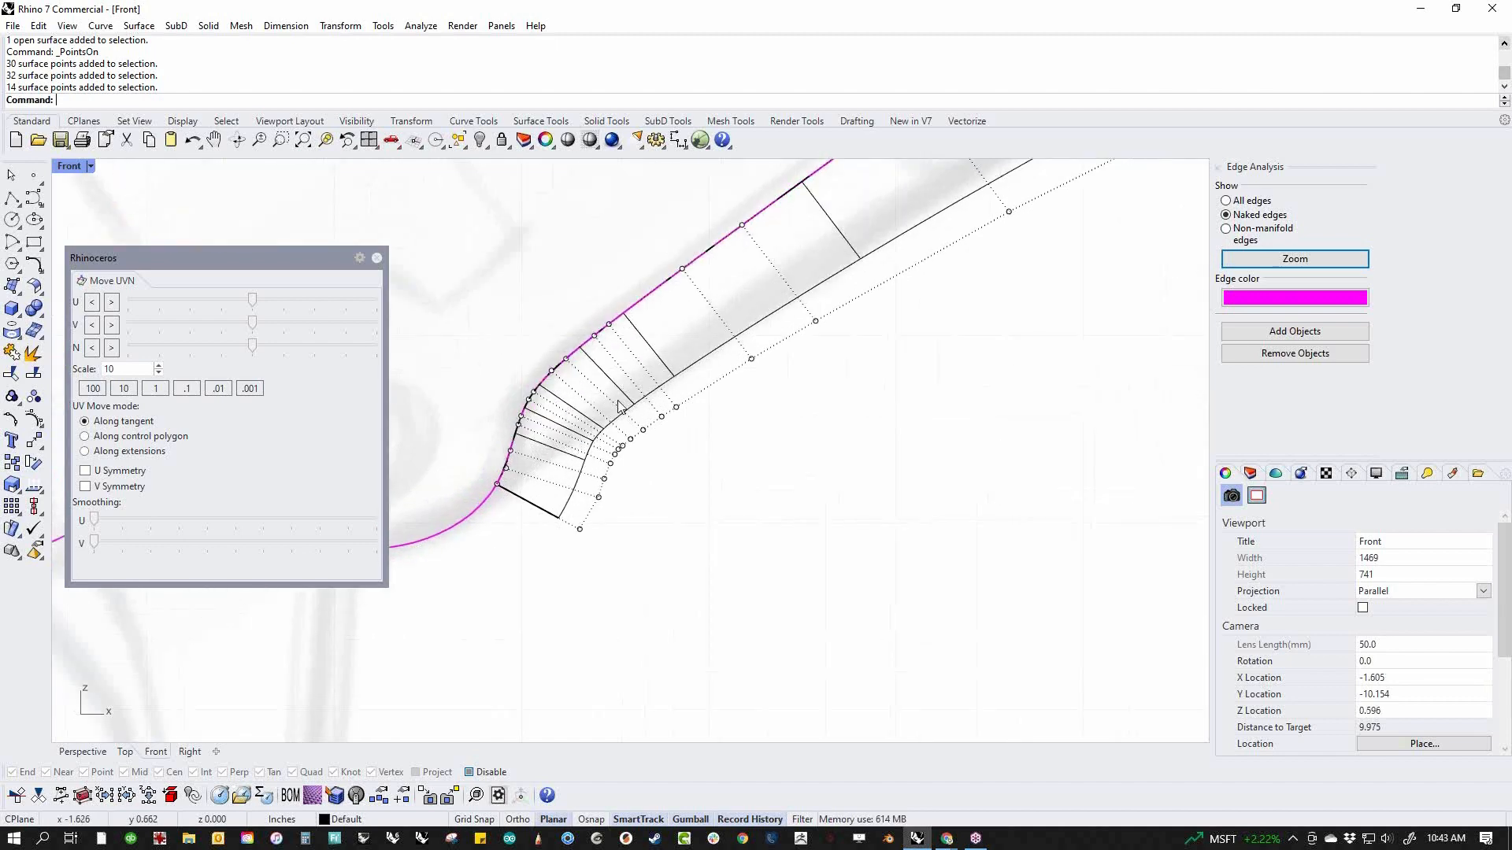
scroll(617, 408, "down", 5)
right_click_drag(799, 453, 768, 485)
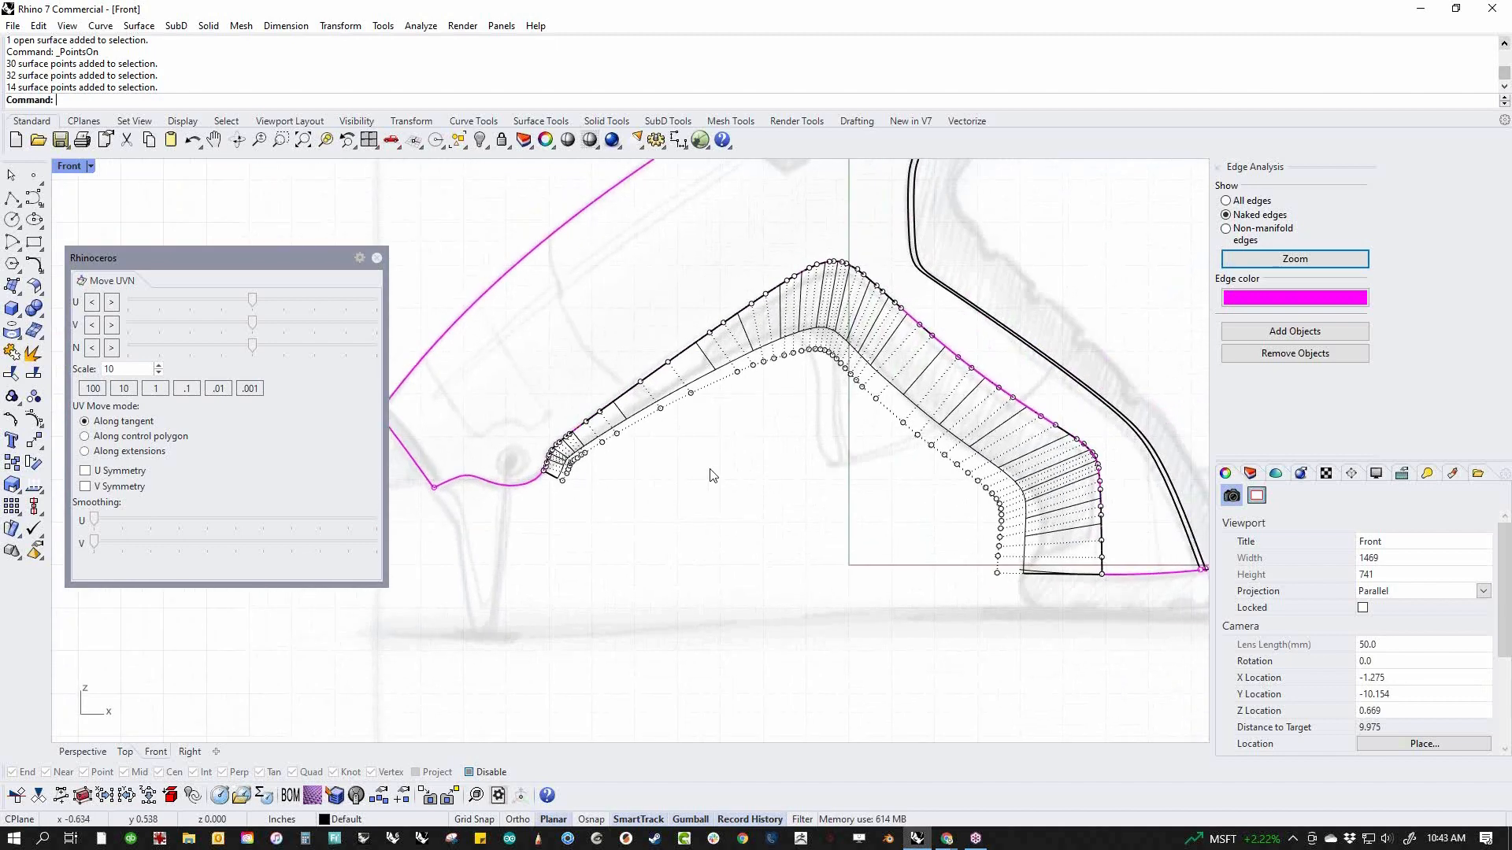
left_click(377, 257)
left_click(877, 399)
key("Escape")
key("Escape")
Rebuild the underside surface with 15 U and 4 V points at degree 3 in both directions
left_click(910, 401)
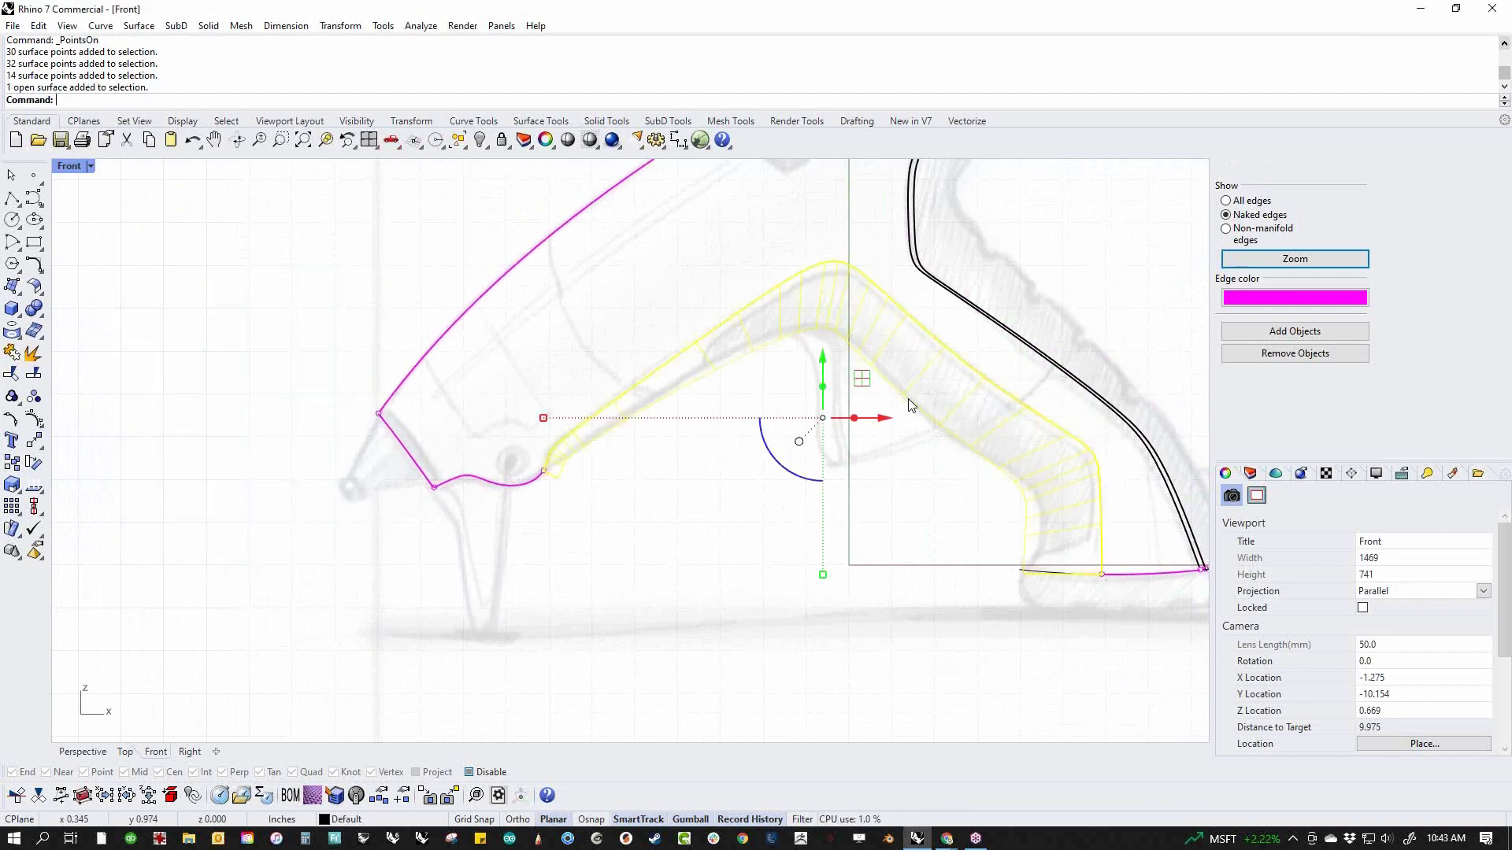
type("rebuild")
key("Return")
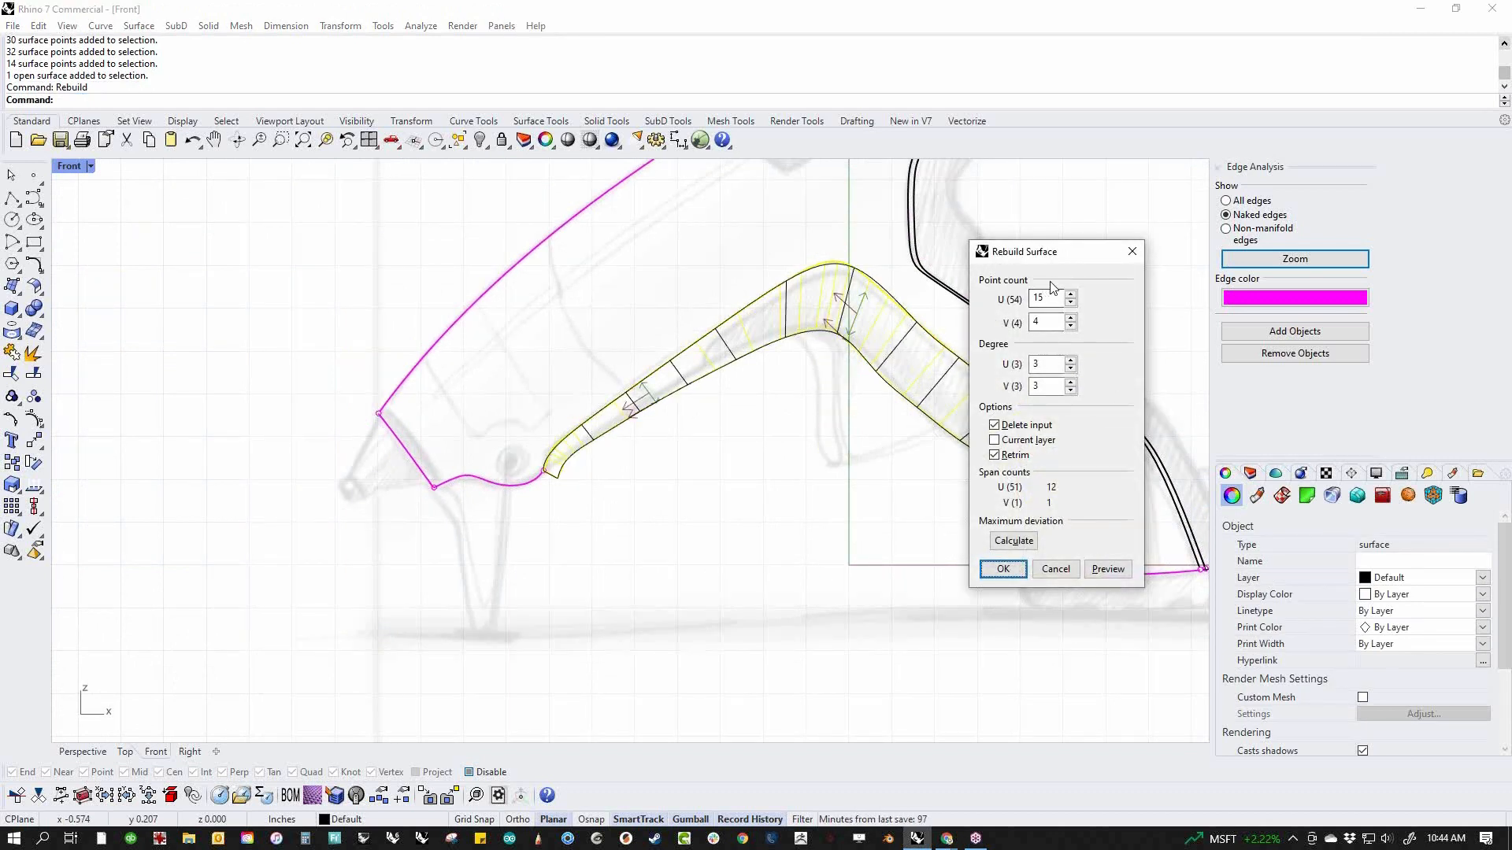
left_click_drag(1056, 262, 811, 458)
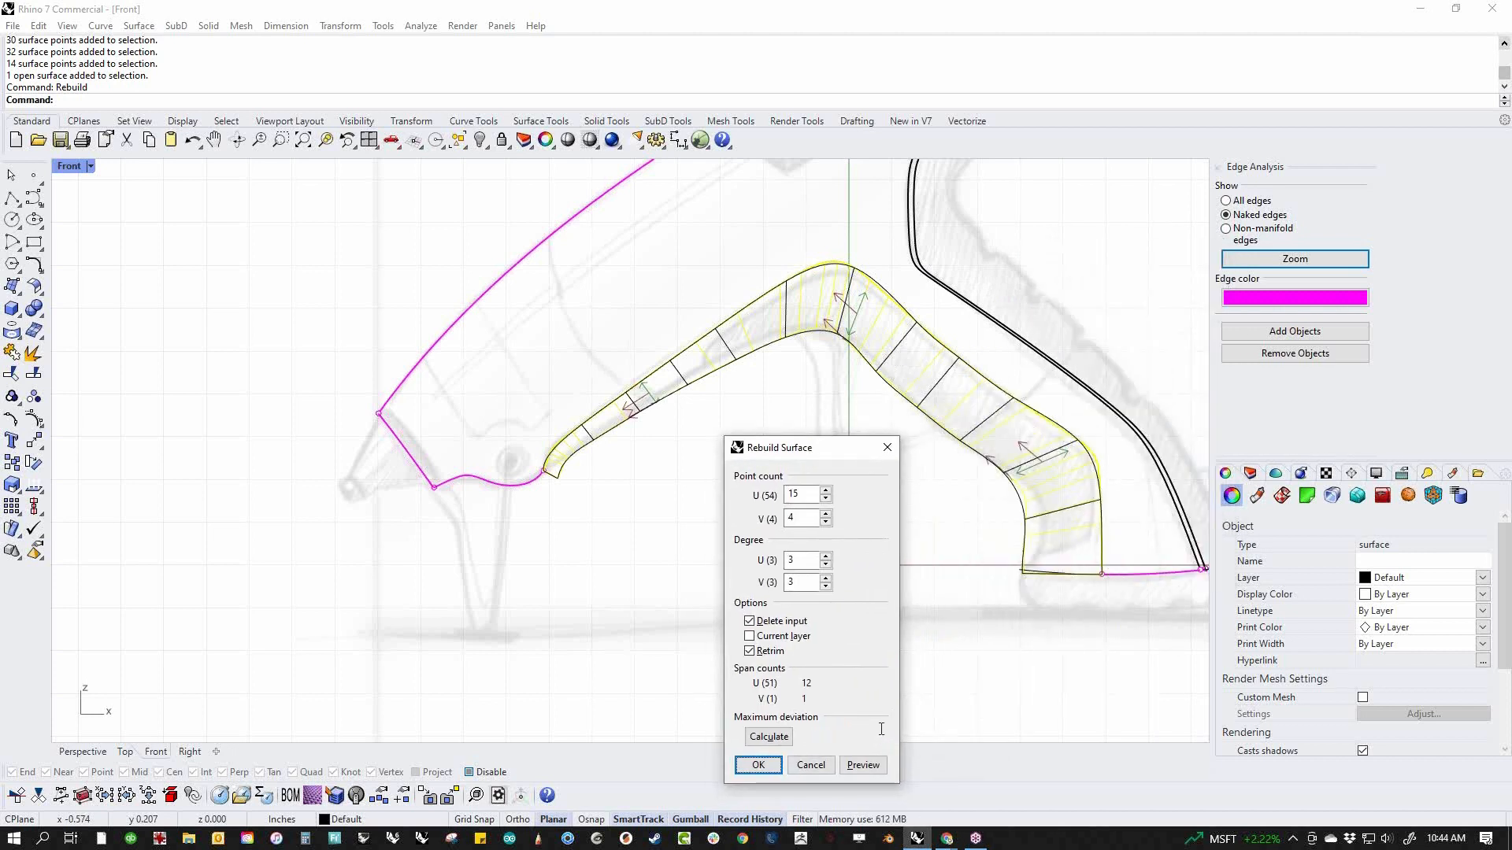
left_click(766, 767)
Show the rebuilt surface's control points and shift two lower point pairs near the handle bottom to follow the sketched grip contour
middle_click(922, 541)
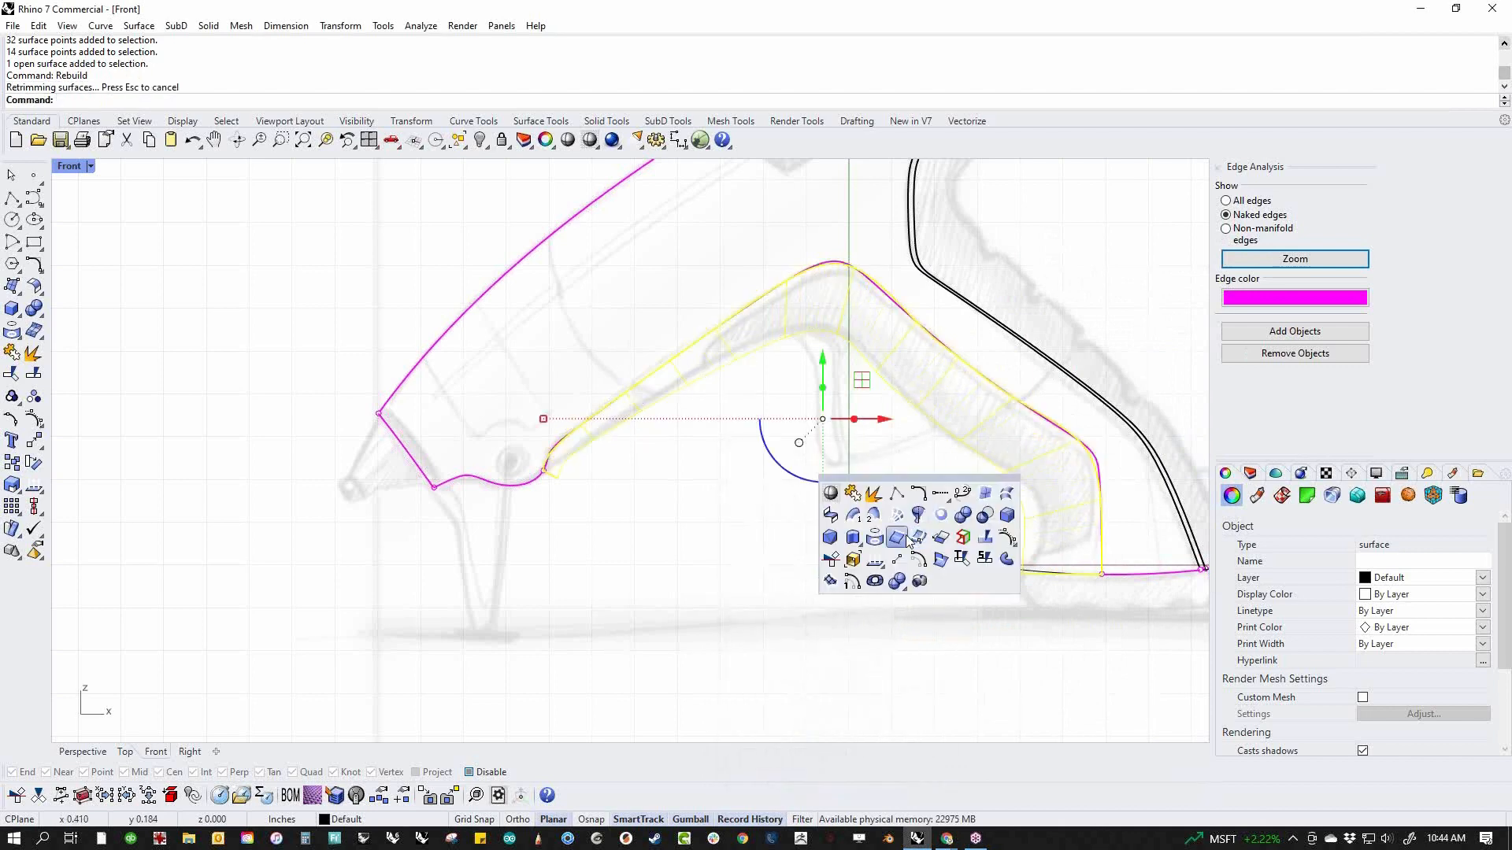
left_click(1013, 540)
right_click_drag(889, 547, 750, 565)
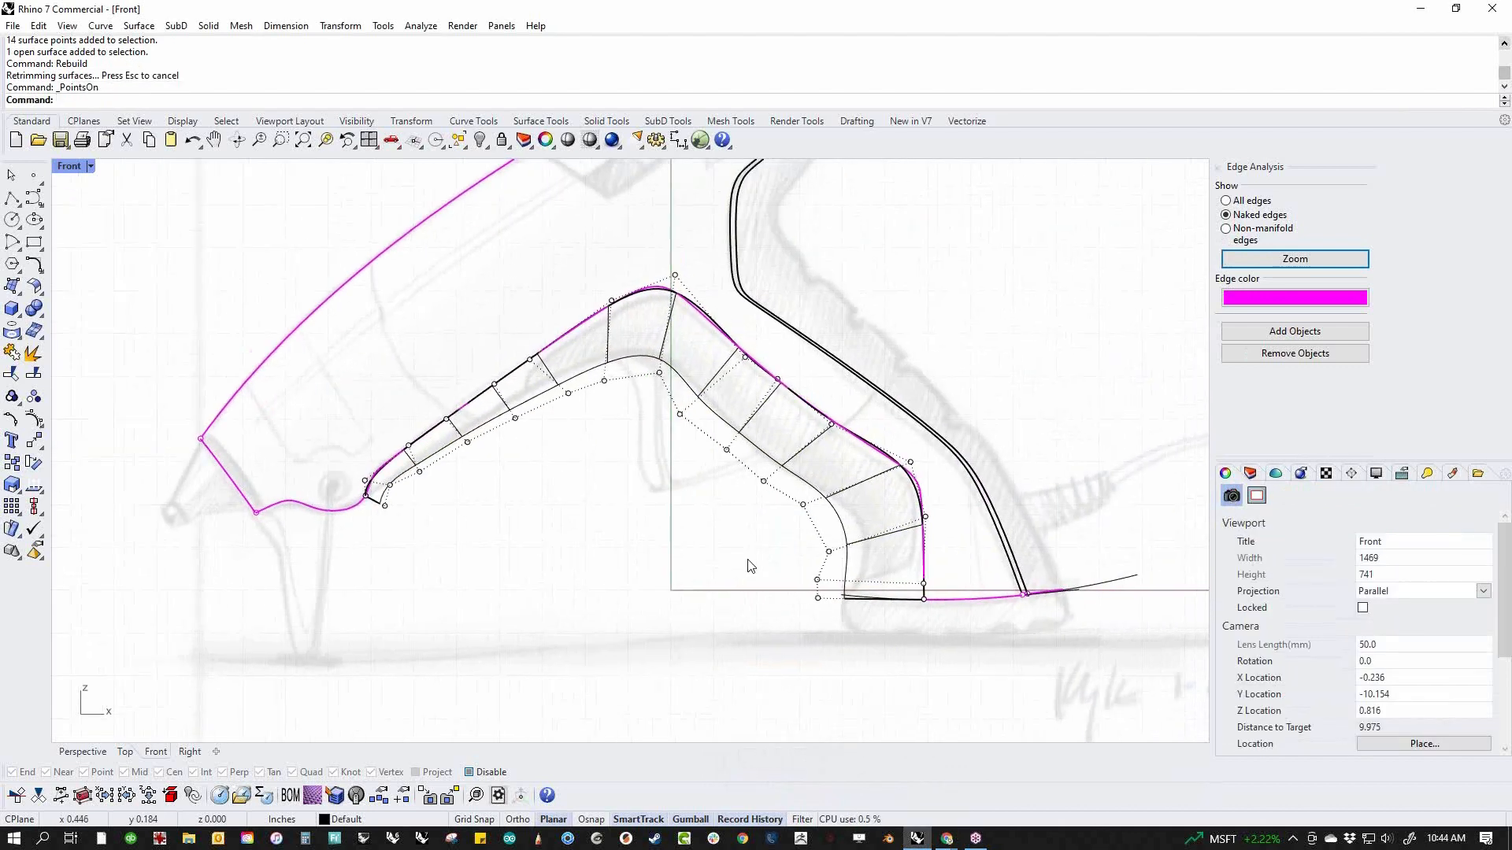
scroll(806, 533, "up", 3)
left_click_drag(757, 534, 906, 566)
left_click(703, 594)
left_click_drag(778, 605, 862, 654)
mouse_move(864, 593)
left_mouse_down()
mouse_move(910, 574)
mouse_move(865, 622)
left_mouse_up()
scroll(723, 536, "down", 3)
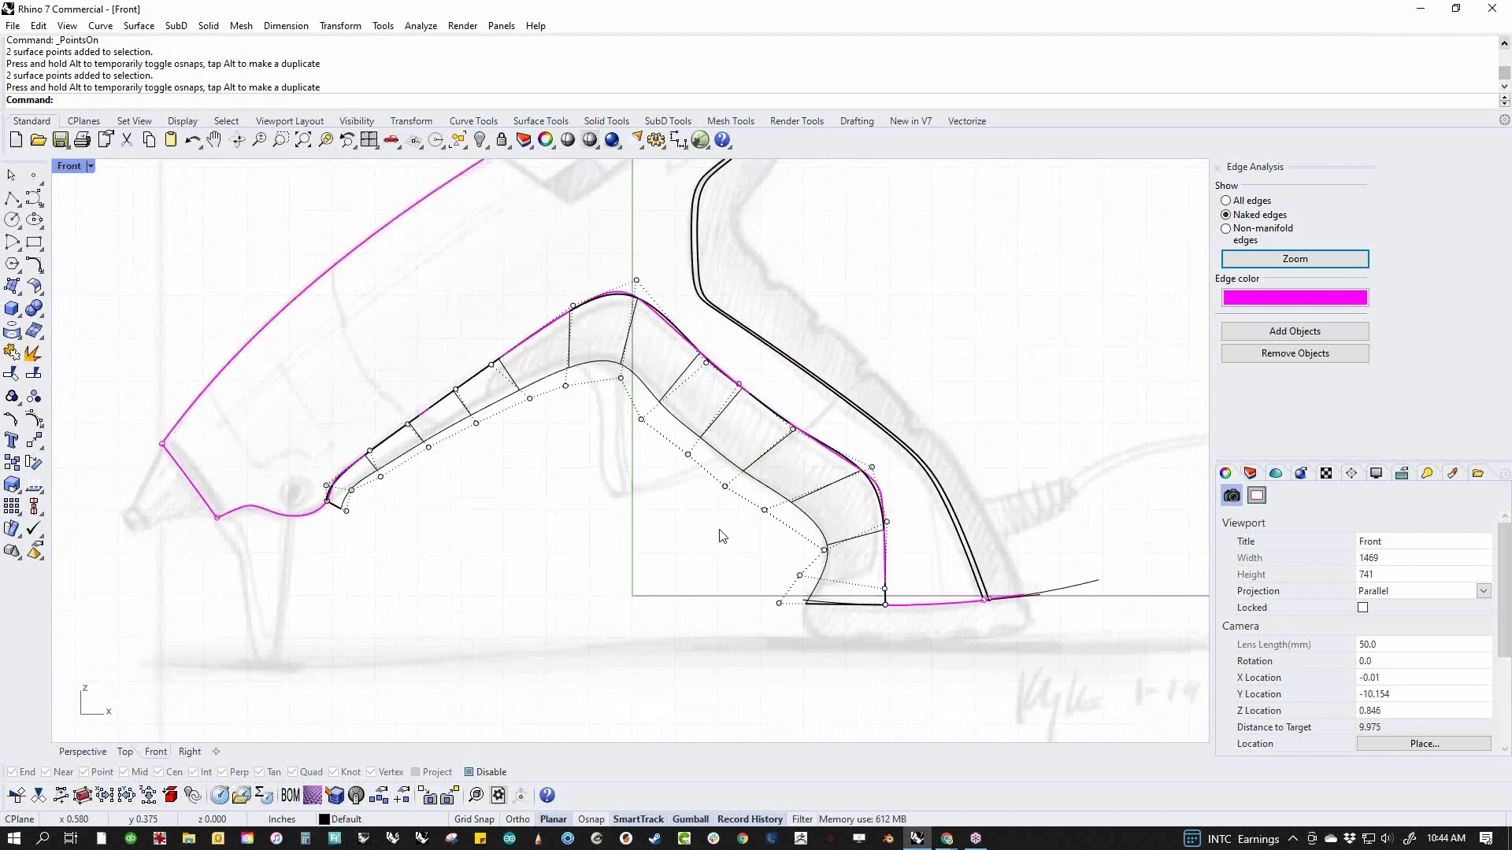
Adjust the lower control points at the upper bend and along the sloping underside ahead of it to follow the sketch
scroll(723, 536, "up", 4)
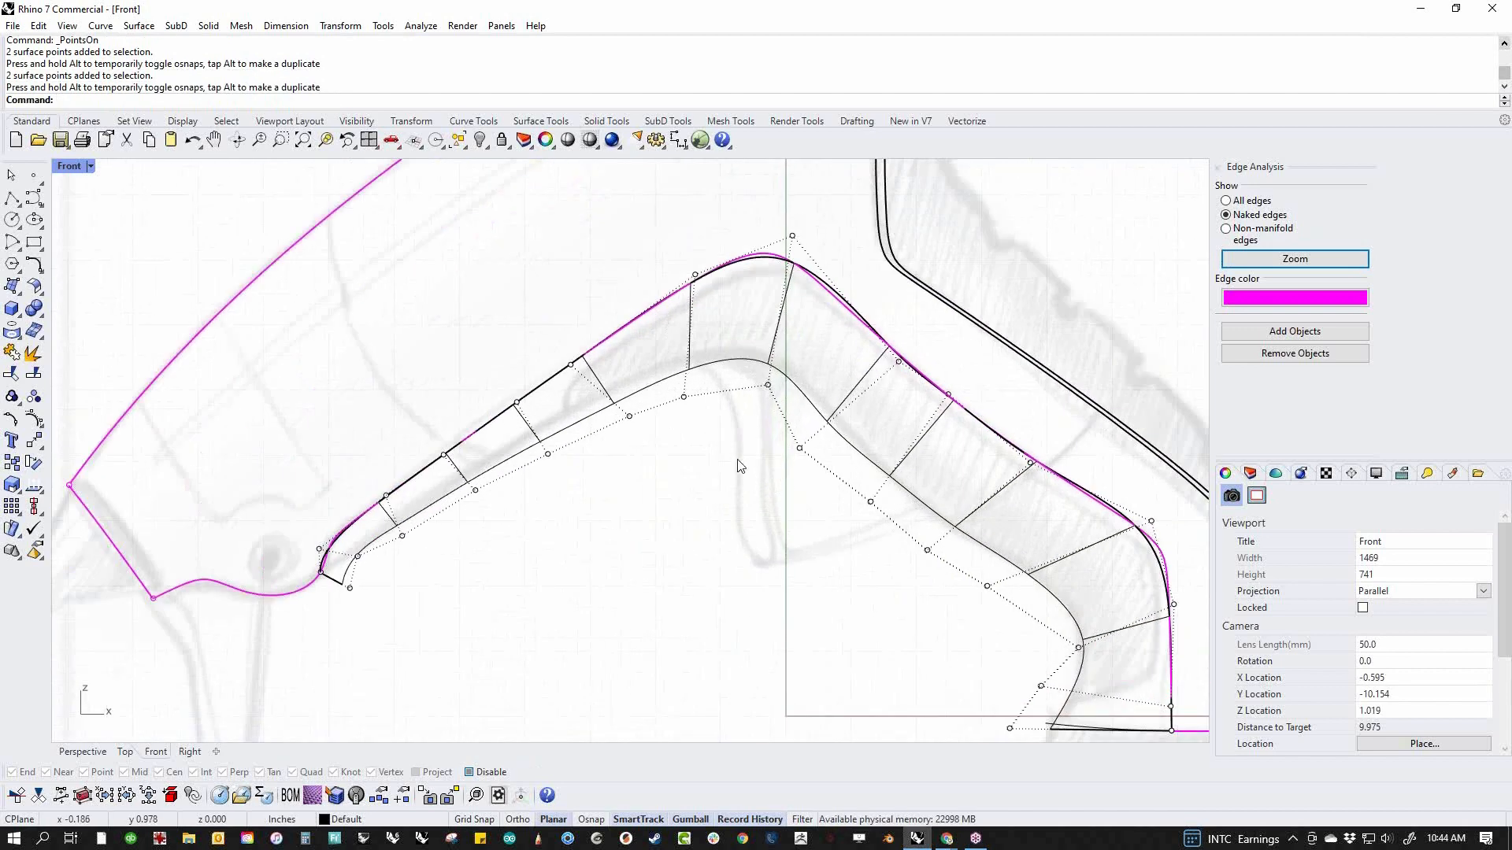
left_click_drag(733, 419, 741, 379)
left_click_drag(766, 486, 801, 439)
left_click(648, 526)
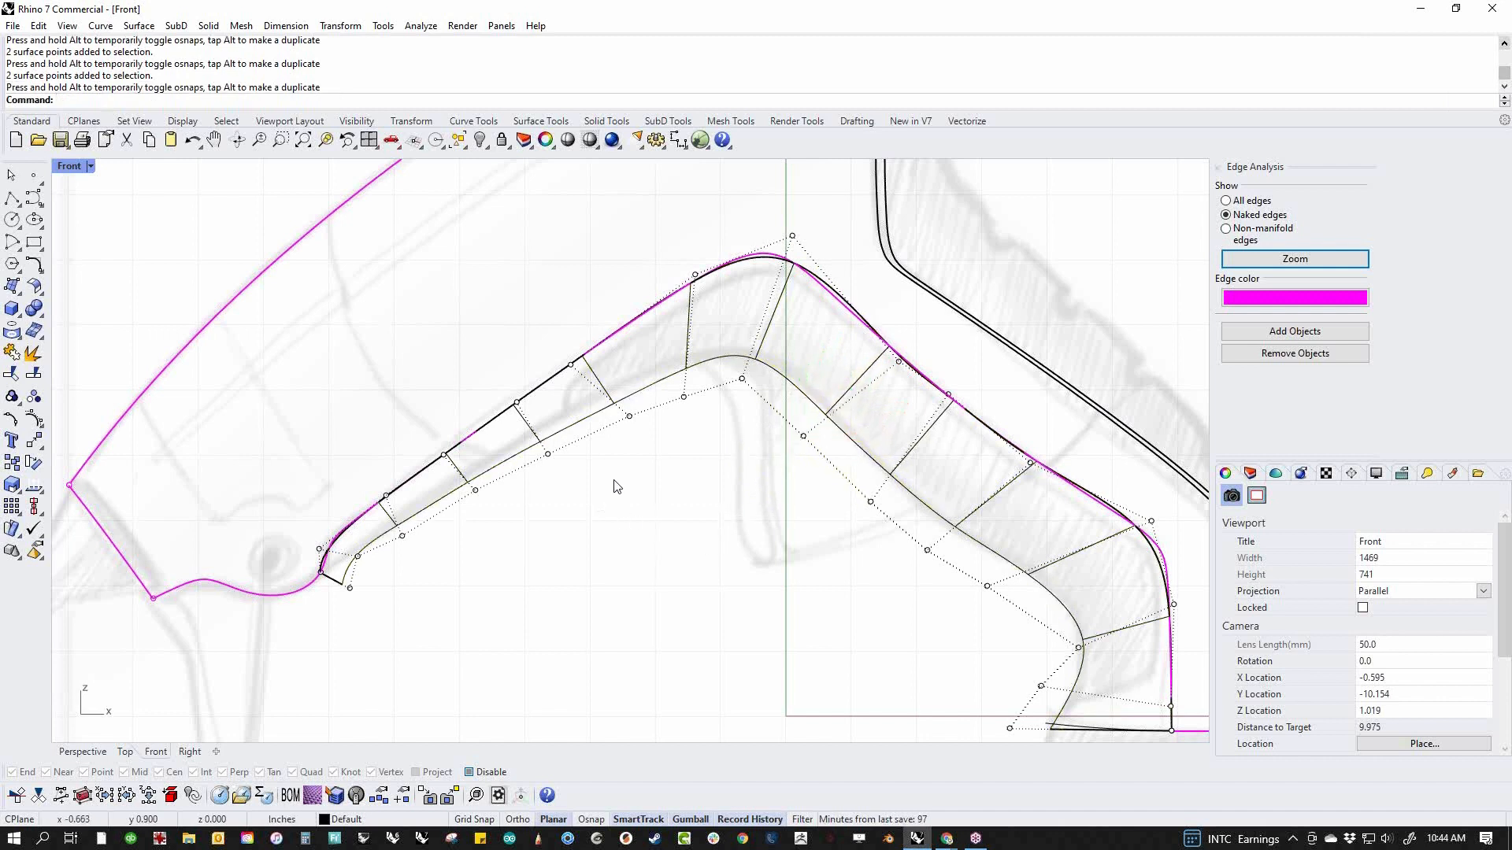
left_click_drag(614, 463, 605, 415)
left_click(504, 549)
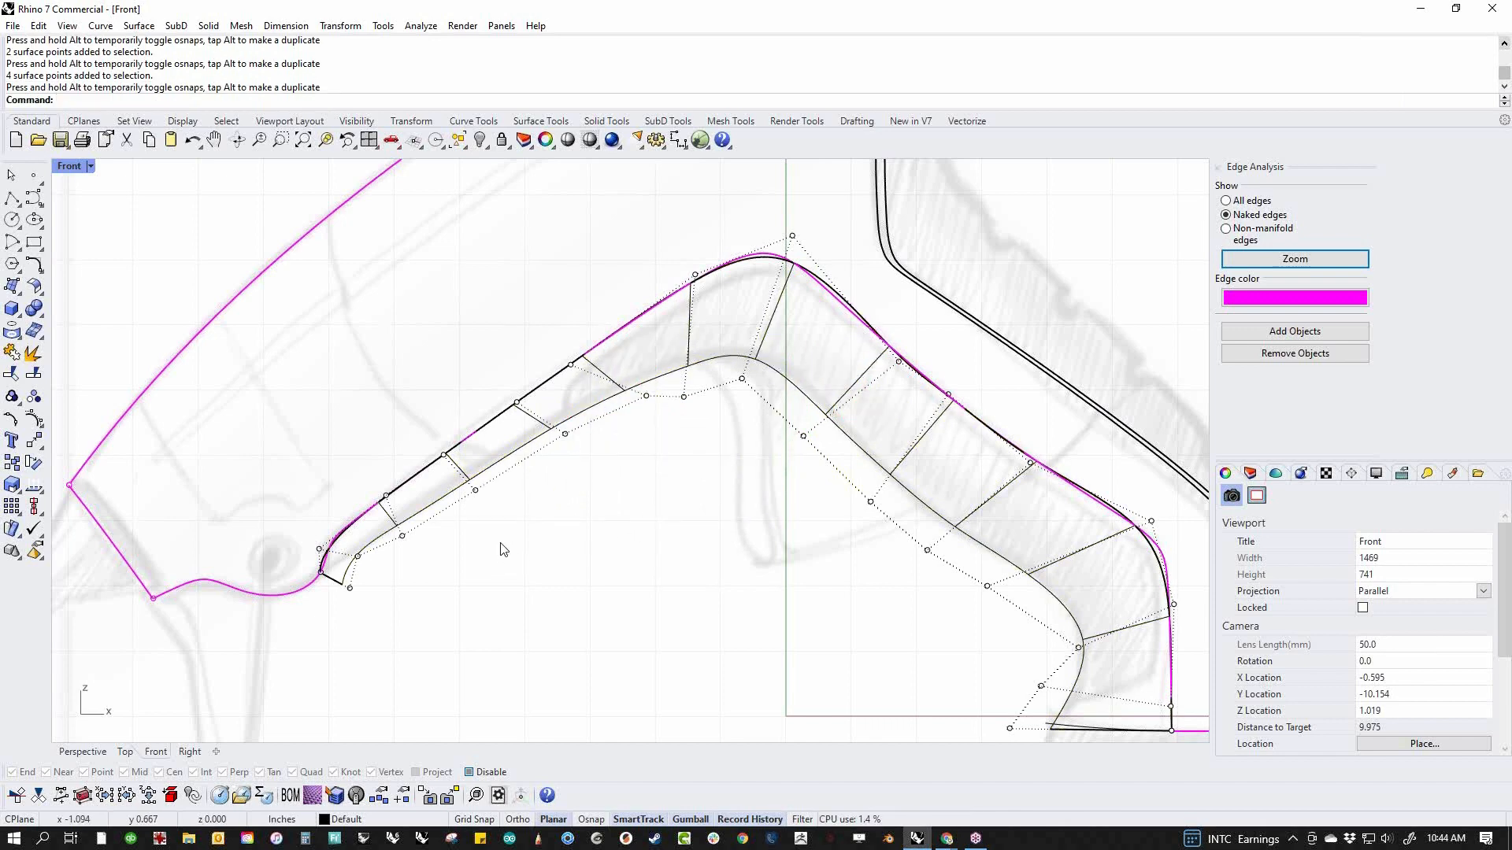
Move the pair of lower control points at the nozzle end up to the corner of the front edges
scroll(465, 572, "up", 4)
left_click_drag(576, 611, 603, 508)
left_click(687, 552)
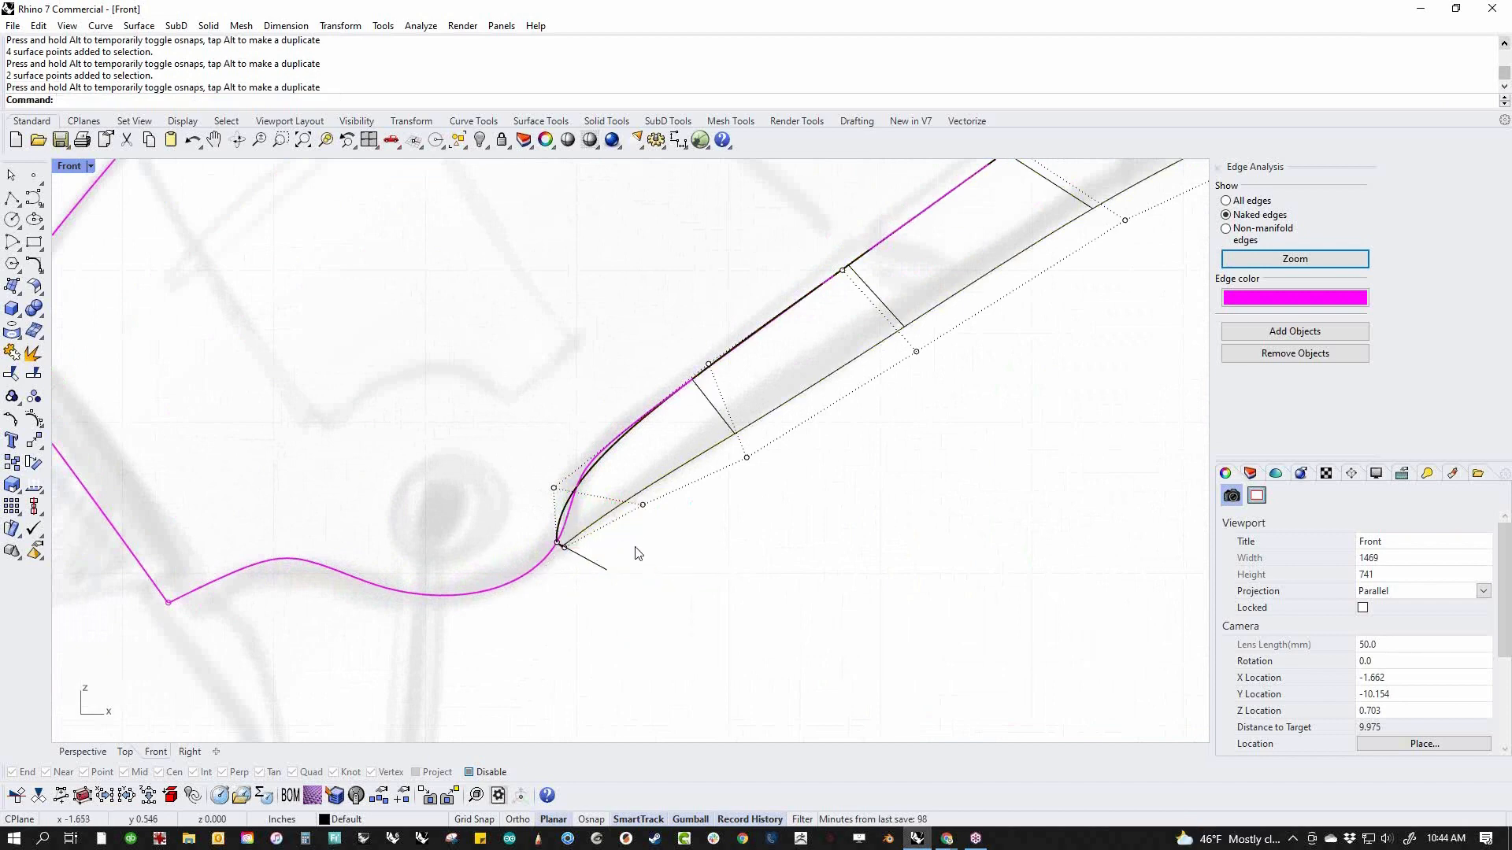
Reposition two pairs of lower control points just ahead of the upper bend to even out the underside contour
scroll(711, 496, "down", 3)
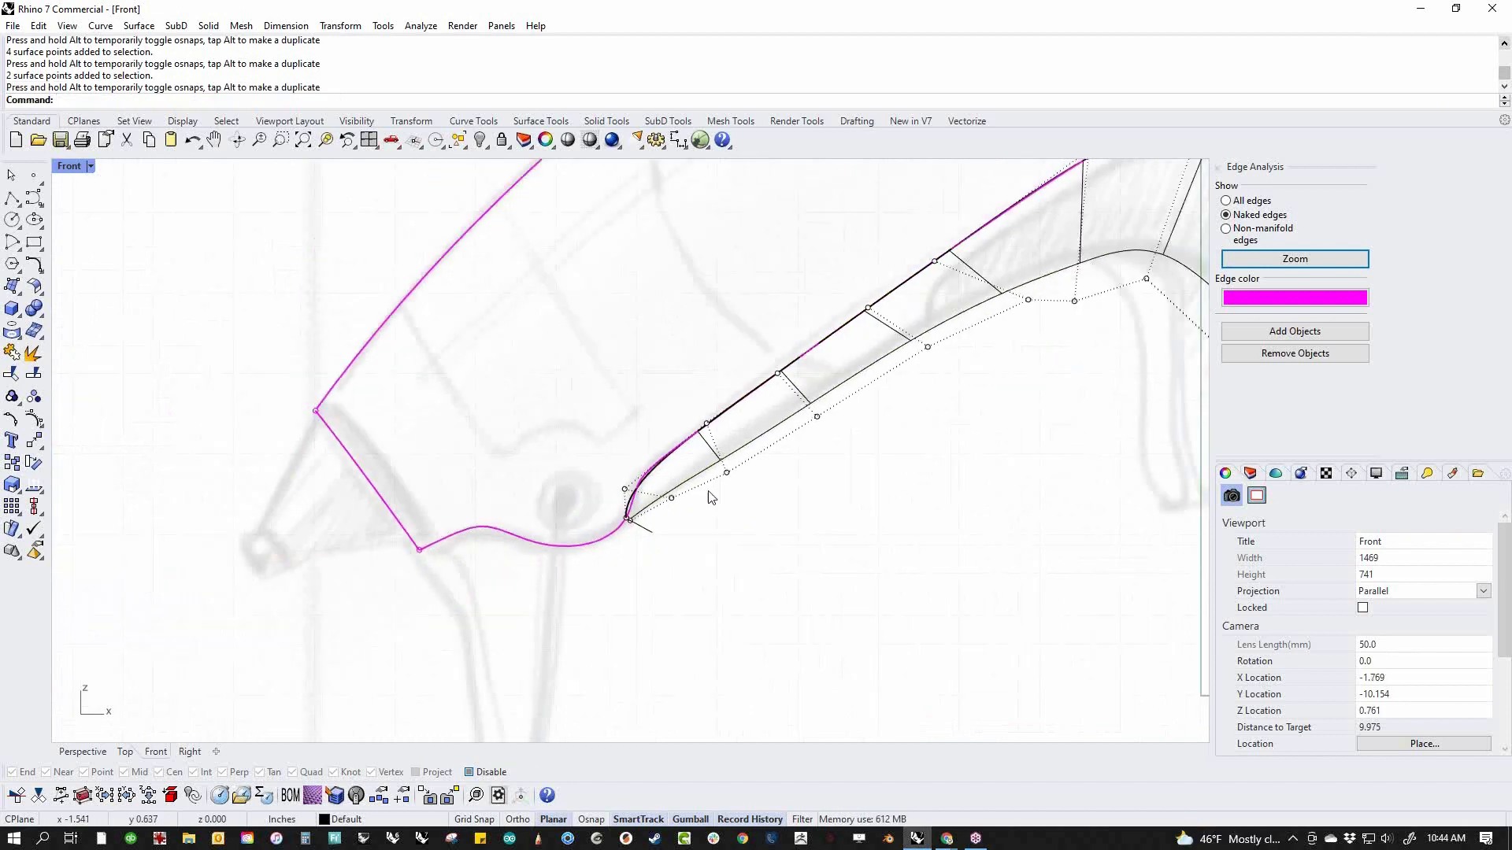
scroll(705, 512, "down", 3)
scroll(711, 483, "up", 3)
left_click_drag(653, 430, 687, 369)
left_click(809, 457)
left_click_drag(715, 439, 775, 350)
left_click(811, 474)
scroll(716, 418, "down", 4)
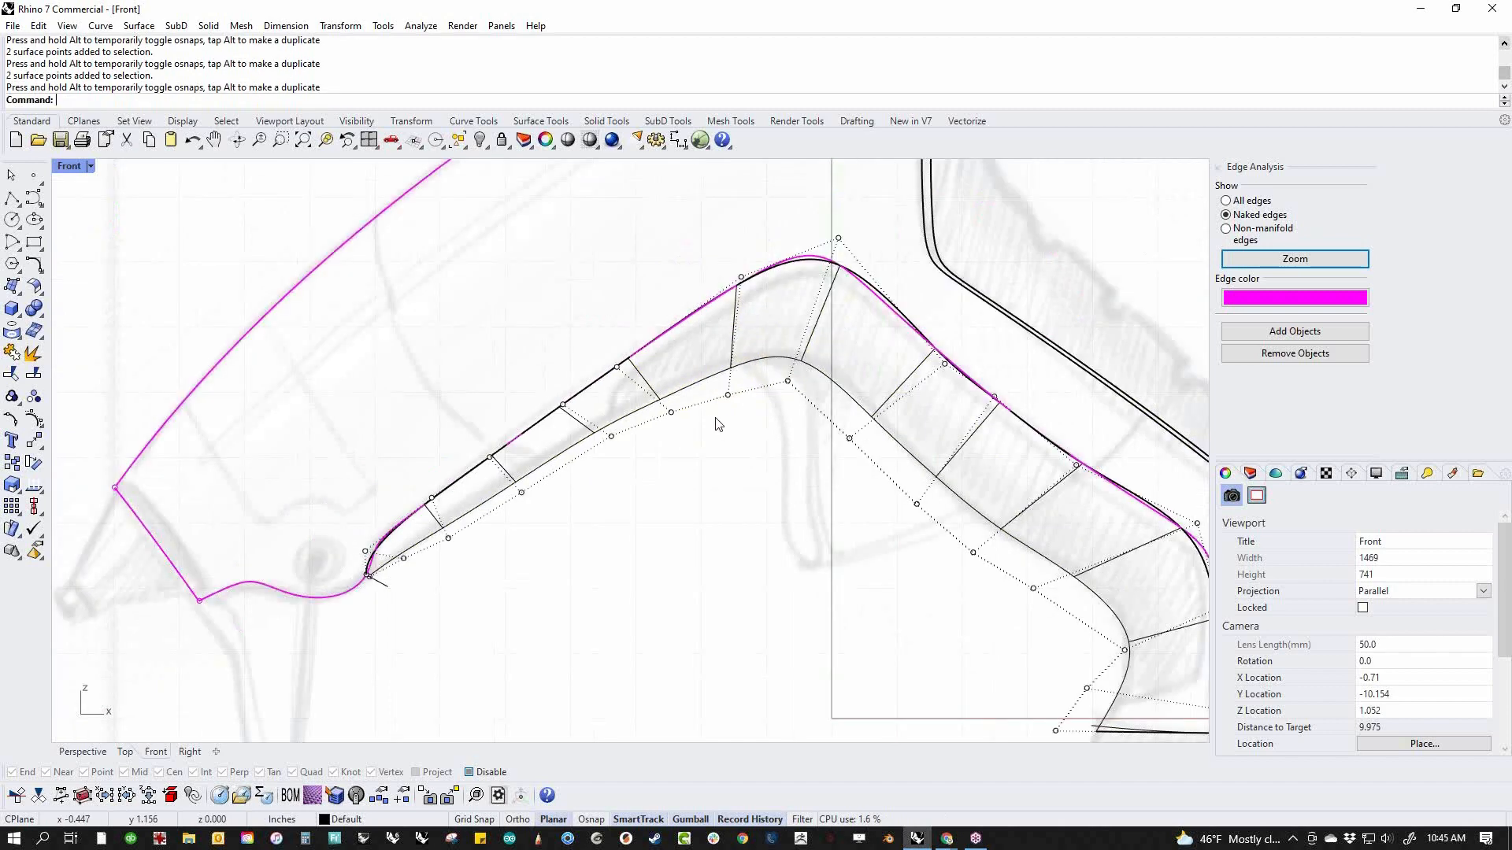
Smooth the selected lower control points along the sloping underside ahead of the upper bend in the U direction using Move UVN
scroll(718, 425, "down", 3)
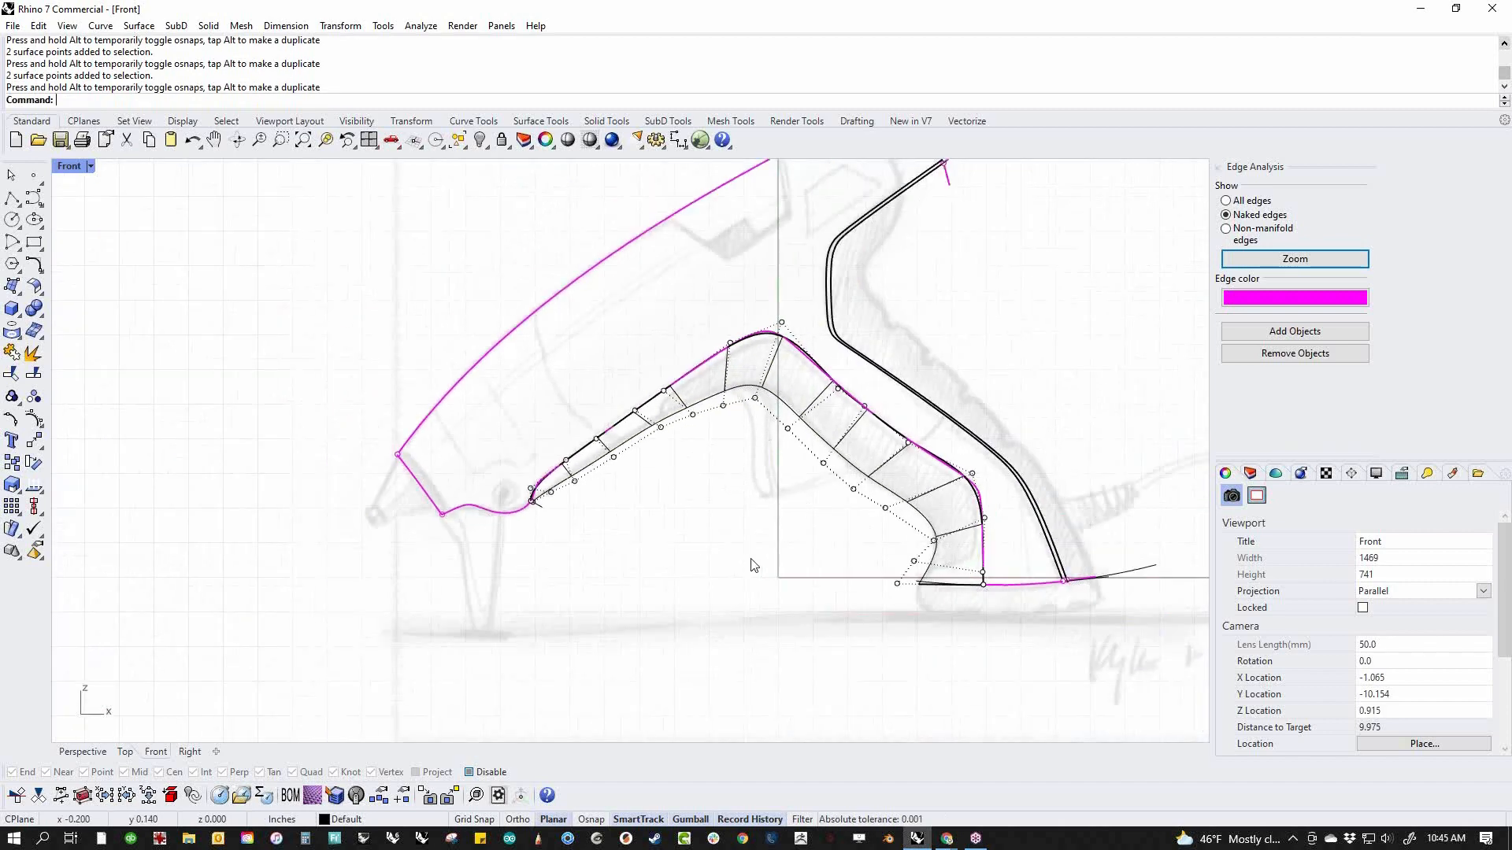
scroll(689, 435, "up", 2)
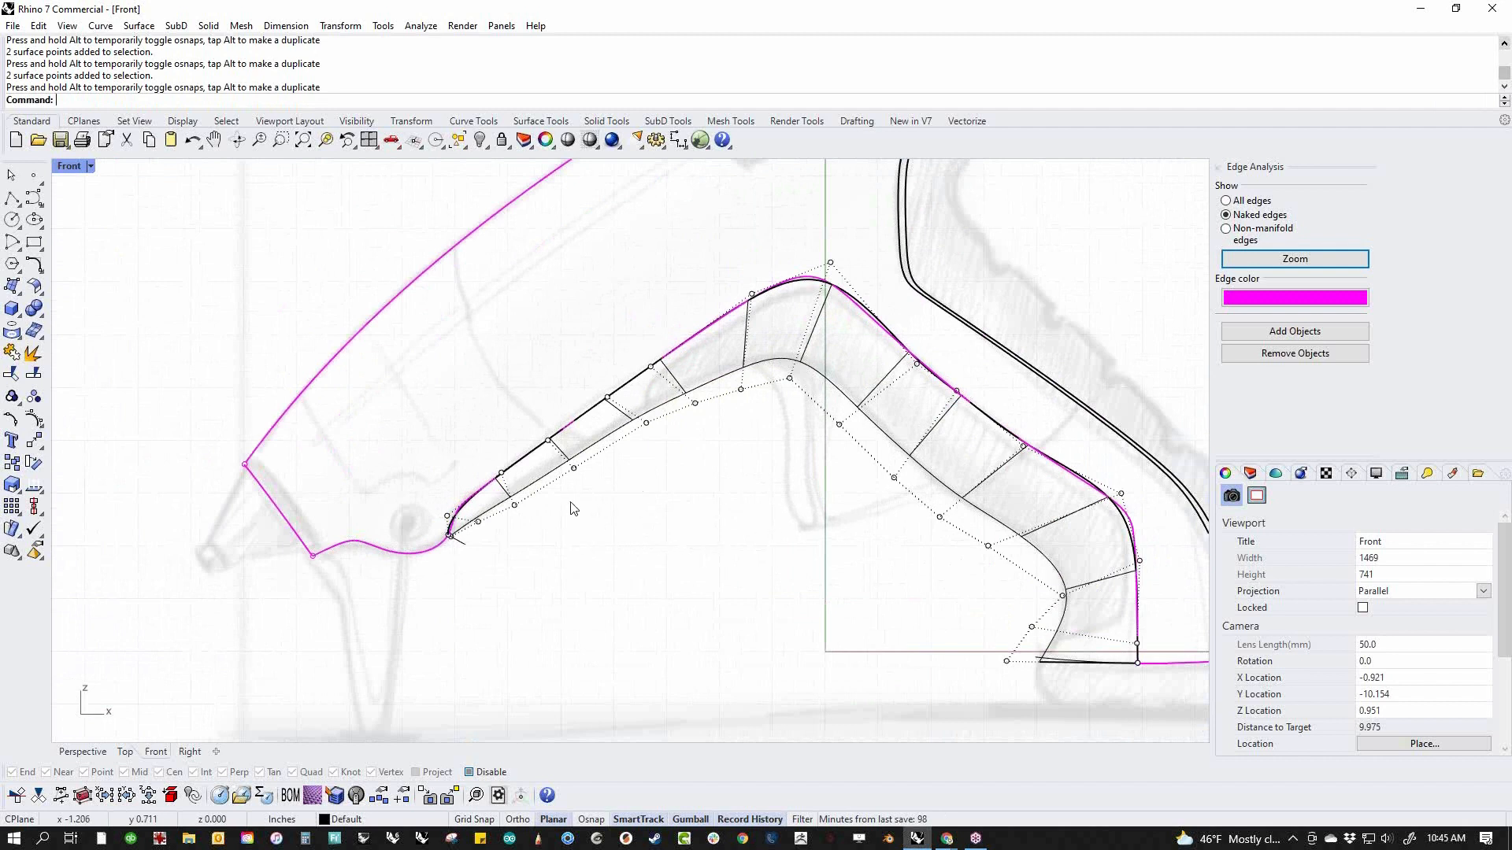
left_click_drag(567, 491, 750, 409)
left_click_drag(670, 469, 768, 382)
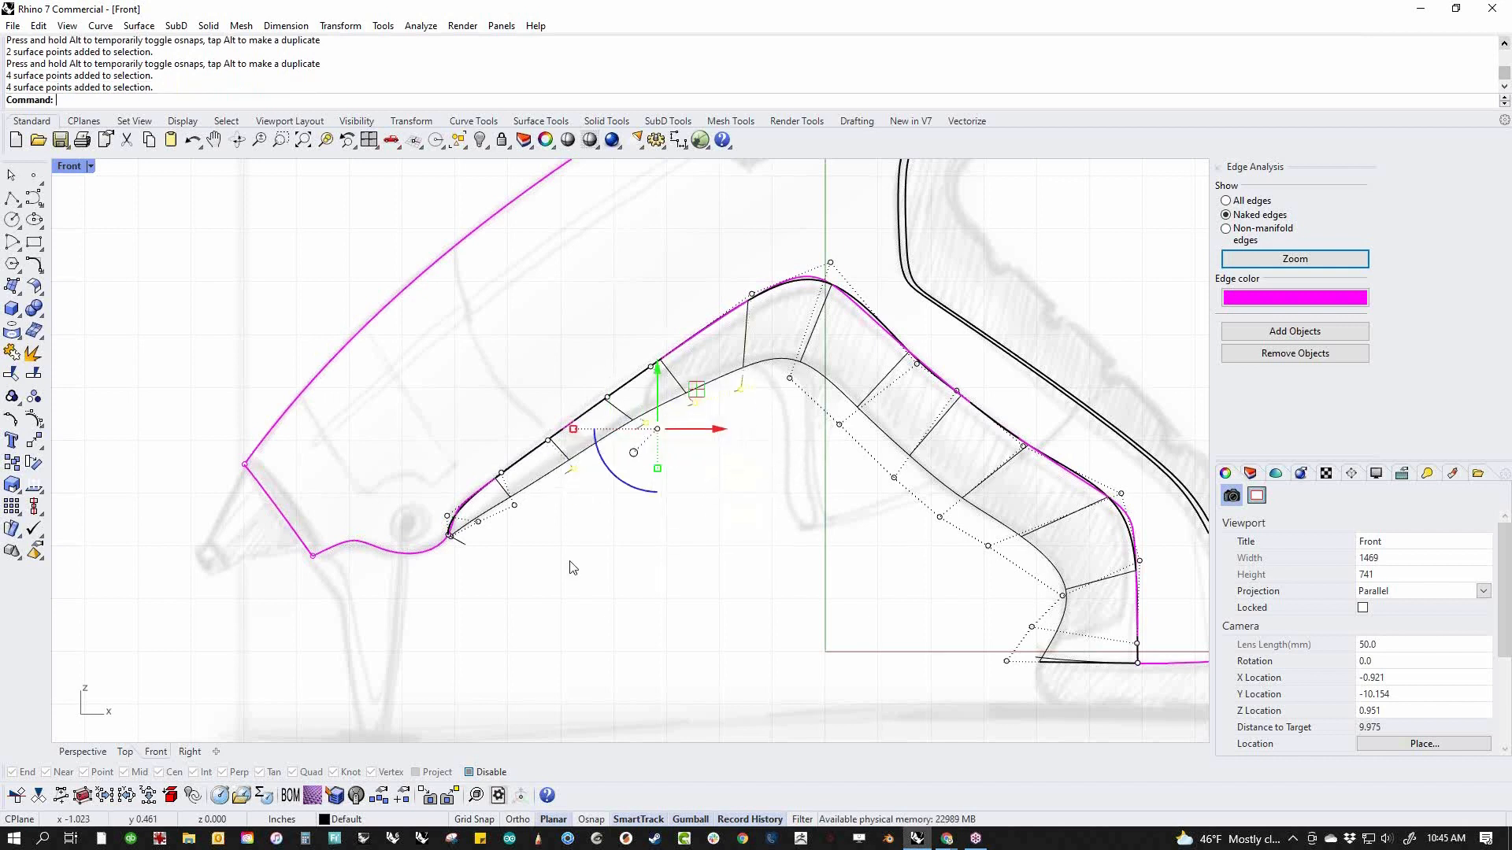
left_click(35, 420)
left_click(101, 471)
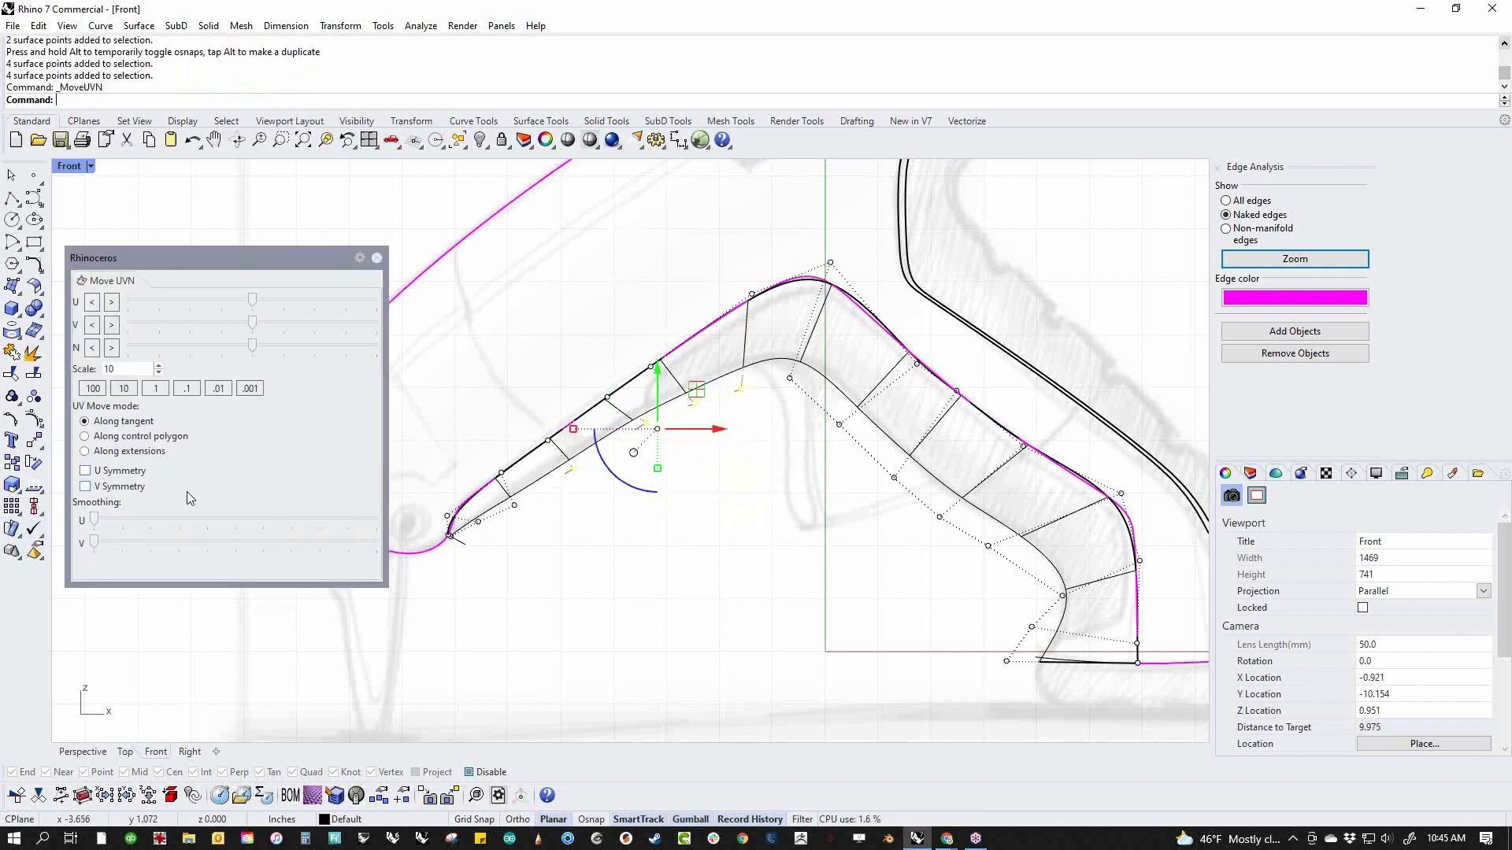
left_click_drag(93, 519, 170, 518)
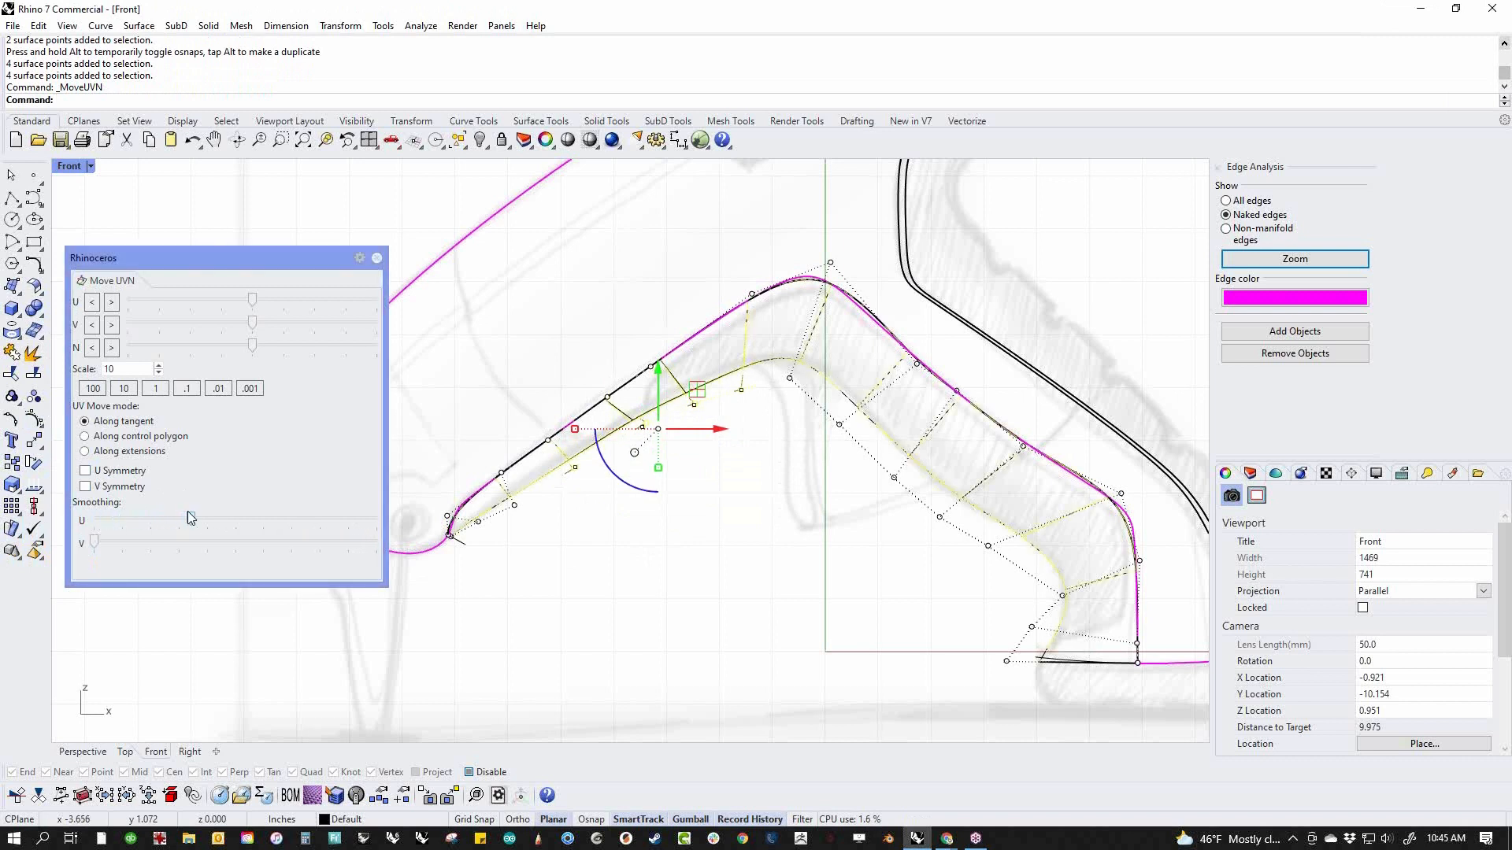
left_click_drag(175, 517, 173, 518)
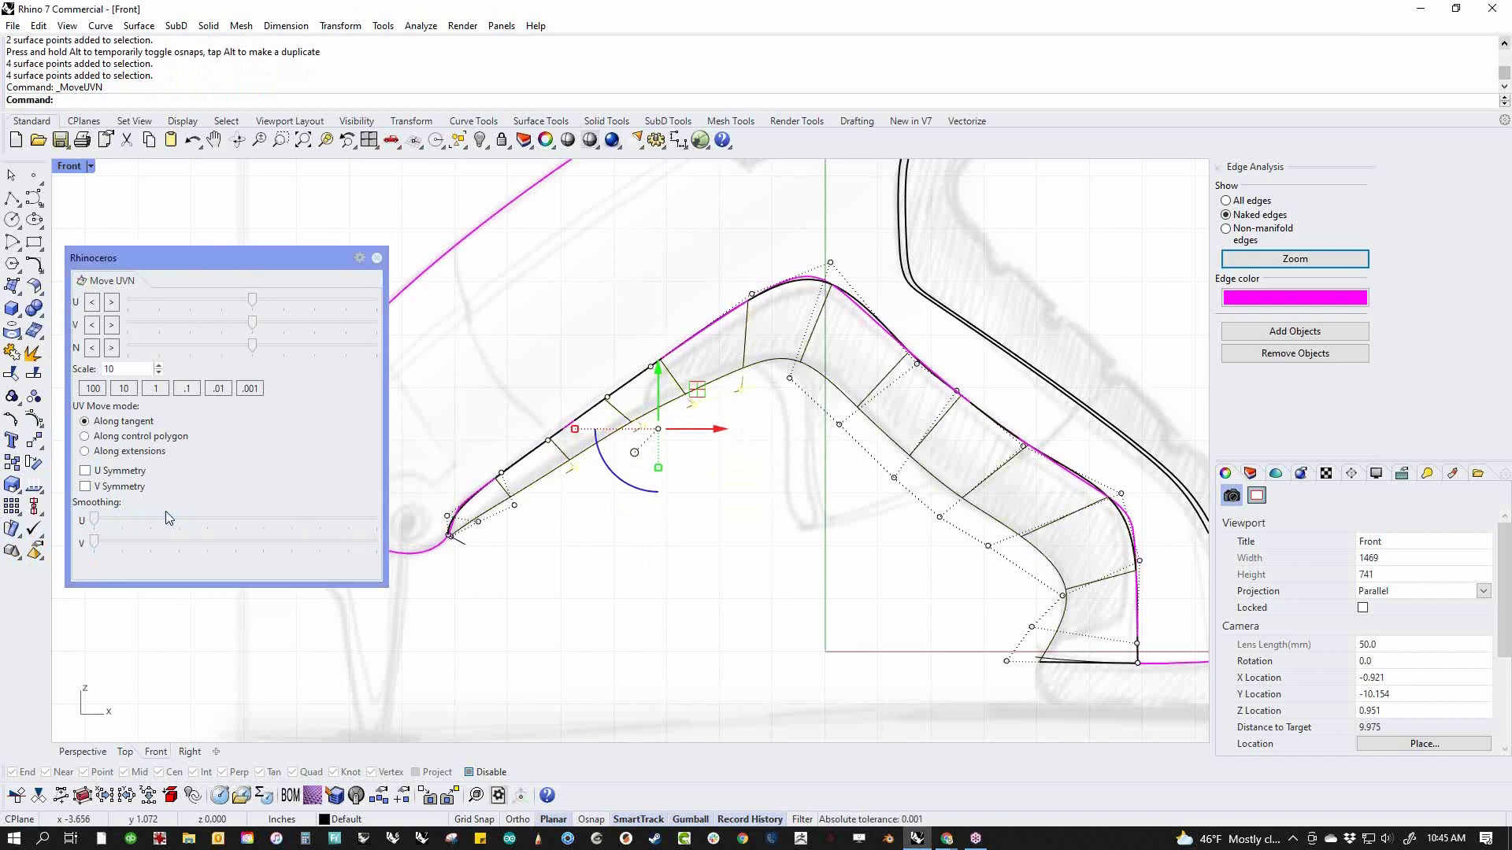
left_click(377, 257)
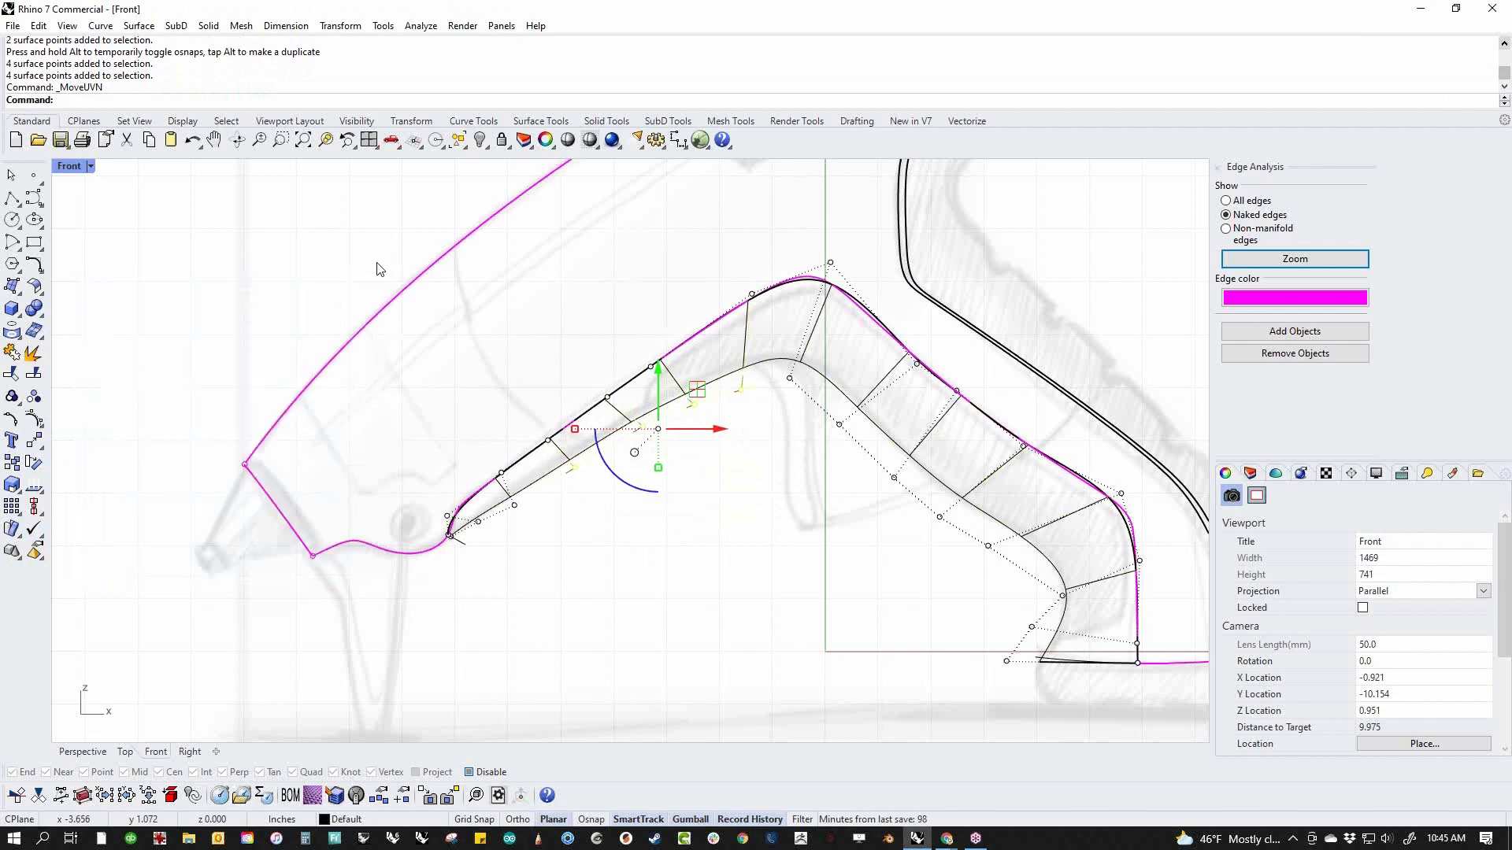
Draw a degree 3 control-point curve just inside the underside surface's upper edge, from the nozzle end around both bends and across the handle base
scroll(691, 578, "down", 3)
right_click_drag(709, 588, 757, 613)
scroll(760, 565, "up", 3)
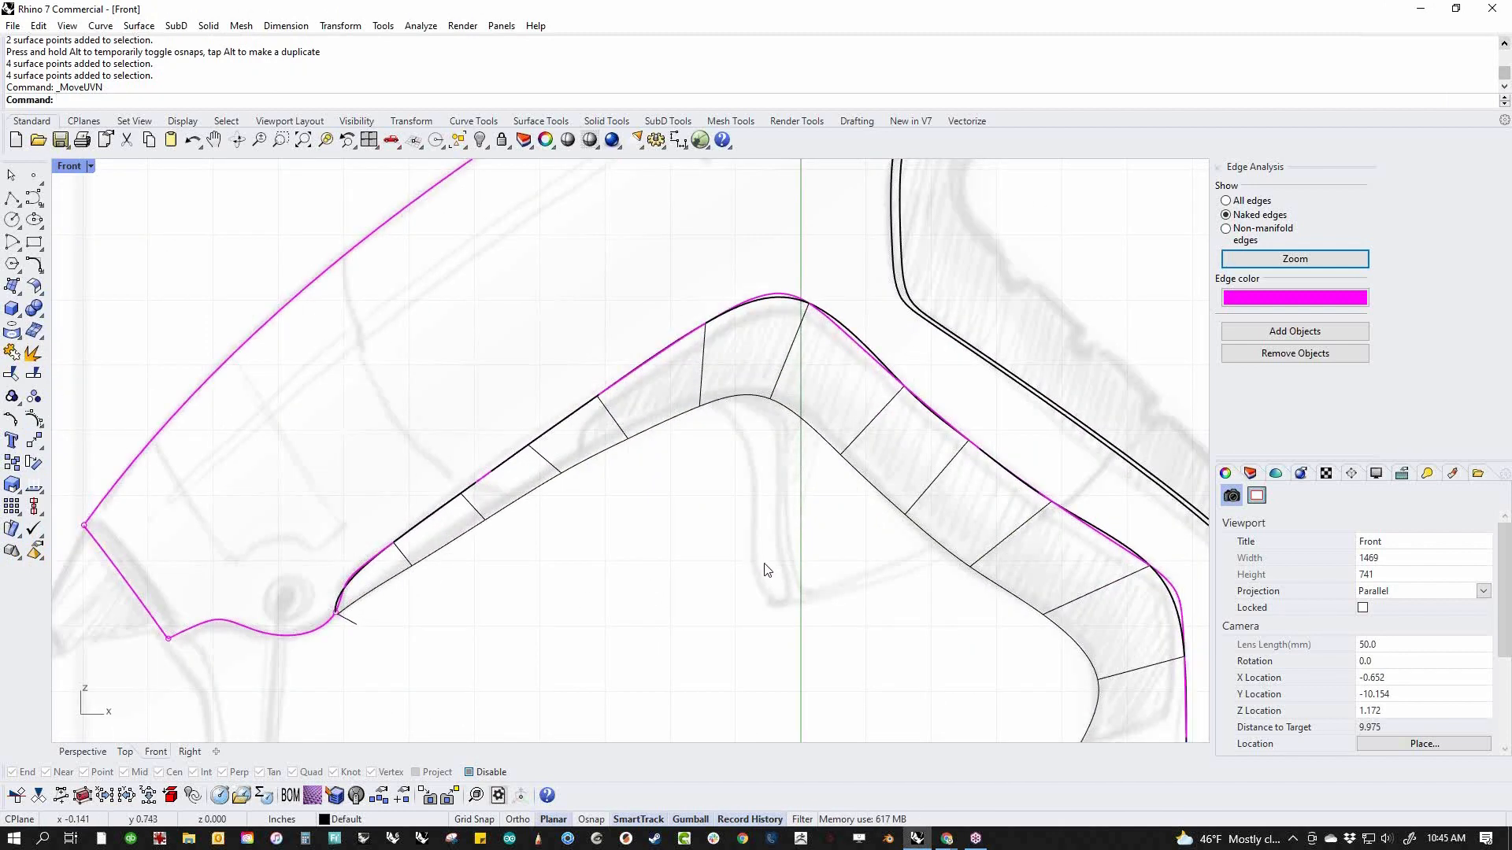
scroll(655, 526, "up", 3)
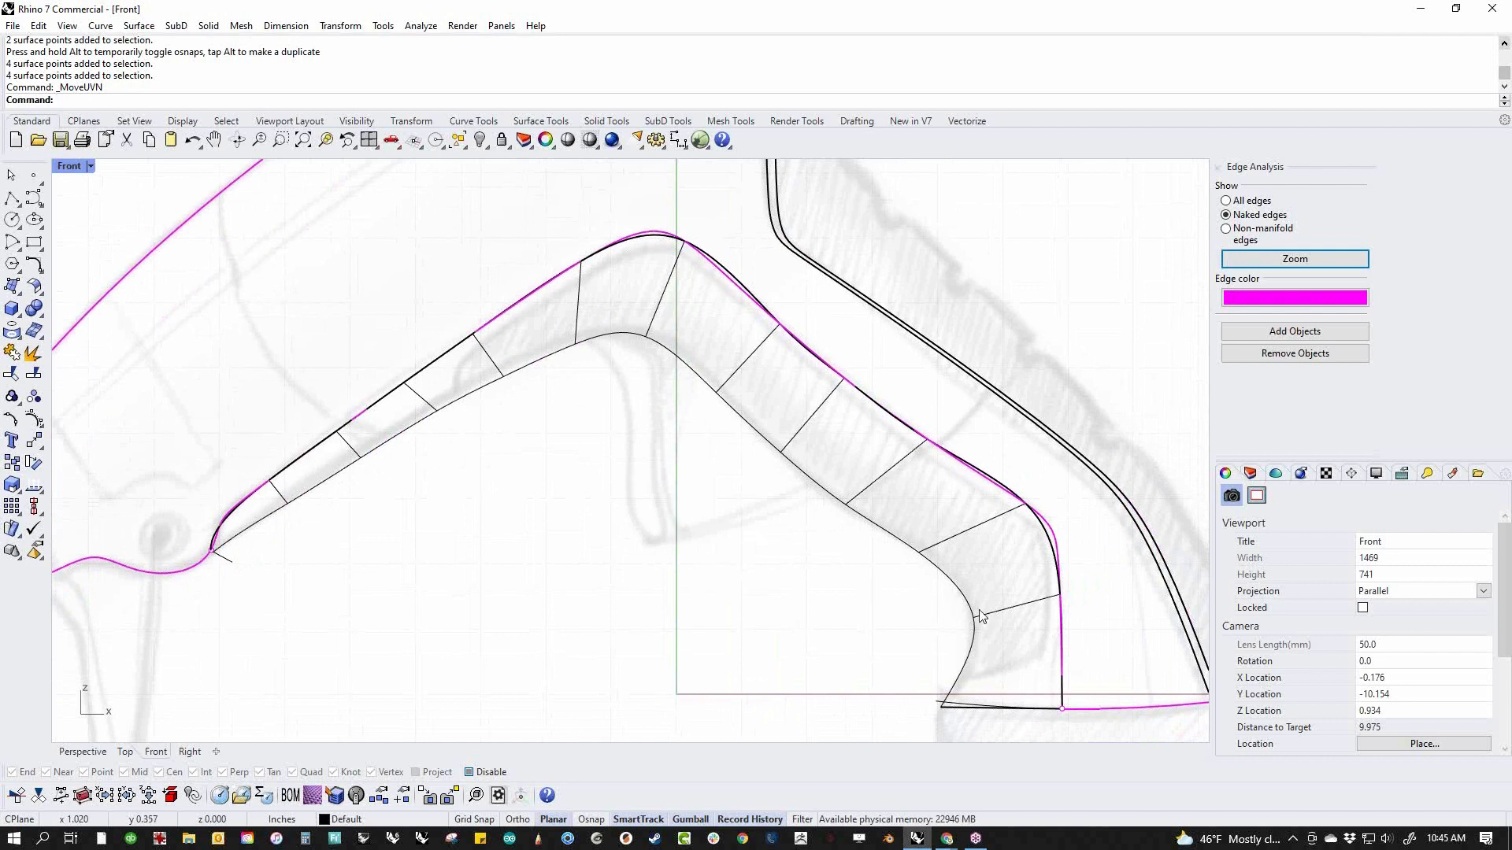
left_click(34, 197)
left_click(220, 566)
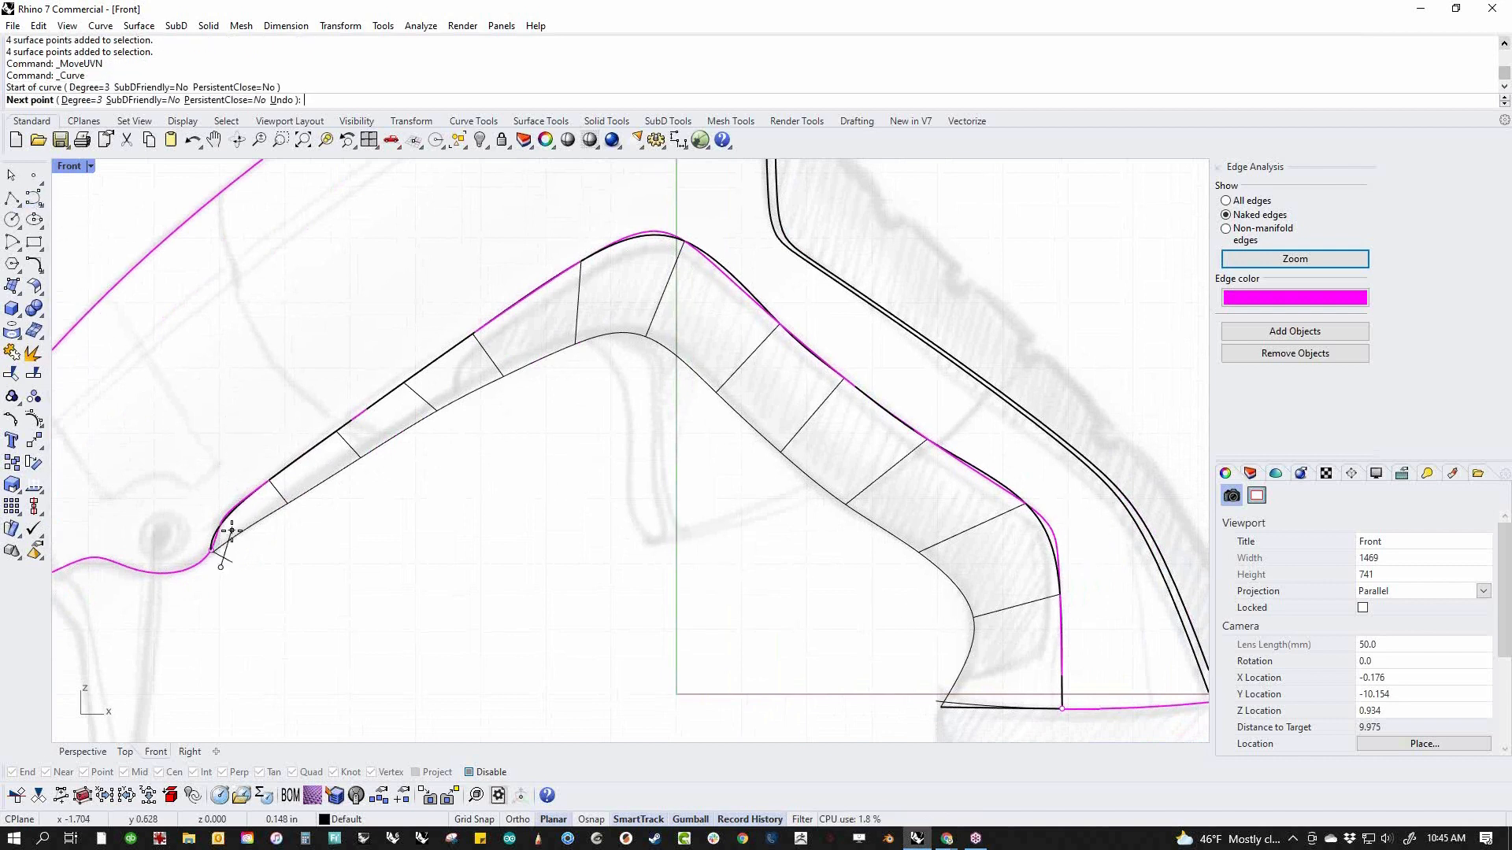
left_click(231, 526)
left_click(243, 510)
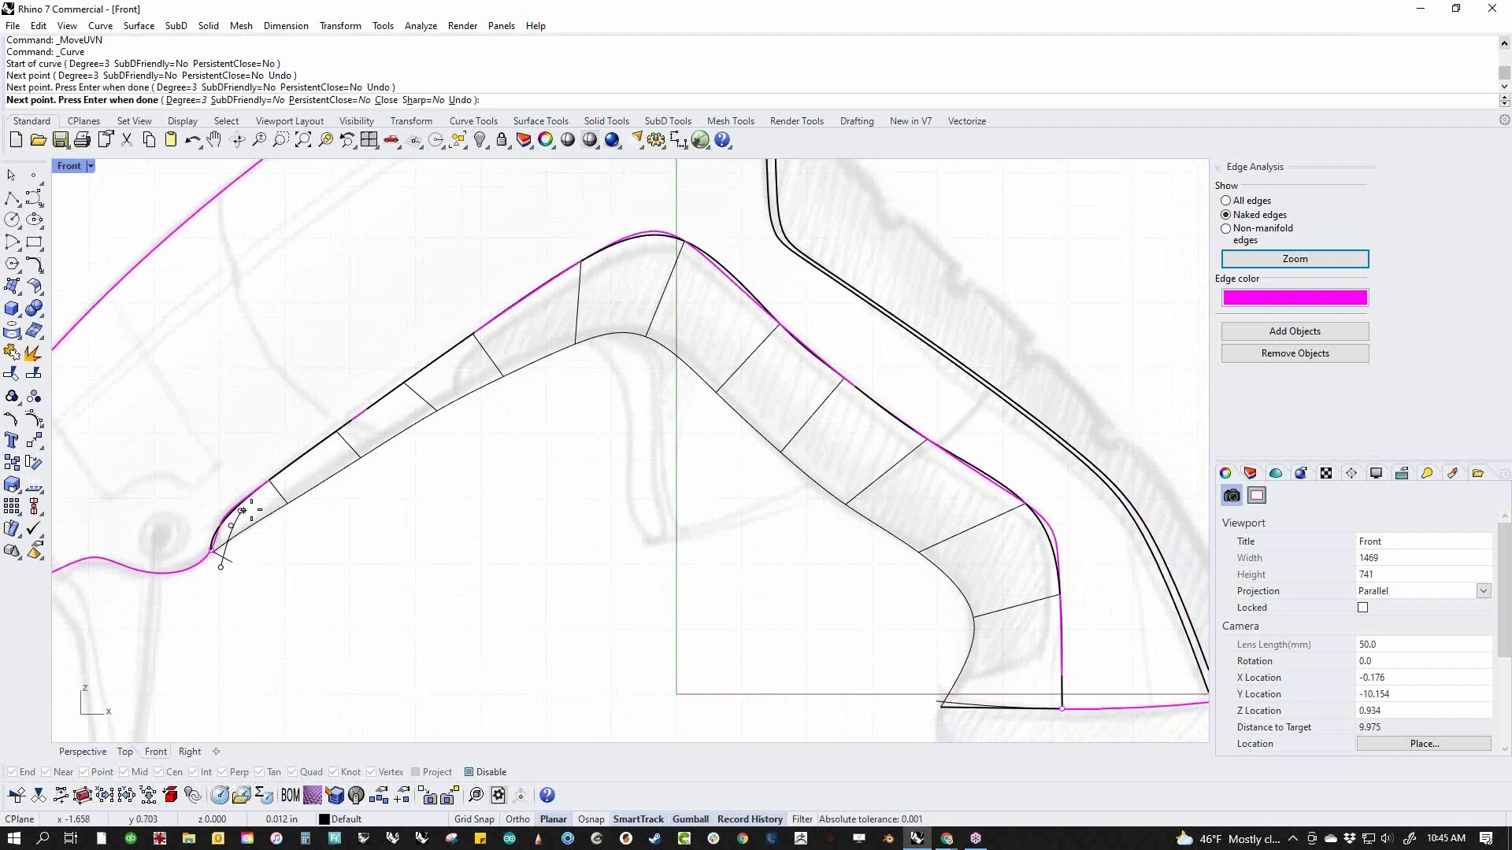
left_click(321, 449)
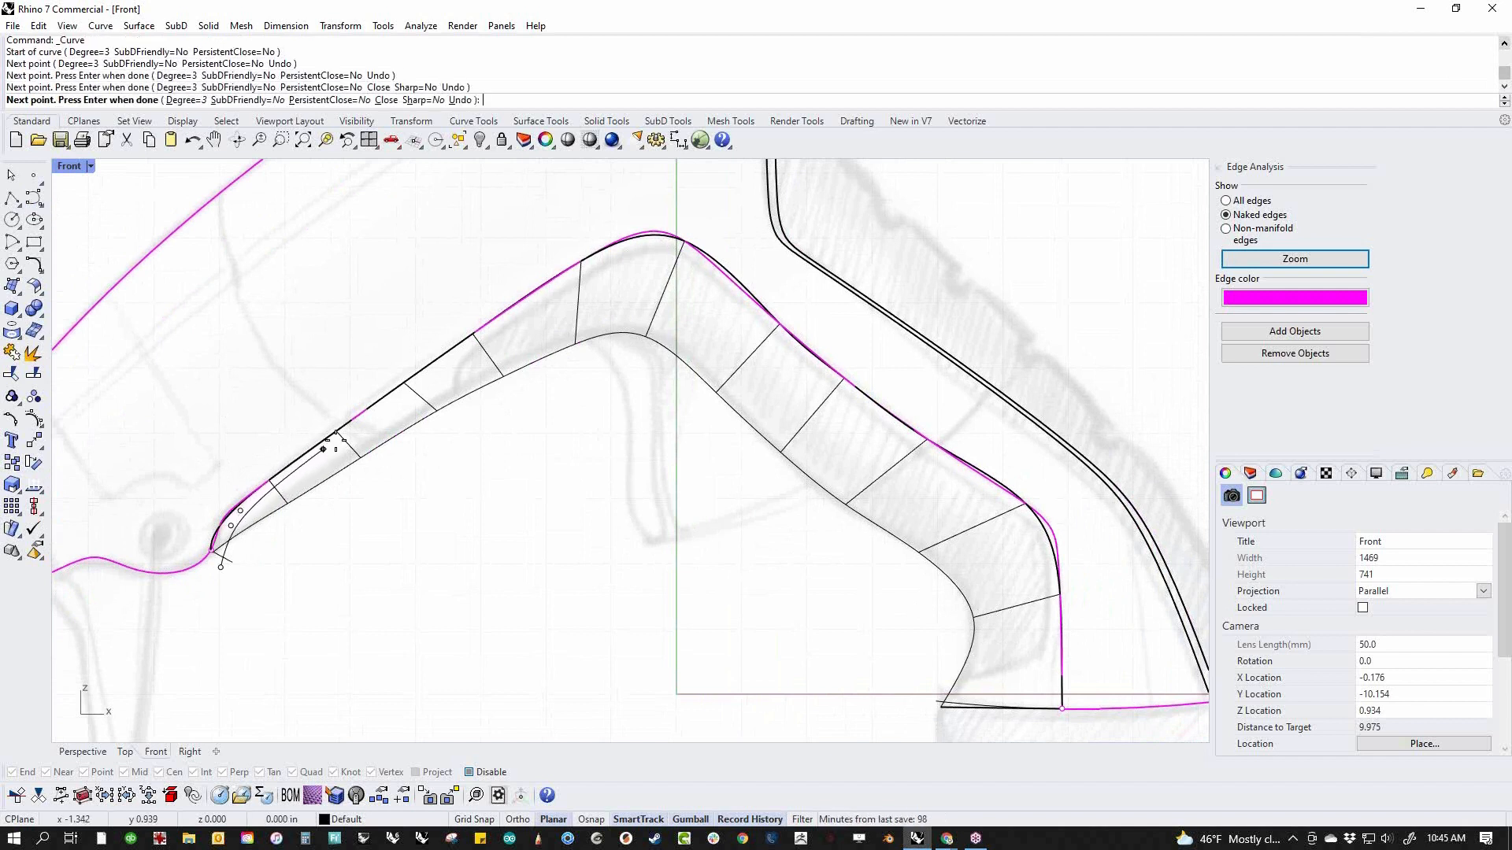
left_click(588, 270)
left_click(631, 257)
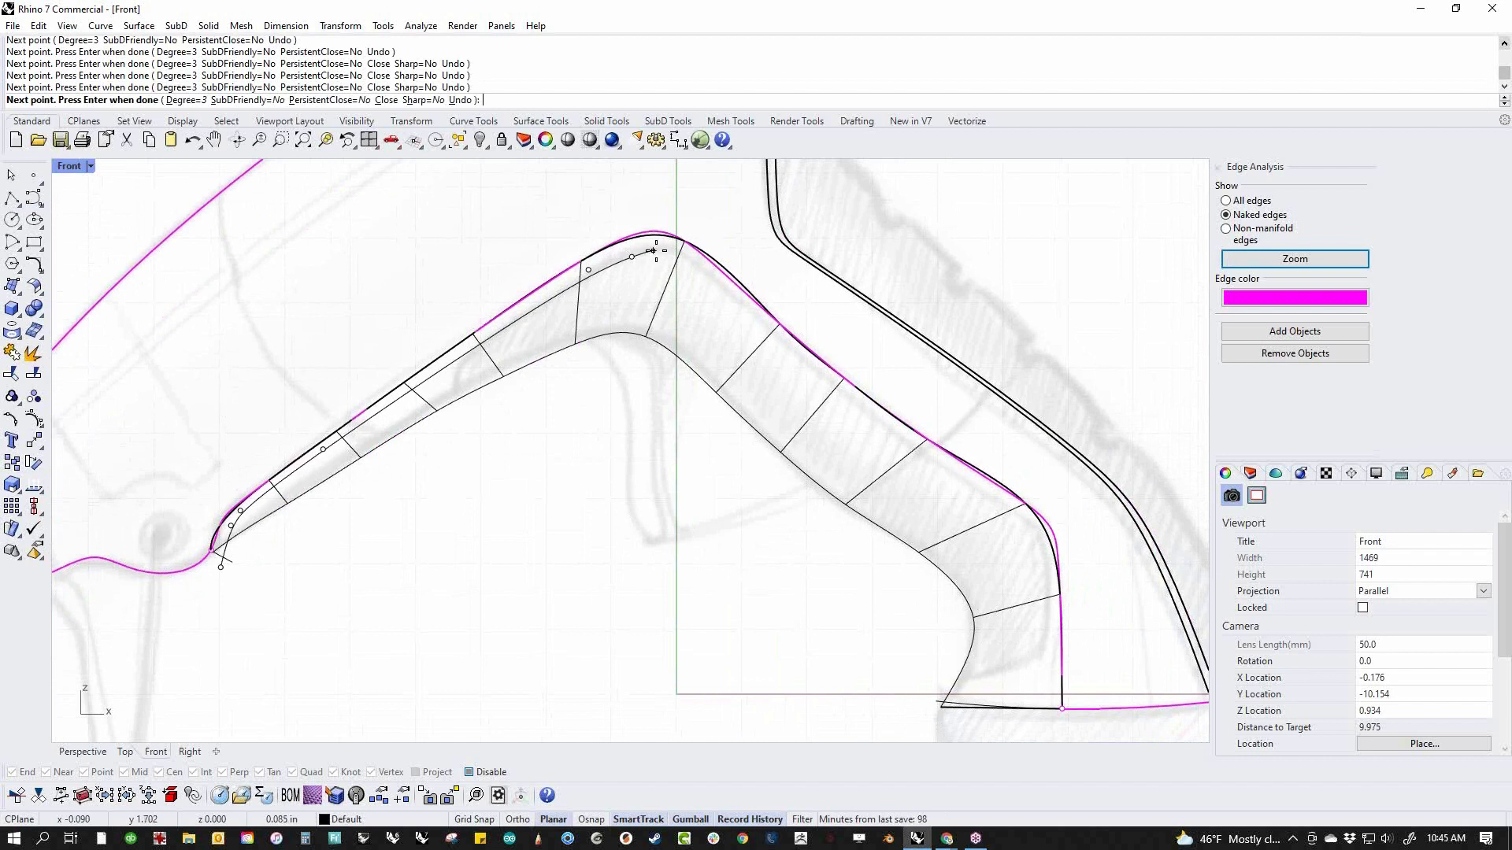
left_click(694, 262)
left_click(782, 353)
left_click(929, 466)
left_click(1032, 522)
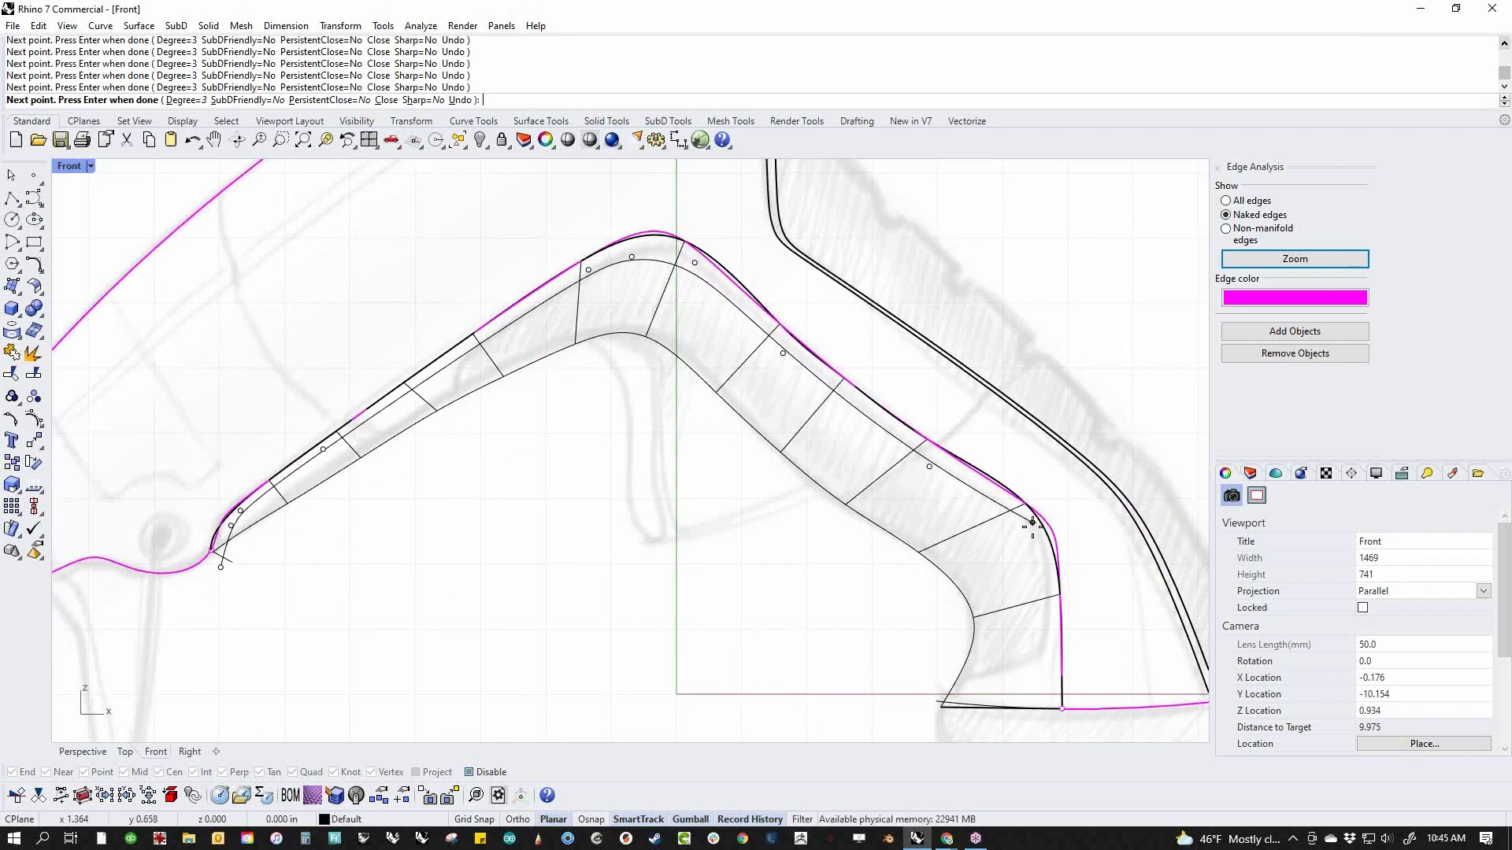
left_click(1046, 562)
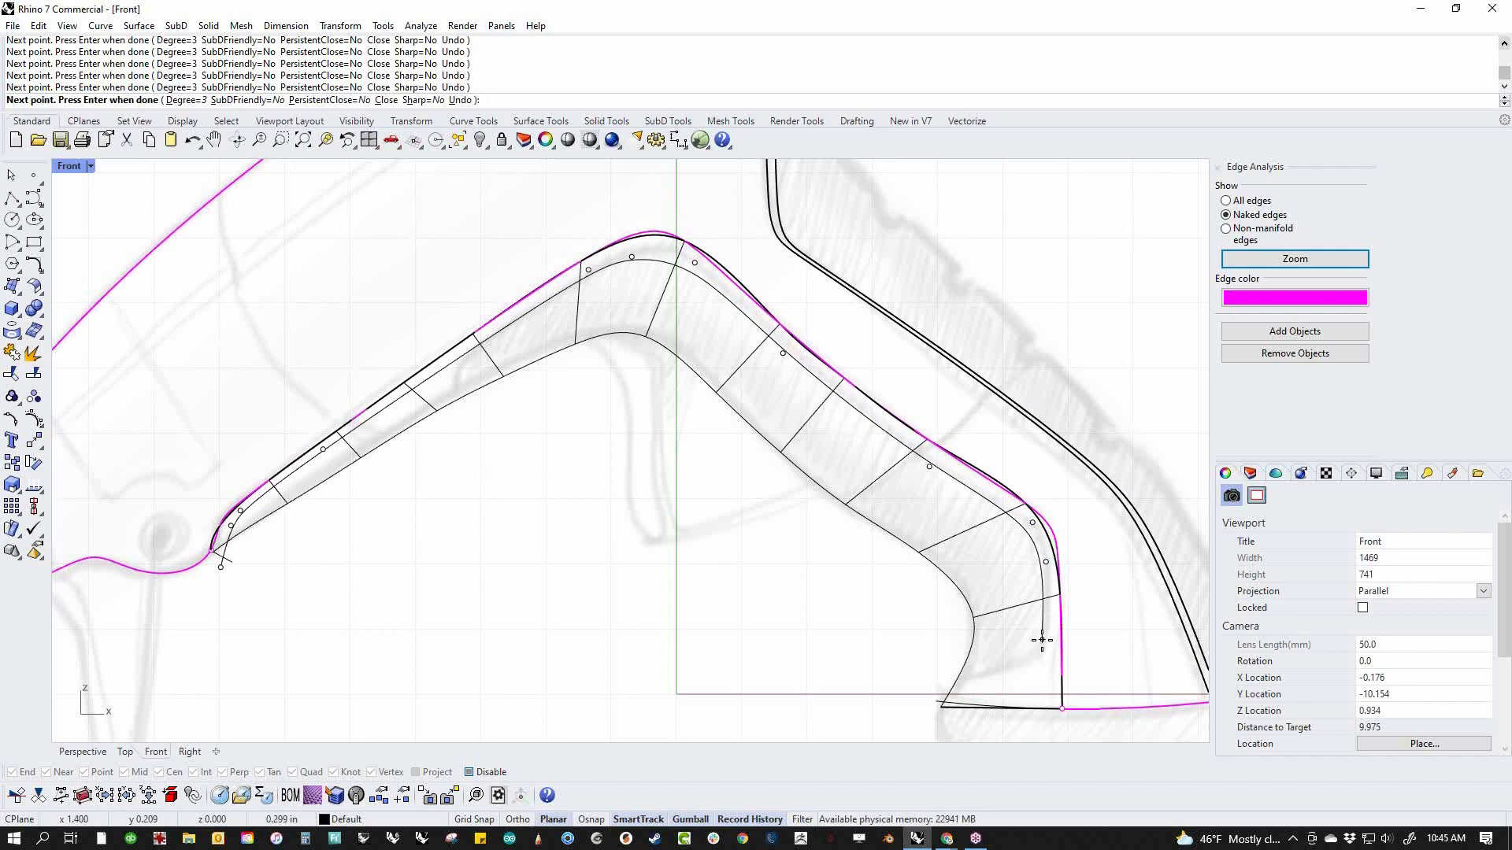
left_click(1043, 639)
left_click(1035, 650)
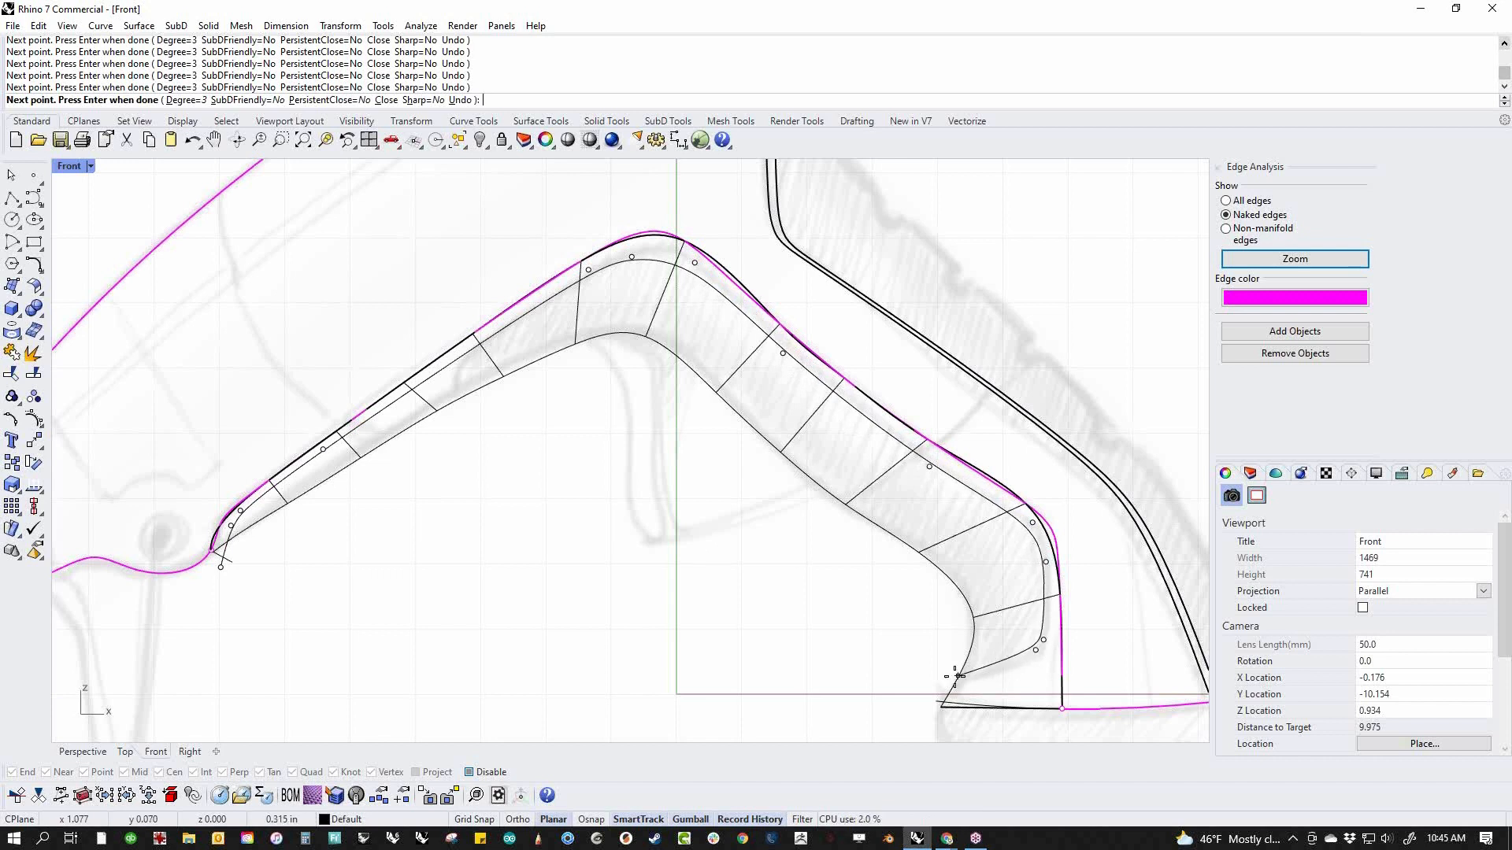
left_click(938, 675)
key("Return")
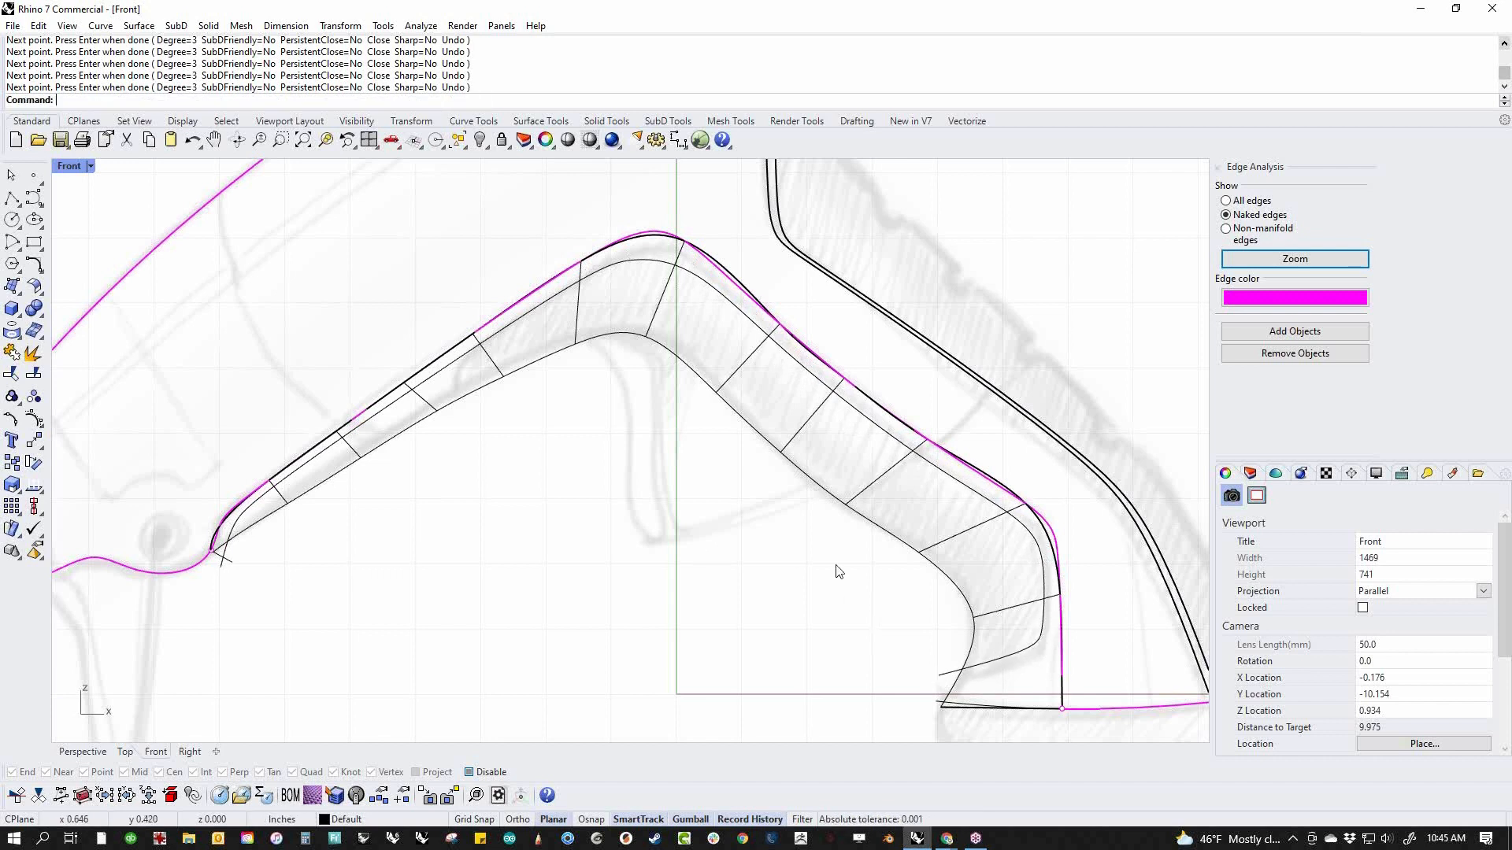
Adjust the new curve's control points at the upper bend and the rear handle bend to follow the sketched grip outline
left_click(716, 293)
left_click(696, 264)
left_click_drag(695, 263, 674, 246)
key("Escape")
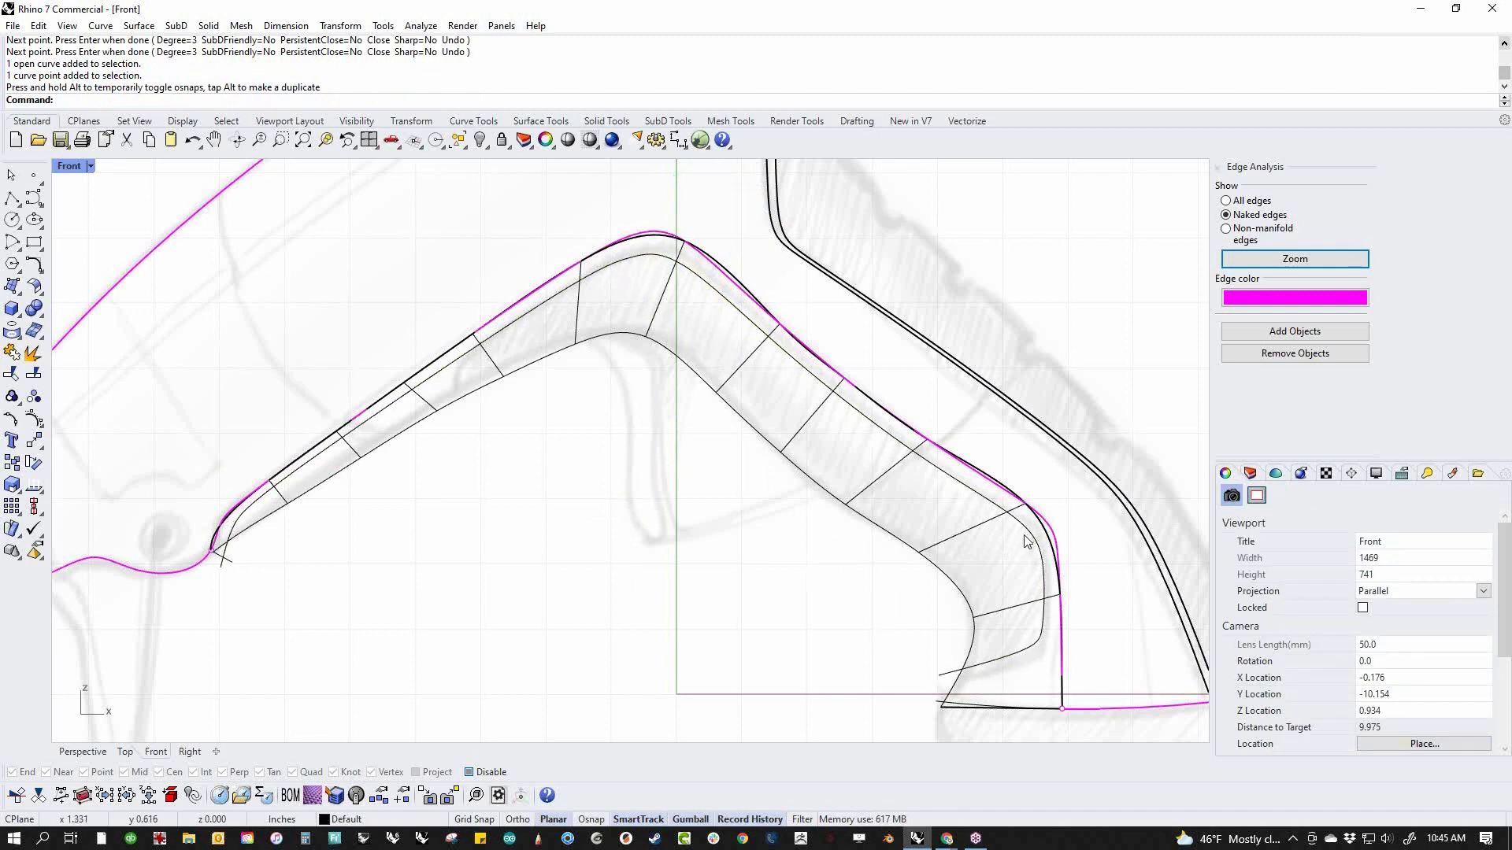
left_click(1044, 587)
left_click(1045, 562)
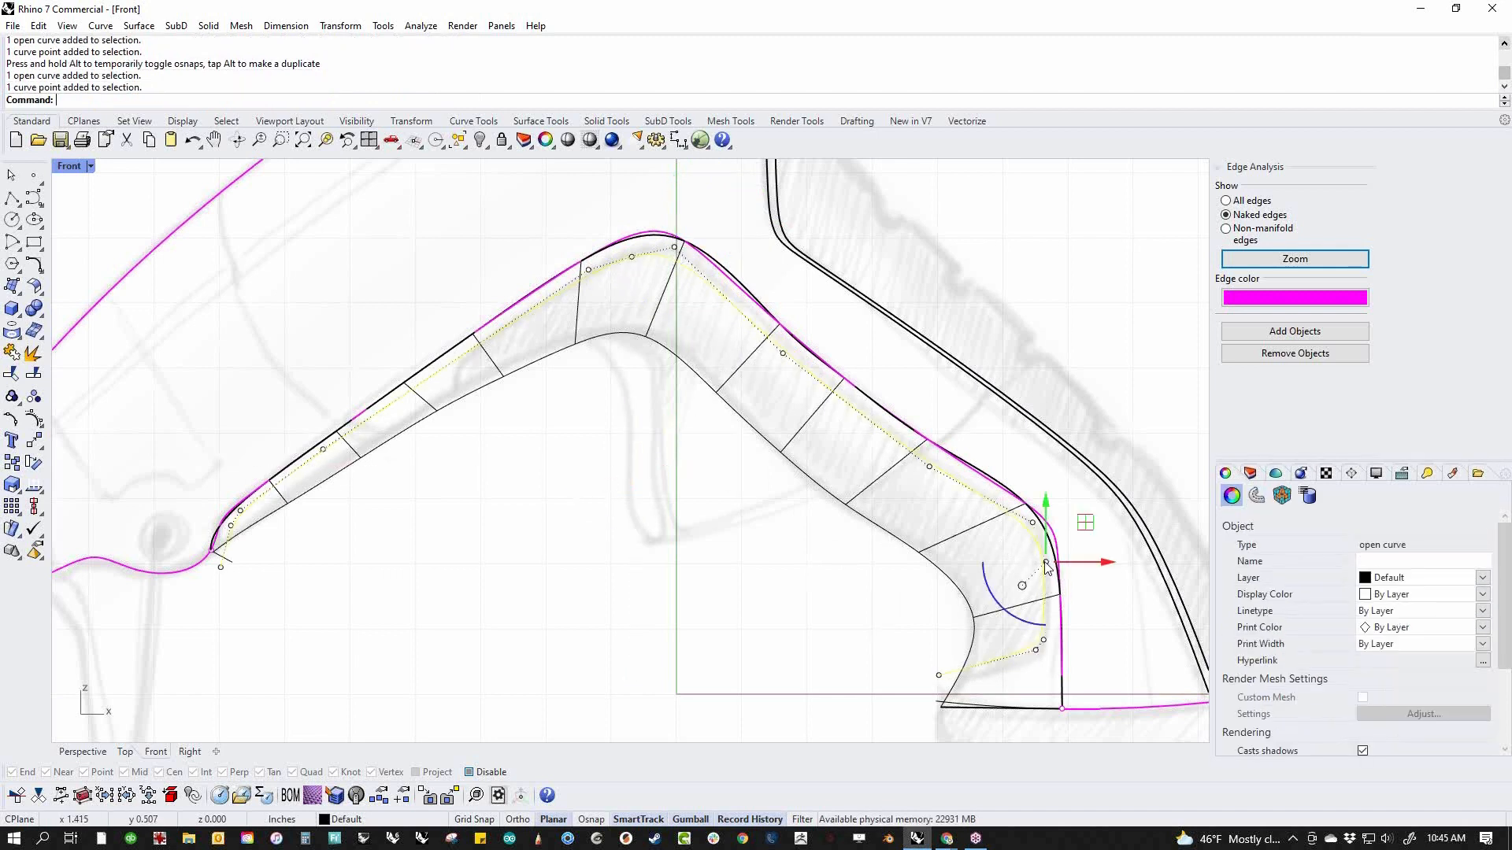
left_click_drag(1027, 524, 1032, 540)
left_click(669, 588)
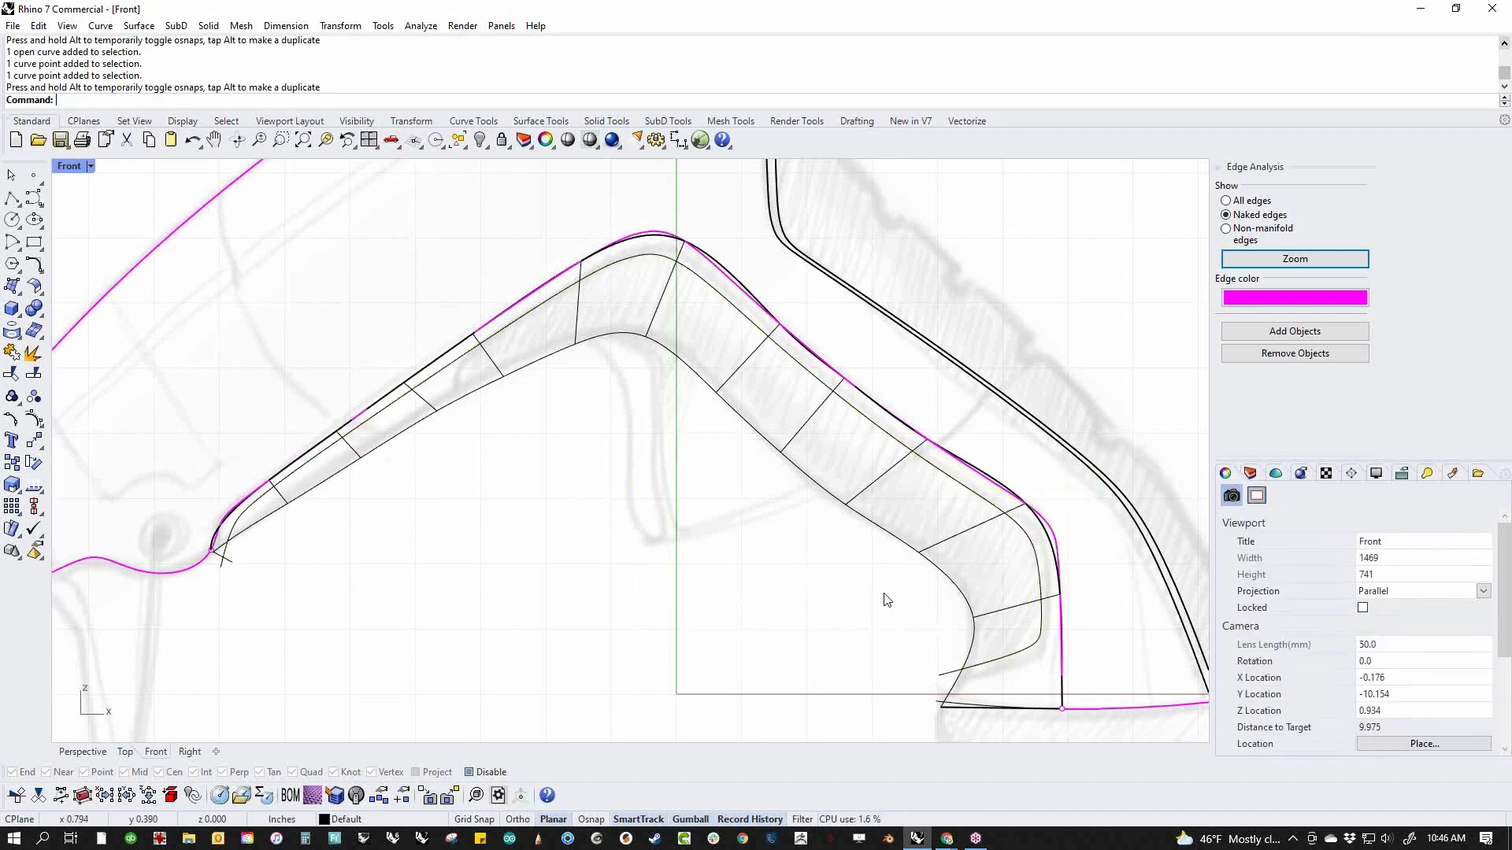
left_click(948, 678)
left_click(628, 620)
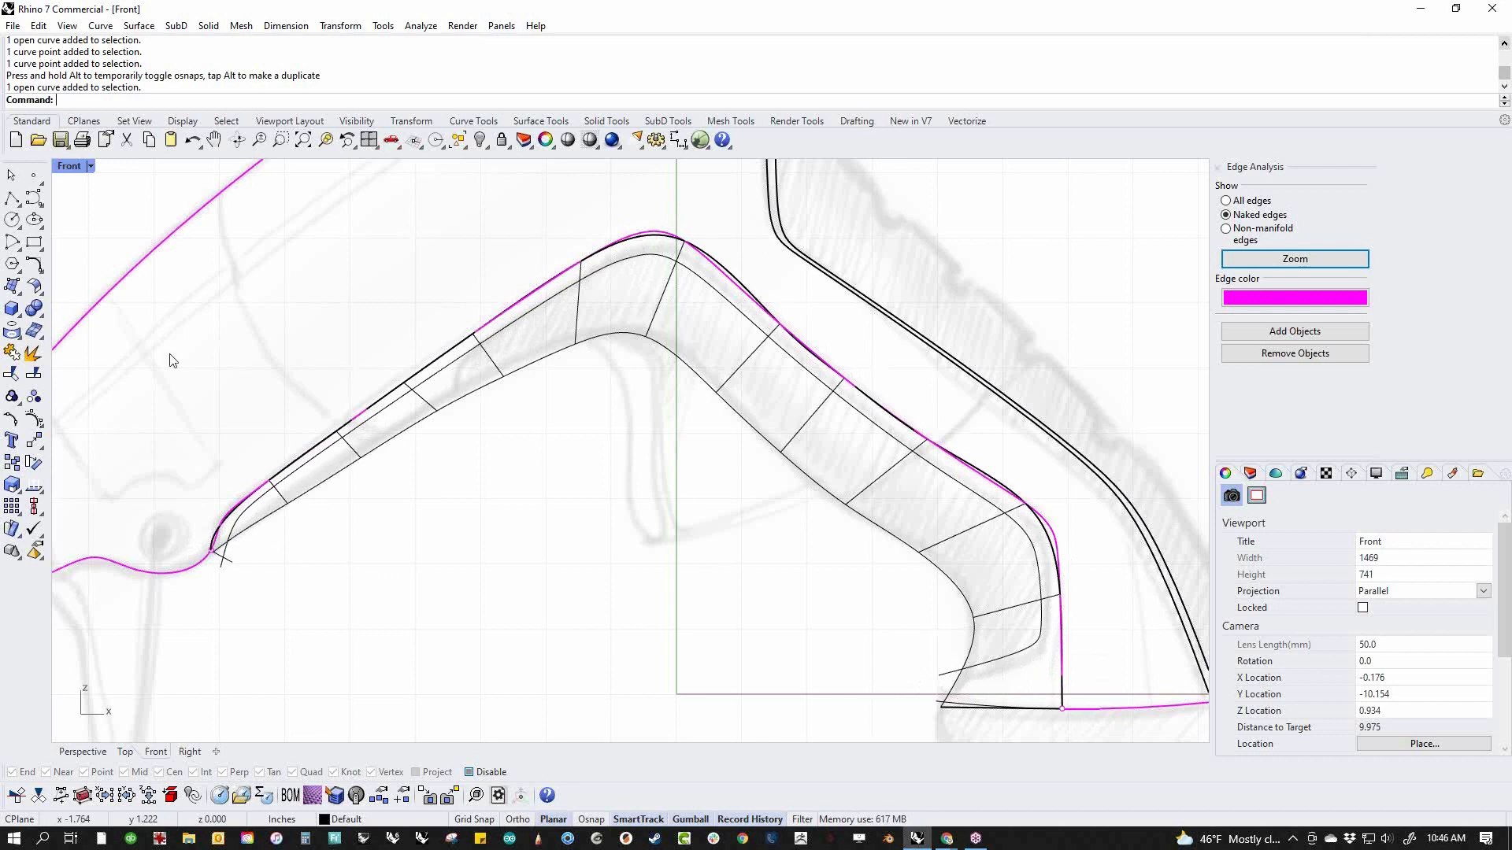
Draw a second three-point curve just below the first curve's lower end, running across the handle and past its rear edge
left_click(34, 197)
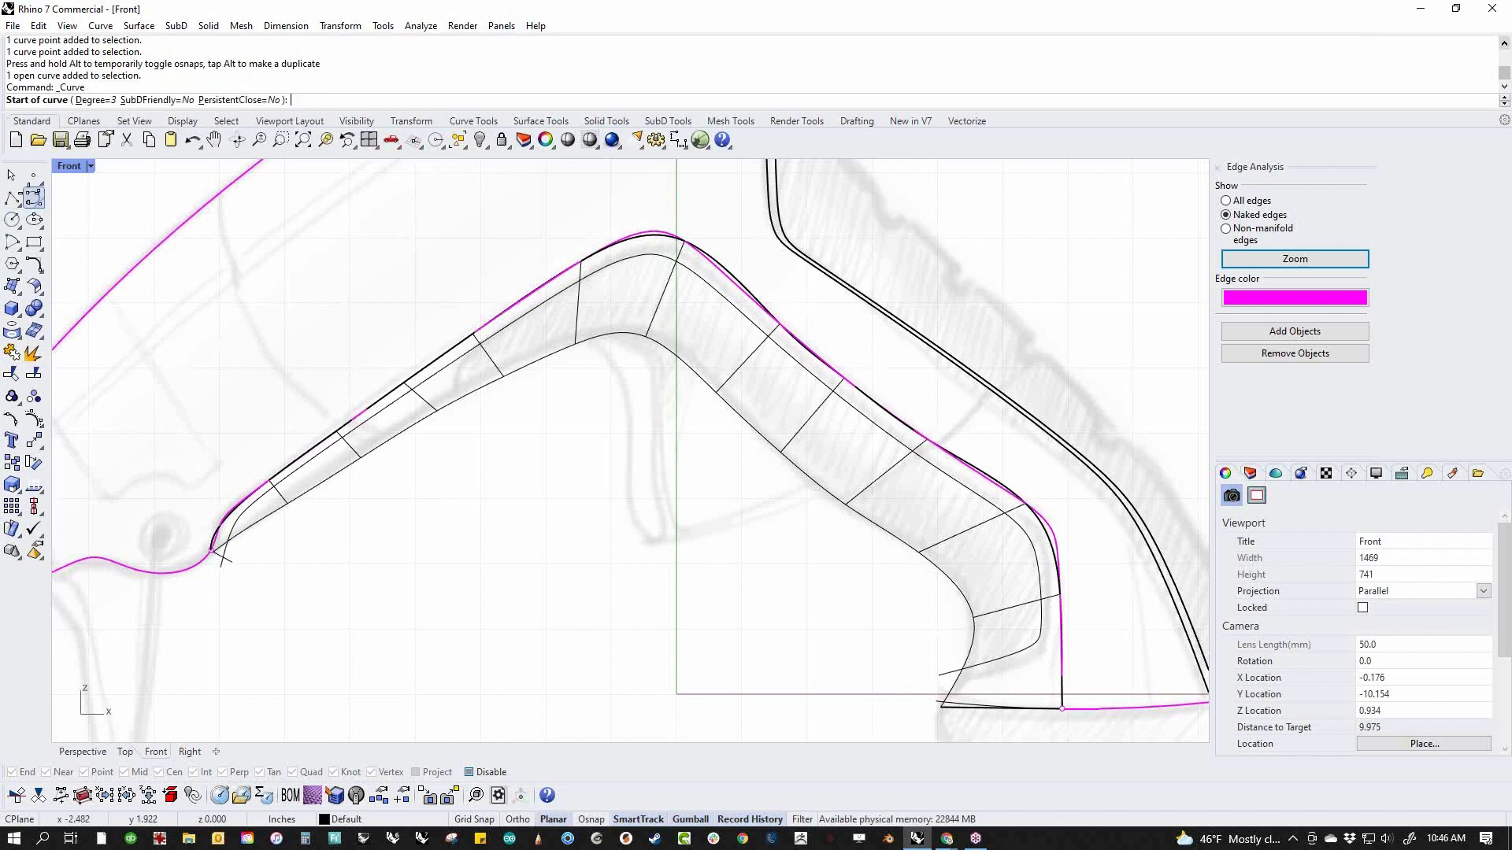
left_click(940, 681)
left_click(1029, 656)
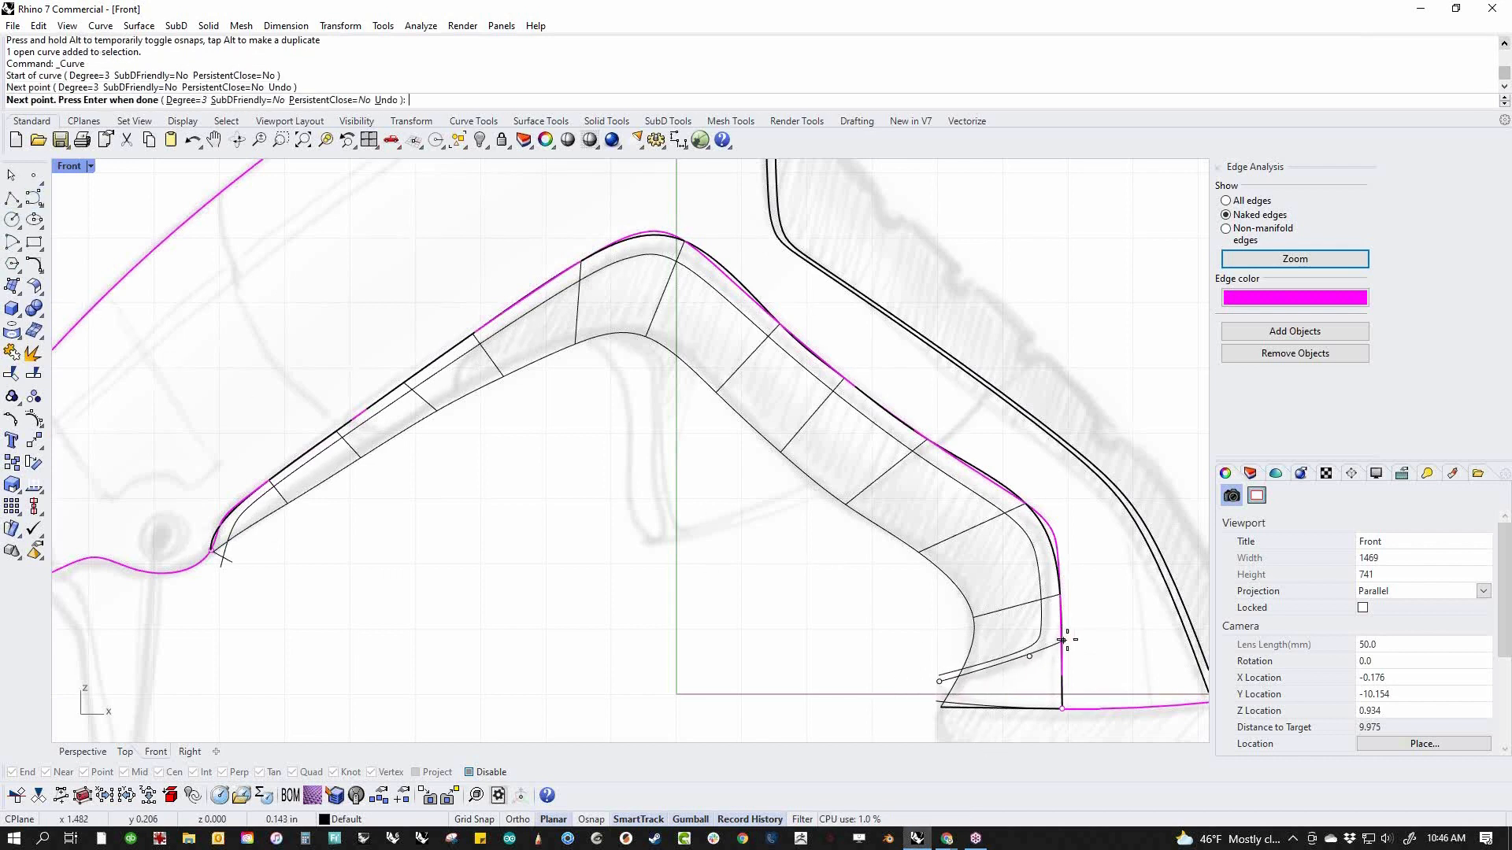
left_click(1112, 622)
key("Return")
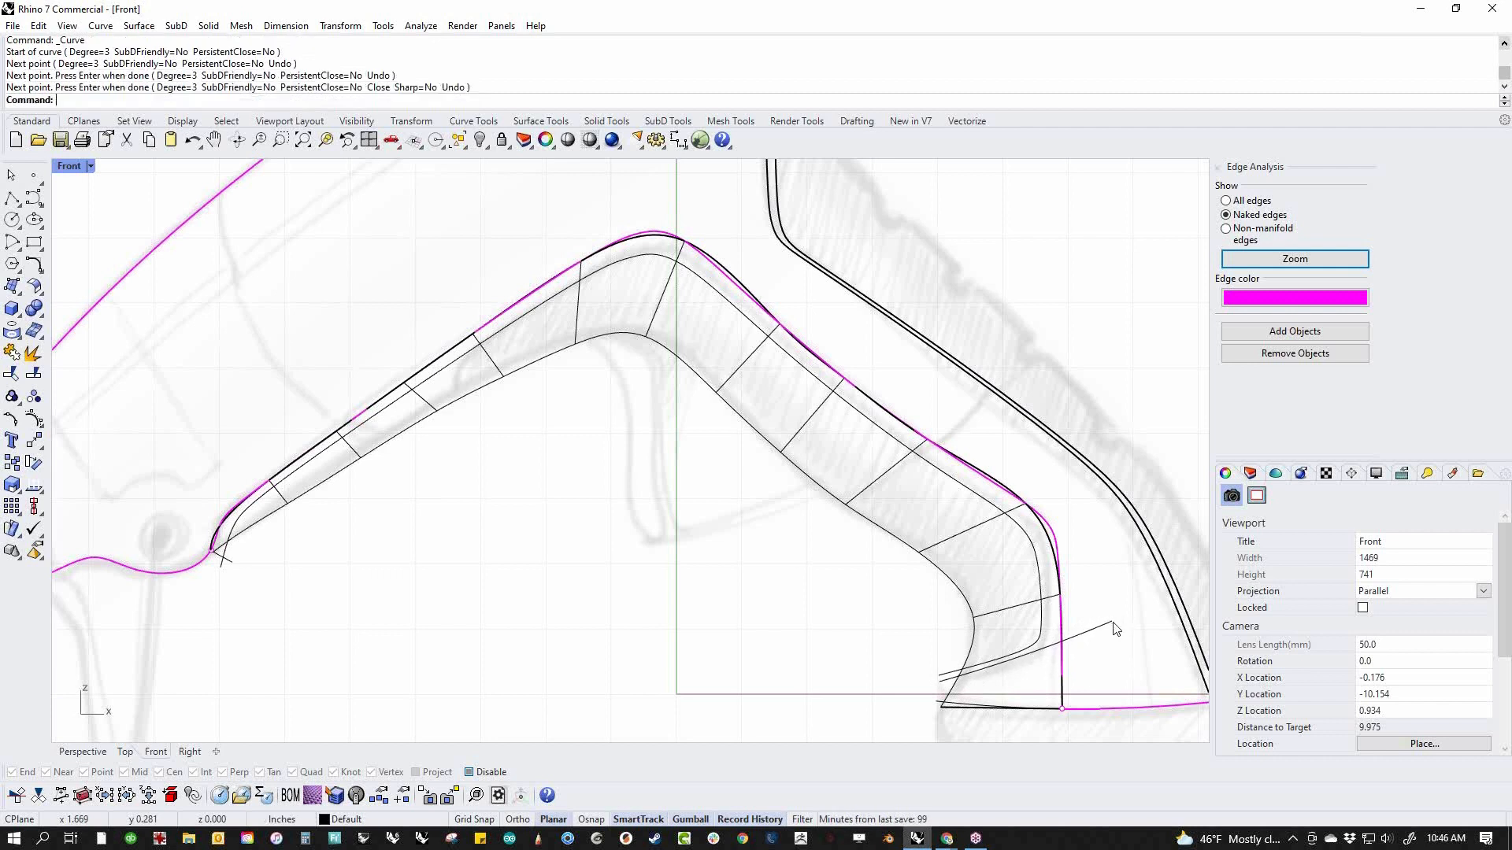
Trim away the strip of underside surface between the two curves and the body edge, using both curves as cutters
left_click(1045, 646)
left_click(1059, 655, "shift")
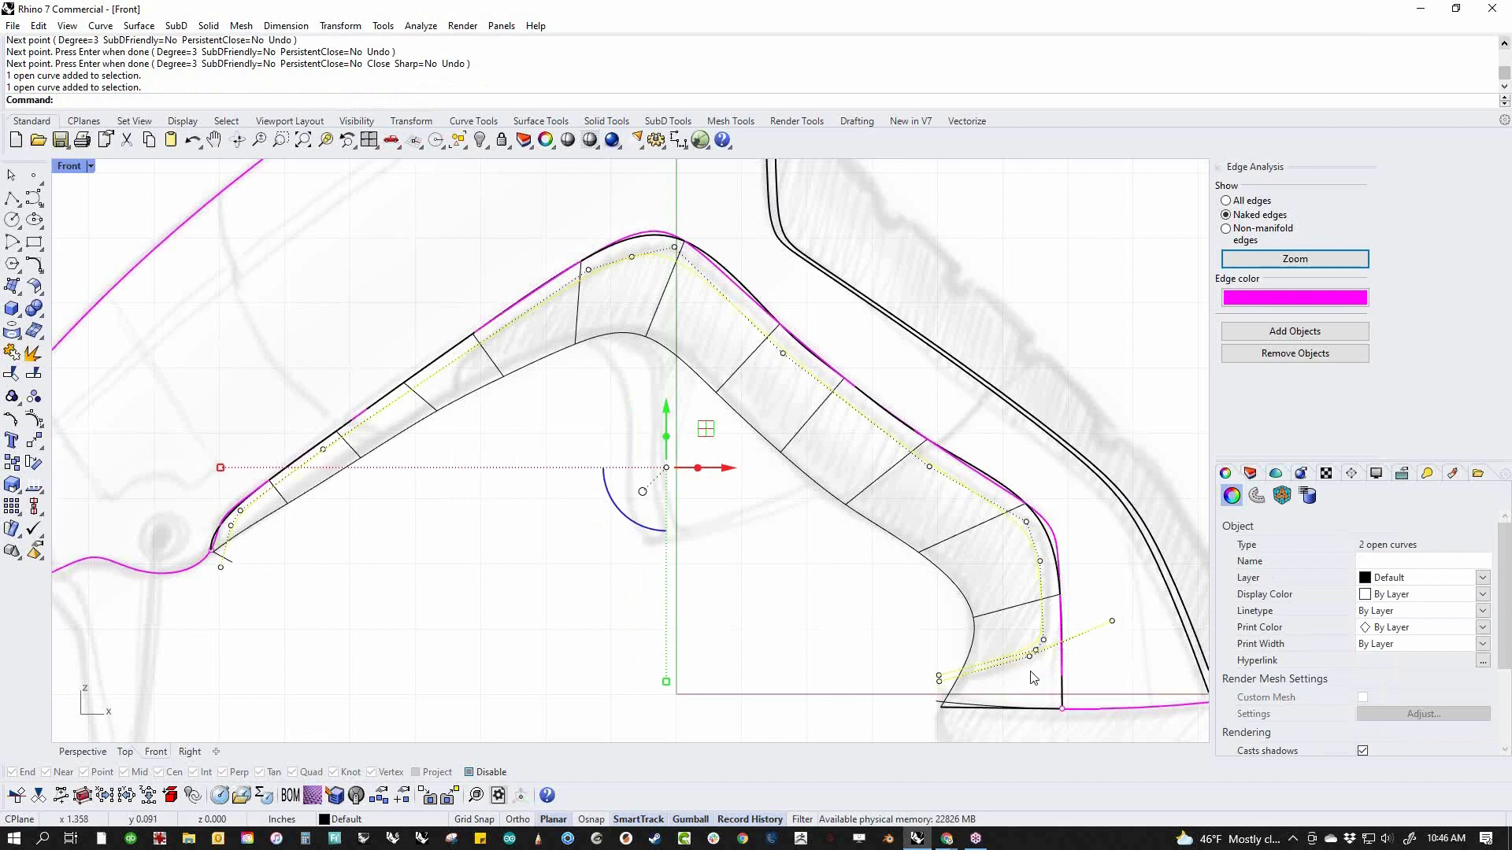
key("ctrl+t")
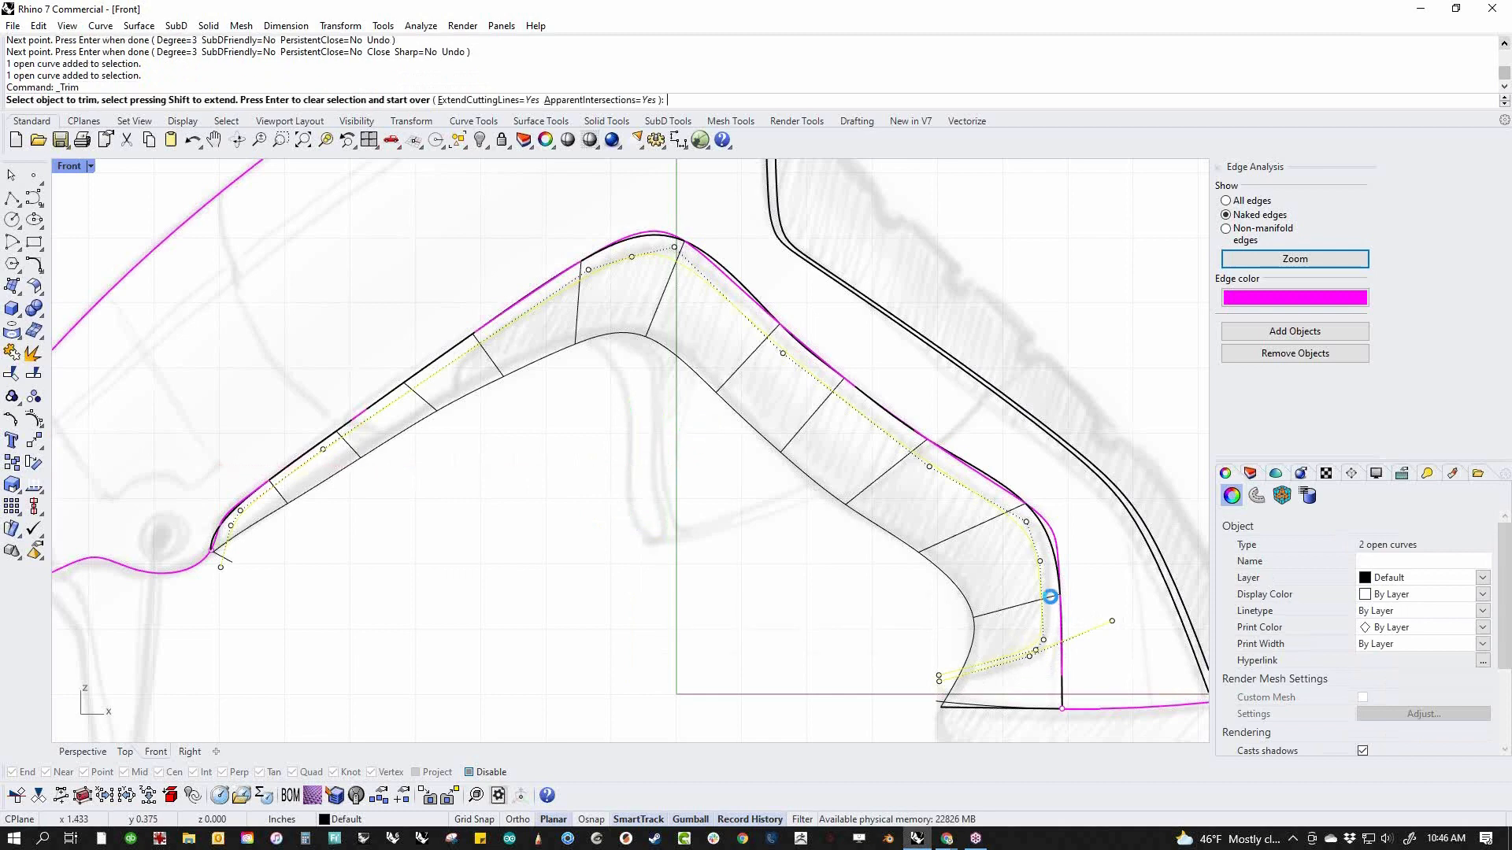
left_click(1053, 602)
key("Return")
key("Escape")
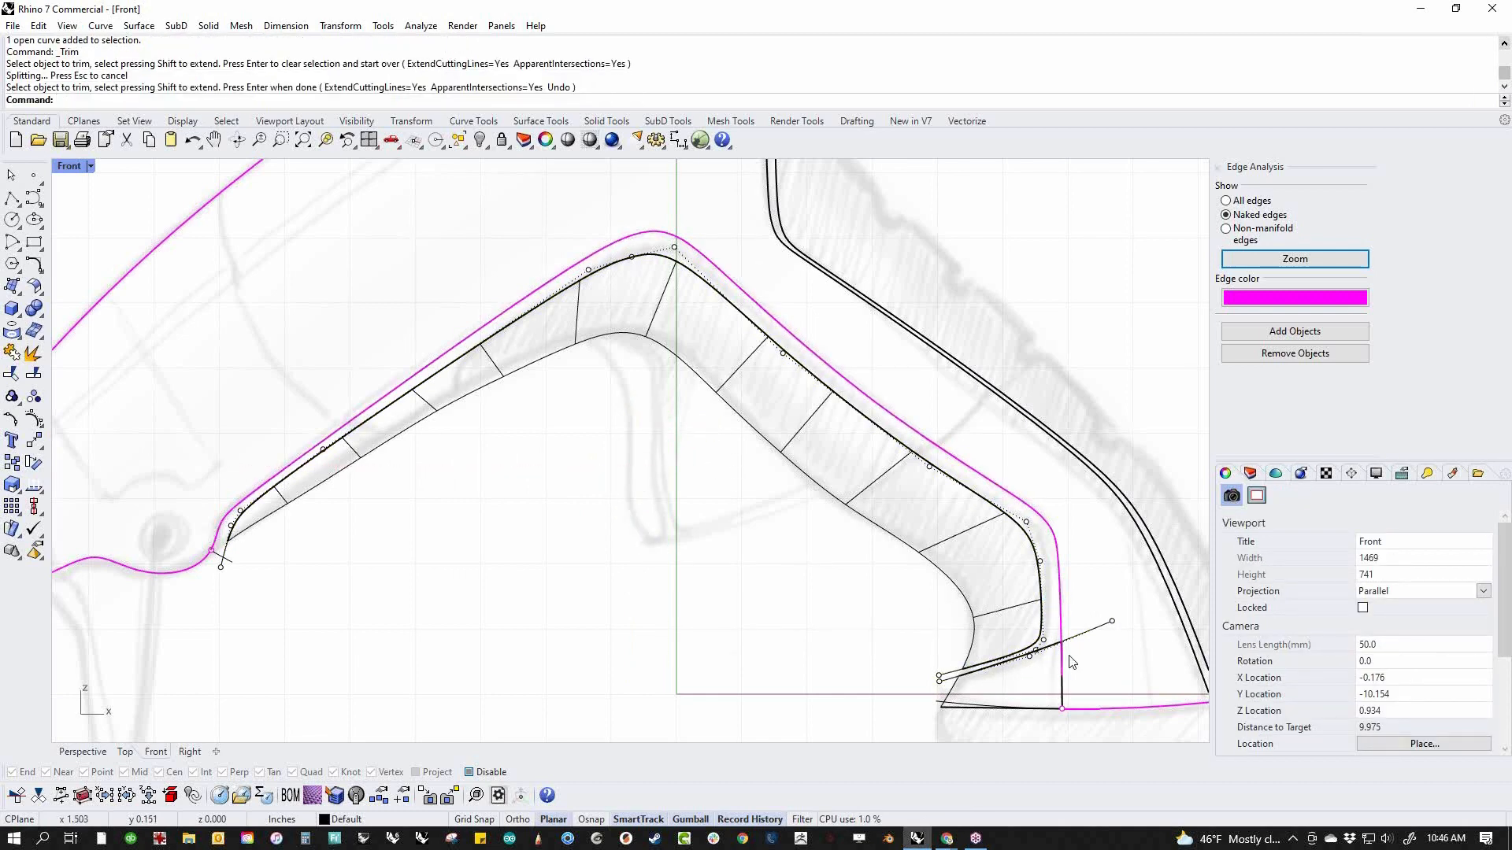
right_click_drag(987, 652, 950, 649)
key("Escape")
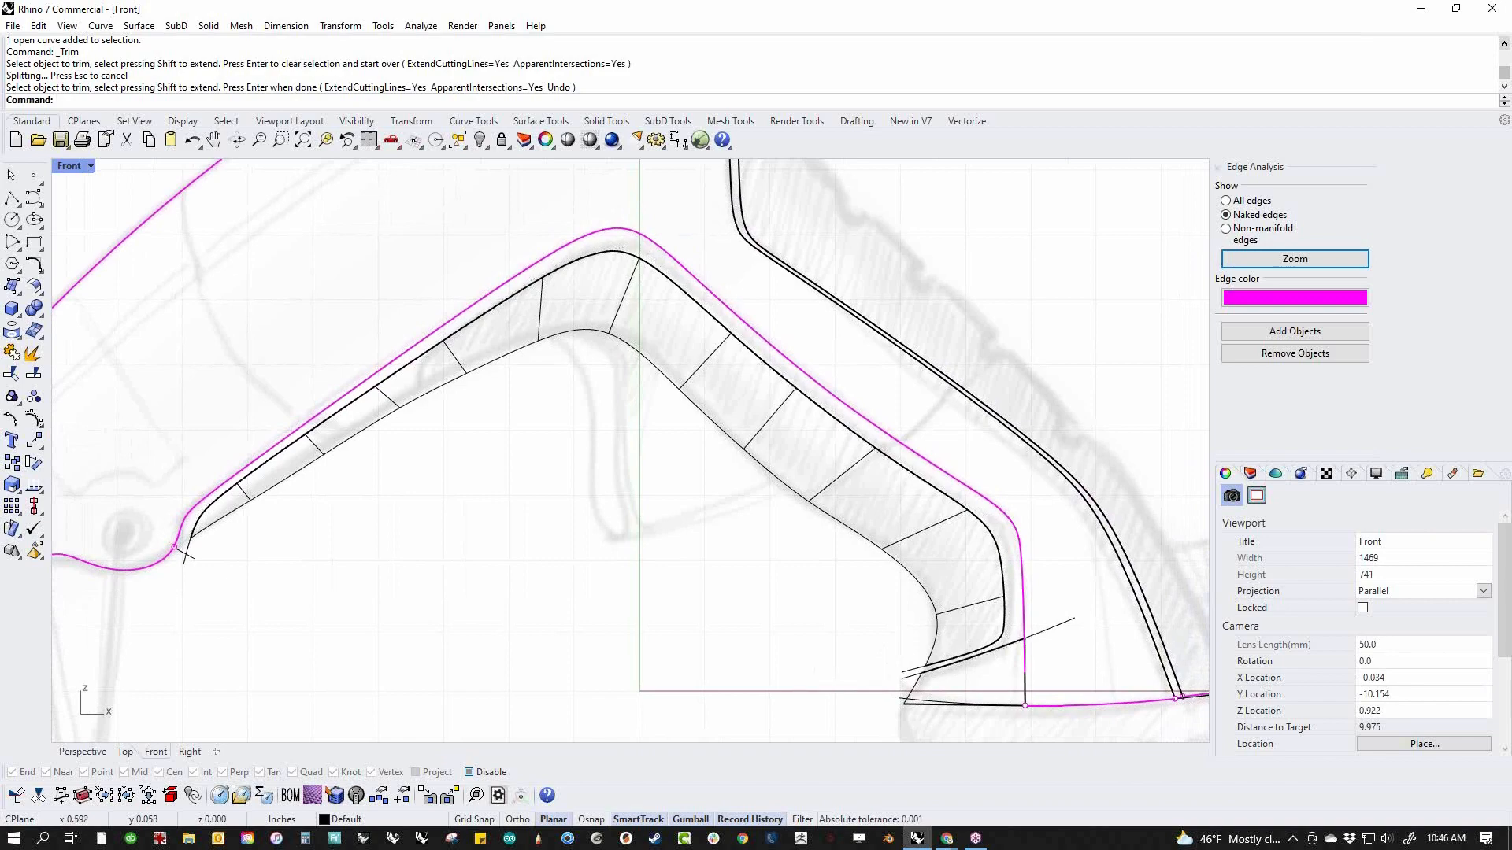
Try to join the separated base piece to the body in the perspective view, and undo the join
key("F4")
right_click_drag(385, 464, 749, 477)
scroll(749, 477, "up", 12)
right_click_drag(795, 547, 700, 497)
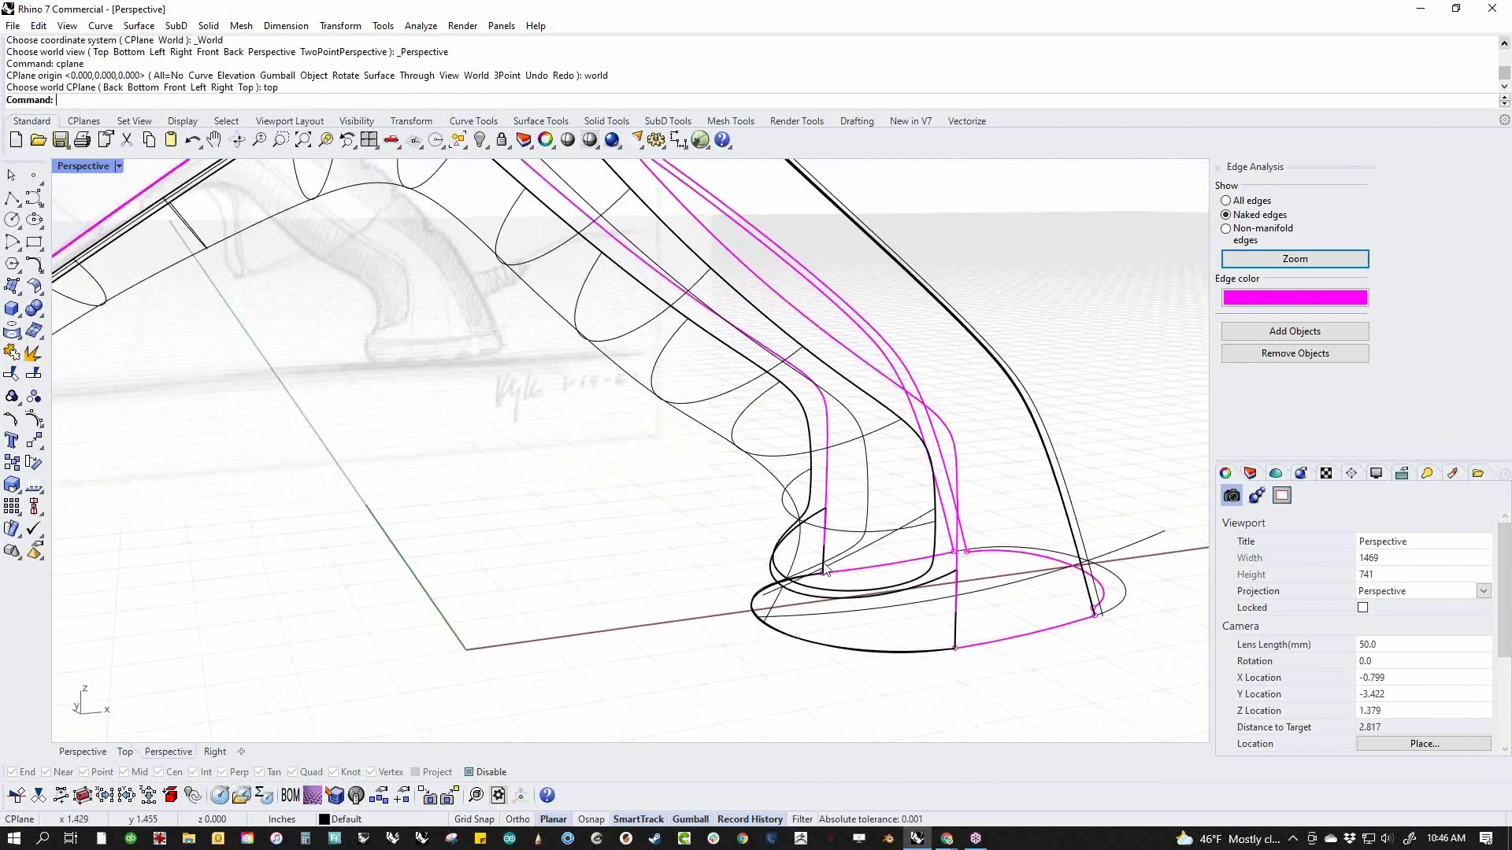
scroll(926, 625, "down", 4)
right_click_drag(925, 625, 692, 624)
scroll(692, 622, "up", 5)
left_click_drag(716, 605, 698, 581)
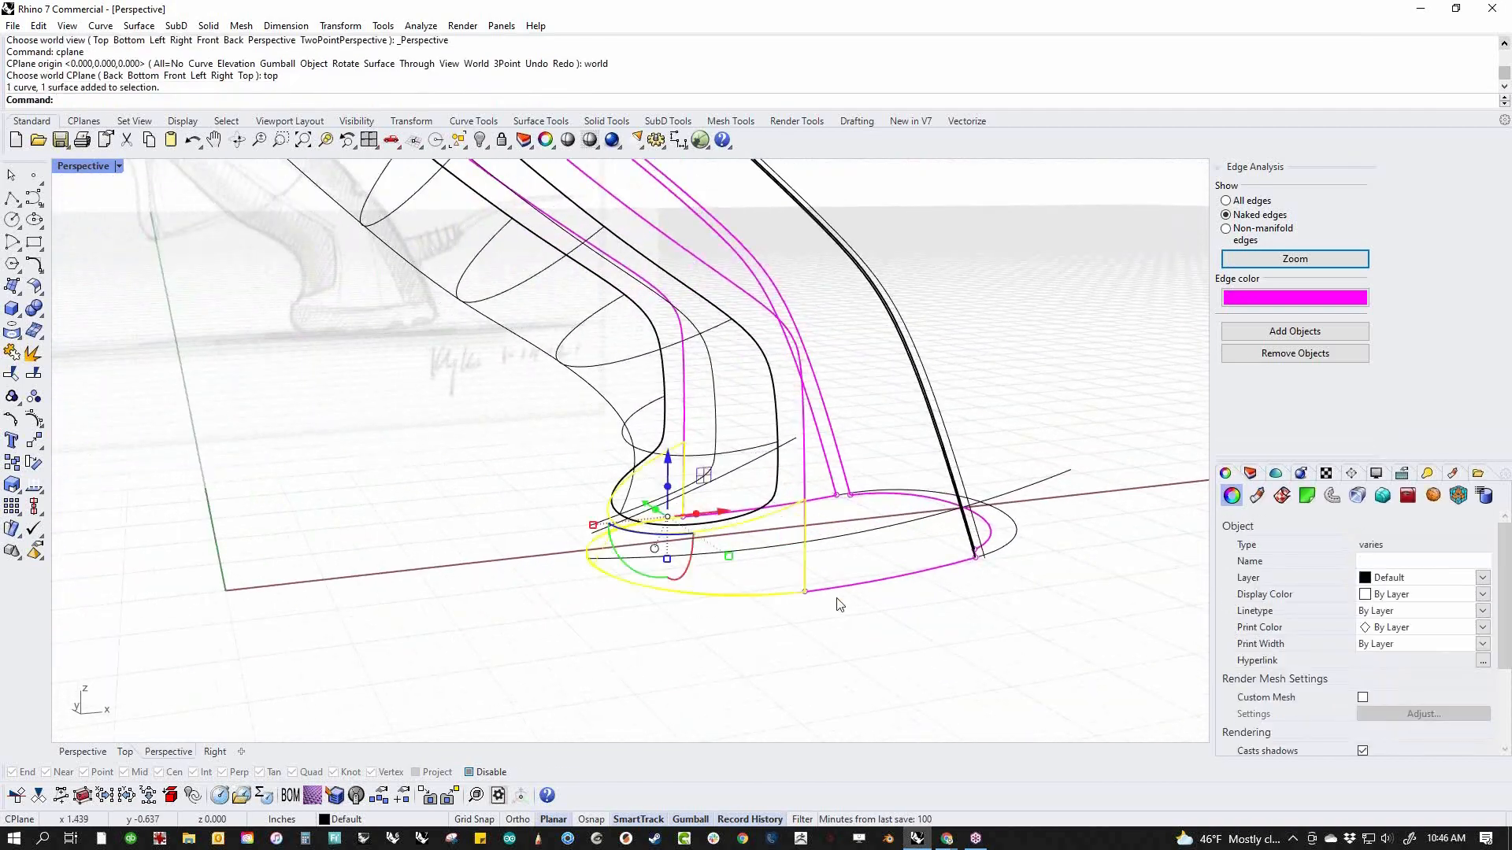
left_click(839, 609)
type("j")
key("Return")
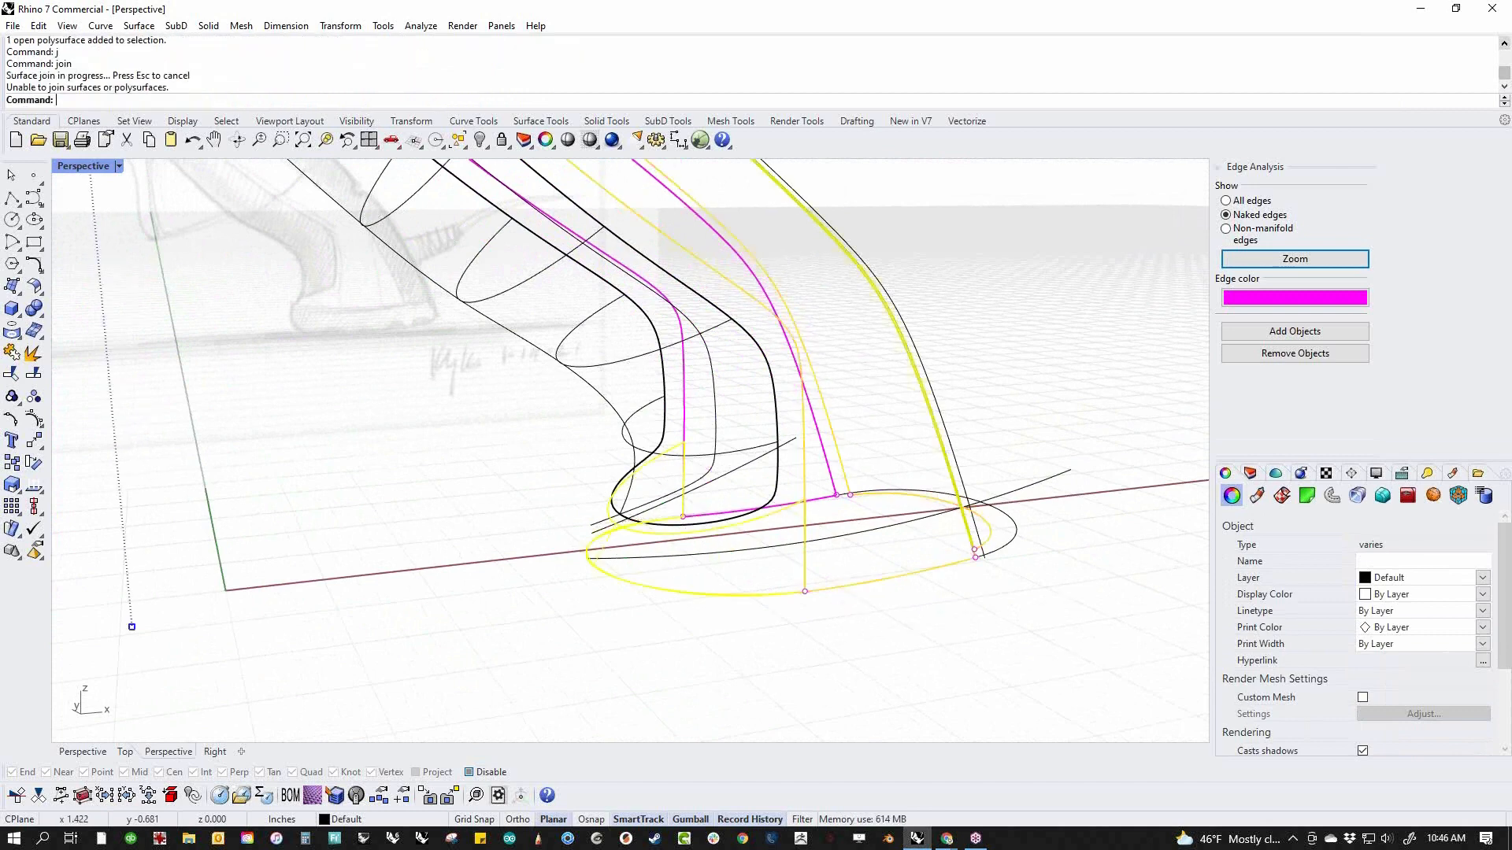
right_click_drag(858, 643, 795, 677)
key("ctrl+z")
Delete the trimmed base surface left below the grip at the bottom of the handle
scroll(839, 645, "down", 8)
left_click(851, 679)
scroll(787, 634, "up", 6)
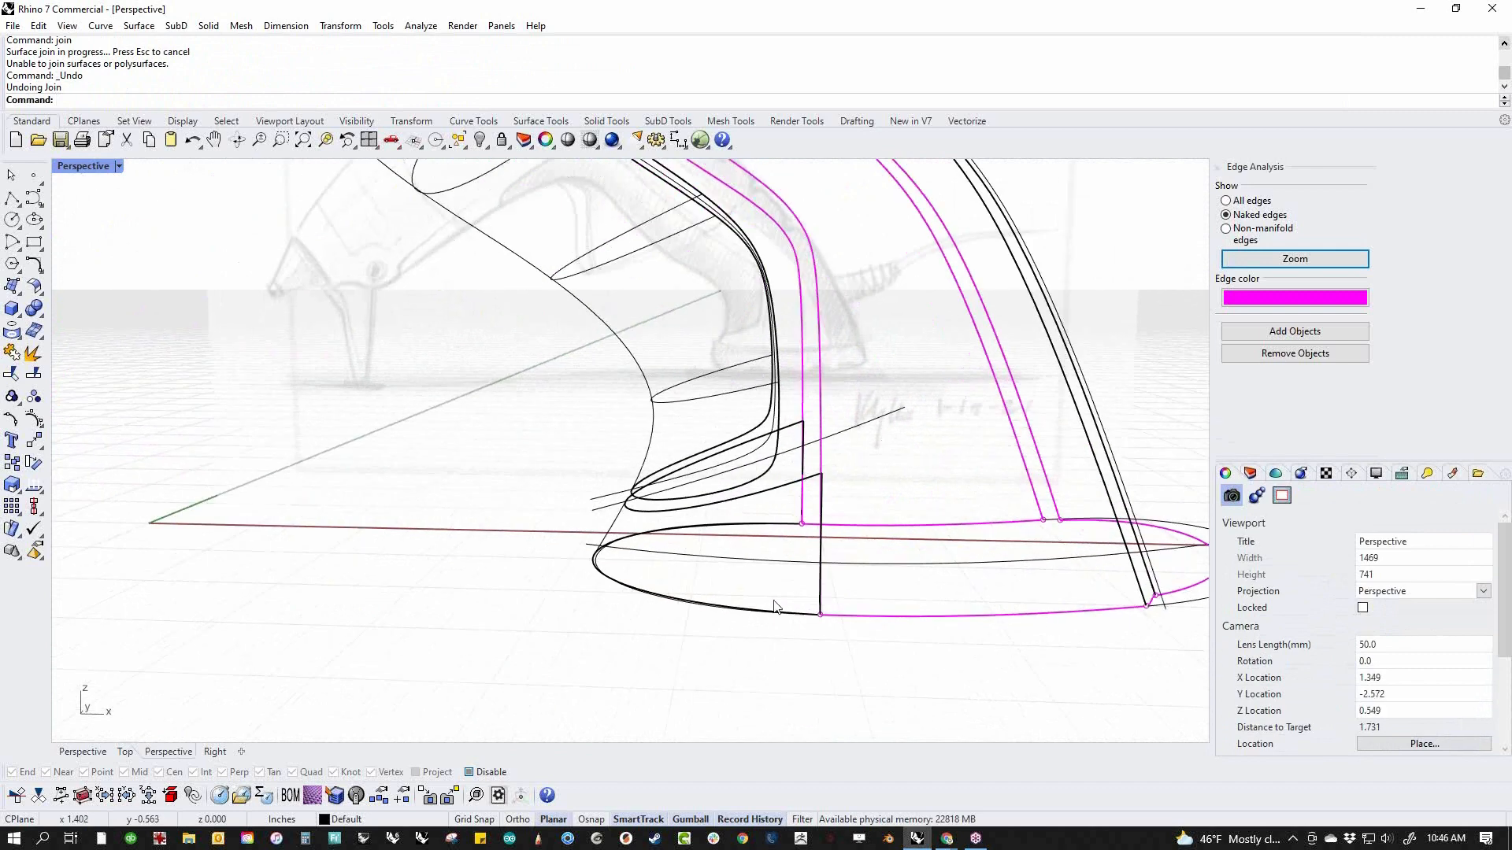
left_click(785, 496)
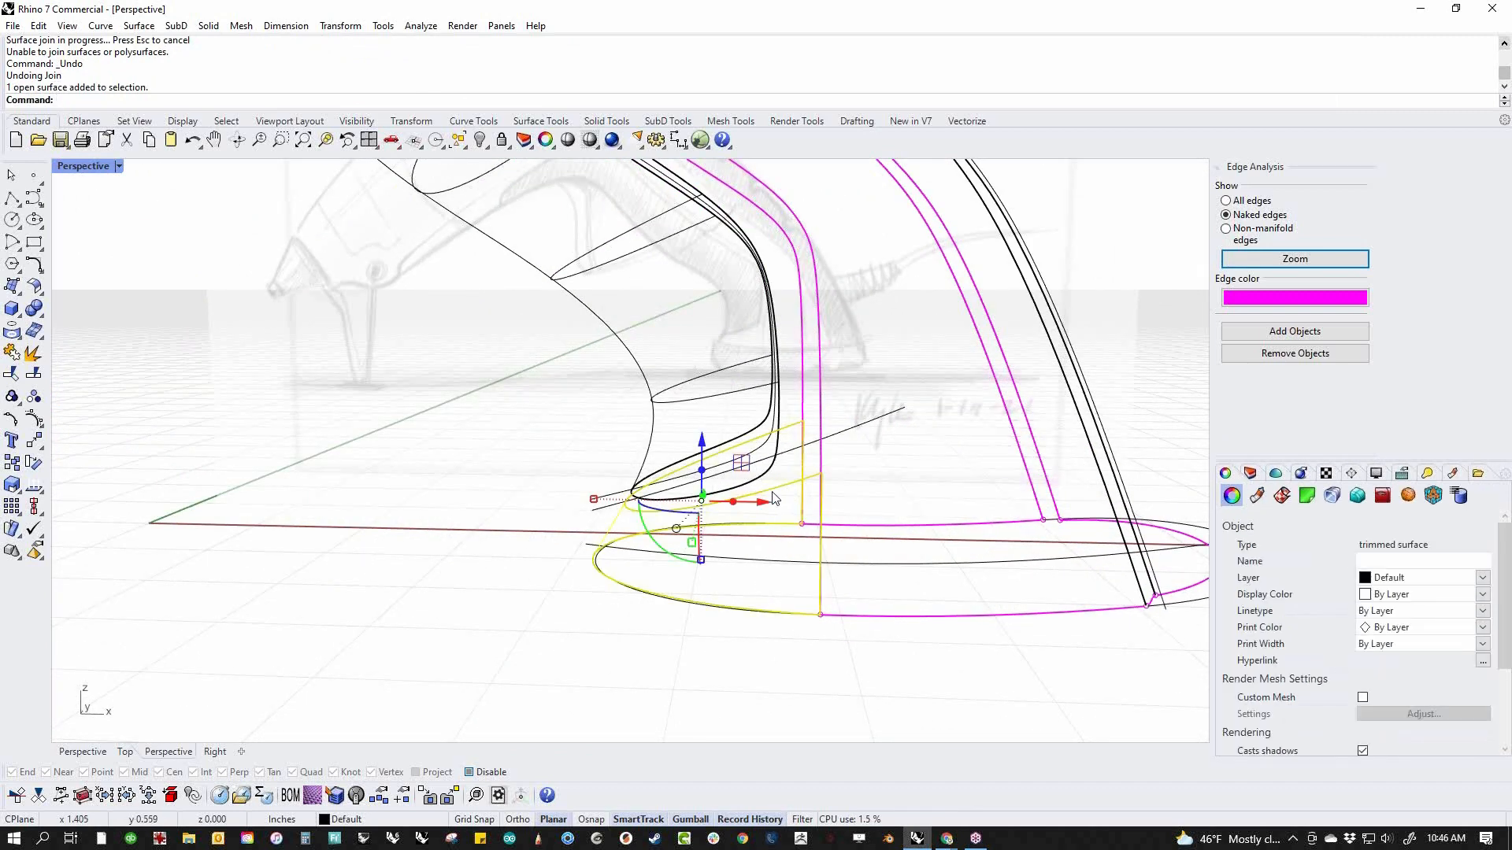
key("Delete")
right_click_drag(715, 618, 712, 642, "shift")
middle_click(726, 638)
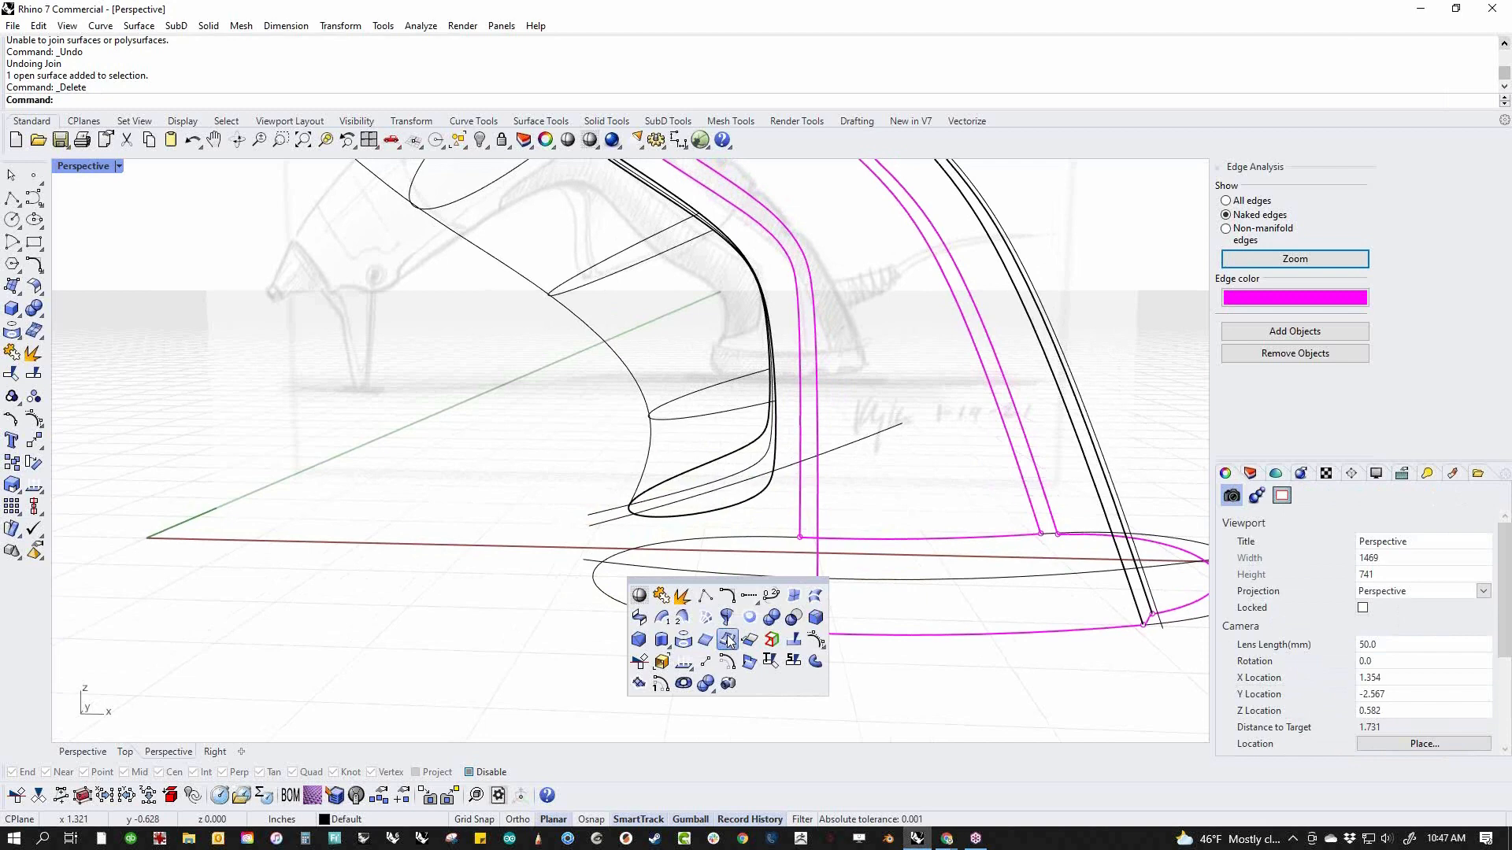
left_click(679, 622)
left_click(818, 593)
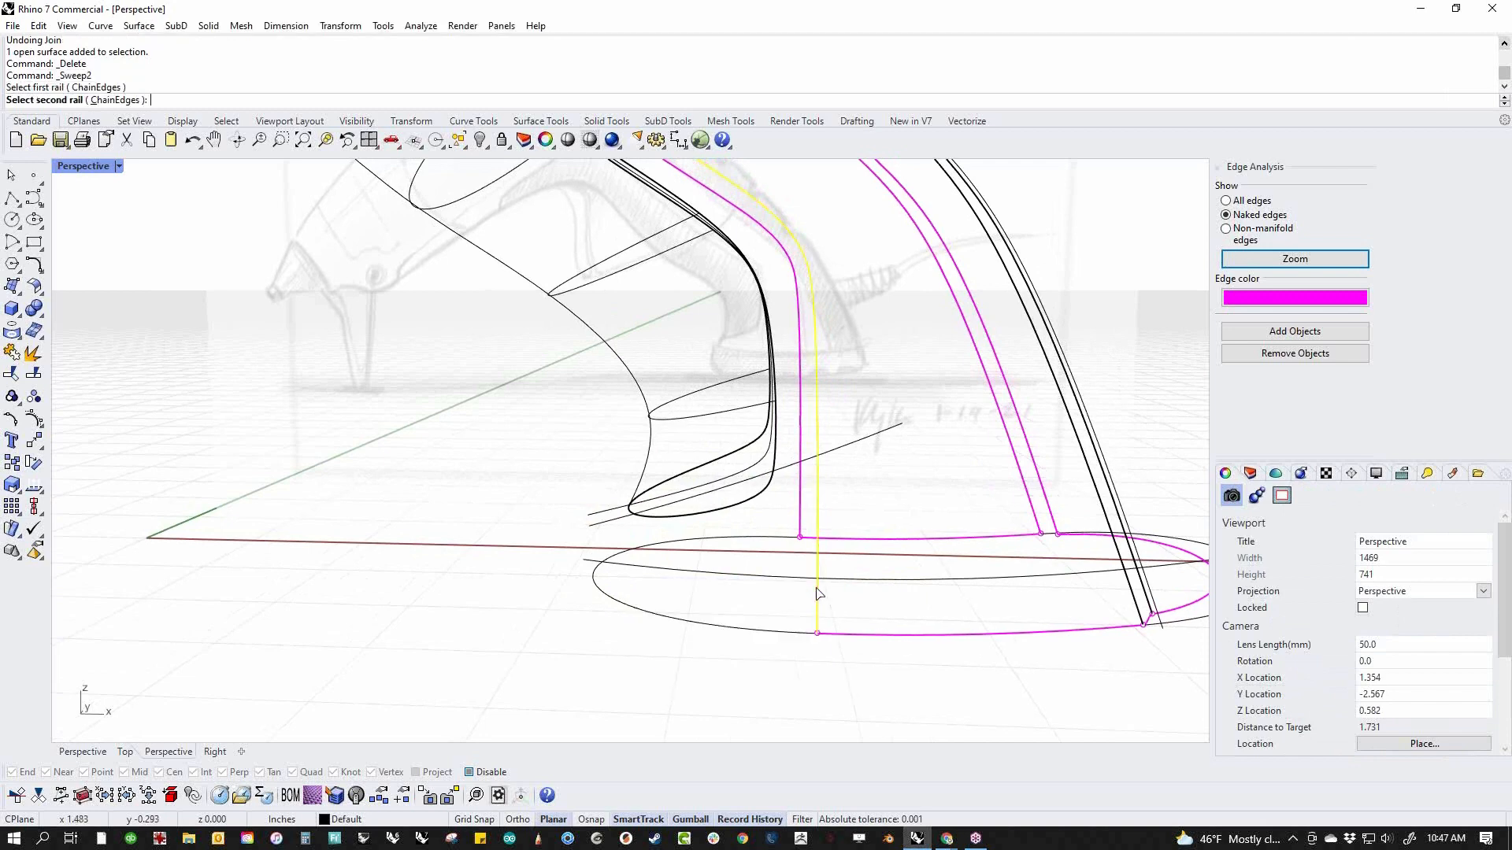
left_click(801, 516)
right_click_drag(763, 569, 767, 567)
key("Escape")
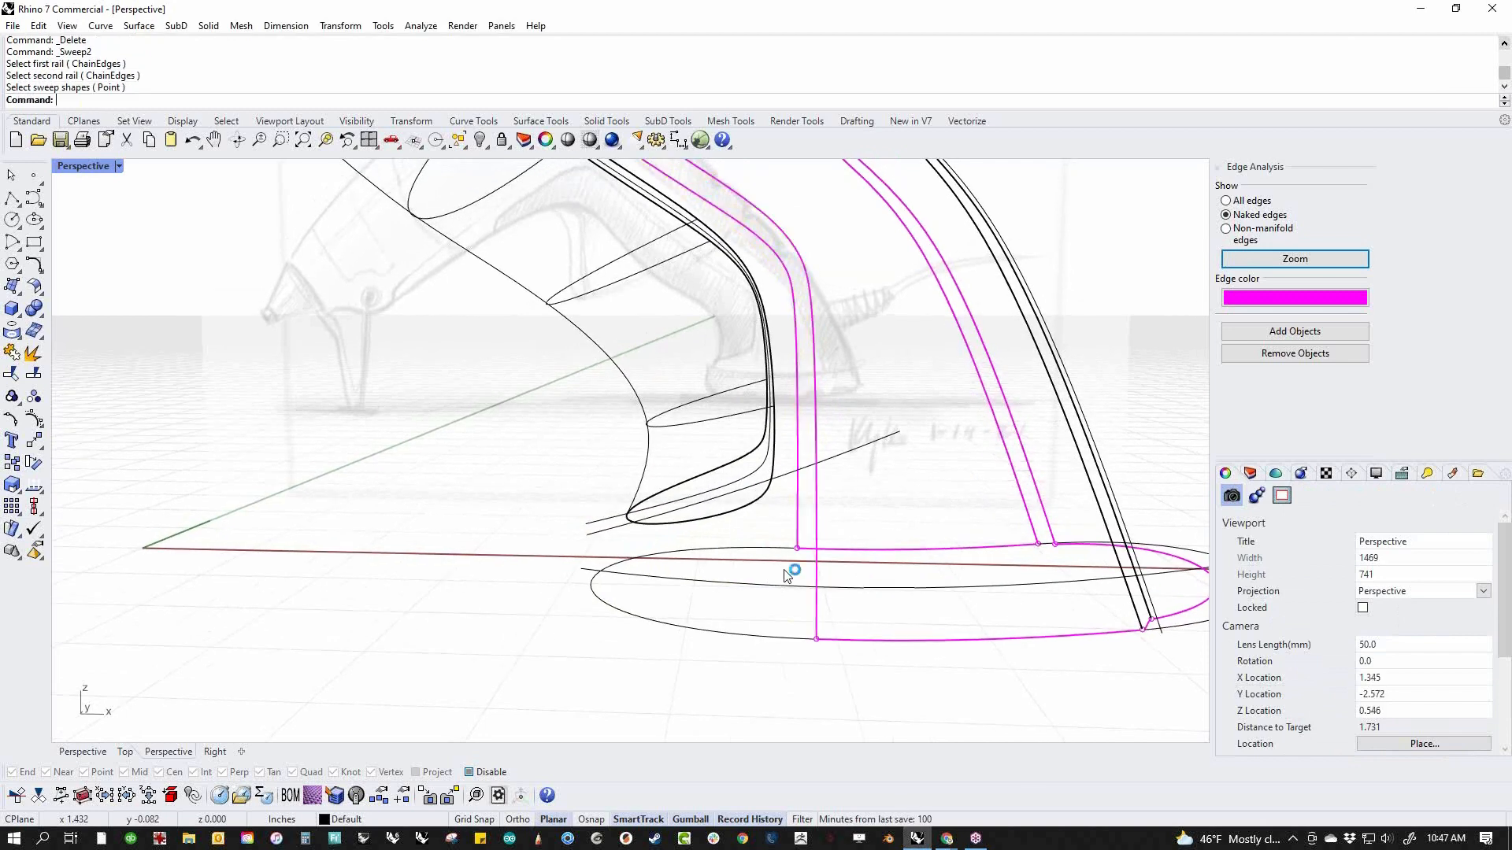
left_click(776, 552)
right_click(780, 554)
key("Escape")
Sweep the curved base profile along the two lower body edges as rails, with tangency on both edges
right_click(804, 562)
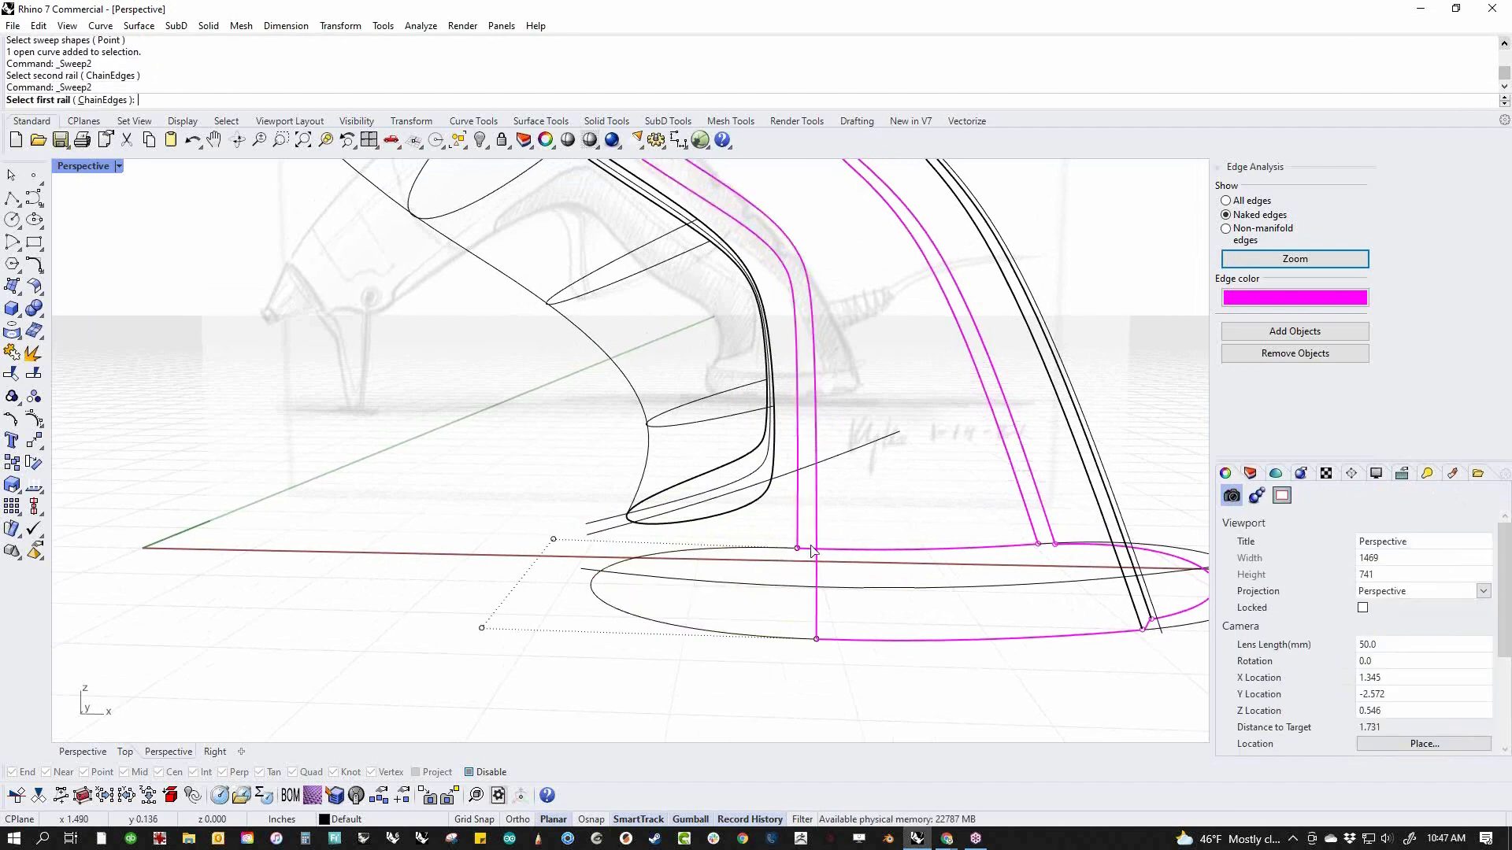
left_click(818, 538)
left_click(799, 526)
left_click(769, 551)
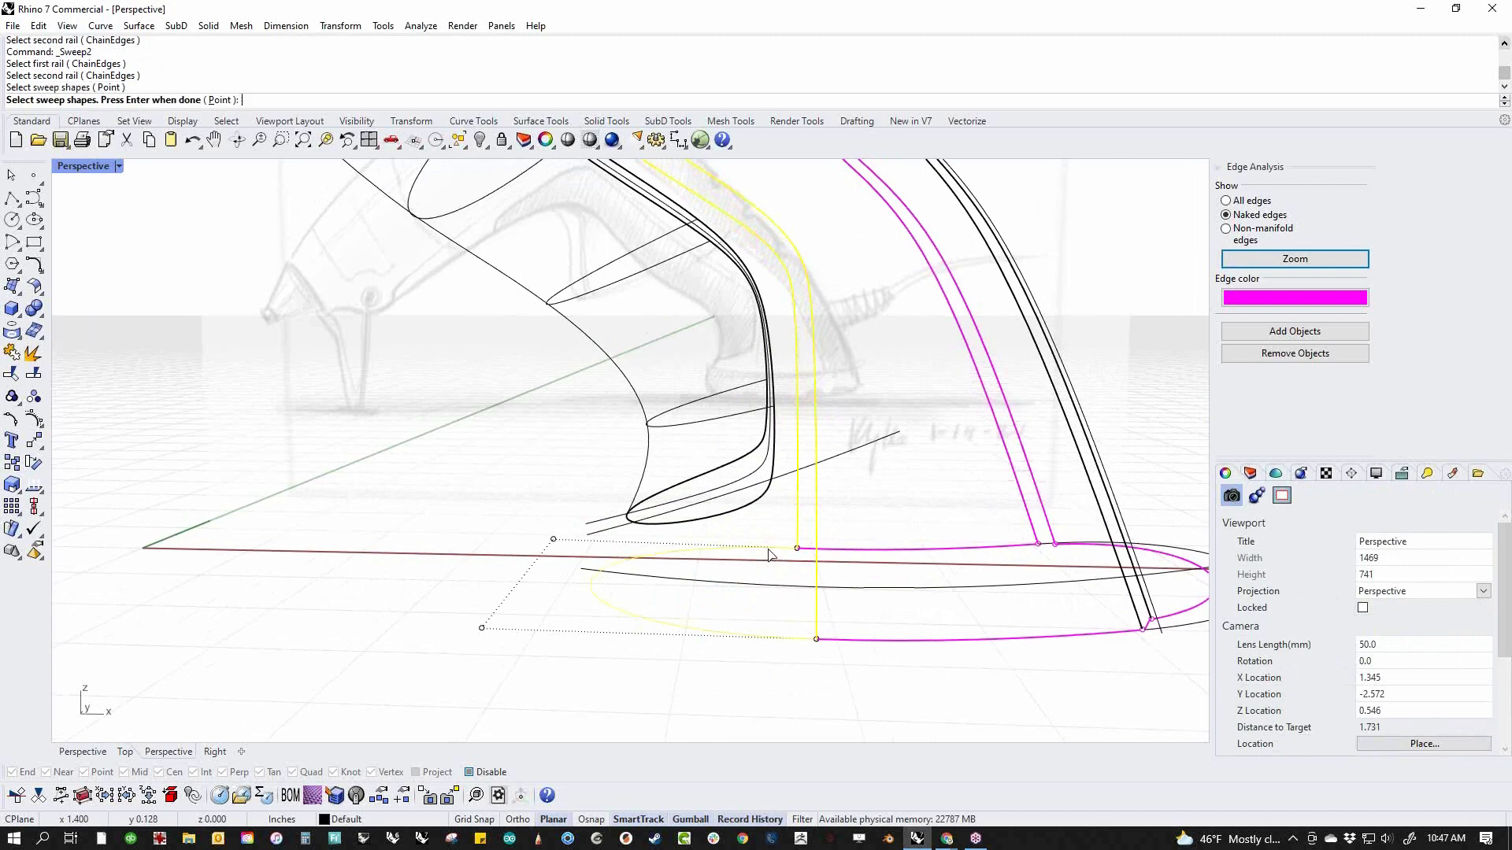
right_click(769, 557)
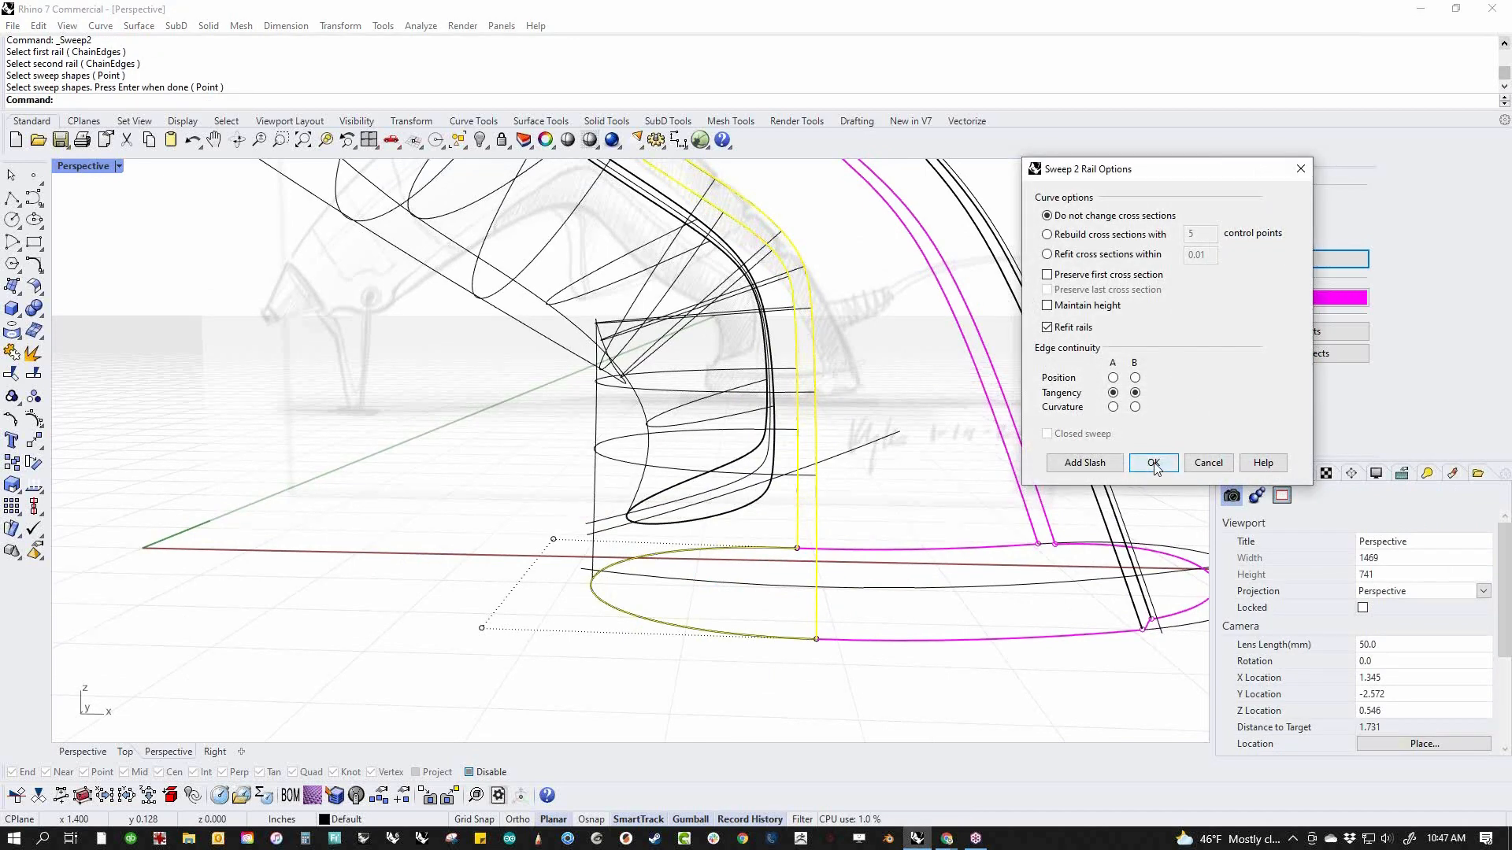
left_click(1153, 464)
In the Front view, draw a control-point curve from the handle's inner edge, rounding onto the lower guide curve and past its front end, with center snapping off
type("f")
key("Return")
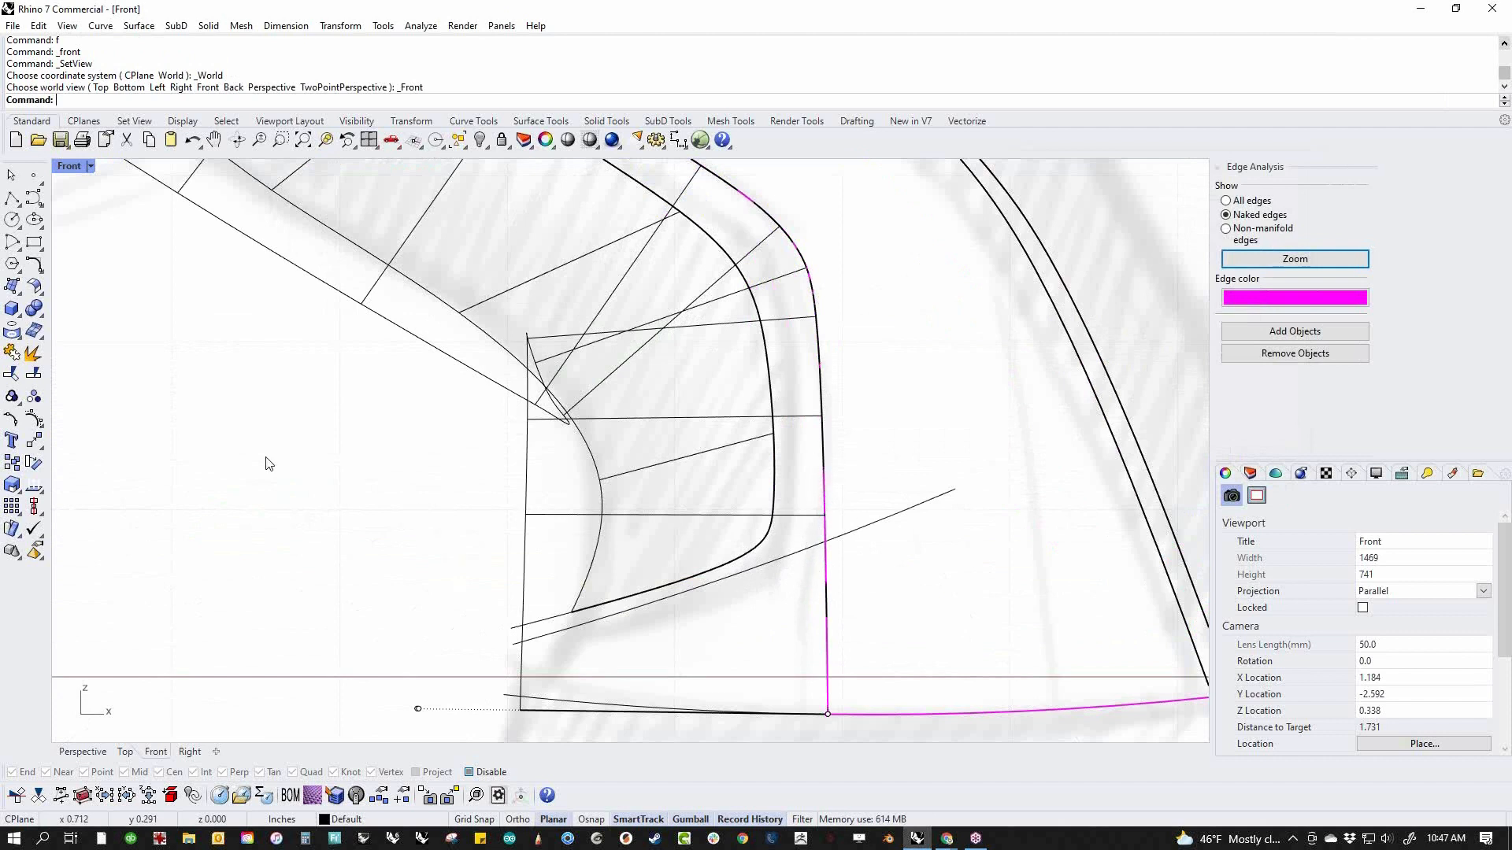
left_click(39, 201)
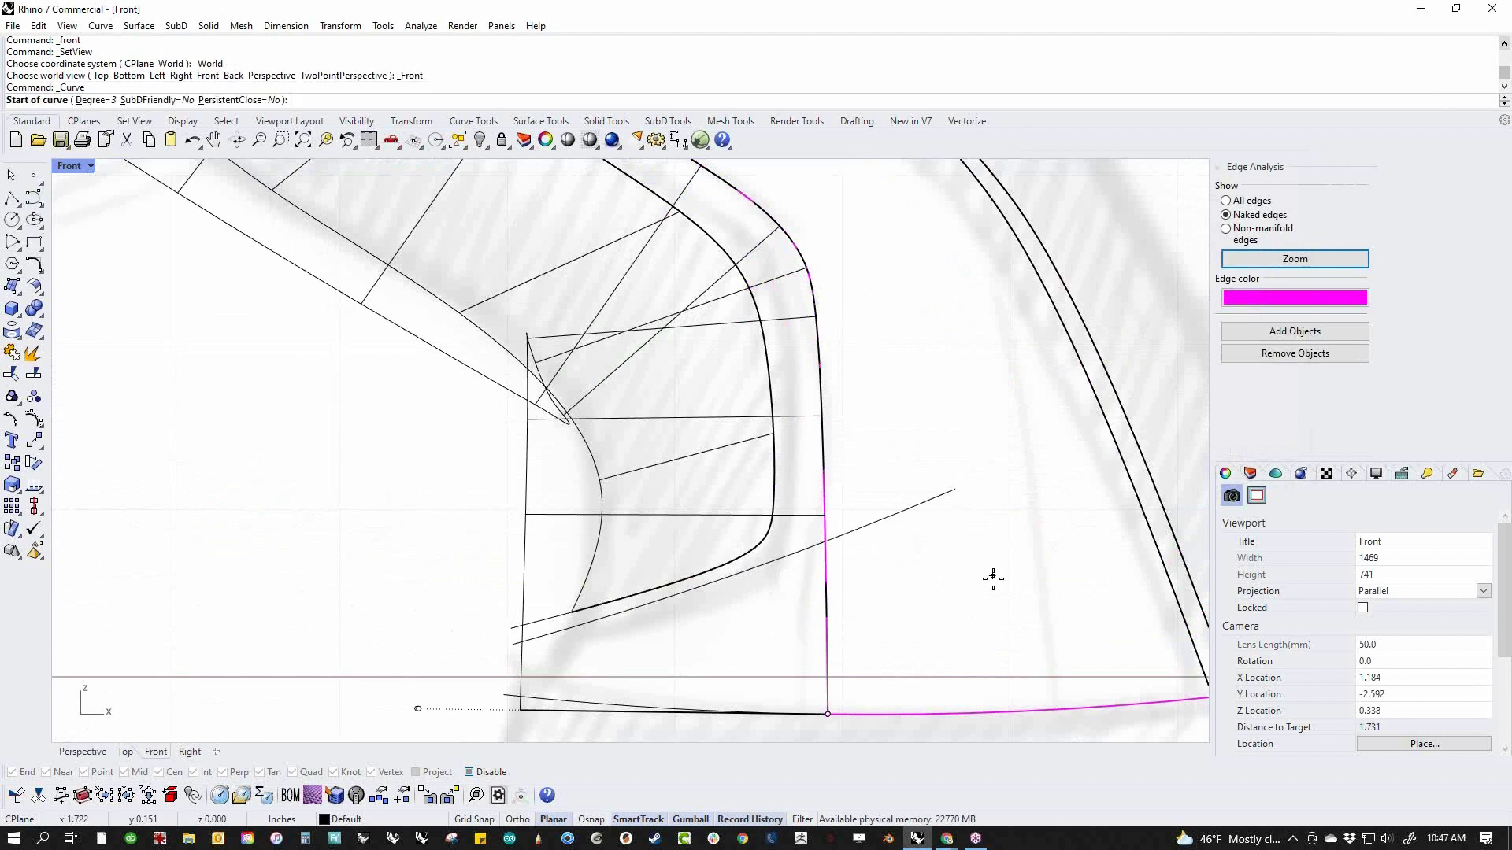
left_click(824, 470)
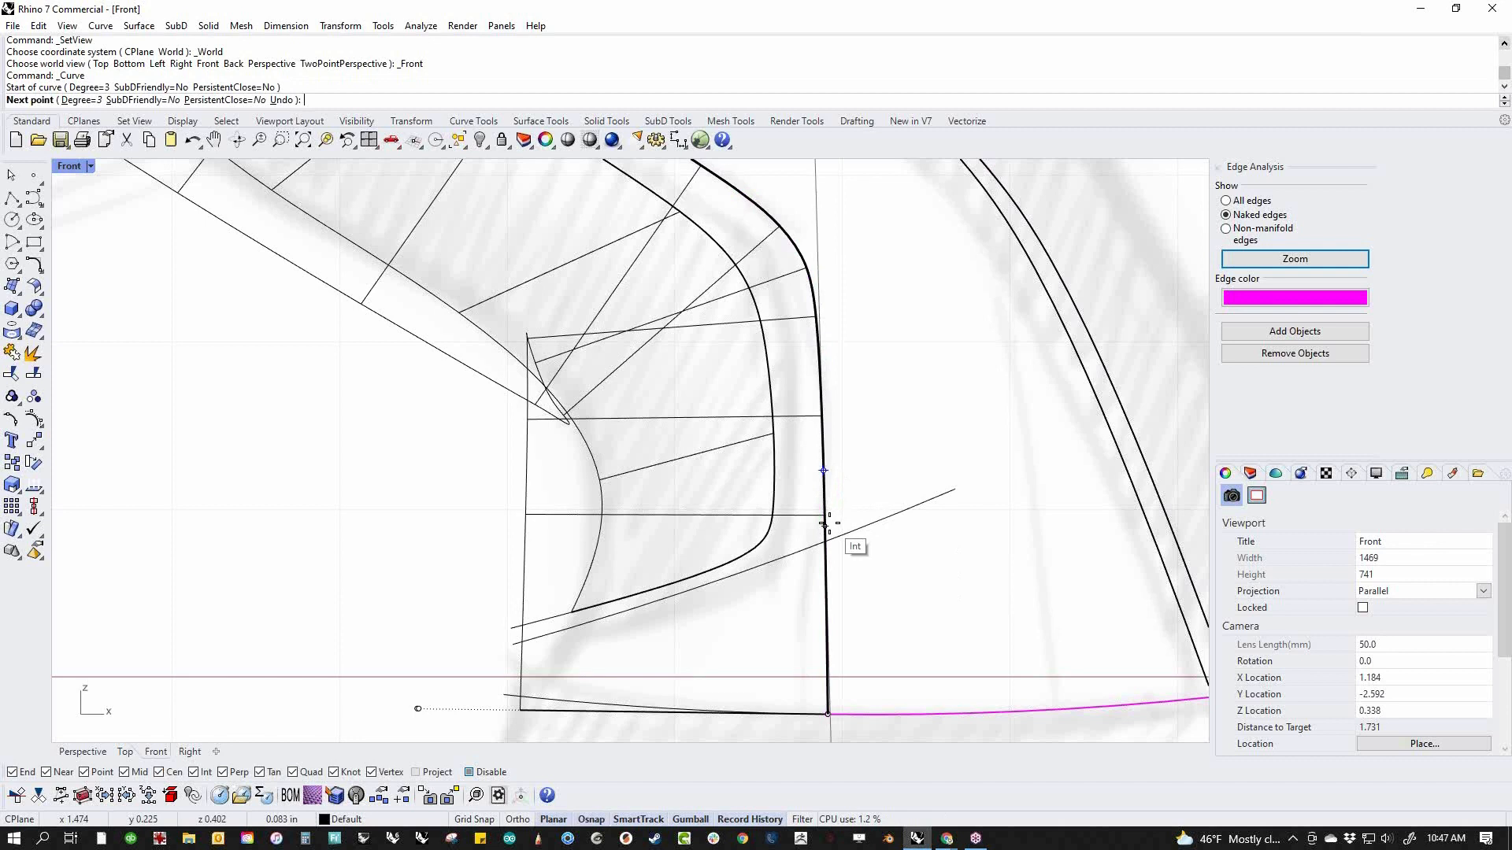
left_click(828, 522)
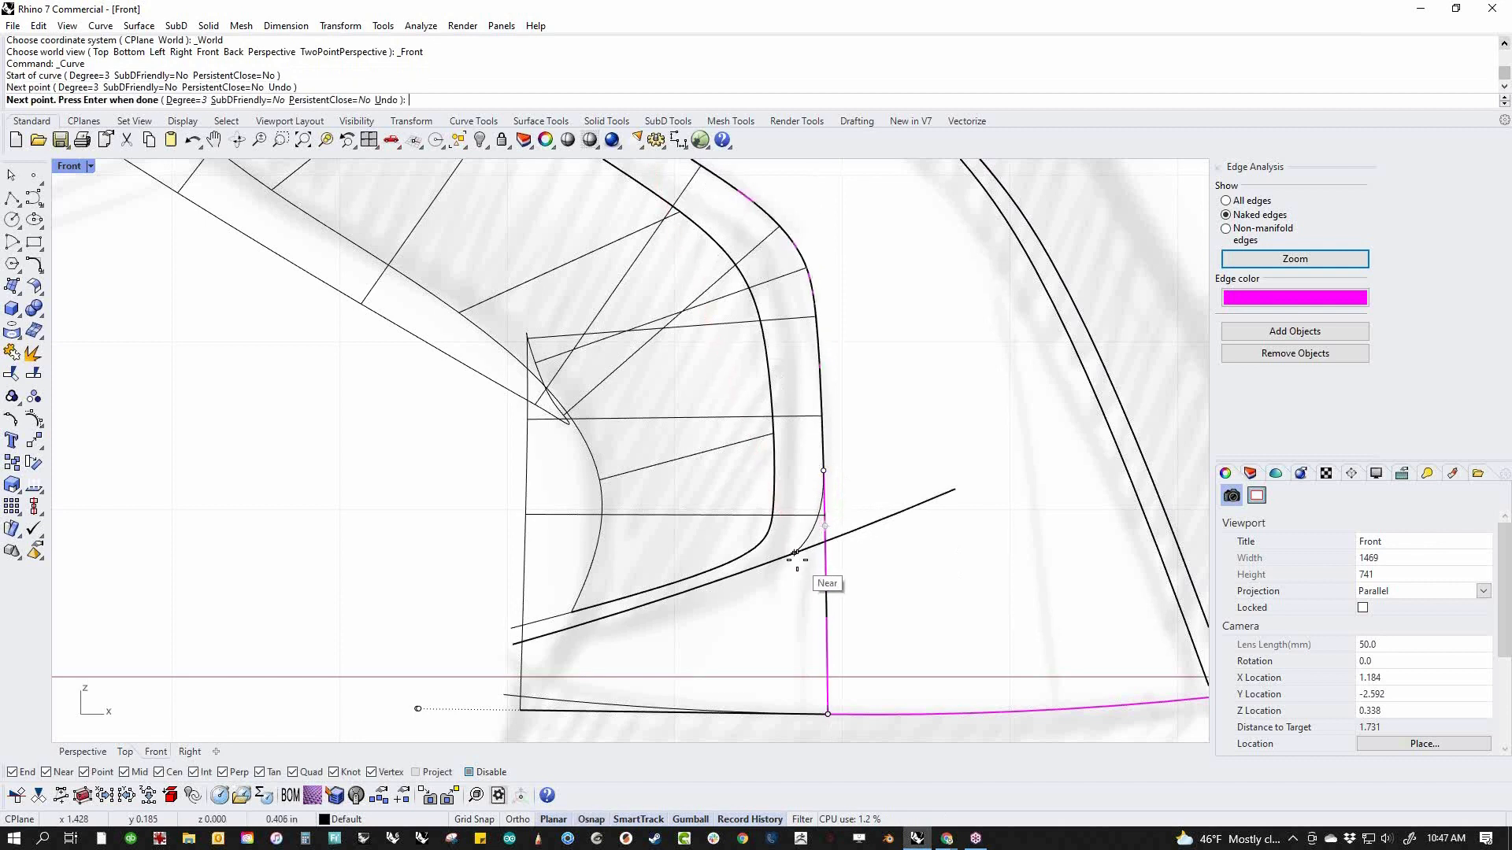
left_click(797, 554)
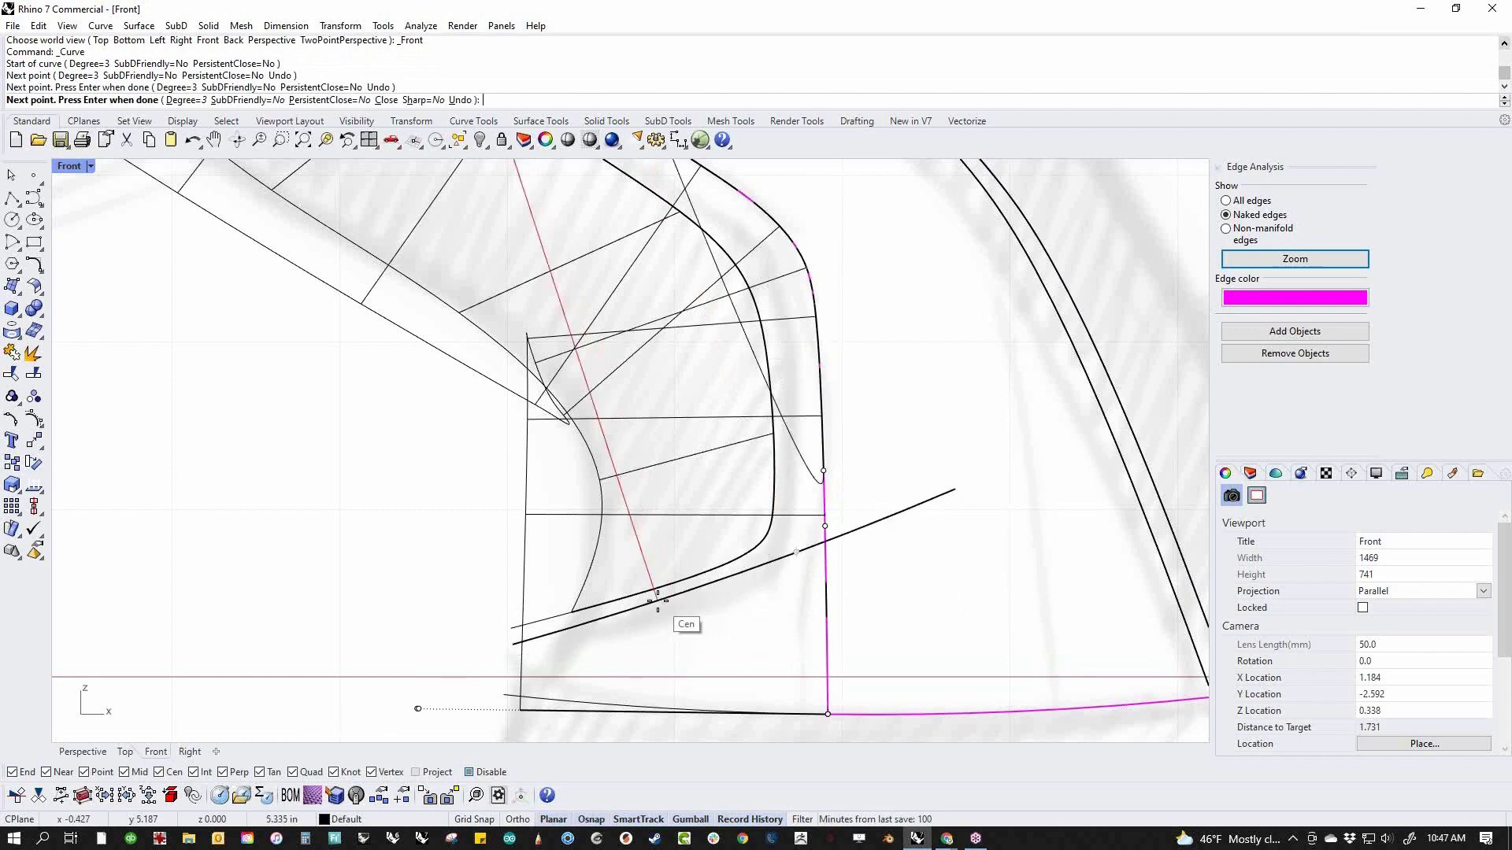
scroll(640, 587, "up", 5)
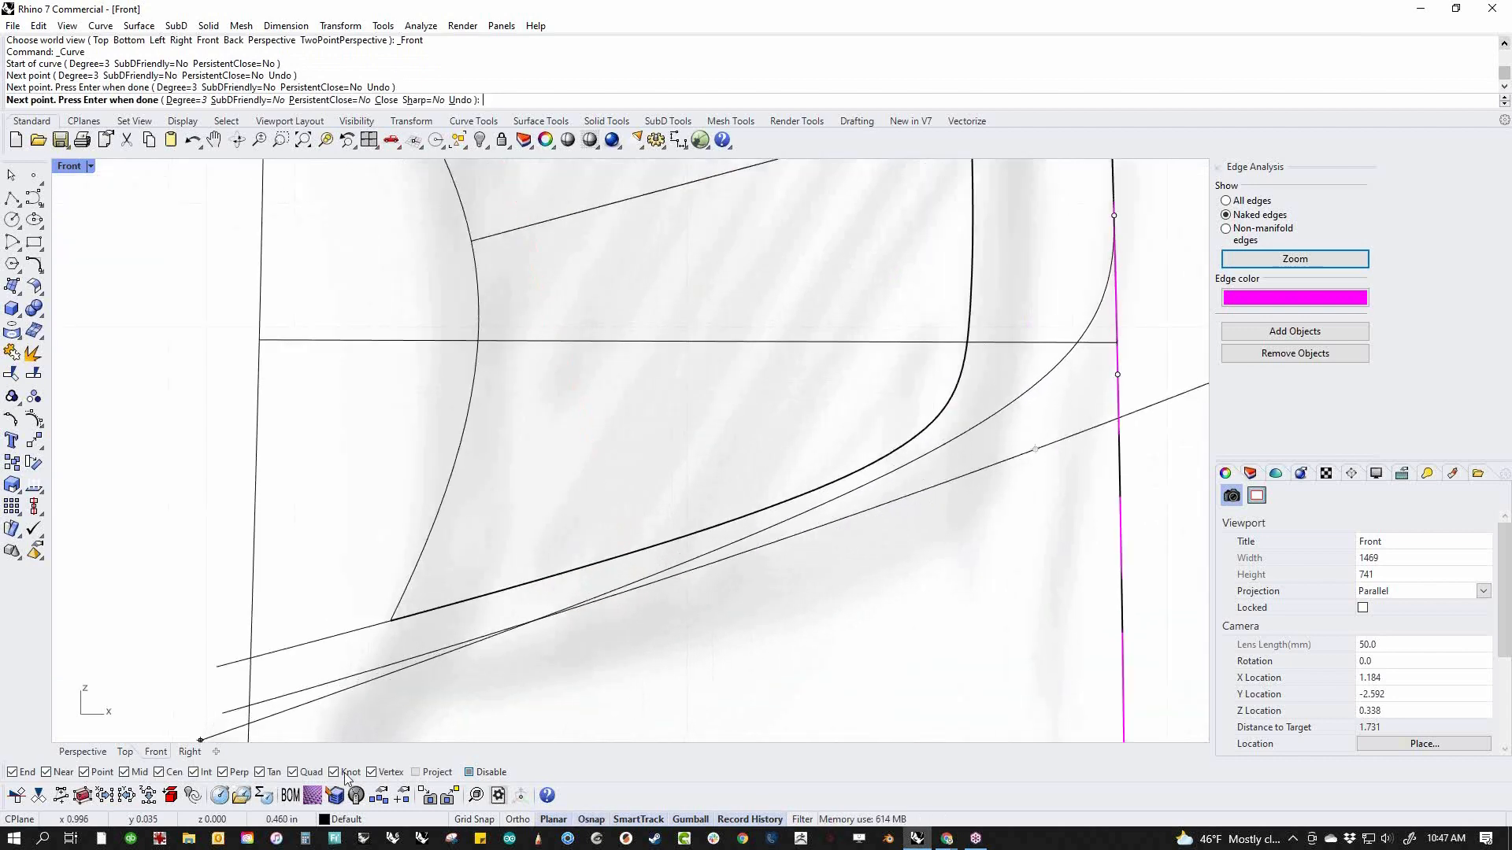
left_click(159, 773)
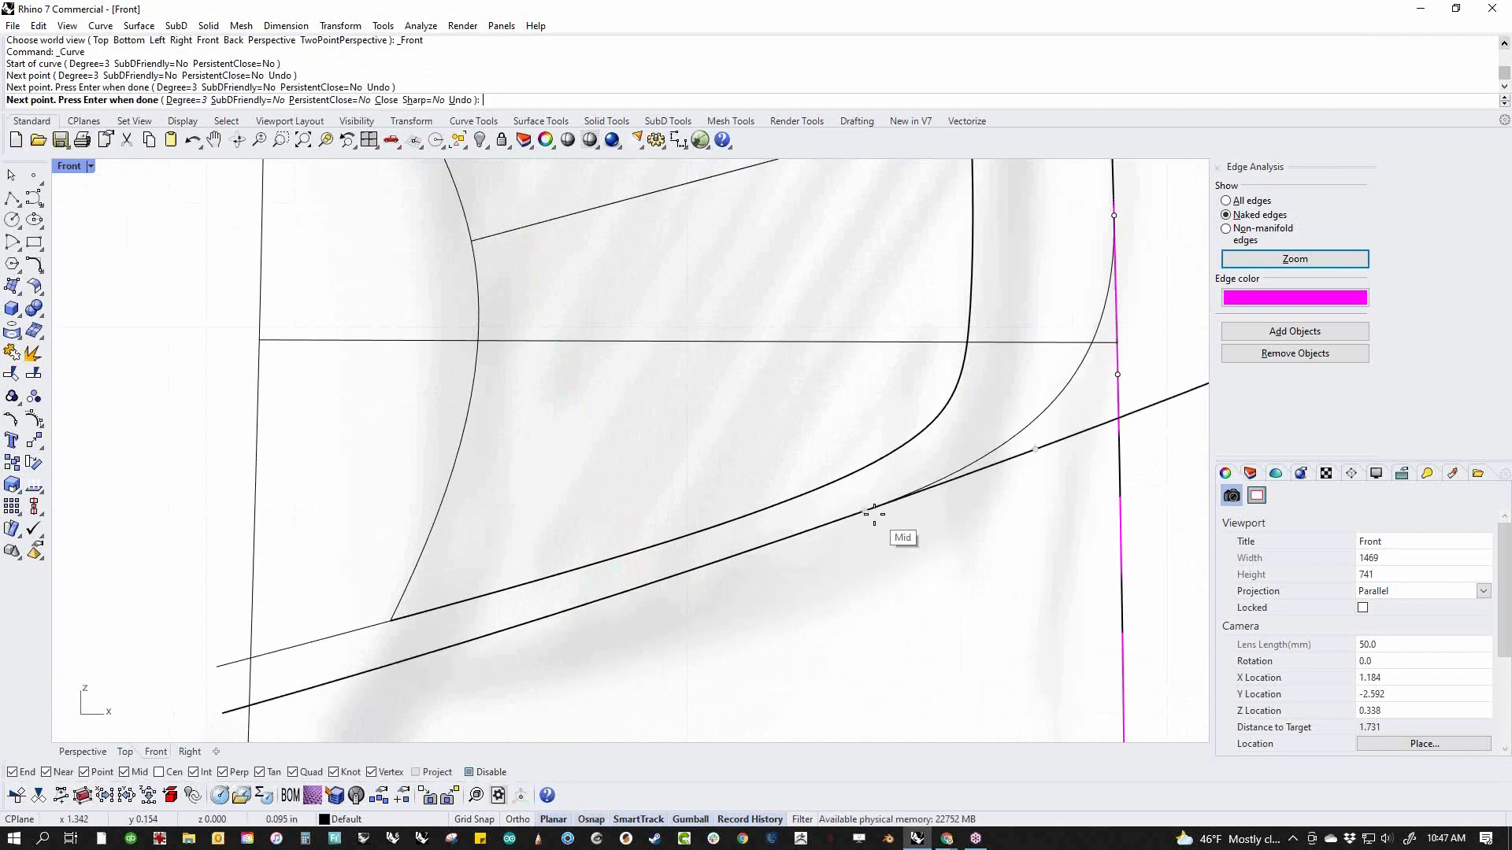
left_click(870, 516)
scroll(866, 523, "down", 4)
left_click(697, 576)
left_click(521, 623)
key("Return")
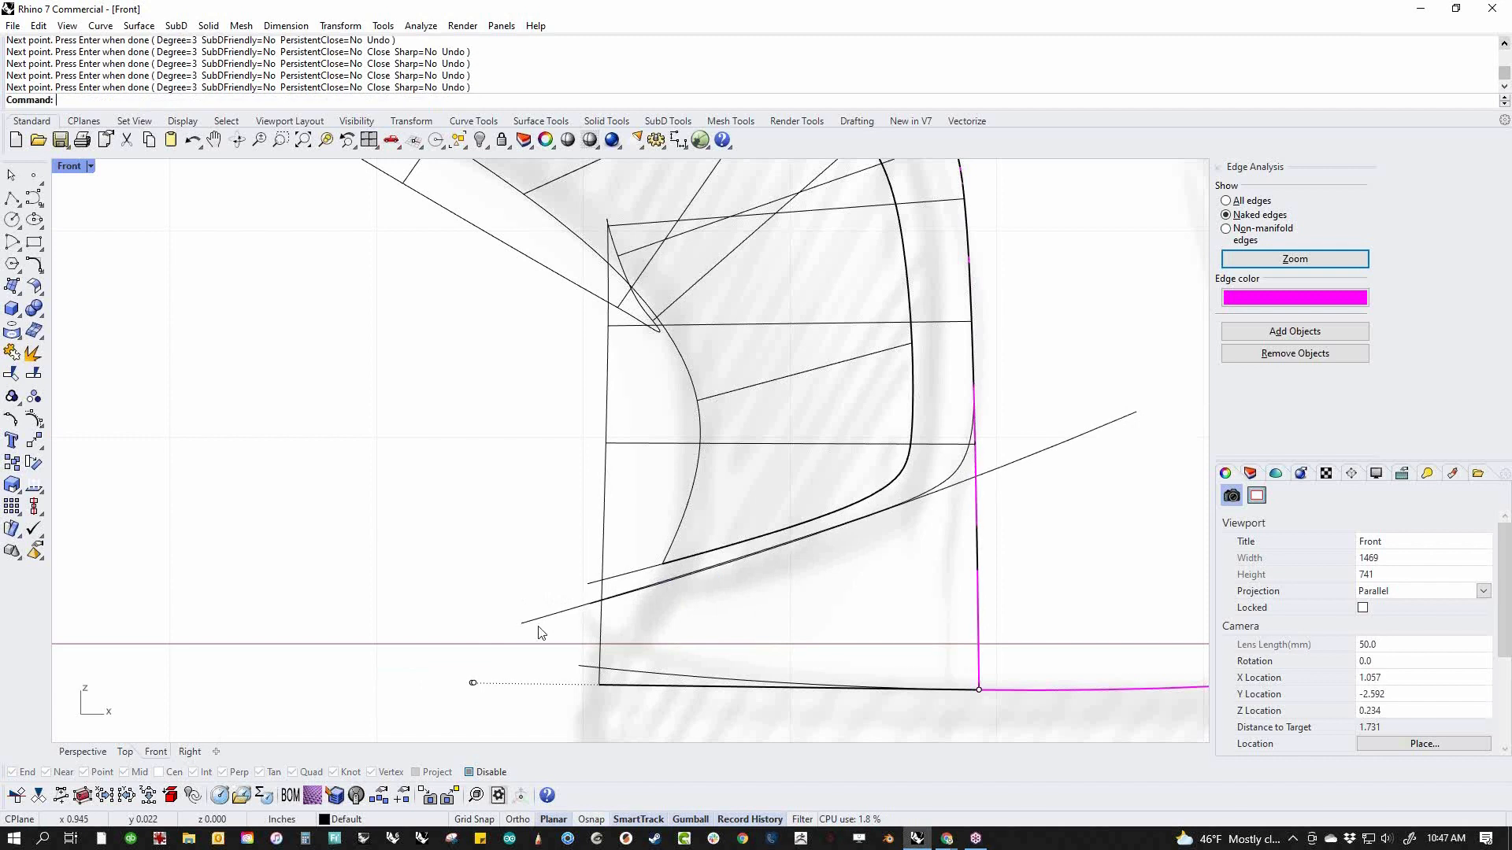
Trim away the part of the new swept surface above the rounded curve
left_click(539, 623)
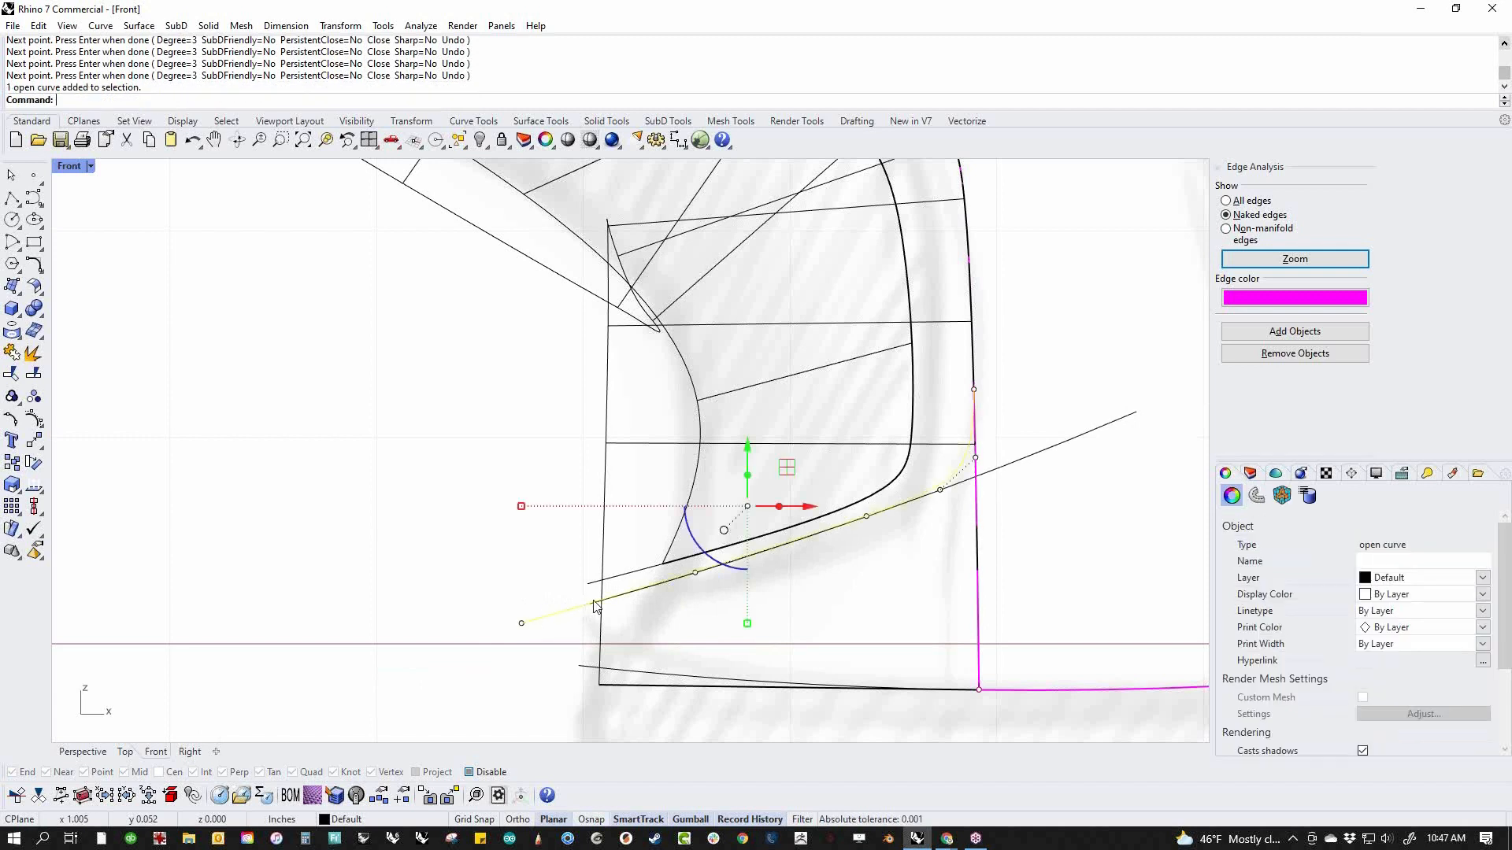
key("ctrl+t")
left_click(948, 330)
key("Return")
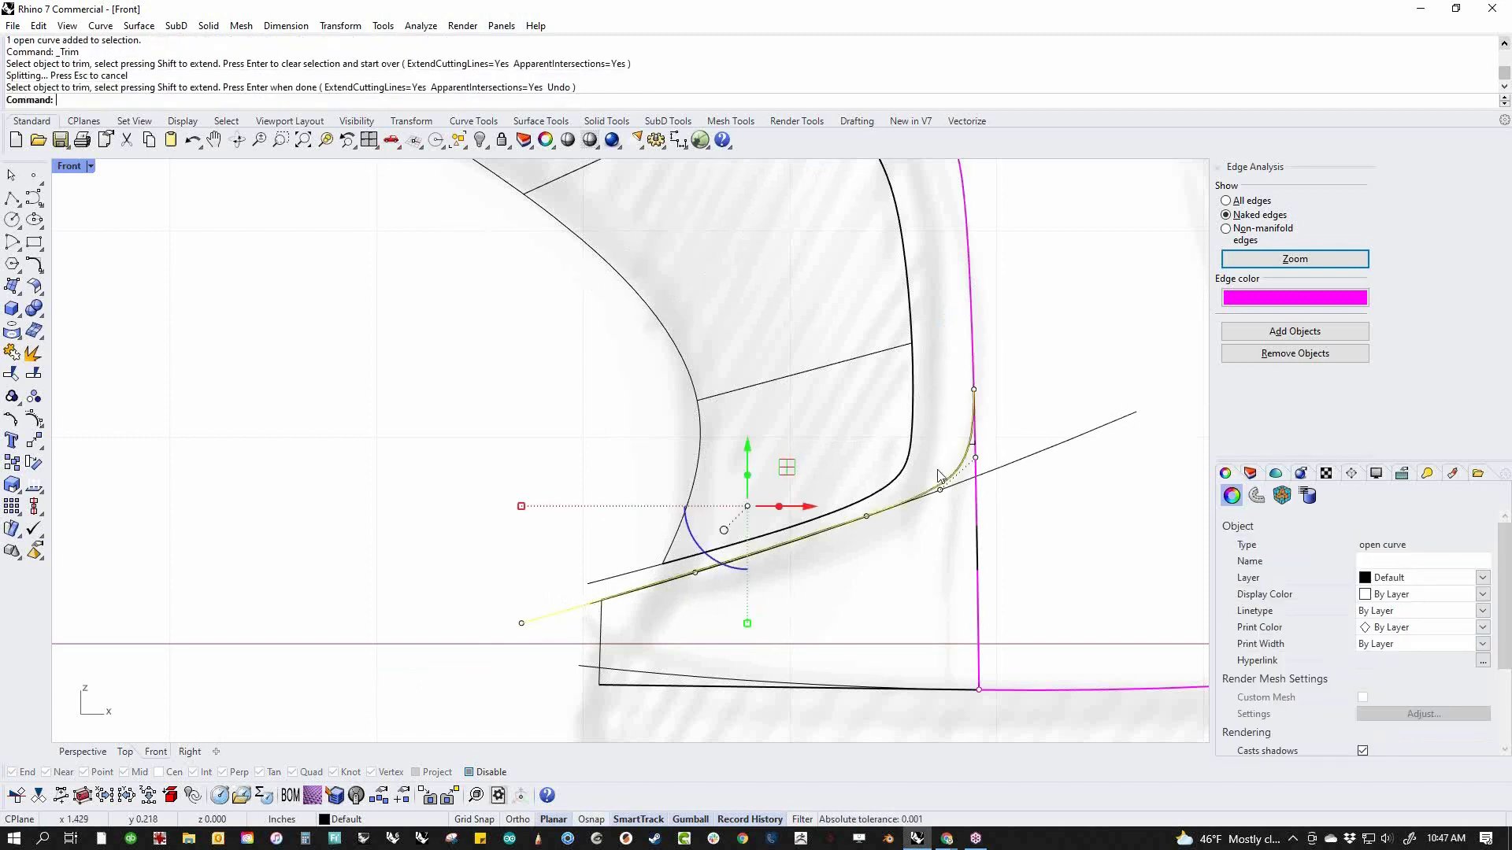
Join the remaining base surface with the two body sides
left_click(850, 642)
left_click_drag(877, 608, 911, 605)
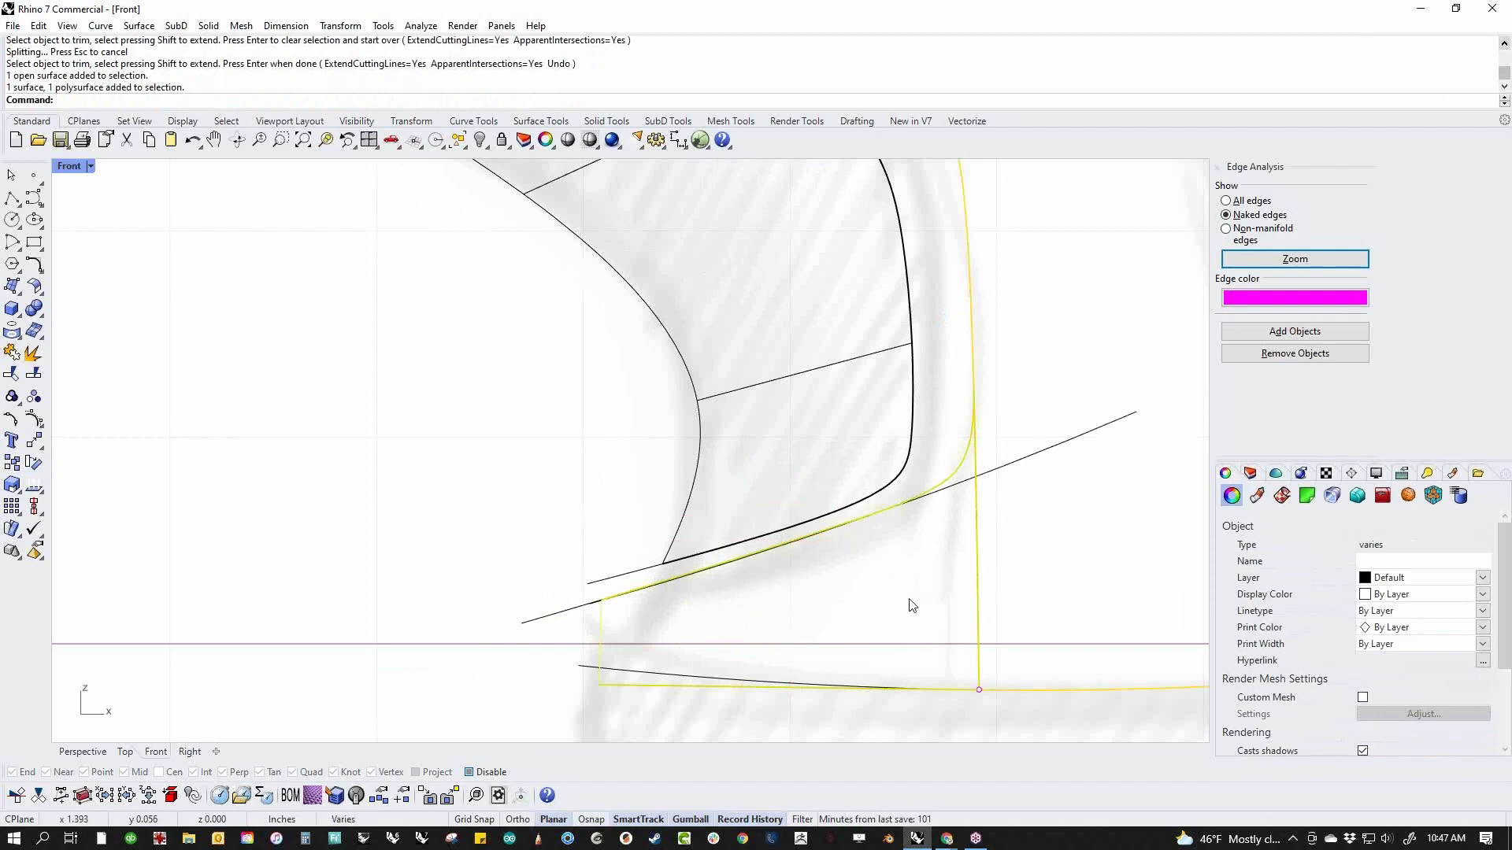
key("Return")
Select all the construction curves and hide them
scroll(1057, 530, "down", 4)
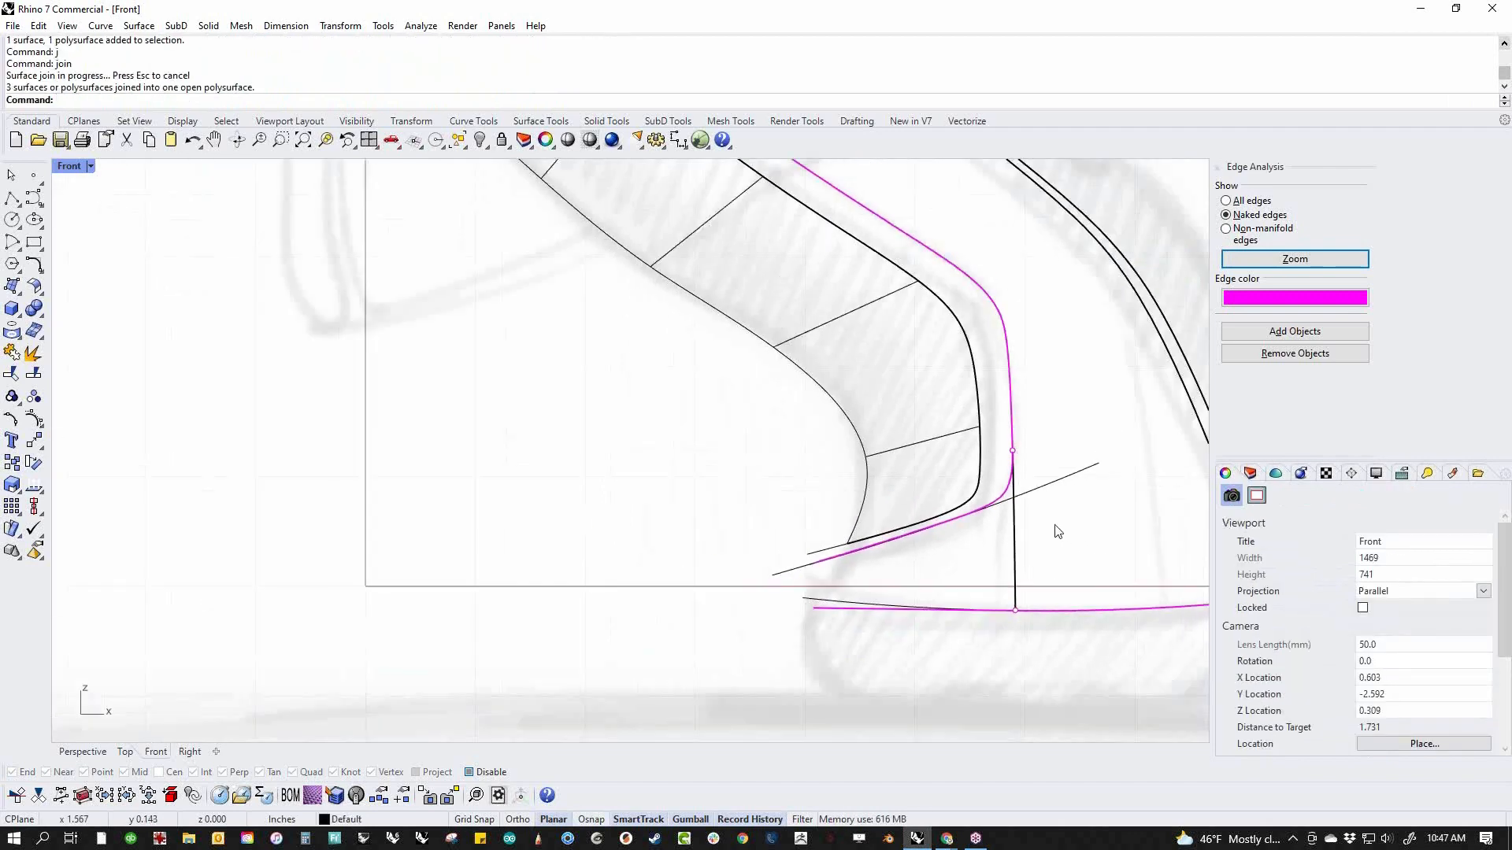
scroll(884, 586, "down", 3)
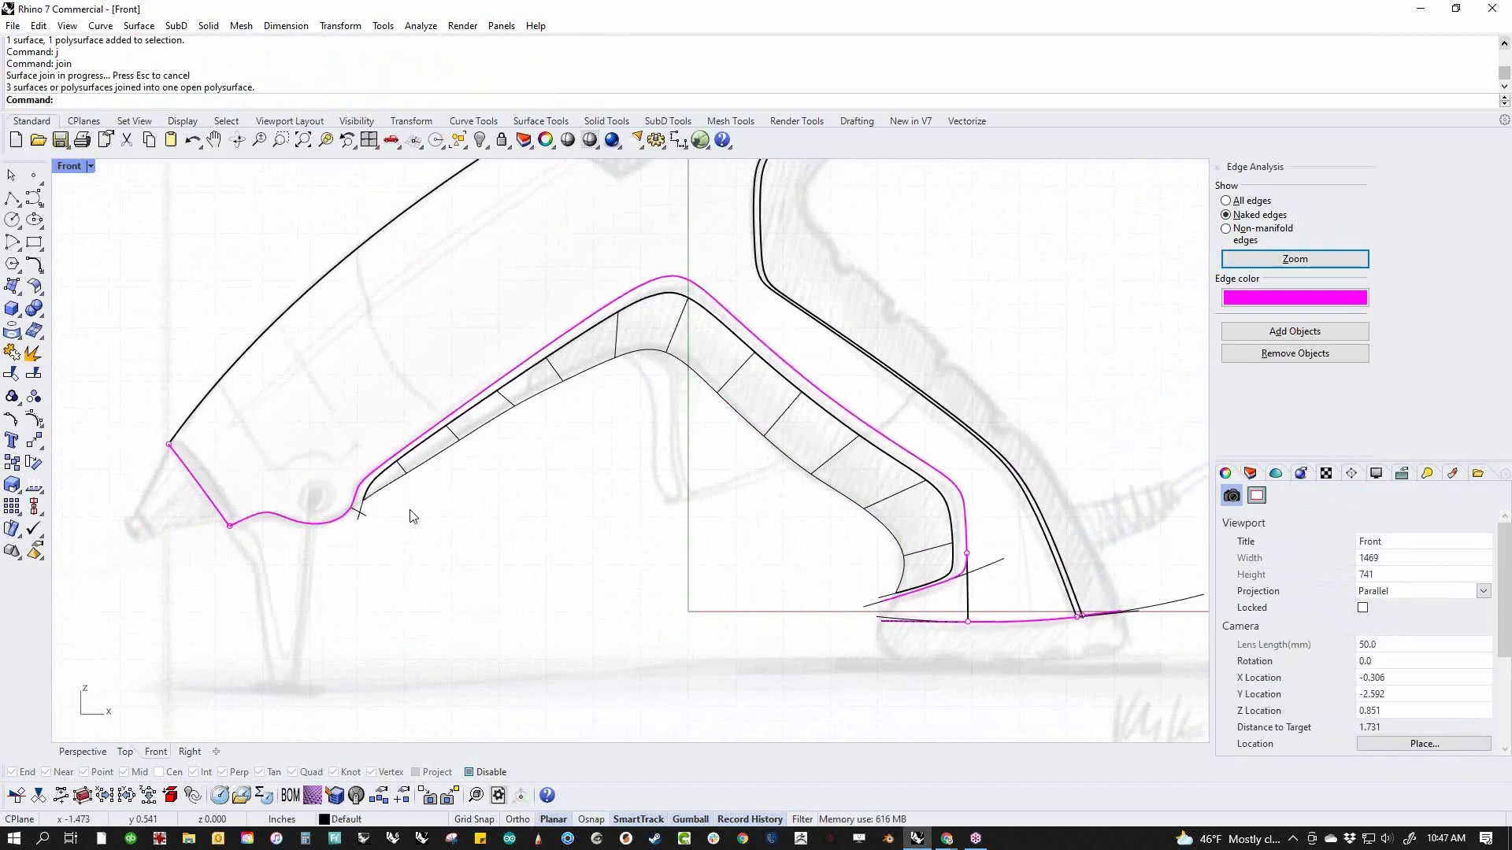
scroll(411, 513, "up", 5)
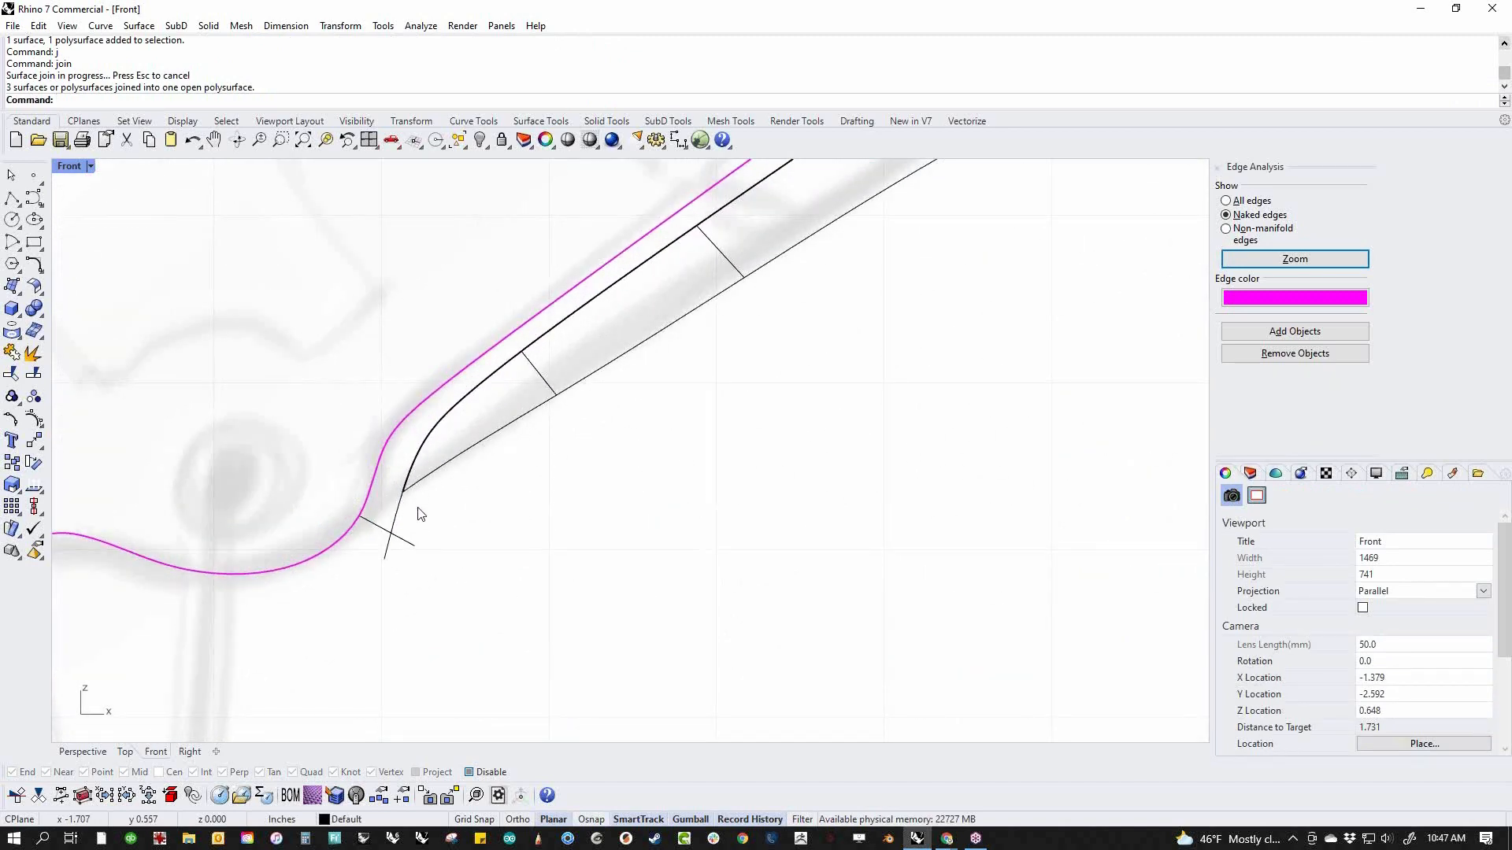
left_click_drag(362, 551, 361, 548)
left_click(577, 646)
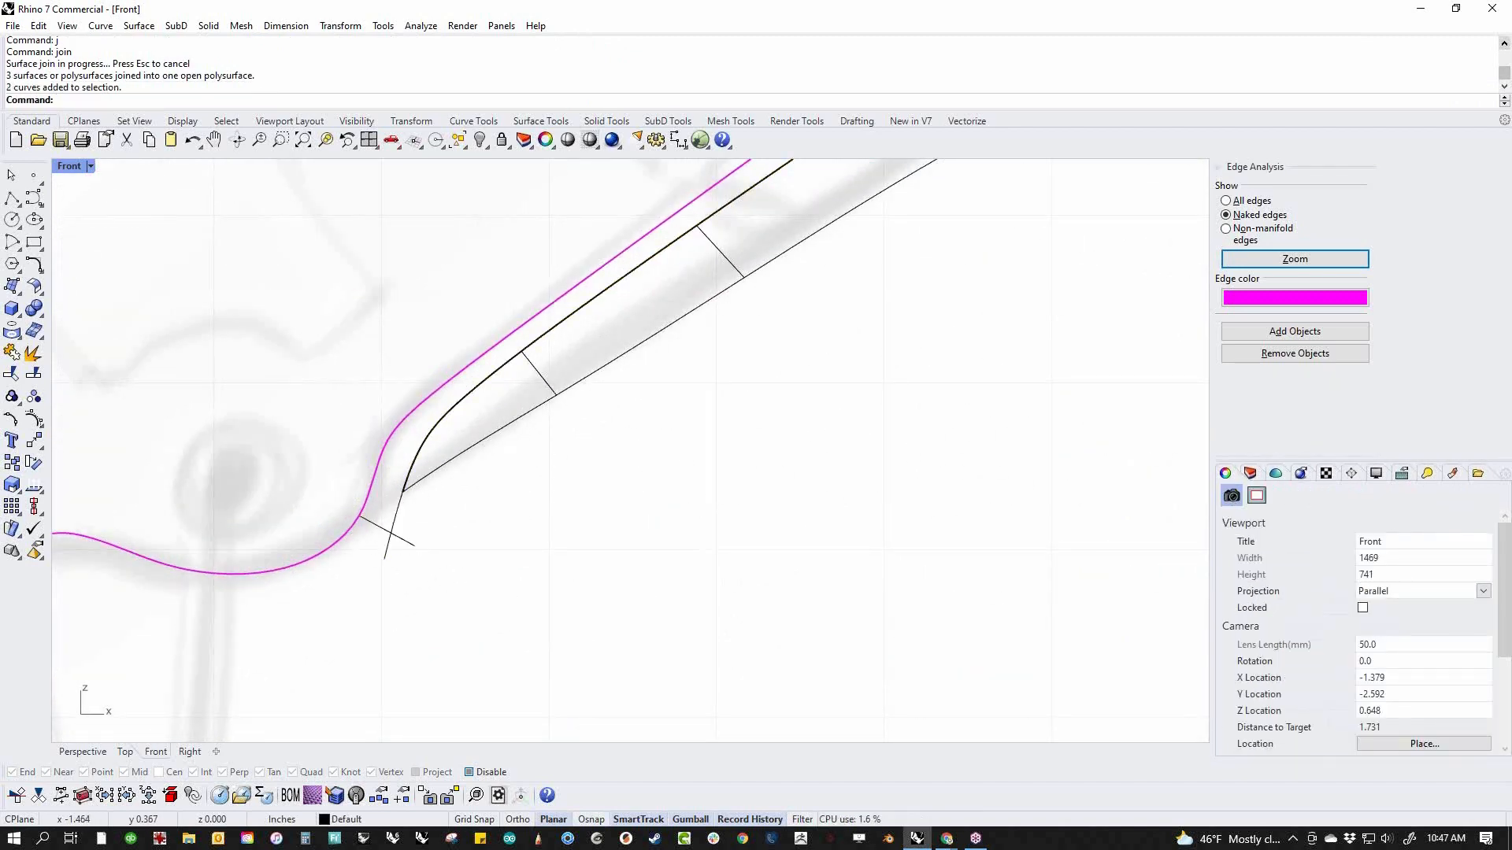
type("sc")
key("Return")
type("h")
key("Return")
Switch to the Perspective view and set its display mode to Shaded, showing the grip's front end from below
type("p")
key("Return")
scroll(639, 648, "down", 8)
right_click_drag(639, 648, 532, 562)
middle_click(532, 561)
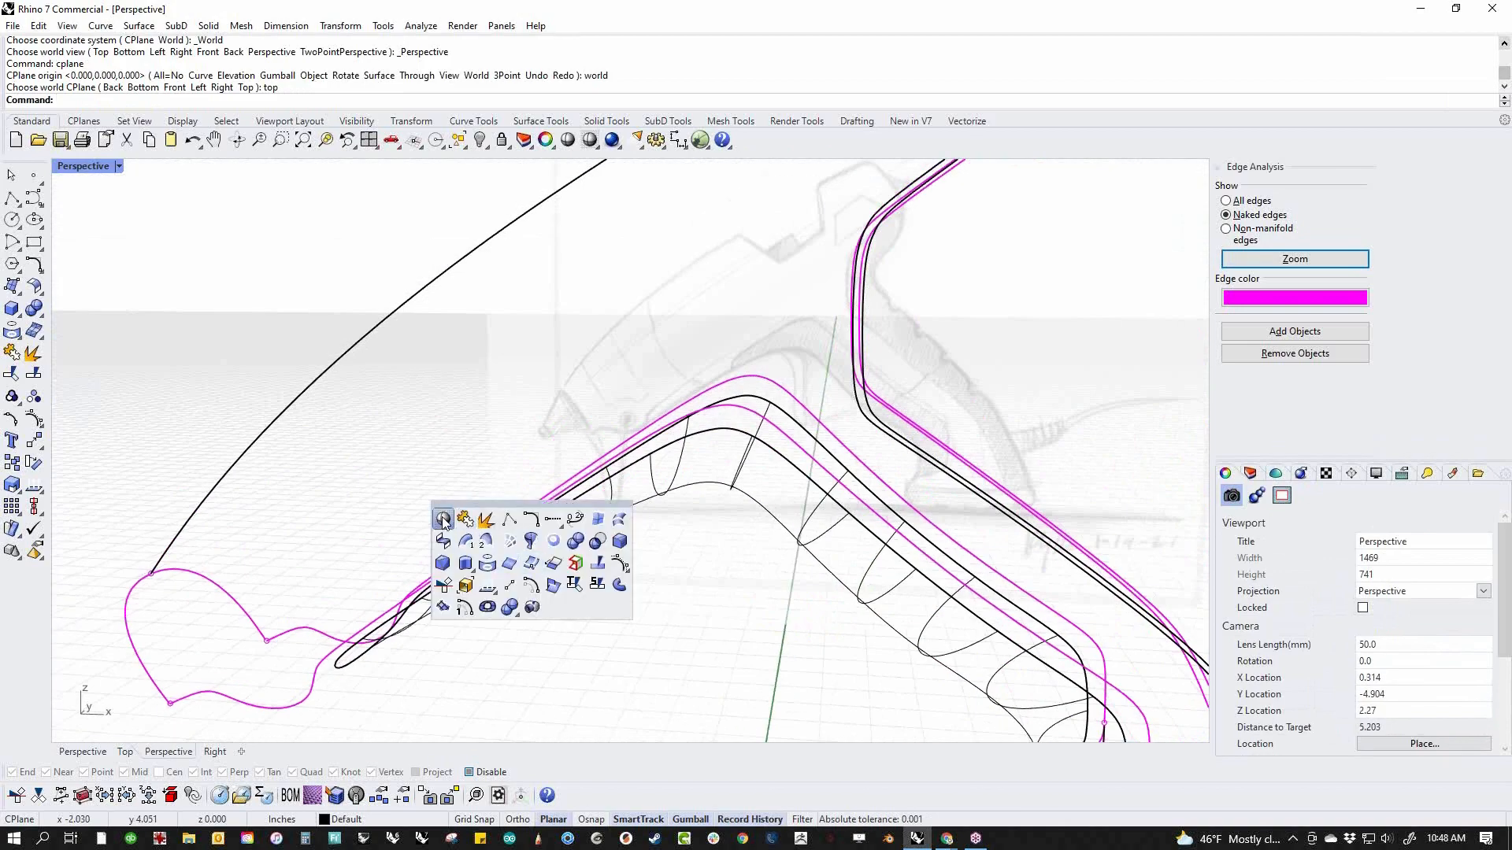
left_click(444, 524)
scroll(617, 580, "down", 6)
mouse_move(617, 580)
right_mouse_down()
mouse_move(648, 562)
mouse_move(739, 631)
mouse_move(665, 703)
mouse_move(641, 699)
right_mouse_up()
scroll(482, 638, "up", 8)
right_click_drag(479, 661, 453, 578)
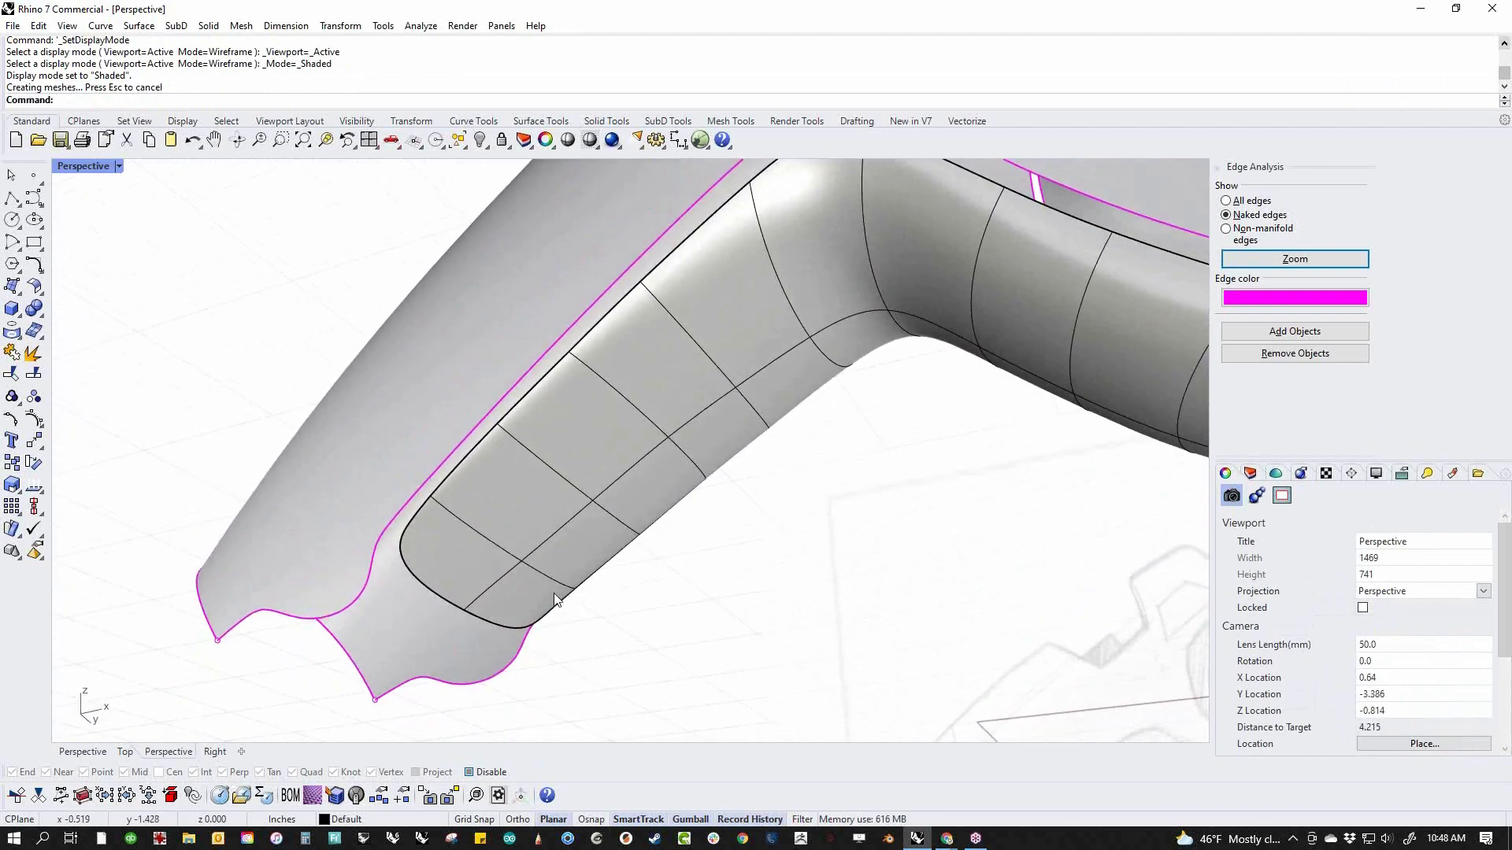
middle_click(461, 556)
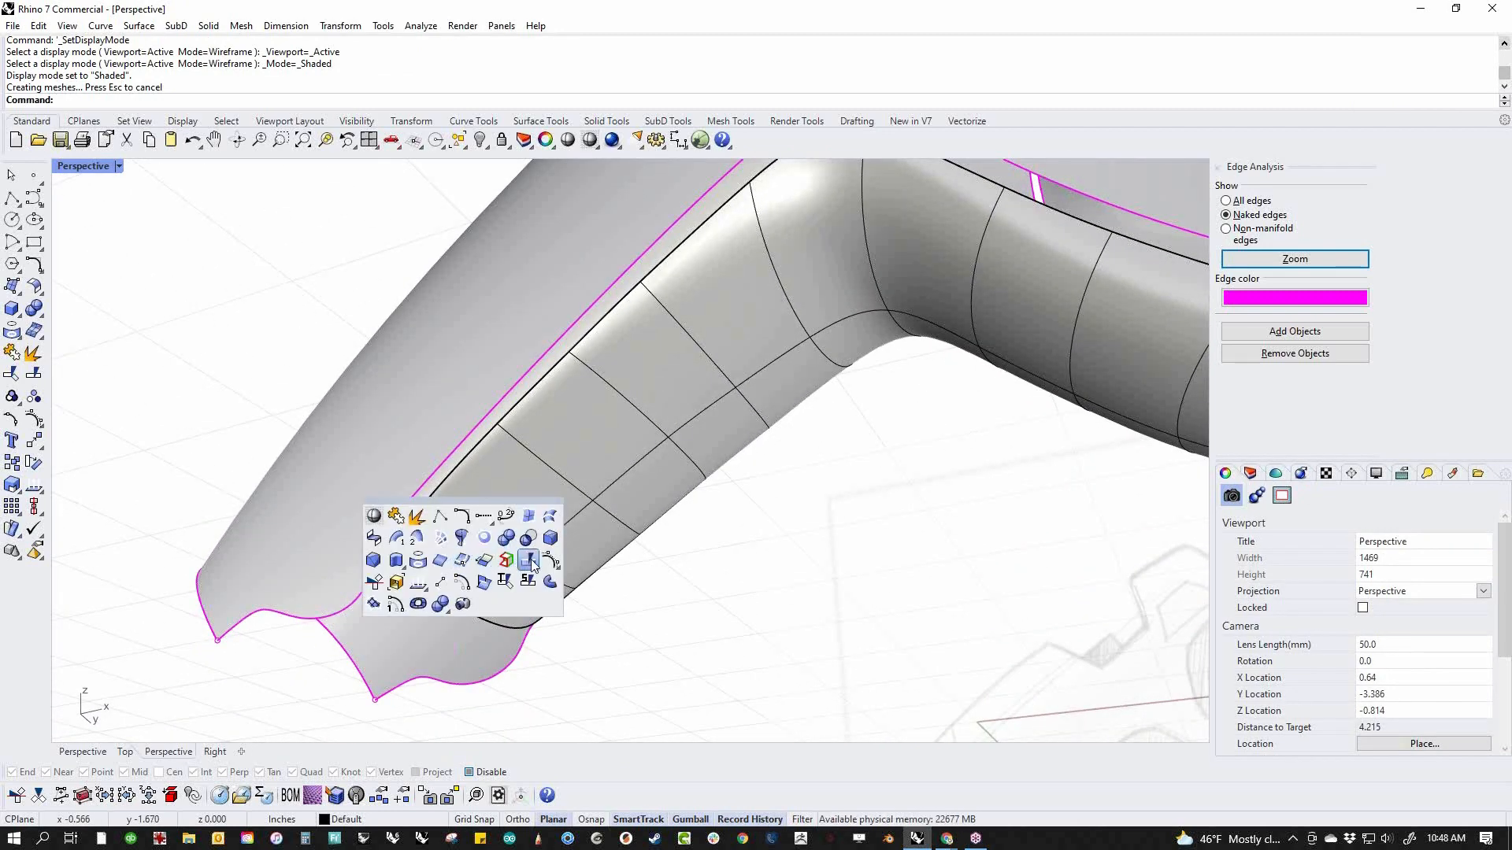
left_click(483, 559)
key("Escape")
left_click(485, 561)
scroll(489, 561, "up", 2)
middle_click(490, 560)
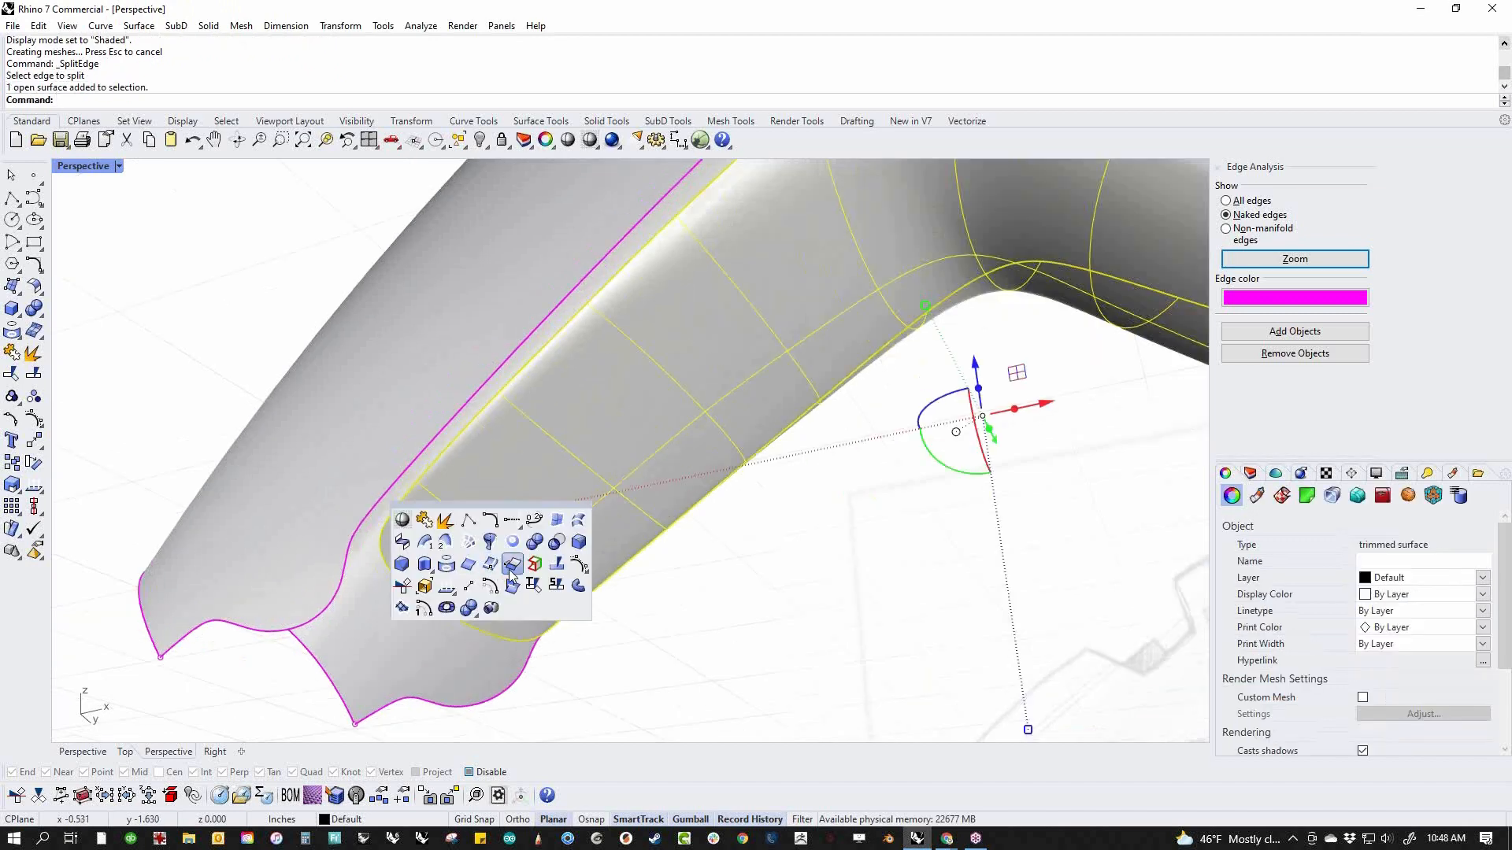
left_click(556, 567)
right_click_drag(511, 548, 570, 603)
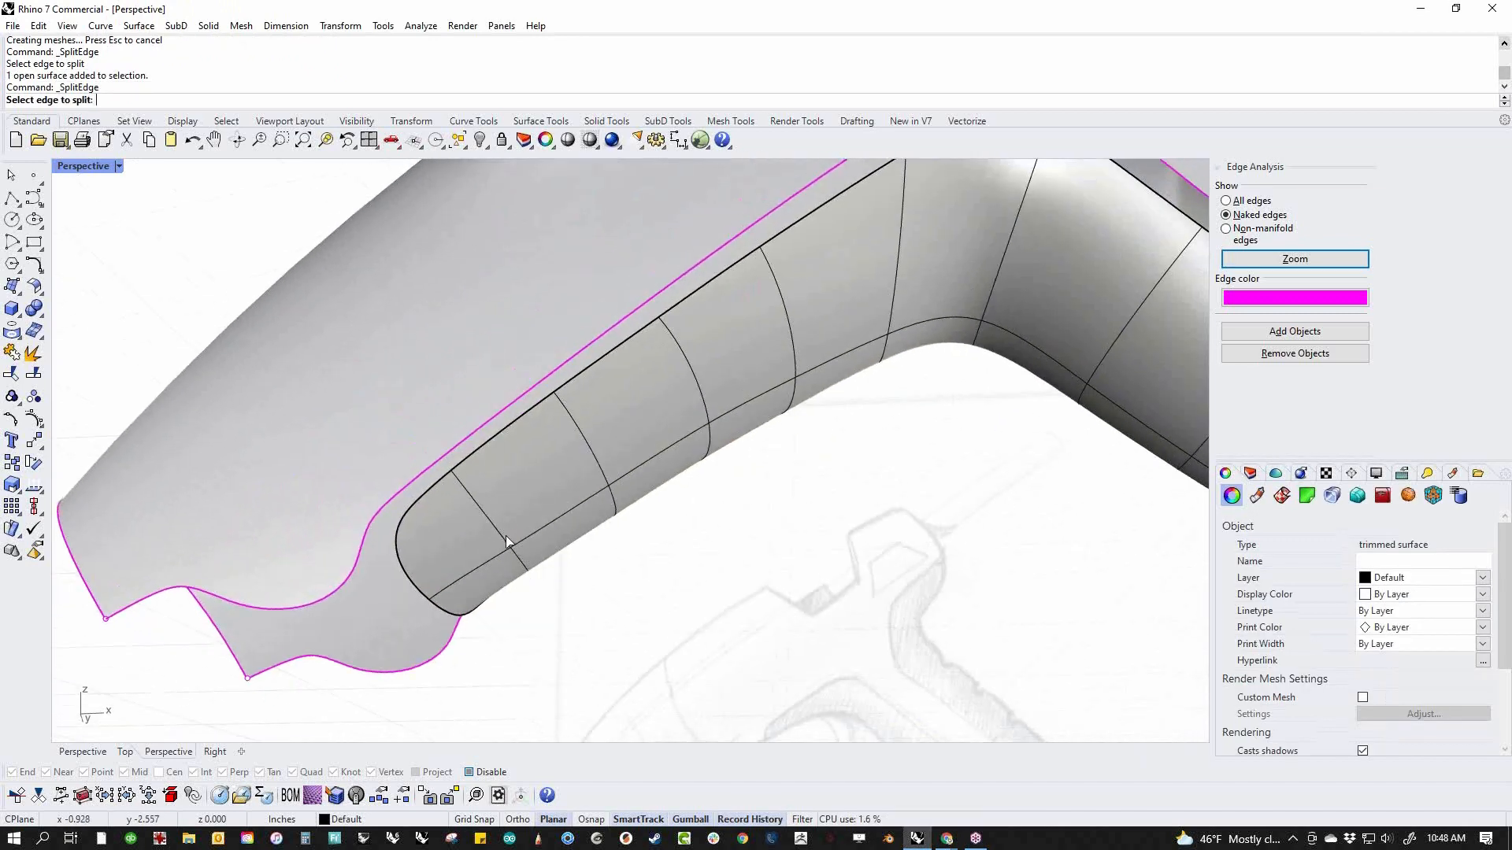
key("Escape")
Show the naked edges of the inset grip surface
left_click(507, 540)
middle_click(508, 542)
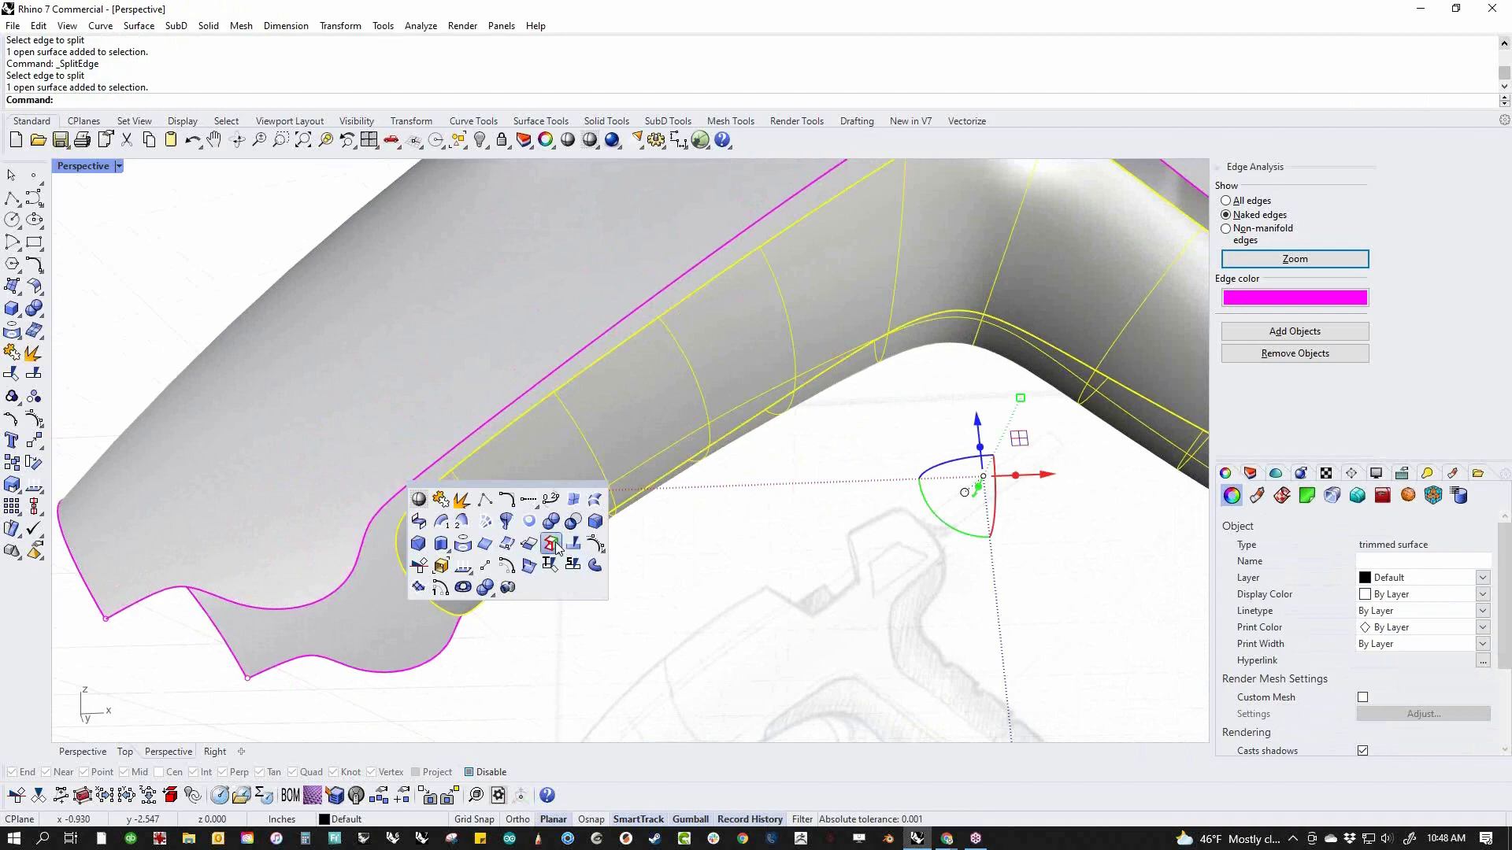
left_click(550, 540)
Split the grip surface's edge just above the handle base on the near side
scroll(528, 646, "down", 3)
right_click_drag(699, 634, 869, 588)
scroll(781, 586, "up", 4)
middle_click(868, 588)
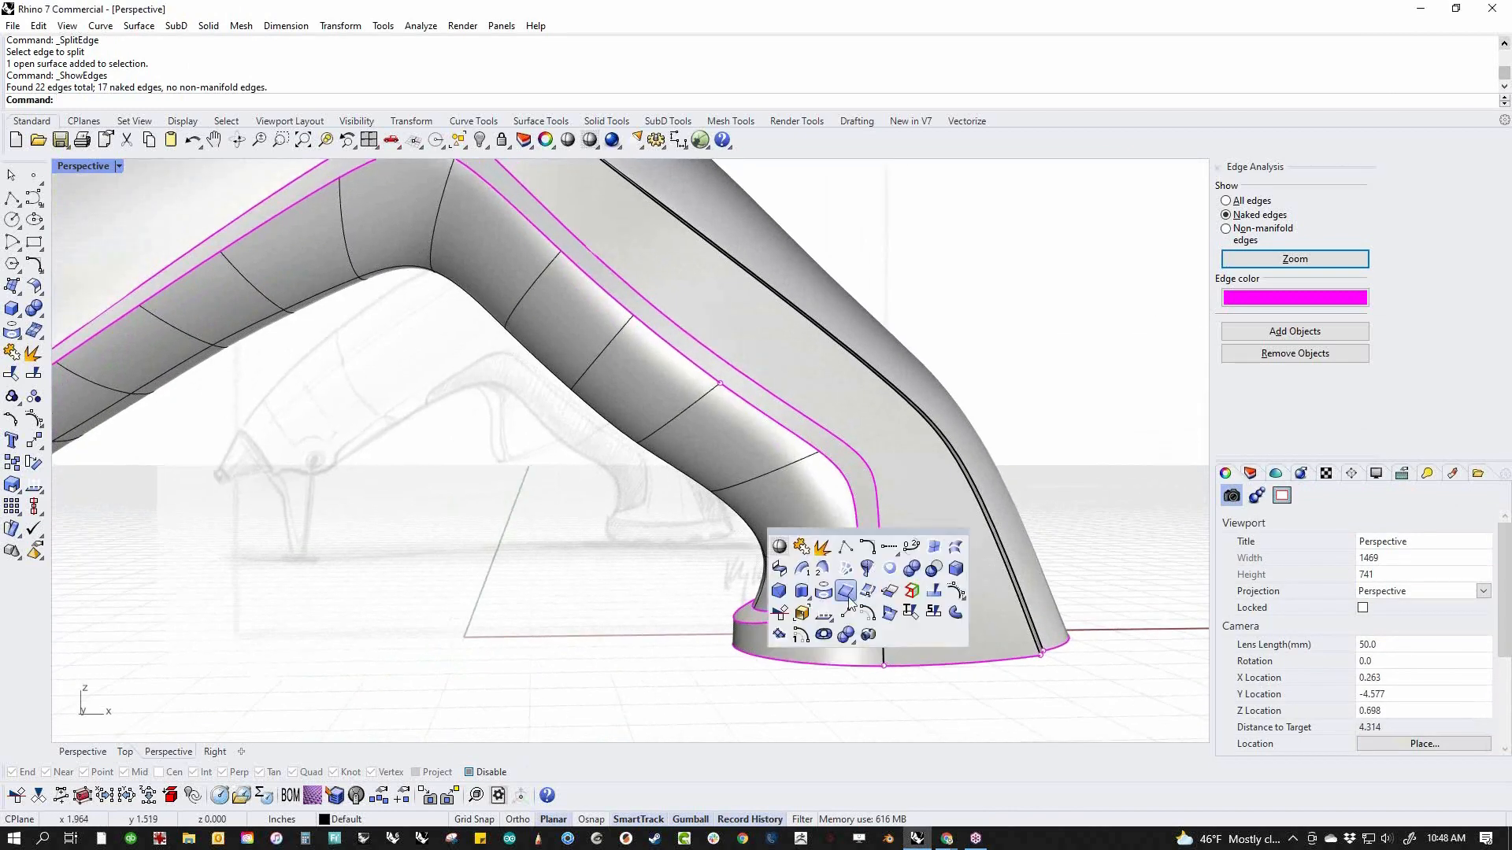
left_click(933, 592)
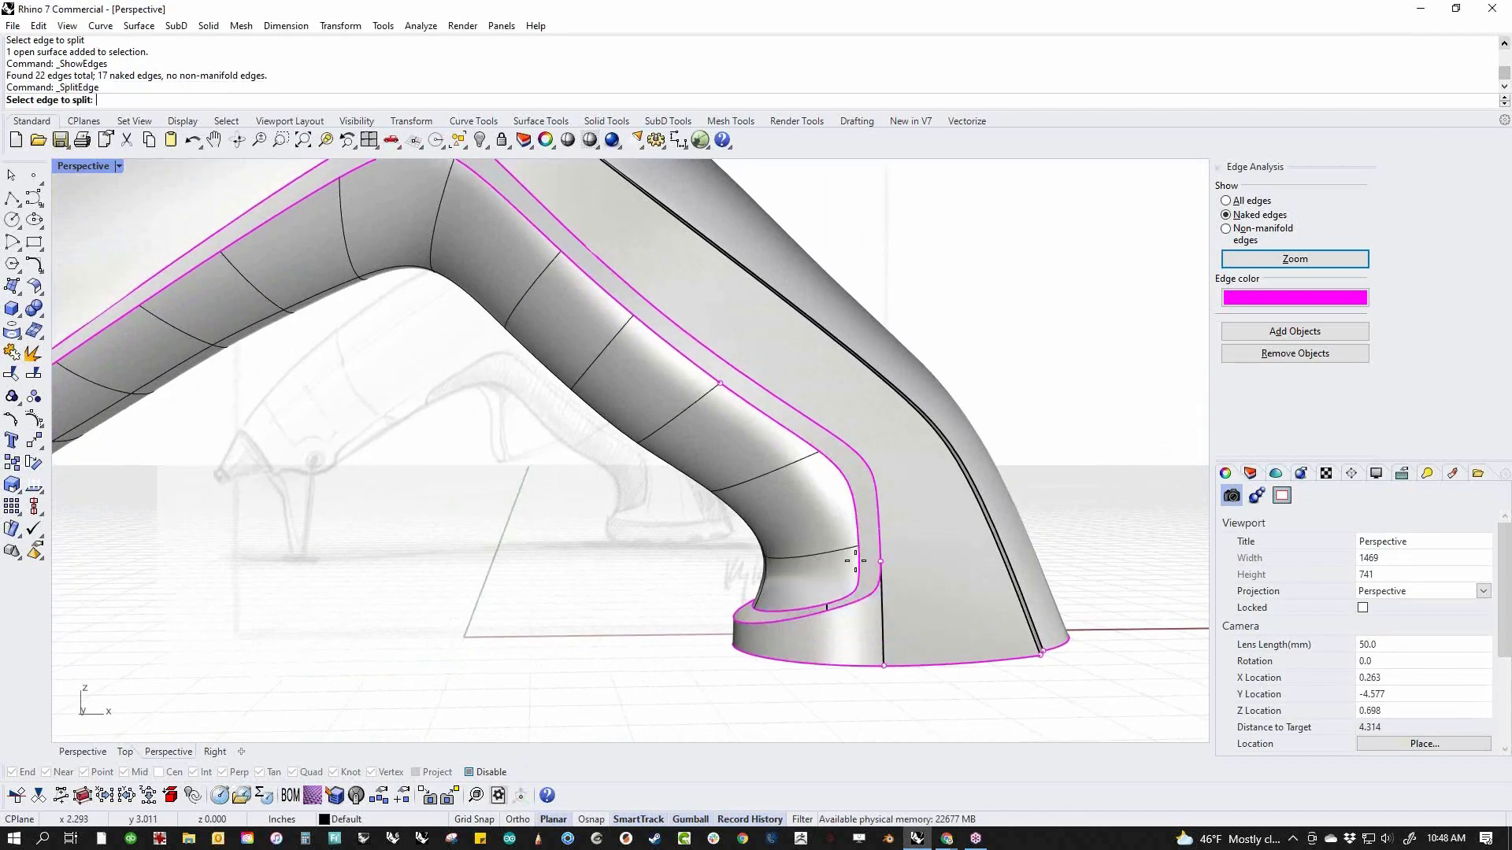
left_click(857, 564)
left_click(859, 561)
key("Return")
Split the grip surface's edge just above the handle base on the opposite side
right_click_drag(725, 567, 494, 587)
right_click(494, 586)
left_click(339, 586)
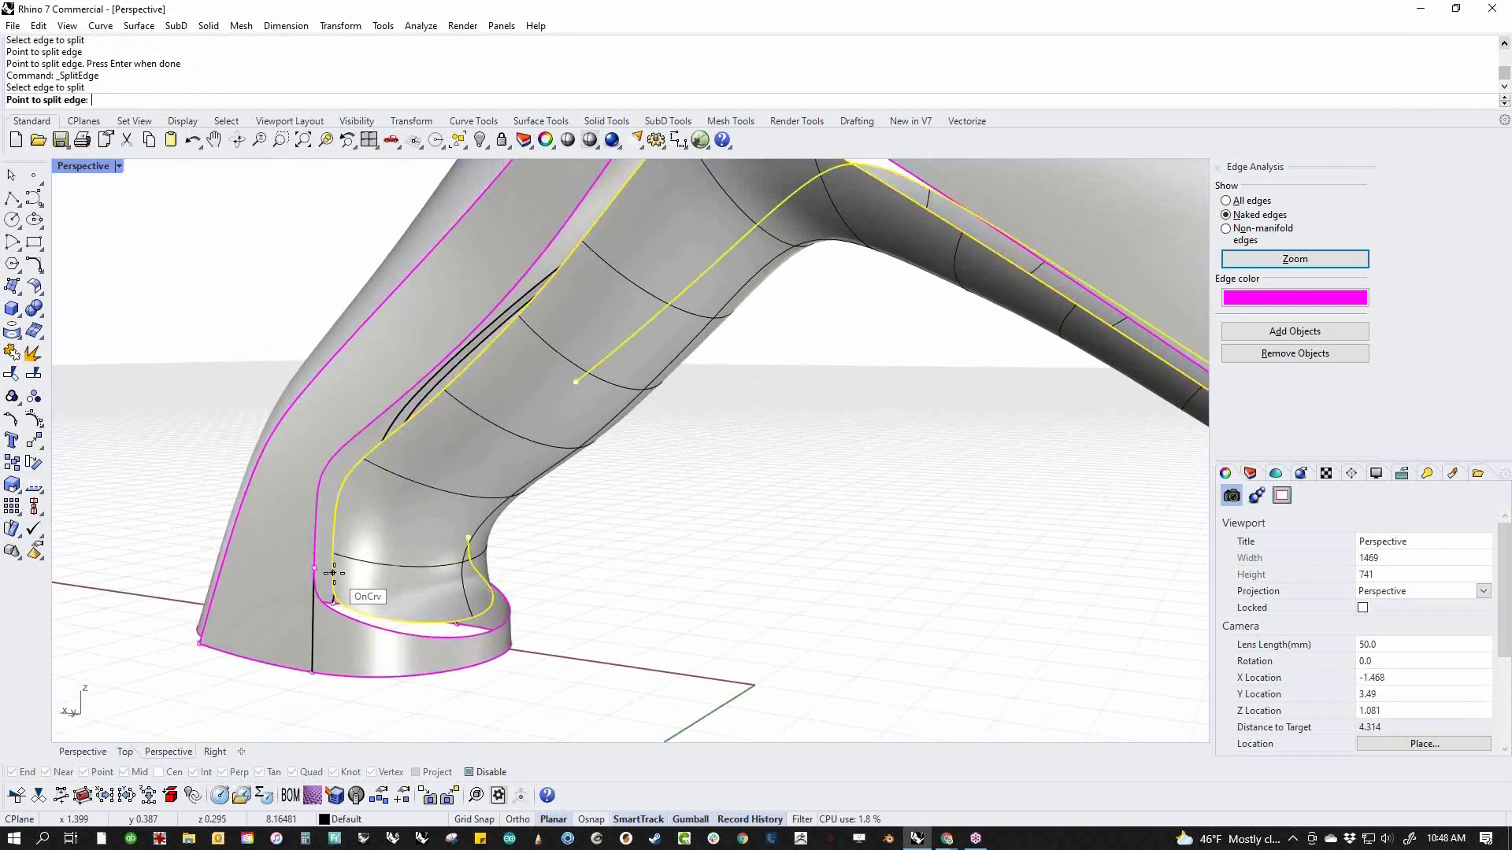
left_click(310, 565)
key("Return")
Split the body's lower edge beside the grip's front tip
right_click_drag(309, 566, 814, 500)
right_click(833, 478)
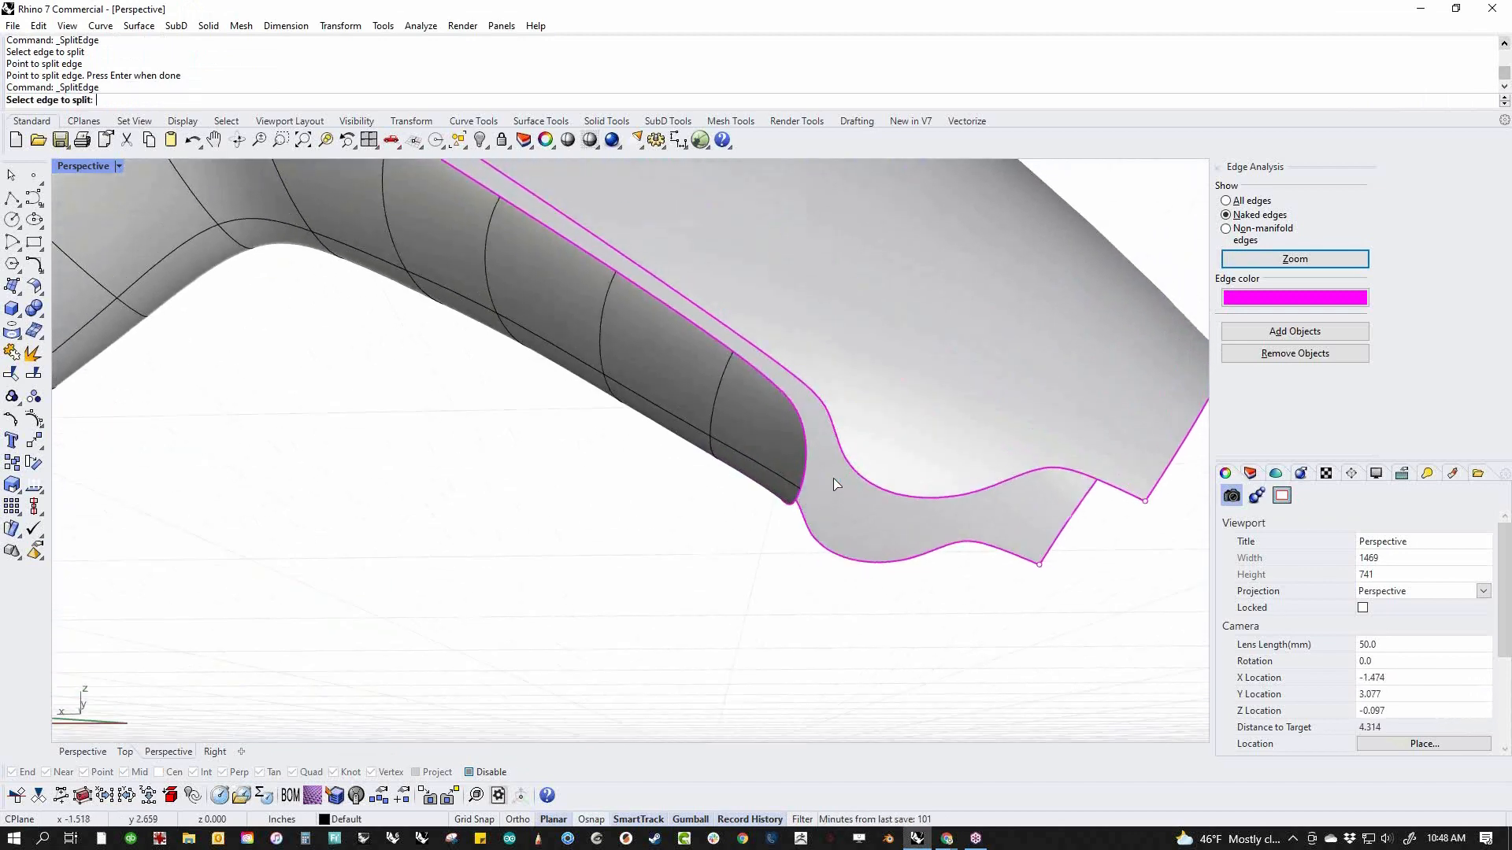
key("Escape")
right_click(843, 476)
left_click(851, 470)
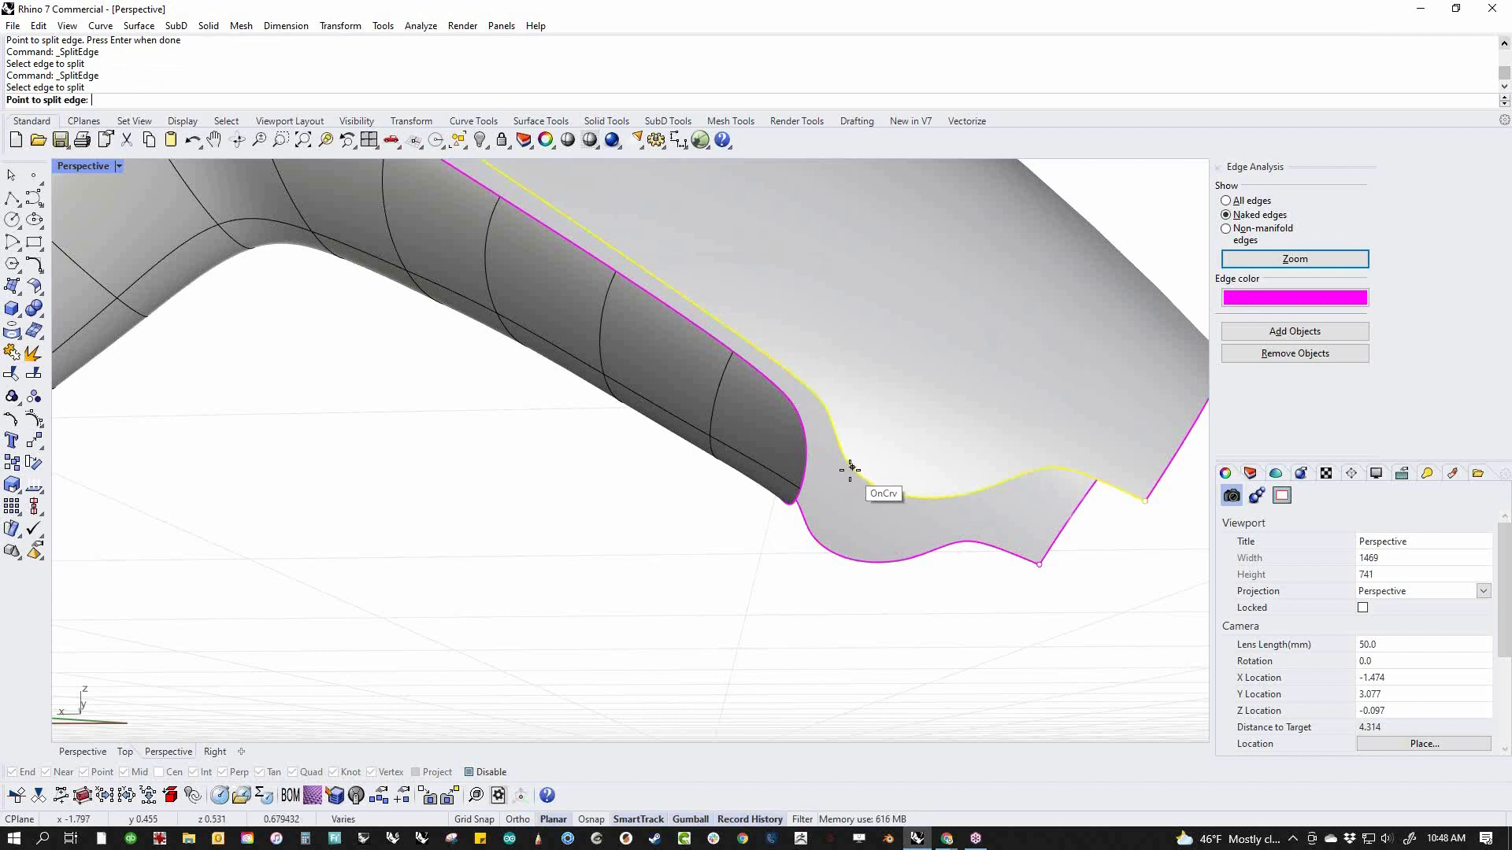
left_click(851, 470)
right_click(821, 474)
Split the grip surface's edge near its front tip, opposite the split point on the body edge
right_click(800, 491)
left_click(805, 449)
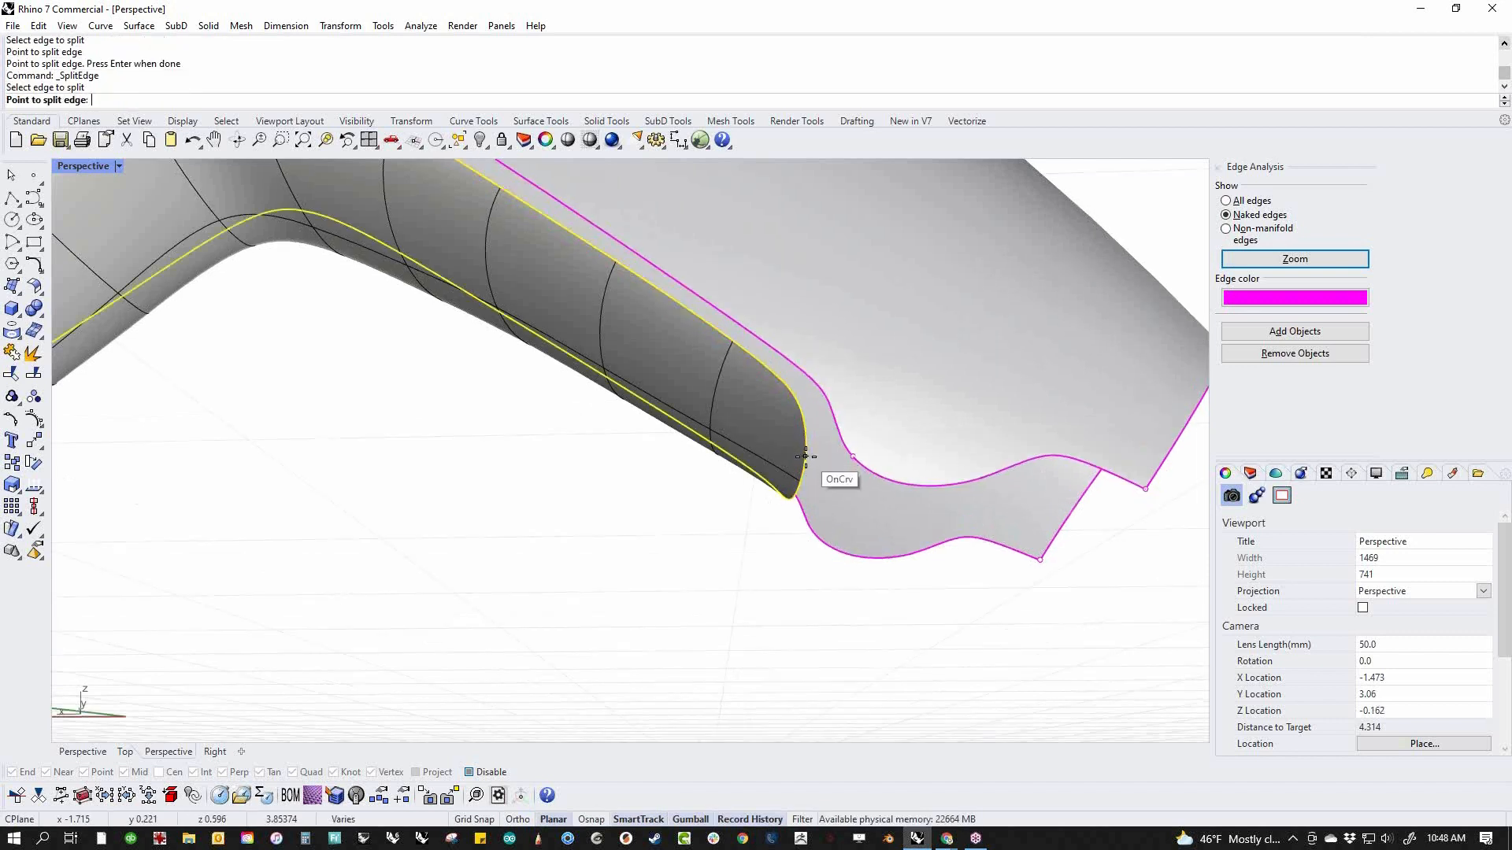
left_click(804, 458)
right_click(817, 485)
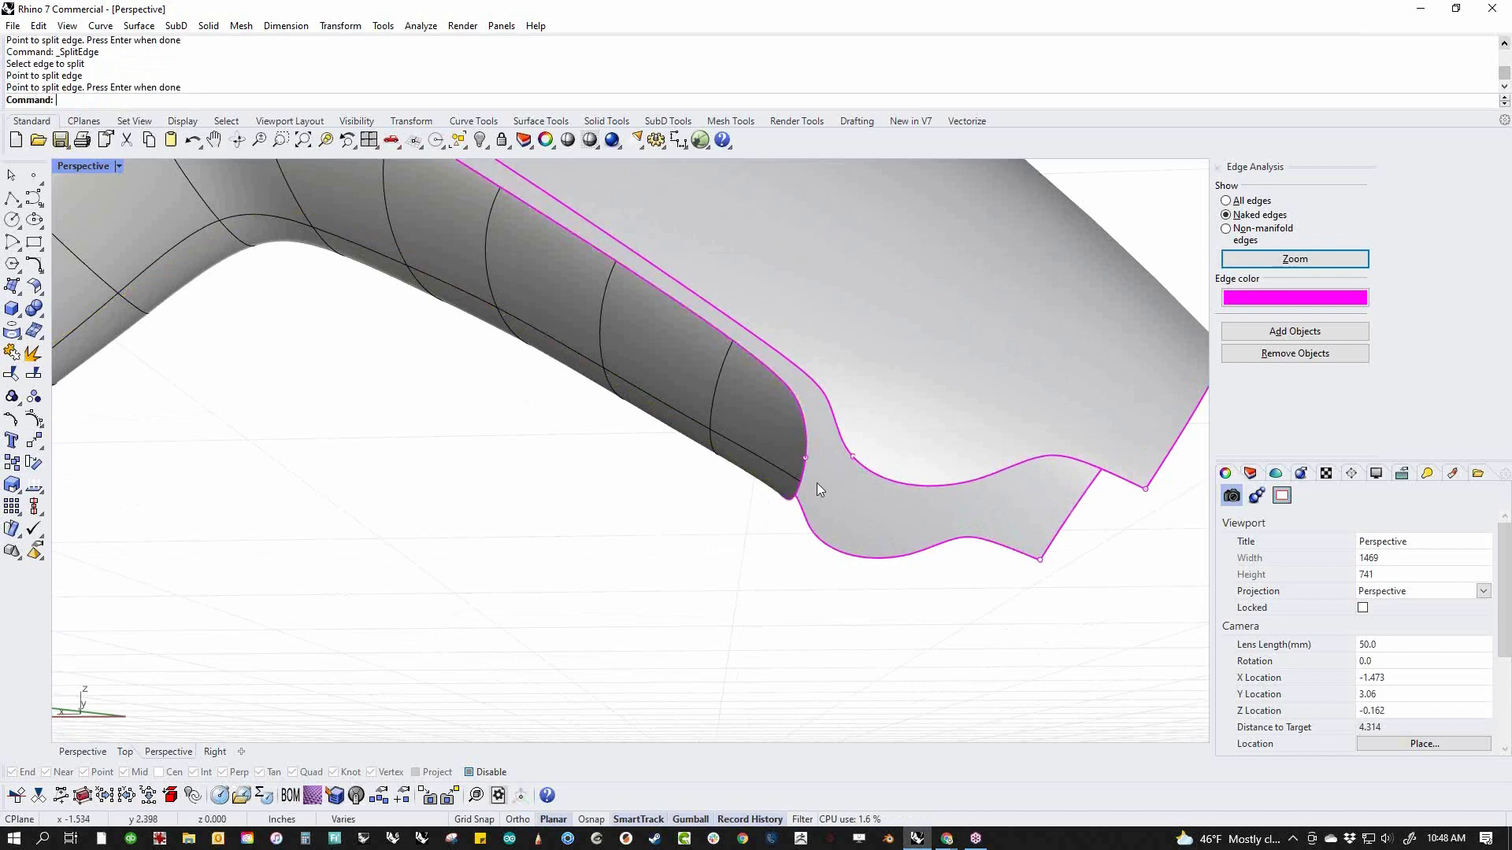
scroll(753, 480, "down", 5)
right_click_drag(753, 480, 840, 575)
middle_click(587, 578)
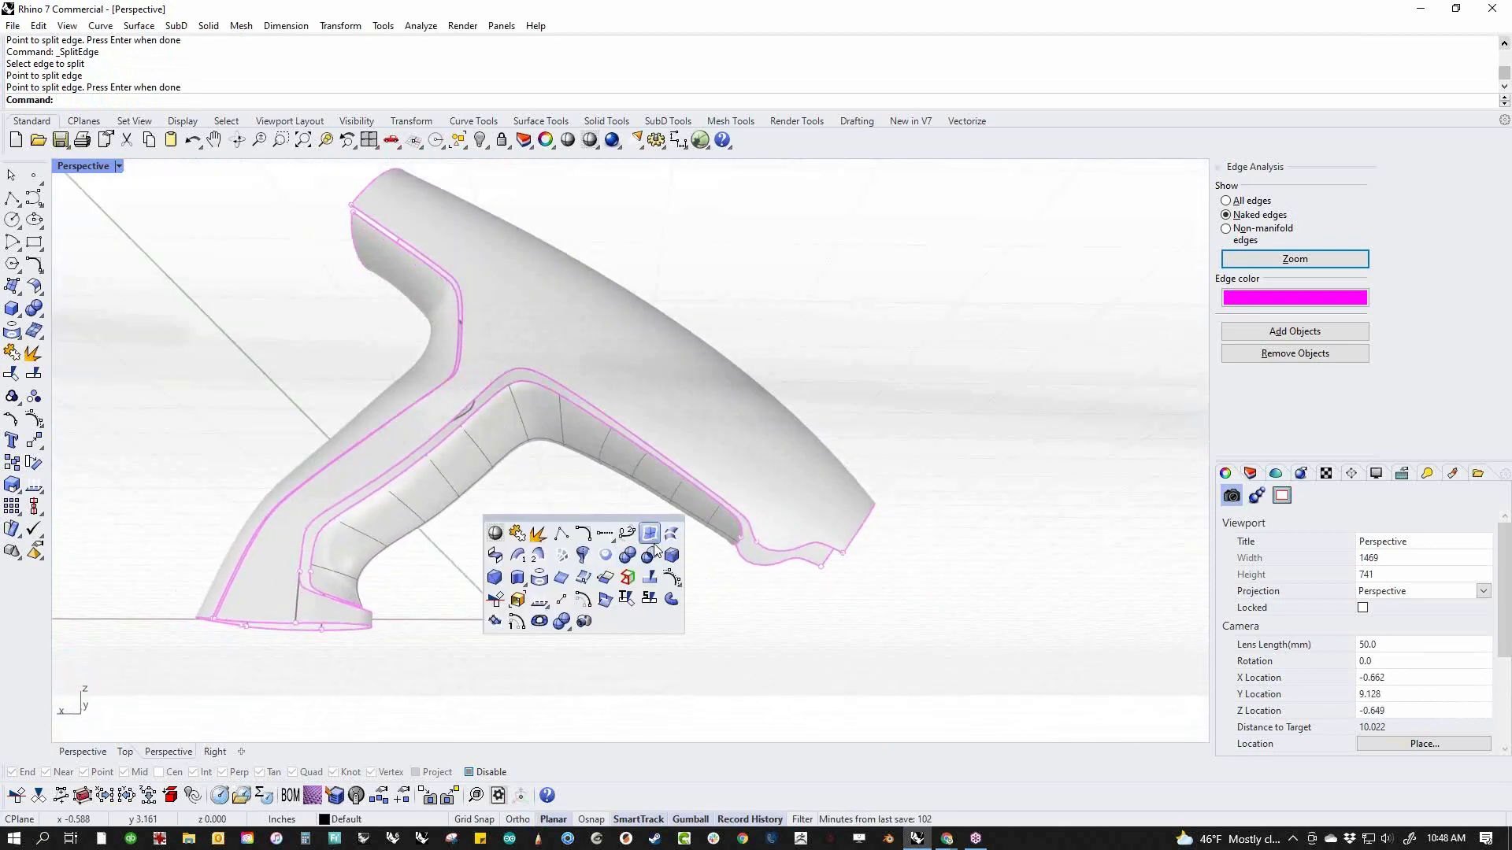
Set up a tangent surface blend between the body's lower edge and the adjacent grip edge on the near side
left_click(36, 289)
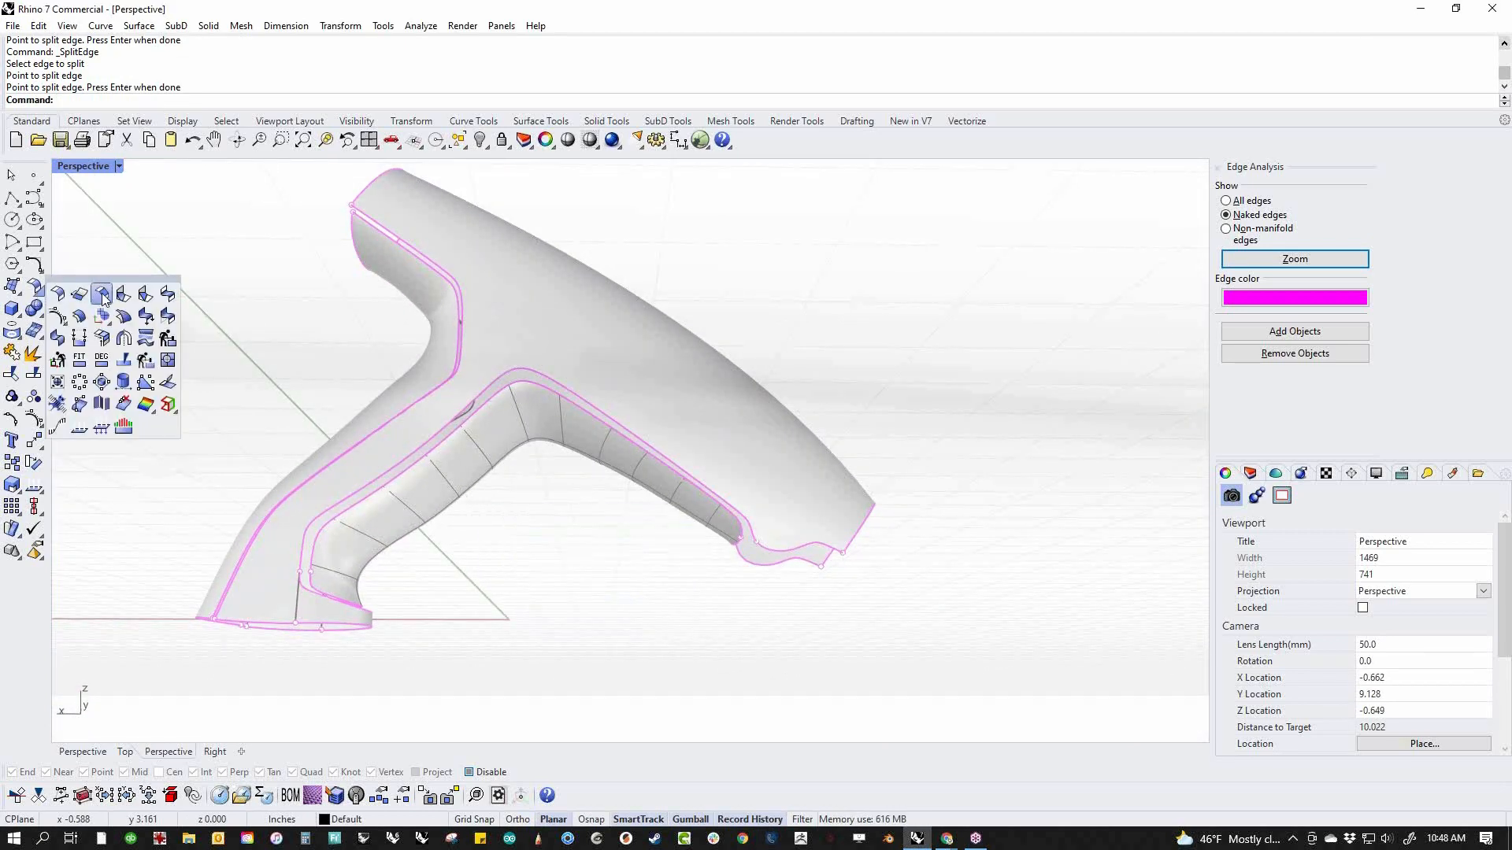
left_click(168, 296)
left_click(734, 517)
left_click(731, 520)
right_click_drag(407, 609, 740, 536)
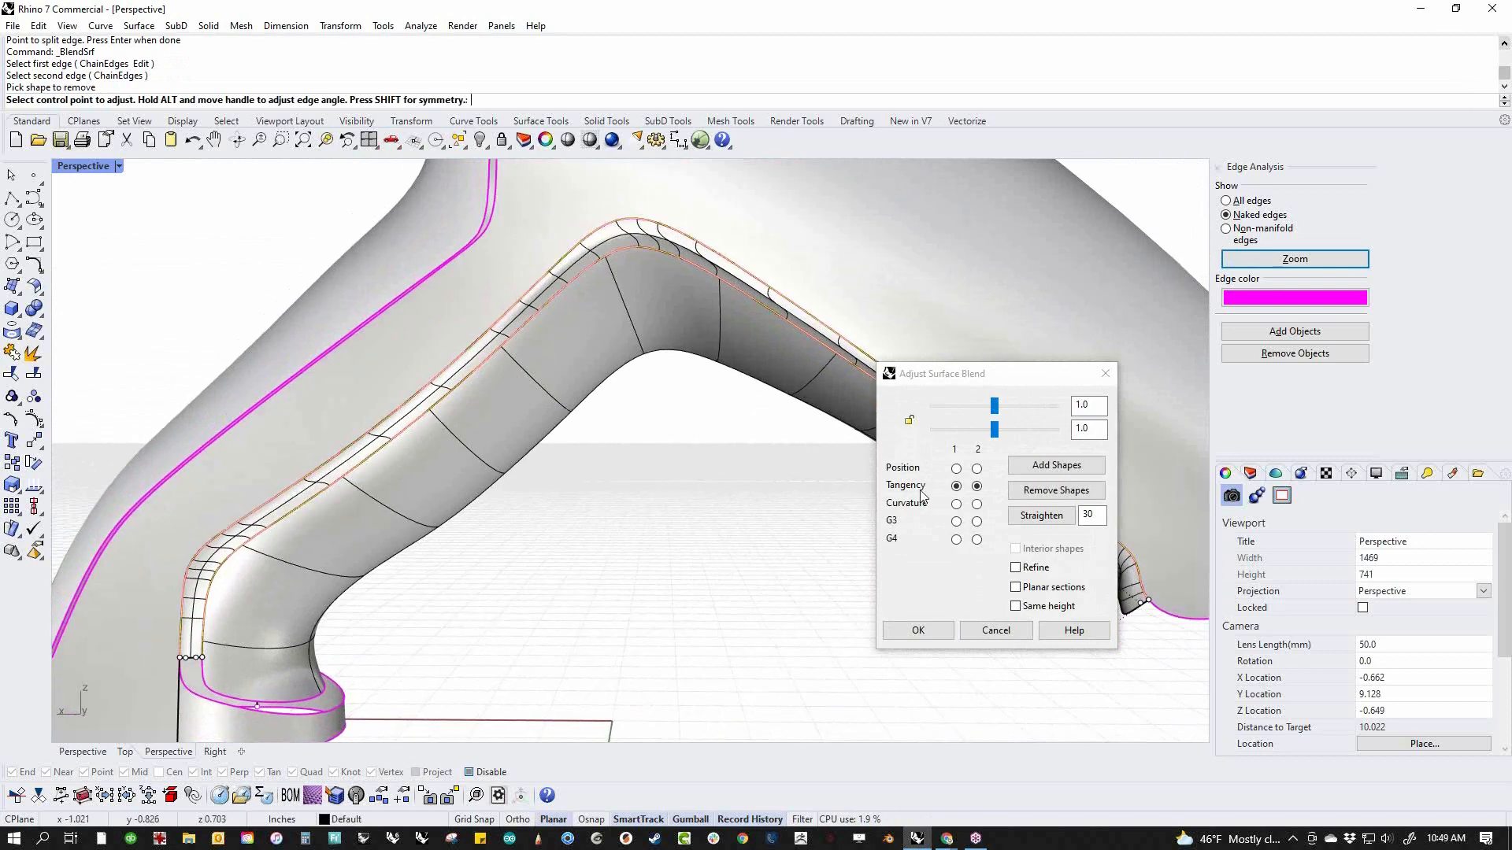
Add two cross-section shapes to the blend, one on either side of the grip's upper bend
left_click(1056, 465)
left_click(576, 246)
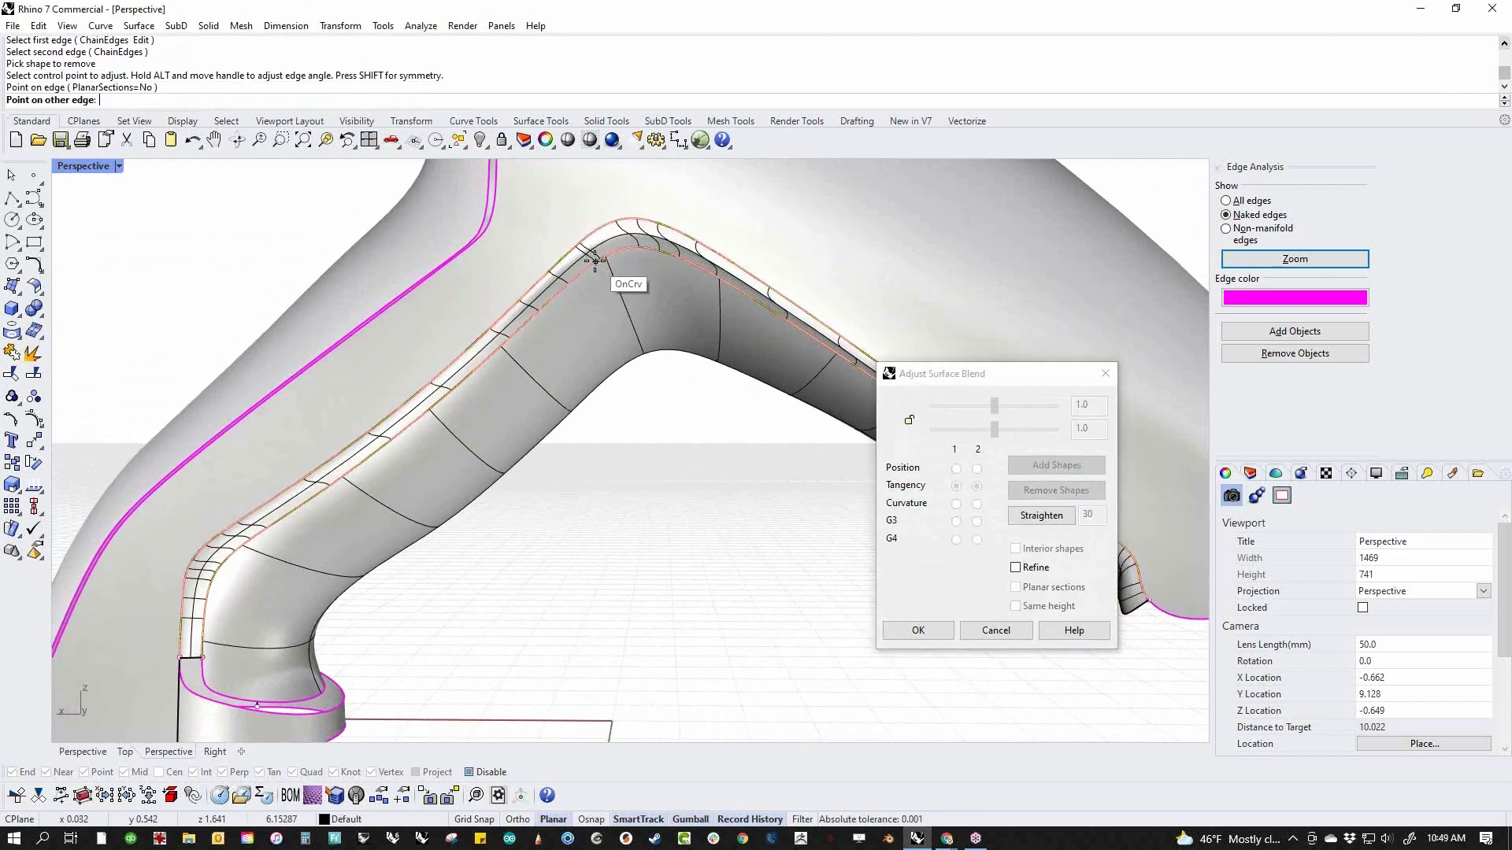
left_click(649, 248)
left_click(705, 247)
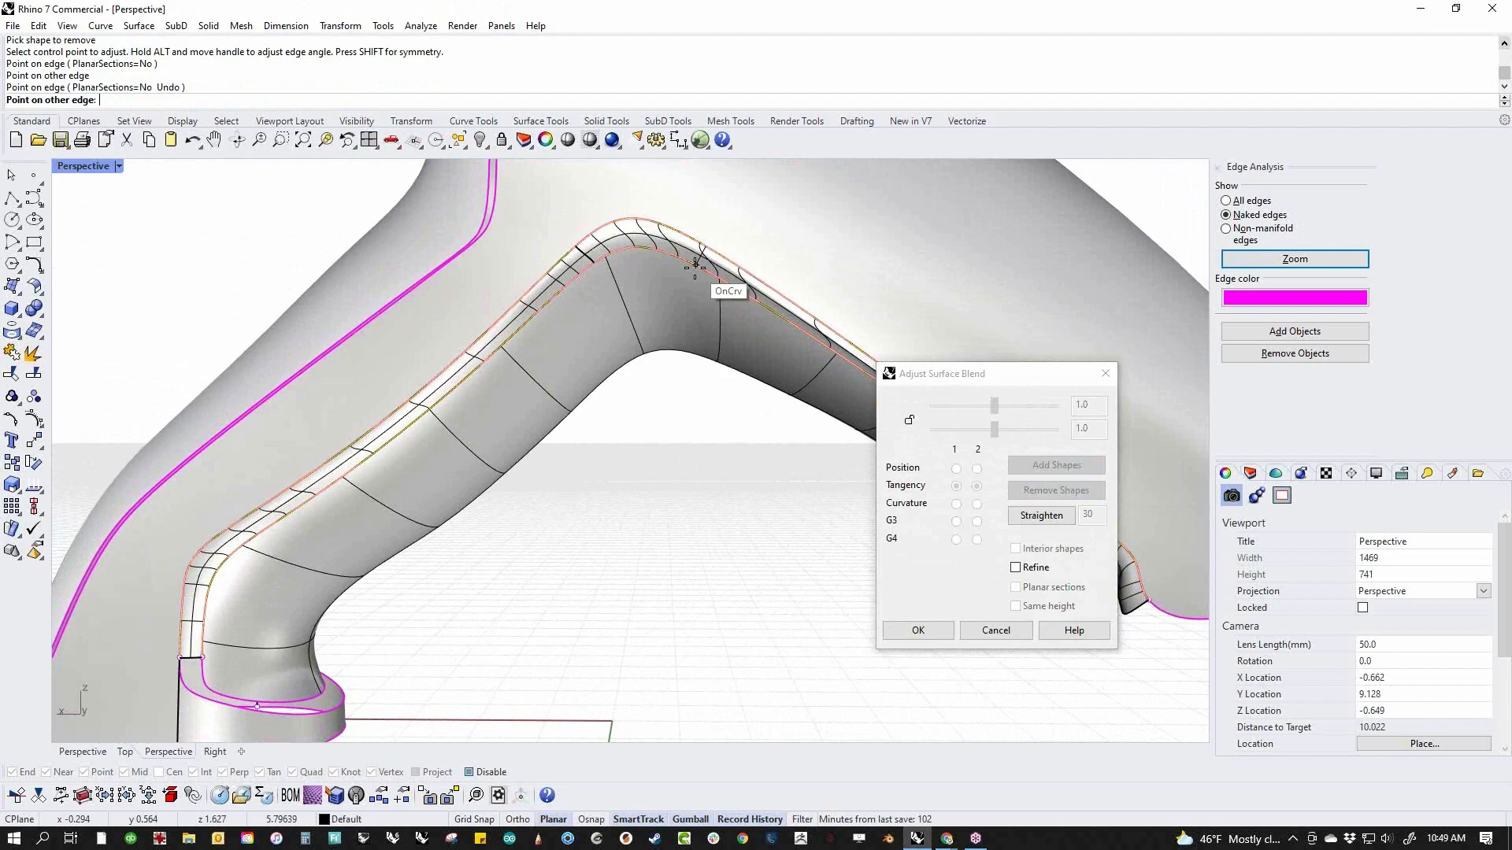
left_click(696, 265)
Add another cross-section shape to the blend near the grip's front tip and create the blend surface
right_click_drag(383, 468, 512, 499)
scroll(641, 476, "up", 7)
right_click_drag(624, 517, 551, 370)
scroll(563, 334, "up", 6)
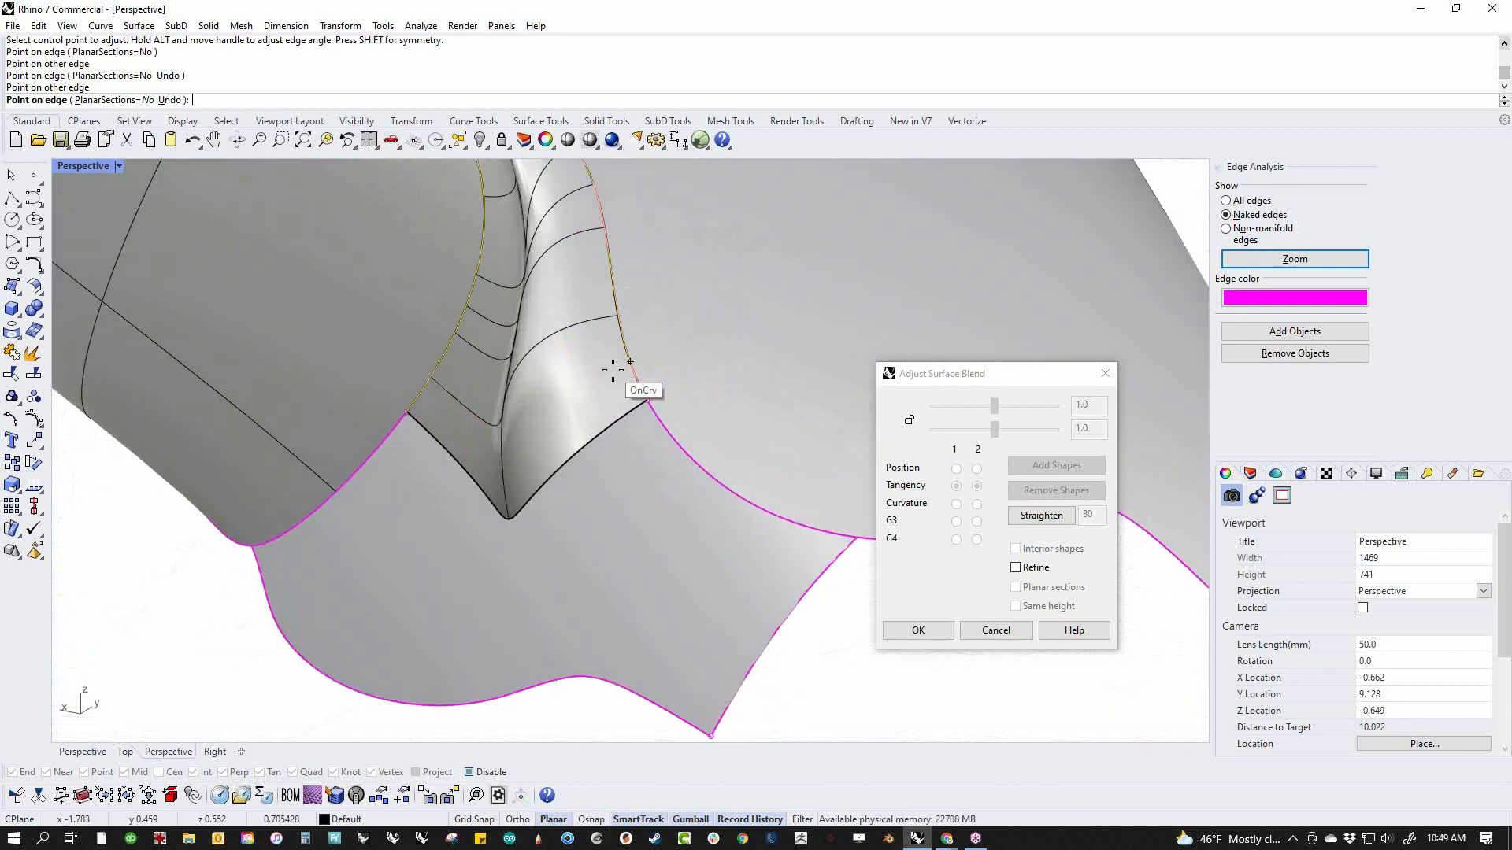
left_click(584, 249)
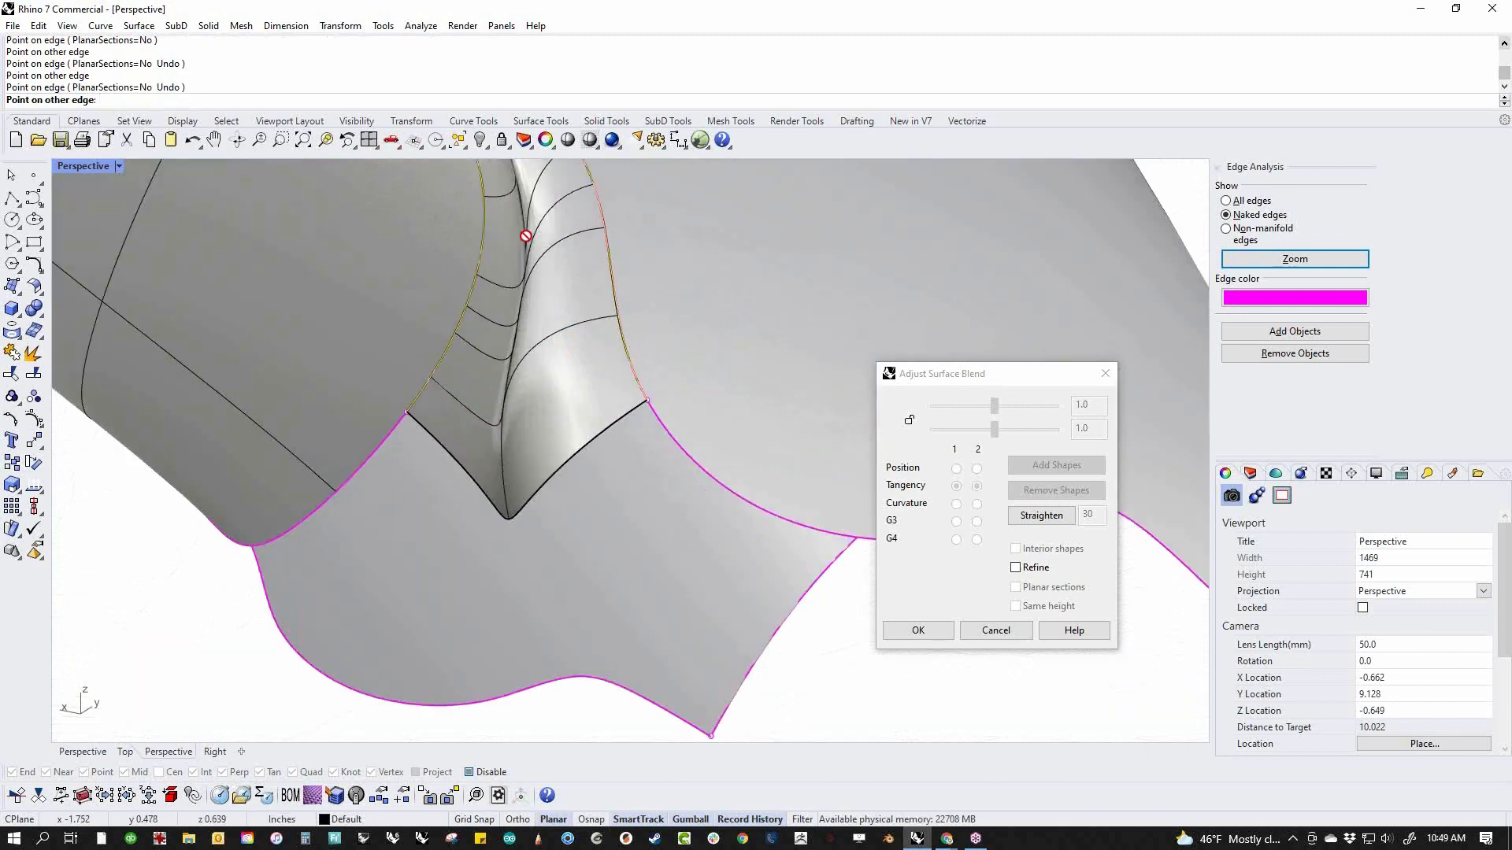
left_click(482, 226)
scroll(518, 313, "down", 6)
right_click_drag(519, 314, 567, 583)
key("Return")
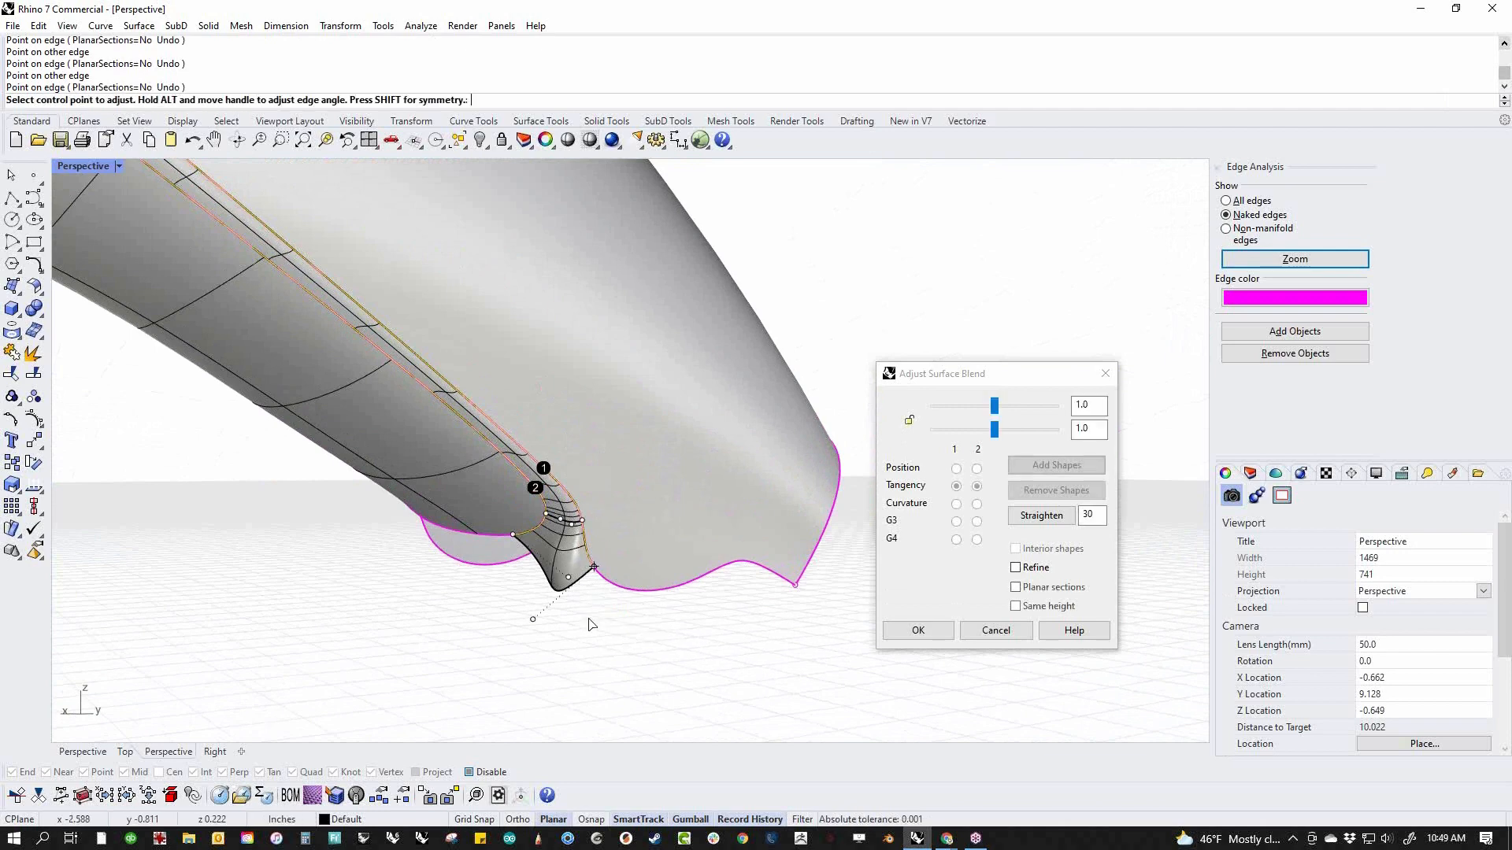
key("Return")
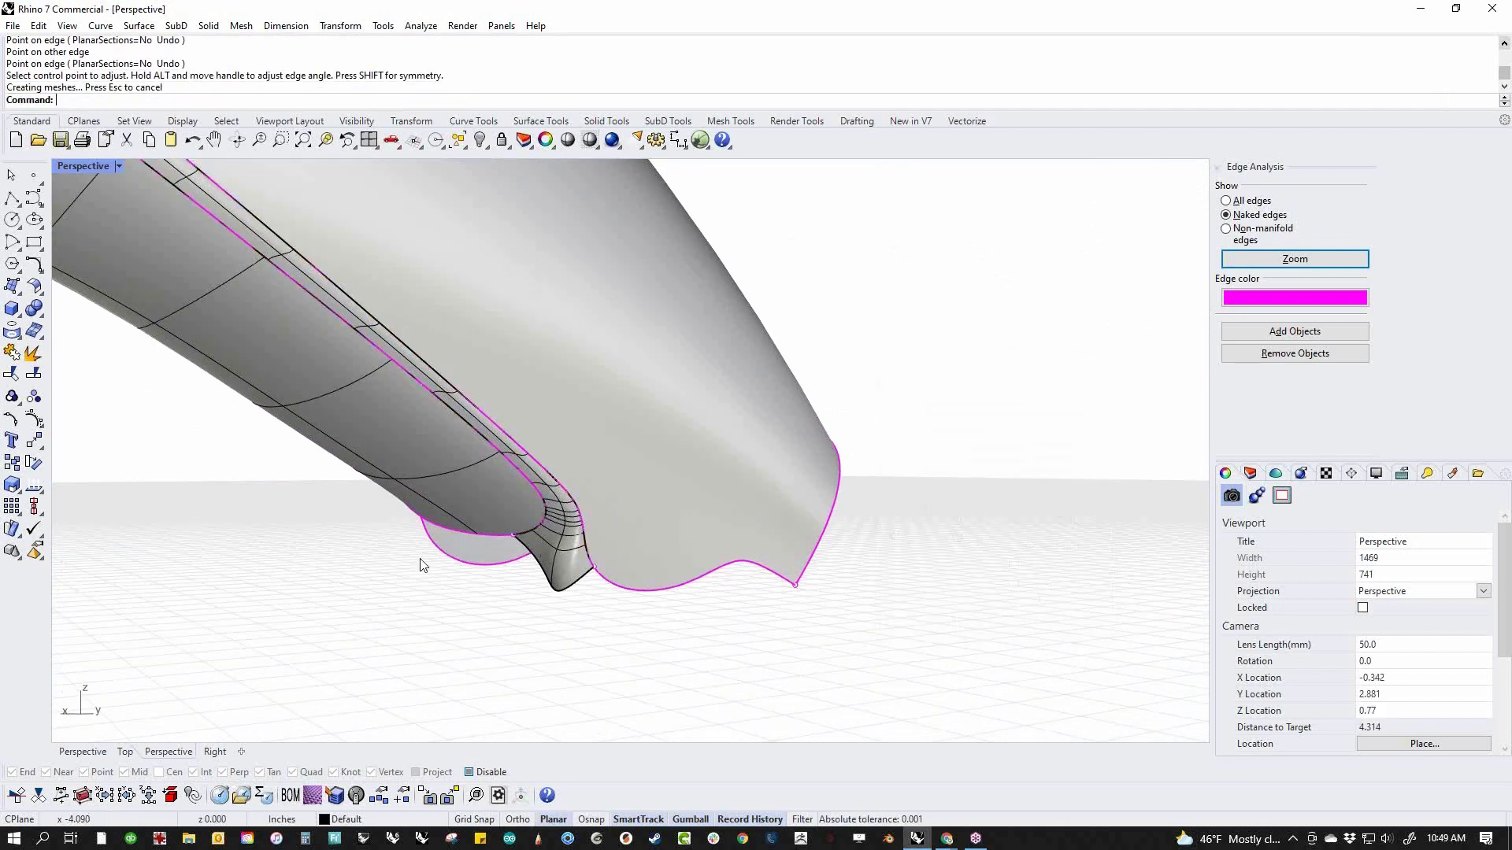
Scale the grip surface slightly narrower across its width so the attached blend updates with it
right_click_drag(422, 564, 577, 550)
right_click_drag(622, 493, 285, 496)
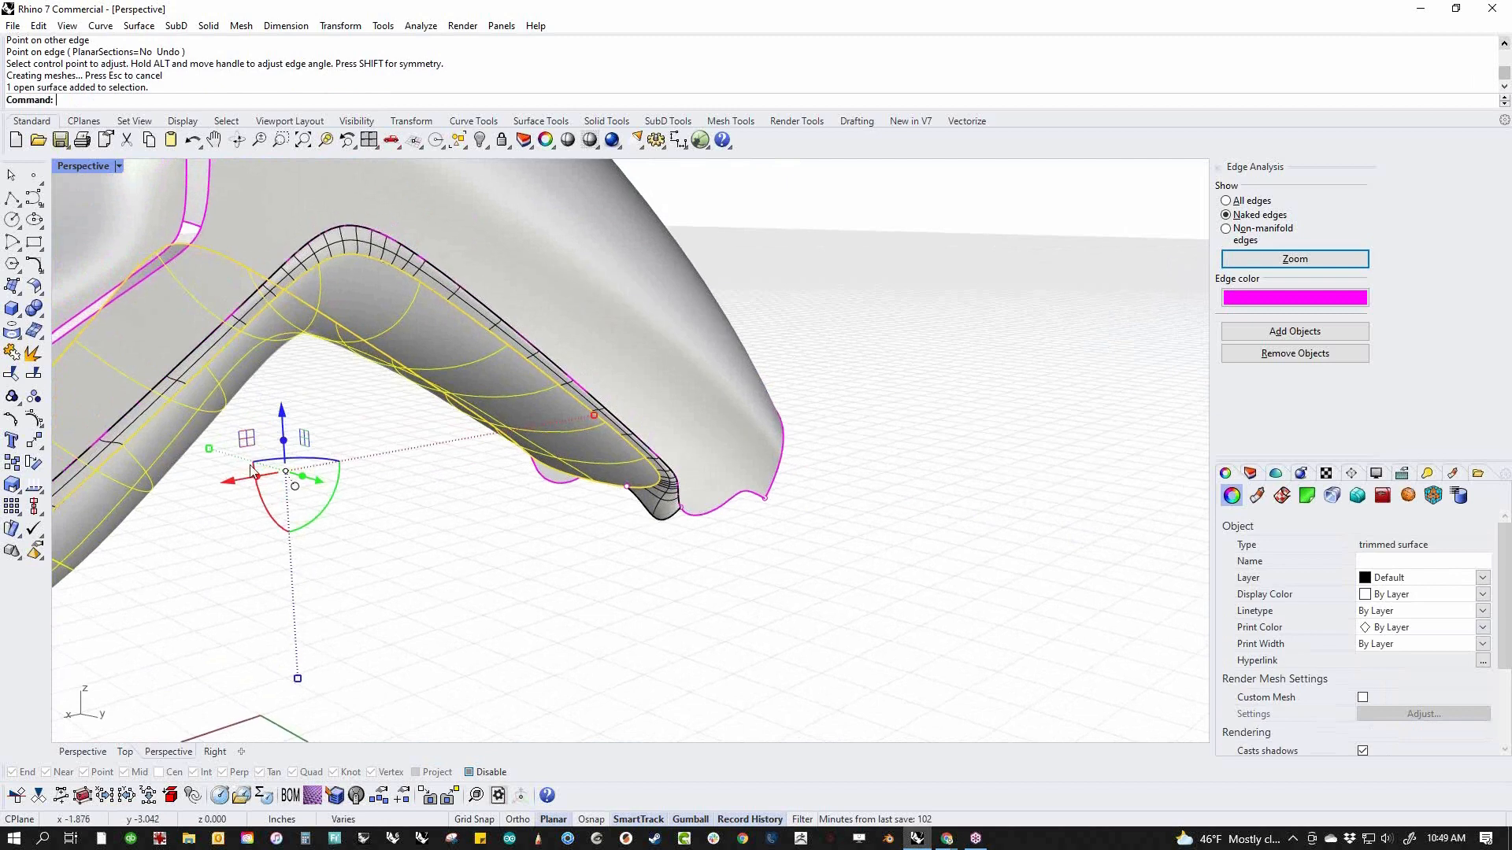
left_click_drag(213, 451, 215, 449)
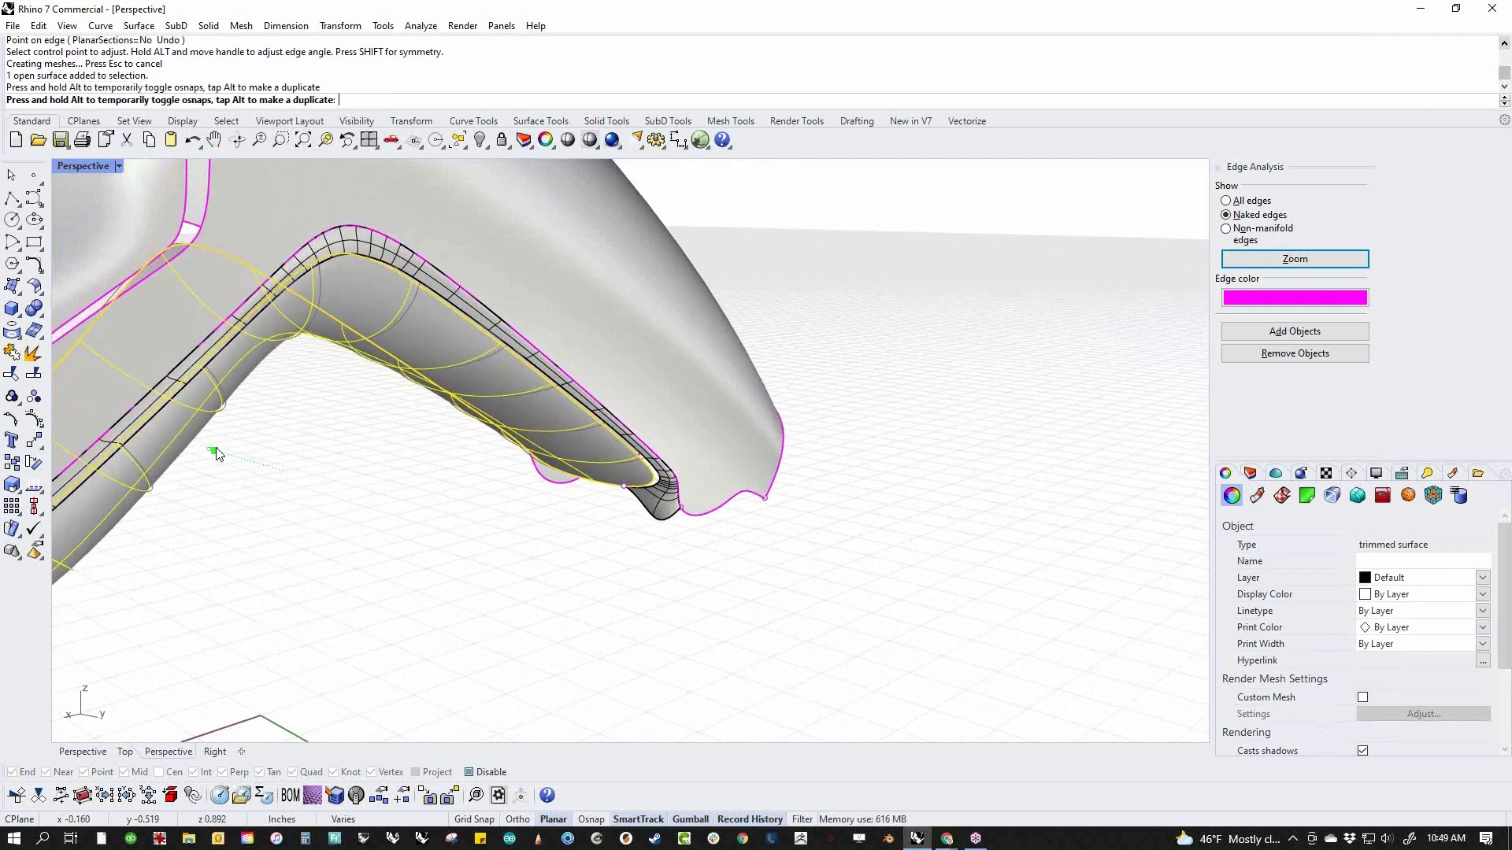
right_click_drag(456, 540, 227, 547)
right_click_drag(530, 569, 765, 603, "shift")
left_click(775, 616)
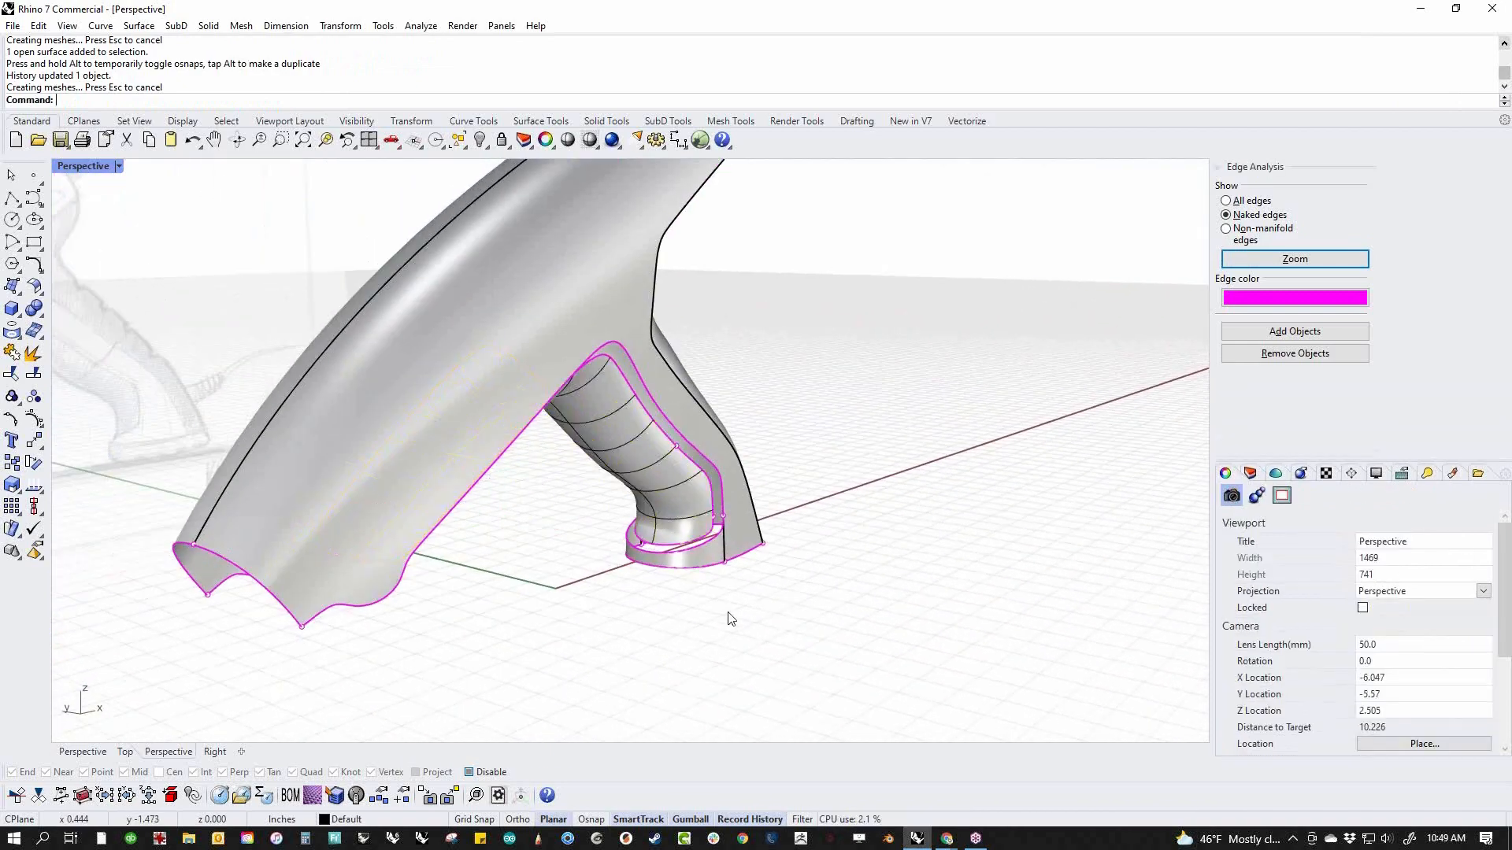
Mirror the blend surface to the opposite side of the grip, starting the mirror plane at the origin 0
right_click_drag(512, 604, 795, 596)
scroll(783, 325, "up", 4)
left_click(811, 356)
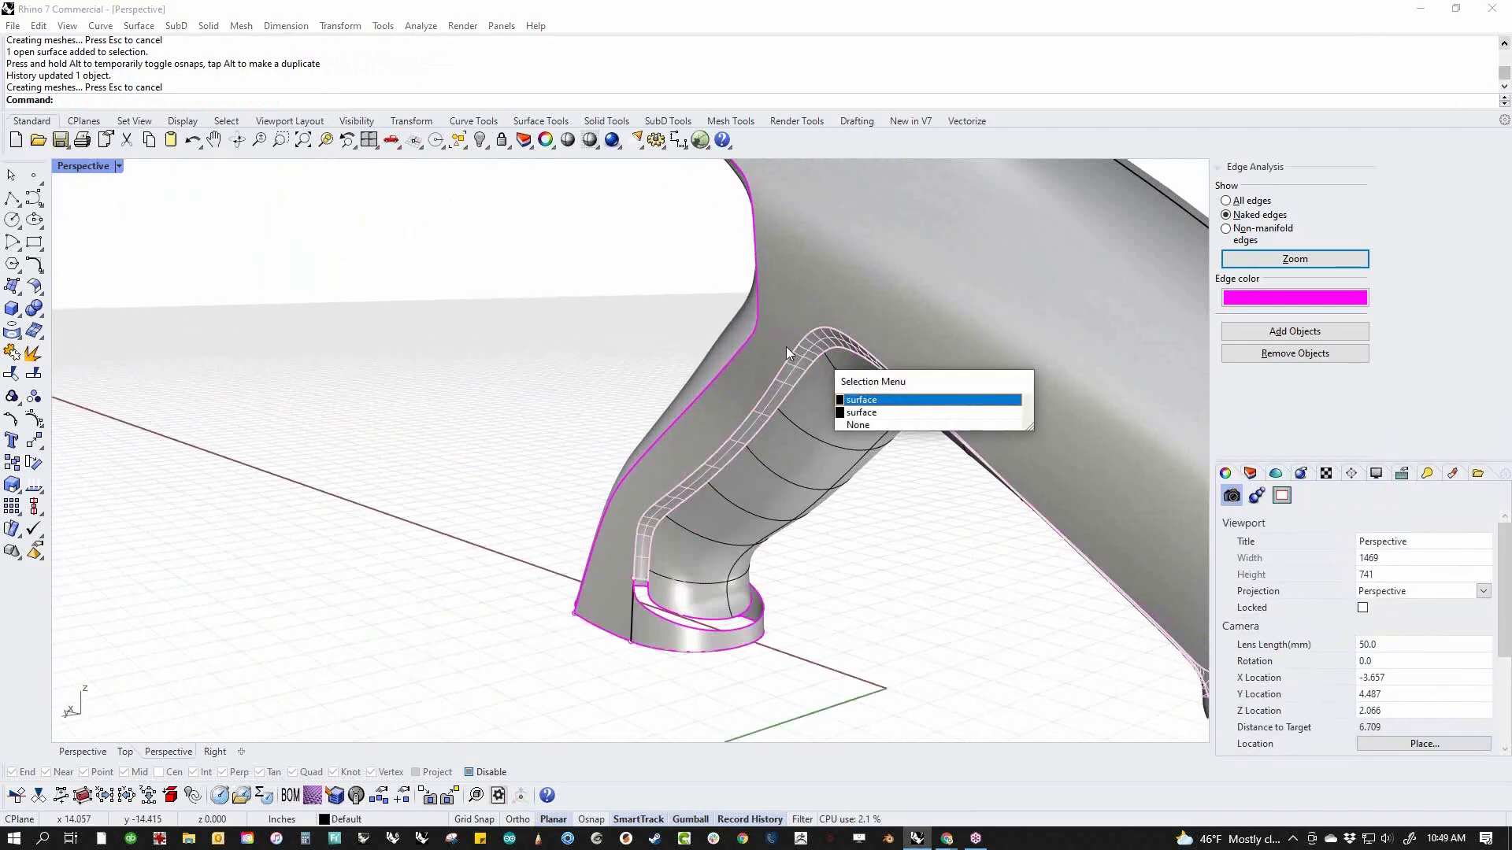
left_click(866, 401)
type("M")
key("Return")
type("0")
key("Return")
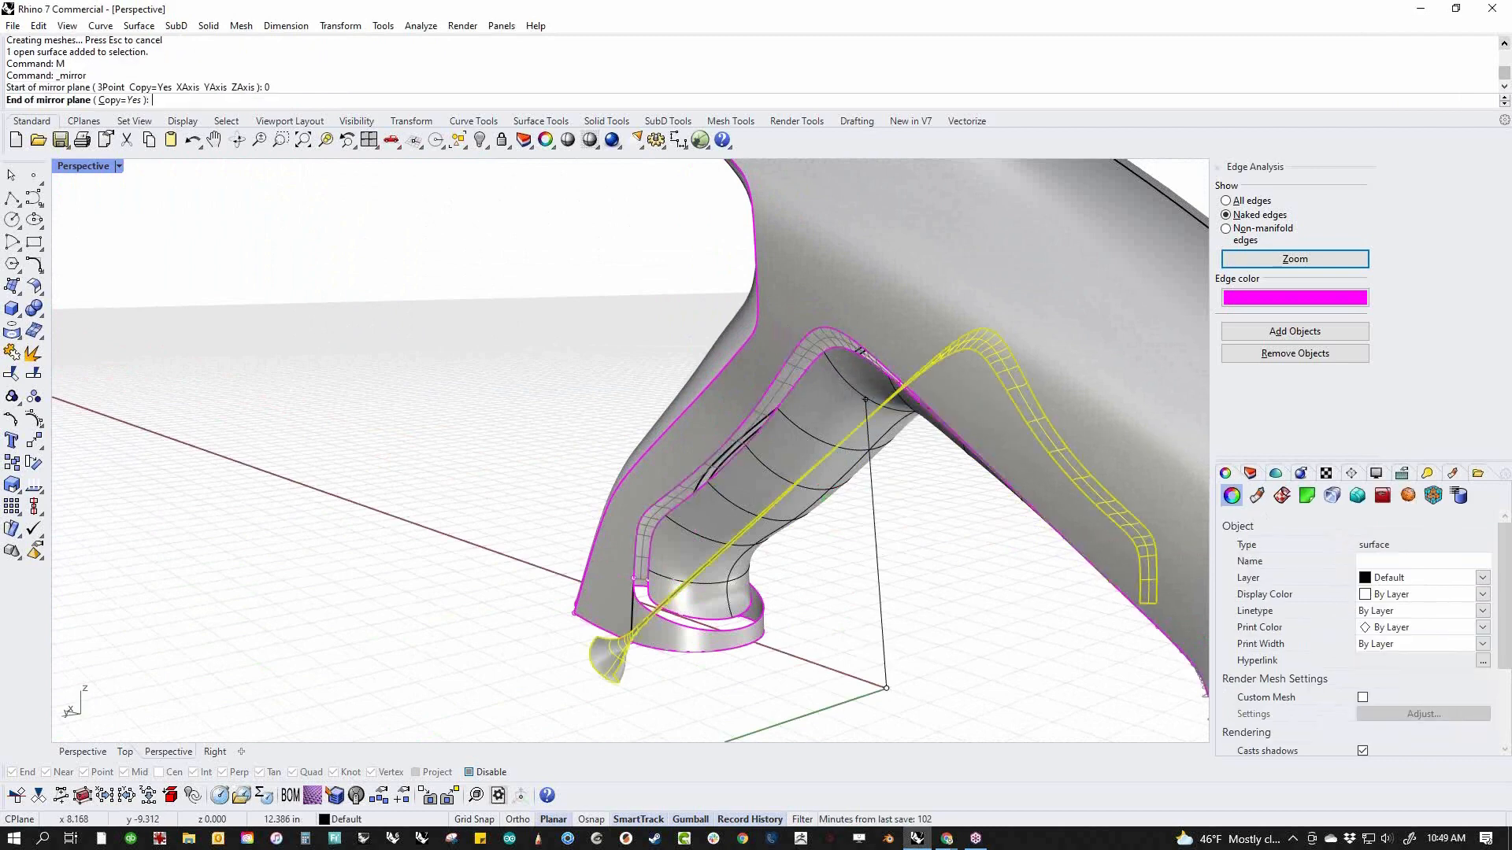
left_click(517, 544, "shift")
left_click(914, 707)
Join the body, the grip and both blend surfaces into one polysurface
scroll(864, 617, "down", 6)
right_click_drag(864, 617, 850, 560)
left_click_drag(873, 474, 572, 625)
type("j")
key("Return")
key("Escape")
right_click_drag(624, 631, 633, 559)
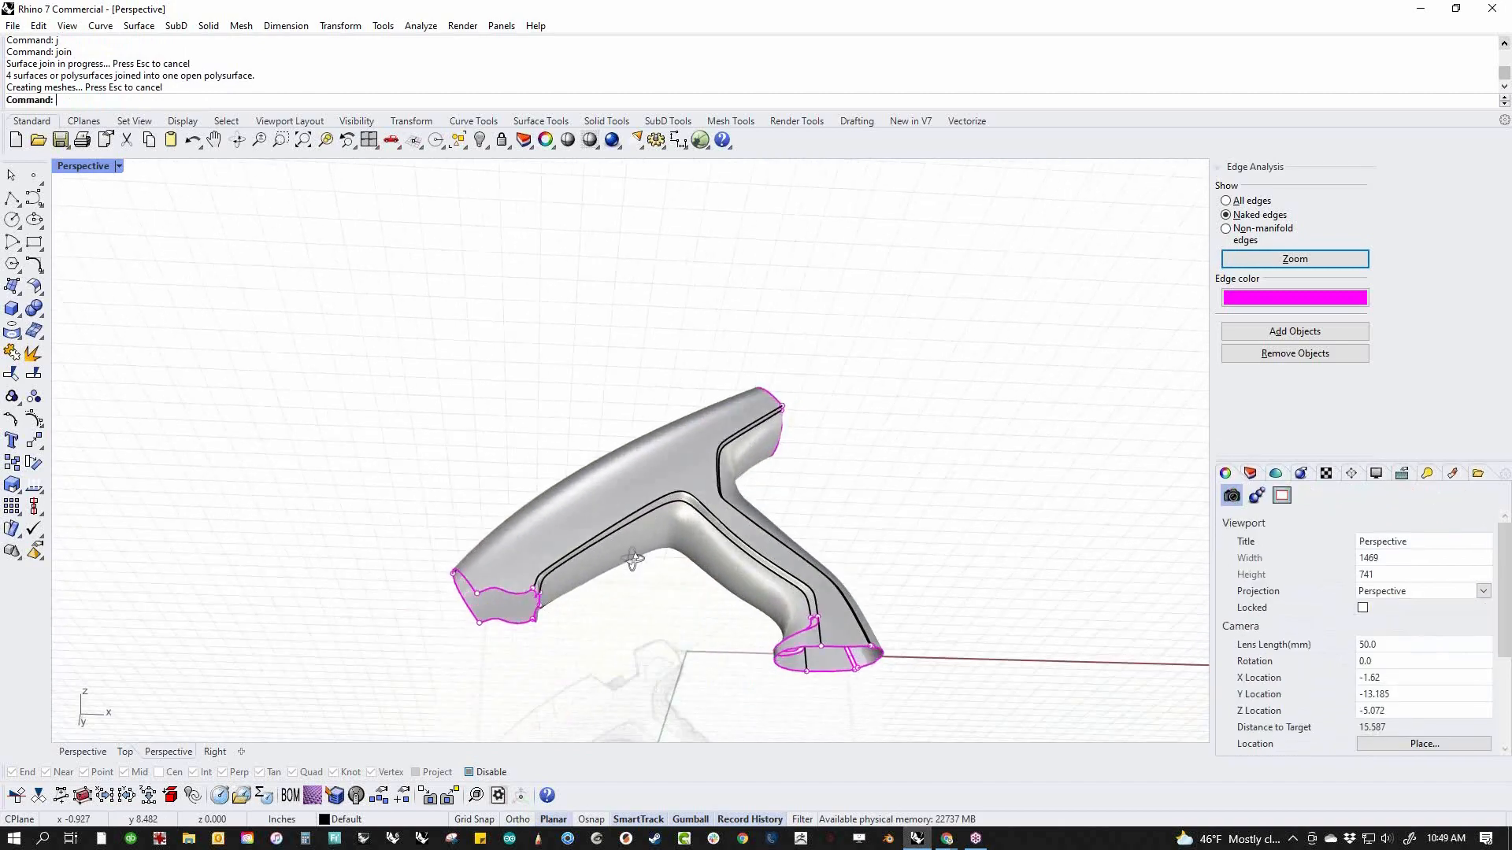
Sweep a two-rail surface between the grip's lower edge and the handle base's upper edge, using both blend ends as cross sections
scroll(641, 559, "up", 10)
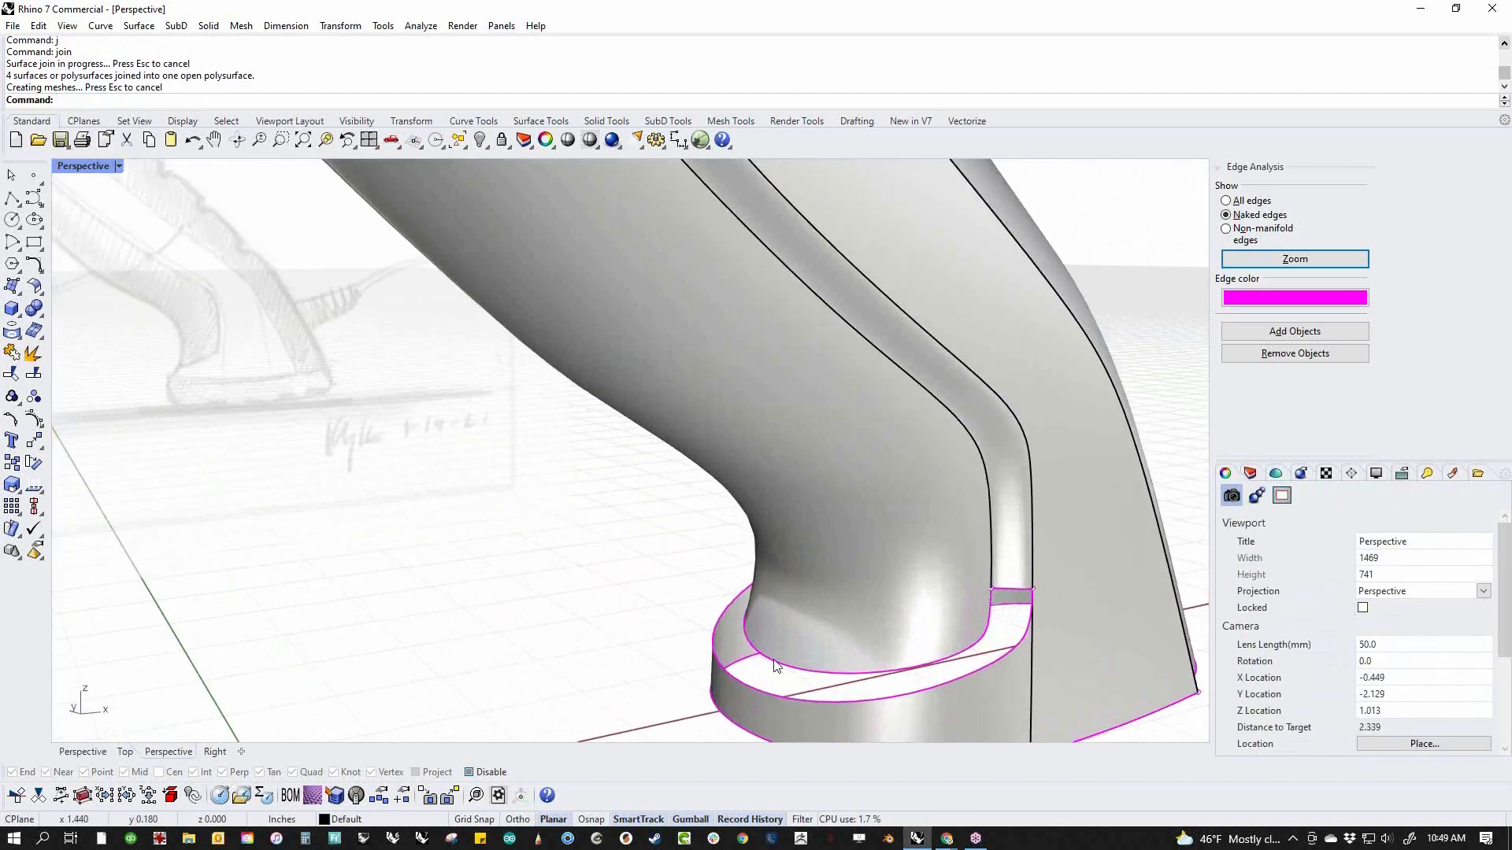
right_click_drag(774, 666, 512, 587)
scroll(464, 492, "up", 6)
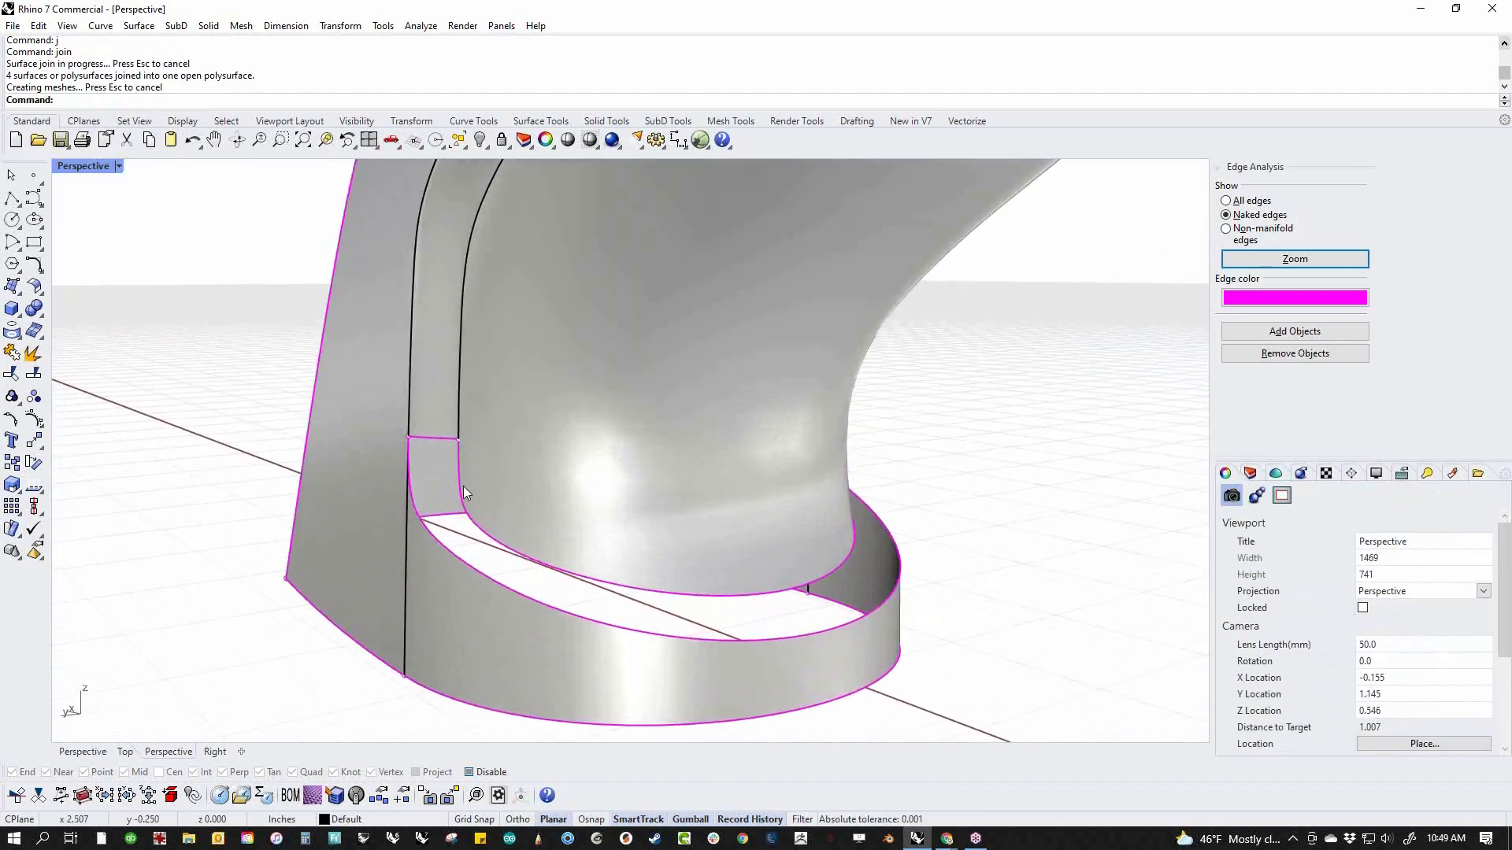
middle_click(638, 555)
left_click(569, 540)
left_click(594, 584)
left_click(572, 620)
left_click(431, 434)
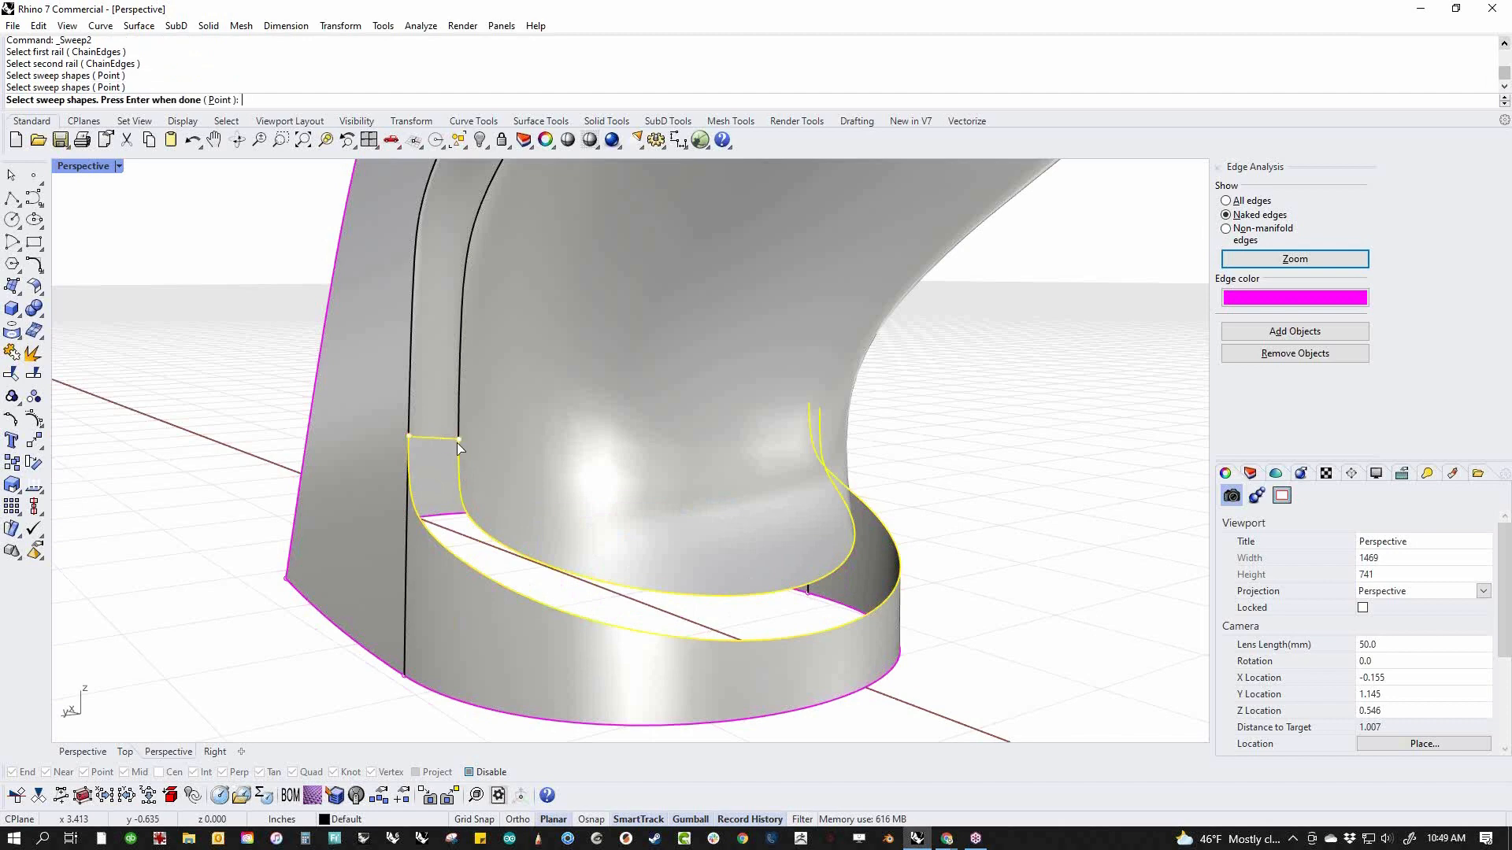
right_click_drag(925, 638, 762, 605)
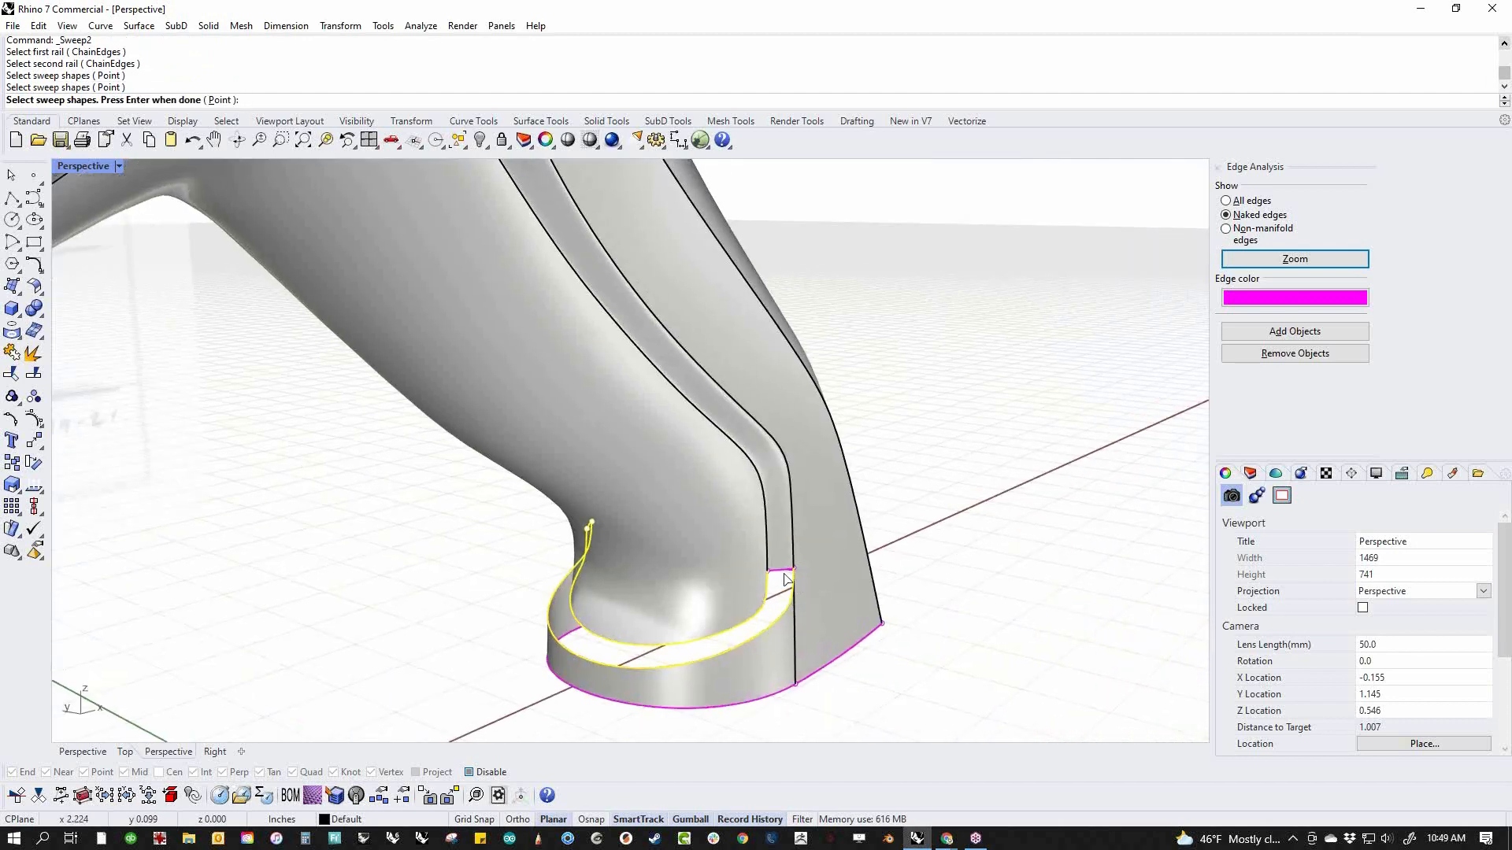
left_click(789, 580)
key("Return")
Join the new sweep around the handle base to the rest of the body
key("Return")
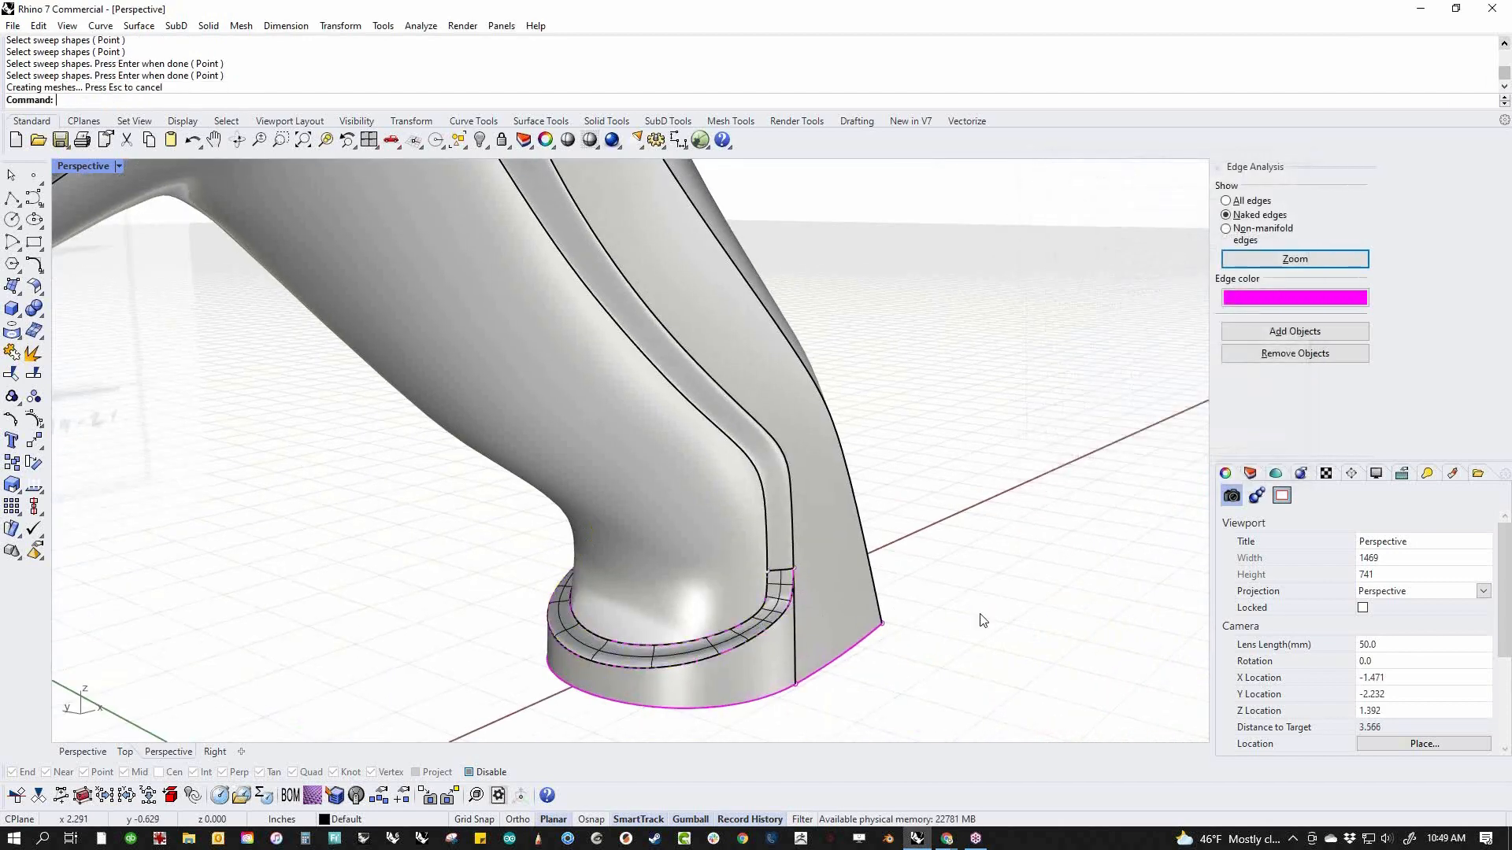
left_click_drag(783, 578, 477, 639)
type("j")
key("Return")
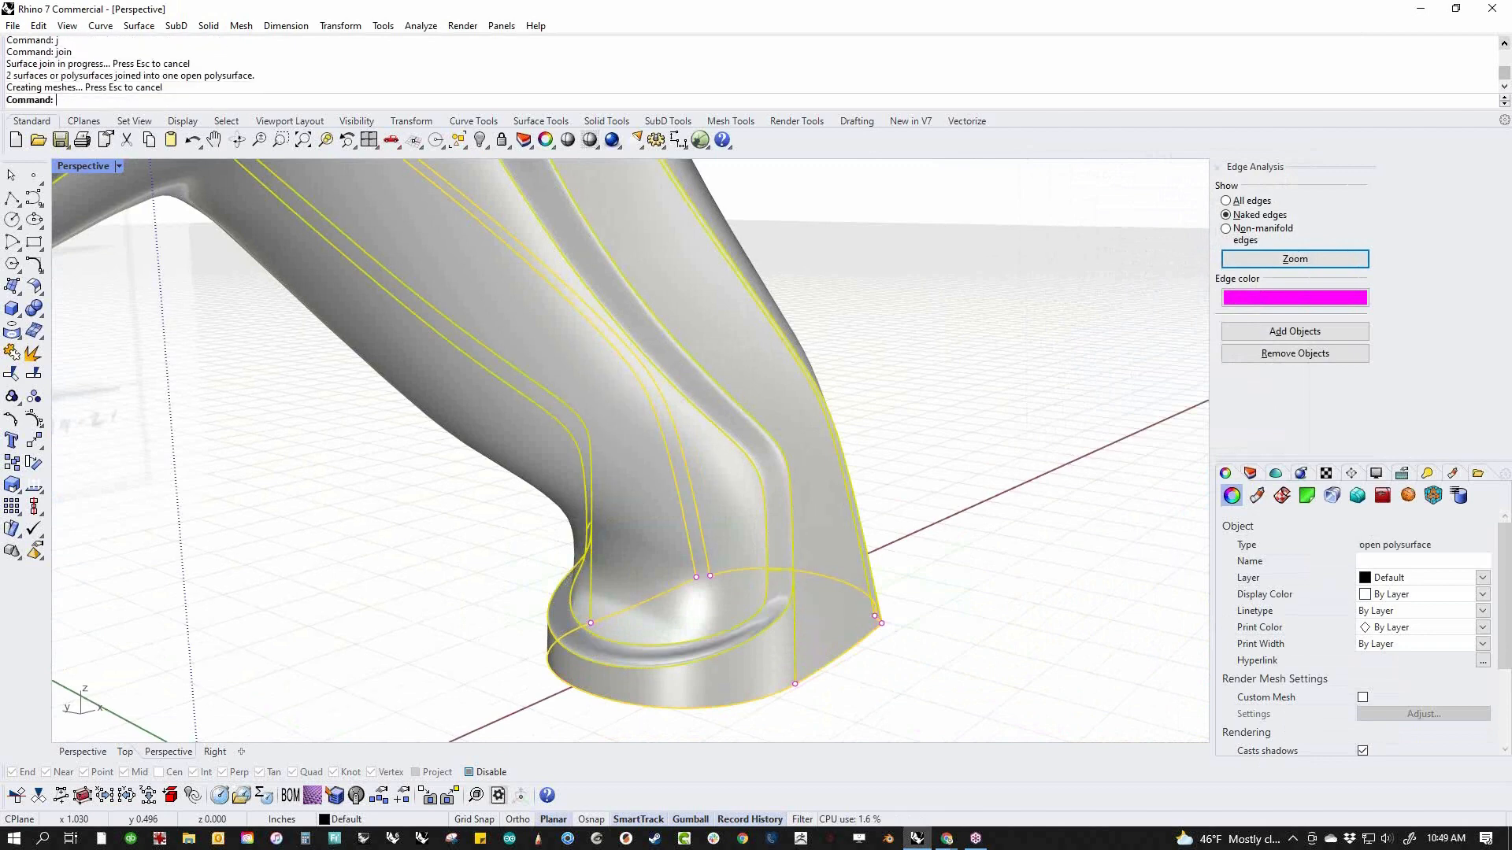
Extract the grip surface and both side blend surfaces from the joined body
right_click_drag(513, 550, 783, 553)
right_click_drag(660, 578, 708, 513, "shift")
scroll(540, 513, "up", 6)
right_click_drag(538, 513, 456, 511)
right_click_drag(457, 512, 548, 548, "shift")
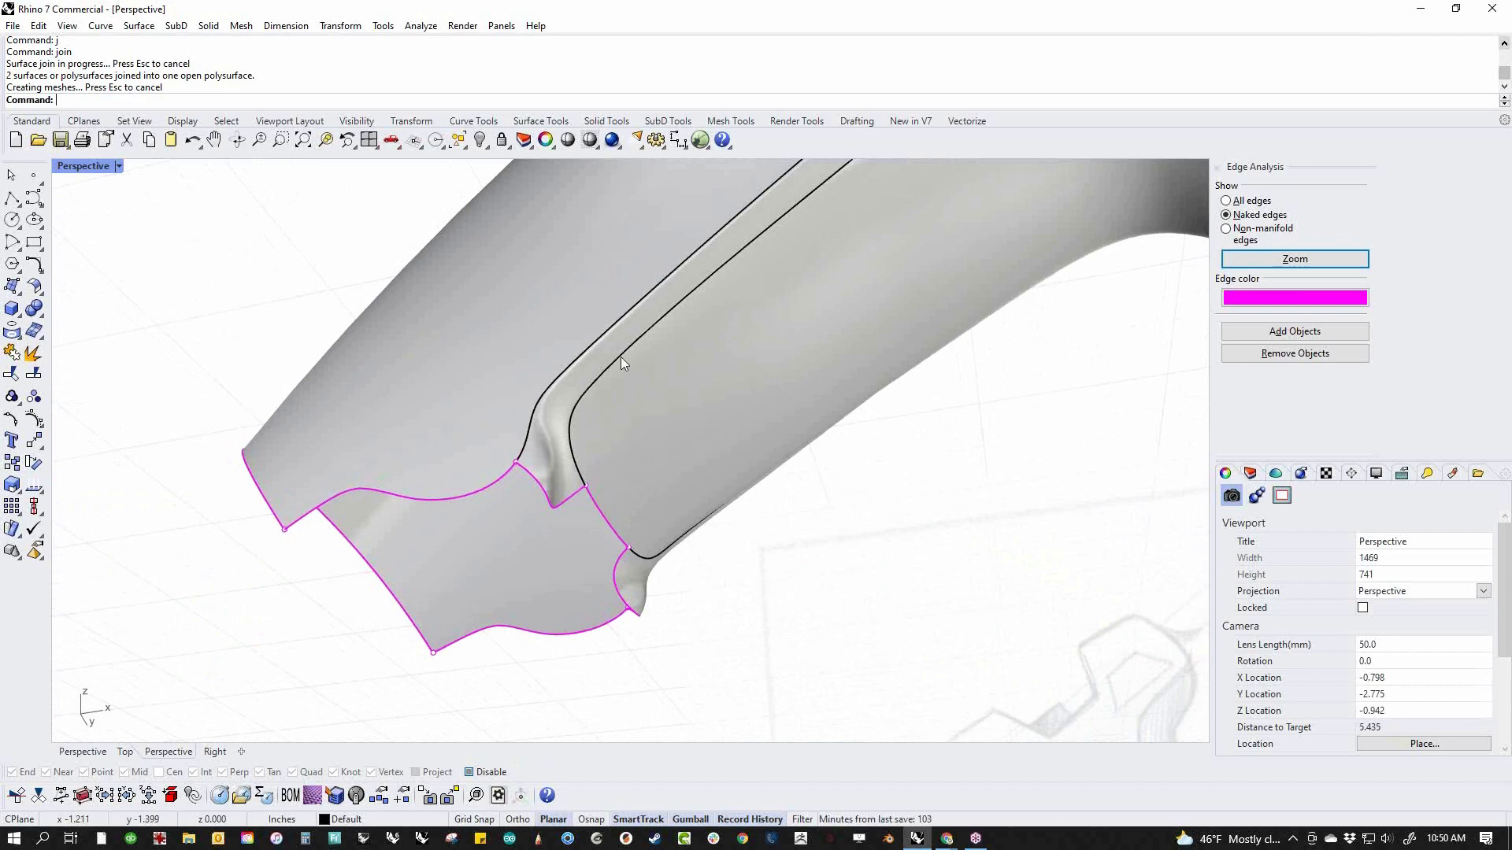
right_click_drag(617, 417, 629, 423)
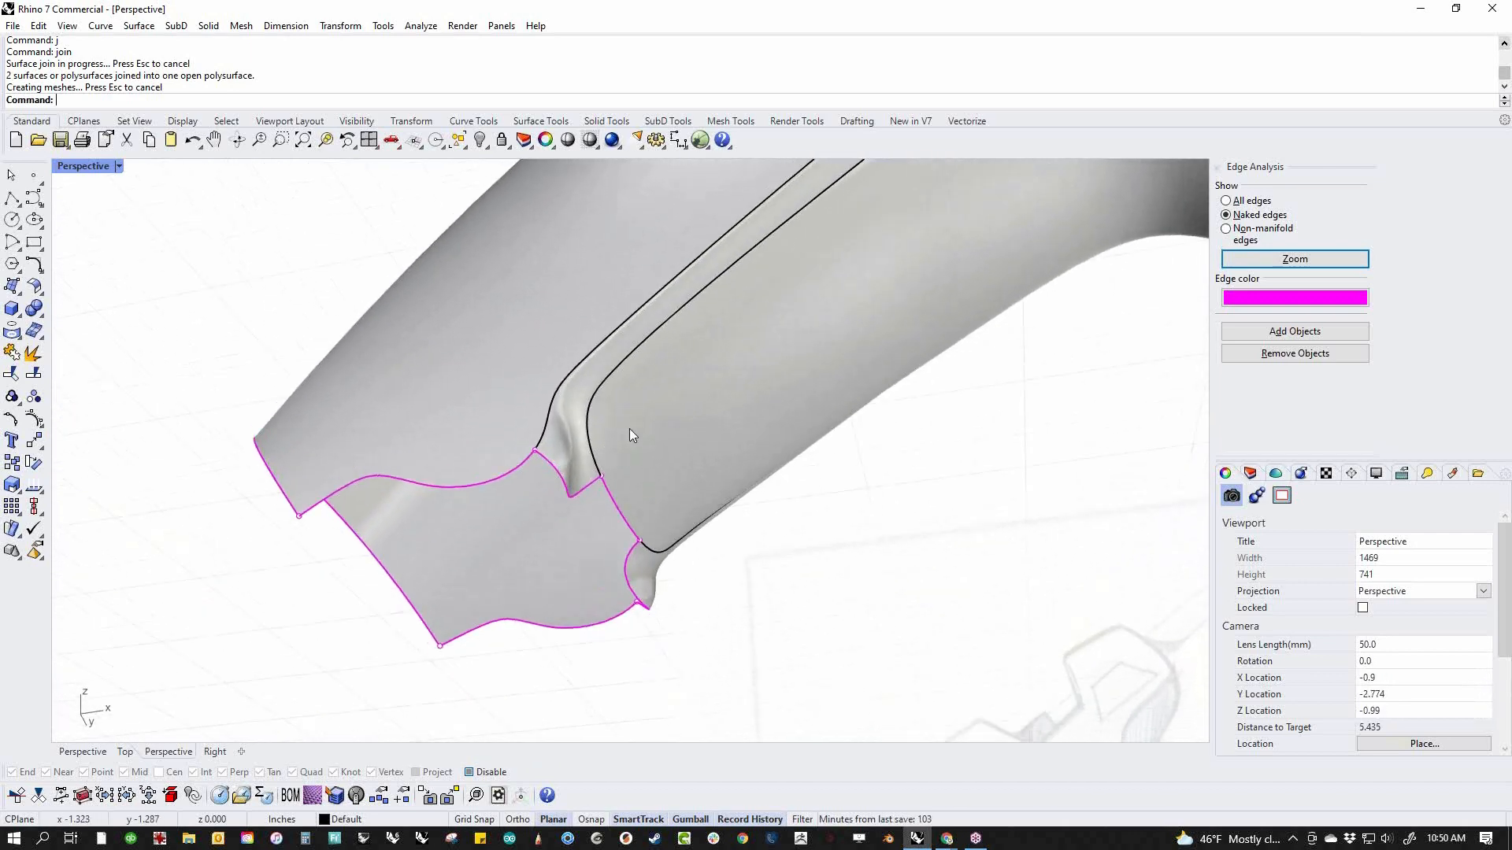
middle_click(638, 462)
right_click(590, 424)
left_click(578, 441)
left_click(631, 521)
left_click(640, 581)
right_click(710, 583)
Draw a slanted cutting line across the grip's front end in the front view
type("f")
key("Return")
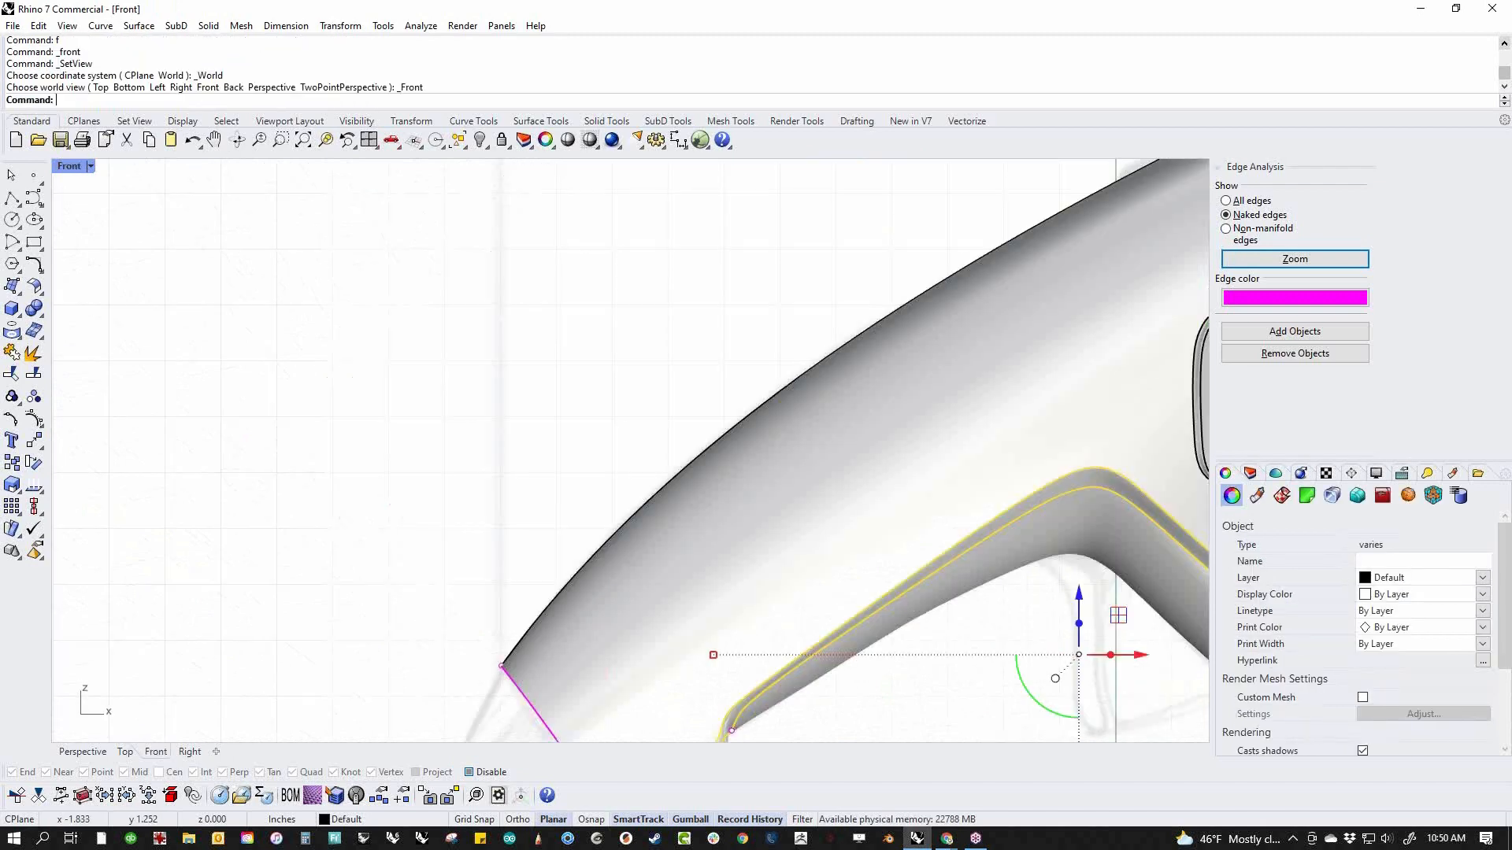
right_click_drag(826, 730, 651, 555)
scroll(634, 563, "up", 6)
left_click(624, 572)
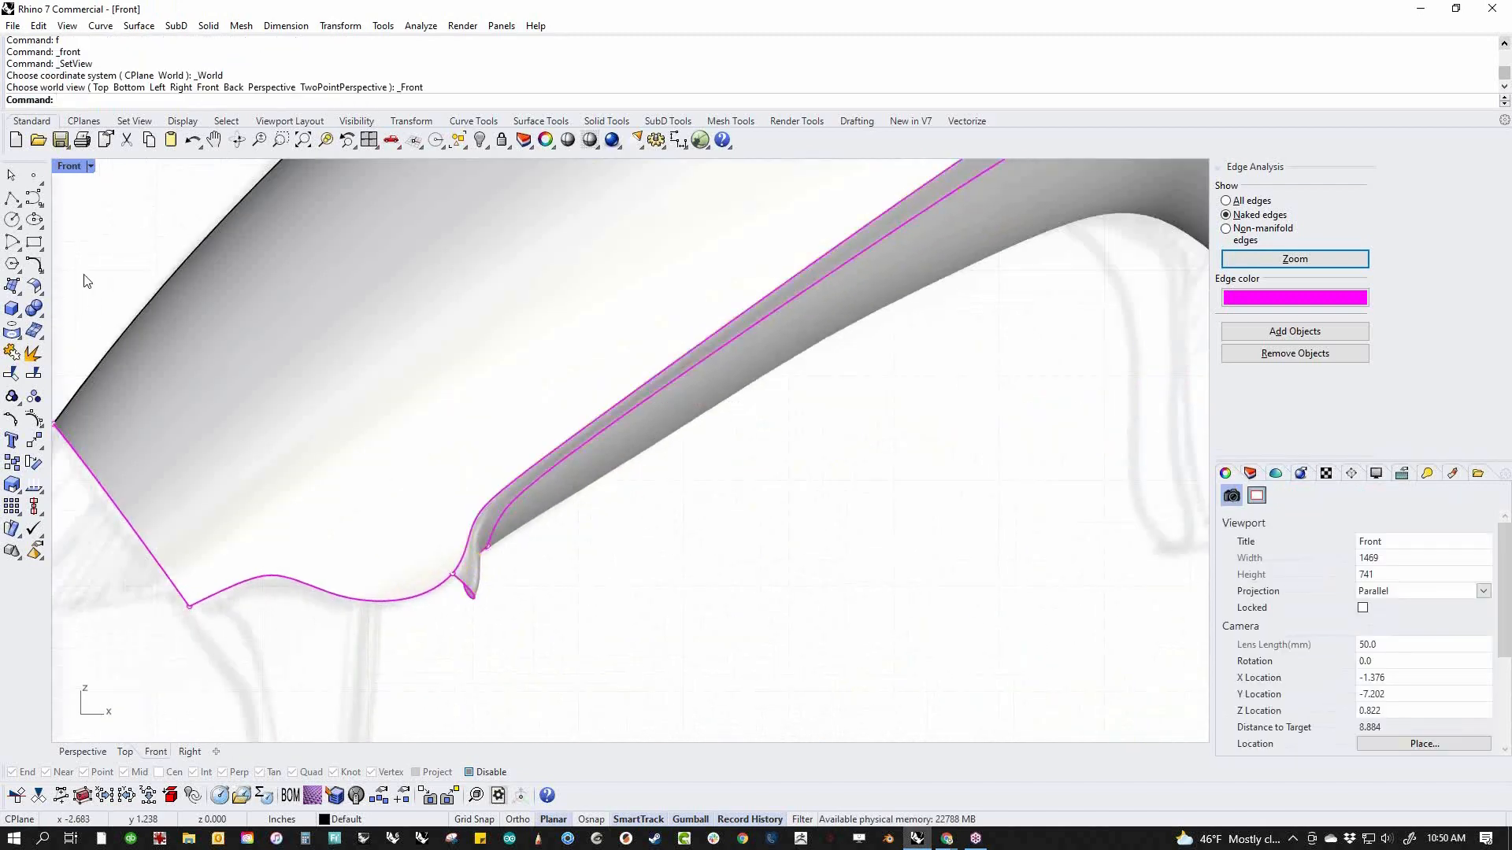
left_click(16, 200)
left_click(554, 523)
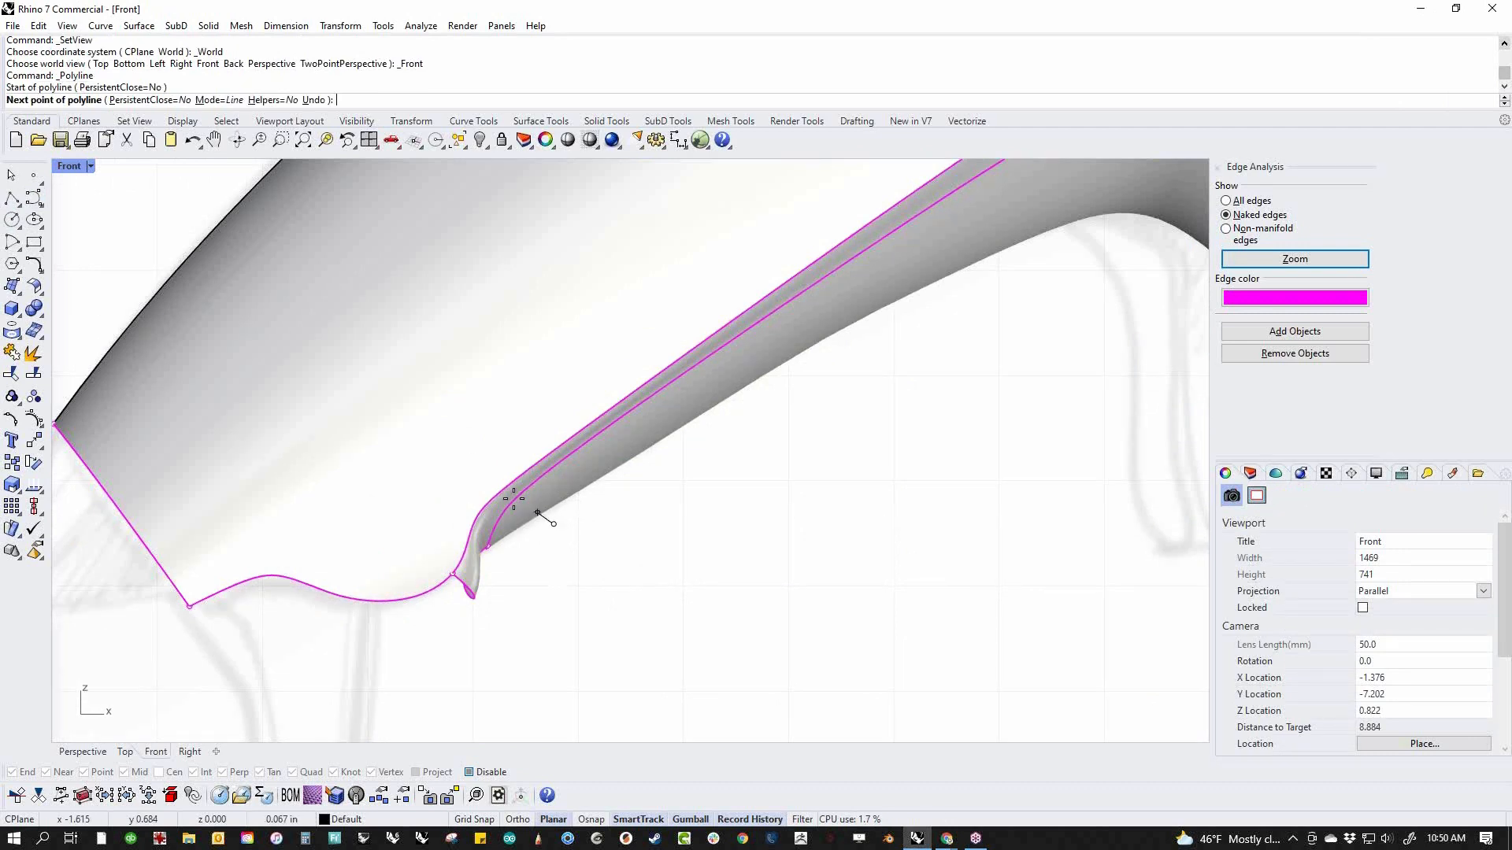
left_click(476, 441)
key("Return")
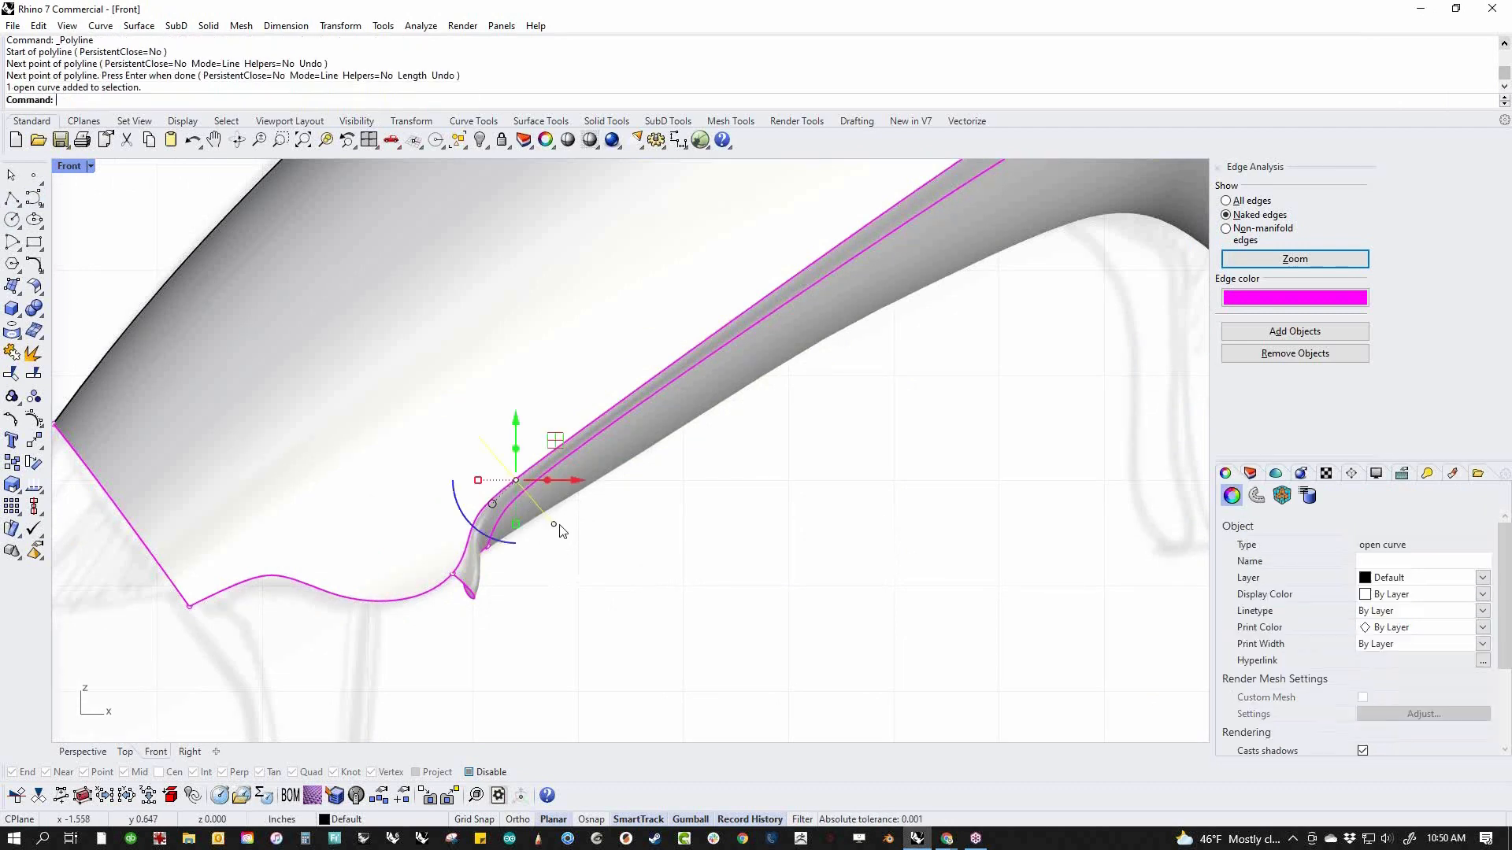
Trim the front tips off the grip and both blend surfaces with the slanted line
type("trim")
key("Return")
left_click(526, 529)
left_click(496, 531)
left_click(496, 532)
key("Return")
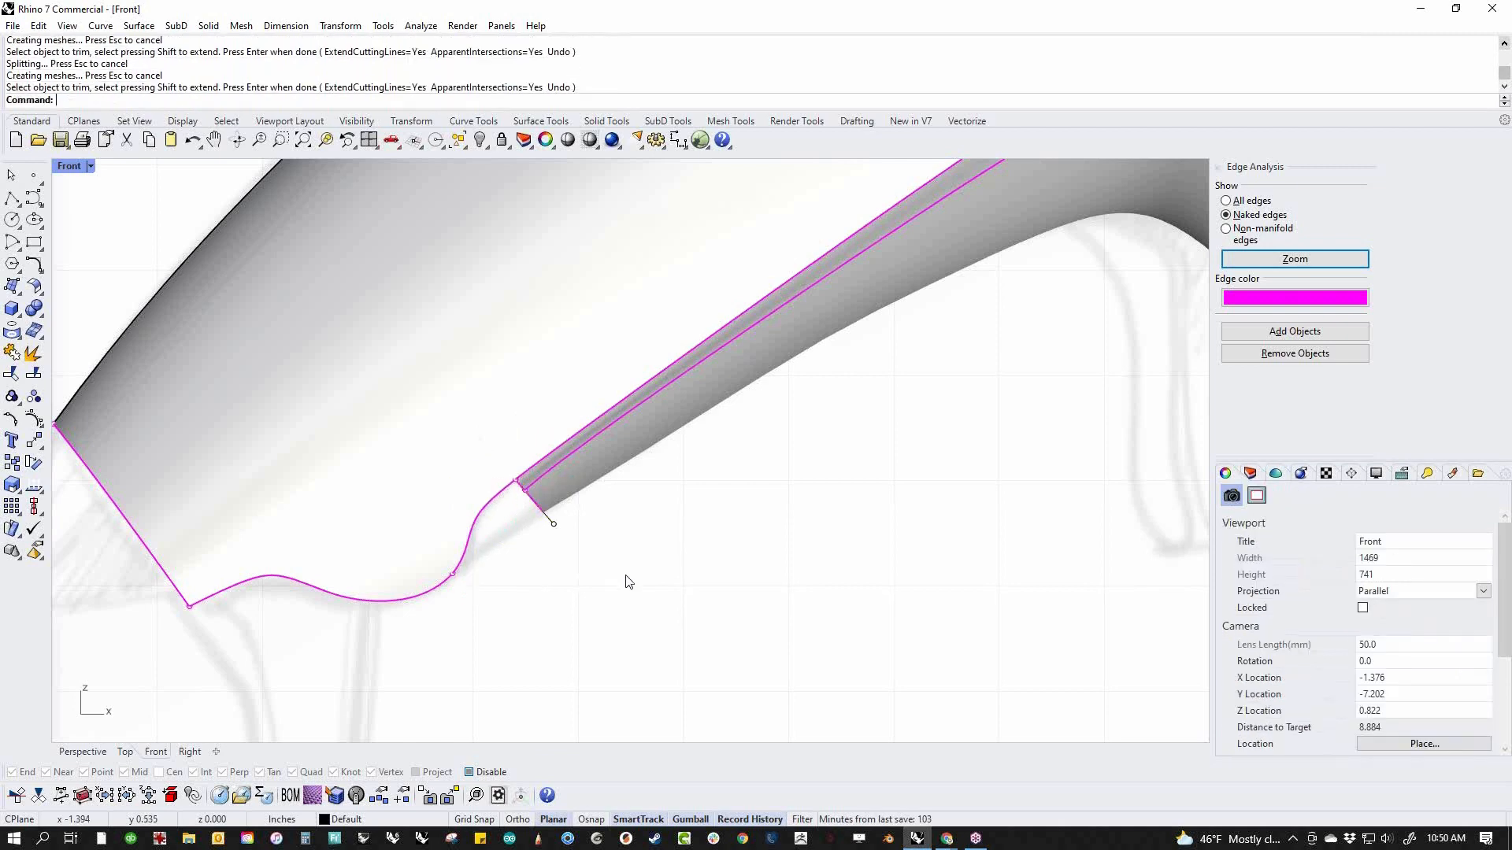
Join all the surfaces back together and return to the perspective view with the world Top construction plane
key("ctrl+a")
type("j")
key("Return")
type("p")
key("Return")
Sweep the grip's trimmed front edge along the body's two wavy lower edges, with tangency on both rails
right_click_drag(609, 641, 463, 415)
mouse_move(573, 478)
right_mouse_down()
mouse_move(591, 417)
mouse_move(572, 466)
right_mouse_up()
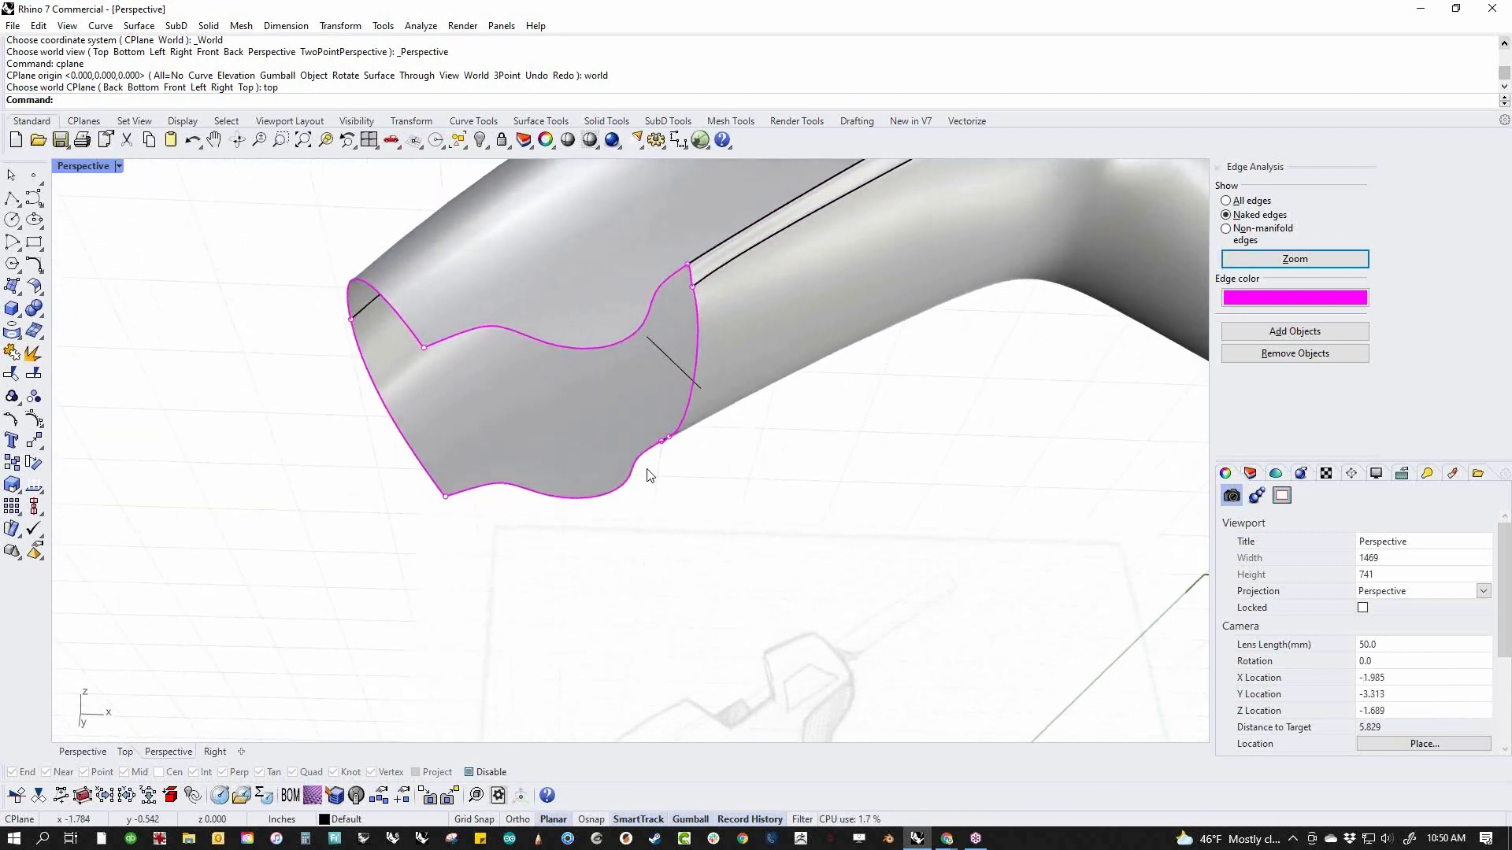
middle_click(647, 474)
left_click(600, 451)
left_click(612, 348)
left_click(611, 497)
left_click(697, 385)
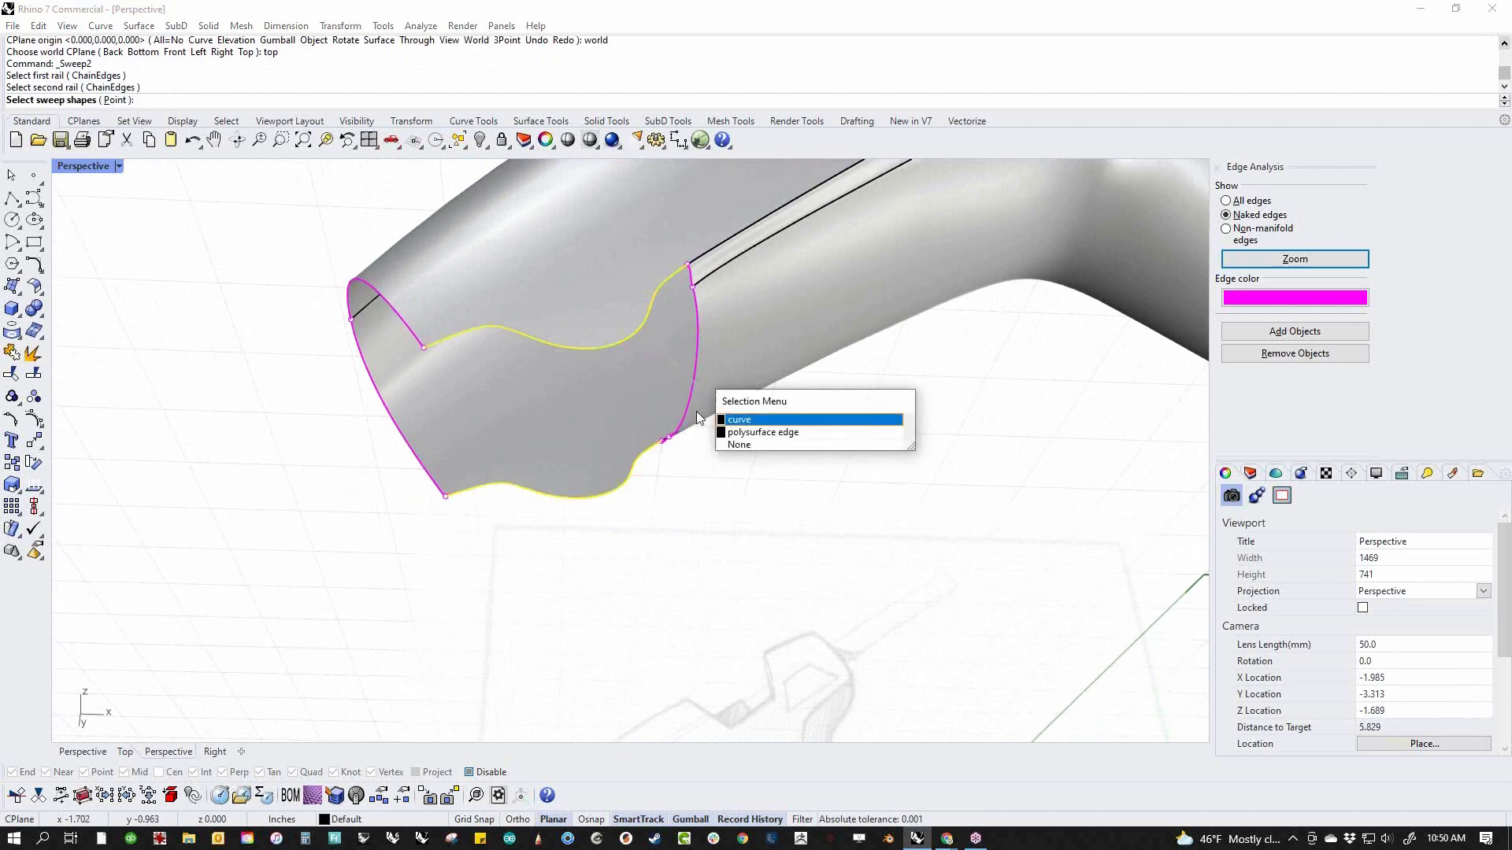
left_click(755, 419)
key("Return")
right_click_drag(726, 489, 664, 511)
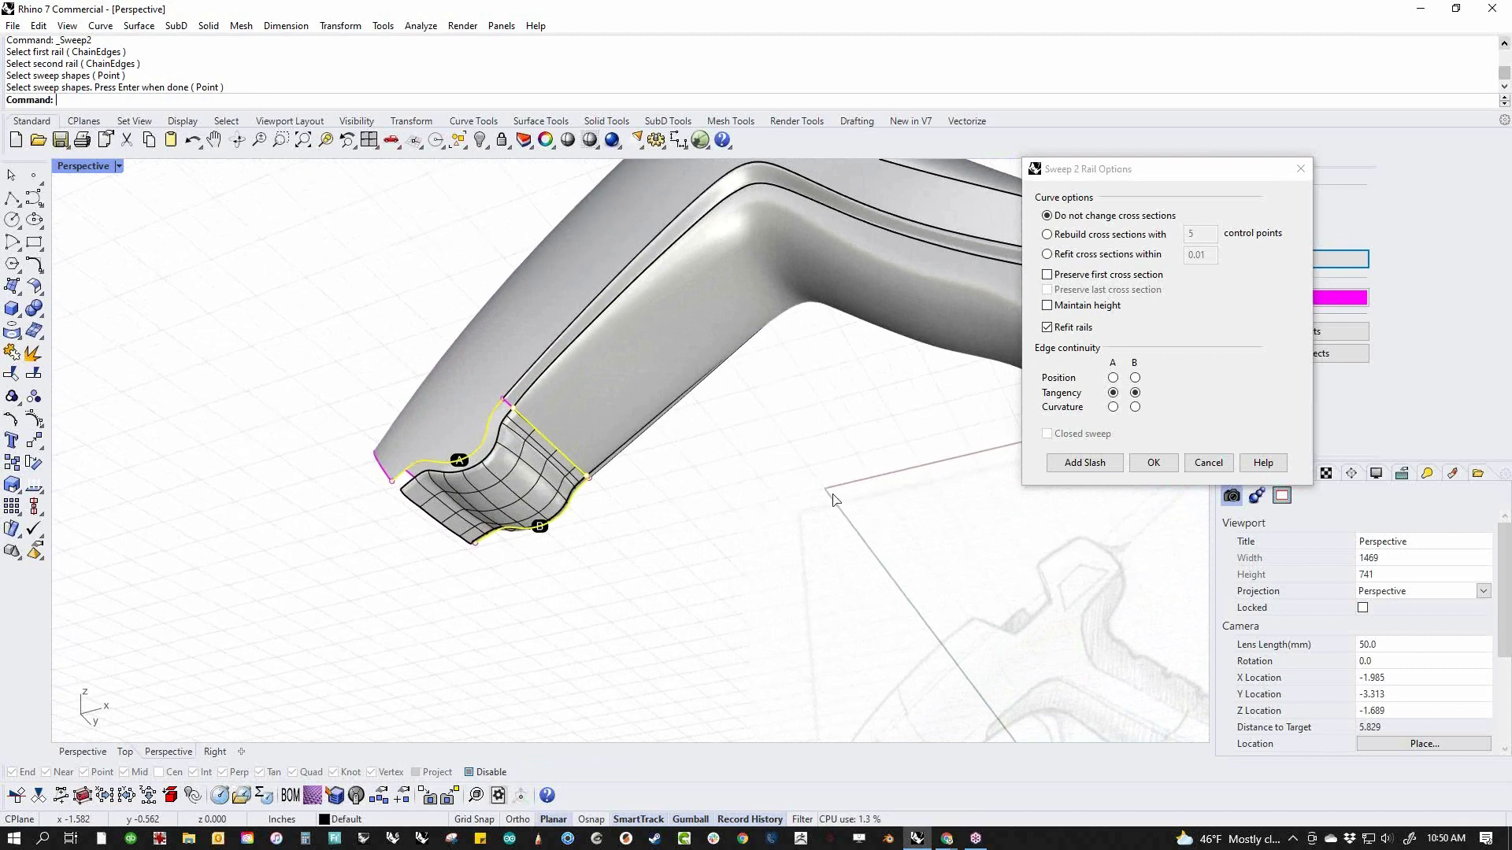
left_click(1153, 462)
Duplicate the swept surface's near side edge as a curve and delete the surface
scroll(442, 484, "up", 5)
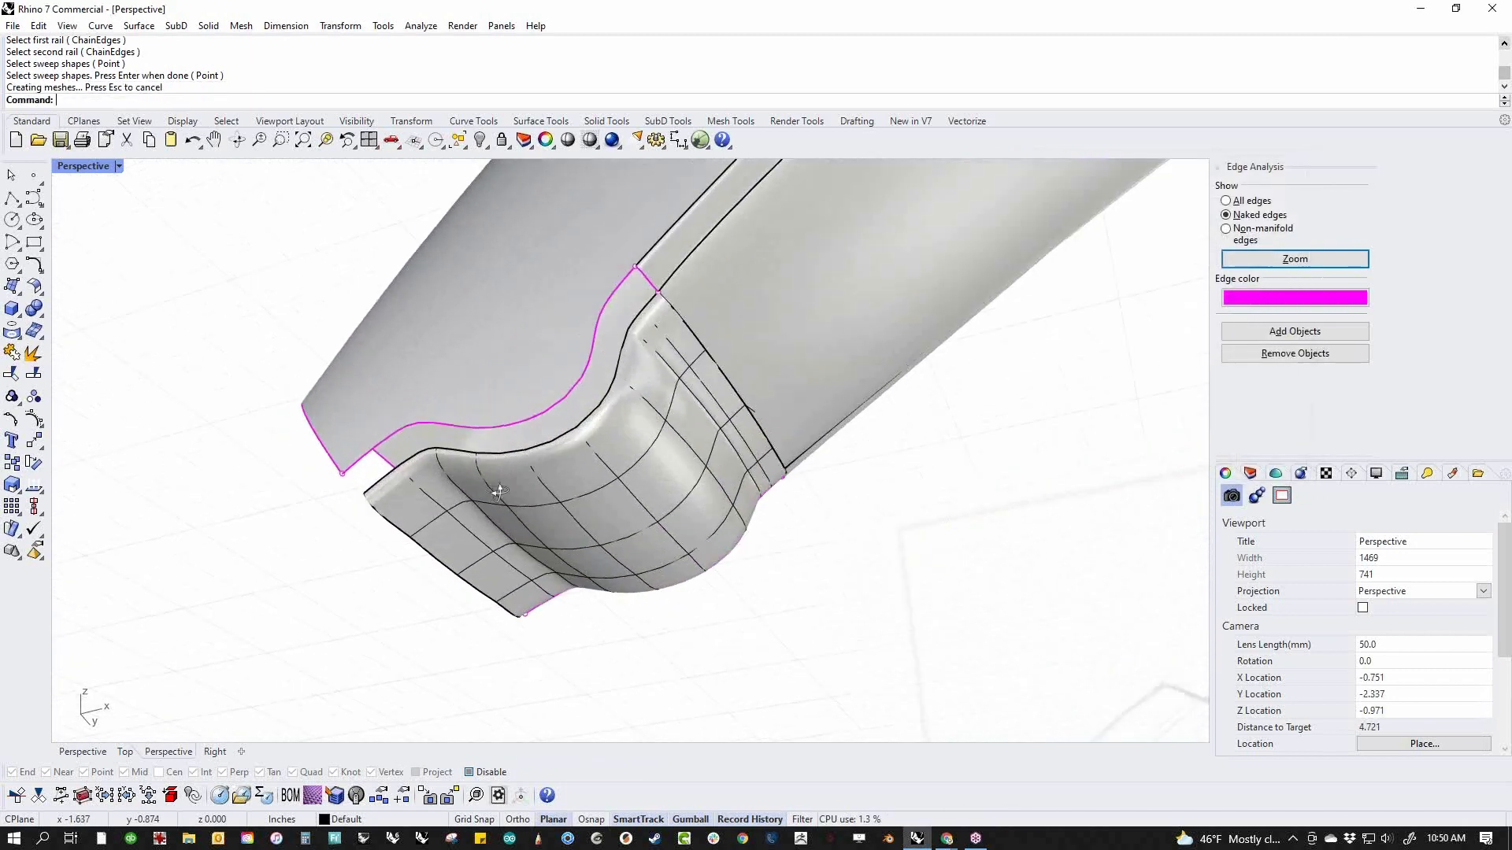
middle_click(596, 502)
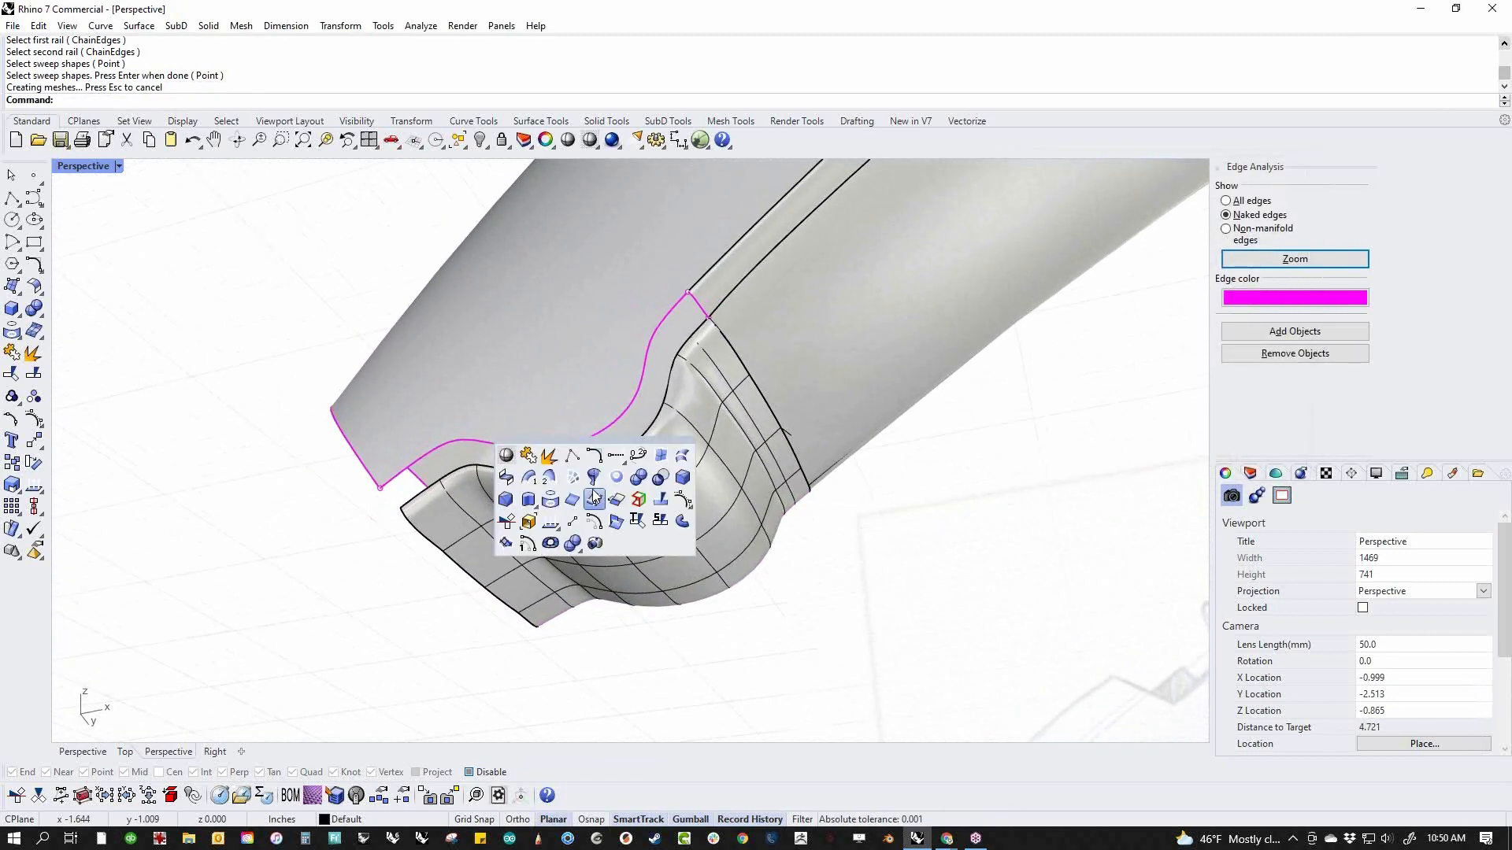
key("Escape")
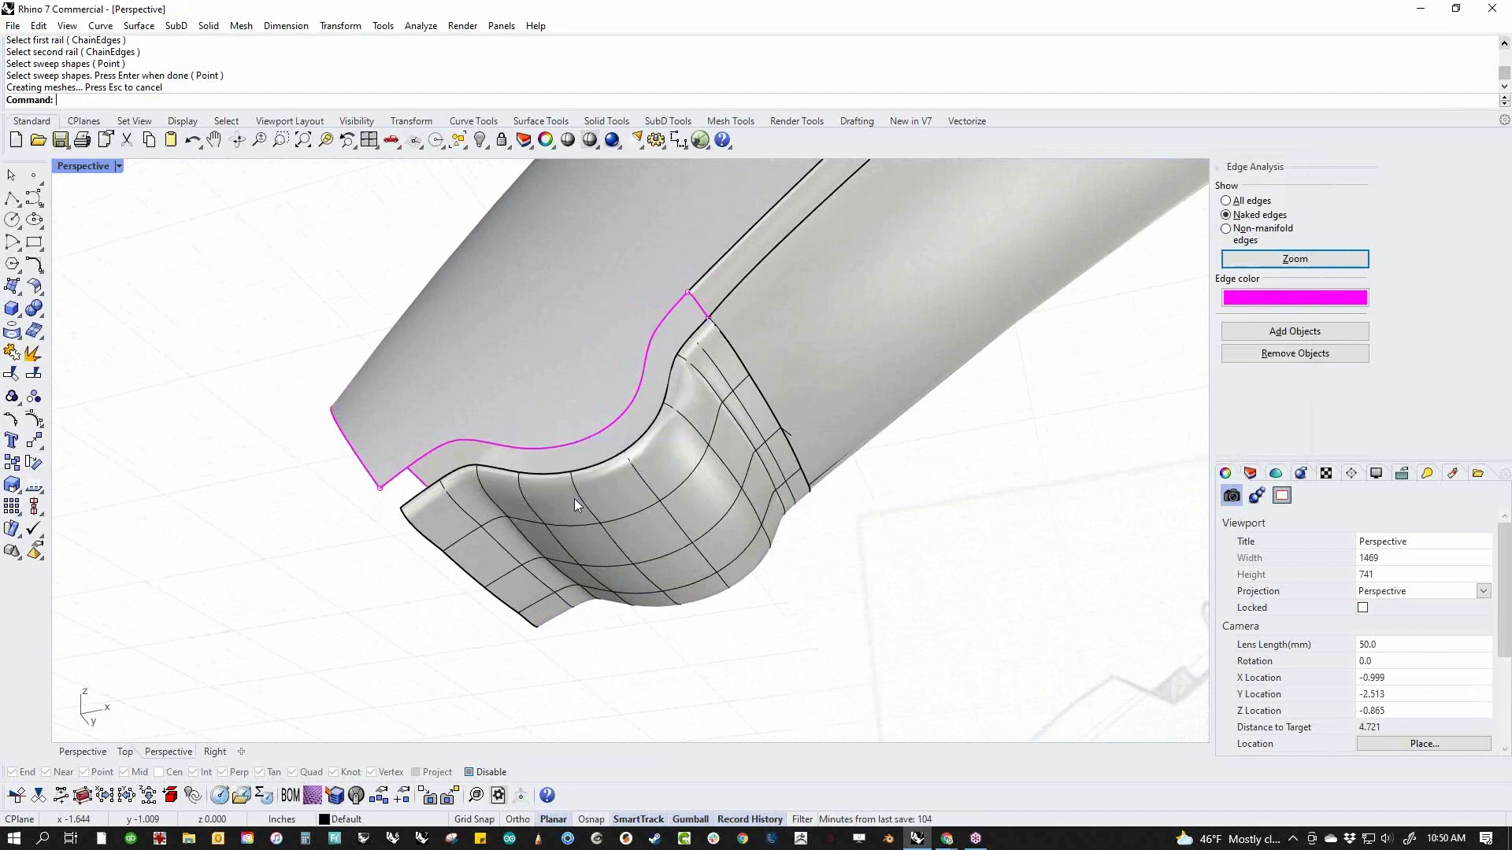
left_click(586, 470)
right_click(588, 467)
left_click(663, 517)
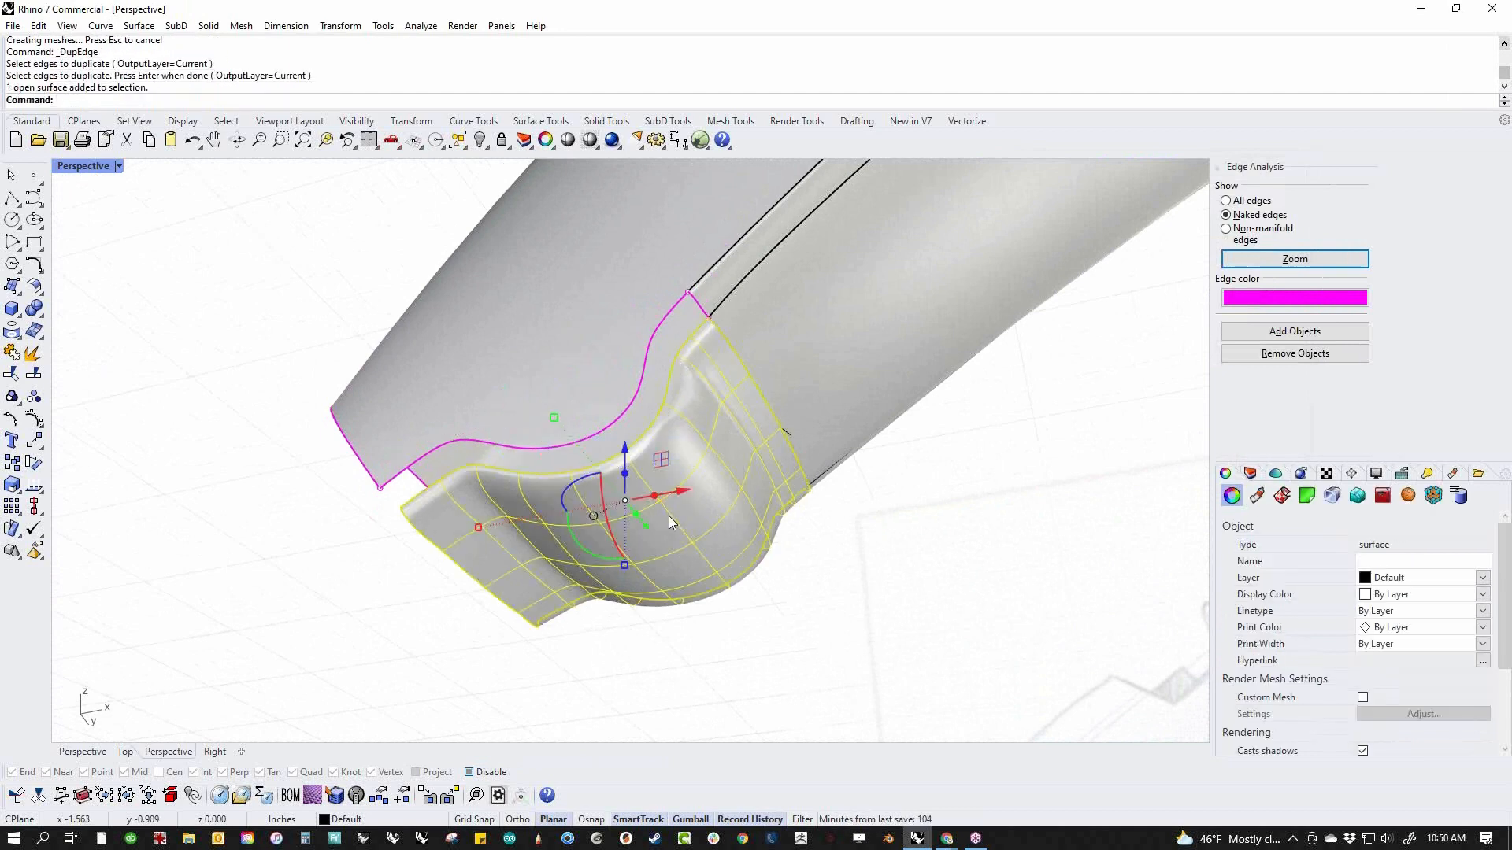
key("Delete")
Rebuild the duplicated wavy edge curve with 10 points at degree 3, preserving its end tangent directions
left_click(607, 471)
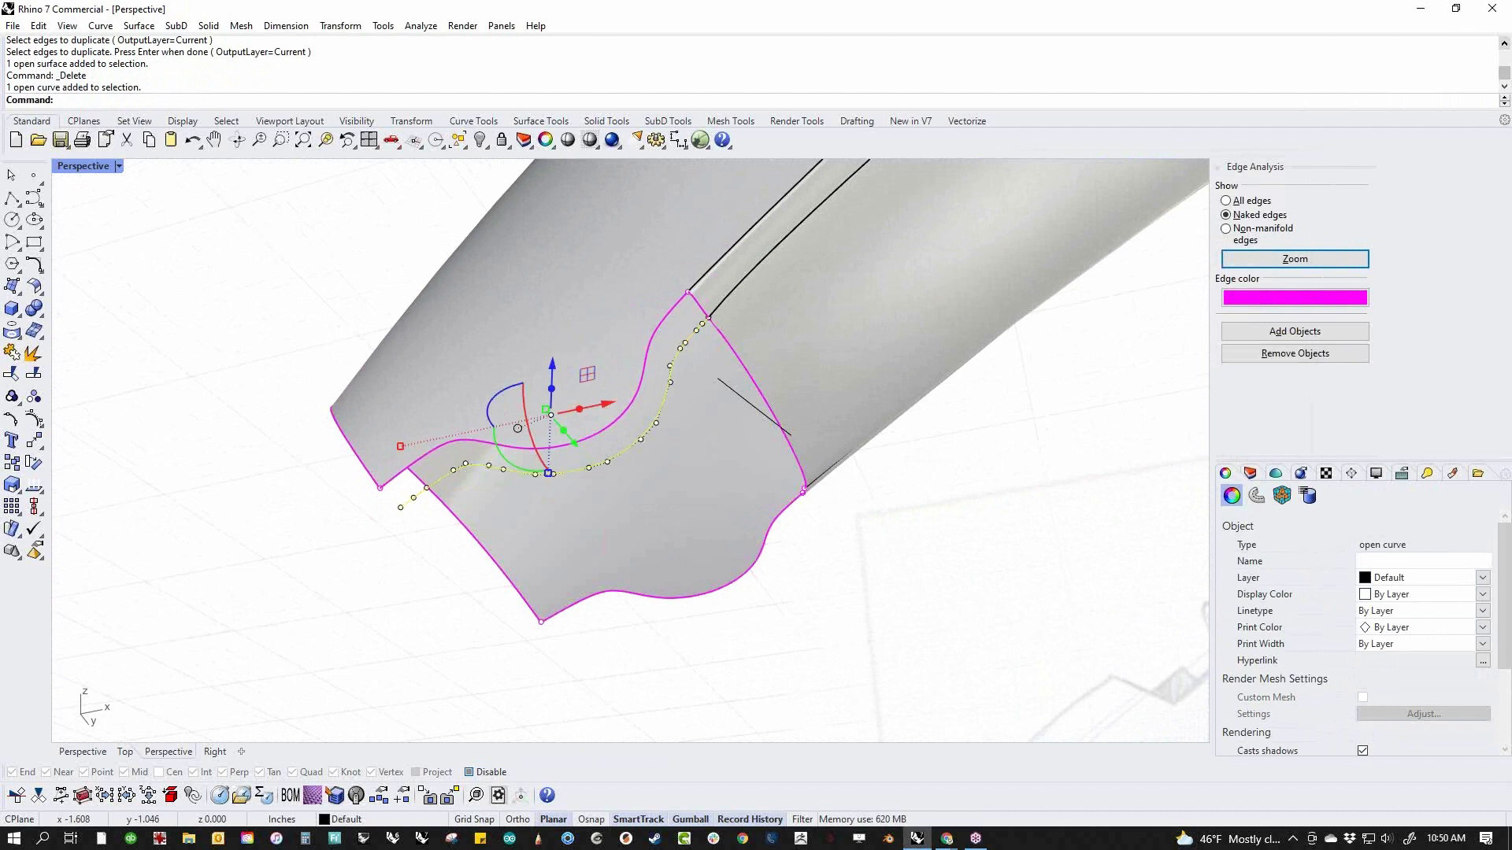
key("Return")
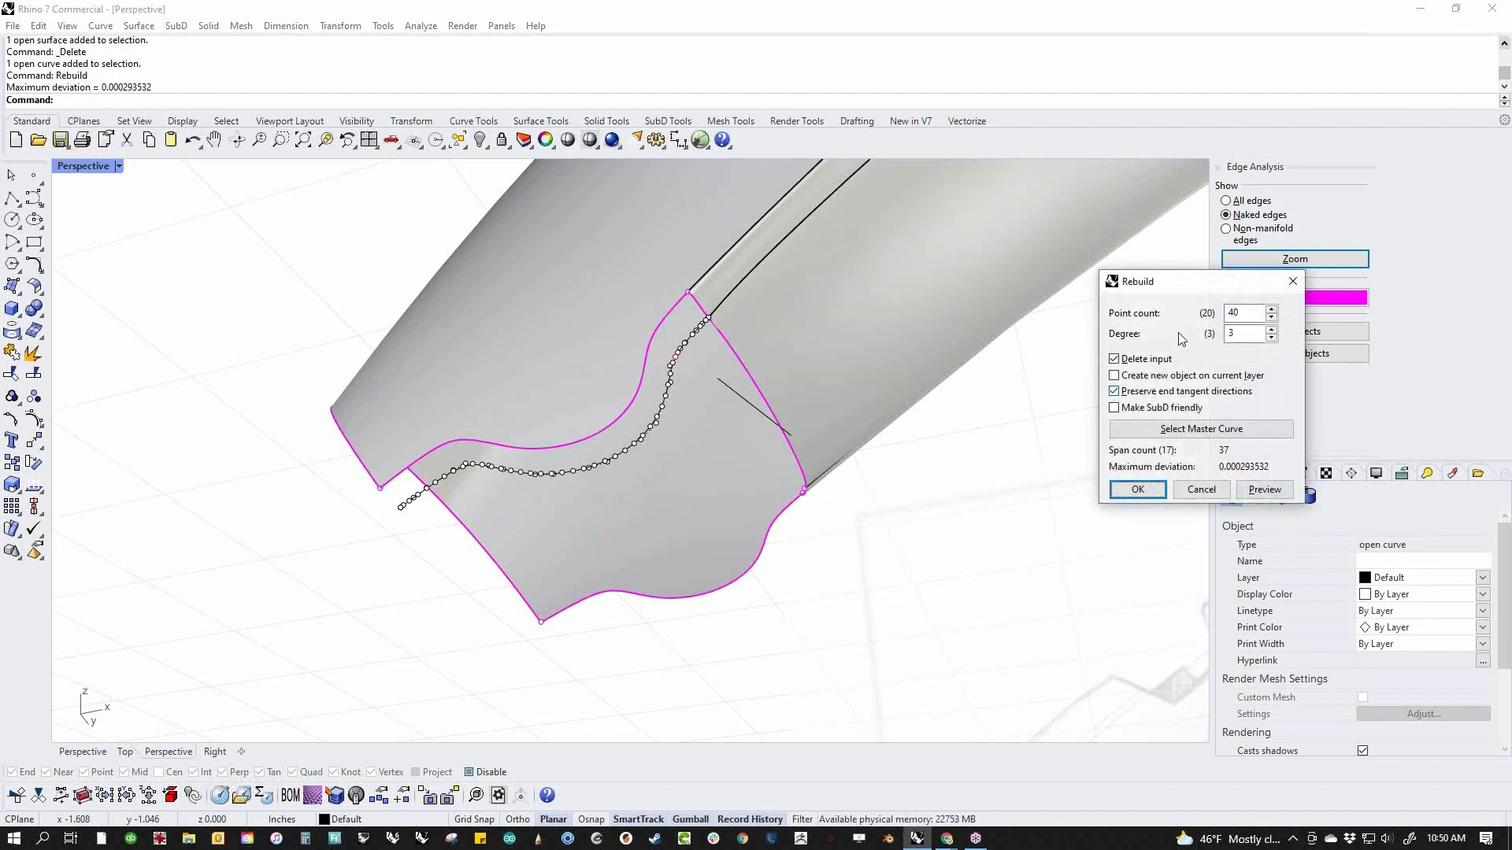
type("1")
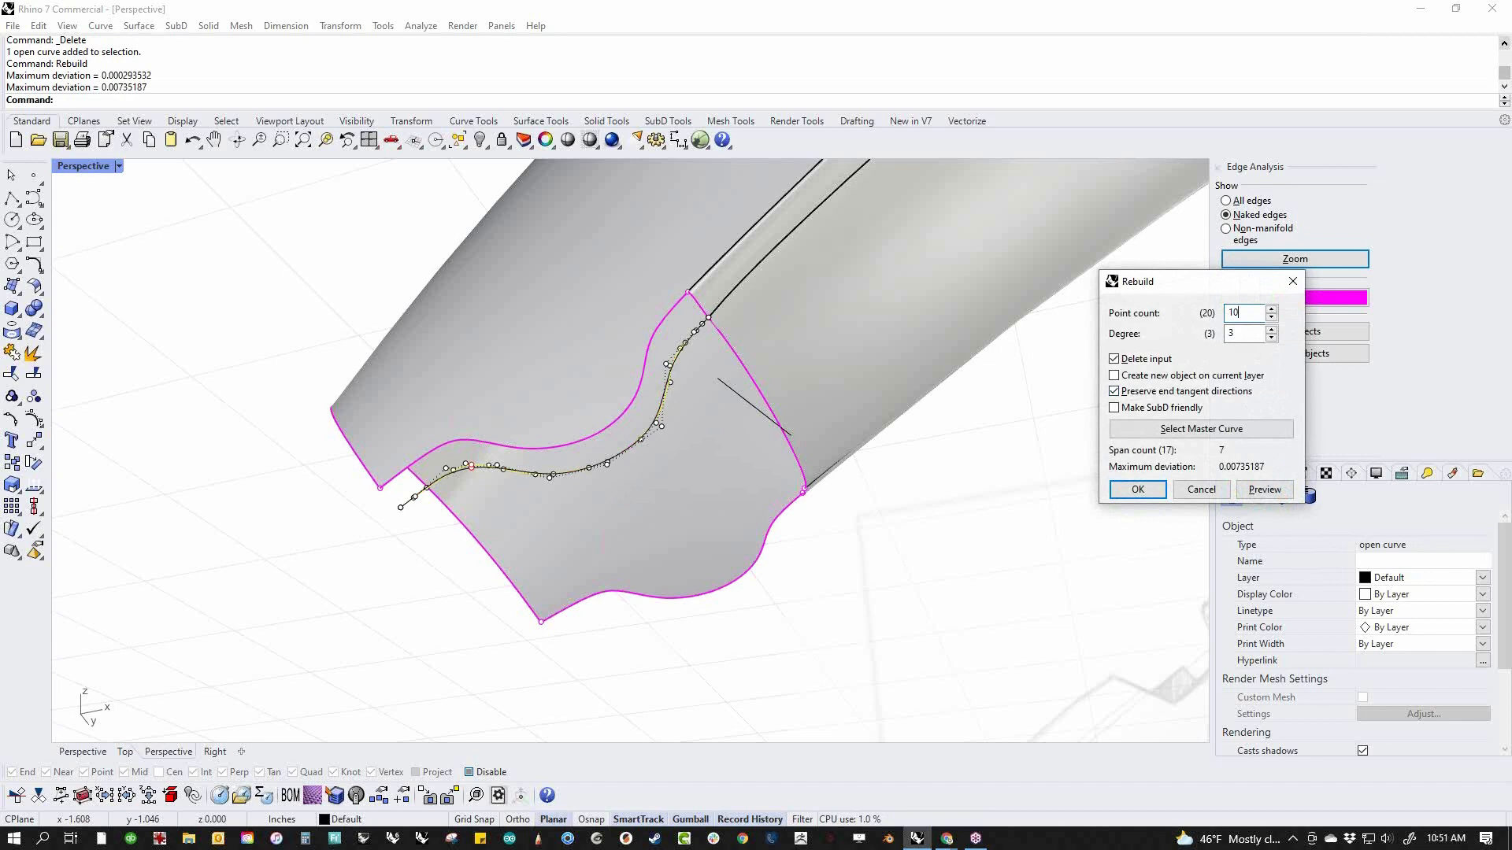
left_click(1139, 491)
Compare the rebuilt curve with the body's wavy lower edge in the front view and return to the perspective view
type("f")
key("Return")
right_click_drag(772, 589, 606, 331)
scroll(634, 465, "up", 3)
left_click(693, 459)
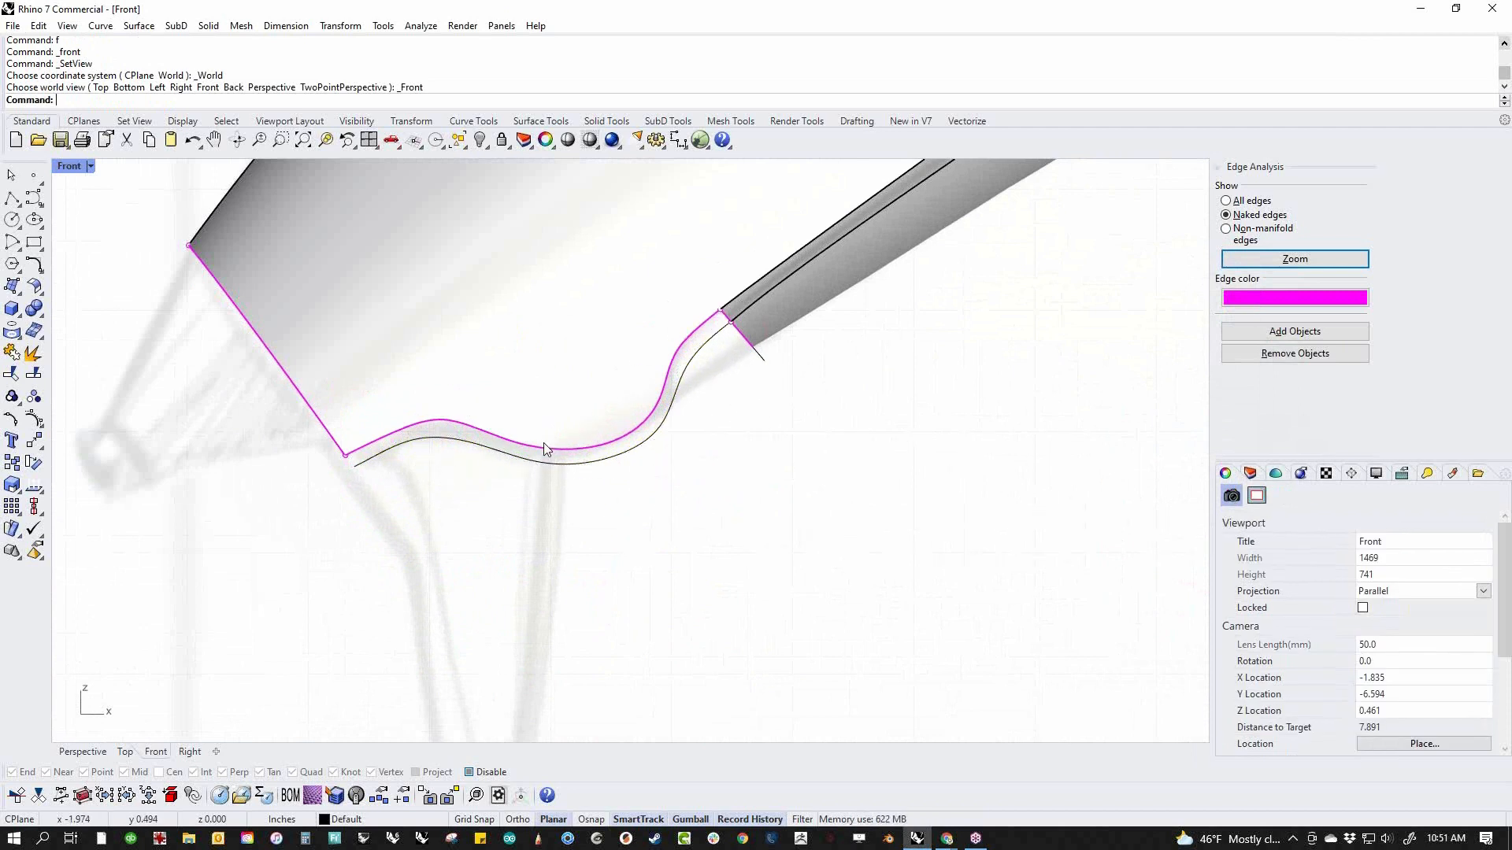
scroll(756, 337, "up", 3)
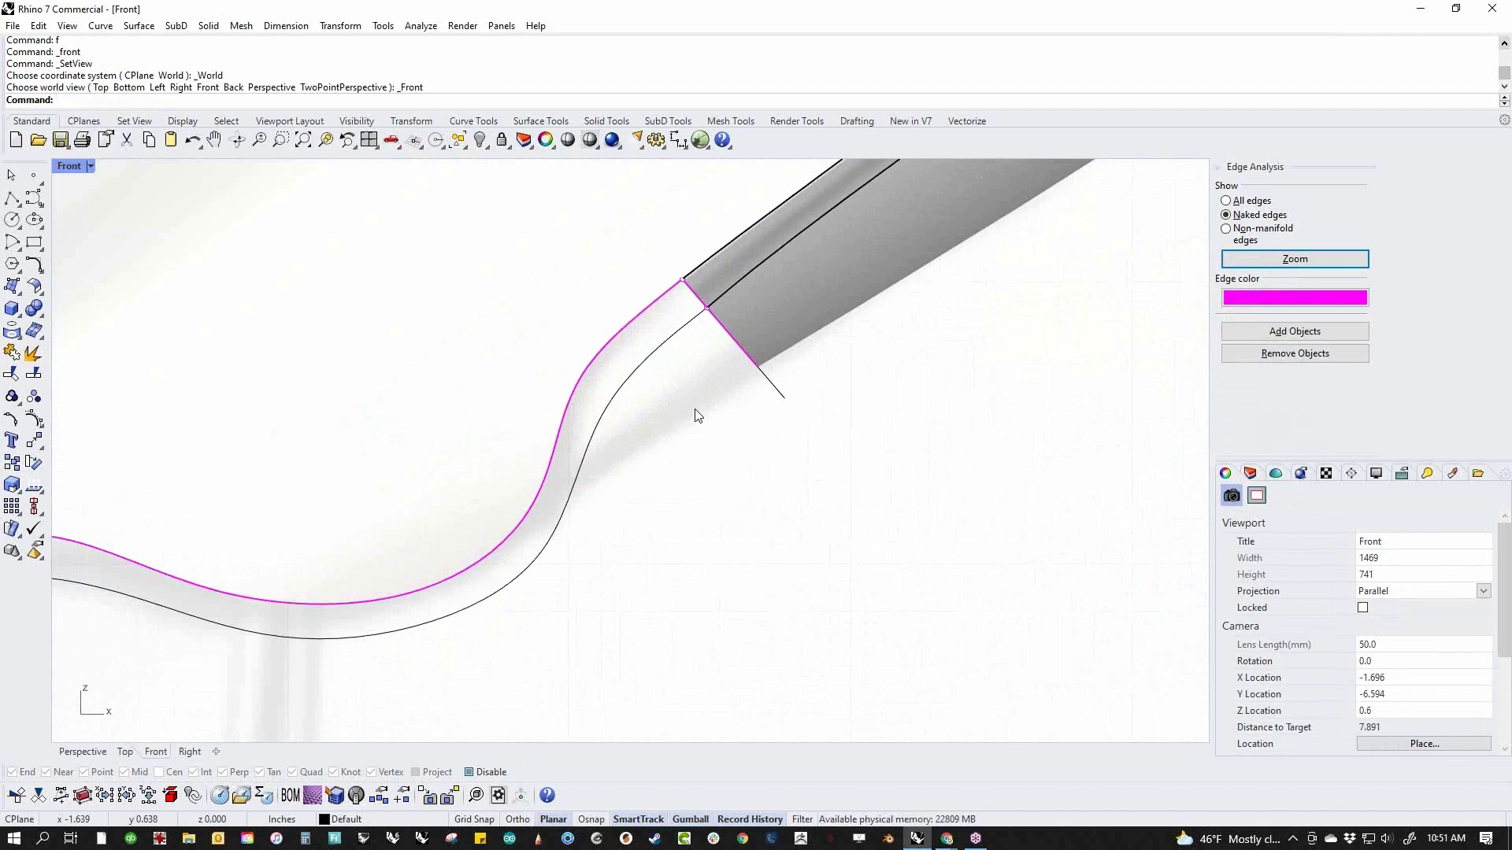
scroll(695, 416, "down", 5)
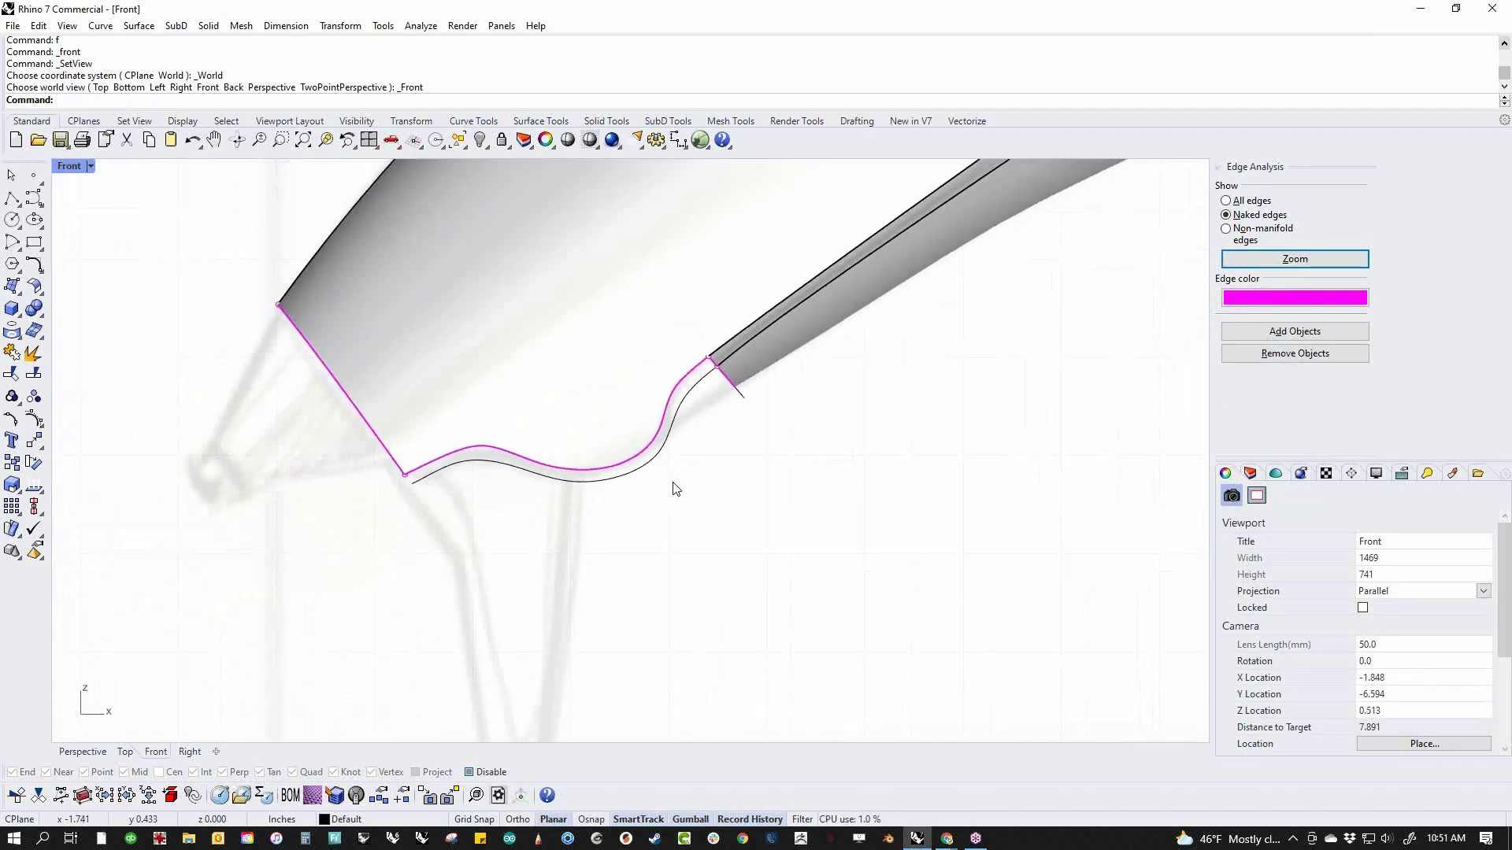
type("p")
key("Return")
Match the rebuilt curve's rear end to the grip's adjoining edge with Tangency continuity, preserving nothing at the other end
right_click_drag(652, 525, 675, 556)
scroll(647, 454, "up", 5)
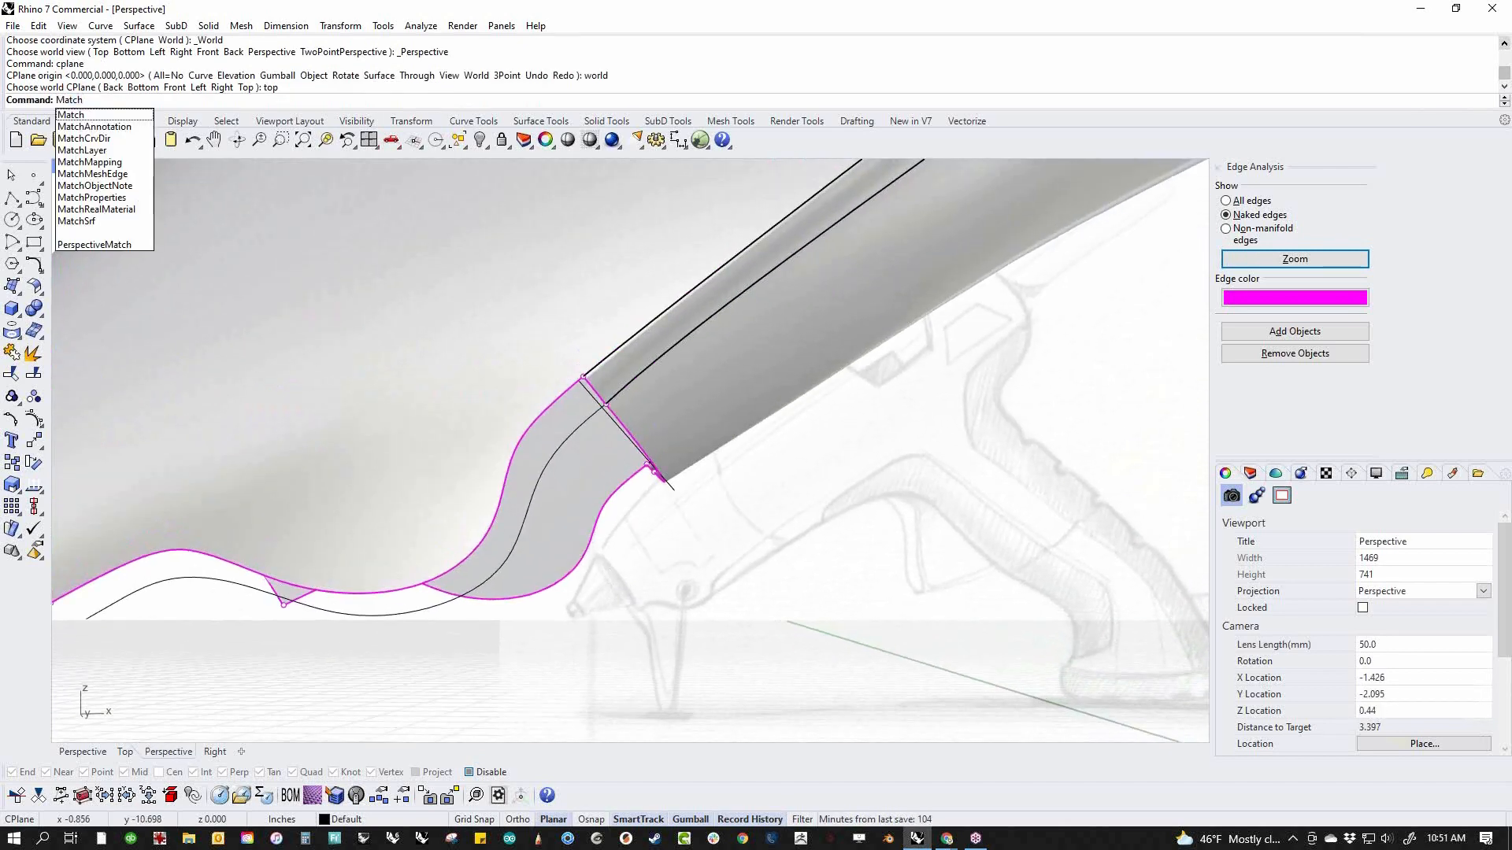
key("Return")
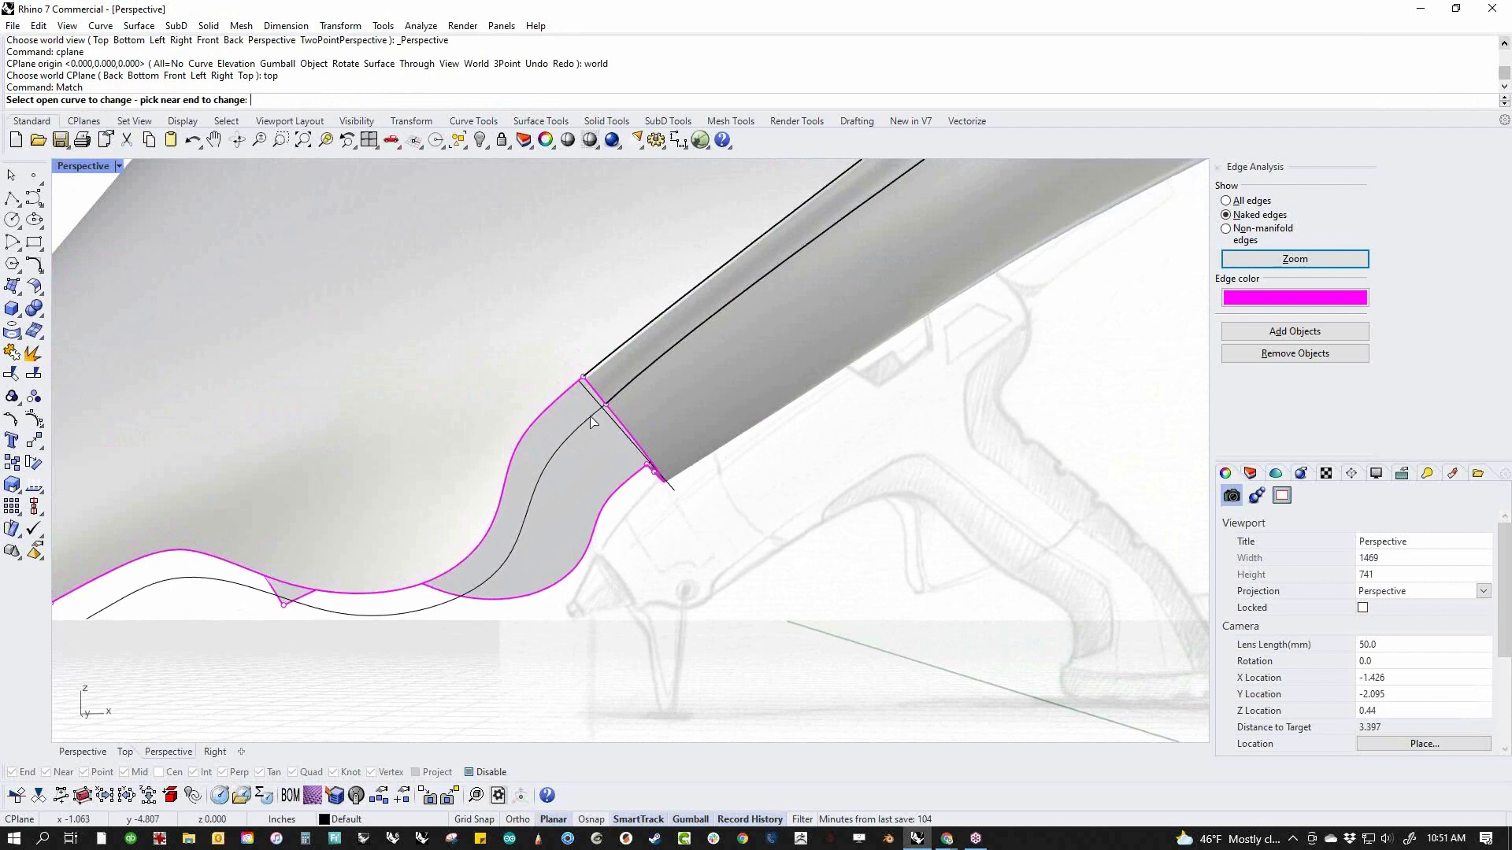
left_click(593, 419)
left_click(622, 427)
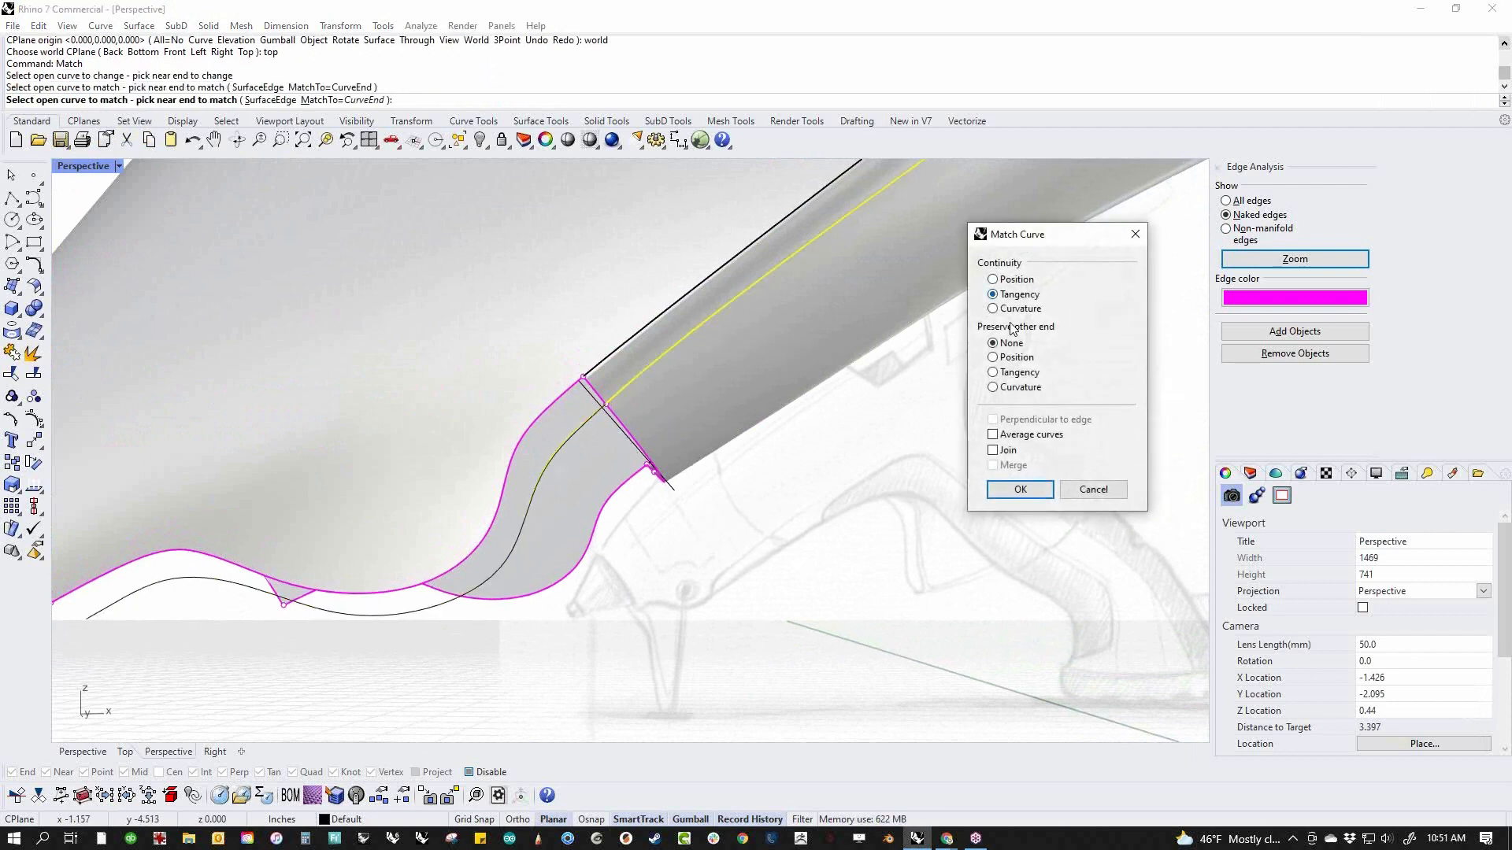
left_click(1038, 490)
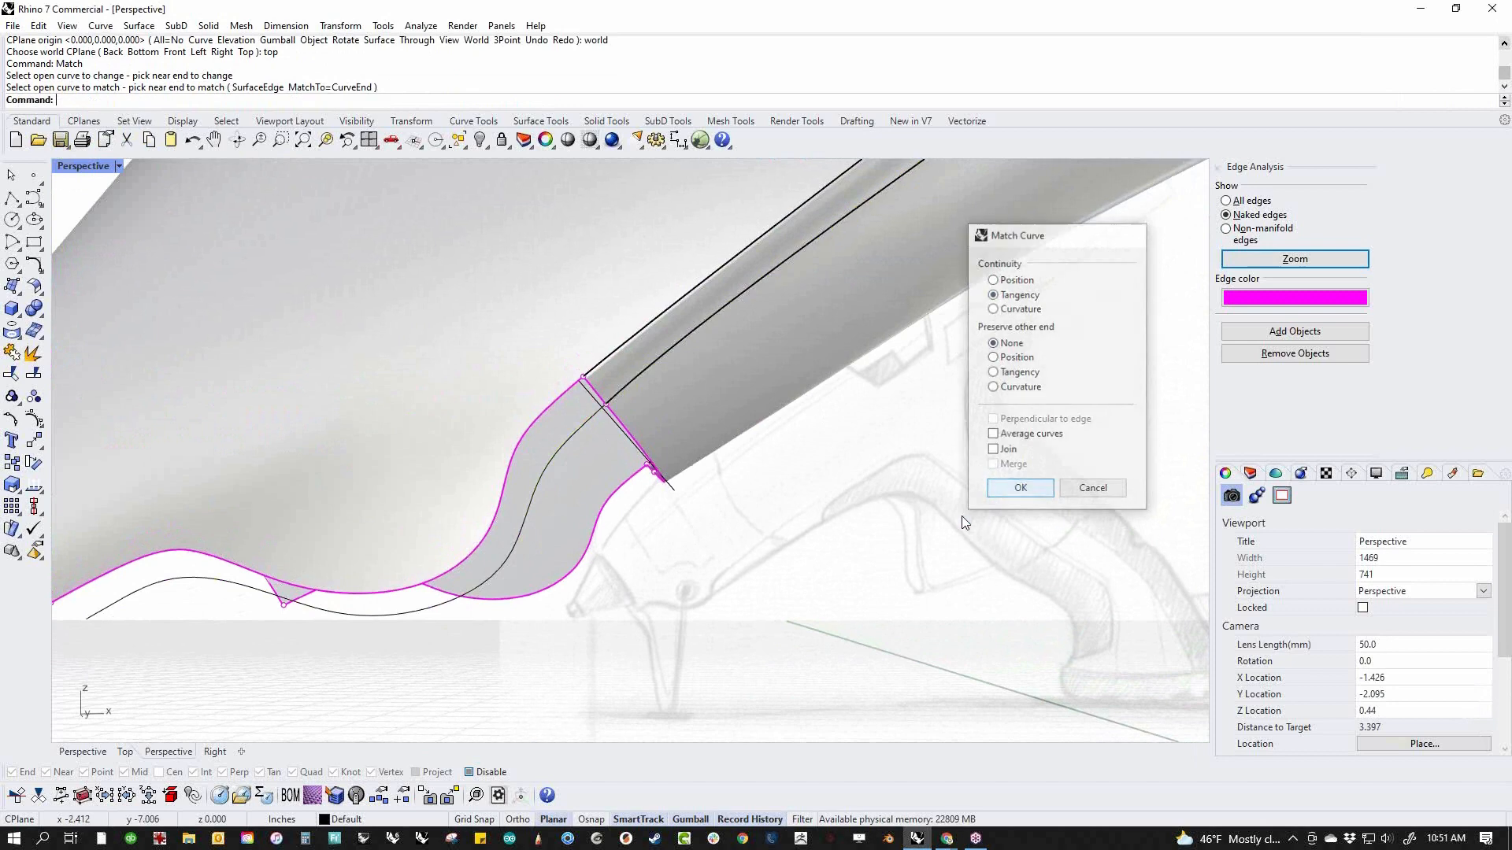
Mirror a copy of the matched curve across the body's centre plane, starting the mirror plane at the origin
right_click_drag(866, 566, 772, 617)
left_click(493, 567)
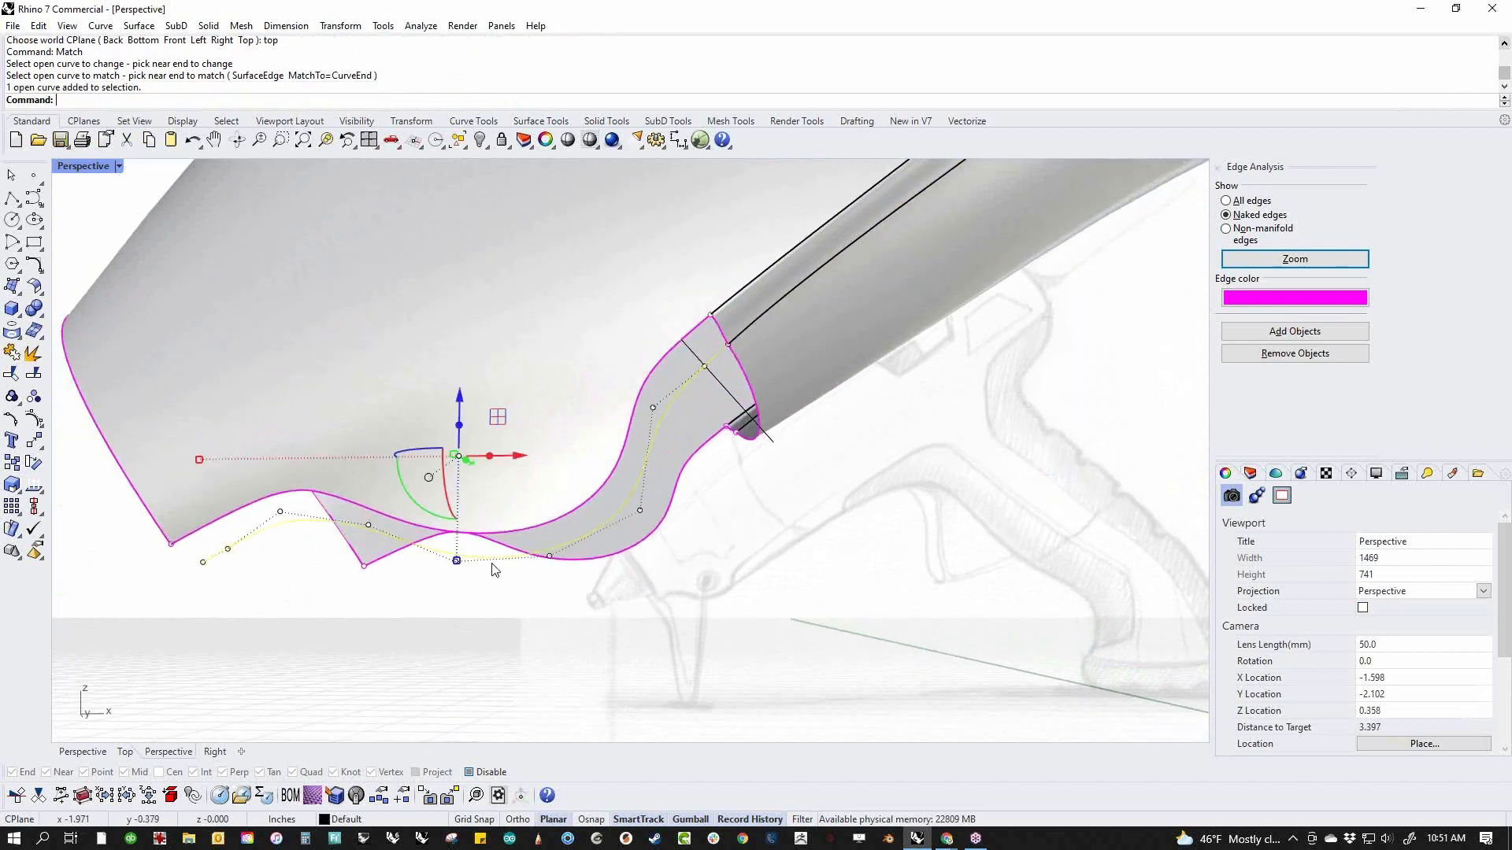
type("M")
key("Return")
type("0")
key("Return")
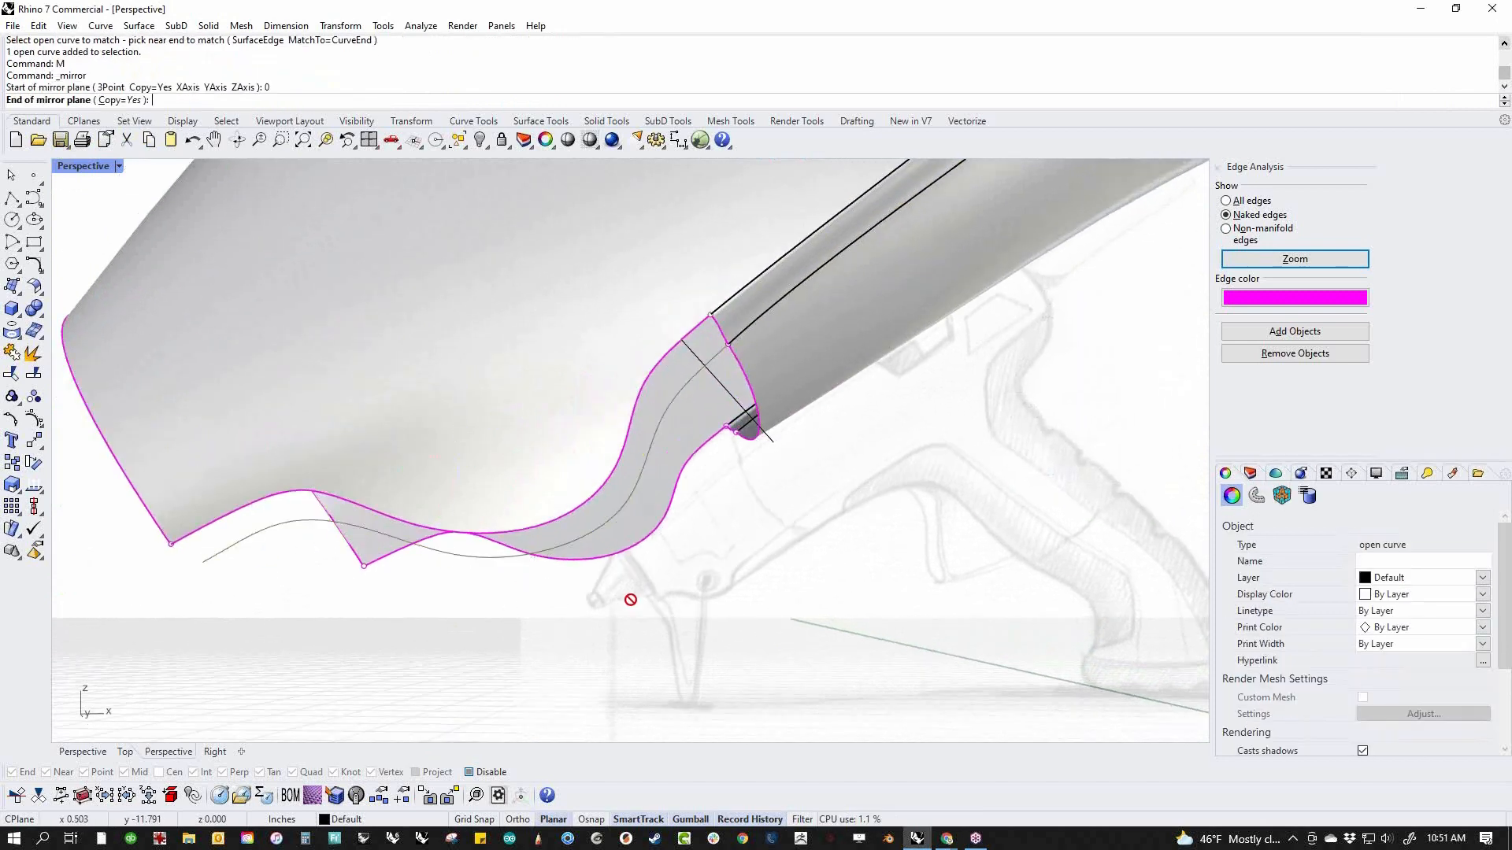
scroll(662, 588, "down", 15)
right_click_drag(662, 588, 757, 555)
left_click(649, 666, "shift")
left_click(600, 702)
Sweep the grip's front edge along the matched curve and its mirrored copy, leaving the cross sections unchanged
scroll(670, 622, "up", 10)
middle_click(755, 556)
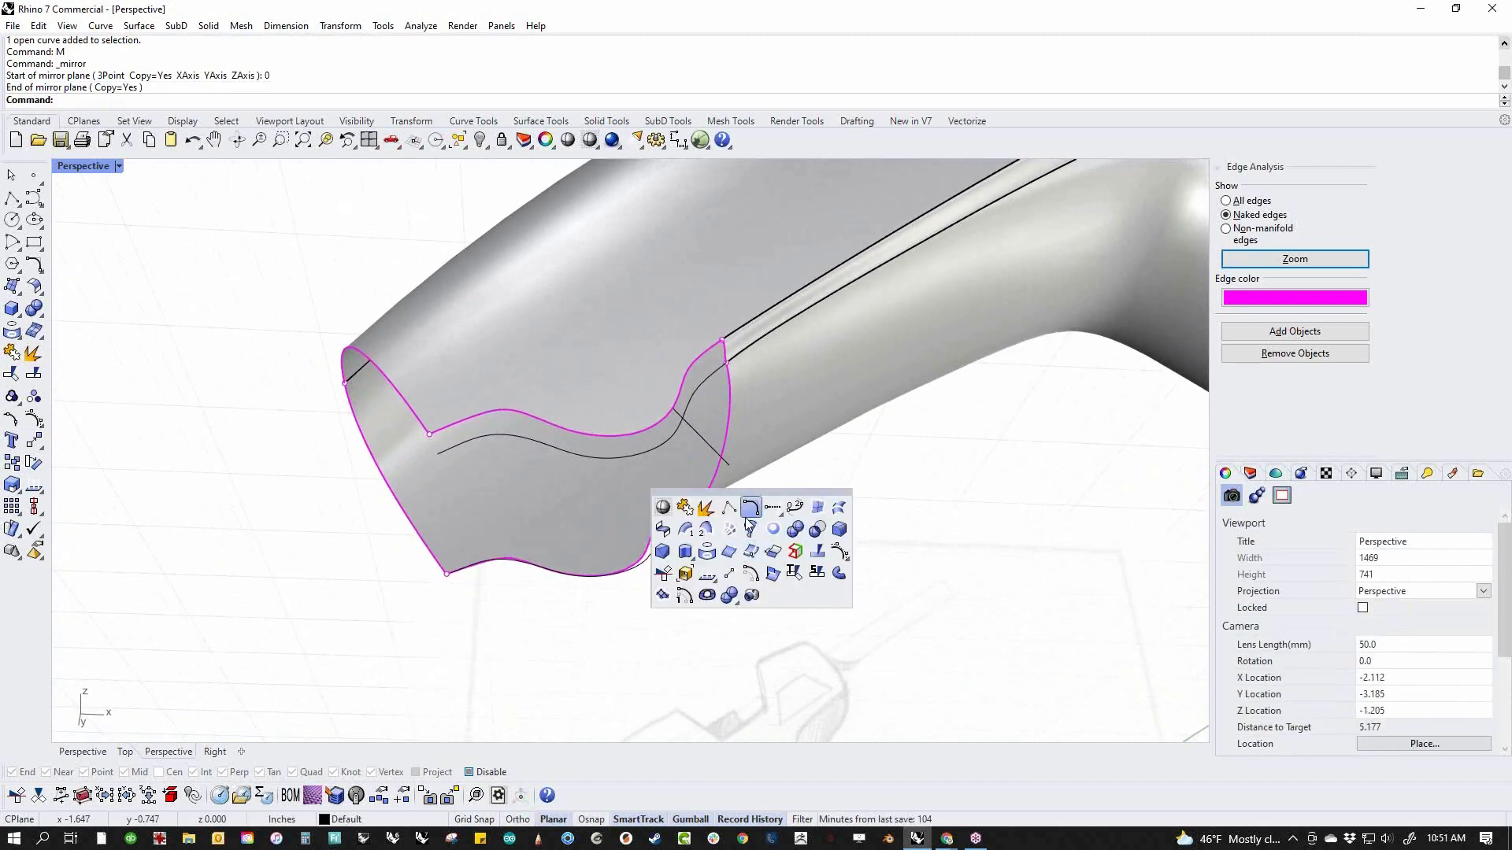
left_click(711, 540)
left_click(683, 394)
left_click(670, 540)
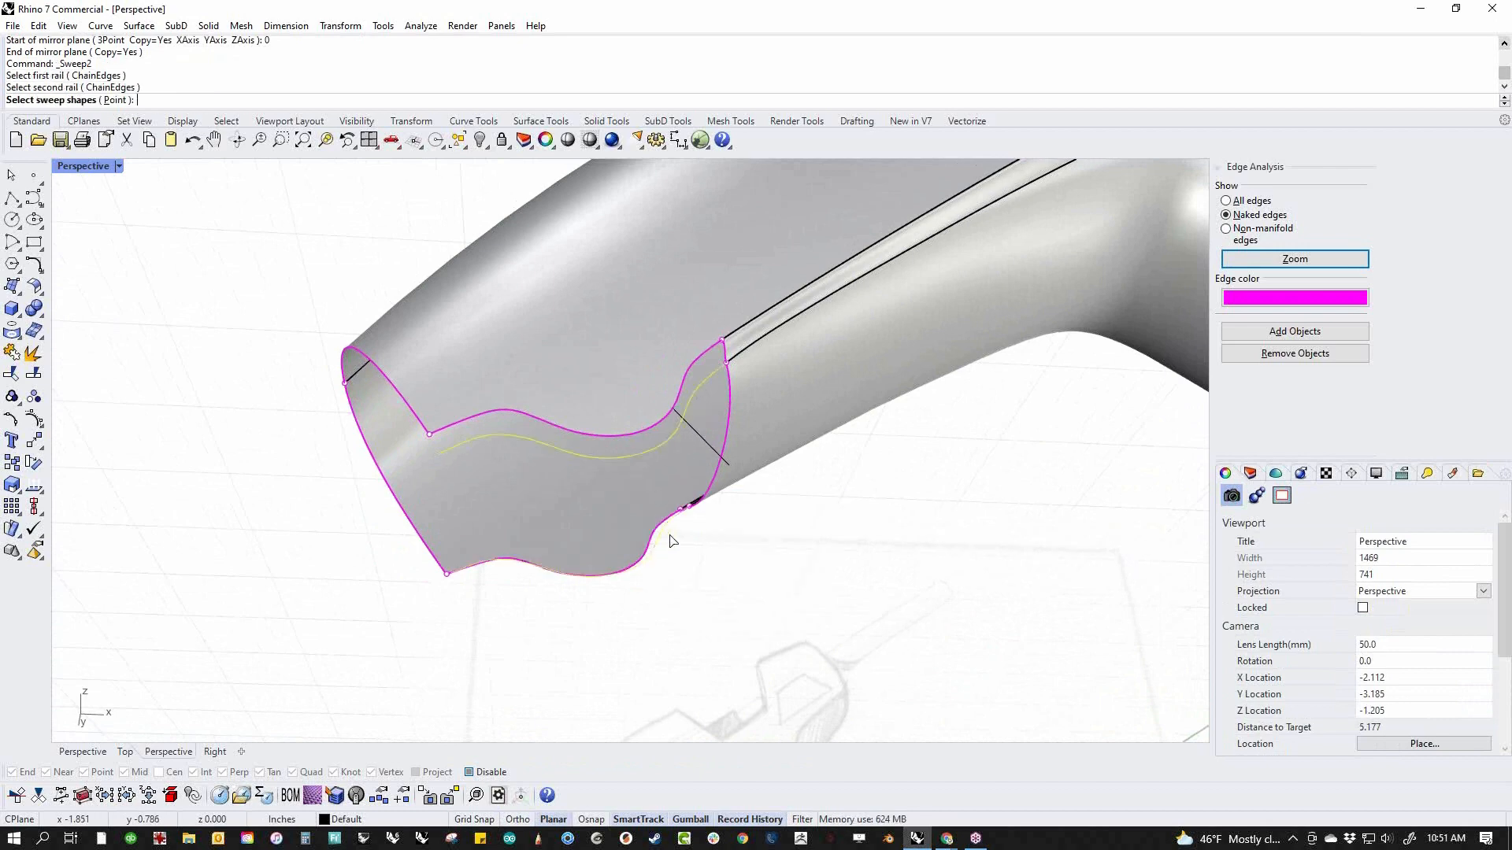
left_click(715, 475)
right_click(772, 564)
right_click_drag(773, 563, 693, 582)
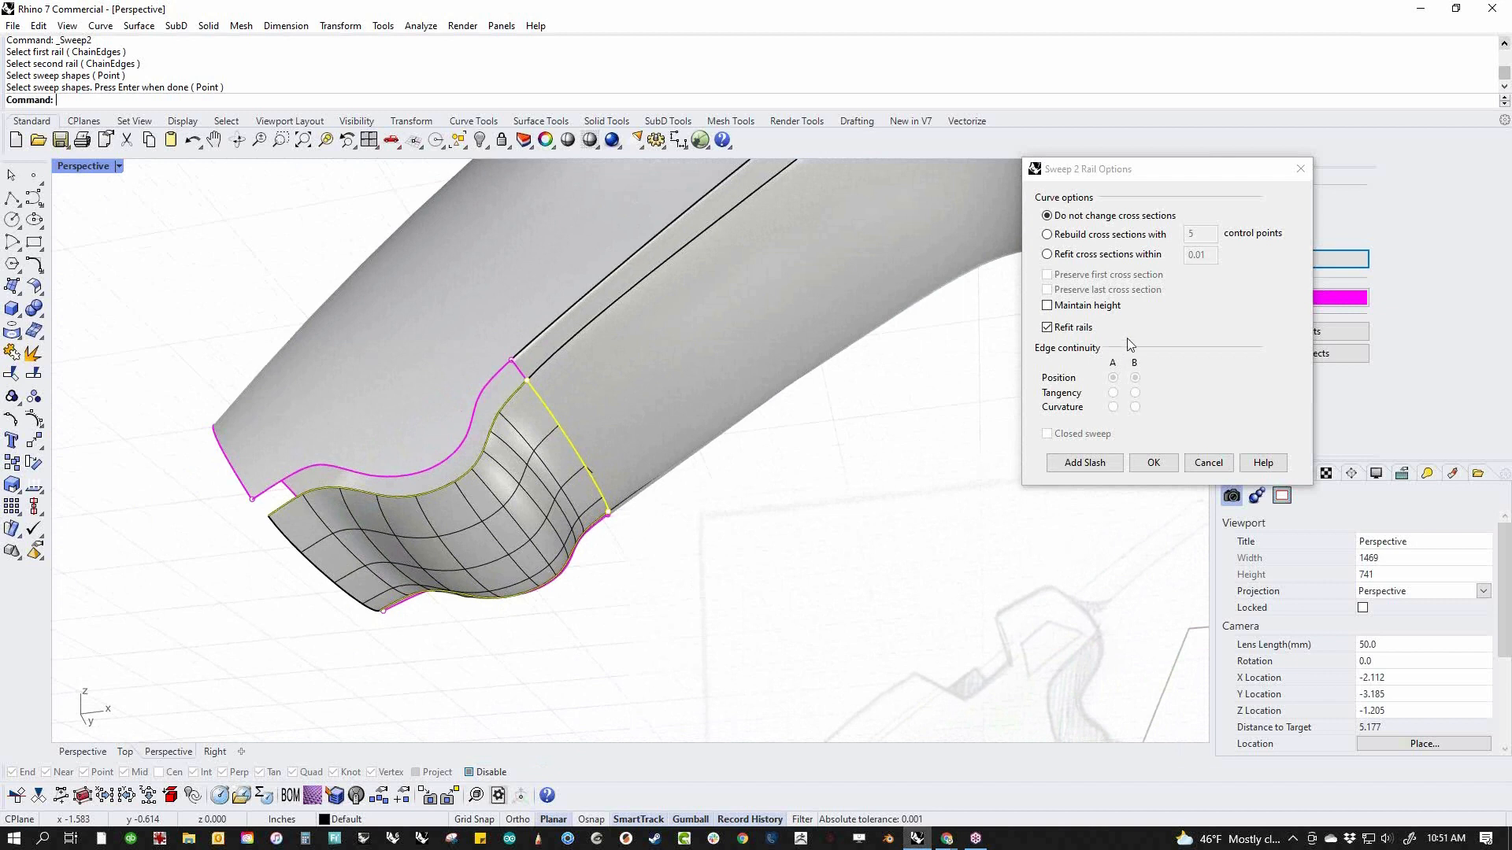
left_click(1106, 235)
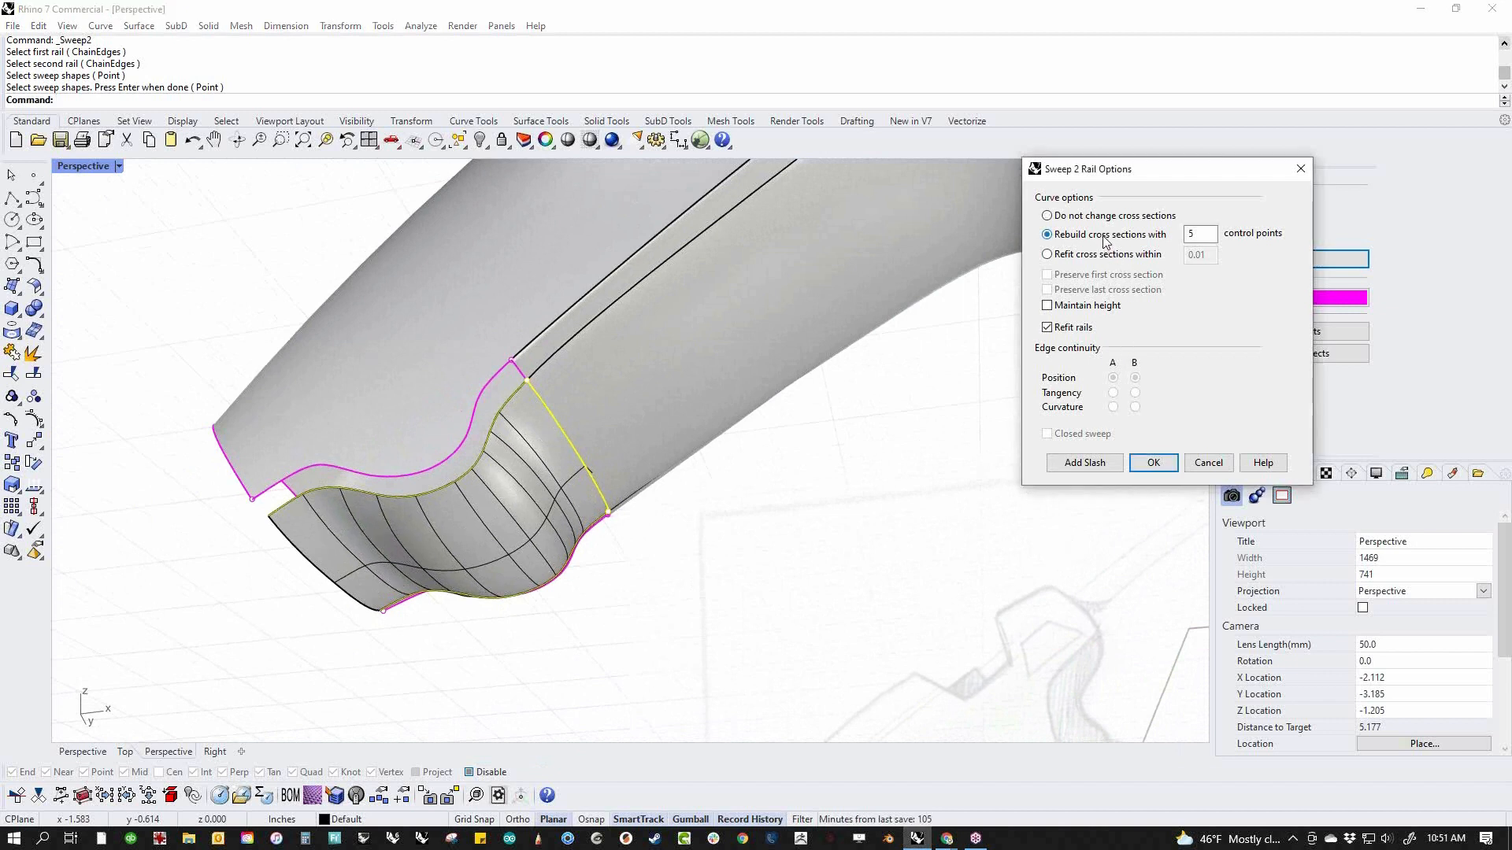
left_click(1095, 219)
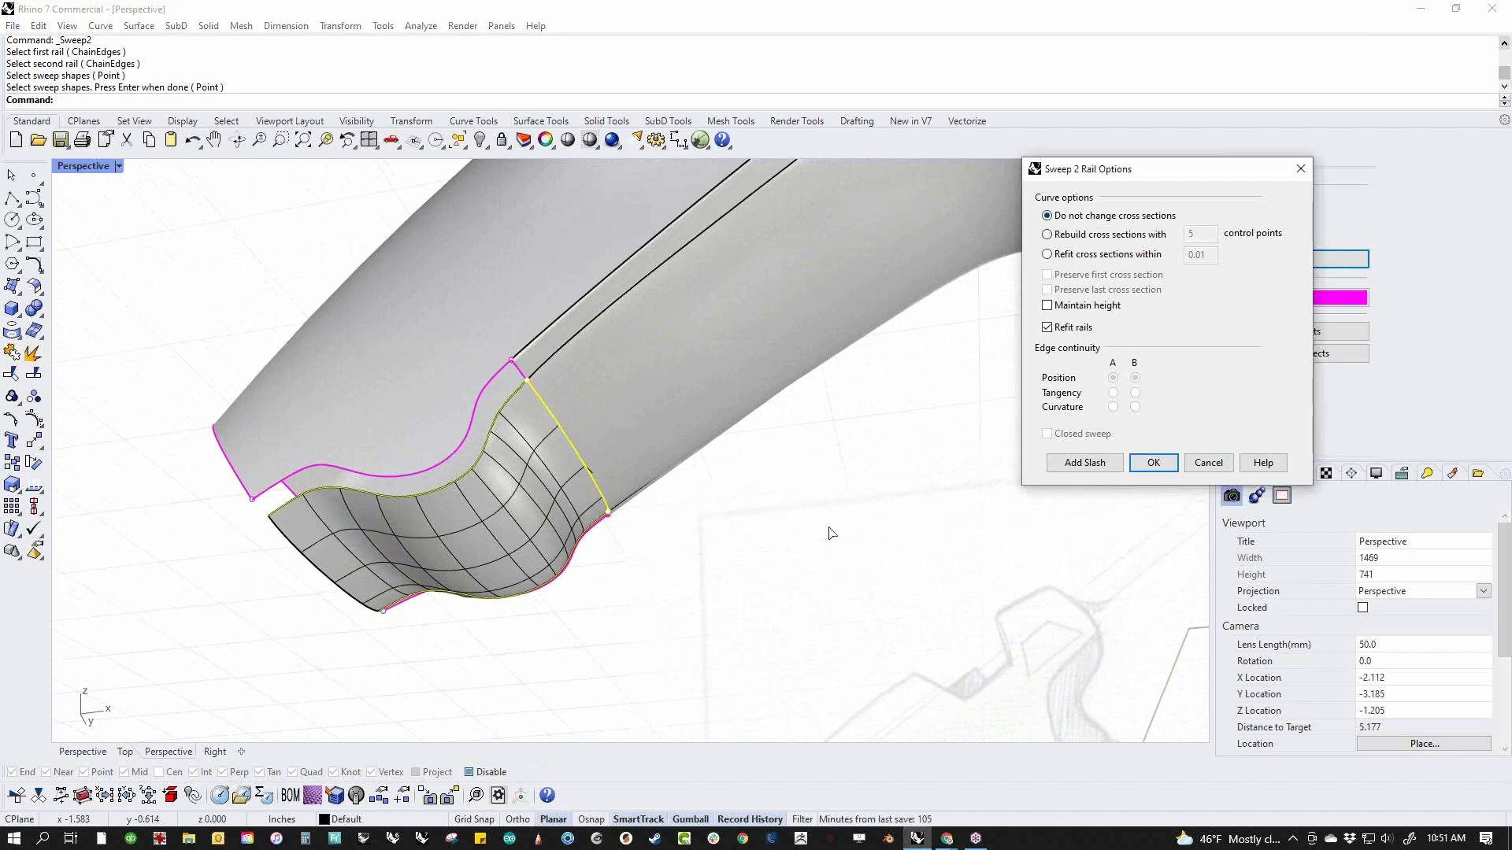
left_click(1152, 463)
Set up a two-rail sweep between the body's wavy edge and the underside surface's near edge, using the short blend edge as profile
right_click_drag(739, 564, 803, 569)
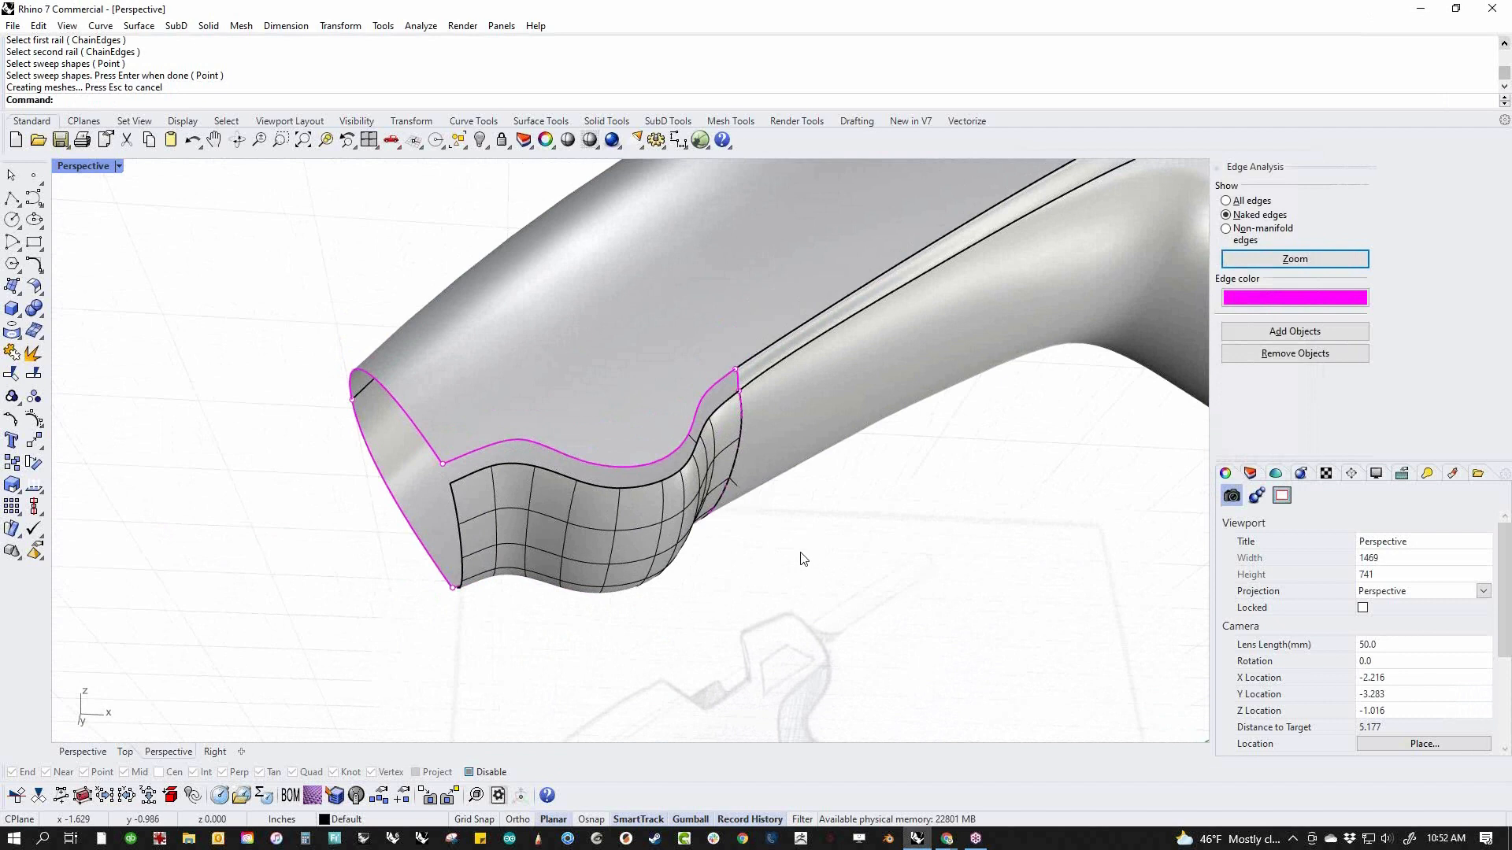
right_click_drag(788, 567, 803, 567)
middle_click(803, 567)
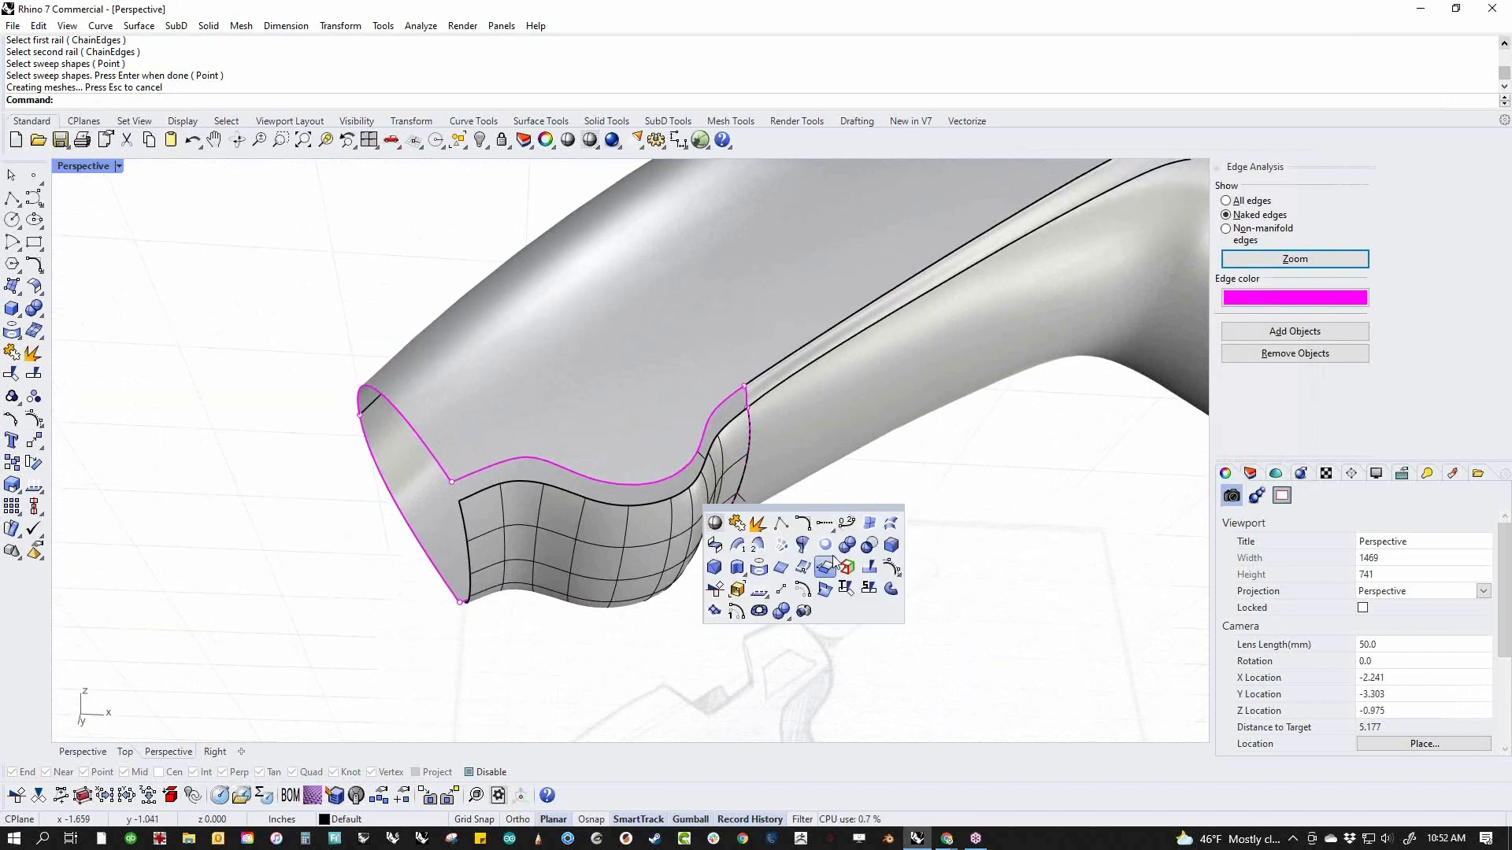
left_click(759, 547)
left_click(680, 473)
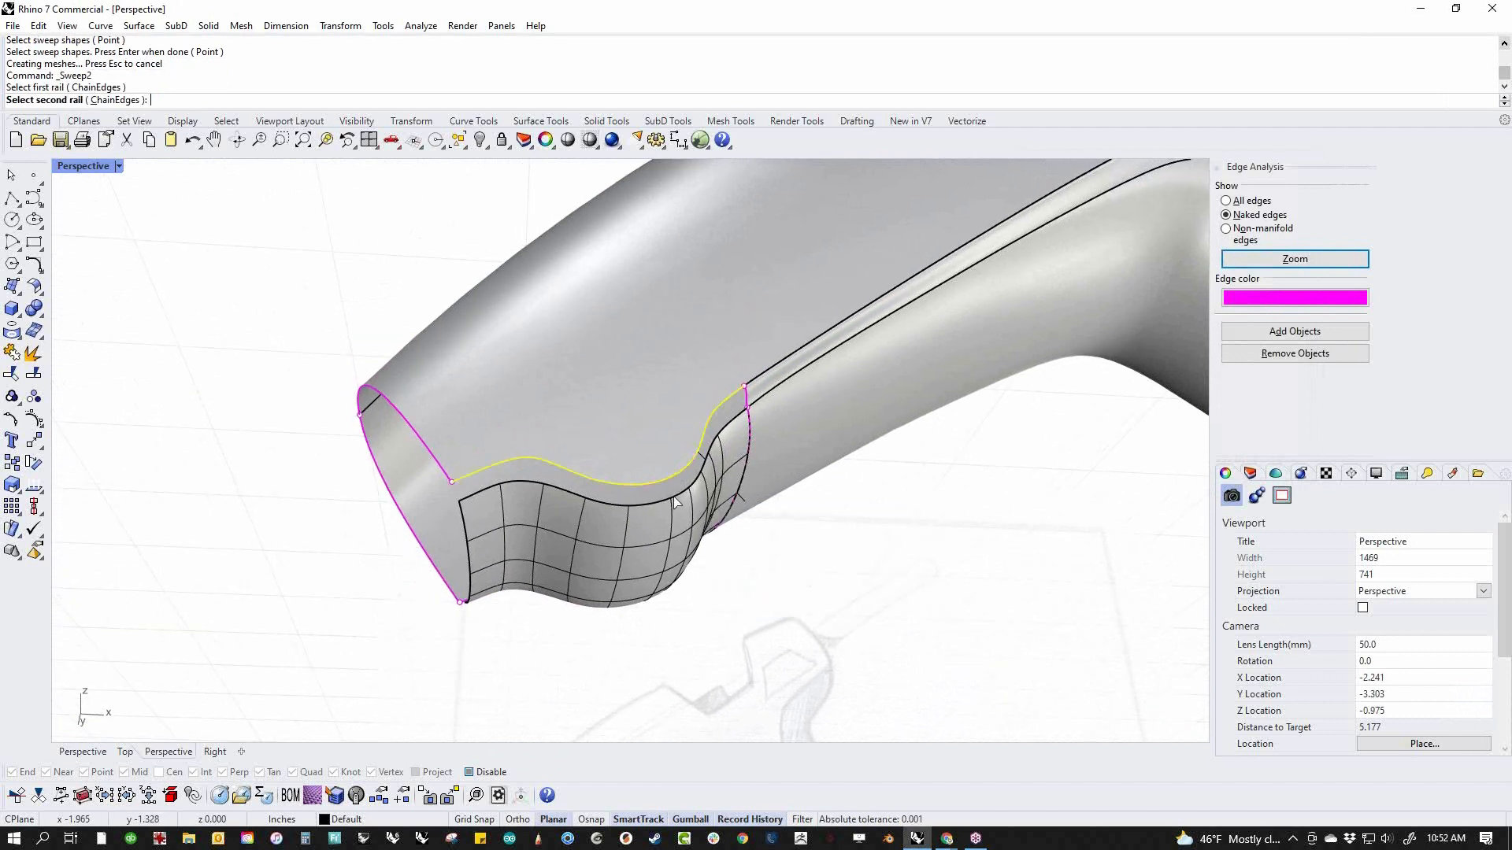
left_click(699, 510)
left_click(734, 555)
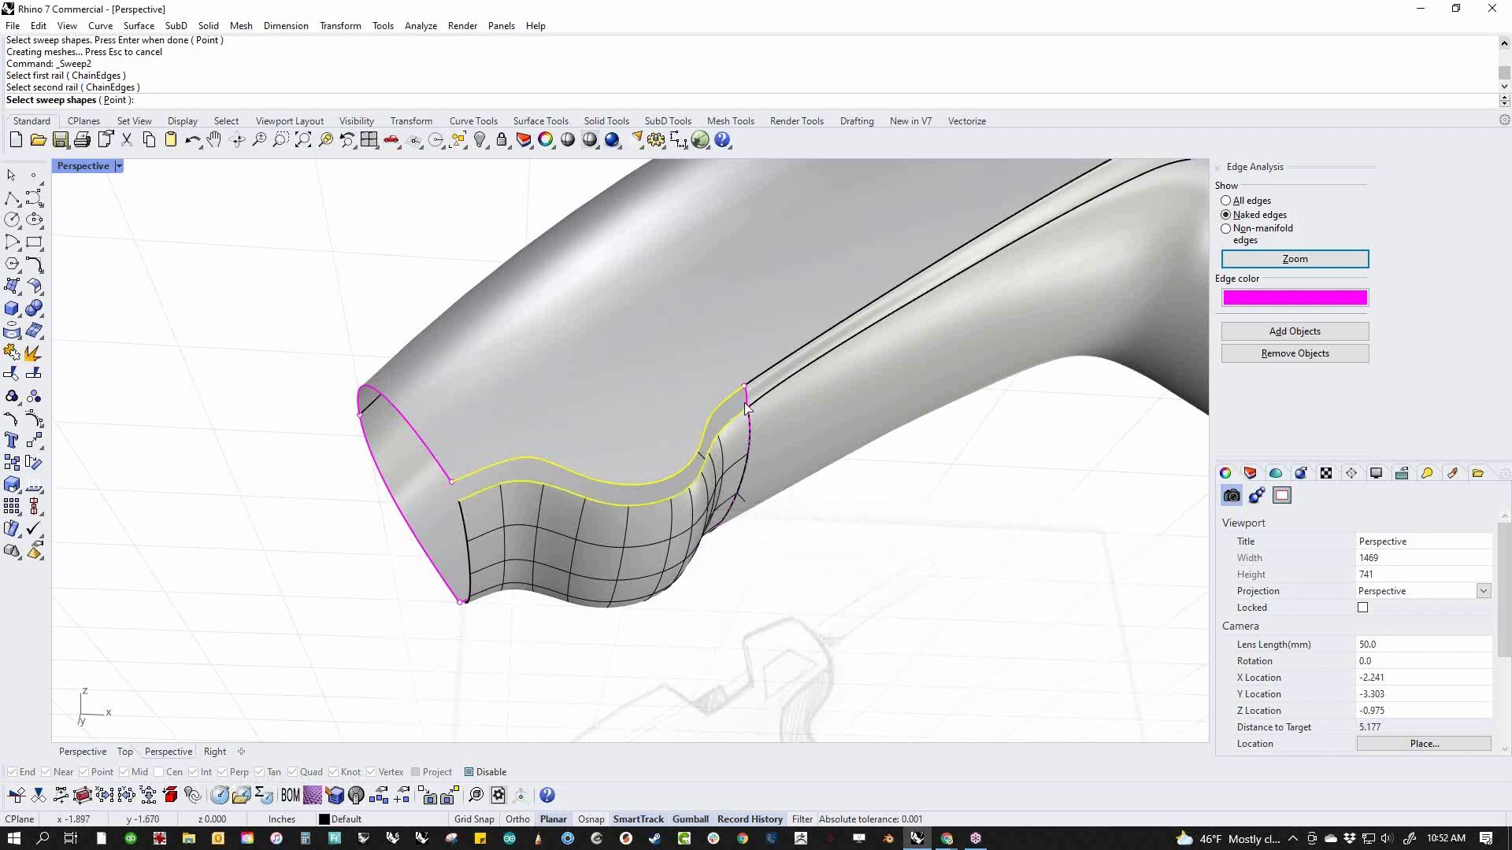
key("Return")
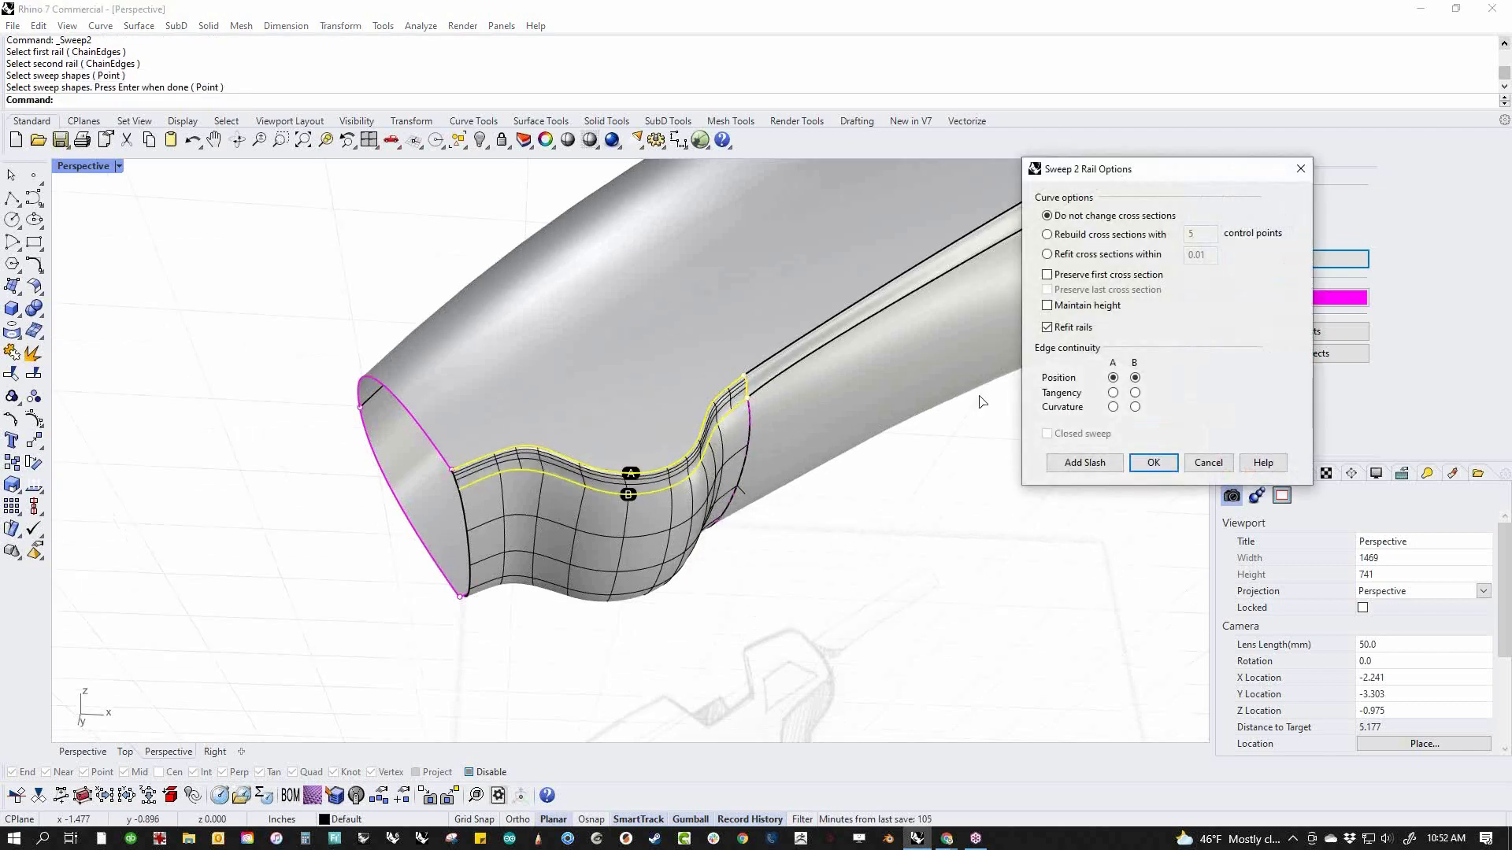
Refit the blend sweep's cross sections within 0.01 and set tangency on both rails
left_click(1100, 238)
left_click(1098, 260)
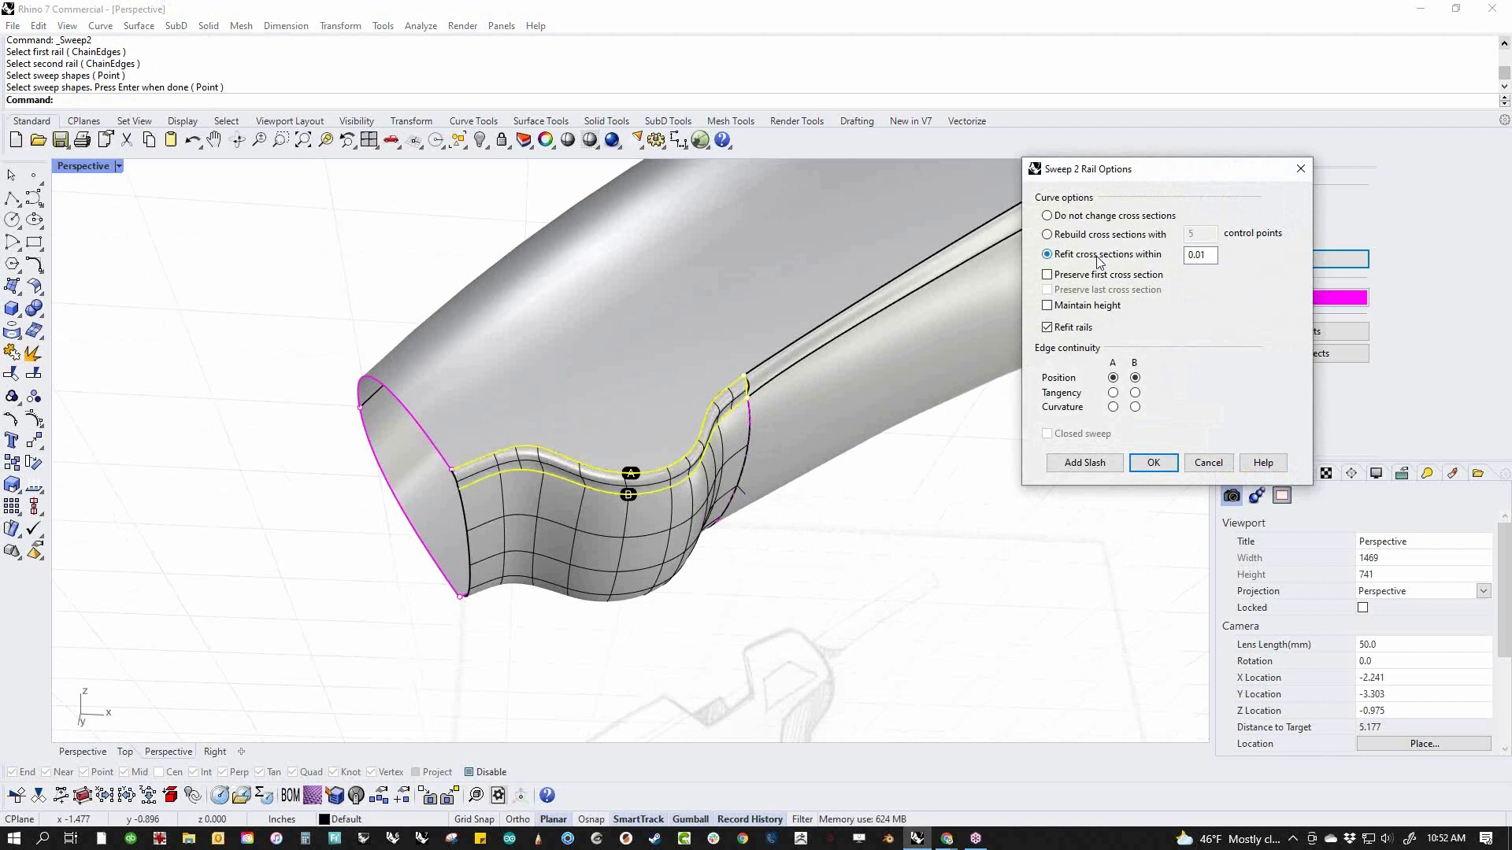
left_click(1113, 392)
right_click_drag(787, 472, 588, 489)
scroll(315, 508, "up", 8)
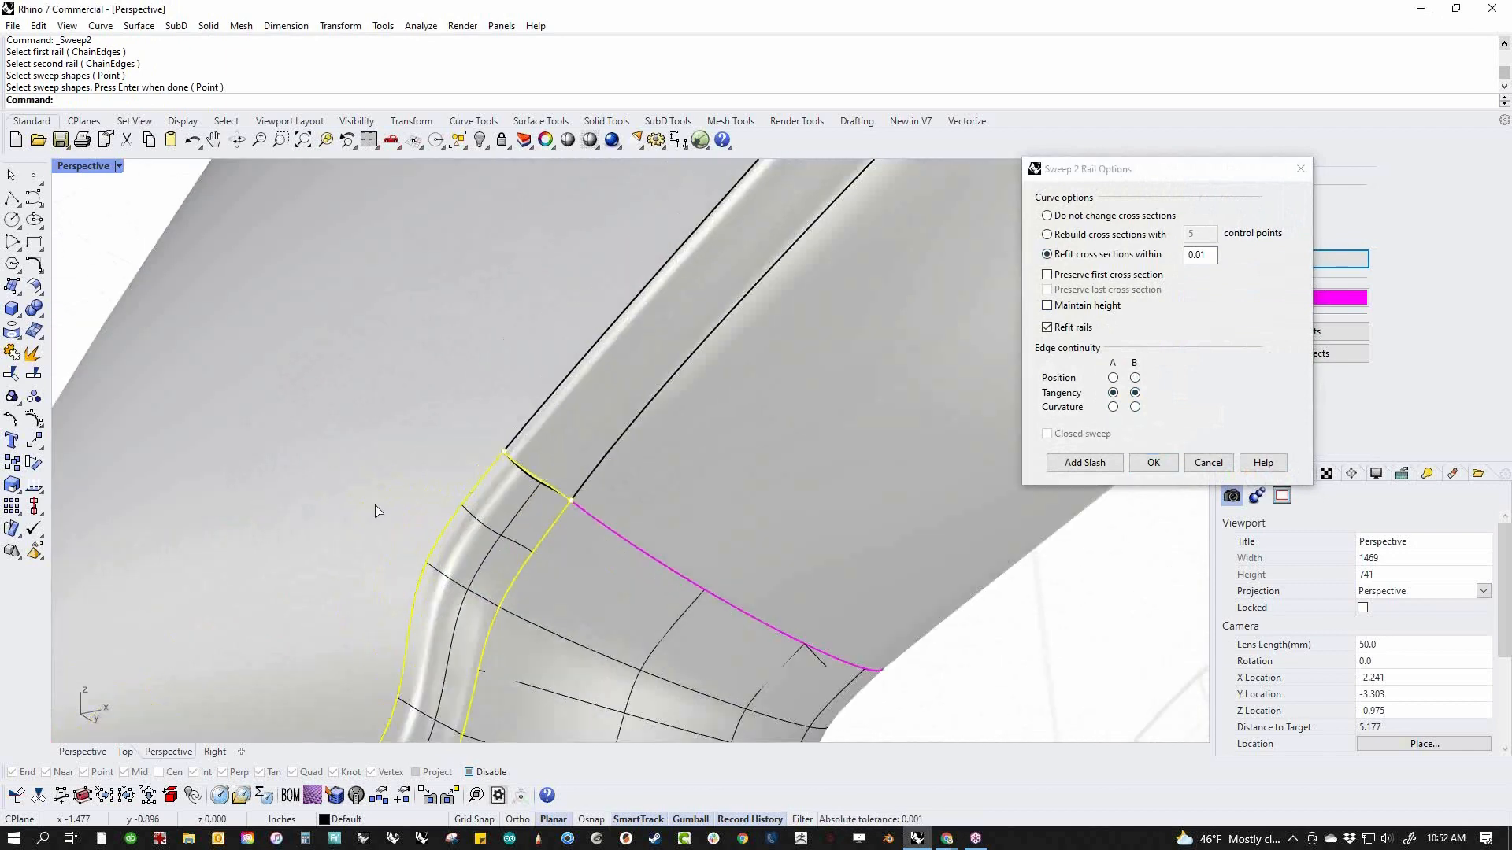
Preserve the first cross section, rebuild the cross sections with 5 control points, and create the blend sweep
left_click(1096, 279)
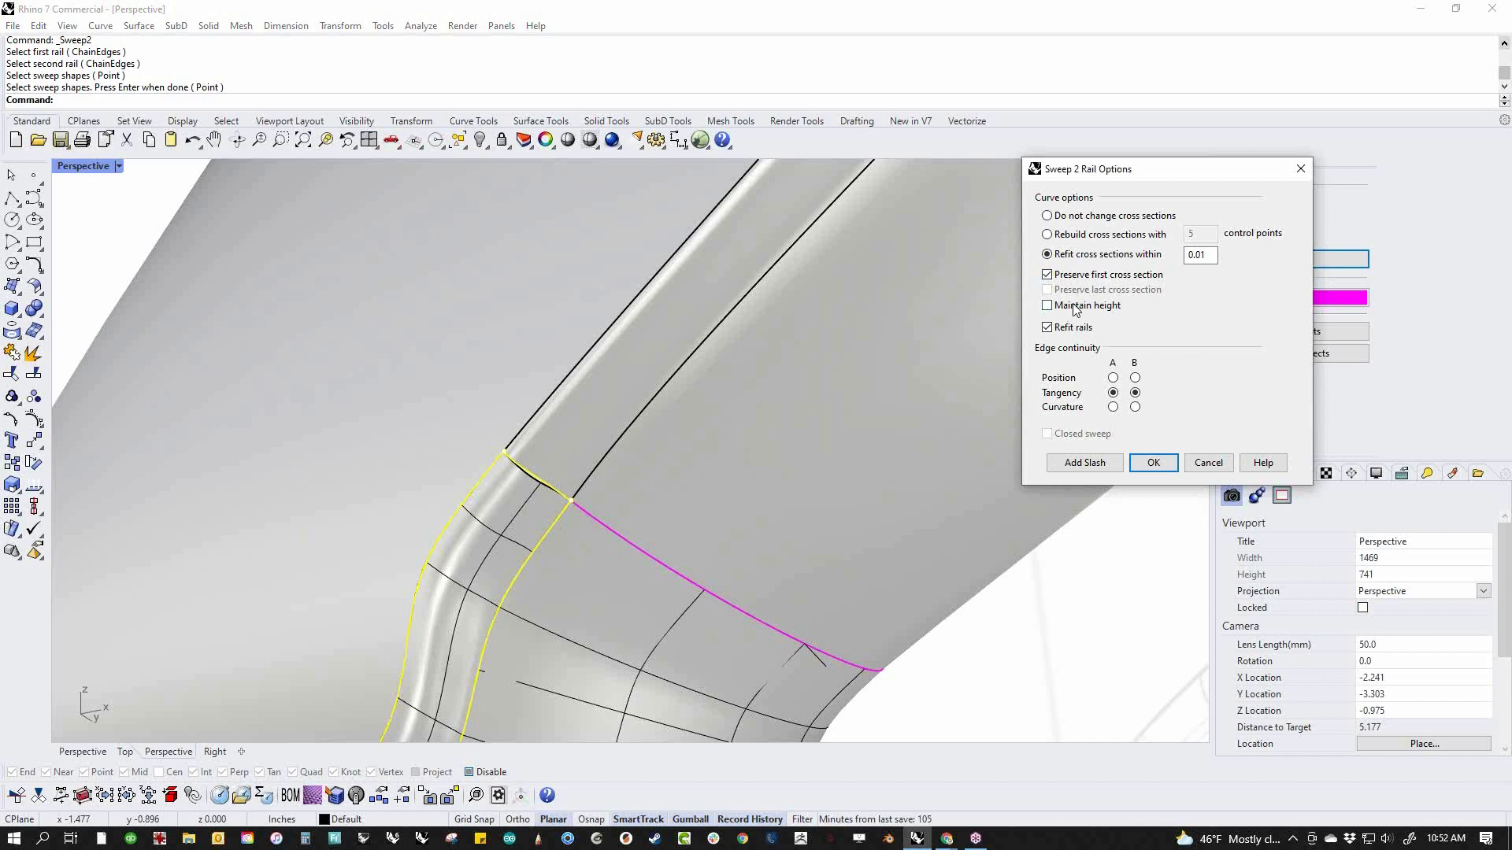
left_click(1104, 236)
scroll(679, 448, "down", 12)
right_click_drag(590, 492, 675, 526)
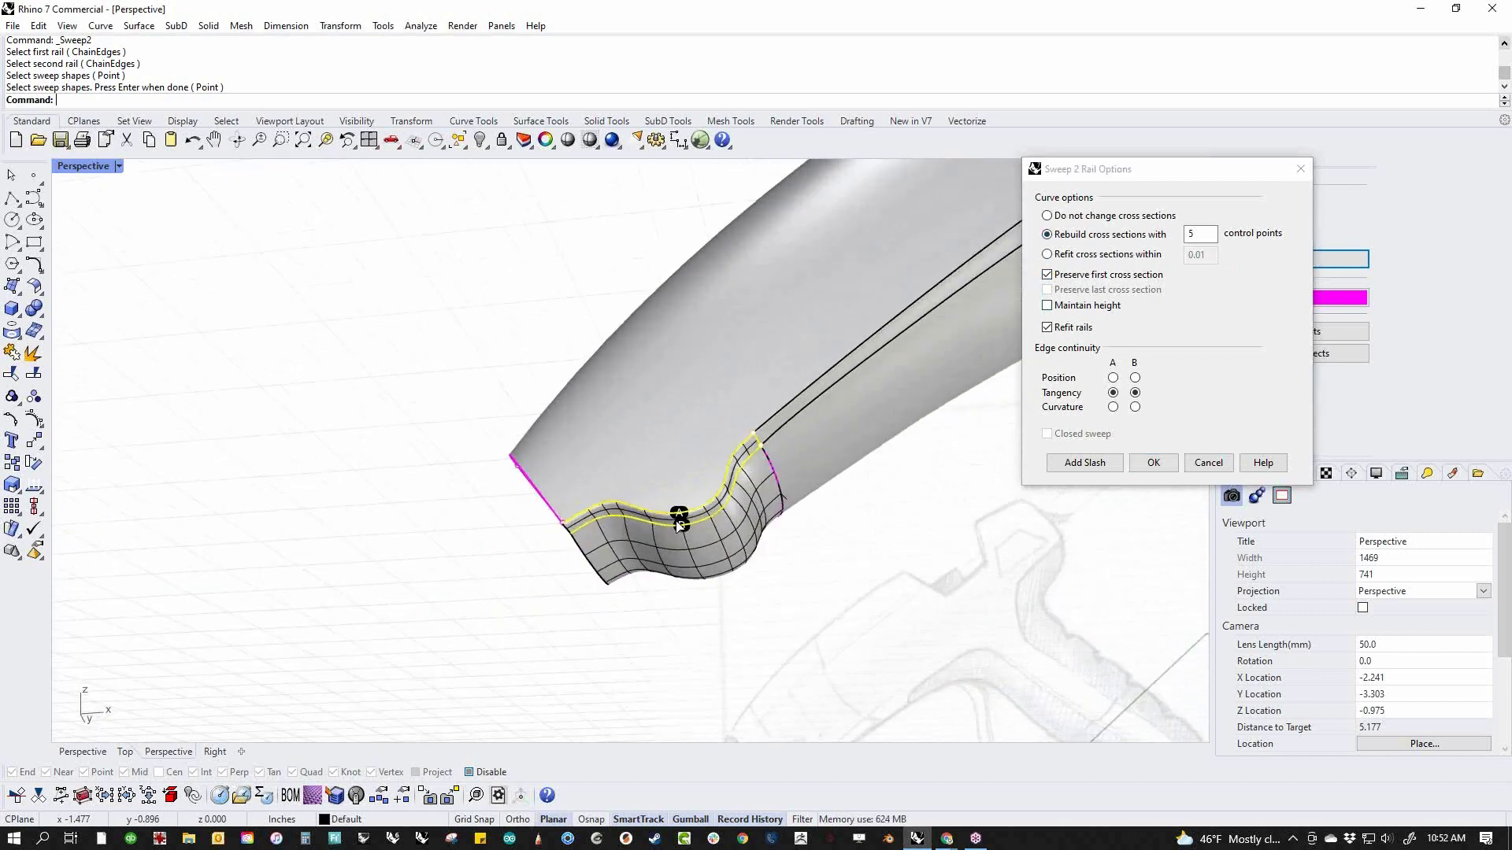
scroll(675, 528, "up", 8)
left_click(1165, 250)
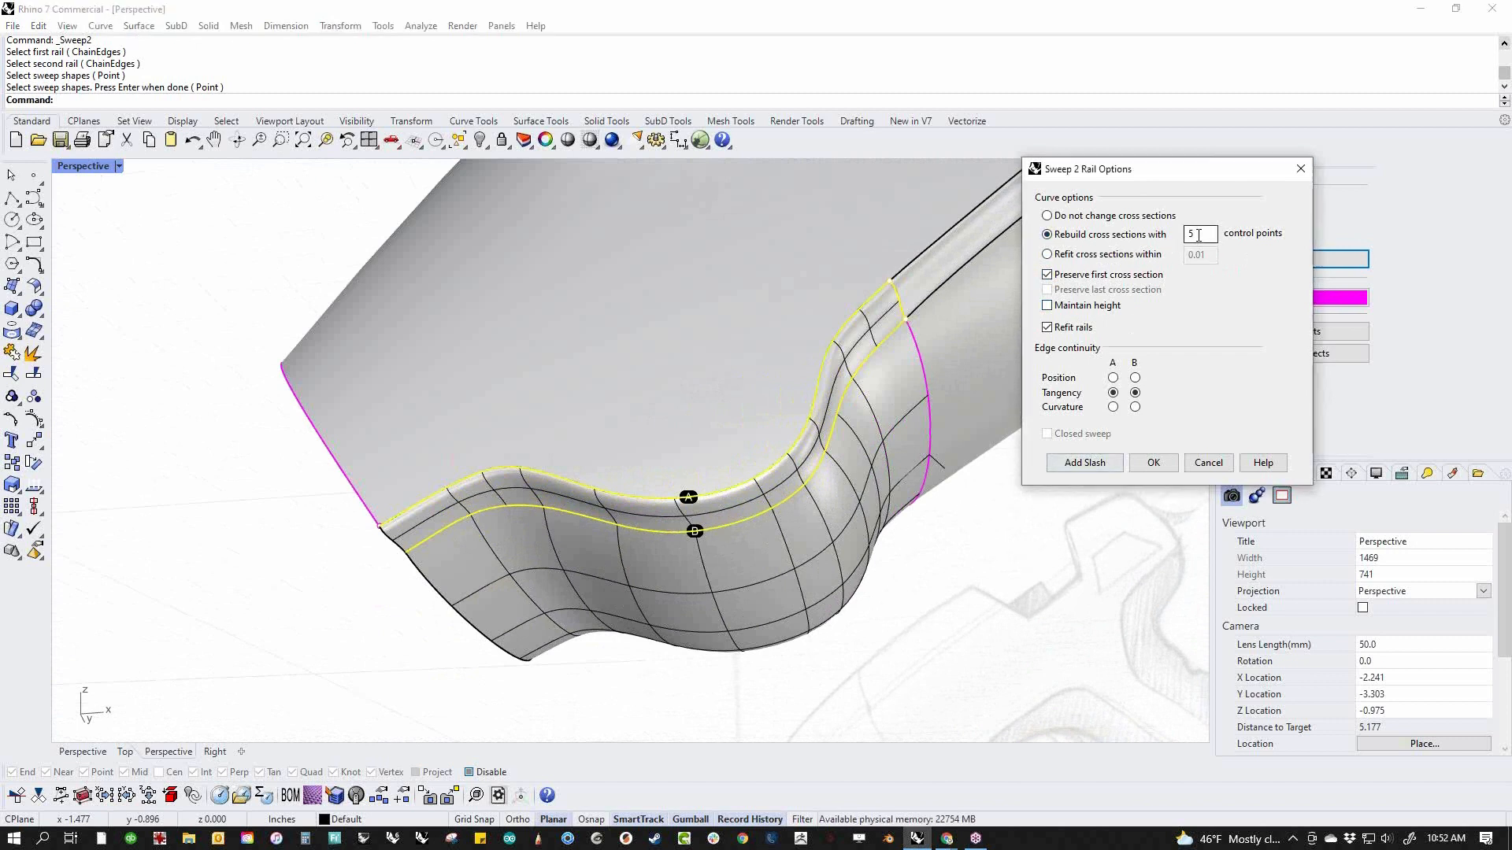
type("6")
key("Tab")
key("shift+Tab")
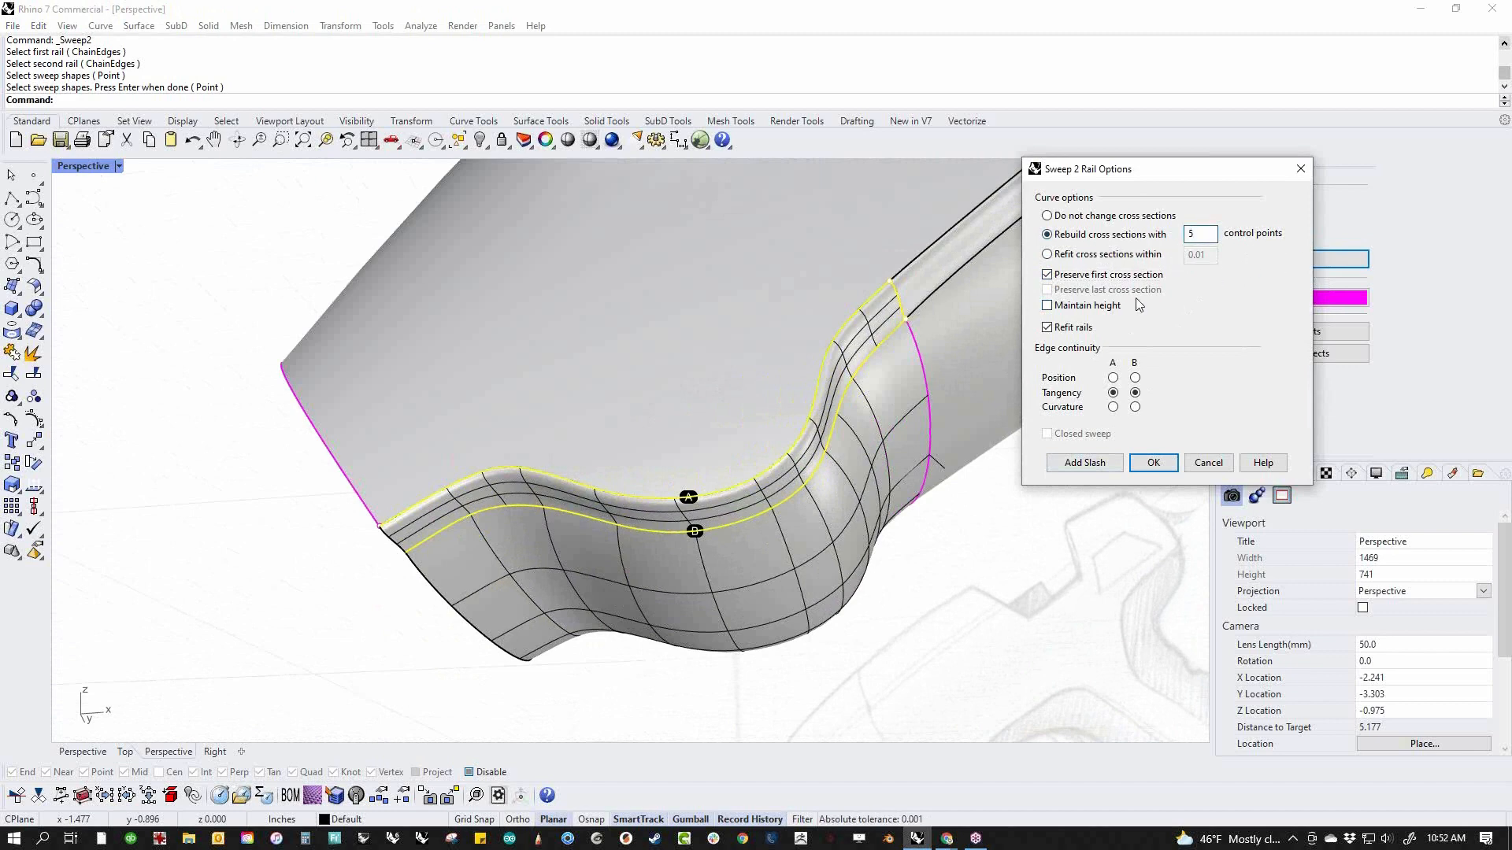
left_click(1153, 462)
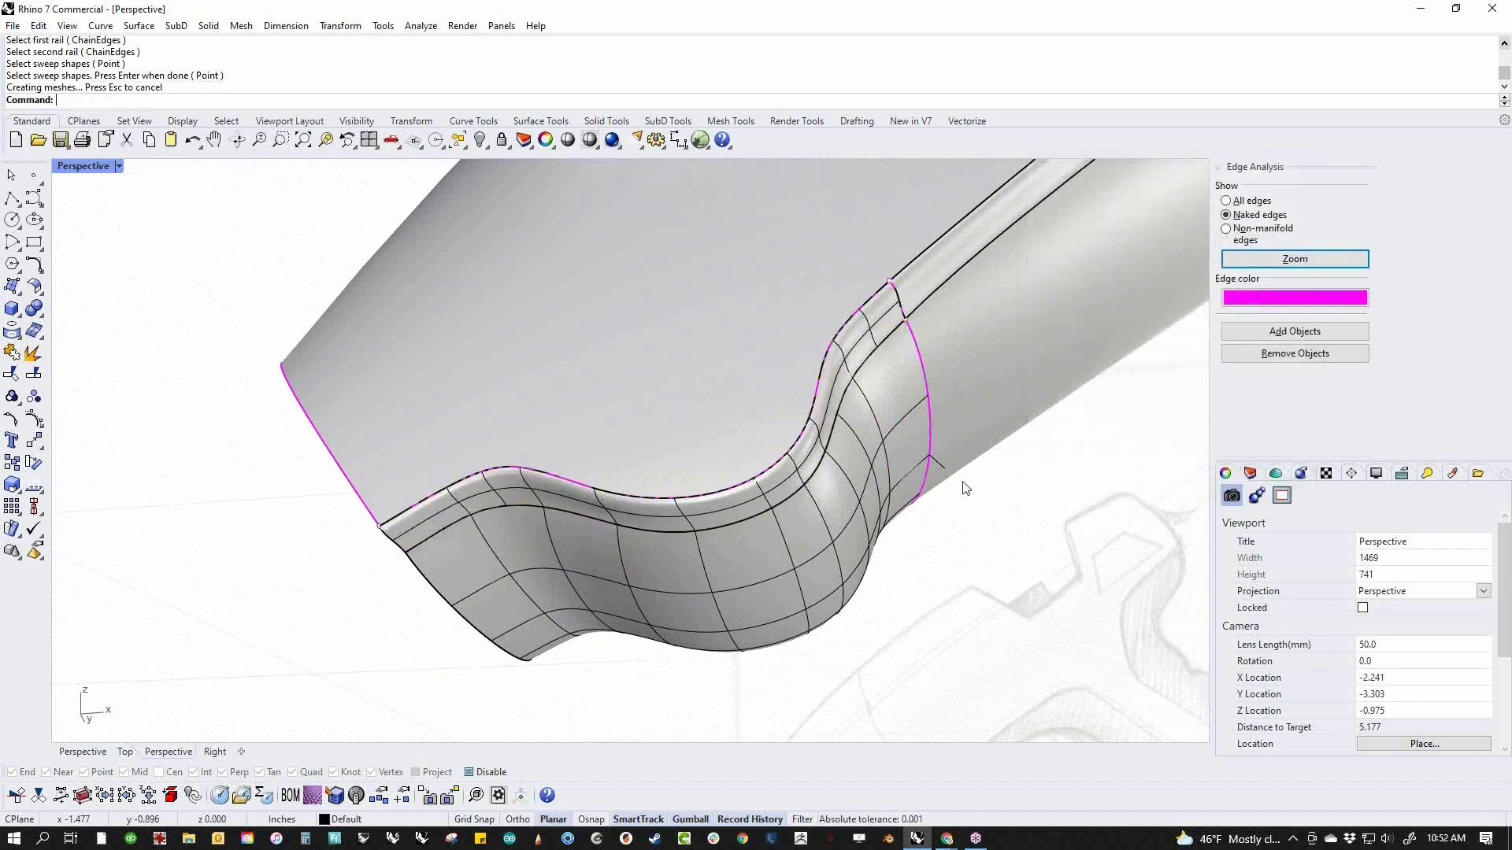
Join the swept underside and its side blend strip to the body
scroll(966, 488, "down", 3)
key("ctrl+a")
type("j")
key("Return")
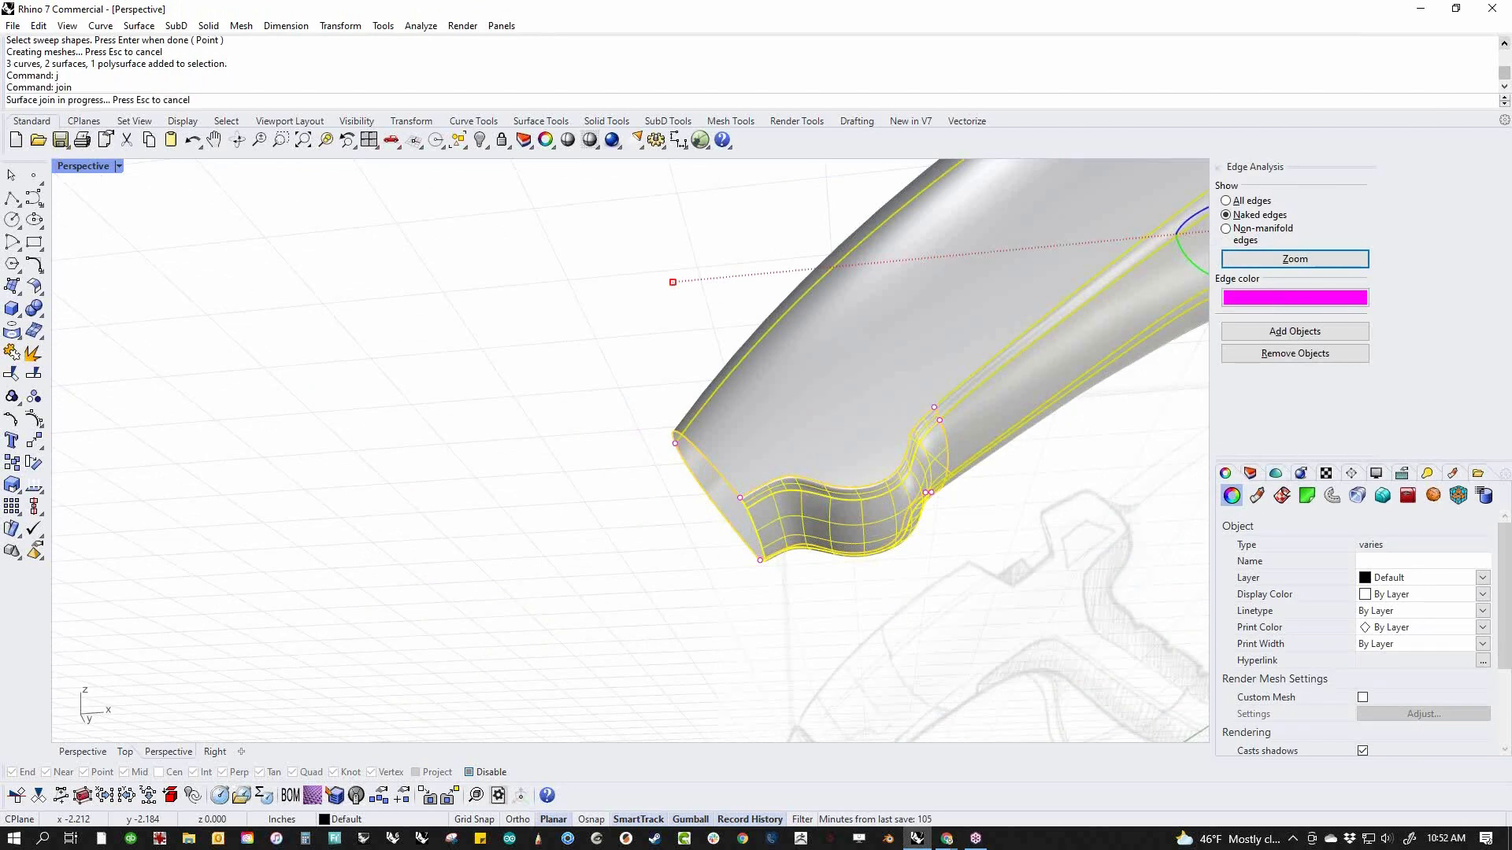
key("Escape")
Mirror a copy of the side blend strip across the body's centre plane from the origin to close the opposite gap
right_click_drag(758, 433, 652, 488)
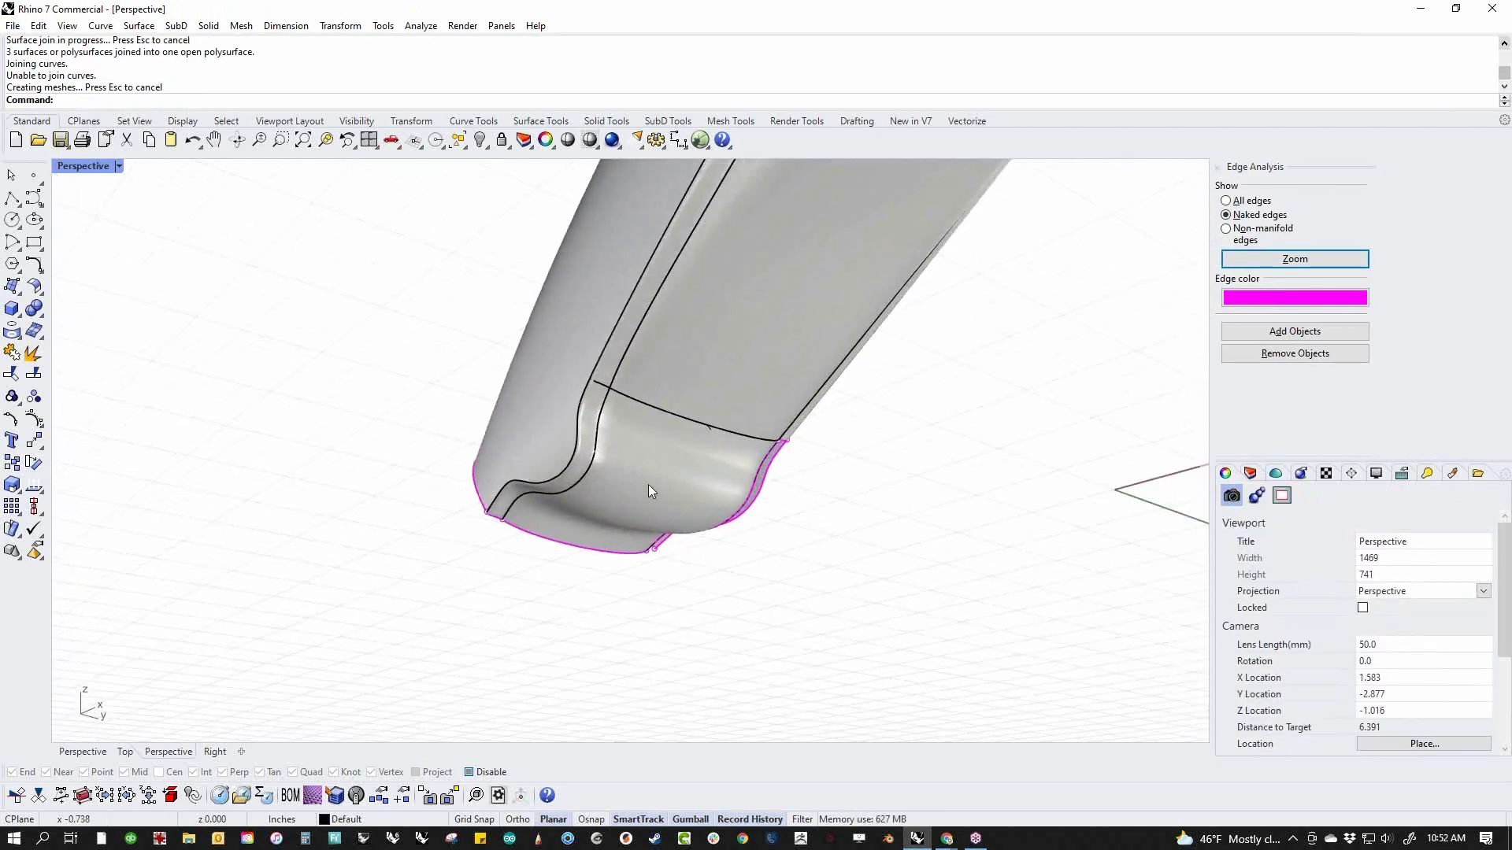
scroll(652, 488, "up", 8)
left_click(268, 366, "ctrl+shift")
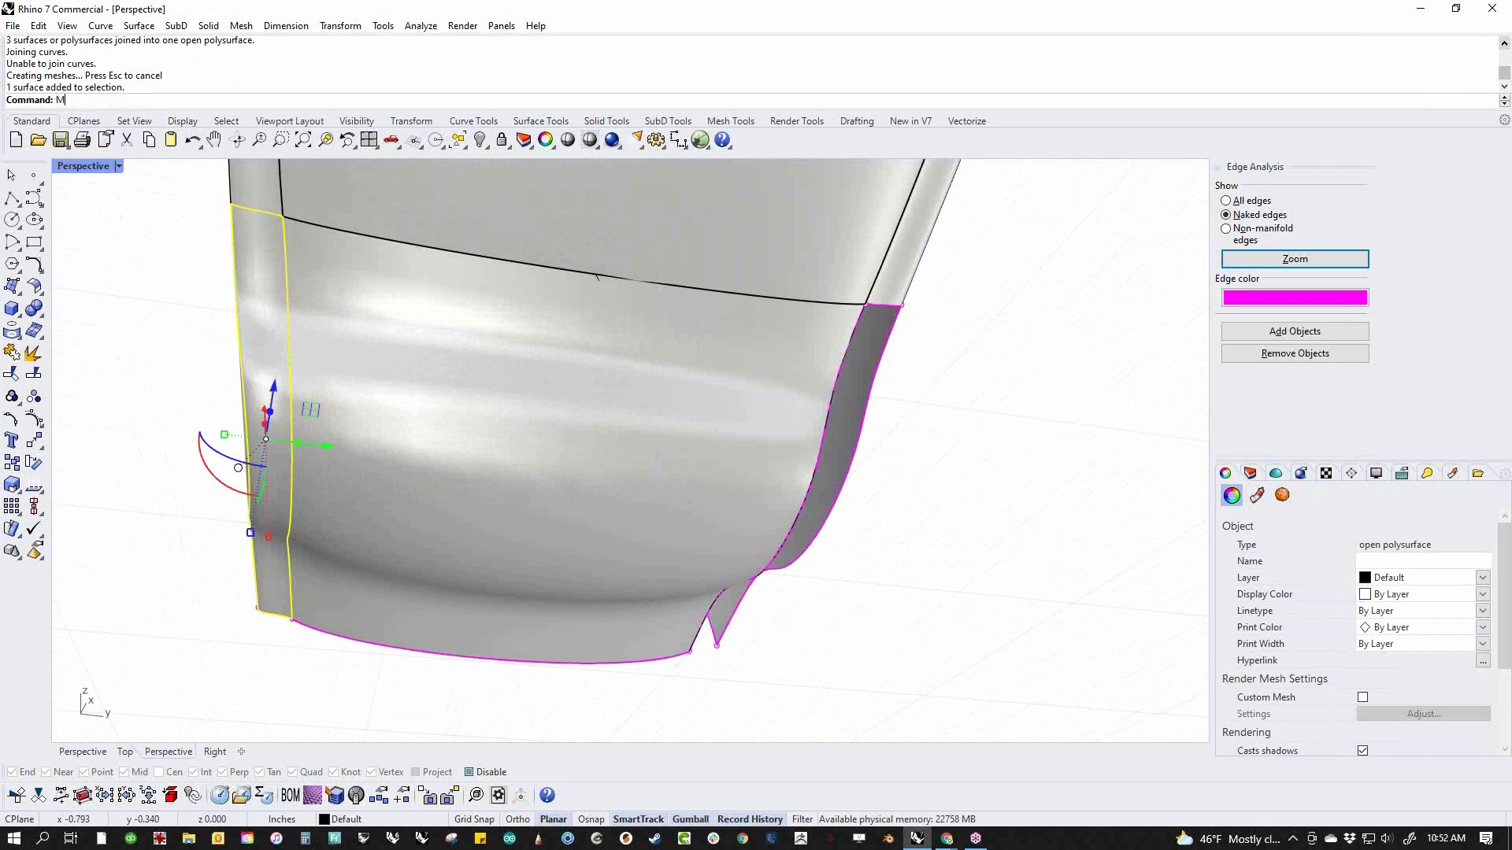
key("Return")
type("0")
key("Return")
key("F8")
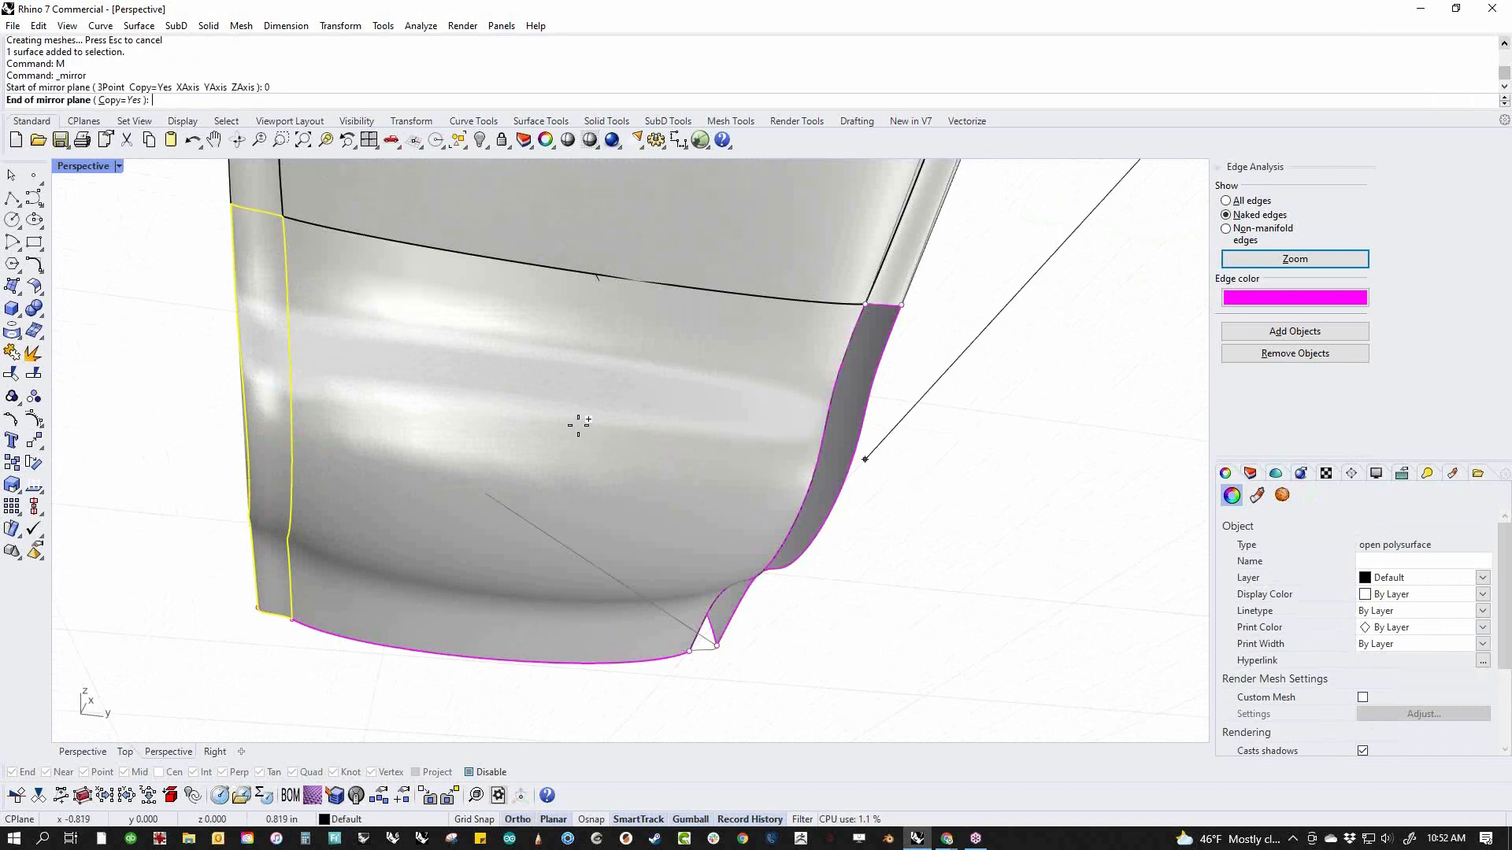
left_click(612, 372, "shift")
left_click(945, 513)
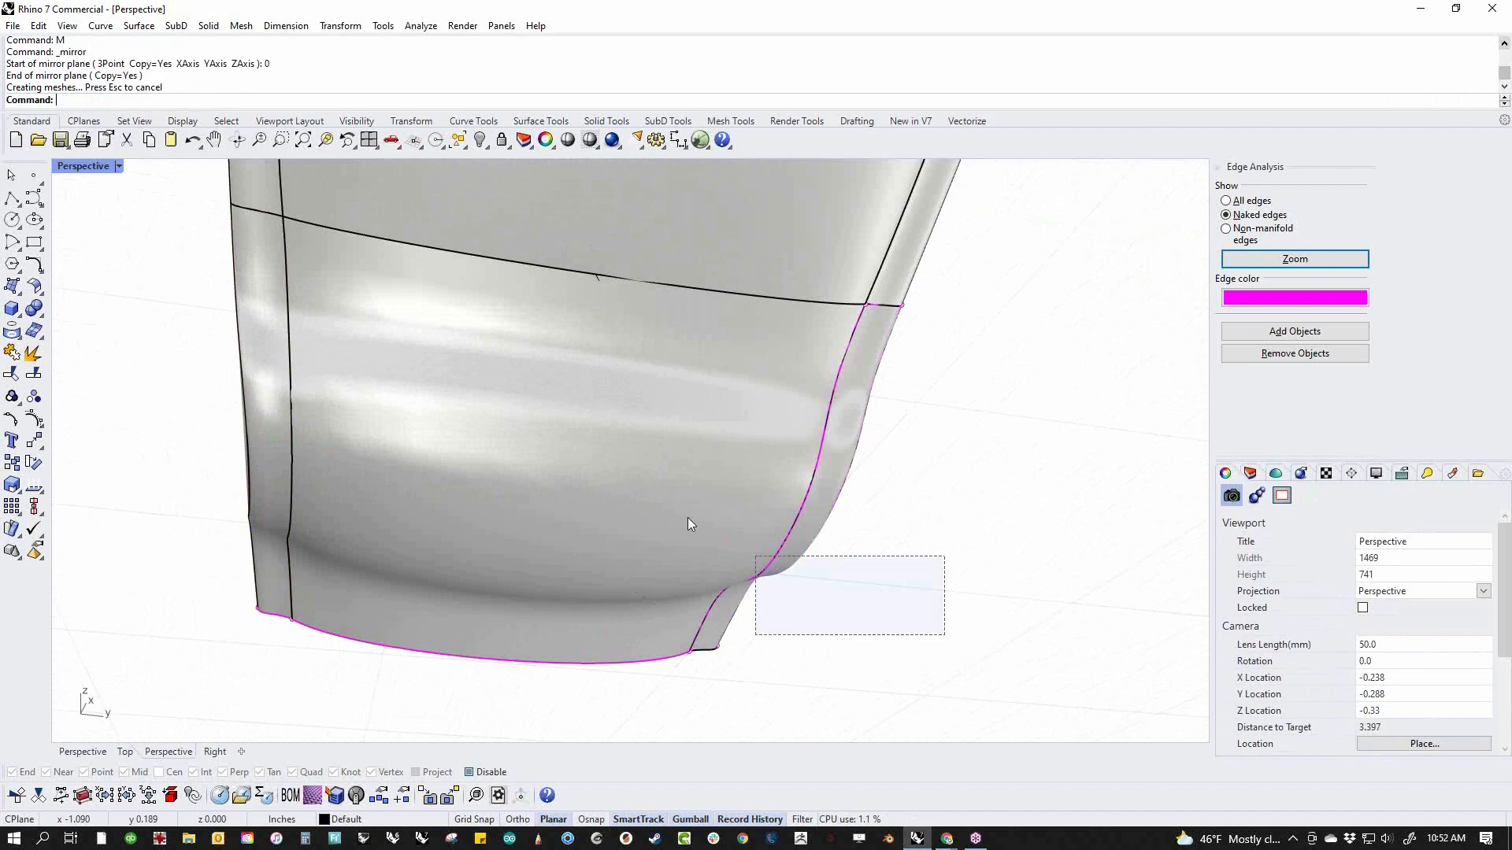
Join the mirrored blend strip to the rest of the body
left_click_drag(937, 637, 564, 424)
type("j")
key("Return")
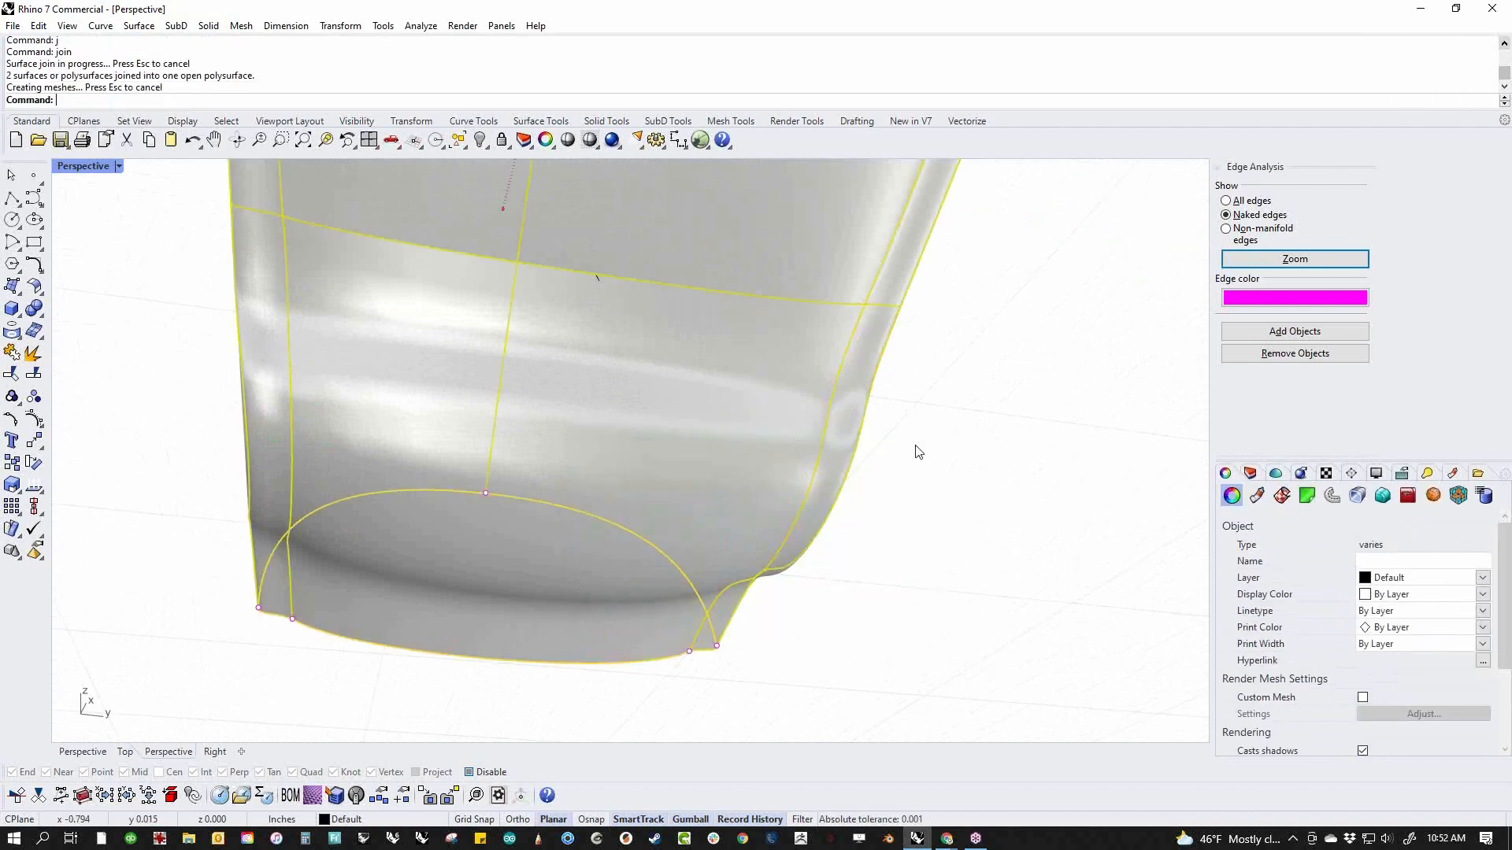
Draw a straight line about 0.81 in long in the front view along the angled nose opening, overshooting it at both ends
left_click(881, 442)
scroll(465, 424, "down", 8)
right_click_drag(465, 423, 607, 596)
scroll(543, 511, "down", 6)
type("f")
key("Return")
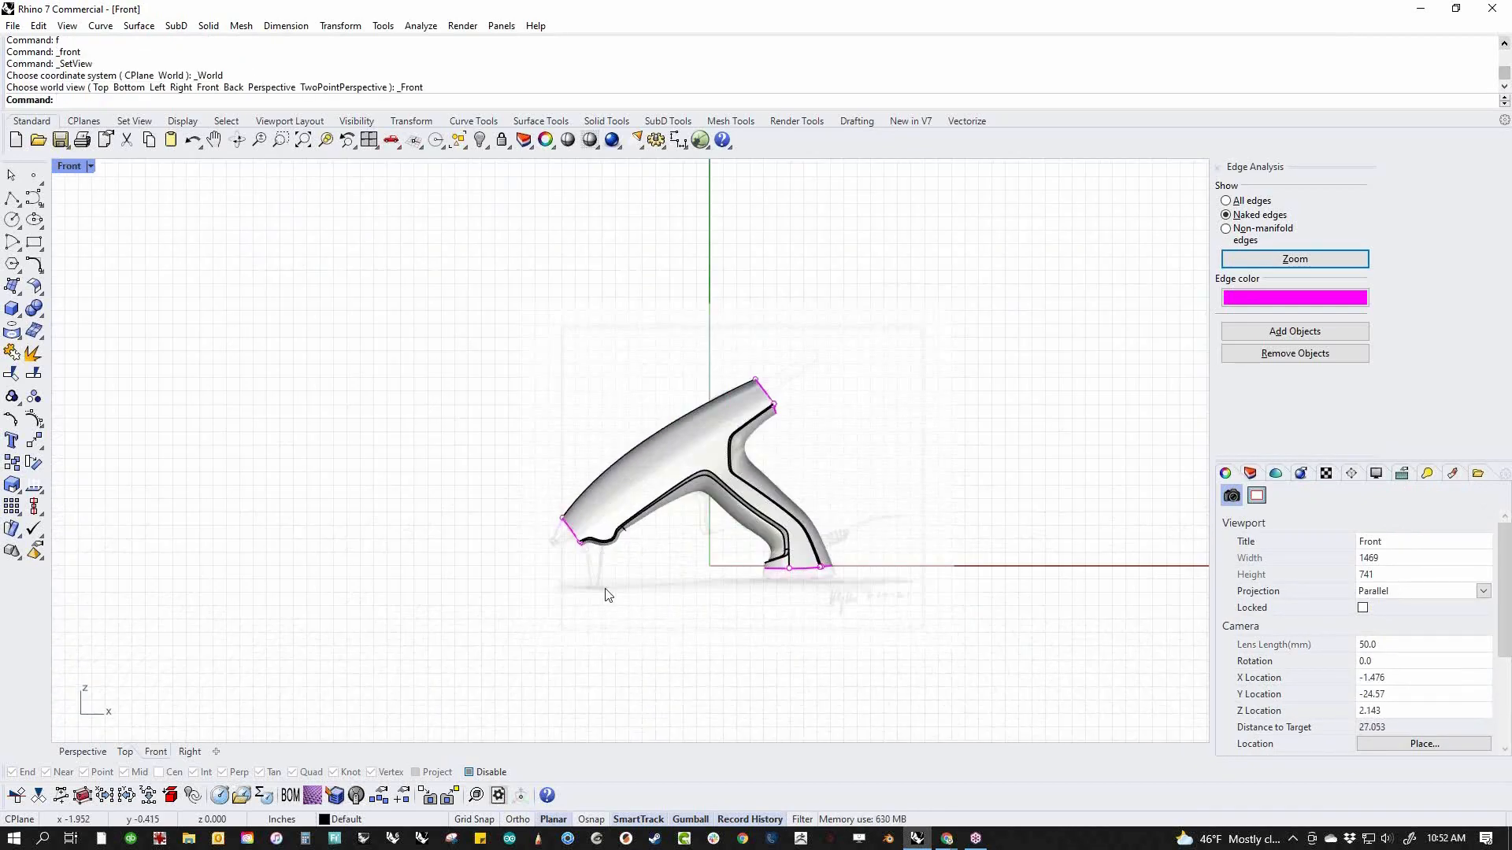
scroll(590, 543, "up", 10)
middle_click(541, 504)
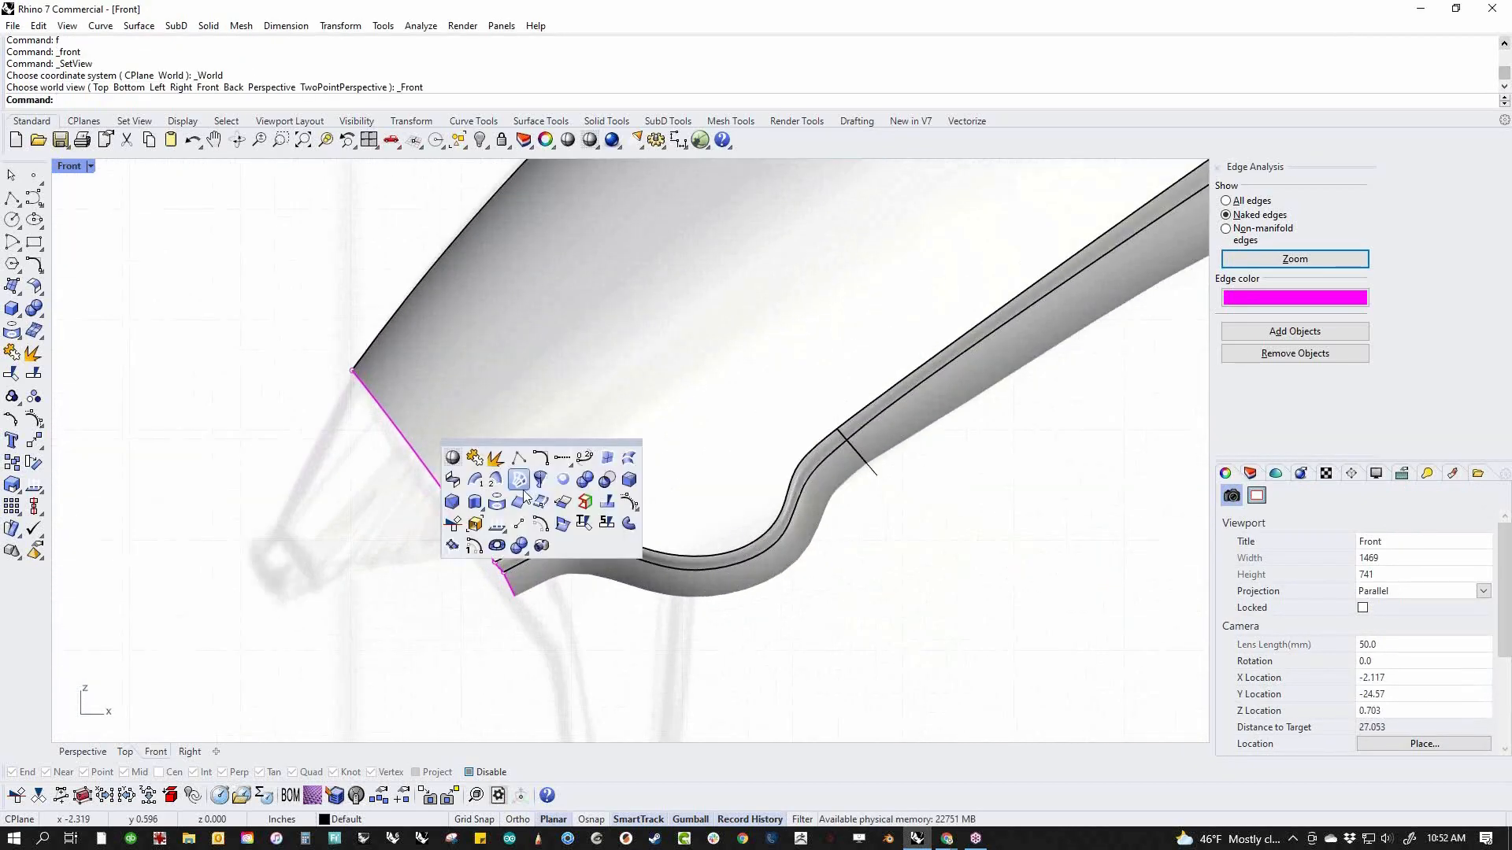
left_click(16, 204)
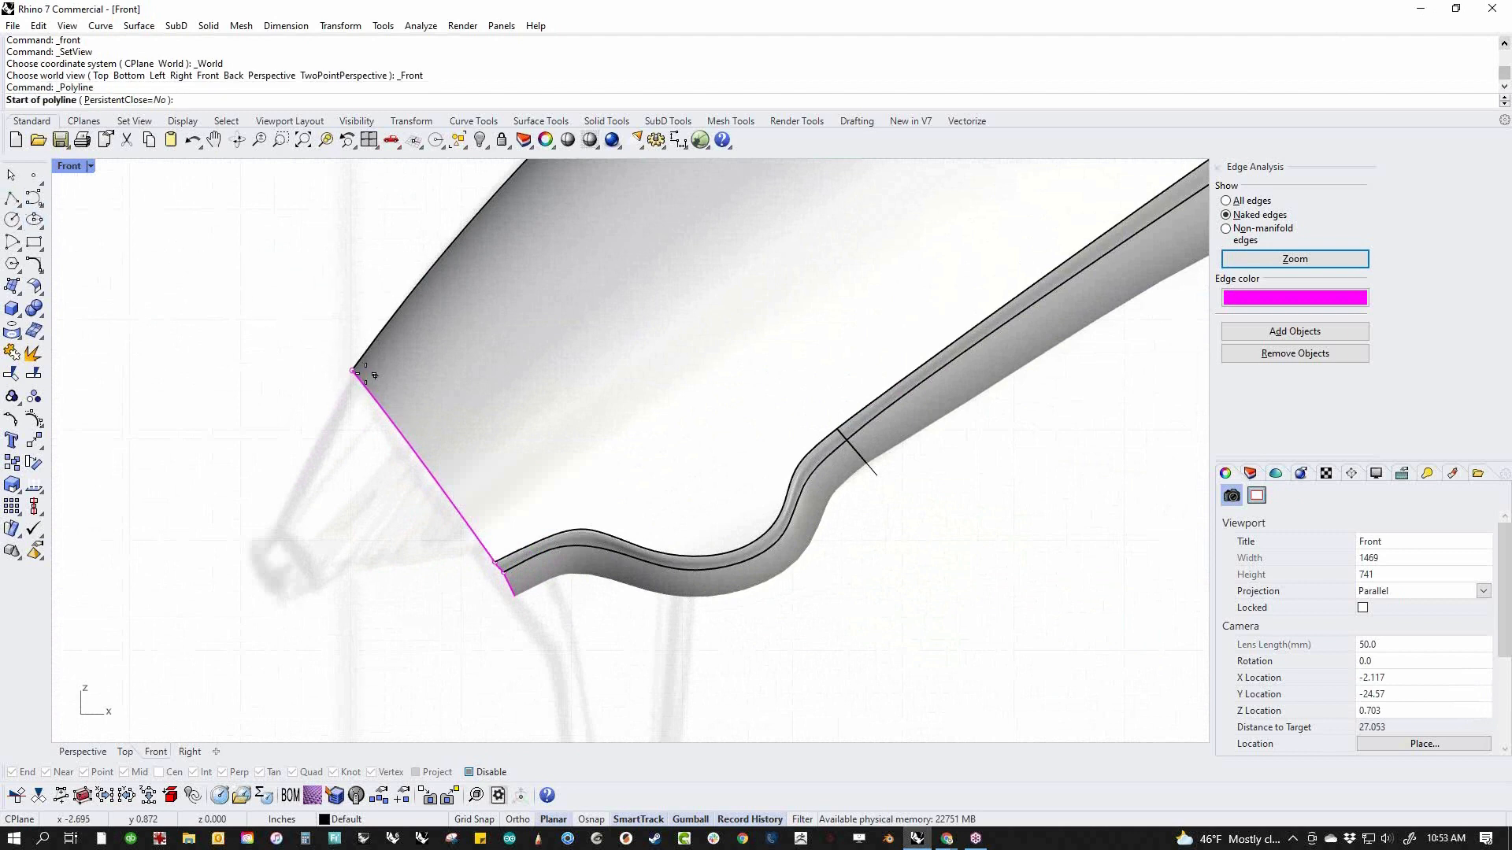
left_click(345, 356)
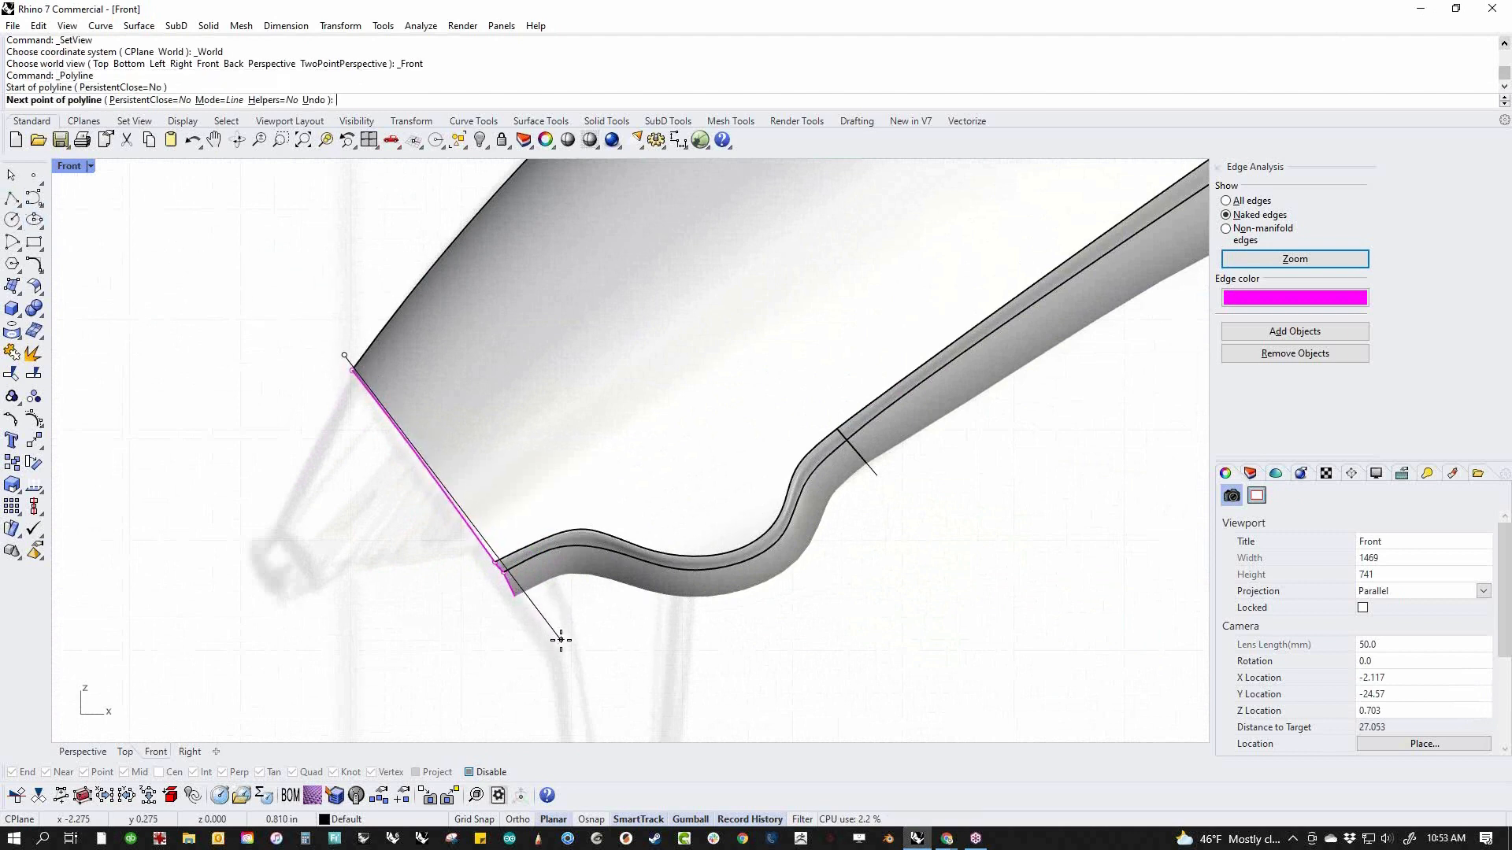
left_click(561, 641)
key("Return")
Trim the uneven body edge at the nose back to the straight line
key("ctrl+t")
left_click(511, 590)
key("Escape")
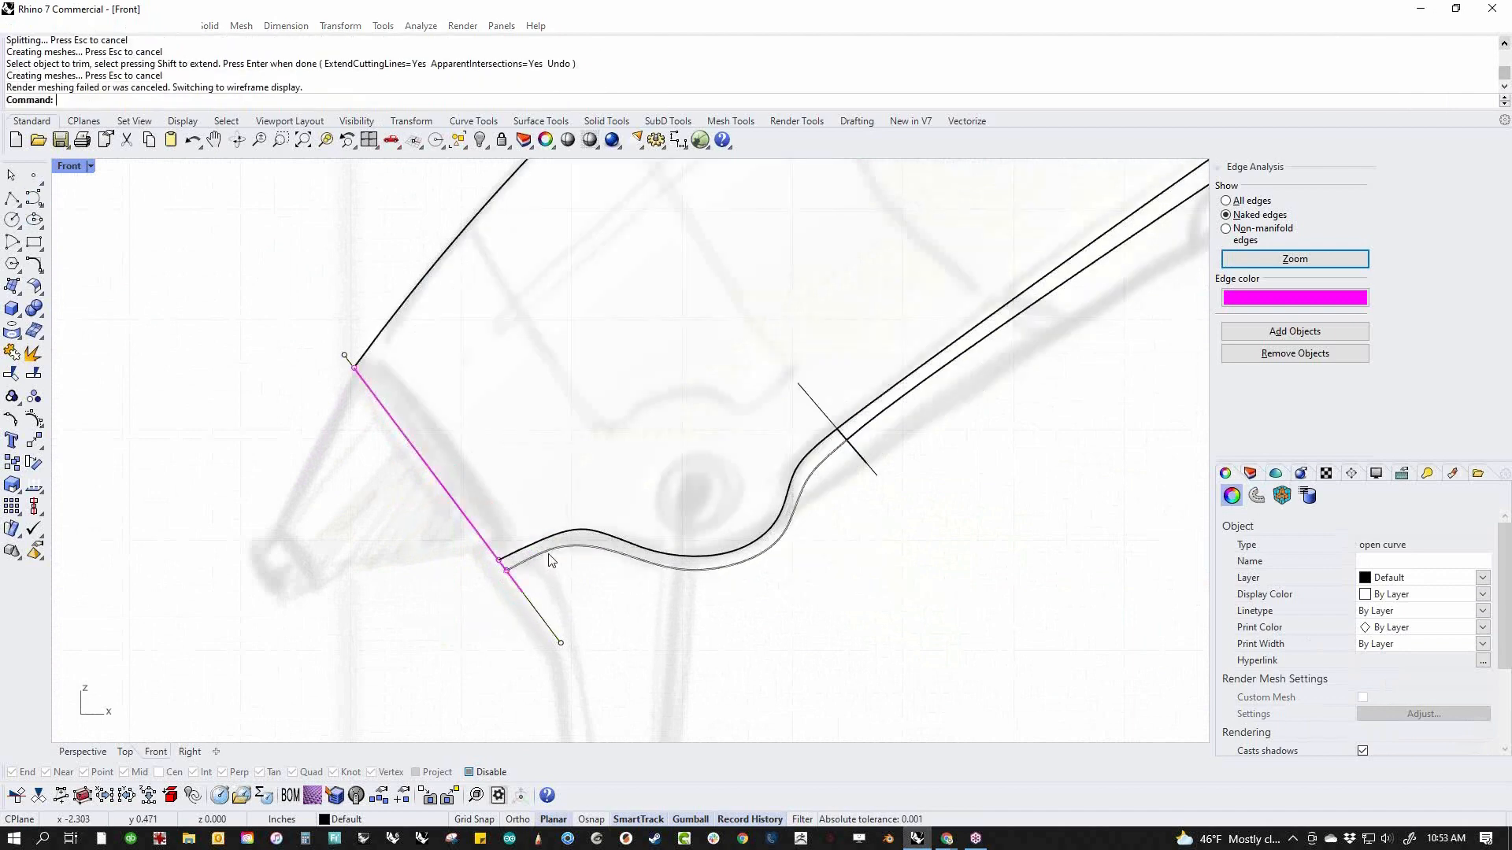
left_click(550, 560)
key("Escape")
Cap the planar nose opening of the body and return to a shaded perspective view
key("ctrl+a")
type("Cap")
key("Return")
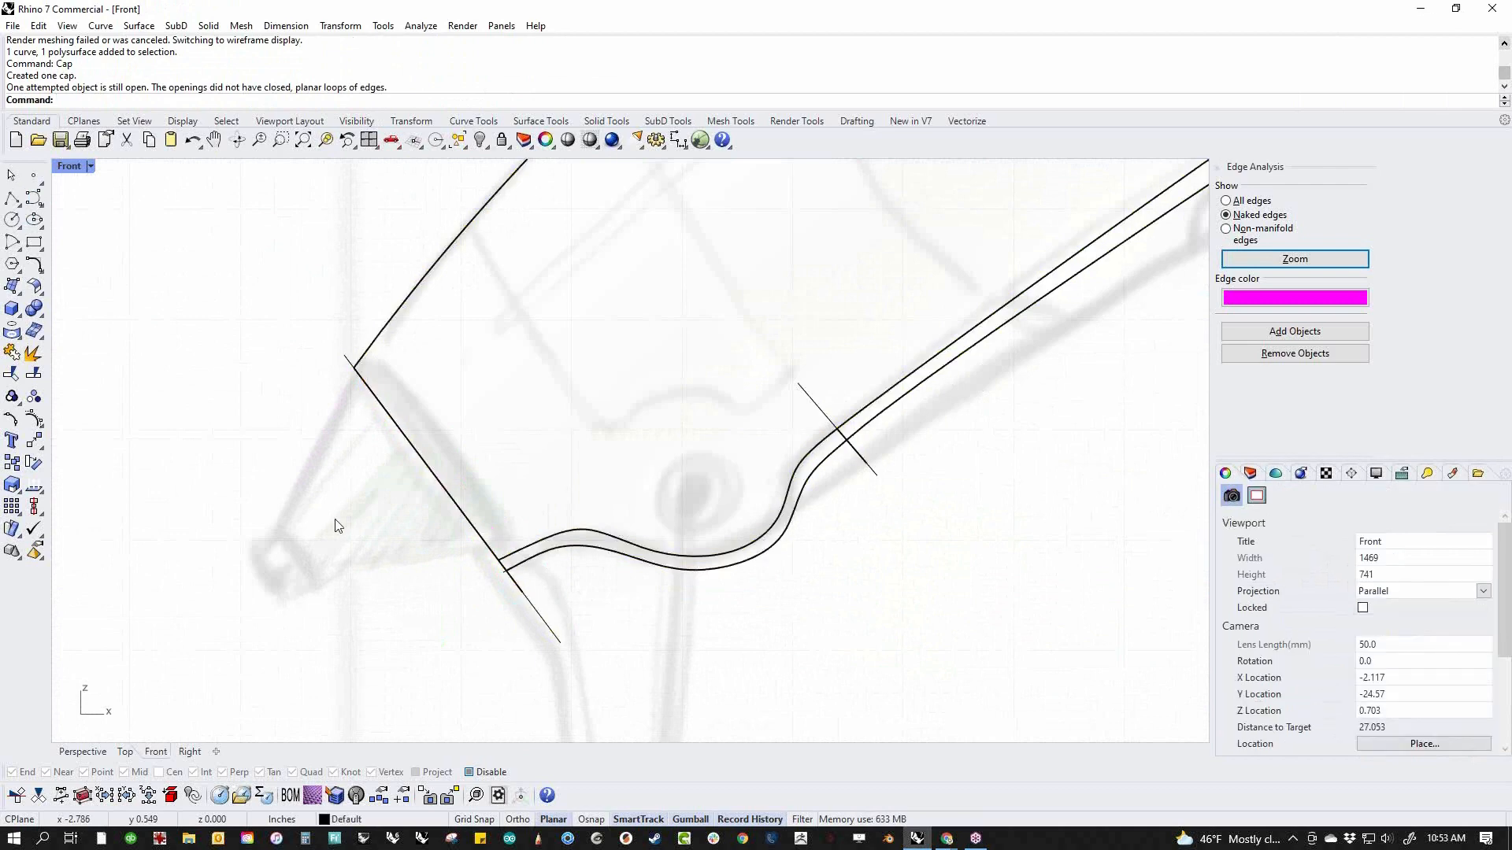
key("ctrl+F4")
mouse_move(339, 526)
right_mouse_down()
mouse_move(724, 466)
mouse_move(713, 583)
right_mouse_up()
scroll(824, 498, "up", 4)
middle_click(826, 494)
left_click(737, 451)
mouse_move(877, 611)
right_mouse_down()
mouse_move(726, 537)
mouse_move(721, 503)
right_mouse_up()
right_click_drag(790, 429, 816, 577)
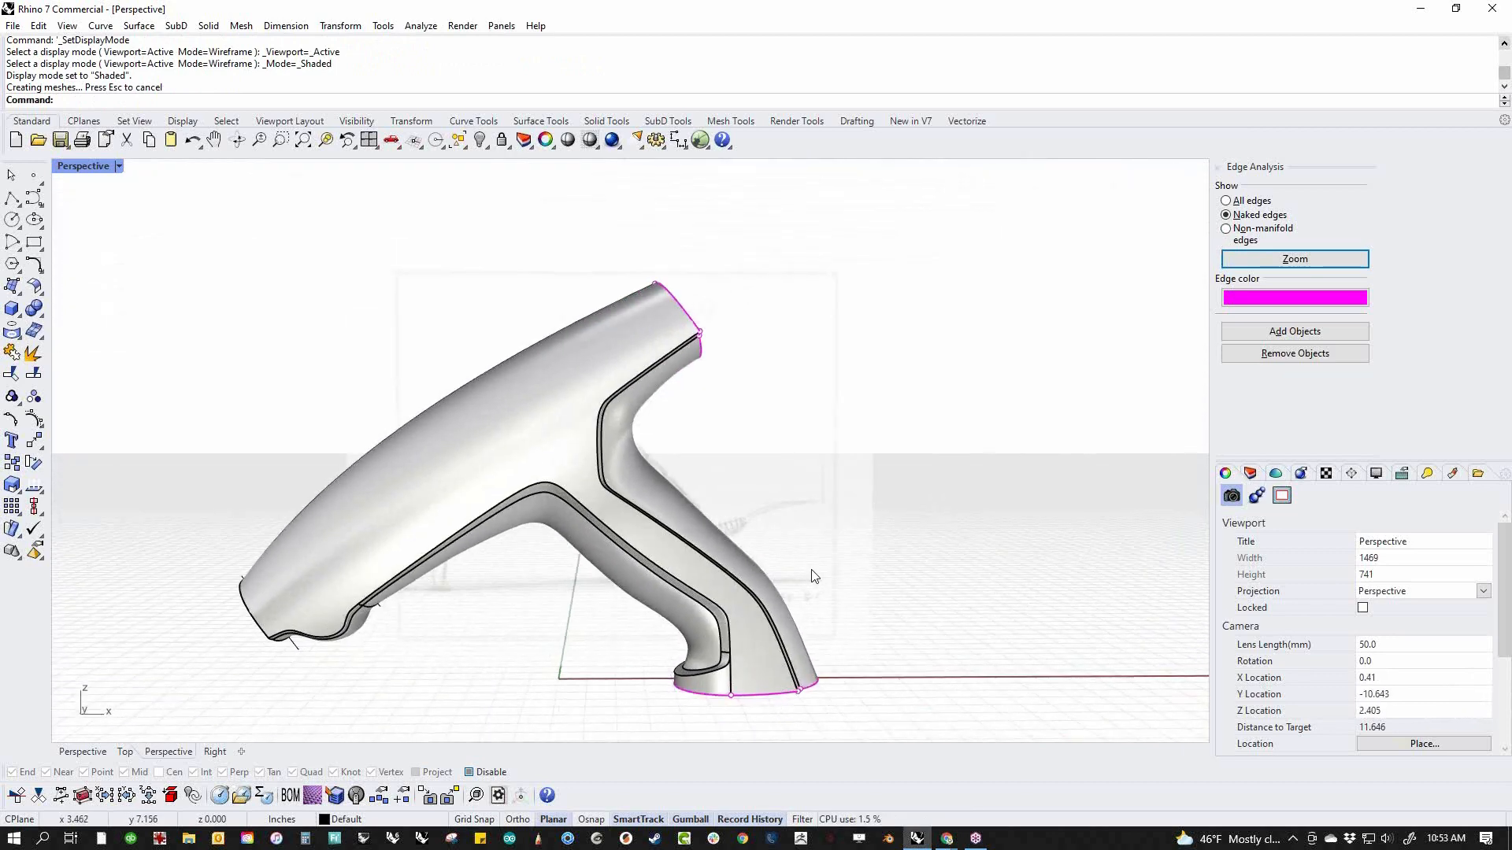
Display the body's rear end in wireframe in the front view, with the sketch showing through
type("f")
key("Return")
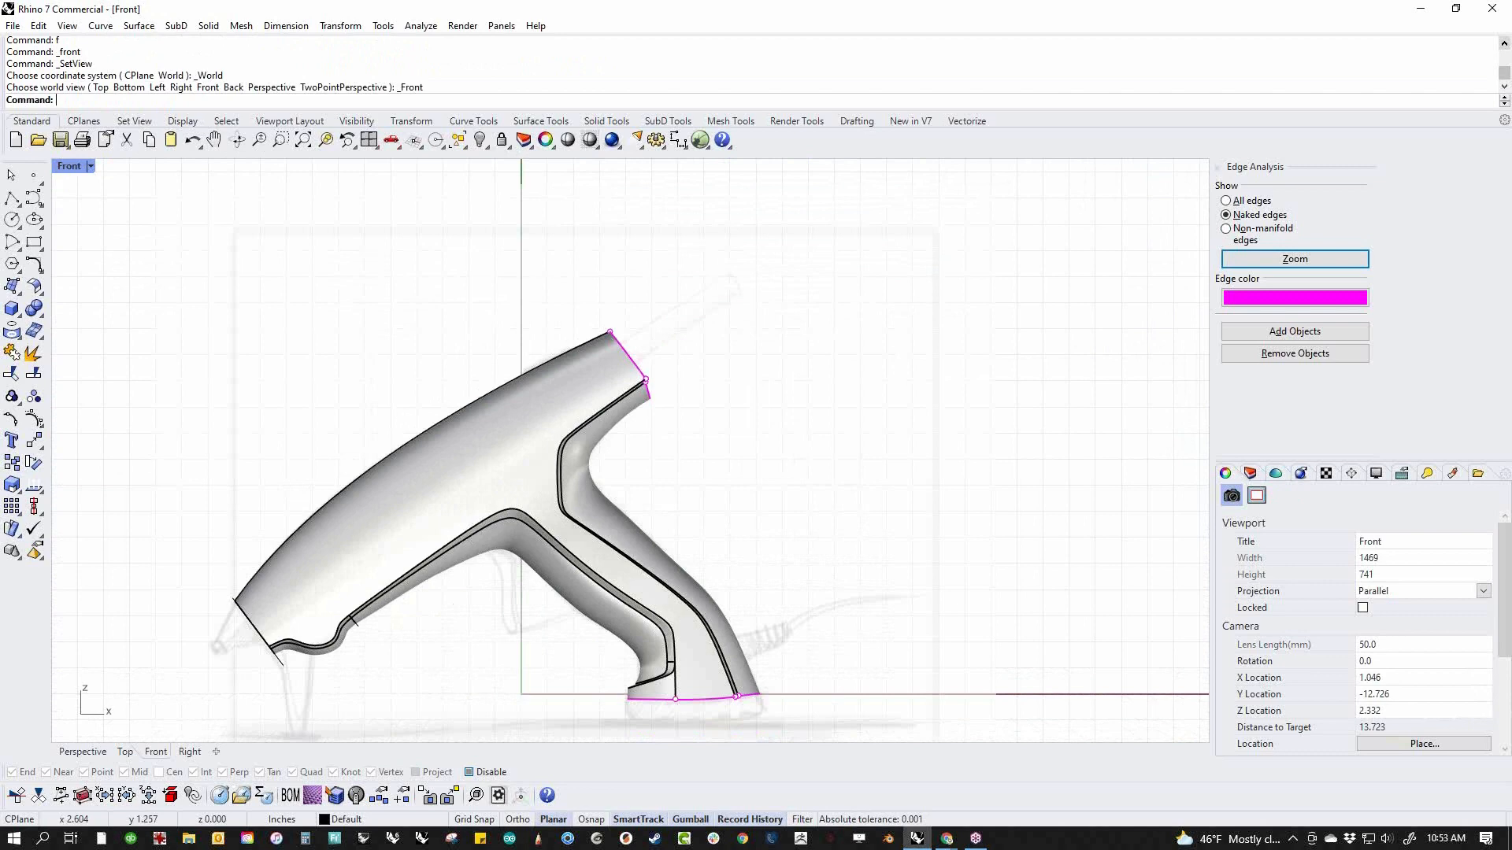
scroll(623, 331, "up", 2)
middle_click(626, 331)
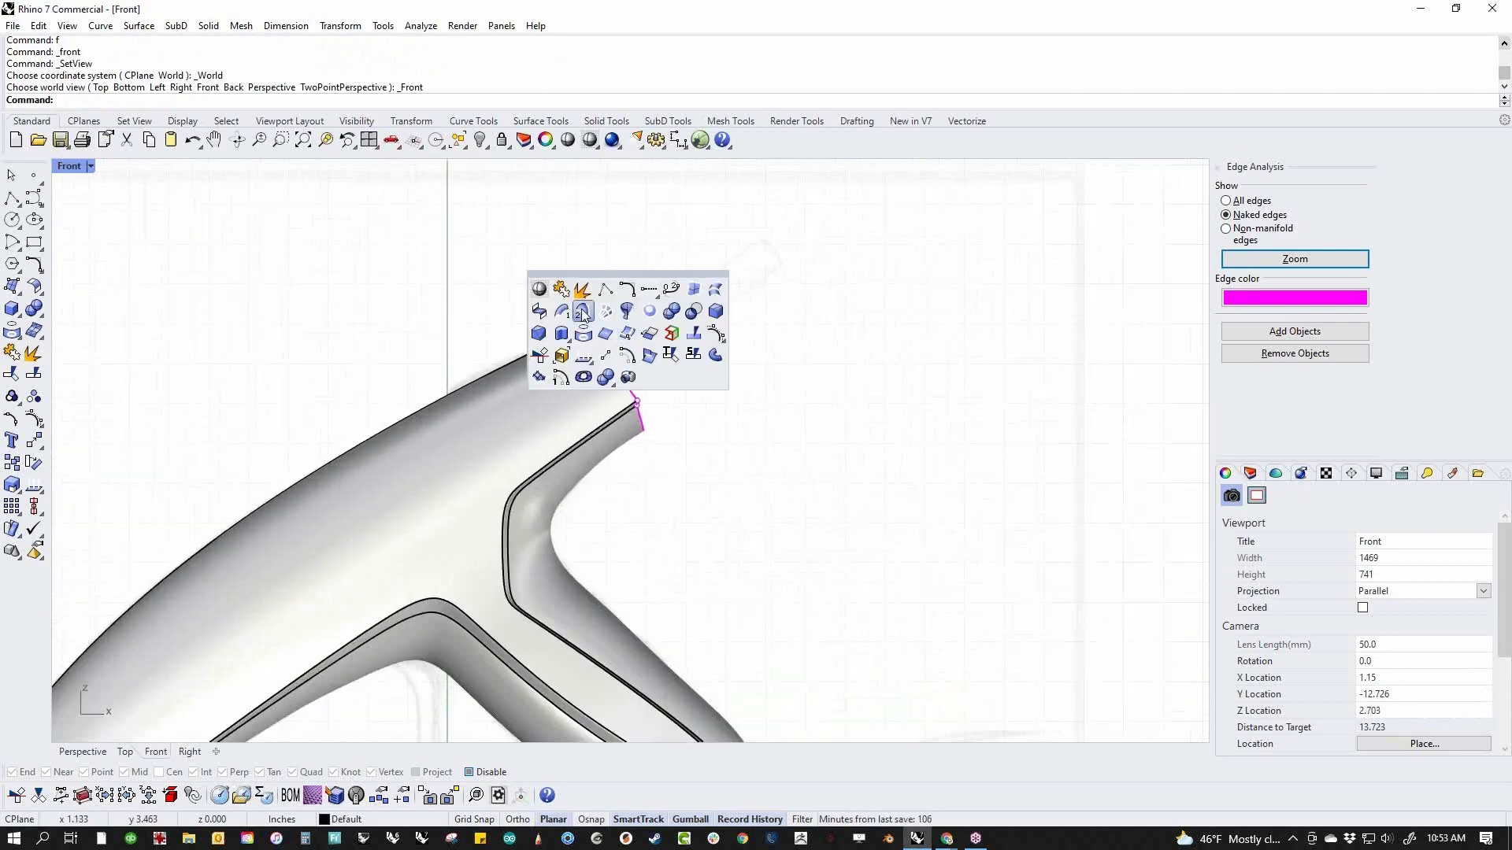
left_click(535, 289)
middle_click(483, 270)
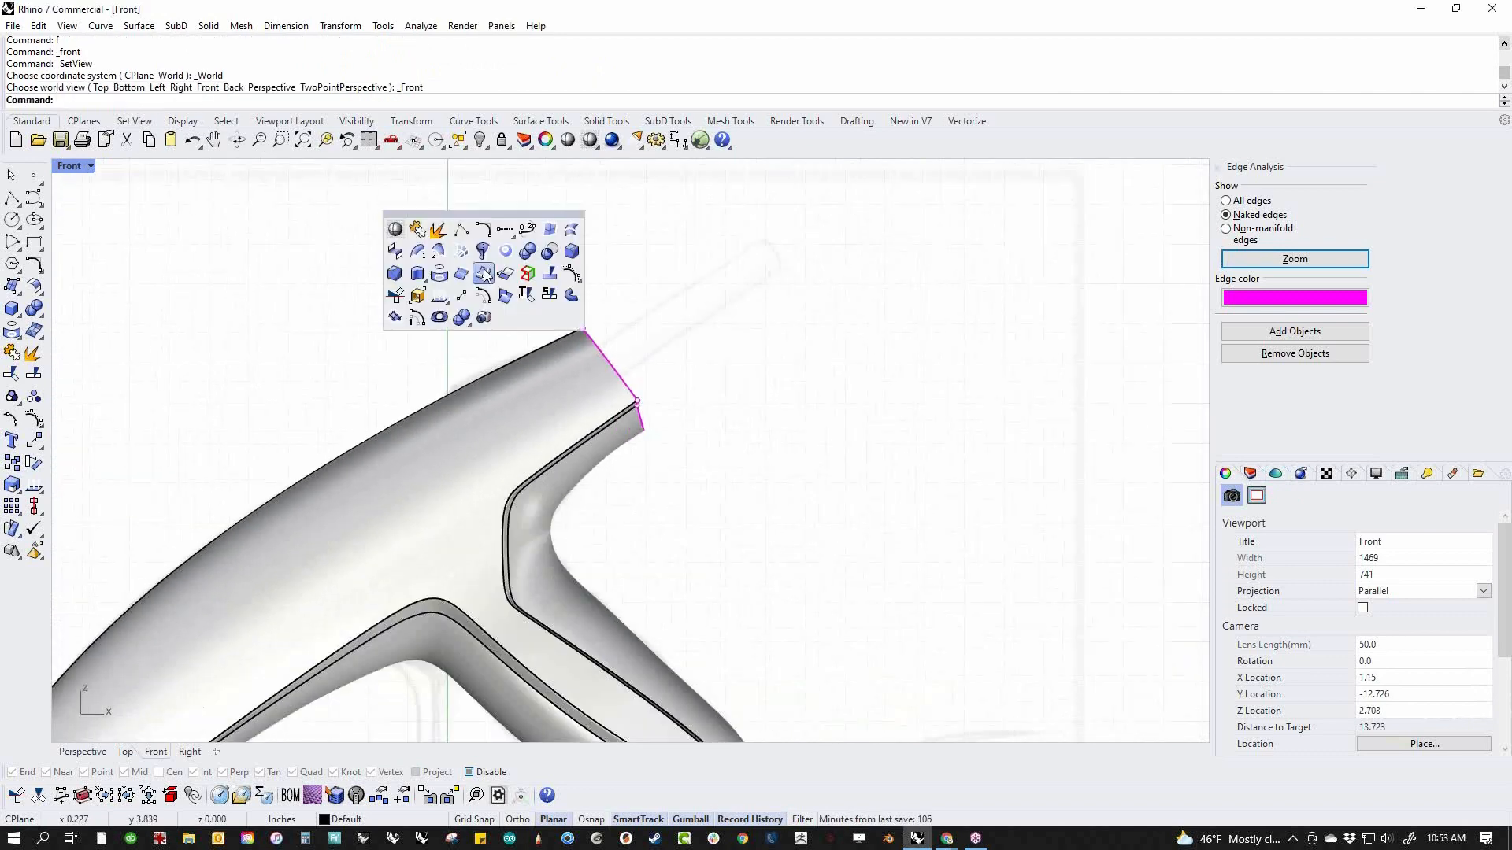
left_click(395, 229)
scroll(666, 403, "up", 8)
right_click_drag(666, 403, 786, 378)
scroll(783, 382, "down", 8)
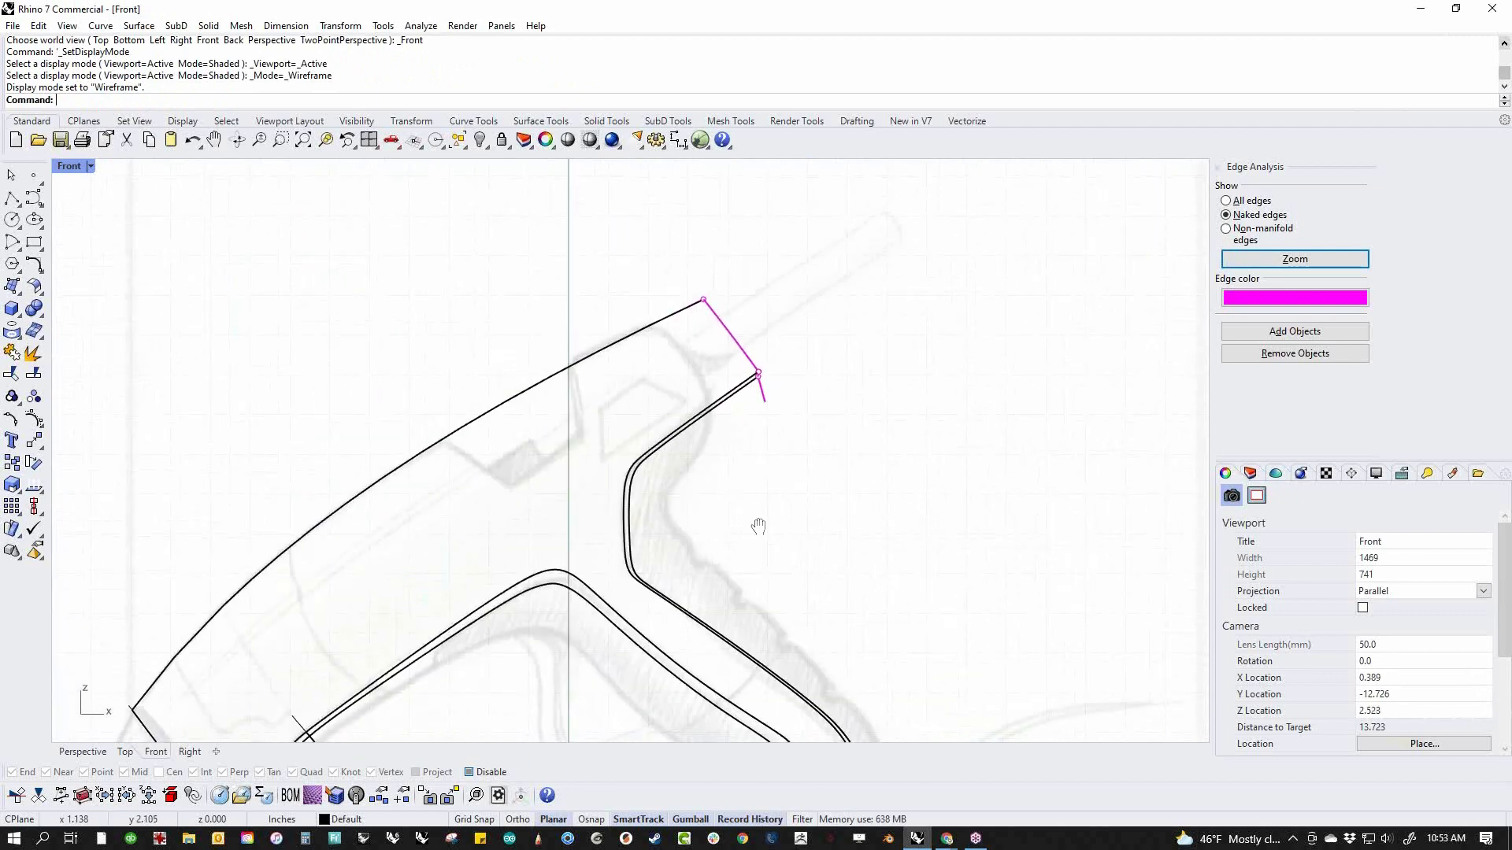
right_click_drag(749, 518, 737, 453)
Draw a degree 3 curve with five control points across the rear end, following the sketched rounded back outline
middle_click(737, 418)
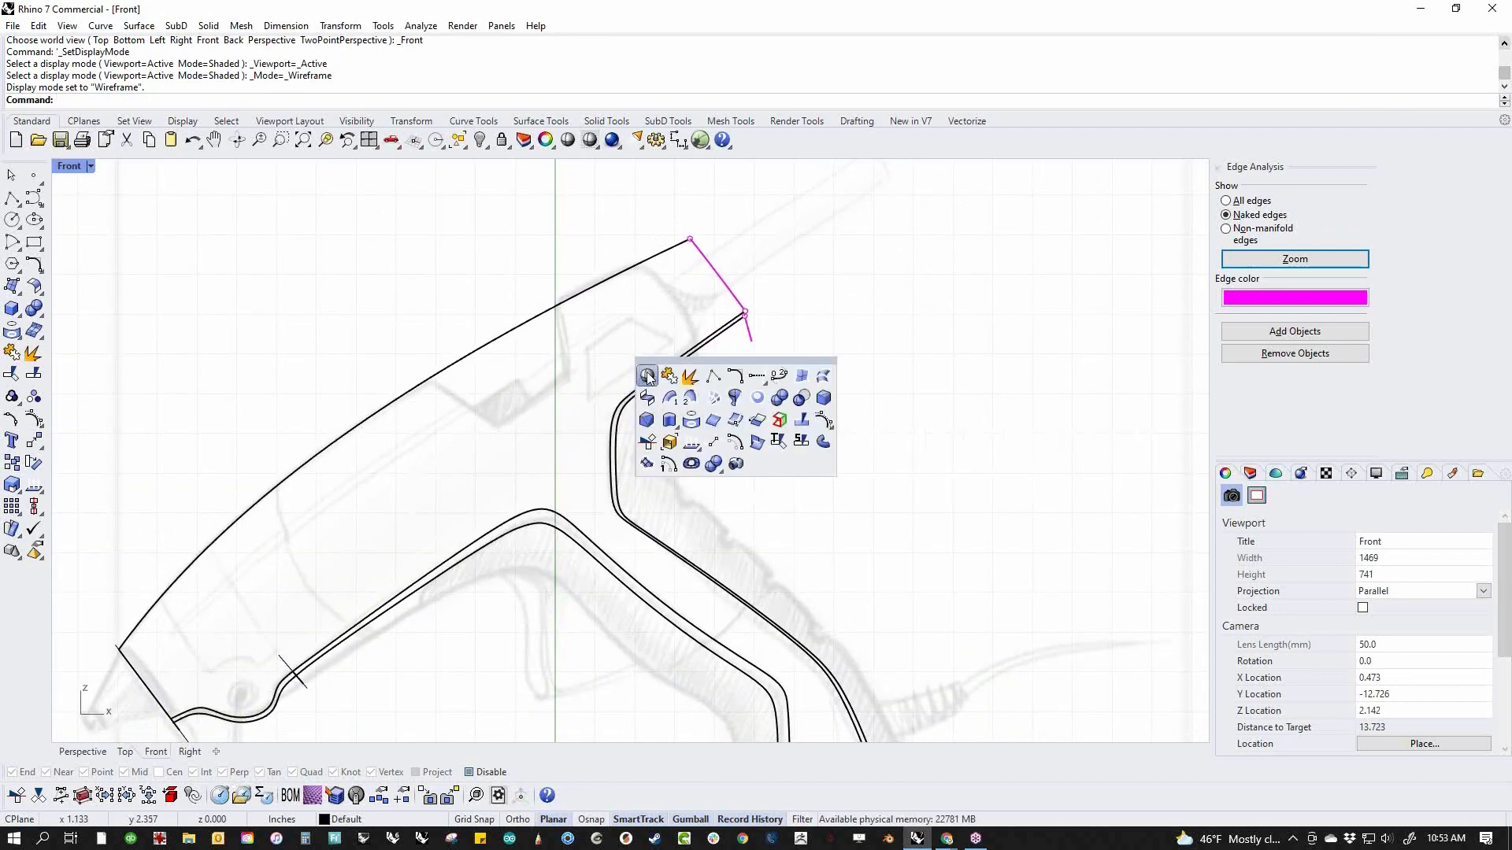
left_click(33, 221)
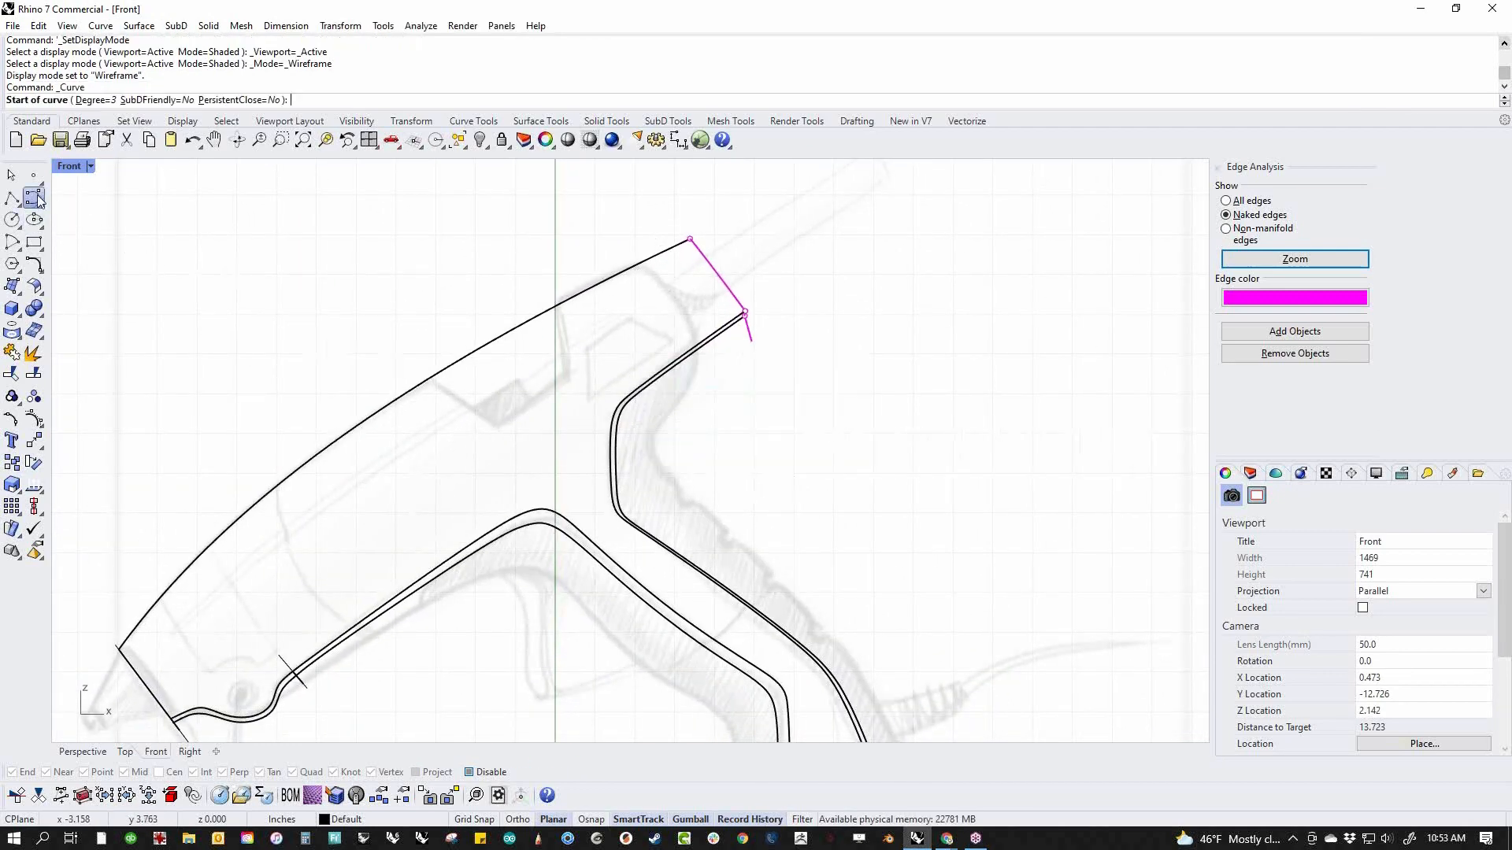
left_click(607, 236)
left_click(685, 289)
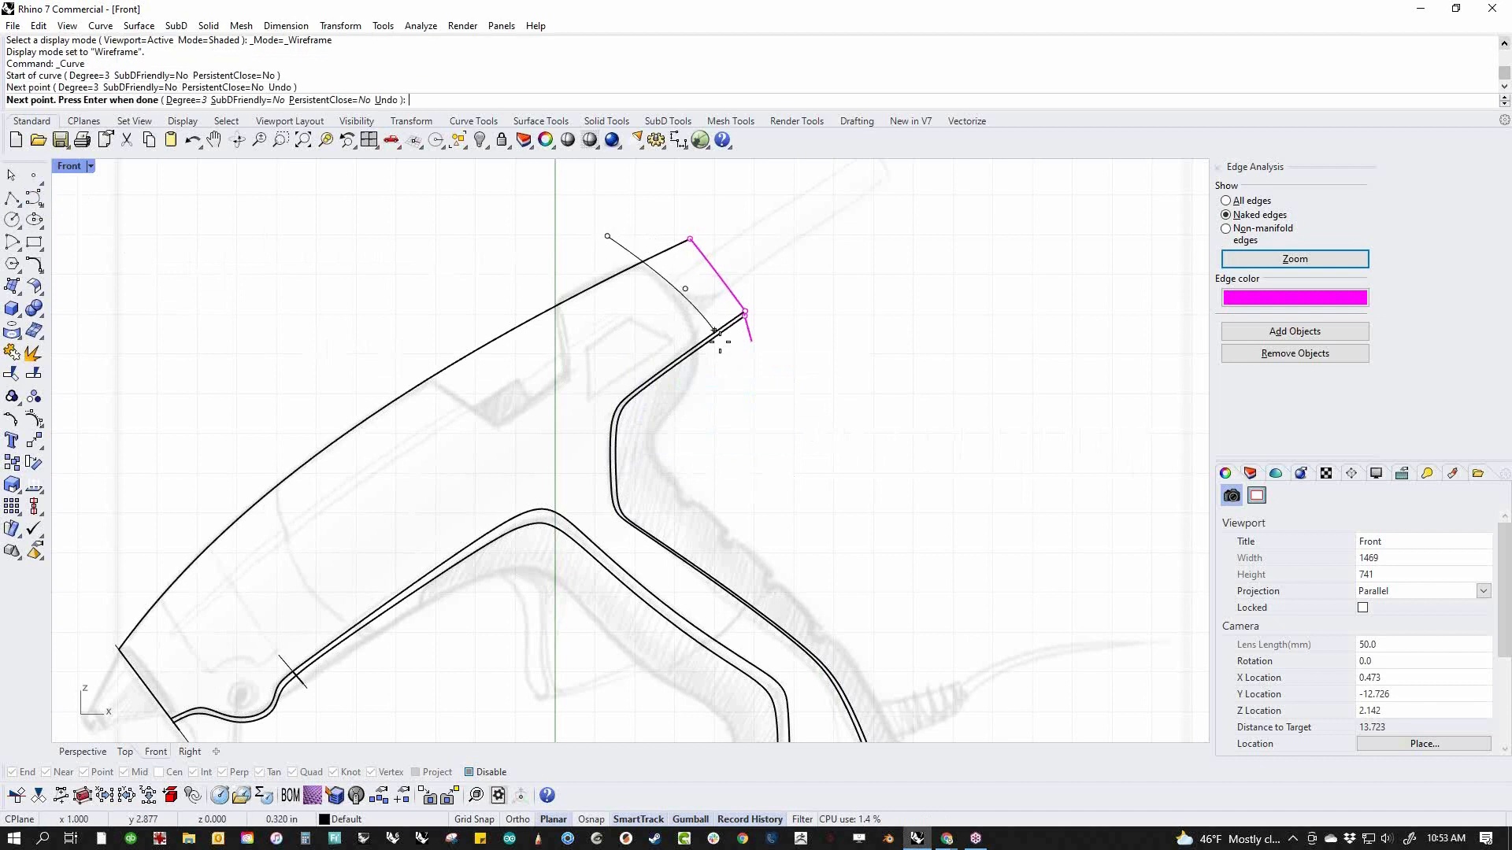
left_click(712, 350)
left_click(692, 394)
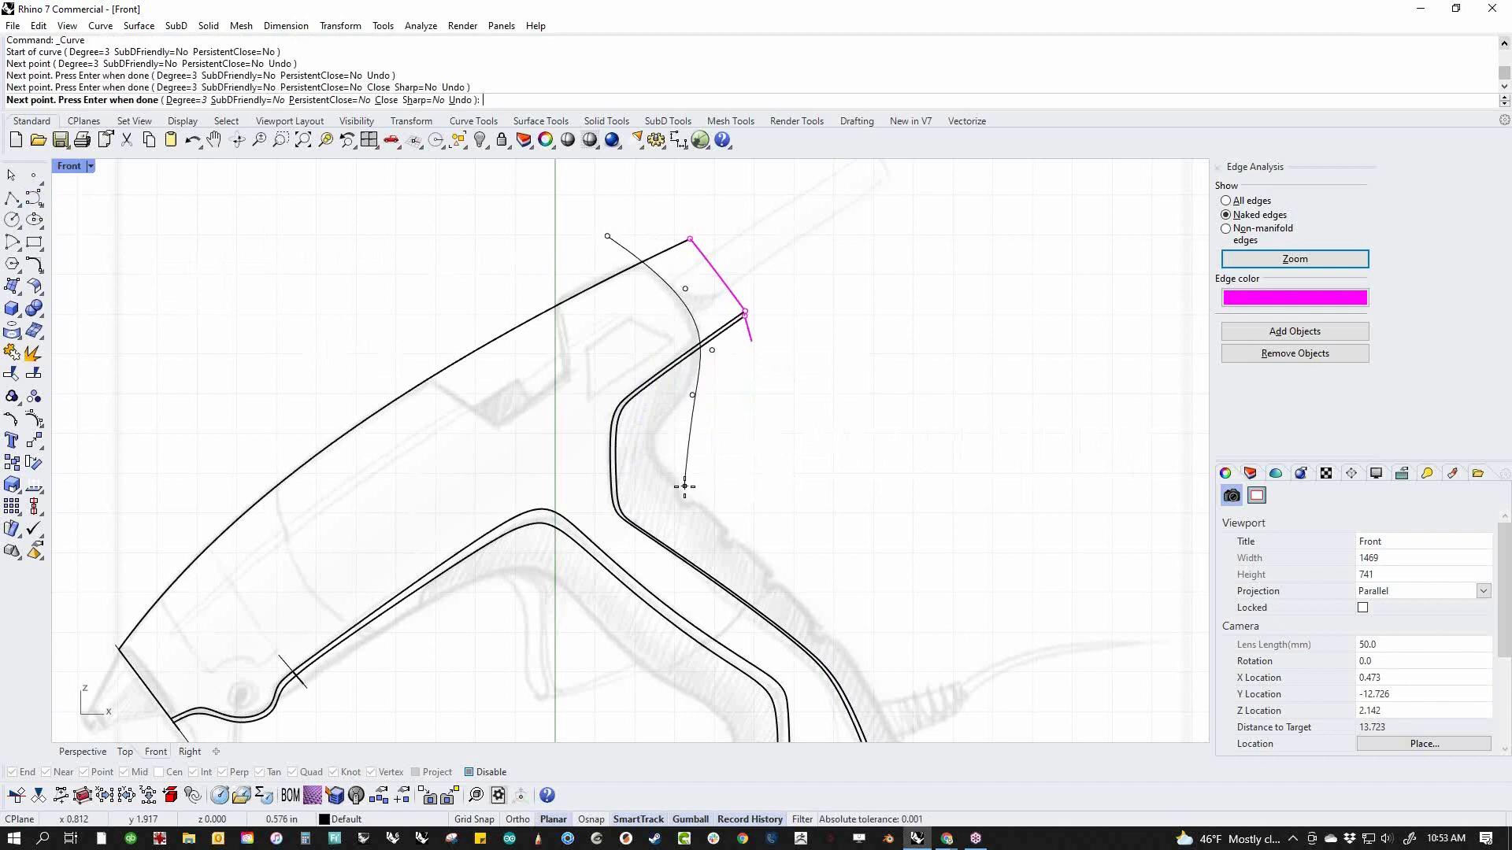
left_click(685, 449)
key("Return")
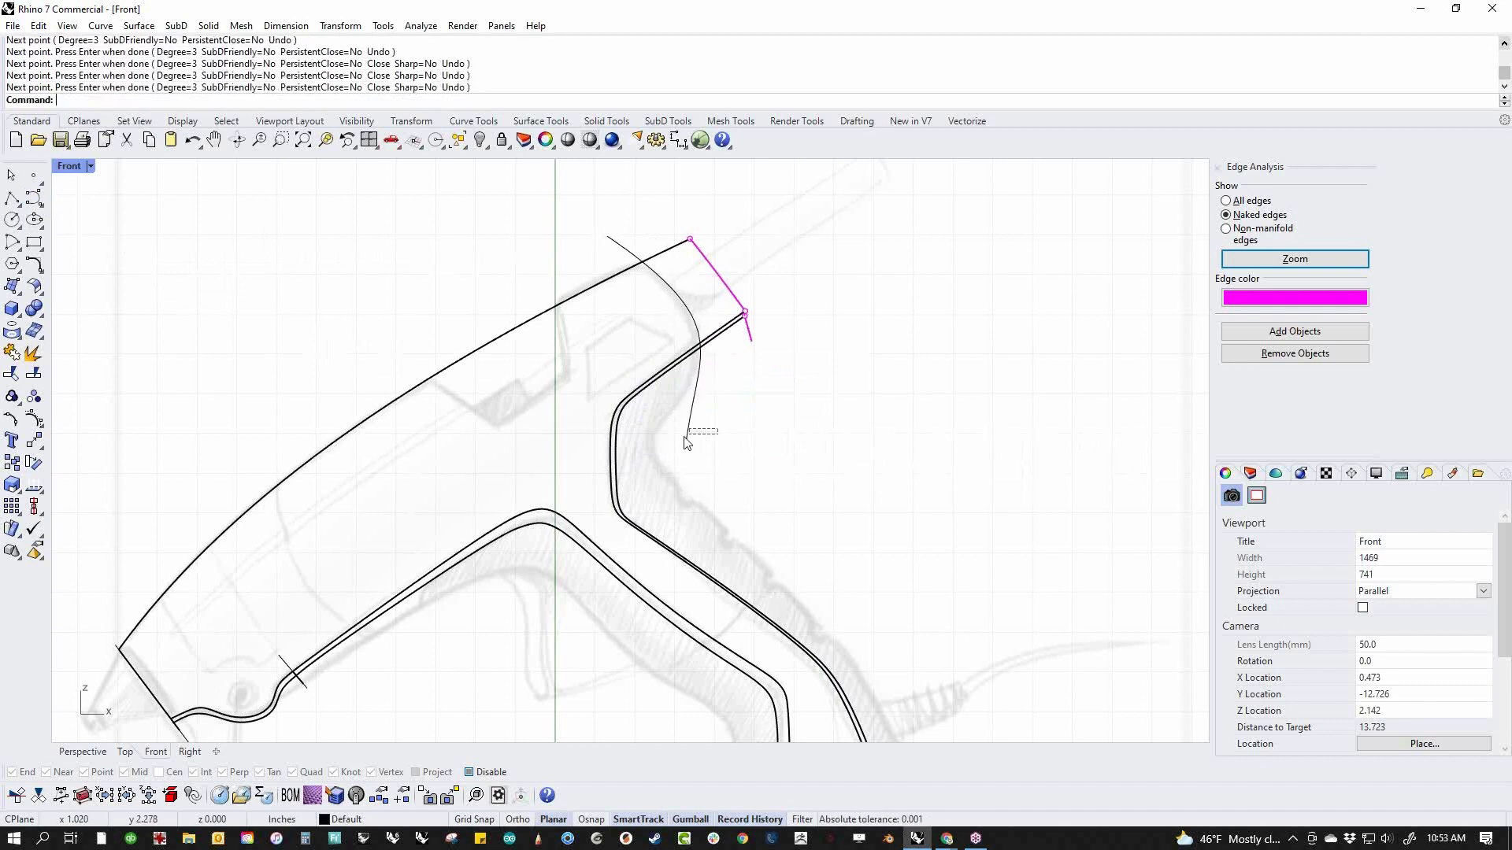
Extrude the rear curve in the shaded perspective view into a surface that extends past both sides of the body
left_click_drag(685, 443, 692, 451)
key("F4")
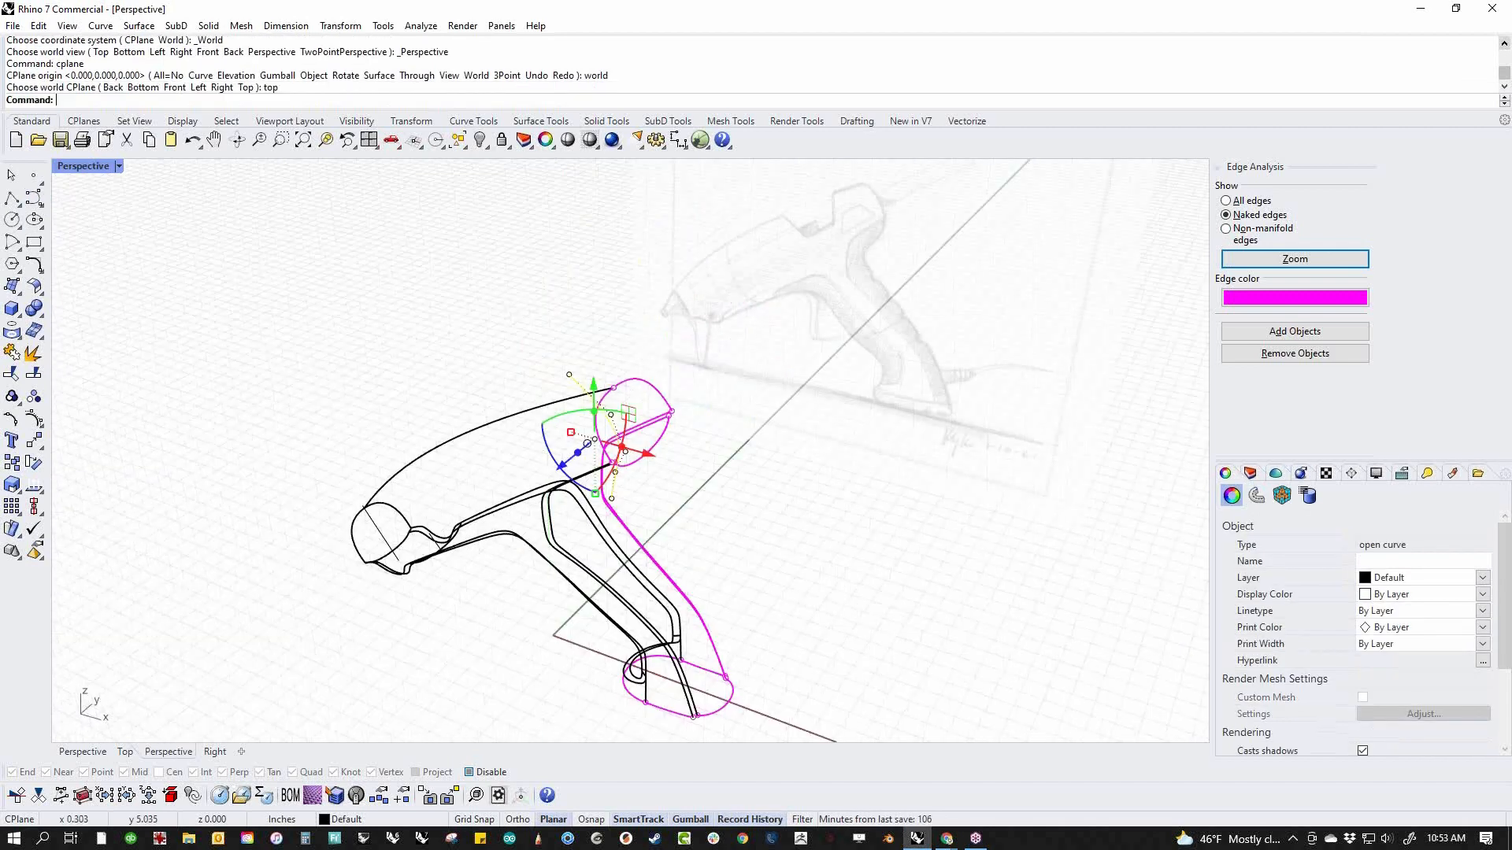
middle_click(766, 463)
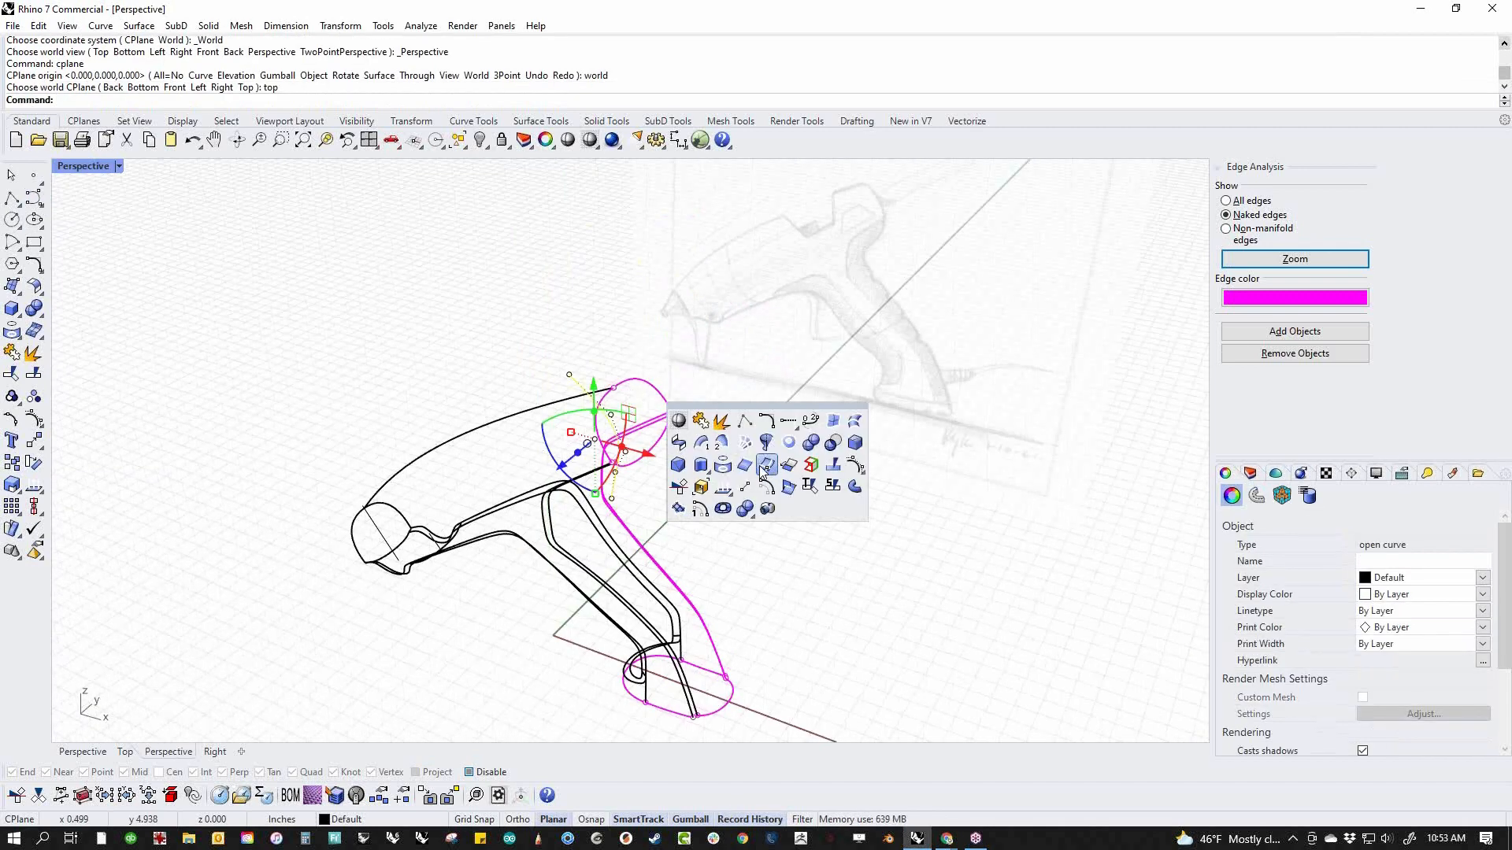
left_click(697, 430)
right_click_drag(696, 526, 704, 549)
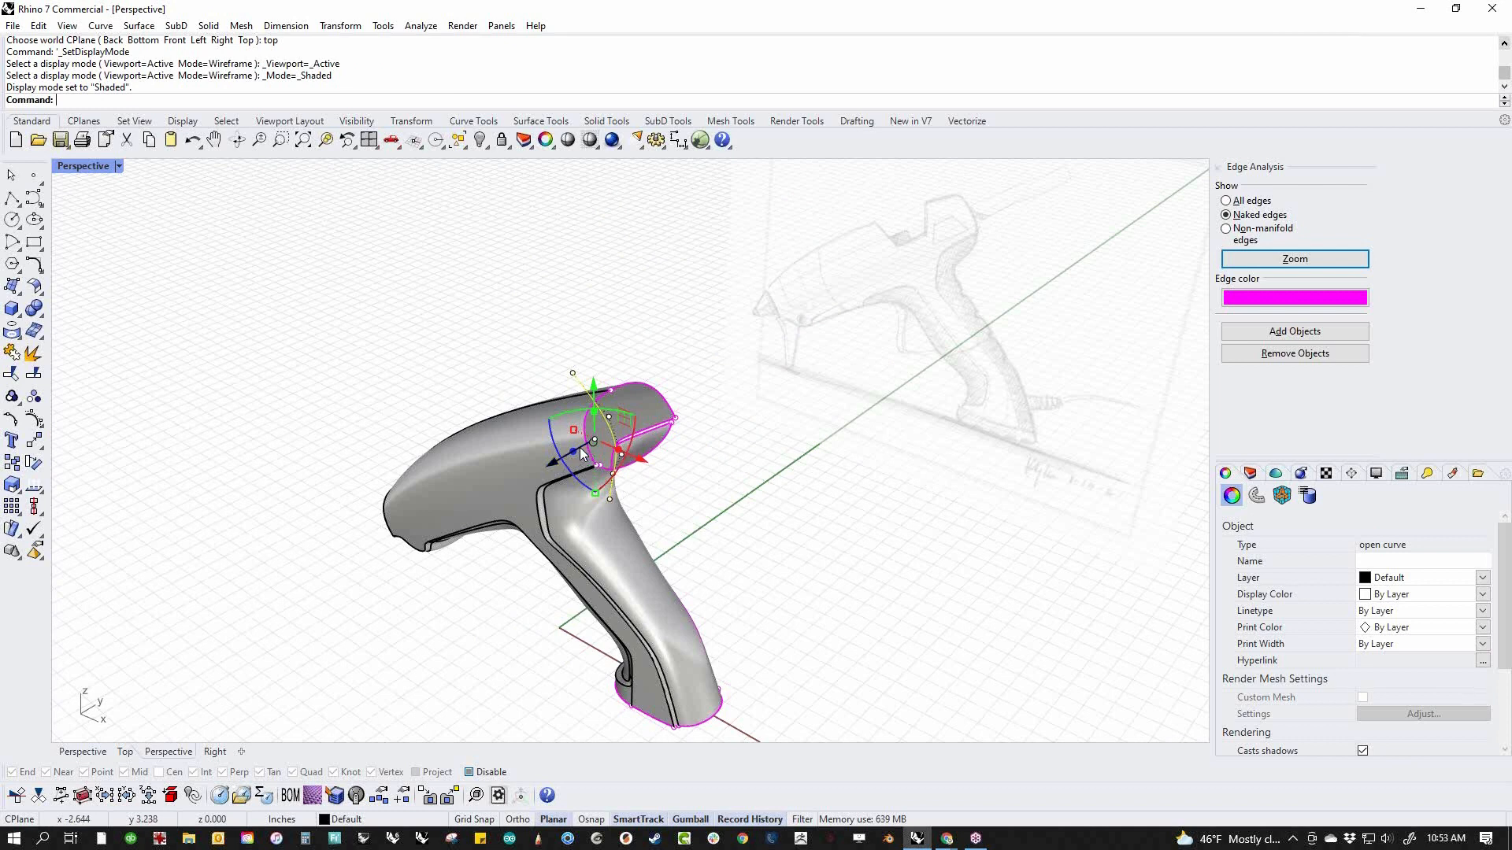
left_click_drag(580, 455, 574, 459)
left_click_drag(546, 466, 510, 488)
Mirror a copy of the rear grip's side blend strip across the body's centre plane from the origin
left_click(681, 532)
scroll(707, 567, "up", 7)
right_click_drag(709, 567, 945, 533)
scroll(375, 527, "up", 4)
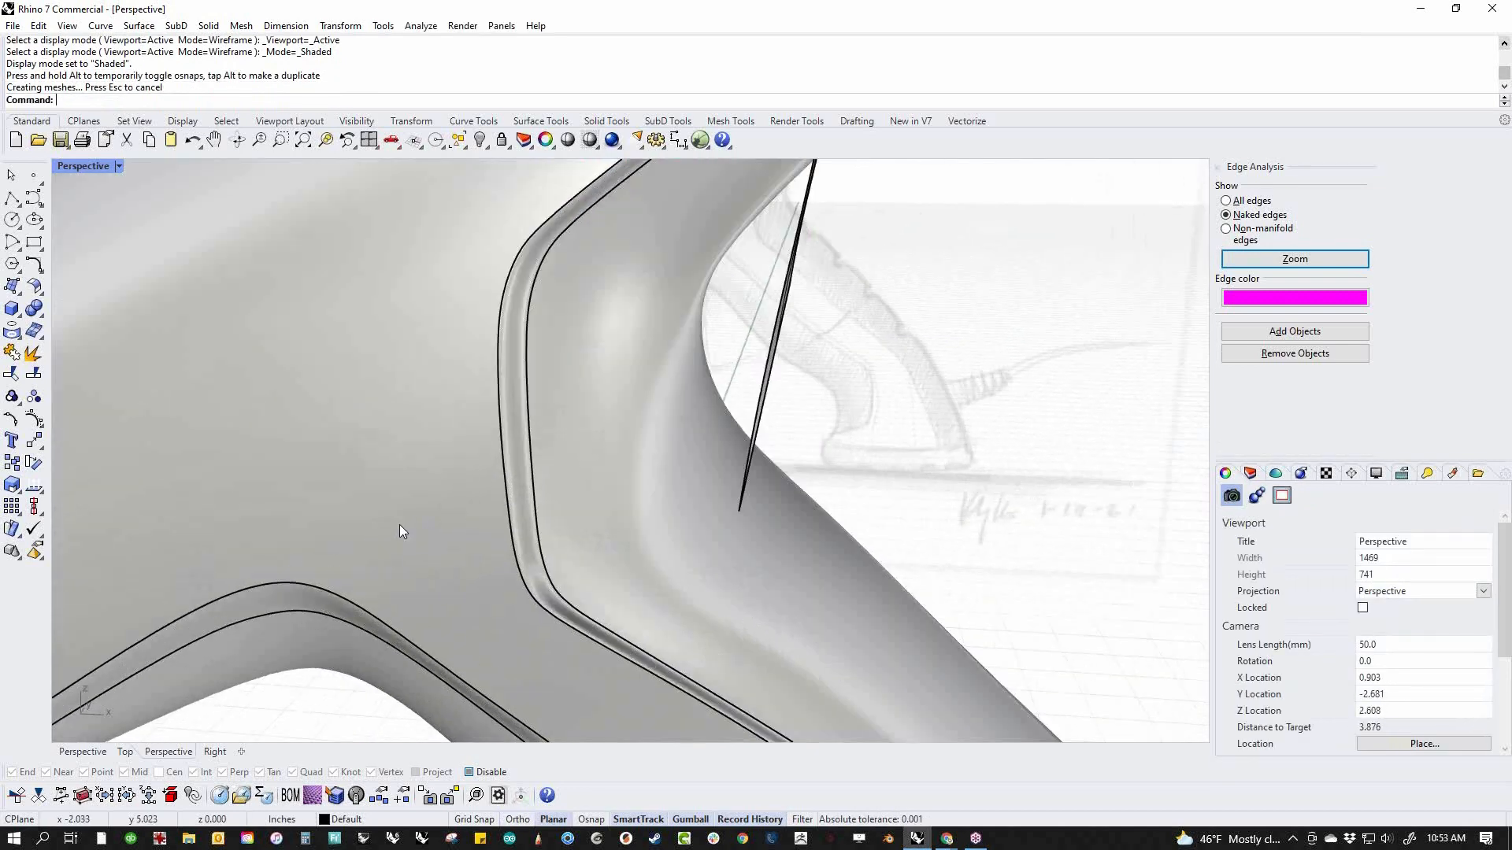
left_click(527, 499)
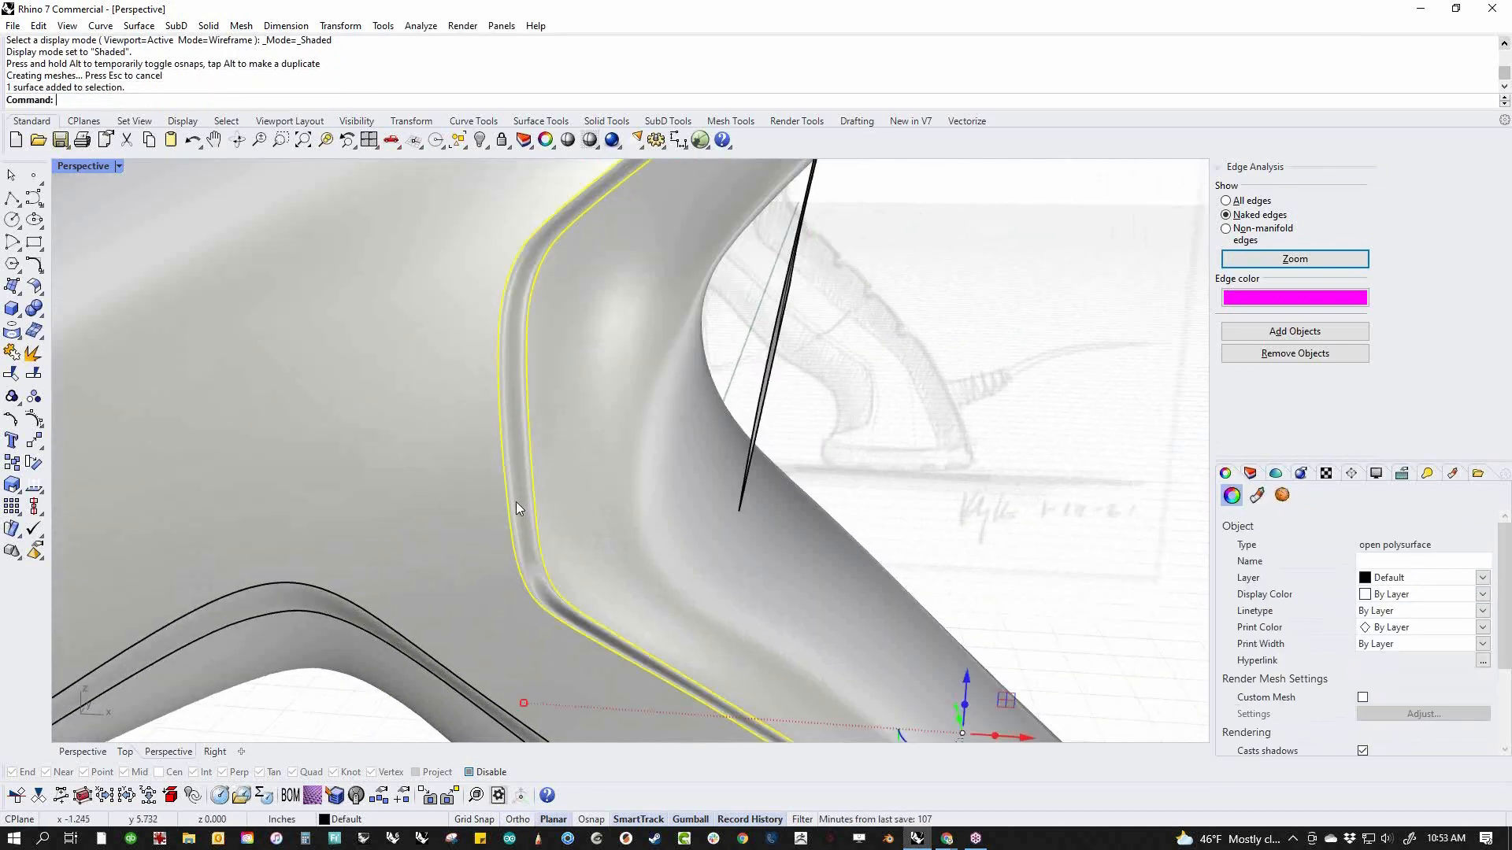
type("M")
key("Return")
type("0")
key("Return")
scroll(824, 546, "down", 8)
key("shift")
left_click(953, 655)
right_click_drag(1005, 601, 985, 655)
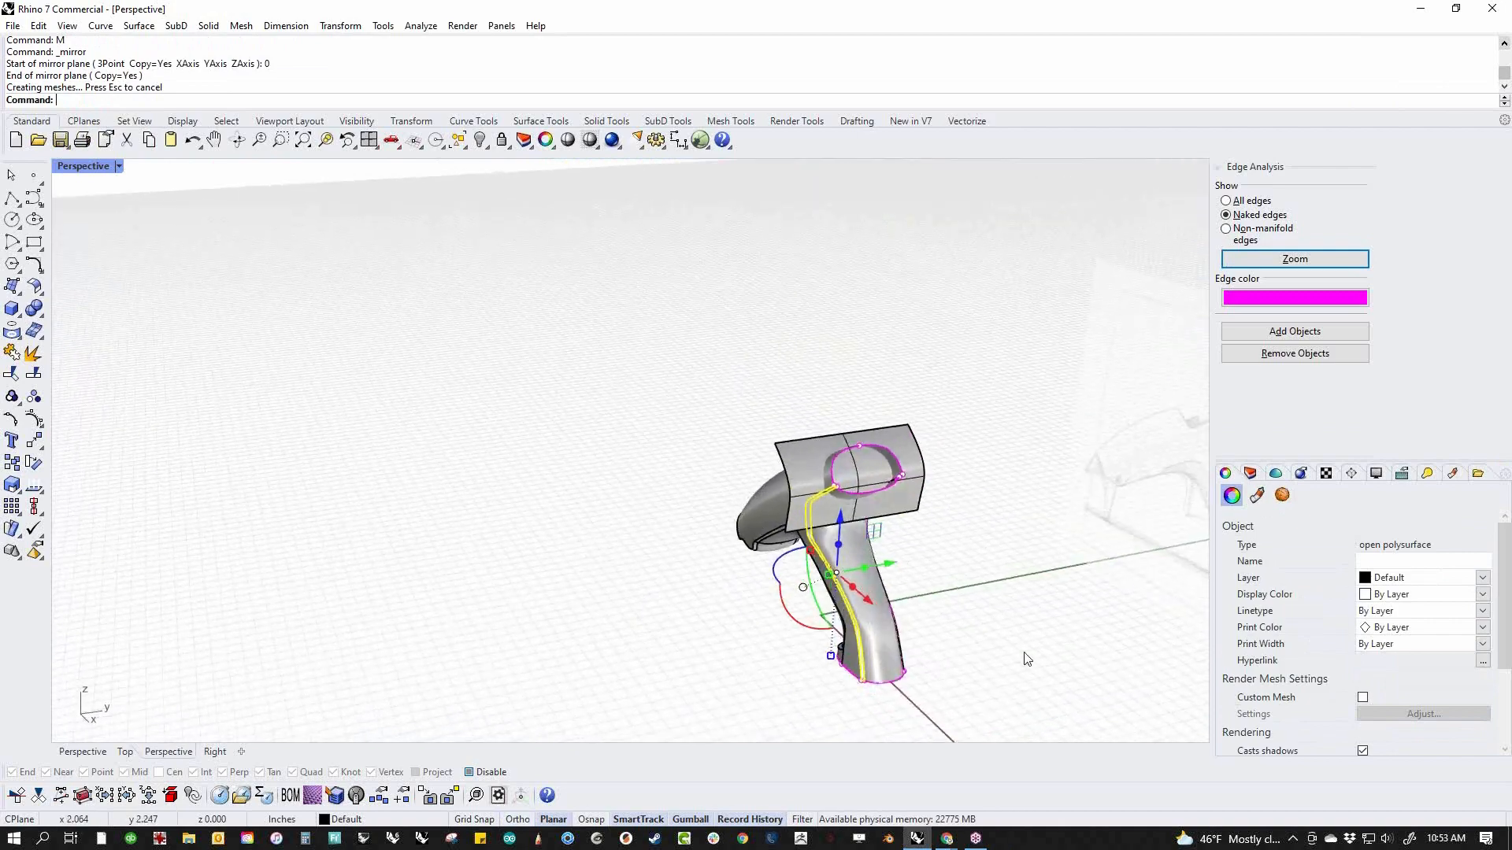
Join the mirrored rear blend strip to the rest of the body
key("Escape")
scroll(975, 624, "up", 8)
left_click_drag(921, 607, 524, 635)
type("j")
key("Return")
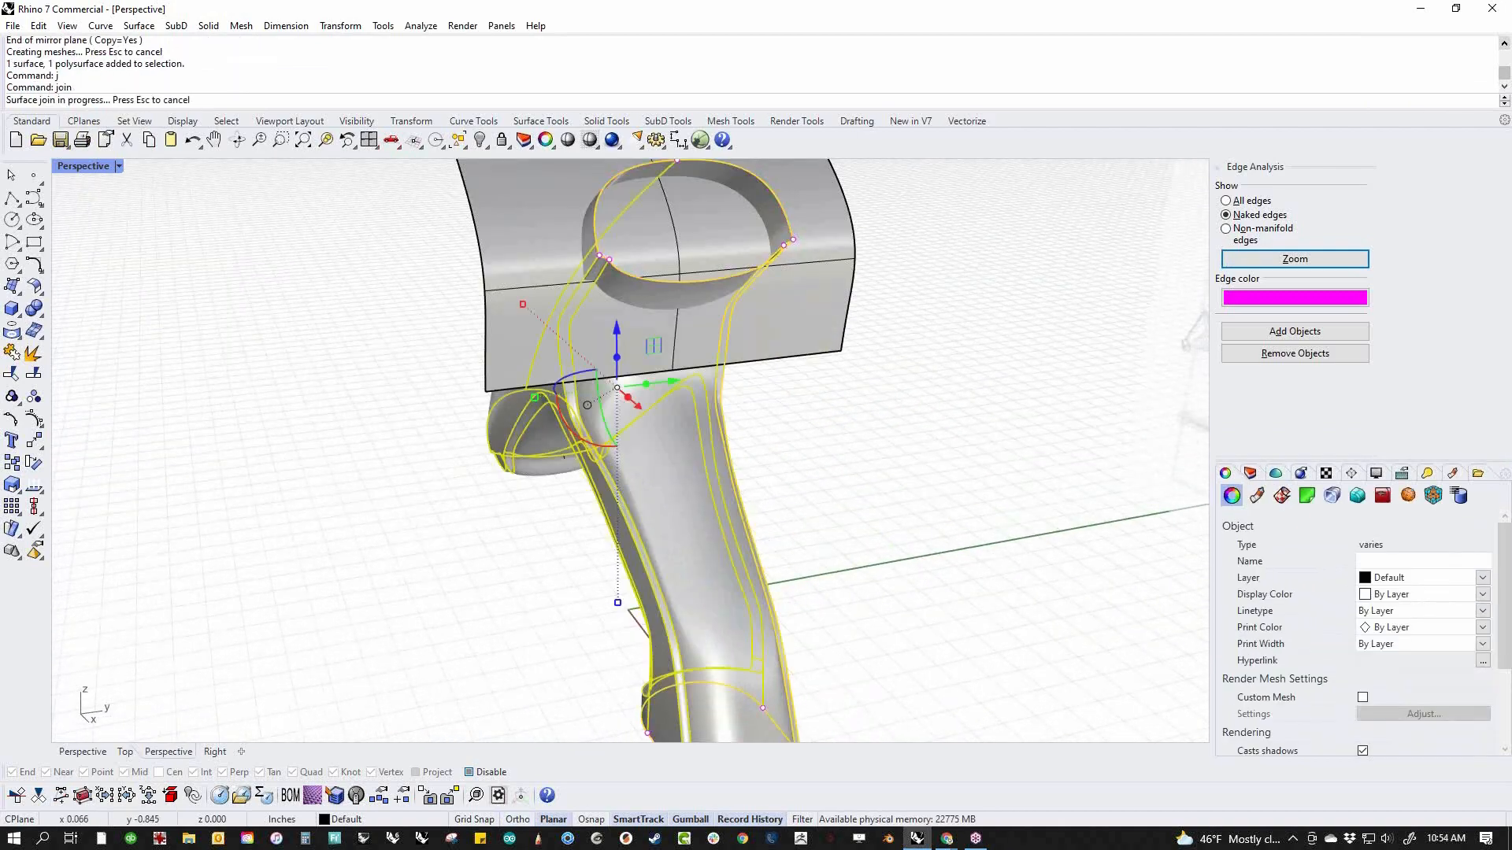
key("Escape")
Examine the extruded surface crossing the rear end and the open base of the handle
scroll(650, 607, "down", 5)
mouse_move(650, 606)
right_mouse_down()
mouse_move(588, 503)
mouse_move(774, 517)
mouse_move(760, 529)
mouse_move(776, 482)
mouse_move(729, 560)
mouse_move(772, 567)
mouse_move(765, 583)
right_mouse_up()
scroll(588, 504, "up", 8)
scroll(592, 509, "down", 8)
scroll(775, 516, "up", 8)
scroll(765, 583, "down", 5)
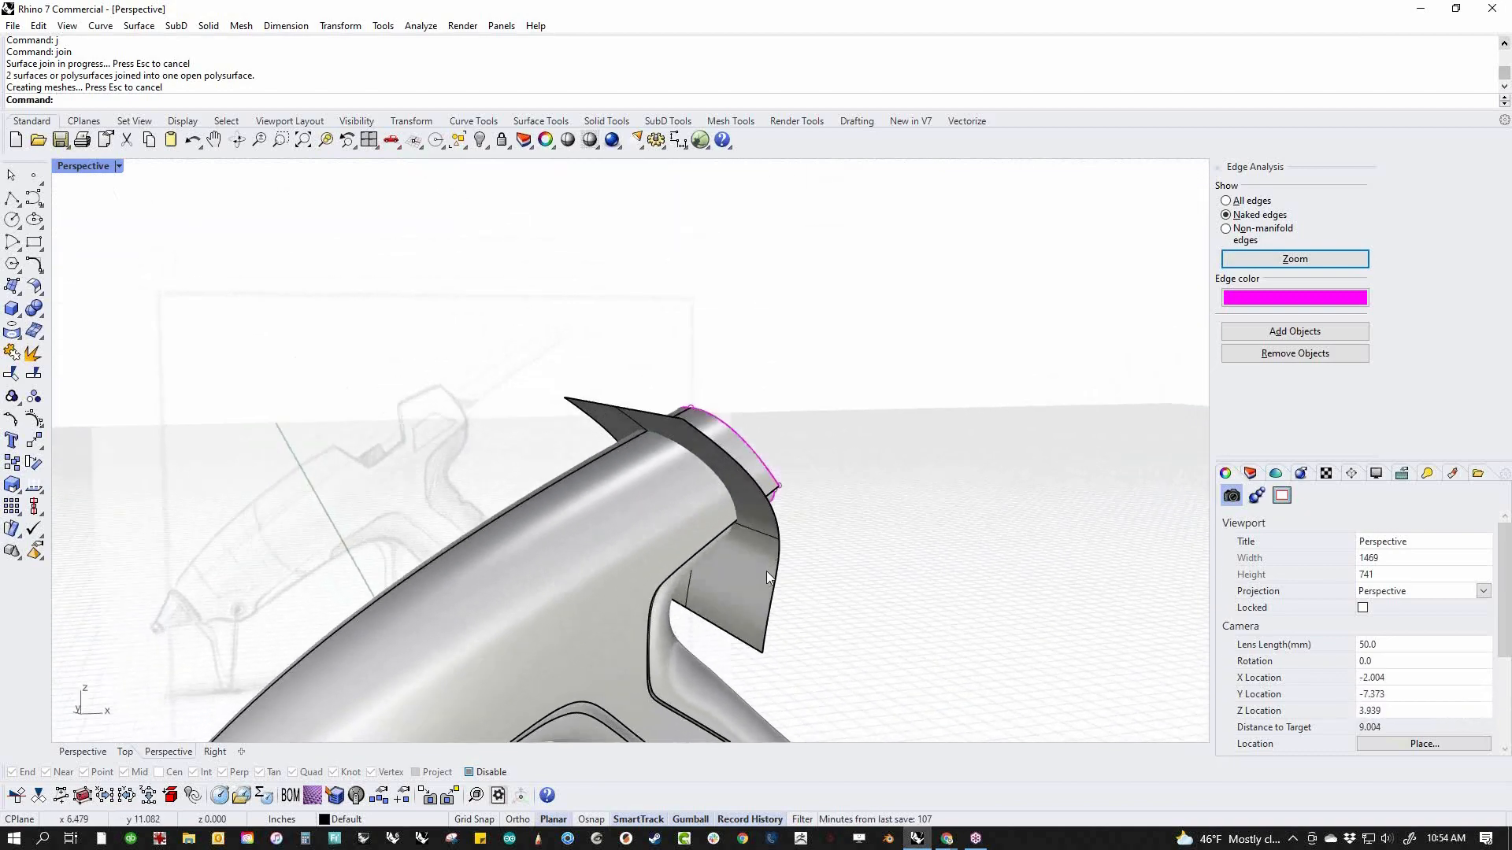
left_click(41, 319)
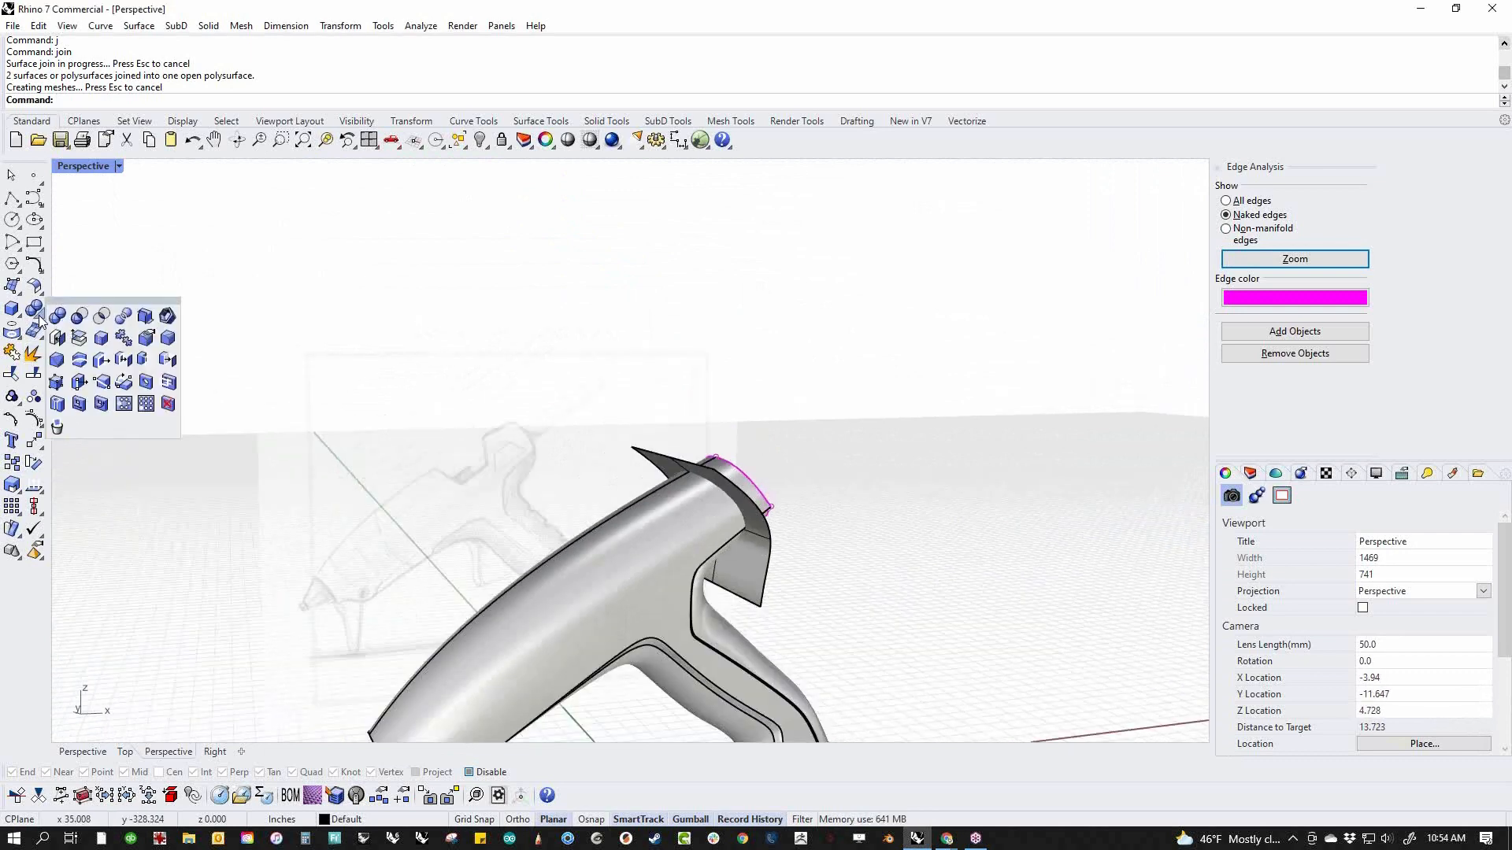
right_click_drag(473, 403, 577, 614)
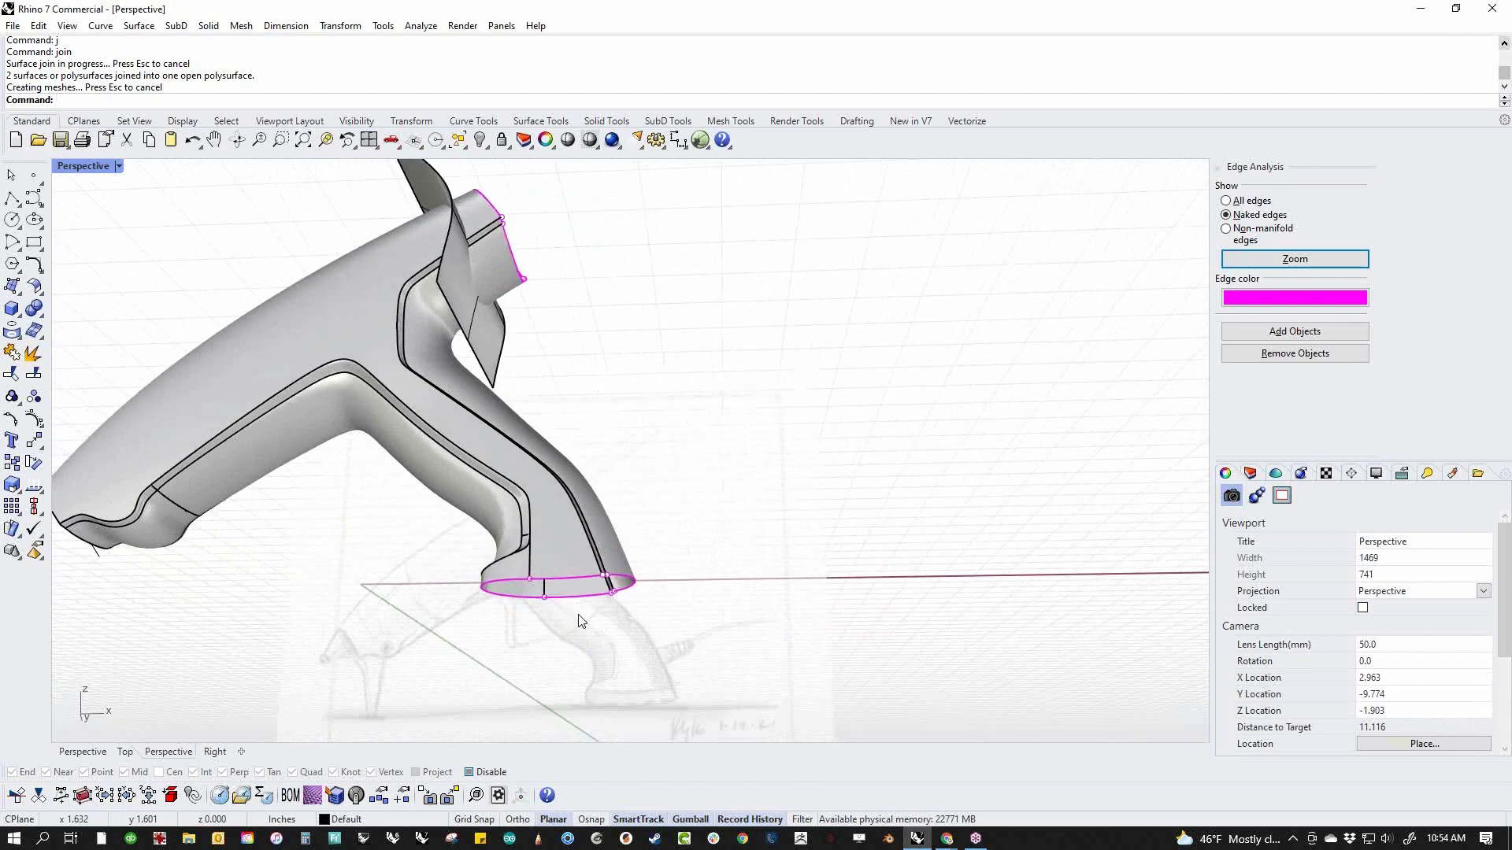
Draw a degree 3 curve with four control points in the front view along the handle's bottom edge, overshooting it at both ends
type("f")
key("Return")
scroll(572, 613, "up", 5)
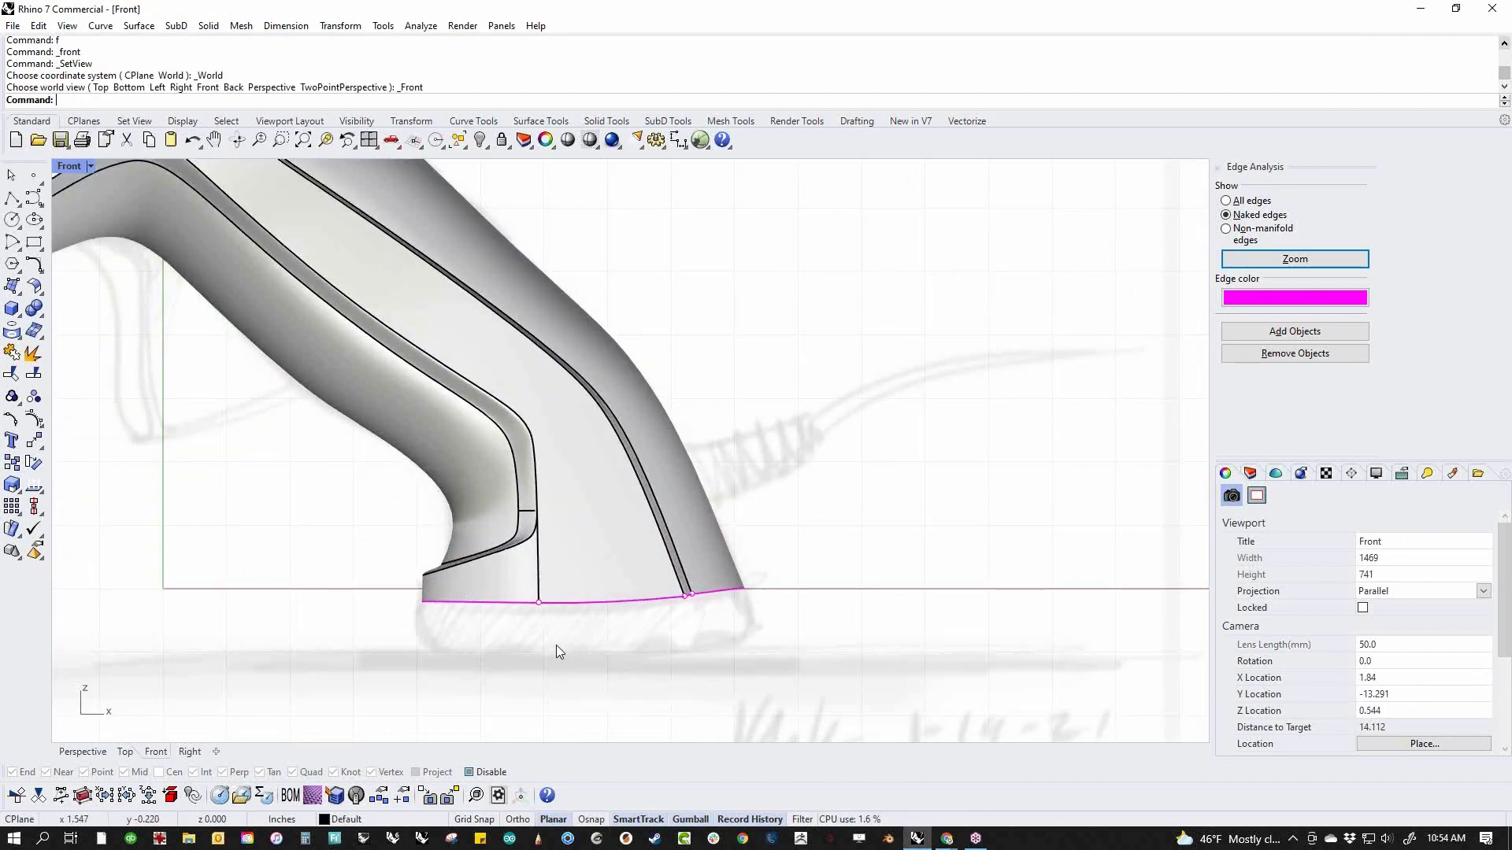
left_click(30, 201)
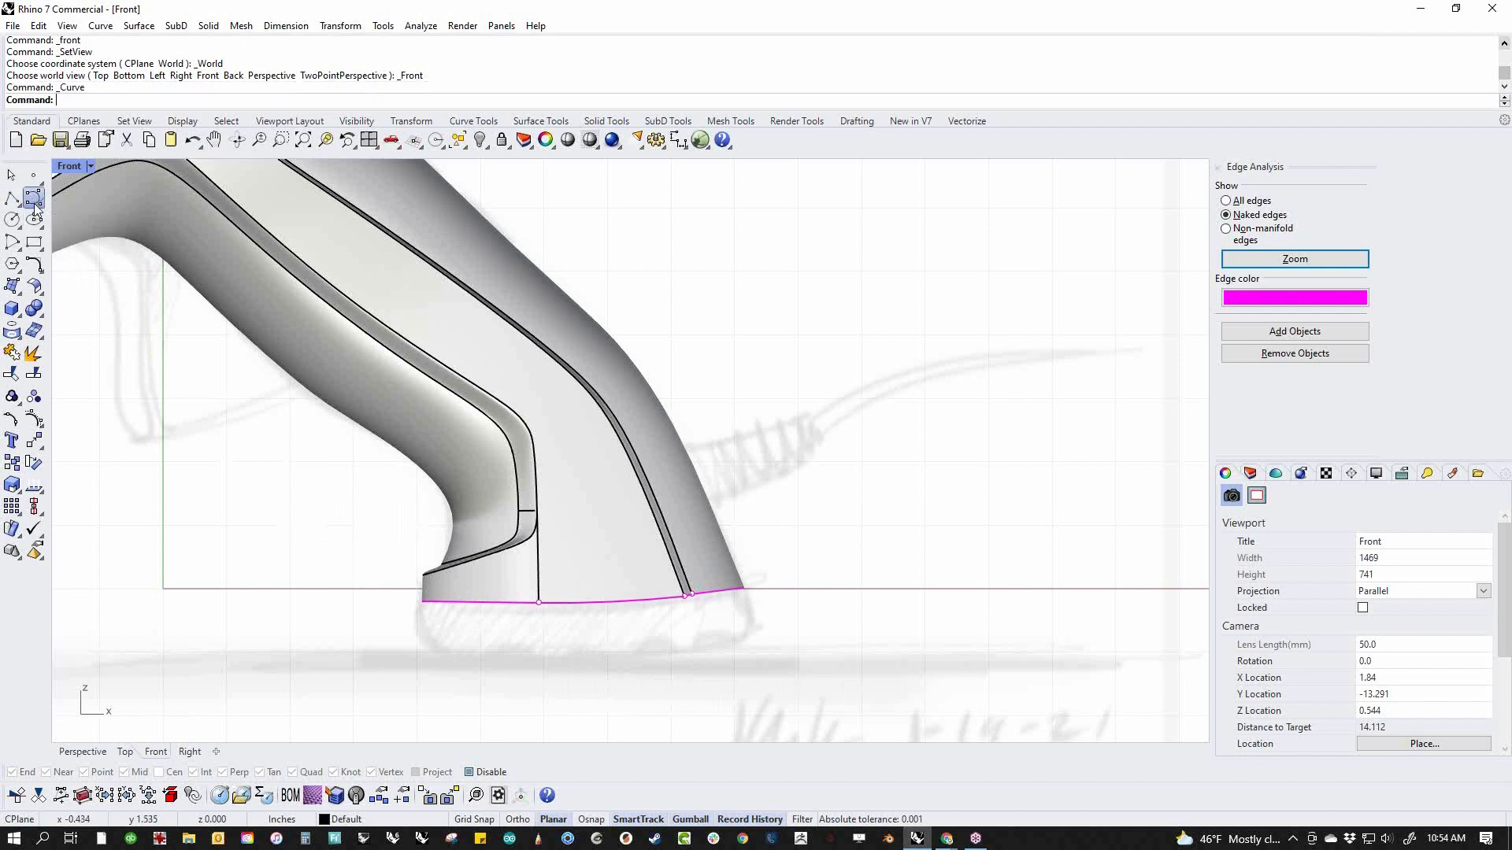
left_click(413, 598)
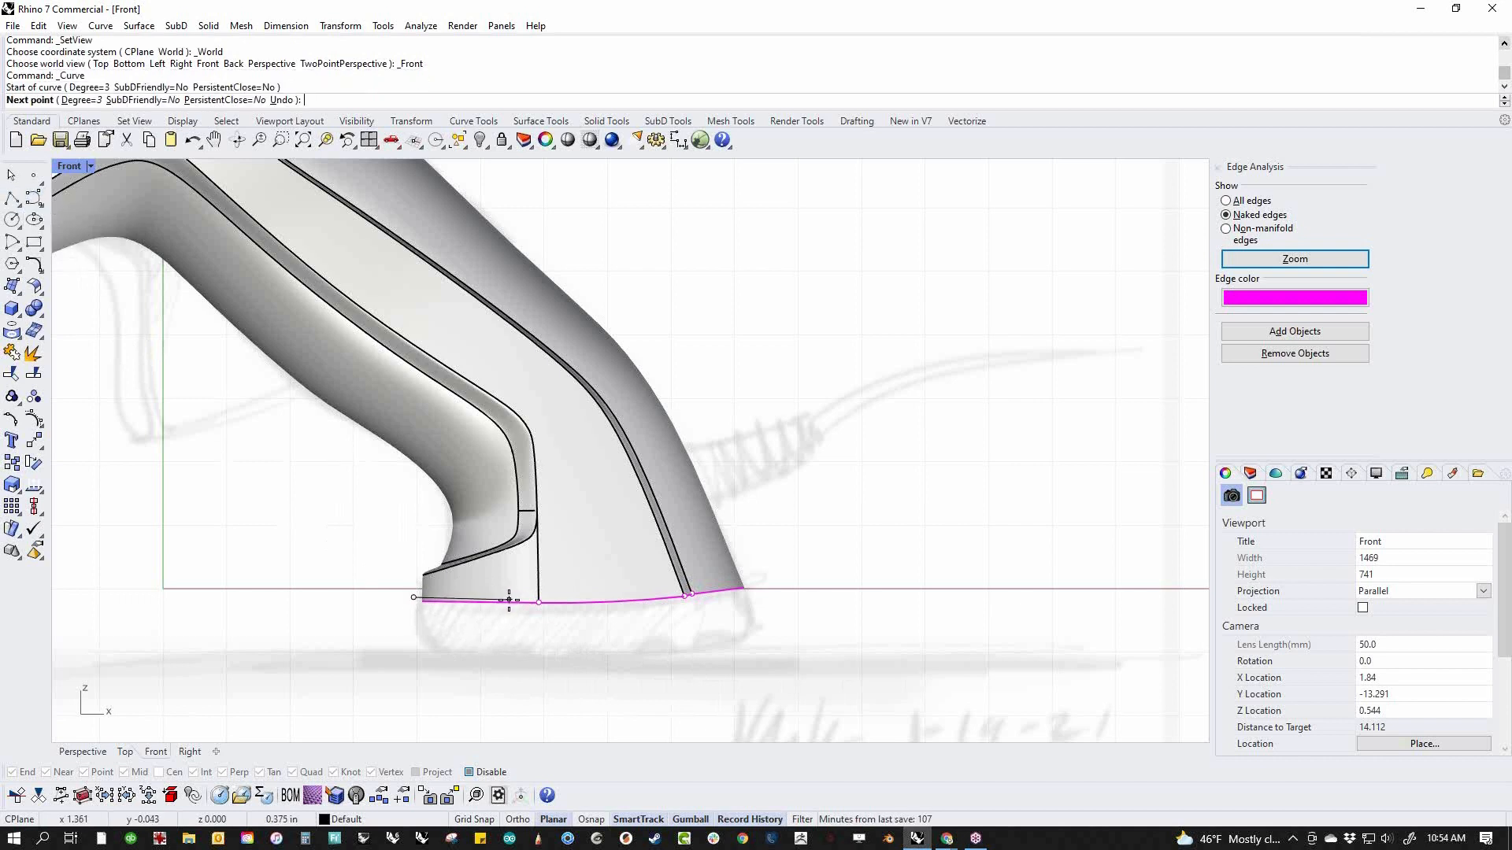
left_click(509, 600)
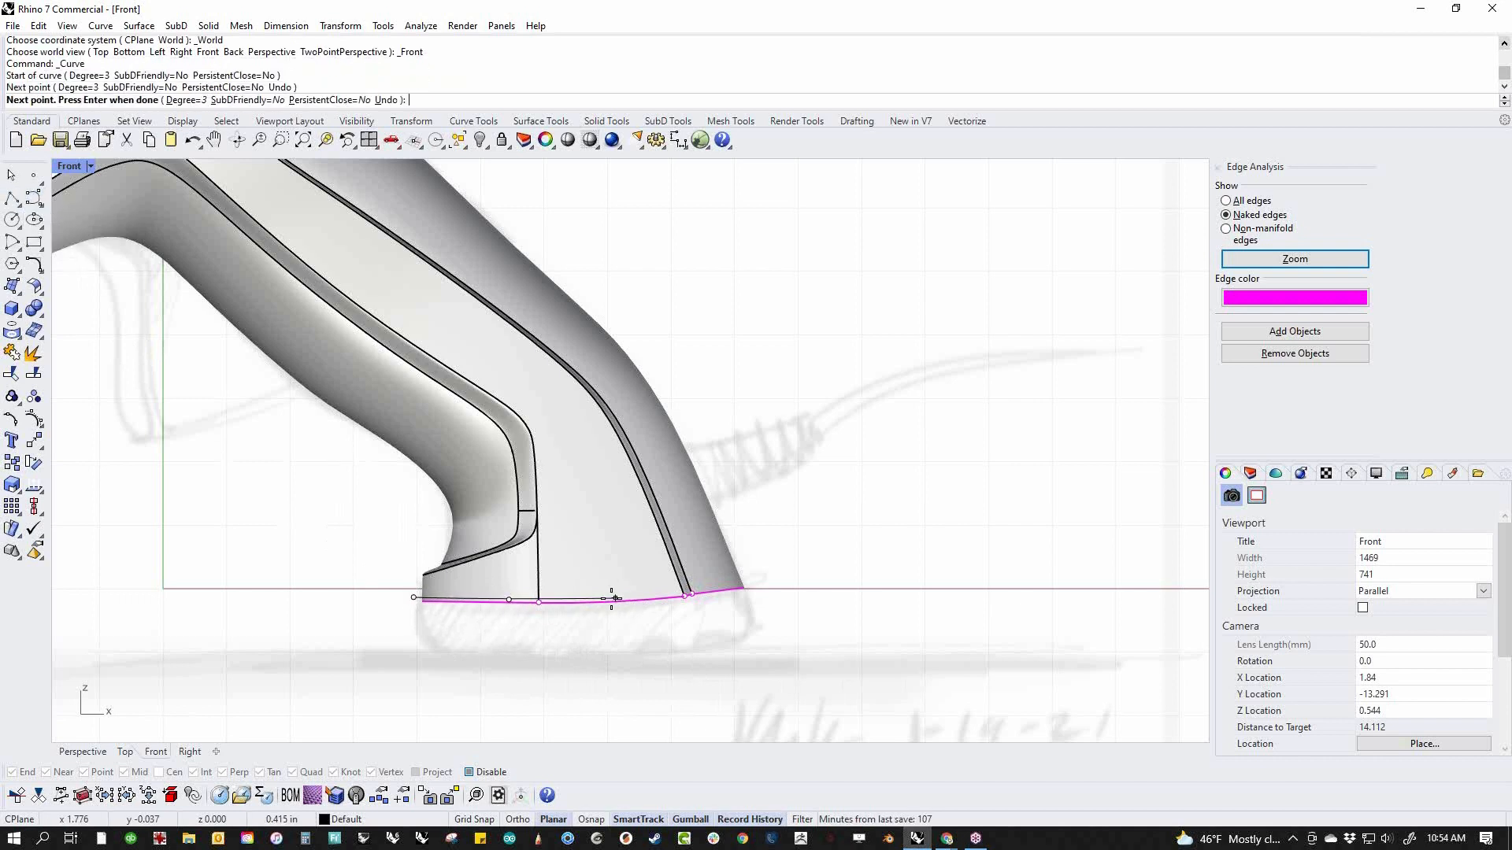
left_click(667, 595)
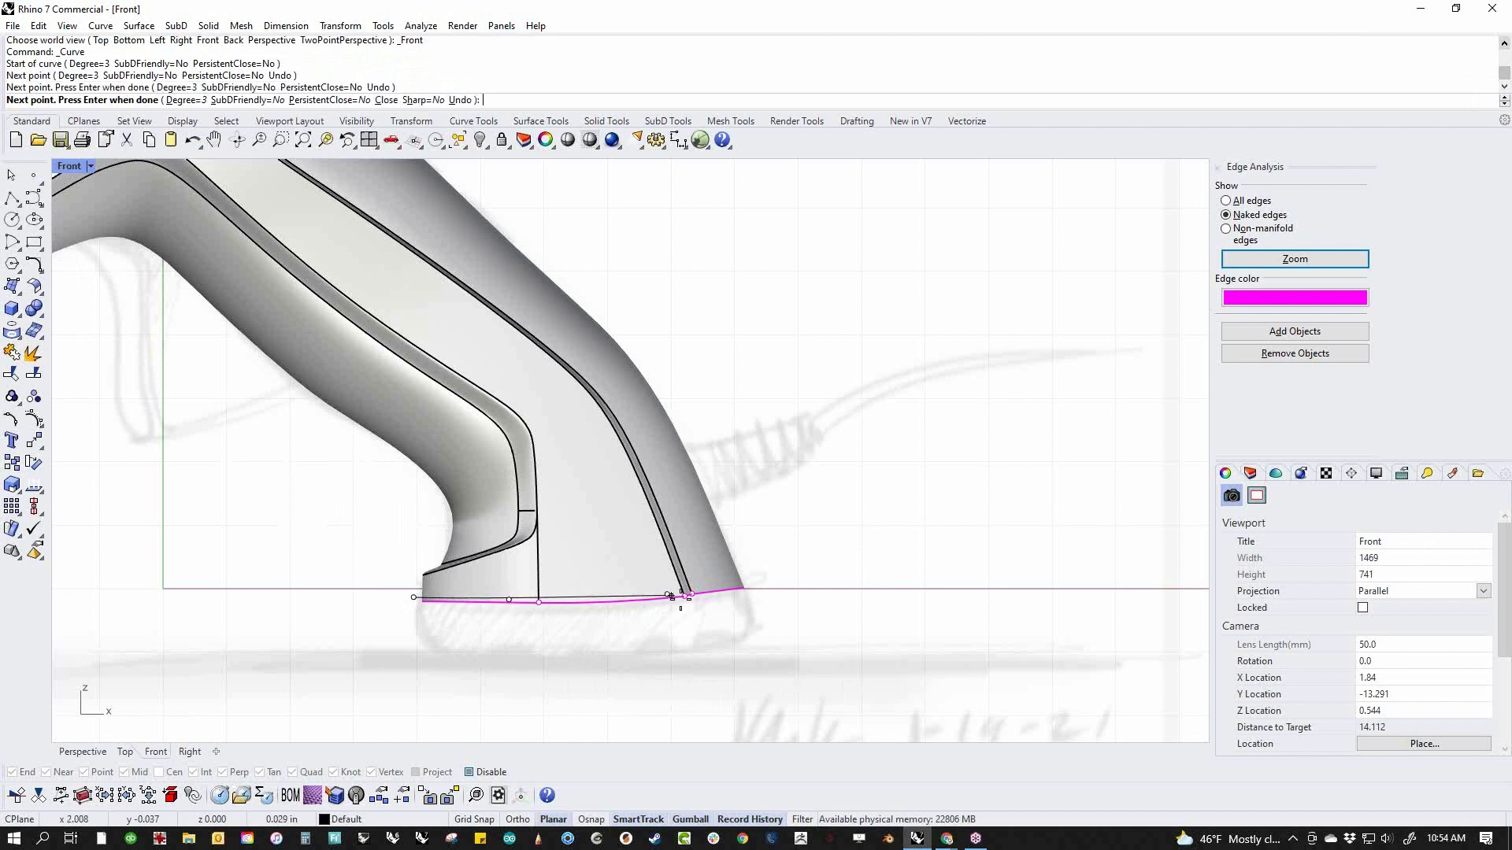
left_click(811, 567)
right_click(800, 566)
Show the base curve's control points in wireframe and lower its third point about 0.05 in to match the handle's bottom edge
middle_click(802, 618)
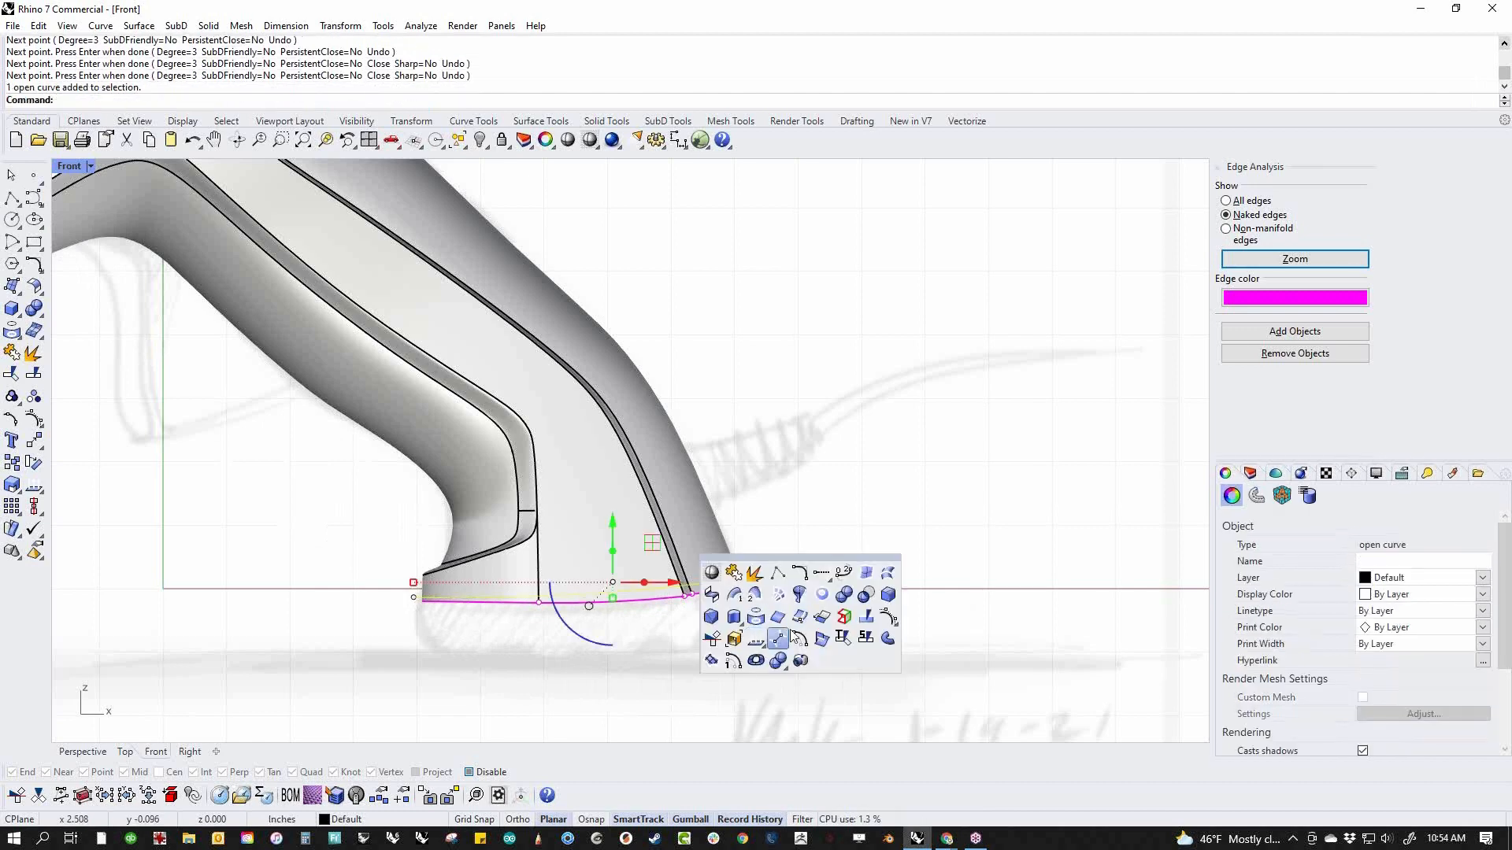
left_click(889, 618)
middle_click(599, 673)
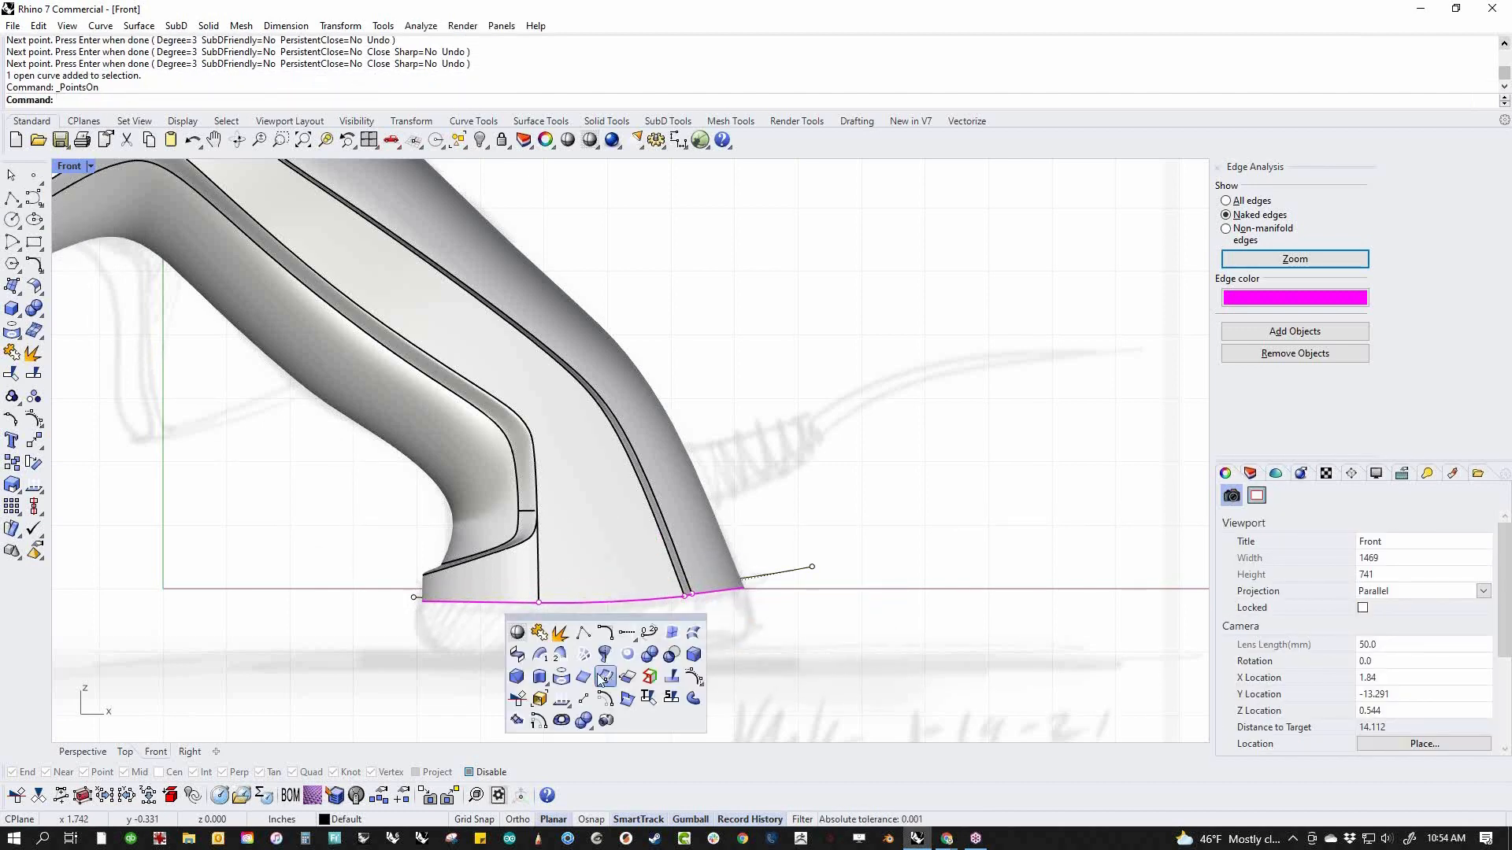
left_click(517, 632)
scroll(661, 610, "up", 3)
left_click(675, 577)
left_click_drag(675, 577, 670, 592)
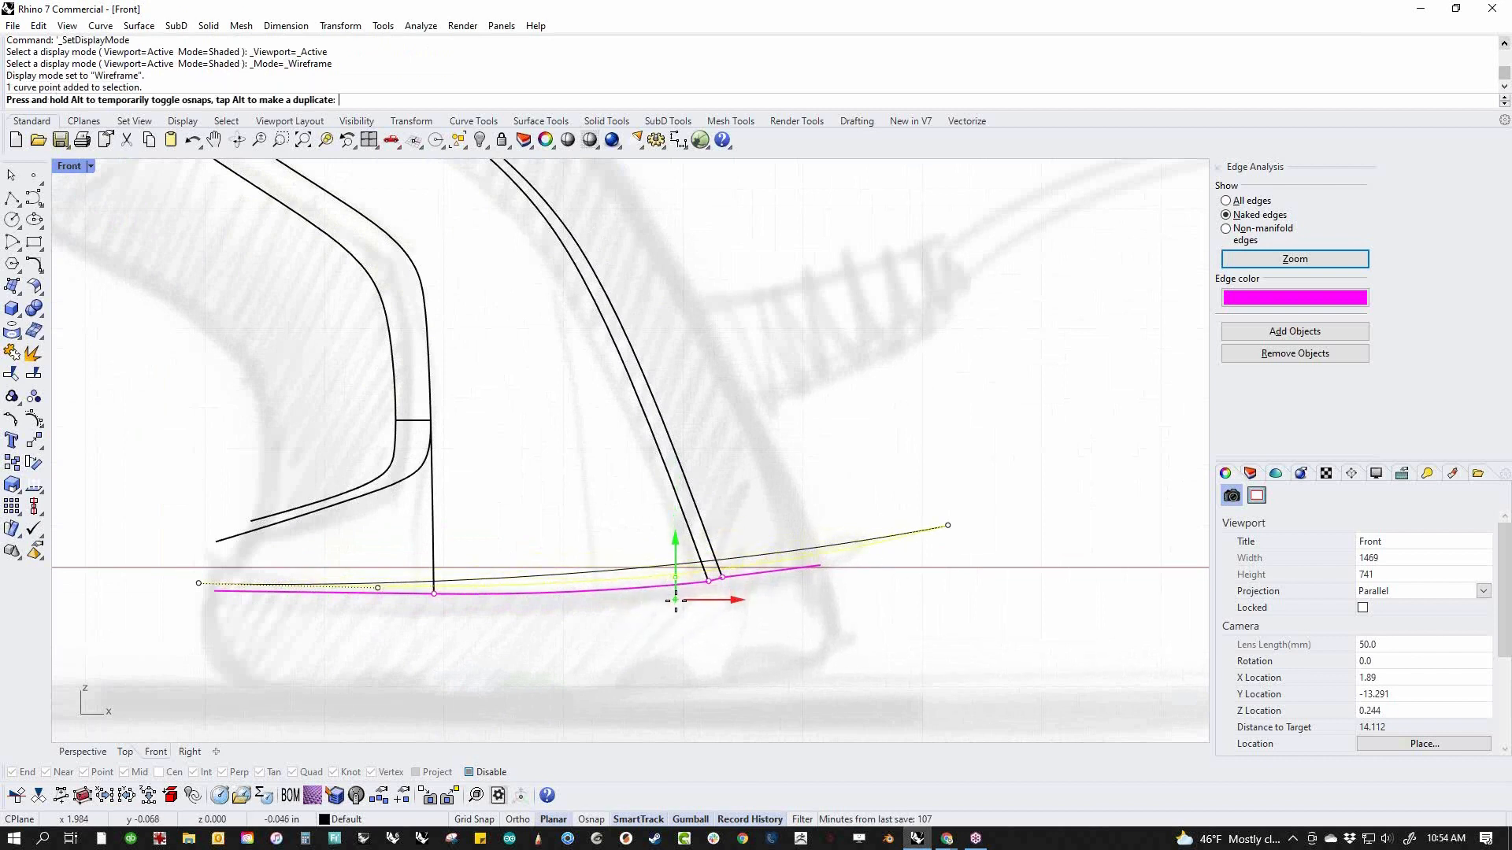
left_click_drag(676, 608, 676, 604)
left_click(474, 632)
key("Escape")
type("p")
key("Return")
scroll(609, 526, "up", 4)
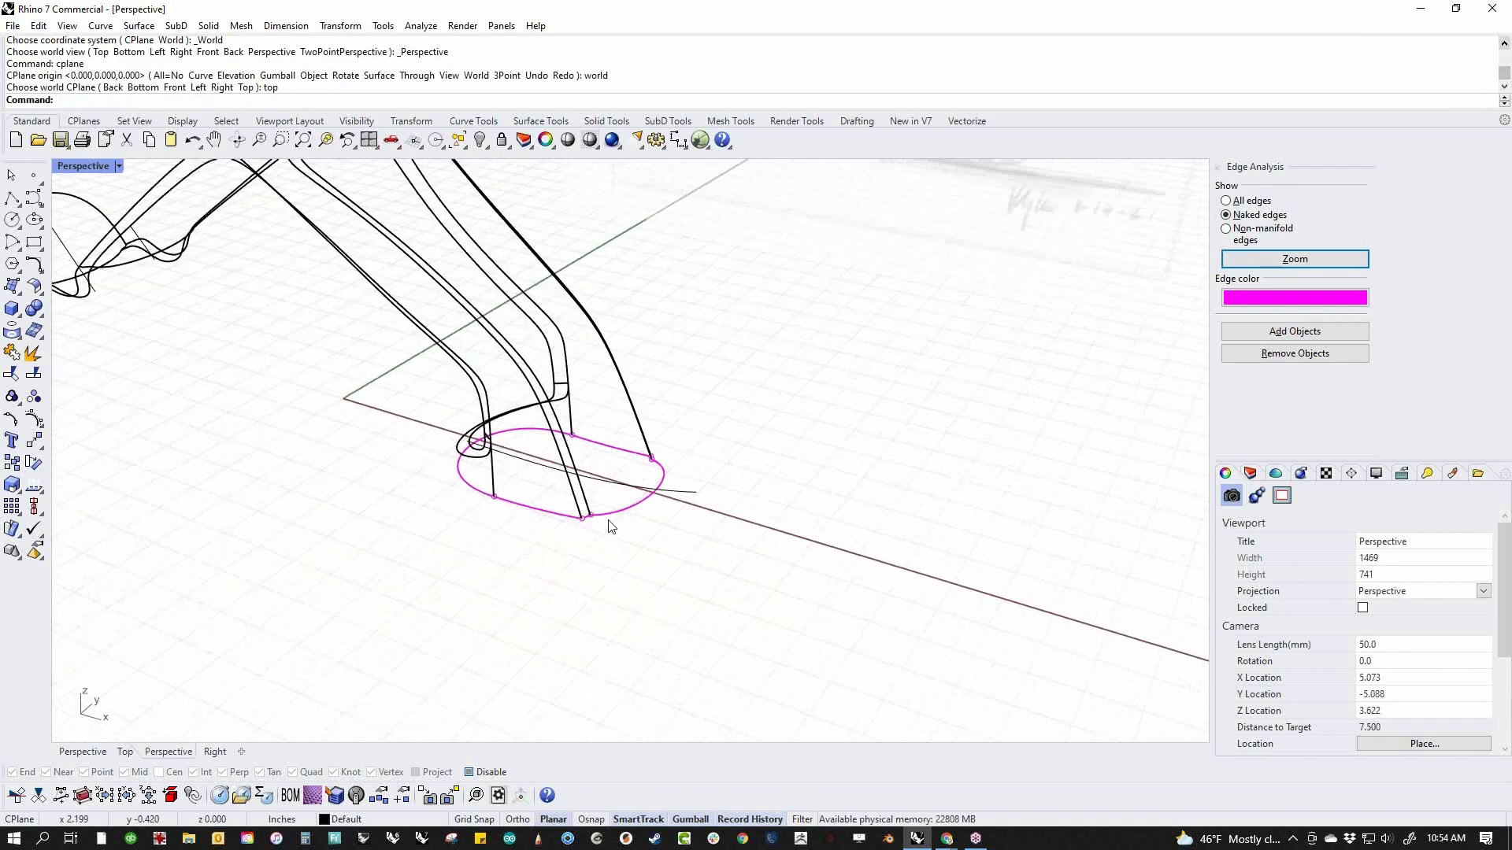
Extrude the base curve to both sides into a surface spanning the handle's open base, and display the model shaded
left_click(673, 494)
left_click_drag(596, 454, 494, 532, "shift")
left_click(444, 591)
middle_click(444, 591)
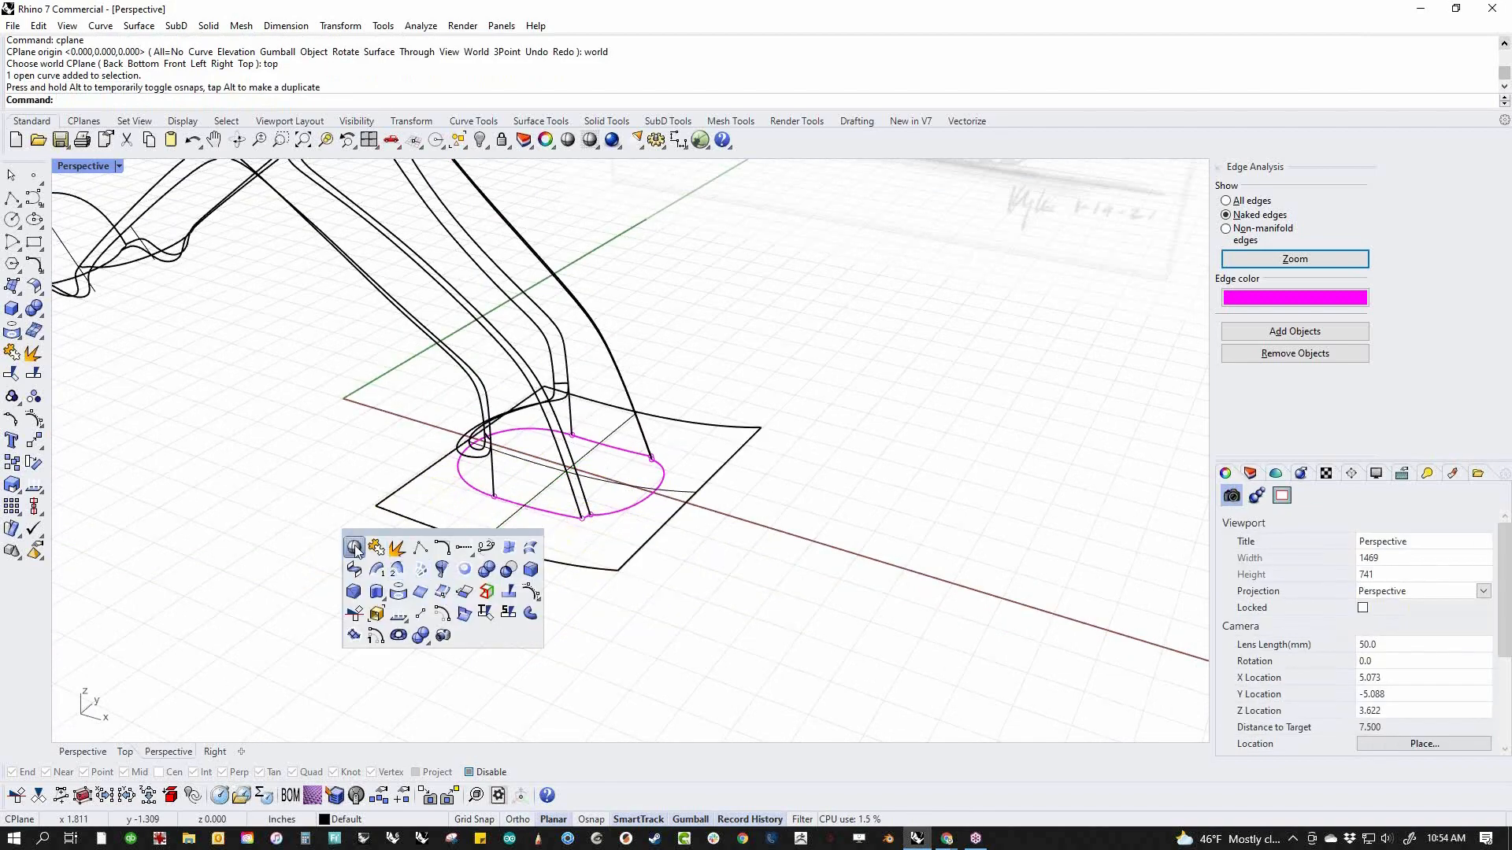
left_click(354, 548)
mouse_move(630, 489)
right_mouse_down()
mouse_move(691, 476)
mouse_move(741, 489)
mouse_move(750, 446)
mouse_move(673, 583)
right_mouse_up()
Examine the normal directions of the rear-end and handle-base cutting surfaces
left_click(673, 582)
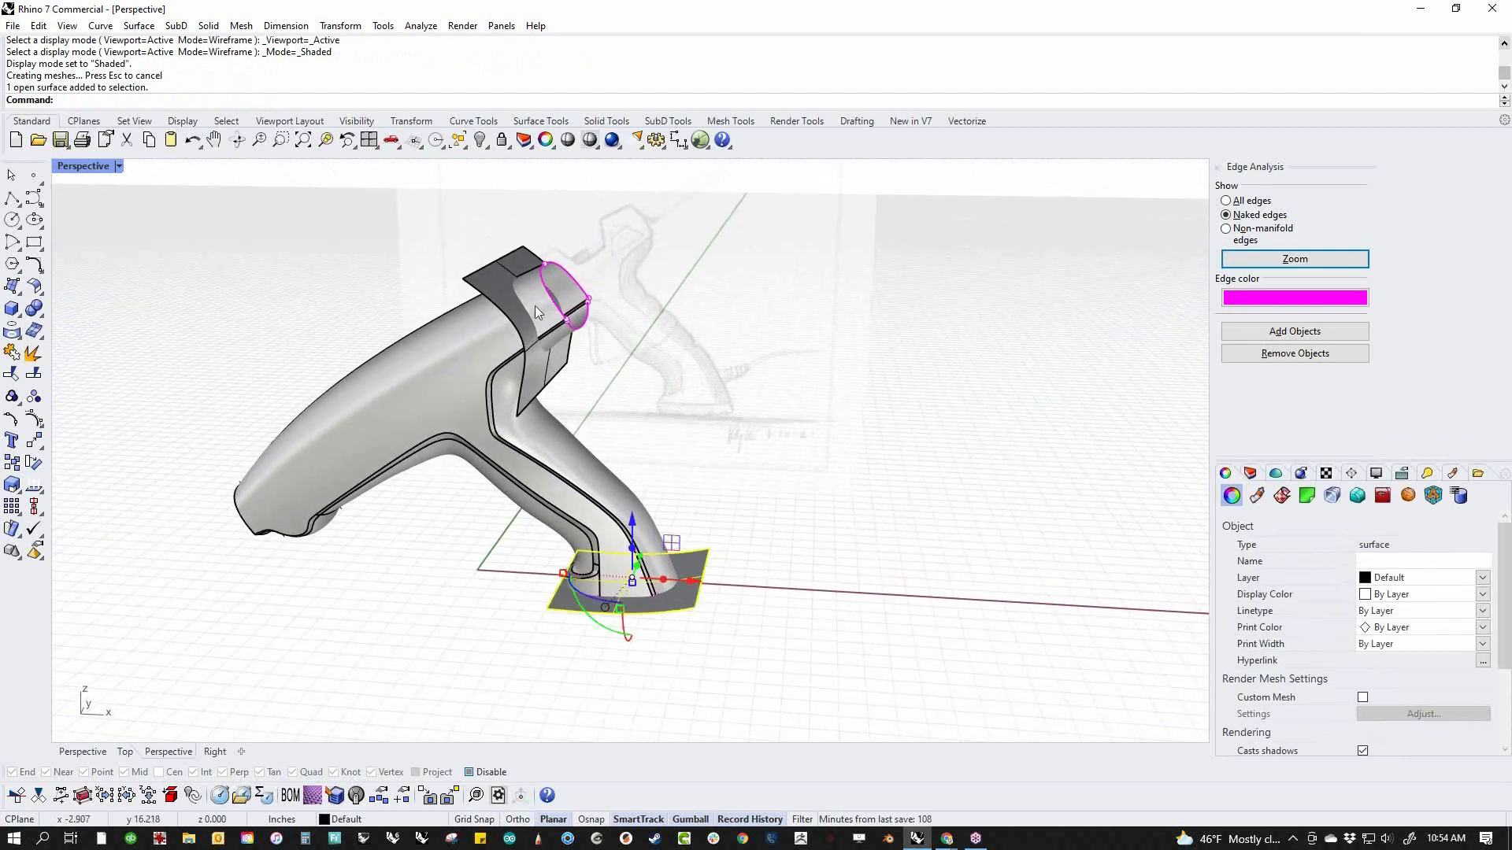
left_click(493, 283, "shift")
left_click(33, 485)
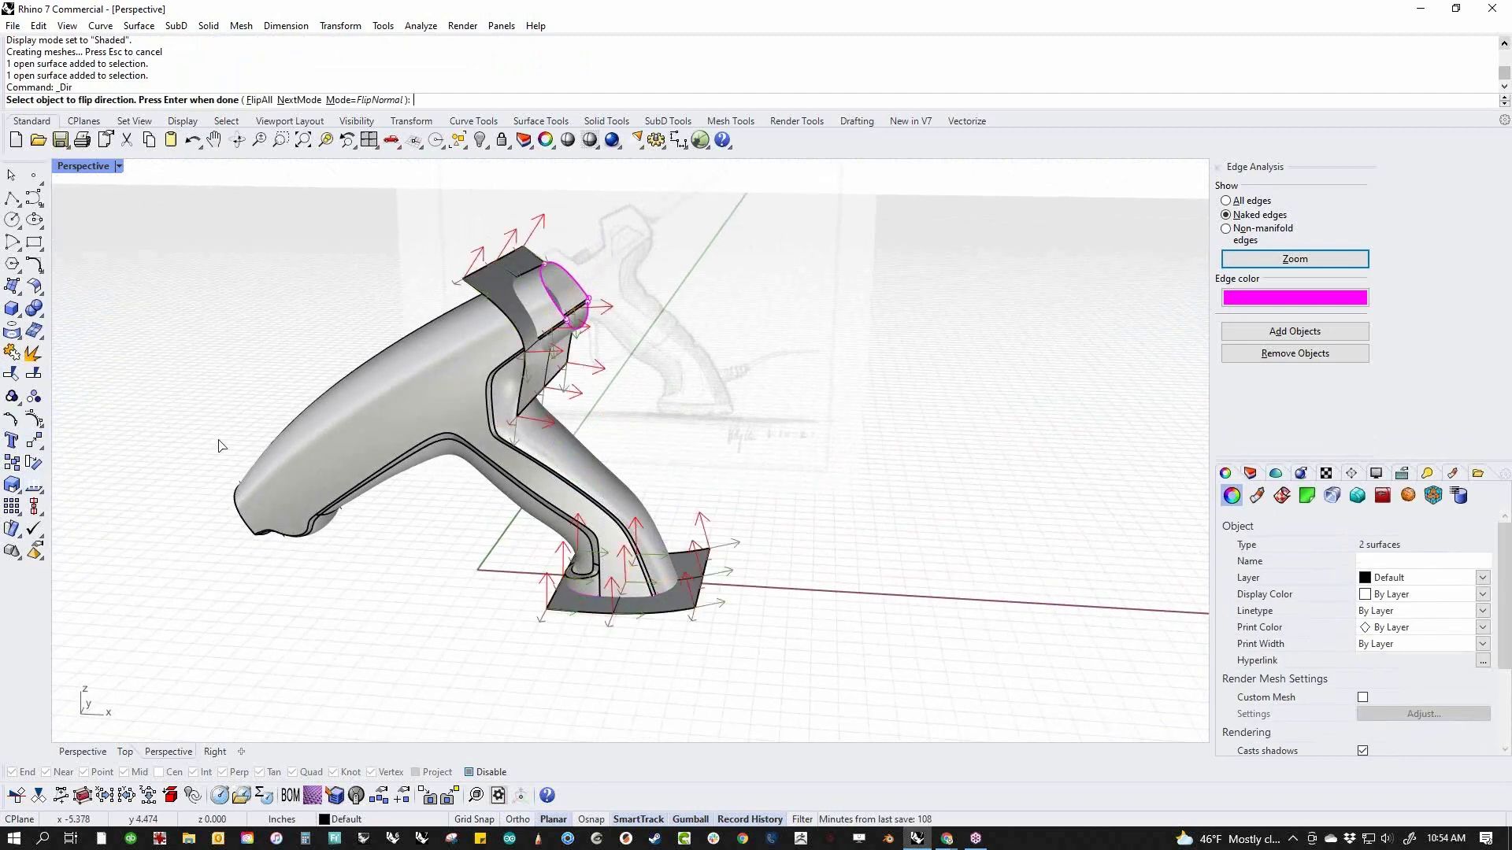
right_click_drag(399, 638, 533, 366)
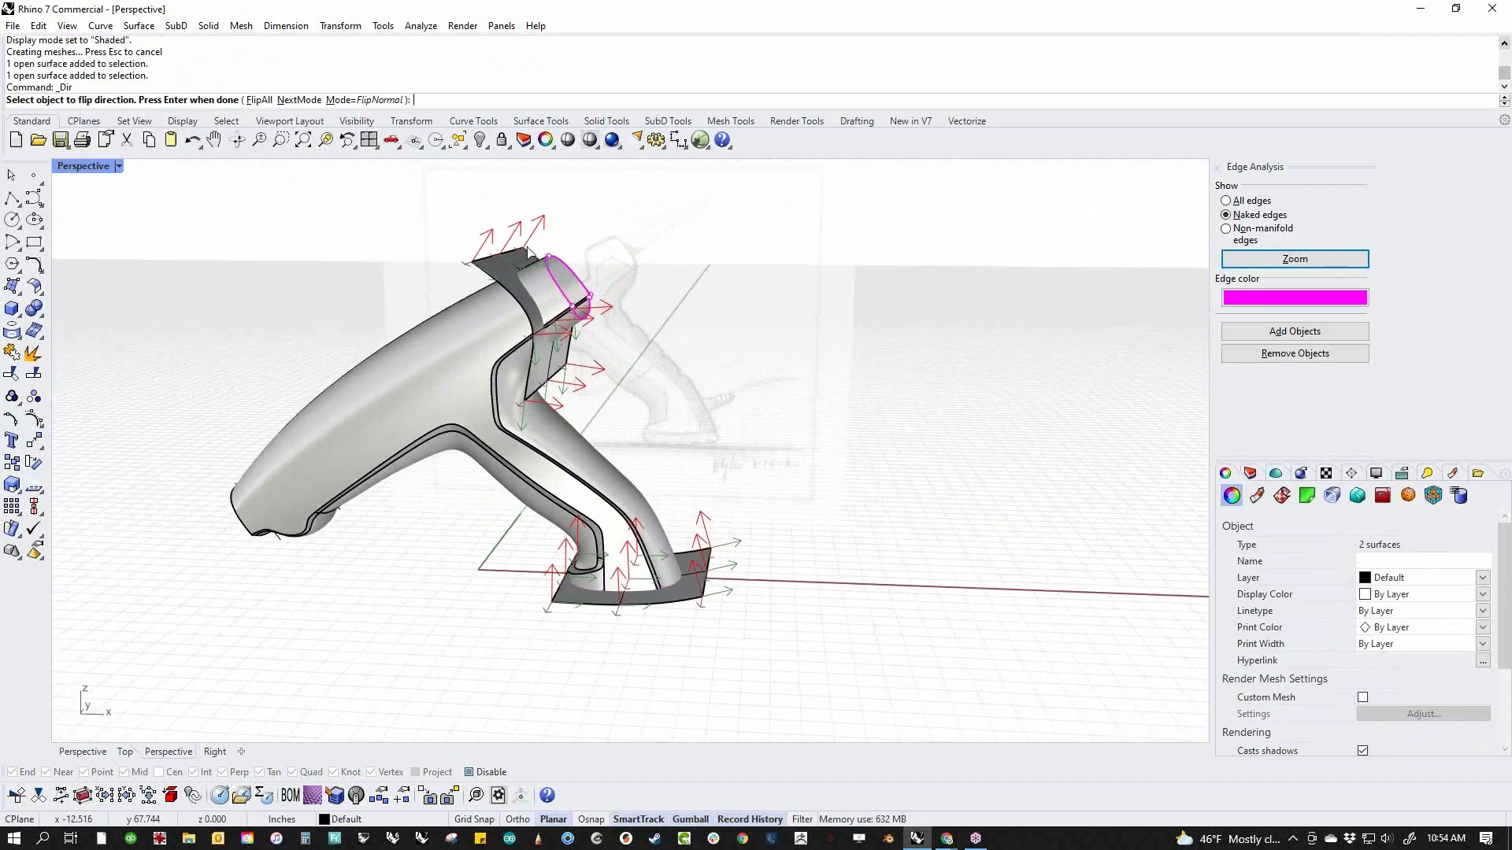
key("Escape")
Flip the normal direction of the surface crossing the handle's base
left_click(683, 600)
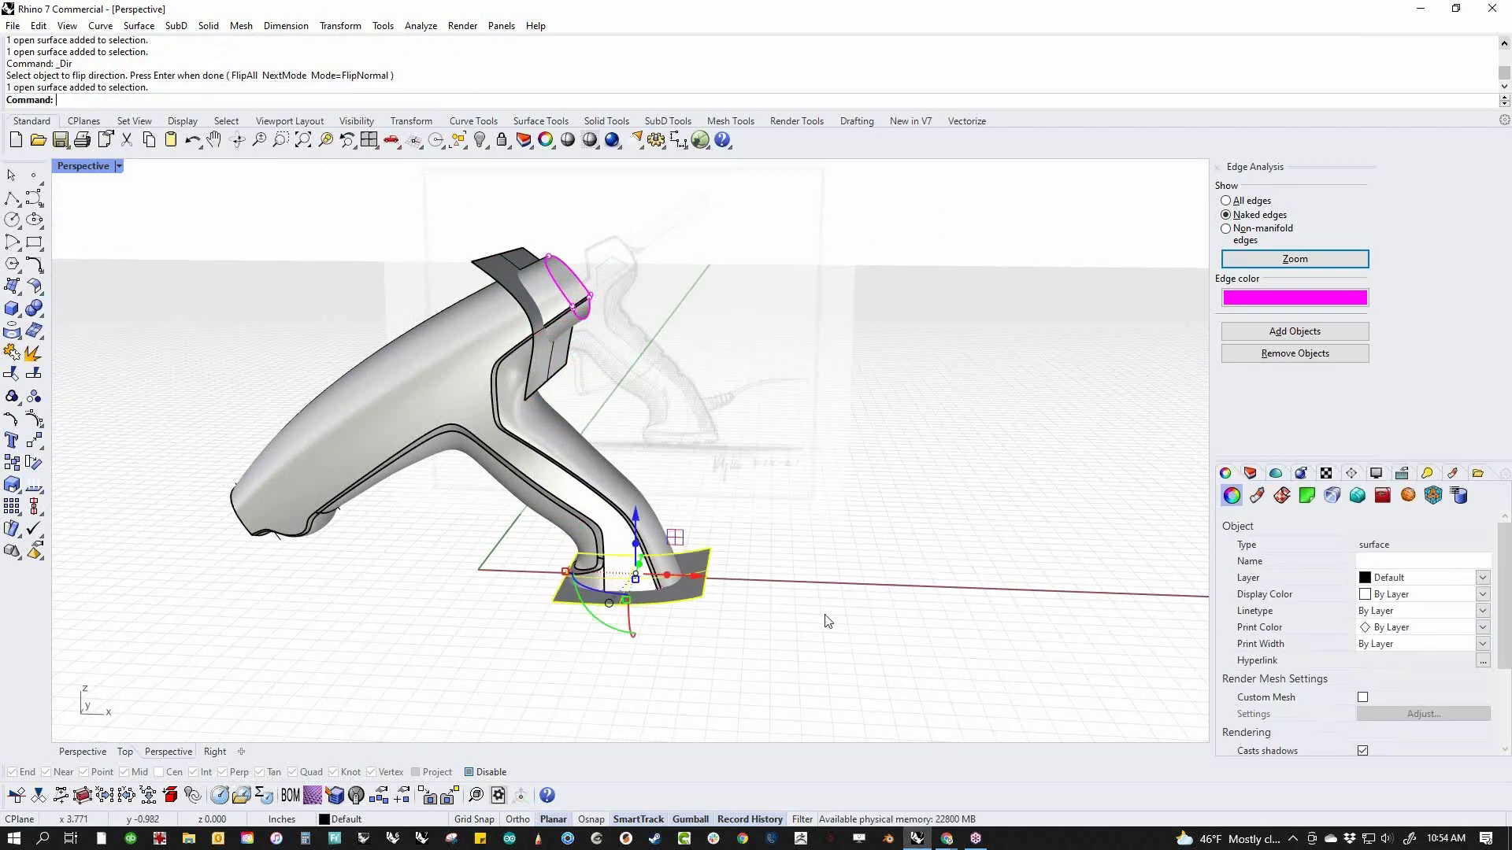
right_click(817, 616)
type("f")
key("Return")
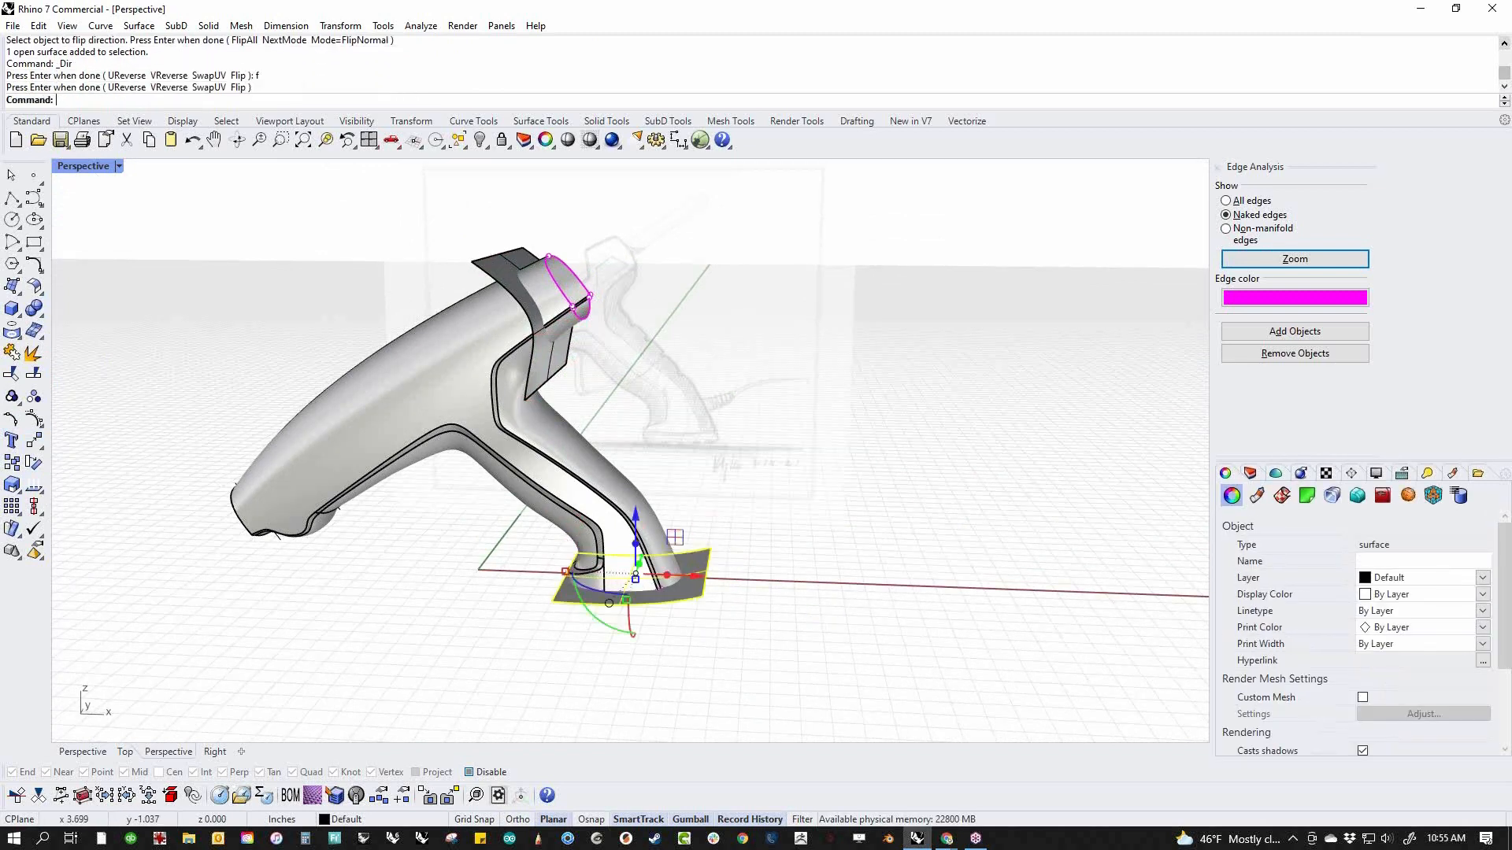
key("Return")
Create one closed solid from the body and the two surfaces crossing its rear end and handle base
left_click_drag(850, 265, 309, 784)
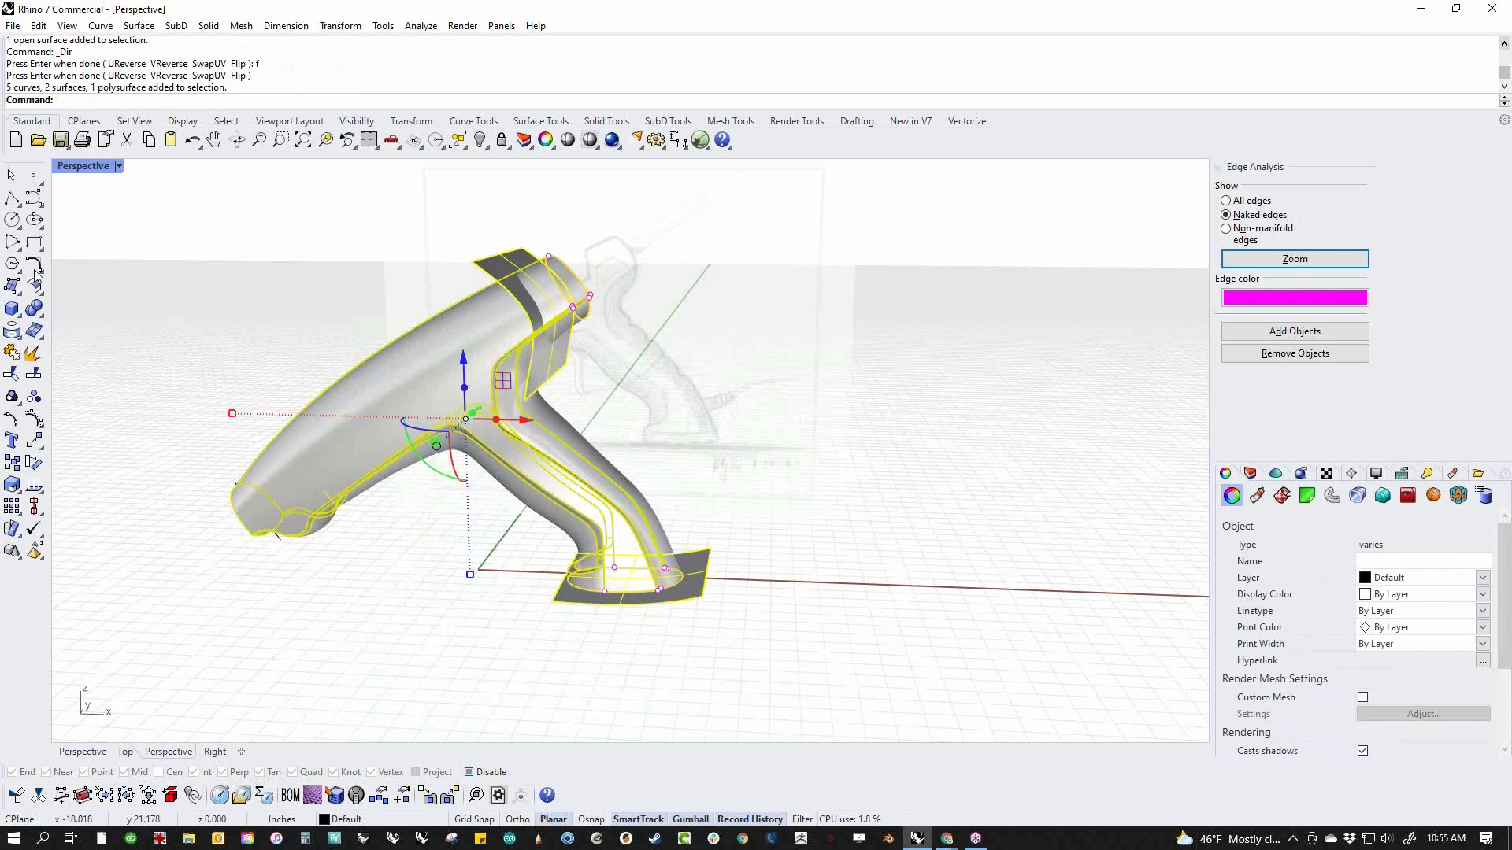
left_click(42, 319)
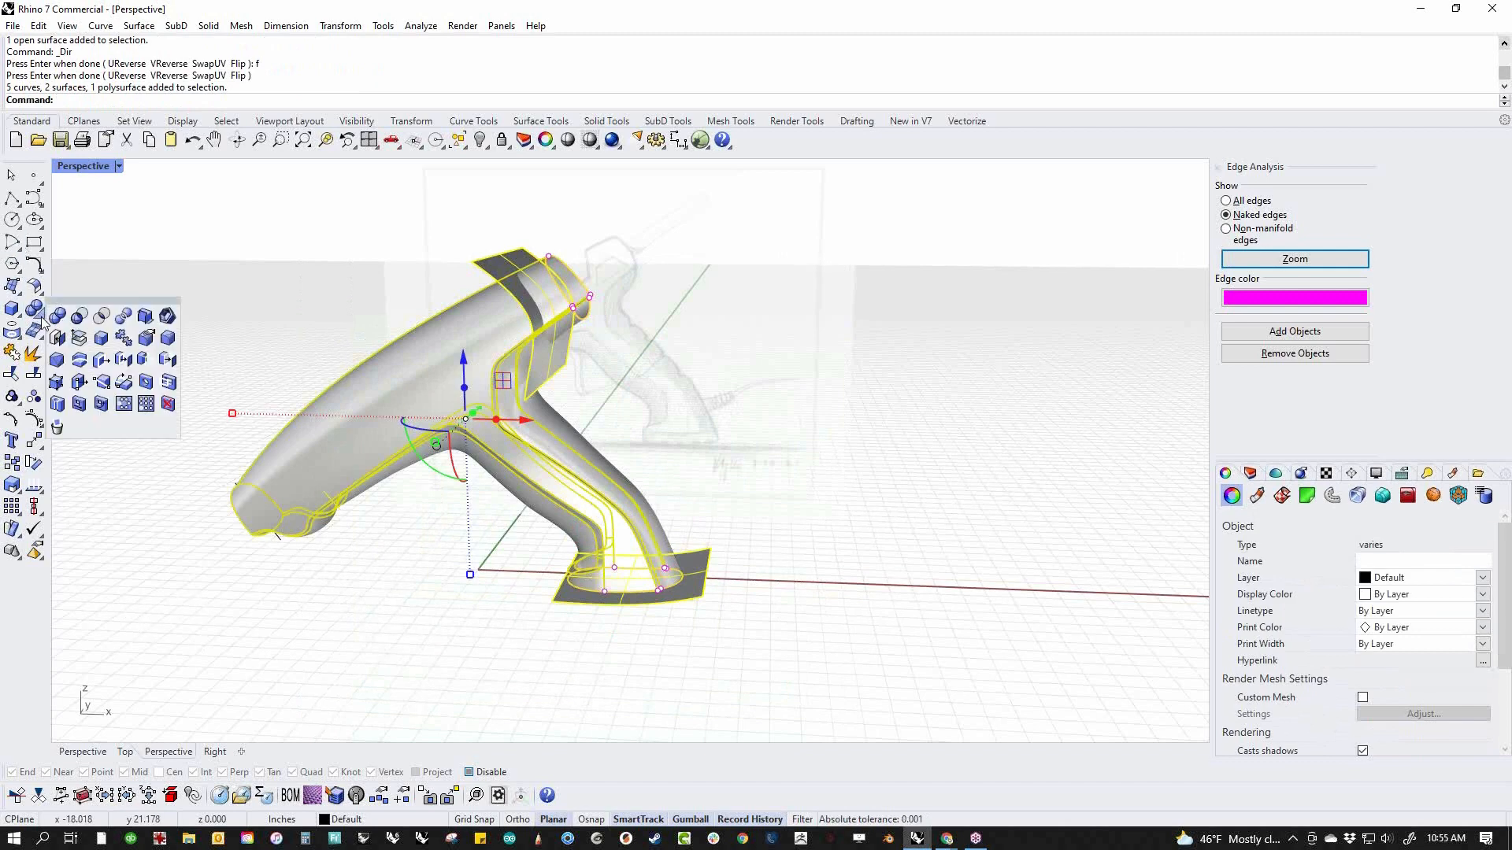
left_click(145, 316)
left_click(536, 646)
right_click_drag(530, 638, 363, 675)
scroll(535, 450, "up", 4)
scroll(537, 482, "up", 2)
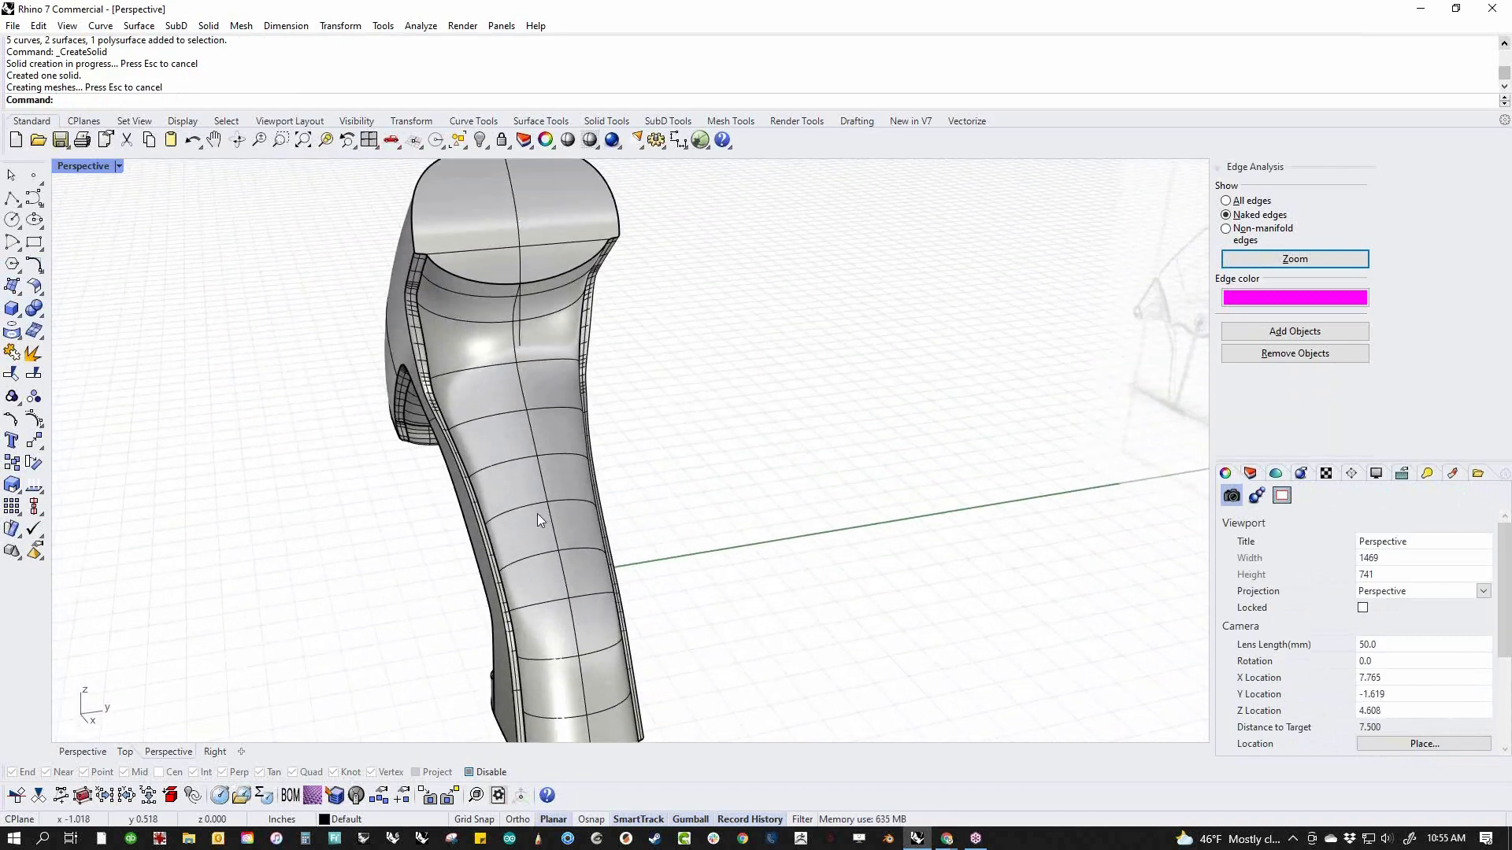
Try scaling the closed gun body across its width
left_click(537, 513)
scroll(480, 515, "down", 7)
left_click_drag(432, 408, 442, 412)
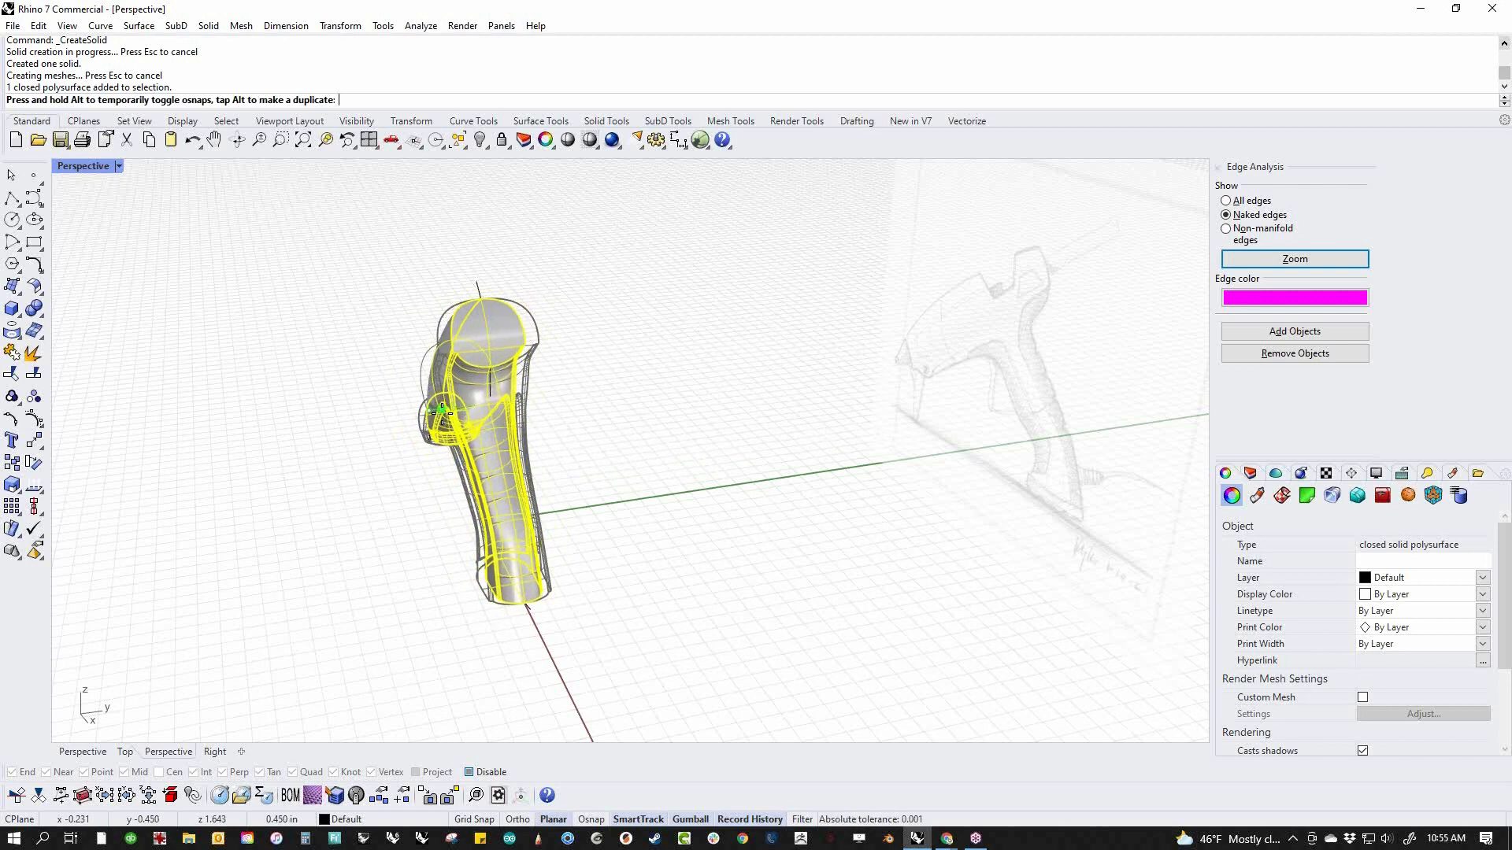
left_click_drag(442, 413, 441, 413)
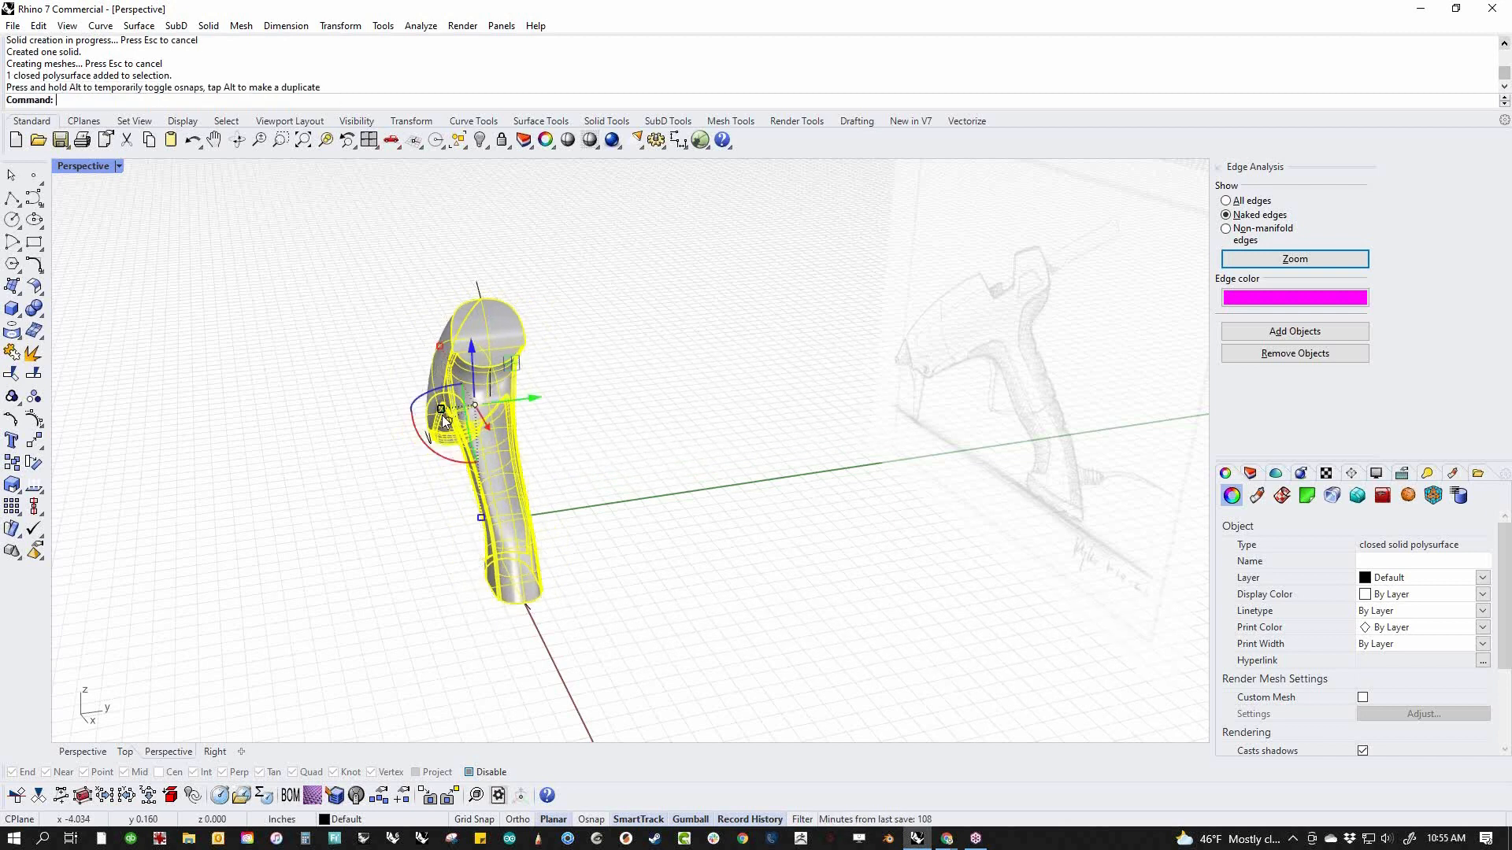
left_click(337, 476)
Show the closed body from the side in the Rendered display mode
right_click_drag(337, 483, 504, 440)
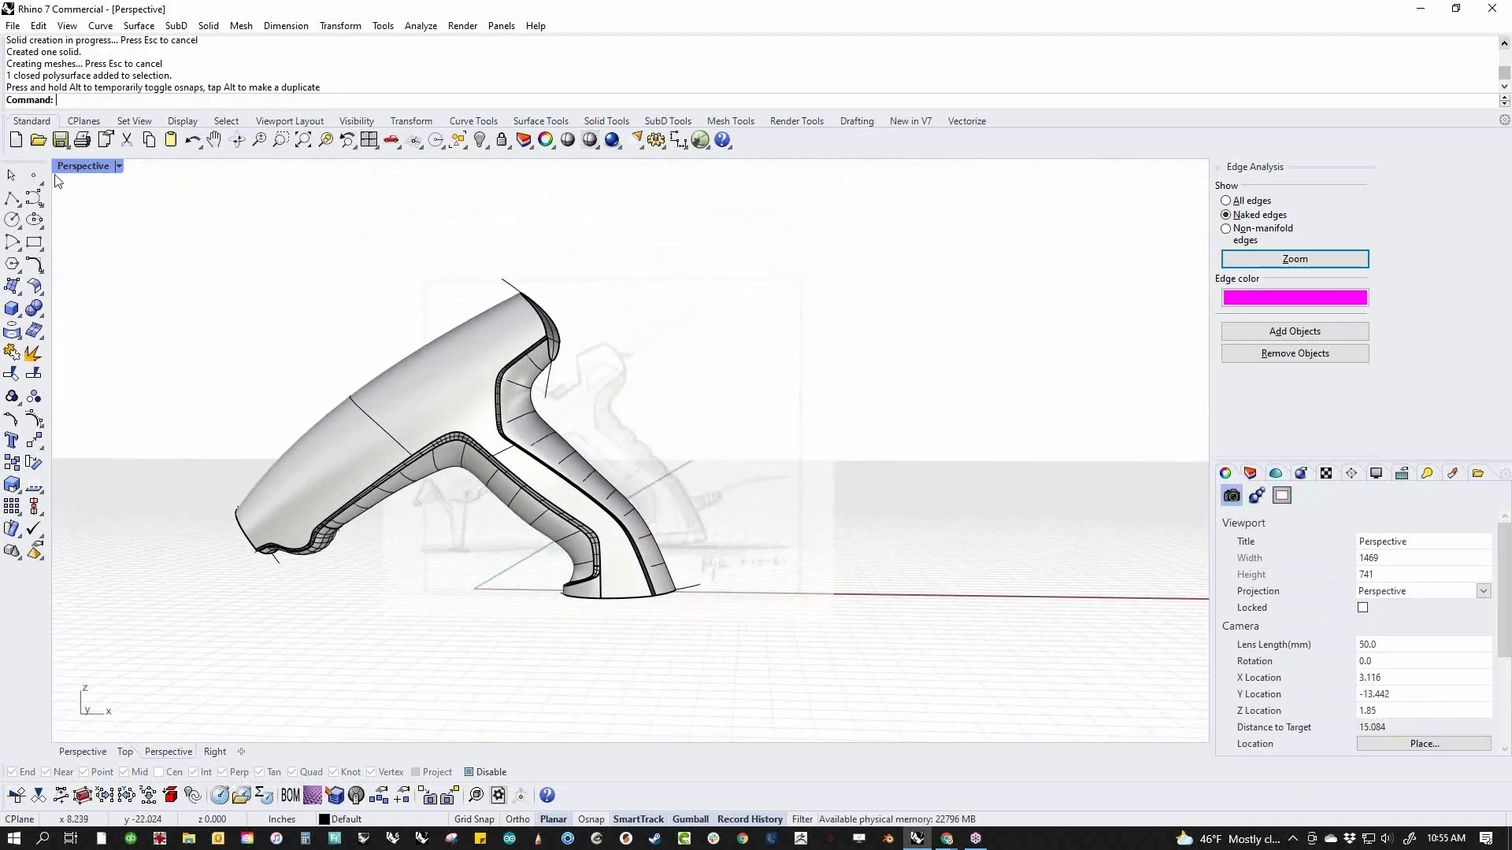
left_click(119, 165)
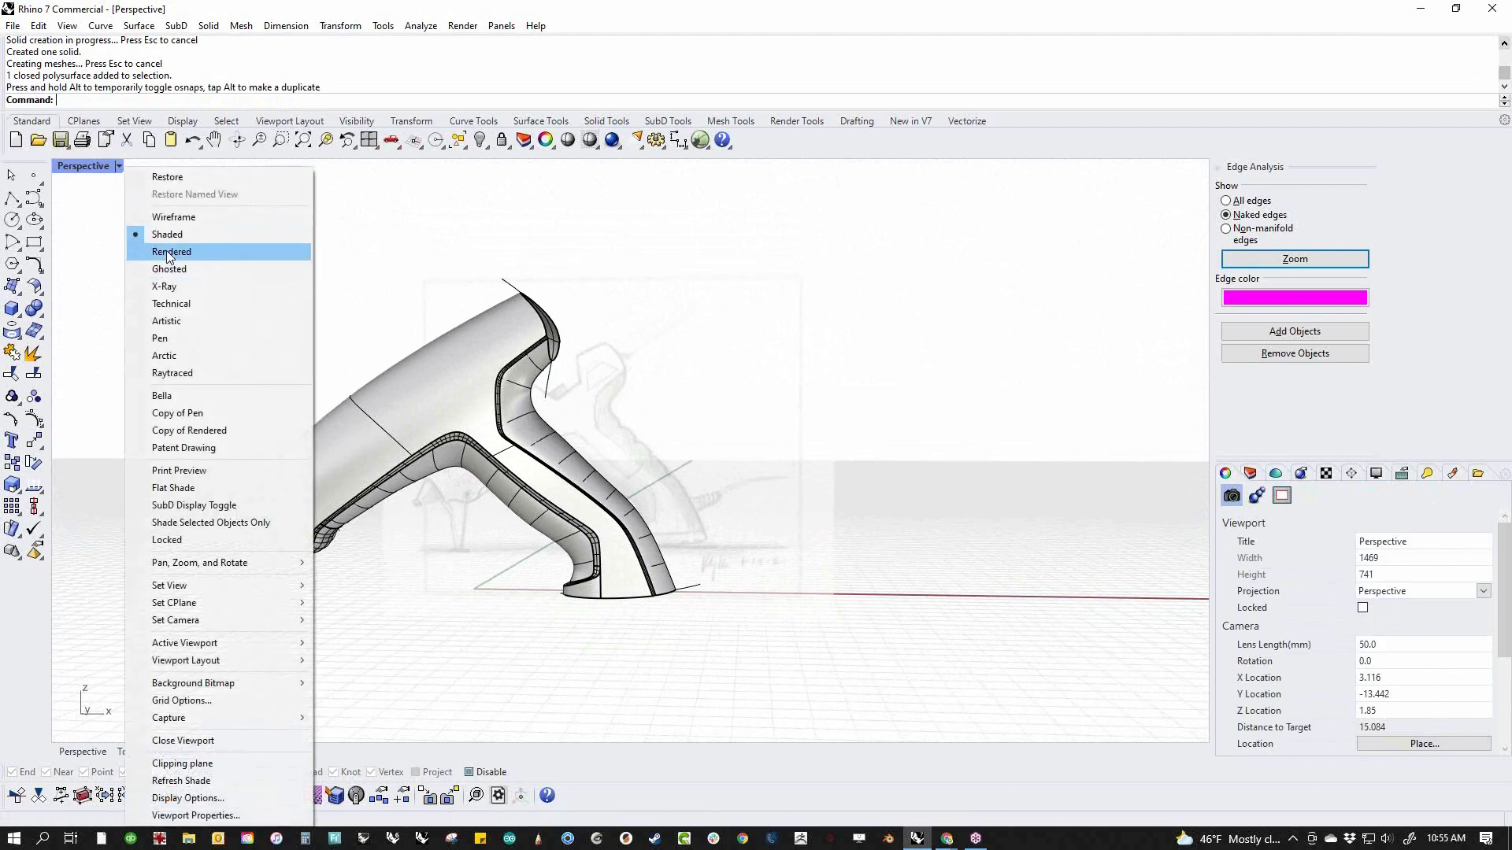
left_click(162, 252)
right_click_drag(430, 490, 709, 540)
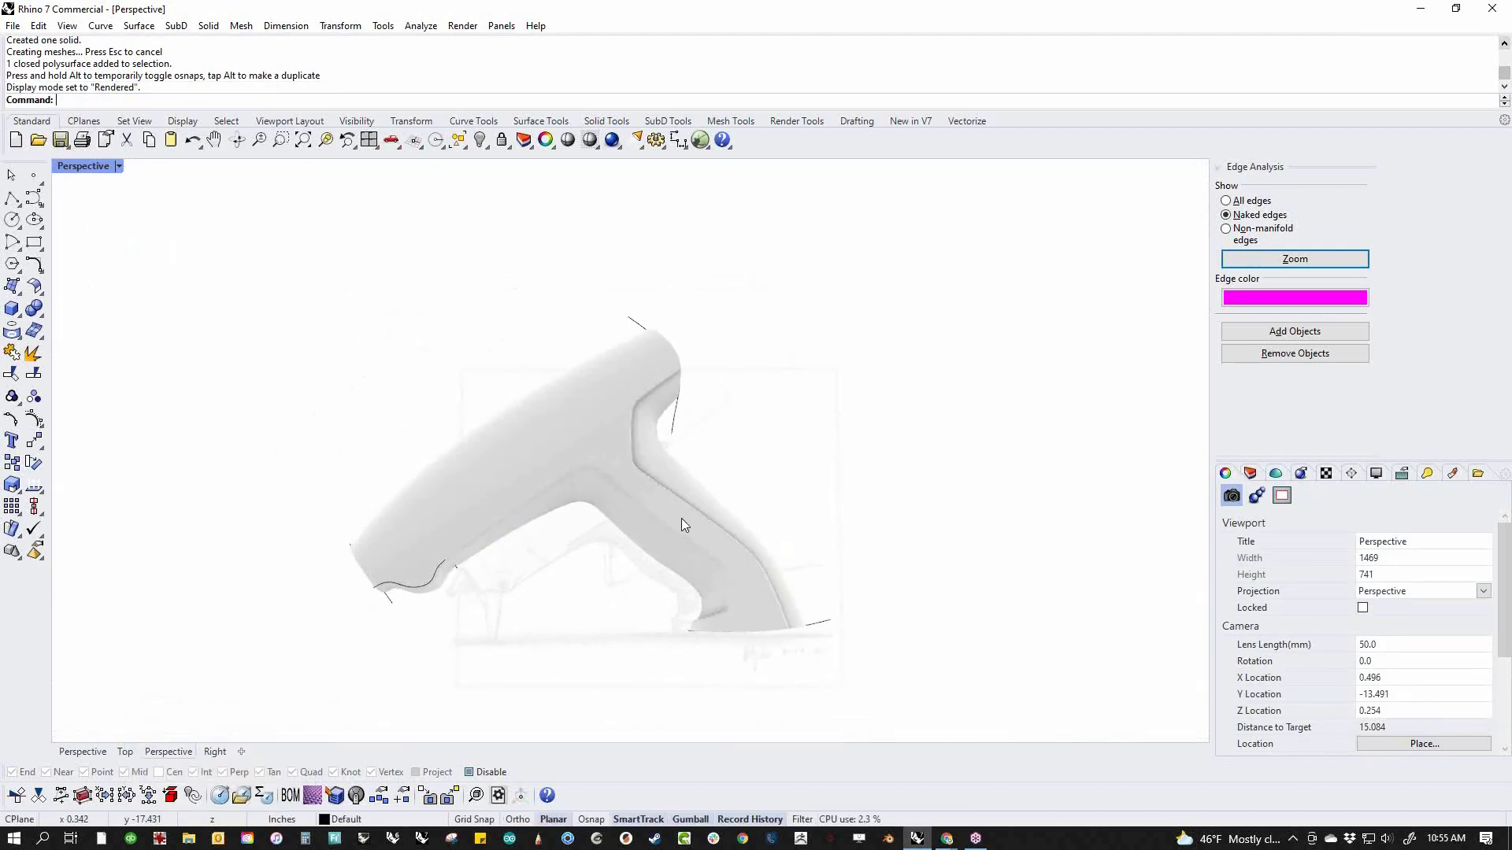
Close the edge analysis and add a new Plastic material to the document
left_click(709, 540)
left_click(1217, 168)
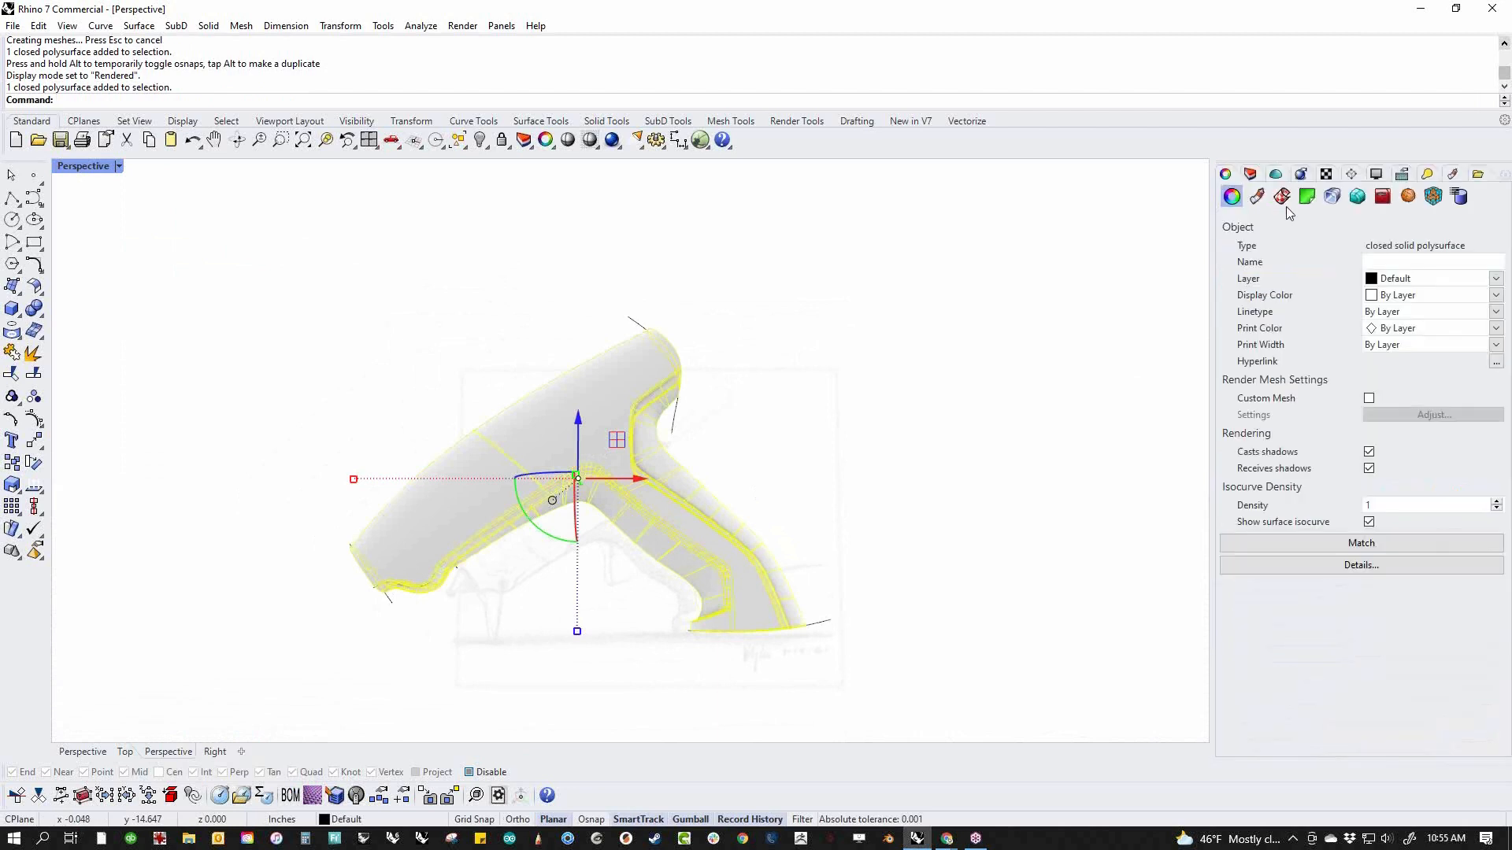
left_click(1257, 197)
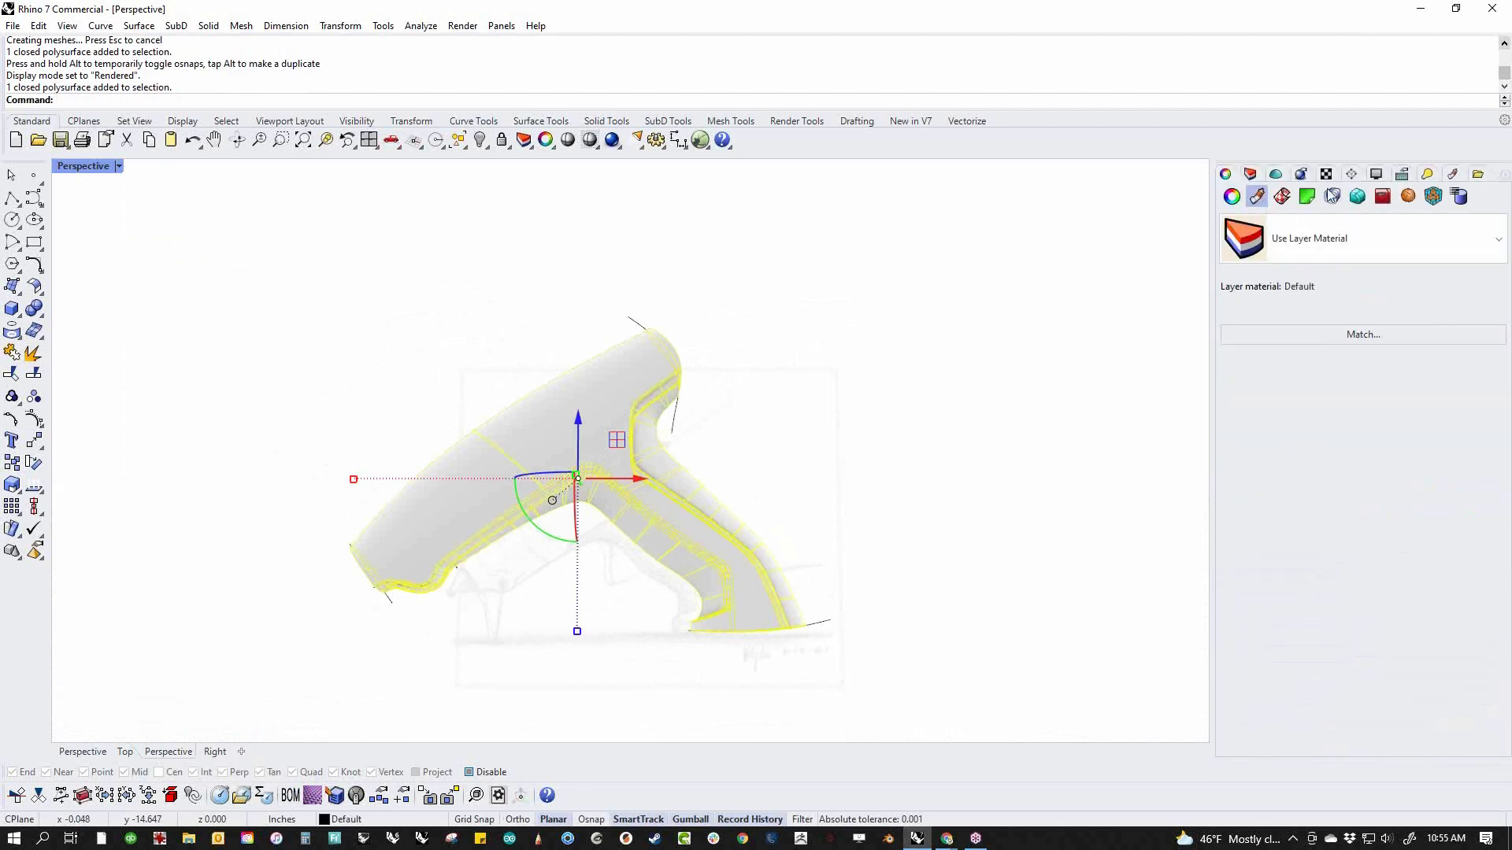
left_click(1450, 175)
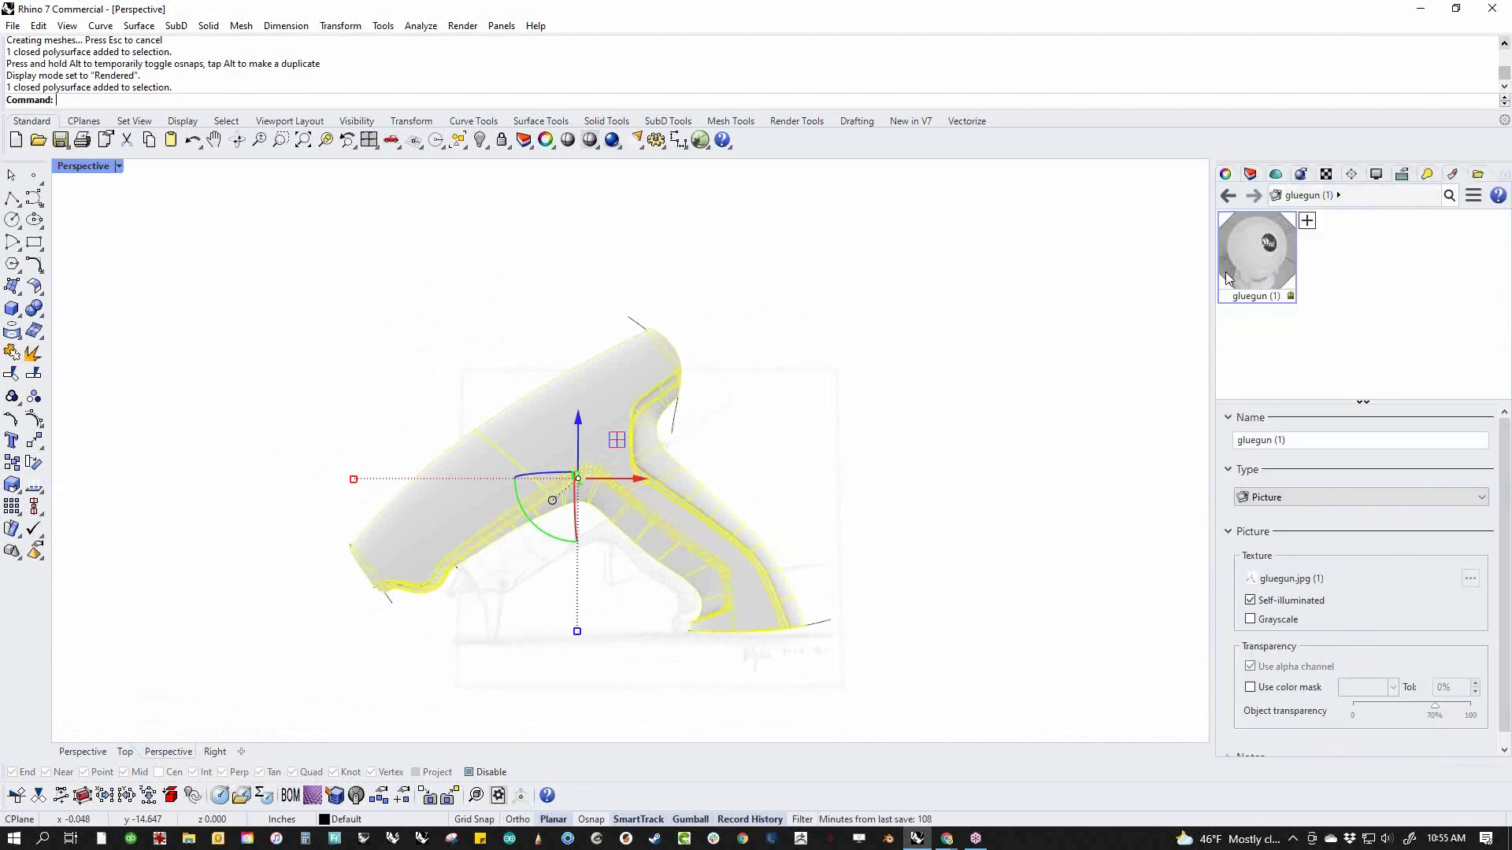
left_click(1307, 223)
left_click(1321, 402)
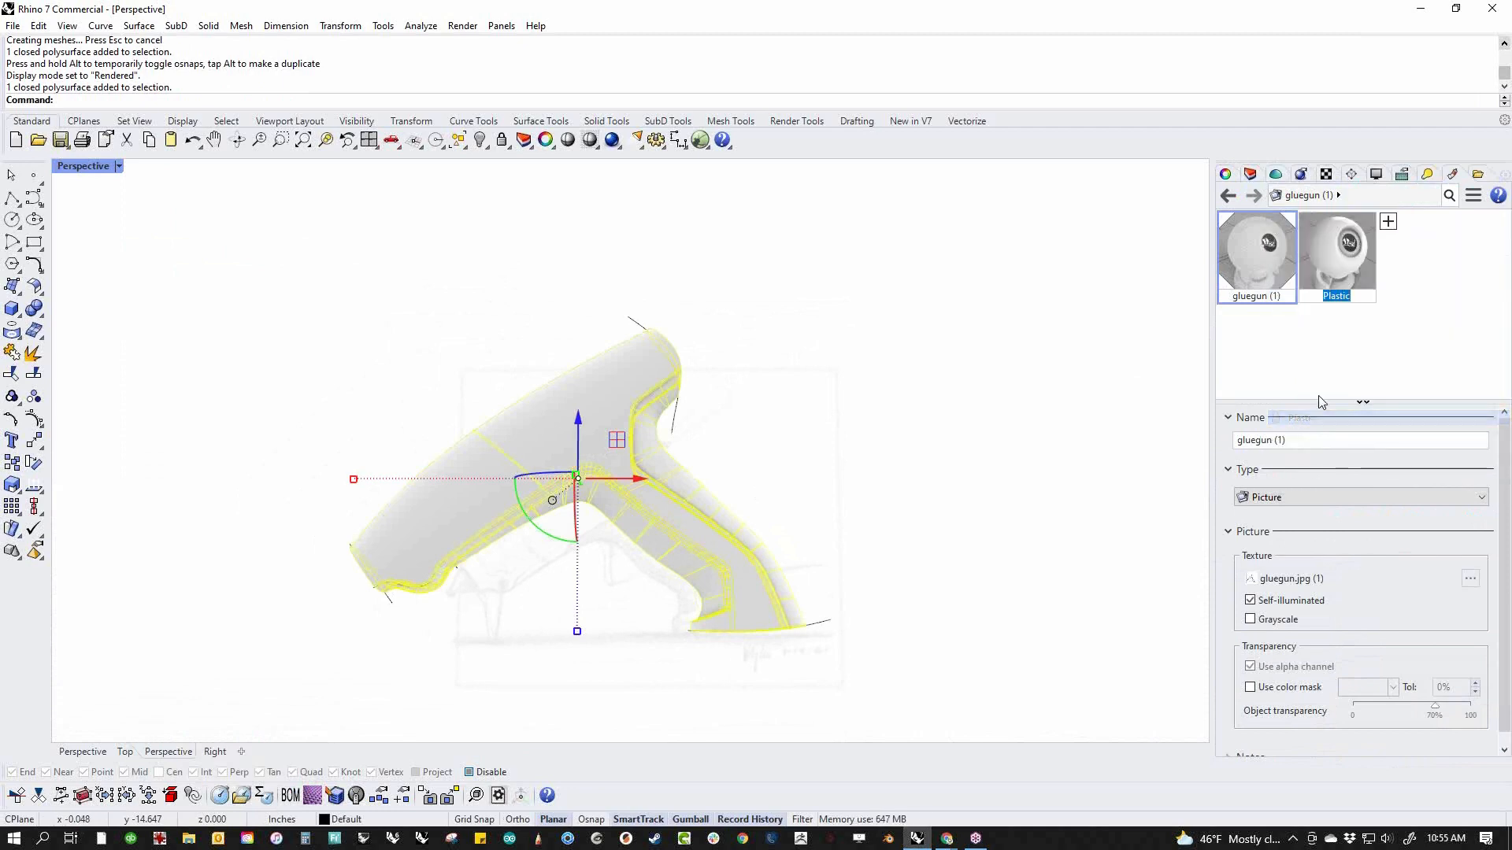
Set the Plastic material's color to pure red (255, 0, 0) using the HSV color wheel
left_click(1354, 562)
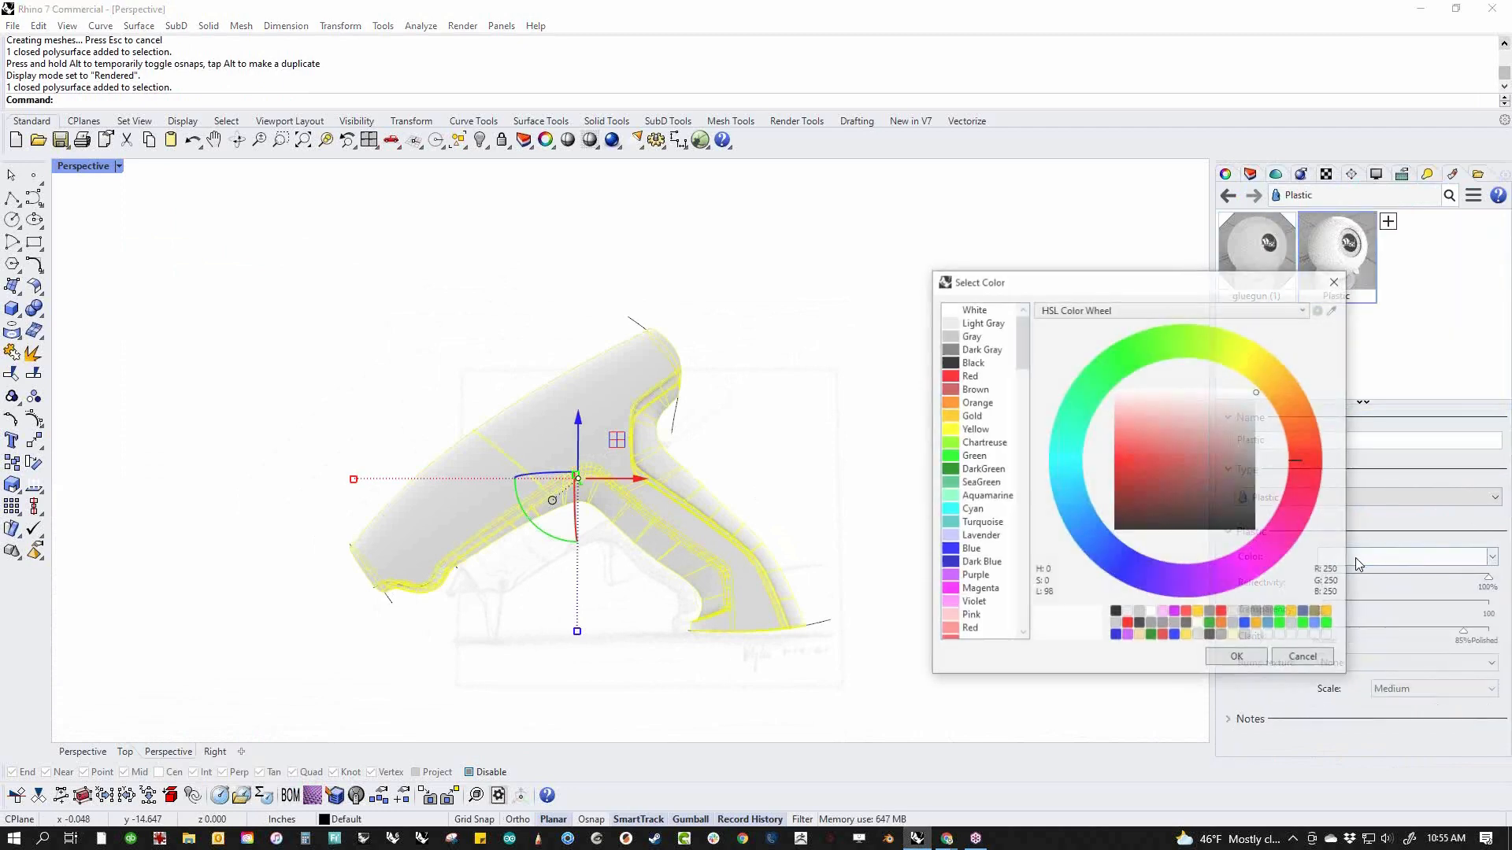
left_click(1115, 471)
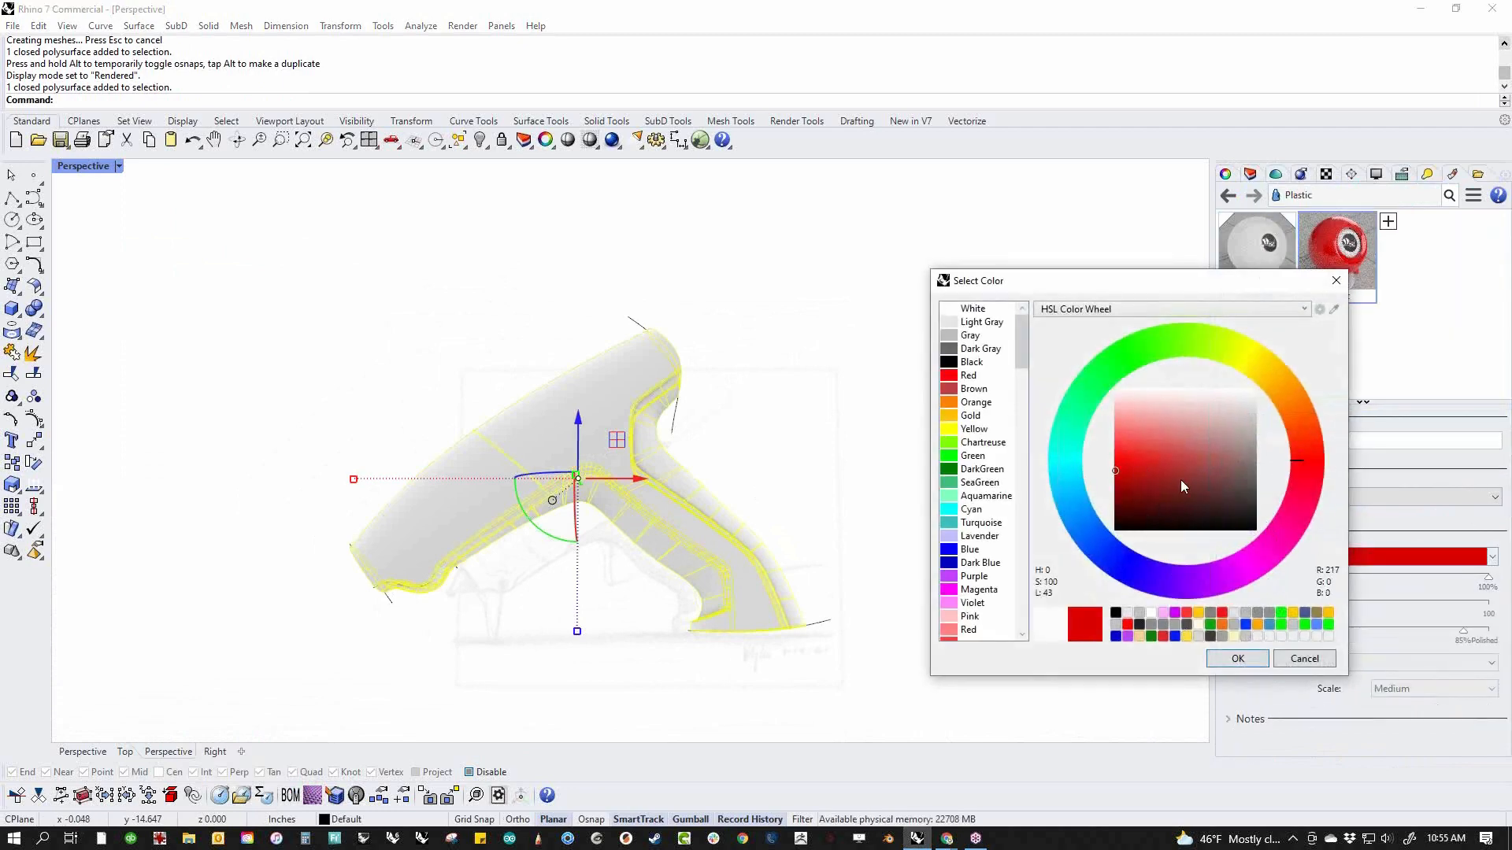
mouse_move(1171, 443)
left_mouse_down()
mouse_move(1113, 404)
mouse_move(1260, 376)
mouse_move(1312, 528)
mouse_move(1297, 469)
mouse_move(1098, 465)
left_mouse_up()
left_click(1174, 309)
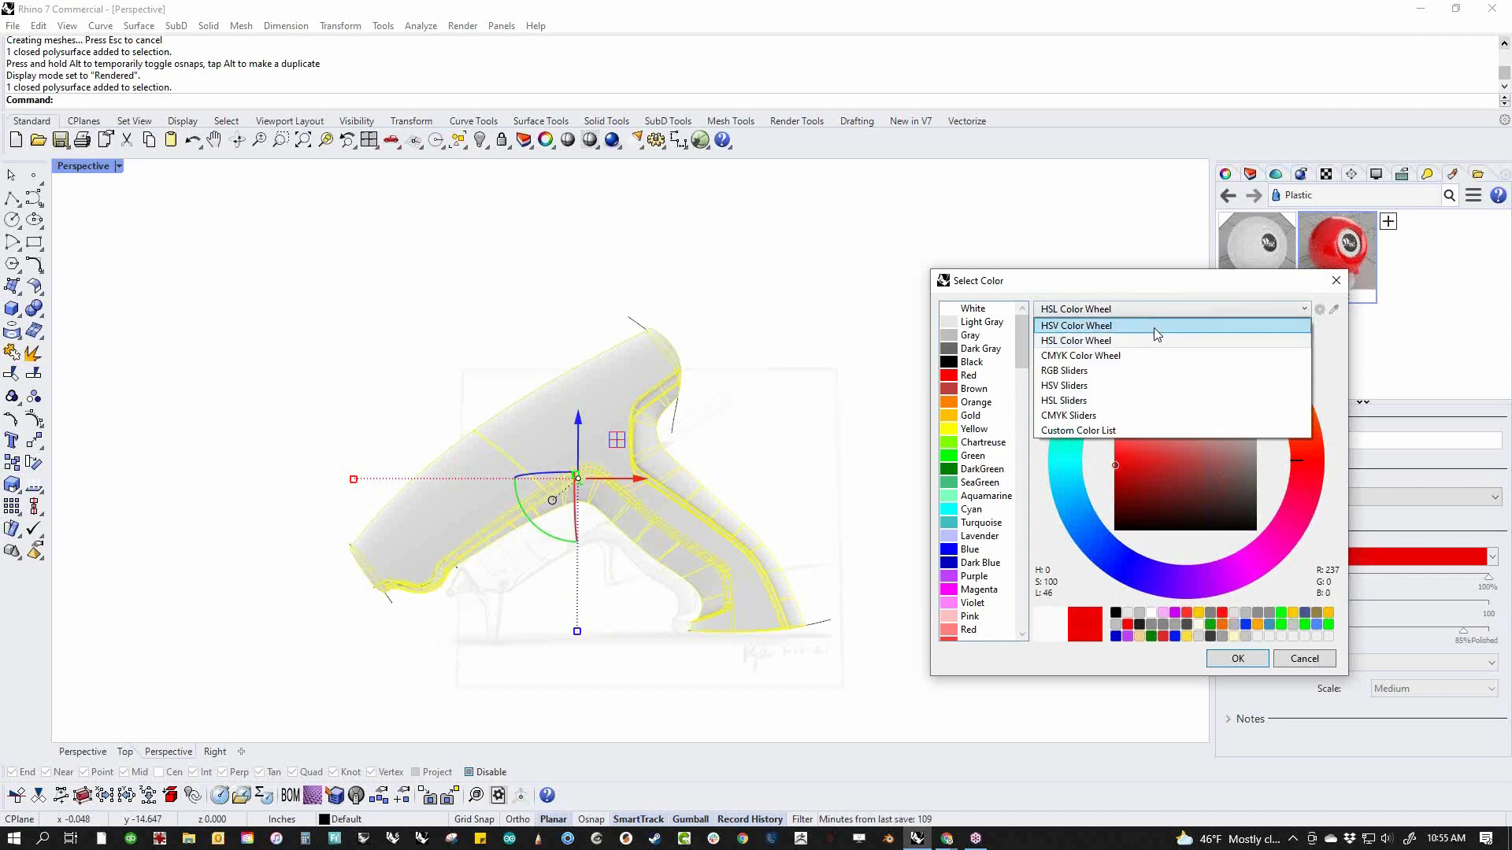
left_click(1155, 326)
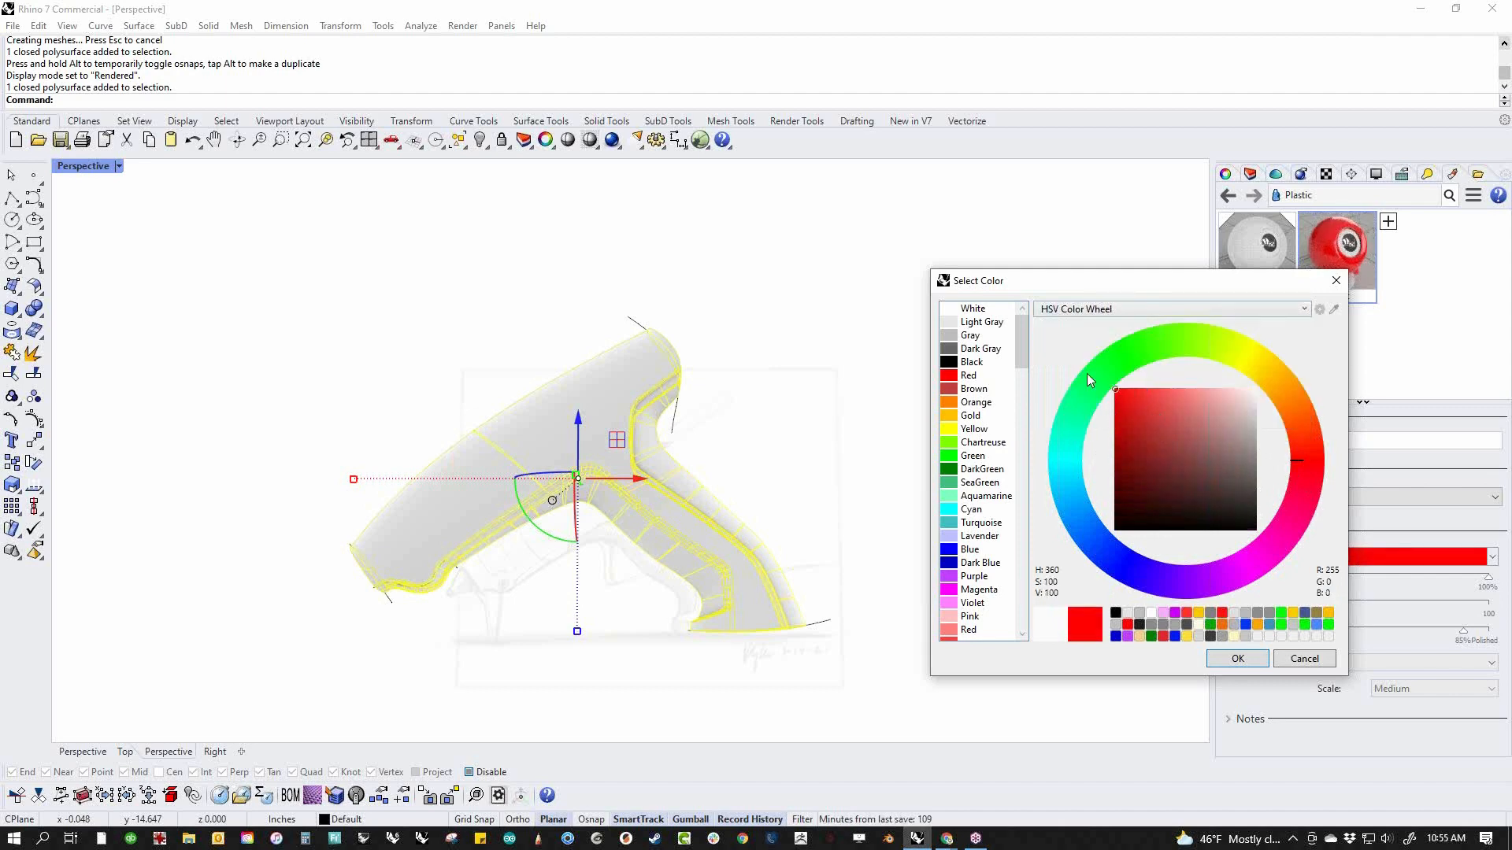
left_click(1238, 658)
Assign the red Plastic material to the gun body and view it from the rear side
left_click_drag(1325, 258, 585, 440)
right_click_drag(810, 438, 880, 548)
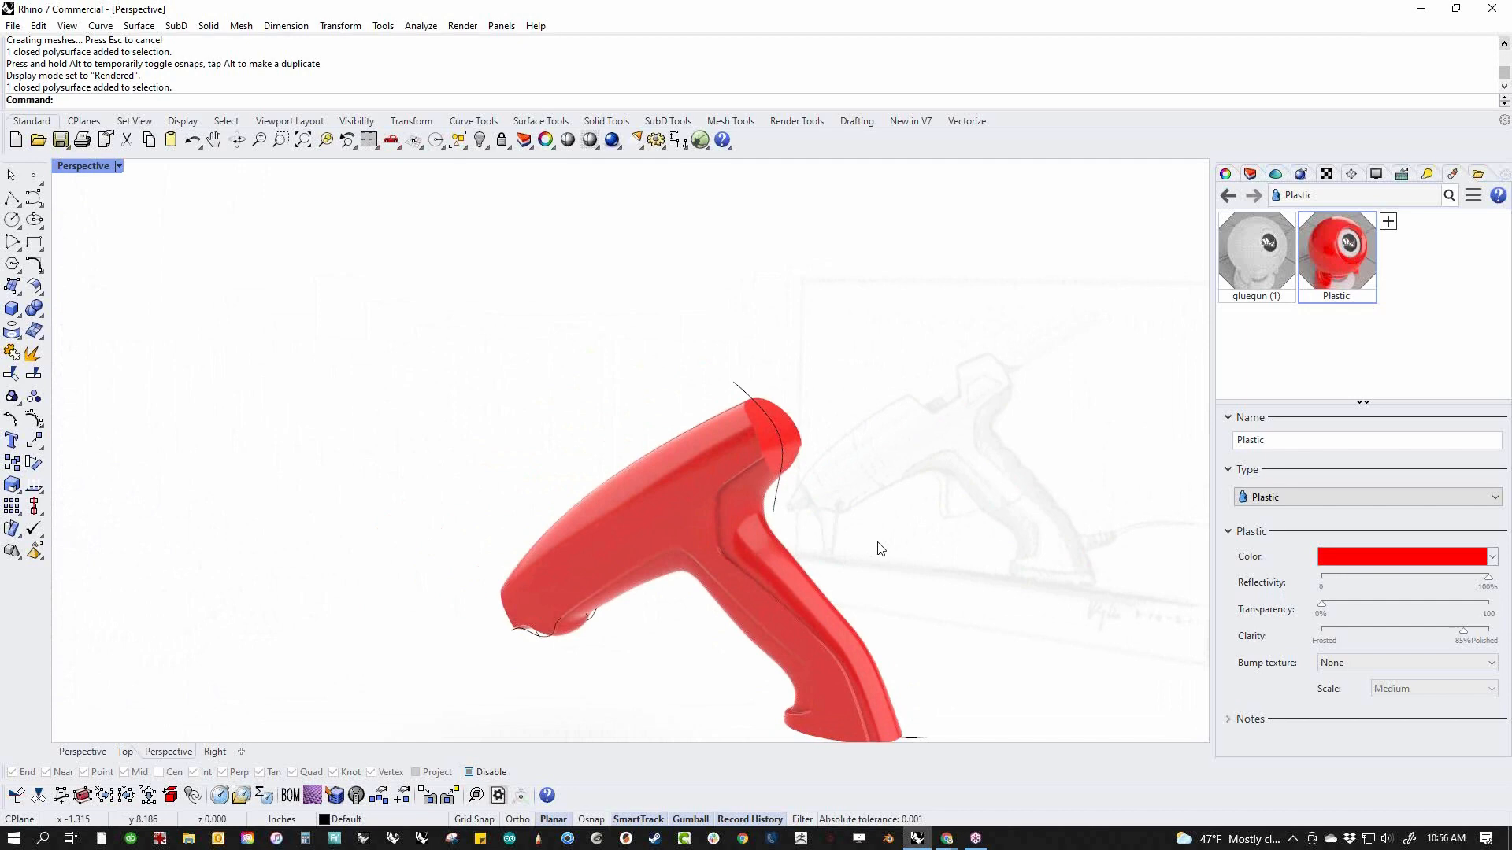
right_click_drag(974, 508, 883, 468, "shift")
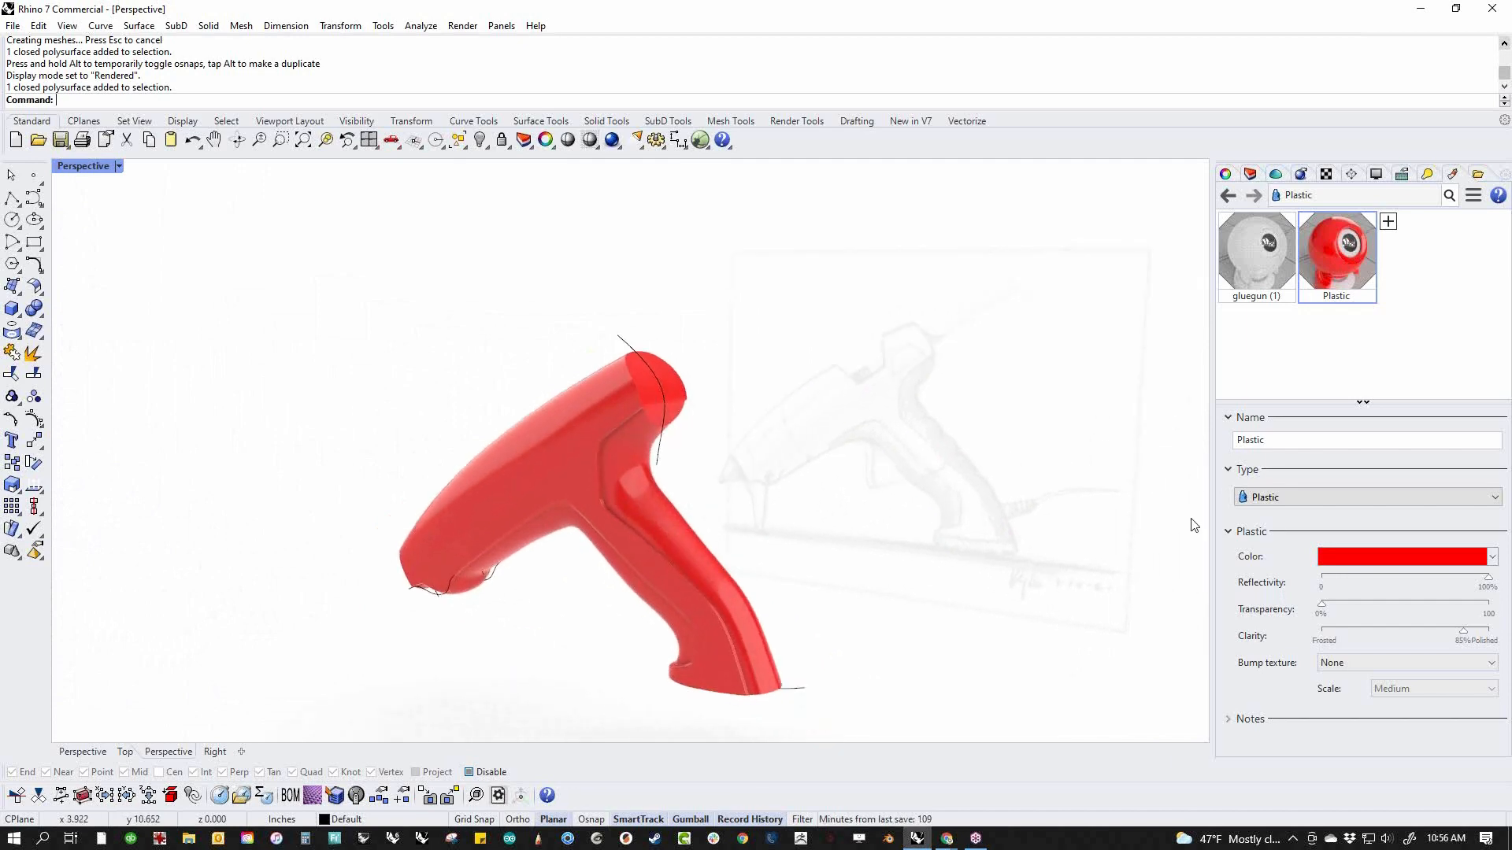
Show the model in the front view in wireframe
left_click(118, 166)
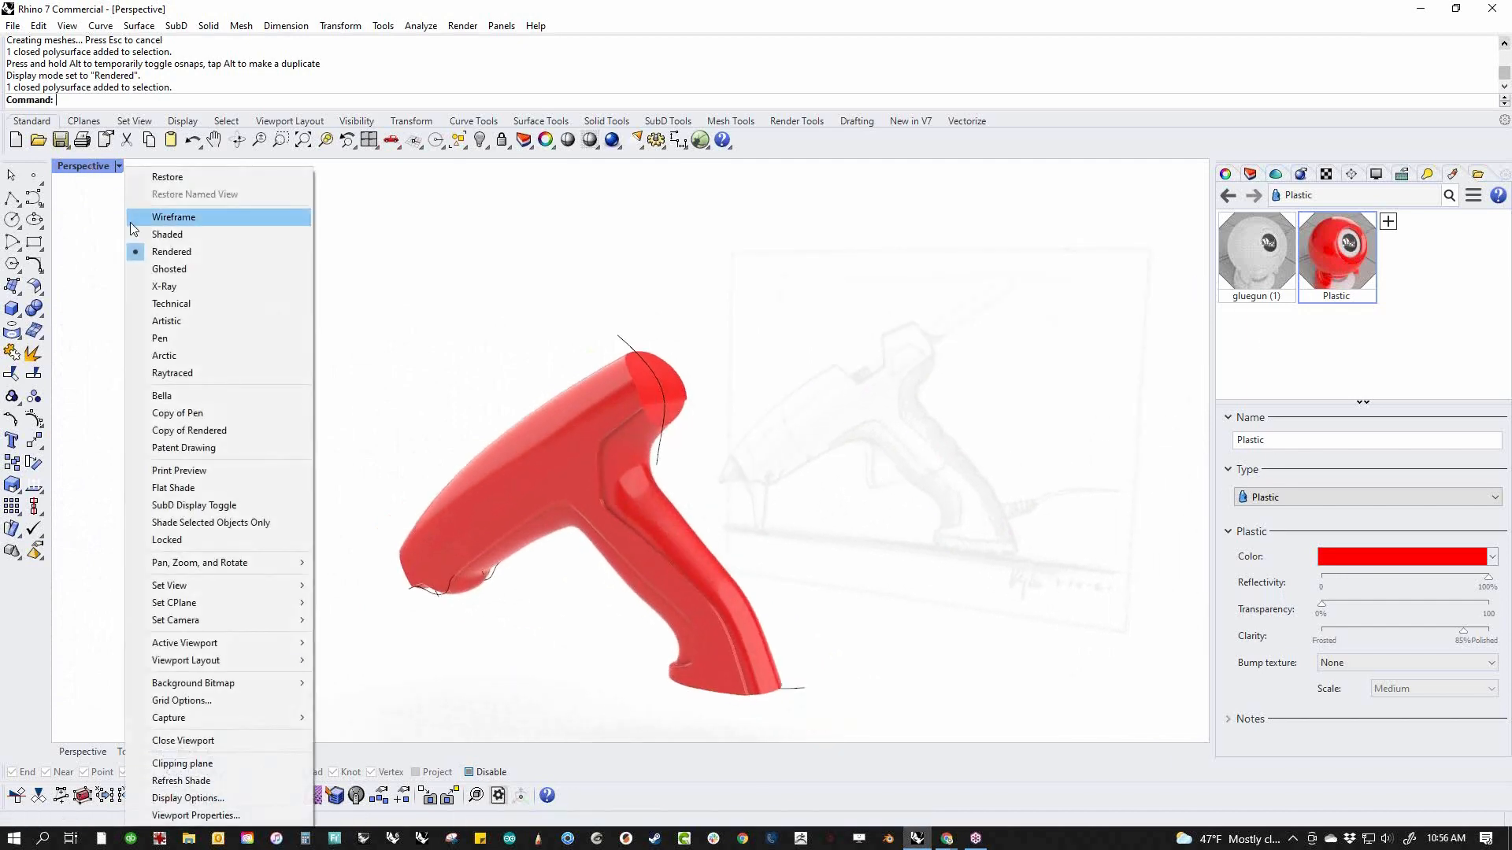
left_click(157, 228)
type("f")
key("Return")
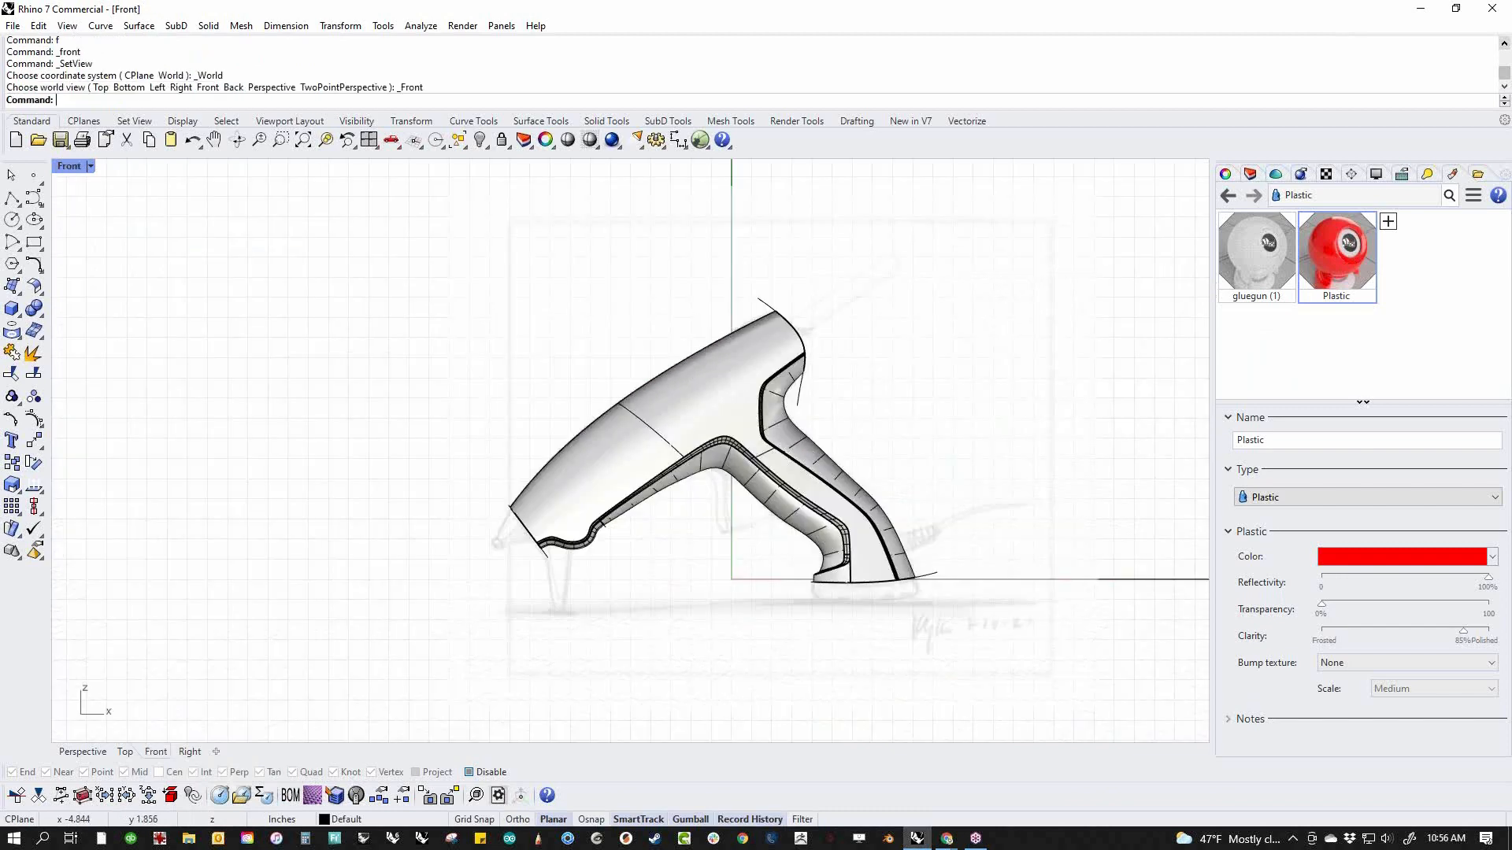
right_click_drag(412, 422, 343, 530)
middle_click(342, 530)
left_click(255, 488)
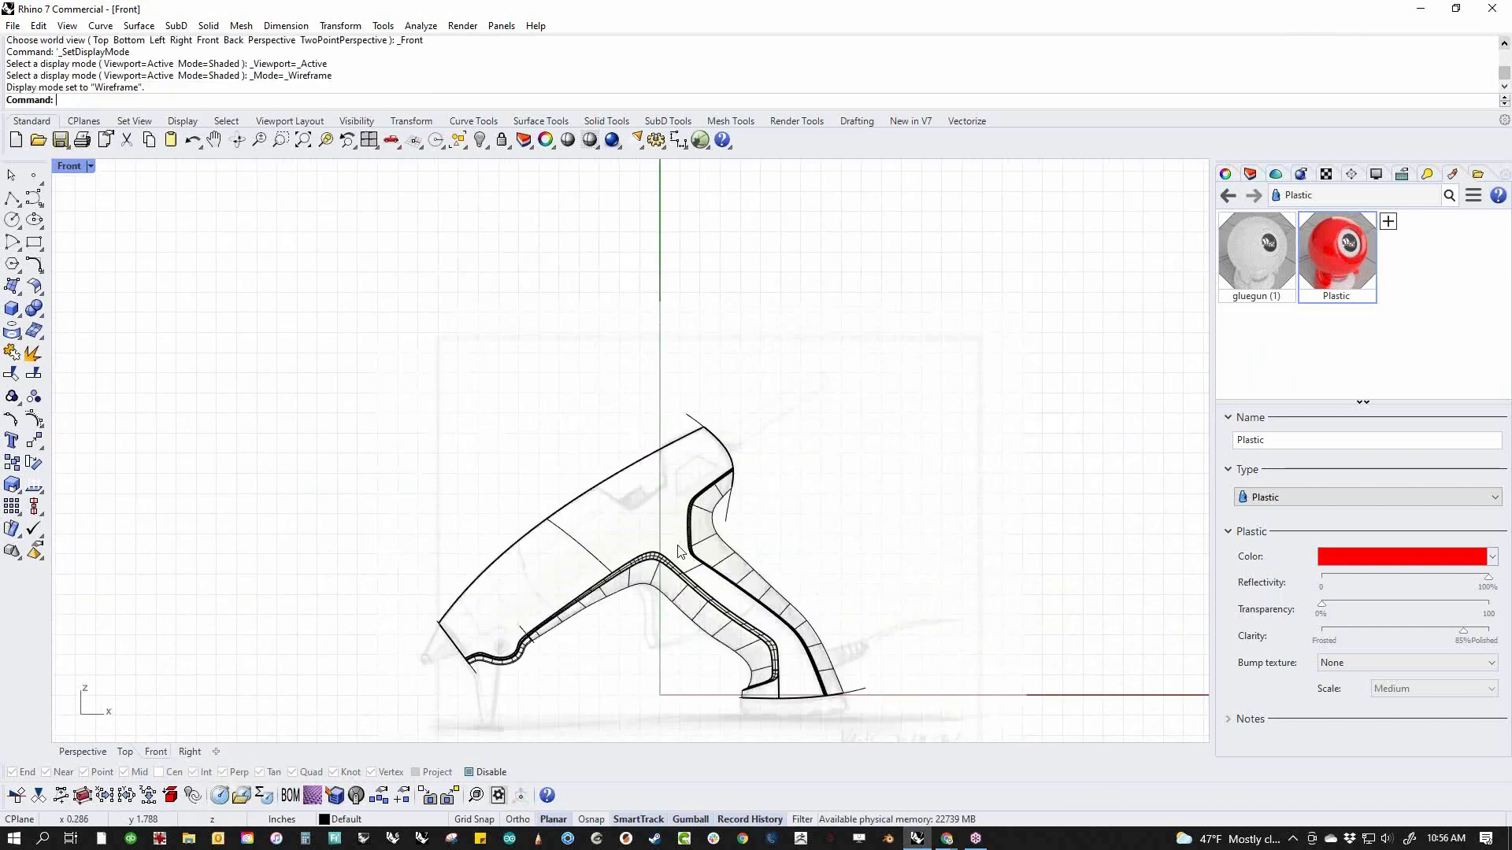
Draw an open three-segment polyline tracing the sketched notch in the upper body, with both ends extending beyond the body's top edge
scroll(673, 516, "up", 5)
scroll(550, 469, "up", 2)
left_click(12, 200)
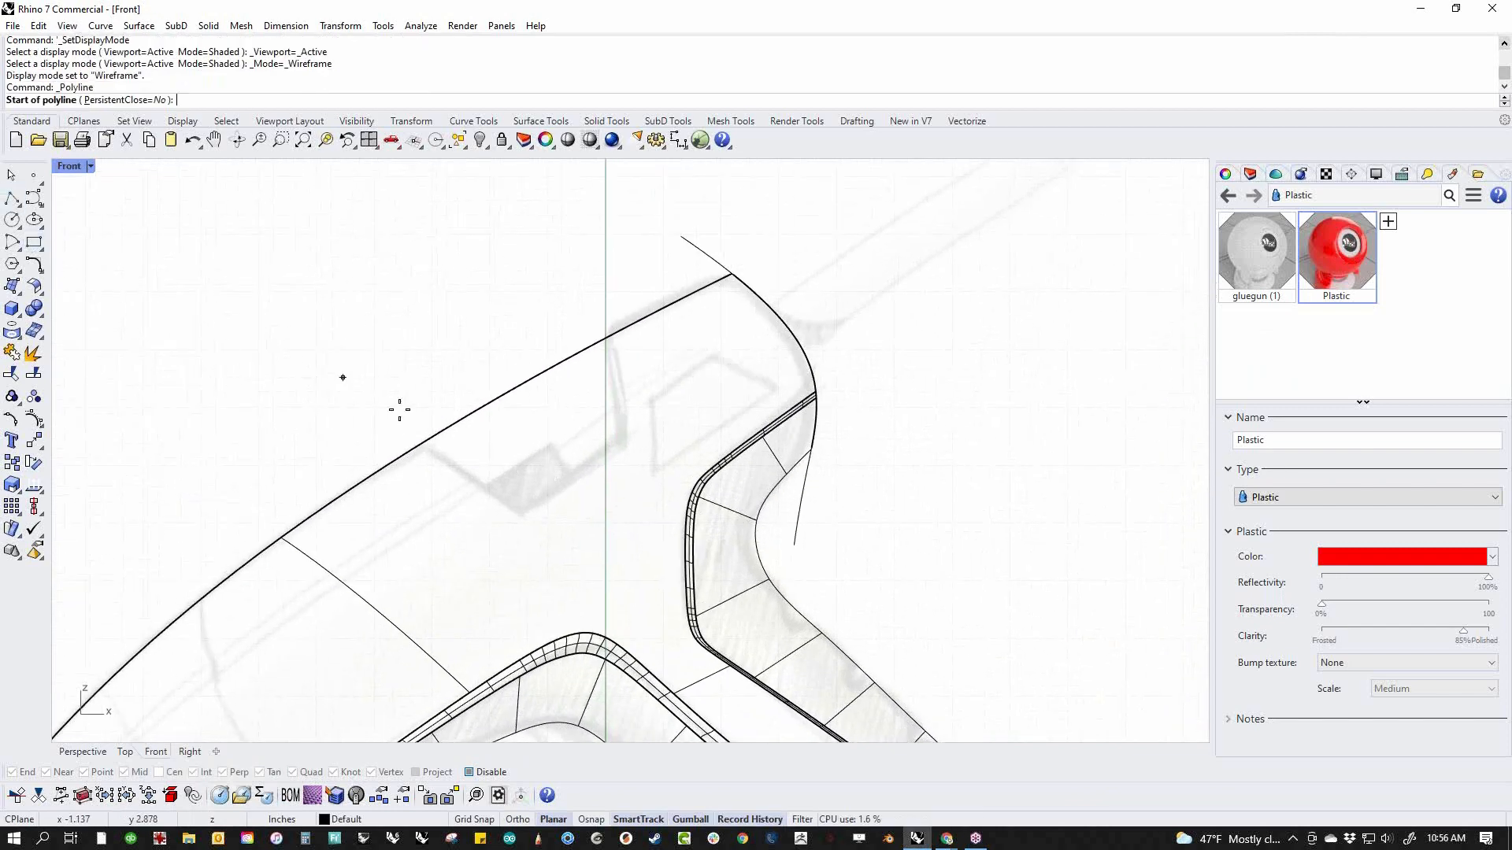
left_click(385, 413)
left_click(523, 515)
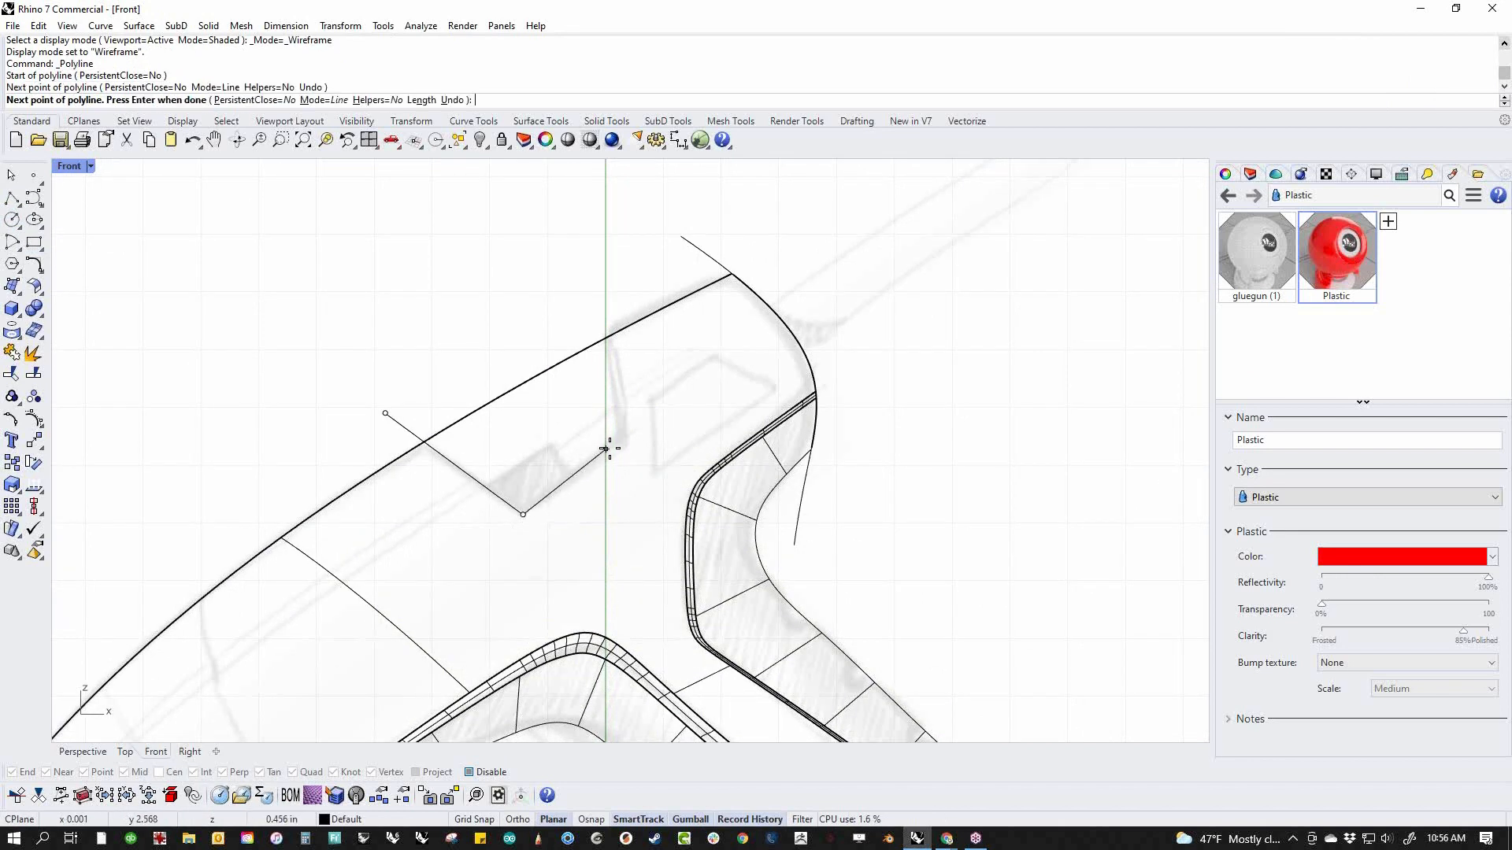
left_click(625, 445)
left_click(601, 228)
key("Return")
Explode the notch polyline and change its rear, near-vertical segment to degree 3
left_click(610, 299)
middle_click(545, 315)
left_click(482, 272)
left_click(611, 314)
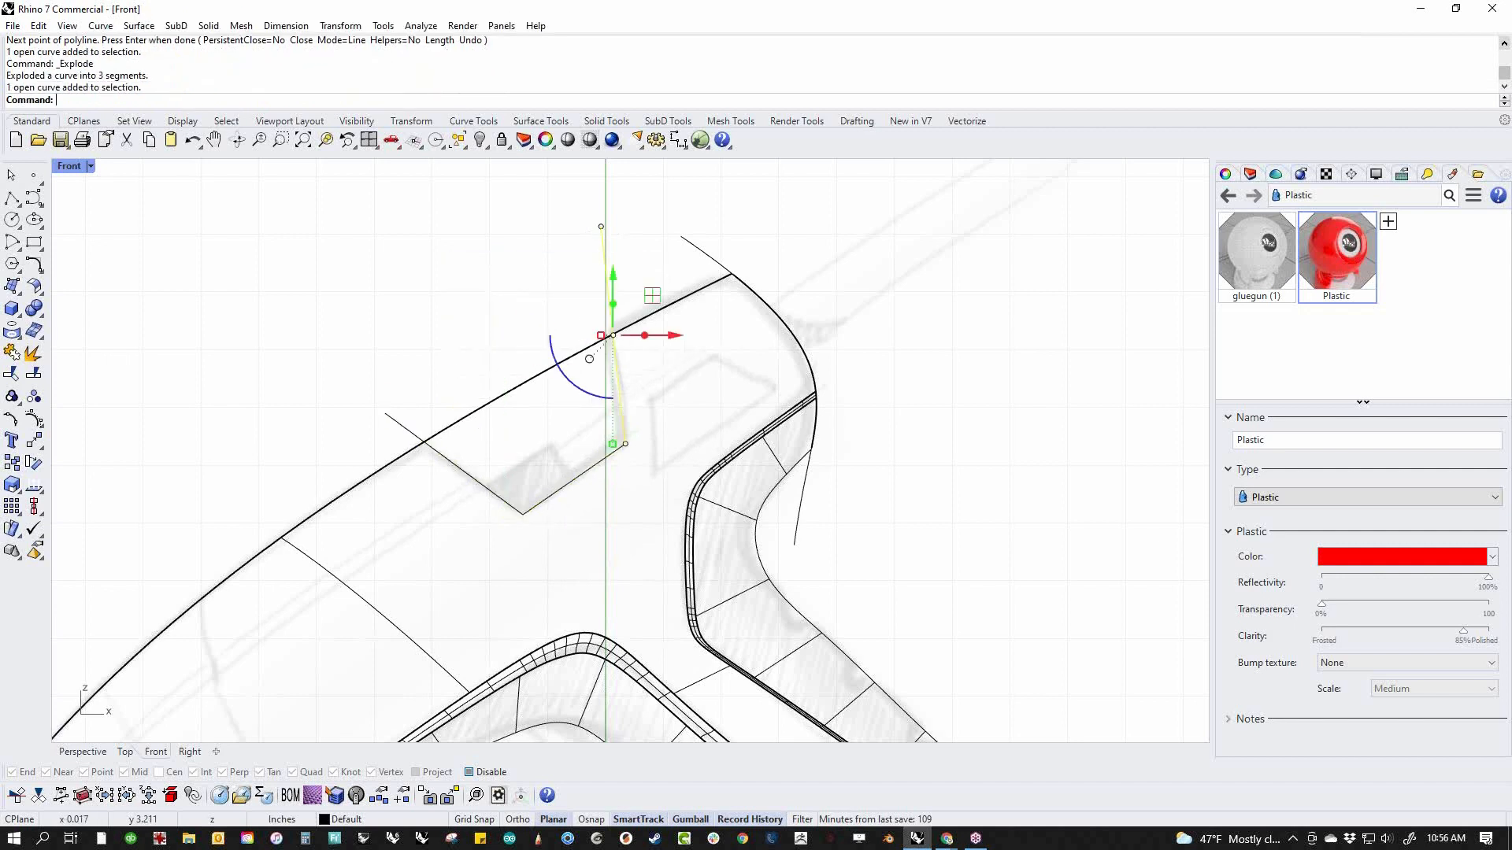
type("cd")
key("Return")
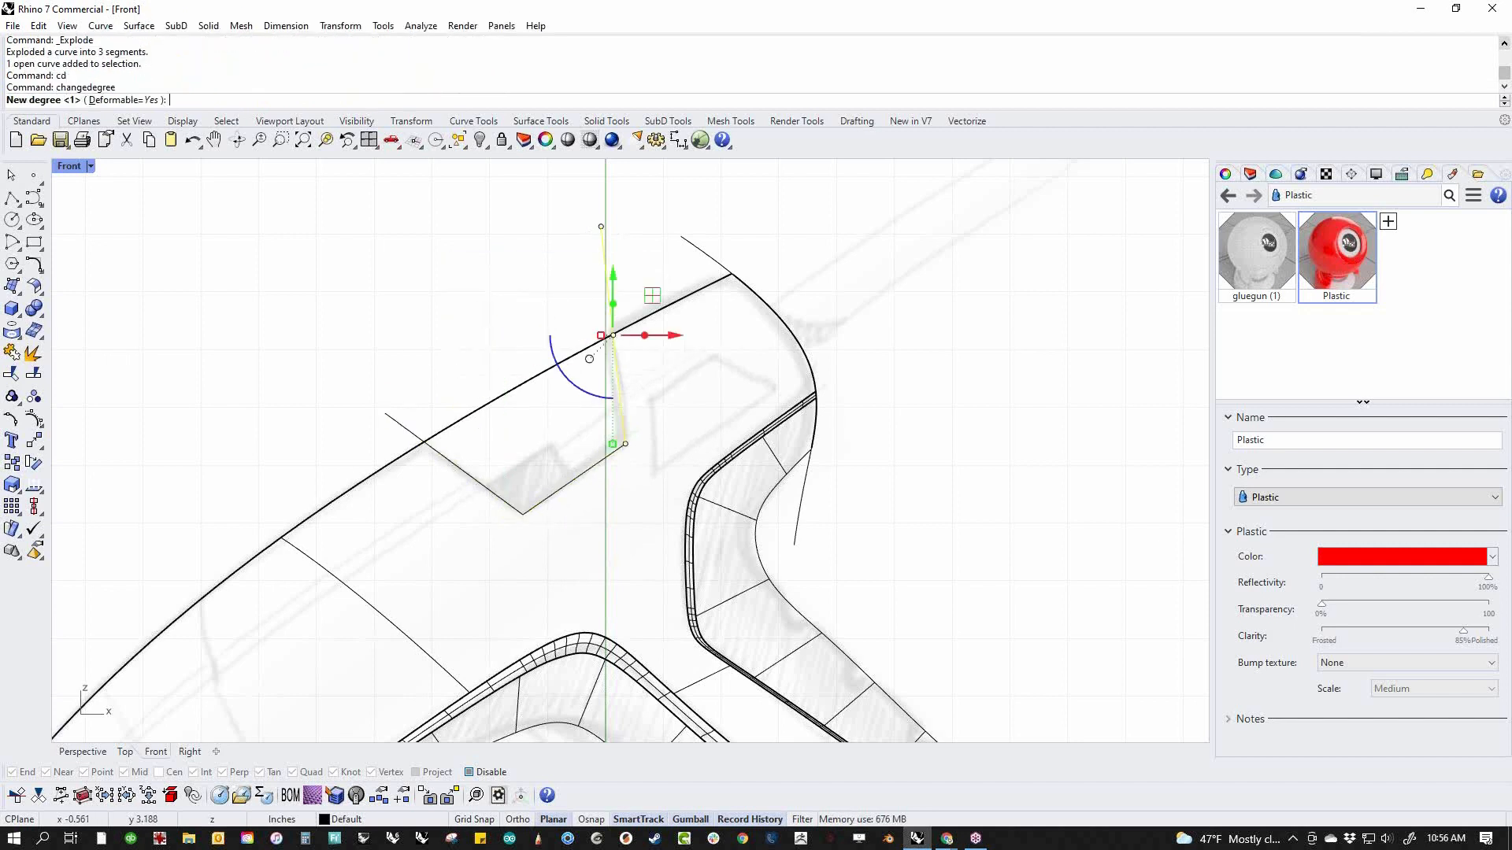
type("3")
key("Return")
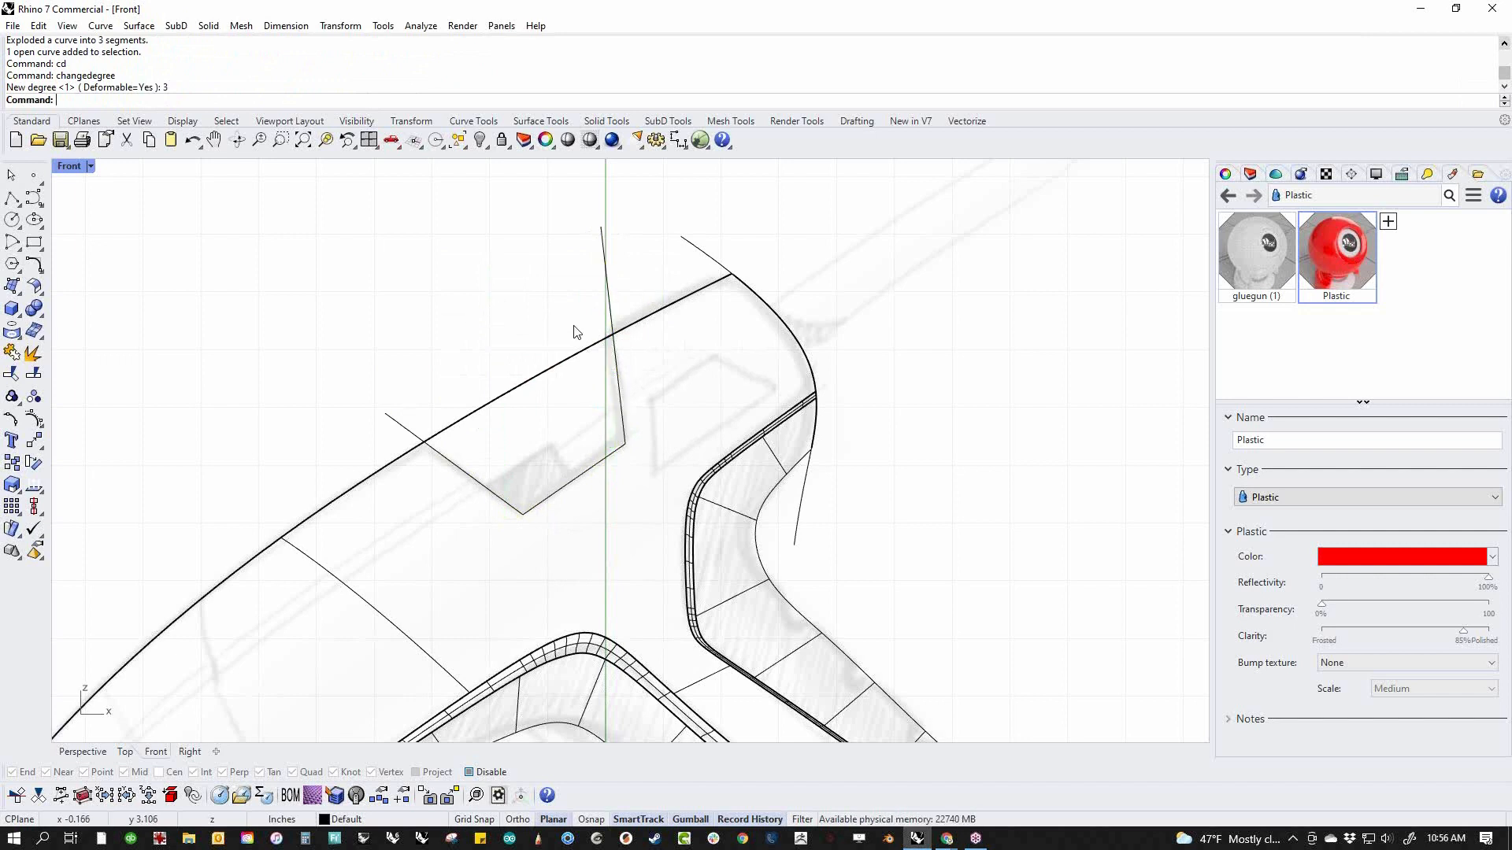
Show the rear segment's control points and move them to bow it along the sketched curve
left_click(612, 304)
middle_click(612, 309)
left_click(701, 312)
left_click_drag(555, 276, 620, 338)
Join the three notch segments into one open curve
scroll(533, 328, "down", 2)
left_click_drag(351, 221, 621, 482)
type("j")
key("Return")
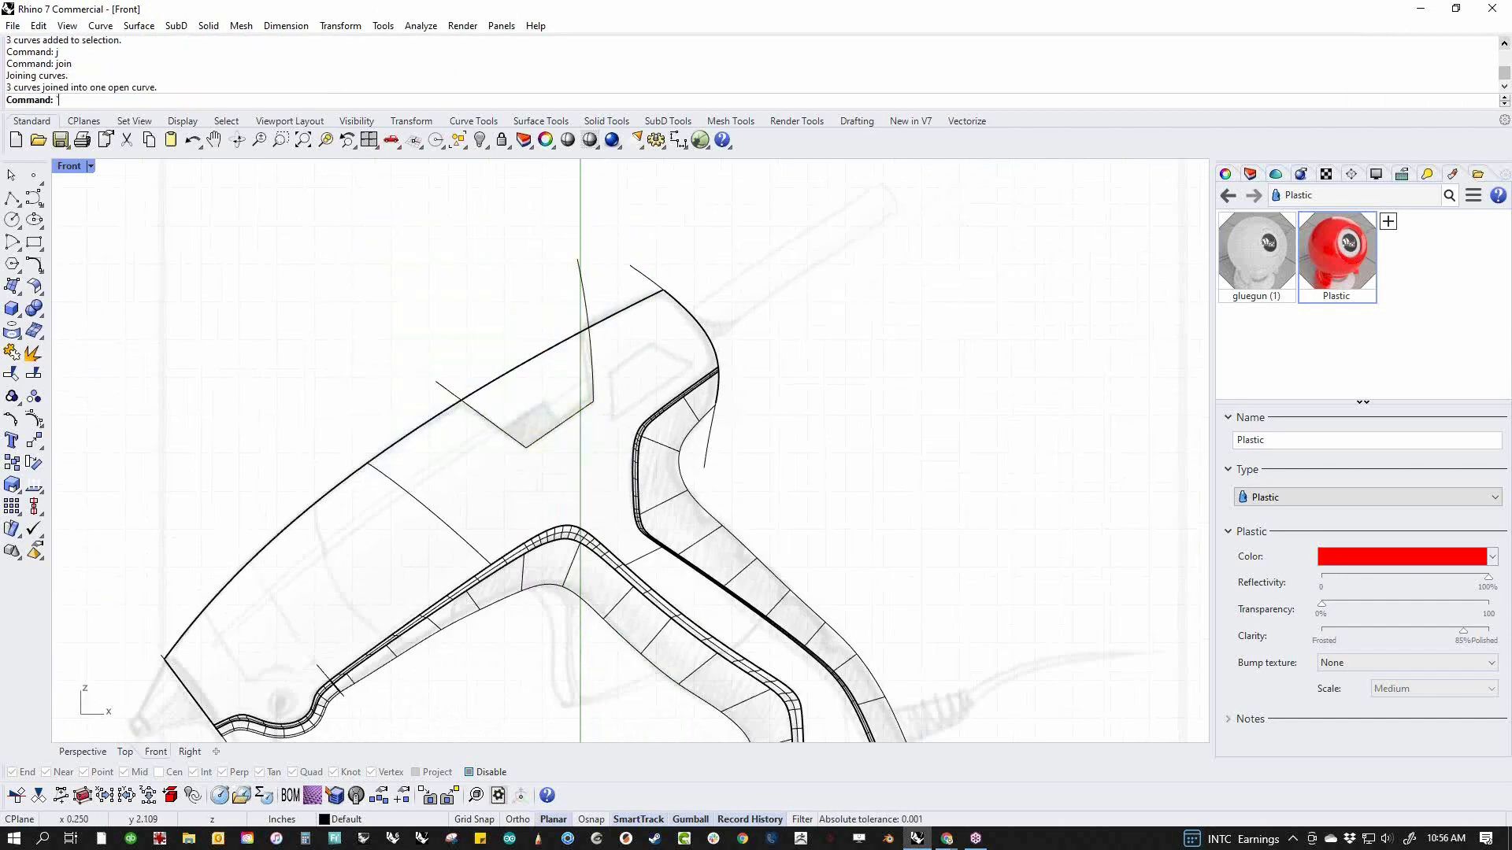
WireCut the glue gun body with the notch curve, cutting straight through the object and keeping all pieces
type("`wirec")
key("Return")
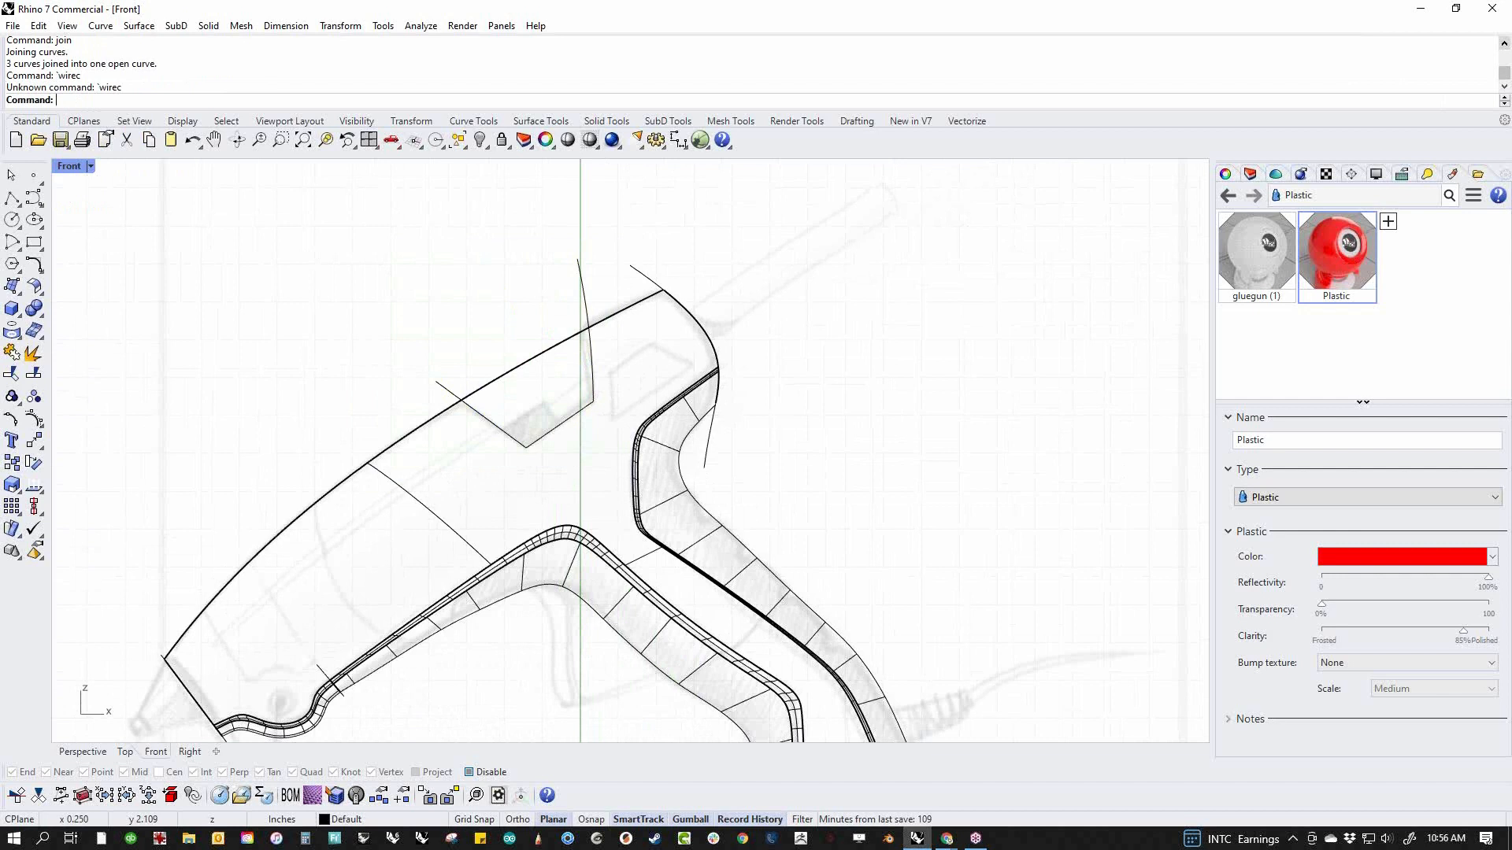
type("wirecut")
key("Return")
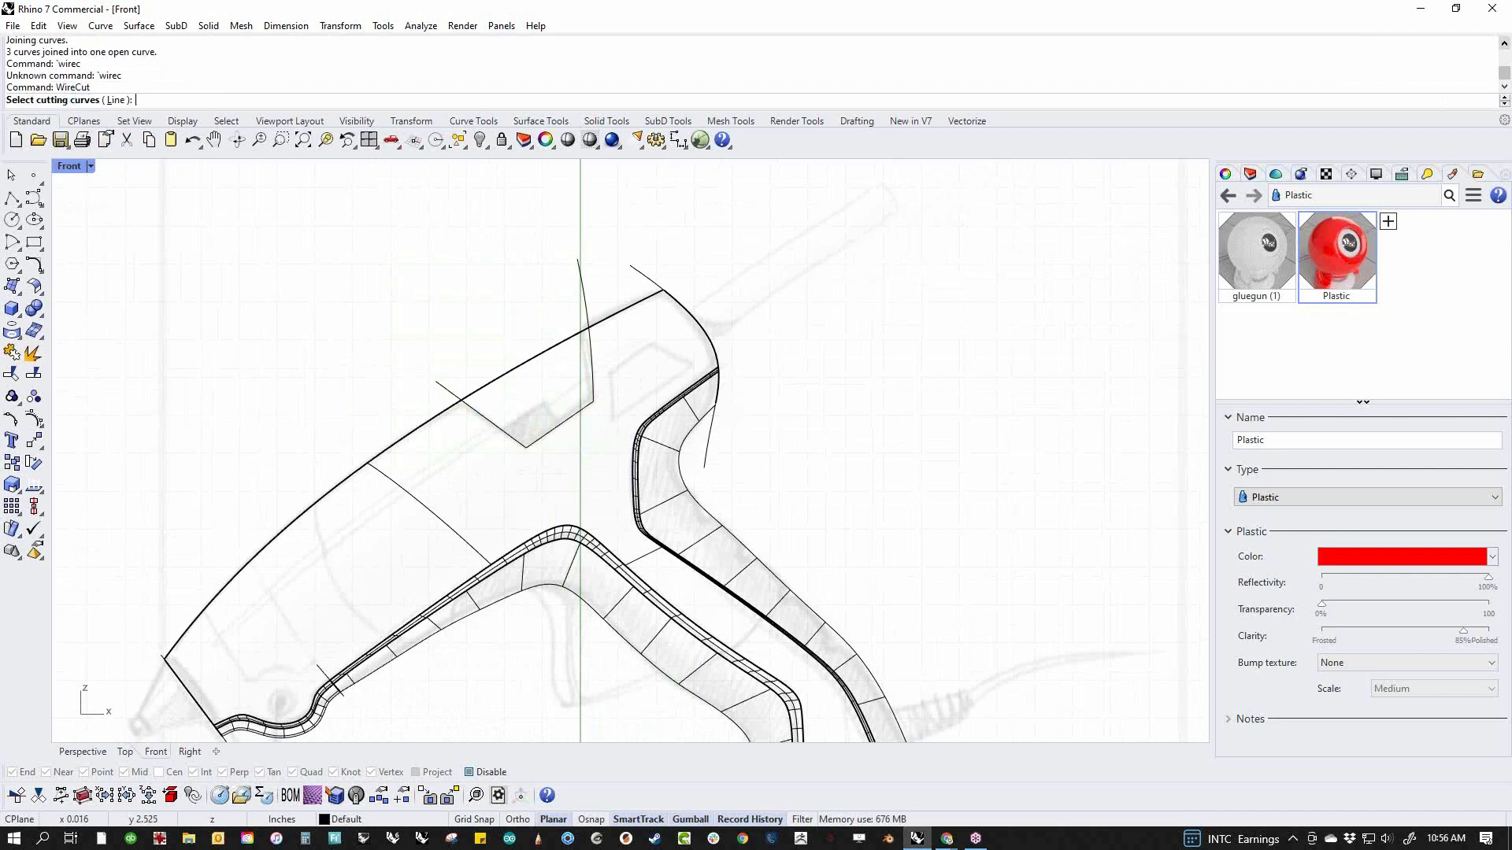
left_click(572, 271)
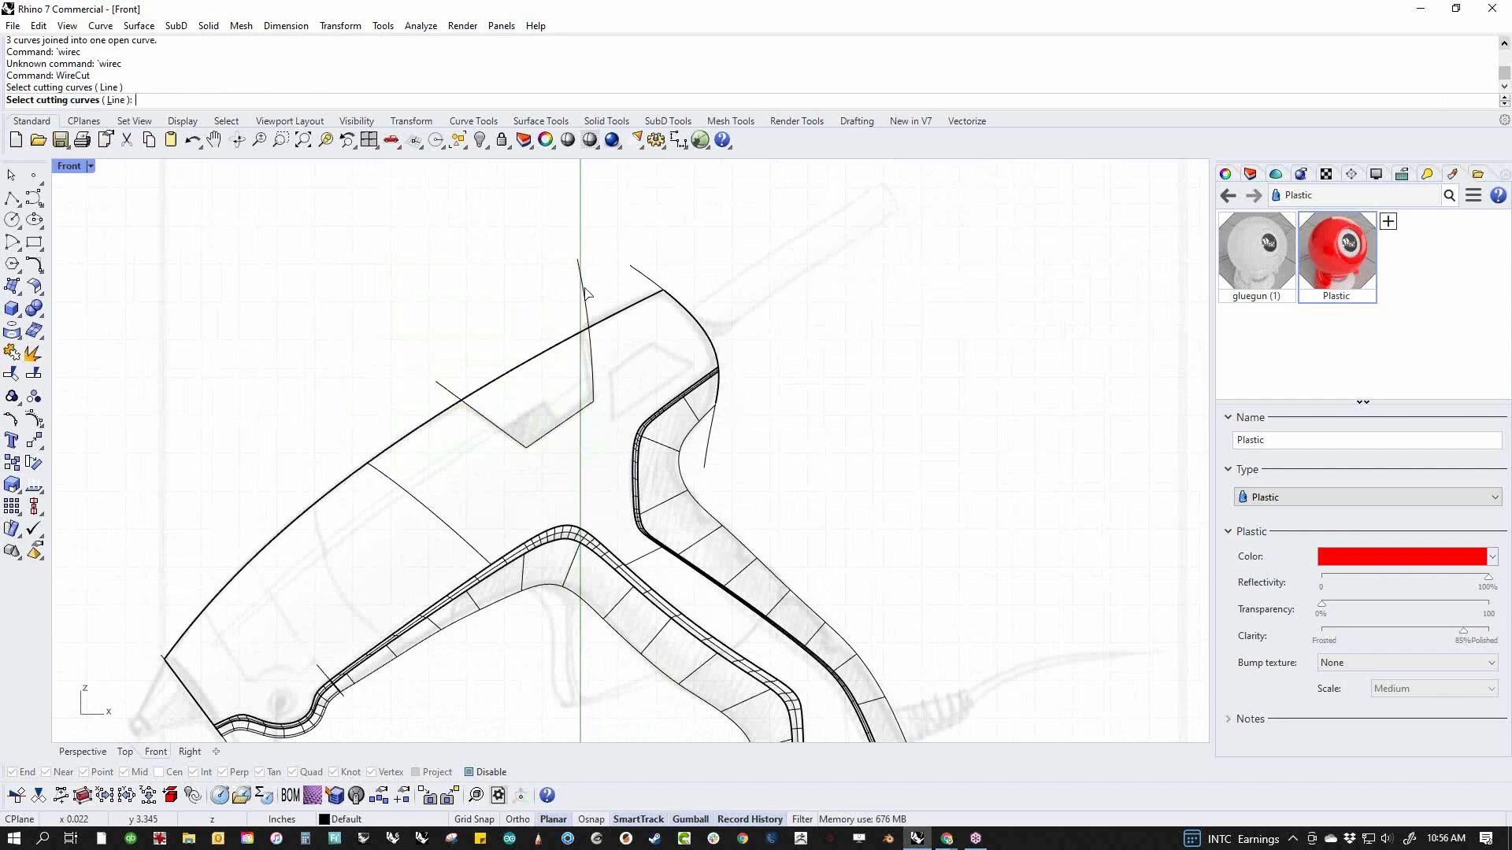
key("Return")
left_click(541, 360)
key("Return")
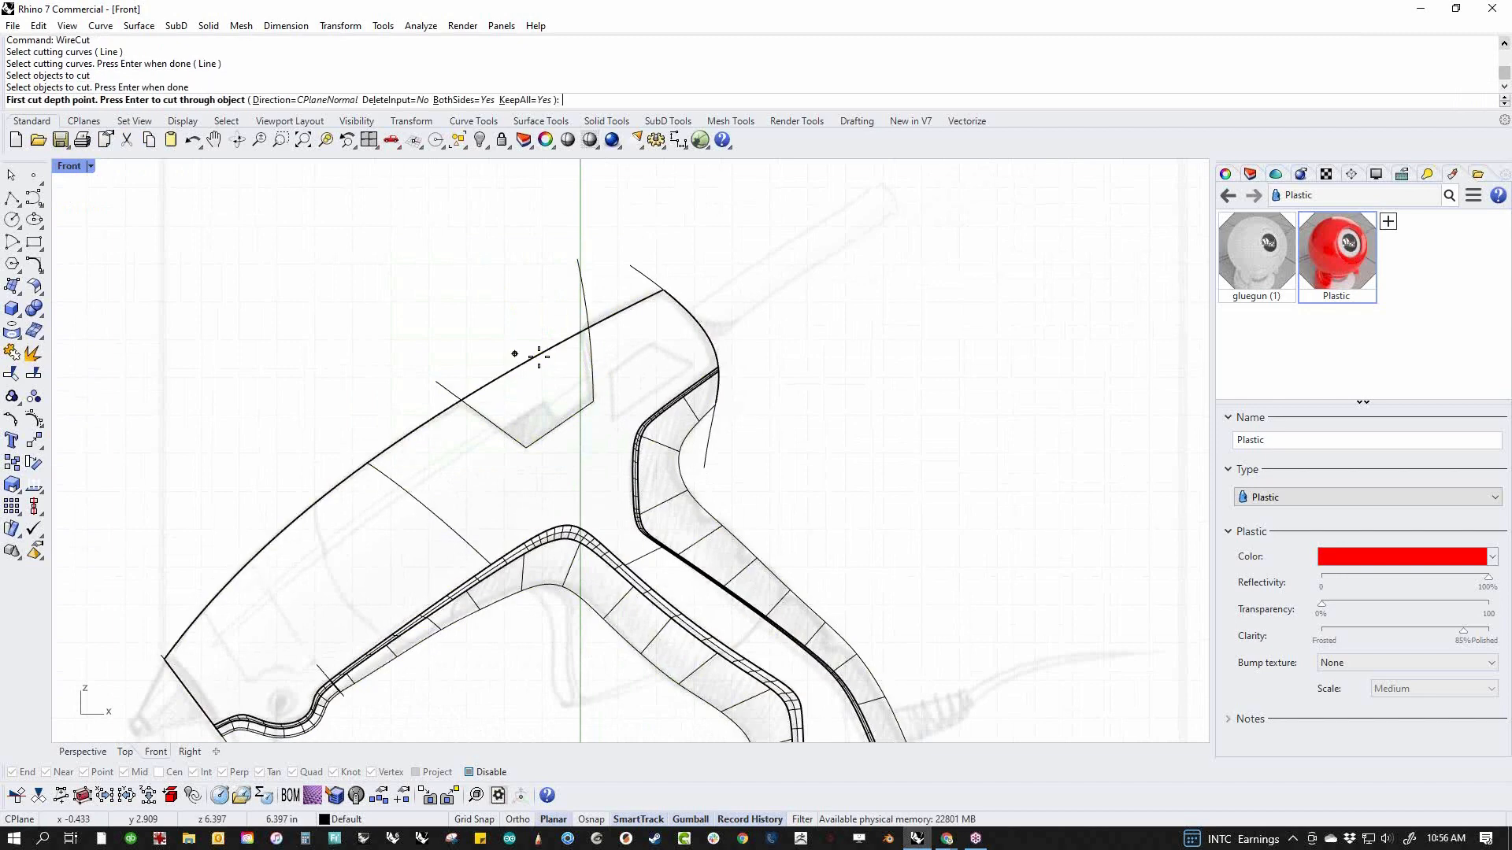
key("Return")
Delete the cut-off notch piece and the notch cutting curve
left_click(541, 362)
key("Delete")
left_click(584, 287)
key("Delete")
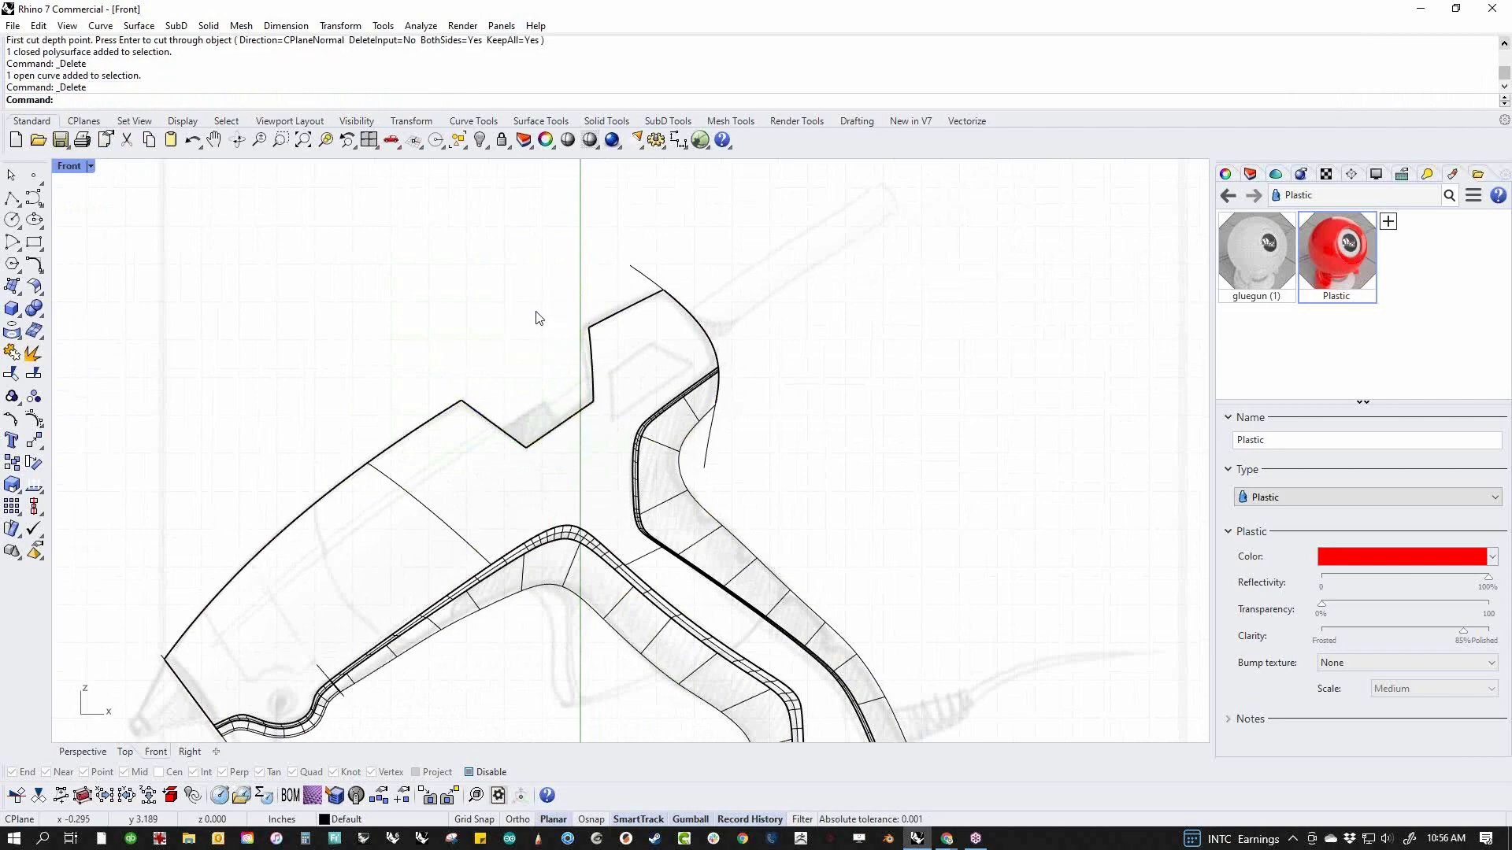
Examine the notch cut in the body from several angles in the perspective view
type("p")
key("Return")
right_click_drag(637, 520, 811, 417)
scroll(619, 429, "up", 3)
mouse_move(618, 429)
right_mouse_down()
mouse_move(609, 537)
mouse_move(618, 505)
right_mouse_up()
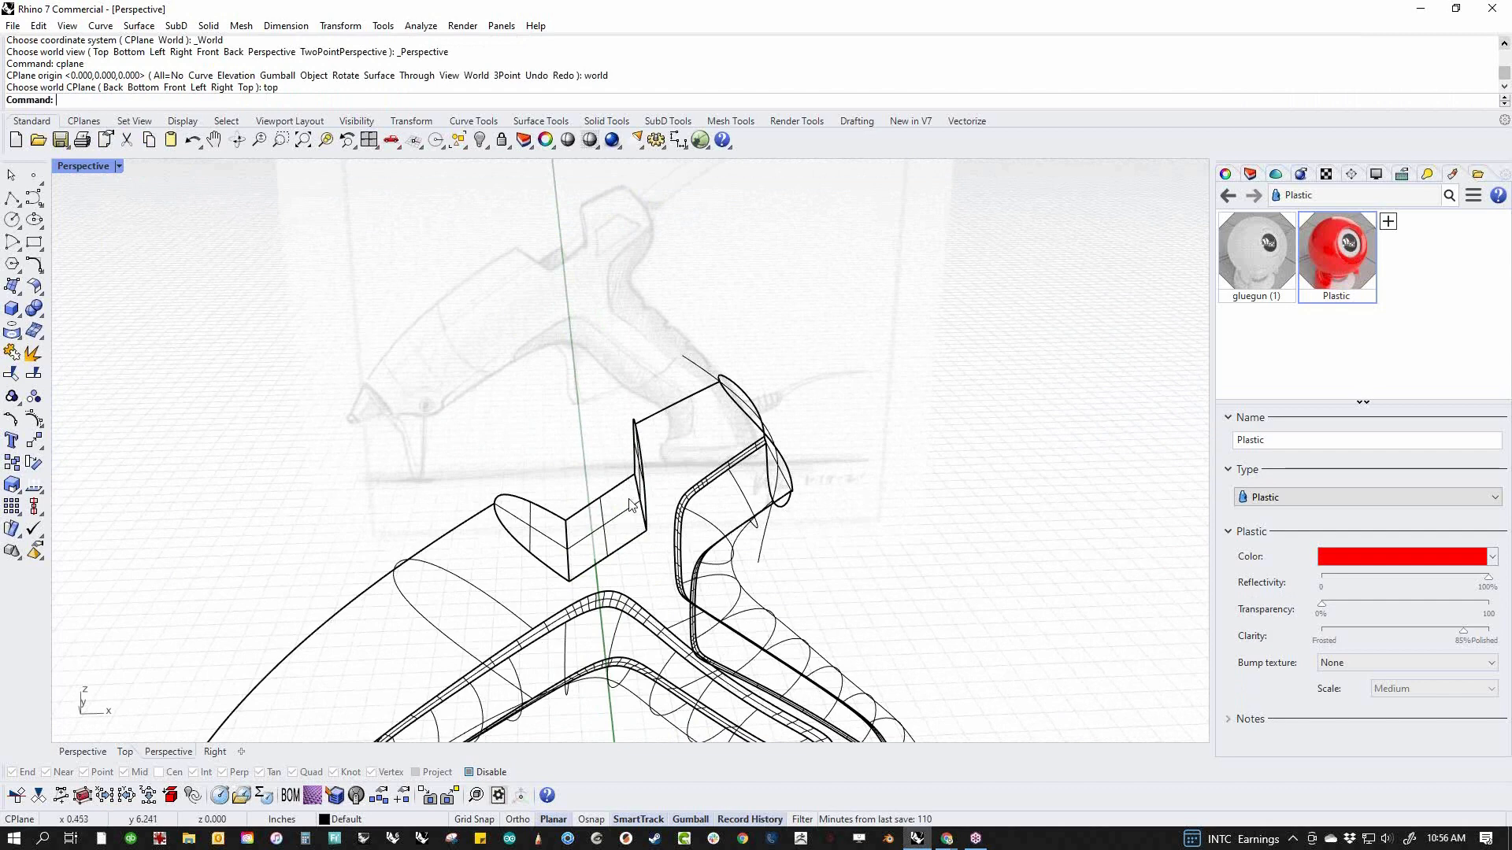
right_click_drag(720, 538, 698, 549)
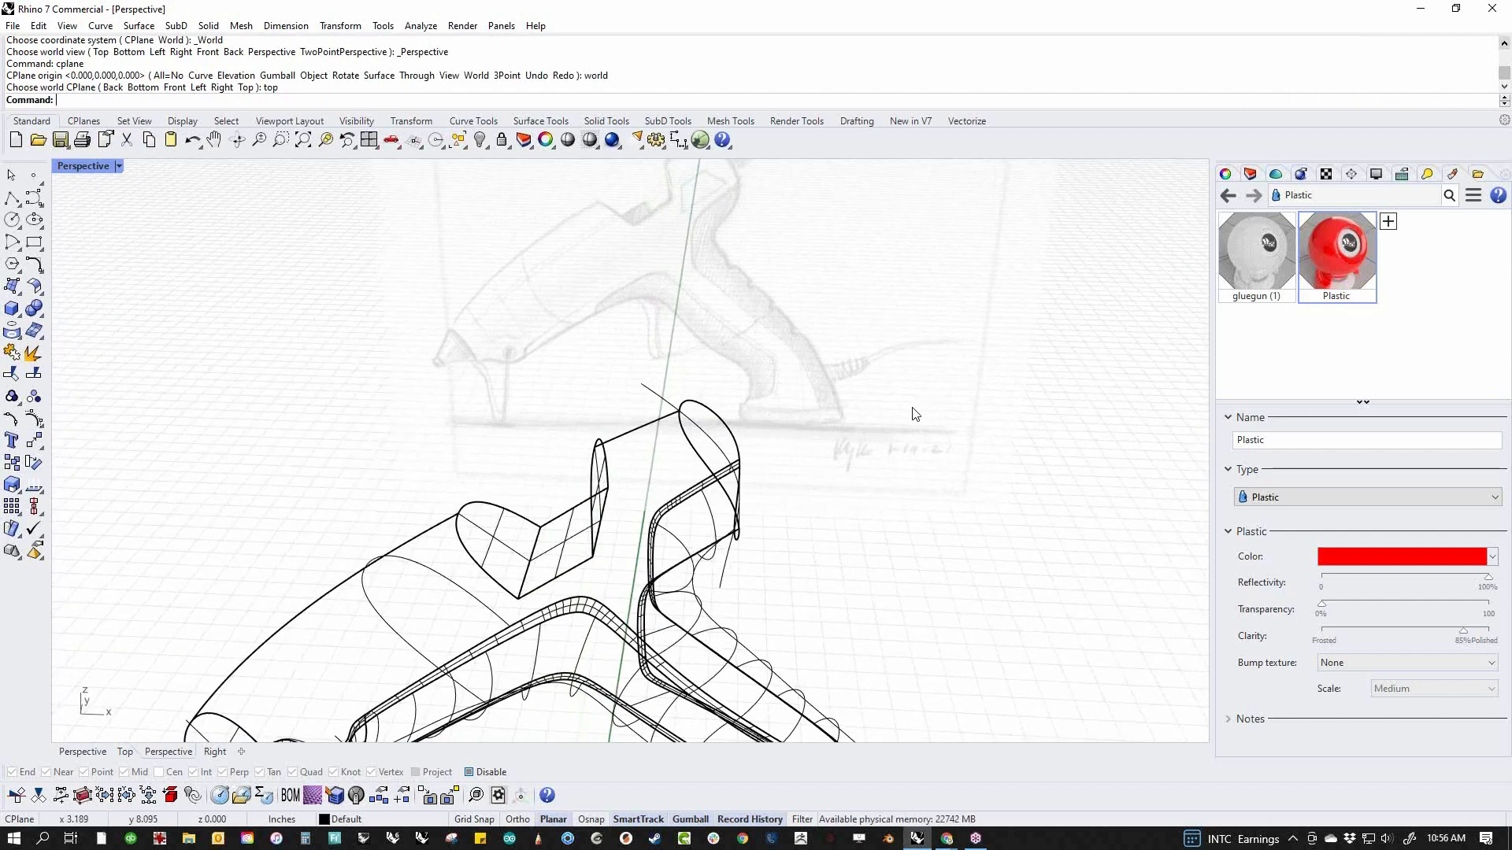
scroll(879, 442, "down", 5)
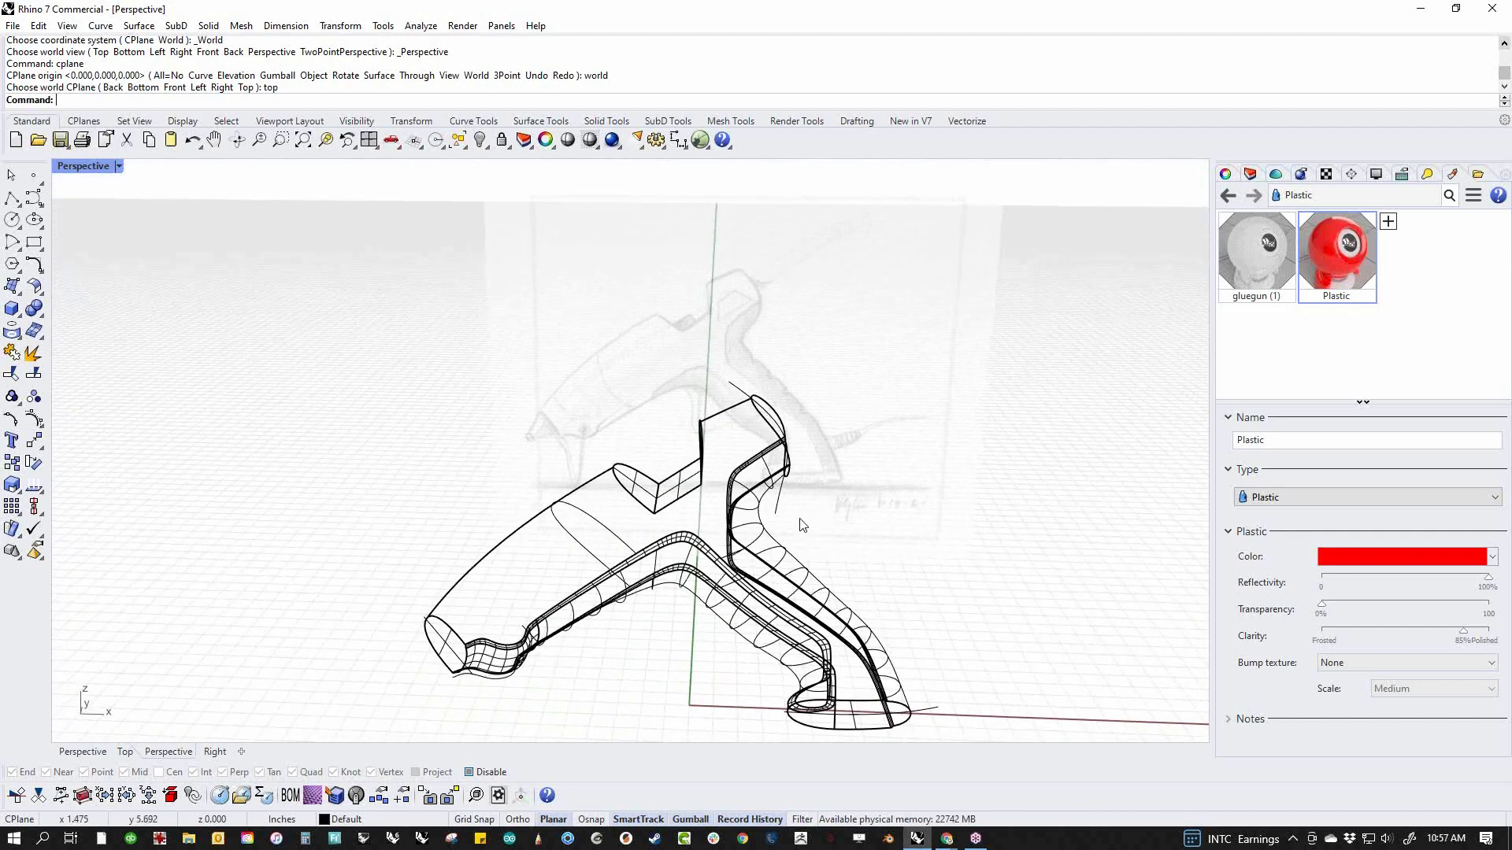
In the front view, draw an open both-sided cylinder with no direction constraint, centred at the notch floor and running along the sketched glue stick
type("f")
key("Return")
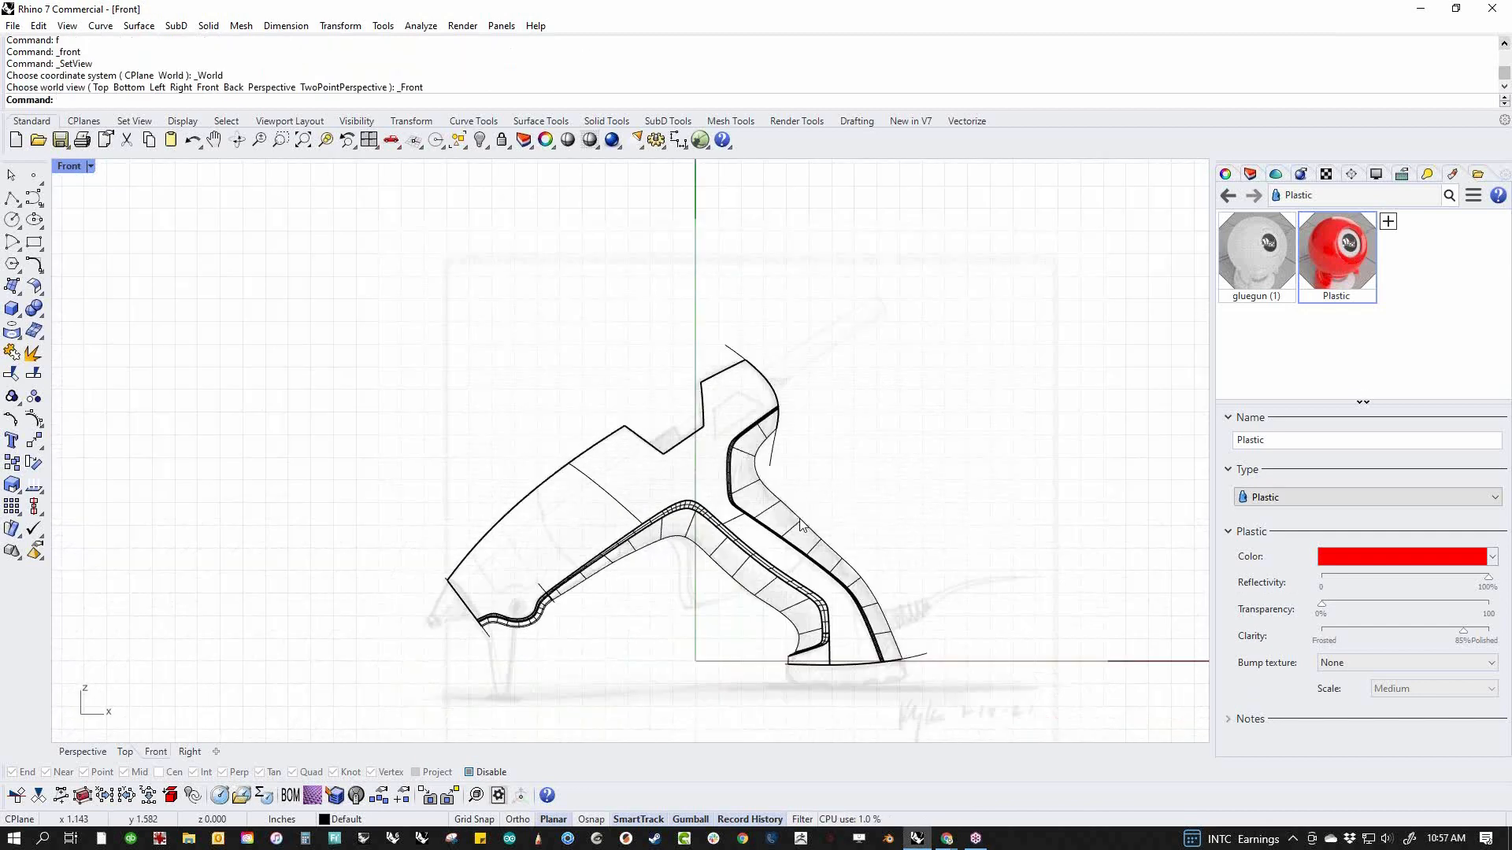
left_click(21, 319)
left_click(59, 325)
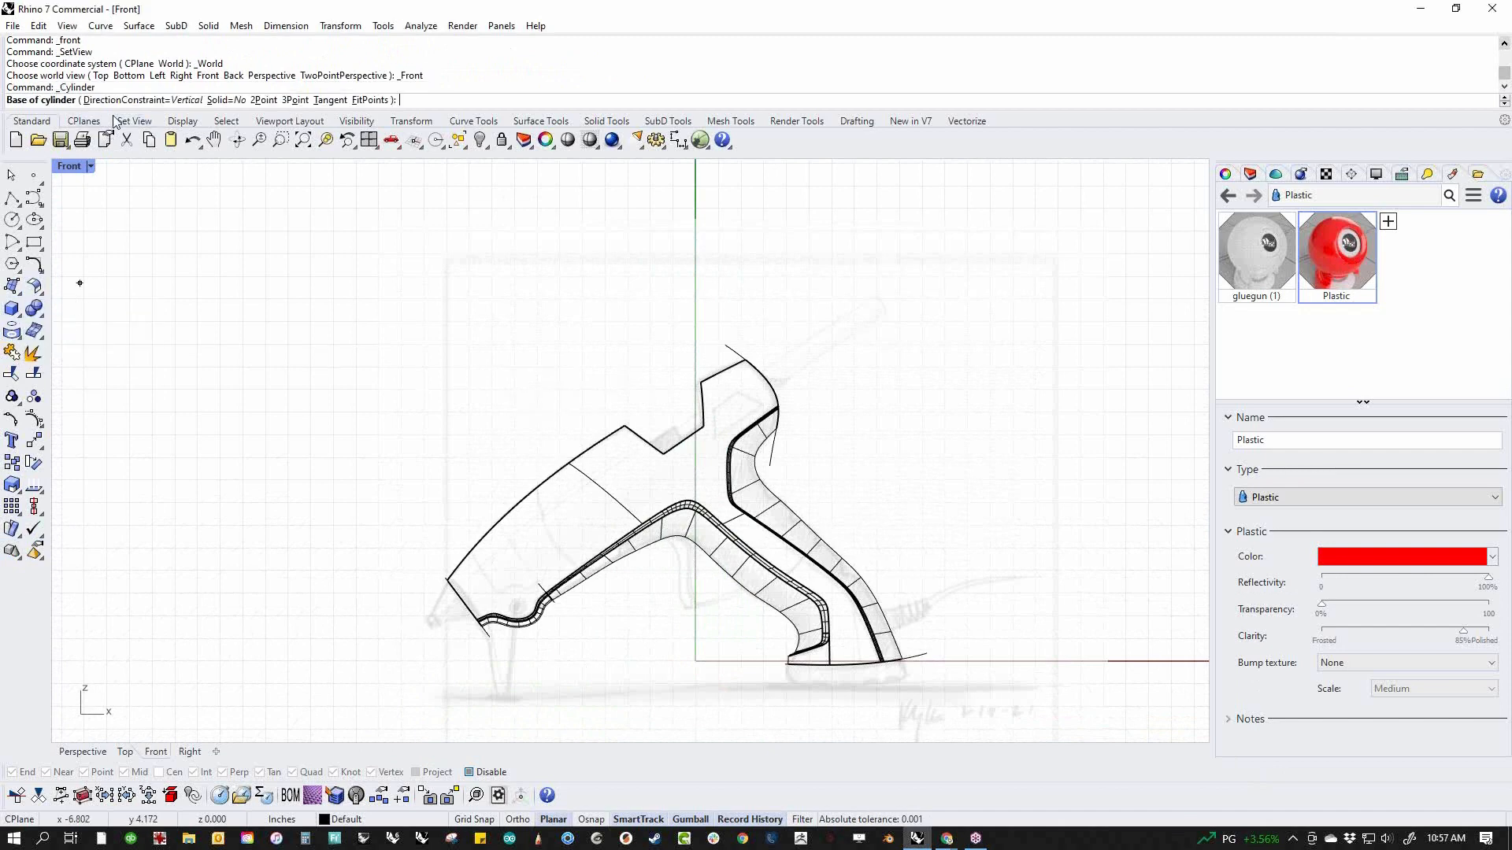
left_click(126, 100)
left_click(159, 100)
scroll(630, 457, "up", 5)
left_click(814, 454)
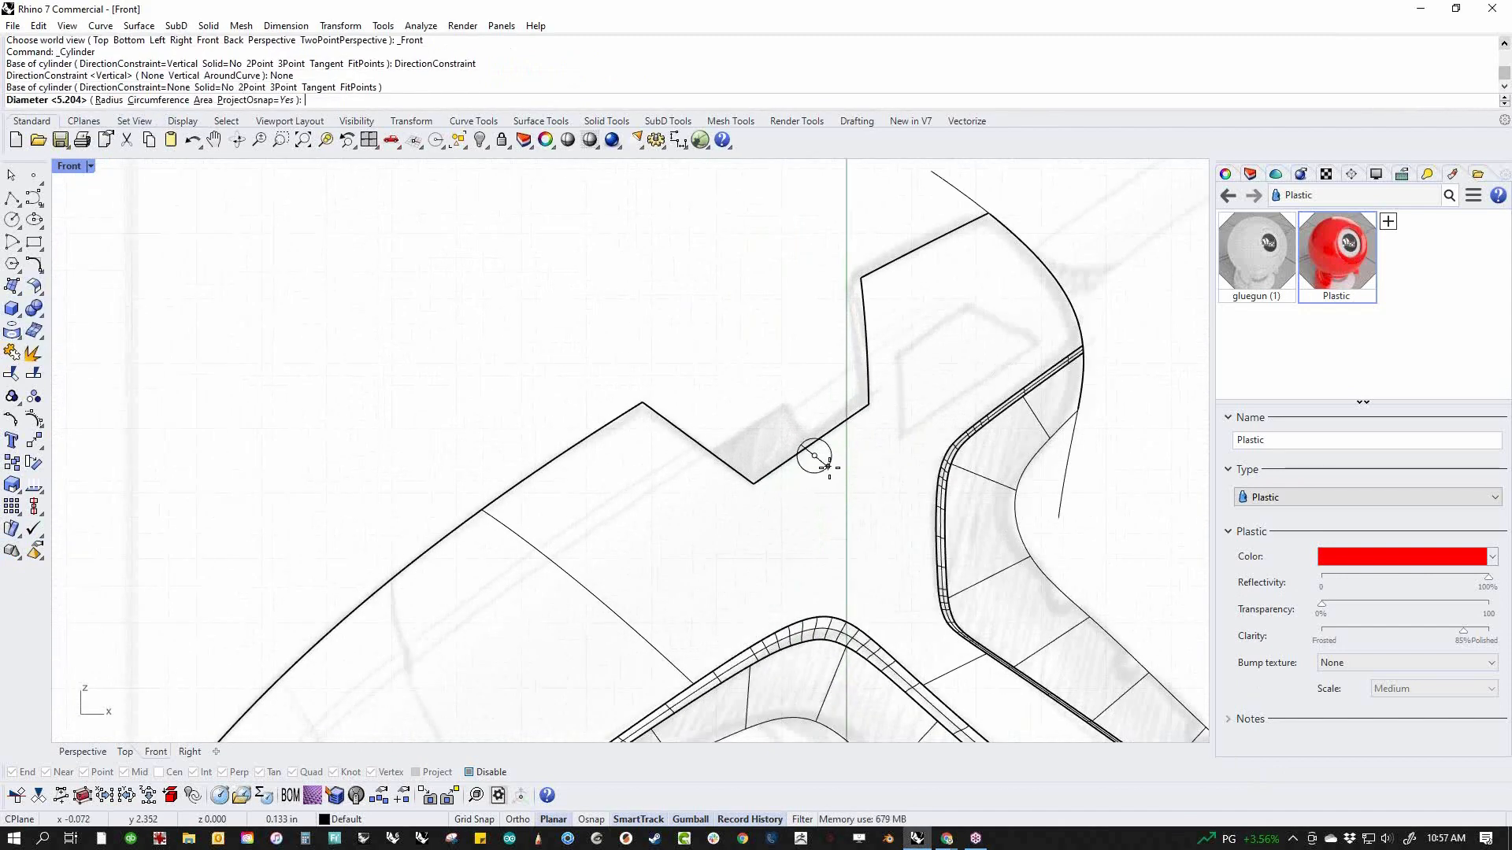
left_click(850, 502)
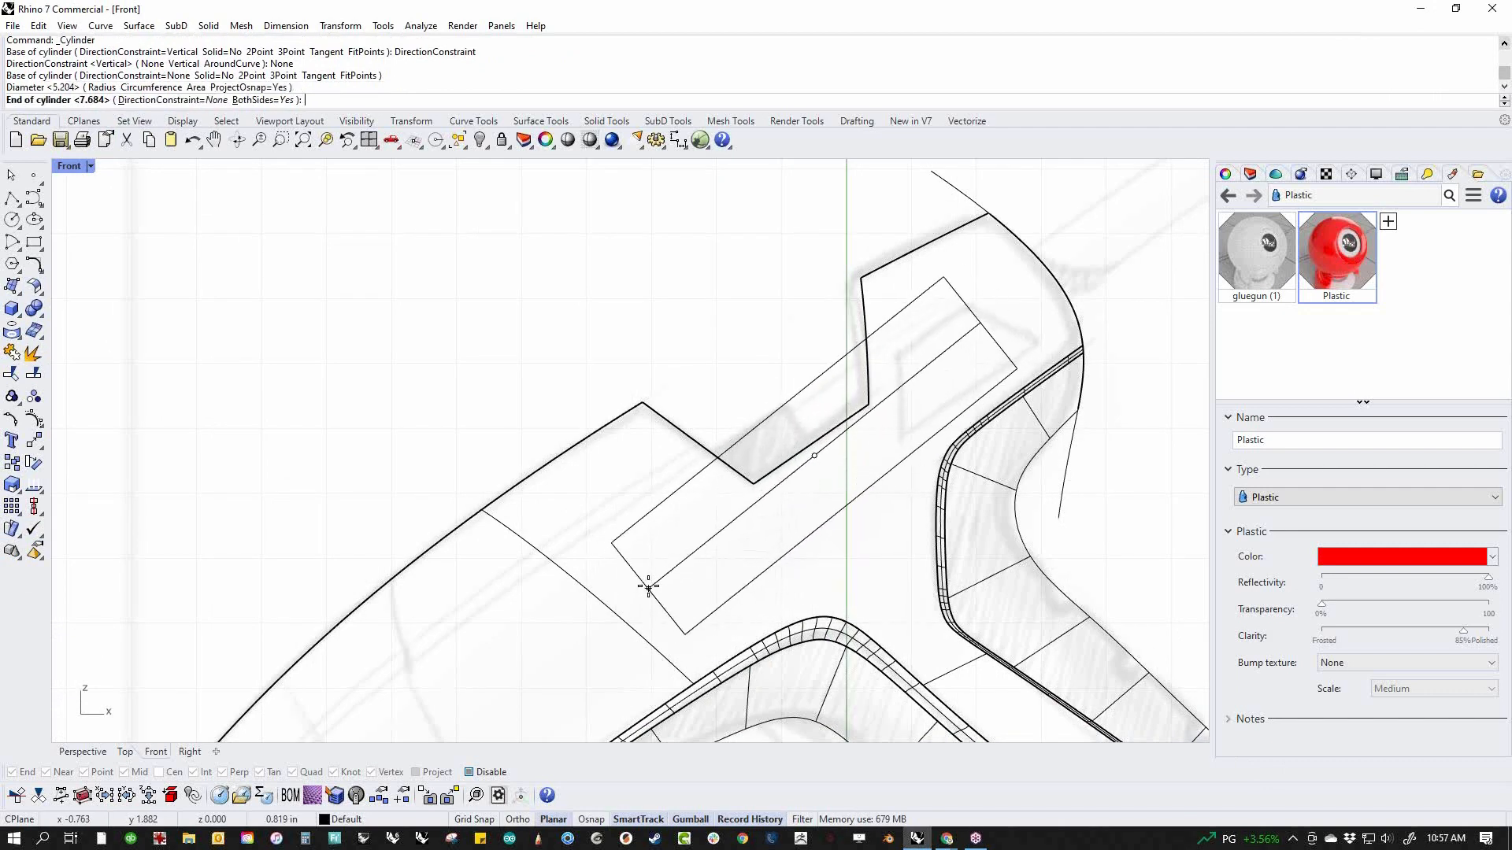
left_click(658, 584)
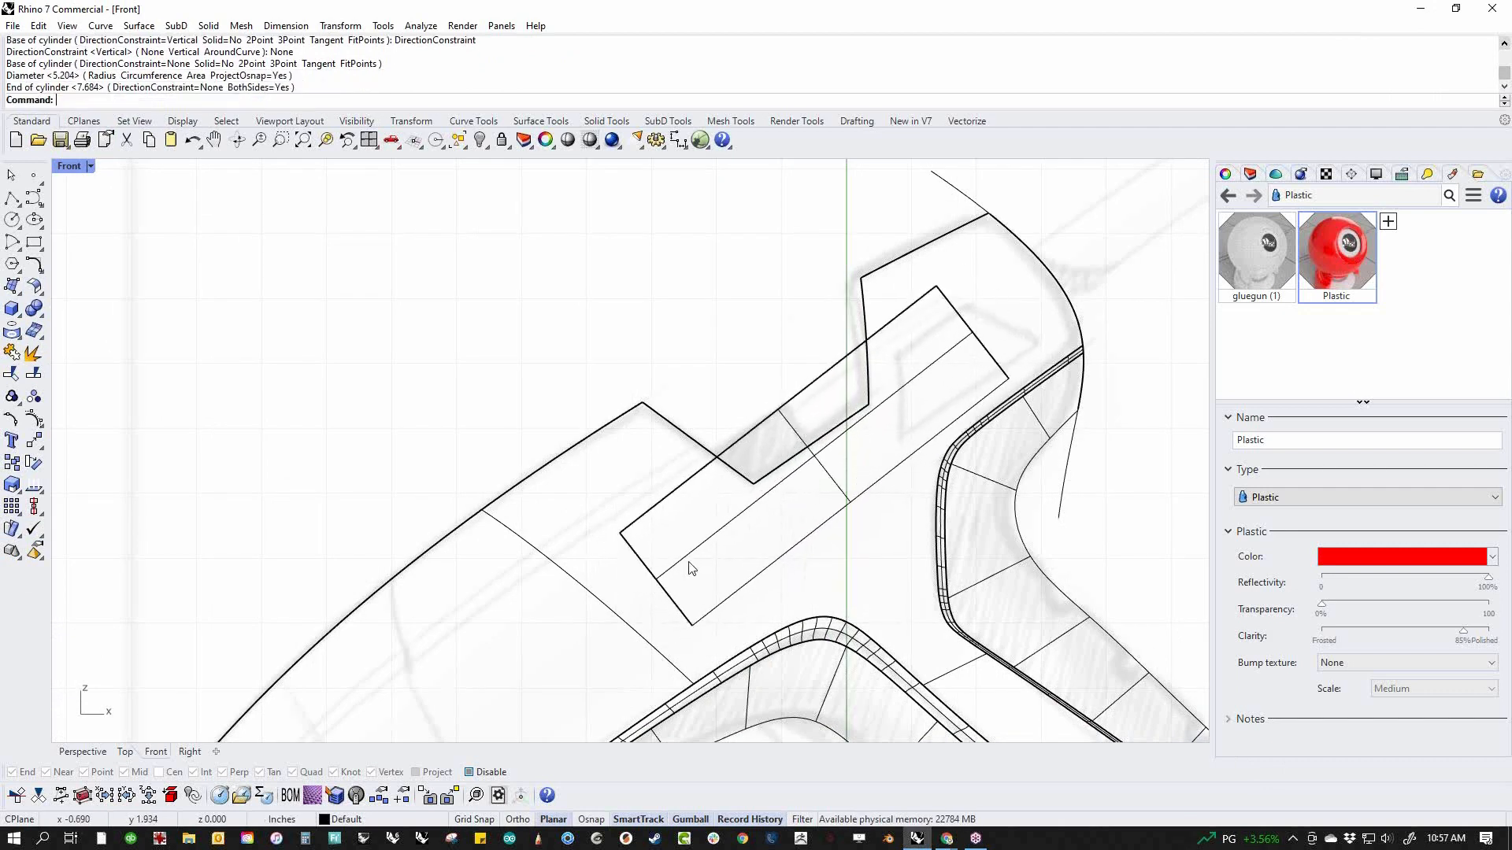
Move the cylinder along its axis toward the nozzle until its rear end matches the shaded block sketched in the notch
left_click(744, 516)
left_click_drag(814, 455, 665, 571)
left_click(847, 412)
left_click(780, 311)
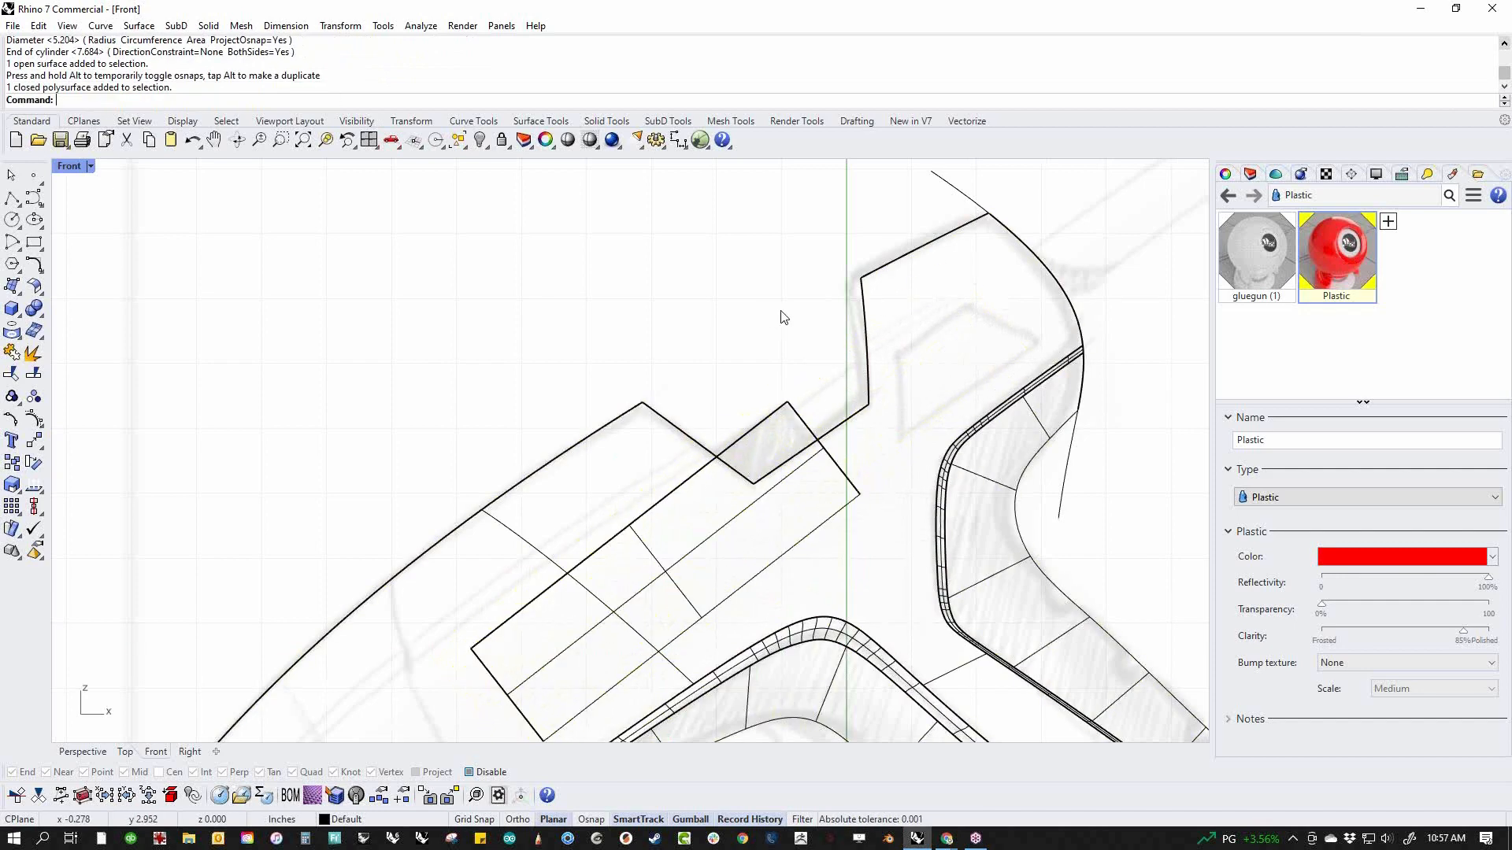
Create a new Plastic material and set its color to Black
left_click(1393, 228)
left_click(1349, 420)
left_click(1355, 563)
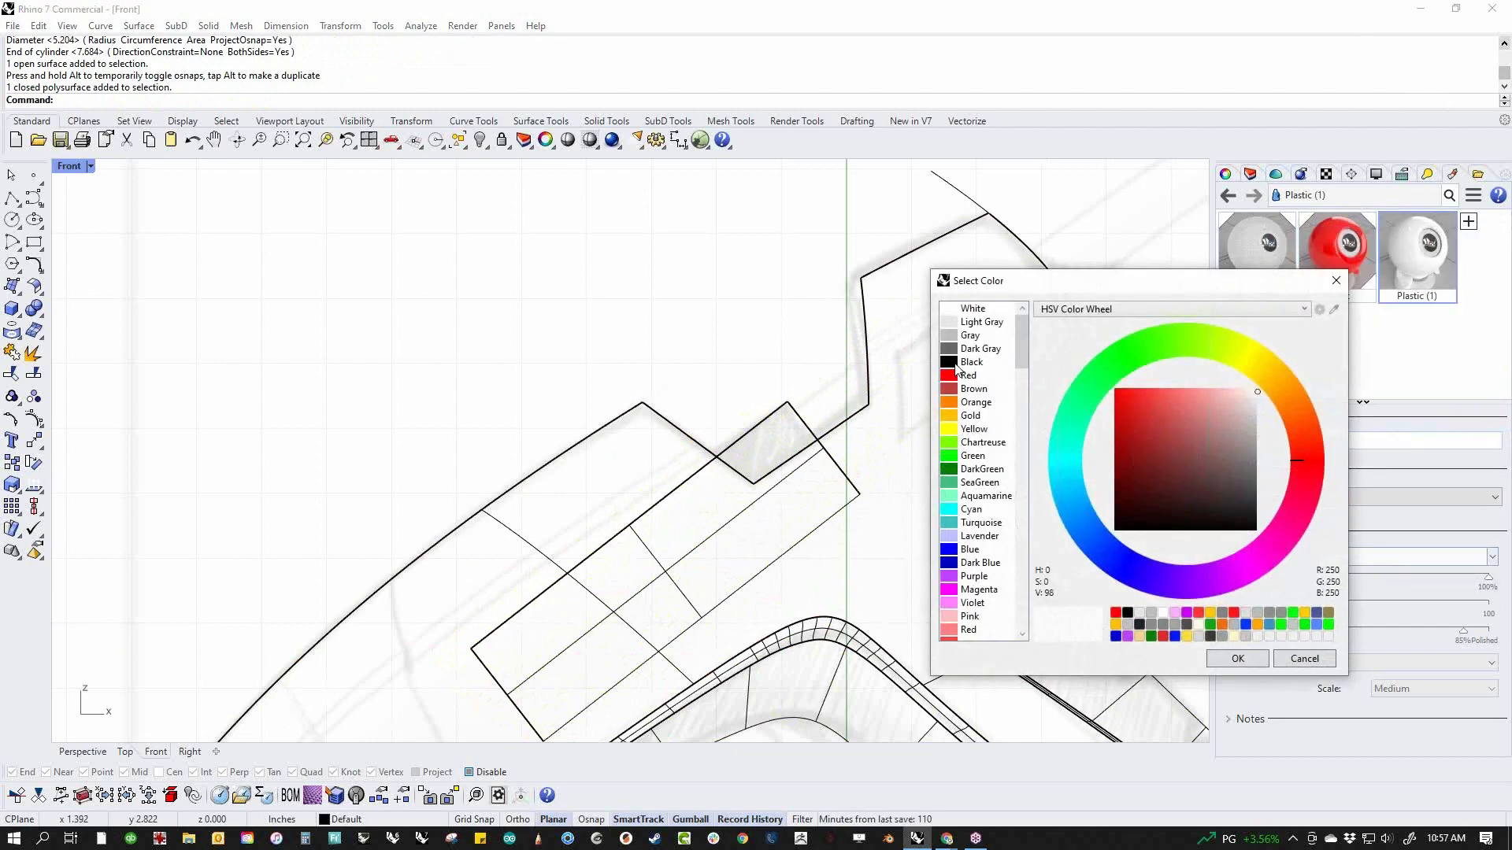
left_click(957, 364)
left_click(1237, 659)
Assign the black plastic material to the cylinder in the notch
left_click_drag(855, 434, 755, 442)
left_click(791, 361)
left_click(787, 403)
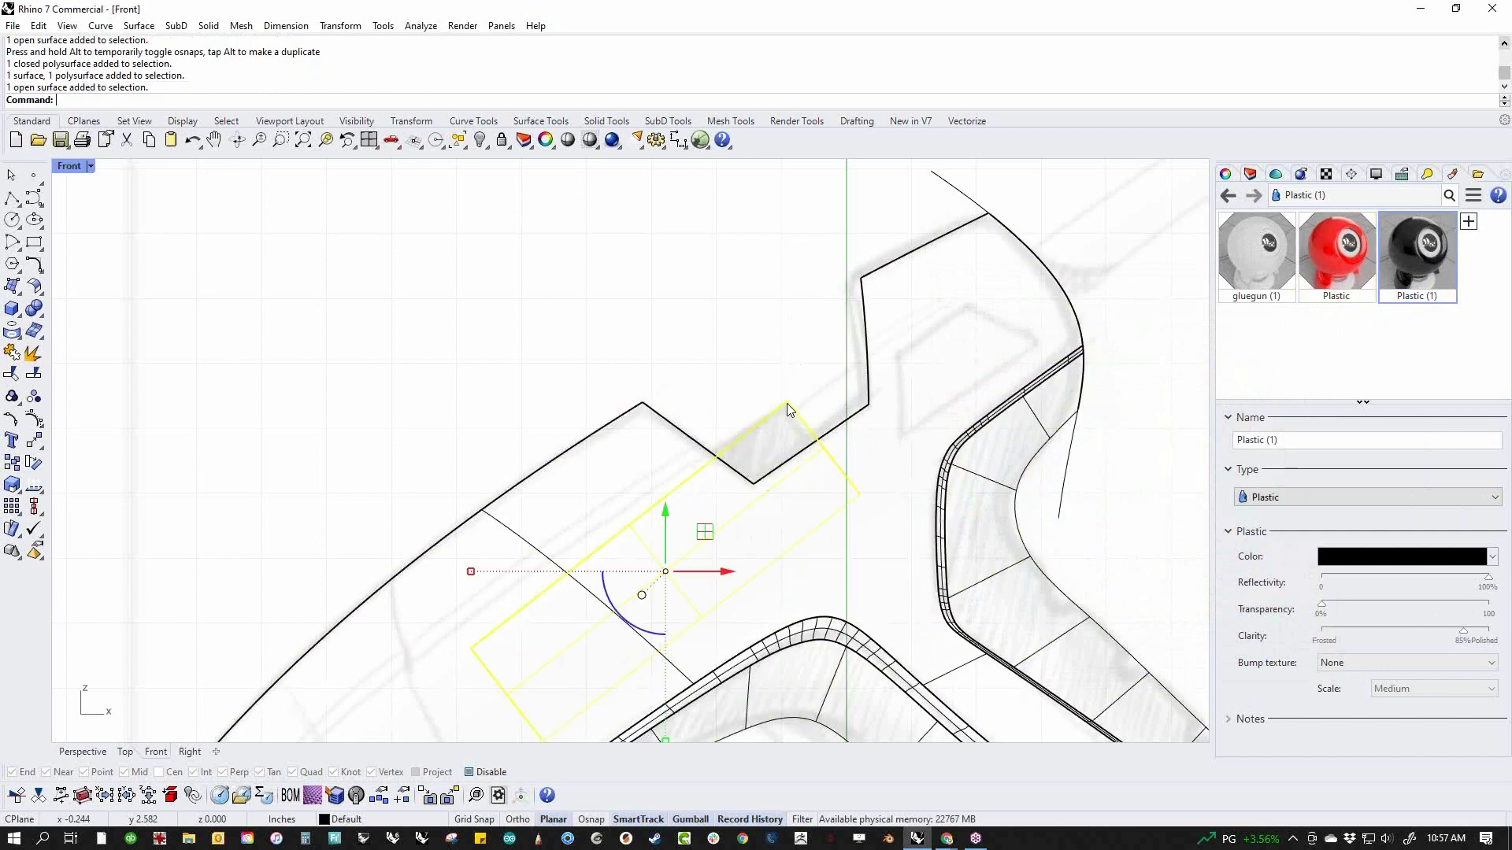
right_click(1401, 252)
left_click(1405, 206)
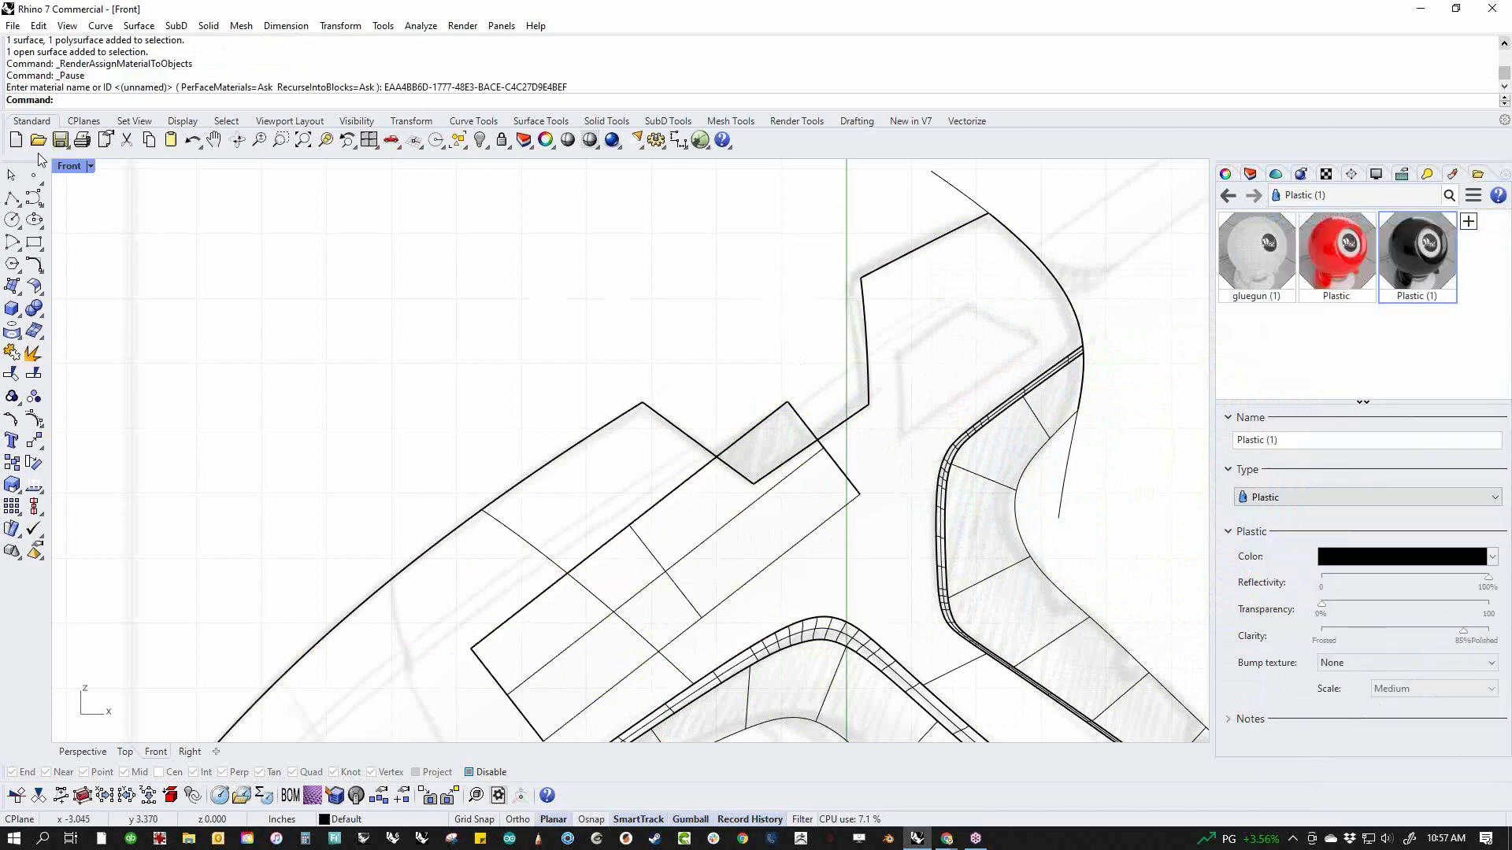
Check the body and cylinder in Rendered and Shaded display modes, and return to Wireframe
left_click(70, 166)
left_click(142, 253)
scroll(694, 530, "down", 3)
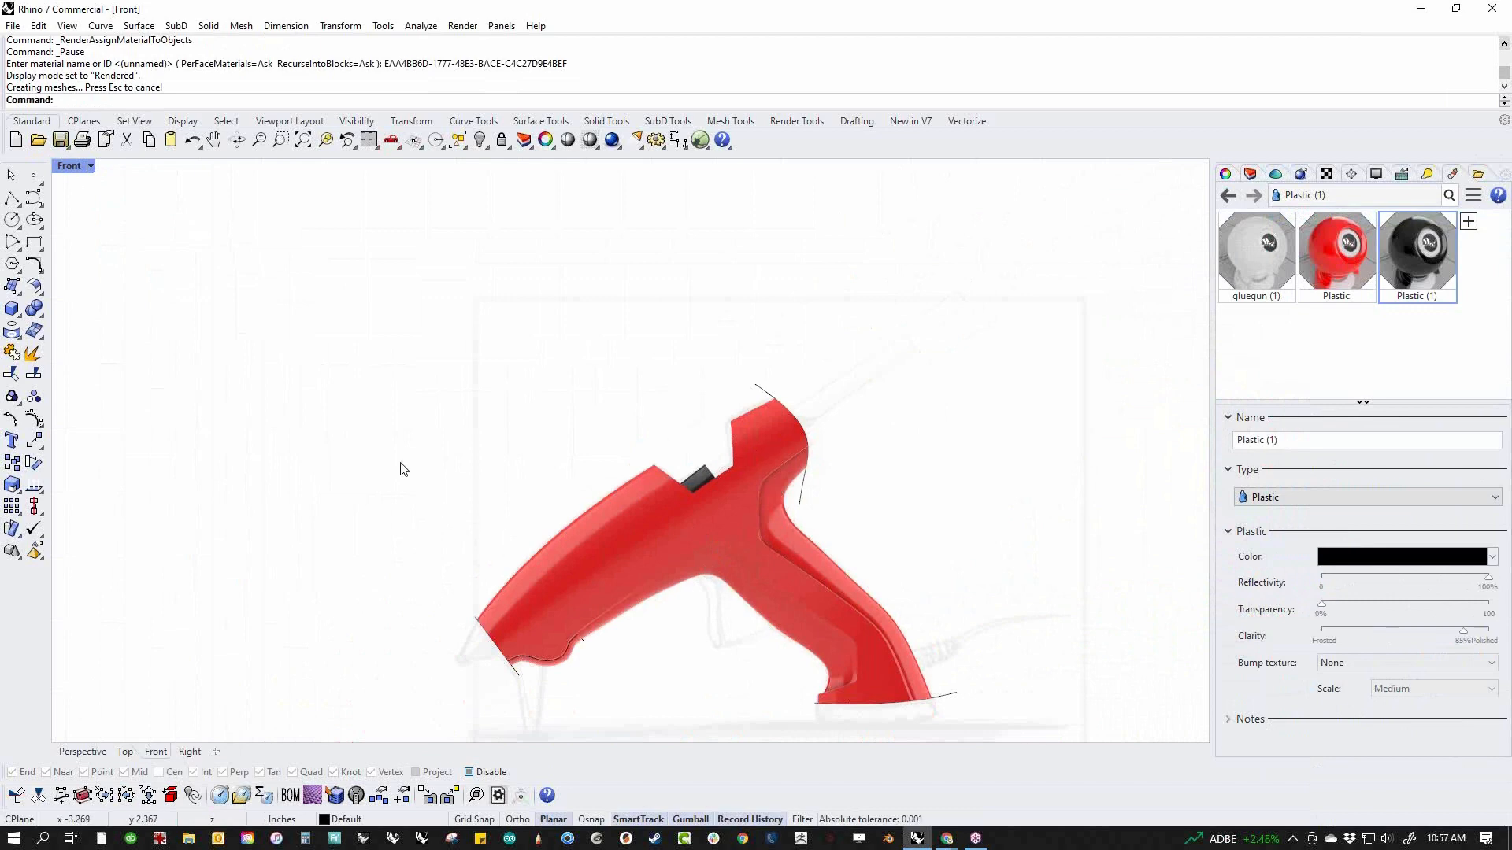
left_click(91, 166)
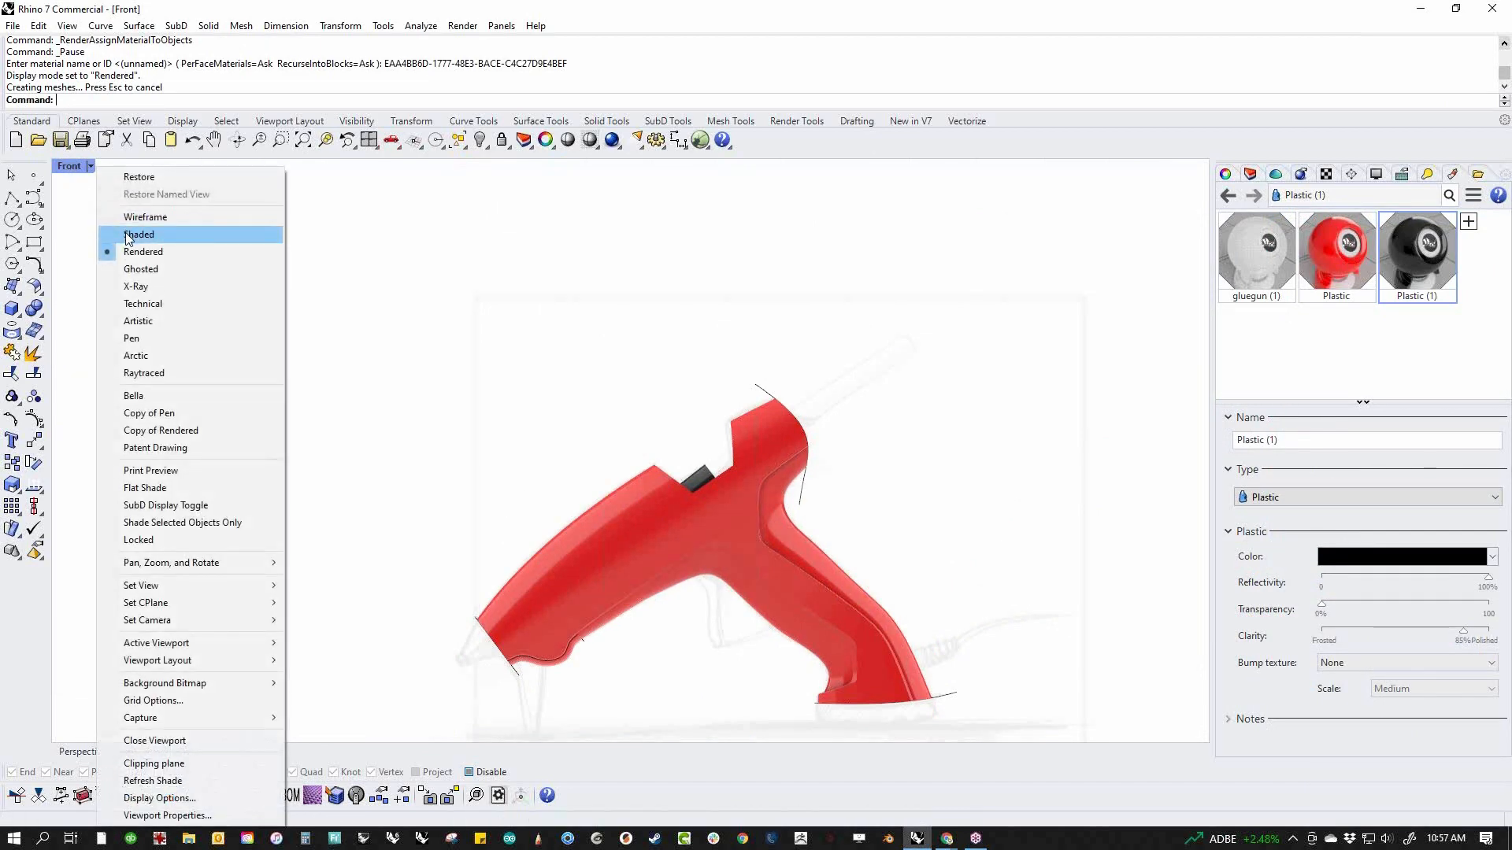
left_click(125, 232)
left_click(90, 165)
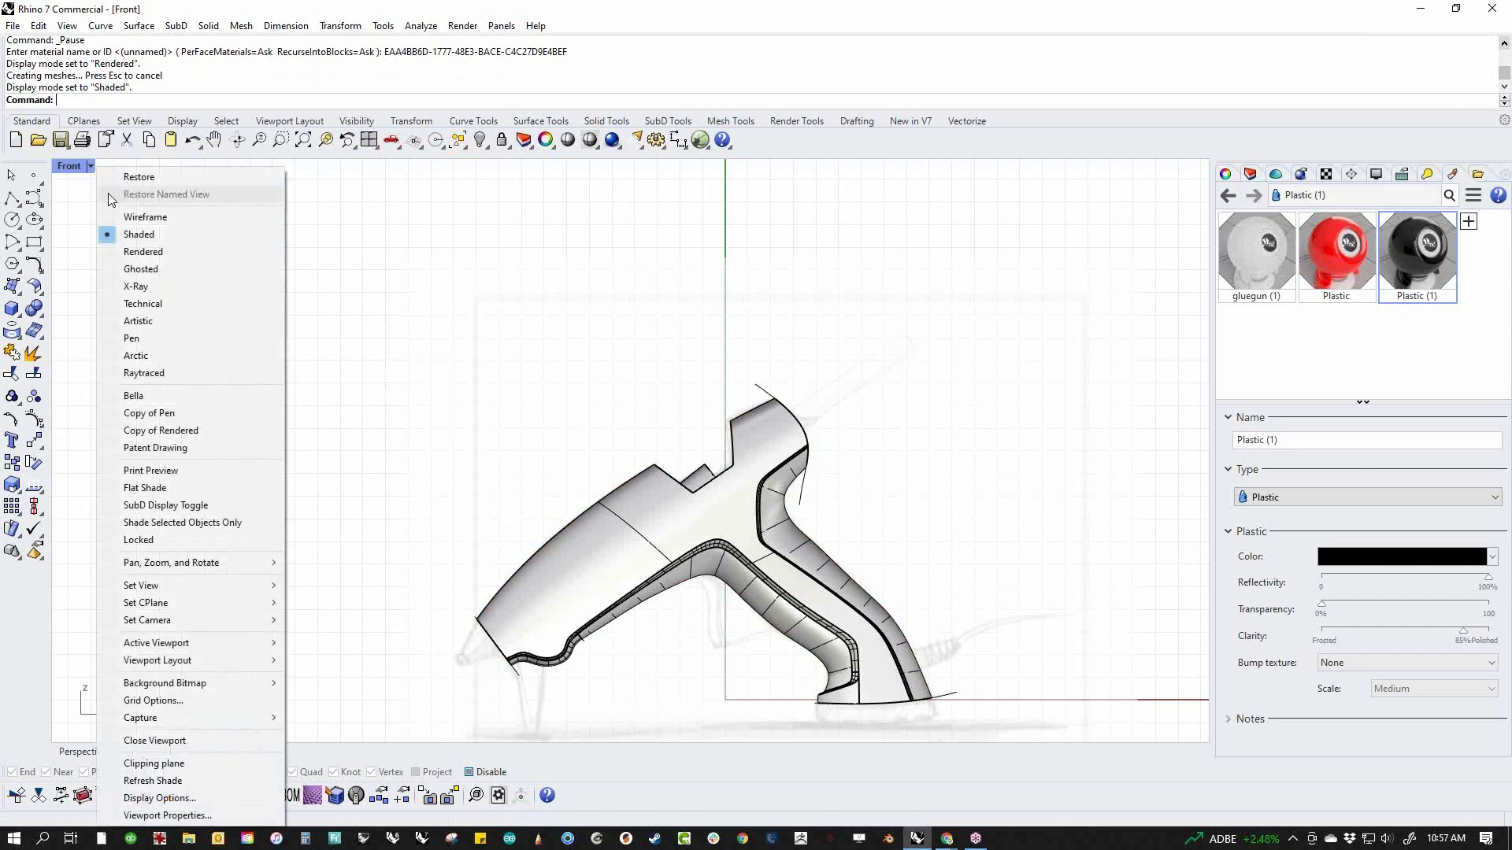
left_click(126, 216)
Draw an open polyline tracing the upper half of the sketched nozzle, from the body's upper front corner to the stepped tip and back inward
scroll(472, 606, "up", 5)
right_click_drag(562, 606, 500, 299)
scroll(500, 299, "up", 4)
scroll(583, 478, "up", 2)
right_click_drag(583, 478, 544, 567)
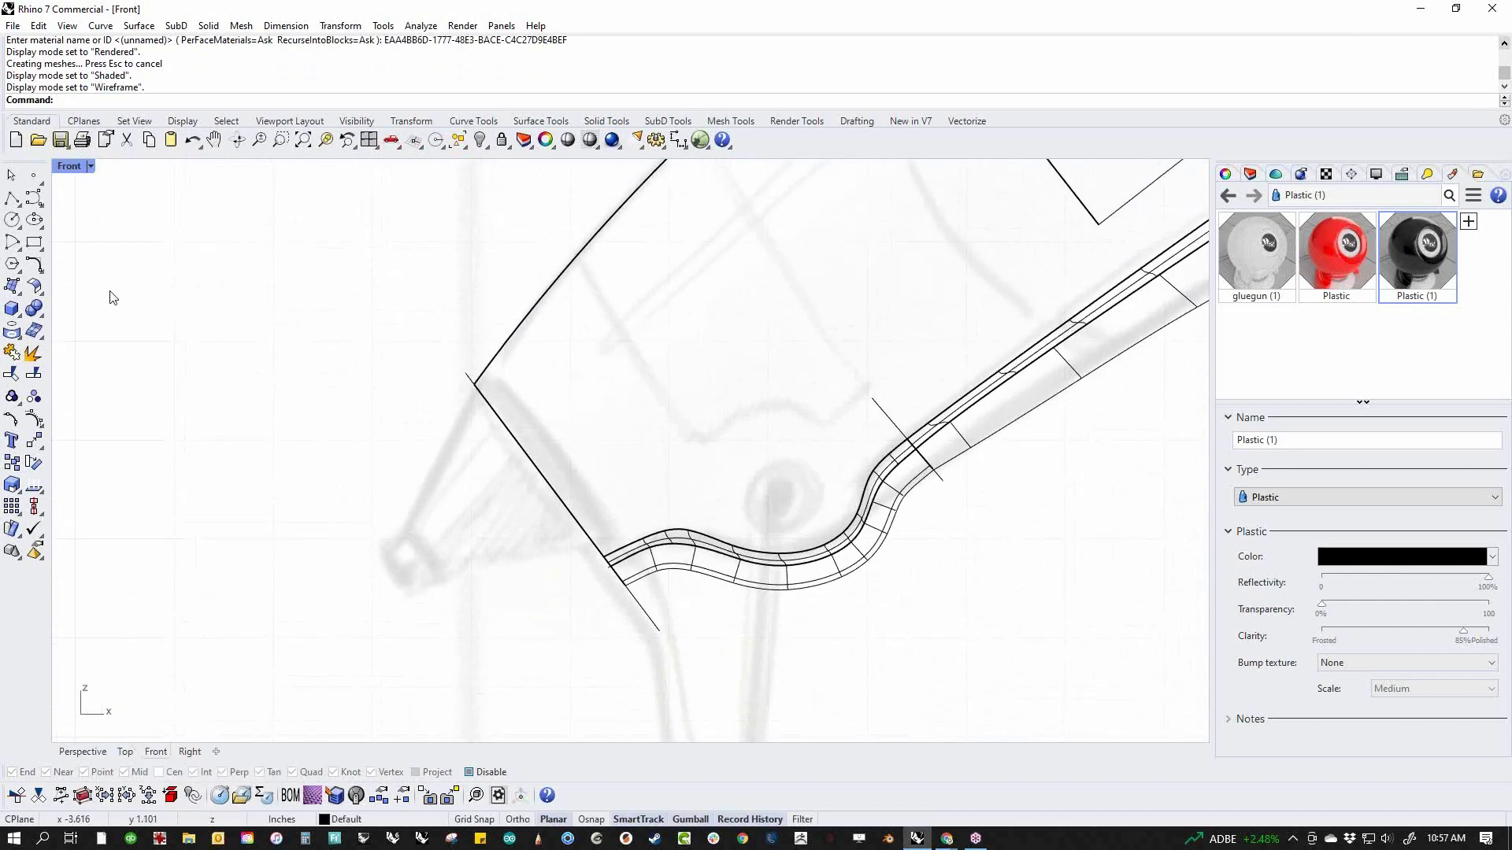
left_click(33, 198)
left_click(12, 197)
left_click(475, 386)
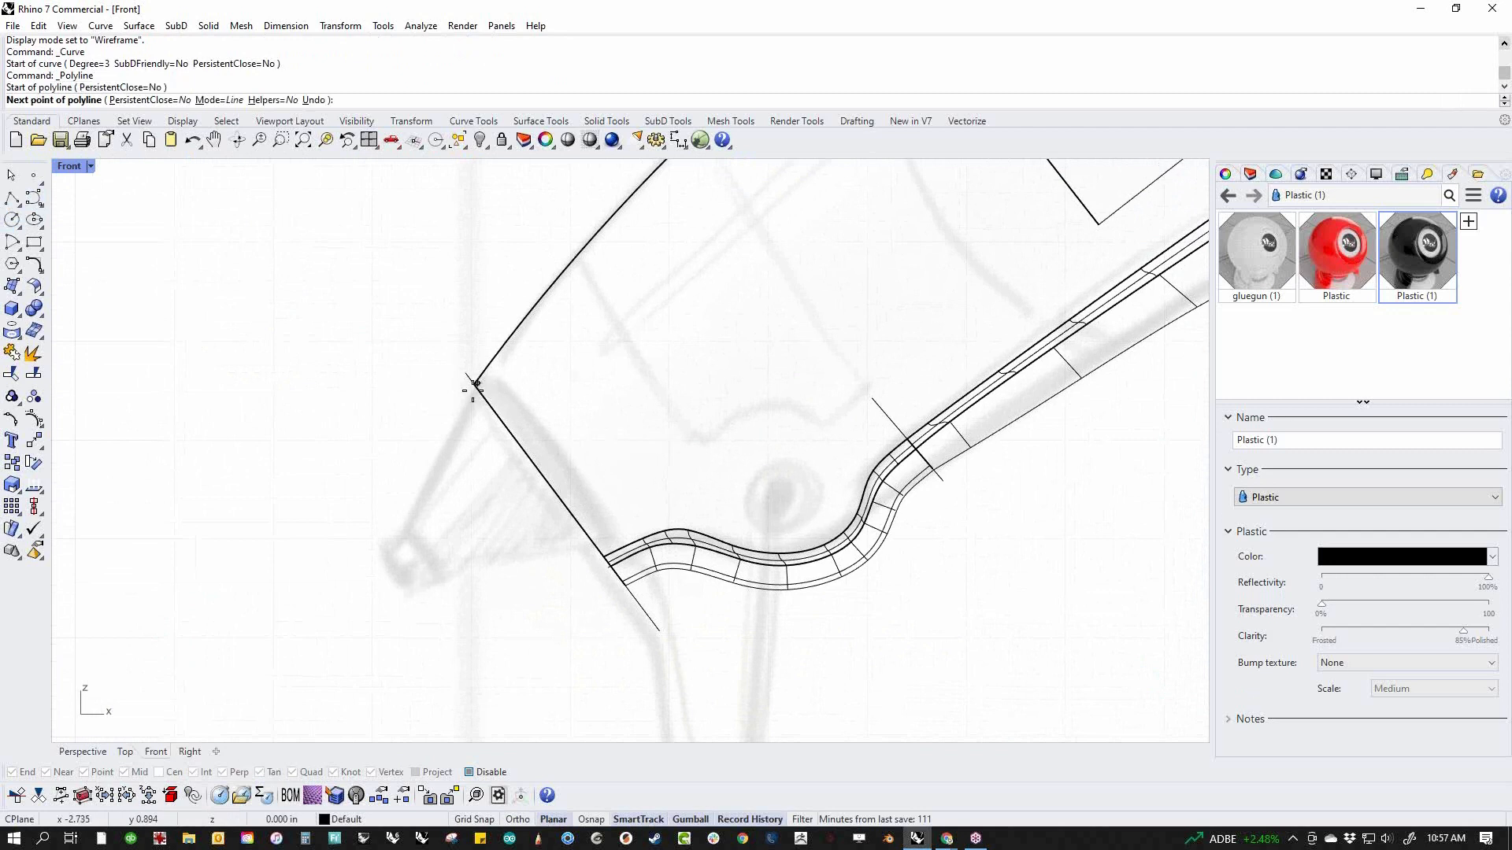
left_click(407, 517)
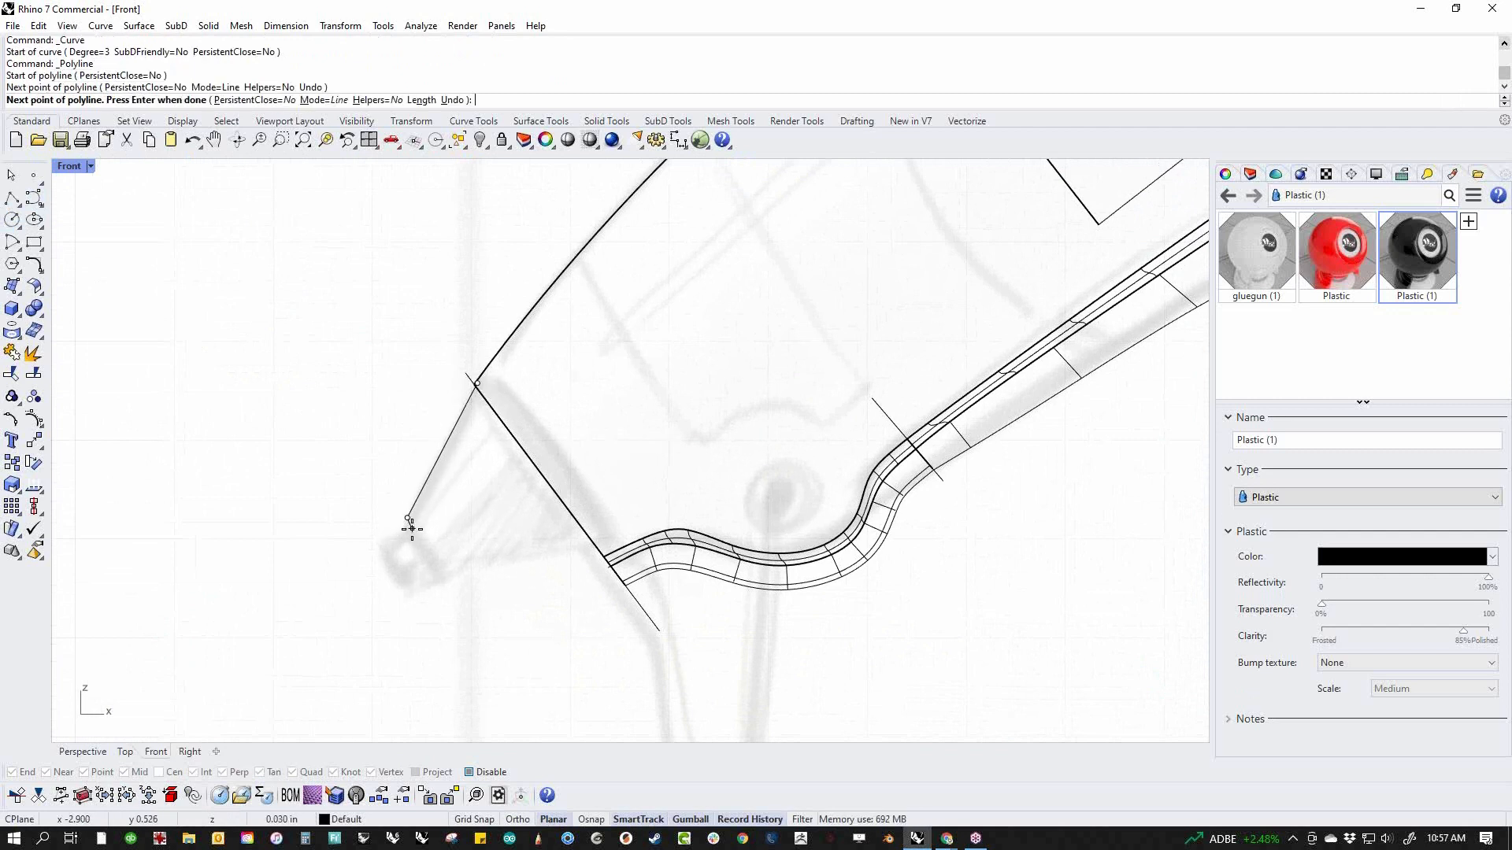
left_click(410, 530)
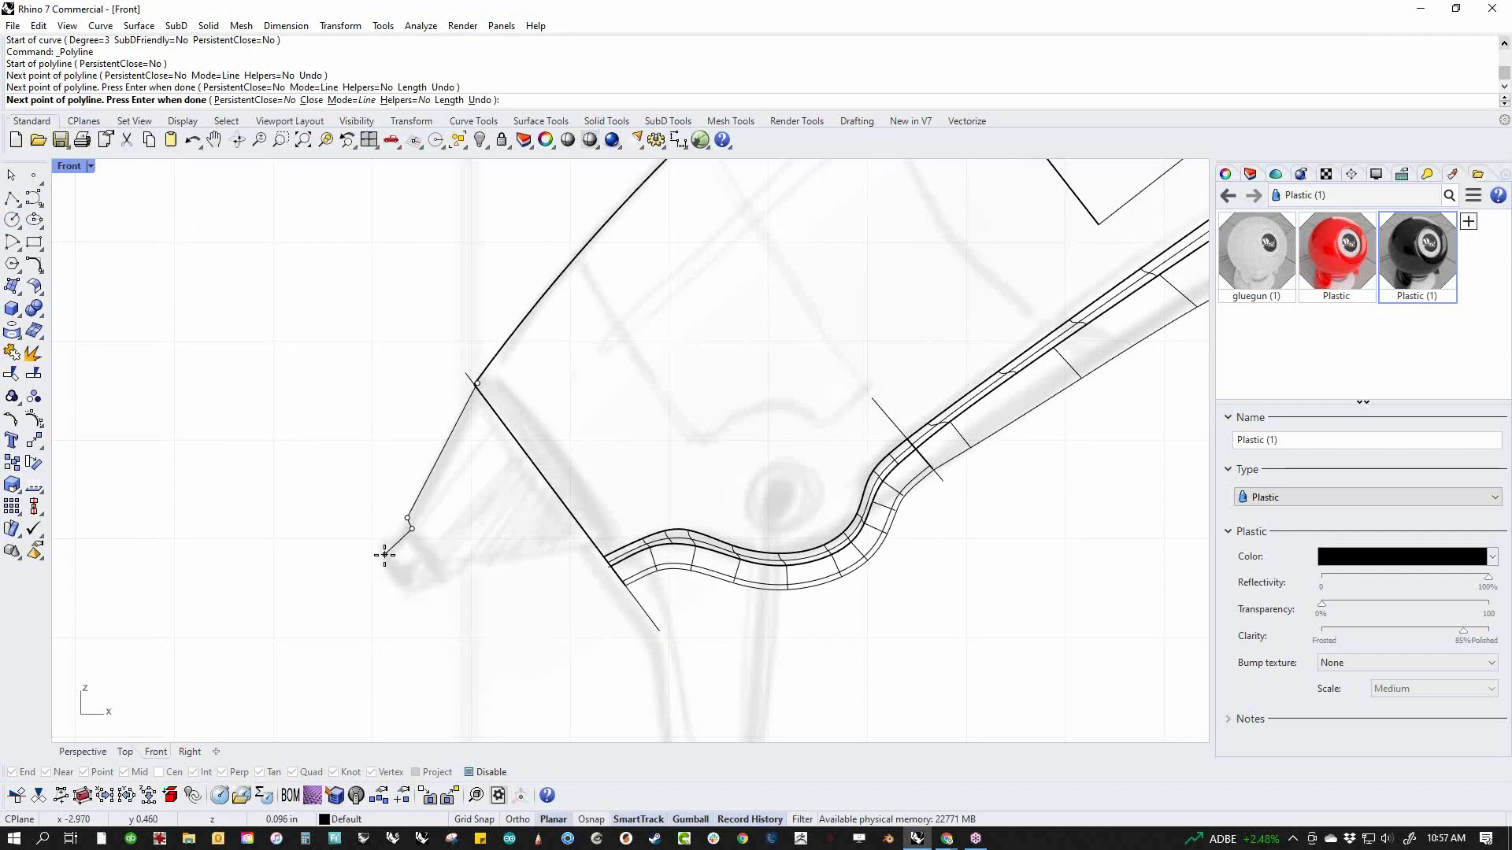
left_click(385, 555)
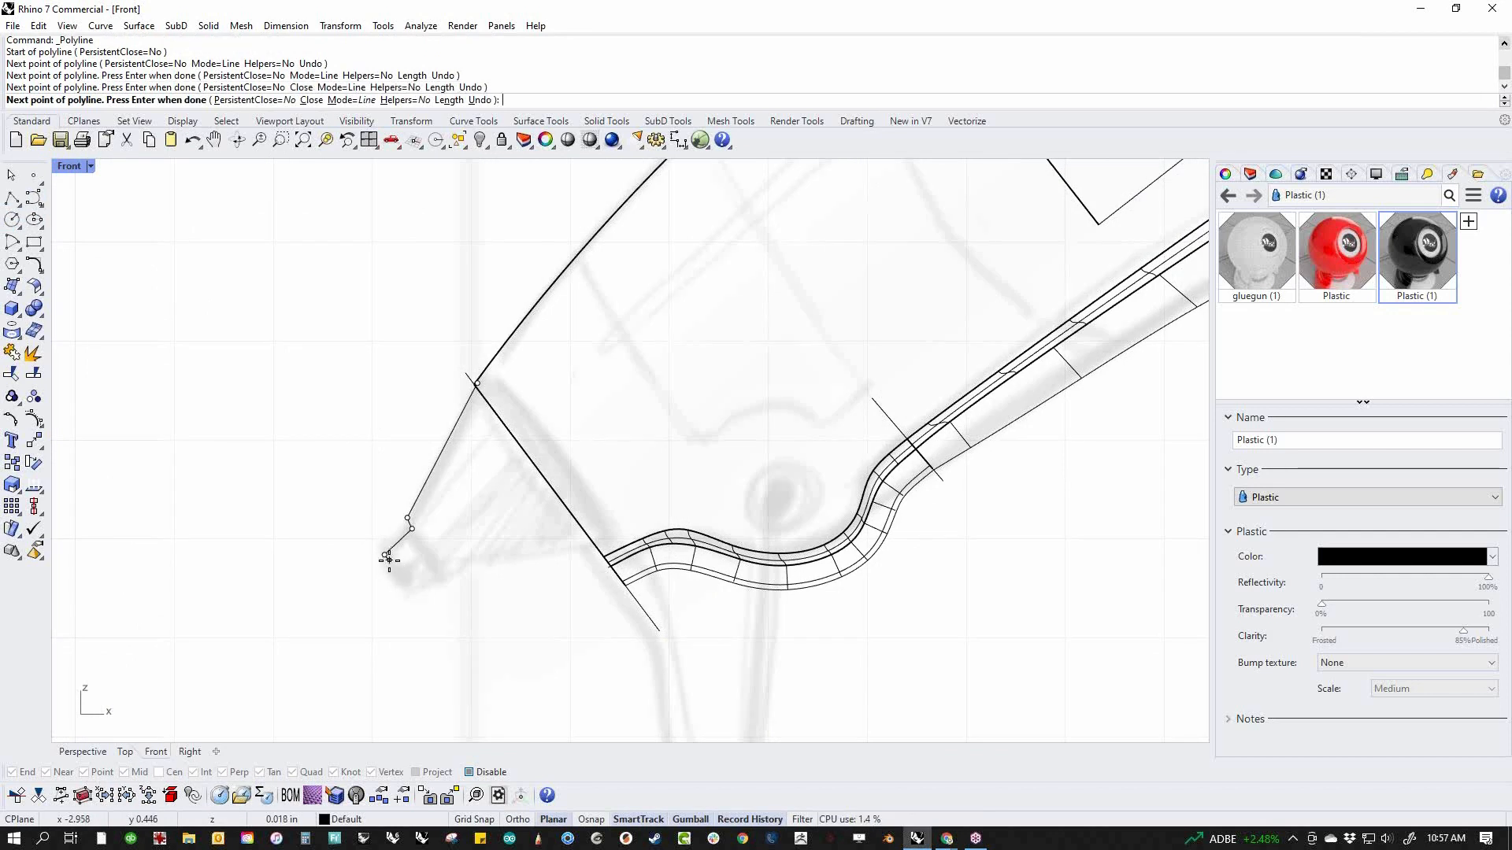
left_click(388, 560)
left_click(418, 549)
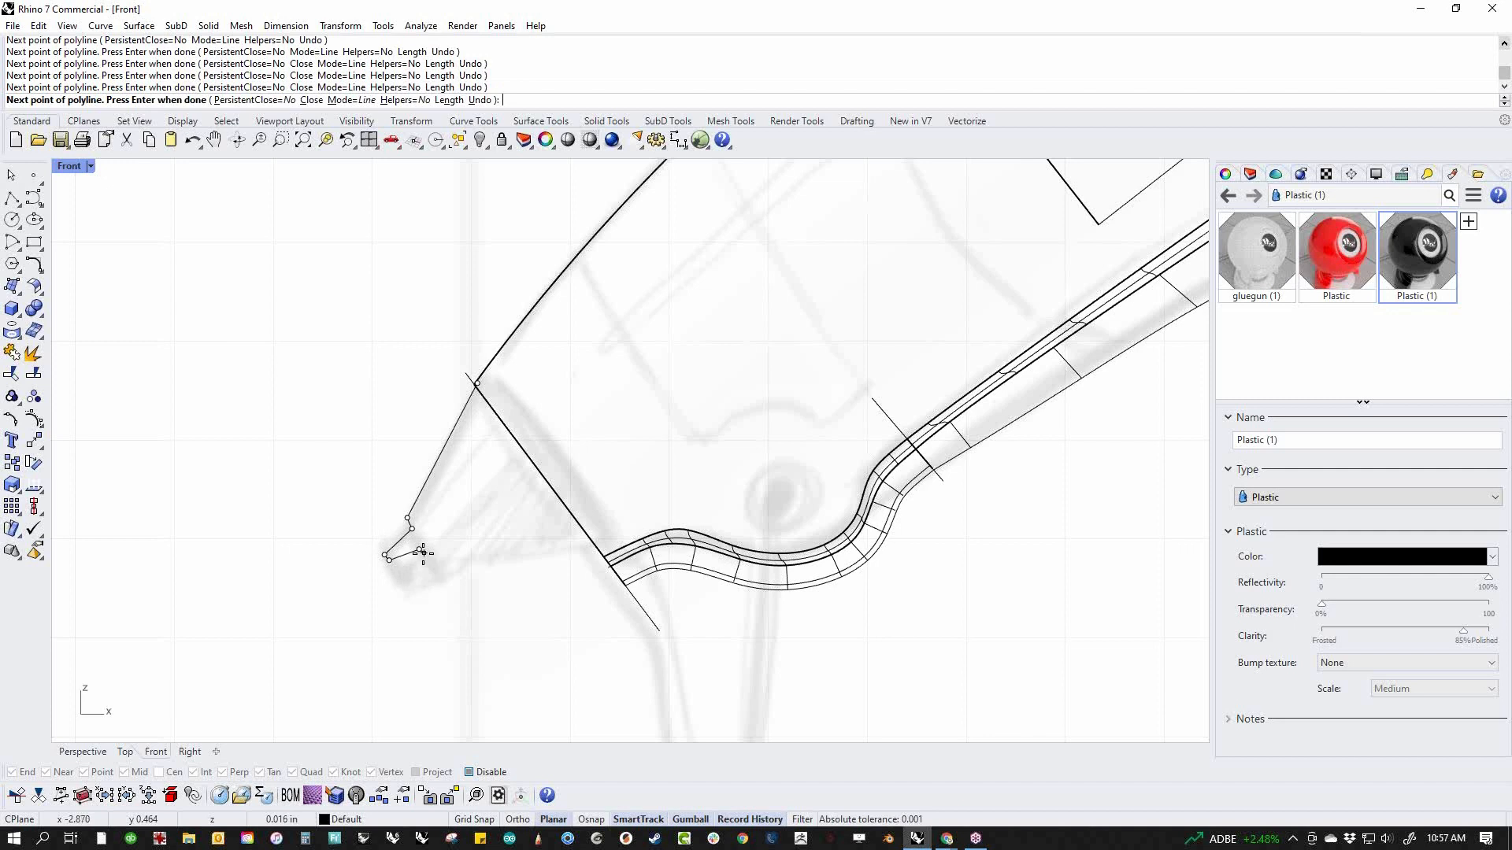
left_click(423, 553)
key("Return")
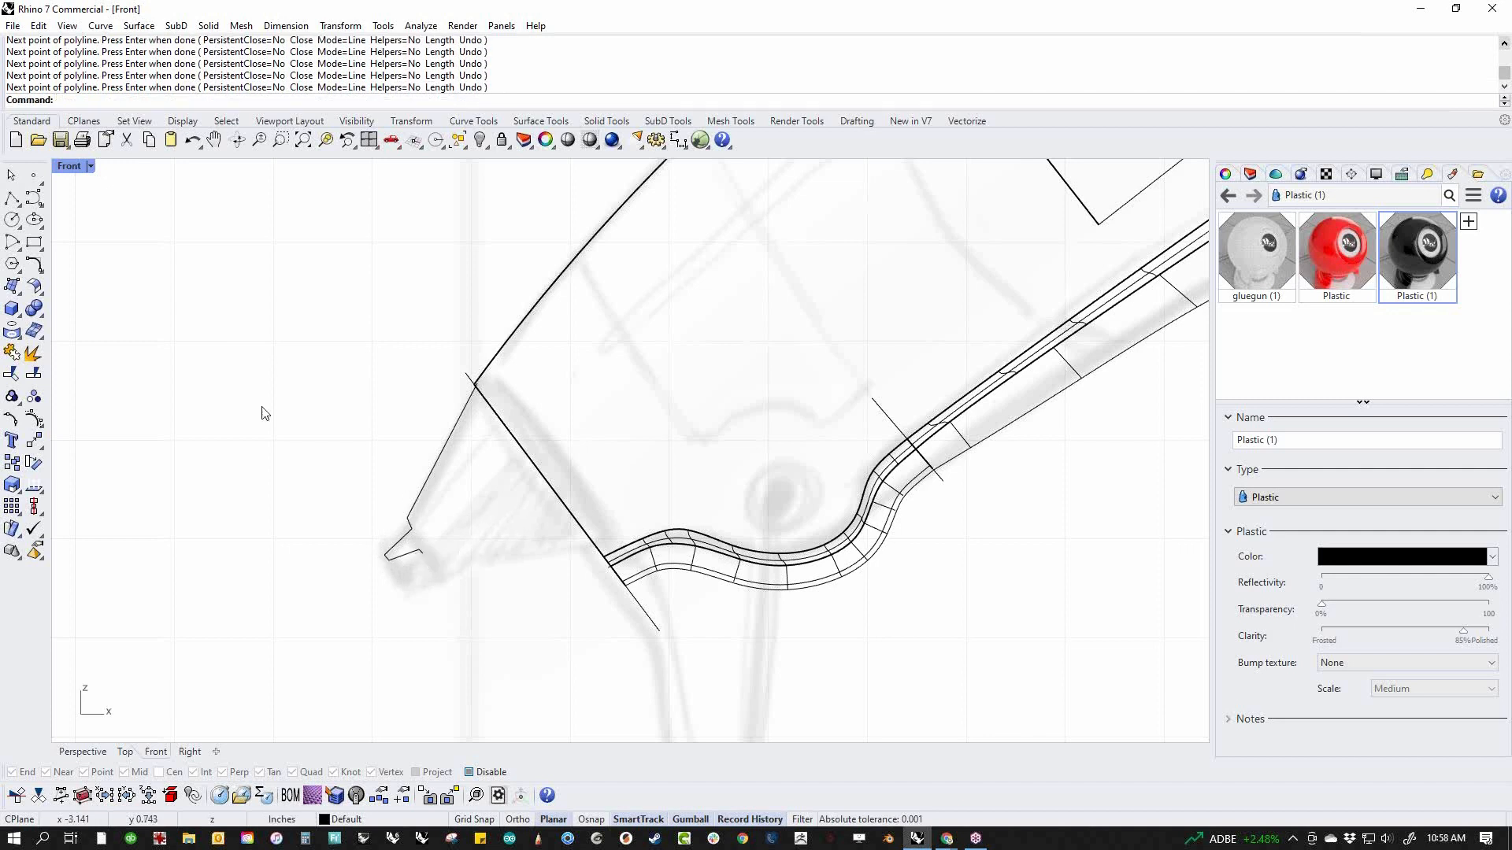
Revolve the nozzle profile 360 degrees around an axis from its inner tip end diagonally up into the body
type("Erv")
key("Return")
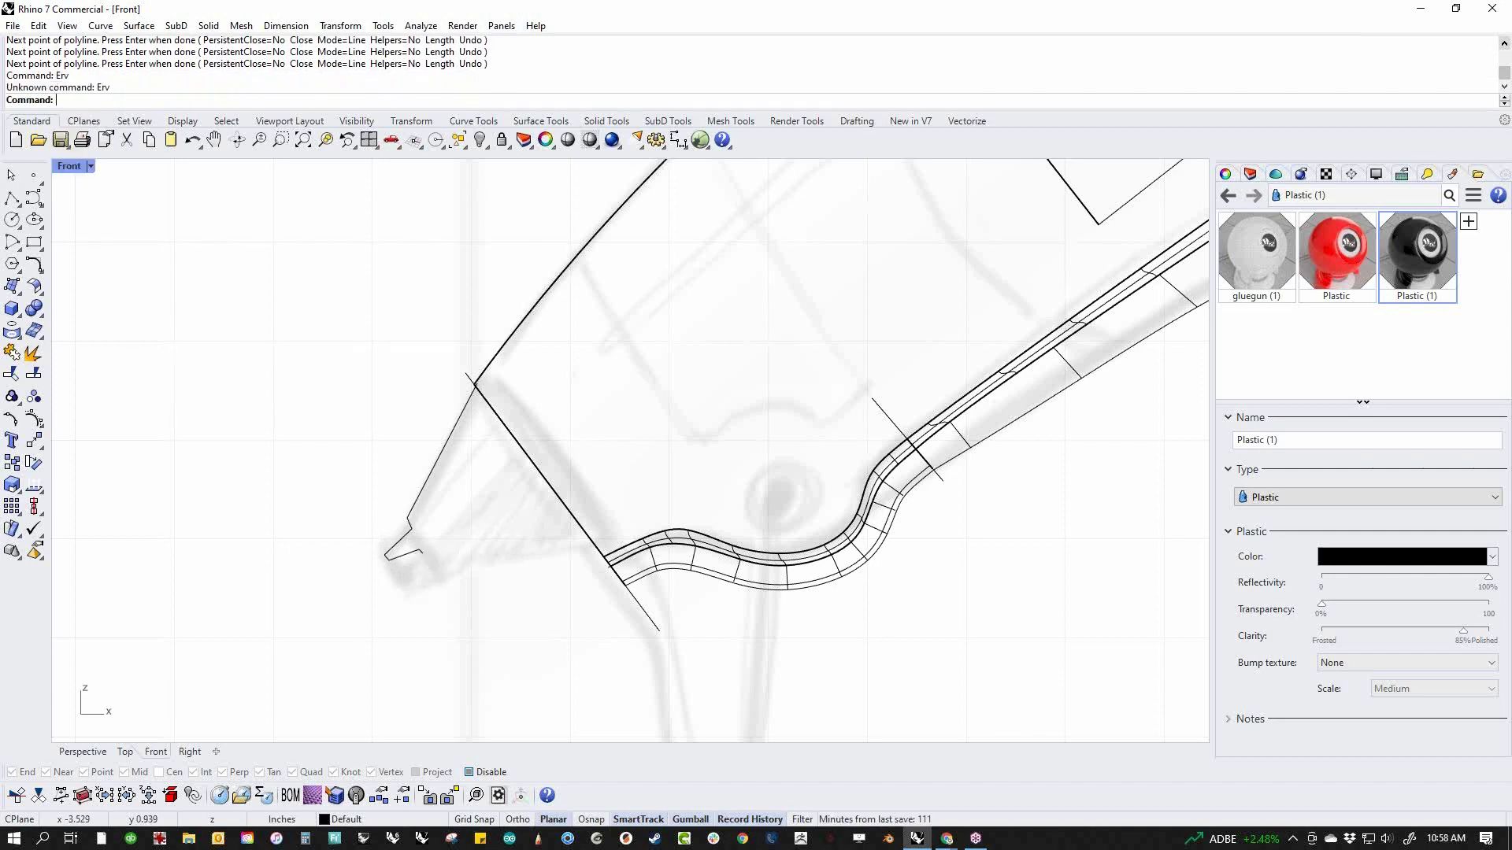
type("Revolve")
key("Return")
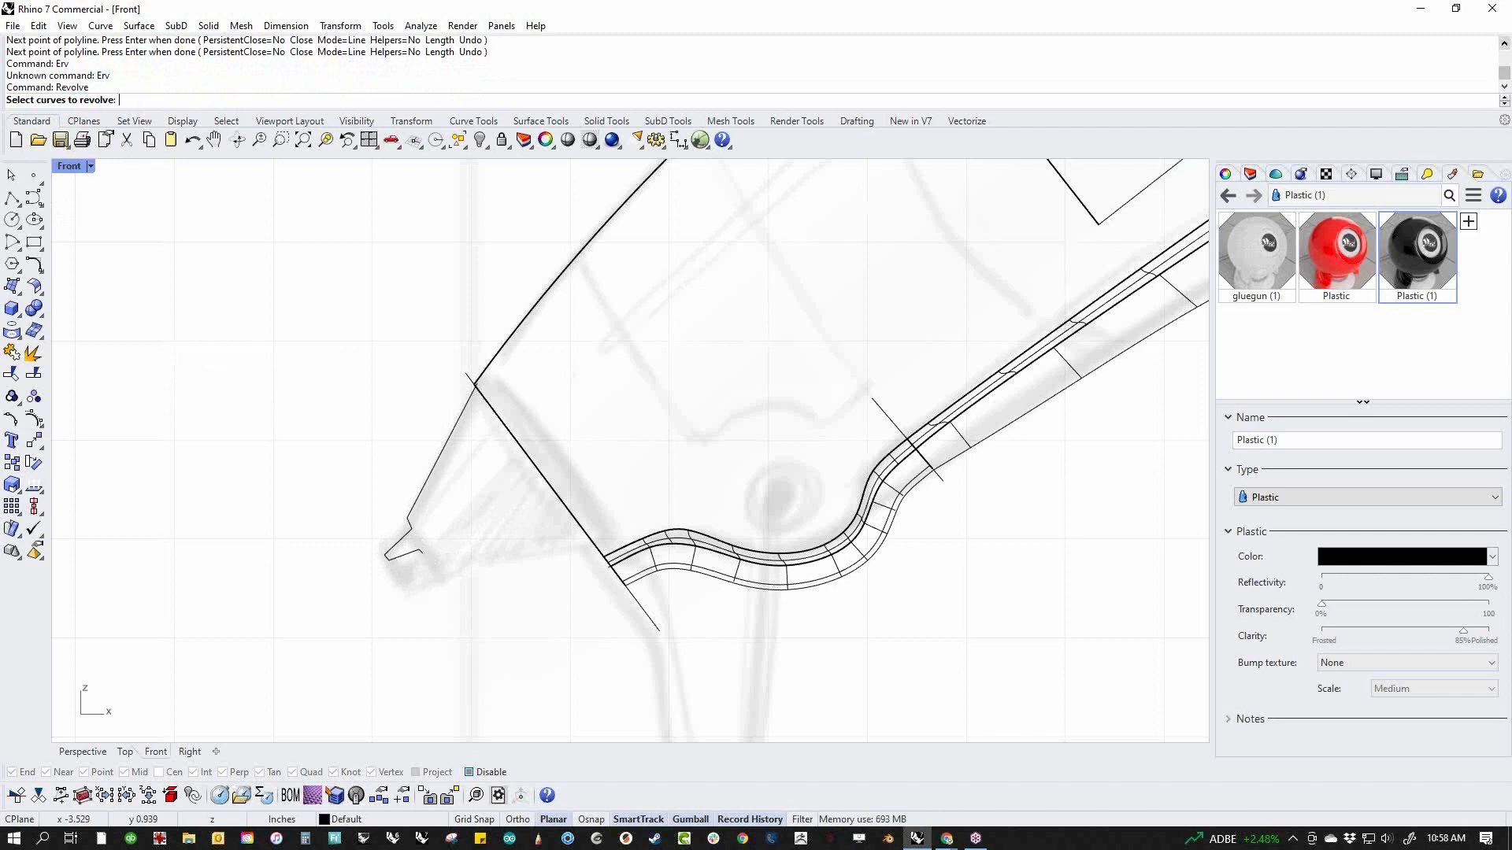
left_click(409, 567)
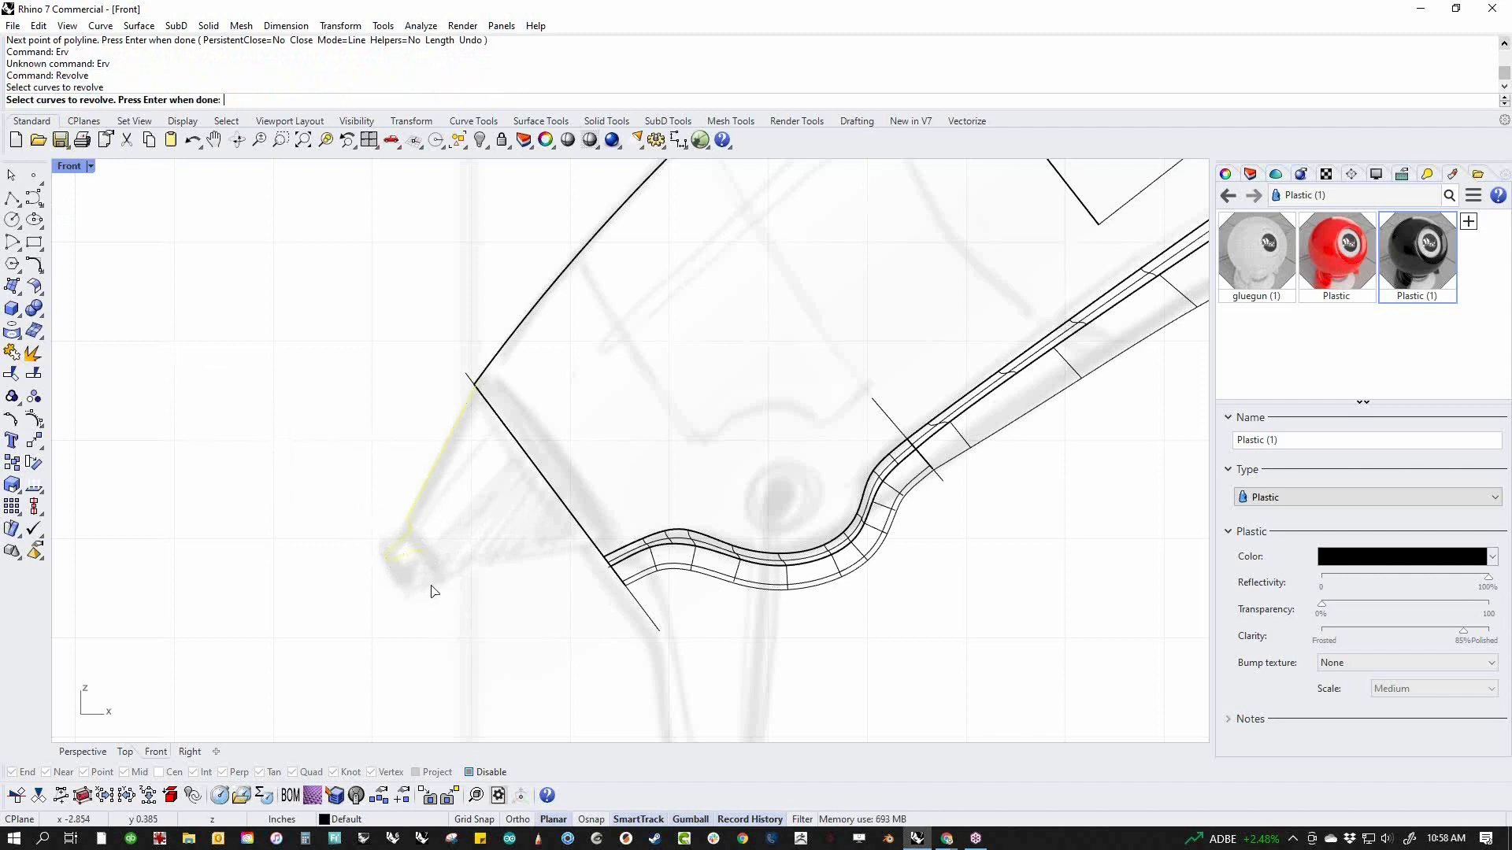
key("Return")
left_click(423, 552)
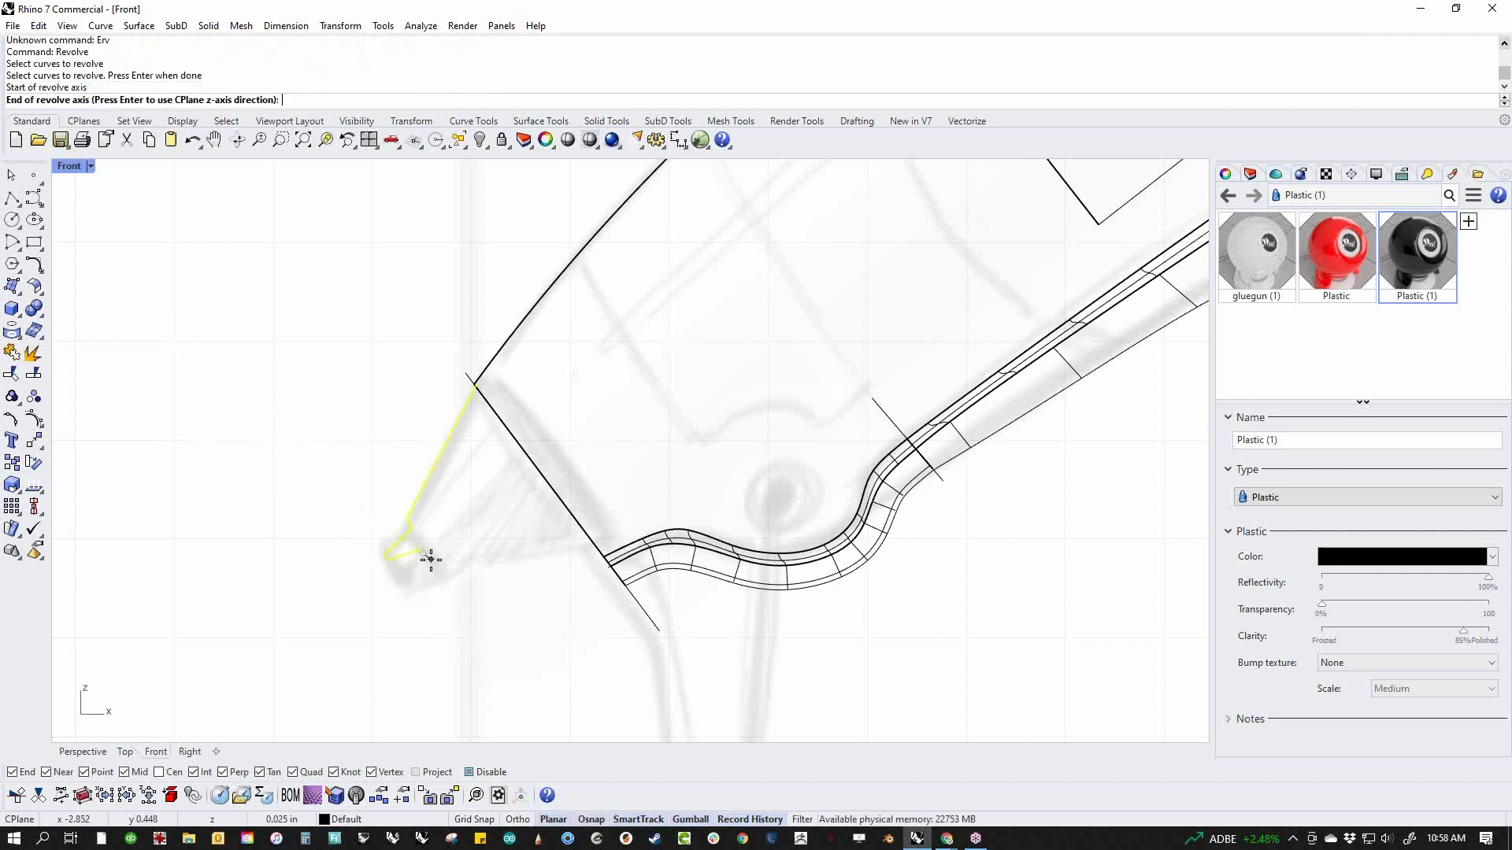
left_click(669, 360)
key("Return")
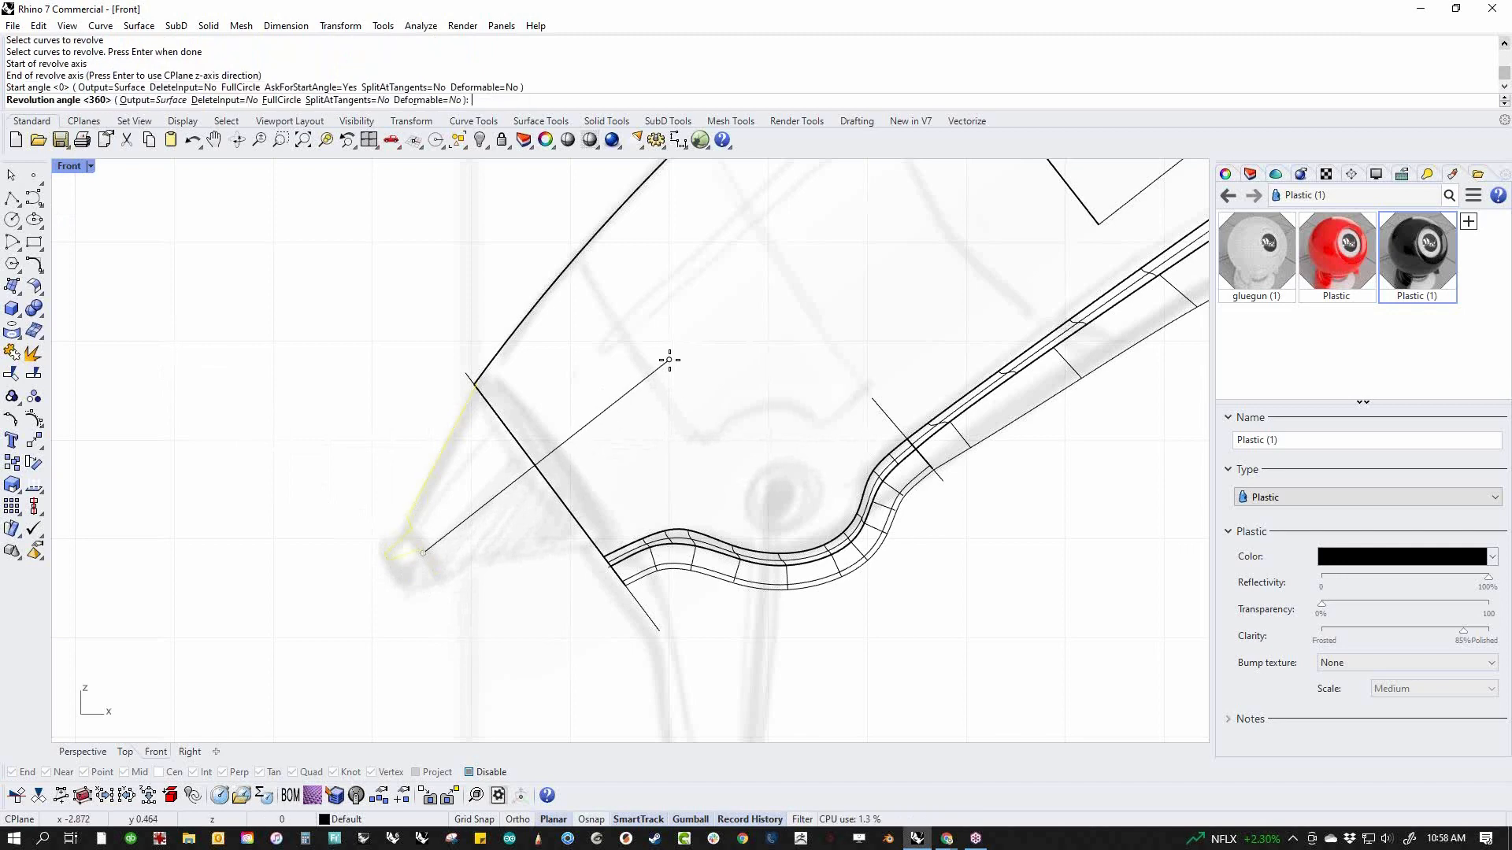
key("Return")
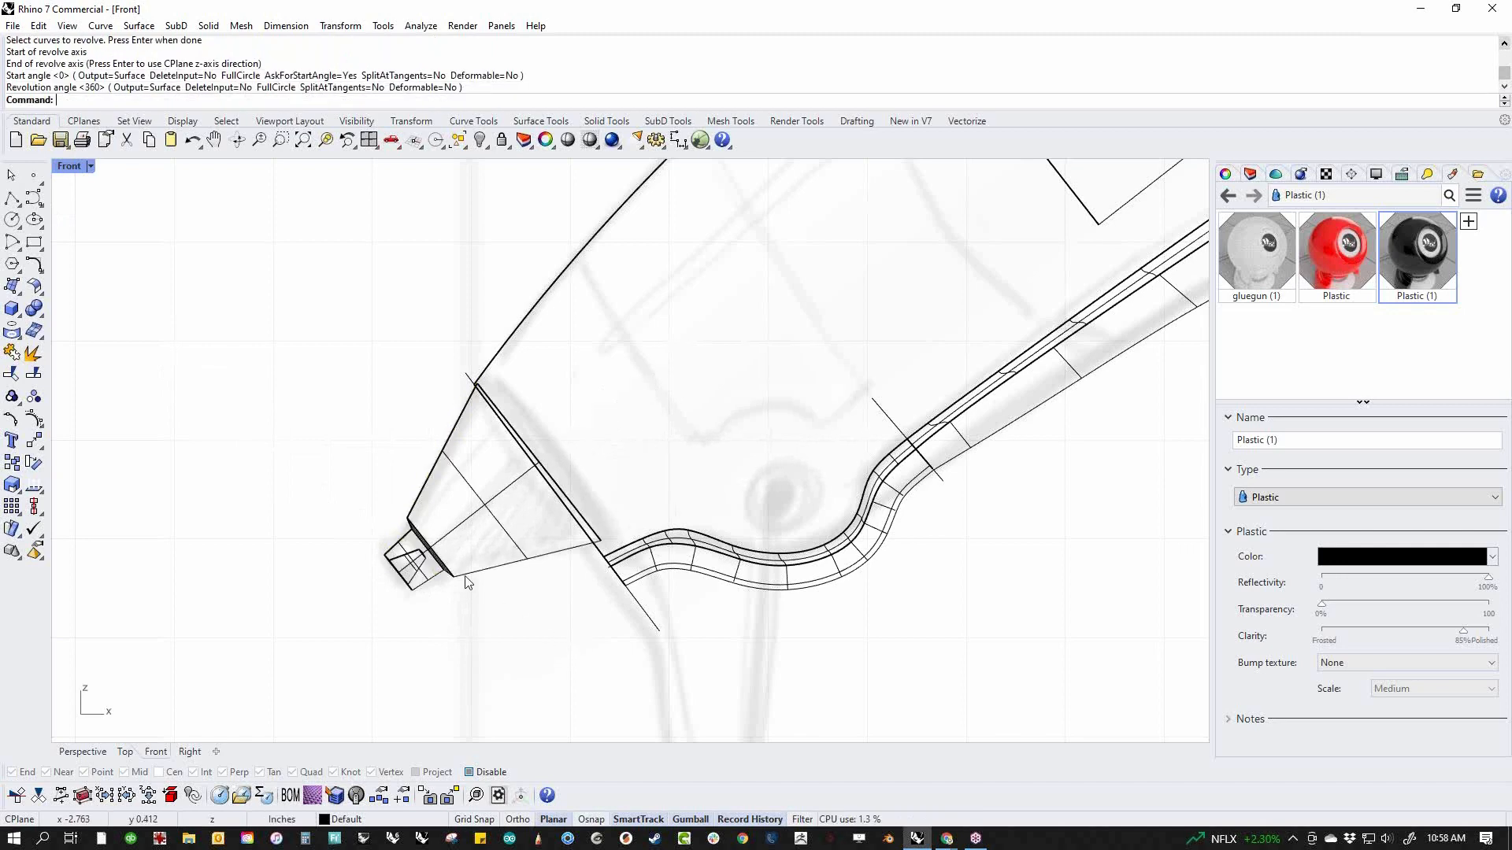
Examine how the revolved nozzle meets the body's front face in a shaded perspective view
scroll(465, 581, "down", 3)
scroll(425, 580, "up", 5)
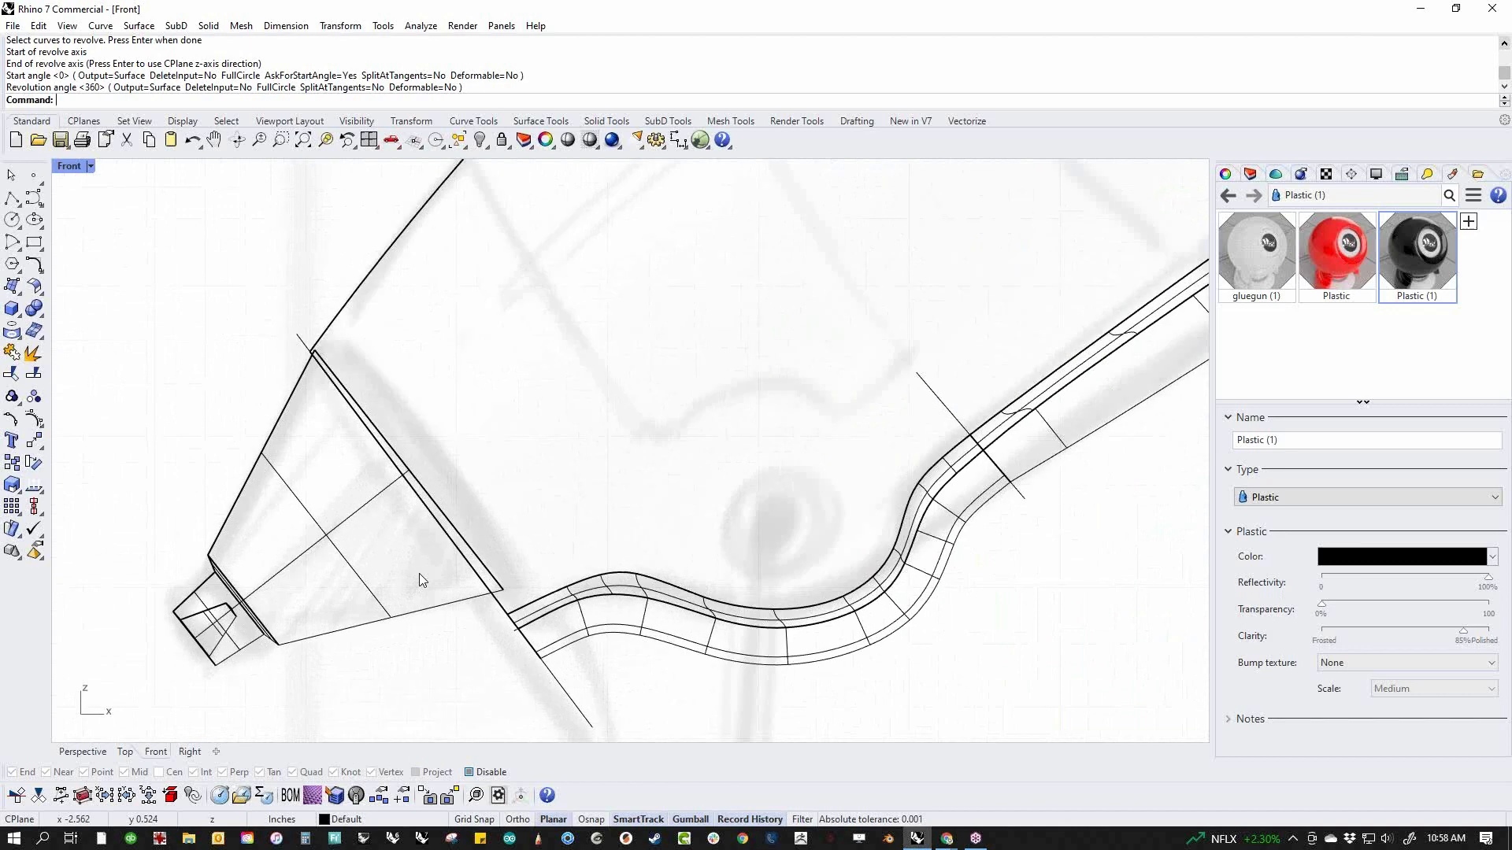
key("F4")
right_click_drag(426, 580, 652, 570)
middle_click(651, 570)
left_click(568, 528)
scroll(568, 530, "up", 6)
mouse_move(569, 530)
right_mouse_down()
mouse_move(654, 513)
mouse_move(645, 555)
mouse_move(587, 573)
mouse_move(641, 479)
right_mouse_up()
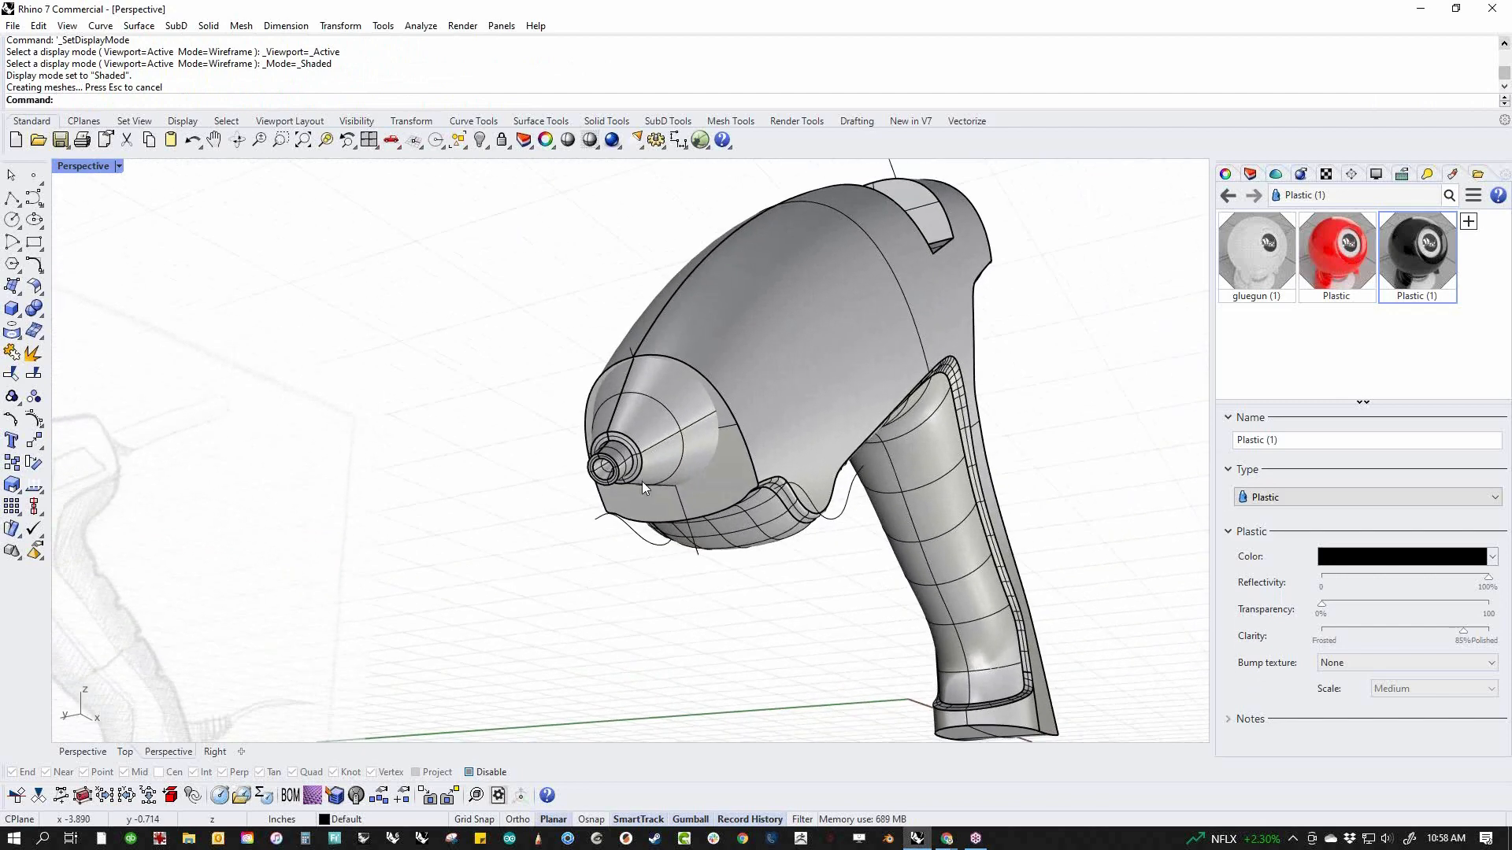
Examine the revolved nozzle against the body's front face in the Front view and from an angled Perspective view
scroll(641, 479, "up", 5)
left_click(647, 461)
type("f")
key("Return")
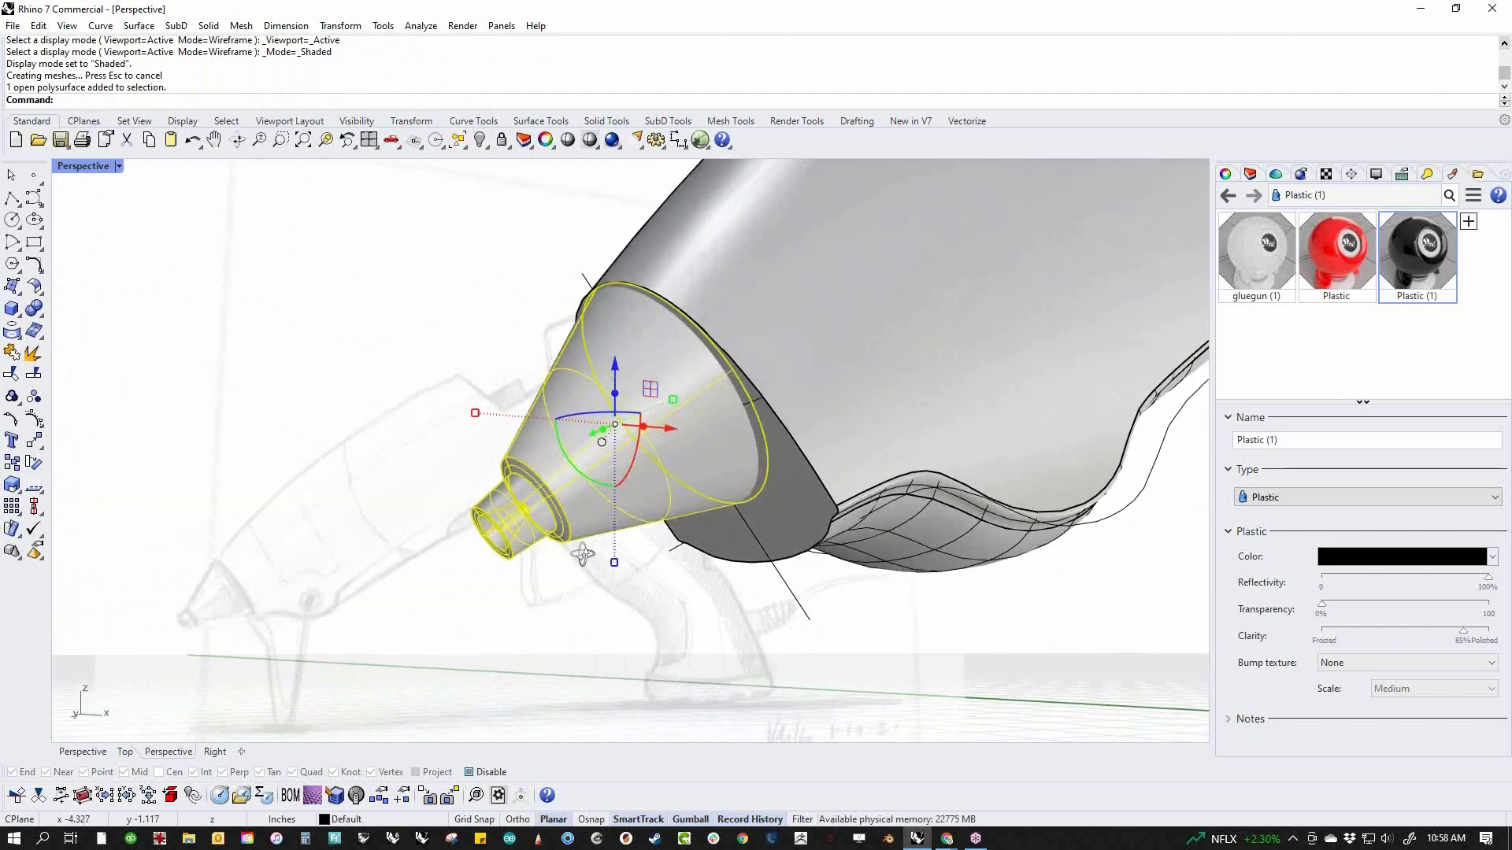
left_click_drag(501, 499, 504, 496)
left_click(332, 488)
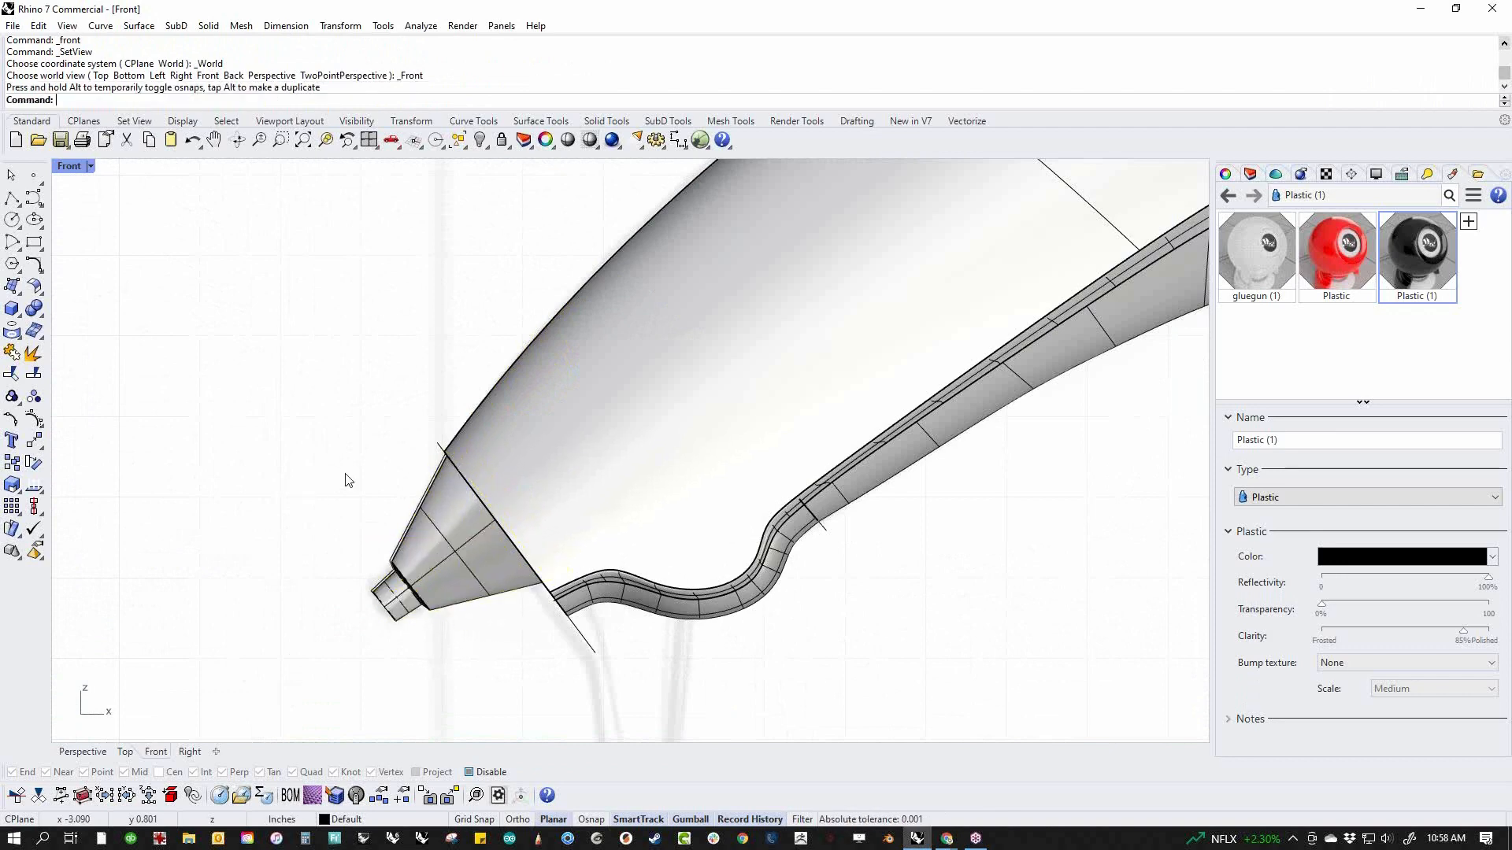
type("p")
key("Return")
right_click_drag(595, 506, 640, 568)
scroll(696, 551, "up", 5)
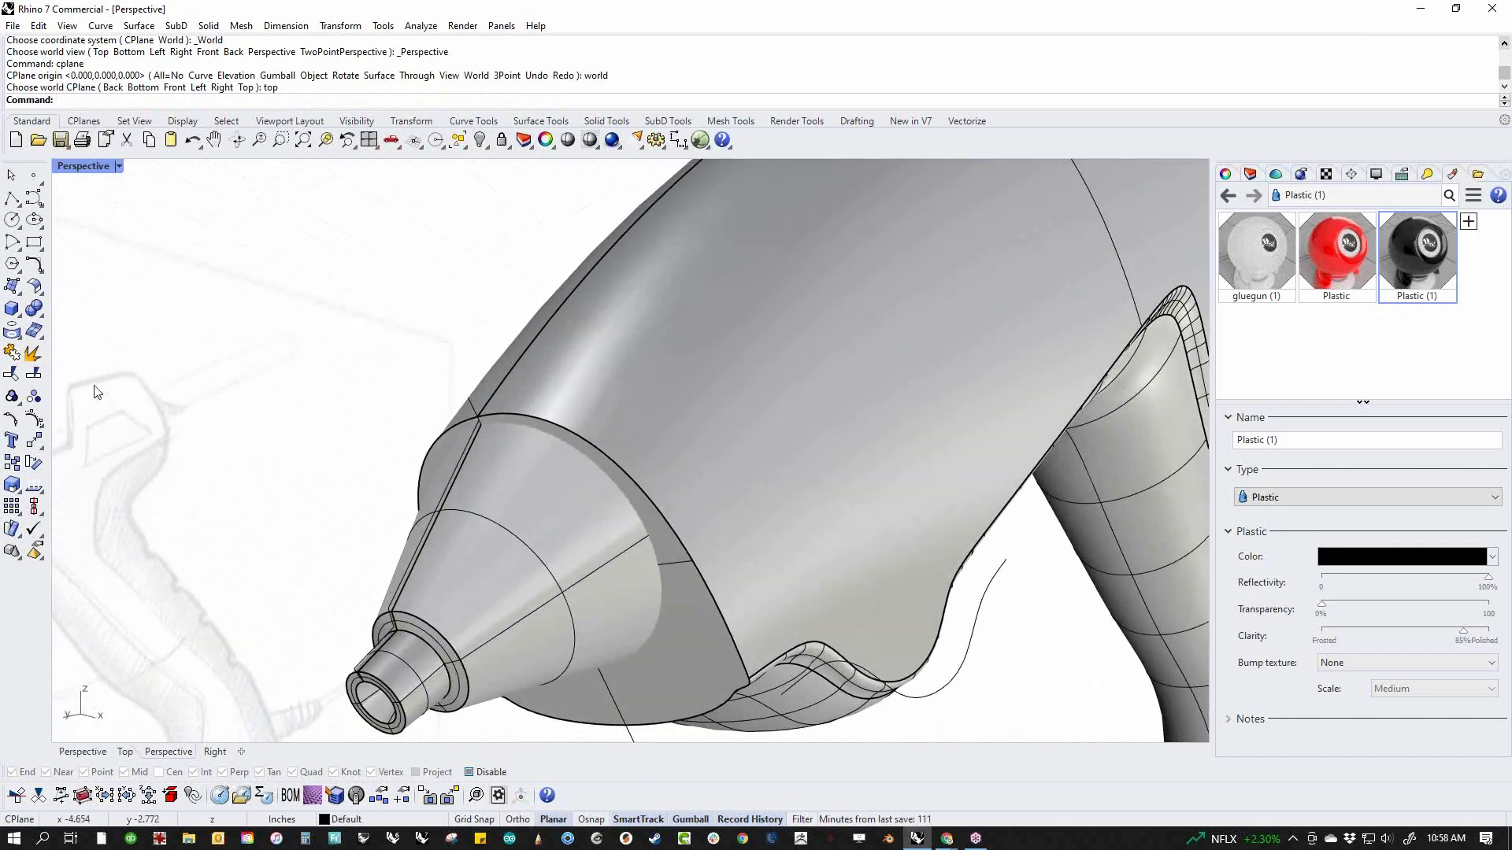
Try to subtract the body from the open nozzle with Boolean Difference, keeping the input objects
left_click(34, 309)
left_click(81, 317)
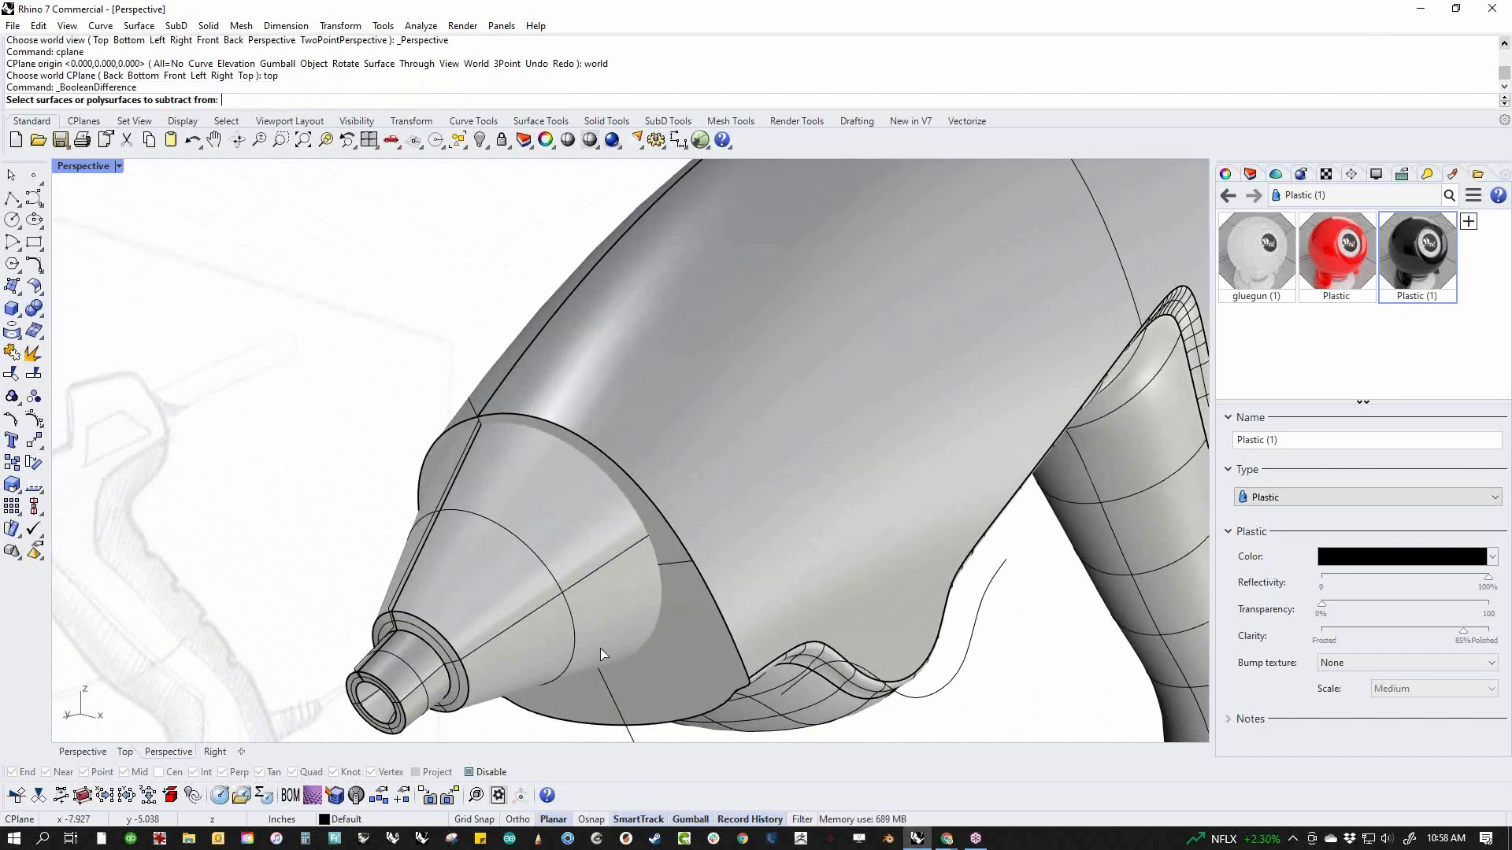
left_click(551, 609)
key("Return")
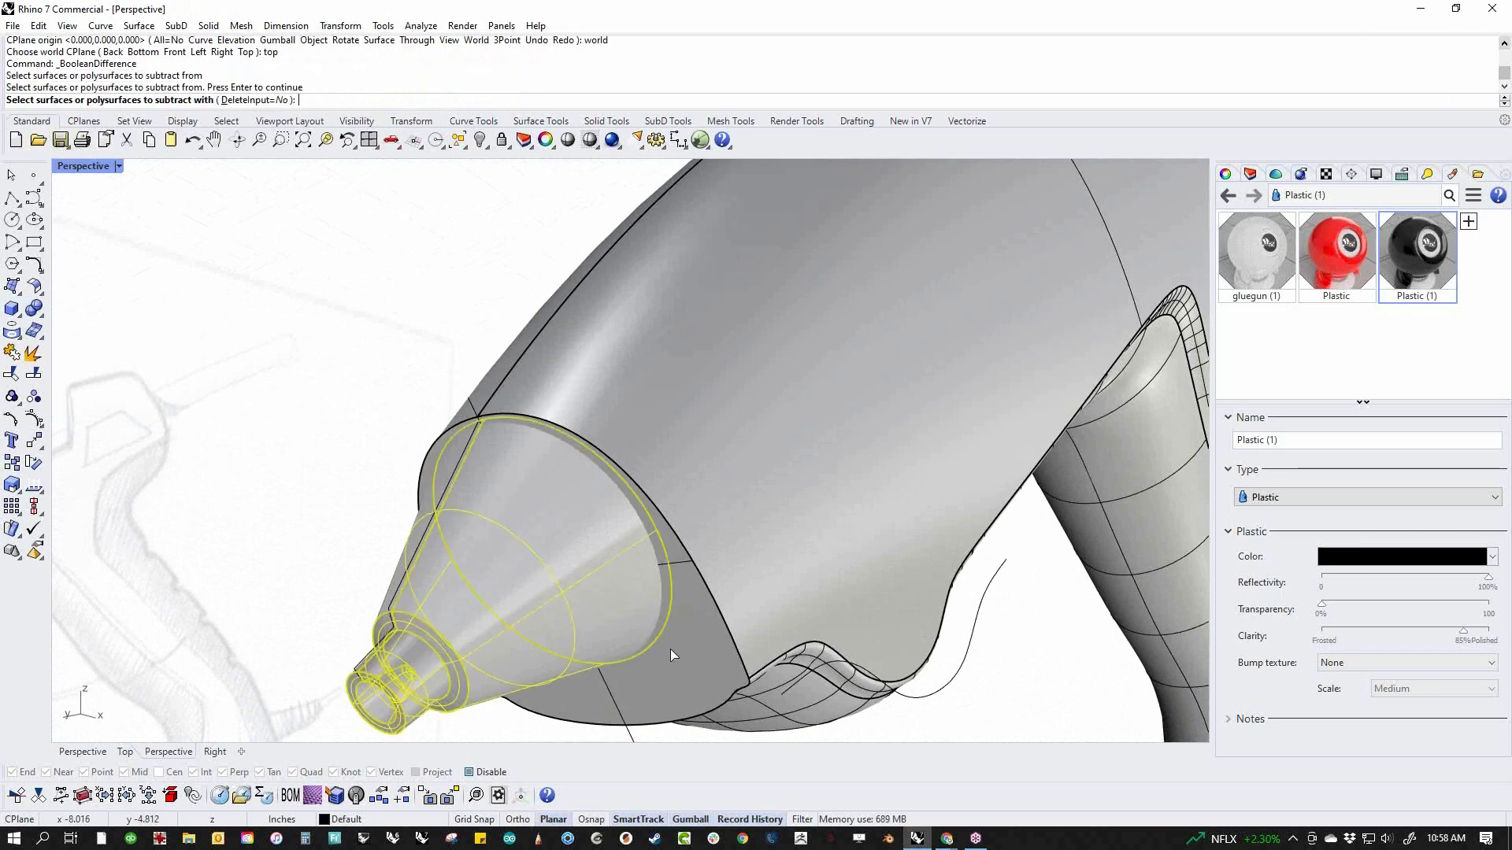
left_click(686, 662)
key("Return")
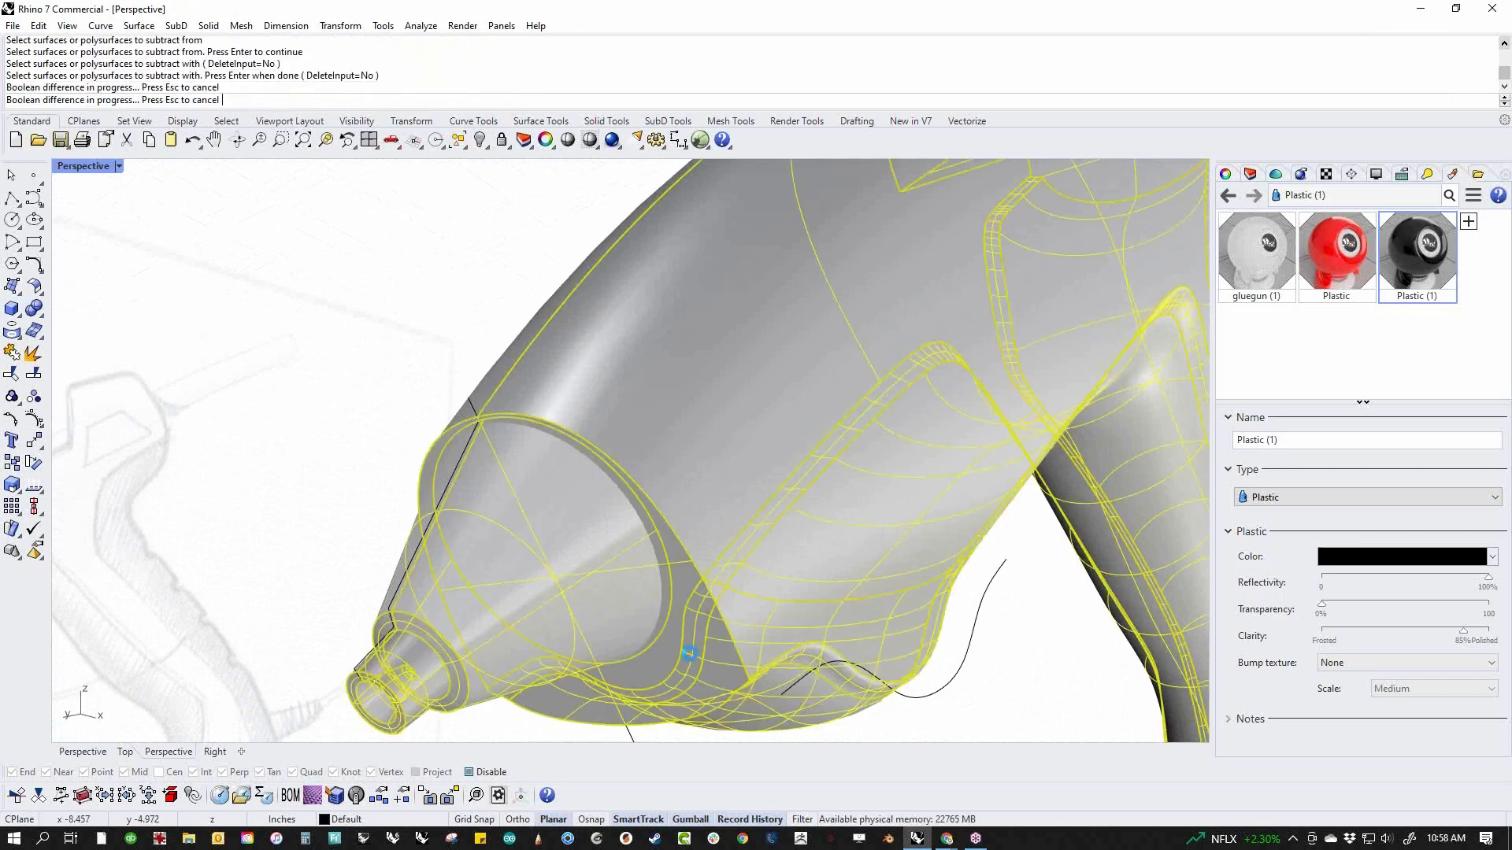
Check which solids the Boolean Difference left at the nozzle, and delete the overlapping nozzle-and-body polysurface
left_click(355, 439)
scroll(477, 551, "down", 6)
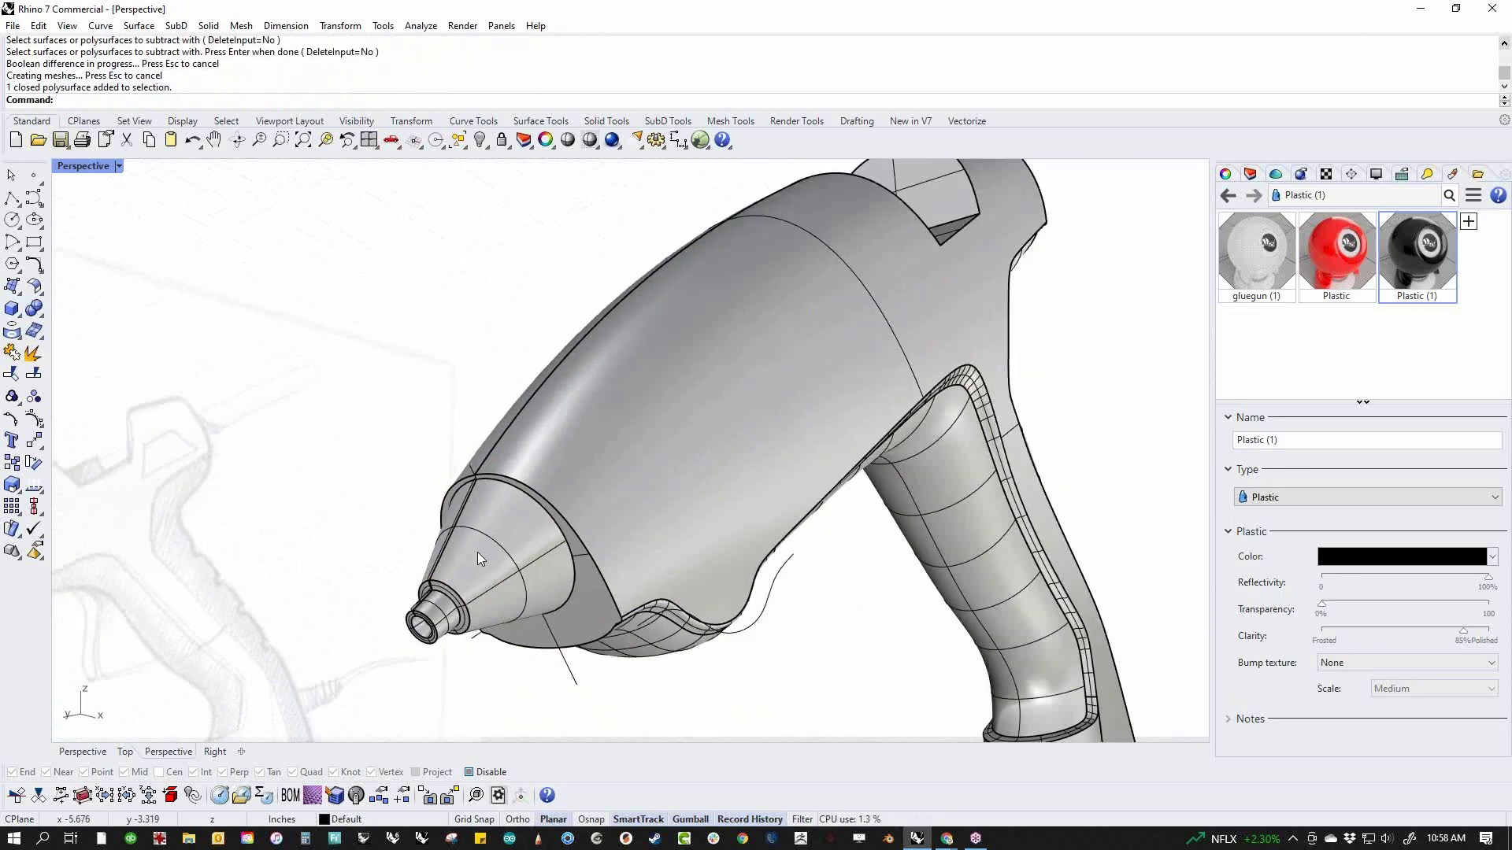
left_click(481, 553)
left_click(400, 517)
right_click_drag(402, 516, 528, 544)
right_click_drag(528, 544, 514, 587, "shift")
scroll(514, 586, "down", 5)
left_click(578, 571)
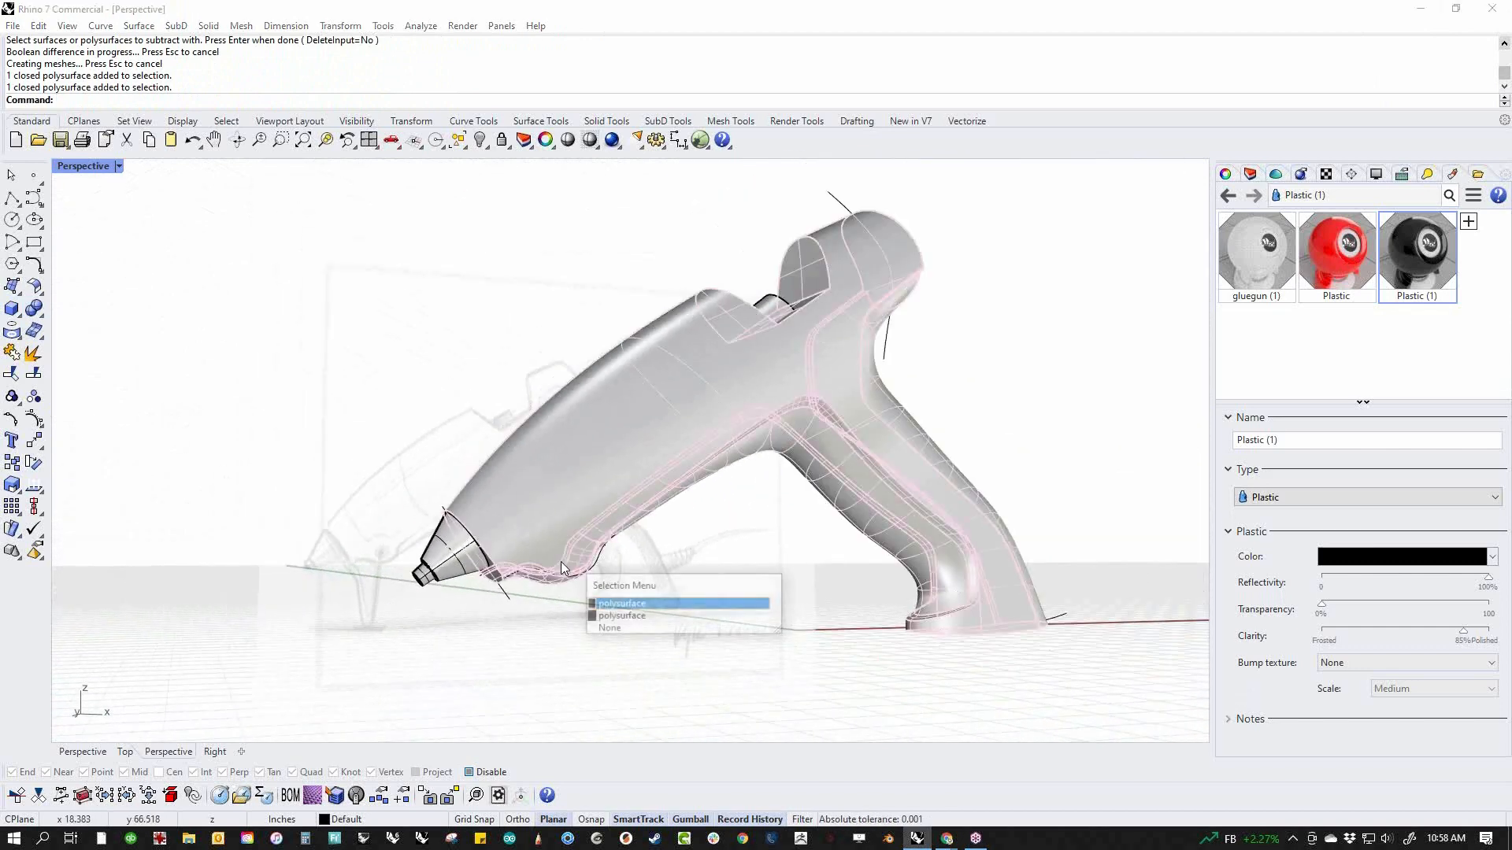
left_click(621, 616)
key("Delete")
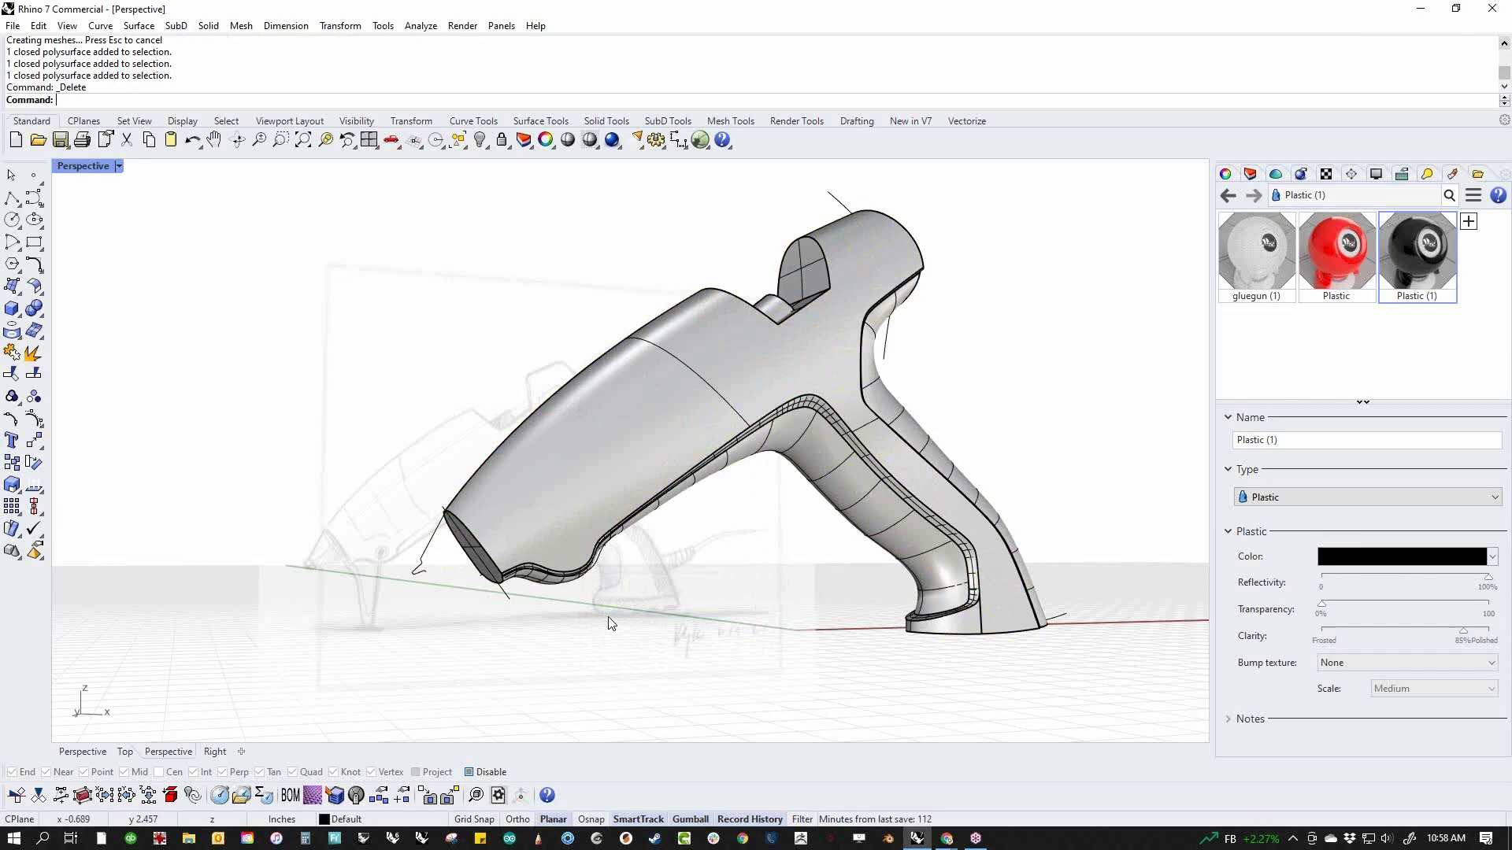
Undo the polysurface deletion and the Boolean Difference
key("ctrl+z")
key("ctrl+z")
key("Escape")
Cap the open revolved nozzle to make it a closed solid, and check it by selecting it
left_click(432, 580)
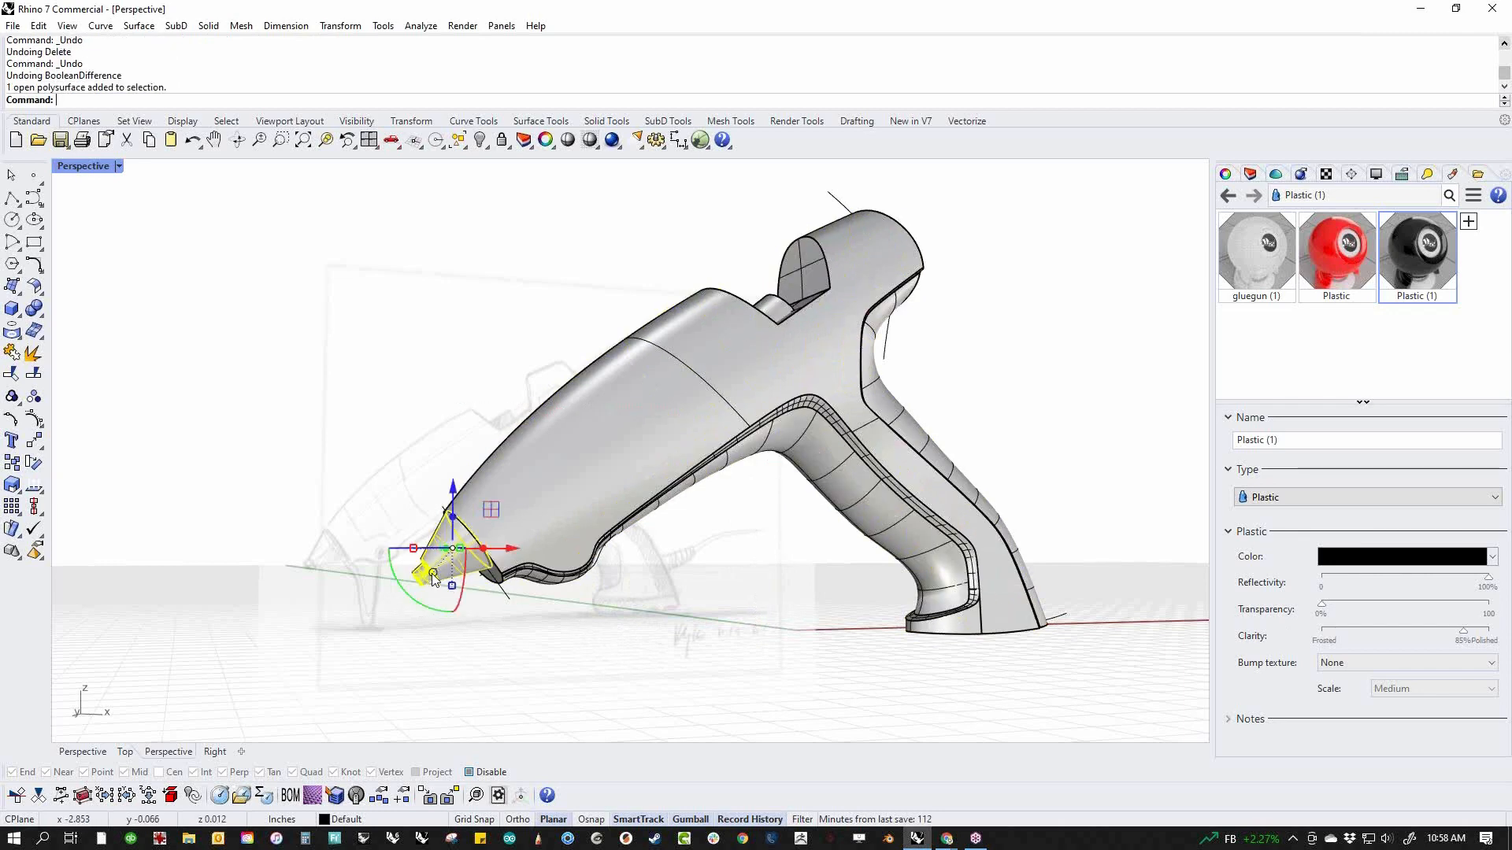
key("Return")
left_click(504, 611)
left_click(464, 563)
left_click(300, 530)
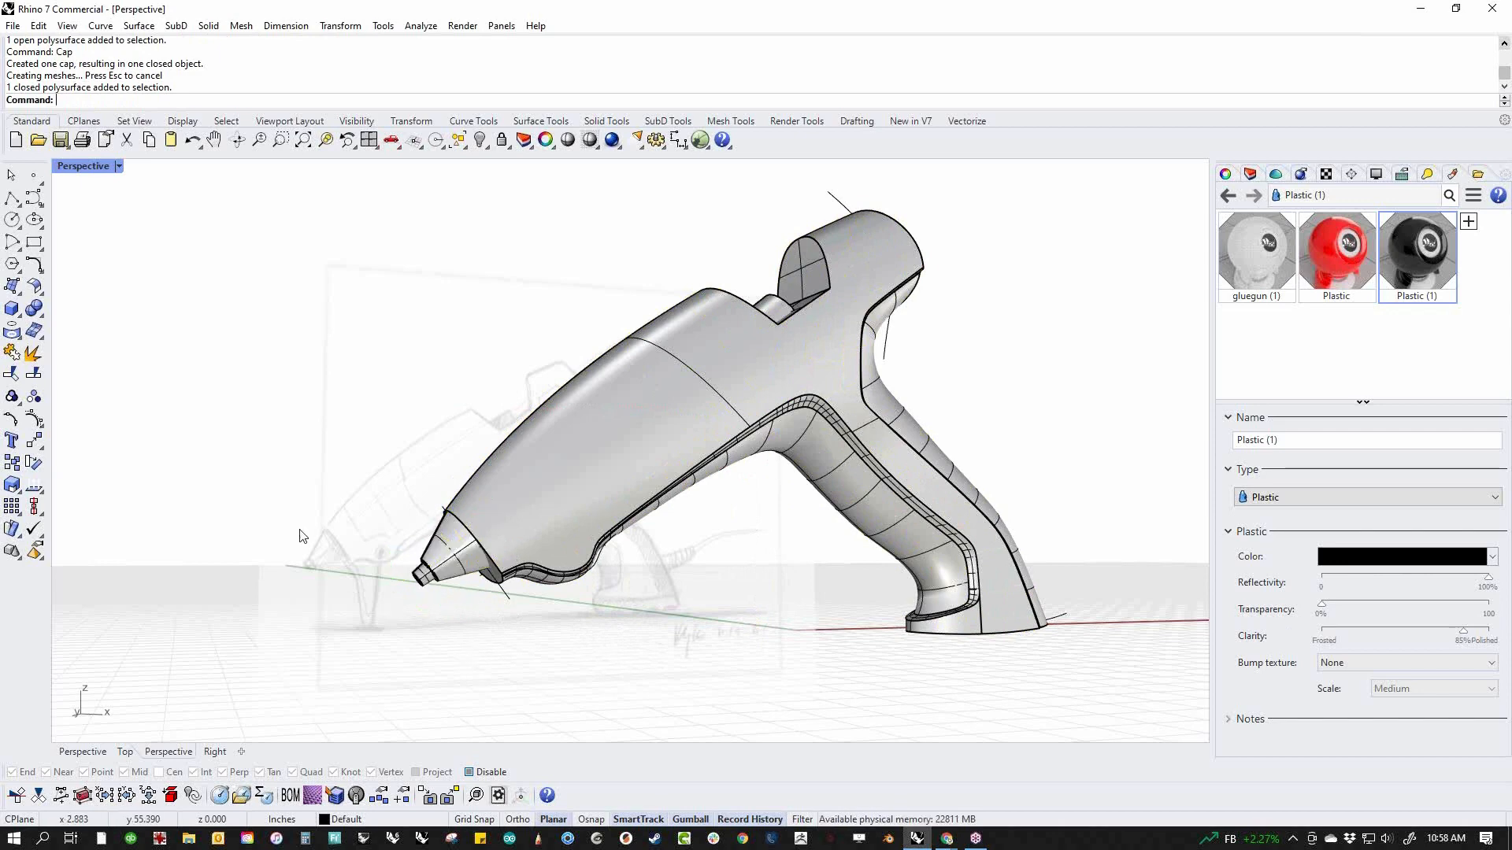
Subtract the body from the capped nozzle with Boolean Difference, keeping the input objects
left_click(41, 315)
left_click(86, 327)
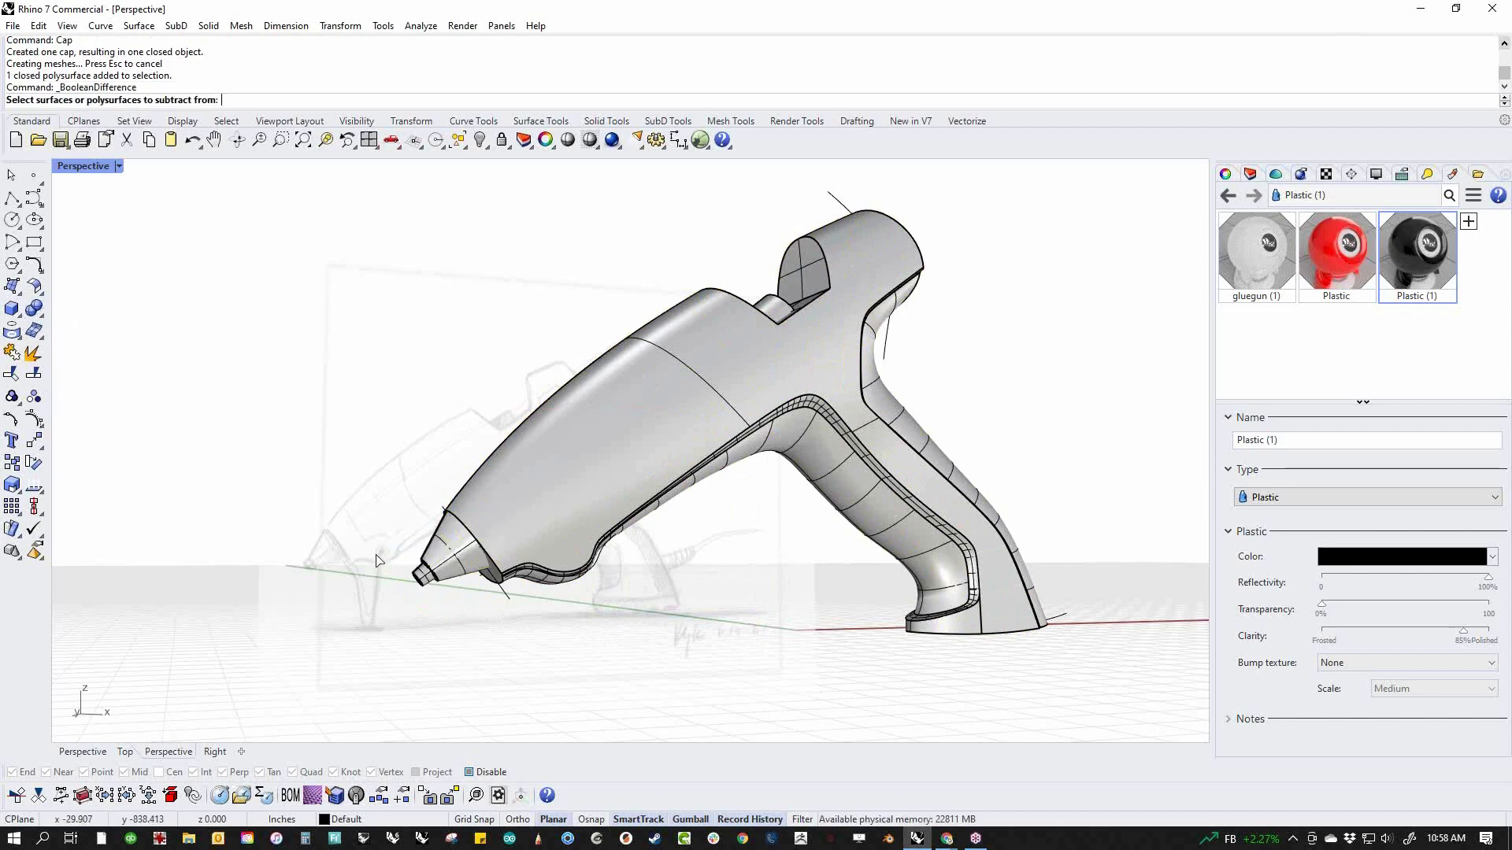
left_click(430, 559)
key("Return")
left_click(521, 551)
key("Return")
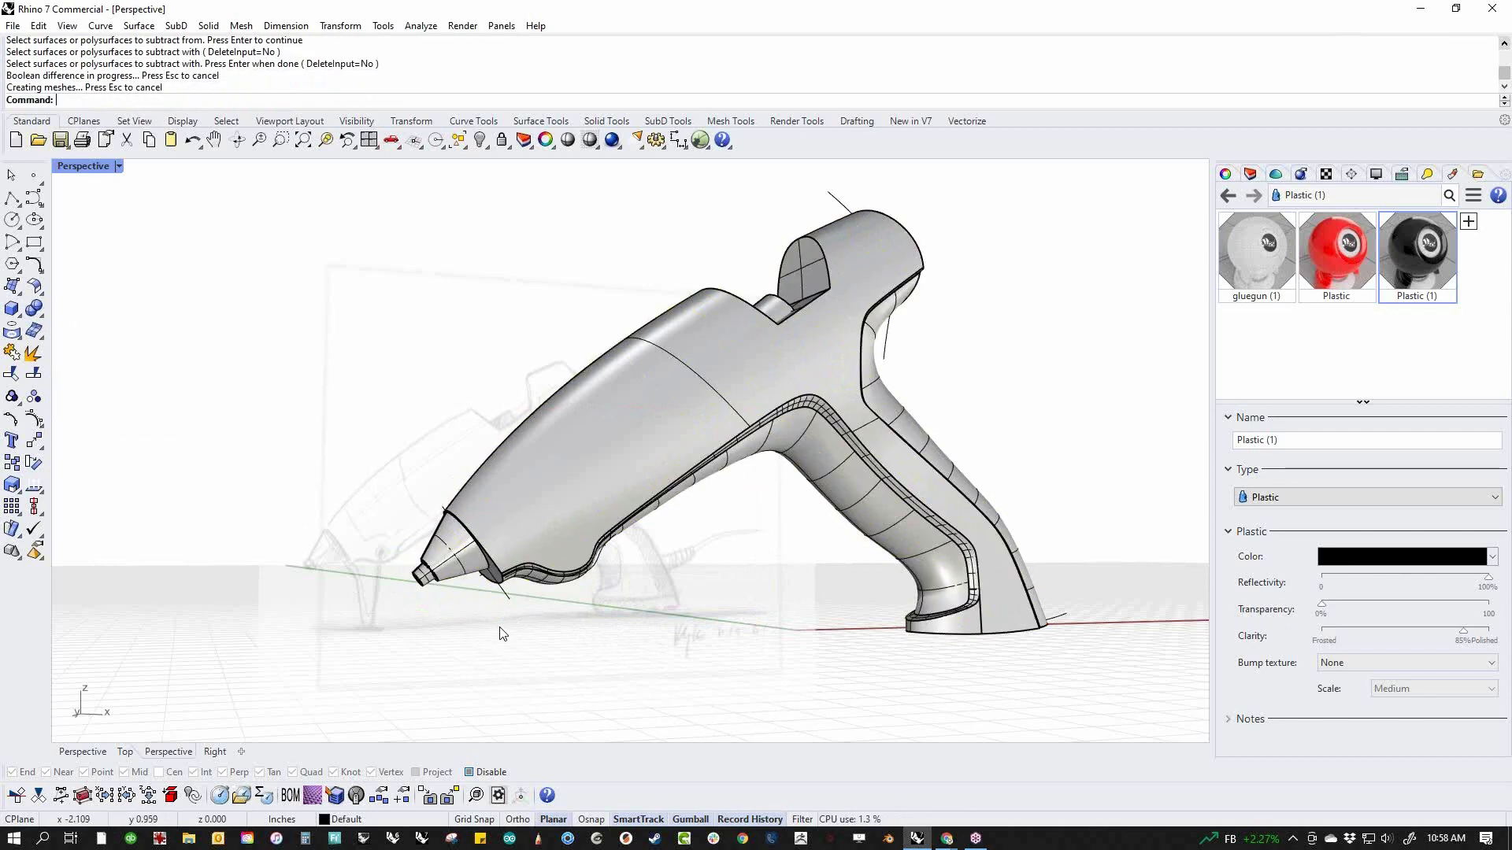
Examine the trimmed nozzle and how the body's front face meets the wavy lower grip edge up close
scroll(466, 564, "up", 6)
left_click(466, 564)
left_click(508, 628)
scroll(523, 587, "down", 8)
right_click_drag(685, 575, 574, 622, "shift")
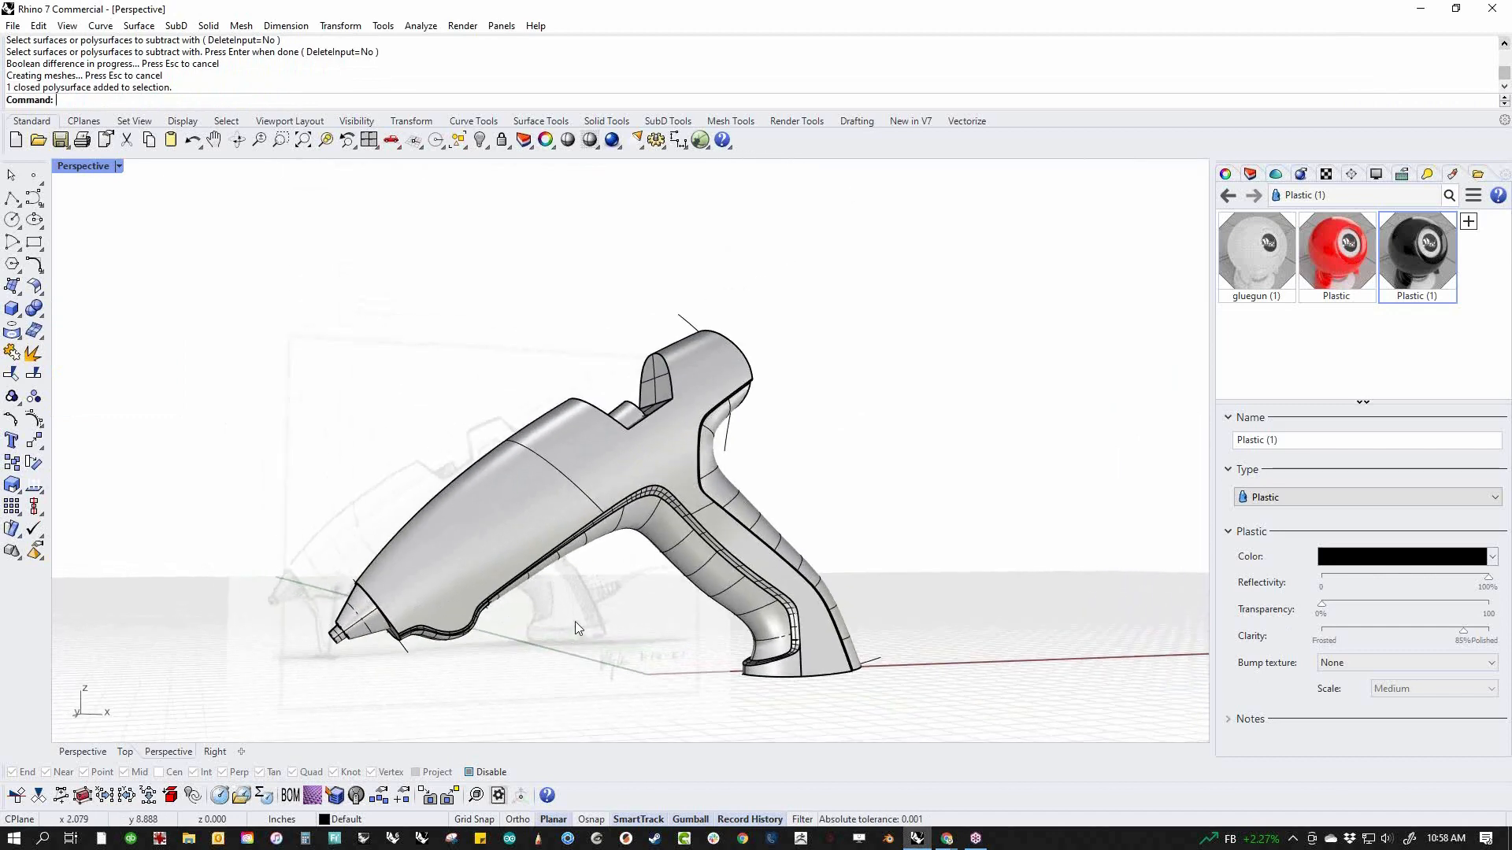
scroll(552, 618, "up", 6)
right_click_drag(443, 616, 630, 594, "shift")
scroll(640, 461, "up", 5)
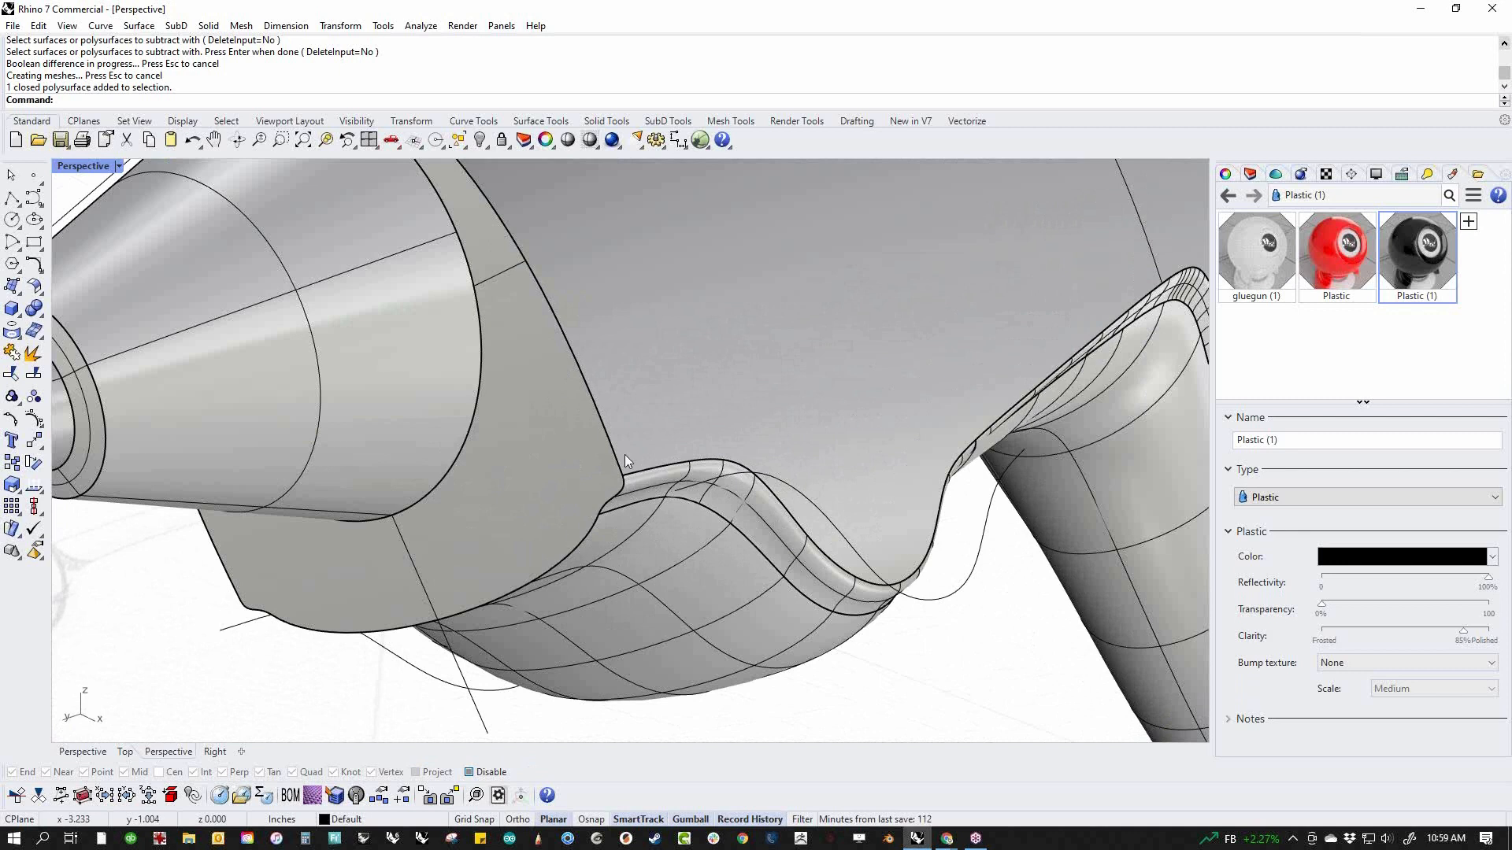
middle_click(593, 521)
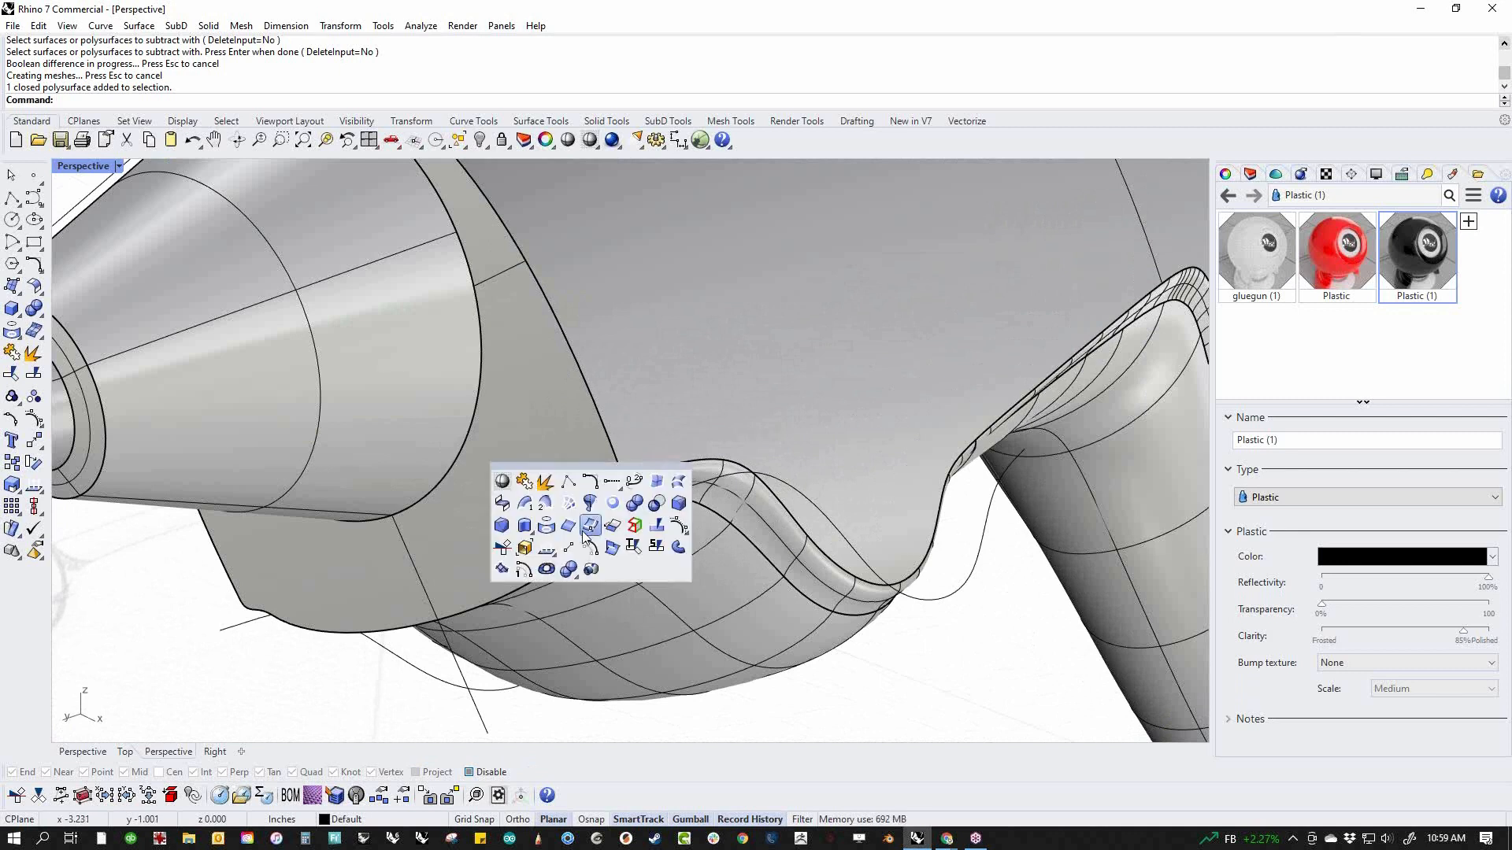
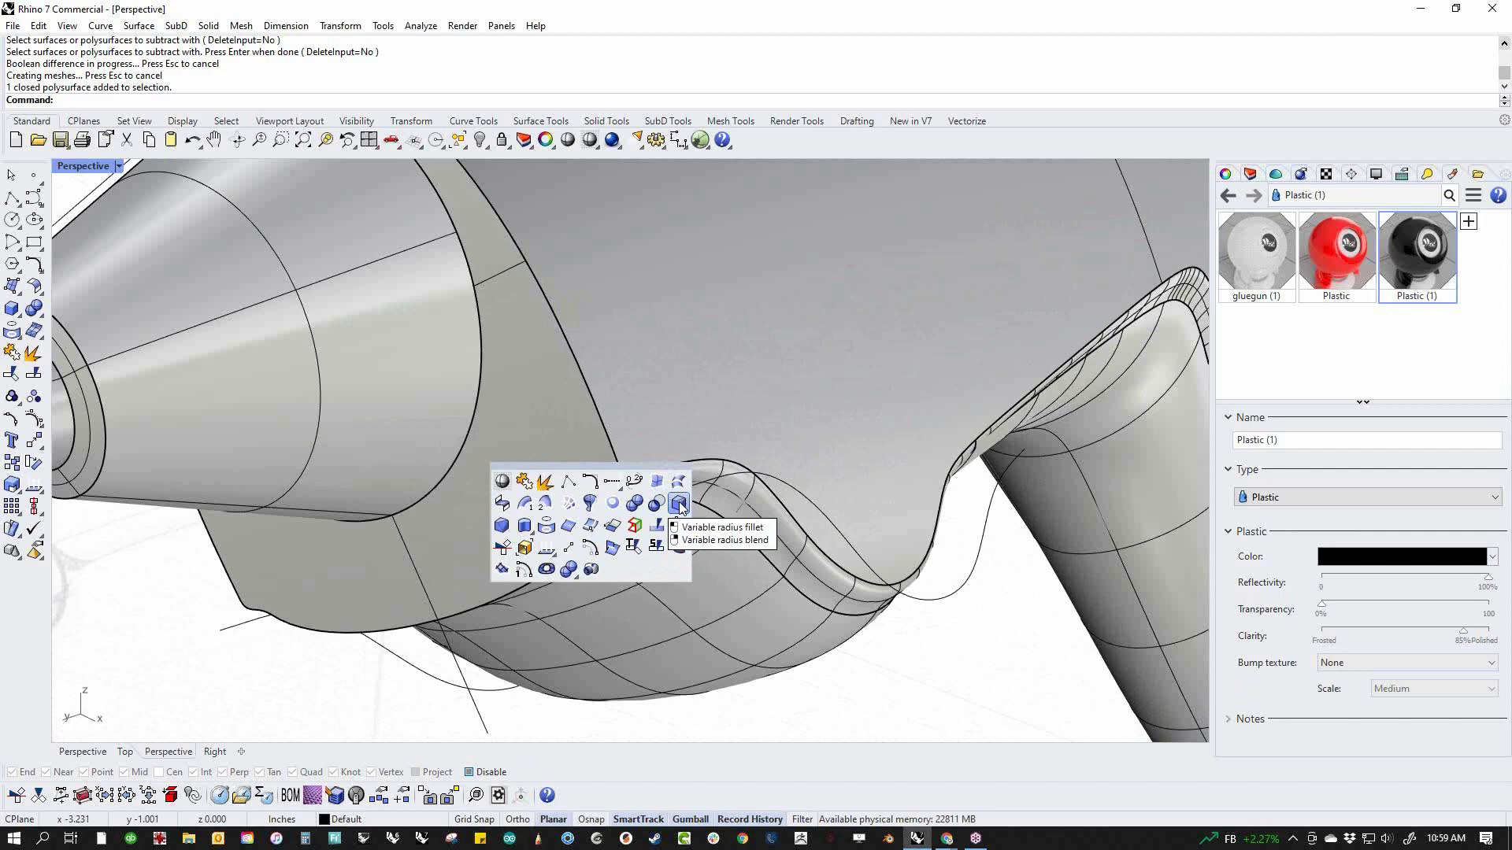
Start a variable radius blend on the edge loop around the body's front face, with all handles at radius 0.08
right_click(681, 505)
left_click(579, 544)
scroll(589, 531, "down", 5)
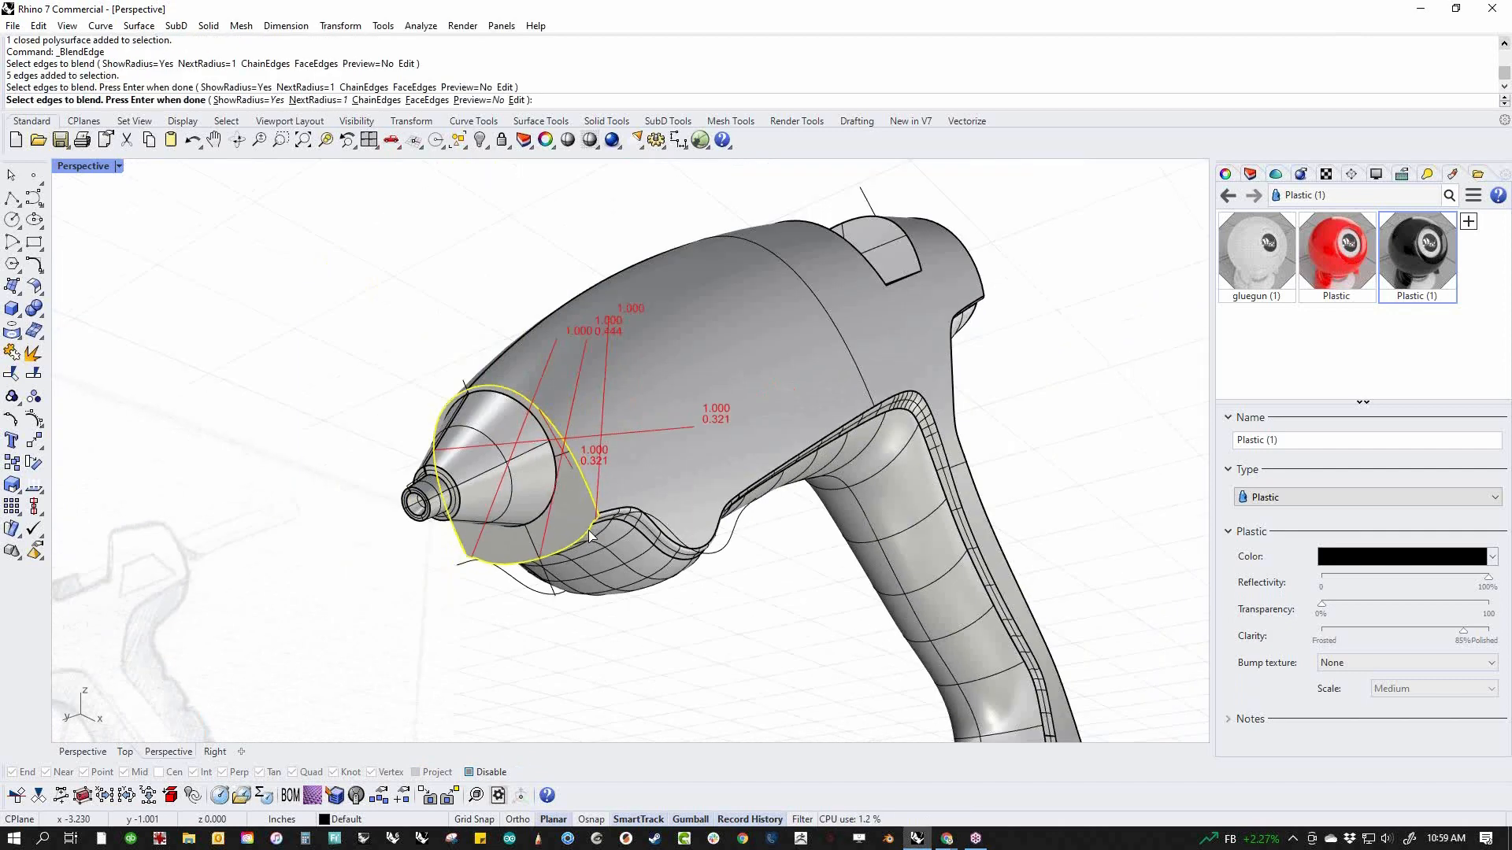
key("Return")
scroll(589, 531, "up", 5)
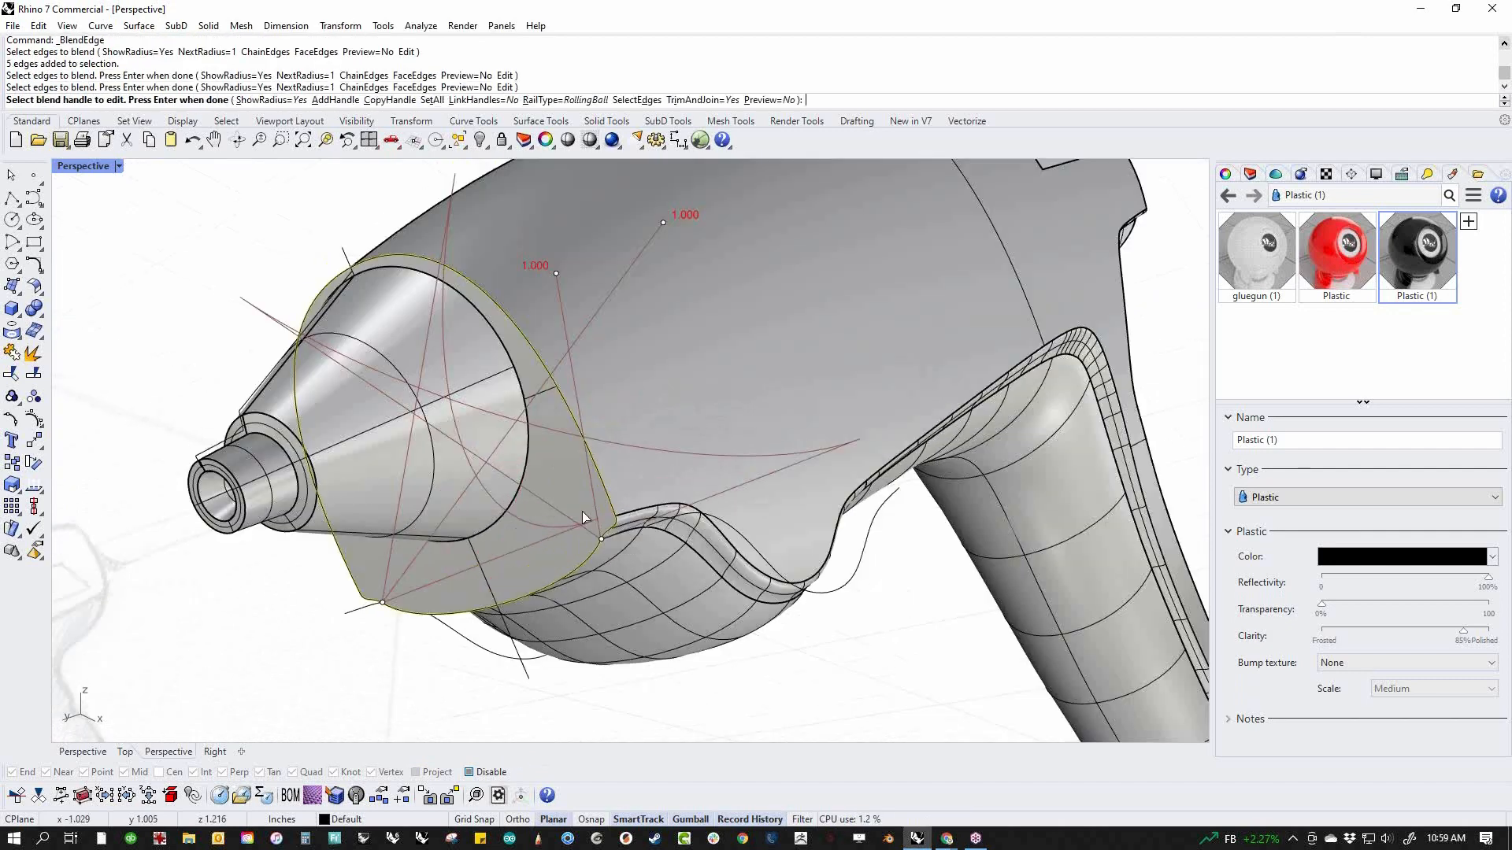
left_click(432, 99)
type(".08")
key("Return")
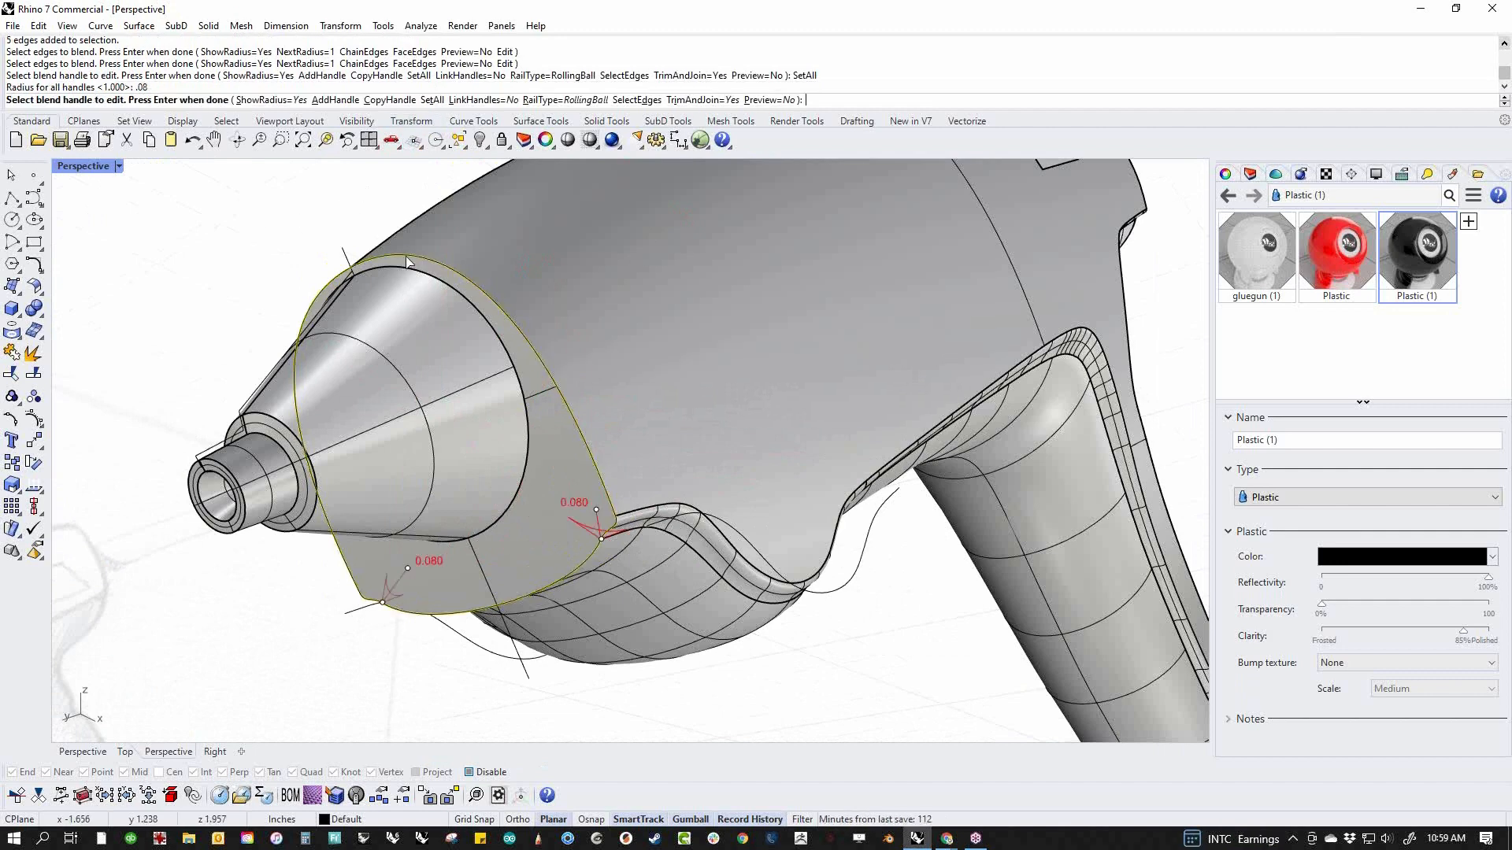
Set all handles of the front face blend to radius 0.02 and turn on its preview
left_click(432, 99)
type(".02")
key("Return")
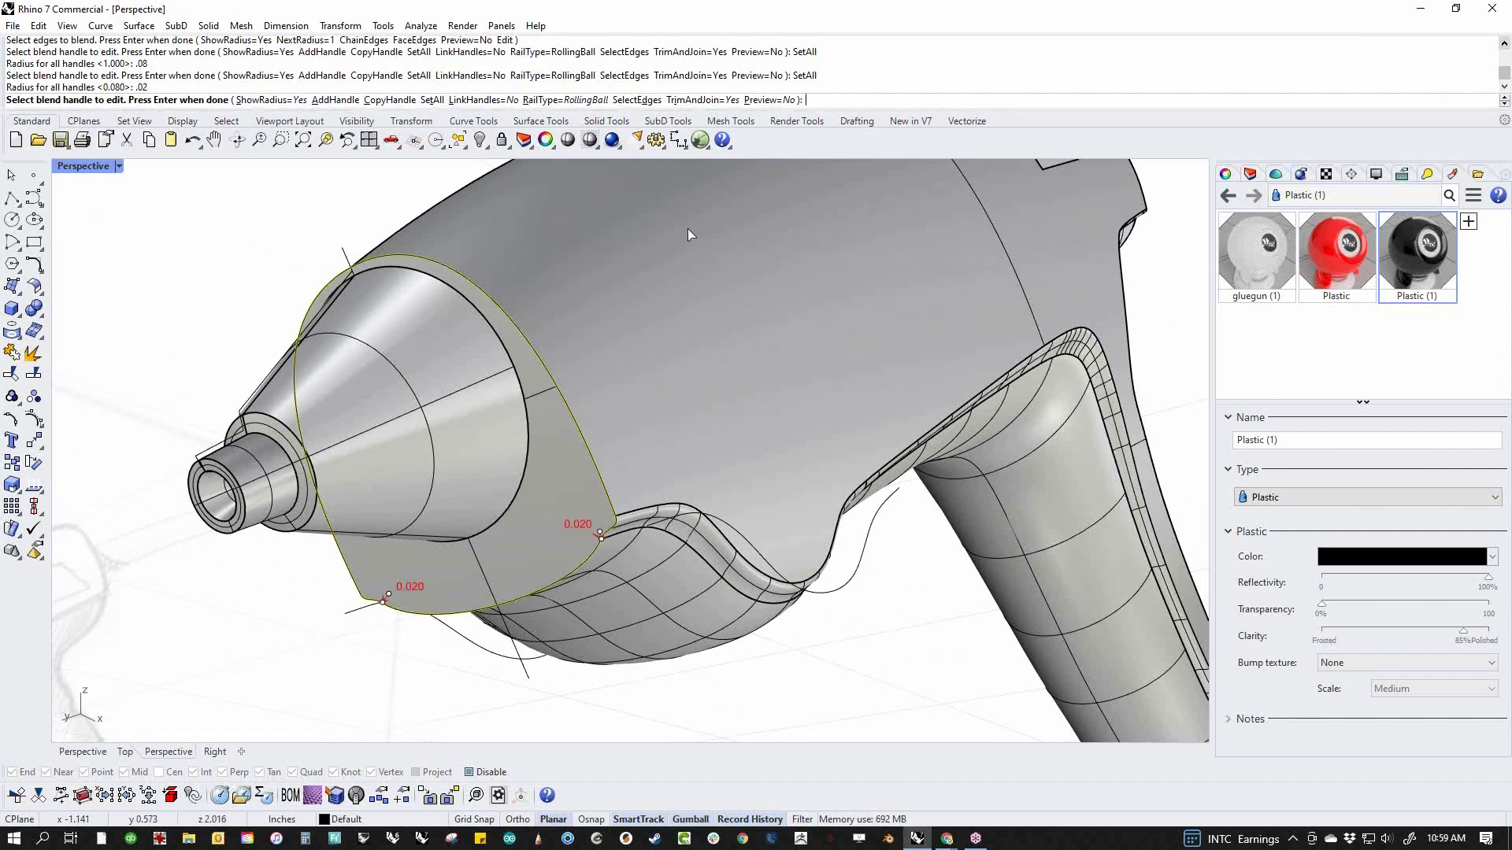
left_click(769, 102)
scroll(600, 530, "up", 4)
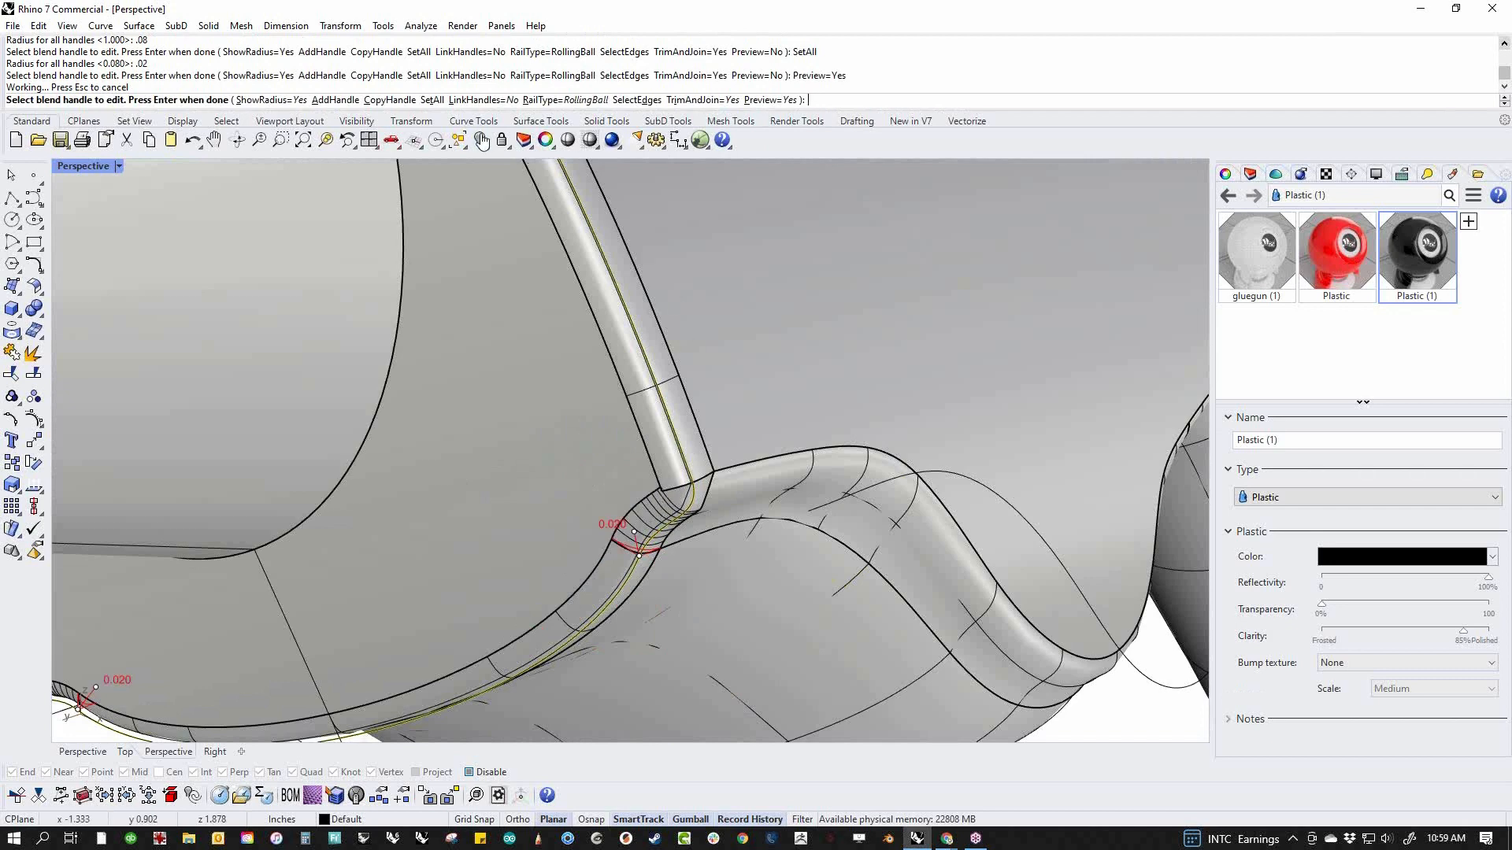
Set all handles to radius 0.01 and apply the blend to the front face edges
left_click(425, 101)
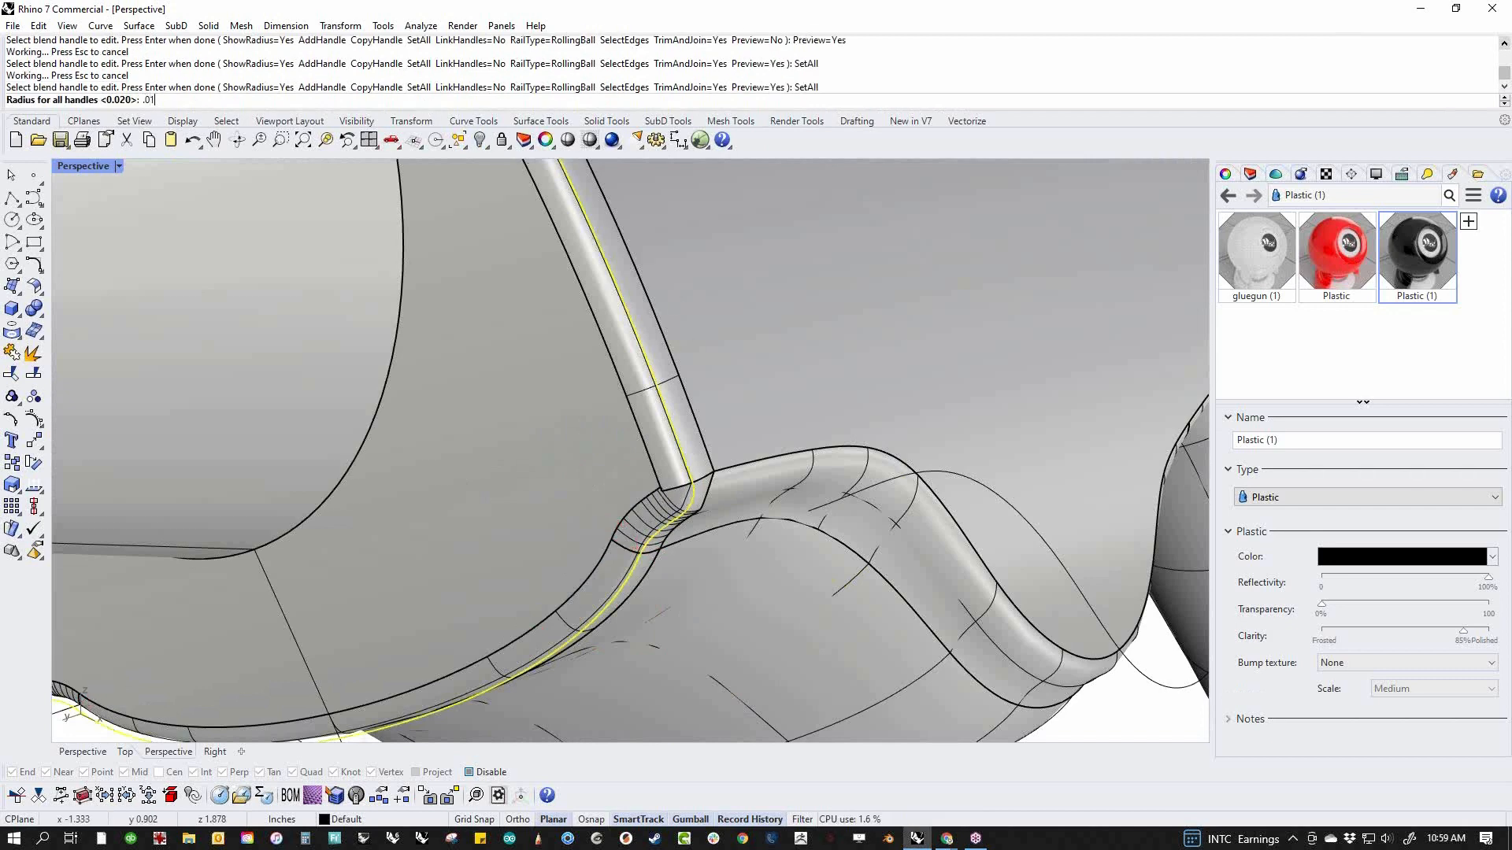
key("Return")
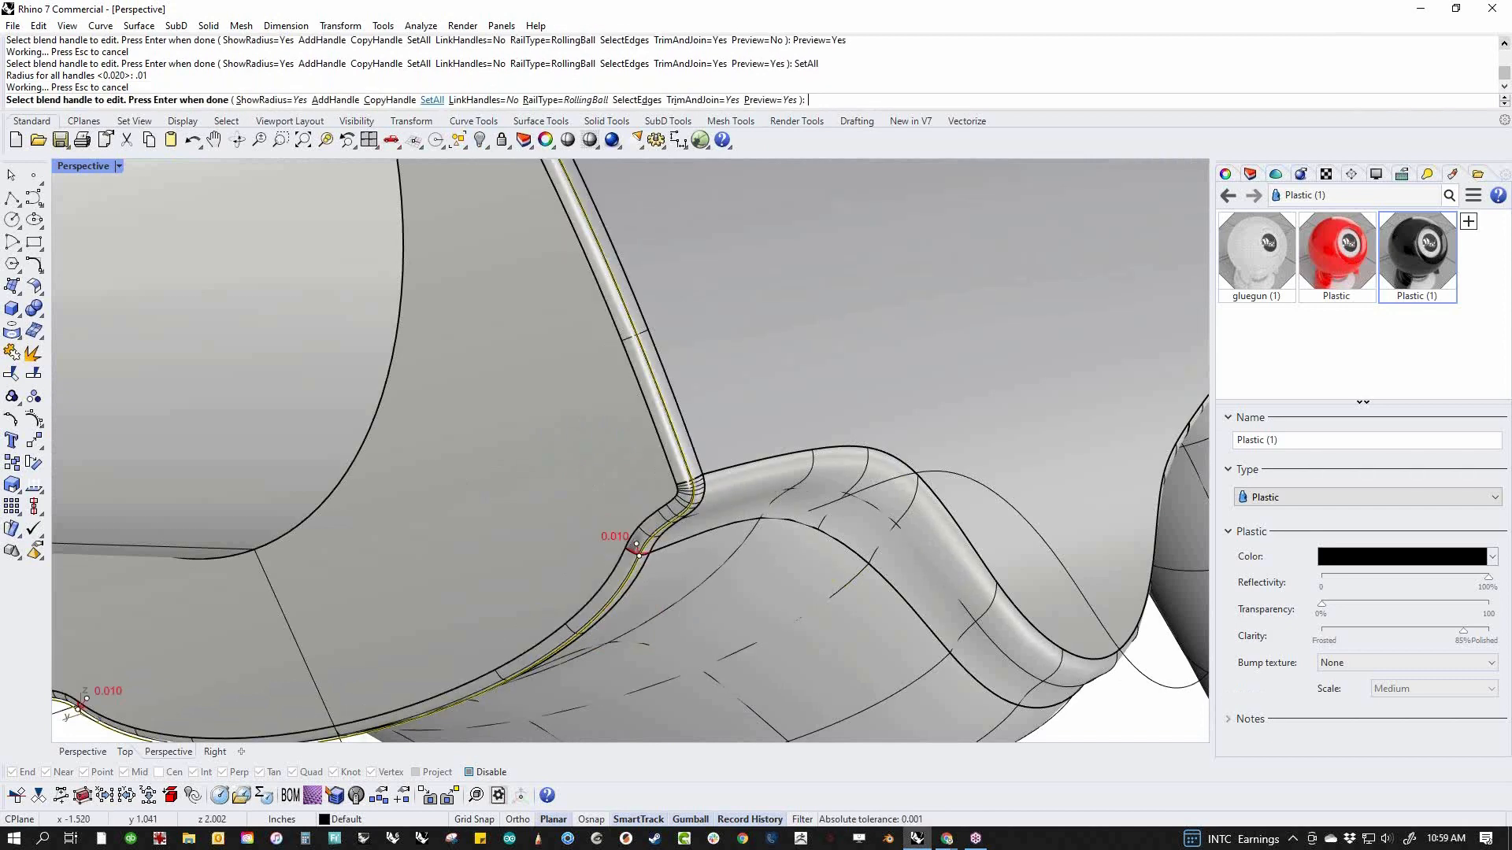
scroll(688, 500, "up", 4)
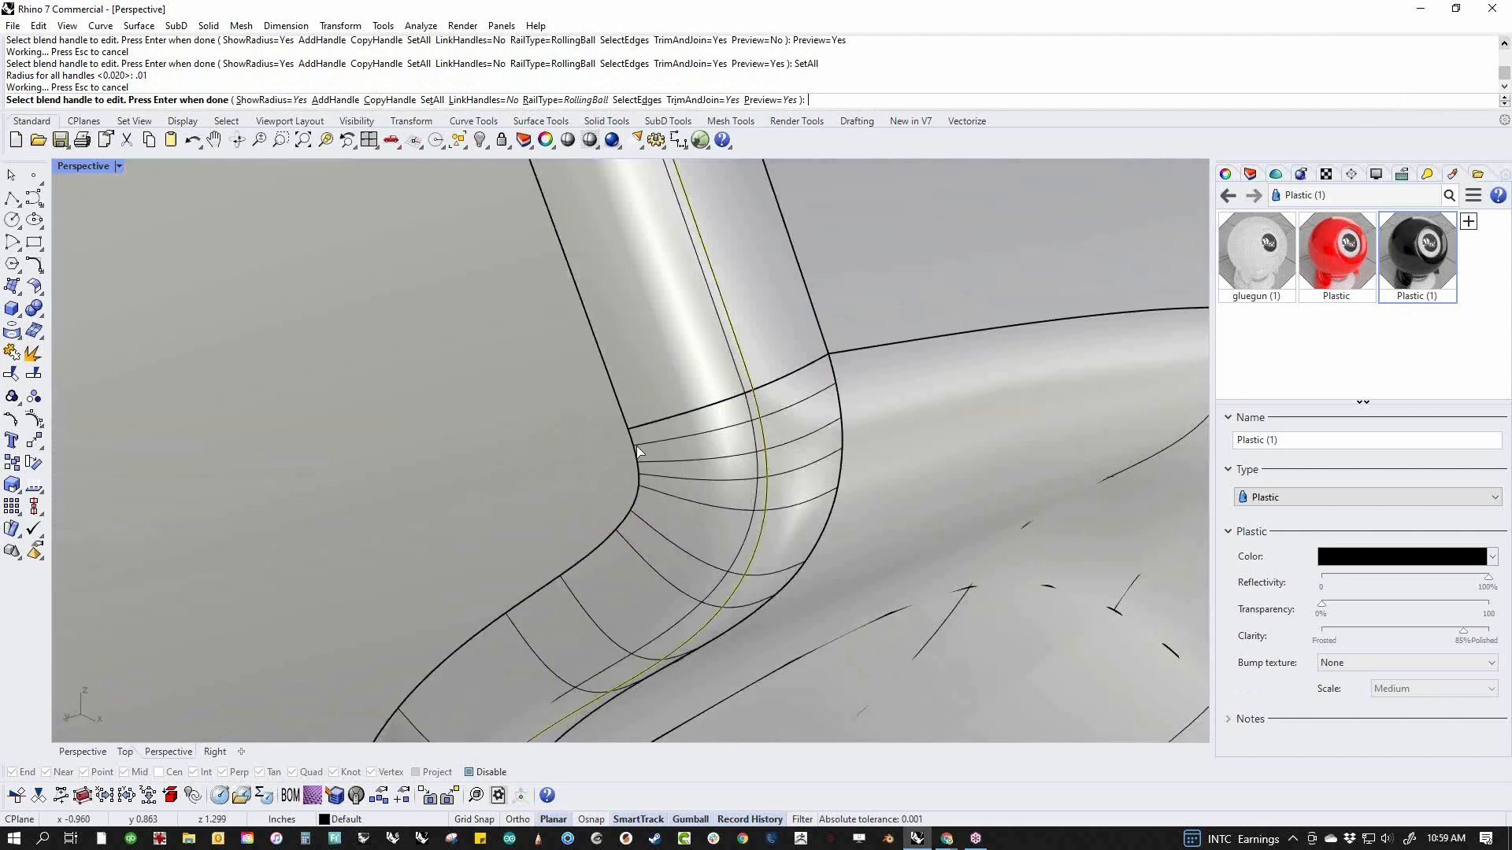
scroll(631, 523, "down", 6)
right_click_drag(631, 522, 825, 531)
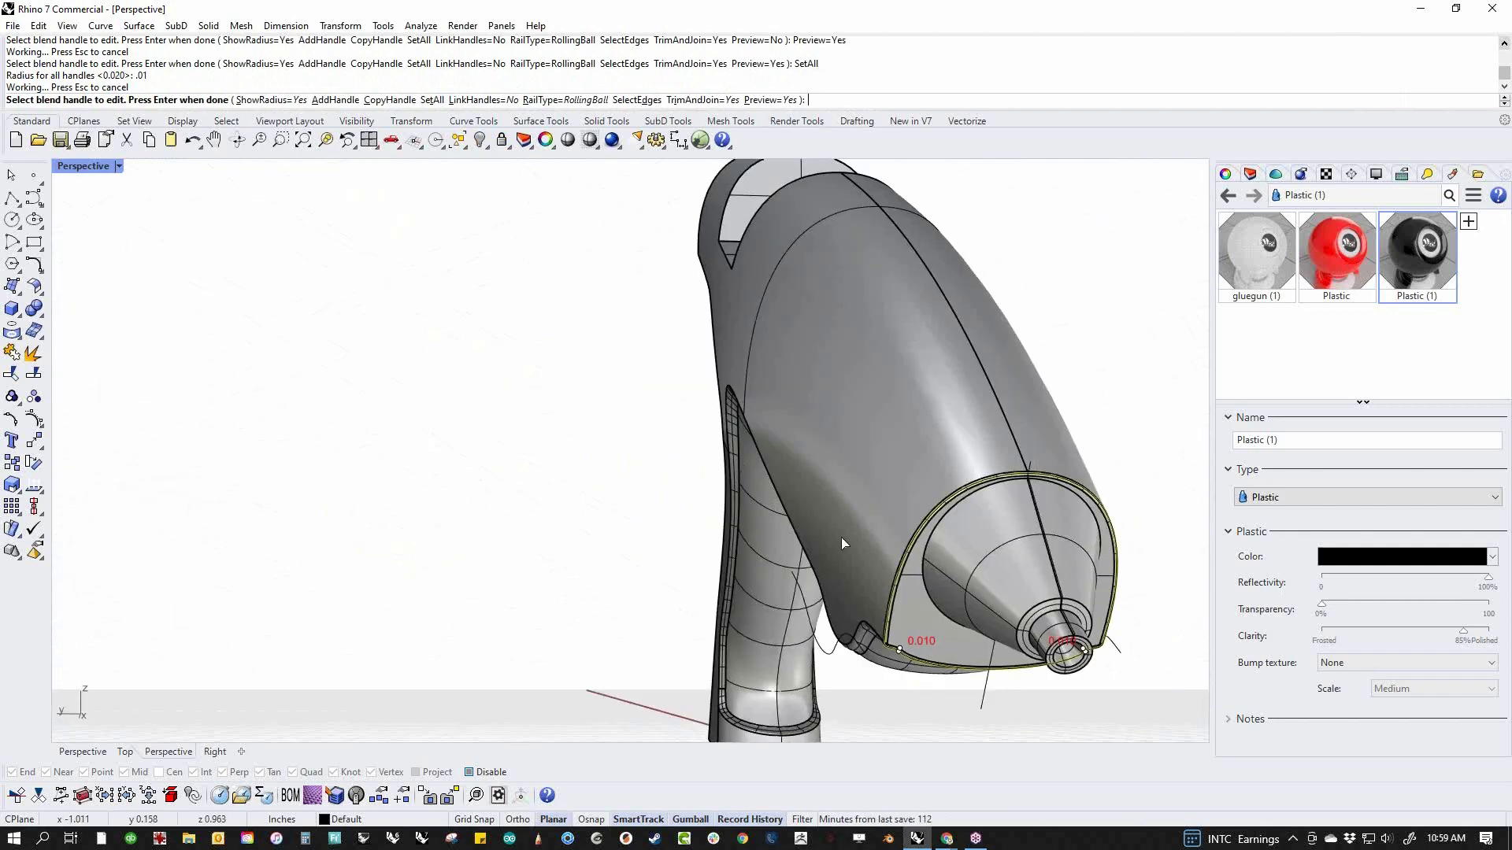
key("Return")
Blend the floor, side and curved rim edges of the notch in the top of the body with radius 0.01
right_click_drag(971, 620, 653, 618)
scroll(730, 393, "up", 7)
right_click_drag(729, 393, 682, 561)
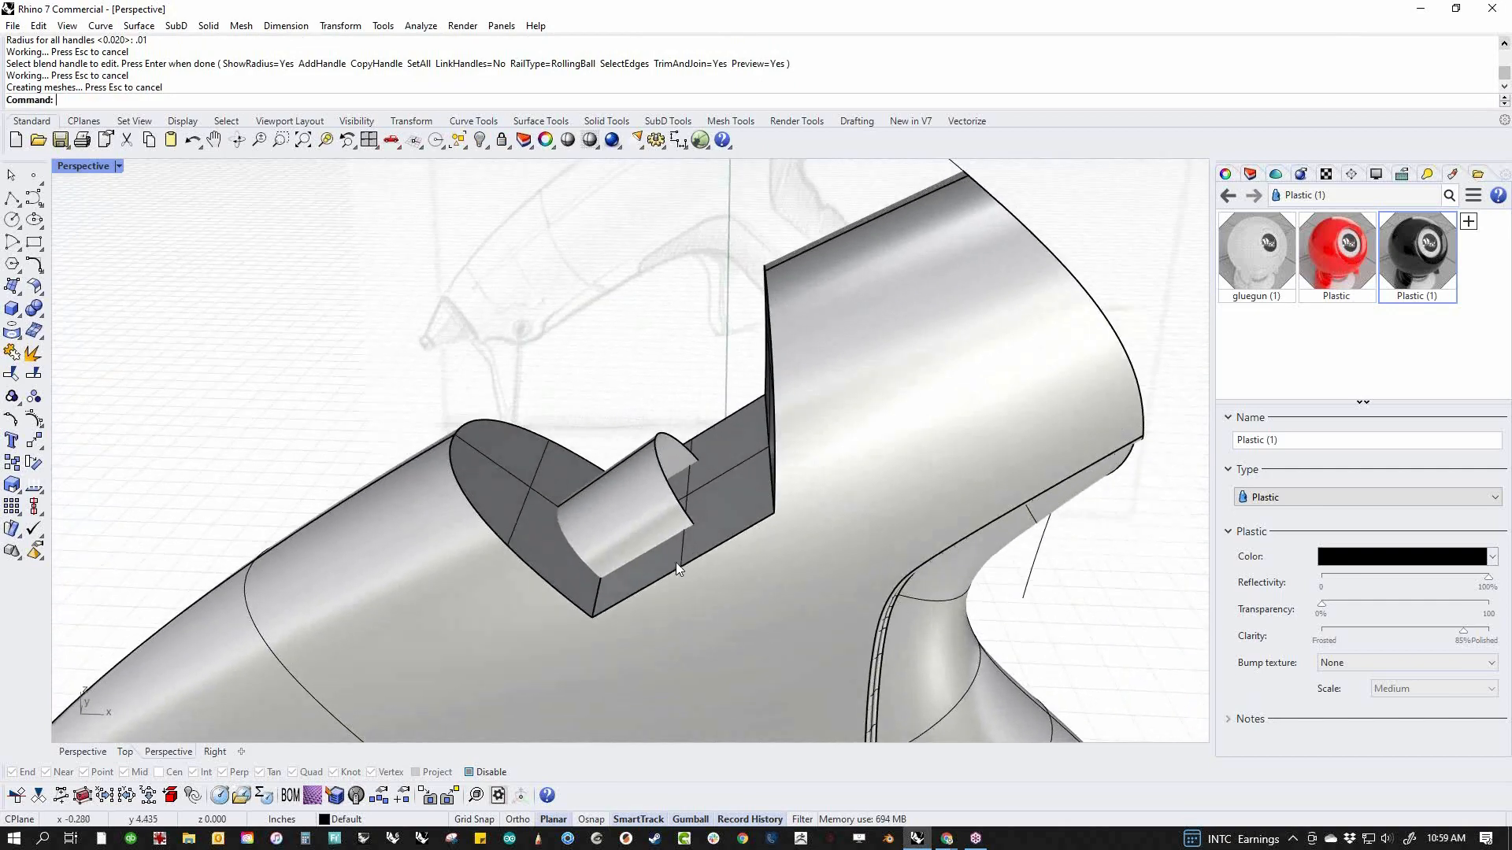
right_click(683, 560)
left_click(605, 588)
right_click_drag(604, 587, 911, 423)
left_click(912, 424)
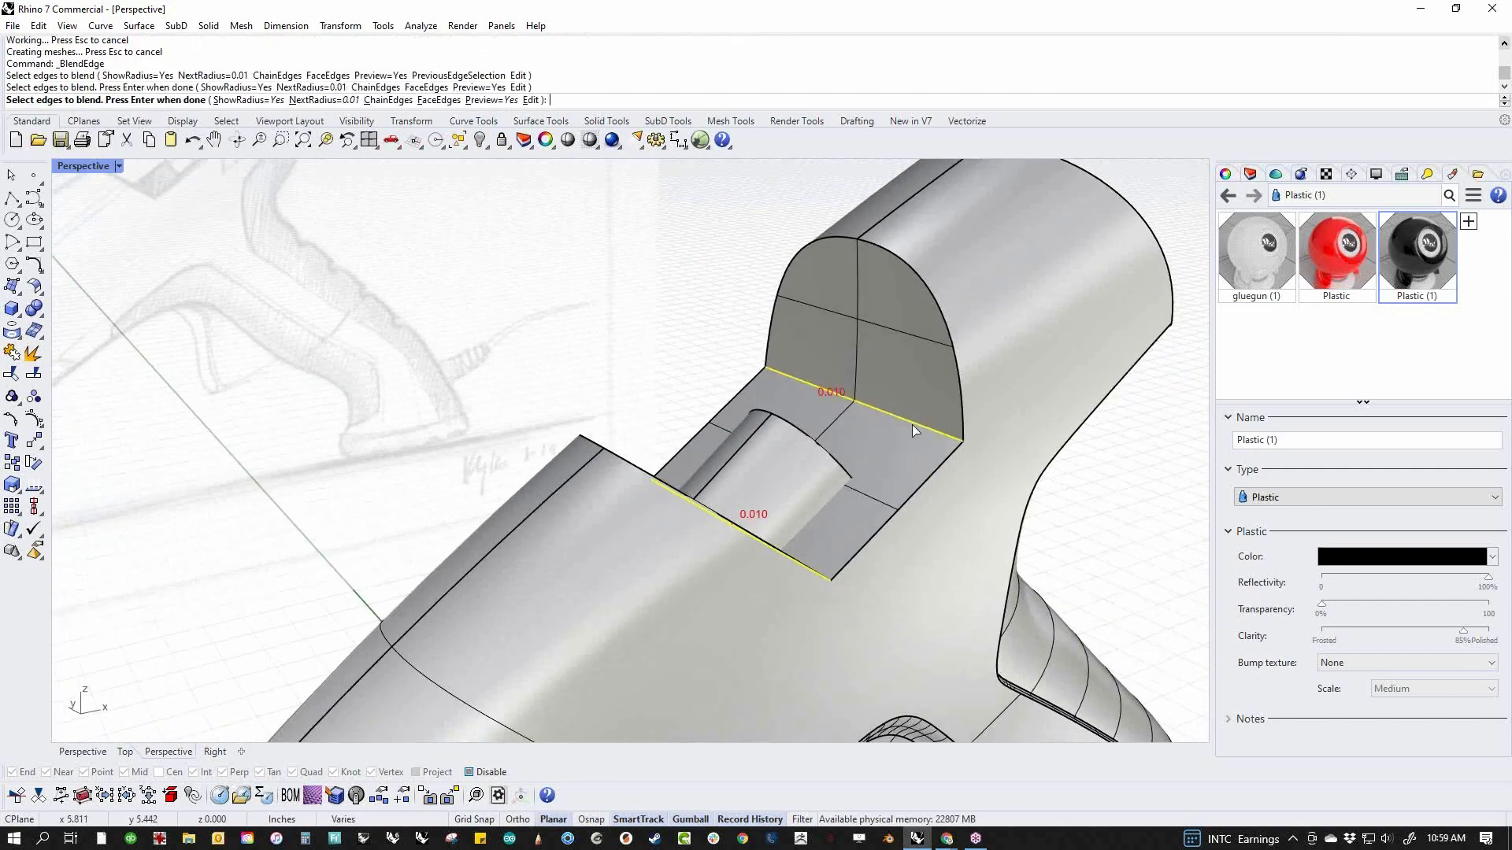
left_click(935, 466)
left_click(961, 429)
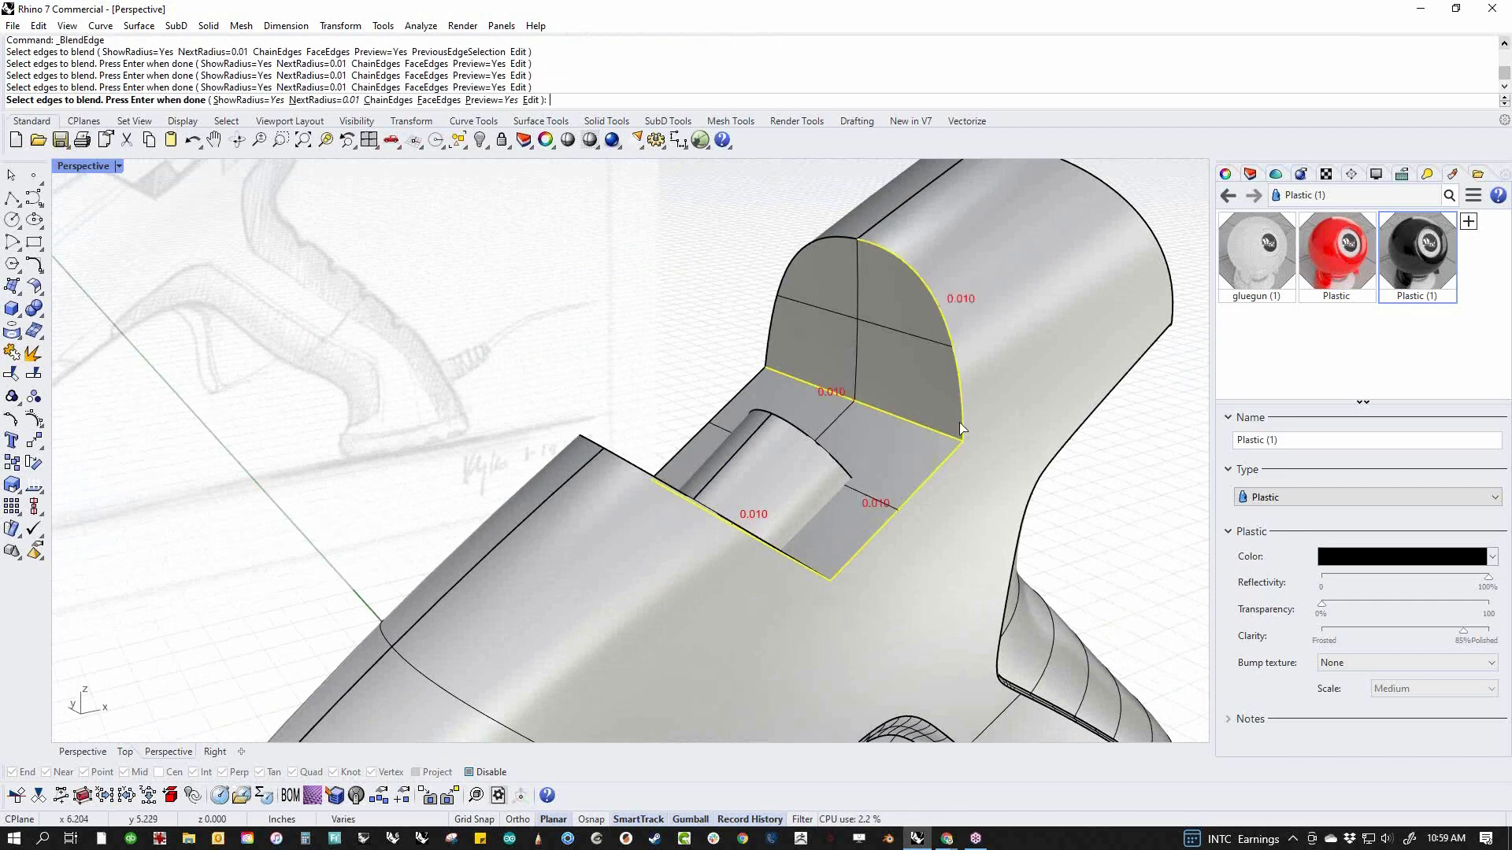
left_click(837, 233)
left_click(688, 446)
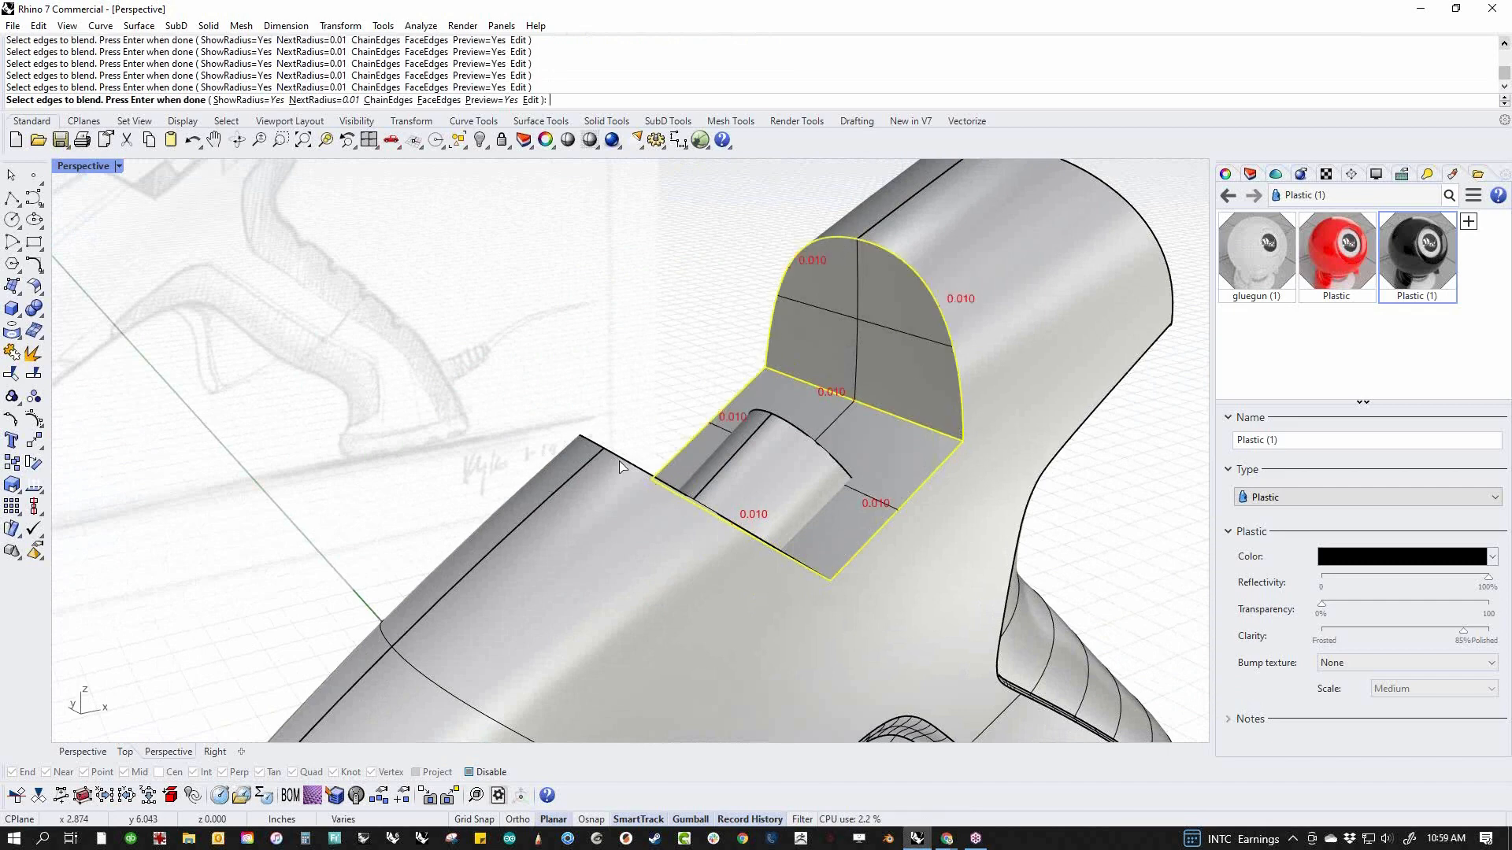
right_click_drag(619, 467, 614, 441)
key("Return")
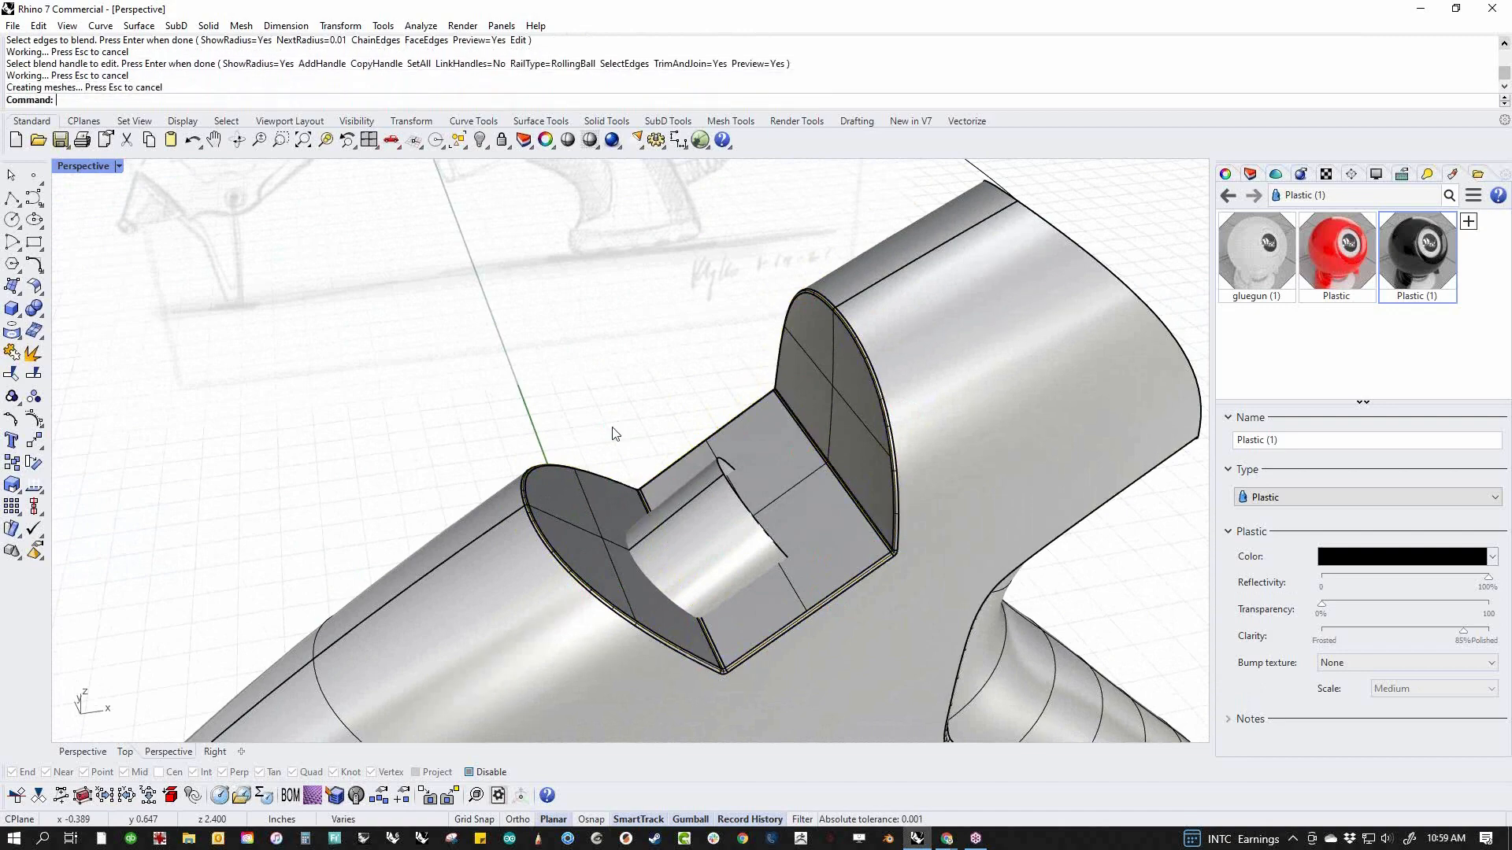
Start an edge blend with radius 0.01 on the edge loop around the body's rear end face
scroll(614, 431, "down", 8)
right_click_drag(672, 604, 805, 485)
scroll(785, 484, "up", 4)
scroll(785, 487, "up", 5)
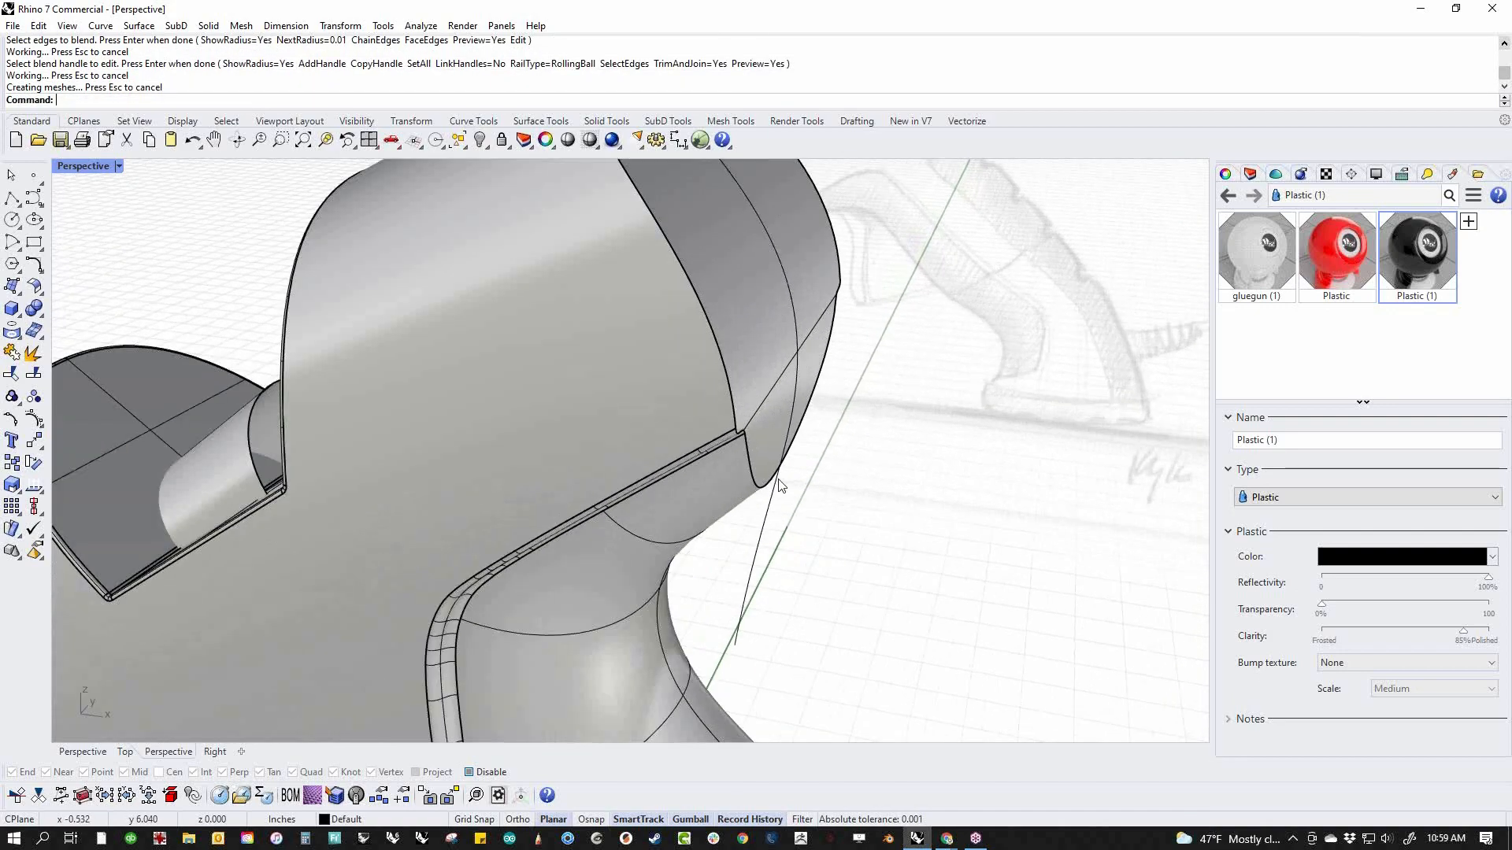
key("Return")
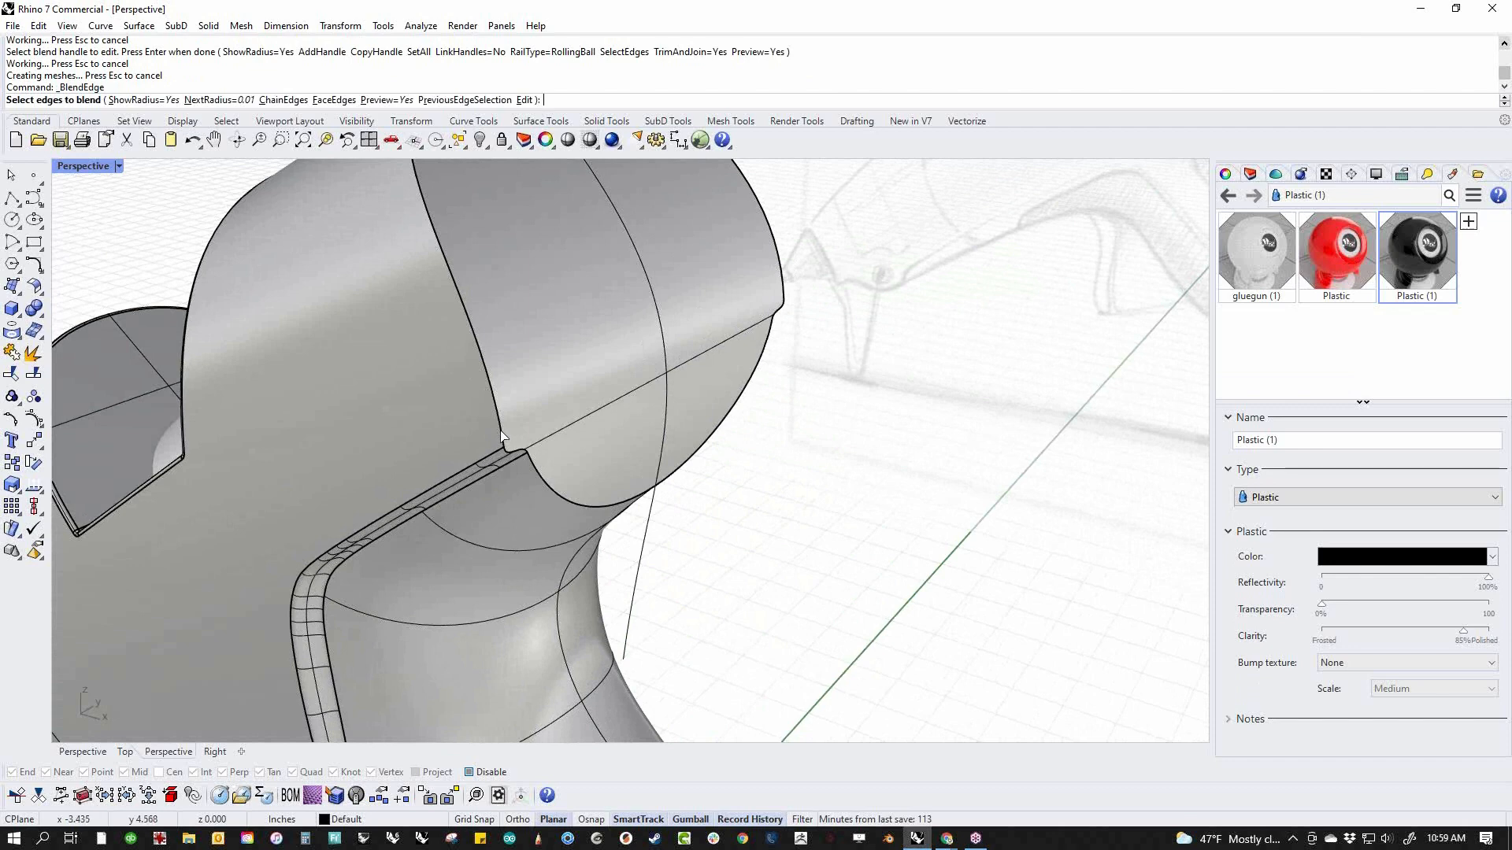
left_click(501, 436)
key("Return")
scroll(512, 461, "up", 5)
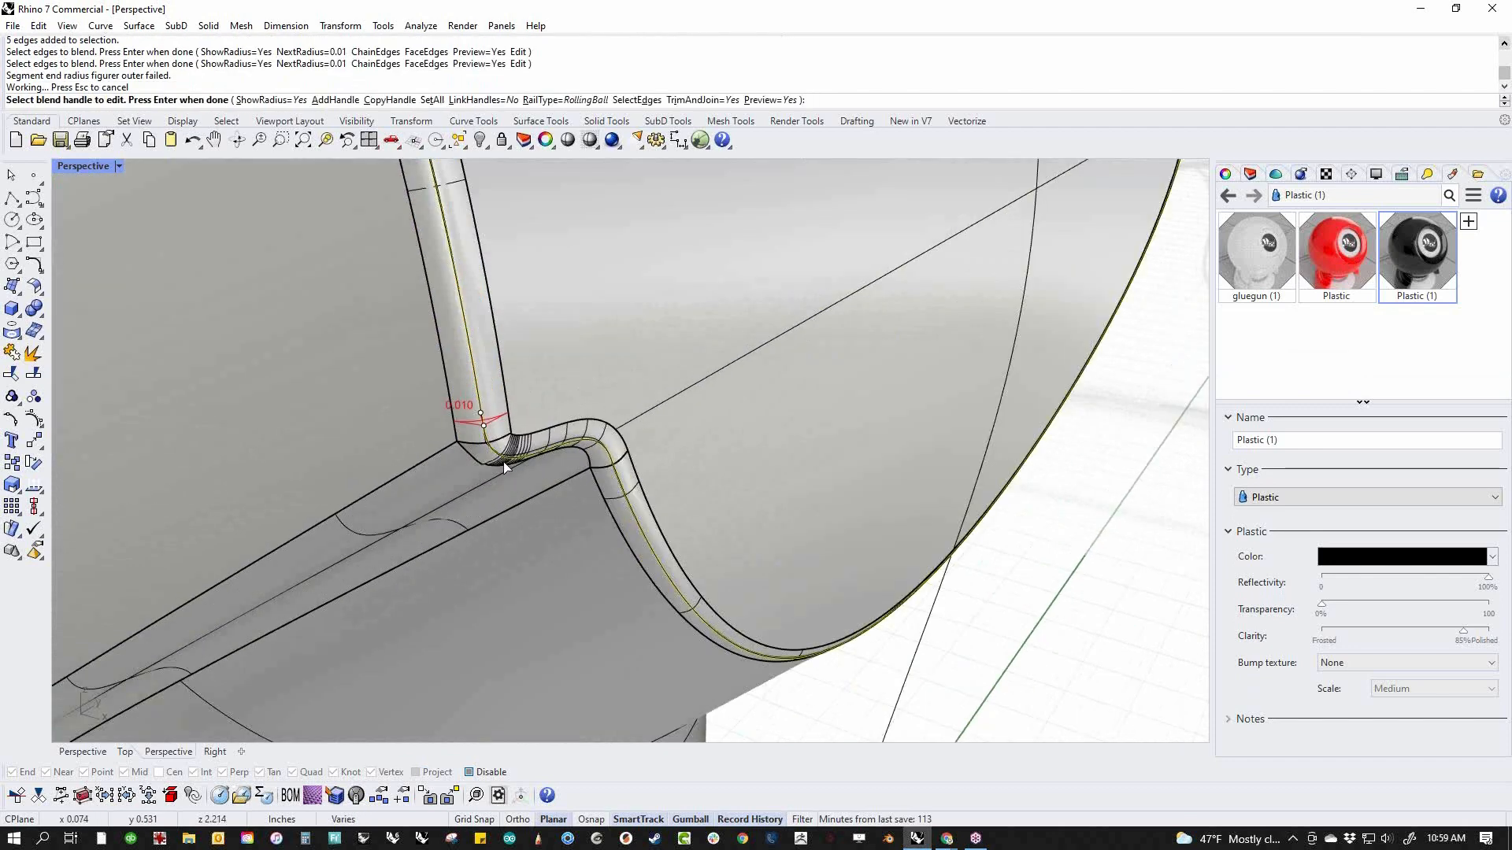
scroll(505, 470, "up", 5)
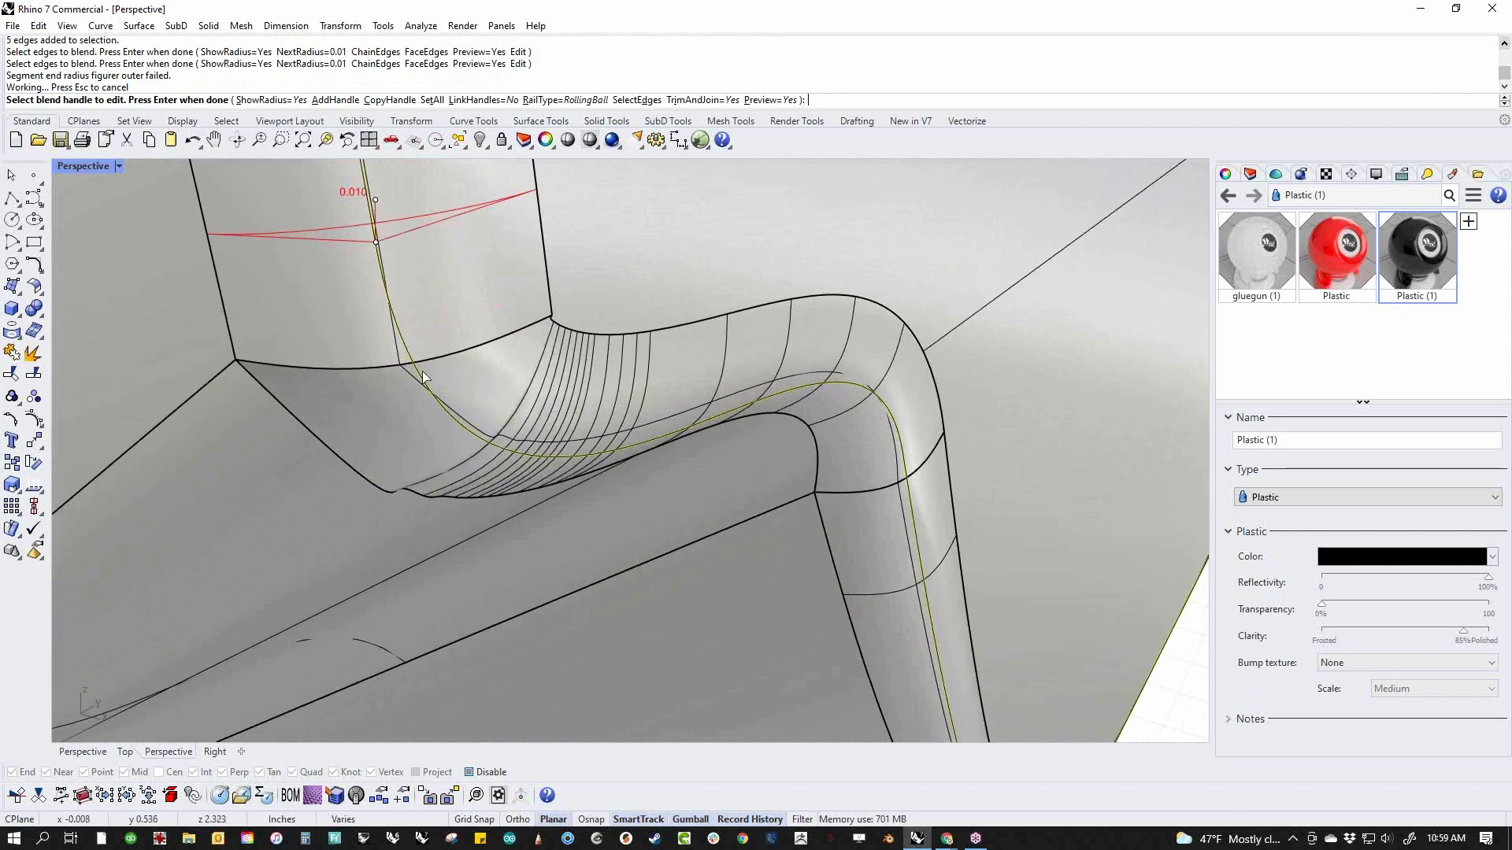
Set all handles of the rear edge blend to radius 0.008 and apply it
left_click(432, 100)
type(".00")
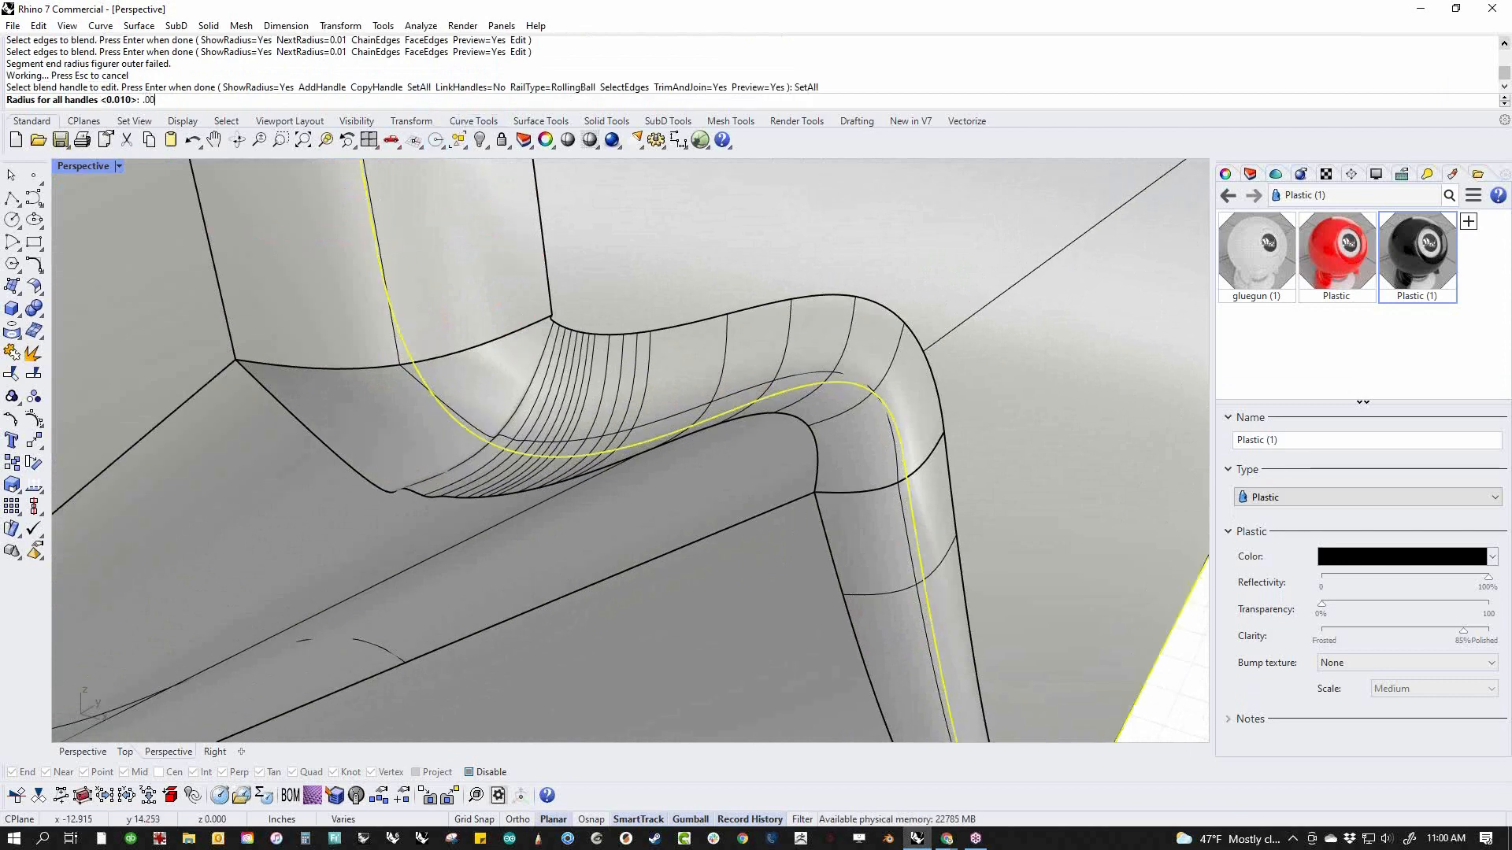
type("8")
key("Return")
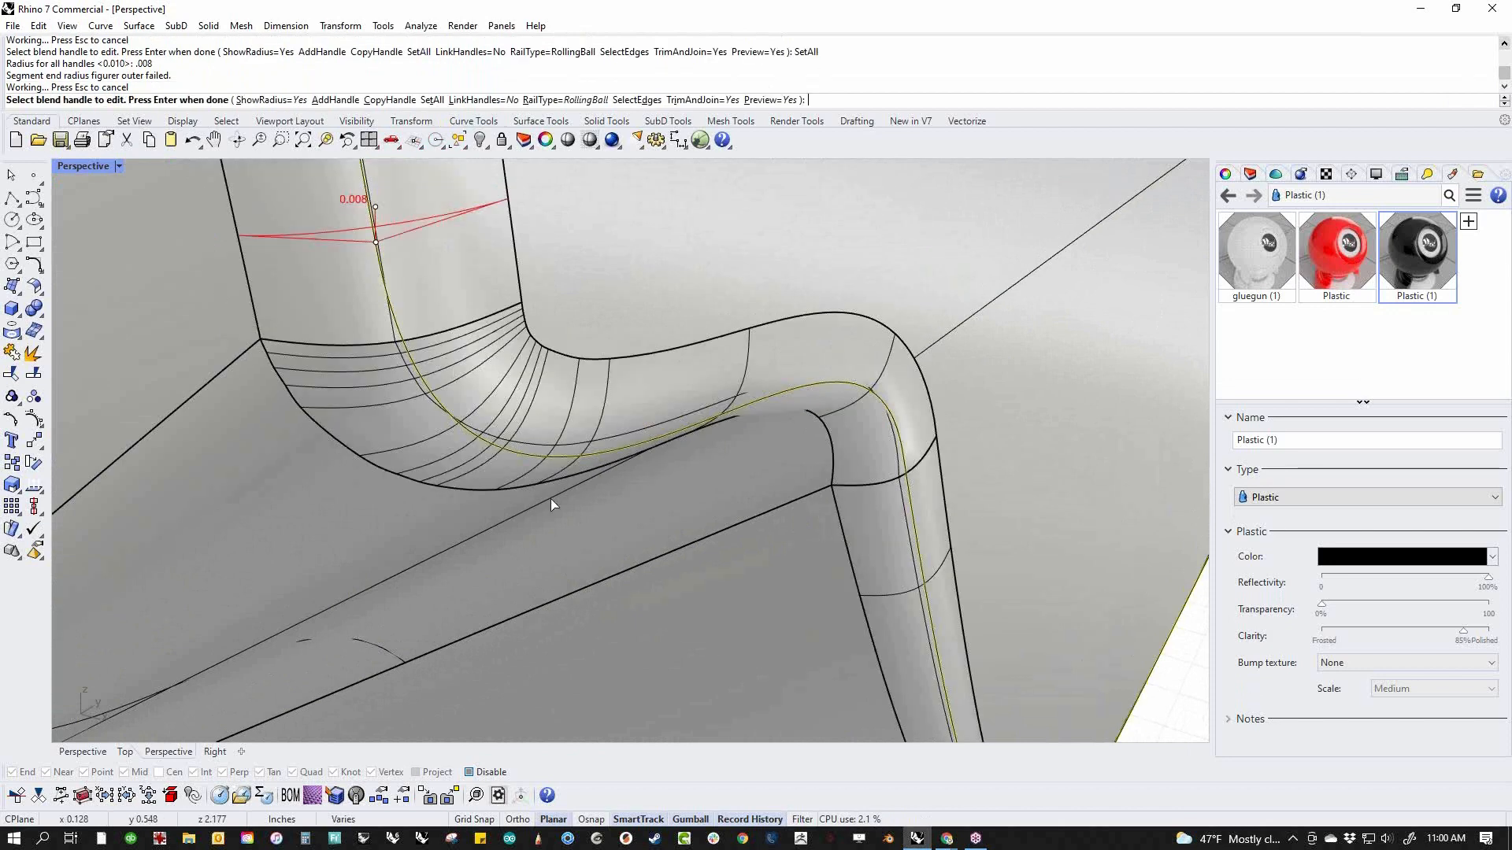
scroll(590, 466, "down", 5)
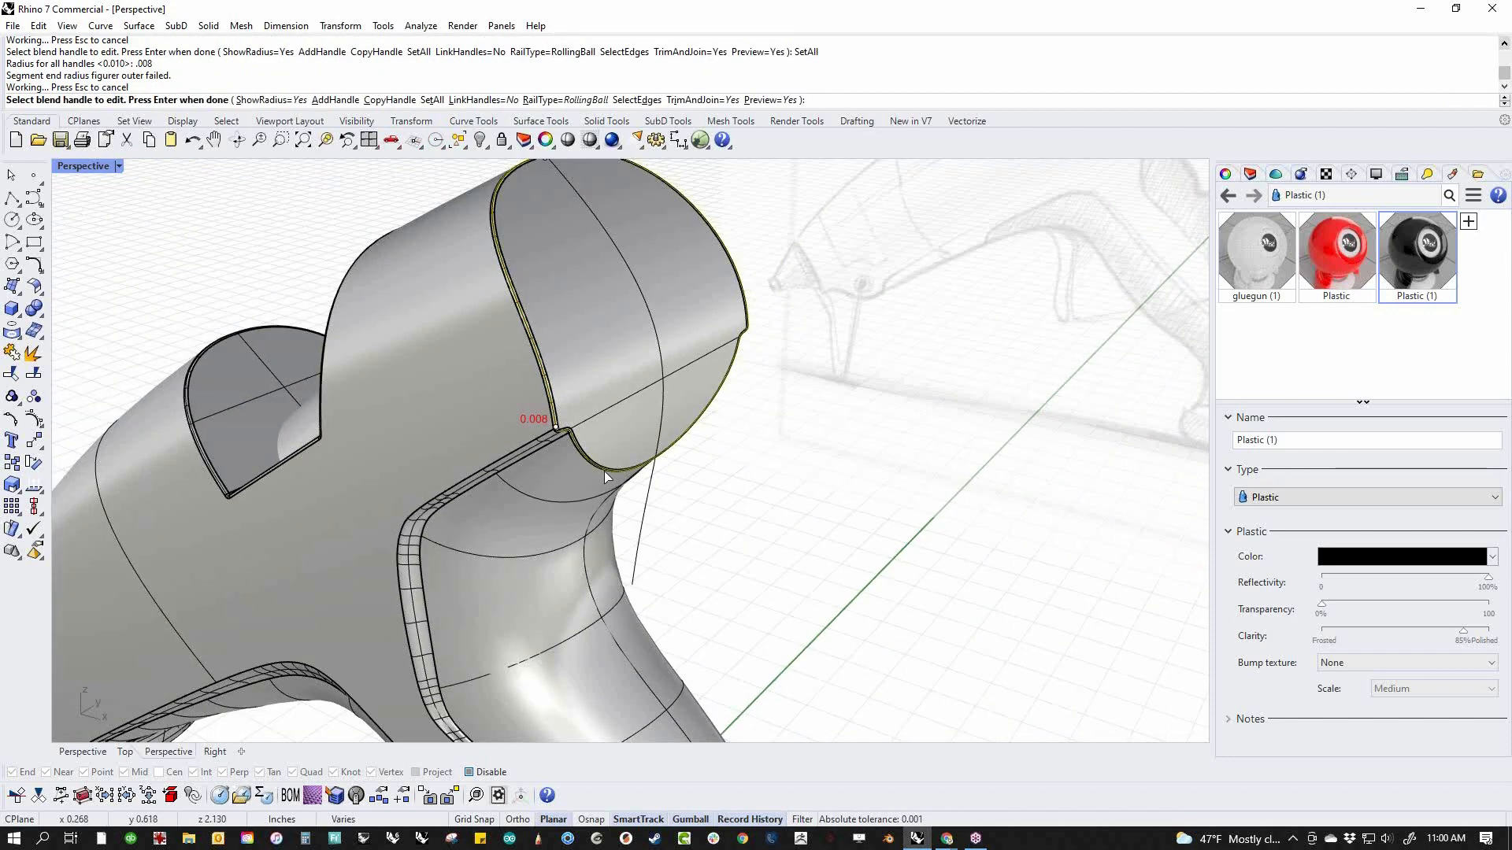
key("Return")
Examine the blended body and handle as a whole, compare them with the sketch in Front view, and return to Perspective
scroll(744, 513, "down", 6)
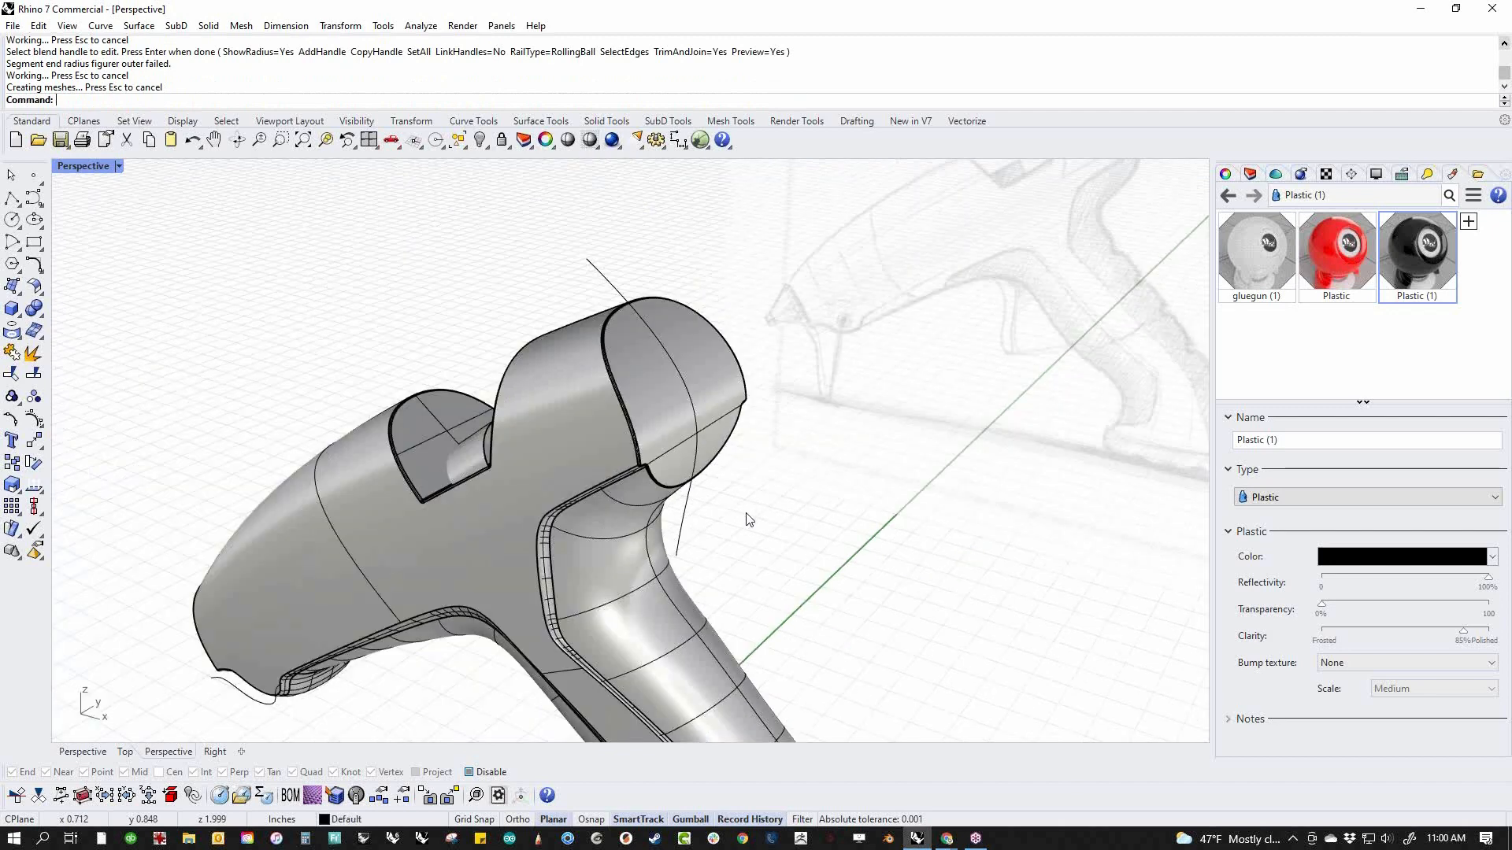
right_click_drag(800, 544, 875, 537)
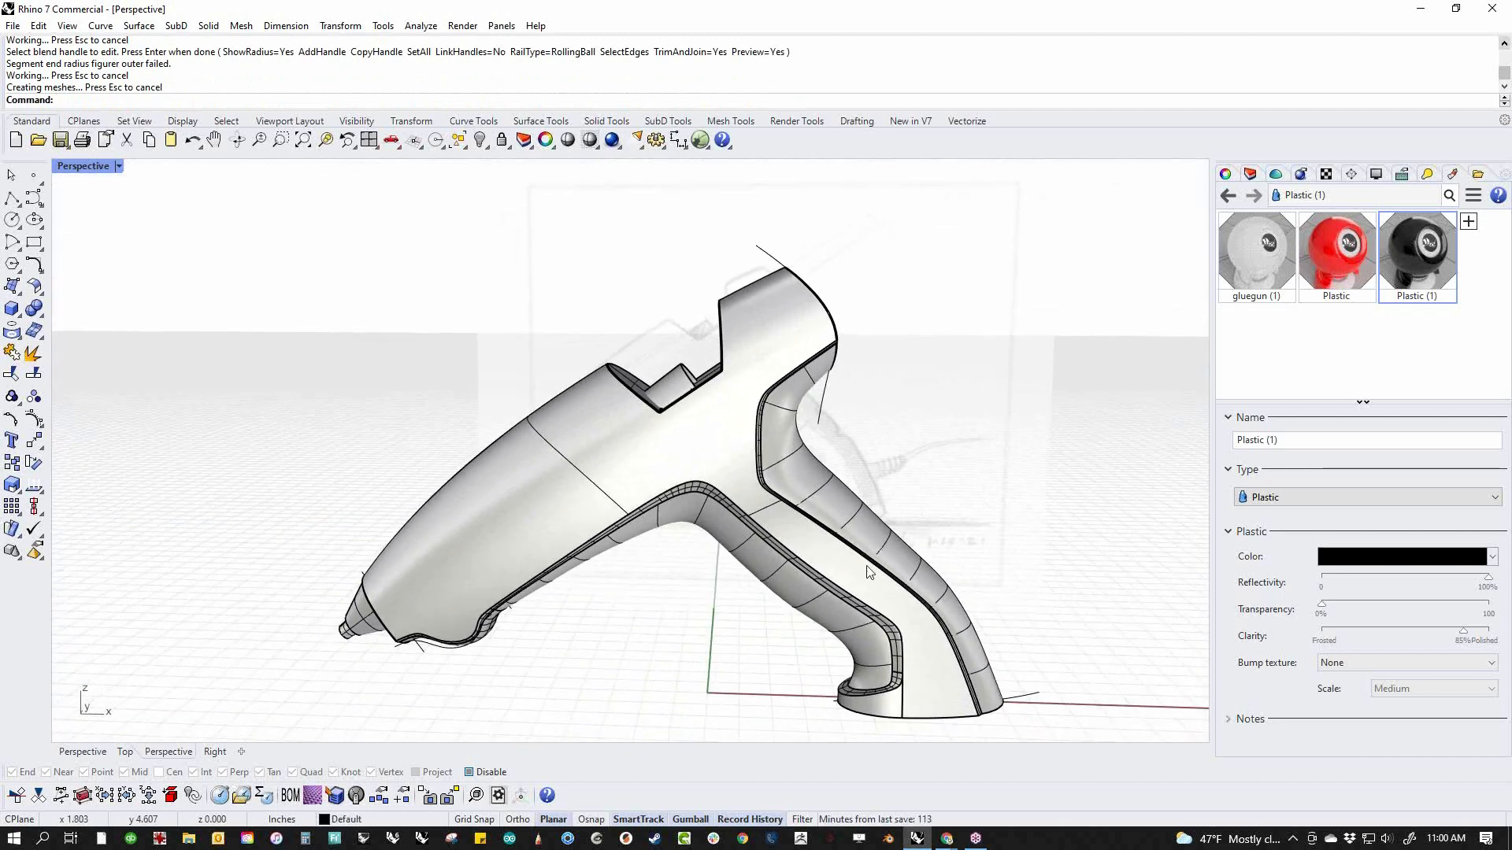
mouse_move(721, 650)
right_mouse_down()
mouse_move(651, 604)
mouse_move(711, 579)
right_mouse_up()
type("f")
key("Return")
scroll(975, 565, "up", 4)
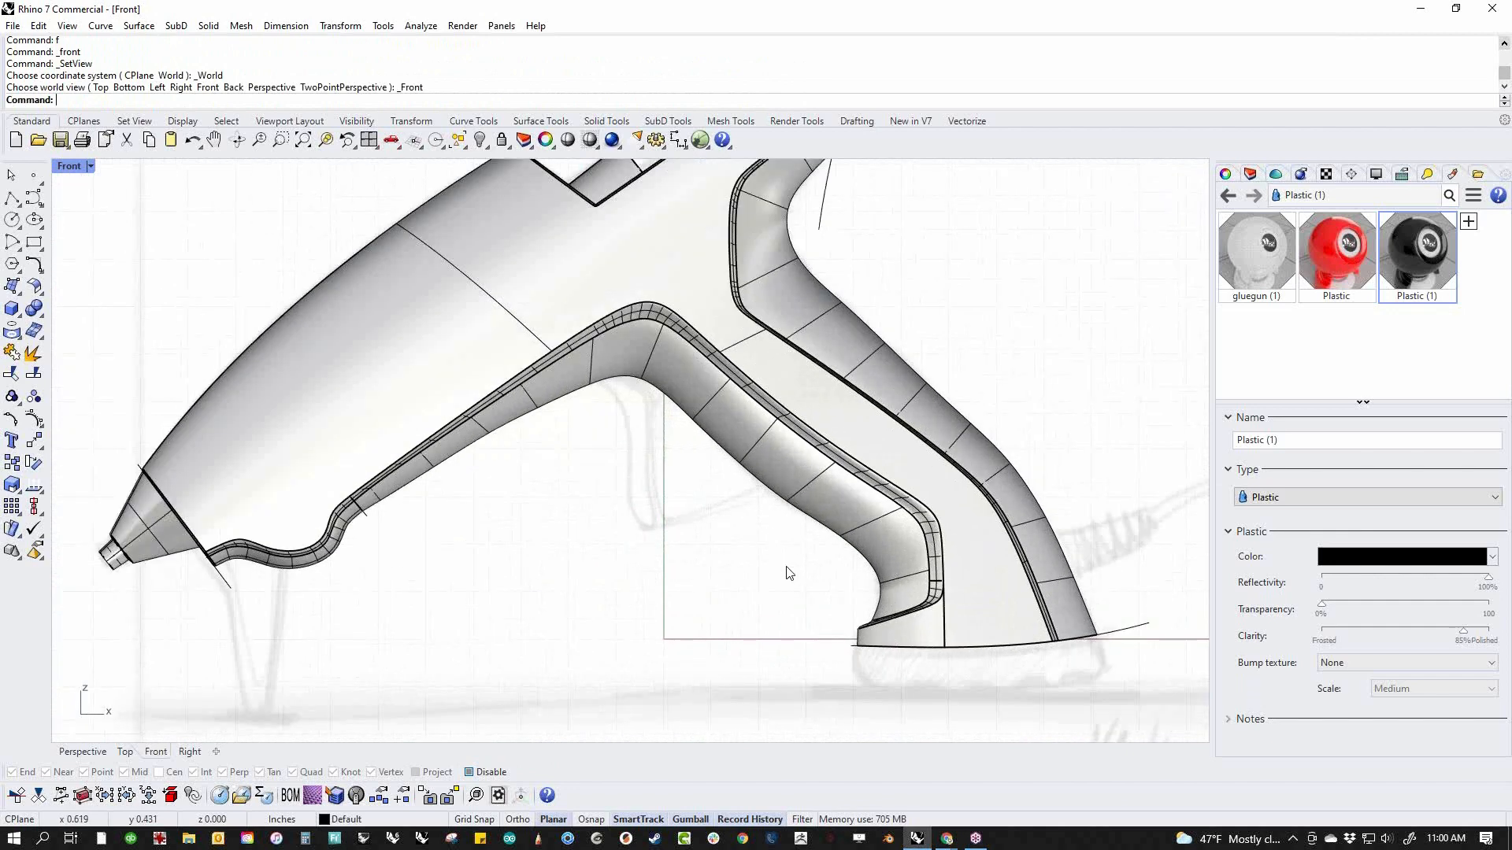
type("p")
key("Return")
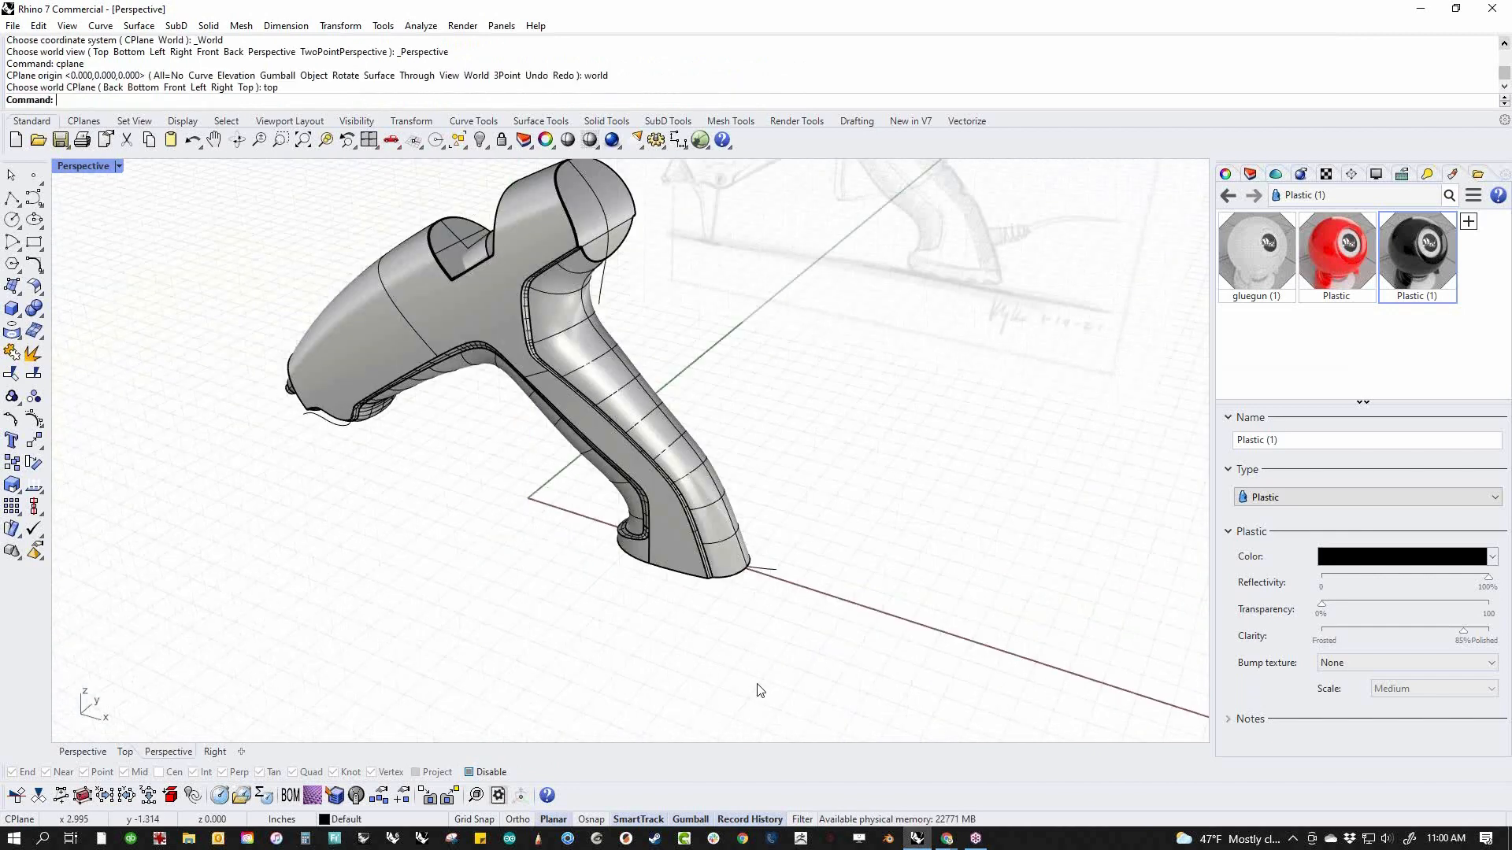
Try to extrude the handle's bottom face downward, and undo the extrusion
right_click_drag(758, 683, 725, 518)
scroll(725, 518, "up", 8)
left_click(592, 480)
left_click(548, 538)
left_click(542, 485)
left_click_drag(593, 445, 604, 513)
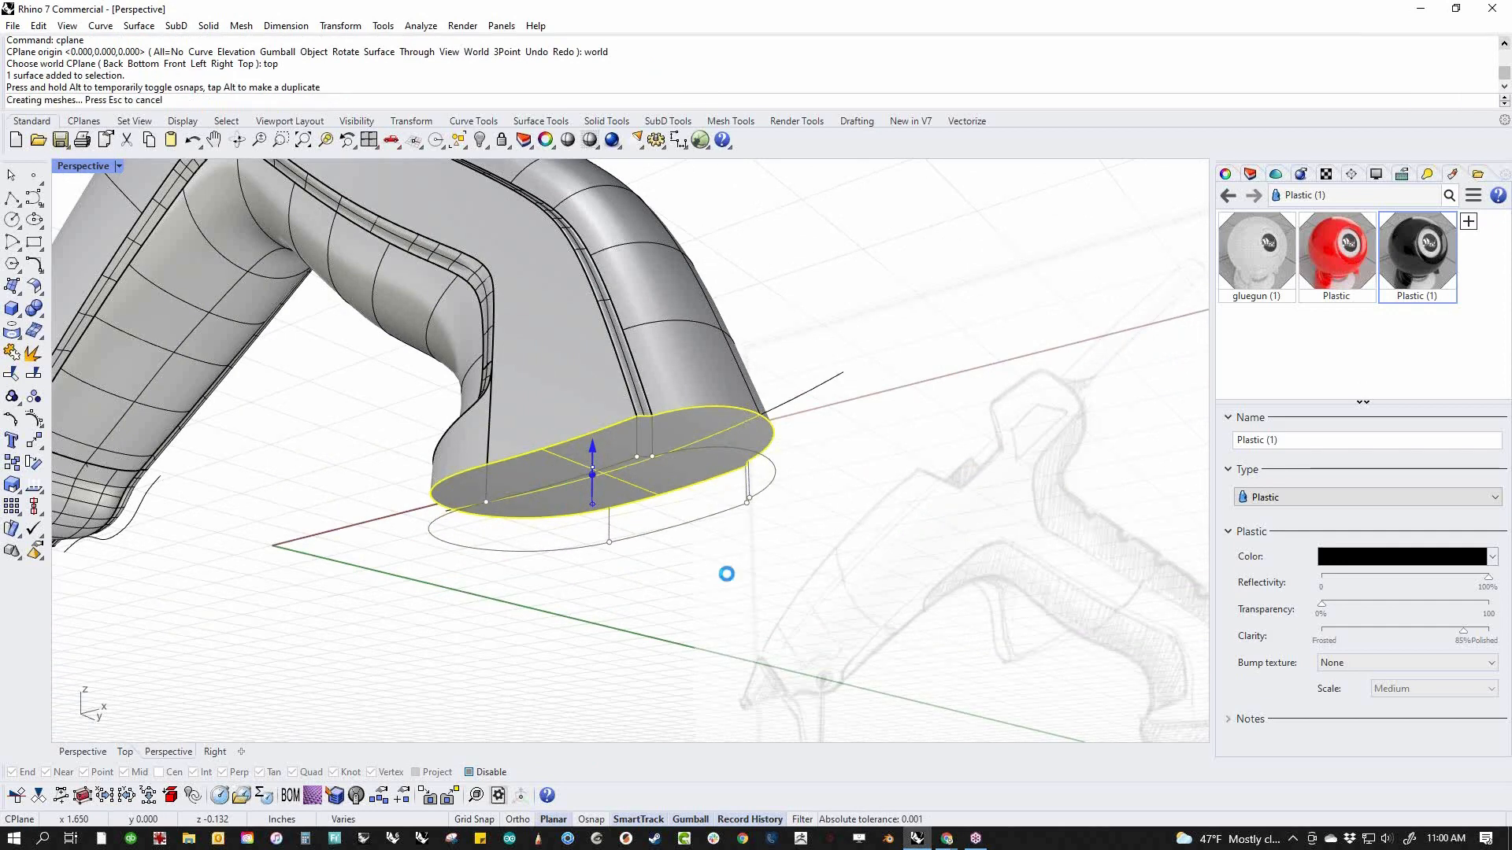
key("Escape")
right_click_drag(725, 573, 780, 626)
scroll(780, 626, "up", 3)
right_click_drag(750, 614, 576, 423)
left_click(612, 588)
key("ctrl+z")
Place a copy of the handle's bottom face straight down, leaving a gap below the handle
left_click(560, 470, "ctrl+shift")
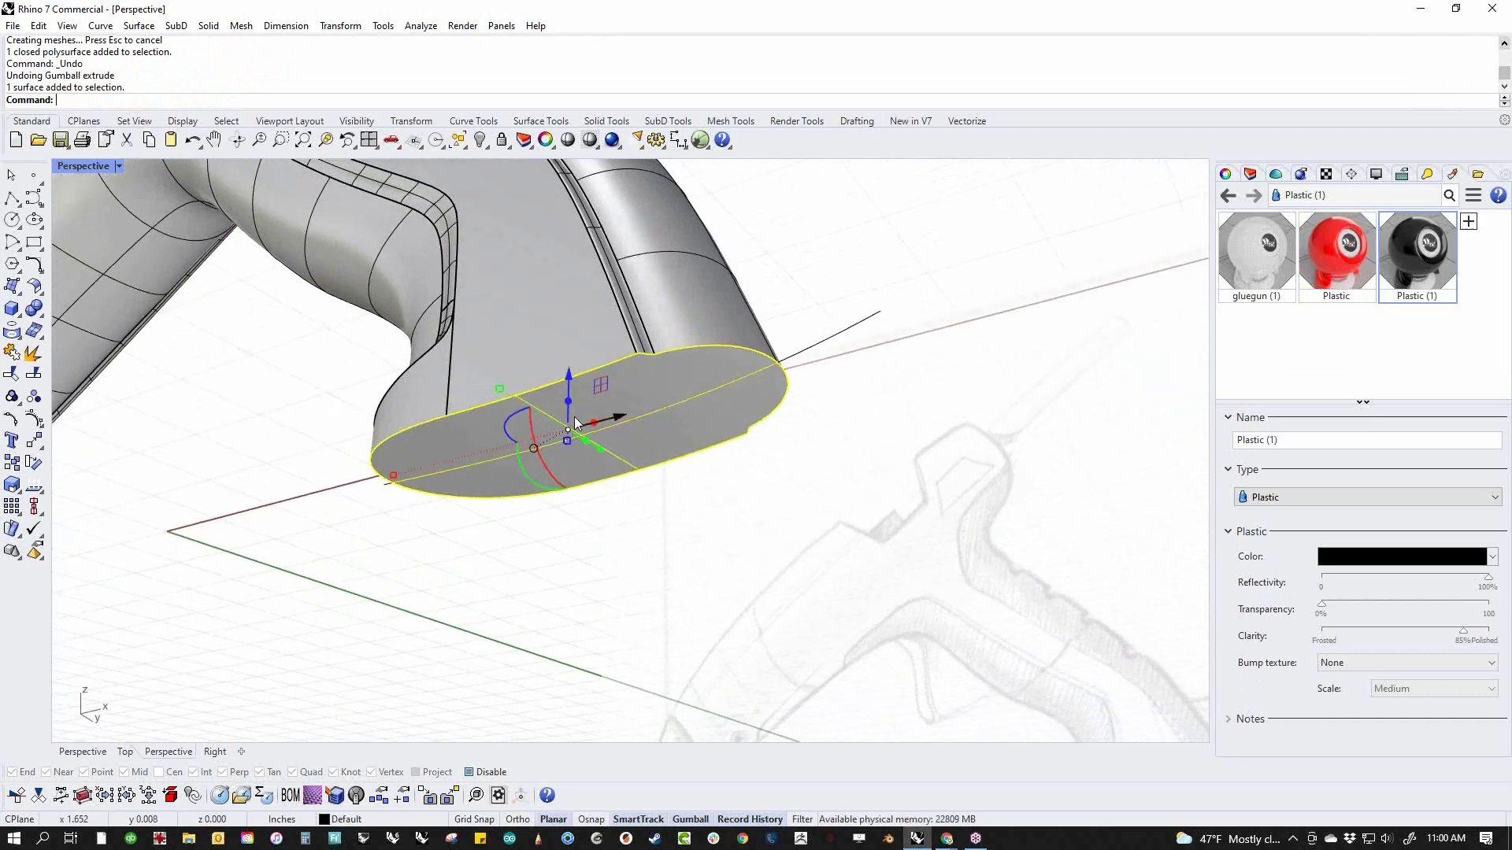
left_click_drag(570, 378, 573, 510)
key("alt")
left_click(679, 589)
right_click_drag(675, 583, 605, 606)
scroll(626, 603, "up", 4)
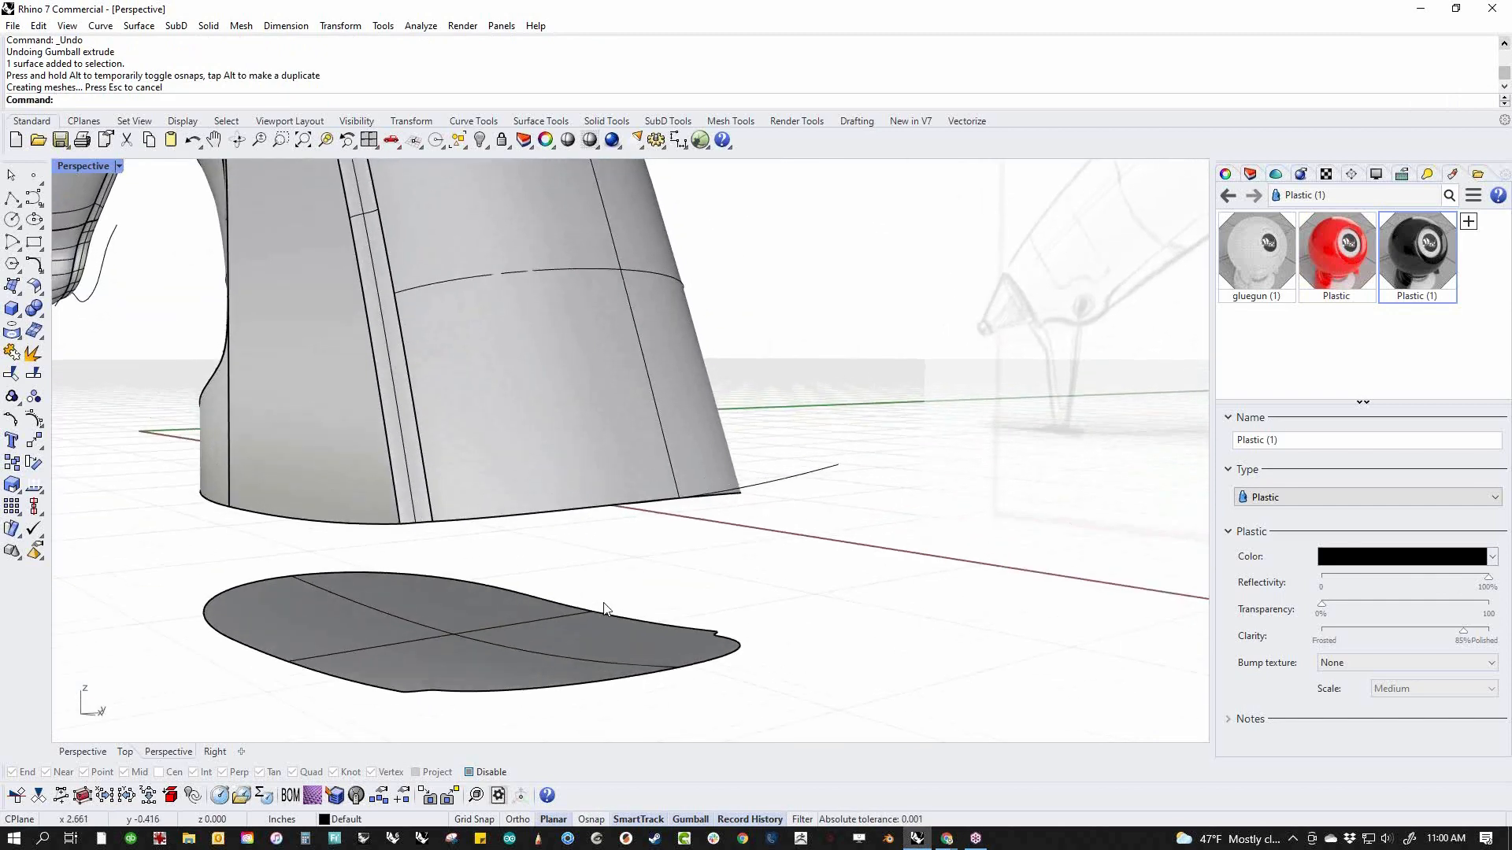
Extrude the copied face downward into a thick base block below the handle
middle_click(605, 611)
right_click_drag(204, 623, 523, 591)
left_click(518, 587)
left_click(501, 653)
left_click(548, 565)
left_click_drag(578, 524, 566, 636)
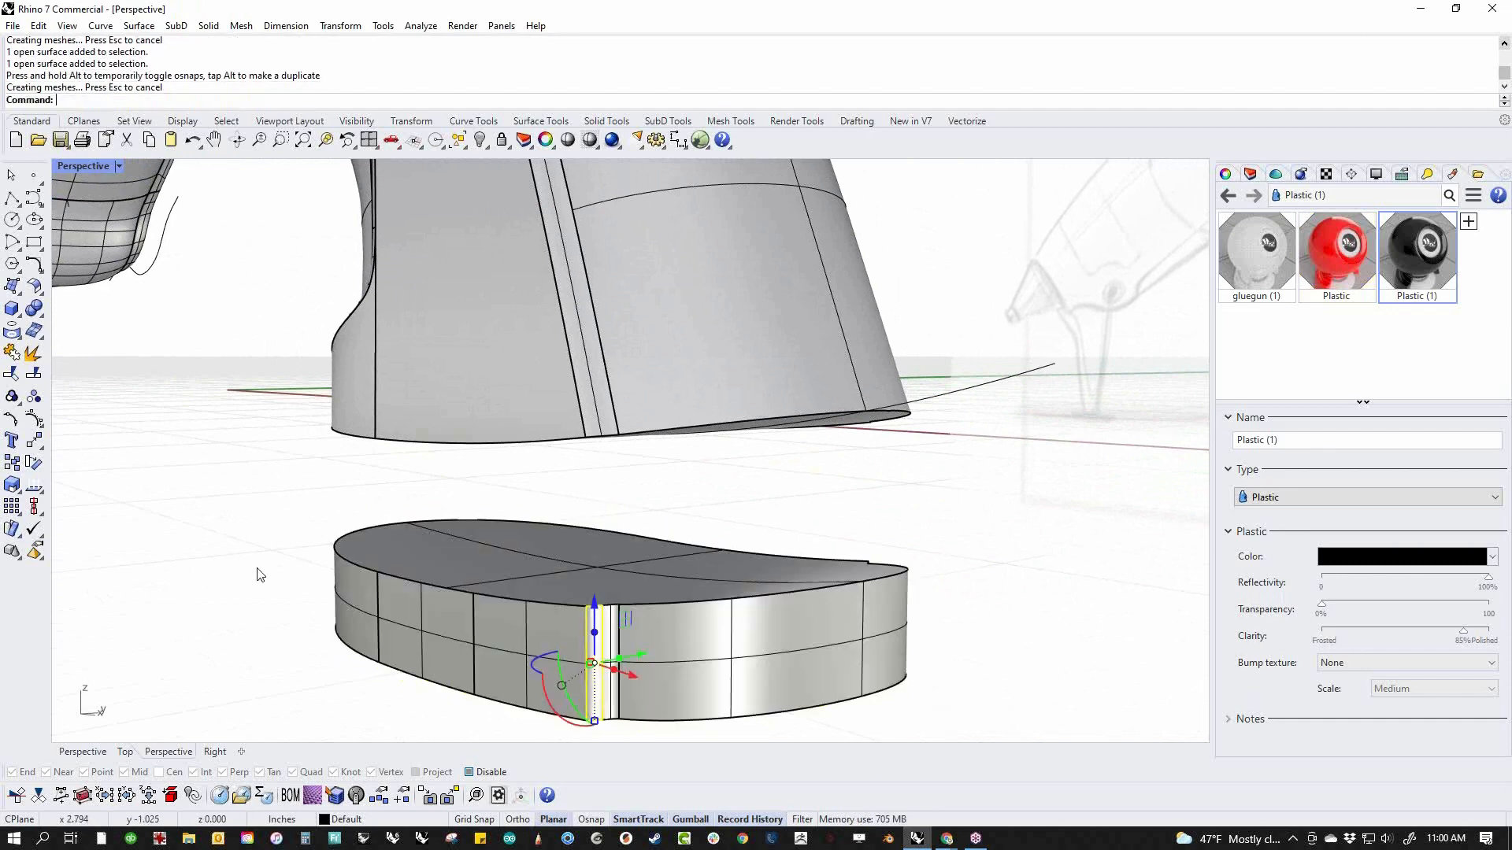
Extract the top surface of the base block and hide it
left_click(422, 548)
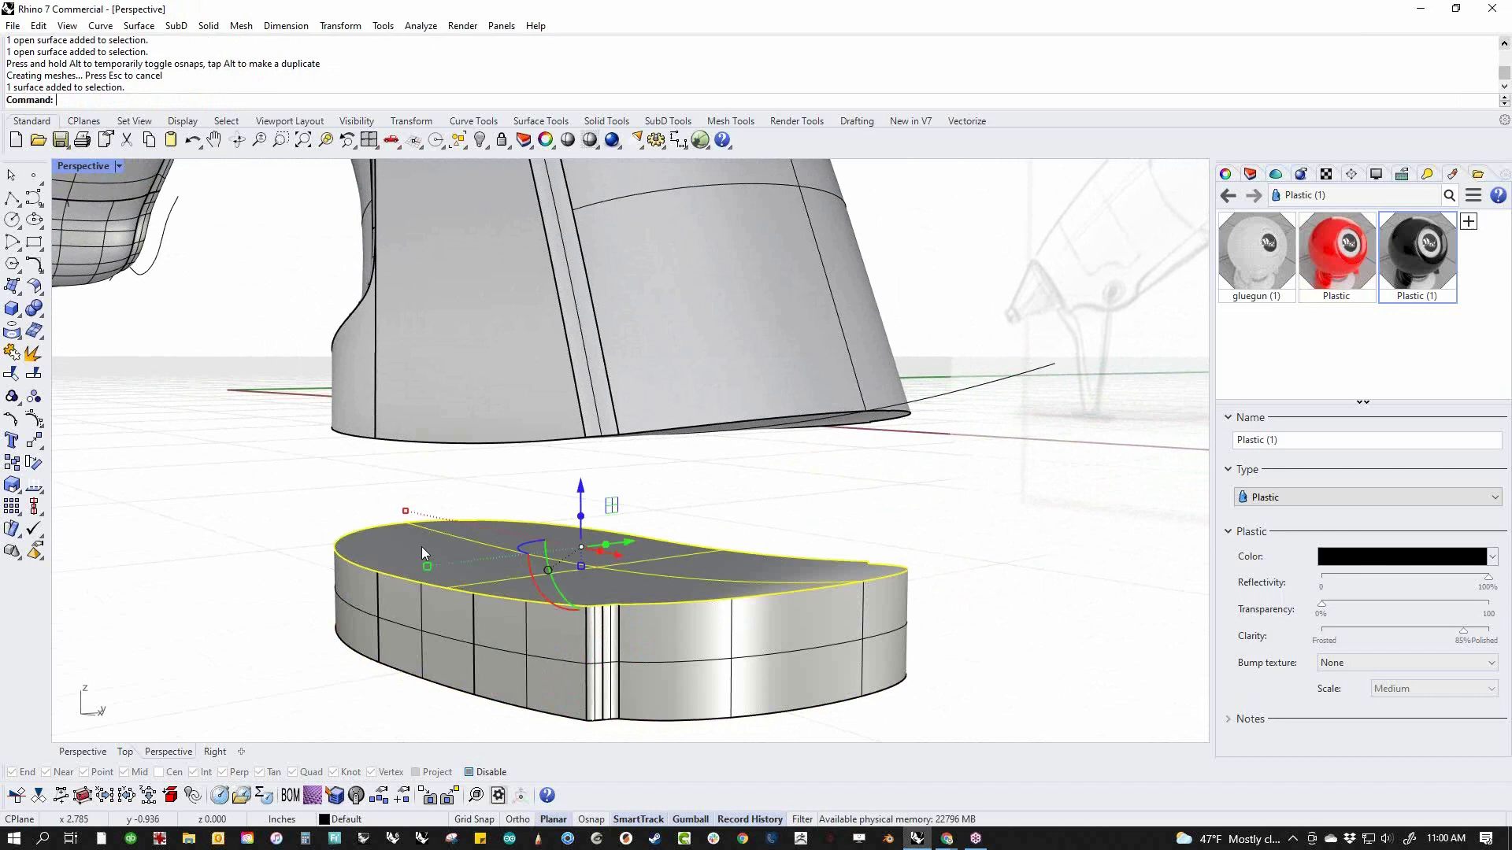
left_click(273, 533)
middle_click(278, 537)
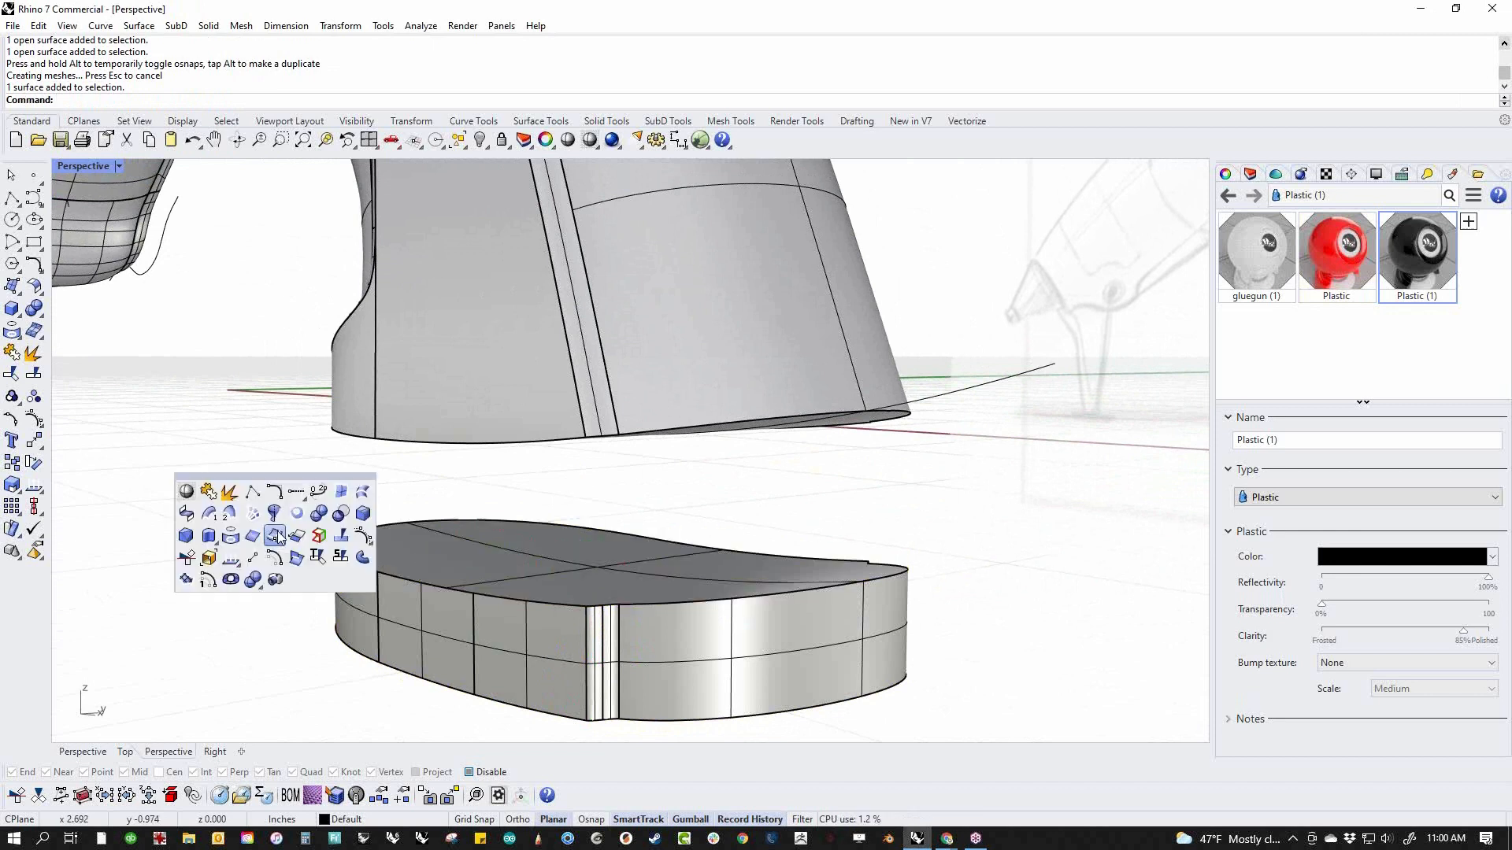
left_click(231, 501)
left_click(523, 566)
key("Return")
type("h")
key("Return")
Delete the face closing the bottom of the handle
scroll(770, 619, "down", 3)
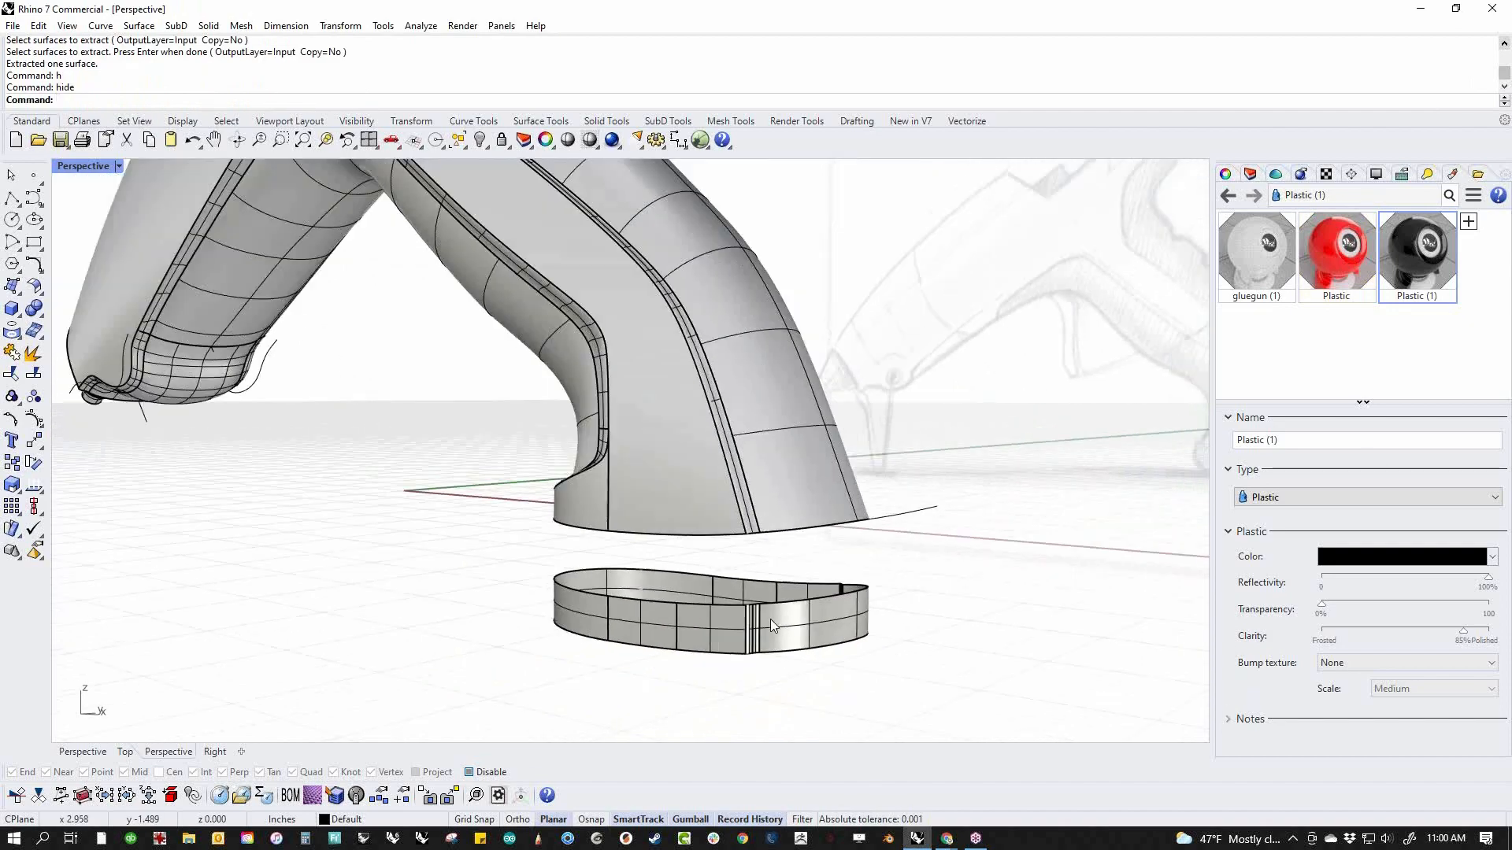
scroll(770, 619, "down", 3)
right_click_drag(770, 619, 585, 319)
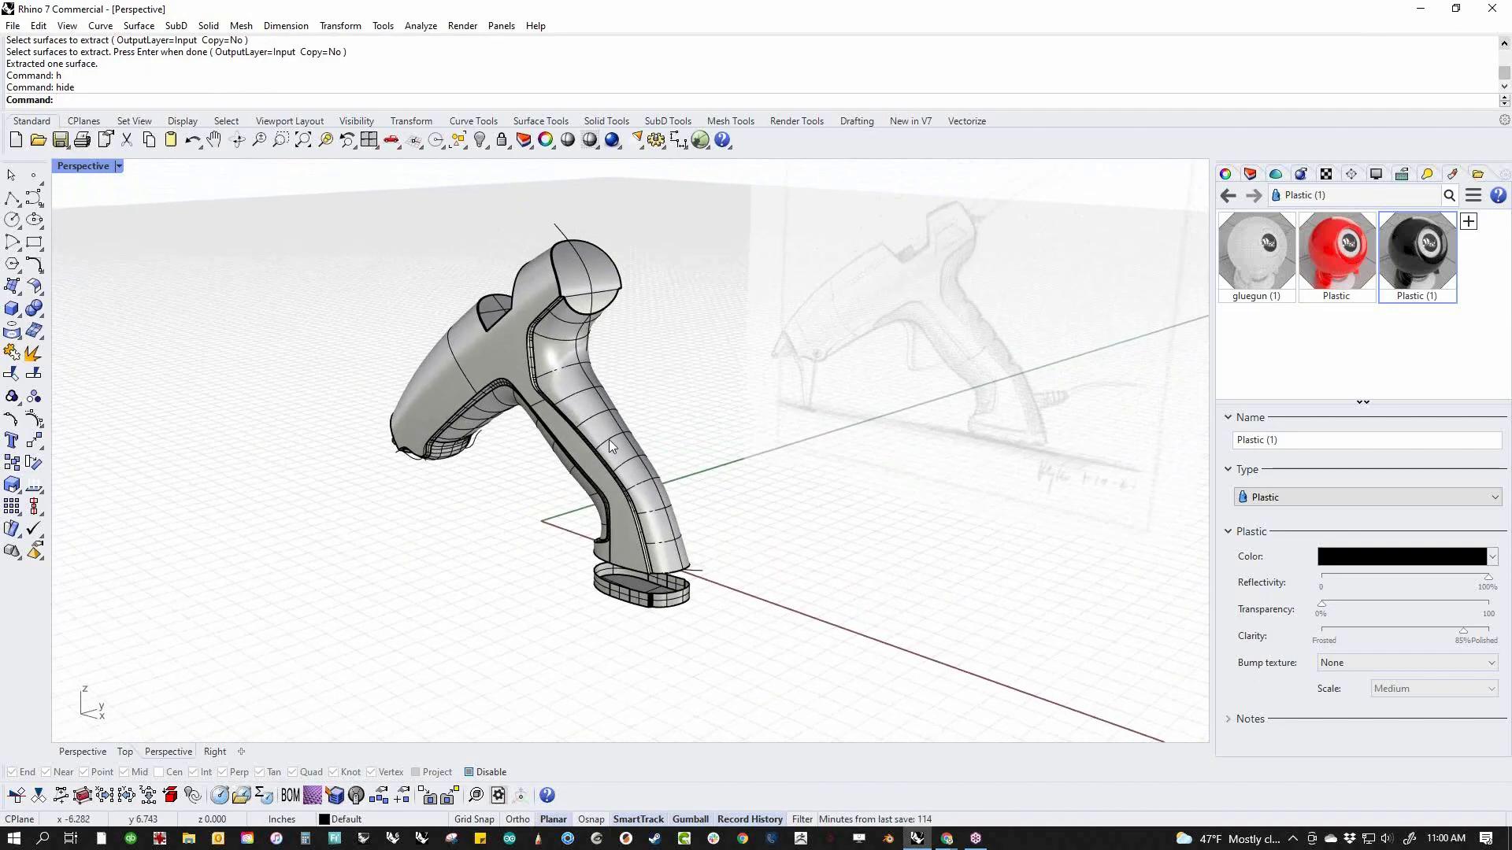
scroll(638, 596, "up", 8)
right_click_drag(628, 597, 641, 560)
scroll(642, 559, "up", 6)
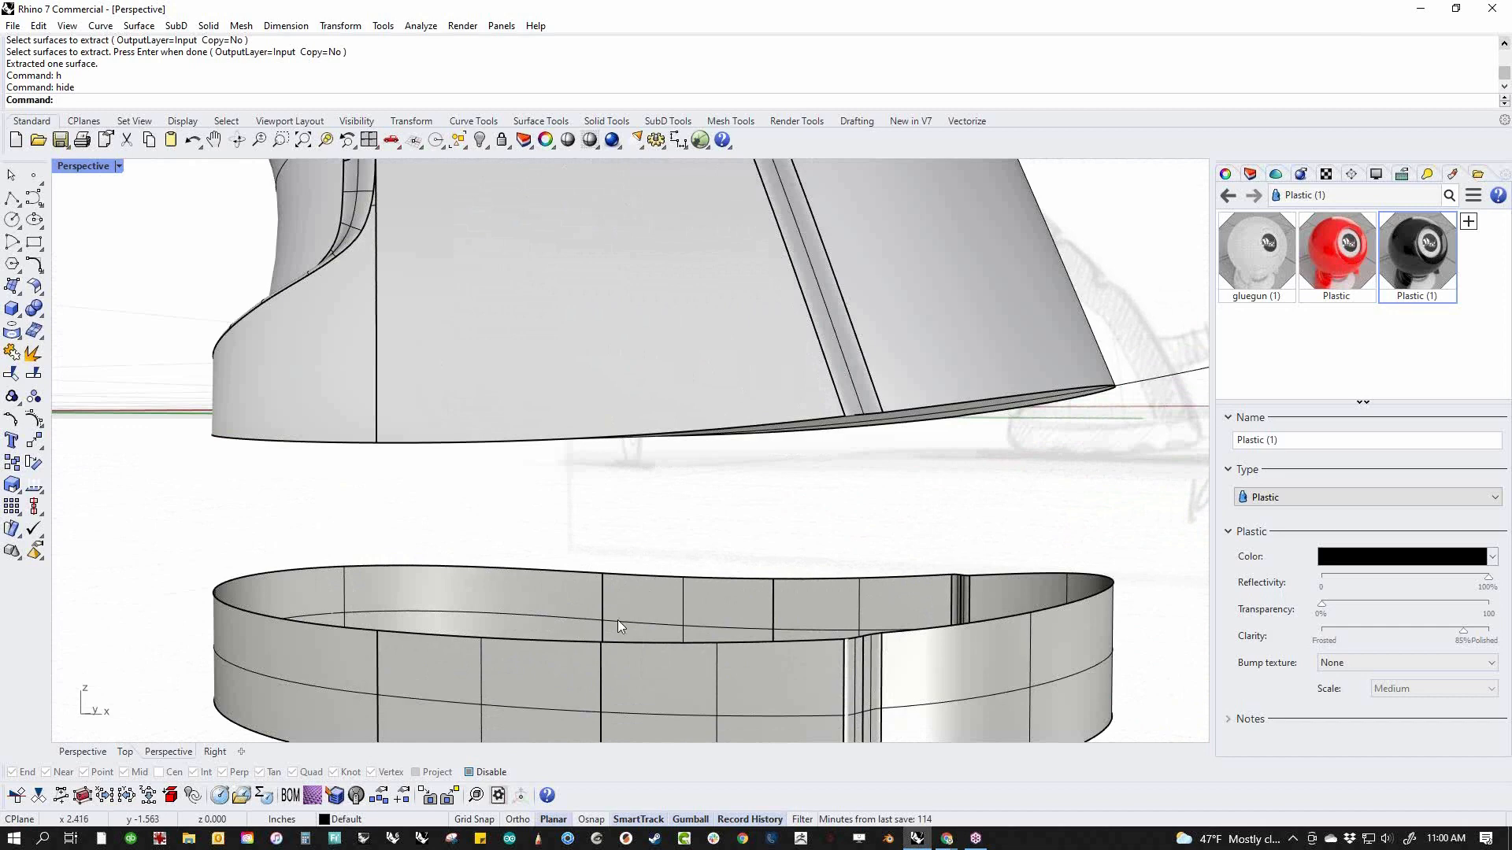
left_click(550, 679)
left_click(508, 516)
right_click_drag(508, 516, 645, 477)
left_click(638, 411)
key("Delete")
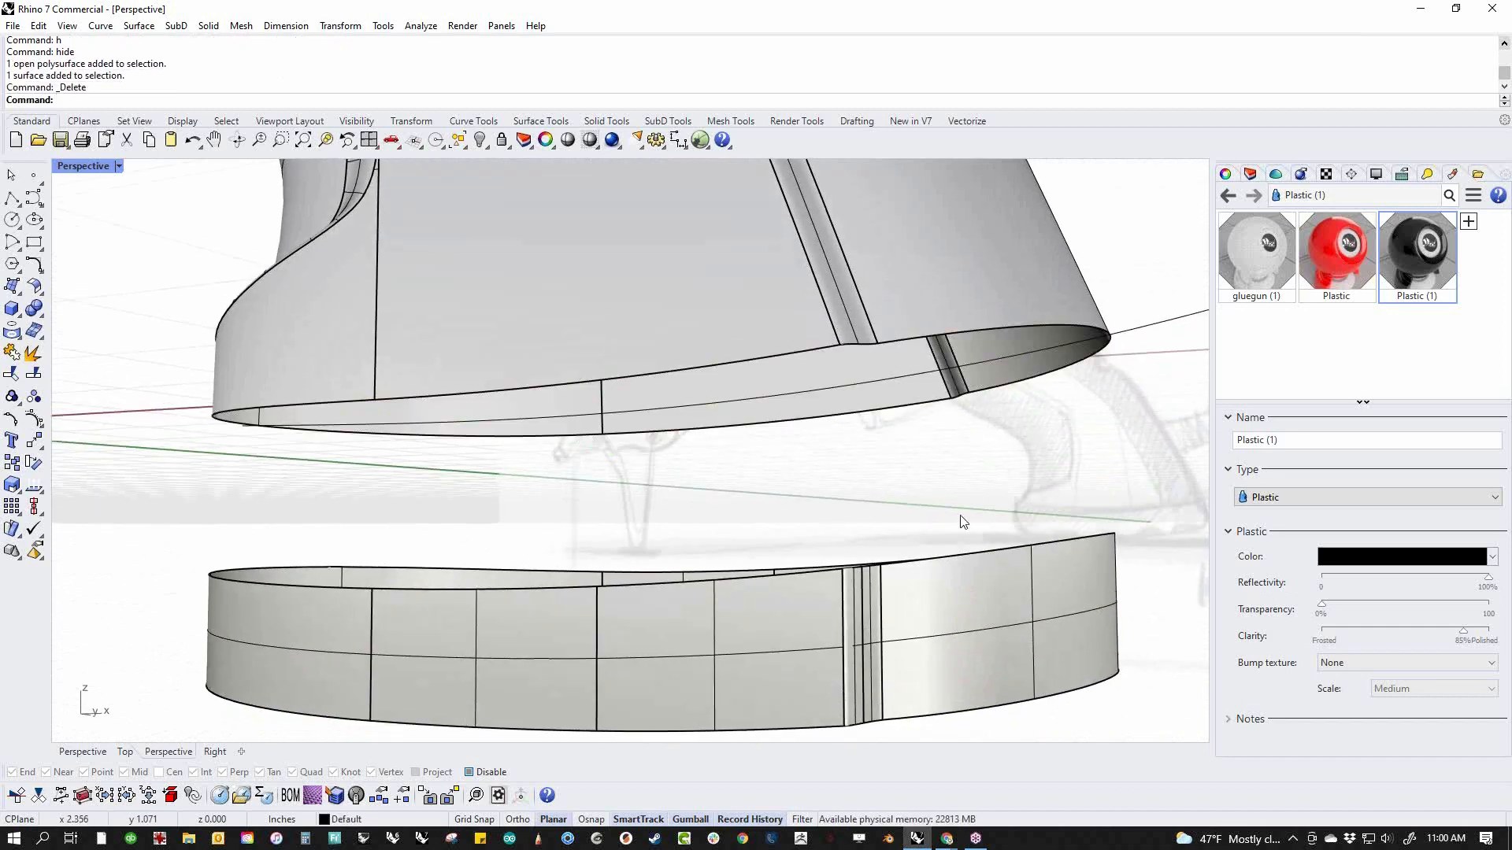
Start a surface blend between the handle's full bottom edge chain and the base block's top edge chain
right_click_drag(962, 522, 826, 499)
middle_click(825, 495)
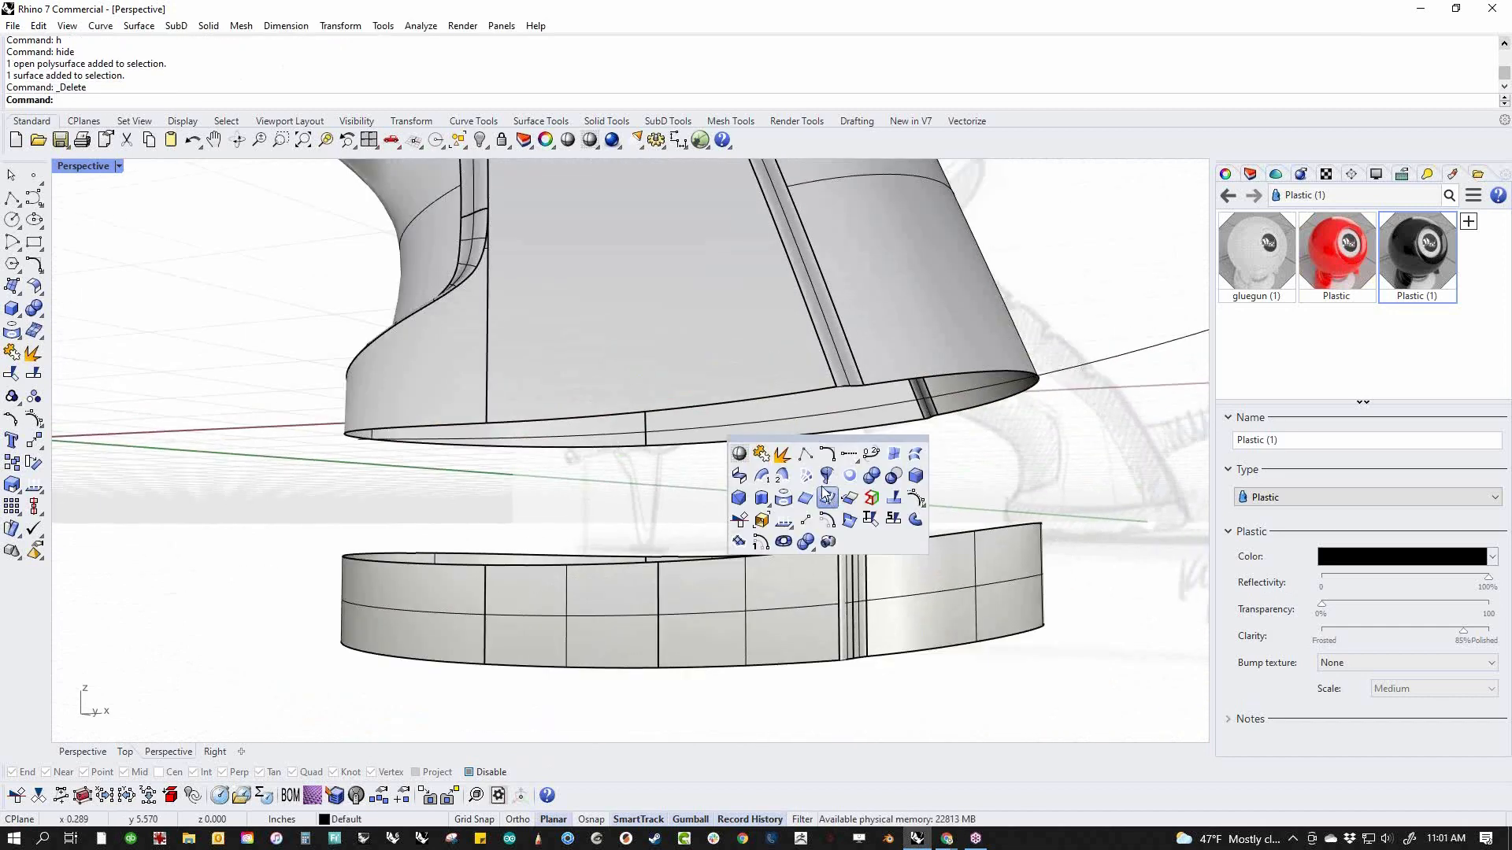
left_click(735, 475)
right_click_drag(735, 476, 548, 462)
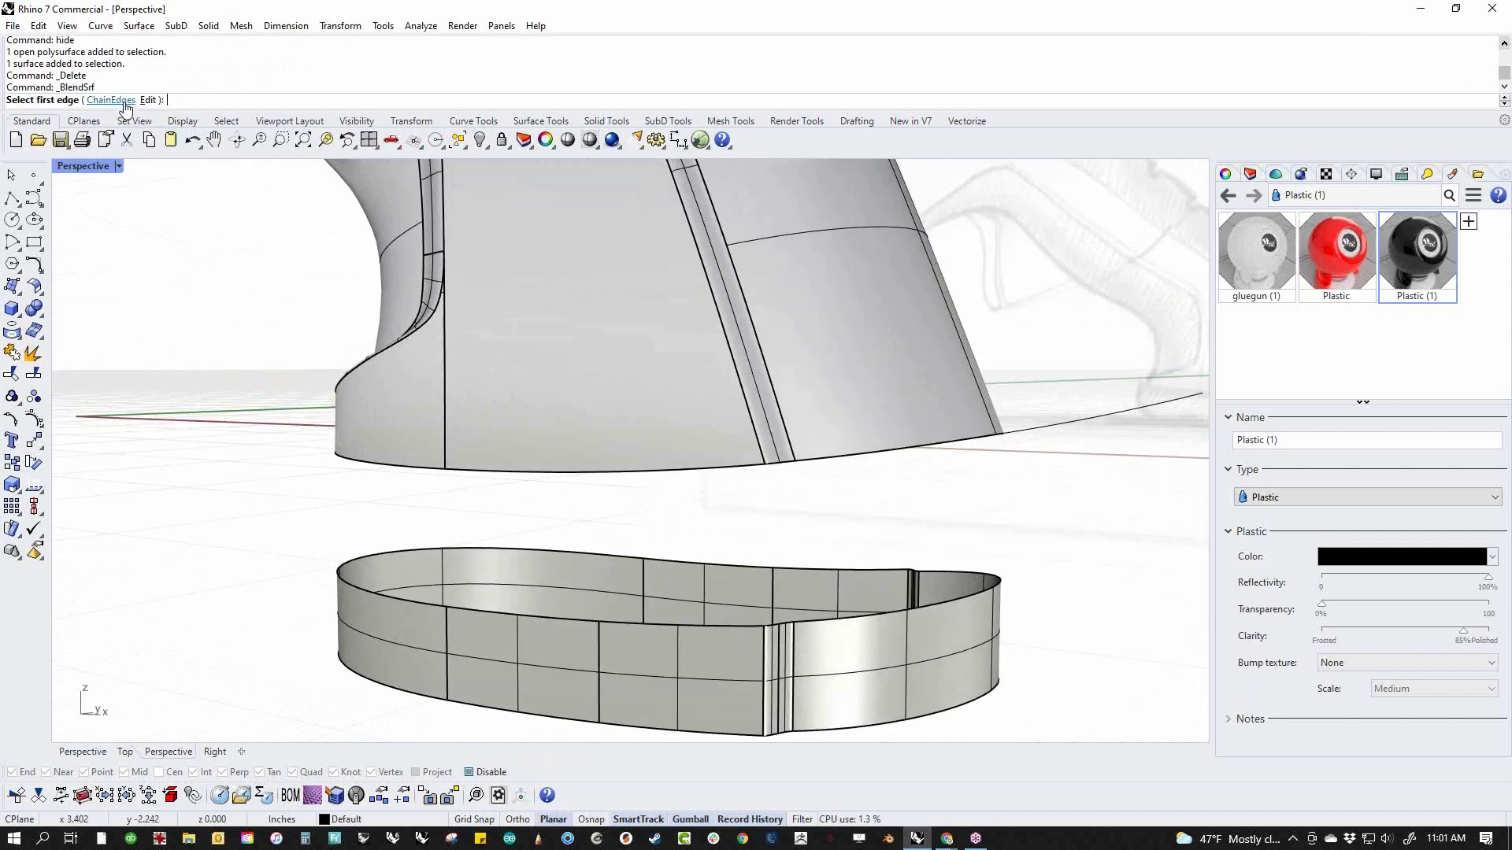
left_click(122, 105)
left_click(548, 473)
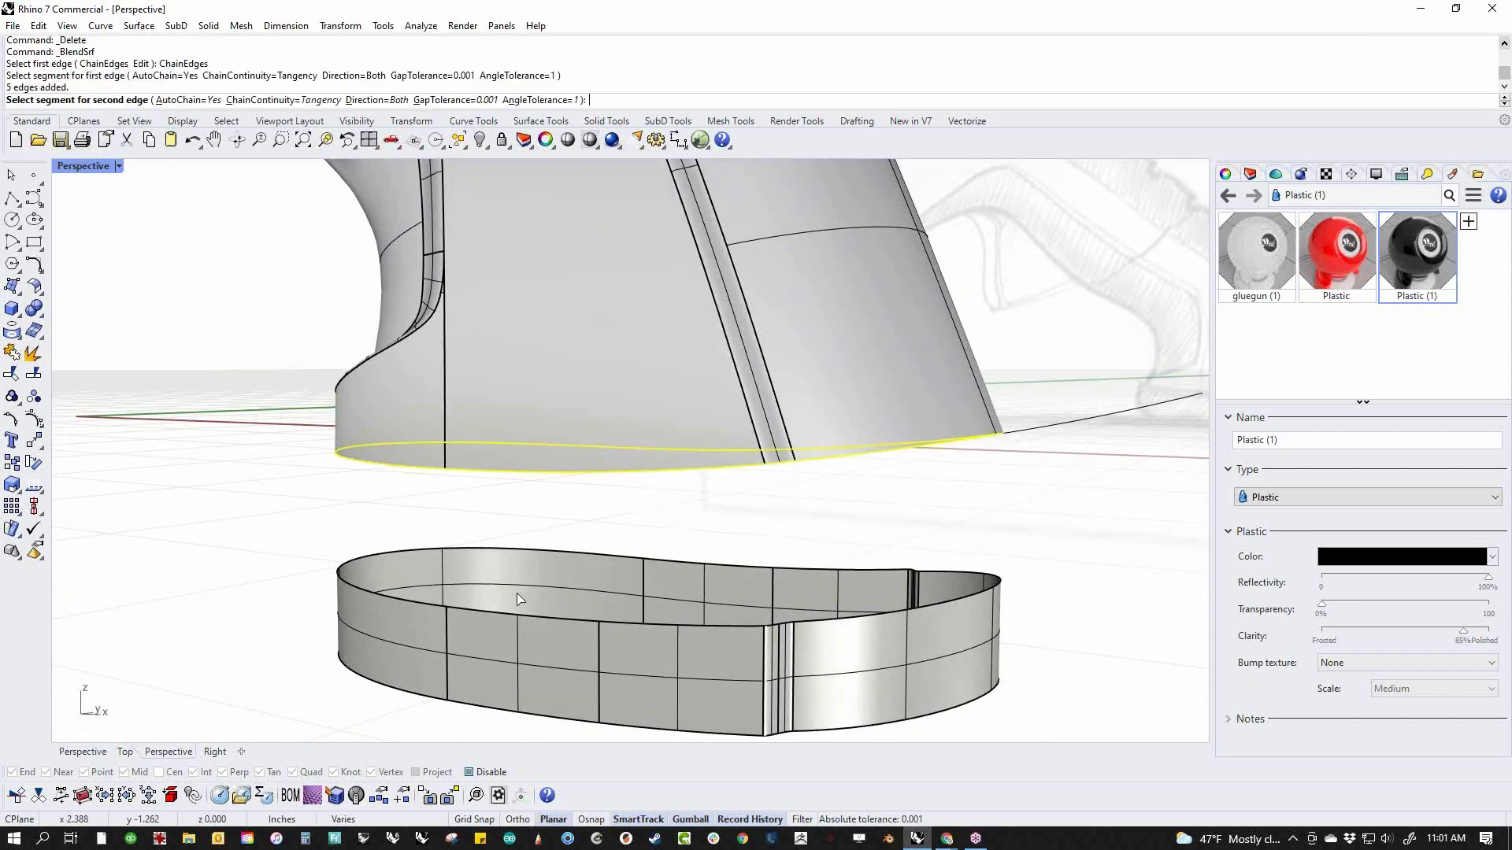
left_click(516, 614)
right_click(532, 592)
Add a blend shape between the two edges at the middle of the handle's rounded back, and accept the tangent blend
right_click_drag(726, 580, 541, 550)
scroll(683, 523, "up", 6)
right_click_drag(683, 522, 633, 557)
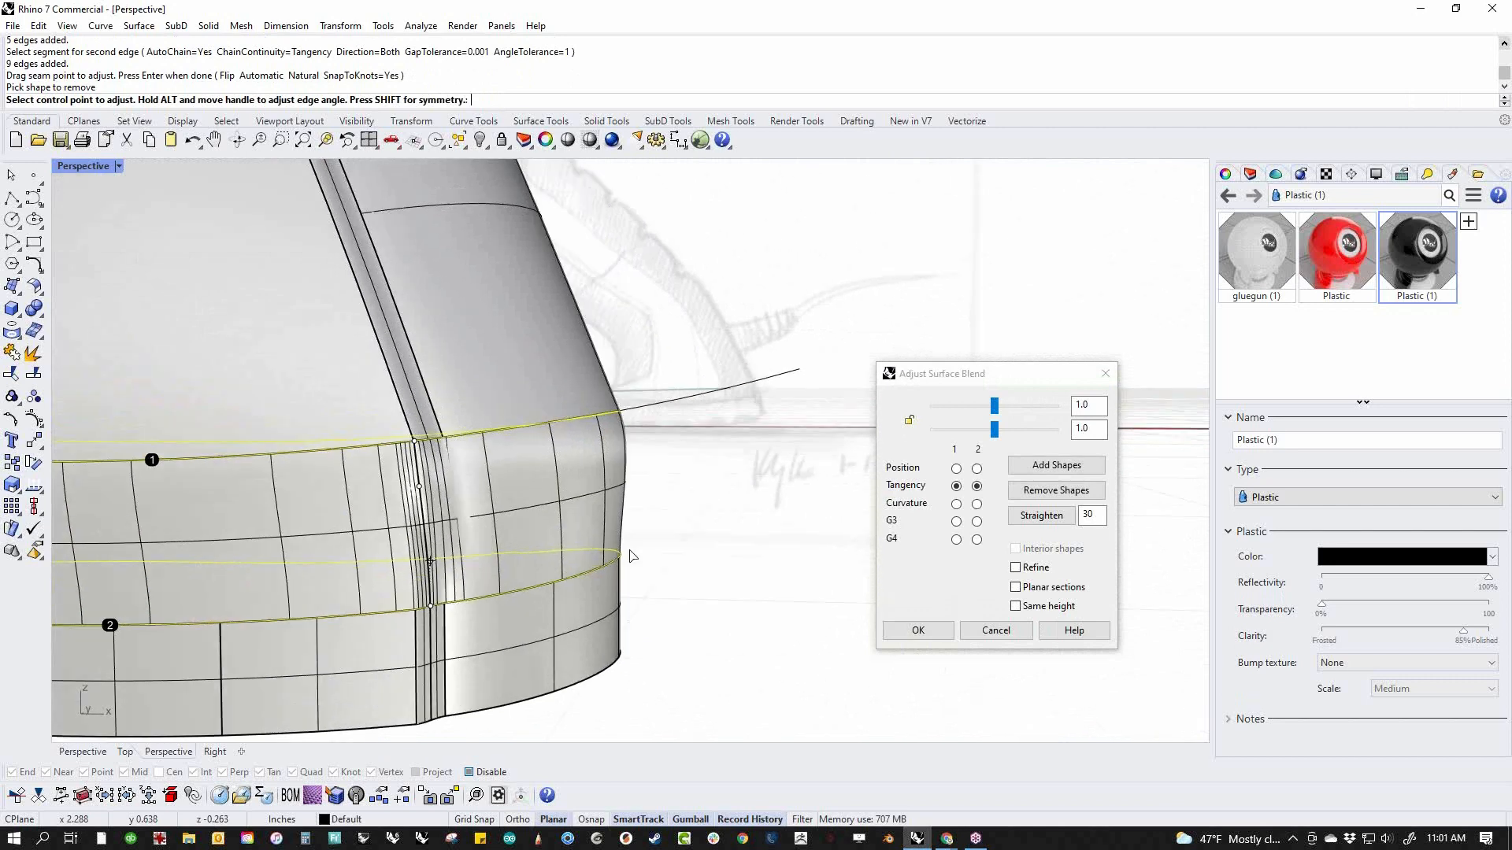
scroll(508, 555, "down", 5)
right_click_drag(522, 521, 452, 523)
scroll(452, 523, "up", 6)
right_click_drag(573, 536, 500, 544)
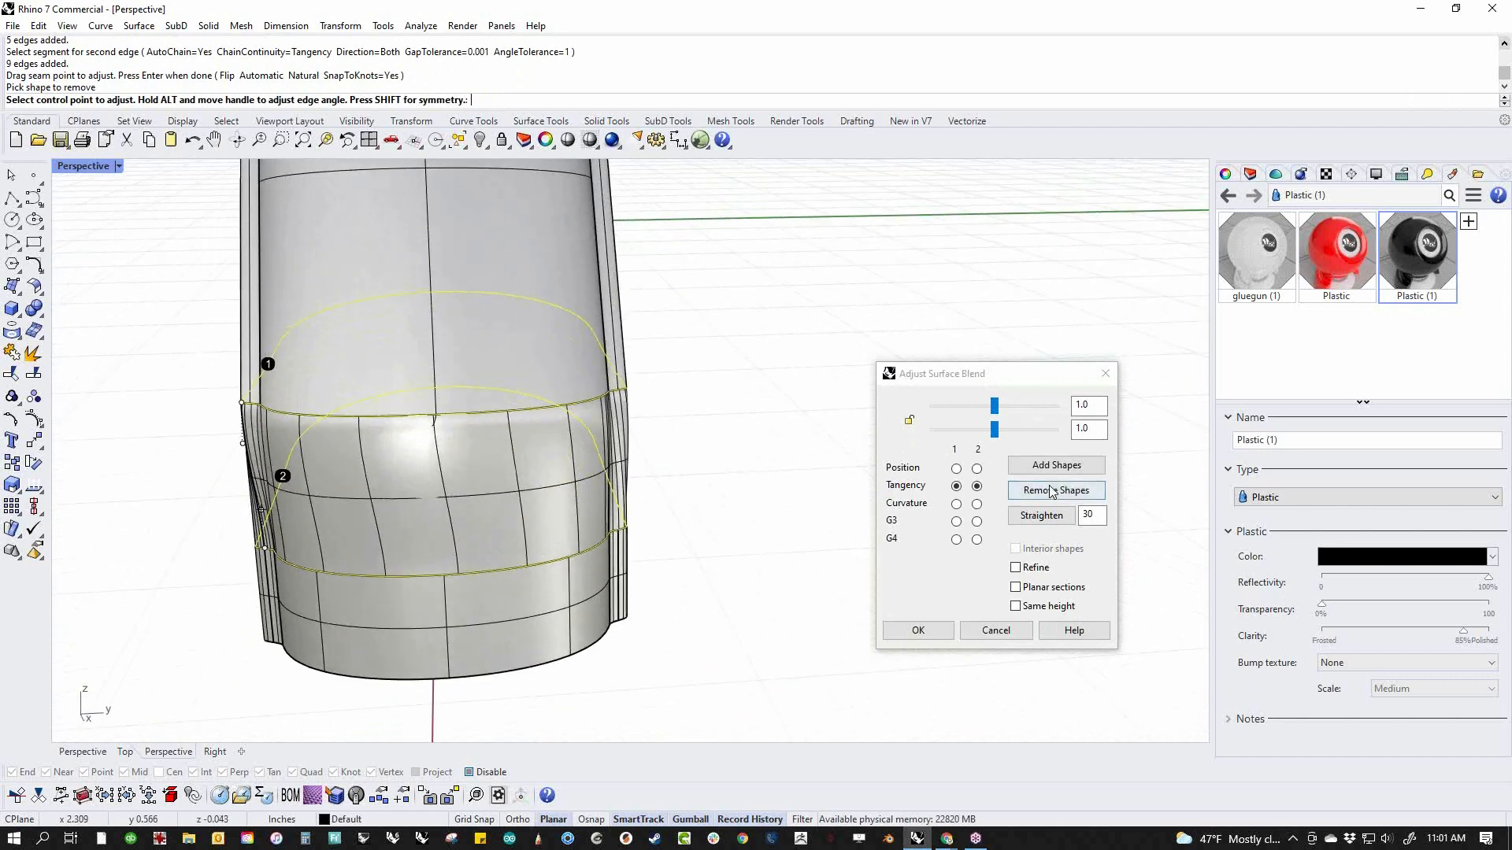
left_click(1016, 465)
left_click(435, 415)
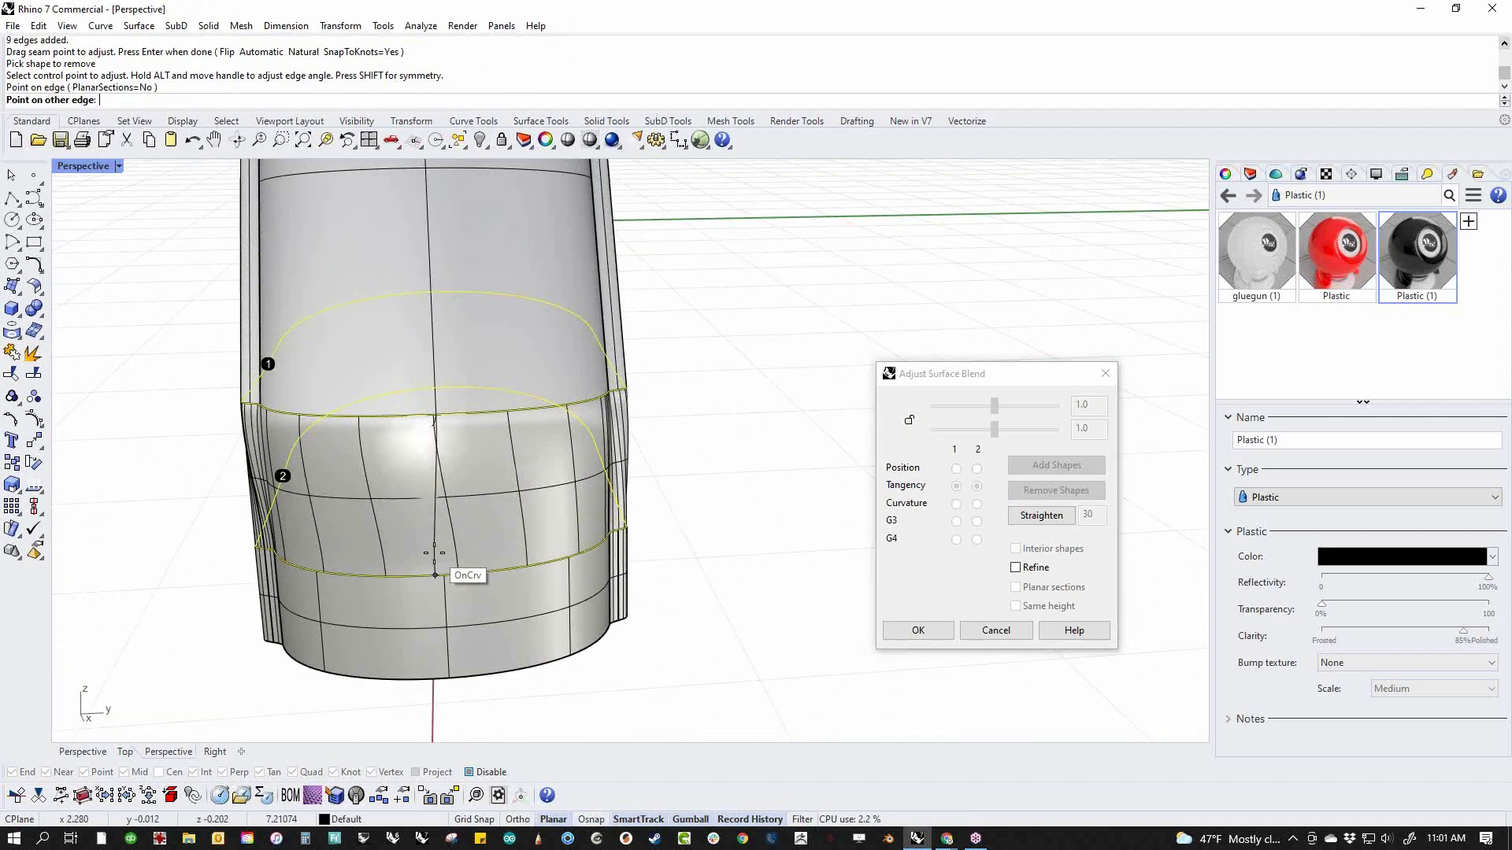
left_click(447, 596)
right_click_drag(448, 596, 334, 578)
scroll(593, 537, "up", 8)
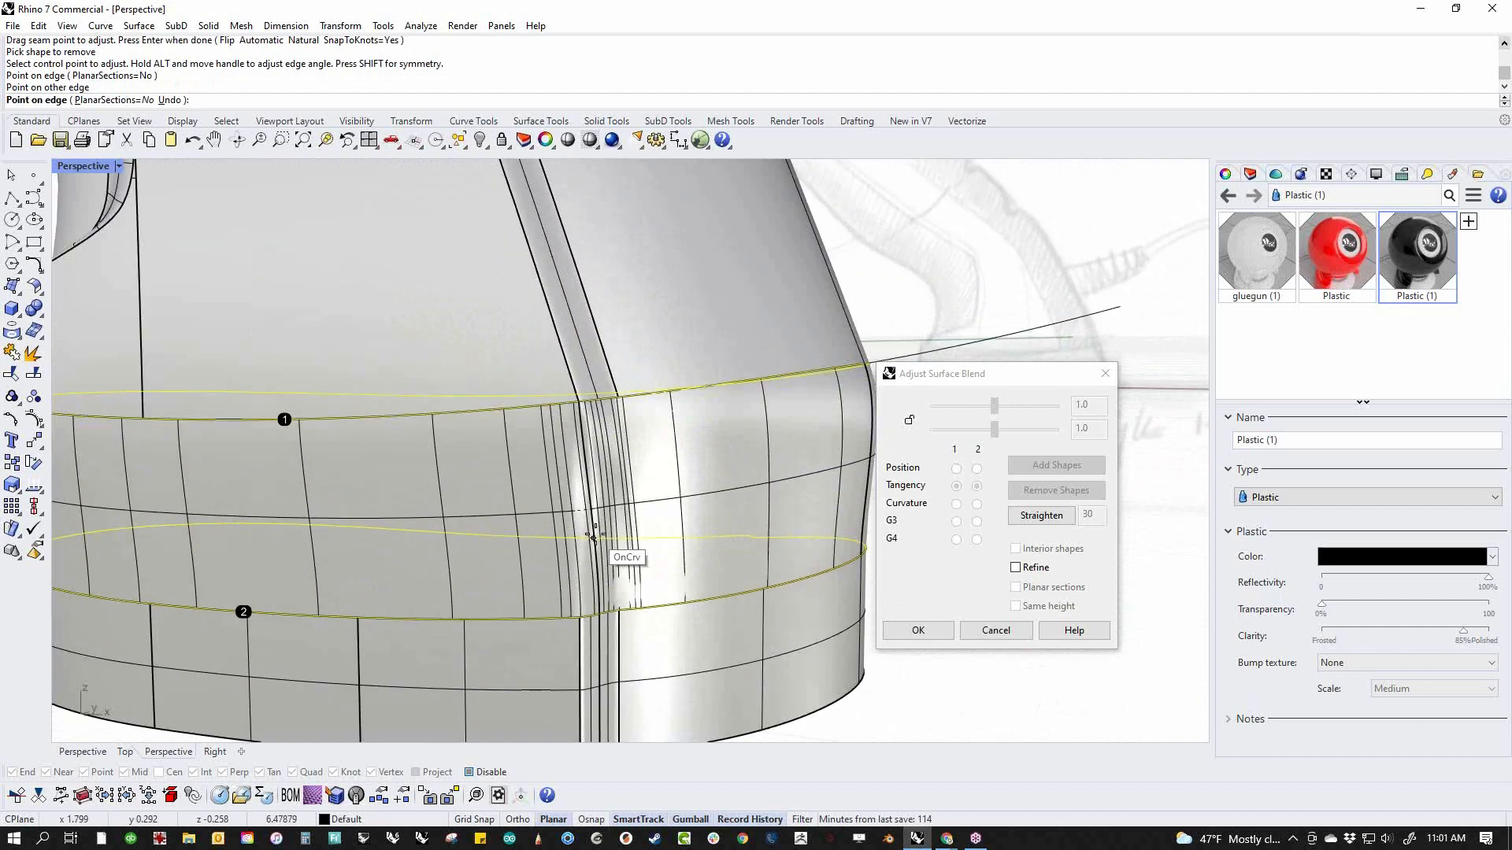
scroll(599, 540, "up", 3)
scroll(594, 543, "down", 8)
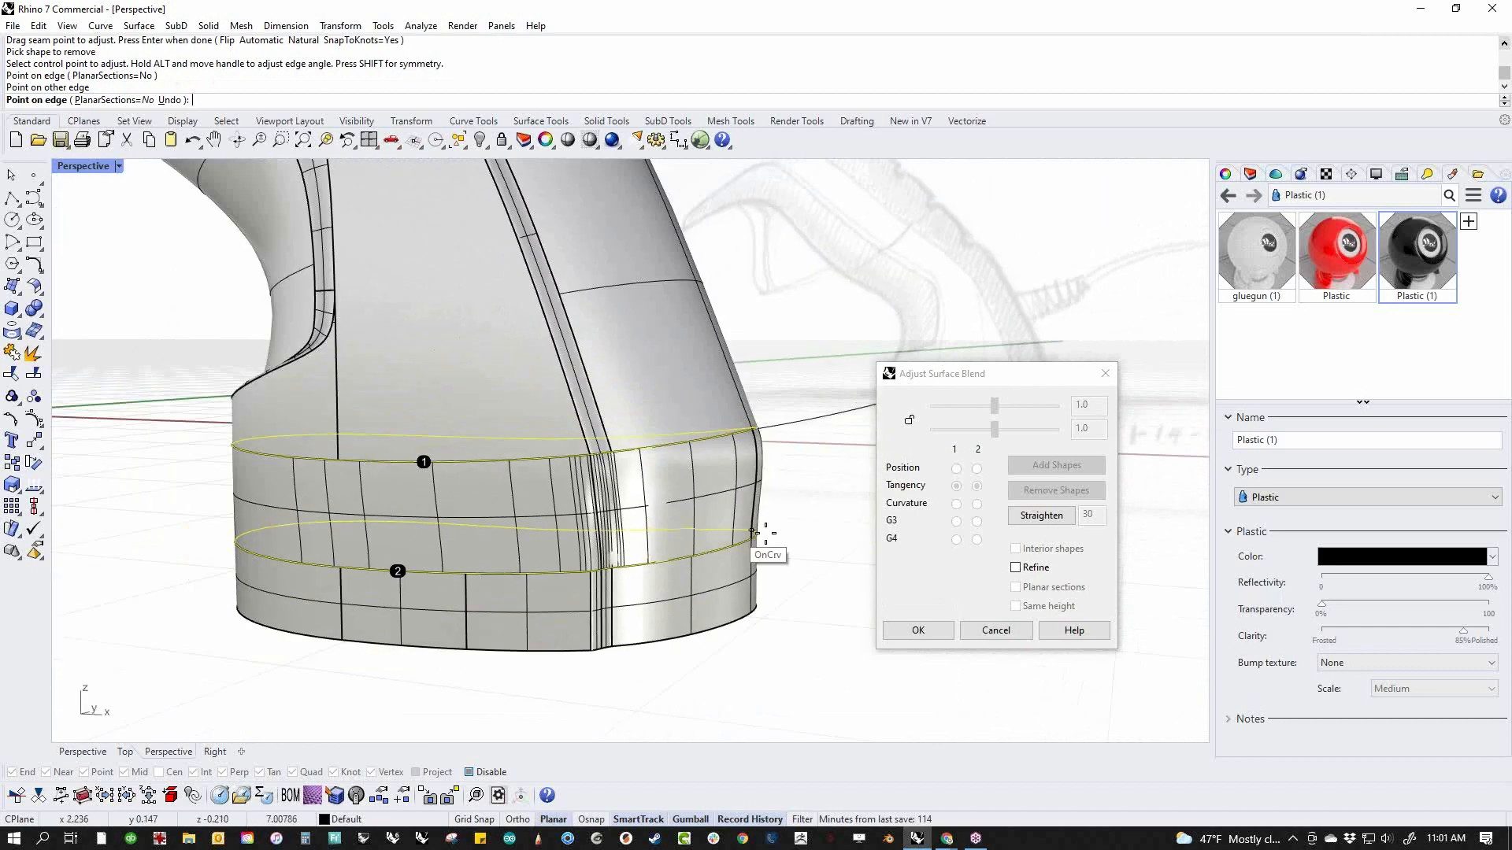
left_click(918, 630)
Delete the lower base block beneath the blend surface and show the hidden objects
right_click_drag(806, 624, 743, 641)
left_click(686, 618)
key("Delete")
type("v")
key("Return")
type("show")
key("Return")
Join the blend surface with the face that closes it from below
right_click_drag(687, 618, 654, 521)
left_click(677, 583)
left_click(683, 564, "shift")
type("j")
key("Return")
key("Escape")
Round the base's entire bottom edge with Blend Edge, setting all radius handles to 0.01
scroll(696, 573, "down", 5)
right_click_drag(699, 578, 731, 625)
scroll(716, 635, "up", 5)
right_click_drag(944, 644, 857, 588)
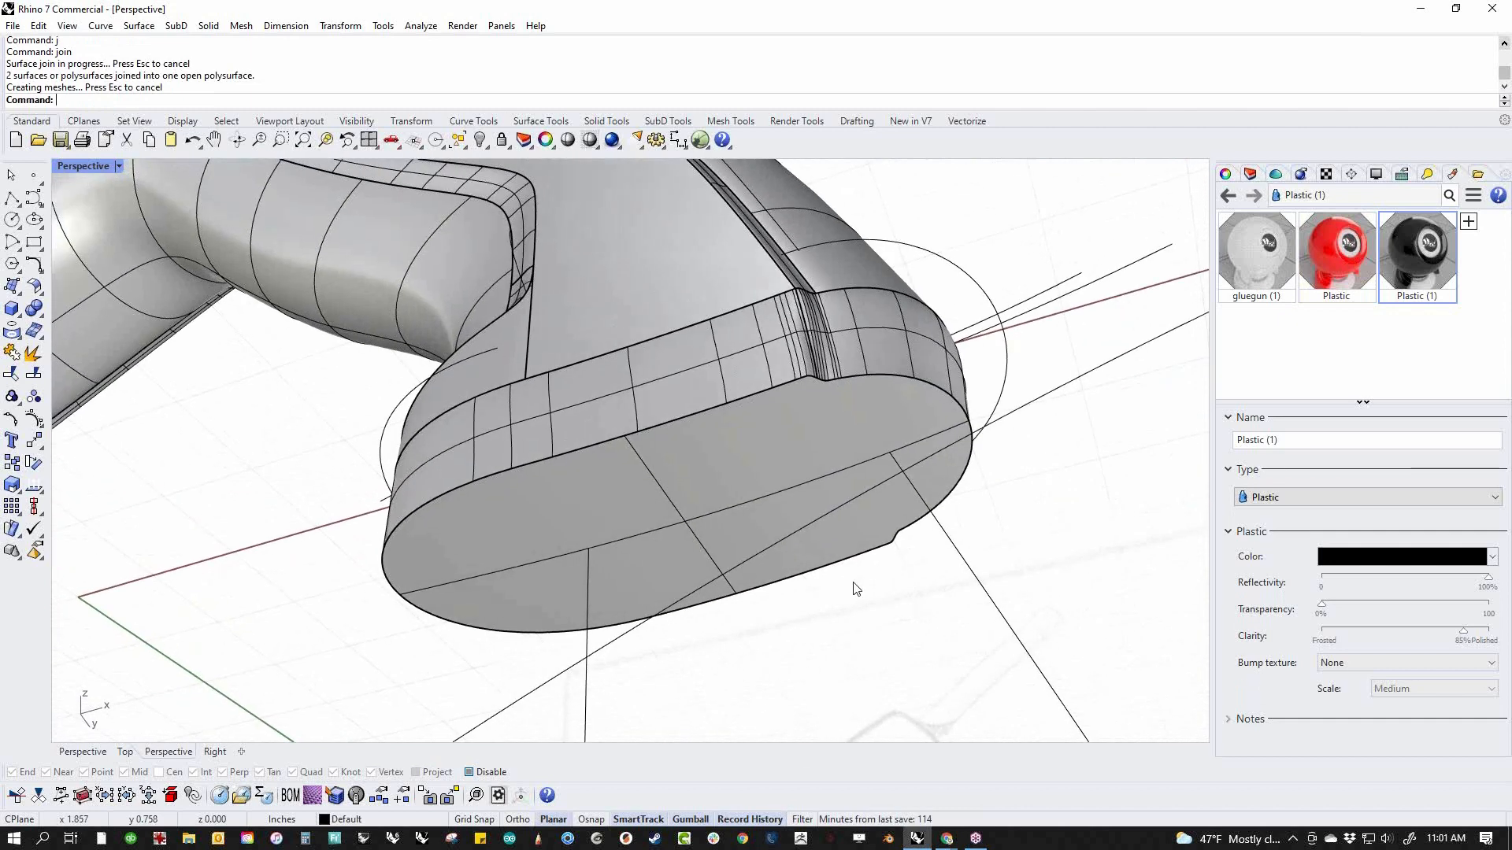
middle_click(778, 475)
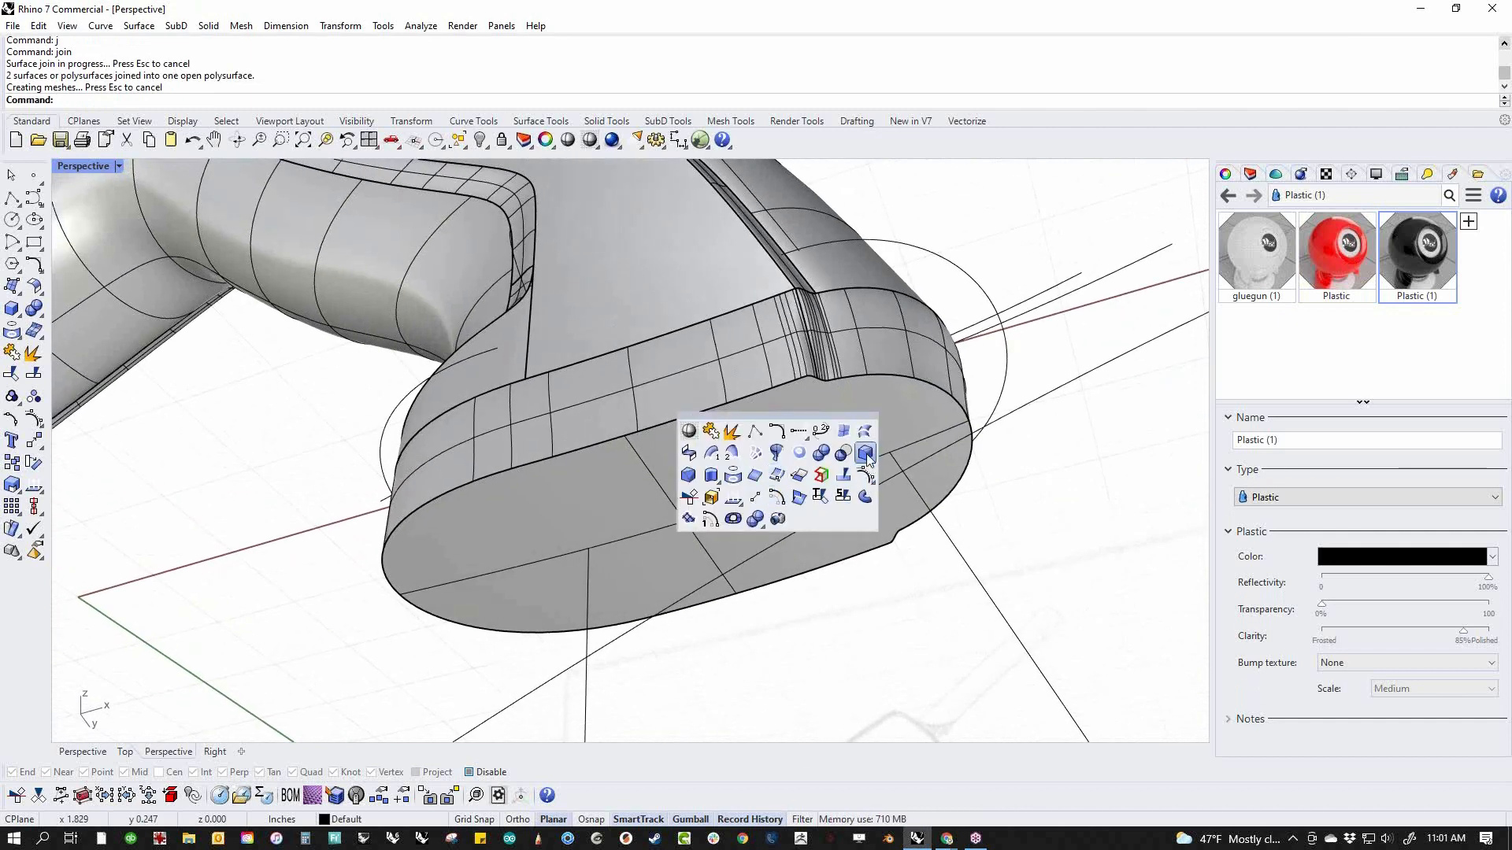
left_click(776, 476)
left_click(700, 416)
key("Return")
scroll(816, 398, "up", 2)
scroll(816, 398, "up", 3)
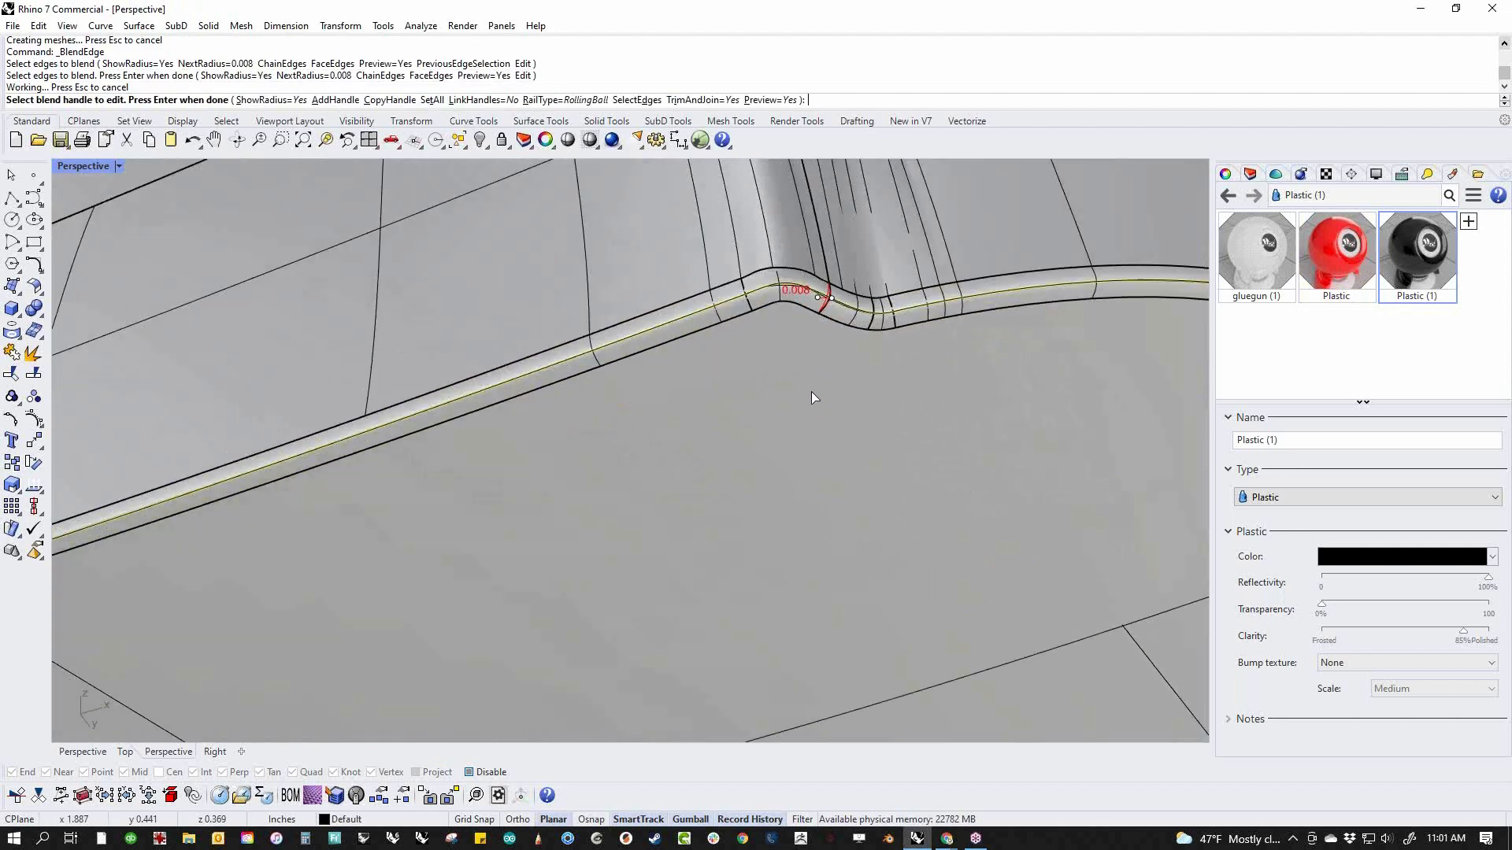
scroll(811, 329, "down", 2)
left_click(432, 100)
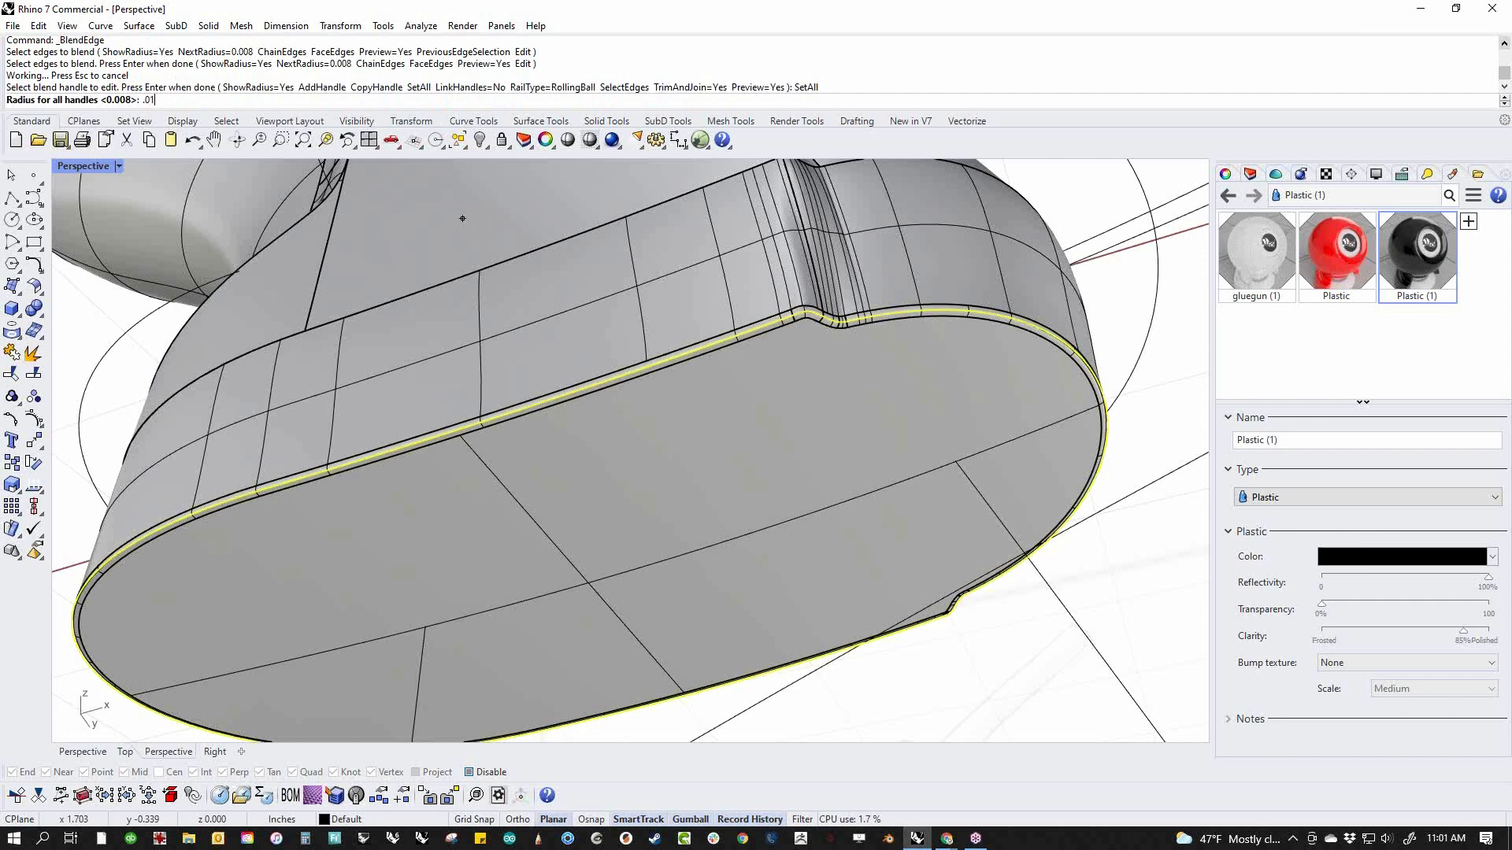
key("Return")
scroll(823, 323, "up", 4)
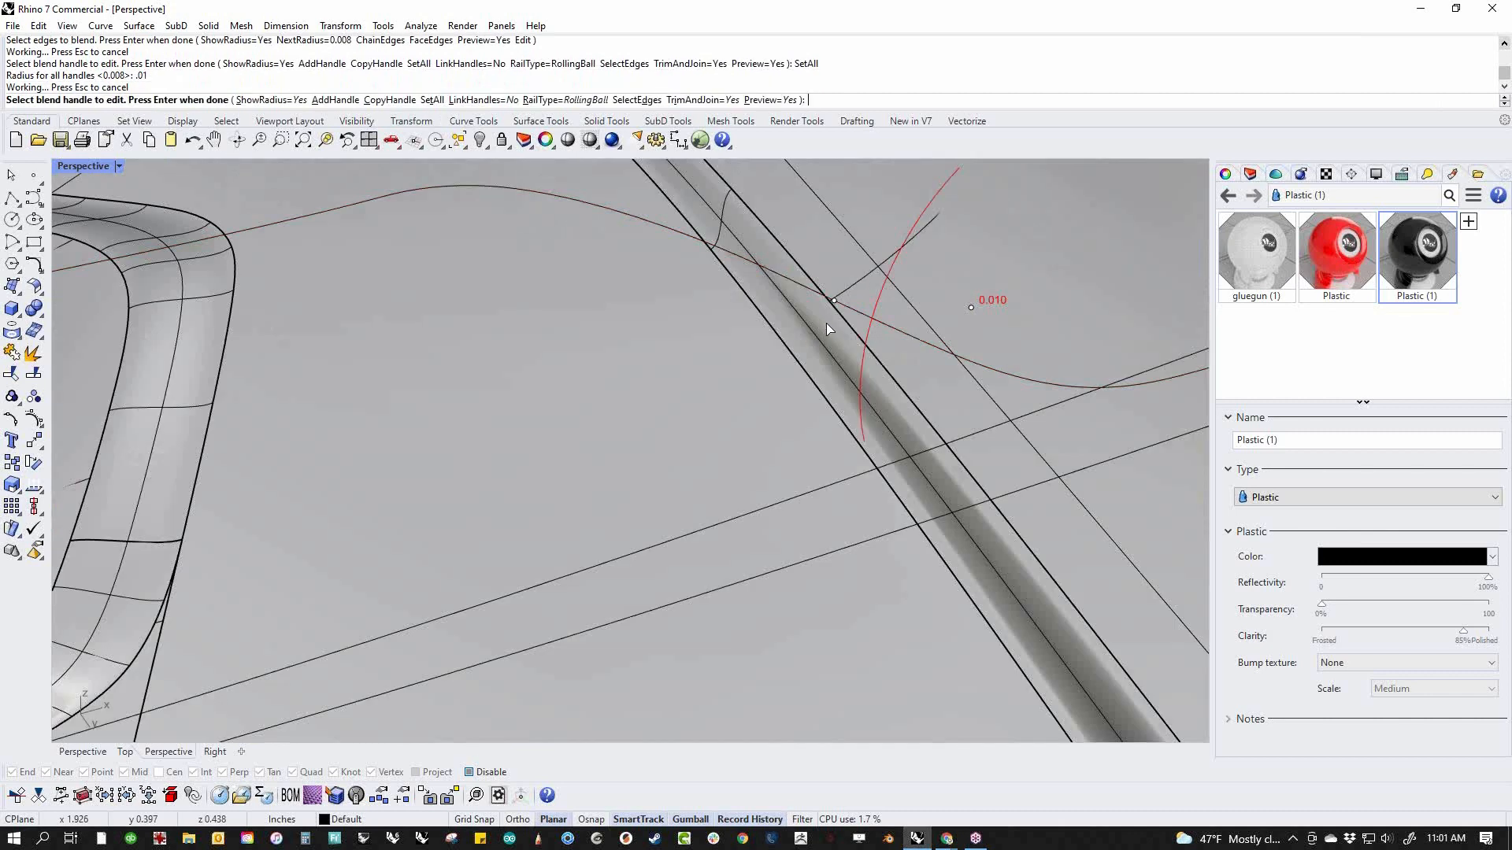
scroll(825, 328, "down", 2)
scroll(780, 345, "down", 10)
right_click_drag(778, 352, 819, 570)
right_click(783, 498)
Move the base straight down slightly in the front view, leaving a narrow gap below the handle
right_click_drag(731, 630, 798, 508, "shift")
right_click_drag(799, 508, 771, 566)
left_click(750, 577)
type("f")
key("Return")
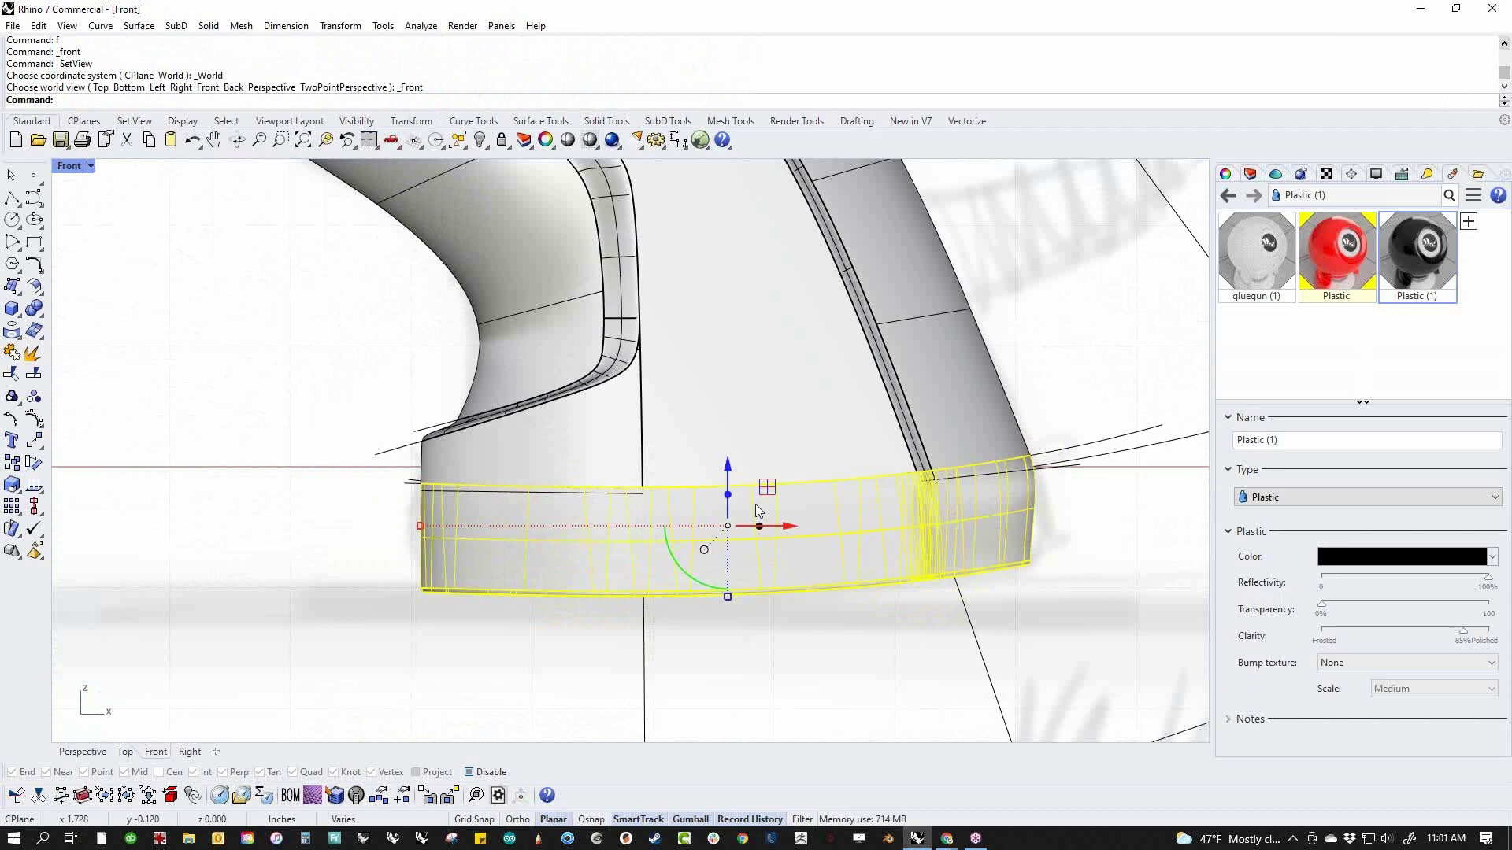
left_click_drag(729, 482, 715, 531)
left_click(660, 672)
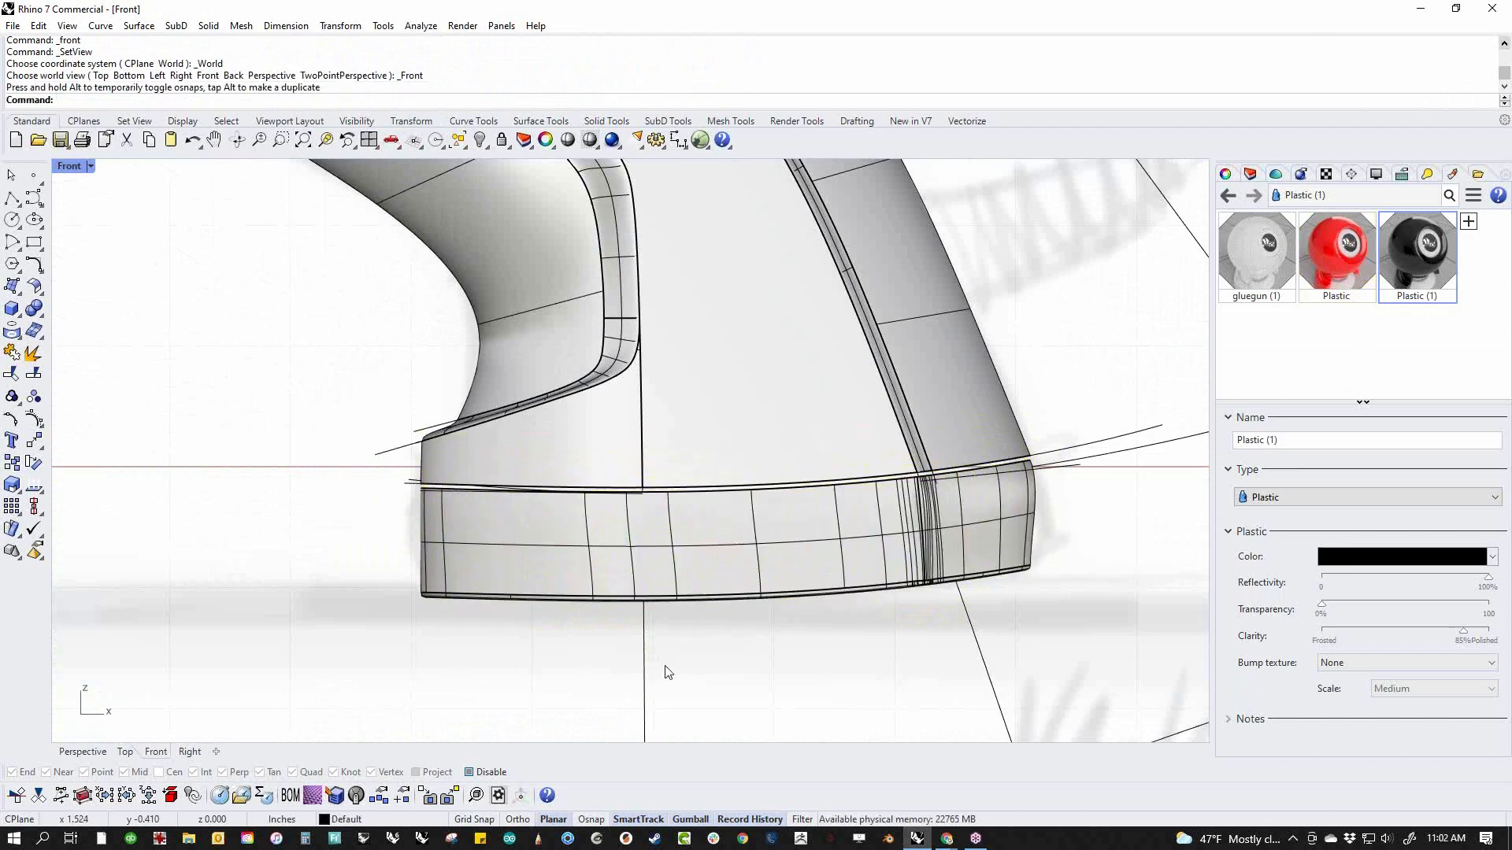
Isolate the base to examine its open top and inner walls, and show all objects again
type("p")
key("Return")
scroll(683, 621, "up", 3)
left_click(683, 621)
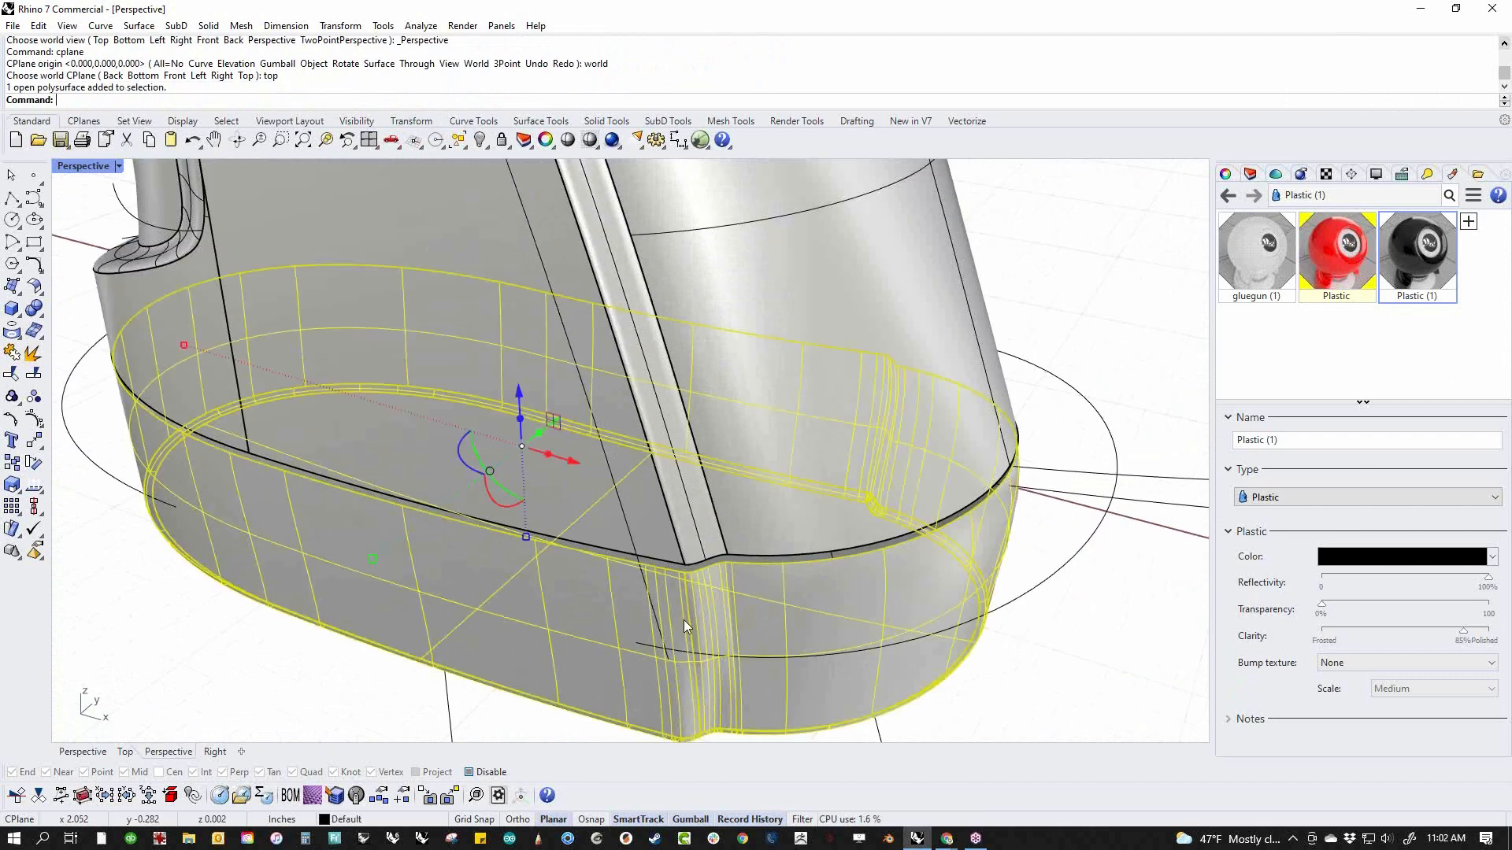
type("ii")
key("Return")
key("ctrl+h")
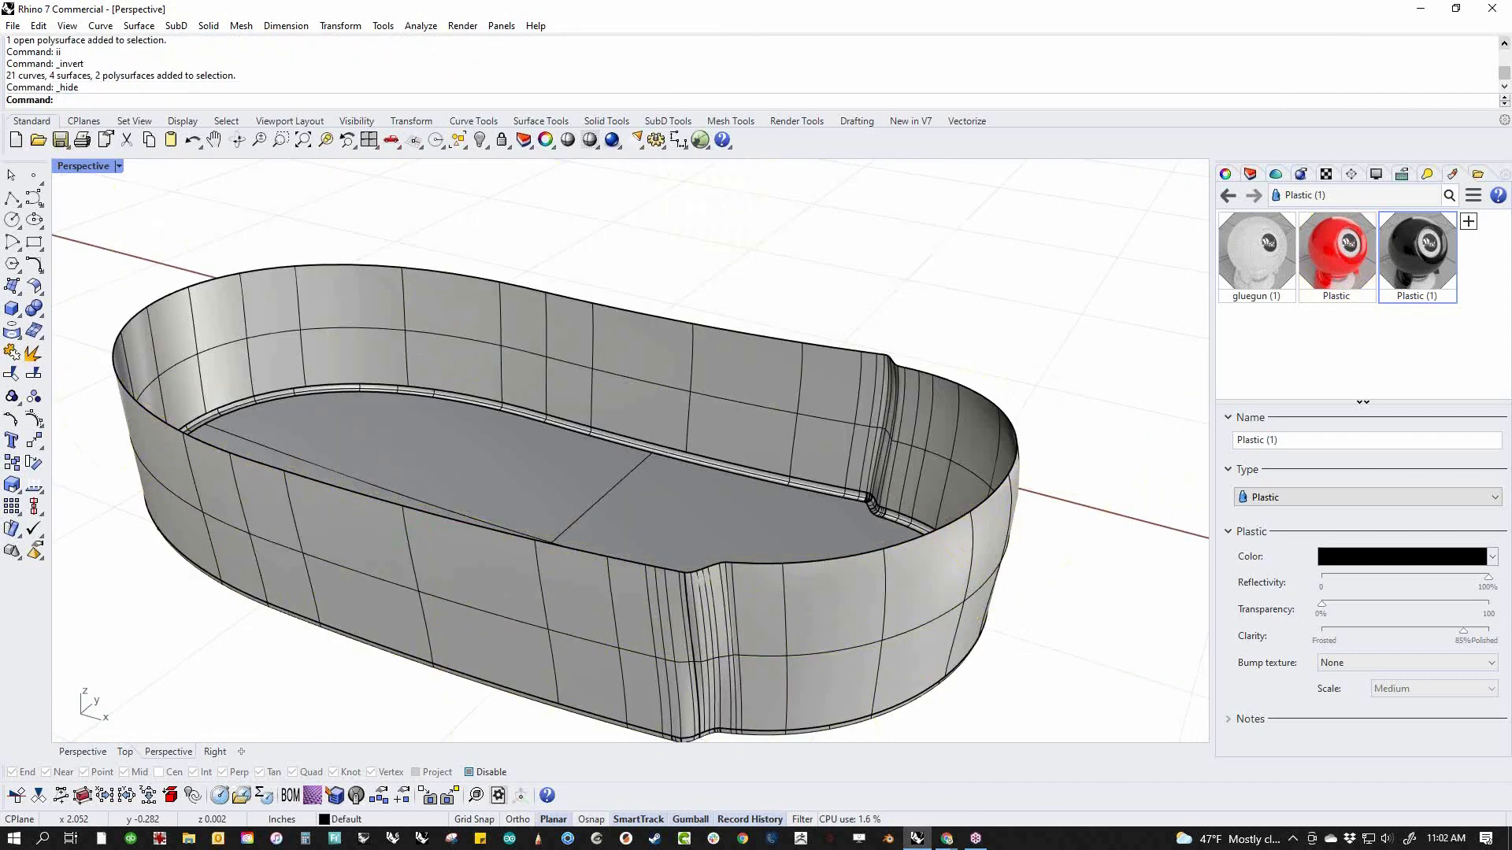
type("v")
key("Return")
right_click_drag(683, 621, 663, 578)
left_click(715, 543)
right_click_drag(833, 659, 839, 669)
left_click(821, 594)
right_click_drag(909, 549, 880, 614, "shift")
Delete the longer, lower profile curve running along the seam between the handle and base in the front view
type("f")
key("Return")
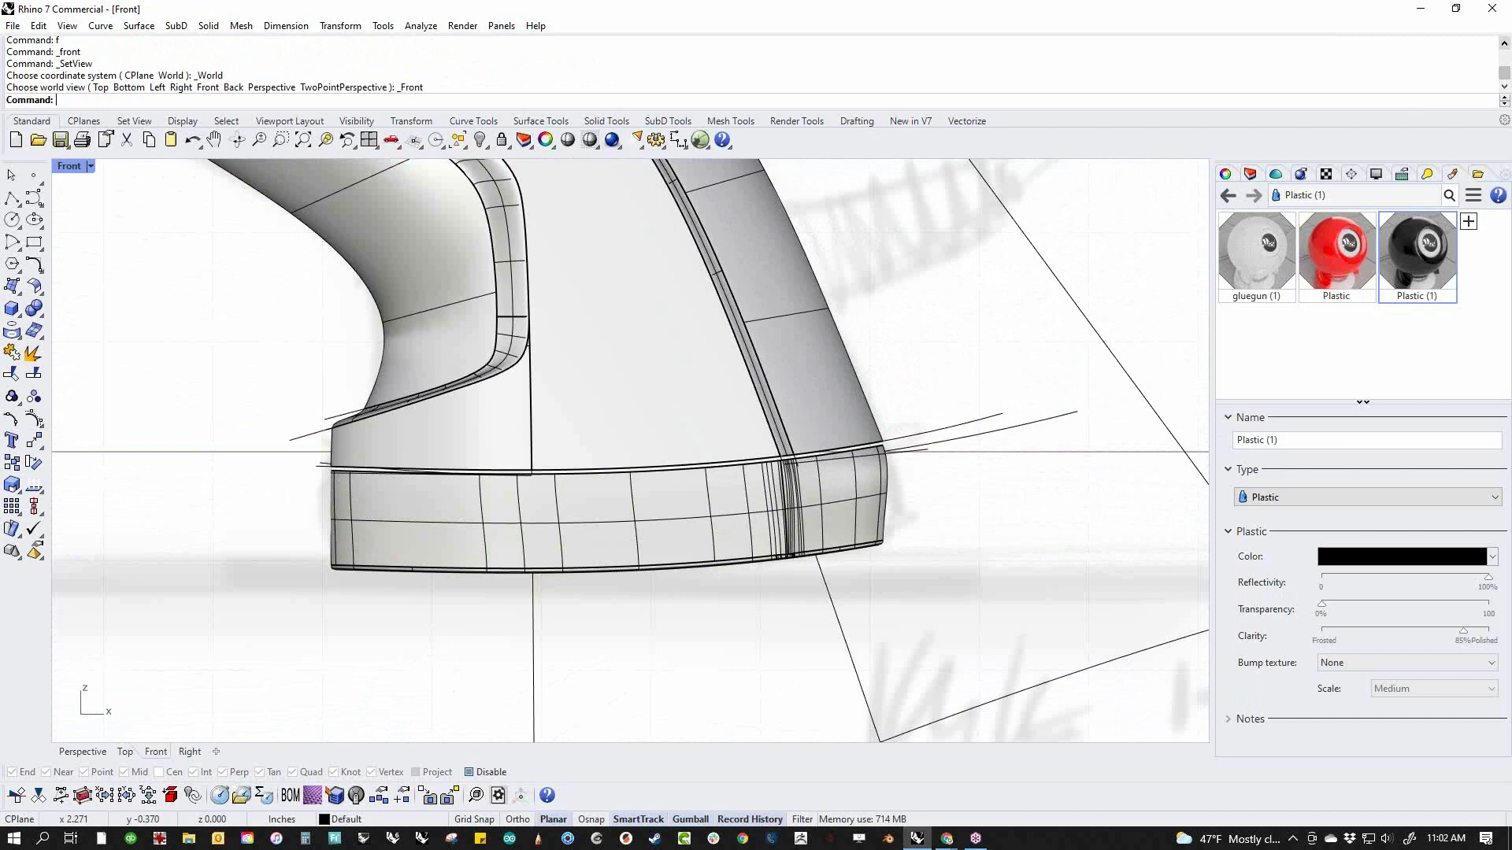
scroll(927, 424, "up", 6)
left_click(931, 464)
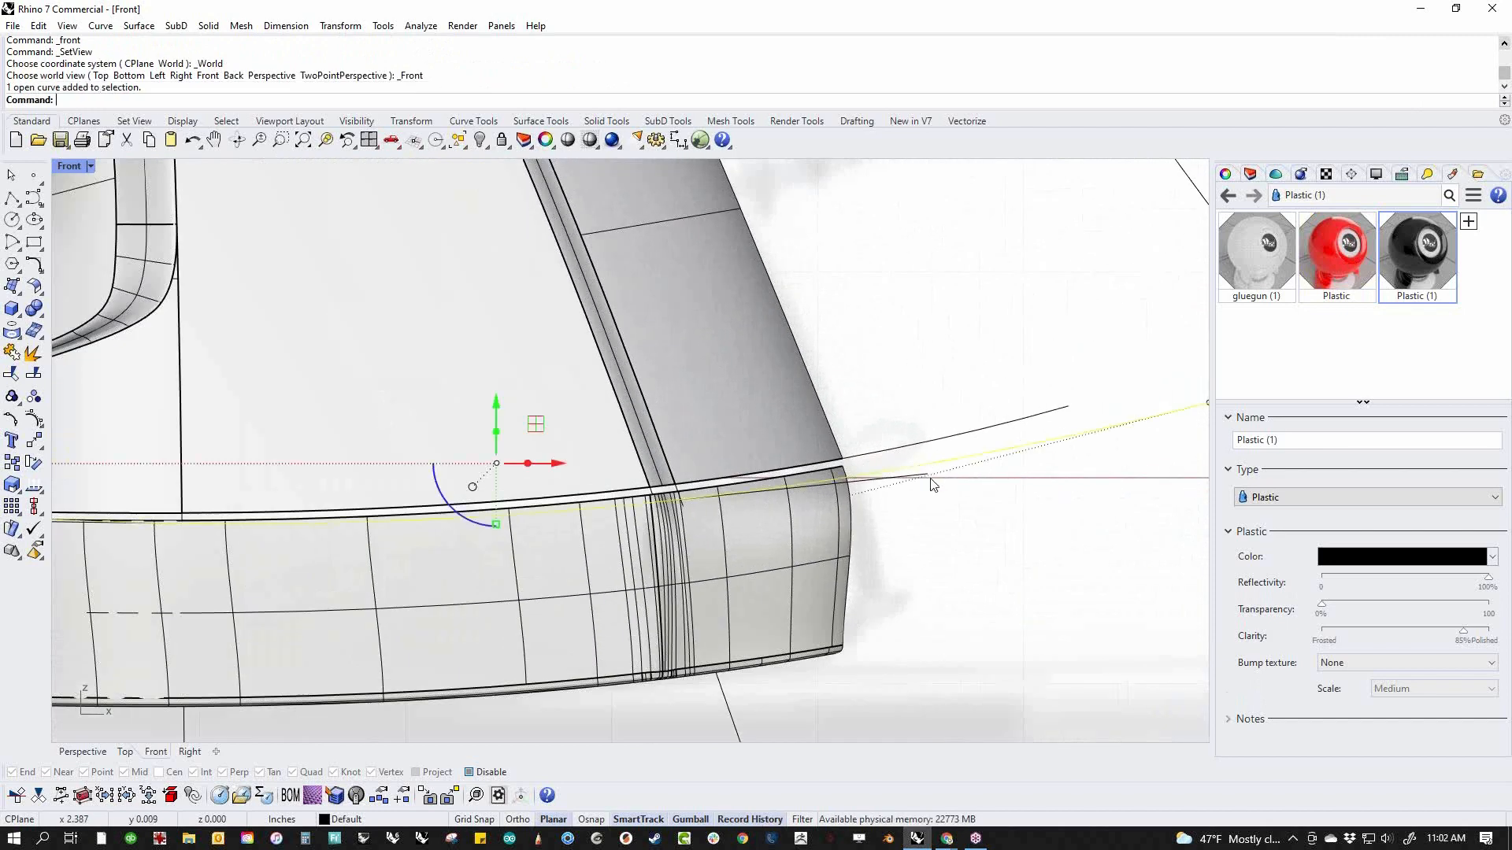
scroll(907, 543, "down", 6)
right_click_drag(911, 569, 911, 598)
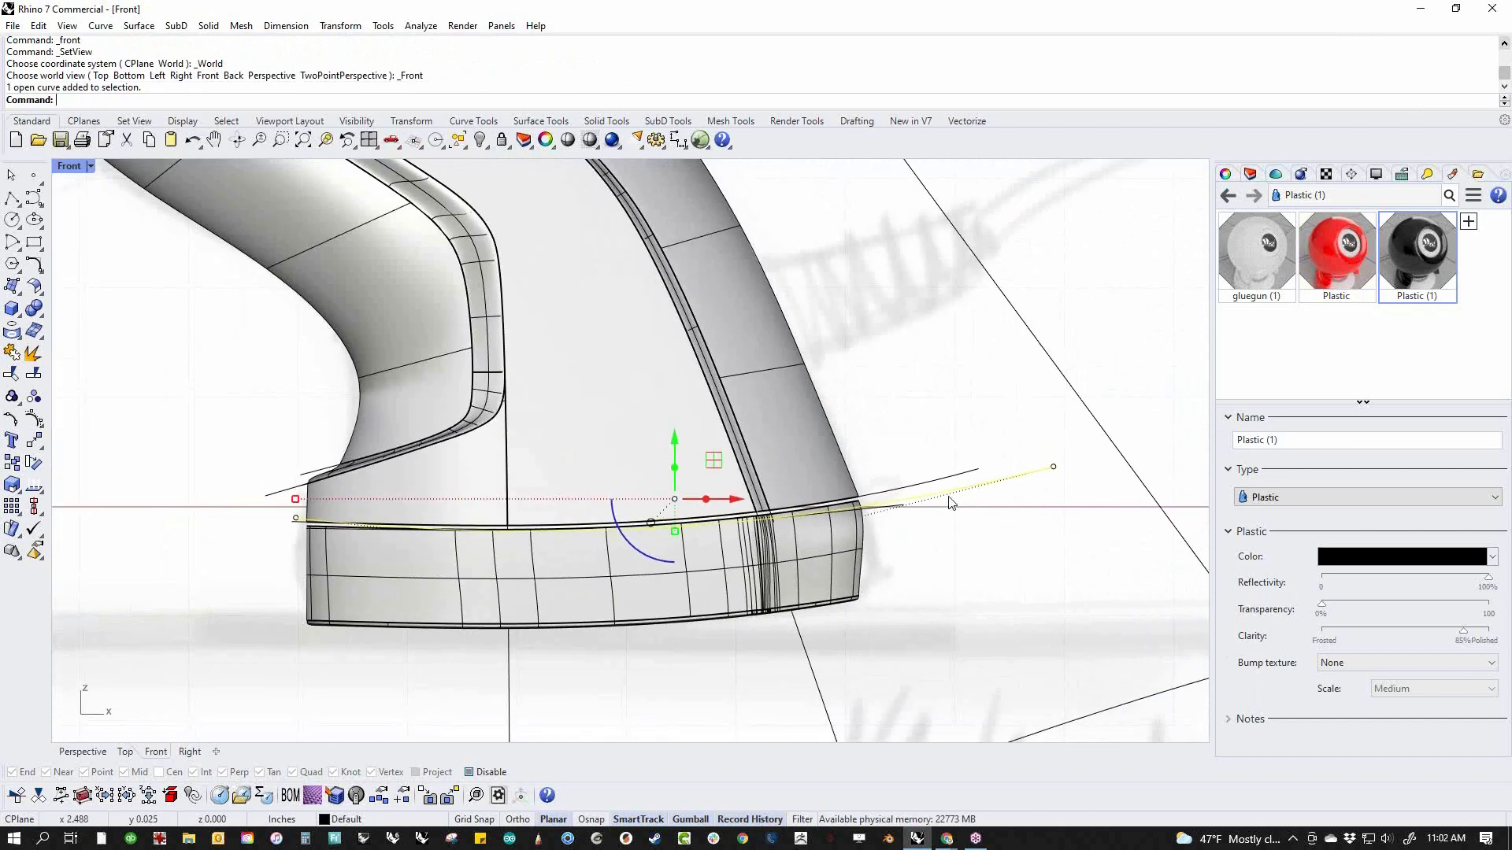
key("Delete")
Move the remaining seam curve down just below the base's top edge and extrude it sideways through the whole base
left_click(917, 490)
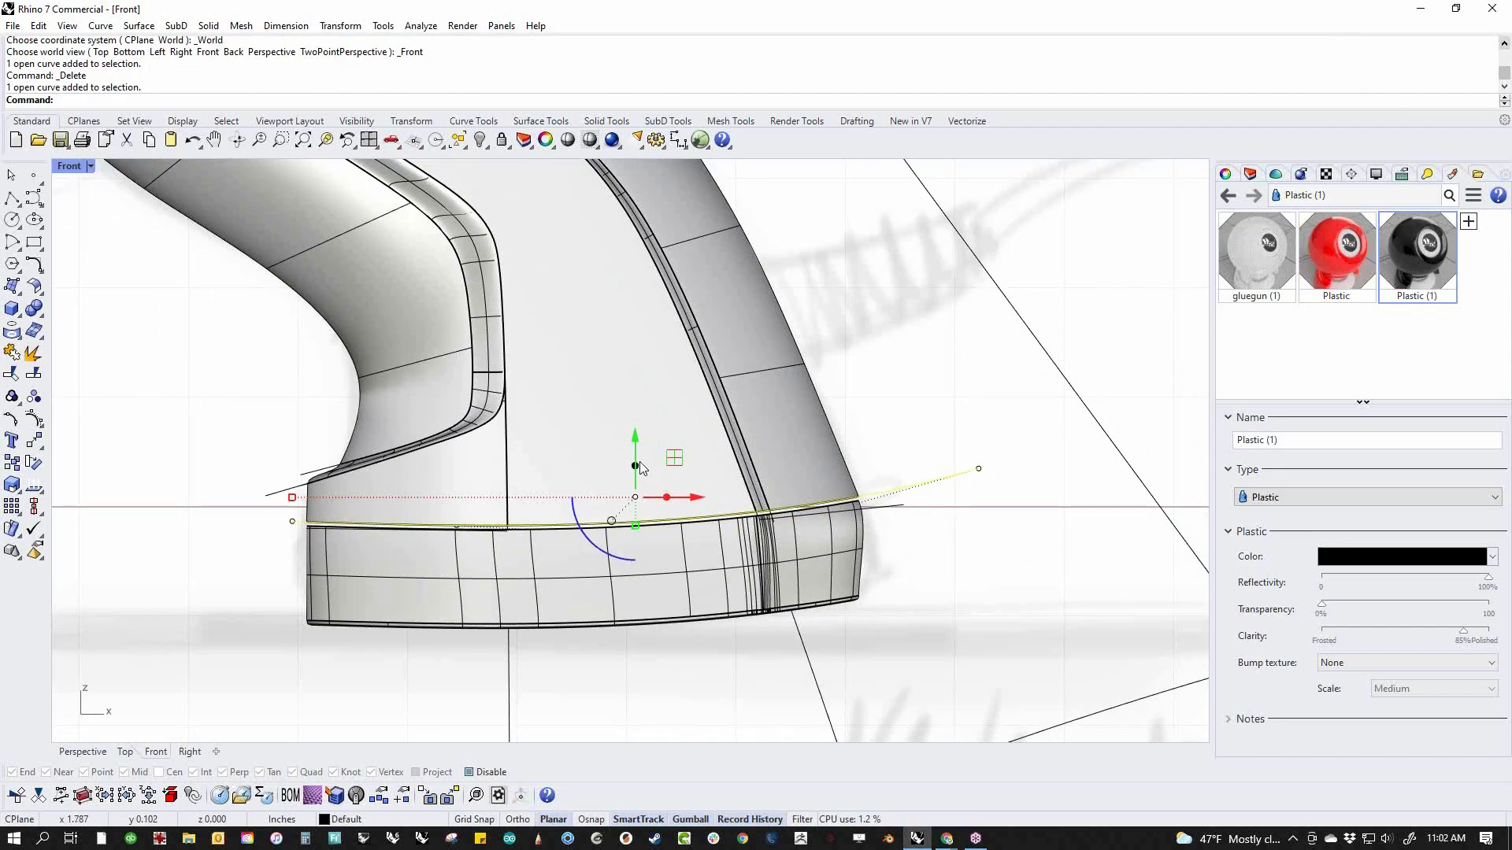
left_click_drag(632, 437, 607, 504)
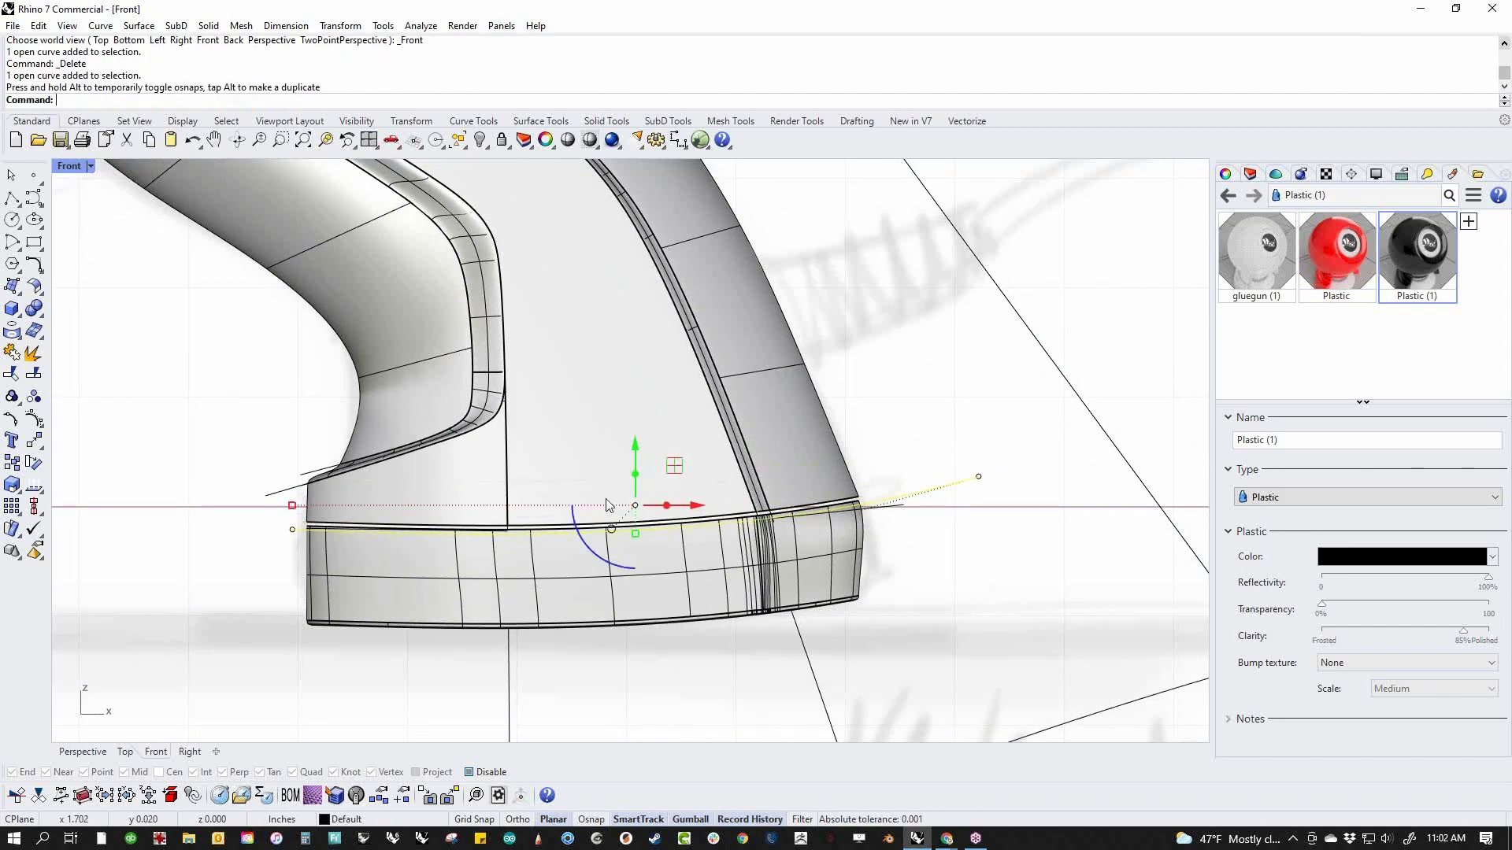
key("F4")
right_click_drag(622, 570, 557, 562)
left_click_drag(548, 540, 401, 580, "shift")
left_click(384, 670)
right_click_drag(410, 674, 463, 581)
scroll(628, 570, "up", 8)
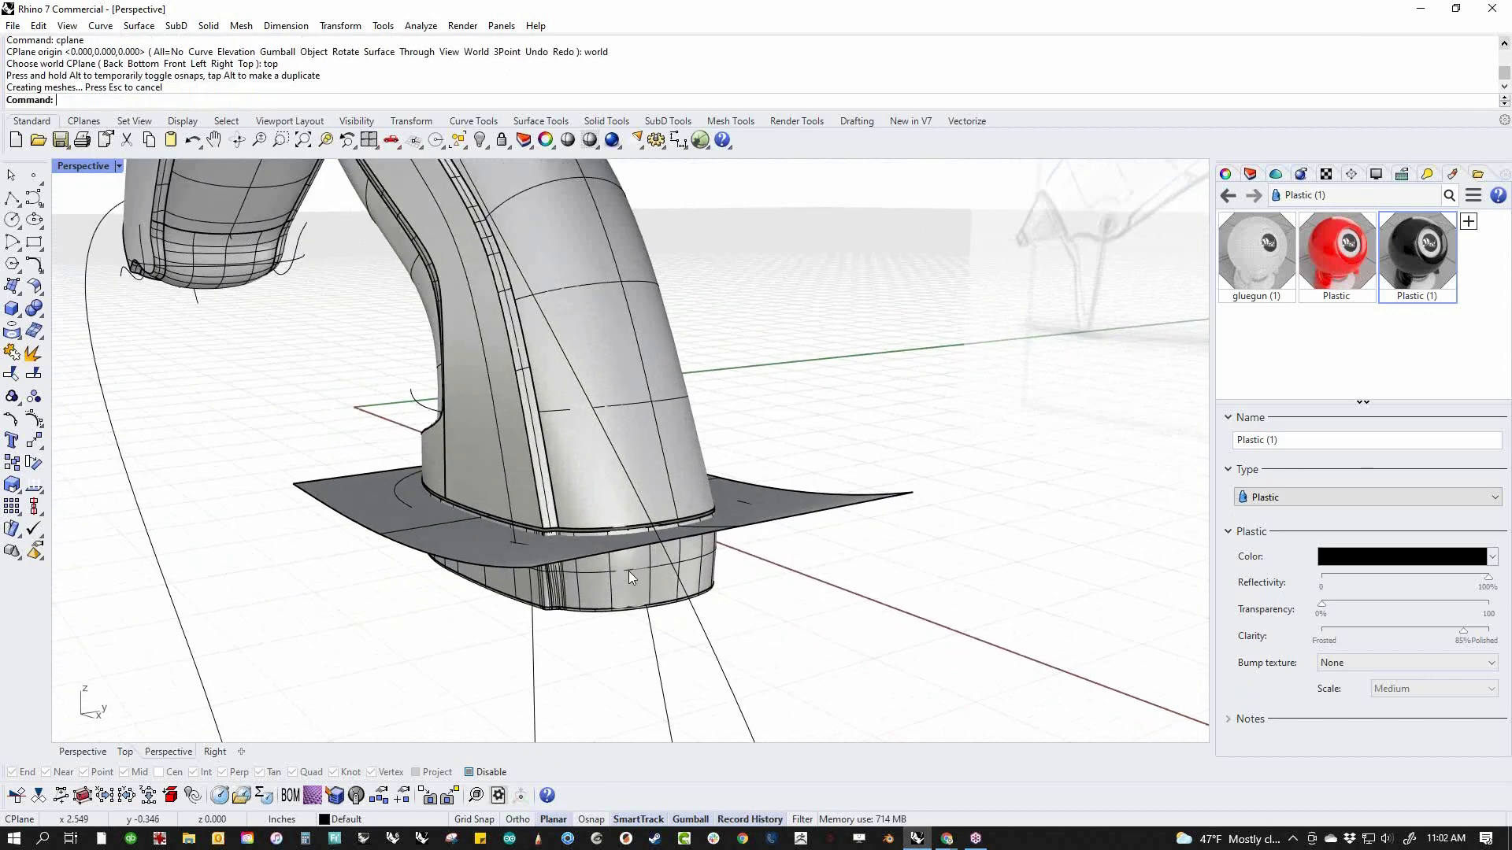
Trim the base and the extruded surface against each other, removing the surface outside the base and the wall above it
left_click(633, 563)
left_click(218, 518, "shift")
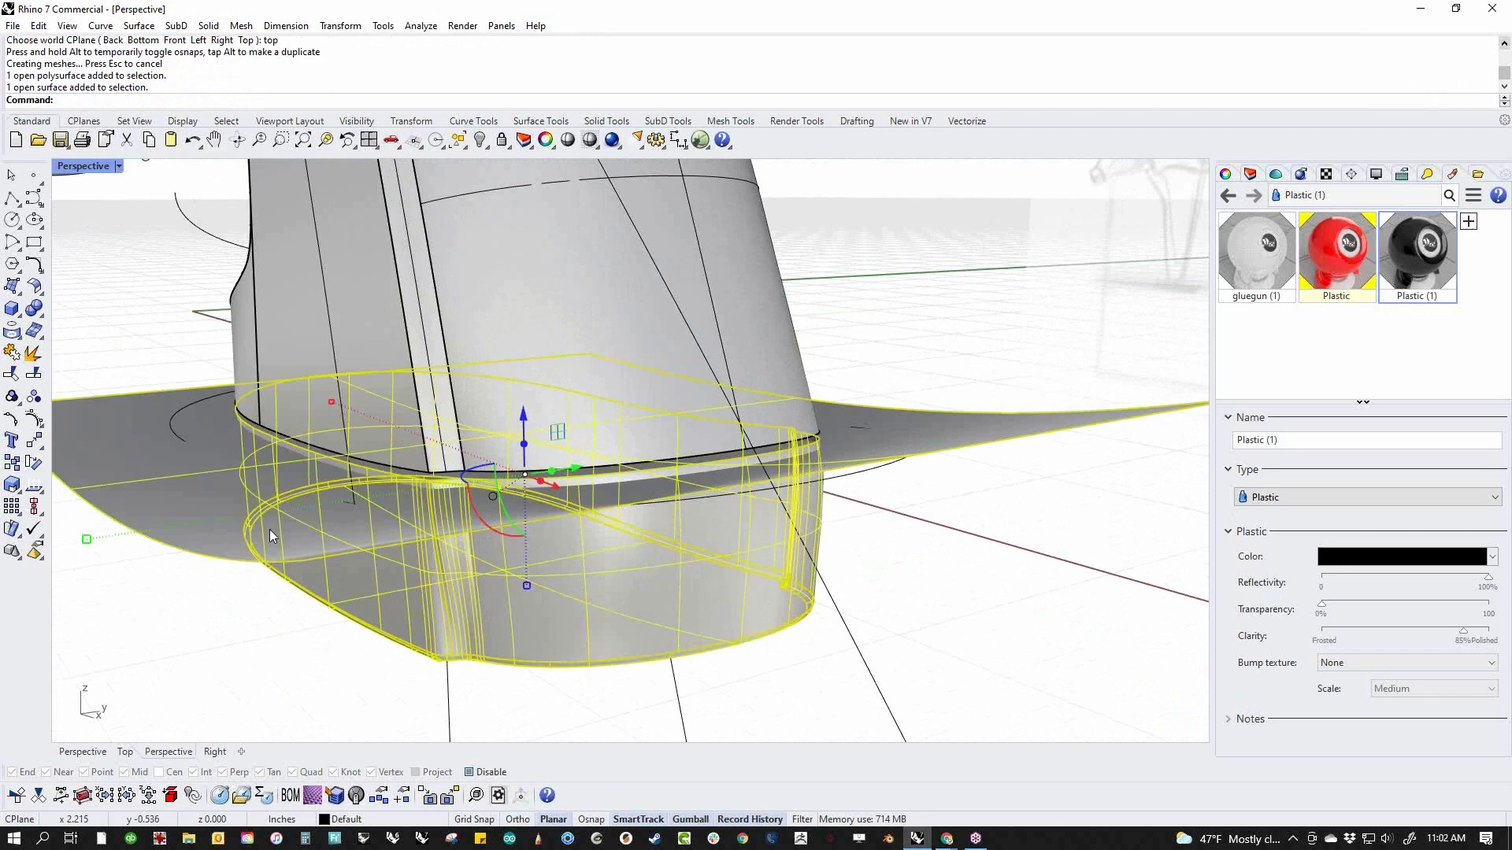
key("ctrl+t")
left_click(842, 441)
scroll(838, 444, "up", 7)
left_click(758, 441)
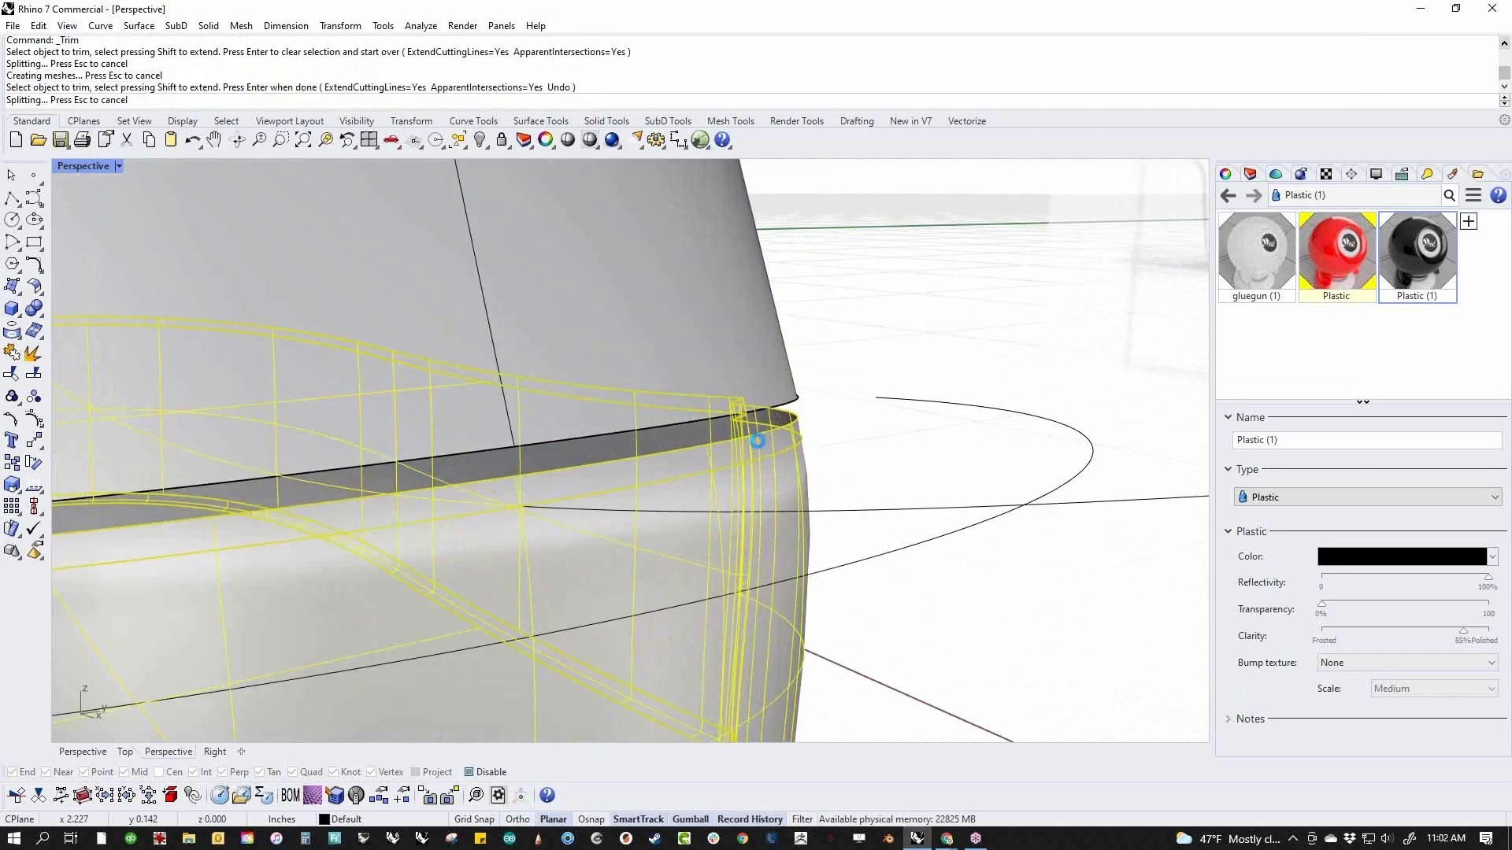
right_click(759, 440)
Paste a copy of the base's top surface in place, scale it slightly inward and extrude it up to the handle
scroll(753, 457, "down", 6)
right_click_drag(744, 458, 756, 456)
scroll(725, 447, "up", 8)
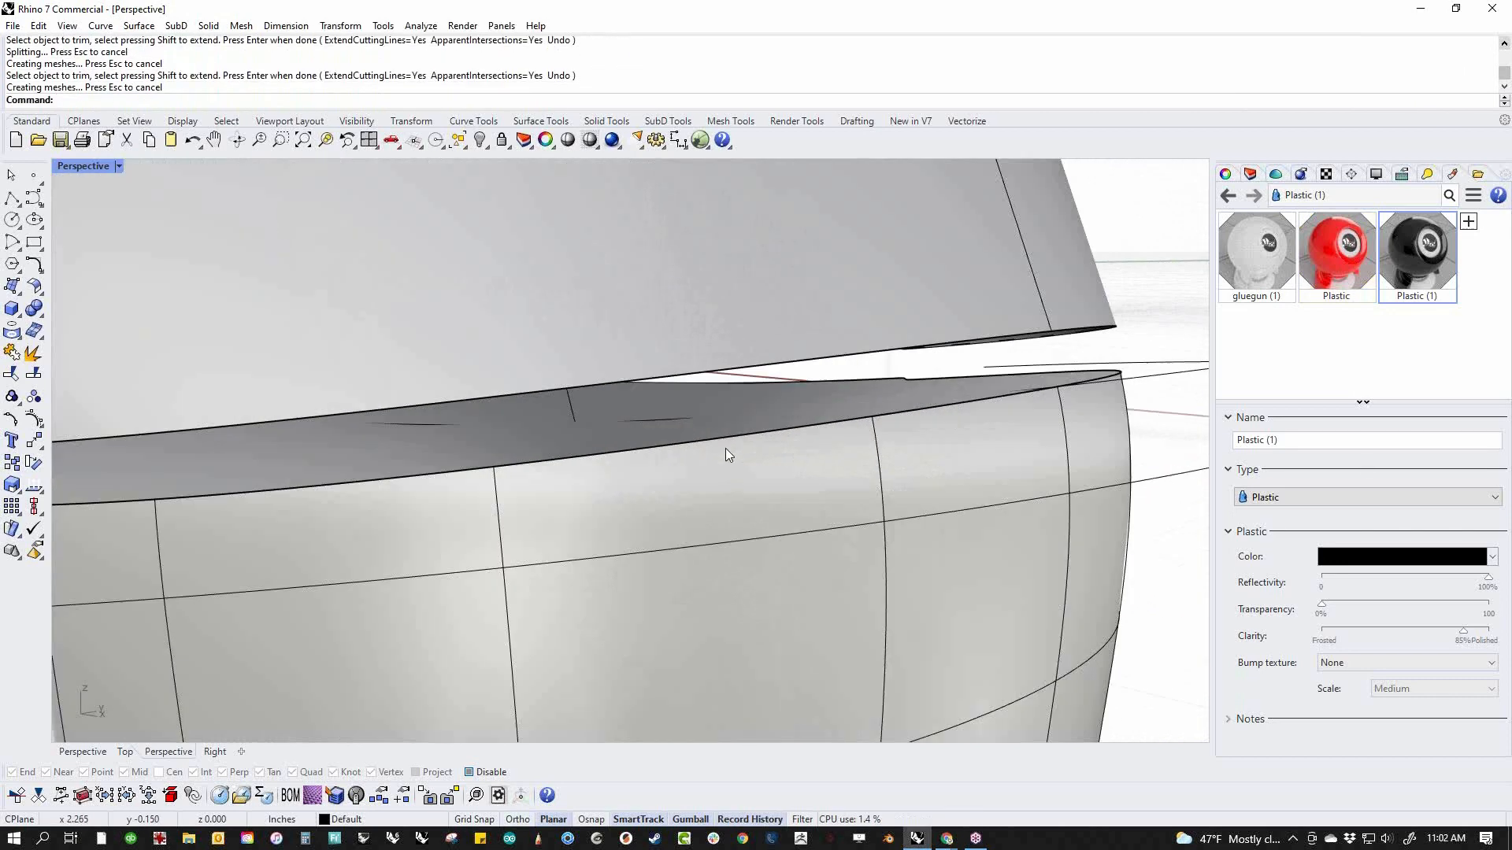
left_click(711, 421)
key("ctrl+c")
key("ctrl+v")
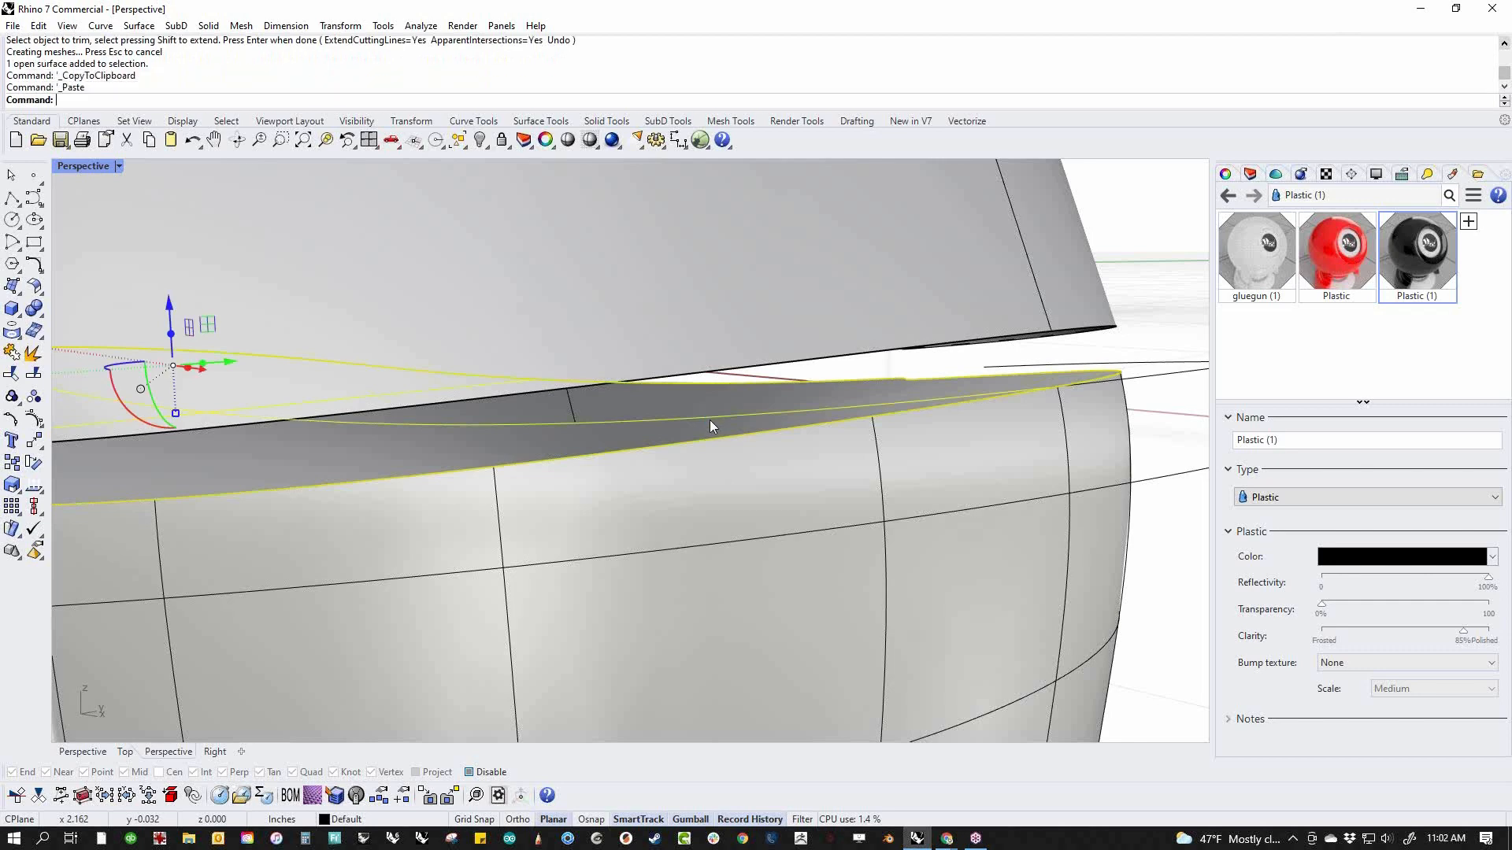
scroll(717, 426, "down", 5)
right_click_drag(542, 505, 525, 421)
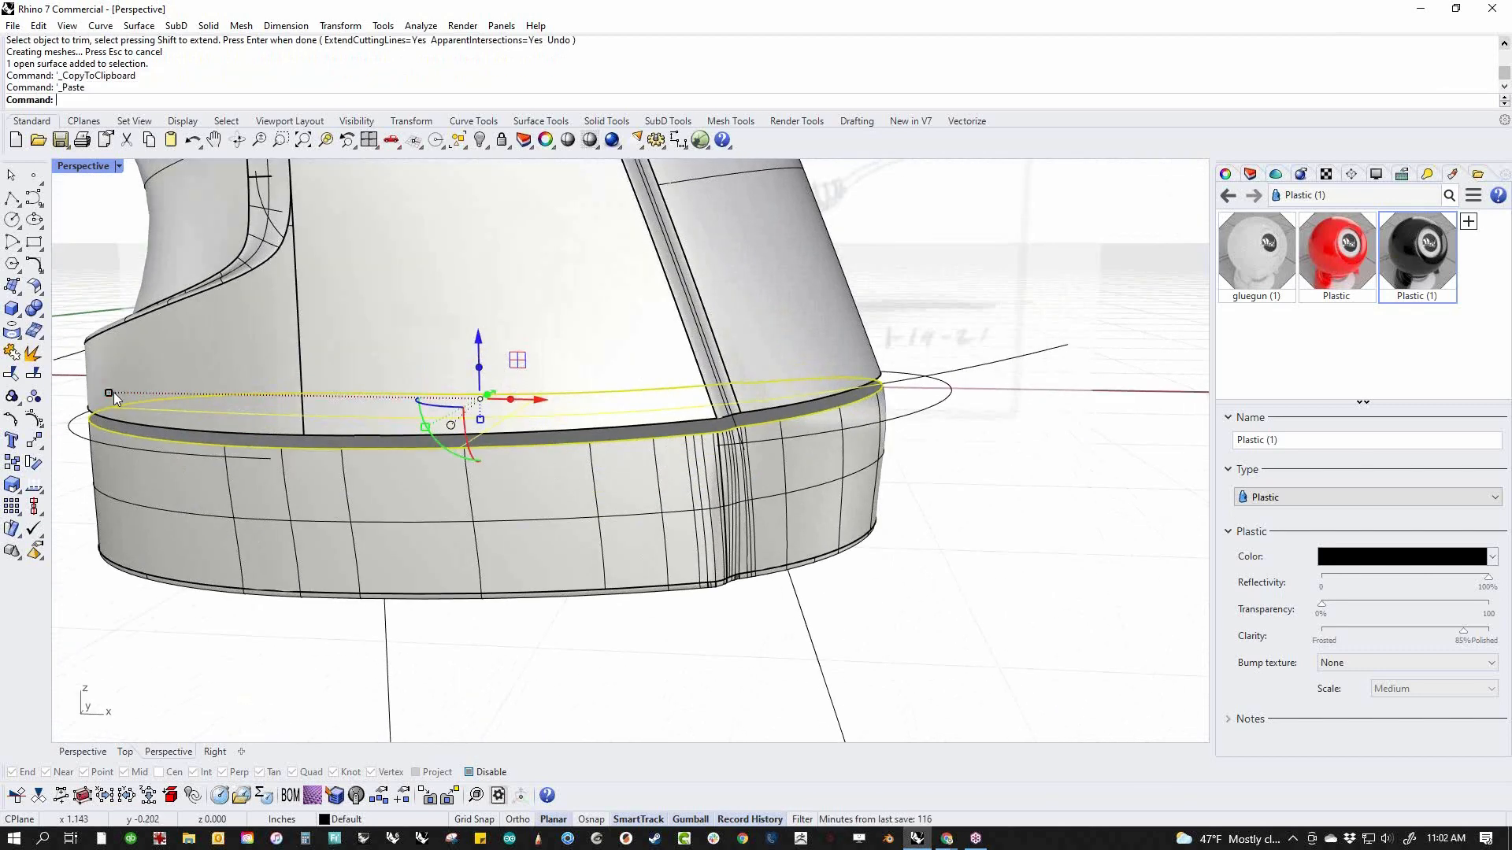
left_click_drag(114, 392, 121, 404, "shift")
left_click_drag(479, 377, 479, 368, "shift")
key("Escape")
Join the top surface to the base walls and Boolean union the result with the inset extrusion
right_click_drag(871, 425, 852, 438)
scroll(805, 401, "up", 9)
left_click(781, 375)
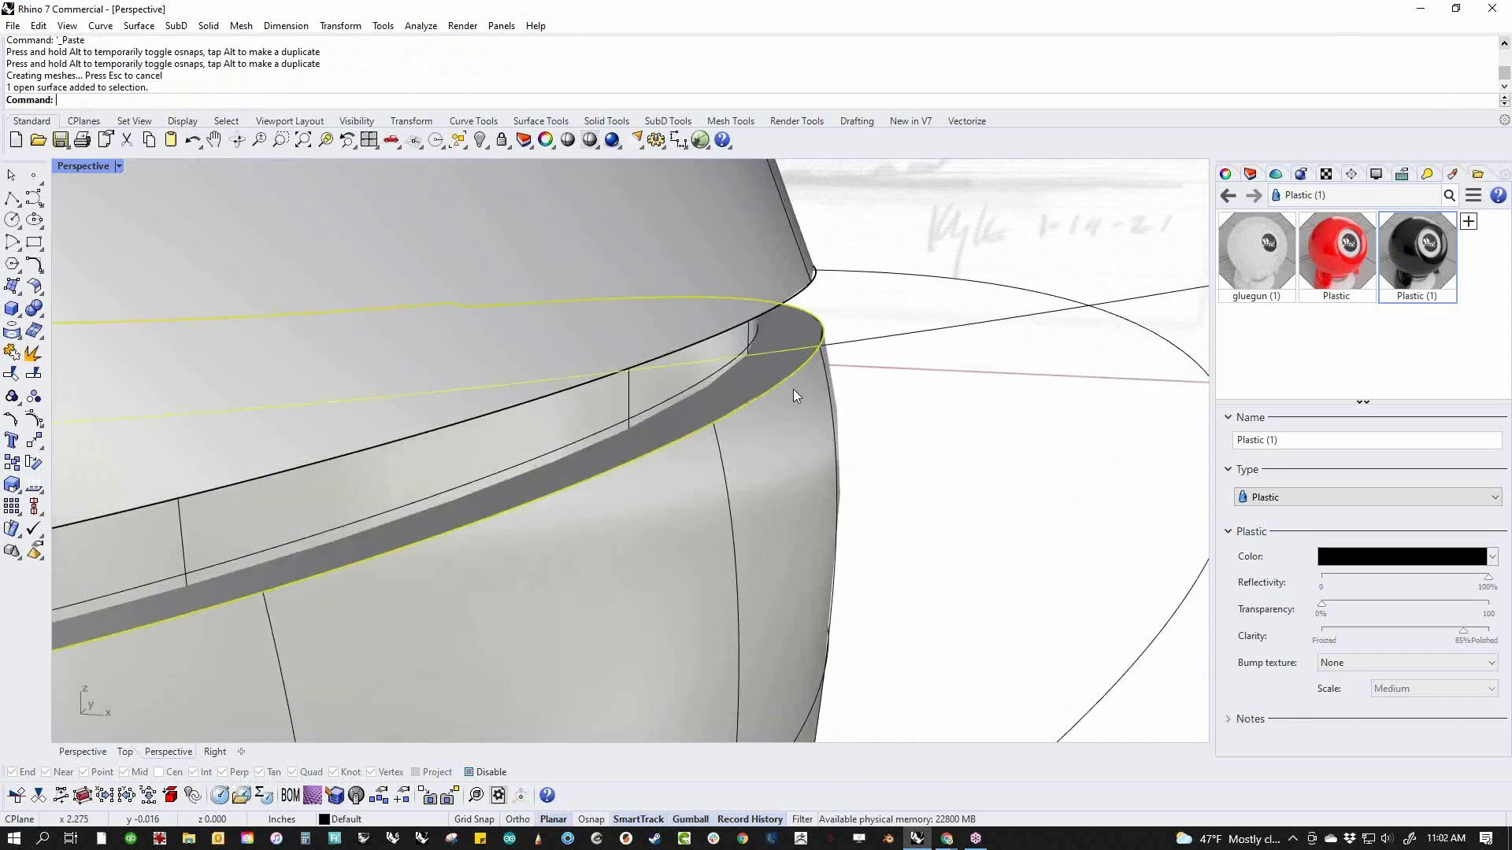
left_click(717, 403, "shift")
type("join")
key("Return")
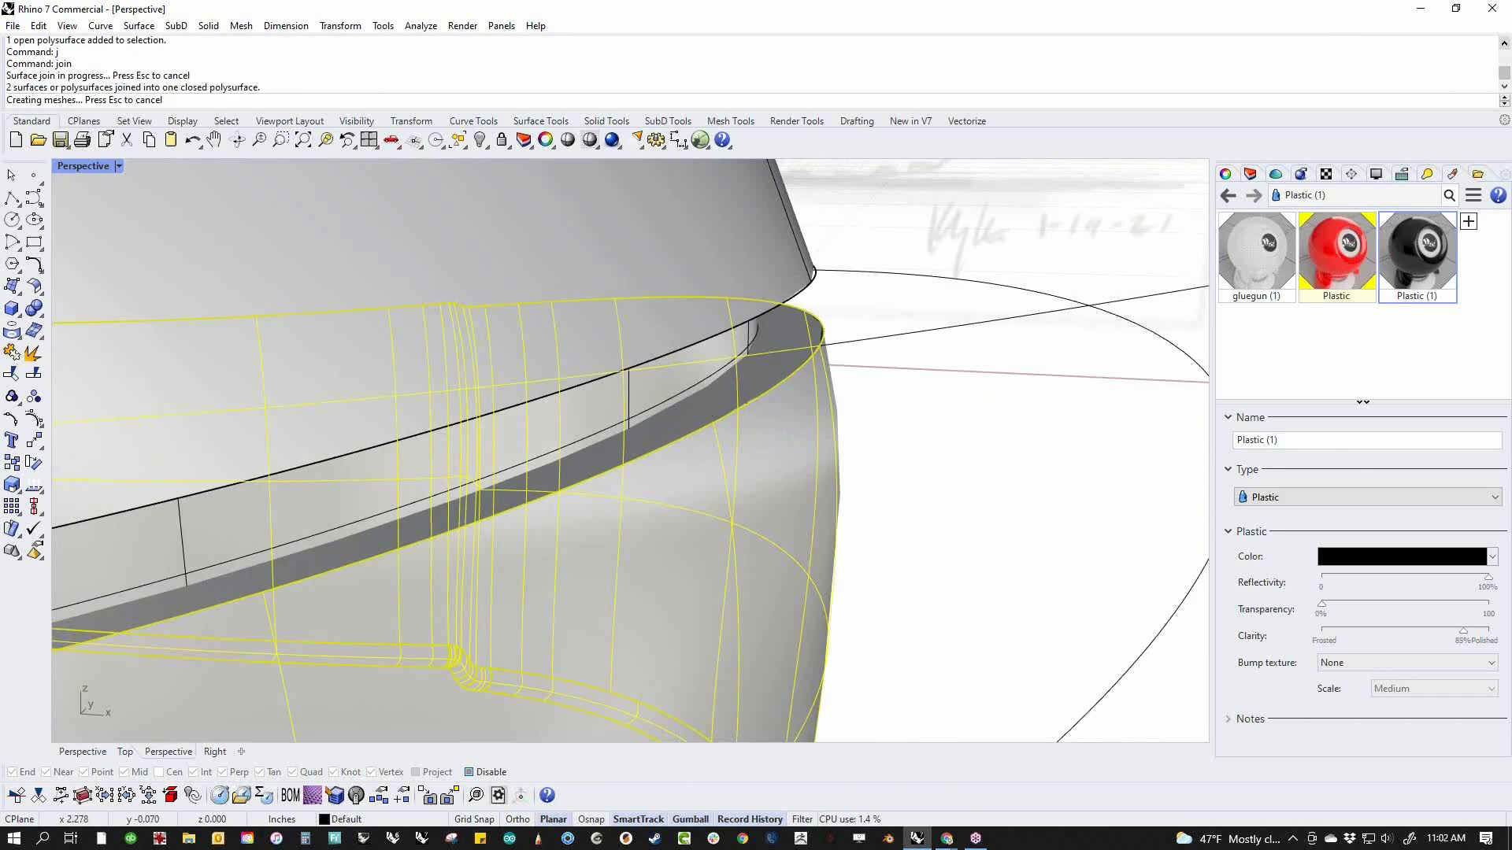
left_click(36, 313)
scroll(924, 466, "down", 6)
Assign the black Plastic (1) material to the base
left_click(879, 494)
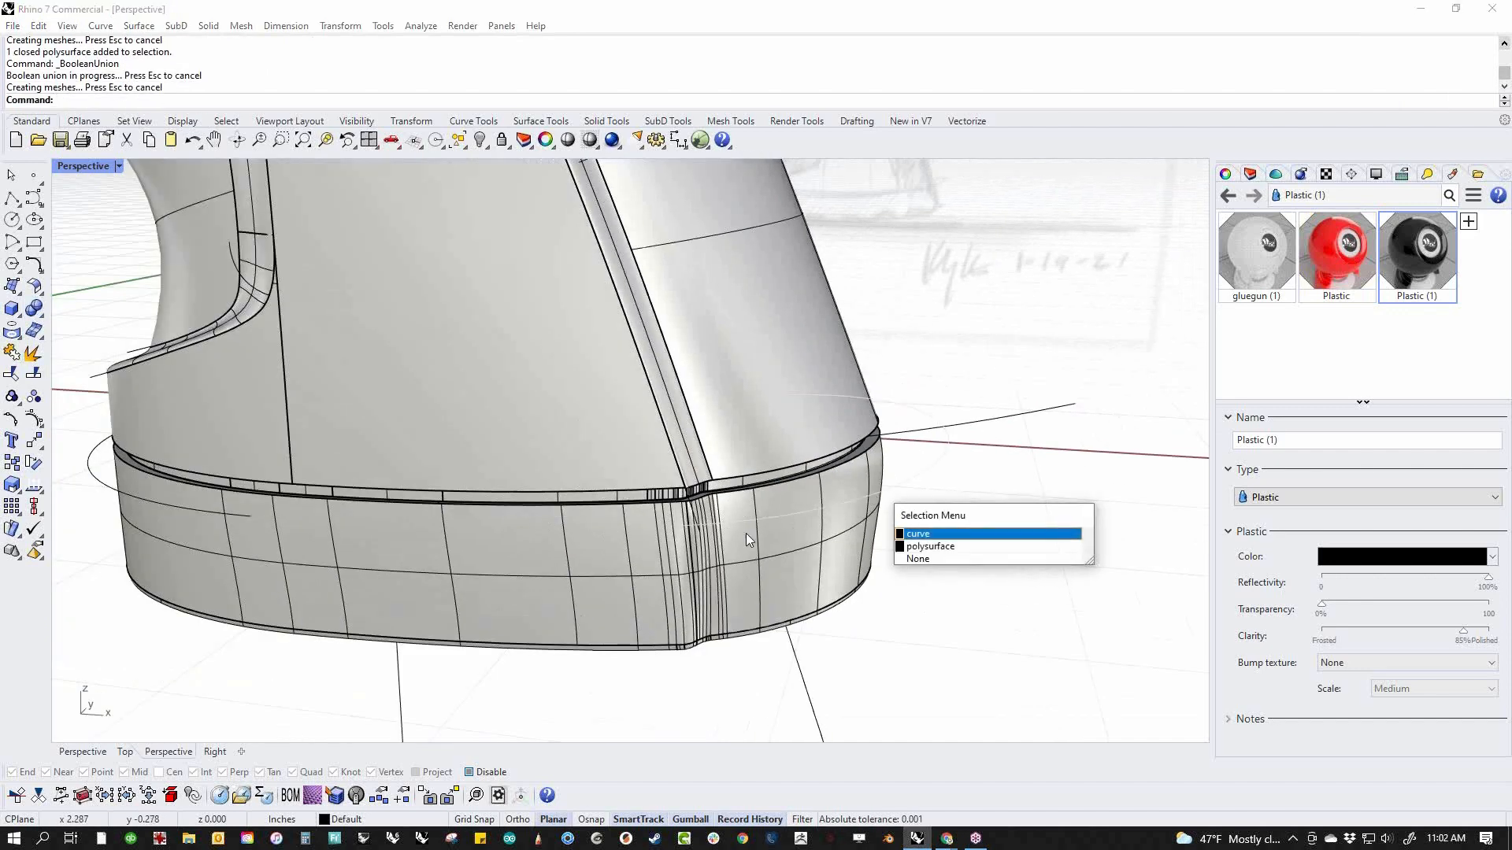
left_click(945, 545)
right_click(1404, 248)
left_click(1370, 218)
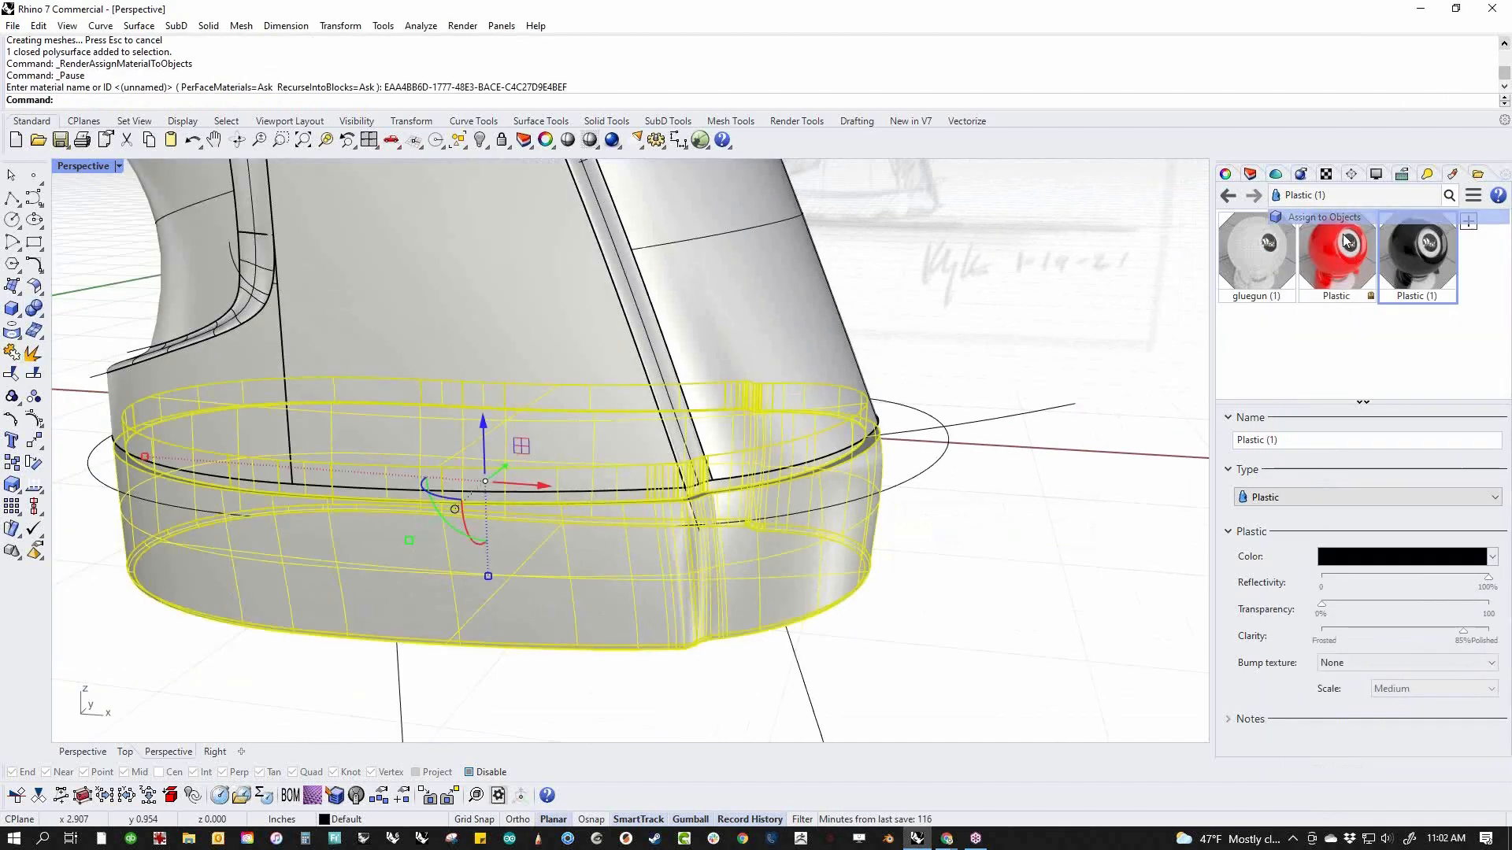
left_click(913, 505)
Switch the viewport to Rendered display mode, view the whole glue gun and select the inner grip surface along the handle
scroll(911, 506, "down", 9)
right_click_drag(911, 505, 744, 613, "shift")
middle_click(649, 559)
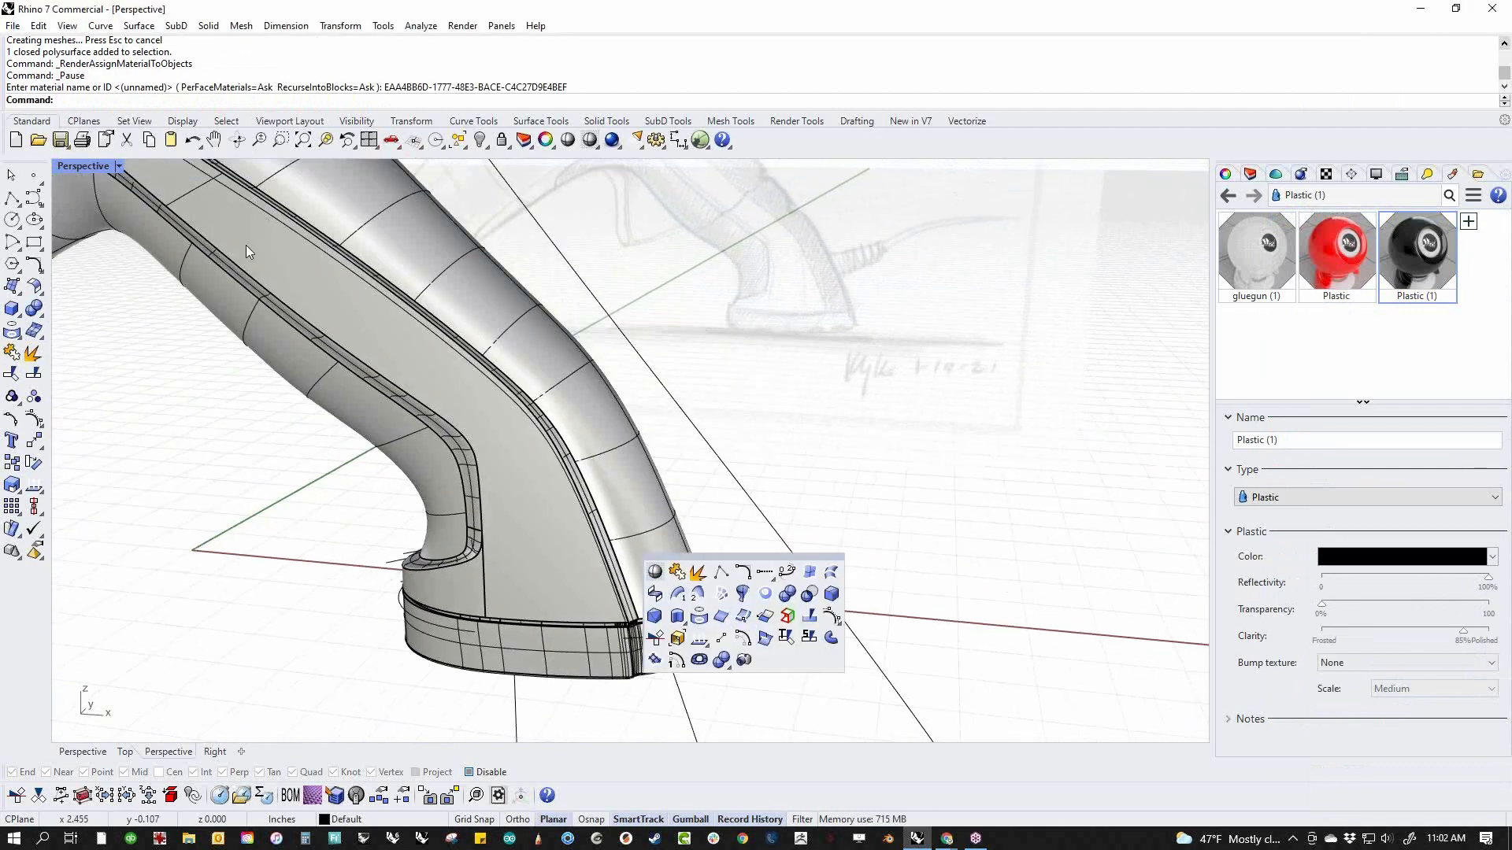
left_click(77, 168)
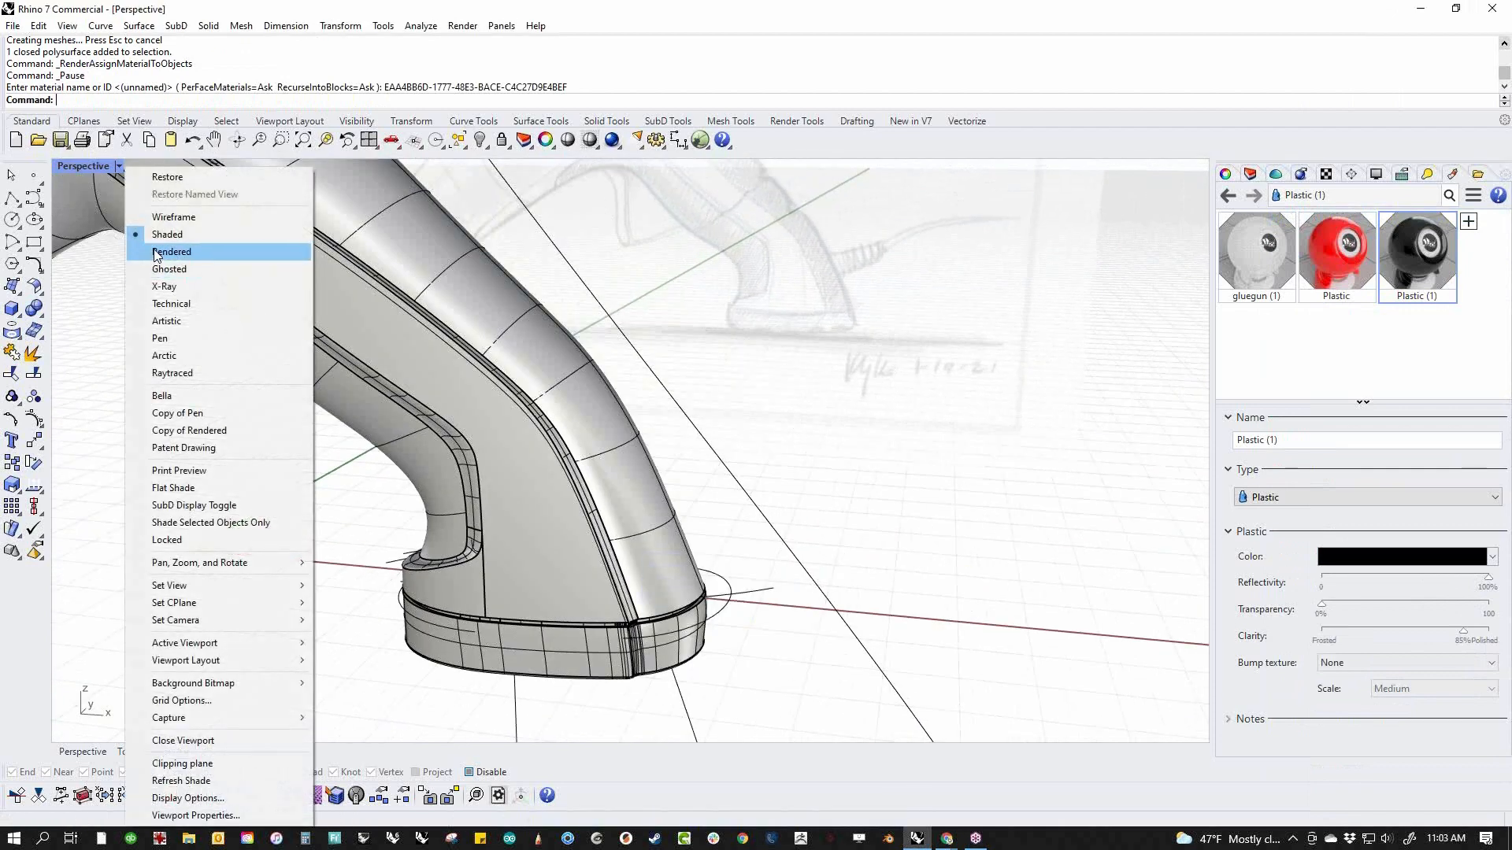
left_click(170, 252)
right_click_drag(745, 524, 691, 529, "shift")
left_click(685, 495)
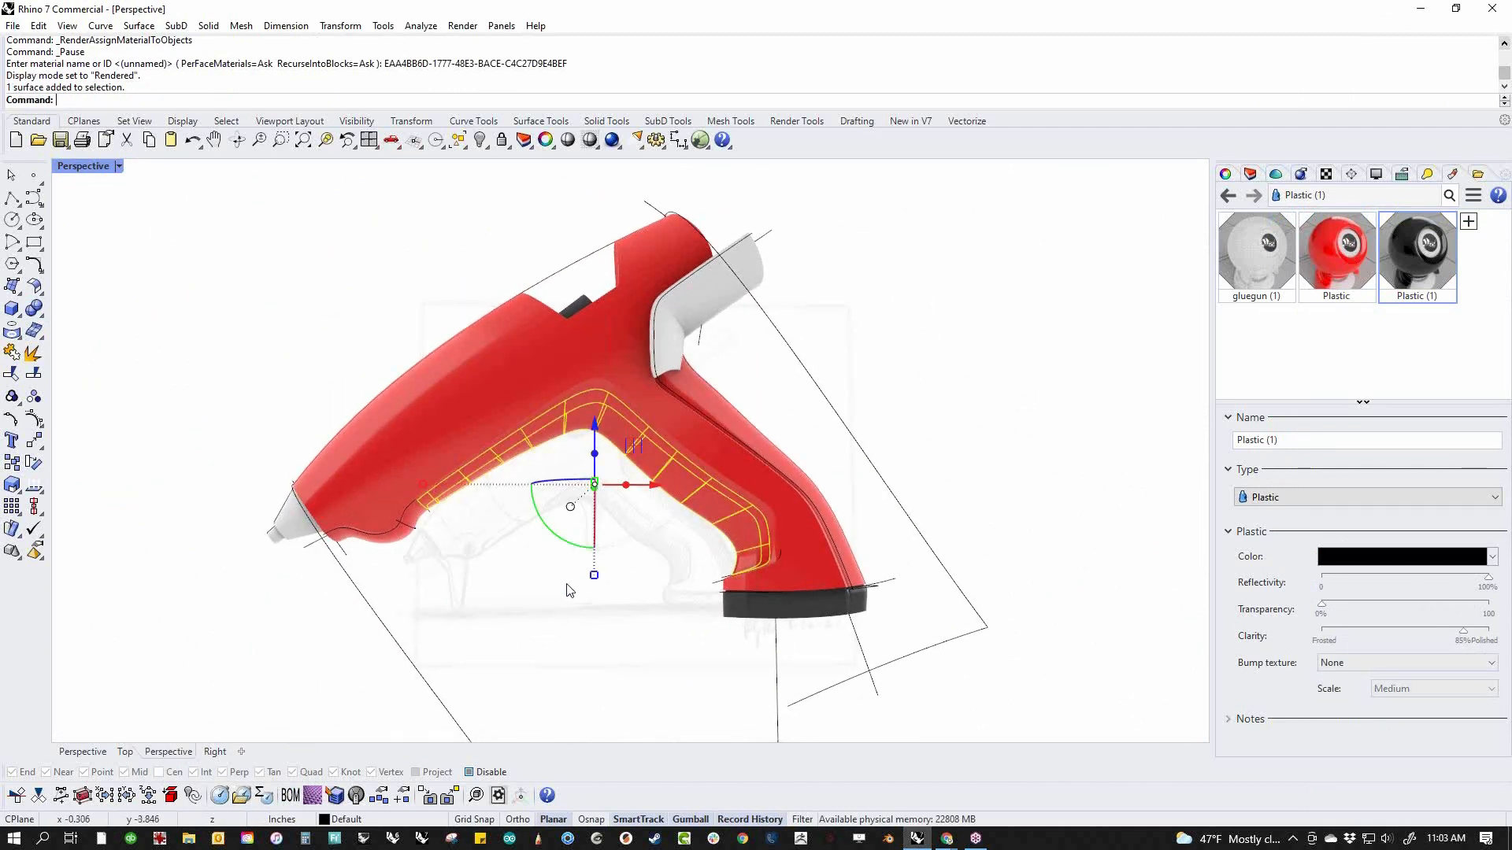
Add the rear handle grip surface to the selection and assign the black Plastic (1) material to both grip surfaces
scroll(456, 534, "up", 2)
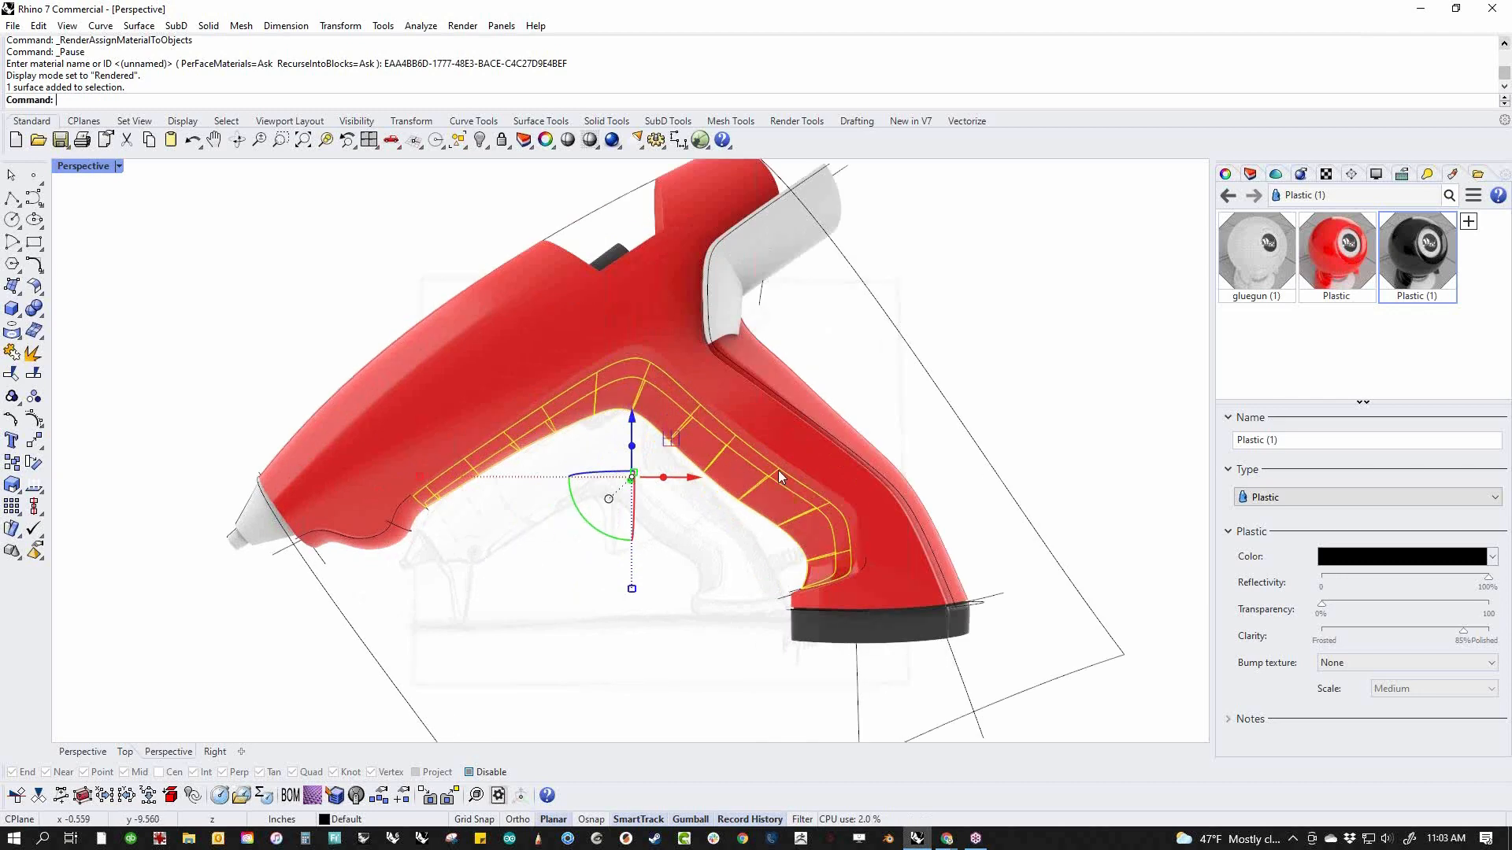
left_click(822, 410, "shift")
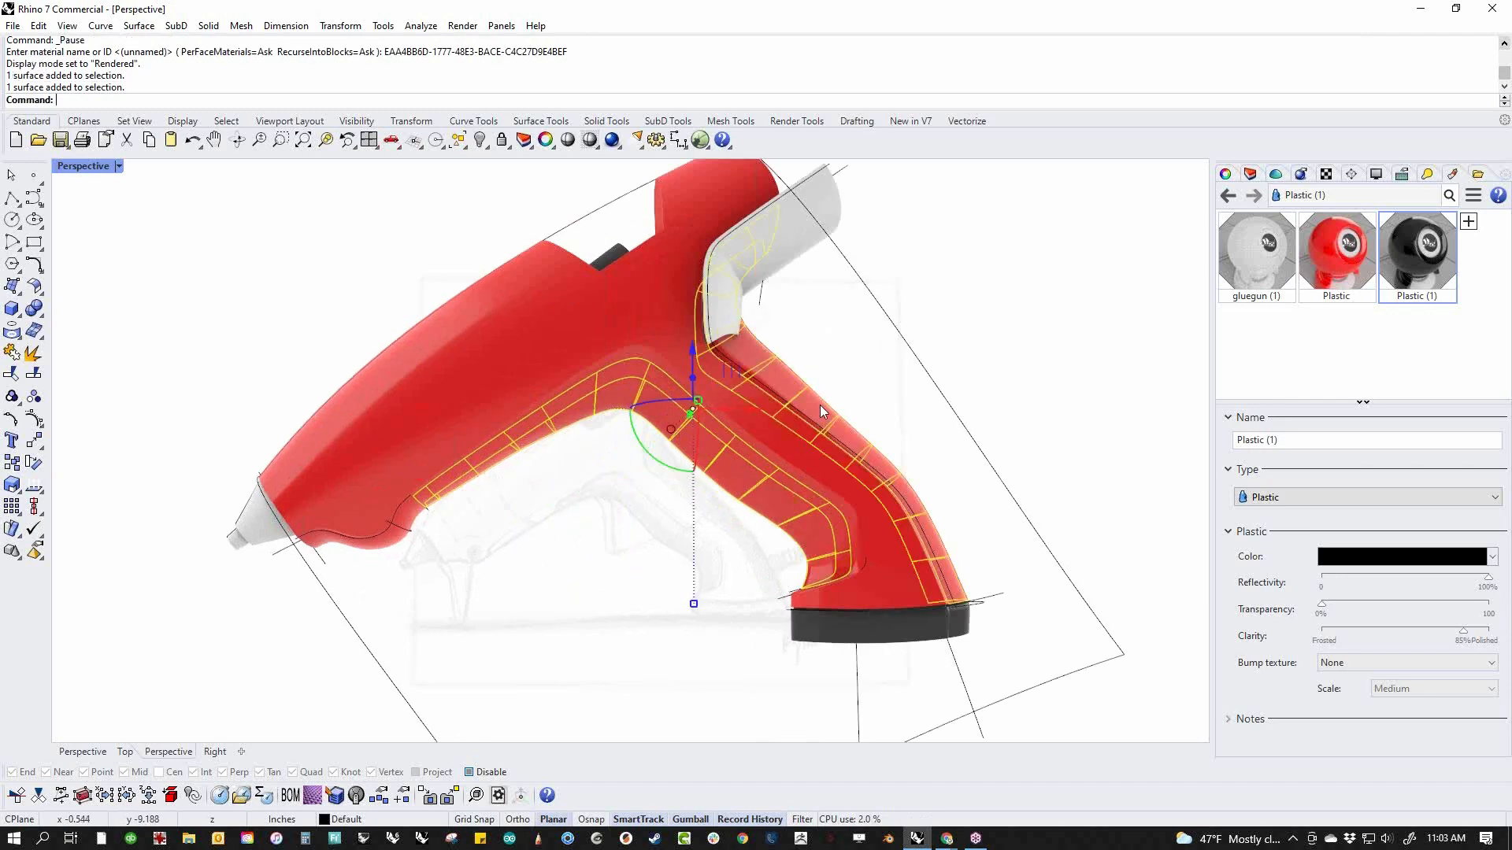
right_click(1405, 268)
left_click(1323, 218)
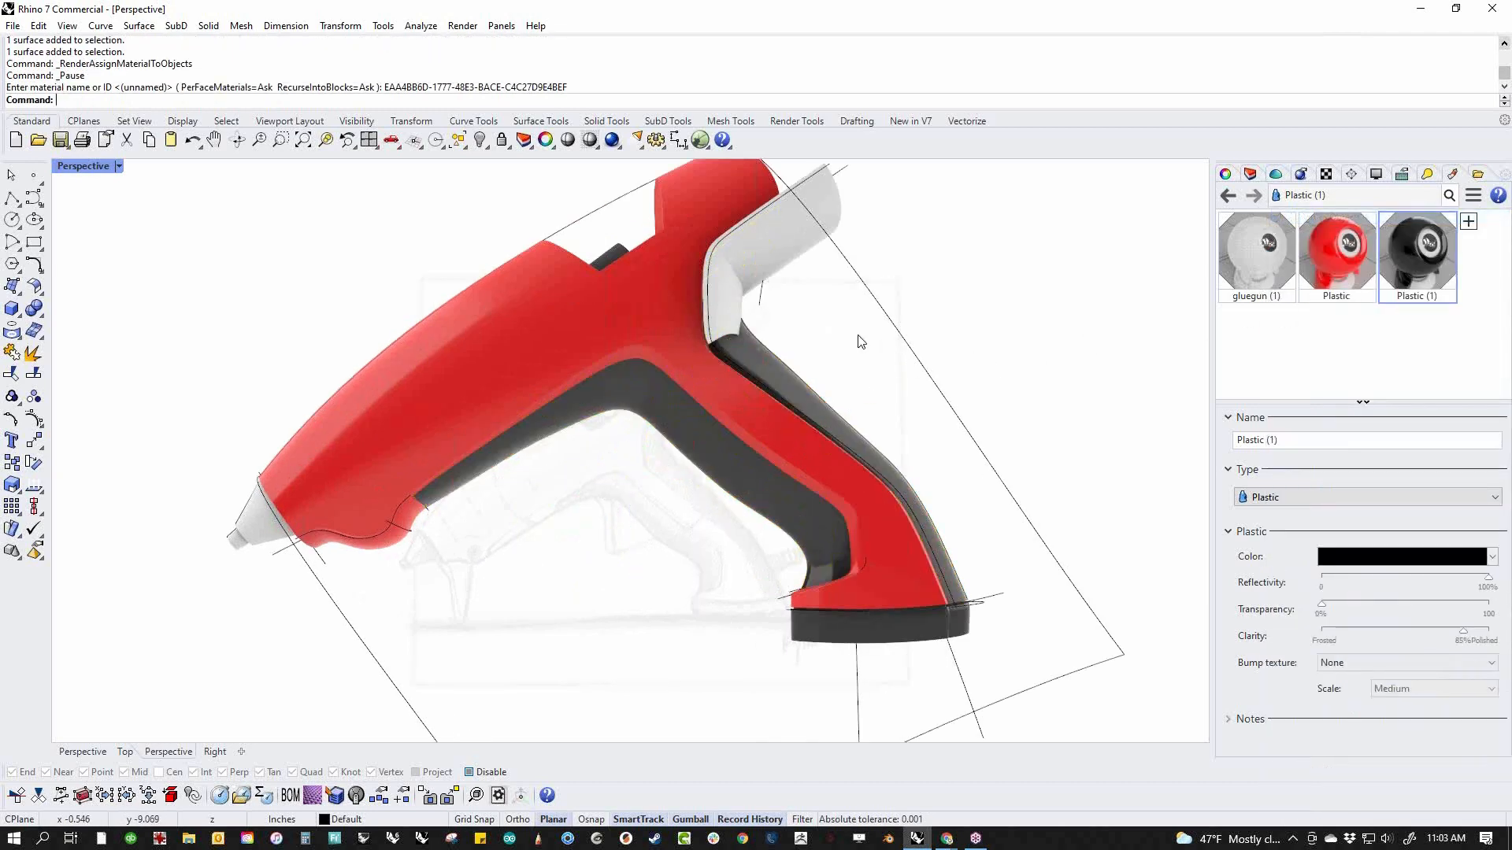
Delete the three leftover white surfaces behind the top of the handle
left_click(798, 249)
key("Delete")
left_click(730, 296)
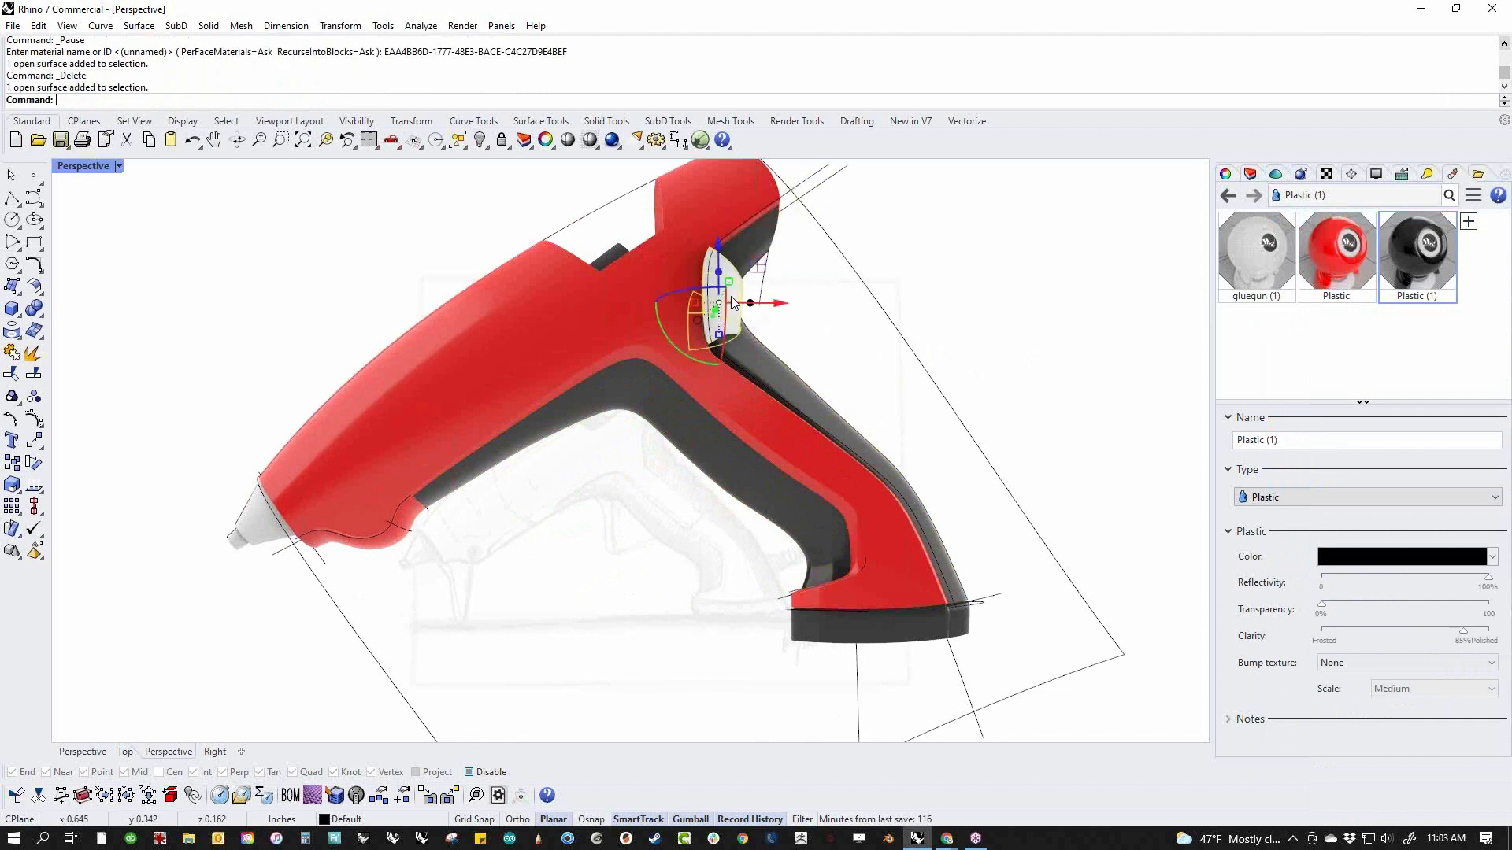
key("Delete")
left_click(727, 331)
key("Delete")
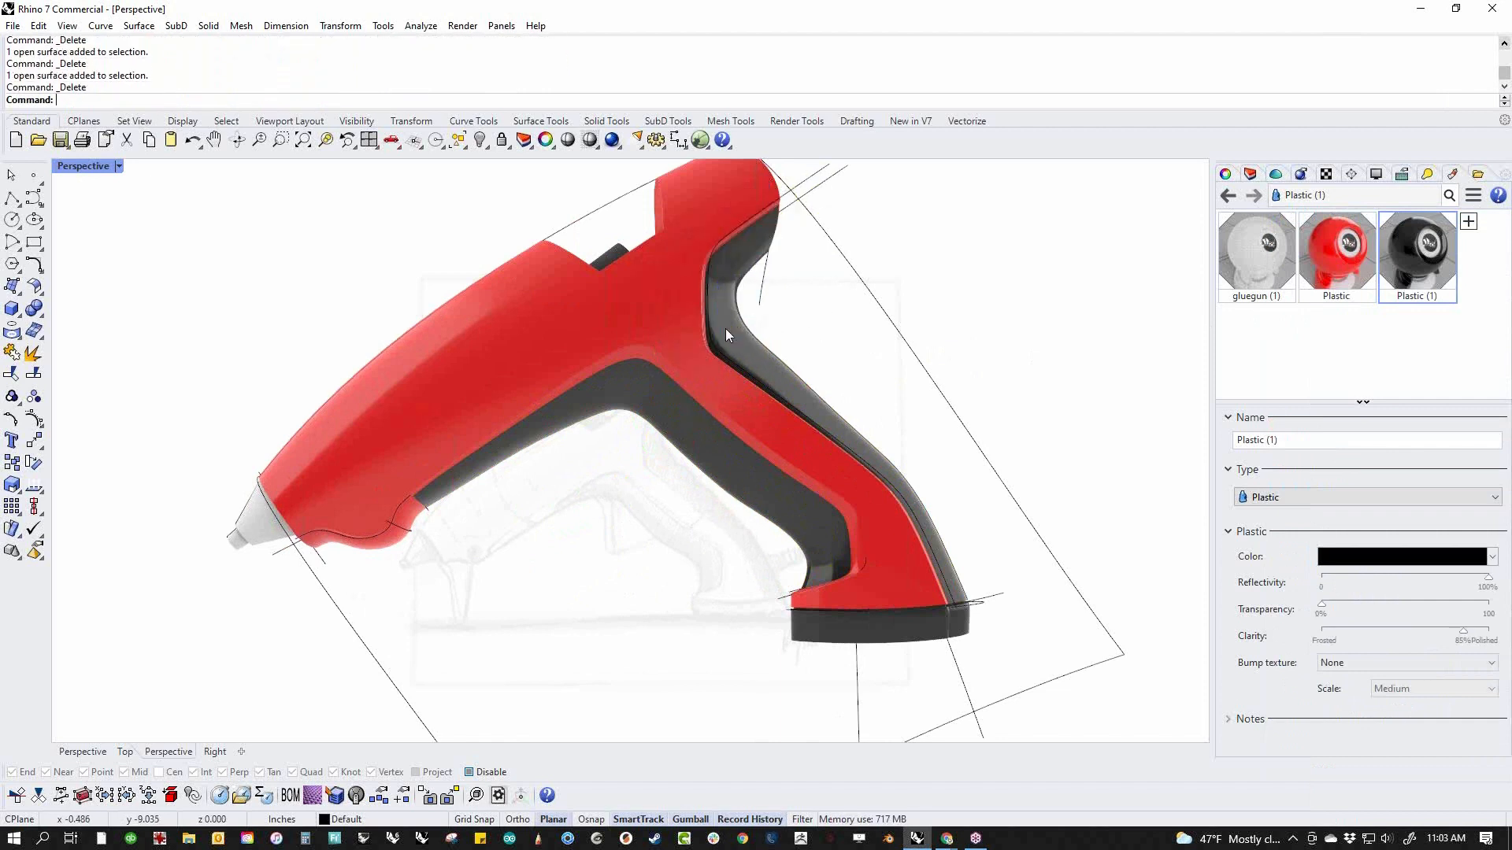
Switch to the Front view, select all curves and hide them
scroll(724, 339, "down", 4)
right_click_drag(739, 447, 675, 646, "shift")
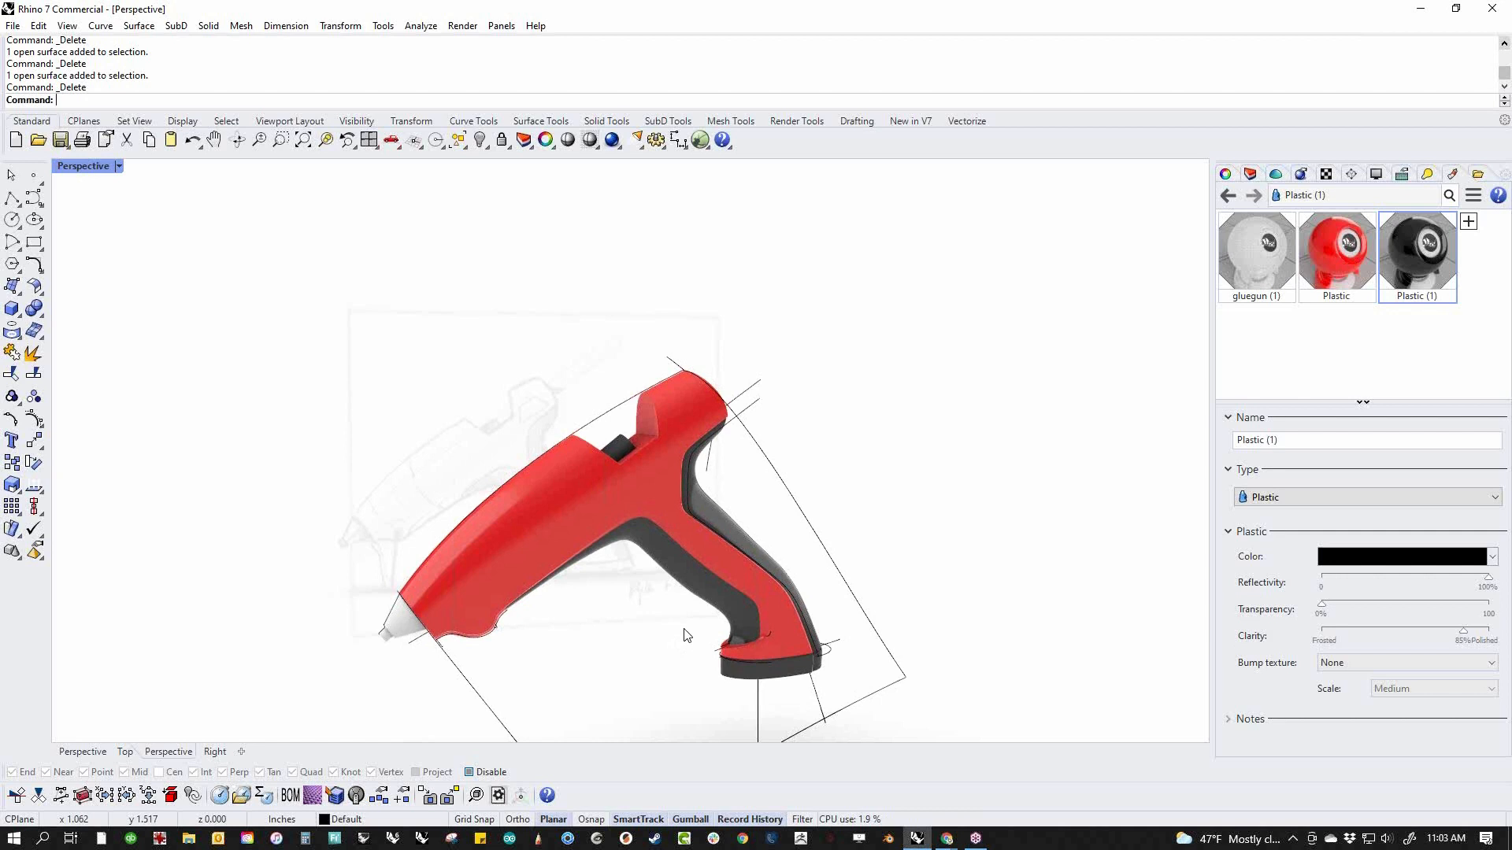
type("f")
key("Return")
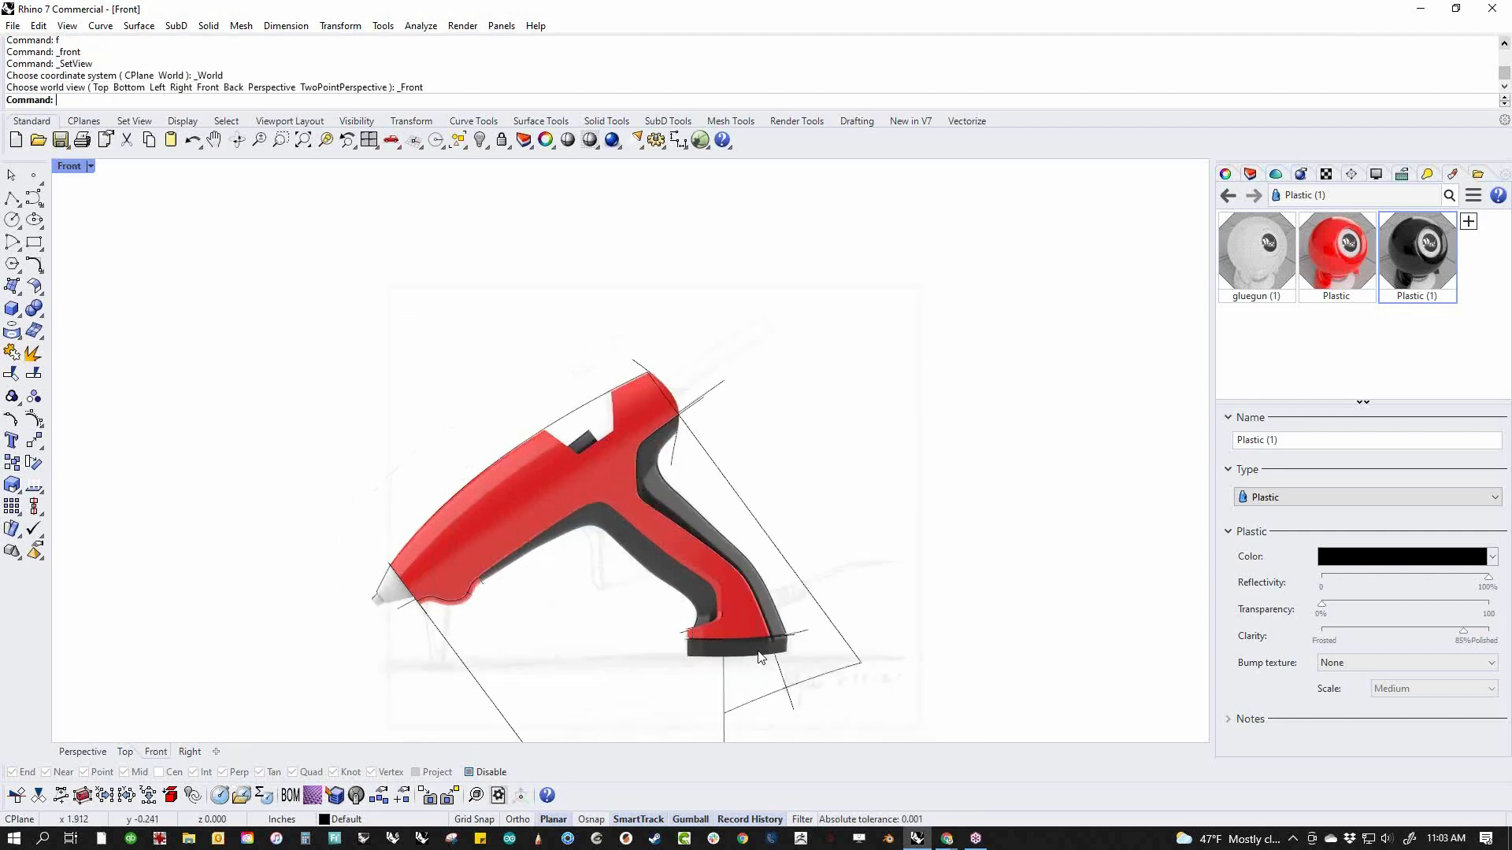
right_click_drag(761, 661, 778, 604)
type("cc")
key("Return")
type("h")
key("Return")
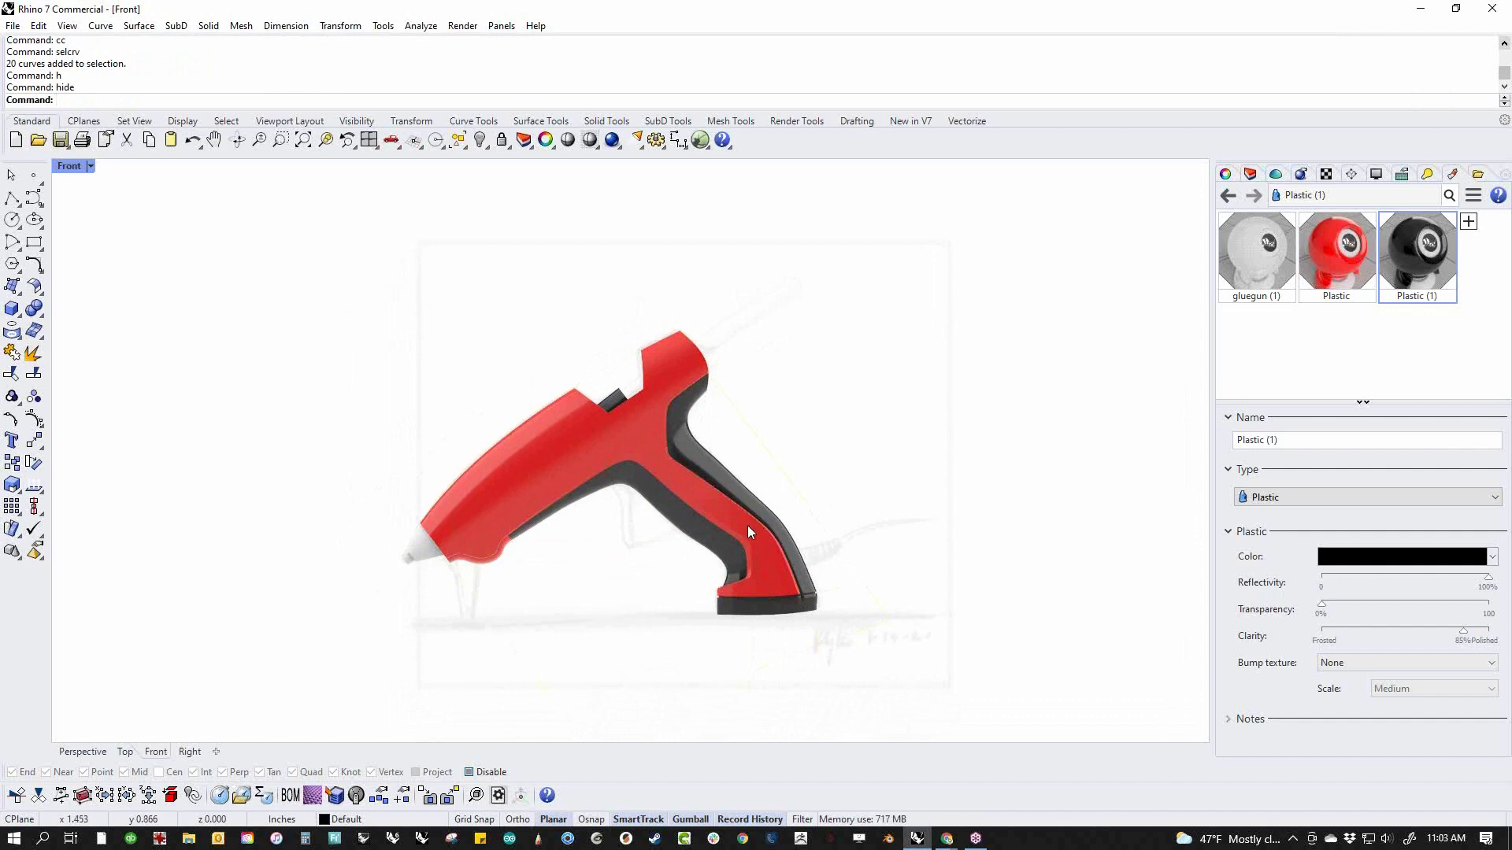
Assign the black Plastic (1) material to the glue gun's nozzle
scroll(382, 549, "up", 4)
left_click(508, 557)
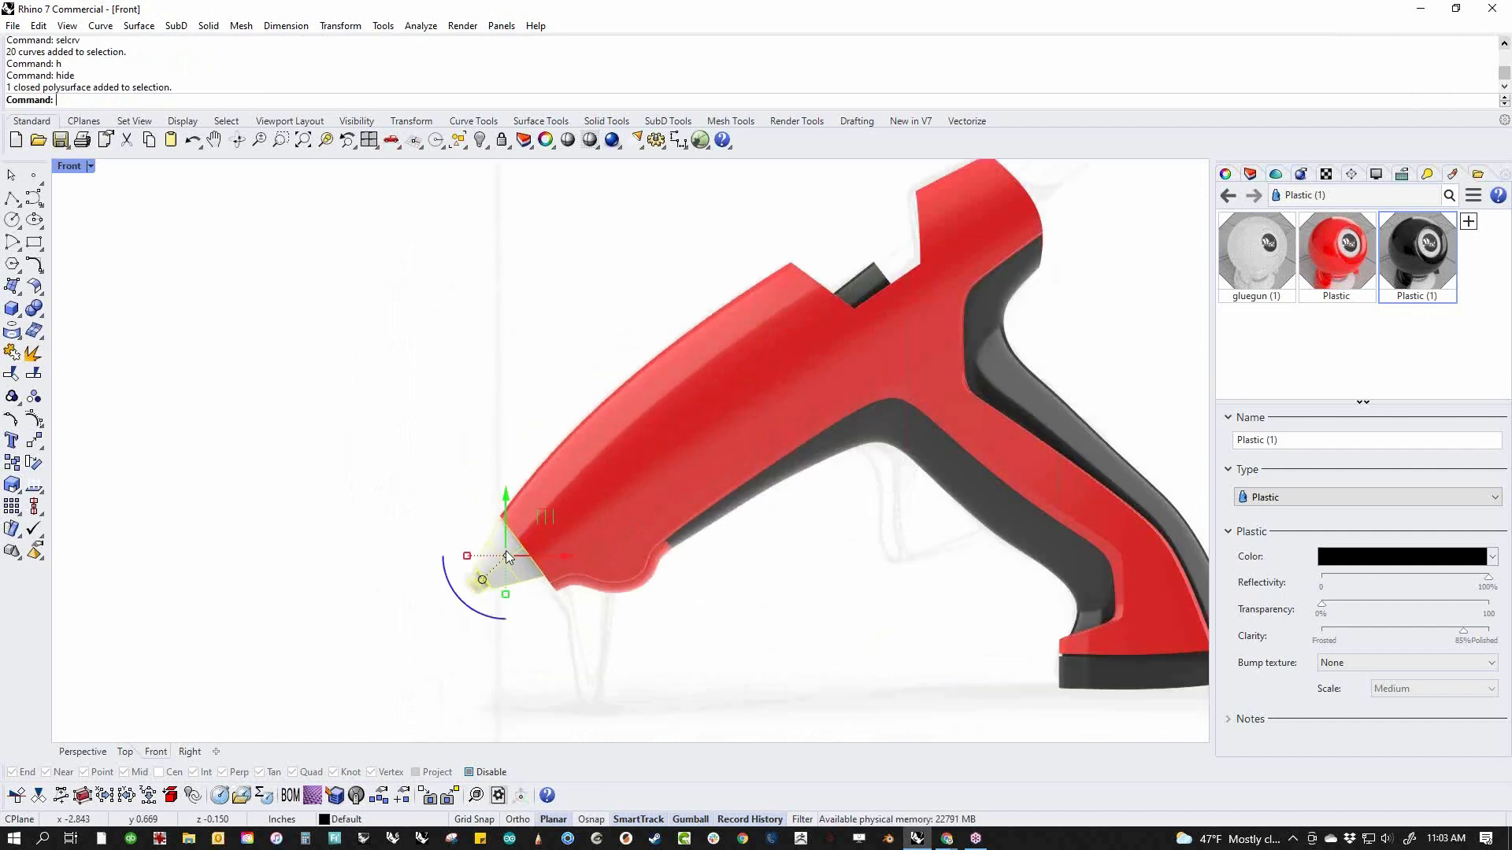
right_click(1391, 261)
left_click(1363, 218)
left_click(949, 471)
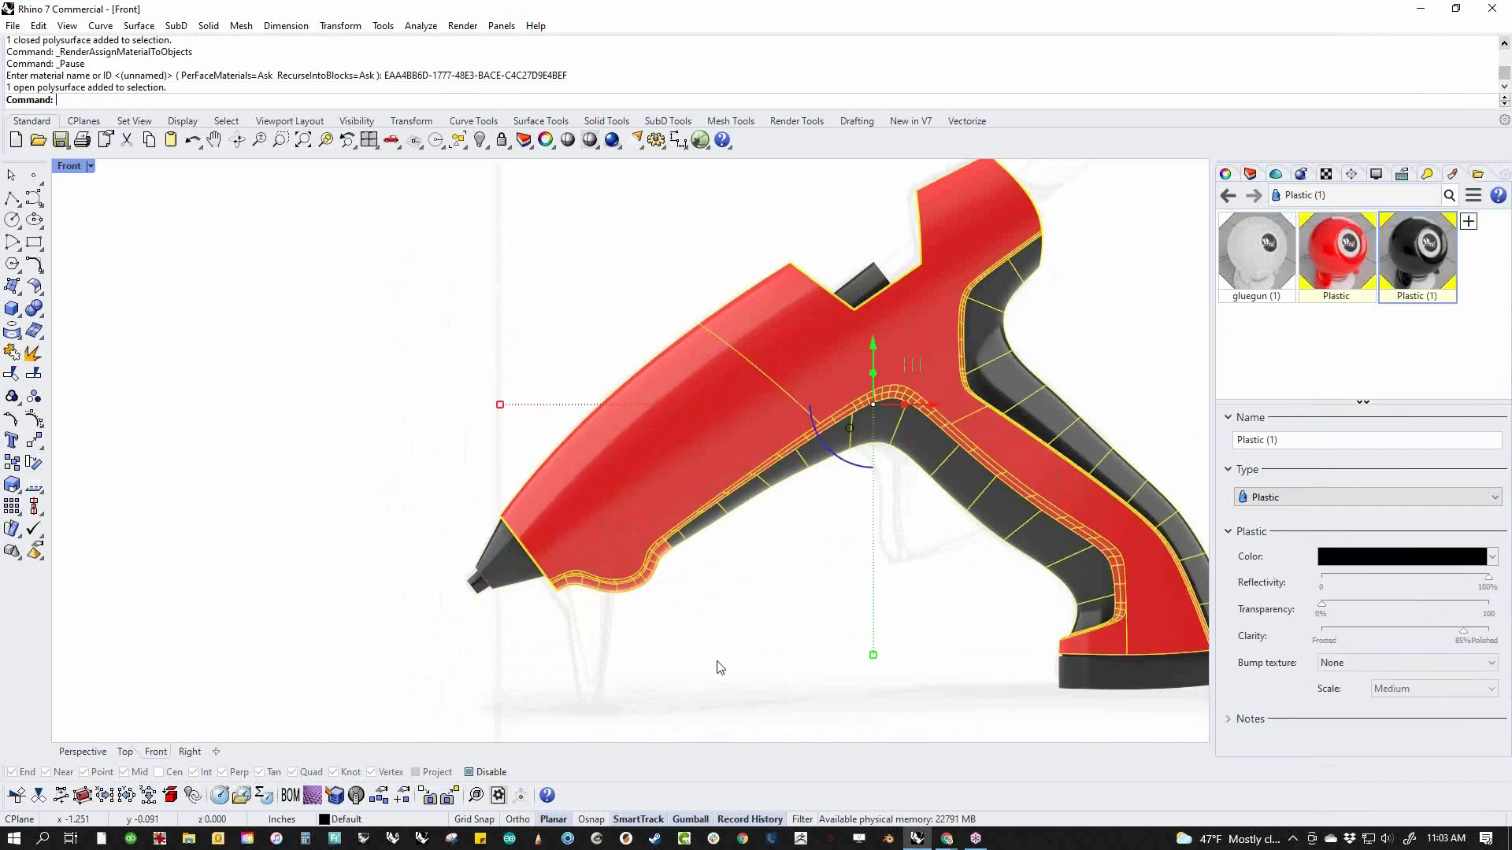
left_click(722, 668)
Set the Front viewport to Wireframe display mode at the trigger area of the reference sketch
right_click_drag(721, 668, 624, 566)
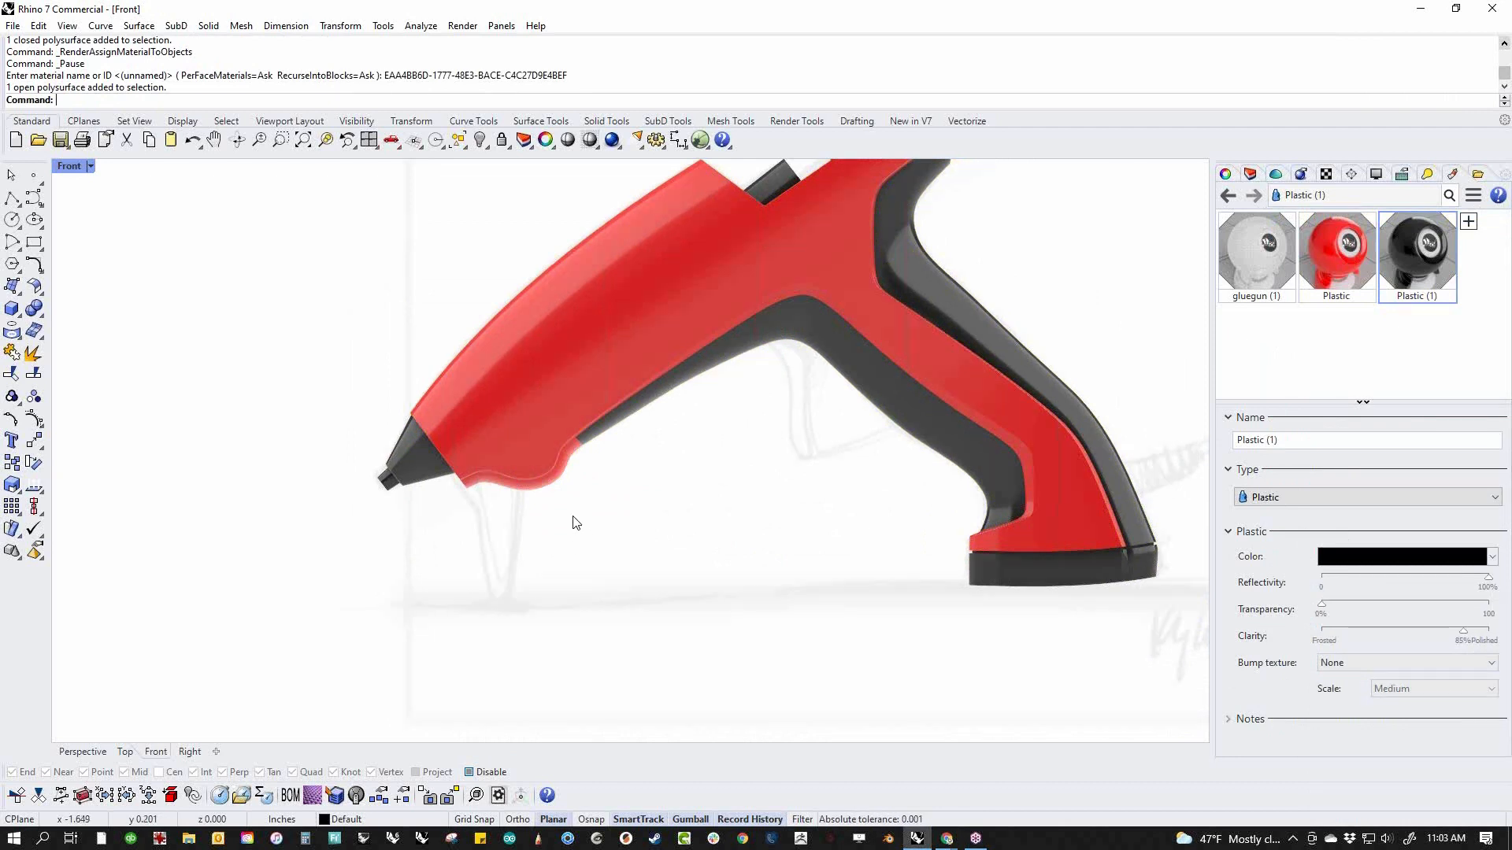
scroll(738, 484, "down", 2)
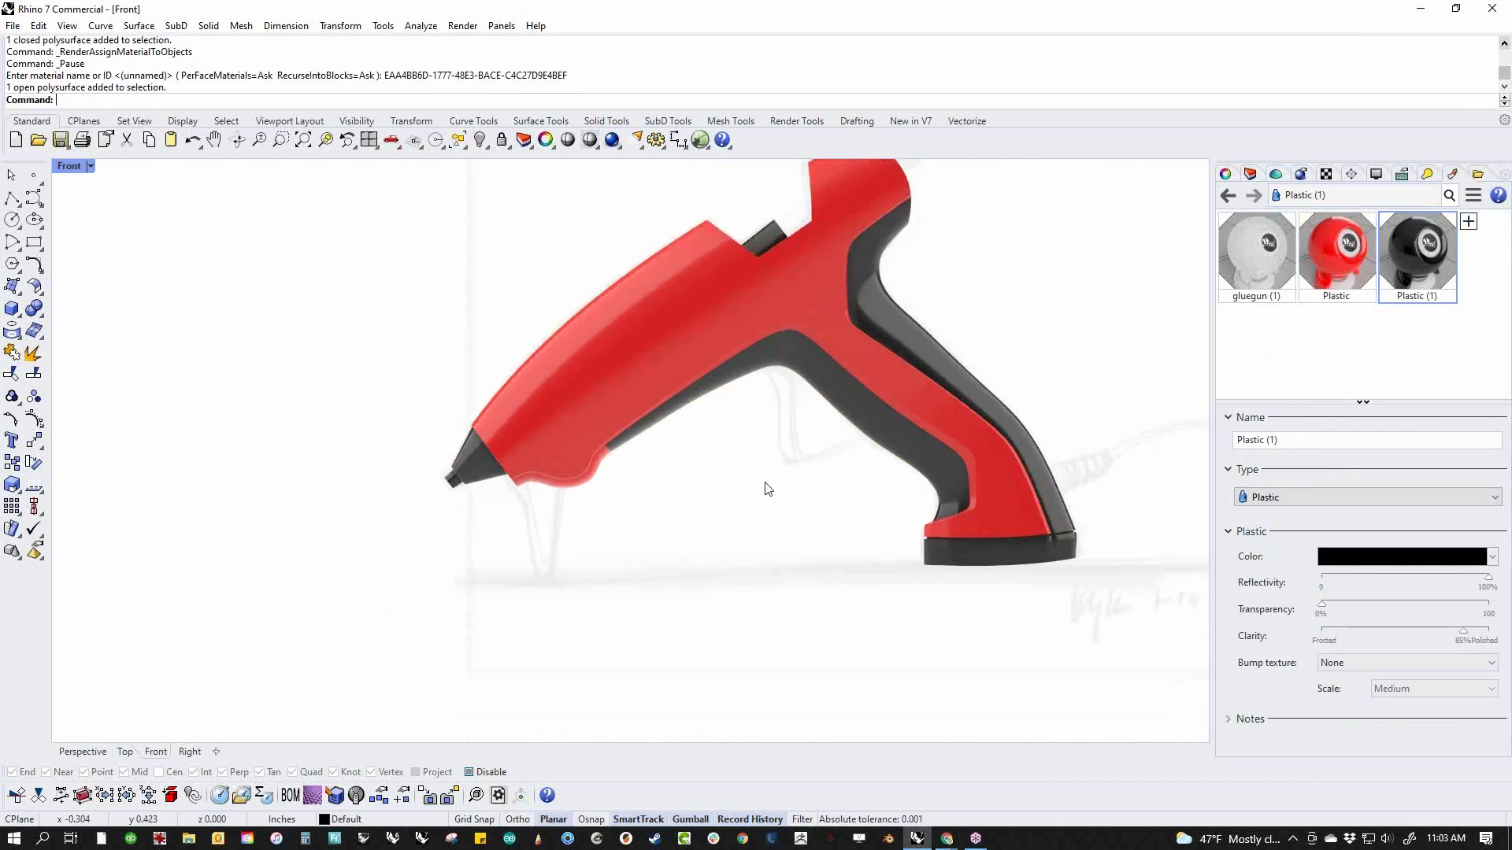
right_click_drag(767, 490, 634, 525)
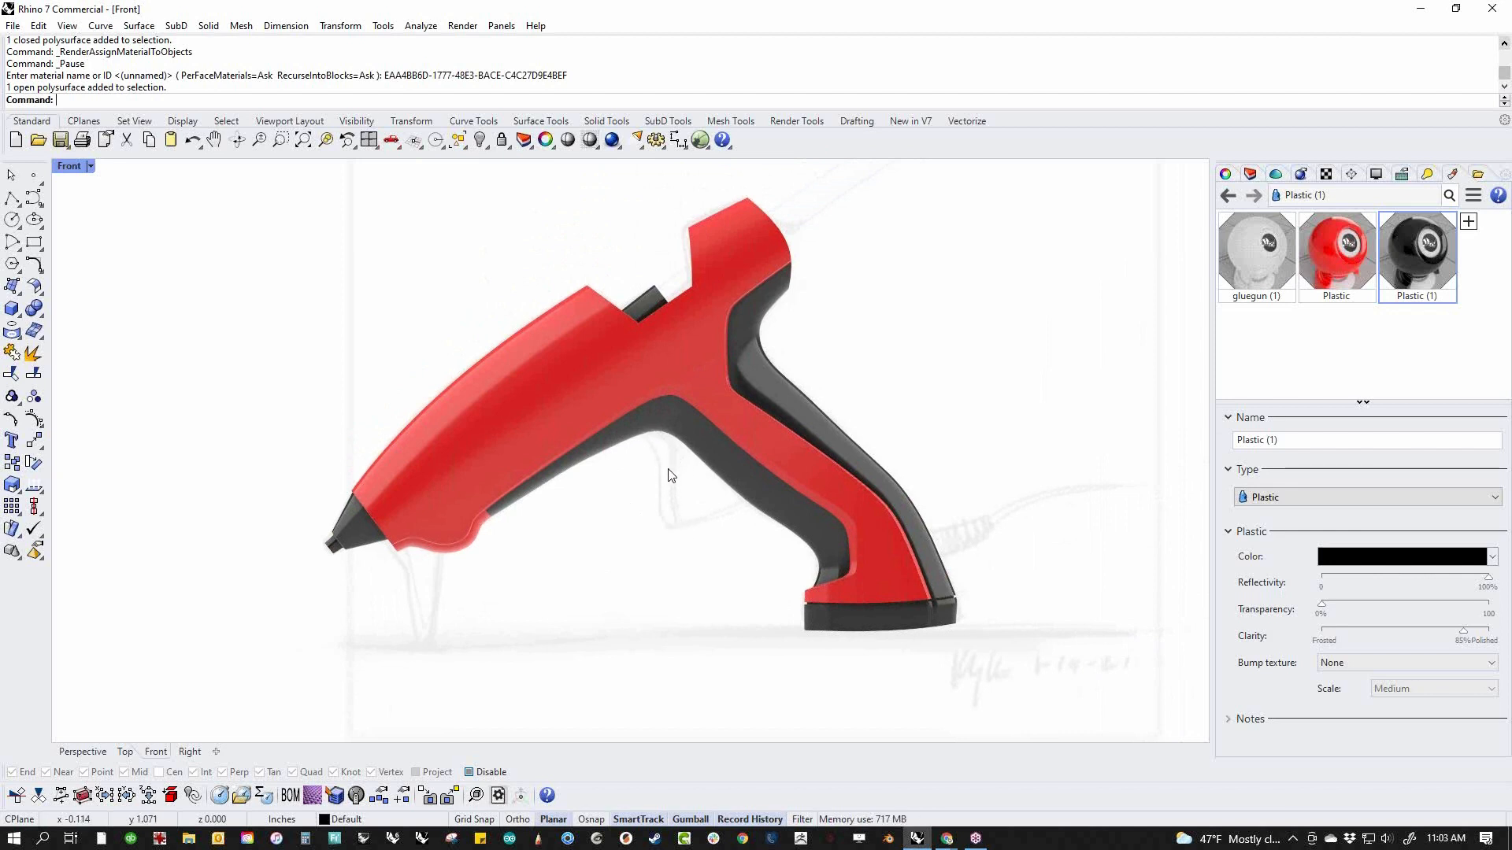
scroll(711, 496, "up", 2)
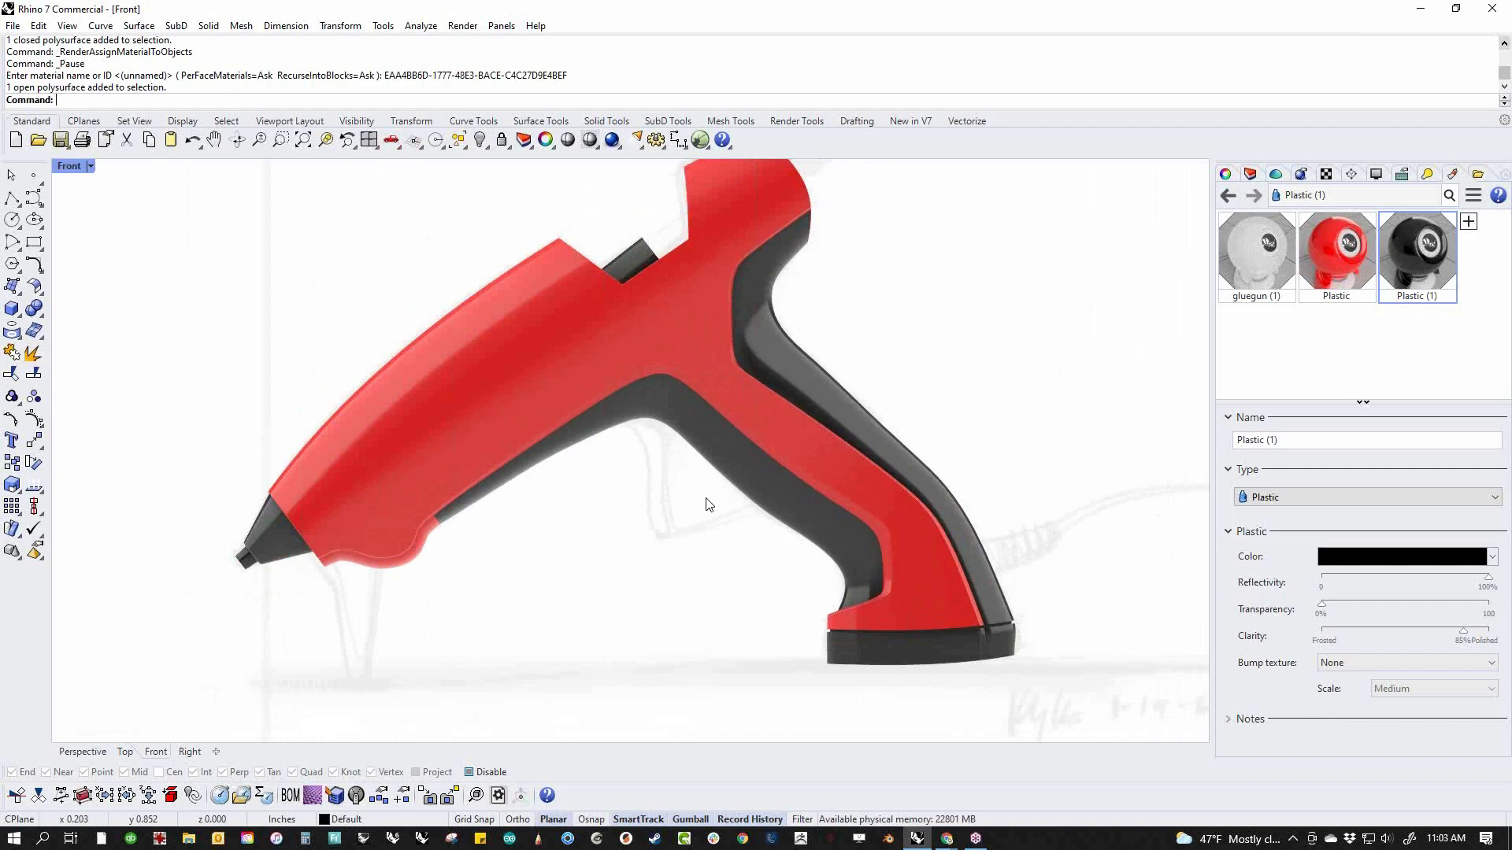
middle_click(501, 425)
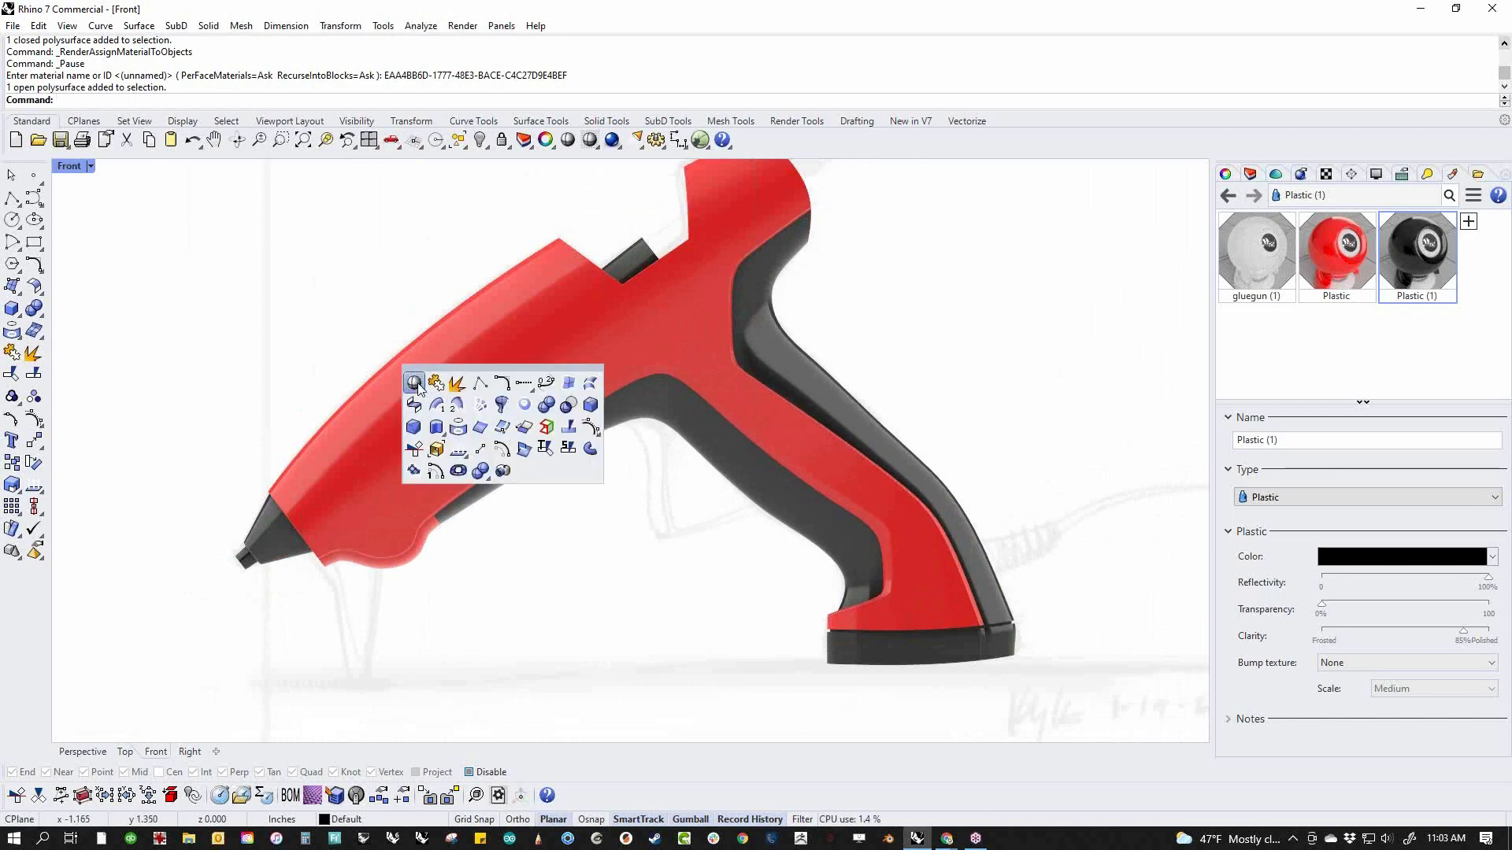
left_click(421, 390)
scroll(693, 502, "up", 4)
right_click_drag(623, 501, 474, 499)
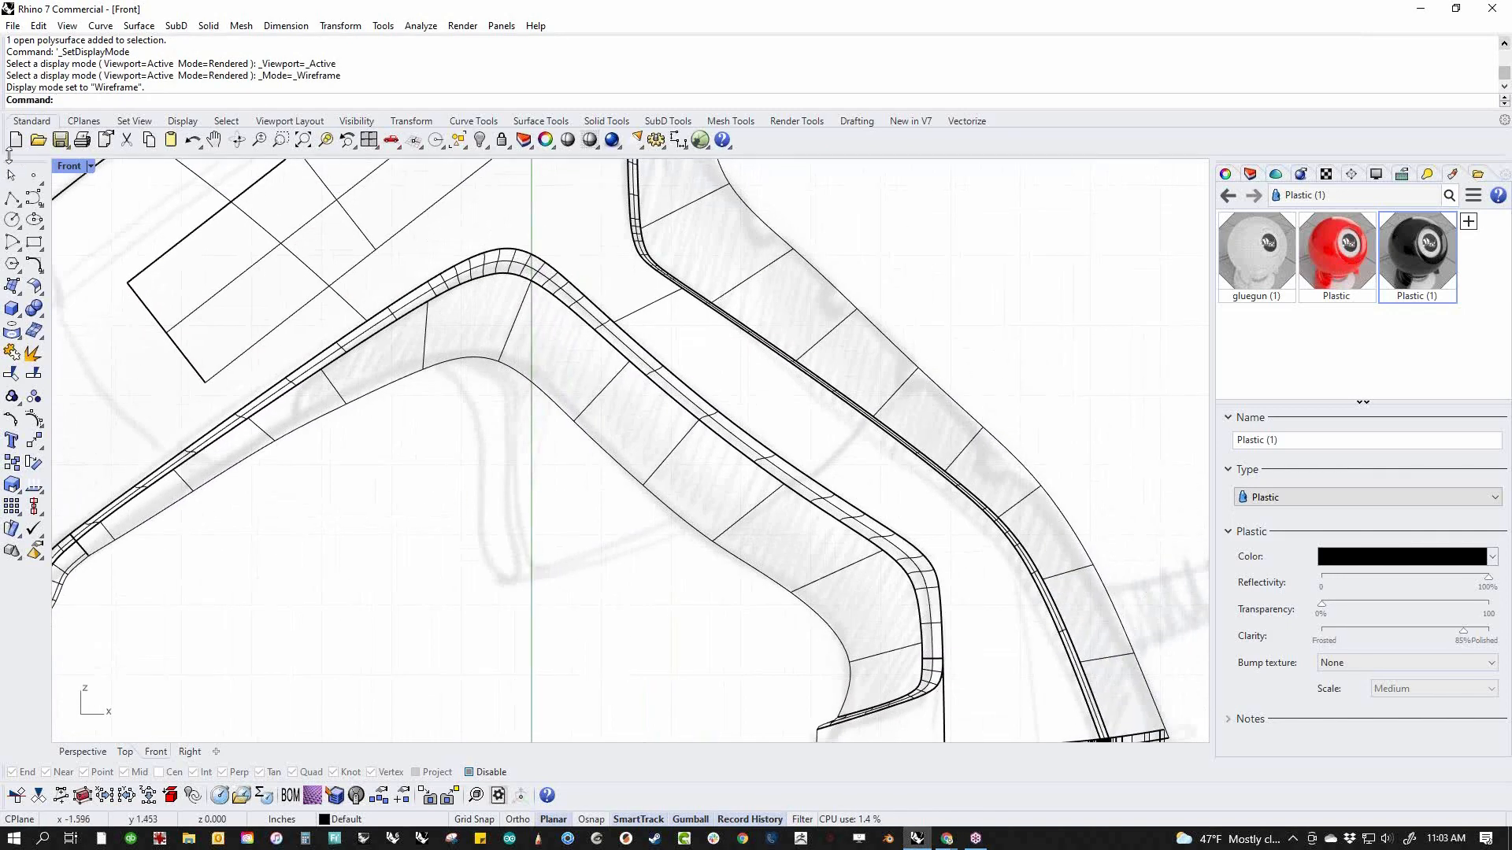
Trace the trigger's front edge from the sketch with a control-point curve running from inside the grip down to the trigger's tip
left_click(33, 197)
left_click(412, 355)
left_click(463, 386)
left_click(490, 444)
left_click(478, 532)
left_click(504, 581)
key("Return")
Draw the trigger's lower edge as a curve from its tip back into the grip, following the sketch
key("Return")
left_click(508, 583)
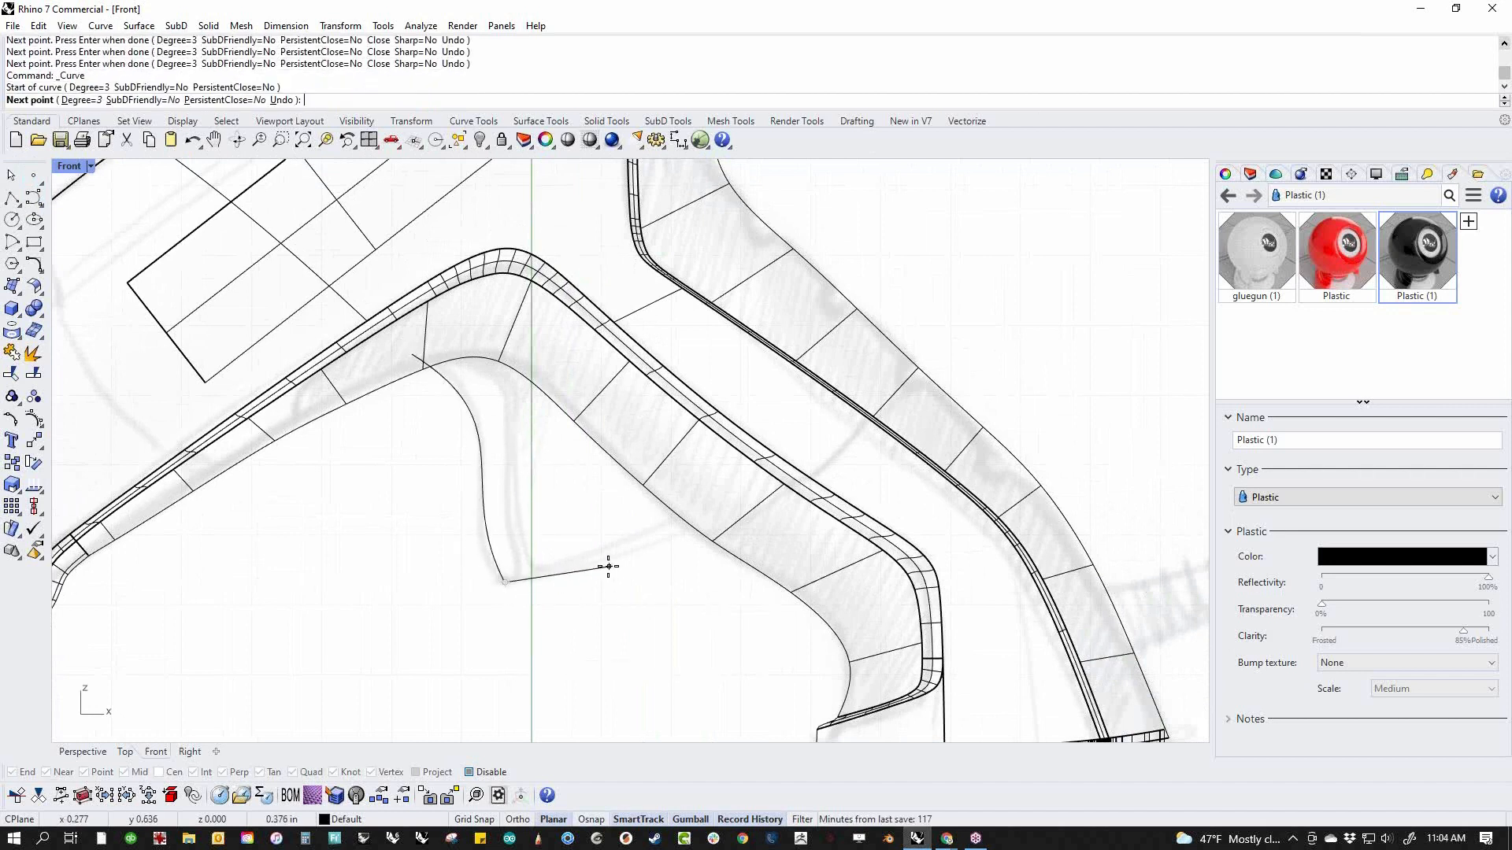
left_click(607, 567)
left_click(749, 500)
left_click(750, 504)
key("Return")
key("Return")
Close the trigger outline with a curved upper edge inside the grip, ending at the start of the front curve
left_click(749, 496)
left_click(626, 385)
left_click(525, 315)
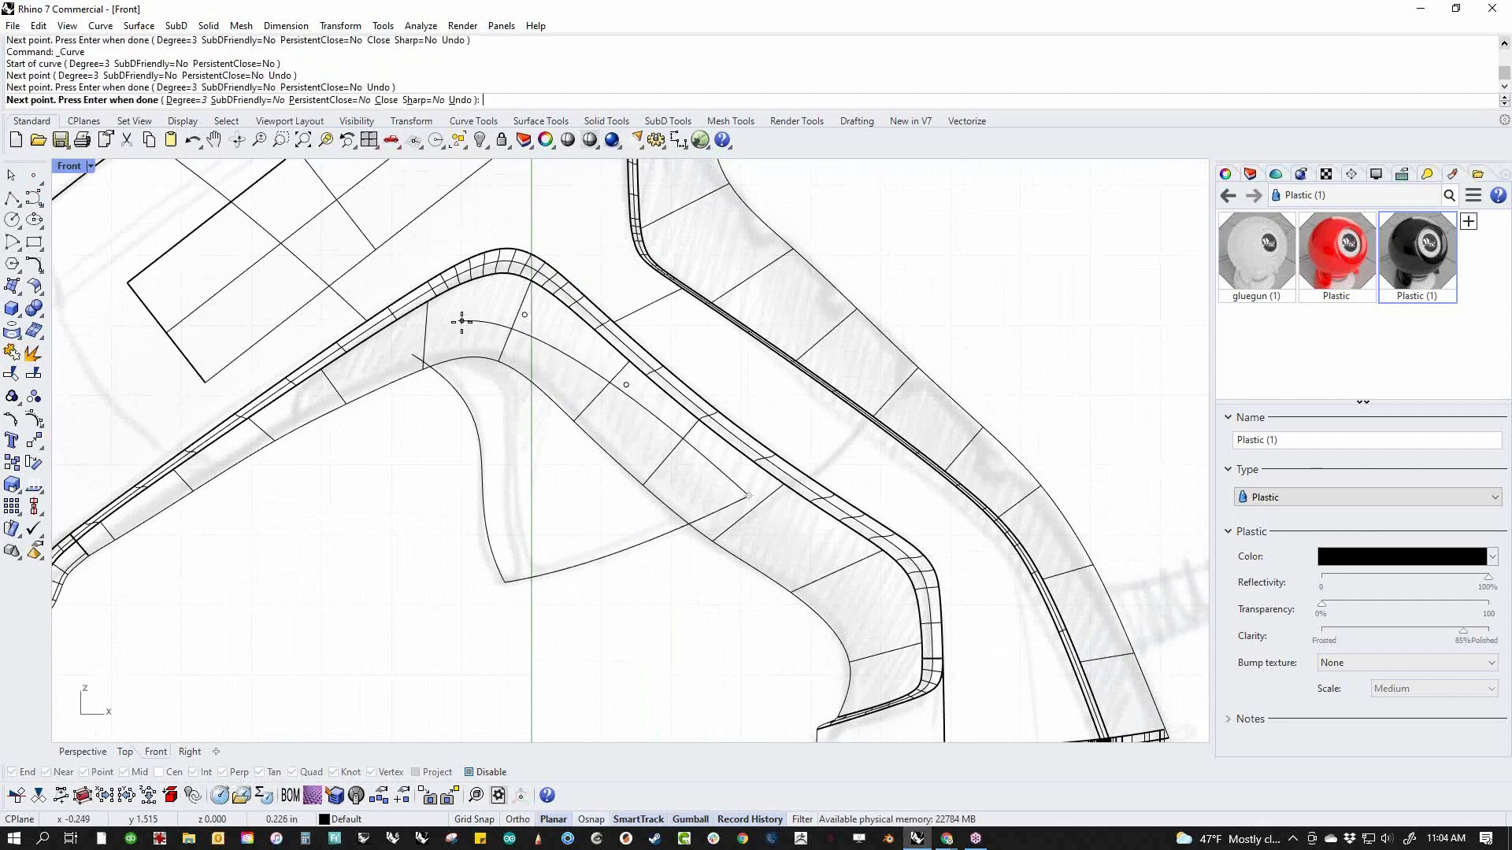
left_click(461, 324)
left_click(413, 354)
key("Return")
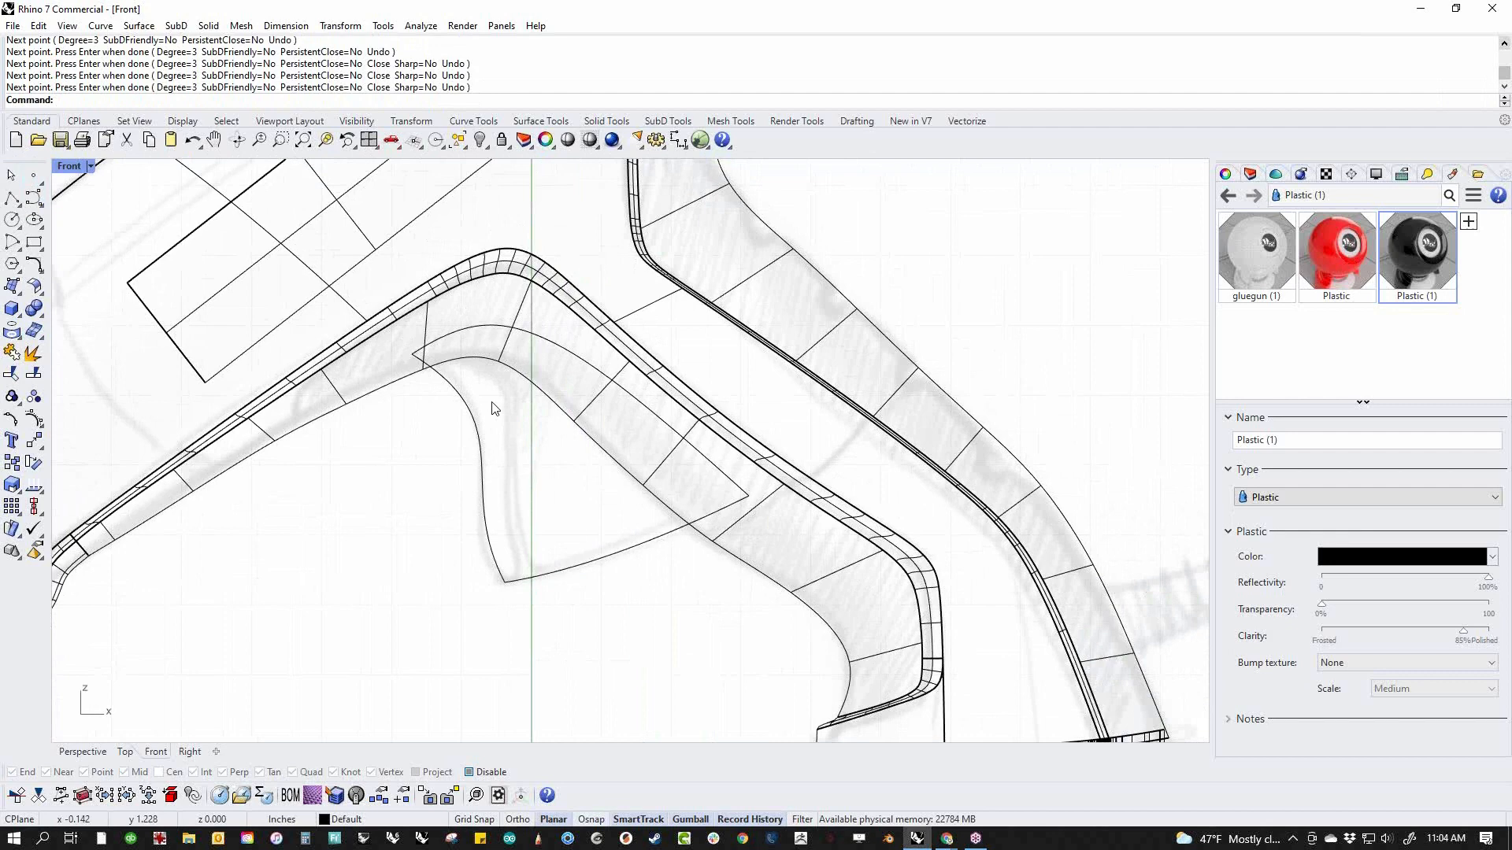
Create a planar surface from the three trigger outline curves
left_click(472, 394)
left_click(475, 323, "shift")
left_click(635, 527, "shift")
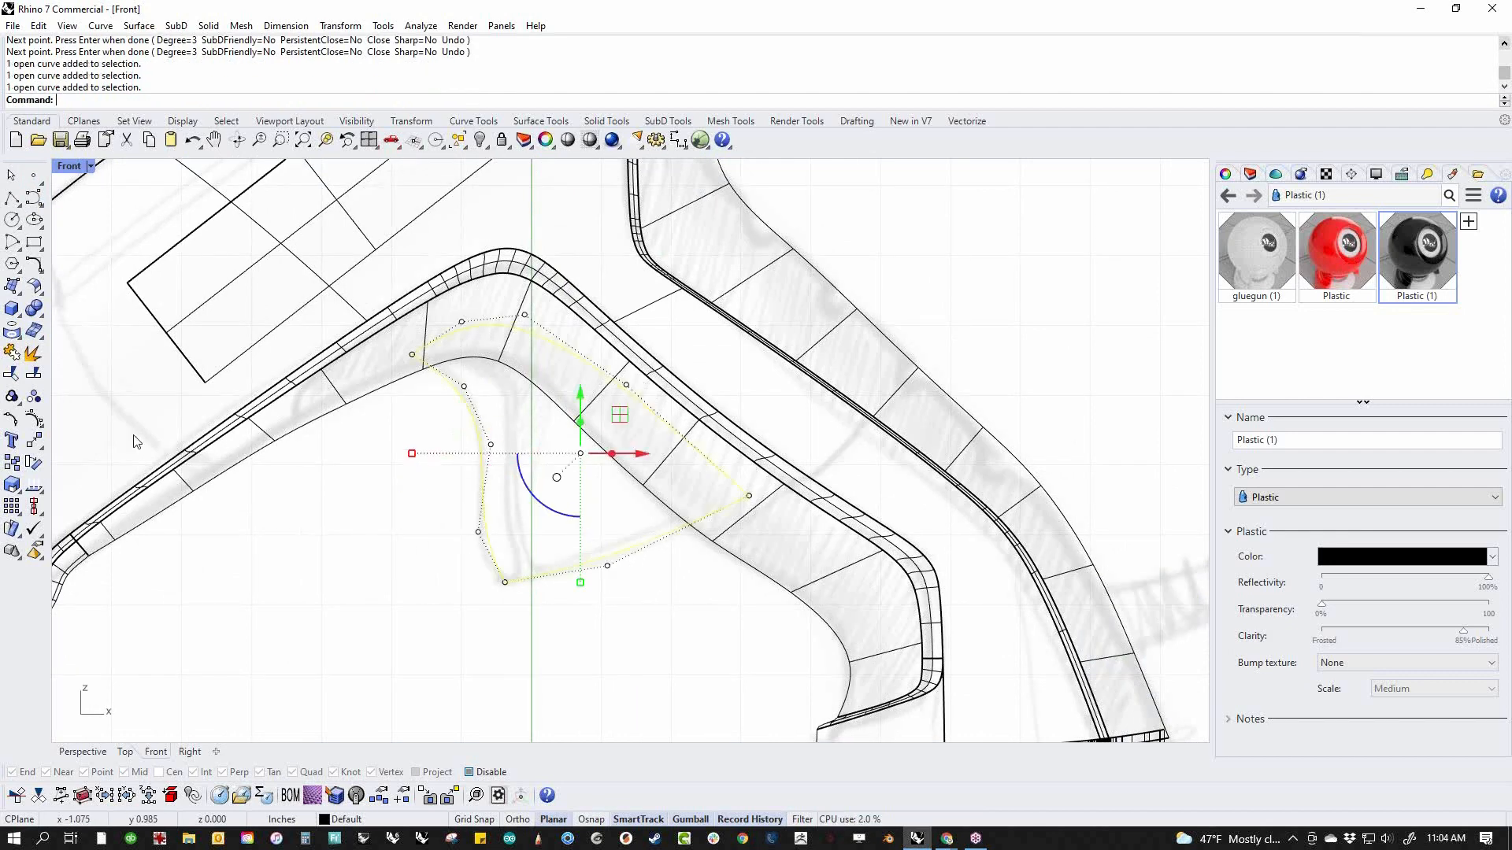
left_click(22, 302)
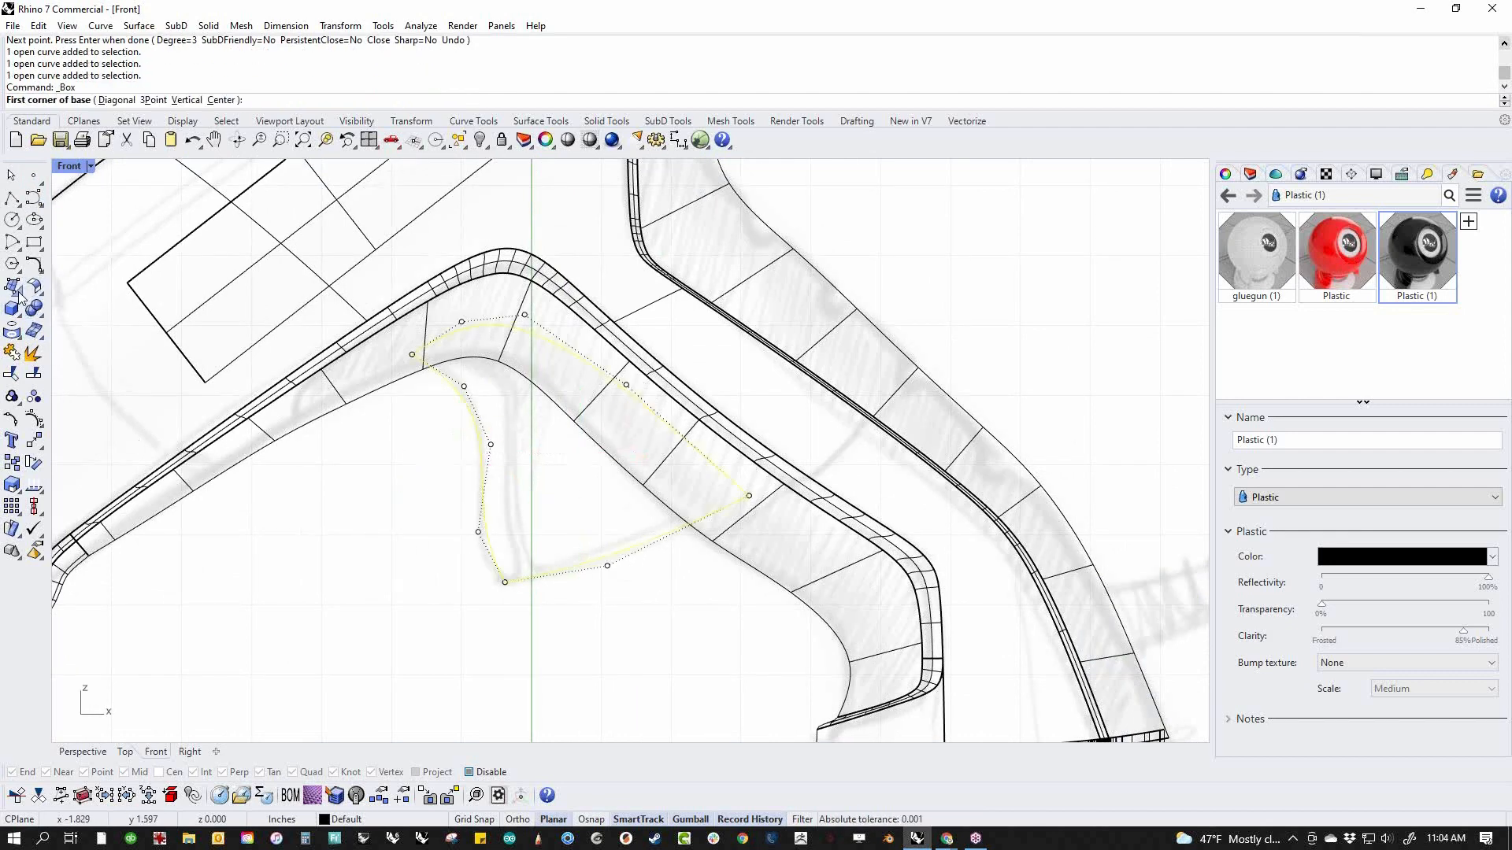
left_click(19, 293)
left_click(80, 290)
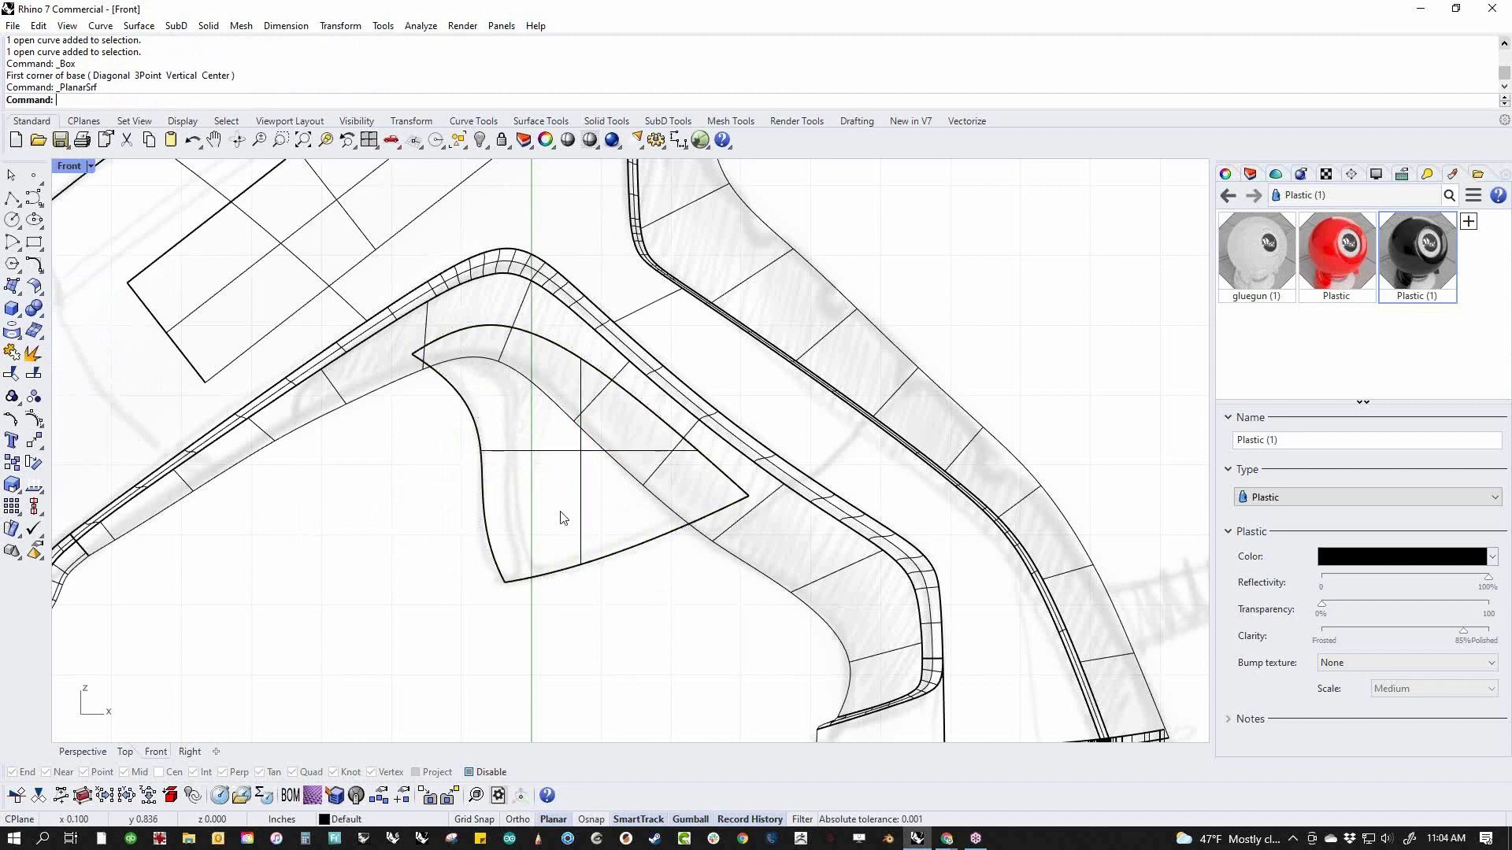
Draw an S-shaped dividing curve down through the trigger surface, parallel to its front edge and extending past both ends
left_click(12, 198)
left_click(431, 327)
left_click(499, 370)
left_click(520, 403)
left_click(512, 441)
left_click(511, 505)
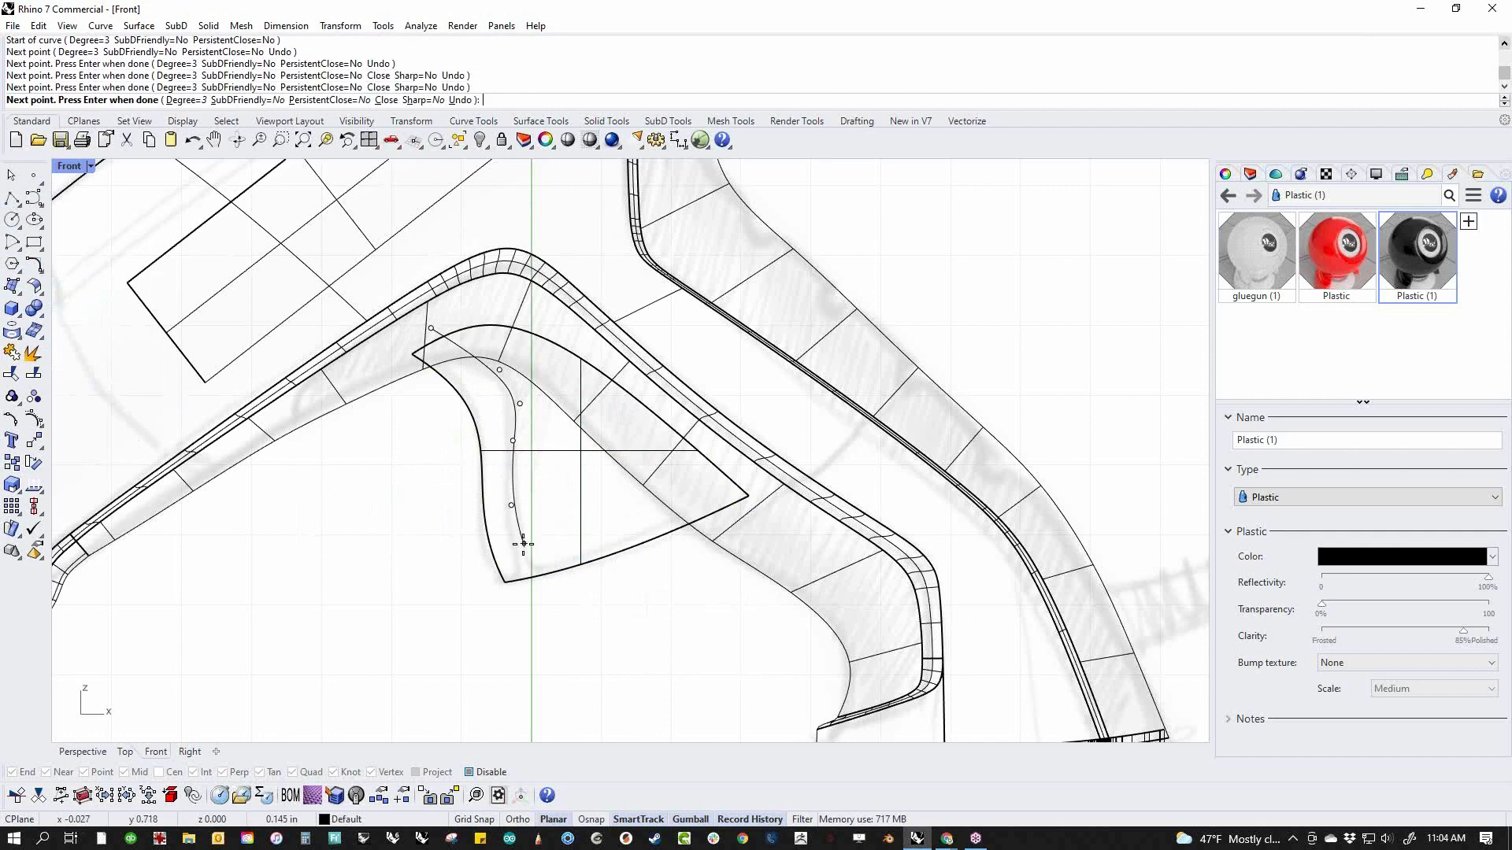
left_click(526, 555)
left_click(553, 603)
key("Return")
Split the trigger surface with the dividing curve
middle_click(630, 627)
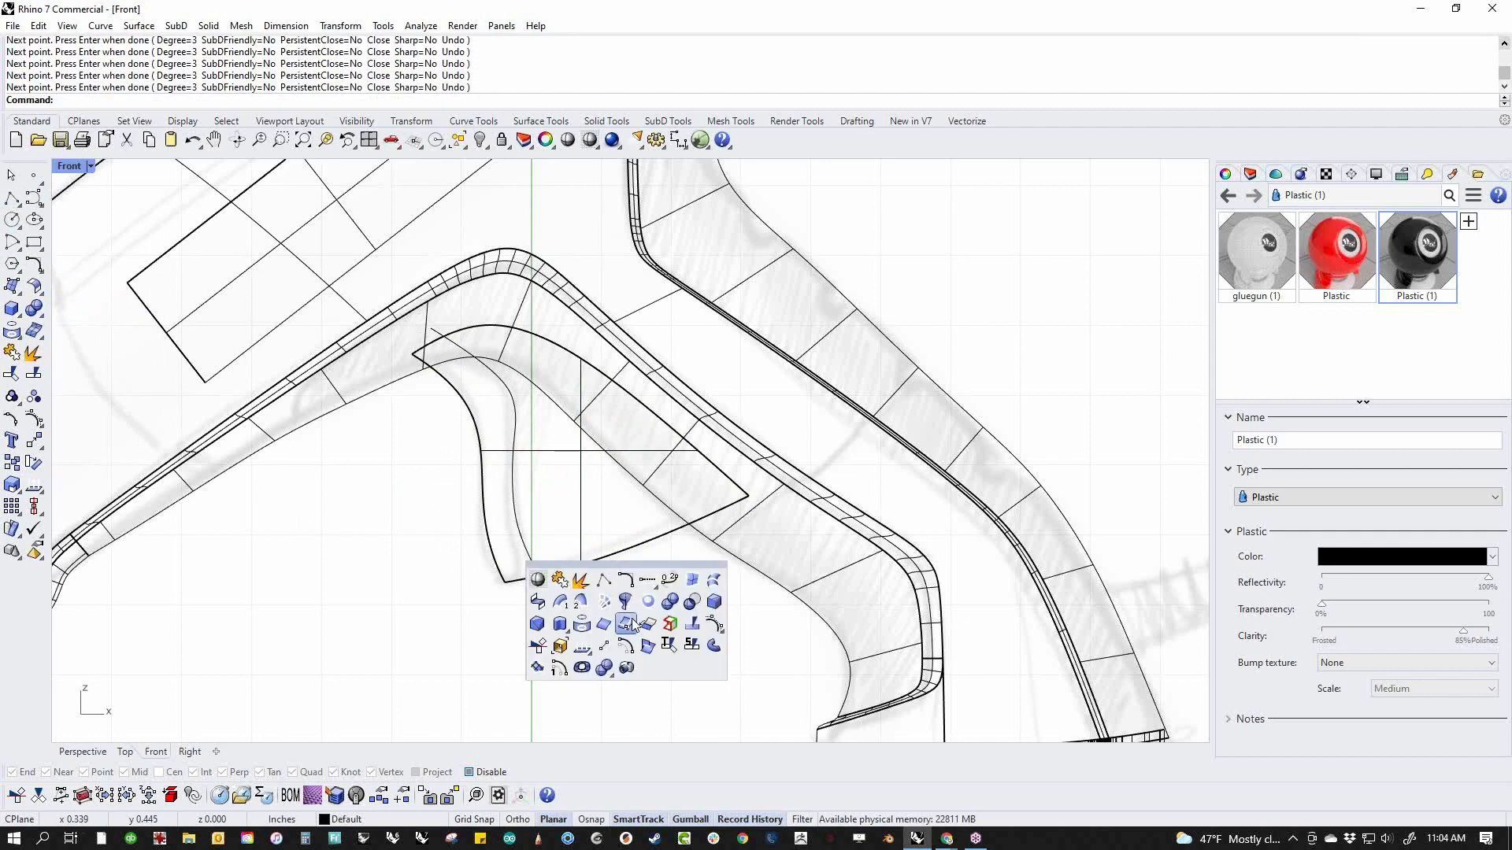
left_click(684, 639)
left_click(585, 506)
key("Return")
left_click(517, 533)
key("Return")
Switch to the Perspective view and set it to Shaded display mode
right_click_drag(624, 598, 685, 610)
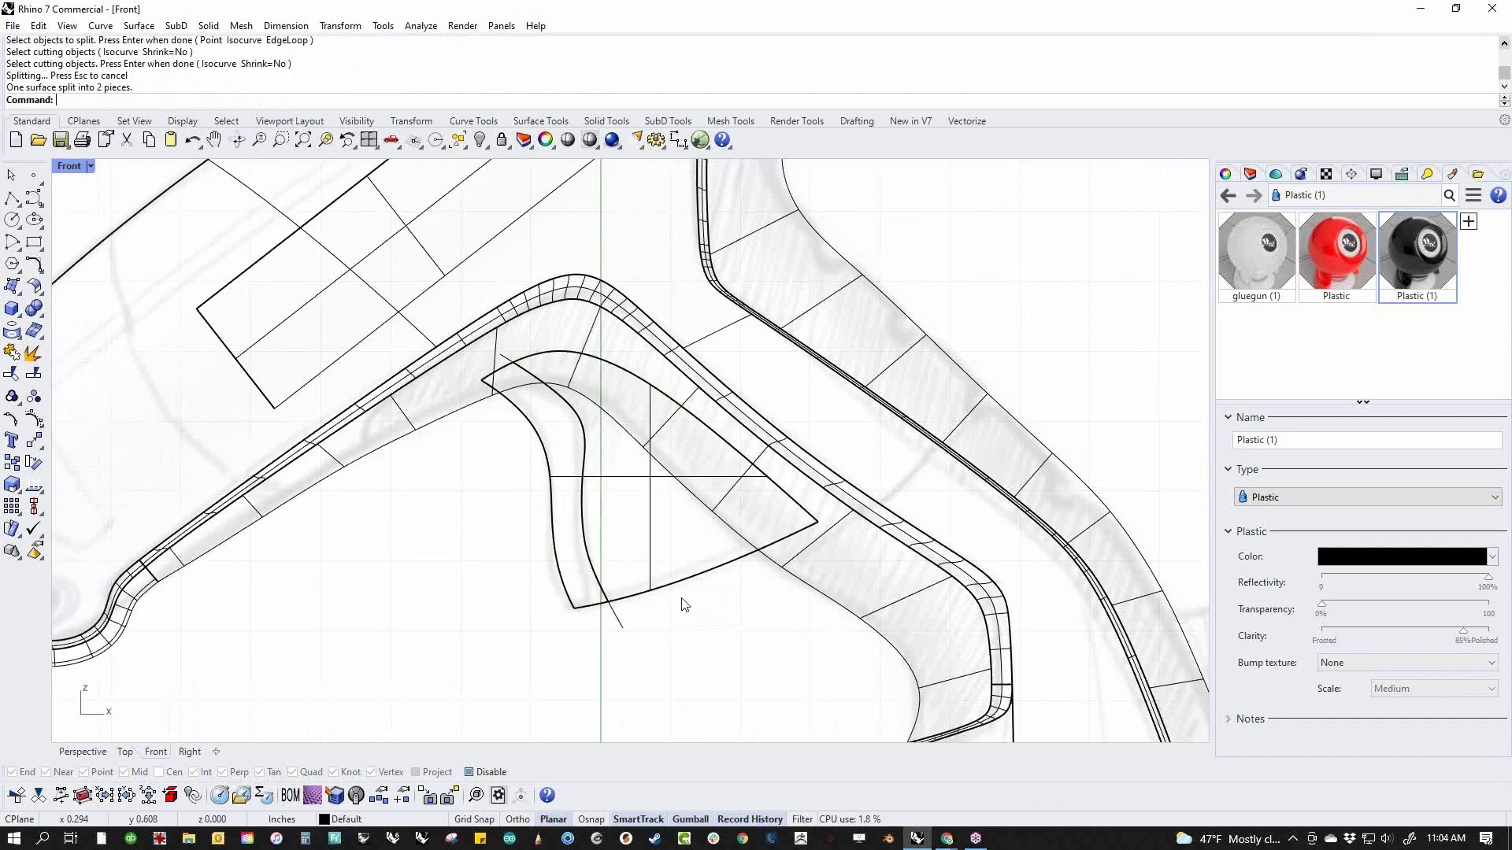
key("F4")
right_click_drag(623, 569, 685, 523)
scroll(645, 497, "up", 10)
middle_click(463, 429)
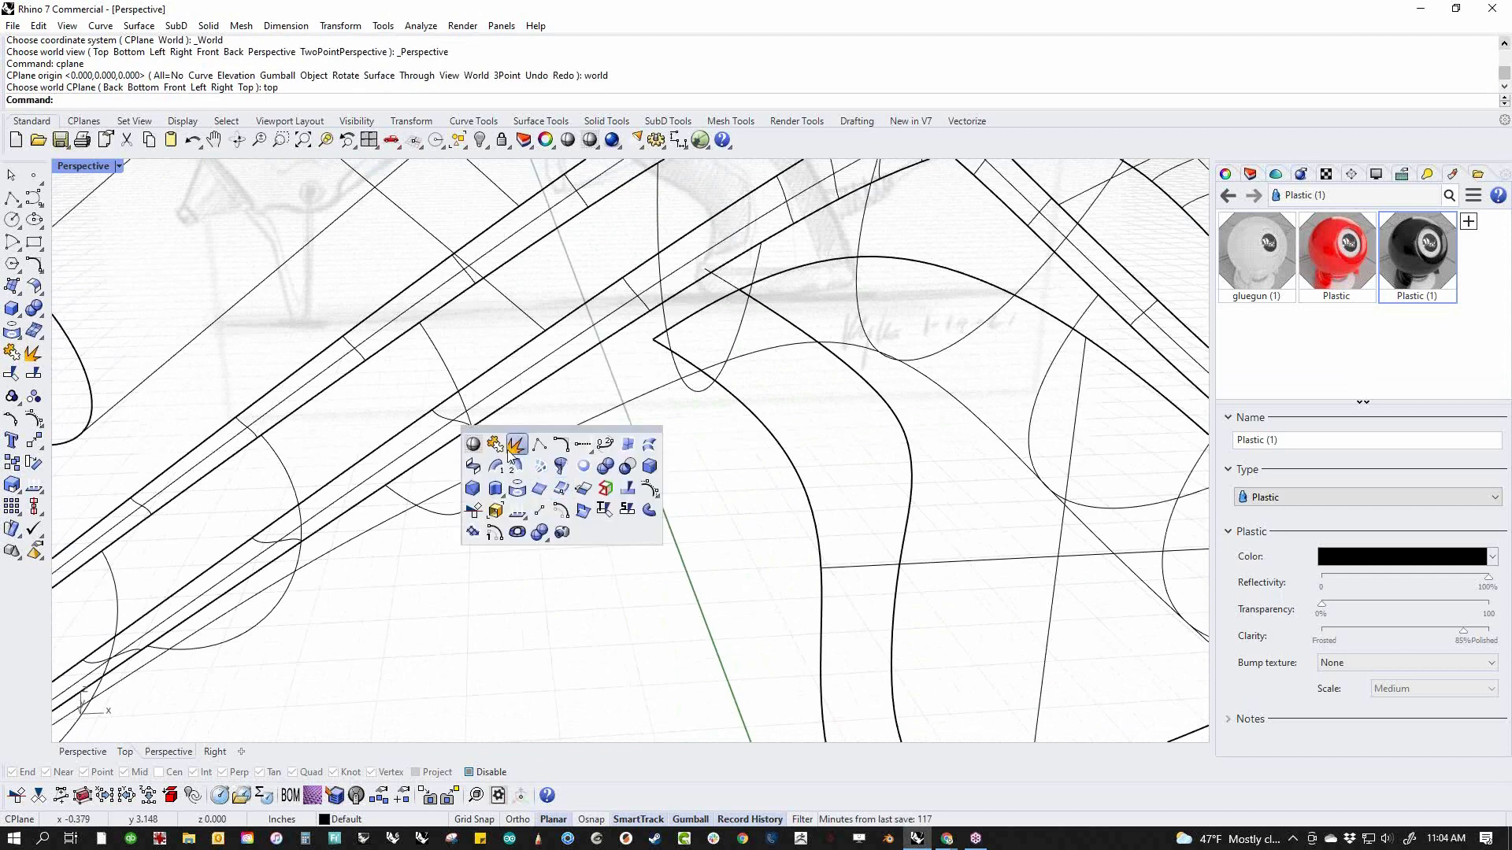
left_click(474, 447)
scroll(607, 523, "down", 8)
right_click_drag(610, 523, 693, 529)
scroll(730, 510, "up", 7)
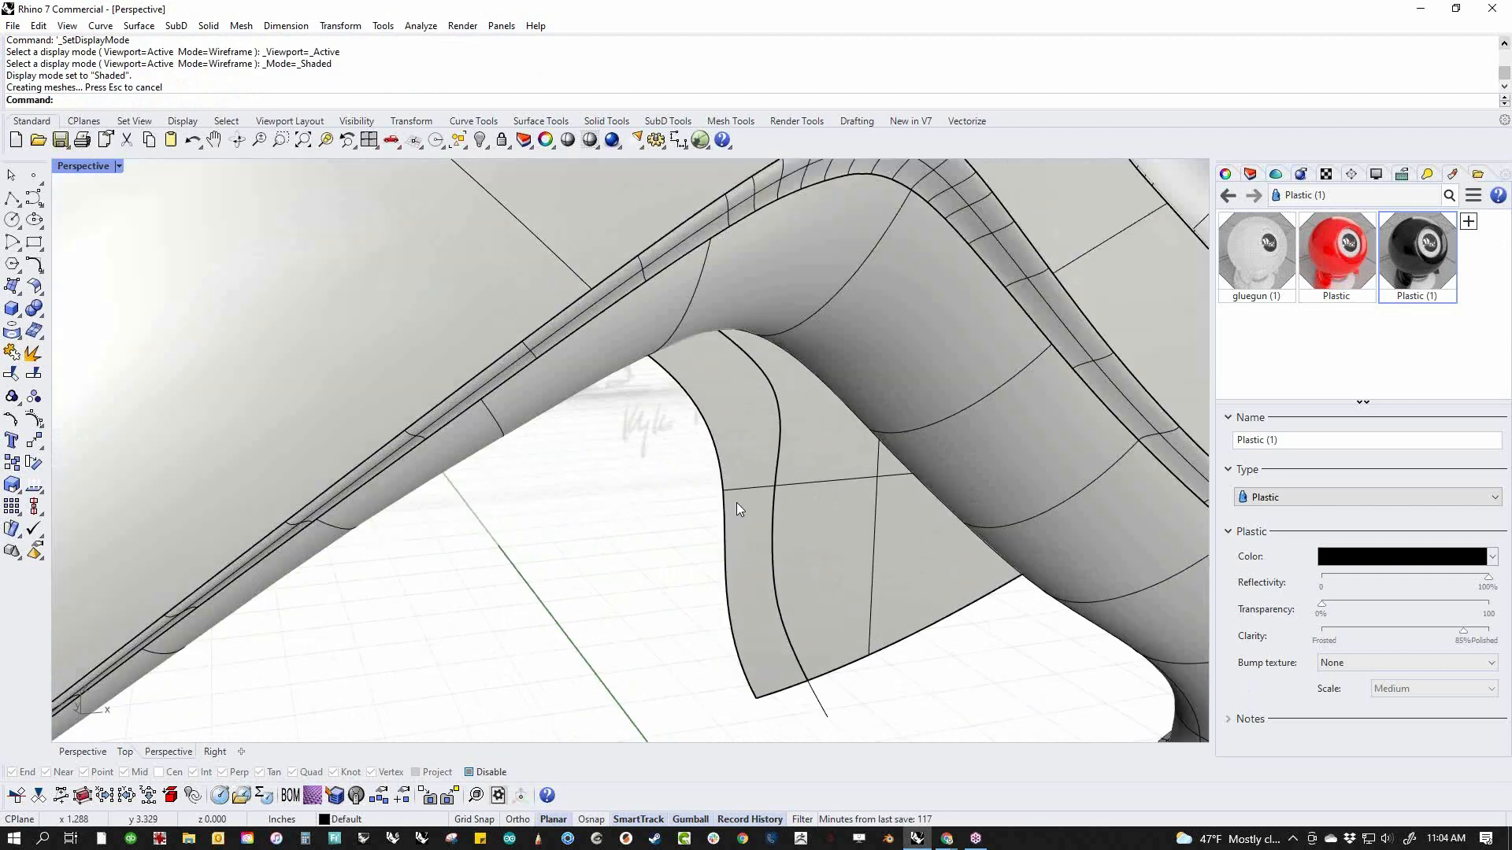
Extrude the narrow front strip of the trigger surface into a solid with thickness across the gun's width
left_click(745, 497)
scroll(745, 497, "down", 4)
left_click_drag(713, 497, 704, 494, "shift")
left_click(696, 589)
Extrude the larger rear trigger surface thinner than the front strip and Boolean union the two solids
left_click(844, 568)
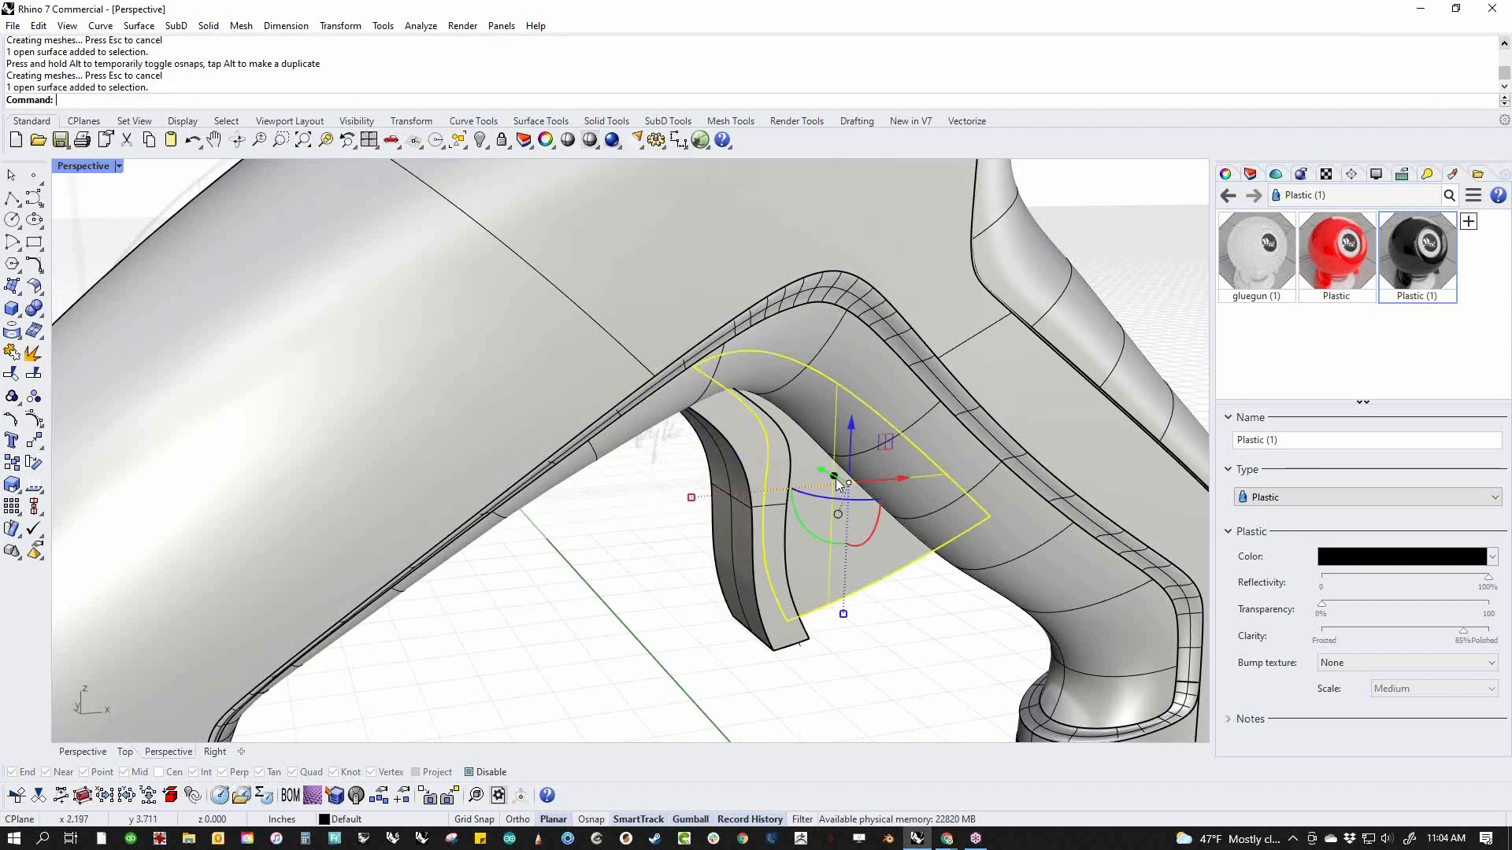
mouse_move(833, 479)
left_mouse_down()
mouse_move(816, 471)
mouse_move(835, 476)
left_mouse_up()
key("ctrl+z")
left_click(874, 644)
right_click_drag(874, 646, 838, 672)
left_click_drag(807, 667, 488, 541)
left_click(34, 306)
middle_click(589, 599)
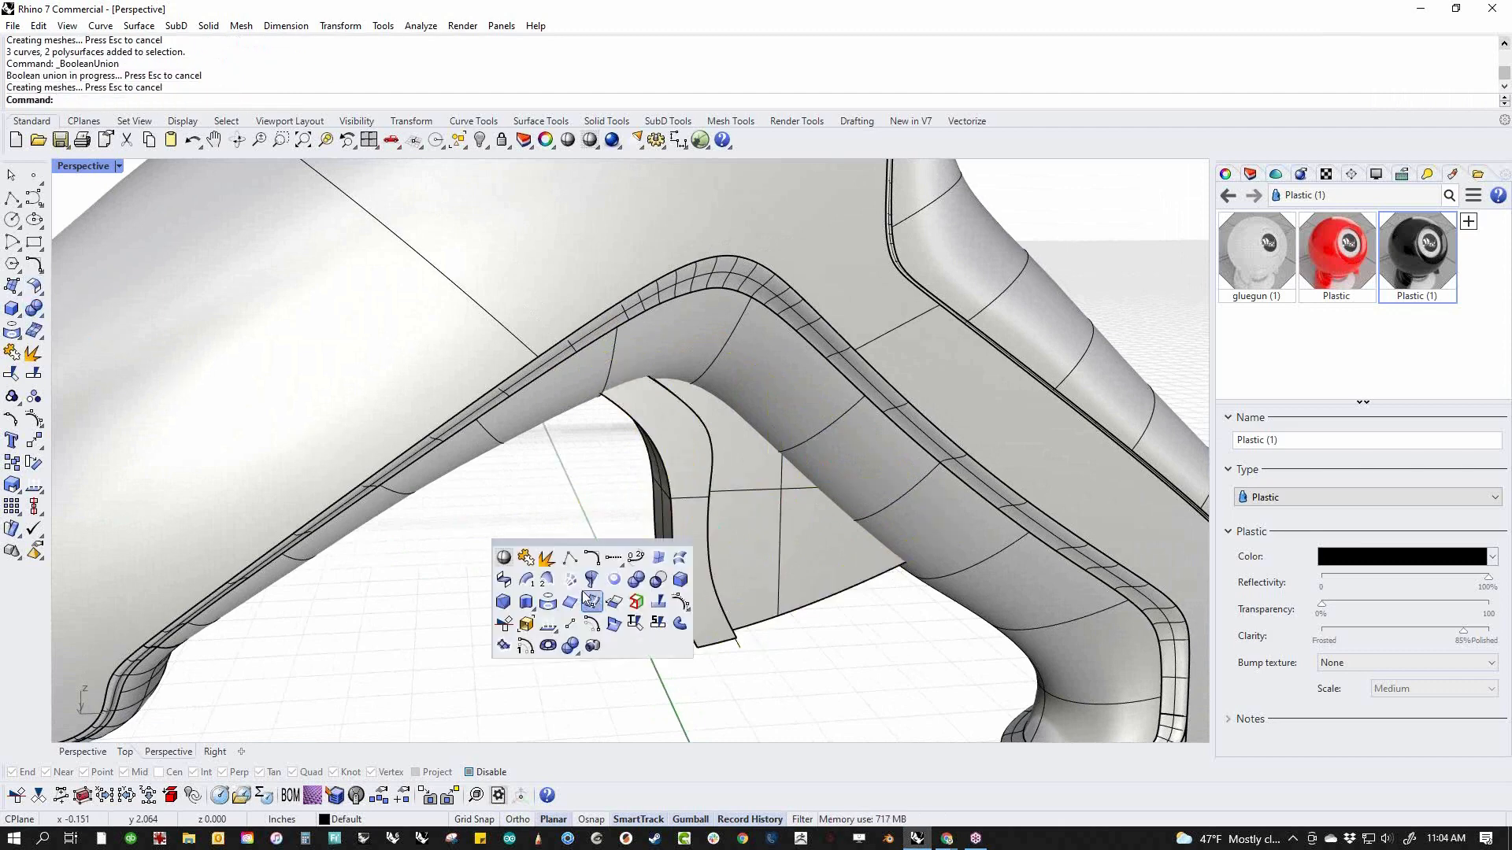
left_click(678, 581)
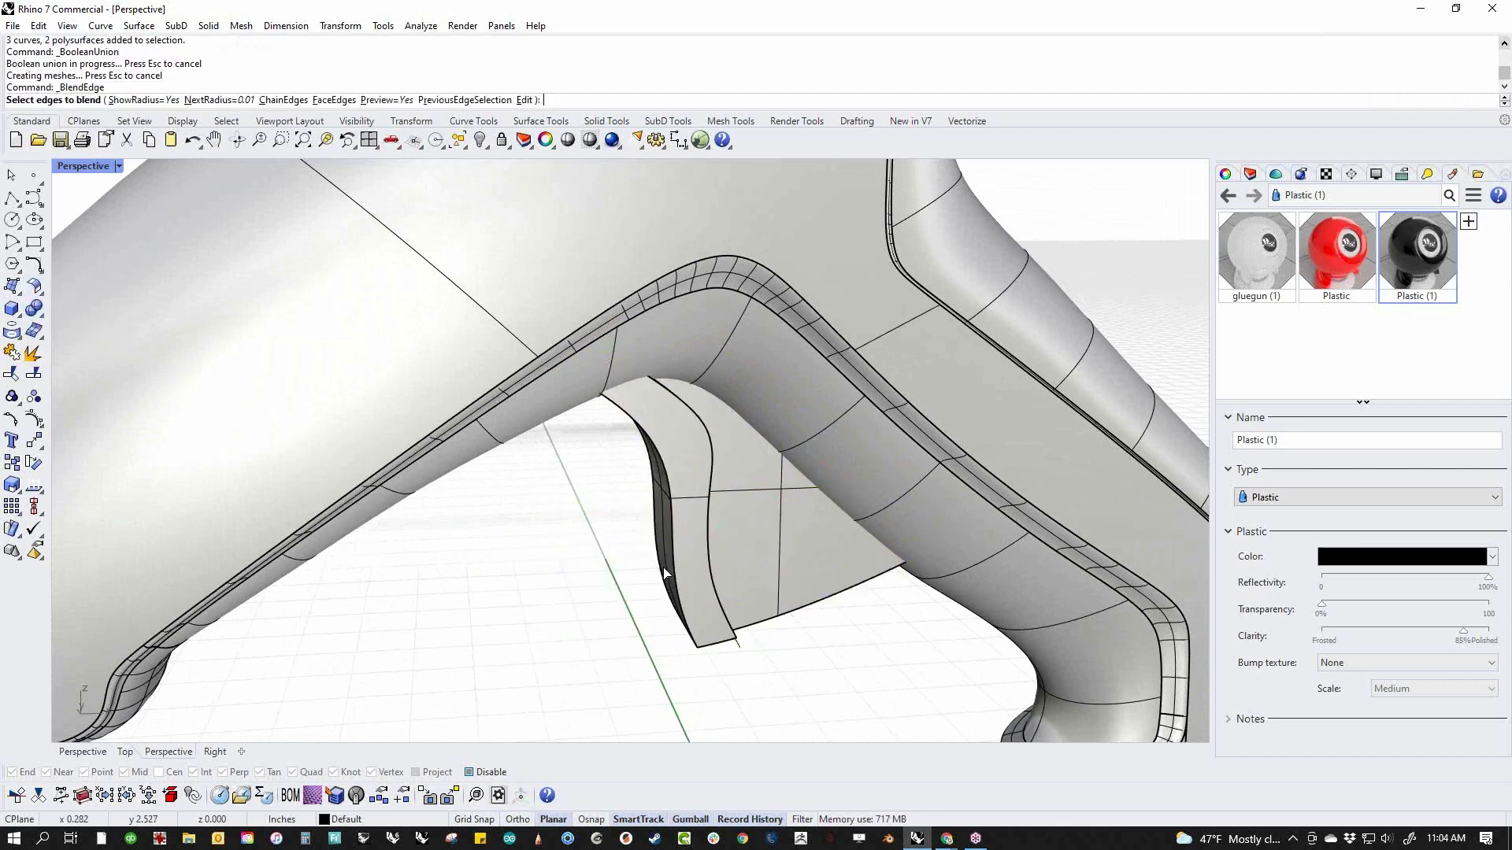
left_click(663, 569)
left_click(674, 565)
right_click_drag(691, 646, 652, 536)
scroll(683, 581, "up", 5)
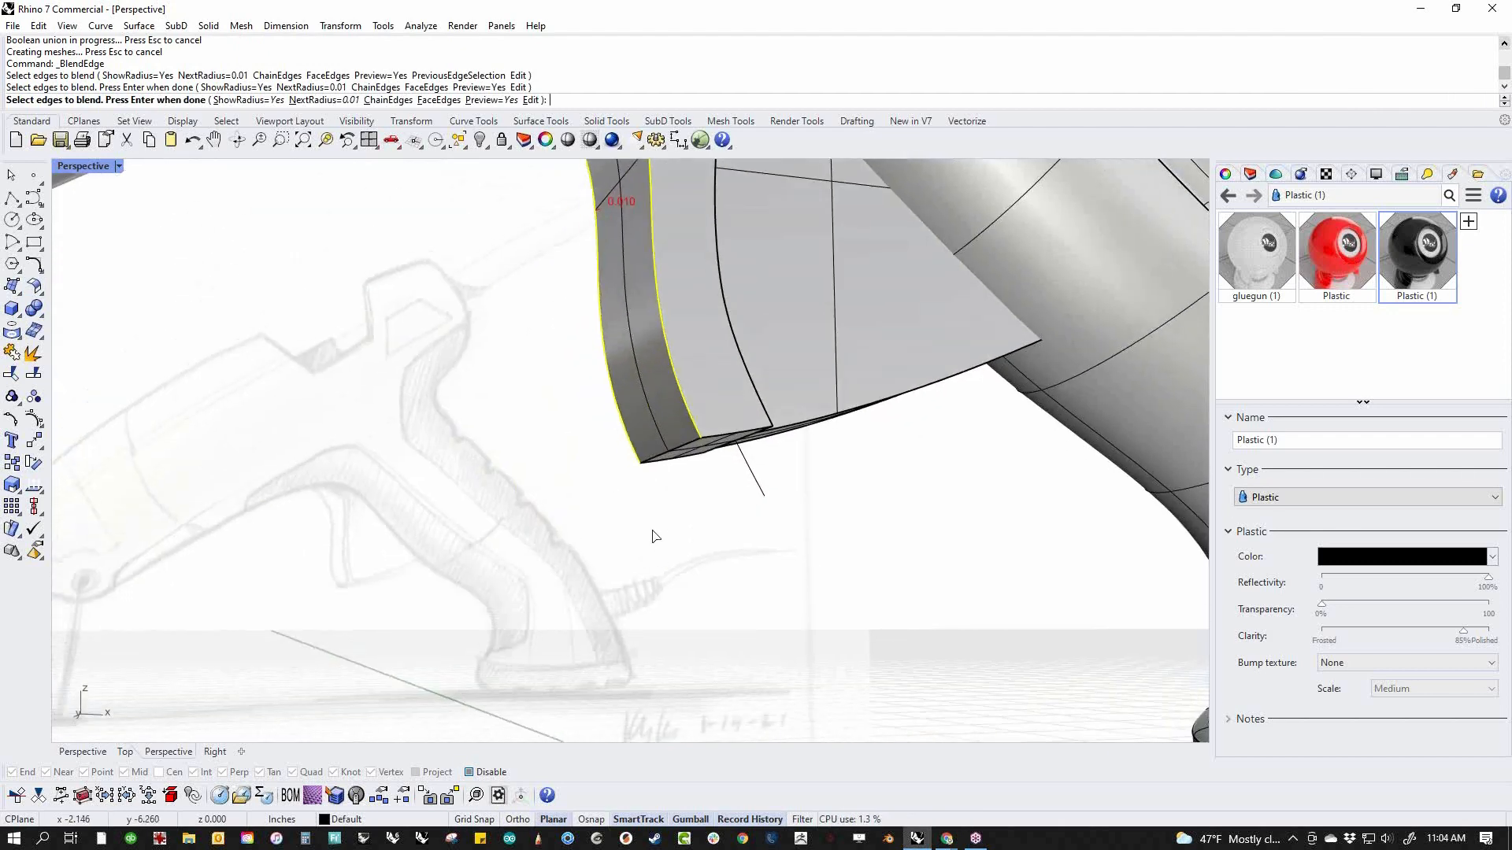
key("Escape")
Blend the bottom front edge at the trigger's tip with a radius of 0.1 on all handles
right_click(681, 493)
left_click(684, 443)
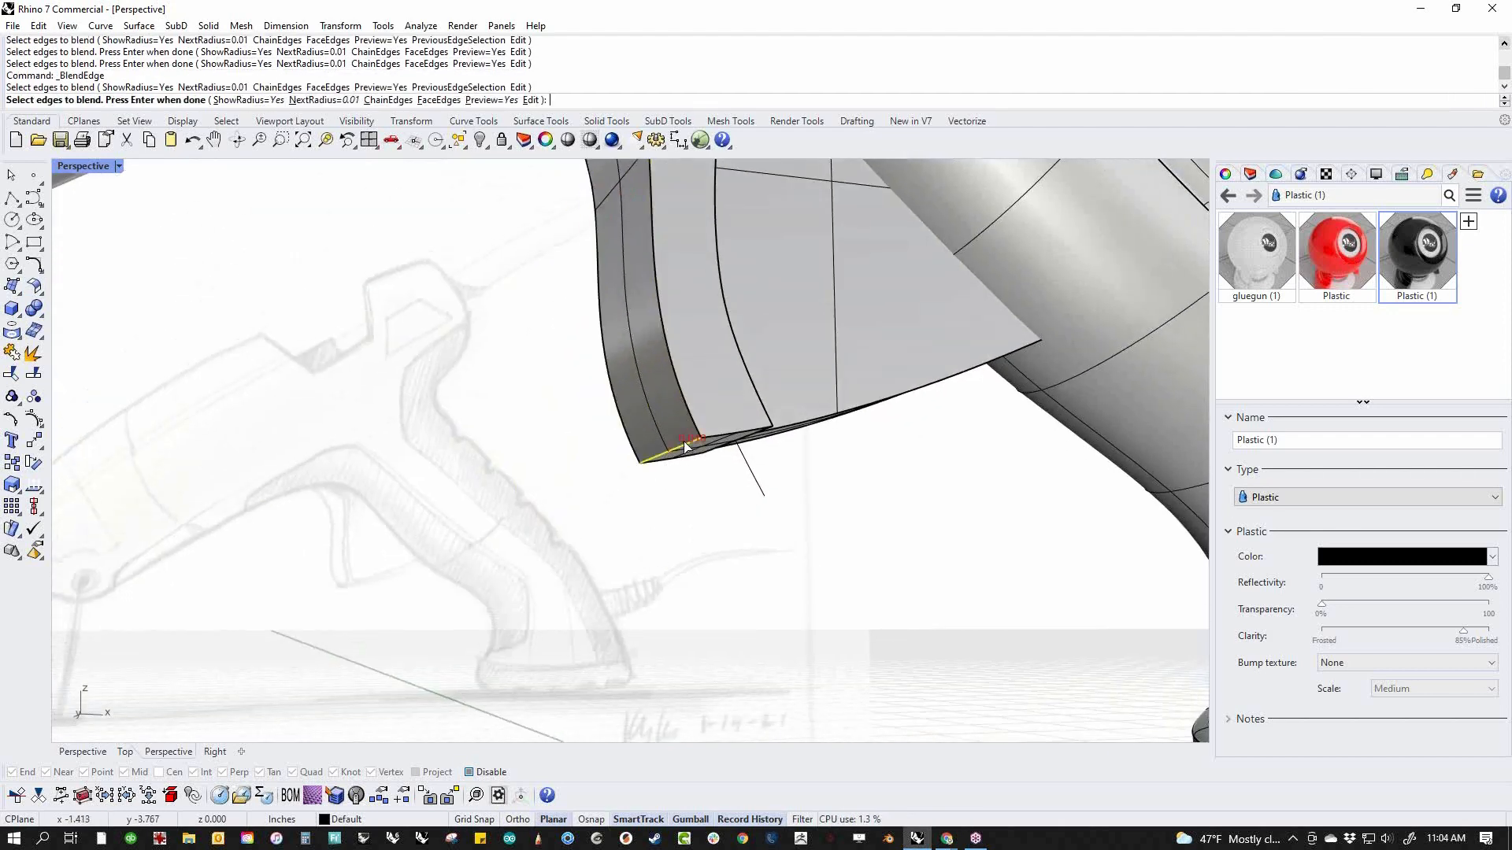
right_click(707, 531)
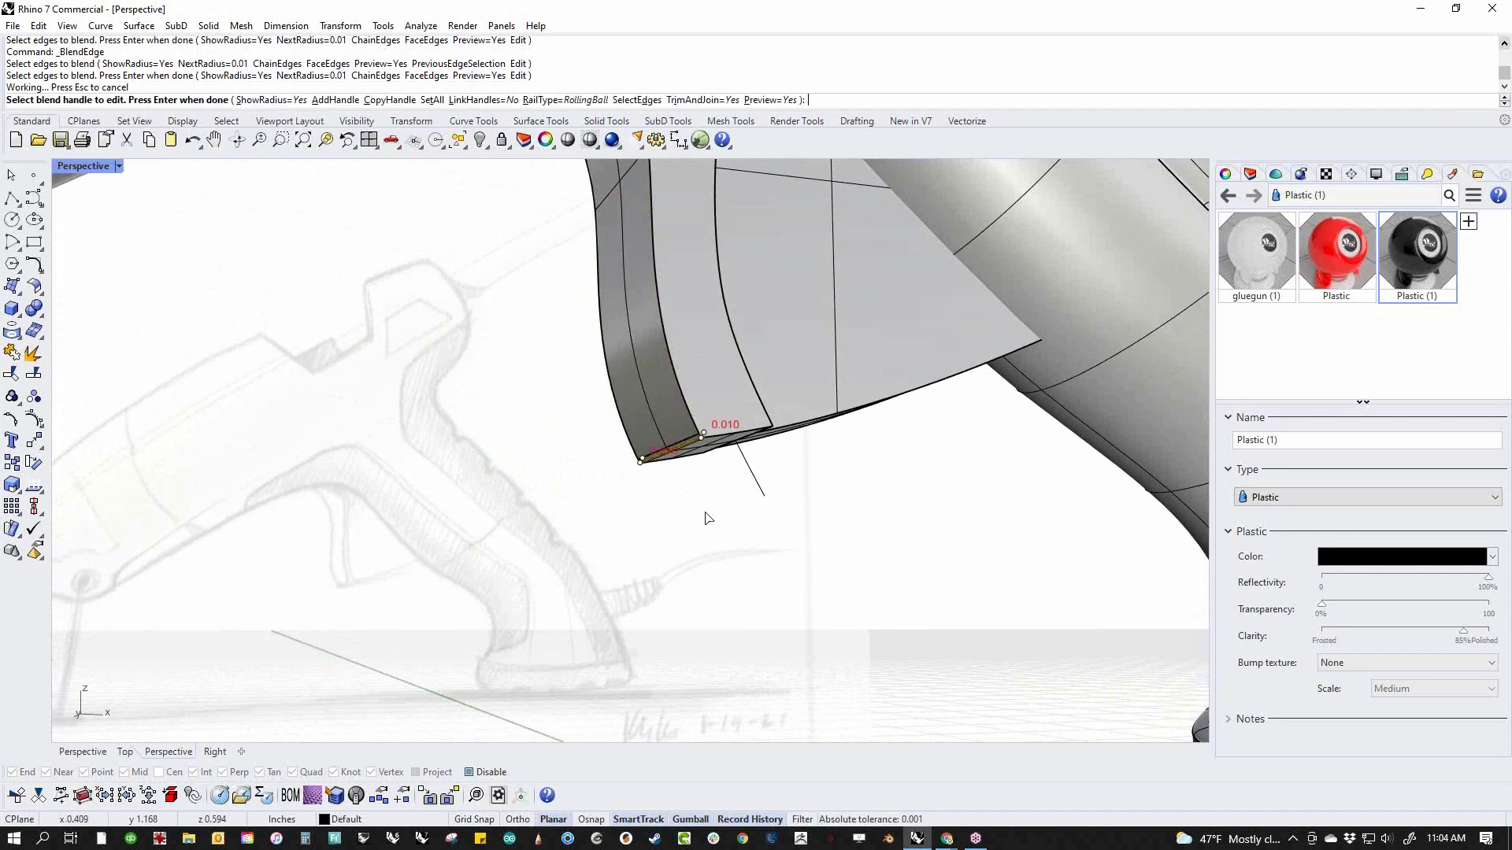
left_click(431, 100)
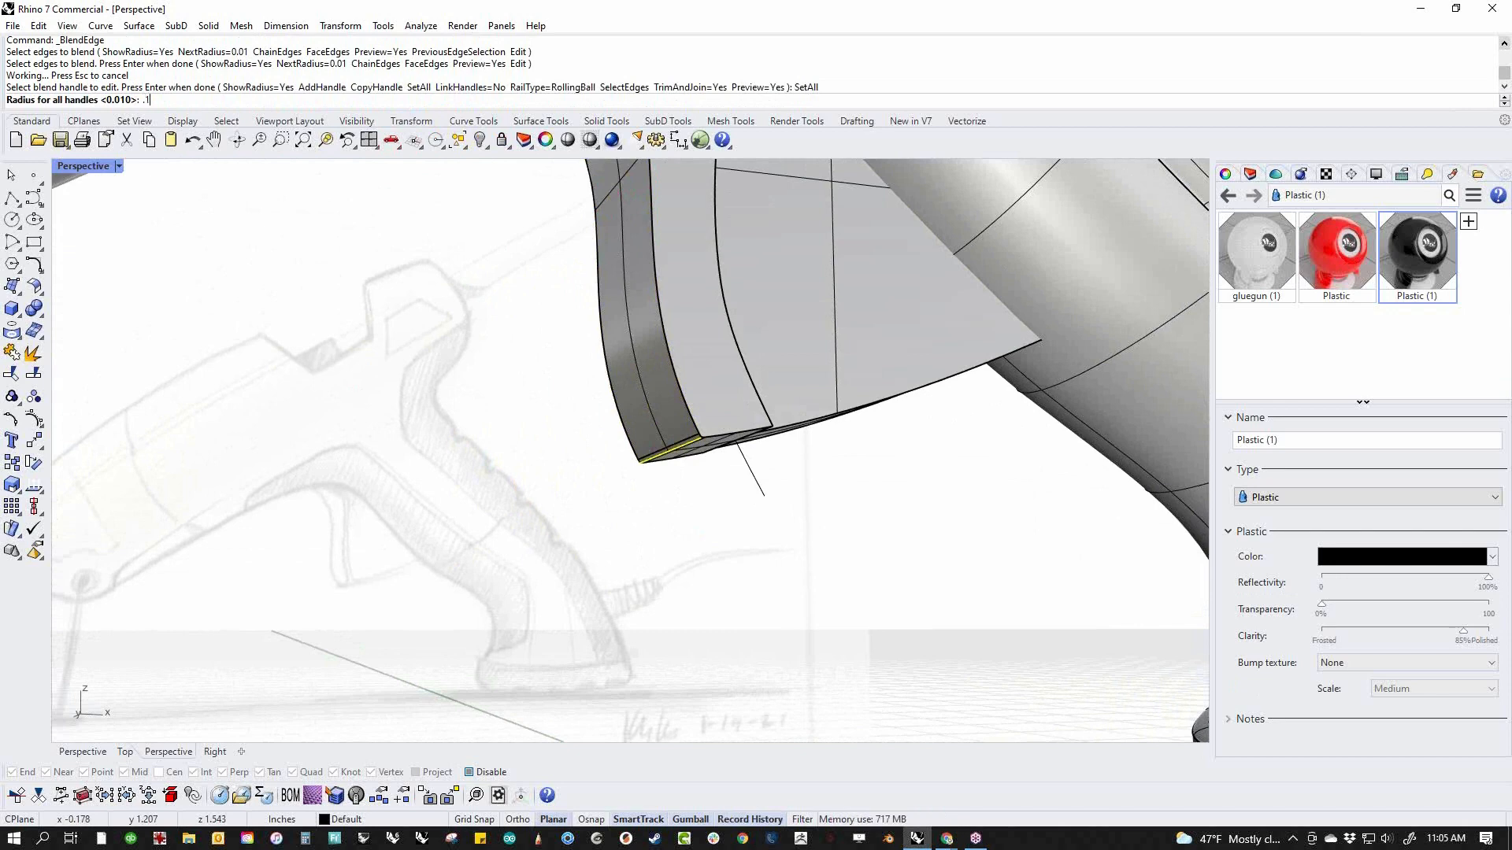
key("Return")
Start an edge blend on both long side edges of the trigger's front strip, including the edges around the lower tip
key("Return")
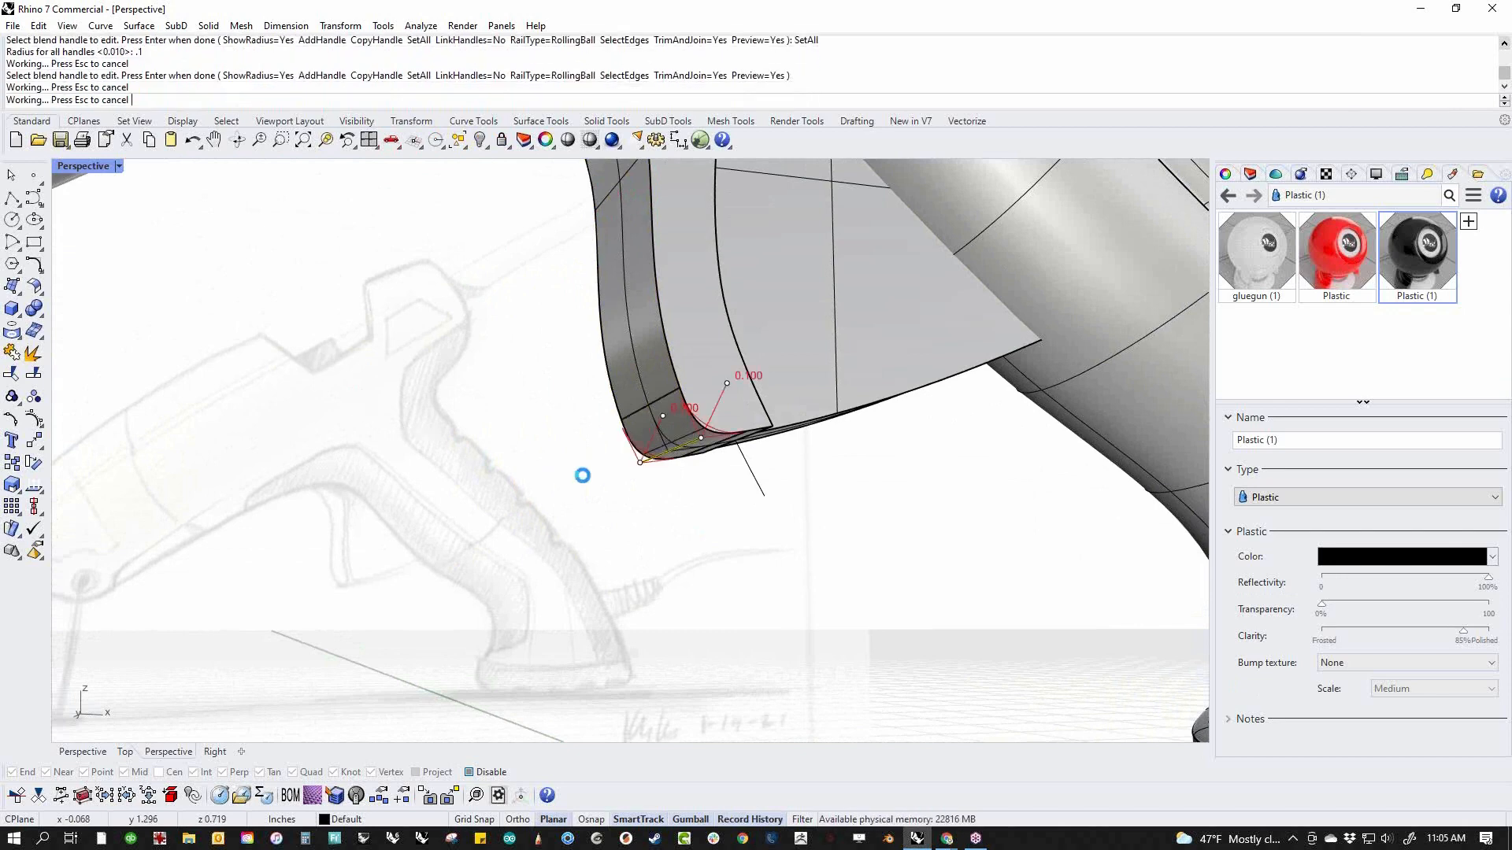
scroll(526, 606, "up", 3)
scroll(504, 574, "up", 2)
key("Return")
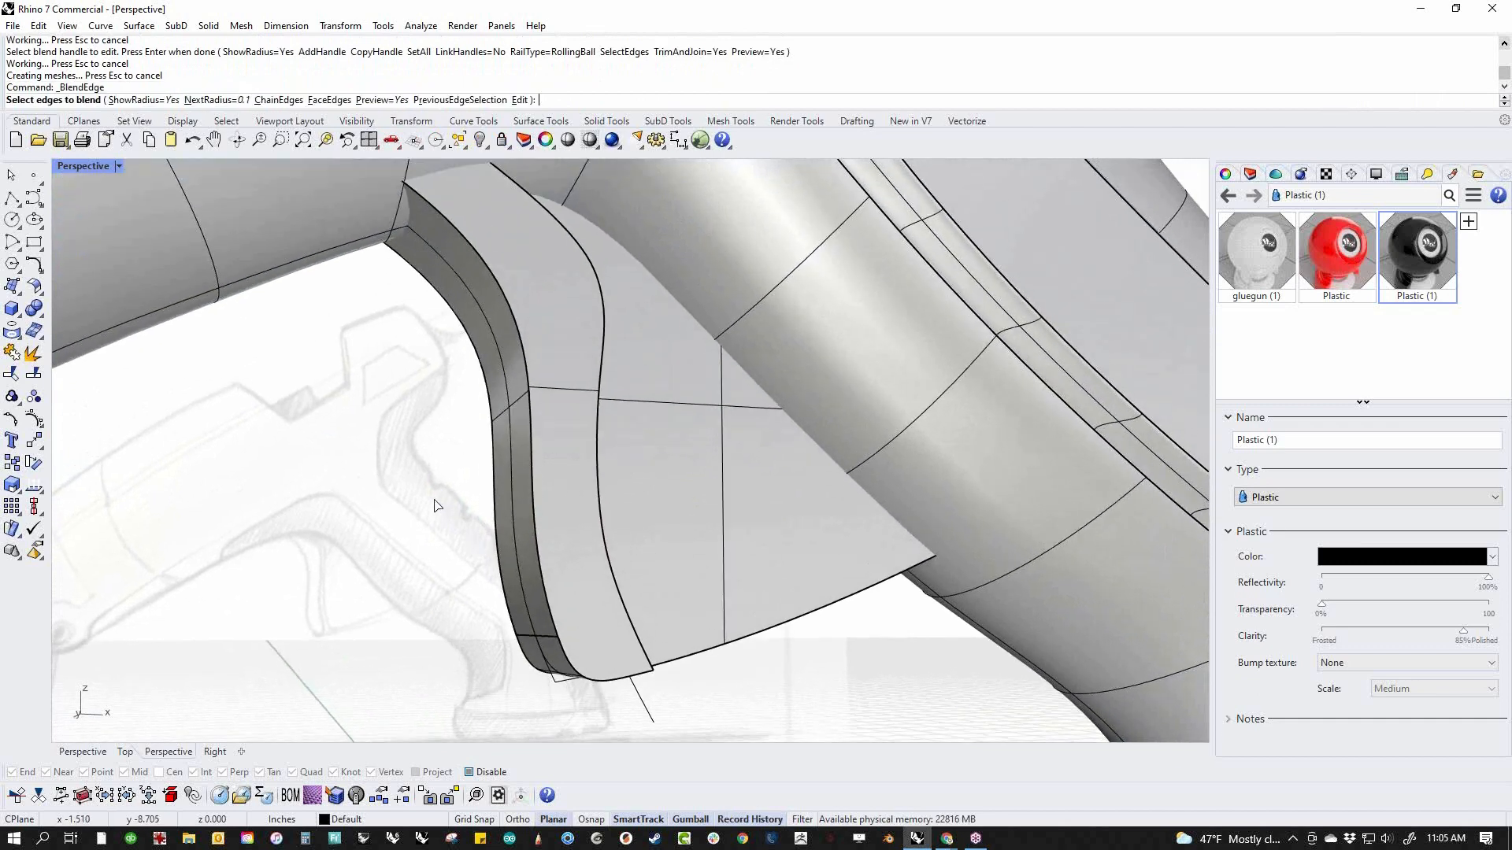
left_click(522, 326)
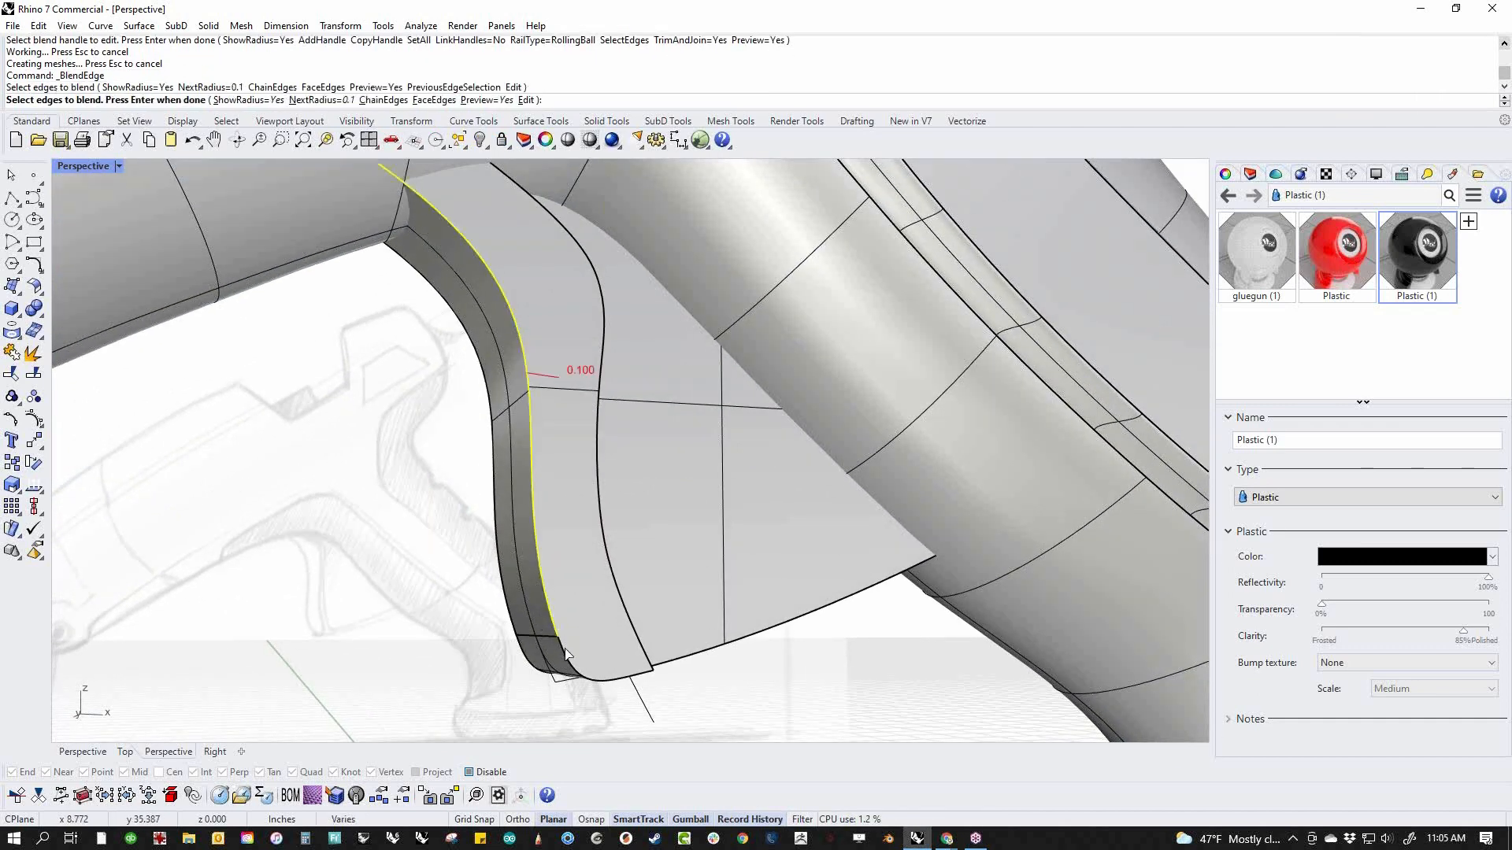
left_click(570, 661)
left_click(540, 624)
left_click(505, 589)
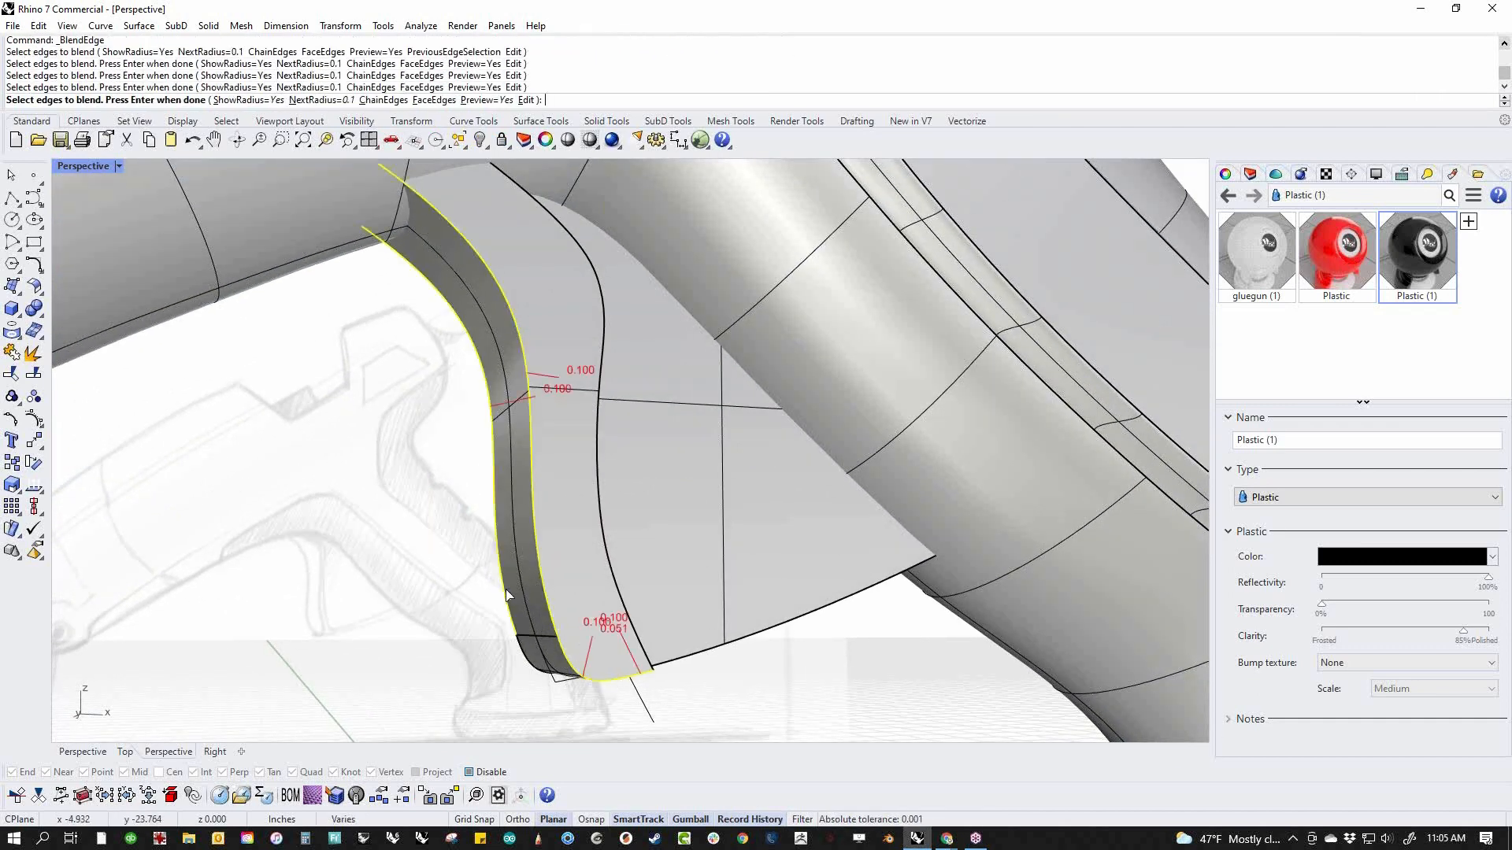
left_click(525, 659)
right_click_drag(583, 700, 591, 615)
left_click(585, 538)
scroll(600, 595, "down", 6)
key("Return")
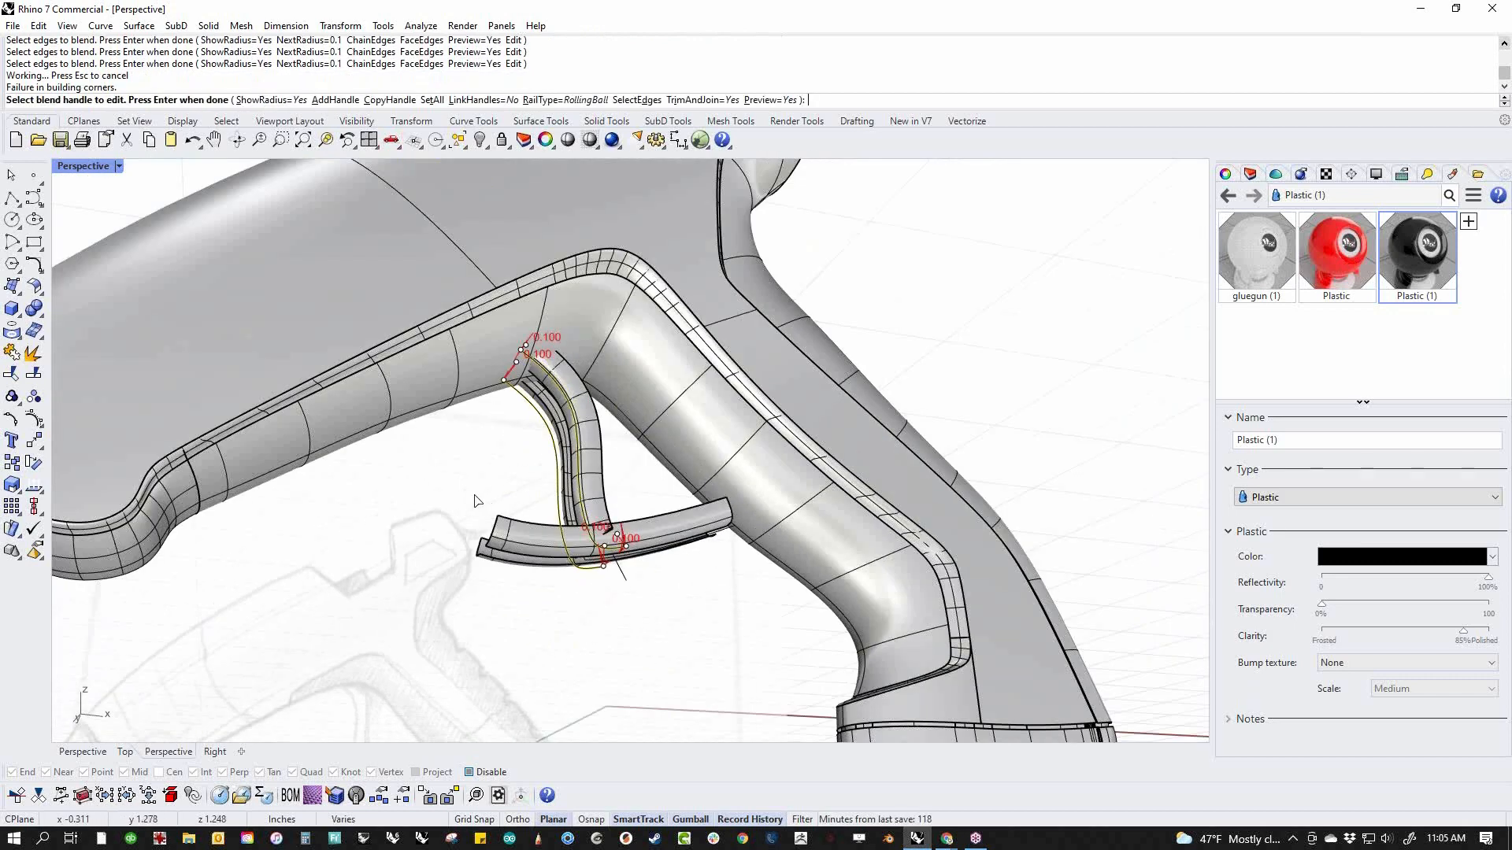
Try a radius of 0.05 on all handles of the trigger edge blend
right_click_drag(476, 501, 488, 354)
left_click(432, 100)
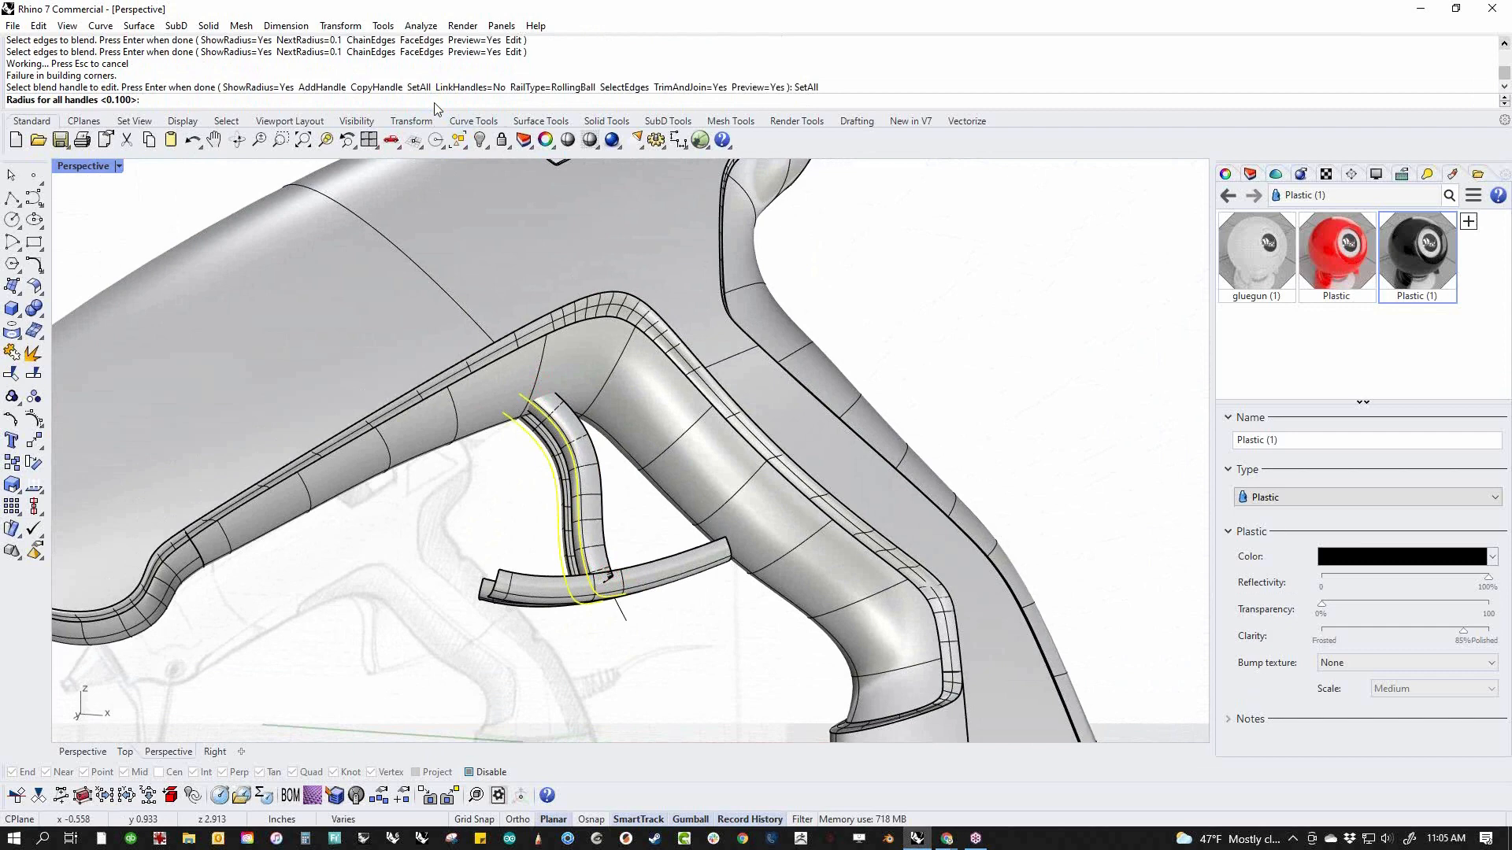
type(".05")
key("Return")
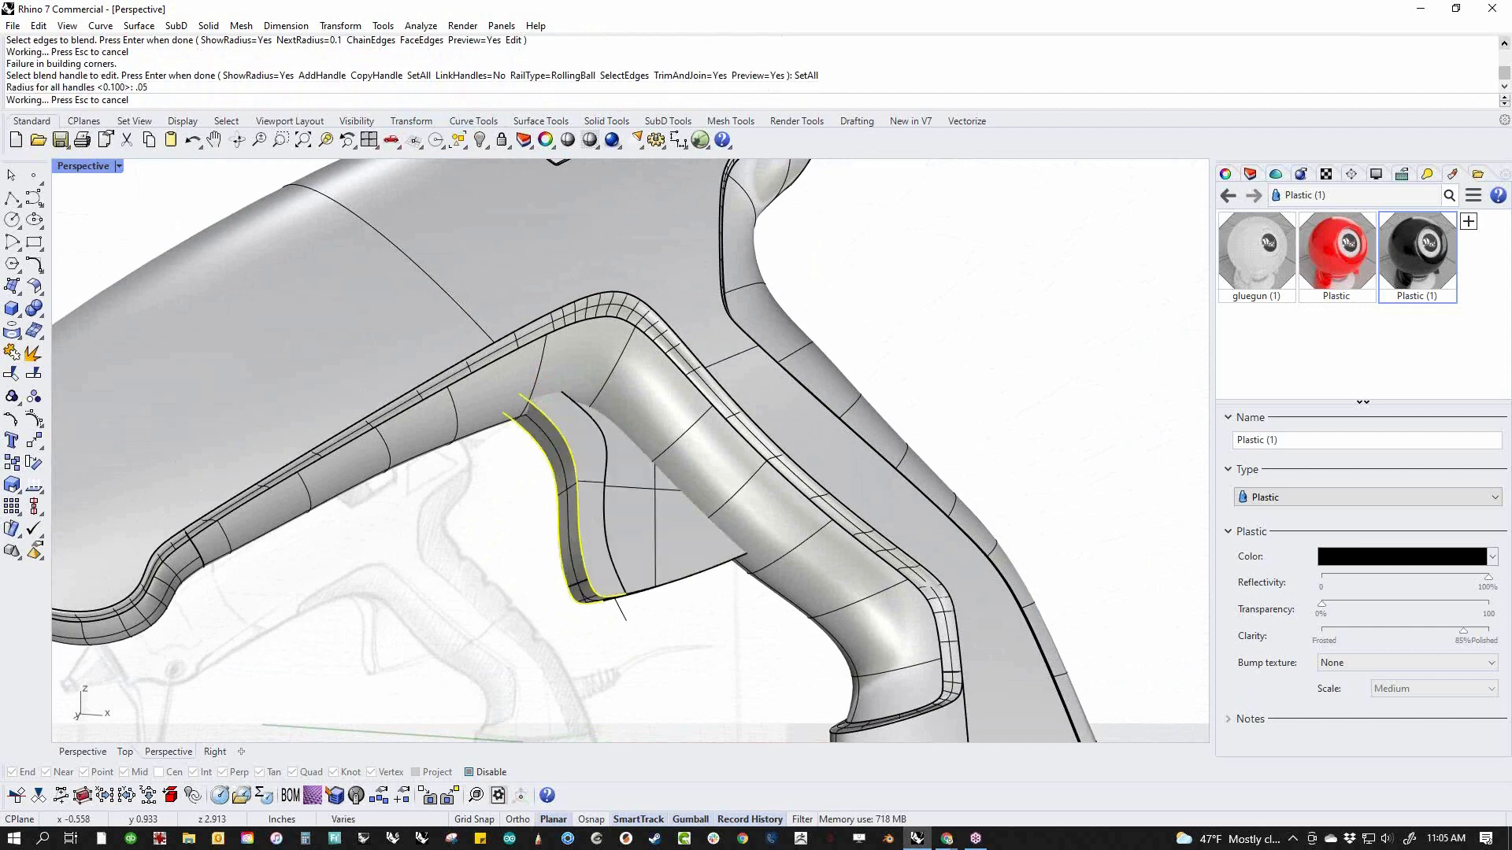
Set the radius of all blend handles to 0.025 and apply the blend to the trigger's edges
left_click(432, 100)
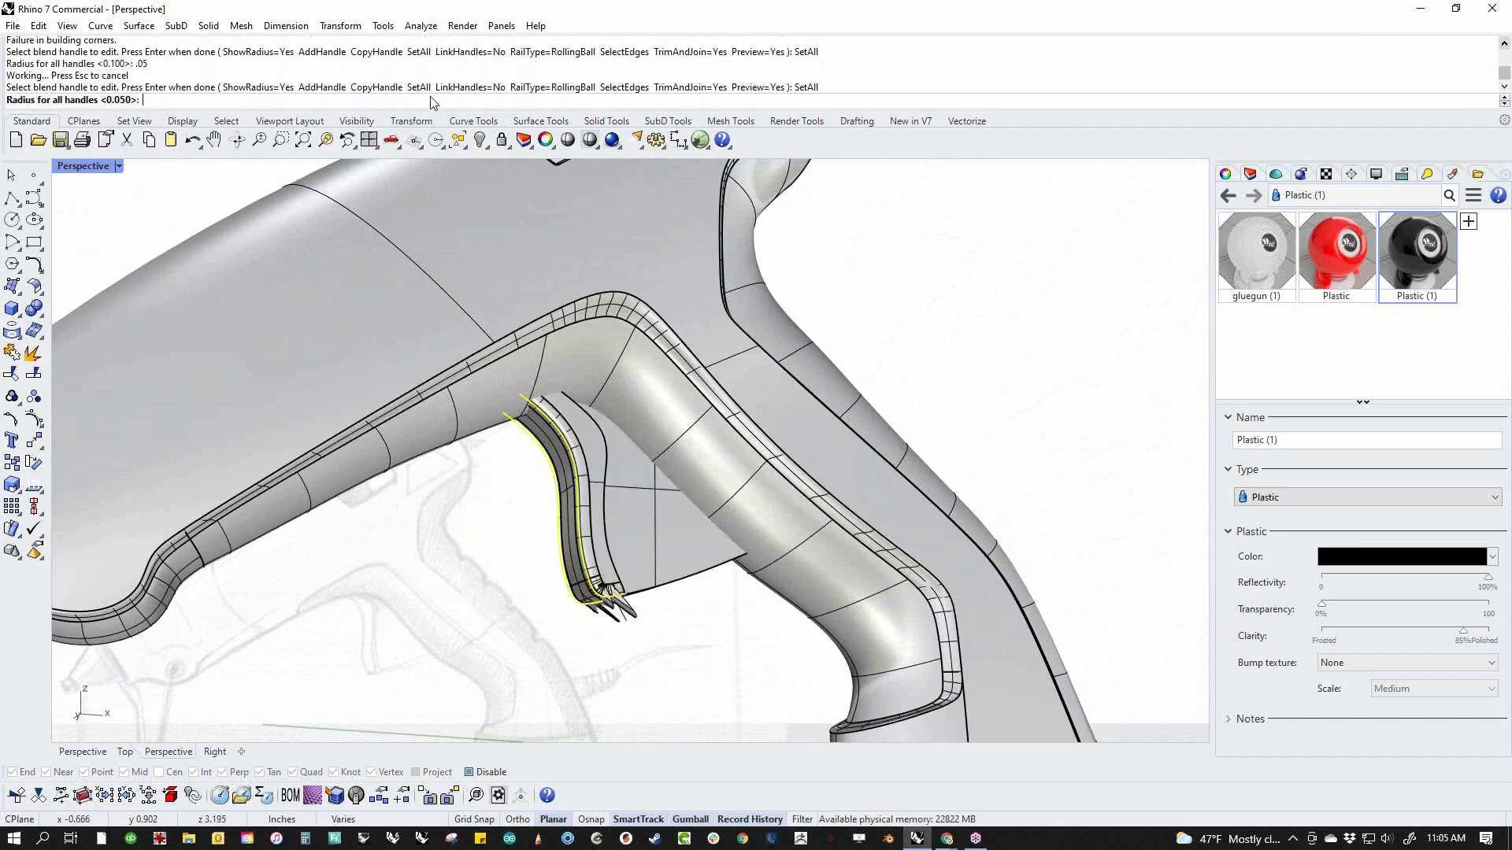
type(".025")
key("Return")
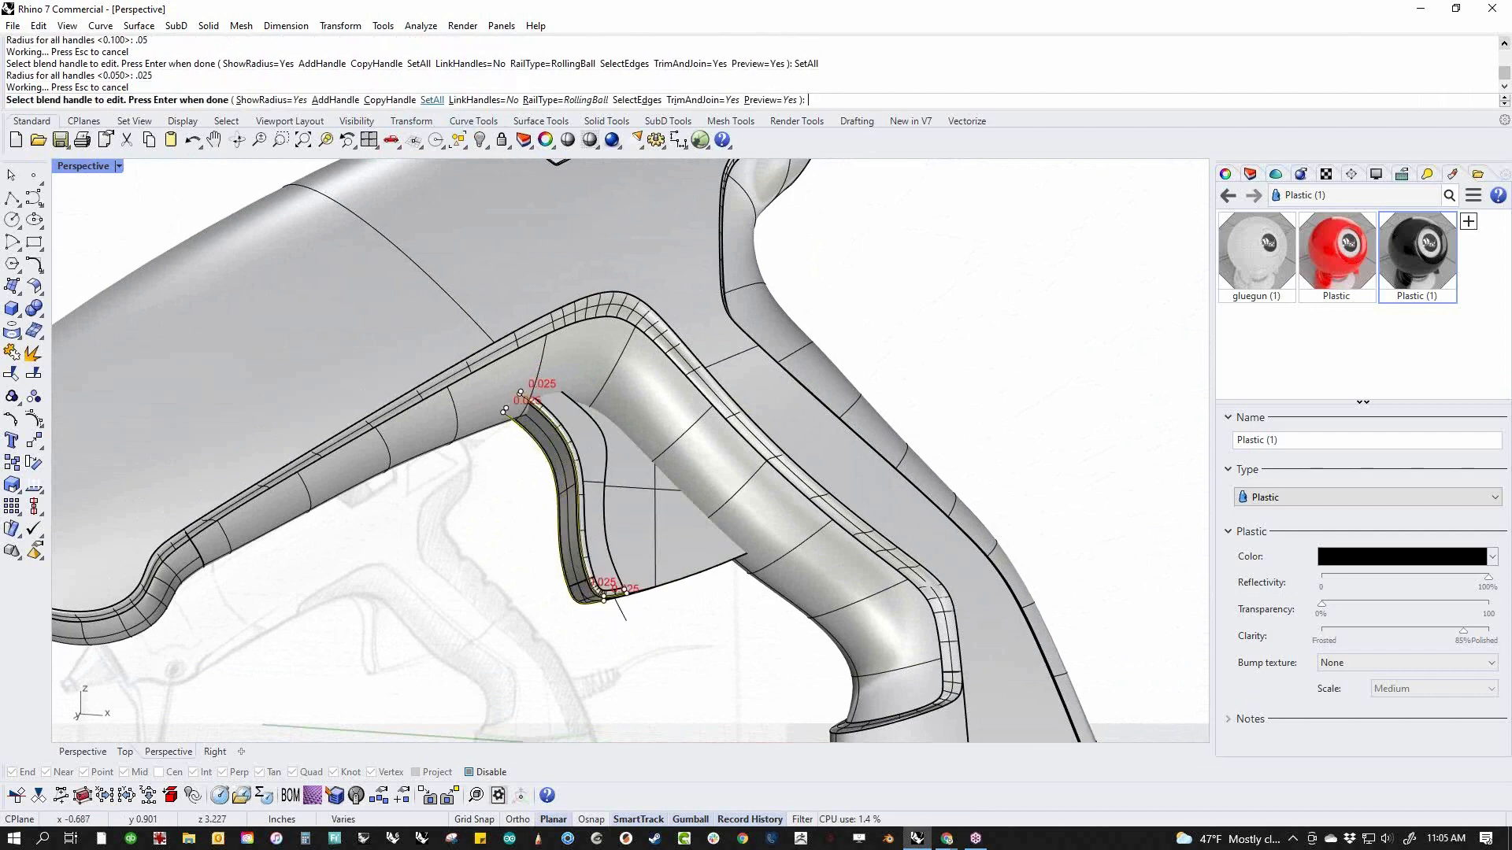
scroll(653, 622, "up", 10)
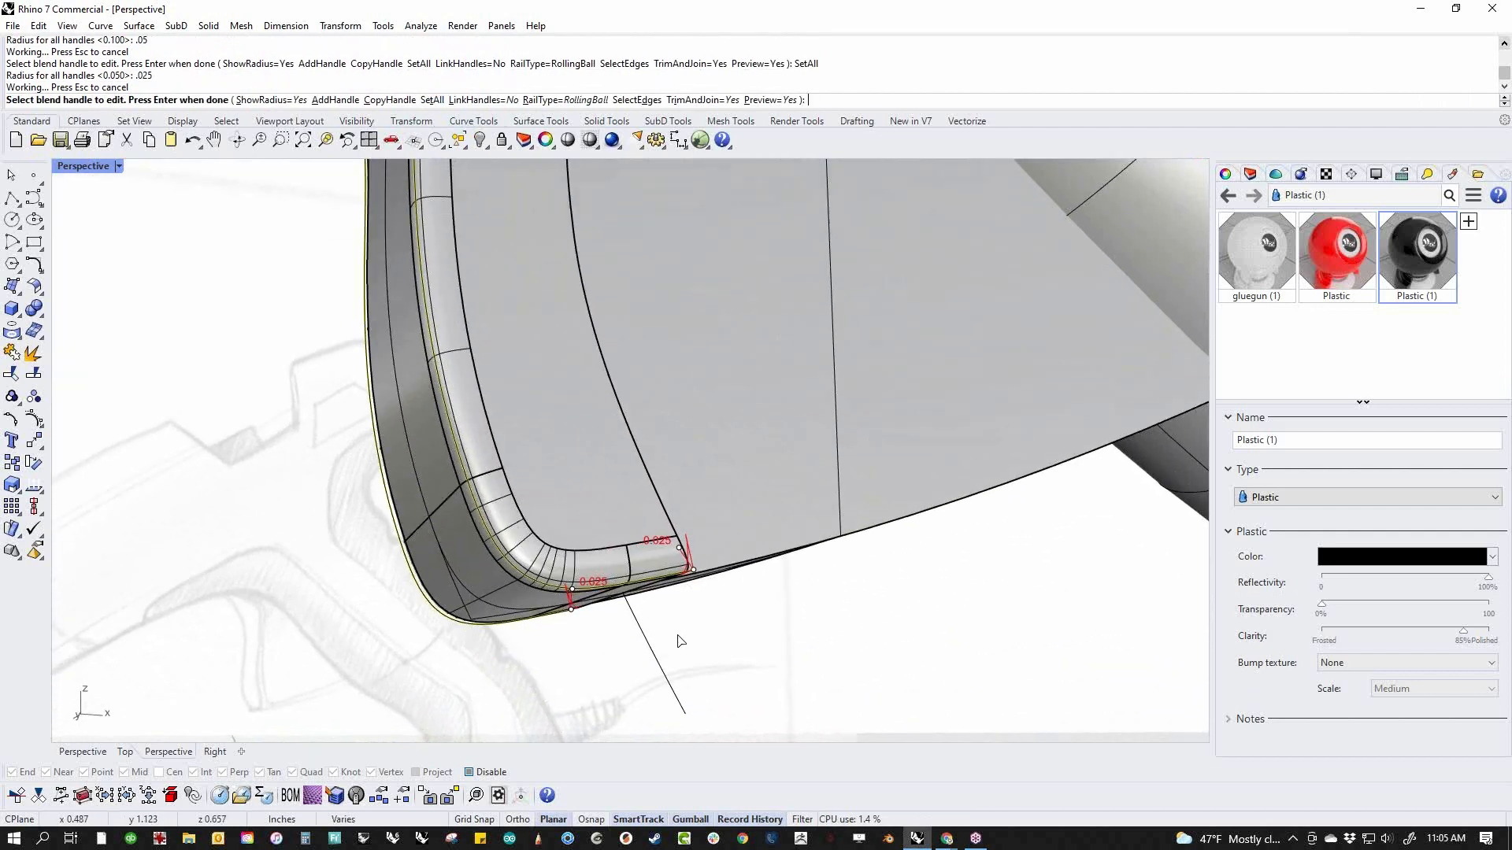
right_click_drag(825, 684, 790, 668, "shift")
key("Return")
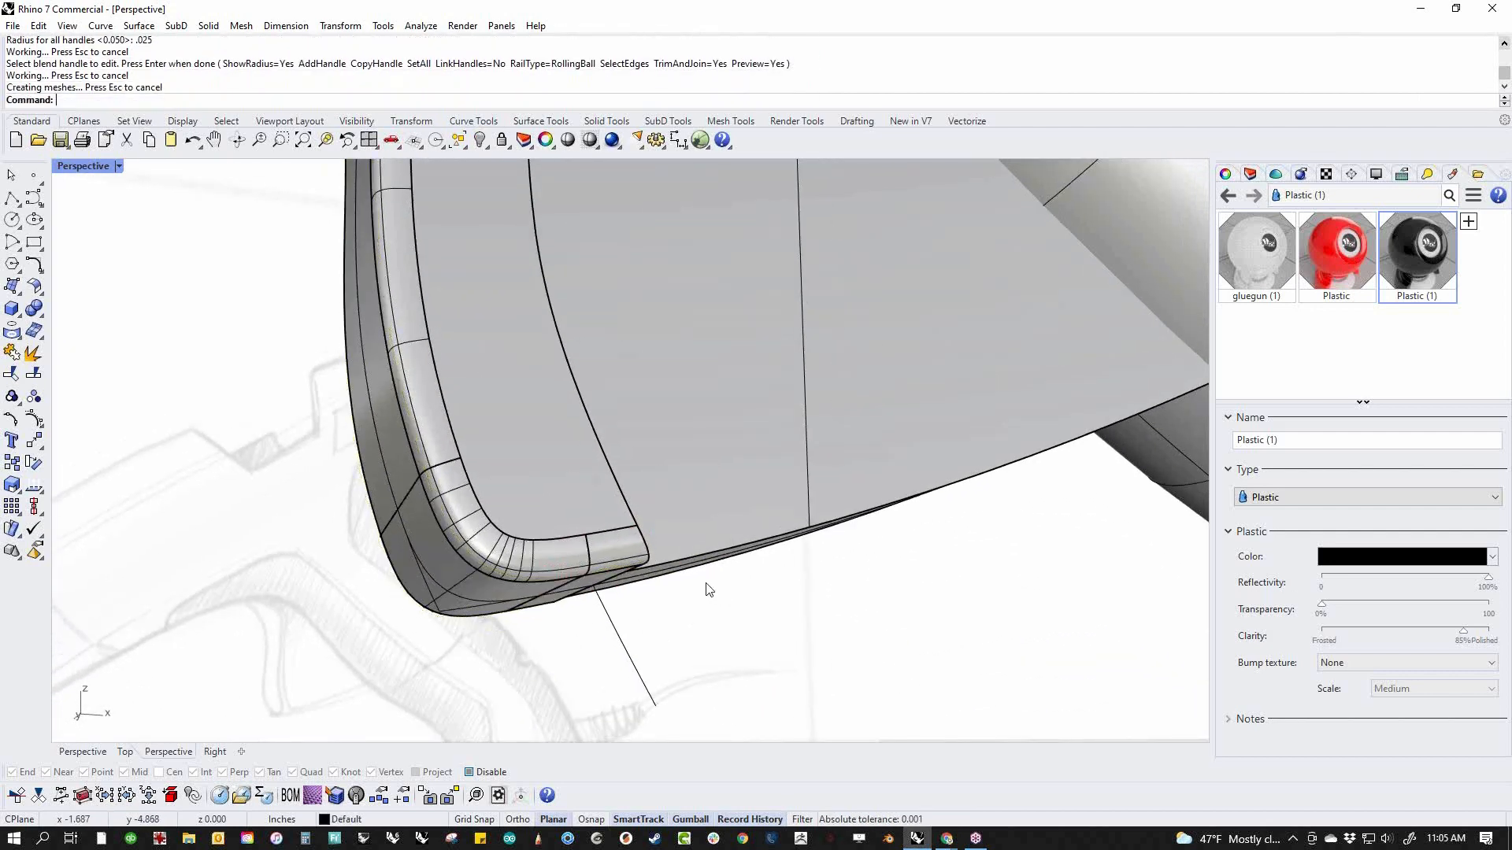
Scale the trigger solid slightly narrower across the gun's width
scroll(691, 590, "down", 10)
right_click_drag(754, 615, 728, 608, "shift")
right_click_drag(728, 608, 760, 569)
left_click(800, 512)
left_click(850, 555)
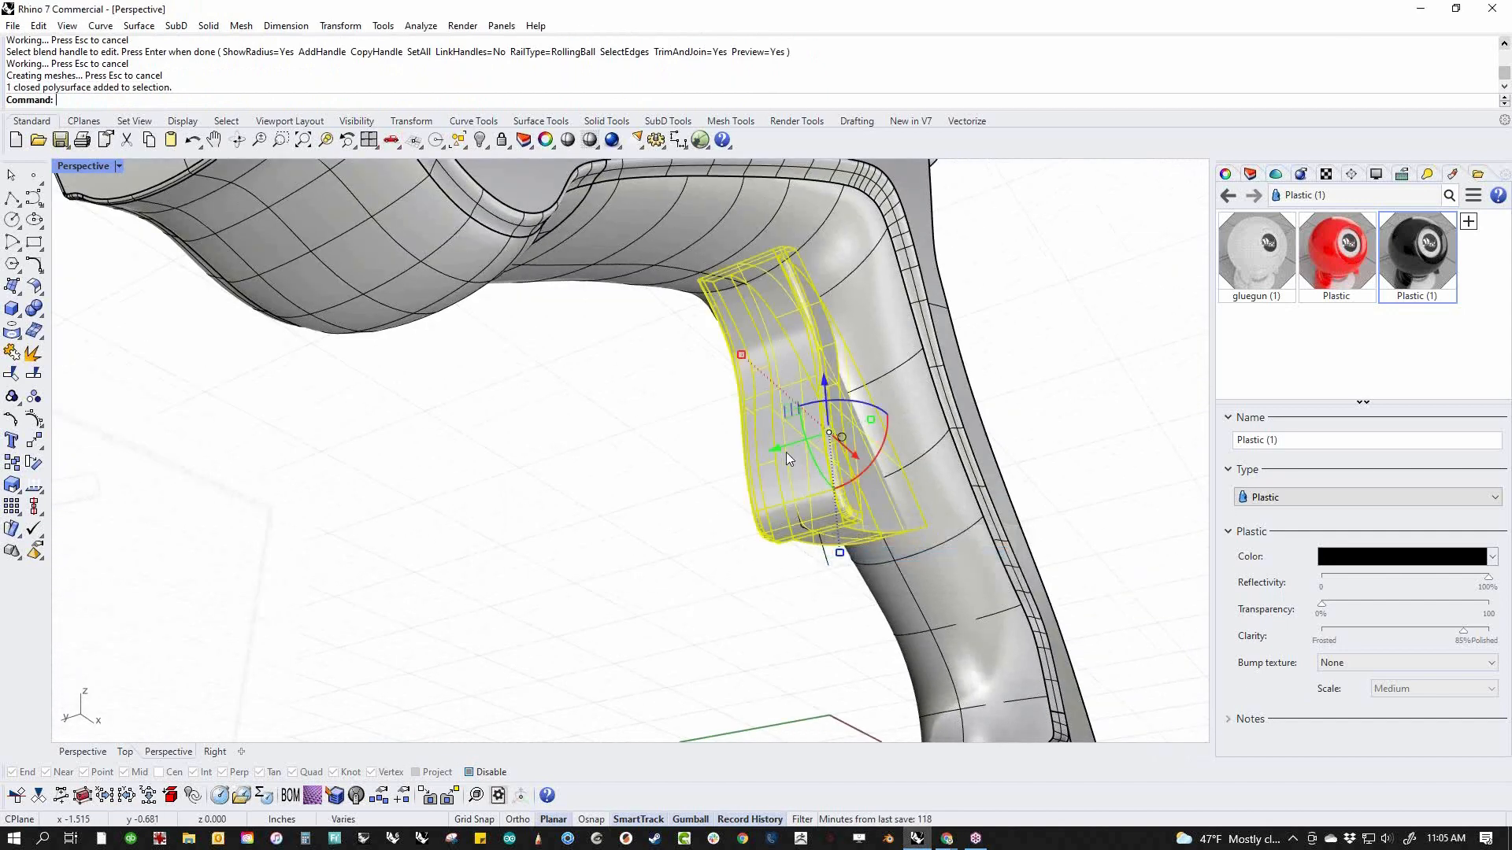
left_click_drag(871, 419, 853, 425)
left_click(700, 520)
right_click_drag(703, 524, 630, 547)
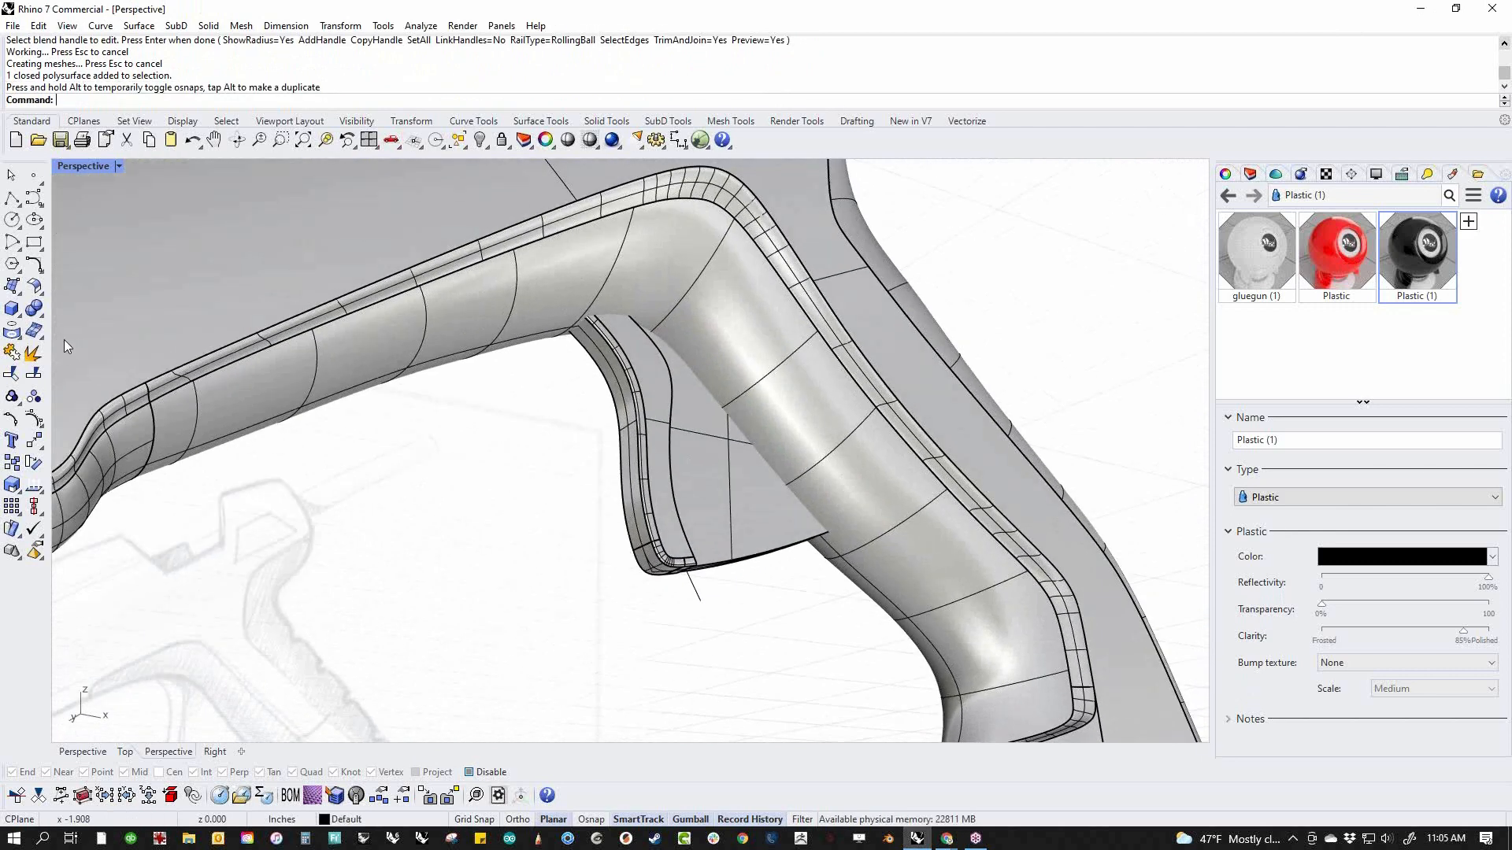
Boolean-subtract the trigger from the grip insert behind it, keeping the trigger with DeleteInput=No
left_click(44, 313)
left_click(81, 316)
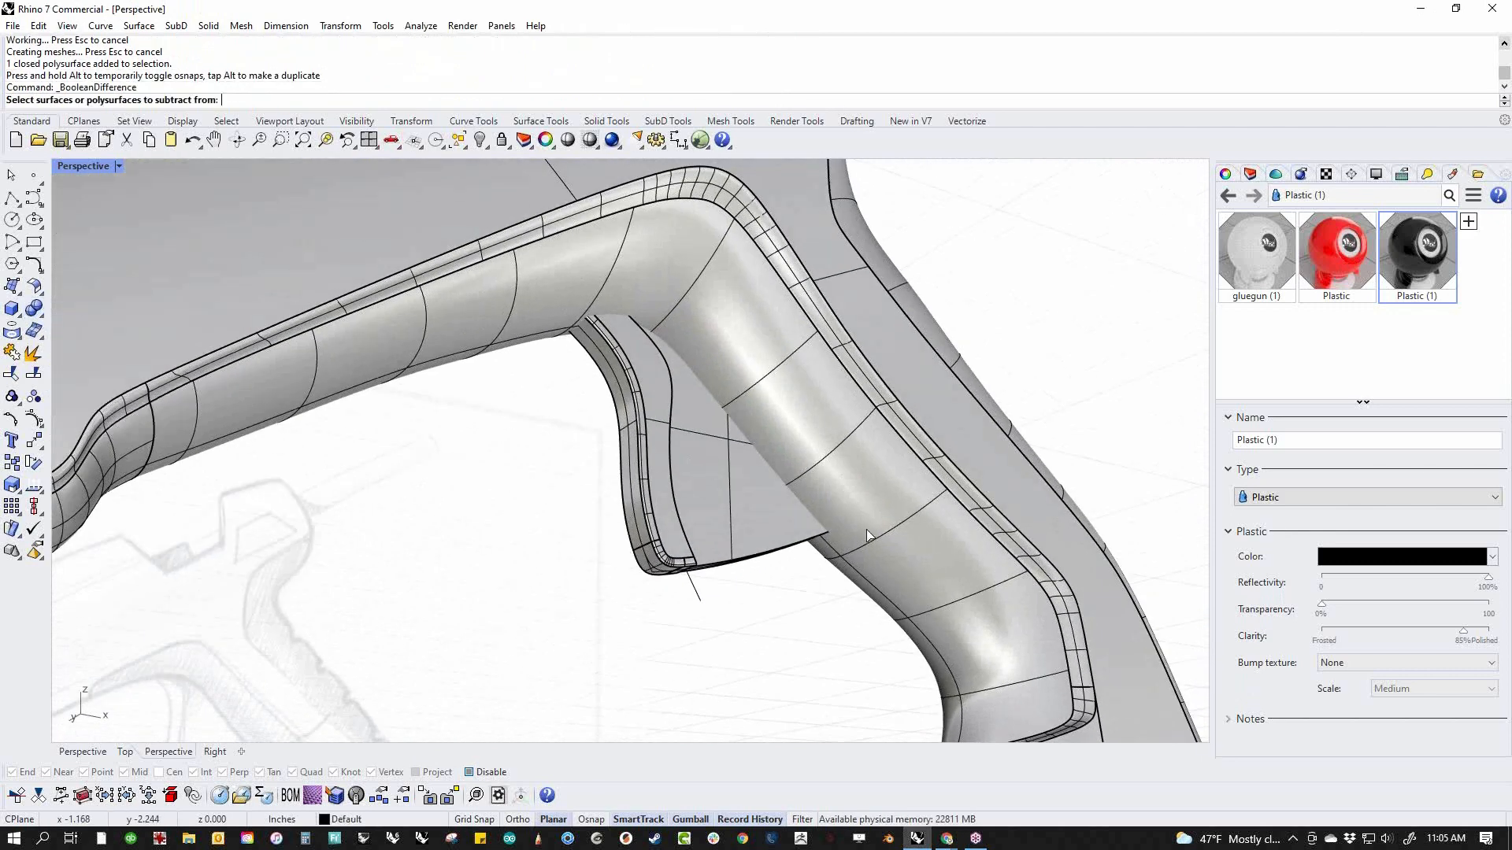
left_click(805, 611)
key("Return")
left_click(746, 543)
key("Return")
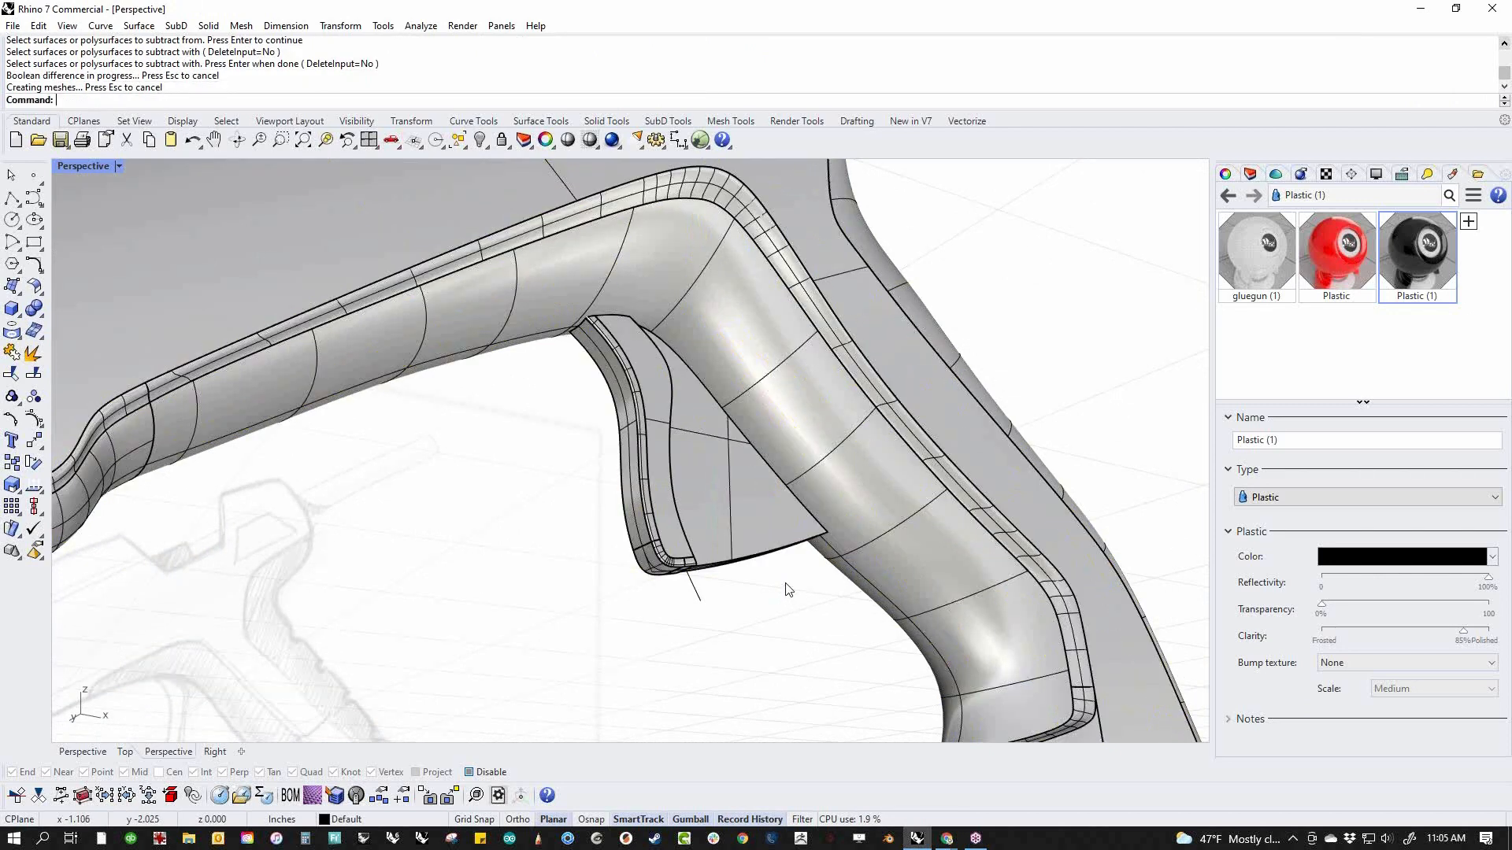
Scale the trigger down a tiny amount across its width to leave clearance in the grip cutout
left_click(747, 523)
right_click_drag(746, 523, 669, 517)
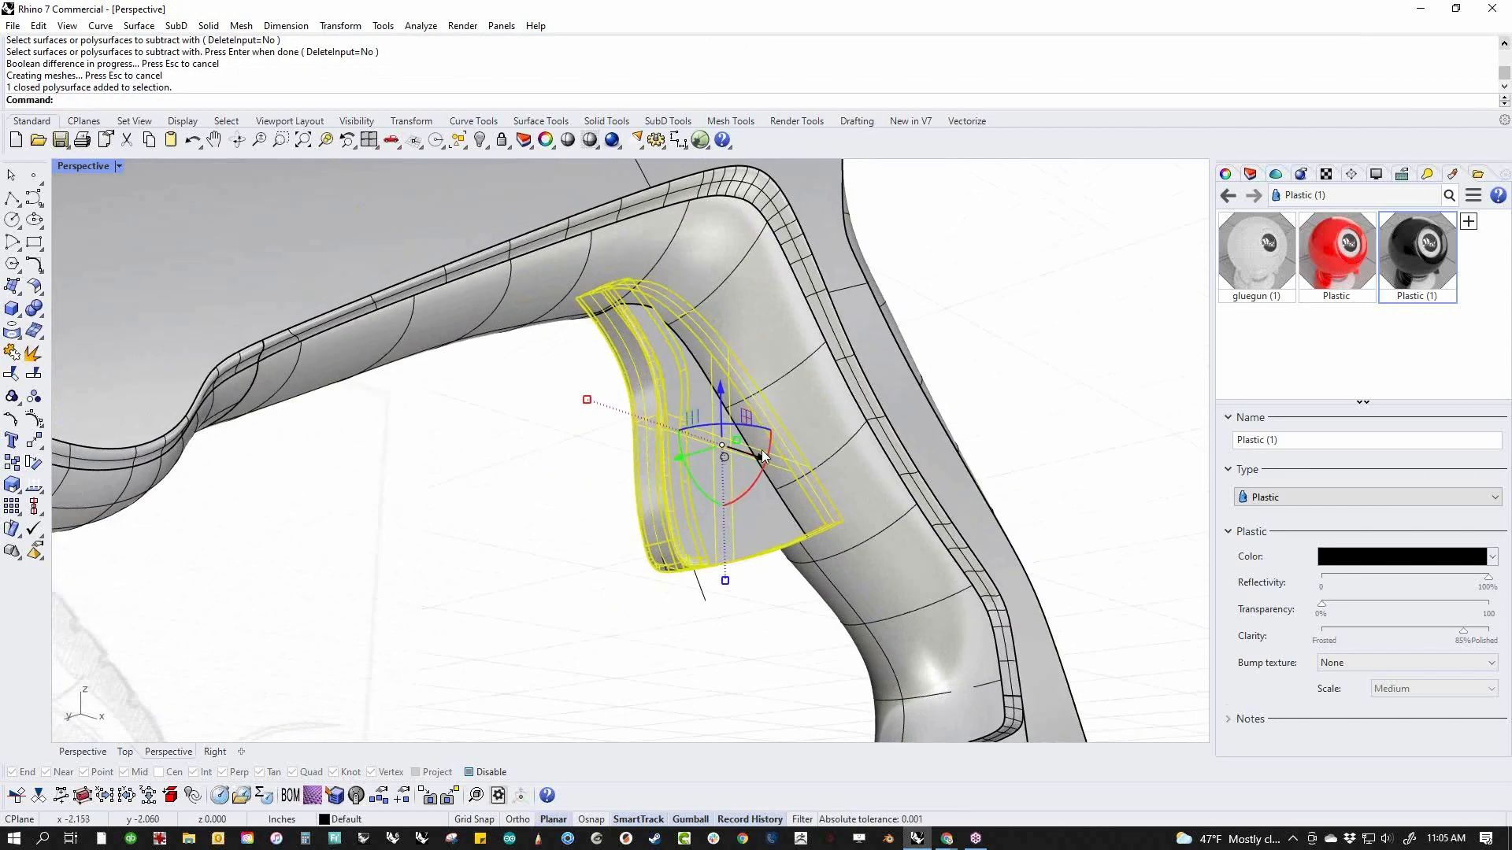
left_click_drag(737, 445, 734, 446)
left_click(798, 611)
mouse_move(802, 615)
right_mouse_down()
mouse_move(918, 558)
mouse_move(759, 590)
mouse_move(687, 629)
mouse_move(582, 546)
mouse_move(679, 614)
mouse_move(791, 562)
mouse_move(713, 615)
mouse_move(725, 577)
mouse_move(691, 607)
right_mouse_up()
scroll(581, 546, "down", 6)
scroll(776, 527, "up", 7)
Assign the black Plastic (1) material to the trigger
left_click_drag(712, 614, 646, 549)
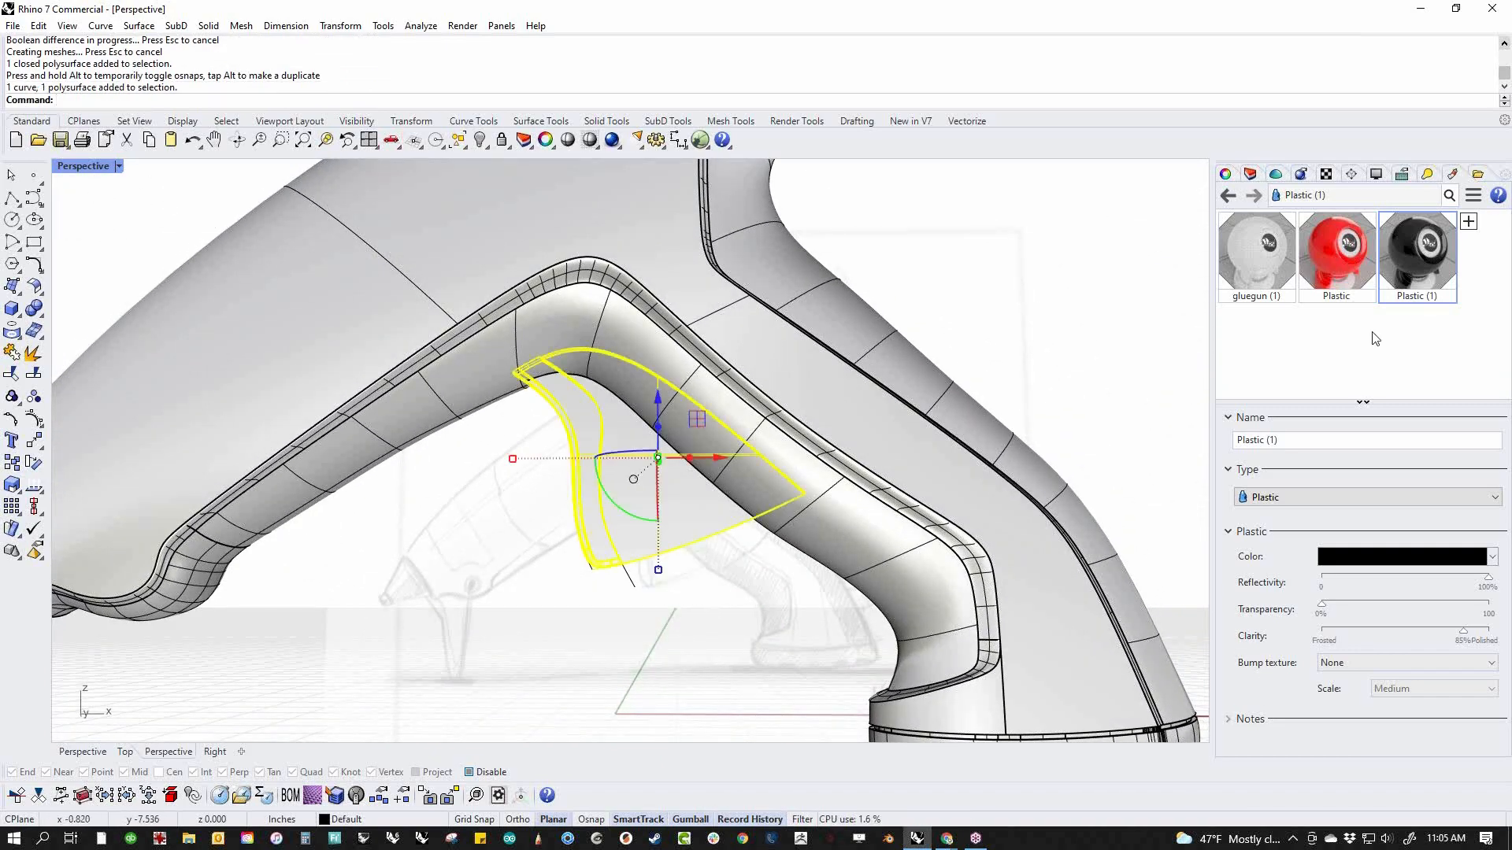
right_click(1415, 263)
left_click(1338, 135)
Set the Perspective view to Rendered display mode and check the trigger against the rest of the gun
scroll(749, 441, "down", 5)
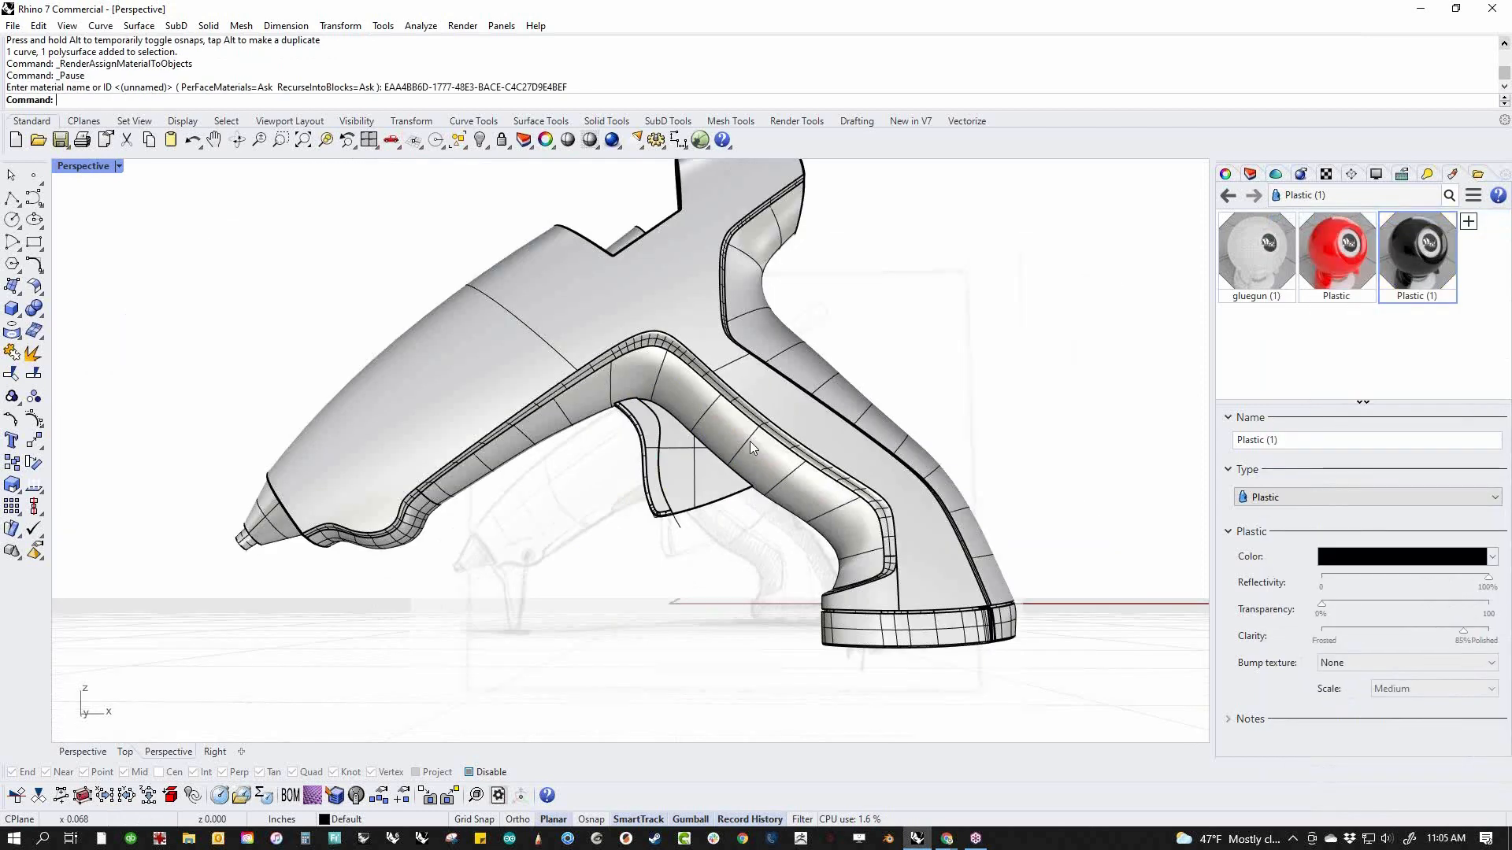
right_click_drag(749, 441, 272, 266)
left_click(101, 171)
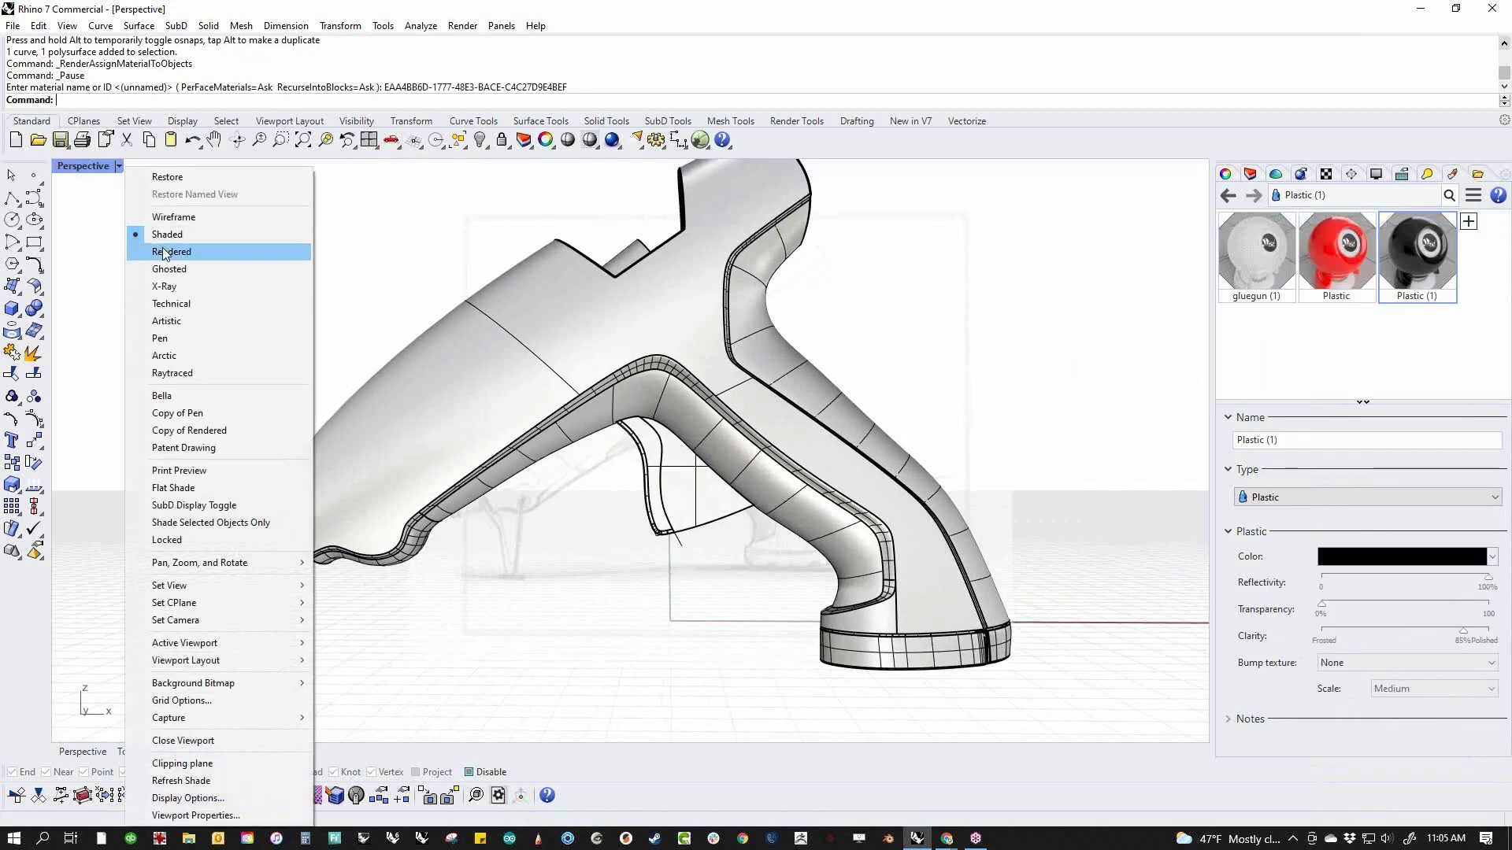
left_click(163, 247)
scroll(488, 466, "down", 3)
right_click_drag(488, 466, 570, 473)
scroll(571, 472, "up", 5)
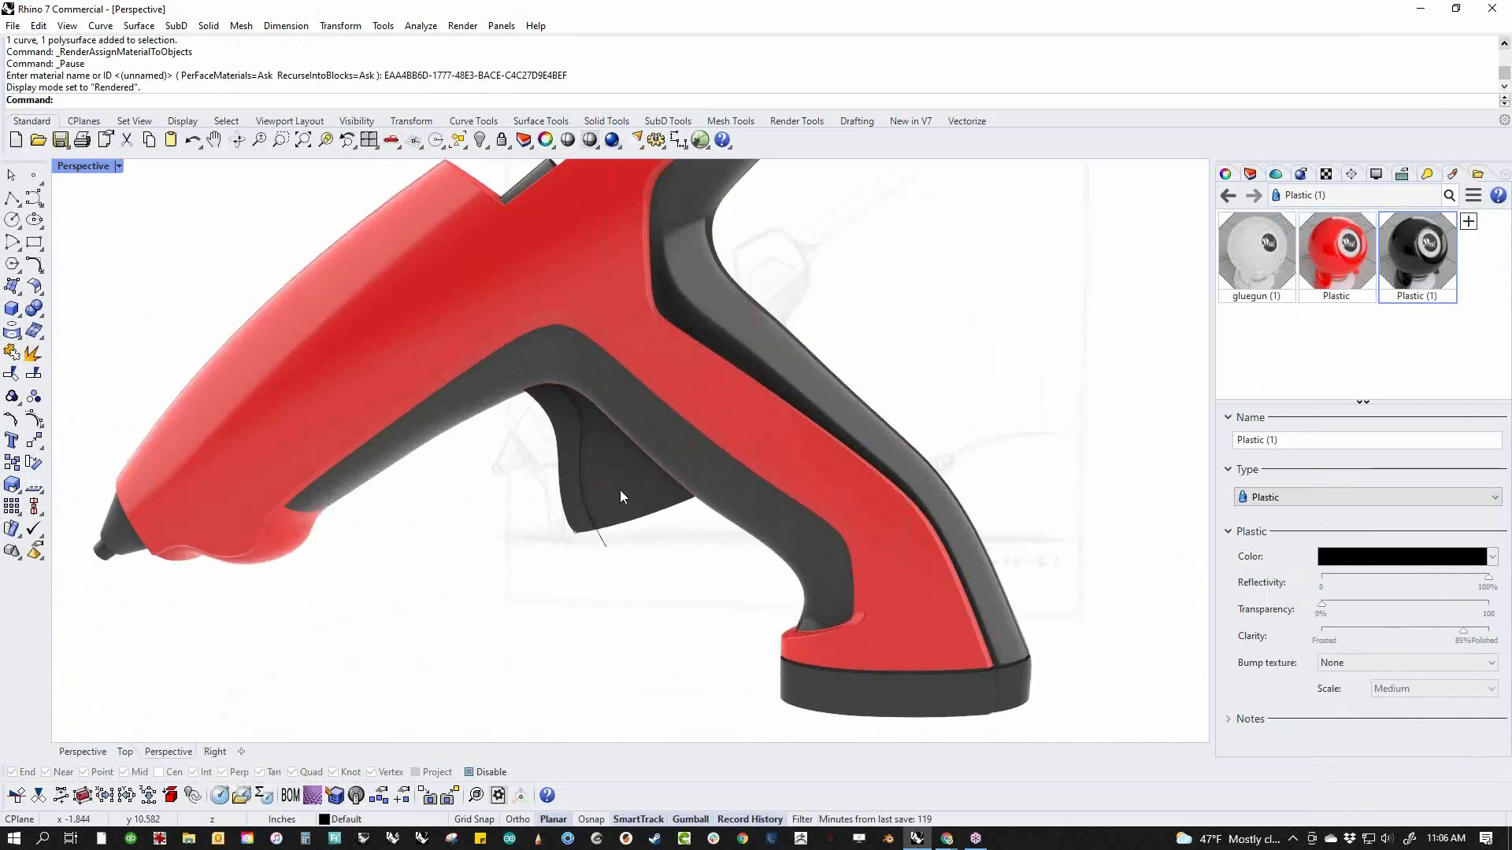
Assign the red Plastic material to the trigger and deselect it
left_click(620, 490)
left_click(1336, 279)
right_click(1335, 281)
left_click(1323, 218)
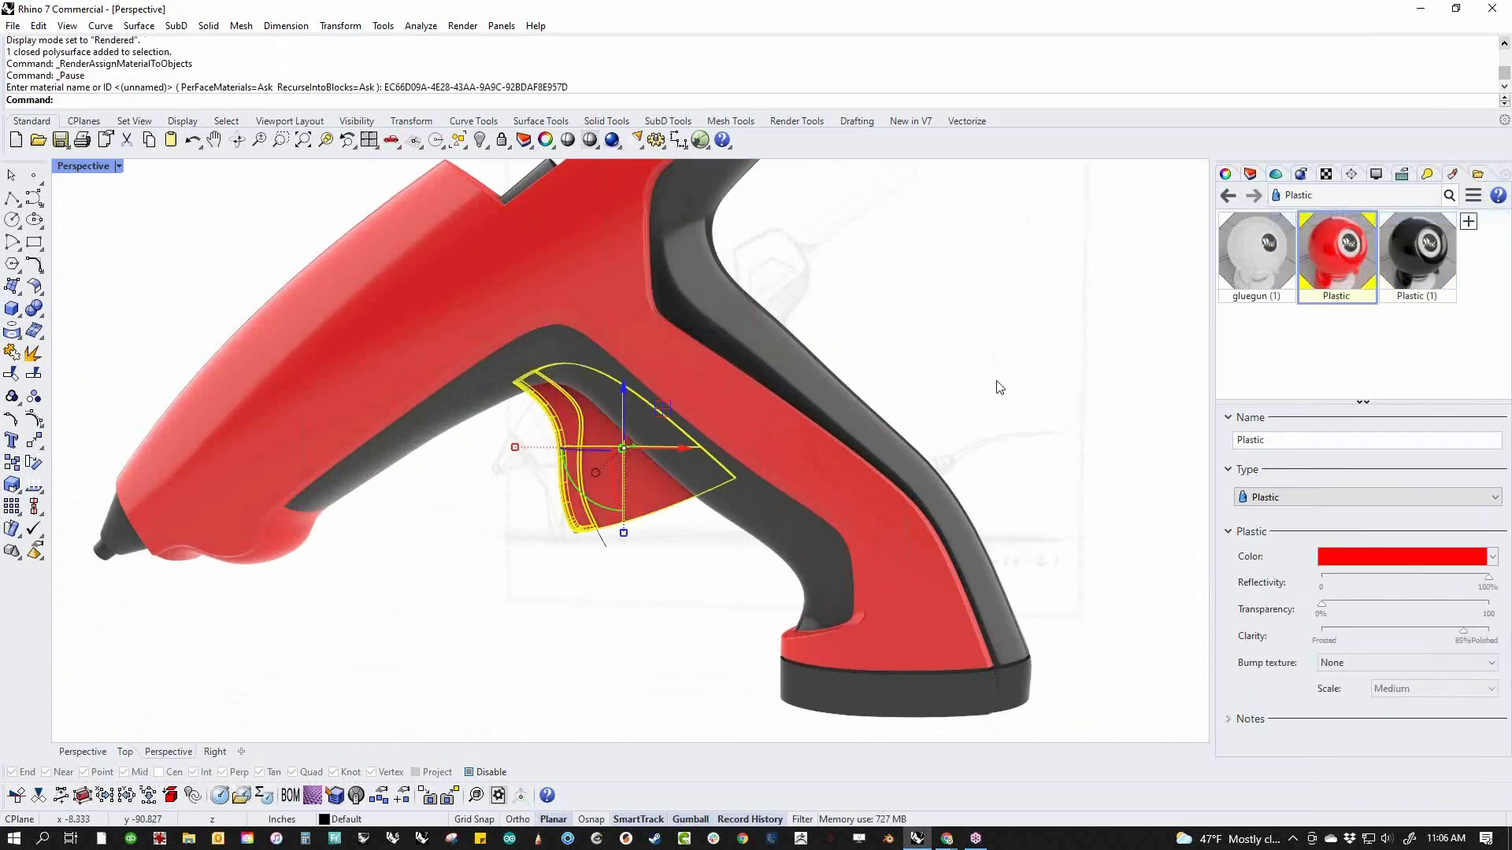
left_click(998, 385)
scroll(791, 488, "down", 6)
right_click_drag(738, 527, 681, 539)
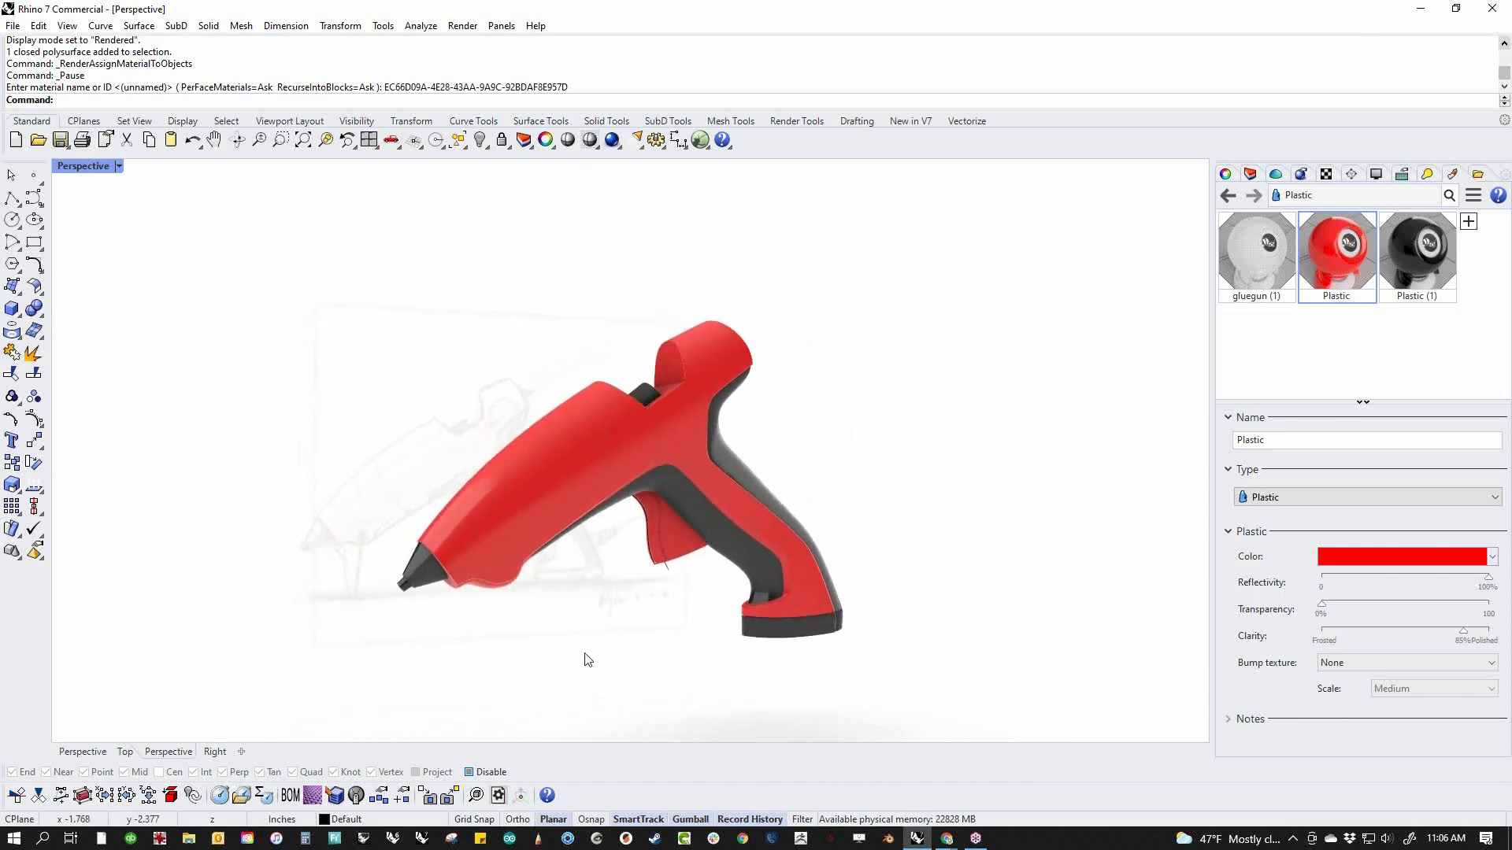
Switch to the Front view around the sketched stand below the nozzle
type("f")
key("Return")
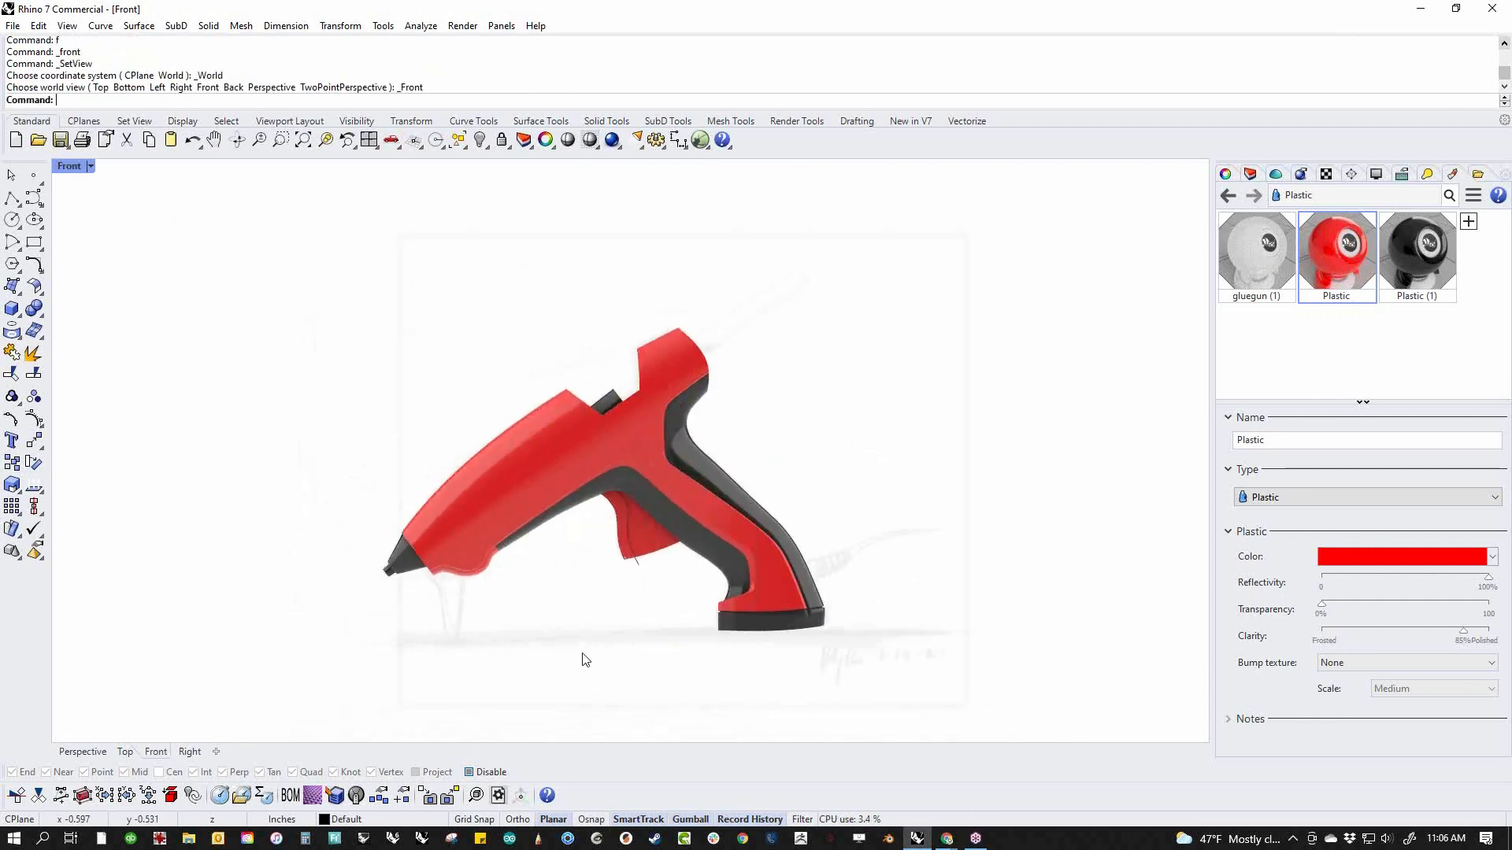
scroll(636, 627, "up", 5)
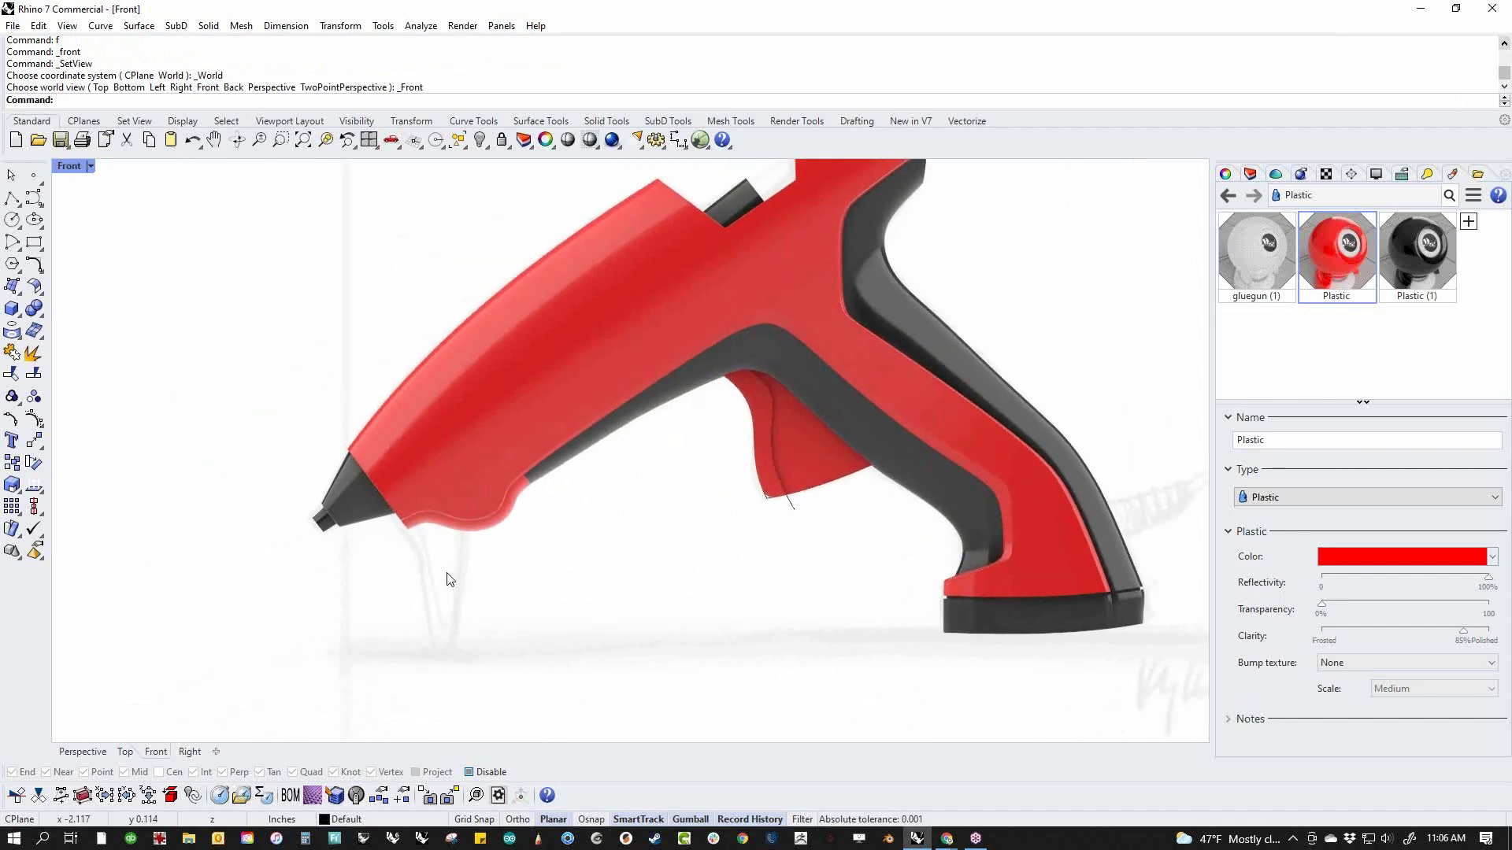
scroll(288, 486, "up", 3)
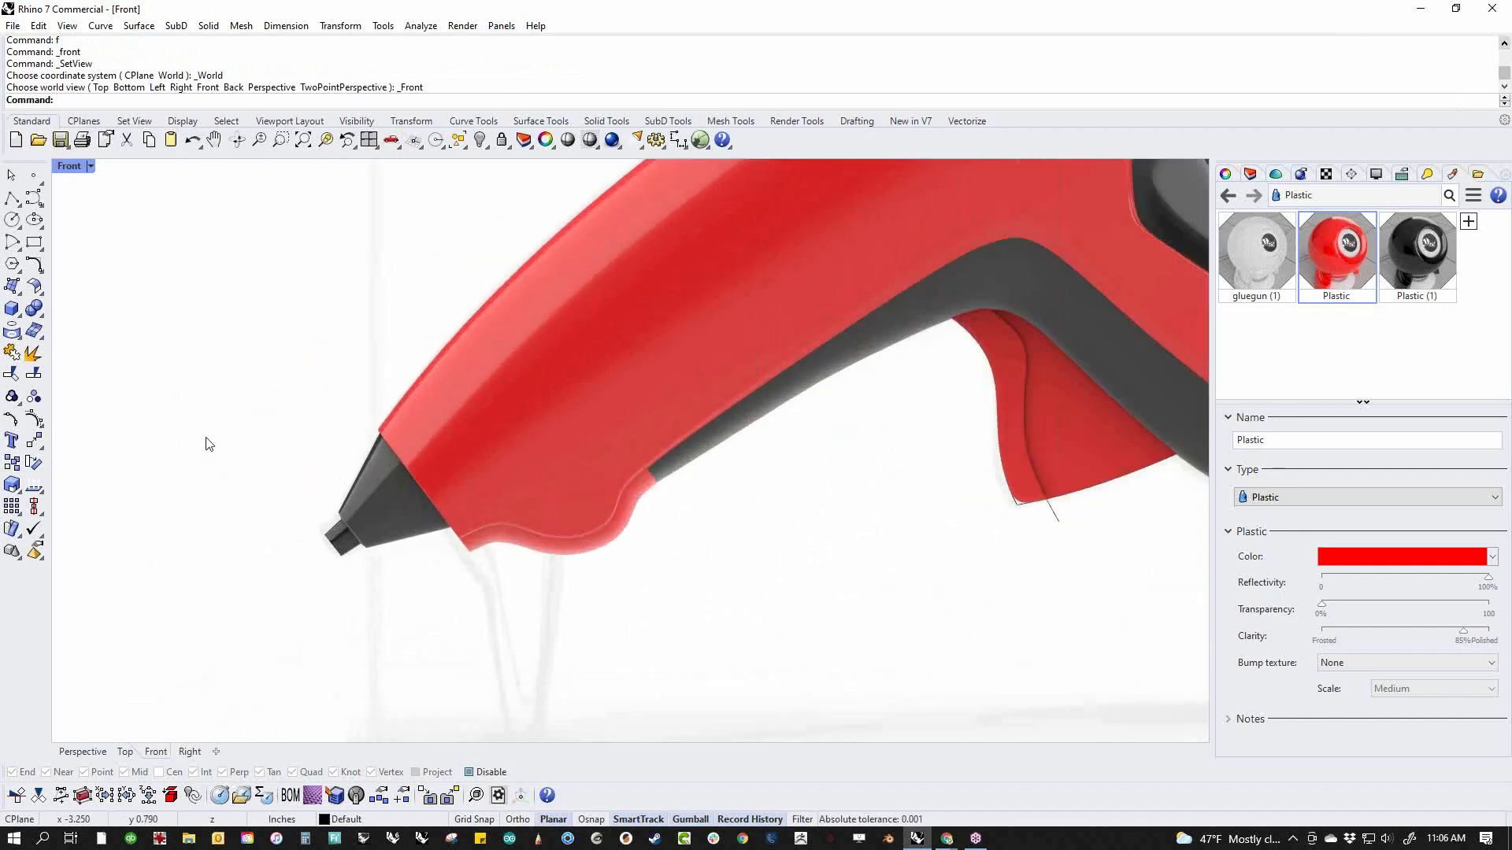
left_click(13, 197)
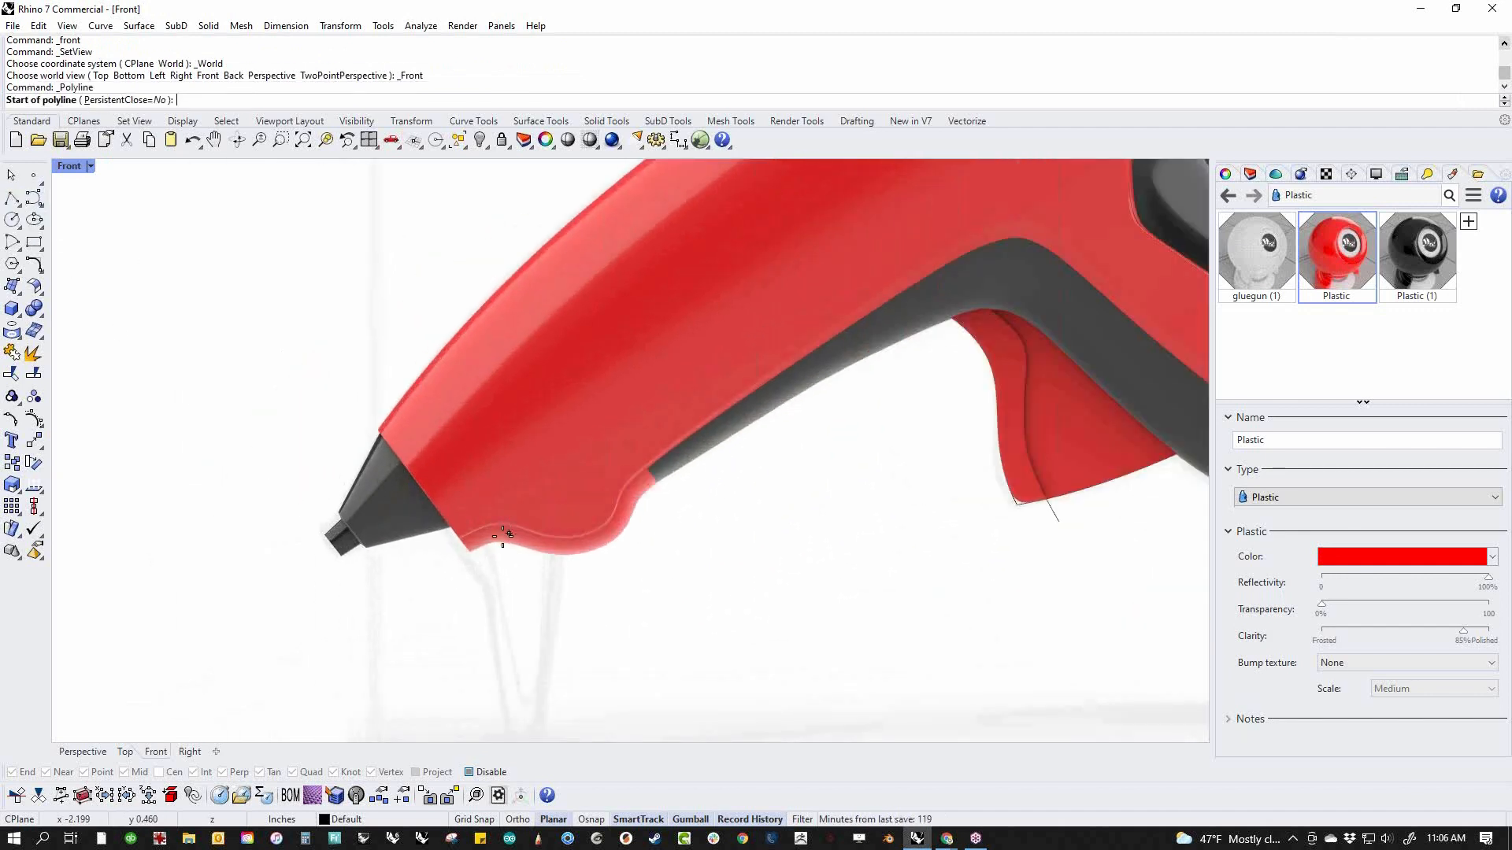
left_click(445, 539)
left_click(489, 594)
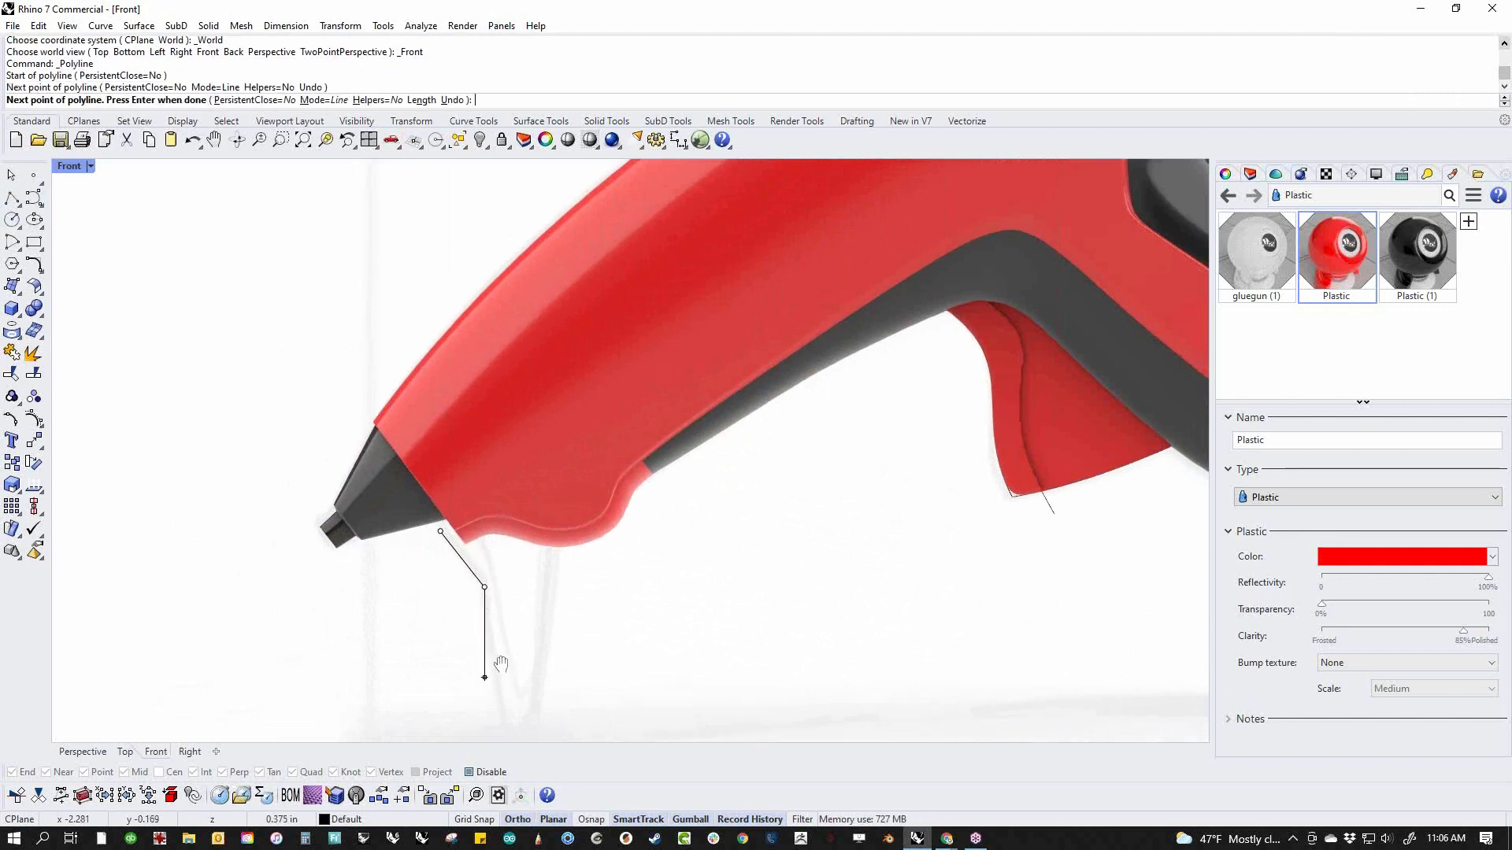
key("Down")
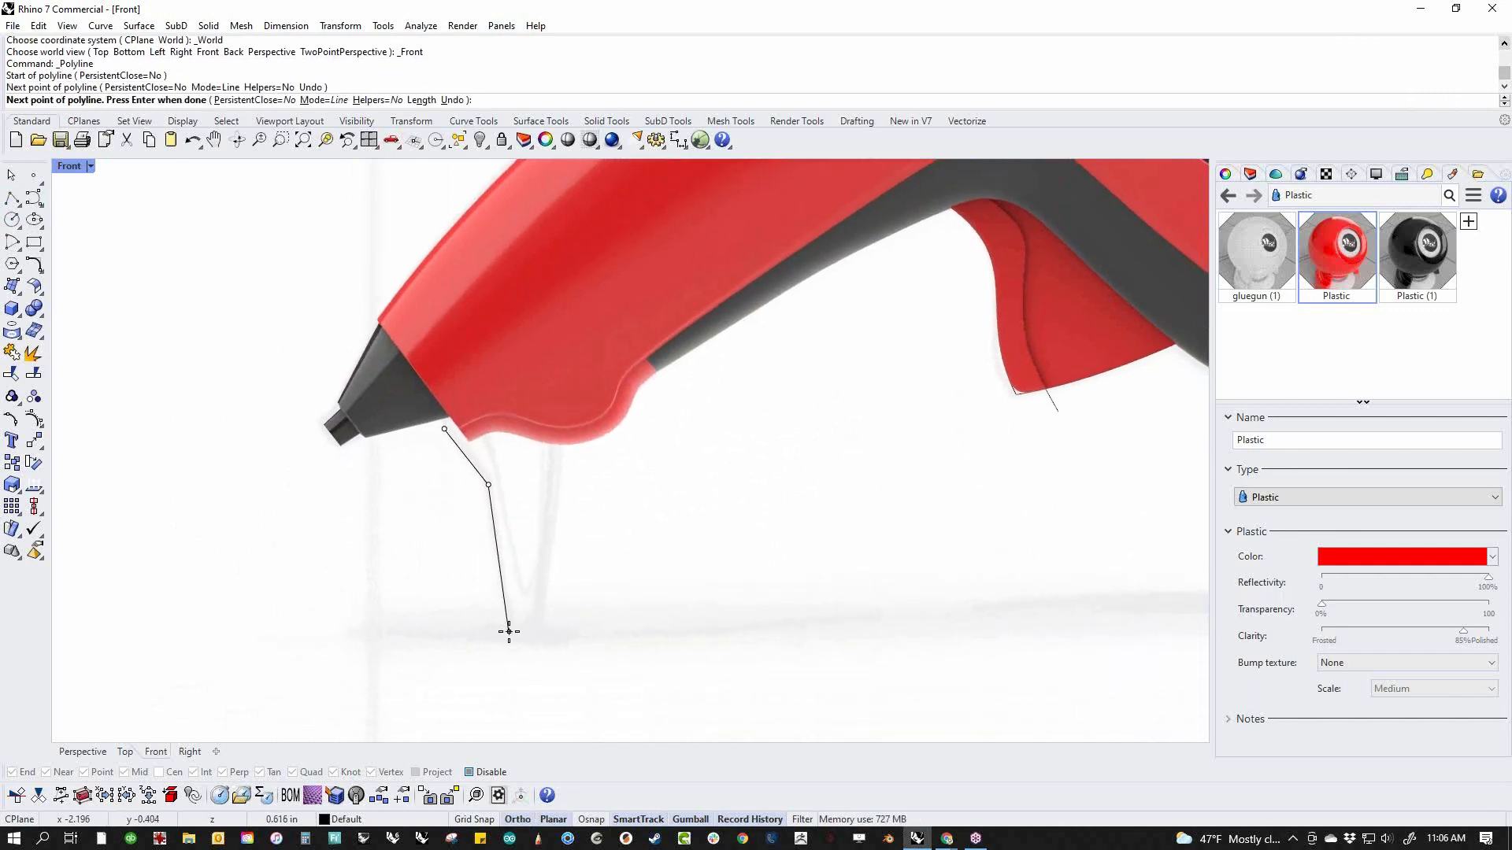
key("Escape")
Trace the sketched wire stand with a degree 3 control point curve, from below the nozzle down to the ground and up into the body
left_click(33, 197)
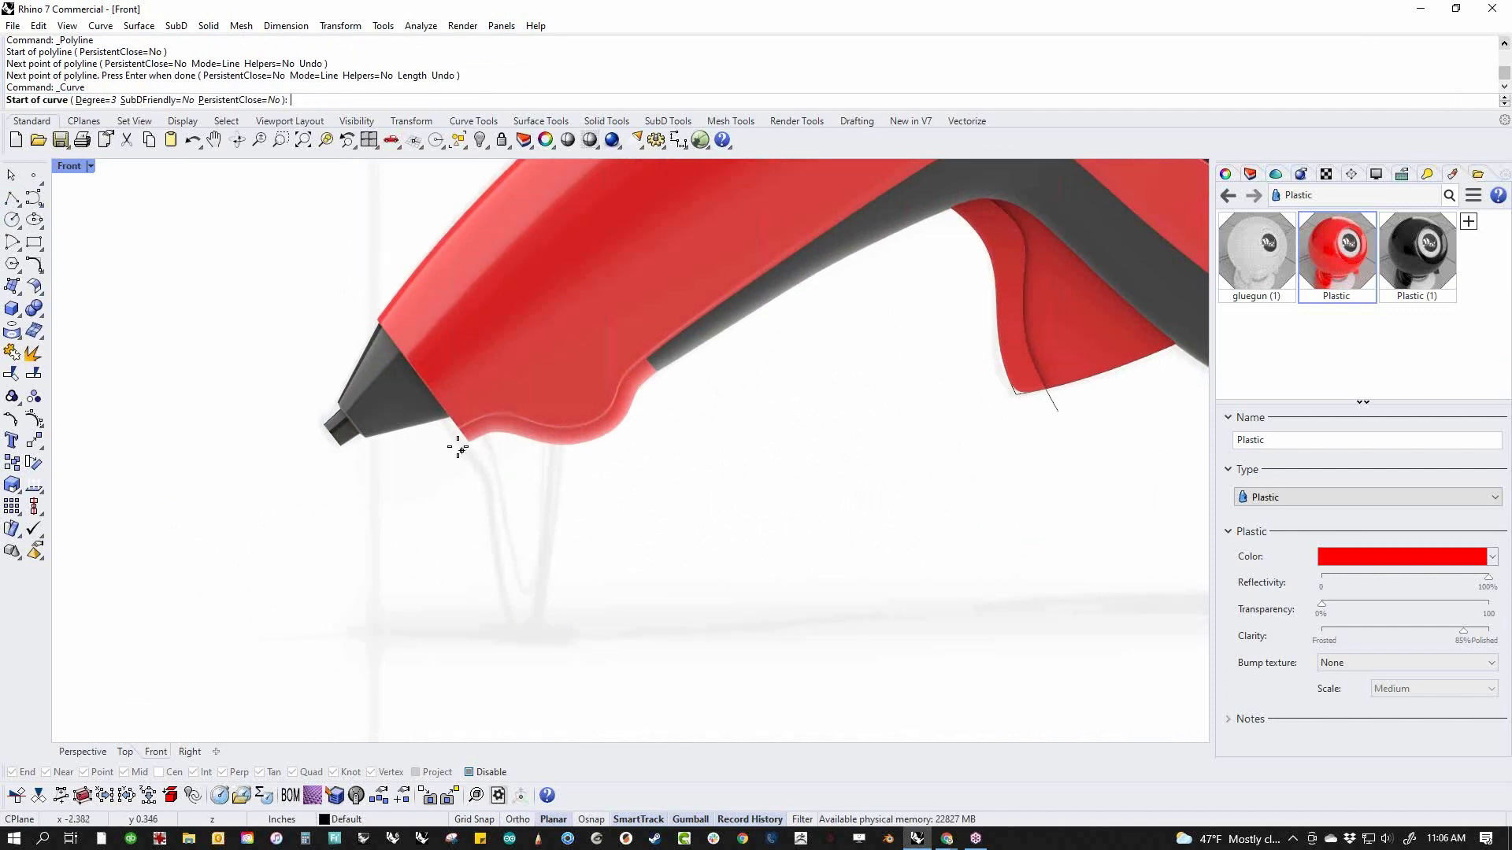
left_click(439, 430)
left_click(487, 475)
left_click(491, 490)
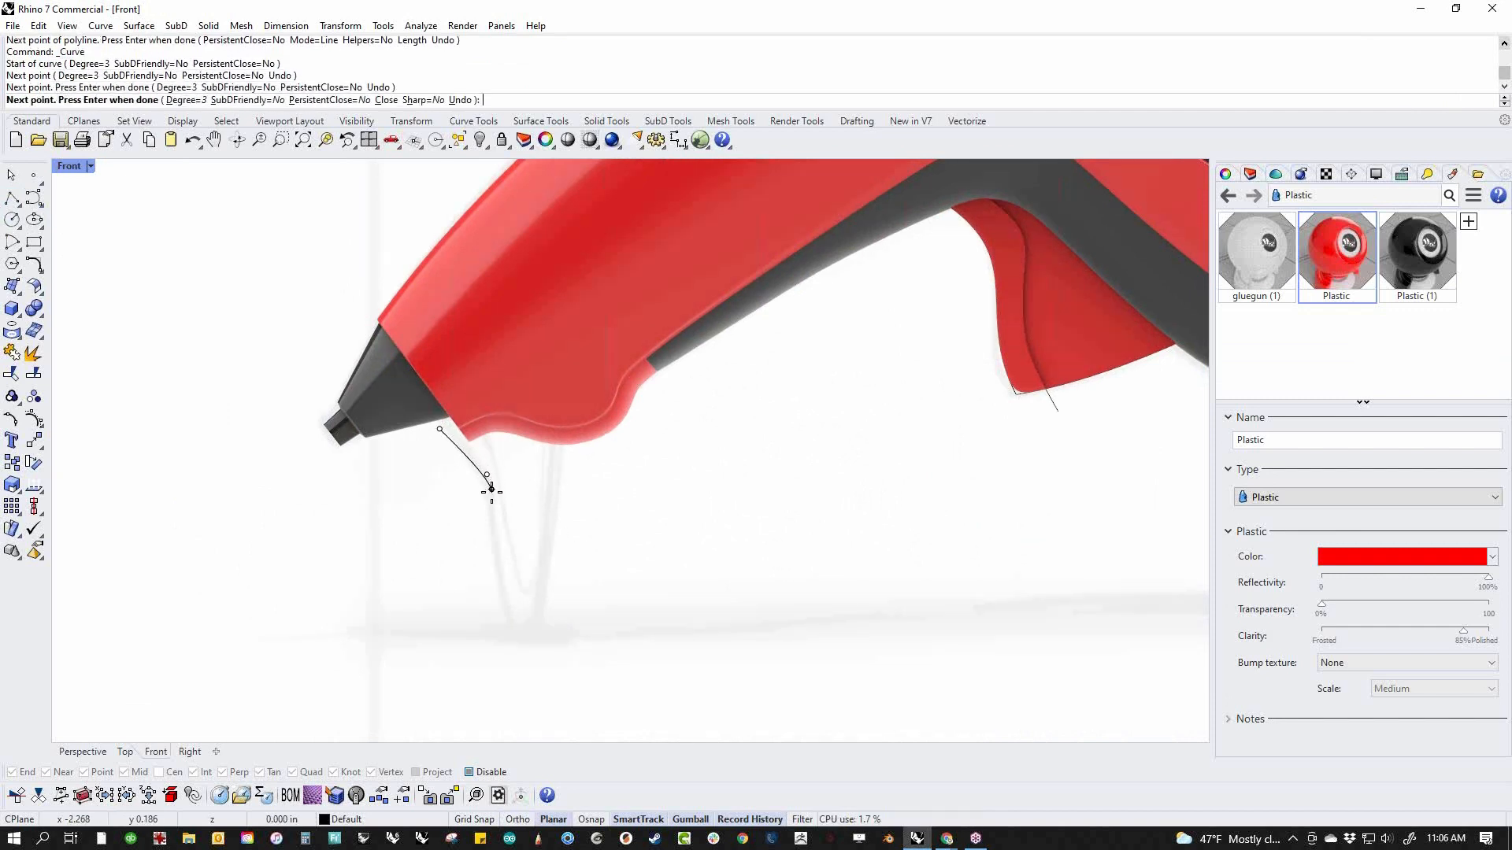
left_click(505, 615)
left_click(516, 646)
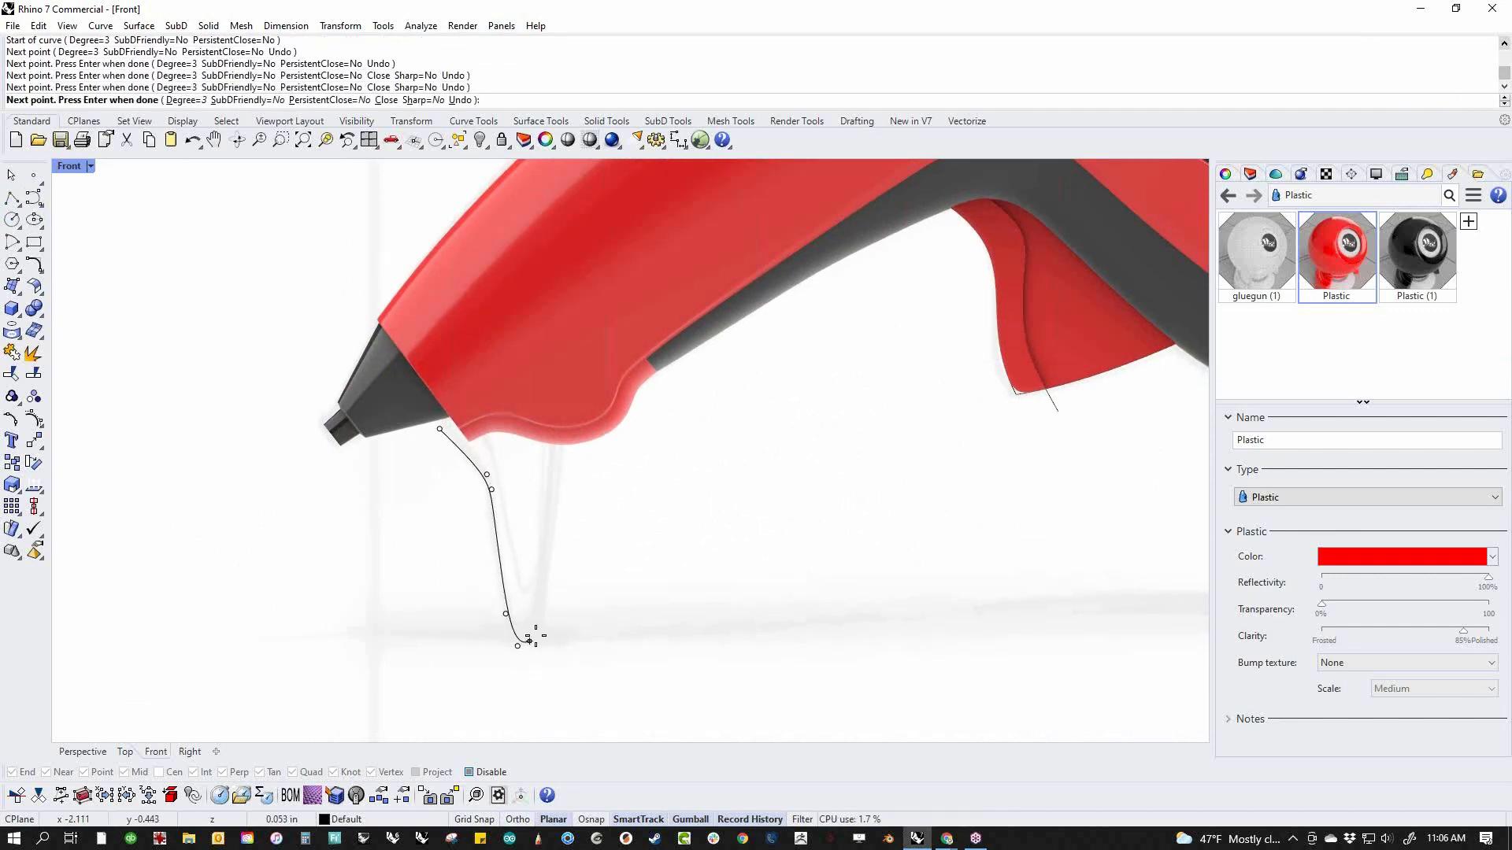
left_click(542, 620)
left_click(551, 493)
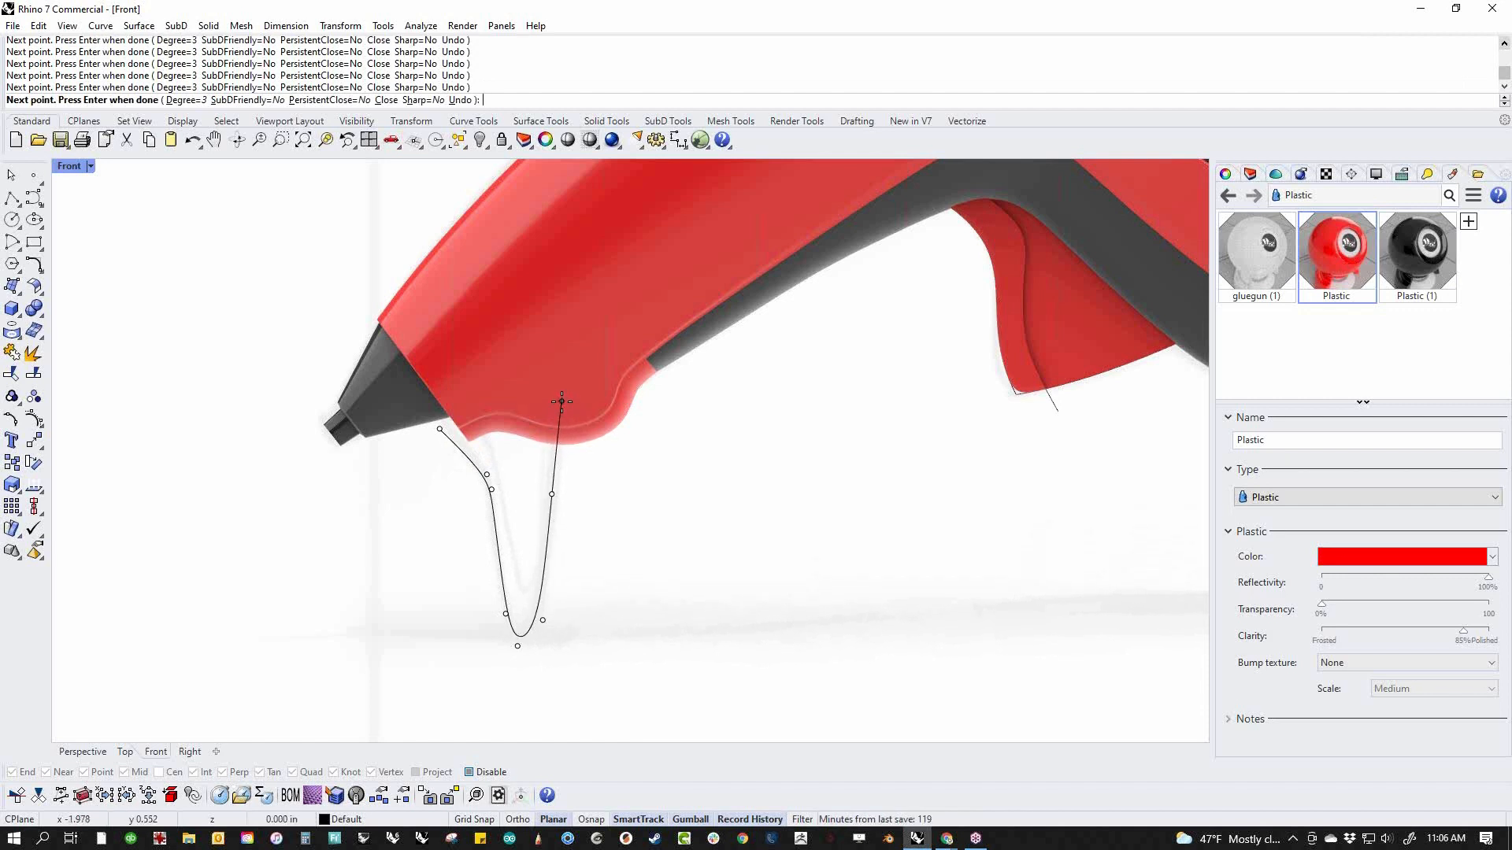
key("Return")
Return to the Perspective view, select the stand curve and set the display mode to Shaded
key("ctrl+F4")
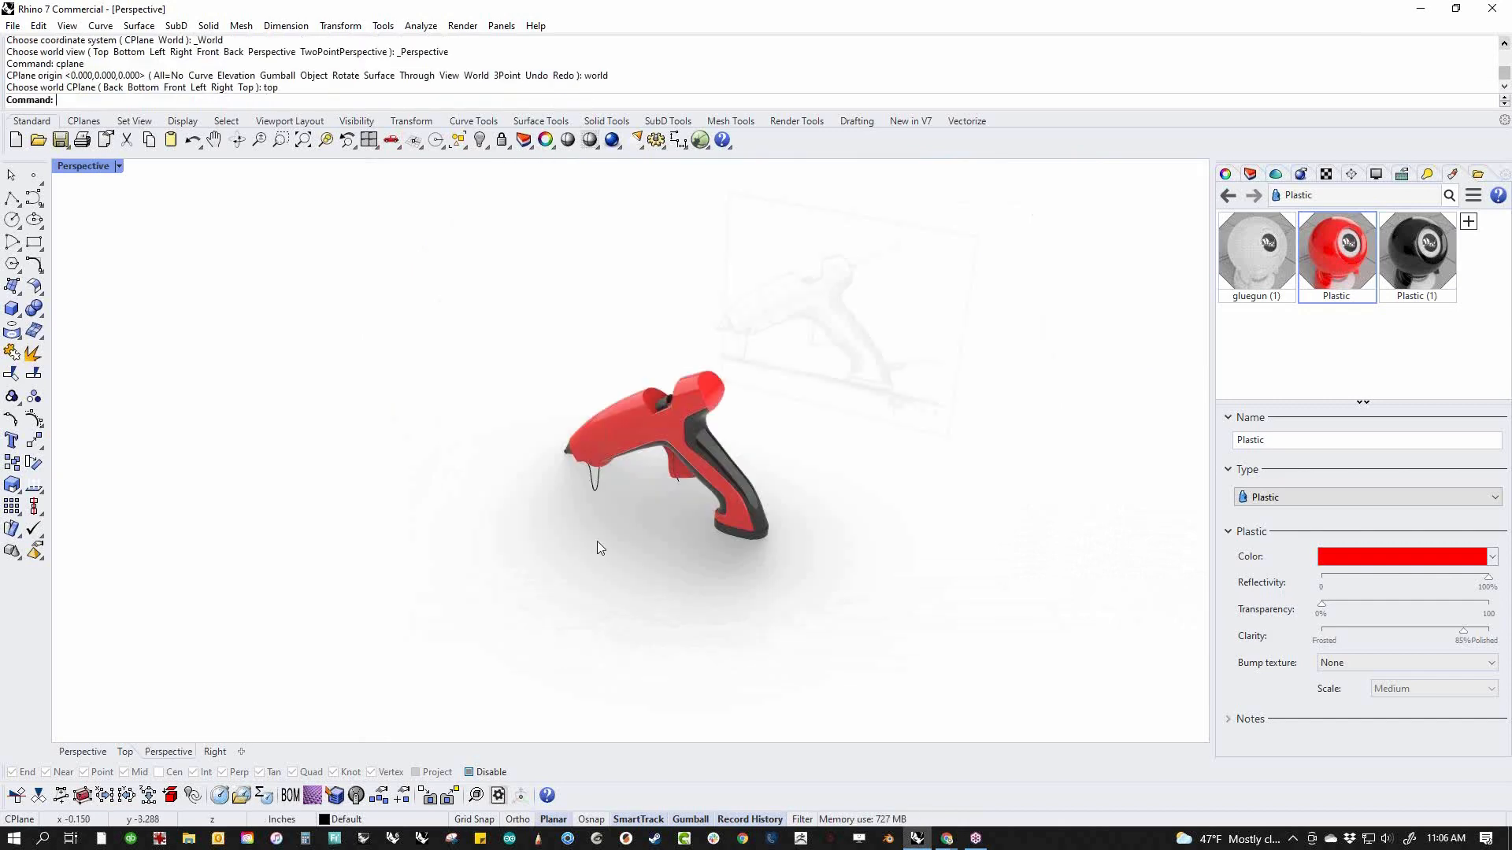
scroll(608, 503, "up", 14)
left_click(676, 602)
right_click_drag(705, 608, 377, 515)
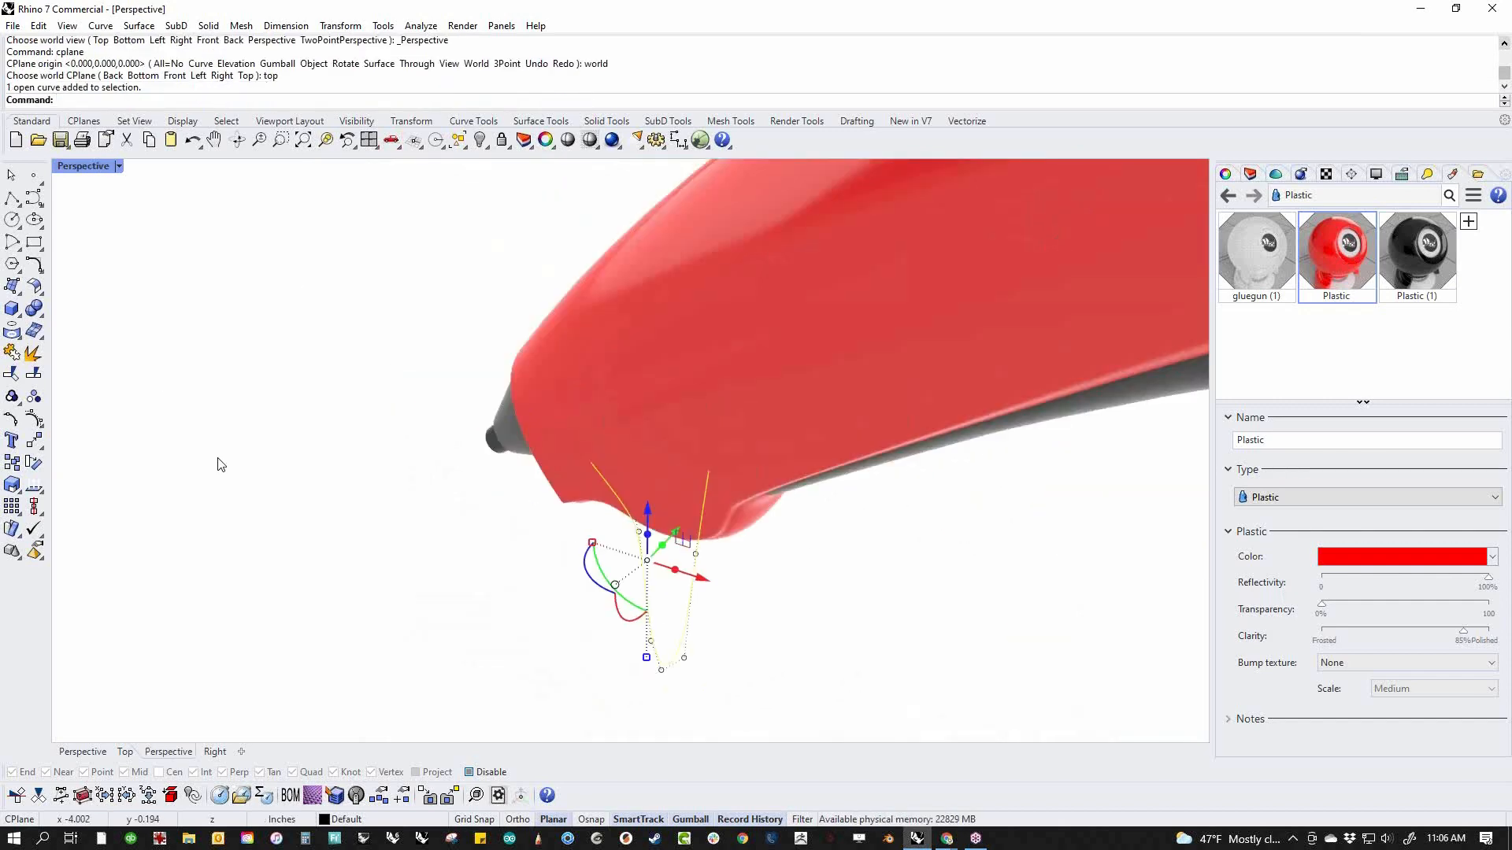
left_click(115, 167)
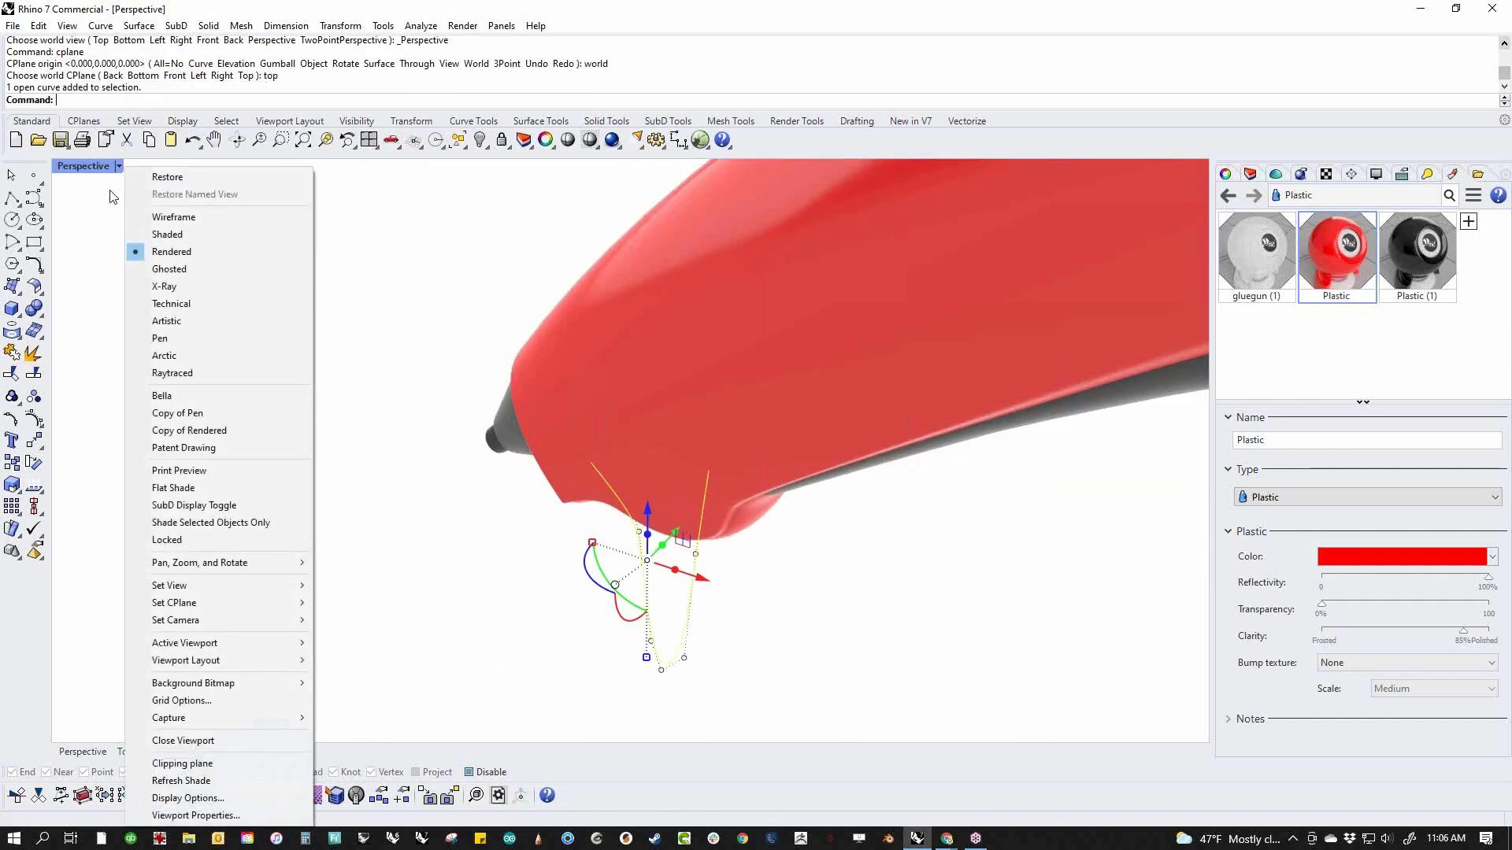
left_click(166, 236)
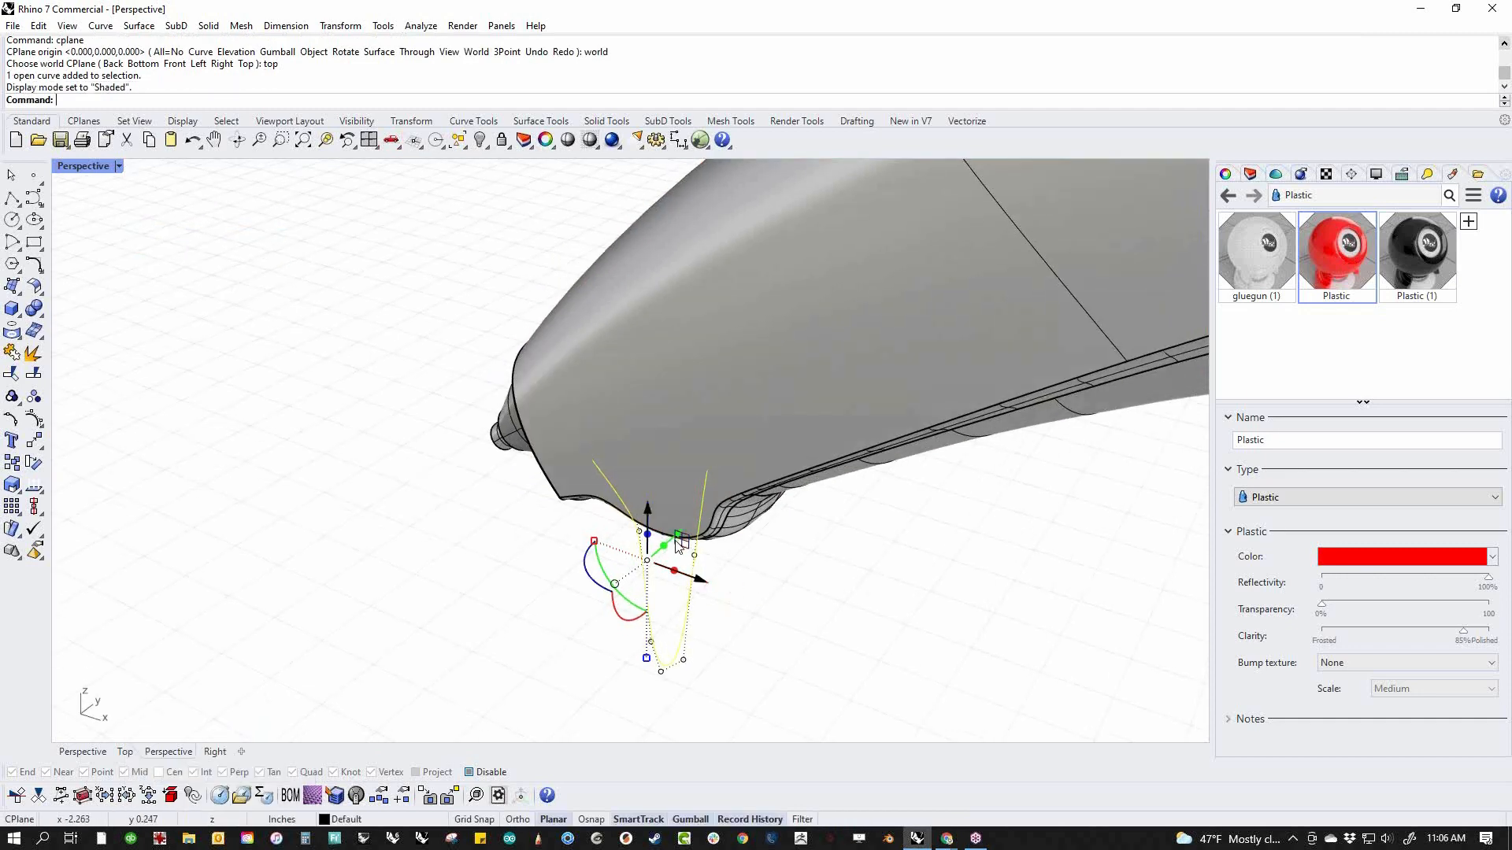
Move the stand curve sideways off the centre plane and mirror a copy across the centre plane through the world origin
left_click_drag(675, 546, 625, 608)
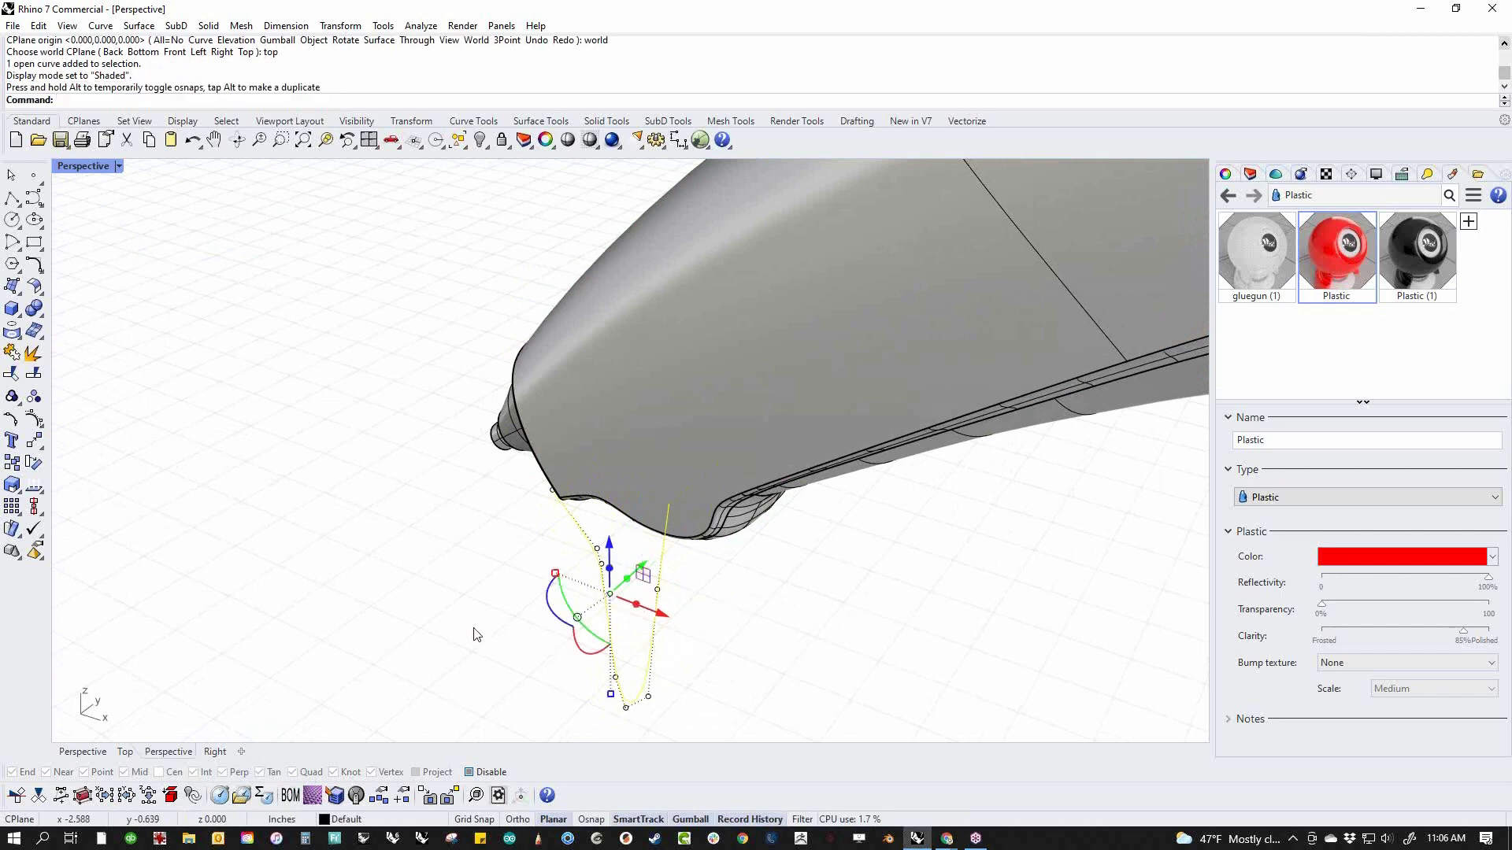
type("M")
key("Return")
type("0")
key("Return")
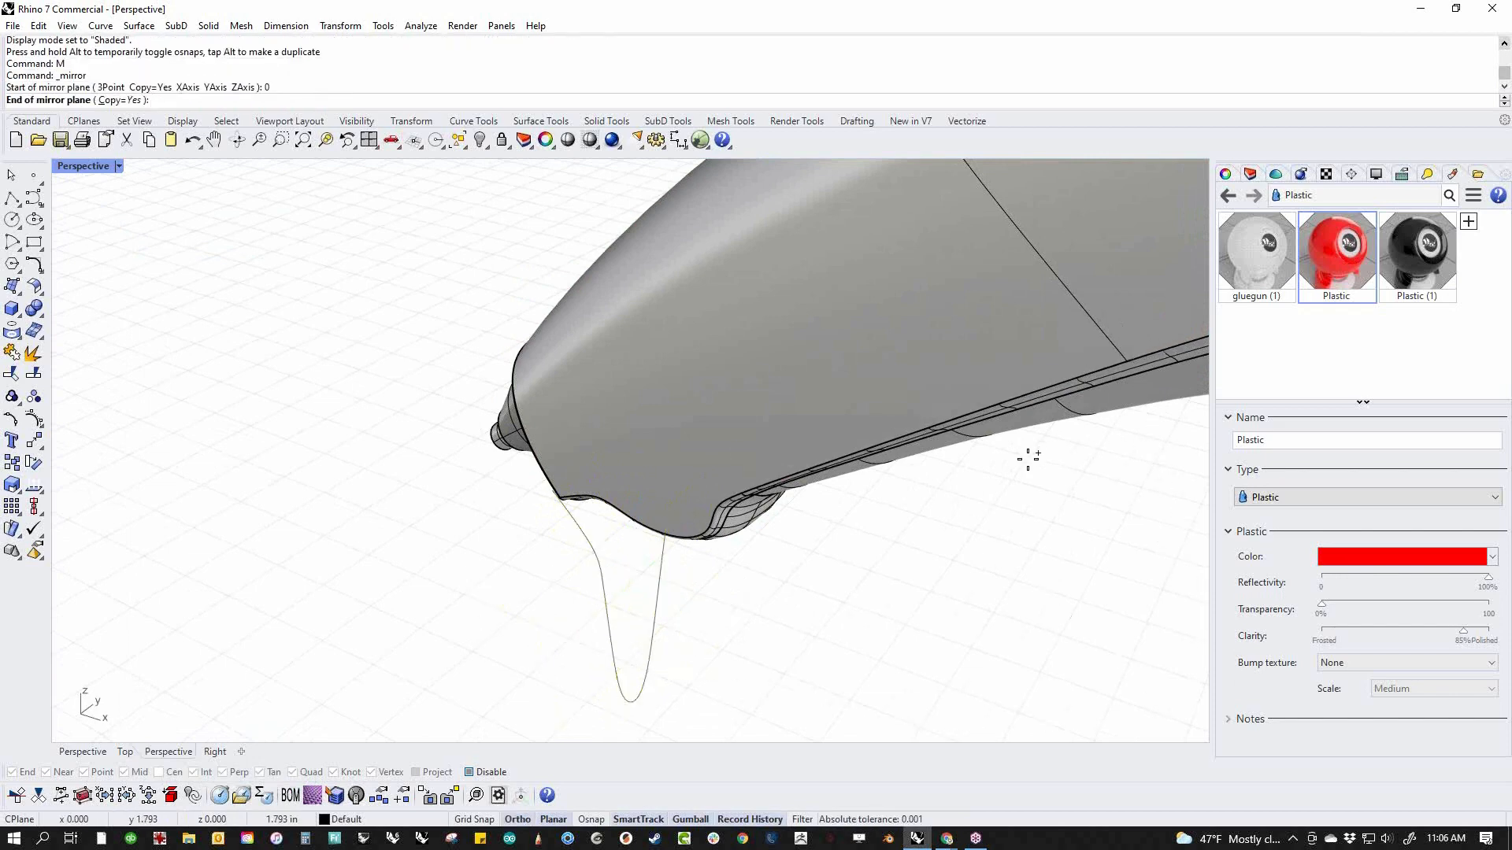
left_click(872, 568, "shift")
left_click(848, 607)
Move the original stand leg curve farther outward from the body along the Y axis, letting the mirrored leg follow
right_click_drag(756, 566, 557, 598)
left_click(498, 603)
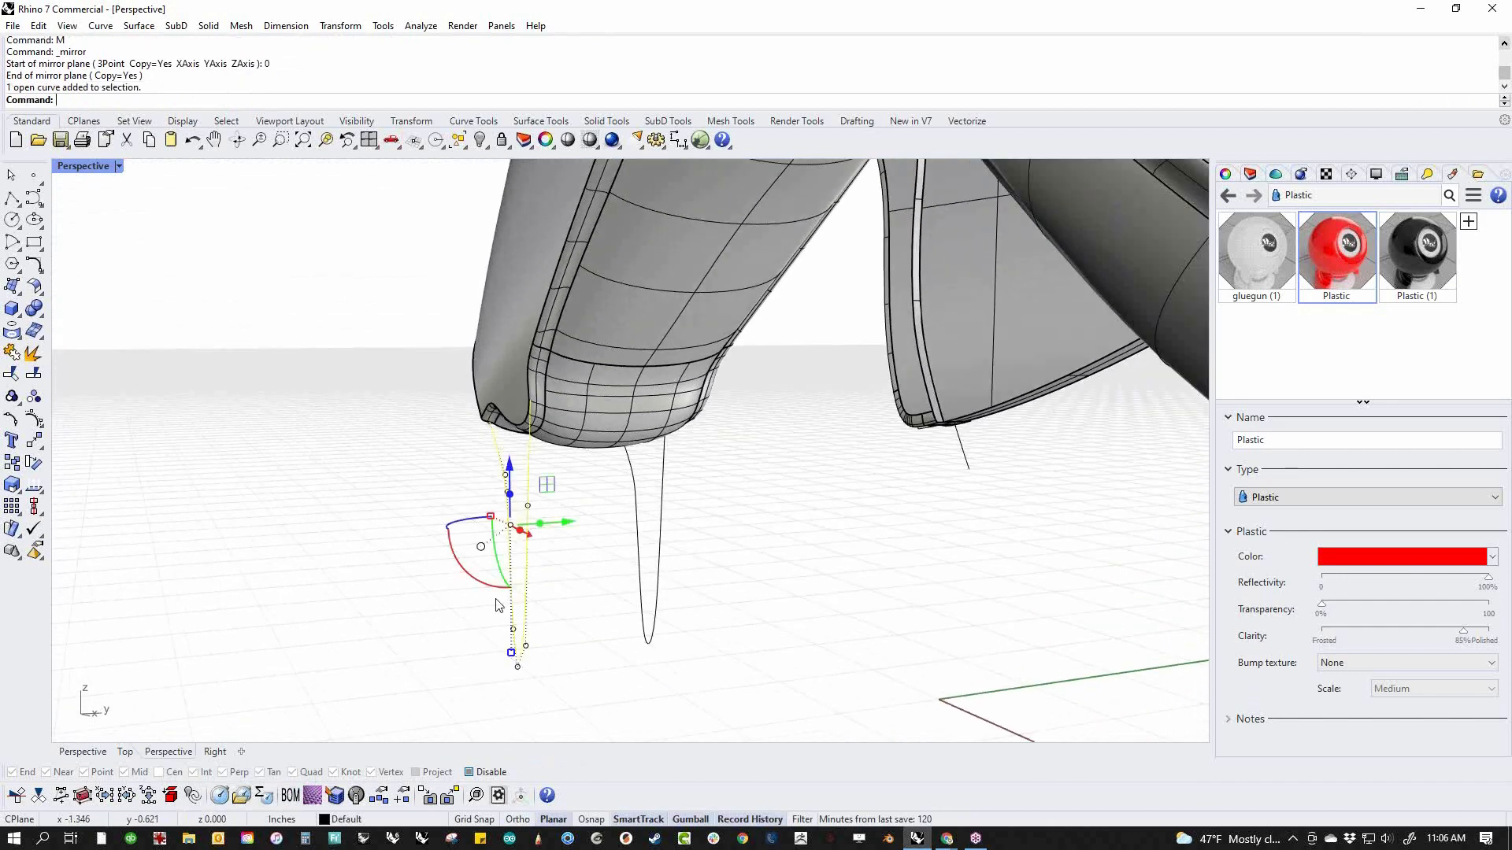
left_click_drag(563, 526, 488, 536)
left_click(603, 622)
right_click_drag(560, 634, 825, 610)
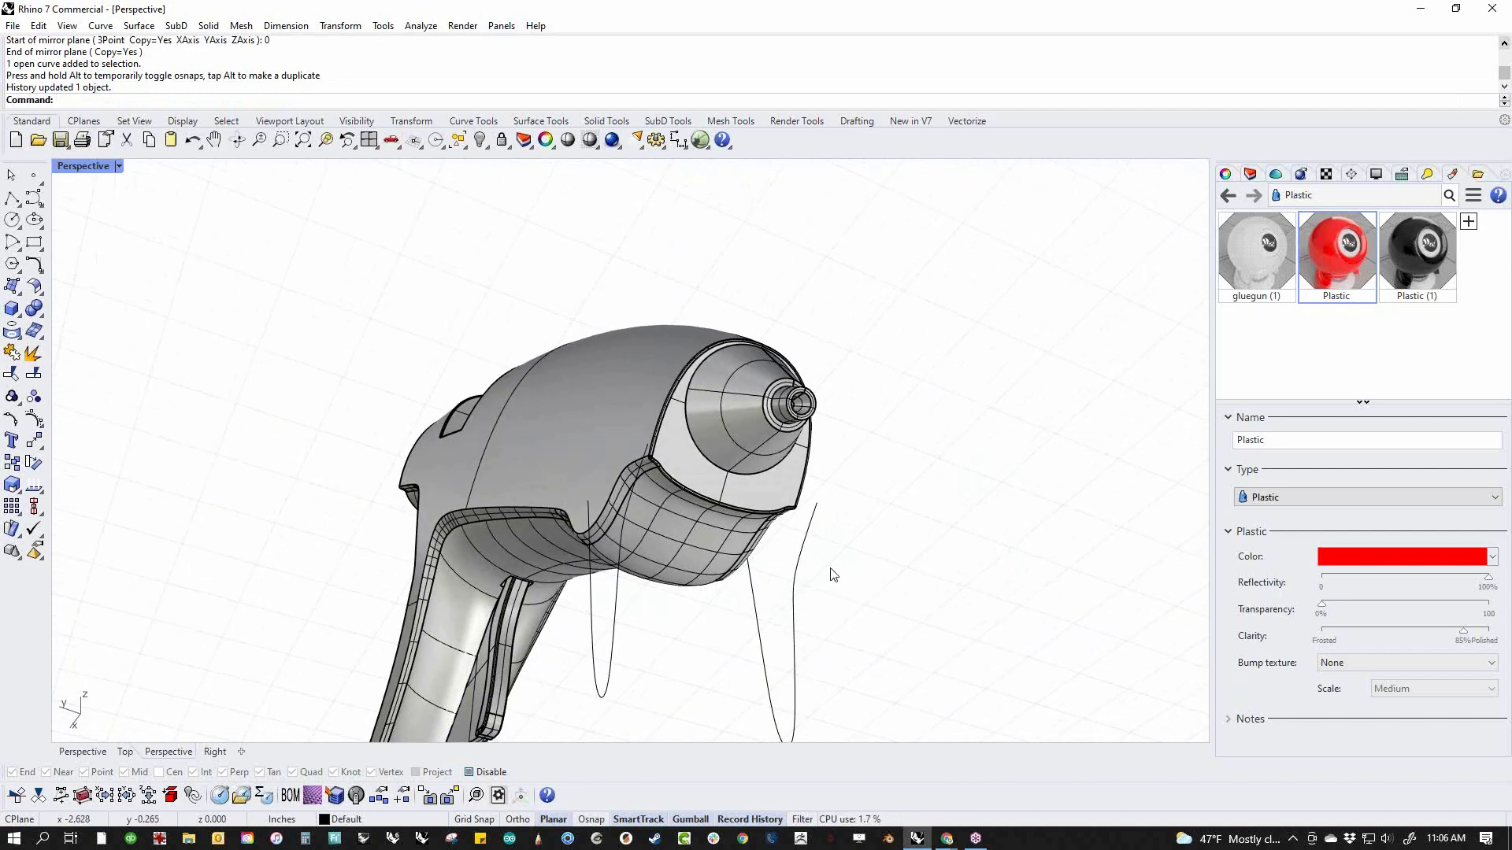
Draw a straight polyline connecting the upper front ends of the two stand legs below the nozzle
left_click(12, 198)
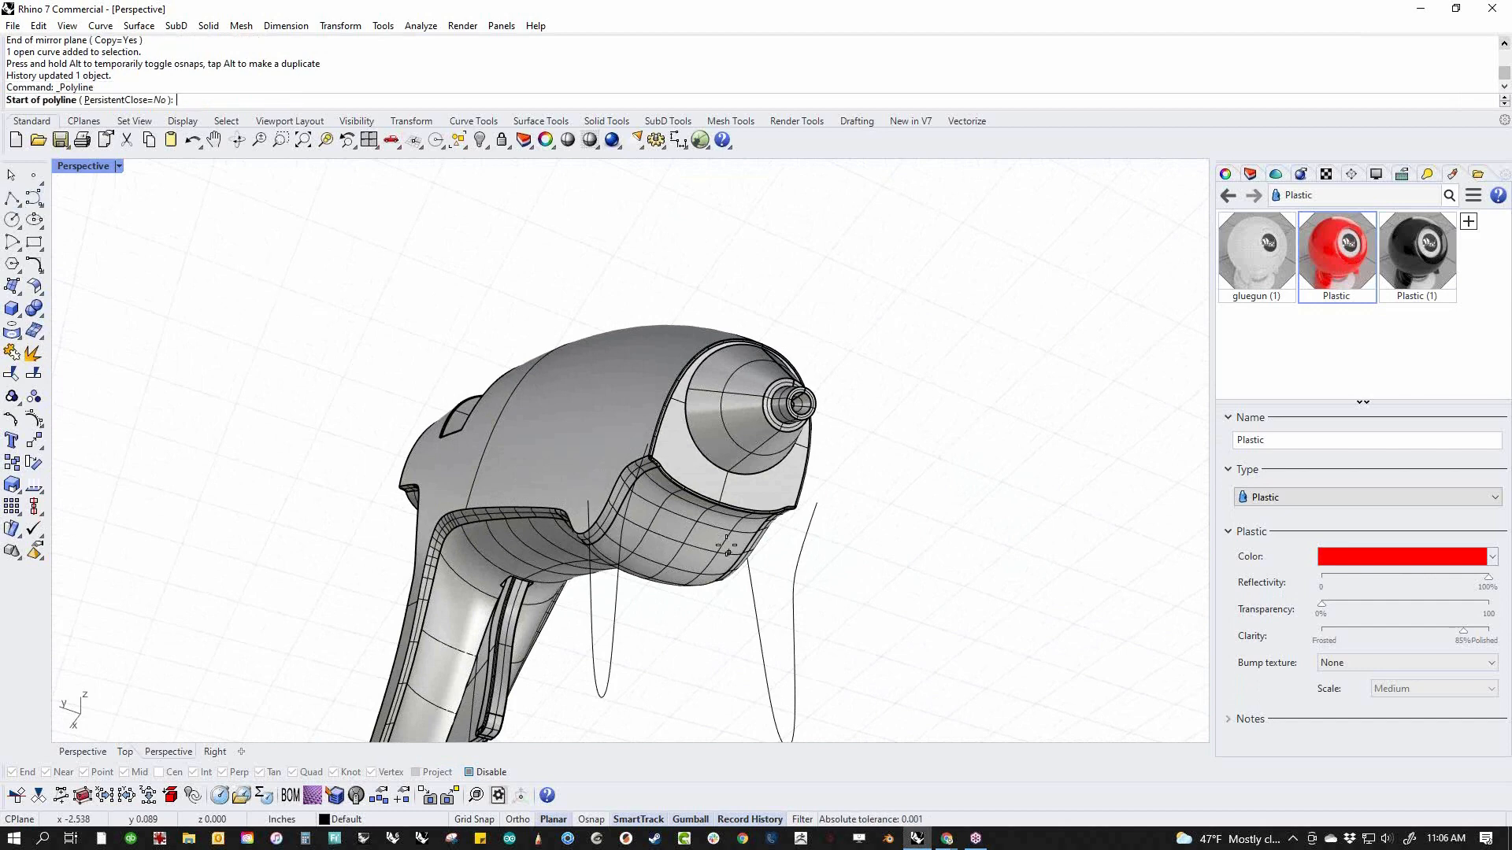
scroll(642, 425, "up", 3)
left_click(645, 416)
left_click(911, 507)
key("Return")
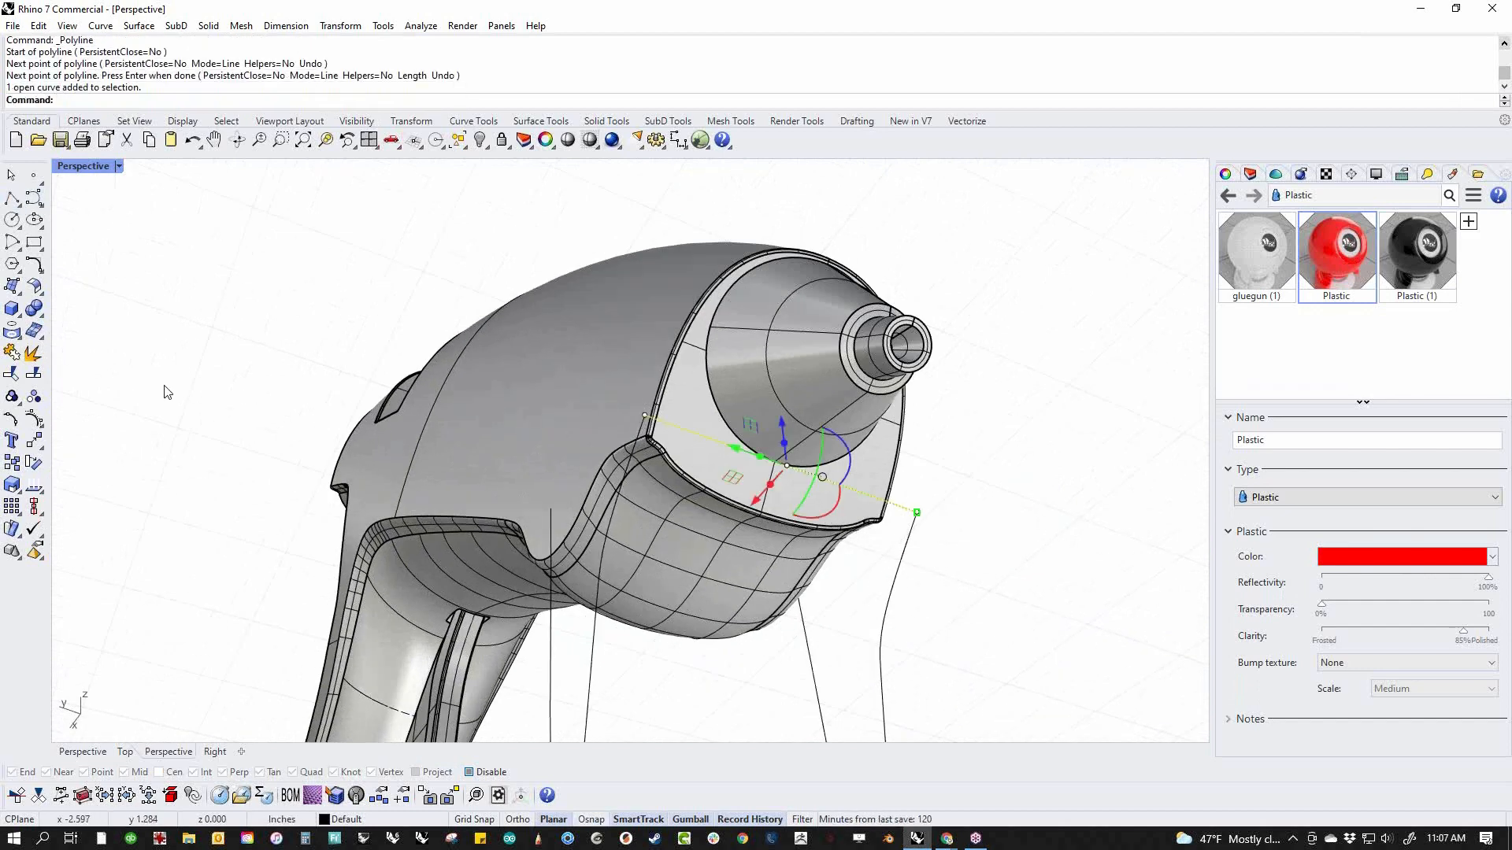
Change the connecting line between the front leg ends to degree 5
key("Return")
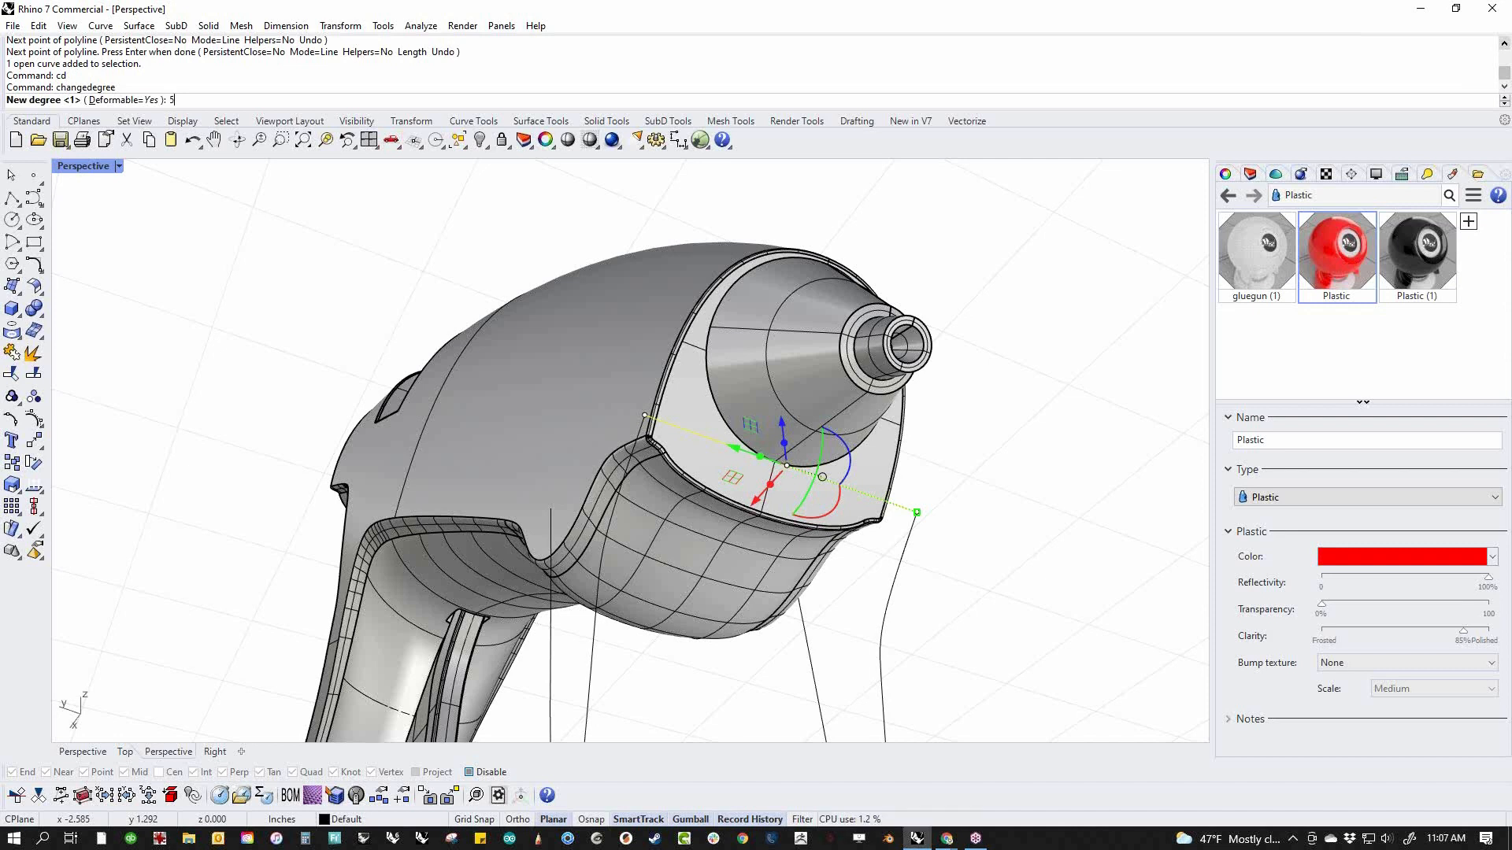
key("Return")
right_click(164, 384)
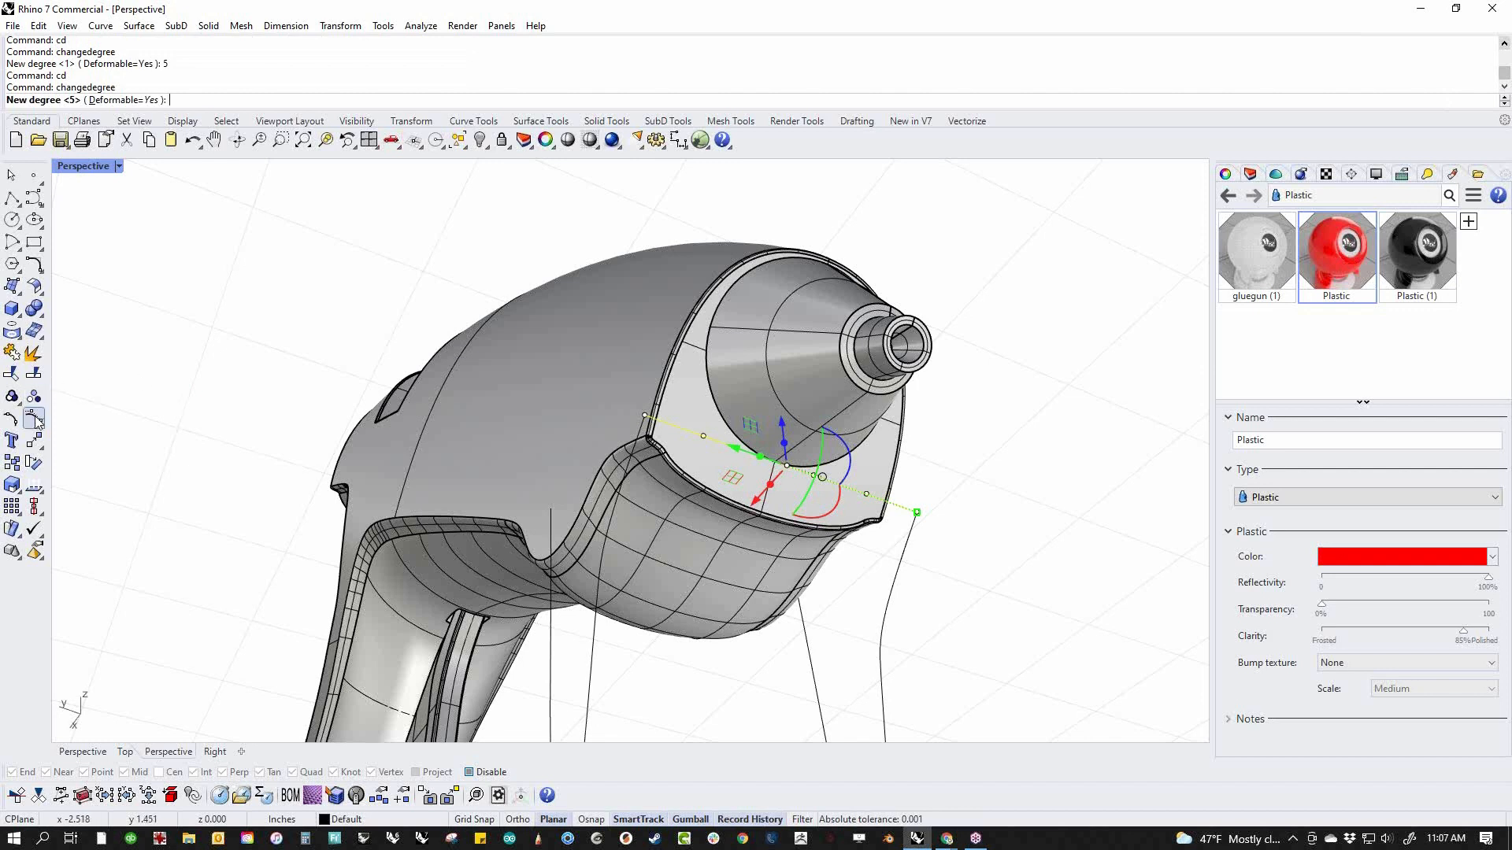
right_click(264, 385)
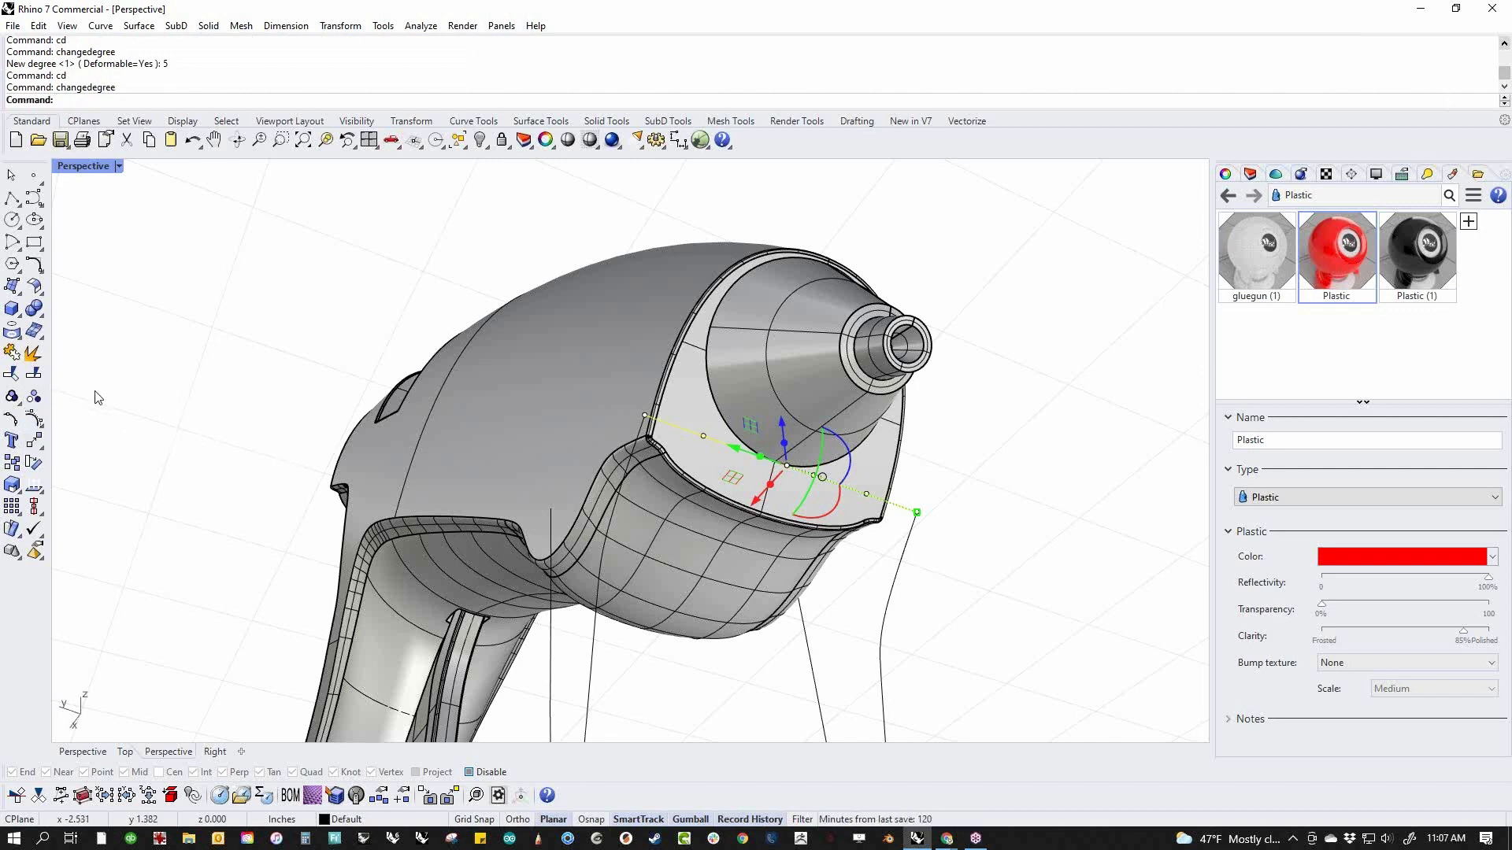
Show the connecting line's control points and lower its two middle points to bow it down below the nozzle
left_click(11, 418)
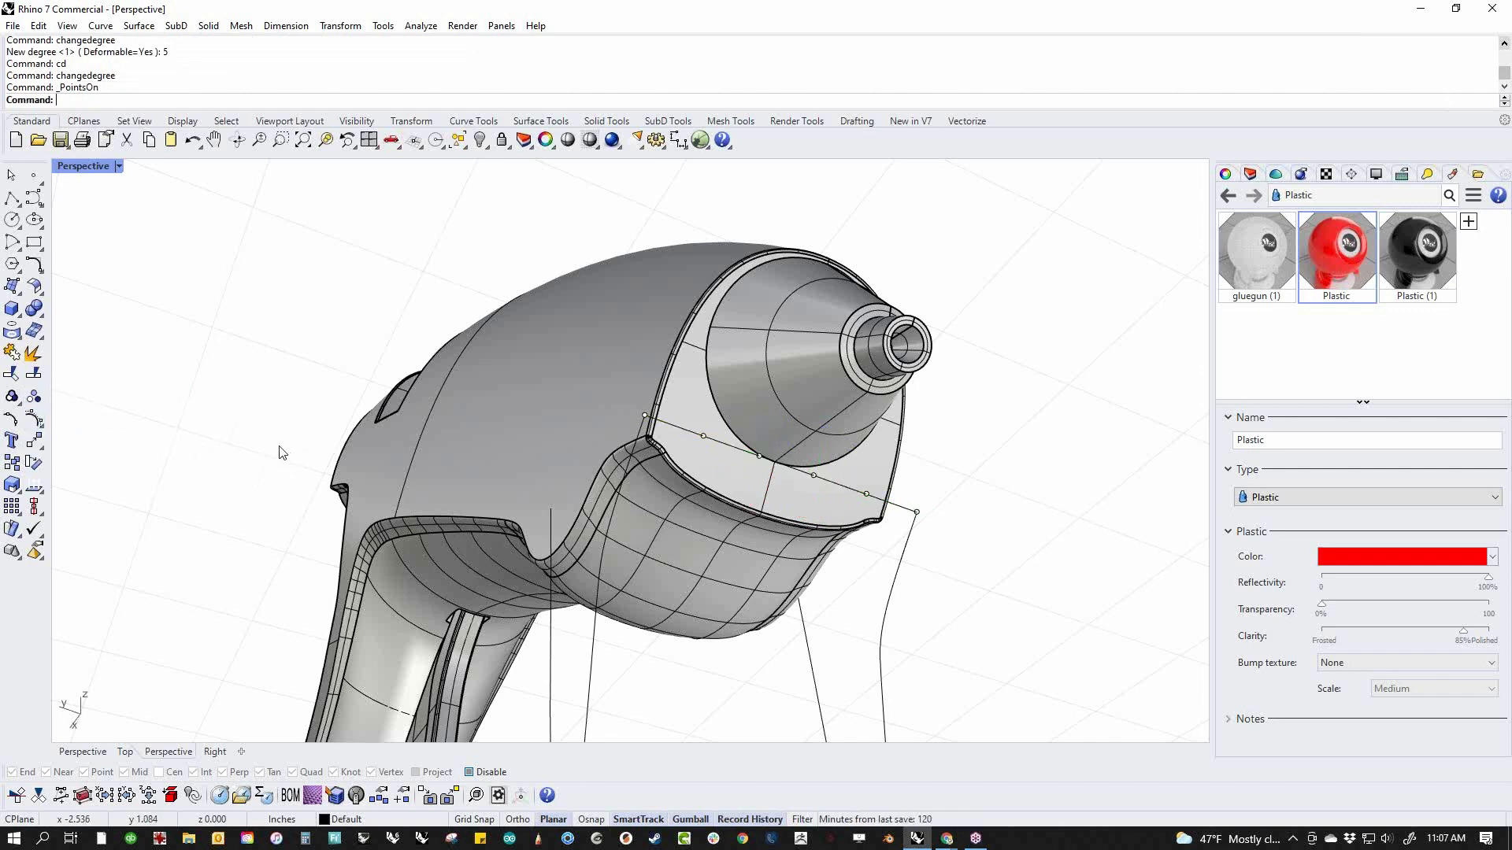
left_click(758, 457)
left_click(815, 477, "shift")
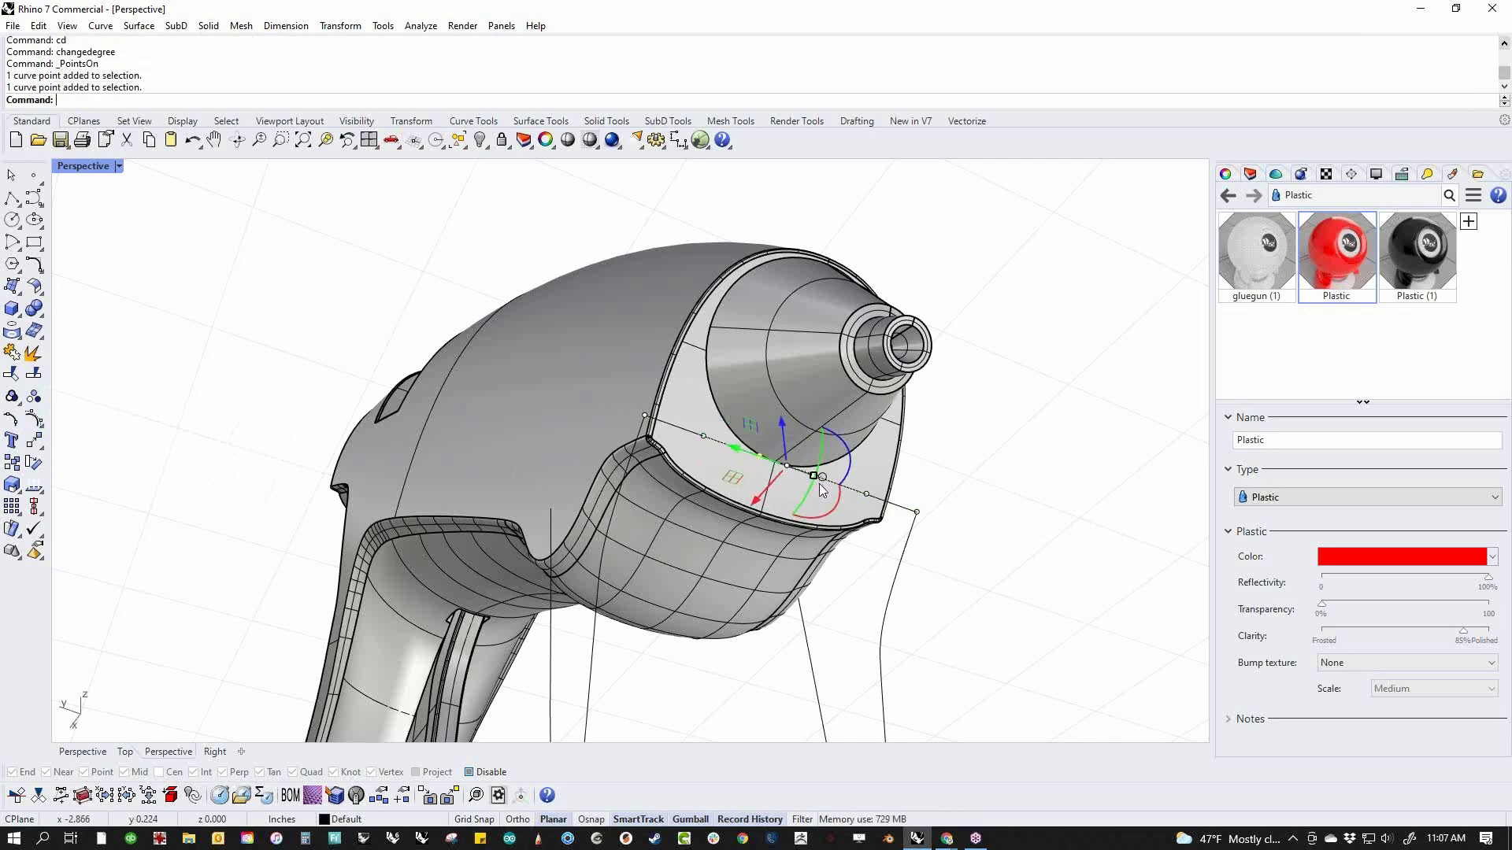
left_click_drag(799, 460, 773, 555)
left_click(974, 587)
right_click_drag(973, 587, 551, 646)
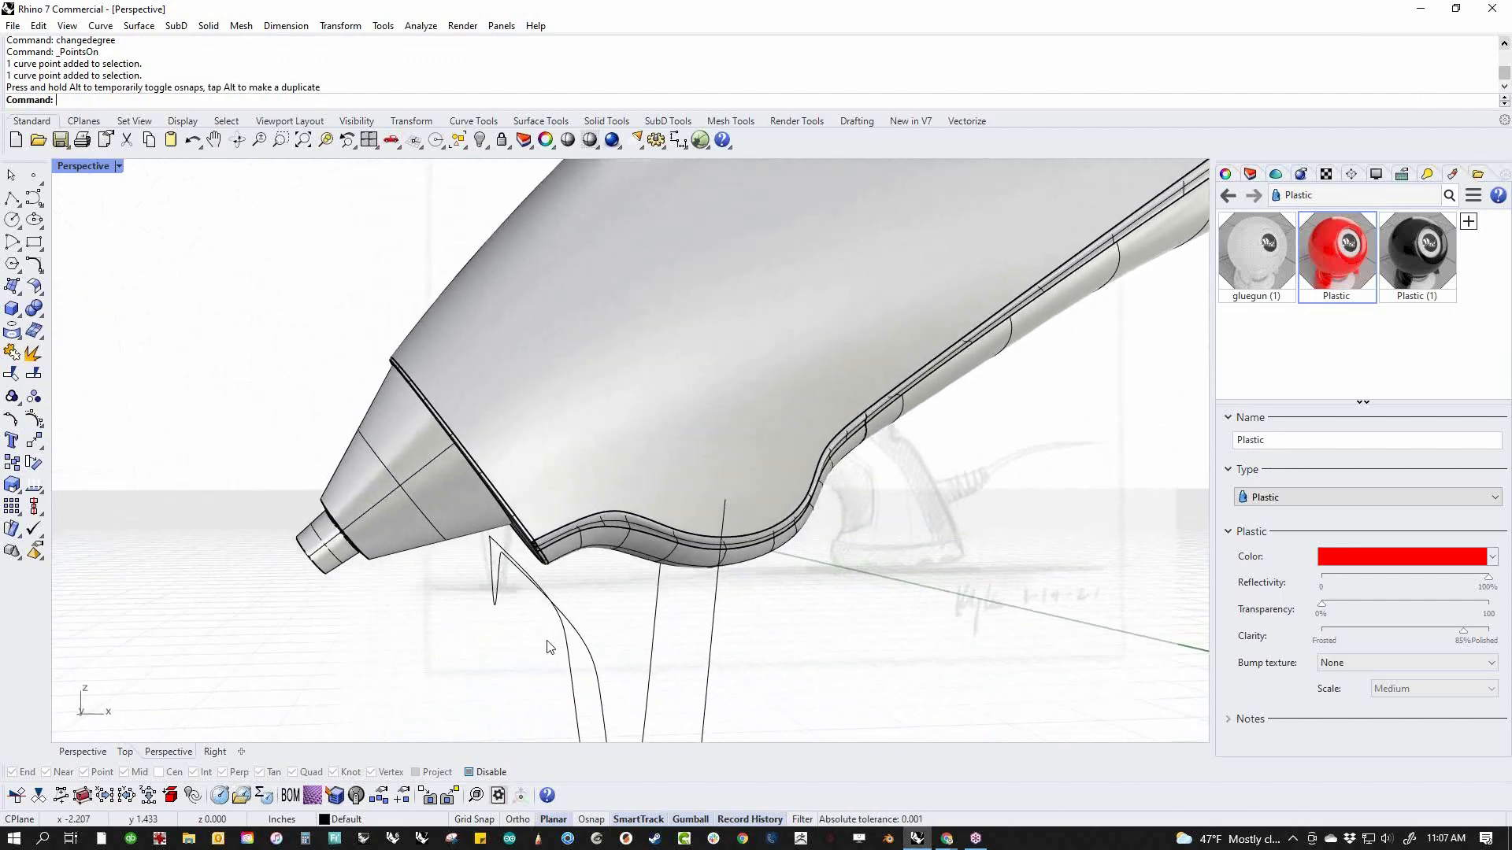
Try a tangent curve blend between the bowed connector and one stand leg, and undo it
middle_click(483, 642)
left_click(480, 601)
right_click_drag(488, 607, 966, 660)
left_click(693, 600)
left_click(1031, 620)
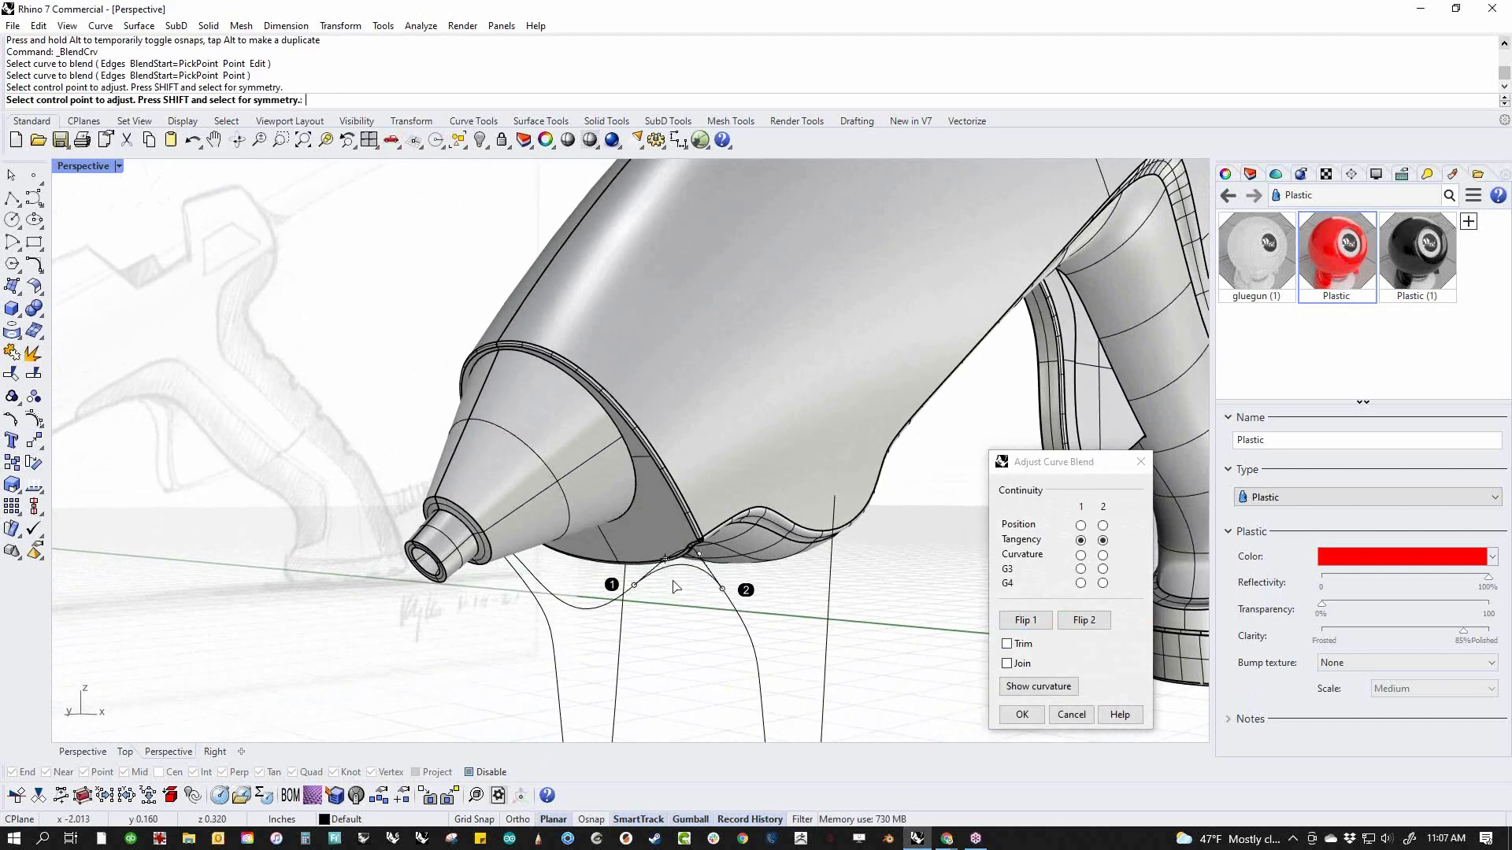
scroll(675, 585, "up", 5)
left_click_drag(658, 540, 667, 529)
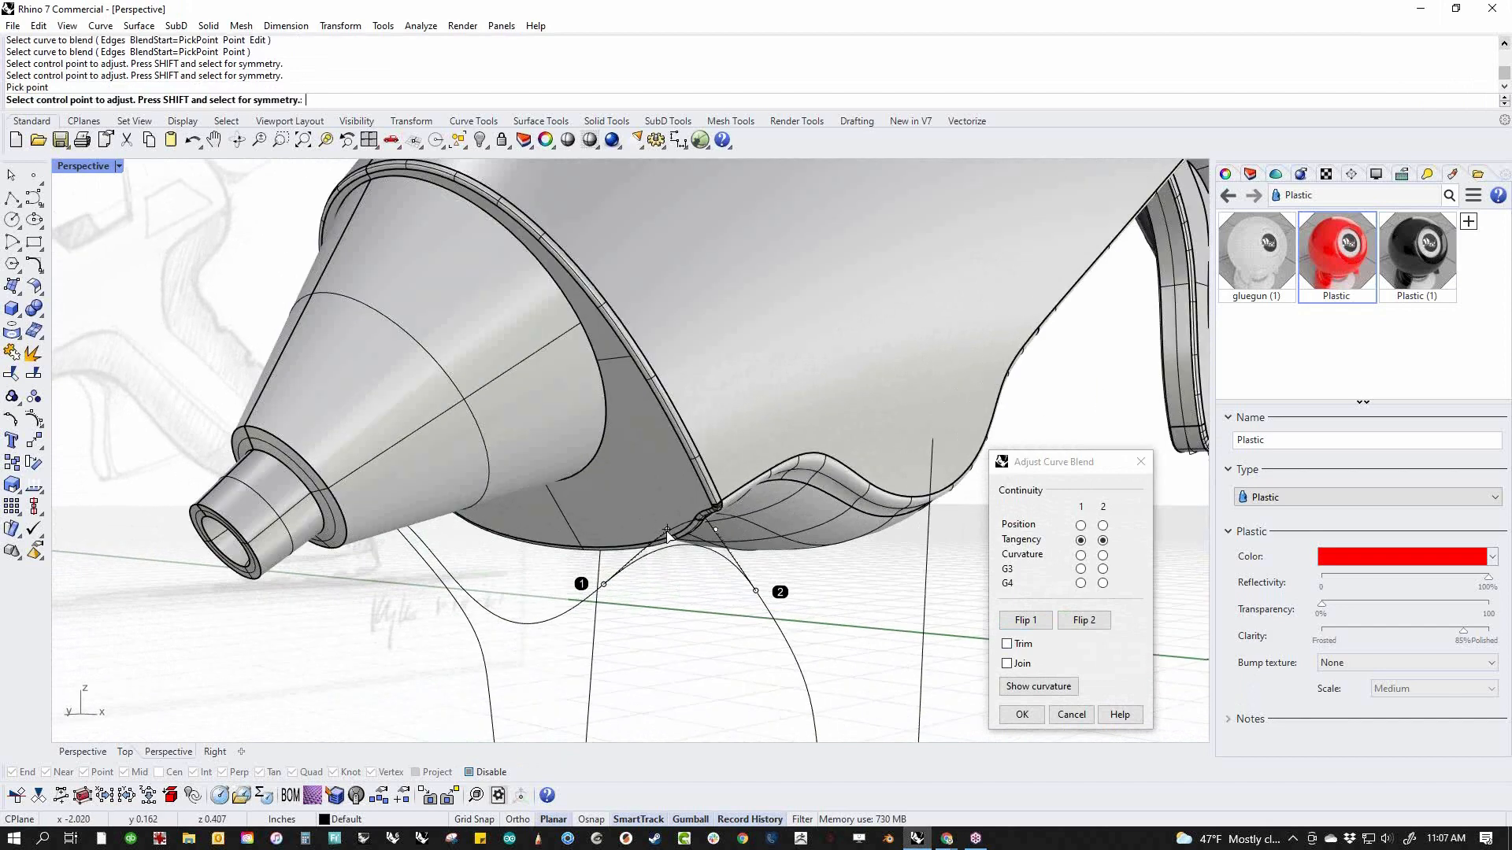
right_click(714, 634)
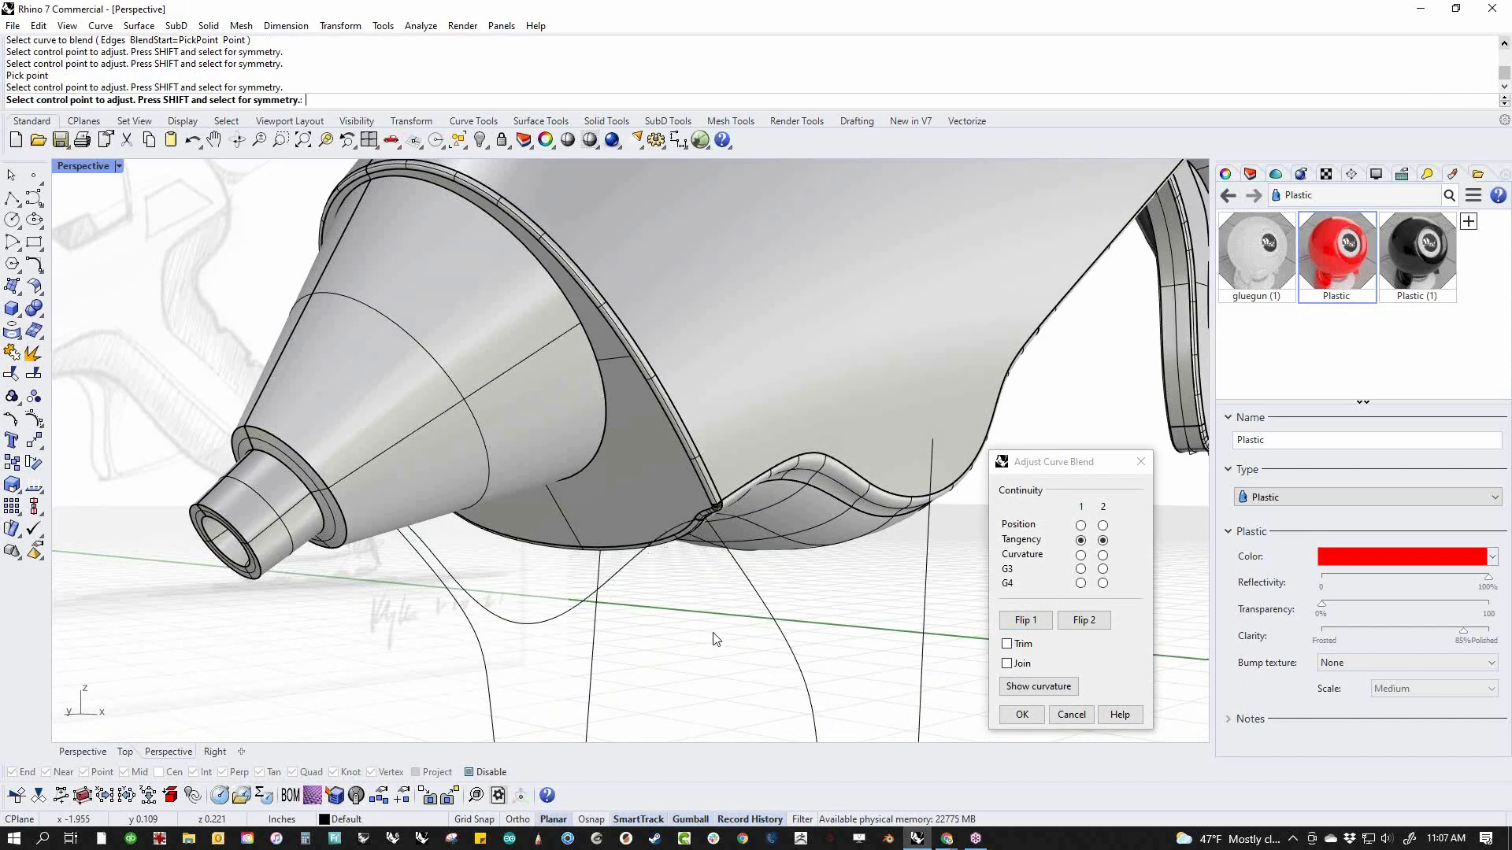
key("ctrl+z")
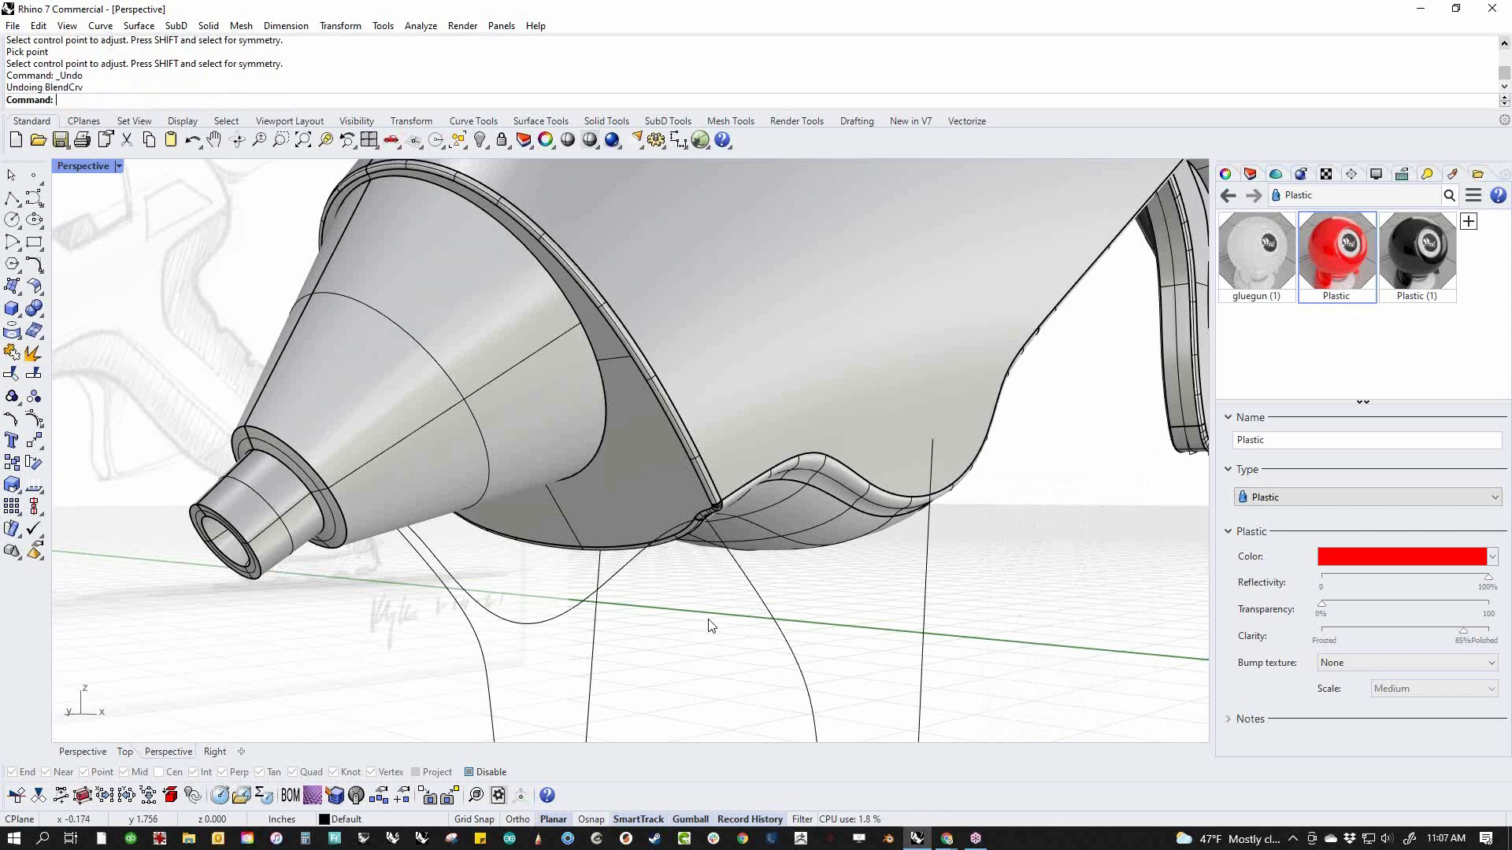
Blend the bowed connector into the front of one stand leg with tangency at both ends and Trim enabled
right_click(707, 617)
left_click(630, 559)
left_click(747, 601)
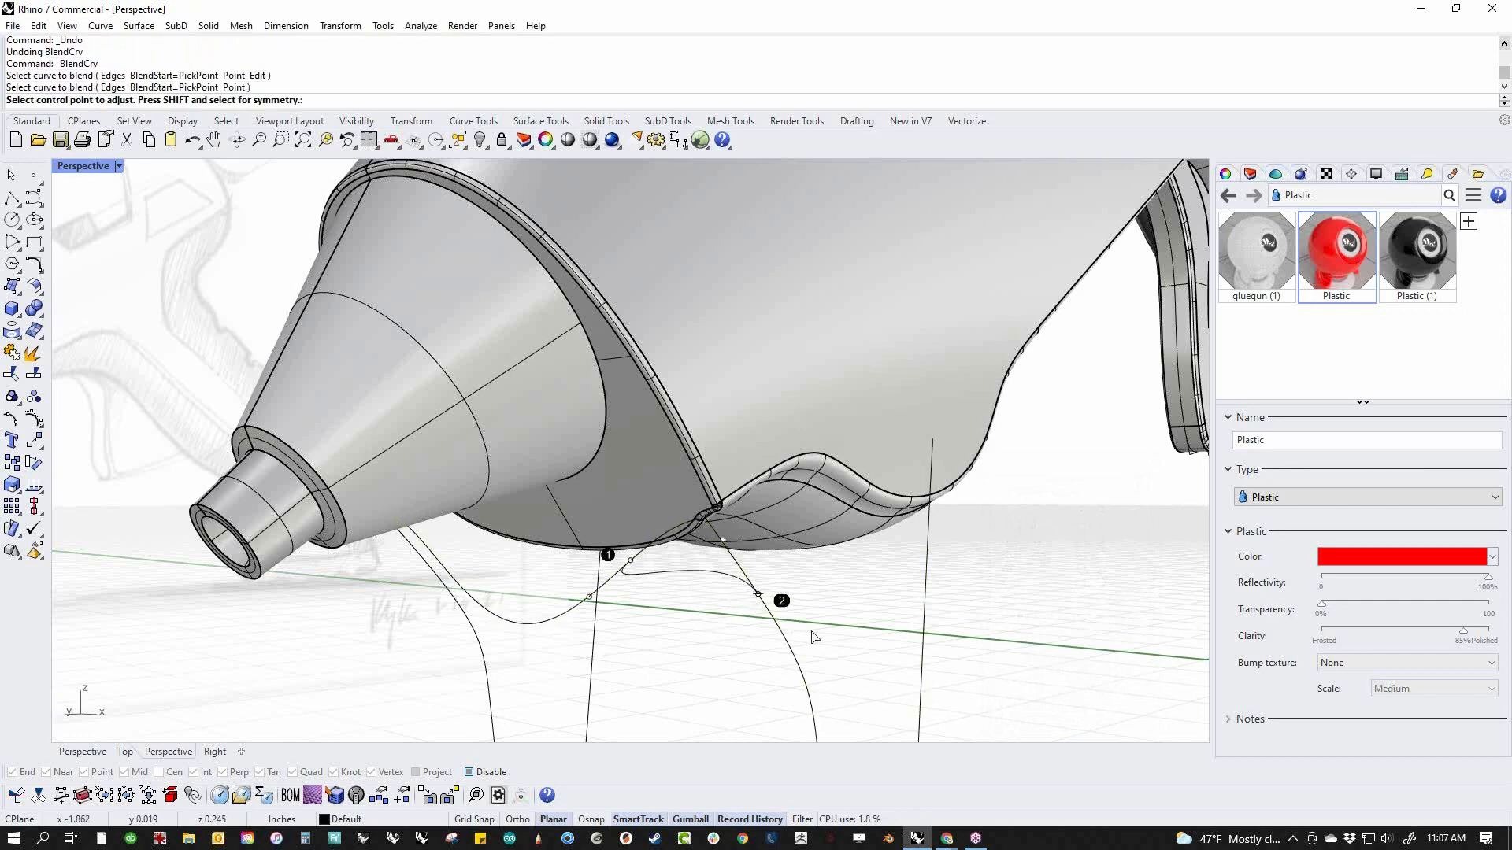
left_click(1040, 625)
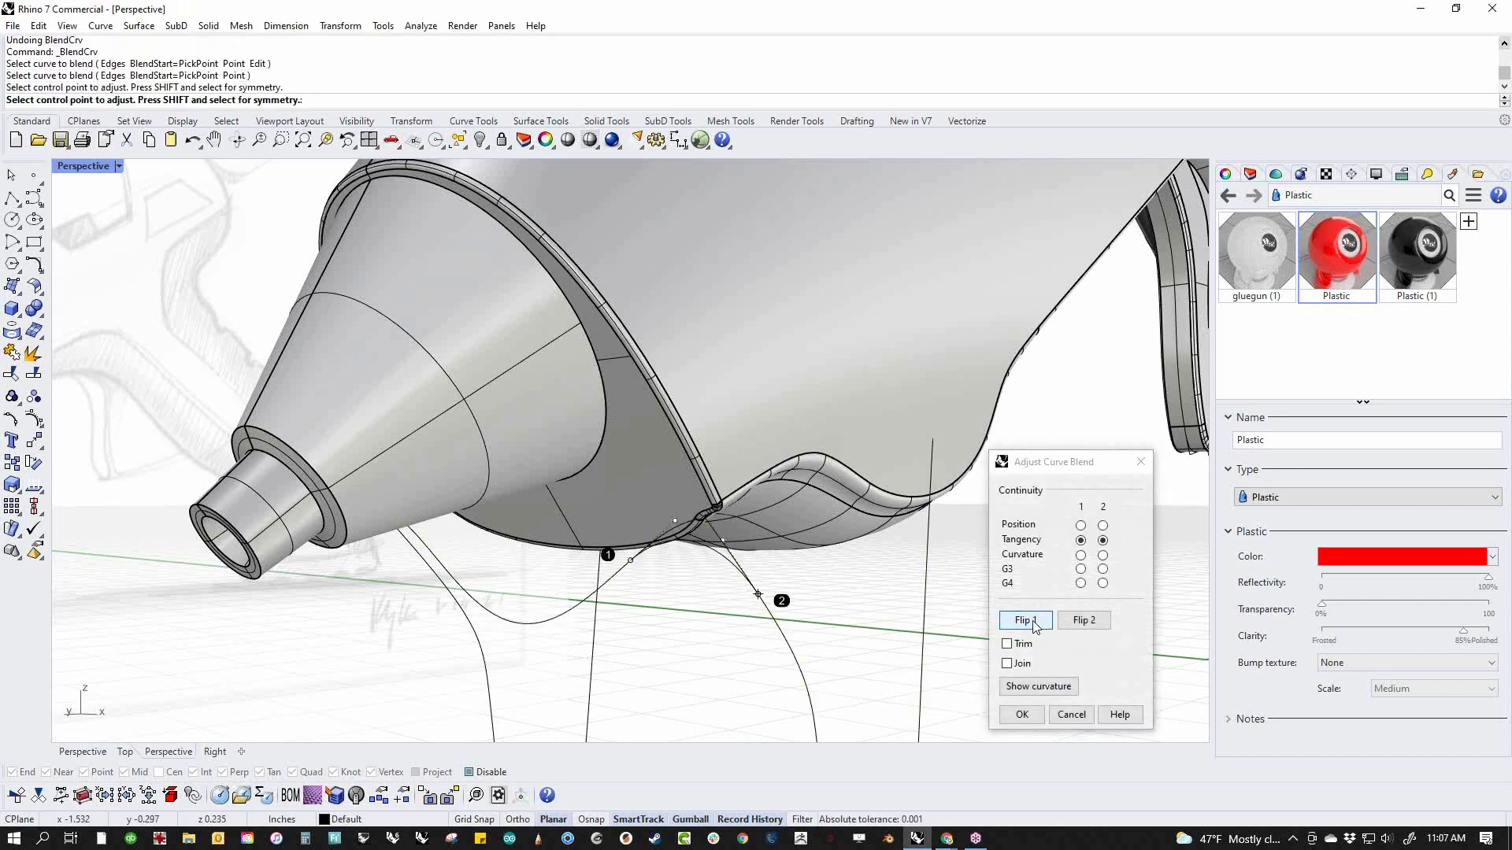
left_click_drag(637, 571, 625, 584)
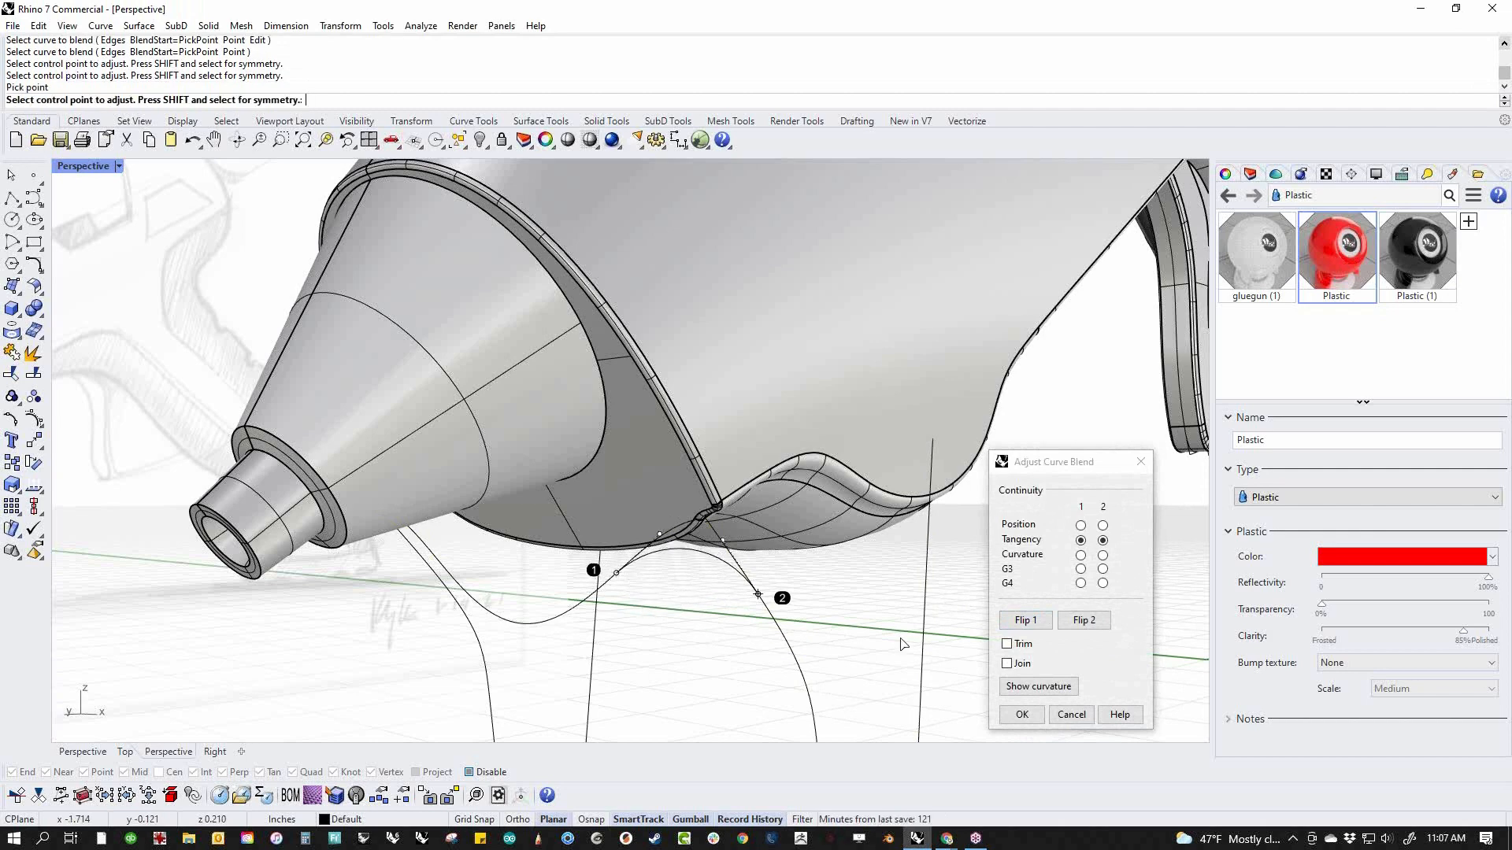
left_click(1007, 644)
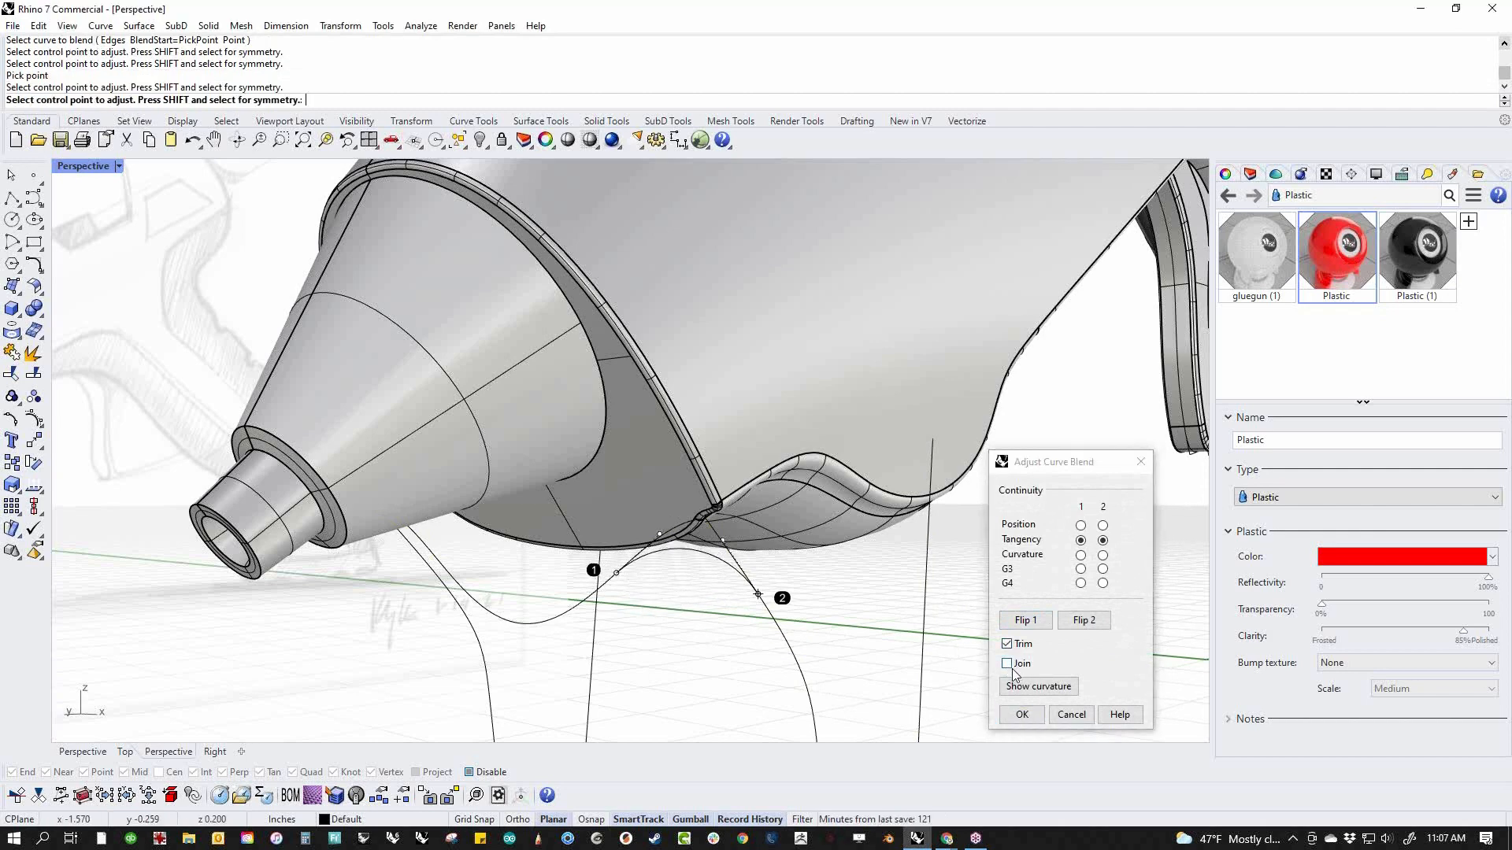
left_click(1022, 714)
Mirror the corner blend curve across the centre plane through the origin onto the opposite leg
right_click_drag(716, 607, 776, 579)
left_click(778, 568)
type("M")
key("Return")
type("0")
key("Return")
left_click(693, 699)
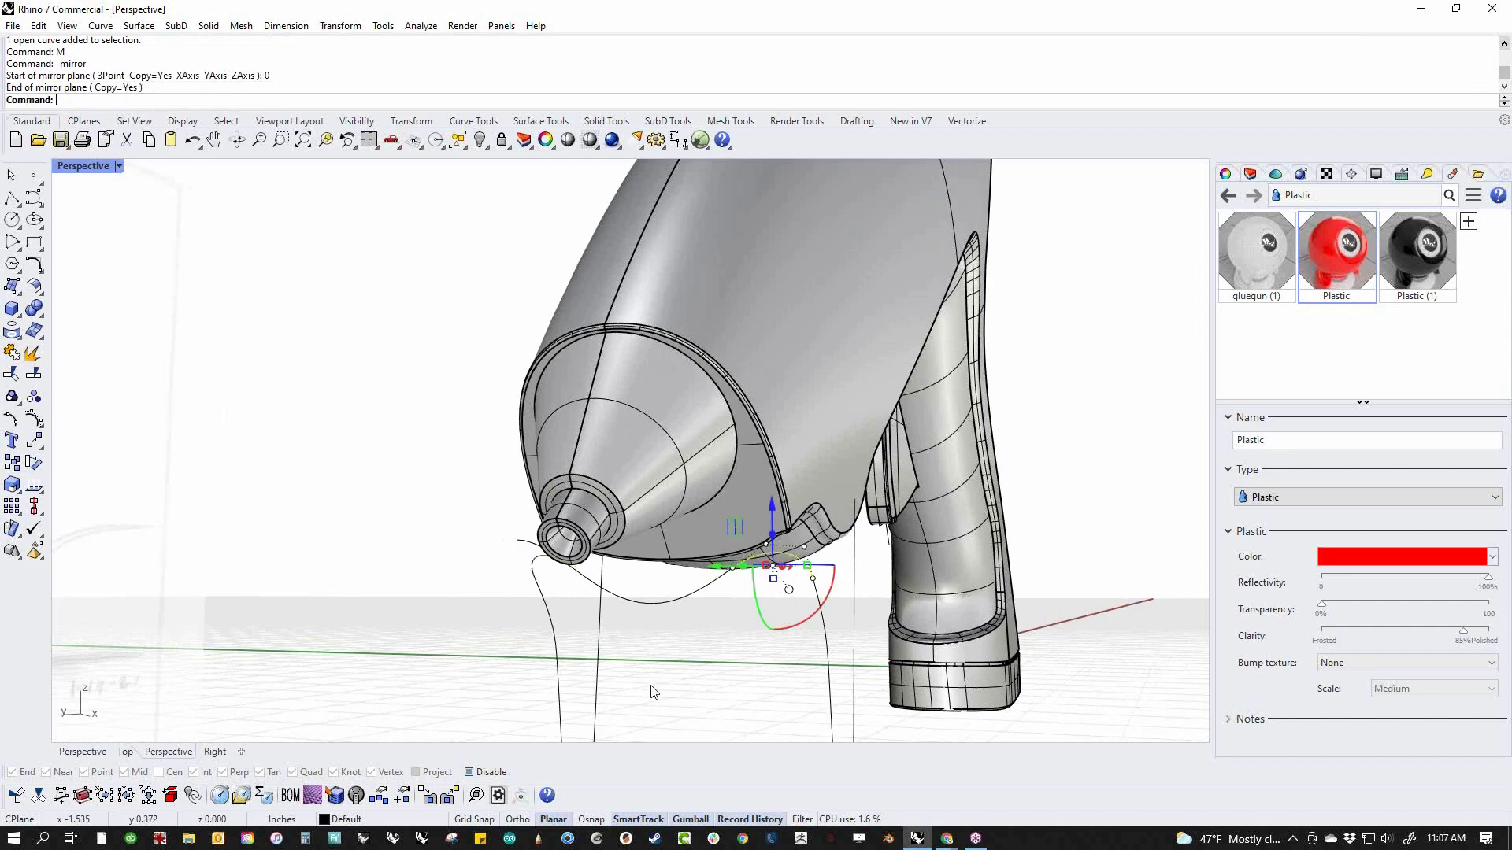
Trim the excess connector and leg ends at the opposite corner using the mirrored blend curve
right_click_drag(664, 699, 685, 675)
left_click(518, 573)
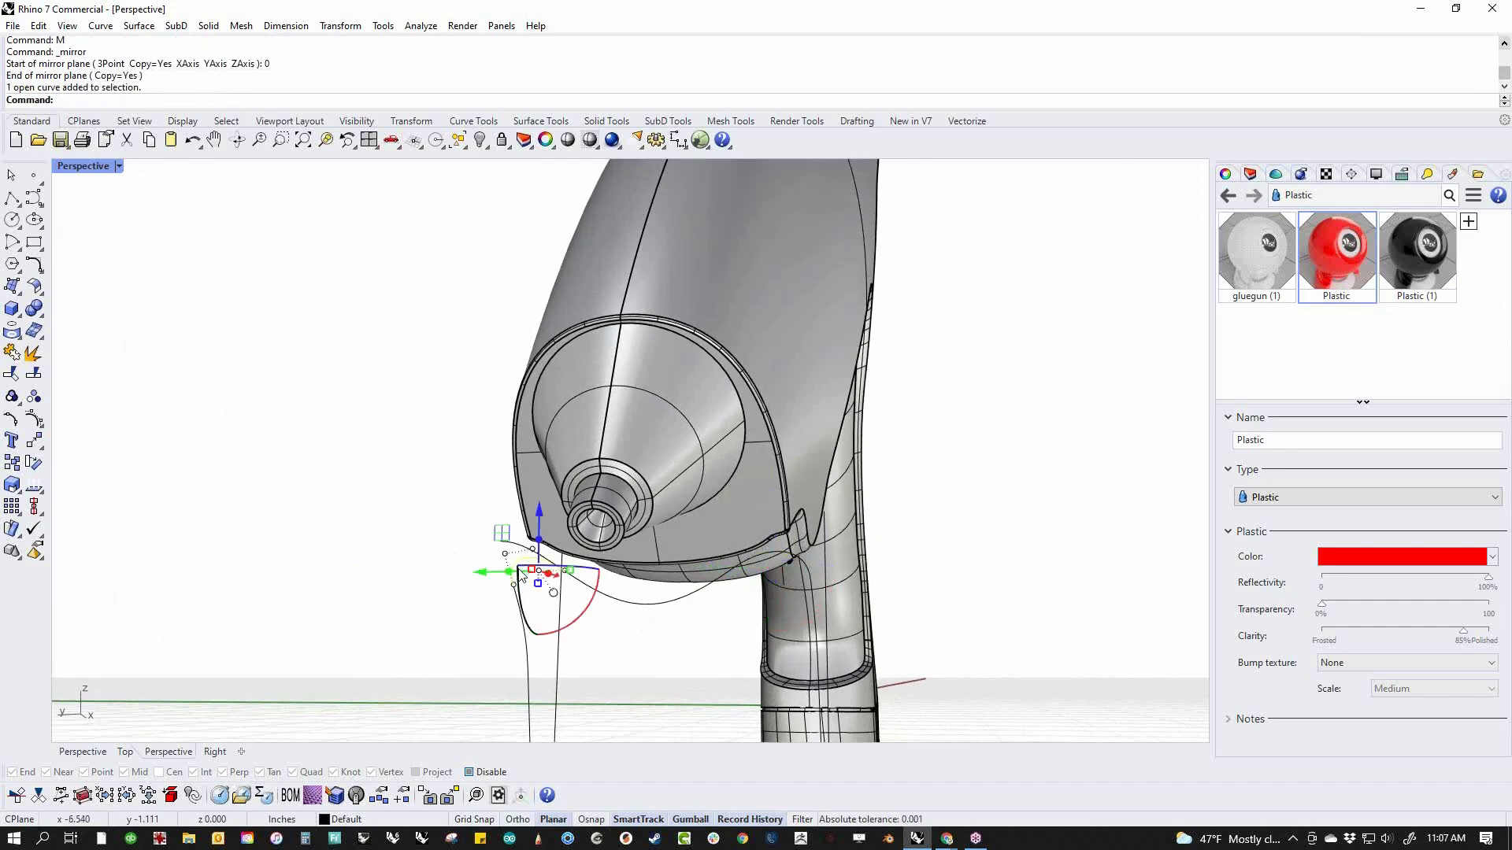
key("ctrl+t")
left_click(514, 543)
key("Return")
Select all the stand curves below the nozzle and join them into one open curve
scroll(640, 644, "down", 5)
right_click_drag(640, 644, 587, 655)
left_click_drag(399, 436, 733, 707)
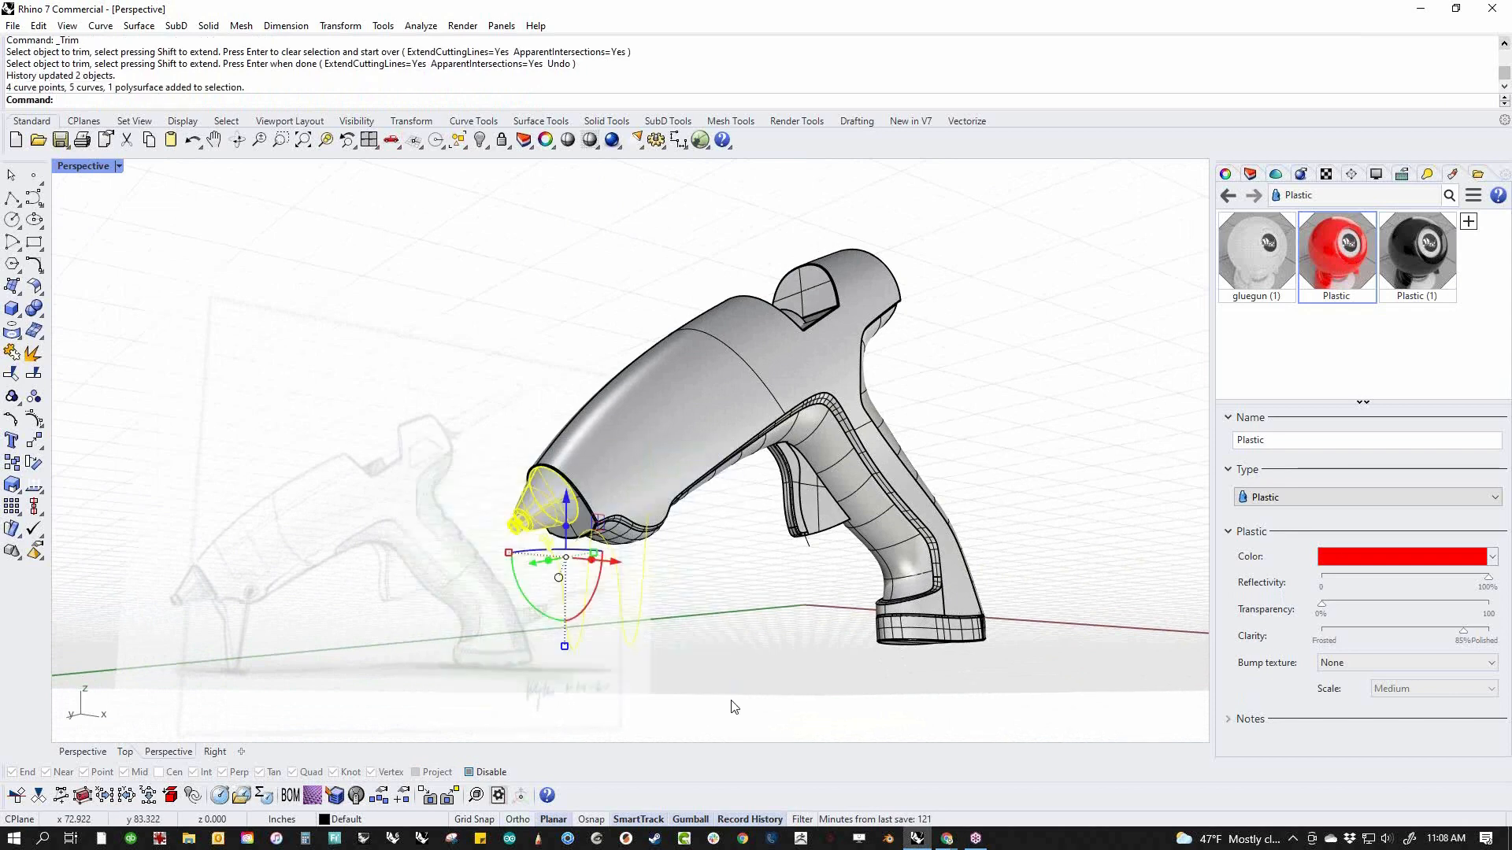
key("Return")
mouse_move(733, 697)
right_mouse_down()
mouse_move(716, 685)
mouse_move(740, 693)
right_mouse_up()
Draw a short straight polyline from the rear upper end of a stand leg inward into the body
scroll(709, 544, "up", 6)
right_click_drag(675, 603, 778, 609)
scroll(776, 621, "up", 8)
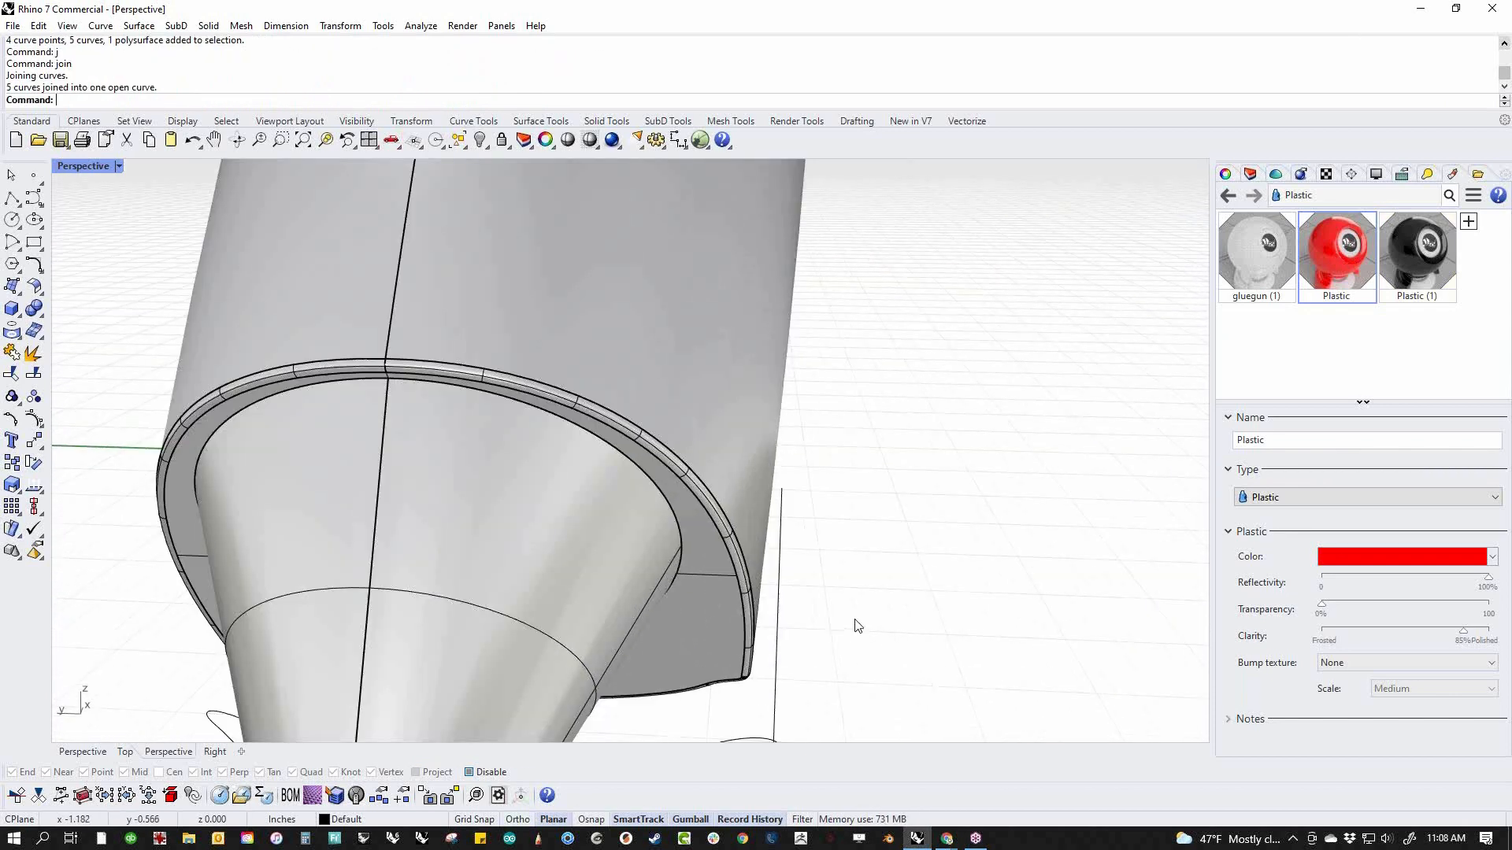
left_click(11, 200)
scroll(795, 480, "up", 3)
left_click(710, 482)
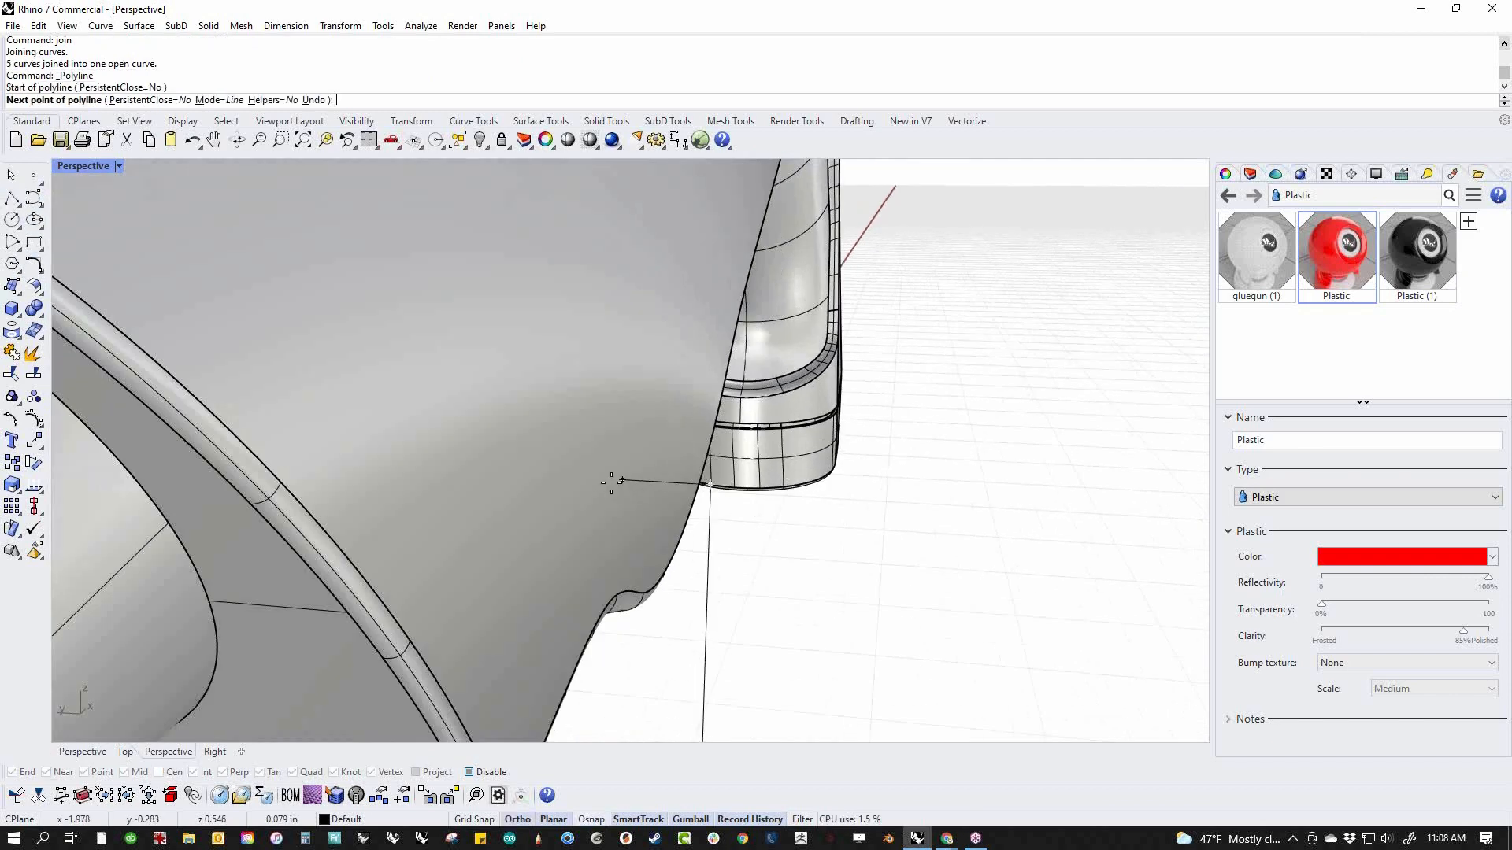
left_click(501, 471)
key("Return")
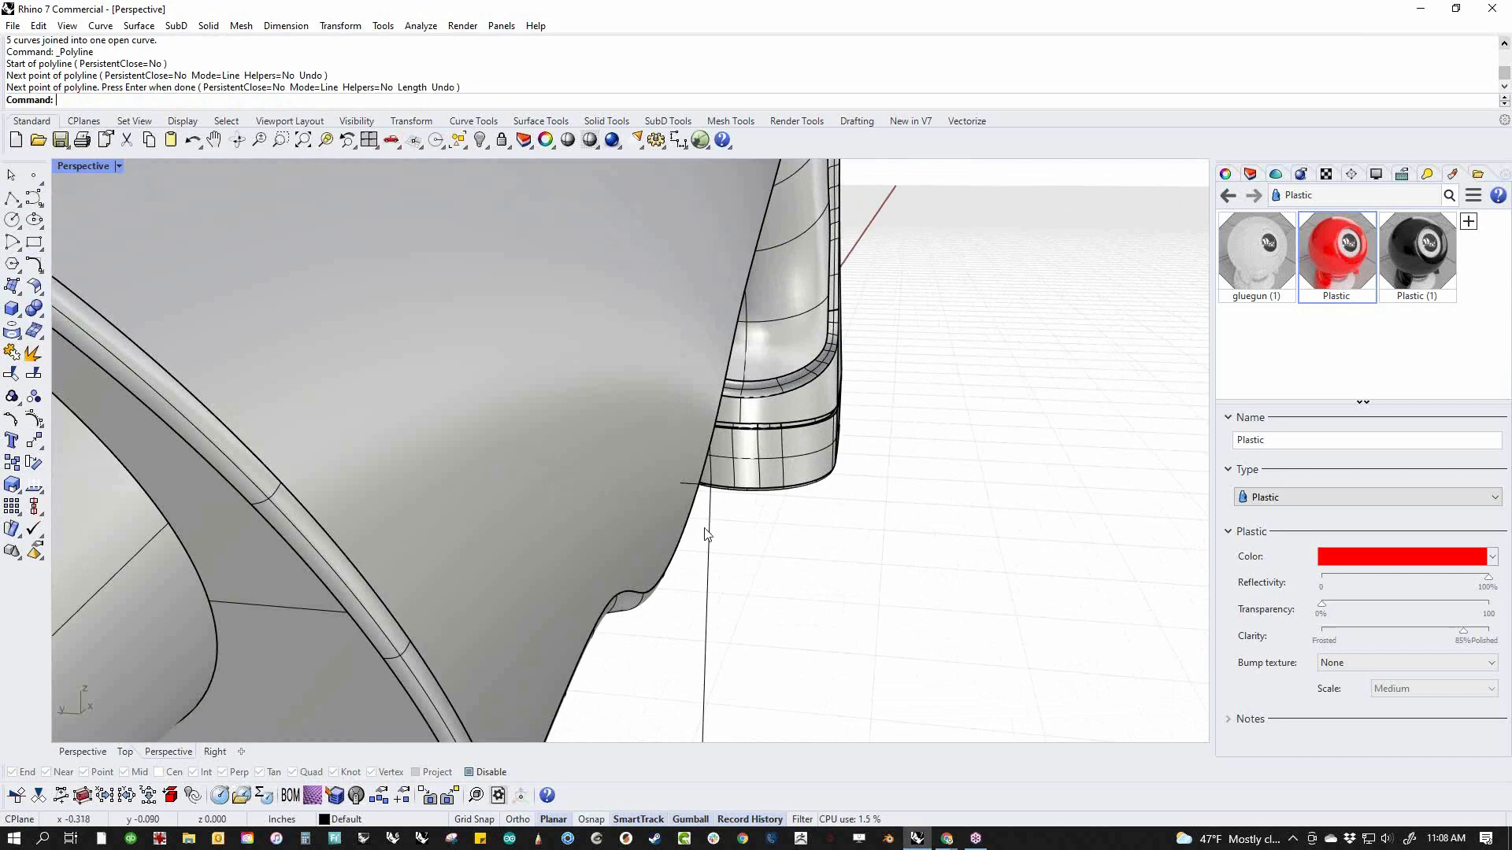
Start a tangent curve blend between the short inward line and the rear leg, sliding its first end to the line's inner end
middle_click(767, 553)
left_click(762, 509)
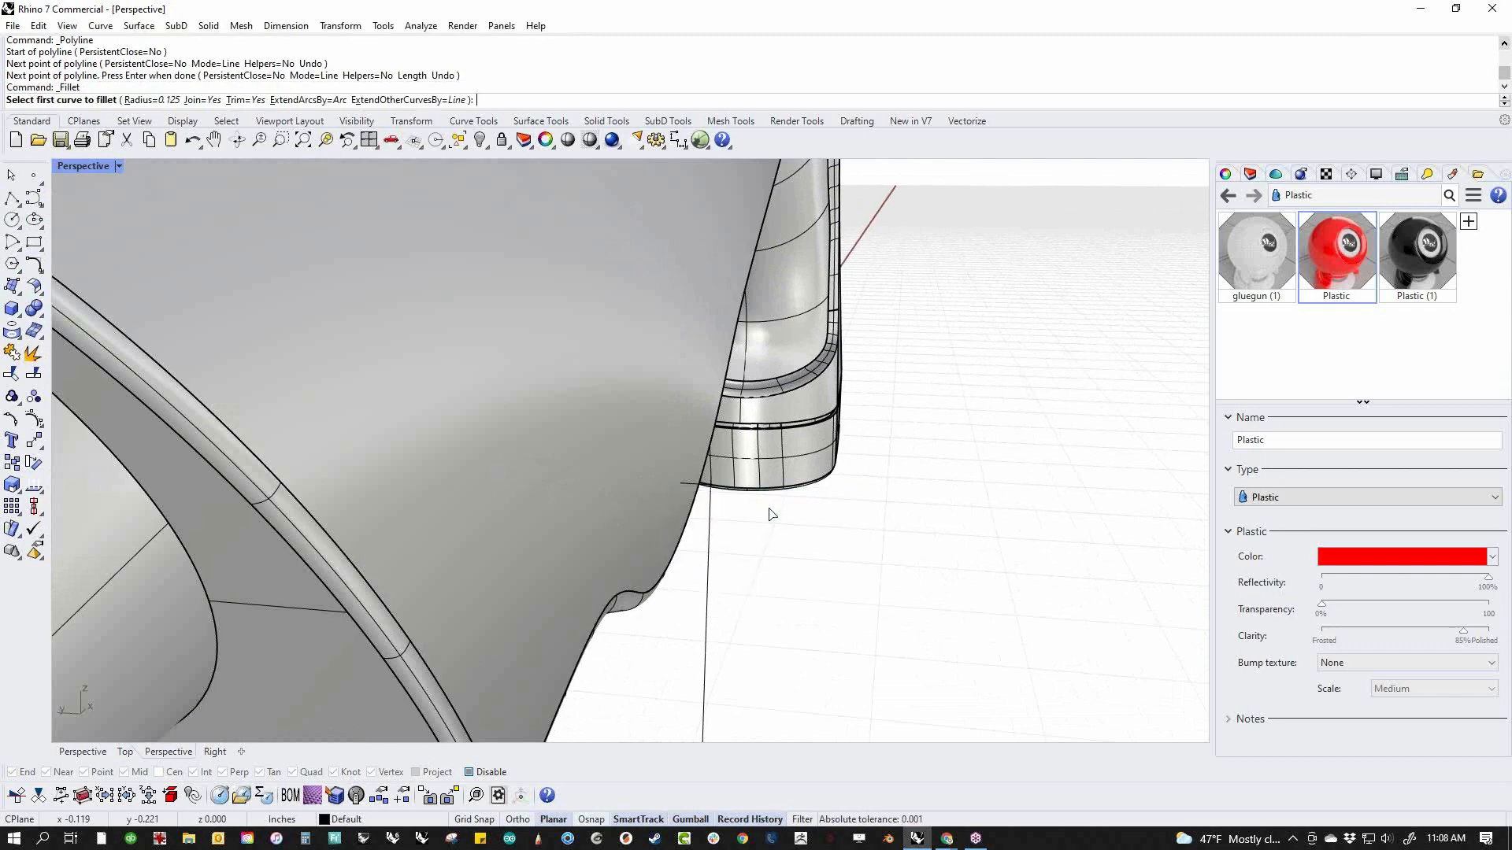
middle_click(772, 513)
left_click(812, 468)
scroll(694, 489, "up", 2)
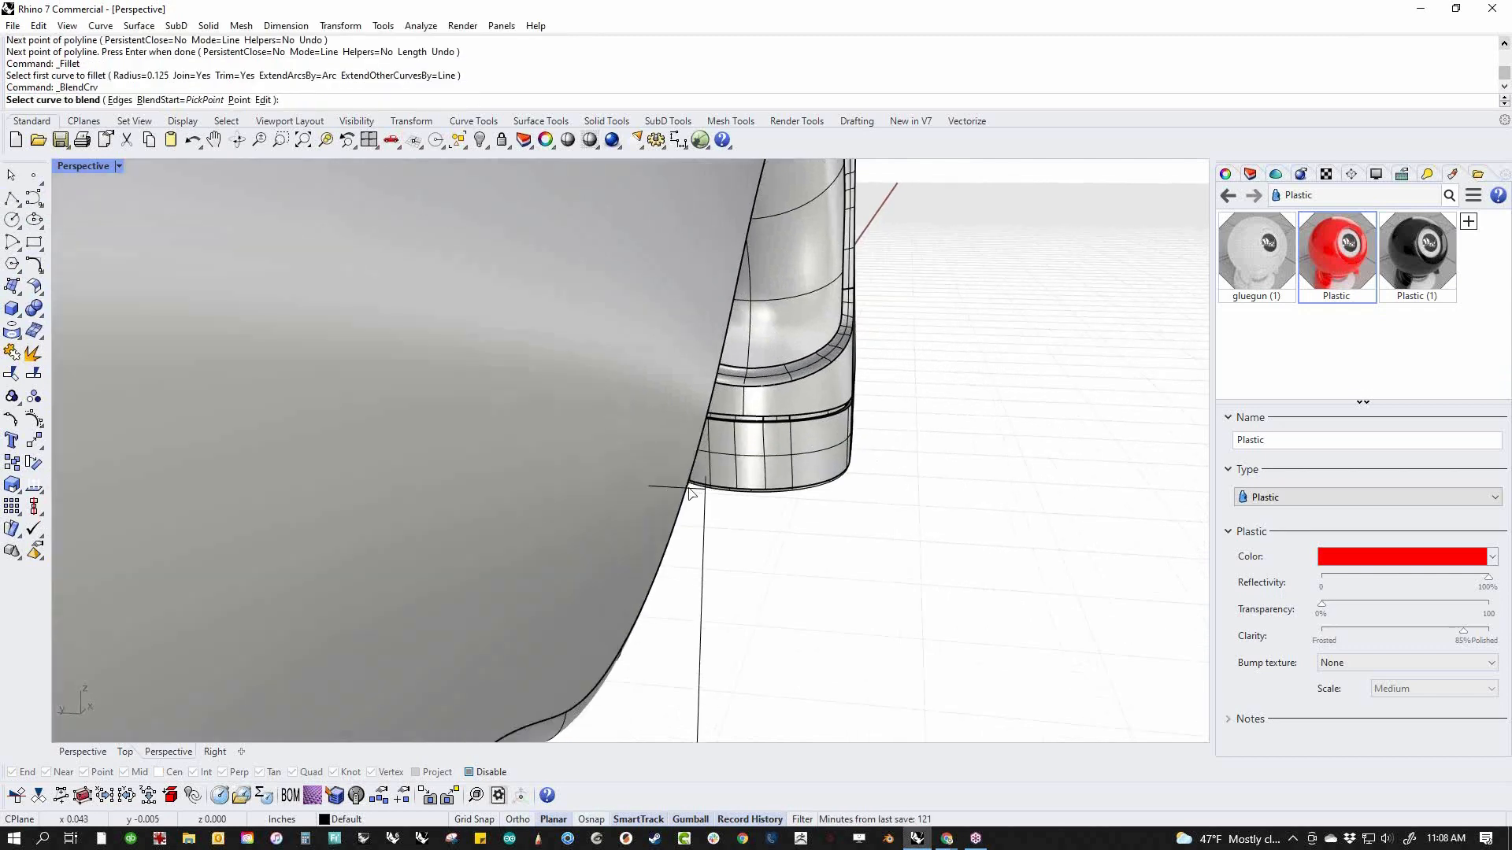
left_click(705, 530)
left_click(746, 530)
left_click(702, 556)
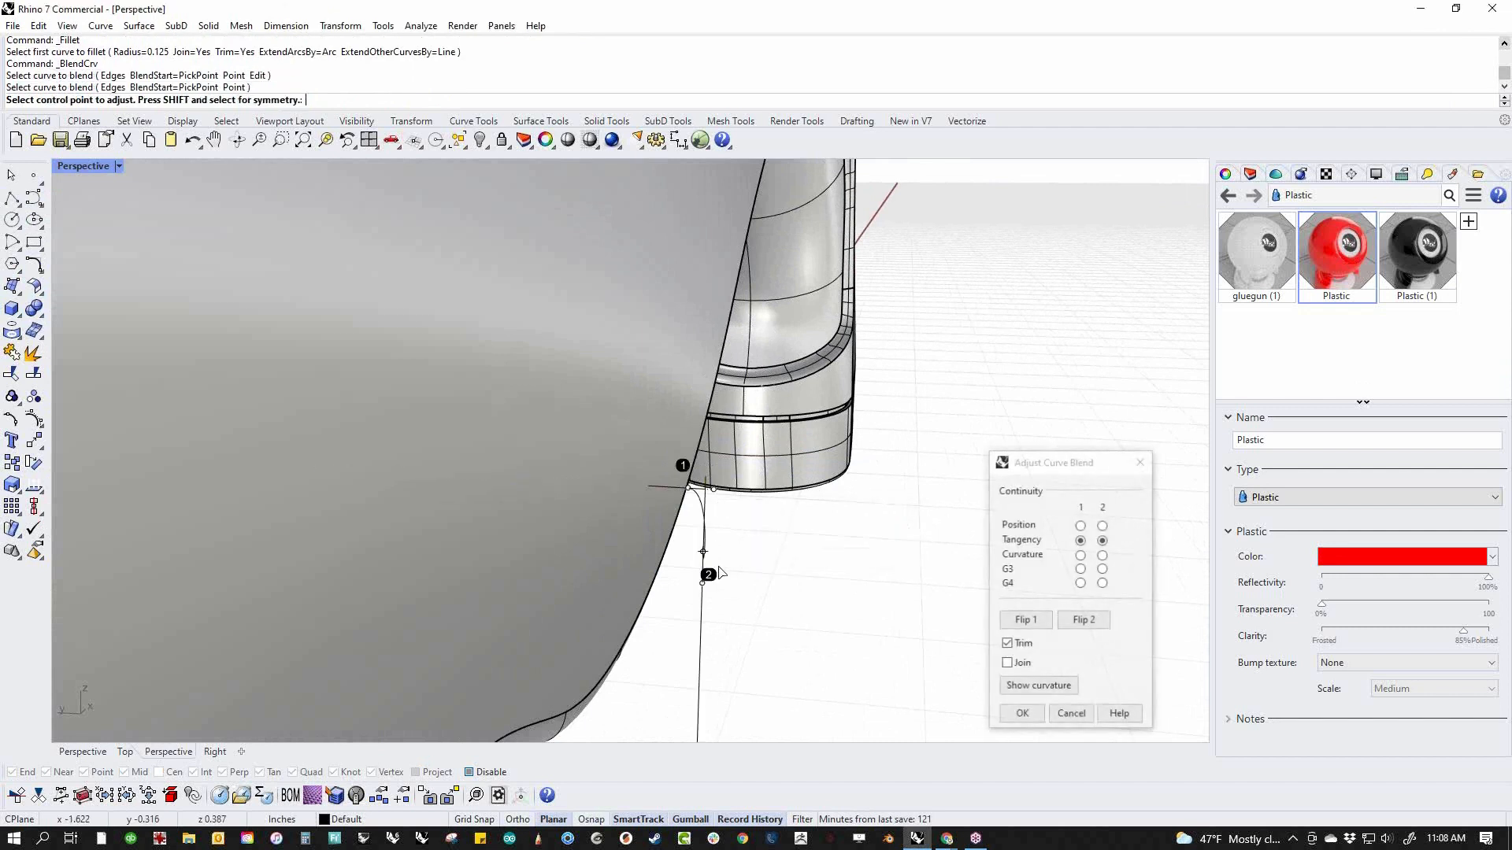
left_click(653, 494)
Flip the leg end of the blend, stretch the handle along the inward line, and accept the blend with Trim enabled
left_click(1025, 620)
left_click(1026, 621)
left_click(1083, 620)
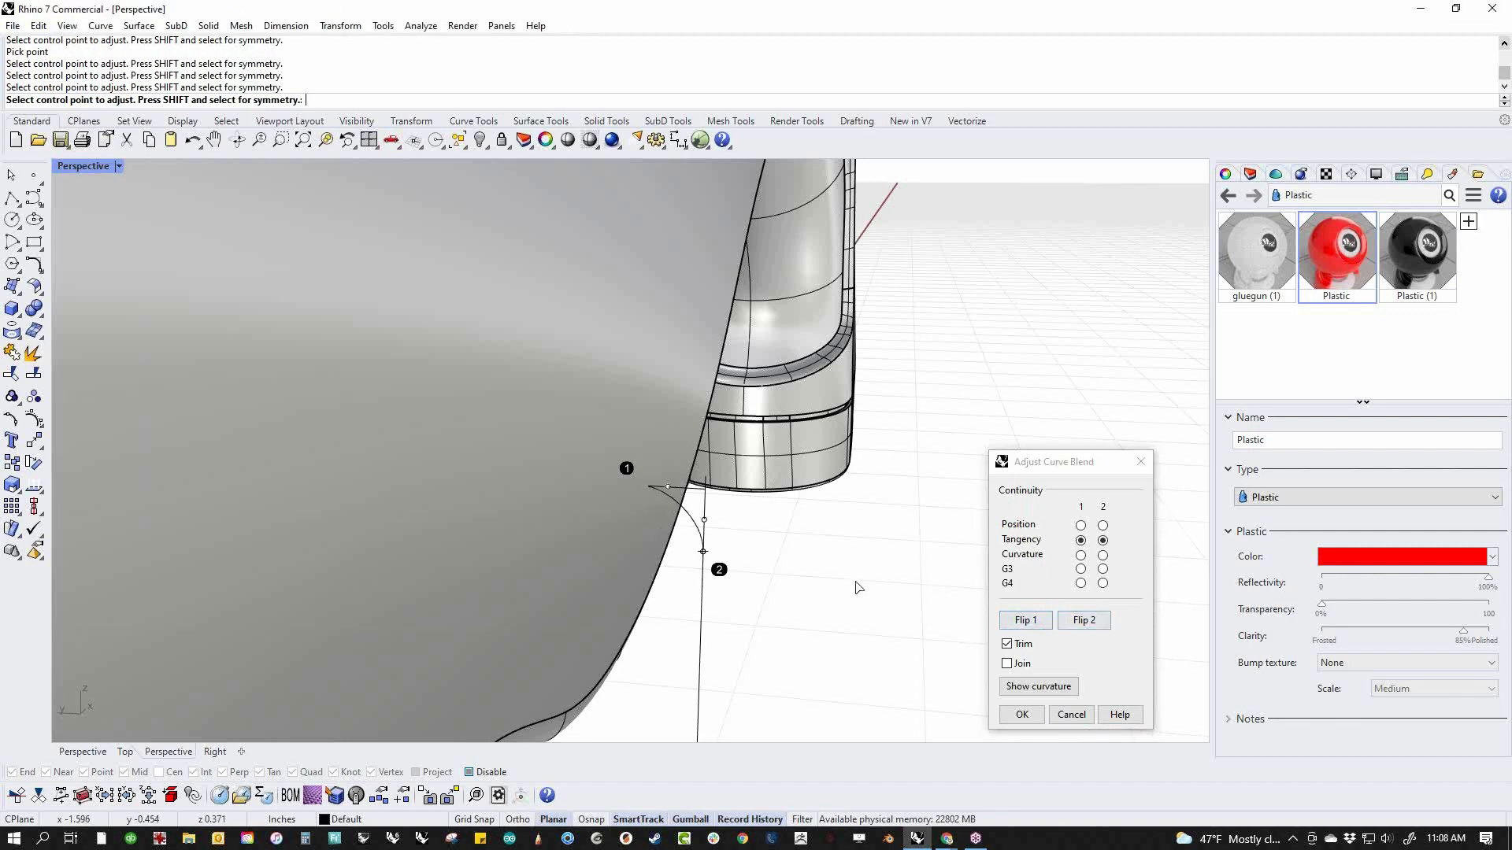
left_click(695, 492)
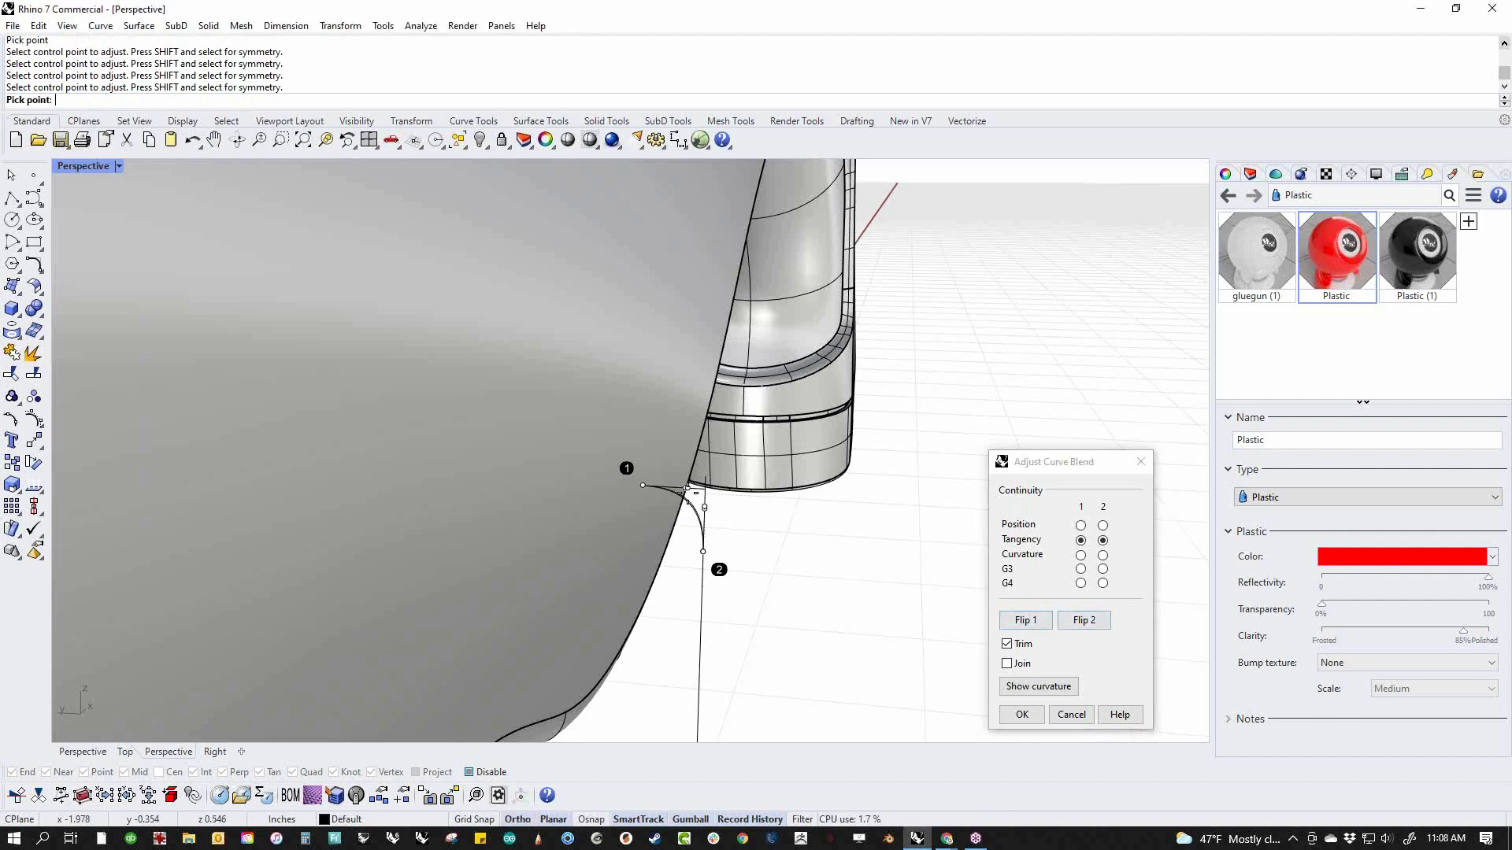
left_click(689, 490)
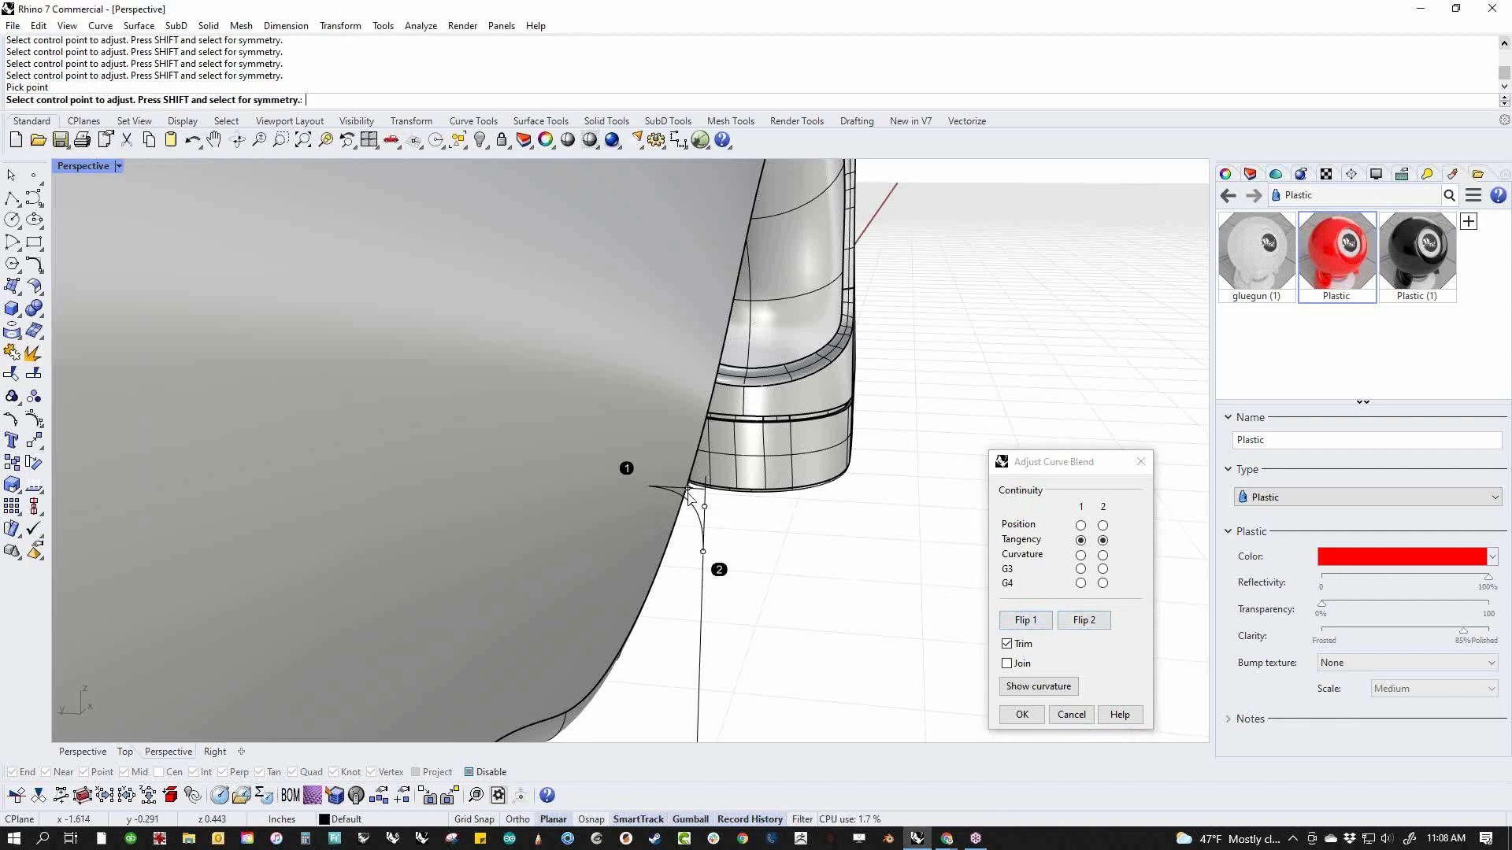
left_click(1021, 714)
Select the new rear blend curve and set the Perspective display mode to Wireframe
left_click(692, 540)
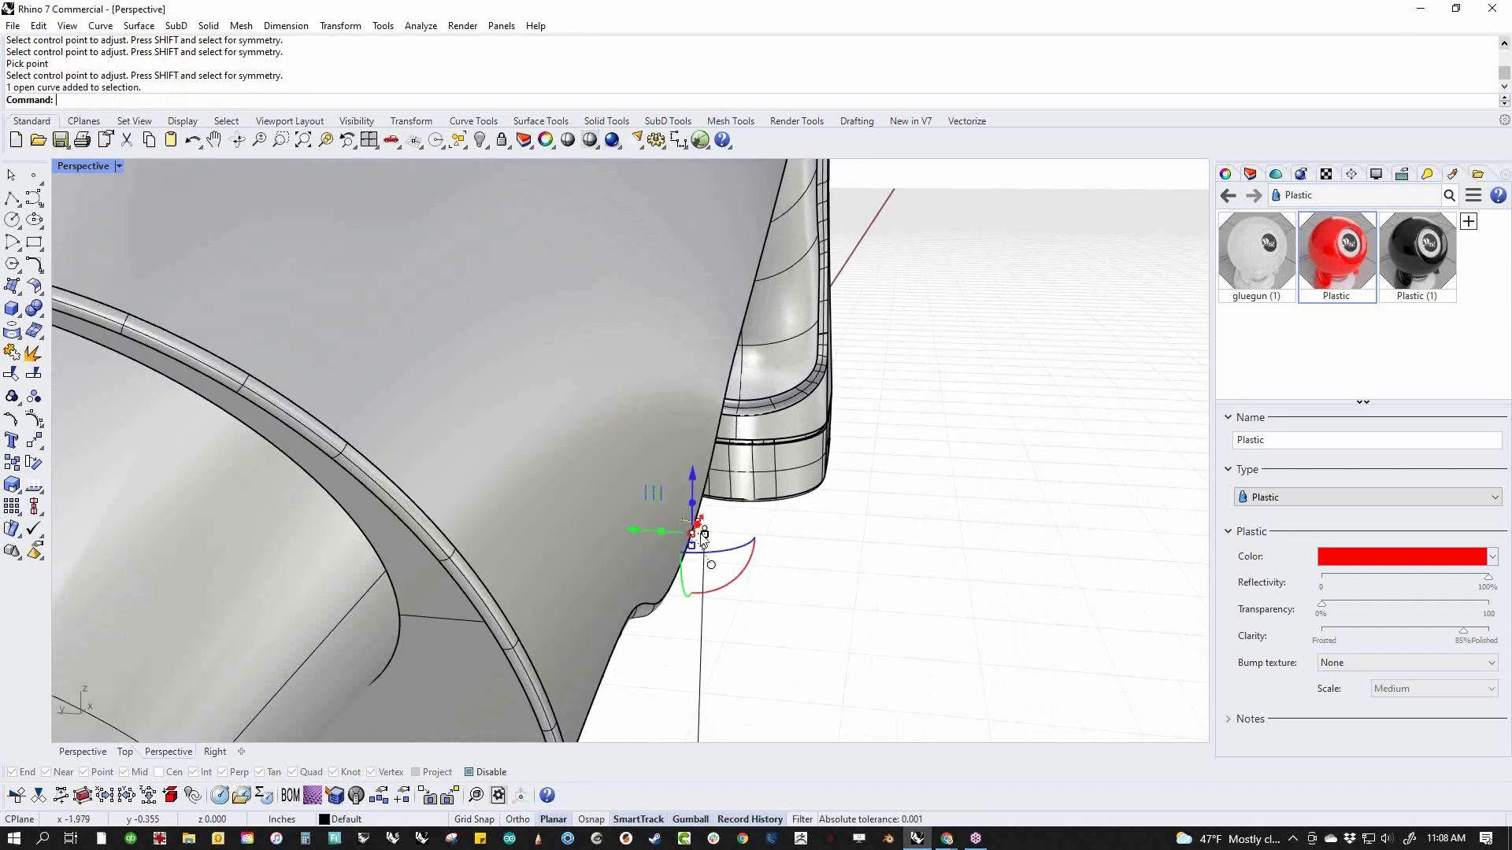
scroll(803, 557, "up", 2)
middle_click(803, 557)
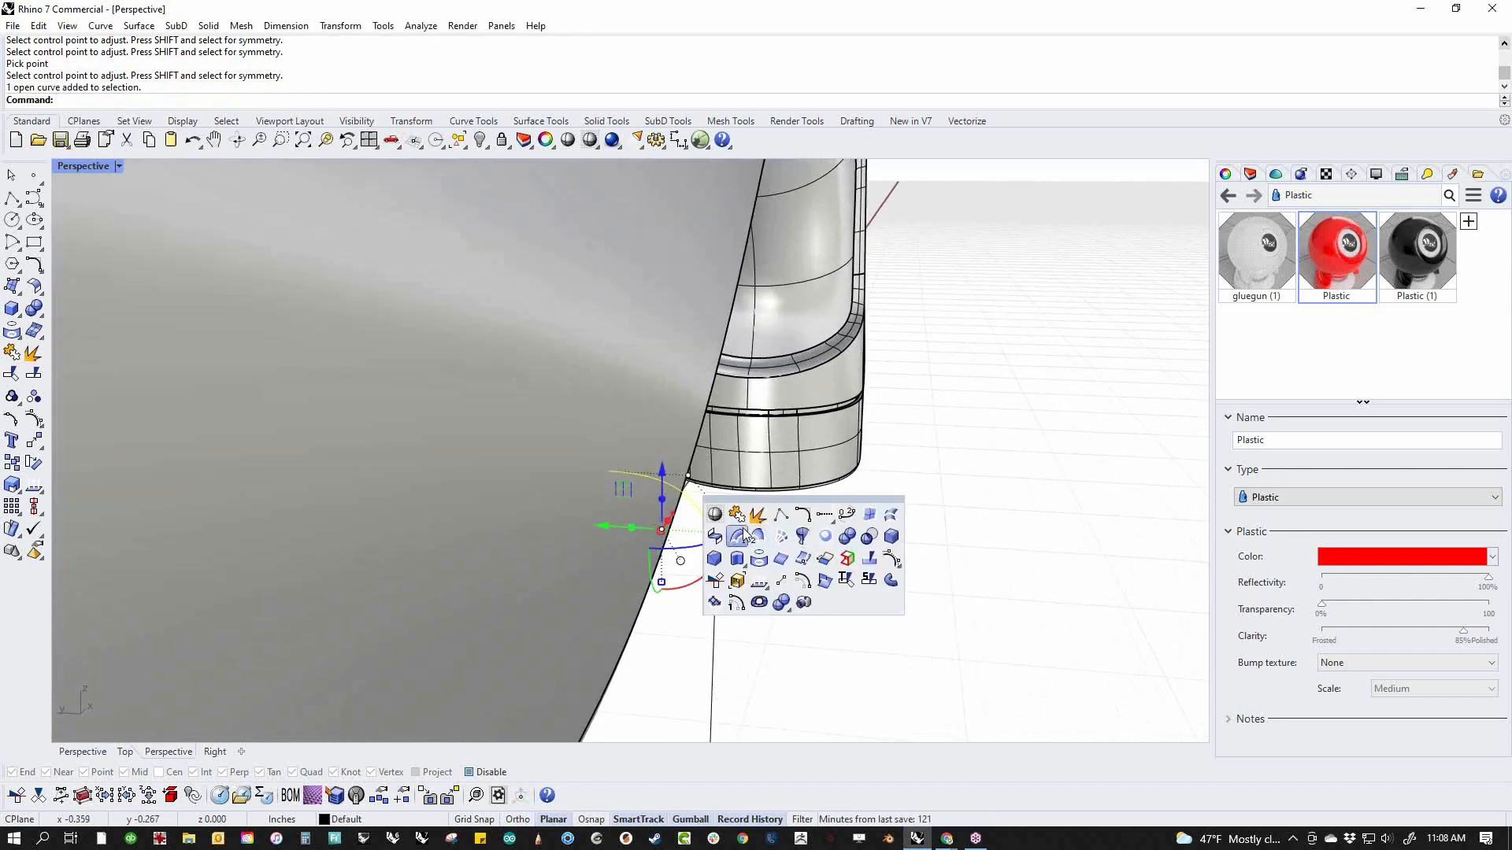
left_click(714, 515)
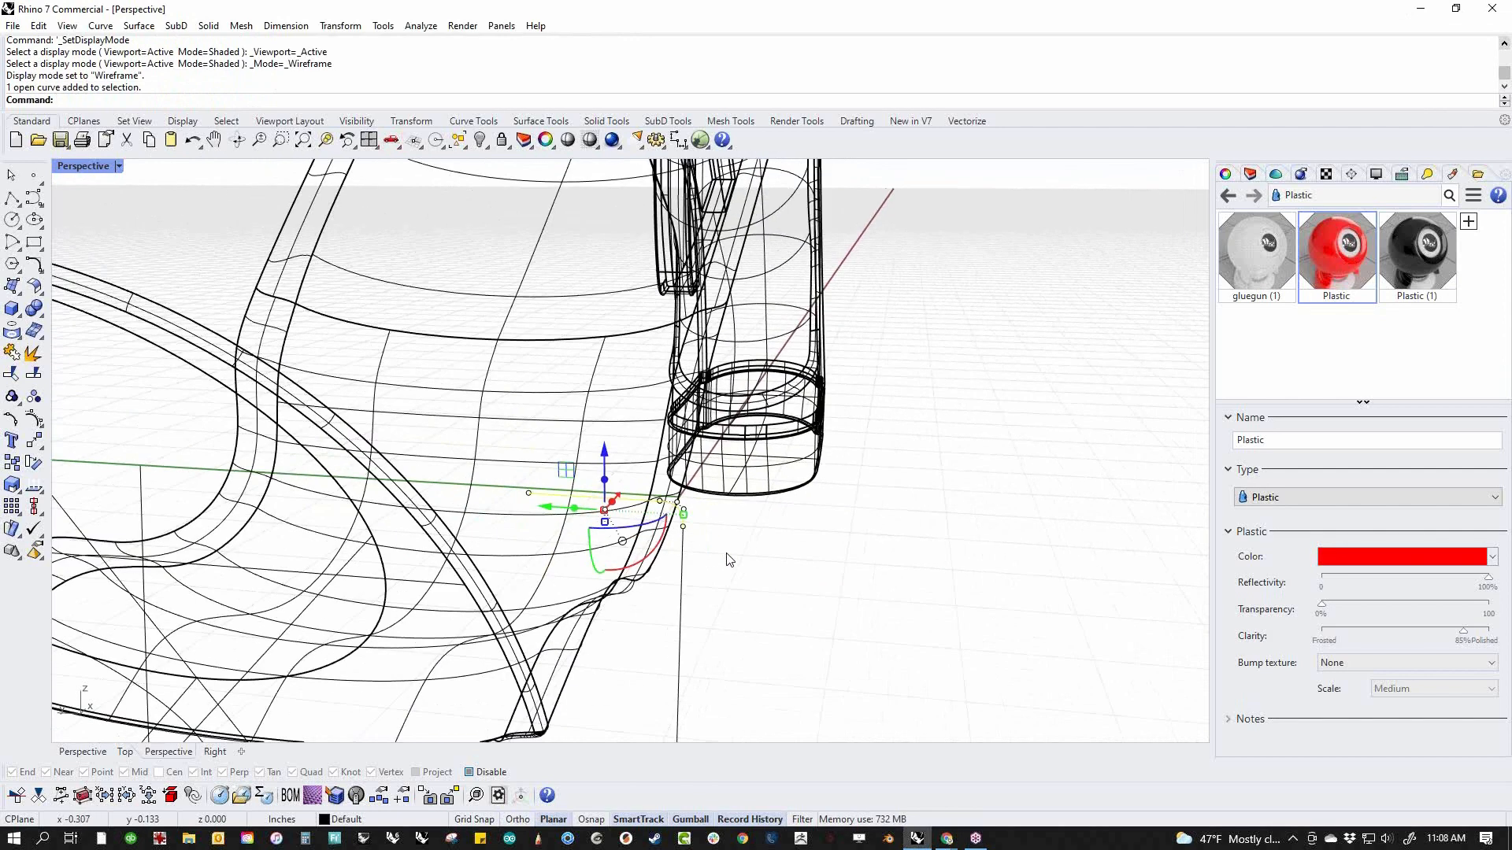
type("M")
key("Return")
type("0")
Mirror the new rear blend curve across the model's center plane, starting the mirror plane at the origin (0)
key("Return")
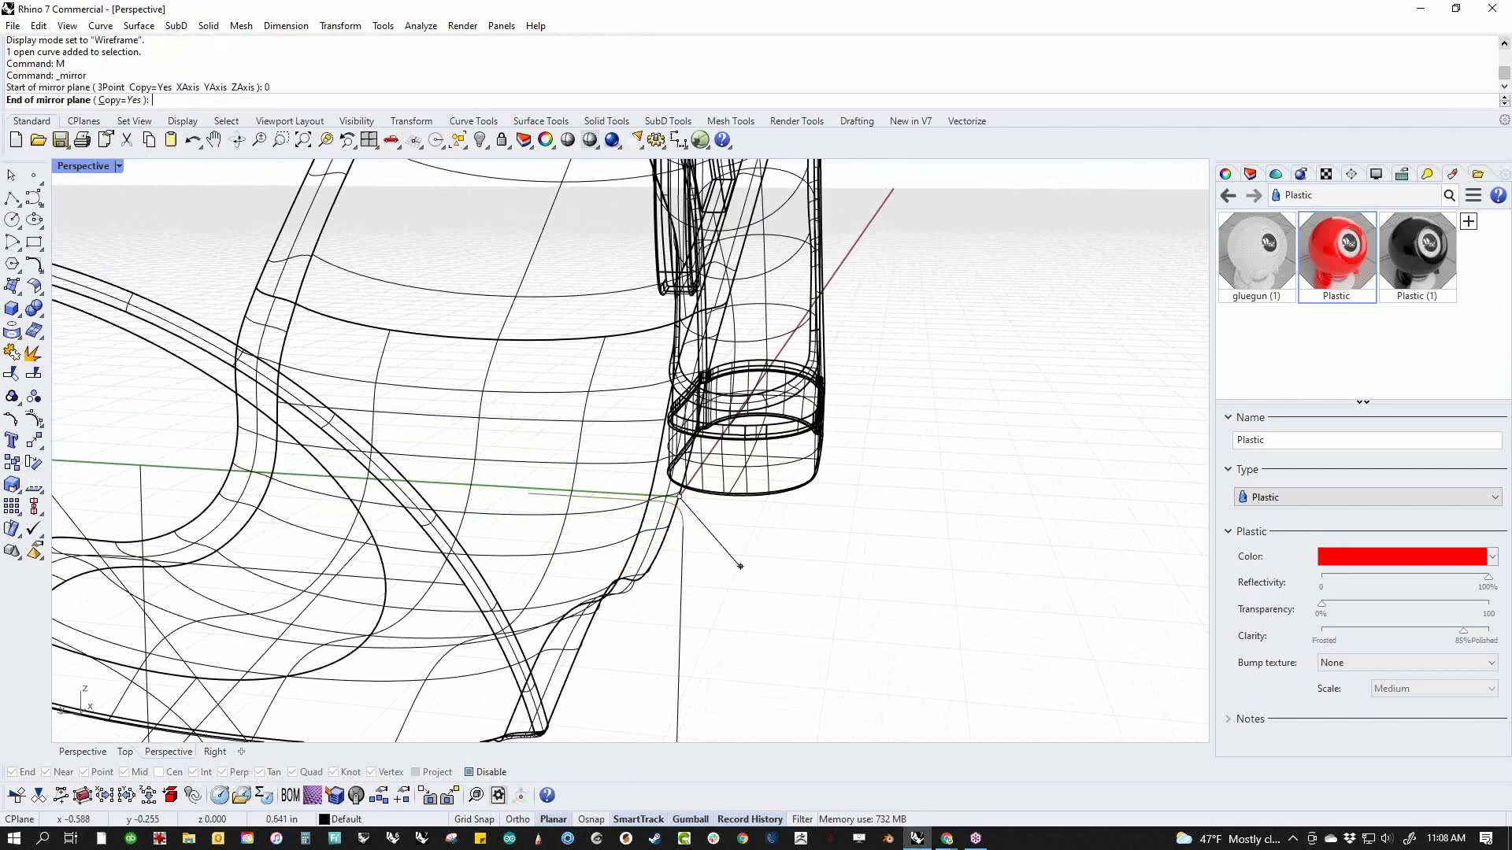
scroll(736, 564, "down", 2)
left_click(629, 532, "shift")
key("ctrl+z")
type("M")
key("Return")
type("0")
key("Return")
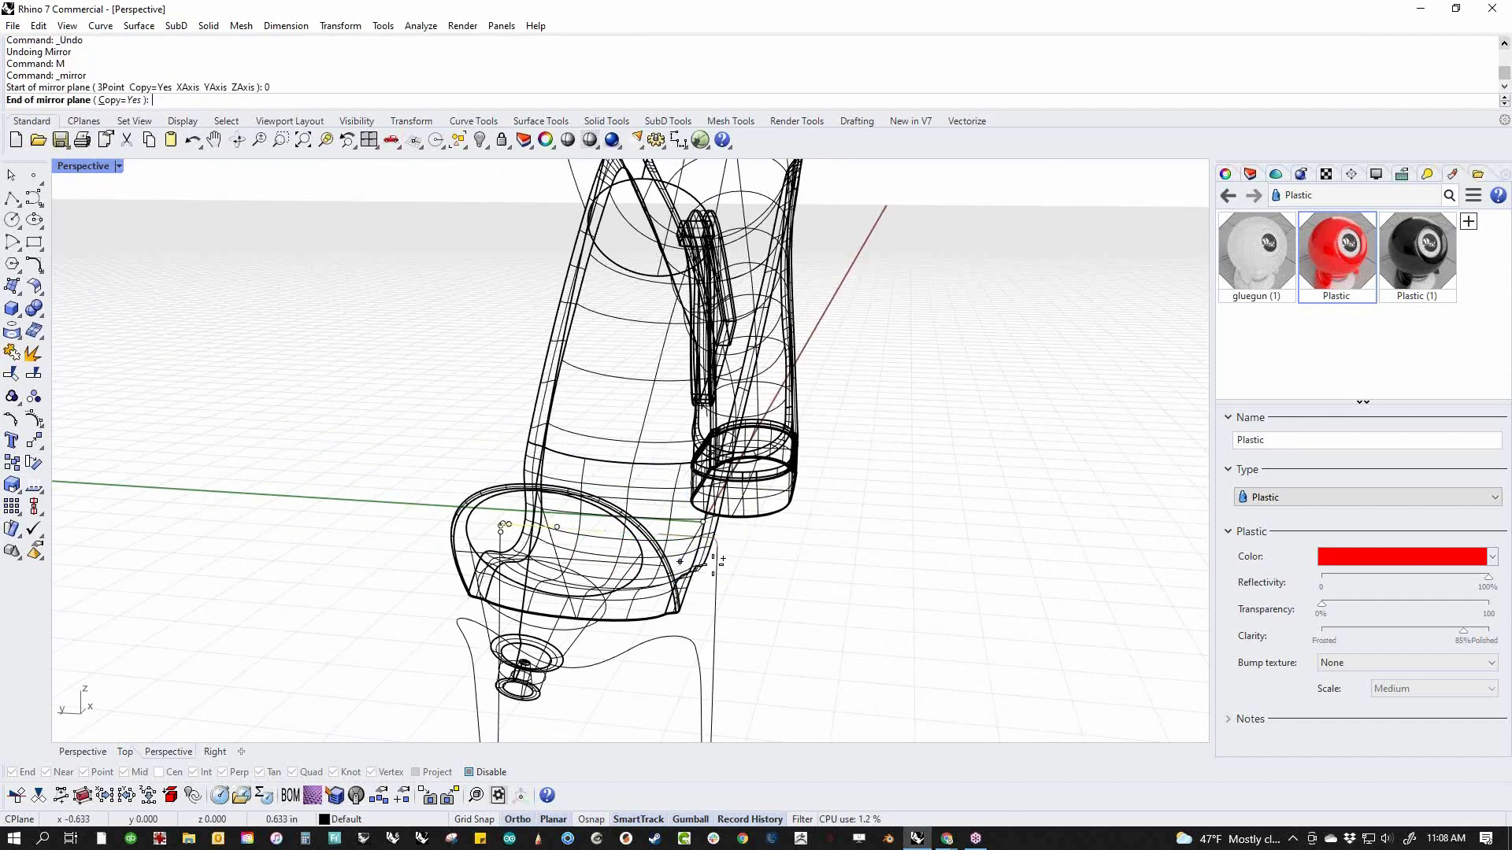
left_click(704, 533)
right_click_drag(850, 641, 917, 583)
scroll(638, 539, "up", 4)
right_click_drag(603, 526, 546, 581)
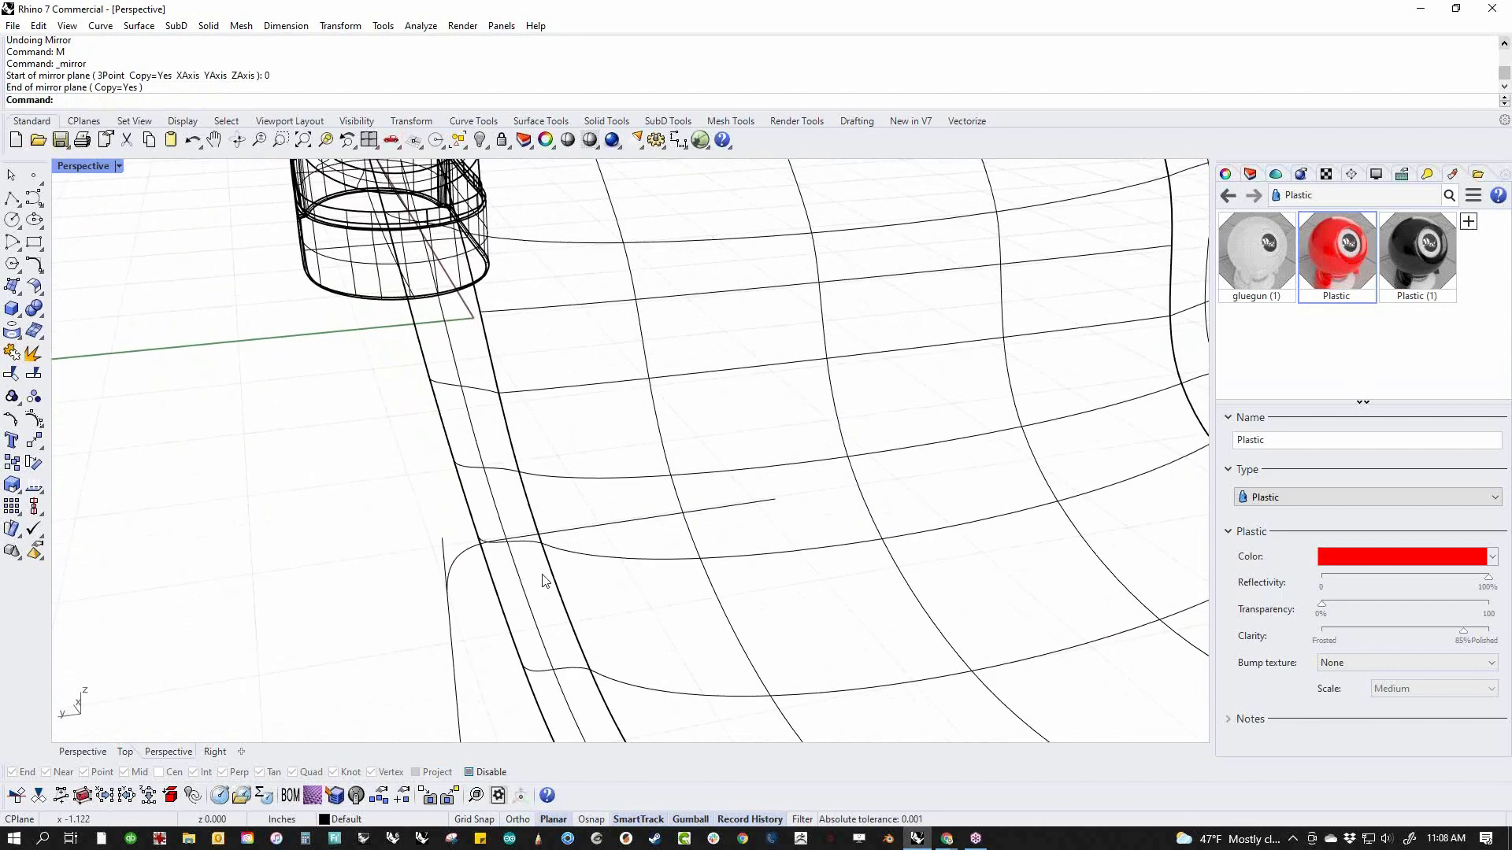
Trim the excess upper end of the opposite rear leg, using the mirrored blend curve as the cutter
left_click(467, 565)
key("ctrl+t")
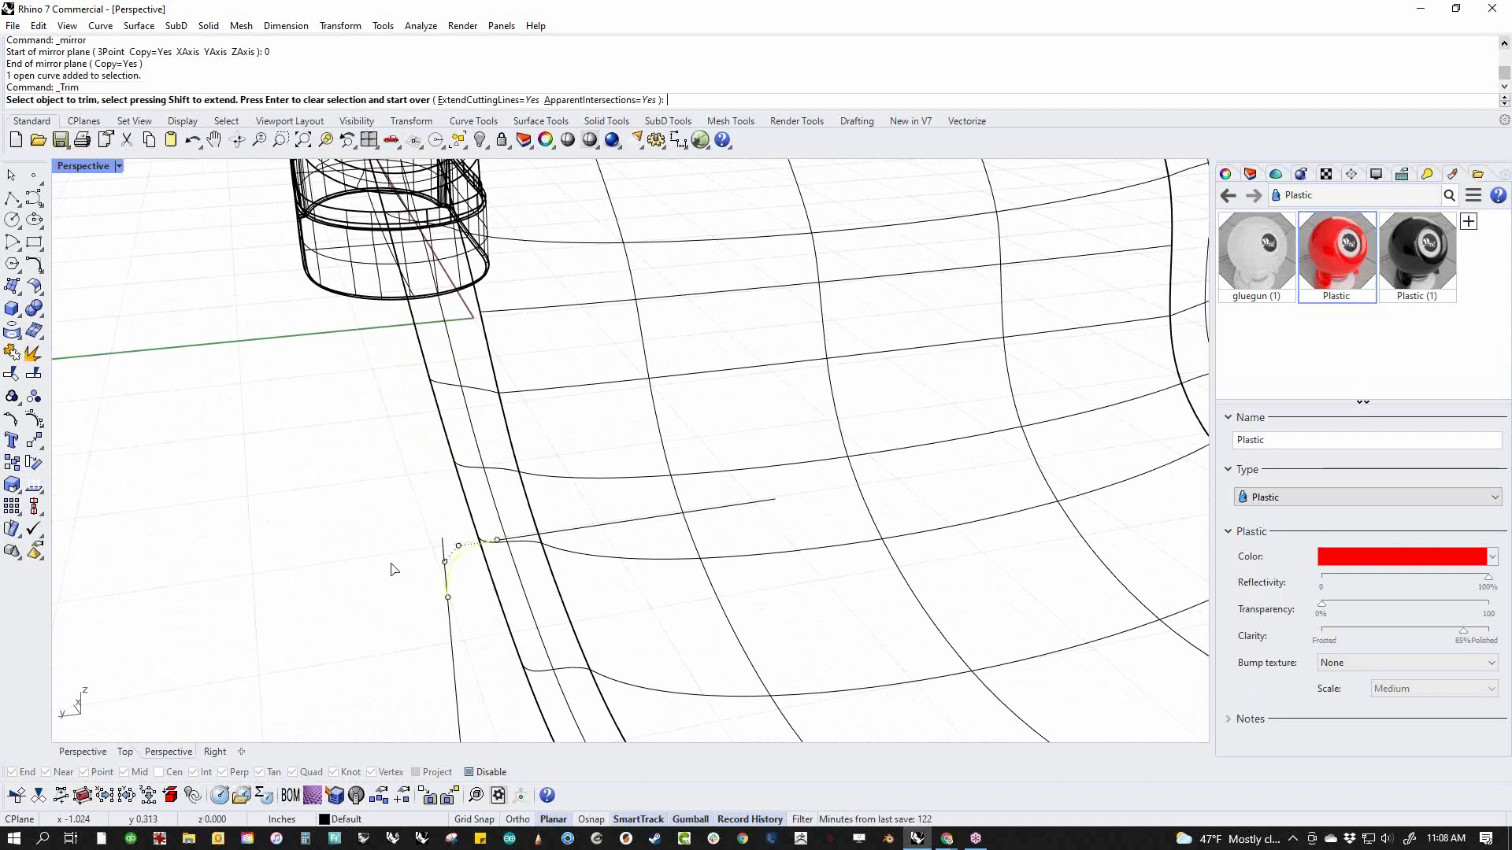
left_click(443, 542)
scroll(394, 567, "down", 4)
key("Return")
key("Escape")
Select all the curves and join the stand's segments together
type("Cvc")
key("Return")
type("c")
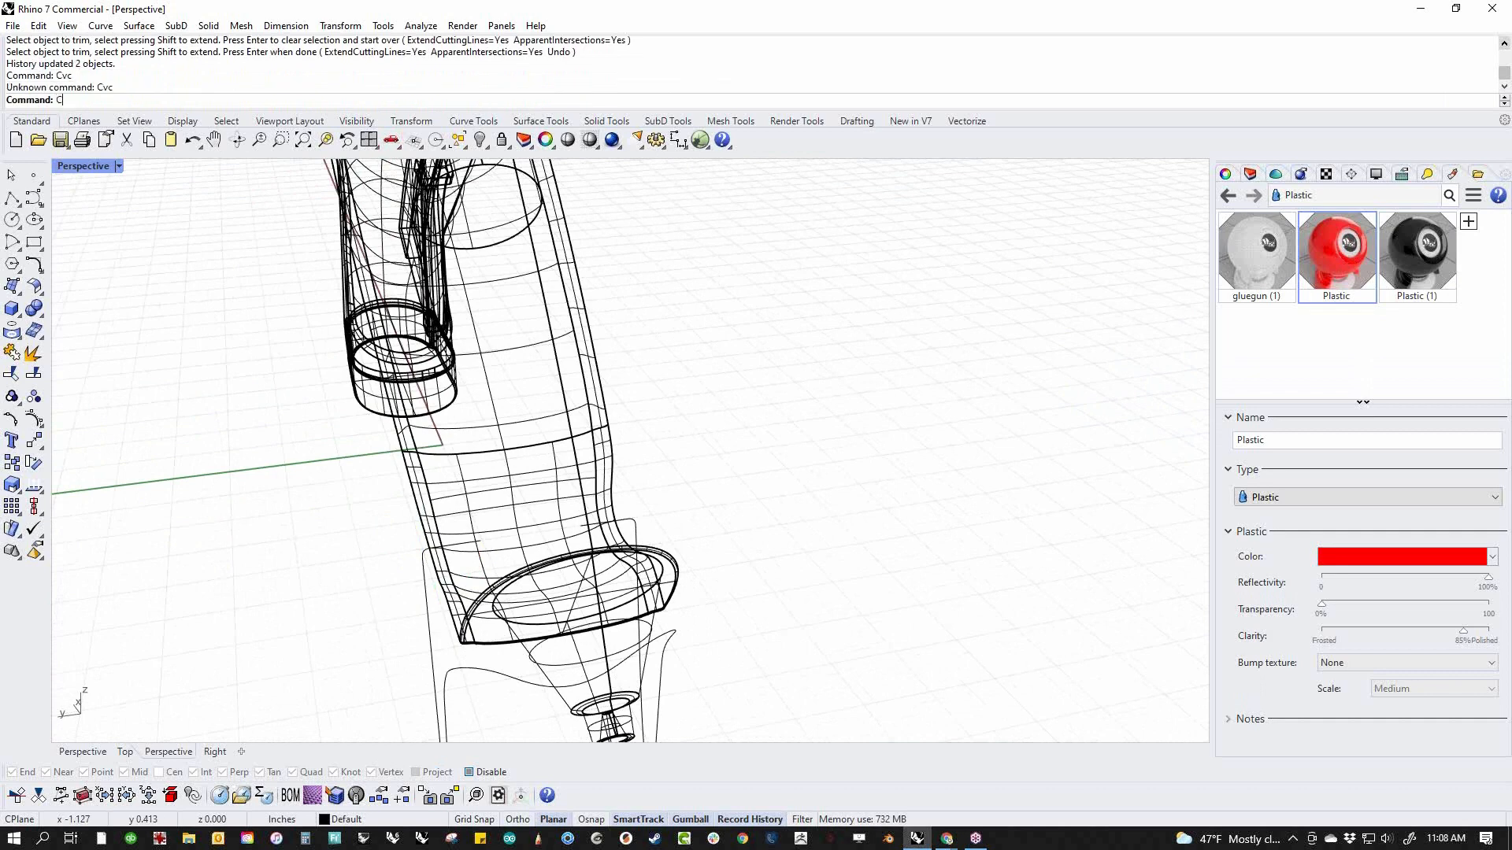
type("c")
key("Return")
type("j")
key("Return")
left_click(386, 573)
right_click_drag(386, 576, 747, 556)
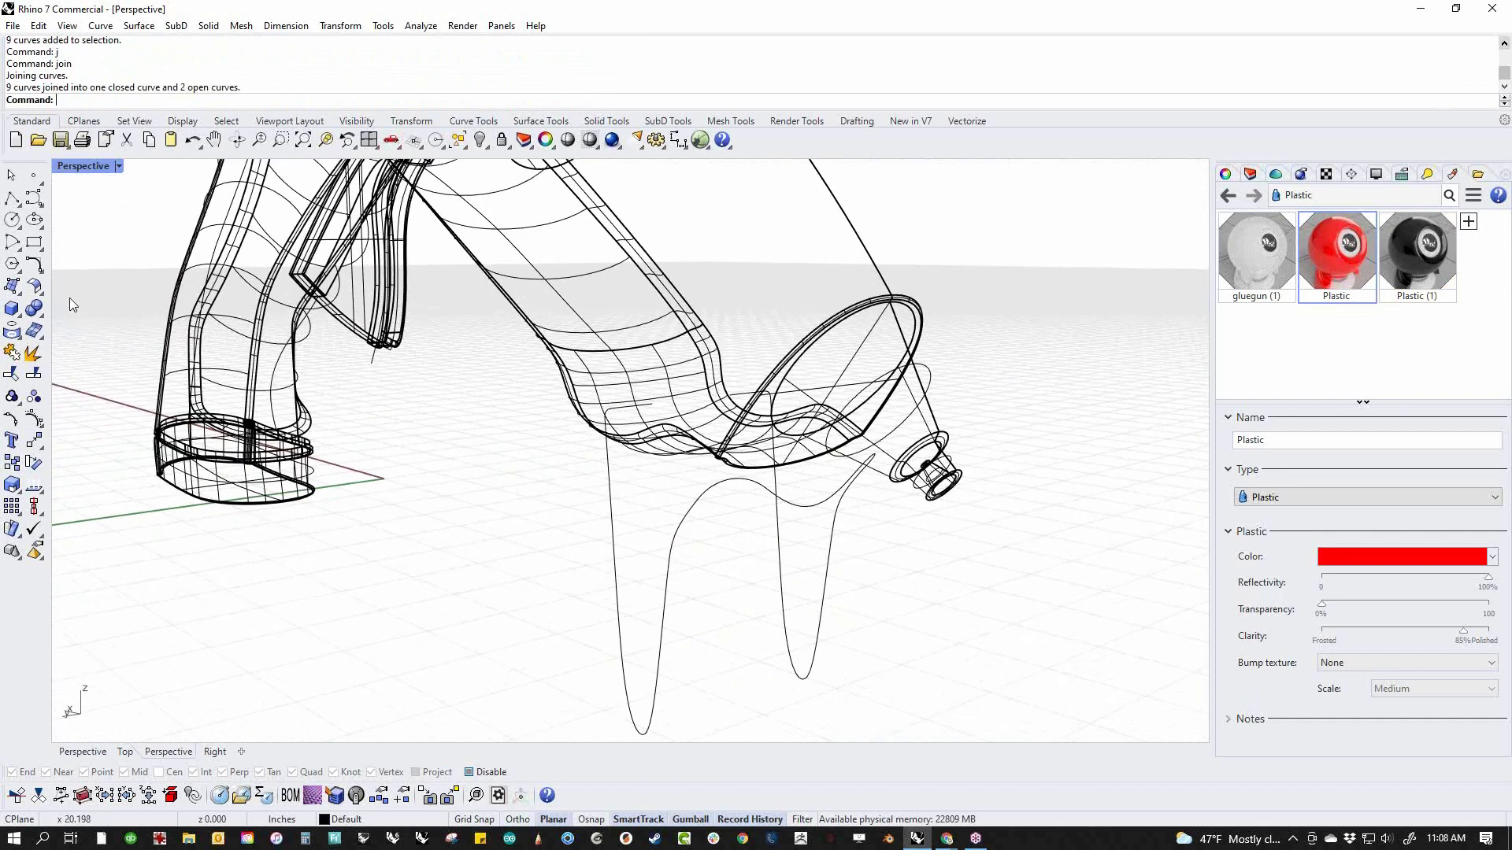
Create a flat-capped pipe along the joined stand curve with a uniform radius of about 0.02 in
left_click(22, 319)
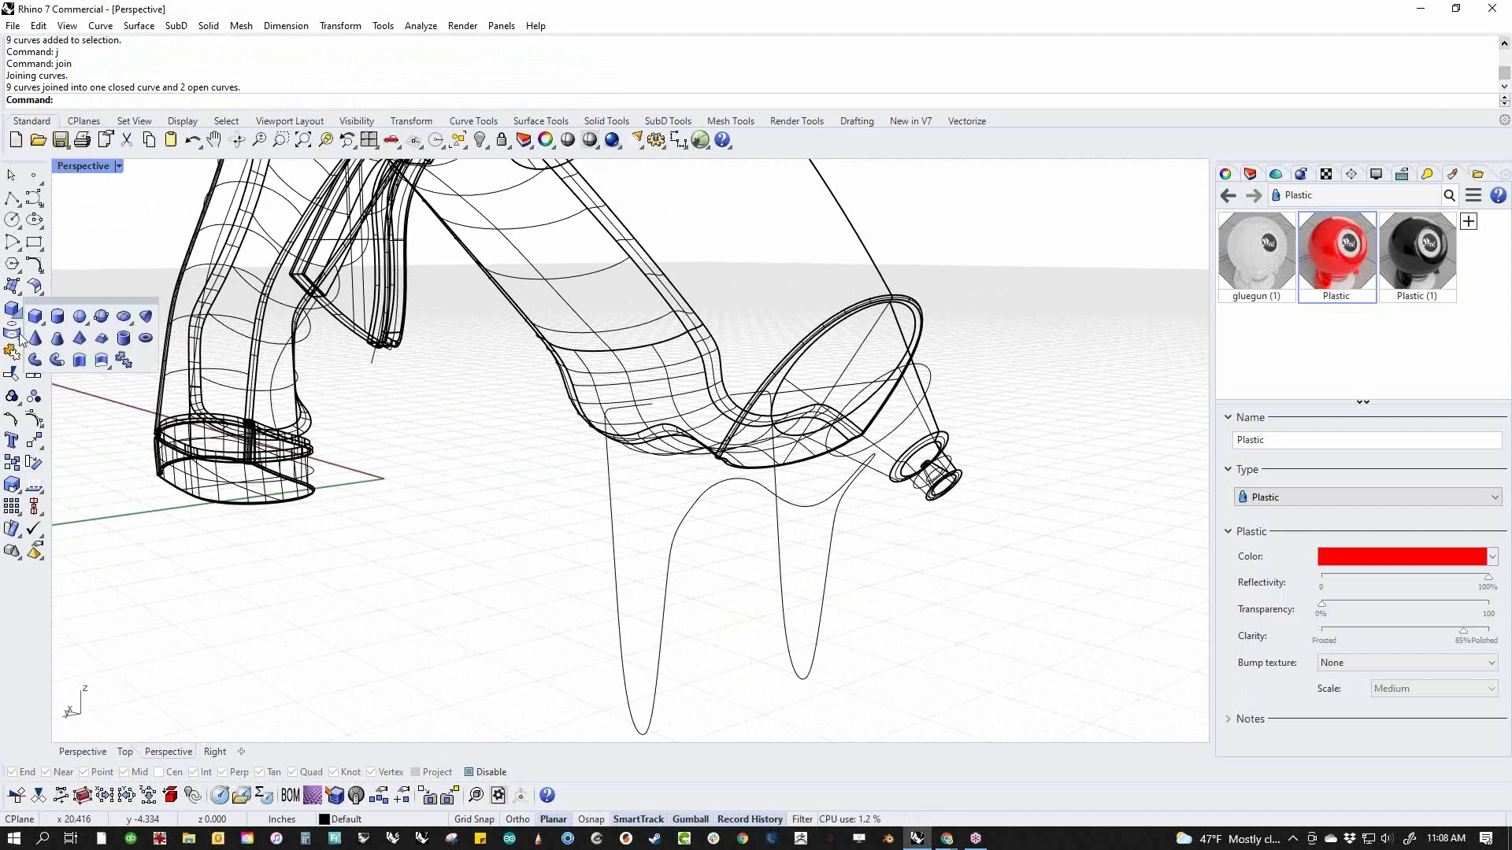
left_click(53, 361)
scroll(642, 414, "up", 4)
left_click(654, 402)
key("Return")
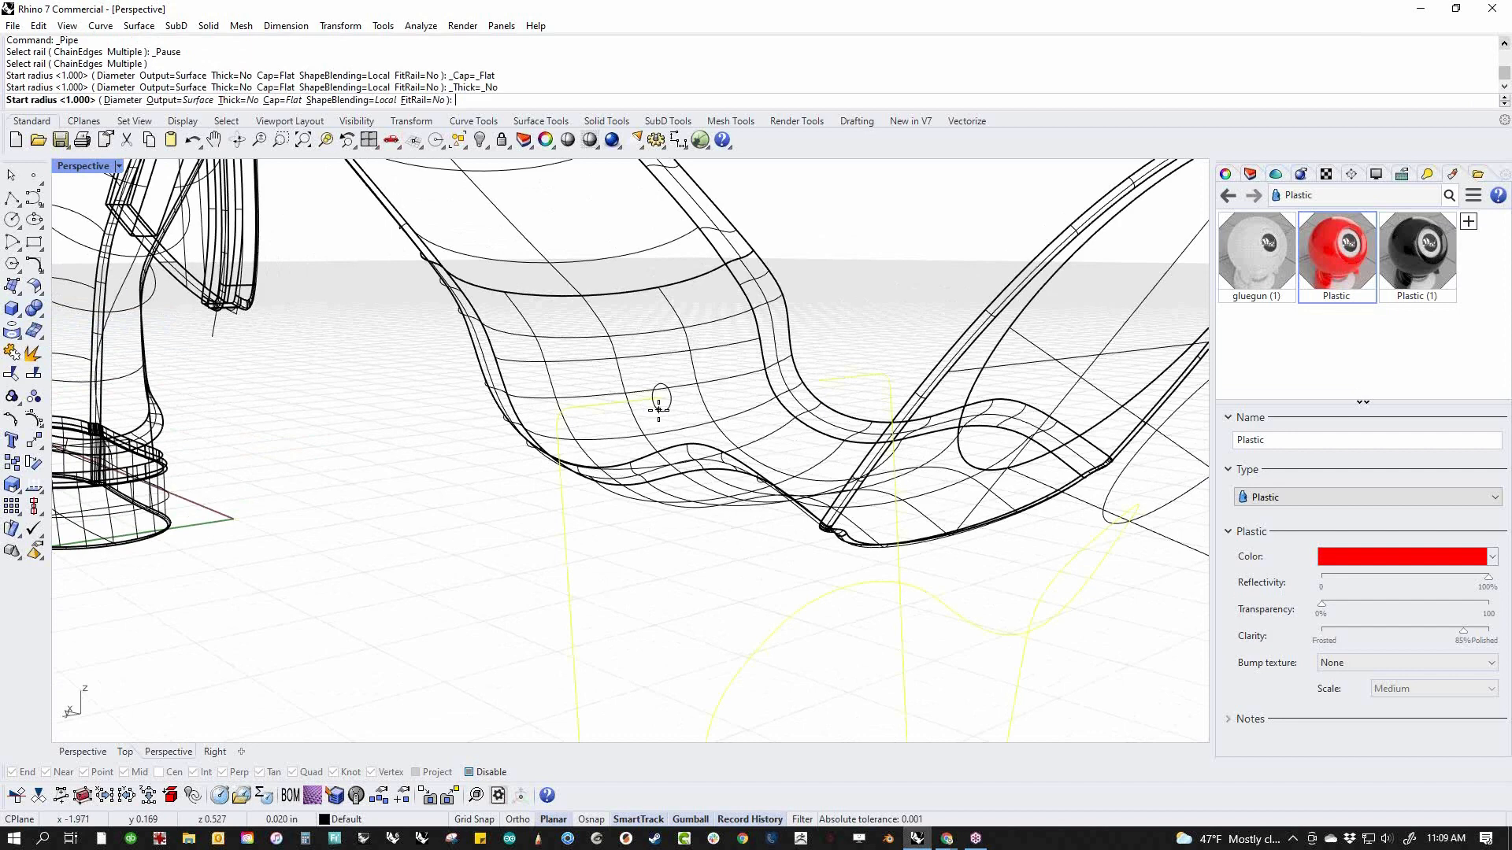
left_click(659, 407)
key("Return")
key("Return")
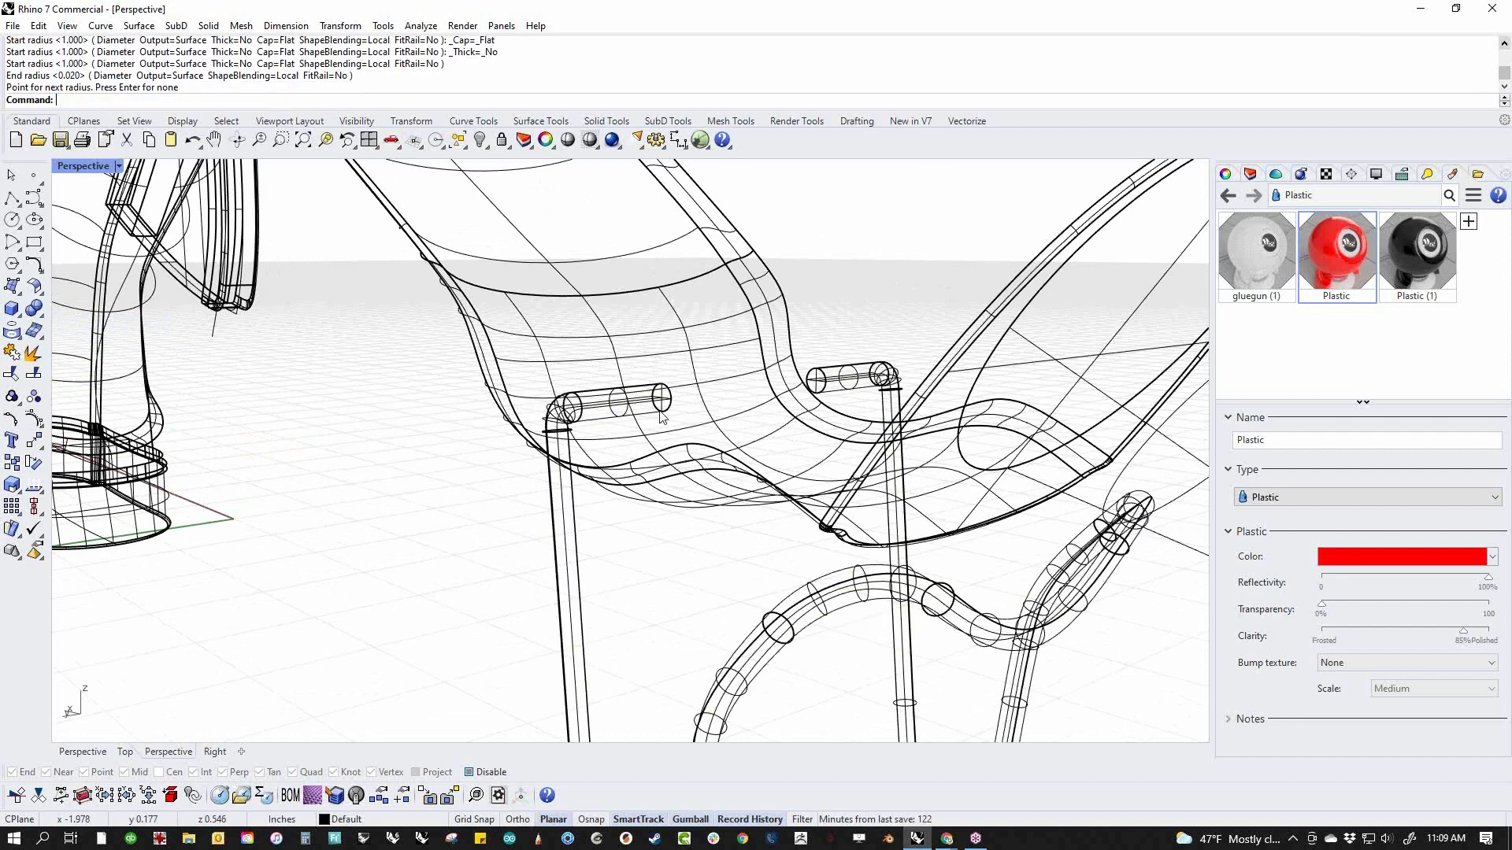
Set the Perspective display mode to Shaded and switch to the Front view
scroll(659, 410, "down", 4)
middle_click(457, 494)
left_click(434, 476)
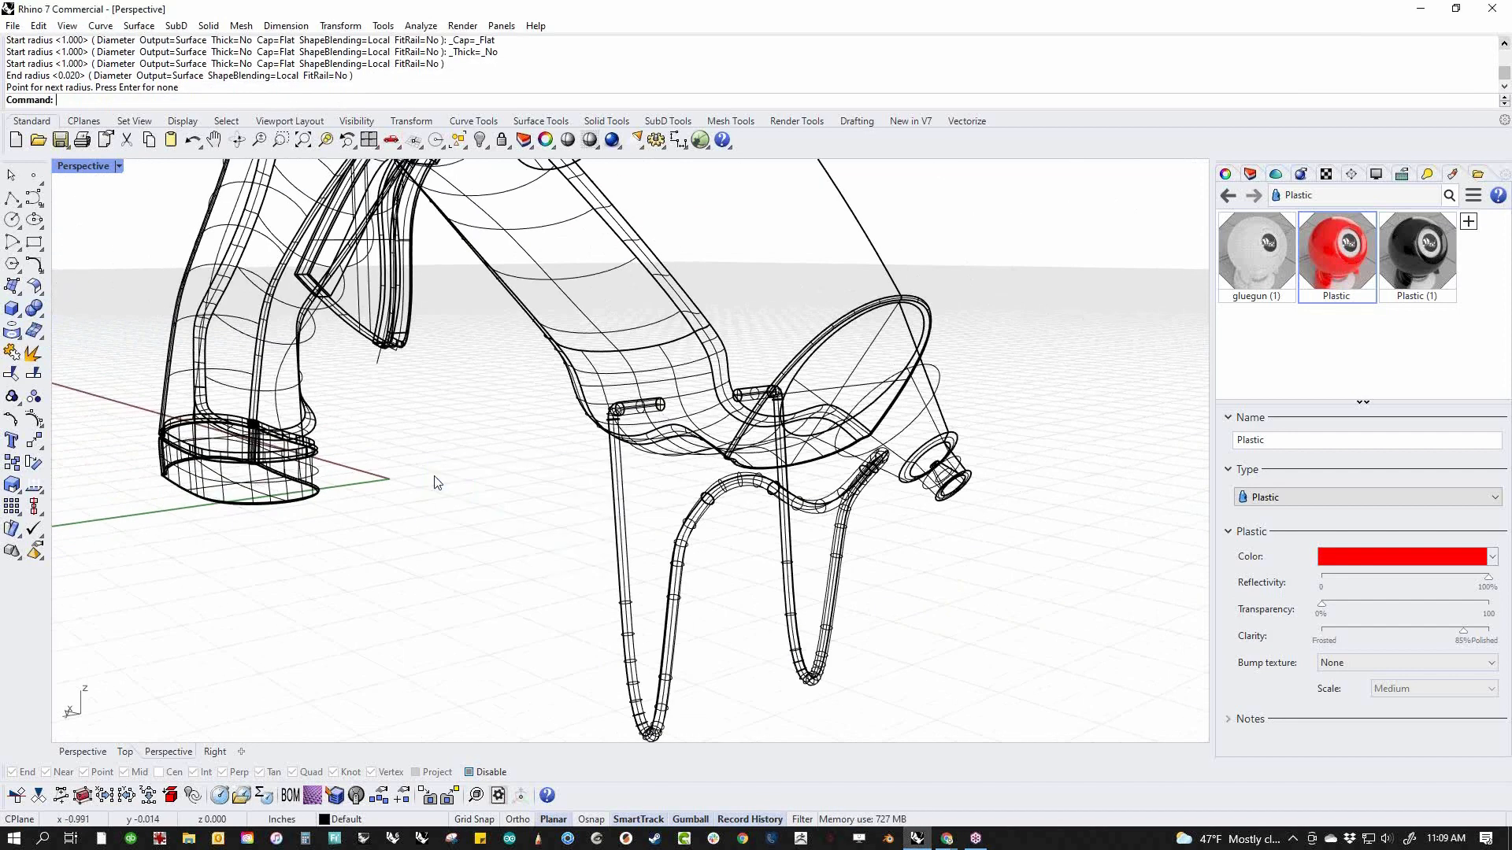
mouse_move(784, 569)
right_mouse_down()
mouse_move(596, 583)
mouse_move(441, 567)
mouse_move(520, 581)
right_mouse_up()
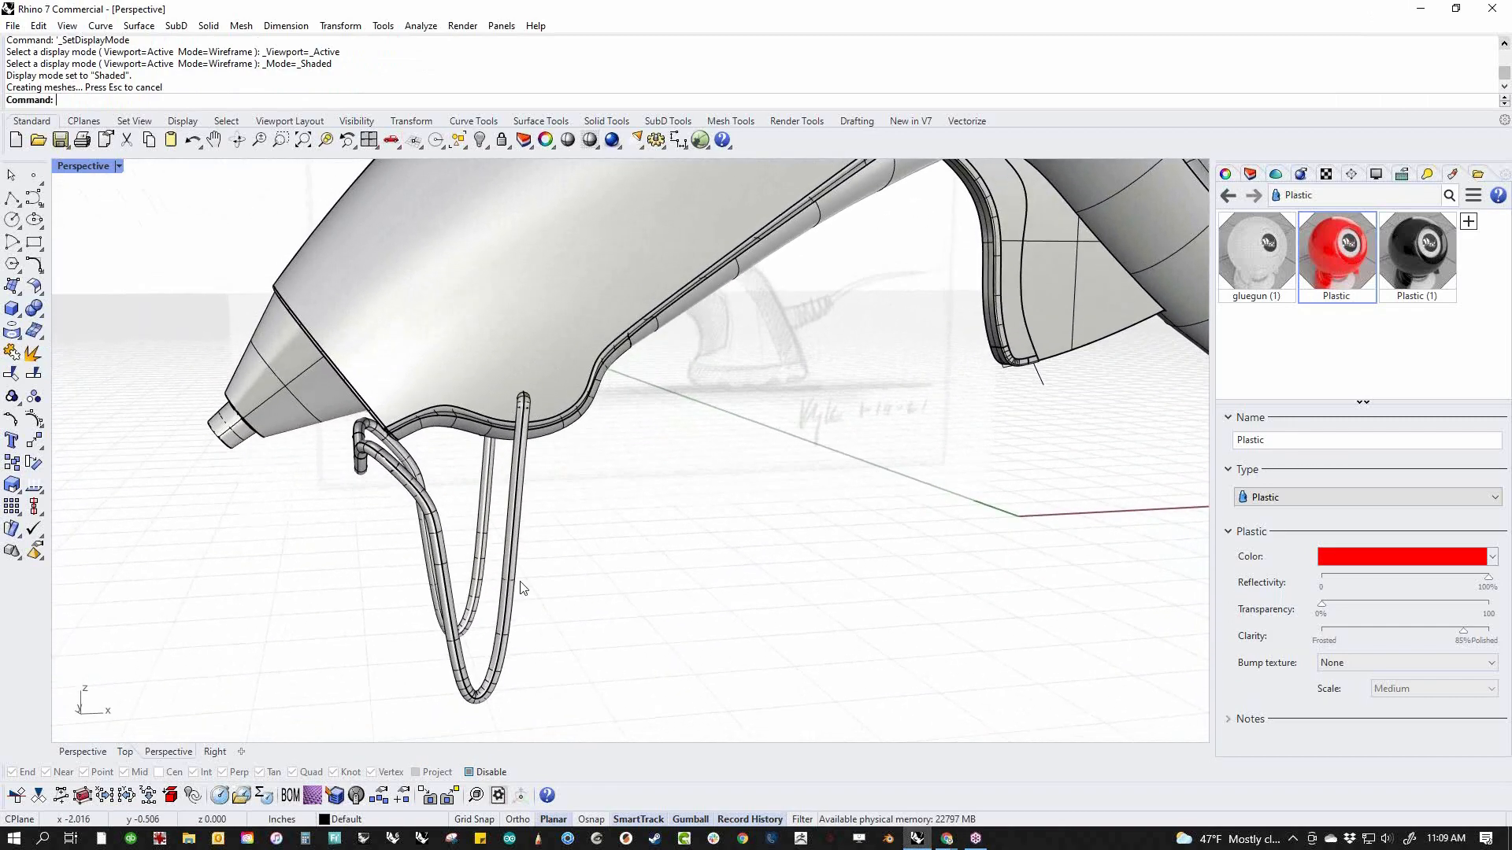
type("f")
key("Return")
Move the piped wire stand slightly off its center curve in the Front view and delete the leftover curve
left_click(495, 551)
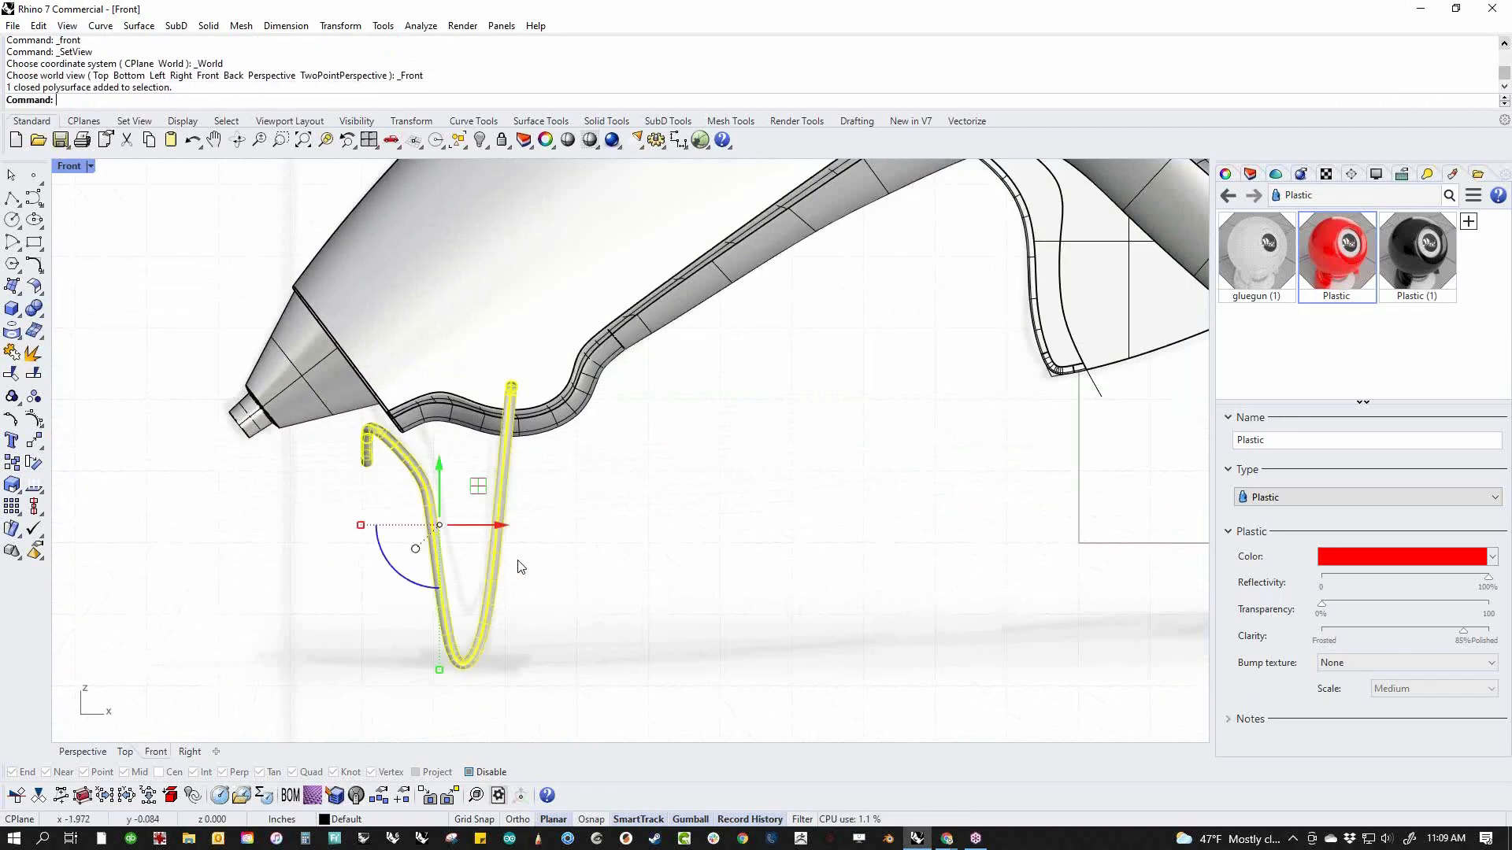
left_click_drag(478, 489, 449, 502)
scroll(564, 556, "down", 10)
left_click(660, 580)
scroll(591, 551, "up", 4)
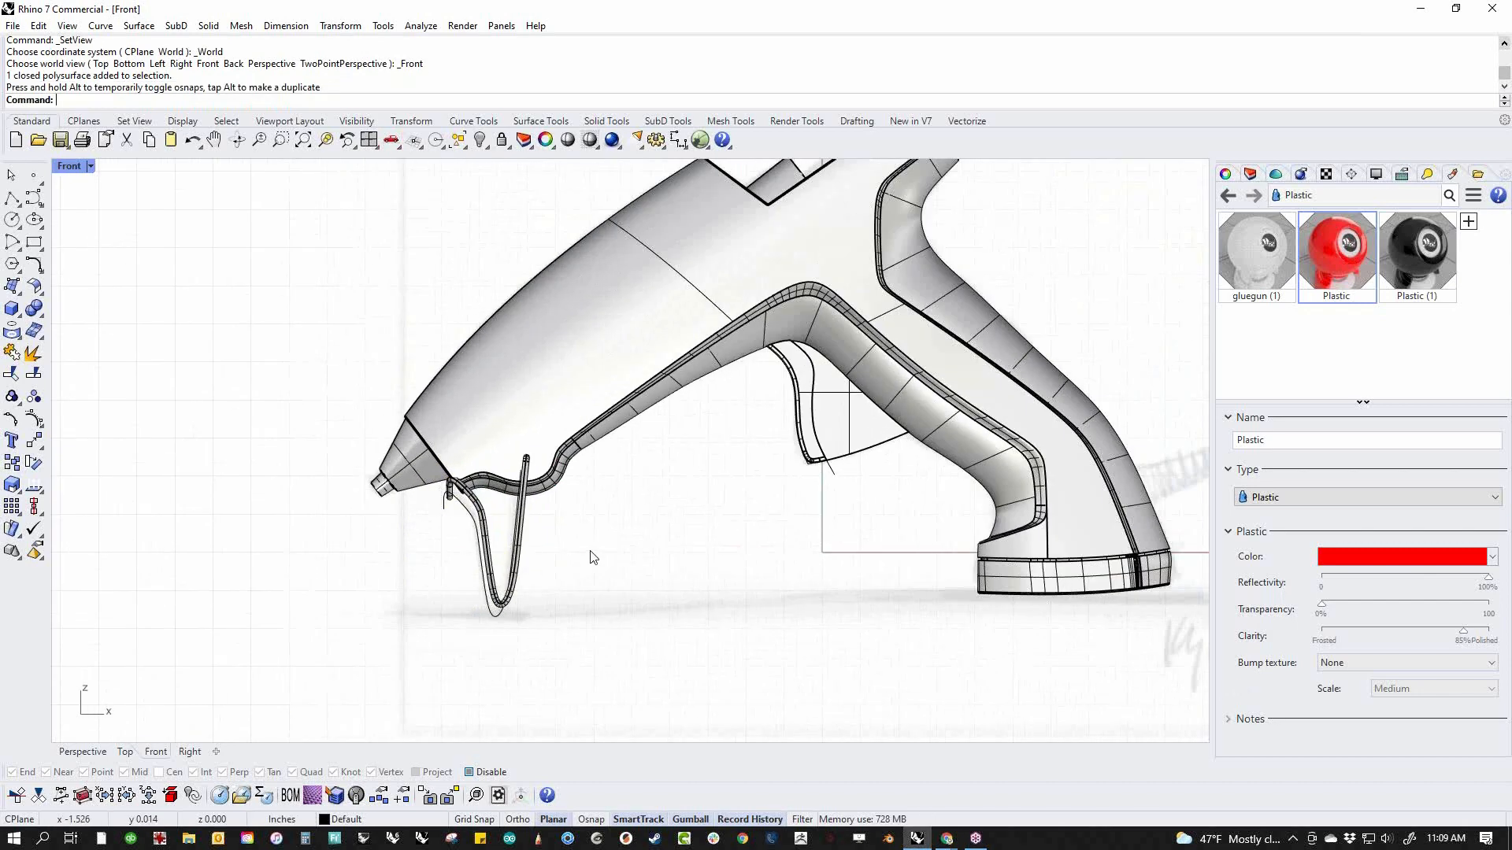
left_click(508, 622)
key("Delete")
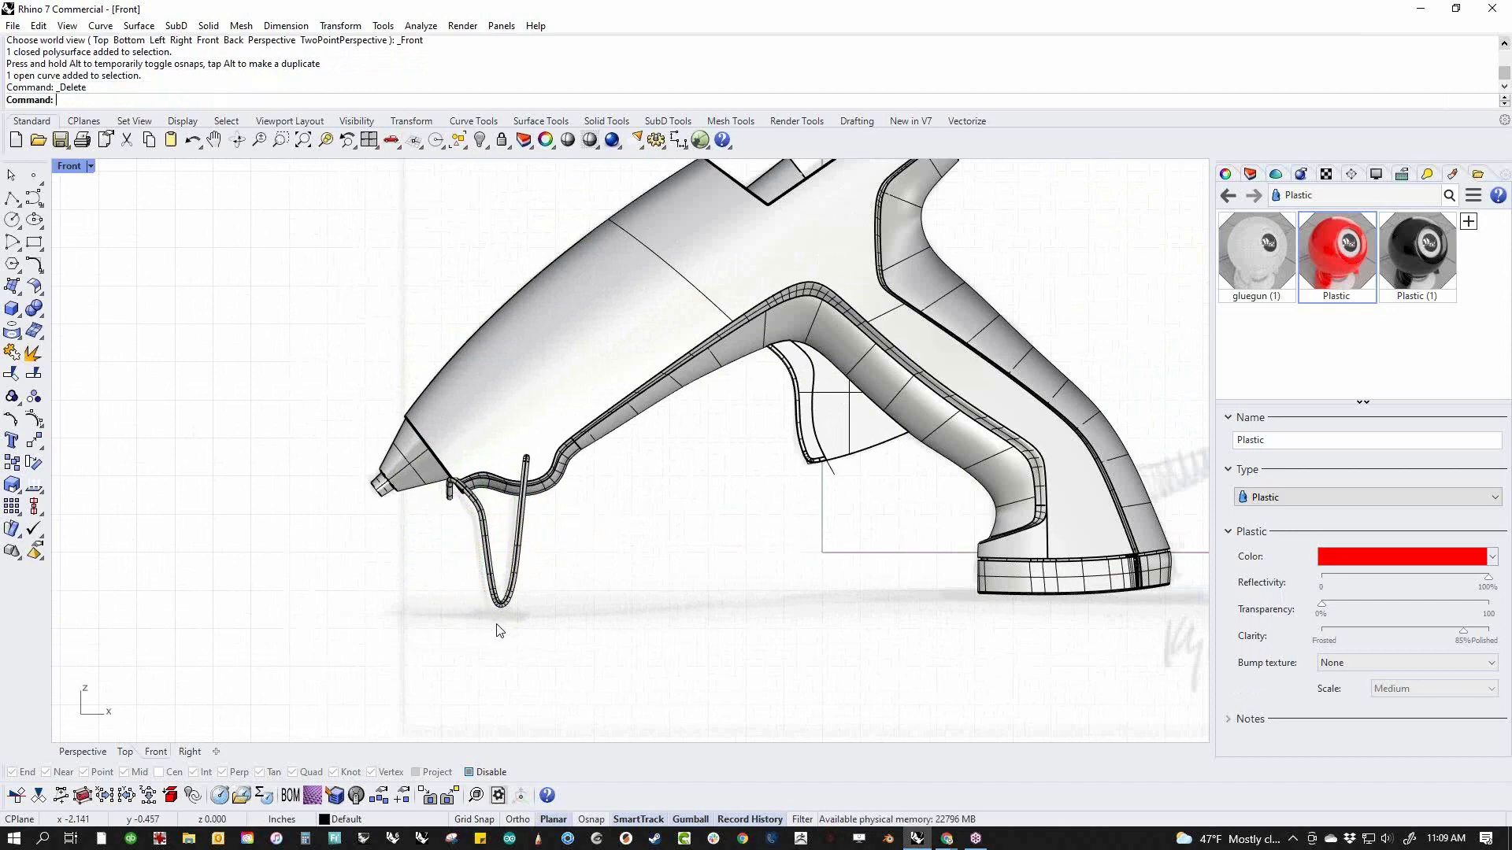
Rotate the wire stand slightly about its rear upper end so its lower loop swings toward the nozzle
scroll(516, 542, "up", 5)
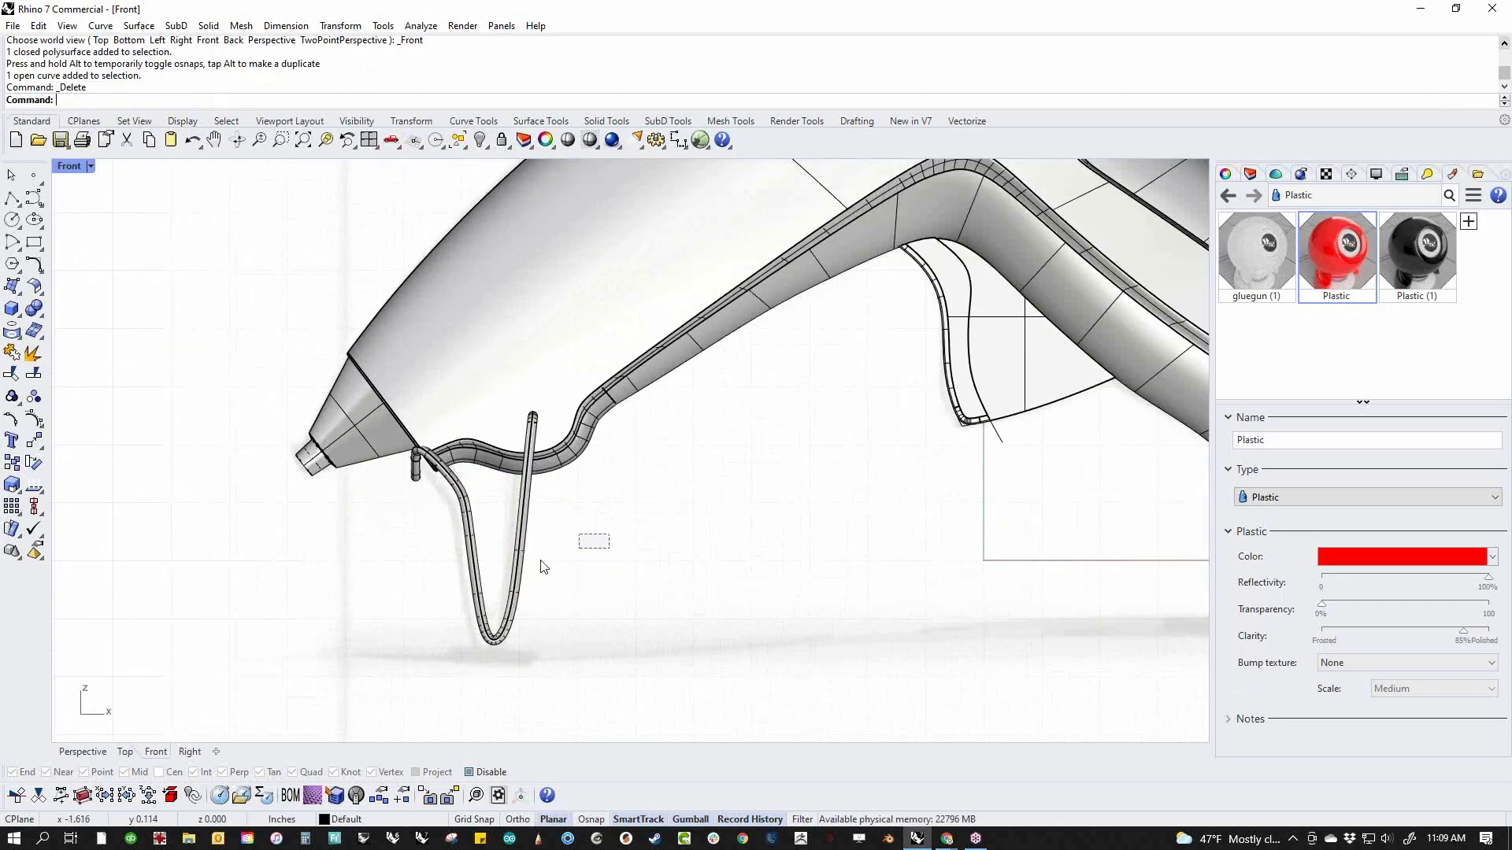
left_click(518, 584)
key("Return")
left_click(535, 416)
left_click(386, 499)
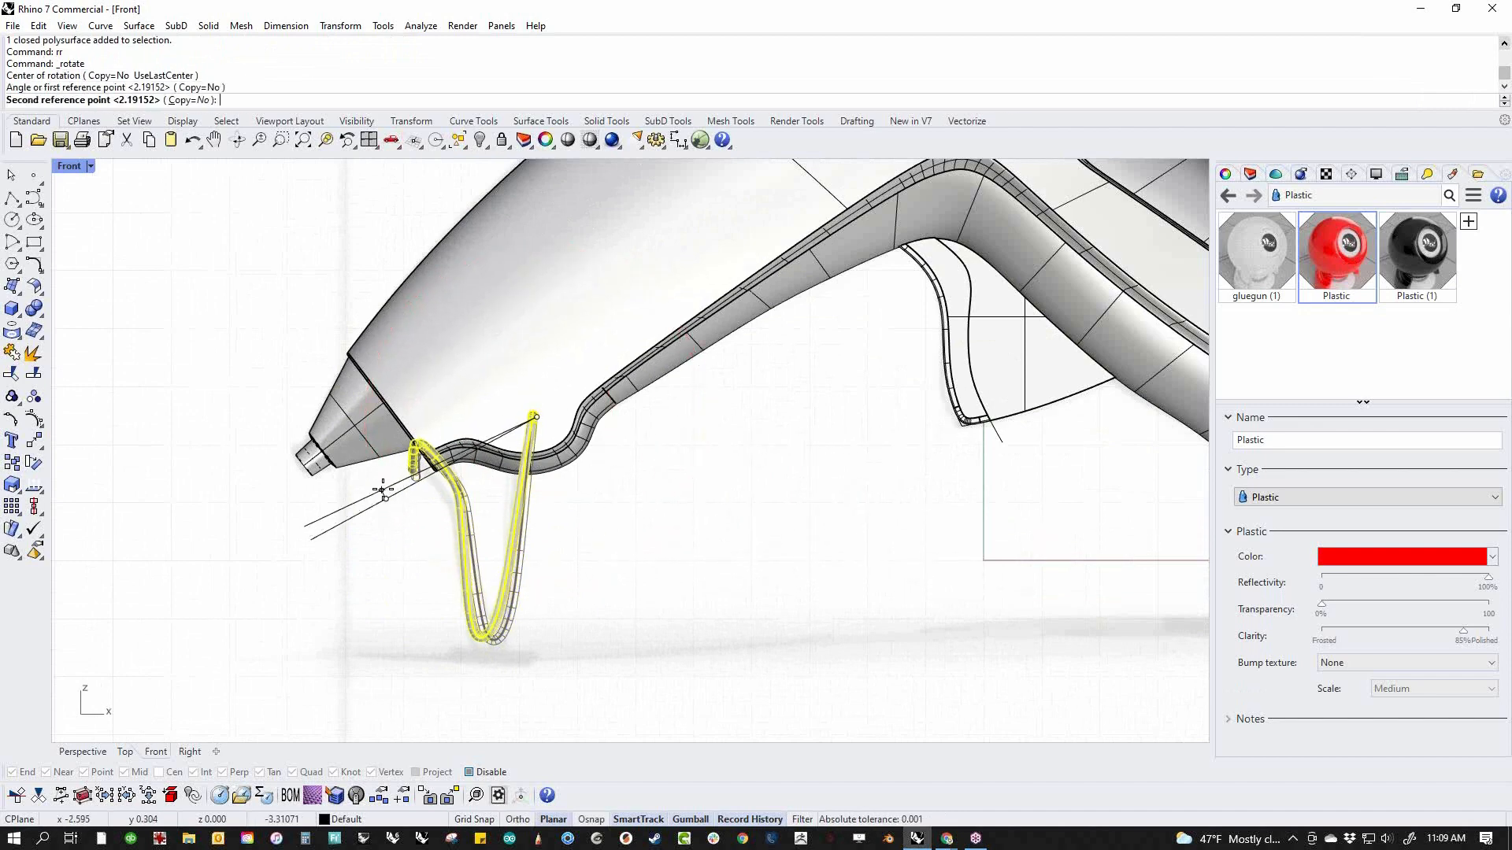
left_click(380, 485)
key("Escape")
scroll(490, 527, "down", 5)
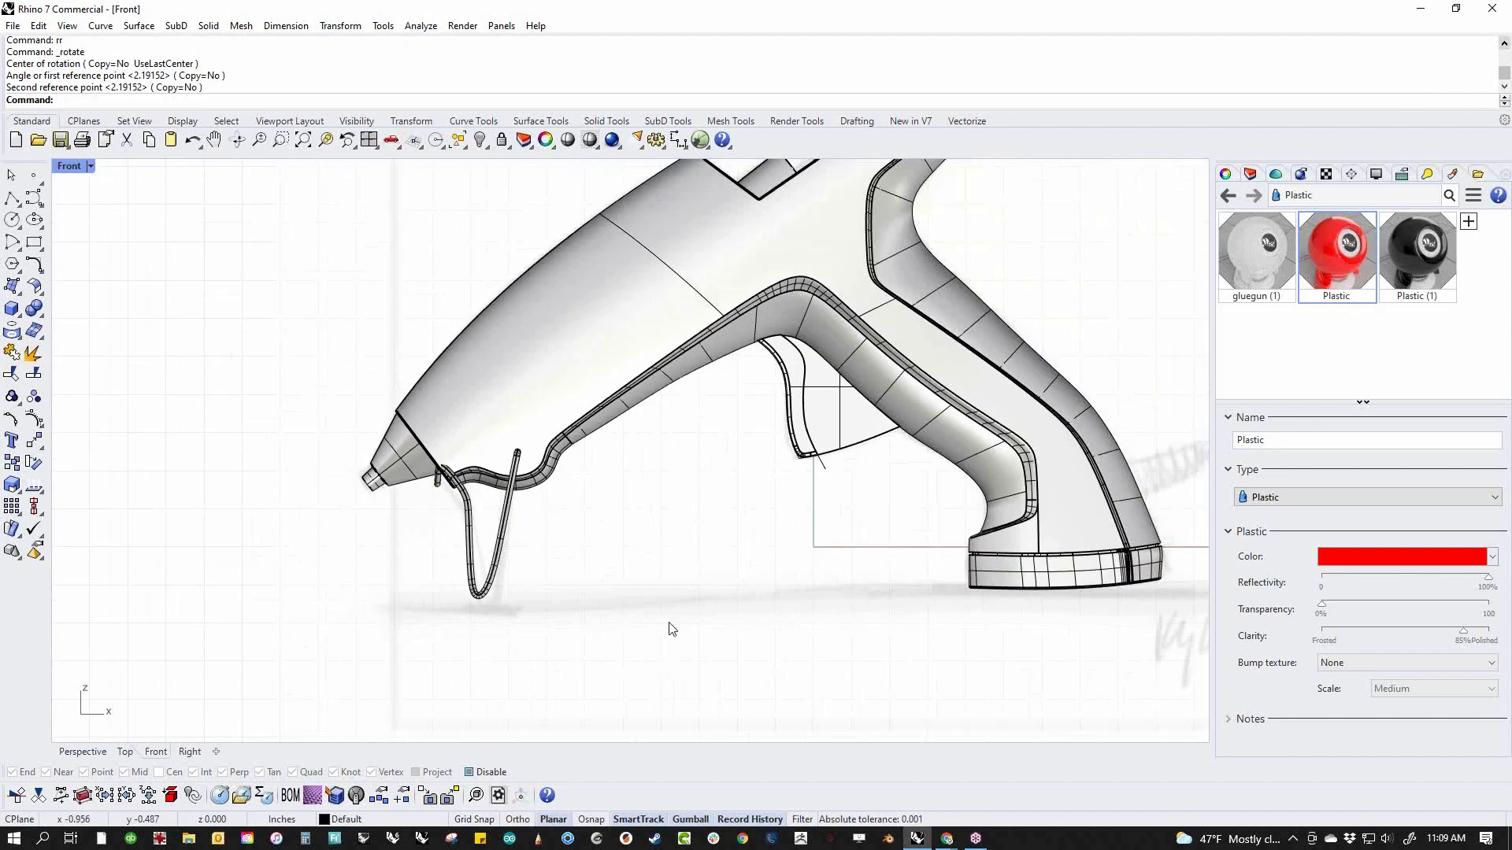
Draw a horizontal reference line from the handle base's lower front corner past the wire stand and nozzle
left_click_drag(971, 775, 1022, 767)
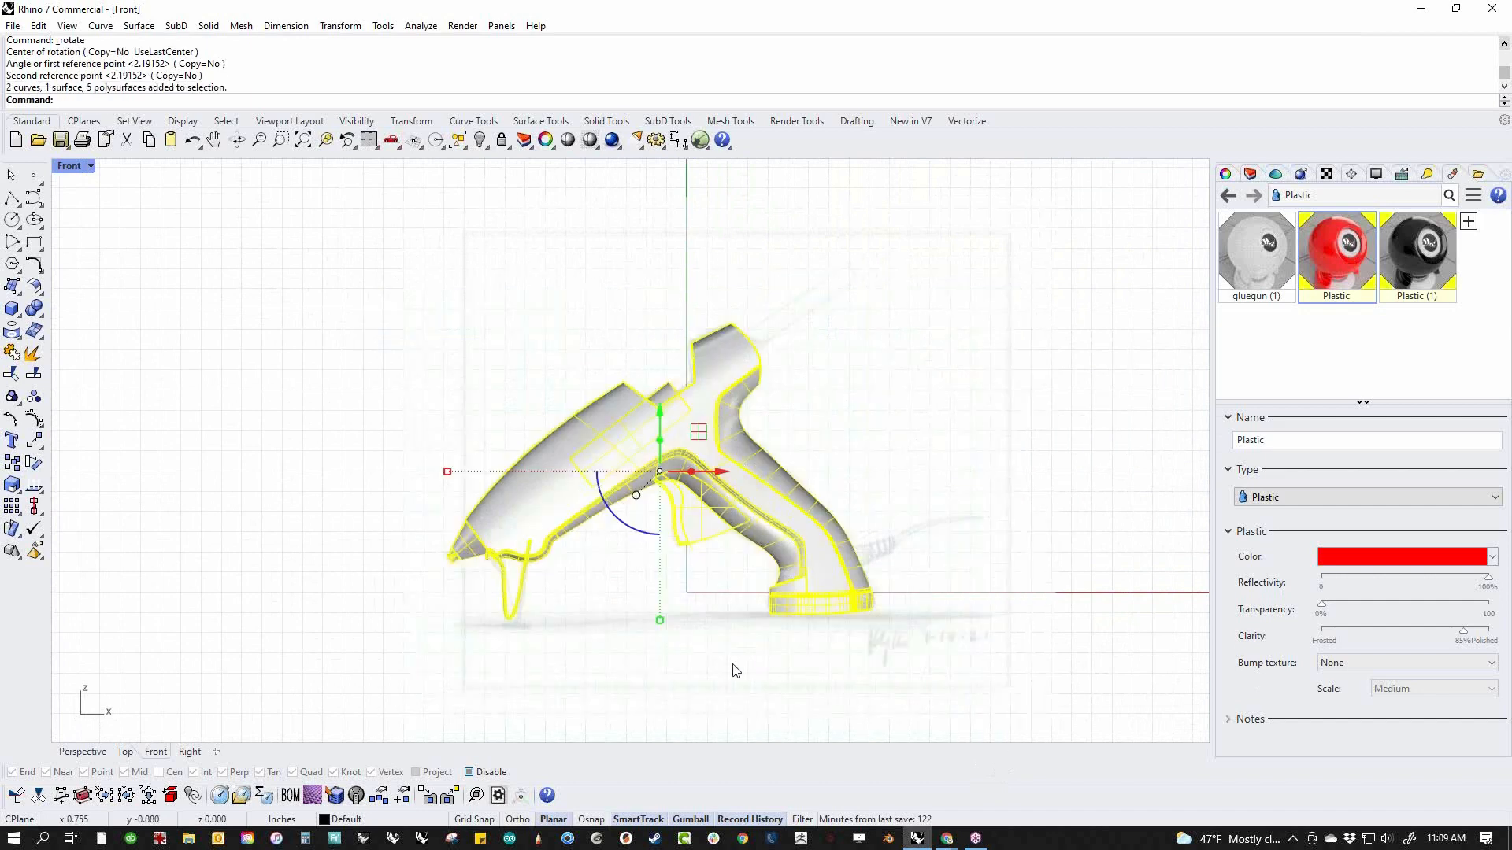
key("Escape")
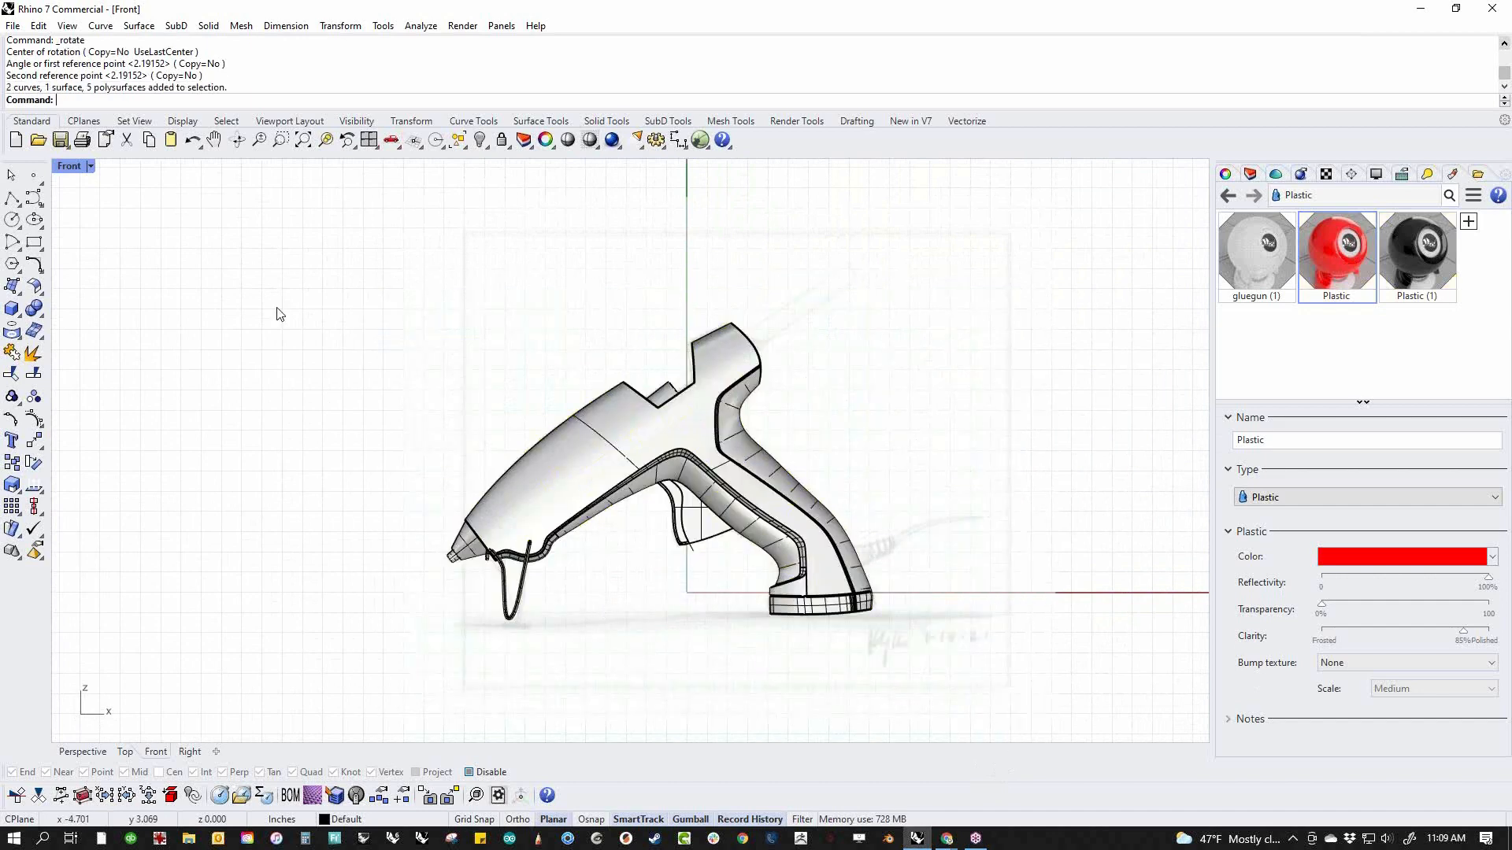
left_click(12, 197)
scroll(823, 641, "up", 3)
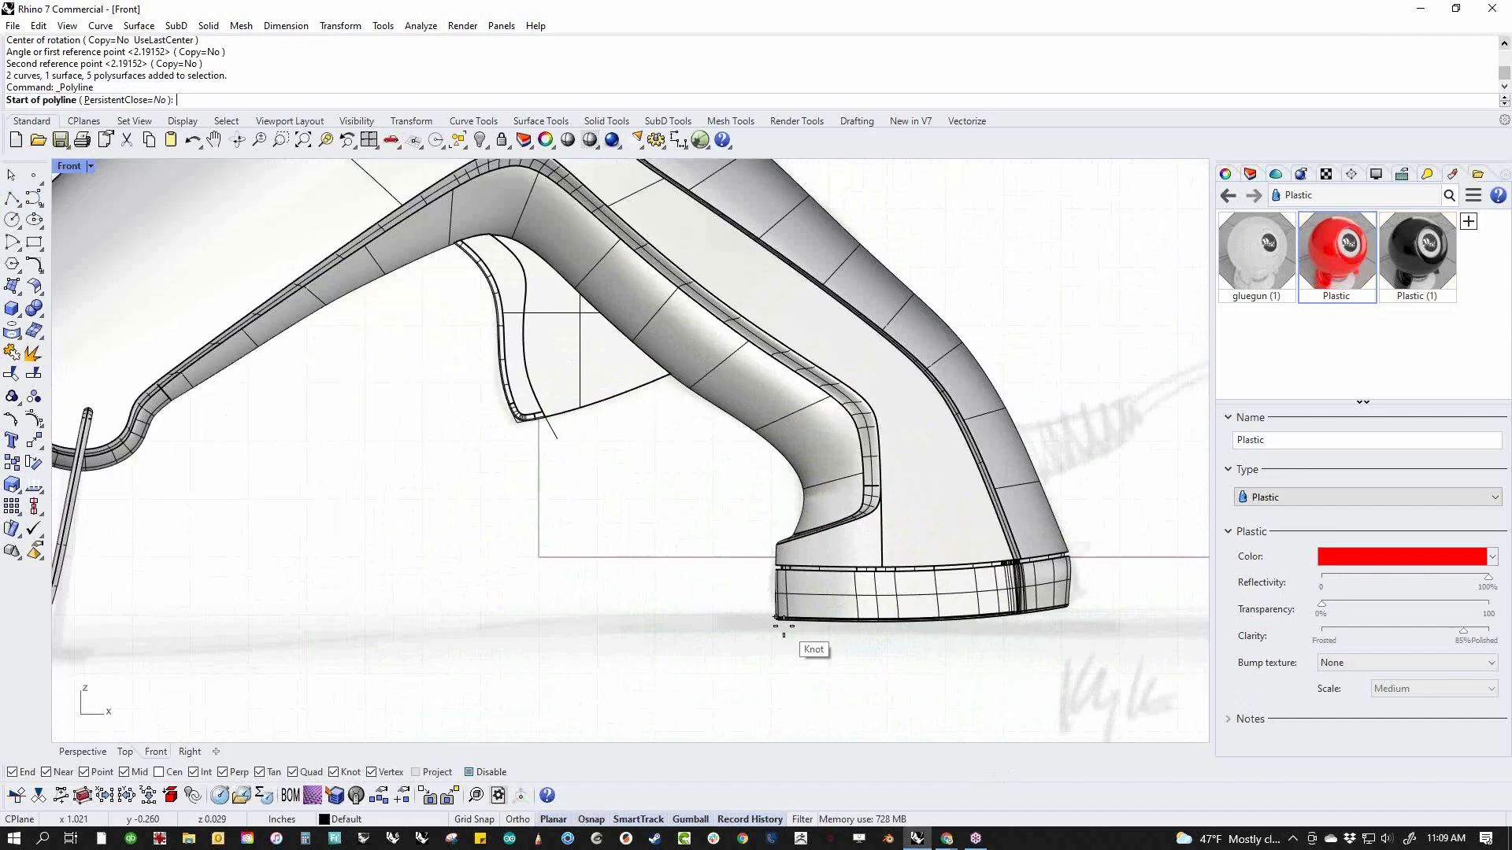
left_click(785, 624)
scroll(785, 625, "down", 5)
left_click(270, 617)
key("Return")
scroll(550, 631, "up", 3)
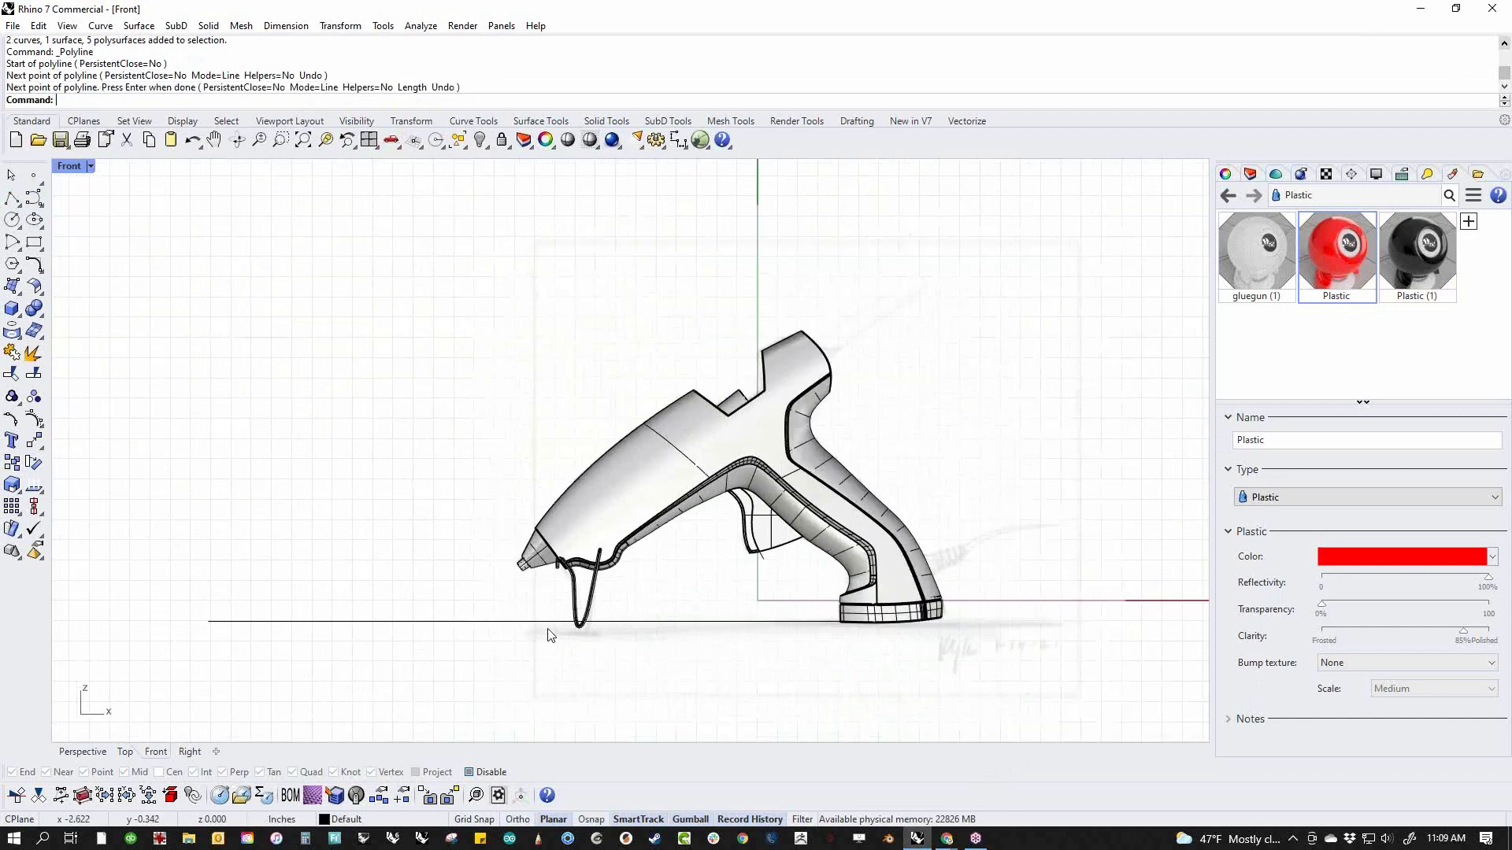
Clear the accidental selection and delete the horizontal ground reference line
left_click_drag(675, 577, 560, 504)
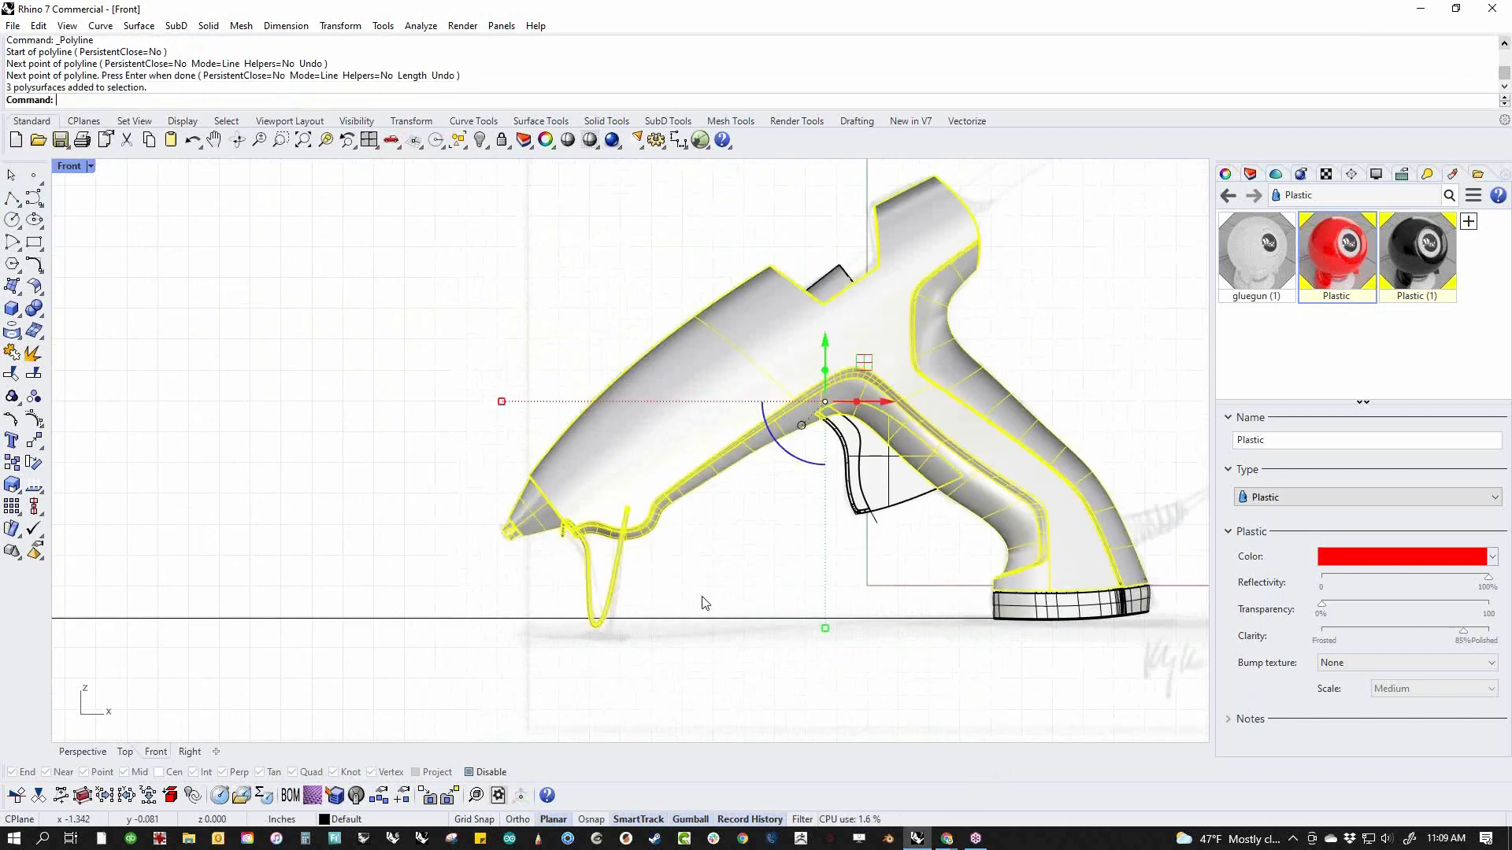
left_click(770, 713)
left_click(767, 618)
key("Delete")
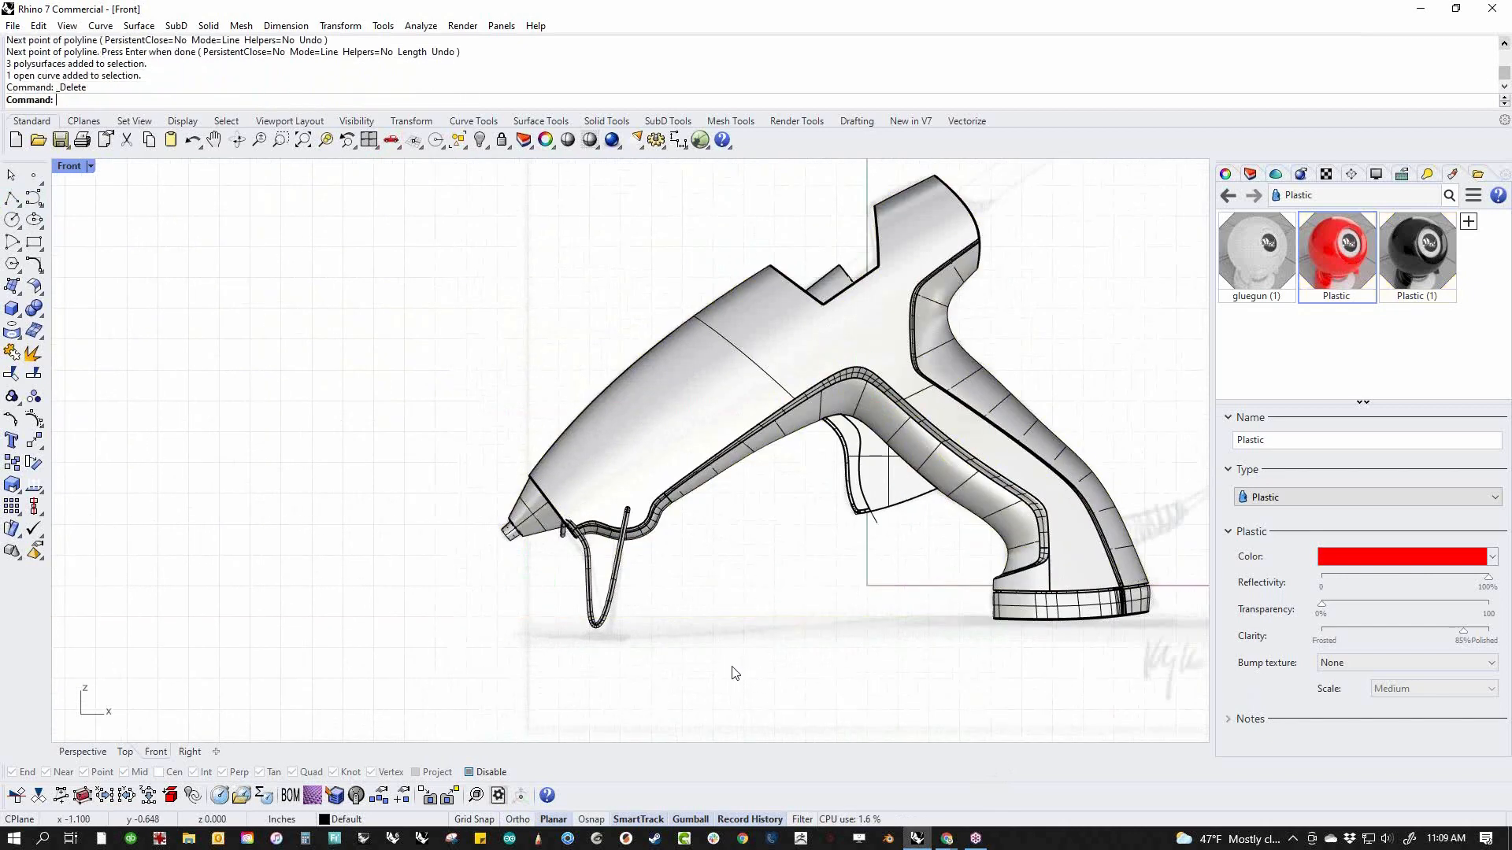
Create a both-sided cylinder about 0.067 in in diameter at the stand's rear upper end, extending through both sides of the body
scroll(650, 597, "up", 3)
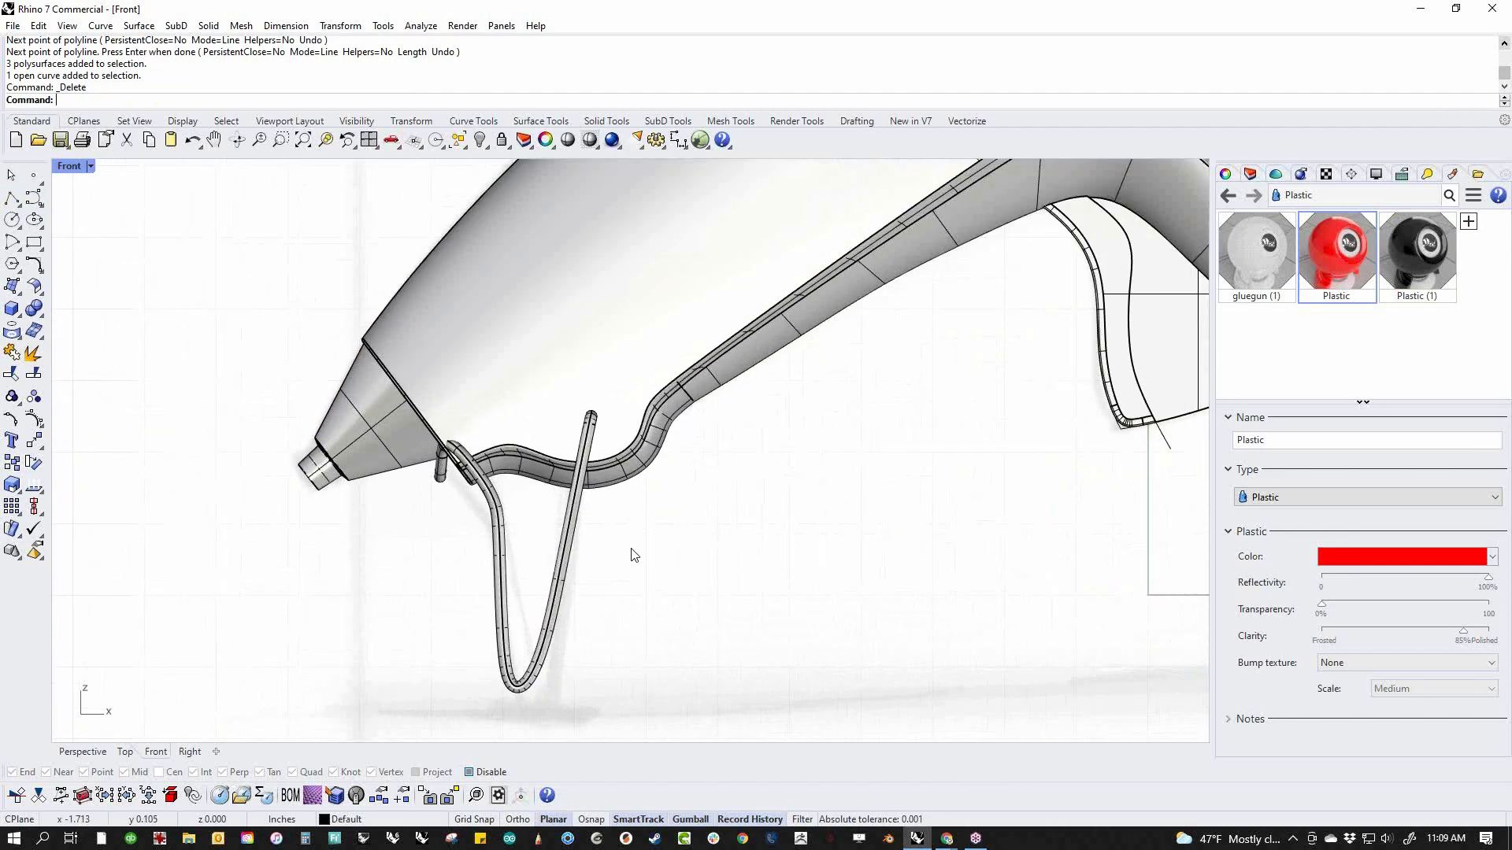
left_click(12, 315)
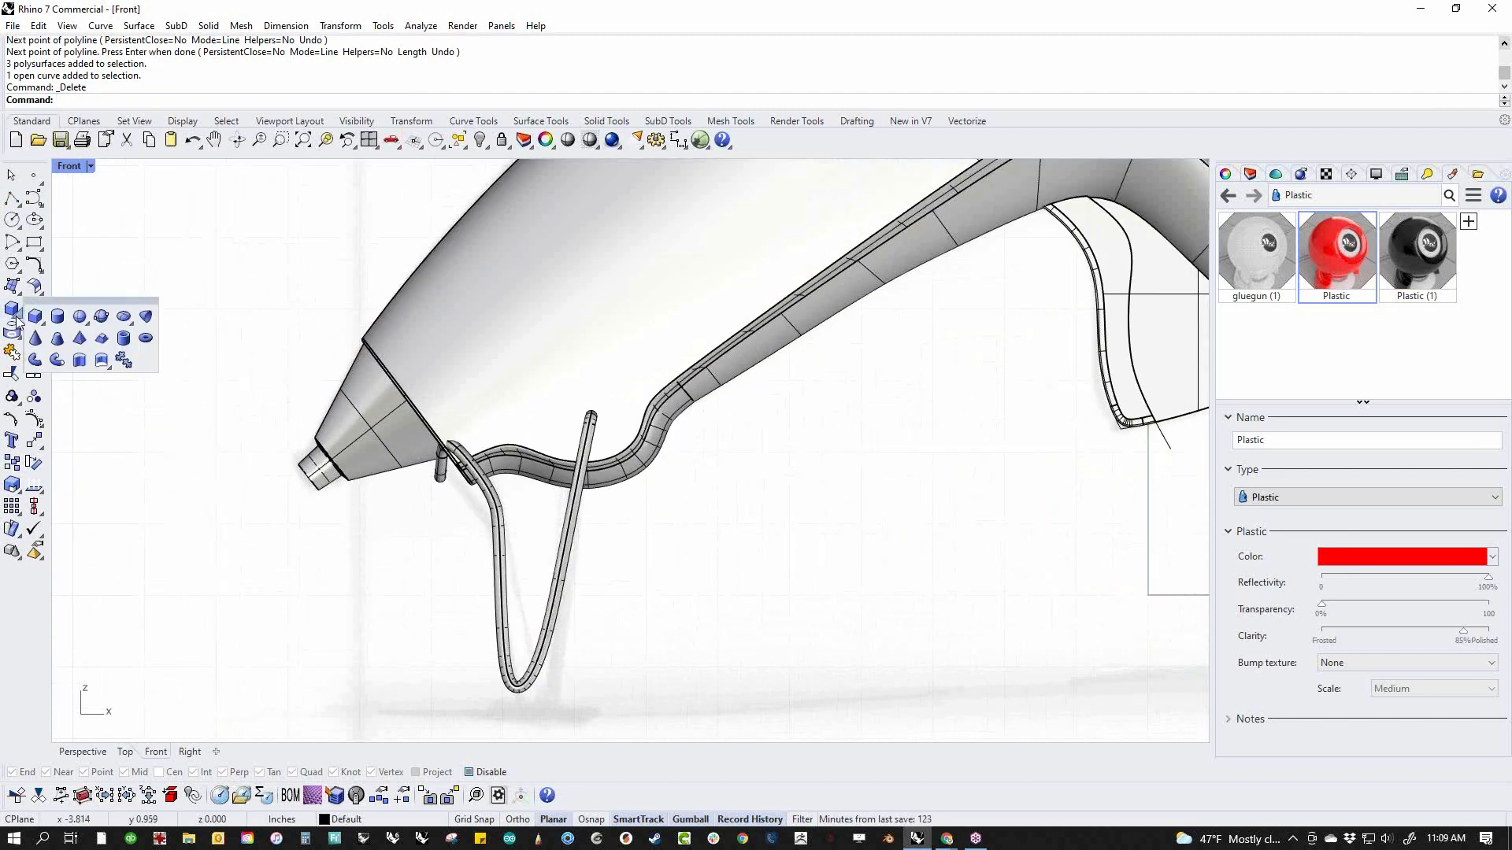
left_click(57, 317)
scroll(516, 368, "up", 3)
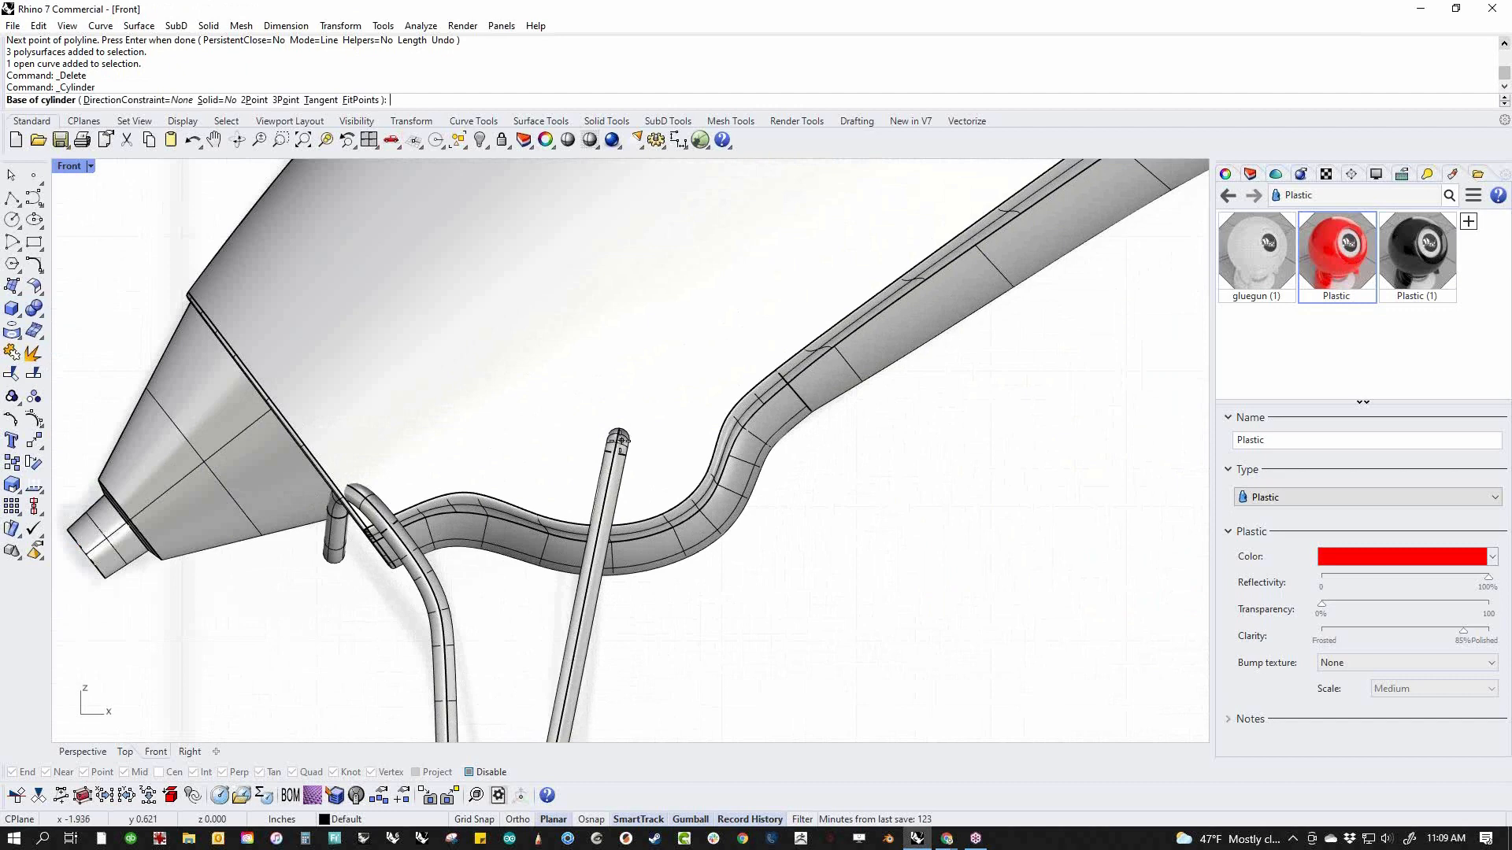
left_click(616, 443)
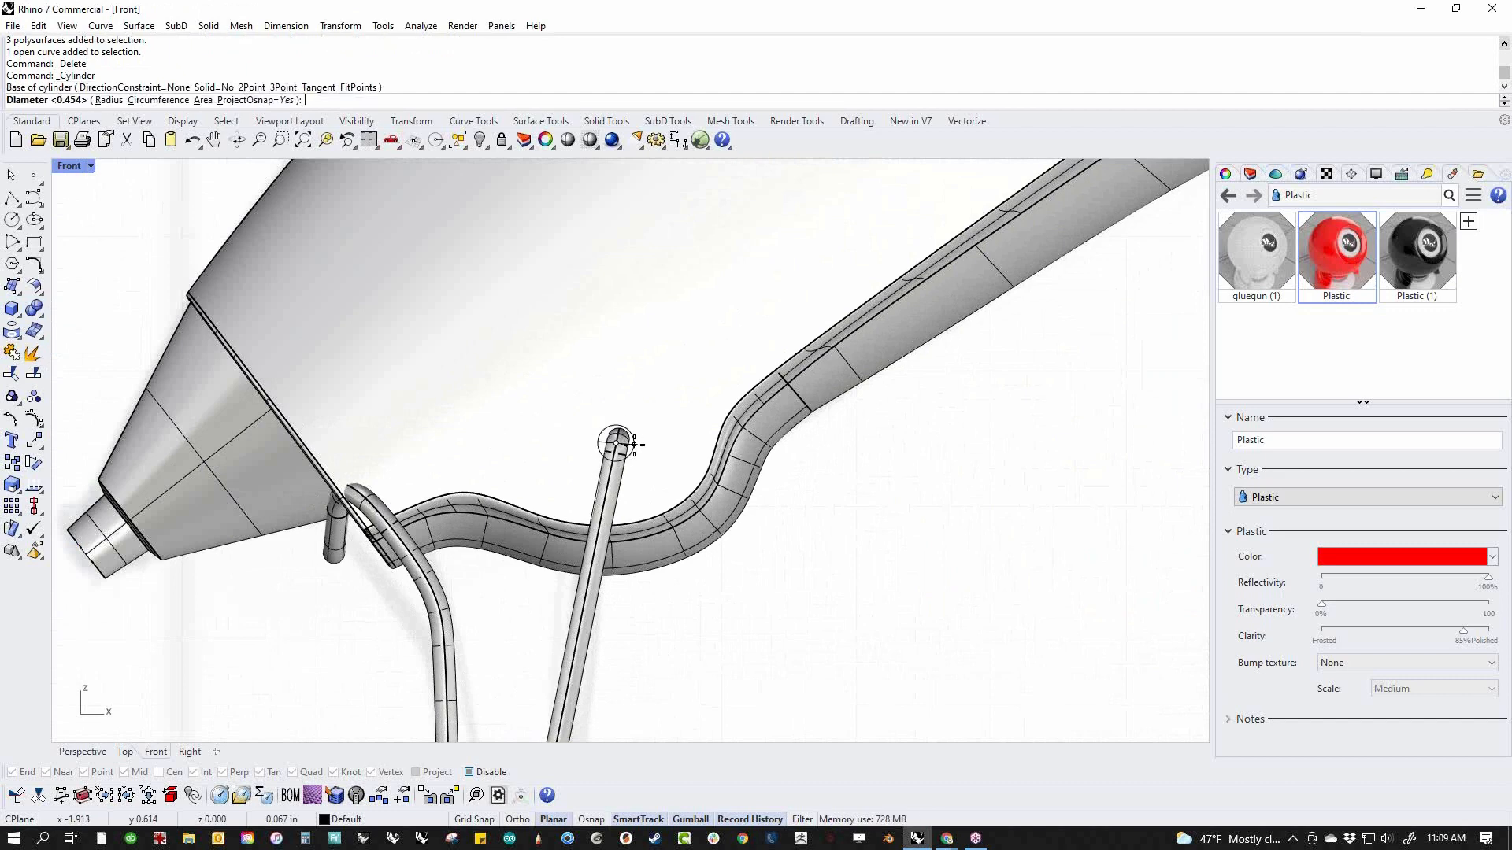
left_click(634, 444)
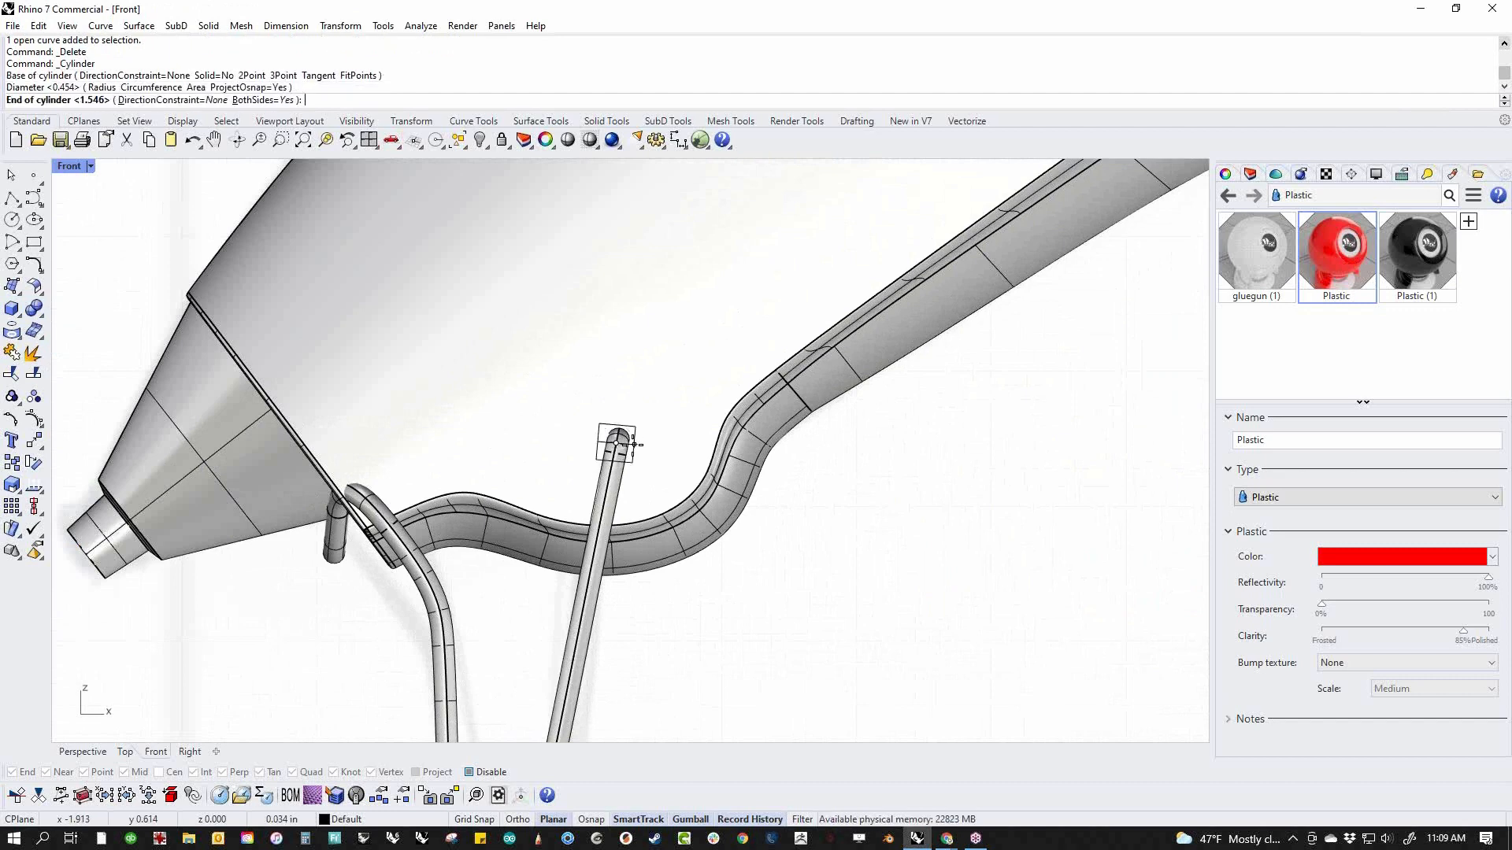
type("p")
key("Return")
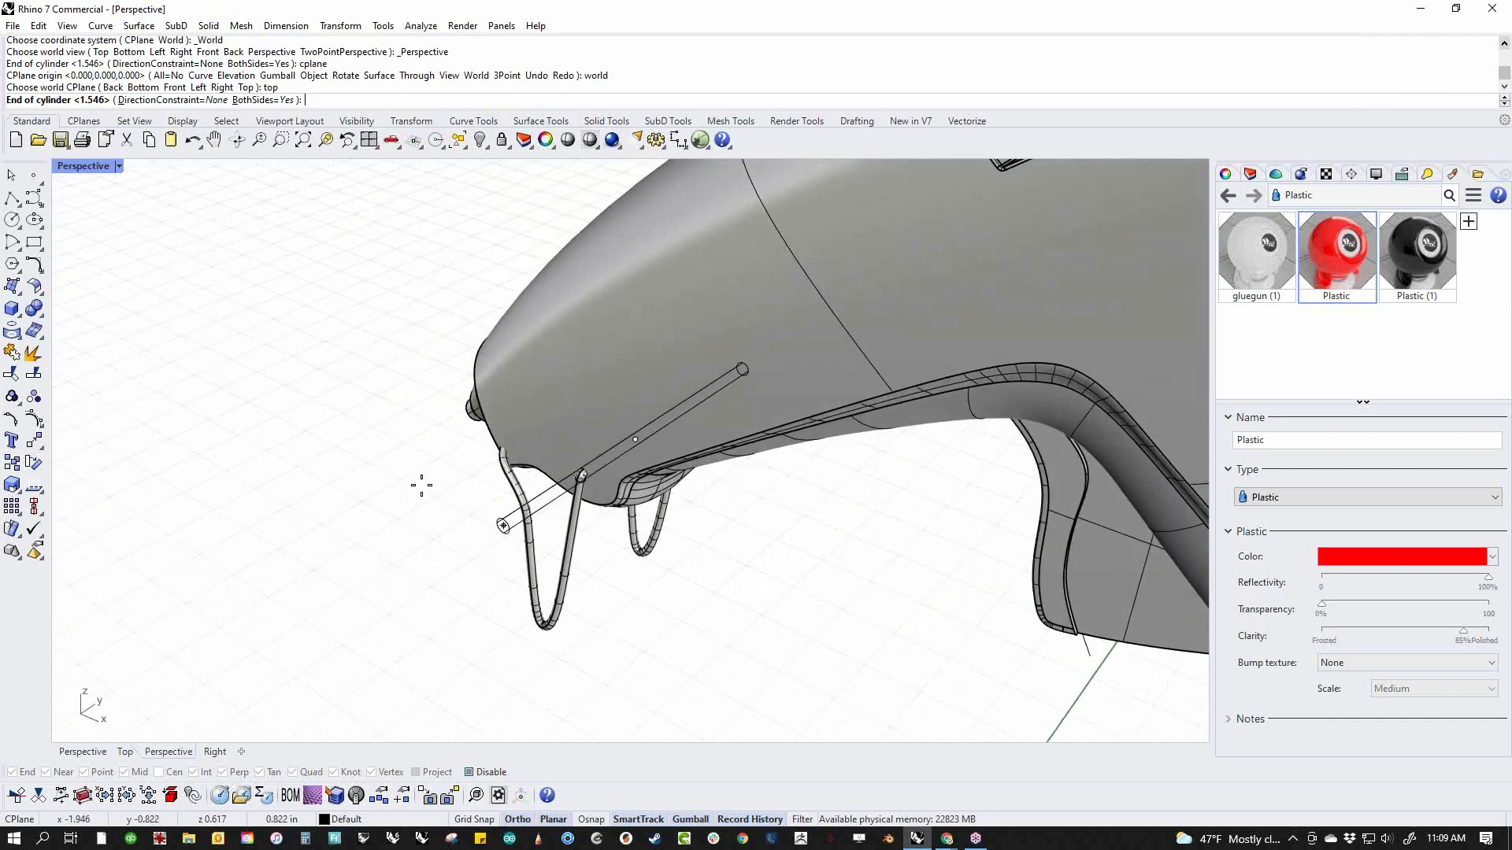
left_click(422, 483)
Cap both open ends of the cylinder crossing the body
right_click_drag(815, 684, 459, 462)
left_click(546, 536)
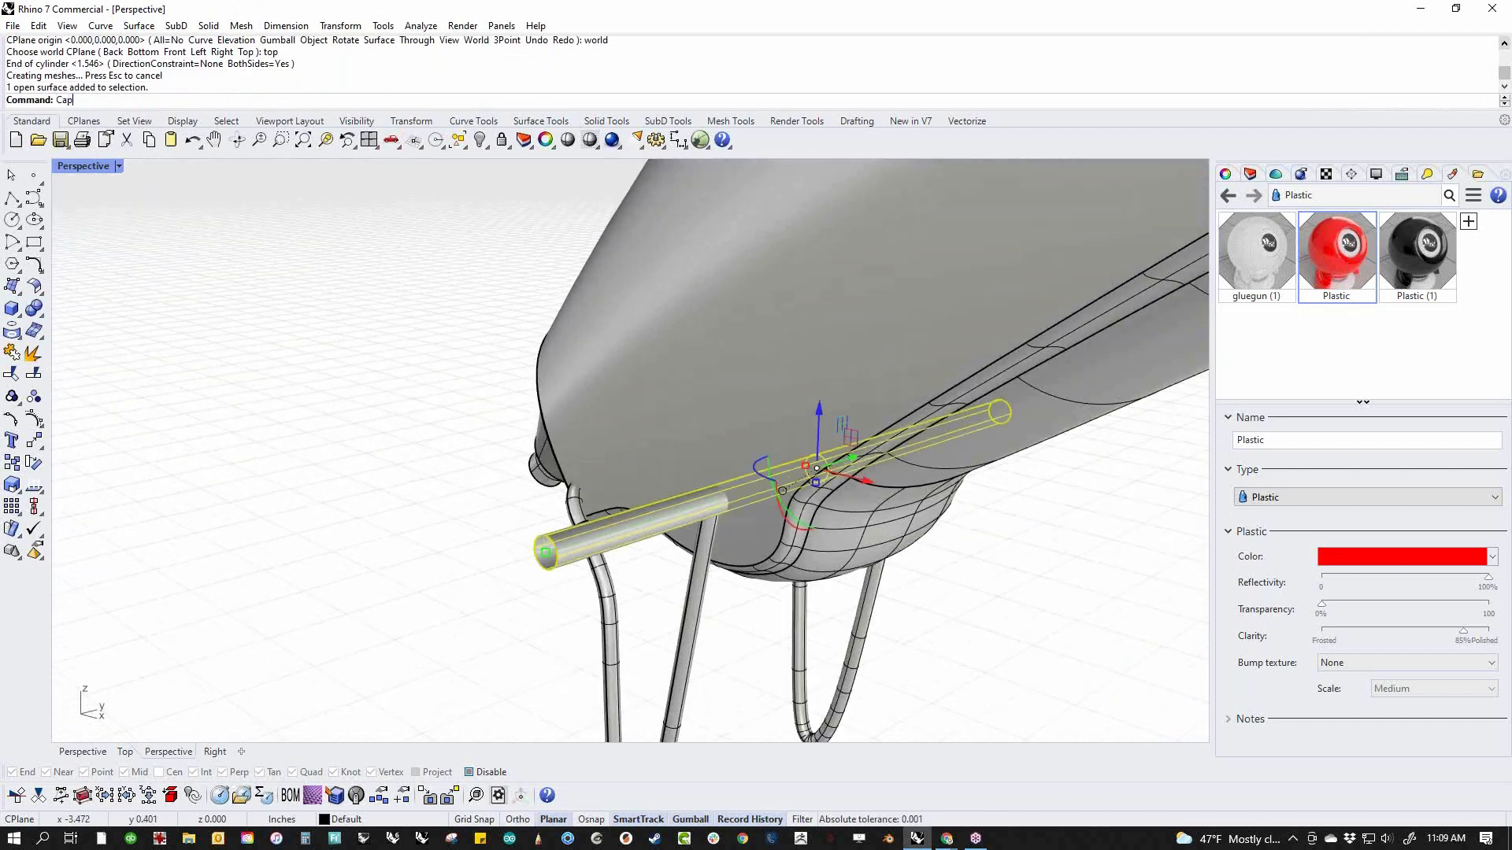
type("Cap")
key("Return")
left_click(34, 309)
left_click(42, 316)
left_click(101, 320)
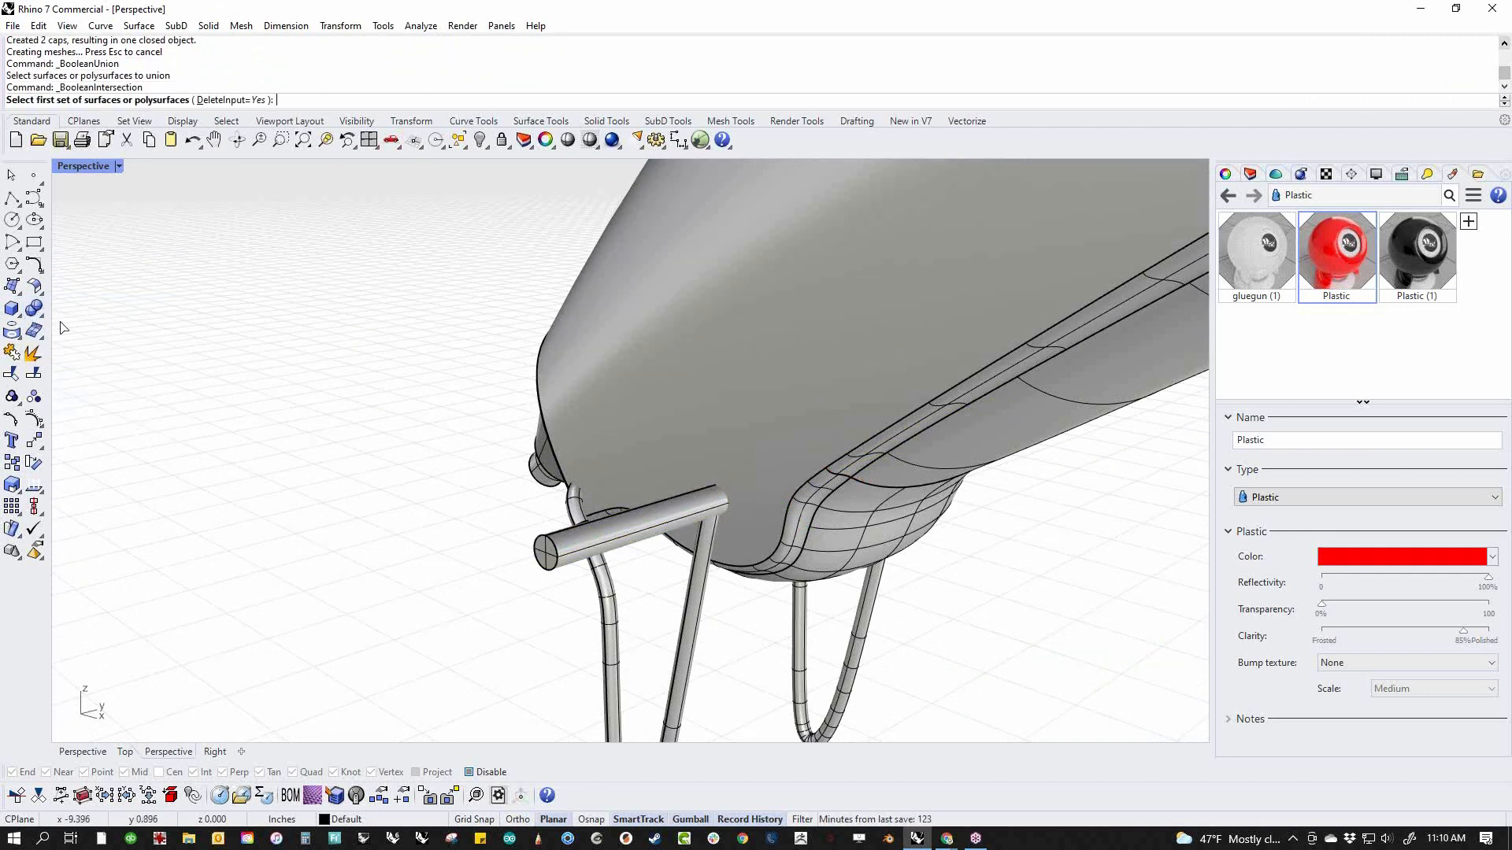
Subtract the capped cylinder from the body with Boolean Difference to cut the stand holes, and delete the cylinder
left_click(42, 317)
left_click(79, 320)
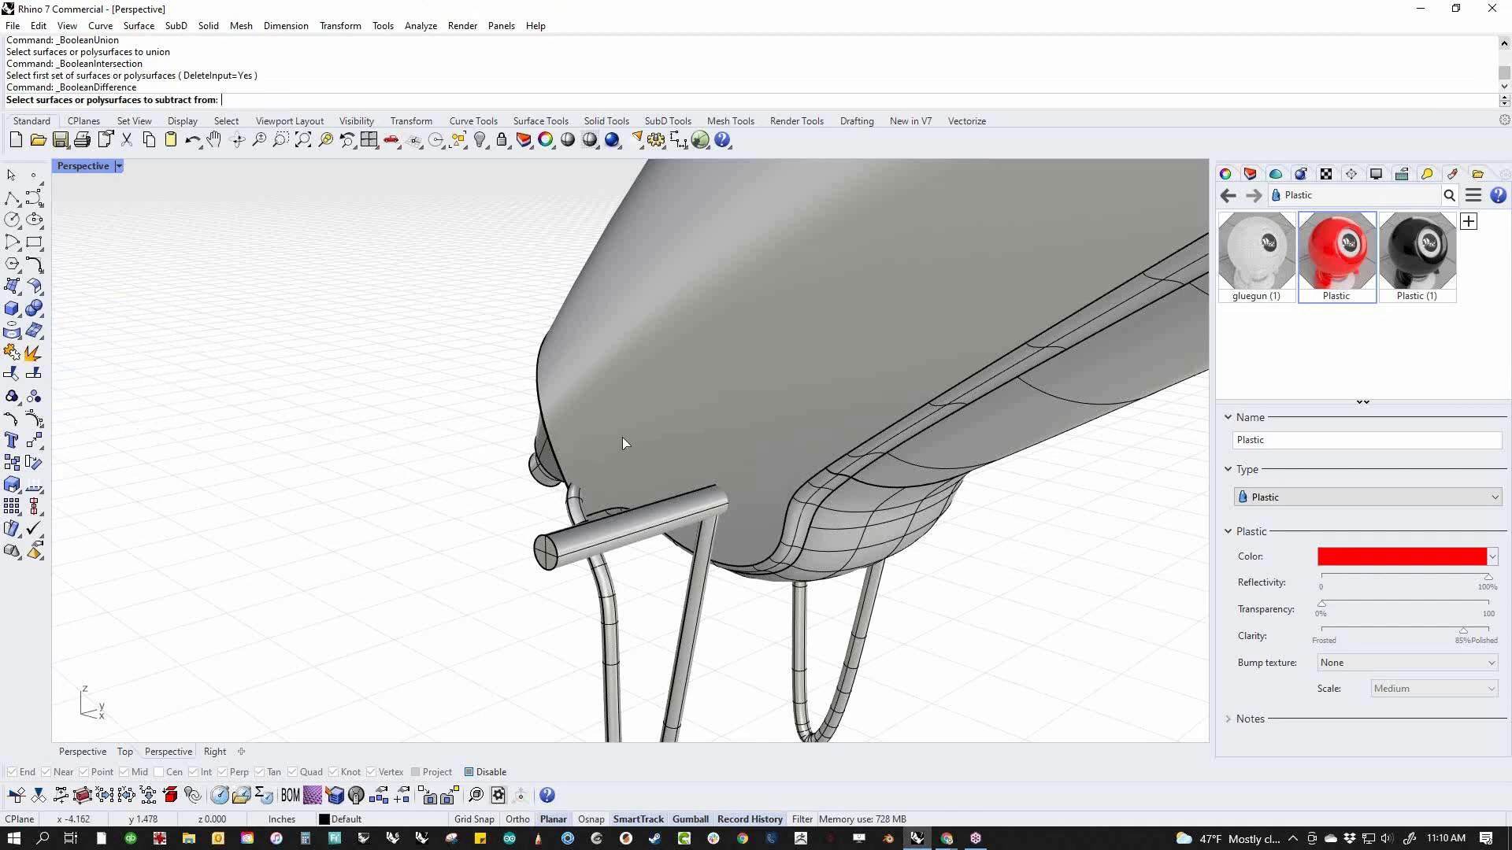
left_click(622, 436)
key("Return")
left_click(607, 533)
key("Return")
left_click(608, 536)
key("Delete")
Try to fillet the stand hole's edge on the body with a .002 radius, and undo the fillet
right_click_drag(606, 535, 740, 526)
scroll(740, 528, "up", 10)
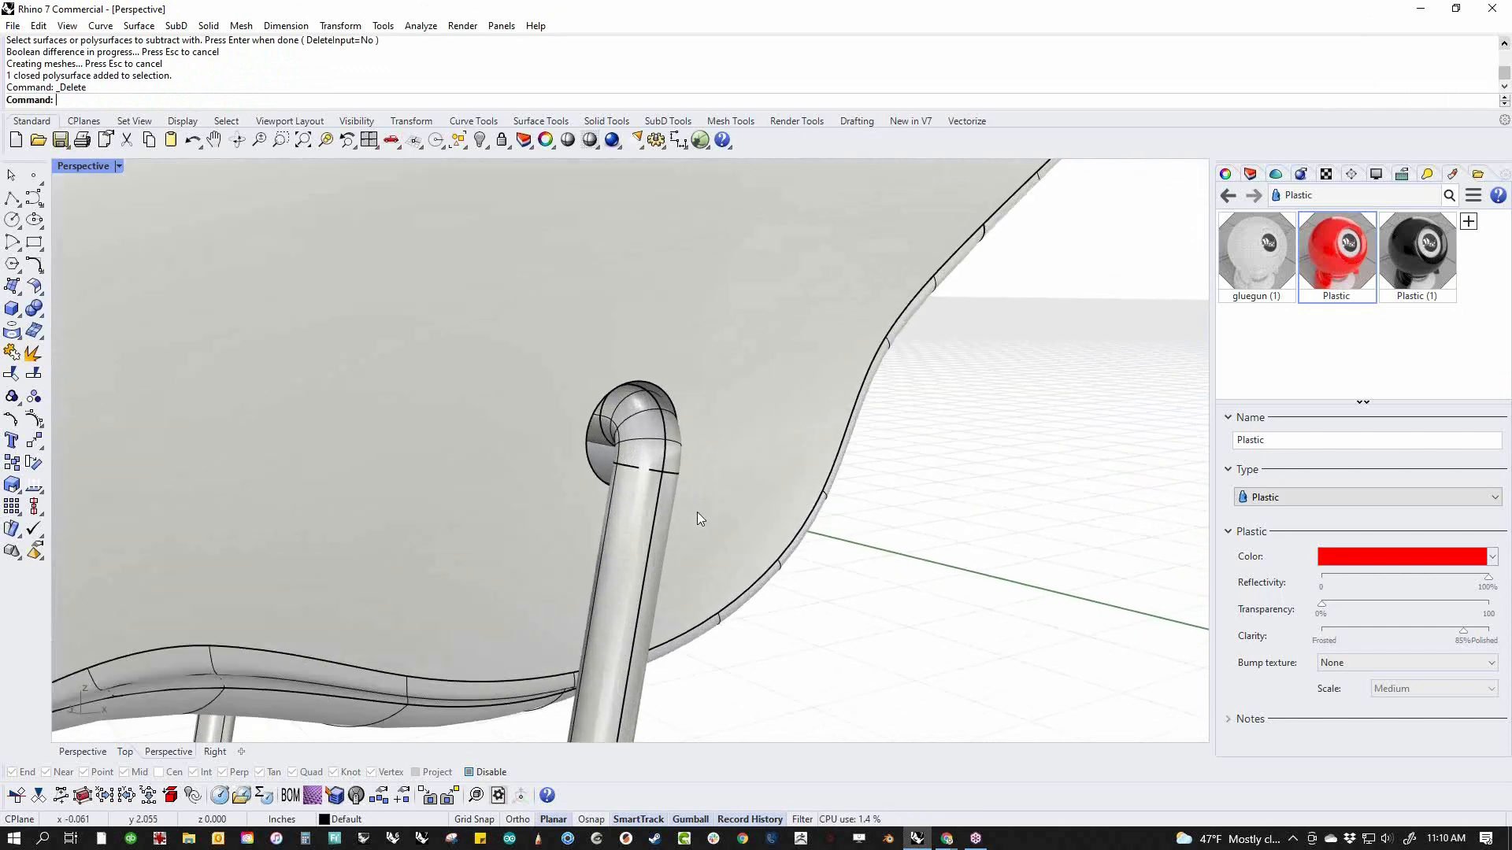
middle_click(705, 515)
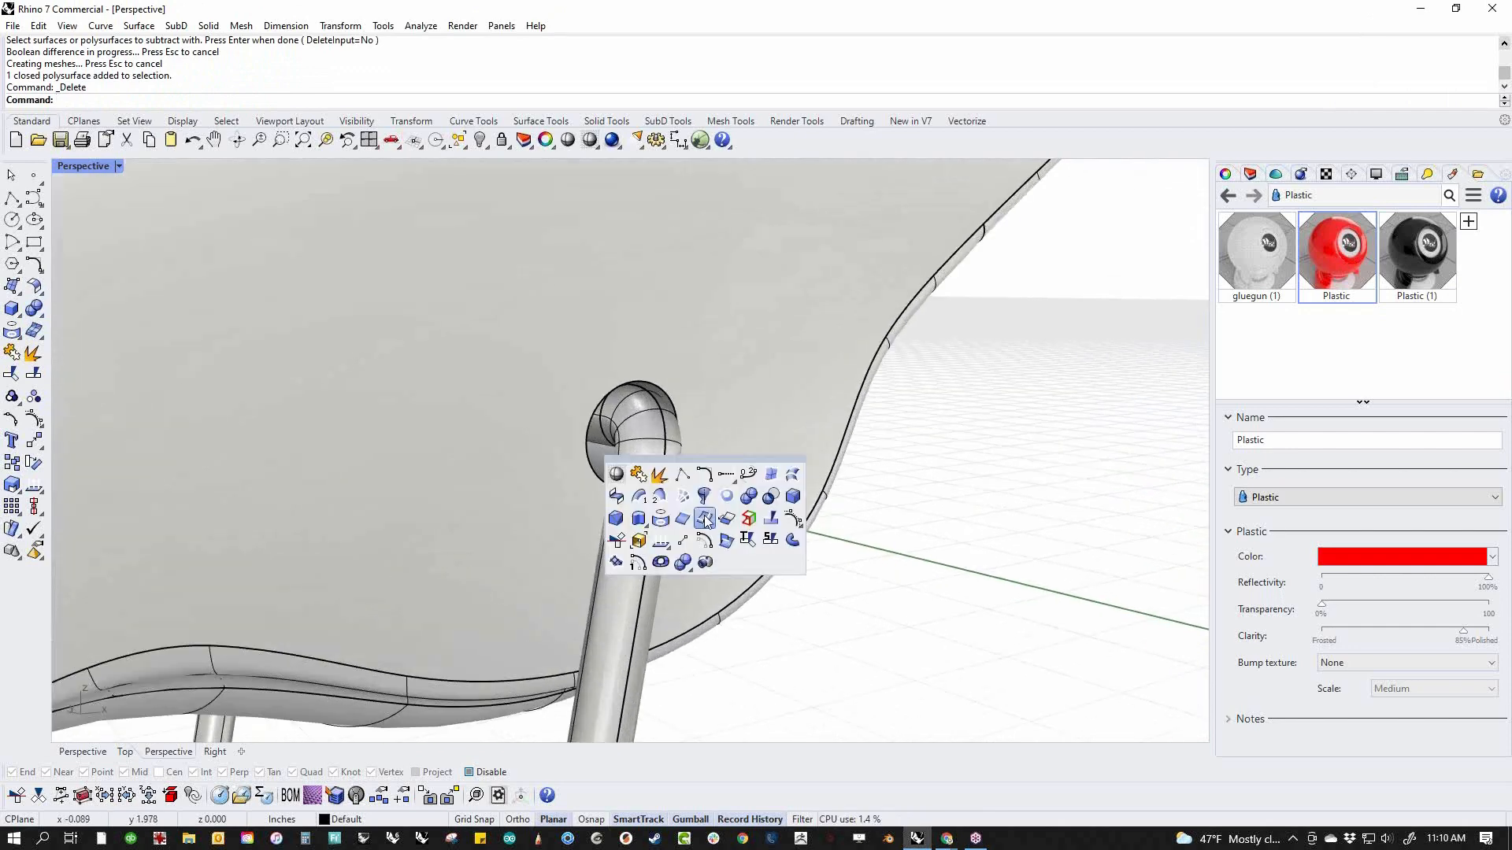
left_click(792, 506)
left_click(601, 477)
key("Return")
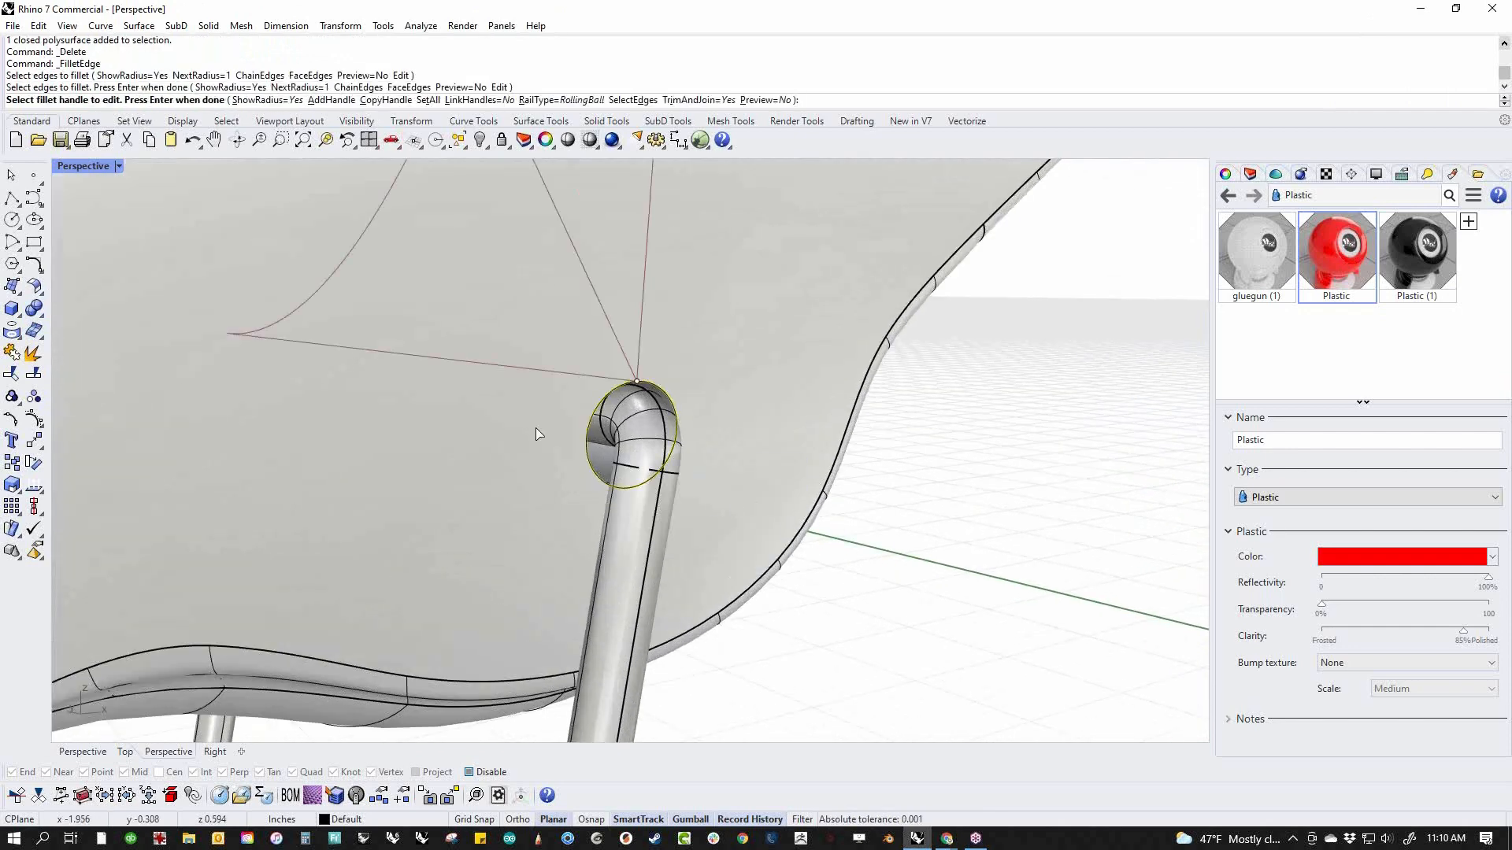
left_click(427, 100)
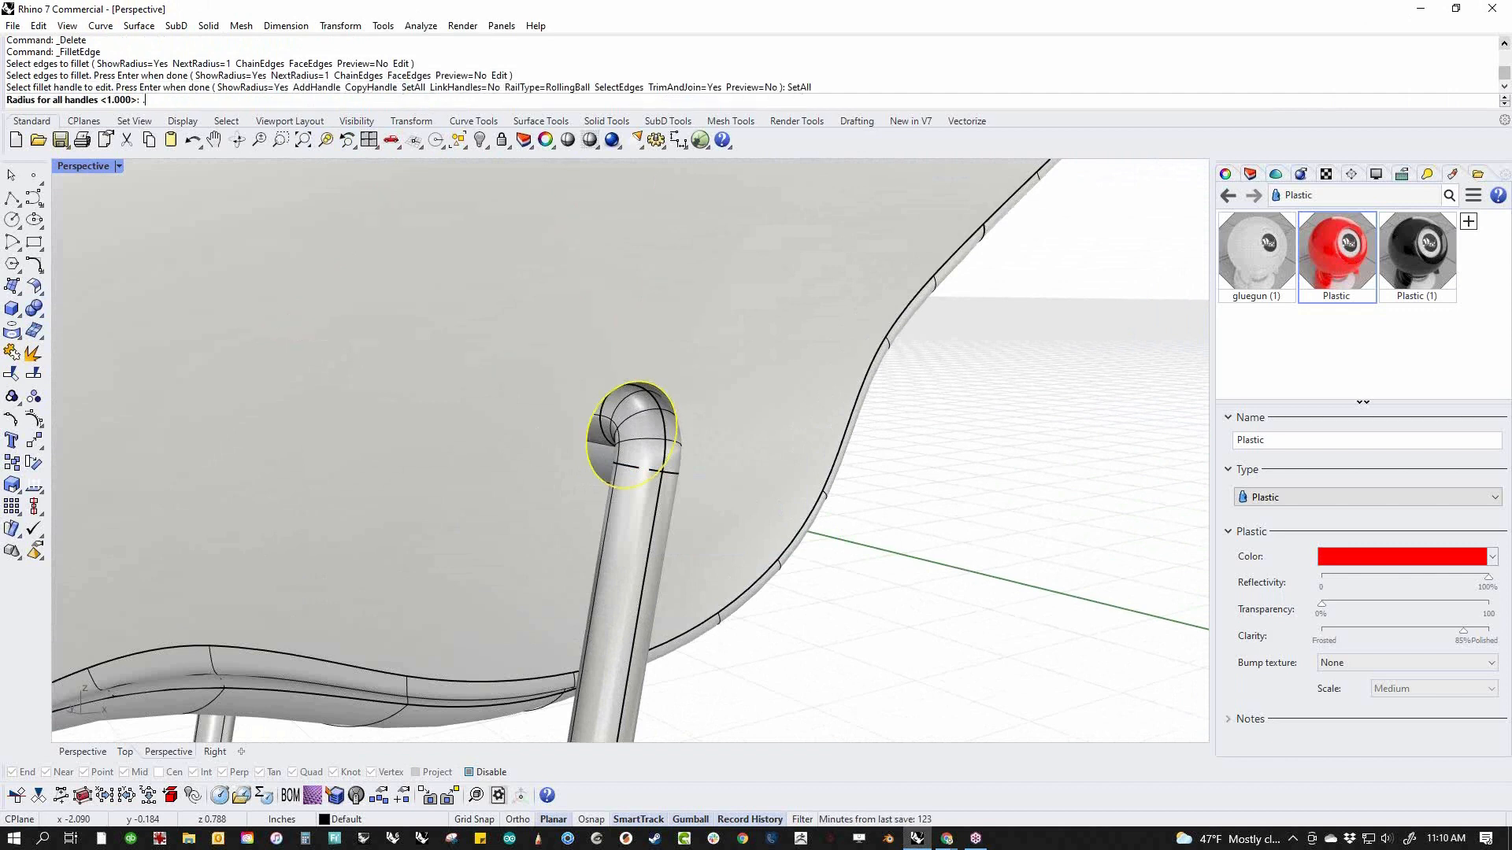
key("Return")
key("Return")
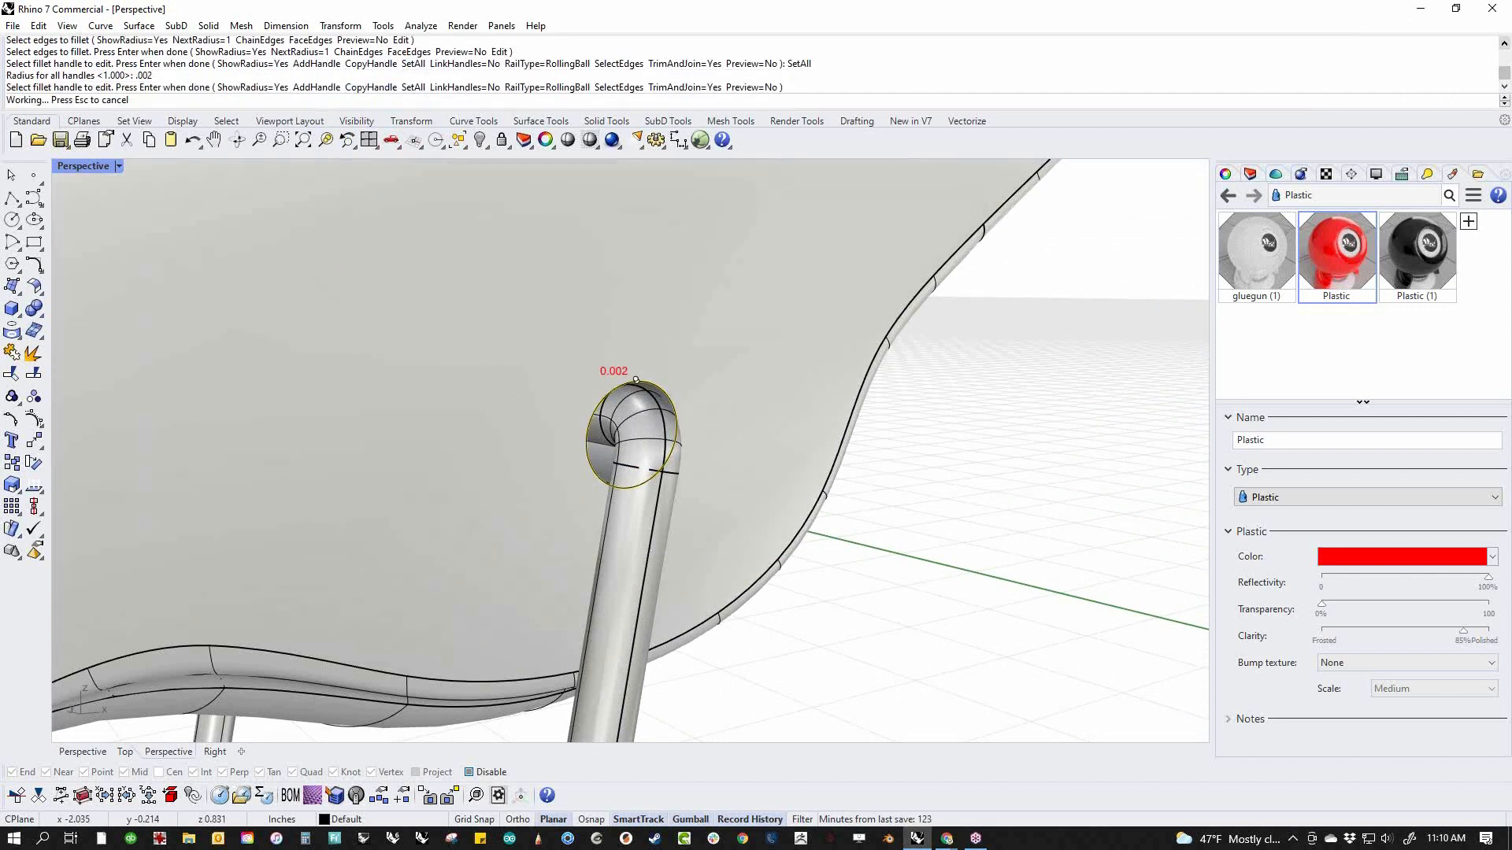
key("ctrl+z")
Try to fillet the same stand hole's edge by entering .008 for the radius, and undo the fillet
key("Return")
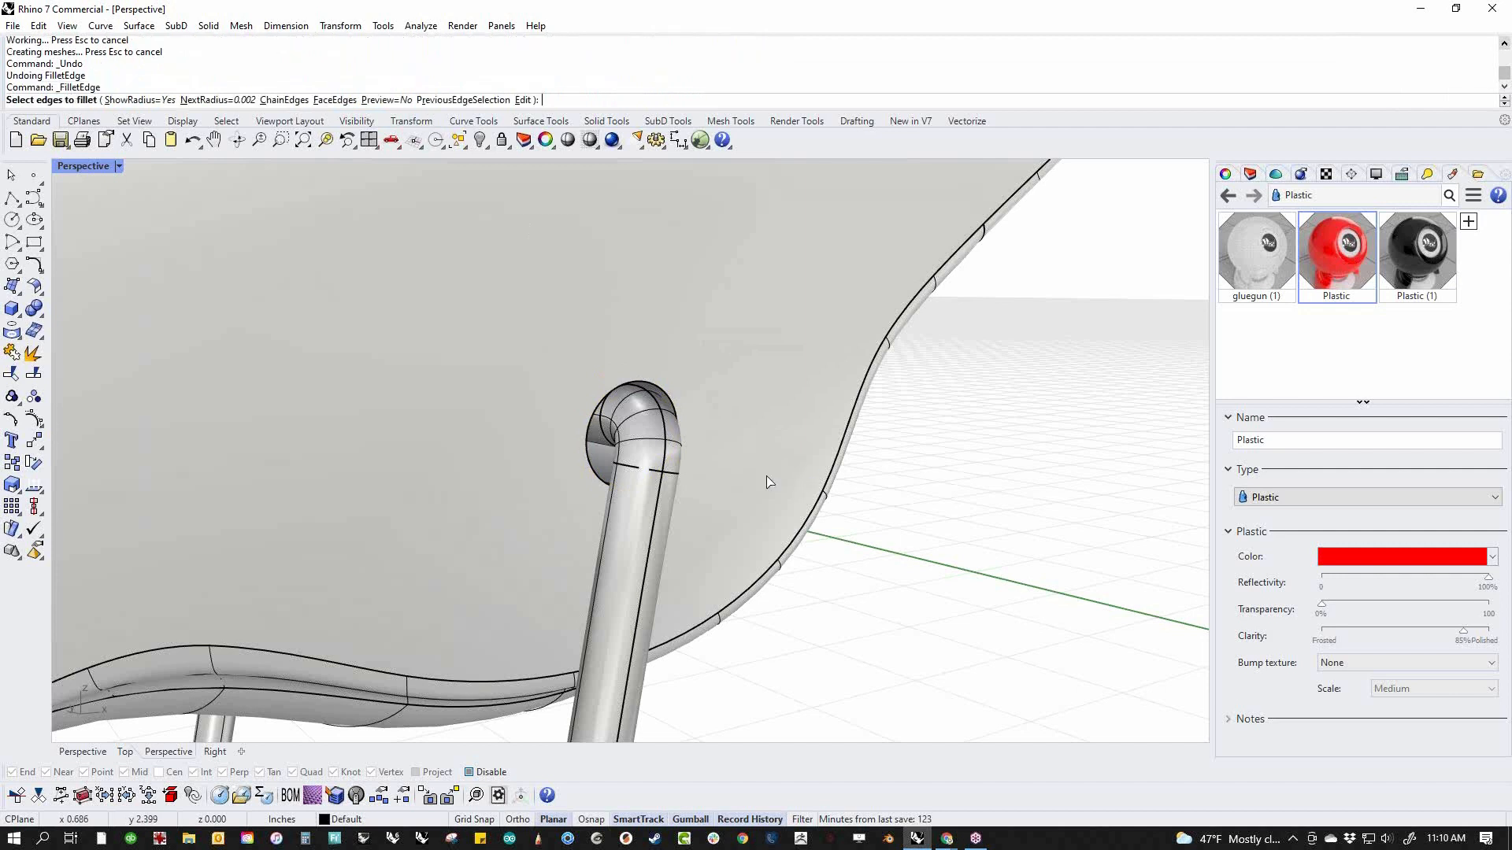
left_click(591, 477)
key("Return")
type(".008")
key("Return")
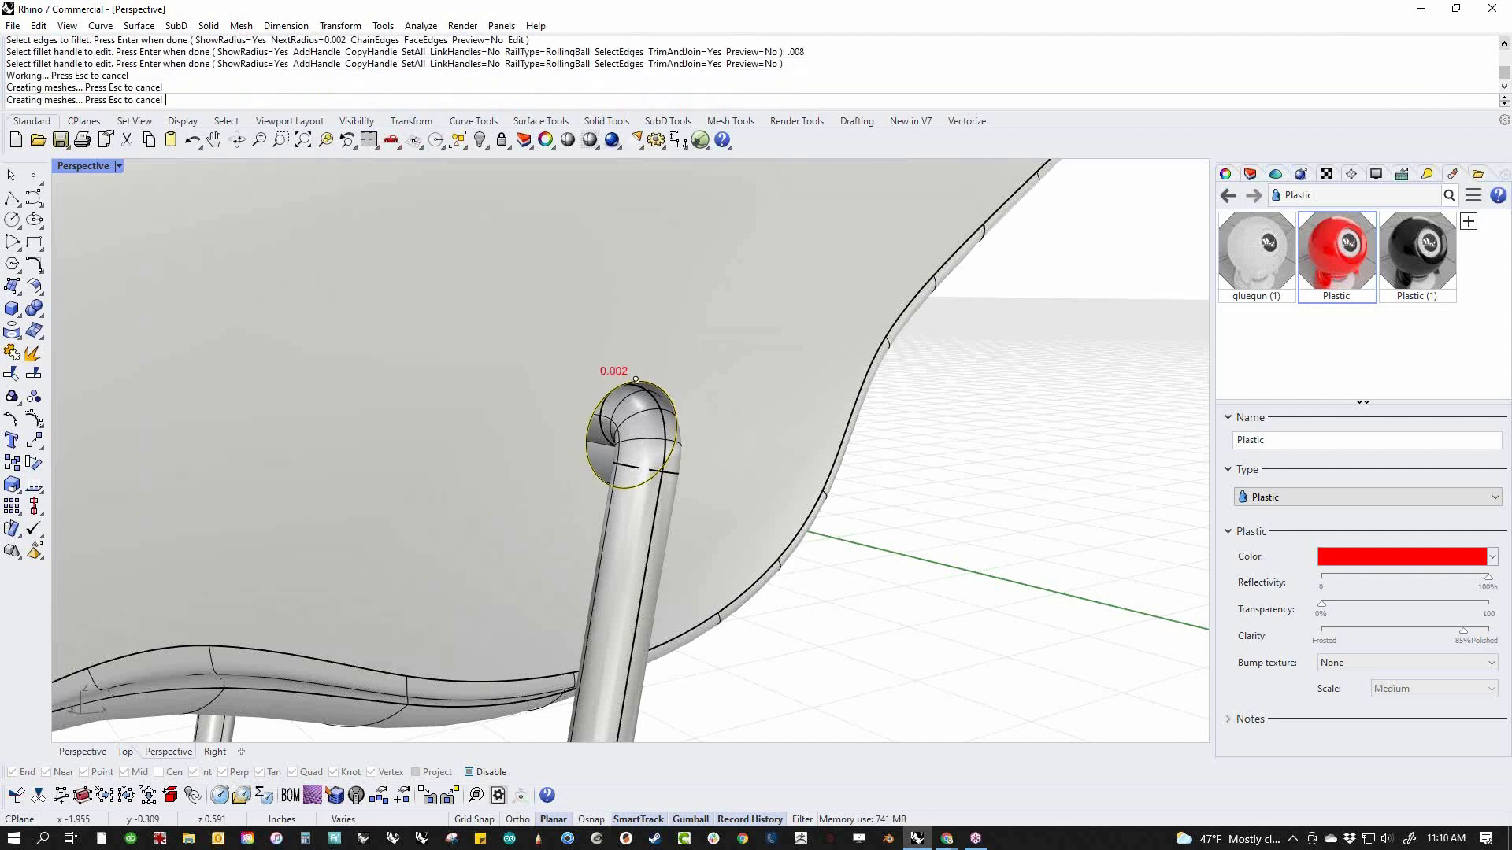
key("ctrl+z")
key("ctrl+x")
Fillet the stand hole's edge on this side of the body with a radius of .008
right_click(401, 224)
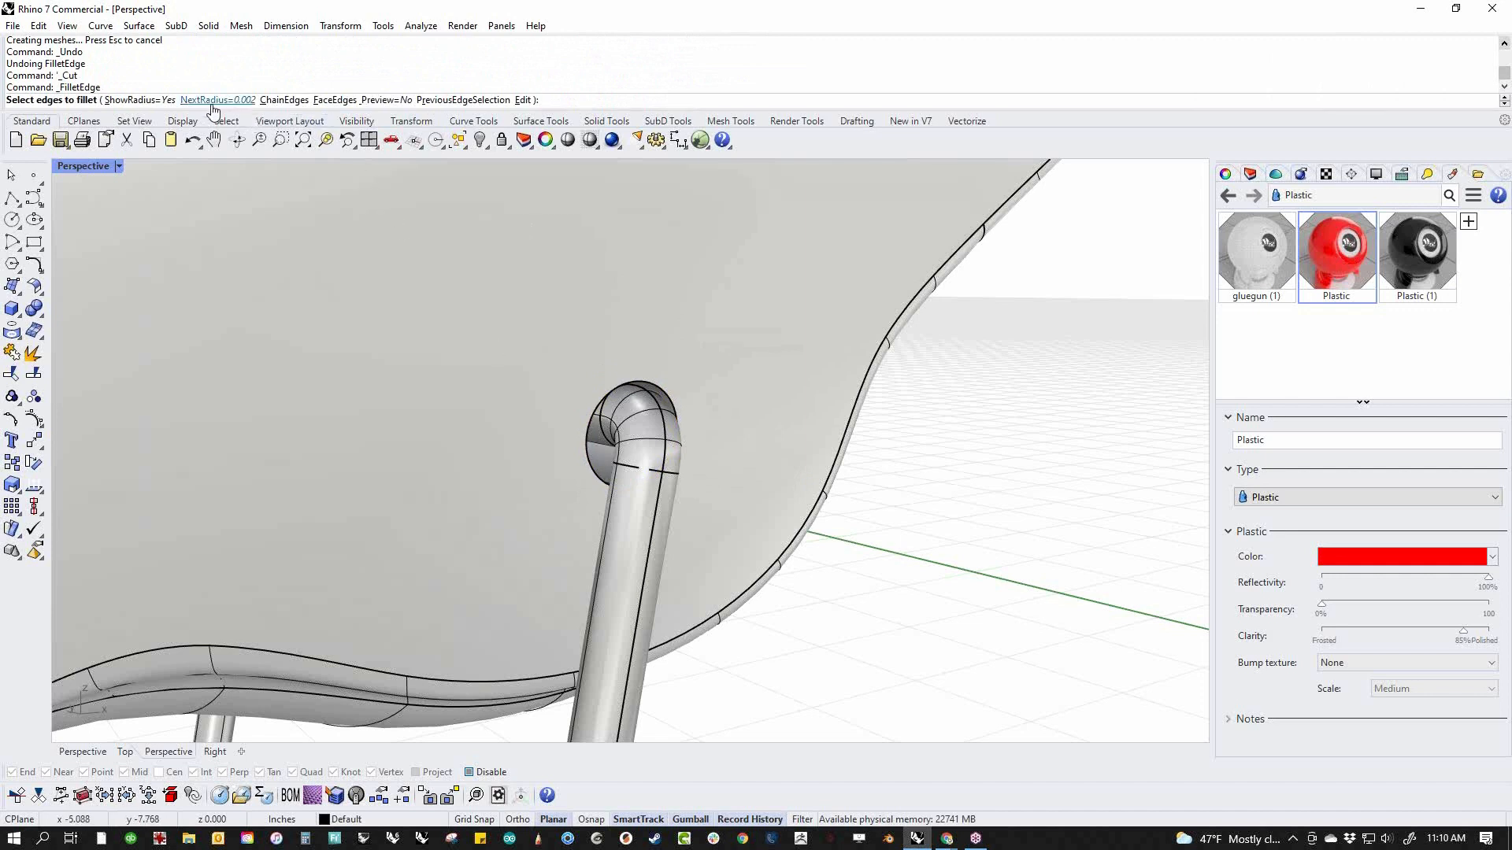
type(".008")
key("Return")
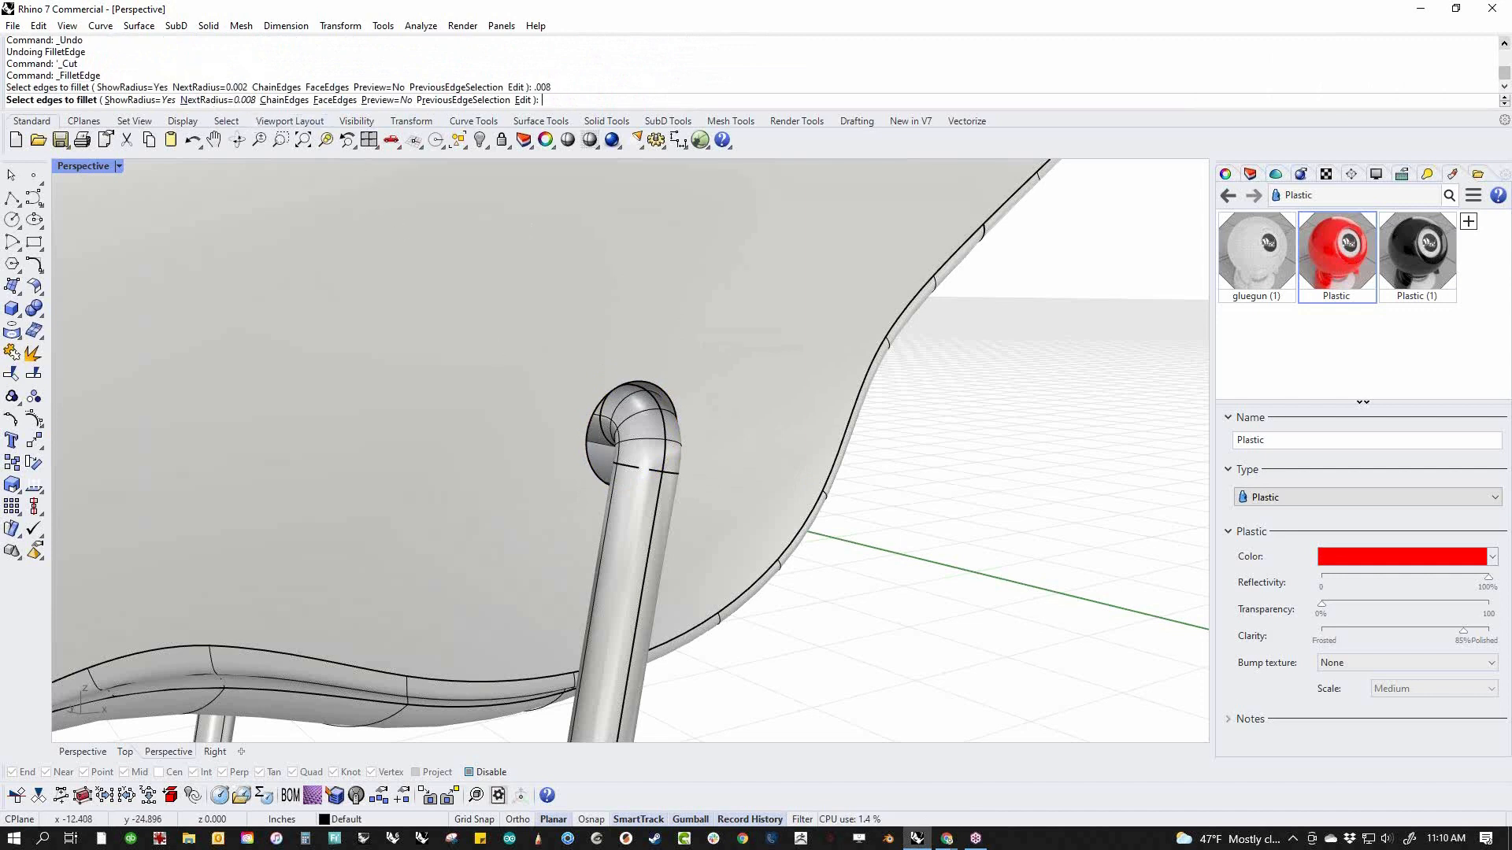
left_click(592, 473)
right_click(596, 475)
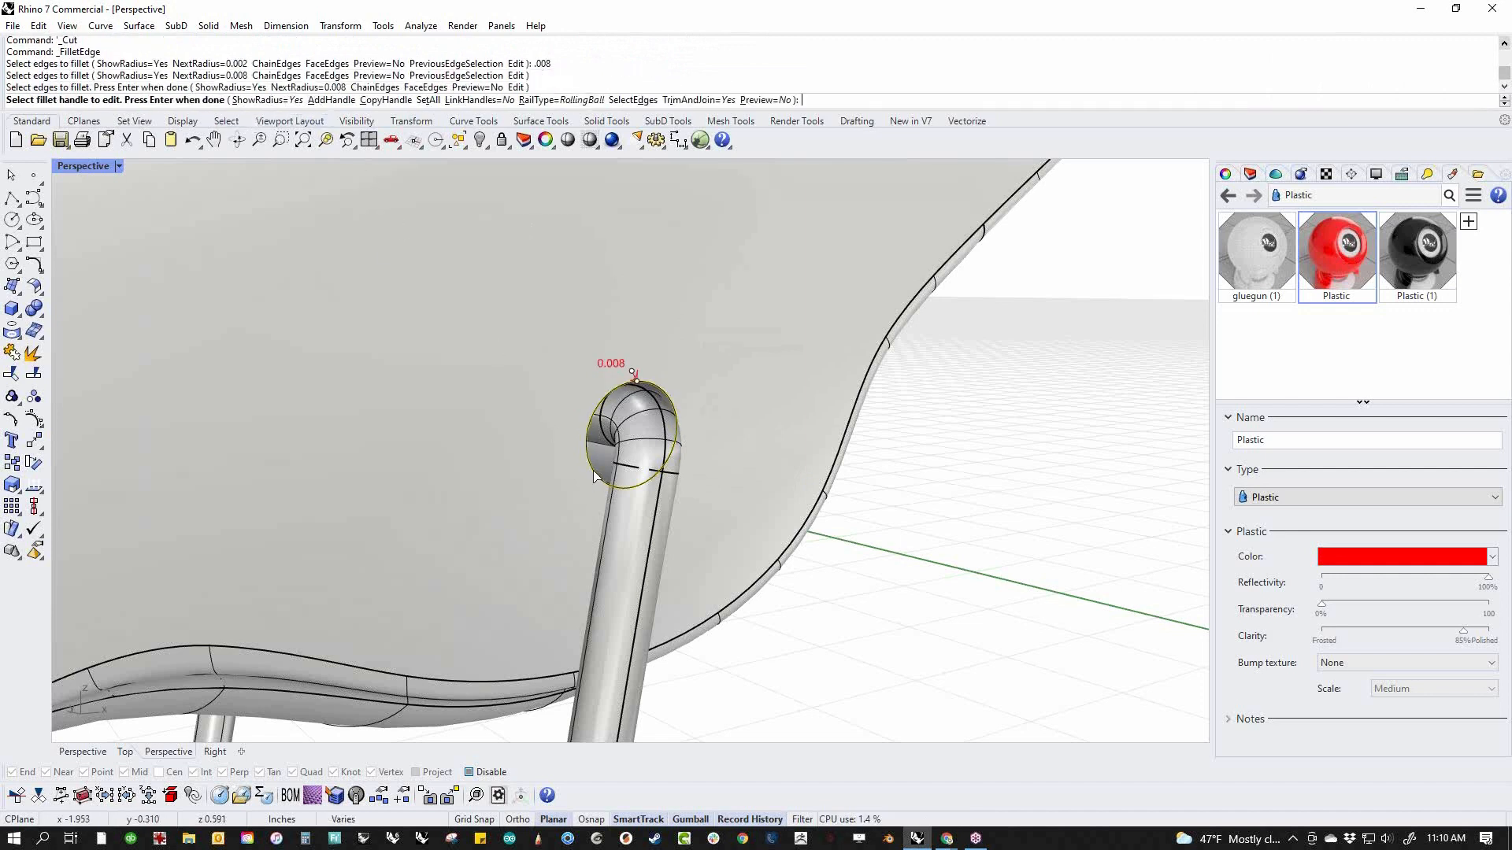
right_click(593, 476)
Fillet the matching stand hole's edge on the opposite side of the body with the same 0.008 radius
scroll(596, 477, "down", 9)
right_click_drag(599, 476, 973, 449)
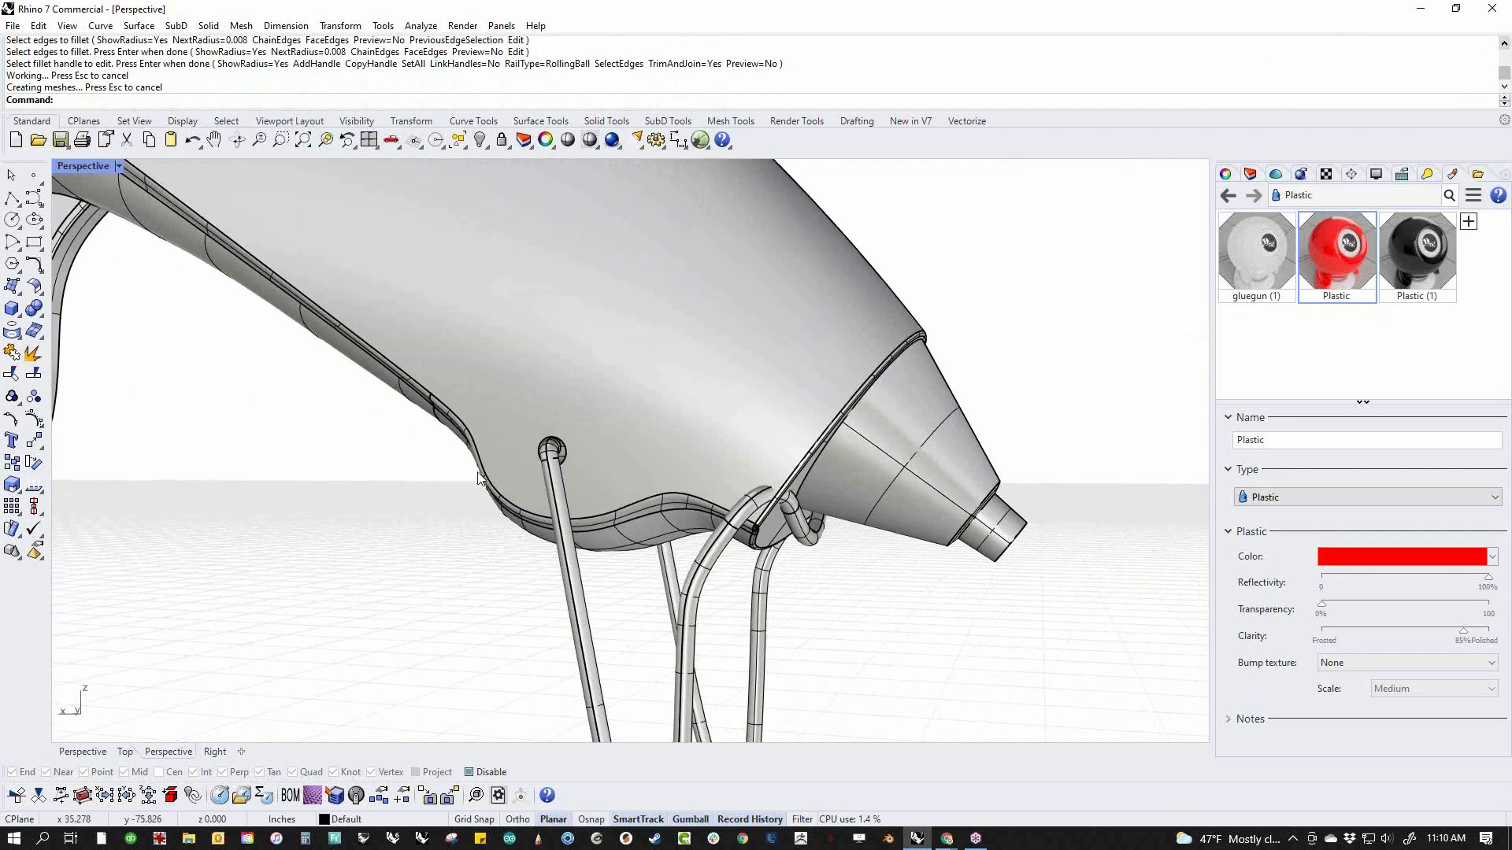
right_click(470, 478)
scroll(561, 444, "up", 9)
left_click(569, 469)
right_click(575, 468)
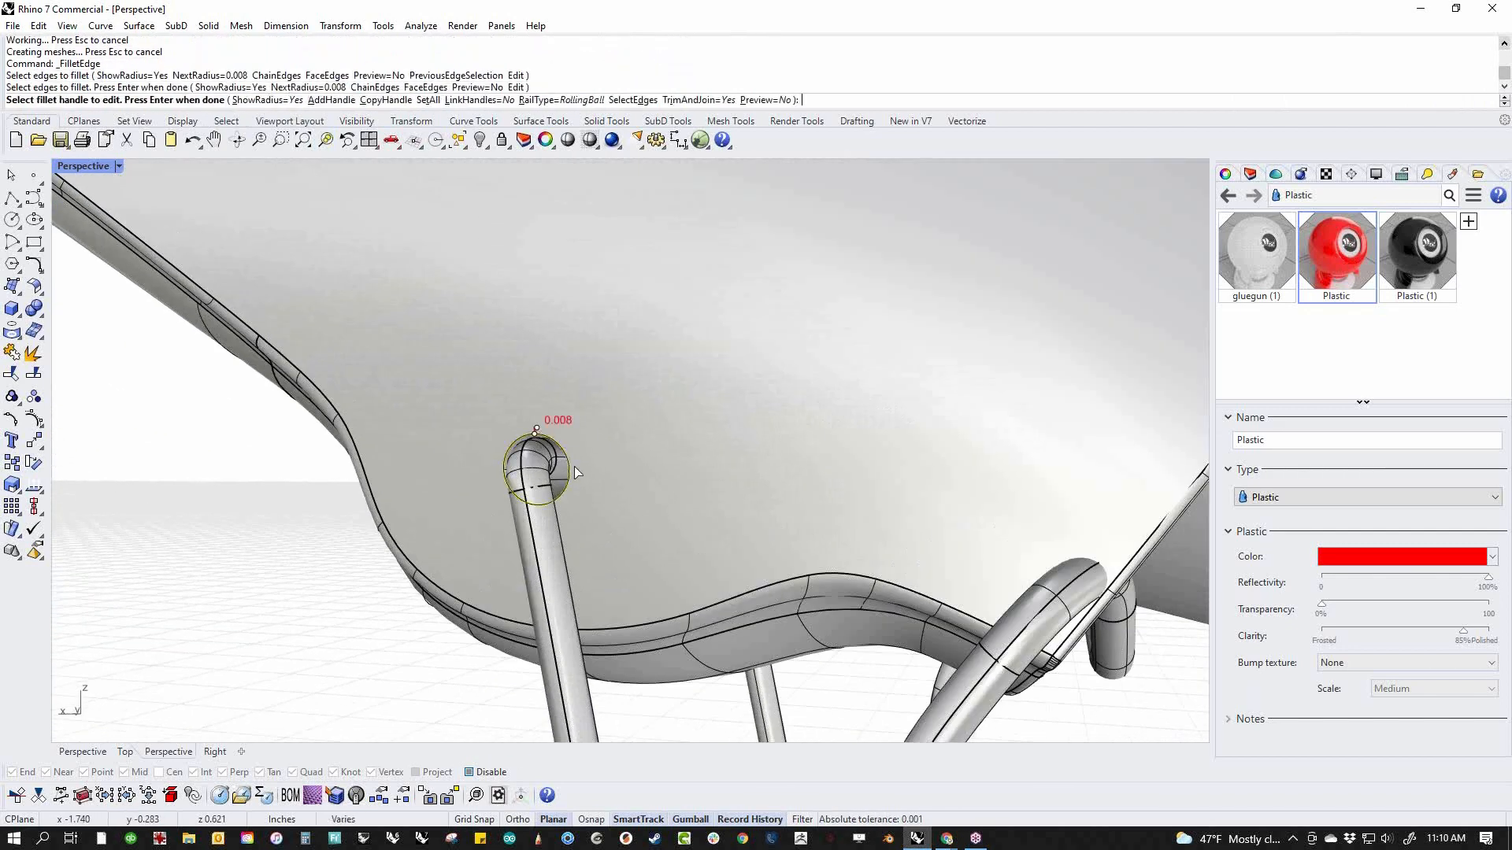
right_click(574, 470)
Cap both open ends of the cylinder that runs inside the body toward the upper notch
scroll(573, 463, "down", 8)
right_click_drag(589, 474, 708, 425)
scroll(698, 408, "up", 5)
left_click(691, 414)
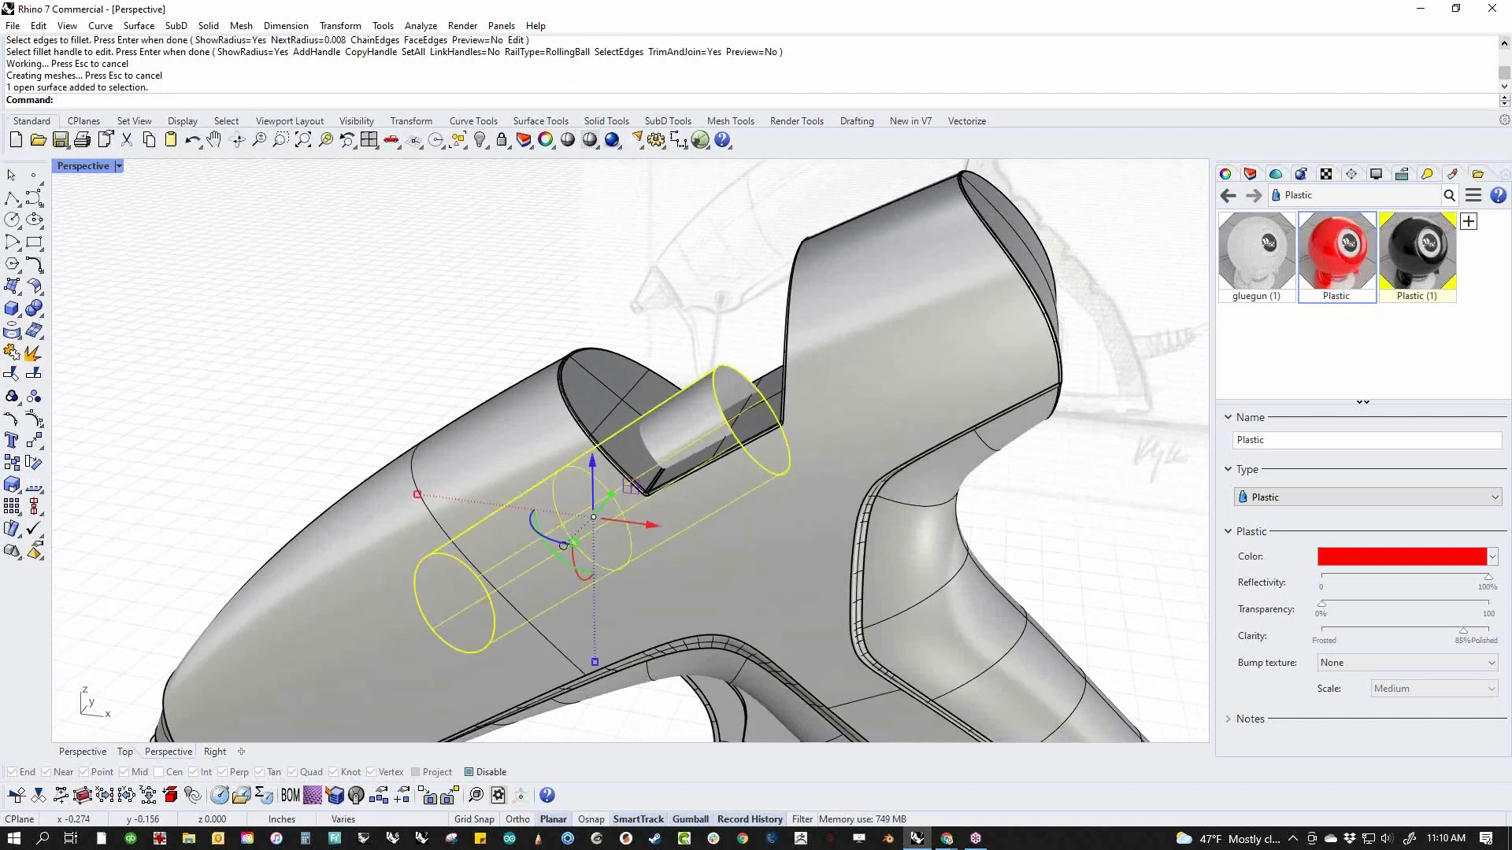
type("Cap")
key("Return")
left_click(576, 281)
Extract a copy of the inner cylinder's rear cap surface, with Copy set to Yes
right_click_drag(645, 319, 685, 459)
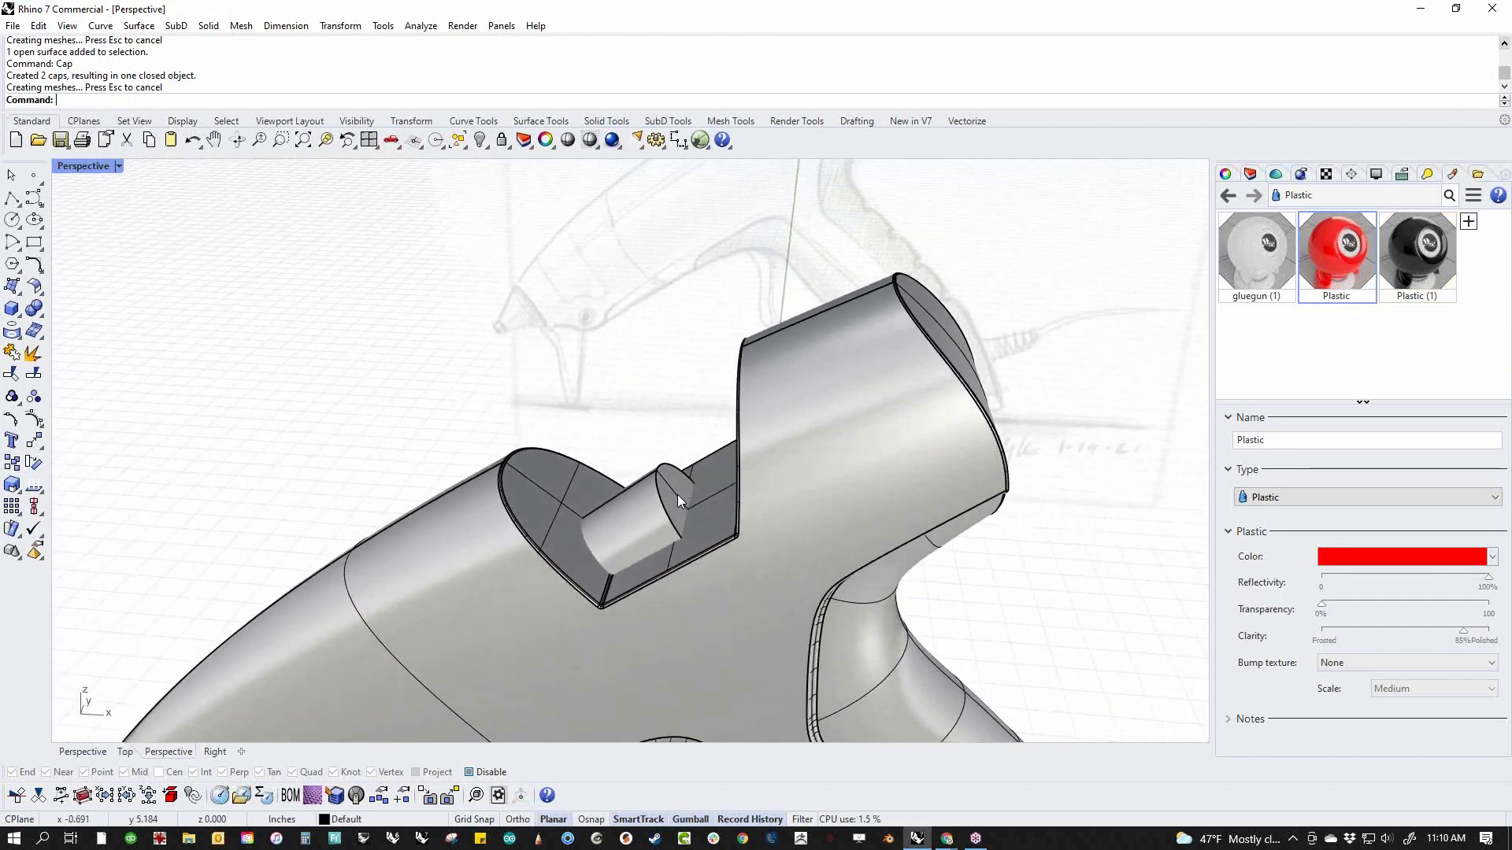
left_click(677, 494)
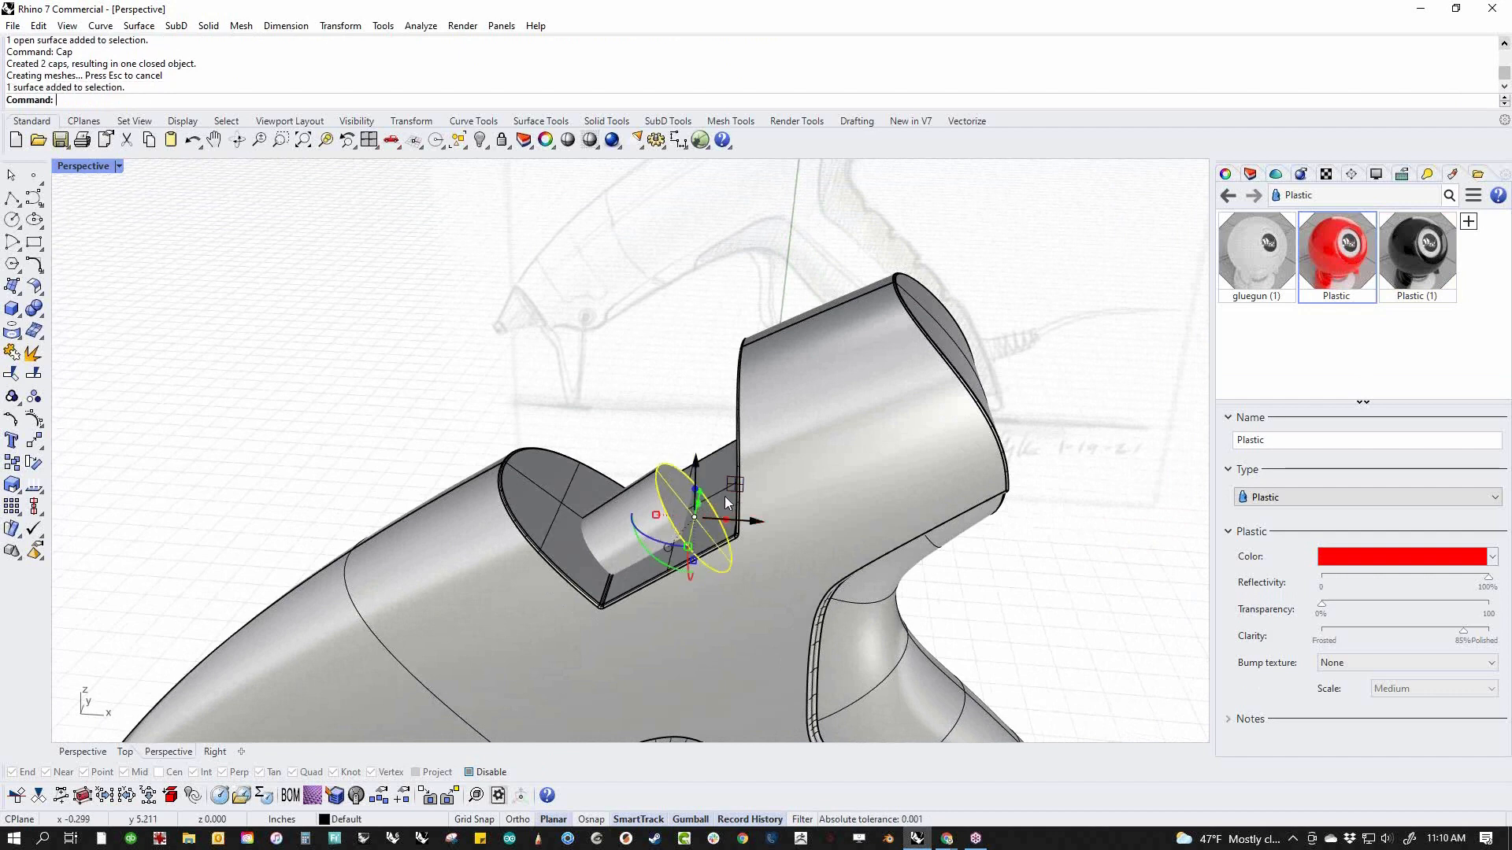
left_click(401, 376)
left_click(11, 351)
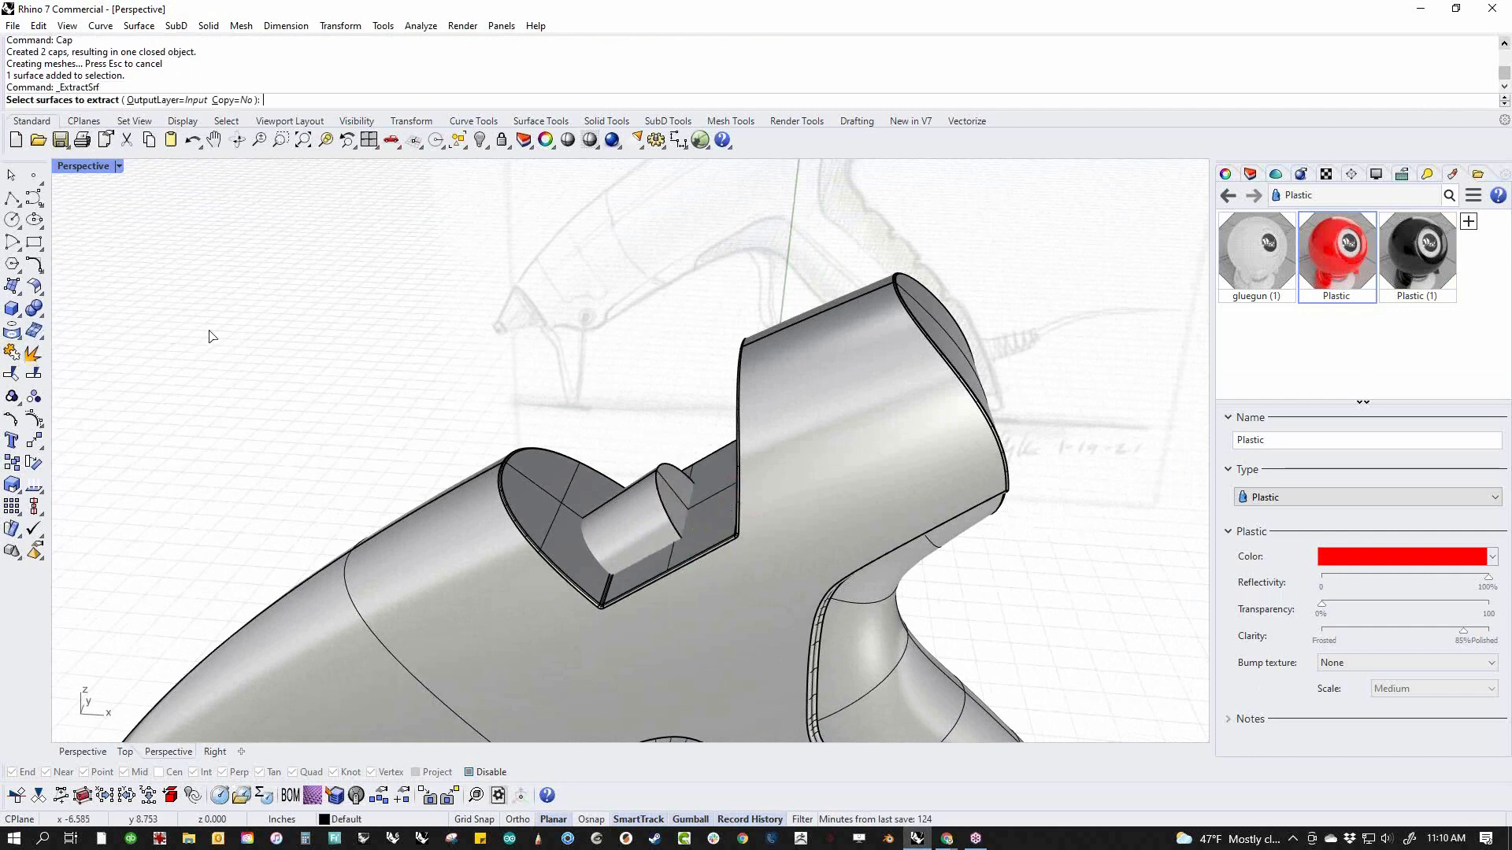
left_click(240, 102)
left_click(693, 532)
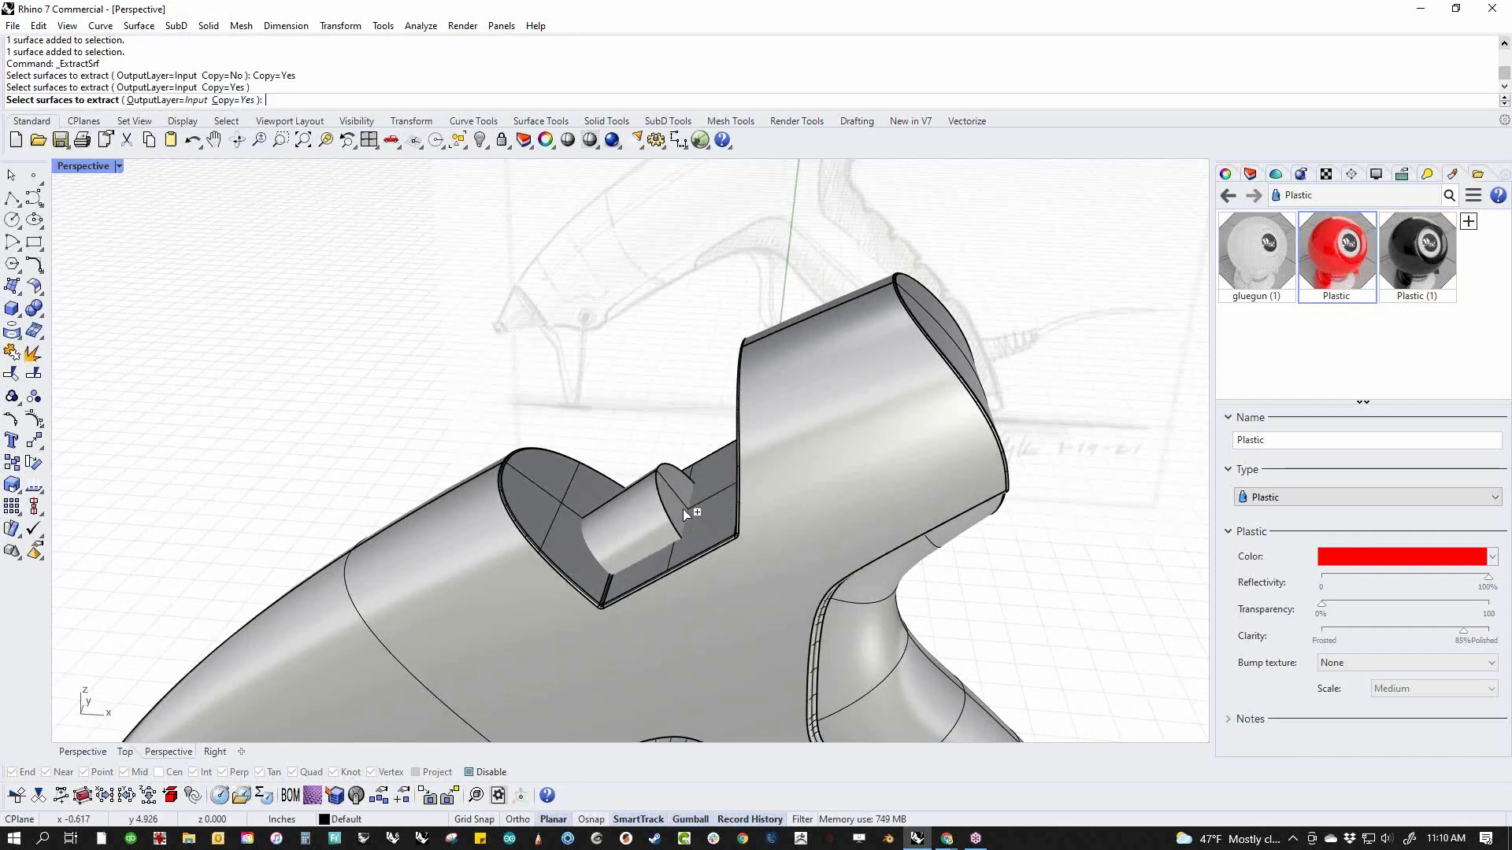
key("Return")
Align the gumball to the object and extrude the extracted cap rearward into a long rod passing out of the body's rear
left_click(669, 551)
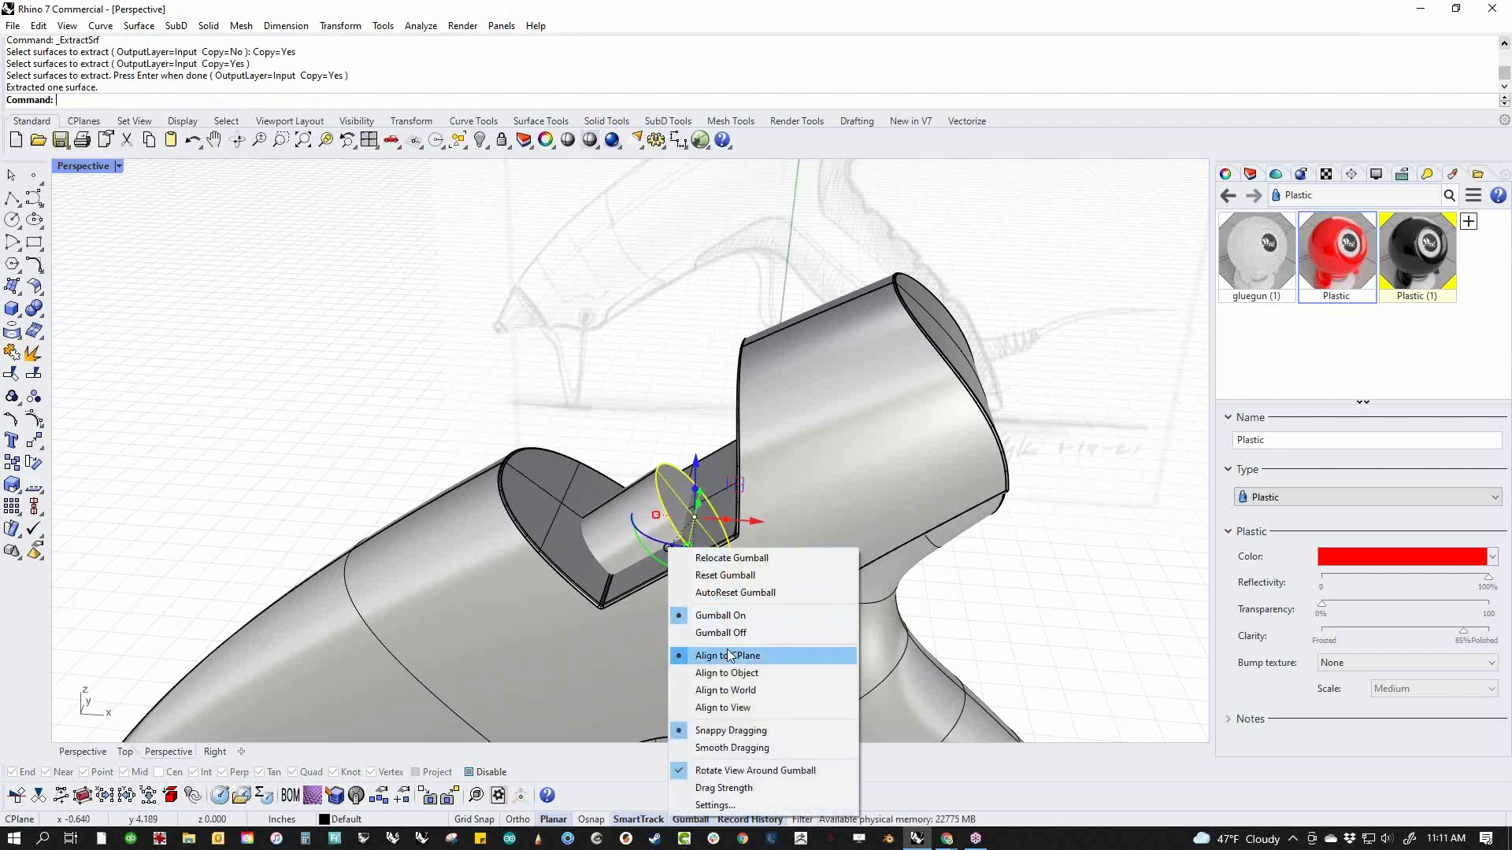
left_click(726, 672)
left_click_drag(721, 504, 1184, 327)
scroll(951, 441, "down", 9)
left_click(1092, 463)
right_click_drag(1043, 501, 1022, 514, "shift")
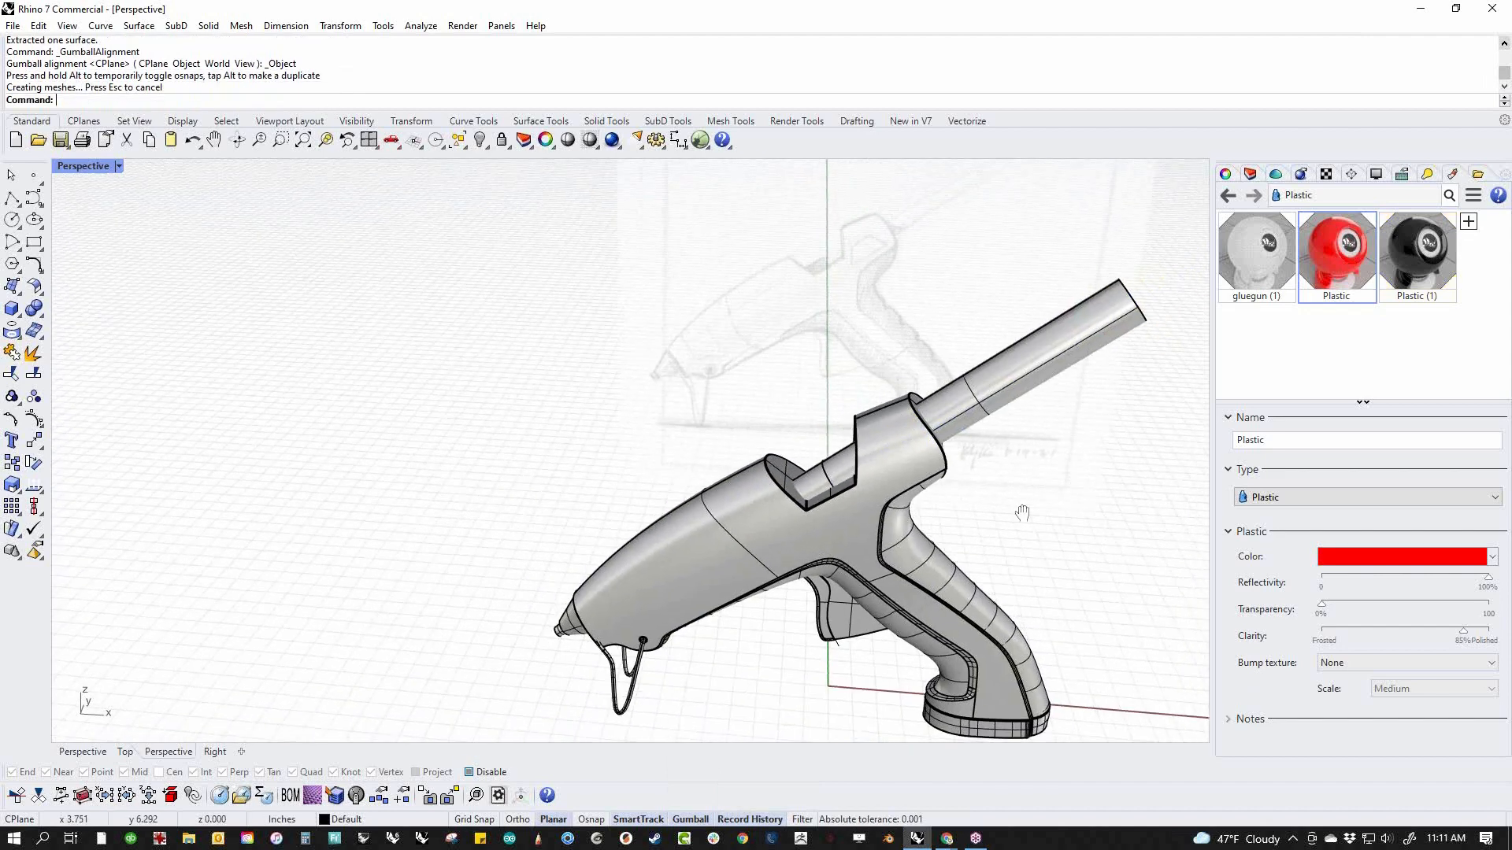
Try to cap the ends of the extruded rod
scroll(829, 509, "up", 5)
left_click(805, 463)
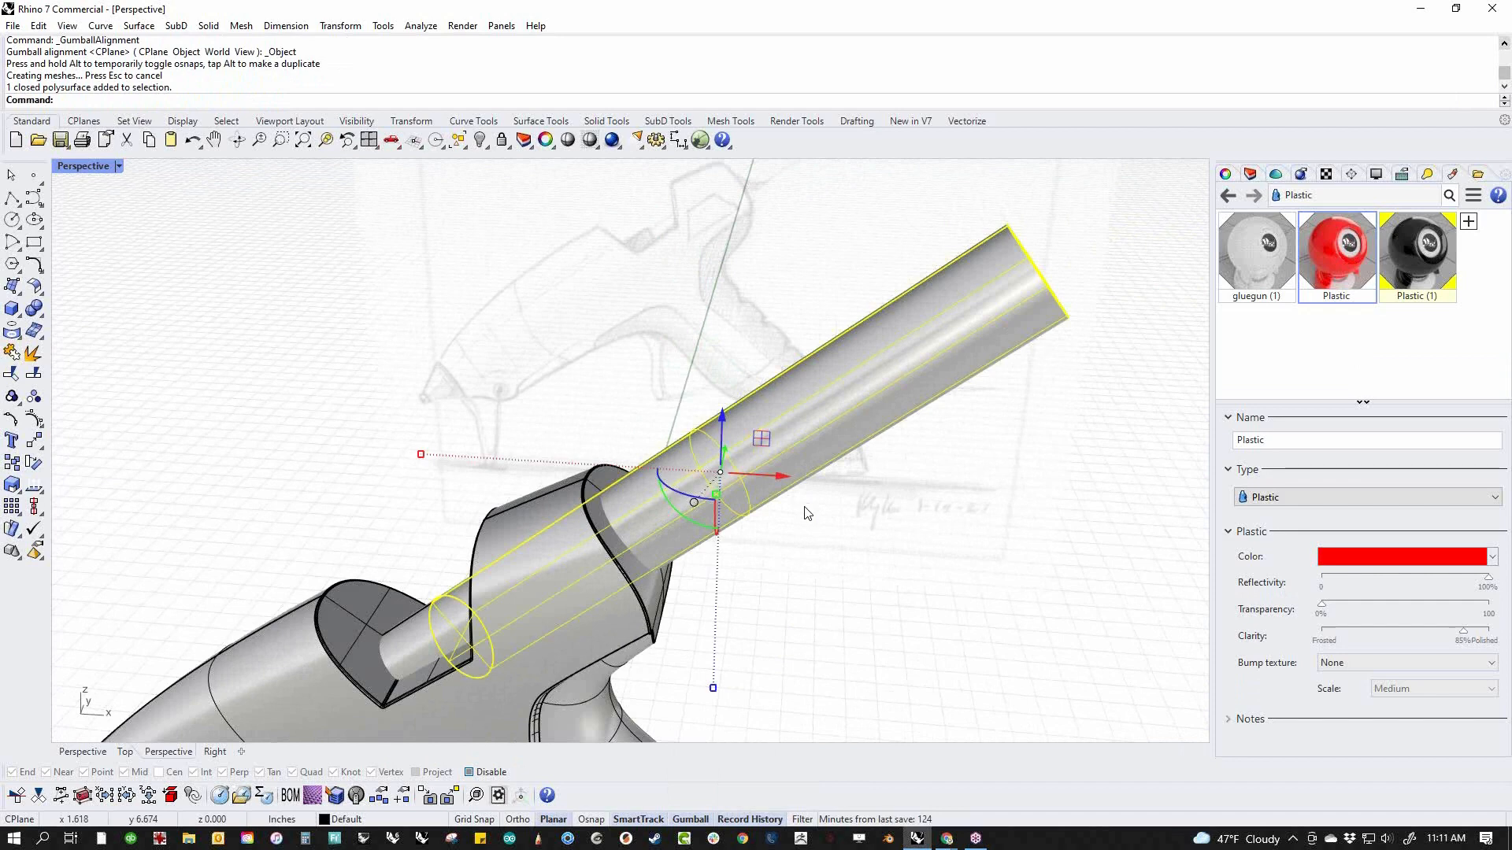
key("Return")
left_click(885, 542)
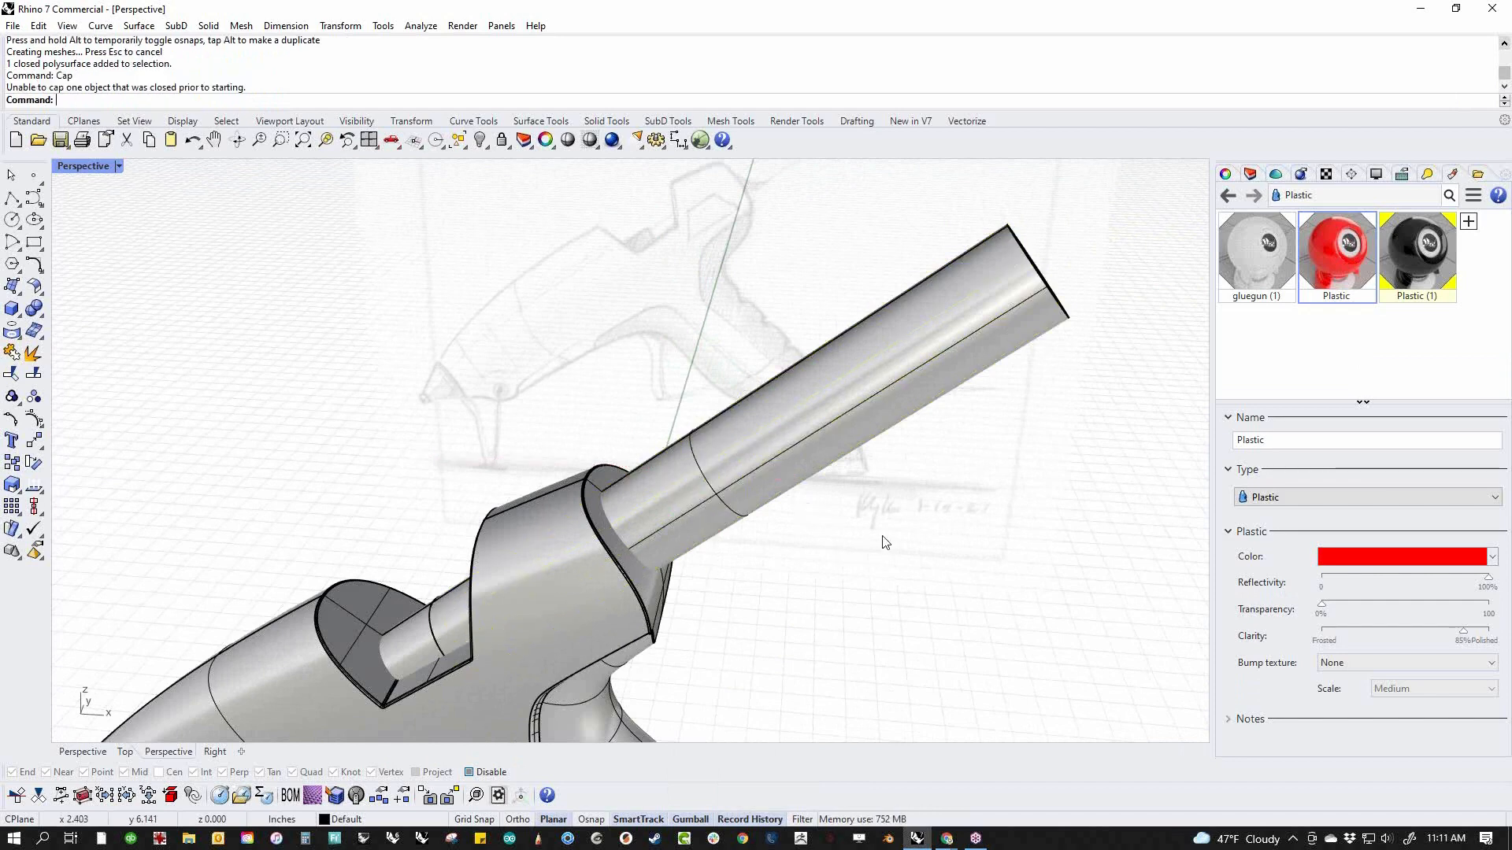
Subtract the rod from the body with Boolean Difference to cut its passage through the rear section, keeping the rod
left_click(41, 319)
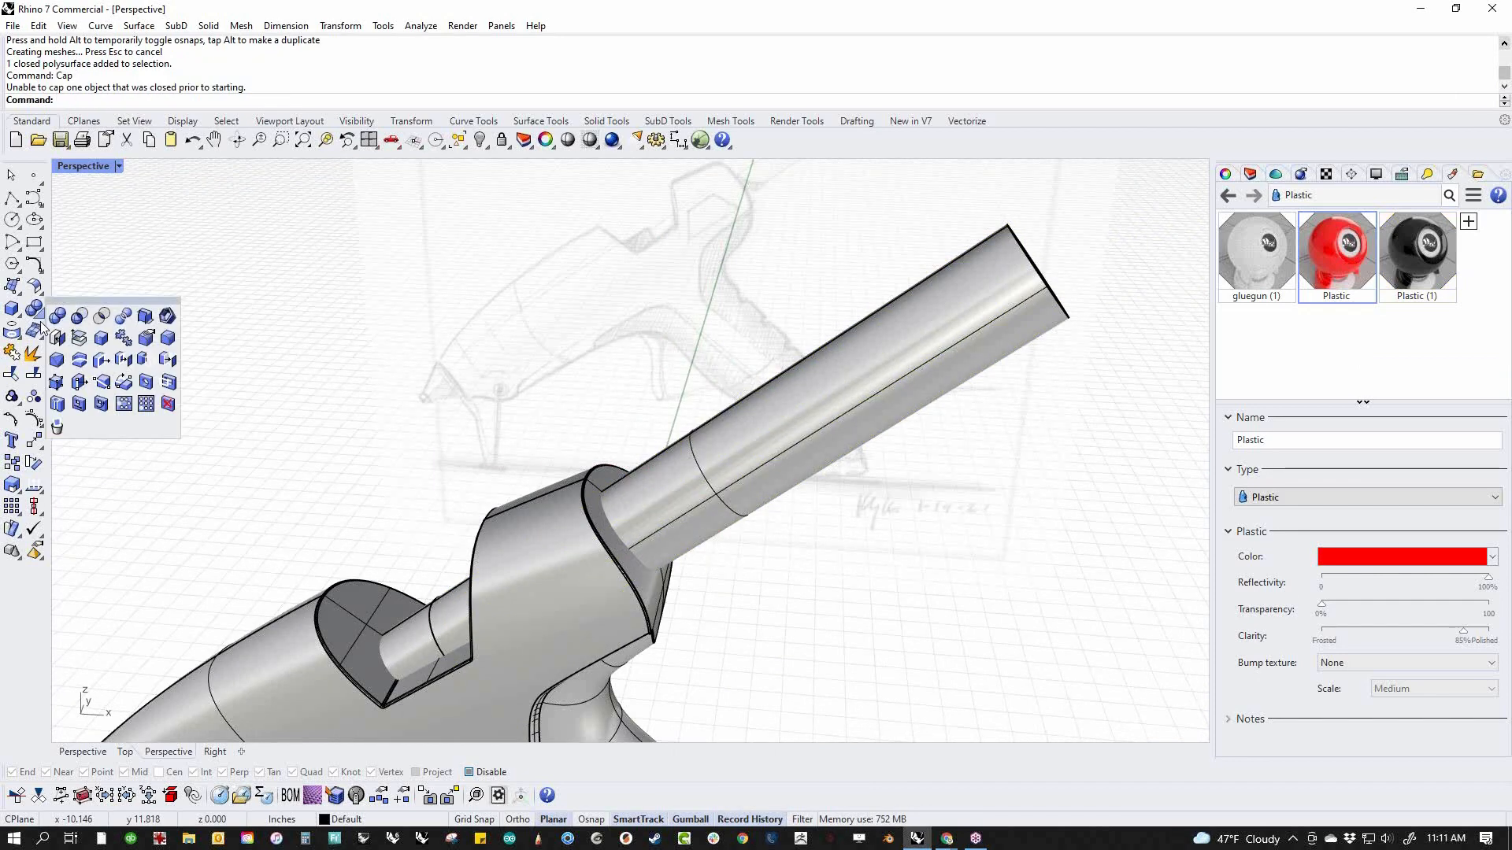
left_click(90, 322)
left_click(553, 483)
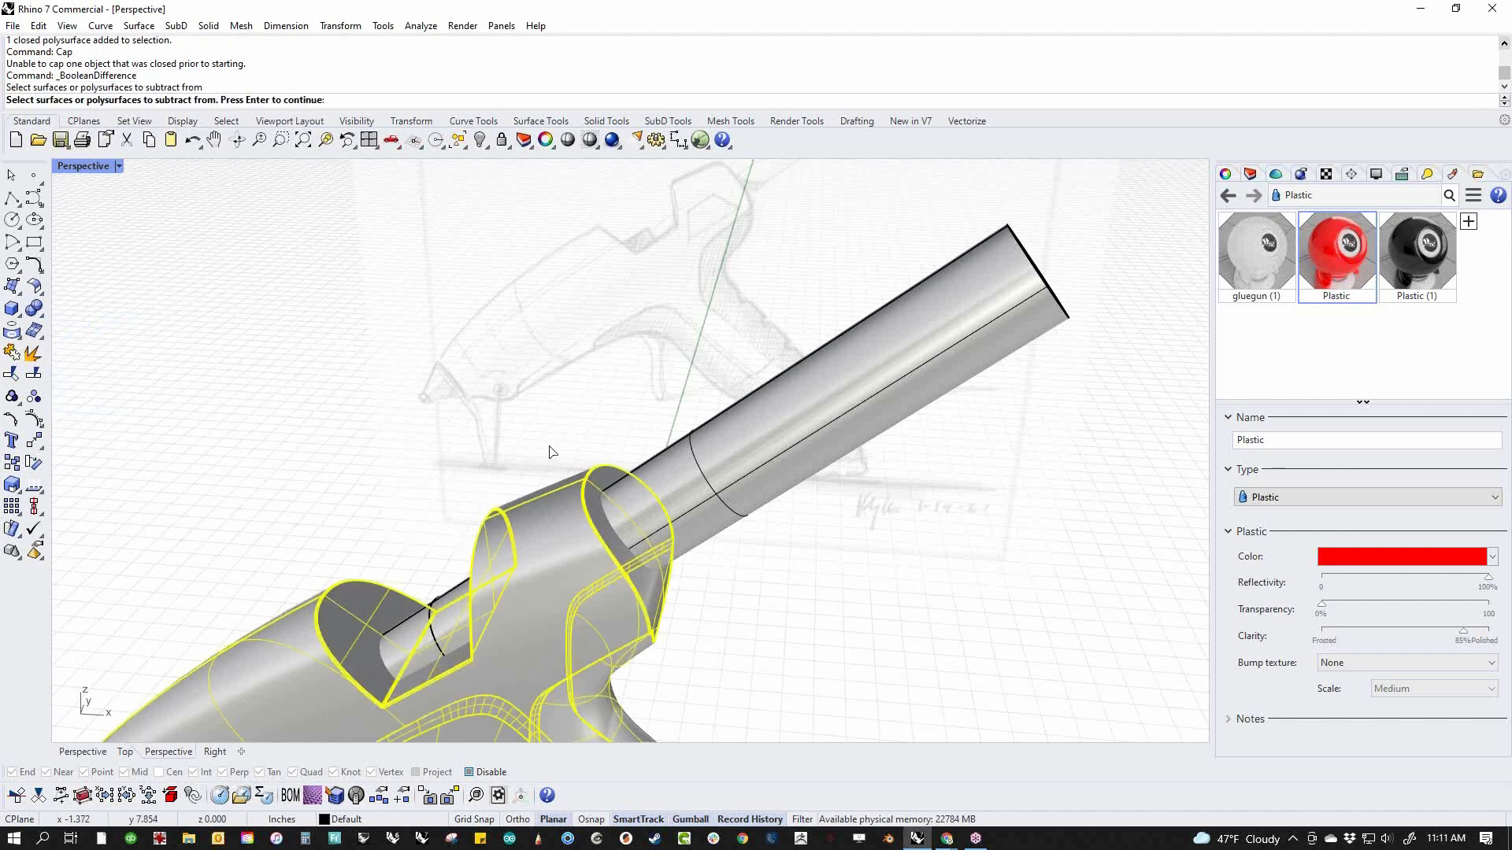
key("Return")
left_click(766, 458)
key("Return")
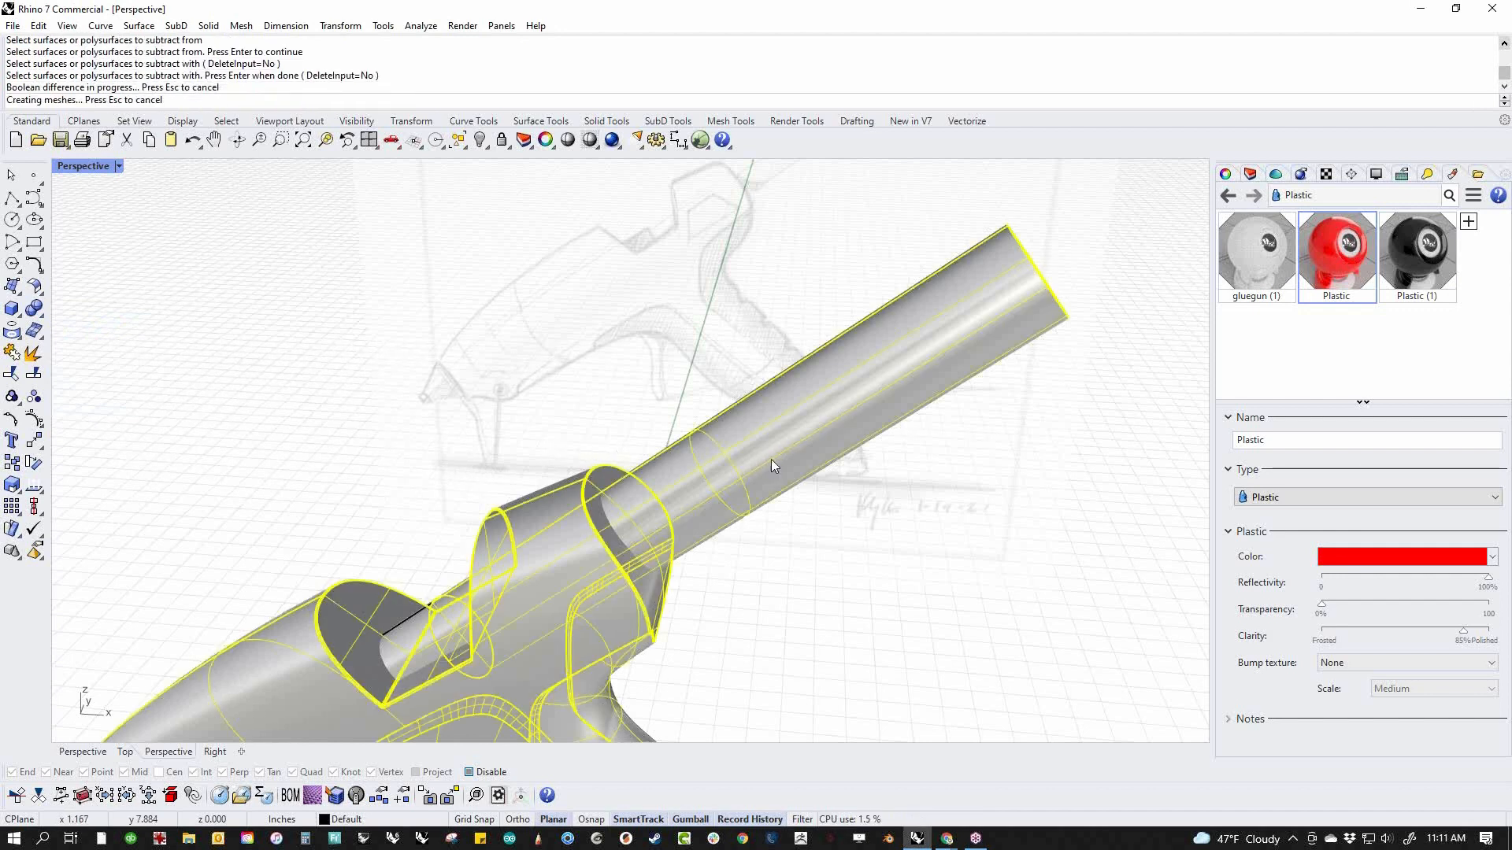
Scale the rod down slightly in all directions to leave clearance inside the rear passage
left_click(776, 468)
left_click_drag(717, 494, 714, 662)
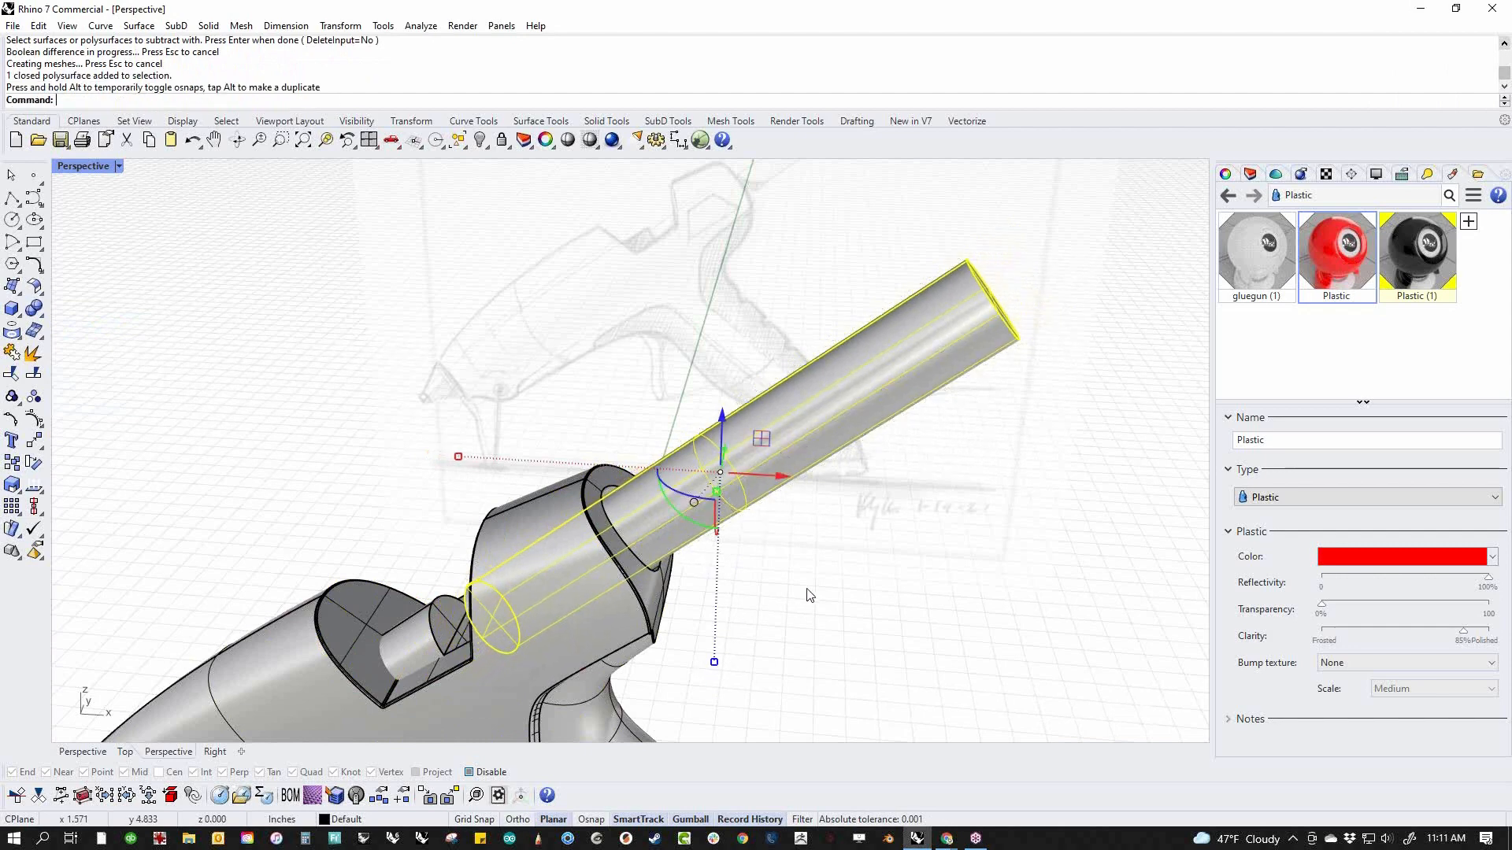
left_click(865, 530)
Move the rod's front end face along its axis to extend the rod to the inner cylinder in the notch
right_click_drag(889, 520, 856, 529)
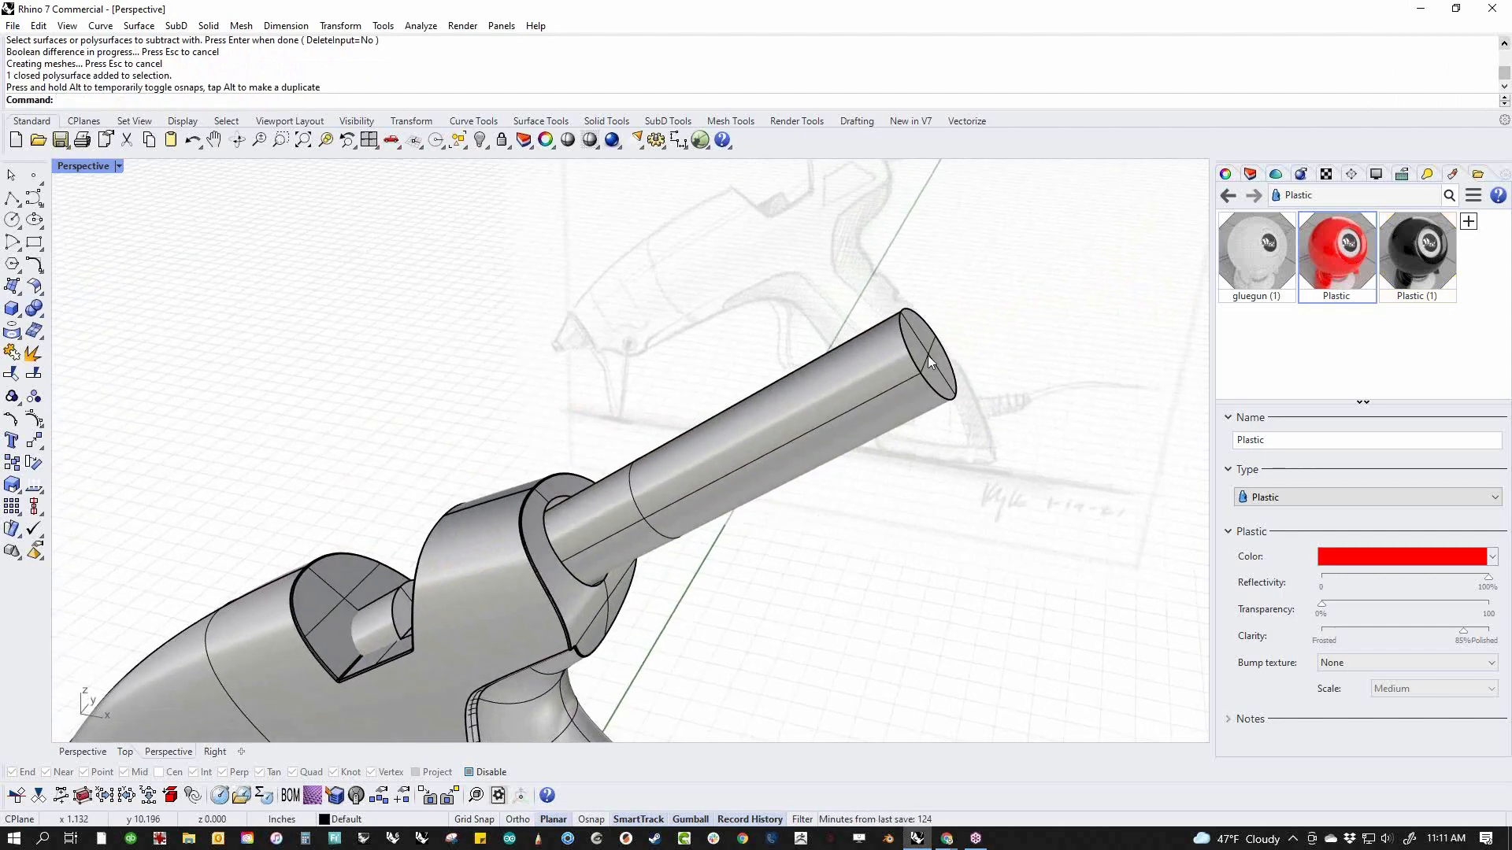
left_click(927, 356, "ctrl+shift")
left_click(867, 432, "ctrl+shift")
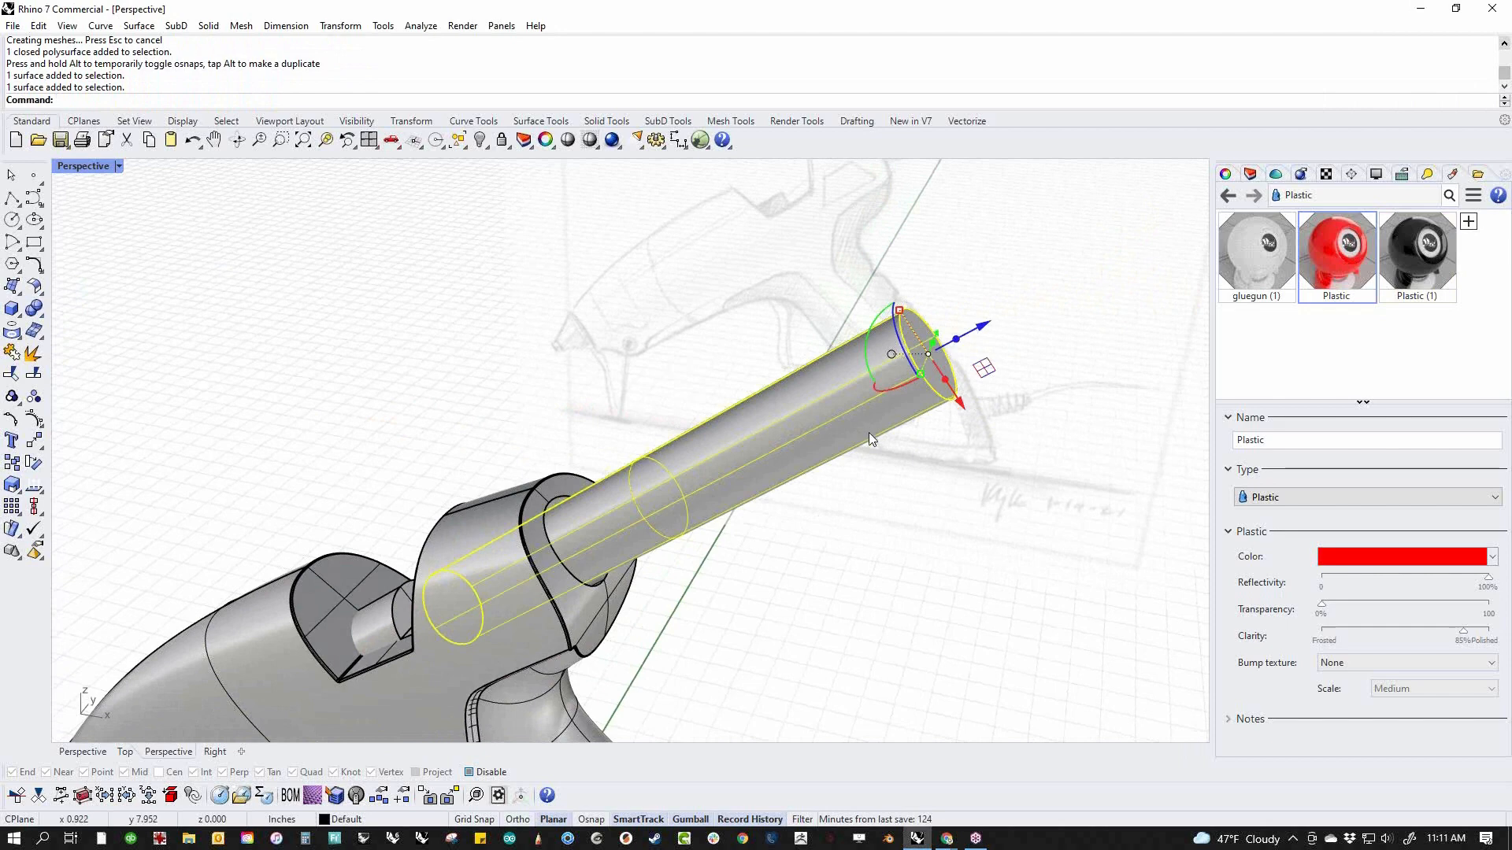
right_click_drag(697, 600, 793, 447)
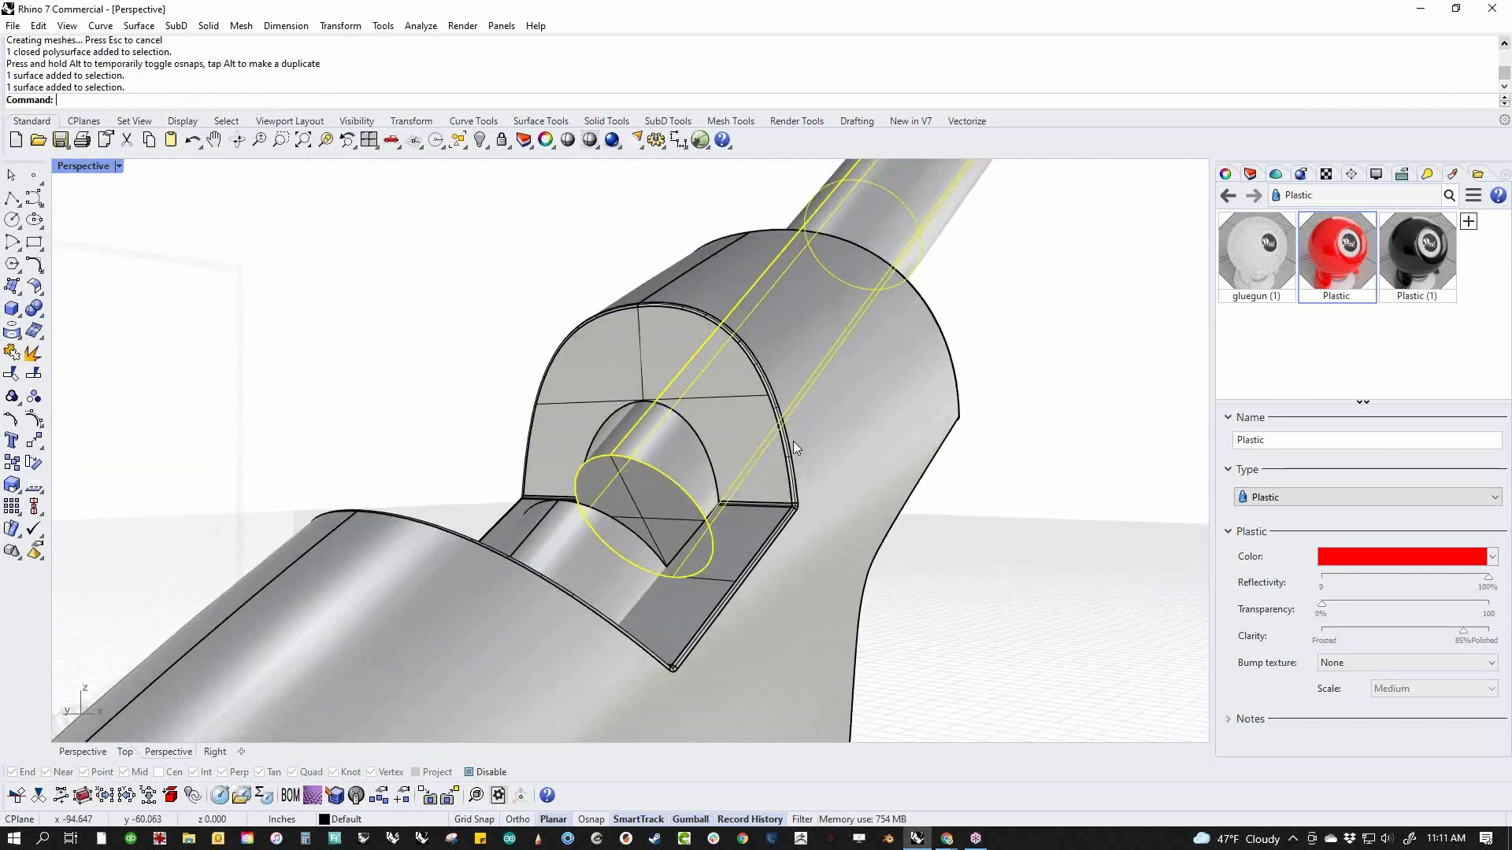
left_click(647, 521, "ctrl+shift")
scroll(641, 483, "down", 6)
left_click_drag(600, 535, 551, 574)
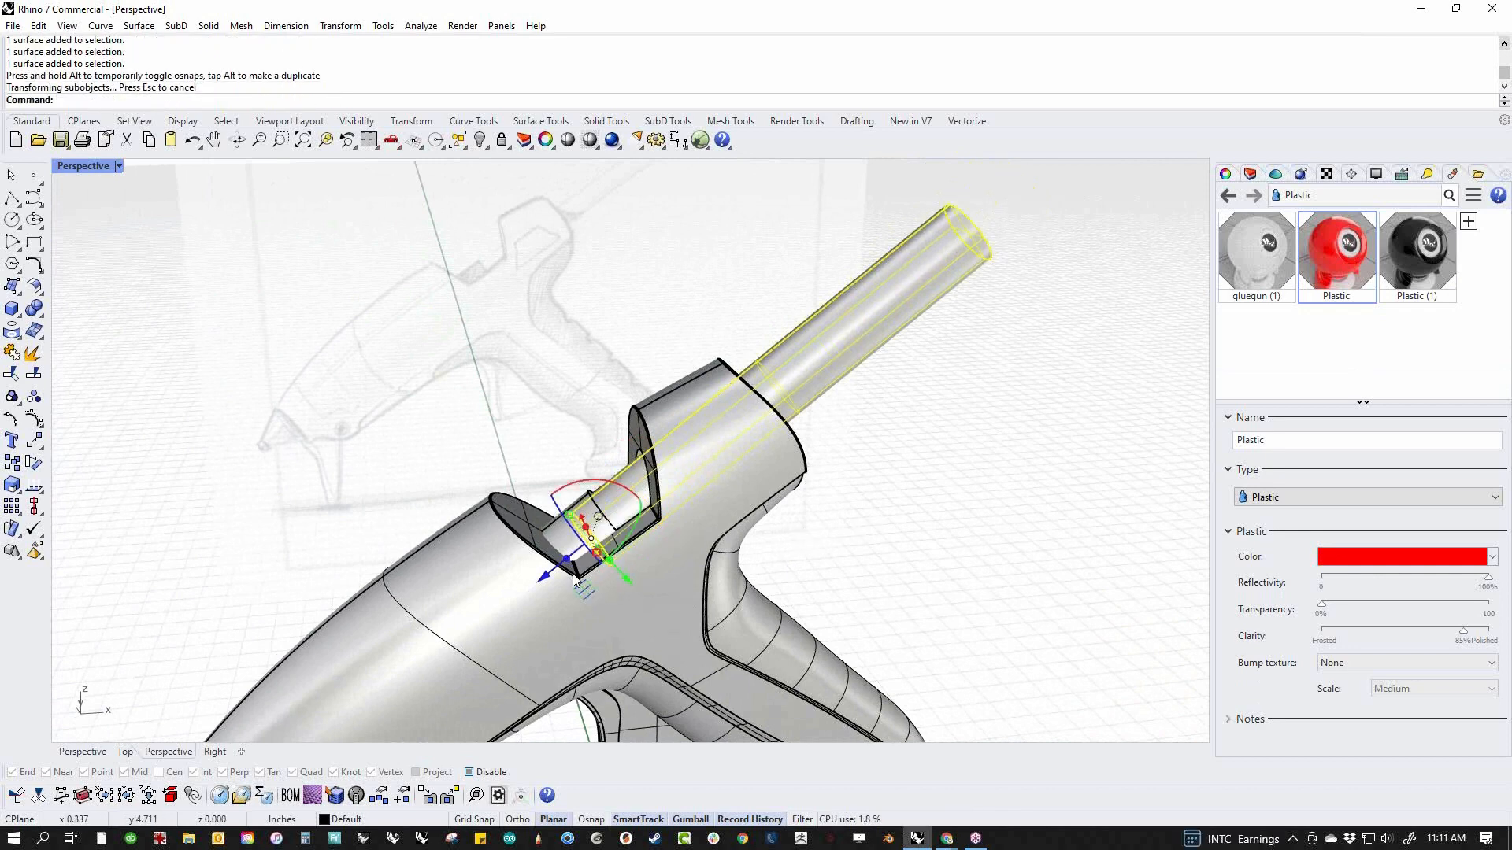
right_click_drag(851, 463, 850, 526)
left_click(924, 526)
Scale the extended rod down slightly once more to widen its clearance in the rear passage
scroll(685, 518, "up", 5)
left_click(655, 513)
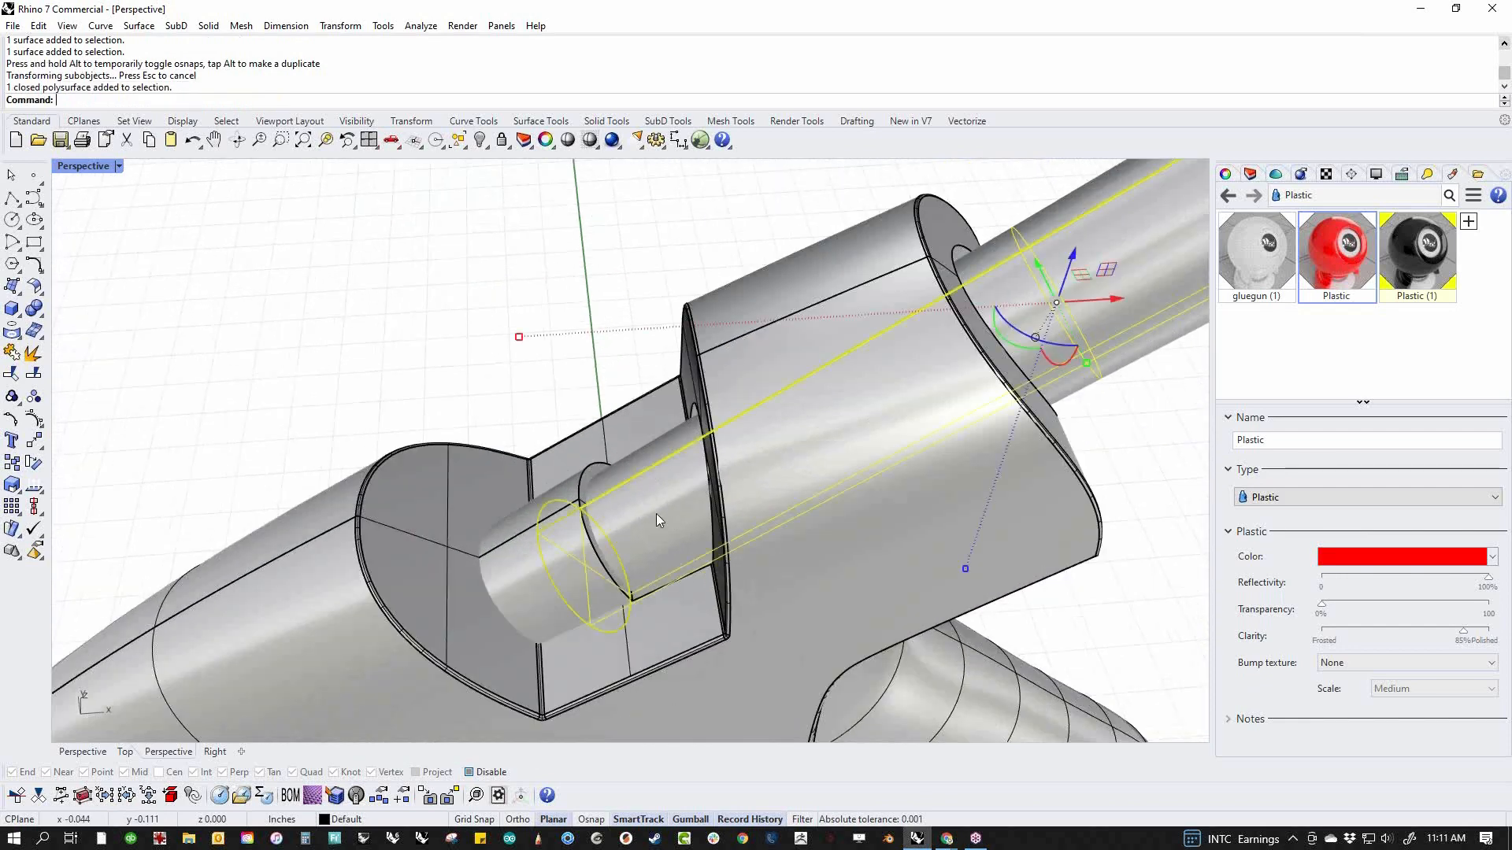
scroll(866, 536, "down", 3)
left_click_drag(926, 541, 925, 522)
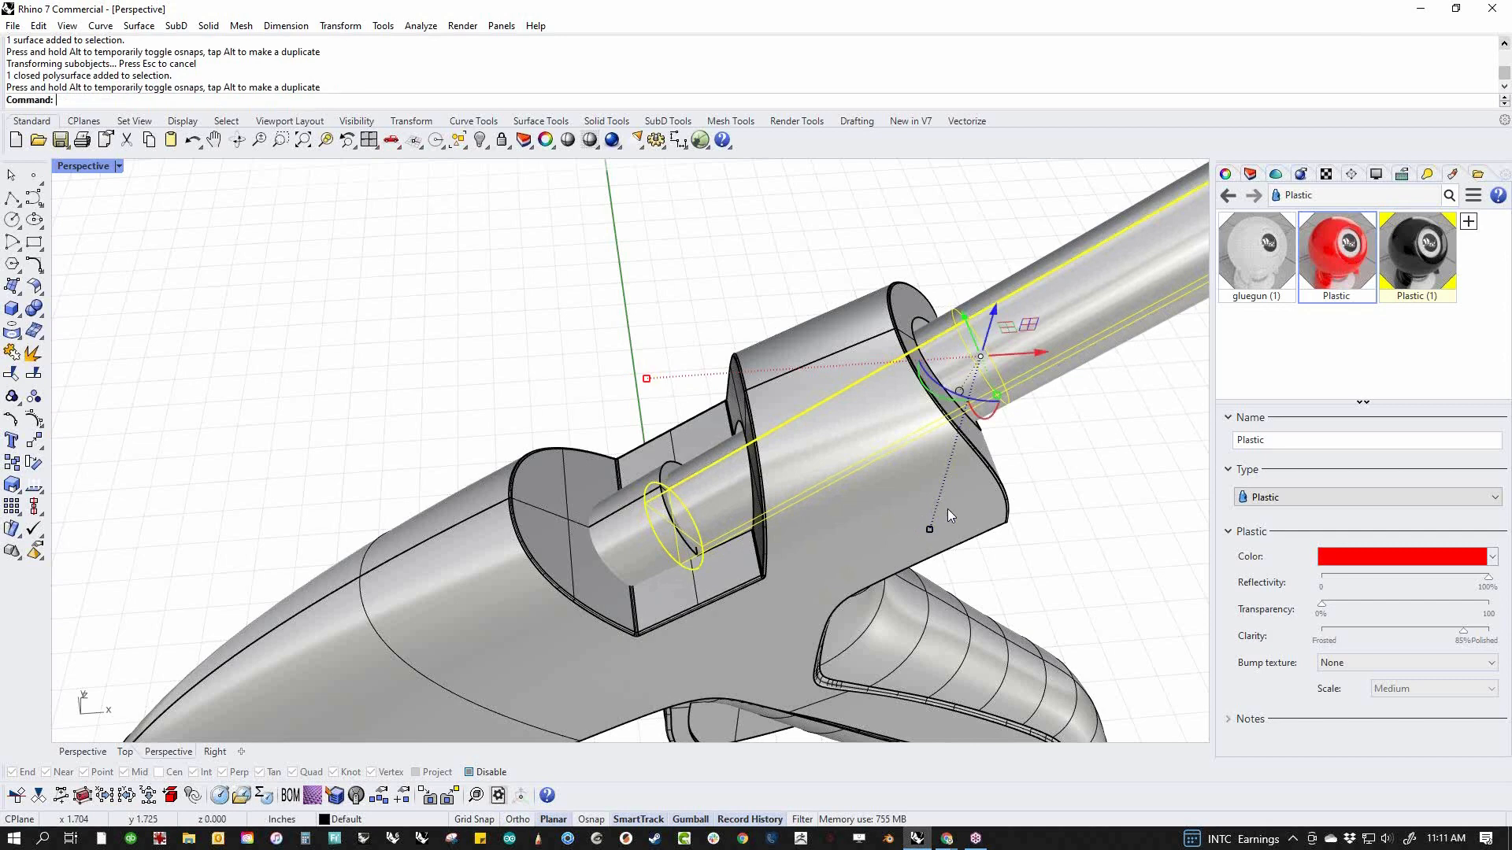
key("Escape")
Blend the edge of the rod passage on the body's rear face with a 0.025 radius
scroll(817, 490, "down", 5)
right_click_drag(816, 490, 646, 448)
scroll(645, 447, "up", 2)
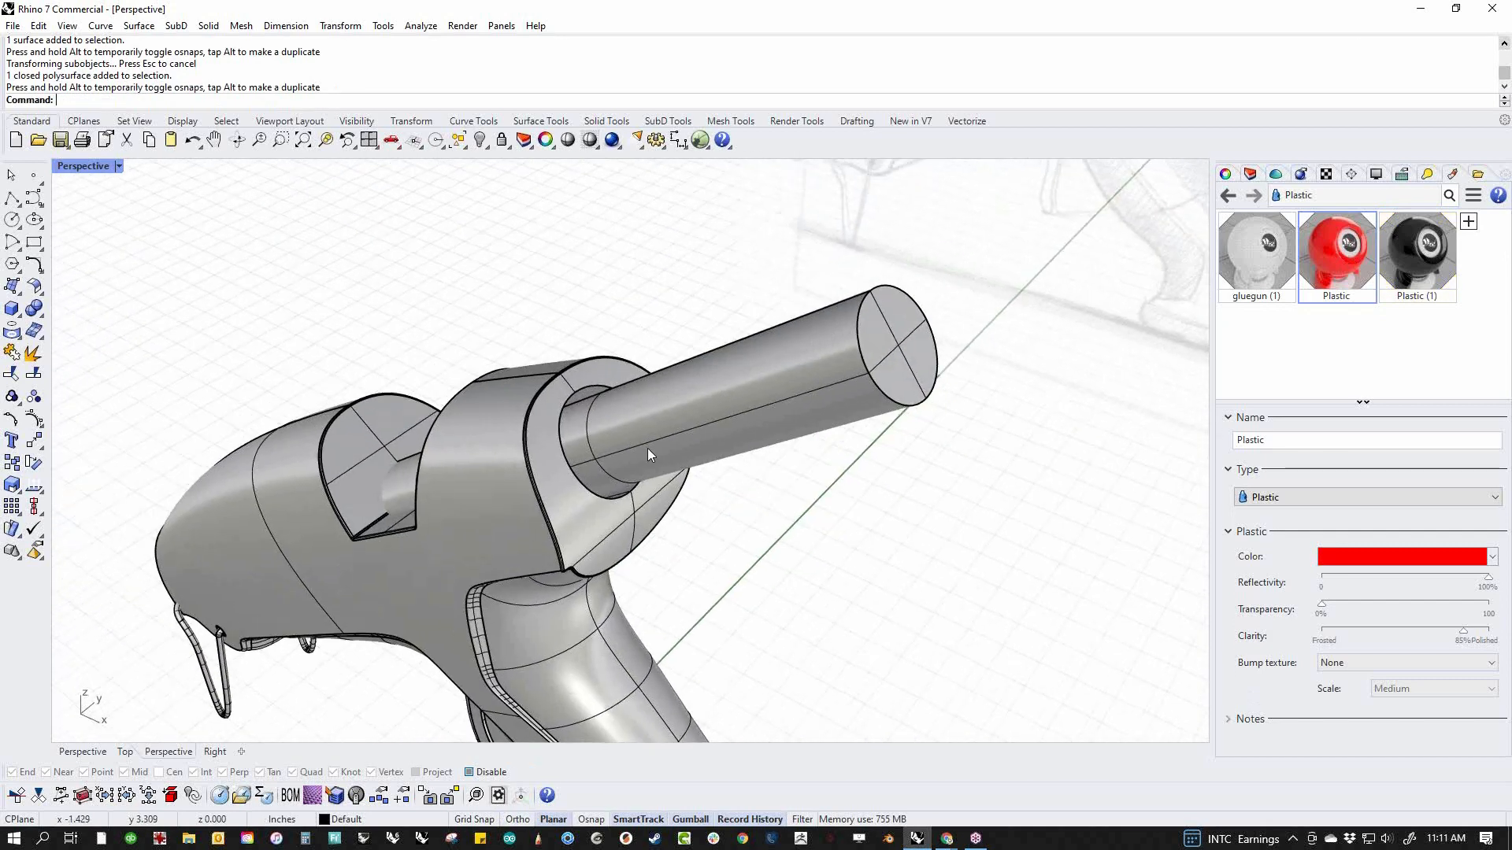
middle_click(647, 449)
left_click(734, 449)
left_click(619, 501)
key("Return")
key("Return")
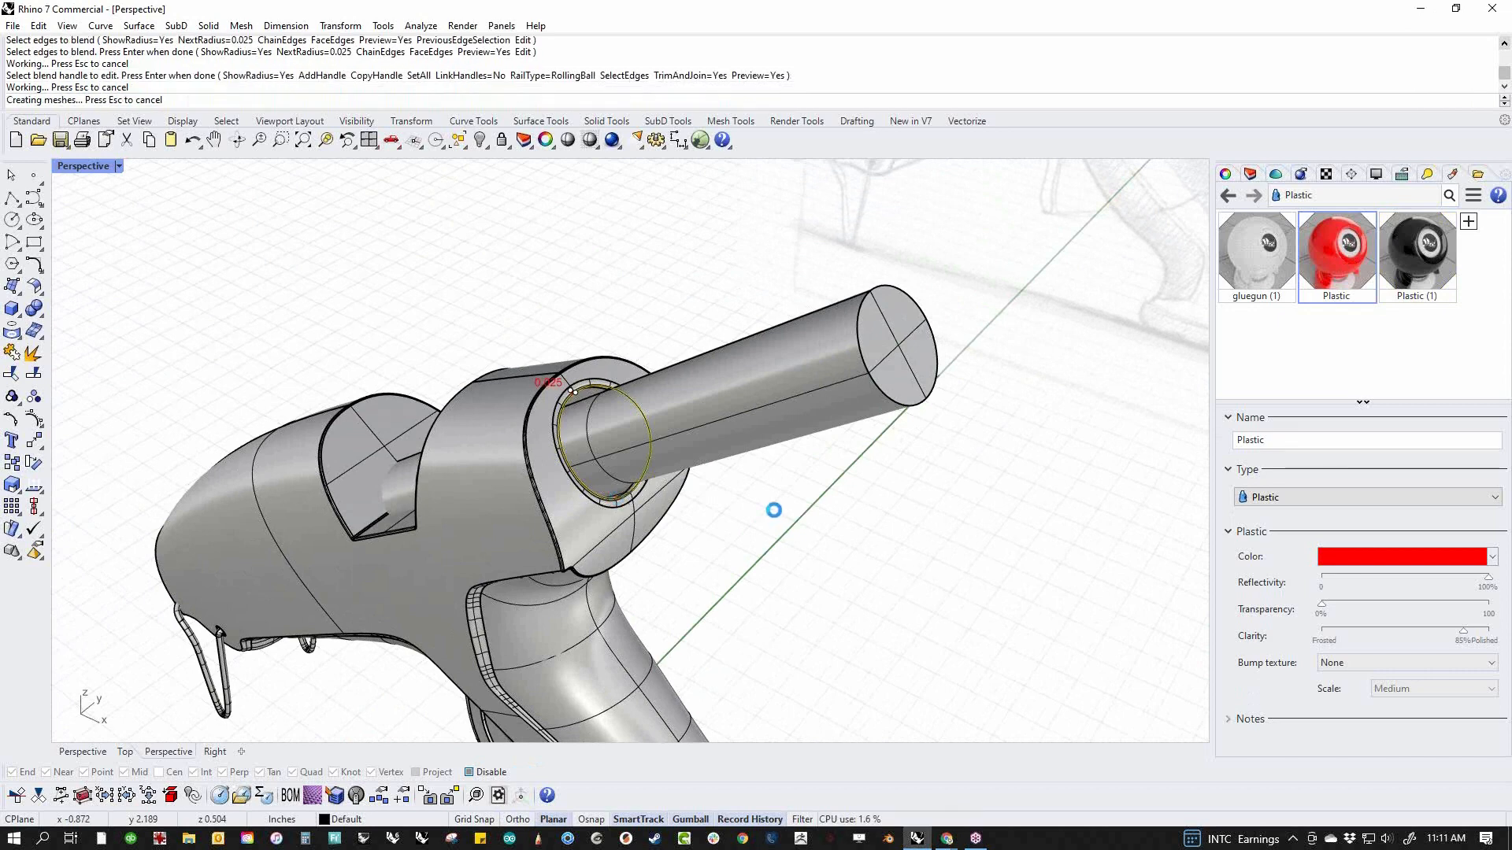
Blend the rear end edge of the inner cylinder in the notch with a 0.025 radius
scroll(824, 489, "down", 5)
scroll(824, 489, "up", 8)
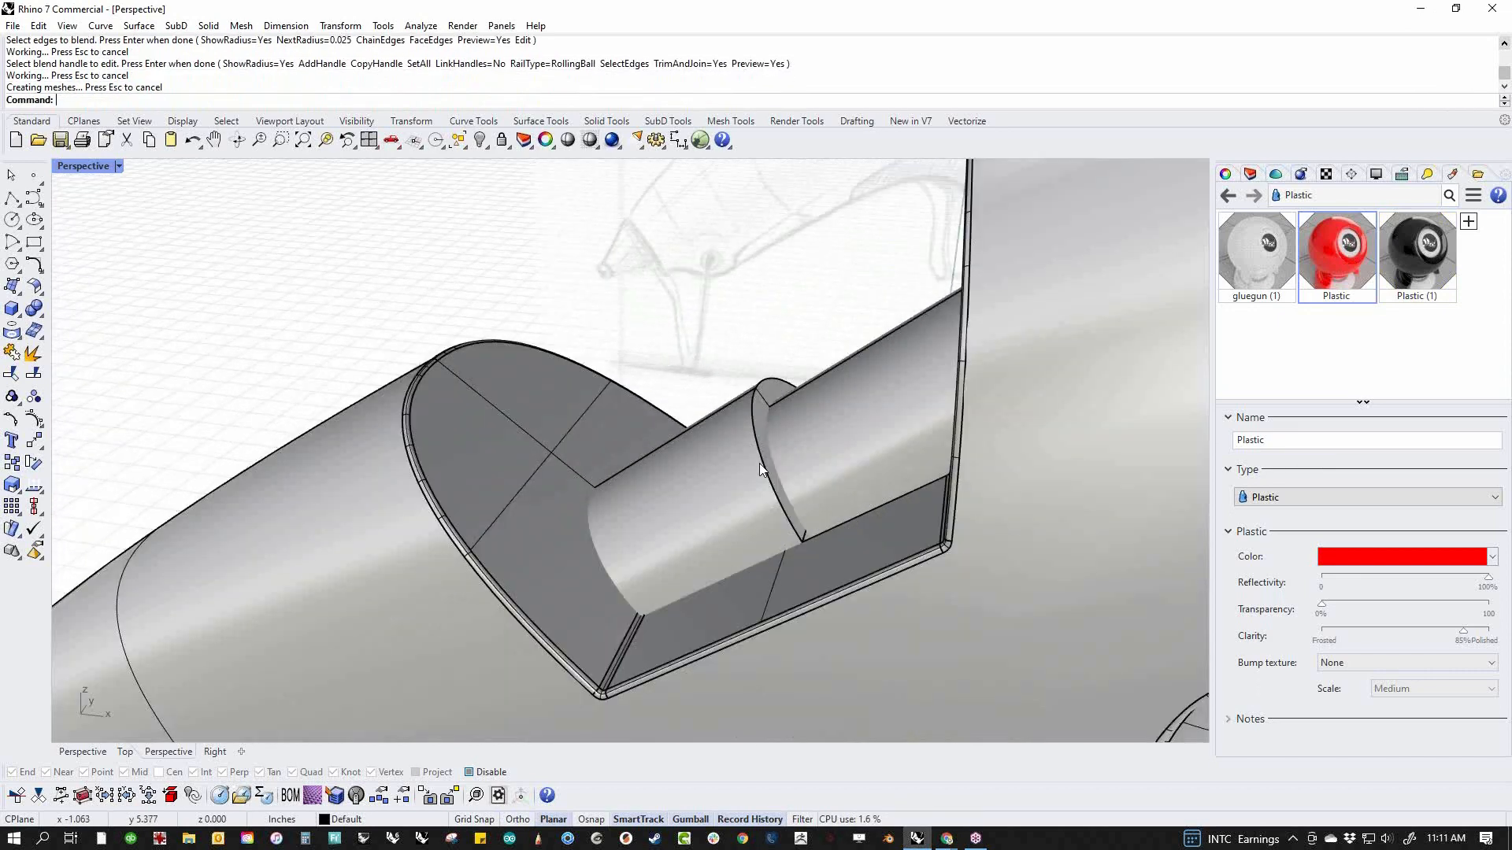
key("Return")
left_click(760, 454)
key("Return")
key("Return")
scroll(685, 386, "down", 8)
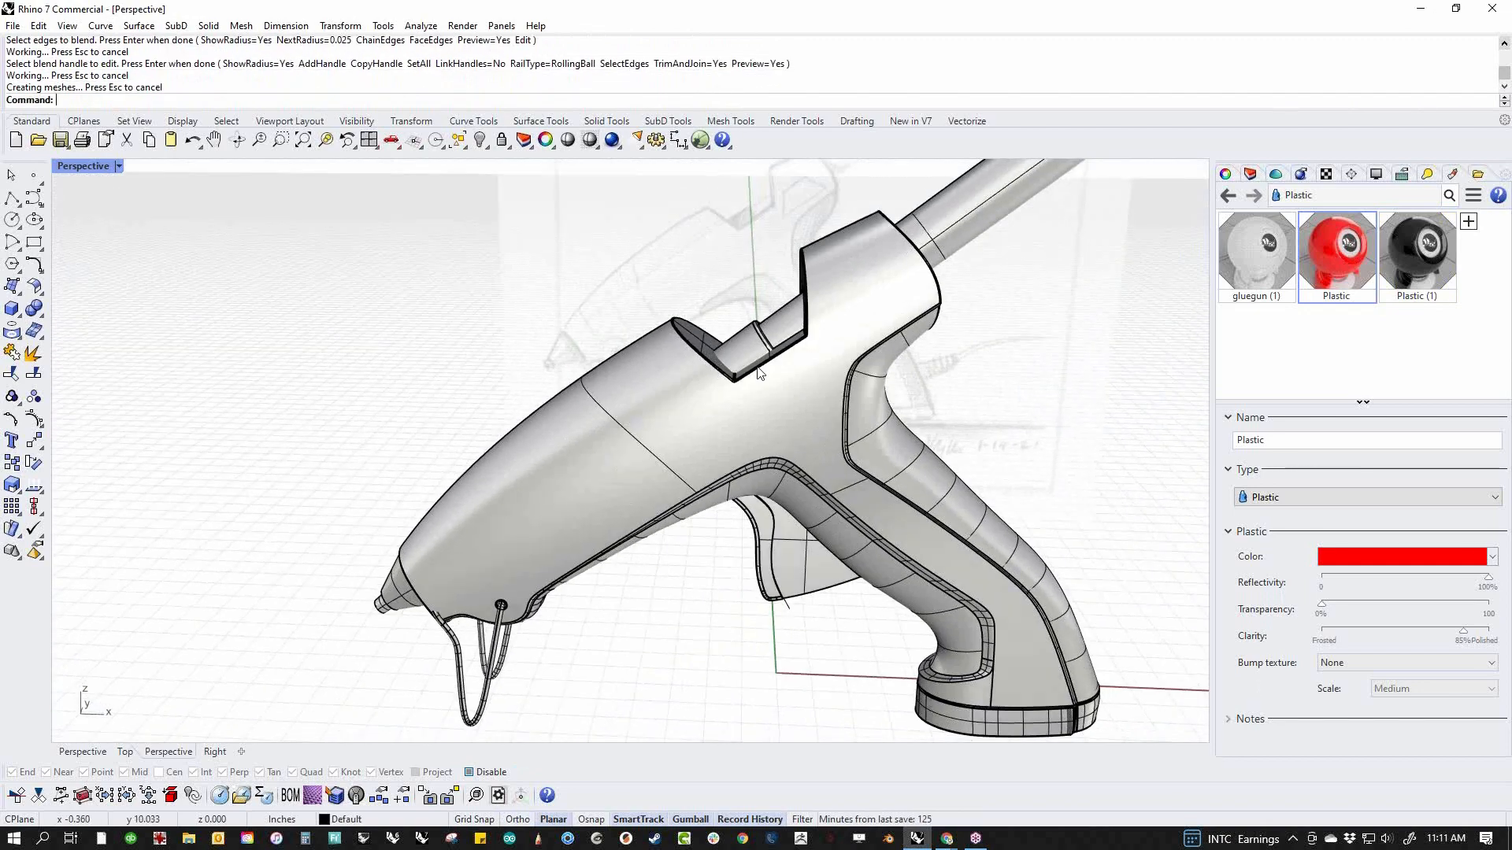
right_click_drag(791, 394, 819, 545)
scroll(803, 469, "down", 4)
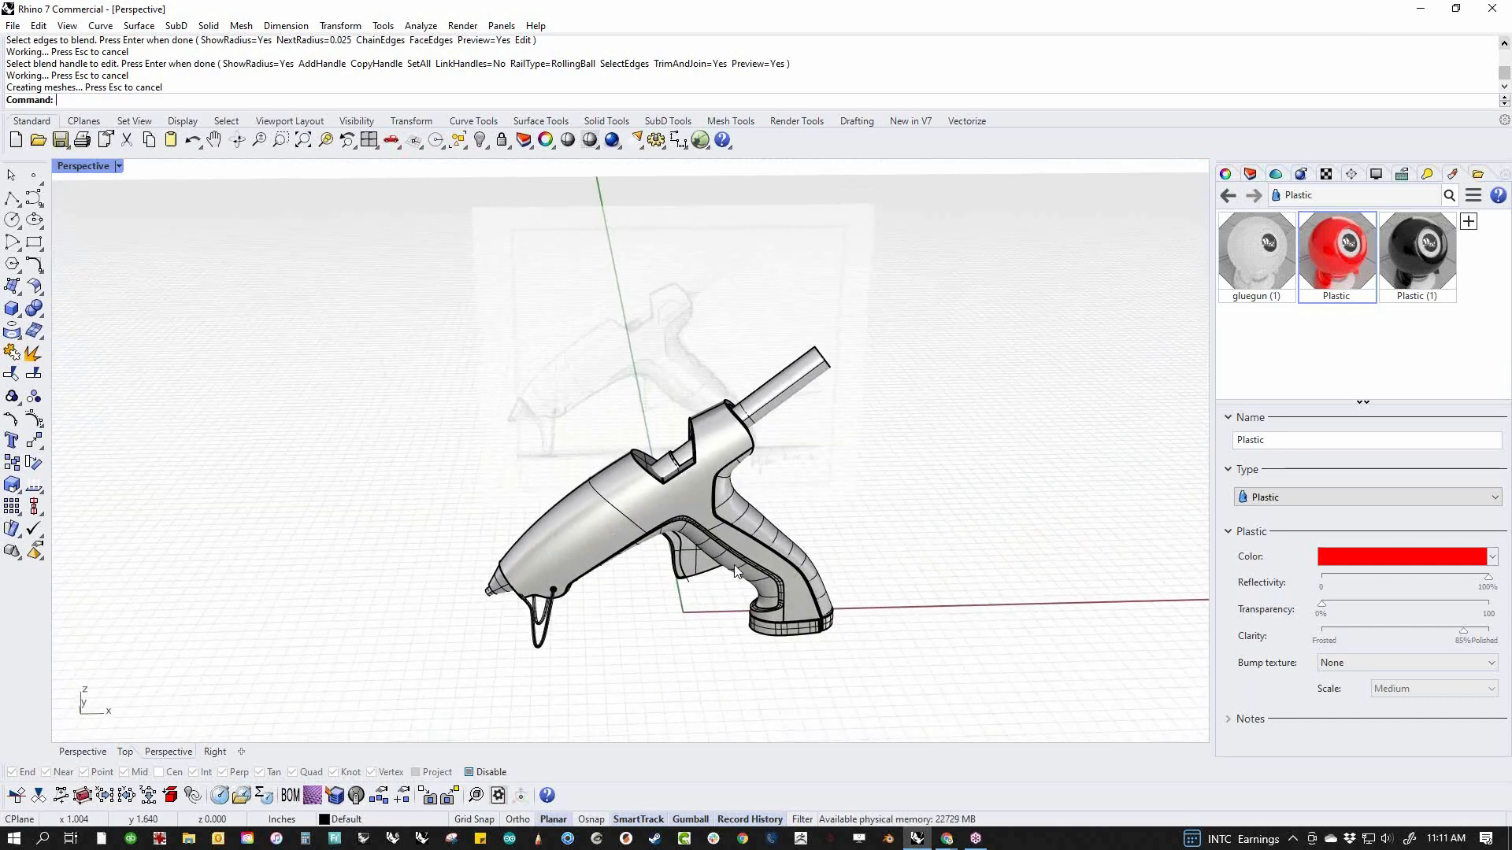
Switch to the Front view in Wireframe display and frame the nose of the body over the reference sketch
type("f")
key("Return")
scroll(548, 538, "up", 8)
middle_click(551, 515)
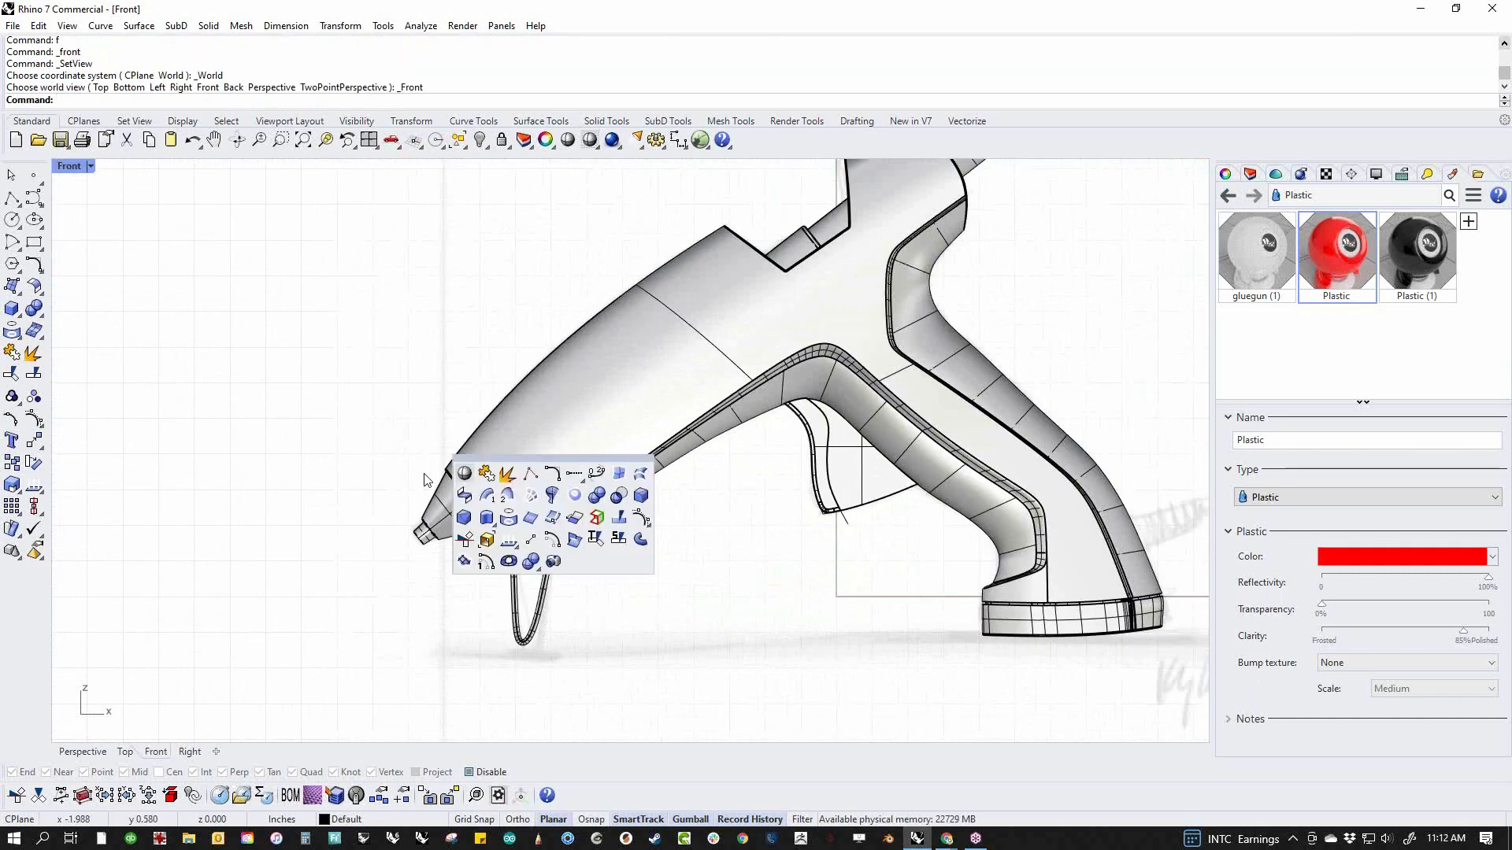
left_click(465, 474)
scroll(503, 453, "up", 6)
scroll(503, 460, "down", 6)
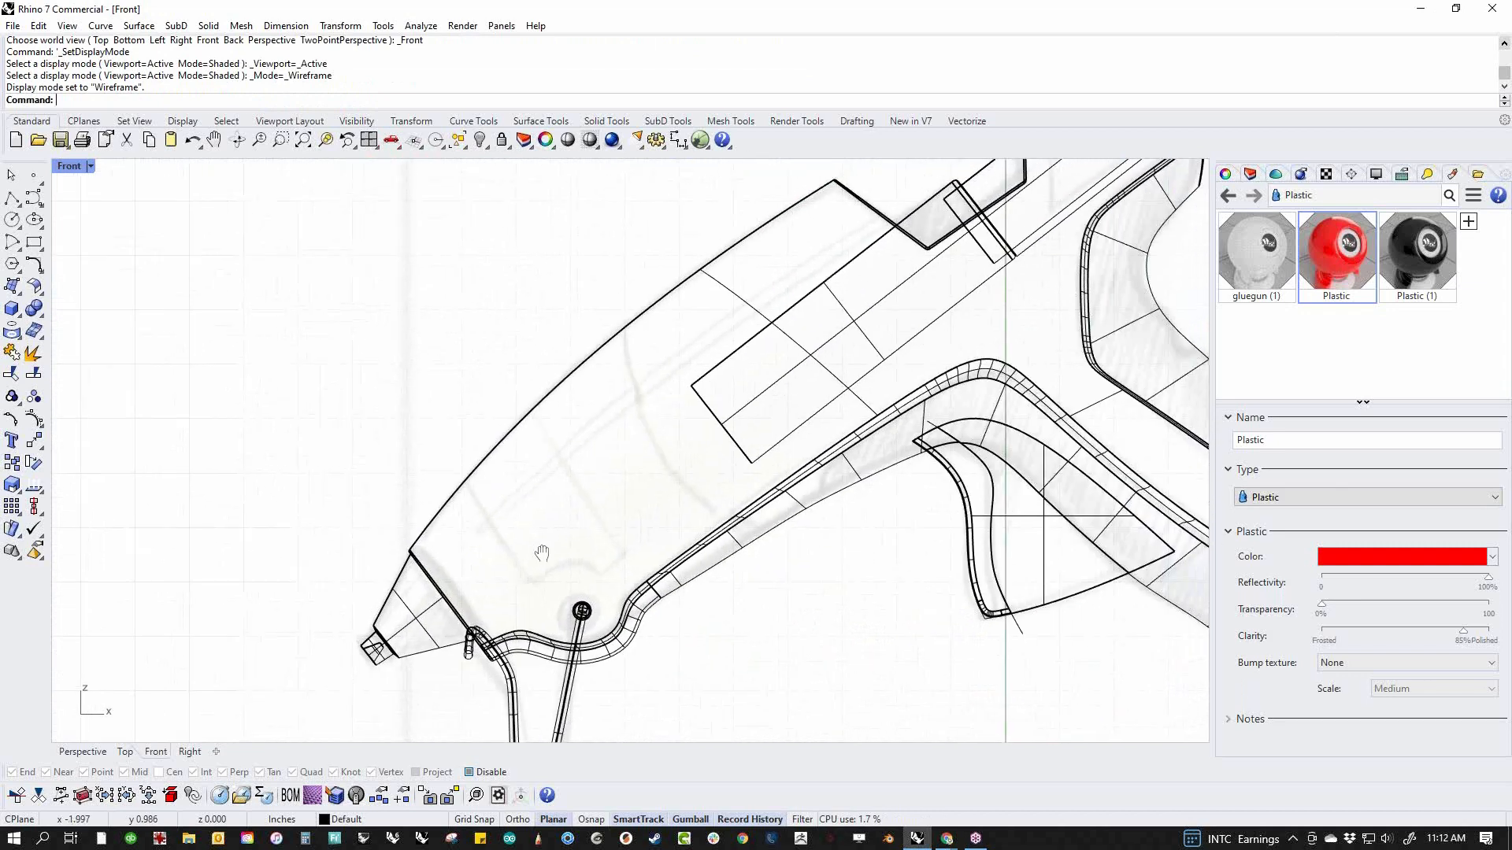
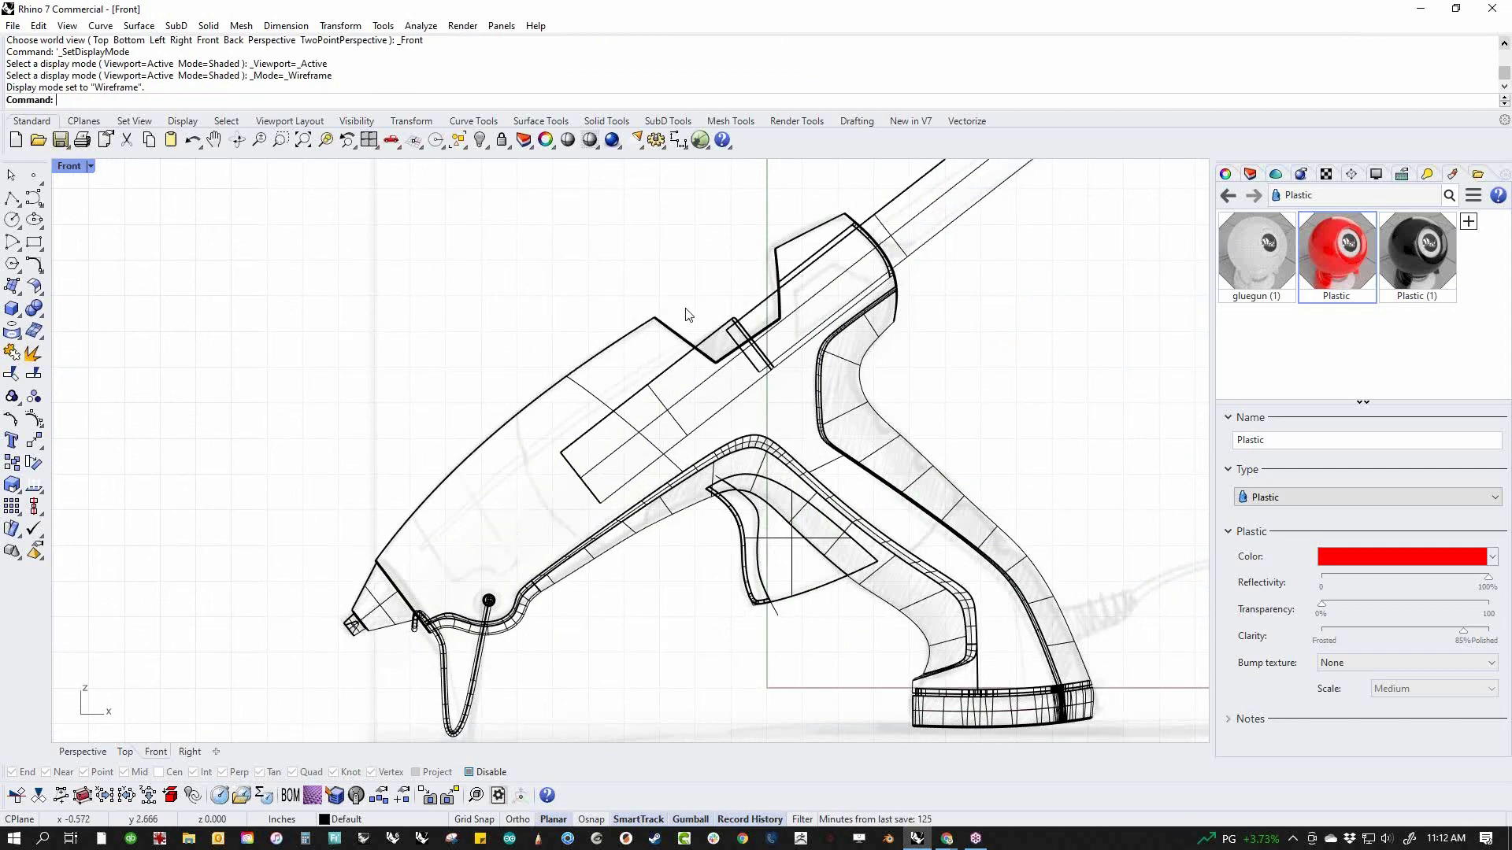
Isolate the main body shell by hiding every other object
left_click(607, 352)
type("ii")
key("Return")
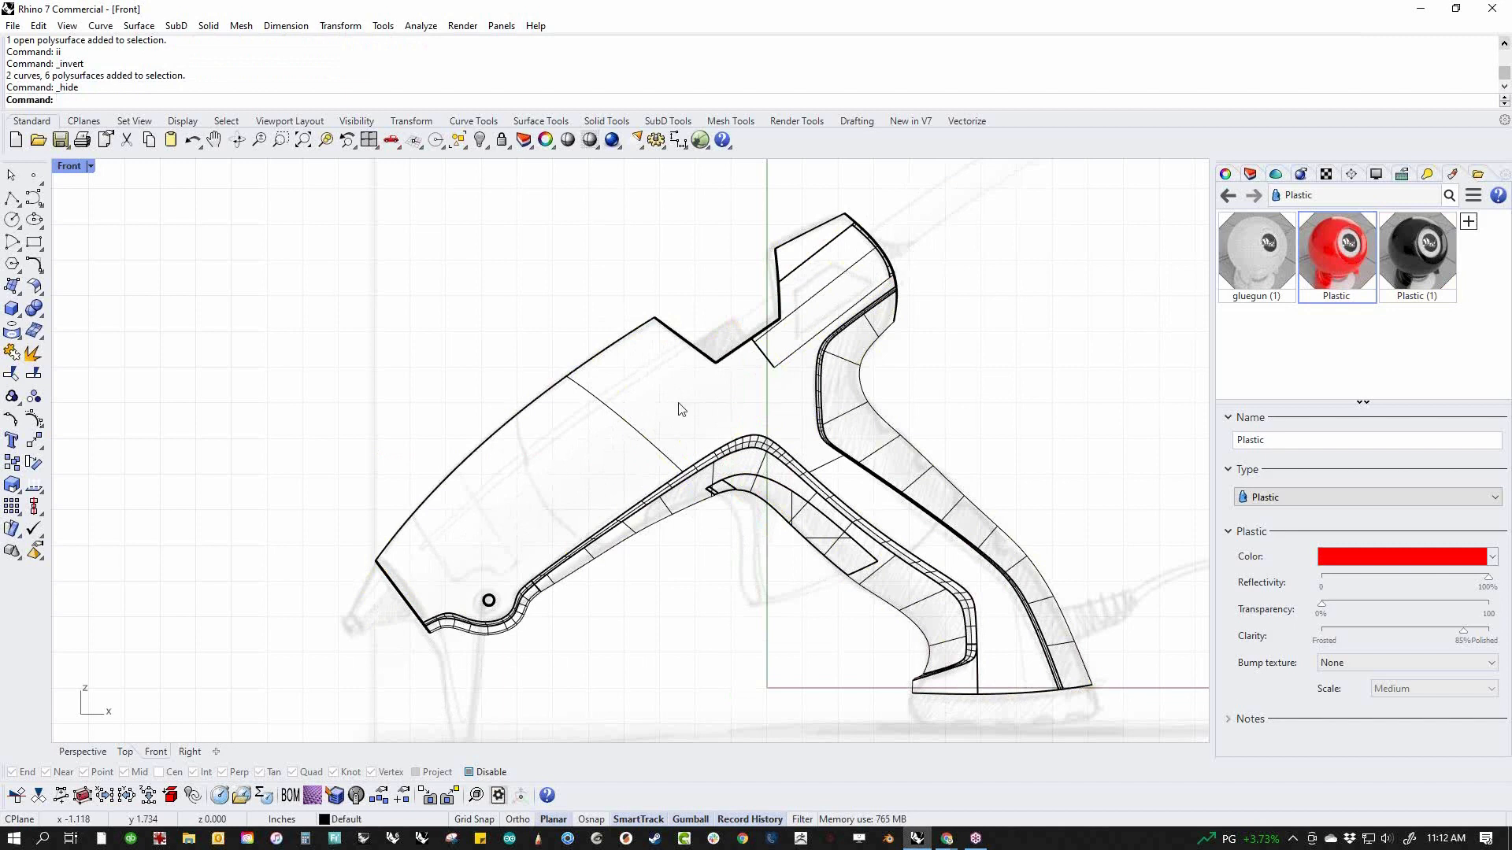
Draw a four-point degree-3 curve lengthwise through the body, from just ahead of the nose face to beyond the rear end
left_click(33, 197)
left_click(376, 593)
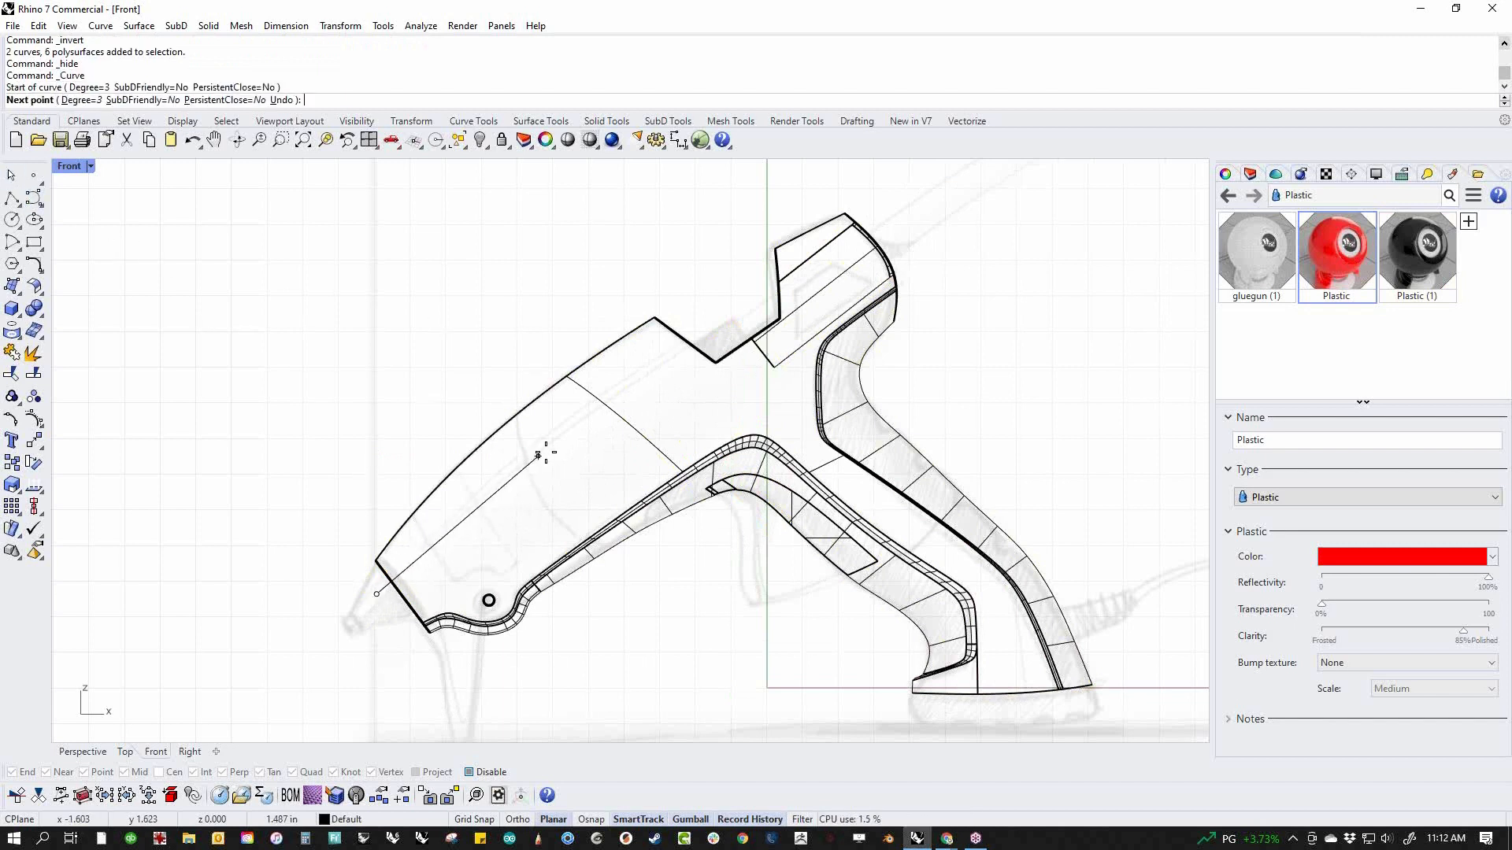
left_click(566, 425)
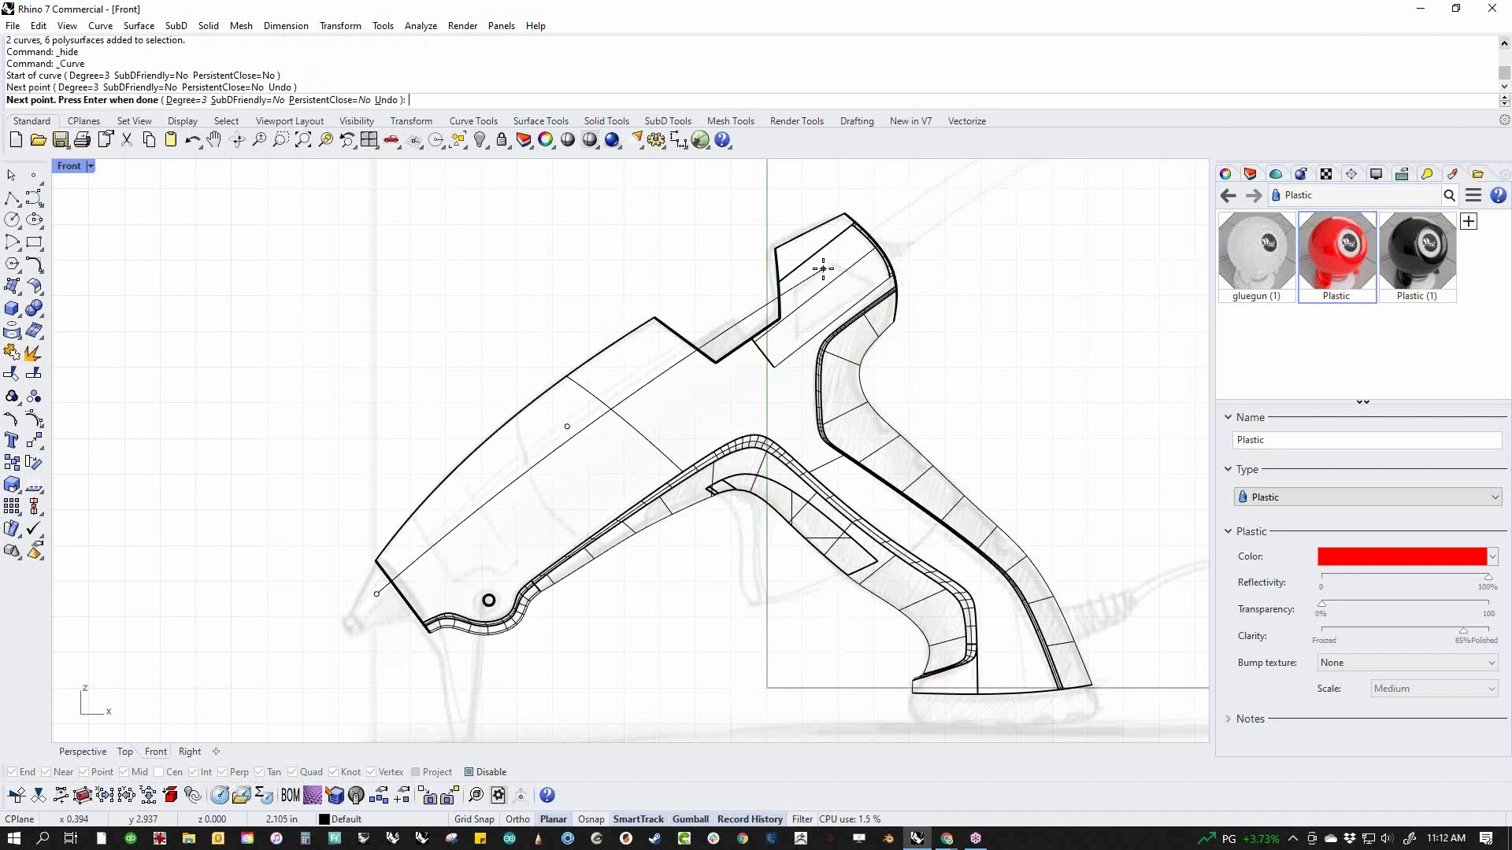
left_click(767, 290)
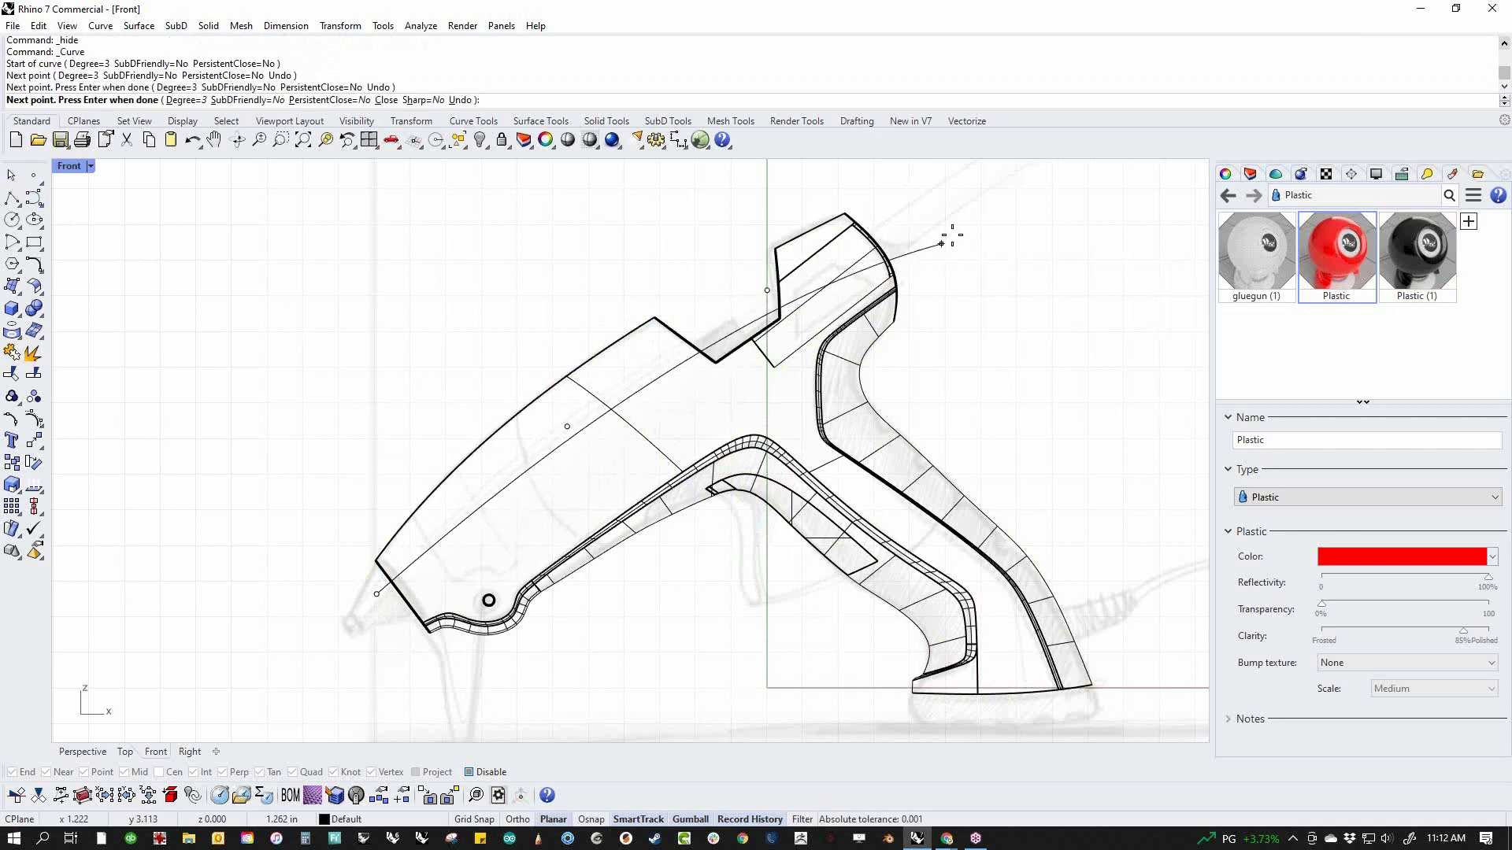
left_click(930, 201)
key("Return")
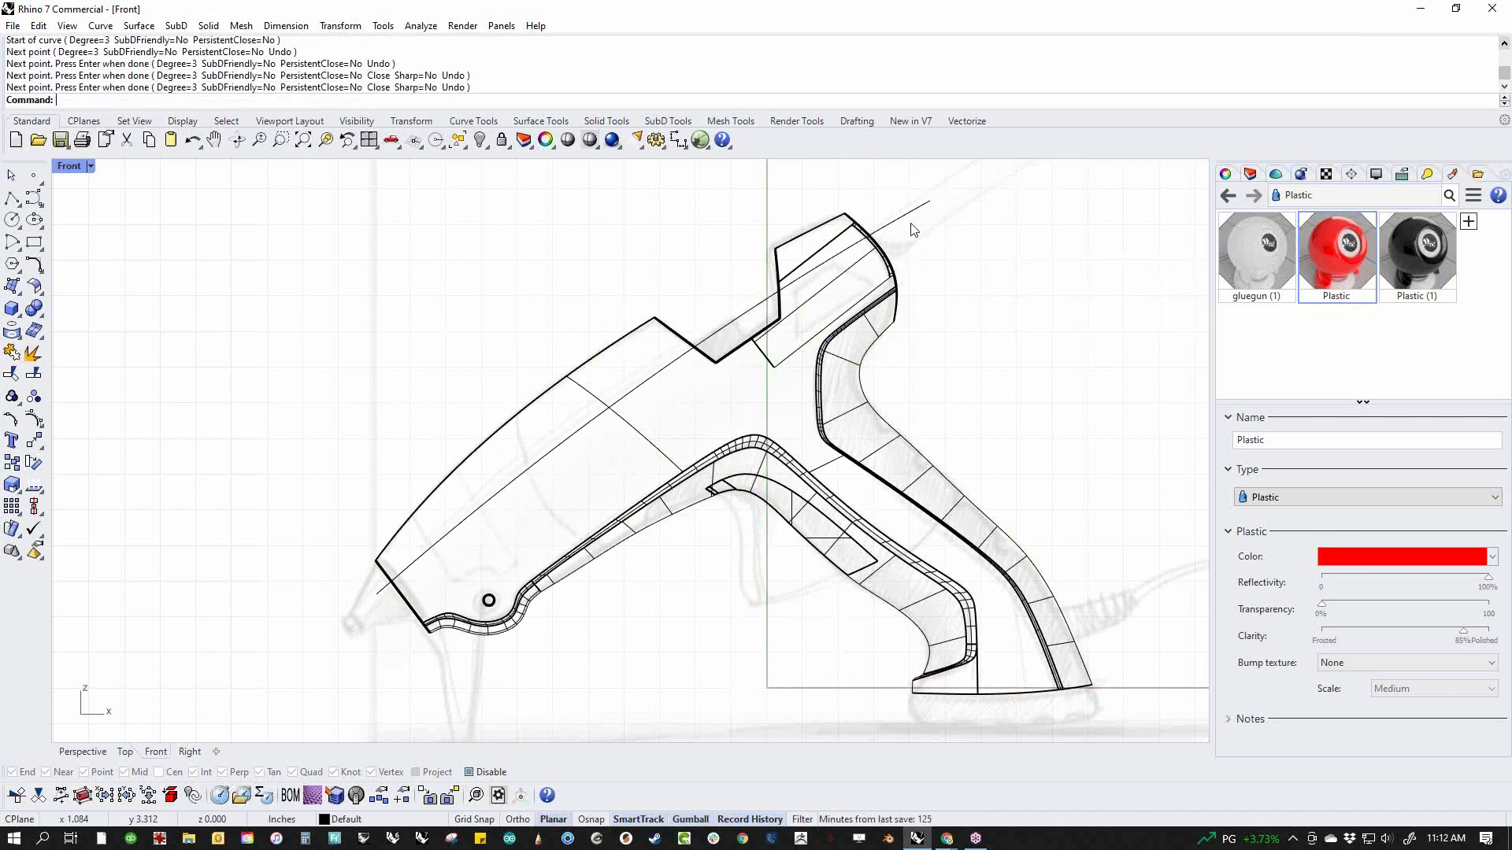
Duplicate the lengthwise curve in place and move the copy slightly above the original
left_click(488, 511)
key("ctrl+c")
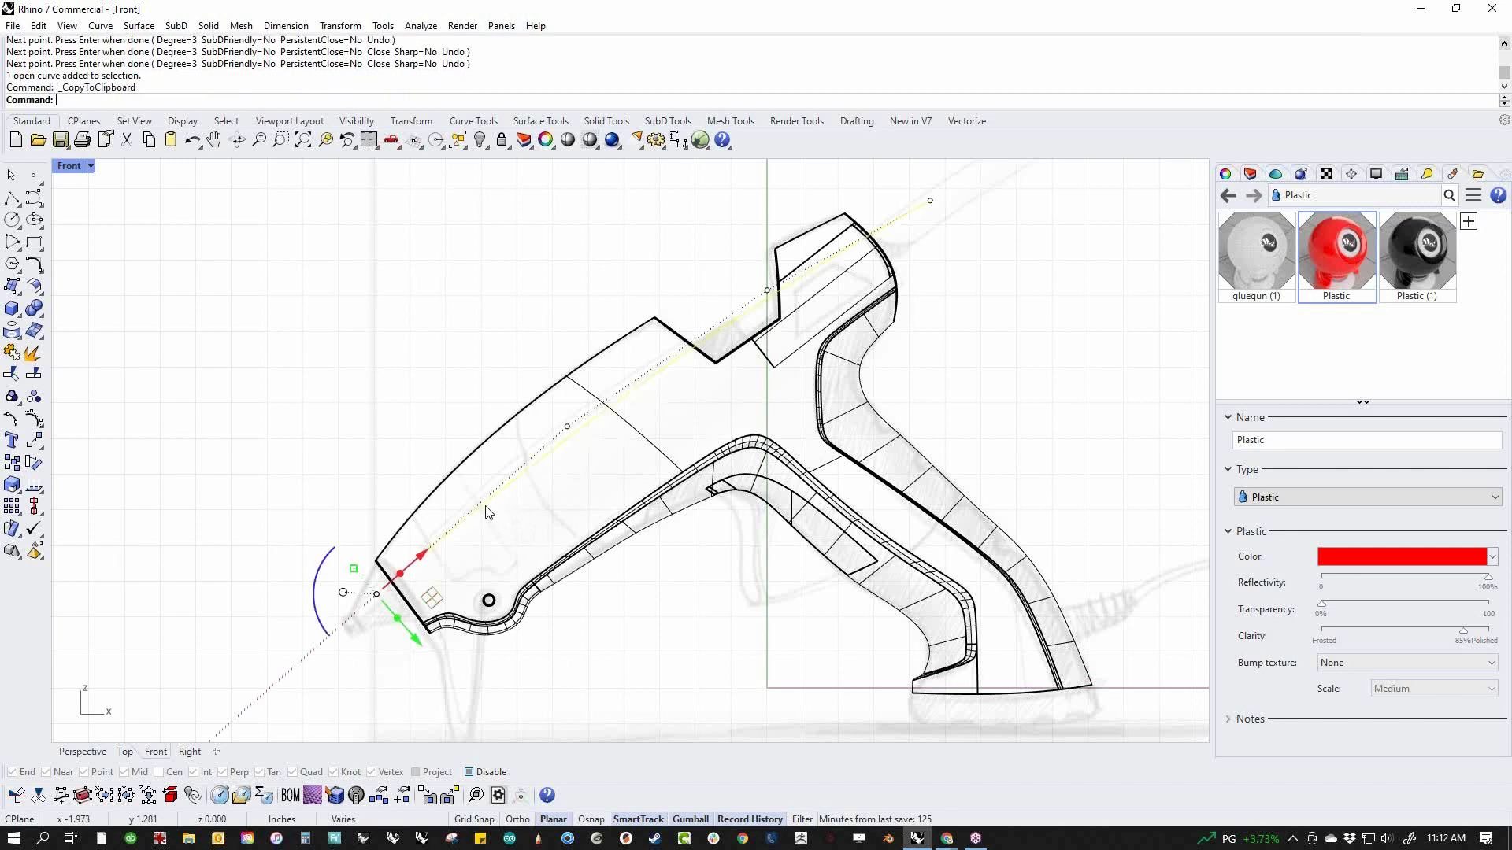
key("ctrl+v")
left_click_drag(432, 601, 377, 586)
key("Escape")
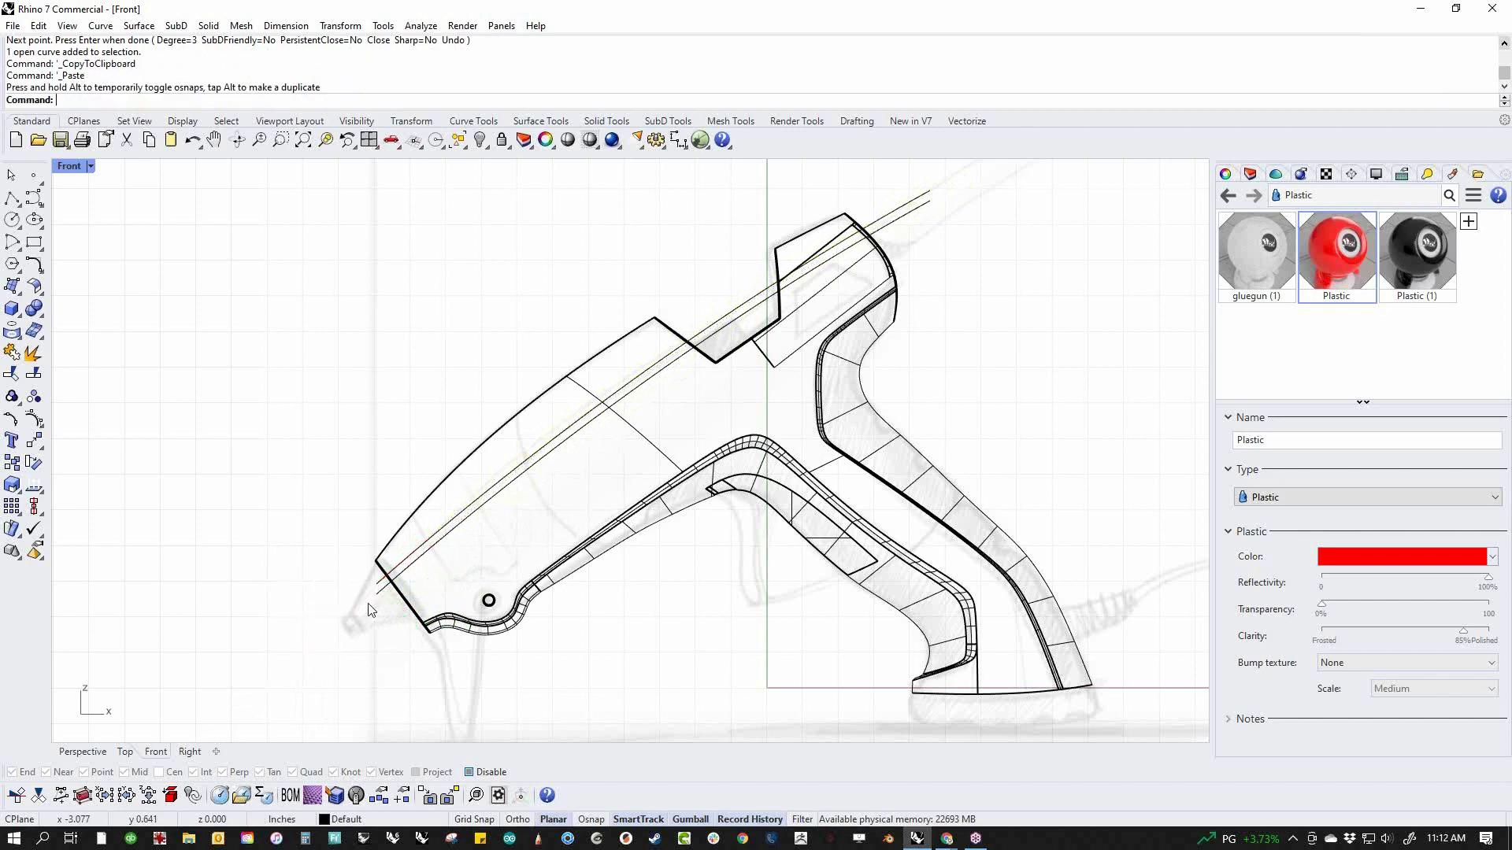
Move the front control point of the upper curve down so the gap between both curves narrows toward the nose
scroll(386, 599, "up", 5)
left_click(367, 587)
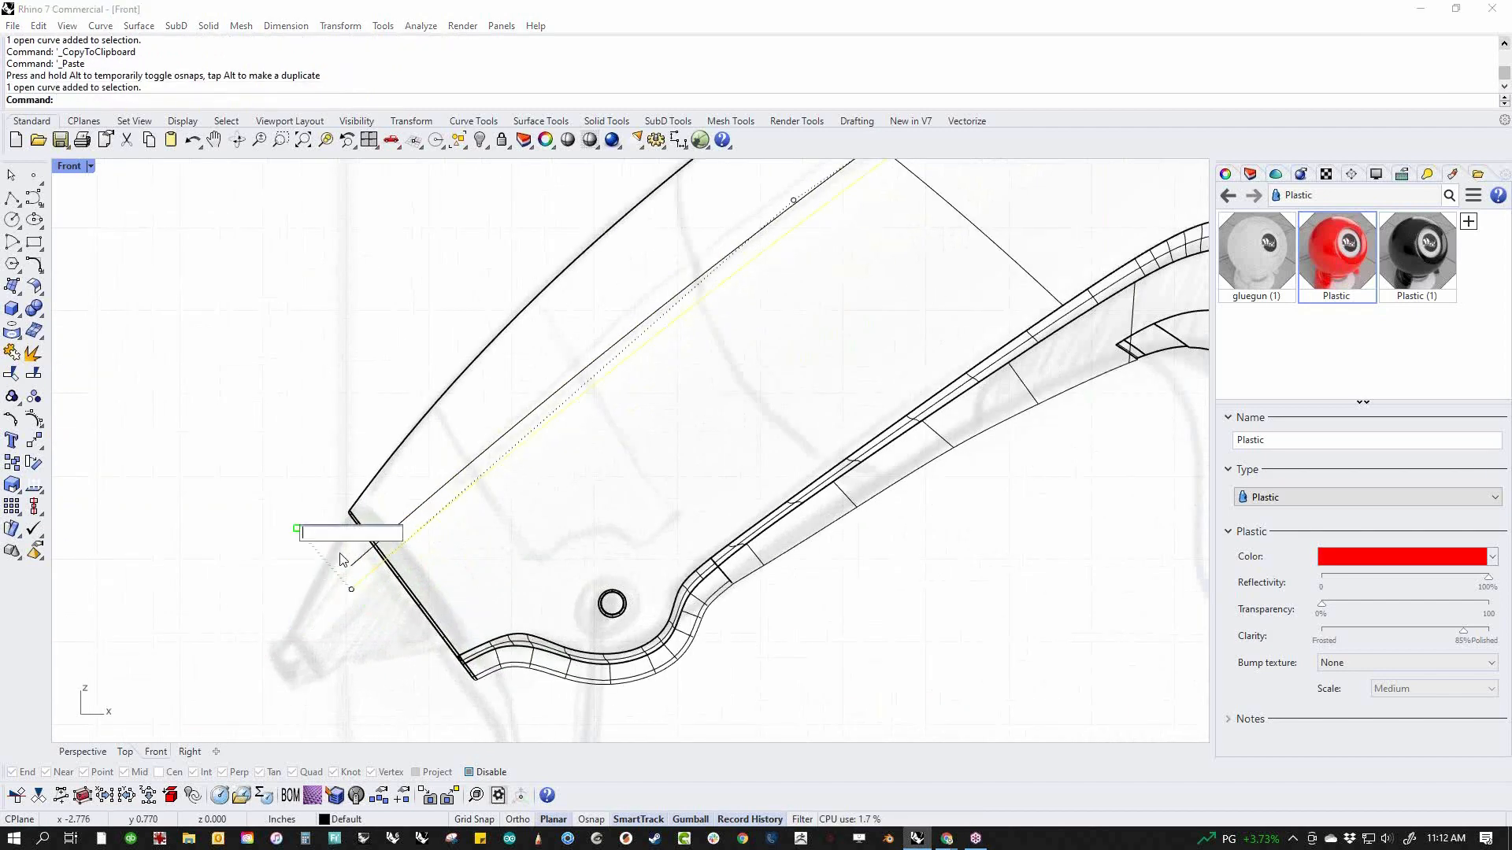
left_click(357, 568)
left_click(332, 498)
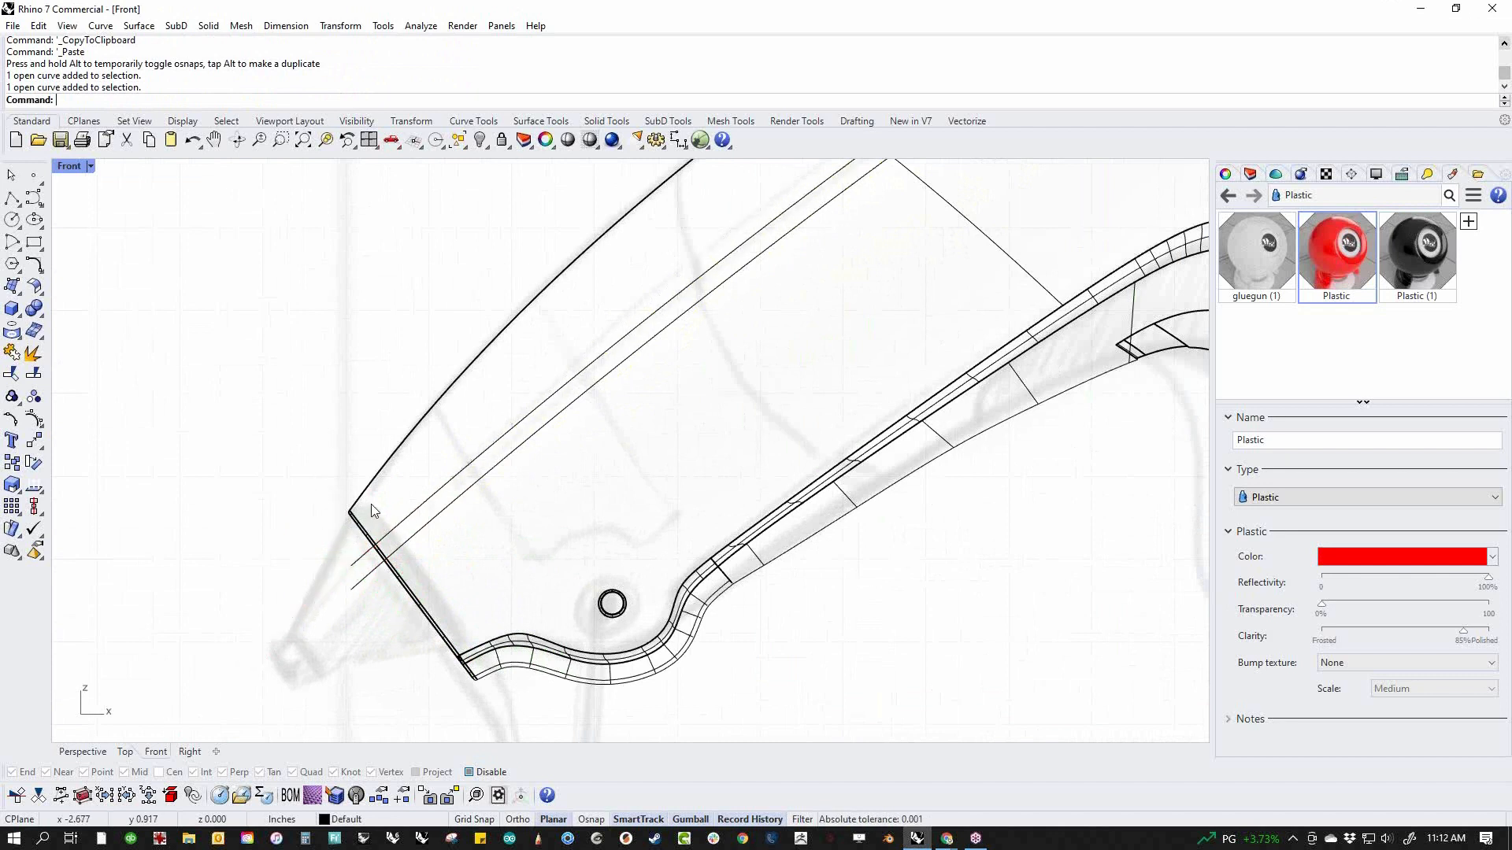
left_click(381, 531)
left_click_drag(231, 467, 370, 600)
left_click_drag(347, 540, 334, 603)
scroll(282, 551, "down", 5)
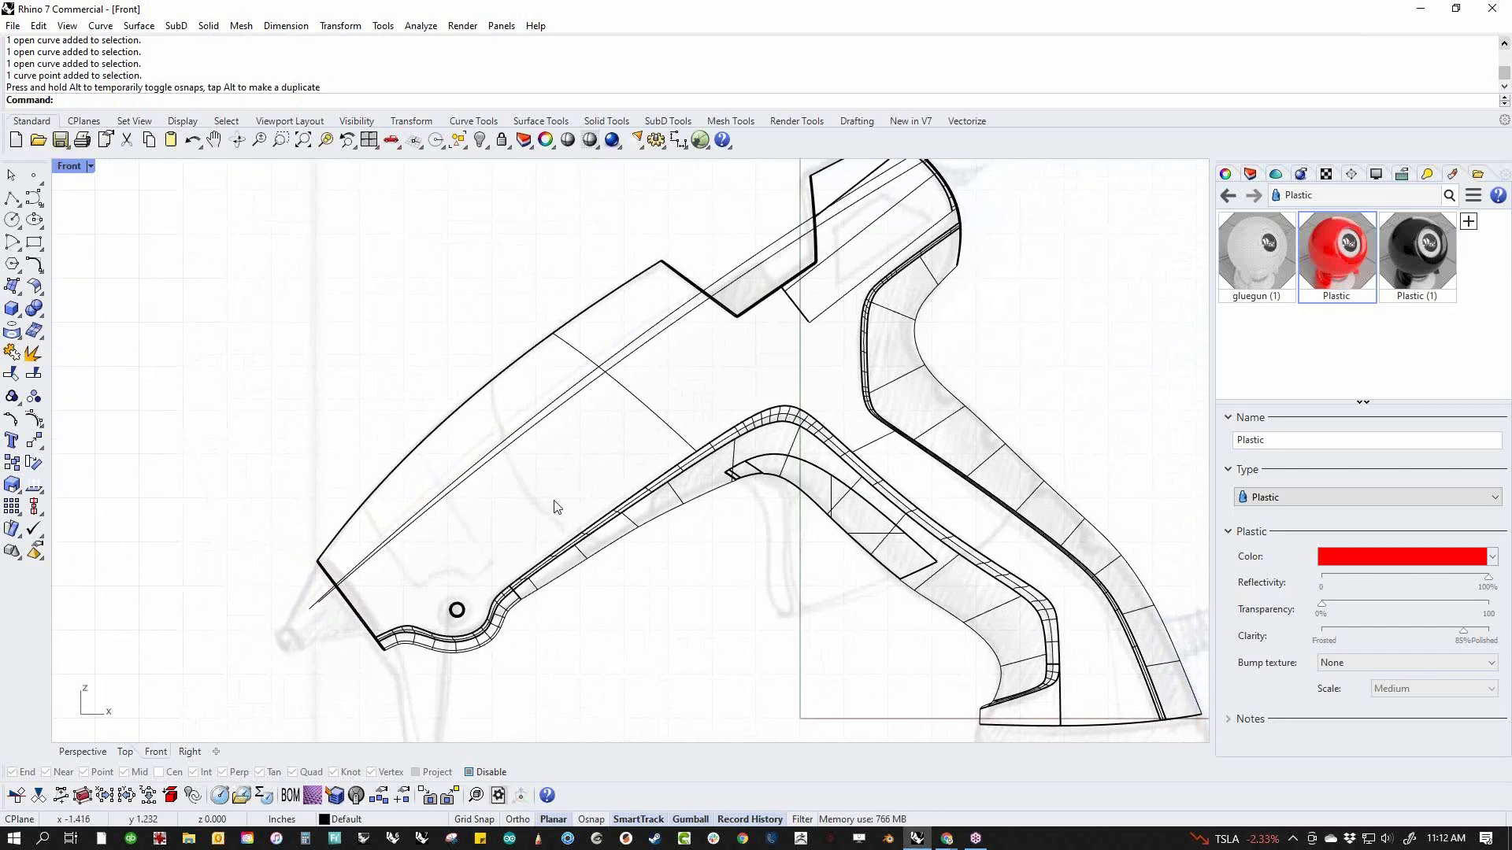
Split the body shell using the two lengthwise curves as cutting objects
right_click_drag(557, 506, 477, 618)
scroll(913, 246, "up", 4)
scroll(921, 400, "down", 4)
right_click_drag(905, 441, 979, 373)
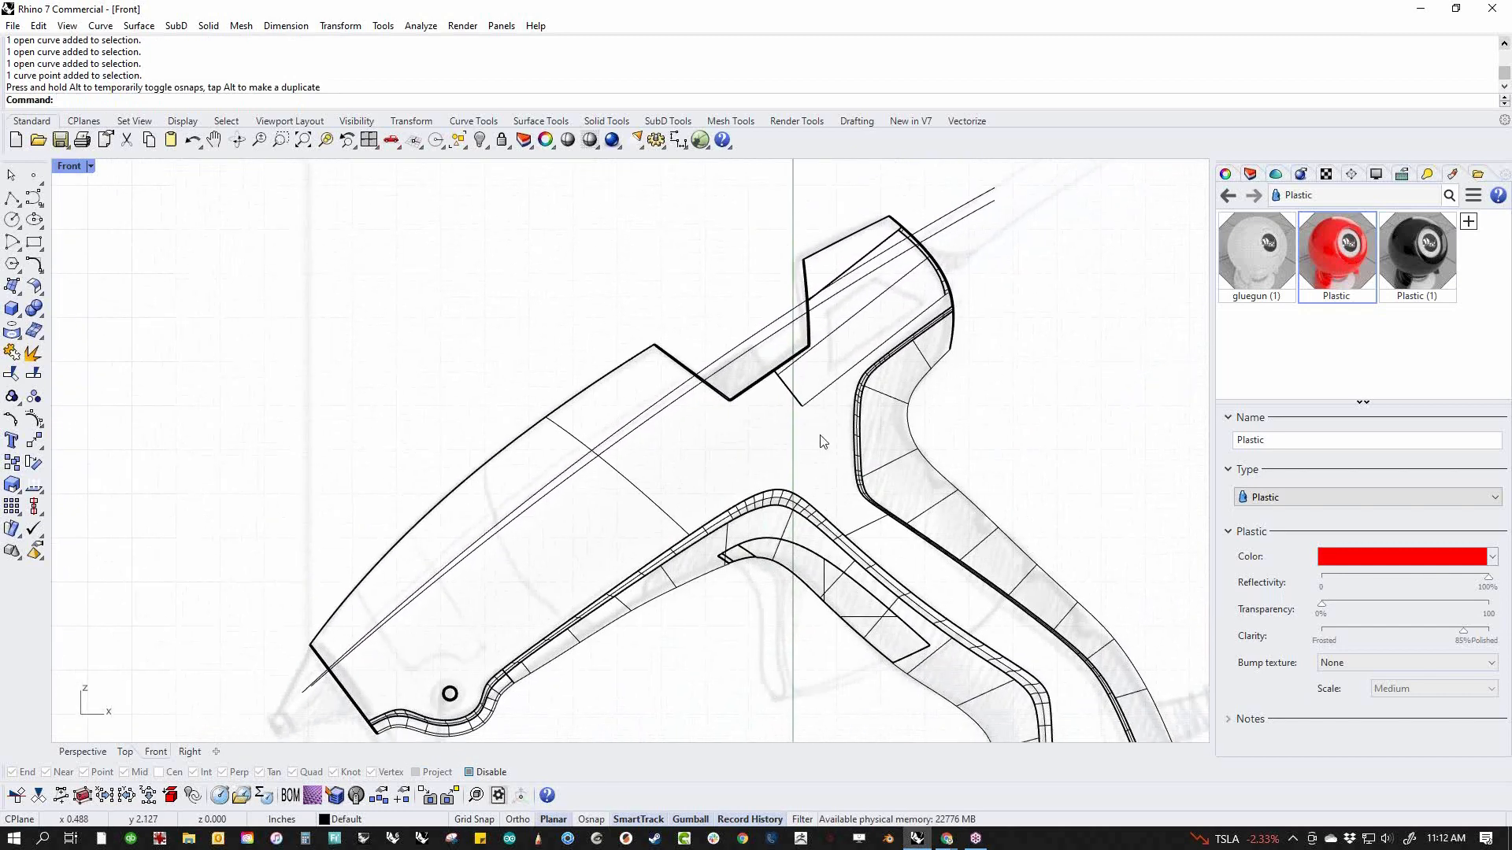
middle_click(683, 506)
left_click(681, 506)
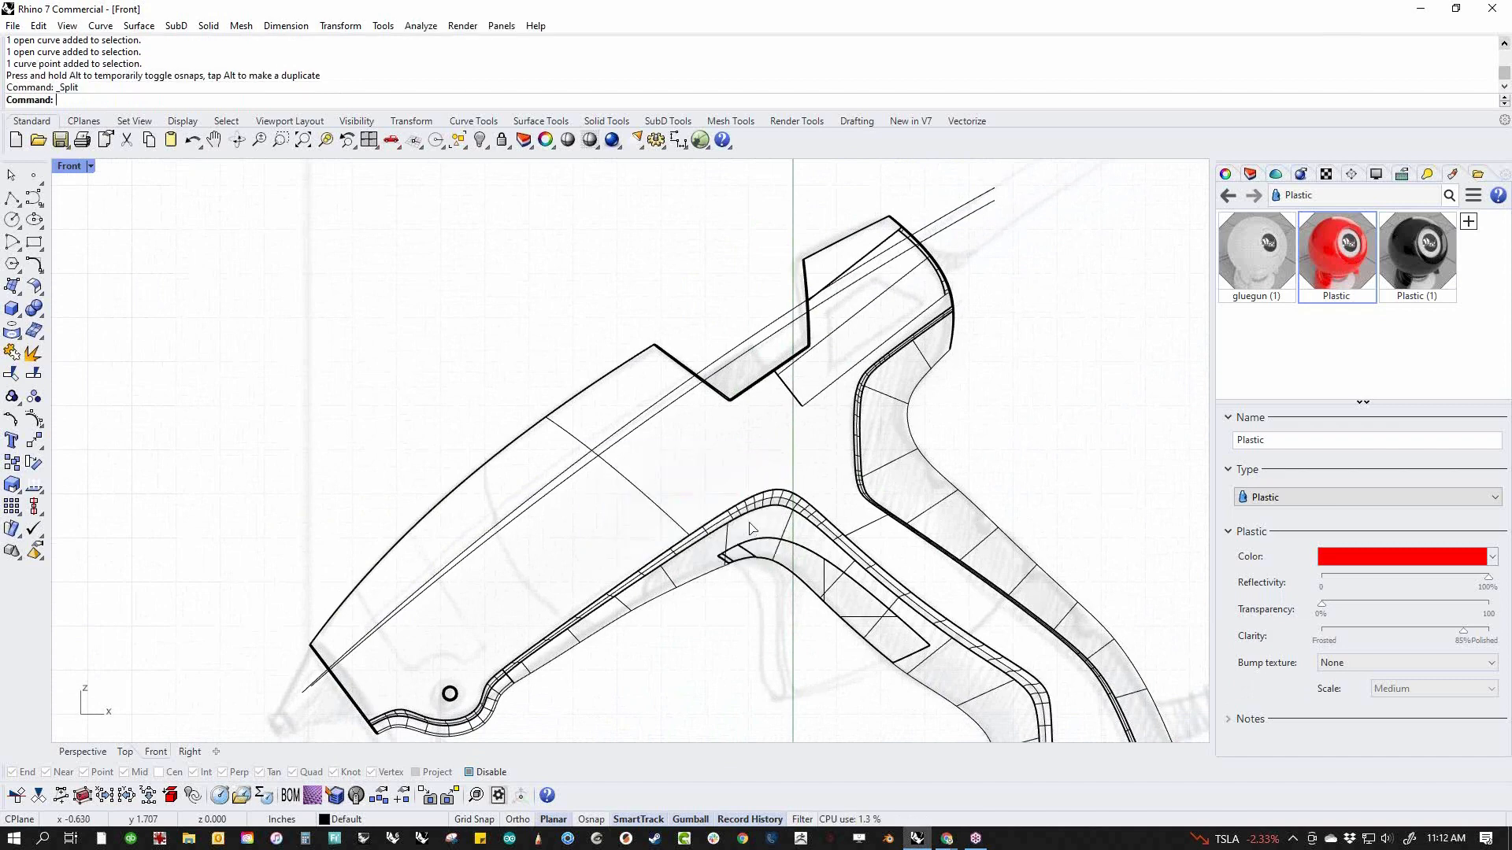
key("ctrl+a")
key("Return")
key("ctrl+a")
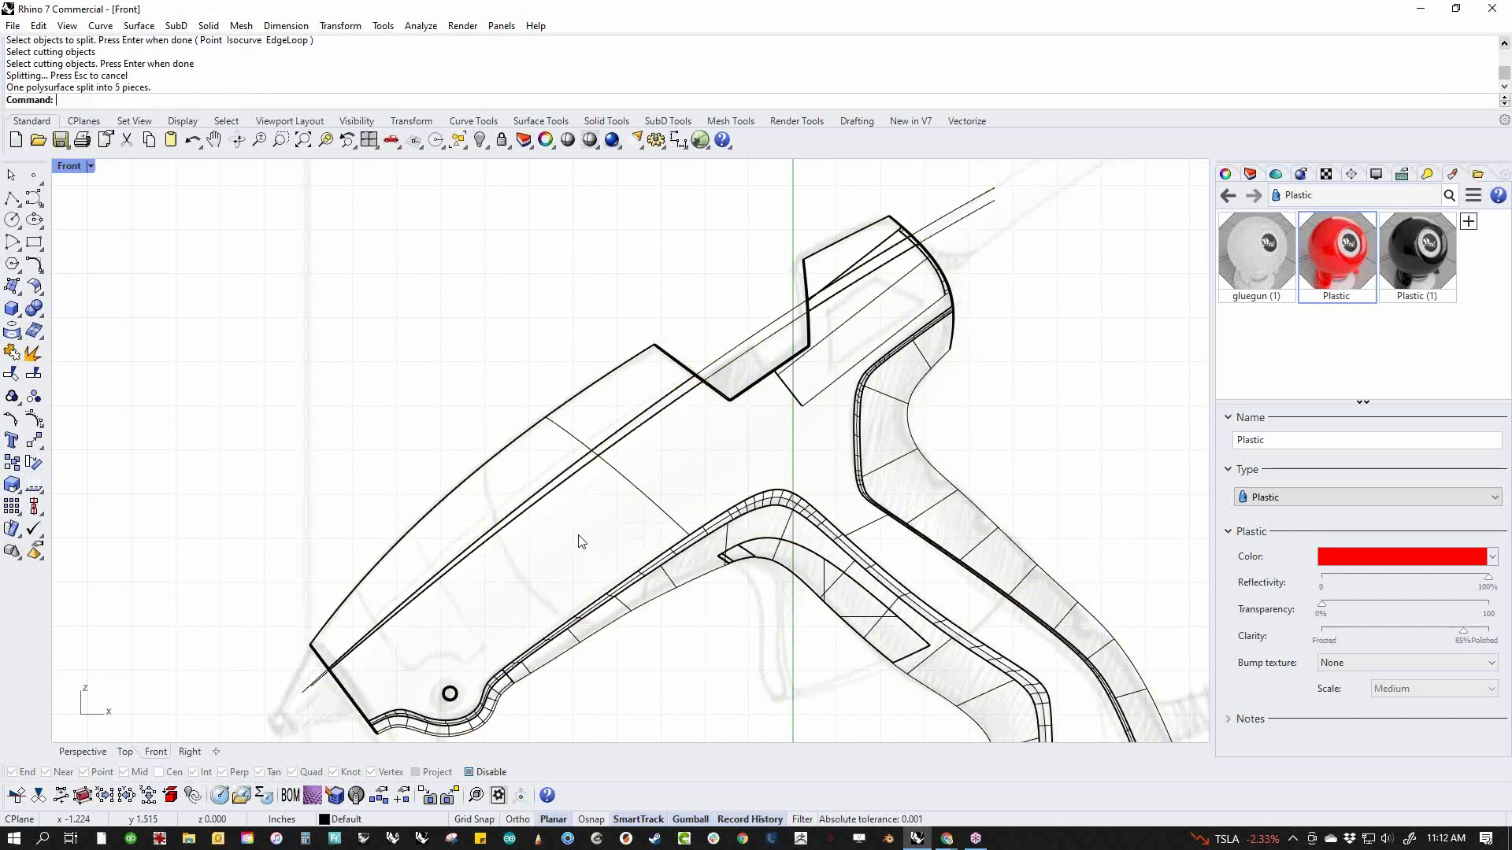
Delete the thin strip between the two curves on the front section of the body
scroll(629, 444, "up", 5)
left_click(580, 480)
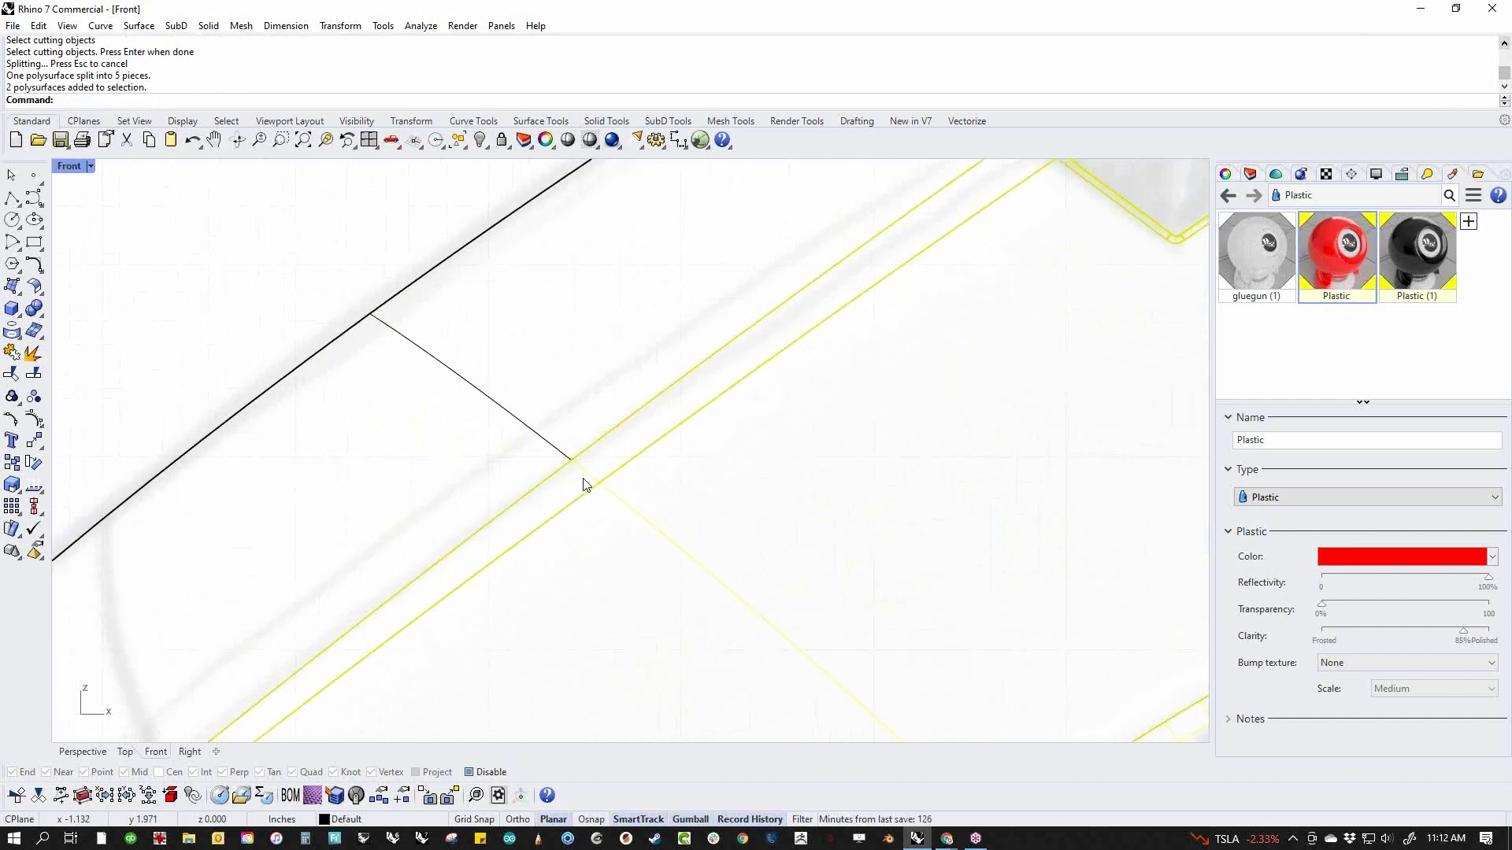
scroll(746, 514, "down", 2)
key("Escape")
scroll(574, 471, "up", 4)
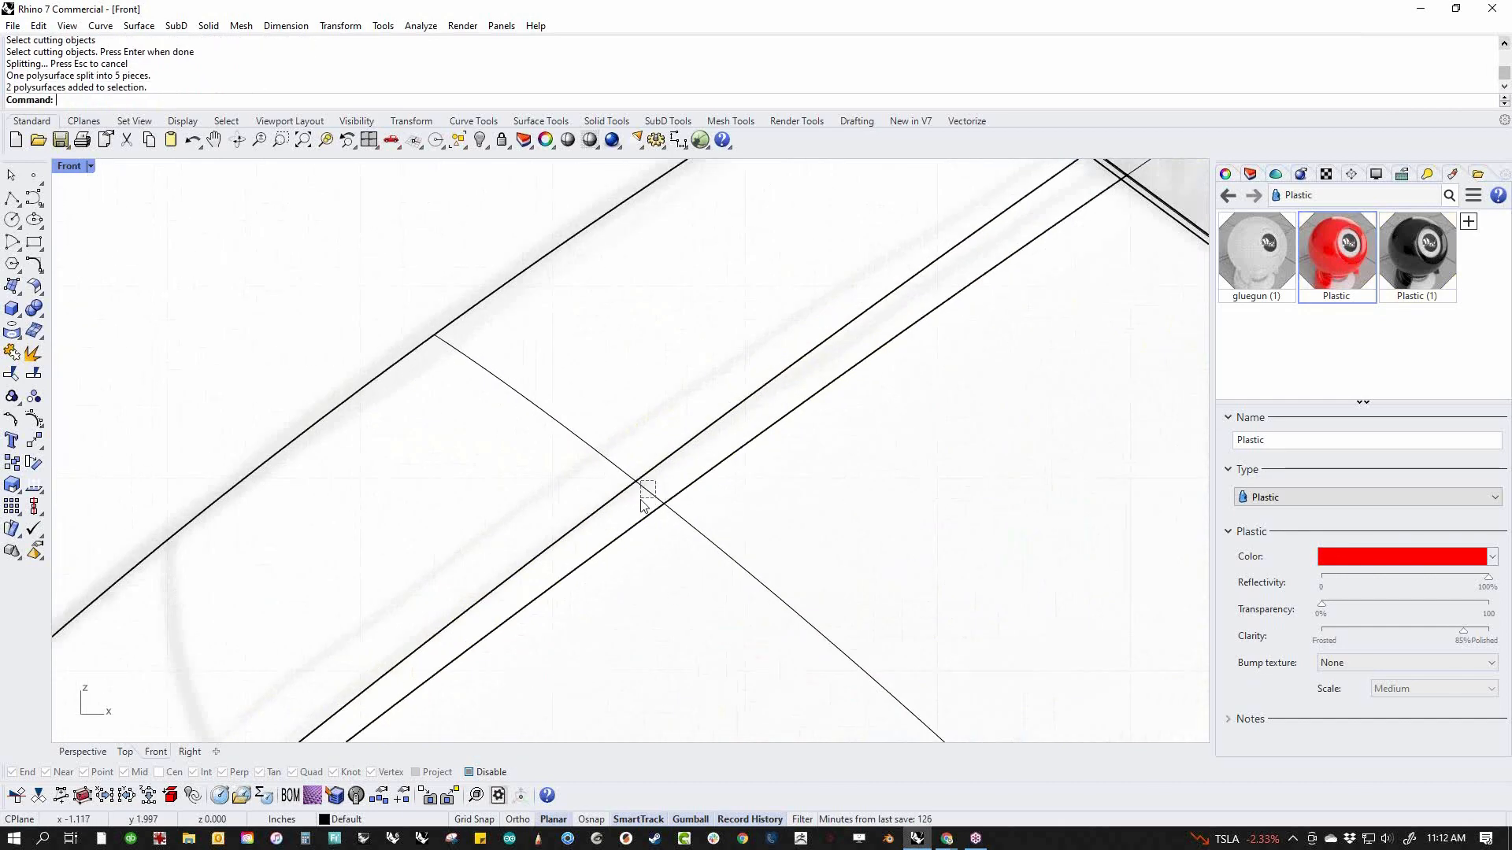
left_click_drag(641, 499, 641, 499)
key("Delete")
scroll(668, 496, "down", 4)
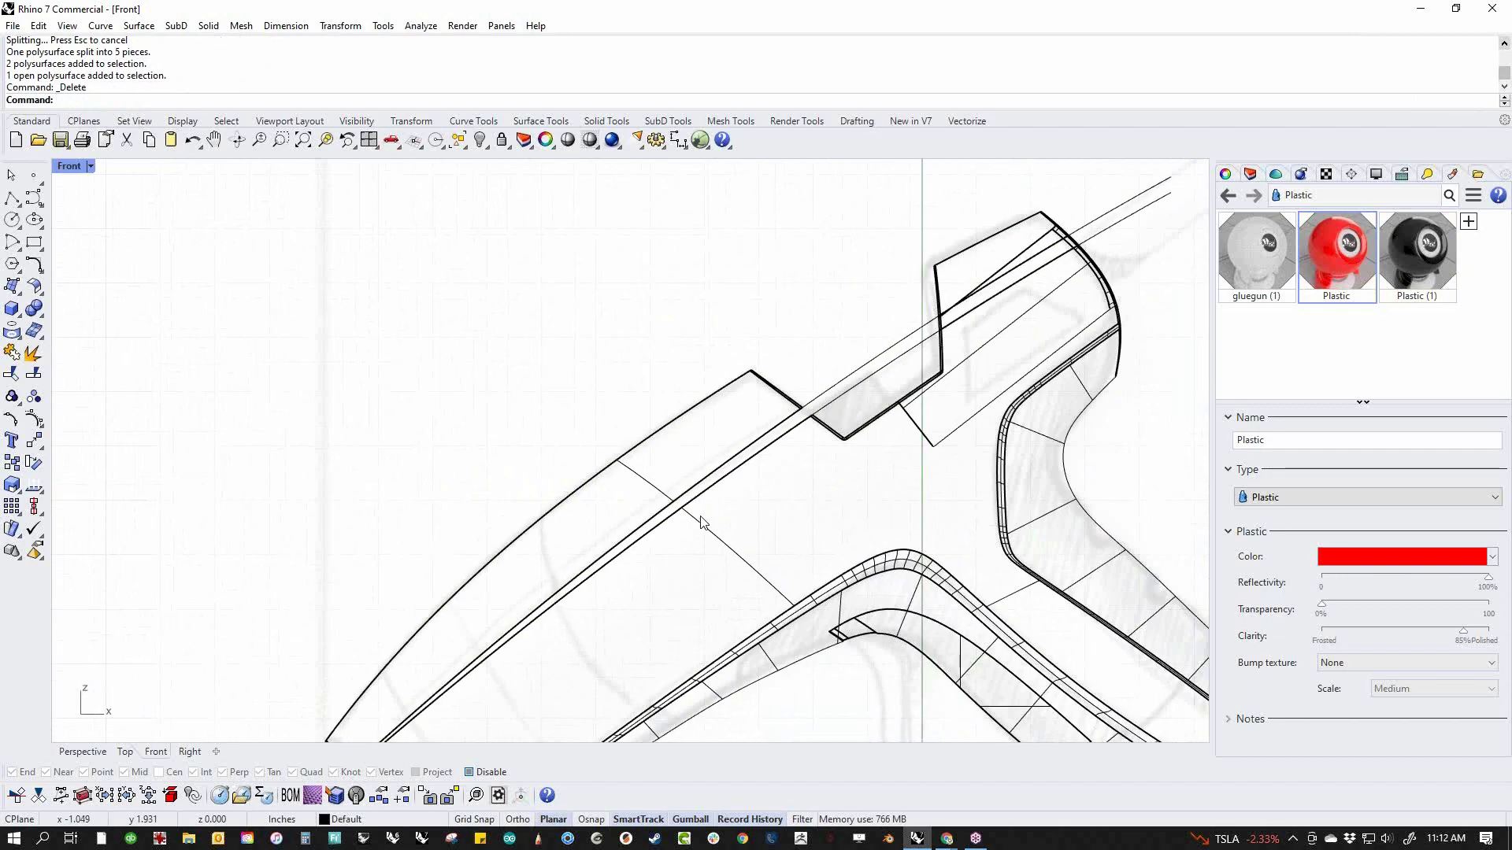
Delete the thin strip between the two curves on the rear section, behind the notch
right_click_drag(750, 445, 630, 559)
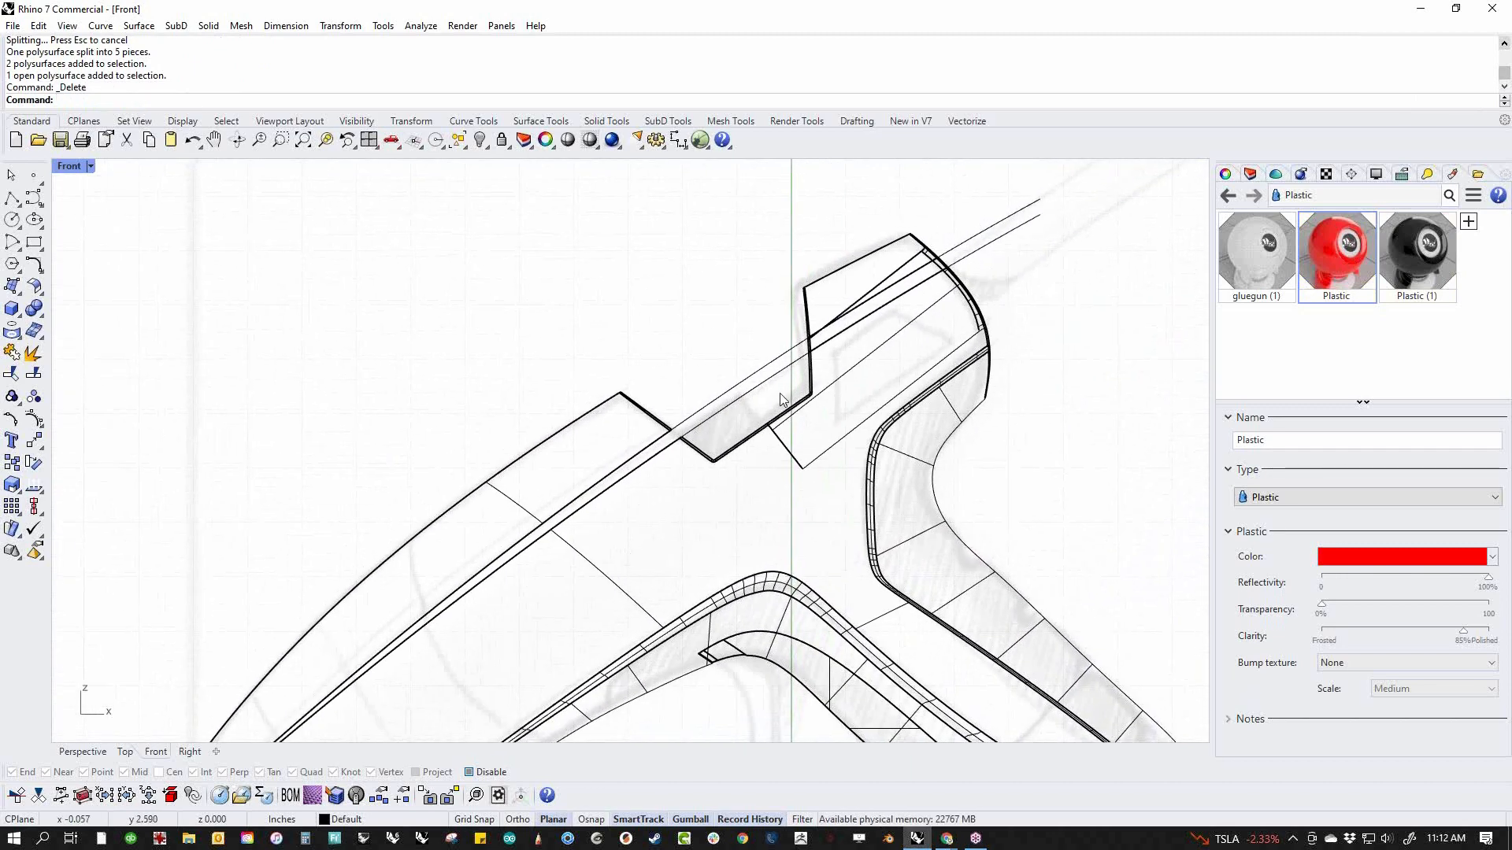
scroll(929, 272, "up", 5)
left_click(1032, 257)
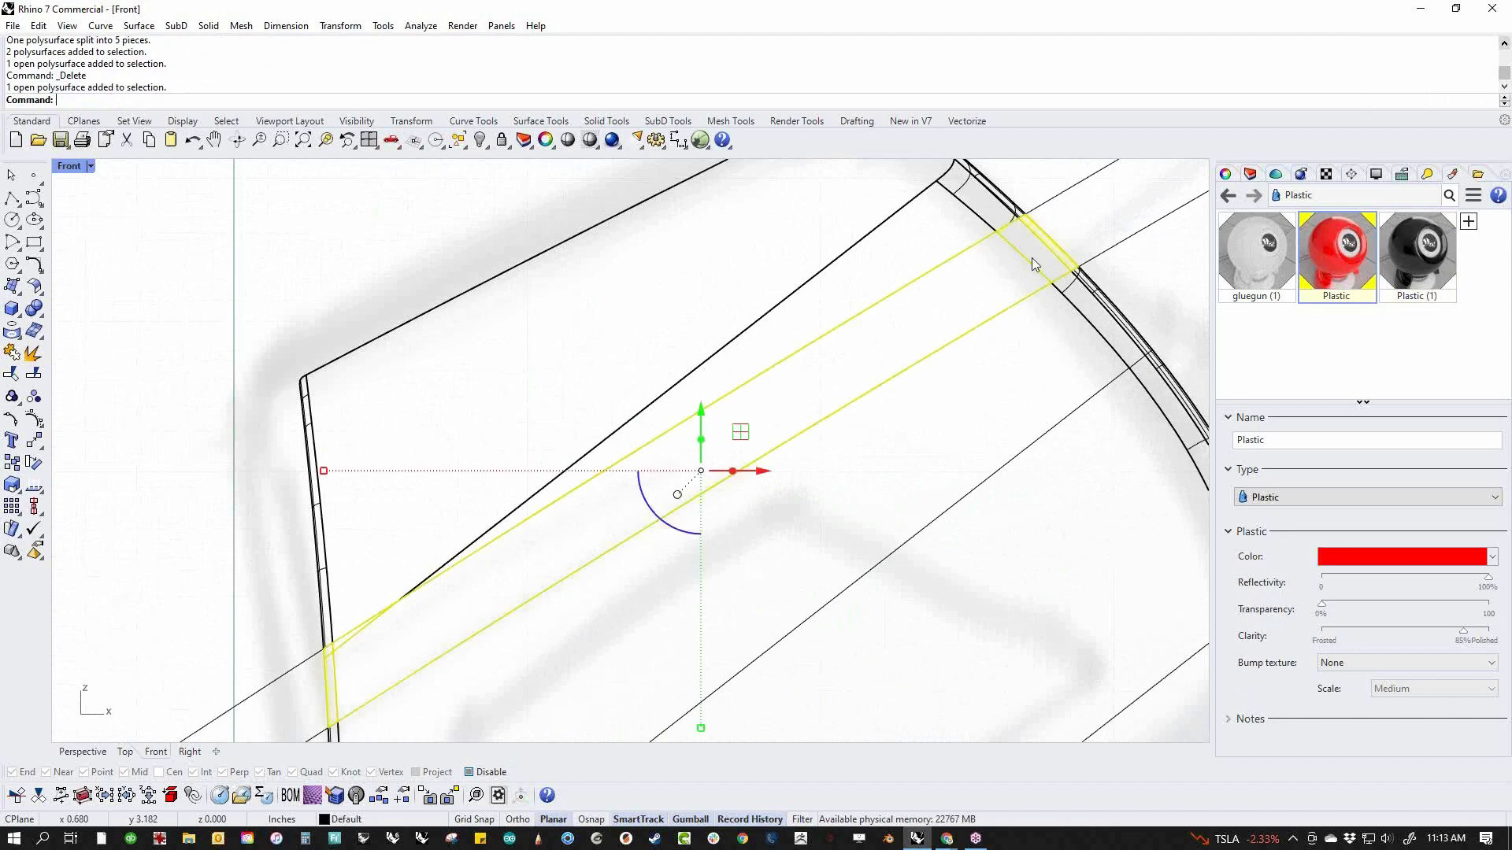
key("Delete")
scroll(972, 344, "down", 4)
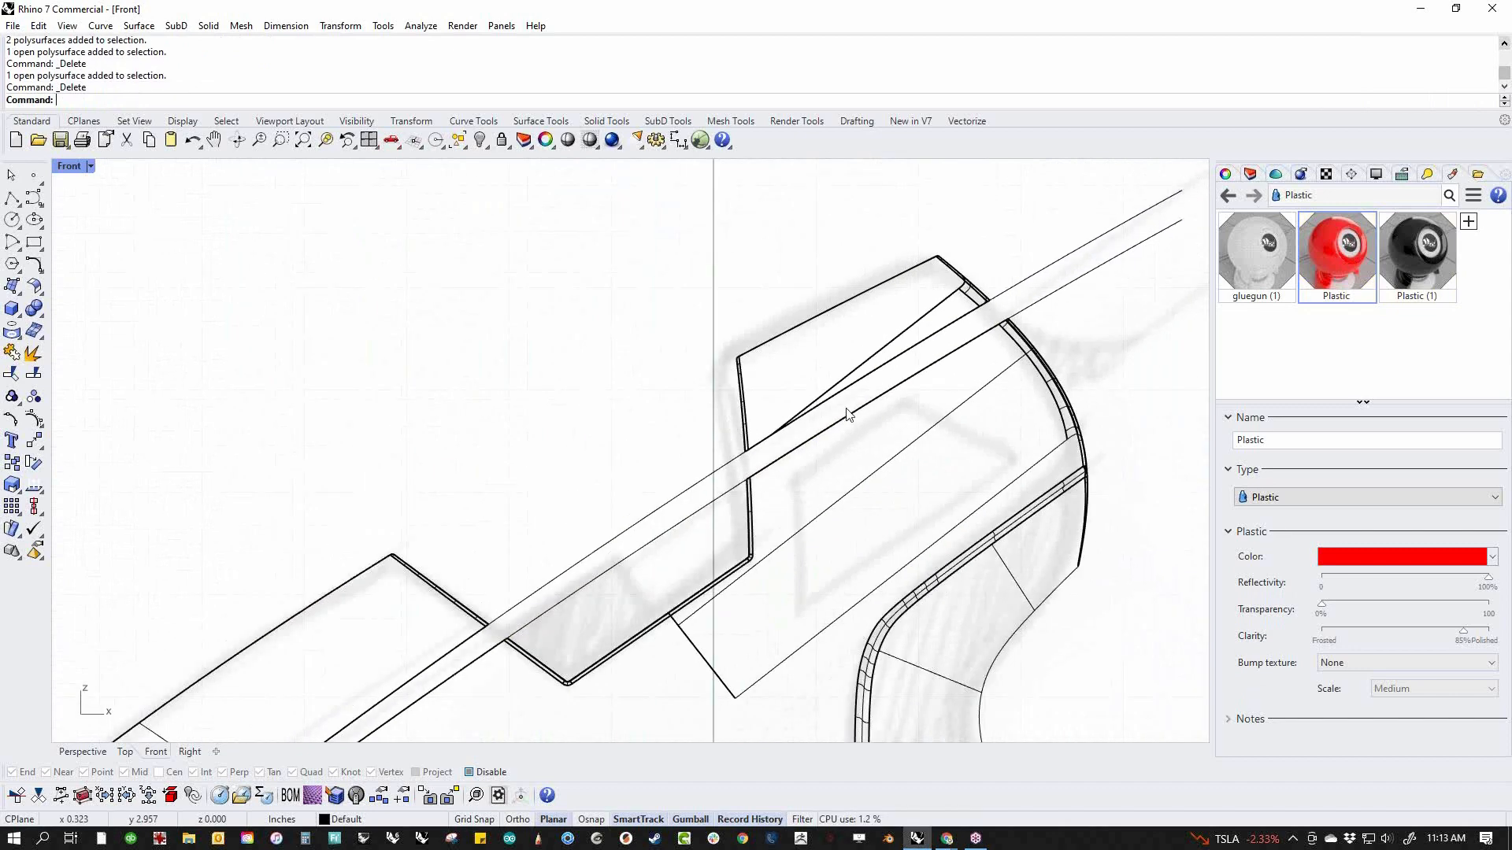
Try to taper the two upper body pieces in the Top view along the centre axis, narrowing slightly toward the rear
left_click(755, 350)
left_click_drag(534, 423, 417, 585)
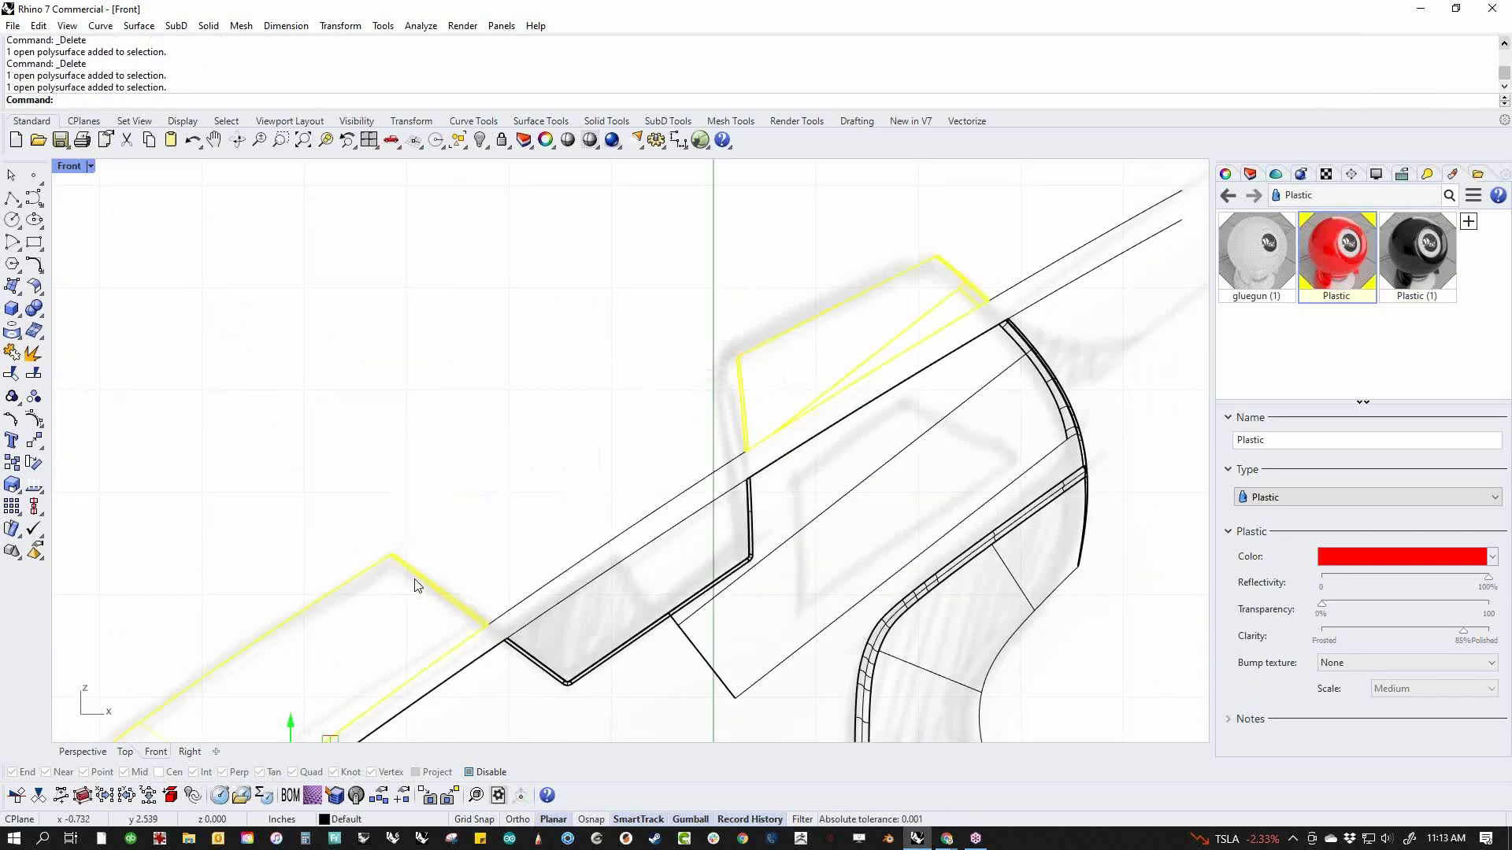
type("Top")
key("Return")
scroll(587, 499, "down", 5)
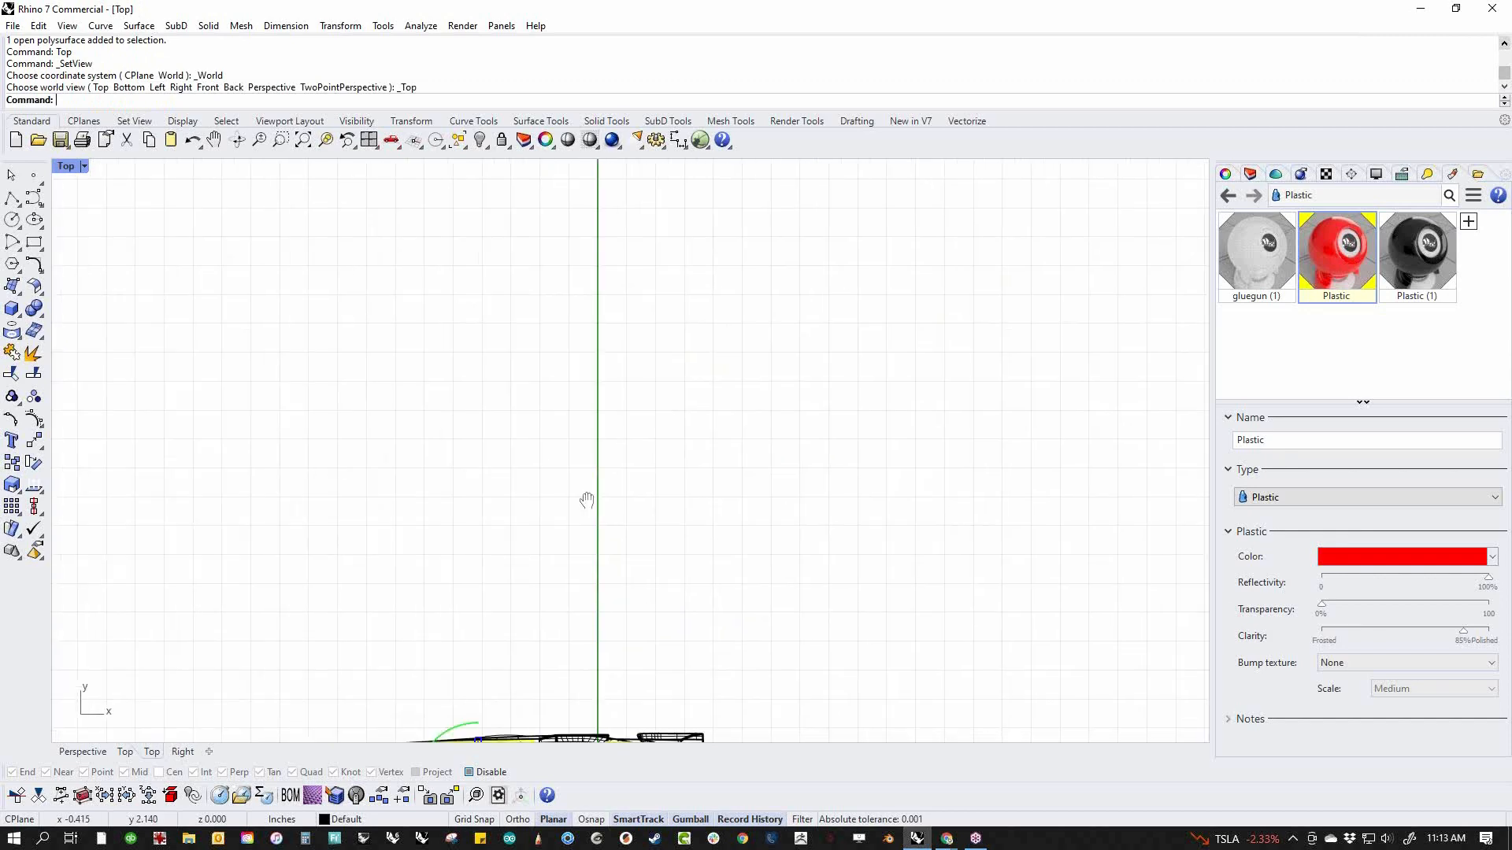
scroll(622, 513, "up", 5)
scroll(622, 512, "down", 2)
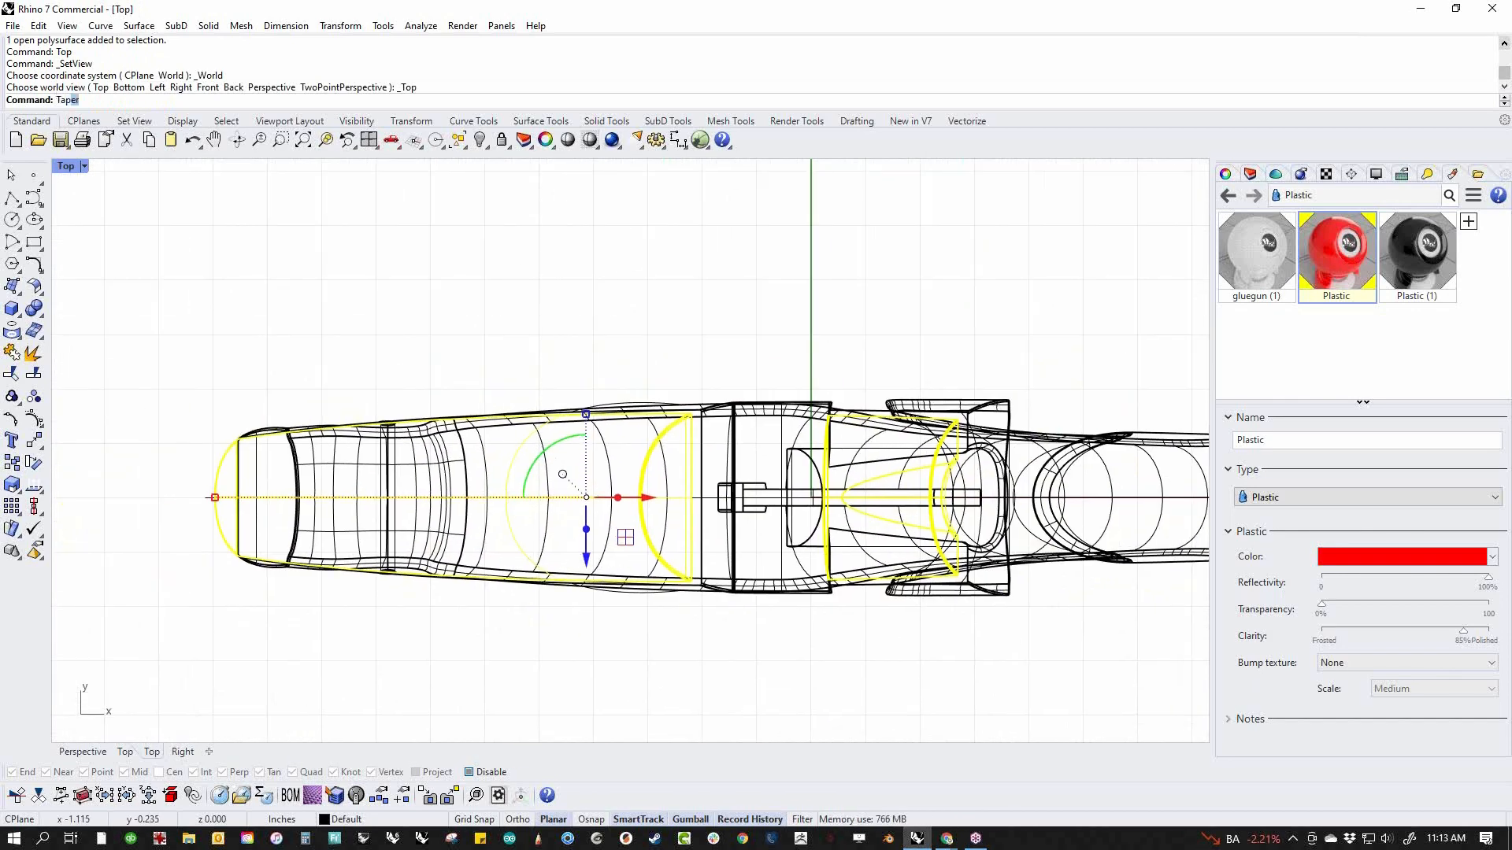
key("Return")
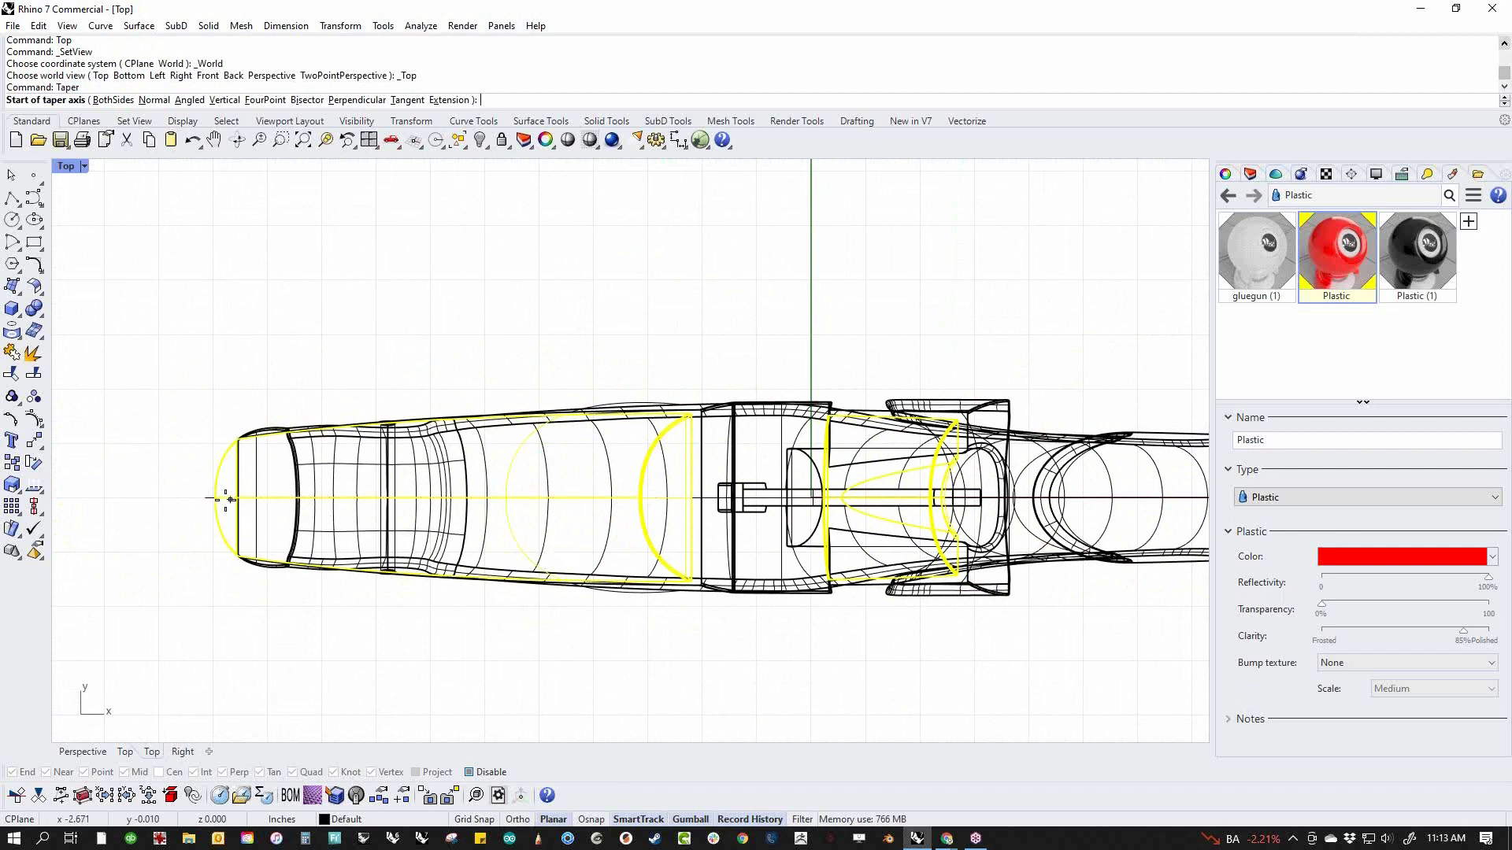
left_click(218, 498)
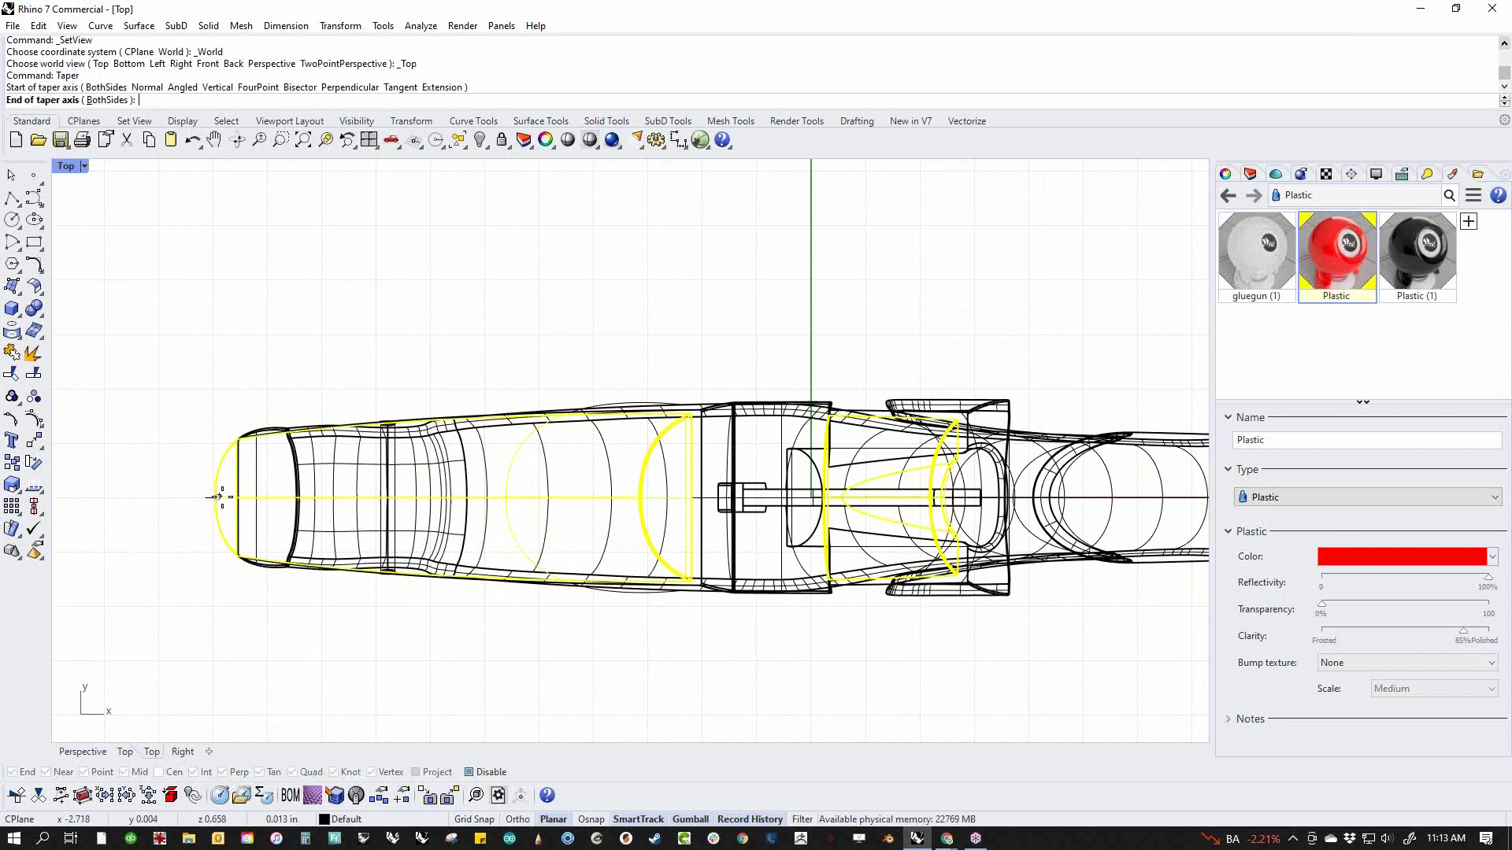
left_click(1100, 498, "shift")
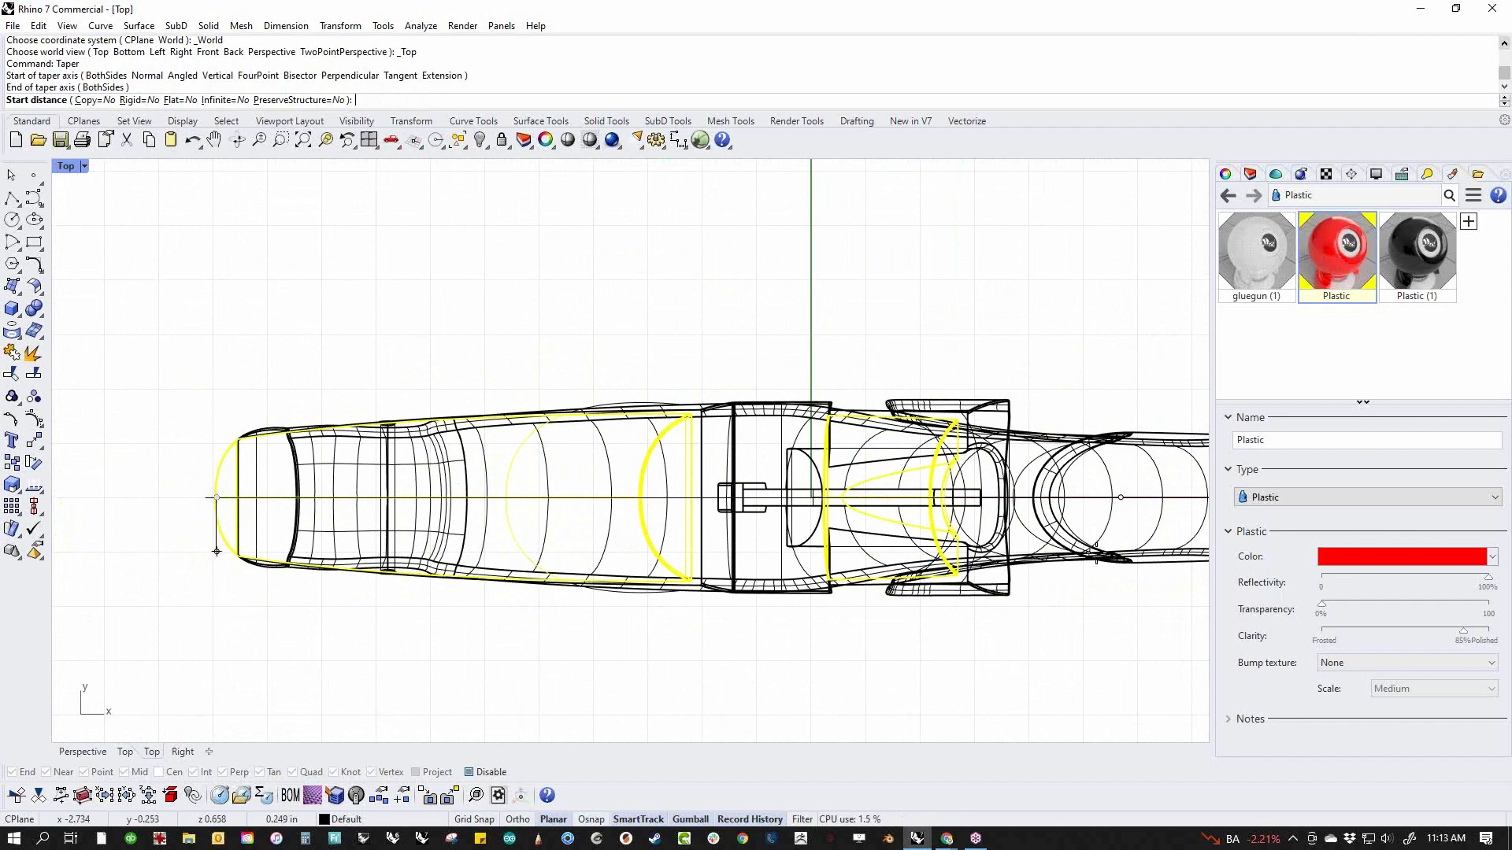
left_click(1094, 576)
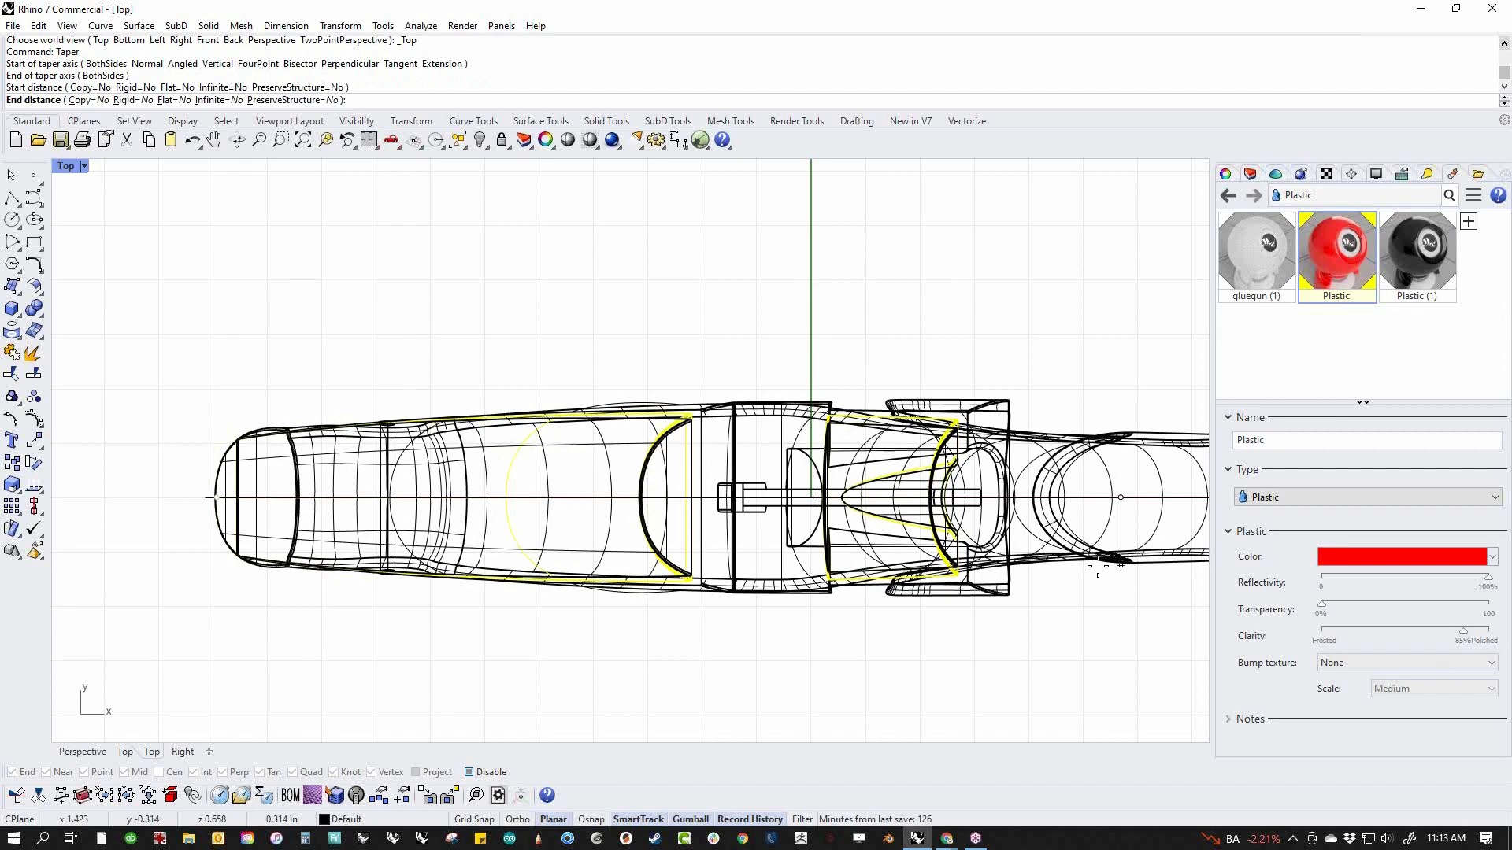
left_click(1098, 569)
left_click(894, 668)
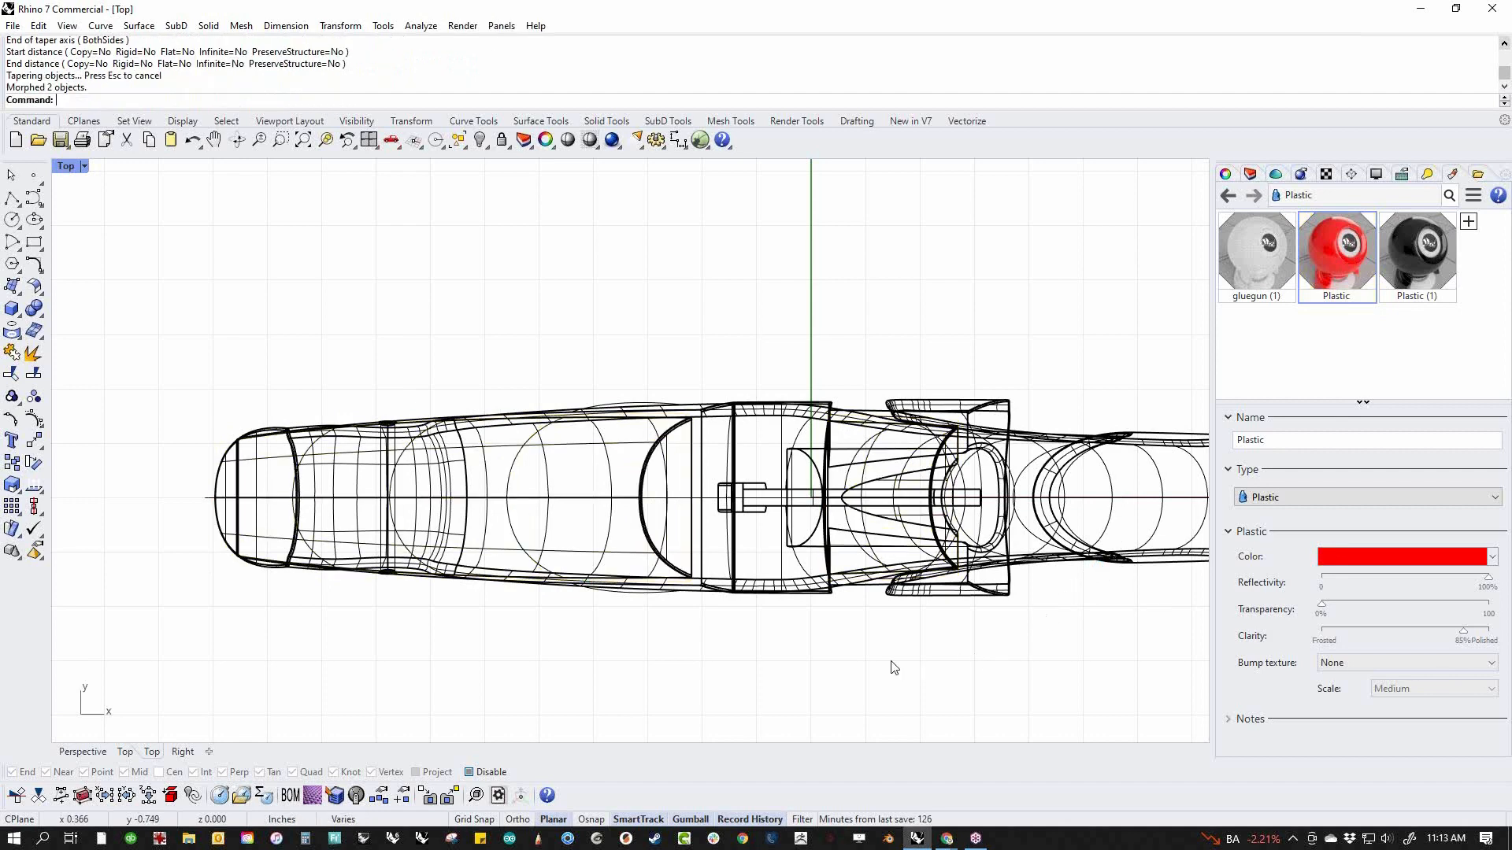
Examine the tapered upper pieces and the seam gap in the Perspective view with Shaded display
type("p")
key("Return")
middle_click(628, 532)
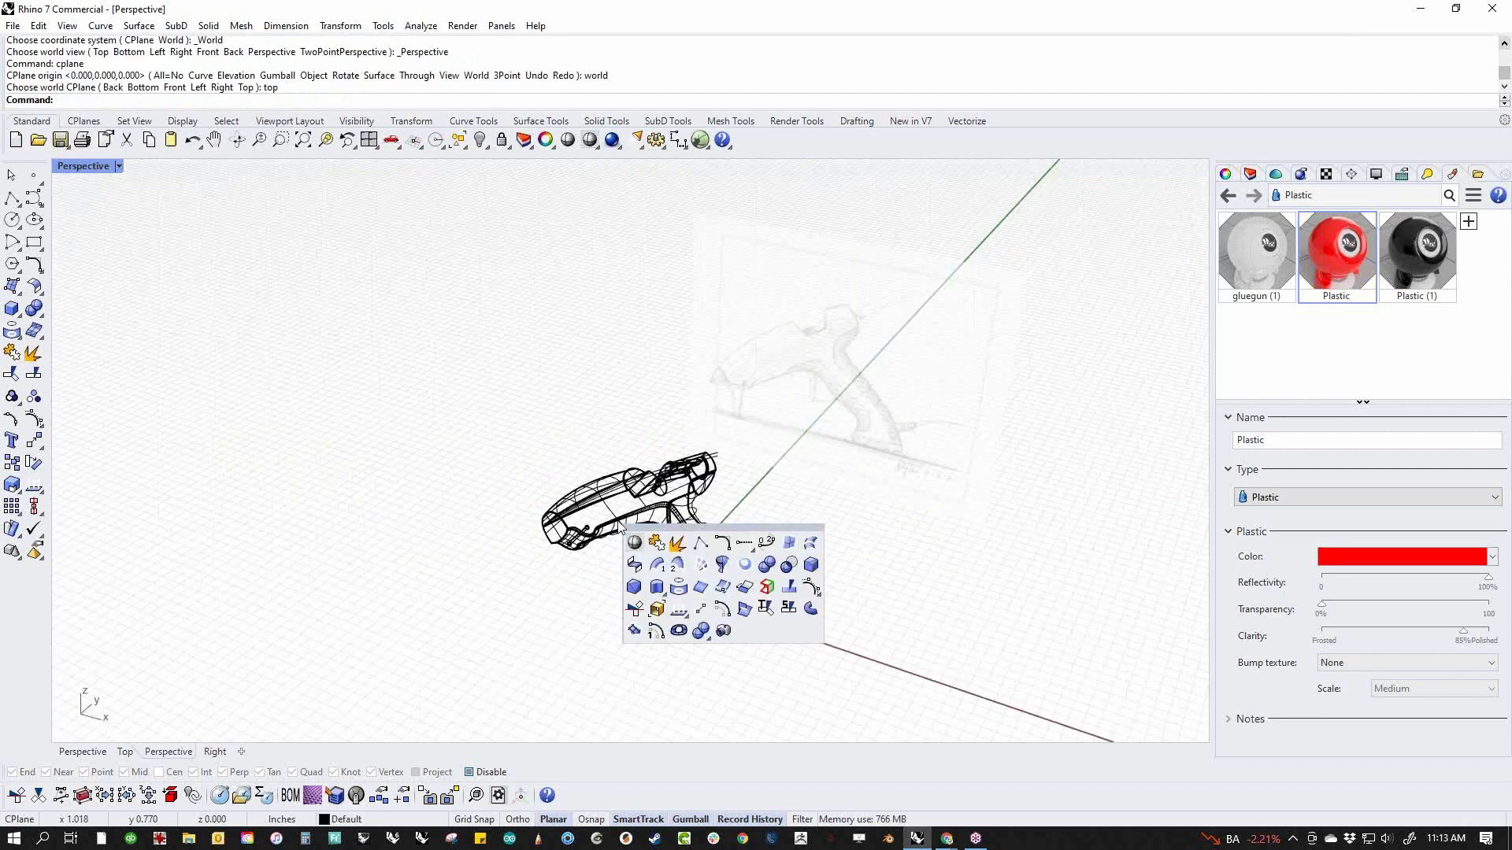
left_click(634, 562)
middle_click(537, 481)
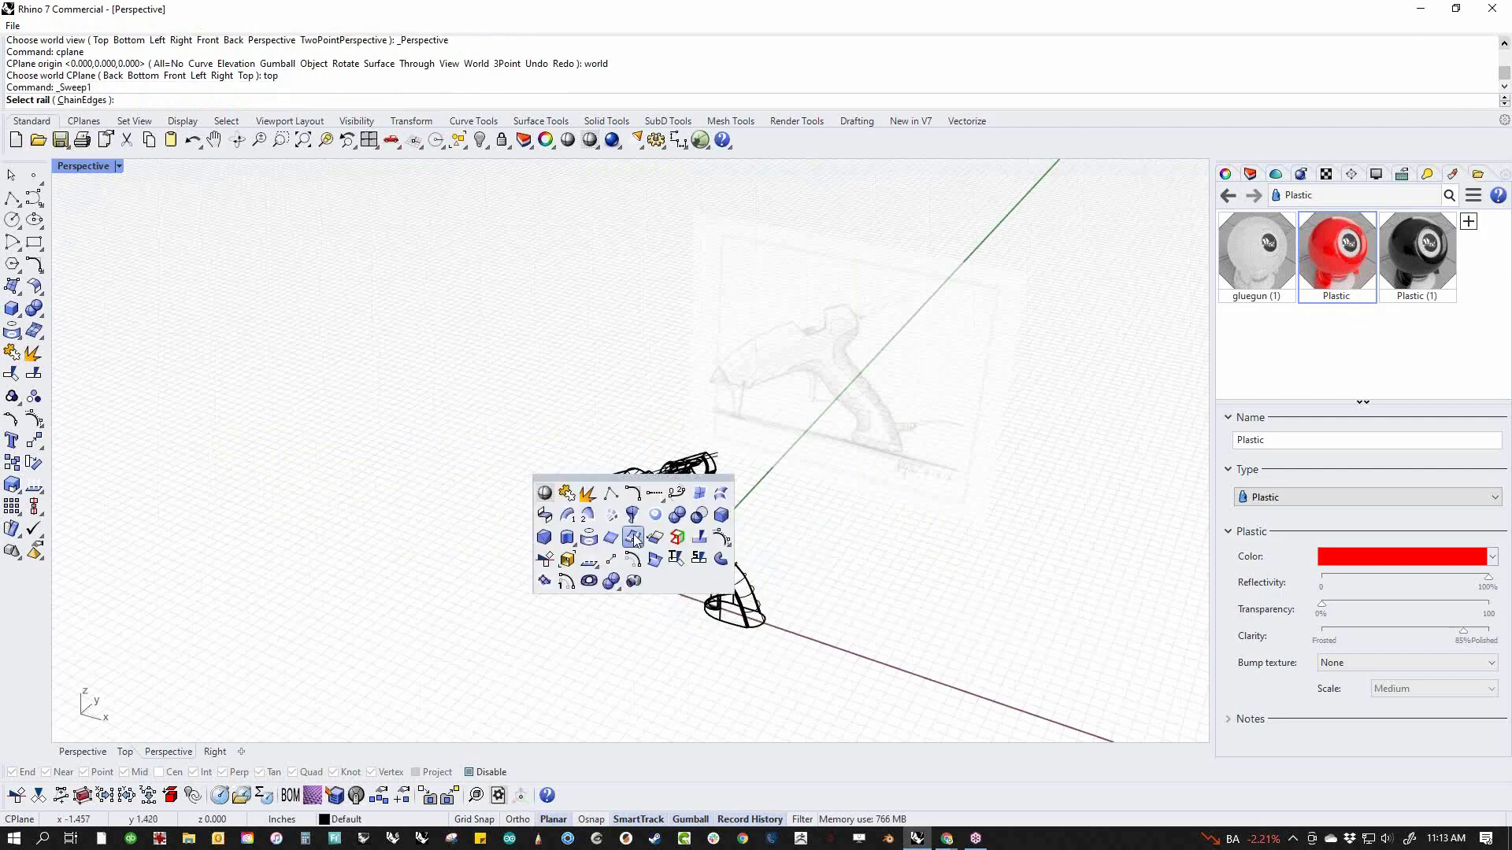
left_click(547, 496)
scroll(614, 513, "up", 10)
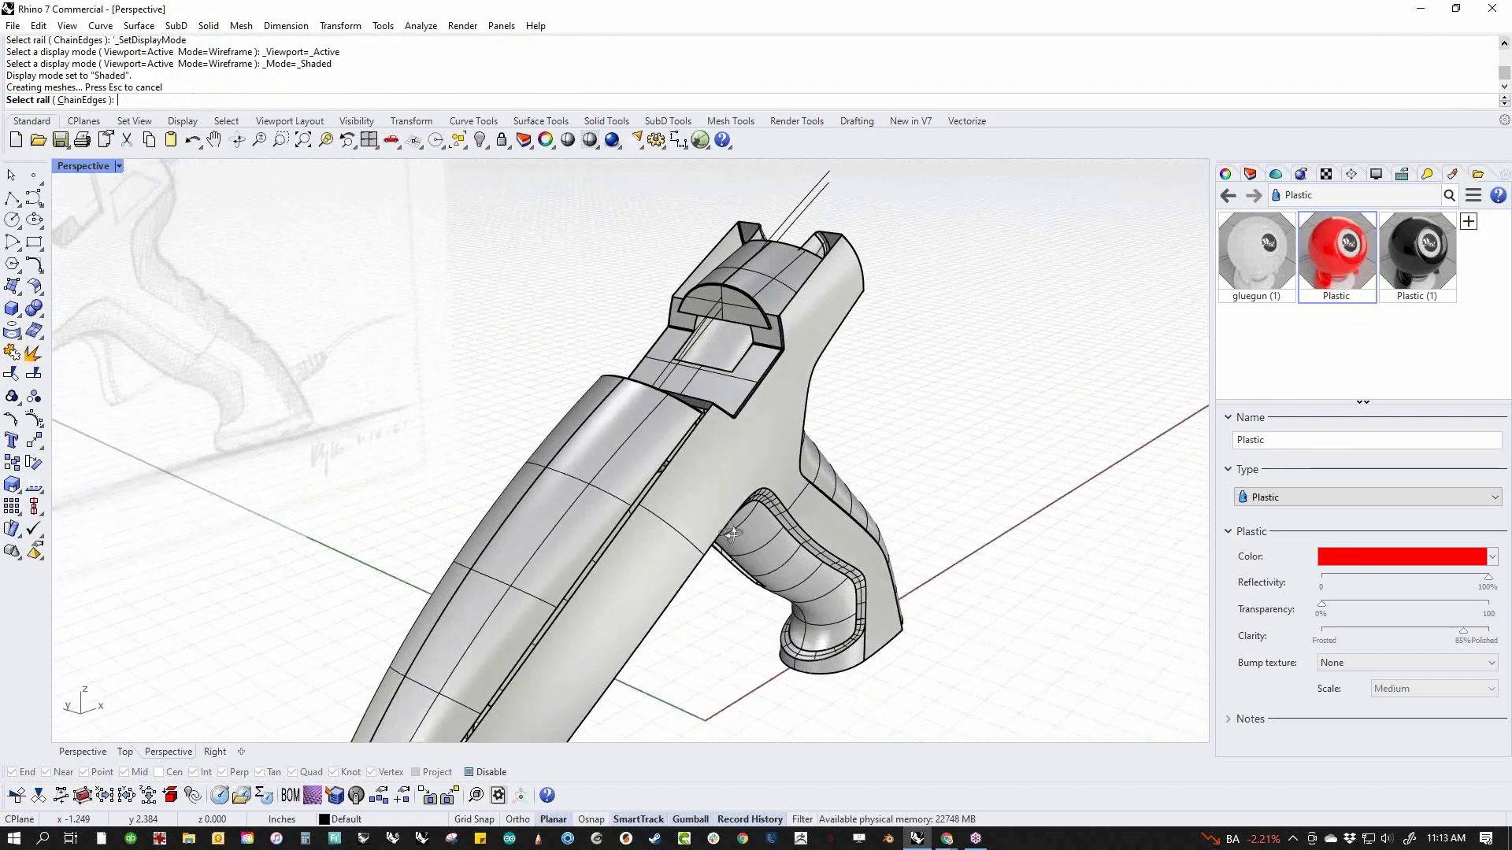
right_click_drag(675, 518, 404, 601)
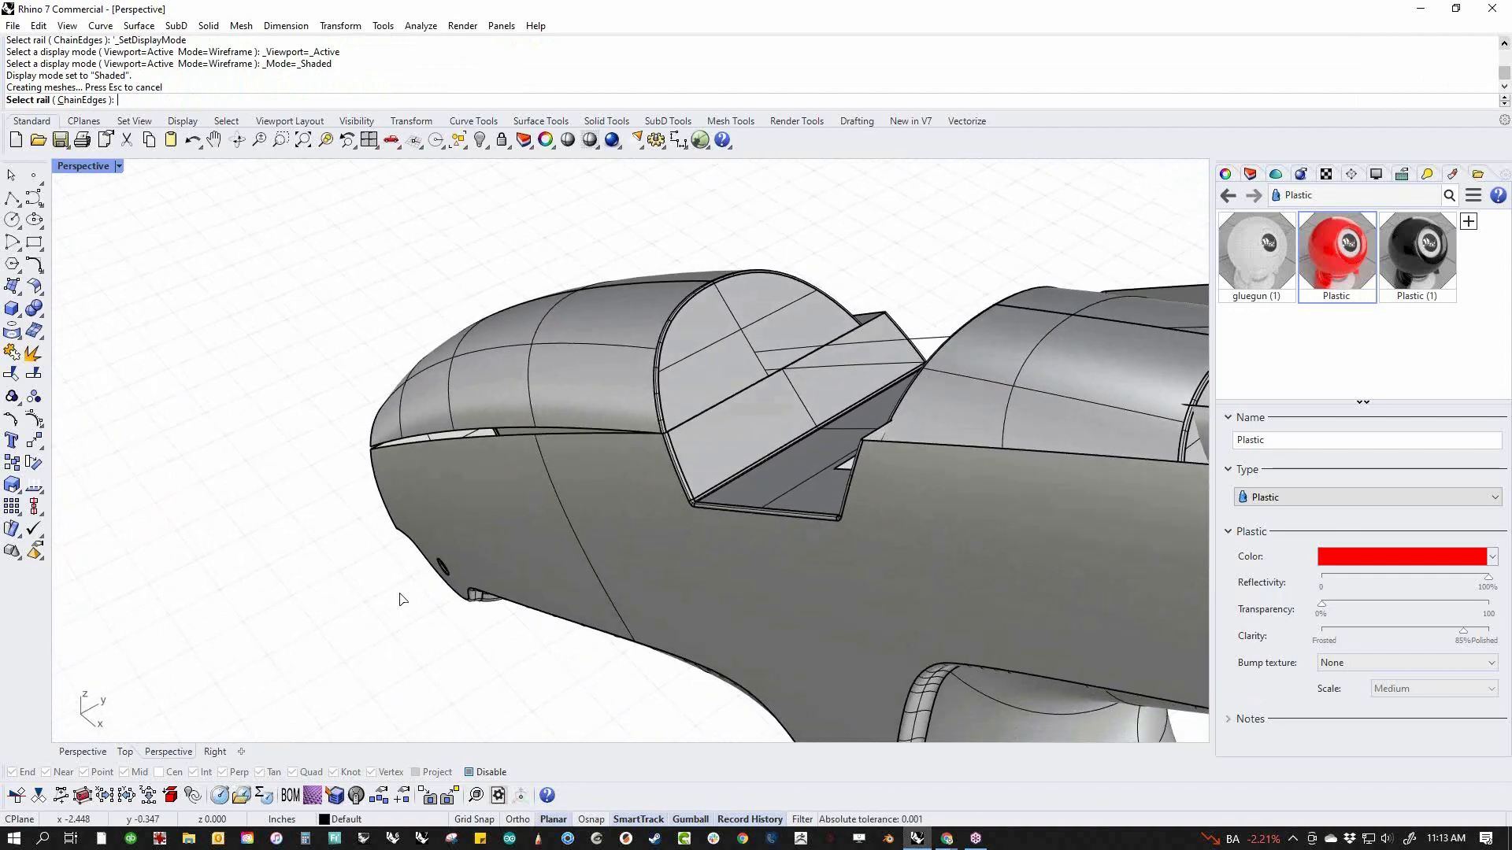
Return to the Front view and undo the taper and the last strip deletion
type("f")
key("Return")
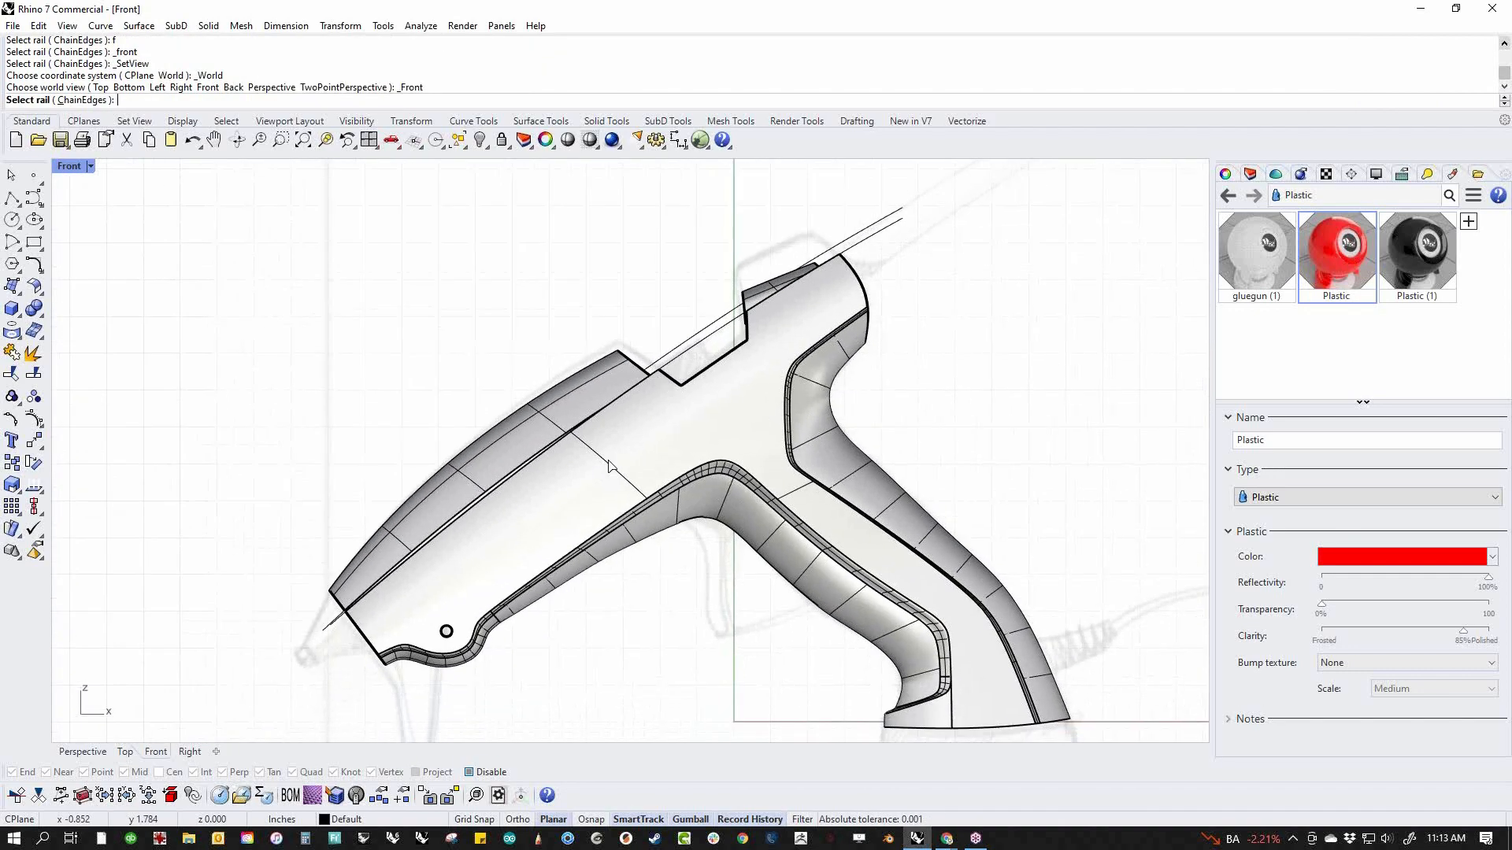
key("ctrl+z")
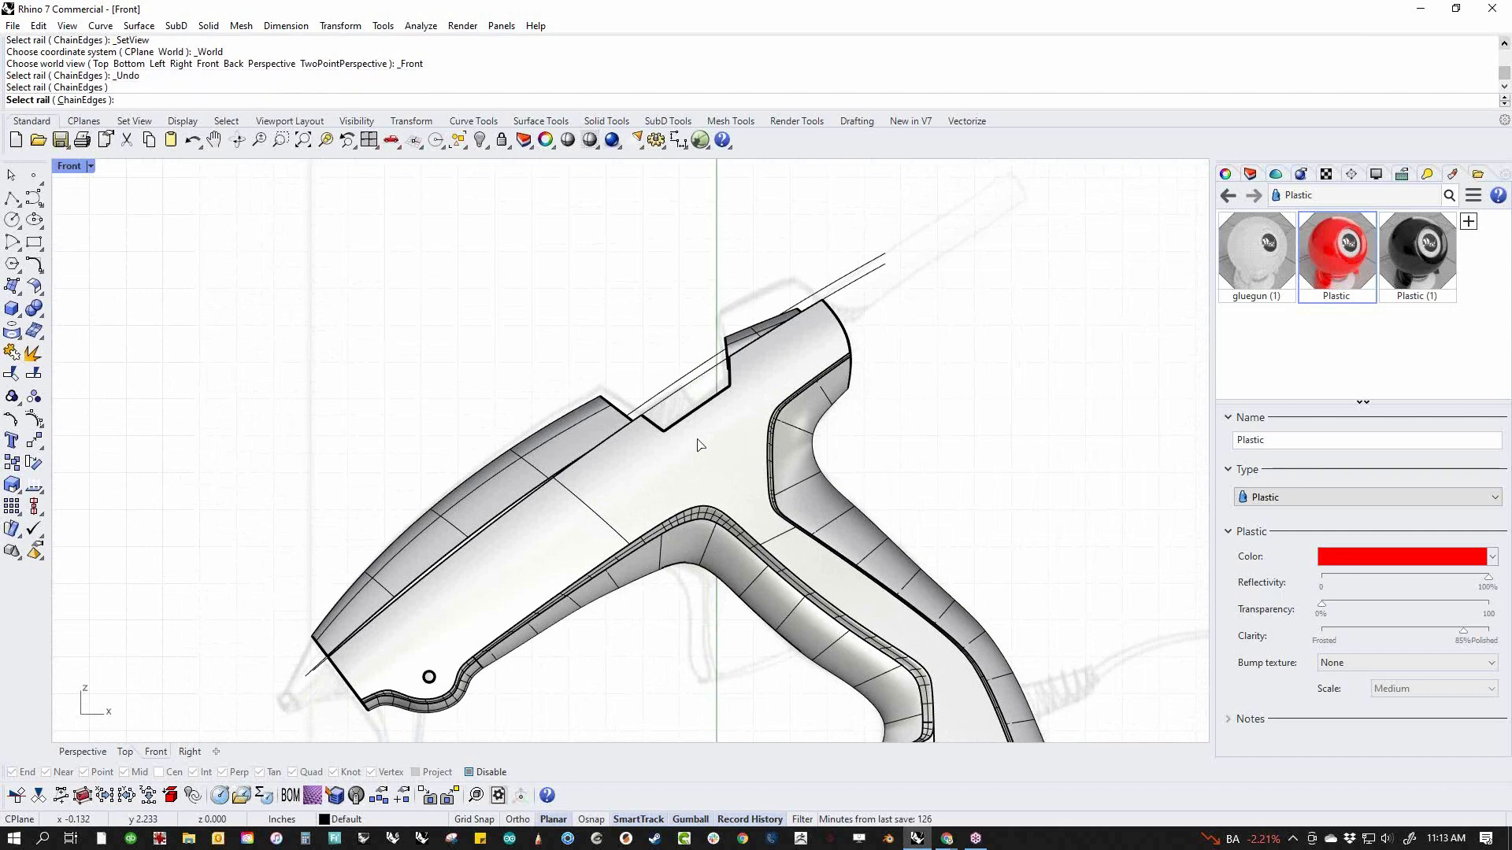
key("ctrl+z")
key("Escape")
key("ctrl+z")
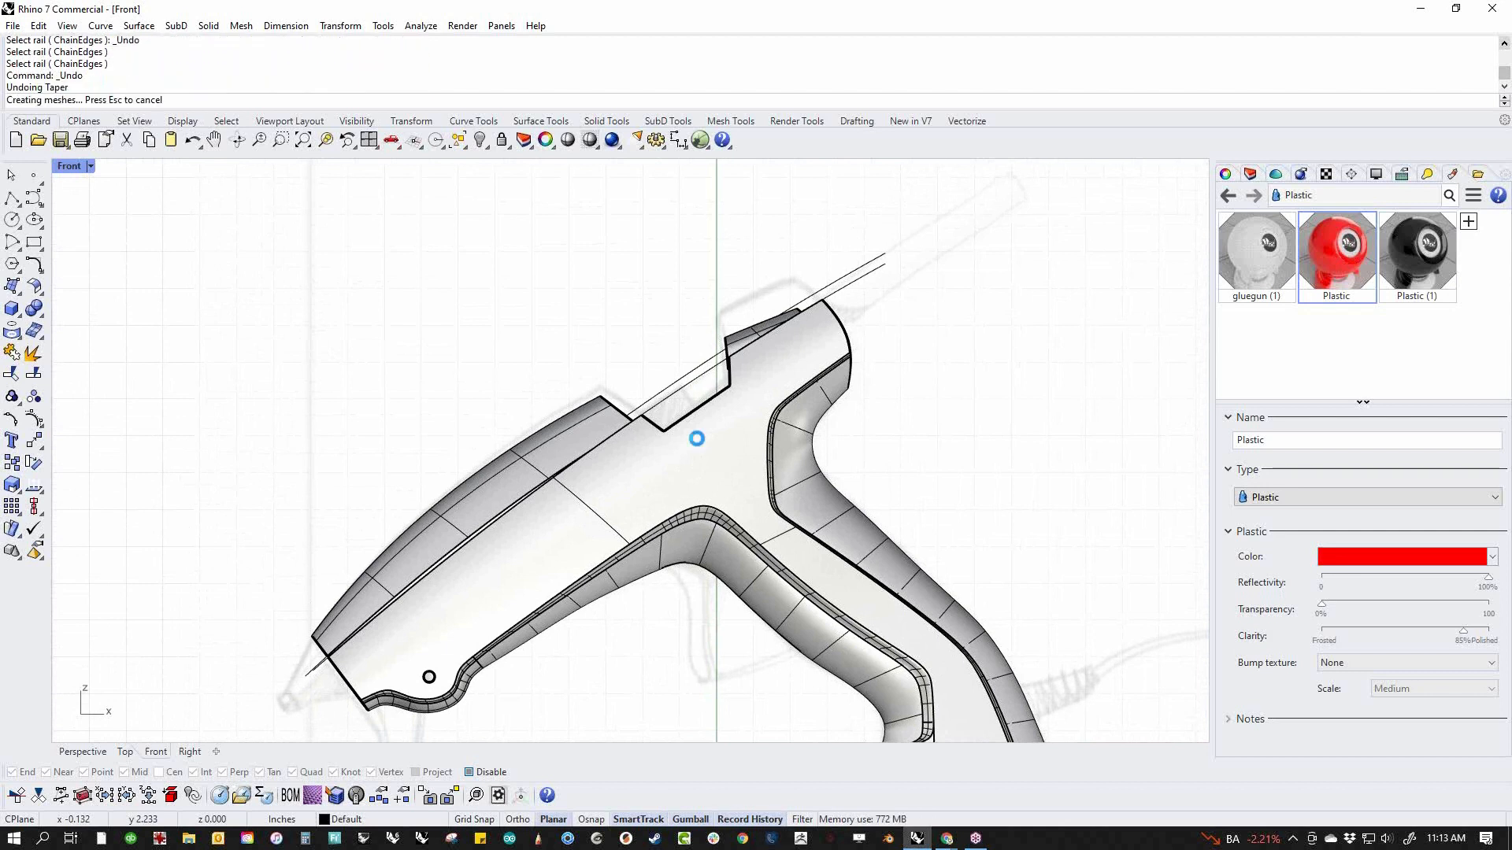
key("ctrl+z")
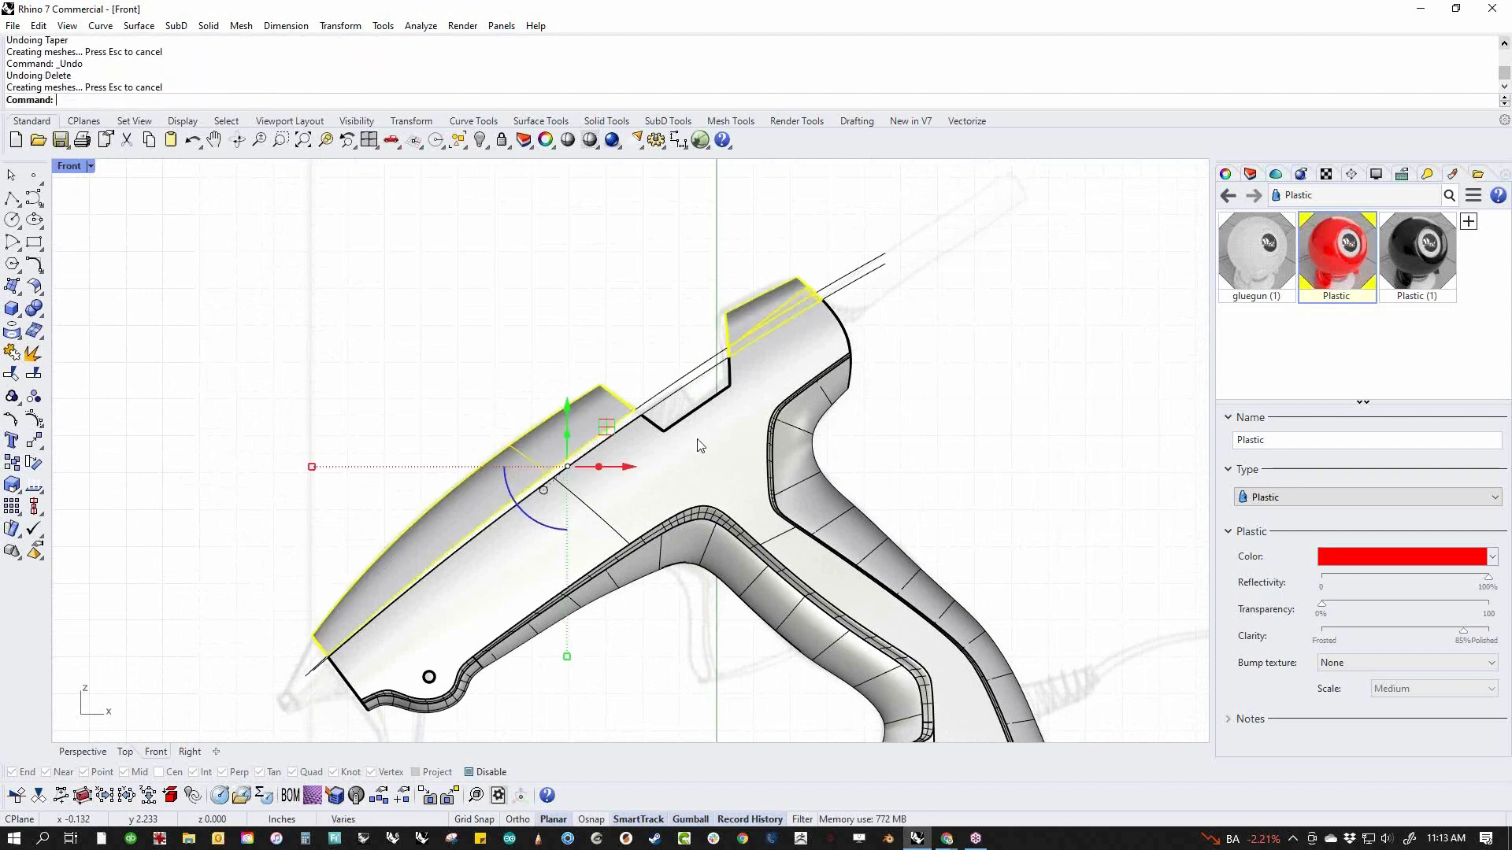
Redo the deletion of the thin strip behind the notch and switch to the Top view
key("ctrl+y")
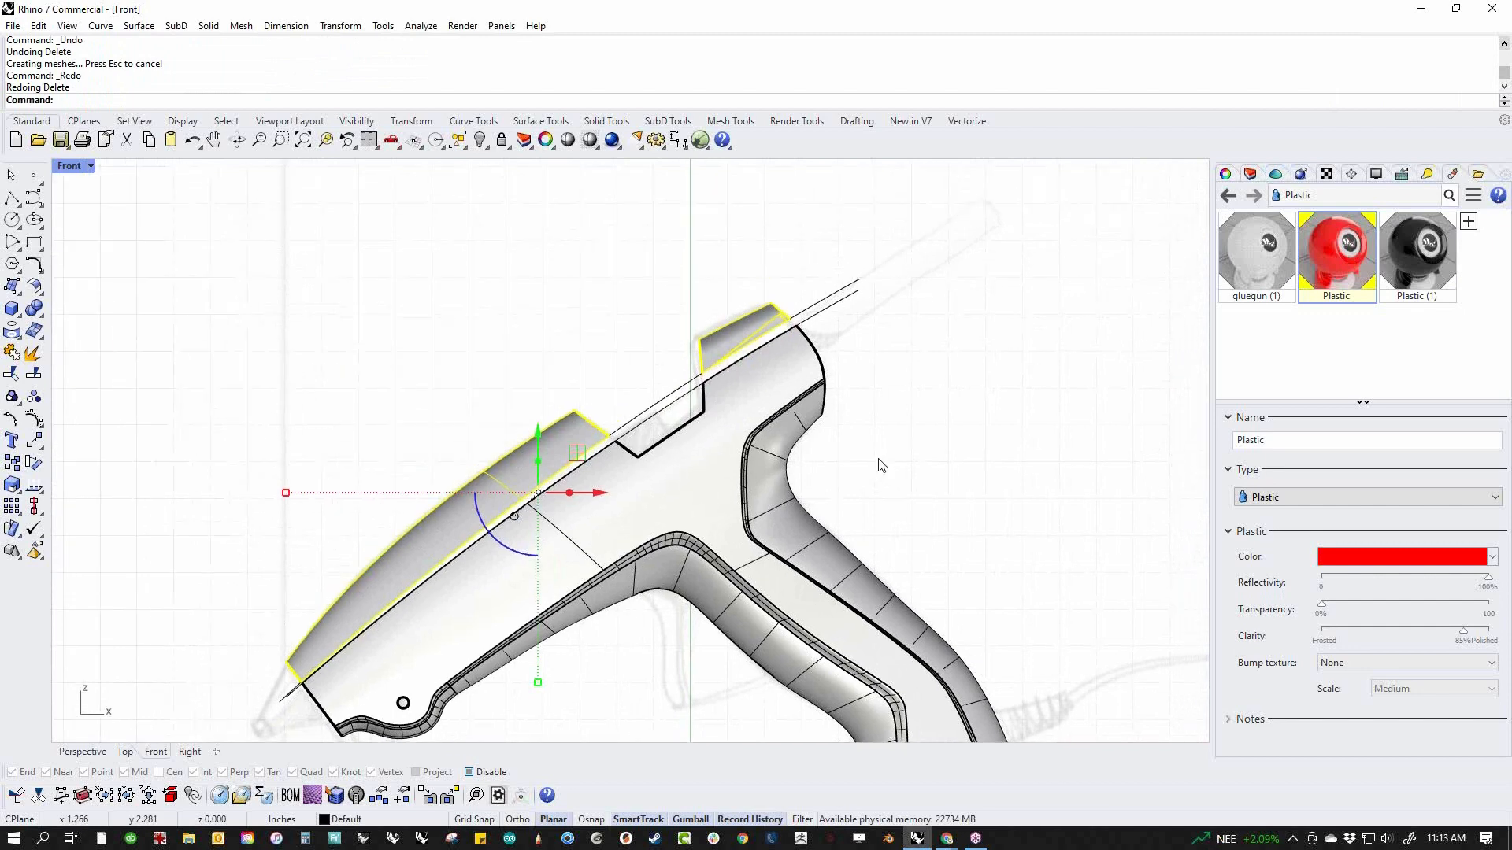
right_click_drag(904, 471, 928, 467)
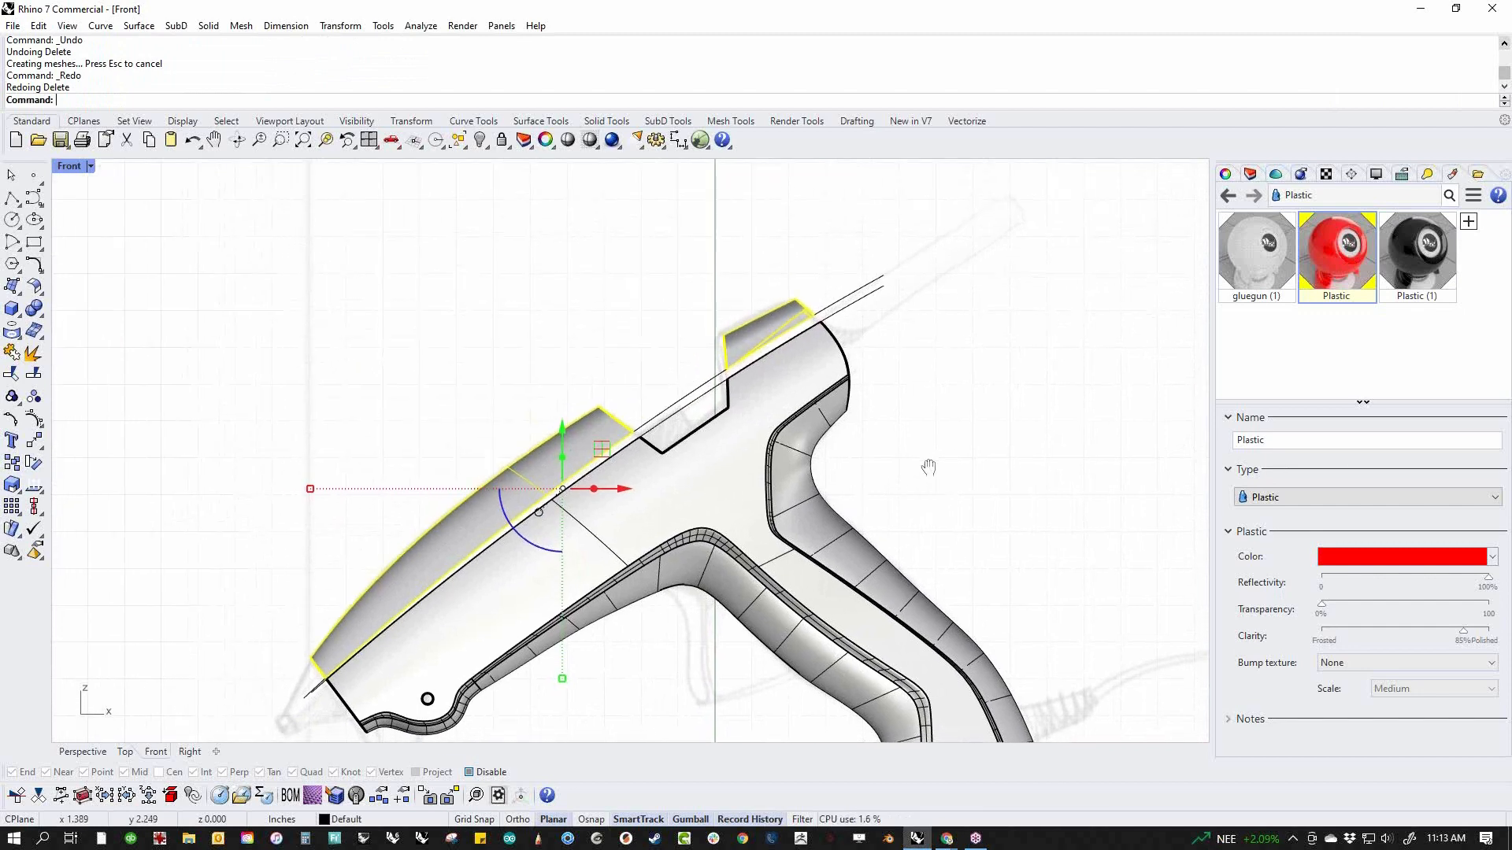
type("Top")
key("Return")
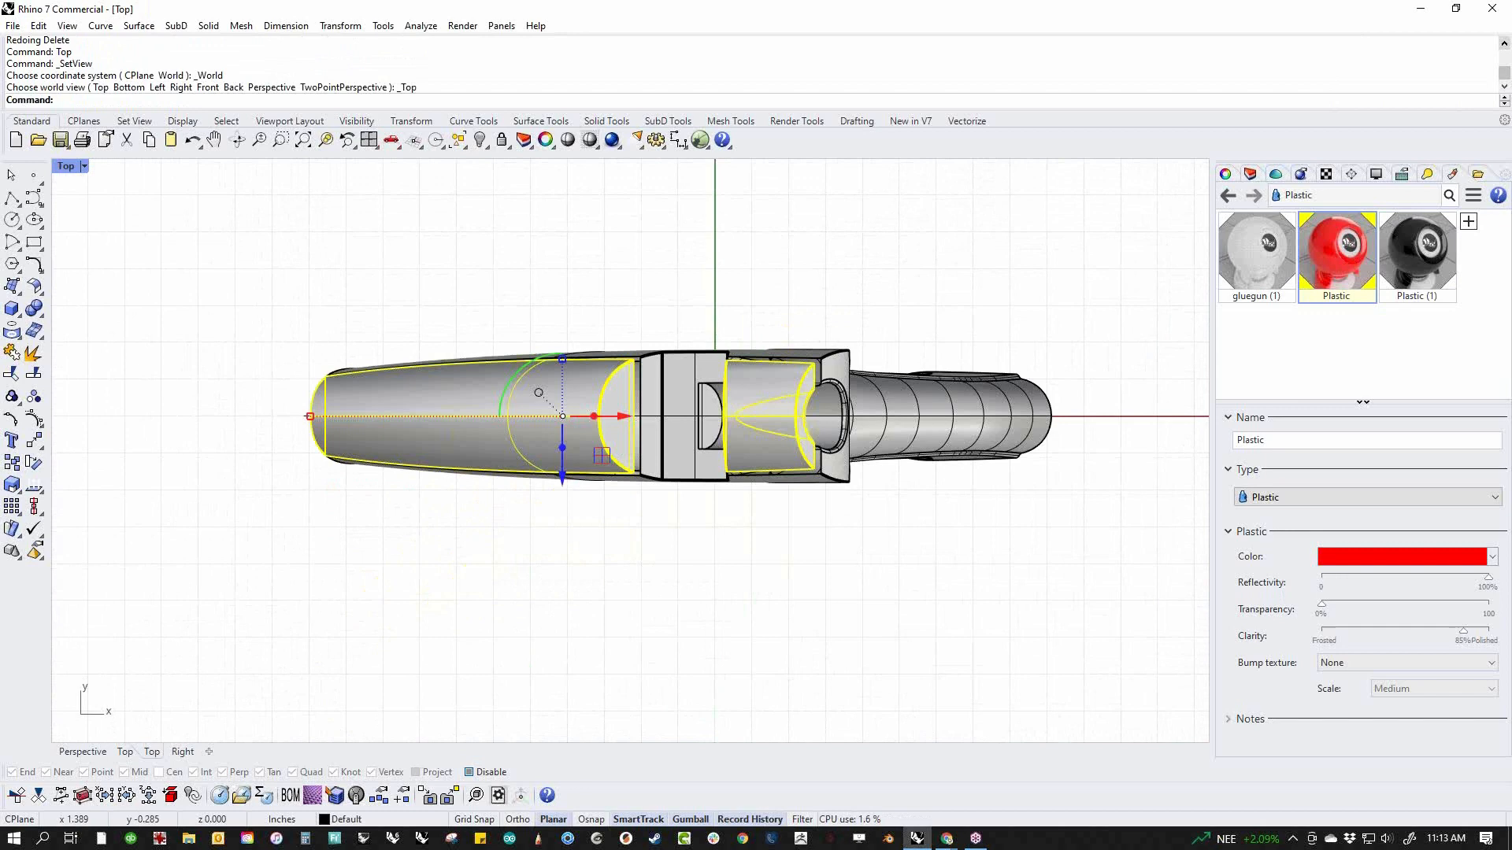
Set up a CageEdit on the two upper body pieces using a world bounding box, 4 points and degree 3 per direction, and the Global region
scroll(666, 521, "up", 3)
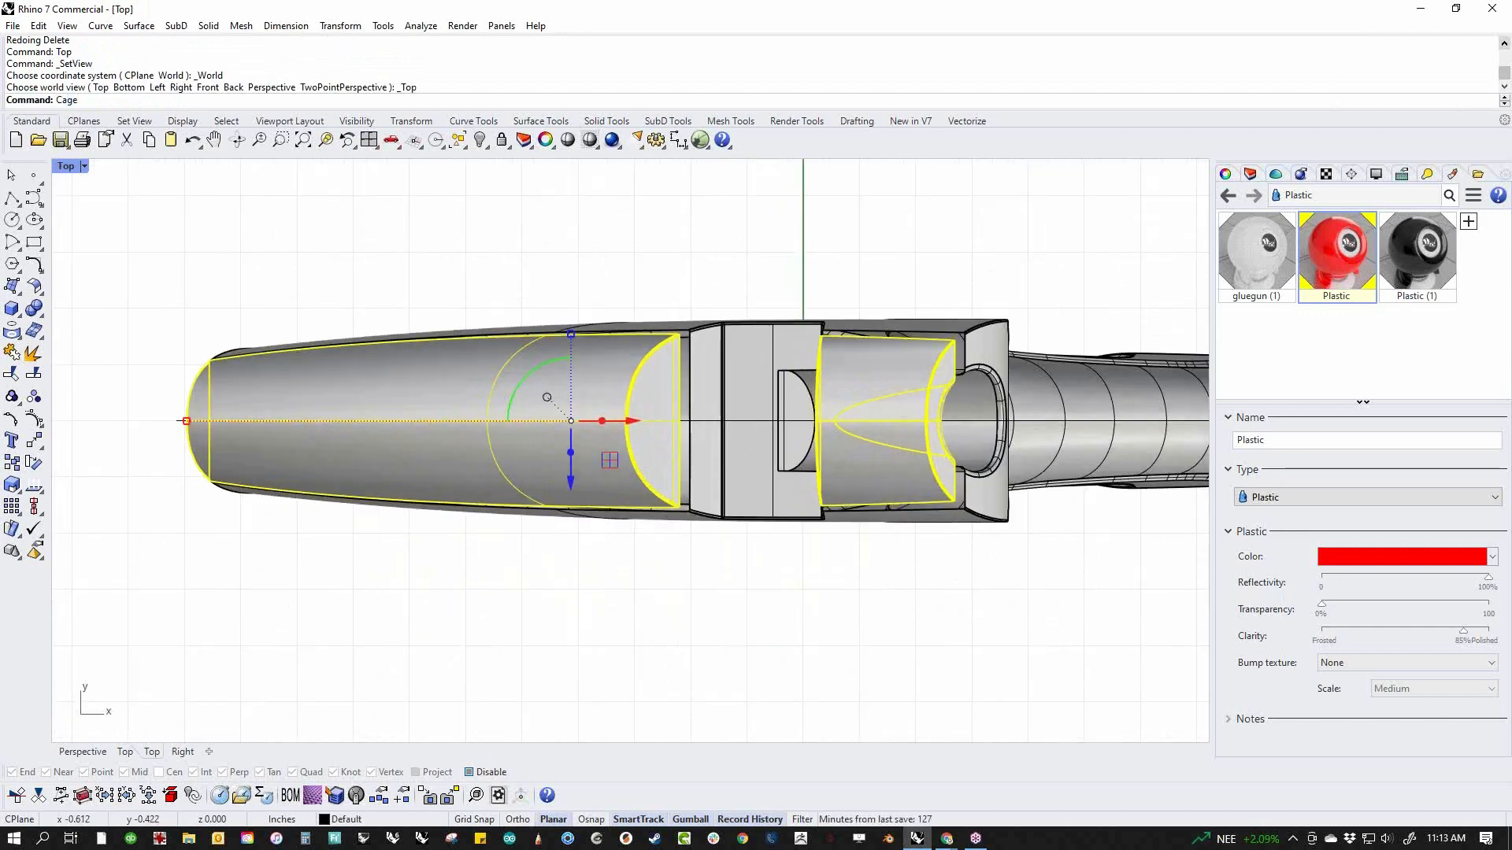
key("Return")
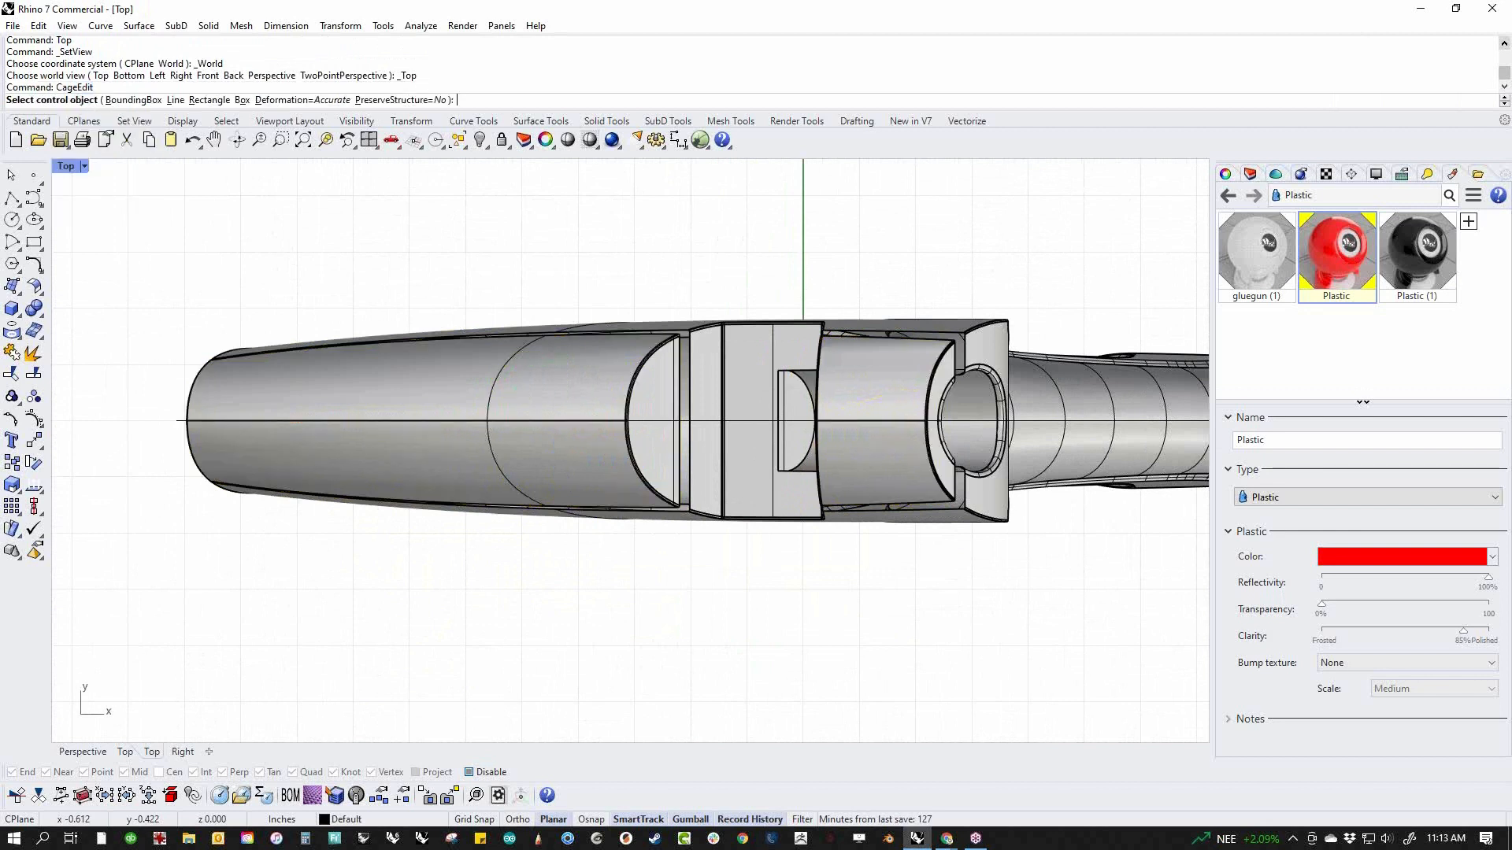
type("b")
key("Return")
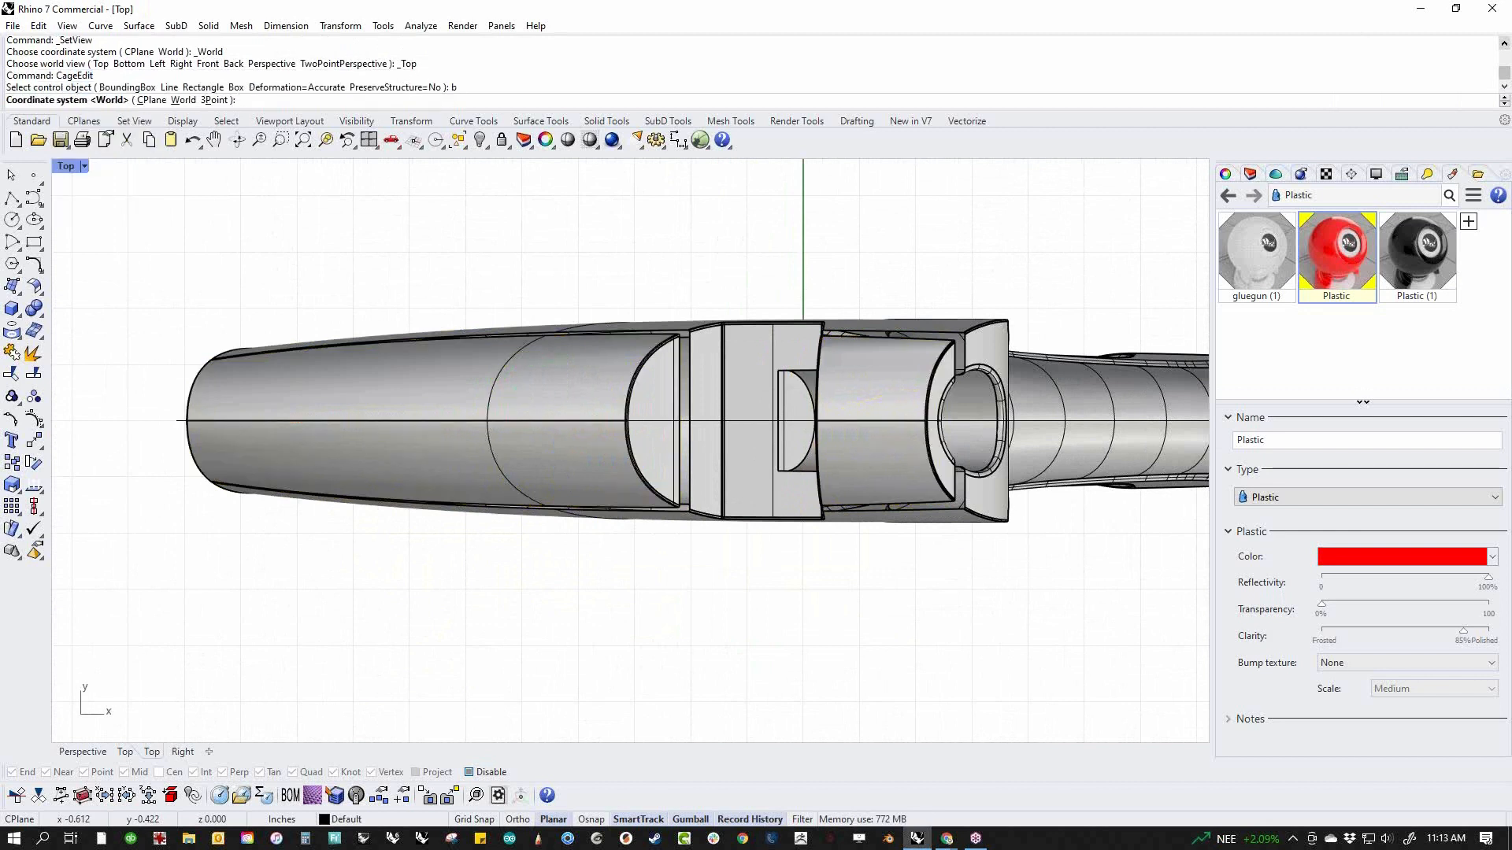
key("Return")
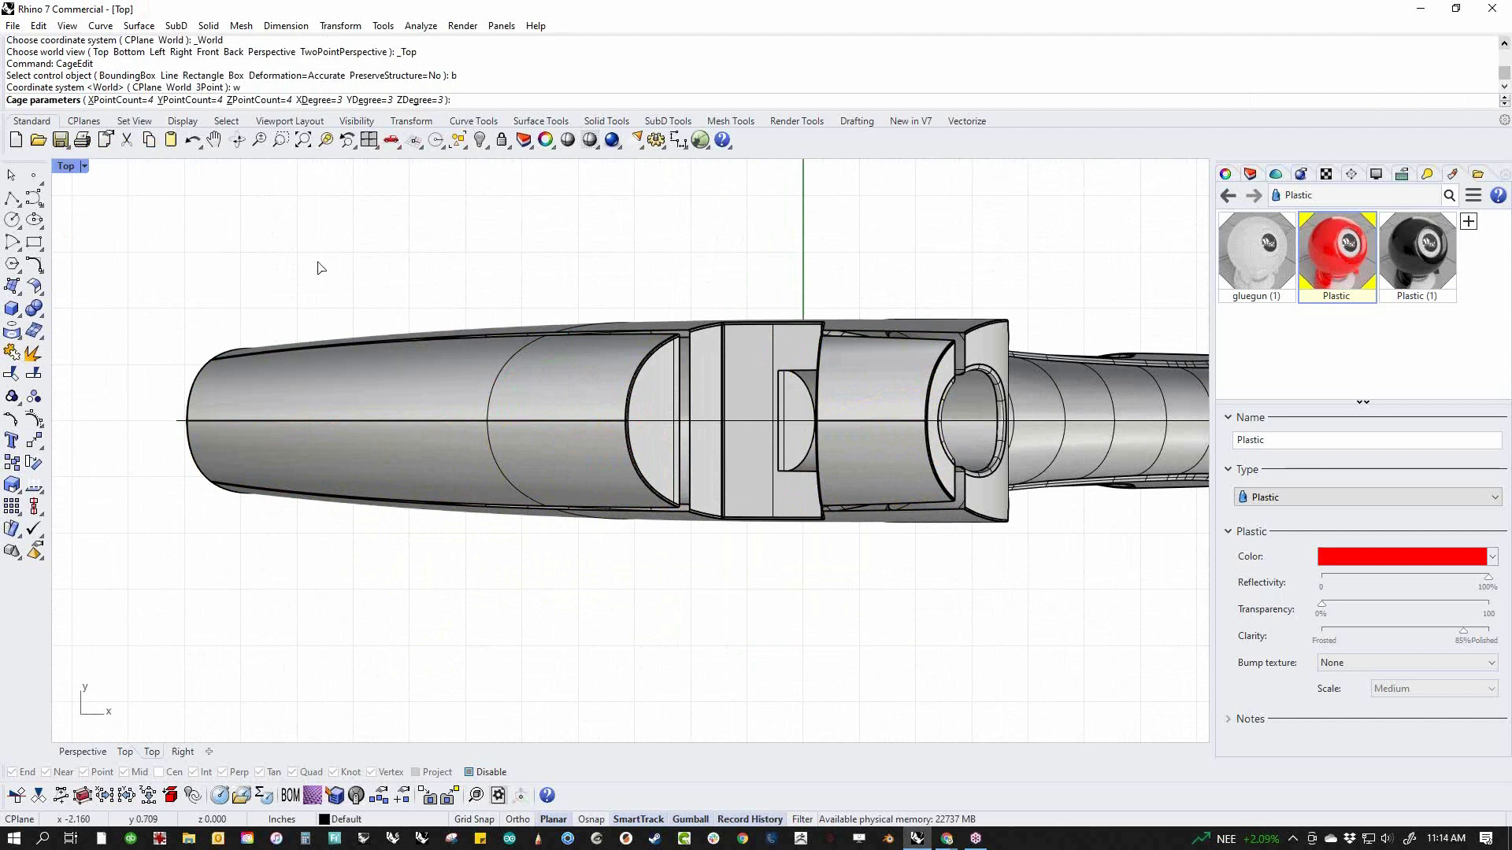
key("Return")
key("Return")
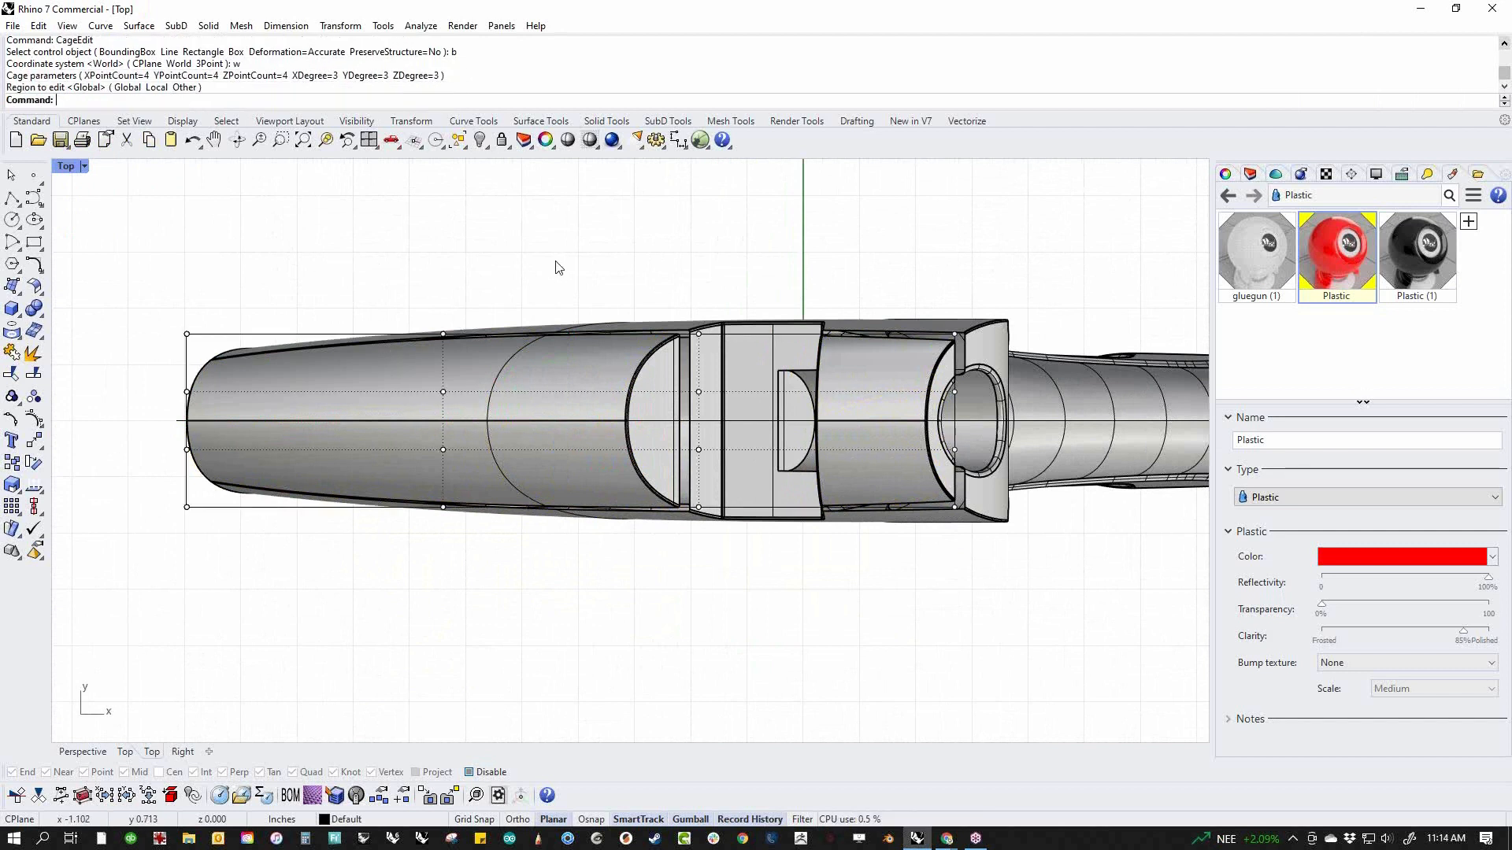
Scale the cage's three rearward columns narrower across the width, most at the rear end and least at the frontmost of the three
left_click_drag(902, 264, 986, 562)
left_click_drag(954, 507, 955, 496)
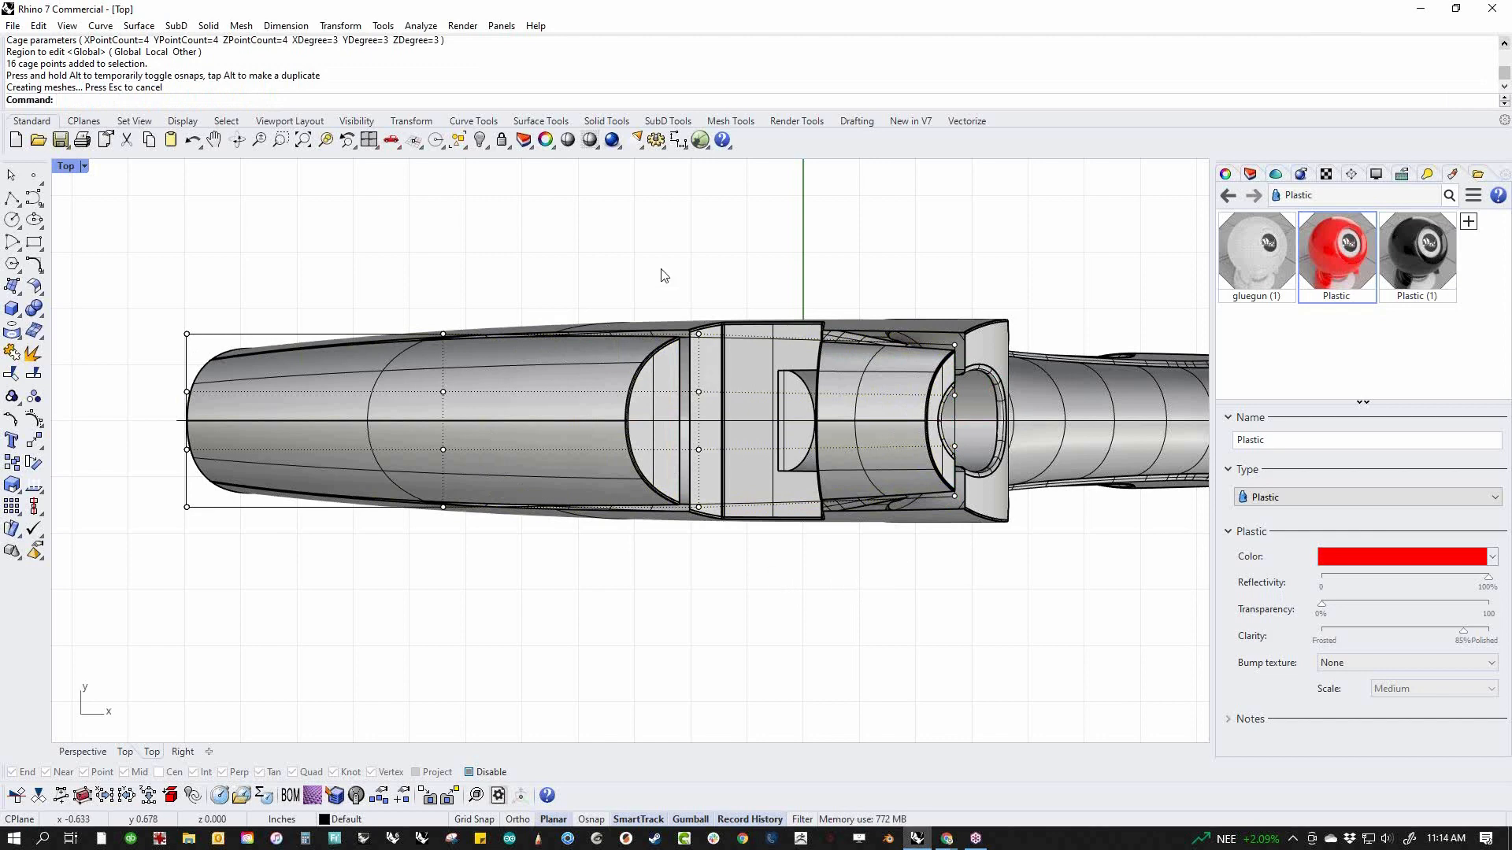
left_click_drag(660, 275, 719, 589)
left_click_drag(705, 511, 702, 500)
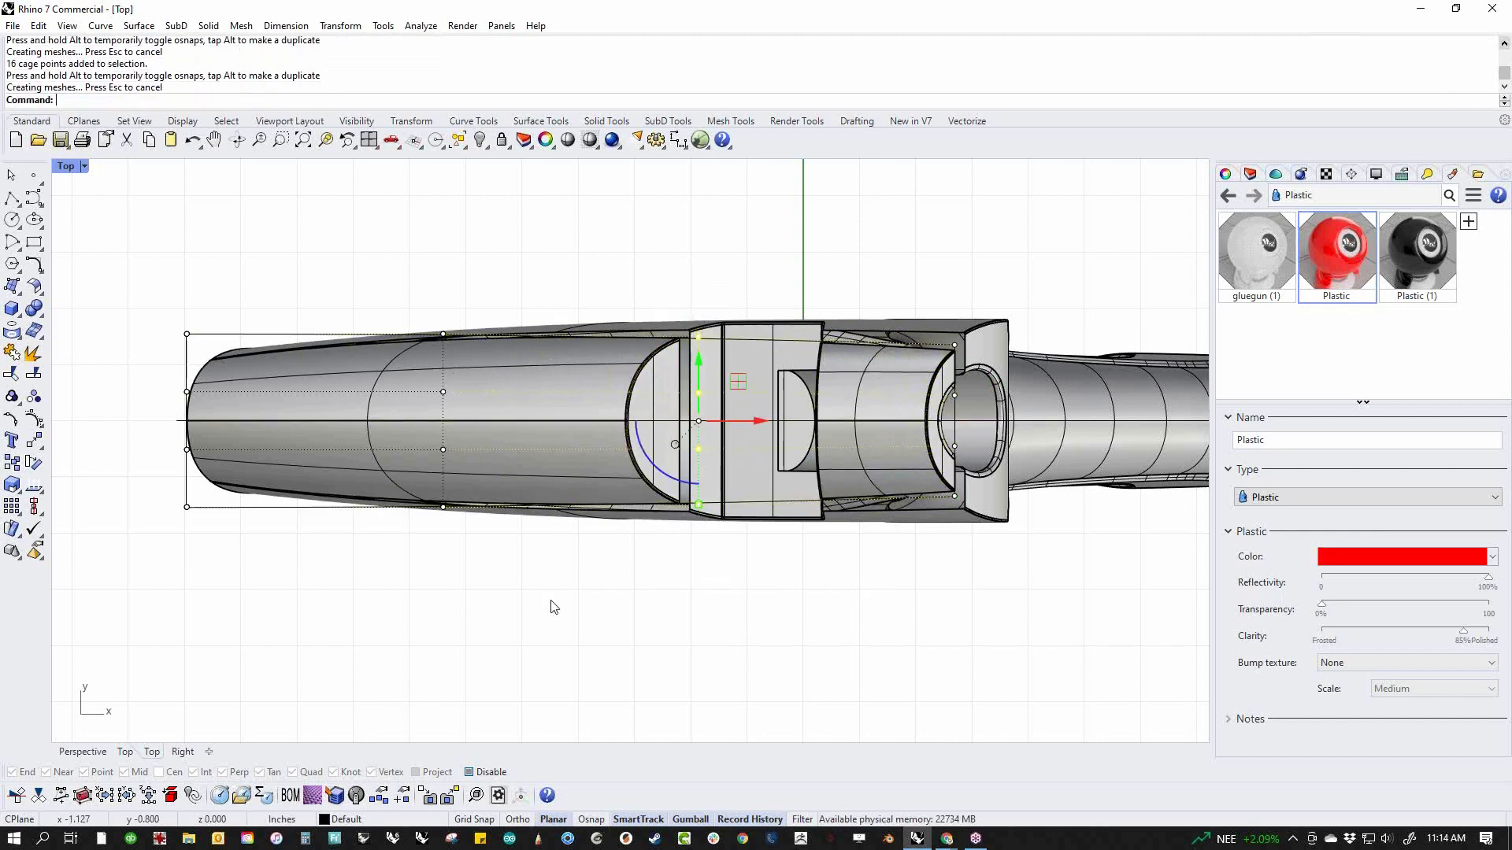
left_click_drag(390, 260, 495, 587)
left_click_drag(444, 508, 443, 504)
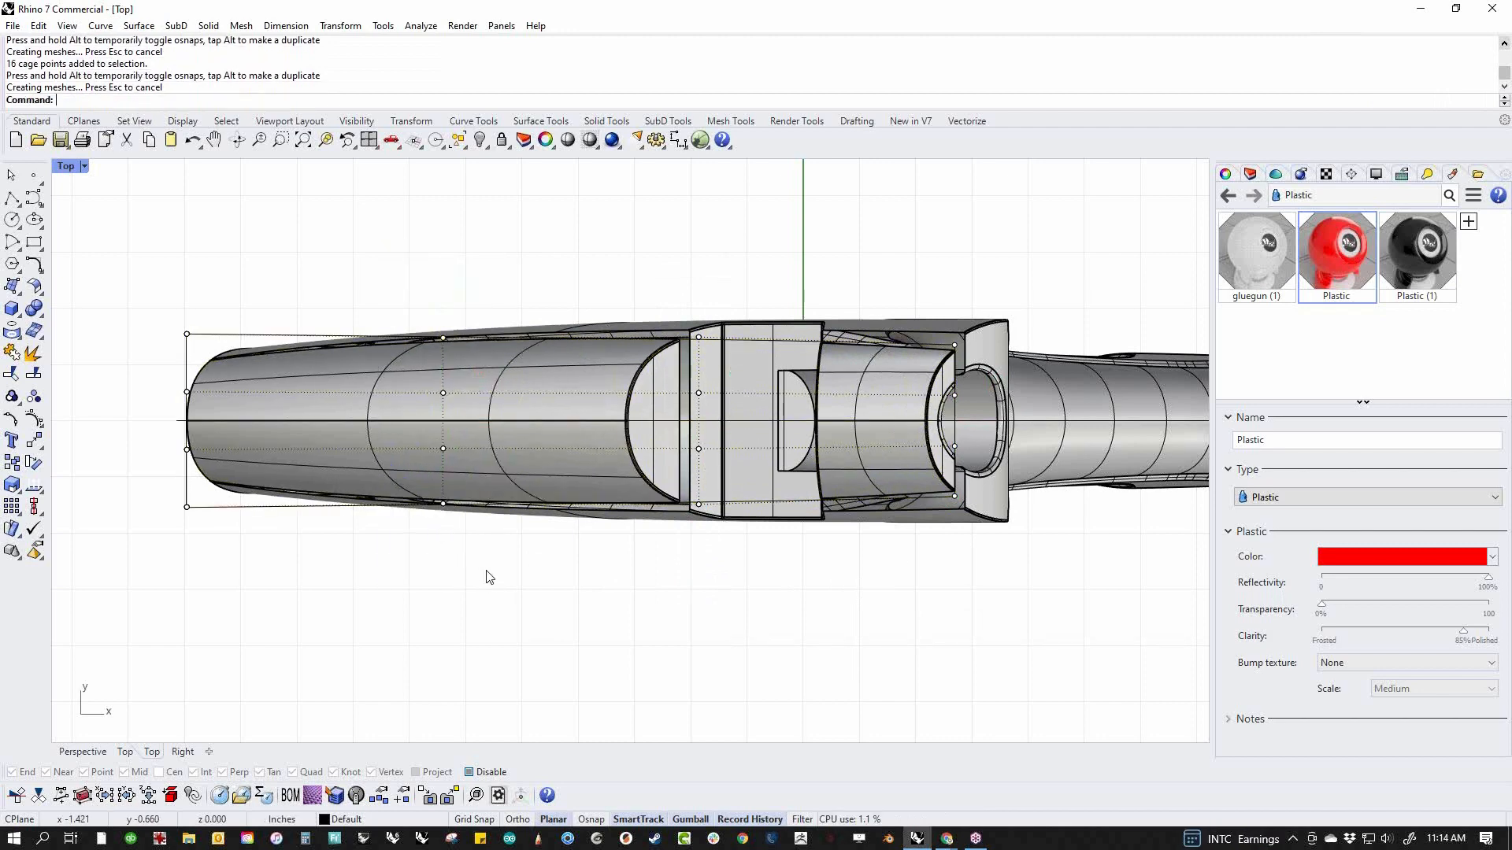
Return to the Perspective view and delete the control cage around the upper pieces
key("F4")
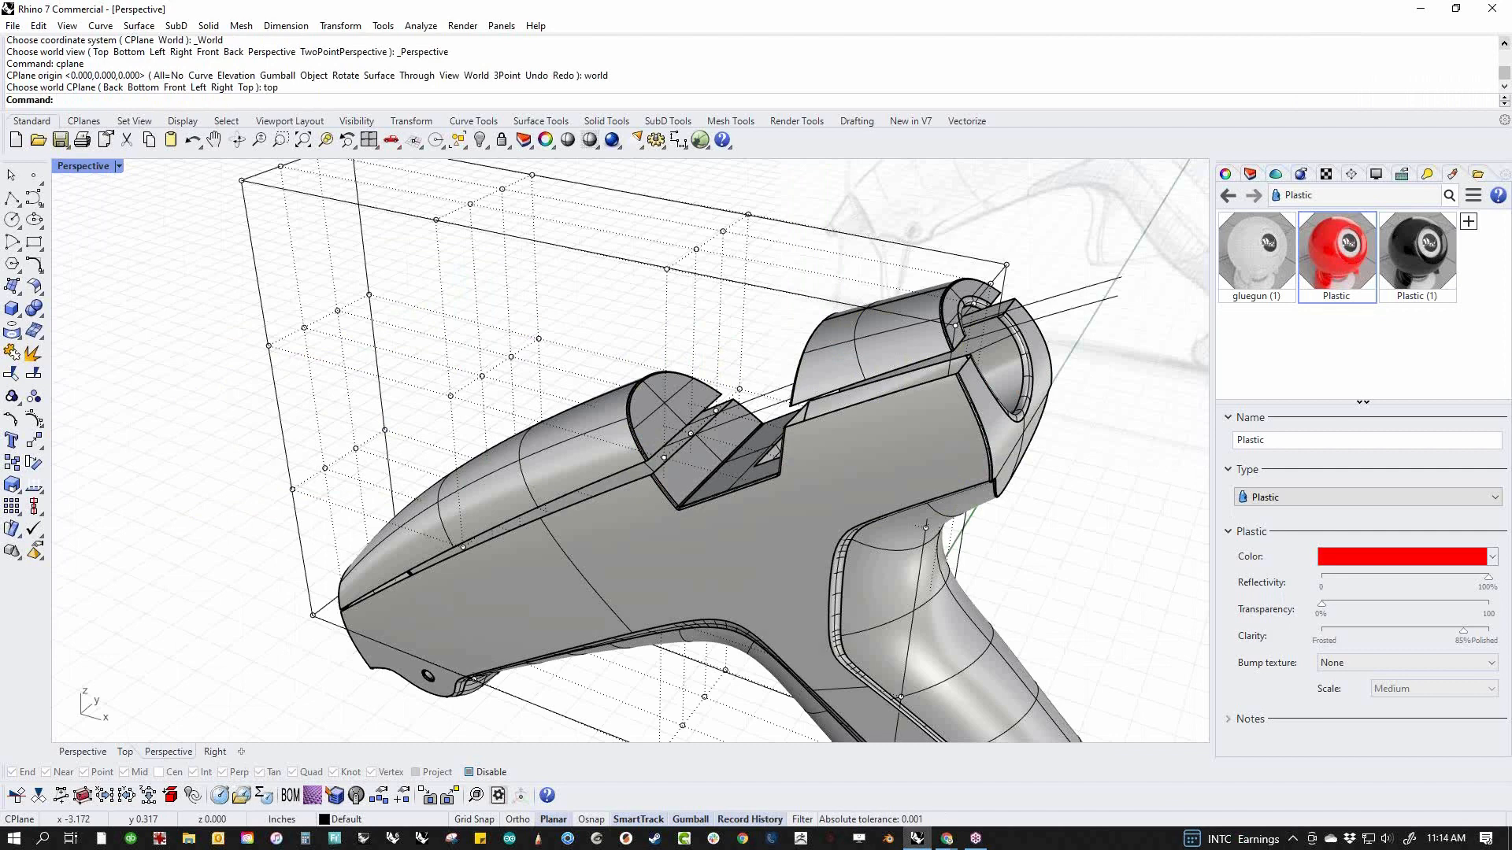
key("Escape")
left_click_drag(790, 201, 642, 285)
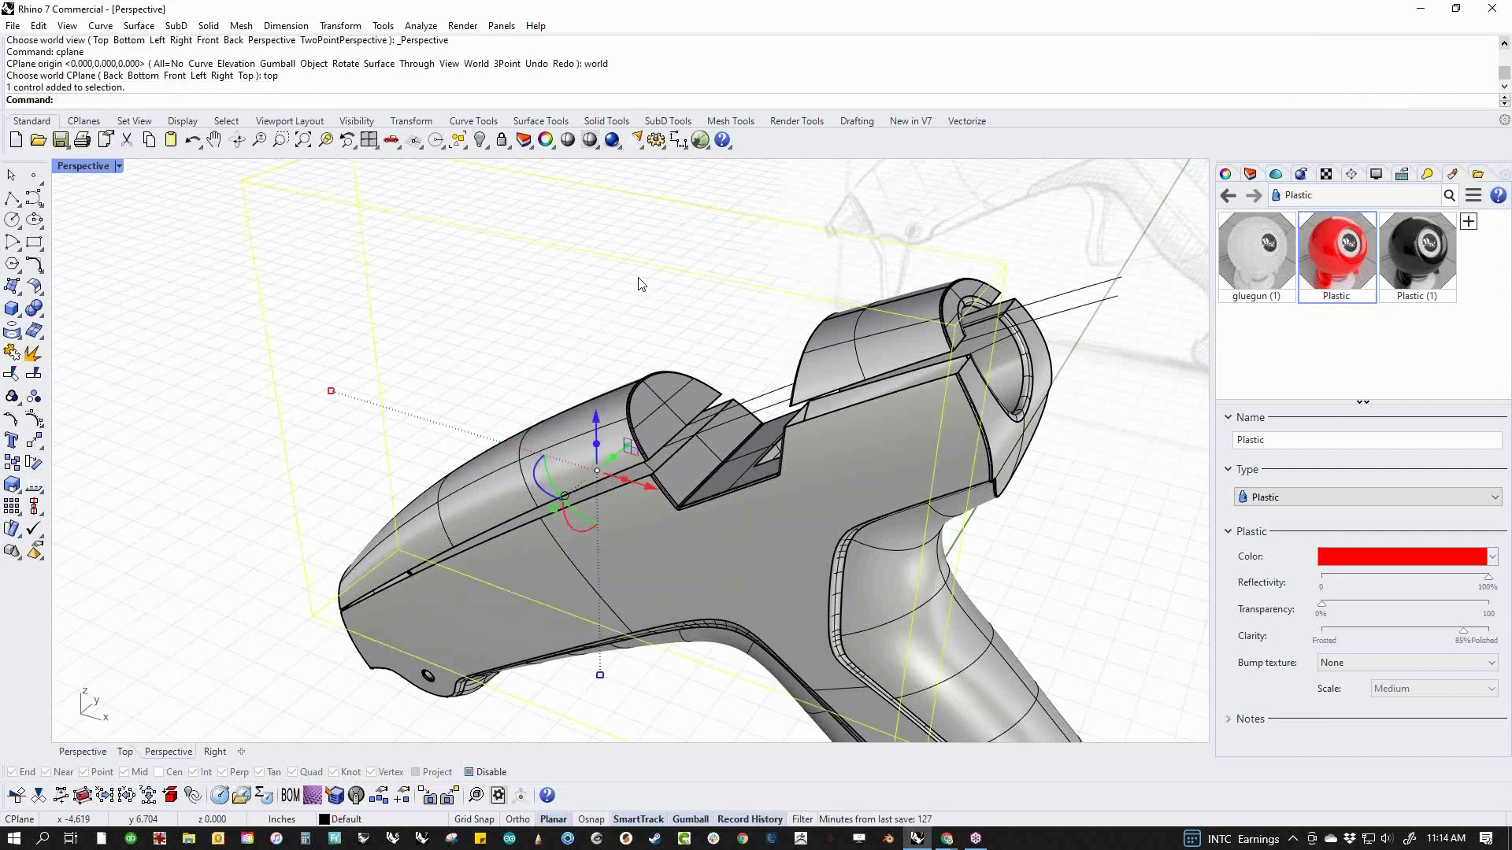
key("Delete")
Blend the front upper piece to the main body along the near-side seam, with tangency at both edges
right_click_drag(522, 428, 573, 426)
scroll(575, 425, "up", 5)
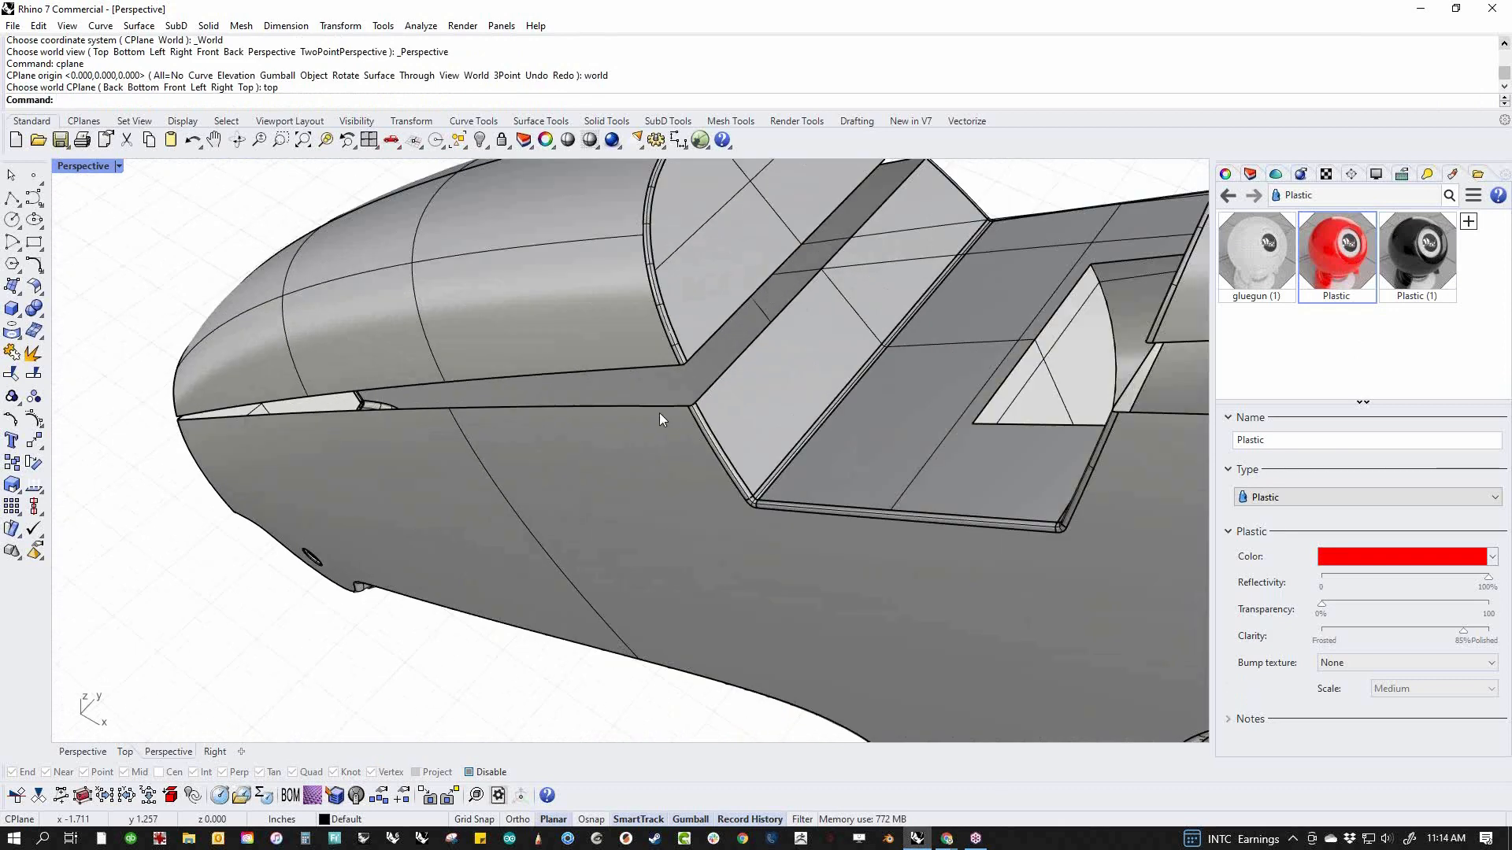
middle_click(659, 414)
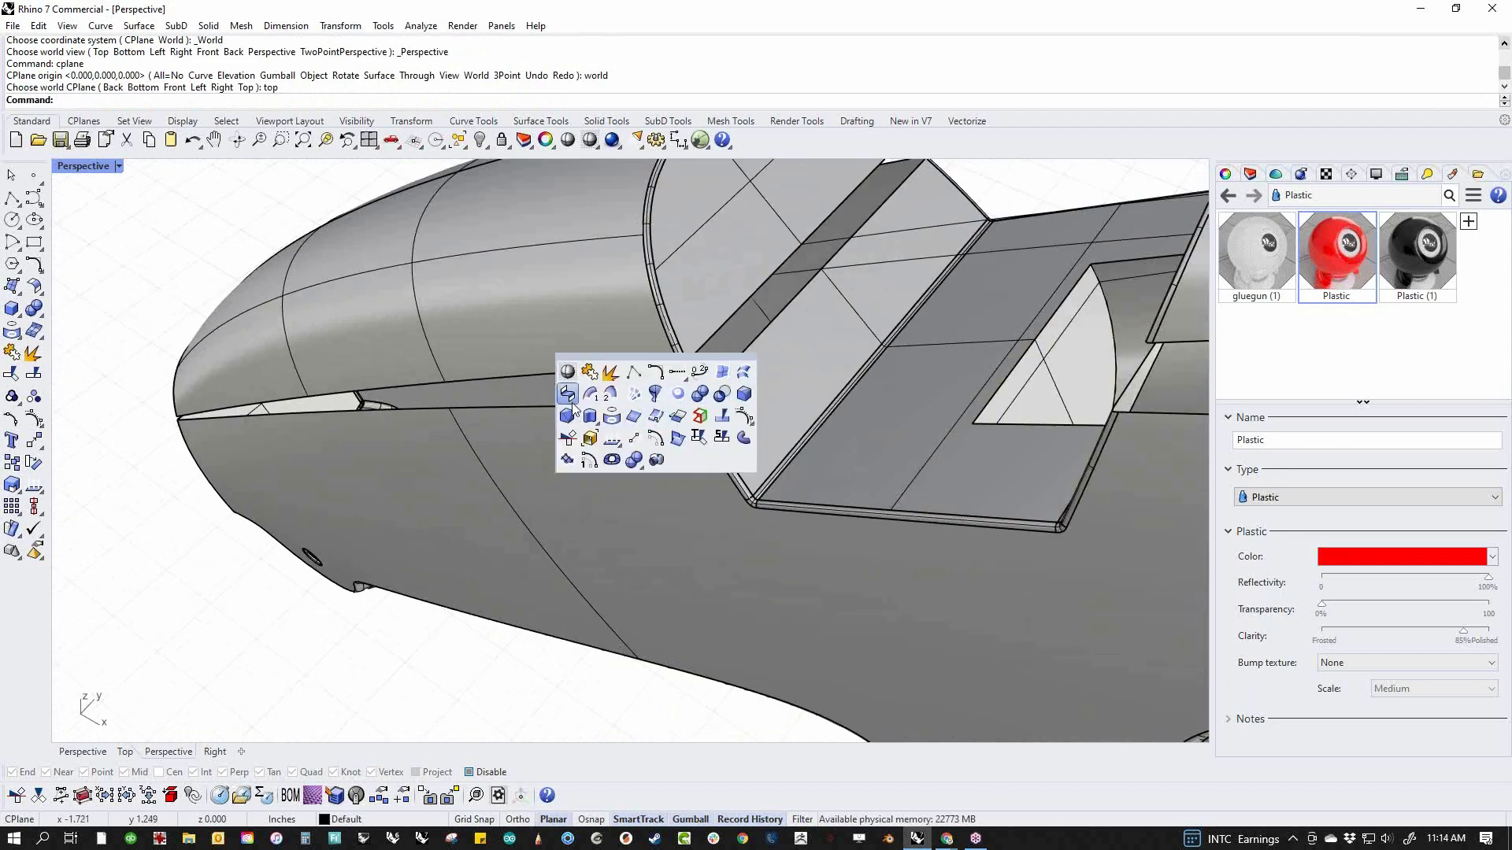
left_click(567, 393)
left_click(664, 366)
left_click(661, 406)
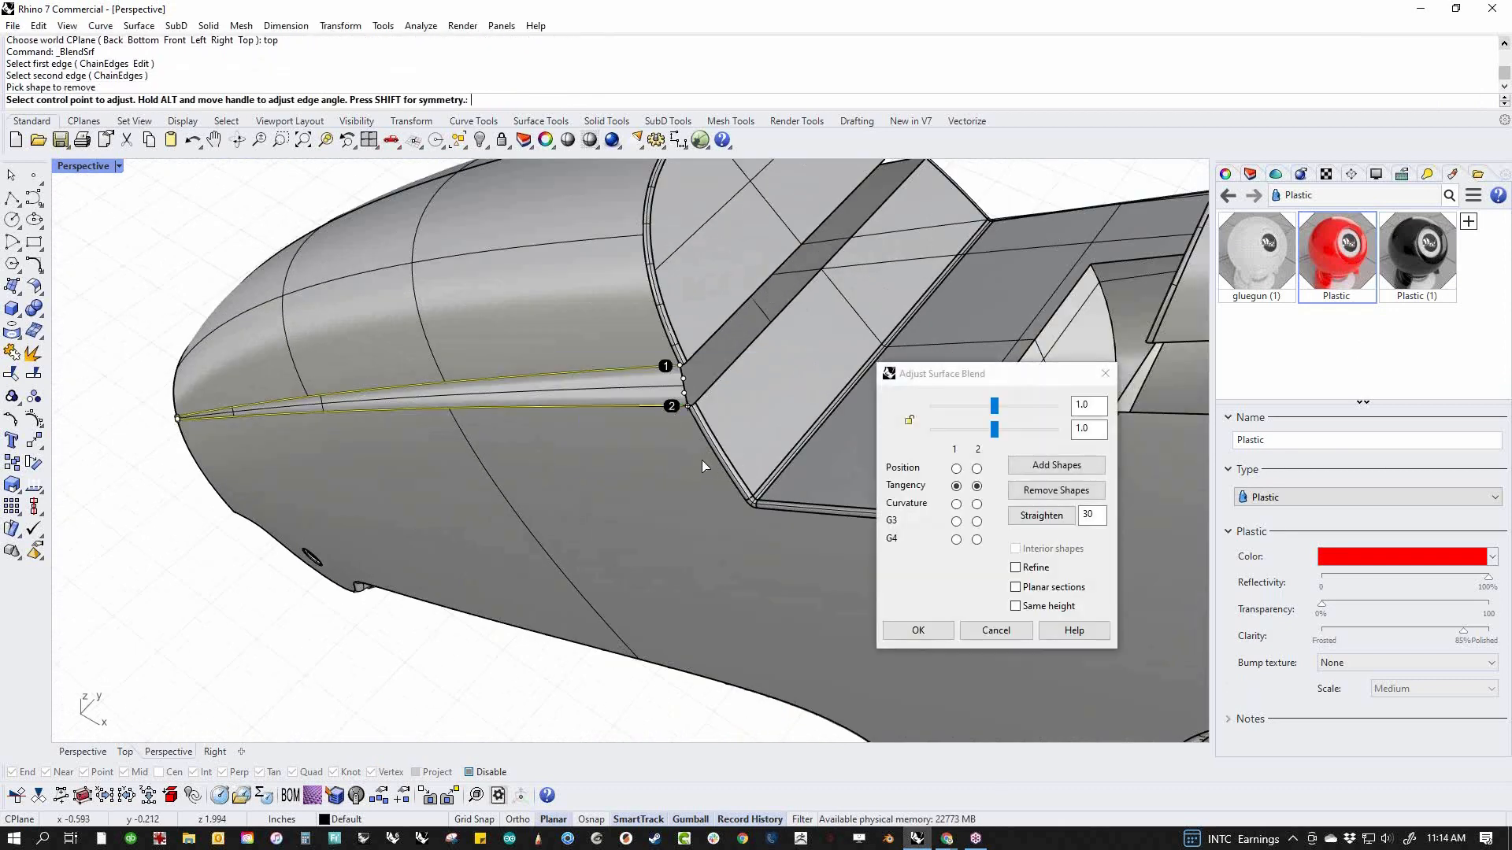
right_click(699, 499)
Create the matching blend surface along the front section's seam on the opposite side of the body
scroll(709, 461, "down", 4)
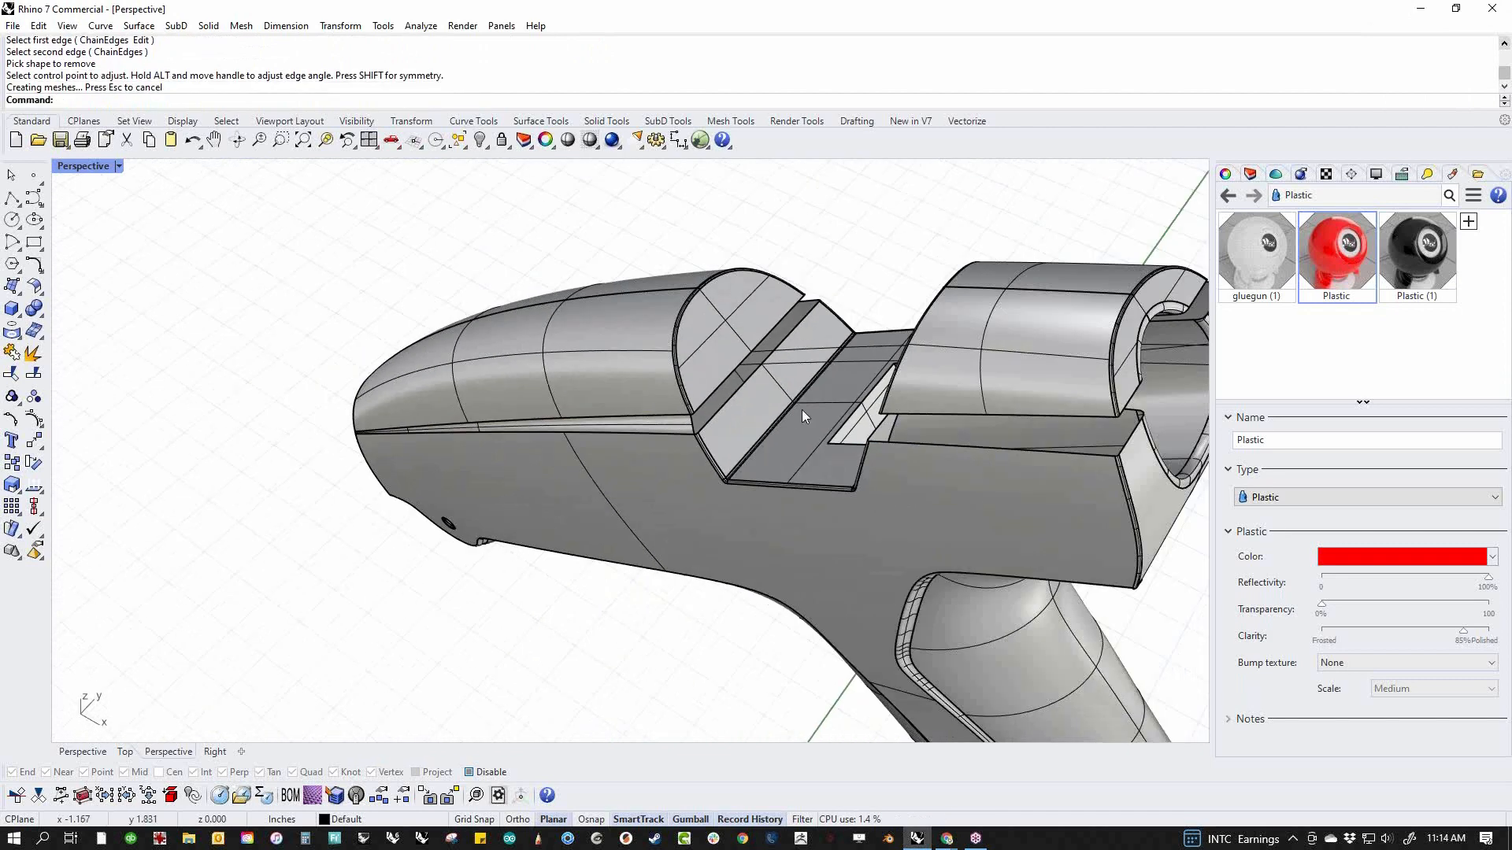
right_click_drag(800, 410, 659, 512)
right_click(708, 615)
left_click(688, 594)
left_click(687, 615)
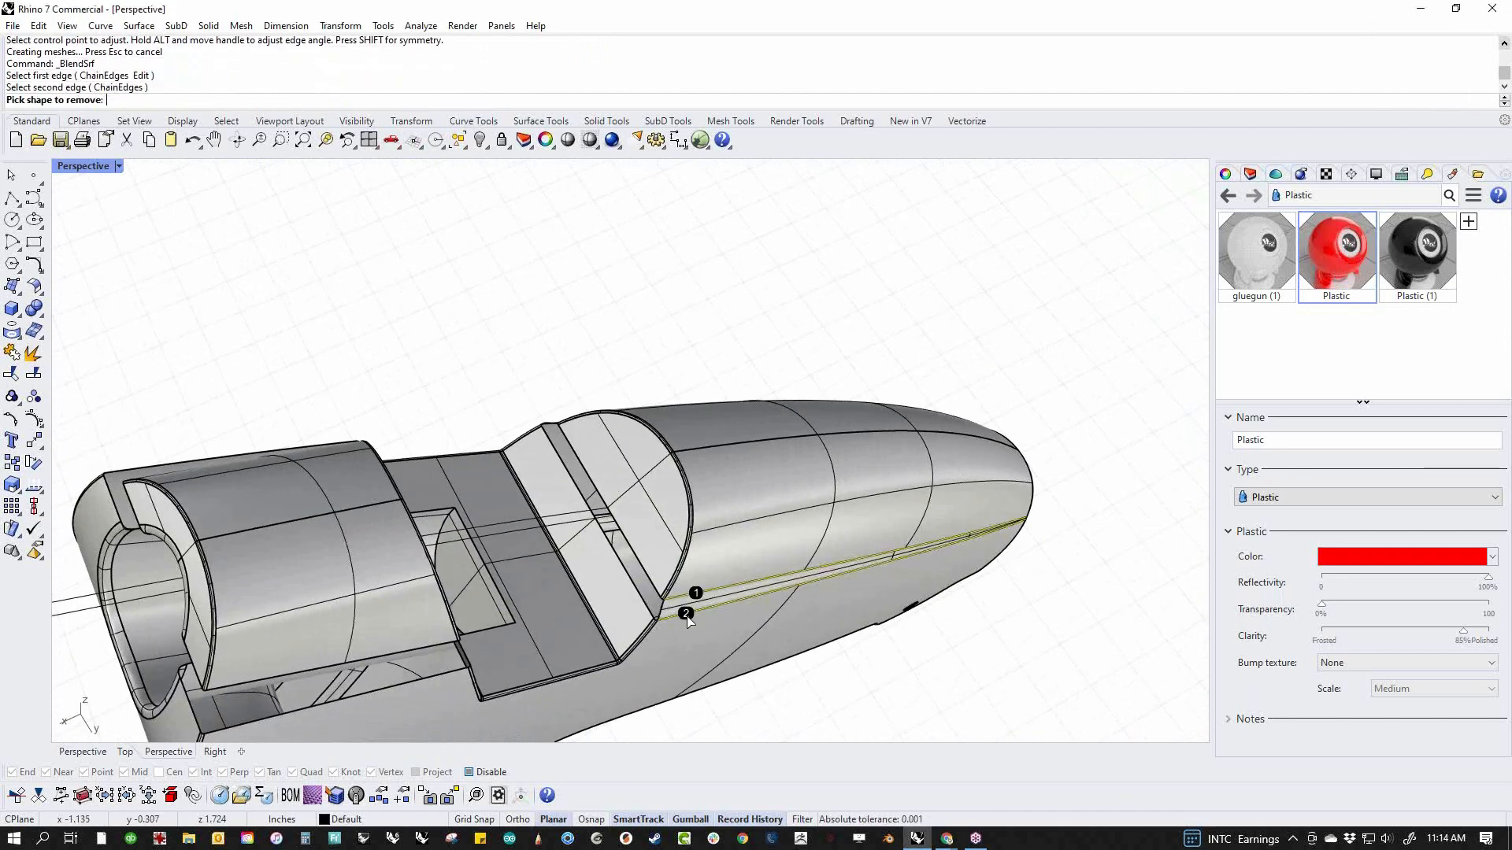
right_click(679, 617)
Blend the rear upper piece to the main body along the seam behind the notch on that same opposite side
right_click_drag(504, 634, 418, 574)
right_click(413, 546)
left_click(411, 540)
left_click(422, 570)
right_click(414, 580)
Close the near-side seam behind the notch with a blend surface between the rear upper piece and the main body
right_click_drag(386, 584, 802, 482)
right_click(945, 438)
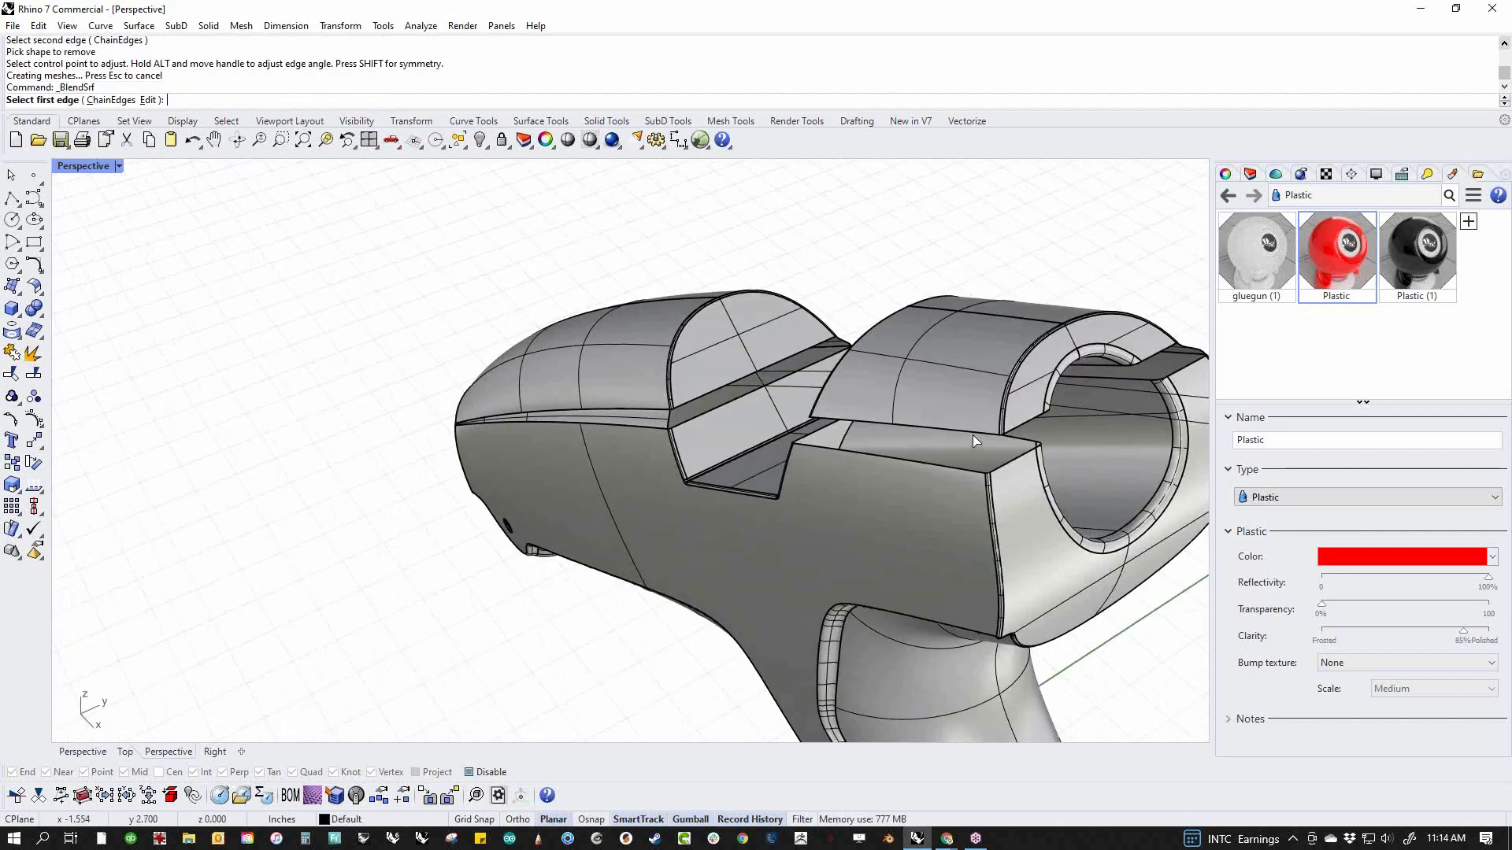
left_click(972, 434)
left_click(956, 464)
left_click(920, 630)
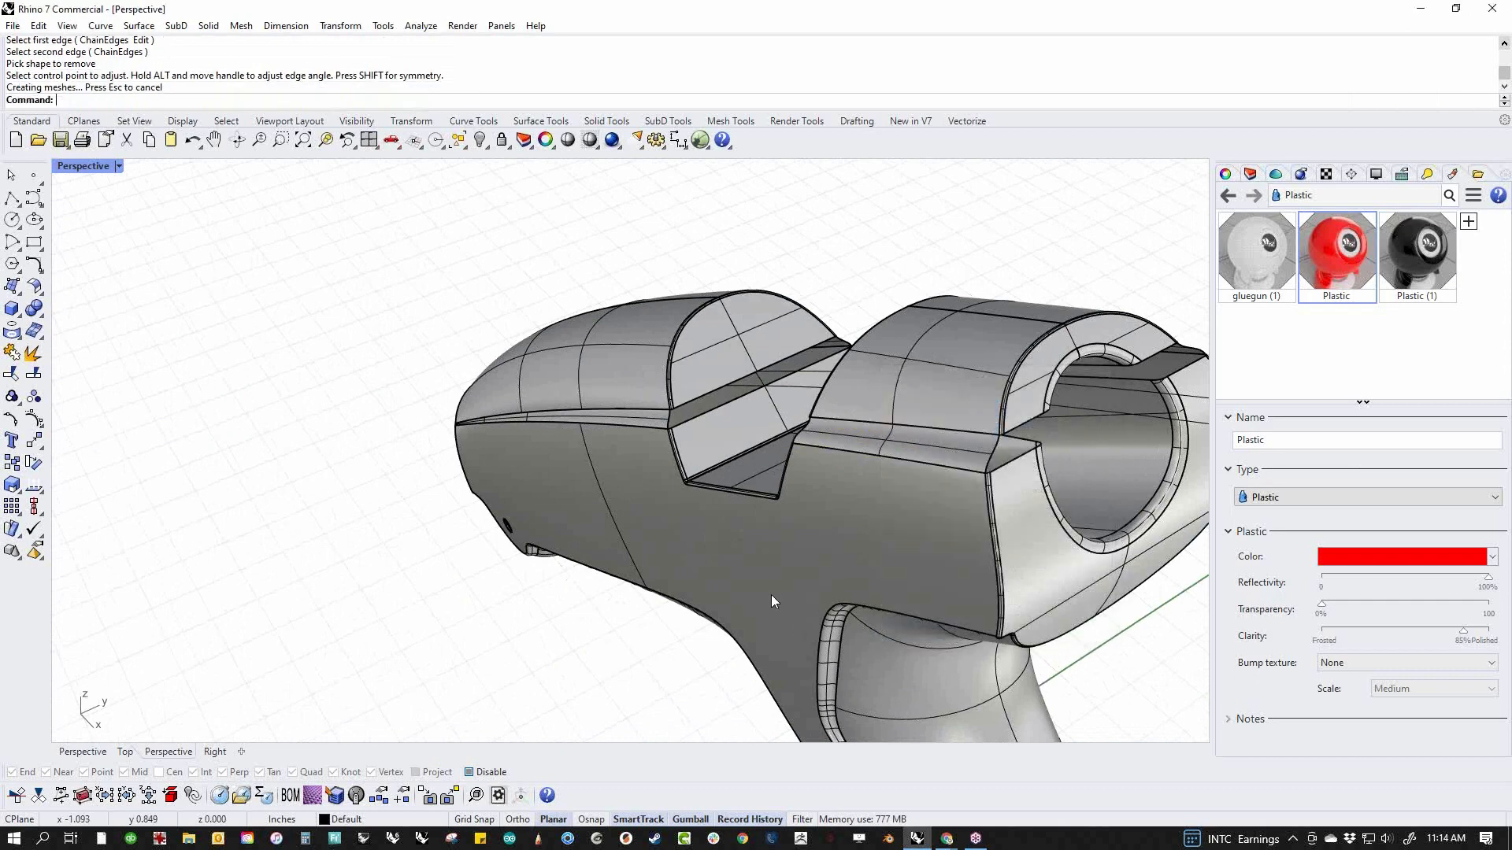
right_click_drag(771, 593, 678, 469)
scroll(718, 367, "up", 5)
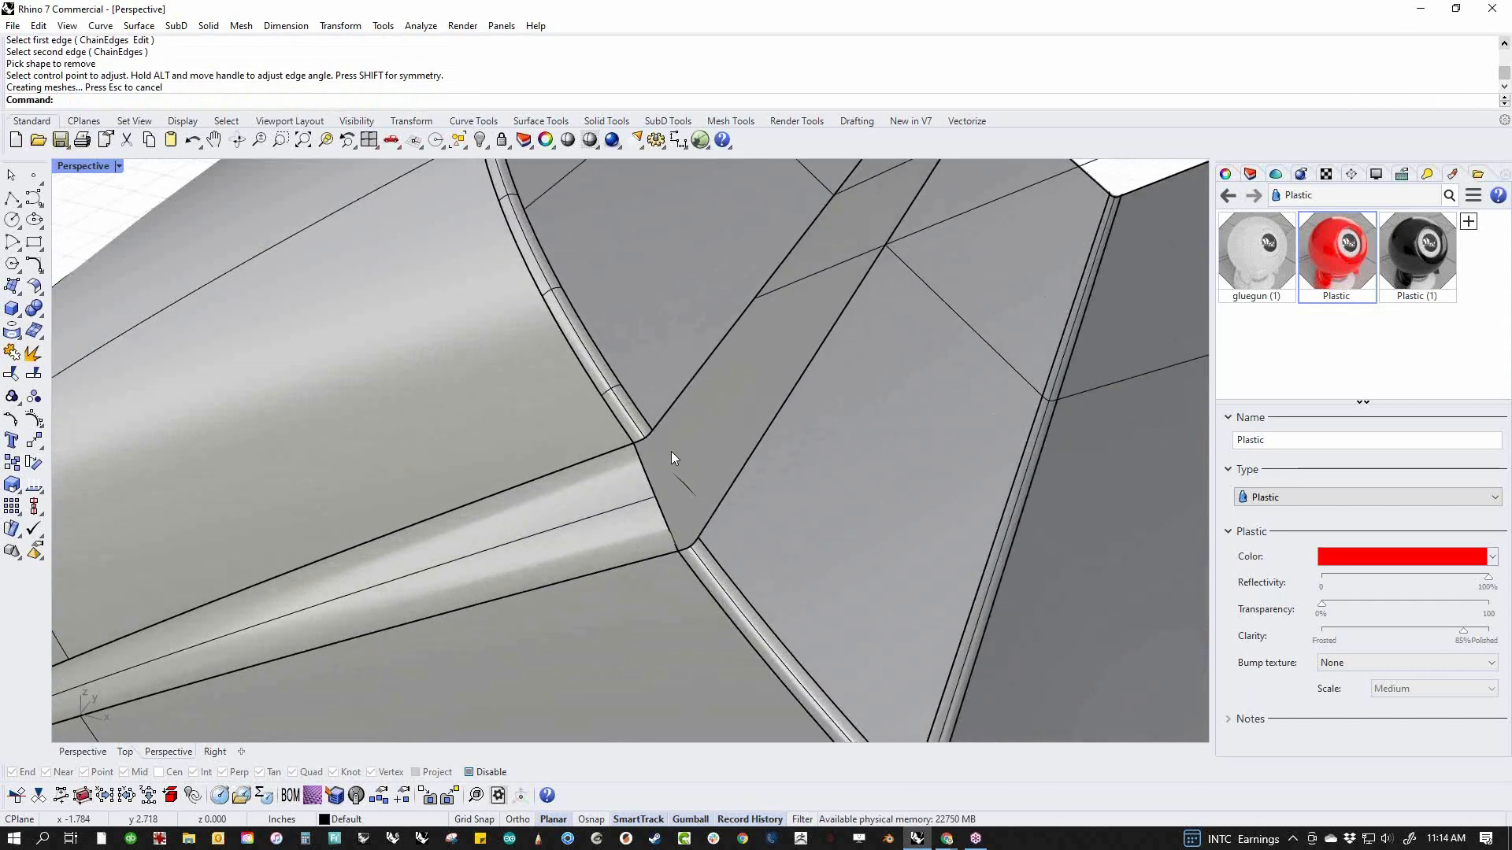
key("Return")
left_click(648, 441)
left_click(690, 540)
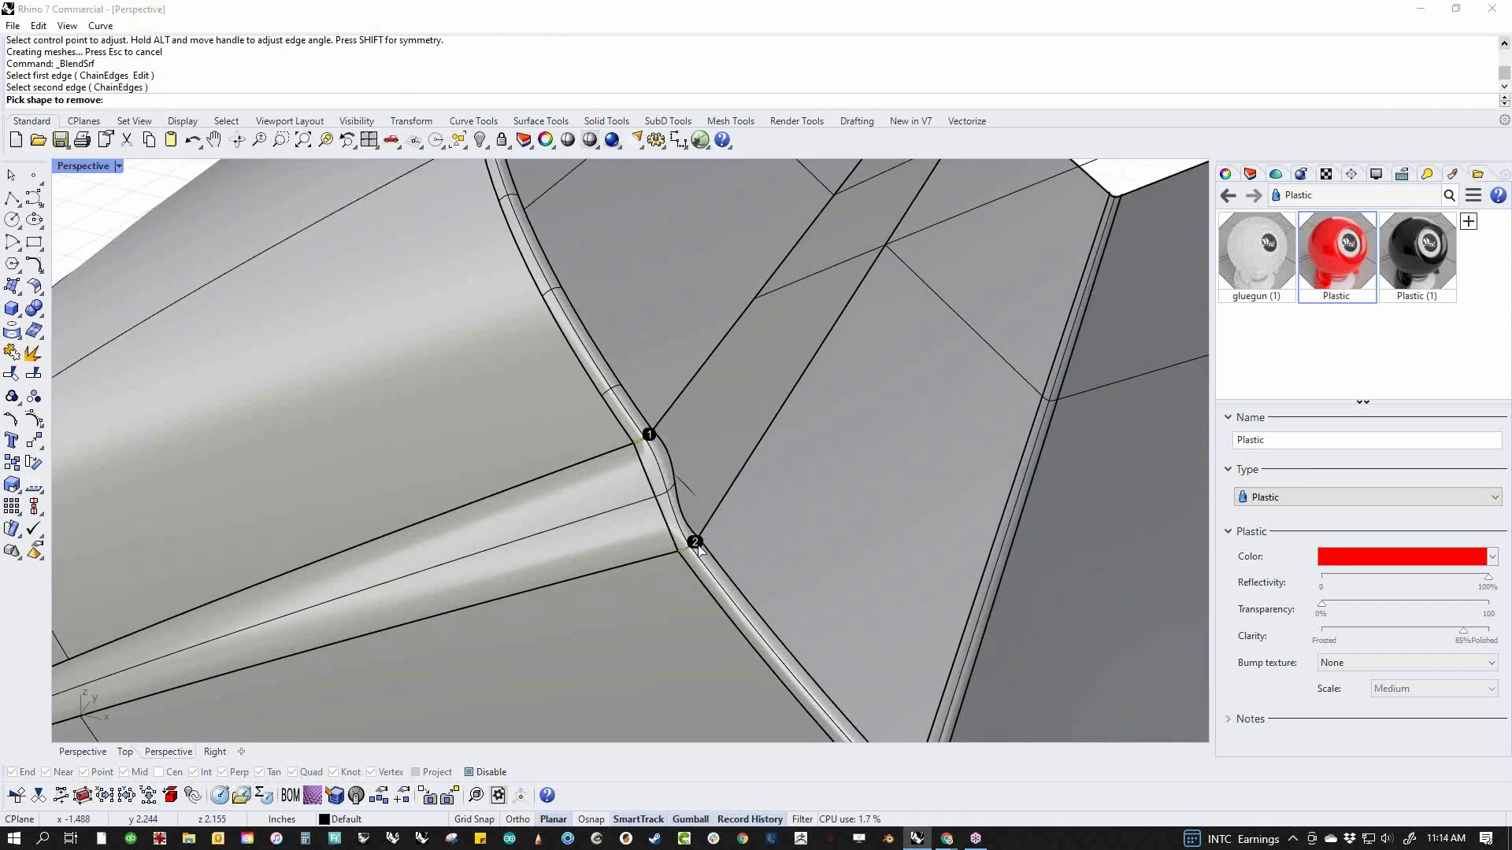
left_click(1028, 636)
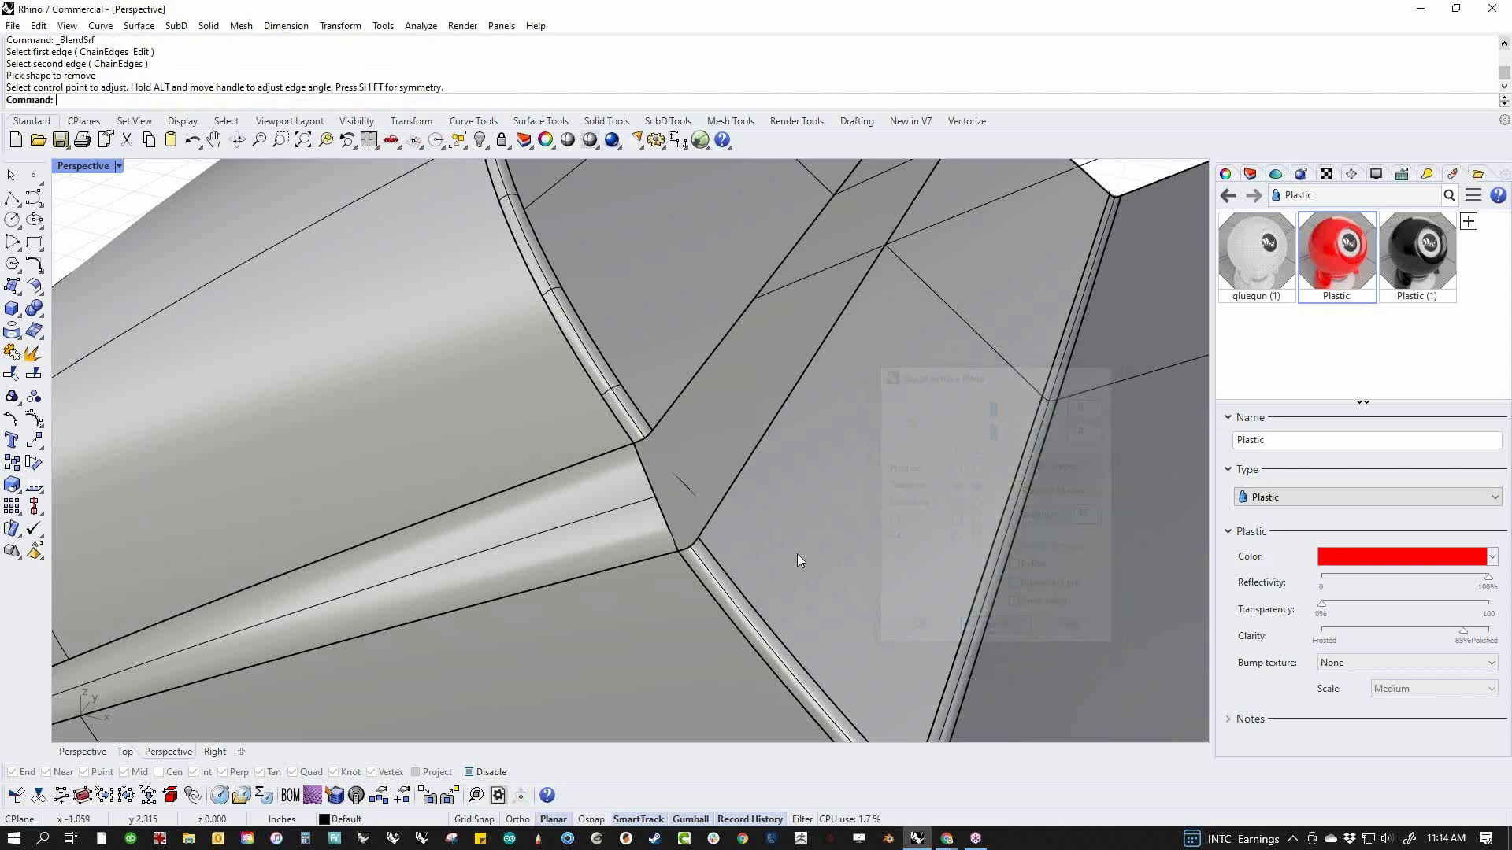
Sweep a one-rail rounded edge along the front blend's notch end on the near side, using the fillet ends as shapes and Freeform frame style
middle_click(704, 480)
left_click(639, 465)
left_click(646, 471)
left_click(647, 437)
left_click(691, 545)
key("Return")
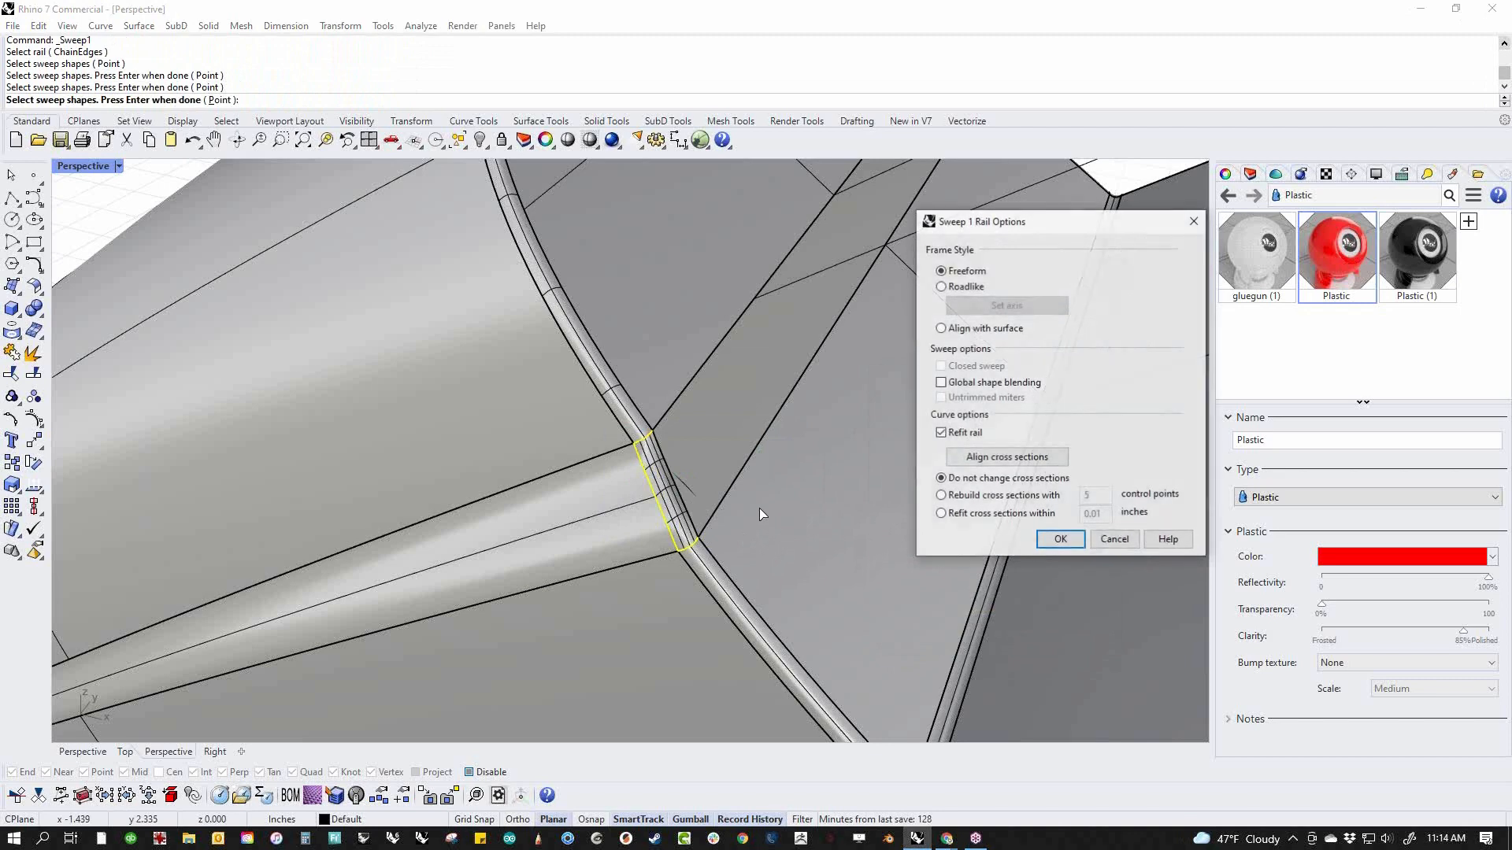
left_click(1044, 540)
Sweep the matching rounded edge along the front blend's notch end on the opposite side, between the two fillet ends
scroll(860, 490, "down", 8)
right_click_drag(860, 490, 725, 551)
scroll(778, 656, "up", 9)
right_click(725, 551)
left_click(639, 526)
left_click(620, 501)
left_click(639, 709)
key("Return")
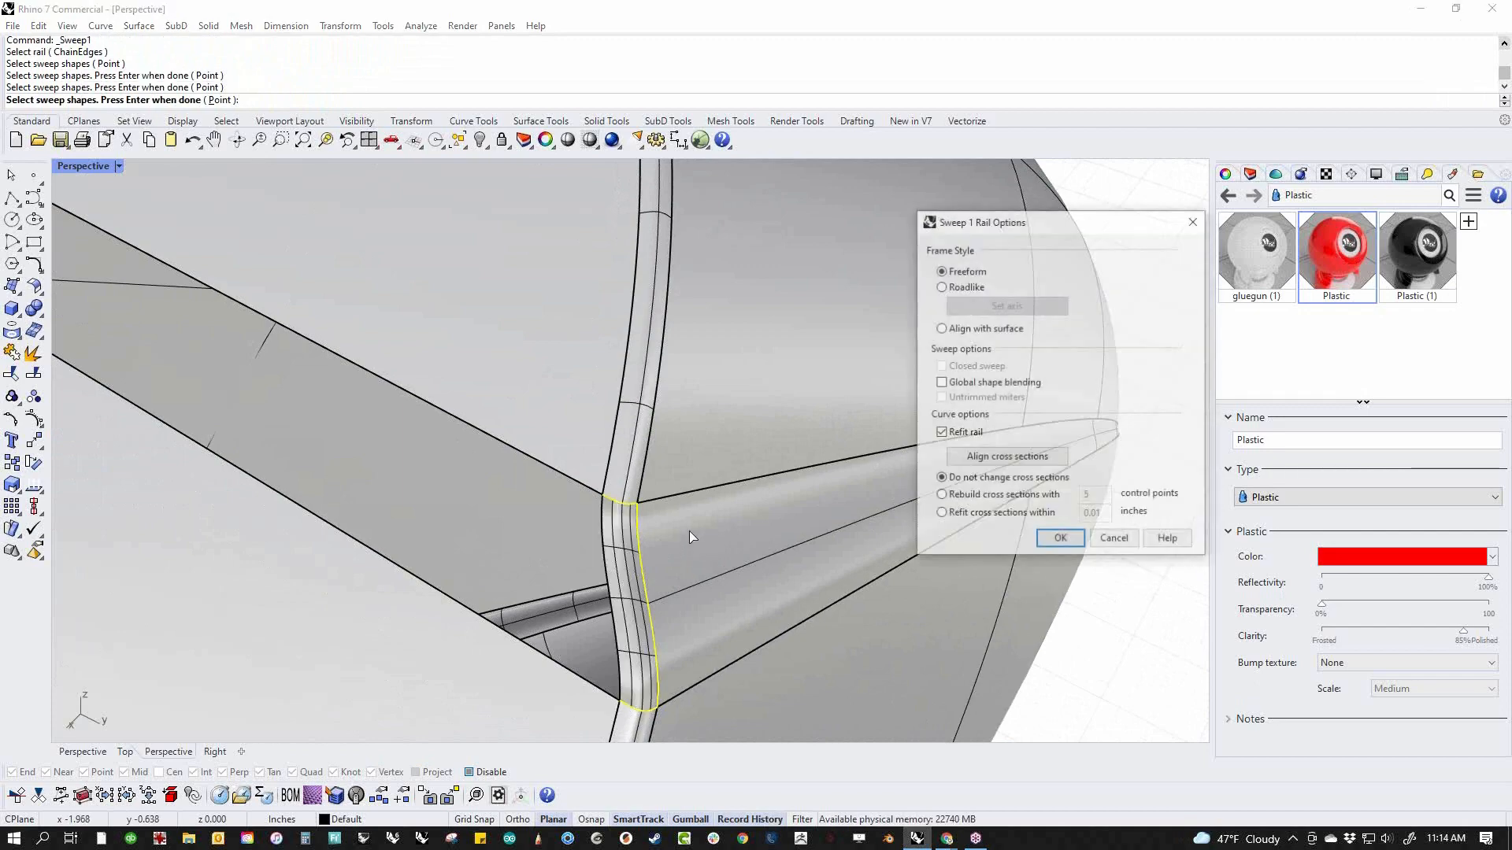
scroll(704, 521, "down", 8)
key("Return")
Sweep a rounded edge along the rear blend's notch-facing end on the opposite side, linking the upper and lower fillets
right_click_drag(704, 522, 606, 523)
scroll(606, 523, "up", 8)
right_click(556, 582)
left_click(473, 560)
left_click(549, 485)
key("Return")
mouse_move(555, 521)
right_mouse_down()
mouse_move(907, 632)
mouse_move(608, 551)
mouse_move(553, 505)
right_mouse_up()
key("Return")
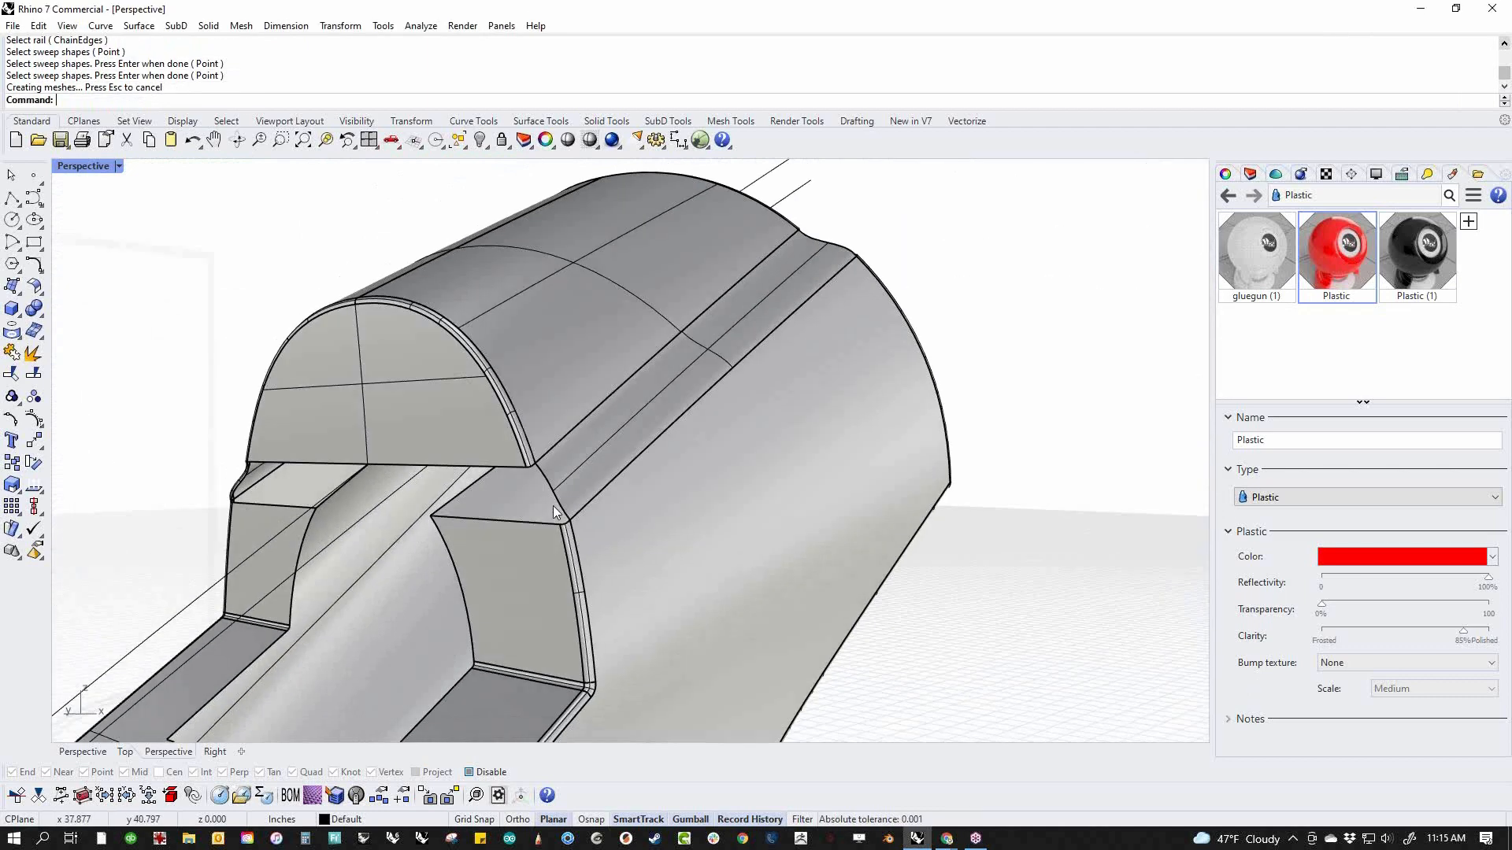
Sweep the rounded edge along the rear blend's notch-facing end on the near side, using both fillet ends as shapes
scroll(553, 505, "up", 6)
right_click(558, 479)
left_click(539, 438)
left_click(490, 375)
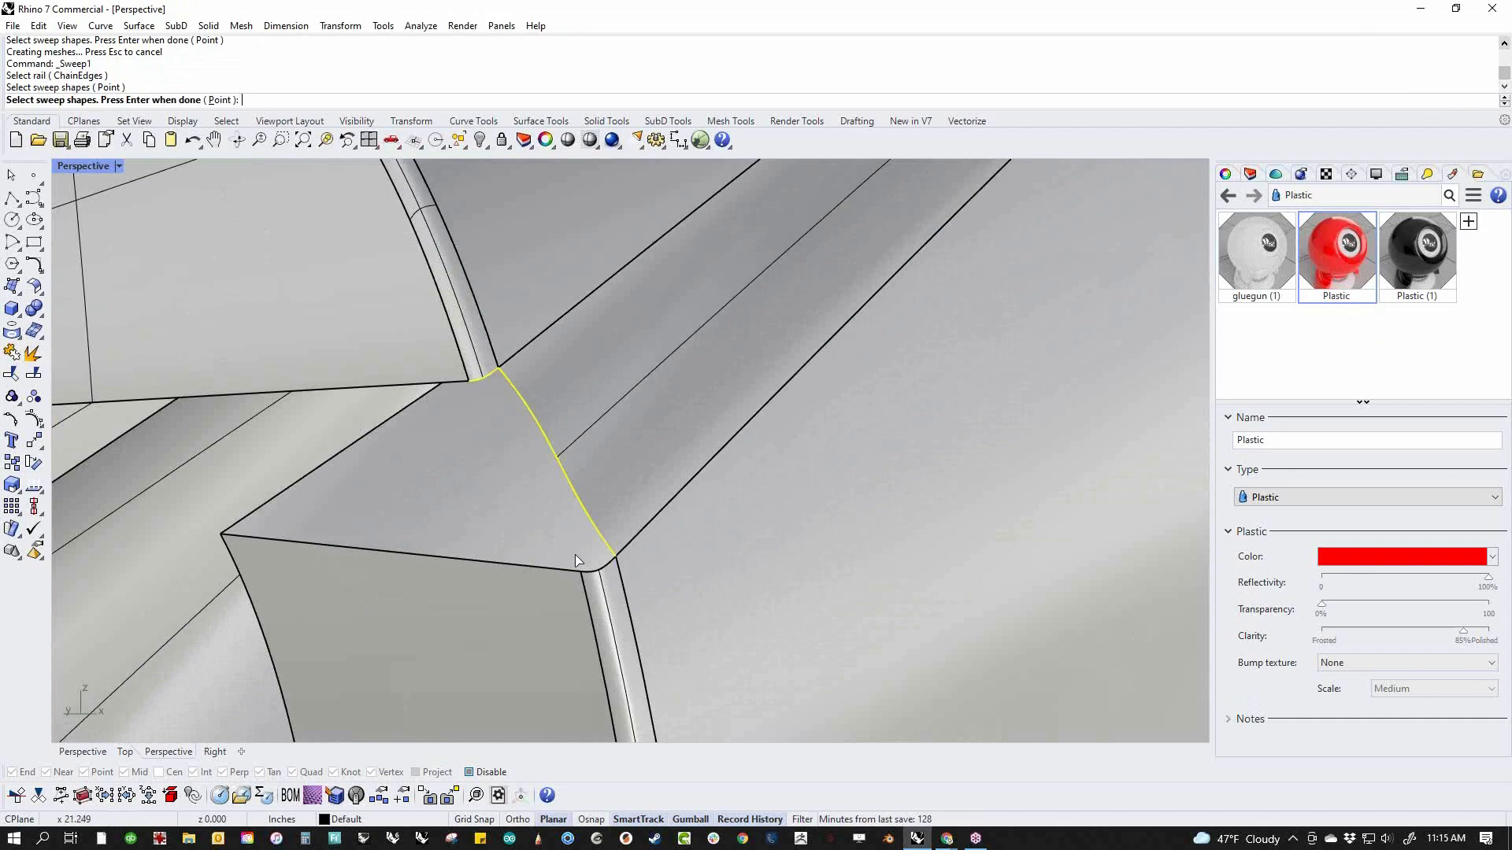
left_click(592, 565)
key("Return")
left_click(1084, 539)
scroll(769, 523, "down", 5)
mouse_move(725, 533)
right_mouse_down()
mouse_move(669, 590)
mouse_move(610, 551)
mouse_move(756, 556)
mouse_move(780, 522)
mouse_move(737, 537)
right_mouse_up()
scroll(651, 526, "up", 5)
right_click(701, 597)
scroll(707, 581, "up", 5)
left_click(771, 558)
scroll(772, 558, "down", 4)
scroll(737, 537, "up", 4)
key("Escape")
Sweep a rounded edge along the near-side blend at the body's rear face, joining the fillets above and below
right_click(763, 486)
left_click(757, 462)
left_click(816, 392)
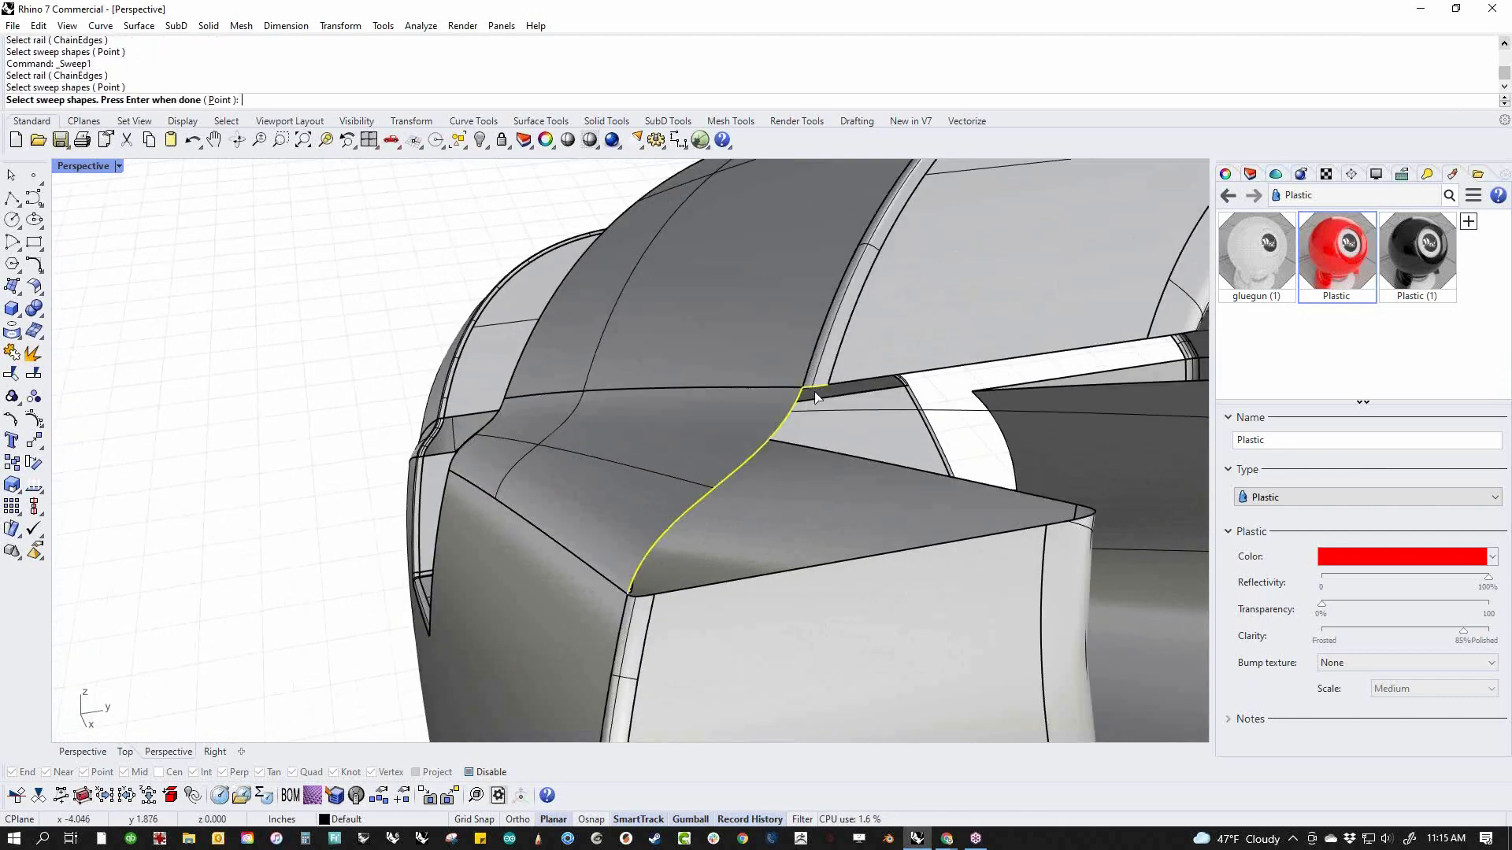
left_click(636, 598)
right_click(676, 594)
key("Return")
scroll(785, 507, "down", 10)
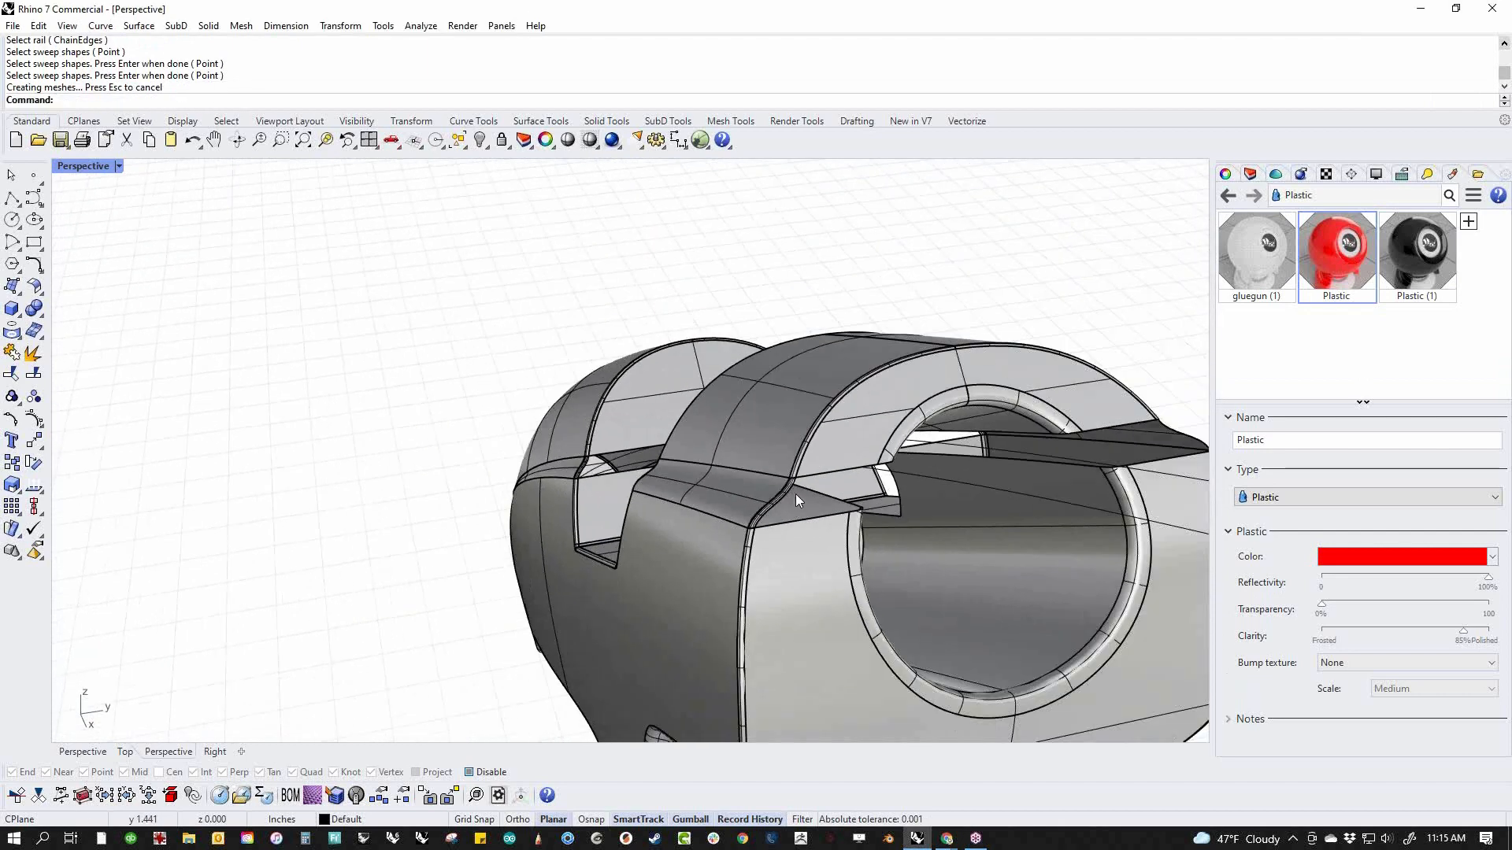
Sweep the last rounded edge along the opposite-side blend at the body's rear face, between its fillet ends
right_click_drag(1032, 462, 665, 501)
scroll(598, 521, "up", 9)
right_click(624, 520)
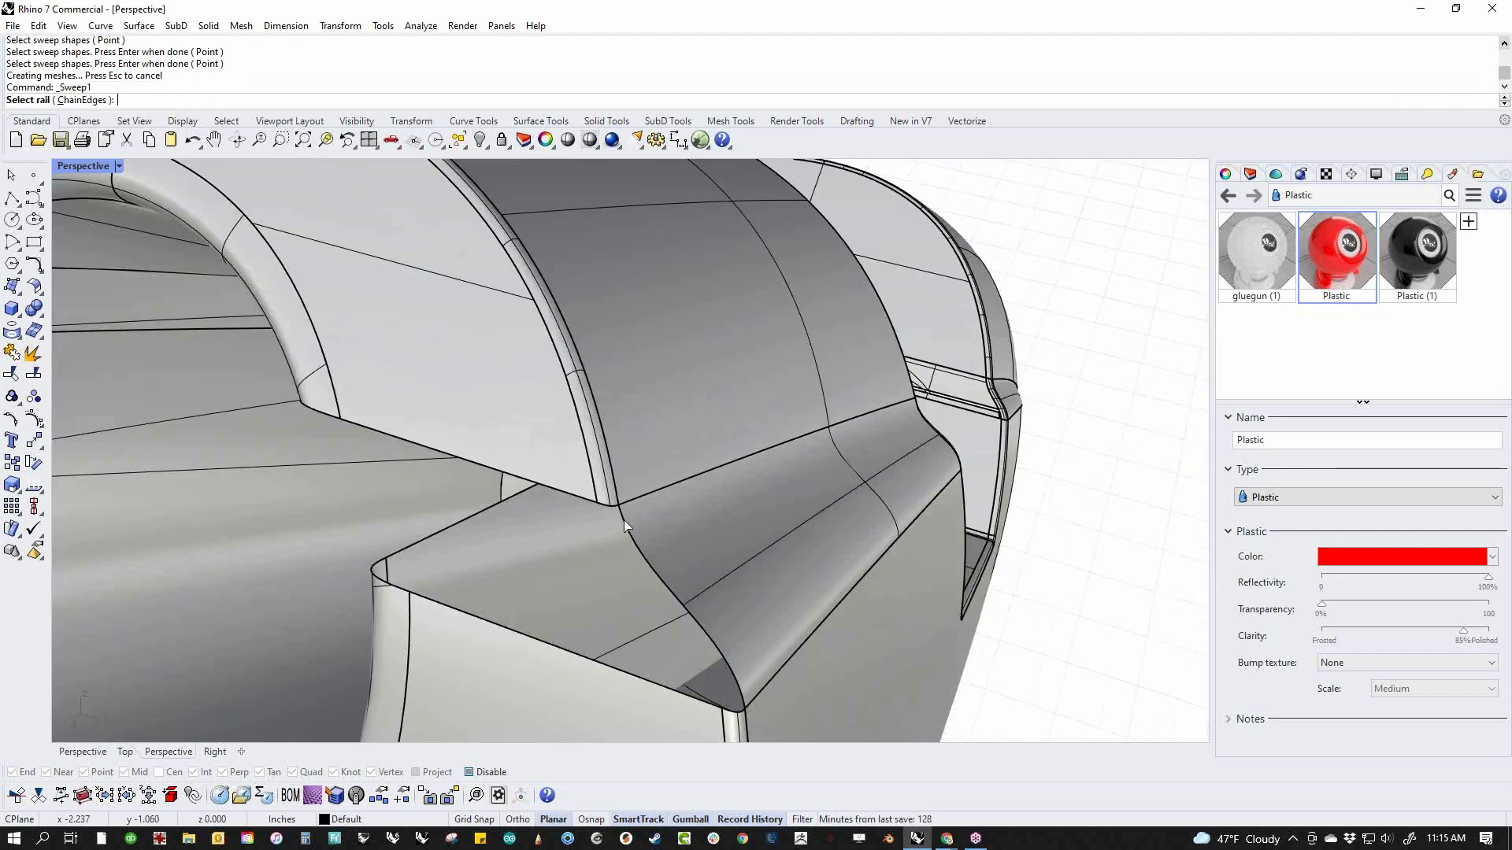
left_click(613, 516)
left_click(733, 709)
right_click(690, 622)
key("Return")
scroll(669, 573, "down", 10)
Join the upper pieces, seam blends and swept edge surfaces with the main body
right_click_drag(786, 565, 749, 570)
scroll(749, 569, "down", 3)
left_click_drag(492, 366, 1151, 744)
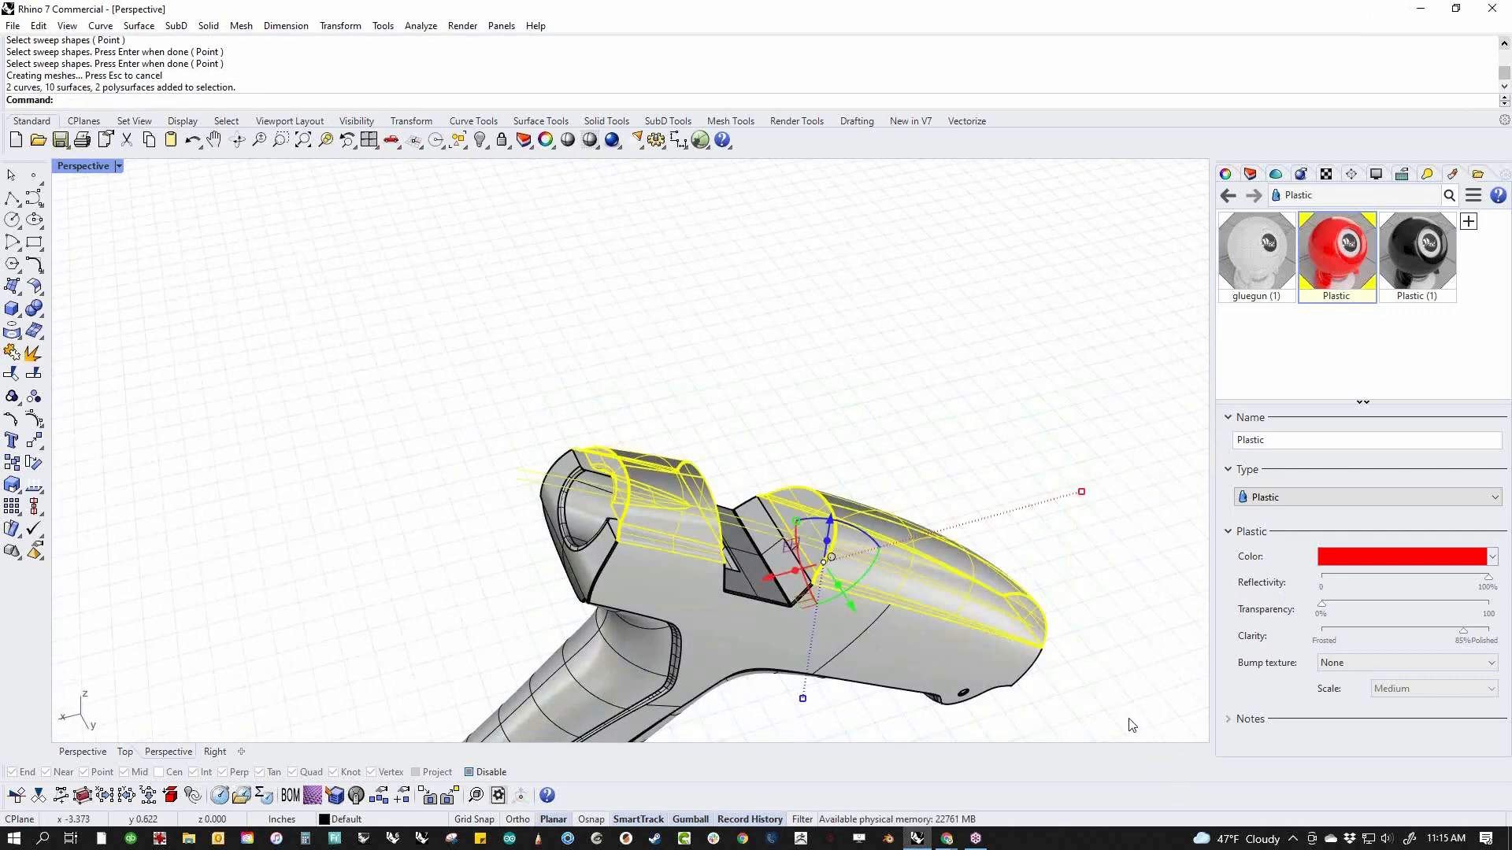
left_click(915, 650, "shift")
type("join")
key("Return")
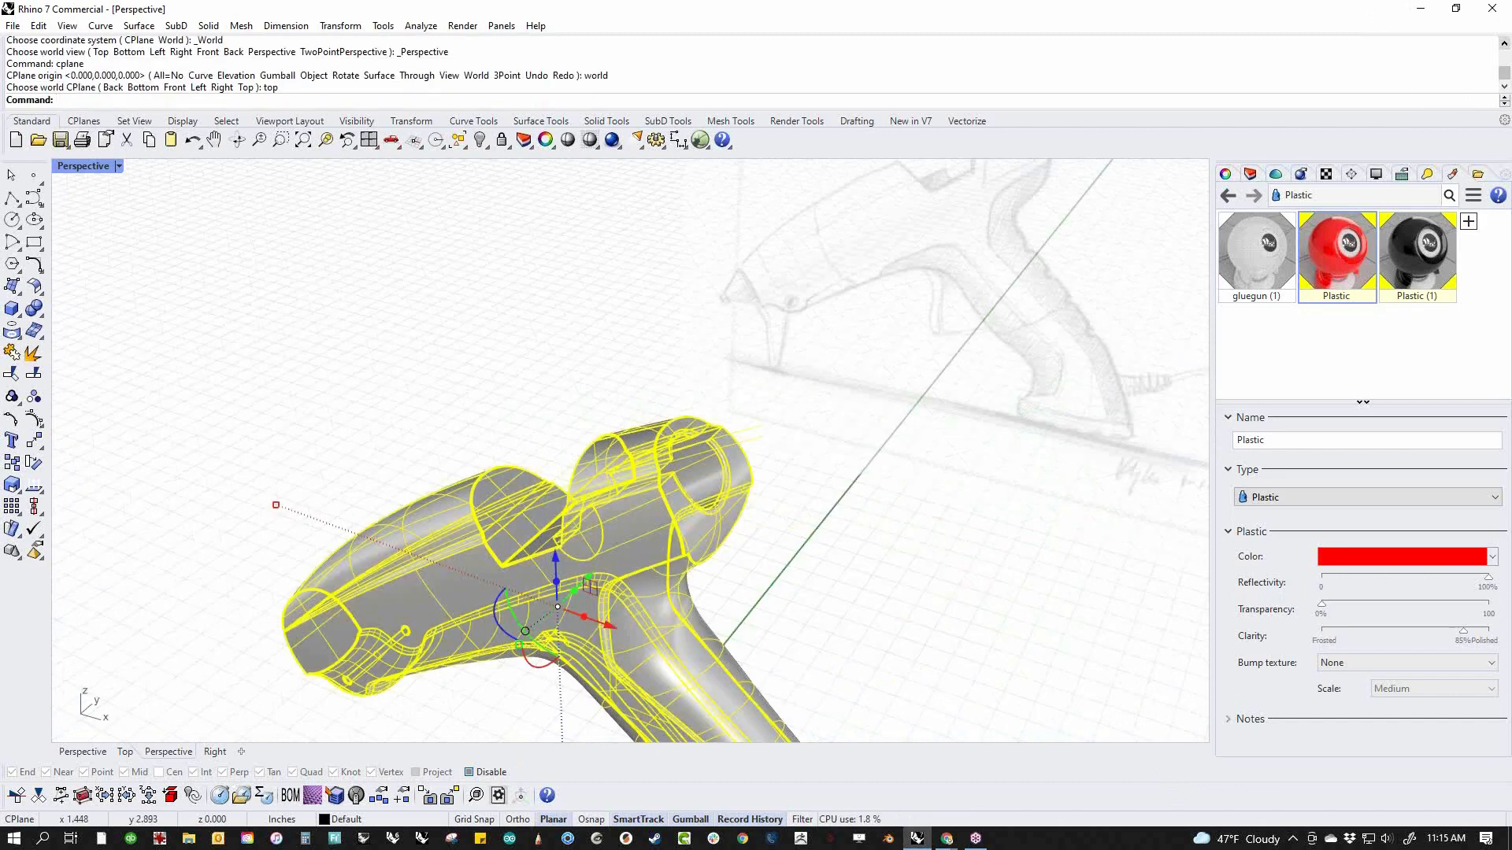
Try to cap the joined body's openings, and examine the seam across its front end face
type("Cap")
key("Return")
left_click(845, 618)
right_click_drag(733, 530, 701, 523)
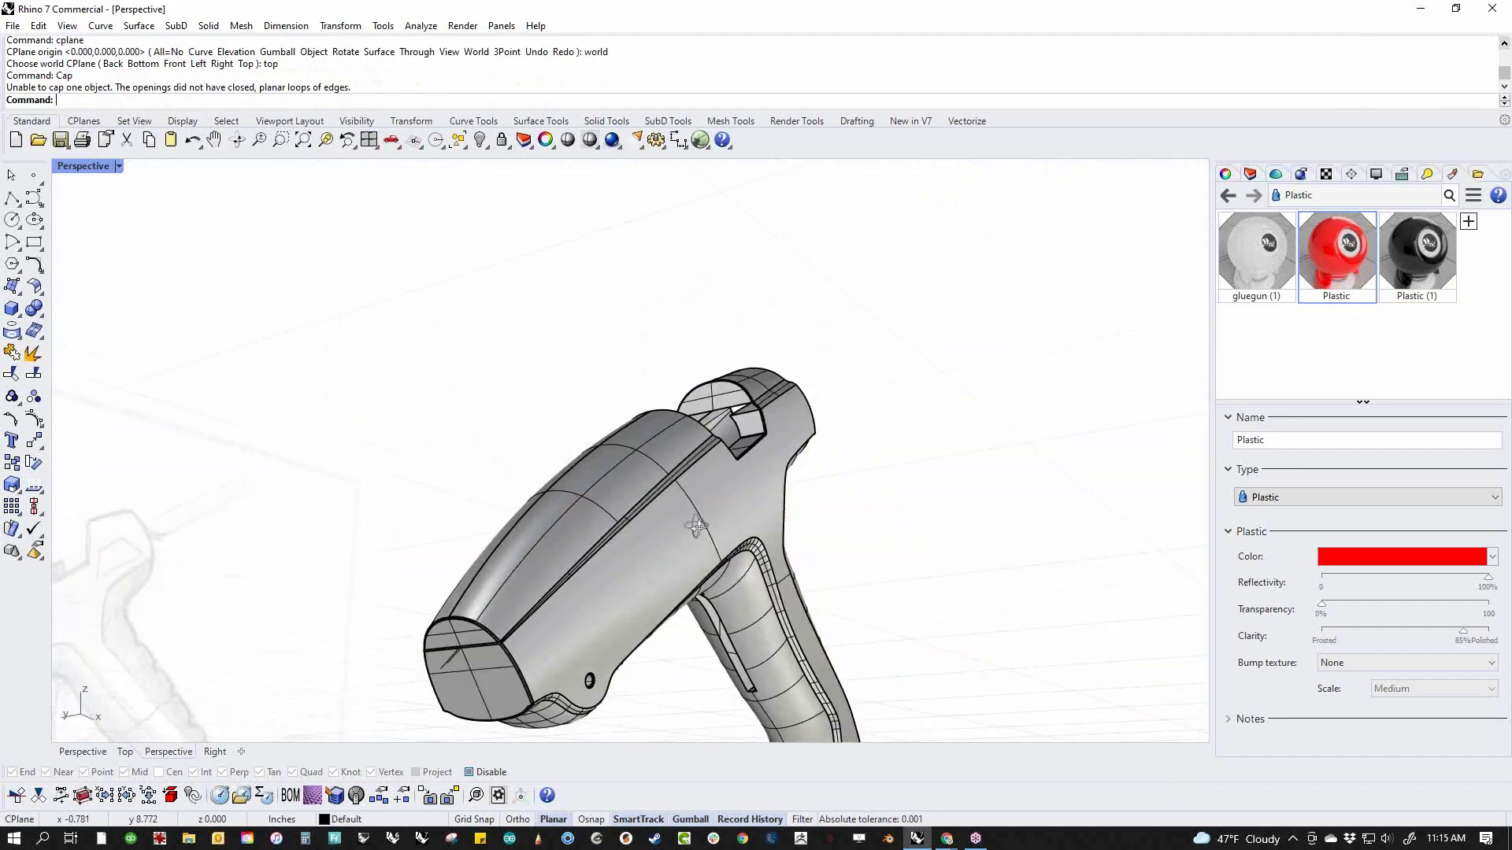
scroll(496, 651, "up", 12)
right_click_drag(529, 651, 636, 564)
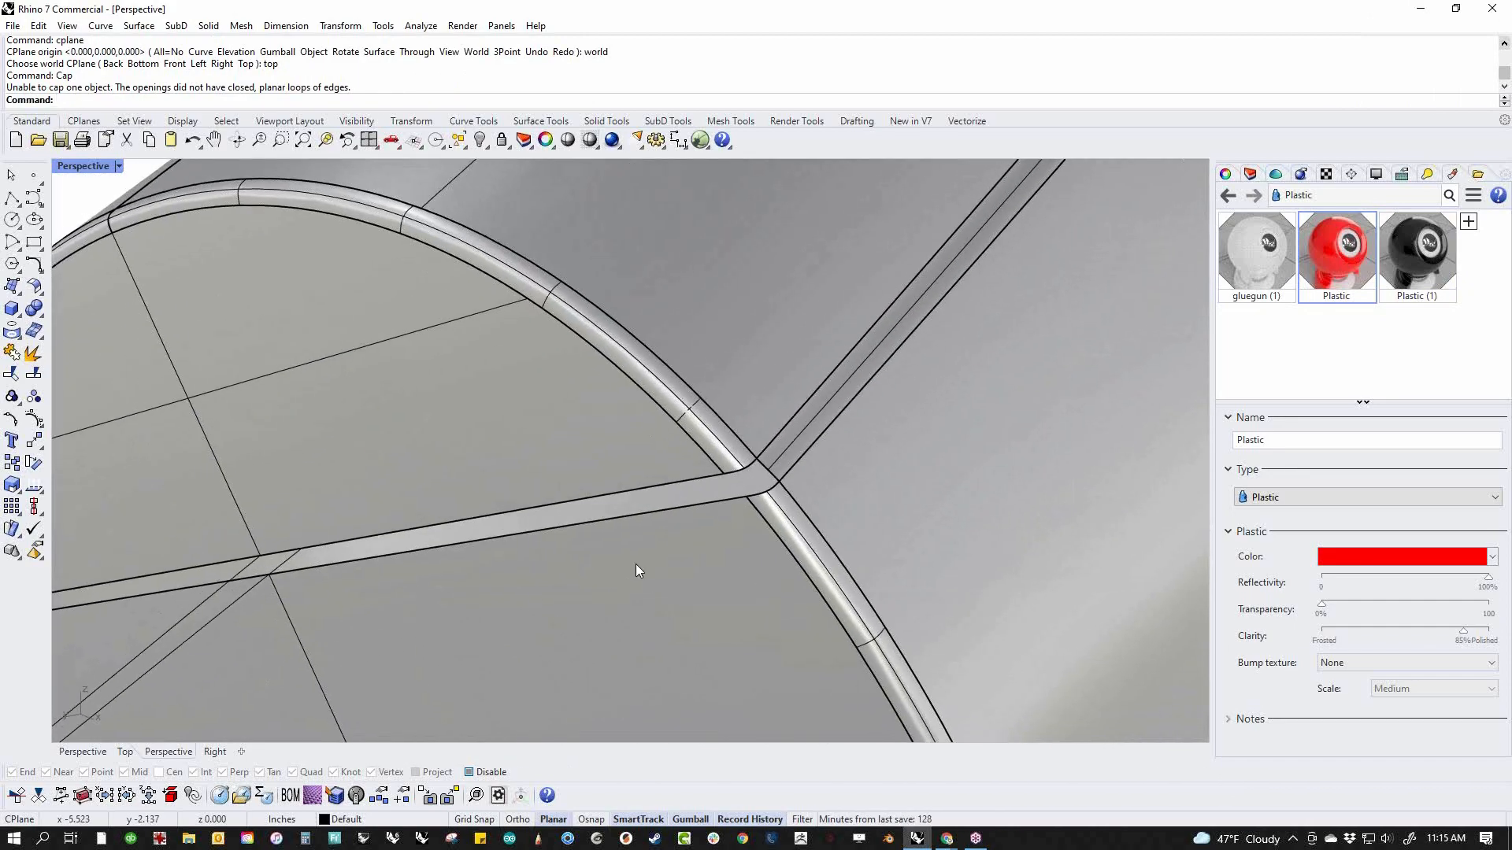
Surface the seam gap across the front end face between its upper and lower edges
middle_click(636, 564)
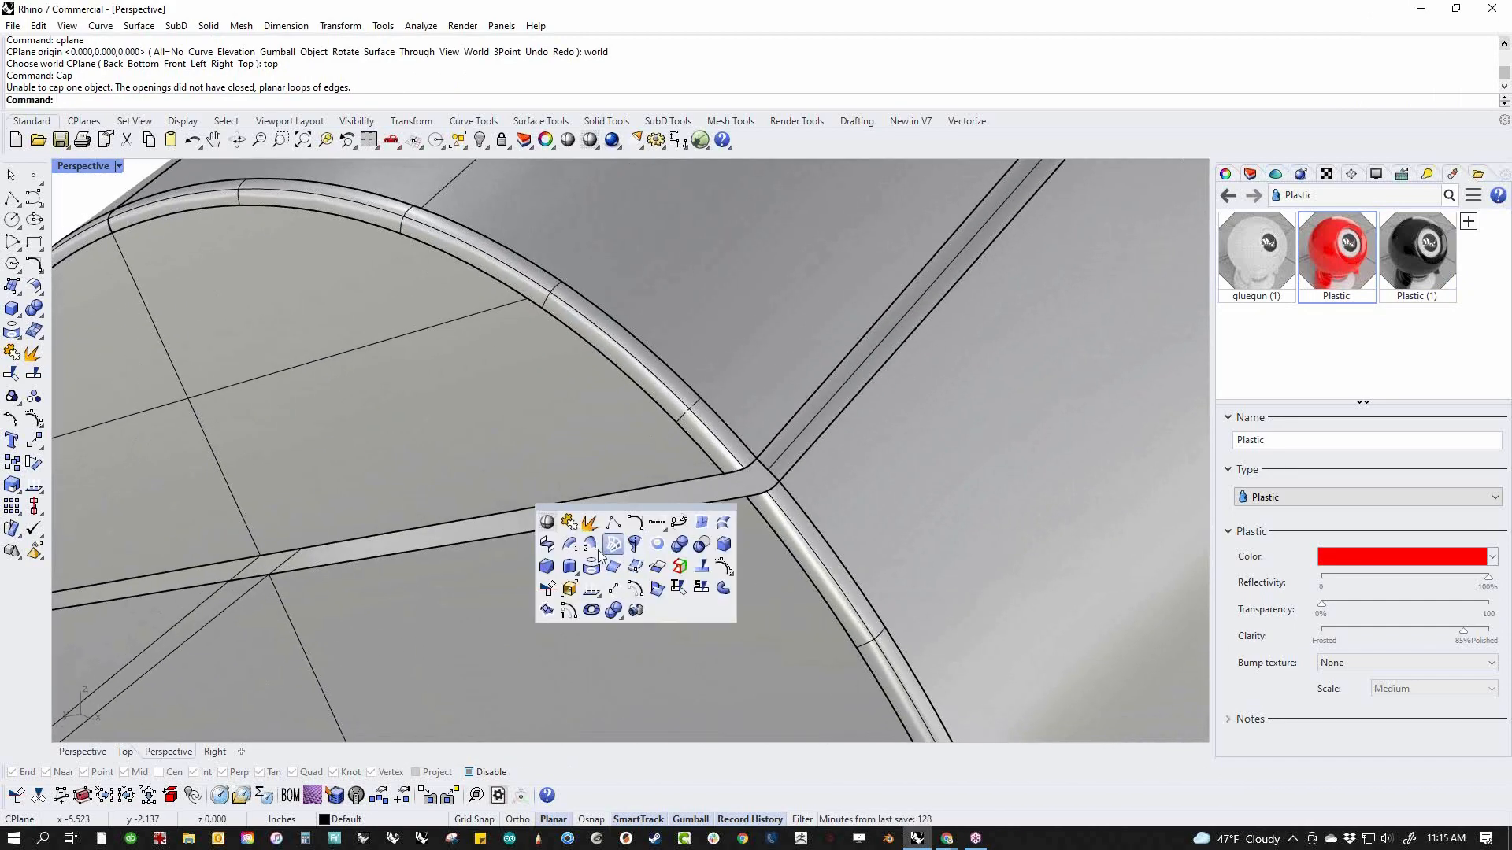
left_click(701, 522)
left_click(703, 480)
left_click(734, 501)
key("Return")
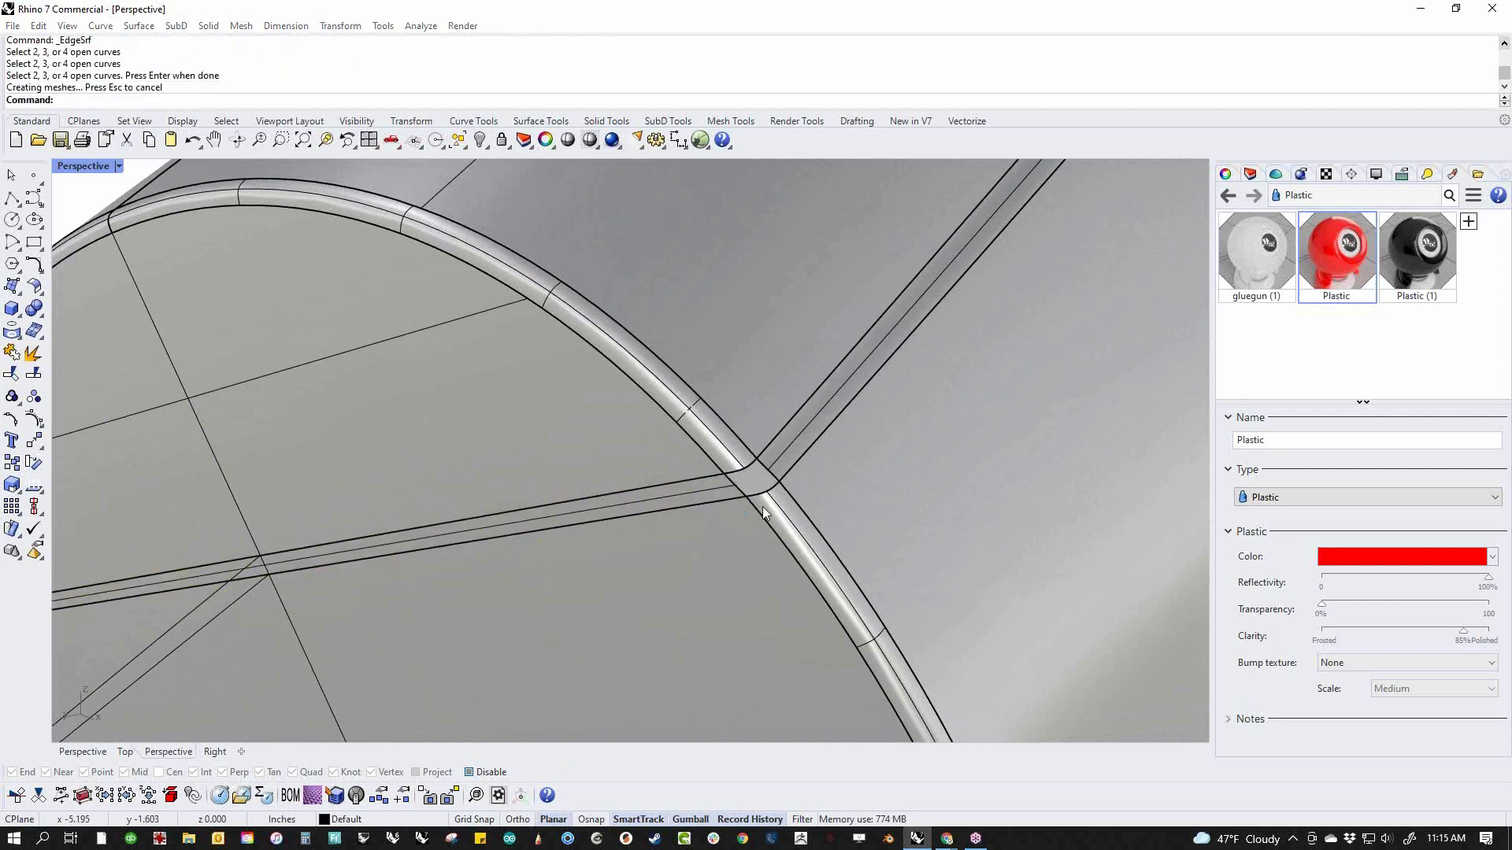
Fill the small corner gap where the front face seam meets the side seam with an edge surface from its four edges
middle_click(762, 507)
left_click(828, 467)
left_click(769, 472)
left_click(770, 468)
left_click(768, 491)
left_click(742, 492)
Fill the matching corner gap at the other end of the front face seam with a four-edge surface
scroll(690, 537, "down", 8)
right_click_drag(504, 543, 698, 548)
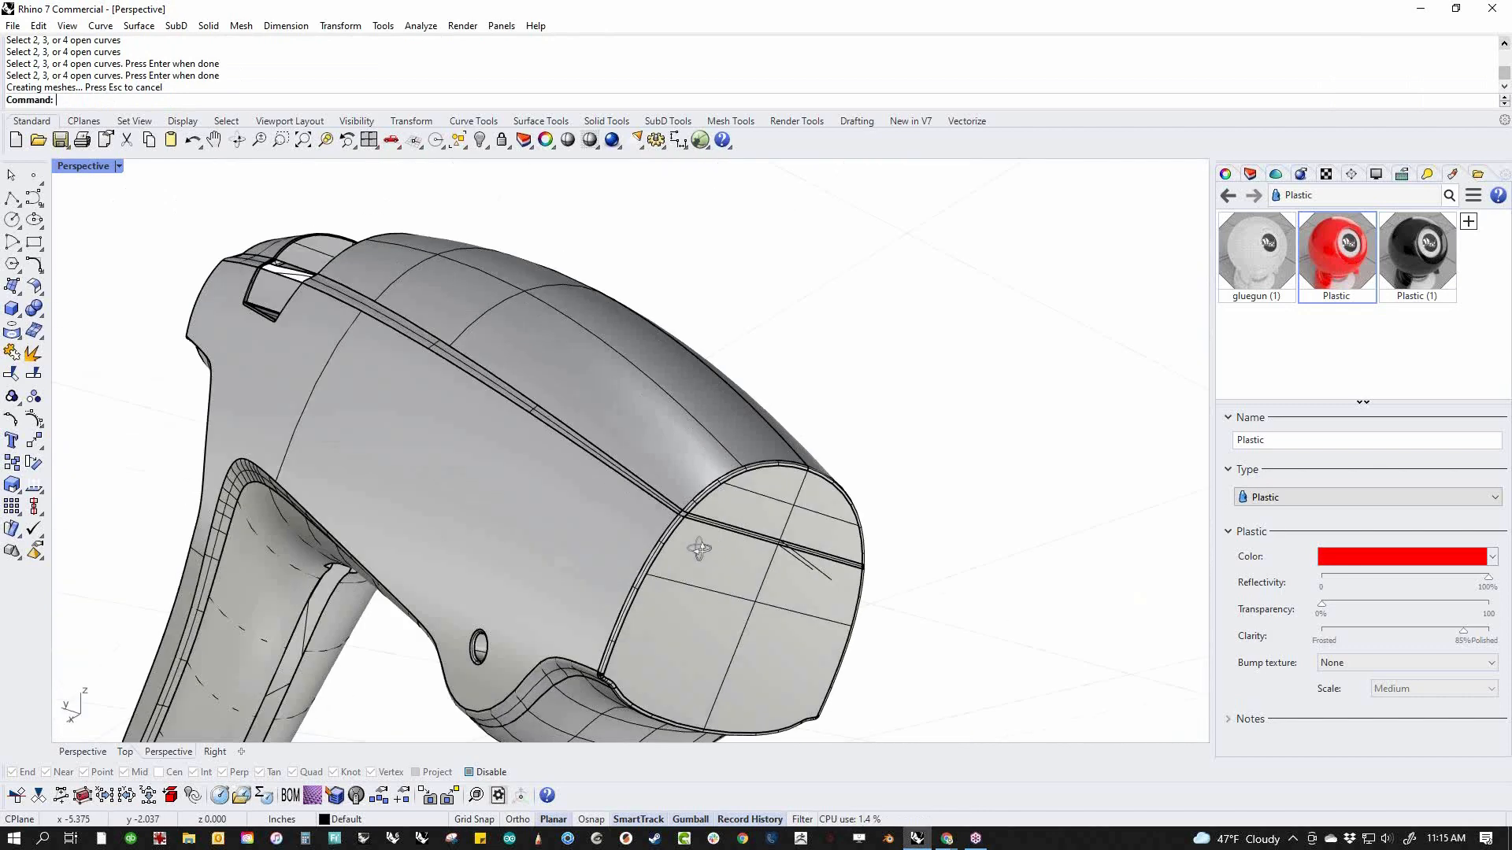
scroll(700, 516, "up", 8)
right_click(700, 511)
left_click(631, 468)
left_click(626, 452)
left_click(591, 453)
left_click(598, 474)
right_click(634, 500)
Join the front seam strip and both corner patches with the main body
scroll(684, 494, "down", 10)
key("ctrl+a")
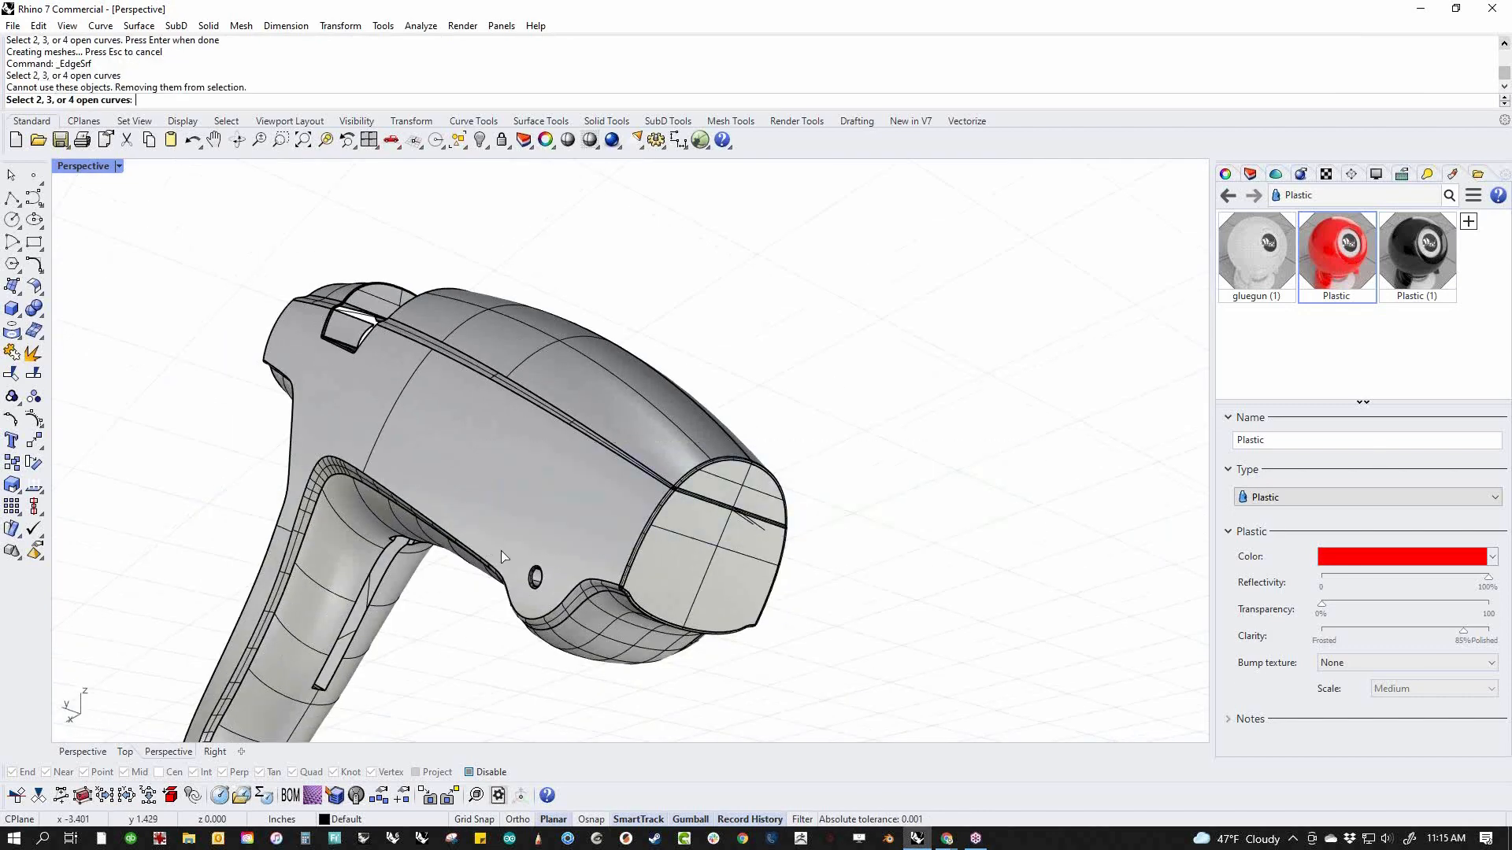
key("Escape")
key("ctrl+a")
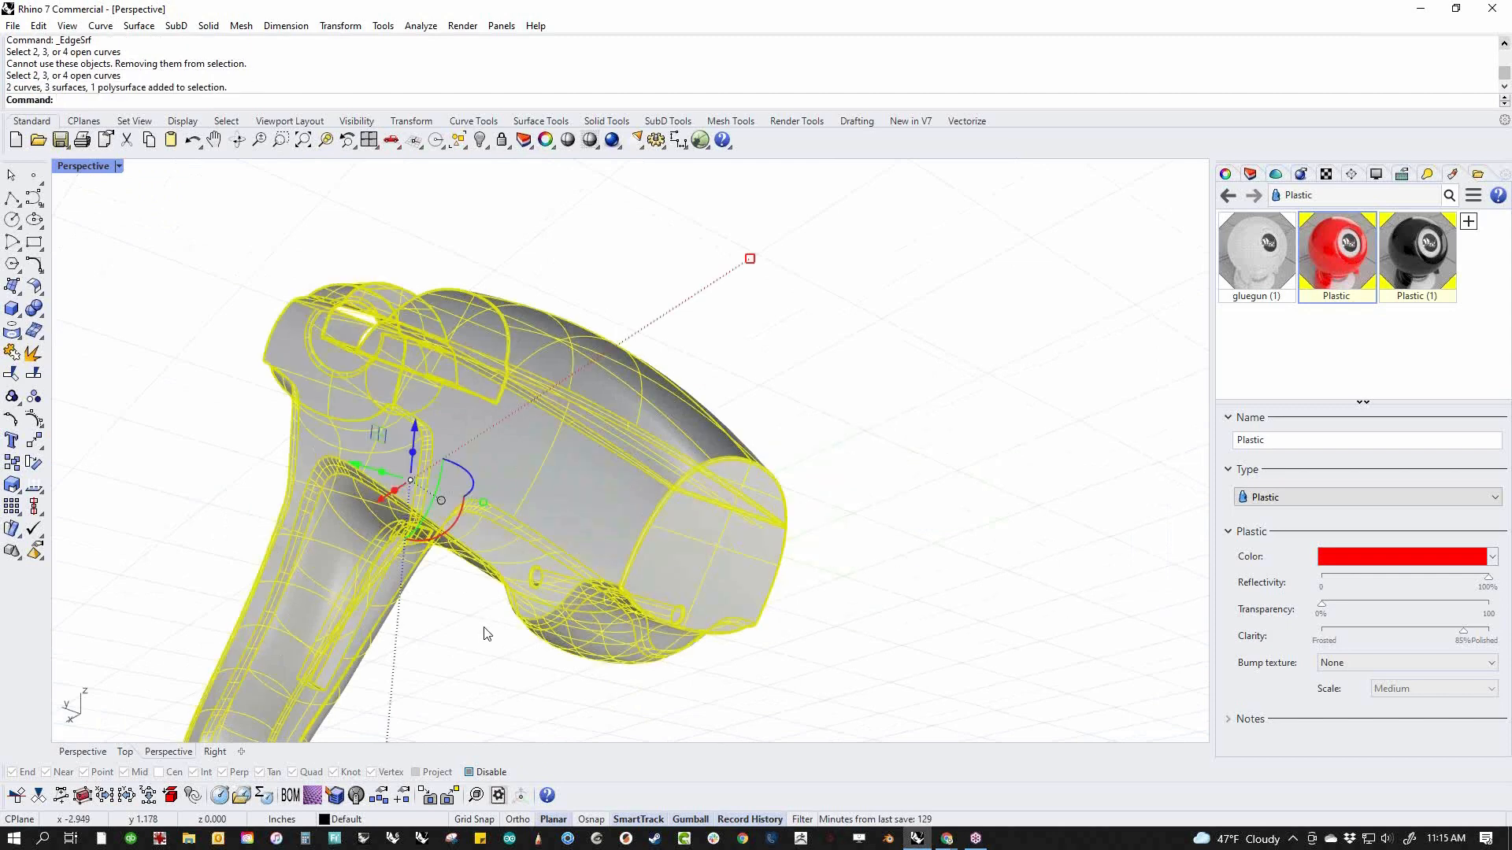
key("ctrl+j")
left_click(936, 516)
Select all curves and hide them
type("c")
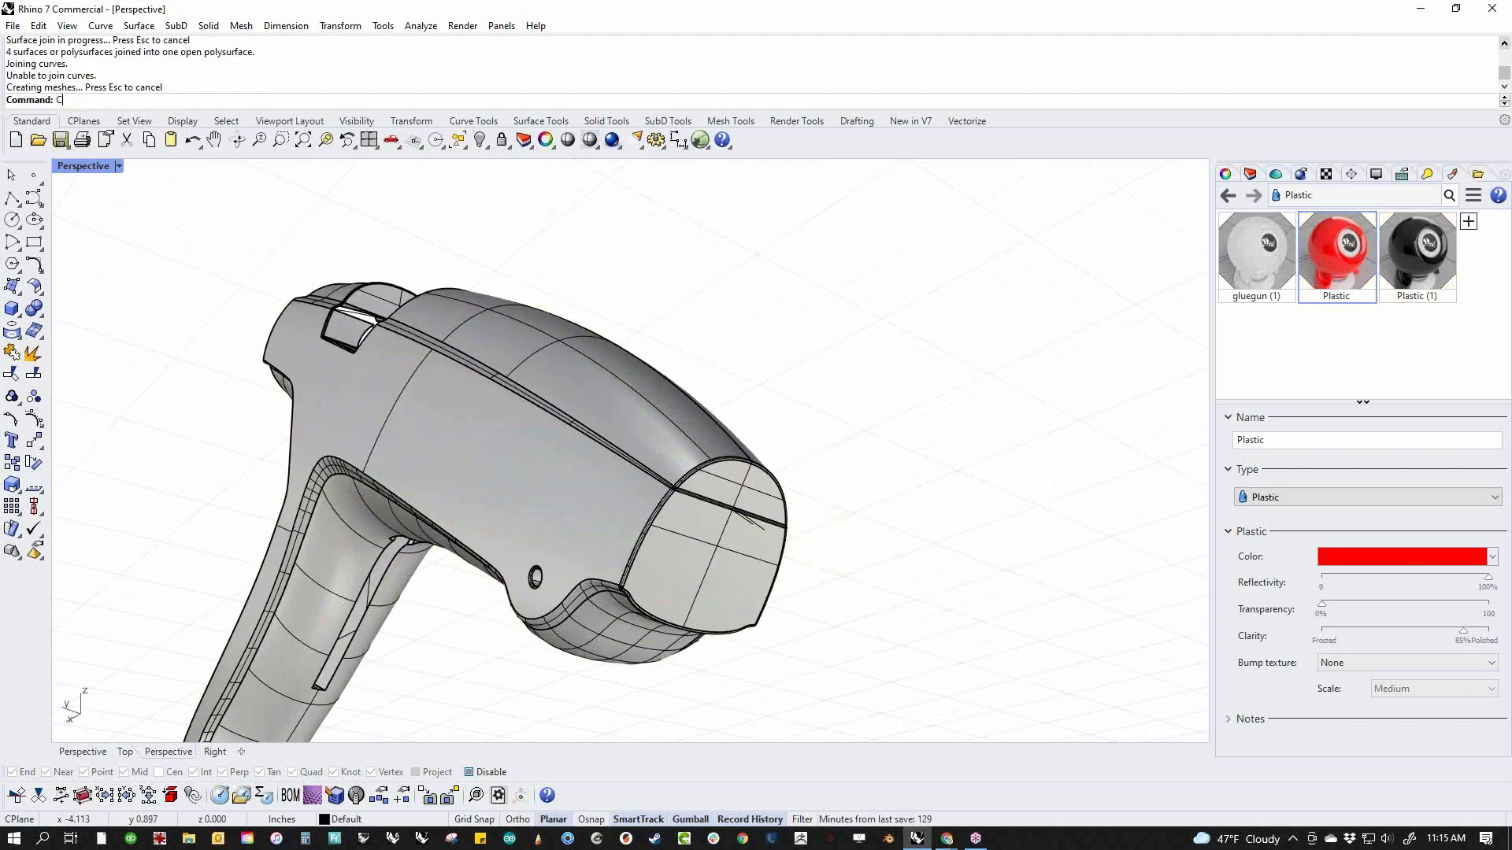
type("c")
key("Return")
type("h")
key("Return")
Close the seam gap across the top notch's forward wall with an edge surface from its four bounding edges
right_click_drag(687, 470, 778, 587)
scroll(688, 516, "up", 10)
right_click_drag(688, 517, 732, 579)
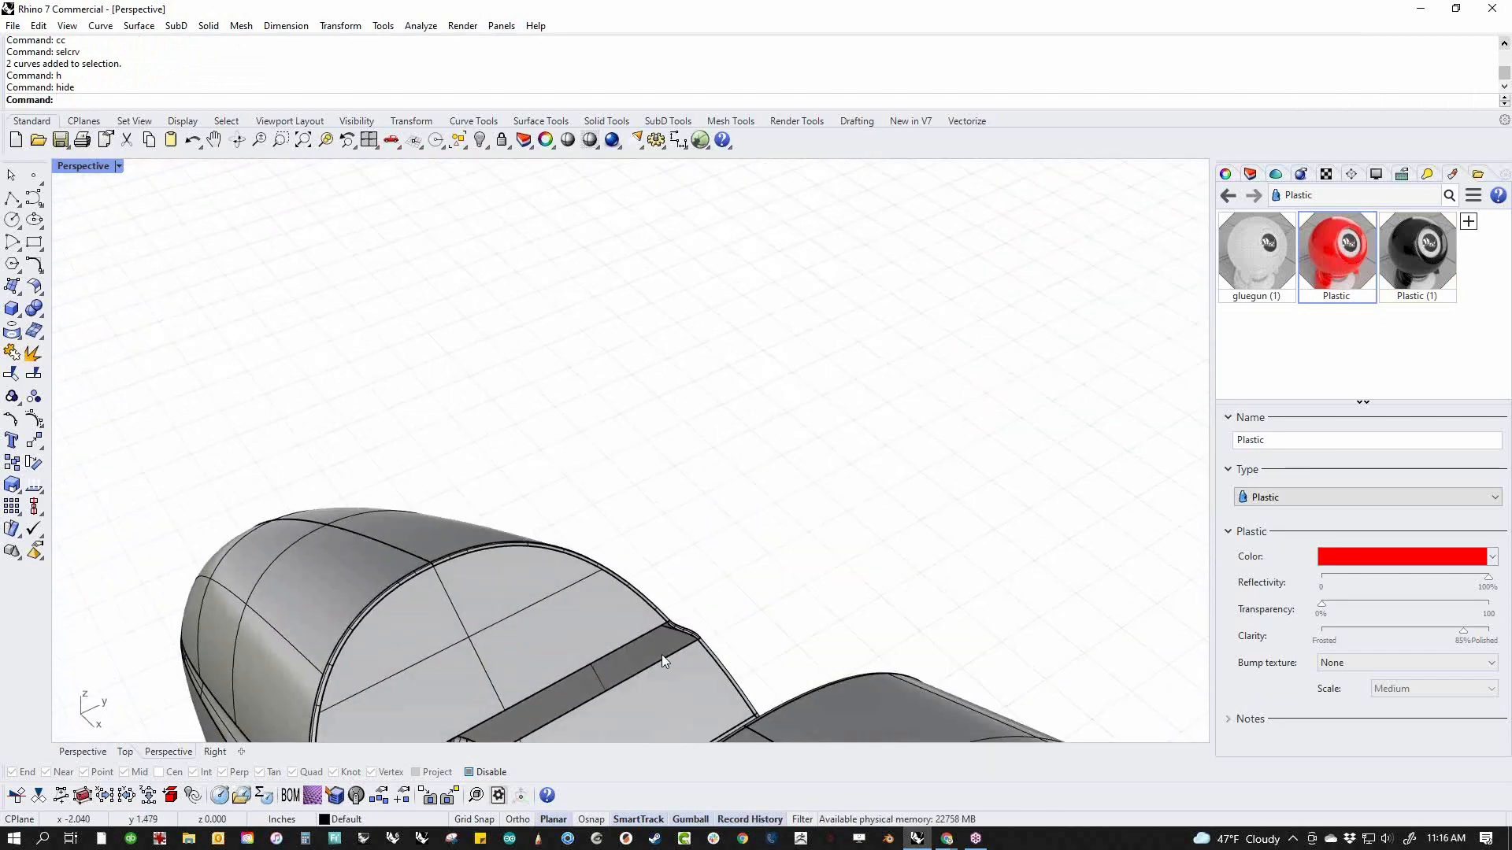
right_click_drag(661, 654, 768, 504, "shift")
scroll(543, 515, "up", 4)
middle_click(494, 543)
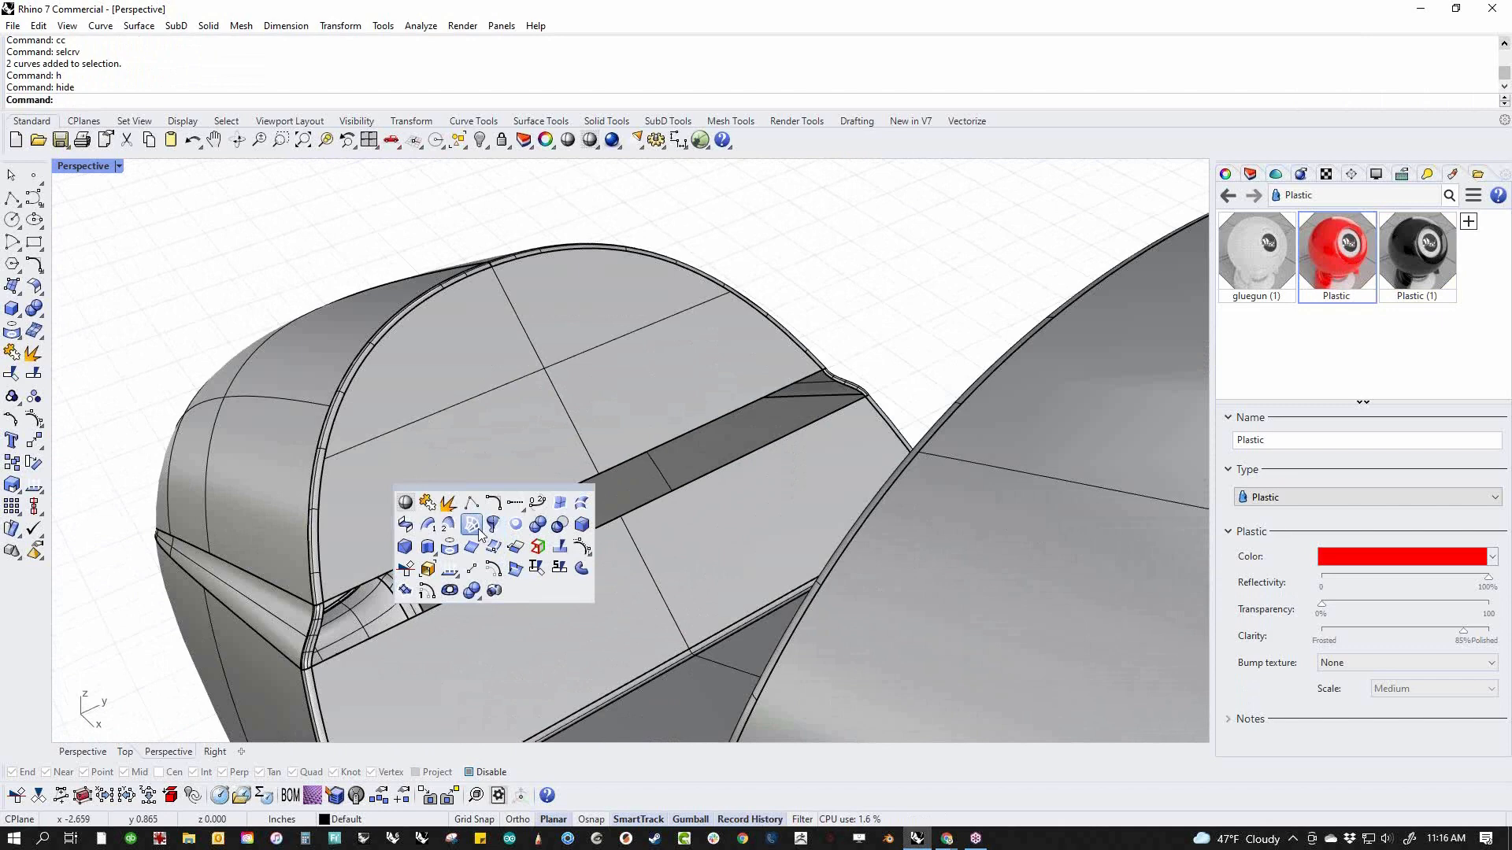
left_click(560, 504)
left_click(445, 602)
left_click(318, 634)
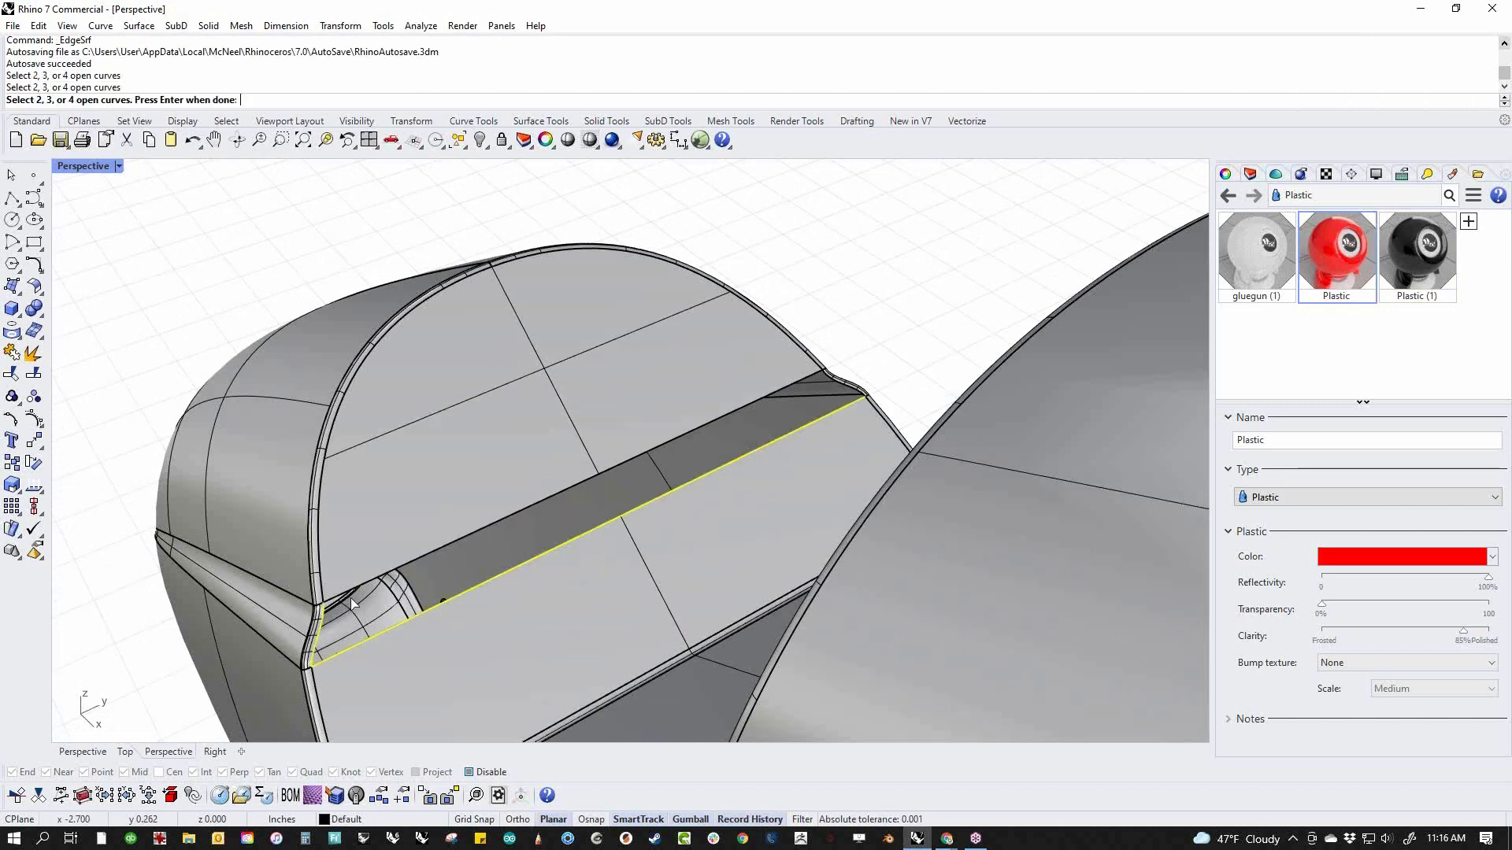
left_click(364, 587)
left_click(846, 390)
right_click_drag(847, 390, 799, 606)
Split the lower edge of the notch's rear upper wall on both sides, in line with the corners of the round opening
scroll(783, 385, "down", 10)
scroll(799, 606, "up", 10)
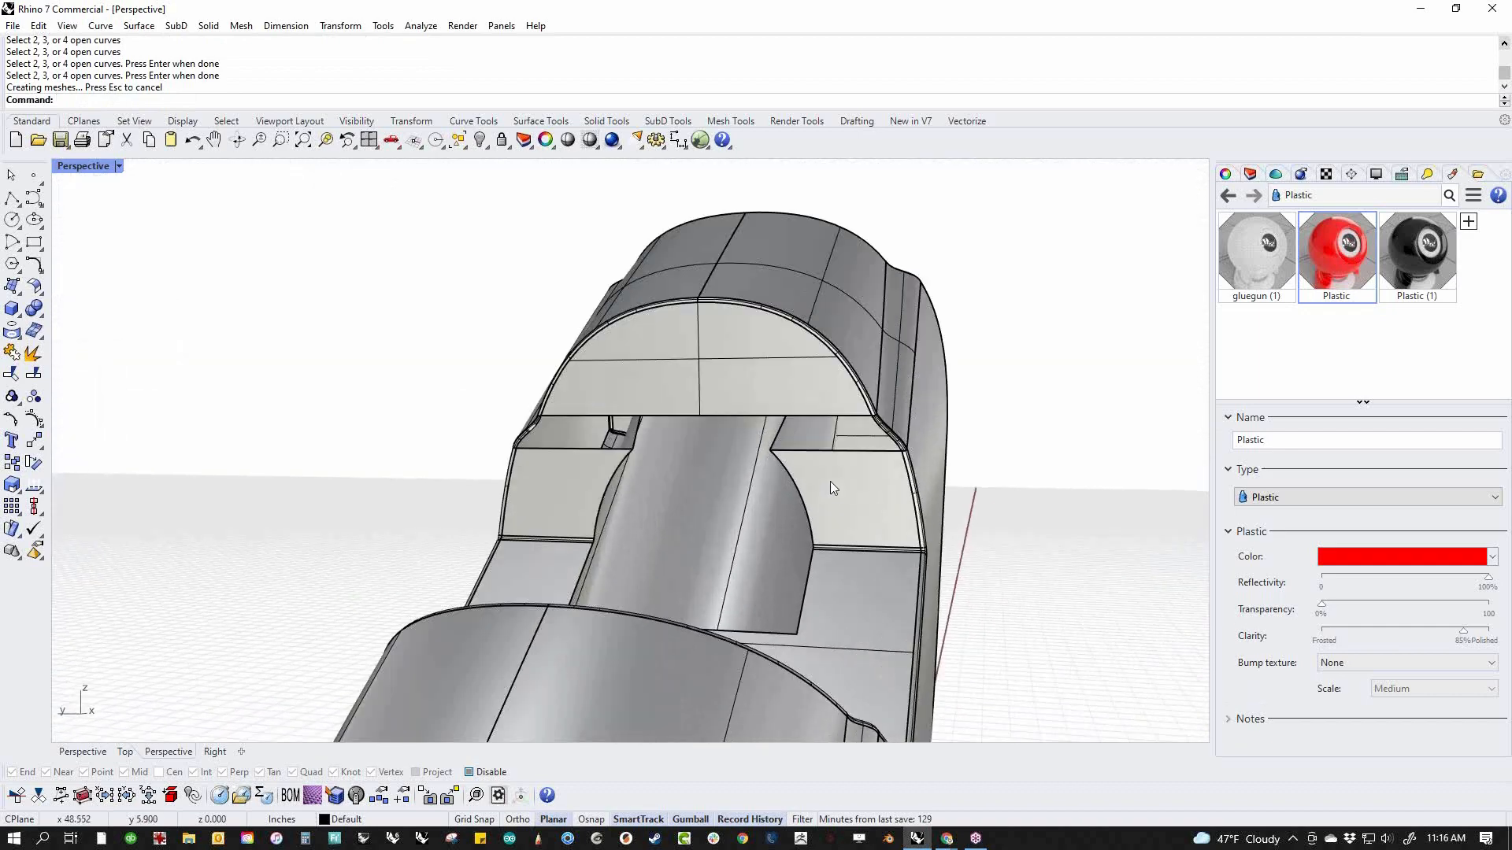
right_click_drag(745, 463, 706, 554)
right_click_drag(674, 484, 688, 512)
middle_click(688, 512)
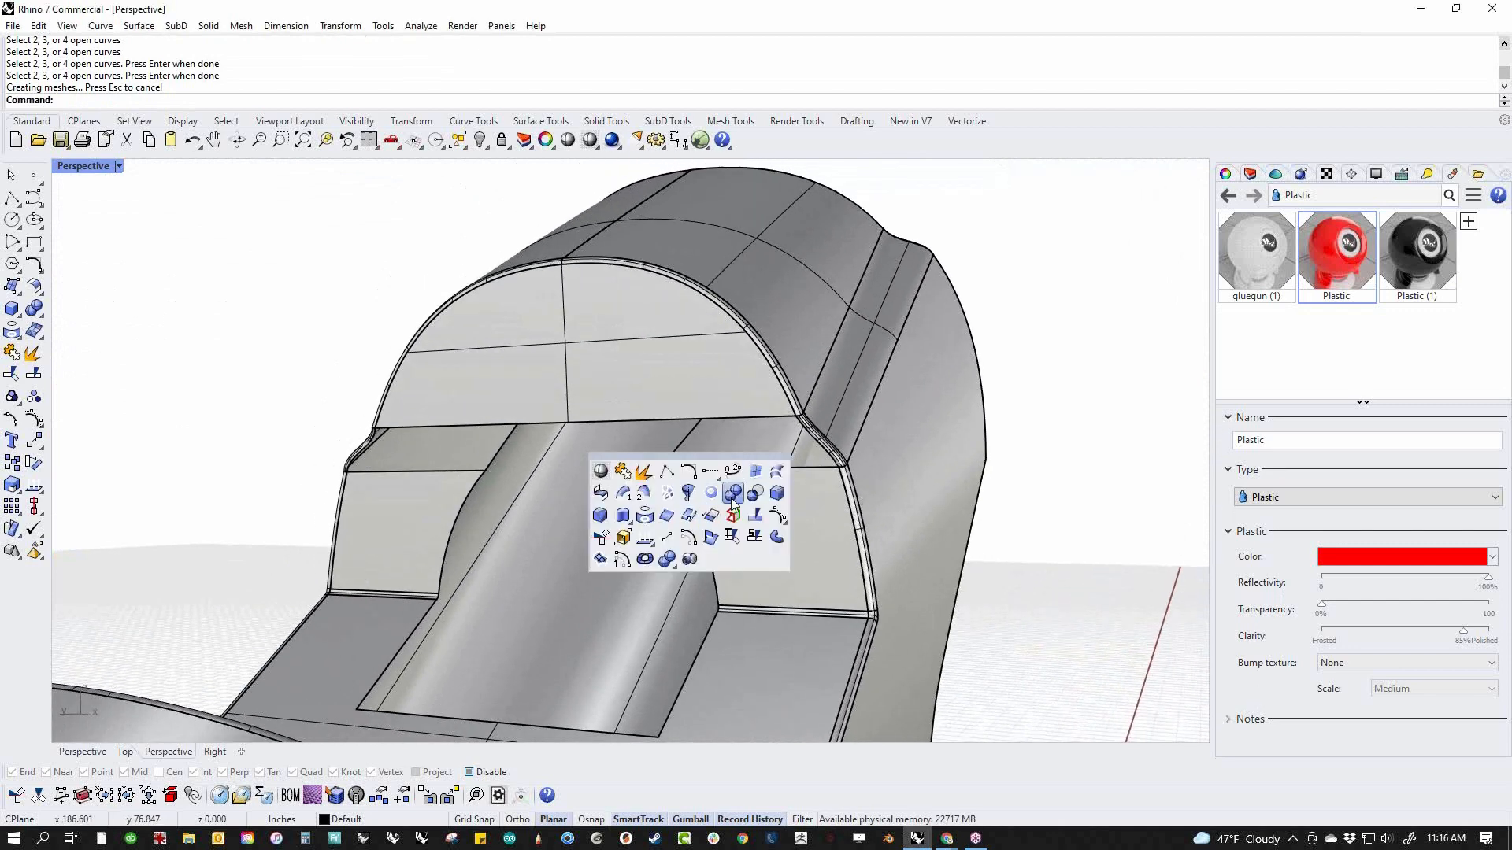
left_click(738, 524)
left_click(719, 423)
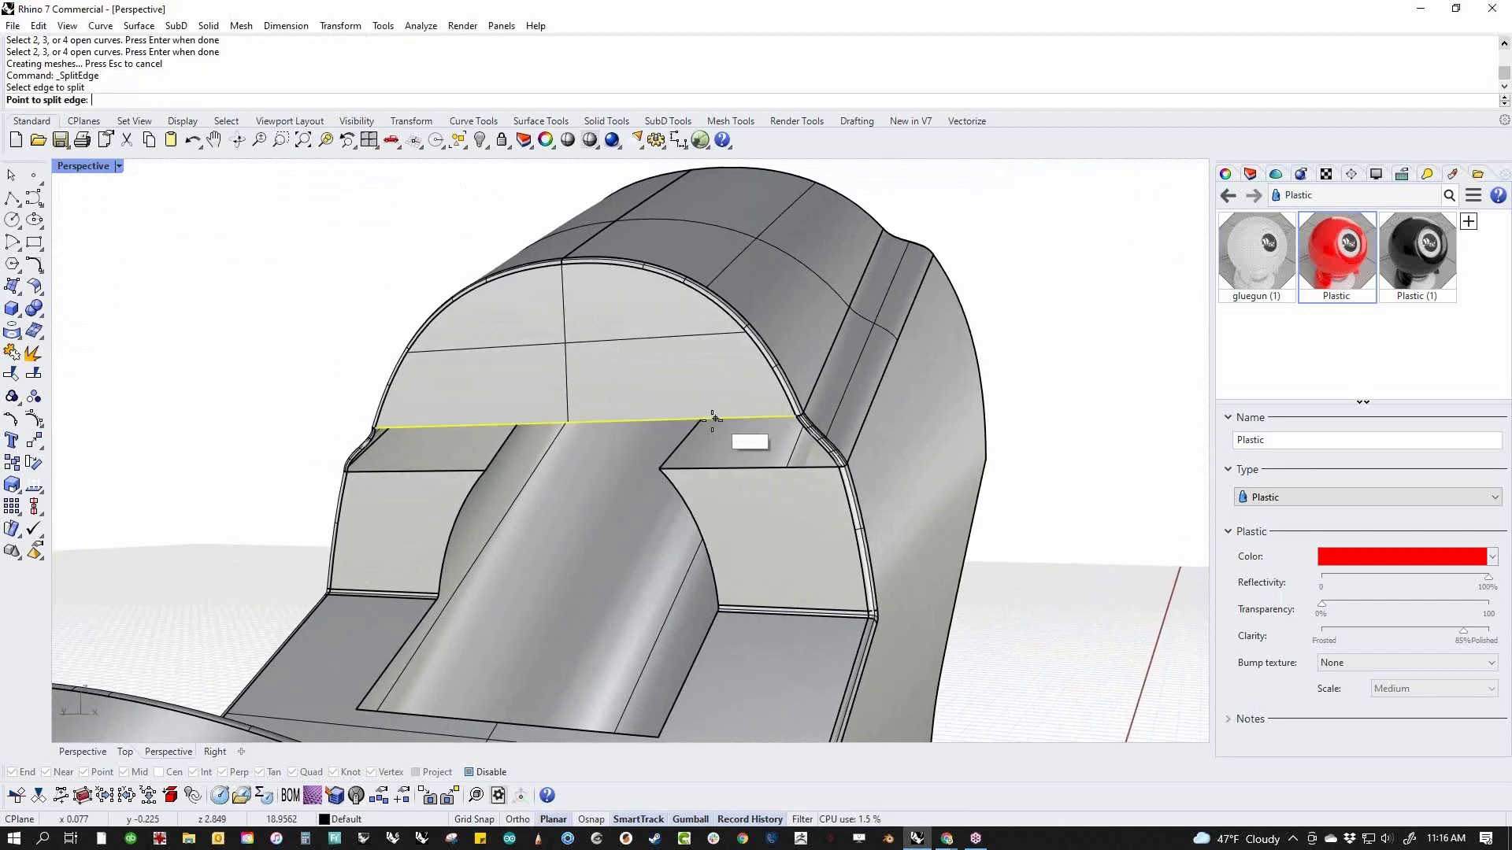
left_click(658, 421)
key("Return")
key("Return")
left_click(525, 425)
left_click(484, 470)
key("Return")
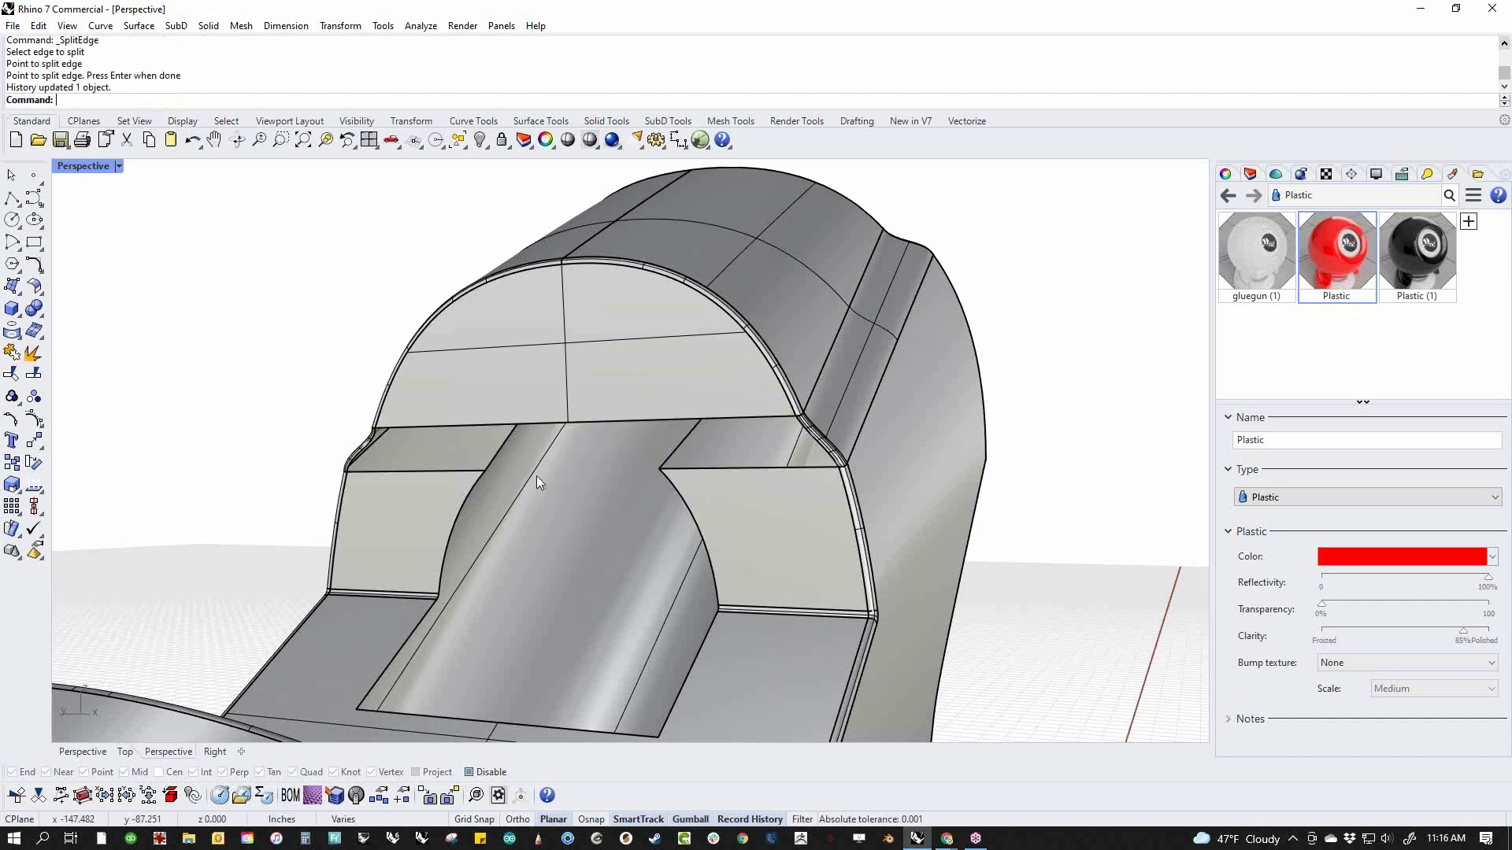
Surface the seam gap beside the round opening on the notch's rear wall between its upper and lower edges
scroll(541, 475, "down", 3)
middle_click(541, 476)
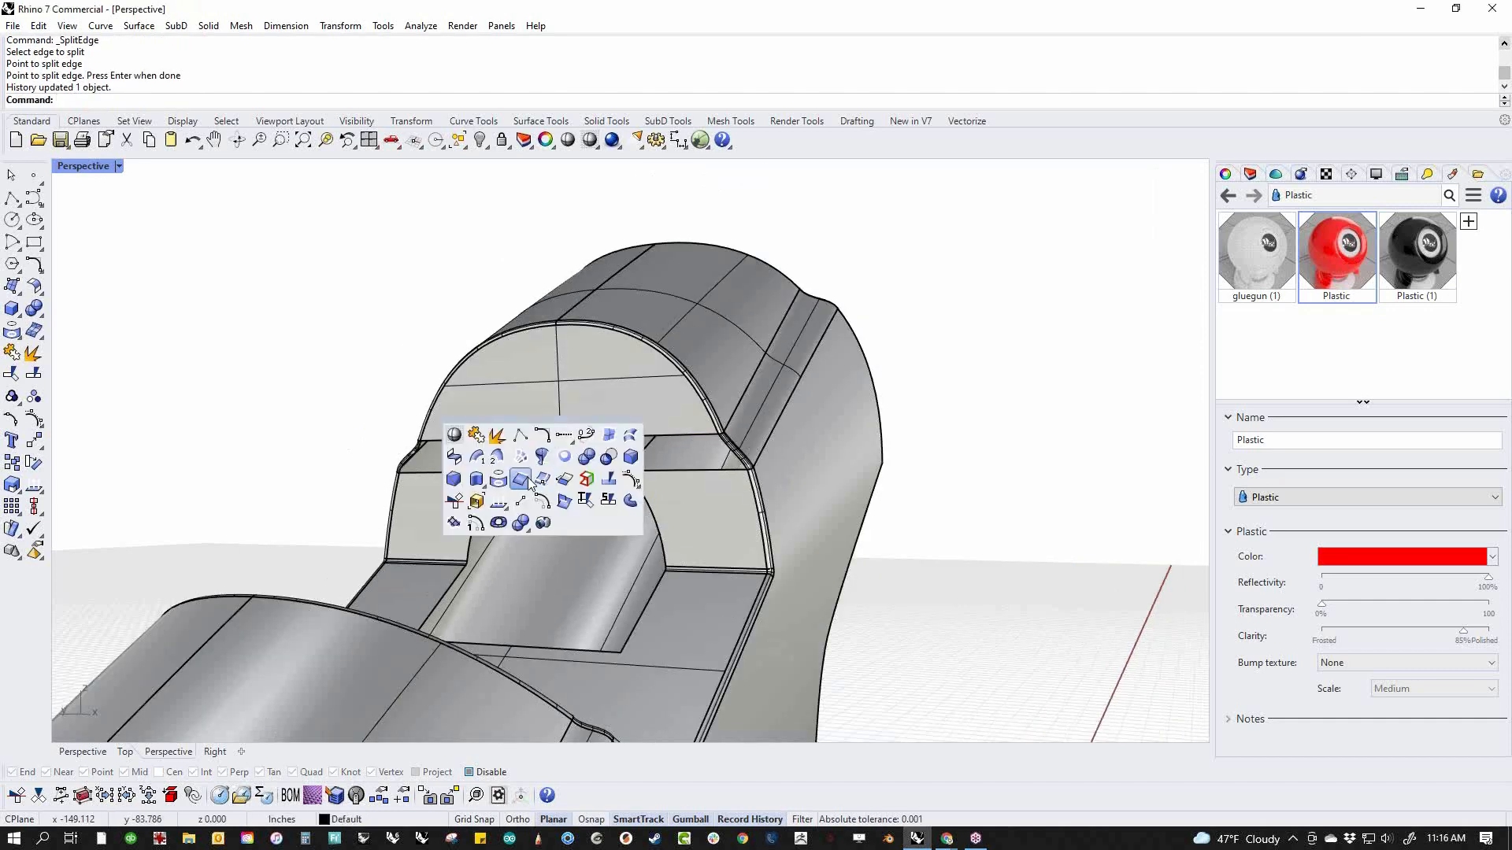
left_click(588, 455)
left_click(650, 434)
left_click(667, 471)
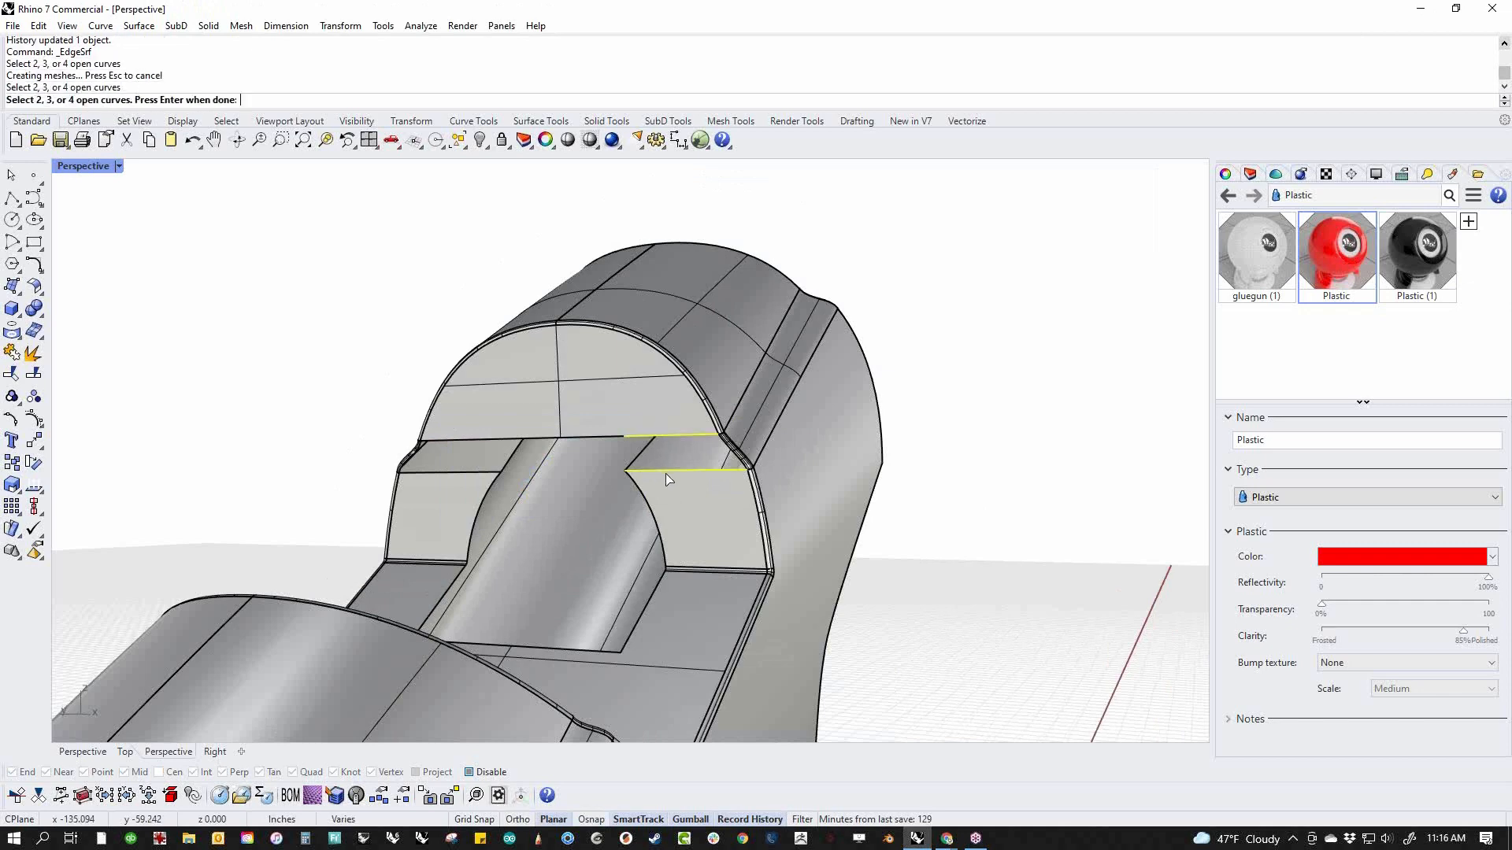
key("Return")
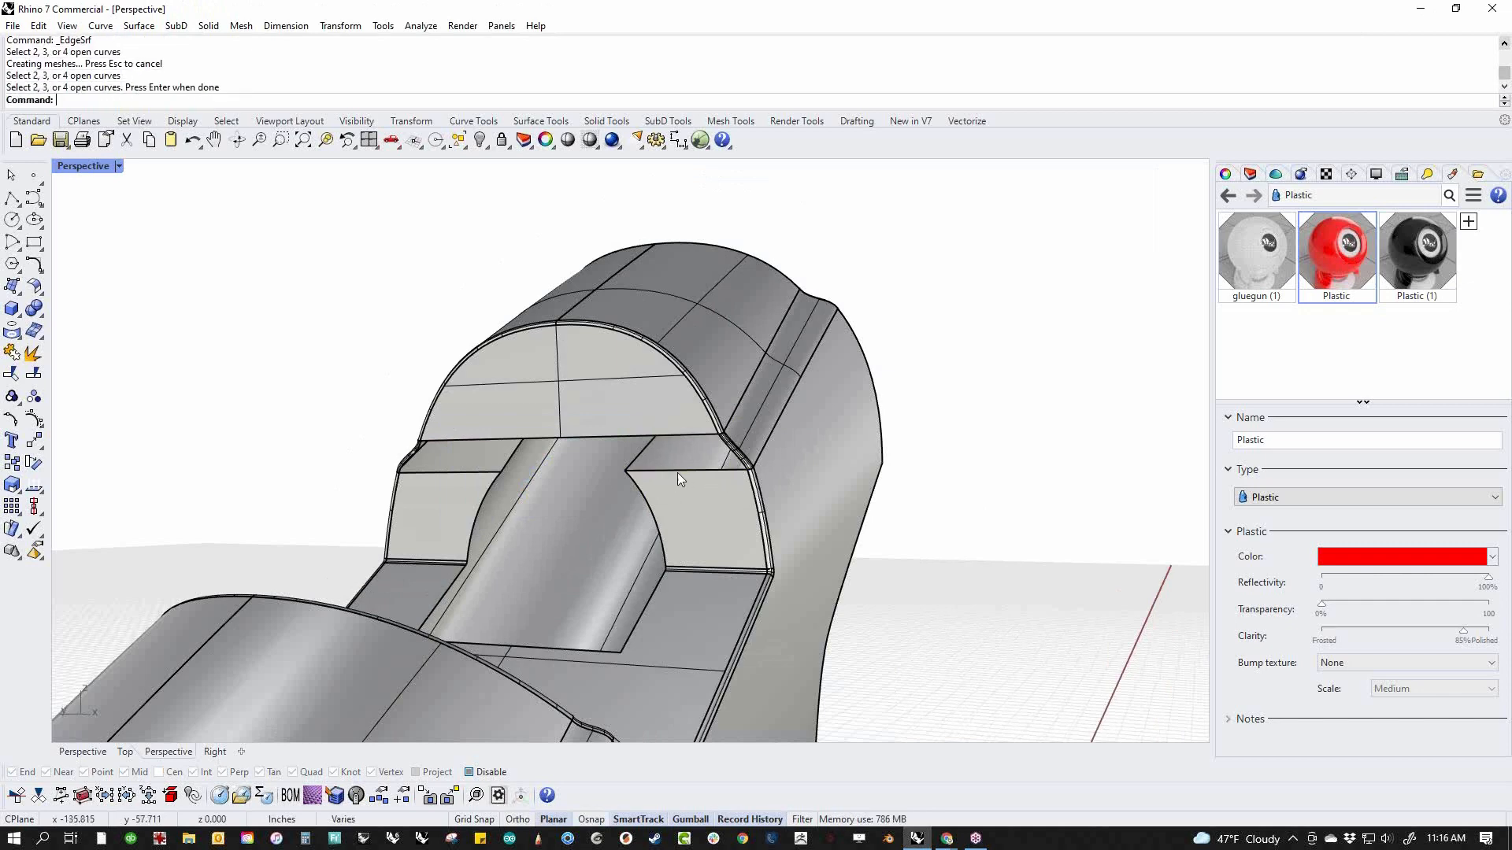
Create a tangent blend curve bridging the seam gap at the rear opening's rim, with one end flipped and both handles adjusted
right_click_drag(680, 476, 450, 528)
scroll(431, 409, "up", 6)
right_click_drag(431, 425, 370, 508)
right_click_drag(370, 508, 433, 480, "shift")
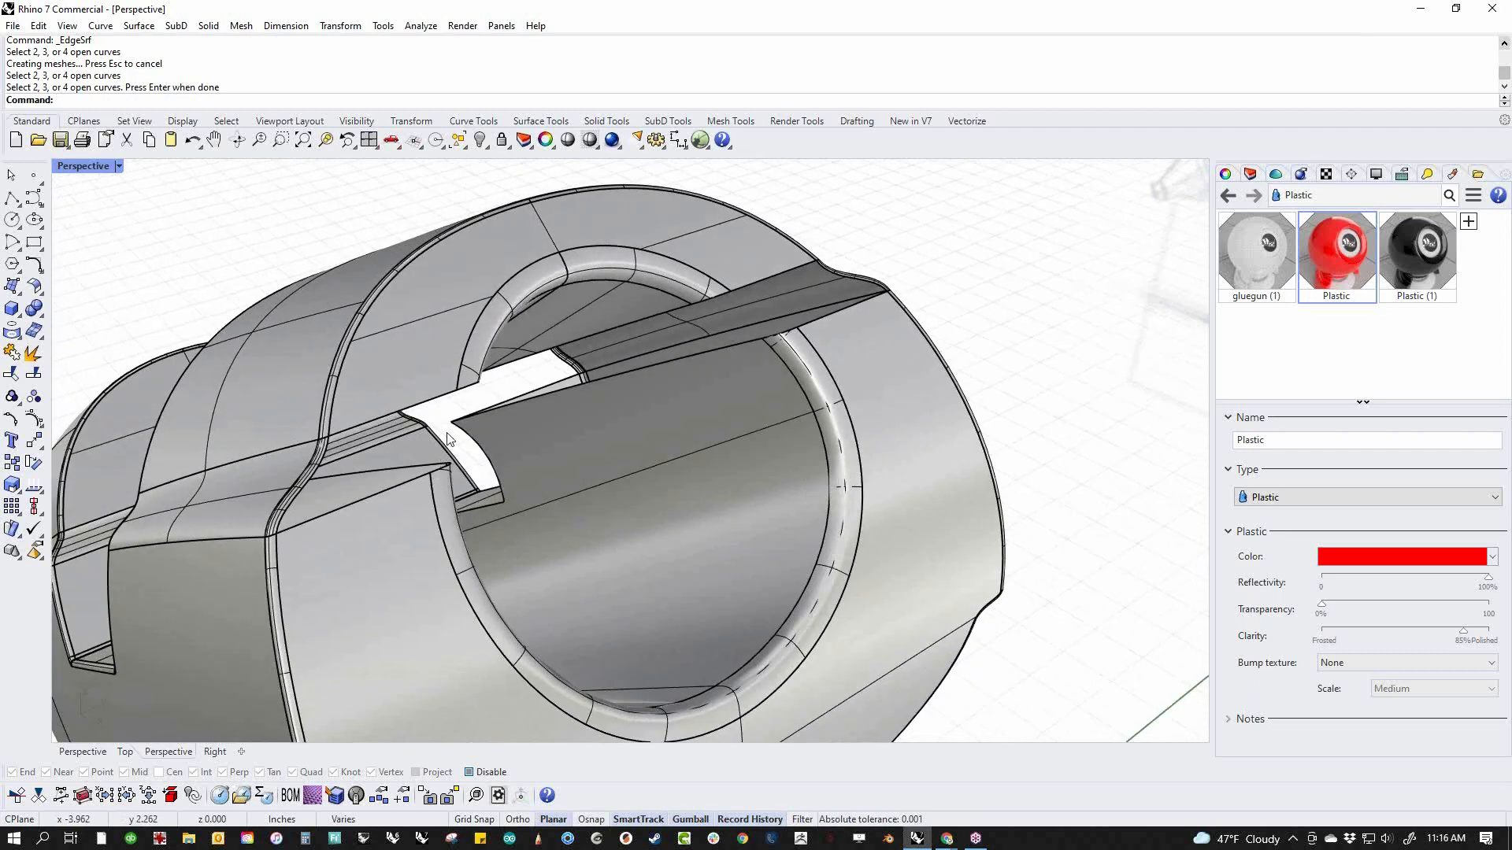
middle_click(475, 423)
left_click(474, 379)
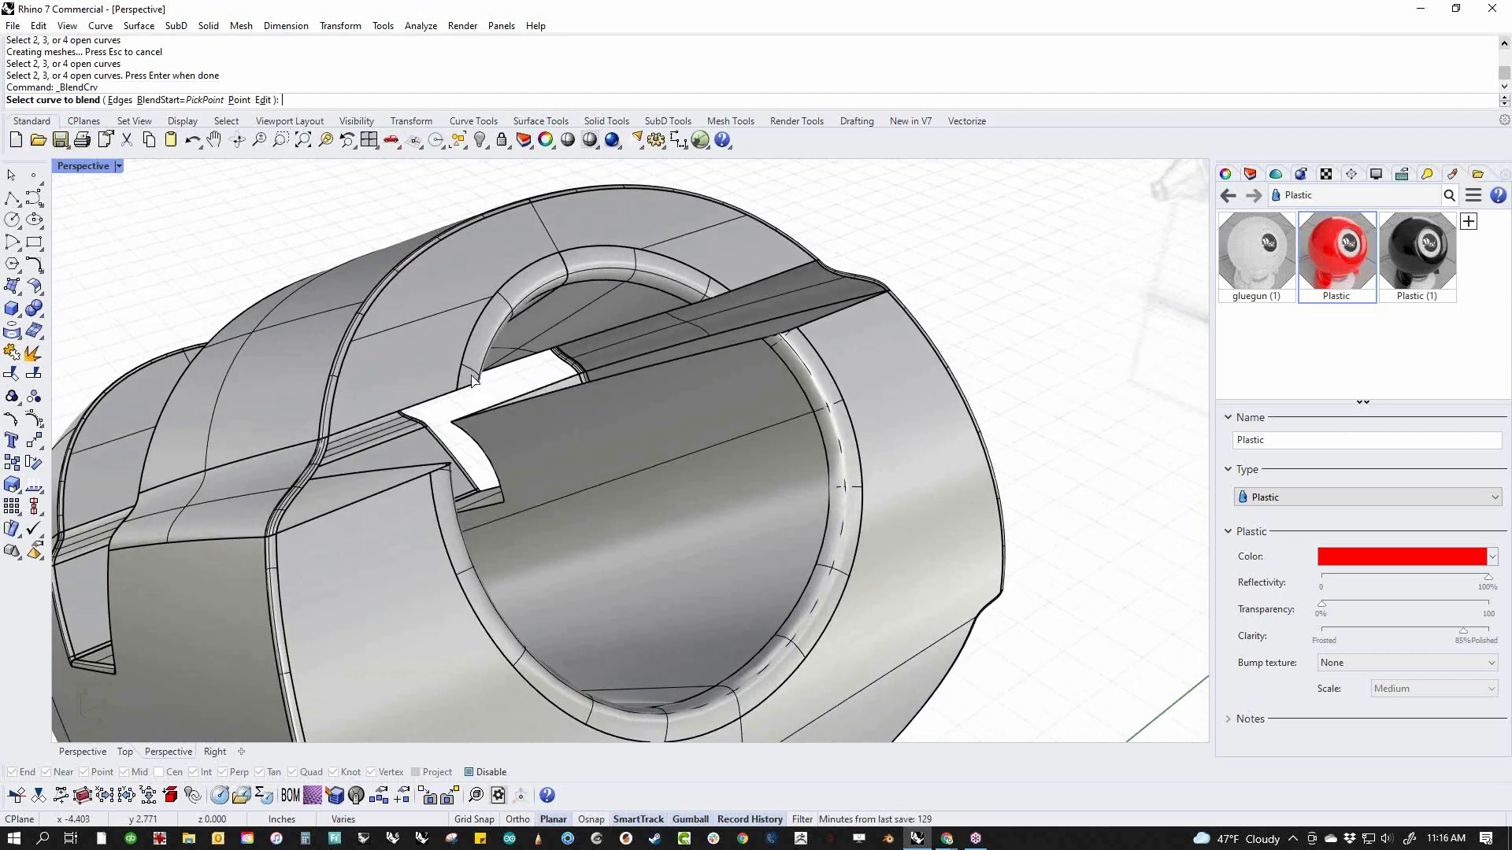
left_click(457, 384)
left_click(435, 486)
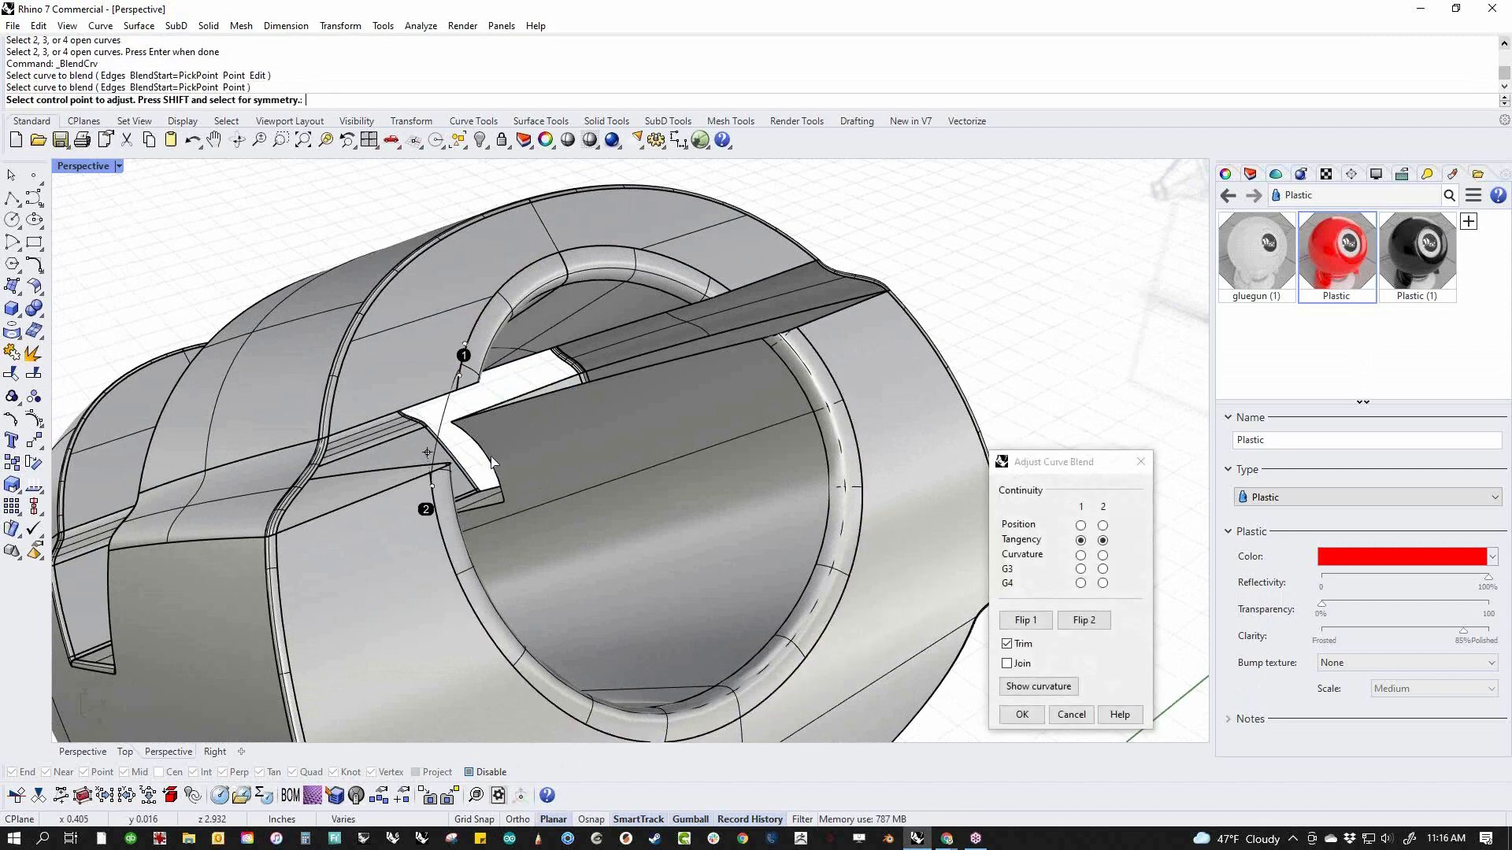
left_click(1049, 621)
left_click_drag(460, 375, 463, 415)
left_click_drag(431, 487, 430, 473)
right_click(551, 463)
Surface the rear face's seam gap from the upper, lower and outer edges and the blend curve
middle_click(551, 463)
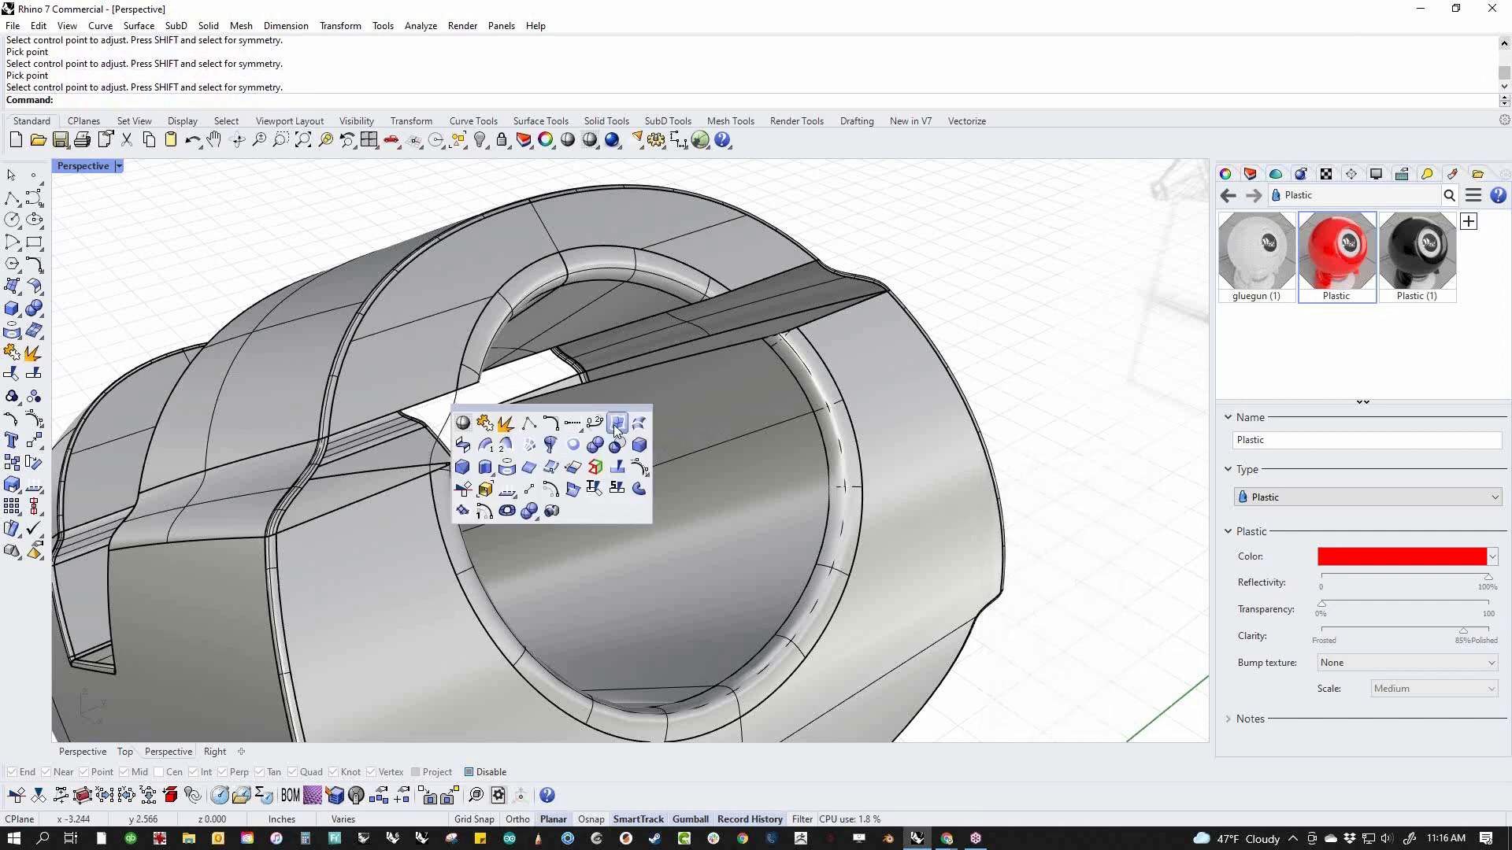
left_click(549, 447)
left_click(386, 415)
left_click(308, 479)
left_click(300, 494)
left_click(290, 486, "ctrl")
left_click(351, 504)
left_click(451, 432)
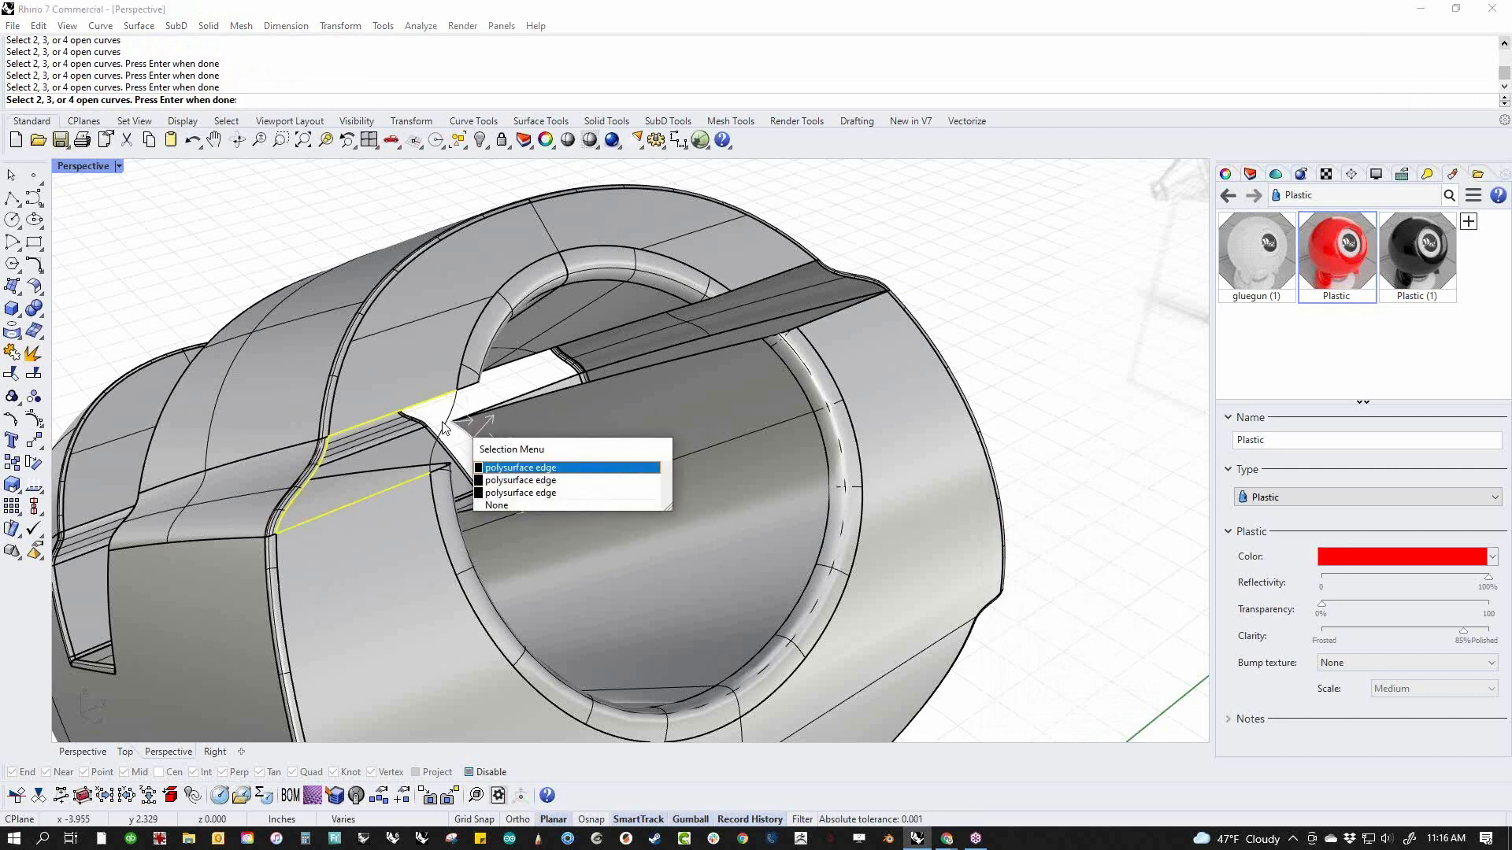
left_click(488, 466)
Mirror the rear seam patch to the opposite side across the lengthwise centre plane through the origin, keeping the original
left_click(377, 432)
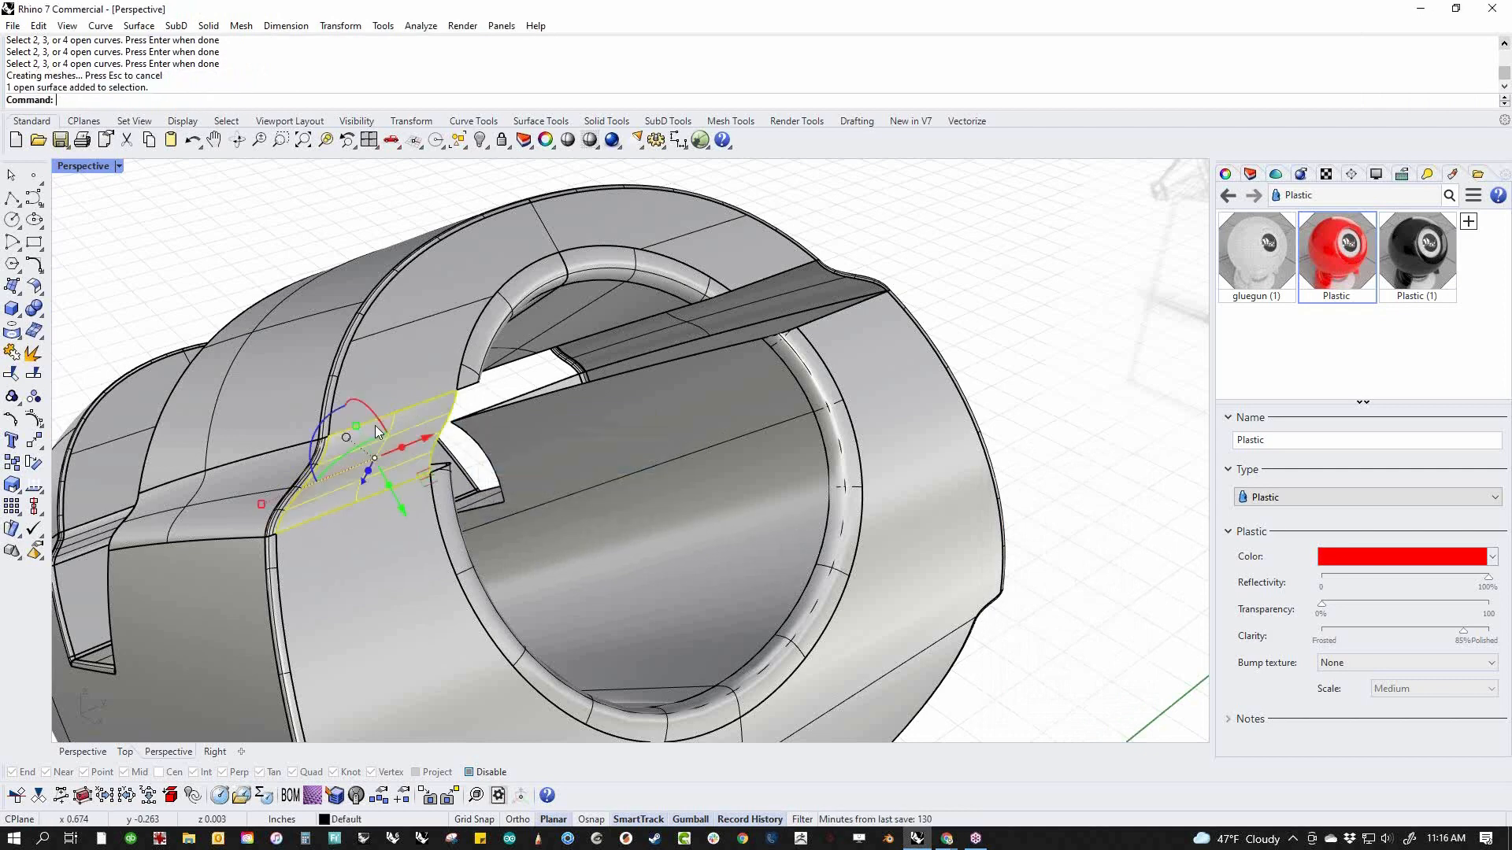
type("M")
key("Return")
type("0")
key("Return")
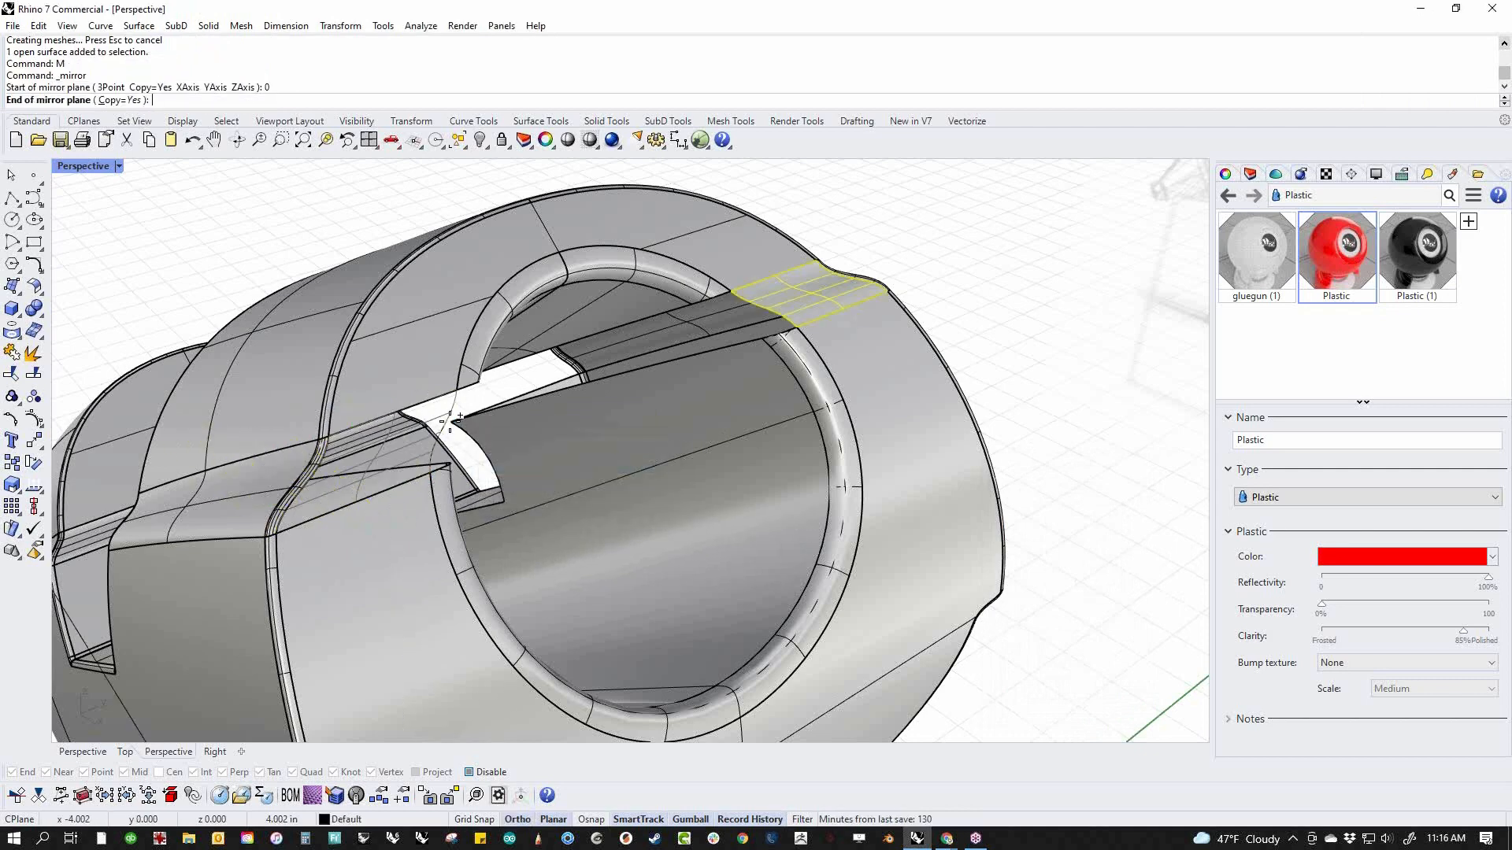
left_click(780, 330)
Join the rear seam patches with the main body
left_click_drag(999, 229, 143, 595)
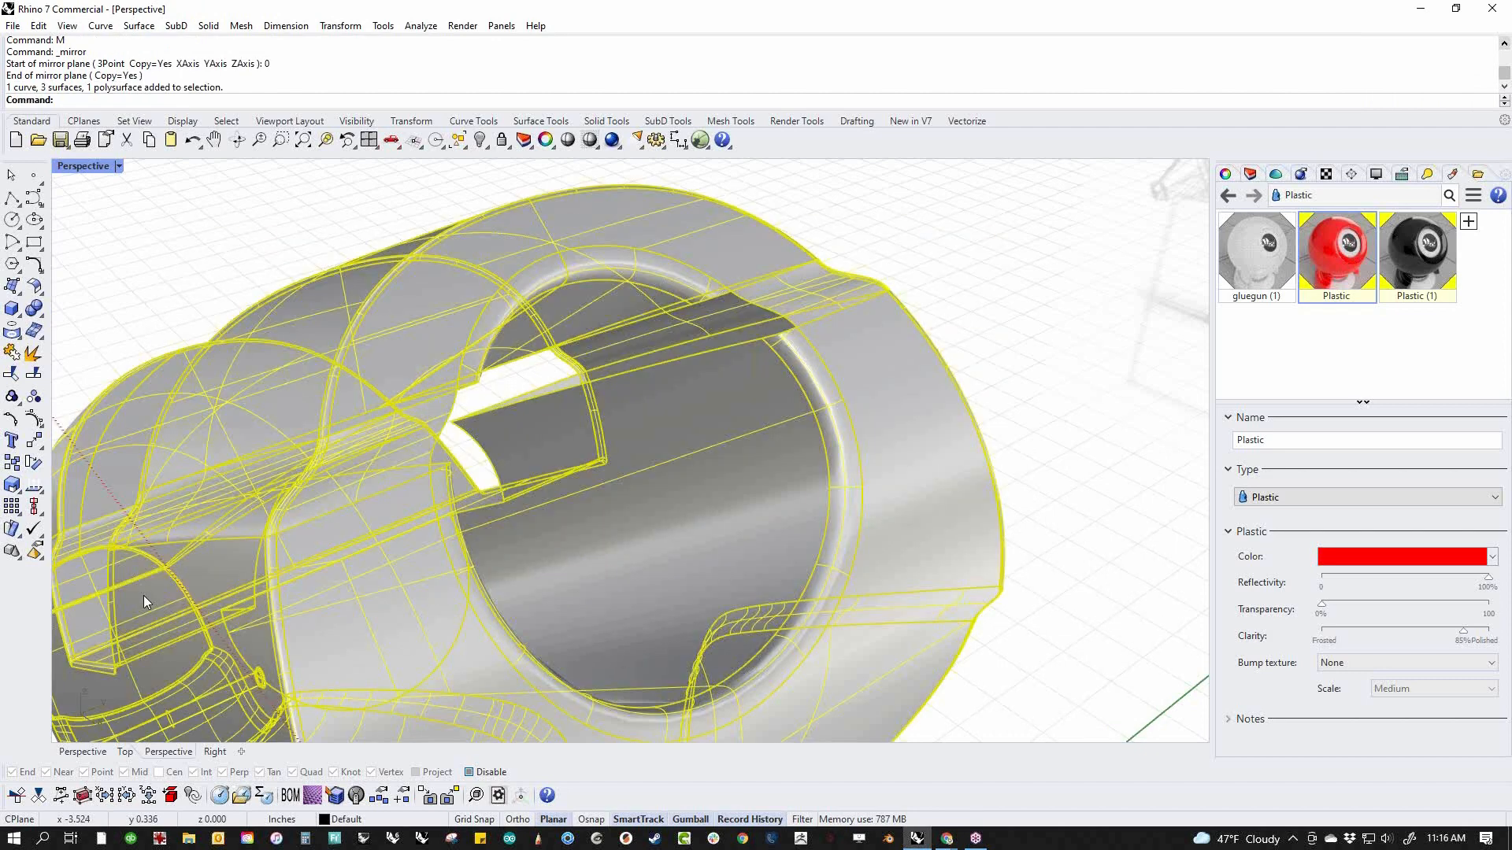
type("j")
key("Return")
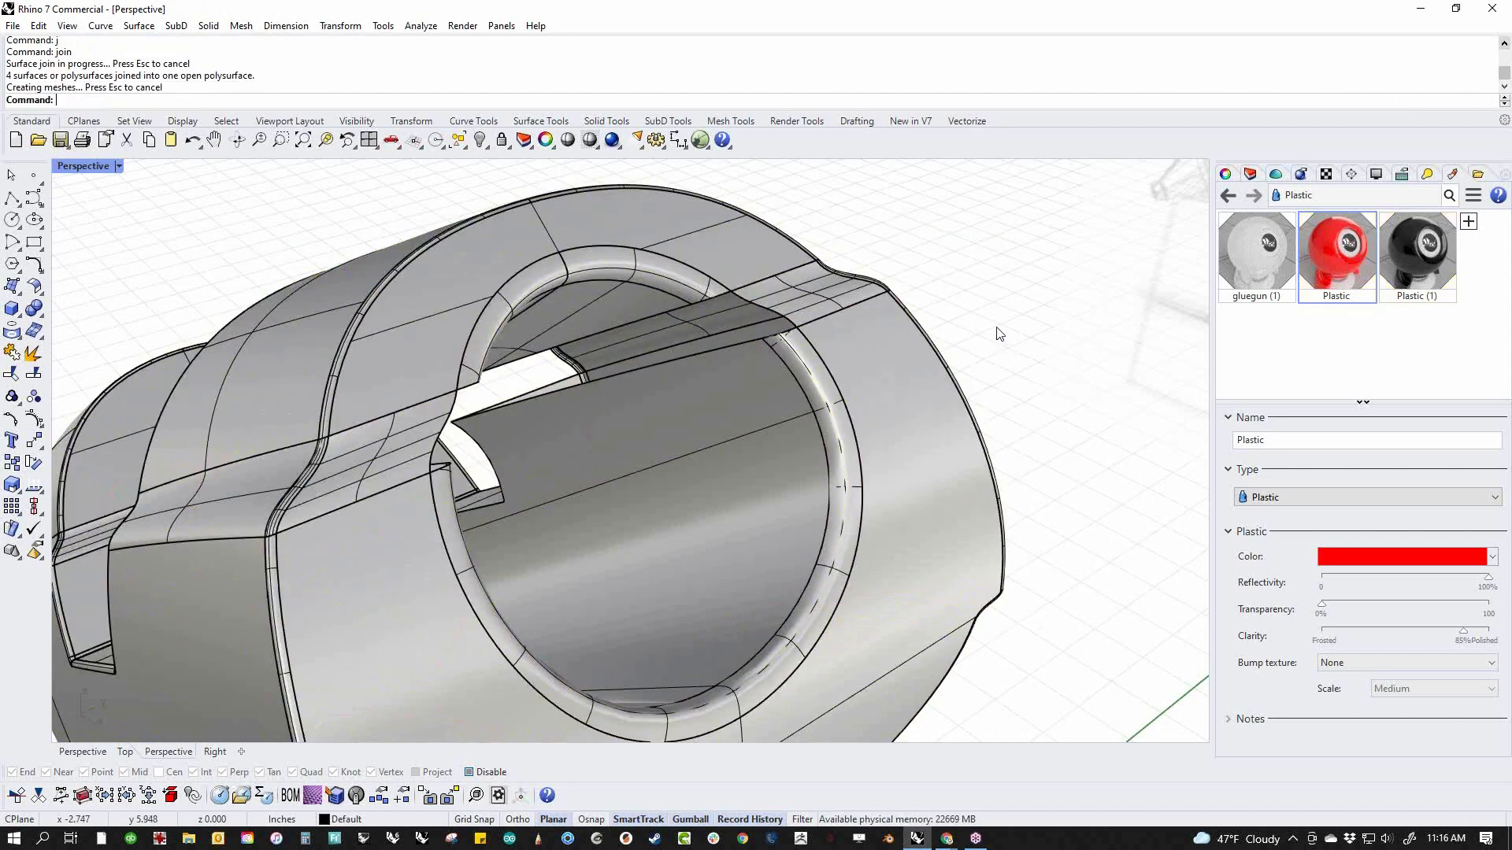
Sweep a rounded edge along the mirrored seam patch's edge at the rear opening, between the adjoining fillet ends
middle_click(916, 329)
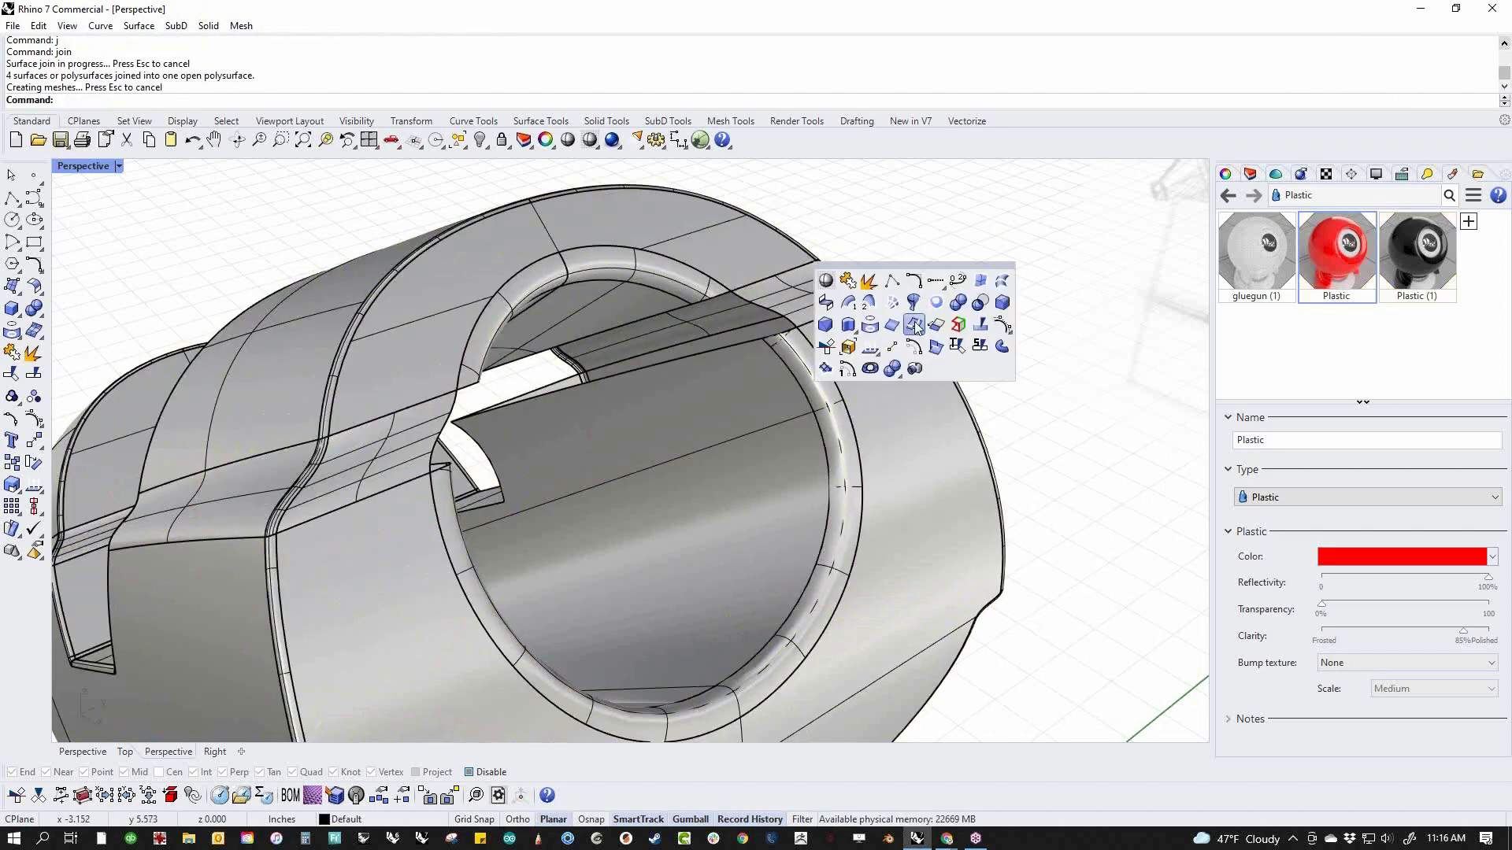
left_click(848, 302)
left_click(730, 300)
left_click(718, 299)
key("Return")
key("Return")
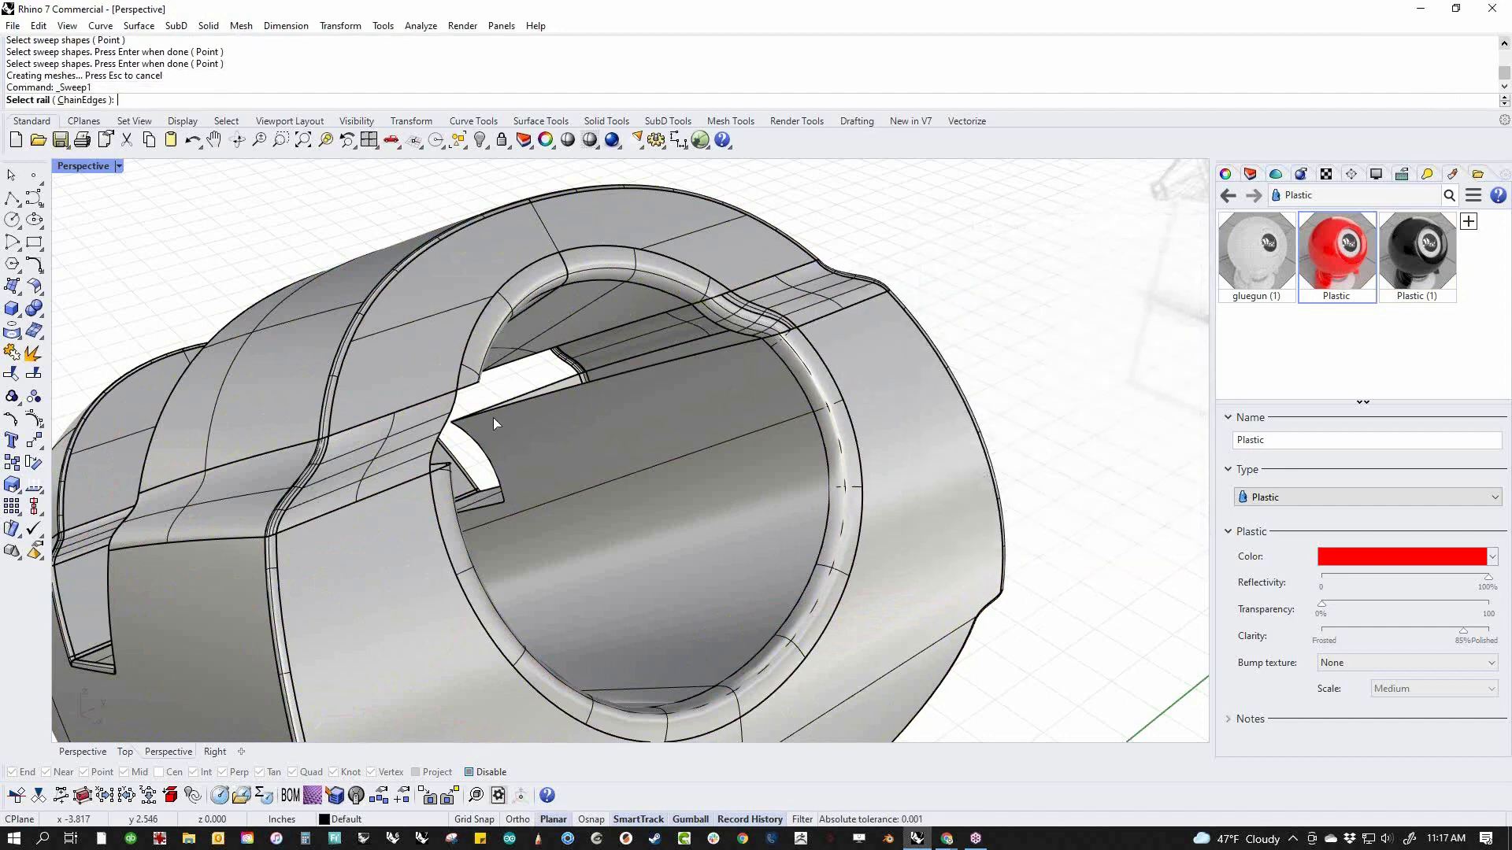
Sweep a rounded edge along the original seam patch's inner edge at the rear opening, using the fillet ends as shapes
left_click(447, 414)
left_click(468, 431)
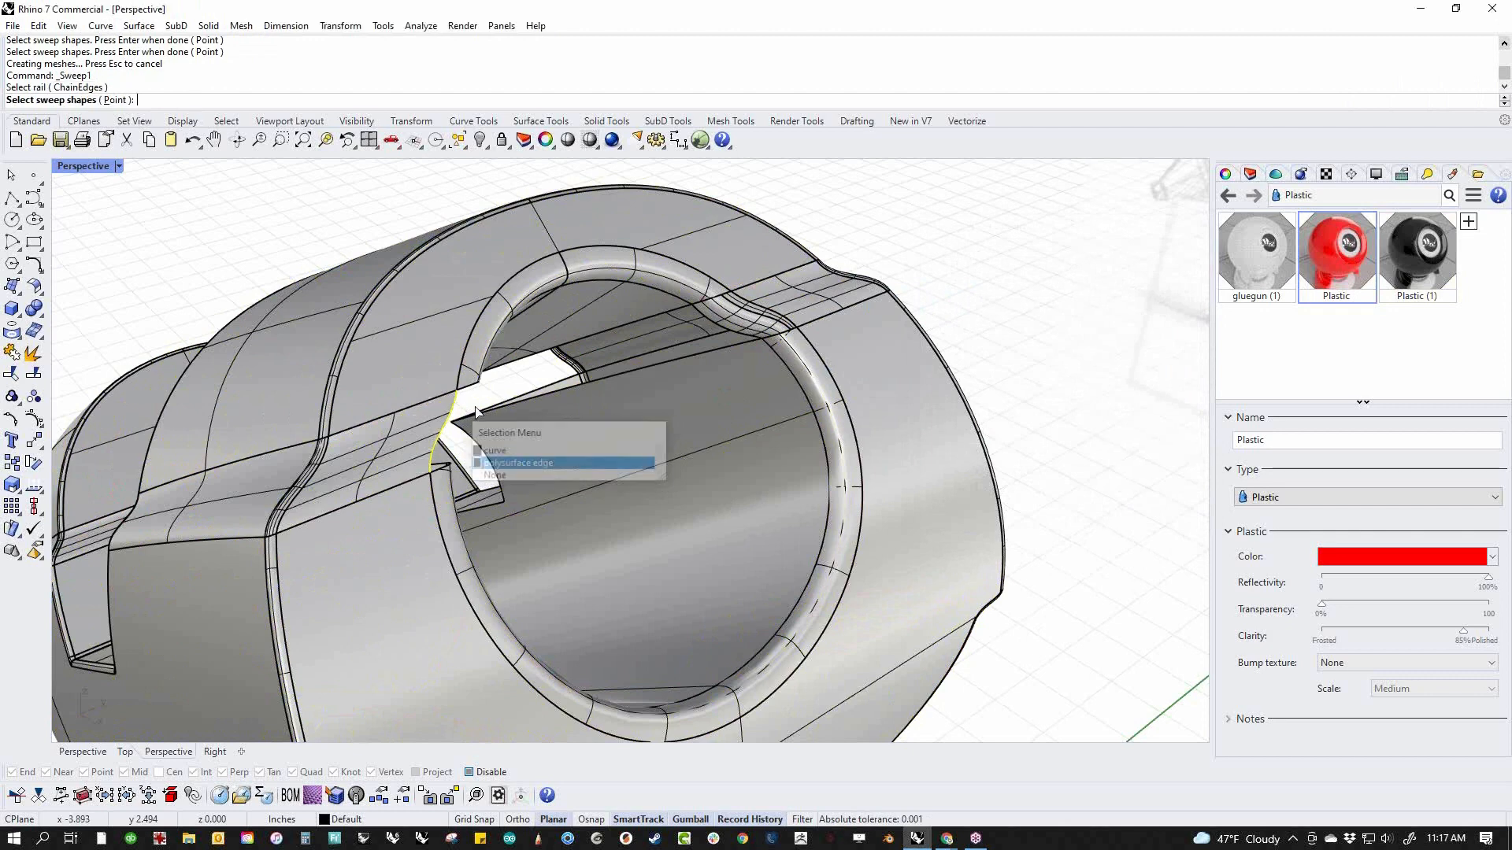
left_click(444, 466)
left_click(441, 466, "ctrl")
left_click(440, 466)
key("Return")
Join both swept rim edges of the rear opening with the main body
key("Return")
right_click_drag(526, 460, 446, 358)
left_click_drag(300, 246, 161, 244)
scroll(792, 639, "up", 2)
type("j")
key("Return")
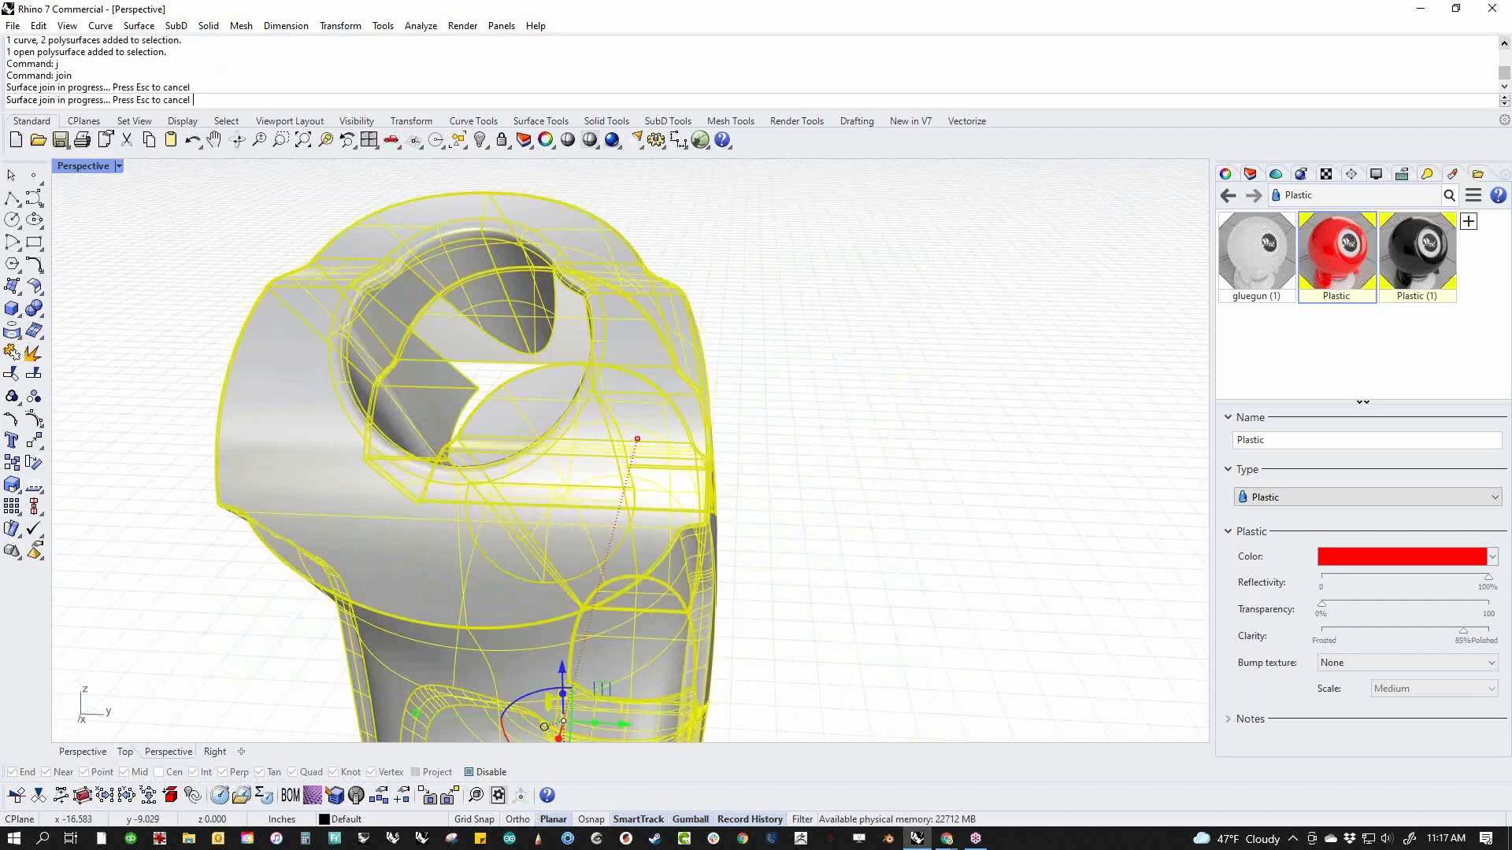
Examine the closed seams around the top notch and the rear opening from several sides
scroll(748, 438, "down", 6)
right_click_drag(748, 438, 929, 484)
scroll(578, 507, "up", 5)
right_click_drag(578, 507, 602, 621)
scroll(735, 441, "up", 5)
scroll(708, 530, "up", 4)
scroll(709, 530, "down", 6)
scroll(676, 518, "down", 4)
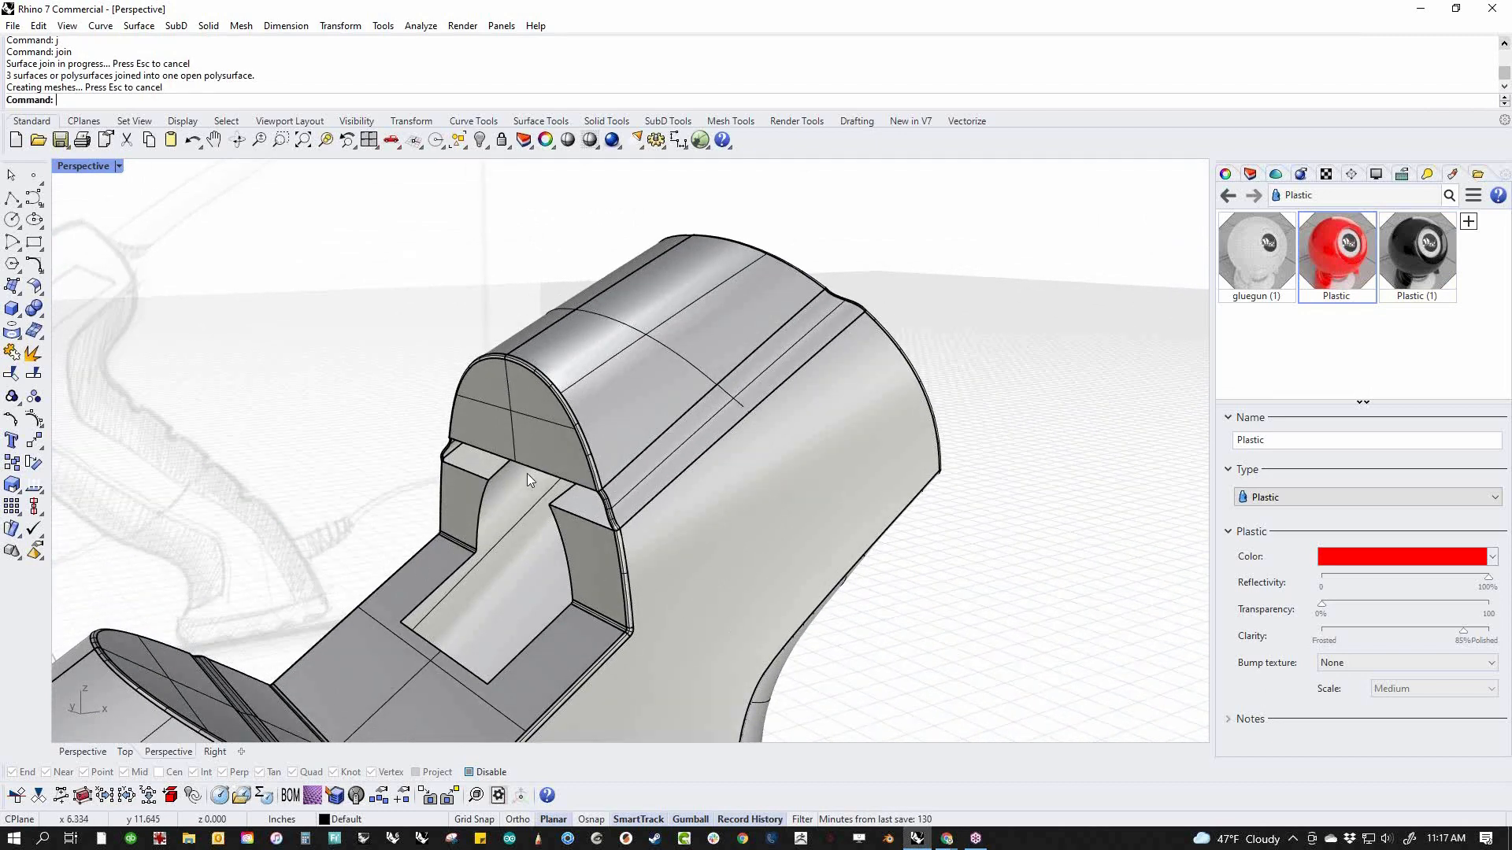
scroll(531, 470, "up", 5)
right_click_drag(703, 512, 709, 388)
scroll(791, 292, "up", 6)
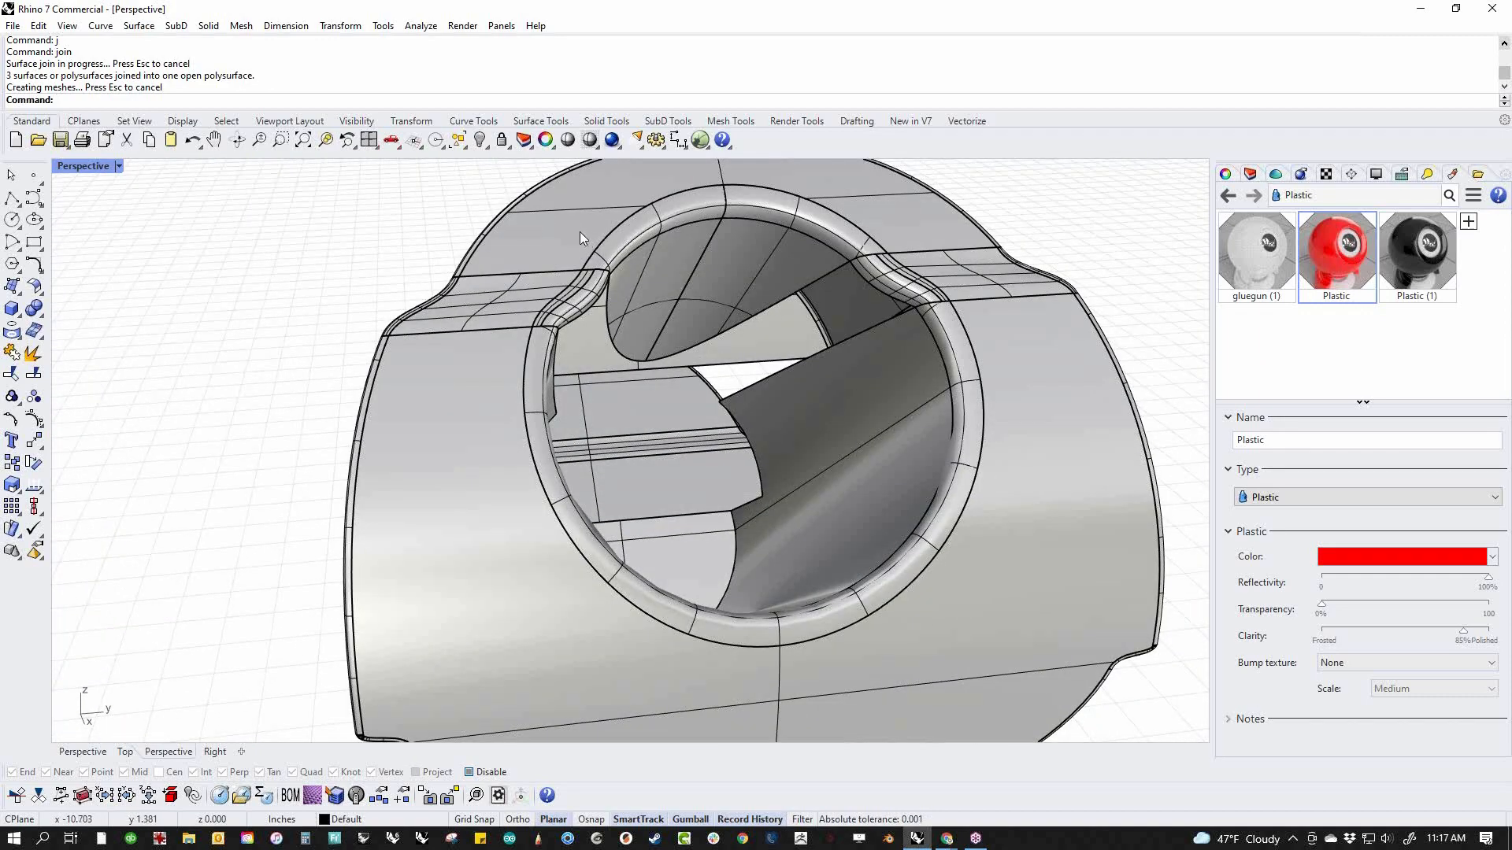
Select the upper and lower surfaces of the rear end face, and examine them against the whole body before clearing the selection
left_click(579, 231, "ctrl+shift")
left_click(454, 403, "ctrl+shift")
right_click_drag(900, 236, 828, 358)
right_click_drag(882, 438, 711, 419)
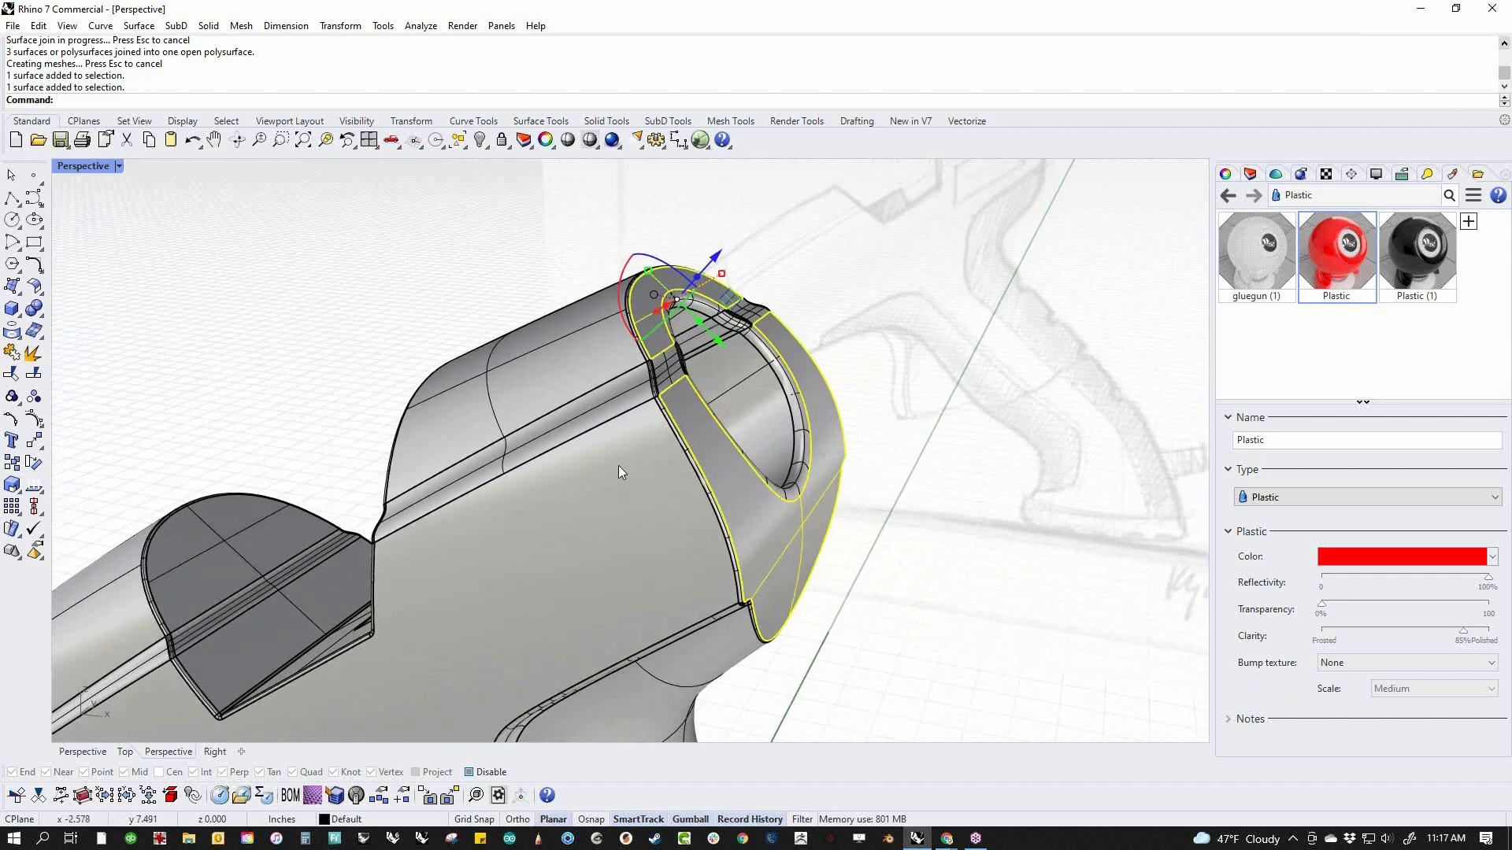
right_click_drag(617, 466, 703, 372)
left_click(850, 543)
scroll(849, 542, "down", 4)
right_click_drag(850, 542, 1013, 360, "shift")
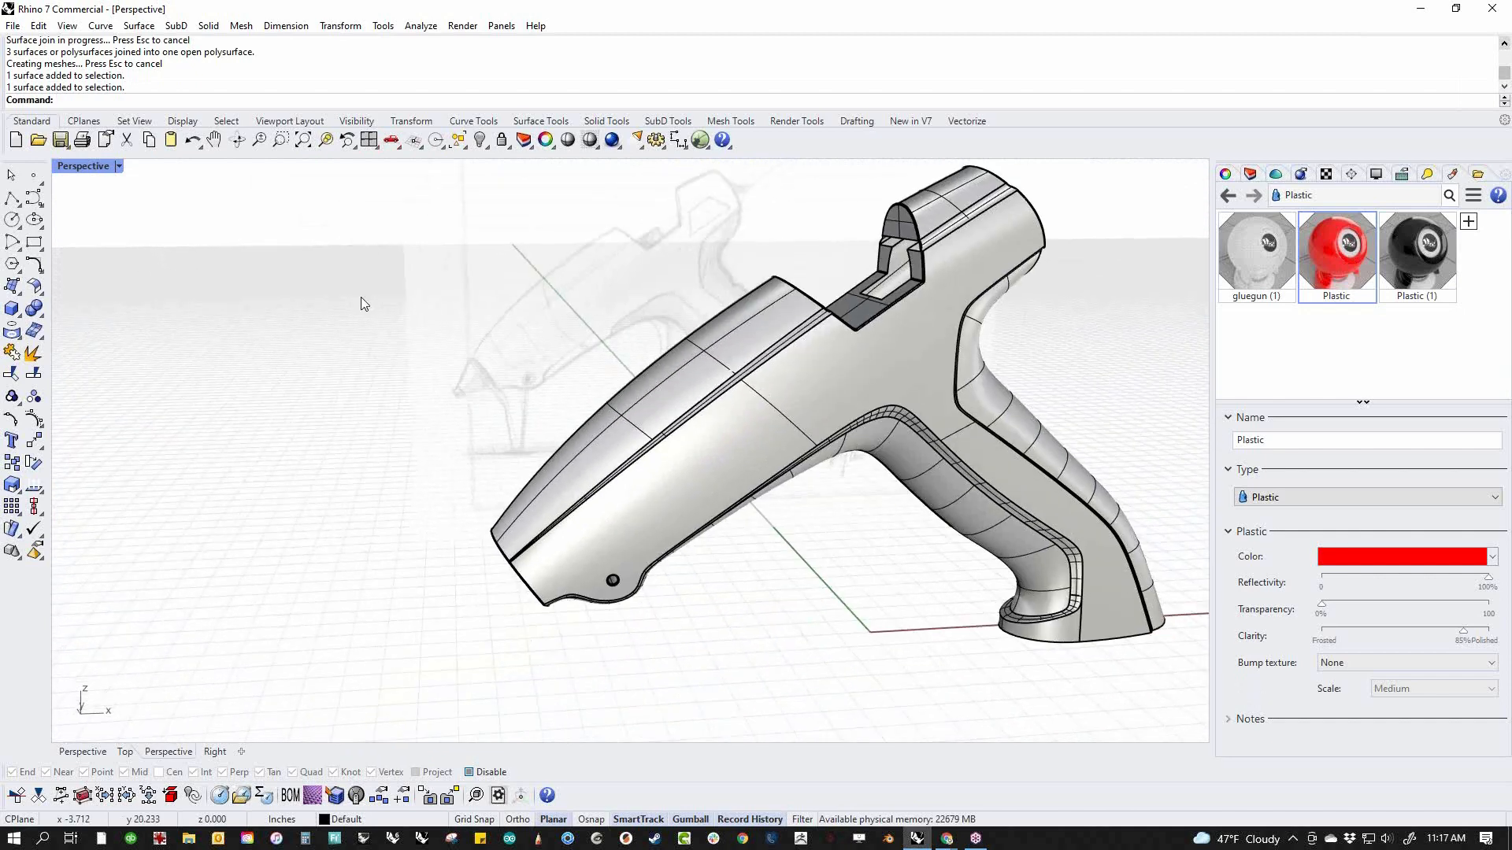
Set the perspective view to Rendered display and show all hidden objects
left_click(119, 167)
left_click(153, 236)
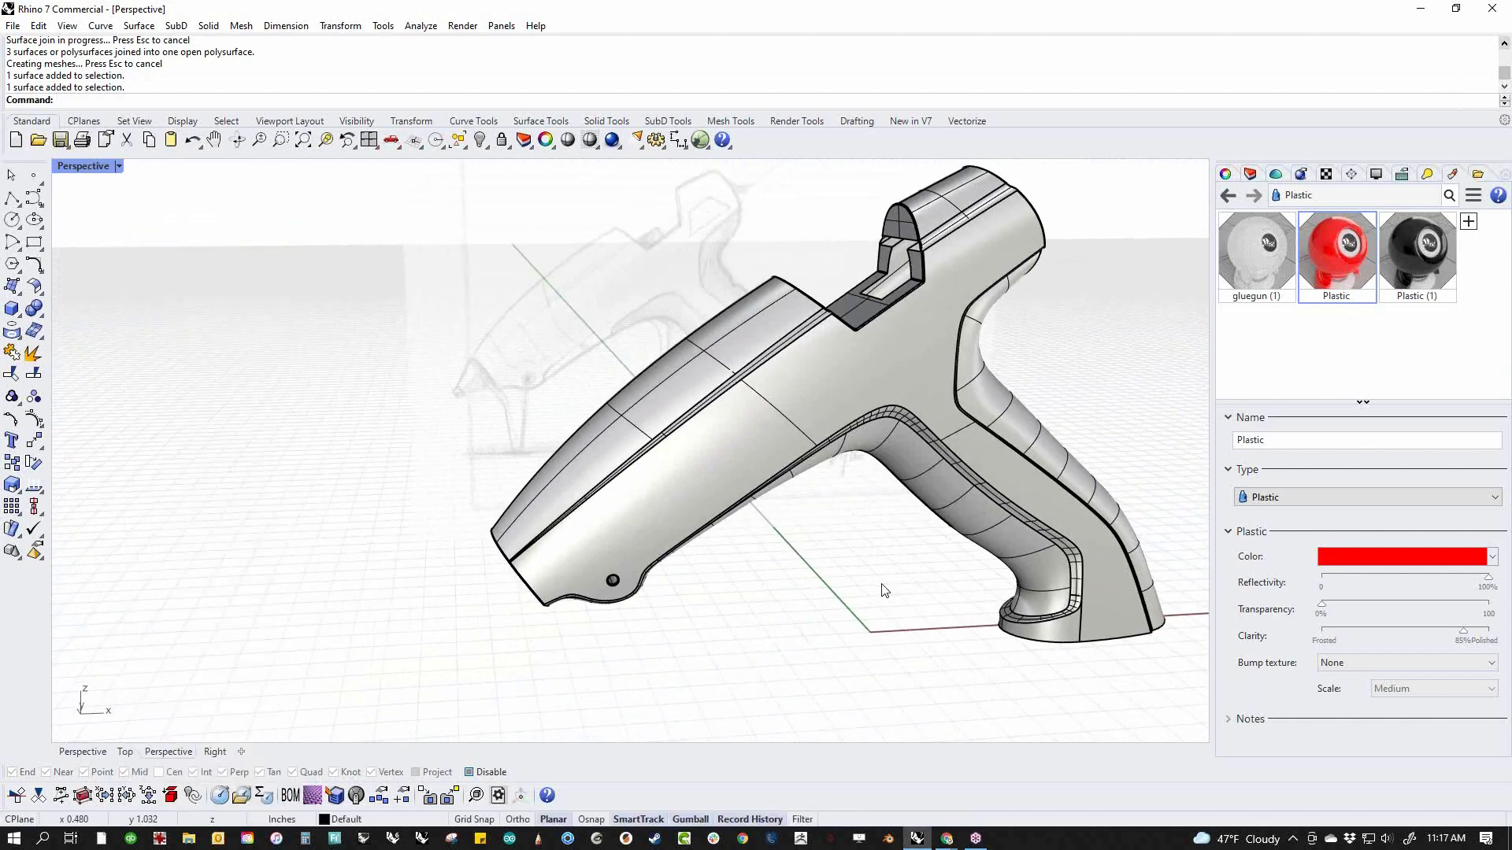
right_click_drag(766, 572, 748, 535)
right_click(93, 172)
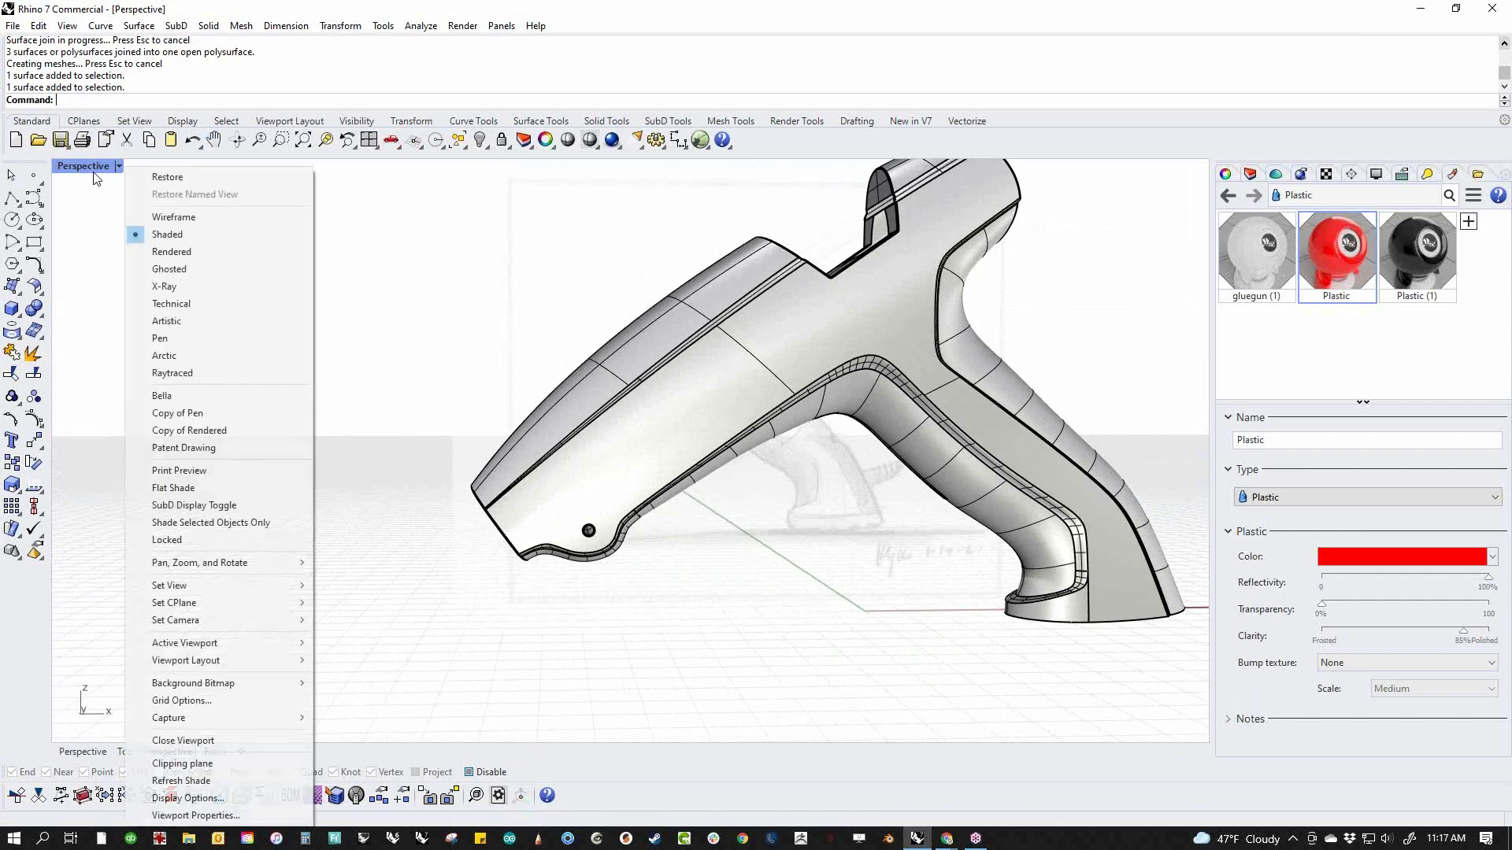
left_click(166, 251)
right_click_drag(585, 404, 737, 467)
type("v")
key("Return")
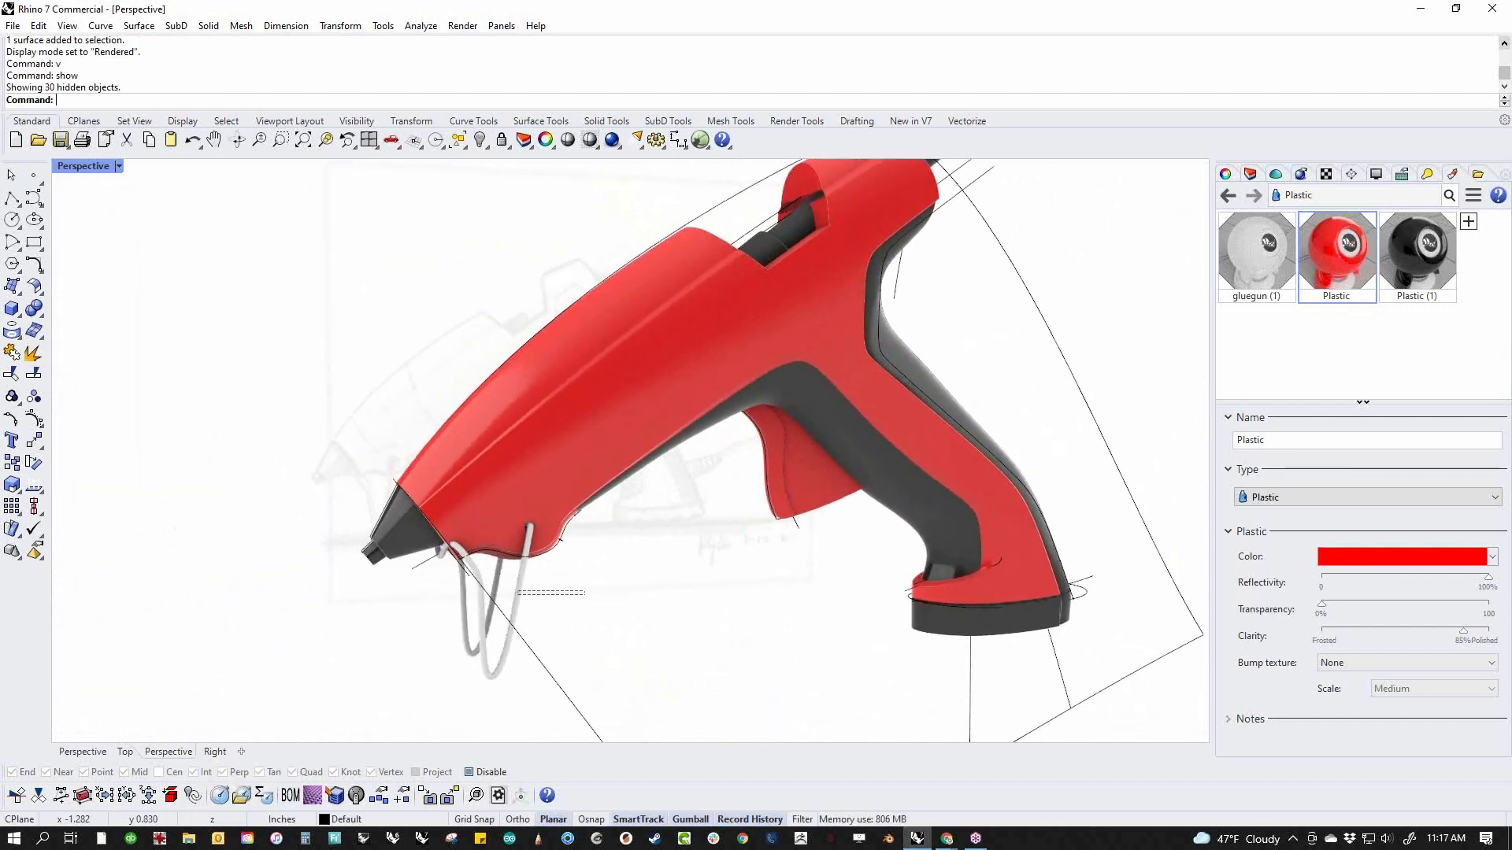
Assign the black Plastic (1) material to the wire stand under the nose
left_click(516, 587)
right_click(1413, 260)
left_click(1350, 220)
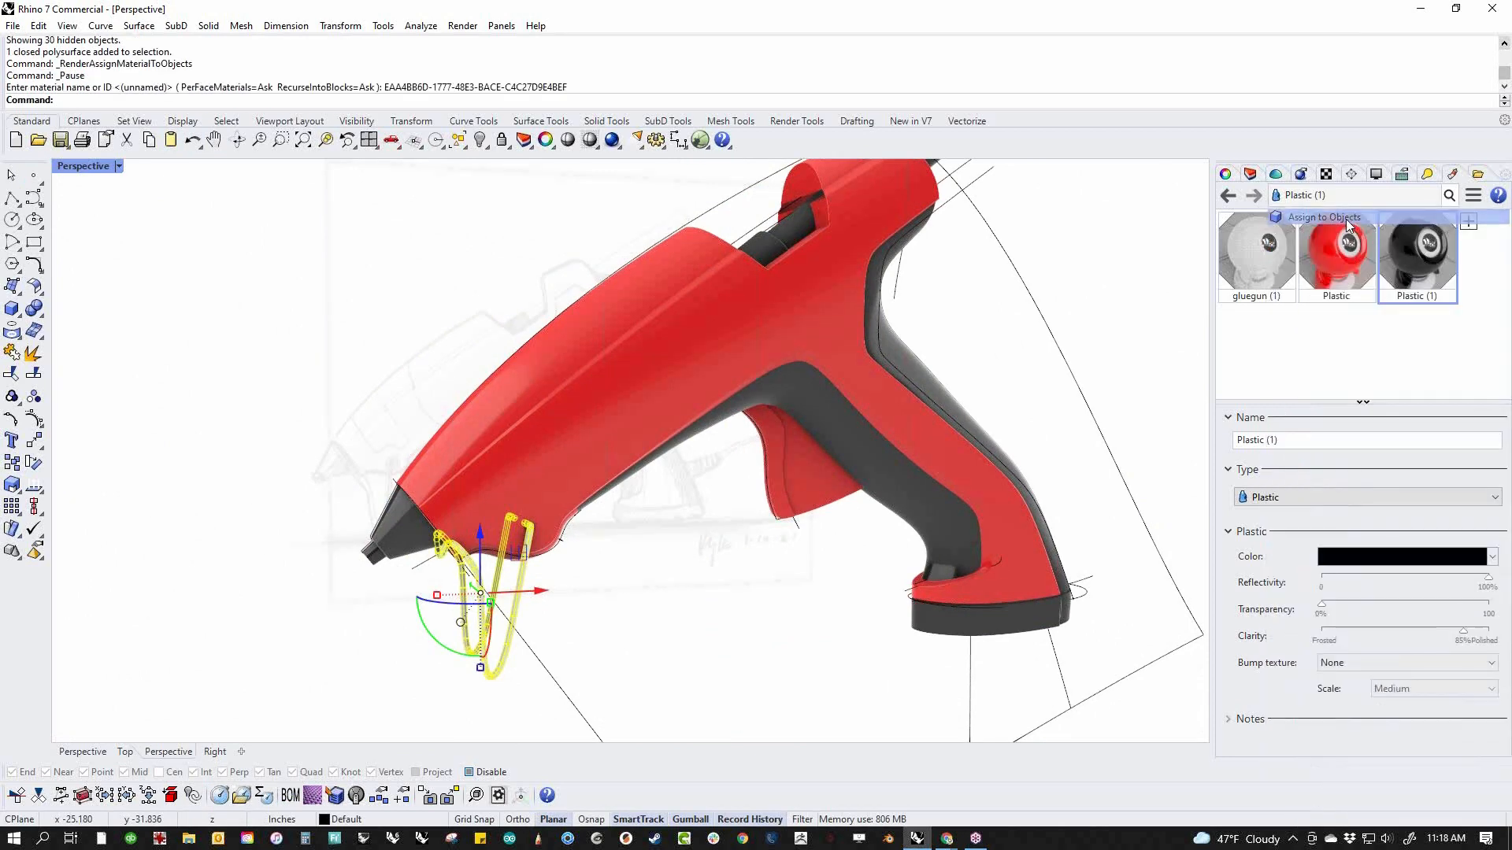
left_click(637, 603)
scroll(638, 604, "down", 3)
right_click_drag(634, 597, 596, 602)
Create a new white Plastic material and assign it to the glue stick
left_click(693, 334)
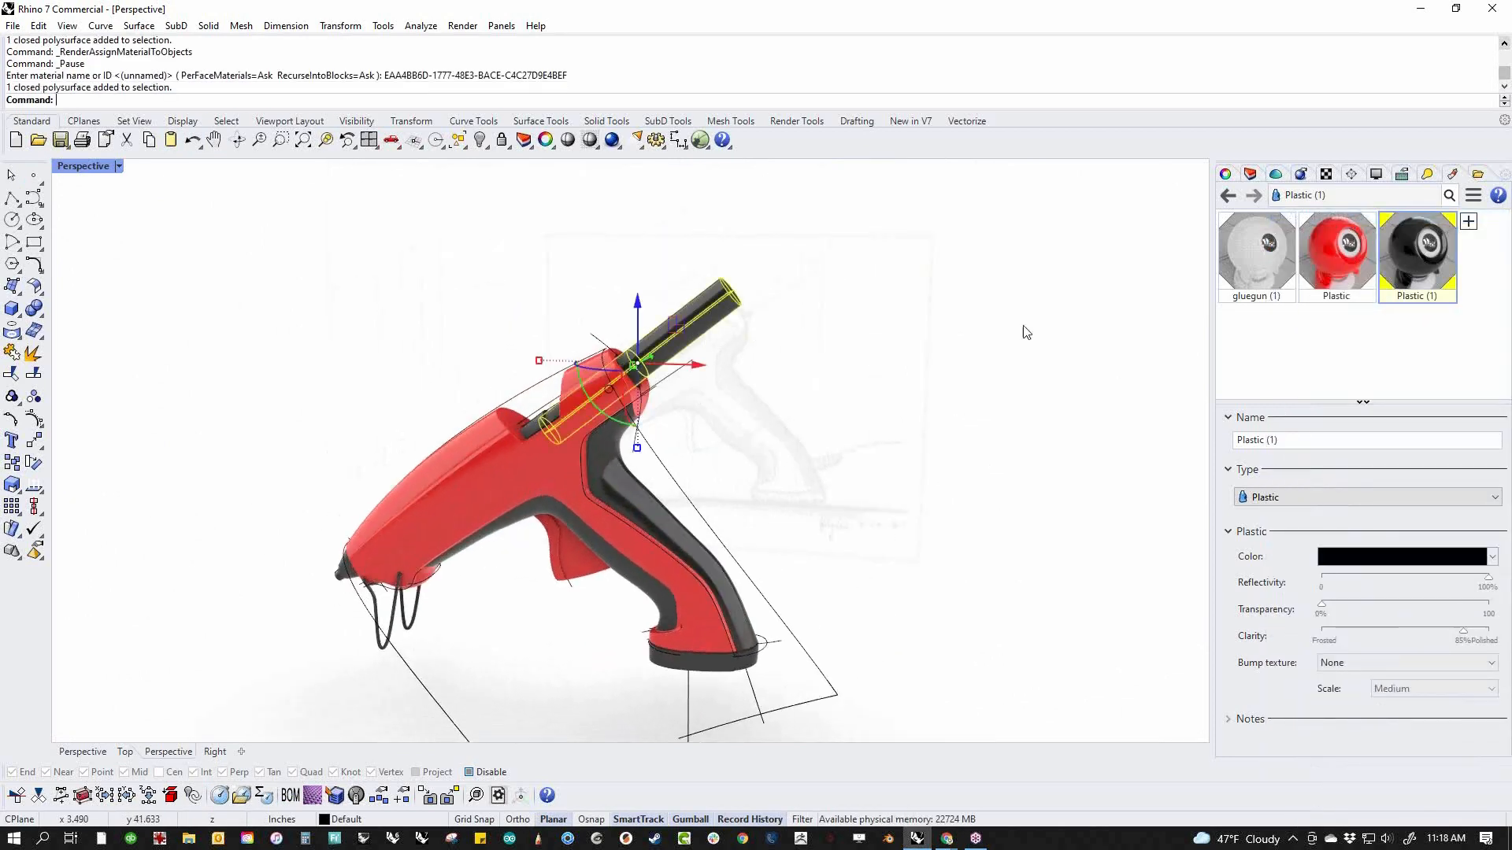
left_click(1468, 221)
left_click(1319, 421)
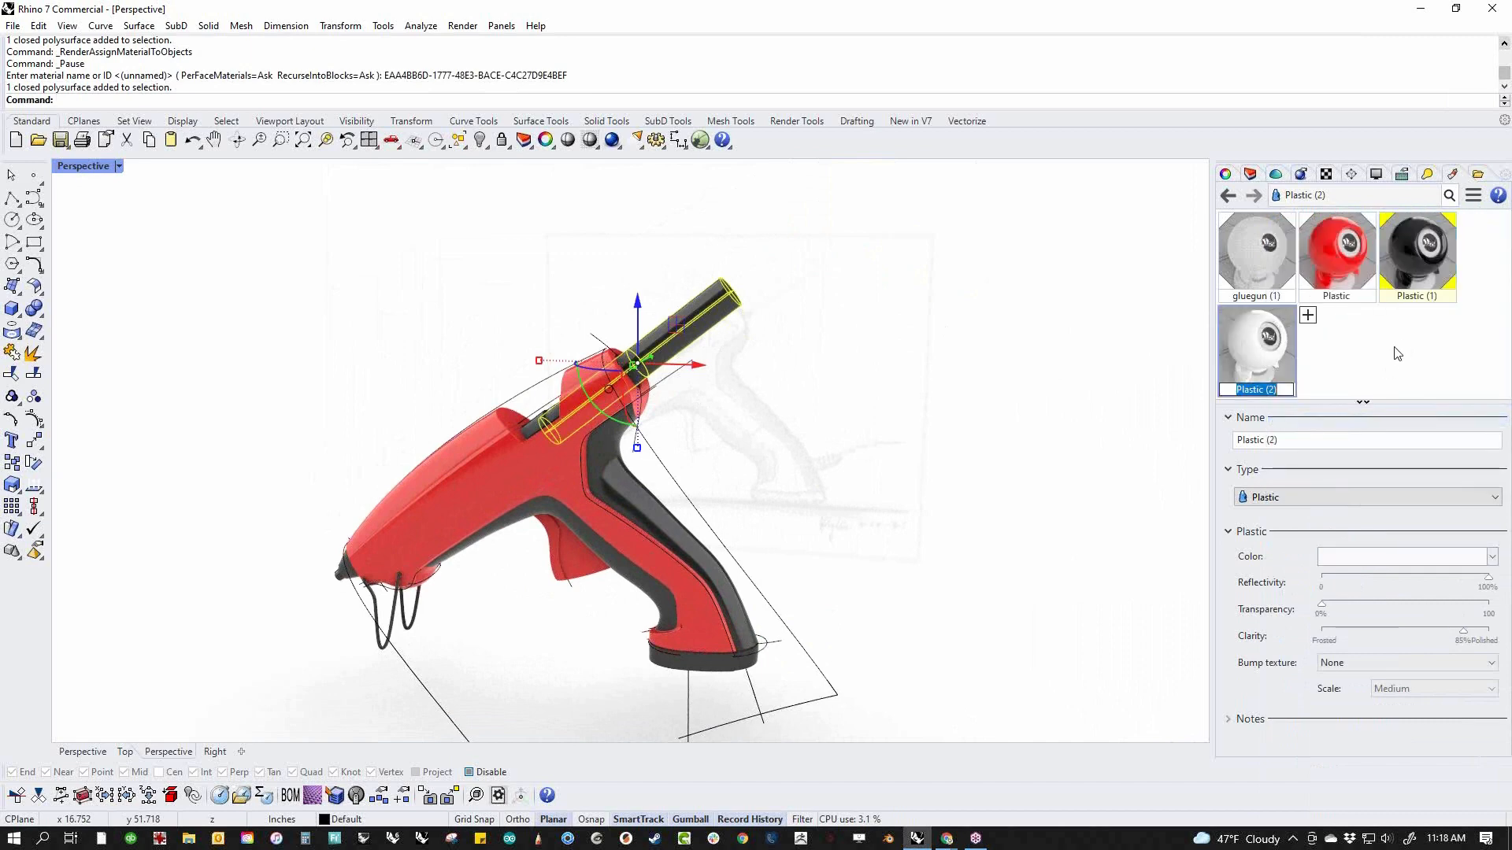
right_click(1265, 340)
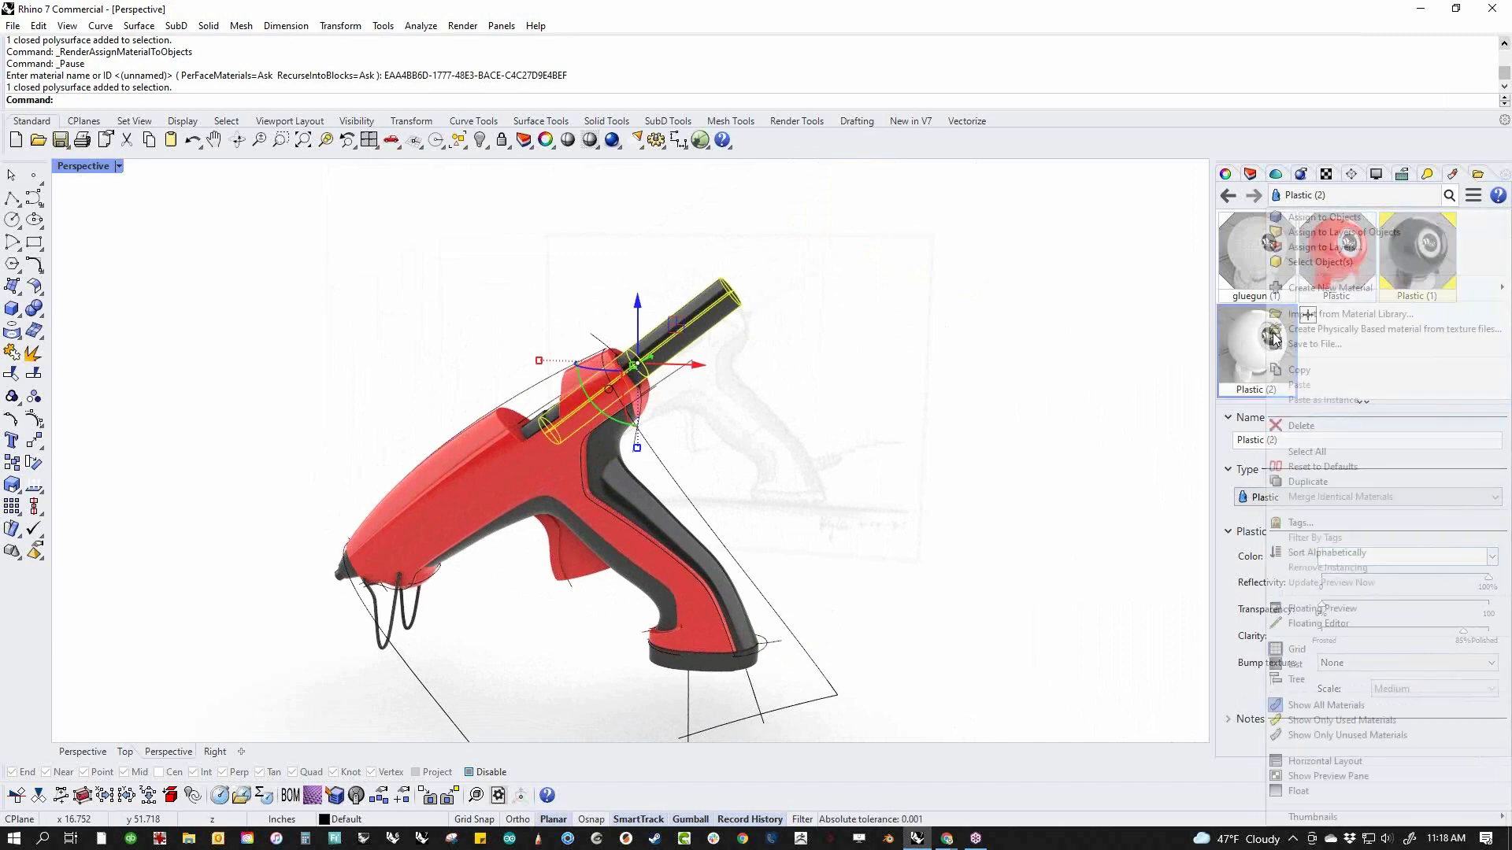
left_click(1301, 218)
left_click(846, 492)
right_click_drag(823, 511, 882, 513)
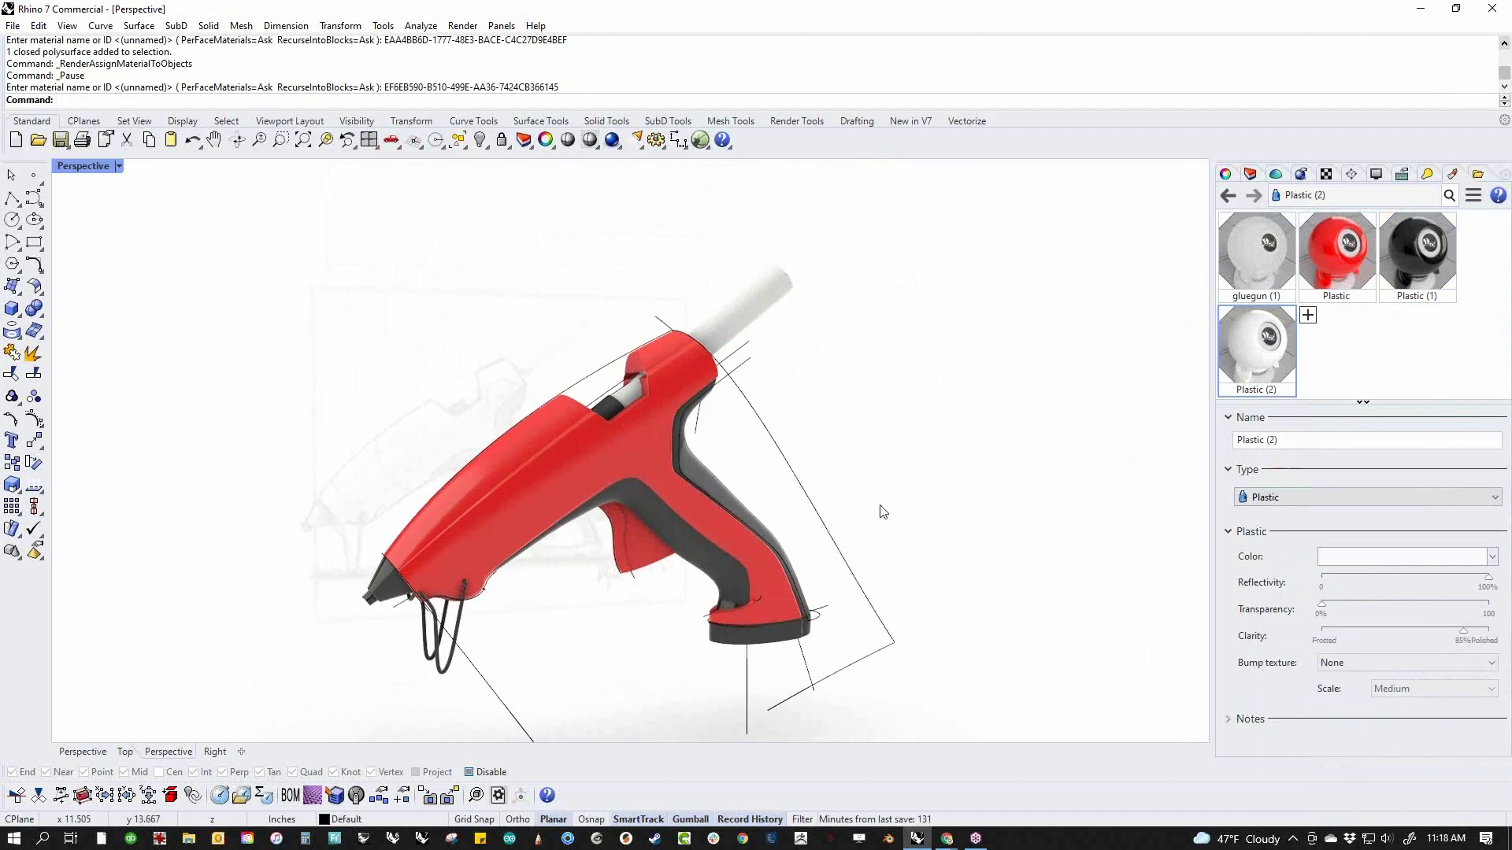
Switch to the Front view and hide all curves, leaving only the rendered glue gun parts over the sketch
type("f")
key("Return")
type("c")
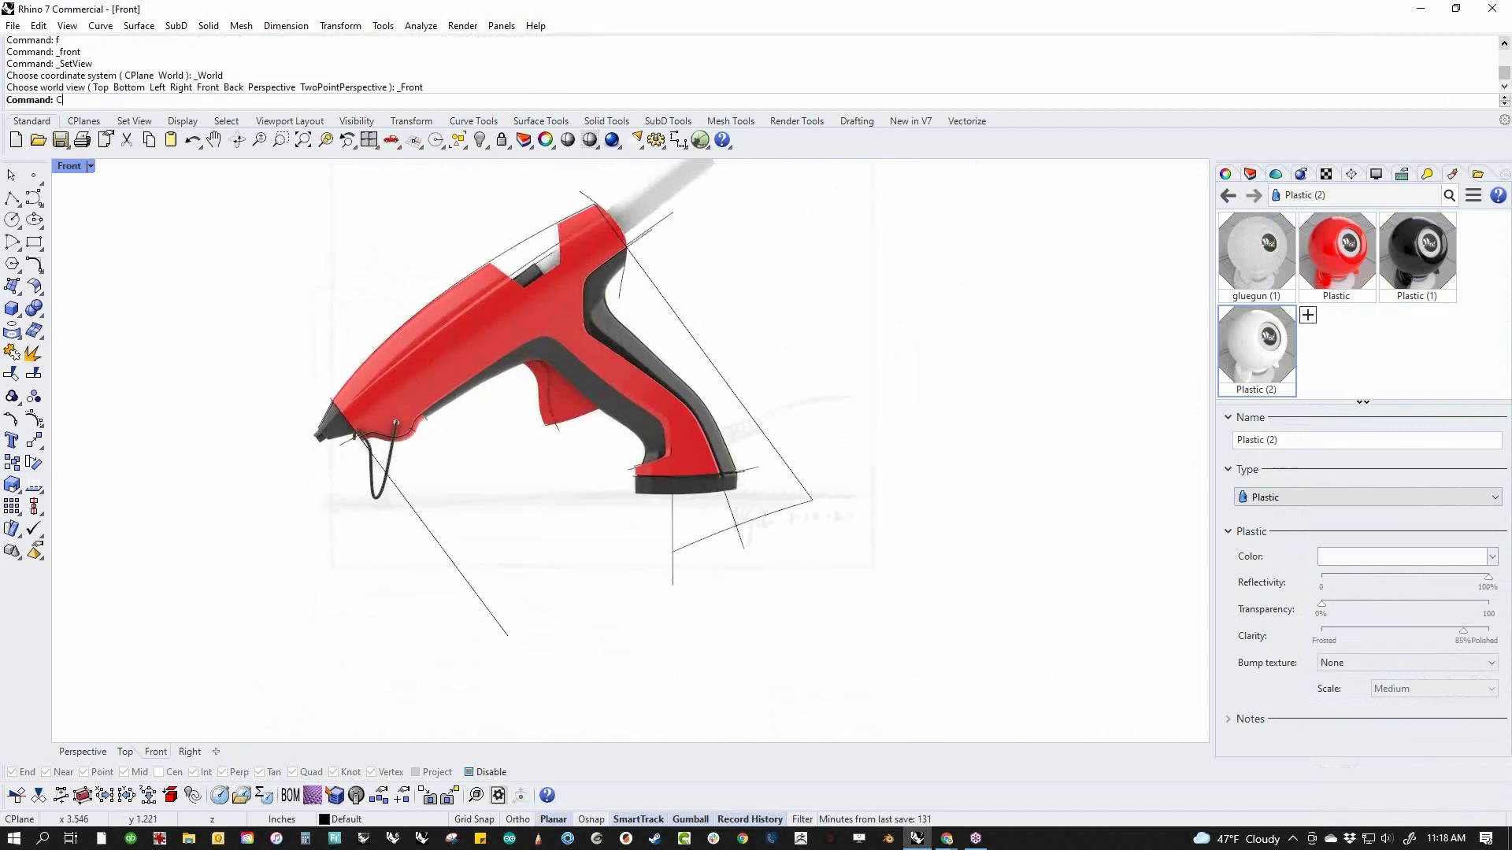
type("c")
key("Return")
type("h")
key("Return")
right_click_drag(770, 439, 797, 519)
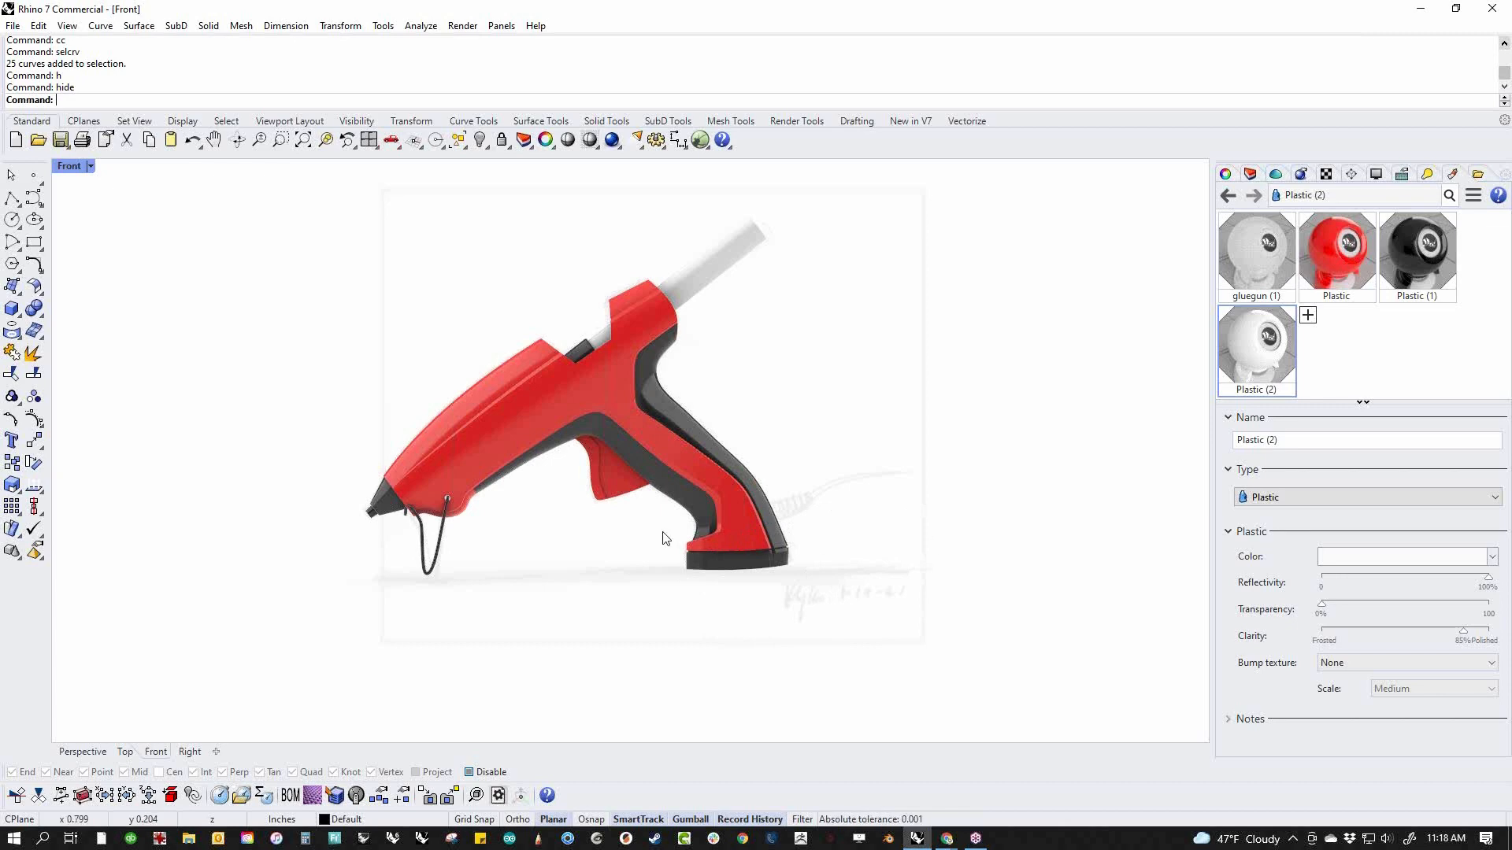
scroll(446, 503, "up", 6)
scroll(457, 469, "down", 2)
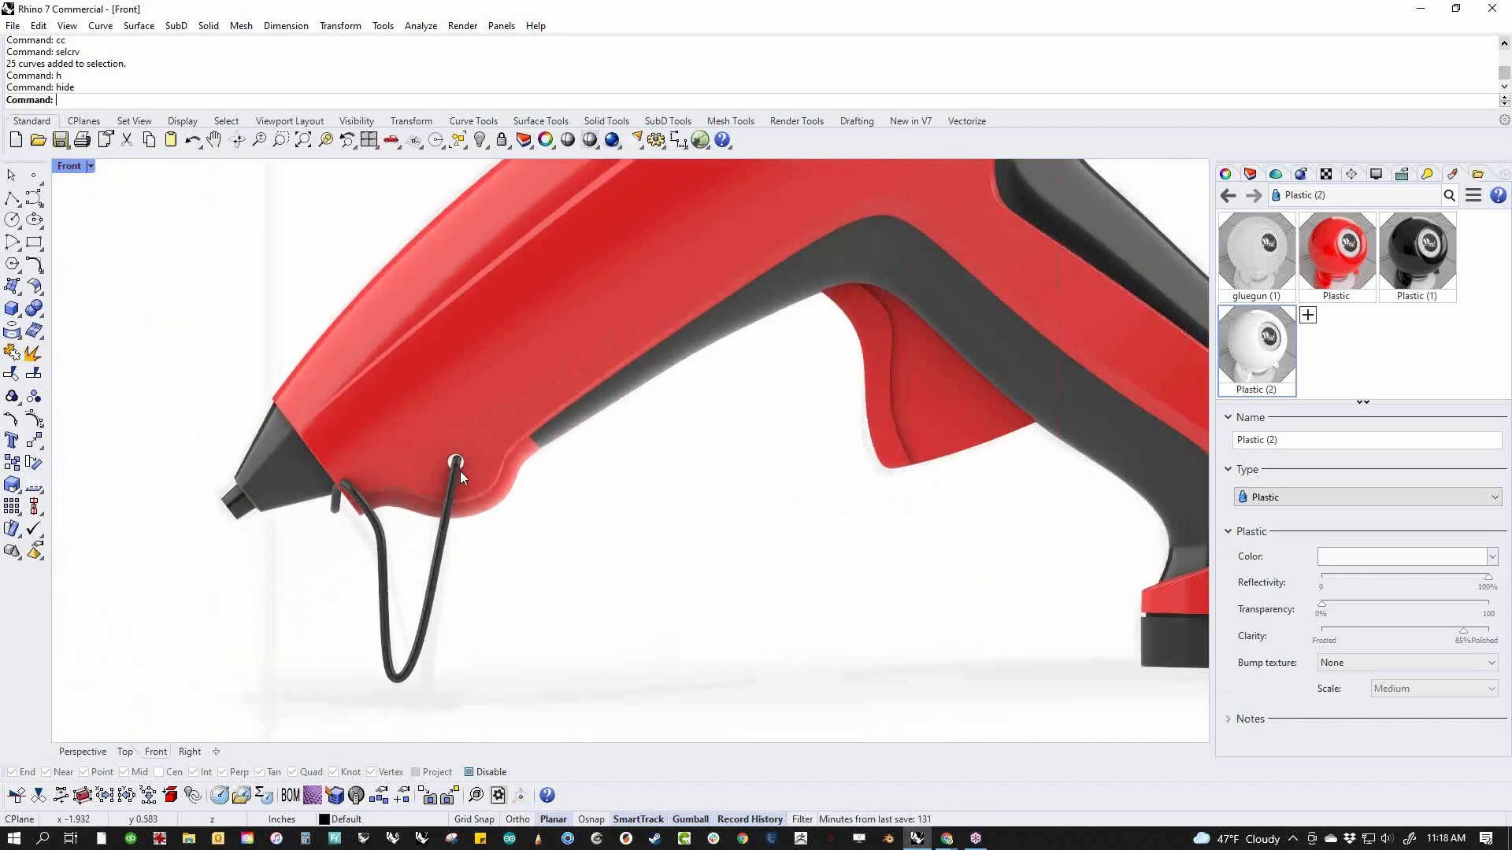
scroll(459, 470, "down", 3)
scroll(586, 522, "down", 1)
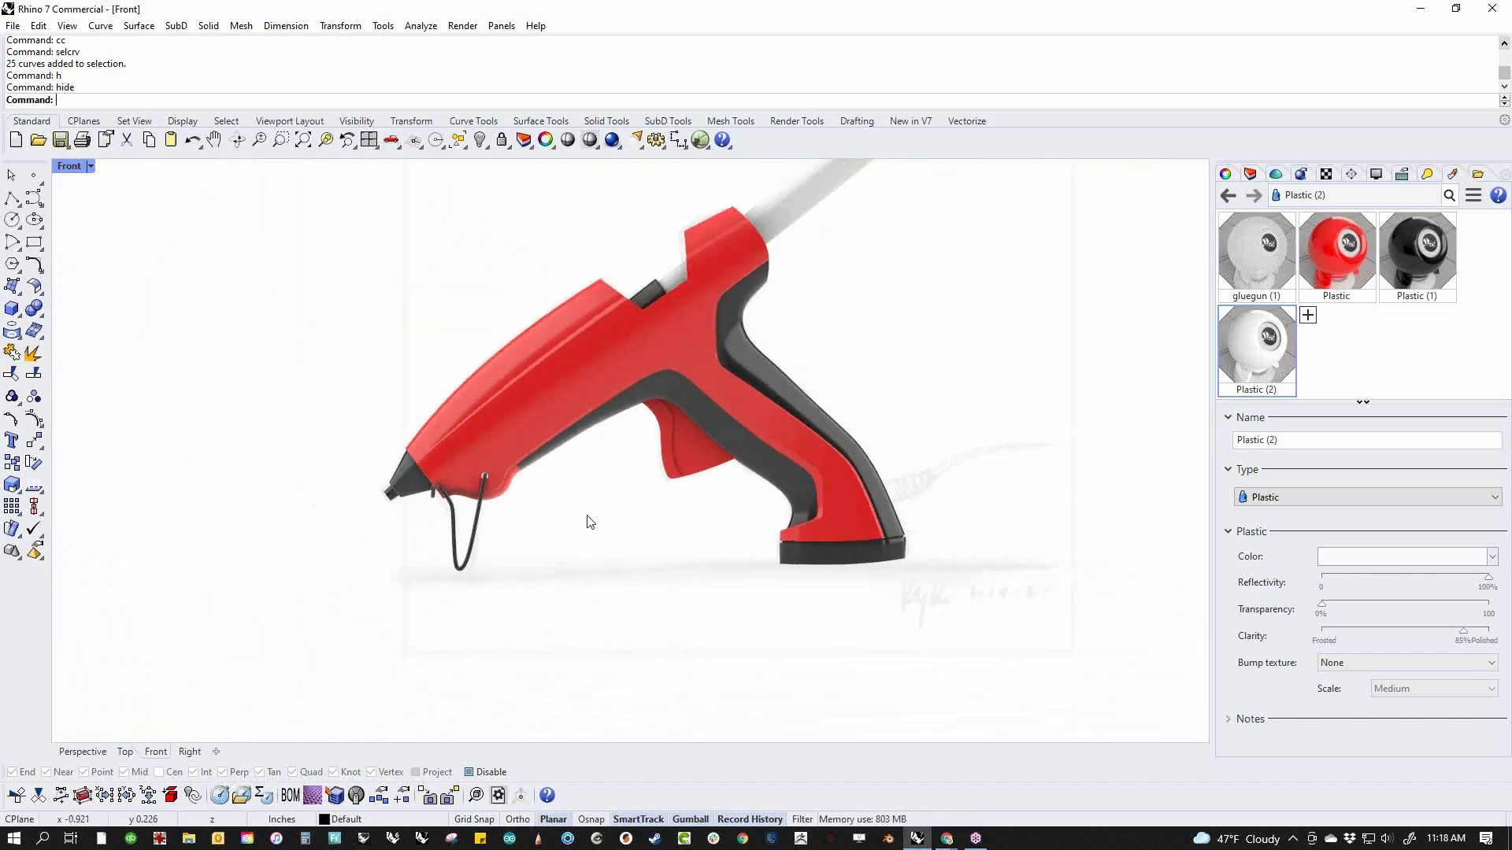
Set the front view to Wireframe display so the sketched panel line near the nose can be traced
middle_click(717, 529)
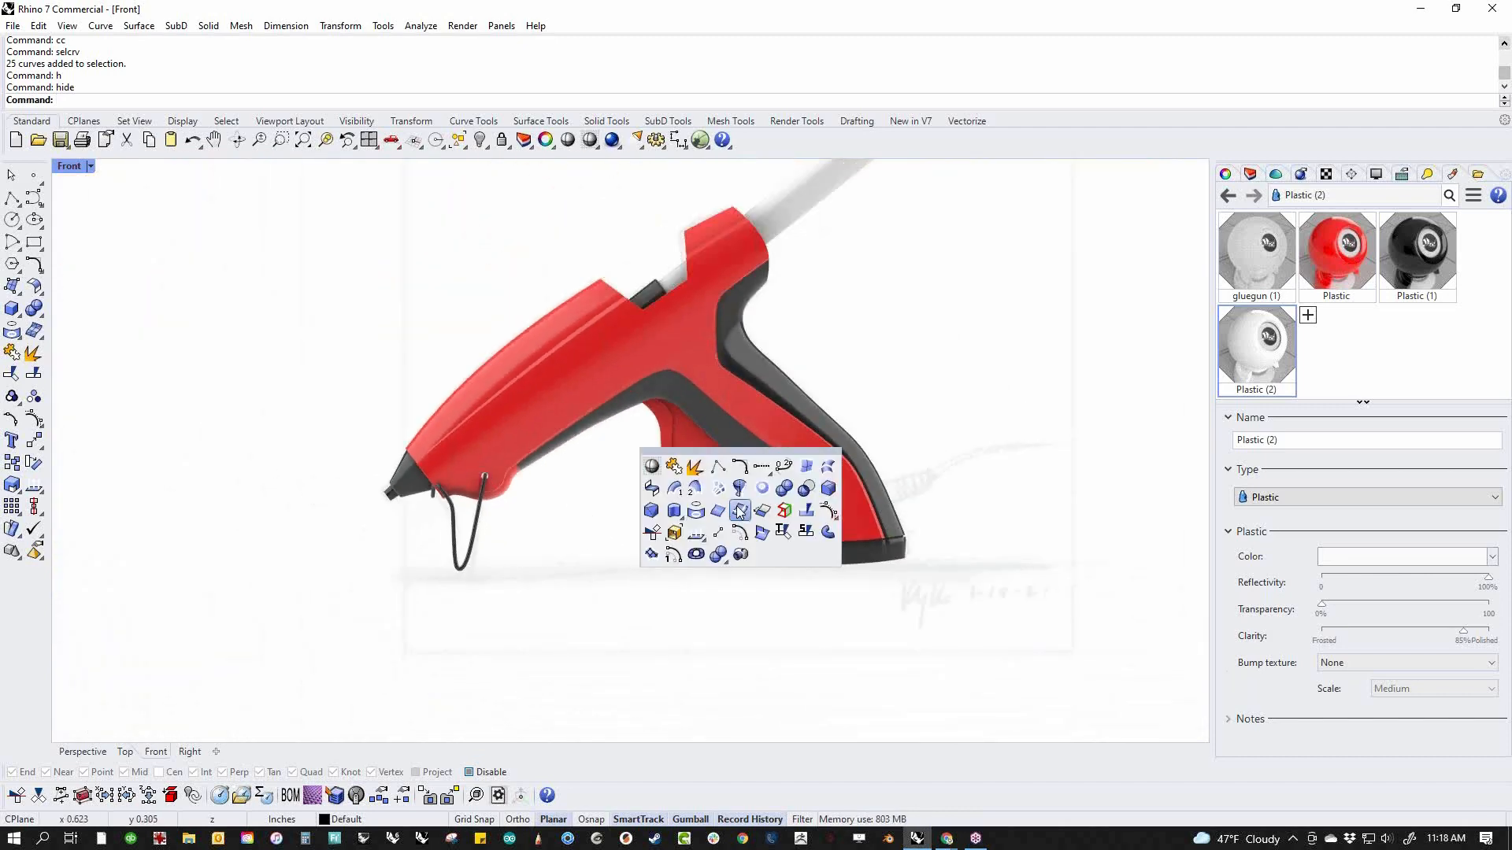
left_click(652, 469)
scroll(805, 394, "up", 5)
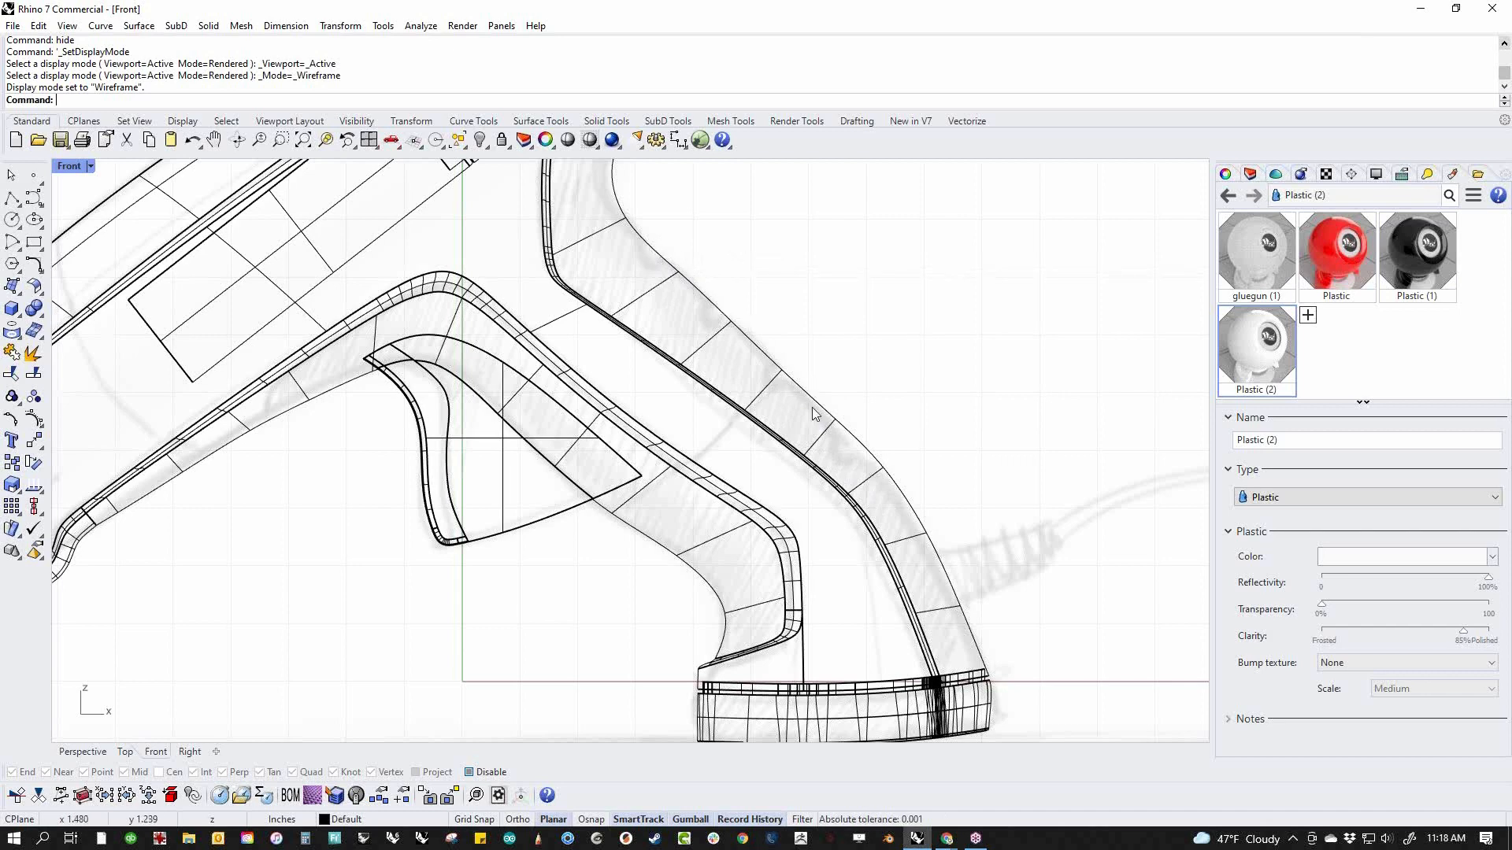
scroll(760, 502, "down", 3)
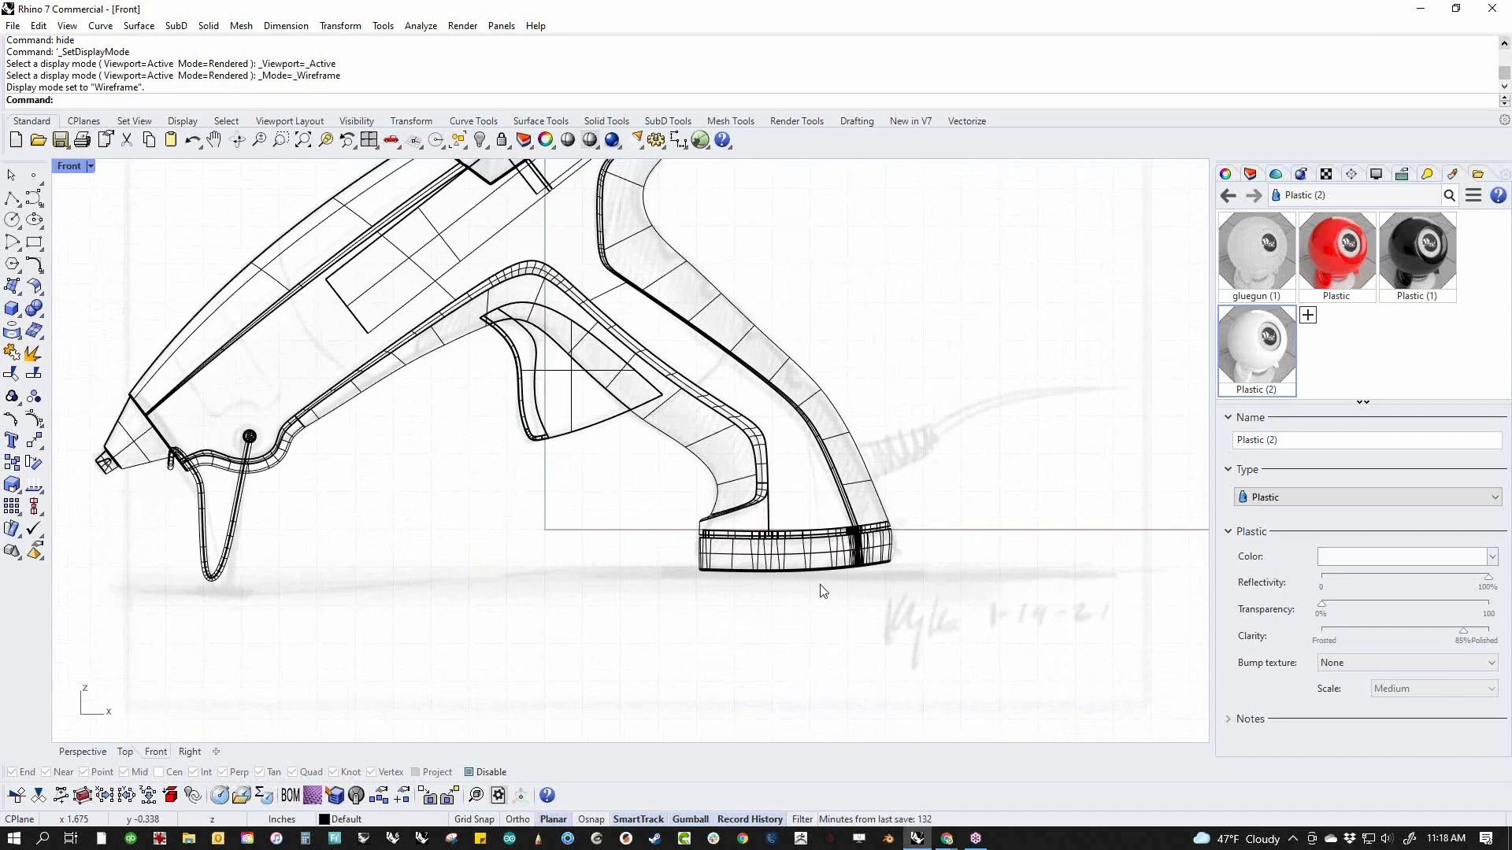
right_click_drag(489, 523, 510, 575)
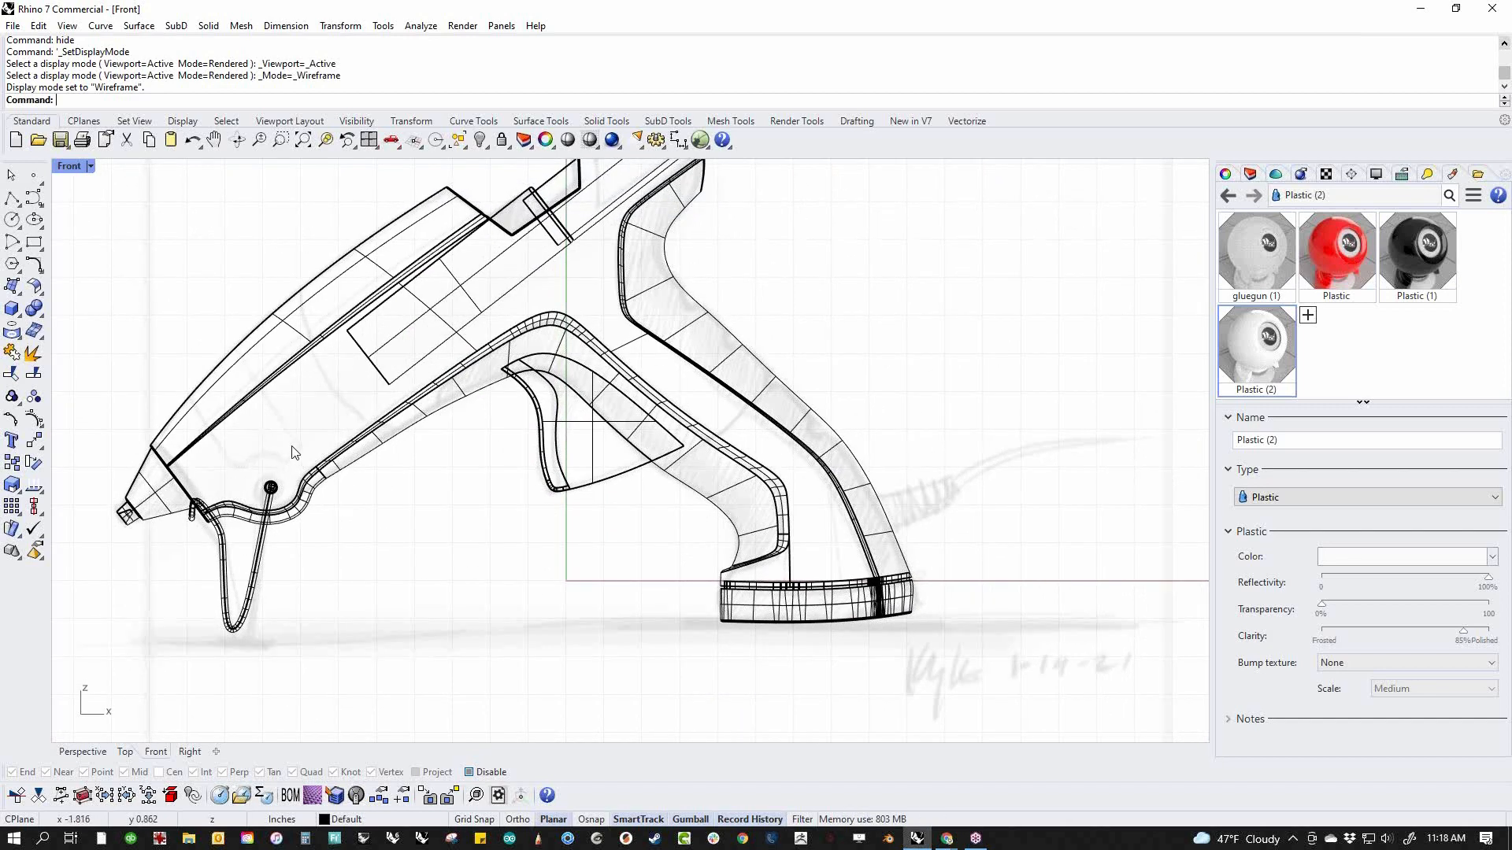
scroll(370, 464, "up", 3)
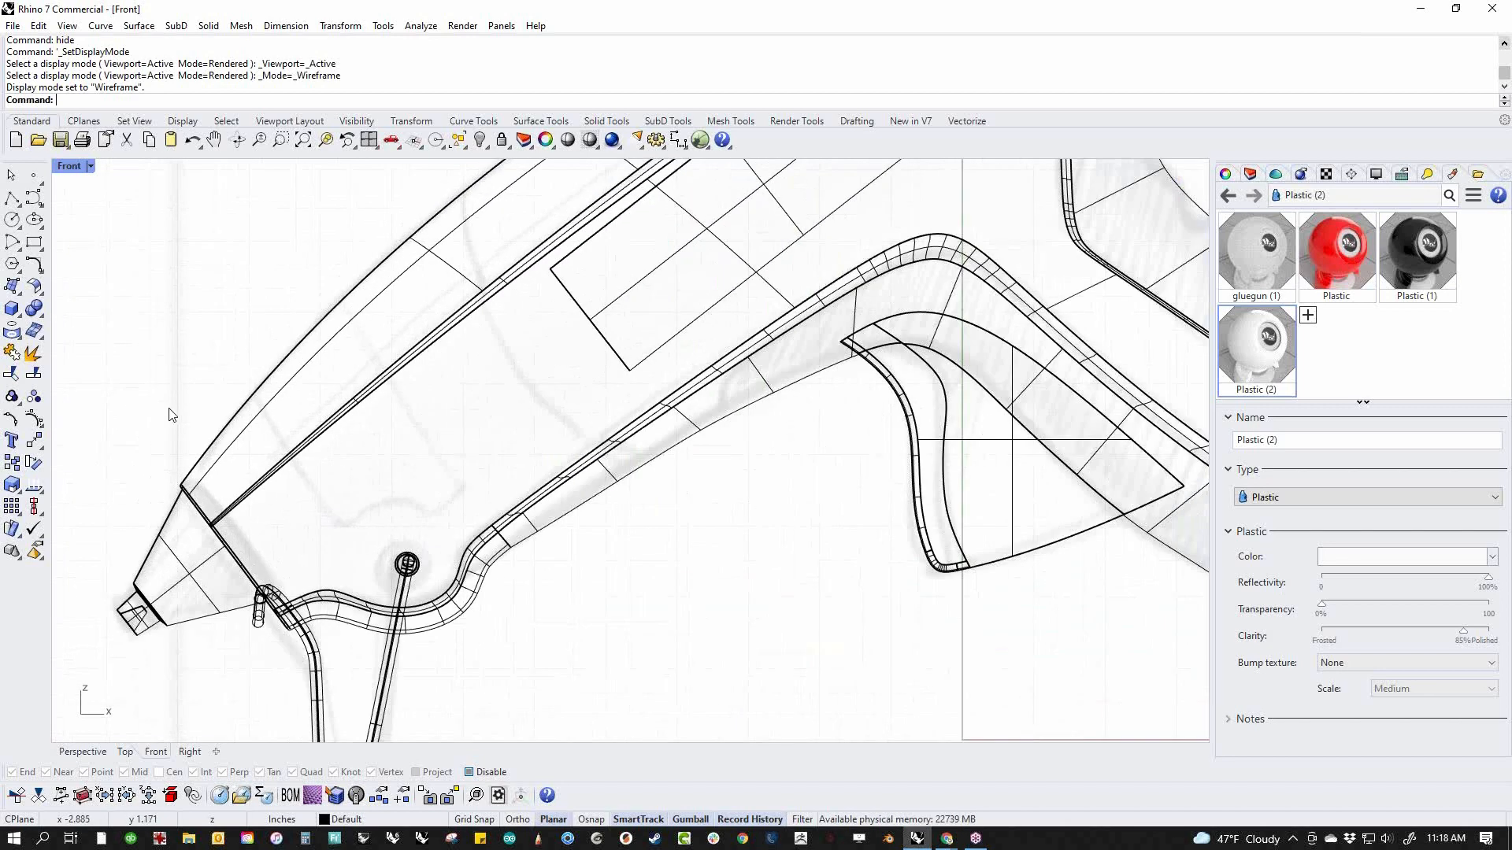
scroll(419, 463, "up", 2)
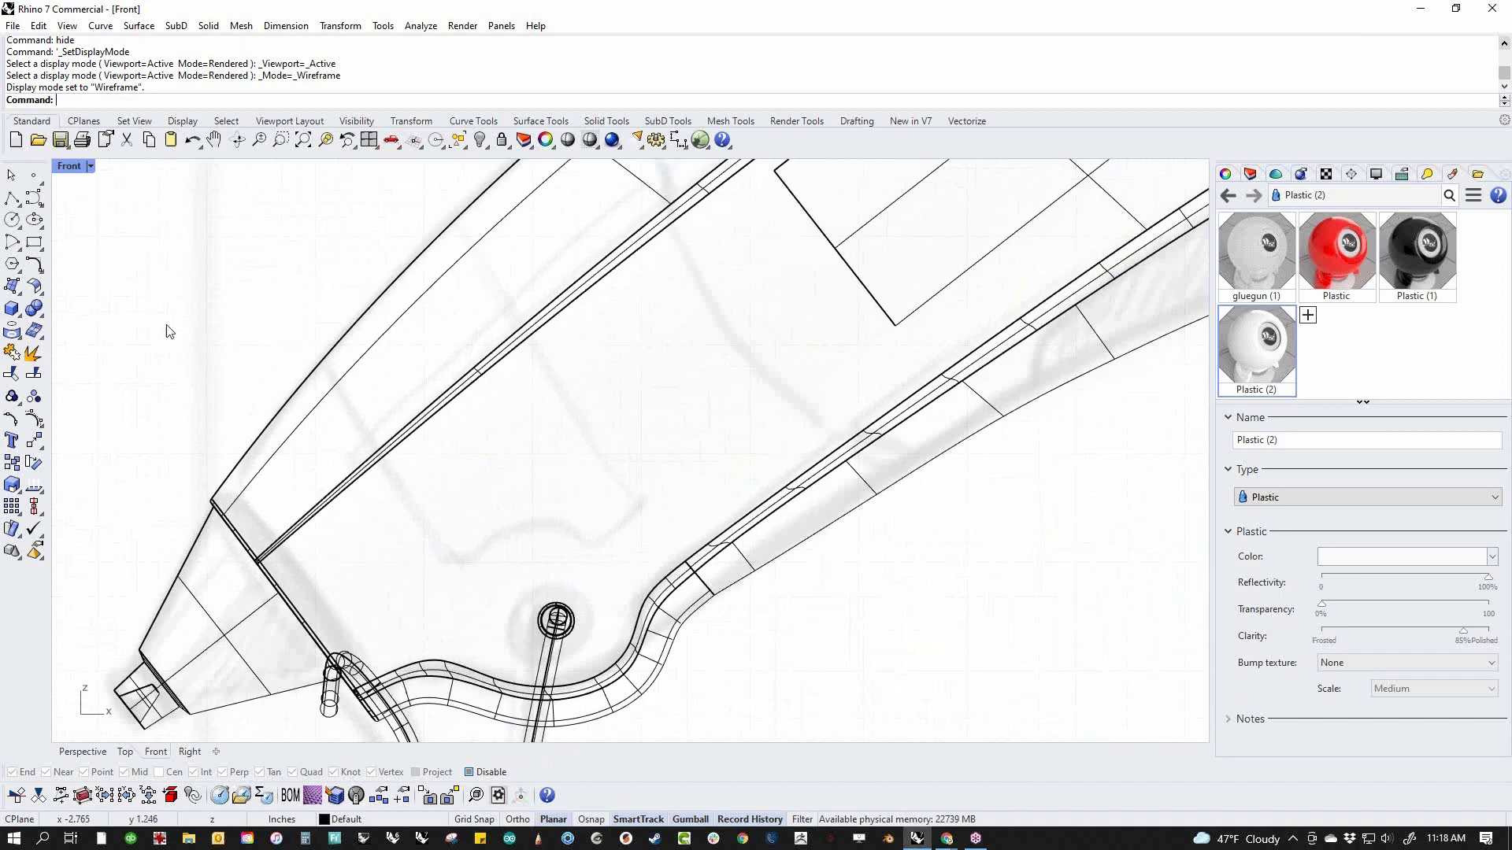
Draw a circle about 0.3 in in diameter around the stand's pivot hole, following the sketched arc
left_click(16, 199)
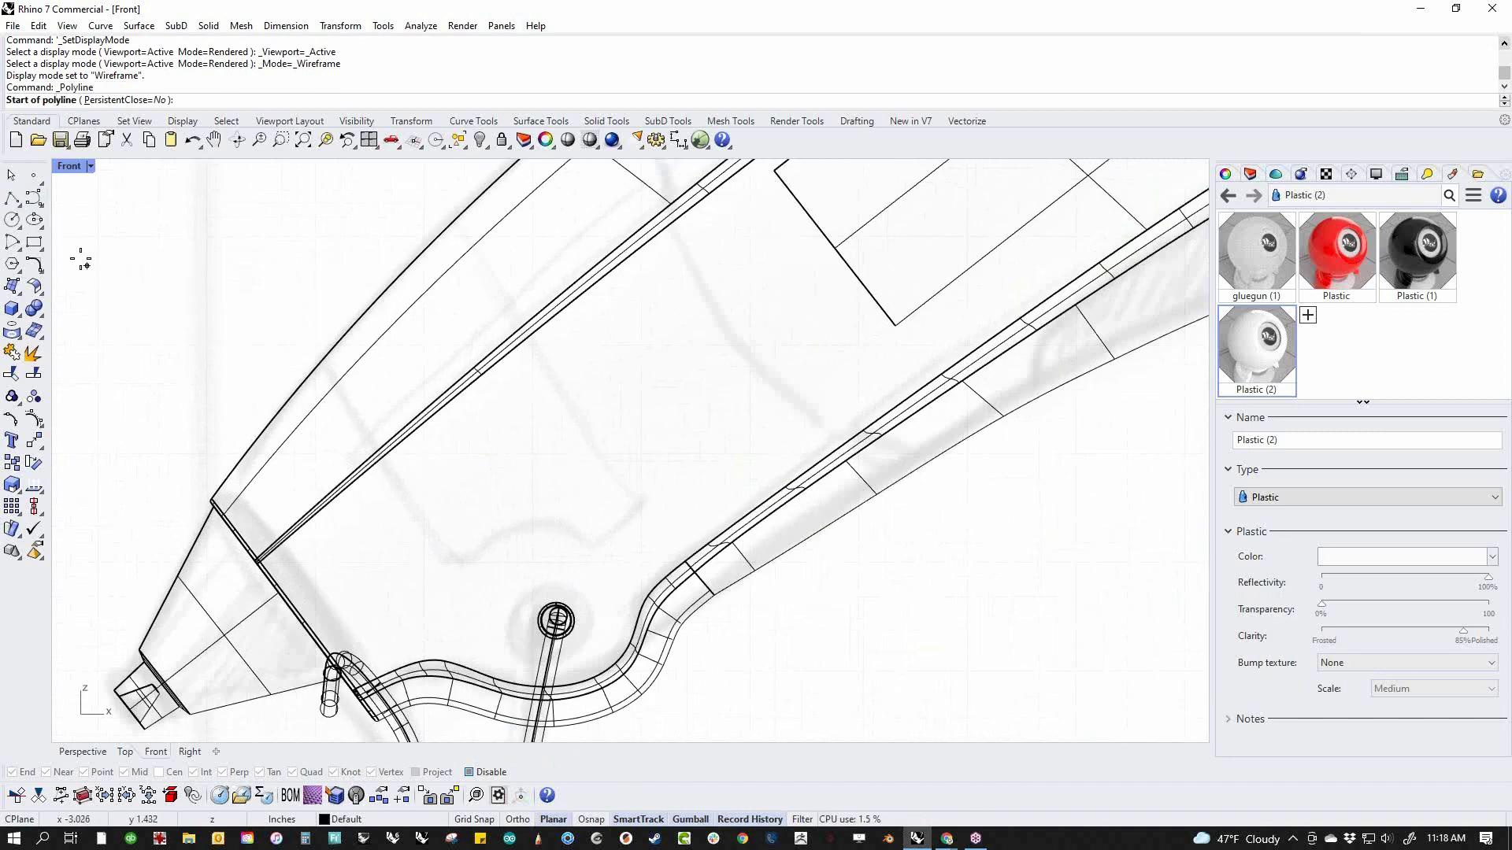
left_click(12, 219)
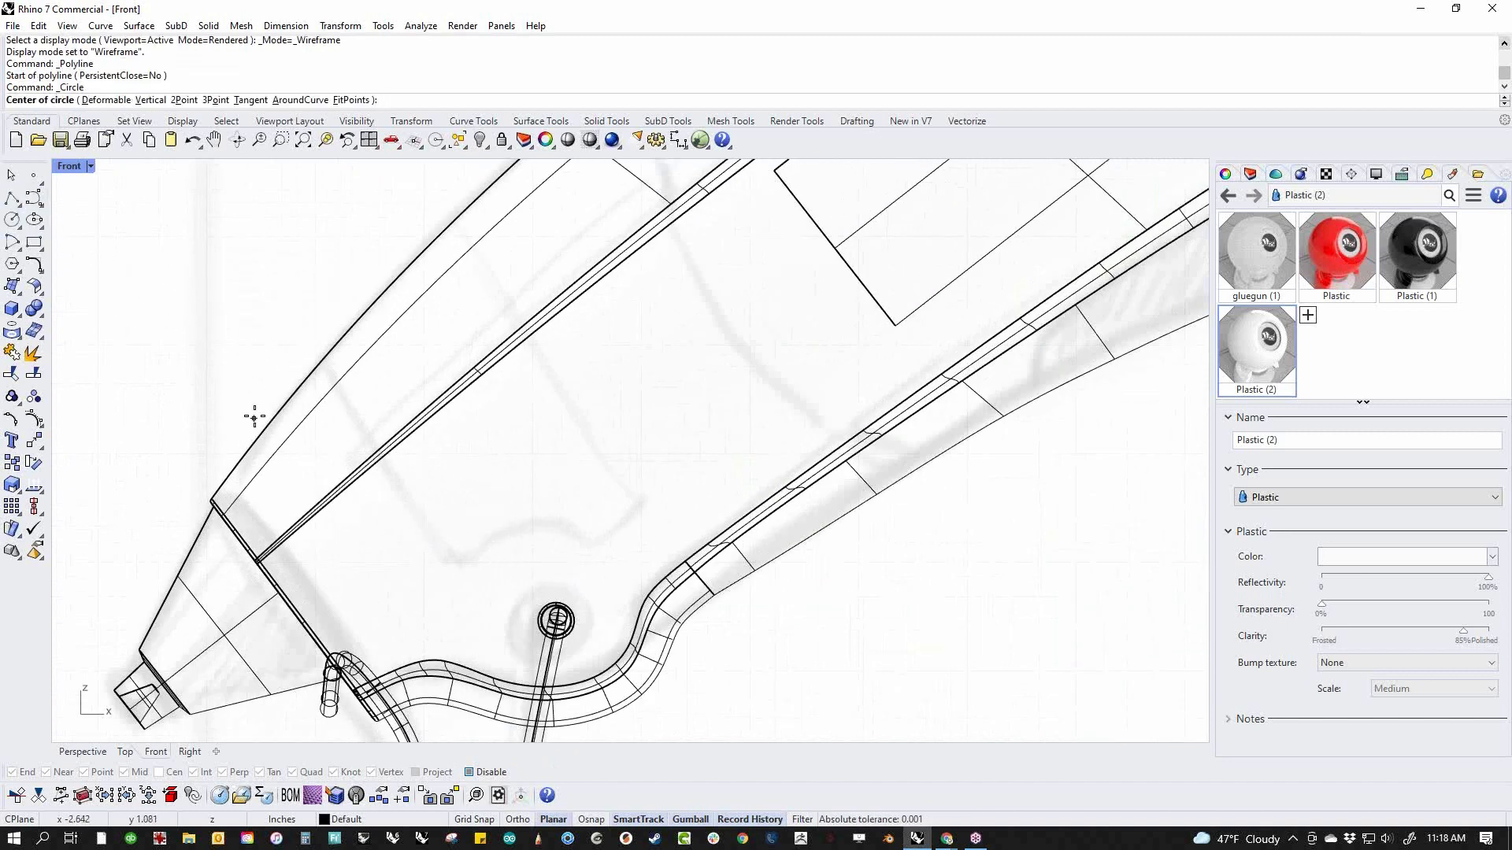
left_click(540, 600)
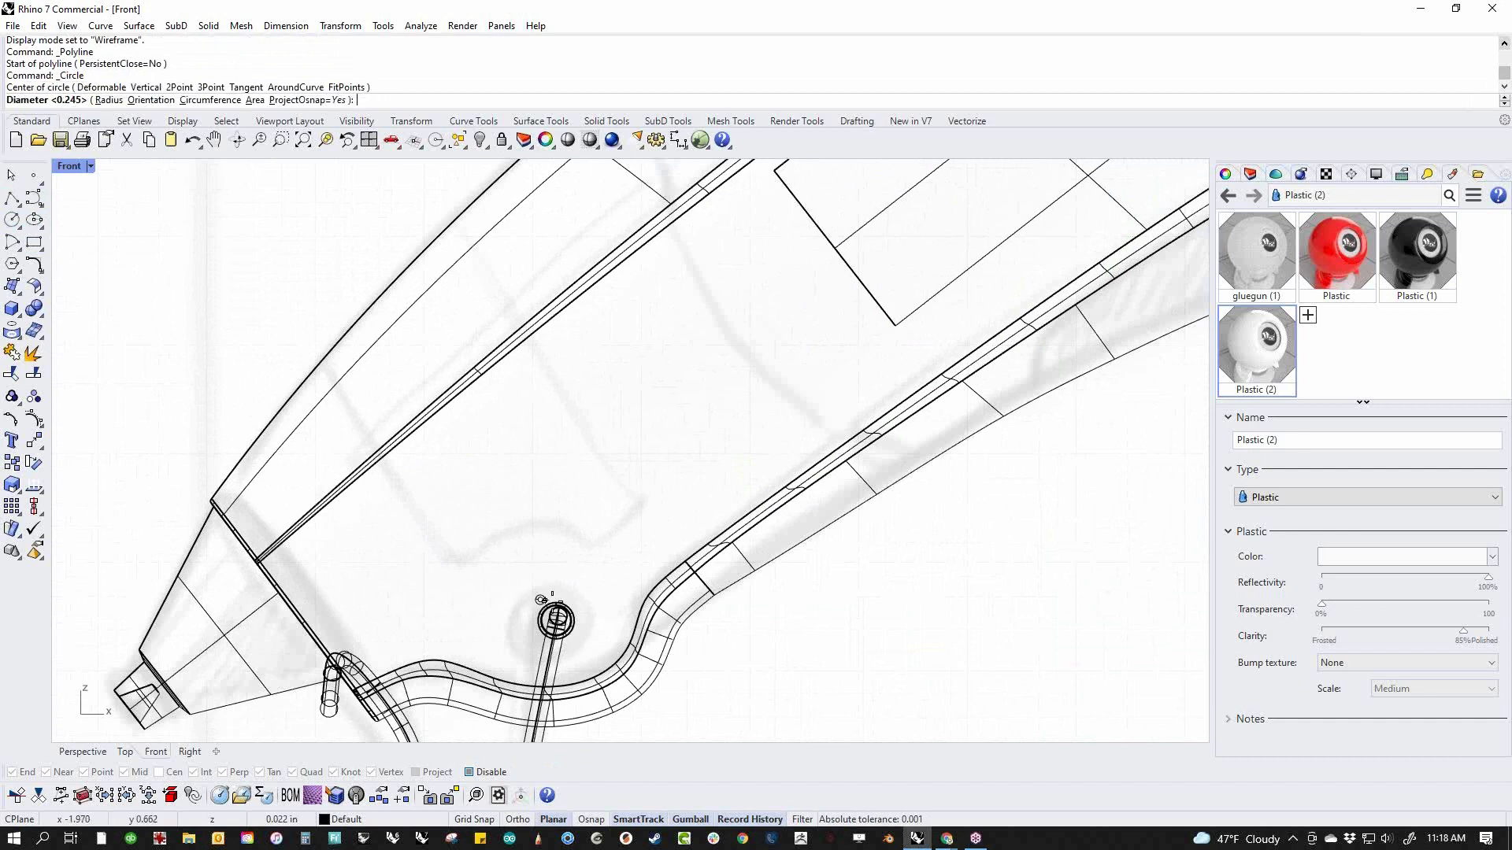
left_click(608, 625)
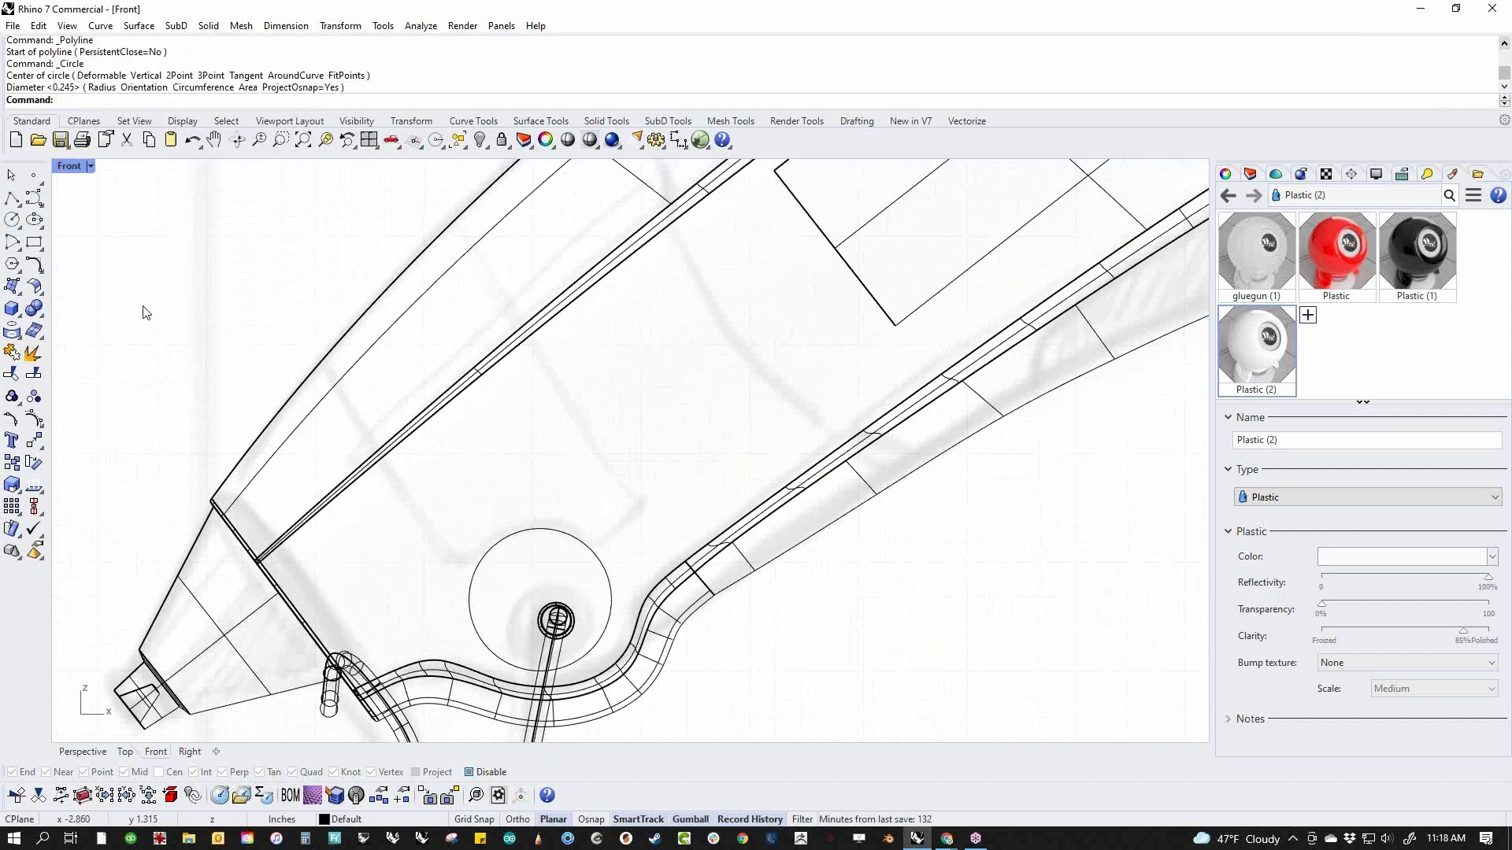
Draw two two-segment polylines along the sketched panel's sides, connecting the circle with points beyond the upper cover's outline
left_click(12, 197)
left_click(298, 337)
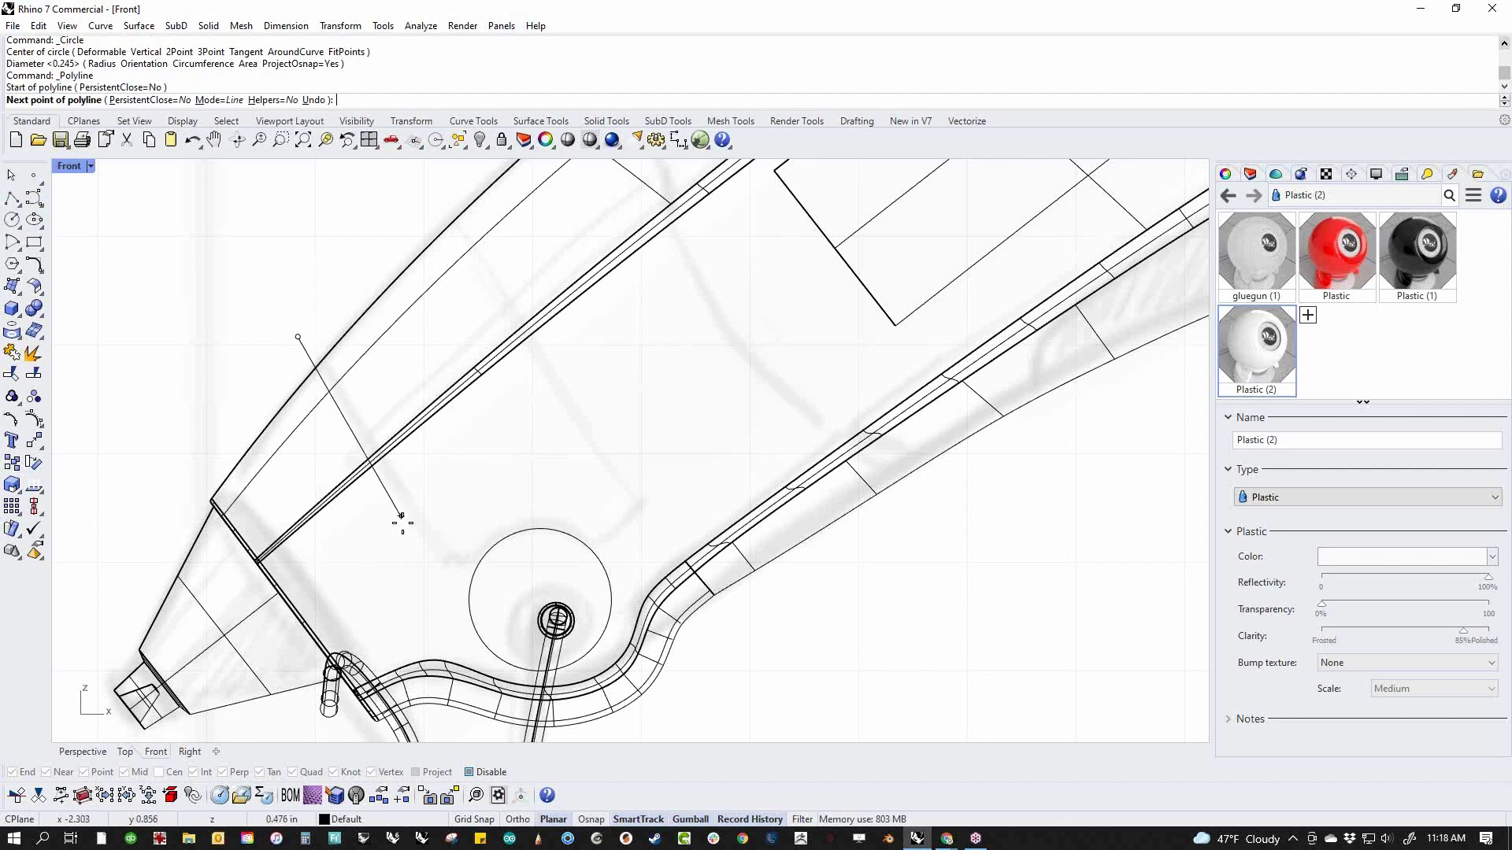
left_click(442, 561)
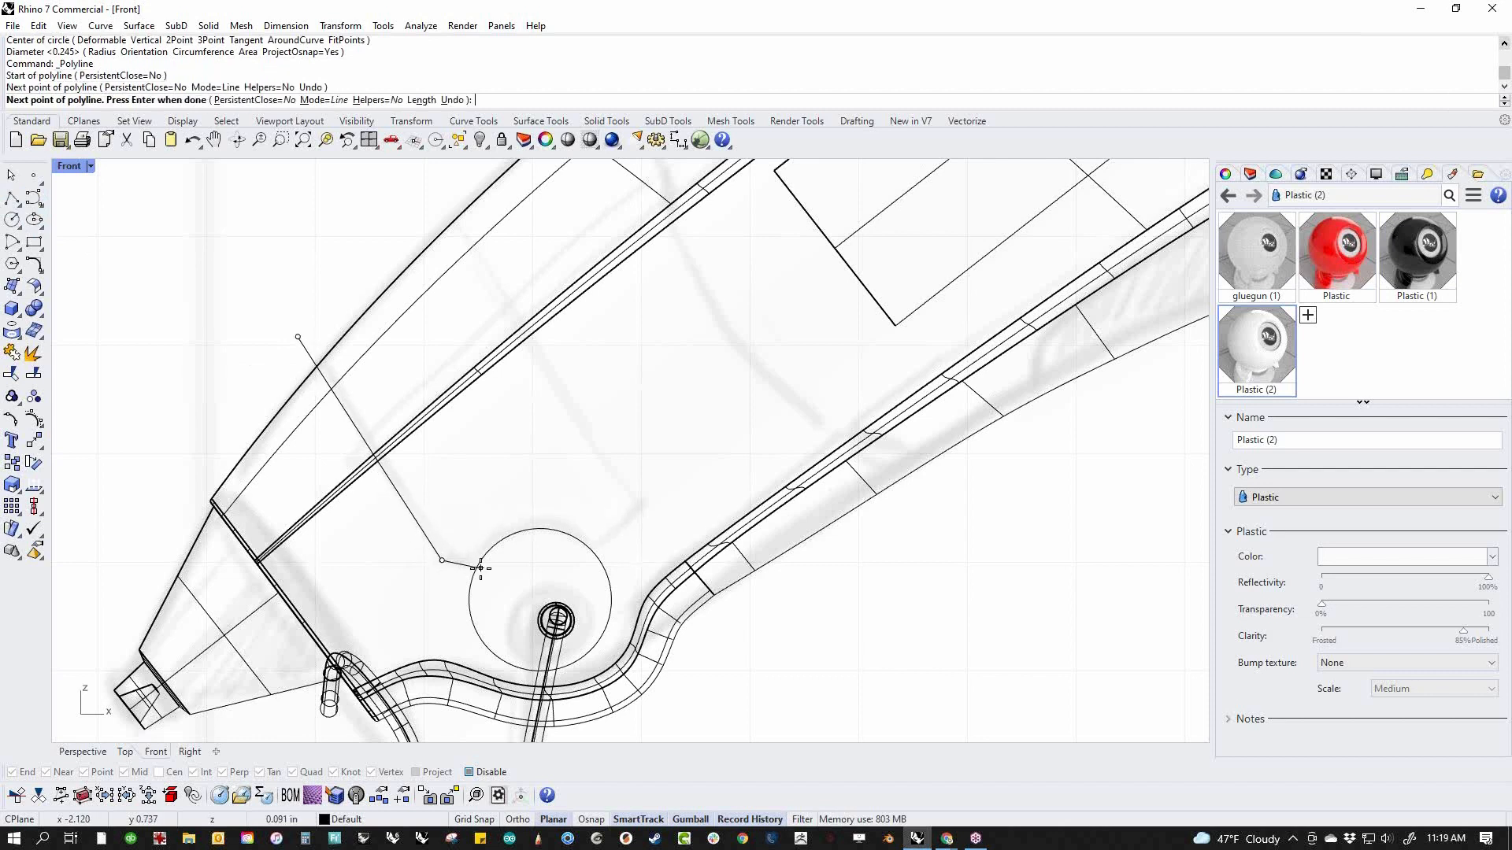
left_click(480, 567)
key("Return")
key("Return")
left_click(592, 556)
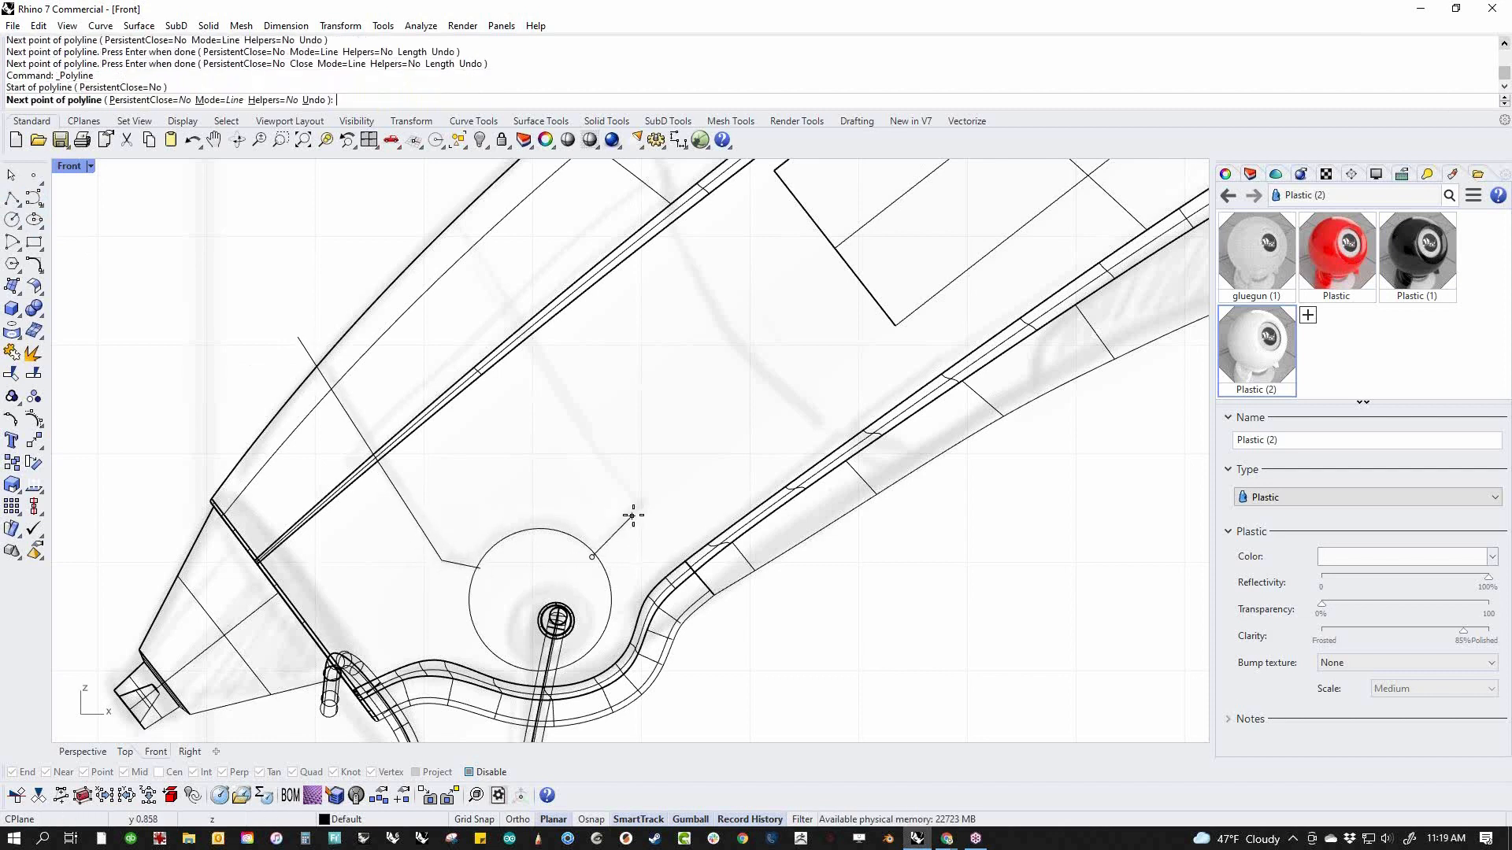
left_click(643, 507)
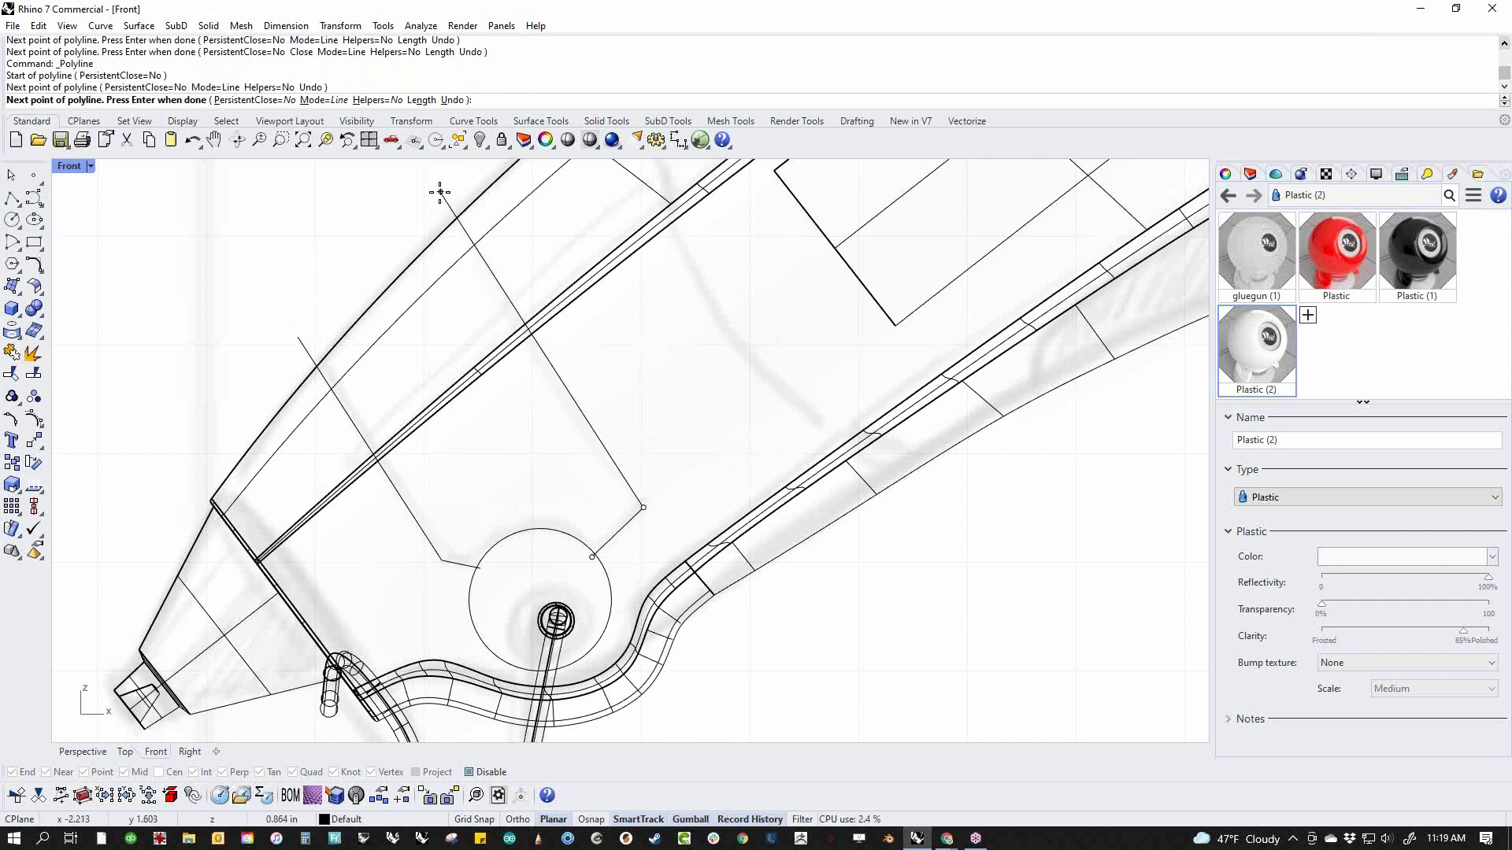
key("Return")
Trim the circle and both polylines against each other, keeping the circle's upper arc and removing the overhanging line ends
left_click(549, 534)
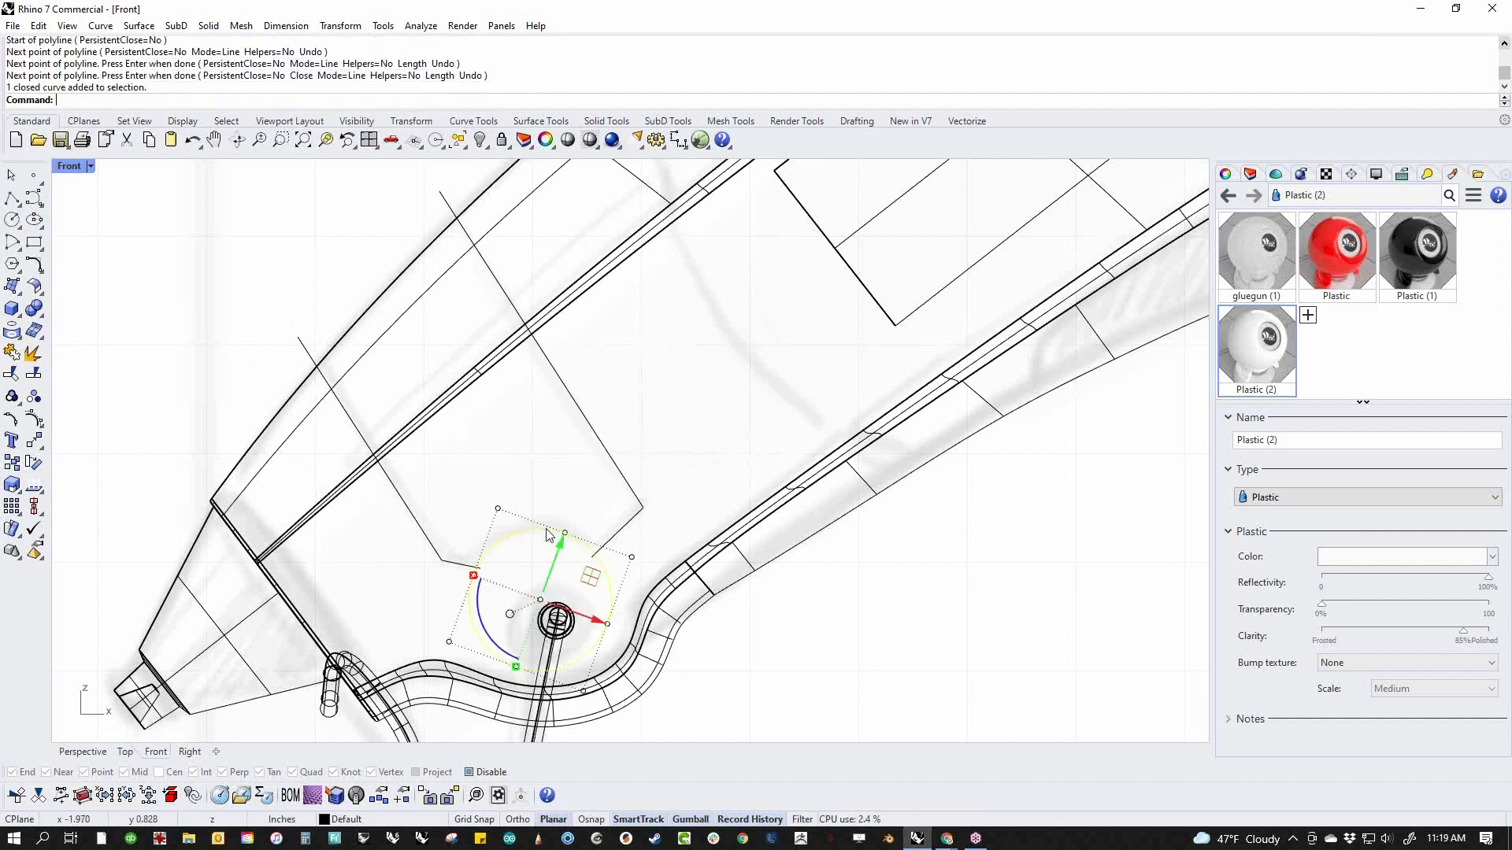
left_click(618, 541, "shift")
left_click(470, 575, "shift")
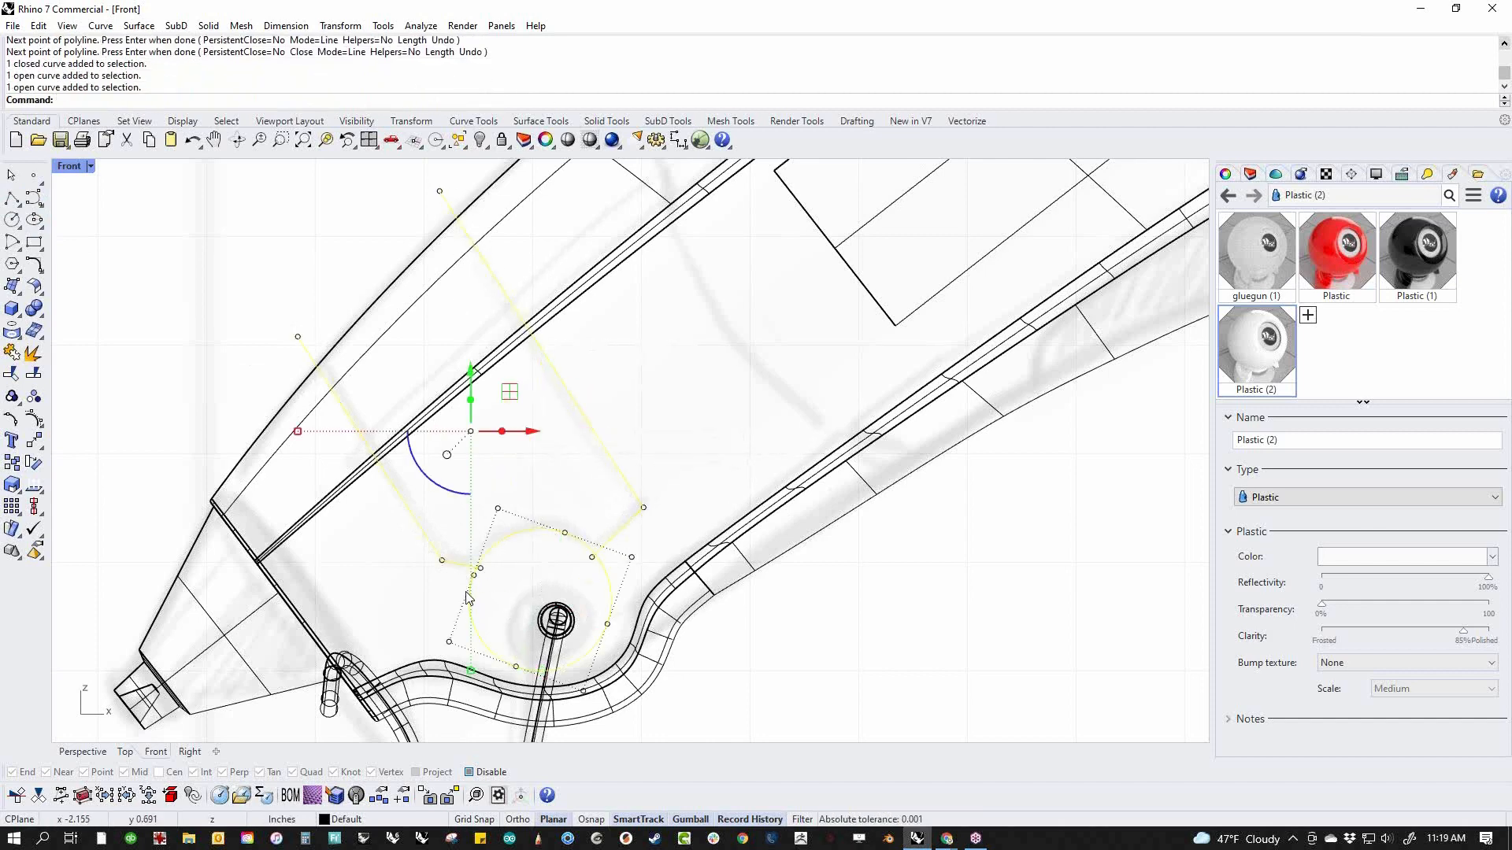
key("ctrl+t")
left_click(471, 618)
scroll(487, 570, "up", 8)
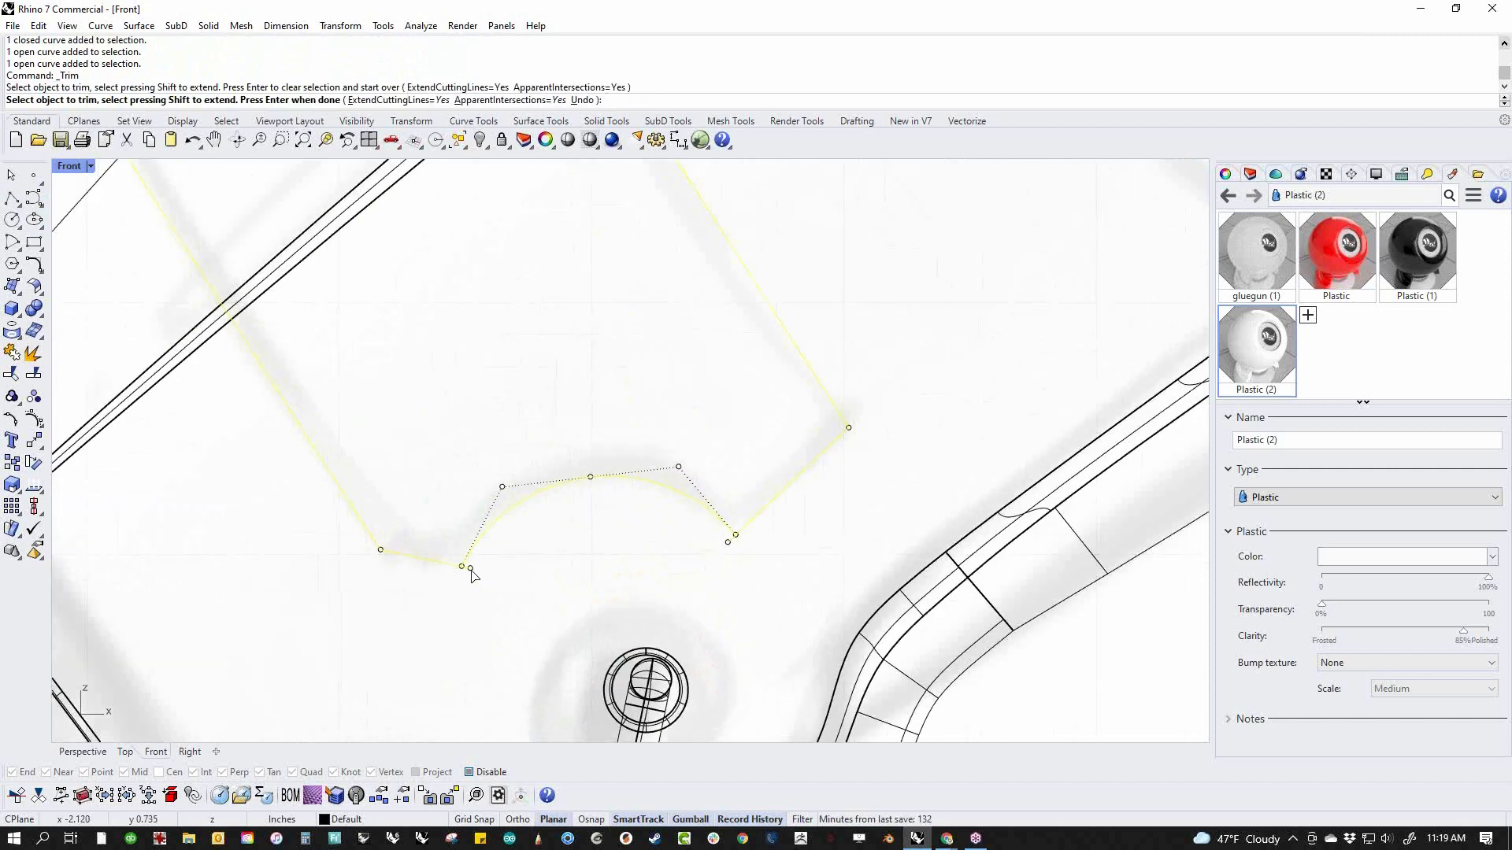
left_click(470, 568)
left_click(730, 546)
scroll(685, 560, "down", 6)
key("Return")
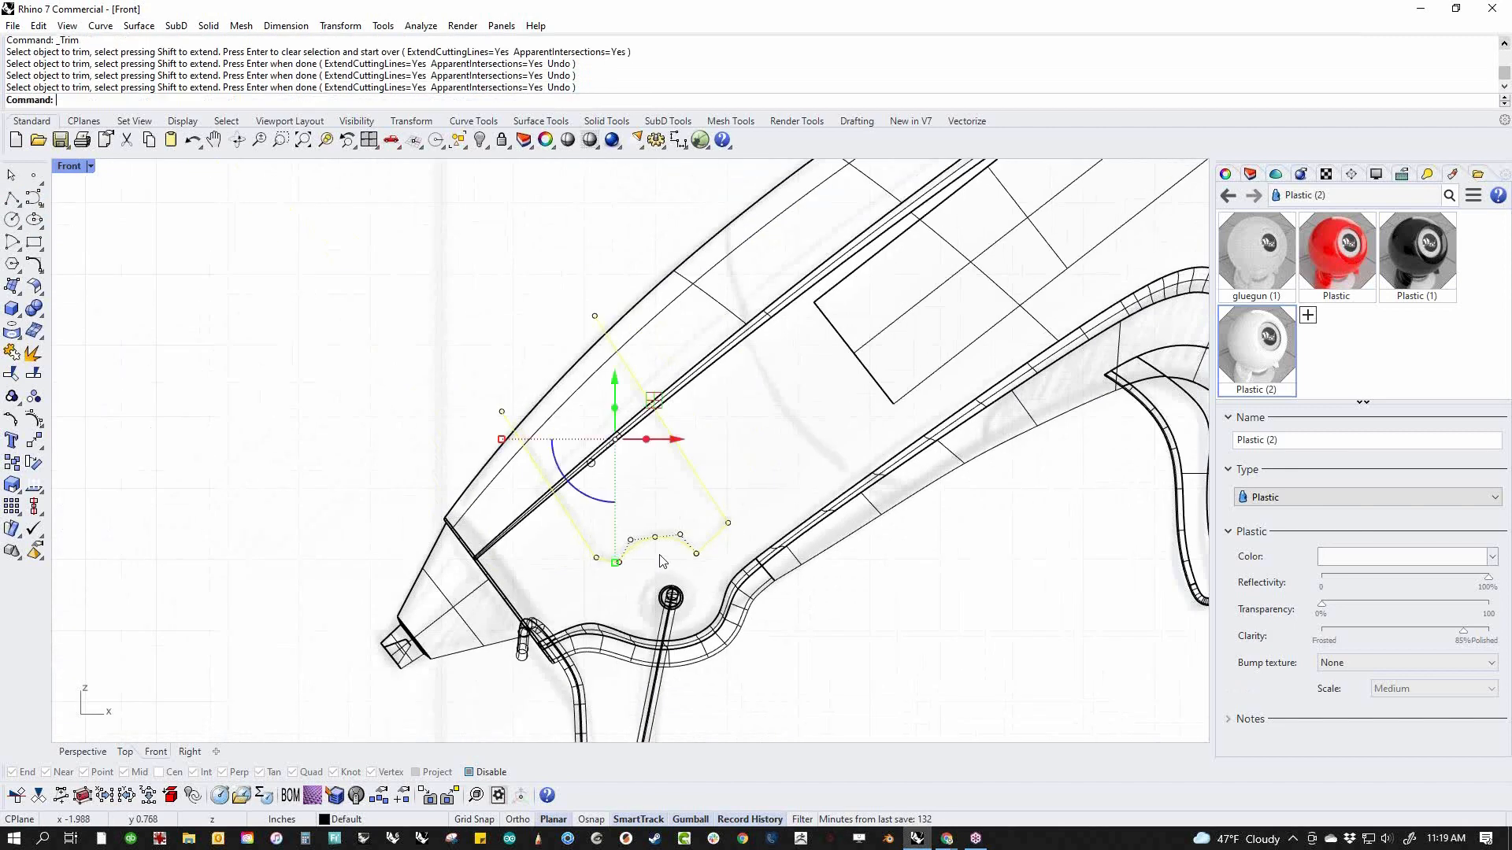
Join the two polylines and the arc into one open panel outline
left_click_drag(464, 313, 748, 596)
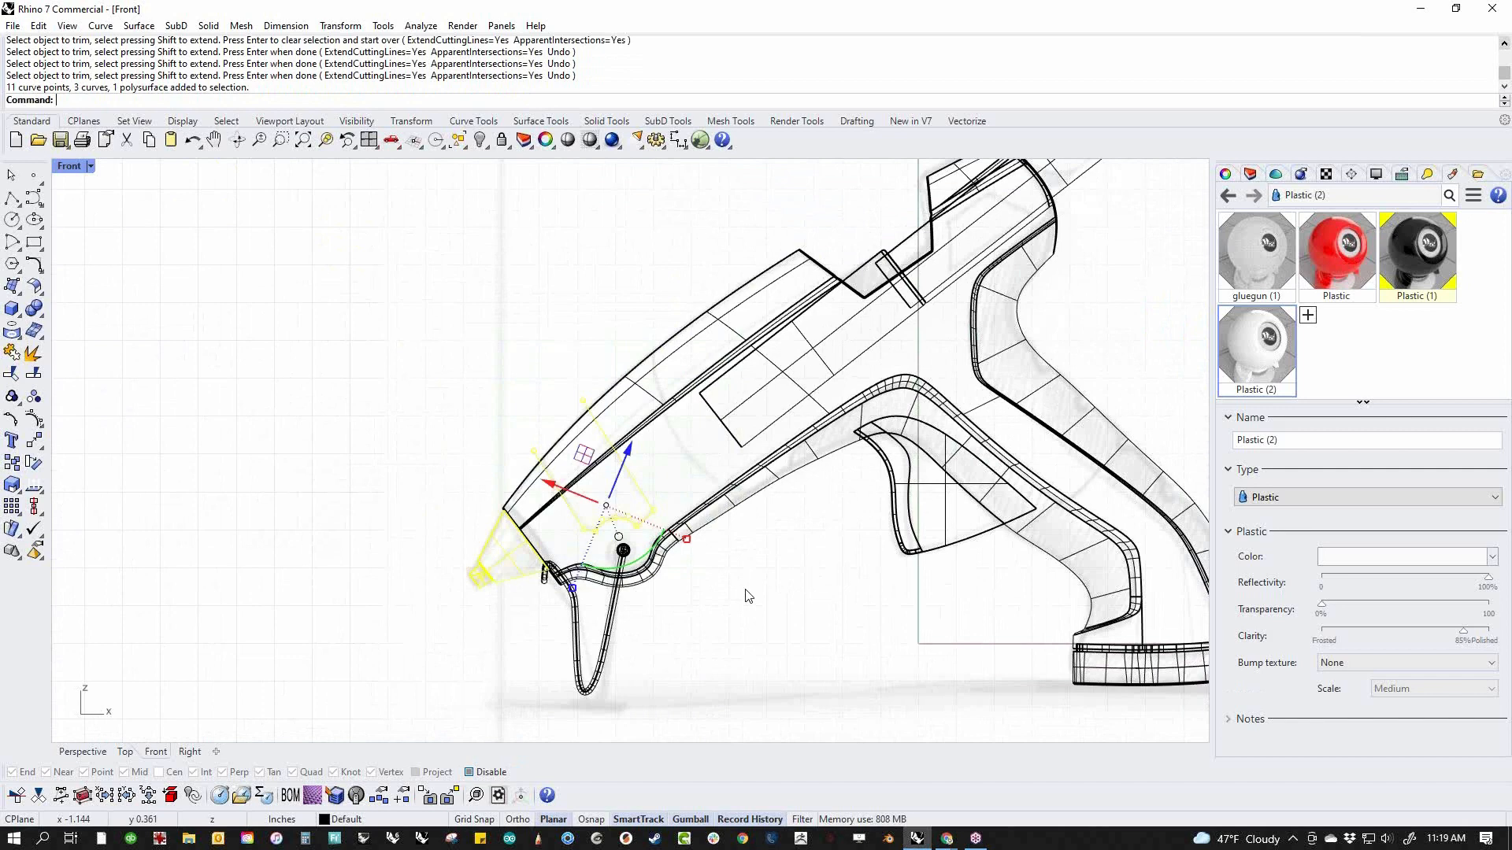
type("j")
key("Return")
key("Escape")
scroll(642, 518, "up", 5)
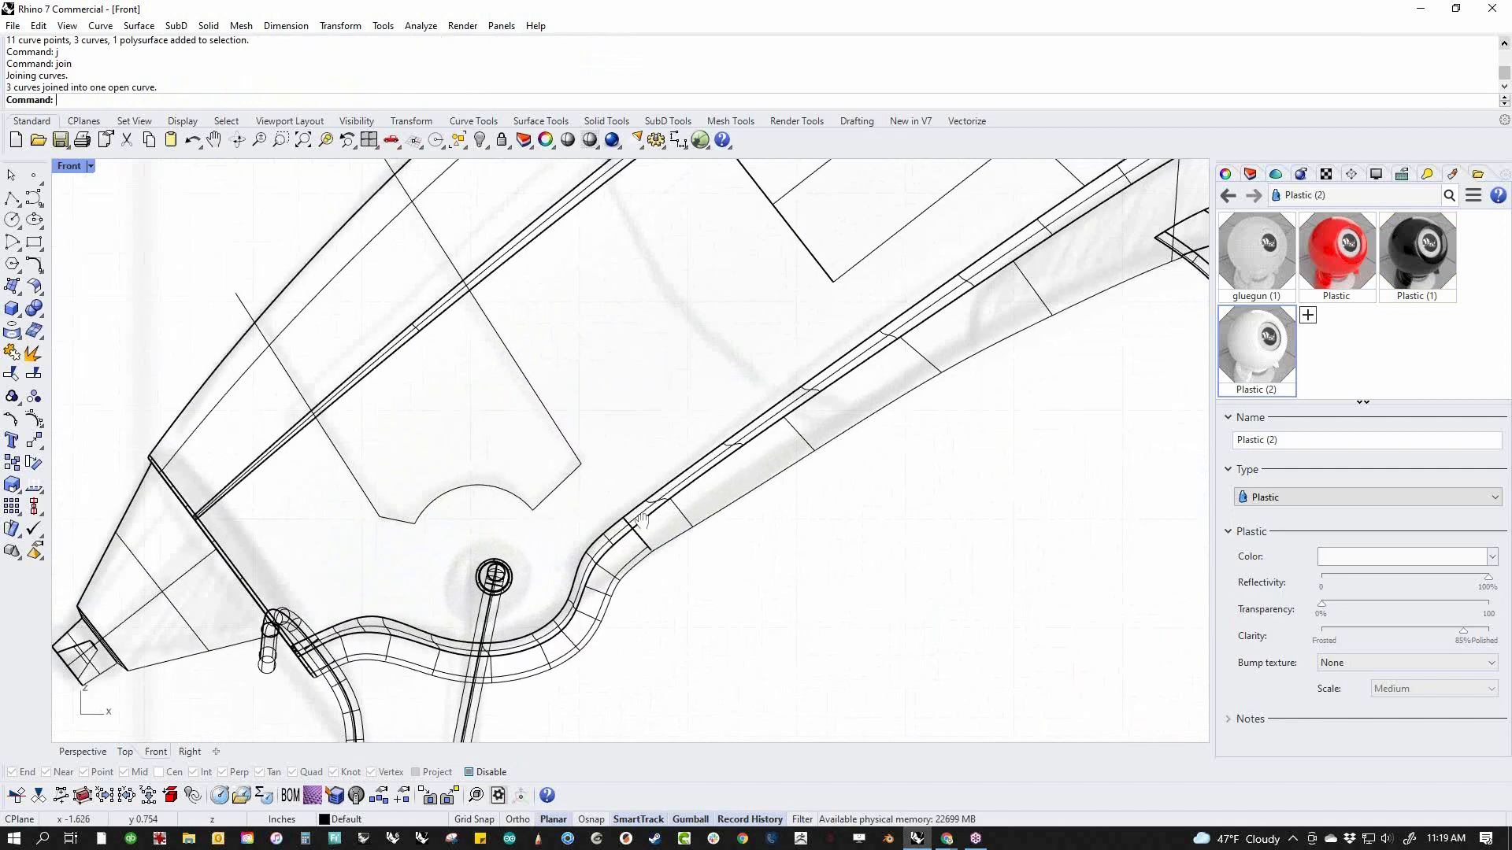
Offset the joined panel outline 0.01 in toward its inner side with flat caps, forming a closed narrow band
right_click_drag(642, 518, 686, 596)
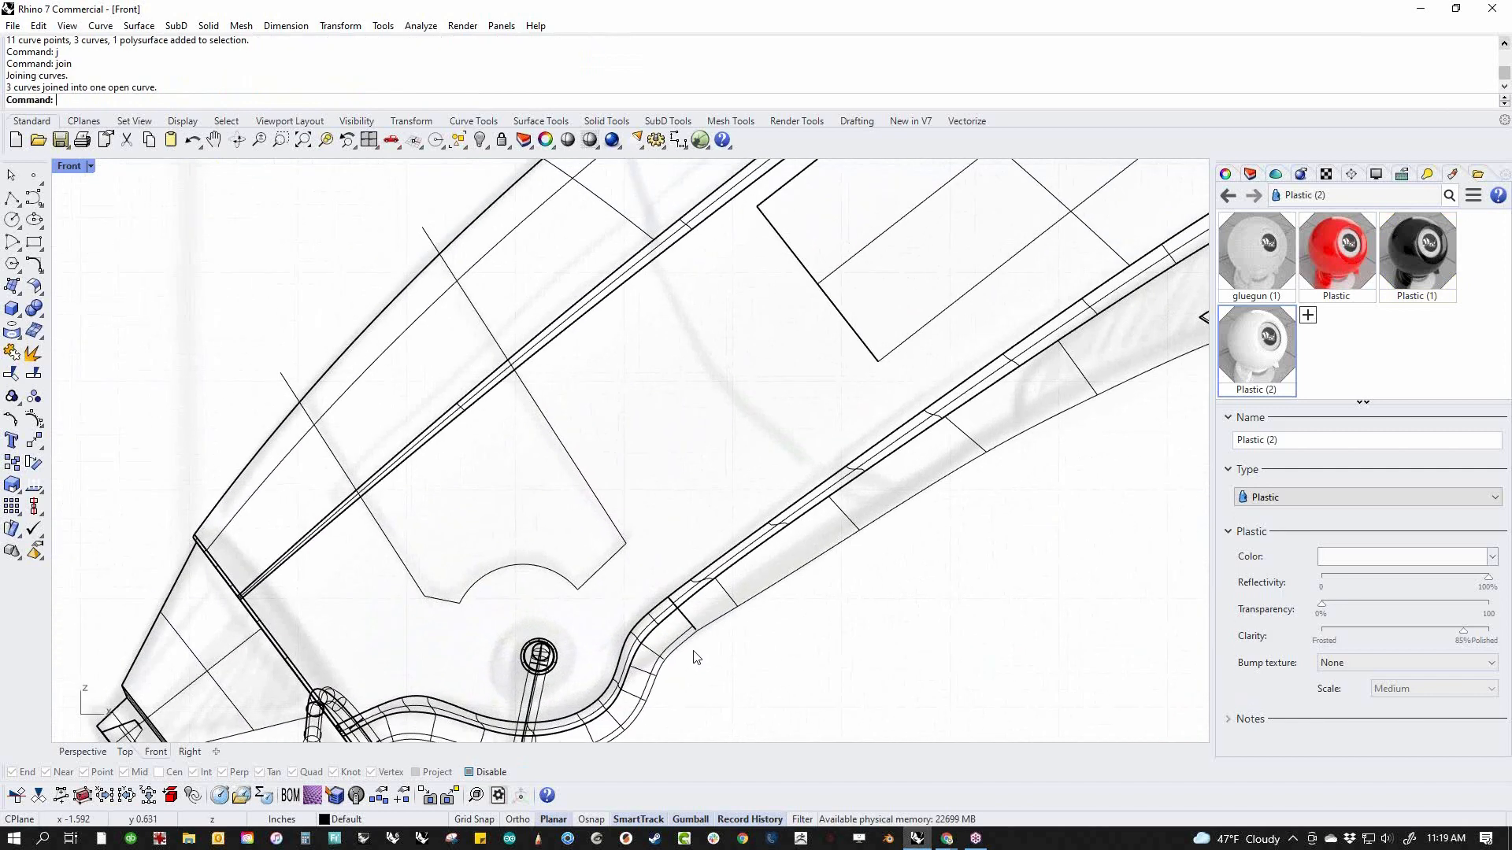
left_click(42, 272)
left_click(255, 274)
left_click(294, 385)
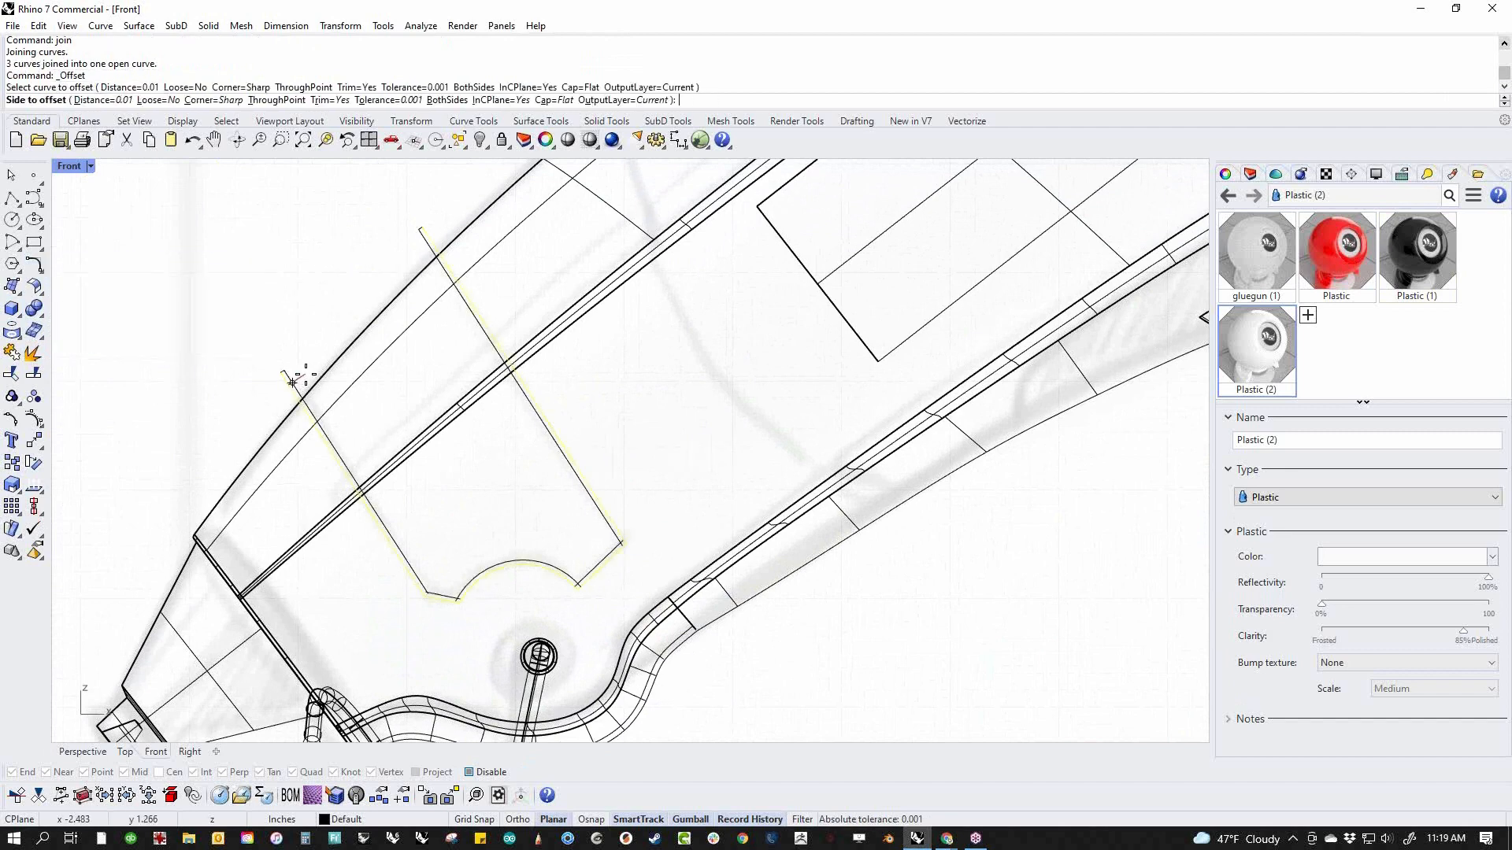
right_click(305, 374)
right_click(304, 376)
left_click(298, 392)
left_click(309, 372)
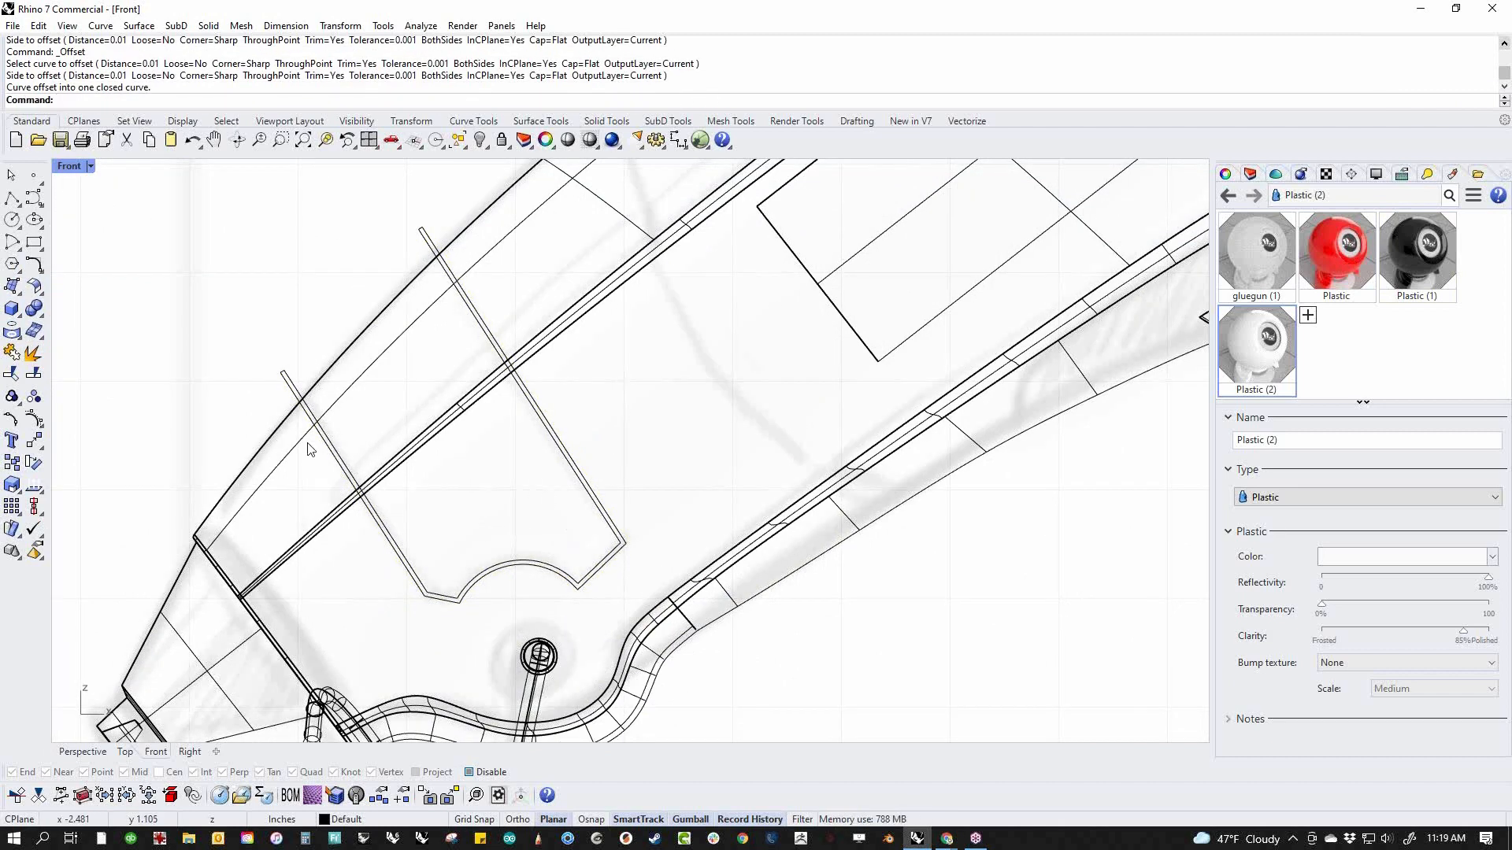
Try to wire-cut the nose body with the closed panel band, cutting through the object and keeping all pieces, and undo the cut
right_click_drag(305, 453, 445, 464)
left_click(371, 401)
type("WireC")
key("Return")
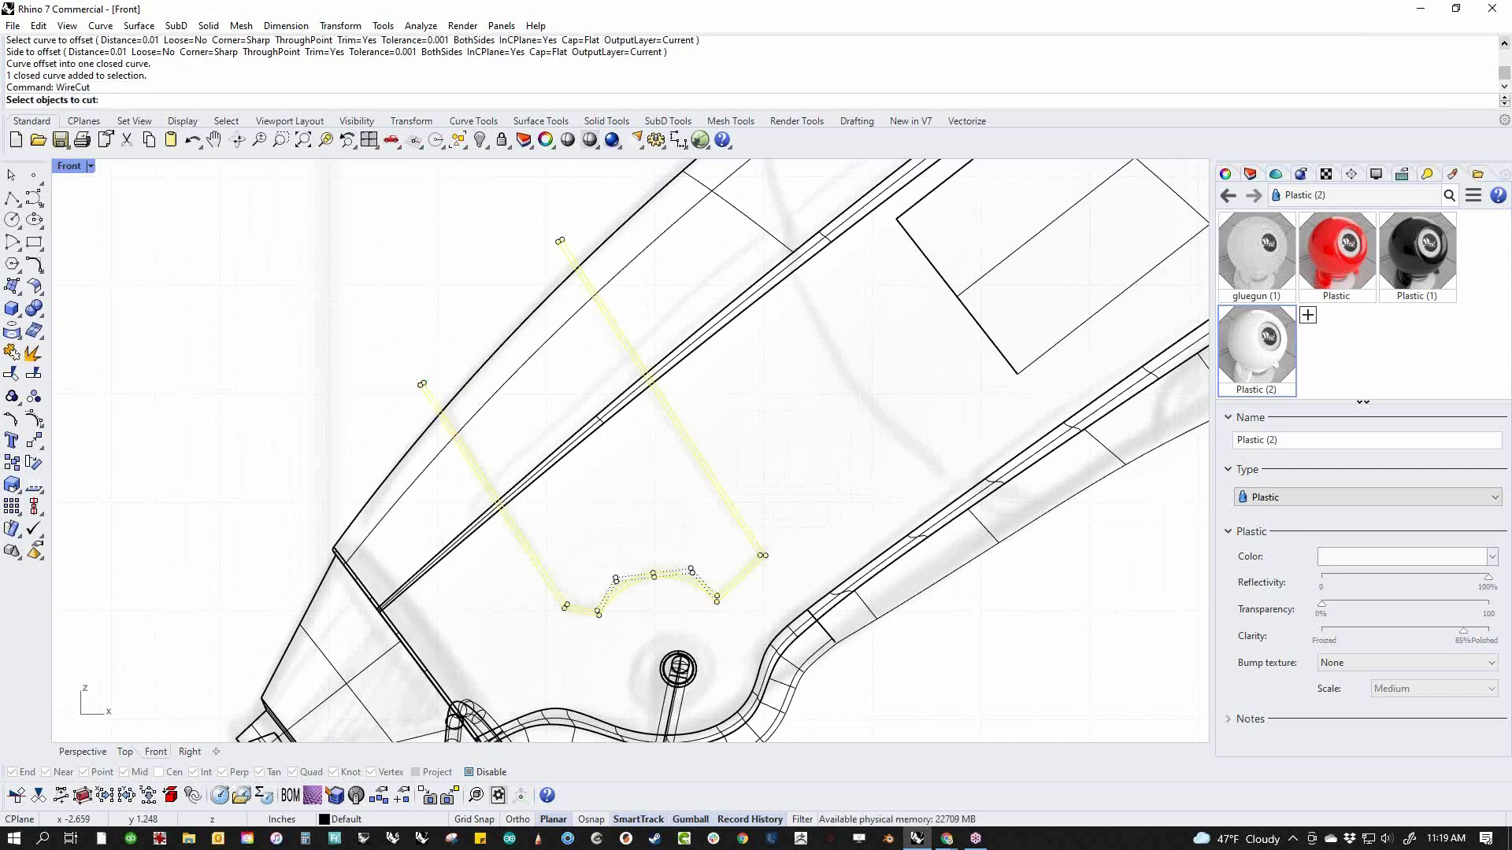
left_click(544, 469)
key("Return")
key("Return")
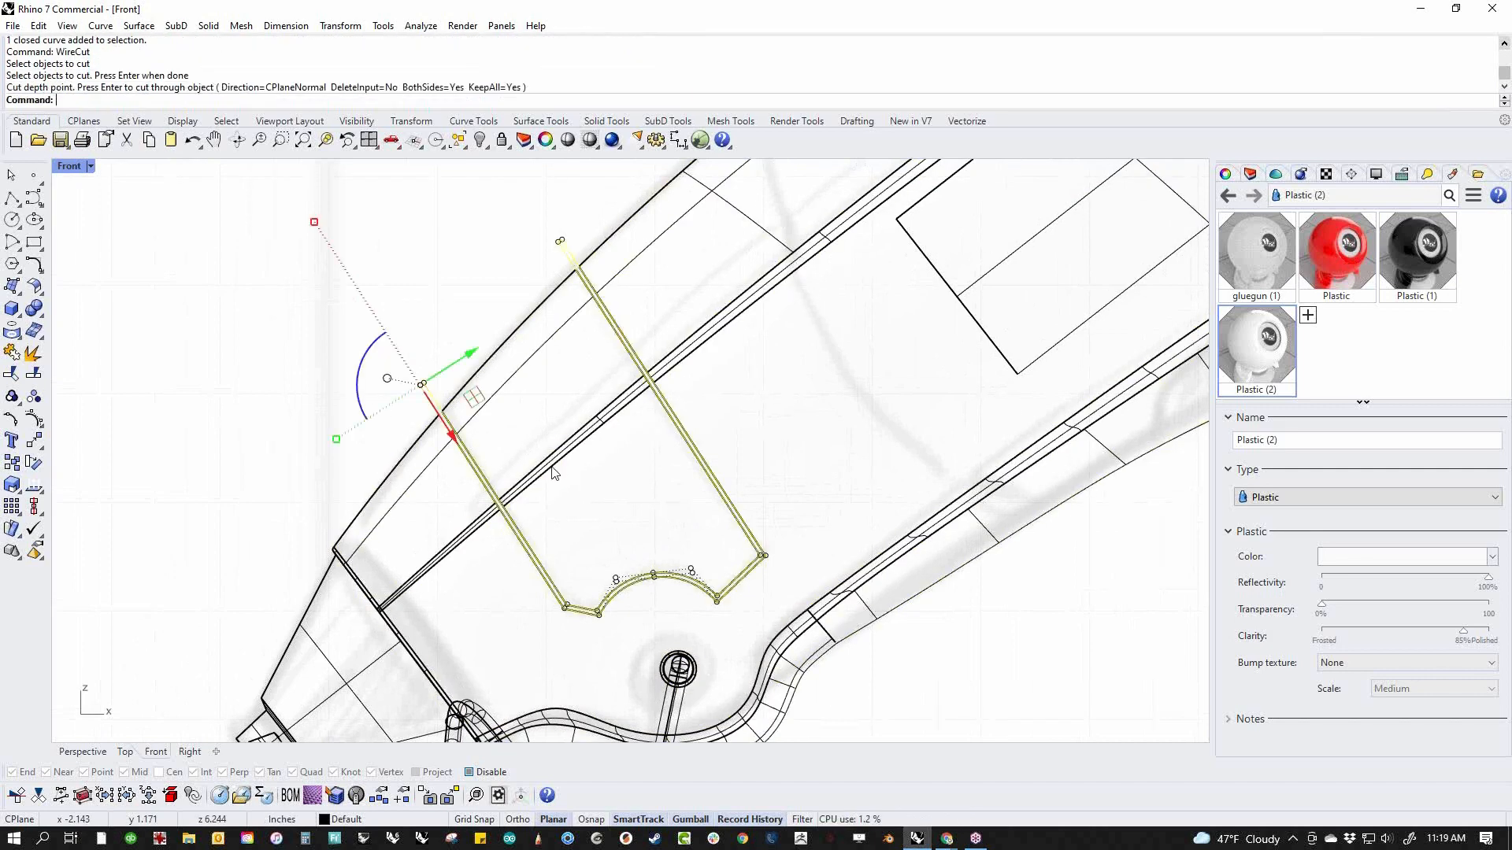
scroll(435, 375, "up", 5)
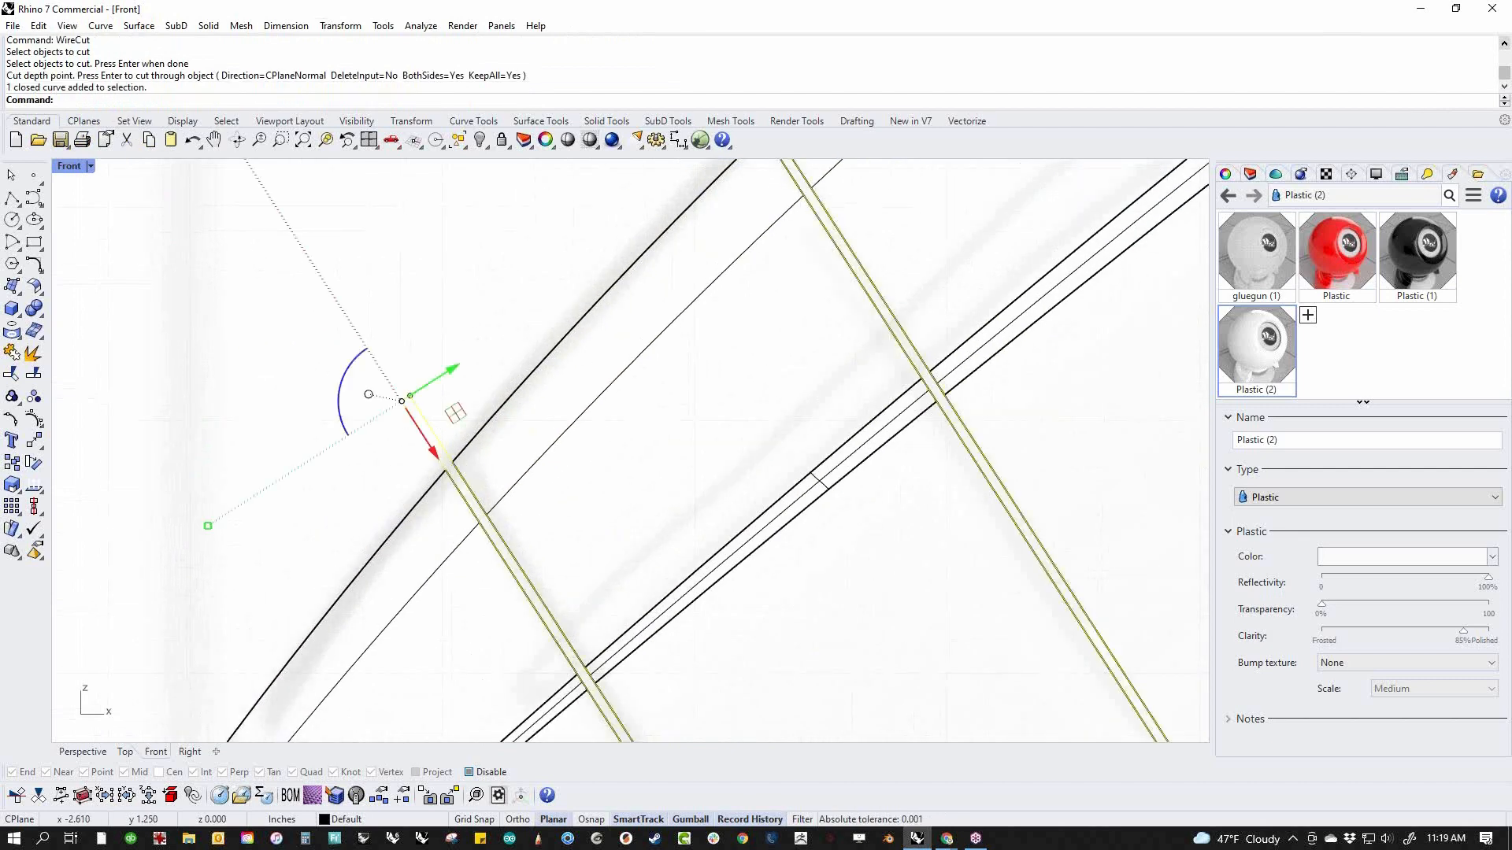
key("ctrl+z")
Repeat the wire cut of the nose body with the same band, straight through the object, and undo it
key("Return")
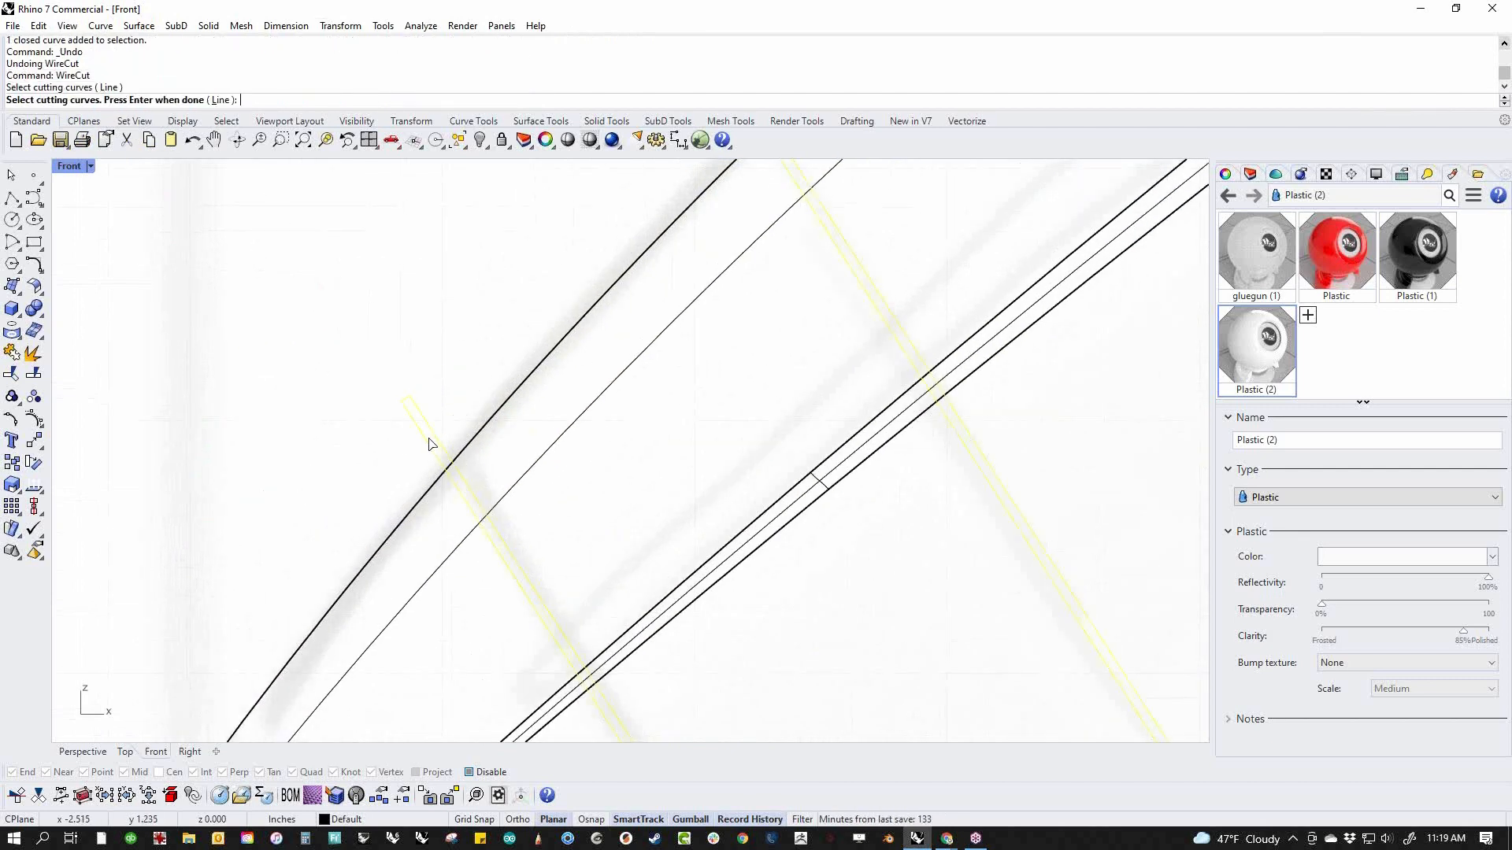
key("Return")
left_click(526, 481)
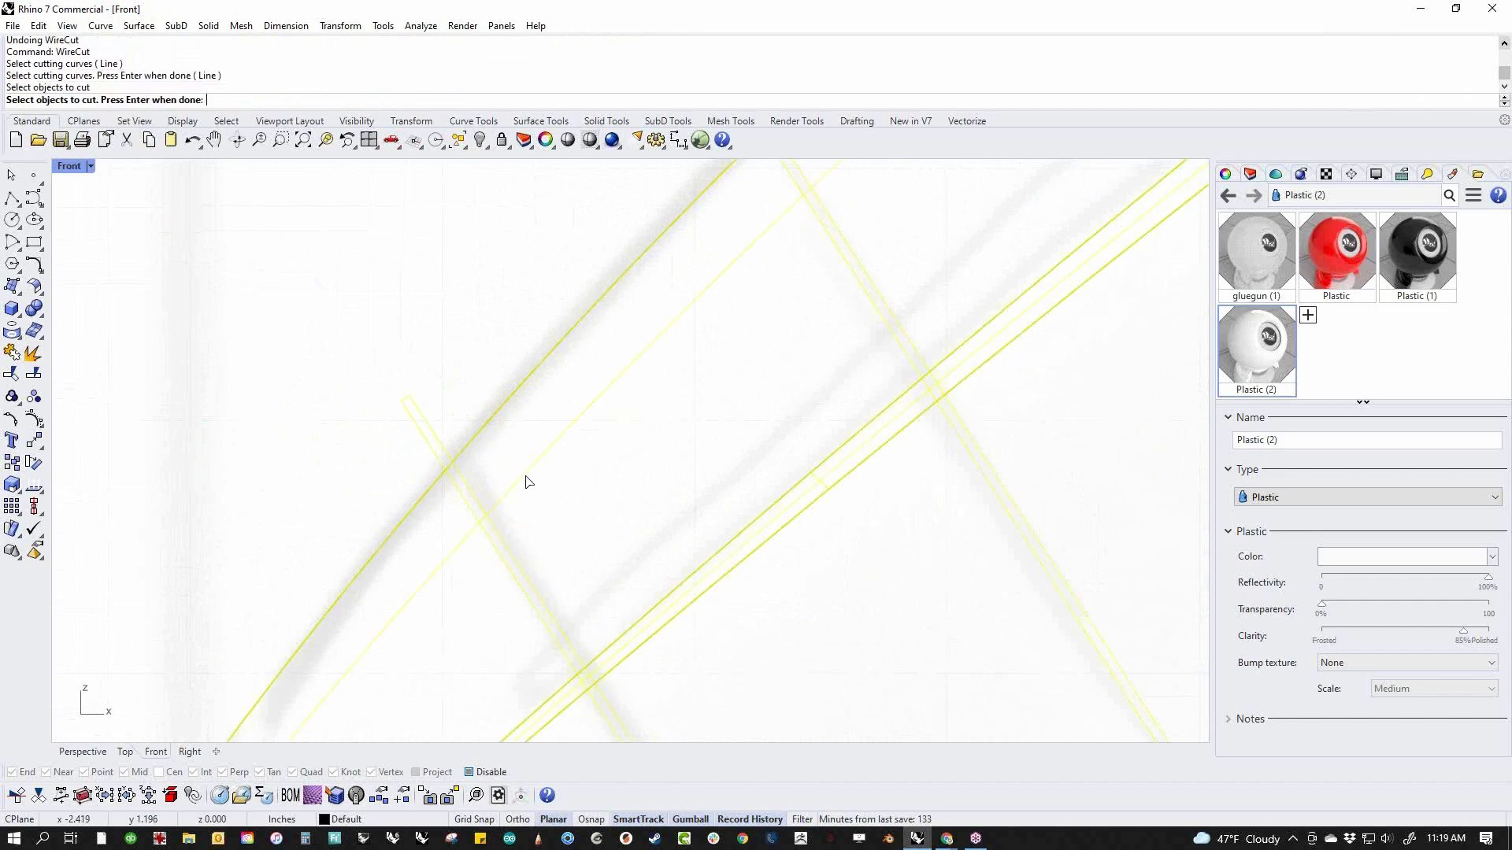
key("Return")
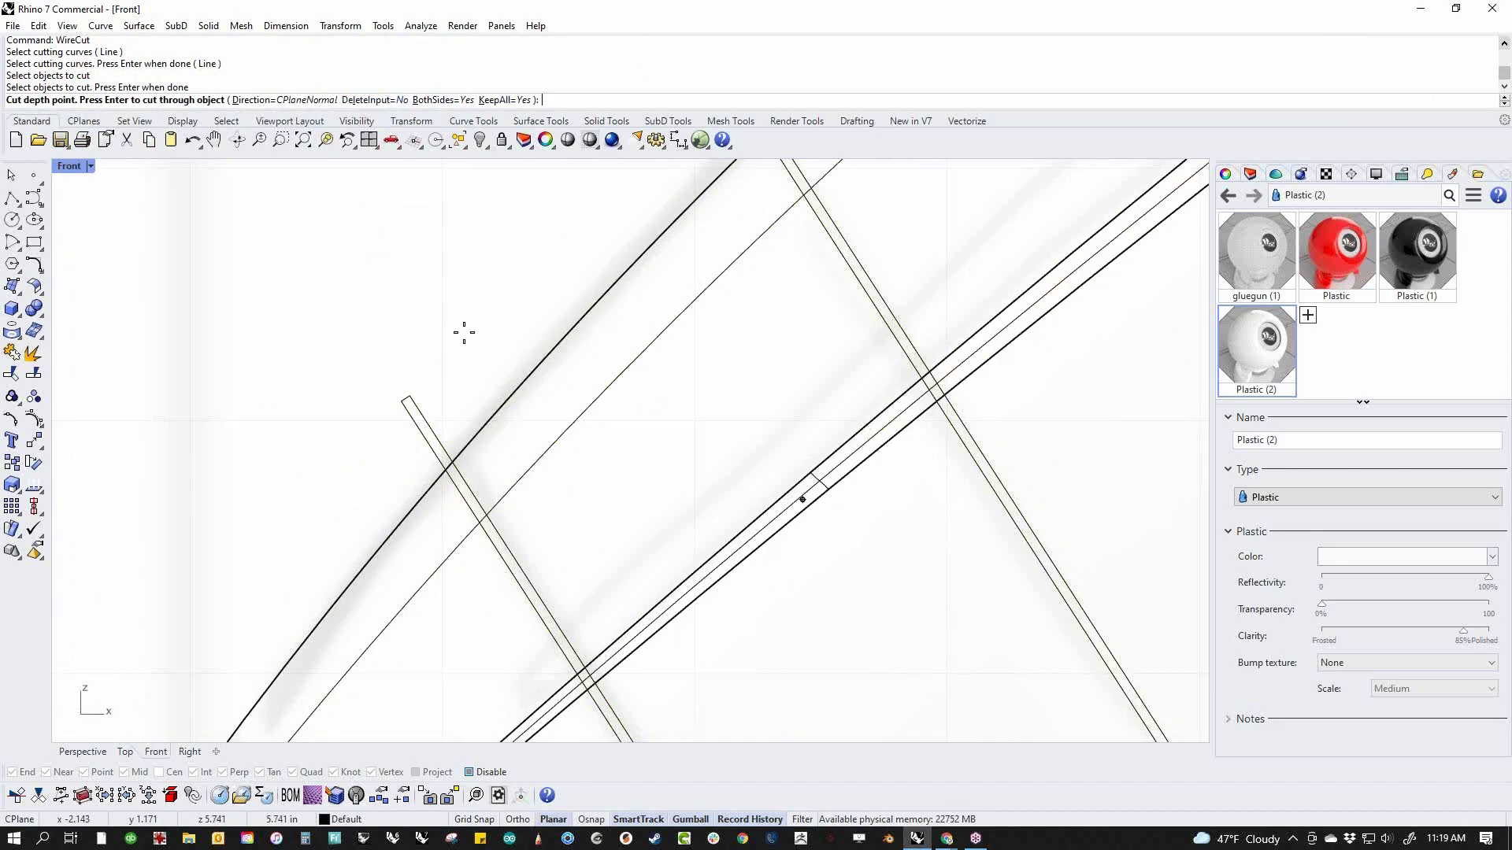
key("Return")
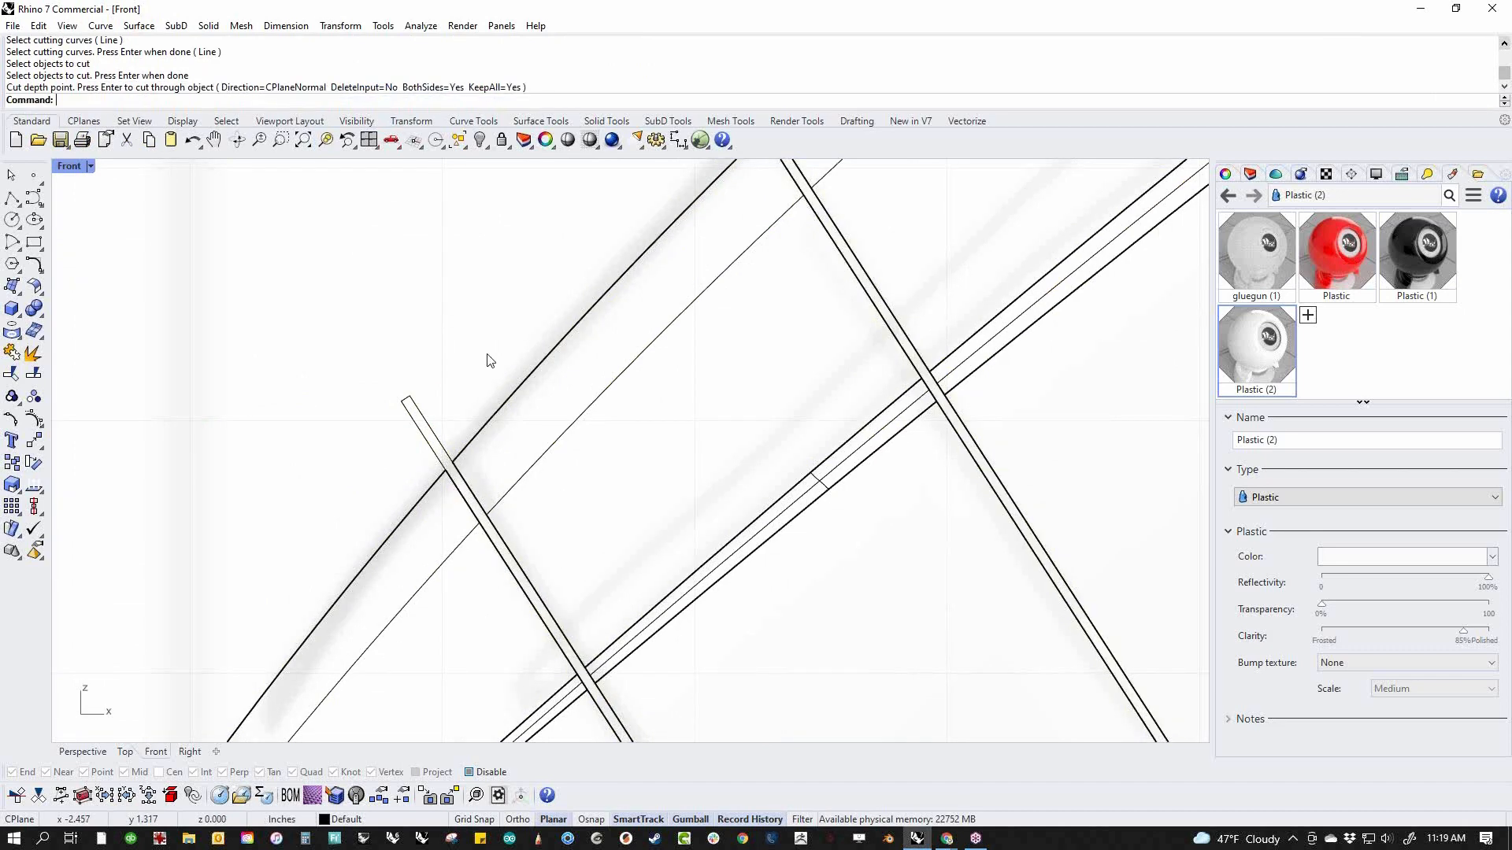
key("Return")
scroll(551, 417, "down", 3)
scroll(554, 438, "up", 3)
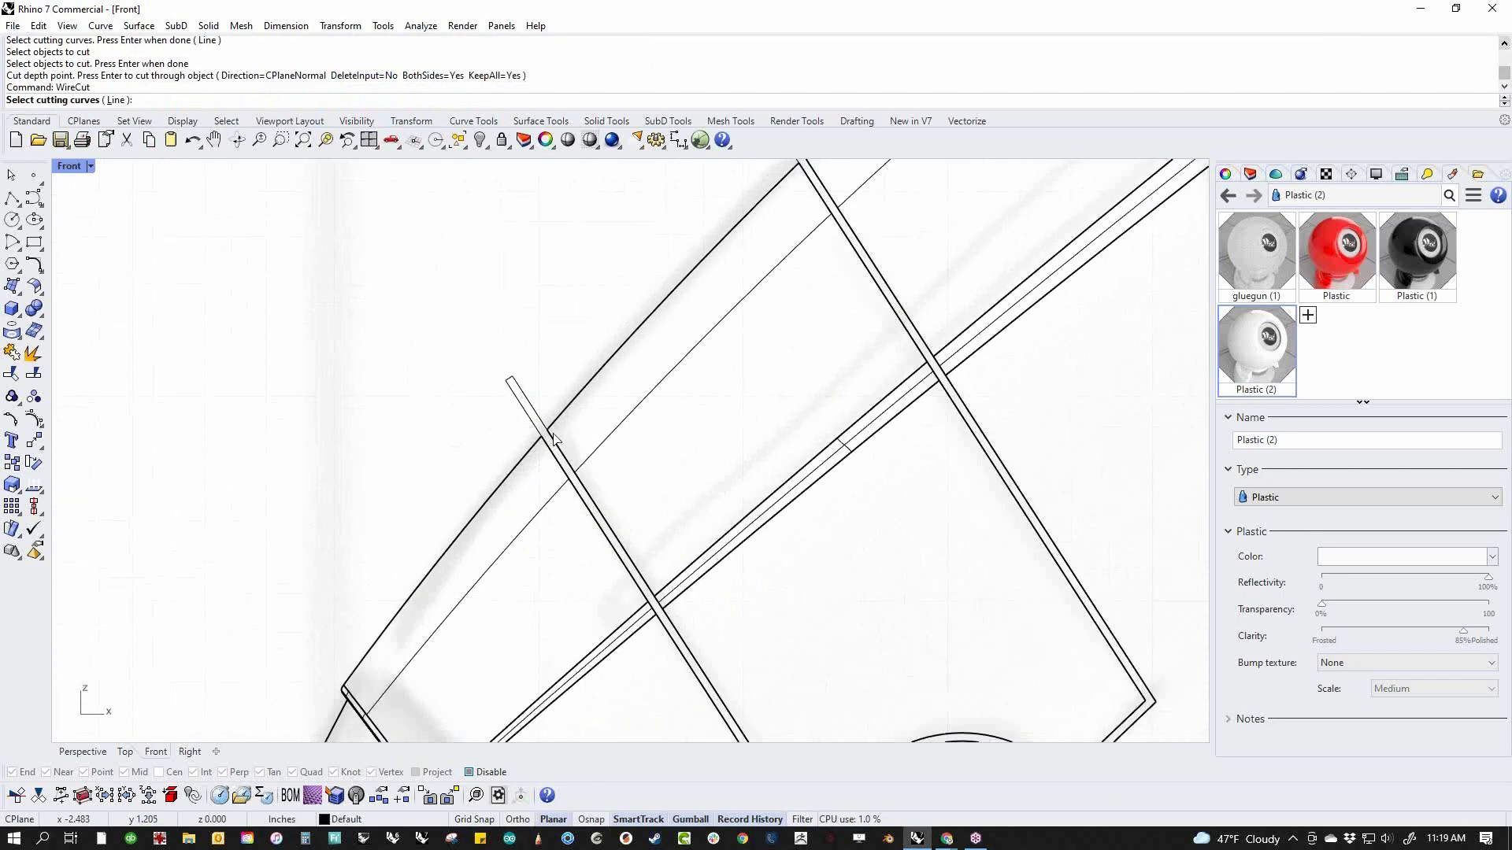
key("ctrl+z")
key("Return")
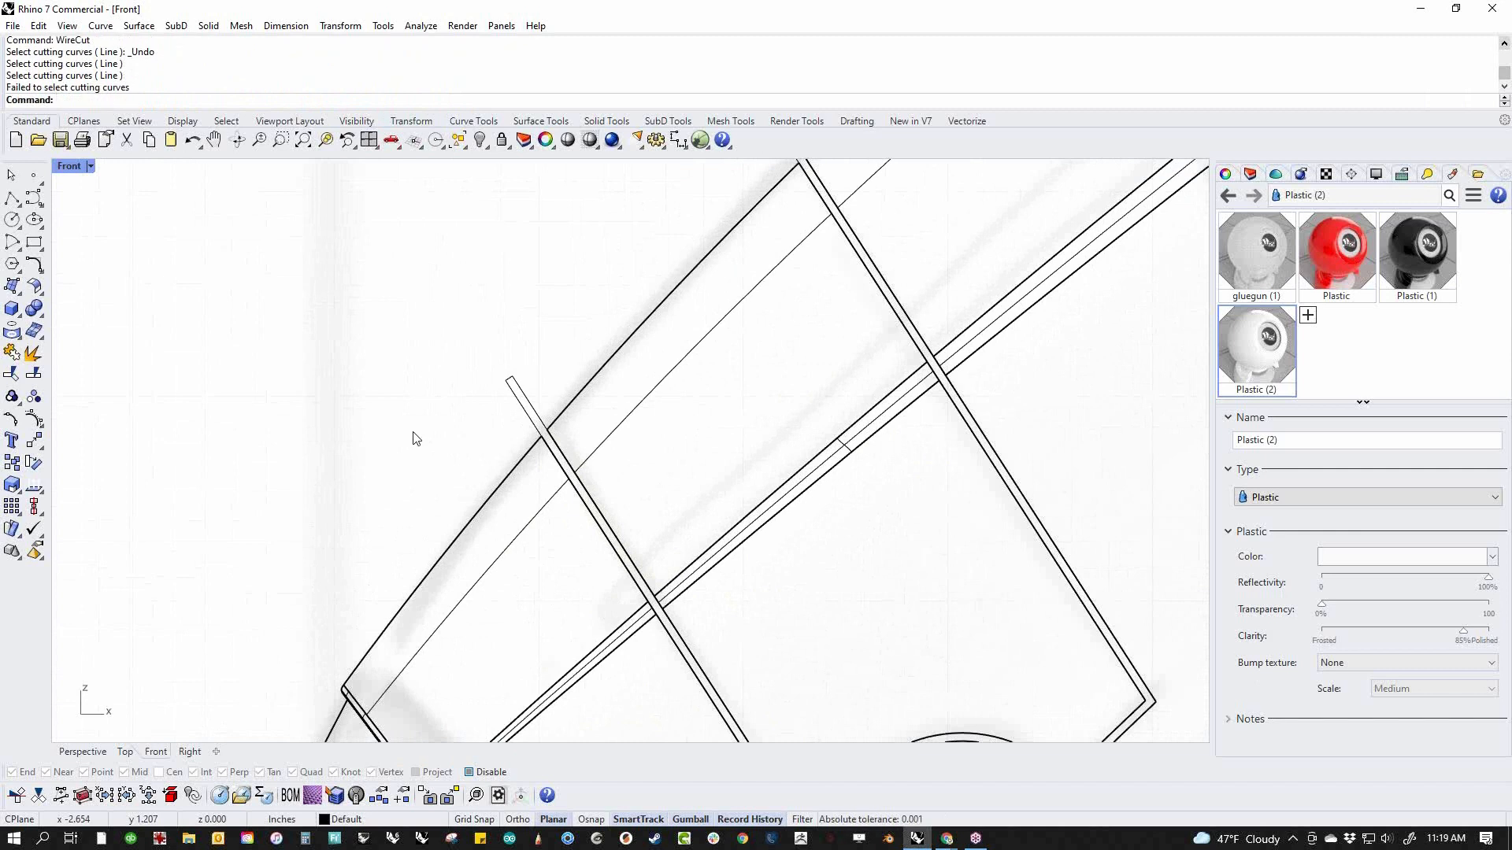
key("ctrl+z")
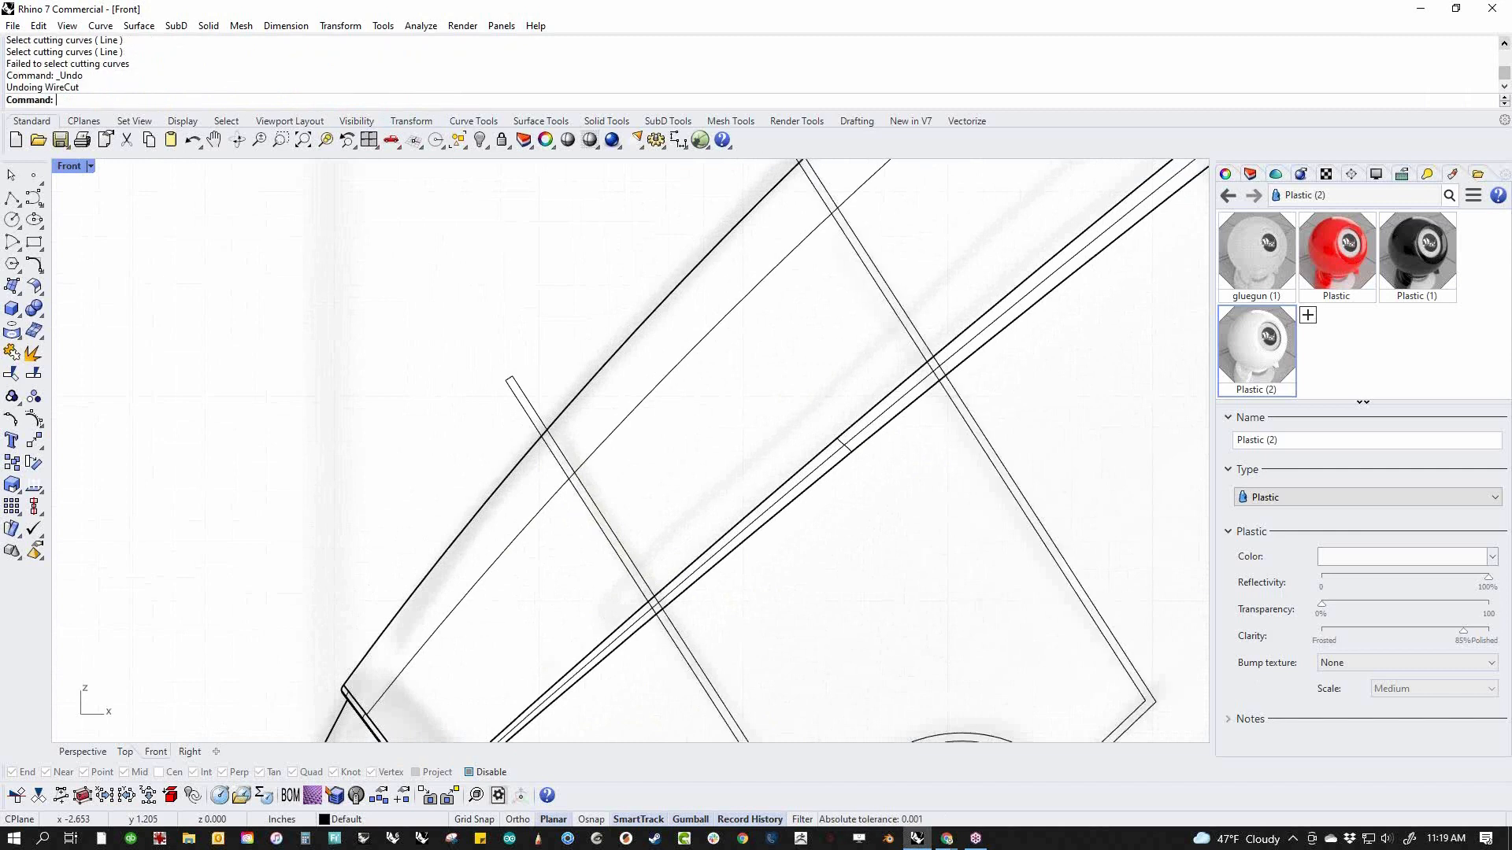
Split the nose body polysurface using the closed panel band as the cutting object
type("split")
key("Return")
left_click_drag(479, 416, 444, 565)
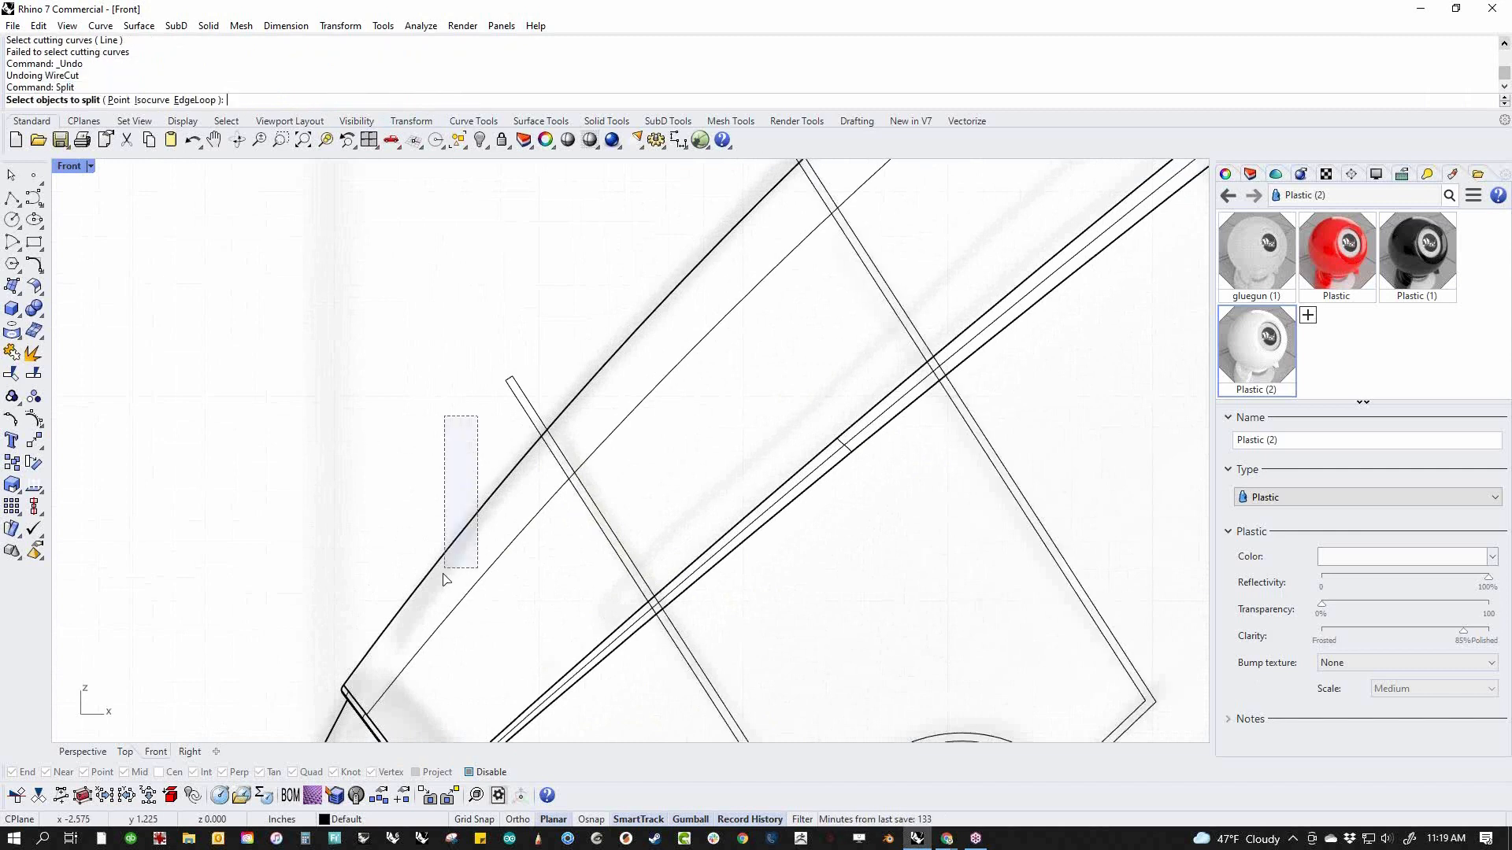
key("Return")
left_click(519, 406)
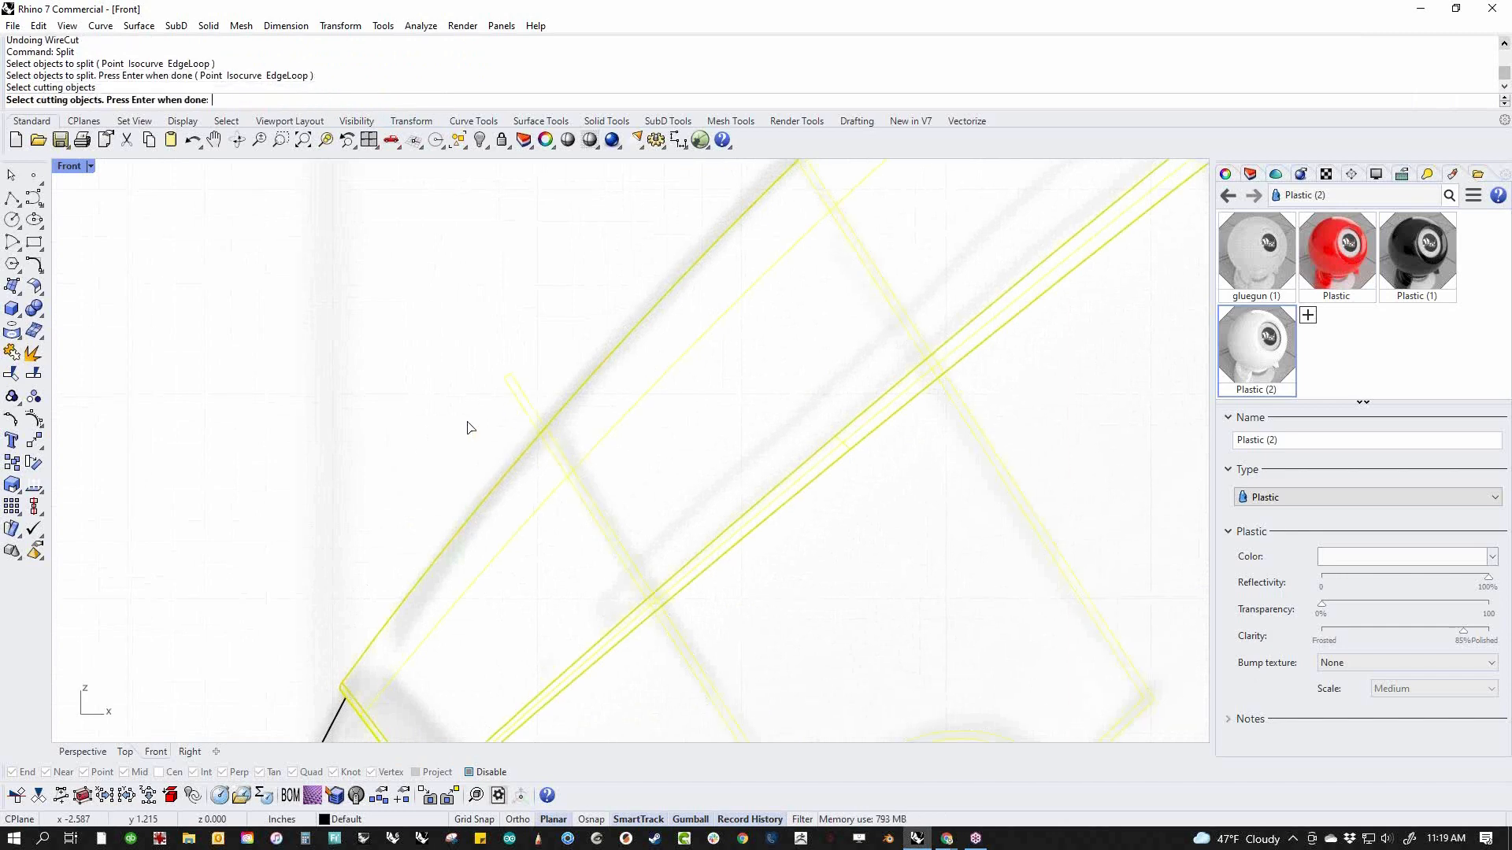
key("Return")
Select the narrow band split from the nose body and recess it slightly with the gumball in the Perspective view
scroll(596, 492, "up", 5)
scroll(692, 723, "down", 8)
right_click_drag(687, 711, 632, 566)
scroll(632, 565, "up", 4)
scroll(633, 569, "up", 1)
left_click(658, 611)
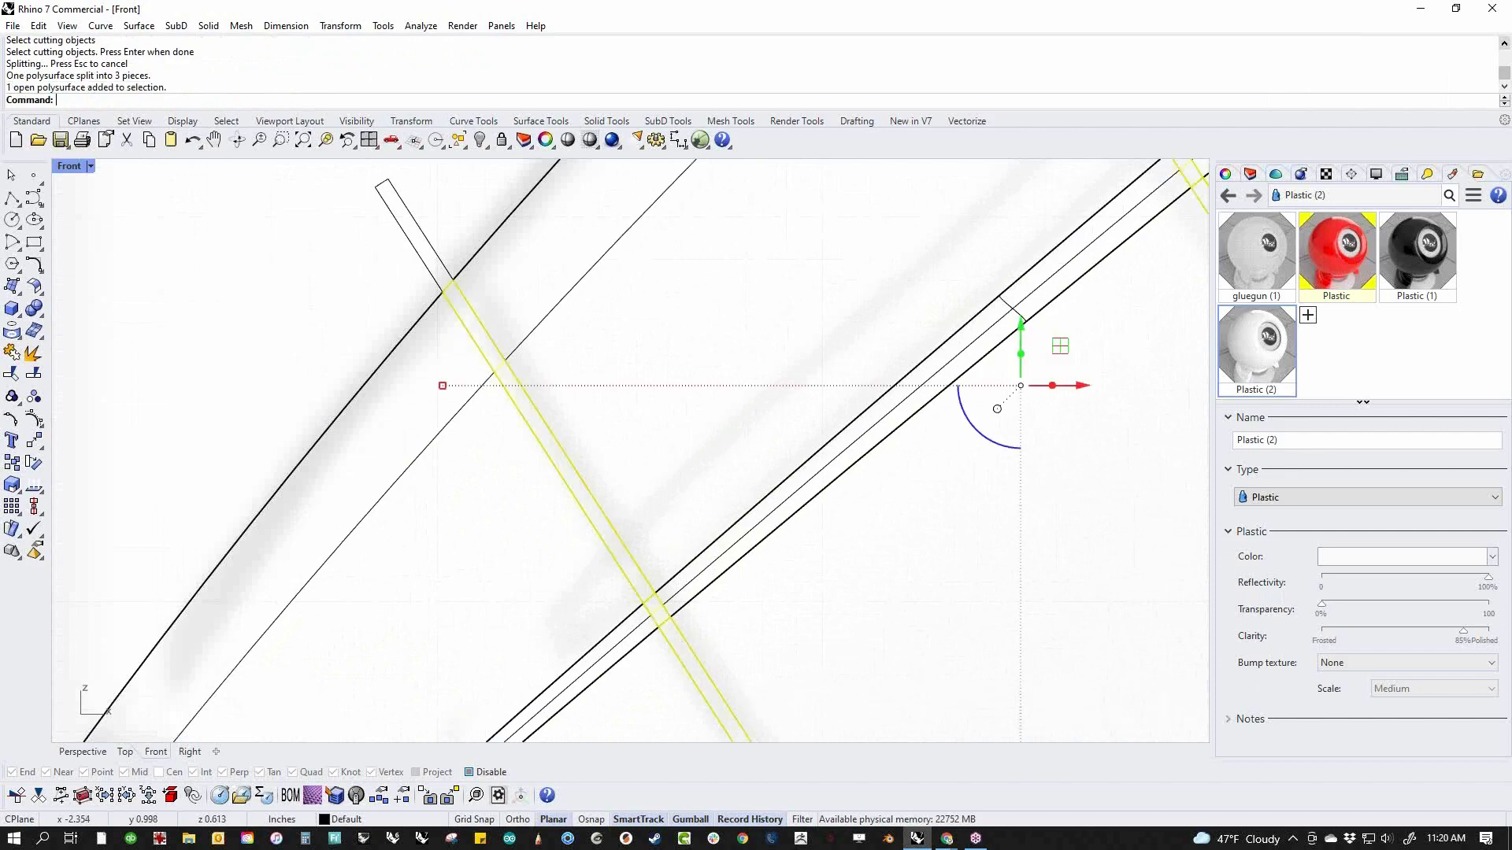
type("p")
key("Return")
scroll(636, 508, "up", 9)
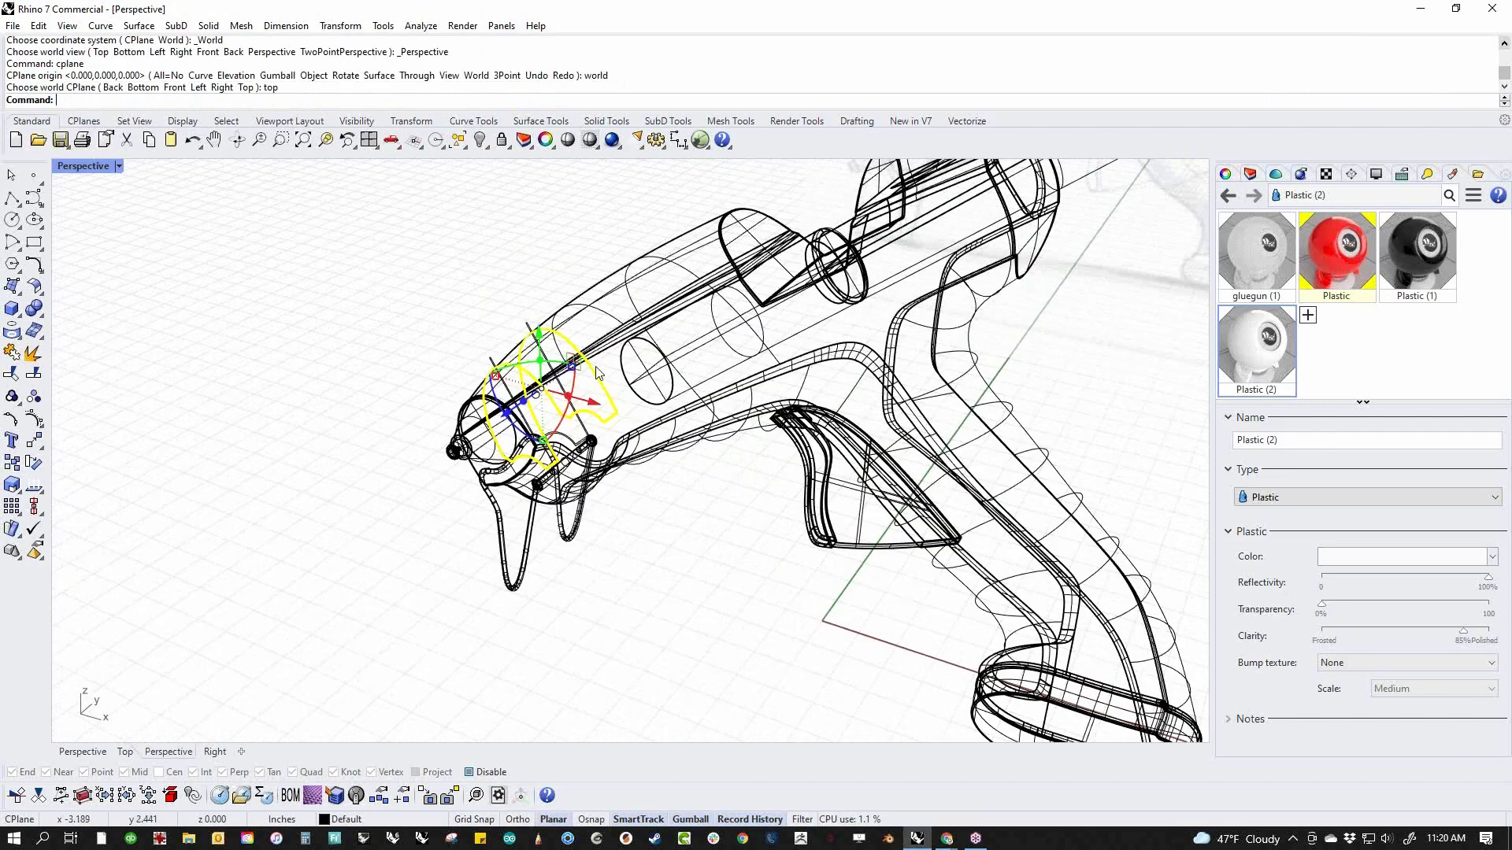
right_click_drag(579, 429, 554, 482)
left_click_drag(549, 334, 549, 332)
left_click(540, 263)
Show the Perspective view in Shaded and finally in Rendered display mode
middle_click(450, 219)
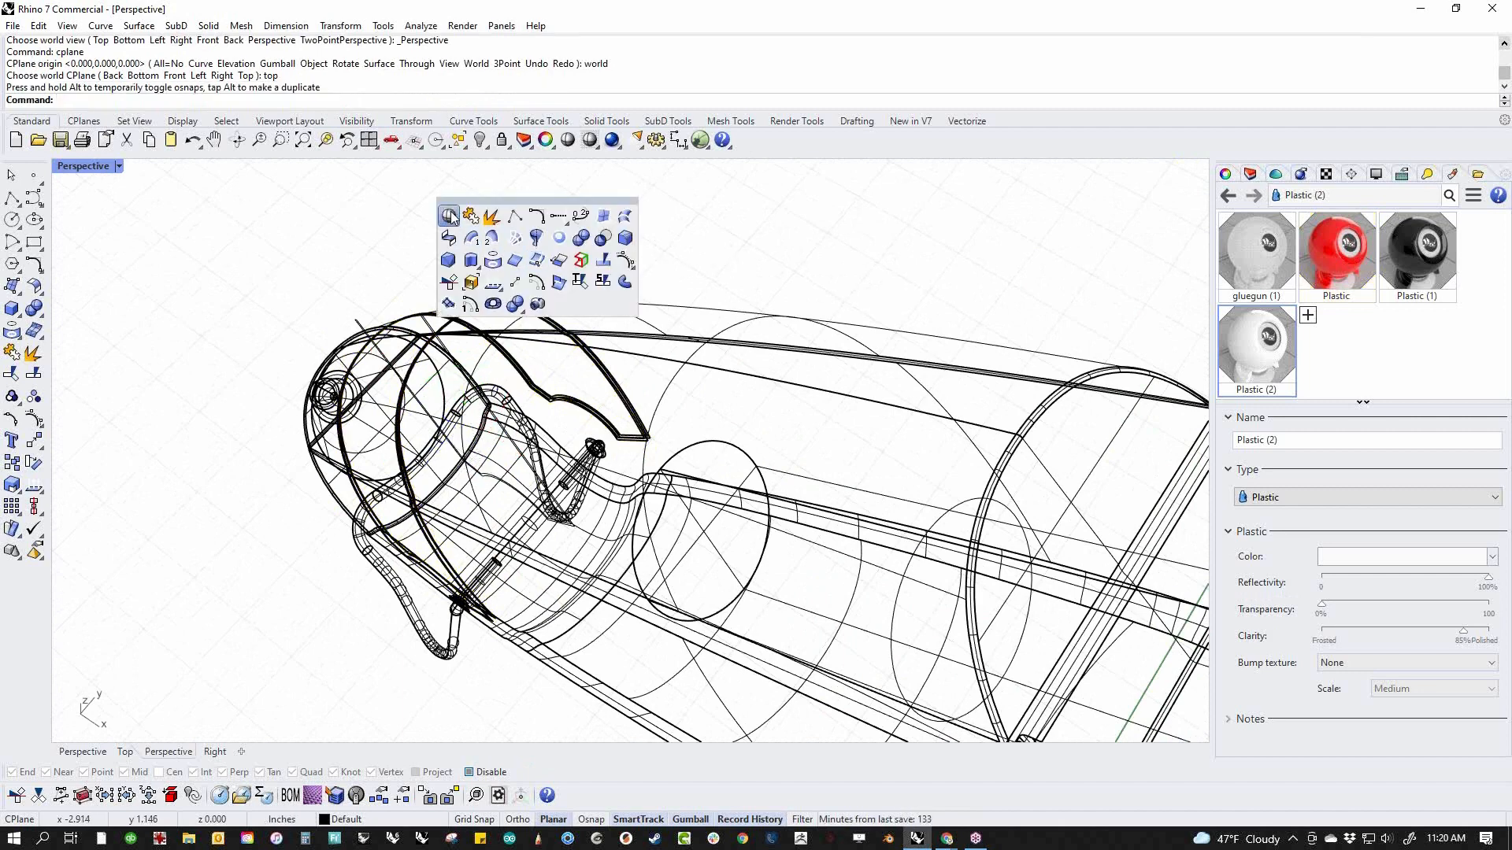
left_click(448, 217)
right_click_drag(414, 405, 232, 255)
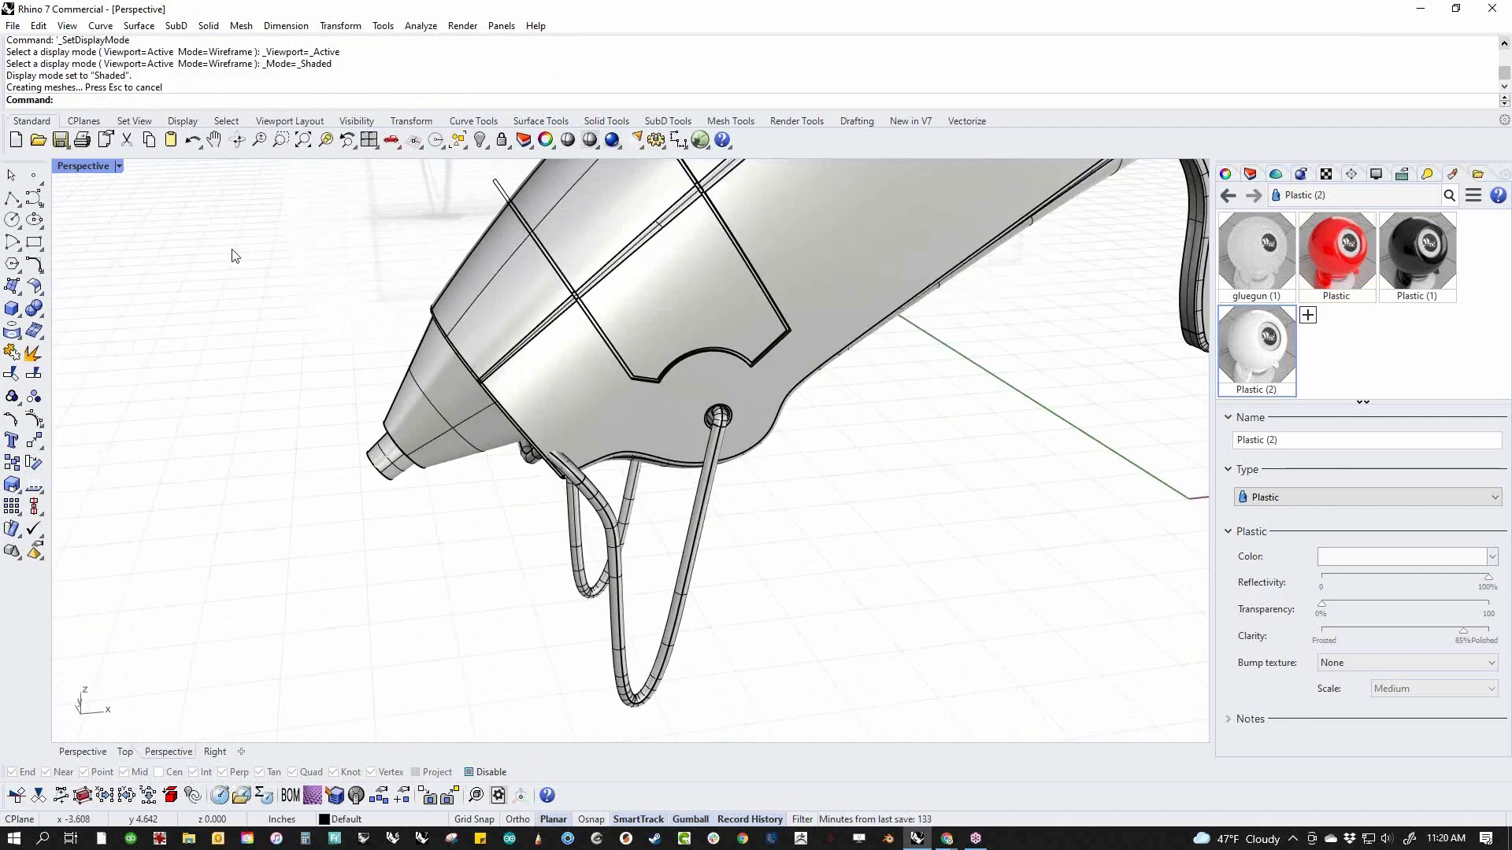
left_click(83, 165)
left_click(189, 253)
Examine the panel groove on the nose up close, including its corner, and from the side with the whole gun
right_click_drag(660, 437, 839, 507)
scroll(839, 506, "up", 6)
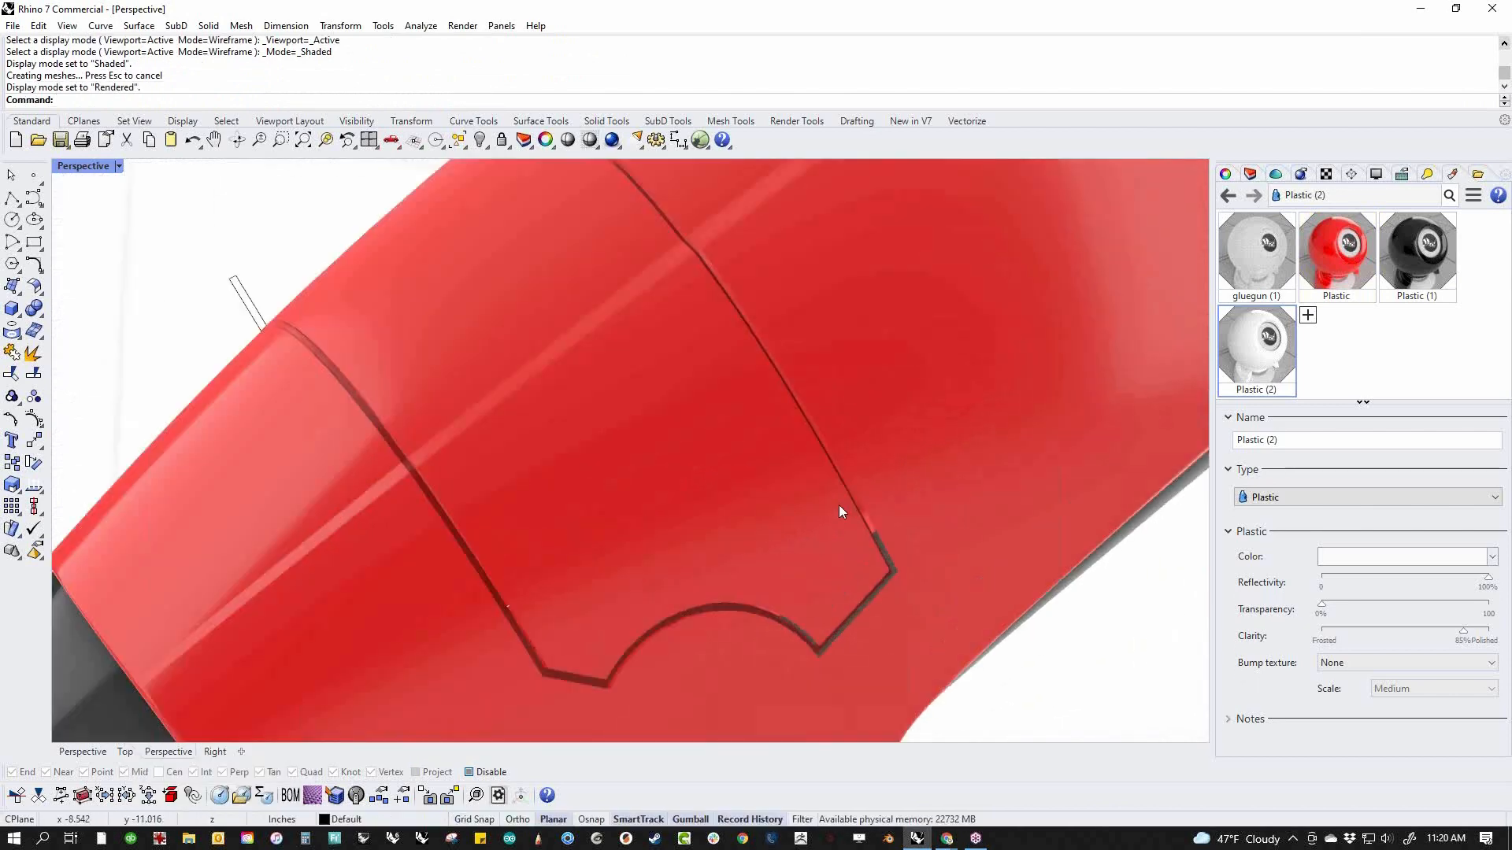
scroll(840, 508, "up", 3)
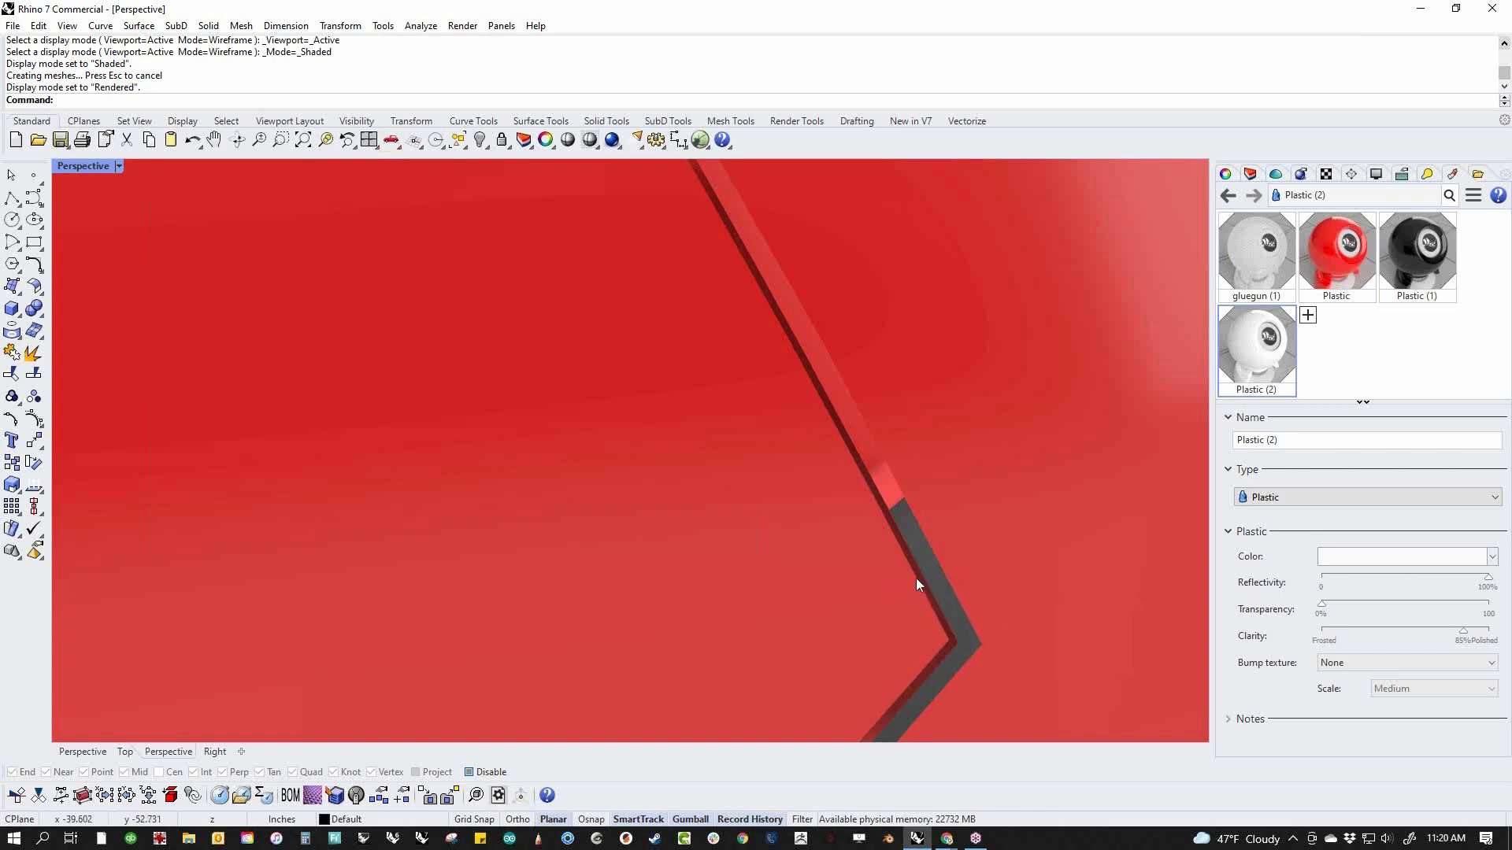
scroll(910, 575, "down", 7)
right_click_drag(909, 575, 801, 614)
scroll(670, 529, "down", 7)
right_click_drag(670, 529, 496, 525, "shift")
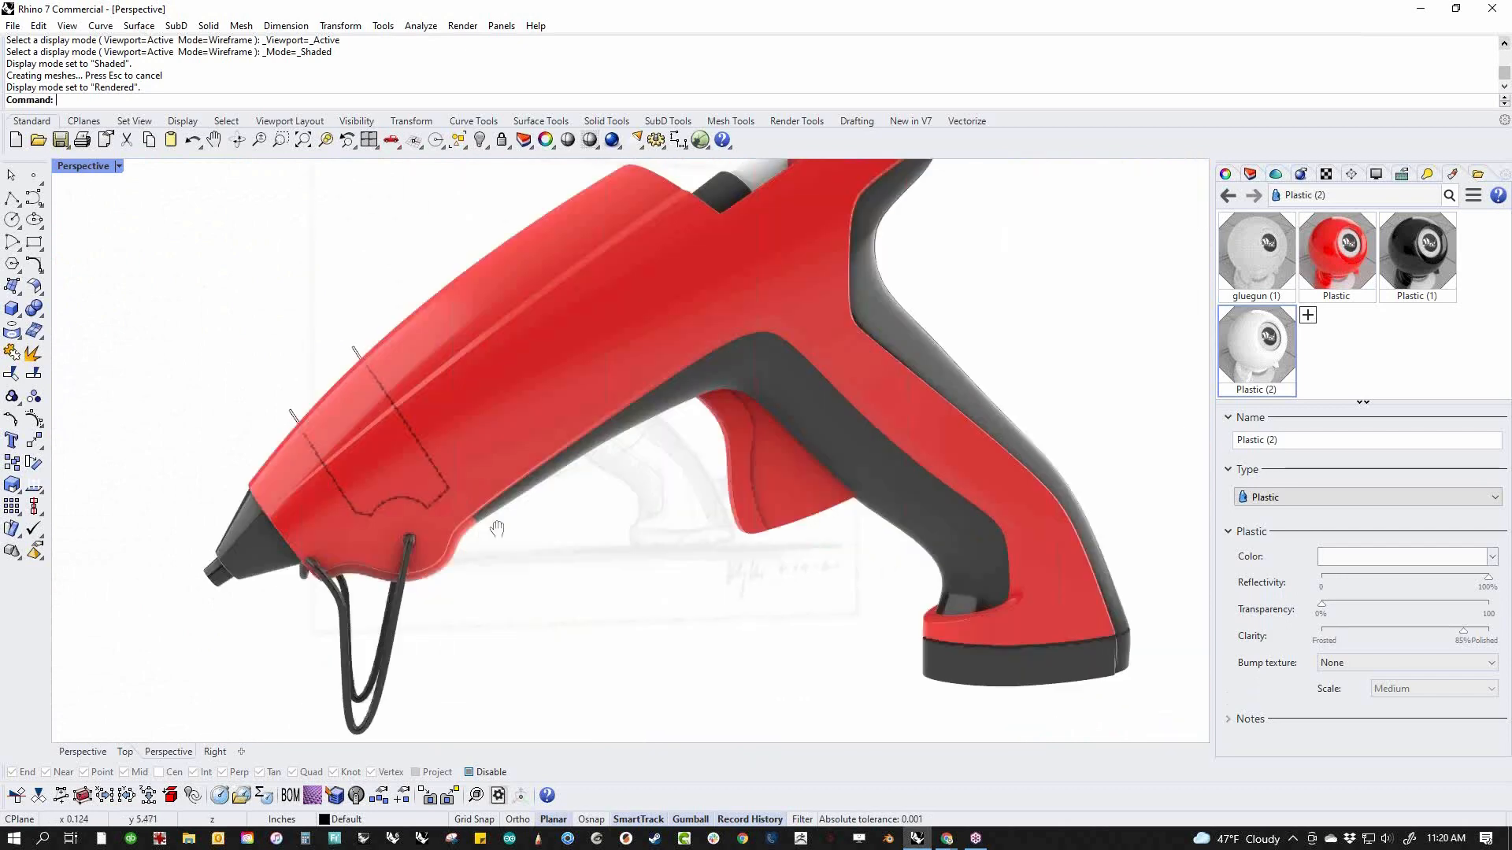
scroll(624, 550, "down", 4)
right_click_drag(625, 550, 585, 527, "shift")
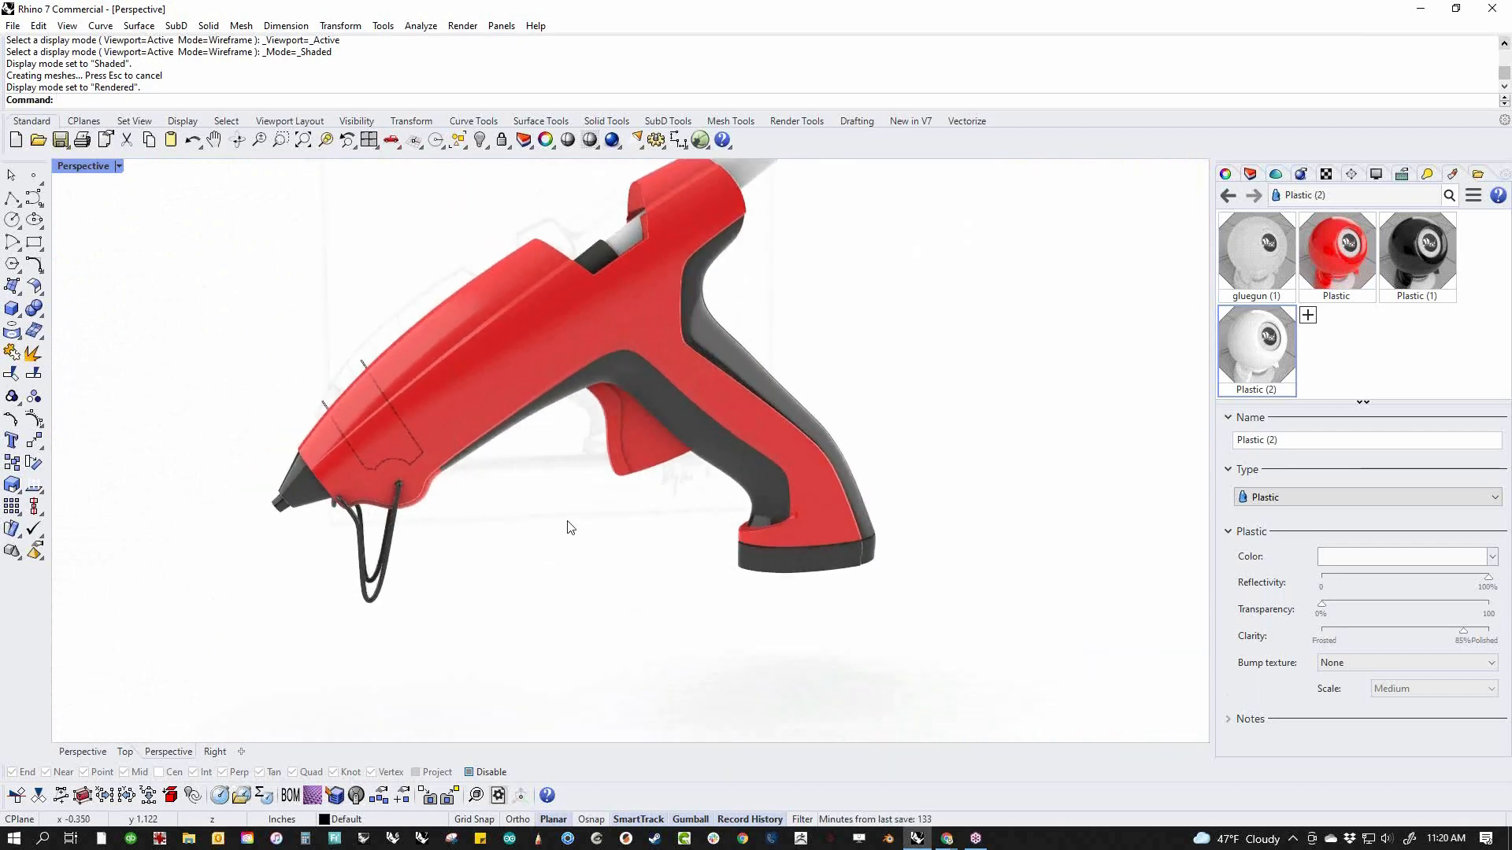
Delete the closed panel outline curve that sticks out beyond the nose body
scroll(328, 428, "up", 5)
left_click(312, 387)
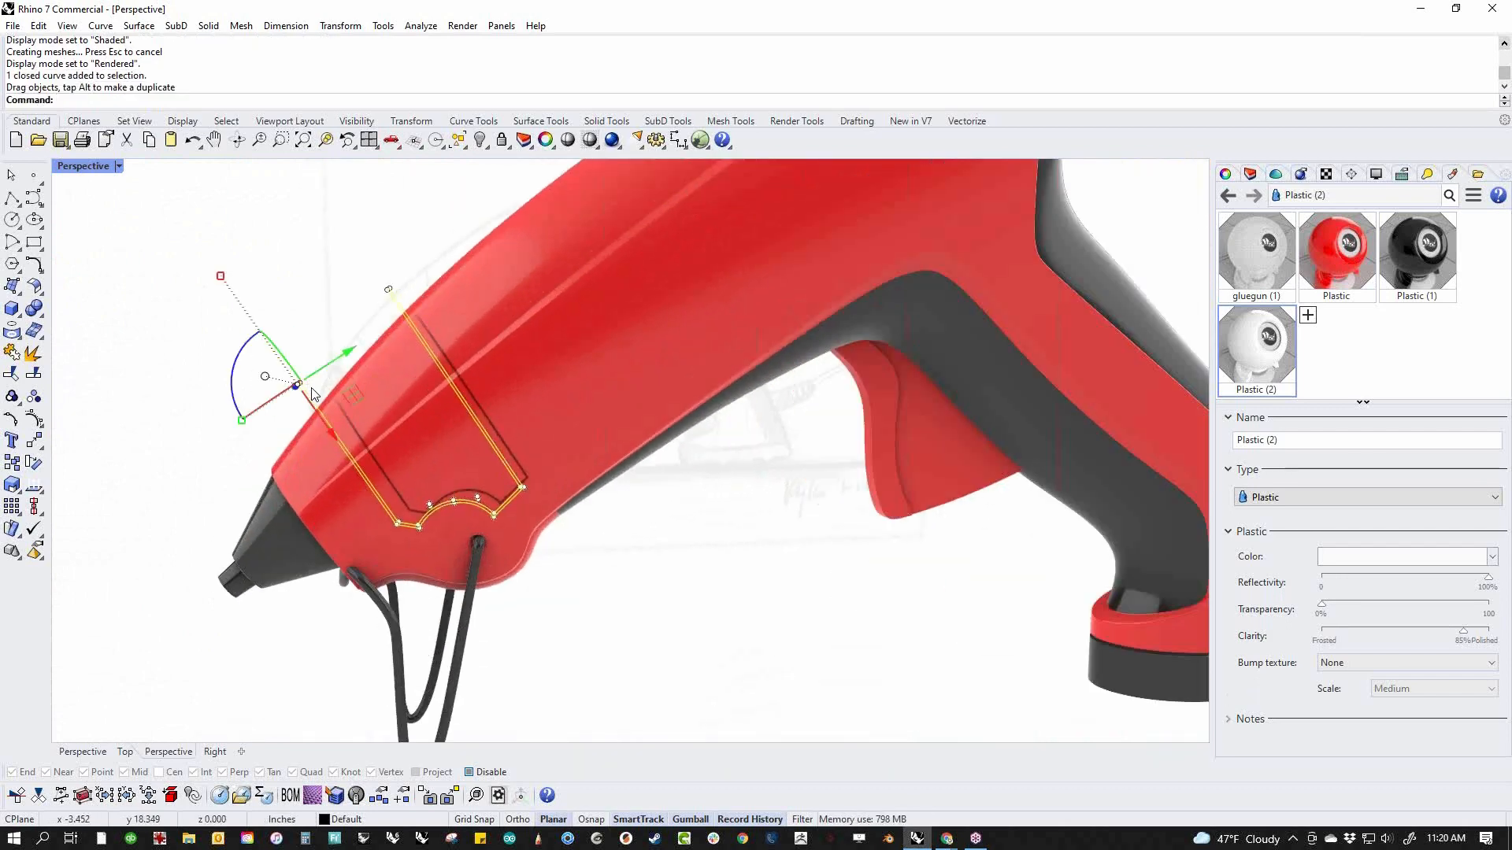
key("Delete")
Examine the rendered rear housing, the glue stick opening and the open slot around the stick holder
scroll(473, 504, "down", 5)
right_click_drag(626, 551, 660, 551)
scroll(592, 574, "down", 3)
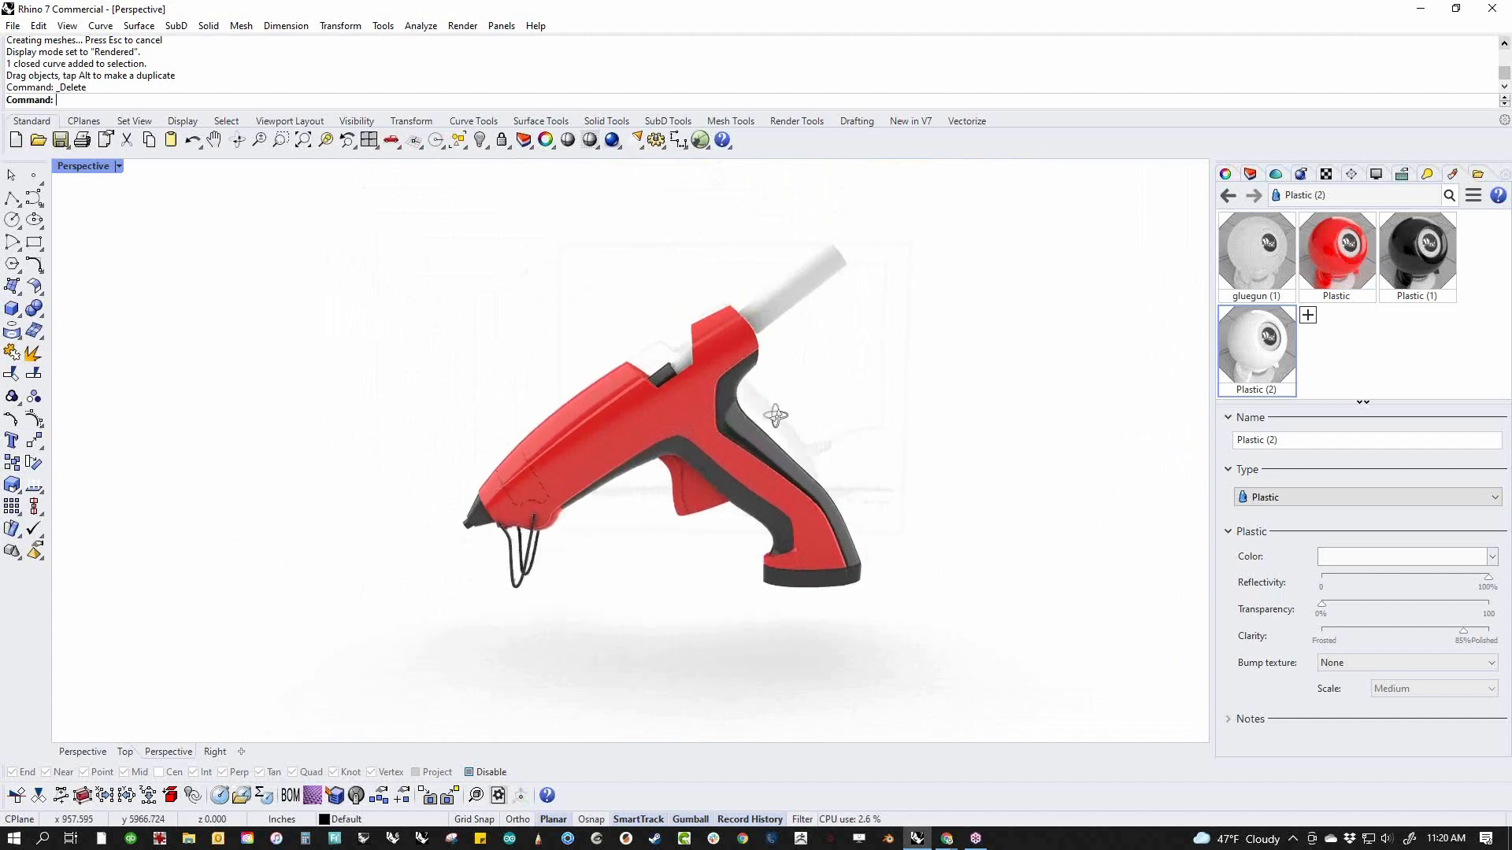
scroll(732, 381, "up", 6)
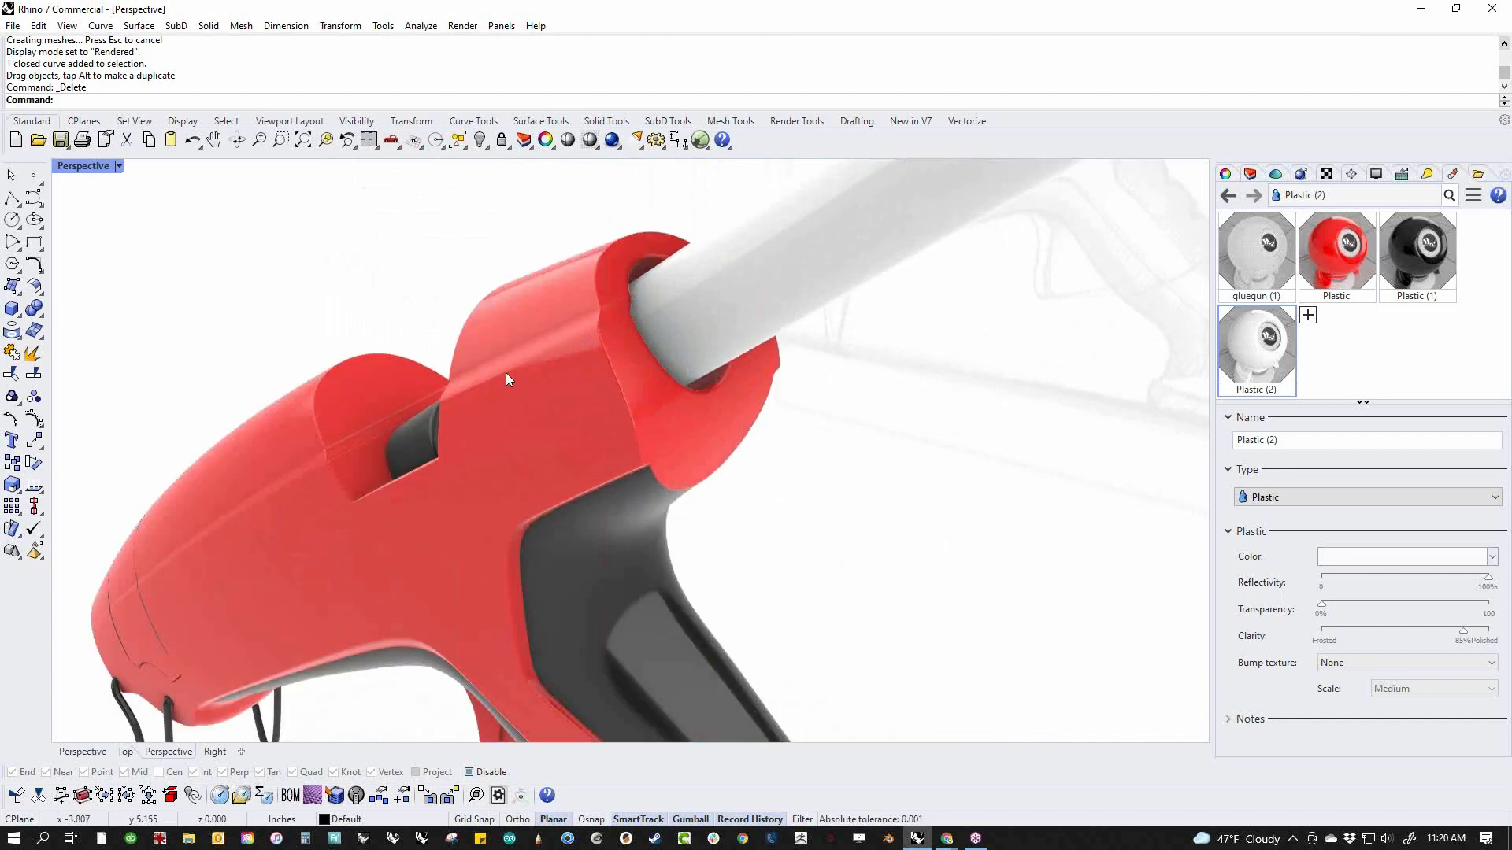
right_click_drag(551, 368, 612, 332)
scroll(749, 223, "down", 6)
right_click_drag(844, 340, 792, 352)
scroll(746, 248, "up", 5)
scroll(743, 248, "up", 4)
right_click_drag(743, 248, 832, 343)
scroll(832, 344, "up", 2)
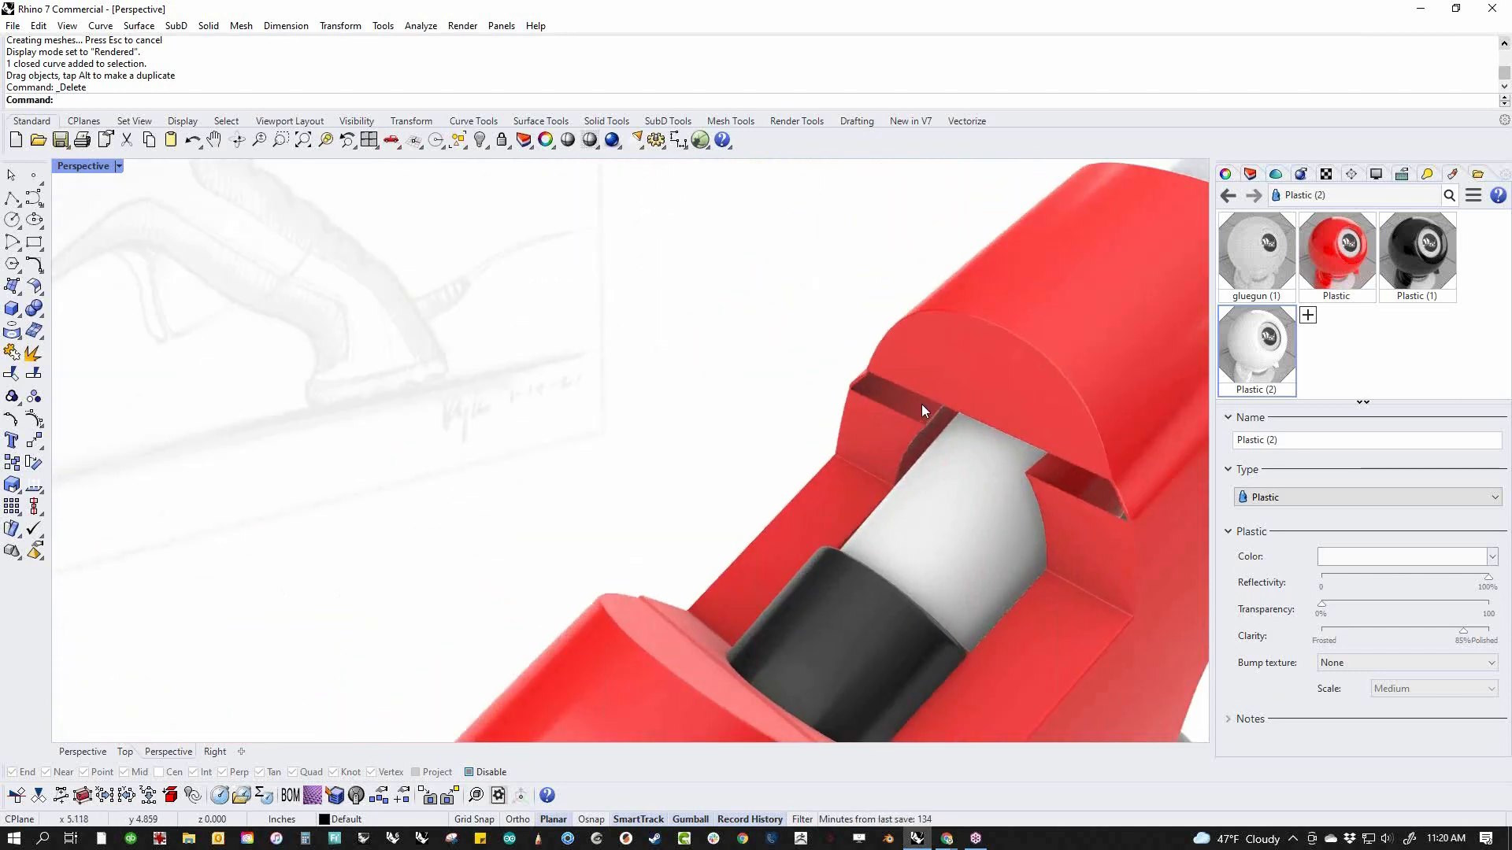
left_click(1087, 532)
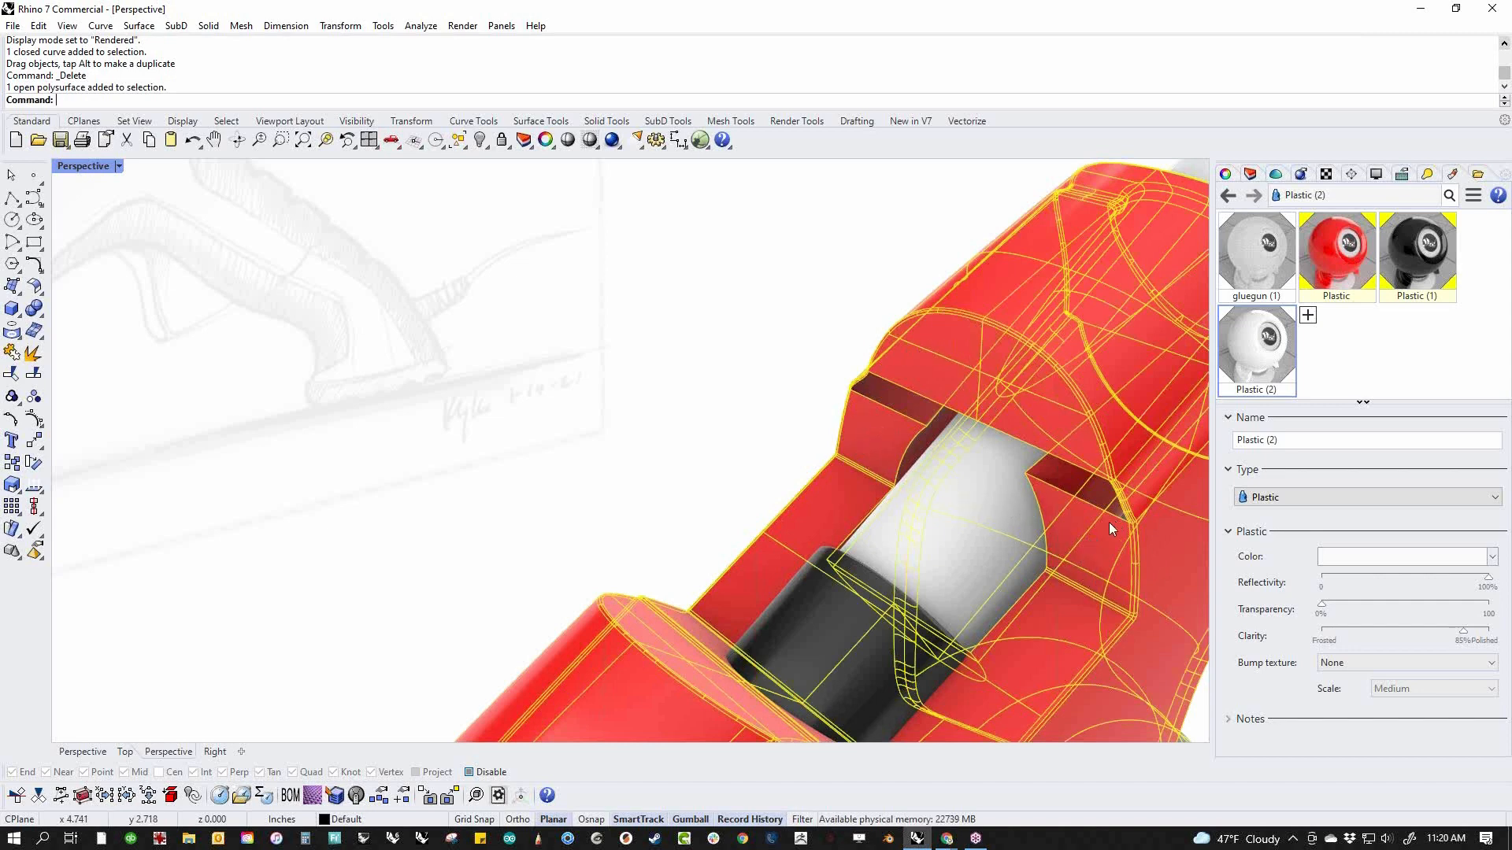
Deselect the body and examine the complete rendered glue gun from several sides
scroll(769, 454, "down", 10)
right_click_drag(769, 454, 733, 358)
left_click(1029, 476)
right_click_drag(1031, 479, 978, 507)
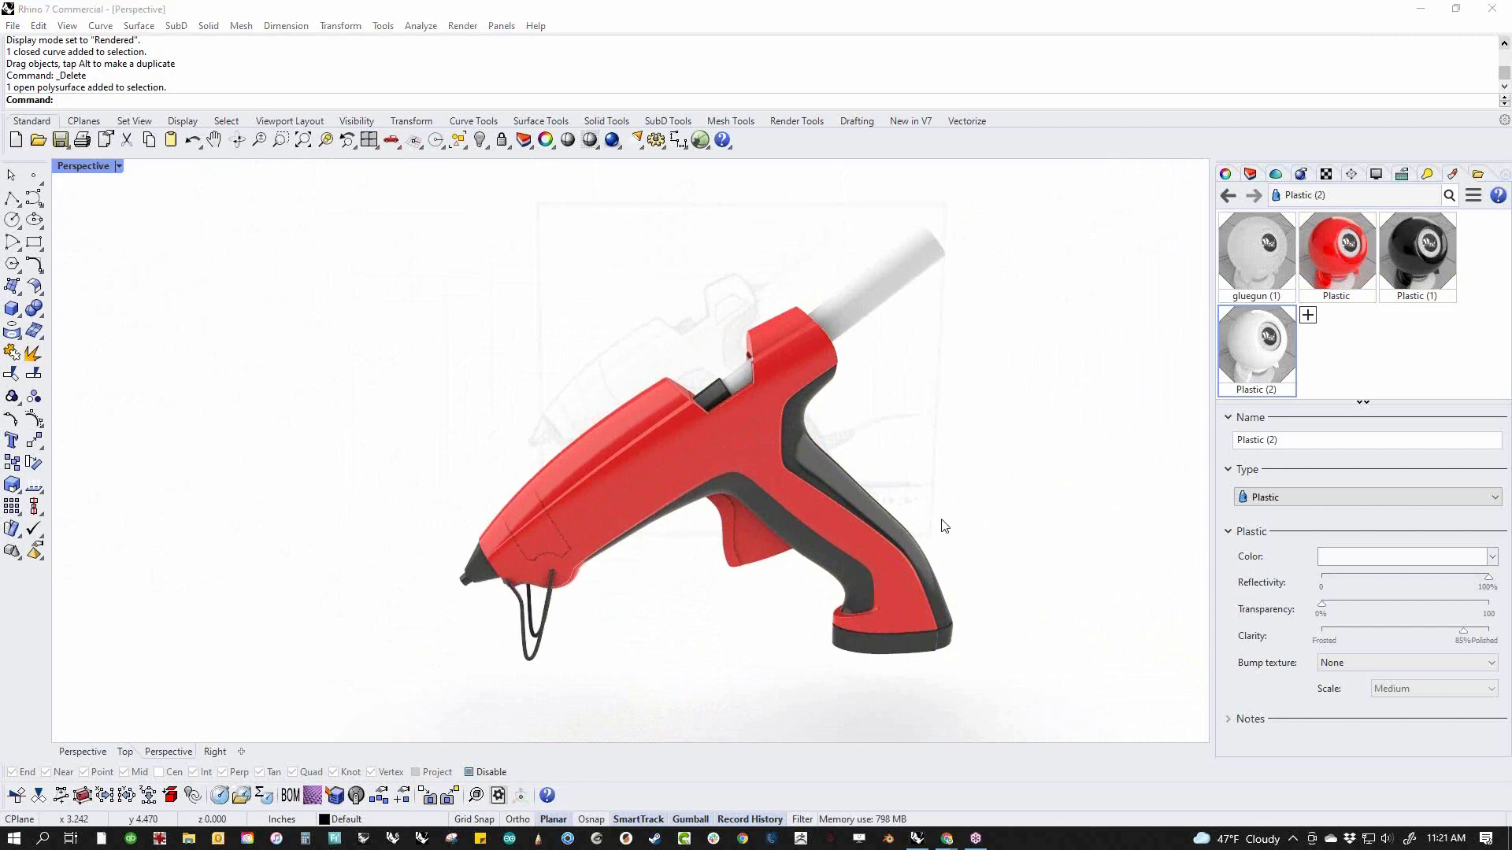
right_click_drag(945, 523, 792, 494)
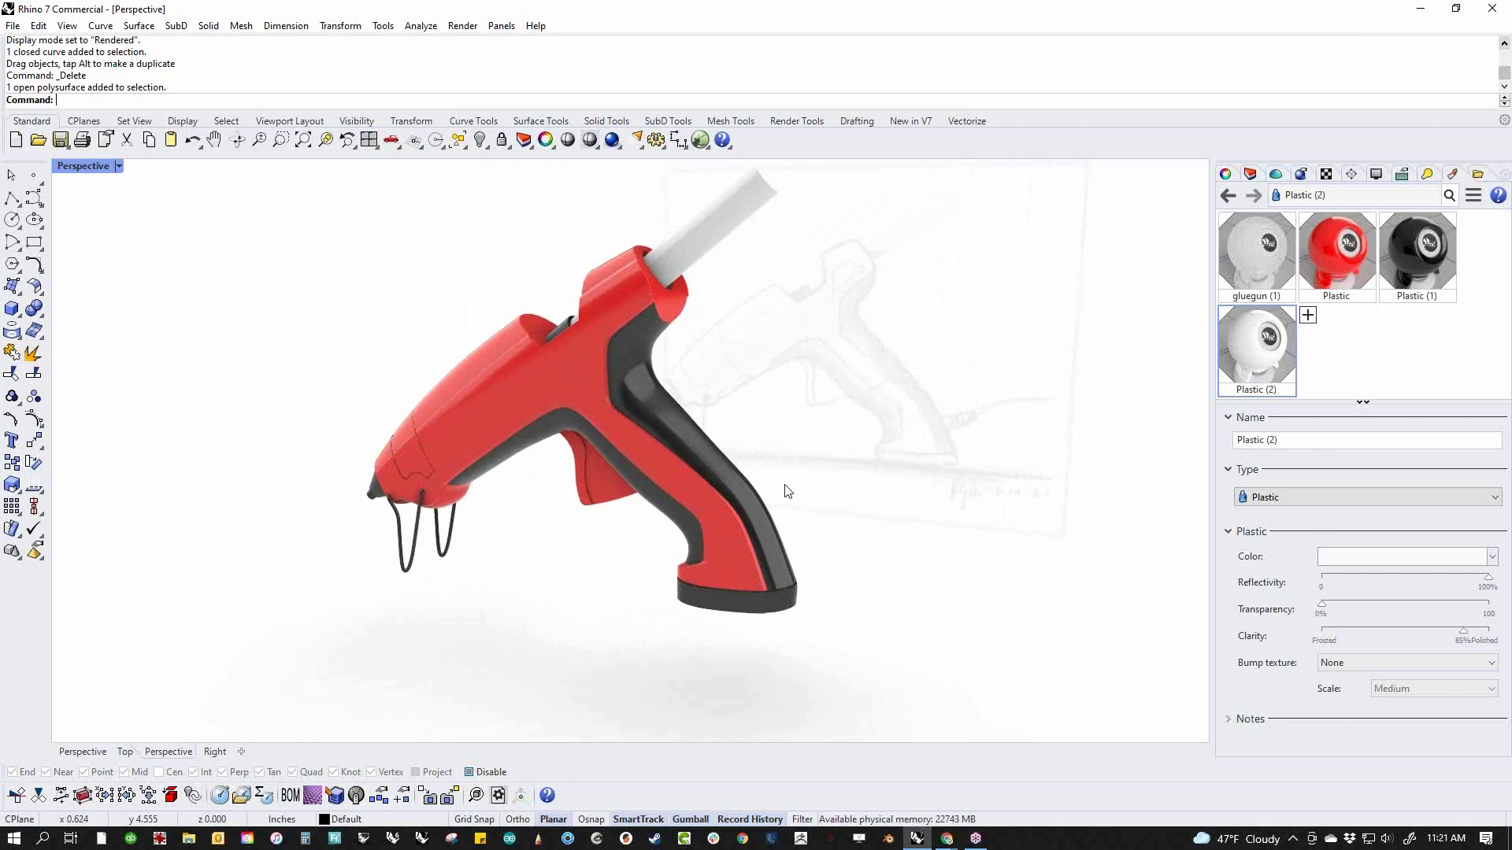
right_click_drag(787, 491, 924, 577)
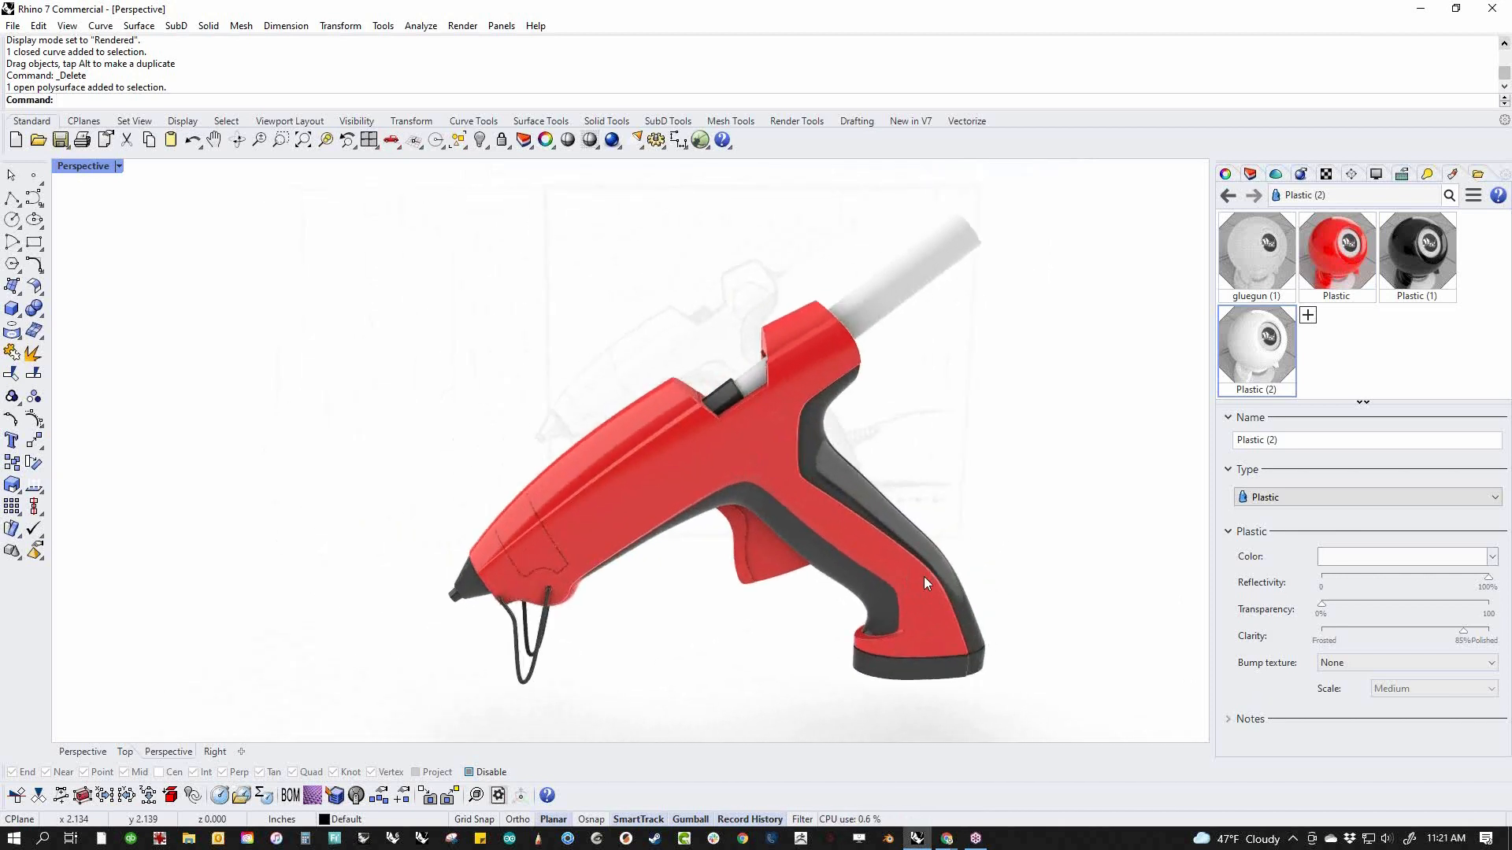